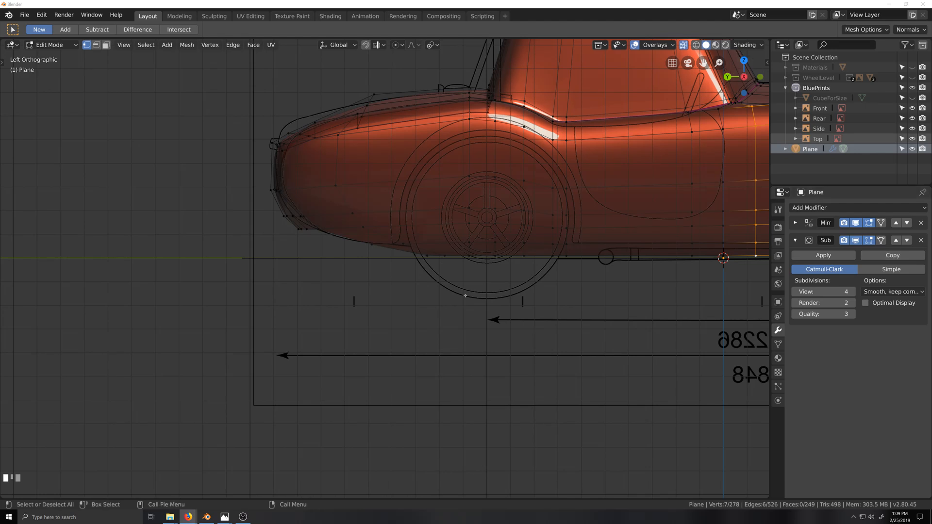
Clear the selection and reselect the vertical vertex path on the body side below the windscreen base, from fender top to bottom edge.
{"action": "scroll", "coordinate": [465, 295], "scroll_direction": "down", "scroll_amount": 3}
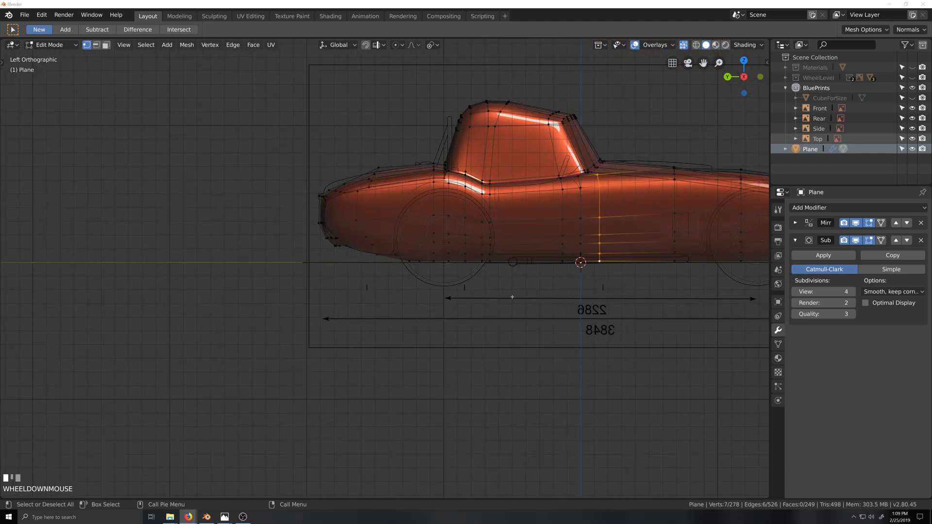
{"action": "key", "text": "alt+a"}
{"action": "key", "text": "shift+grave"}
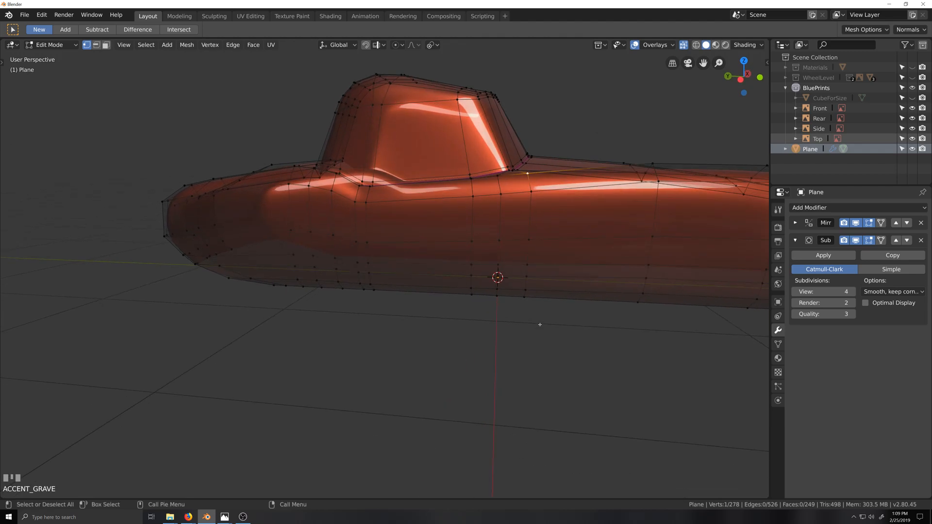
{"action": "left_click", "coordinate": [524, 298], "text": "ctrl"}
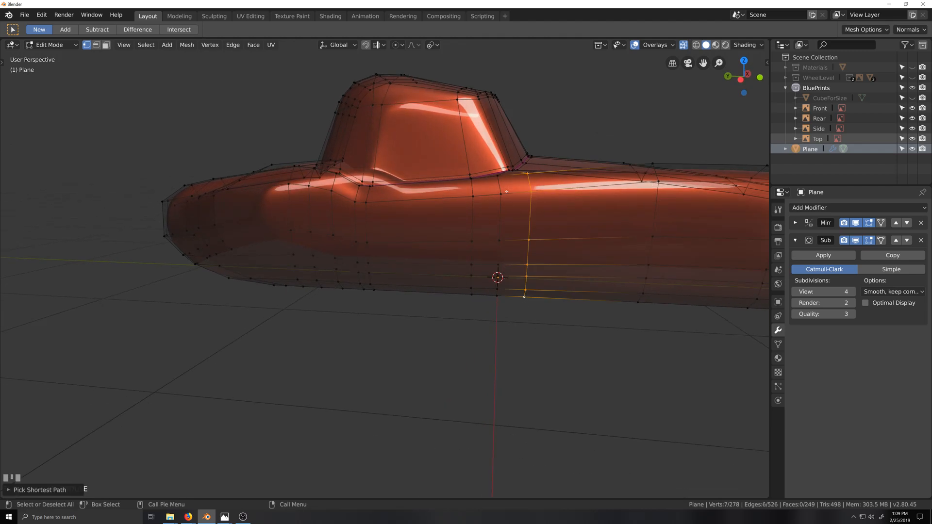
Examine the smoothed body from the side and rear, including in Object Mode, for uneven surfaces around the tail.
{"action": "middle_click_drag", "start_coordinate": [557, 282], "coordinate": [432, 279]}
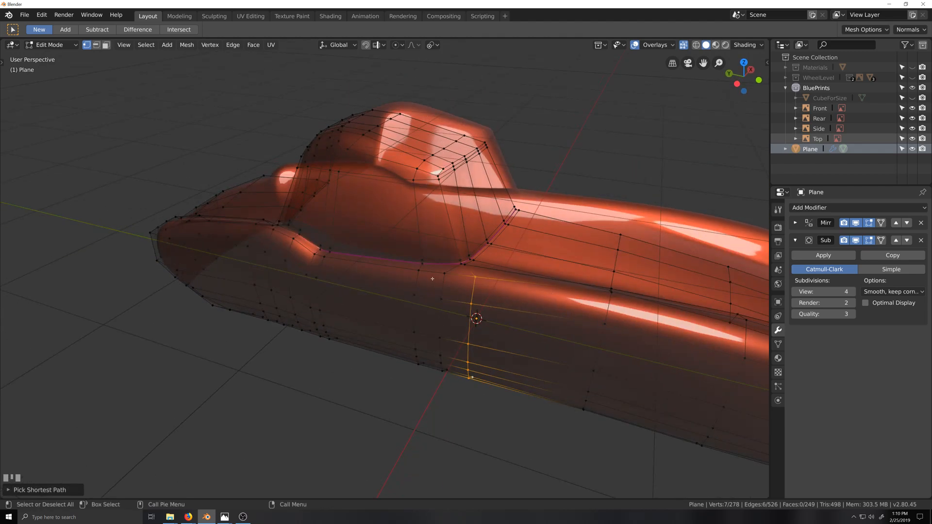
{"action": "middle_click_drag", "start_coordinate": [473, 331], "coordinate": [355, 241]}
{"action": "key", "text": "grave"}
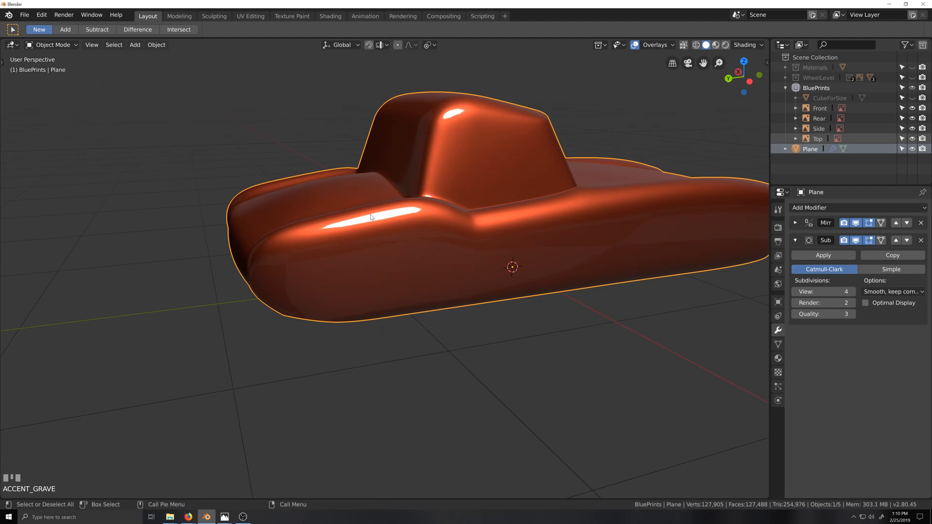
{"action": "middle_click_drag", "start_coordinate": [348, 220], "coordinate": [291, 183]}
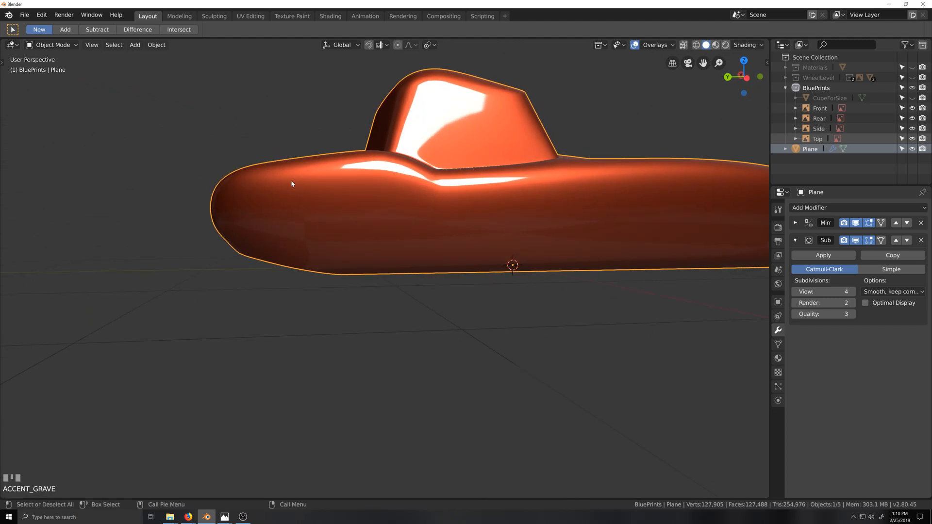
{"action": "key", "text": "Tab"}
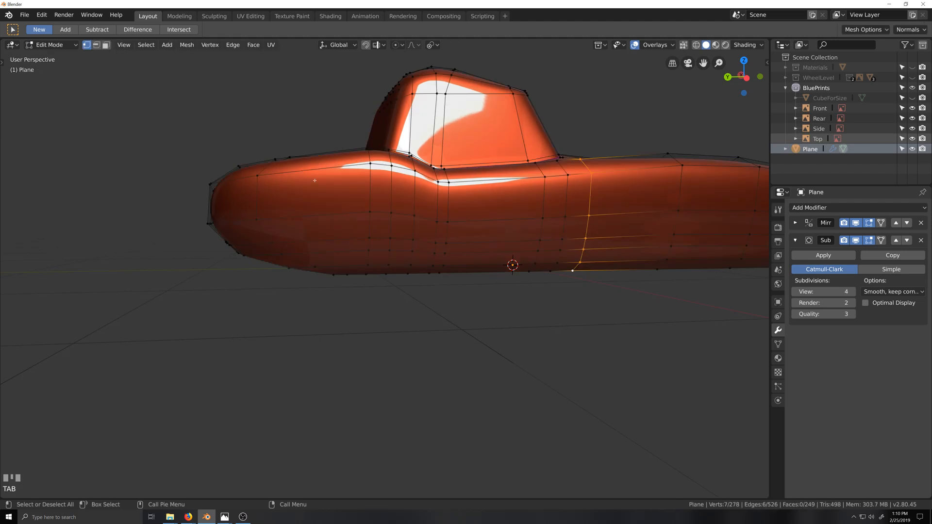
{"action": "key", "text": "grave"}
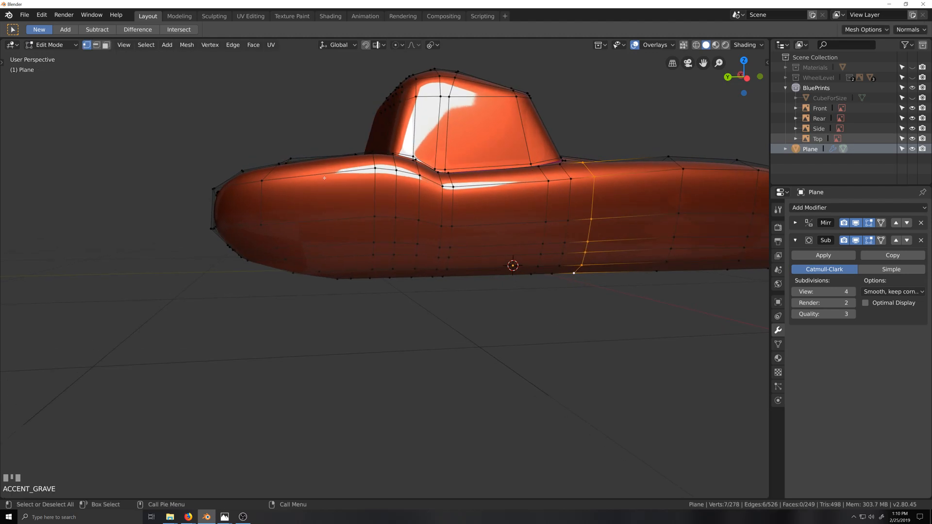
{"action": "middle_click_drag", "start_coordinate": [310, 287], "coordinate": [326, 285]}
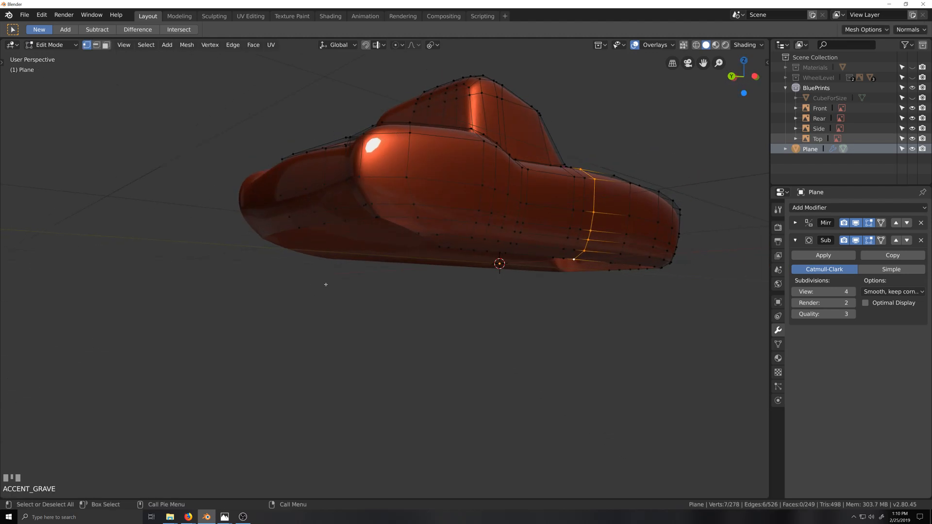
Slide the lower edge vertex behind the rear wheel along its edge toward the tail, with clamping off.
{"action": "left_click", "coordinate": [421, 234]}
{"action": "middle_click_drag", "start_coordinate": [421, 235], "coordinate": [448, 257]}
{"action": "middle_click_drag", "start_coordinate": [388, 287], "coordinate": [398, 257], "text": "shift"}
{"action": "scroll", "coordinate": [392, 277], "scroll_direction": "up", "scroll_amount": 2}
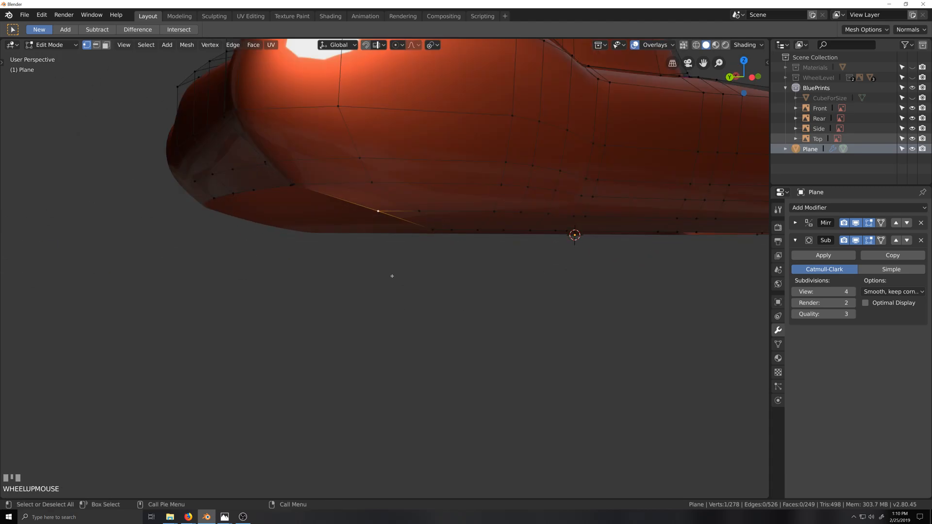
{"action": "key", "text": "shift+grave"}
{"action": "key", "text": "shift+grave"}
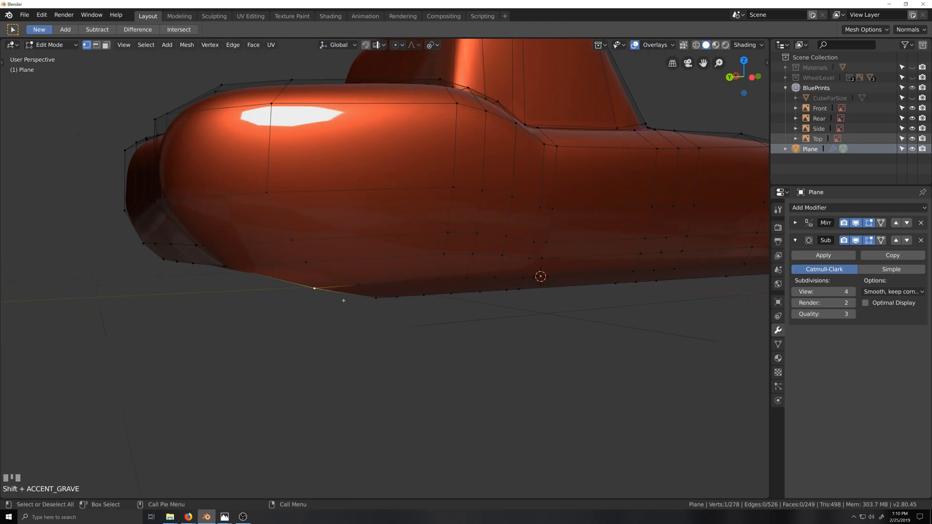
{"action": "key", "text": "g"}
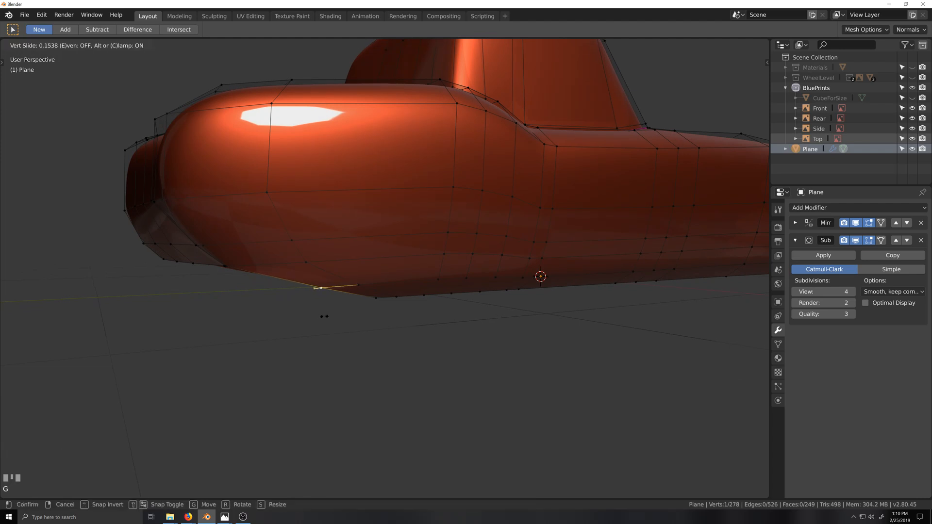
{"action": "key", "text": "g"}
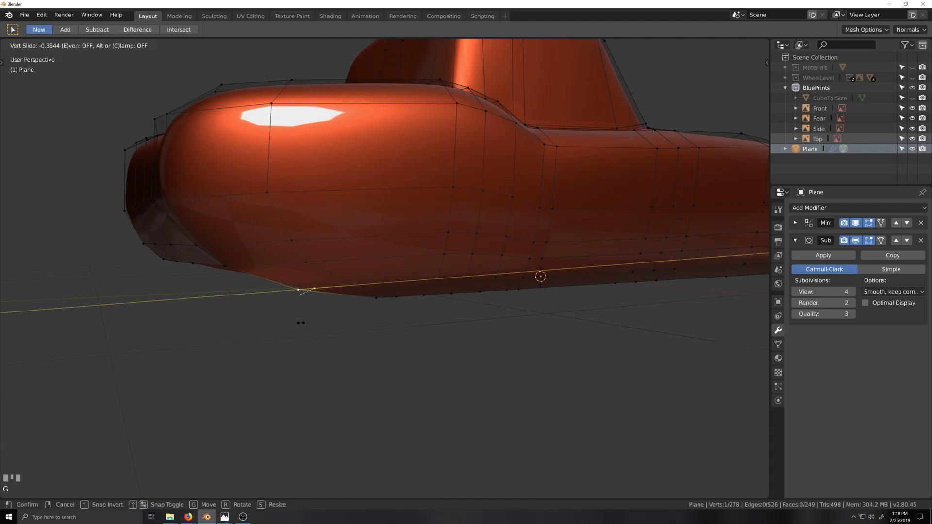
{"action": "left_click", "coordinate": [293, 323]}
Slide the adjacent corner vertex on the body's bottom edge farther toward the tail, with clamping off.
{"action": "key", "text": "g"}
{"action": "key", "text": "g"}
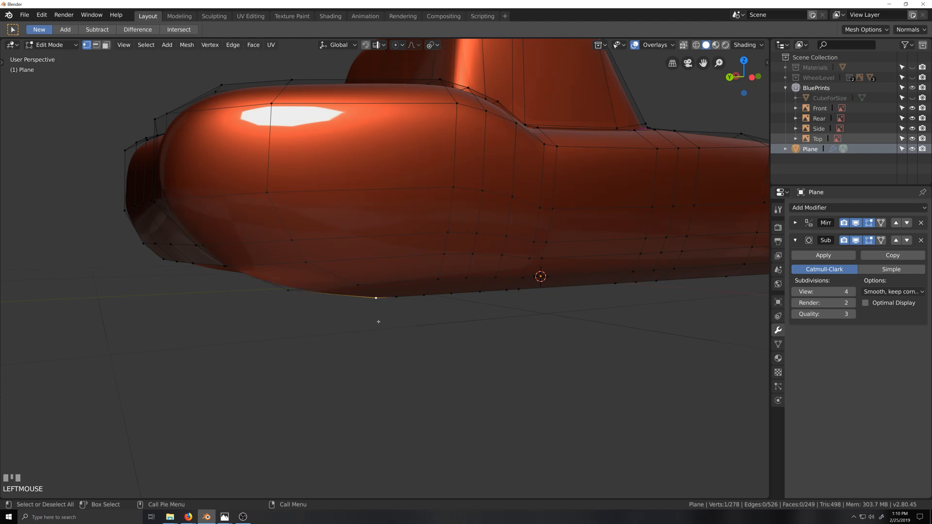
{"action": "key", "text": "c"}
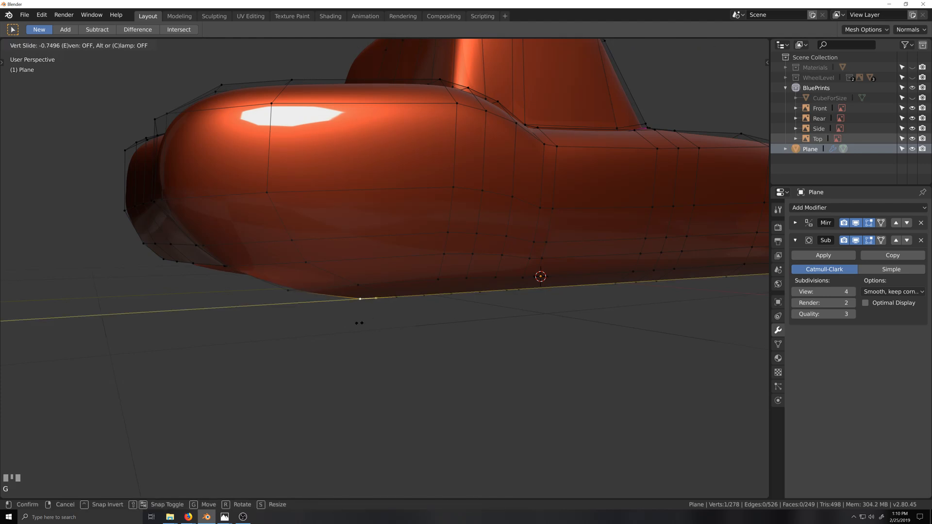
{"action": "left_click", "coordinate": [320, 331]}
Slide the vertex just above the bottom edge and the neighbouring bottom-edge vertex along their edges toward the tail.
{"action": "left_click", "coordinate": [357, 285]}
{"action": "key", "text": "g"}
{"action": "key", "text": "g"}
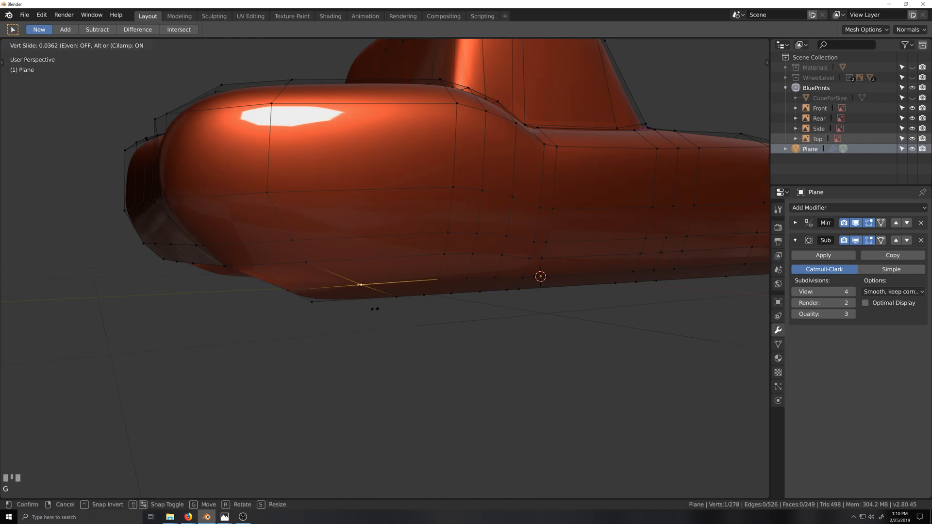
{"action": "left_click", "coordinate": [399, 304]}
{"action": "left_click", "coordinate": [399, 317]}
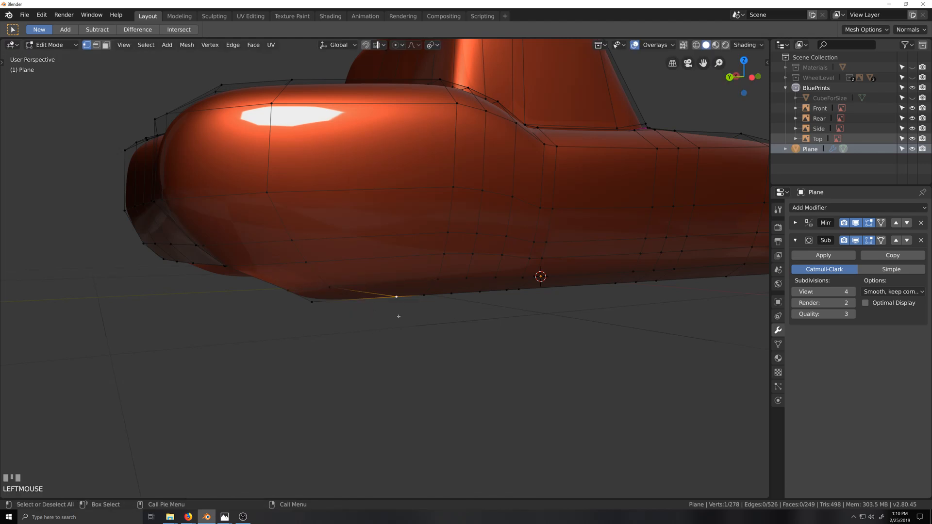
{"action": "key", "text": "g"}
{"action": "key", "text": "g"}
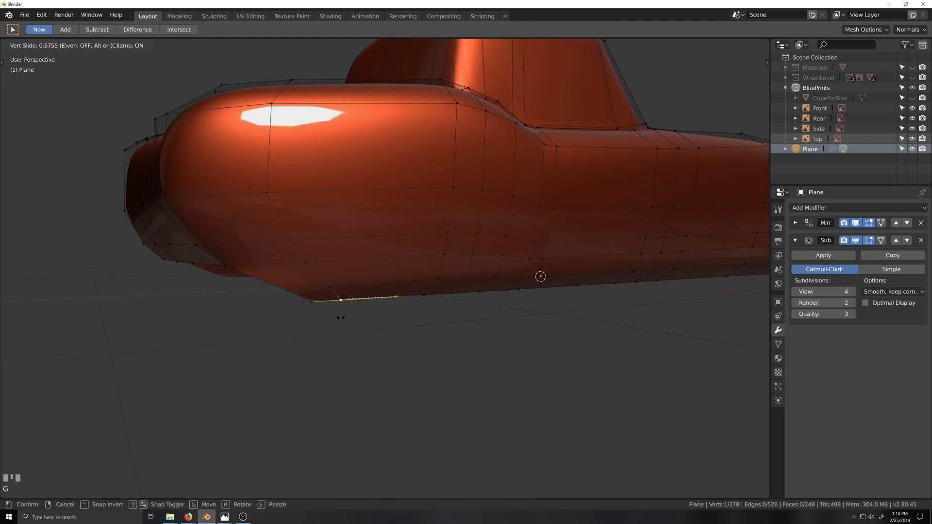
{"action": "left_click", "coordinate": [343, 317]}
Add a vertical edge loop through the rear body near the rear edge of the wheel in the left side view.
{"action": "key", "text": "ctrl+KP_3"}
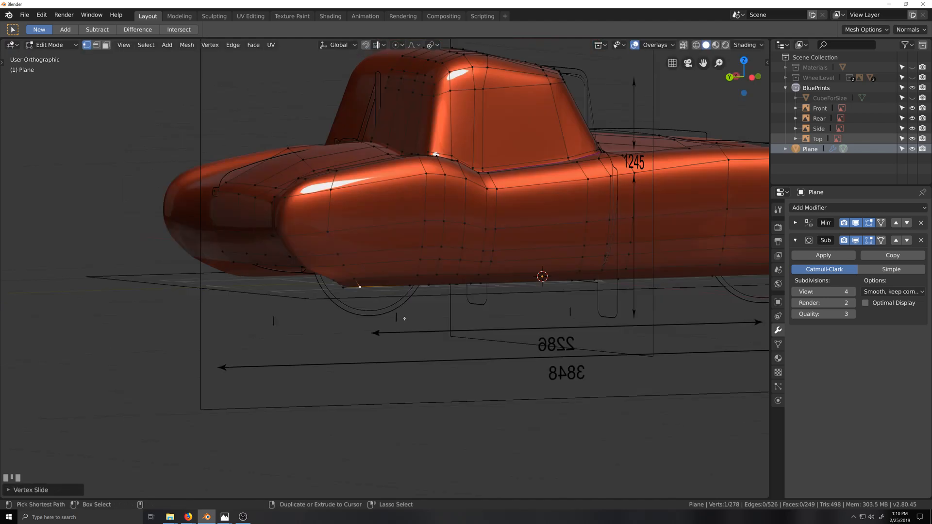
{"action": "key", "text": "ctrl+r"}
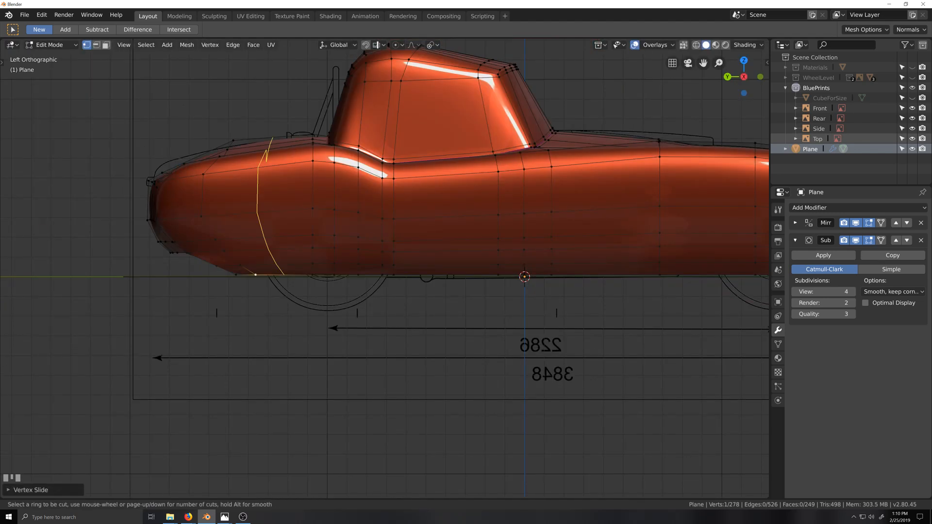
{"action": "left_click", "coordinate": [260, 214]}
{"action": "left_click", "coordinate": [269, 224]}
{"action": "scroll", "coordinate": [269, 224], "scroll_direction": "up", "scroll_amount": 2}
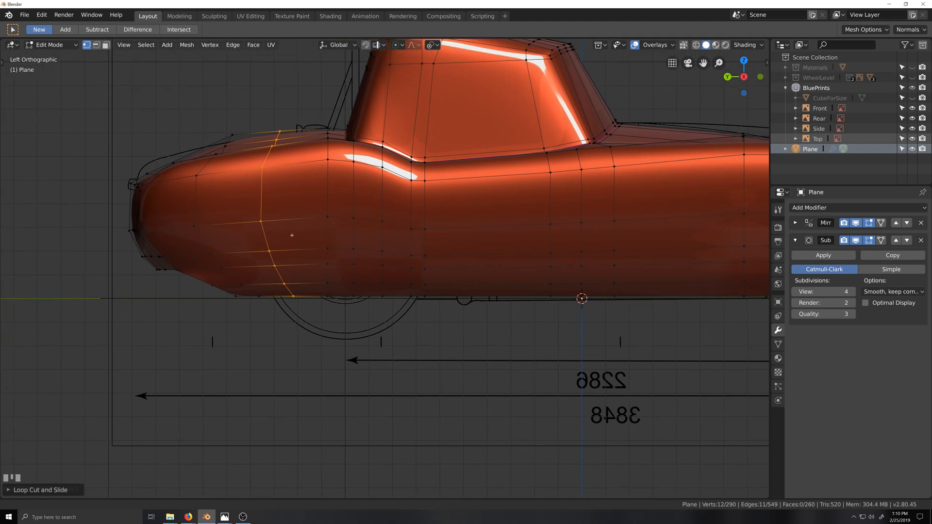
Select the new loop's path from the fender crest to the bottom edge and scale it to about 1.016 along Z.
{"action": "middle_click_drag", "start_coordinate": [211, 212], "coordinate": [468, 213]}
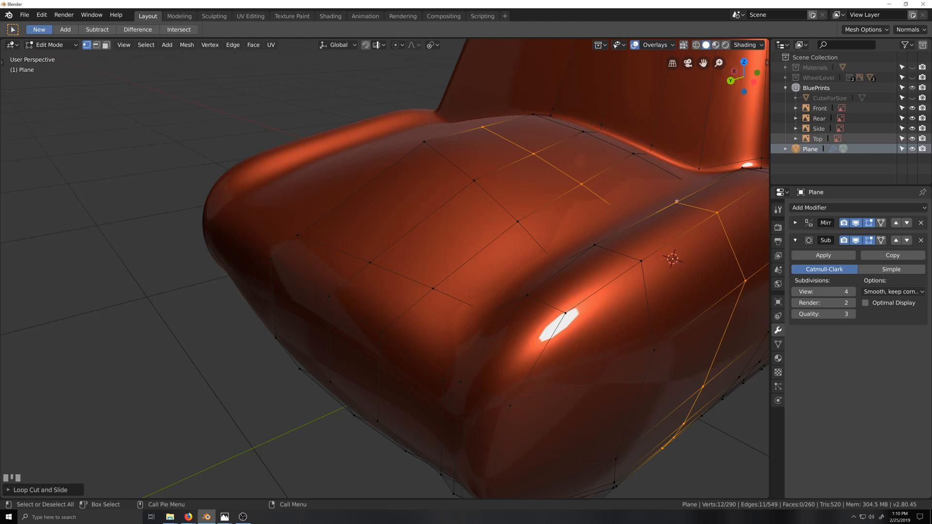
{"action": "middle_click_drag", "start_coordinate": [676, 201], "coordinate": [607, 299]}
{"action": "left_click", "coordinate": [541, 328], "text": "ctrl"}
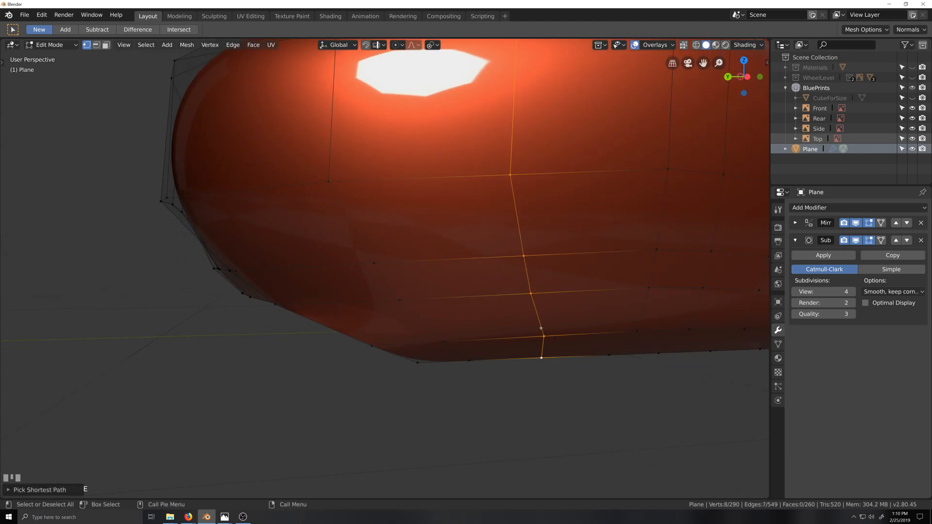
{"action": "key", "text": "ctrl+KP_3"}
{"action": "scroll", "coordinate": [354, 254], "scroll_direction": "up", "scroll_amount": 1}
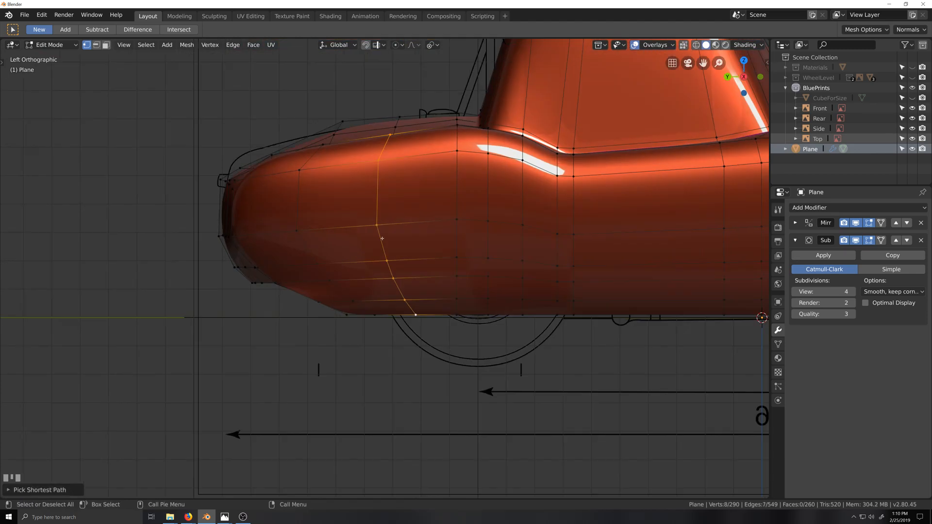
{"action": "key", "text": "s"}
{"action": "key", "text": "z"}
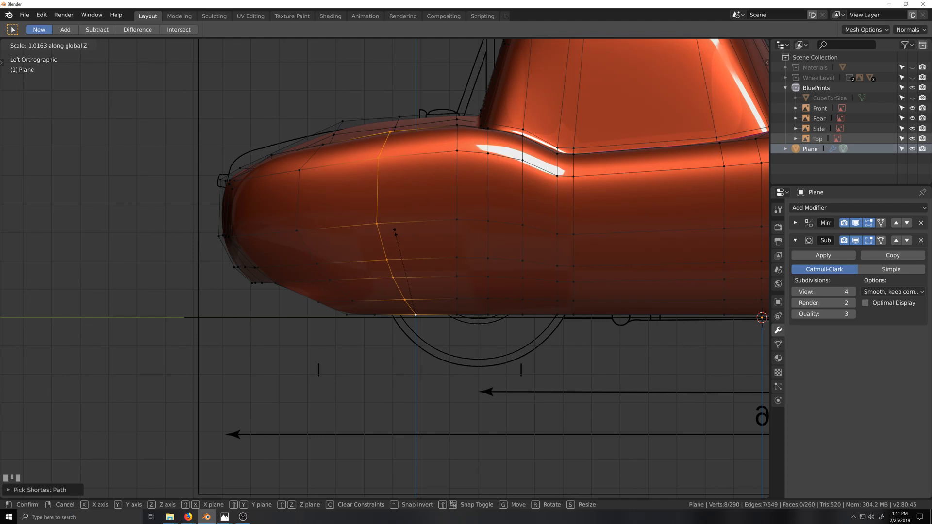
{"action": "left_click", "coordinate": [395, 232]}
Examine the smoothed rear fender and tail from the side in Object Mode, then return to Edit Mode.
{"action": "key", "text": "Tab"}
{"action": "key", "text": "grave"}
{"action": "middle_click_drag", "start_coordinate": [391, 283], "coordinate": [444, 325]}
{"action": "scroll", "coordinate": [445, 324], "scroll_direction": "down", "scroll_amount": 3}
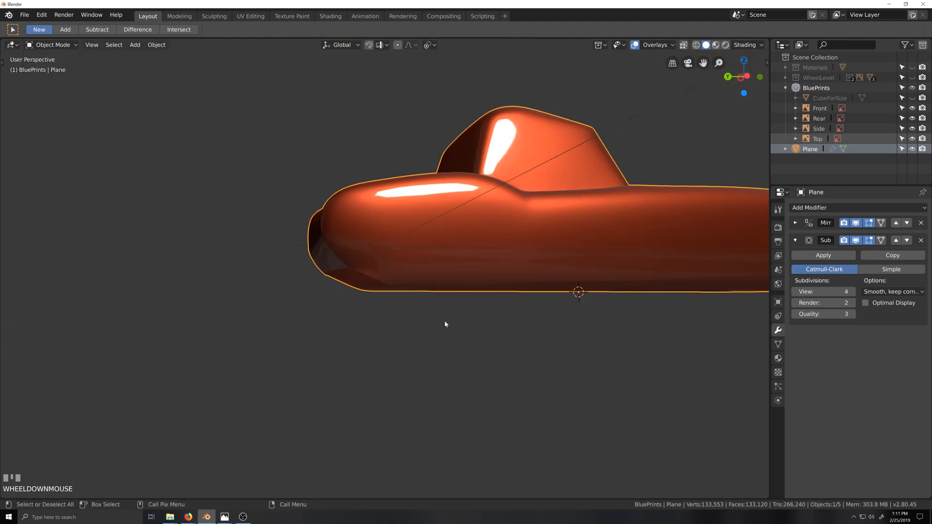
{"action": "key", "text": "grave"}
{"action": "scroll", "coordinate": [448, 325], "scroll_direction": "up", "scroll_amount": 3}
{"action": "key", "text": "Tab"}
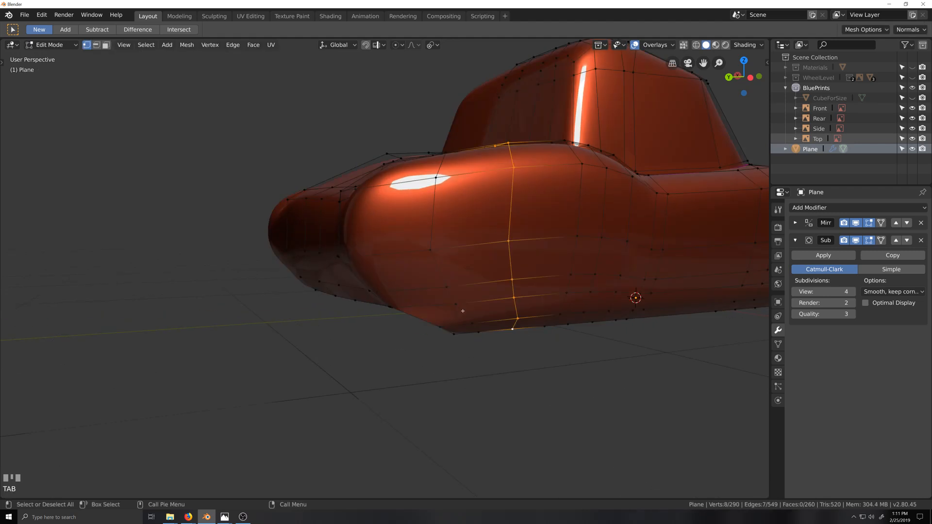
Select the next vertical vertex path closer to the tail, from the fender crest down to the bottom edge.
{"action": "key", "text": "grave"}
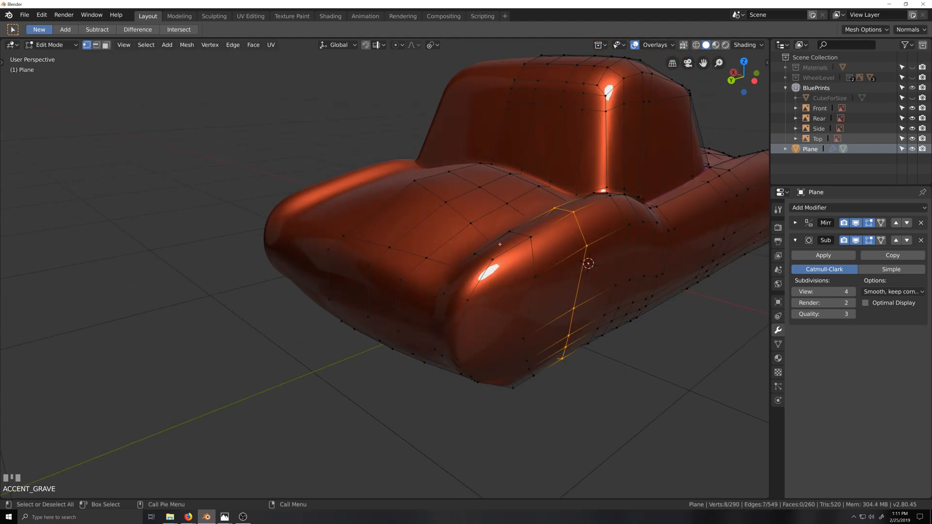
{"action": "left_click", "coordinate": [508, 234]}
{"action": "key", "text": "grave"}
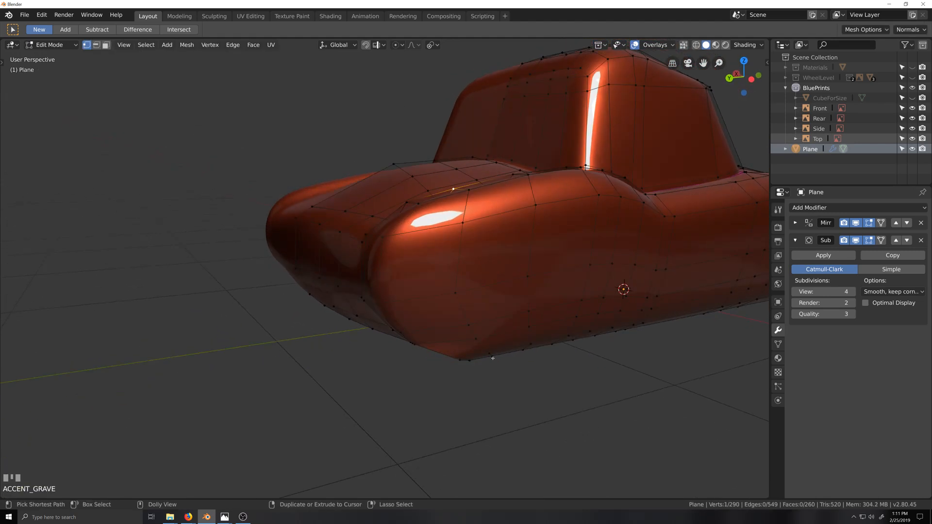
{"action": "left_click", "coordinate": [492, 357], "text": "ctrl"}
{"action": "middle_click_drag", "start_coordinate": [492, 358], "coordinate": [452, 282]}
{"action": "key", "text": "s"}
{"action": "key", "text": "x"}
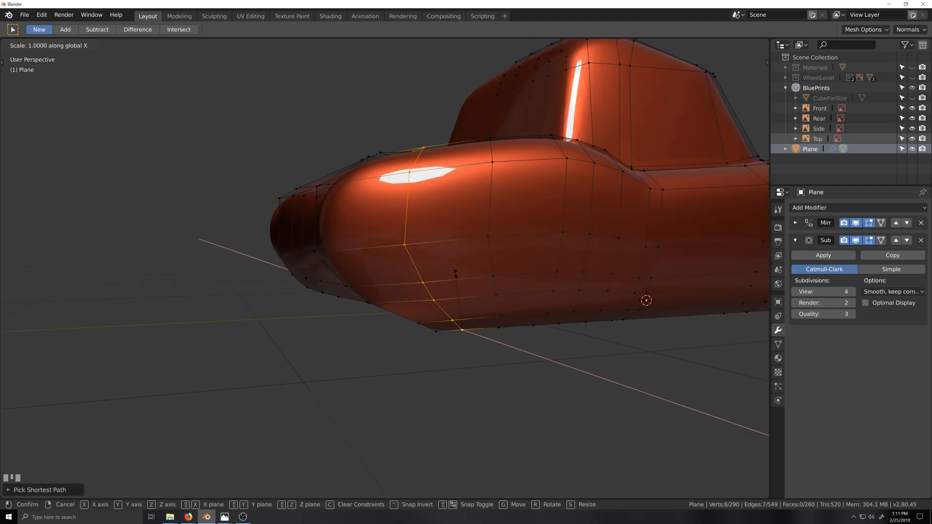
{"action": "left_click", "coordinate": [458, 263]}
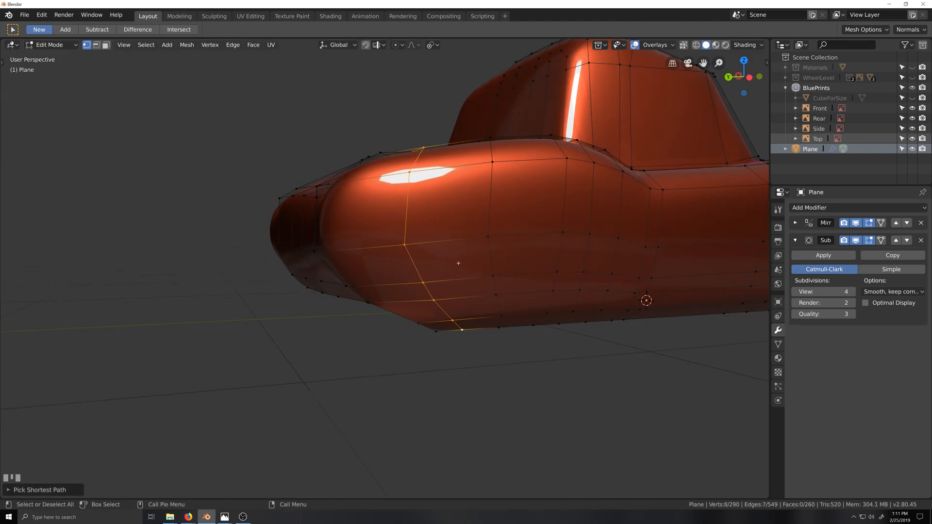
Scale the selected rear fender vertex path slightly along the Z axis.
{"action": "key", "text": "s"}
{"action": "key", "text": "z"}
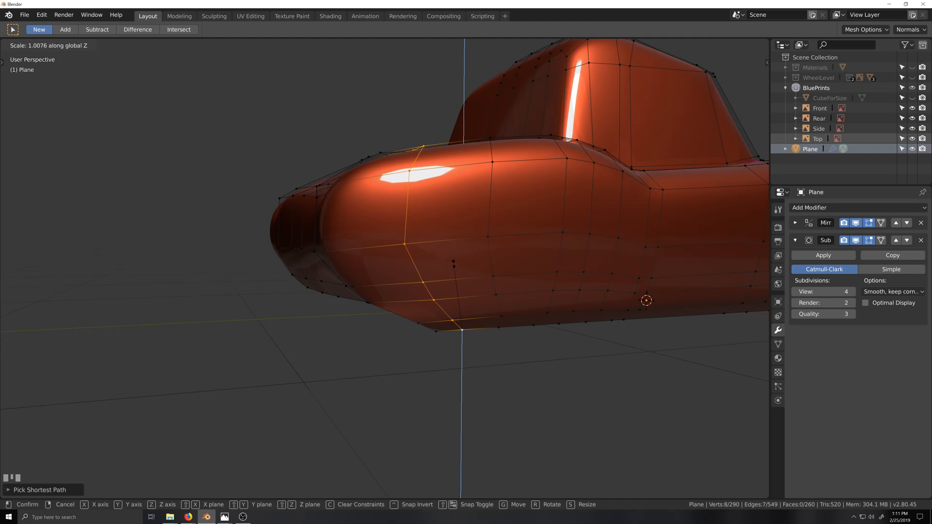
{"action": "left_click", "coordinate": [473, 277]}
Examine the smoothed car body in Object Mode from the rear, above and the side.
{"action": "mouse_move", "coordinate": [473, 277]}
{"action": "middle_mouse_down"}
{"action": "mouse_move", "coordinate": [462, 283]}
{"action": "mouse_move", "coordinate": [470, 293]}
{"action": "middle_mouse_up"}
{"action": "key", "text": "Tab"}
{"action": "scroll", "coordinate": [460, 287], "scroll_direction": "down", "scroll_amount": 1}
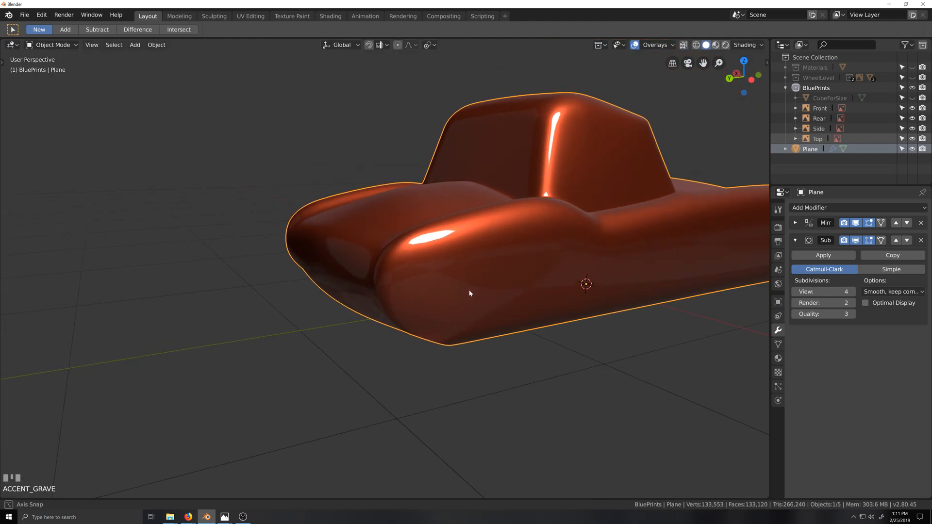
{"action": "scroll", "coordinate": [510, 326], "scroll_direction": "down", "scroll_amount": 2}
{"action": "middle_click_drag", "start_coordinate": [506, 322], "coordinate": [503, 312]}
{"action": "middle_click_drag", "start_coordinate": [497, 212], "coordinate": [444, 276]}
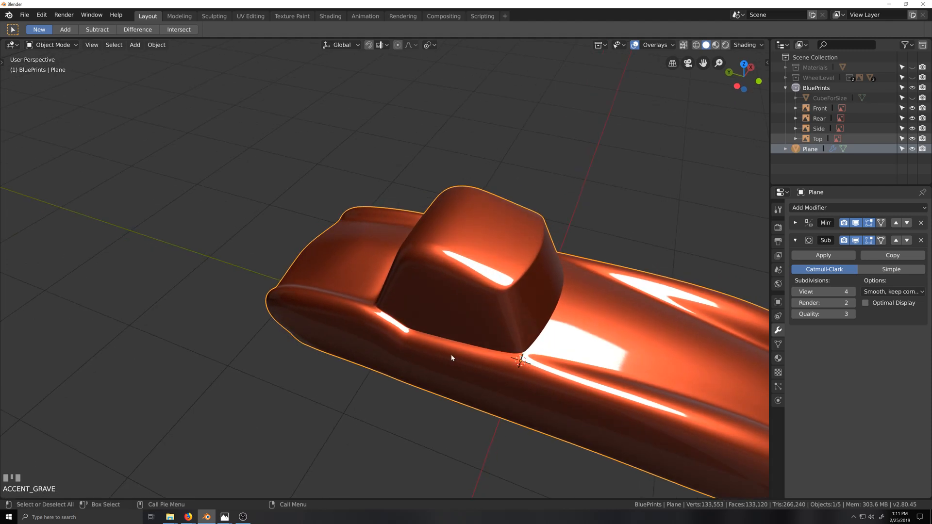
{"action": "scroll", "coordinate": [447, 395], "scroll_direction": "down", "scroll_amount": 2}
{"action": "middle_click_drag", "start_coordinate": [447, 395], "coordinate": [453, 377]}
{"action": "scroll", "coordinate": [468, 394], "scroll_direction": "up", "scroll_amount": 5}
In Edit Mode, select the three-vertex row across the rear deck behind the window and lower it slightly along the Z axis.
{"action": "key", "text": "Tab"}
{"action": "middle_click_drag", "start_coordinate": [438, 232], "coordinate": [499, 188]}
{"action": "left_click", "coordinate": [485, 169]}
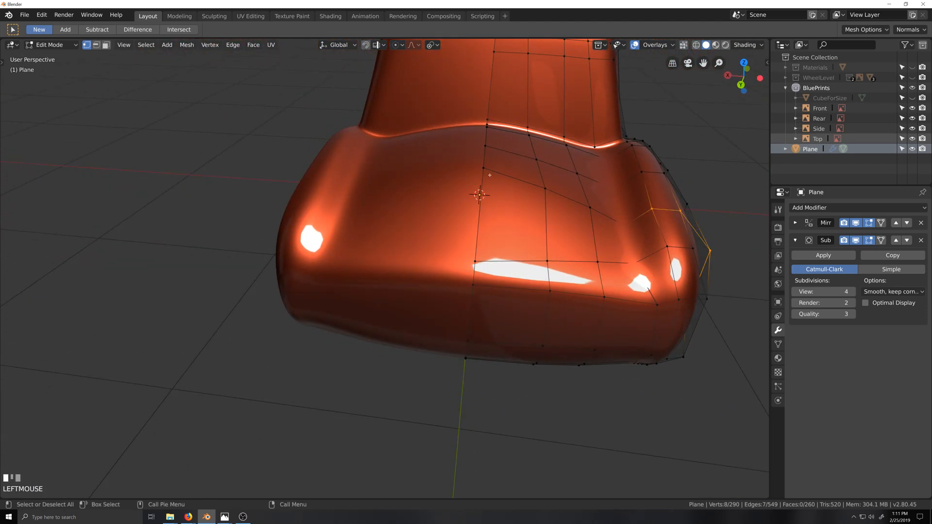
{"action": "left_click", "coordinate": [545, 188], "text": "shift"}
{"action": "left_click", "coordinate": [590, 207], "text": "shift"}
{"action": "middle_click_drag", "start_coordinate": [590, 209], "coordinate": [616, 223]}
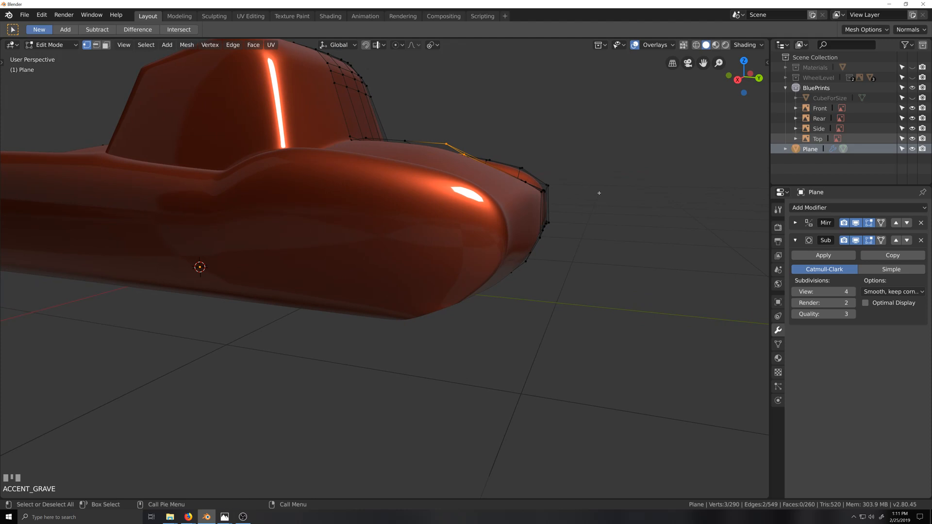
{"action": "key", "text": "g"}
{"action": "key", "text": "z"}
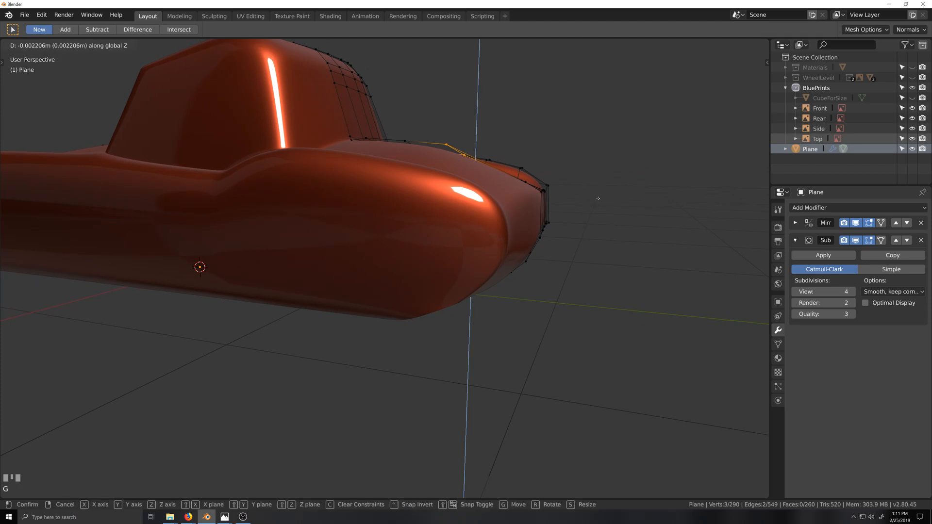
{"action": "left_click", "coordinate": [597, 212]}
Examine the smoothed rear deck and window base in Object Mode from several rear angles, checking it briefly against the mesh.
{"action": "middle_click_drag", "start_coordinate": [621, 262], "coordinate": [545, 278]}
{"action": "key", "text": "grave"}
{"action": "scroll", "coordinate": [549, 284], "scroll_direction": "down", "scroll_amount": 5}
{"action": "key", "text": "grave"}
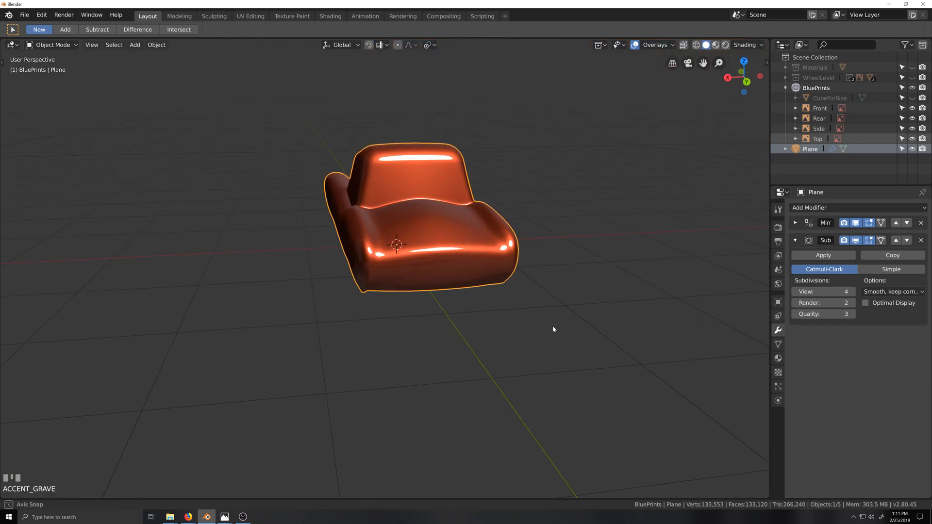
{"action": "scroll", "coordinate": [552, 281], "scroll_direction": "up", "scroll_amount": 5}
{"action": "key", "text": "shift+grave"}
{"action": "scroll", "coordinate": [428, 365], "scroll_direction": "up", "scroll_amount": 2}
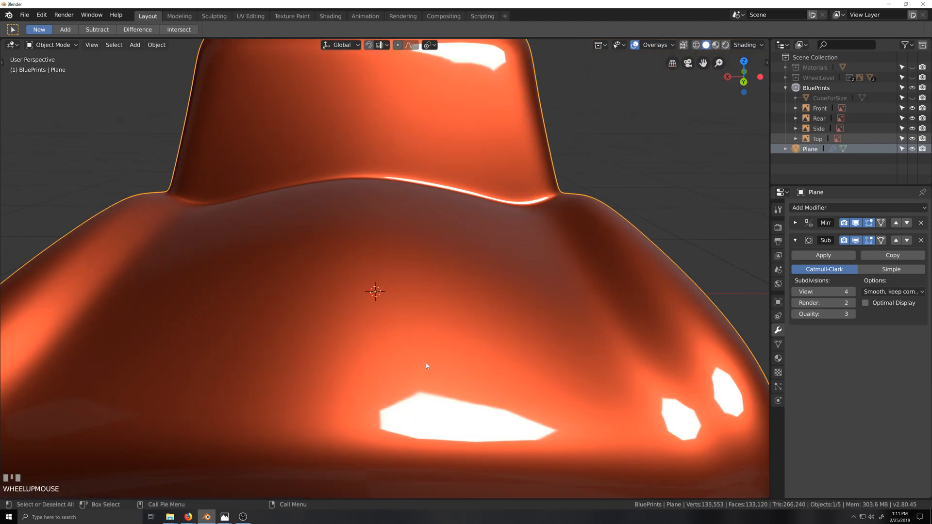
{"action": "key", "text": "Tab"}
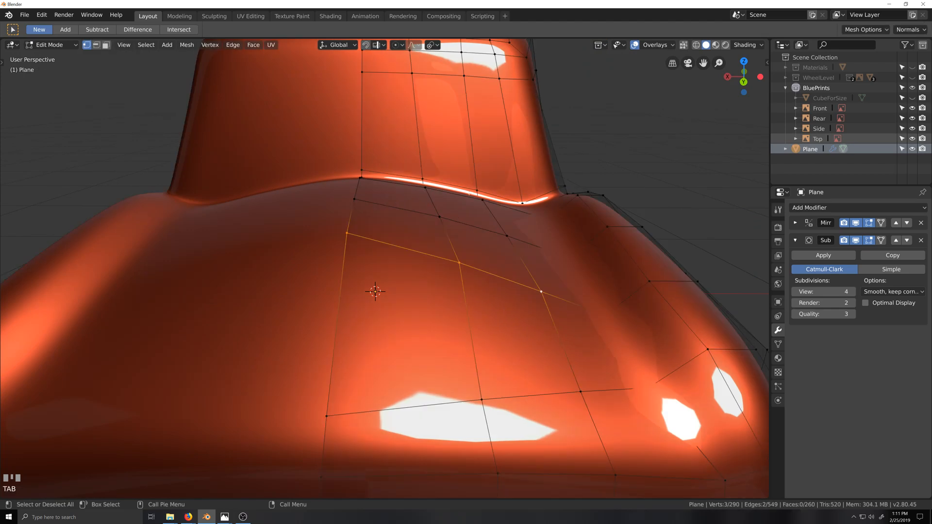
{"action": "key", "text": "Tab"}
{"action": "scroll", "coordinate": [354, 295], "scroll_direction": "down", "scroll_amount": 2}
{"action": "key", "text": "grave"}
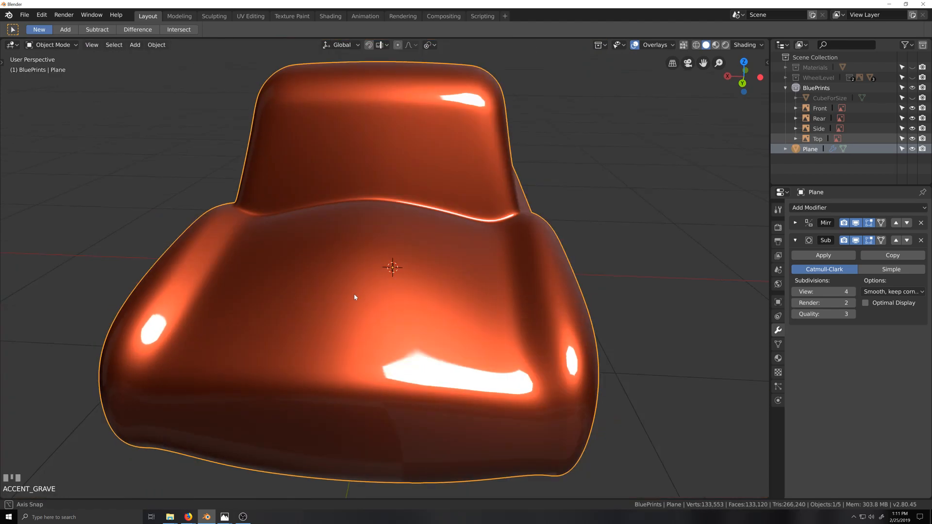
{"action": "scroll", "coordinate": [415, 281], "scroll_direction": "up", "scroll_amount": 2}
{"action": "key", "text": "grave"}
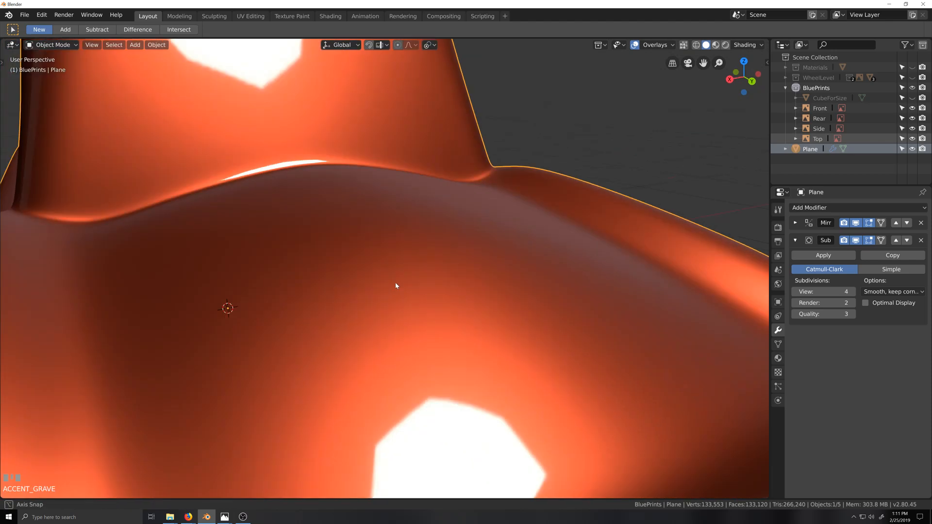
Add the three vertices at the rear window's lower outer corner to the deck row using X-ray, and try raising them together along Z.
{"action": "key", "text": "Tab"}
{"action": "key", "text": "grave"}
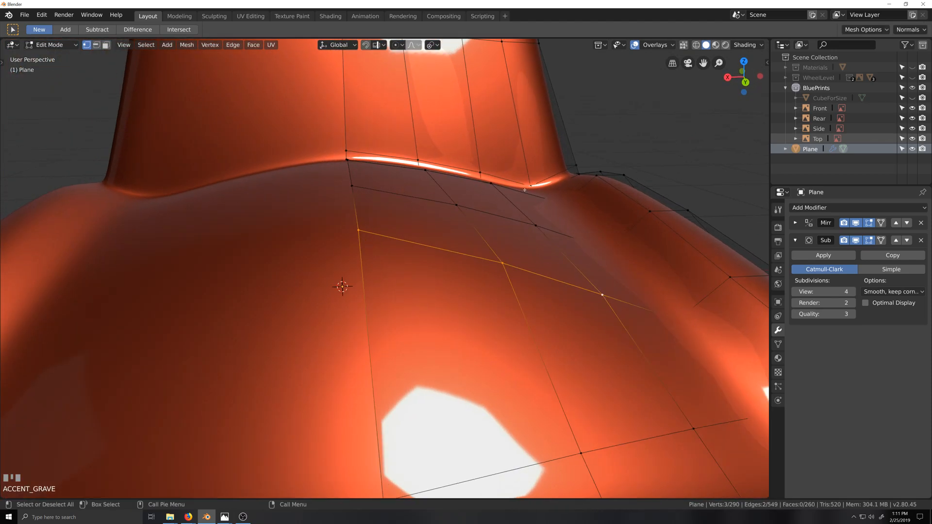
{"action": "key", "text": "grave"}
{"action": "key", "text": "shift+grave"}
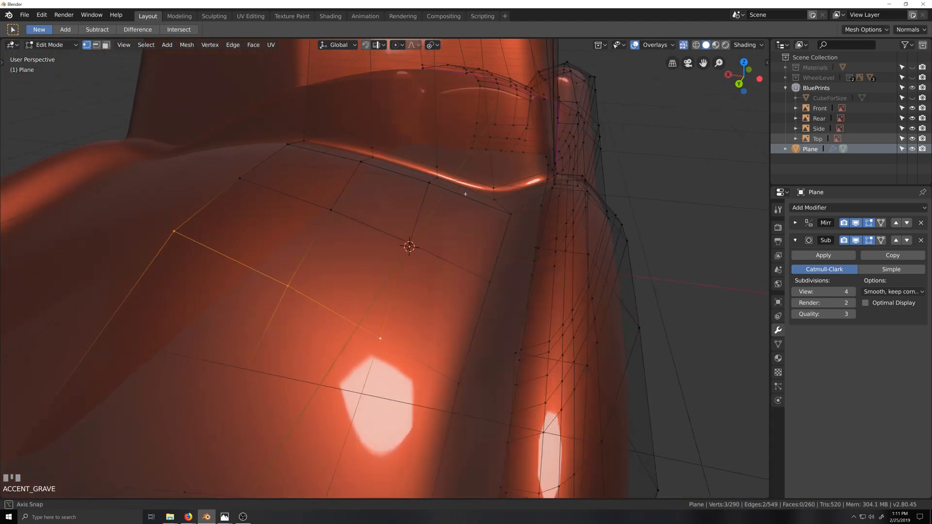
{"action": "left_click", "coordinate": [505, 194], "text": "shift"}
{"action": "left_click", "coordinate": [505, 206], "text": "shift"}
{"action": "left_click", "coordinate": [513, 224], "text": "shift"}
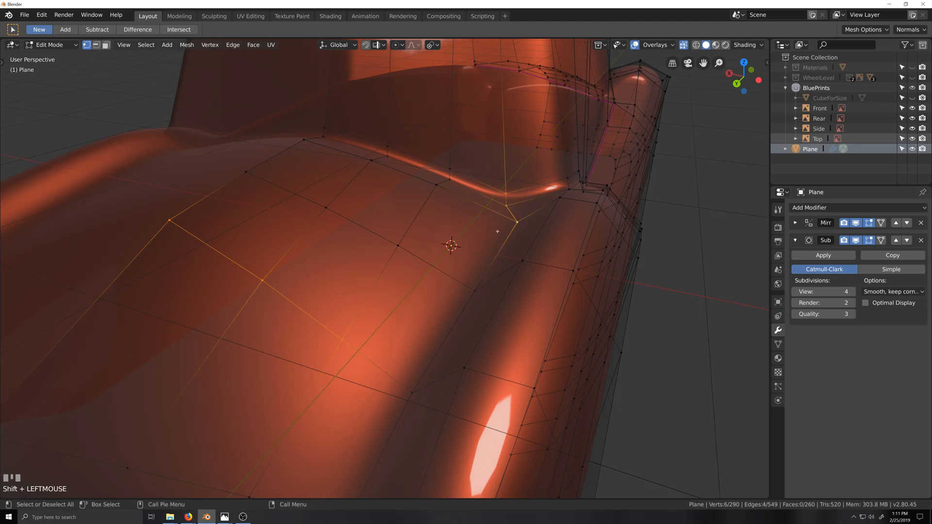
{"action": "key", "text": "grave"}
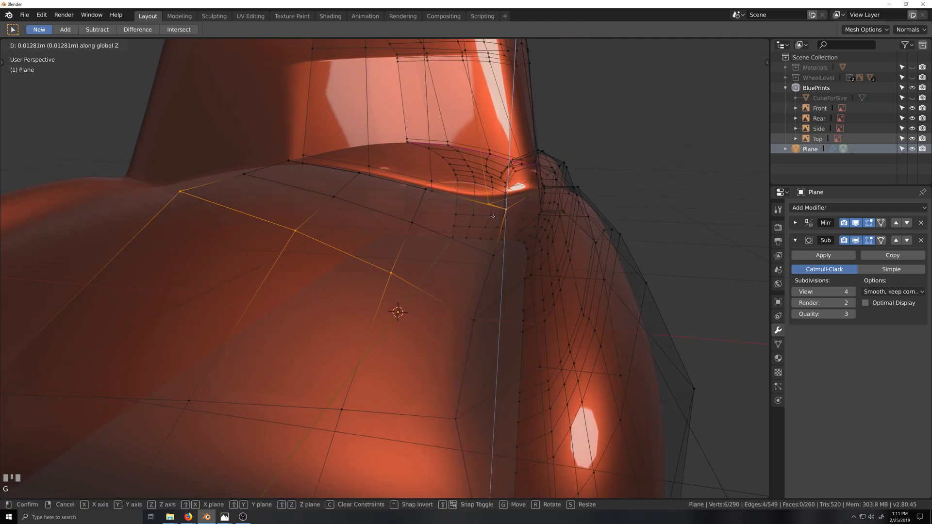
{"action": "right_click", "coordinate": [300, 284]}
Deselect the three deck-row vertices and raise only the rear window corner vertices slightly along the Z axis.
{"action": "left_click", "coordinate": [180, 199], "text": "shift"}
{"action": "left_click", "coordinate": [295, 240], "text": "shift"}
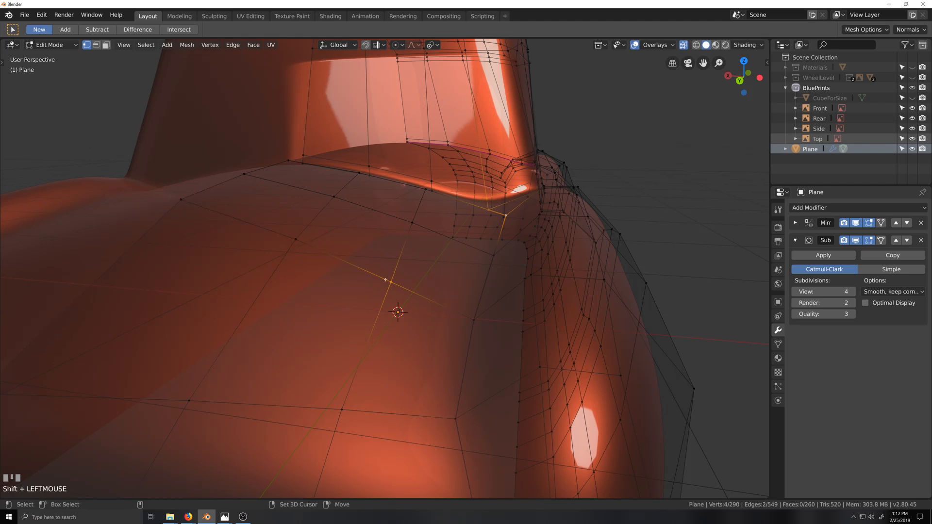
{"action": "left_click", "coordinate": [391, 282], "text": "shift"}
{"action": "key", "text": "g"}
{"action": "key", "text": "z"}
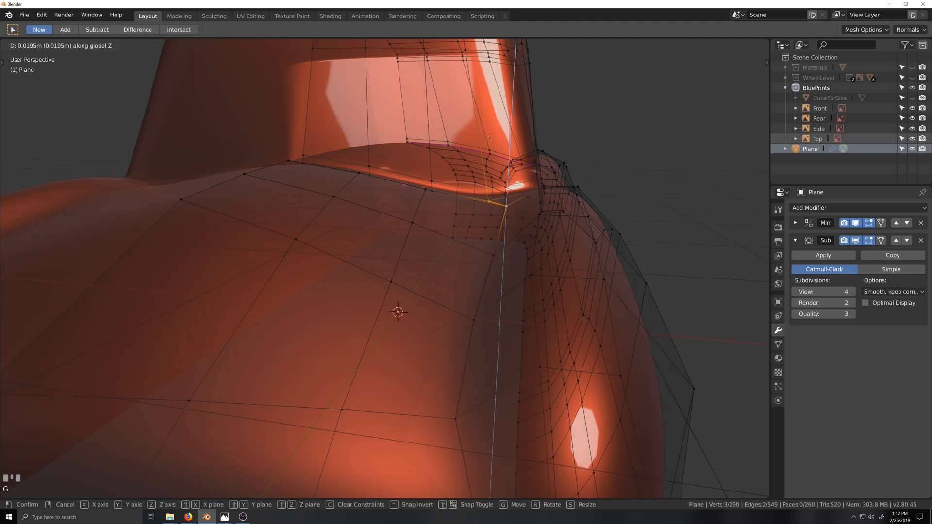
{"action": "left_click", "coordinate": [475, 178]}
Turn off X-ray and fine-tune the height of the three rear window corner vertices along the Z axis.
{"action": "key", "text": "Tab"}
{"action": "scroll", "coordinate": [423, 279], "scroll_direction": "down", "scroll_amount": 5}
{"action": "middle_click_drag", "start_coordinate": [422, 276], "coordinate": [469, 279]}
{"action": "key", "text": "alt+z"}
{"action": "scroll", "coordinate": [511, 205], "scroll_direction": "up", "scroll_amount": 3}
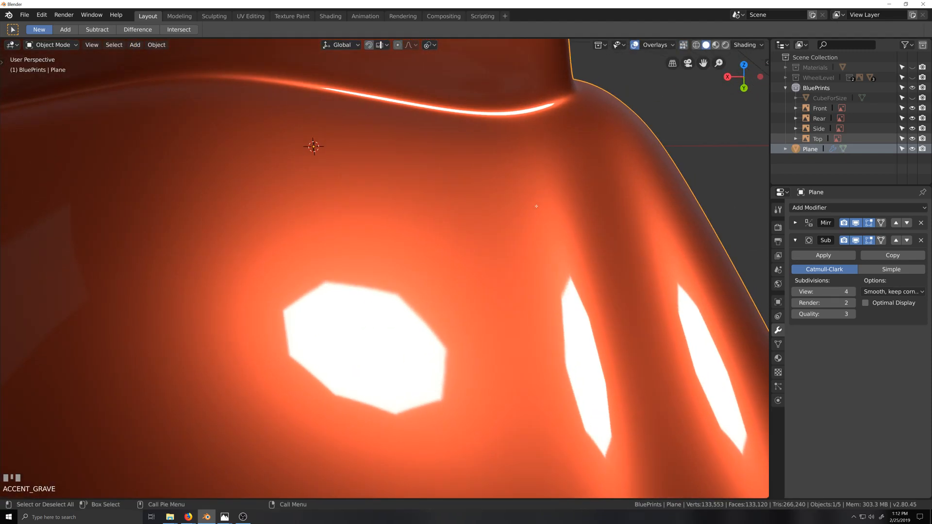
{"action": "key", "text": "Tab"}
{"action": "scroll", "coordinate": [524, 193], "scroll_direction": "up", "scroll_amount": 3}
{"action": "key", "text": "g"}
{"action": "key", "text": "z"}
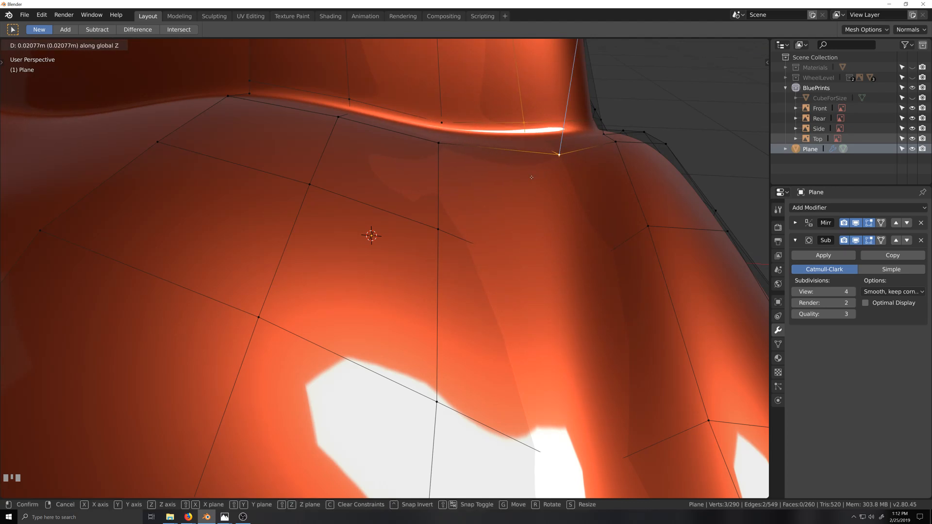
{"action": "left_click", "coordinate": [488, 256]}
Examine the smoothed rear deck and the crease below the rear window in Object Mode from above and behind.
{"action": "key", "text": "Tab"}
{"action": "scroll", "coordinate": [489, 262], "scroll_direction": "down", "scroll_amount": 5}
{"action": "key", "text": "grave"}
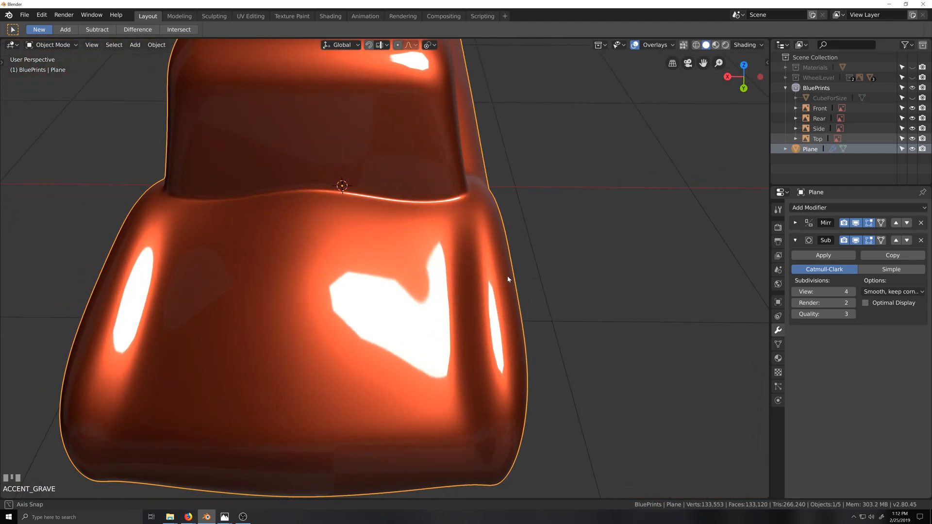
{"action": "middle_click_drag", "start_coordinate": [474, 287], "coordinate": [476, 226]}
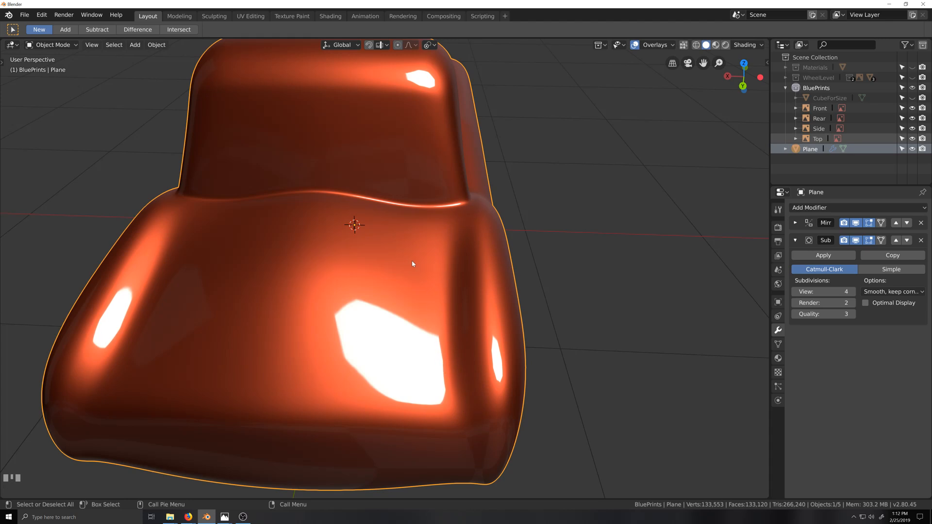
{"action": "key", "text": "grave"}
{"action": "middle_click_drag", "start_coordinate": [412, 263], "coordinate": [384, 249]}
{"action": "middle_click_drag", "start_coordinate": [487, 228], "coordinate": [440, 221]}
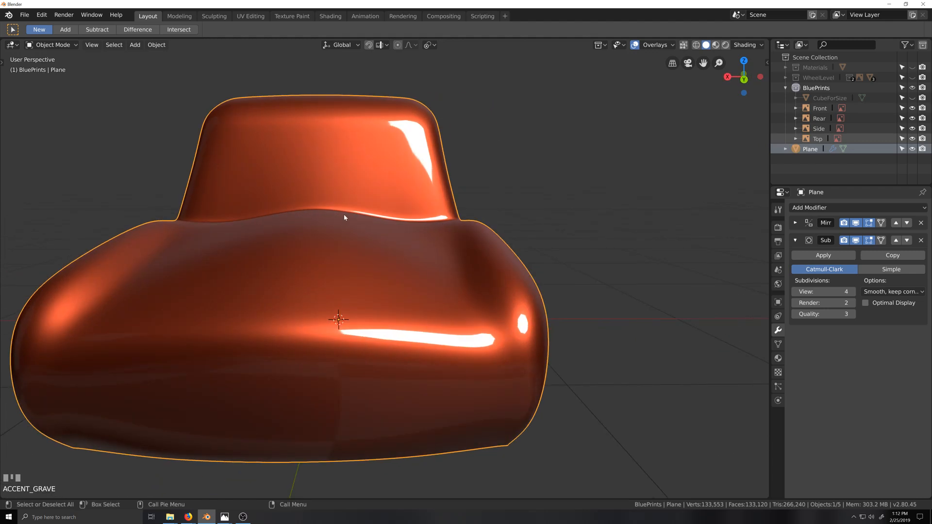
{"action": "scroll", "coordinate": [320, 253], "scroll_direction": "up", "scroll_amount": 4}
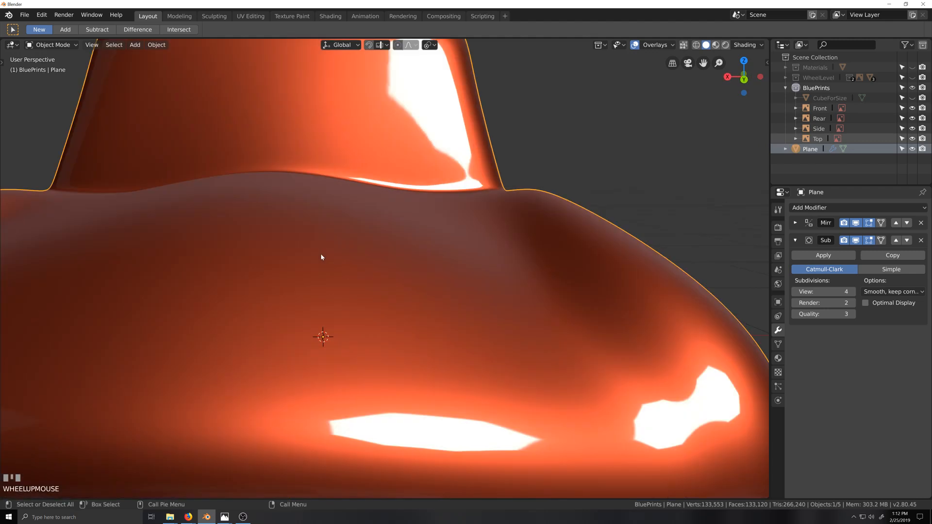
Select the four vertices at the centre of the rear window base as a filled path and lower them slightly along Z.
{"action": "key", "text": "Tab"}
{"action": "key", "text": "grave"}
{"action": "middle_click_drag", "start_coordinate": [312, 254], "coordinate": [363, 200]}
{"action": "left_click", "coordinate": [356, 142]}
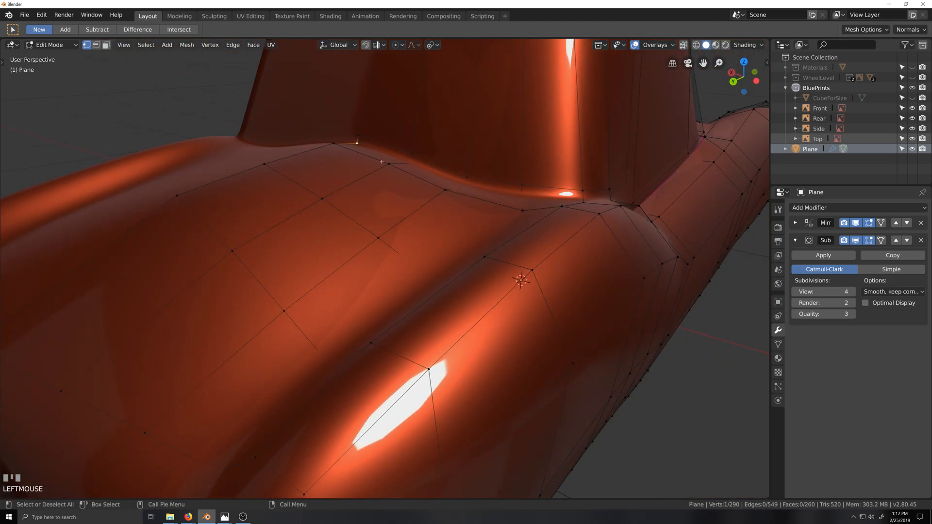
{"action": "left_click", "coordinate": [390, 165], "text": "ctrl+shift"}
{"action": "key", "text": "g"}
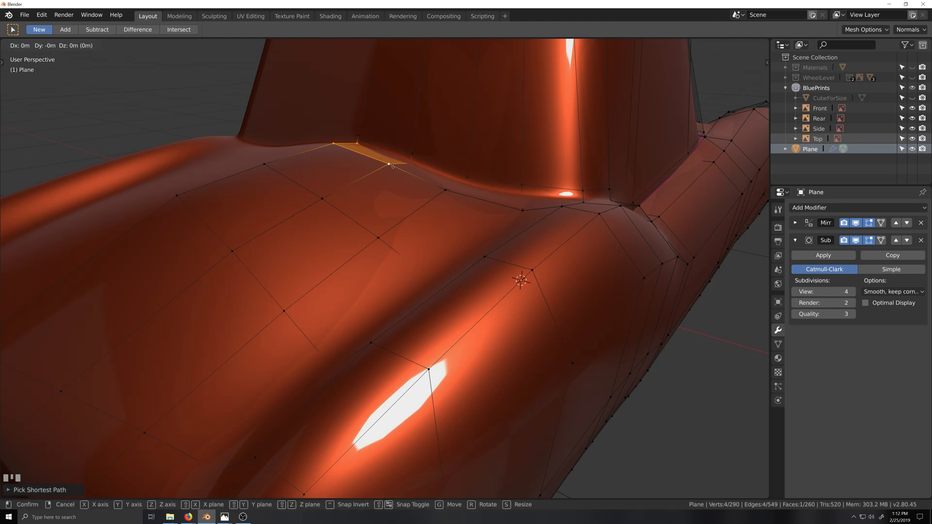
{"action": "key", "text": "z"}
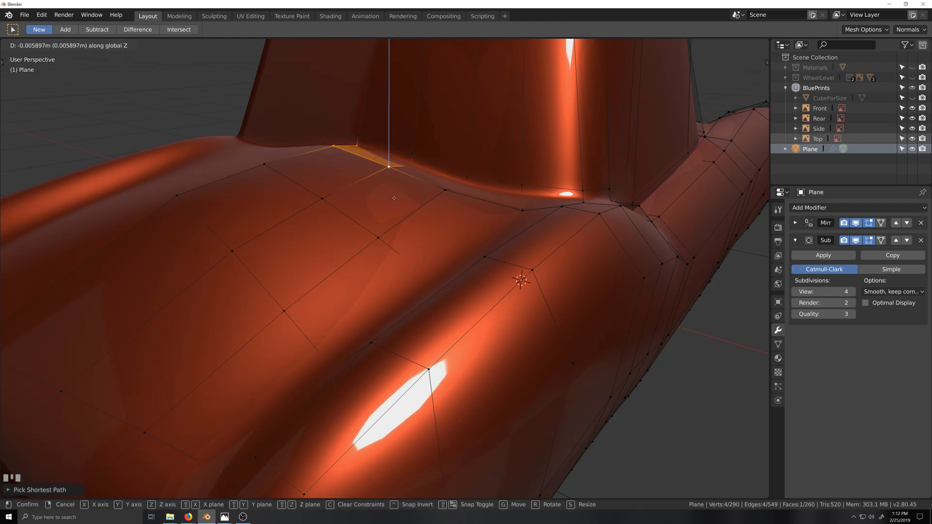
{"action": "left_click", "coordinate": [394, 205]}
Select the two centreline vertices at the rear window base and lower them about 0.008 m along the Z axis.
{"action": "left_click", "coordinate": [358, 146]}
{"action": "left_click", "coordinate": [333, 147], "text": "shift"}
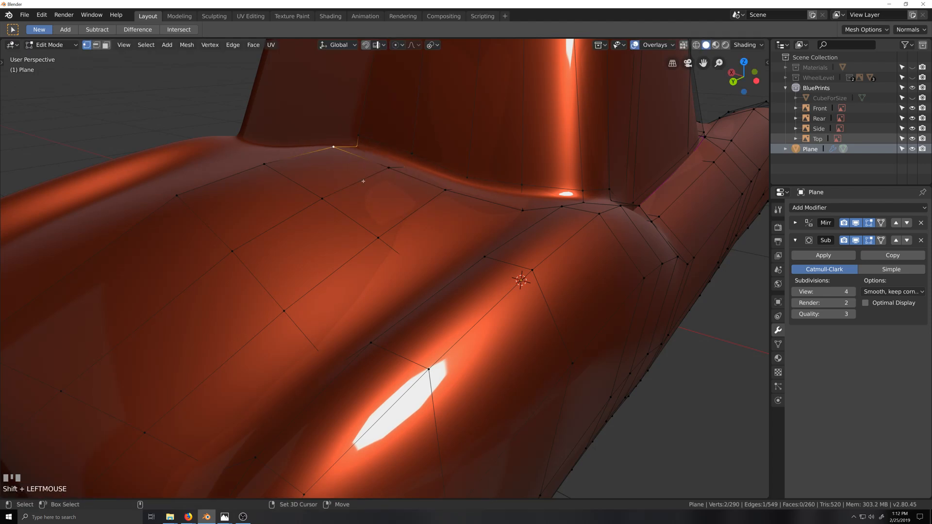
{"action": "key", "text": "g"}
{"action": "key", "text": "z"}
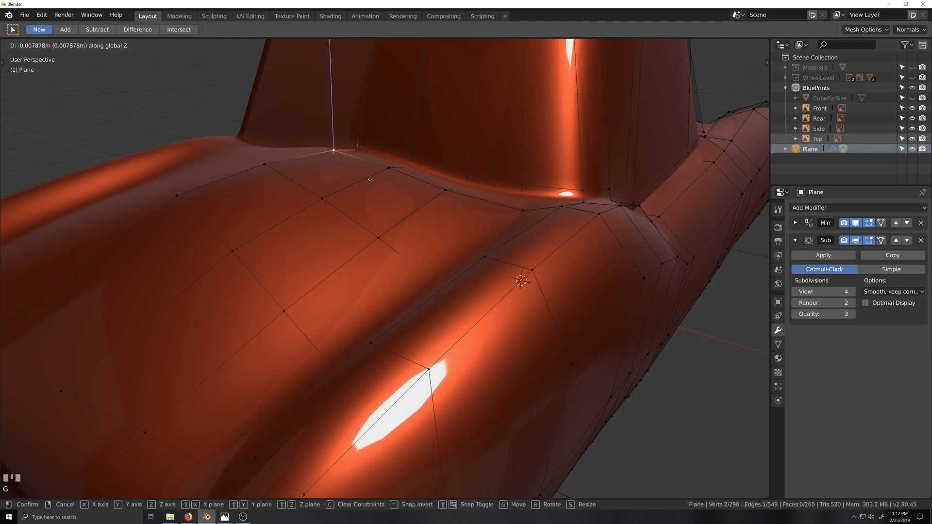
{"action": "left_click", "coordinate": [370, 180]}
Examine the smoothed transition from rear window to deck in Object Mode from both rear corners and straight behind.
{"action": "key", "text": "Tab"}
{"action": "key", "text": "grave"}
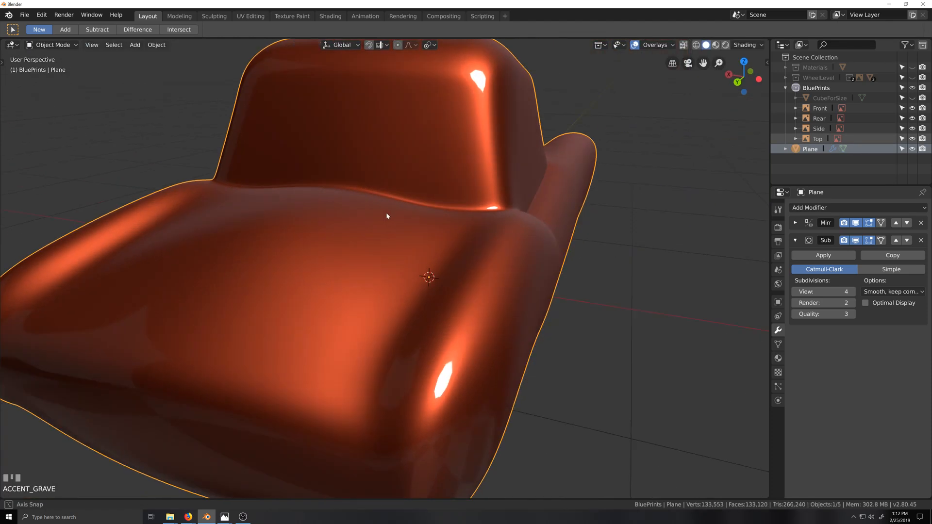
{"action": "scroll", "coordinate": [401, 228], "scroll_direction": "down", "scroll_amount": 2}
{"action": "key", "text": "grave"}
{"action": "middle_click_drag", "start_coordinate": [412, 225], "coordinate": [414, 226]}
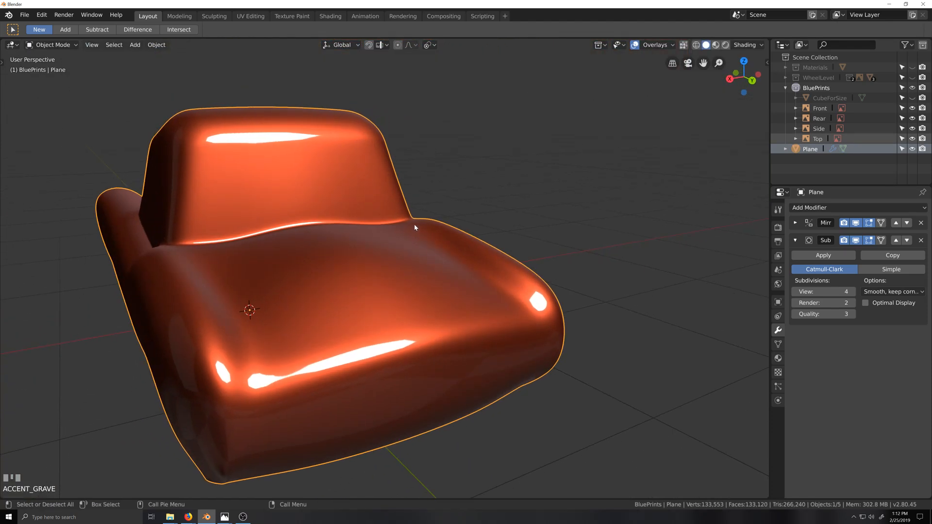
{"action": "scroll", "coordinate": [400, 250], "scroll_direction": "down", "scroll_amount": 1}
{"action": "key", "text": "grave"}
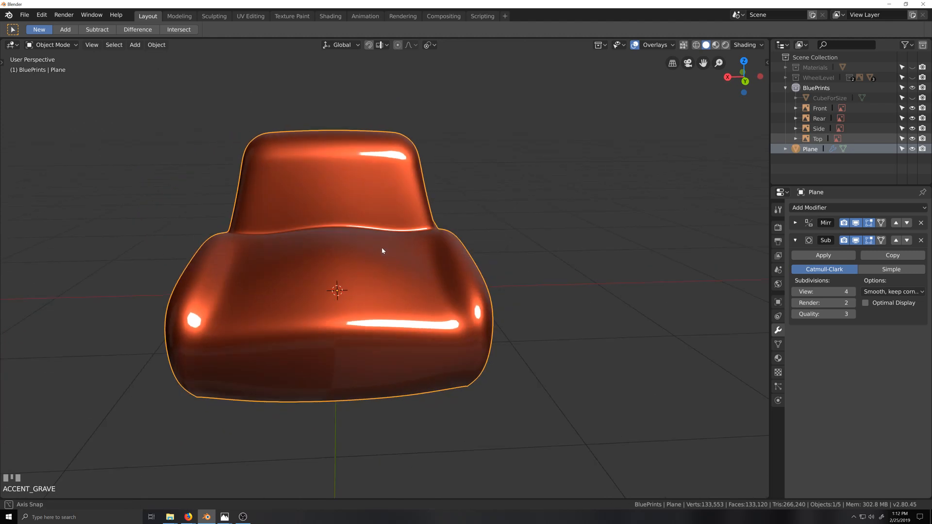
{"action": "middle_click_drag", "start_coordinate": [391, 249], "coordinate": [311, 231]}
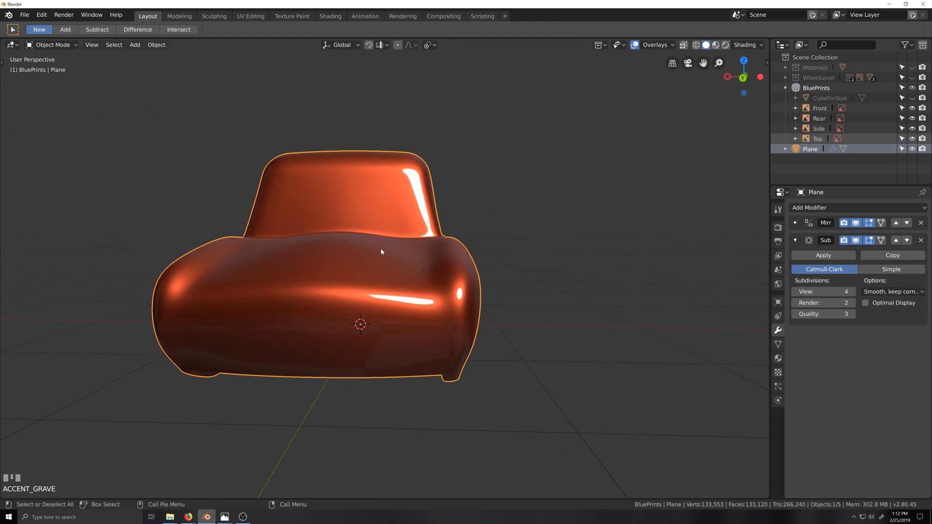
Examine the control mesh where the rear window base meets the deck and rear fender in Edit Mode from several rear angles.
{"action": "key", "text": "Tab"}
{"action": "key", "text": "shift+grave"}
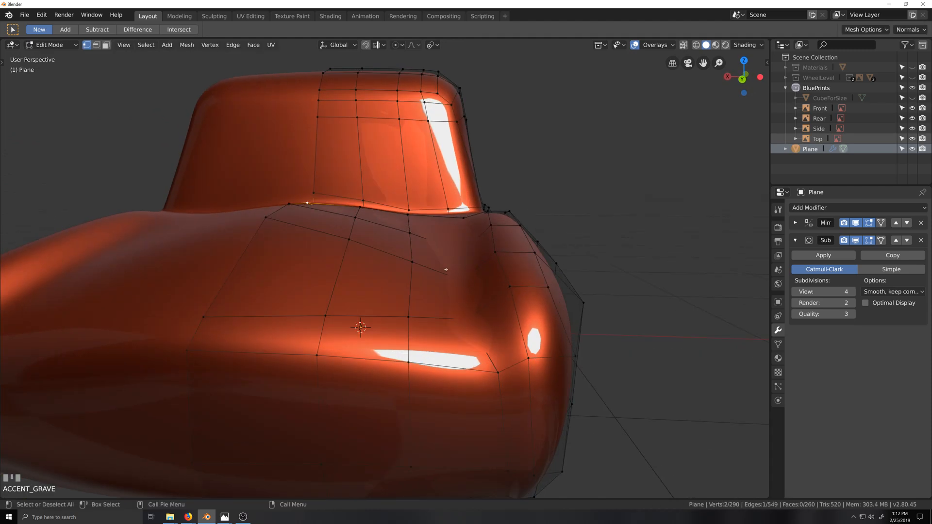
{"action": "middle_click_drag", "start_coordinate": [427, 229], "coordinate": [428, 242]}
{"action": "left_click", "coordinate": [430, 223]}
{"action": "scroll", "coordinate": [422, 272], "scroll_direction": "down", "scroll_amount": 2}
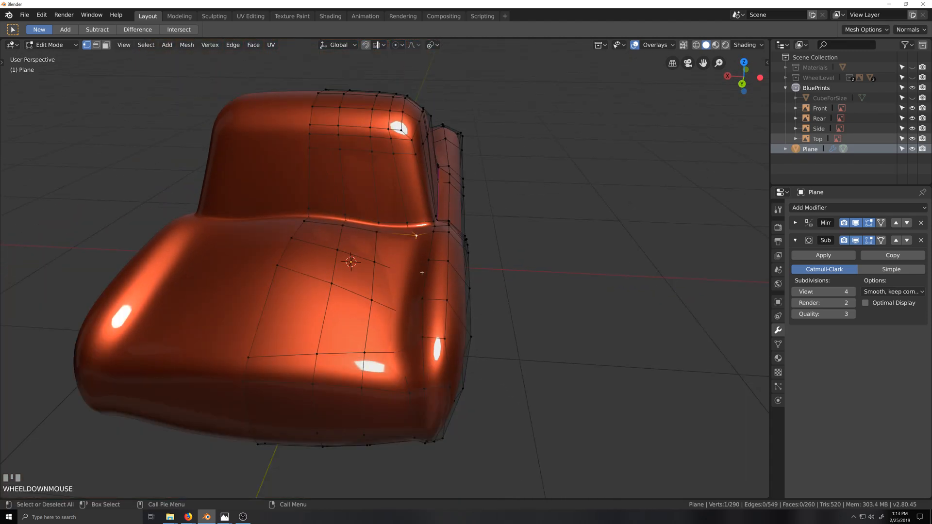
{"action": "key", "text": "grave"}
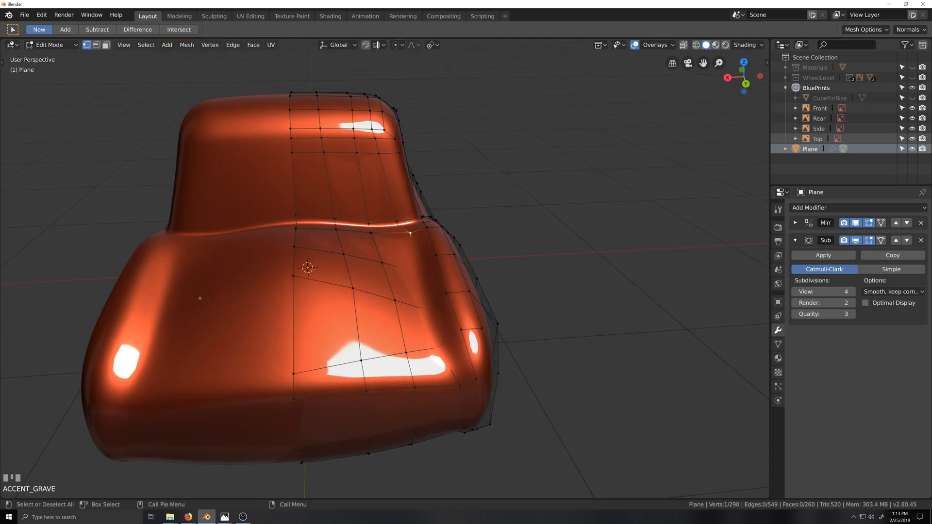
{"action": "scroll", "coordinate": [409, 248], "scroll_direction": "up", "scroll_amount": 3}
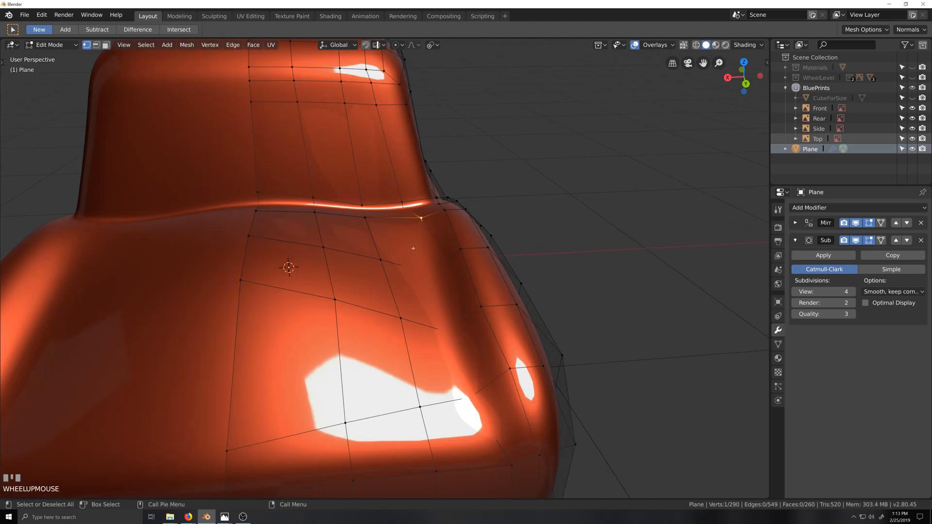
{"action": "scroll", "coordinate": [49, 291], "scroll_direction": "down", "scroll_amount": 3}
{"action": "key", "text": "grave"}
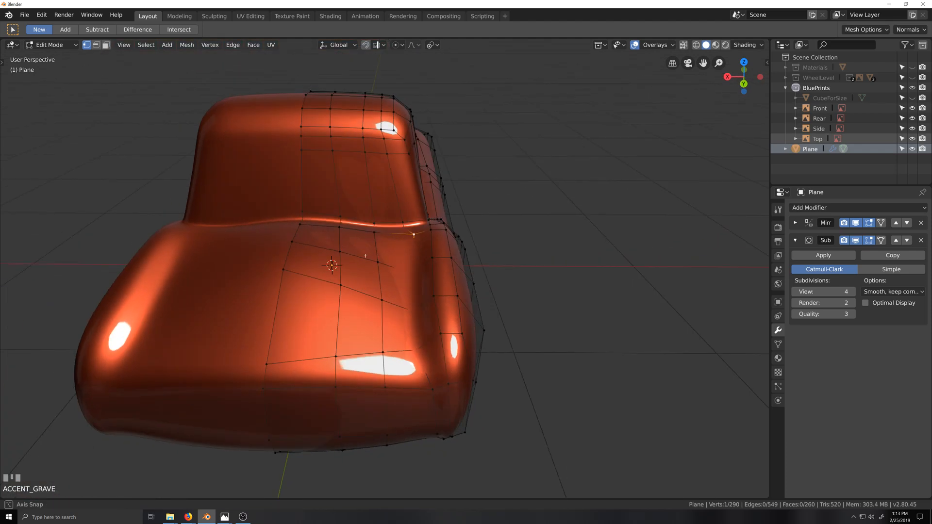
{"action": "scroll", "coordinate": [412, 238], "scroll_direction": "up", "scroll_amount": 3}
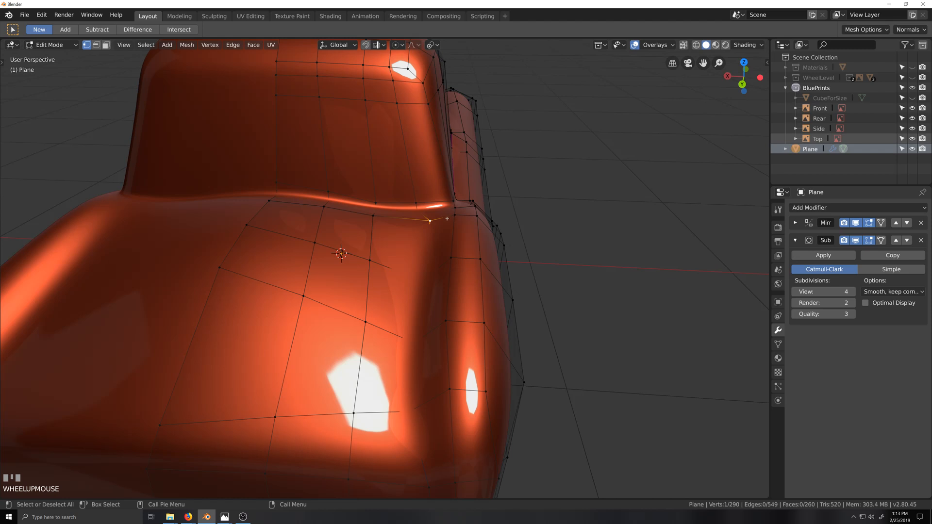
{"action": "key", "text": "grave"}
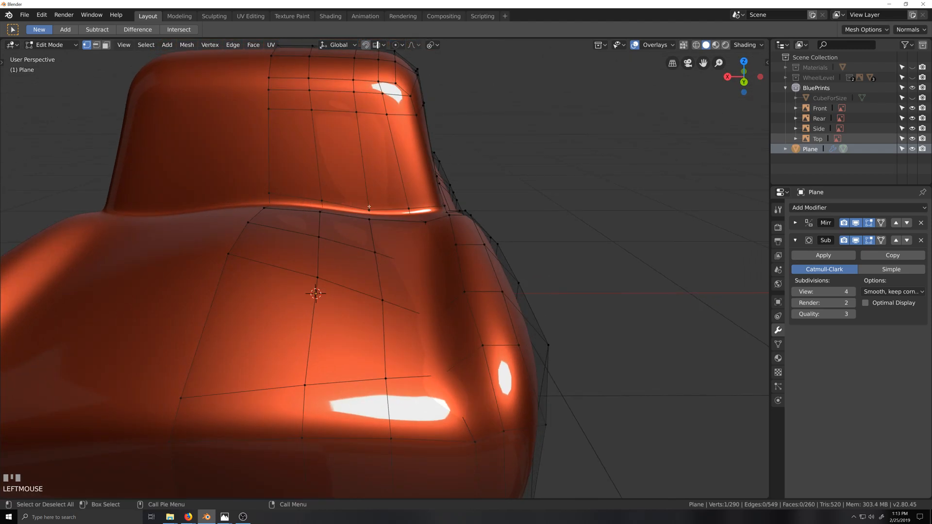
Select the two vertices at the rear window base between centre and corner and raise them about 0.01 m along Z.
{"action": "left_click", "coordinate": [359, 213], "text": "shift"}
{"action": "key", "text": "grave"}
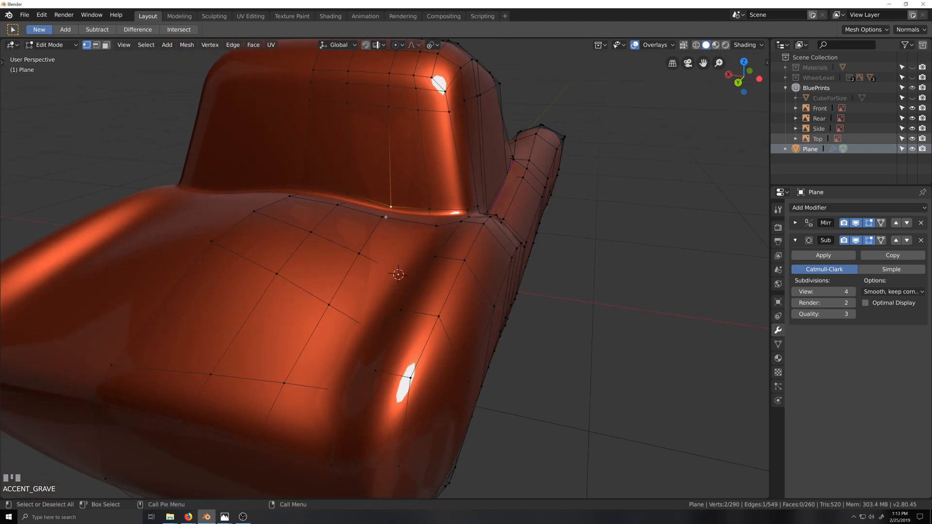
{"action": "left_click", "coordinate": [383, 217], "text": "shift"}
{"action": "left_click", "coordinate": [381, 218], "text": "shift"}
{"action": "key", "text": "g"}
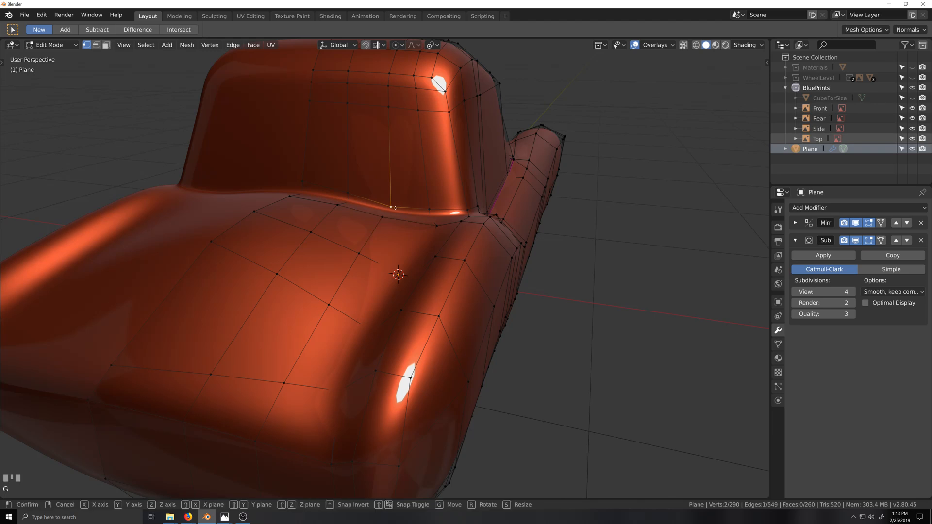
{"action": "key", "text": "z"}
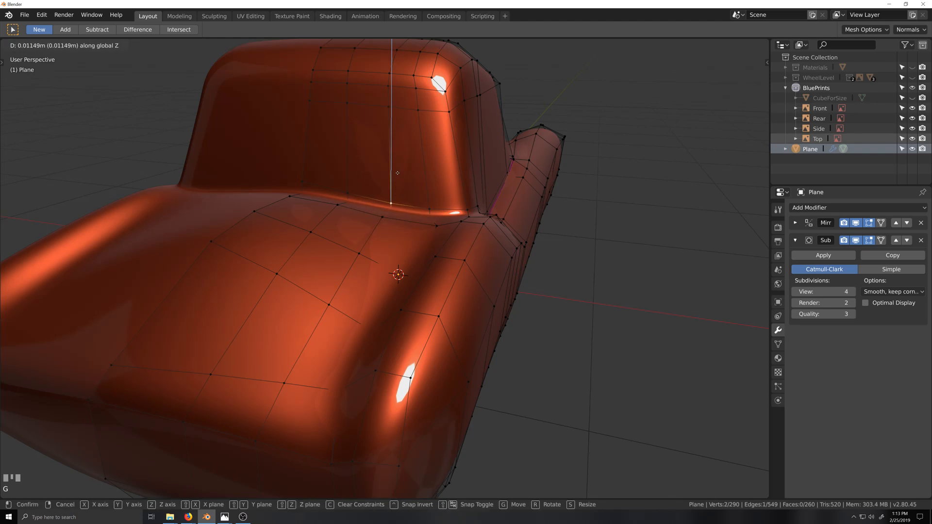
{"action": "left_click", "coordinate": [397, 167]}
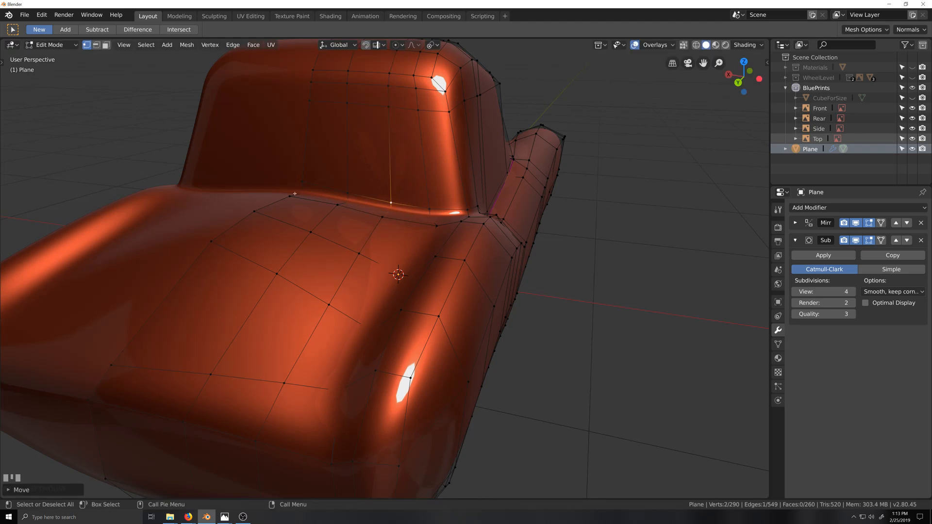
Examine the smoothed tail in Object Mode and compare it with the rear three-quarter photo of the black convertible in Photos.
{"action": "middle_click_drag", "start_coordinate": [368, 212], "coordinate": [409, 260]}
{"action": "key", "text": "grave"}
{"action": "scroll", "coordinate": [400, 237], "scroll_direction": "down", "scroll_amount": 1}
{"action": "scroll", "coordinate": [376, 270], "scroll_direction": "up", "scroll_amount": 4}
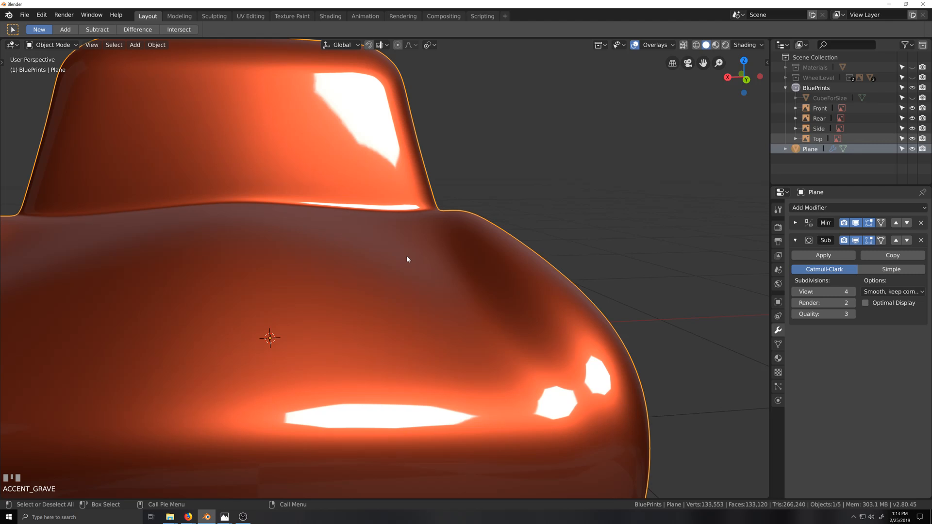
{"action": "scroll", "coordinate": [406, 257], "scroll_direction": "down", "scroll_amount": 4}
{"action": "mouse_move", "coordinate": [228, 518]}
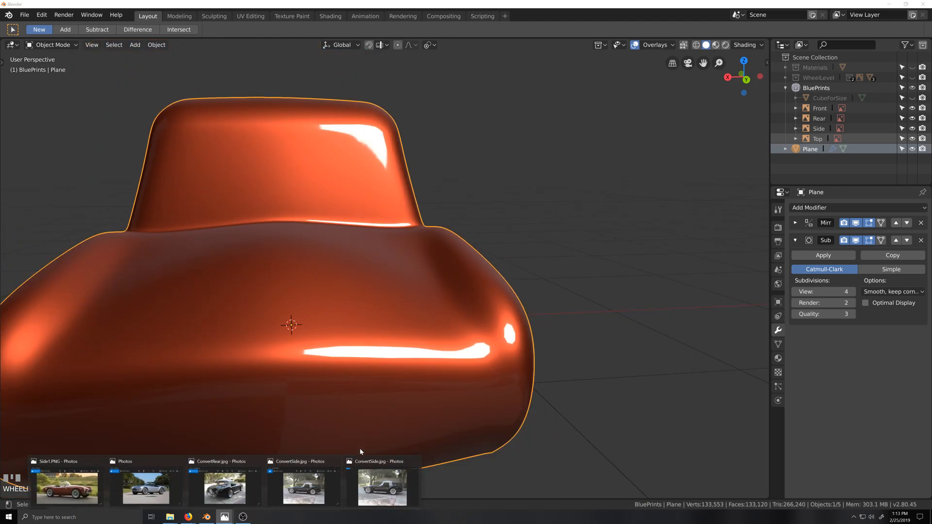
{"action": "left_click", "coordinate": [396, 464]}
{"action": "key", "text": "Right"}
{"action": "key", "text": "Right"}
{"action": "key", "text": "Right"}
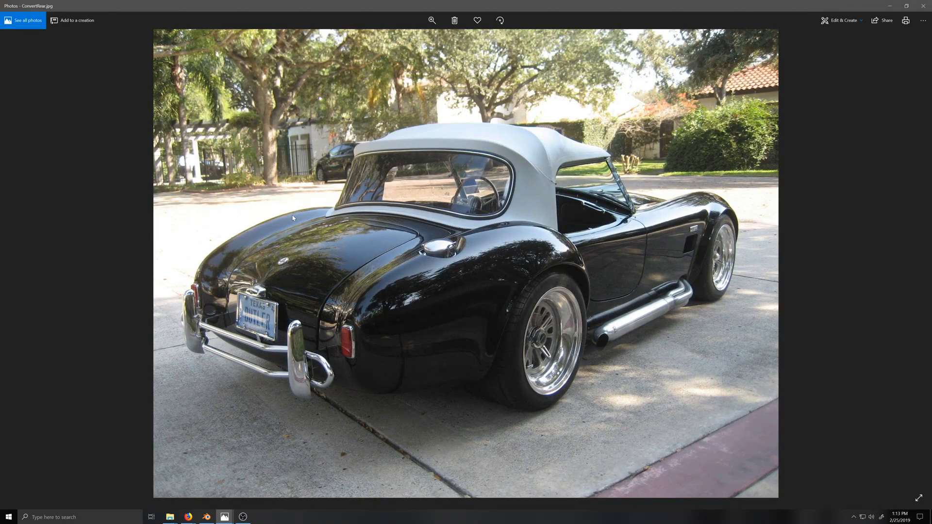
{"action": "left_click", "coordinate": [889, 6]}
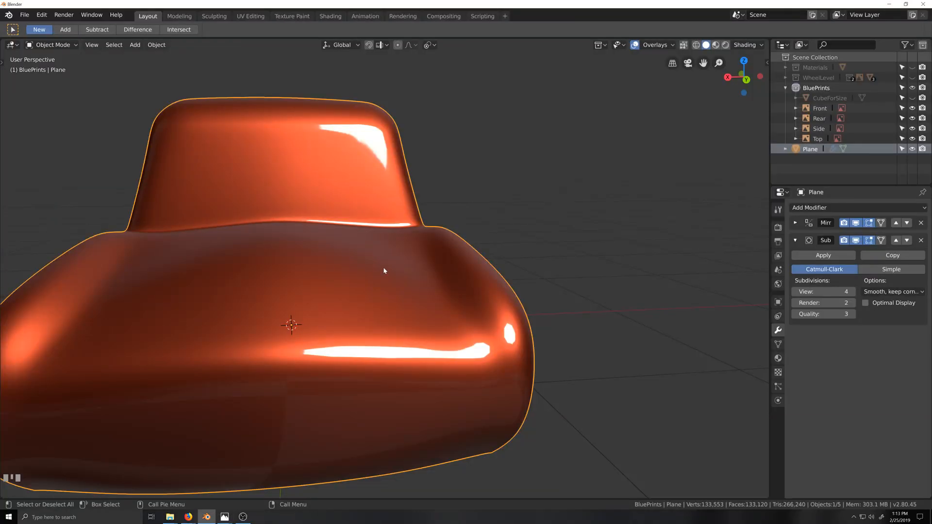
Select the deck's centreline vertices just behind the rear window as a single path and lower them about 0.007 m along Z.
{"action": "scroll", "coordinate": [365, 251], "scroll_direction": "up", "scroll_amount": 1}
{"action": "mouse_move", "coordinate": [365, 251]}
{"action": "middle_mouse_down"}
{"action": "mouse_move", "coordinate": [338, 256]}
{"action": "mouse_move", "coordinate": [381, 254]}
{"action": "middle_mouse_up"}
{"action": "key", "text": "Tab"}
{"action": "scroll", "coordinate": [286, 233], "scroll_direction": "up", "scroll_amount": 1}
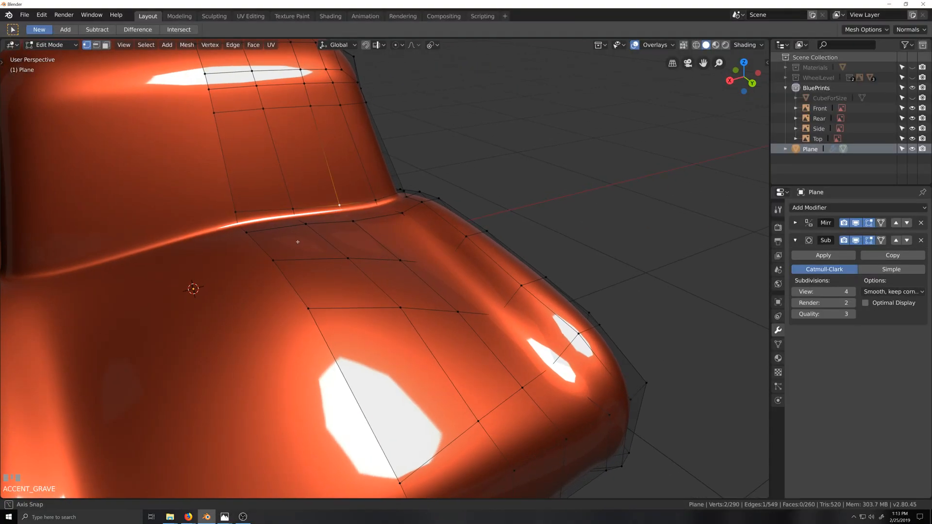
{"action": "middle_click_drag", "start_coordinate": [286, 233], "coordinate": [299, 241]}
{"action": "left_click", "coordinate": [239, 234]}
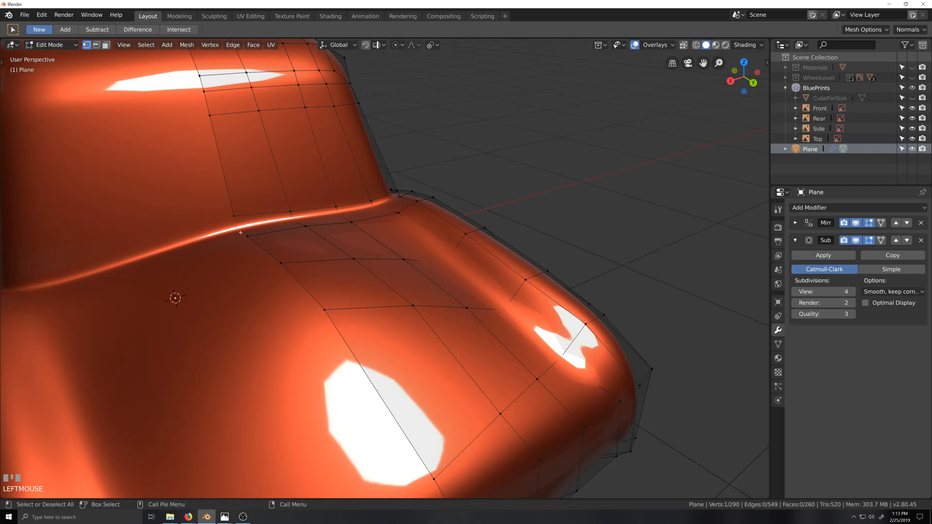
{"action": "left_click", "coordinate": [281, 263], "text": "shift"}
{"action": "left_click", "coordinate": [321, 312], "text": "ctrl+shift"}
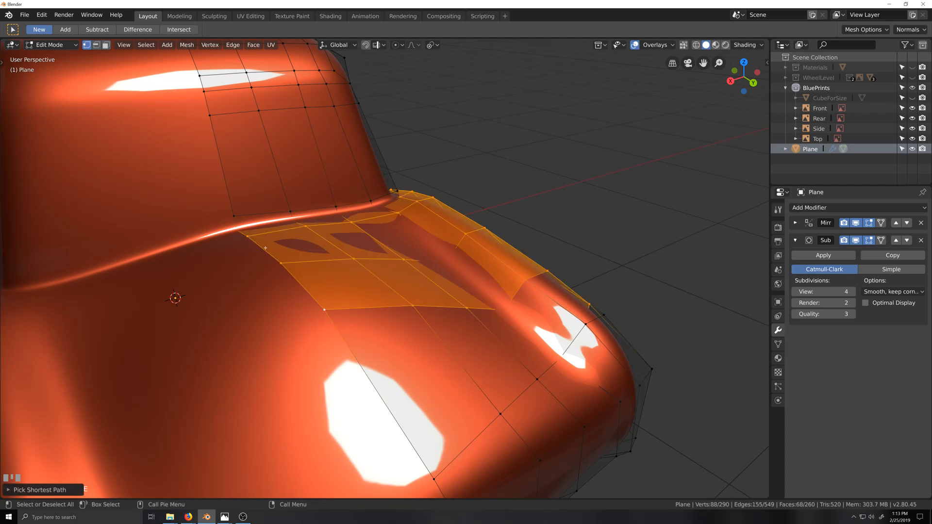
{"action": "left_click", "coordinate": [243, 236]}
{"action": "left_click", "coordinate": [325, 309], "text": "ctrl+shift"}
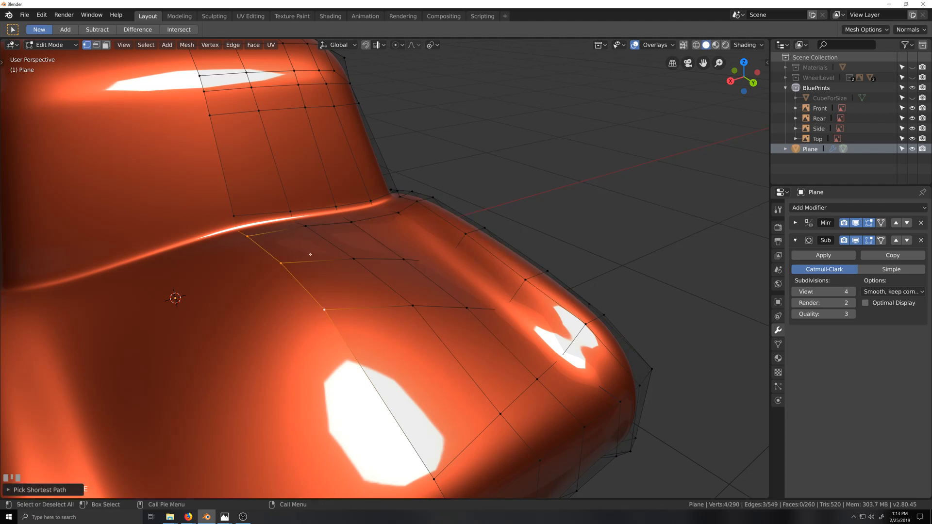
{"action": "key", "text": "g"}
{"action": "key", "text": "z"}
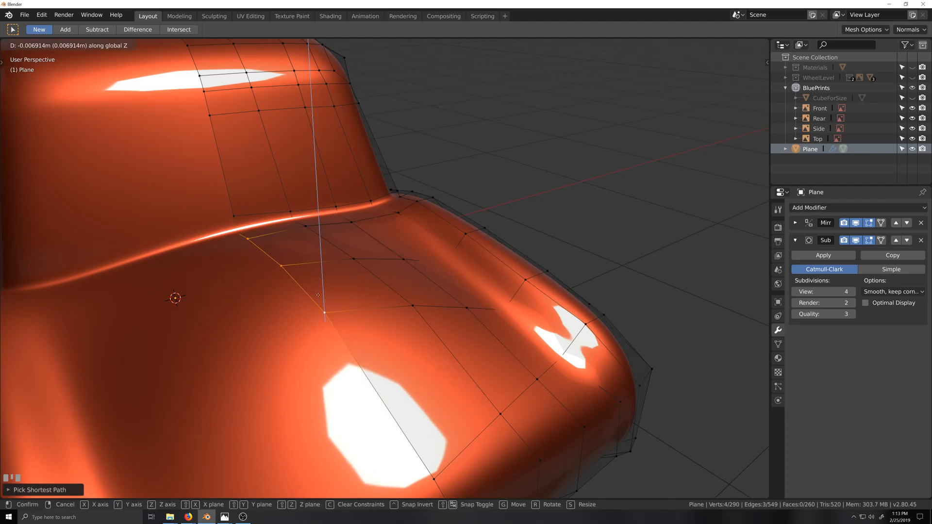
{"action": "left_click", "coordinate": [322, 300]}
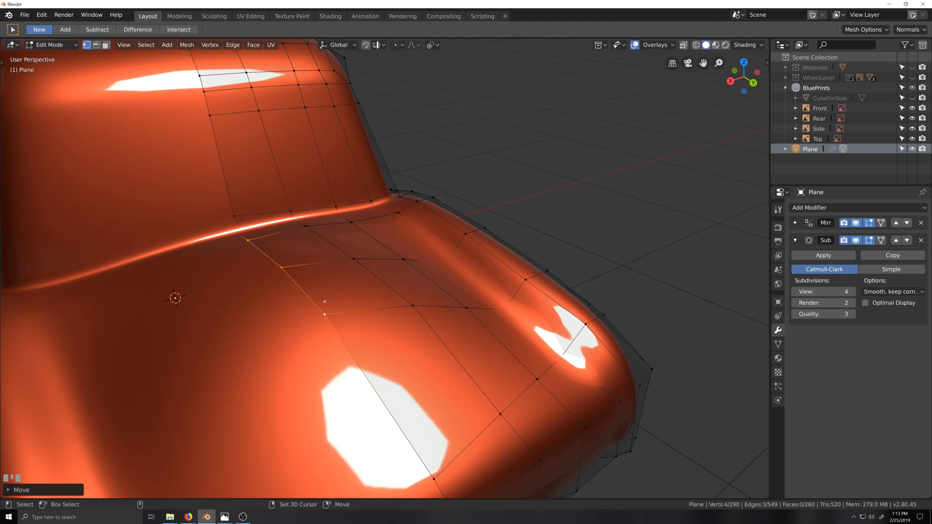
Examine the smoothed rear deck and fenders in Object Mode from behind, from above and from the side.
{"action": "scroll", "coordinate": [322, 301], "scroll_direction": "down", "scroll_amount": 4}
{"action": "middle_click_drag", "start_coordinate": [381, 322], "coordinate": [317, 311]}
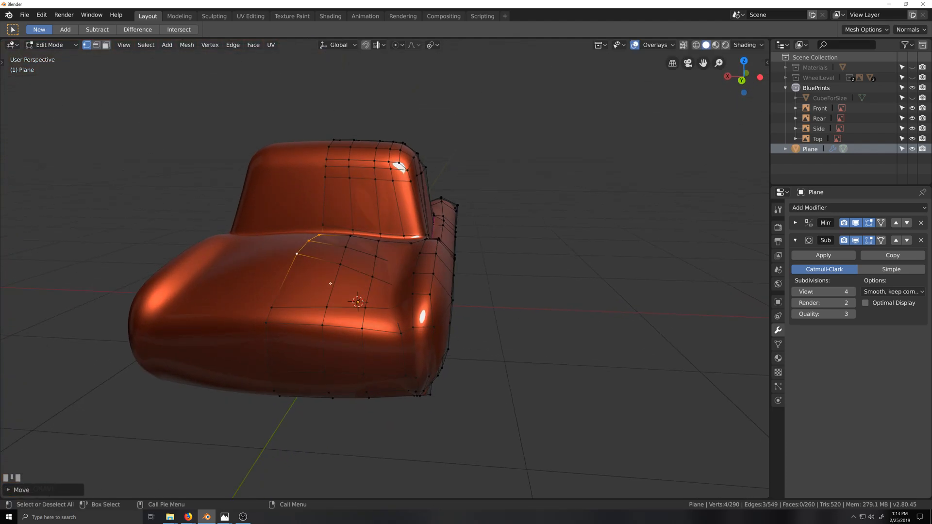
{"action": "scroll", "coordinate": [317, 310], "scroll_direction": "up", "scroll_amount": 6}
{"action": "key", "text": "Tab"}
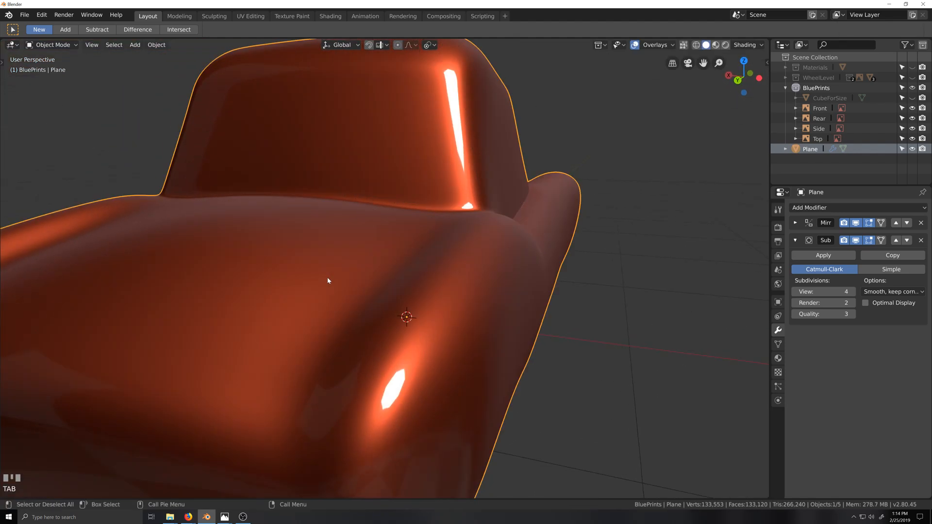
{"action": "middle_click_drag", "start_coordinate": [327, 277], "coordinate": [411, 308]}
{"action": "scroll", "coordinate": [314, 282], "scroll_direction": "down", "scroll_amount": 3}
{"action": "scroll", "coordinate": [341, 279], "scroll_direction": "down", "scroll_amount": 2}
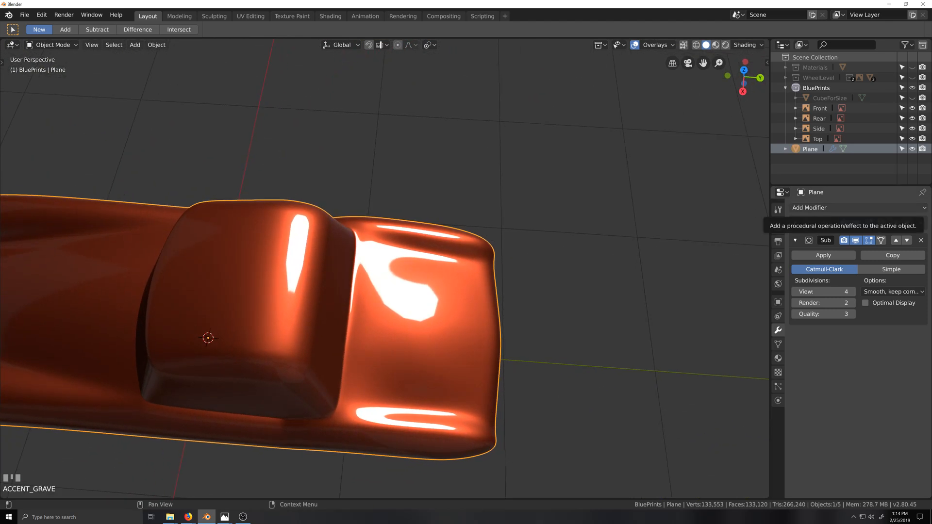
{"action": "key", "text": "alt+Tab"}
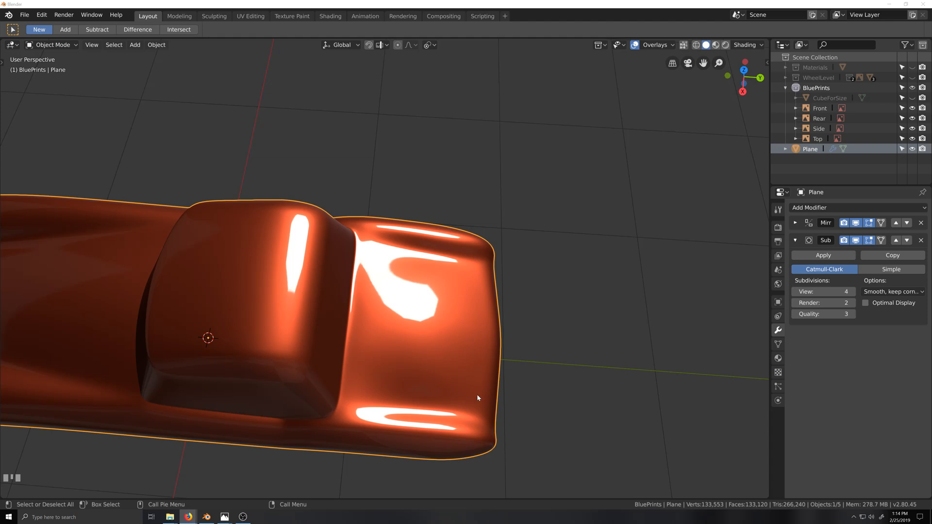
{"action": "middle_click_drag", "start_coordinate": [477, 398], "coordinate": [427, 401]}
{"action": "scroll", "coordinate": [447, 387], "scroll_direction": "up", "scroll_amount": 2}
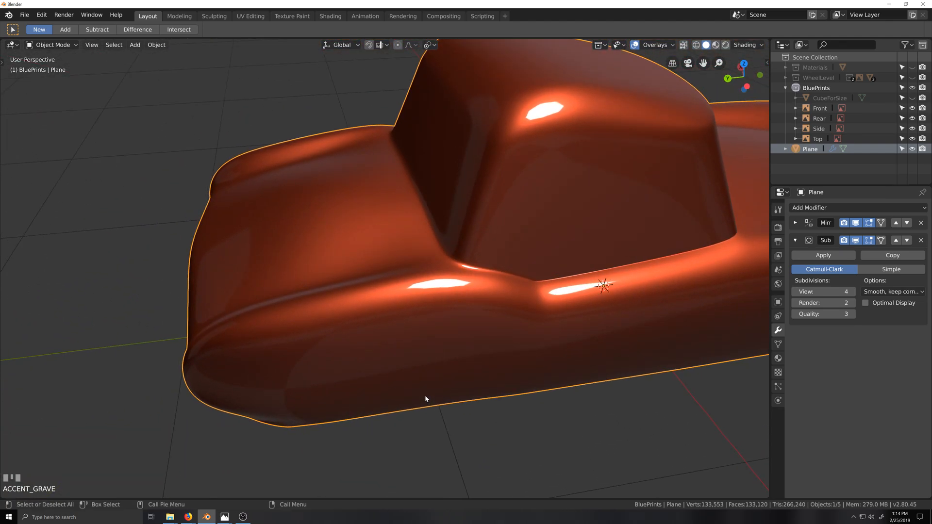
Bring the whole car body into view and collapse the Subdivision Surface modifier's settings.
{"action": "scroll", "coordinate": [410, 379], "scroll_direction": "down", "scroll_amount": 10}
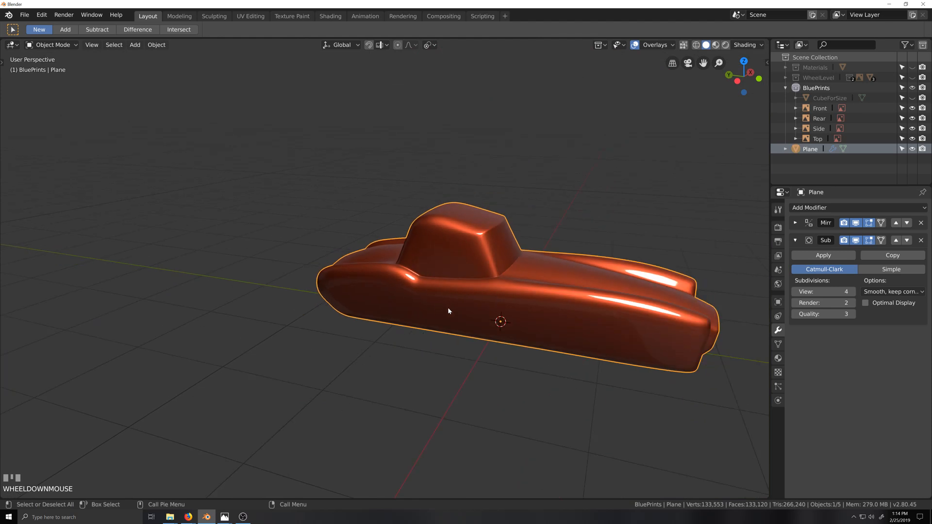
{"action": "middle_click_drag", "start_coordinate": [528, 303], "coordinate": [456, 292], "text": "shift"}
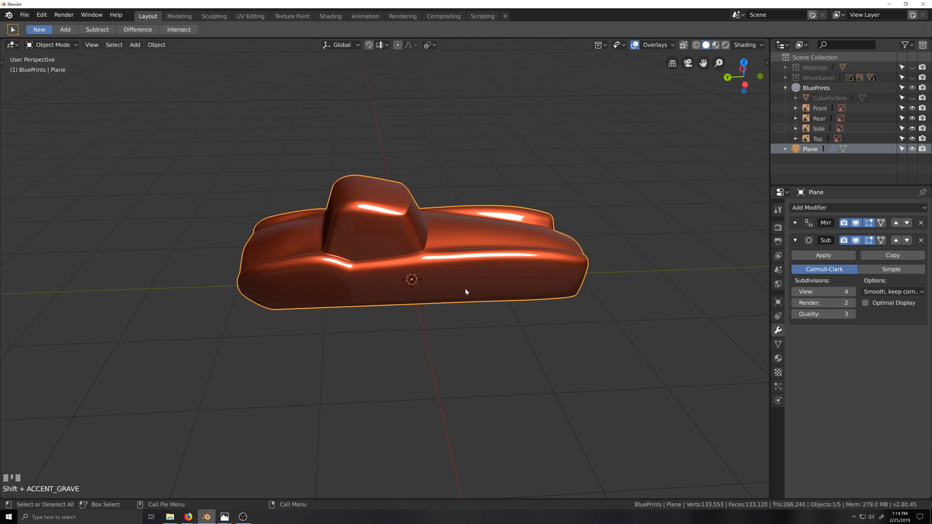
{"action": "left_click", "coordinate": [795, 241]}
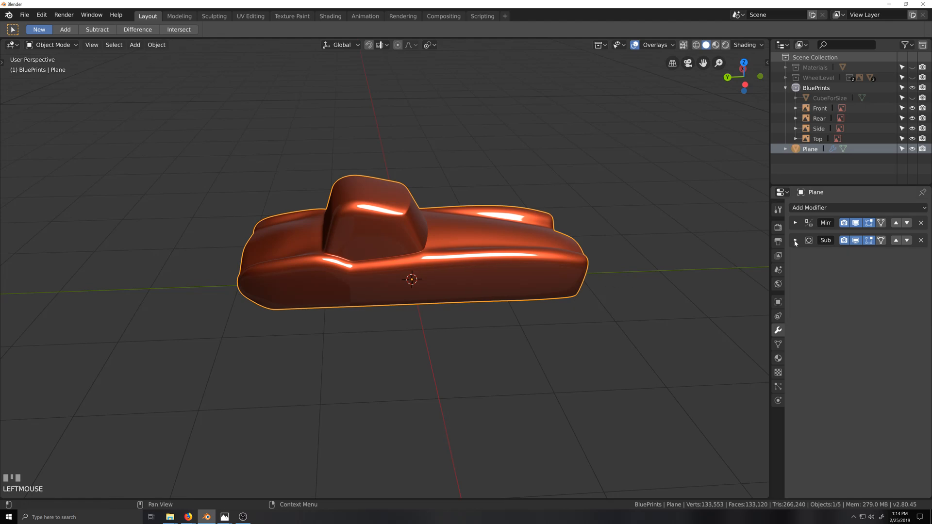
Try the Subdivision Surface modifier above the Mirror modifier while viewing the car's front, and restore the Mirror-first order.
{"action": "middle_click_drag", "start_coordinate": [595, 284], "coordinate": [550, 296]}
{"action": "middle_click_drag", "start_coordinate": [551, 296], "coordinate": [559, 315], "text": "shift"}
{"action": "scroll", "coordinate": [558, 315], "scroll_direction": "up", "scroll_amount": 1}
{"action": "key", "text": "grave"}
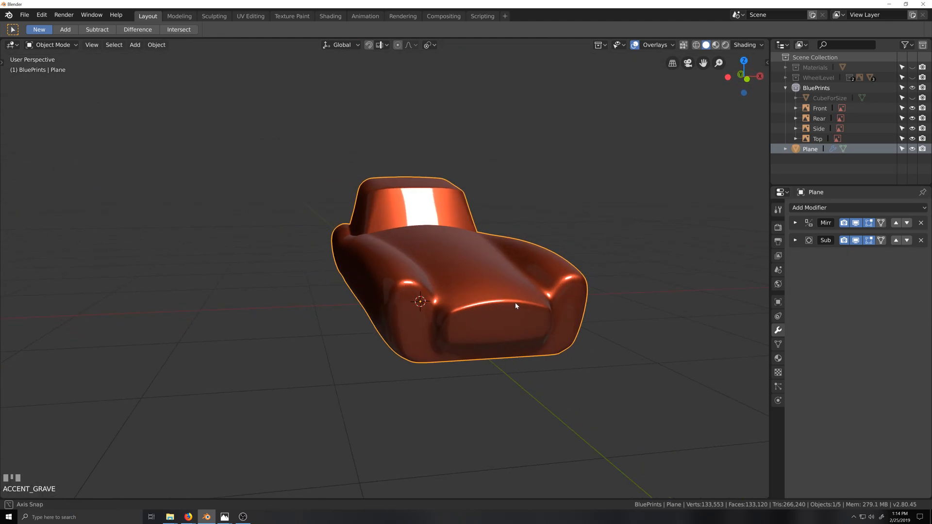
{"action": "left_click", "coordinate": [895, 240]}
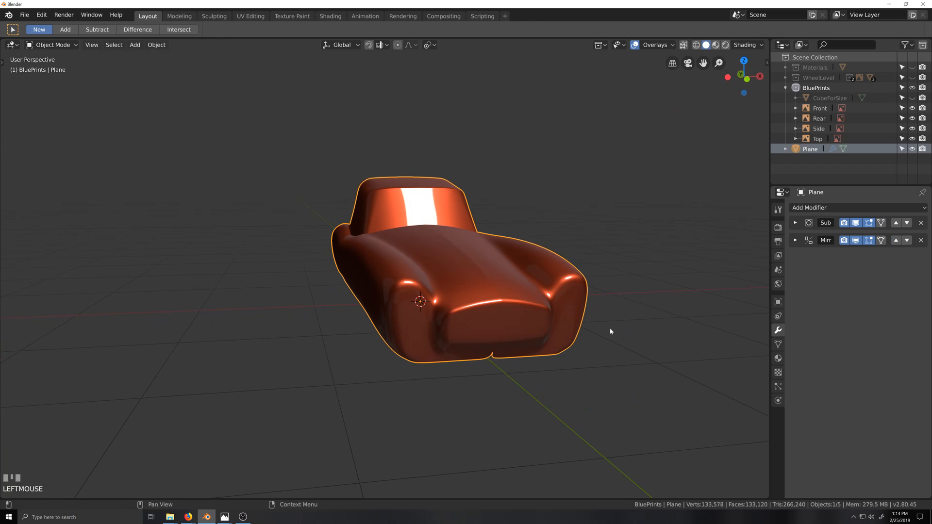
{"action": "left_click", "coordinate": [896, 240]}
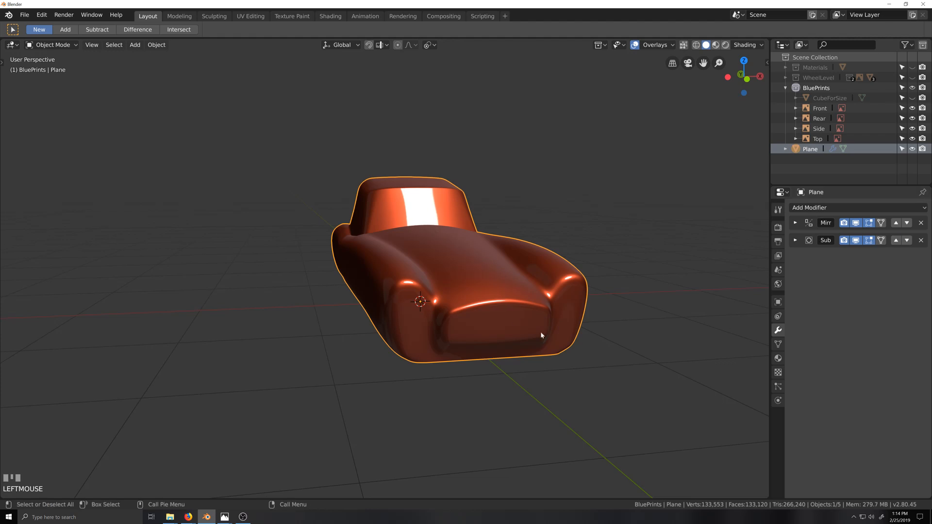
{"action": "key", "text": "grave"}
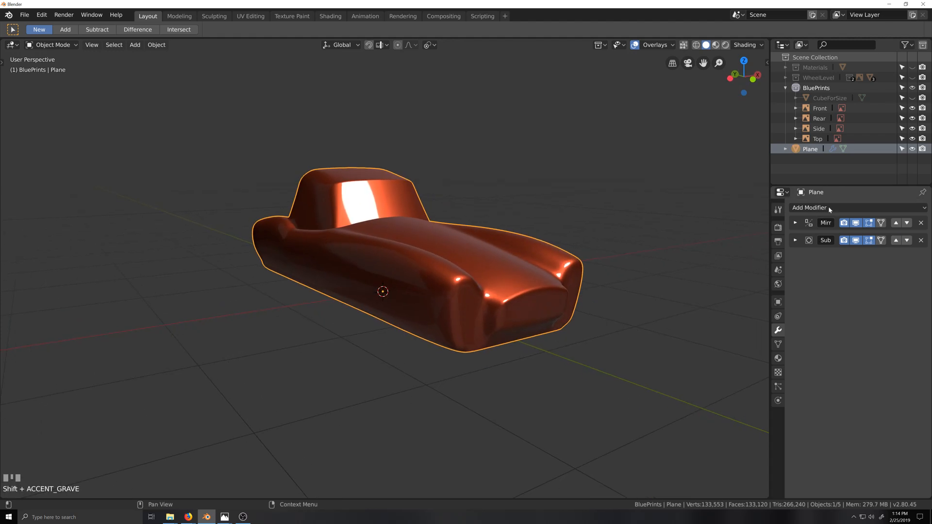
{"action": "left_click", "coordinate": [828, 207]}
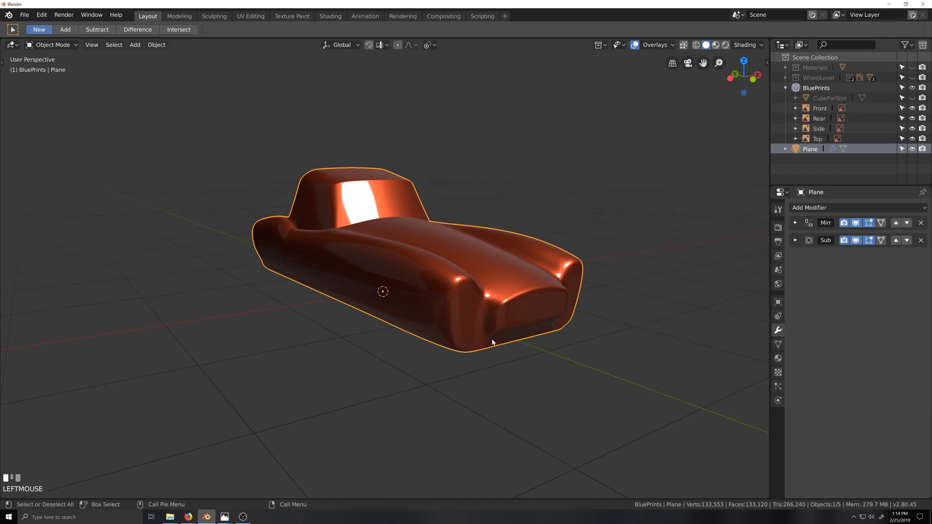
{"action": "scroll", "coordinate": [481, 318], "scroll_direction": "down", "scroll_amount": 2}
{"action": "key", "text": "grave"}
{"action": "scroll", "coordinate": [478, 347], "scroll_direction": "up", "scroll_amount": 3}
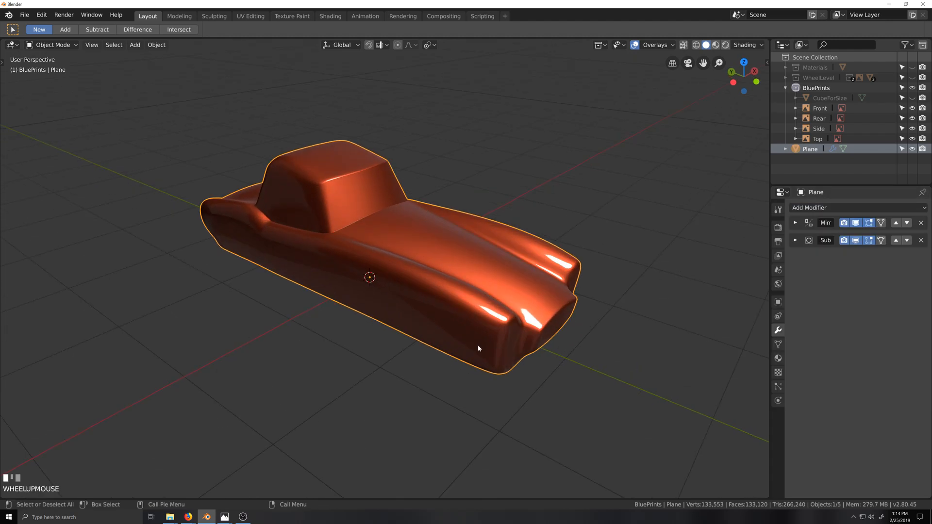
Duplicate the car body in place and rename the original object 60sSnakeCoupe.
{"action": "key", "text": "shift+d"}
{"action": "key", "text": "Escape"}
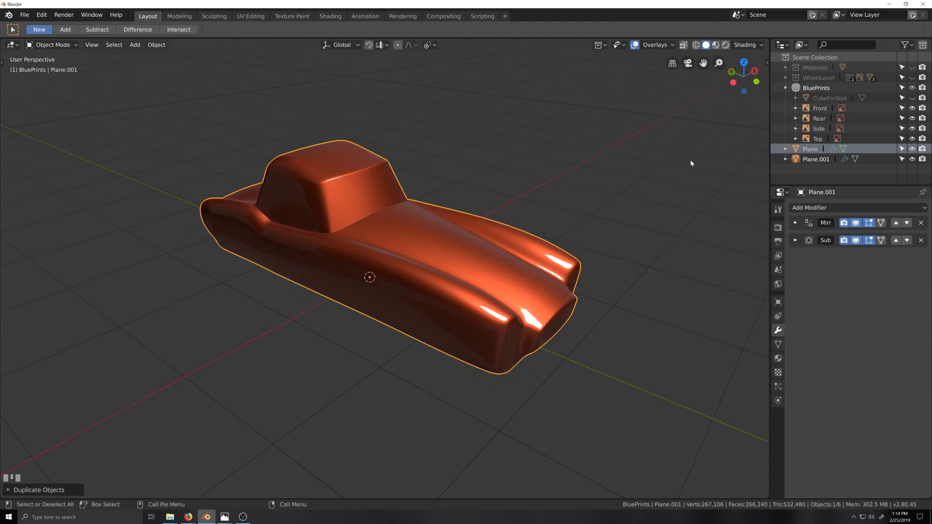
{"action": "left_click", "coordinate": [810, 149]}
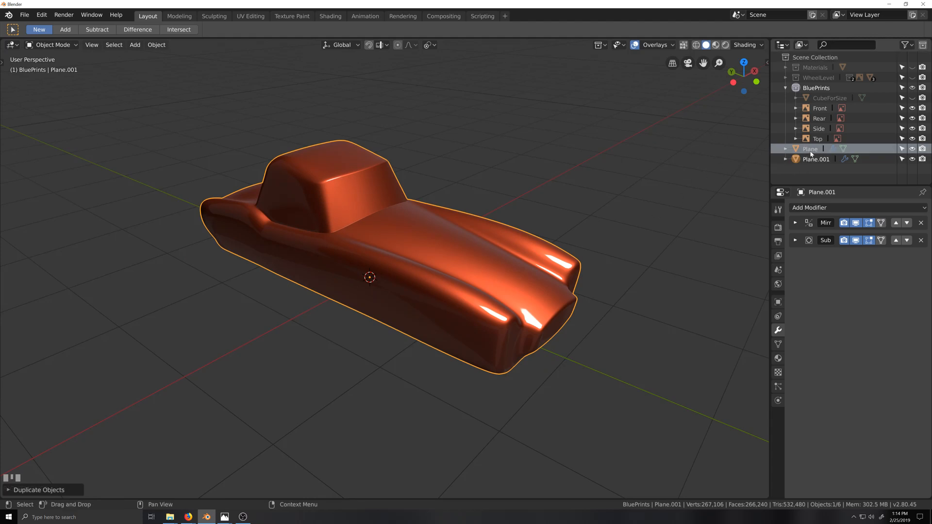
{"action": "double_click", "coordinate": [809, 148]}
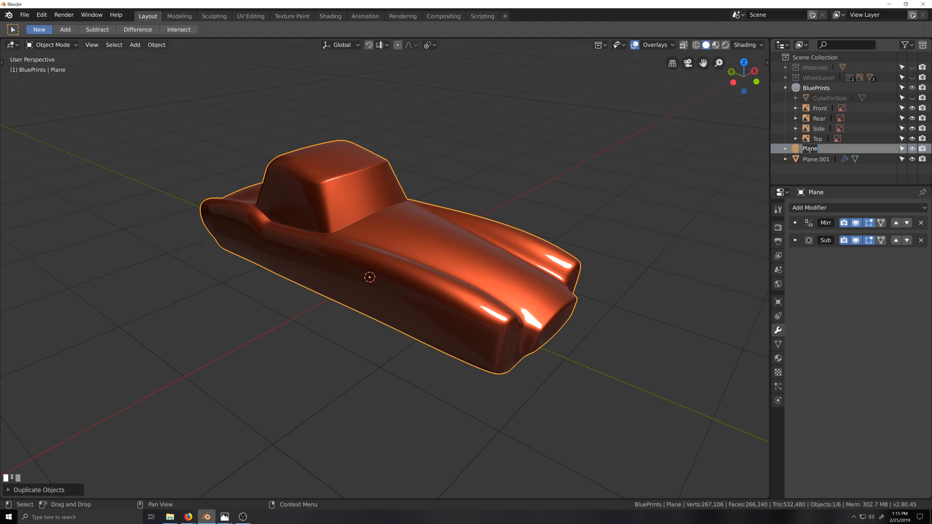
{"action": "type", "text": "60"}
{"action": "type", "text": "sSnakeCoupe"}
{"action": "key", "text": "Return"}
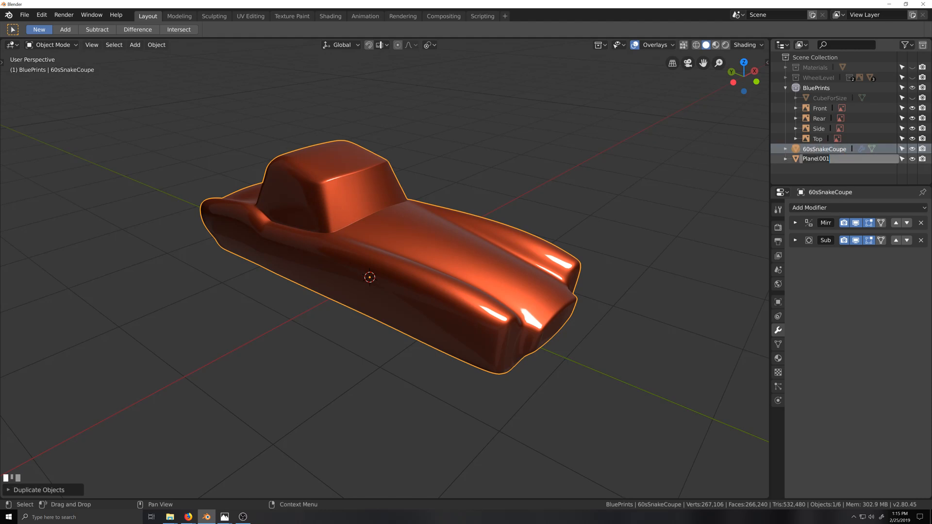
Rename the duplicate body 60sSnakeCoupeTarget and hide it in the viewport.
{"action": "type", "text": "60sSnakeCoupeTarget"}
{"action": "key", "text": "Return"}
{"action": "left_click", "coordinate": [813, 163]}
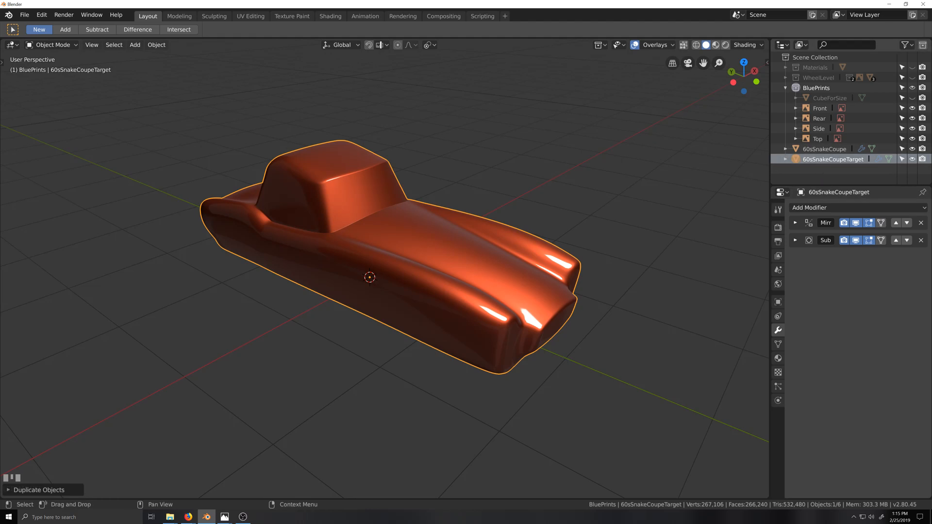
{"action": "left_click", "coordinate": [912, 159]}
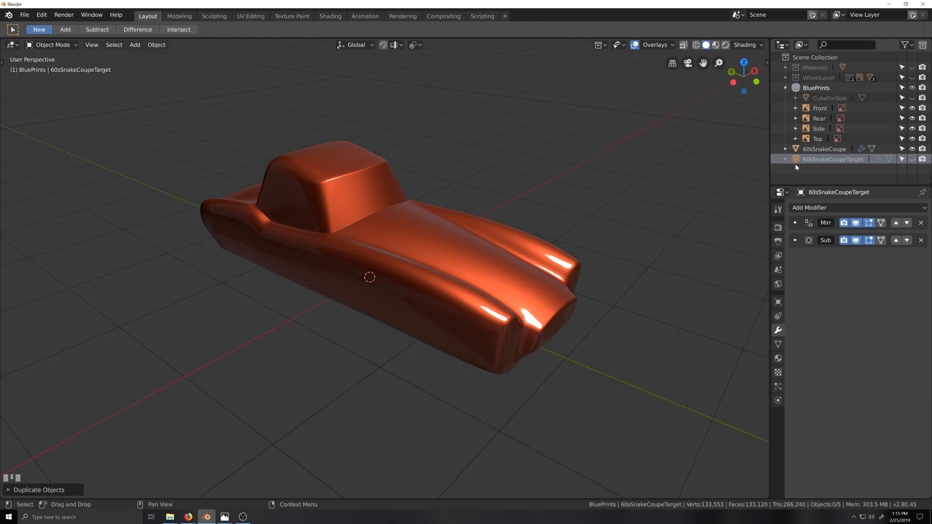
Add a Shrinkwrap modifier to the 60sSnakeCoupe object.
{"action": "left_click", "coordinate": [821, 149]}
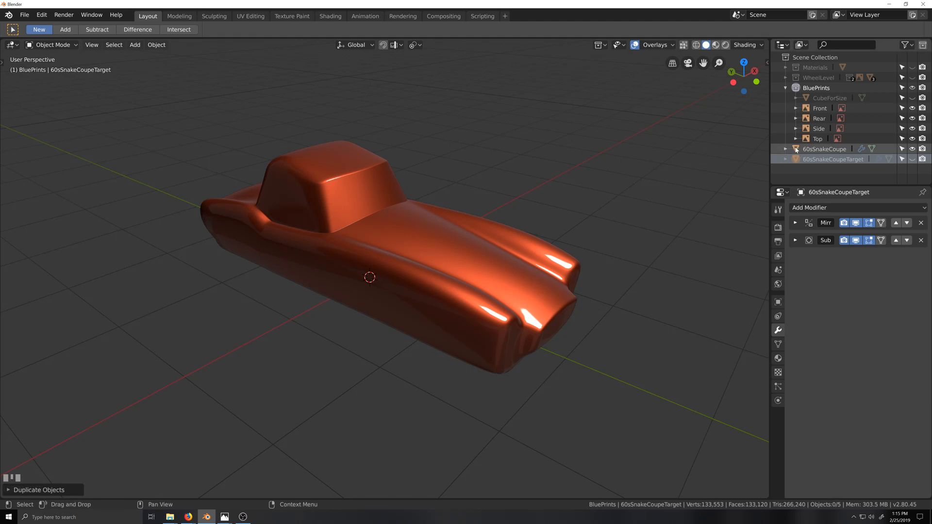
{"action": "key", "text": "g"}
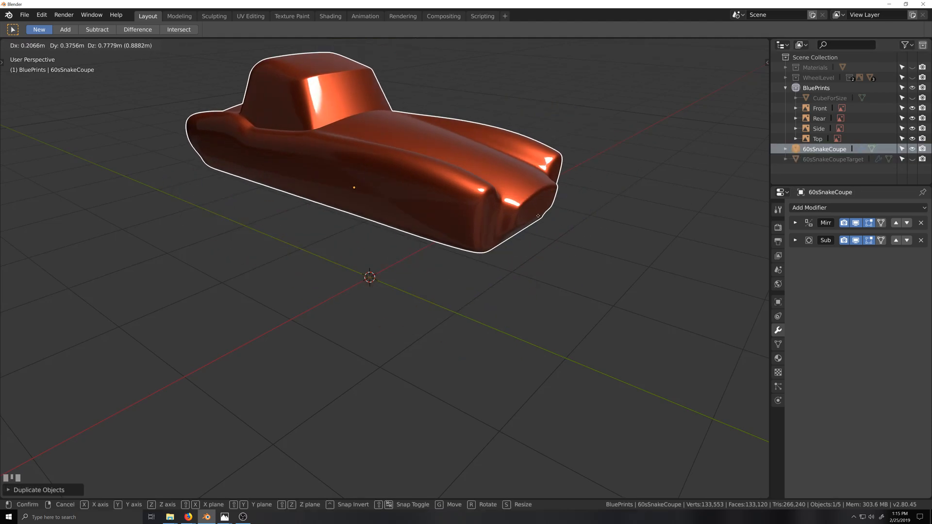
{"action": "right_click", "coordinate": [497, 345]}
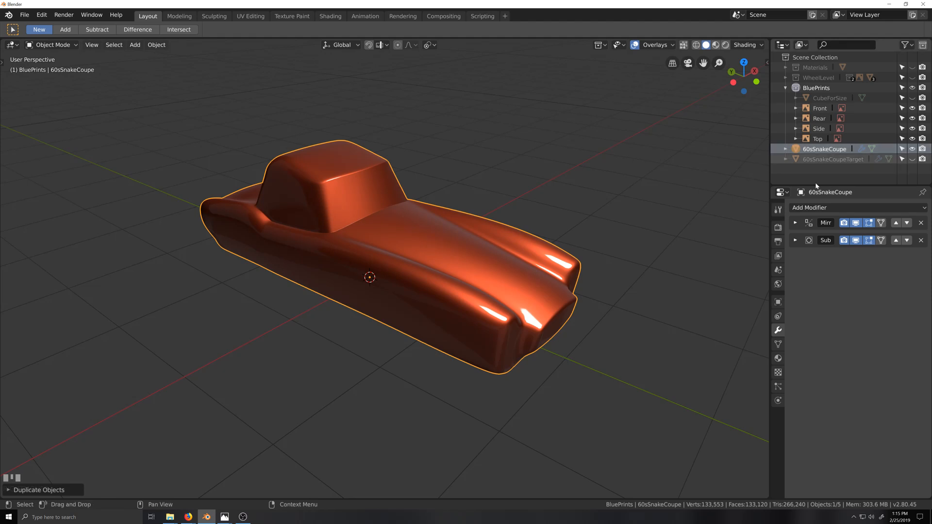
{"action": "left_click", "coordinate": [834, 208]}
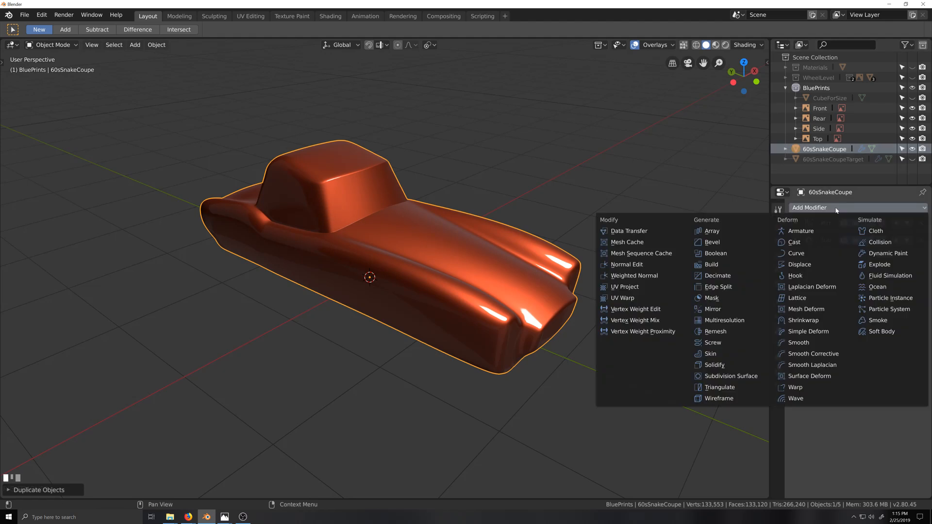
{"action": "left_click", "coordinate": [804, 321]}
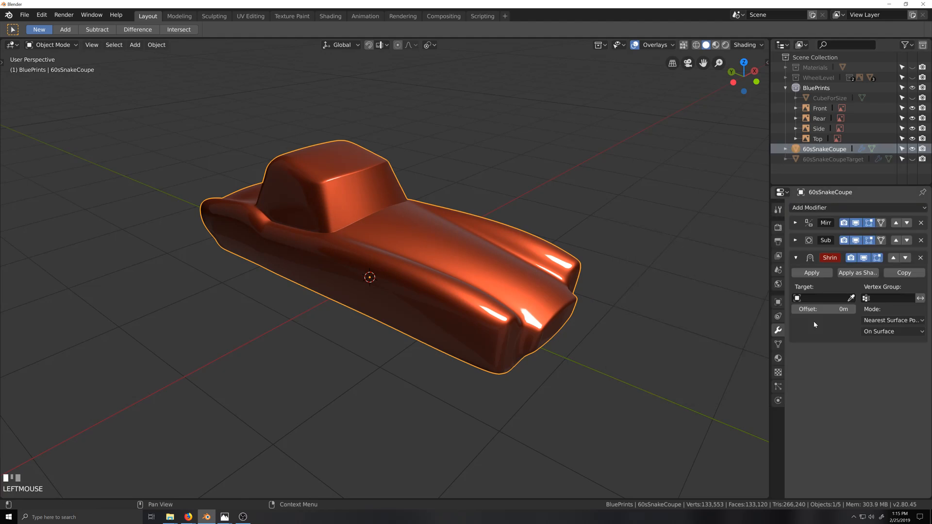
Create a vertex group named Shrink on 60sSnakeCoupe and assign all of the mesh's vertices to it.
{"action": "key", "text": "Tab"}
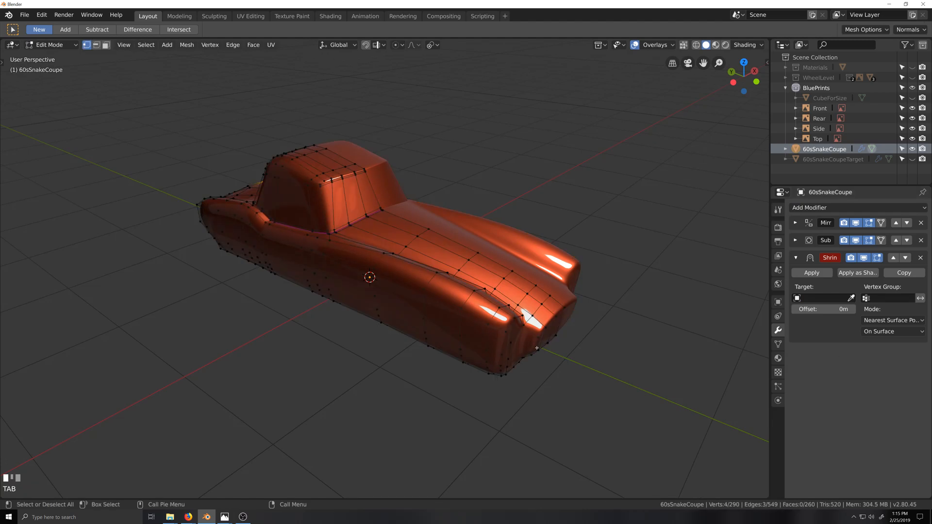
{"action": "key", "text": "g"}
{"action": "right_click", "coordinate": [524, 357]}
{"action": "key", "text": "a"}
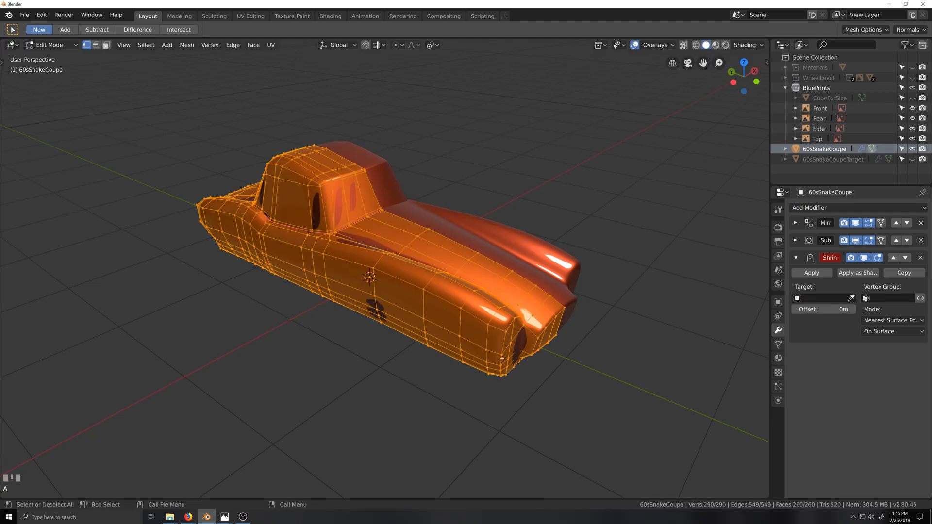
{"action": "left_click", "coordinate": [778, 344]}
{"action": "left_click", "coordinate": [923, 238]}
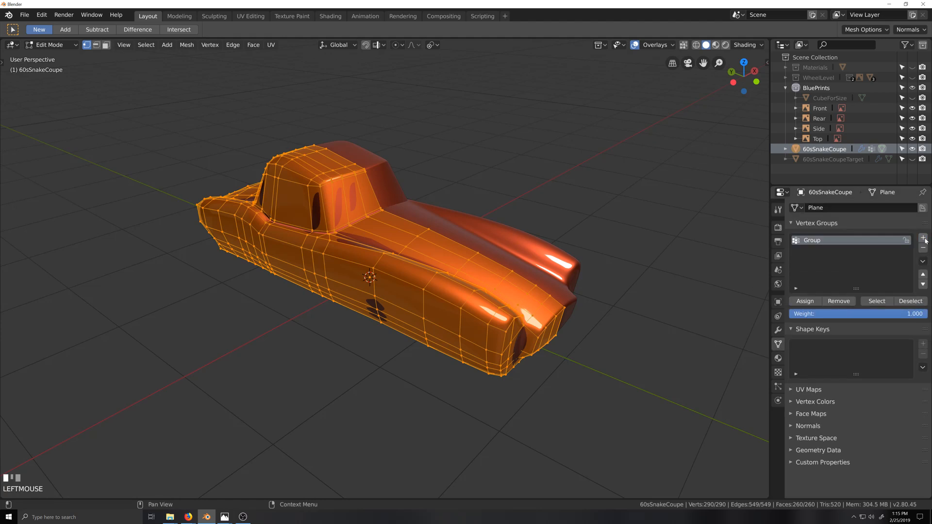
{"action": "double_click", "coordinate": [813, 245]}
{"action": "type", "text": "Shrink"}
{"action": "key", "text": "Return"}
{"action": "left_click", "coordinate": [810, 303]}
Set the Shrinkwrap modifier's target to 60sSnakeCoupeTarget and its vertex group to Shrink.
{"action": "left_click", "coordinate": [778, 358]}
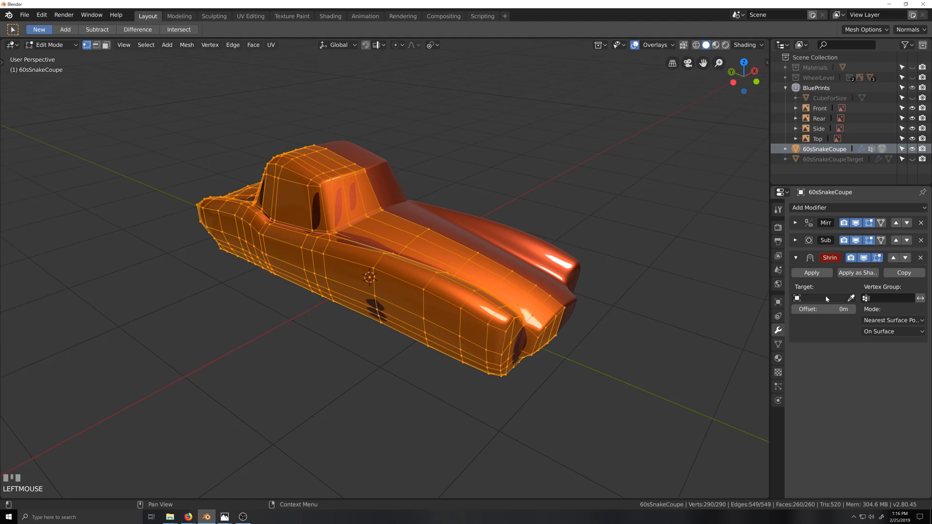
{"action": "left_click", "coordinate": [827, 298]}
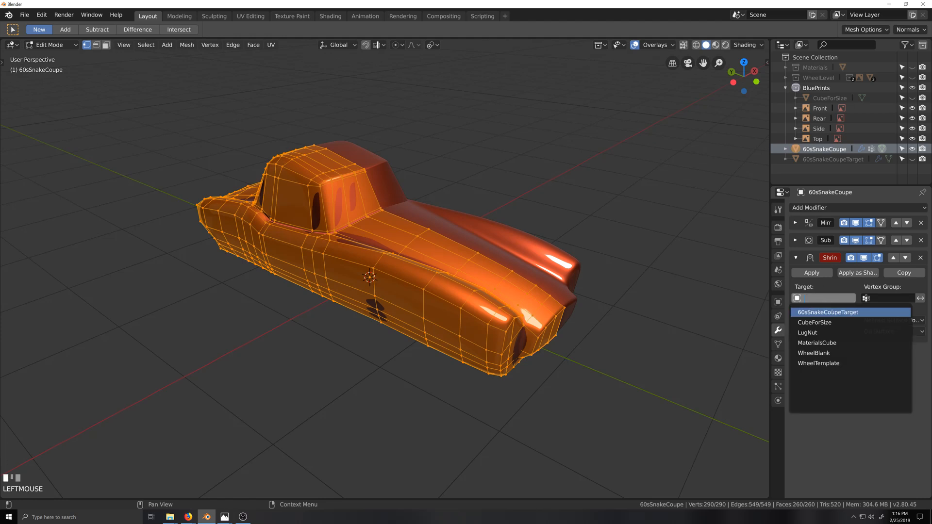
{"action": "left_click", "coordinate": [858, 312]}
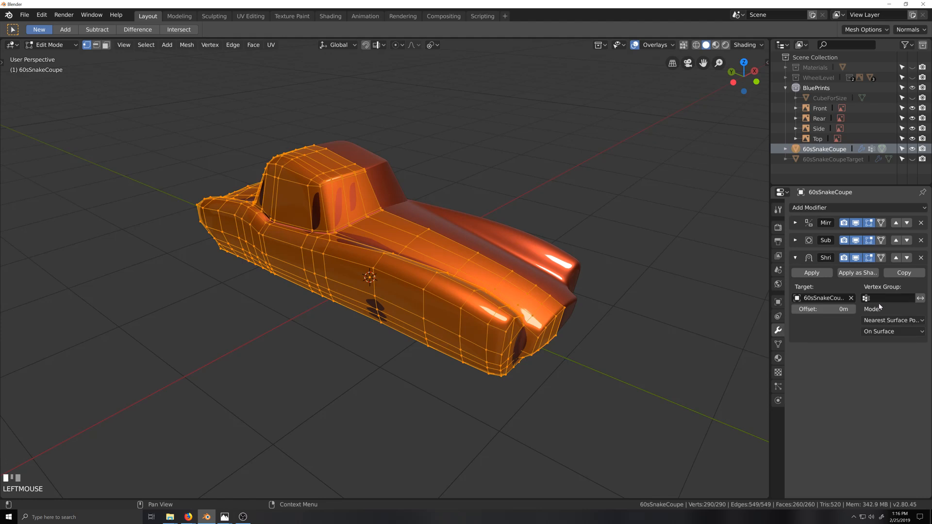
{"action": "left_click", "coordinate": [858, 310]}
{"action": "left_click", "coordinate": [825, 312]}
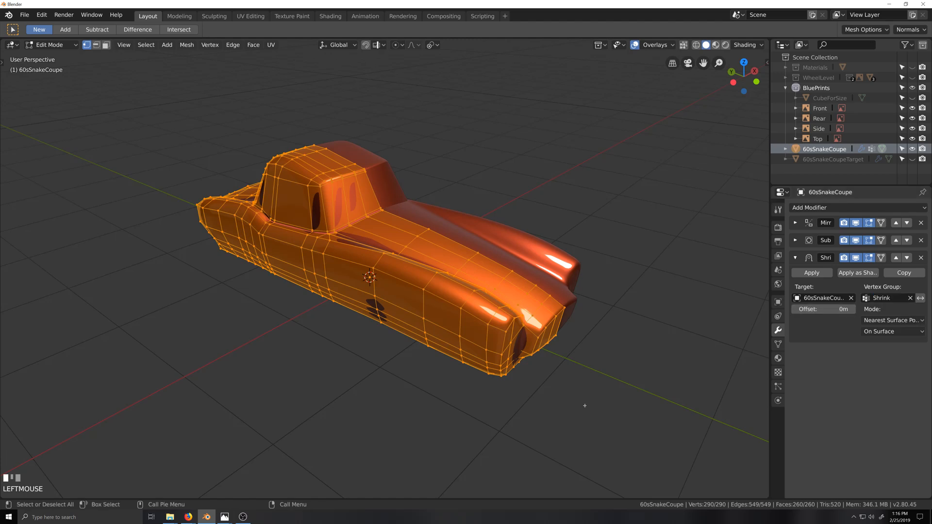
Try pulling a single vertex on the side of the front fender outward along X to test the Shrinkwrap.
{"action": "scroll", "coordinate": [472, 407], "scroll_direction": "up", "scroll_amount": 2}
{"action": "left_click", "coordinate": [435, 319]}
{"action": "middle_click_drag", "start_coordinate": [434, 318], "coordinate": [379, 294]}
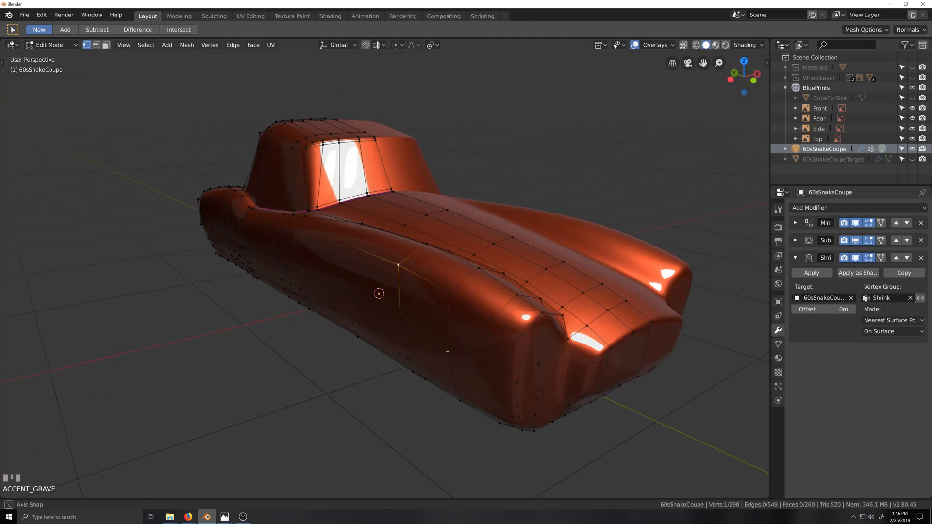
{"action": "key", "text": "g"}
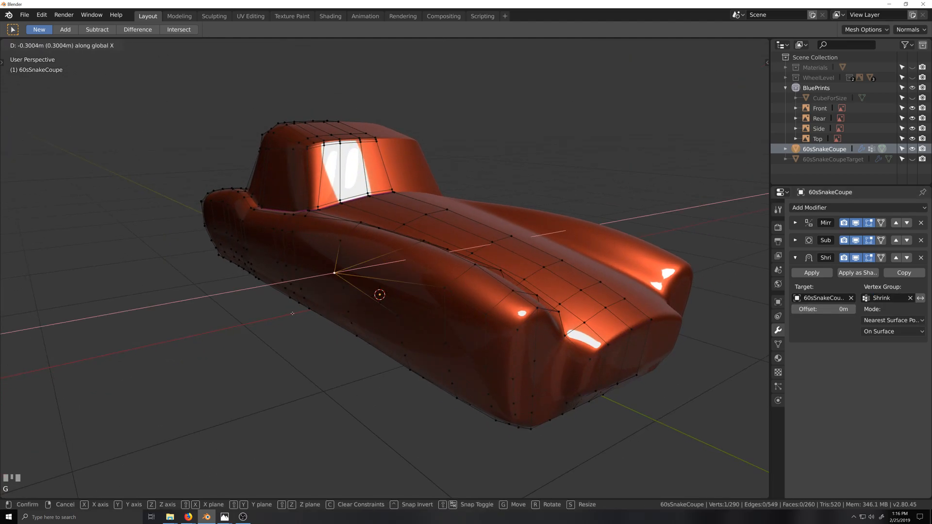
{"action": "right_click", "coordinate": [411, 375]}
{"action": "key", "text": "Tab"}
{"action": "key", "text": "Tab"}
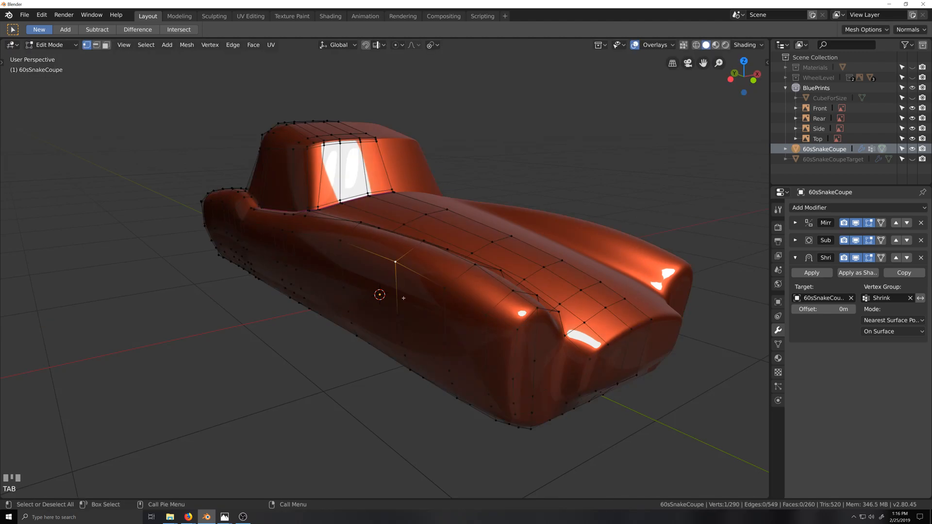
{"action": "key", "text": "g"}
{"action": "key", "text": "x"}
{"action": "left_click", "coordinate": [341, 312]}
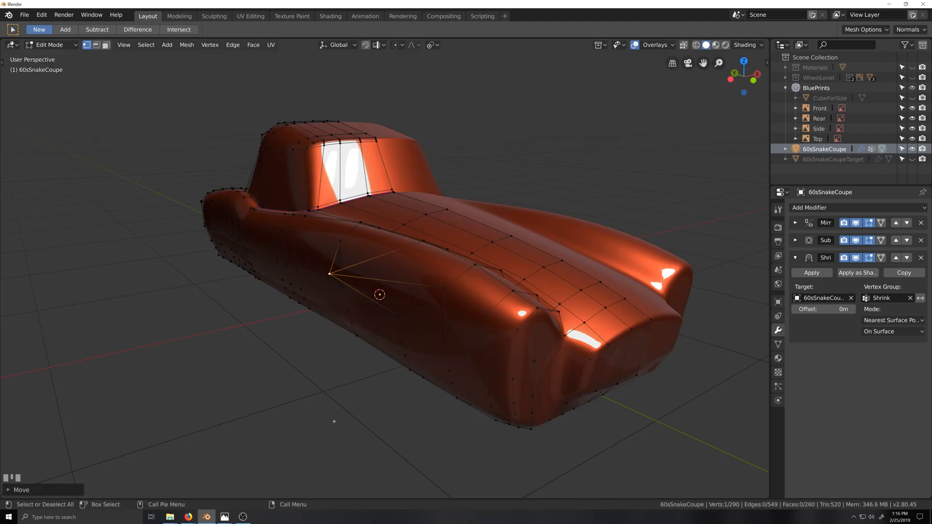
Examine the shrinkwrapped body around the displaced fender vertex from several sides, in Object Mode and Edit Mode.
{"action": "key", "text": "Tab"}
{"action": "key", "text": "grave"}
{"action": "middle_click_drag", "start_coordinate": [348, 405], "coordinate": [392, 357]}
{"action": "key", "text": "Tab"}
{"action": "middle_click_drag", "start_coordinate": [346, 221], "coordinate": [516, 253]}
{"action": "key", "text": "Tab"}
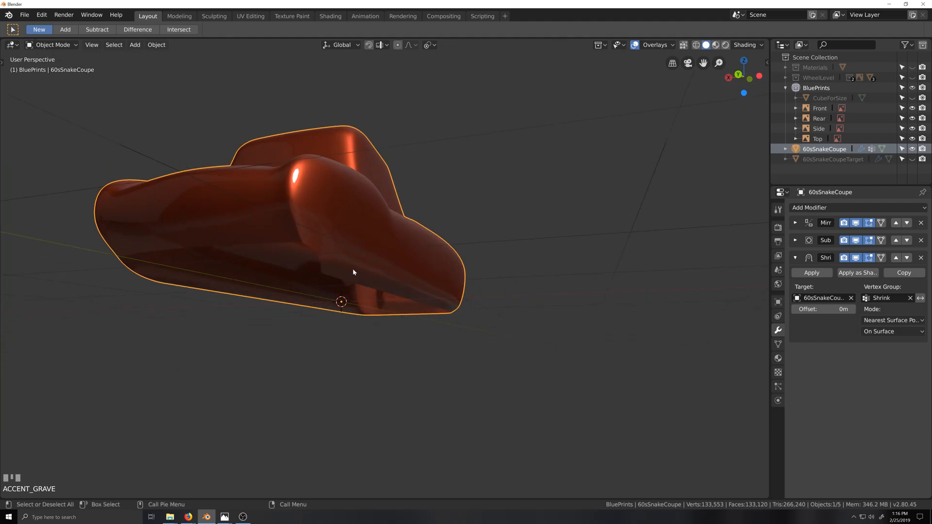
{"action": "middle_click_drag", "start_coordinate": [548, 328], "coordinate": [437, 295]}
{"action": "scroll", "coordinate": [493, 343], "scroll_direction": "up", "scroll_amount": 2}
{"action": "key", "text": "grave"}
{"action": "right_click", "coordinate": [408, 241]}
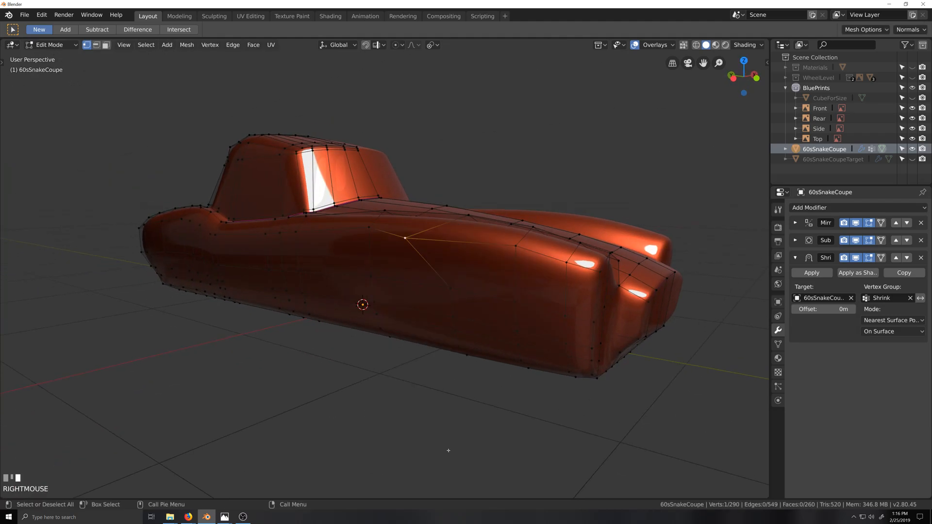
Undo the test move of the front fender vertex.
{"action": "key", "text": "ctrl+z"}
{"action": "key", "text": "ctrl+shift+z"}
{"action": "key", "text": "ctrl+z"}
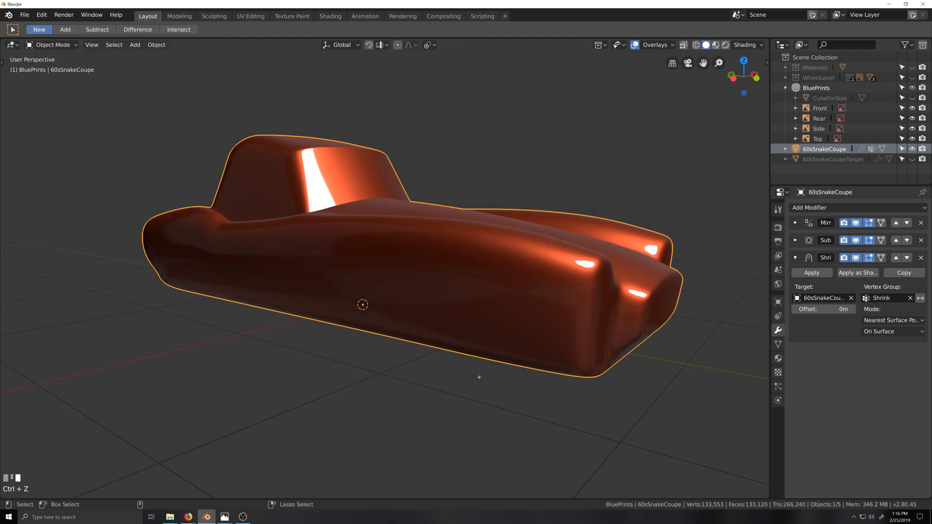
{"action": "key", "text": "ctrl+z"}
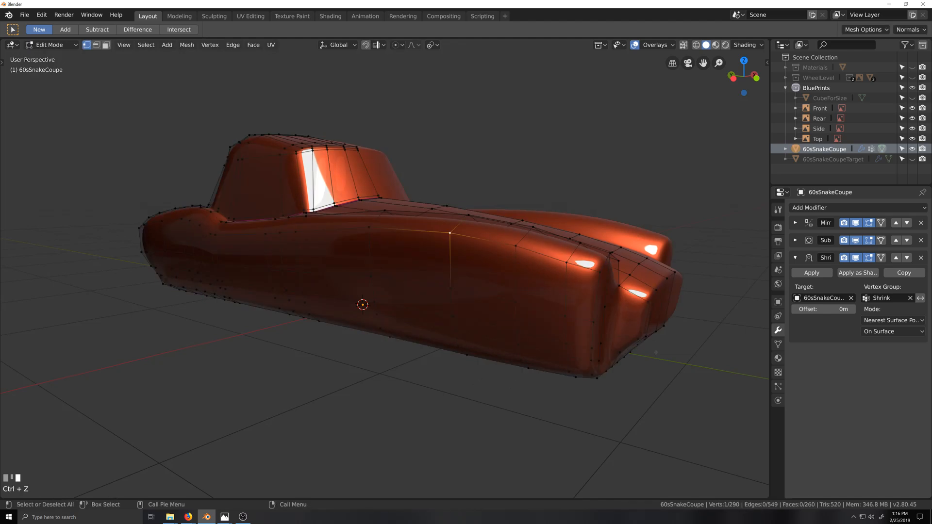
Set the Subdivision Surface modifier's viewport level to 1 and check the body's smoothness in Object Mode.
{"action": "left_click", "coordinate": [795, 240]}
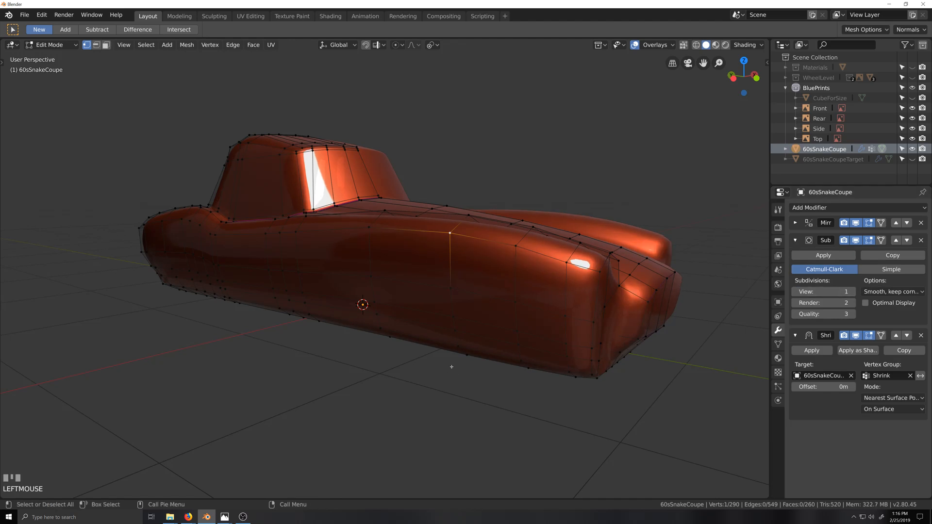
{"action": "key", "text": "Tab"}
{"action": "scroll", "coordinate": [395, 369], "scroll_direction": "down", "scroll_amount": 2}
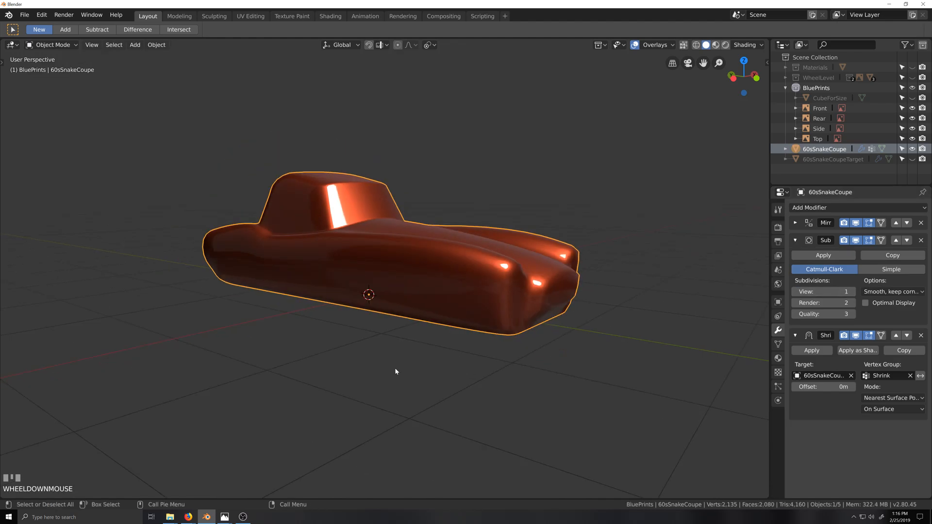
{"action": "scroll", "coordinate": [385, 375], "scroll_direction": "up", "scroll_amount": 3}
{"action": "key", "text": "grave"}
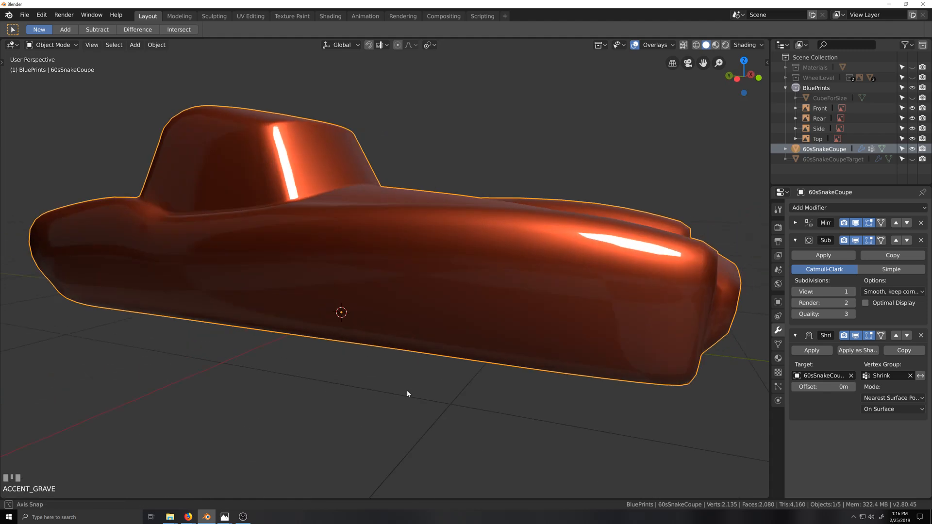
{"action": "middle_click_drag", "start_coordinate": [407, 393], "coordinate": [655, 83]}
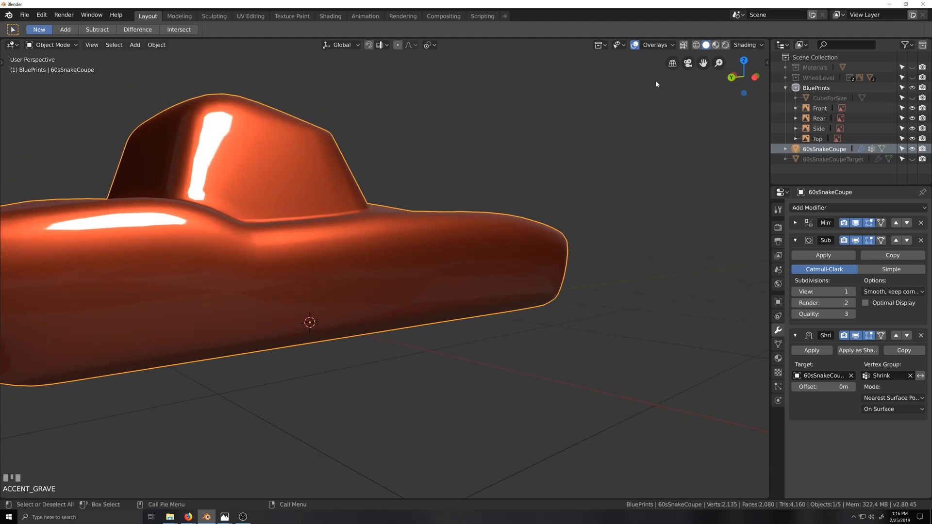
Turn on the wireframe overlay and examine the subdivided mesh of the car body from the rear, side and front.
{"action": "left_click", "coordinate": [657, 44]}
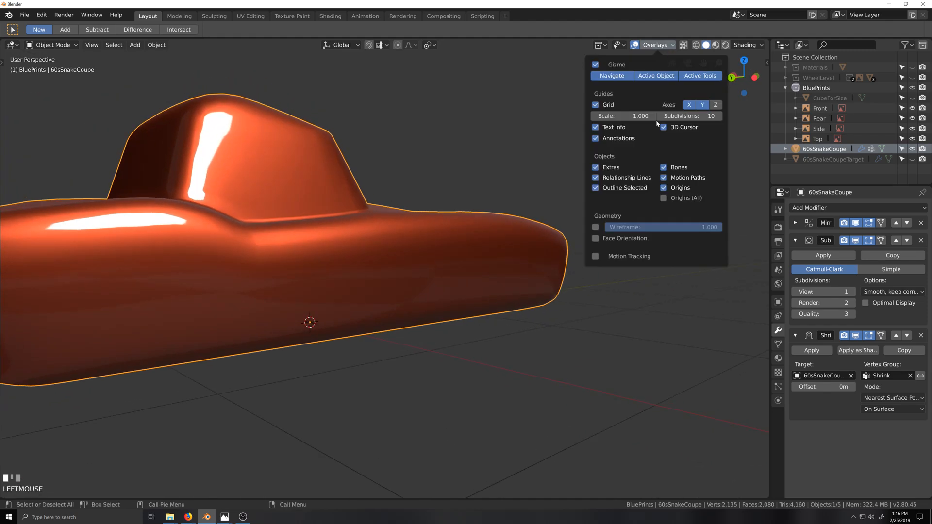
{"action": "left_click", "coordinate": [597, 229]}
{"action": "scroll", "coordinate": [491, 328], "scroll_direction": "down", "scroll_amount": 4}
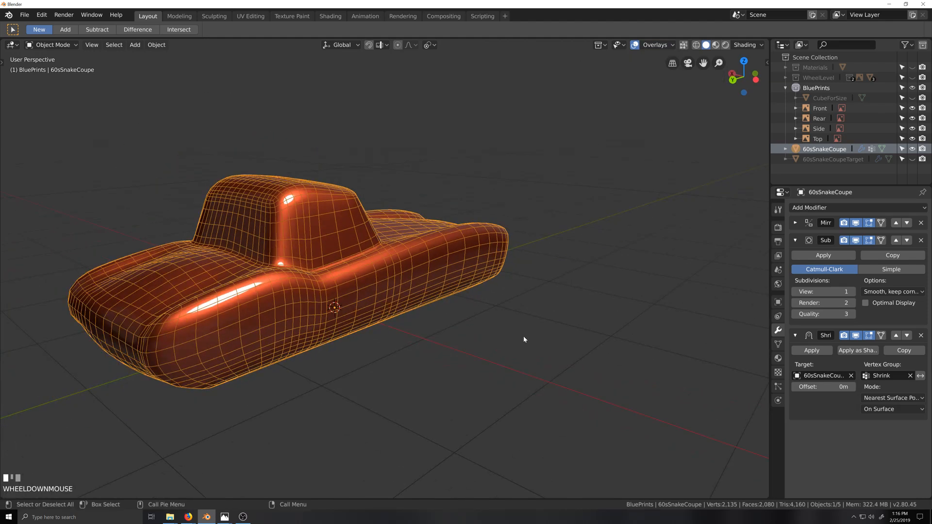
{"action": "middle_click_drag", "start_coordinate": [549, 336], "coordinate": [509, 352]}
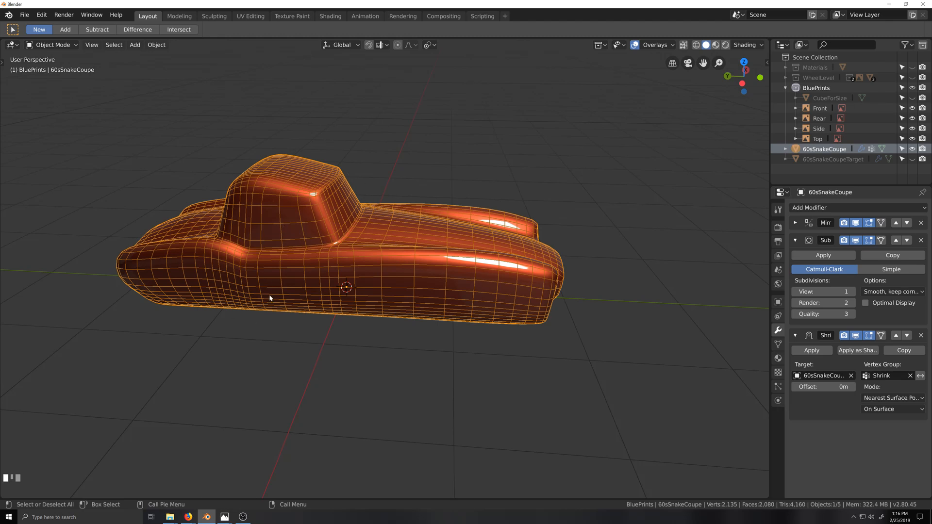
{"action": "scroll", "coordinate": [412, 355], "scroll_direction": "down", "scroll_amount": 2}
{"action": "middle_click_drag", "start_coordinate": [470, 346], "coordinate": [449, 342]}
{"action": "middle_click_drag", "start_coordinate": [426, 371], "coordinate": [406, 370]}
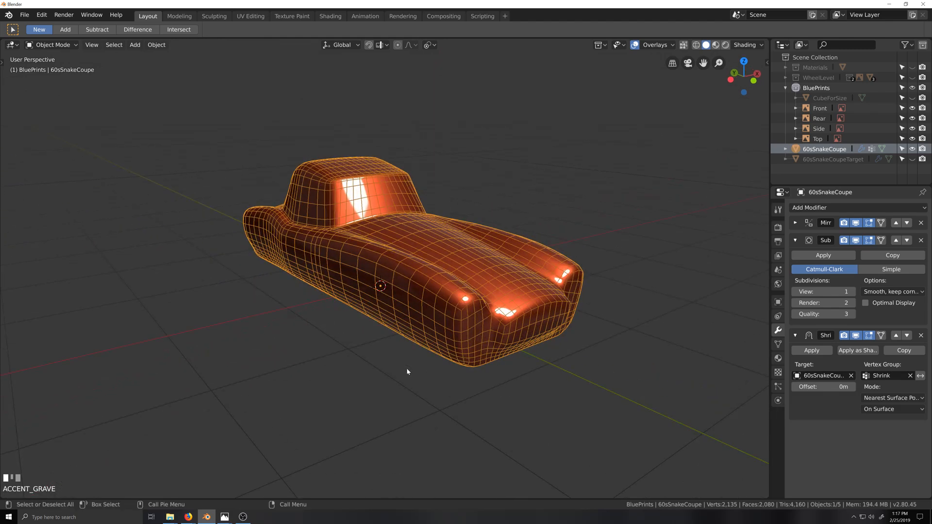
{"action": "key", "text": "Tab"}
{"action": "middle_click_drag", "start_coordinate": [462, 382], "coordinate": [441, 392]}
{"action": "key", "text": "Tab"}
{"action": "middle_click_drag", "start_coordinate": [358, 394], "coordinate": [381, 395]}
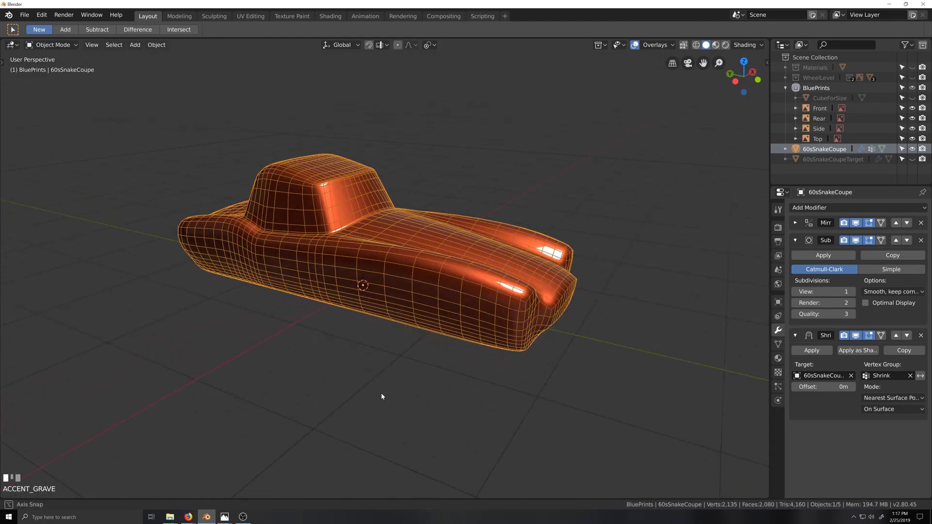
Examine the body's wireframe from the front and side, comparing viewport subdivision levels 0 and 1.
{"action": "scroll", "coordinate": [476, 401], "scroll_direction": "up", "scroll_amount": 1}
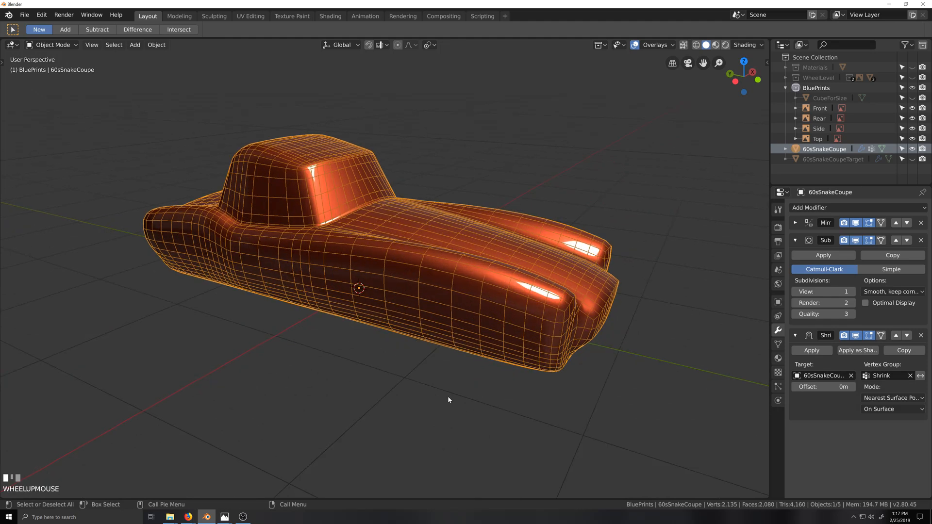
{"action": "scroll", "coordinate": [447, 395], "scroll_direction": "down", "scroll_amount": 1}
{"action": "middle_click_drag", "start_coordinate": [449, 388], "coordinate": [478, 343]}
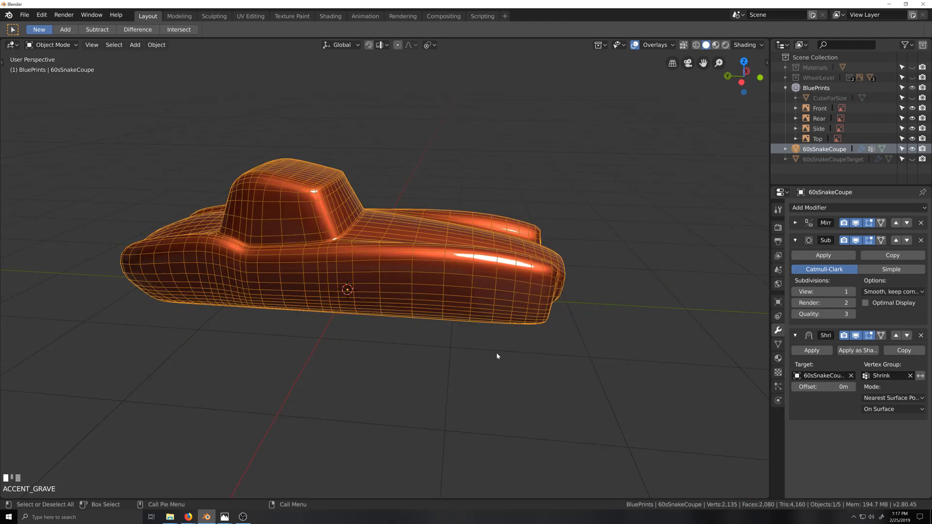
{"action": "key", "text": "grave"}
{"action": "mouse_move", "coordinate": [514, 351]}
{"action": "middle_mouse_down"}
{"action": "mouse_move", "coordinate": [501, 349]}
{"action": "mouse_move", "coordinate": [499, 361]}
{"action": "middle_mouse_up"}
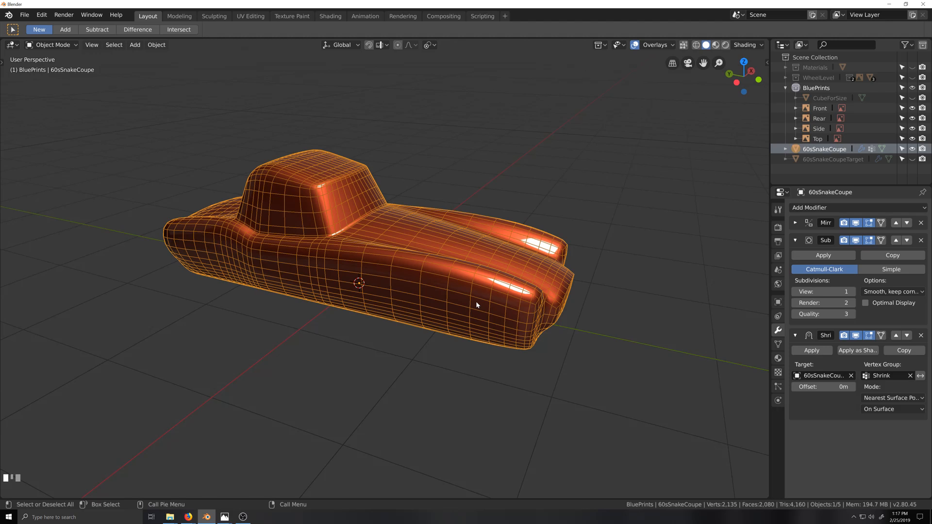
{"action": "left_click", "coordinate": [794, 292]}
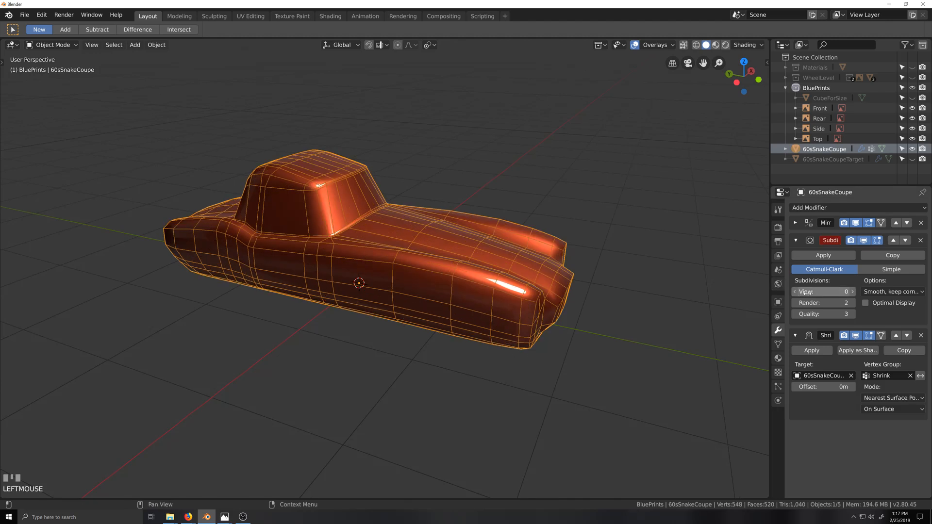
{"action": "left_click", "coordinate": [852, 292]}
Examine the car body's subdivided wireframe from the side in Edit Mode against its control vertices.
{"action": "key", "text": "grave"}
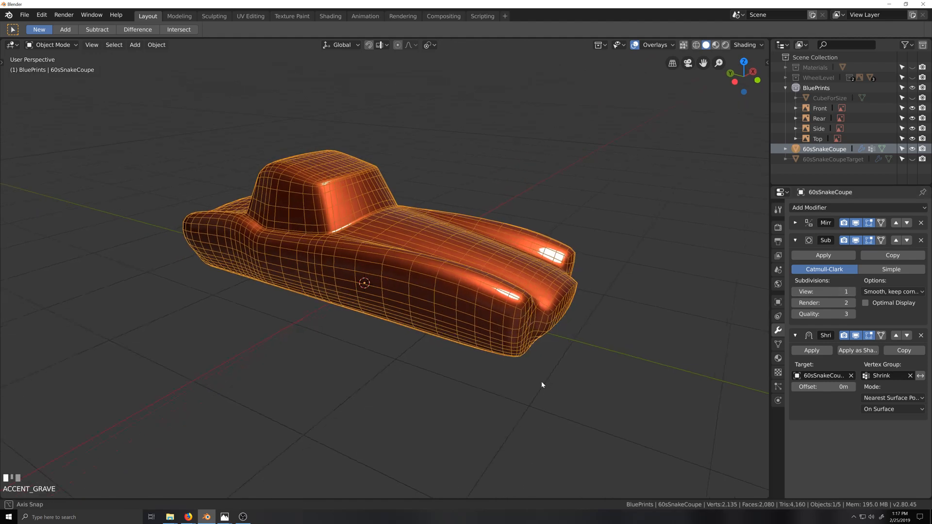
{"action": "scroll", "coordinate": [536, 379], "scroll_direction": "up", "scroll_amount": 2}
{"action": "key", "text": "Tab"}
{"action": "key", "text": "grave"}
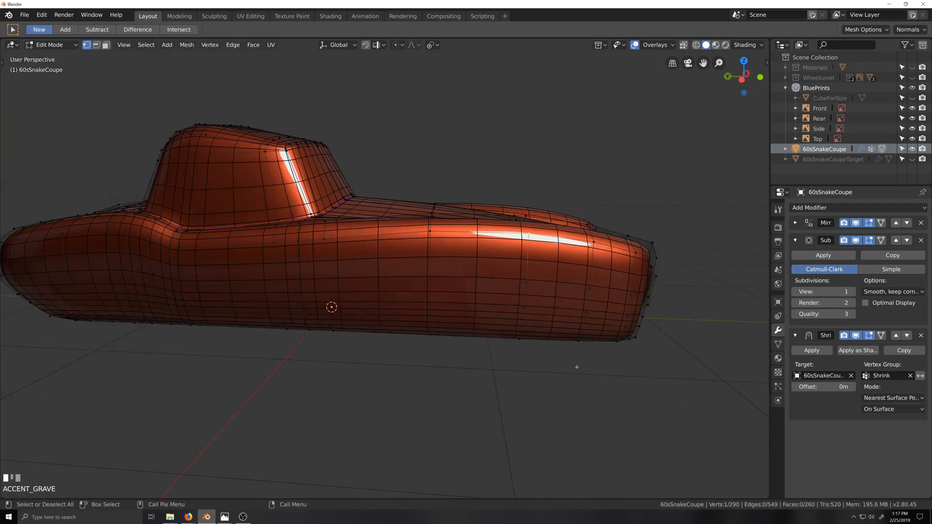
{"action": "key", "text": "shift+grave"}
{"action": "scroll", "coordinate": [547, 372], "scroll_direction": "down", "scroll_amount": 2}
{"action": "key", "text": "grave"}
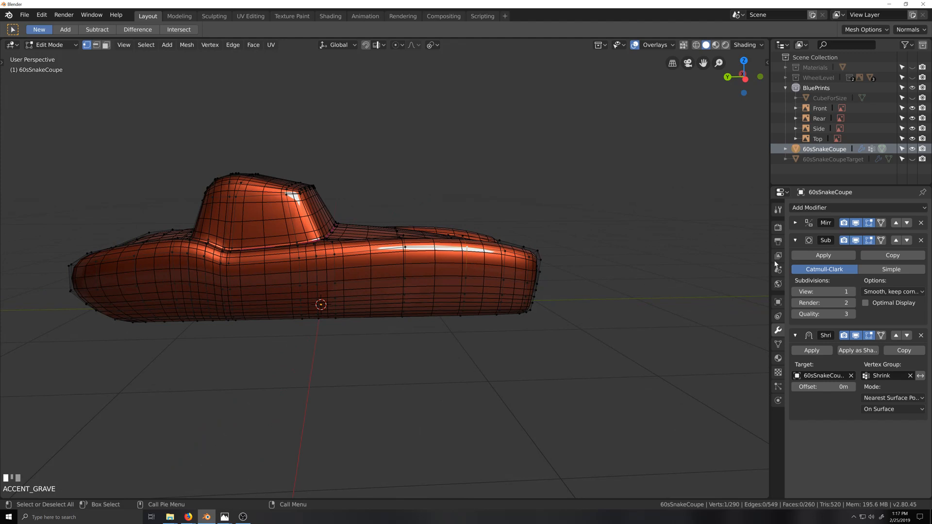
{"action": "scroll", "coordinate": [553, 307], "scroll_direction": "down", "scroll_amount": 4}
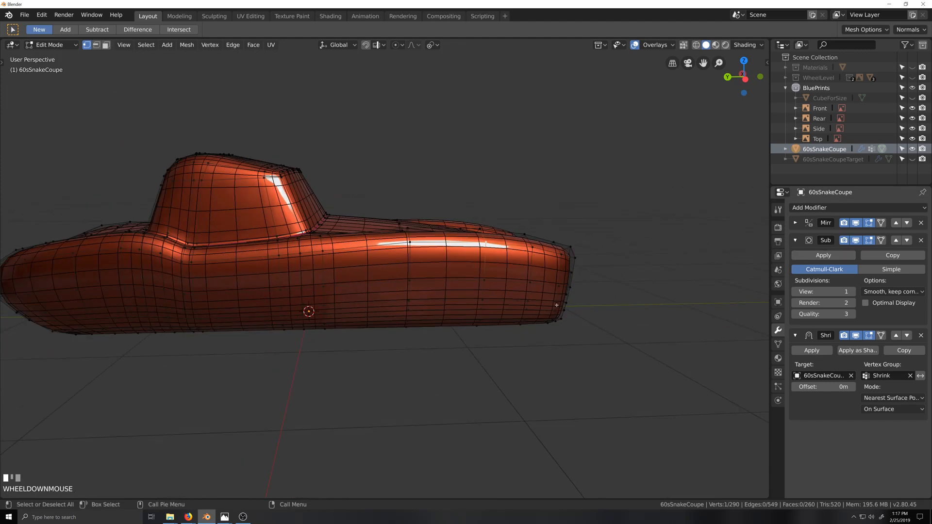
Turn off the wireframe overlay and check the body's surface in Object Mode and Edit Mode.
{"action": "left_click", "coordinate": [673, 44]}
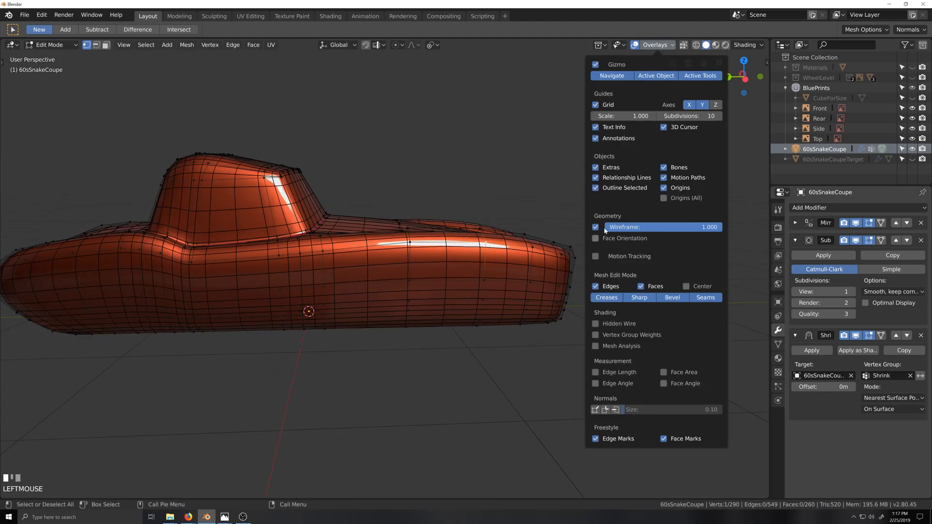
{"action": "left_click", "coordinate": [595, 227]}
{"action": "key", "text": "grave"}
{"action": "key", "text": "Tab"}
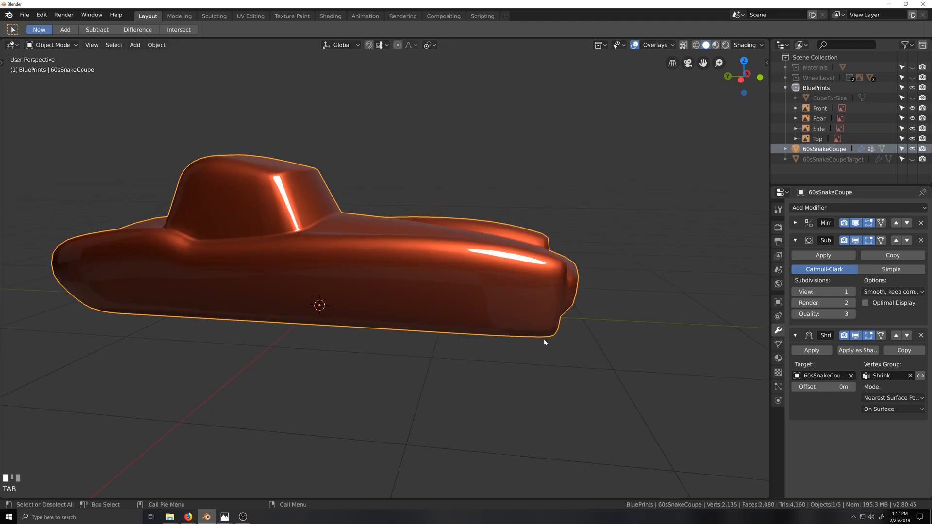
{"action": "key", "text": "grave"}
{"action": "key", "text": "Tab"}
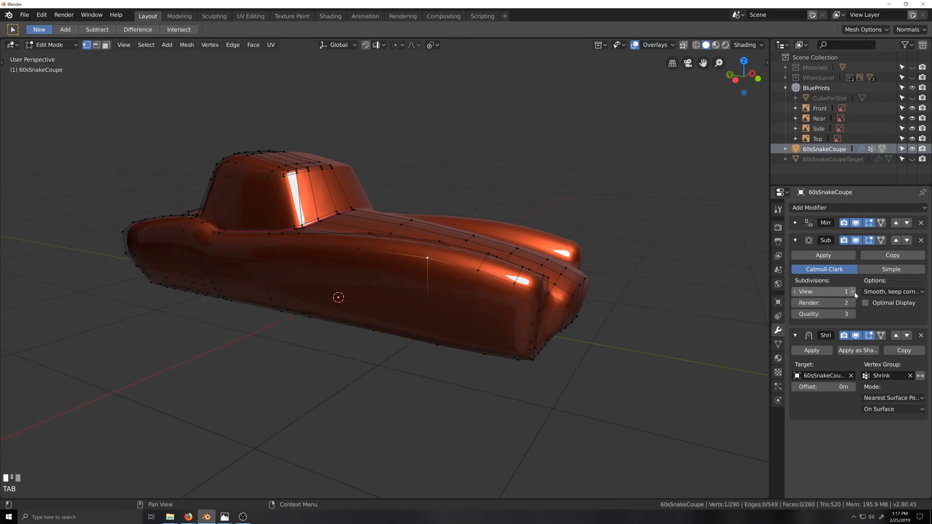
Set the Subdivision Surface modifier's viewport level to 2 and check the body's smoothness in Object Mode.
{"action": "left_click", "coordinate": [853, 292]}
{"action": "key", "text": "Tab"}
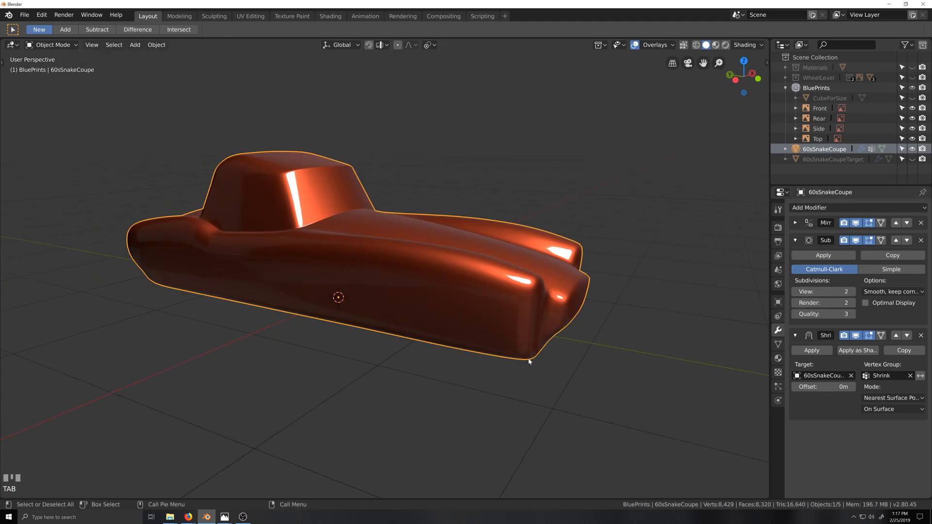
{"action": "key", "text": "Tab"}
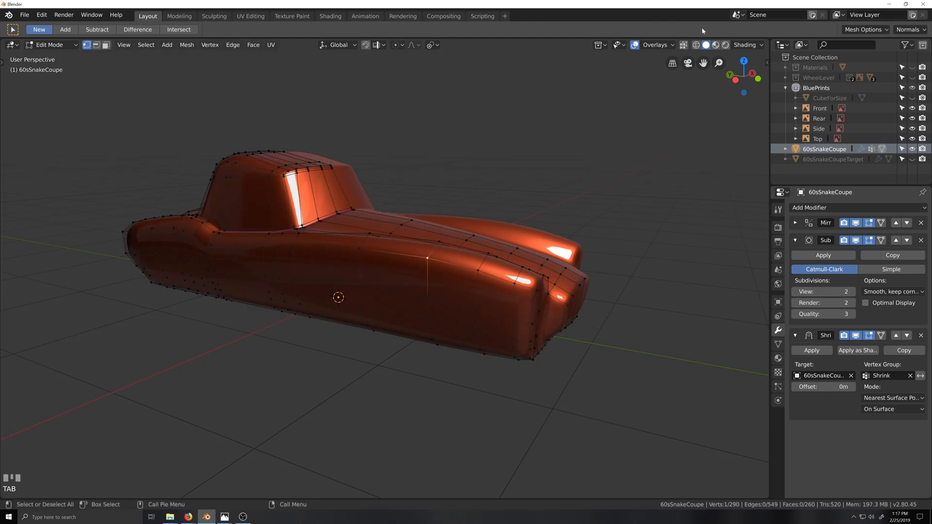
Turn on the wireframe overlay, set the viewport subdivision level to 1 and examine the mesh in Object Mode.
{"action": "left_click", "coordinate": [670, 45]}
{"action": "left_click", "coordinate": [596, 227]}
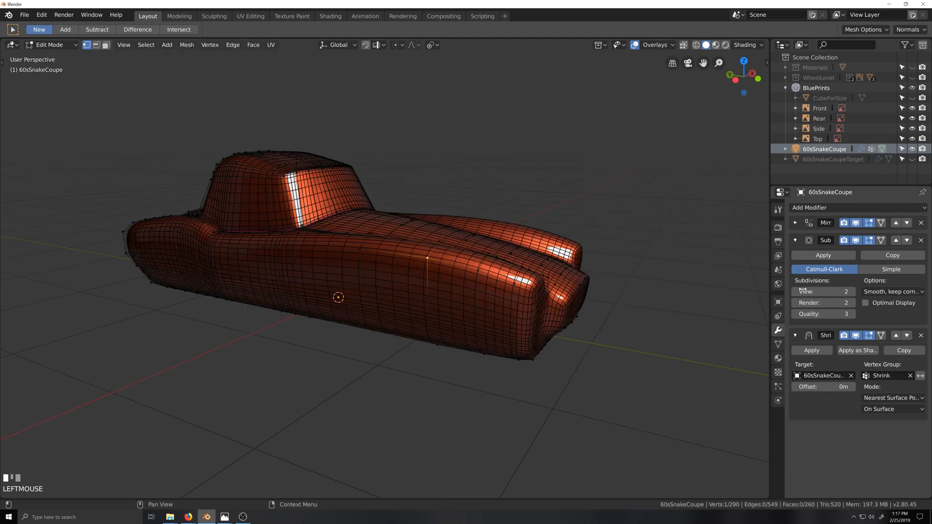
{"action": "left_click", "coordinate": [795, 291]}
{"action": "key", "text": "grave"}
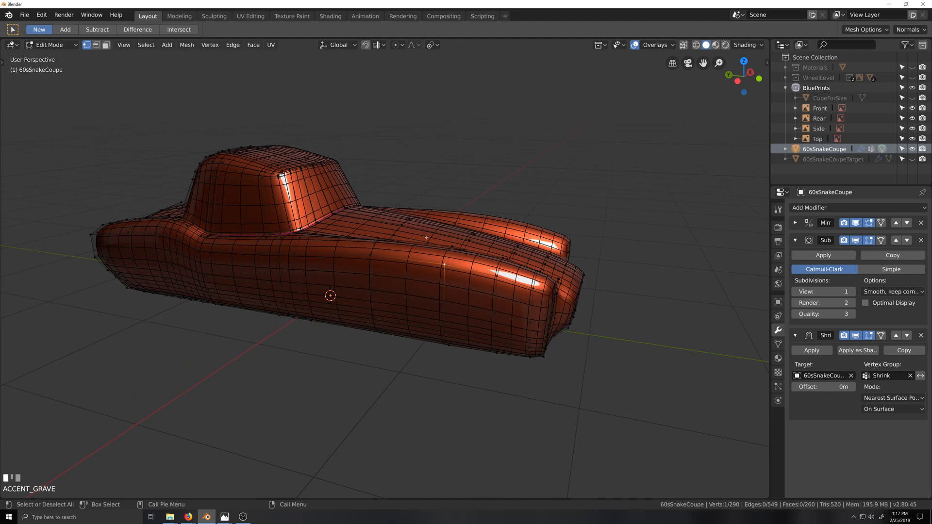
{"action": "key", "text": "Tab"}
{"action": "middle_click_drag", "start_coordinate": [376, 381], "coordinate": [419, 373]}
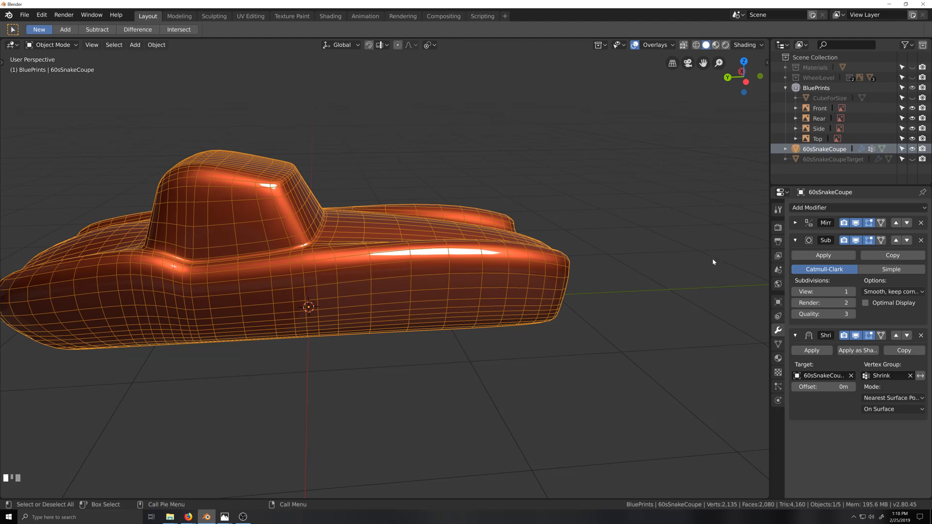
Turn off the wireframe overlay and put the car body in Edit Mode.
{"action": "left_click", "coordinate": [673, 46]}
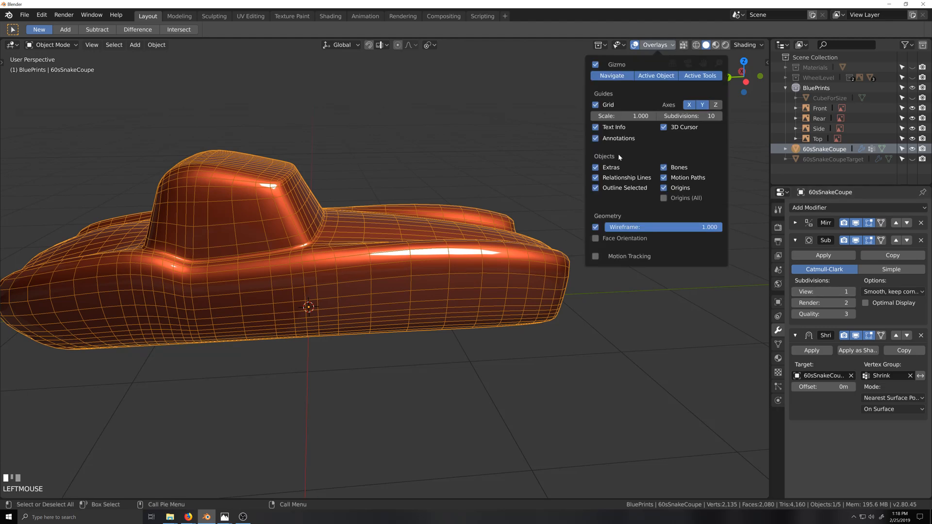
{"action": "left_click", "coordinate": [596, 228]}
{"action": "key", "text": "Tab"}
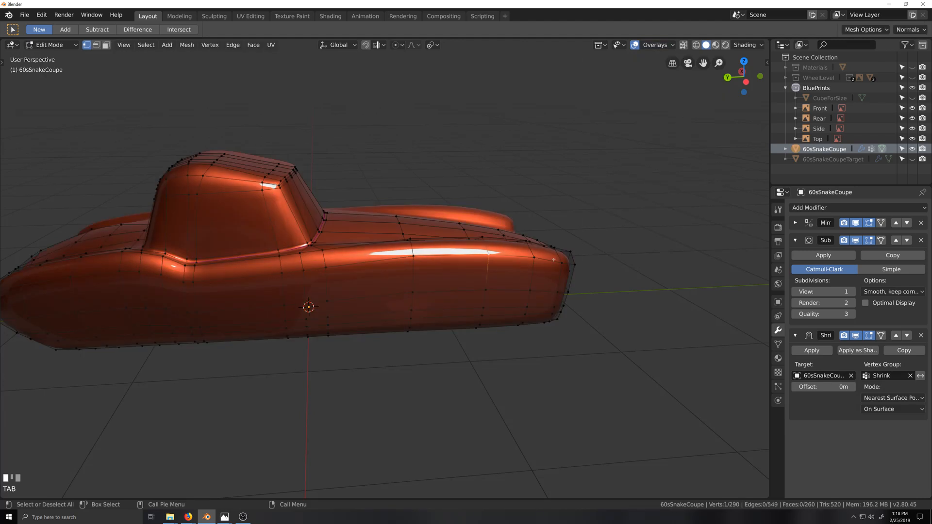
{"action": "scroll", "coordinate": [504, 306], "scroll_direction": "down", "scroll_amount": 4}
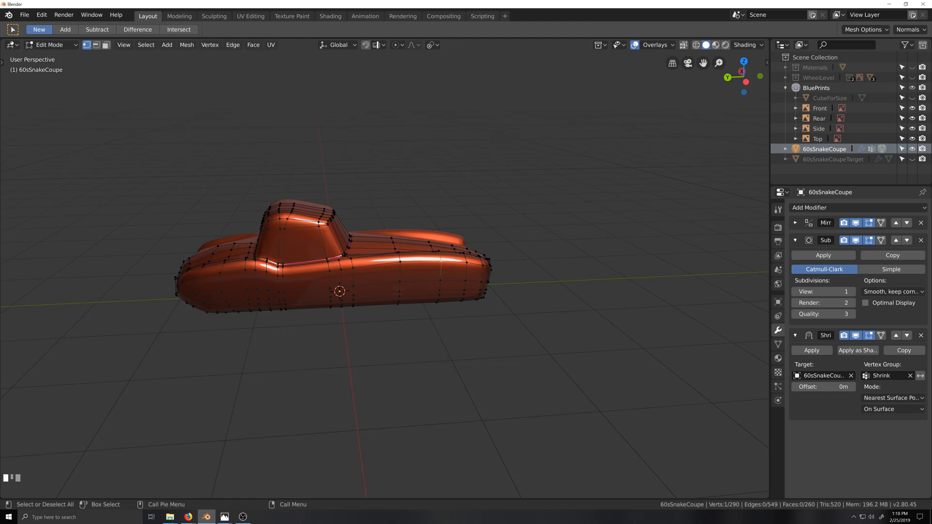
Select a vertex on the side of the front fender and check the body's shape in Object Mode.
{"action": "left_click", "coordinate": [188, 517]}
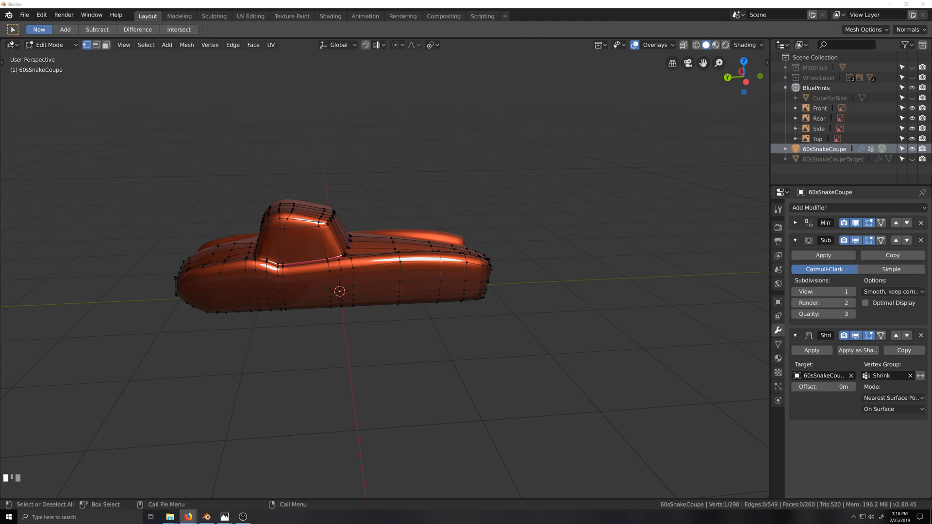
{"action": "scroll", "coordinate": [515, 321], "scroll_direction": "up", "scroll_amount": 3}
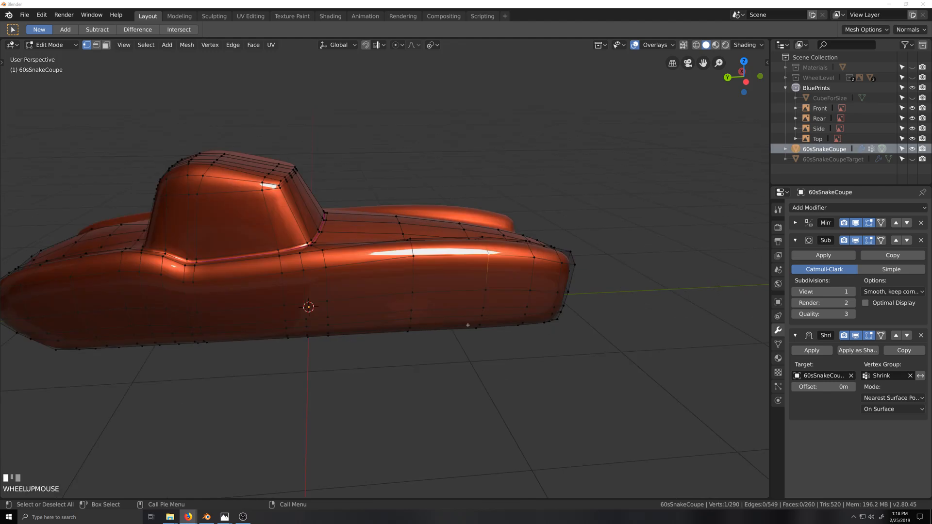
{"action": "scroll", "coordinate": [516, 321], "scroll_direction": "down", "scroll_amount": 2}
{"action": "left_click", "coordinate": [445, 289]}
{"action": "key", "text": "Tab"}
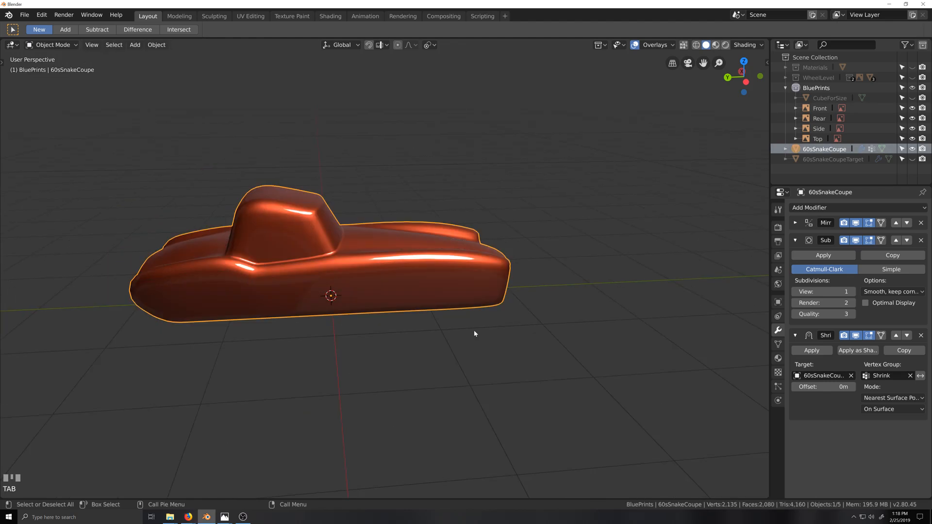
{"action": "key", "text": "grave"}
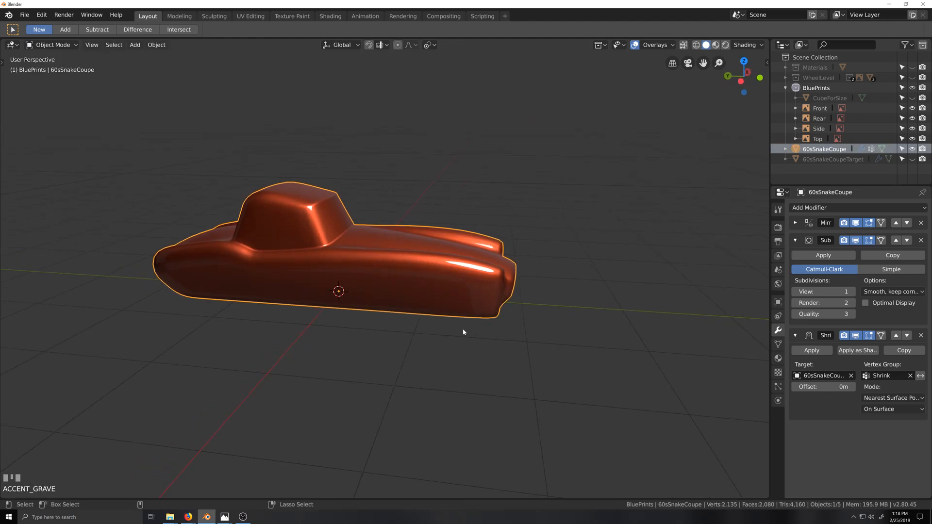
Show the body in left orthographic view in Edit Mode with X-Ray on, framing the blueprint's front wheel area.
{"action": "key", "text": "ctrl+KP_3"}
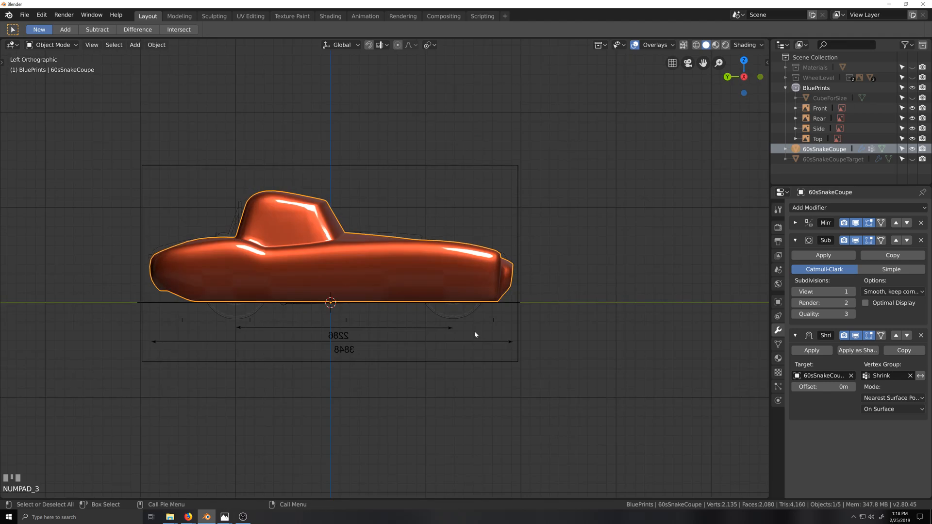
{"action": "scroll", "coordinate": [475, 334], "scroll_direction": "up", "scroll_amount": 3}
{"action": "key", "text": "Tab"}
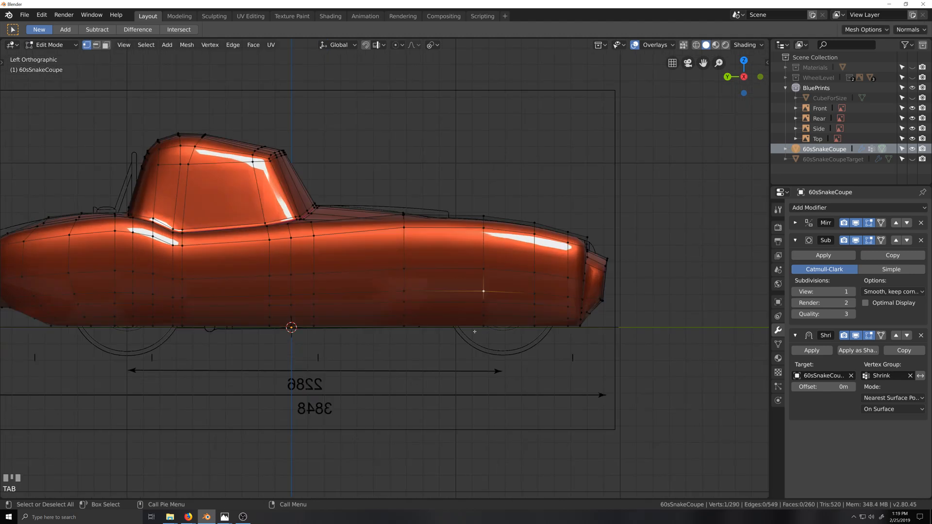
{"action": "key", "text": "shift+grave"}
{"action": "scroll", "coordinate": [440, 286], "scroll_direction": "up", "scroll_amount": 2}
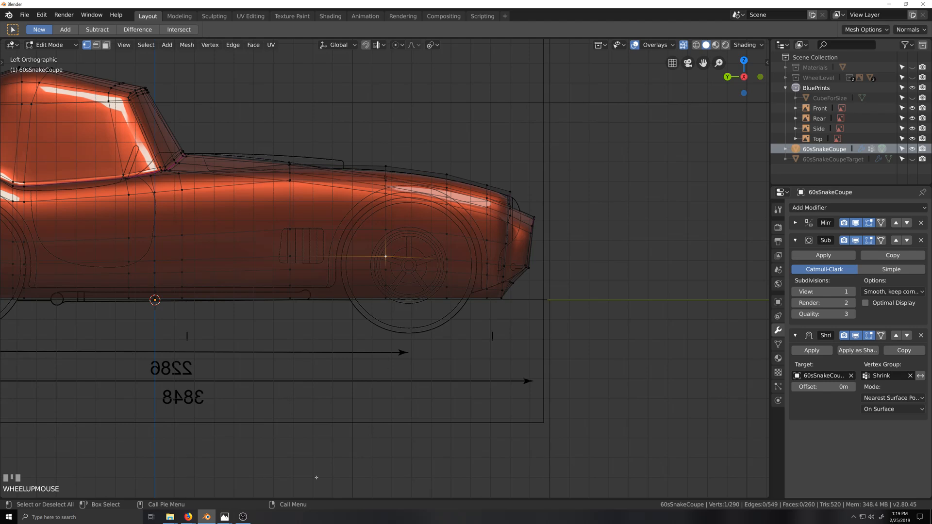
Switch to the Photos window showing ConvertRear.jpg and browse the reference pictures to FrontQuarter1.jpg.
{"action": "mouse_move", "coordinate": [224, 517]}
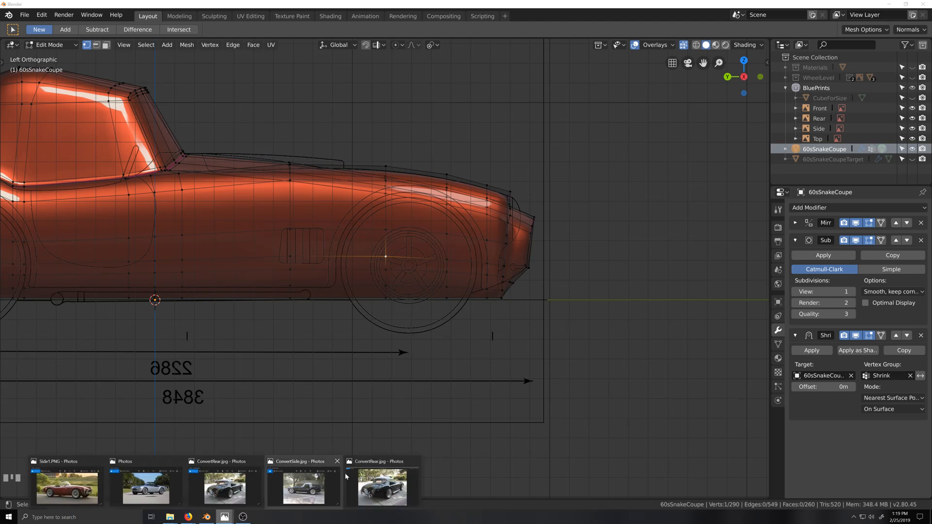
{"action": "left_click", "coordinate": [371, 467]}
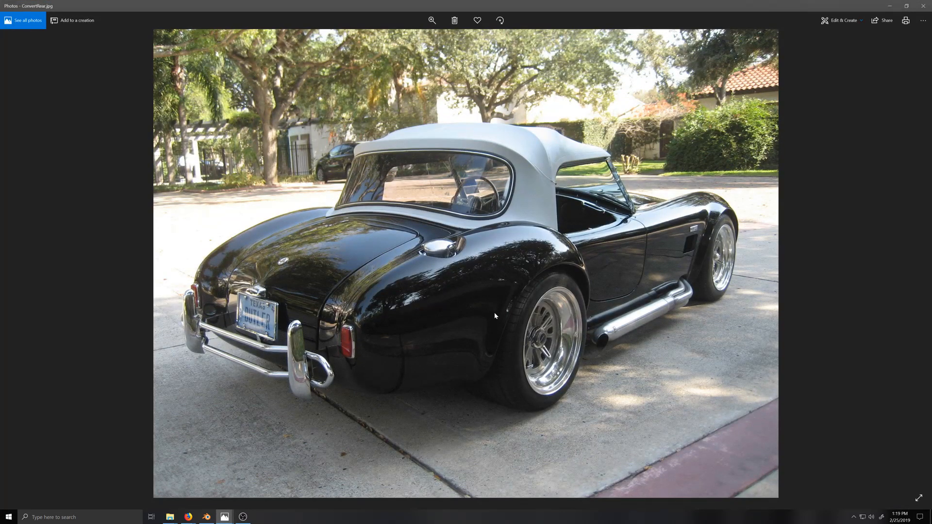
{"action": "key", "text": "Right"}
{"action": "key", "text": "Right"}
{"action": "key", "text": "Right"}
{"action": "key", "text": "Right"}
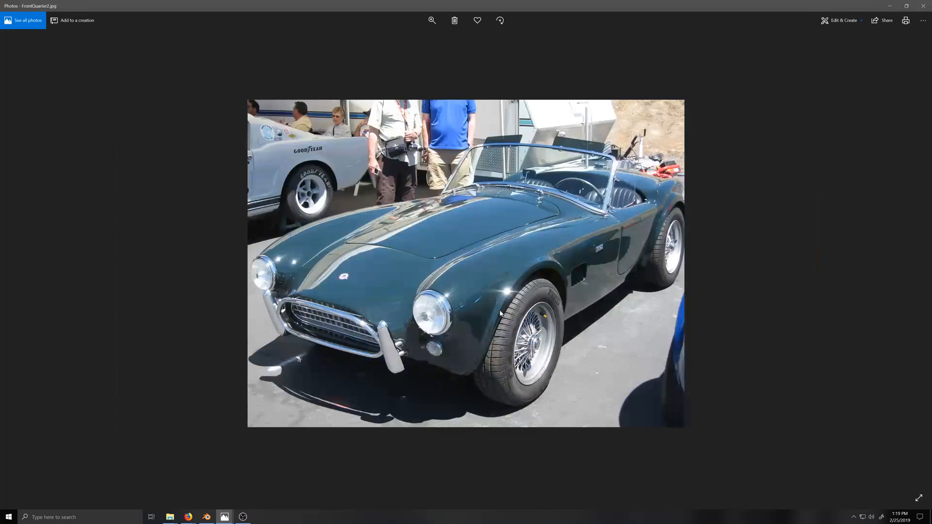
{"action": "key", "text": "Right"}
{"action": "key", "text": "Left"}
{"action": "key", "text": "Left"}
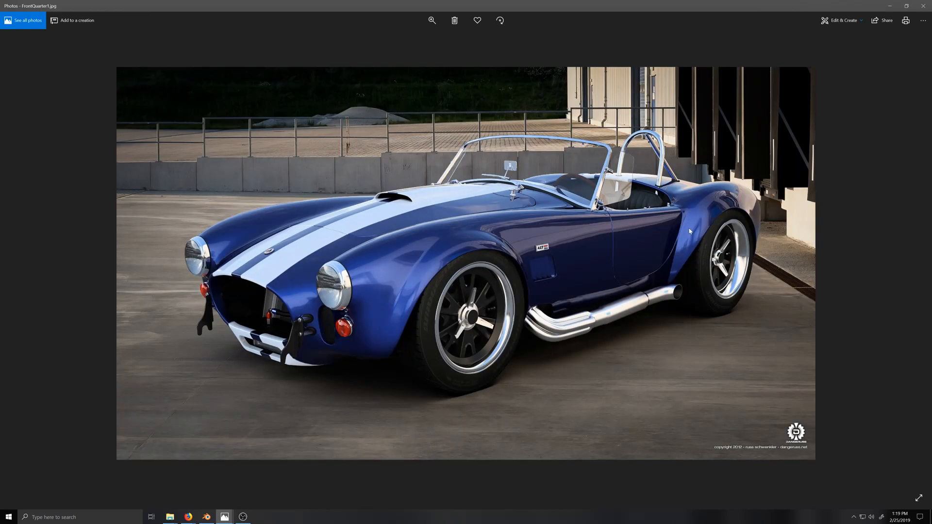
Compare the fenders and wheel arches in FrontQuarter1.jpg and FrontQuarter2.jpg, and bring up HardTopFront.jpg.
{"action": "key", "text": "Right"}
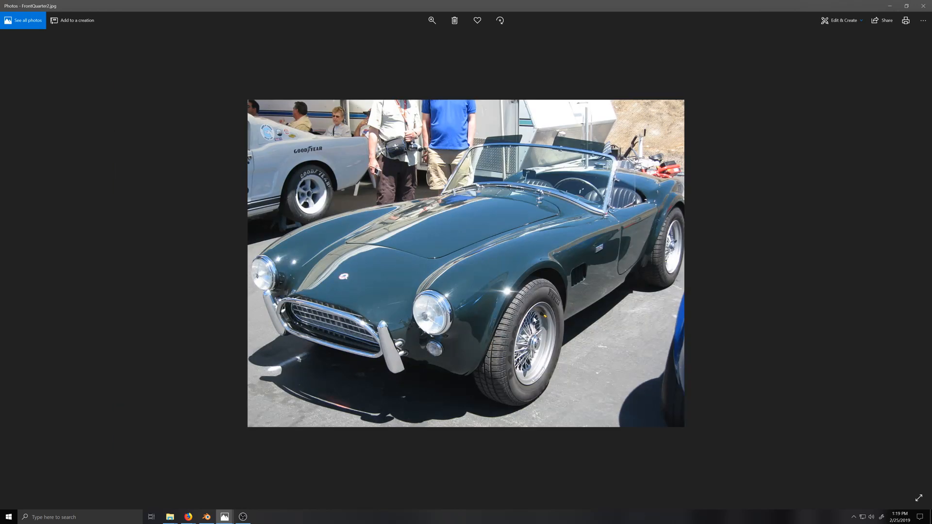
{"action": "key", "text": "Left"}
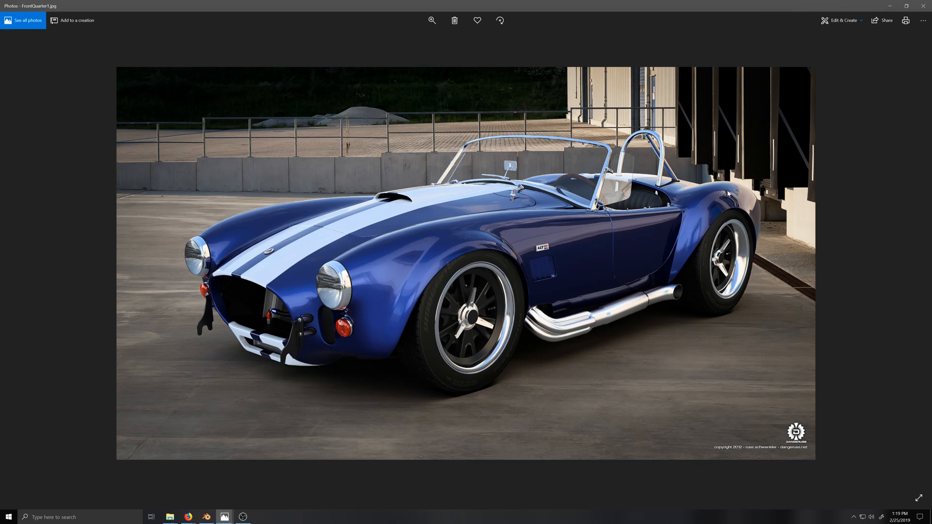
{"action": "key", "text": "Right"}
{"action": "key", "text": "Right"}
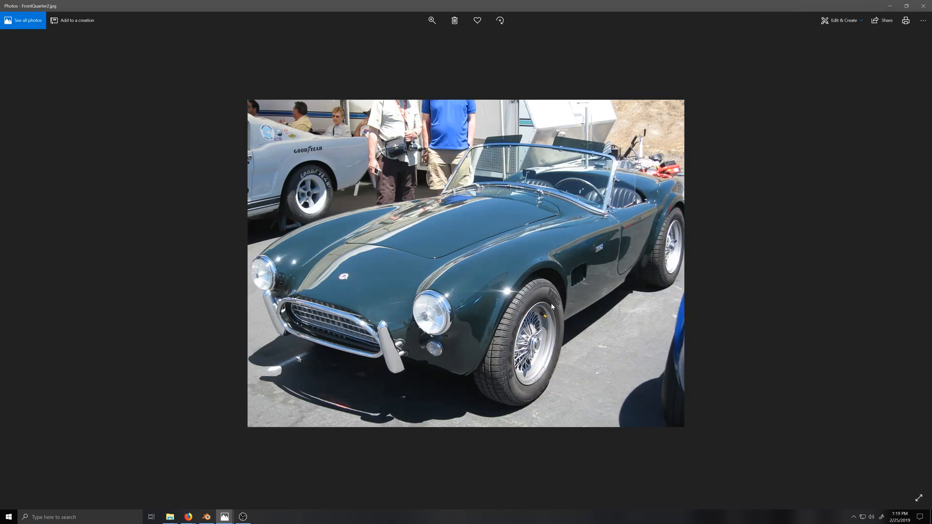
{"action": "key", "text": "Left"}
{"action": "key", "text": "Left"}
{"action": "key", "text": "Right"}
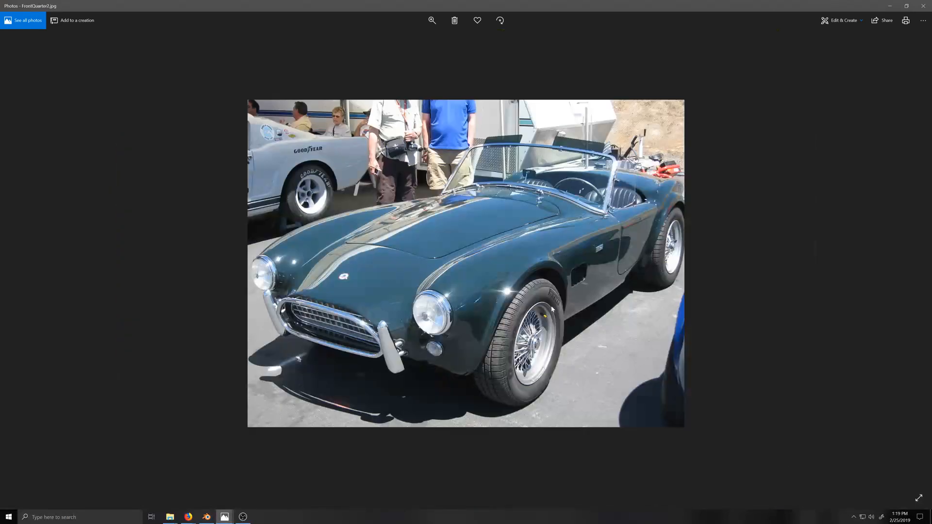
{"action": "key", "text": "Right"}
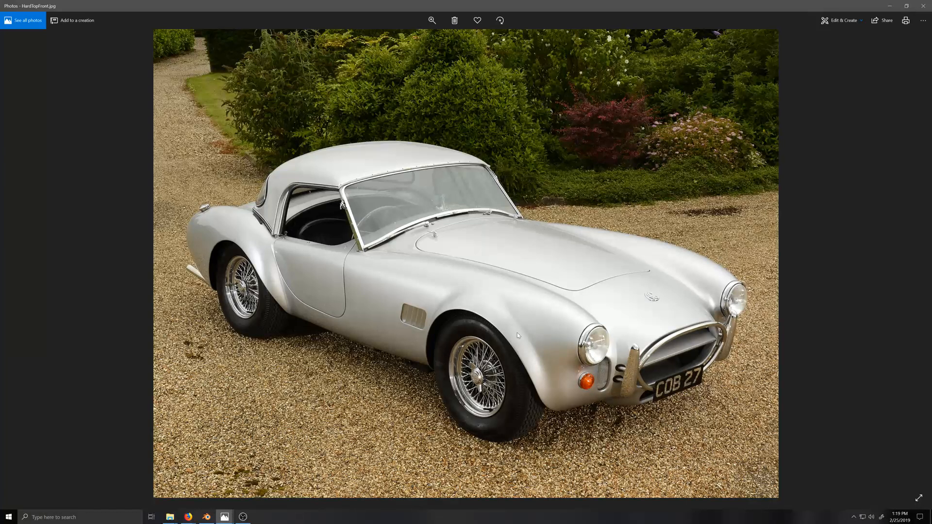
Compare the wheel arch flares in RearQuarter1.jpg with those in FrontQuarter2.jpg.
{"action": "key", "text": "Right"}
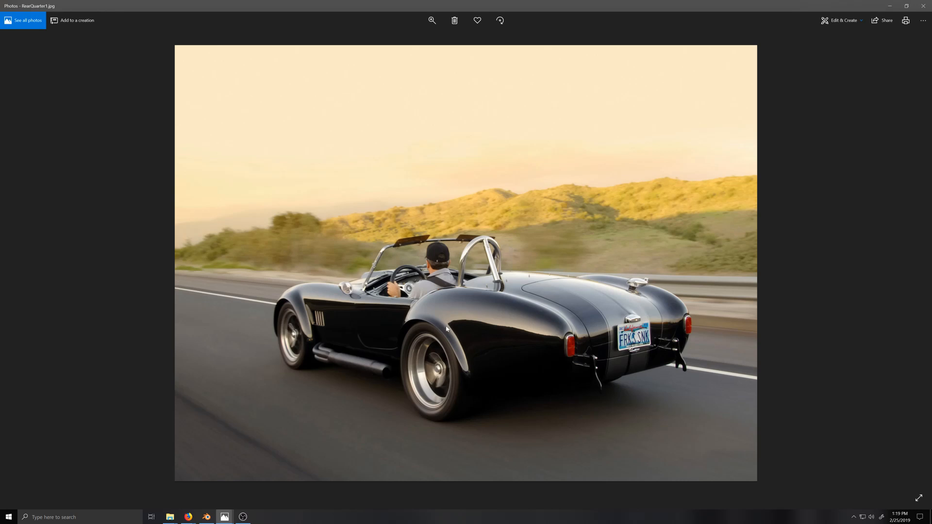
{"action": "key", "text": "Right"}
{"action": "key", "text": "Right"}
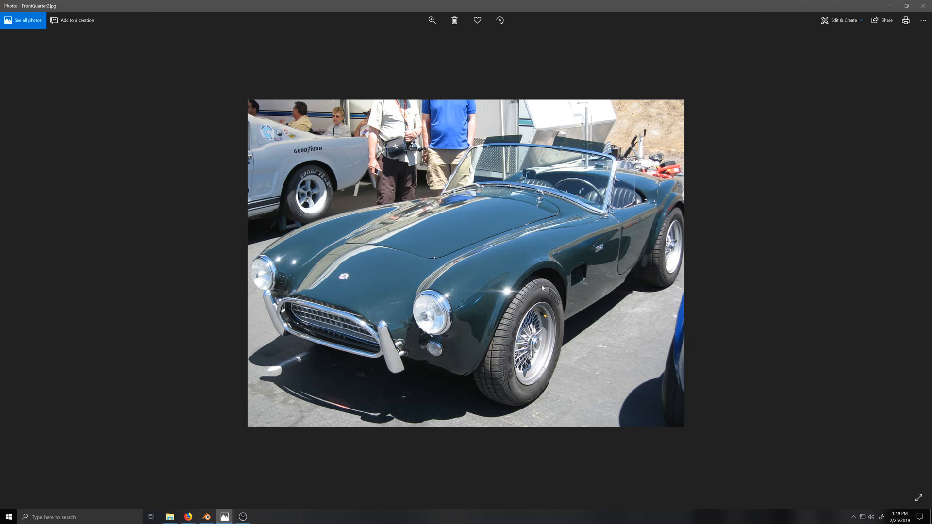
{"action": "key", "text": "Left"}
{"action": "key", "text": "Left"}
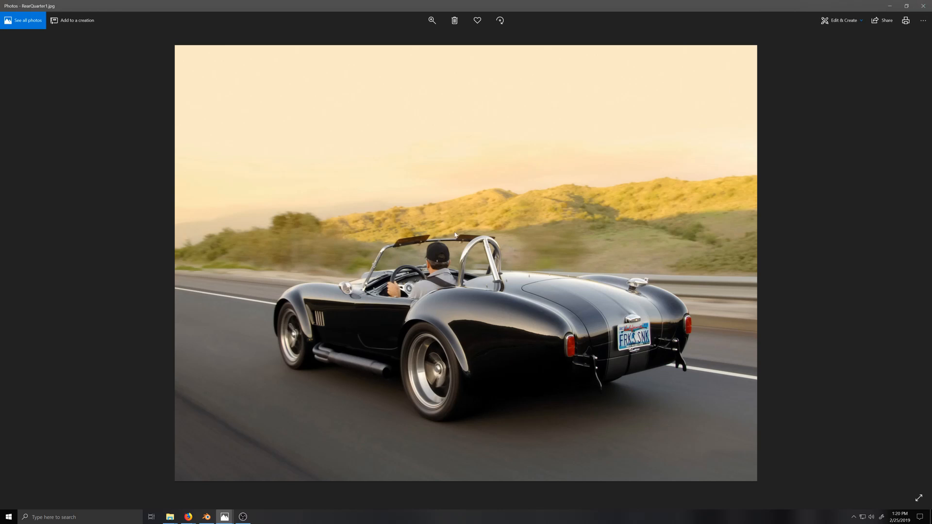
Switch to Blender and inspect the car body against the blueprints in left, perspective and back orthographic views.
{"action": "left_click", "coordinate": [890, 6]}
{"action": "scroll", "coordinate": [432, 340], "scroll_direction": "down", "scroll_amount": 5}
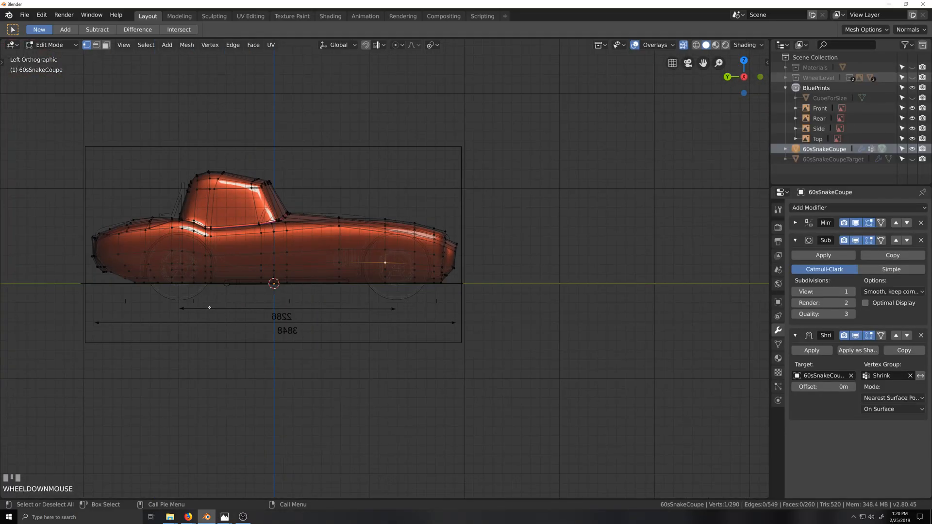
{"action": "scroll", "coordinate": [387, 338], "scroll_direction": "up", "scroll_amount": 3}
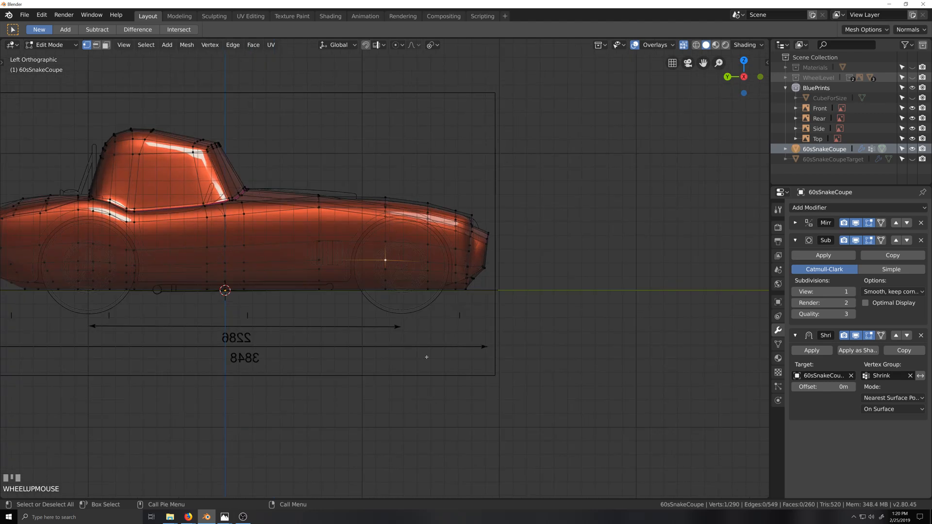
{"action": "scroll", "coordinate": [485, 357], "scroll_direction": "down", "scroll_amount": 2}
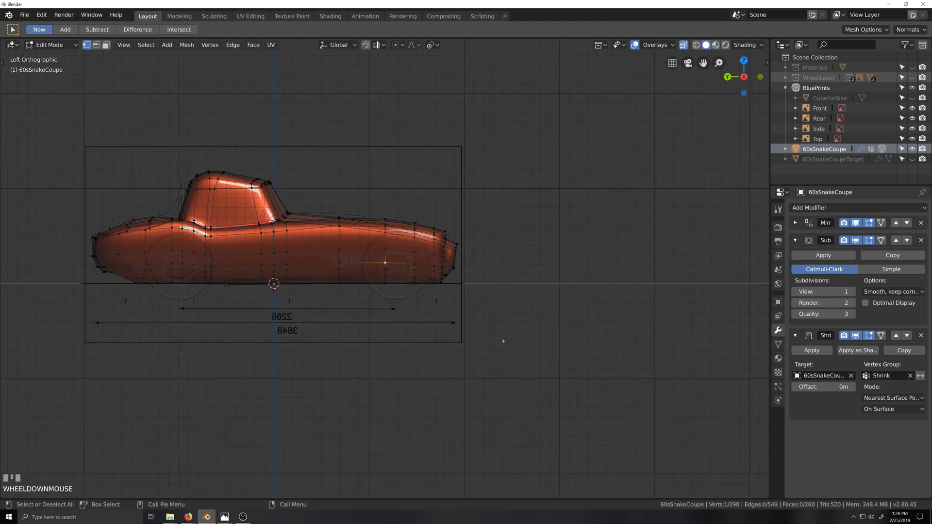
{"action": "middle_click_drag", "start_coordinate": [485, 356], "coordinate": [433, 327]}
{"action": "scroll", "coordinate": [362, 265], "scroll_direction": "up", "scroll_amount": 1}
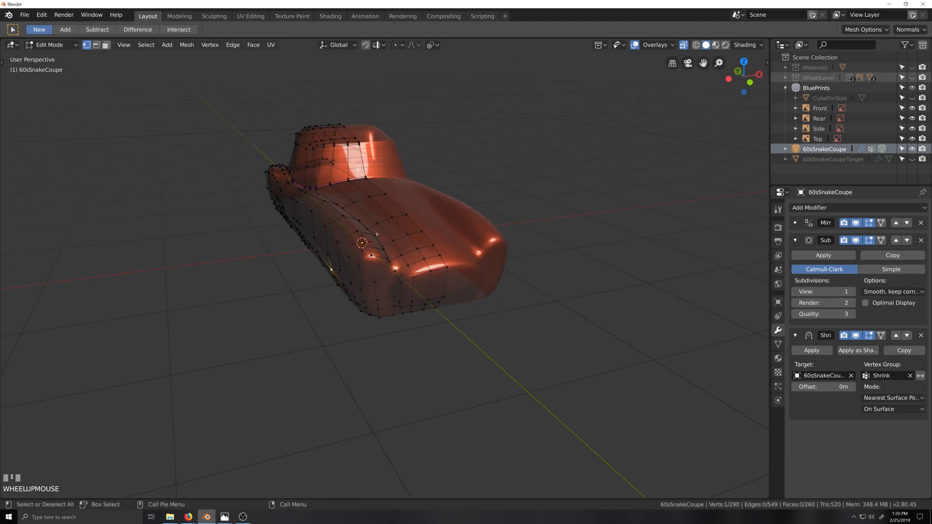
{"action": "middle_click_drag", "start_coordinate": [362, 266], "coordinate": [345, 270]}
{"action": "key", "text": "ctrl+KP_1"}
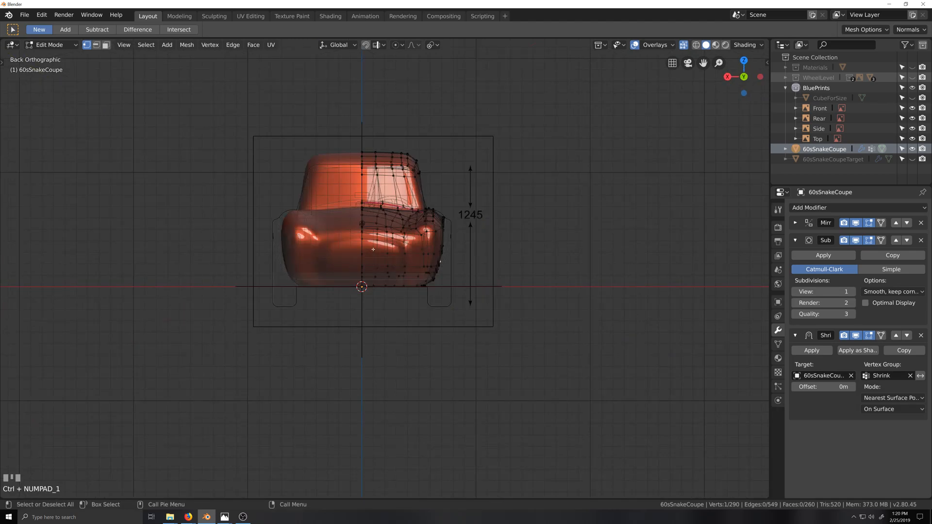
{"action": "scroll", "coordinate": [371, 249], "scroll_direction": "up", "scroll_amount": 1}
{"action": "middle_click_drag", "start_coordinate": [505, 276], "coordinate": [384, 229]}
In top orthographic view, select the hood, cabin and rear deck geometry and hide it, keeping only the side panels.
{"action": "key", "text": "KP_7"}
{"action": "scroll", "coordinate": [359, 175], "scroll_direction": "down", "scroll_amount": 1}
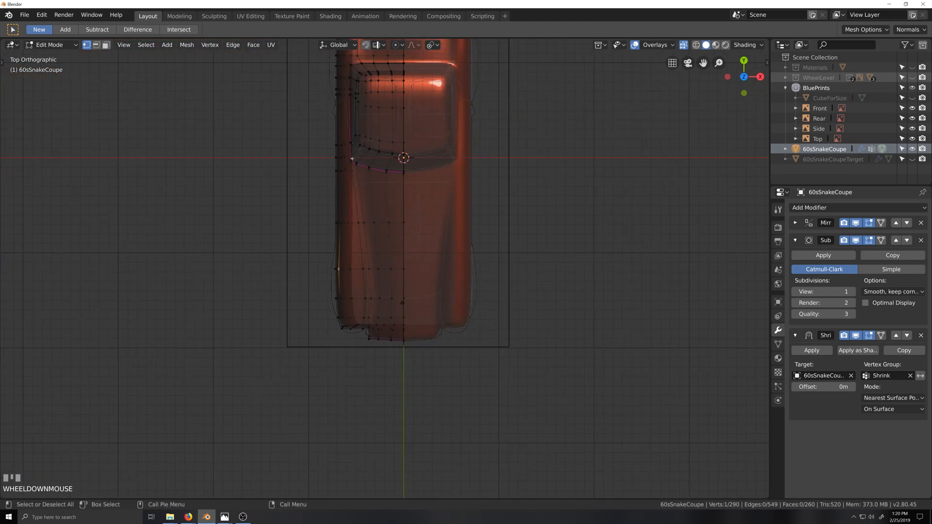
{"action": "left_click_drag", "start_coordinate": [348, 158], "coordinate": [407, 351]}
{"action": "scroll", "coordinate": [384, 308], "scroll_direction": "up", "scroll_amount": 2}
{"action": "left_click", "coordinate": [366, 317], "text": "alt+shift"}
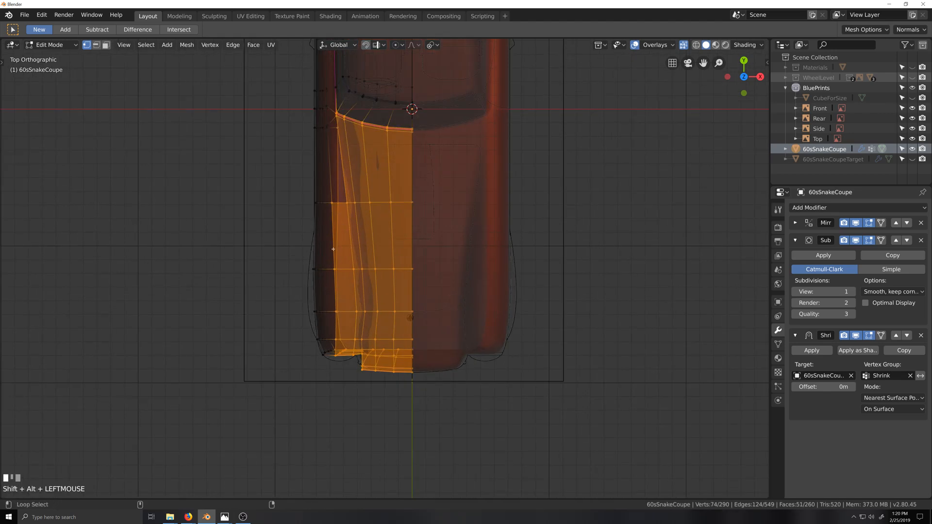
{"action": "scroll", "coordinate": [365, 316], "scroll_direction": "down", "scroll_amount": 3}
{"action": "scroll", "coordinate": [384, 218], "scroll_direction": "down", "scroll_amount": 1}
{"action": "key", "text": "shift+grave"}
{"action": "scroll", "coordinate": [430, 133], "scroll_direction": "up", "scroll_amount": 4}
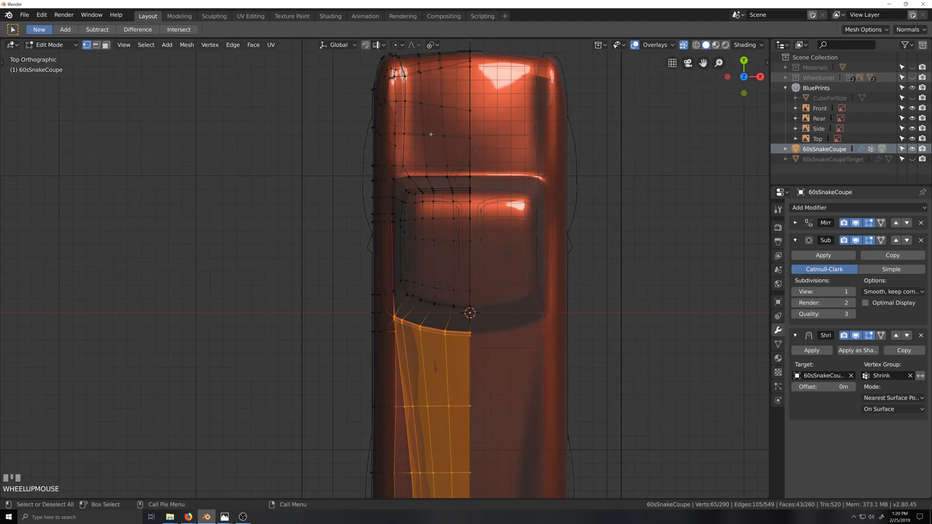
{"action": "scroll", "coordinate": [440, 116], "scroll_direction": "down", "scroll_amount": 1}
{"action": "key", "text": "shift+grave"}
{"action": "key", "text": "c"}
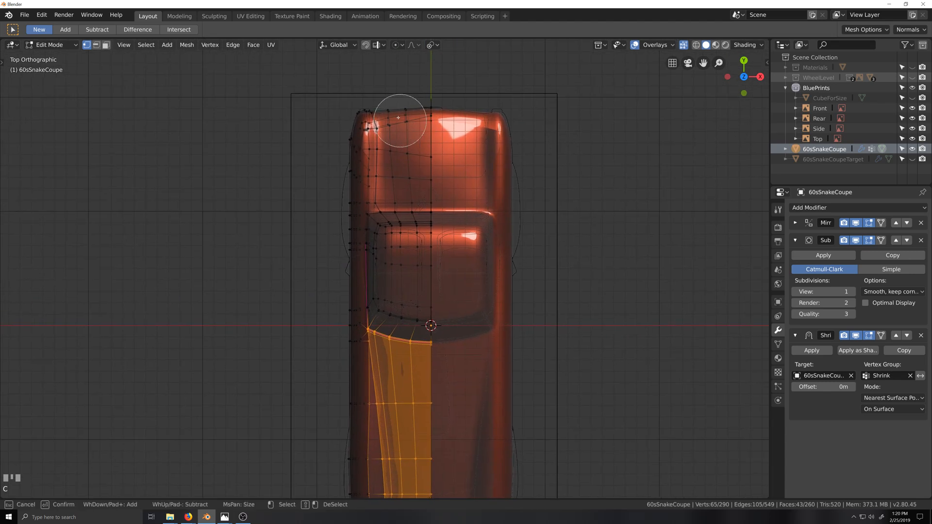
{"action": "mouse_move", "coordinate": [396, 114]}
{"action": "left_mouse_down"}
{"action": "mouse_move", "coordinate": [411, 109]}
{"action": "mouse_move", "coordinate": [400, 144]}
{"action": "mouse_move", "coordinate": [411, 216]}
{"action": "mouse_move", "coordinate": [399, 241]}
{"action": "mouse_move", "coordinate": [397, 313]}
{"action": "mouse_move", "coordinate": [431, 231]}
{"action": "mouse_move", "coordinate": [437, 318]}
{"action": "left_mouse_up"}
{"action": "key", "text": "Escape"}
{"action": "key", "text": "h"}
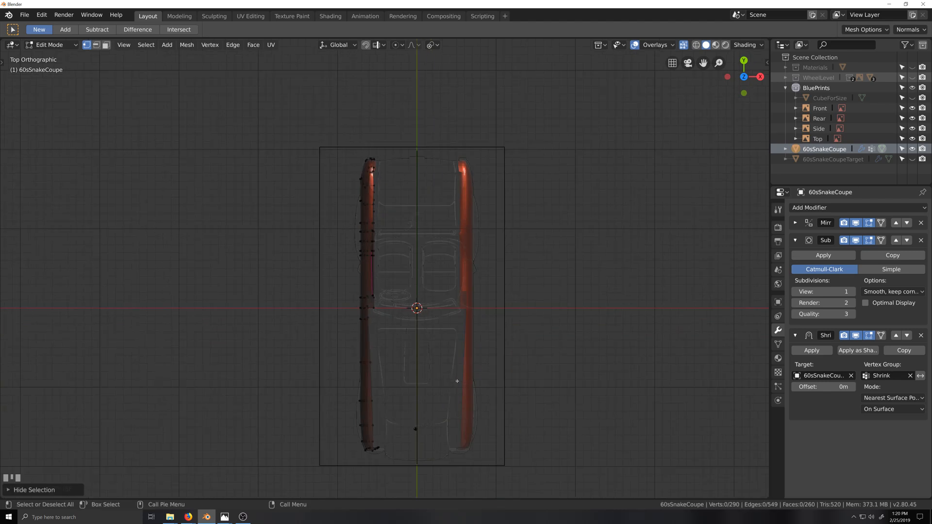
Examine the isolated side panel against the blueprint's front wheel arch in left orthographic view.
{"action": "mouse_move", "coordinate": [453, 380]}
{"action": "middle_mouse_down"}
{"action": "mouse_move", "coordinate": [508, 318]}
{"action": "mouse_move", "coordinate": [498, 331]}
{"action": "middle_mouse_up"}
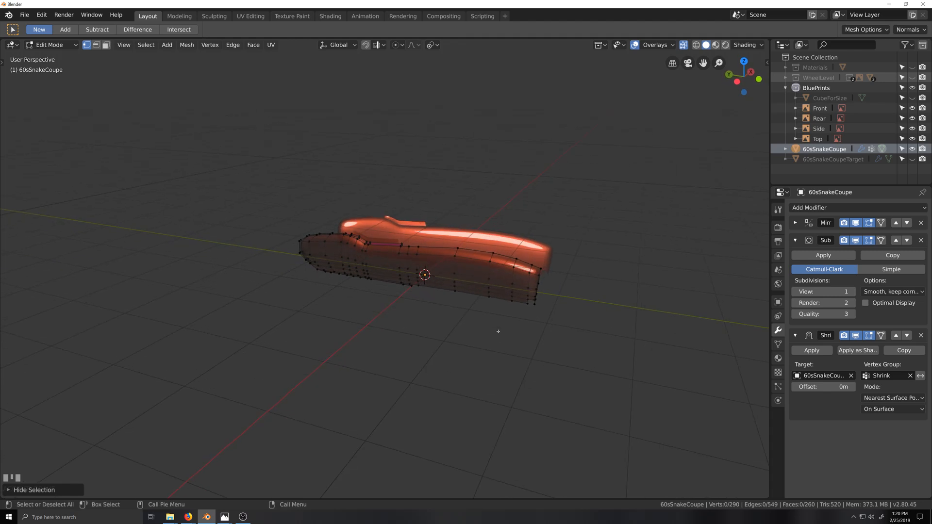
{"action": "scroll", "coordinate": [461, 362], "scroll_direction": "up", "scroll_amount": 4}
{"action": "key", "text": "ctrl+KP_3"}
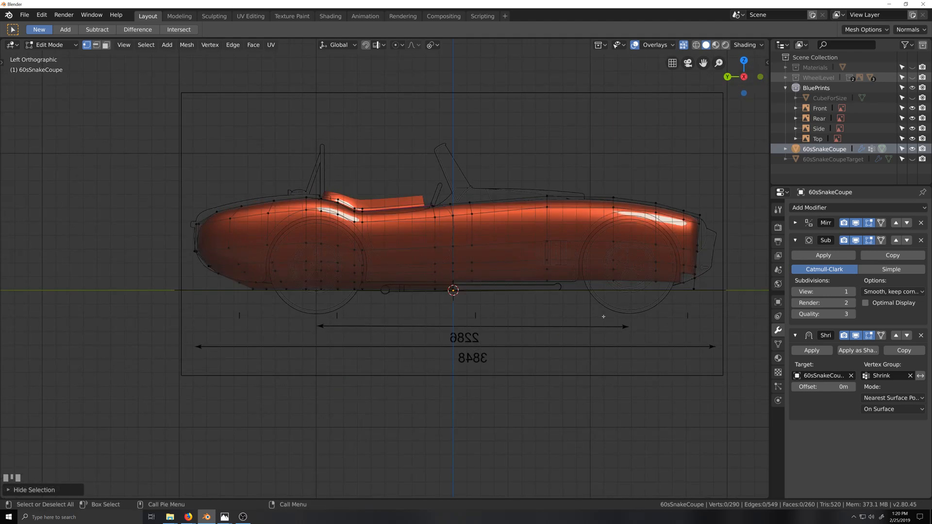
{"action": "scroll", "coordinate": [604, 316], "scroll_direction": "up", "scroll_amount": 6}
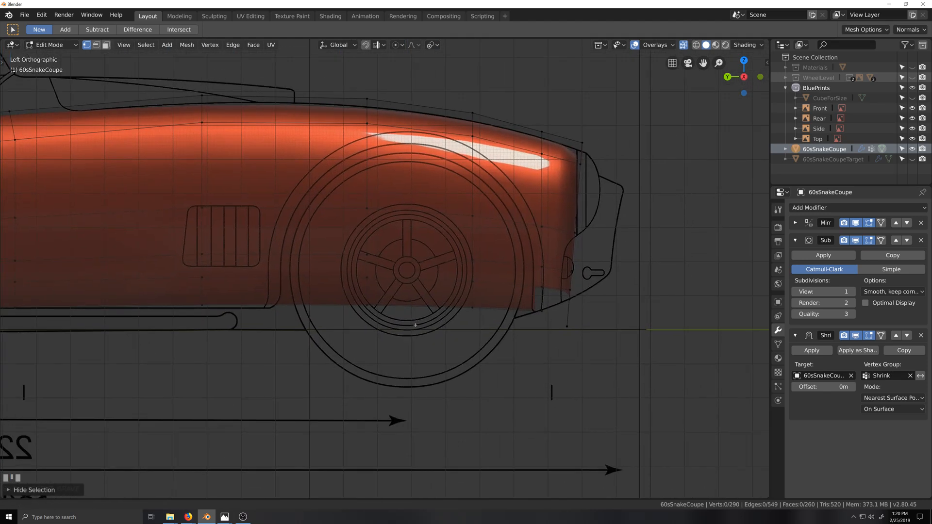
{"action": "middle_click_drag", "start_coordinate": [415, 324], "coordinate": [408, 328], "text": "shift"}
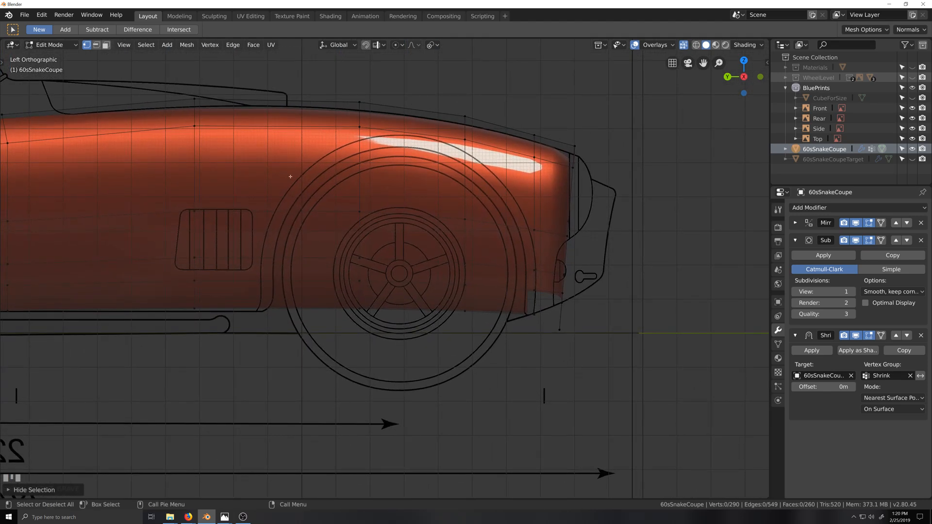
{"action": "scroll", "coordinate": [371, 199], "scroll_direction": "down", "scroll_amount": 5}
{"action": "middle_click_drag", "start_coordinate": [372, 199], "coordinate": [426, 260]}
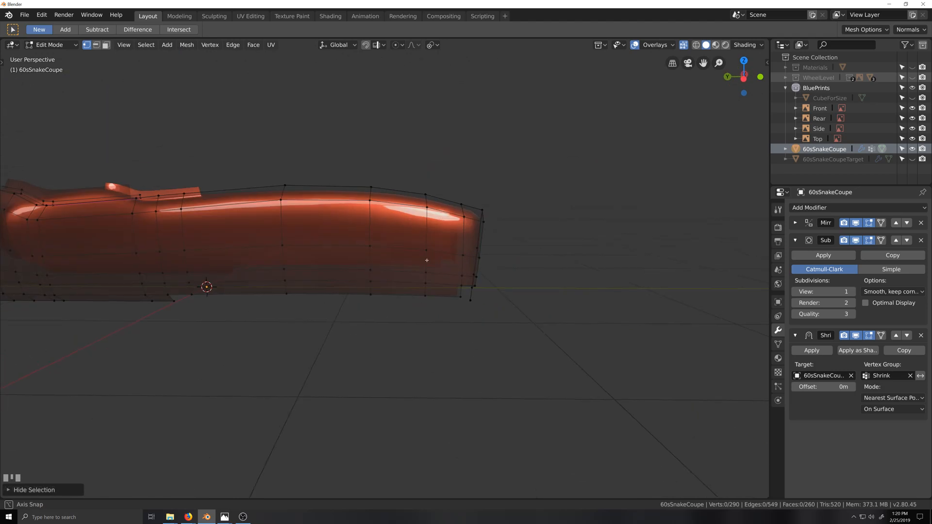
{"action": "key", "text": "ctrl+KP_3"}
{"action": "scroll", "coordinate": [428, 260], "scroll_direction": "up", "scroll_amount": 4}
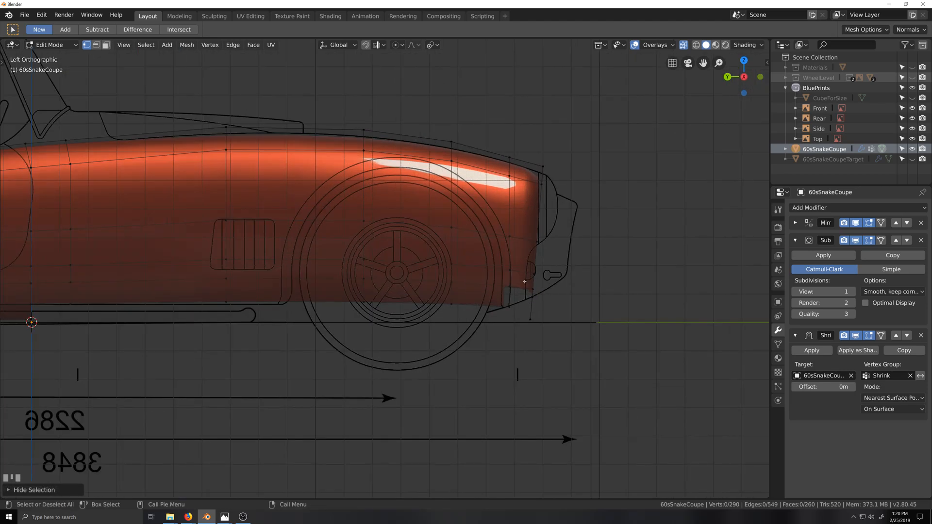
{"action": "scroll", "coordinate": [512, 326], "scroll_direction": "up", "scroll_amount": 1}
Check the full front end's outline against the blueprint in Object Mode and return to Edit Mode.
{"action": "key", "text": "Tab"}
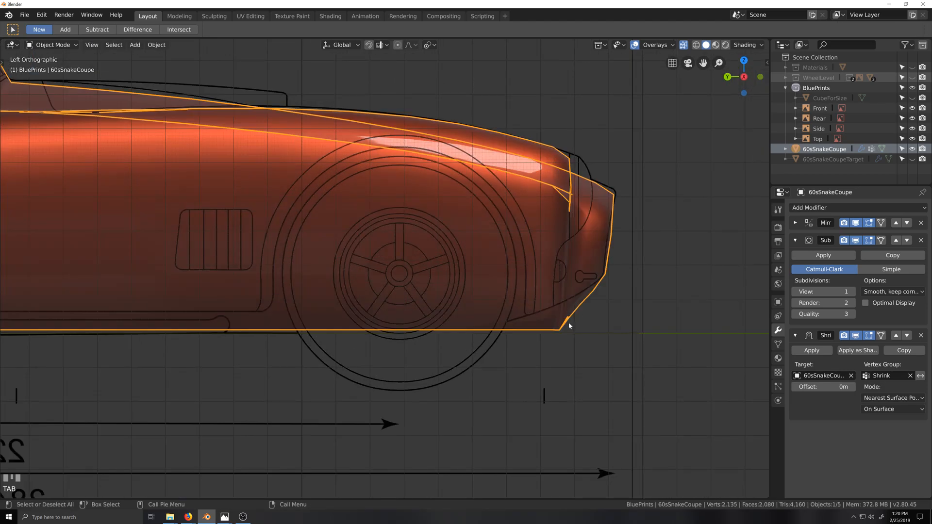
{"action": "scroll", "coordinate": [545, 329], "scroll_direction": "down", "scroll_amount": 2}
{"action": "key", "text": "Tab"}
{"action": "middle_click_drag", "start_coordinate": [545, 329], "coordinate": [348, 318]}
Reveal the hidden body geometry and deselect the stray vertices along the body's lower edge with Circle Select.
{"action": "key", "text": "alt+h"}
{"action": "key", "text": "c"}
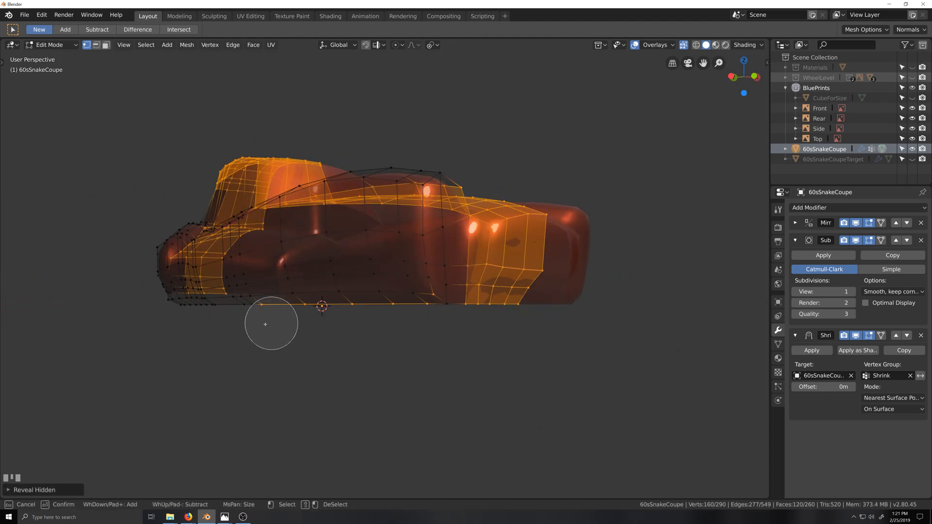
{"action": "middle_click_drag", "start_coordinate": [287, 312], "coordinate": [410, 306]}
{"action": "right_click", "coordinate": [206, 367]}
{"action": "key", "text": "grave"}
{"action": "middle_click_drag", "start_coordinate": [207, 368], "coordinate": [284, 364]}
{"action": "scroll", "coordinate": [262, 357], "scroll_direction": "down", "scroll_amount": 4}
{"action": "scroll", "coordinate": [248, 331], "scroll_direction": "up", "scroll_amount": 3}
{"action": "middle_click_drag", "start_coordinate": [247, 330], "coordinate": [254, 332]}
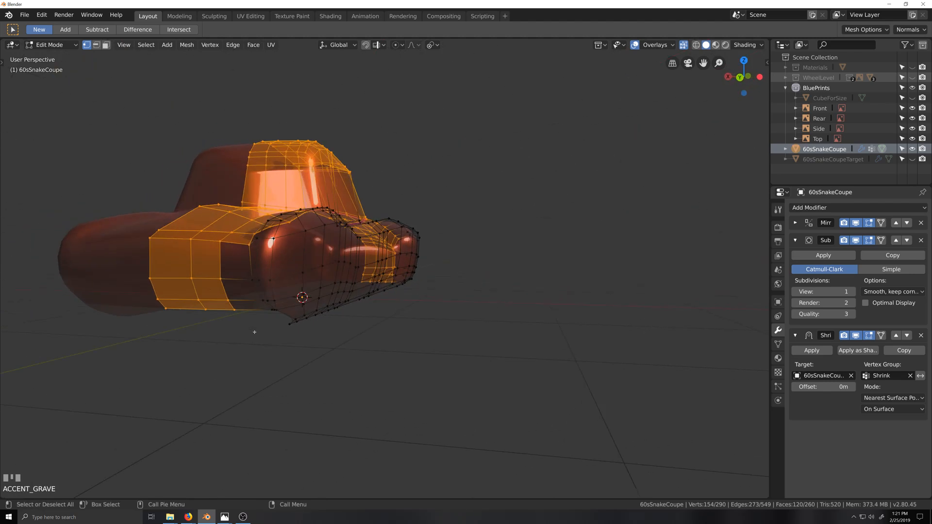
Add three vertices at the end panel's lower outer edge and the loop around the cabin's base to the selection, and hide it.
{"action": "left_click", "coordinate": [252, 281], "text": "shift"}
{"action": "left_click", "coordinate": [262, 296], "text": "shift"}
{"action": "left_click", "coordinate": [272, 309], "text": "shift"}
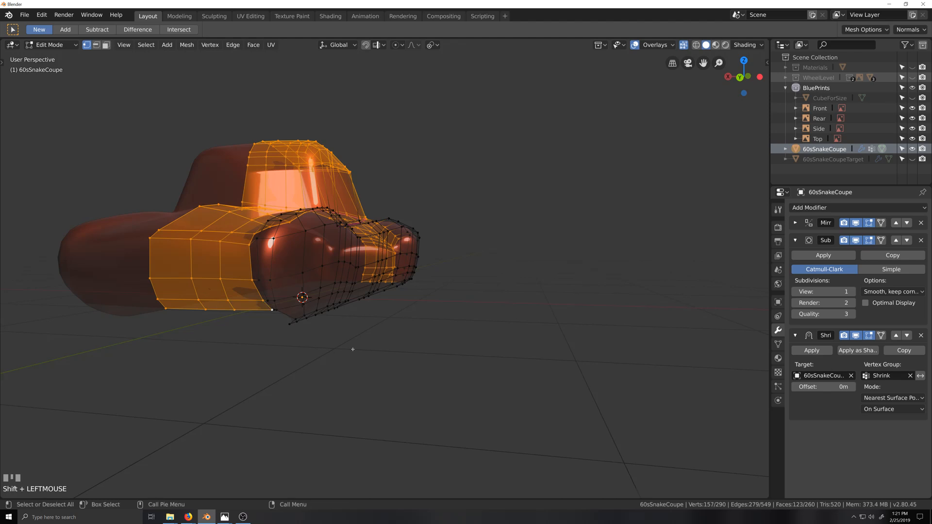
{"action": "key", "text": "grave"}
{"action": "mouse_move", "coordinate": [408, 345]}
{"action": "middle_mouse_down"}
{"action": "mouse_move", "coordinate": [423, 343]}
{"action": "mouse_move", "coordinate": [416, 354]}
{"action": "middle_mouse_up"}
{"action": "scroll", "coordinate": [334, 353], "scroll_direction": "up", "scroll_amount": 2}
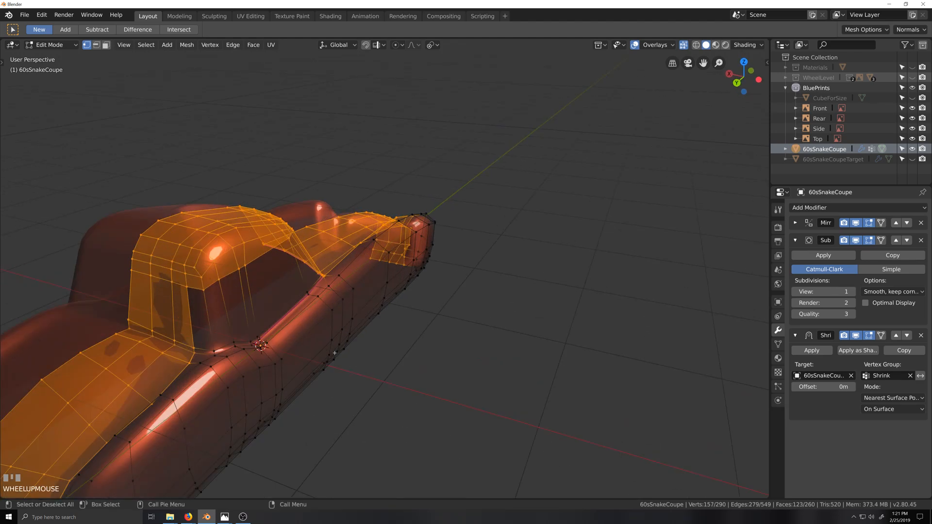
{"action": "left_click", "coordinate": [205, 351], "text": "alt+shift"}
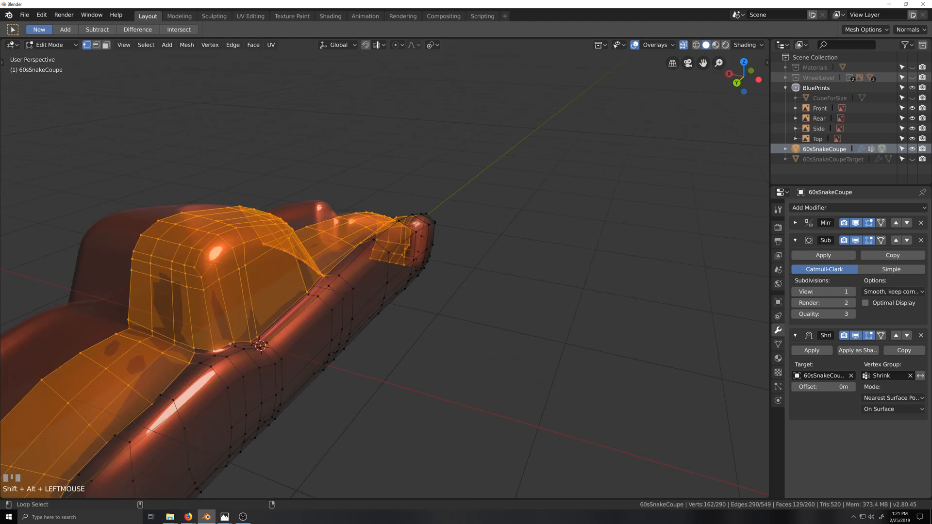
{"action": "key", "text": "grave"}
{"action": "middle_click_drag", "start_coordinate": [441, 379], "coordinate": [305, 319]}
{"action": "key", "text": "h"}
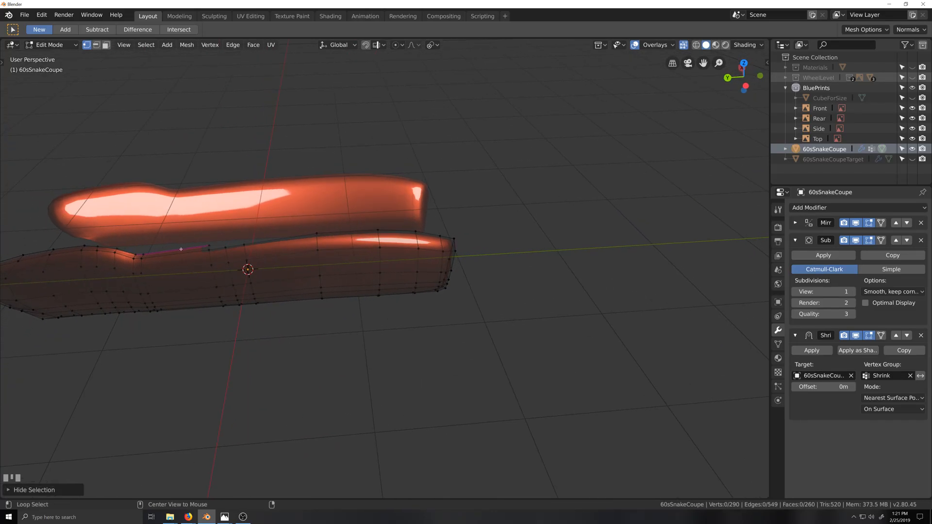
Select the side panel's upper edge along the cockpit and study the blueprint's front wheel arch in left orthographic view.
{"action": "left_click", "coordinate": [180, 250], "text": "alt"}
{"action": "middle_click_drag", "start_coordinate": [409, 276], "coordinate": [383, 261]}
{"action": "key", "text": "ctrl+KP_3"}
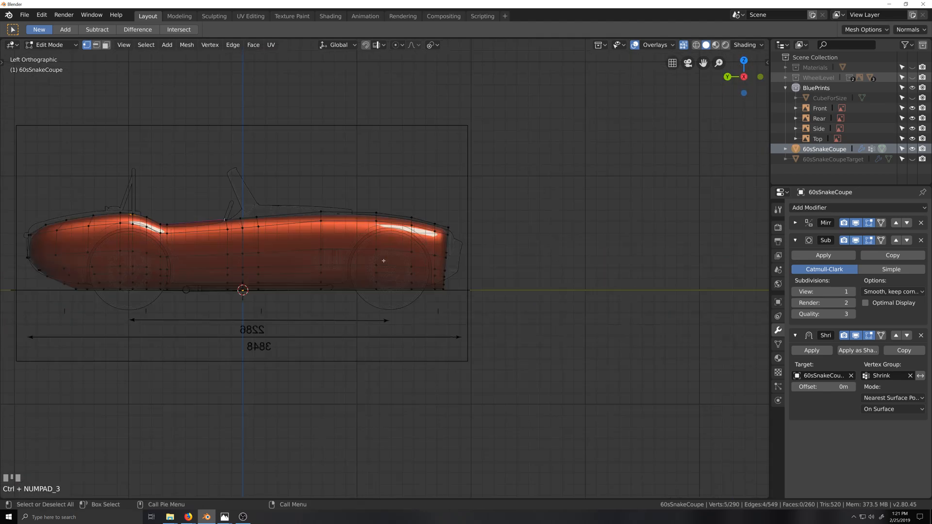
{"action": "scroll", "coordinate": [384, 261], "scroll_direction": "up", "scroll_amount": 5}
{"action": "key", "text": "shift+grave"}
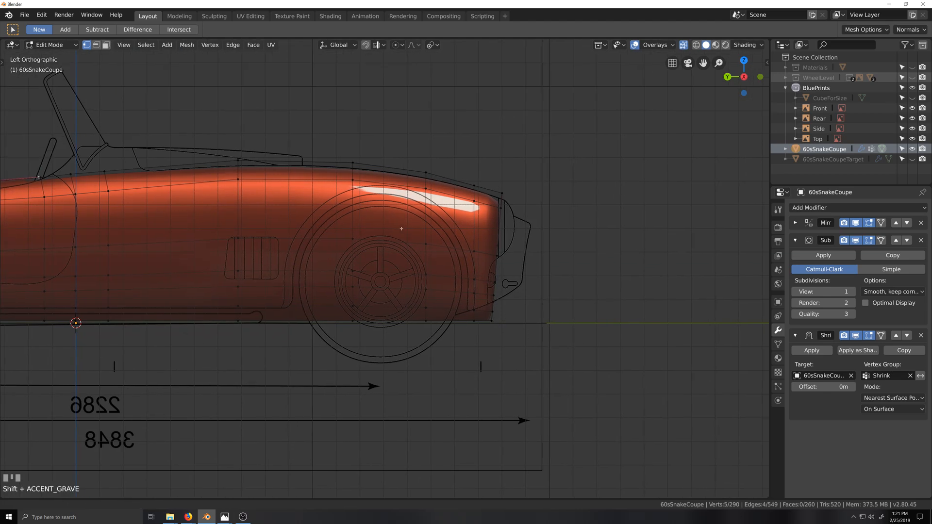
{"action": "scroll", "coordinate": [442, 272], "scroll_direction": "up", "scroll_amount": 3}
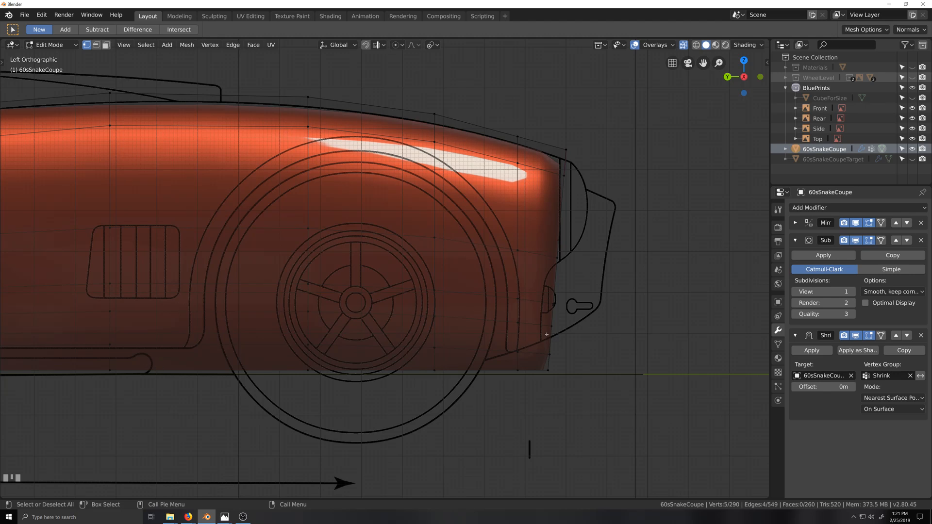
{"action": "scroll", "coordinate": [488, 327], "scroll_direction": "down", "scroll_amount": 2}
{"action": "scroll", "coordinate": [493, 322], "scroll_direction": "up", "scroll_amount": 1}
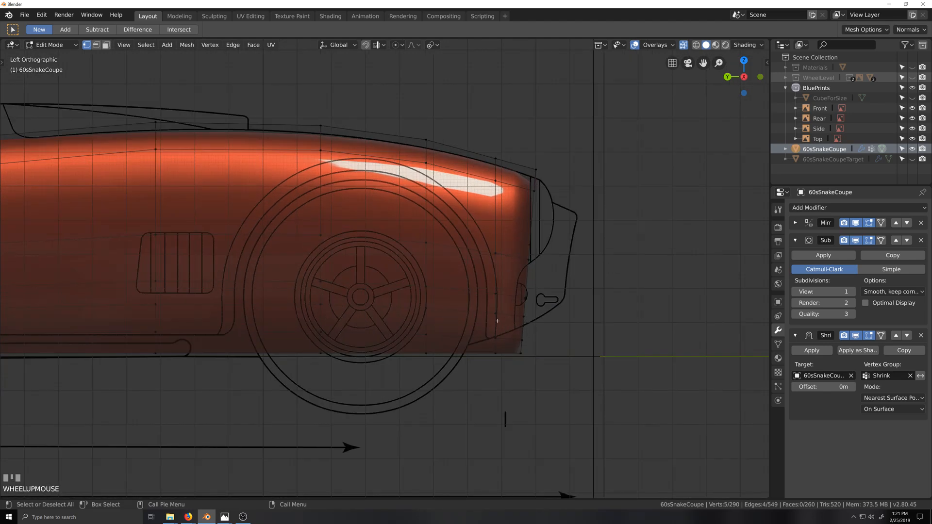
{"action": "key", "text": "grave"}
{"action": "key", "text": "ctrl+KP_3"}
{"action": "scroll", "coordinate": [482, 324], "scroll_direction": "up", "scroll_amount": 1}
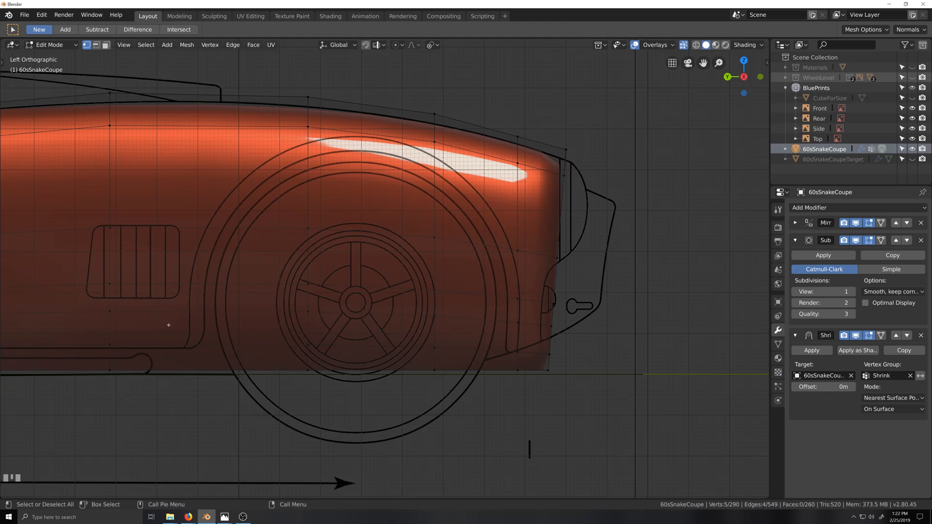
Knife-cut the front wheel arch outline into the side panel, following the blueprint arch from the sill over the wheel to the front edge.
{"action": "key", "text": "k"}
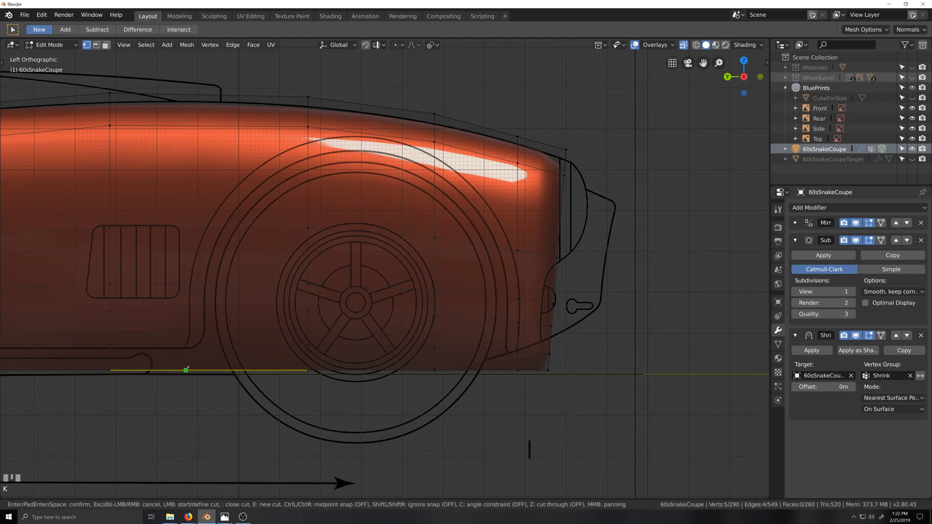
{"action": "left_click", "coordinate": [186, 370]}
{"action": "left_click", "coordinate": [188, 311]}
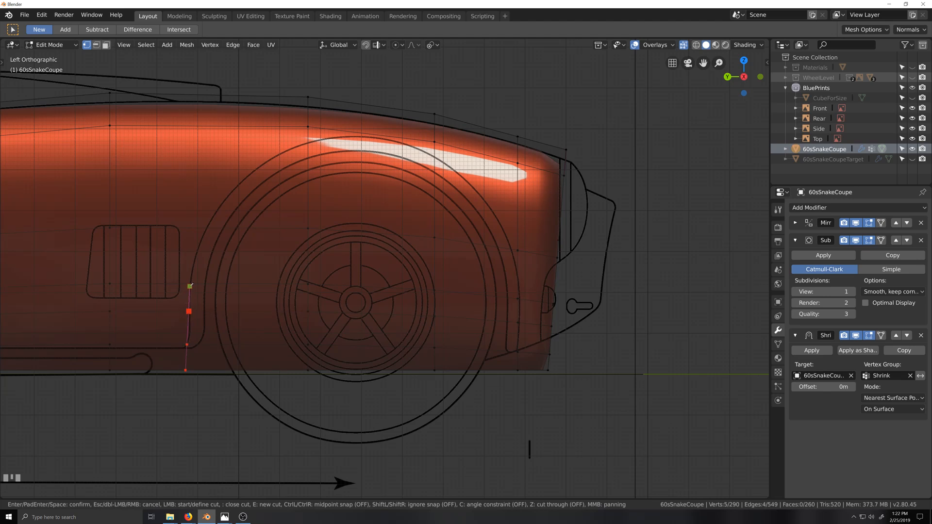
{"action": "left_click", "coordinate": [189, 283]}
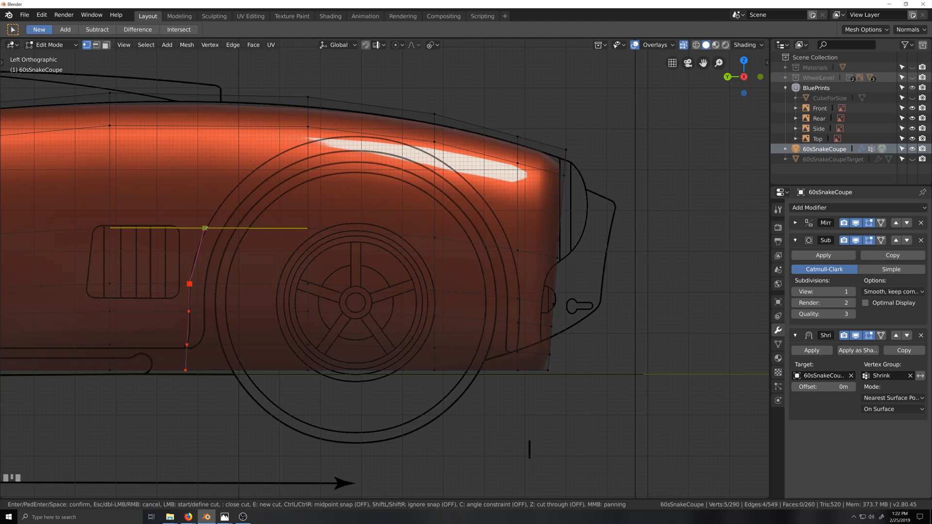
{"action": "left_click", "coordinate": [205, 227]}
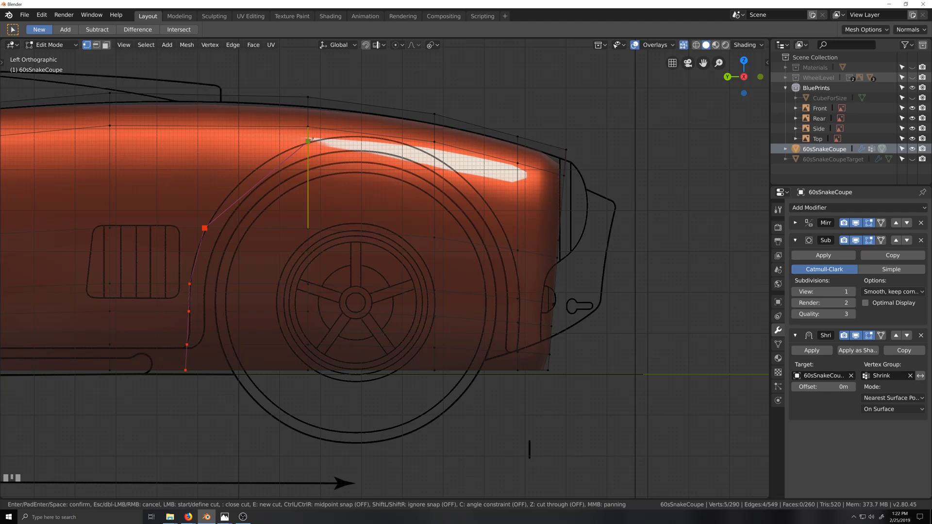
{"action": "left_click", "coordinate": [309, 141]}
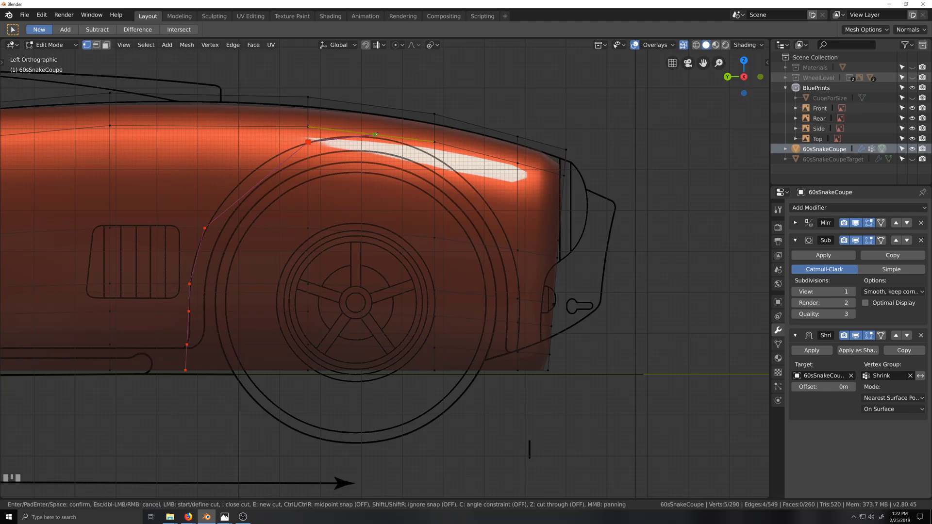
{"action": "left_click", "coordinate": [371, 134]}
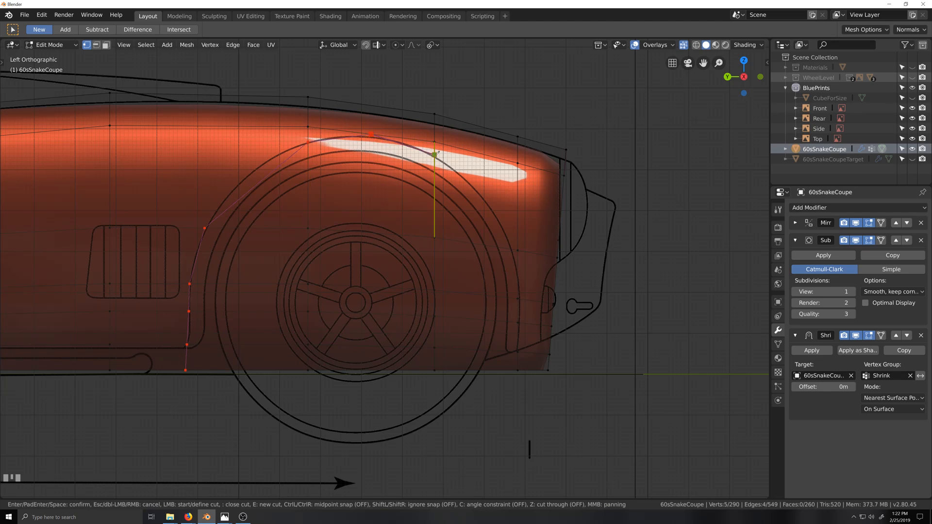
{"action": "left_click", "coordinate": [434, 155]}
{"action": "left_click", "coordinate": [512, 249]}
{"action": "key", "text": "KP_Enter"}
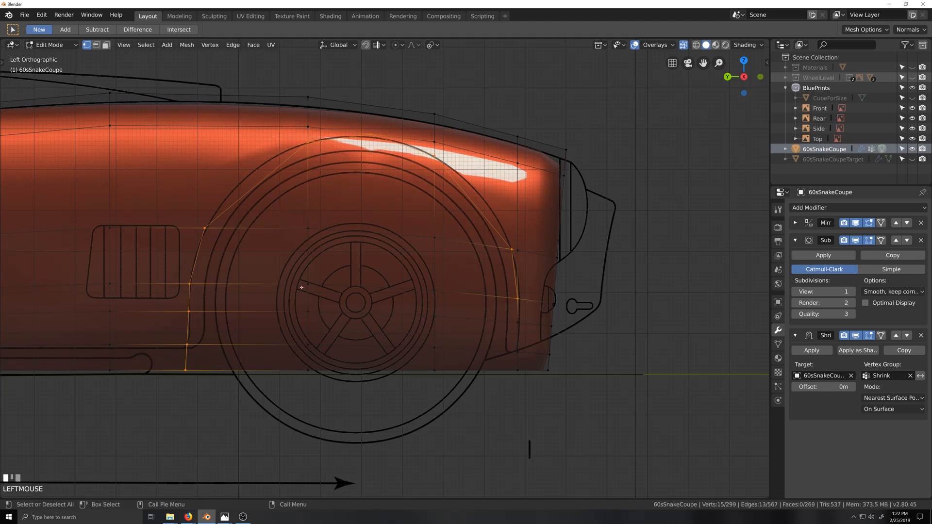
Select the ten side panel vertices inside the front wheel arch outline and delete them to open the arch.
{"action": "left_click_drag", "start_coordinate": [284, 214], "coordinate": [439, 387]}
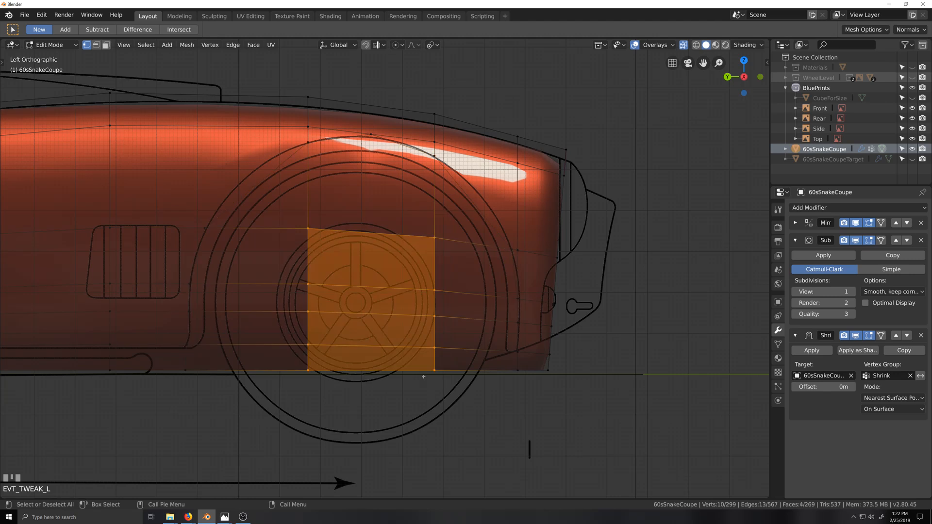
{"action": "key", "text": "x"}
{"action": "left_click", "coordinate": [427, 259]}
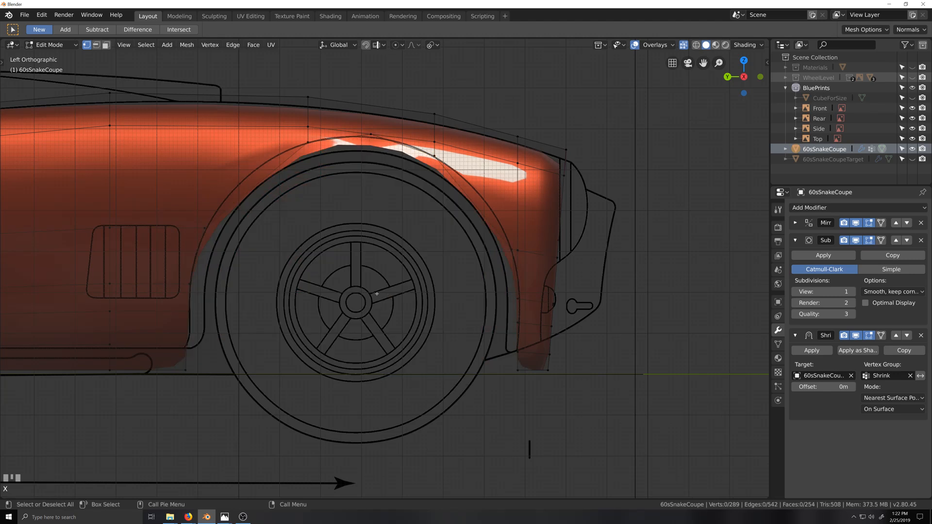
Add a centred loop cut across the fender's top strip, just behind the front wheel arch.
{"action": "key", "text": "shift+grave"}
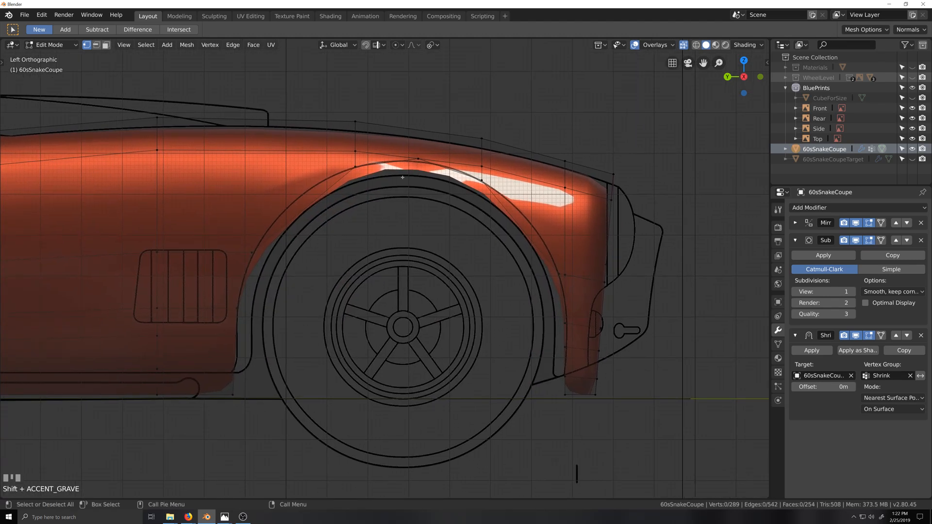
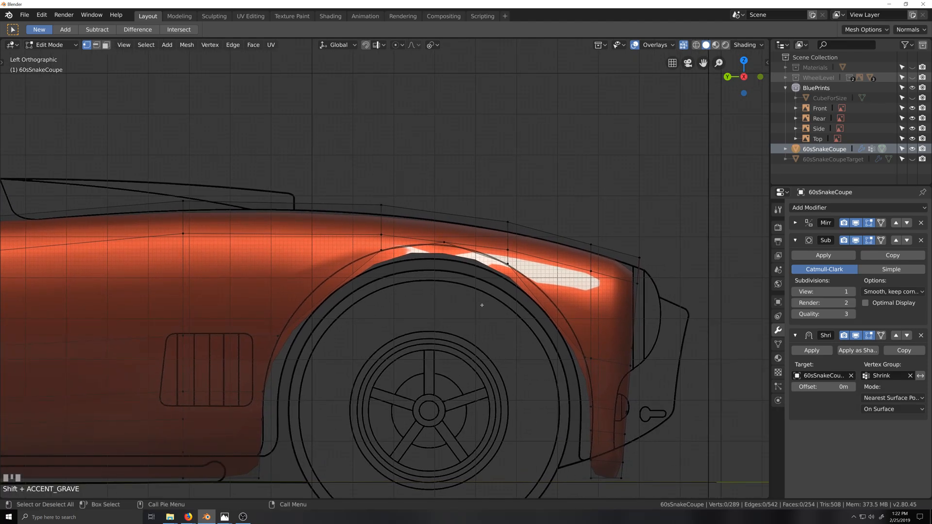
{"action": "scroll", "coordinate": [482, 306], "scroll_direction": "up", "scroll_amount": 2}
{"action": "key", "text": "shift+grave"}
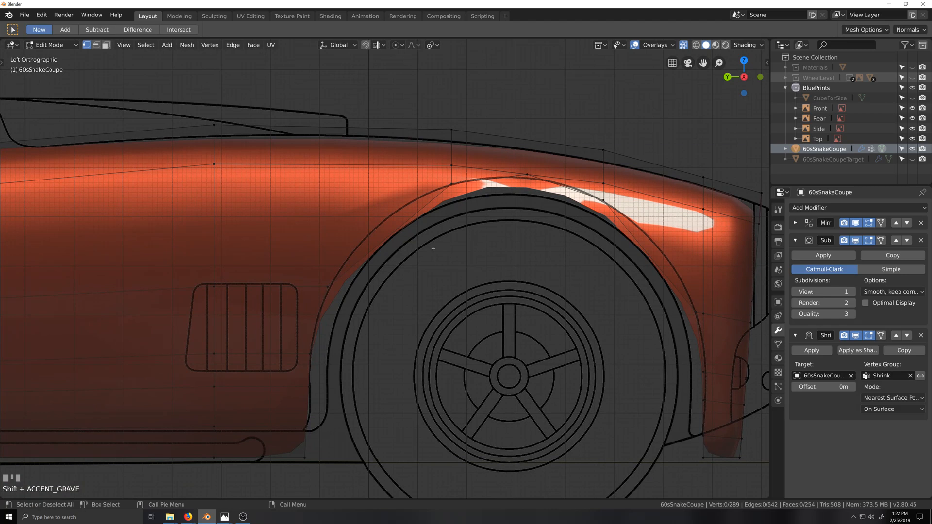
{"action": "scroll", "coordinate": [433, 249], "scroll_direction": "down", "scroll_amount": 1}
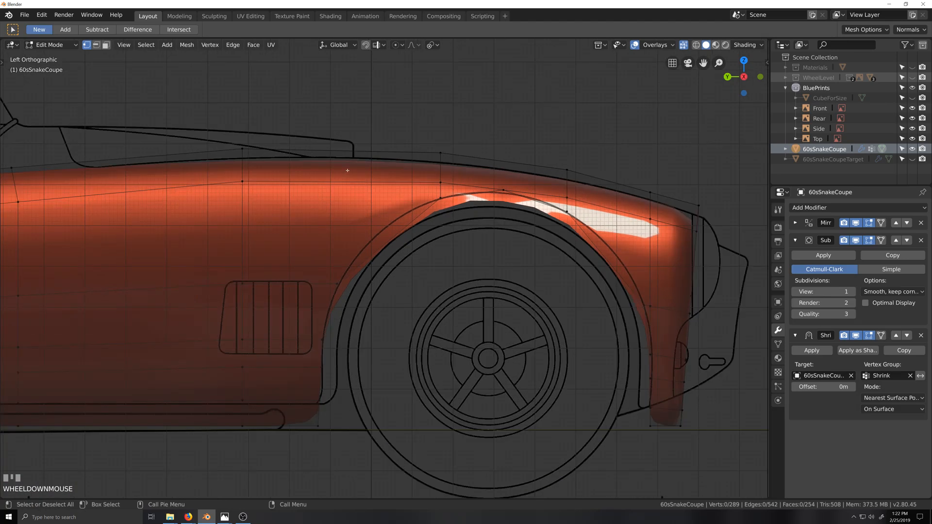
{"action": "key", "text": "ctrl+r"}
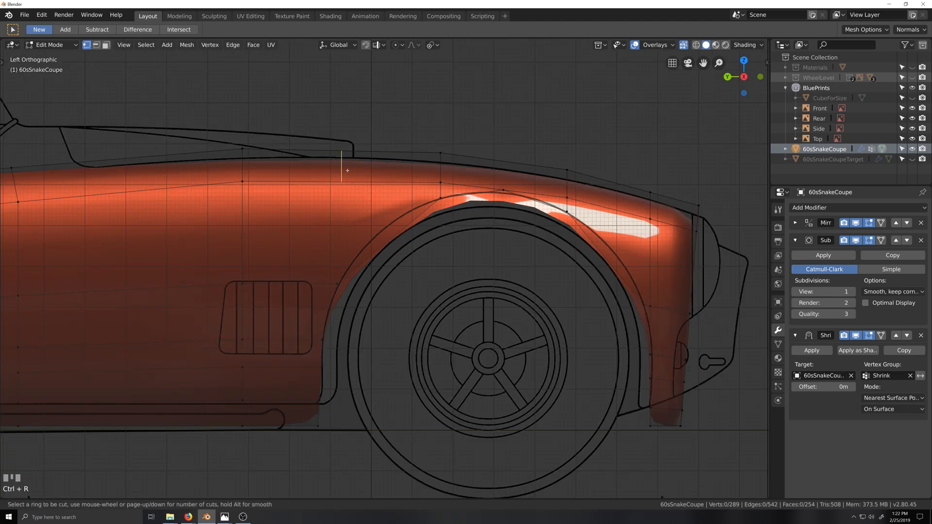
{"action": "left_click", "coordinate": [347, 171]}
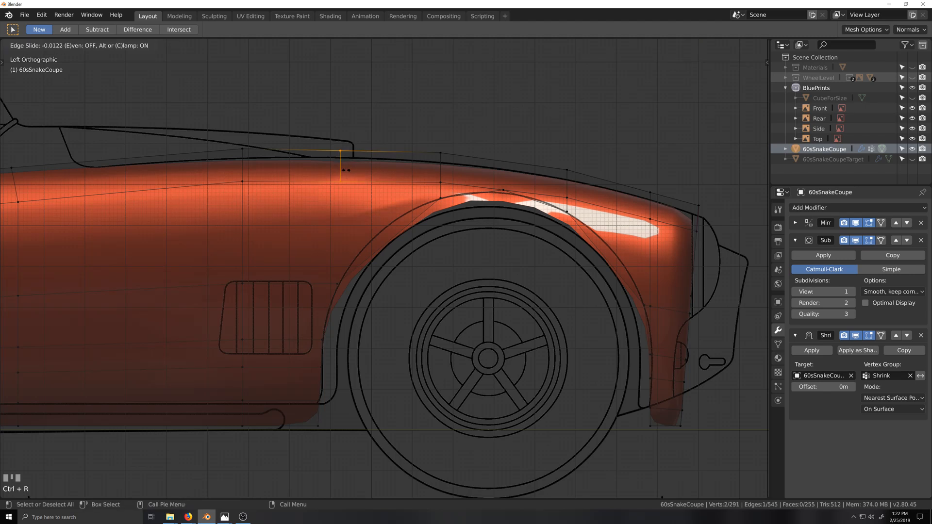
{"action": "right_click", "coordinate": [345, 197]}
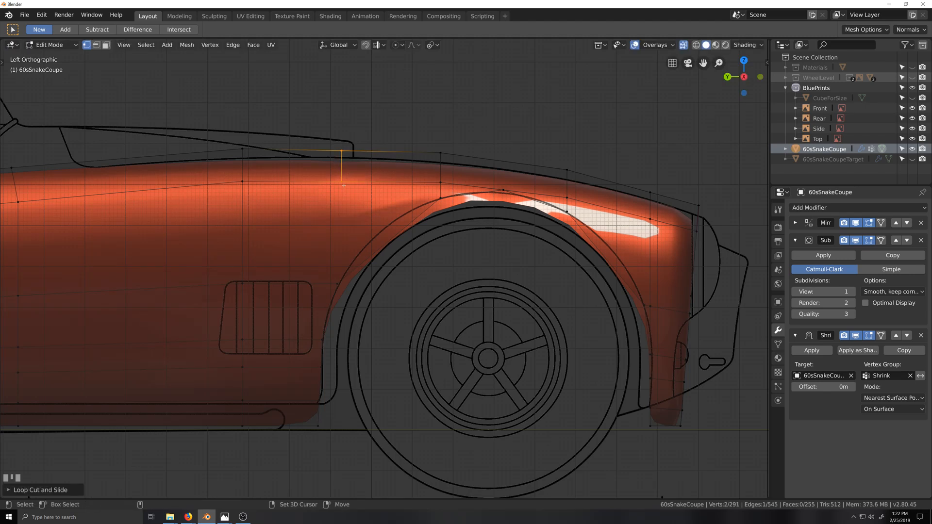
Try scaling the new fender edge along Z, inspect it in perspective, and start undoing the fender edits.
{"action": "left_click", "coordinate": [340, 153], "text": "shift"}
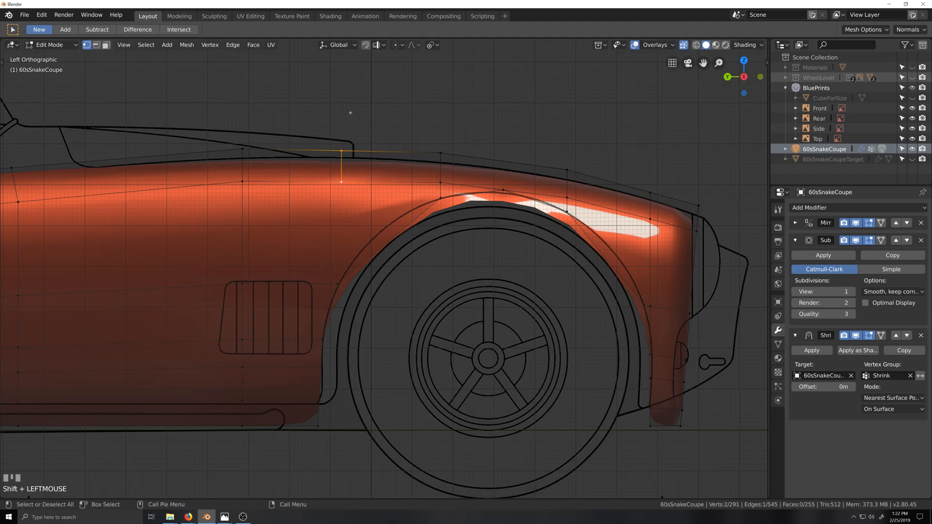
{"action": "key", "text": "s"}
{"action": "key", "text": "z"}
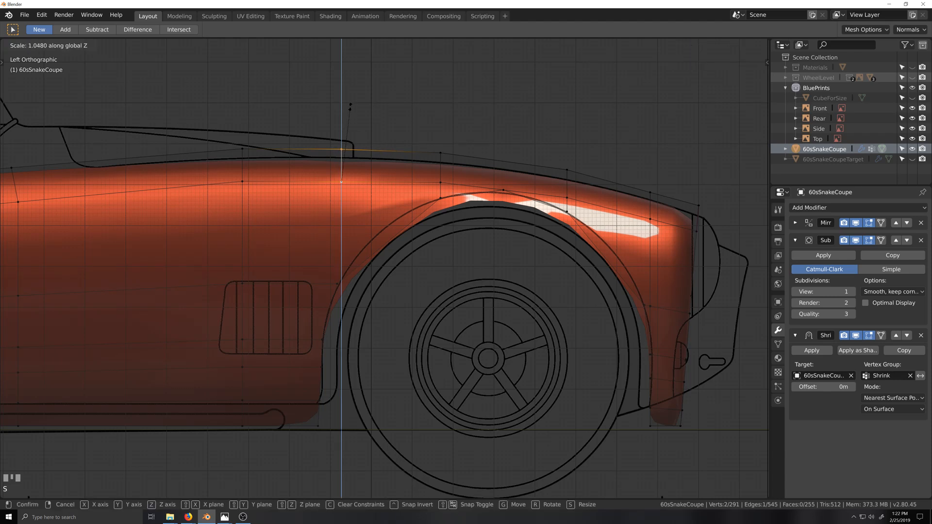
{"action": "right_click", "coordinate": [379, 141]}
{"action": "middle_click_drag", "start_coordinate": [378, 141], "coordinate": [395, 201]}
{"action": "scroll", "coordinate": [395, 201], "scroll_direction": "down", "scroll_amount": 3}
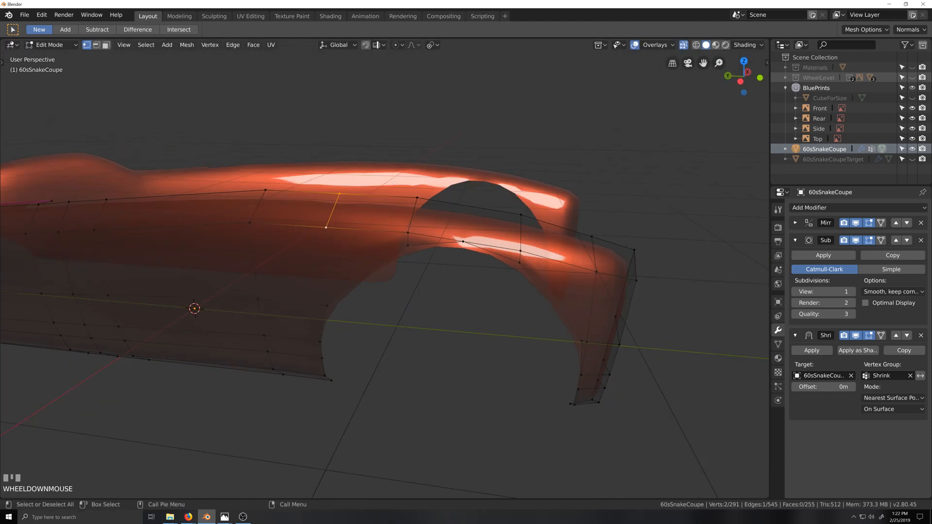
{"action": "key", "text": "ctrl+z"}
{"action": "key", "text": "ctrl+z"}
{"action": "key", "text": "ctrl+z"}
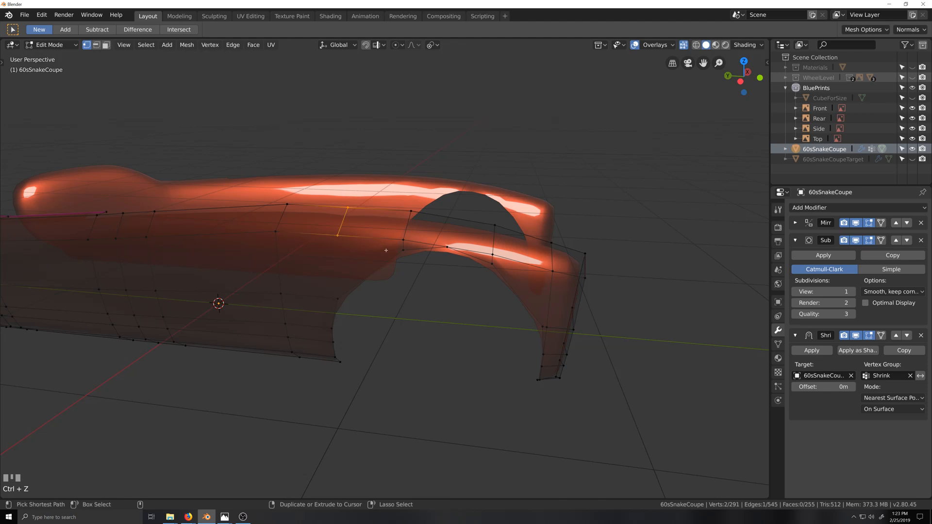
Reveal the hidden body geometry and add a centred loop cut across the hood and fender behind the front wheel arch.
{"action": "middle_click_drag", "start_coordinate": [390, 263], "coordinate": [358, 232]}
{"action": "key", "text": "alt+h"}
{"action": "key", "text": "ctrl+KP_3"}
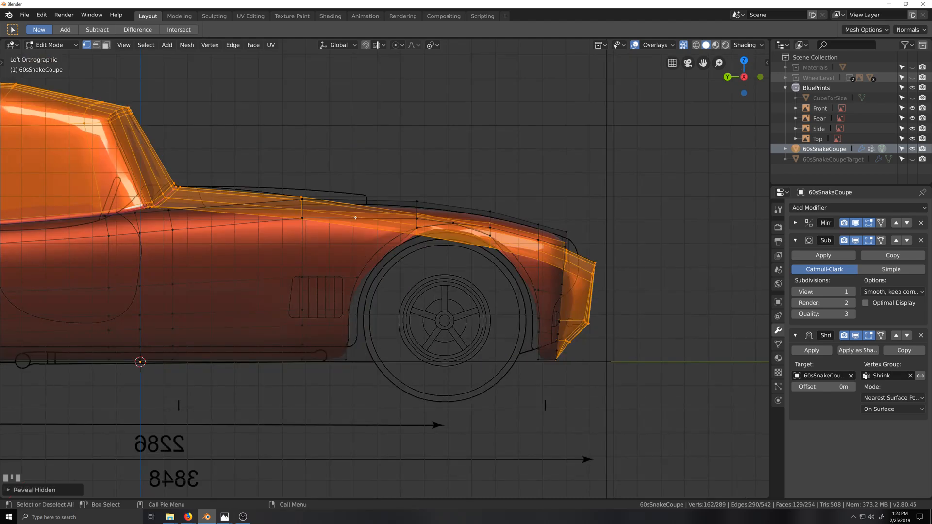
{"action": "key", "text": "ctrl+r"}
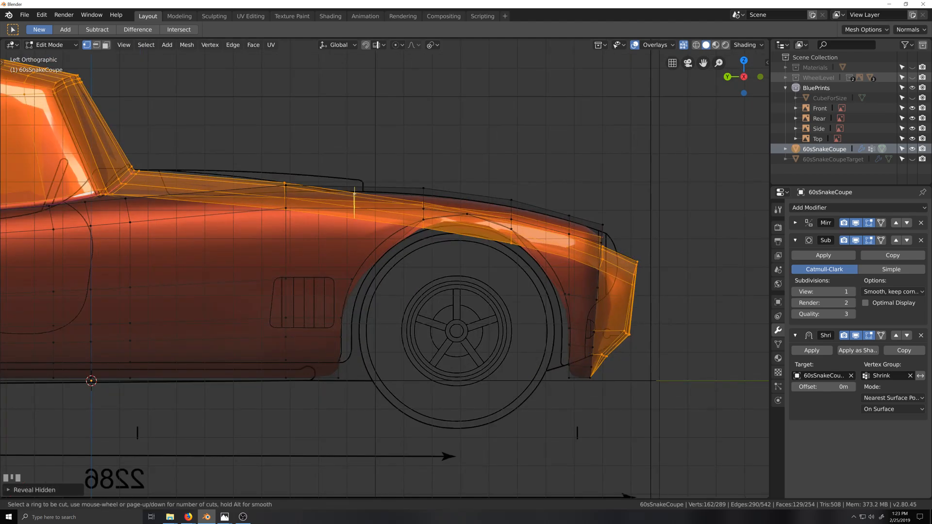
{"action": "left_click", "coordinate": [357, 199]}
{"action": "right_click", "coordinate": [359, 222]}
{"action": "middle_click_drag", "start_coordinate": [359, 222], "coordinate": [343, 244]}
{"action": "key", "text": "ctrl+KP_3"}
{"action": "scroll", "coordinate": [343, 244], "scroll_direction": "up", "scroll_amount": 1}
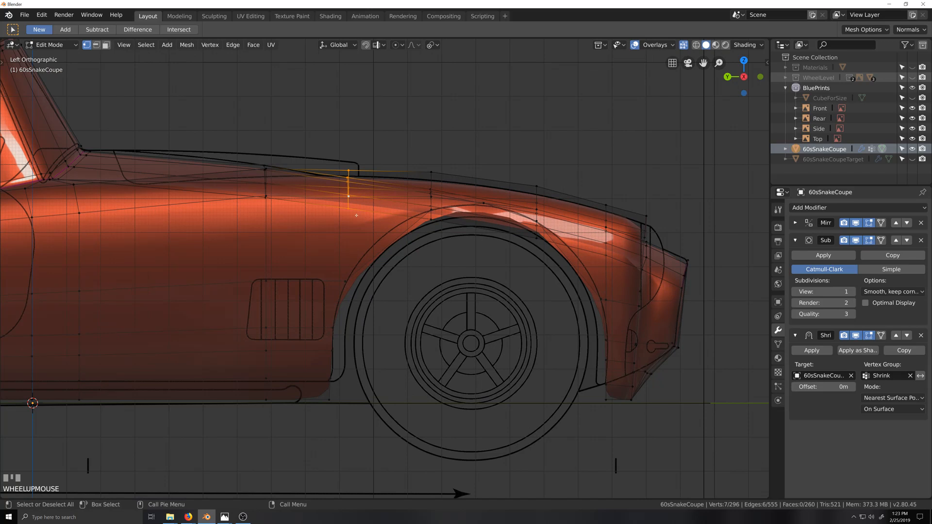
Move the new hood and fender loop up about 0.01 m along Z and inspect the shape in perspective.
{"action": "key", "text": "g"}
{"action": "key", "text": "z"}
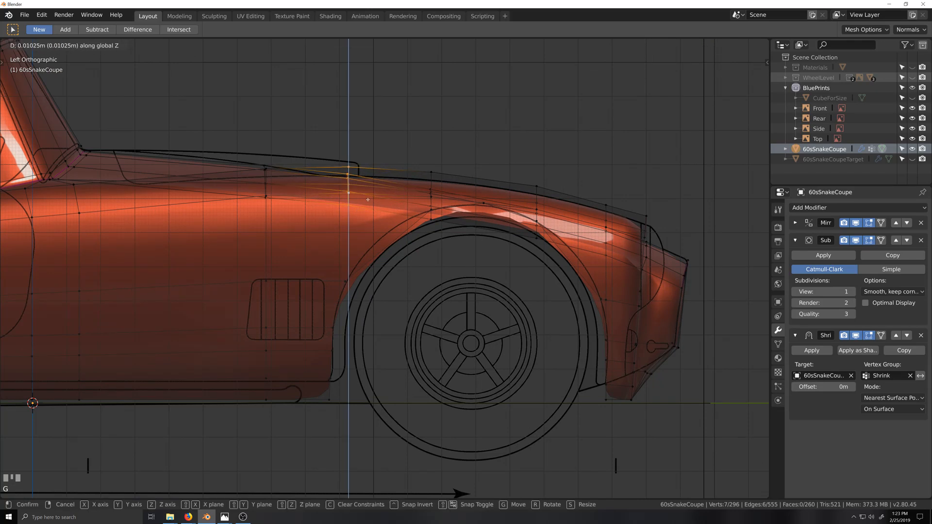
{"action": "left_click", "coordinate": [368, 200]}
{"action": "scroll", "coordinate": [365, 231], "scroll_direction": "down", "scroll_amount": 2}
{"action": "middle_click_drag", "start_coordinate": [377, 253], "coordinate": [376, 255]}
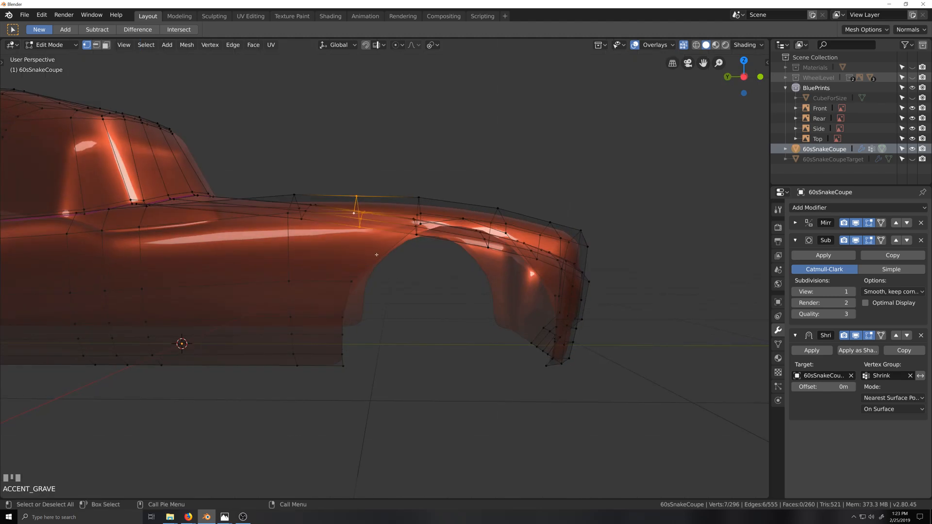
Undo back to the selected vertices inside the front wheel arch and delete them again.
{"action": "key", "text": "ctrl+z"}
{"action": "key", "text": "ctrl+z"}
{"action": "key", "text": "ctrl+z"}
{"action": "key", "text": "ctrl+z"}
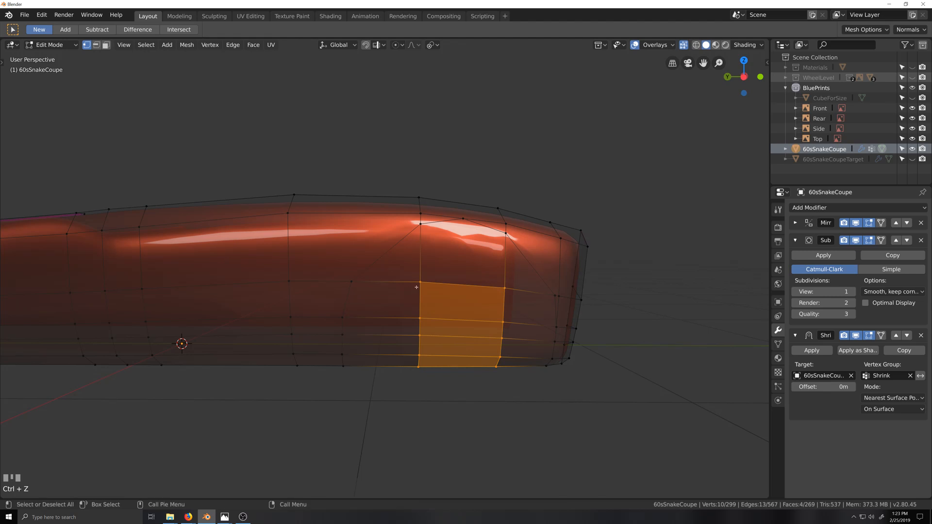
{"action": "key", "text": "x"}
{"action": "left_click", "coordinate": [402, 305]}
Add a single centred edge across only the fender's top strip behind the wheel arch with Loop Cut.
{"action": "scroll", "coordinate": [365, 206], "scroll_direction": "up", "scroll_amount": 1}
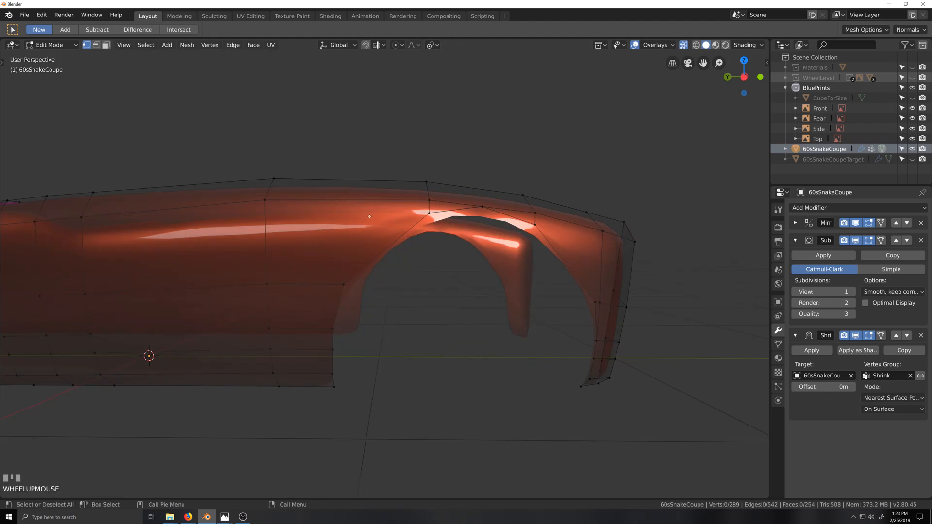
{"action": "key", "text": "ctrl+r"}
{"action": "left_click", "coordinate": [351, 194]}
{"action": "right_click", "coordinate": [359, 224]}
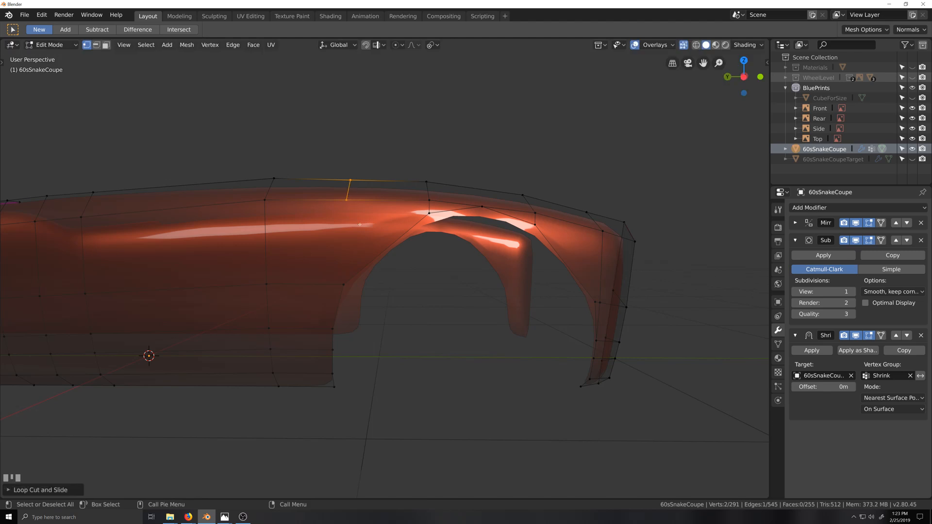
Knife-cut an edge from the new edge's lower vertex down to the middle of the wheel arch's long upper rear edge.
{"action": "key", "text": "k"}
{"action": "left_click", "coordinate": [346, 200]}
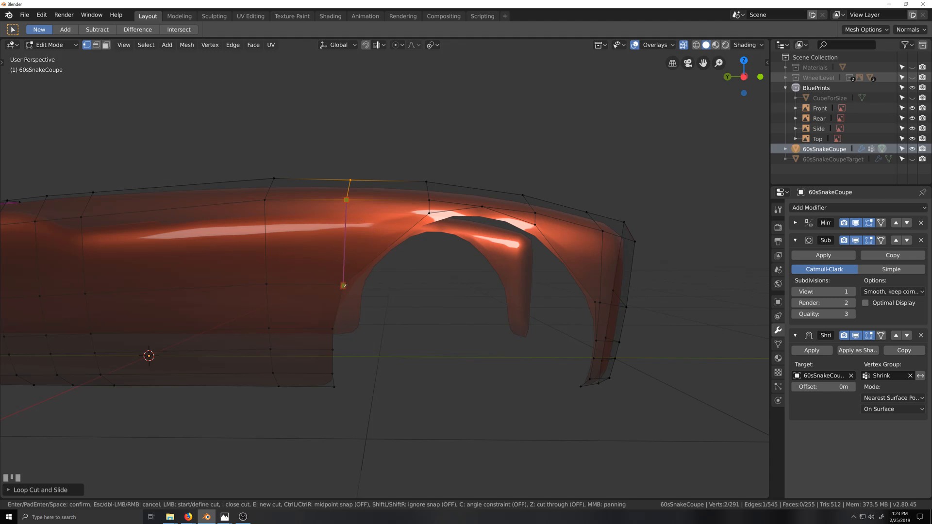
{"action": "left_click", "coordinate": [399, 258]}
{"action": "key", "text": "KP_Enter"}
{"action": "scroll", "coordinate": [398, 261], "scroll_direction": "up", "scroll_amount": 2}
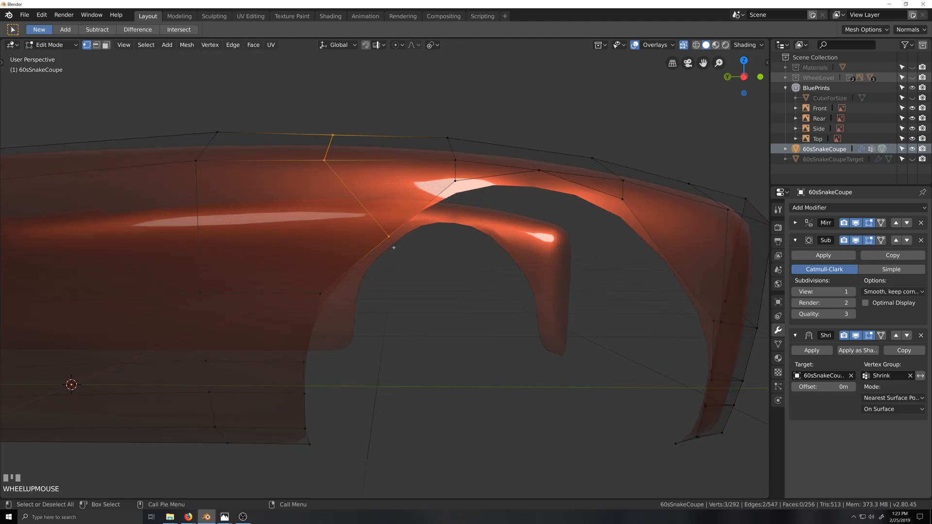
Move the new wheel arch vertex onto the blueprint's arch line in left orthographic view.
{"action": "key", "text": "KP_Decimal"}
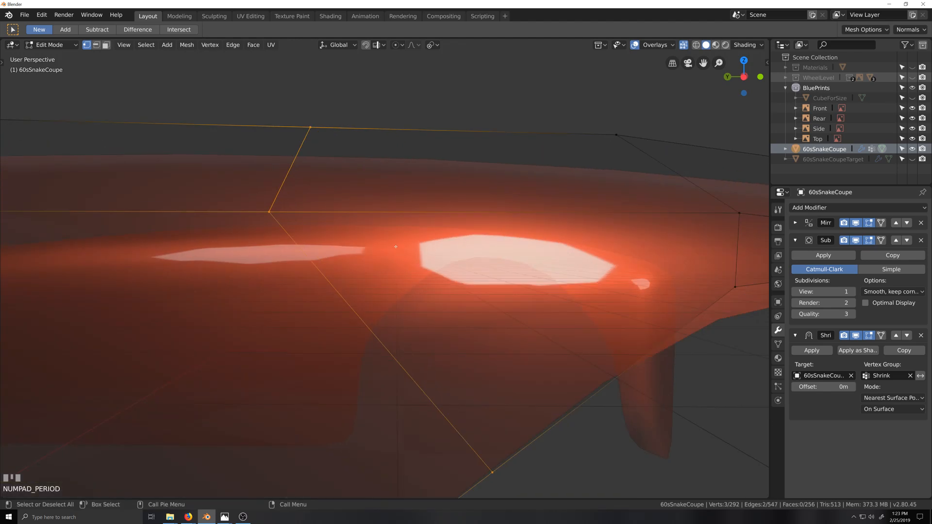
{"action": "key", "text": "KP_3"}
{"action": "scroll", "coordinate": [398, 328], "scroll_direction": "down", "scroll_amount": 4}
{"action": "key", "text": "ctrl+KP_3"}
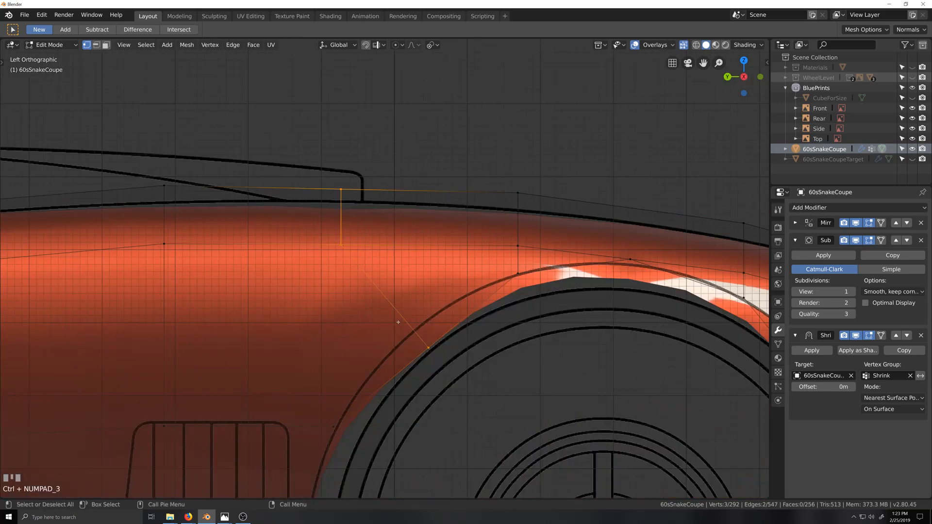
{"action": "scroll", "coordinate": [403, 303], "scroll_direction": "down", "scroll_amount": 1}
{"action": "left_click", "coordinate": [420, 333]}
{"action": "key", "text": "g"}
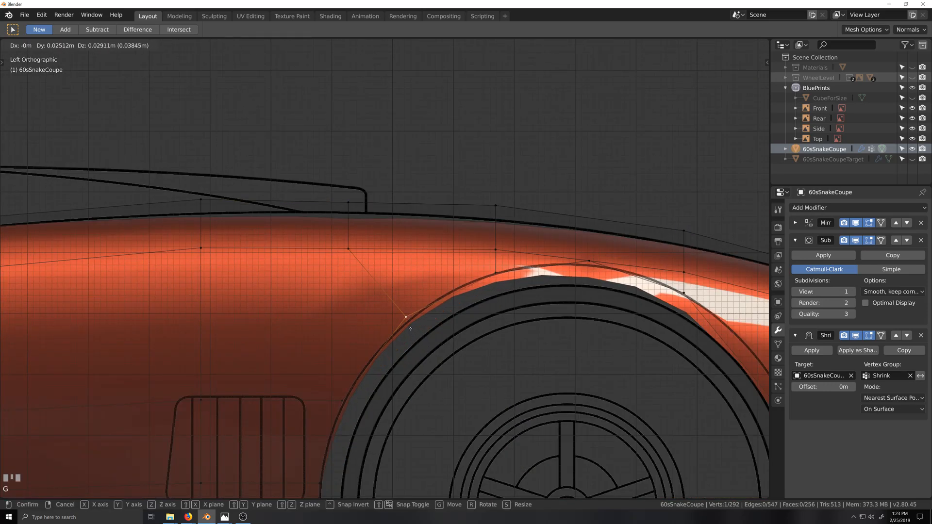
{"action": "left_click", "coordinate": [408, 328]}
Slide the next arch vertex towards the wheel arch's peak upward along its edge to the blueprint's arch line.
{"action": "left_click", "coordinate": [498, 274]}
{"action": "key", "text": "g"}
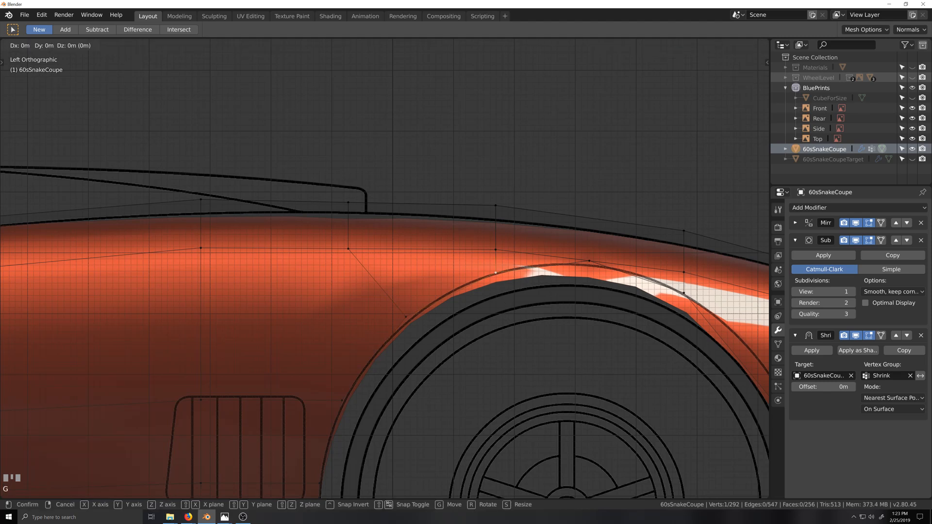
{"action": "key", "text": "g"}
{"action": "left_click", "coordinate": [508, 265]}
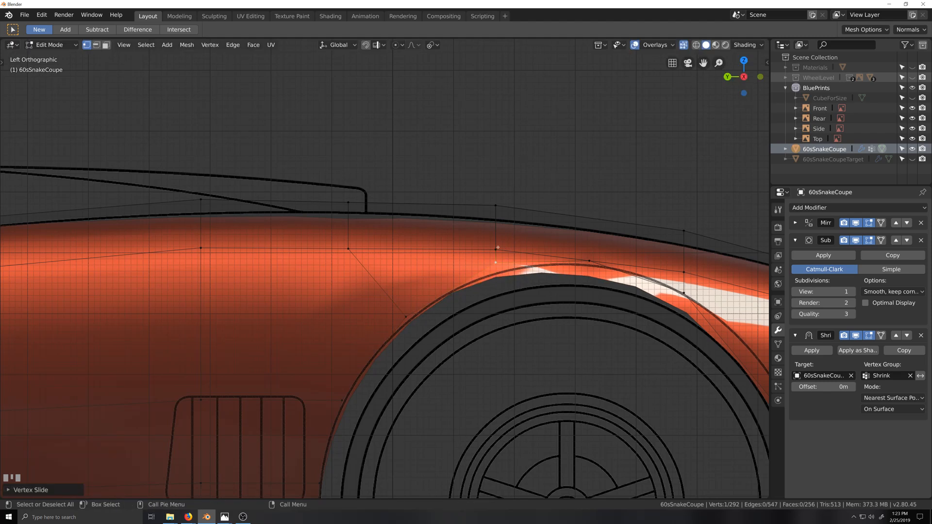
Slide the vertex just above the arch edge behind the peak upward, and move the vertex at the arch's peak up and forward.
{"action": "left_click", "coordinate": [497, 248]}
{"action": "key", "text": "g"}
{"action": "key", "text": "g"}
{"action": "left_click", "coordinate": [597, 260]}
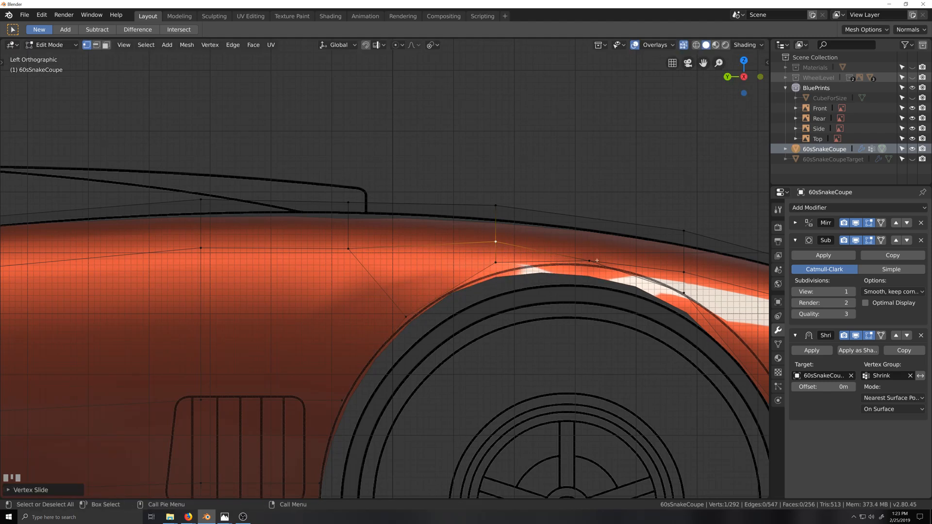
{"action": "left_click", "coordinate": [595, 260]}
{"action": "key", "text": "g"}
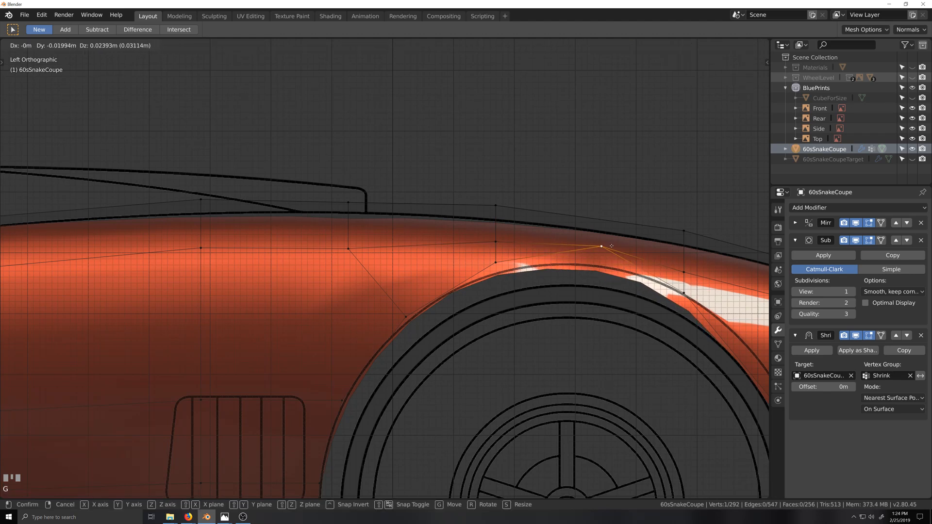
{"action": "left_click", "coordinate": [611, 242]}
{"action": "scroll", "coordinate": [672, 283], "scroll_direction": "down", "scroll_amount": 1}
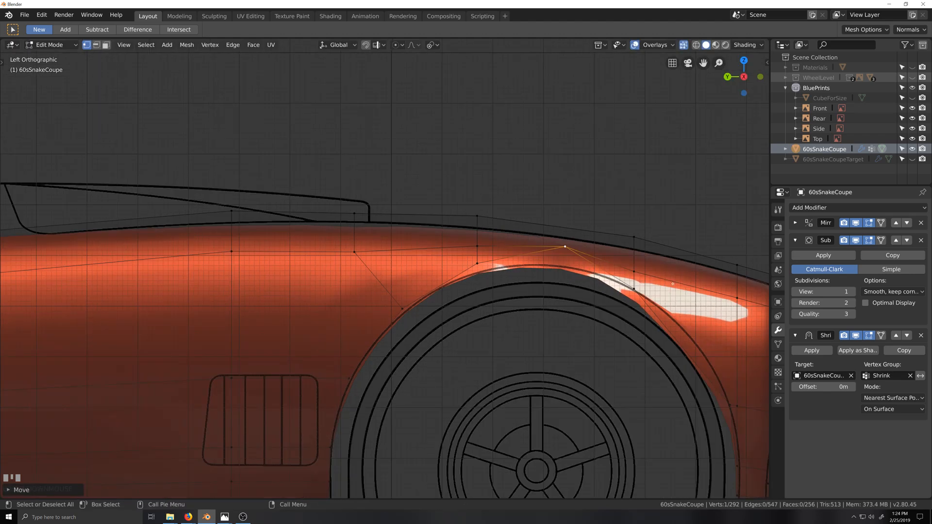
Move the two-vertex group ahead of the arch's peak and the pair halfway down its front side forward to match the blueprint's arch line.
{"action": "left_click_drag", "start_coordinate": [627, 265], "coordinate": [639, 300]}
{"action": "key", "text": "g"}
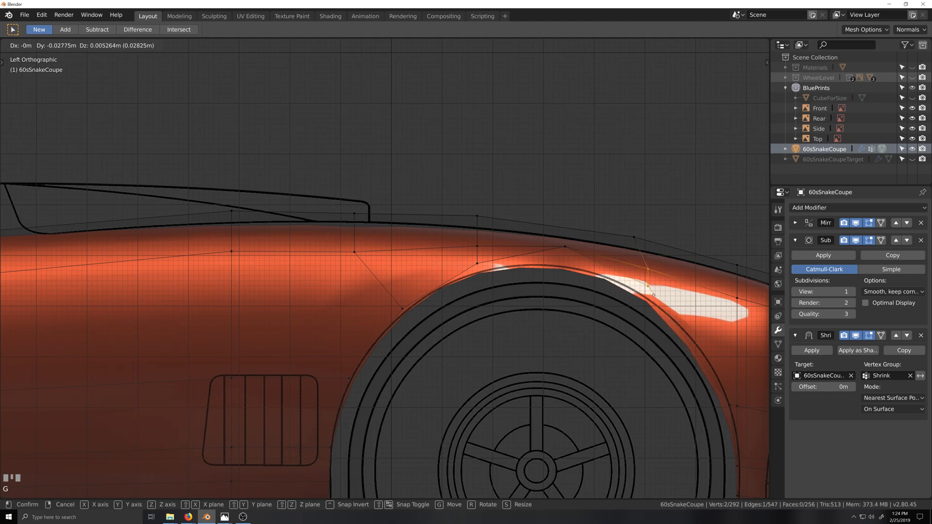
{"action": "left_click", "coordinate": [653, 293]}
{"action": "middle_click_drag", "start_coordinate": [715, 387], "coordinate": [544, 278], "text": "shift"}
{"action": "left_click_drag", "start_coordinate": [544, 277], "coordinate": [579, 315]}
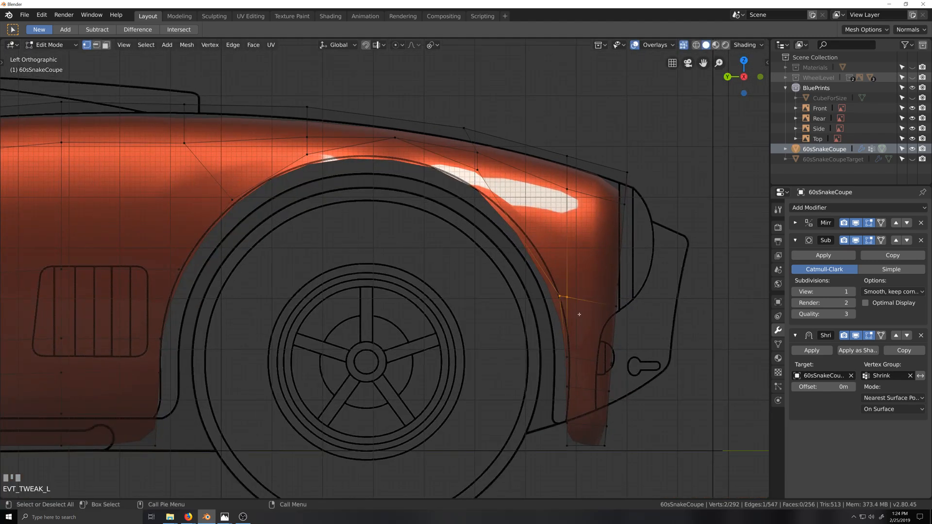
{"action": "key", "text": "g"}
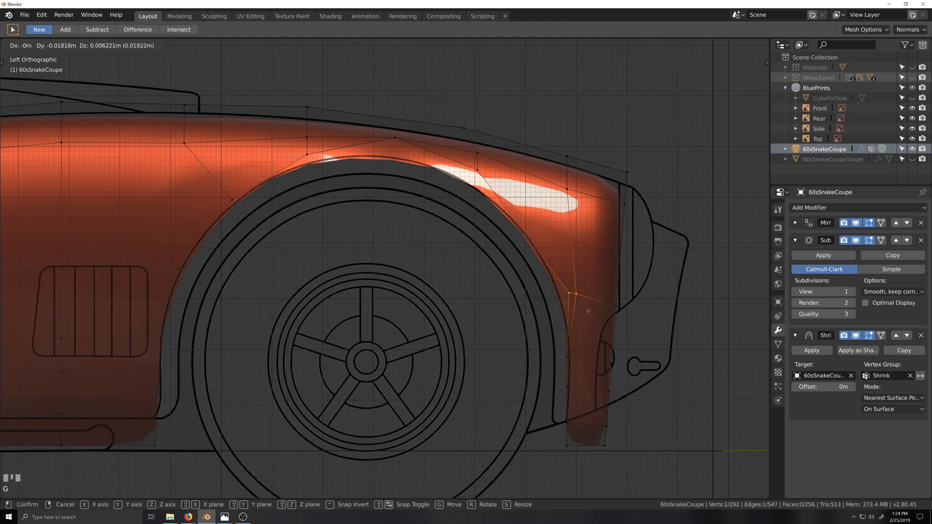
{"action": "left_click", "coordinate": [588, 313]}
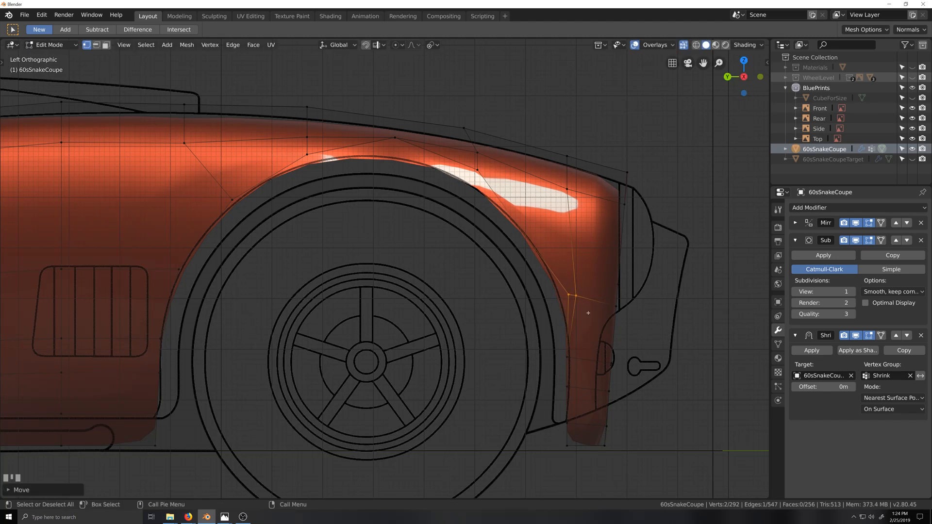
Edge-slide the four vertices along the arch's lower front edge slightly forward to the blueprint's arch line.
{"action": "left_click", "coordinate": [567, 357]}
{"action": "left_click", "coordinate": [567, 445], "text": "ctrl"}
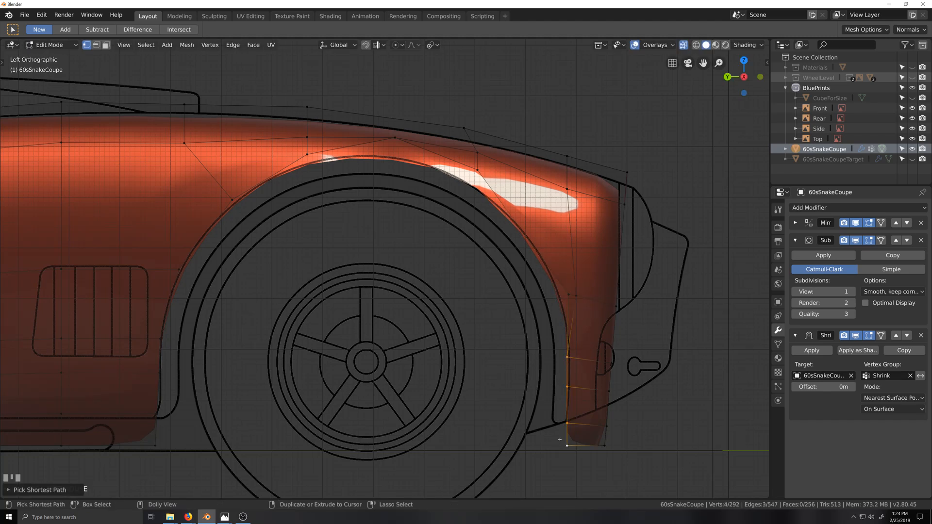
{"action": "key", "text": "g"}
{"action": "key", "text": "g"}
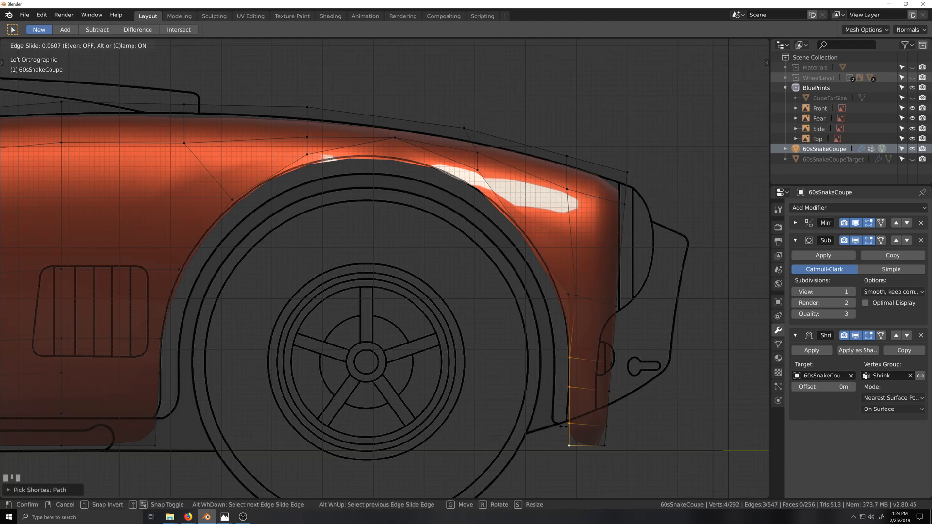
{"action": "left_click", "coordinate": [571, 433]}
{"action": "left_click", "coordinate": [571, 433]}
{"action": "scroll", "coordinate": [516, 424], "scroll_direction": "down", "scroll_amount": 2}
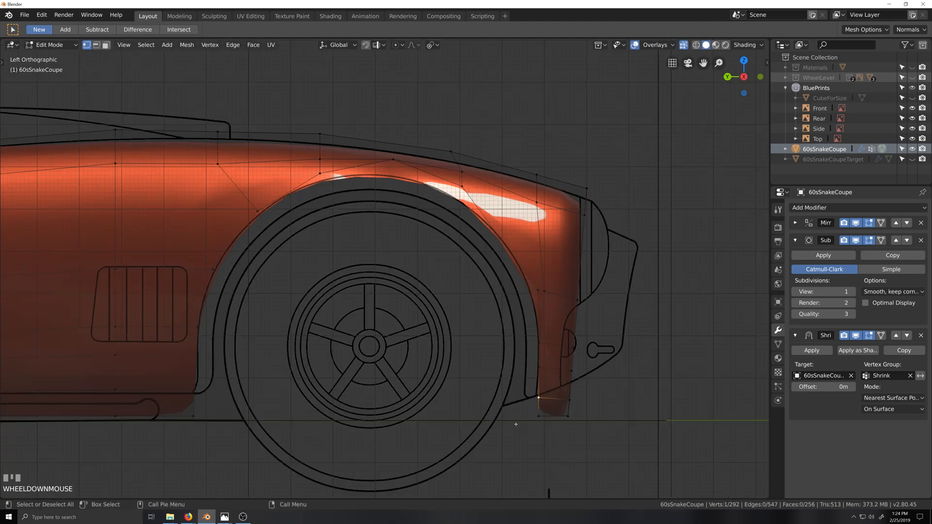
Turn off X-ray and examine the front wheel arch opening in perspective, both in and out of Edit Mode.
{"action": "key", "text": "Tab"}
{"action": "mouse_move", "coordinate": [511, 415]}
{"action": "middle_mouse_down"}
{"action": "mouse_move", "coordinate": [535, 434]}
{"action": "mouse_move", "coordinate": [481, 440]}
{"action": "mouse_move", "coordinate": [505, 423]}
{"action": "middle_mouse_up"}
{"action": "key", "text": "alt+z"}
{"action": "scroll", "coordinate": [504, 423], "scroll_direction": "up", "scroll_amount": 4}
{"action": "middle_click_drag", "start_coordinate": [430, 393], "coordinate": [444, 351]}
{"action": "key", "text": "Tab"}
{"action": "scroll", "coordinate": [431, 383], "scroll_direction": "up", "scroll_amount": 1}
{"action": "key", "text": "Tab"}
{"action": "scroll", "coordinate": [456, 360], "scroll_direction": "up", "scroll_amount": 2}
{"action": "key", "text": "Tab"}
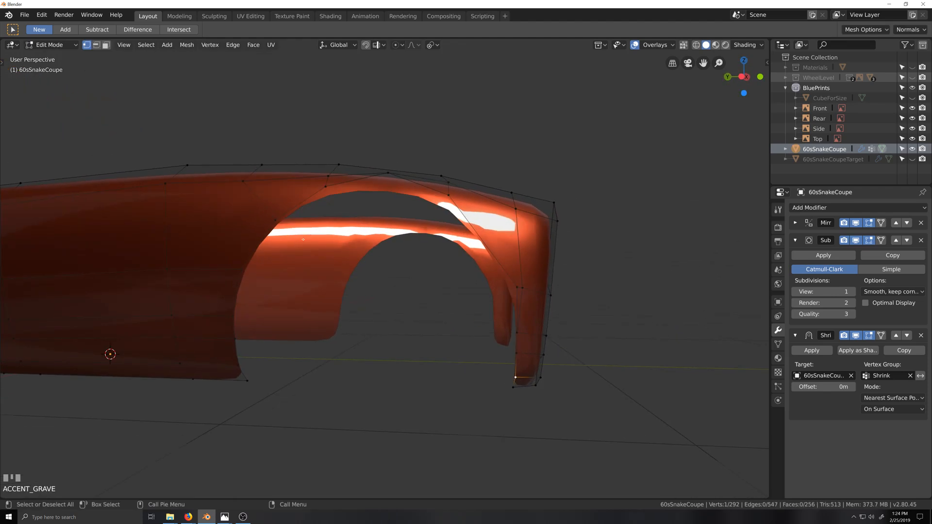
{"action": "key", "text": "shift+grave"}
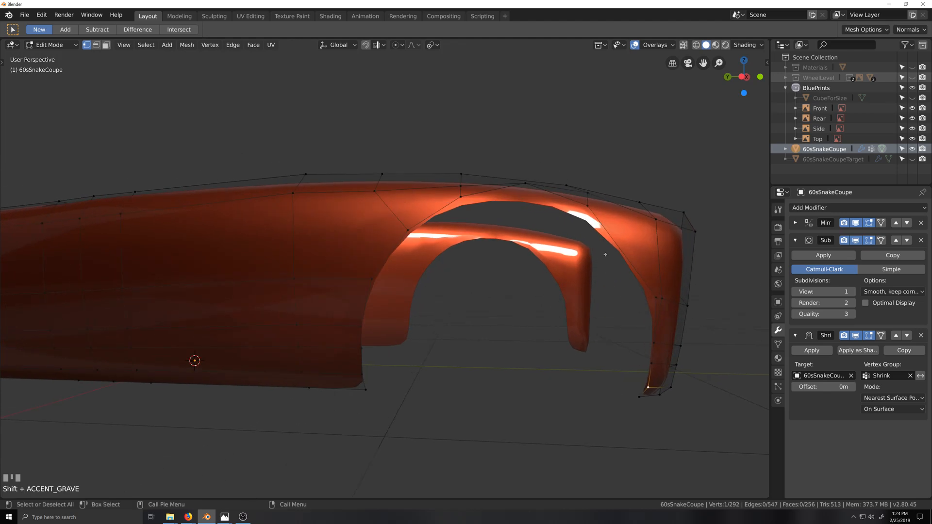
{"action": "key", "text": "grave"}
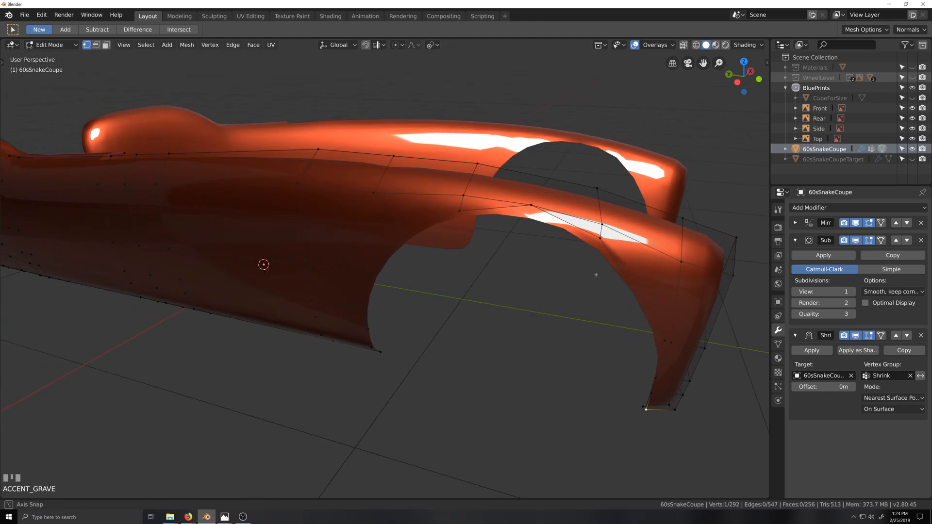
{"action": "left_click", "coordinate": [599, 262]}
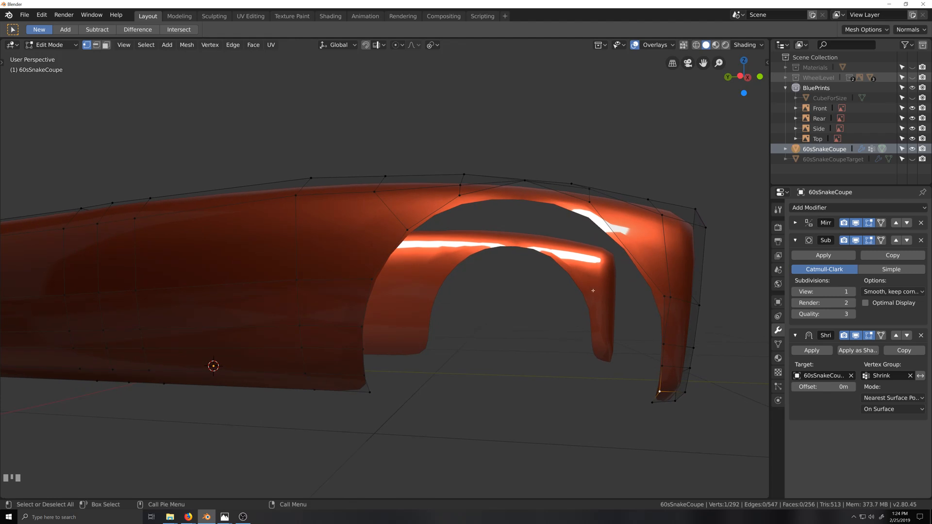
Slide the extra vertex on the arch's front edge onto its rearward neighbour, merging them with AutoMerge Editing.
{"action": "left_click", "coordinate": [671, 295]}
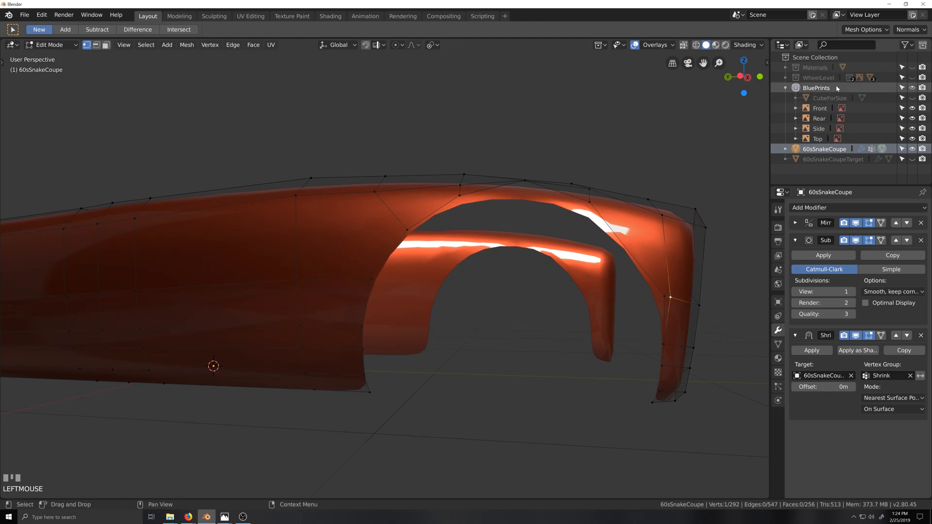
{"action": "left_click", "coordinate": [865, 29]}
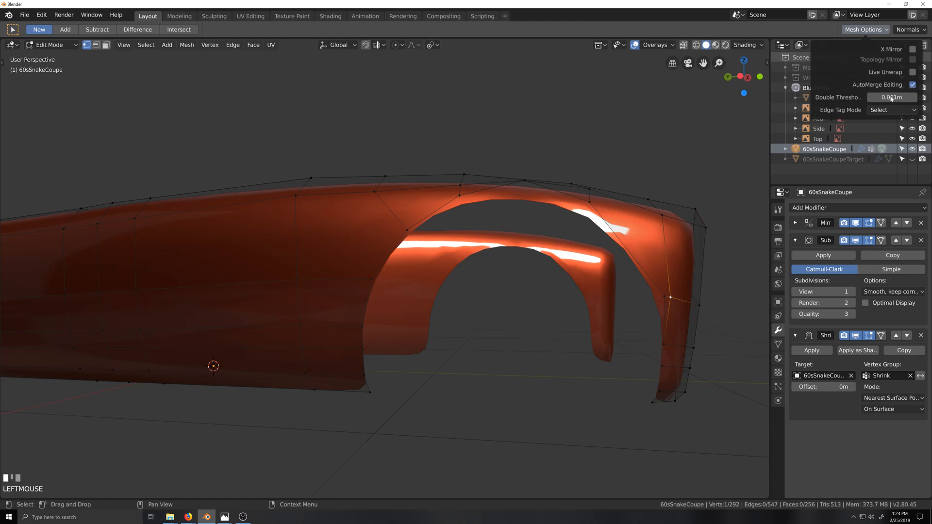
{"action": "key", "text": "shift+v"}
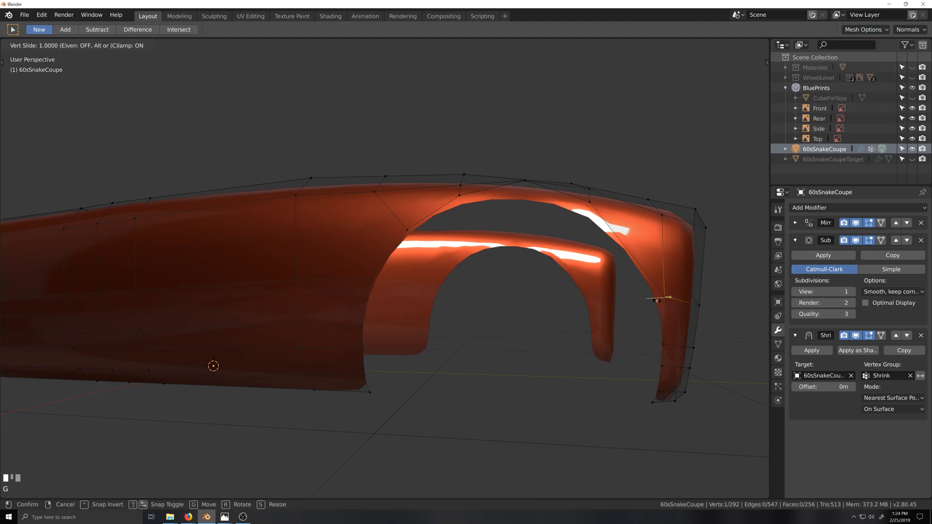
{"action": "left_click", "coordinate": [658, 302]}
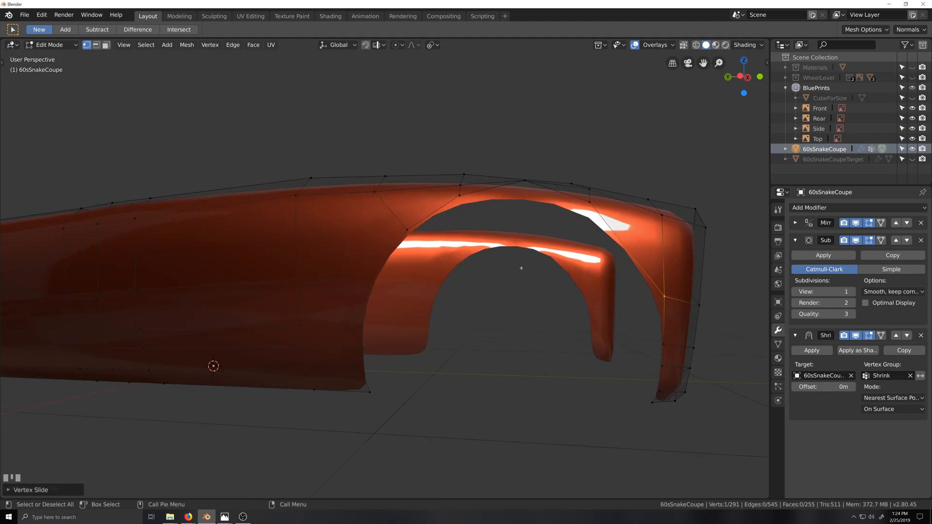
Add a centred lengthwise loop cut through the upper side panel, running from the car's rear end to the column behind the front wheel arch.
{"action": "middle_click_drag", "start_coordinate": [512, 220], "coordinate": [477, 208]}
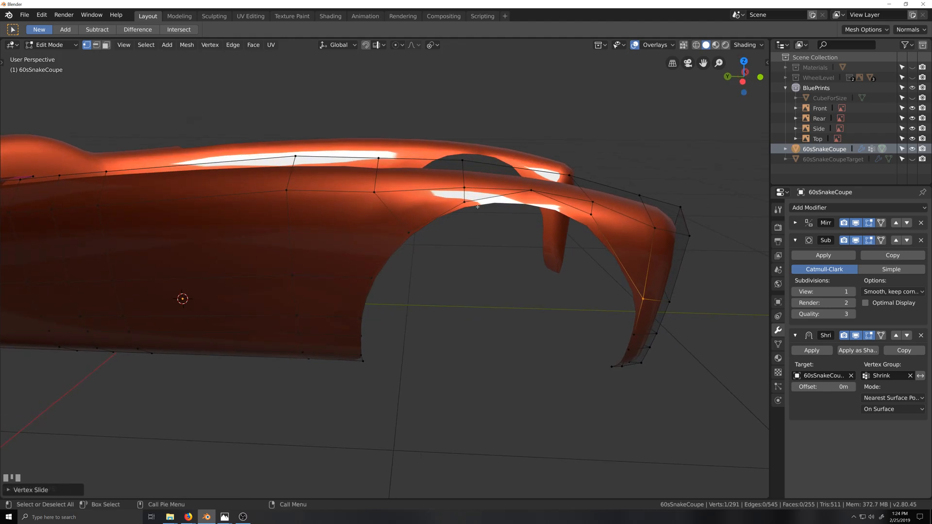
{"action": "middle_click_drag", "start_coordinate": [527, 268], "coordinate": [490, 277]}
{"action": "scroll", "coordinate": [490, 277], "scroll_direction": "up", "scroll_amount": 1}
{"action": "scroll", "coordinate": [490, 277], "scroll_direction": "down", "scroll_amount": 2}
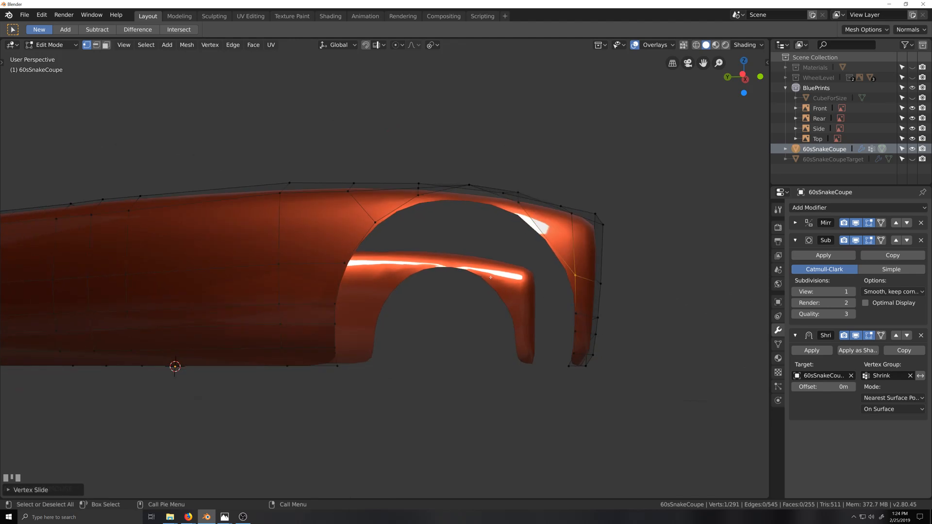
{"action": "scroll", "coordinate": [412, 345], "scroll_direction": "up", "scroll_amount": 1}
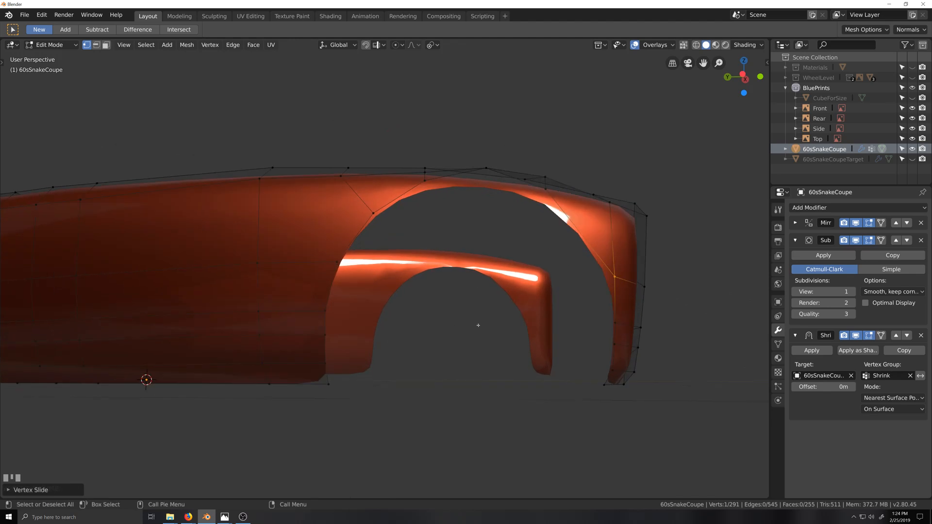
{"action": "scroll", "coordinate": [399, 327], "scroll_direction": "down", "scroll_amount": 4}
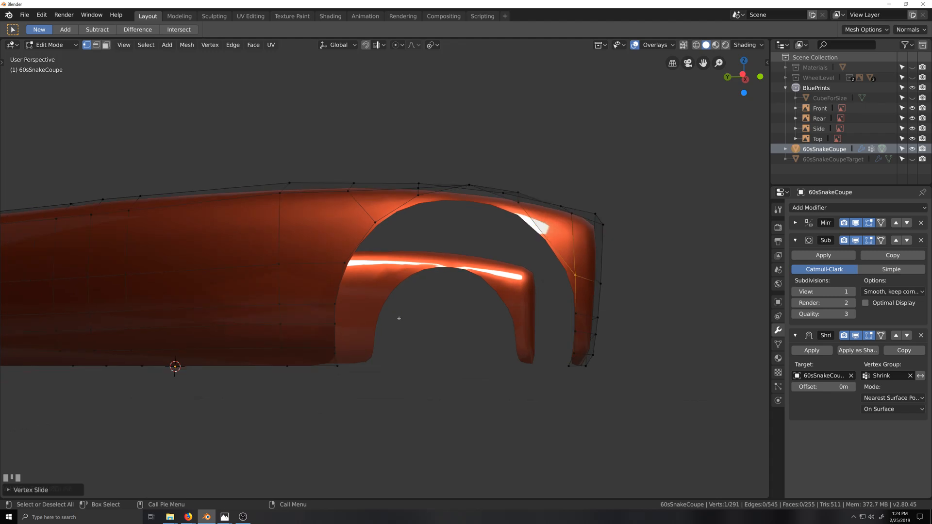
{"action": "scroll", "coordinate": [396, 318], "scroll_direction": "down", "scroll_amount": 1}
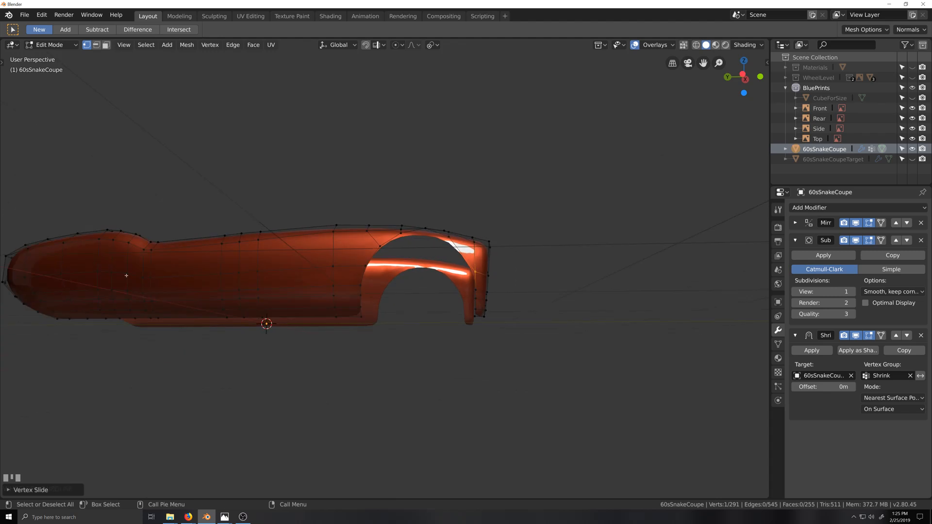
{"action": "key", "text": "ctrl+r"}
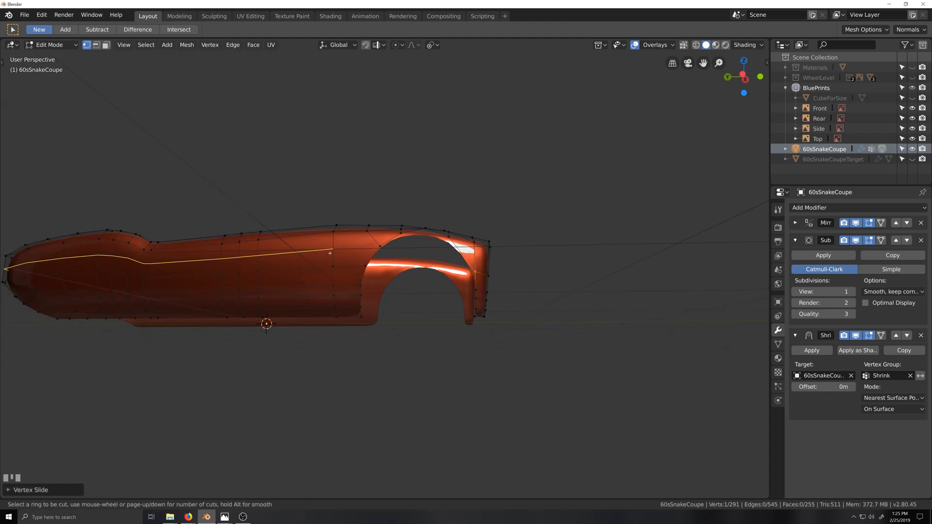
{"action": "left_click", "coordinate": [333, 247]}
{"action": "right_click", "coordinate": [333, 248]}
{"action": "scroll", "coordinate": [340, 250], "scroll_direction": "up", "scroll_amount": 3}
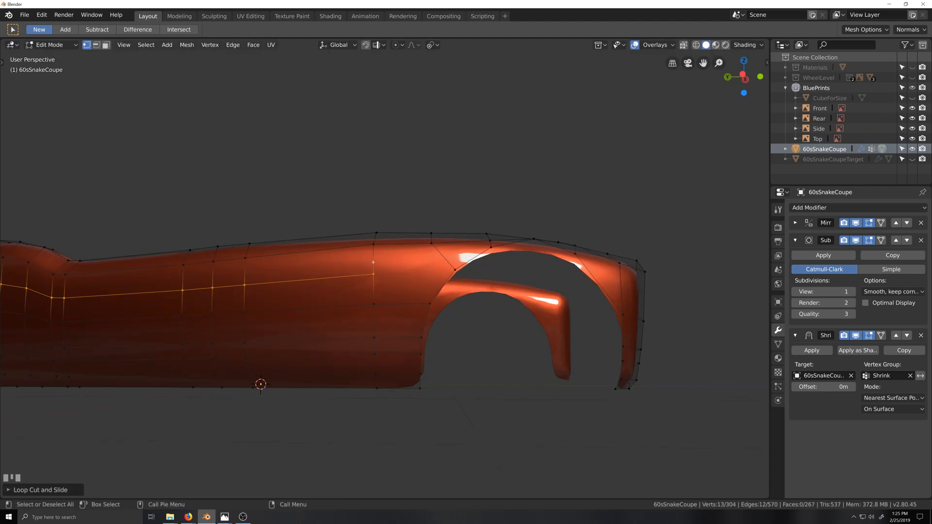
Knife-cut an edge from the new loop's front end vertex to the existing vertex on the wheel arch's upper rear edge.
{"action": "key", "text": "k"}
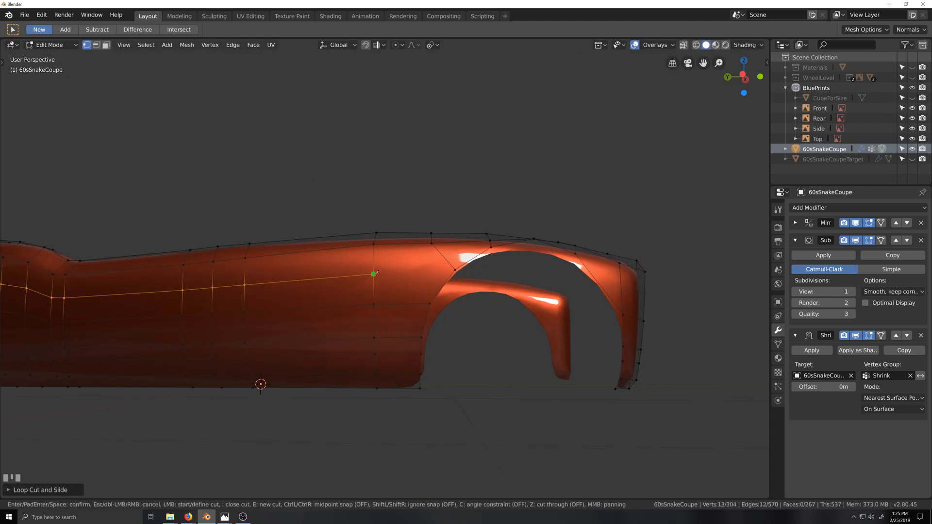
{"action": "left_click", "coordinate": [374, 275]}
{"action": "left_click", "coordinate": [455, 270]}
{"action": "key", "text": "KP_Enter"}
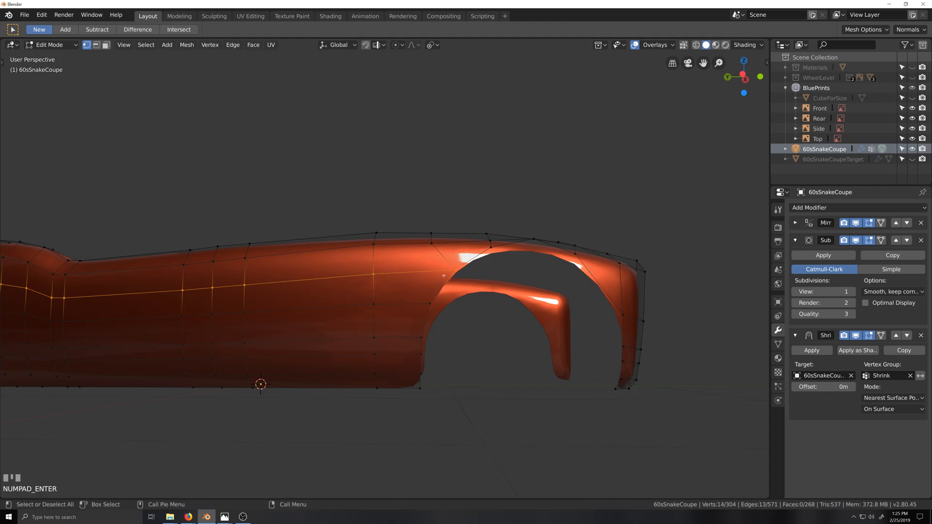
In left orthographic view, move the arch's upper rear vertex about 0.08 m down and rearward along the blueprint's arch line.
{"action": "scroll", "coordinate": [343, 299], "scroll_direction": "down", "scroll_amount": 3}
{"action": "key", "text": "grave"}
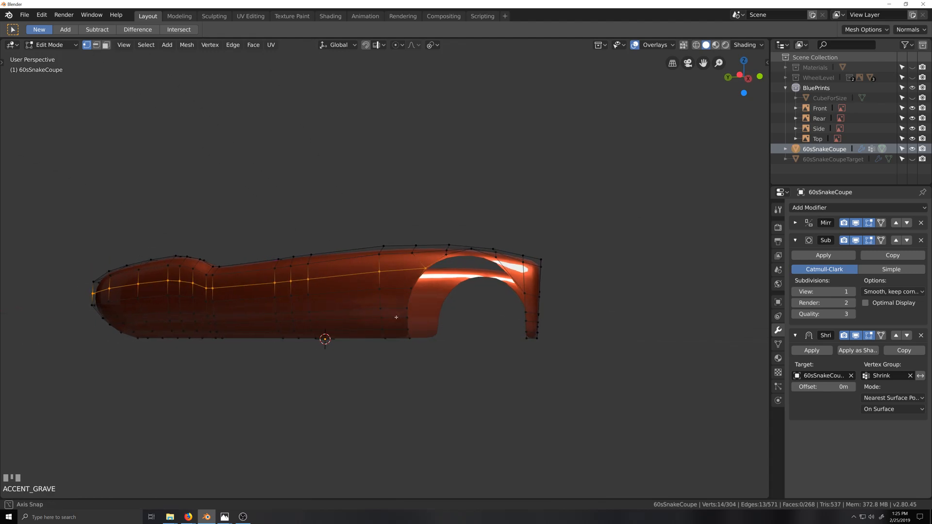
{"action": "scroll", "coordinate": [412, 320], "scroll_direction": "up", "scroll_amount": 3}
{"action": "key", "text": "shift+grave"}
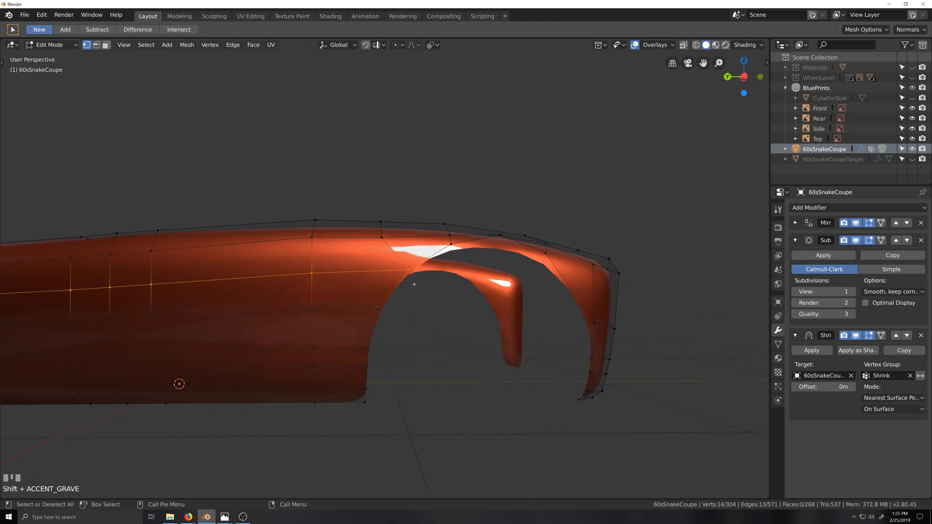
{"action": "left_click", "coordinate": [410, 271]}
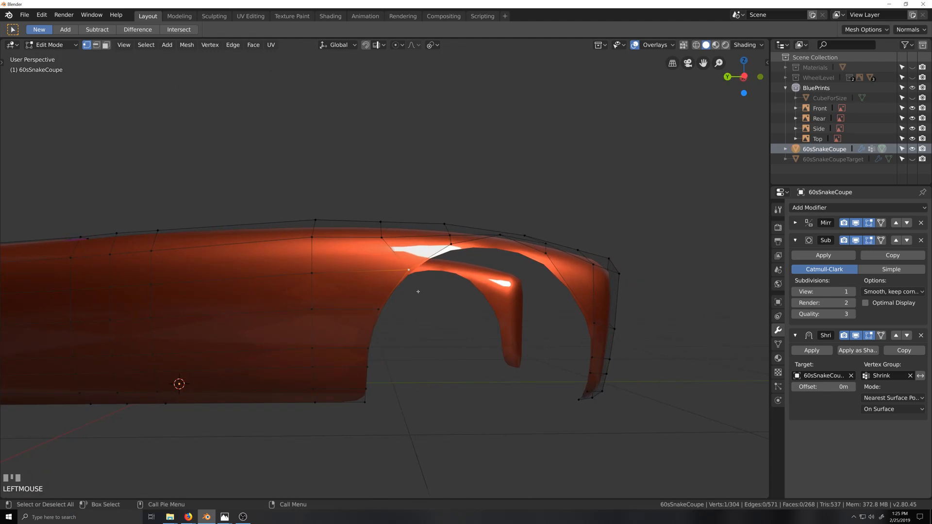
{"action": "key", "text": "ctrl+KP_3"}
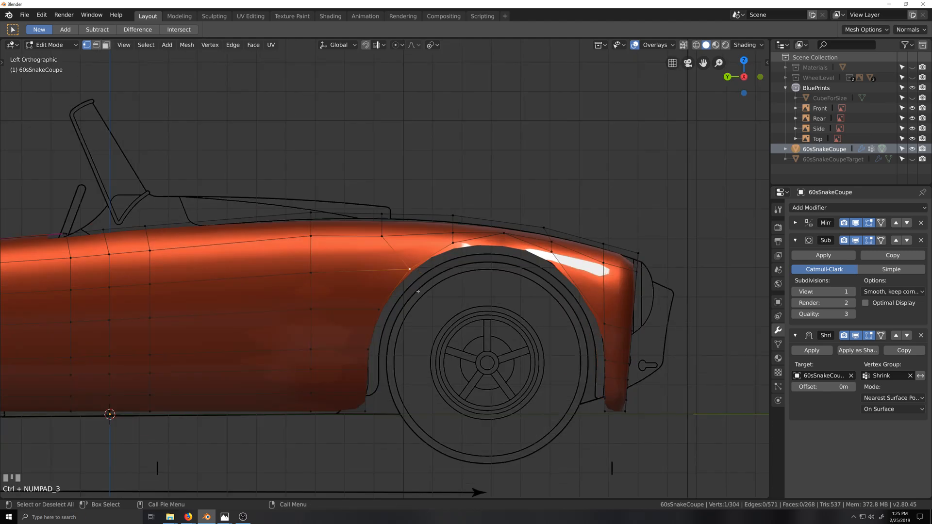
{"action": "key", "text": "g"}
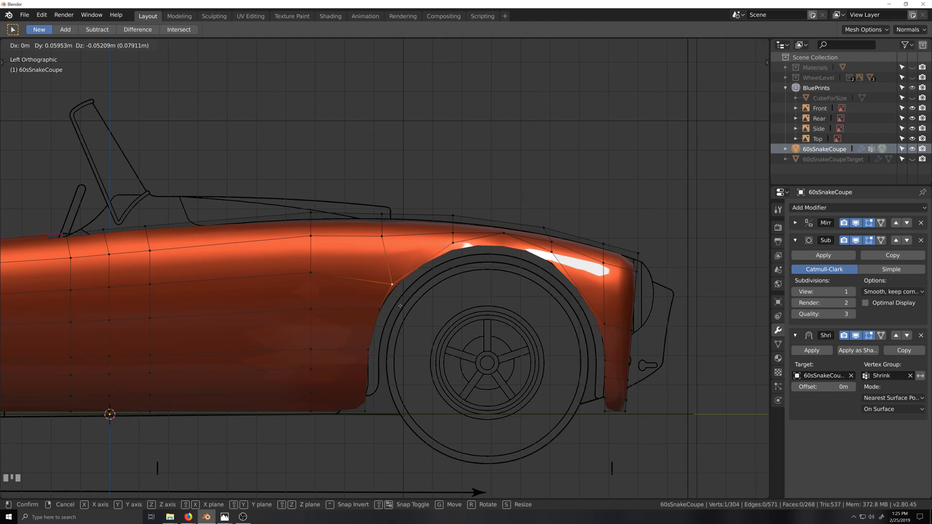
{"action": "left_click", "coordinate": [400, 305]}
Add a vertical loop cut through the fender strip above the arch's upper rear edge and move its arch vertex onto the blueprint's line.
{"action": "key", "text": "ctrl+r"}
{"action": "left_click", "coordinate": [424, 262]}
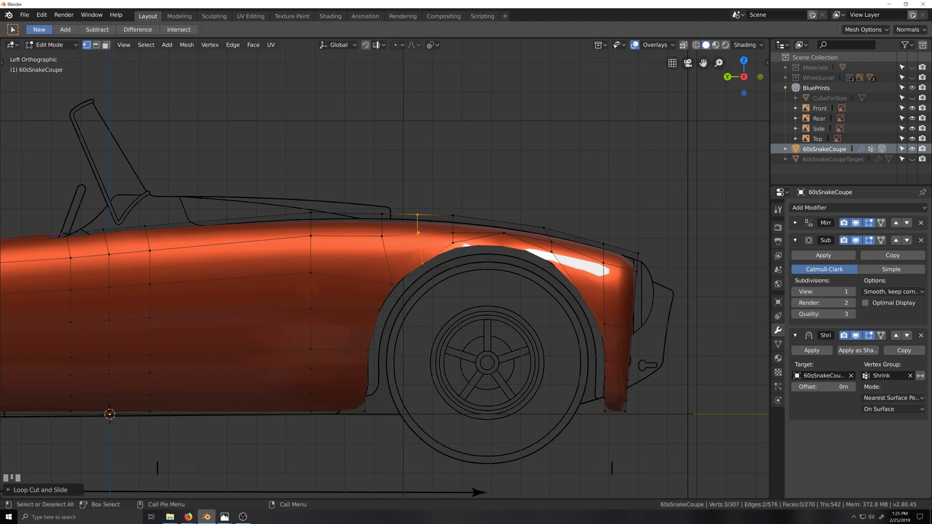
{"action": "left_click", "coordinate": [430, 265]}
{"action": "key", "text": "g"}
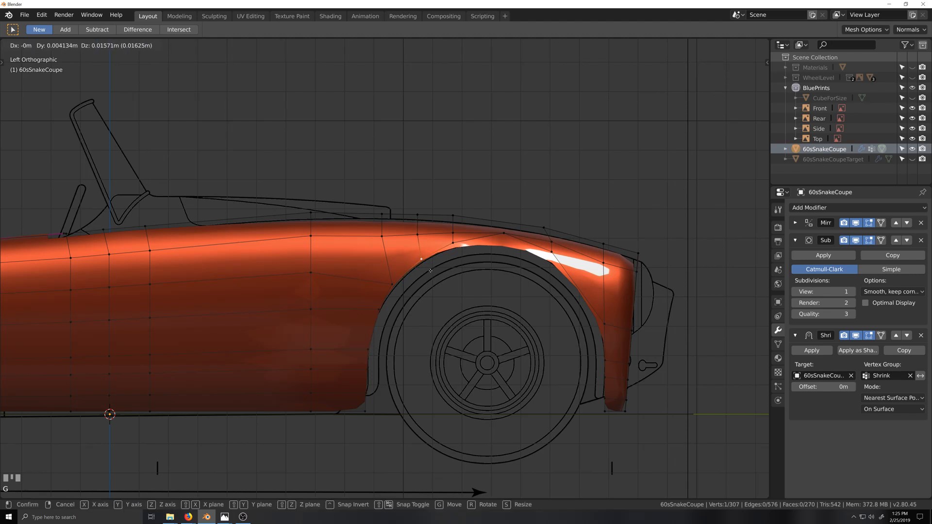
{"action": "left_click", "coordinate": [431, 272]}
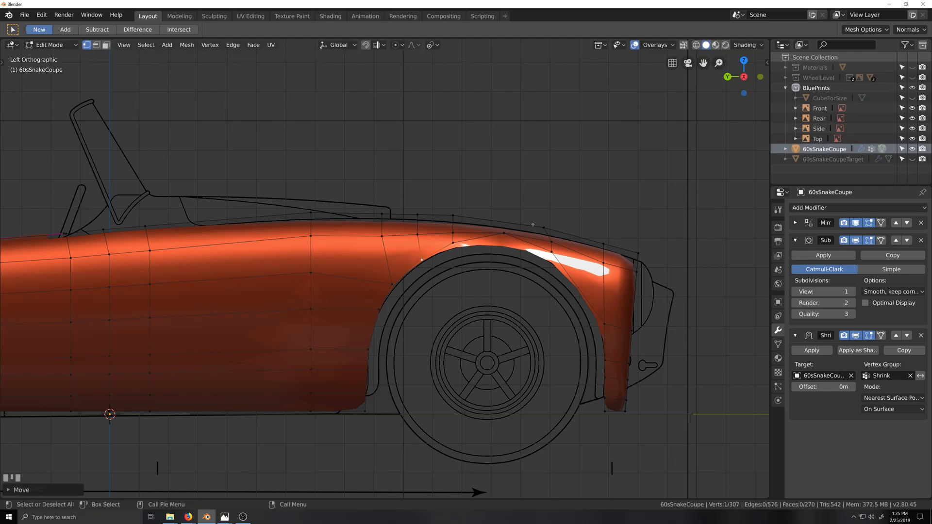
Dissolve the stray vertex in the fender strip above the top of the front wheel arch.
{"action": "left_click", "coordinate": [506, 236]}
{"action": "scroll", "coordinate": [457, 273], "scroll_direction": "up", "scroll_amount": 2}
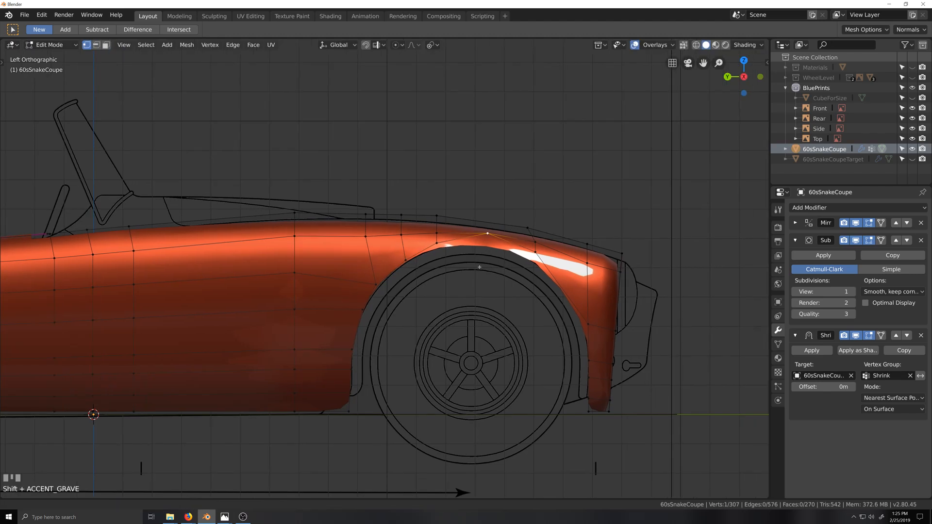
{"action": "scroll", "coordinate": [457, 272], "scroll_direction": "up", "scroll_amount": 2}
{"action": "key", "text": "shift+grave"}
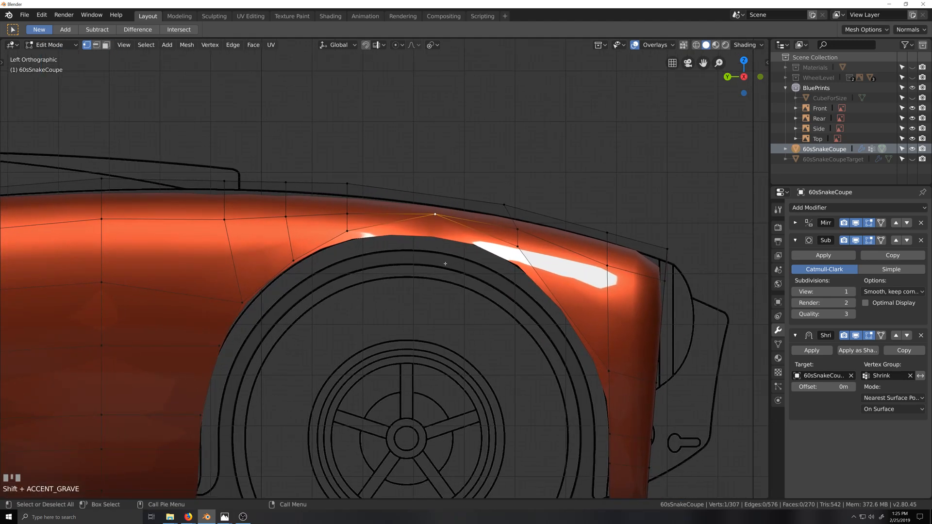
{"action": "key", "text": "x"}
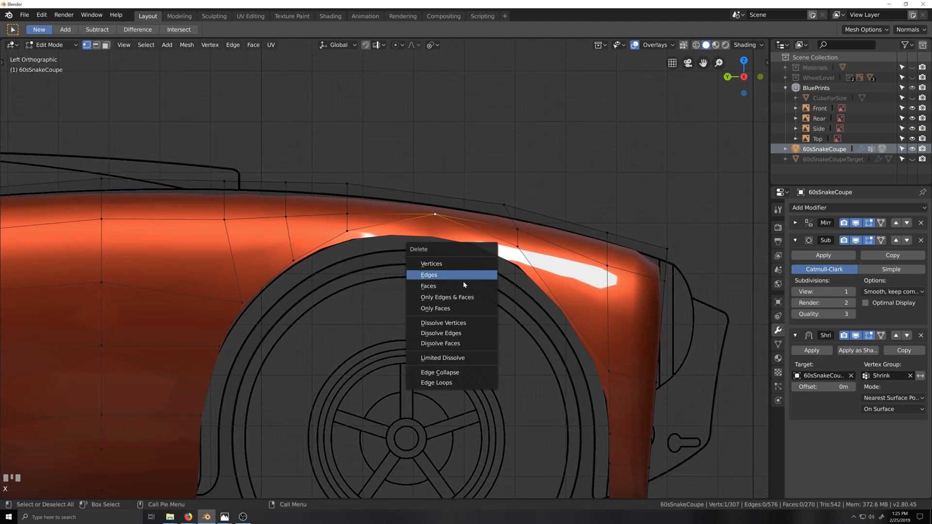
{"action": "left_click", "coordinate": [459, 322]}
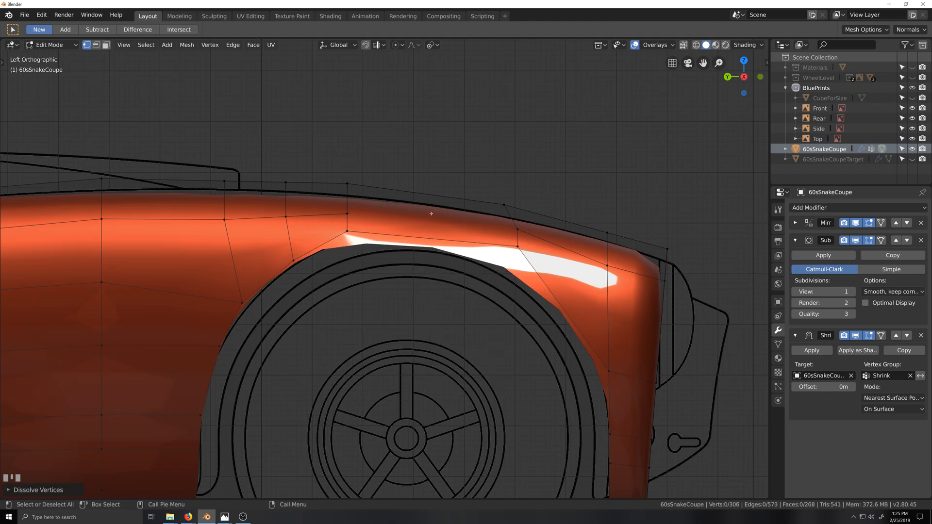
Connect the horizontal edge's end vertex above the arch's rear part to the matching fender vertex above its front part.
{"action": "key", "text": "ctrl+r"}
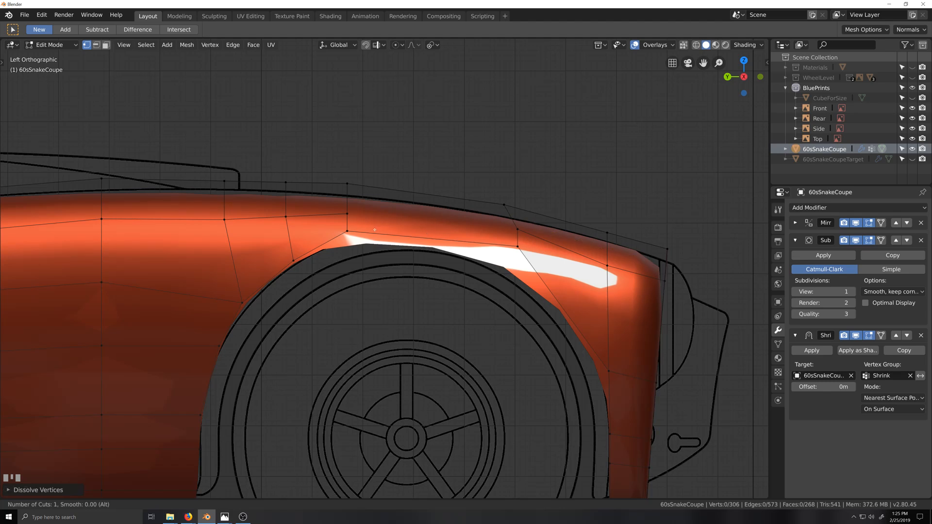
{"action": "right_click", "coordinate": [360, 217]}
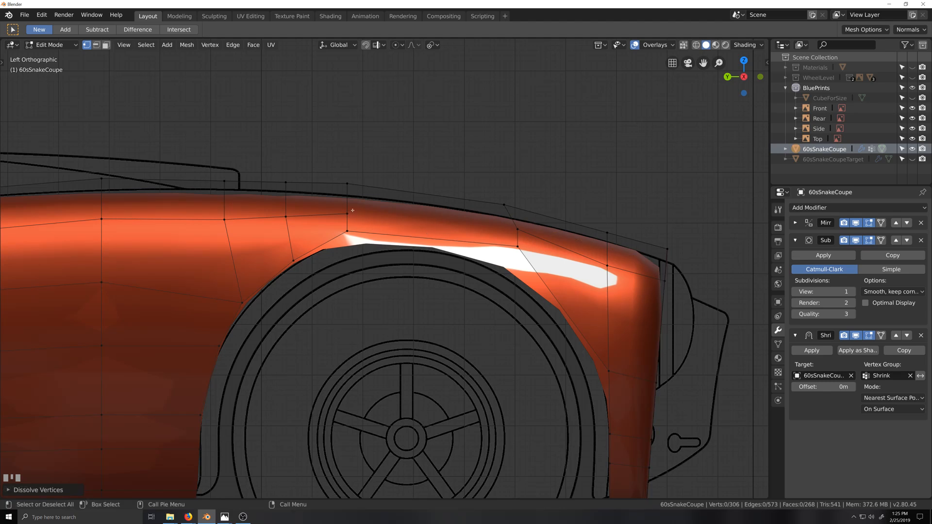
{"action": "left_click", "coordinate": [348, 214]}
{"action": "left_click", "coordinate": [517, 229], "text": "shift"}
{"action": "key", "text": "j"}
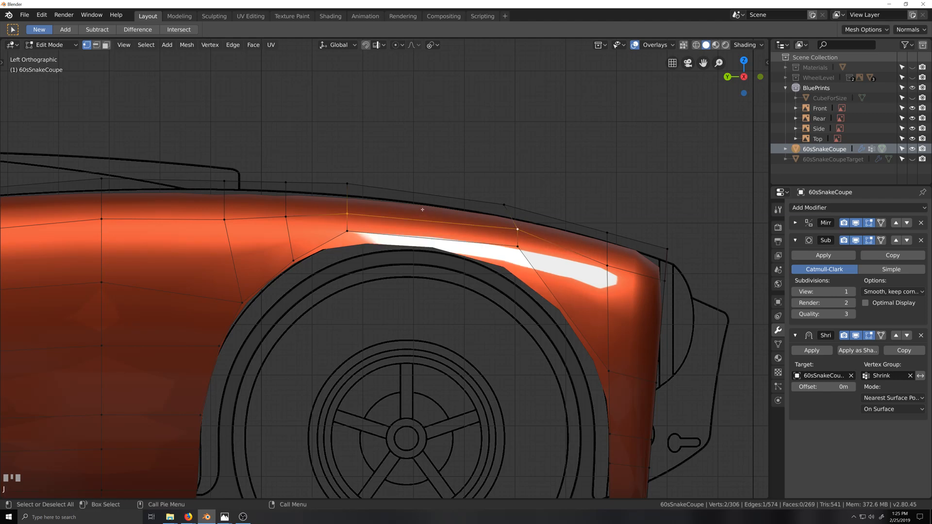
Add two evenly spaced vertical loop cuts through the fender strip above the top of the wheel arch.
{"action": "key", "text": "ctrl+r"}
{"action": "scroll", "coordinate": [424, 205], "scroll_direction": "up", "scroll_amount": 1}
{"action": "left_click", "coordinate": [427, 201]}
{"action": "right_click", "coordinate": [427, 201]}
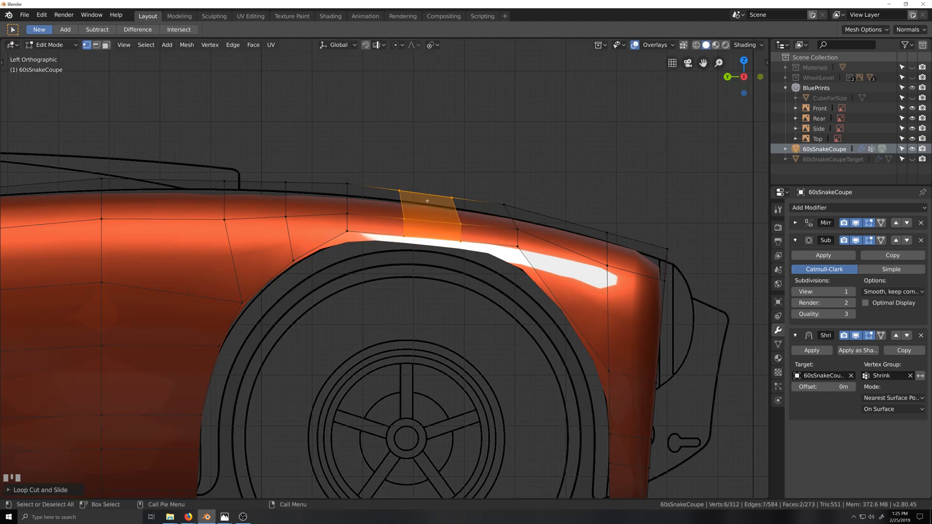
Reveal the hidden body geometry, inspect the fender from several angles, and undo the reveal.
{"action": "scroll", "coordinate": [427, 201], "scroll_direction": "down", "scroll_amount": 3}
{"action": "middle_click_drag", "start_coordinate": [427, 201], "coordinate": [447, 294]}
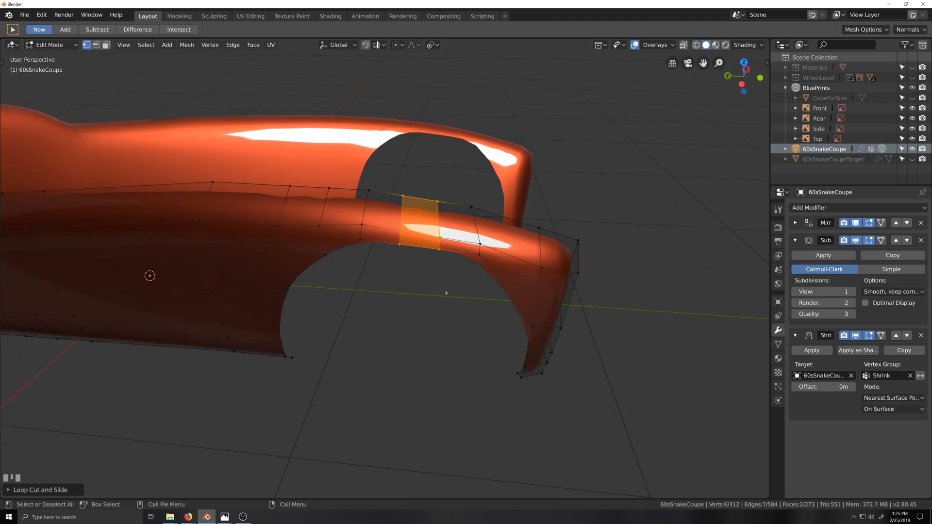
{"action": "key", "text": "alt+h"}
{"action": "middle_click_drag", "start_coordinate": [462, 291], "coordinate": [468, 270]}
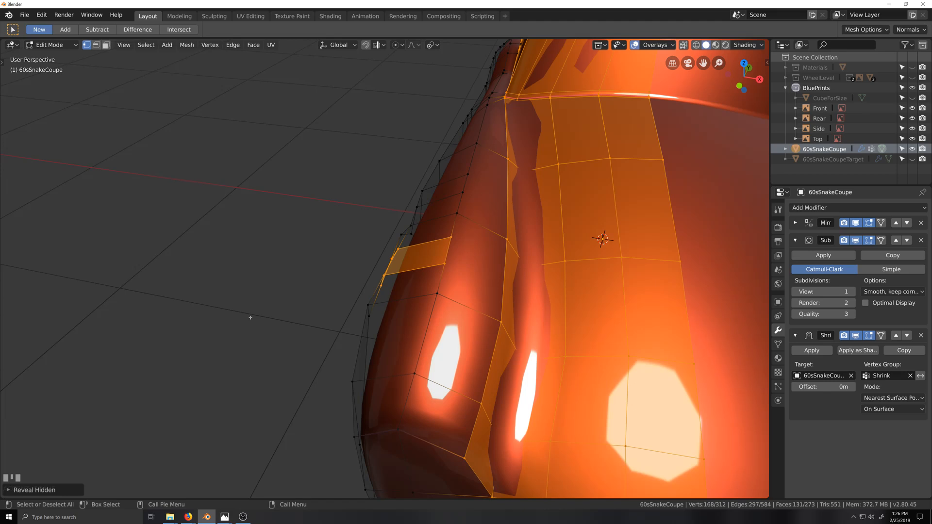
{"action": "middle_click_drag", "start_coordinate": [250, 318], "coordinate": [381, 303]}
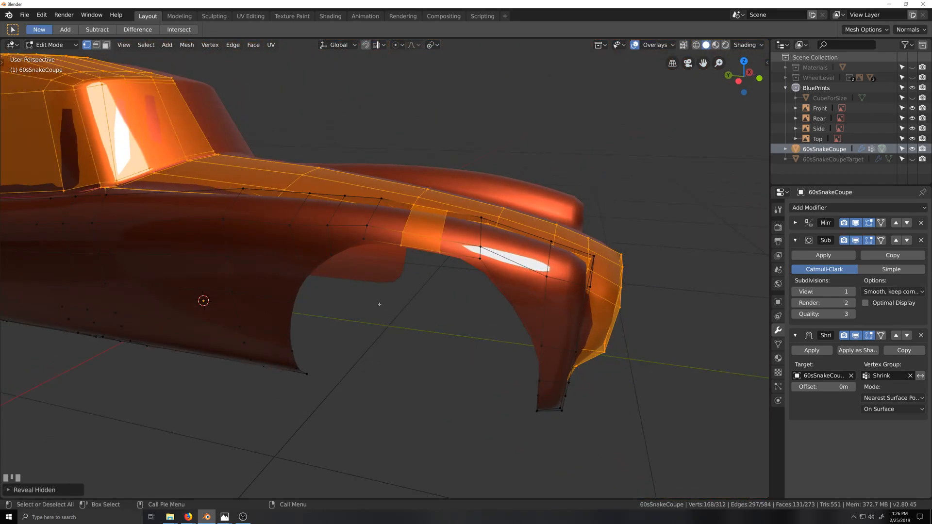
{"action": "key", "text": "ctrl+z"}
{"action": "scroll", "coordinate": [426, 312], "scroll_direction": "up", "scroll_amount": 2}
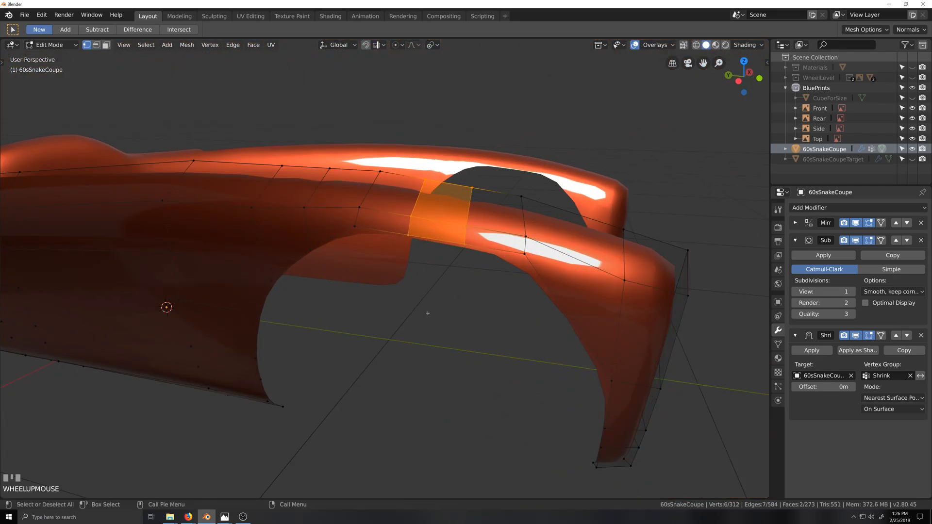
In left orthographic view, move the four lower vertices of the two new loops up and slightly rearward toward the fender line.
{"action": "key", "text": "grave"}
{"action": "key", "text": "ctrl+KP_3"}
{"action": "scroll", "coordinate": [426, 297], "scroll_direction": "up", "scroll_amount": 1}
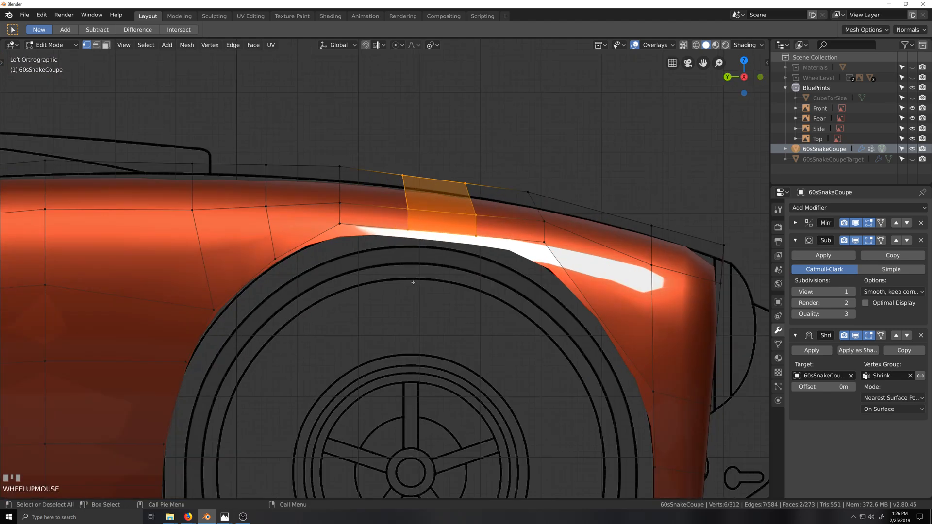
{"action": "left_click_drag", "start_coordinate": [396, 203], "coordinate": [484, 246]}
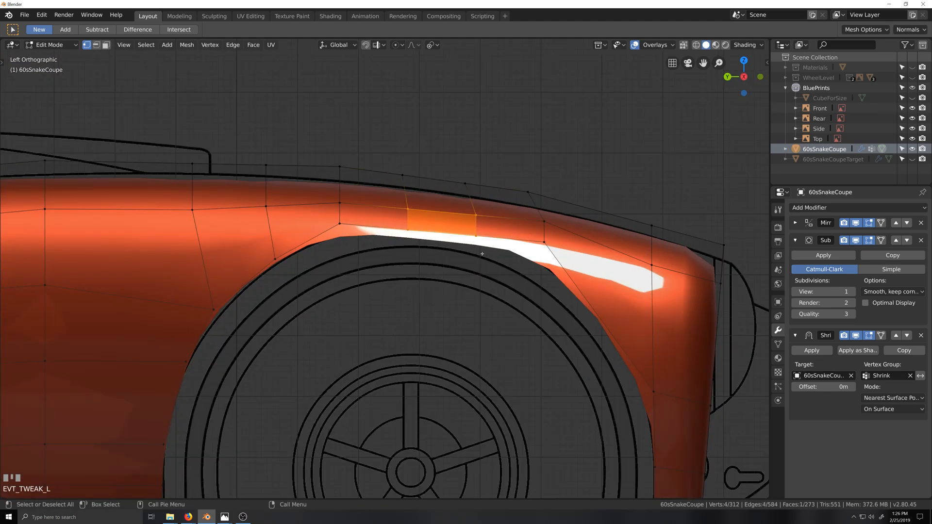
{"action": "key", "text": "g"}
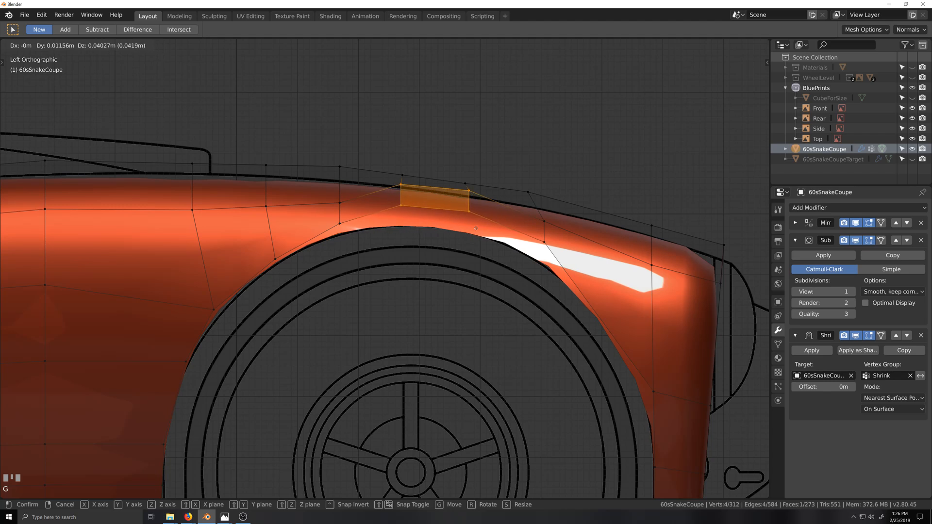
{"action": "left_click", "coordinate": [478, 239]}
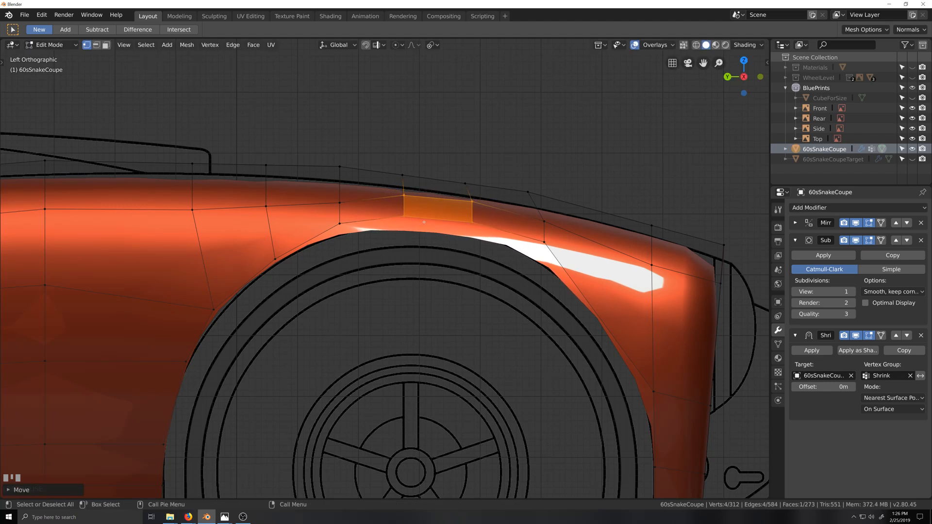
Move the two new vertices on the arch's top edge up about 0.02 m to follow the blueprint's arch line.
{"action": "left_click", "coordinate": [404, 216]}
{"action": "left_click", "coordinate": [471, 222], "text": "shift"}
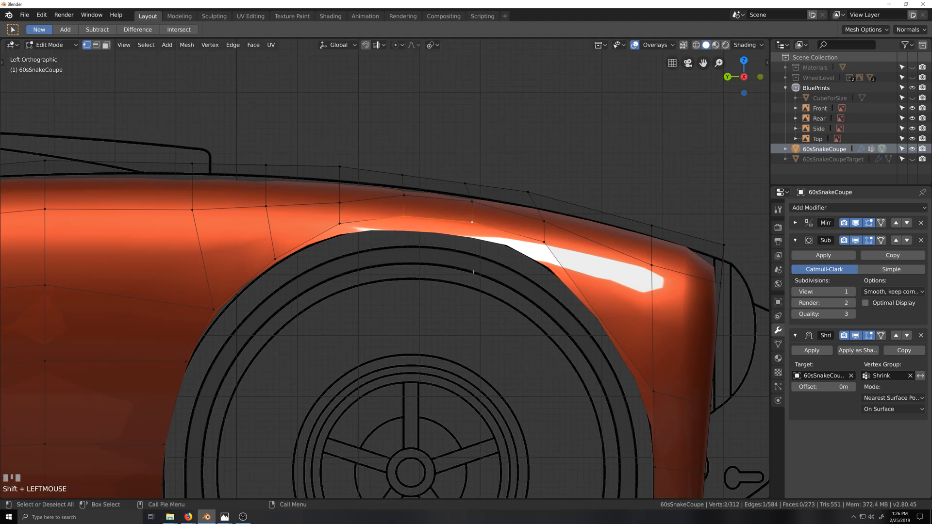
{"action": "key", "text": "g"}
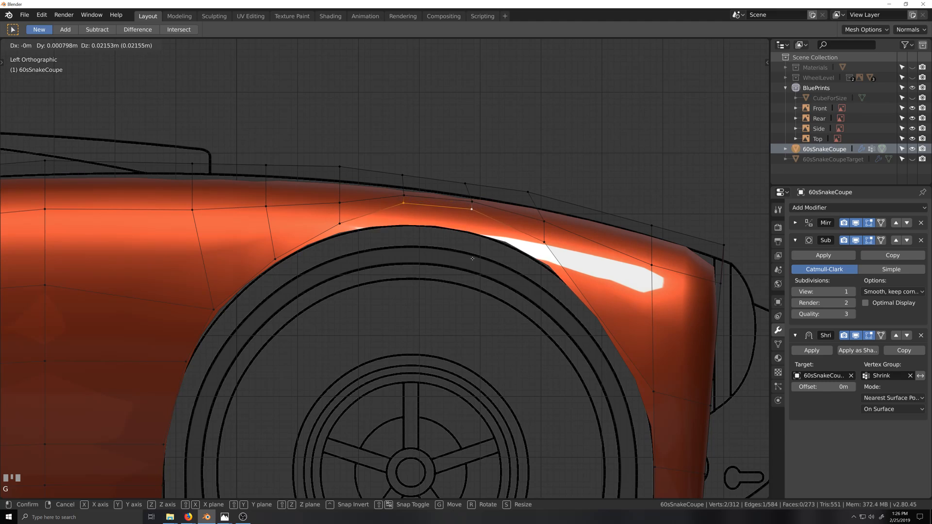
{"action": "left_click", "coordinate": [470, 258]}
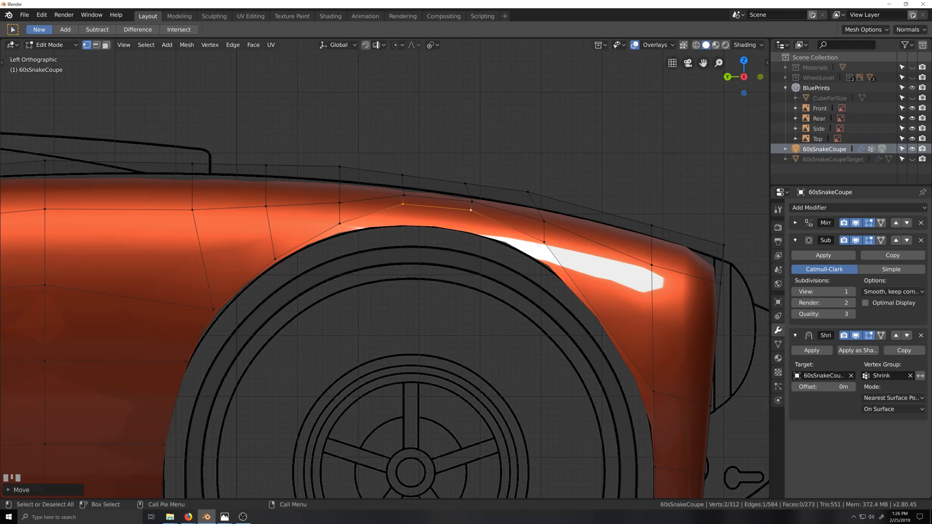
Vertex-slide the arch's upper front vertex slightly rearward and up along the arch edge.
{"action": "left_click", "coordinate": [538, 245]}
{"action": "key", "text": "g"}
{"action": "key", "text": "g"}
{"action": "left_click", "coordinate": [532, 242]}
{"action": "middle_click_drag", "start_coordinate": [579, 343], "coordinate": [482, 323], "text": "shift"}
{"action": "key", "text": "ctrl+r"}
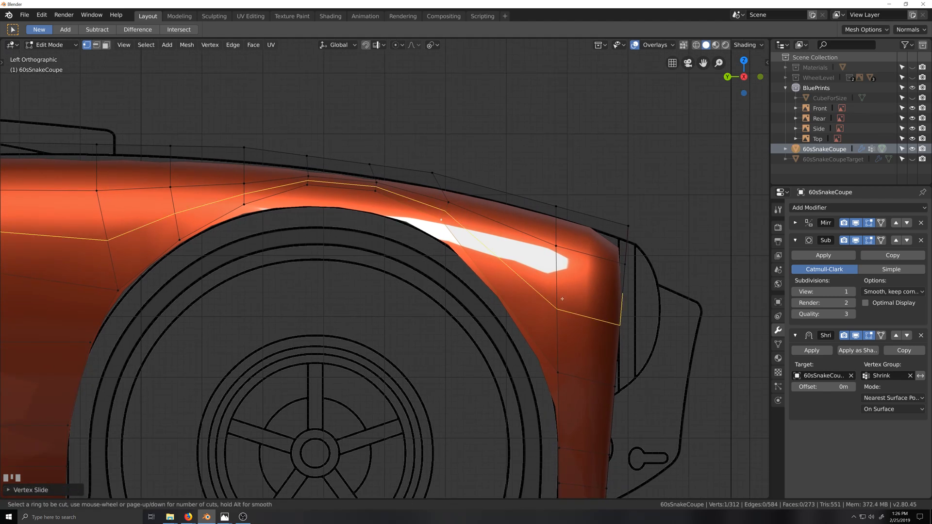
{"action": "key", "text": "Escape"}
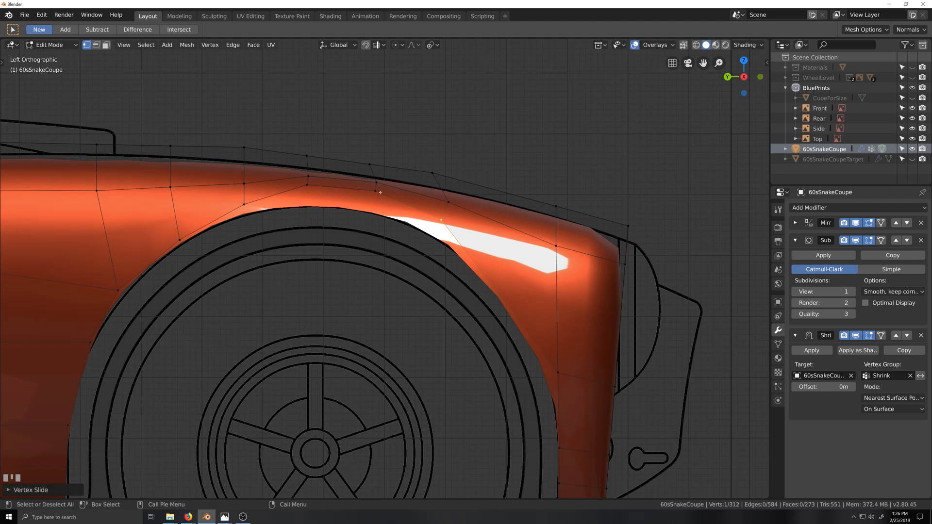
{"action": "key", "text": "h"}
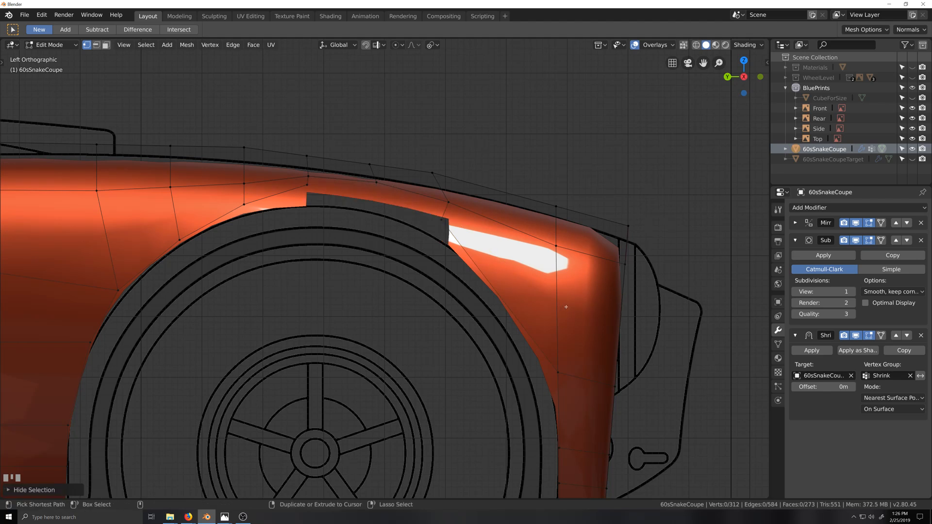
{"action": "key", "text": "ctrl+r"}
{"action": "right_click", "coordinate": [575, 311]}
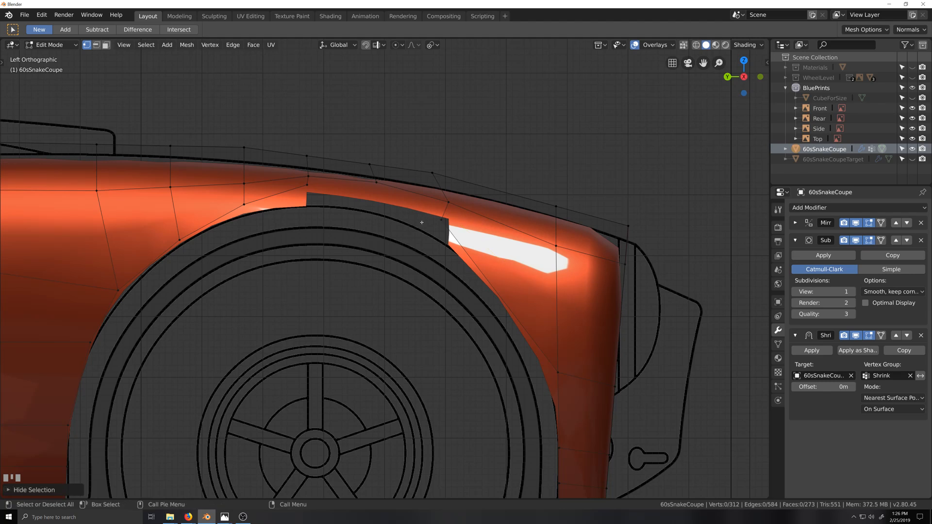
{"action": "left_click", "coordinate": [442, 220]}
{"action": "key", "text": "h"}
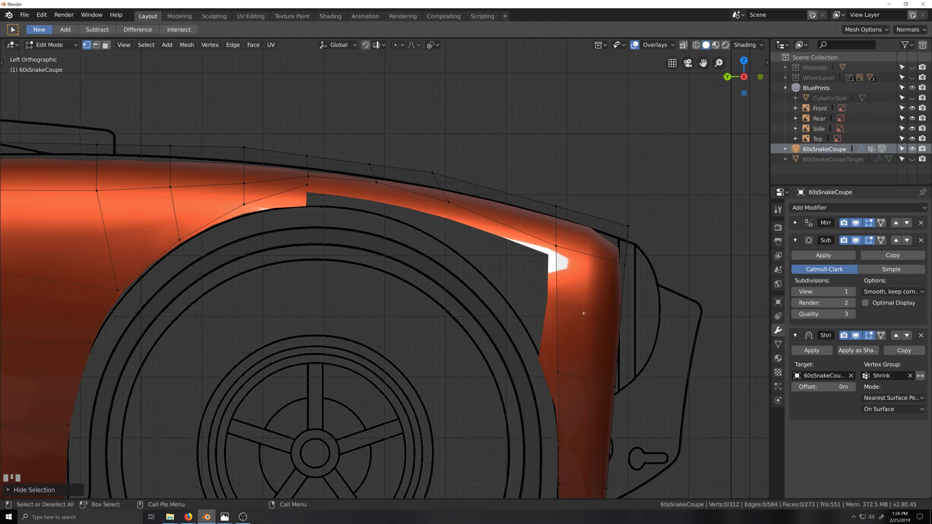
{"action": "key", "text": "ctrl+z"}
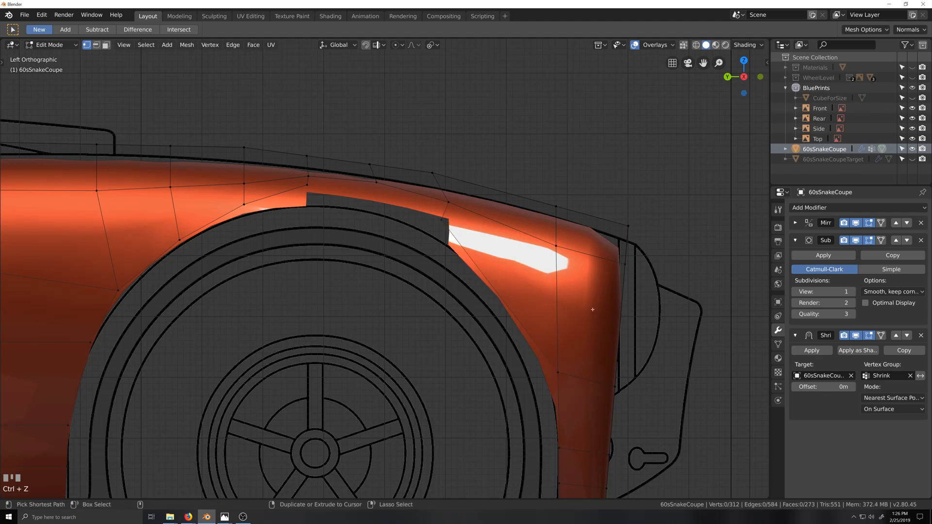
{"action": "key", "text": "ctrl+z"}
Hide the arch's upper front vertex and add a centred horizontal loop cut across the fender's front section below the headlight-side corner.
{"action": "left_click", "coordinate": [452, 235]}
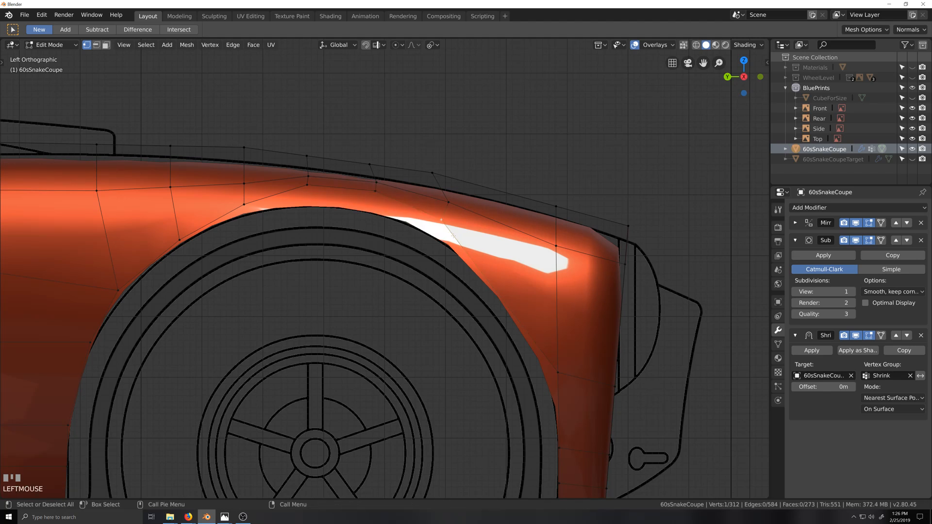
{"action": "key", "text": "h"}
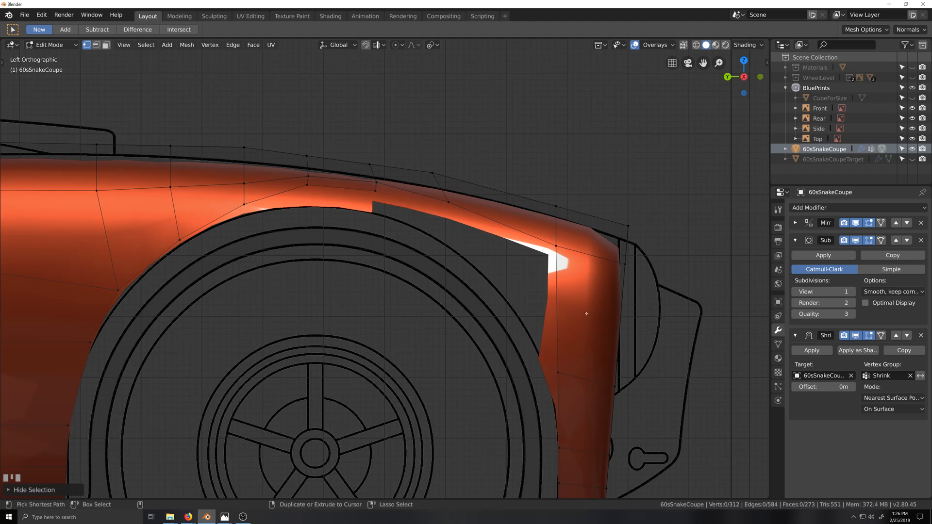
{"action": "key", "text": "ctrl+r"}
{"action": "left_click", "coordinate": [563, 312]}
{"action": "left_click", "coordinate": [565, 312]}
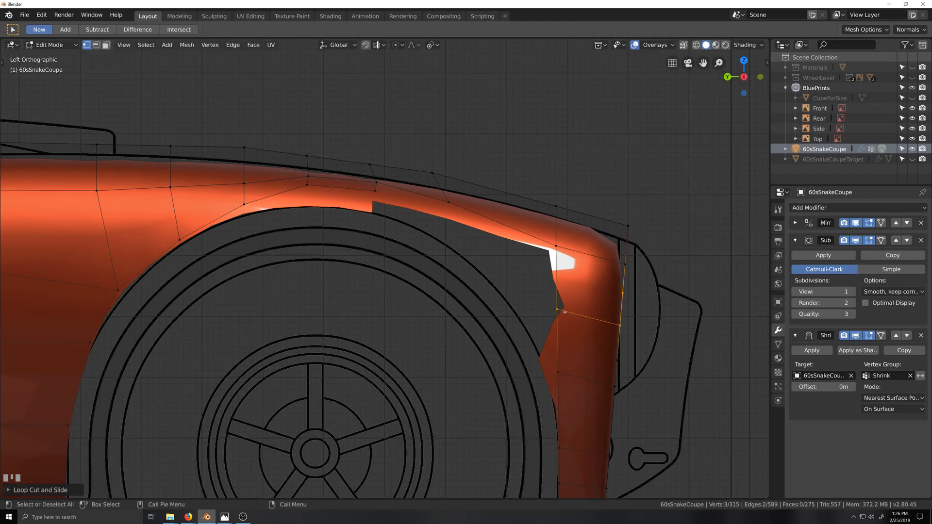
{"action": "right_click", "coordinate": [565, 312]}
{"action": "key", "text": "Escape"}
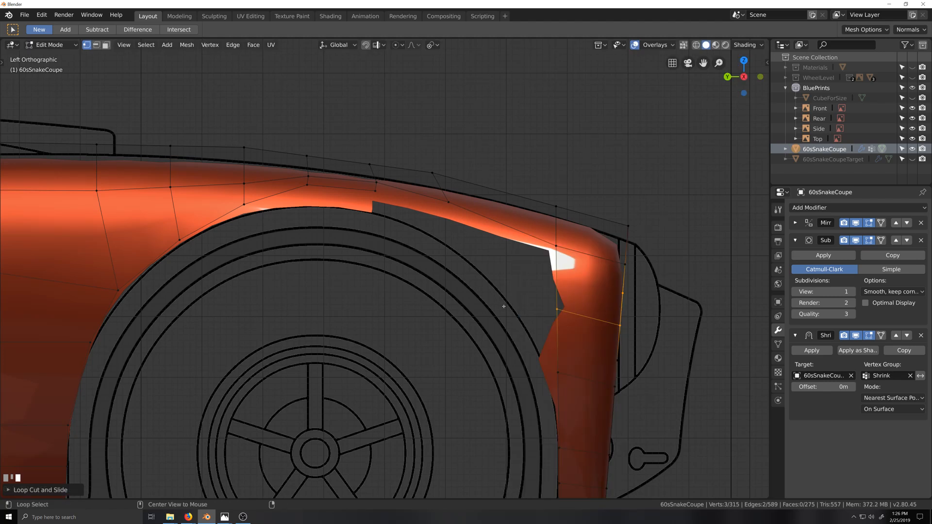
Reveal all hidden geometry, deselect the new front loop's vertices, and hide the still selected hood and cabin geometry again.
{"action": "key", "text": "alt+h"}
{"action": "left_click", "coordinate": [446, 233], "text": "shift"}
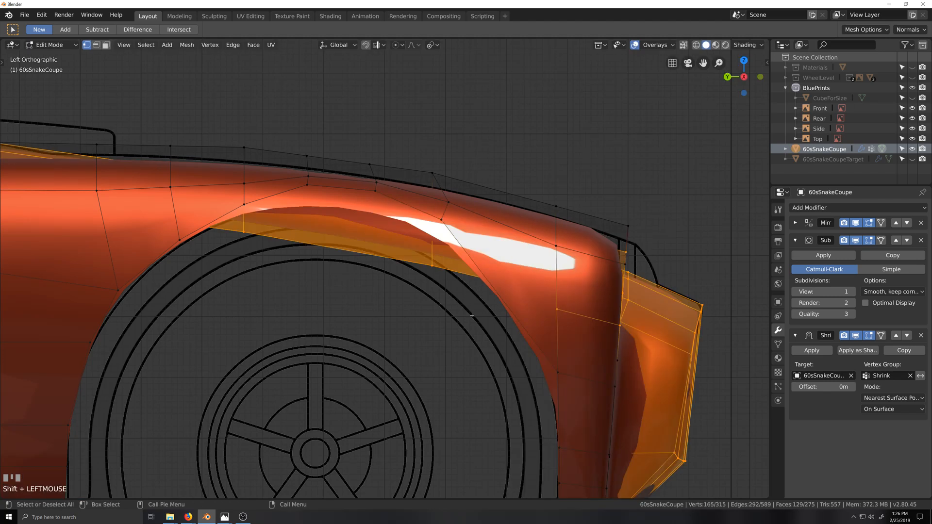
{"action": "key", "text": "h"}
{"action": "key", "text": "alt+h"}
{"action": "left_click", "coordinate": [604, 324], "text": "shift"}
{"action": "left_click", "coordinate": [619, 325], "text": "shift"}
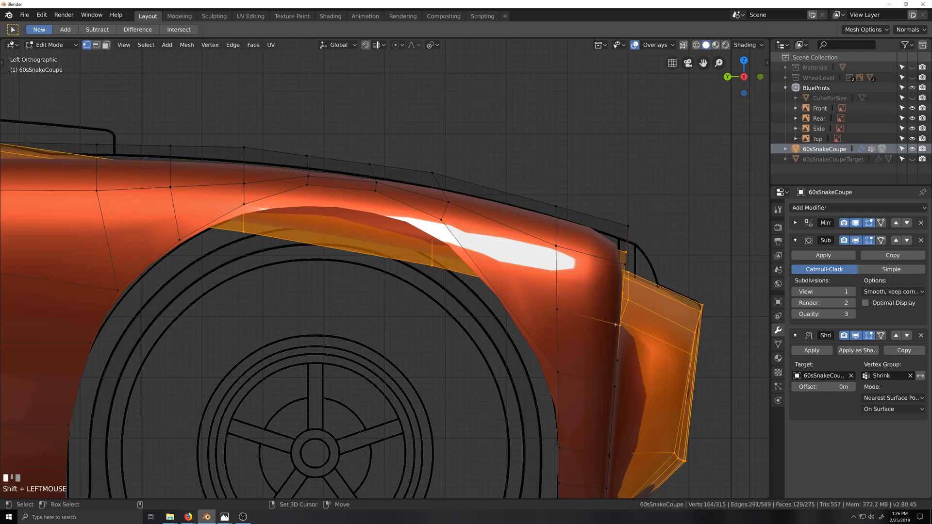
{"action": "scroll", "coordinate": [597, 337], "scroll_direction": "down", "scroll_amount": 3}
{"action": "middle_click_drag", "start_coordinate": [597, 337], "coordinate": [540, 343]}
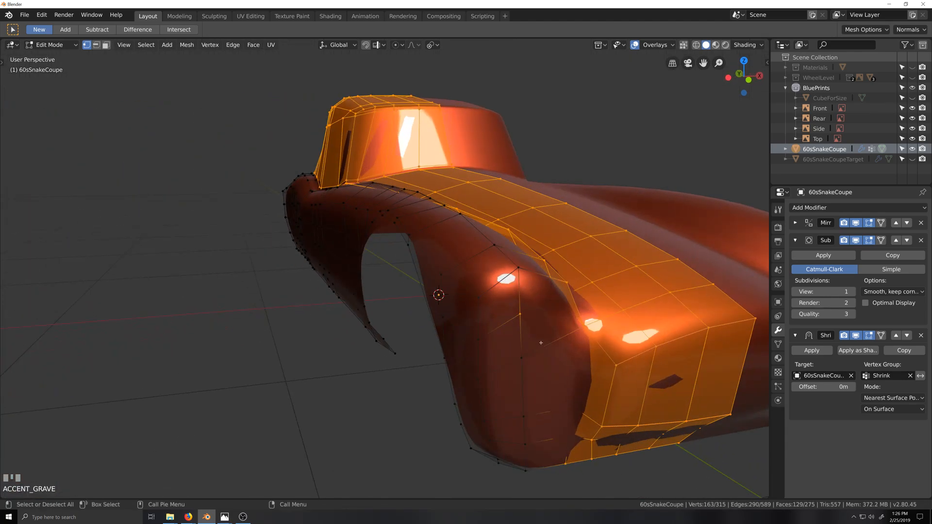
{"action": "left_click", "coordinate": [520, 314], "text": "shift"}
{"action": "mouse_move", "coordinate": [463, 359]}
{"action": "middle_mouse_down"}
{"action": "mouse_move", "coordinate": [460, 351]}
{"action": "mouse_move", "coordinate": [485, 352]}
{"action": "mouse_move", "coordinate": [473, 349]}
{"action": "middle_mouse_up"}
{"action": "key", "text": "h"}
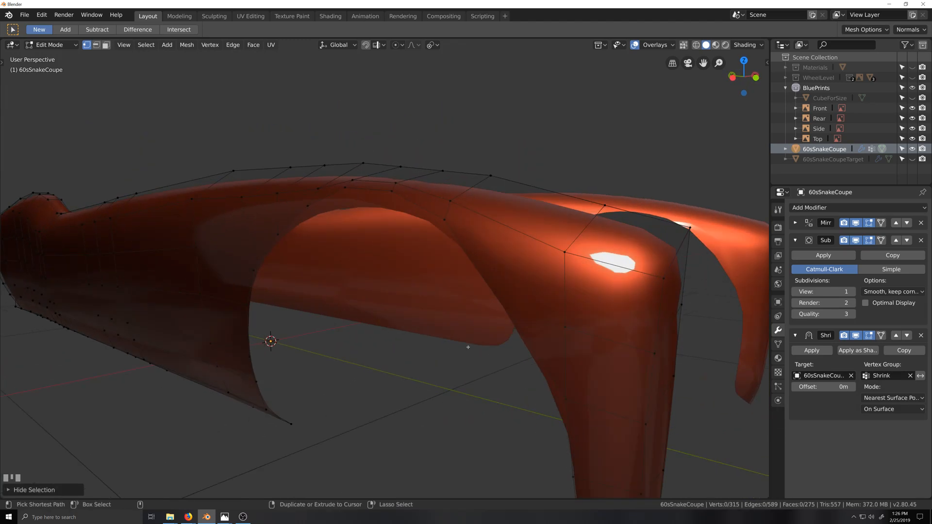
In left orthographic view, knife-cut an edge from the new loop's rear end vertex to the wheel arch's front edge.
{"action": "key", "text": "ctrl+KP_3"}
{"action": "key", "text": "k"}
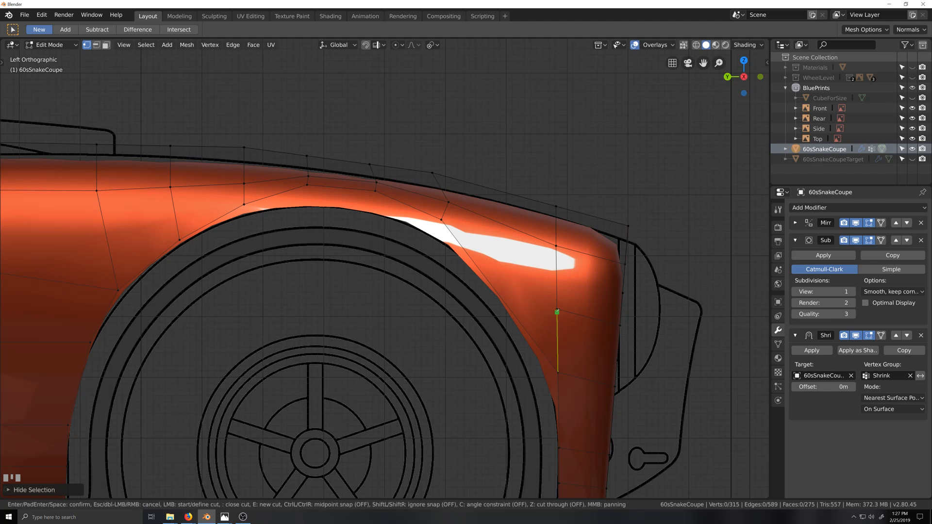
{"action": "left_click", "coordinate": [557, 308]}
{"action": "left_click", "coordinate": [500, 295]}
{"action": "key", "text": "KP_Enter"}
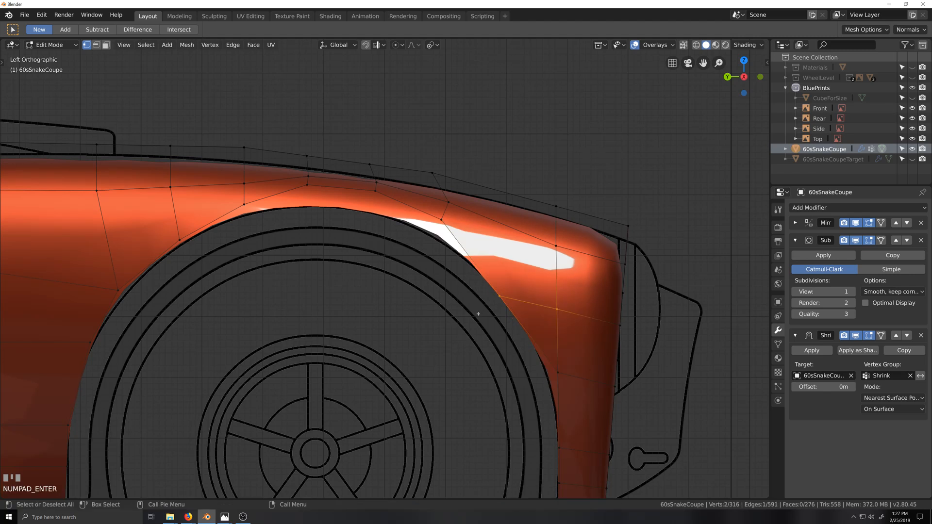
Move the new cut's vertex on the wheel arch's front edge slightly forward and down to follow the blueprint arch line.
{"action": "left_click", "coordinate": [498, 297]}
{"action": "key", "text": "g"}
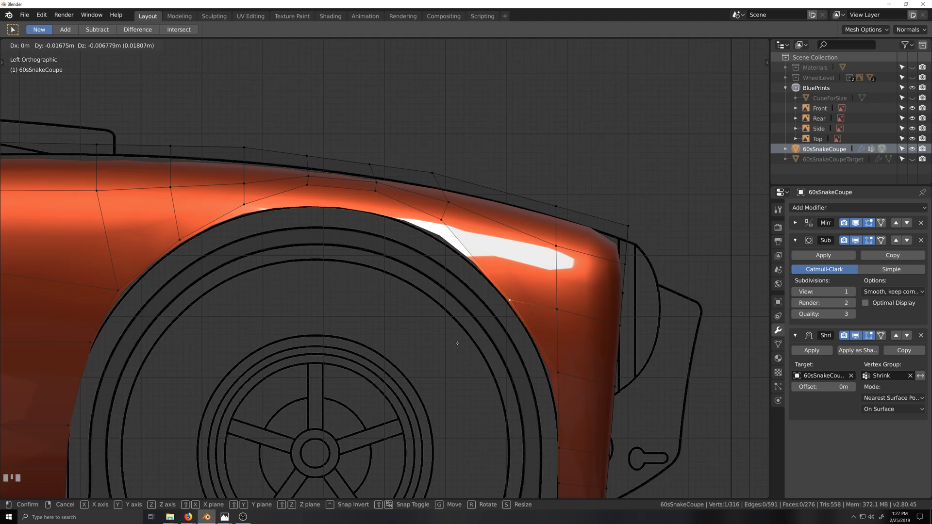
{"action": "left_click", "coordinate": [457, 342]}
Knife-cut a vertical line of edges from the front loop's junction vertex down the fender's lower front strip to its bottom edge.
{"action": "middle_click_drag", "start_coordinate": [479, 395], "coordinate": [394, 250], "text": "shift"}
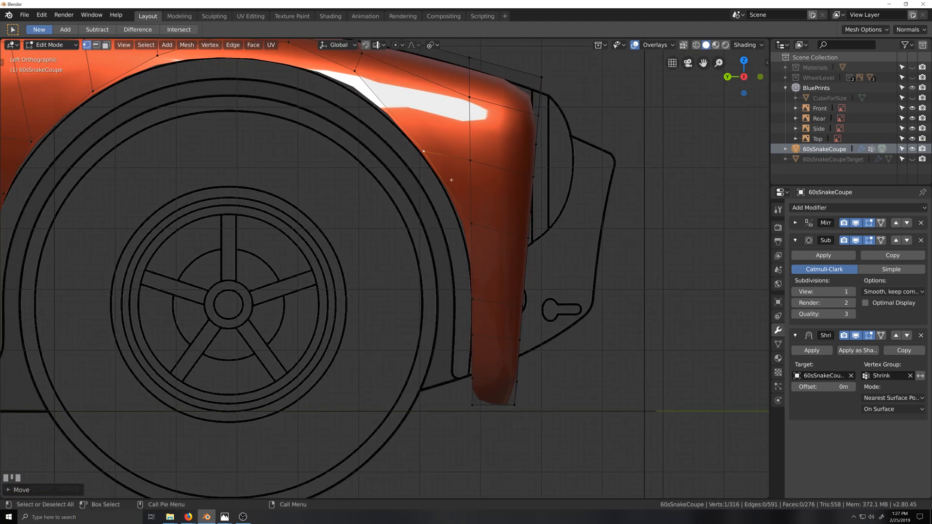
{"action": "scroll", "coordinate": [452, 180], "scroll_direction": "down", "scroll_amount": 2}
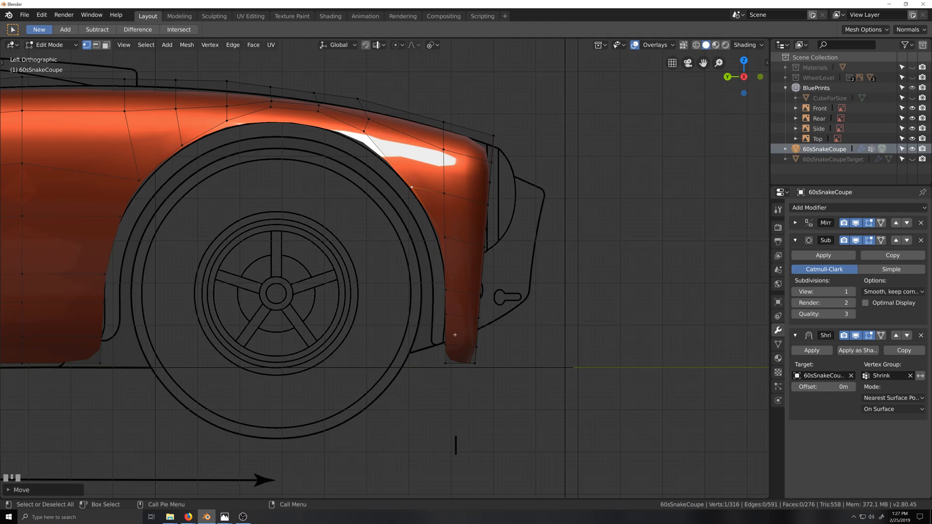
{"action": "scroll", "coordinate": [456, 248], "scroll_direction": "up", "scroll_amount": 1}
{"action": "key", "text": "k"}
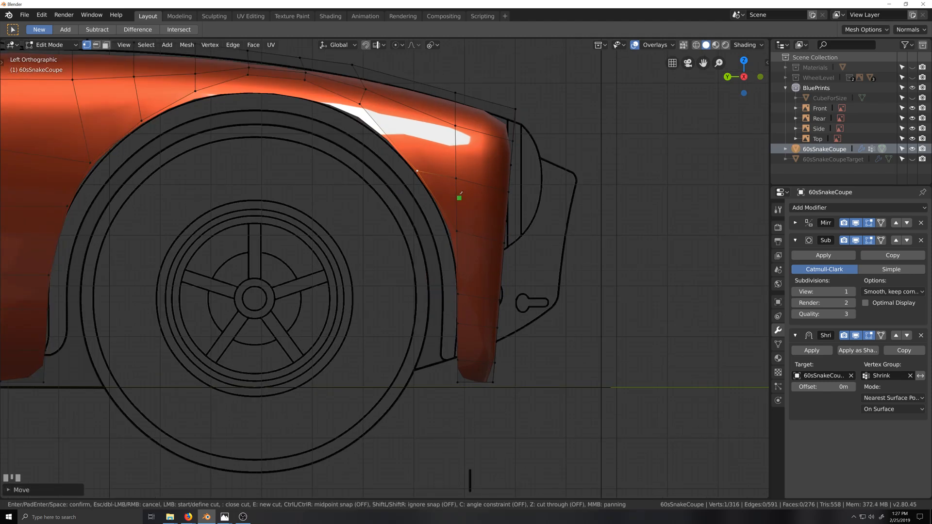
{"action": "left_click", "coordinate": [456, 178]}
{"action": "left_click", "coordinate": [479, 237]}
{"action": "left_click", "coordinate": [477, 398]}
{"action": "key", "text": "KP_Enter"}
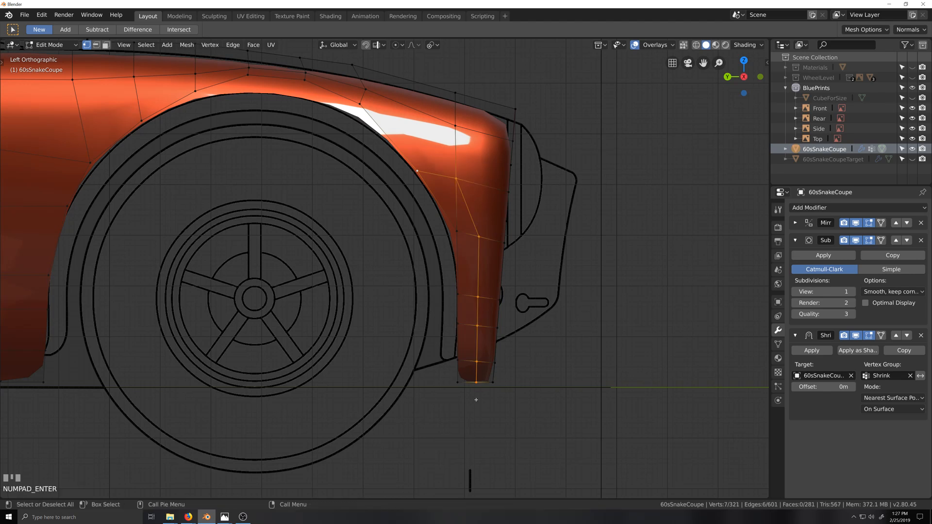
Fill the four vertices between the arch's front edge and the new cut to merge the two triangles into one quad.
{"action": "left_click", "coordinate": [479, 236]}
{"action": "left_click", "coordinate": [456, 230], "text": "shift"}
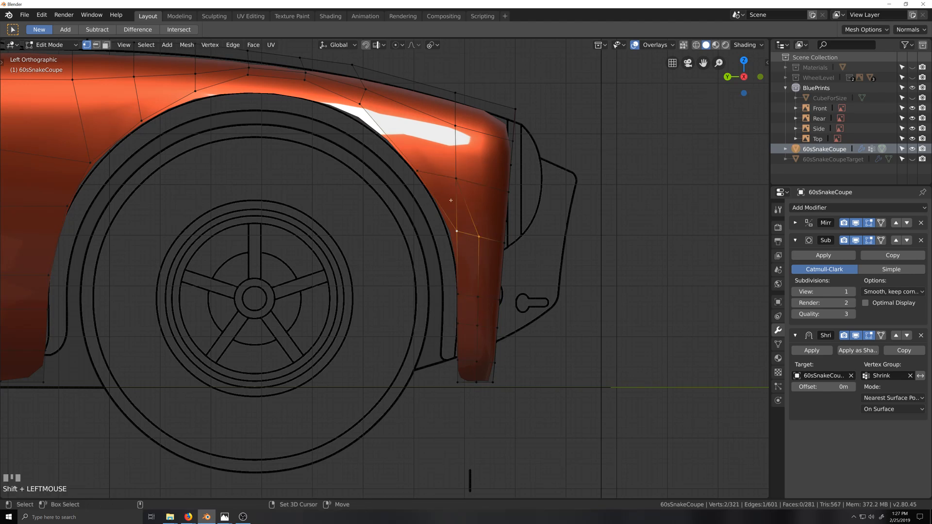
{"action": "left_click", "coordinate": [456, 178], "text": "shift"}
{"action": "left_click", "coordinate": [417, 172], "text": "shift"}
{"action": "key", "text": "f"}
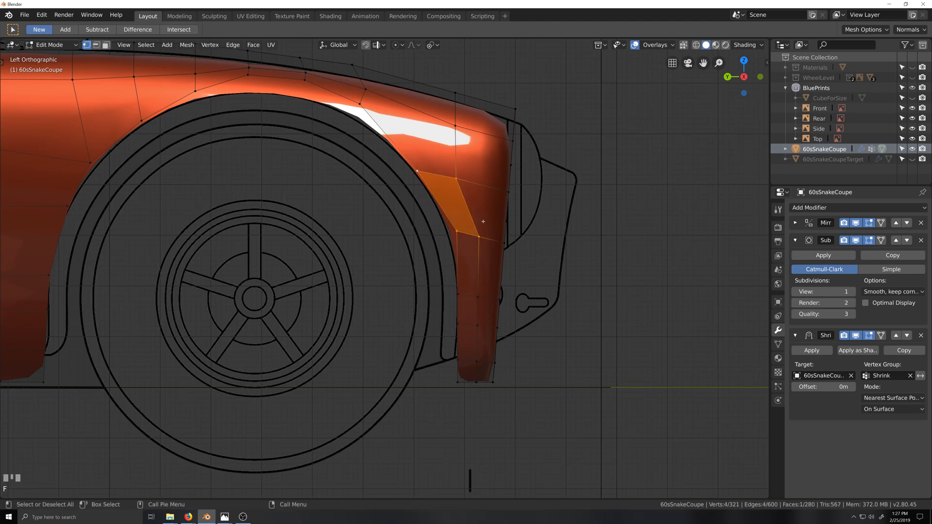
Examine the front fender and wheel arch shape from several perspective angles in Object Mode and Edit Mode.
{"action": "scroll", "coordinate": [484, 188], "scroll_direction": "down", "scroll_amount": 3}
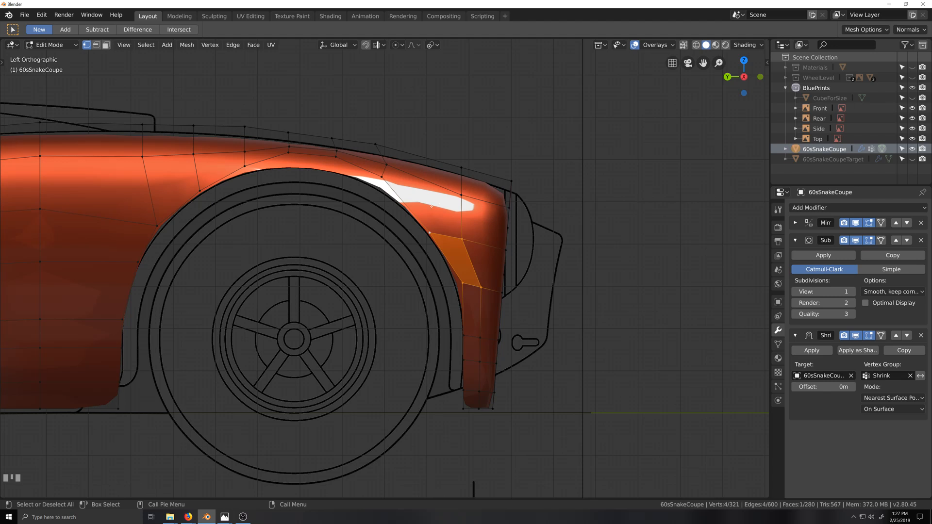
{"action": "key", "text": "shift+grave"}
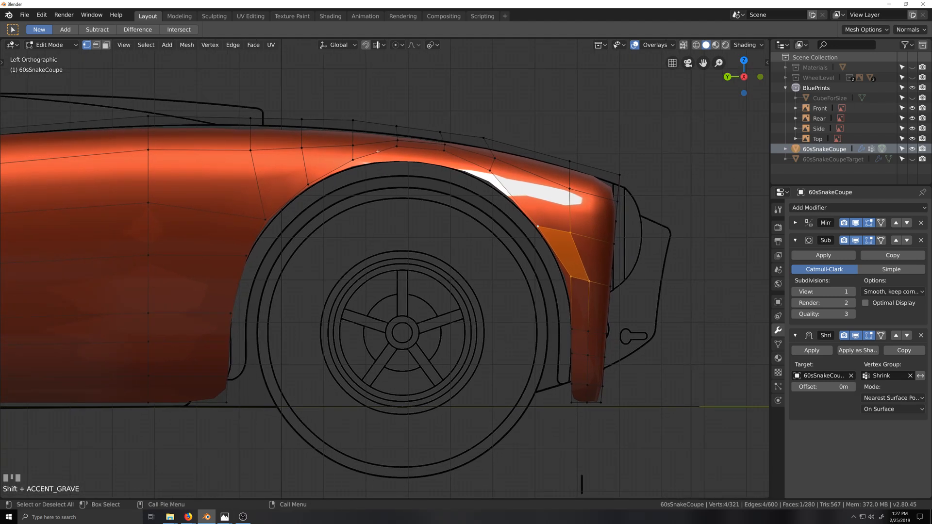
{"action": "middle_click_drag", "start_coordinate": [265, 221], "coordinate": [338, 190], "text": "shift"}
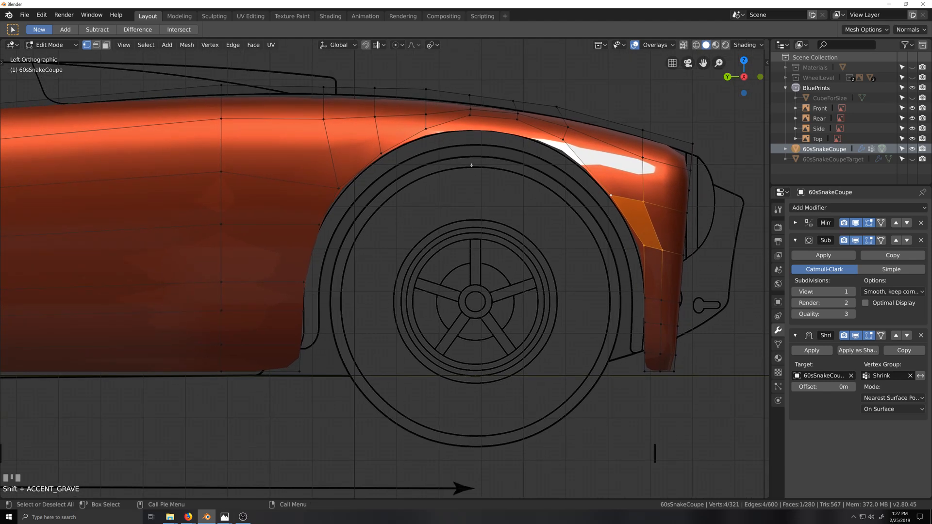
{"action": "key", "text": "Tab"}
{"action": "scroll", "coordinate": [436, 348], "scroll_direction": "down", "scroll_amount": 4}
{"action": "key", "text": "grave"}
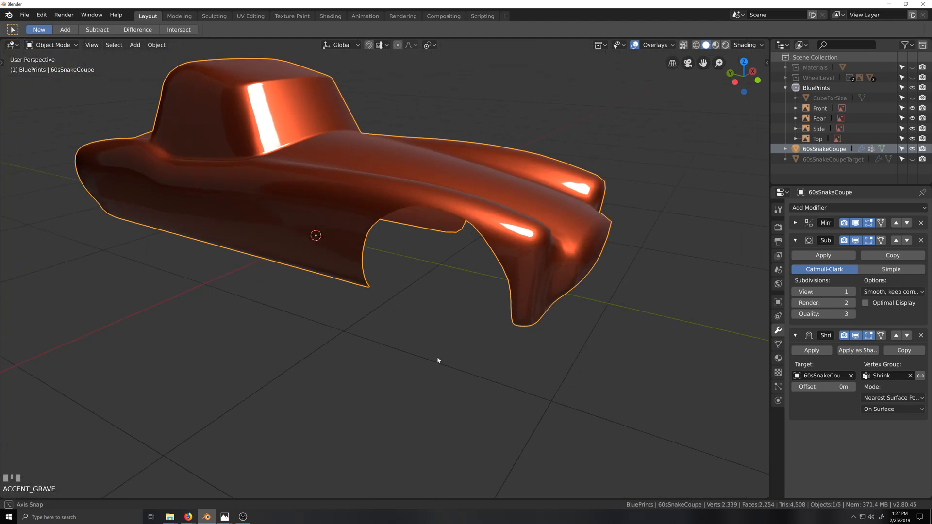
{"action": "scroll", "coordinate": [439, 357], "scroll_direction": "up", "scroll_amount": 4}
{"action": "key", "text": "grave"}
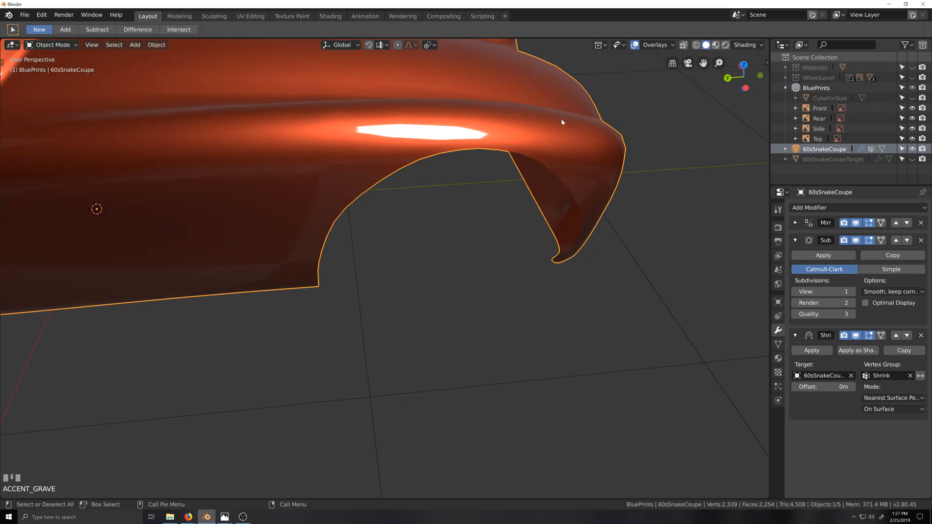
{"action": "middle_click_drag", "start_coordinate": [452, 338], "coordinate": [468, 327]}
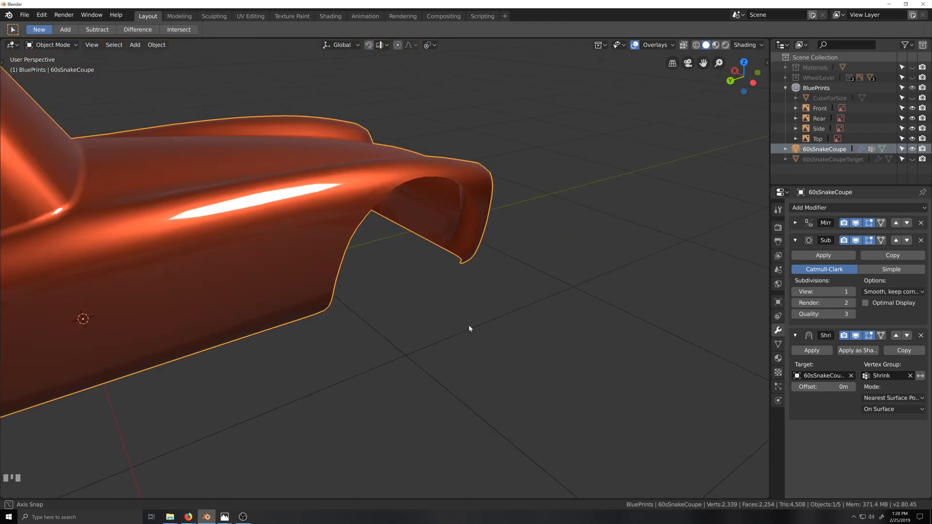
{"action": "key", "text": "Tab"}
{"action": "scroll", "coordinate": [454, 281], "scroll_direction": "down", "scroll_amount": 2}
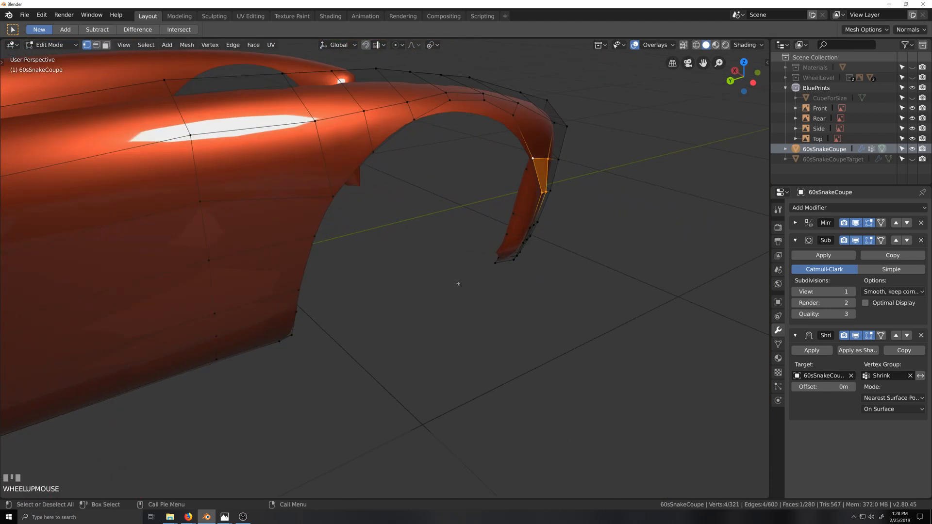
{"action": "key", "text": "shift+grave"}
{"action": "scroll", "coordinate": [432, 277], "scroll_direction": "up", "scroll_amount": 2}
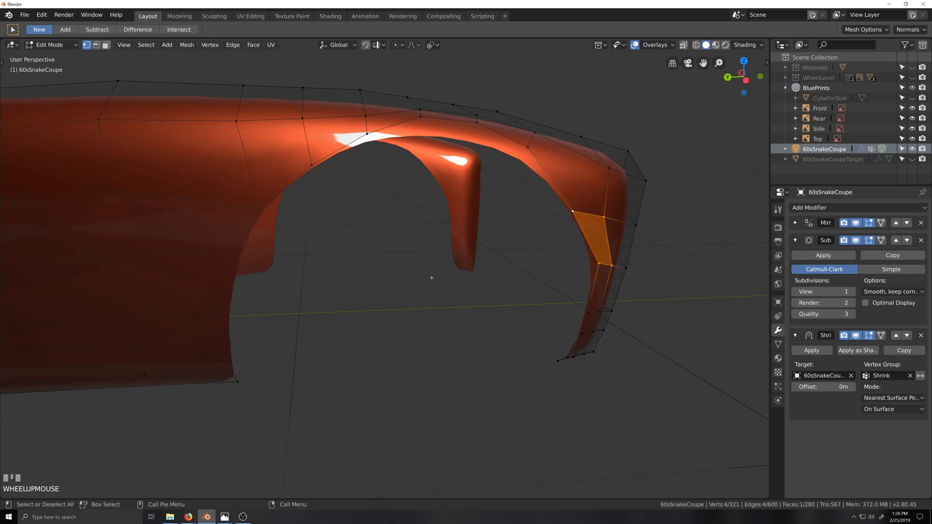
In left orthographic view, move the arch's upper front vertex slightly to fit the blueprint arch line.
{"action": "key", "text": "KP_3"}
{"action": "scroll", "coordinate": [428, 268], "scroll_direction": "down", "scroll_amount": 2}
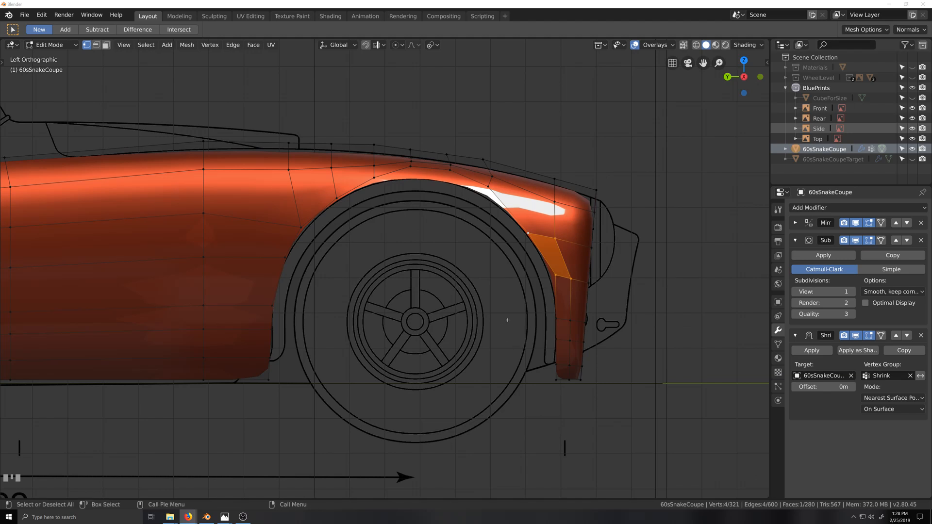
{"action": "scroll", "coordinate": [497, 314], "scroll_direction": "up", "scroll_amount": 1}
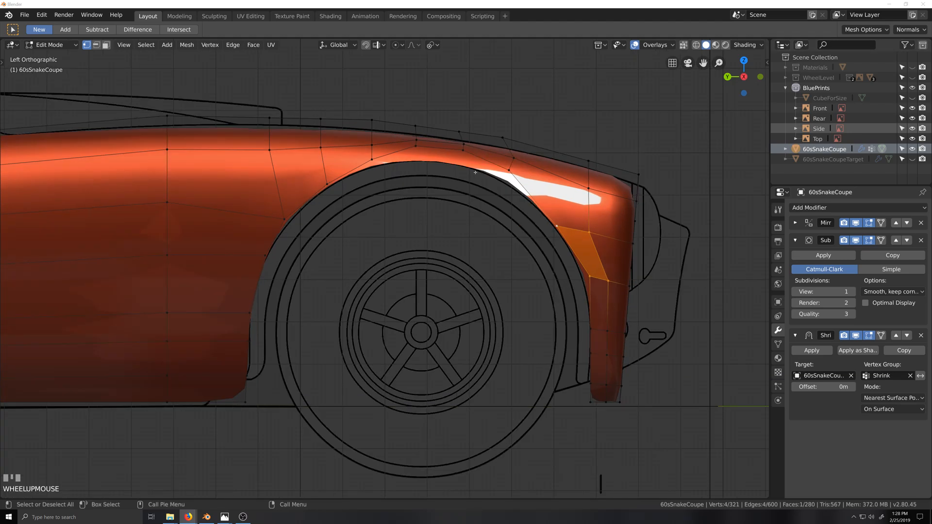
{"action": "left_click", "coordinate": [509, 176]}
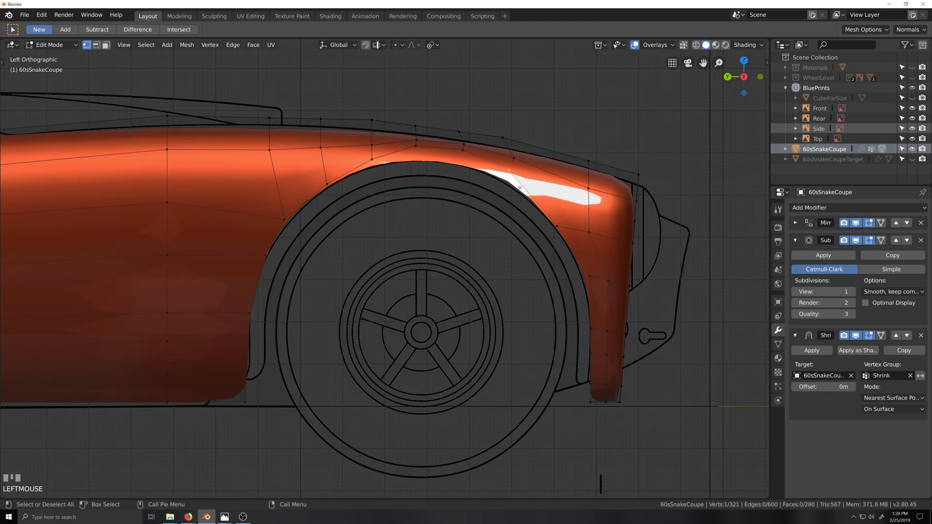
{"action": "left_click_drag", "start_coordinate": [519, 188], "coordinate": [474, 182]}
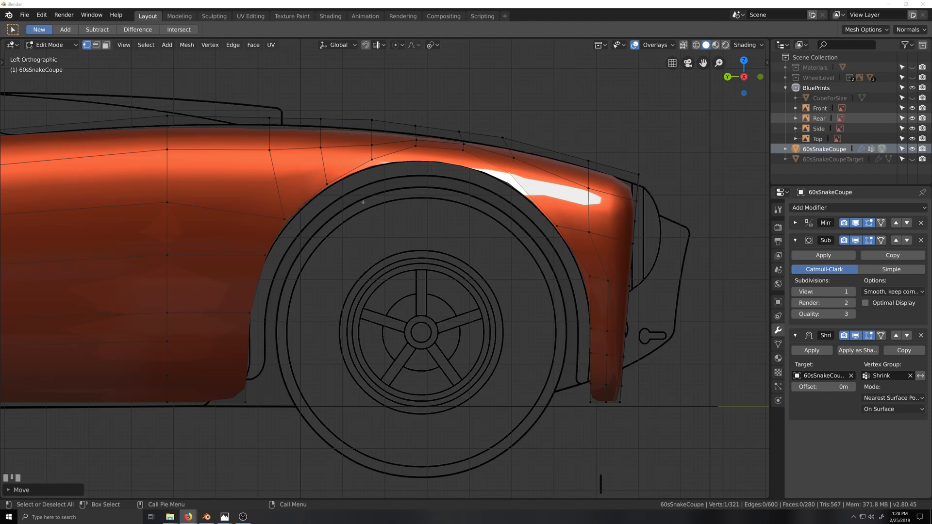
Try moving the fender's upper front side vertex rearward and down toward the arch, check the shading, and undo the move.
{"action": "left_click", "coordinate": [586, 187]}
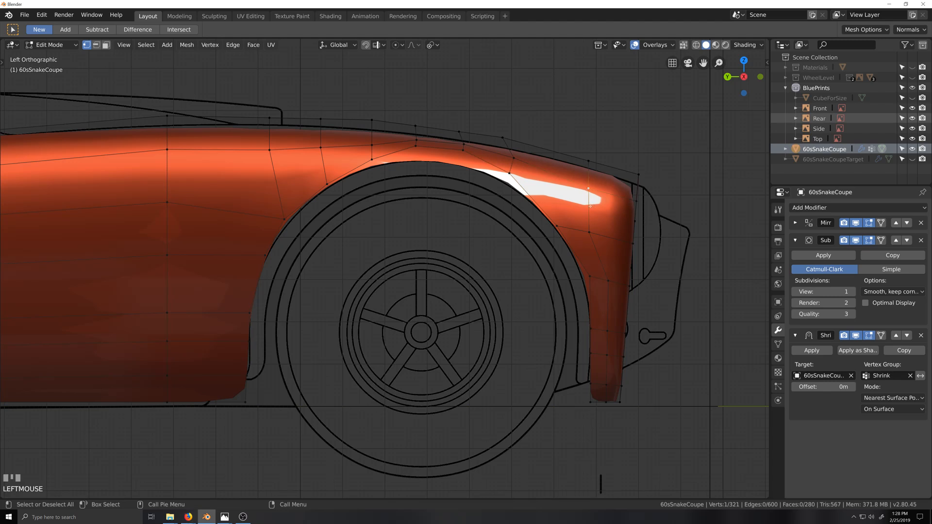
{"action": "key", "text": "g"}
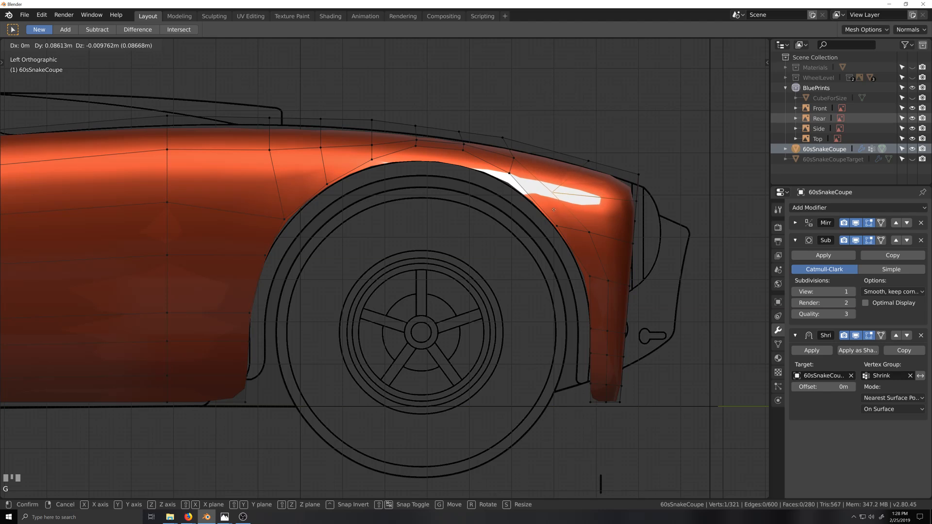
{"action": "left_click", "coordinate": [553, 209]}
{"action": "middle_click_drag", "start_coordinate": [553, 209], "coordinate": [564, 269]}
{"action": "key", "text": "Tab"}
{"action": "scroll", "coordinate": [567, 279], "scroll_direction": "down", "scroll_amount": 2}
{"action": "scroll", "coordinate": [554, 251], "scroll_direction": "up", "scroll_amount": 1}
{"action": "key", "text": "Tab"}
{"action": "middle_click_drag", "start_coordinate": [557, 220], "coordinate": [588, 245]}
{"action": "key", "text": "ctrl+z"}
Connect the vertex above the arch's upper front vertex to the front loop's junction vertex with a diagonal edge.
{"action": "scroll", "coordinate": [603, 247], "scroll_direction": "up", "scroll_amount": 1}
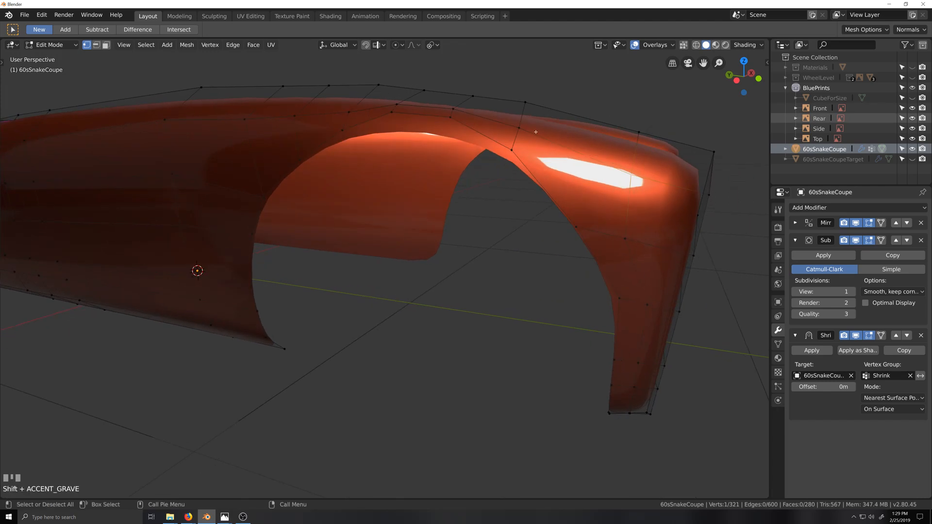
{"action": "left_click", "coordinate": [529, 130]}
{"action": "left_click", "coordinate": [614, 227], "text": "shift"}
{"action": "key", "text": "j"}
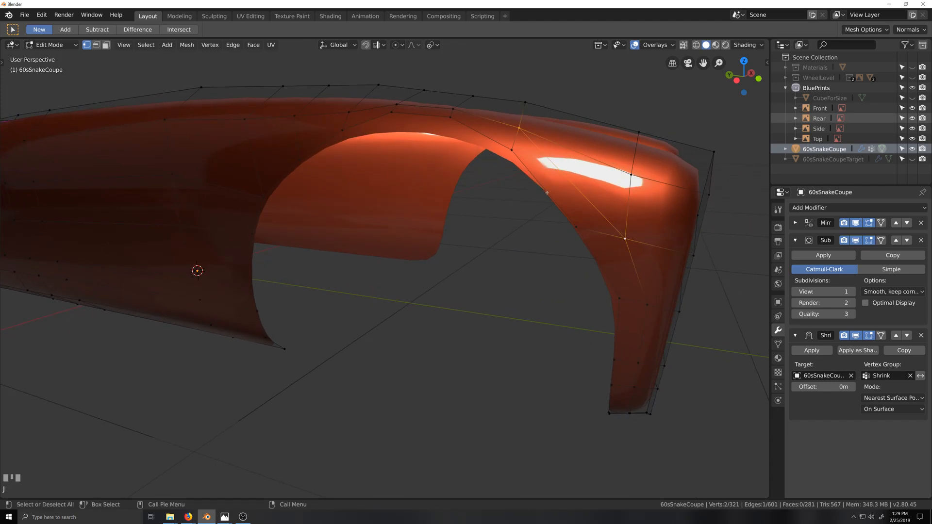
Knife-cut a short edge from the middle of the arch's upper front edge to the middle of the new diagonal edge.
{"action": "key", "text": "k"}
{"action": "left_click", "coordinate": [547, 193]}
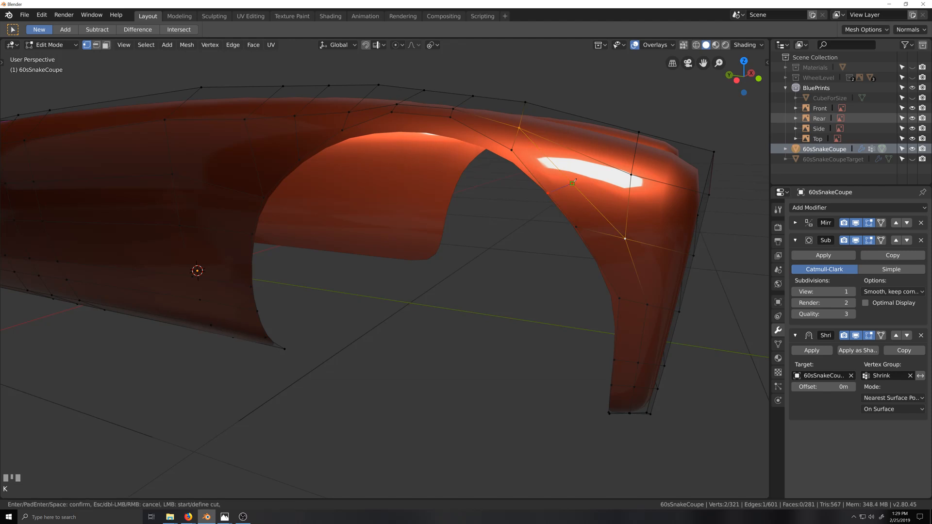
{"action": "left_click", "coordinate": [573, 183]}
{"action": "key", "text": "KP_Enter"}
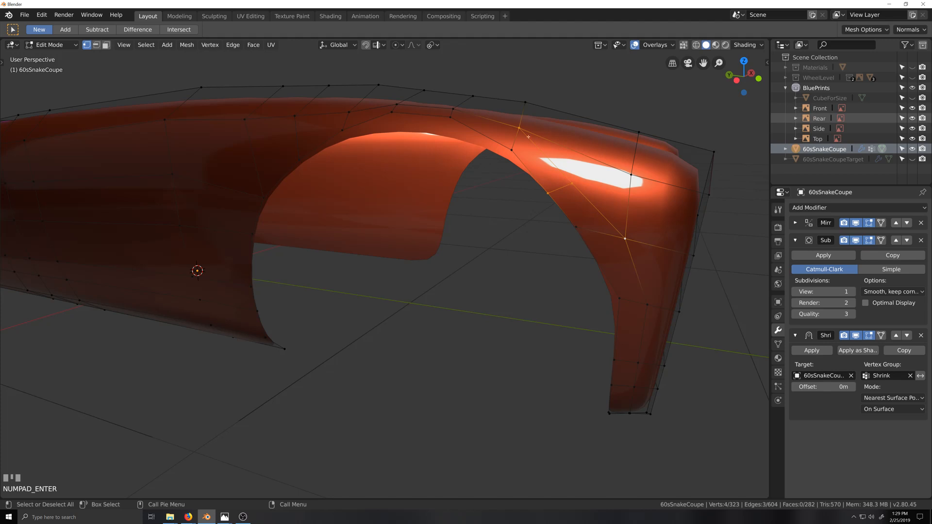
In left orthographic view, move the arch's upper front vertex and the vertex above it slightly rearward and down.
{"action": "key", "text": "ctrl+KP_3"}
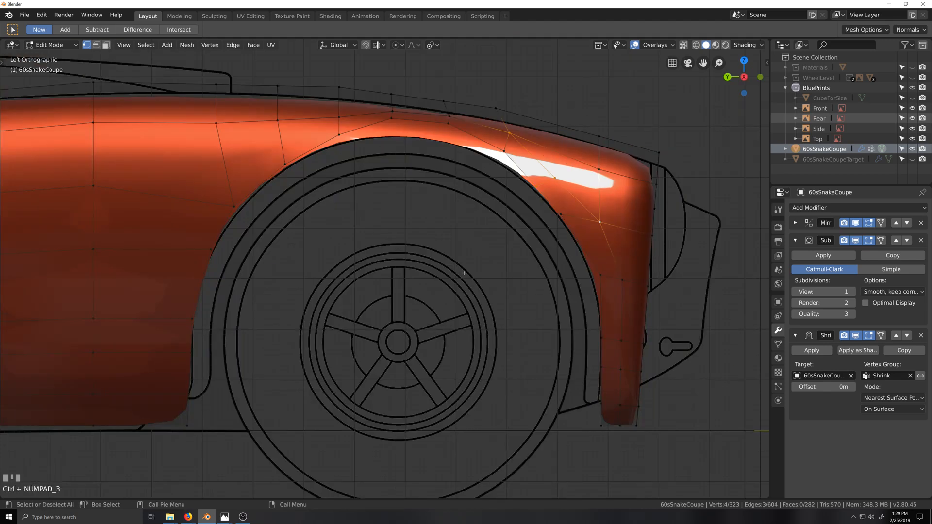
{"action": "left_click_drag", "start_coordinate": [524, 160], "coordinate": [571, 196]}
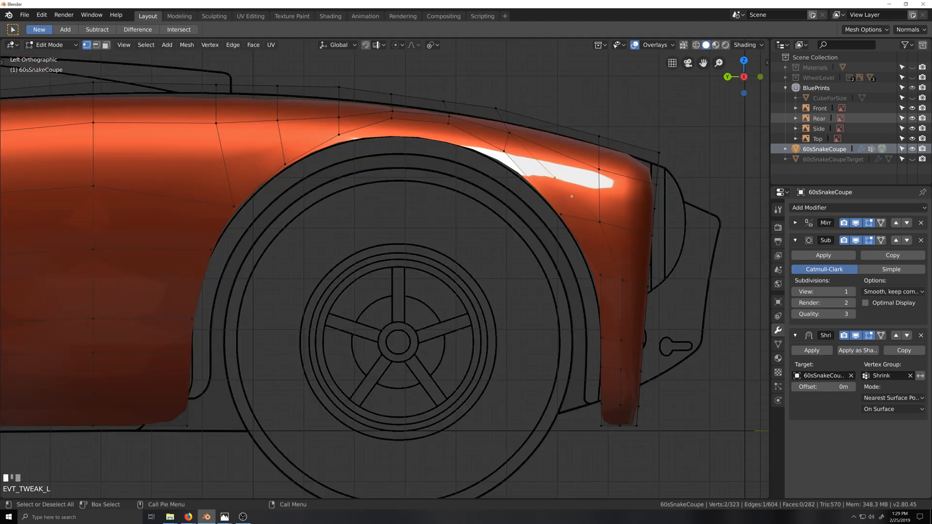
{"action": "left_click", "coordinate": [509, 134]}
{"action": "left_click", "coordinate": [505, 151], "text": "shift"}
{"action": "key", "text": "g"}
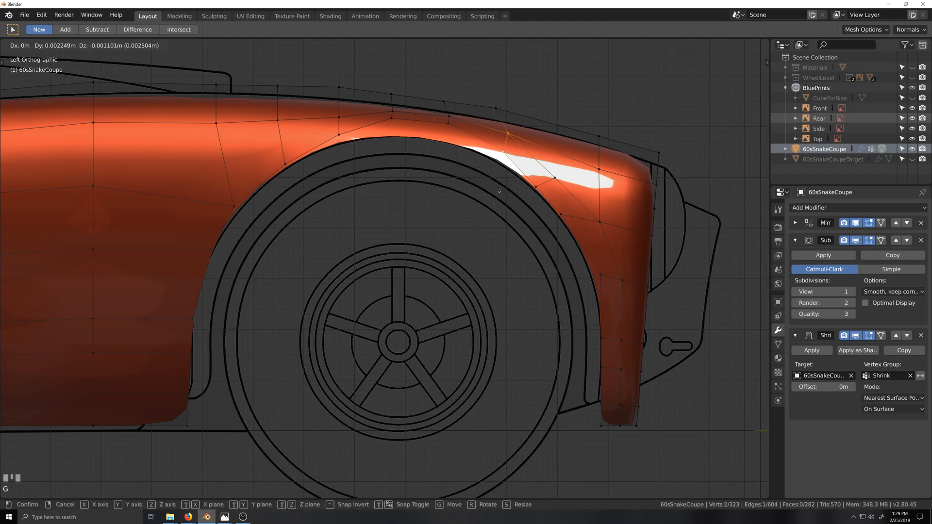
{"action": "left_click", "coordinate": [490, 223]}
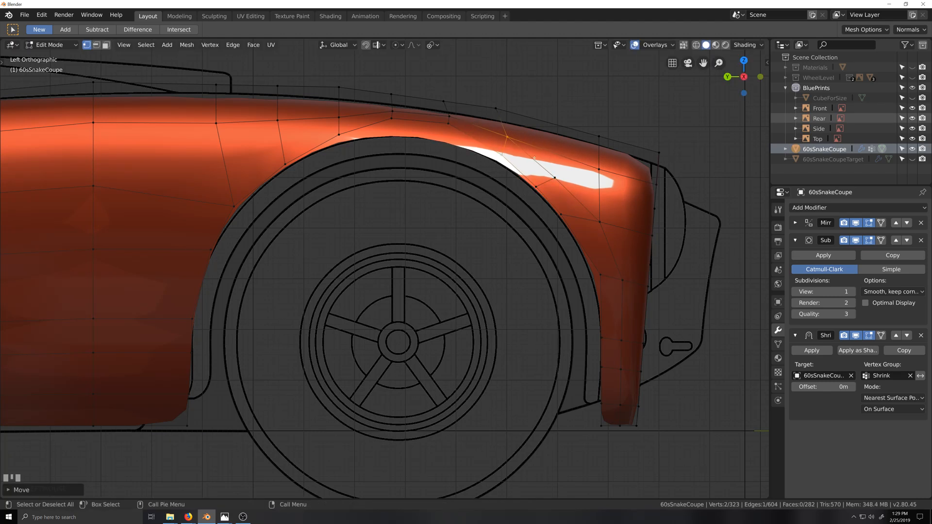
Move the short new cut's two end vertices slightly down toward the blueprint arch line.
{"action": "left_click_drag", "start_coordinate": [534, 164], "coordinate": [557, 204]}
{"action": "key", "text": "g"}
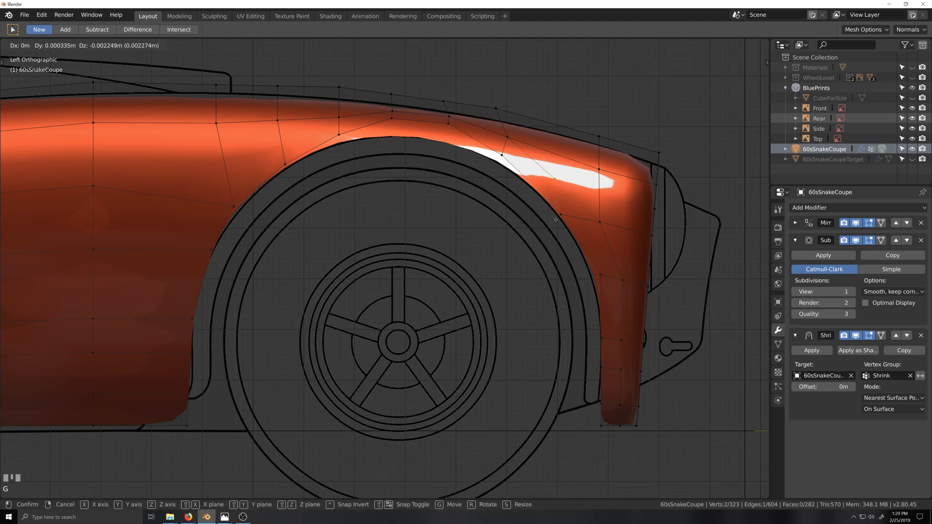
{"action": "left_click", "coordinate": [560, 205]}
Vertex-slide the next vertex down the arch's front edge forward and down along that edge.
{"action": "left_click", "coordinate": [561, 213]}
{"action": "key", "text": "g"}
{"action": "key", "text": "g"}
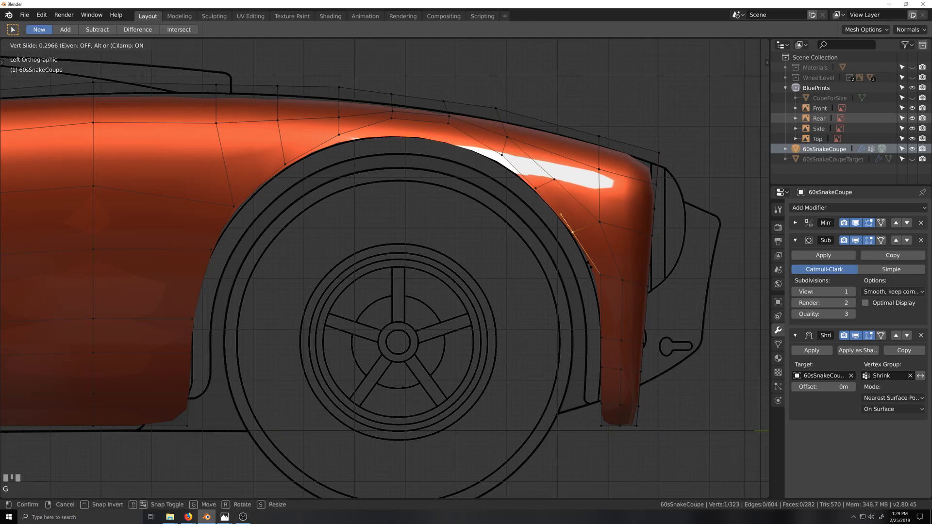
{"action": "left_click", "coordinate": [596, 267]}
Move the arch vertex at the top of the fender's lower front strip slightly rearward and down onto the blueprint line.
{"action": "left_click", "coordinate": [599, 272]}
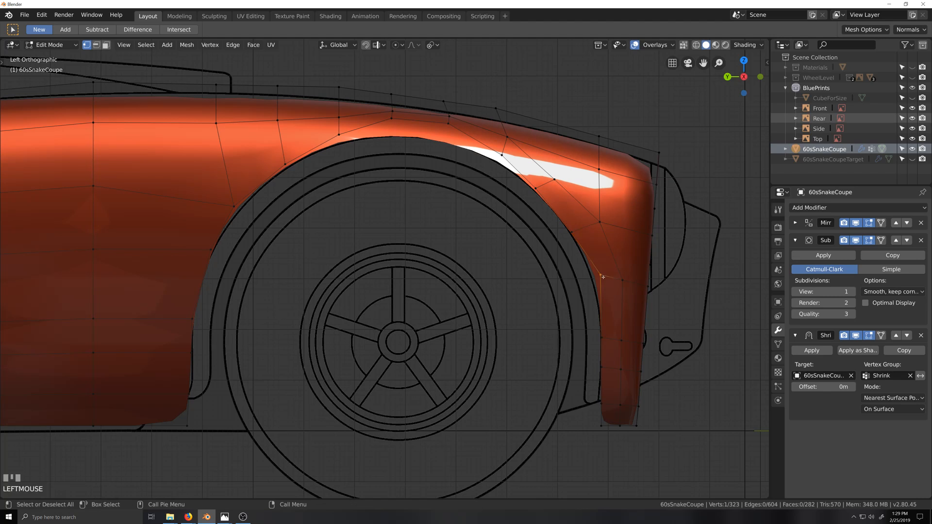
{"action": "key", "text": "g"}
{"action": "key", "text": "g"}
{"action": "left_click", "coordinate": [613, 340]}
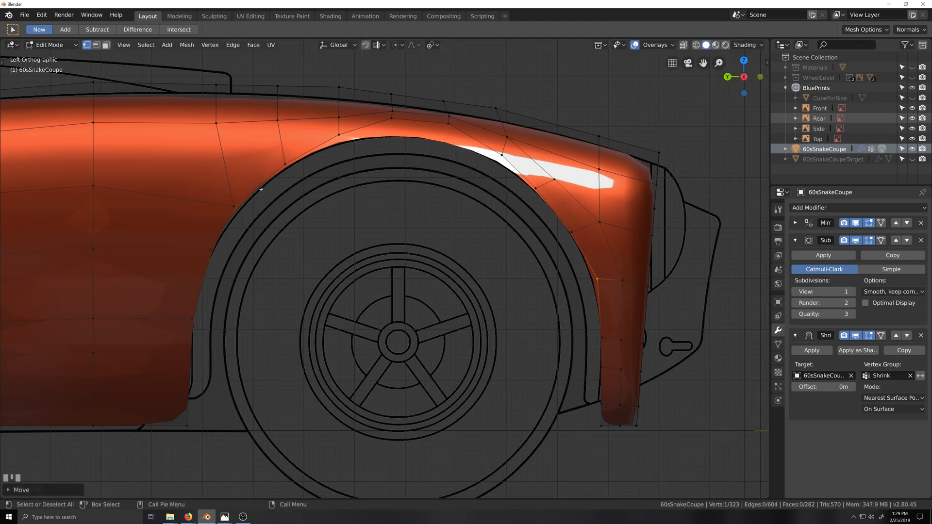
{"action": "scroll", "coordinate": [483, 264], "scroll_direction": "down", "scroll_amount": 3}
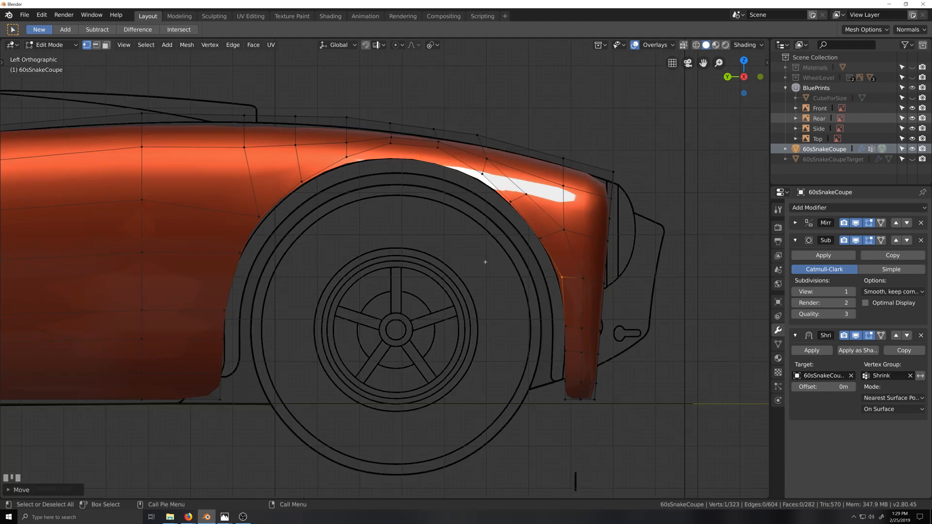
{"action": "scroll", "coordinate": [478, 269], "scroll_direction": "up", "scroll_amount": 2}
{"action": "middle_click_drag", "start_coordinate": [487, 186], "coordinate": [399, 164]}
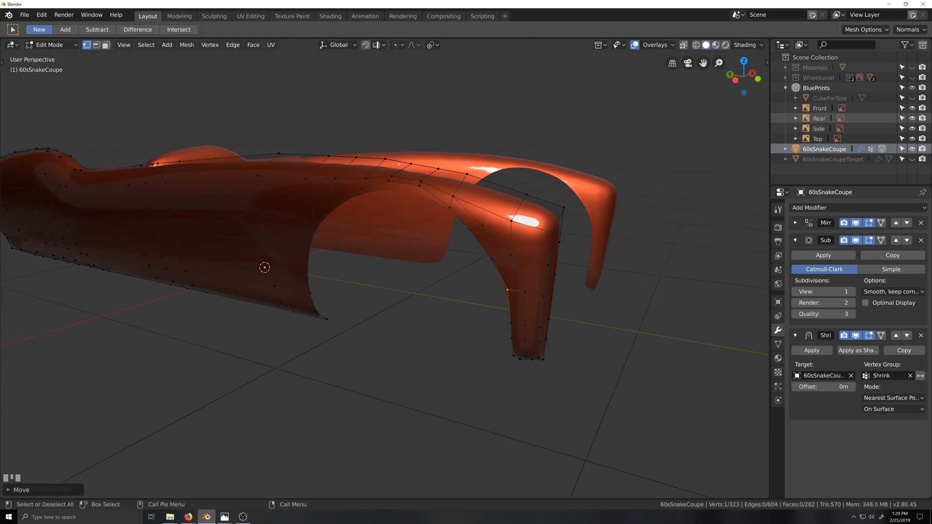
Inspect the smoothed body's front fender in Object Mode with the wireframe overlay switched on, and switch the overlay off again.
{"action": "key", "text": "Tab"}
{"action": "left_click", "coordinate": [672, 46]}
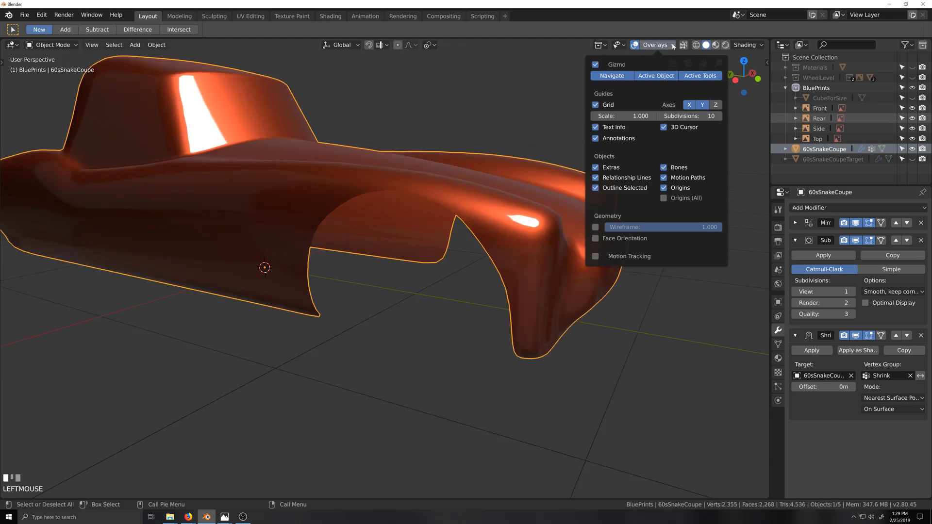
{"action": "left_click", "coordinate": [595, 227]}
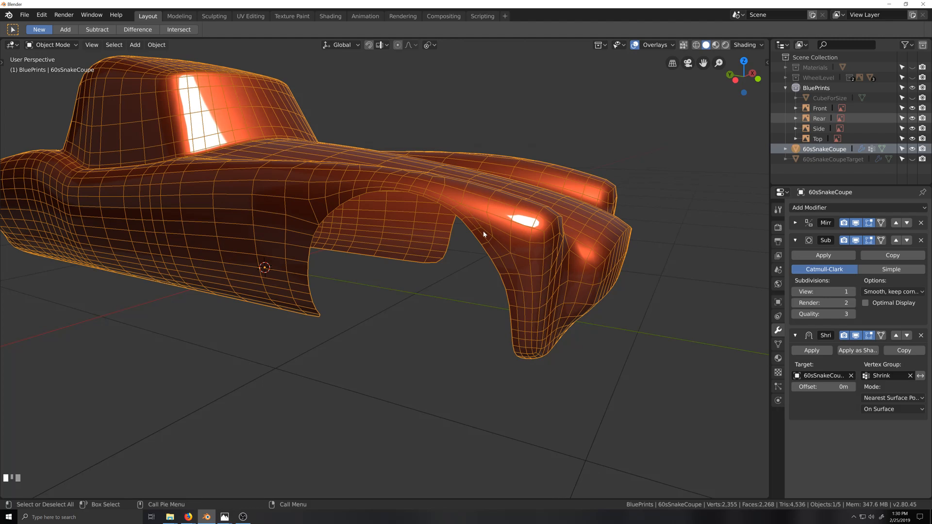
{"action": "left_click", "coordinate": [671, 46]}
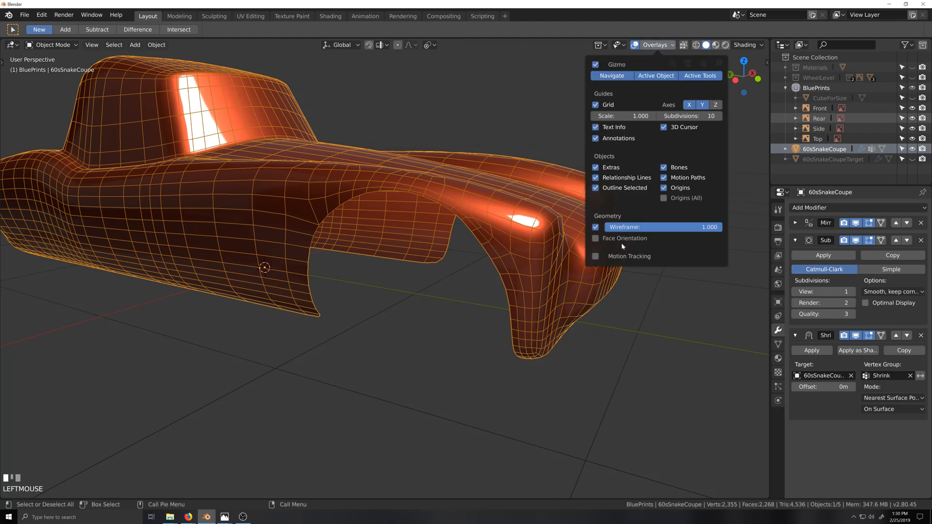
{"action": "left_click", "coordinate": [595, 227]}
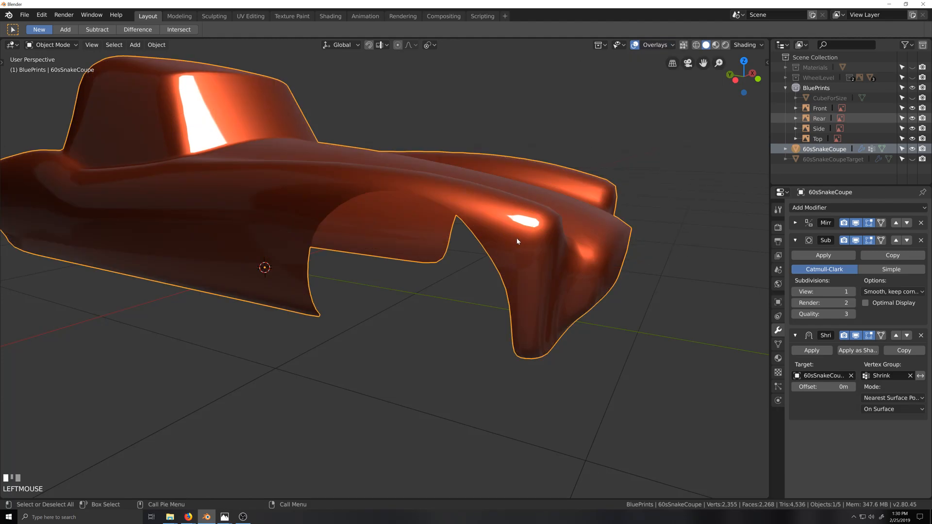
{"action": "scroll", "coordinate": [518, 241], "scroll_direction": "up", "scroll_amount": 1}
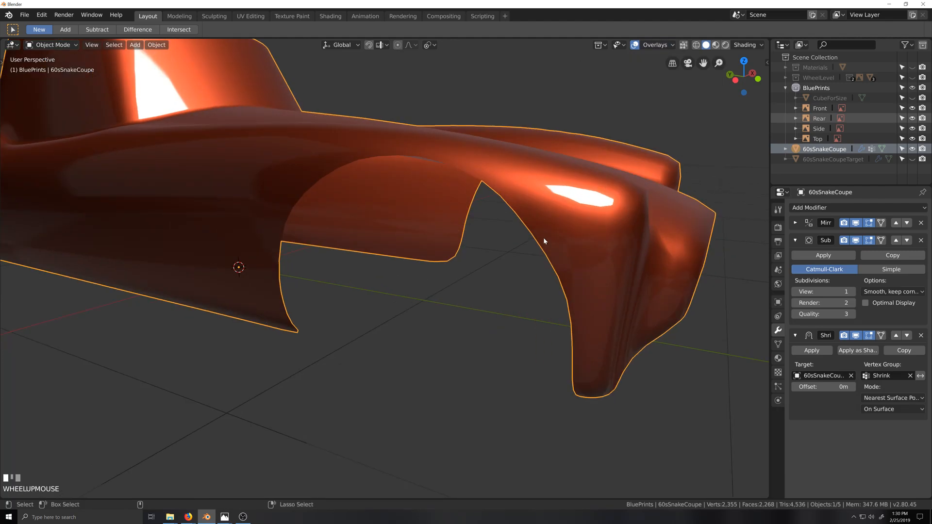
{"action": "key", "text": "ctrl+KP_3"}
{"action": "key", "text": "Tab"}
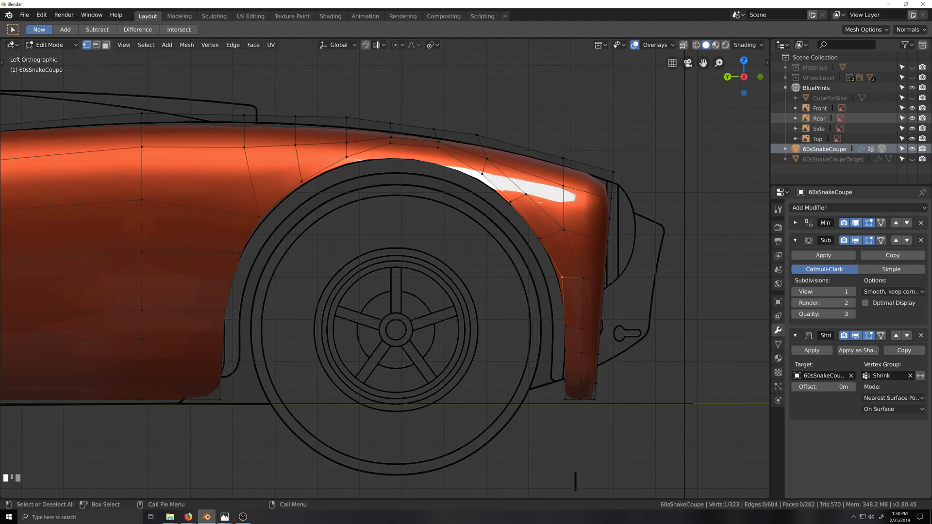
{"action": "key", "text": "ctrl+r"}
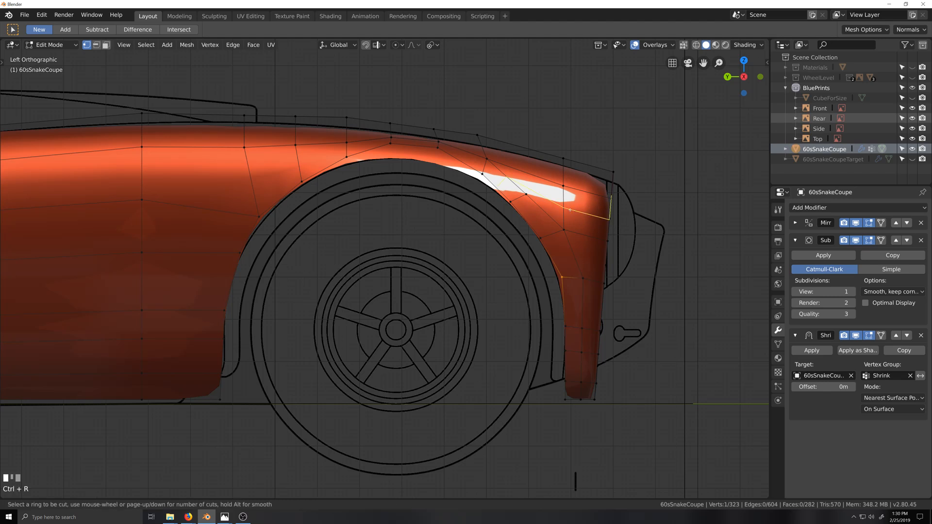
{"action": "right_click", "coordinate": [618, 224]}
{"action": "key", "text": "grave"}
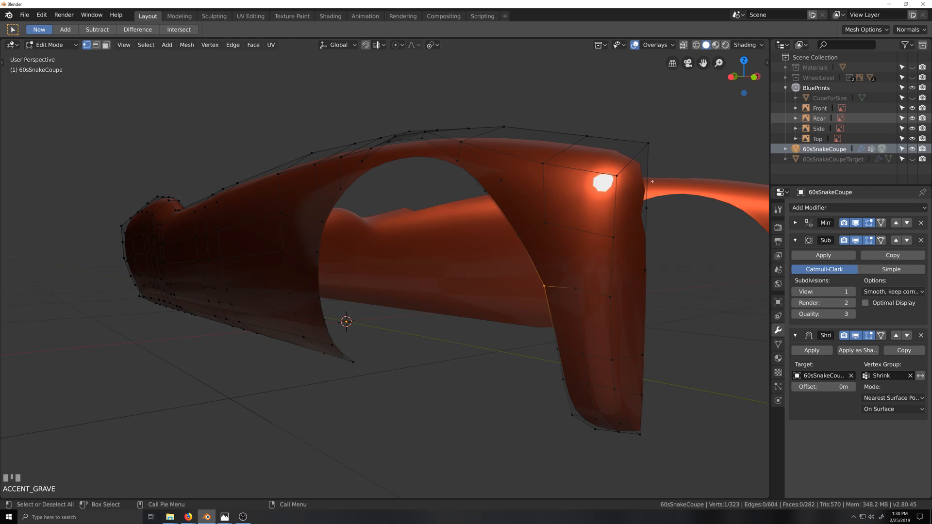
{"action": "key", "text": "k"}
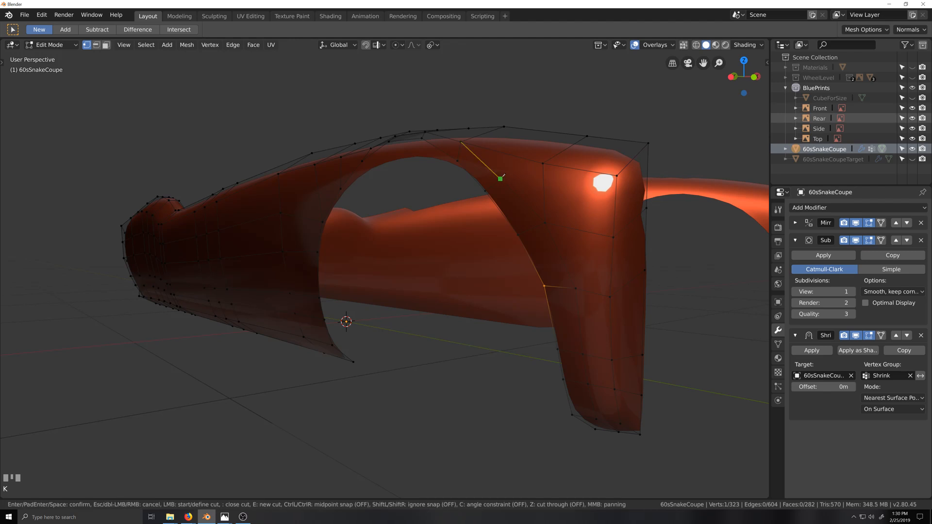
{"action": "left_click", "coordinate": [501, 180]}
{"action": "right_click", "coordinate": [552, 219]}
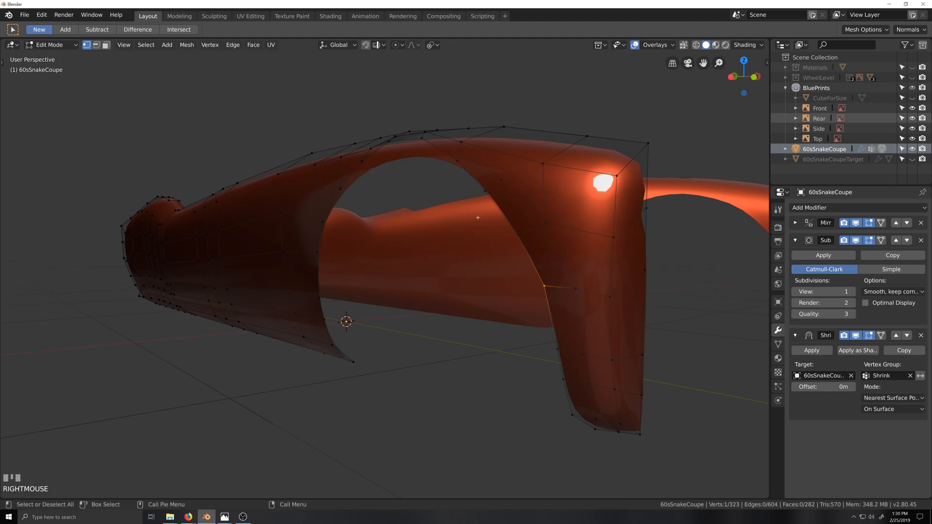
Vertex-slide the fender vertex just ahead of the arch's upper front edge slightly rearward toward the arch opening.
{"action": "key", "text": "grave"}
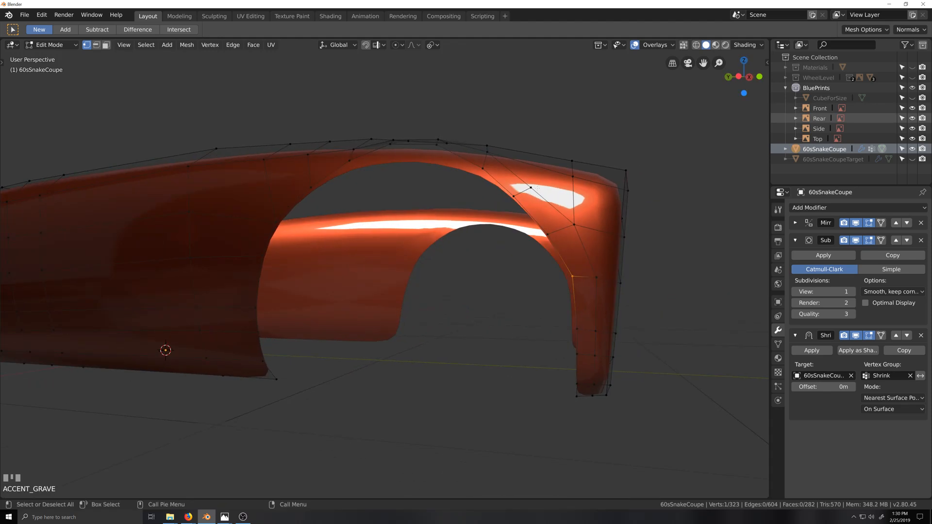
{"action": "scroll", "coordinate": [531, 187], "scroll_direction": "down", "scroll_amount": 1}
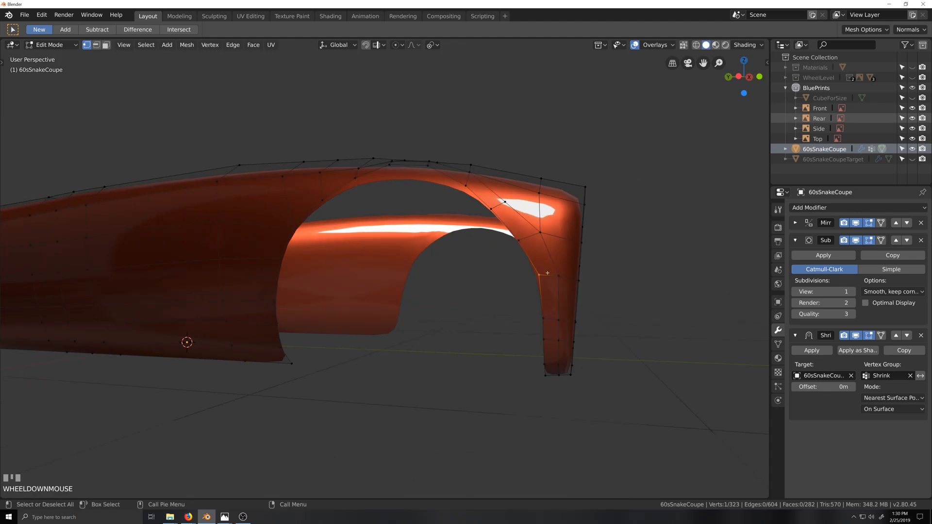
{"action": "left_click", "coordinate": [540, 234]}
{"action": "key", "text": "g"}
{"action": "key", "text": "g"}
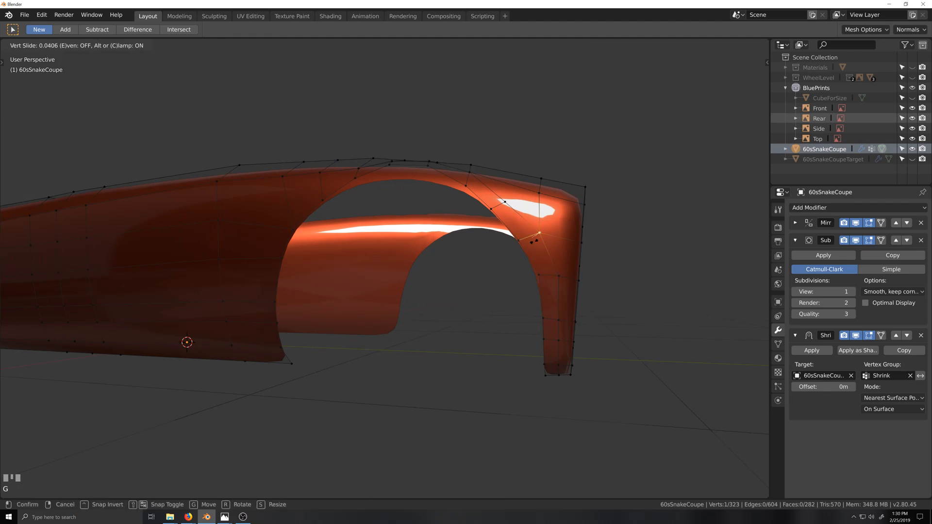
{"action": "left_click", "coordinate": [496, 254]}
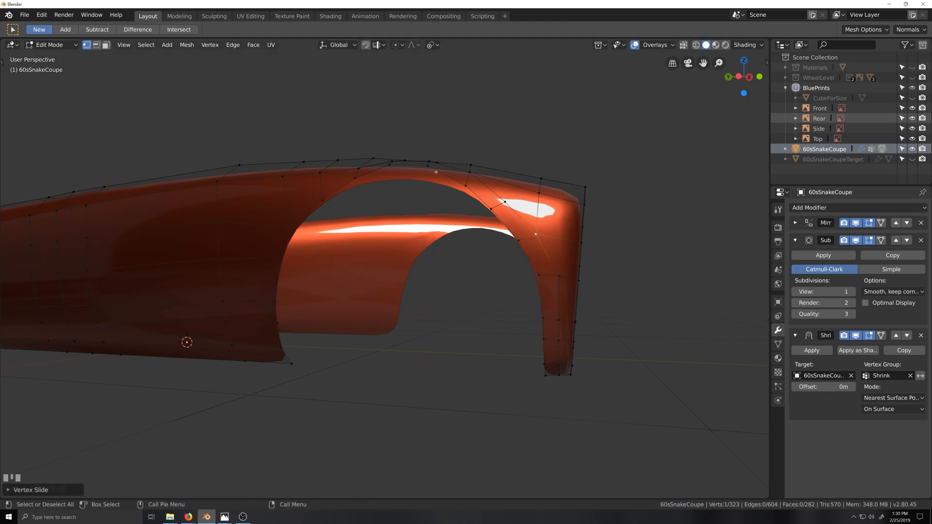
In left orthographic view, knife-cut a new edge line following the arch's rear edge, from above the opening down through the side panel.
{"action": "key", "text": "grave"}
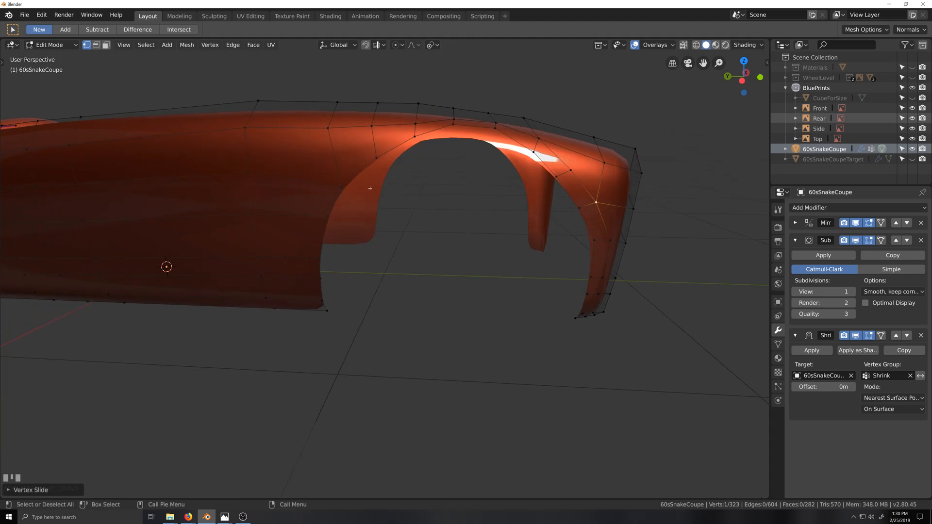
{"action": "key", "text": "ctrl+KP_3"}
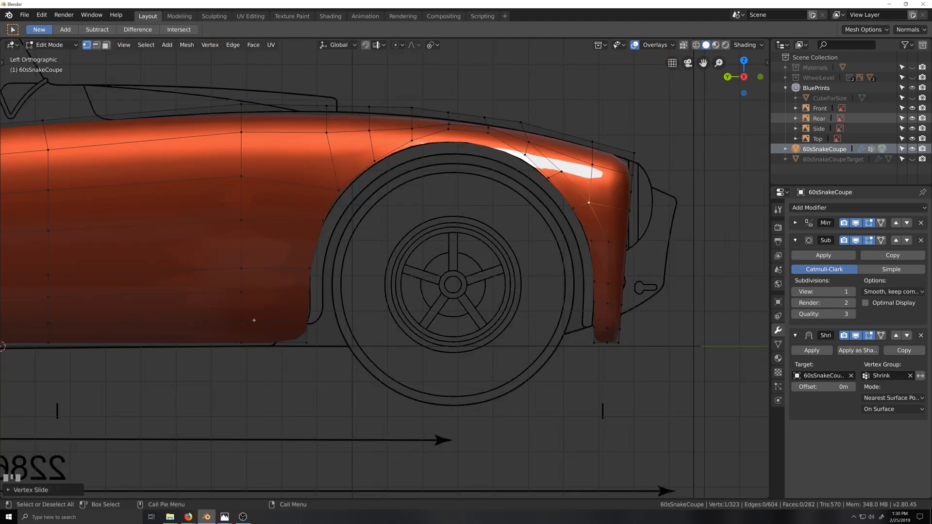
{"action": "key", "text": "k"}
{"action": "left_click", "coordinate": [412, 129]}
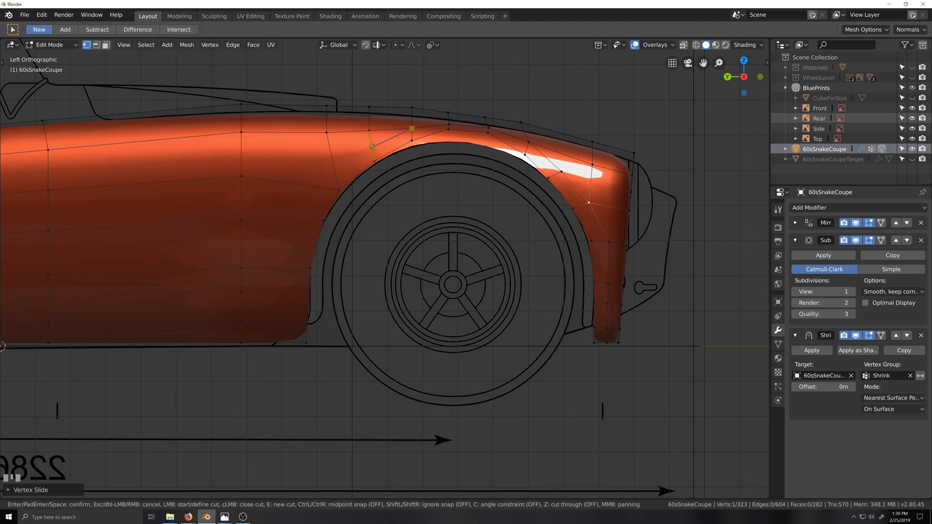
{"action": "left_click", "coordinate": [372, 145]}
{"action": "left_click", "coordinate": [335, 174]}
{"action": "left_click", "coordinate": [323, 188]}
{"action": "left_click", "coordinate": [306, 221]}
{"action": "left_click", "coordinate": [295, 267]}
{"action": "key", "text": "KP_Enter"}
Slide the cut vertex at the arch's upper rear onto the one above so they auto-merge, and slide the merged vertex slightly rearward and down.
{"action": "scroll", "coordinate": [227, 135], "scroll_direction": "up", "scroll_amount": 5}
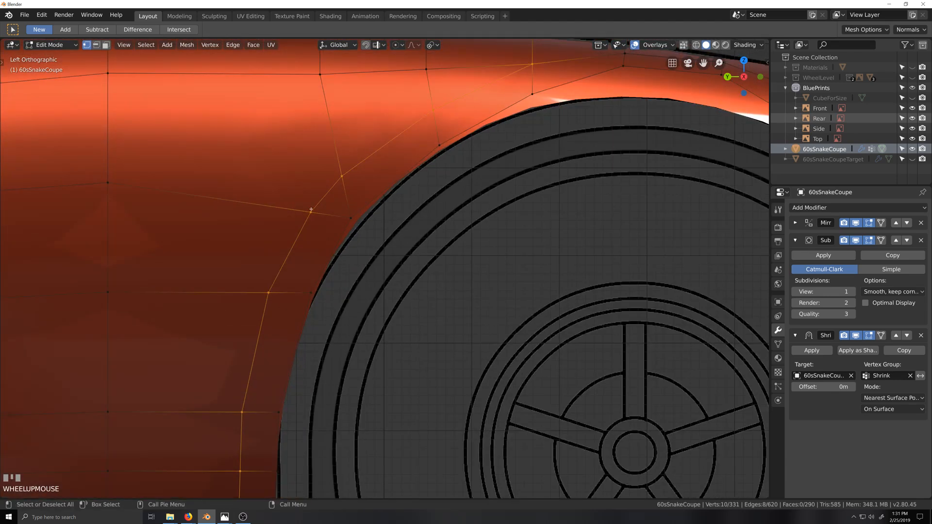
{"action": "left_click", "coordinate": [311, 209]}
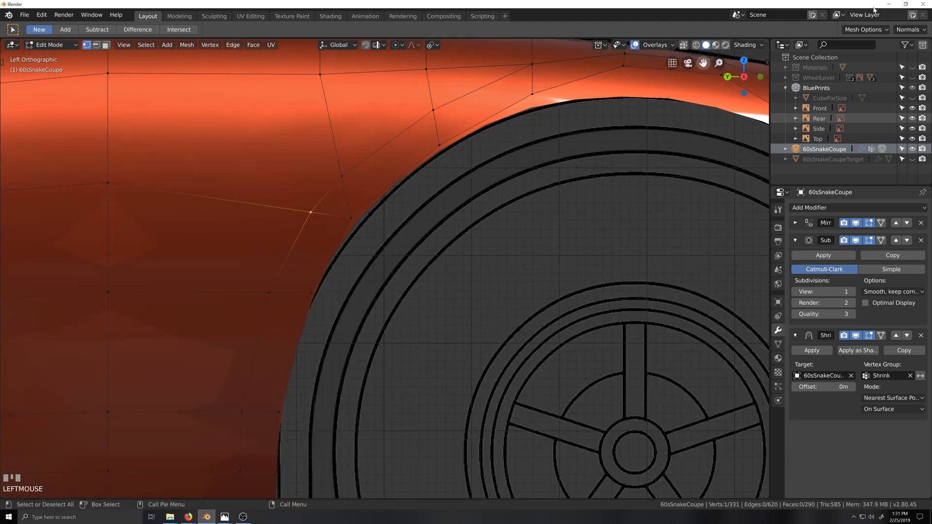
{"action": "left_click", "coordinate": [863, 29]}
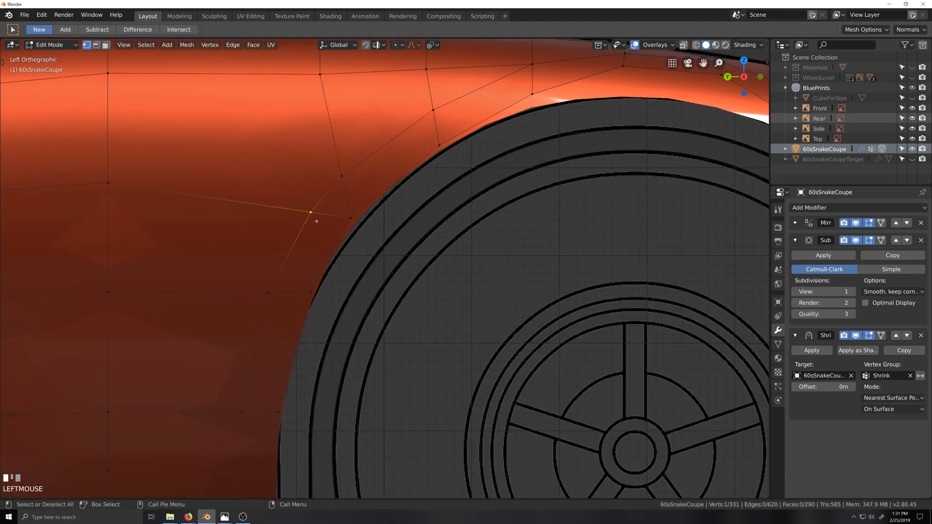
{"action": "key", "text": "shift+v"}
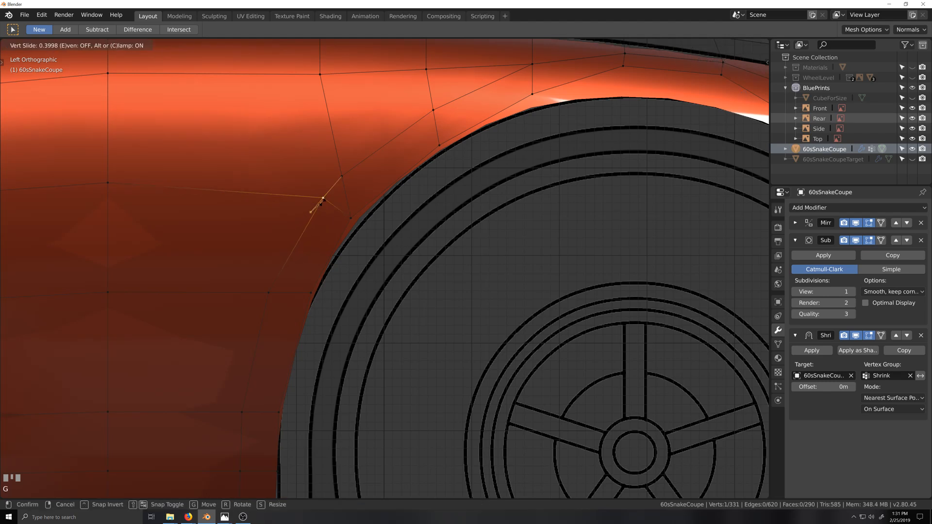
{"action": "left_click", "coordinate": [346, 176]}
{"action": "left_click", "coordinate": [345, 177]}
{"action": "key", "text": "shift+v"}
{"action": "left_click", "coordinate": [312, 232]}
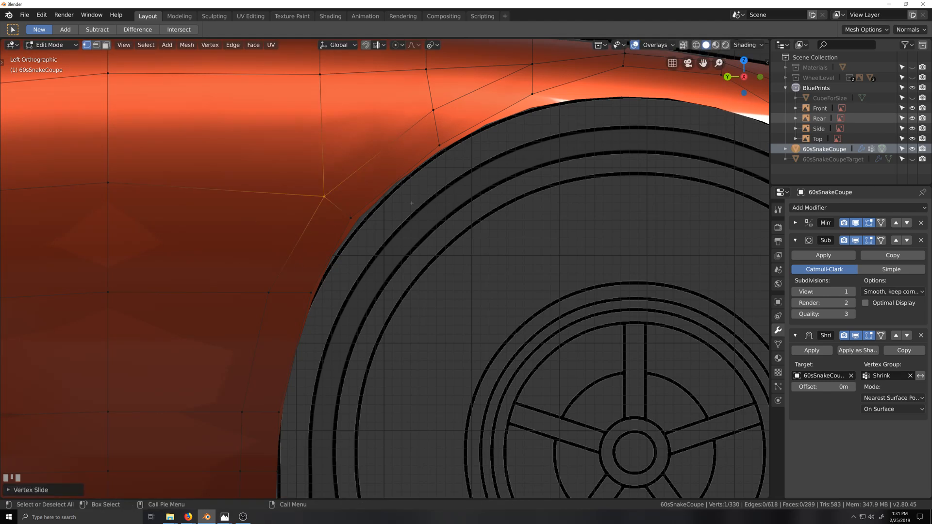
Slide the fender vertex above the arch's upper rear edge down onto the cut vertex directly below it to merge them.
{"action": "middle_click_drag", "start_coordinate": [411, 203], "coordinate": [325, 286], "text": "shift"}
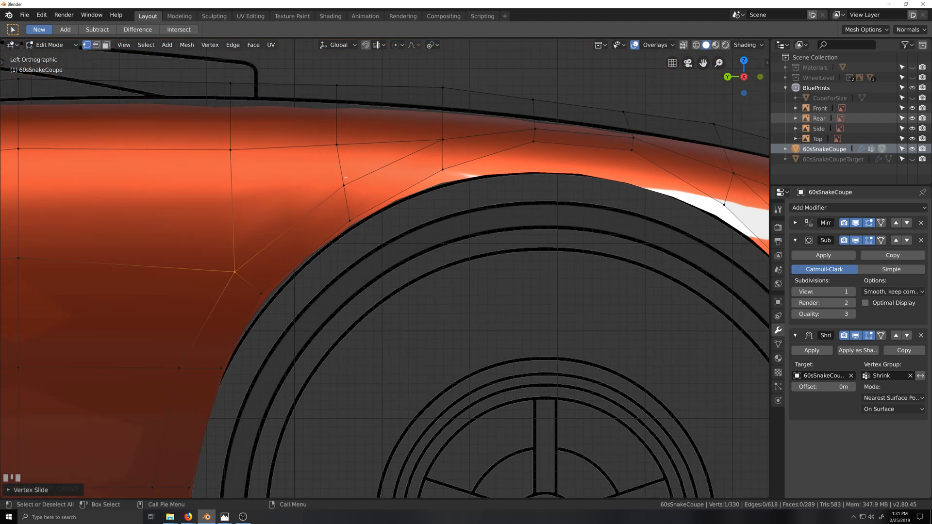
{"action": "left_click", "coordinate": [337, 145]}
{"action": "key", "text": "shift+v"}
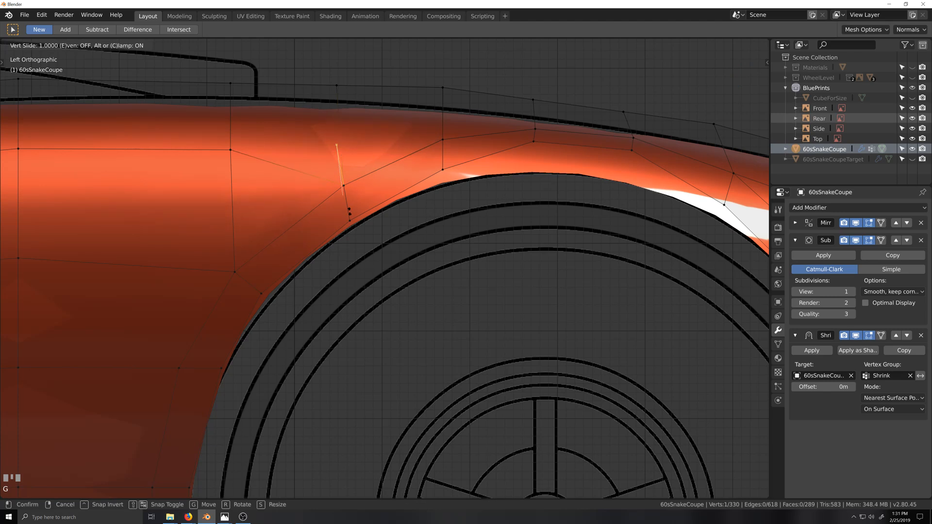
Vertex-slide the next two vertices rearward in the same fender row partway down their vertical edges to align the row with the merged vertex.
{"action": "left_click", "coordinate": [236, 159]}
{"action": "key", "text": "g"}
{"action": "key", "text": "g"}
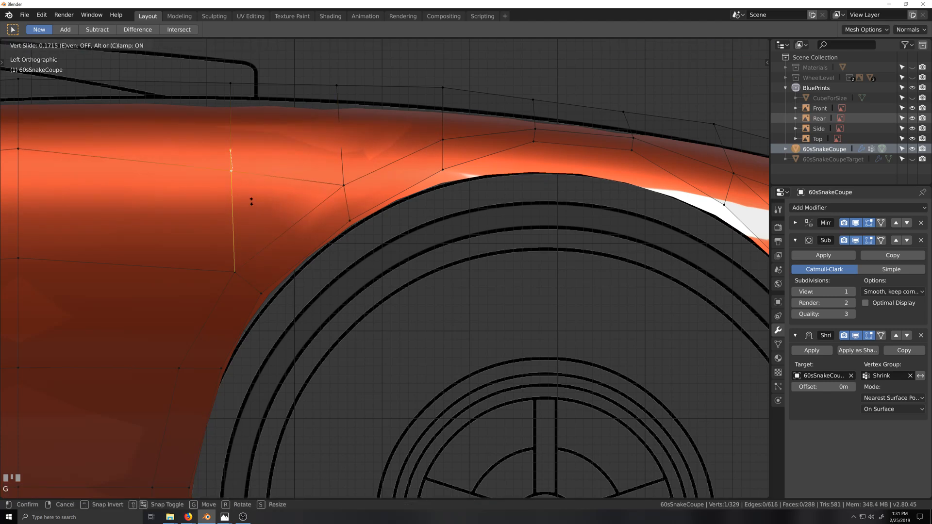
{"action": "left_click", "coordinate": [251, 210]}
{"action": "scroll", "coordinate": [251, 210], "scroll_direction": "down", "scroll_amount": 3}
{"action": "middle_click_drag", "start_coordinate": [250, 210], "coordinate": [424, 187], "text": "shift"}
{"action": "left_click", "coordinate": [357, 181]}
{"action": "key", "text": "g"}
{"action": "key", "text": "g"}
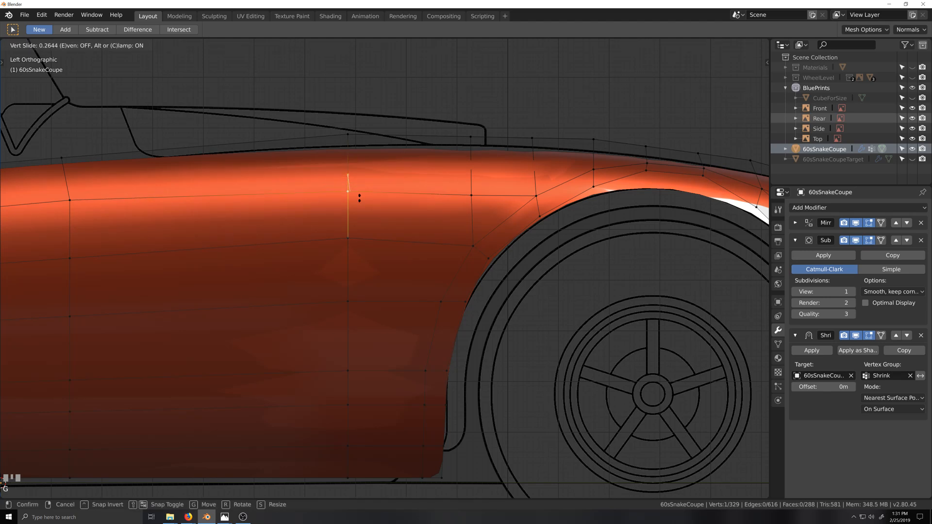
{"action": "left_click", "coordinate": [358, 201]}
Examine the smoothed fender and wheel arch surface in perspective, first in Object Mode and again in Edit Mode.
{"action": "scroll", "coordinate": [392, 226], "scroll_direction": "down", "scroll_amount": 1}
{"action": "key", "text": "Tab"}
{"action": "scroll", "coordinate": [392, 226], "scroll_direction": "down", "scroll_amount": 3}
{"action": "middle_click_drag", "start_coordinate": [526, 306], "coordinate": [550, 329]}
{"action": "scroll", "coordinate": [550, 311], "scroll_direction": "up", "scroll_amount": 3}
{"action": "key", "text": "Tab"}
{"action": "key", "text": "grave"}
{"action": "scroll", "coordinate": [551, 329], "scroll_direction": "down", "scroll_amount": 4}
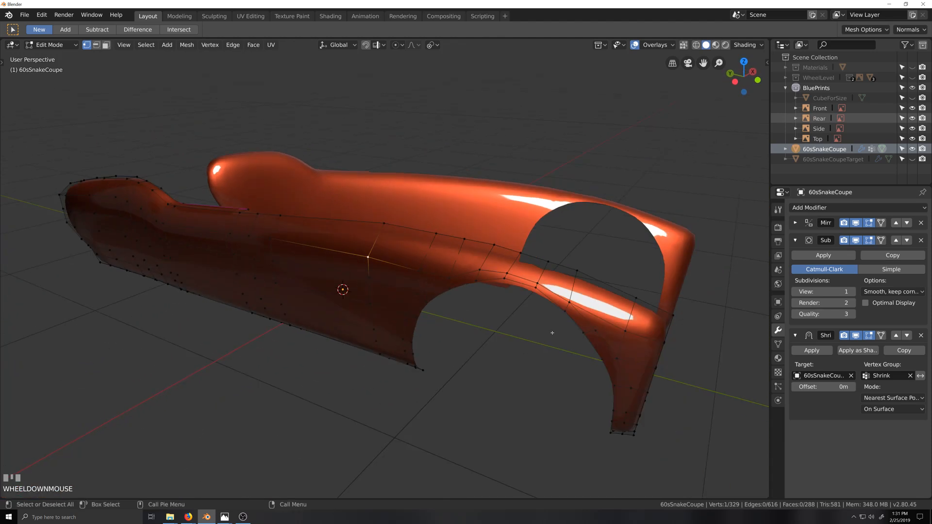
Add one loop cut running lengthwise along the top of the fender, between its upper edge row and the row below.
{"action": "scroll", "coordinate": [546, 334], "scroll_direction": "up", "scroll_amount": 4}
{"action": "key", "text": "ctrl+r"}
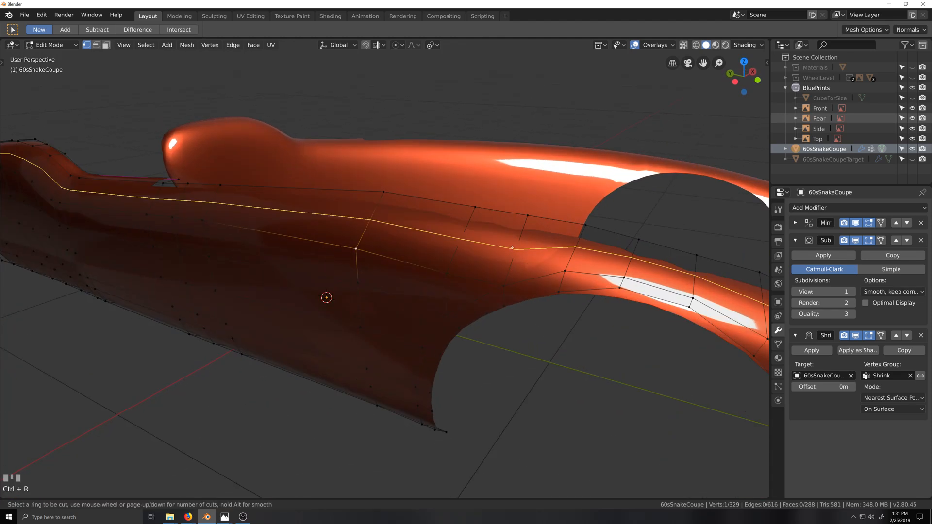
{"action": "left_click", "coordinate": [511, 247]}
{"action": "left_click", "coordinate": [512, 248]}
Check how the new lengthwise loop affects the body surface, comparing Object Mode and Edit Mode from several angles.
{"action": "key", "text": "Tab"}
{"action": "middle_click_drag", "start_coordinate": [554, 334], "coordinate": [535, 333]}
{"action": "scroll", "coordinate": [540, 344], "scroll_direction": "down", "scroll_amount": 2}
{"action": "scroll", "coordinate": [534, 333], "scroll_direction": "down", "scroll_amount": 2}
{"action": "middle_click_drag", "start_coordinate": [462, 327], "coordinate": [483, 326]}
{"action": "middle_click_drag", "start_coordinate": [484, 327], "coordinate": [485, 369], "text": "shift"}
{"action": "key", "text": "Tab"}
{"action": "key", "text": "Tab"}
{"action": "scroll", "coordinate": [407, 348], "scroll_direction": "up", "scroll_amount": 3}
{"action": "key", "text": "Tab"}
{"action": "key", "text": "Tab"}
{"action": "scroll", "coordinate": [465, 384], "scroll_direction": "up", "scroll_amount": 2}
Examine the topology around the front wheel arch in left orthographic view and in perspective with X-ray turned on.
{"action": "key", "text": "ctrl+KP_3"}
{"action": "key", "text": "Tab"}
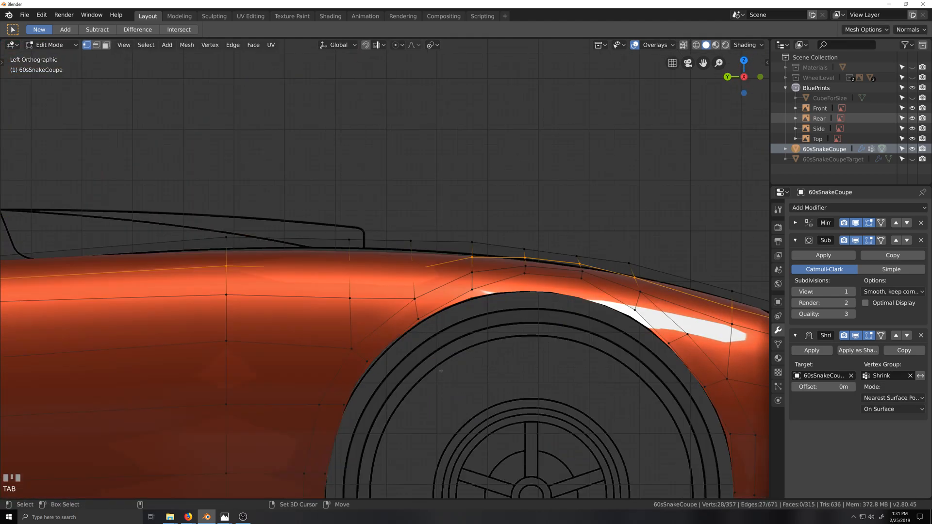
{"action": "scroll", "coordinate": [354, 322], "scroll_direction": "down", "scroll_amount": 2}
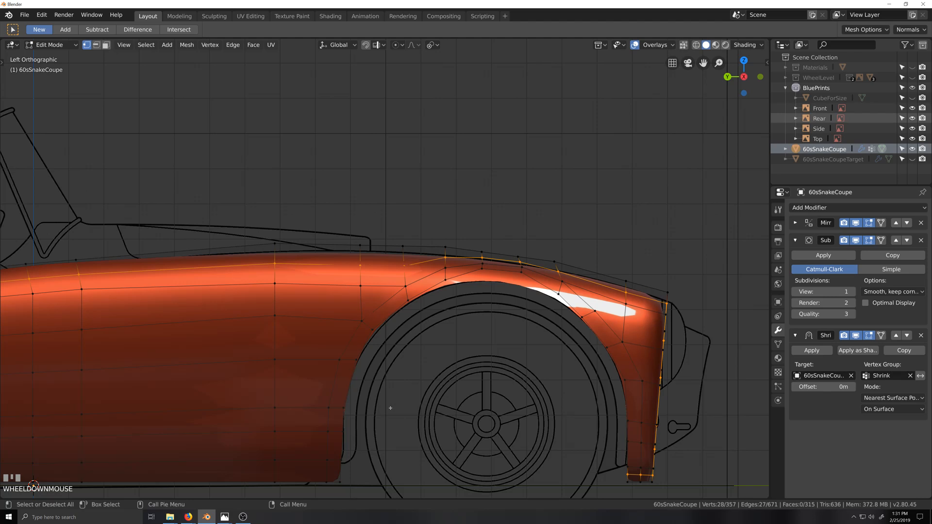
{"action": "middle_click_drag", "start_coordinate": [390, 407], "coordinate": [468, 282], "text": "shift"}
{"action": "scroll", "coordinate": [468, 283], "scroll_direction": "up", "scroll_amount": 1}
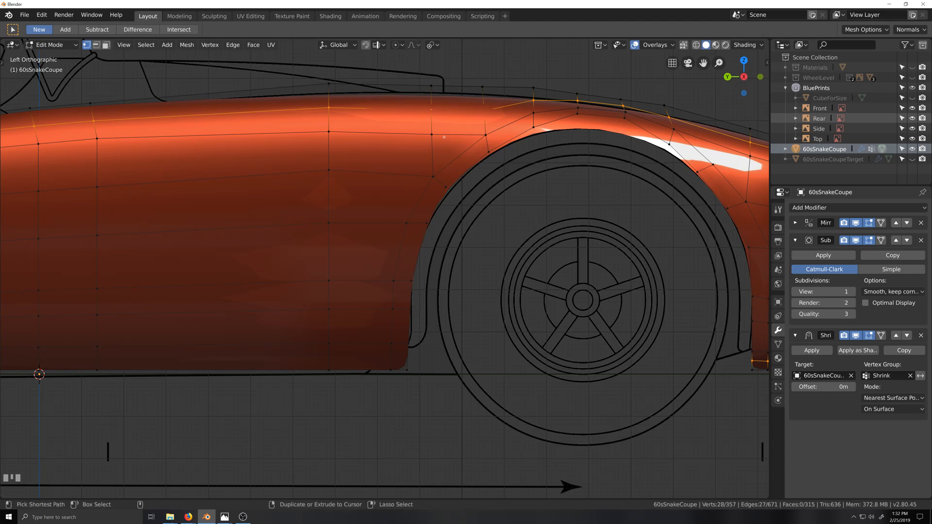
{"action": "scroll", "coordinate": [468, 146], "scroll_direction": "up", "scroll_amount": 1}
{"action": "scroll", "coordinate": [469, 144], "scroll_direction": "down", "scroll_amount": 2}
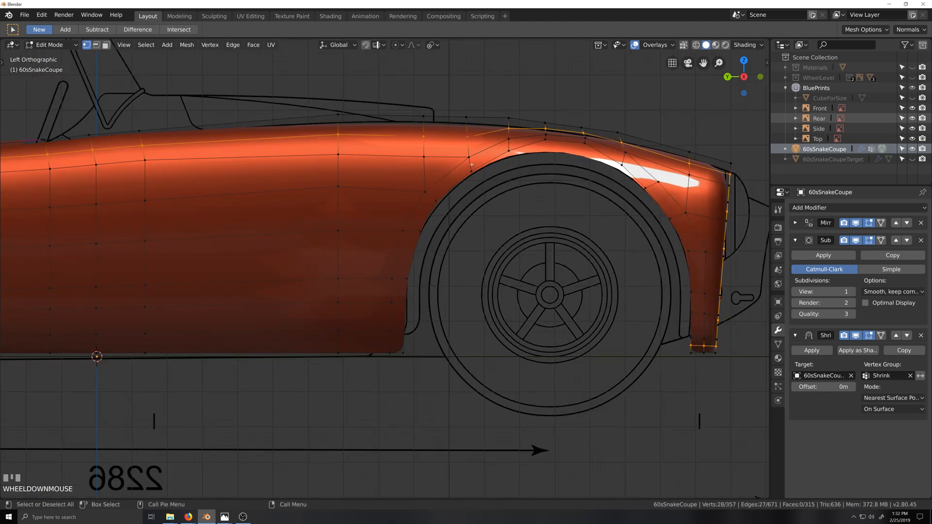
{"action": "key", "text": "grave"}
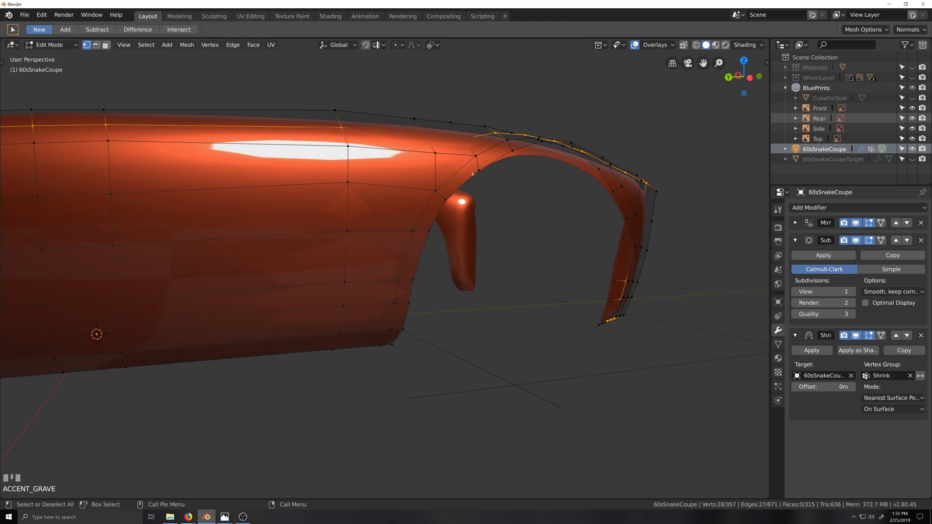
{"action": "mouse_move", "coordinate": [472, 174]}
{"action": "middle_mouse_down"}
{"action": "mouse_move", "coordinate": [460, 187]}
{"action": "mouse_move", "coordinate": [473, 182]}
{"action": "mouse_move", "coordinate": [461, 175]}
{"action": "middle_mouse_up"}
{"action": "key", "text": "alt+z"}
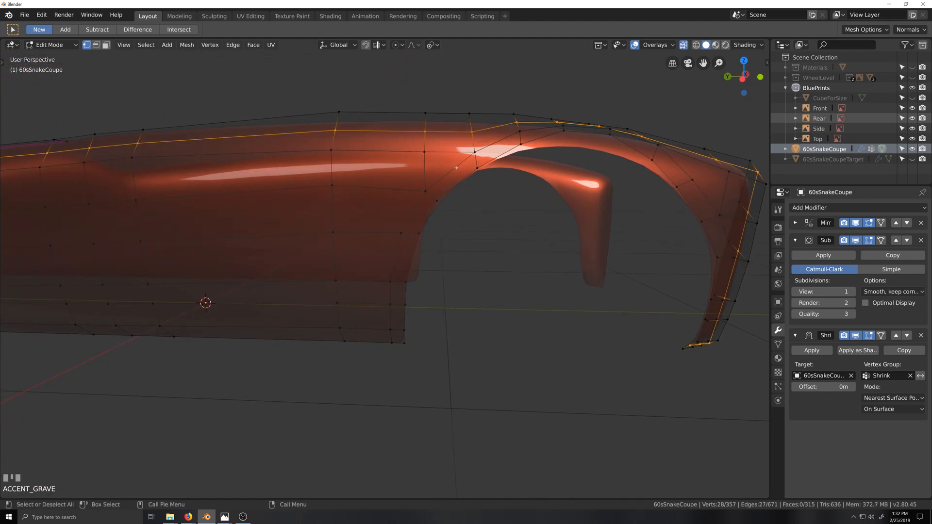
{"action": "scroll", "coordinate": [421, 170], "scroll_direction": "down", "scroll_amount": 2}
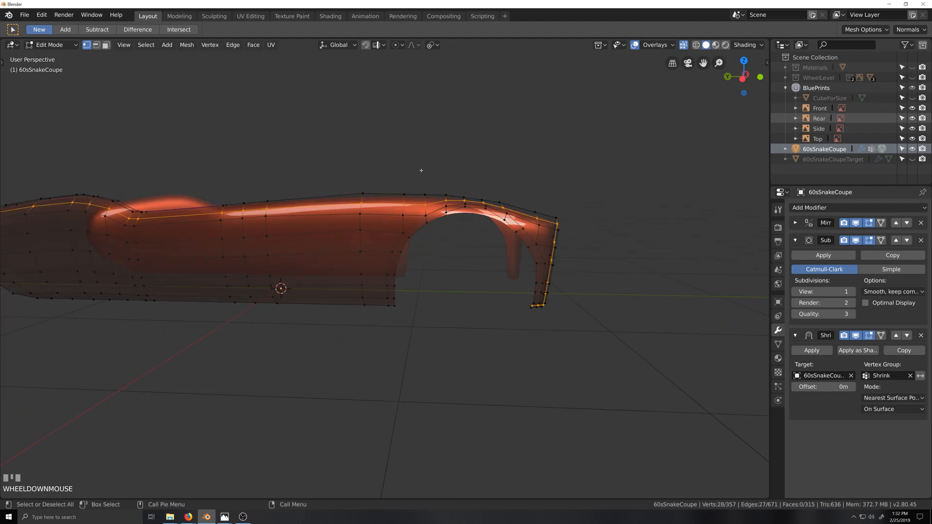
Select the shortest vertex path along the lengthwise loop from the wheel arch to the body's far rounded end and edge-slide it down onto the row below.
{"action": "left_click", "coordinate": [401, 205]}
{"action": "scroll", "coordinate": [271, 238], "scroll_direction": "down", "scroll_amount": 2}
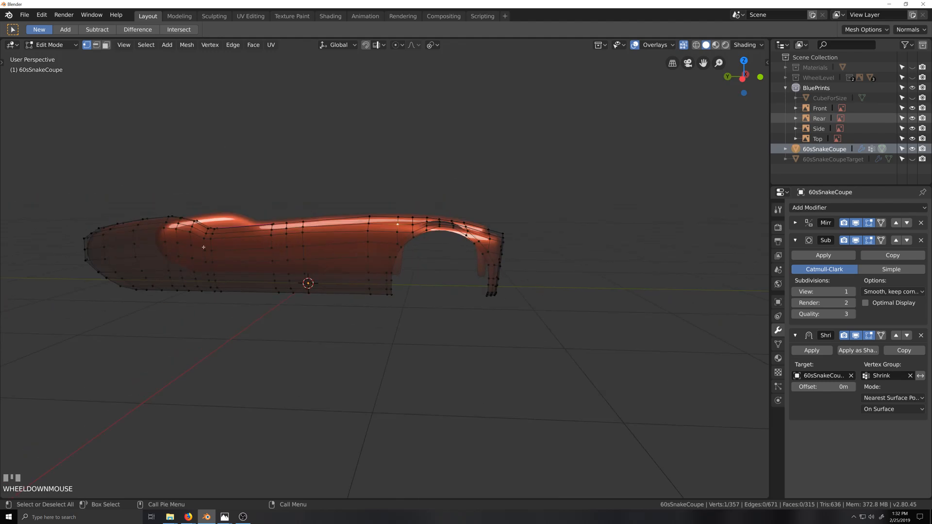
{"action": "middle_click_drag", "start_coordinate": [203, 247], "coordinate": [273, 248]}
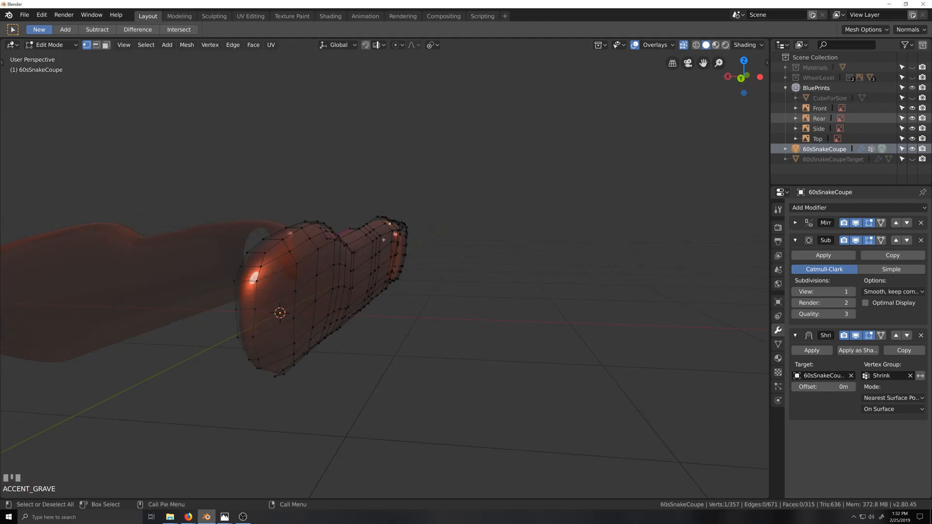
{"action": "middle_click_drag", "start_coordinate": [383, 240], "coordinate": [389, 224]}
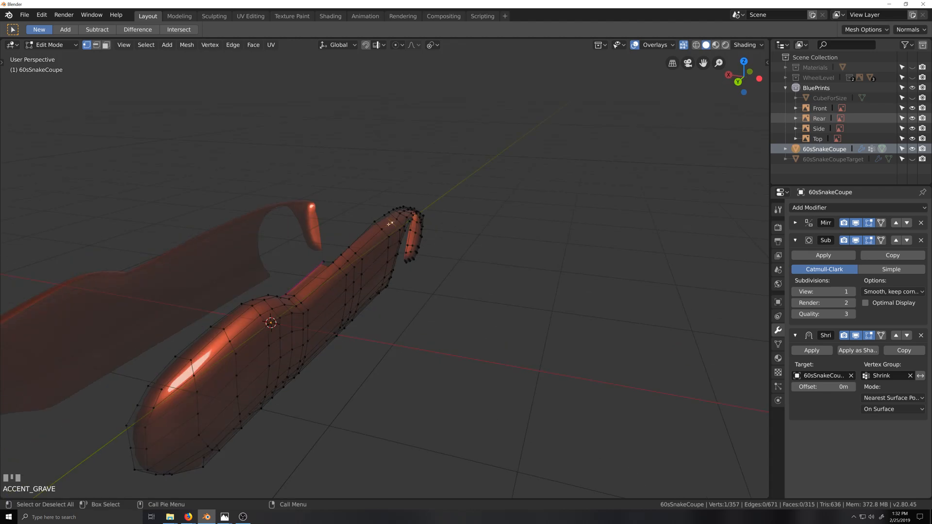
{"action": "left_click", "coordinate": [137, 405], "text": "ctrl"}
{"action": "middle_click_drag", "start_coordinate": [442, 286], "coordinate": [370, 281]}
{"action": "scroll", "coordinate": [424, 243], "scroll_direction": "up", "scroll_amount": 4}
{"action": "middle_click_drag", "start_coordinate": [424, 243], "coordinate": [436, 180]}
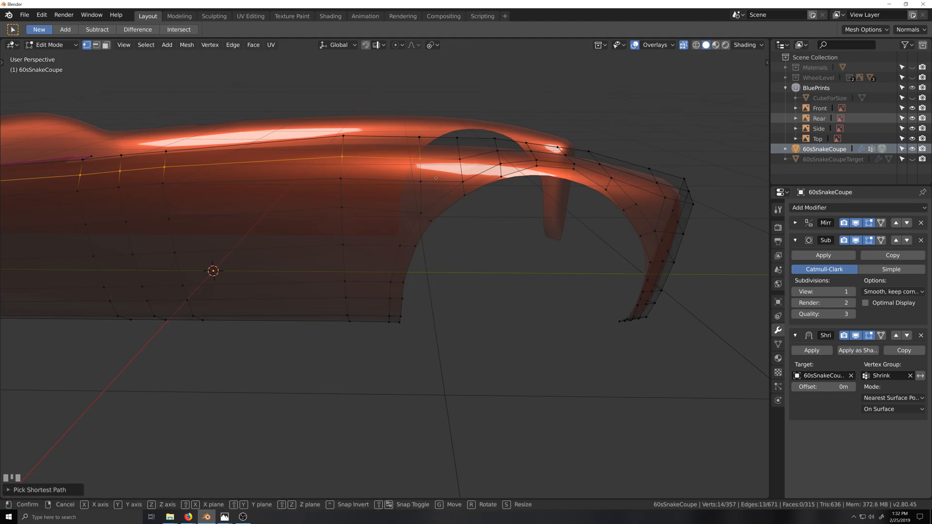
{"action": "key", "text": "g"}
{"action": "key", "text": "g"}
{"action": "left_click", "coordinate": [438, 225]}
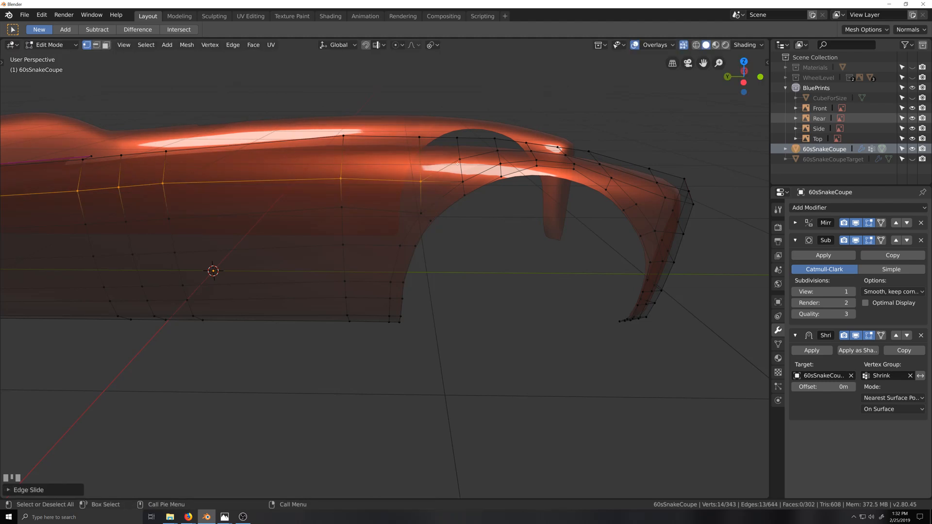
Combine the two small faces at the wheel arch's upper corner into one four-sided face from their four outer vertices, and check the smoothed surface.
{"action": "left_click", "coordinate": [457, 163]}
{"action": "left_click", "coordinate": [461, 183], "text": "shift"}
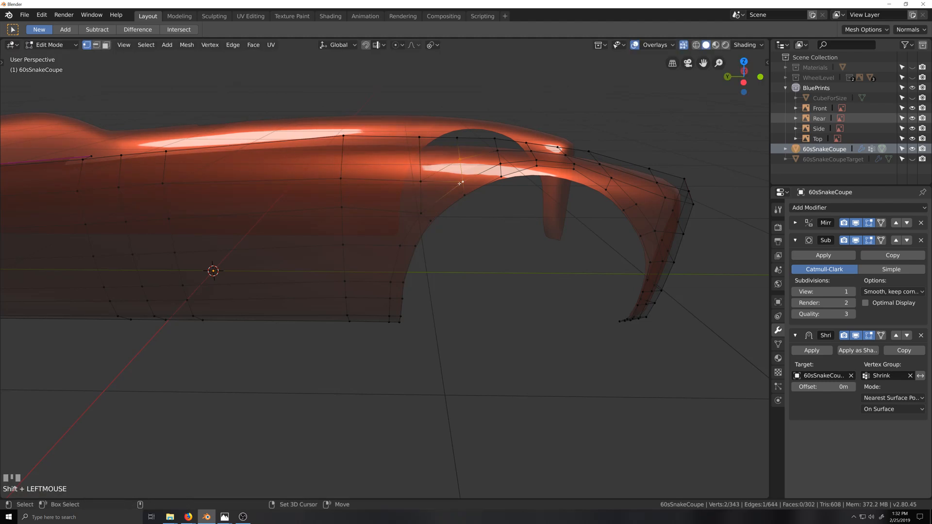
{"action": "left_click", "coordinate": [420, 212], "text": "shift"}
{"action": "left_click", "coordinate": [420, 182], "text": "shift"}
{"action": "key", "text": "f"}
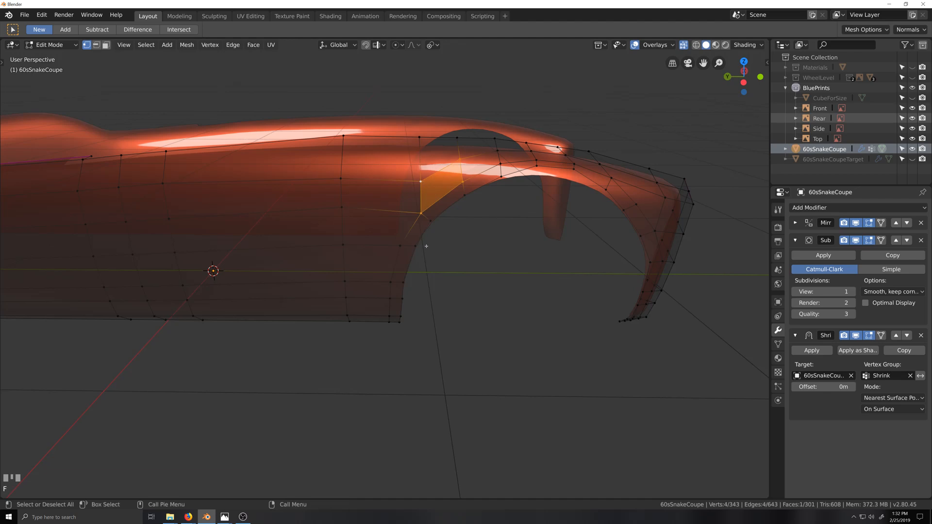
{"action": "scroll", "coordinate": [426, 246], "scroll_direction": "down", "scroll_amount": 2}
{"action": "key", "text": "Tab"}
{"action": "key", "text": "Tab"}
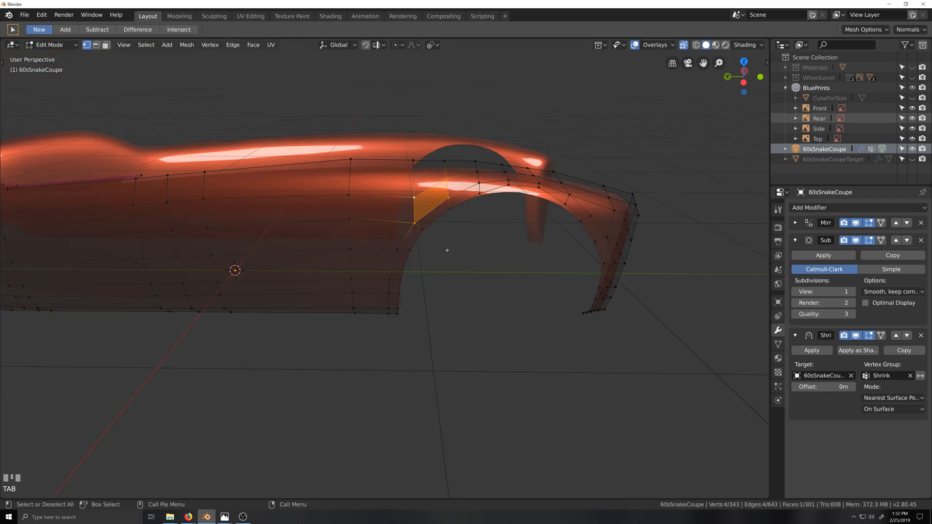
{"action": "key", "text": "shift+grave"}
{"action": "scroll", "coordinate": [465, 208], "scroll_direction": "up", "scroll_amount": 1}
{"action": "key", "text": "grave"}
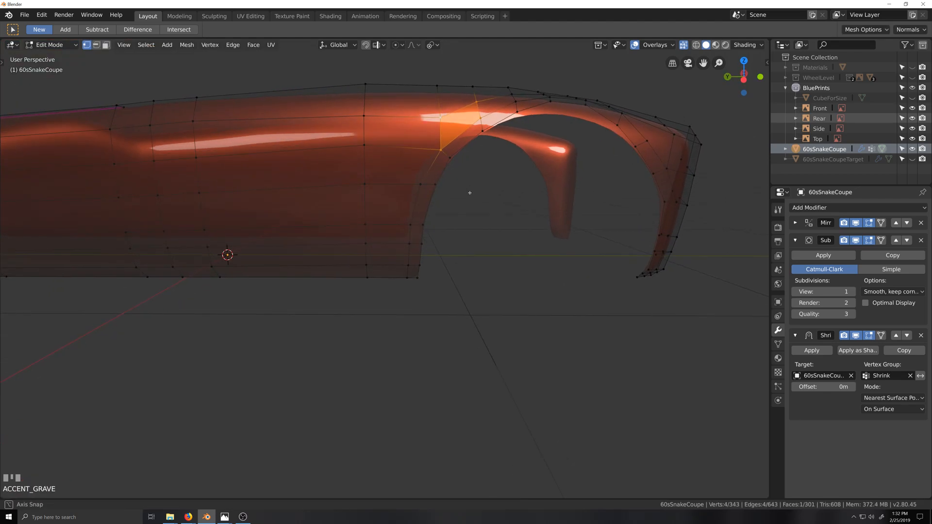
In the left side view, slide the fender vertex just behind the front wheel arch upward along its edge.
{"action": "scroll", "coordinate": [468, 197], "scroll_direction": "up", "scroll_amount": 1}
{"action": "left_click", "coordinate": [456, 87]}
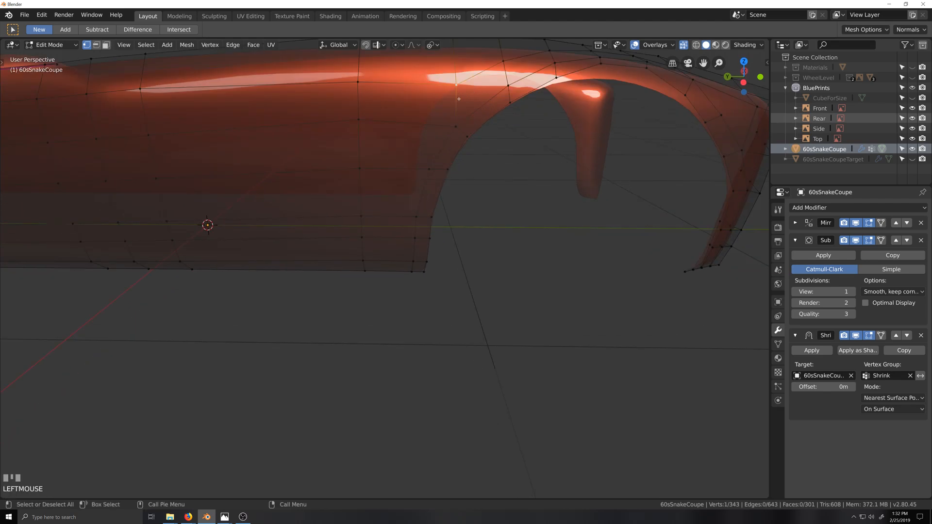
{"action": "scroll", "coordinate": [552, 196], "scroll_direction": "down", "scroll_amount": 2}
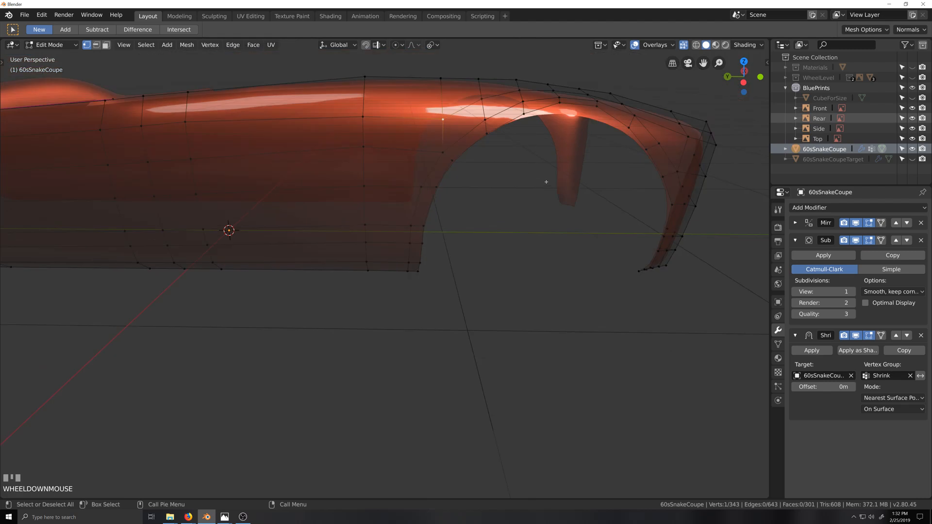
{"action": "key", "text": "grave"}
{"action": "key", "text": "ctrl+KP_3"}
{"action": "key", "text": "shift+grave"}
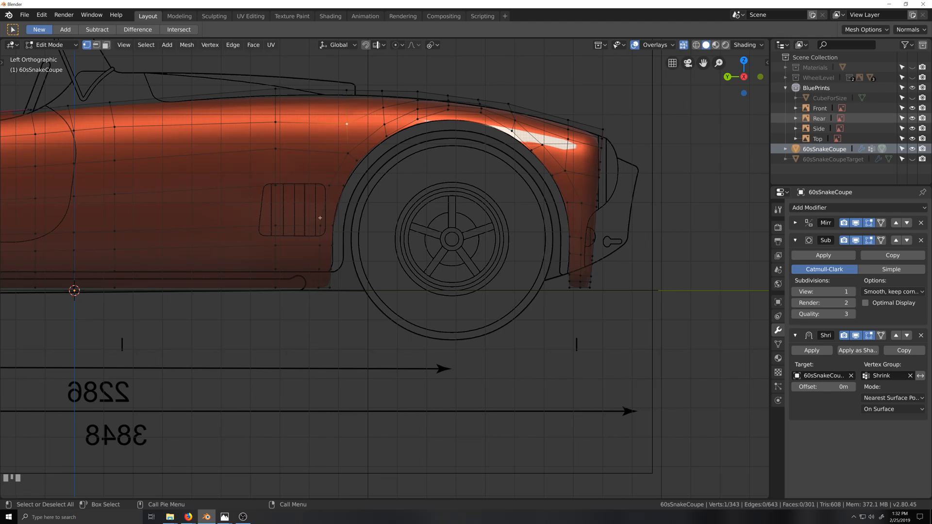
{"action": "key", "text": "g"}
{"action": "key", "text": "g"}
{"action": "left_click", "coordinate": [349, 112]}
Turn off X-ray display and view the whole car body in Object Mode.
{"action": "key", "text": "Tab"}
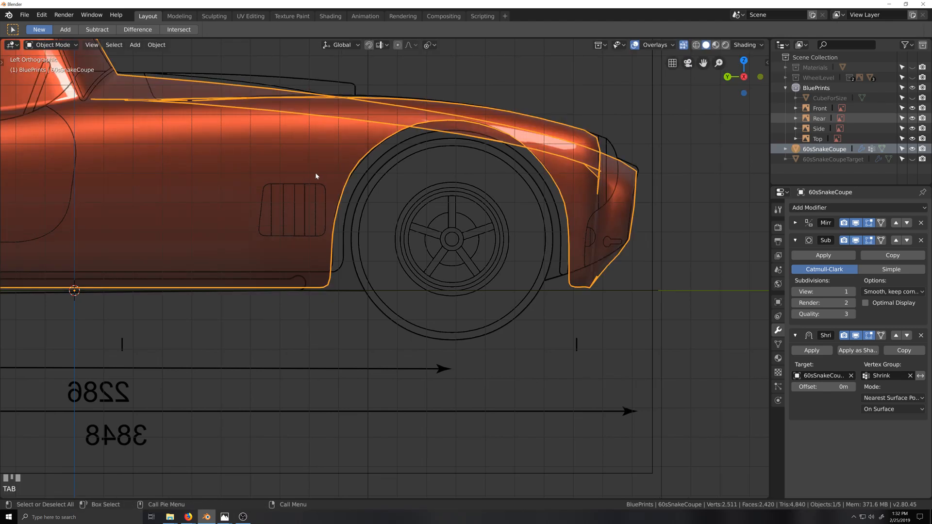
{"action": "key", "text": "grave"}
{"action": "key", "text": "alt+z"}
{"action": "key", "text": "grave"}
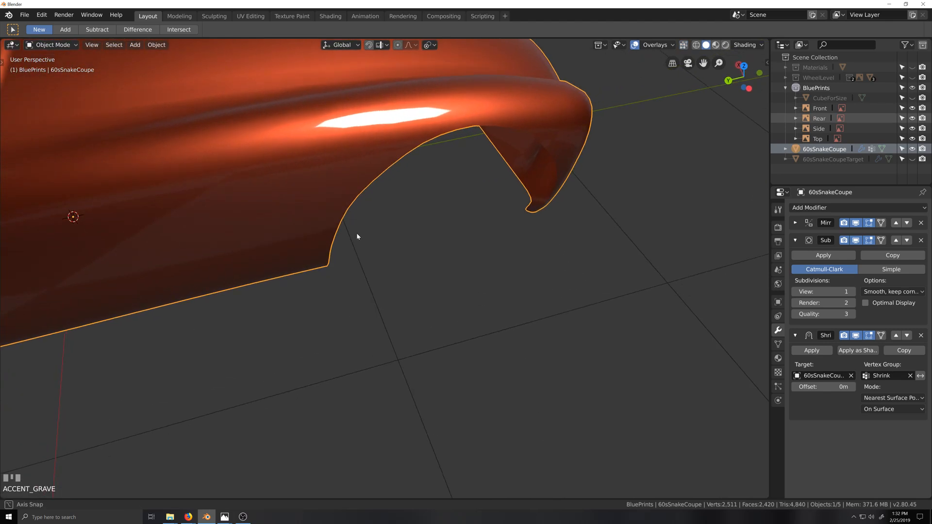
Compare the front fender's edit mesh with its smoothed surface around the wheel arch.
{"action": "key", "text": "Tab"}
{"action": "key", "text": "grave"}
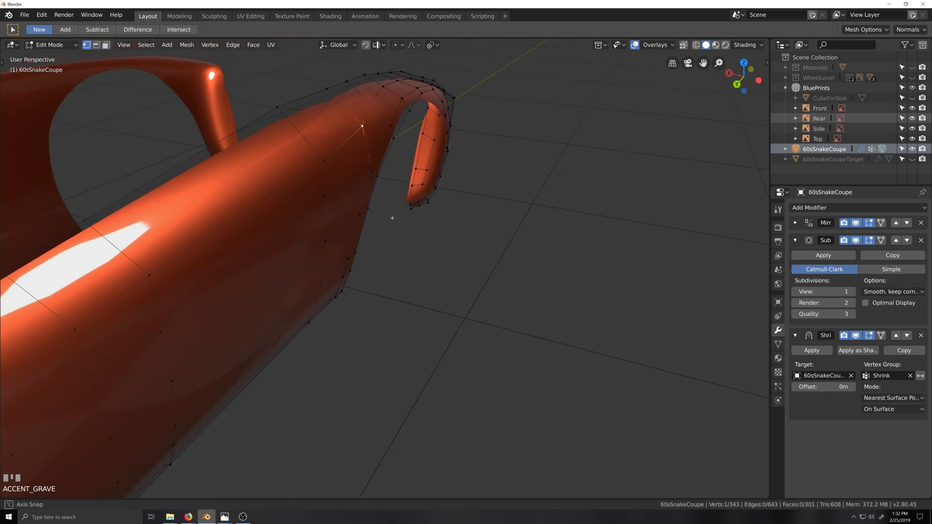
{"action": "key", "text": "Tab"}
{"action": "key", "text": "grave"}
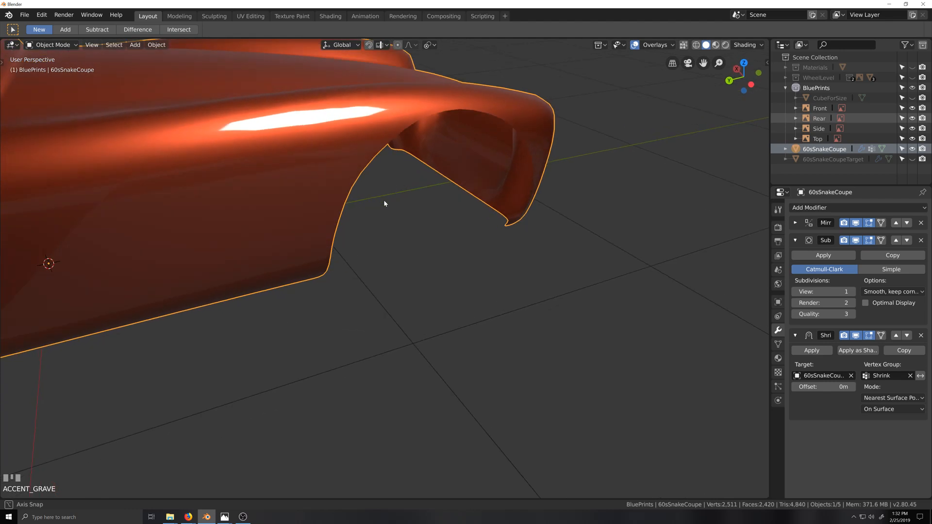
{"action": "scroll", "coordinate": [376, 125], "scroll_direction": "up", "scroll_amount": 2}
{"action": "key", "text": "shift+grave"}
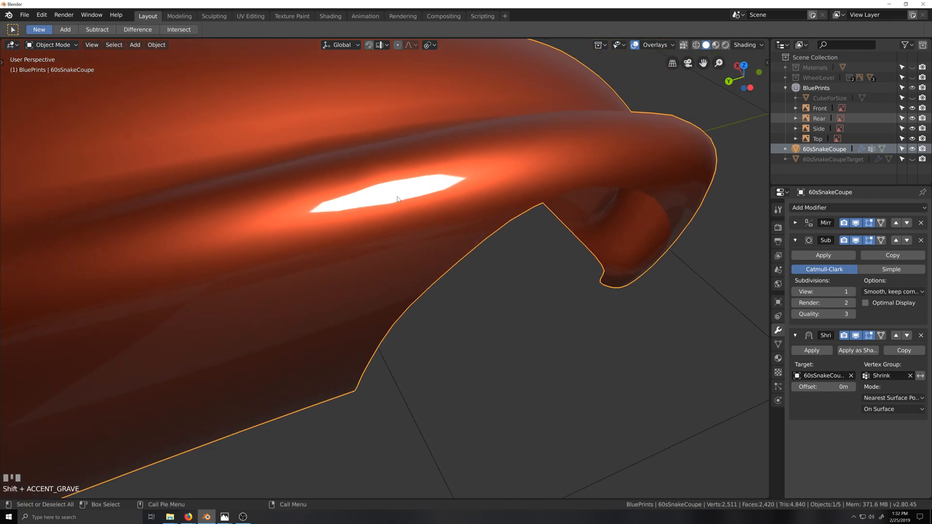
{"action": "key", "text": "Tab"}
{"action": "key", "text": "grave"}
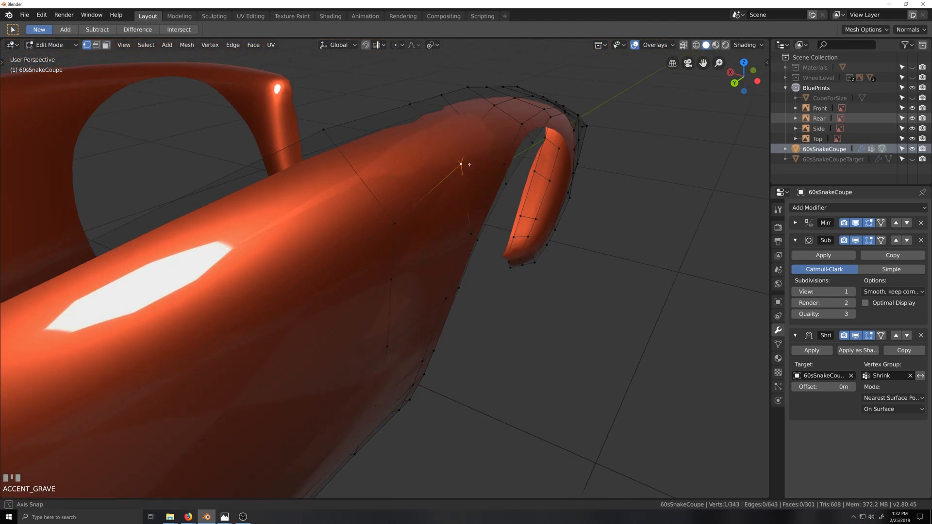
{"action": "key", "text": "Tab"}
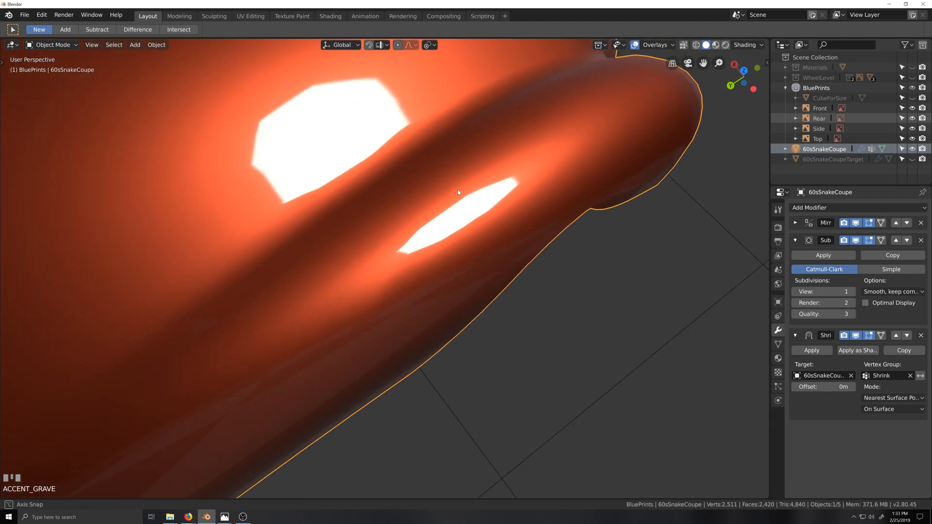
Examine the highlight along the front fender above the wheel arch from several angles.
{"action": "left_click", "coordinate": [449, 185]}
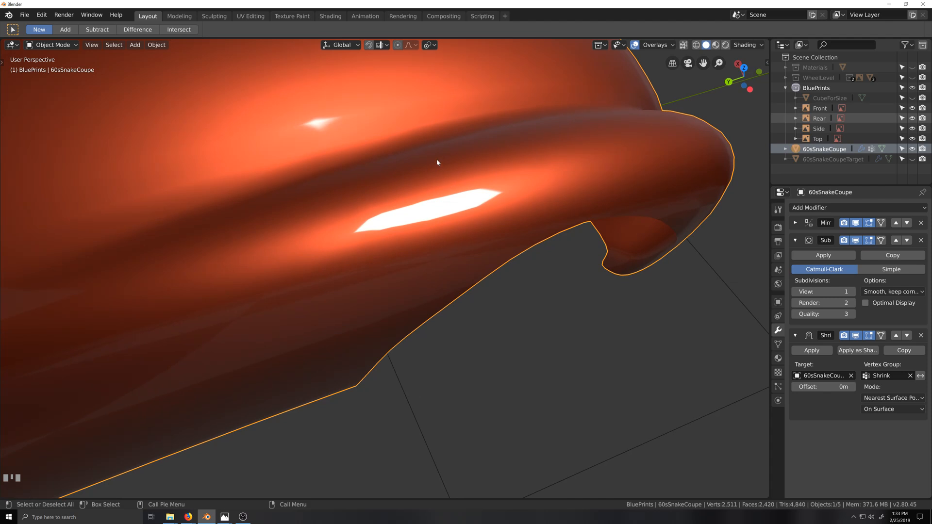
{"action": "scroll", "coordinate": [442, 189], "scroll_direction": "down", "scroll_amount": 2}
{"action": "scroll", "coordinate": [445, 197], "scroll_direction": "up", "scroll_amount": 2}
{"action": "scroll", "coordinate": [472, 193], "scroll_direction": "down", "scroll_amount": 1}
{"action": "key", "text": "grave"}
{"action": "key", "text": "shift+grave"}
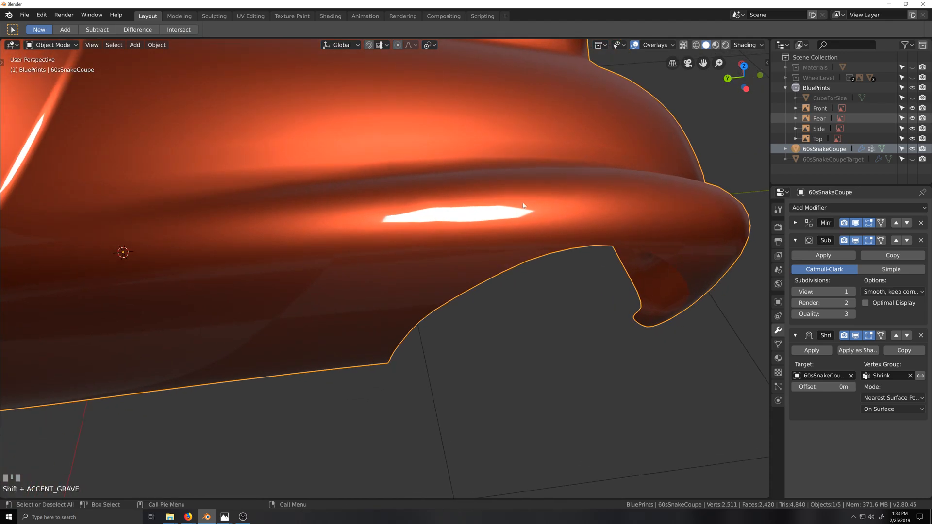
{"action": "key", "text": "grave"}
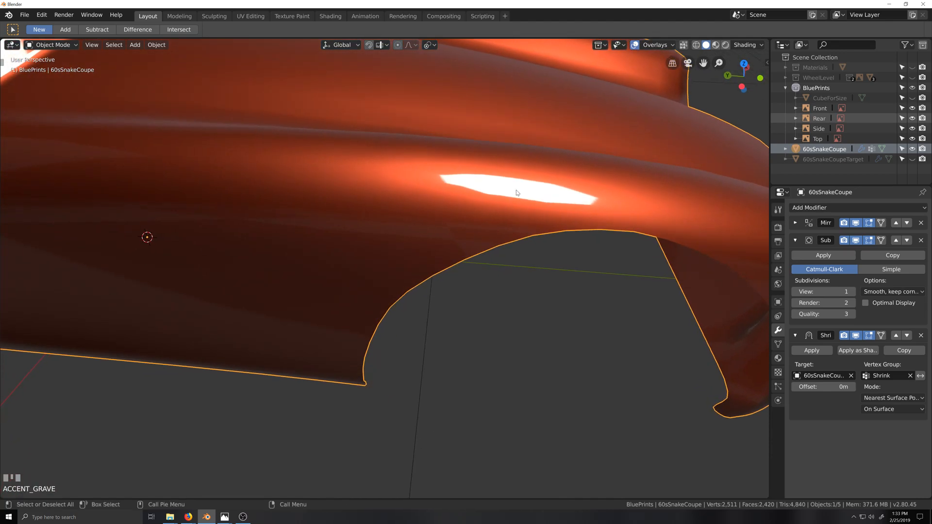
{"action": "mouse_move", "coordinate": [516, 192]}
{"action": "middle_mouse_down"}
{"action": "mouse_move", "coordinate": [520, 216]}
{"action": "mouse_move", "coordinate": [528, 195]}
{"action": "middle_mouse_up"}
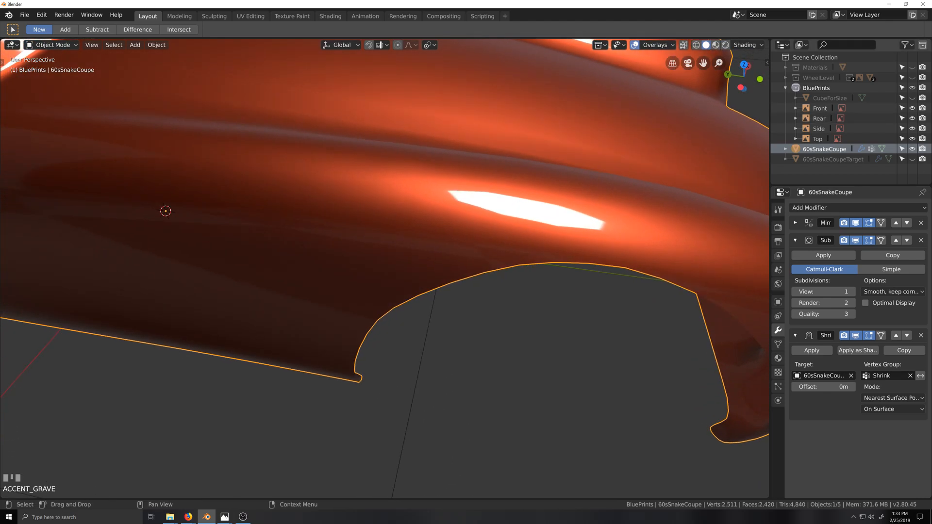
{"action": "middle_click_drag", "start_coordinate": [578, 222], "coordinate": [555, 209]}
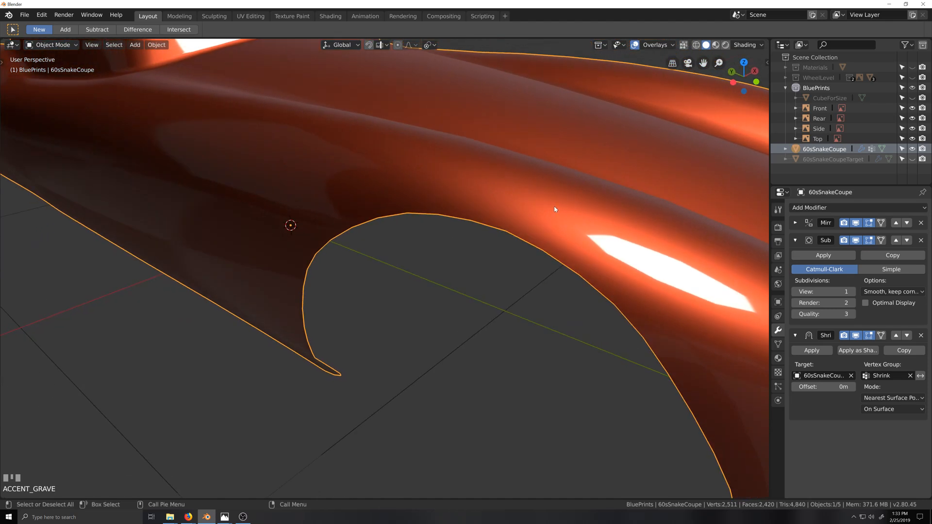
{"action": "left_click", "coordinate": [189, 516]}
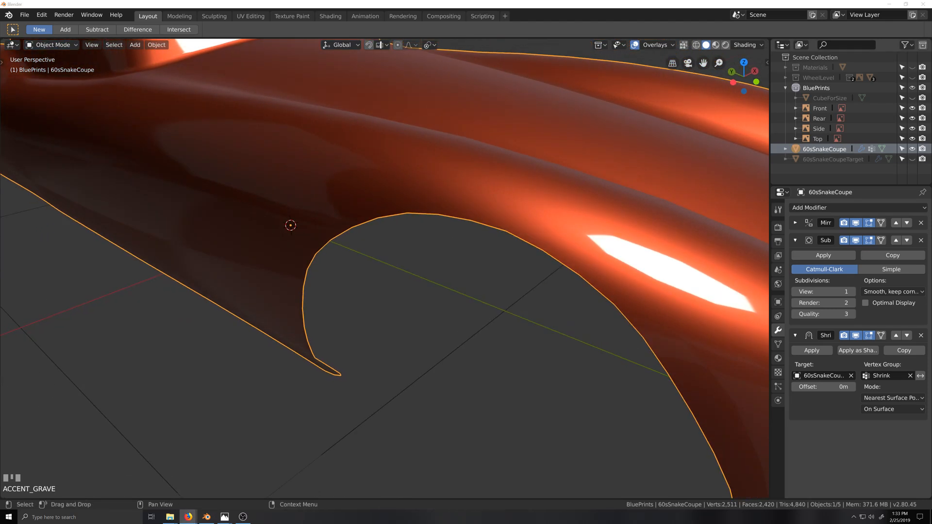
{"action": "scroll", "coordinate": [433, 260], "scroll_direction": "down", "scroll_amount": 1}
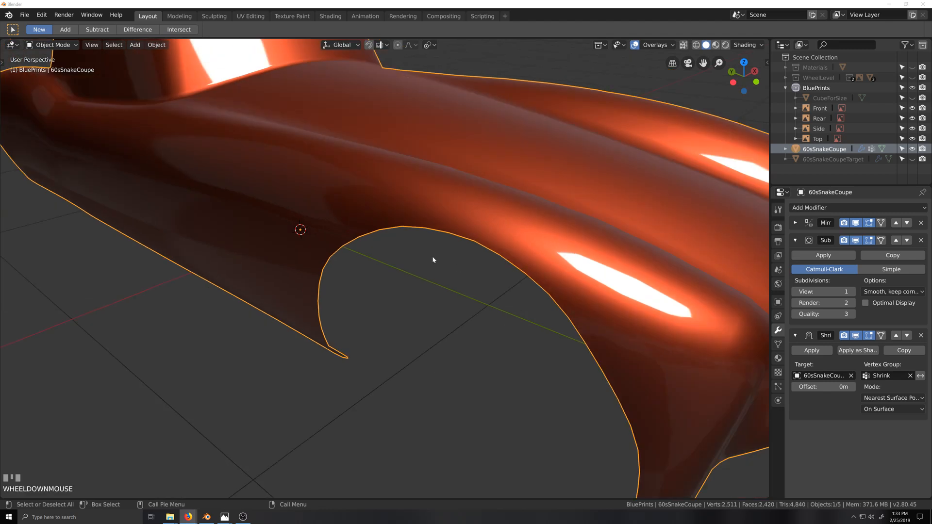
{"action": "middle_click_drag", "start_coordinate": [384, 241], "coordinate": [429, 212]}
Slide the short edge on top of the fender, just behind the front wheel arch, rearward along the body.
{"action": "key", "text": "Tab"}
{"action": "scroll", "coordinate": [452, 358], "scroll_direction": "down", "scroll_amount": 2}
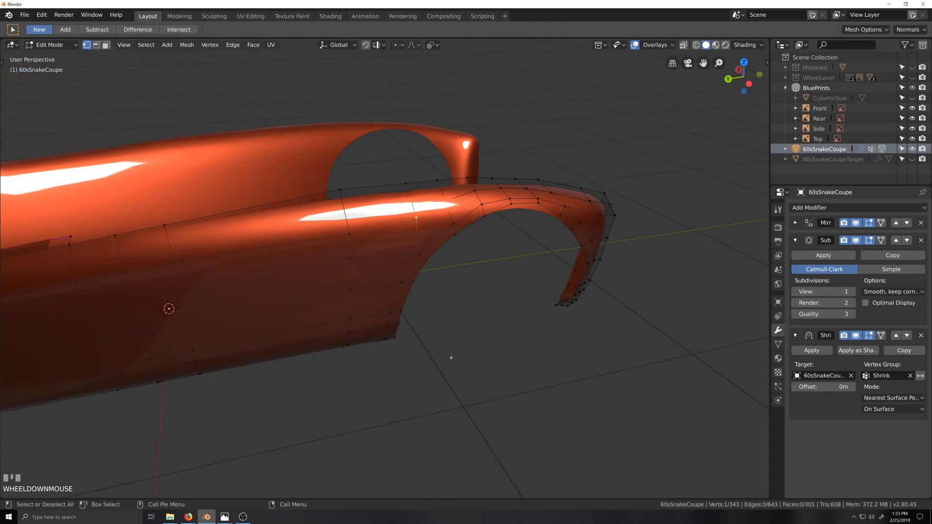
{"action": "mouse_move", "coordinate": [451, 357]}
{"action": "middle_mouse_down"}
{"action": "mouse_move", "coordinate": [466, 368]}
{"action": "mouse_move", "coordinate": [460, 352]}
{"action": "middle_mouse_up"}
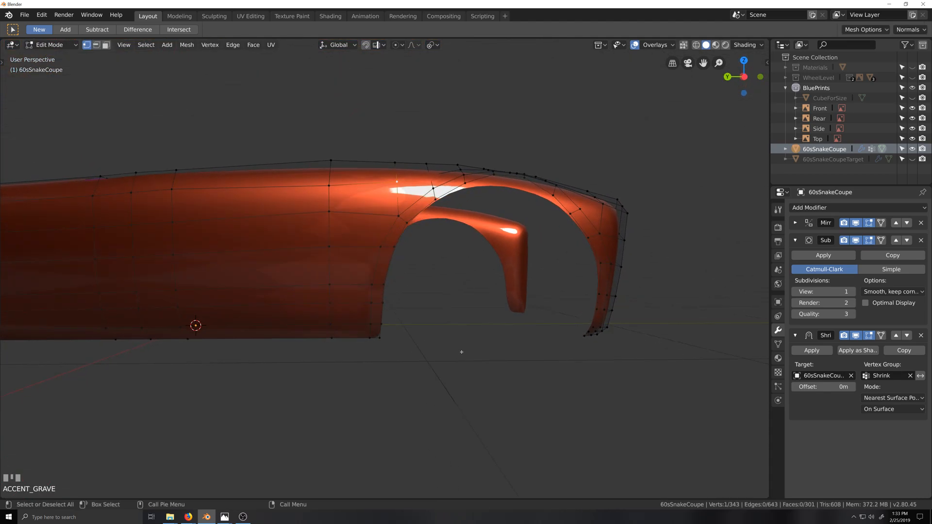
{"action": "scroll", "coordinate": [440, 270], "scroll_direction": "up", "scroll_amount": 4}
{"action": "key", "text": "shift+grave"}
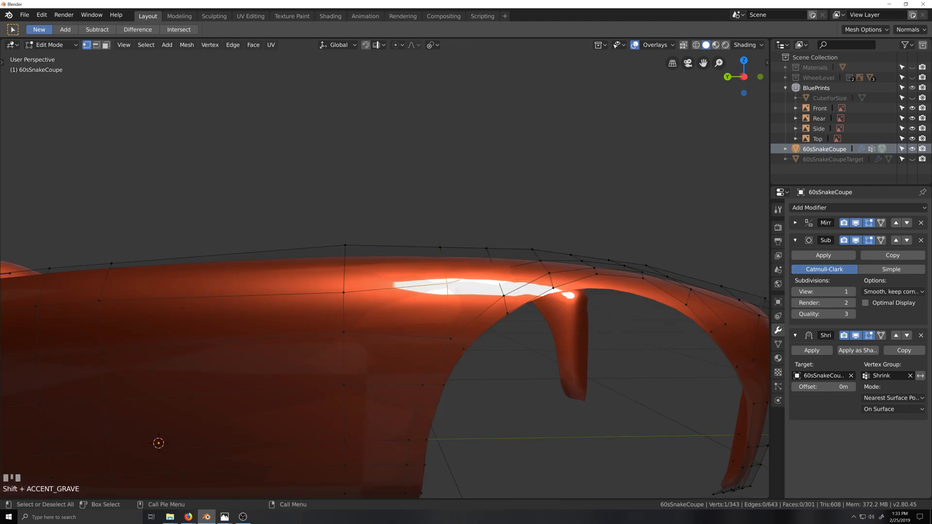
{"action": "left_click", "coordinate": [446, 284]}
{"action": "left_click", "coordinate": [448, 280], "text": "shift"}
{"action": "key", "text": "g"}
{"action": "key", "text": "g"}
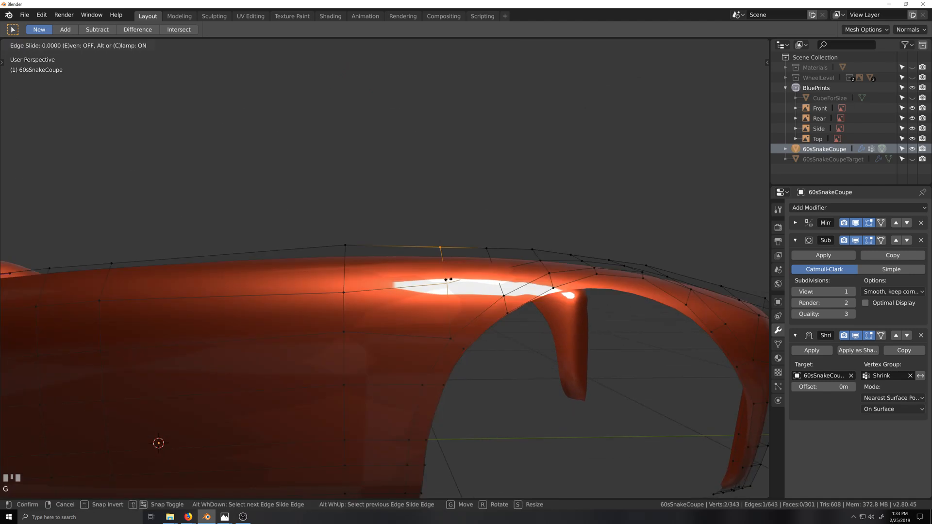
{"action": "left_click", "coordinate": [421, 282]}
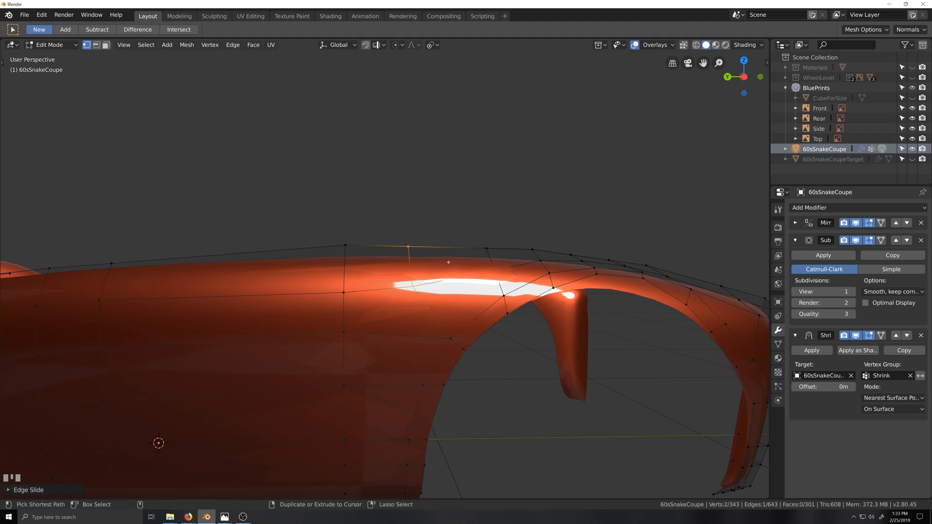
Add a centered loop cut across the fender between the slid edge and the next edge over the wheel arch.
{"action": "key", "text": "ctrl+r"}
{"action": "left_click", "coordinate": [449, 265]}
{"action": "left_click", "coordinate": [449, 265]}
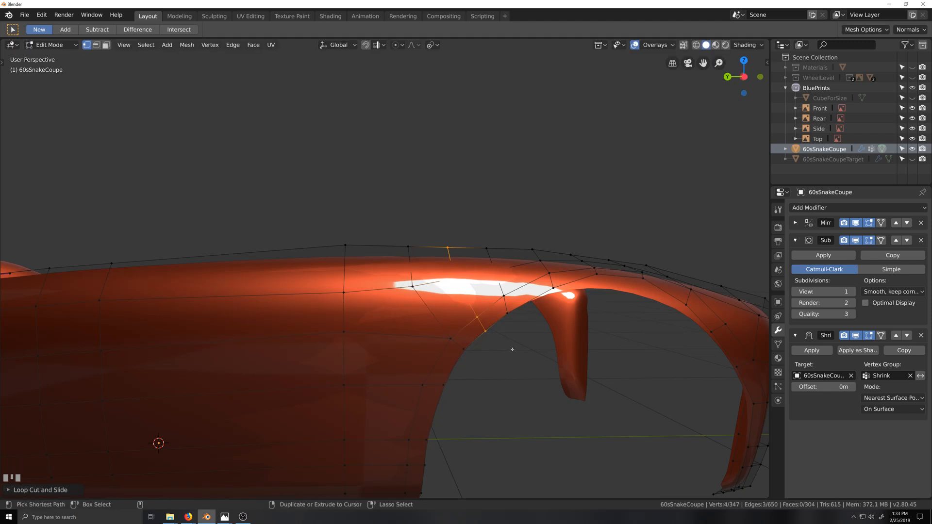
In the left side view, move the new cut's two lowest vertices to fit the wheel arch outline.
{"action": "key", "text": "ctrl+KP_3"}
{"action": "scroll", "coordinate": [461, 327], "scroll_direction": "up", "scroll_amount": 2}
{"action": "left_click_drag", "start_coordinate": [491, 328], "coordinate": [536, 368]}
{"action": "key", "text": "shift+grave"}
{"action": "middle_click_drag", "start_coordinate": [537, 368], "coordinate": [519, 298], "text": "shift"}
{"action": "scroll", "coordinate": [576, 335], "scroll_direction": "down", "scroll_amount": 1}
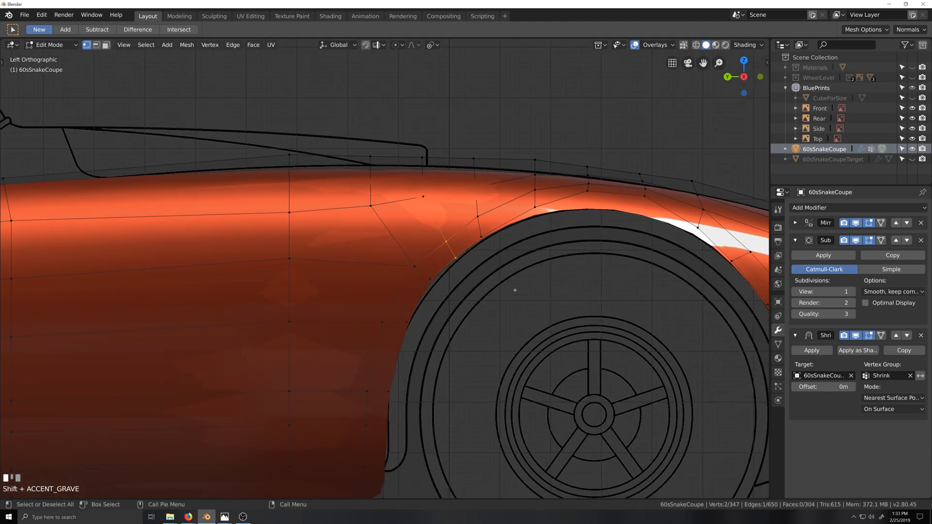
{"action": "key", "text": "g"}
{"action": "left_click", "coordinate": [512, 293]}
Move the neighboring vertex pair at the rear of the front wheel arch to even out the spacing along the curve.
{"action": "left_click_drag", "start_coordinate": [406, 260], "coordinate": [435, 292]}
{"action": "key", "text": "g"}
{"action": "left_click", "coordinate": [473, 321]}
{"action": "scroll", "coordinate": [464, 319], "scroll_direction": "down", "scroll_amount": 1}
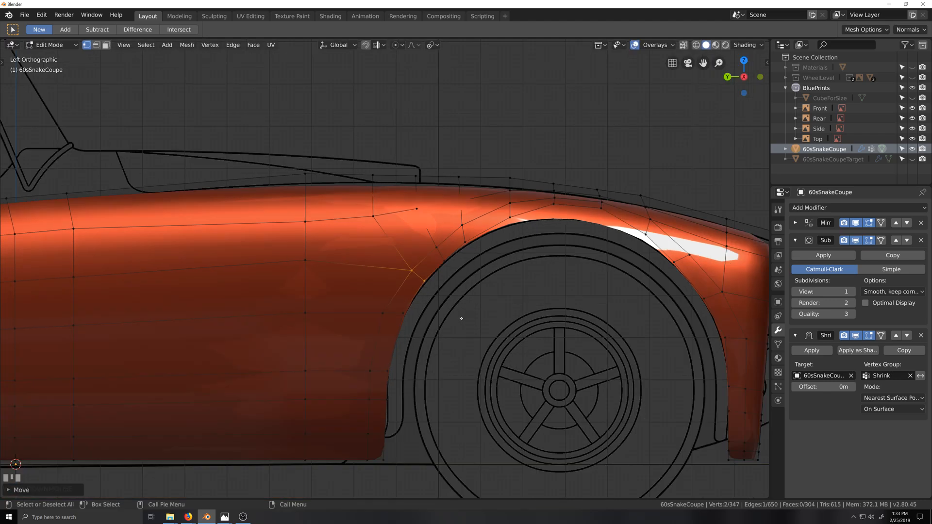
Examine the reshaped fender and wheel arch from several angles, both as a smooth surface and as an edit mesh.
{"action": "key", "text": "Tab"}
{"action": "middle_click_drag", "start_coordinate": [462, 317], "coordinate": [433, 384]}
{"action": "scroll", "coordinate": [469, 340], "scroll_direction": "down", "scroll_amount": 2}
{"action": "scroll", "coordinate": [488, 363], "scroll_direction": "down", "scroll_amount": 1}
{"action": "key", "text": "Tab"}
{"action": "scroll", "coordinate": [438, 376], "scroll_direction": "up", "scroll_amount": 4}
{"action": "key", "text": "Tab"}
{"action": "mouse_move", "coordinate": [433, 384]}
{"action": "middle_mouse_down", "text": "shift"}
{"action": "mouse_move", "coordinate": [447, 399]}
{"action": "mouse_move", "coordinate": [501, 400]}
{"action": "mouse_move", "coordinate": [428, 374]}
{"action": "mouse_move", "coordinate": [416, 347]}
{"action": "mouse_move", "coordinate": [412, 371]}
{"action": "mouse_move", "coordinate": [421, 352]}
{"action": "mouse_move", "coordinate": [445, 349]}
{"action": "mouse_move", "coordinate": [428, 370]}
{"action": "mouse_move", "coordinate": [468, 339]}
{"action": "mouse_move", "coordinate": [477, 351]}
{"action": "mouse_move", "coordinate": [432, 340]}
{"action": "mouse_move", "coordinate": [485, 366]}
{"action": "mouse_move", "coordinate": [432, 380]}
{"action": "middle_mouse_up", "text": "shift"}
{"action": "scroll", "coordinate": [447, 399], "scroll_direction": "down", "scroll_amount": 1}
{"action": "key", "text": "Tab"}
{"action": "scroll", "coordinate": [485, 372], "scroll_direction": "down", "scroll_amount": 3}
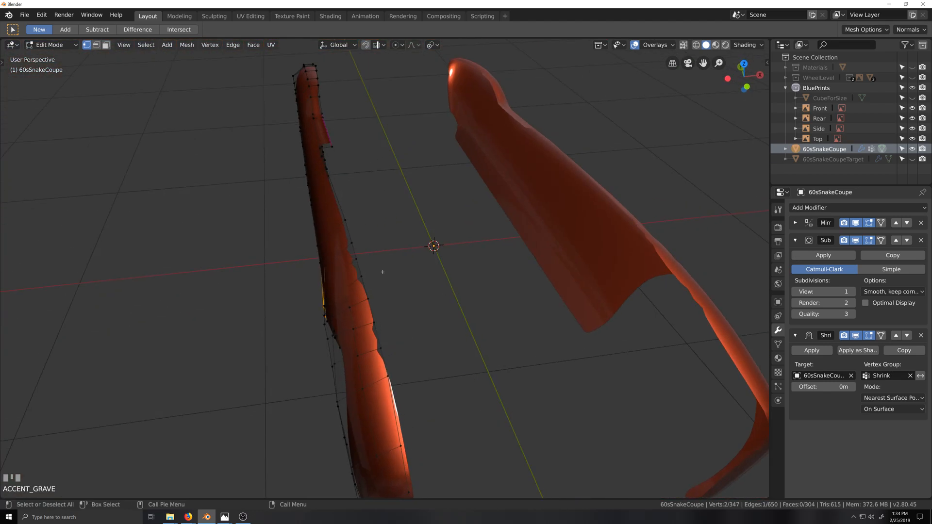
{"action": "middle_click_drag", "start_coordinate": [438, 453], "coordinate": [374, 401]}
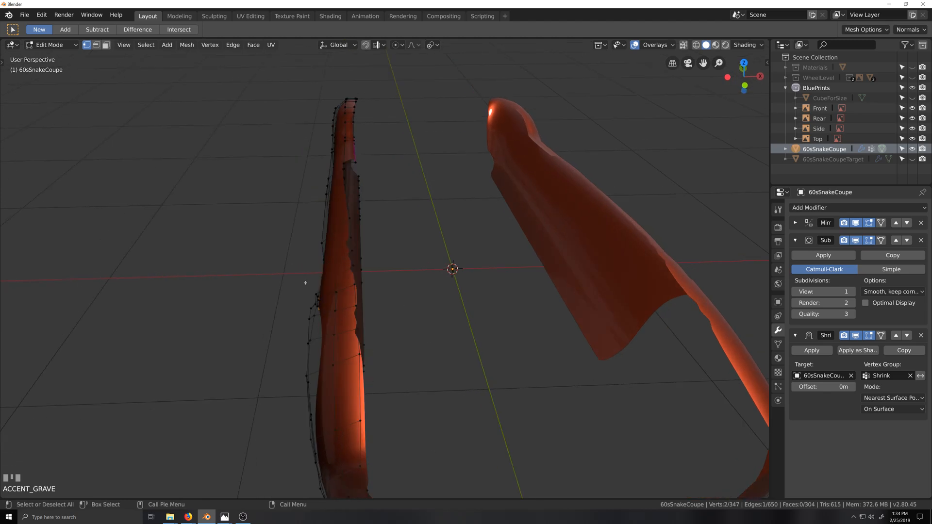
{"action": "middle_click_drag", "start_coordinate": [357, 261], "coordinate": [445, 234]}
{"action": "scroll", "coordinate": [441, 274], "scroll_direction": "down", "scroll_amount": 2}
{"action": "middle_click_drag", "start_coordinate": [441, 274], "coordinate": [426, 252]}
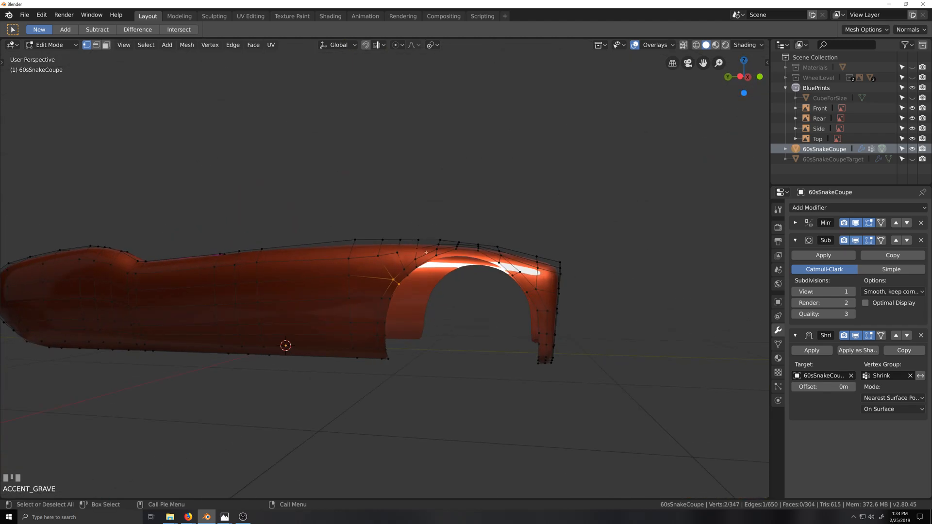
Reveal the hidden body geometry to check it against the side blueprint, and hide it again.
{"action": "key", "text": "ctrl+KP_3"}
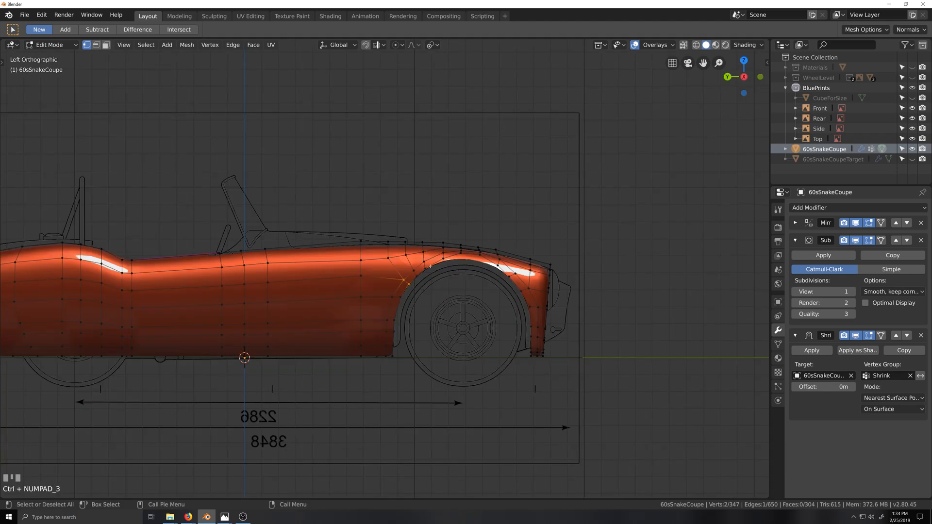
{"action": "scroll", "coordinate": [430, 266], "scroll_direction": "up", "scroll_amount": 3}
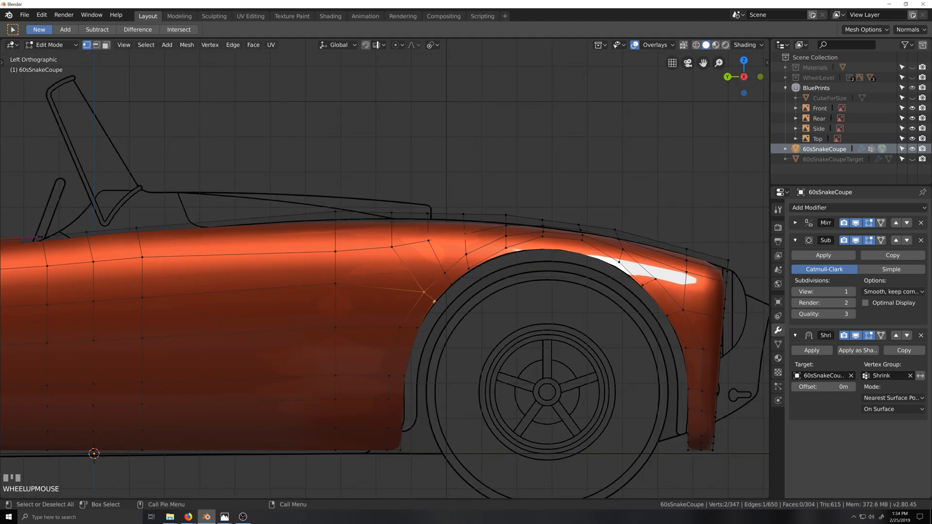
{"action": "left_click", "coordinate": [491, 310]}
{"action": "key", "text": "alt+h"}
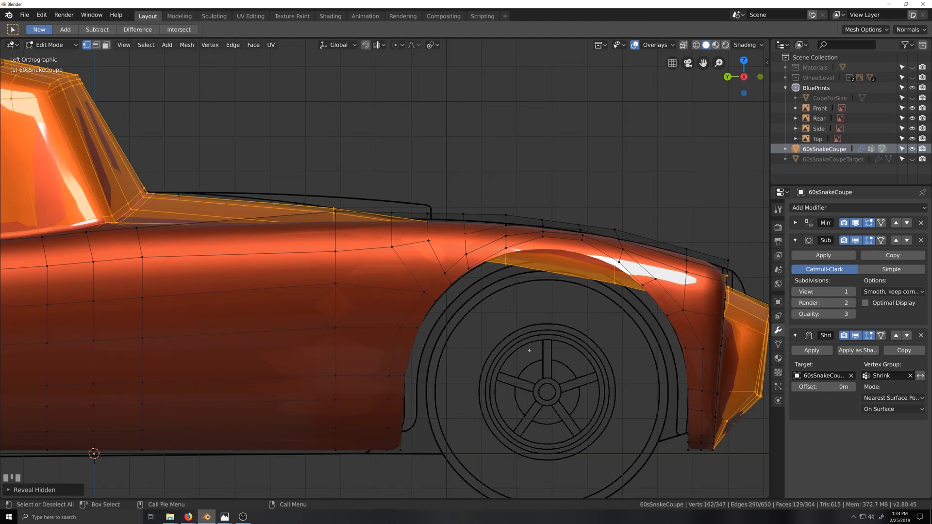
{"action": "scroll", "coordinate": [529, 349], "scroll_direction": "down", "scroll_amount": 4}
{"action": "middle_click_drag", "start_coordinate": [240, 363], "coordinate": [589, 365], "text": "shift"}
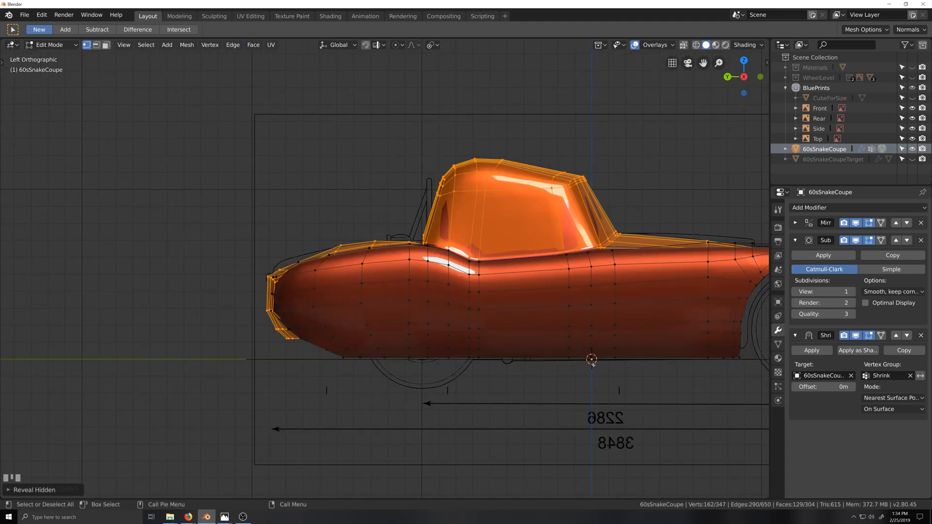
{"action": "scroll", "coordinate": [510, 346], "scroll_direction": "up", "scroll_amount": 2}
{"action": "scroll", "coordinate": [573, 316], "scroll_direction": "down", "scroll_amount": 2}
{"action": "middle_click_drag", "start_coordinate": [660, 329], "coordinate": [308, 332], "text": "shift"}
{"action": "scroll", "coordinate": [410, 340], "scroll_direction": "up", "scroll_amount": 2}
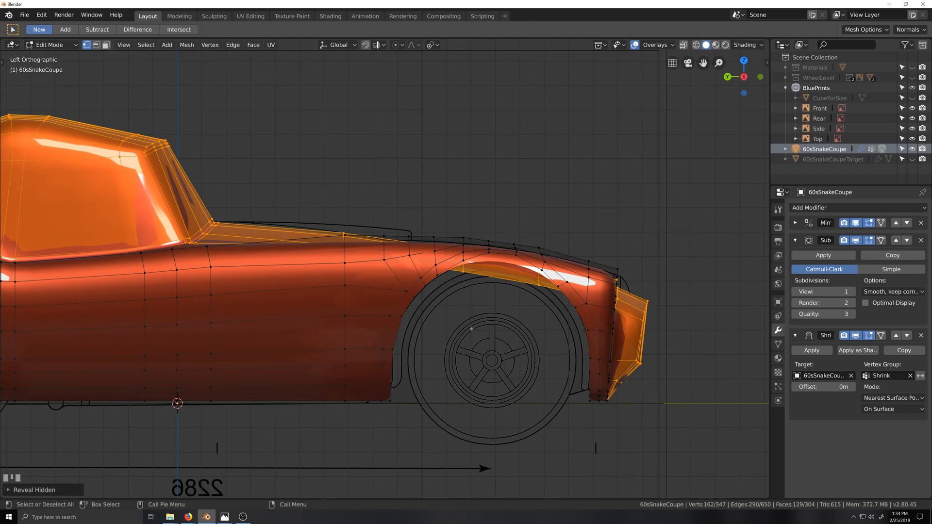
{"action": "key", "text": "h"}
Extrude the front wheel arch's edge loop and scale it inward to about 0.87, using the bounding box center as pivot.
{"action": "middle_click_drag", "start_coordinate": [503, 369], "coordinate": [390, 295], "text": "shift"}
{"action": "scroll", "coordinate": [389, 287], "scroll_direction": "up", "scroll_amount": 1}
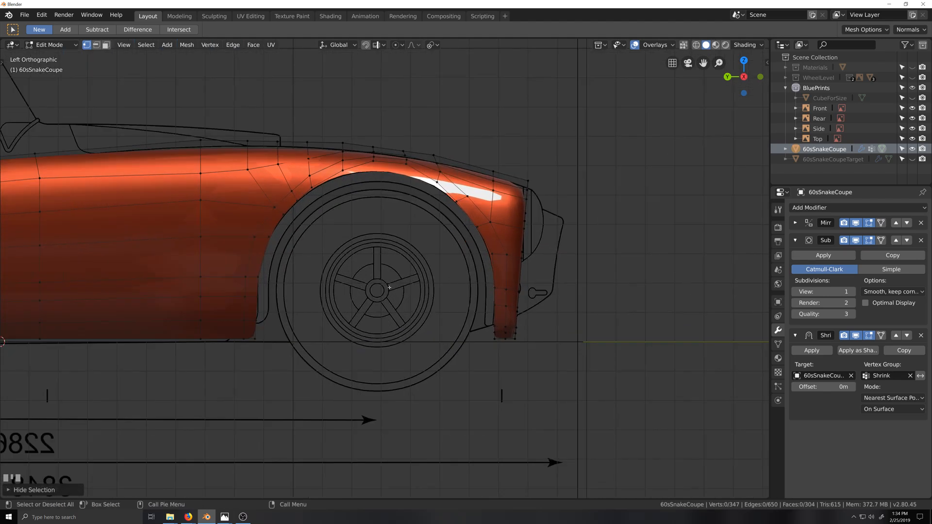
{"action": "left_click", "coordinate": [322, 182], "text": "alt"}
{"action": "scroll", "coordinate": [377, 251], "scroll_direction": "up", "scroll_amount": 3}
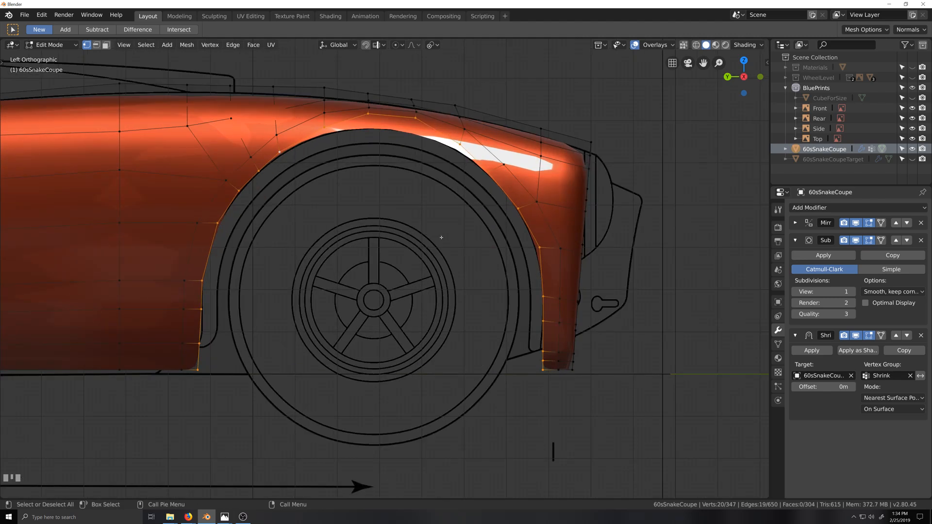
{"action": "key", "text": "period"}
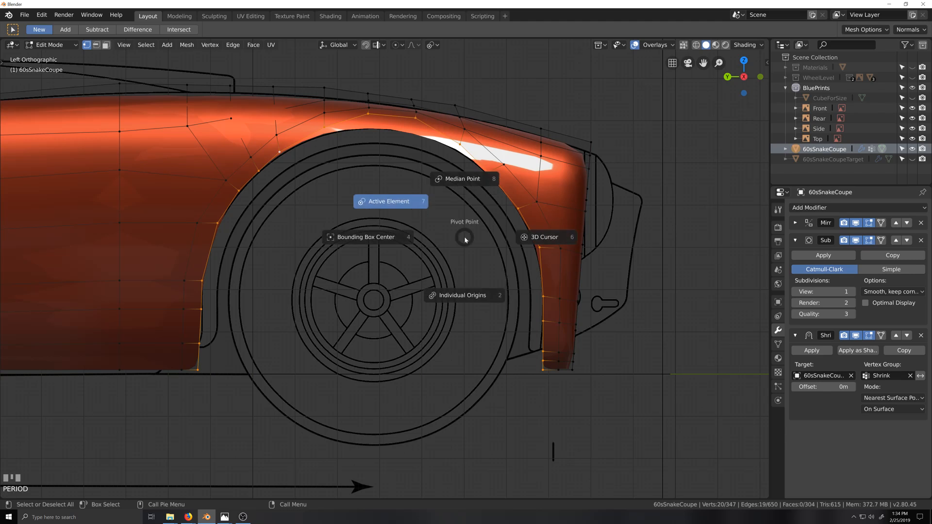
{"action": "left_click", "coordinate": [370, 240]}
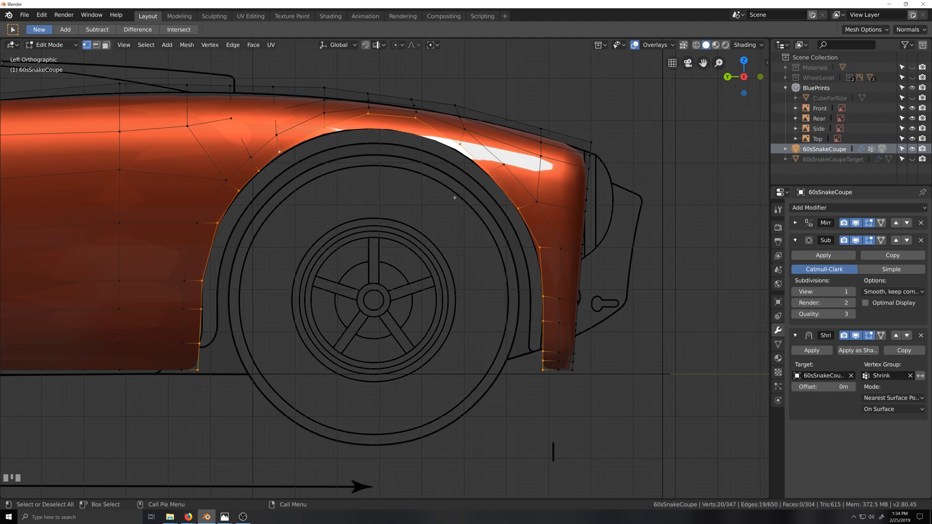
{"action": "key", "text": "e"}
{"action": "key", "text": "s"}
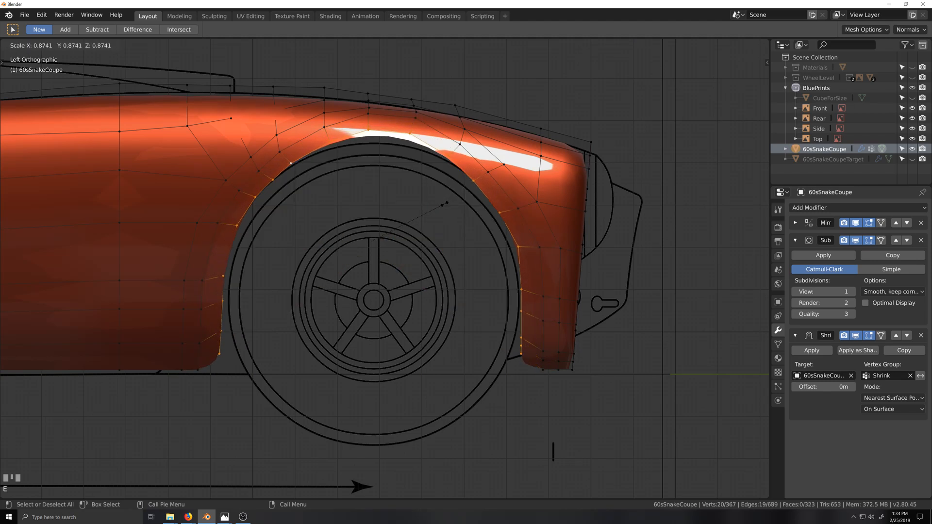
{"action": "left_click", "coordinate": [445, 203]}
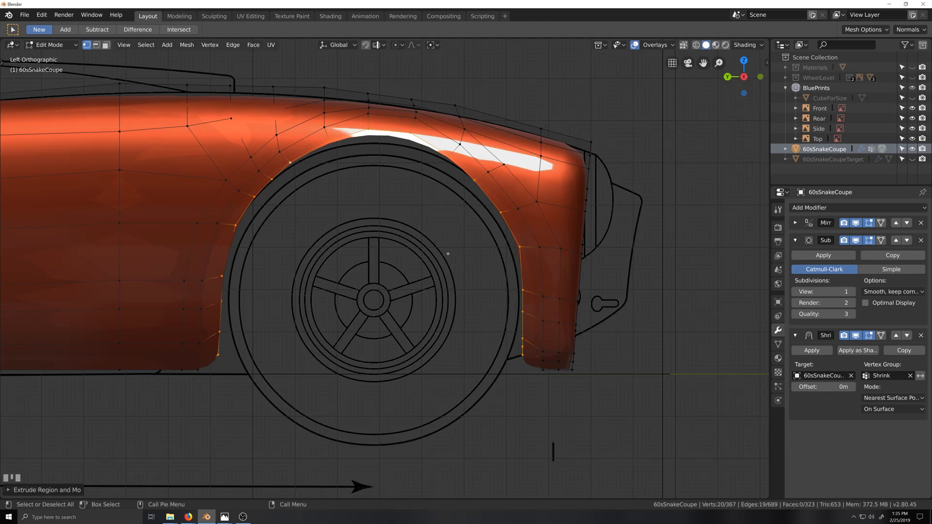
Move the extruded arch loop down about 0.016 m along Z.
{"action": "key", "text": "g"}
{"action": "key", "text": "z"}
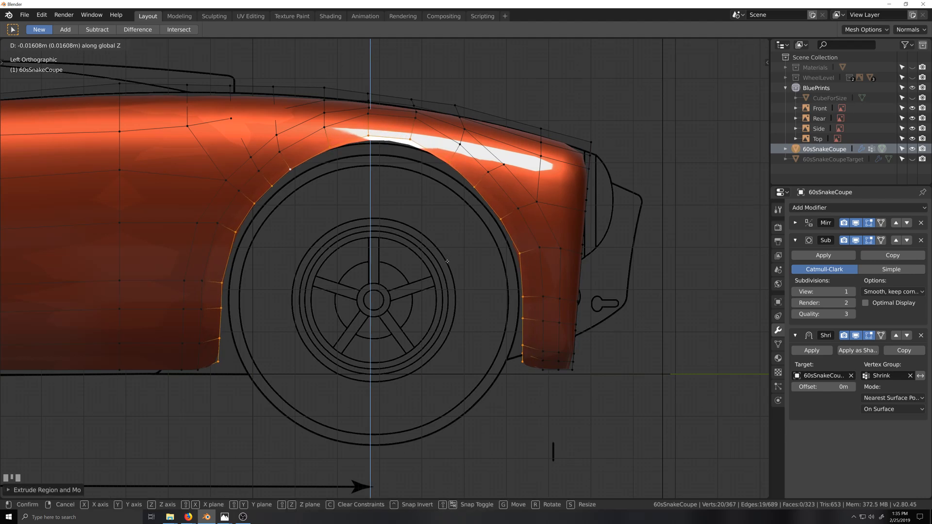
{"action": "left_click", "coordinate": [447, 262]}
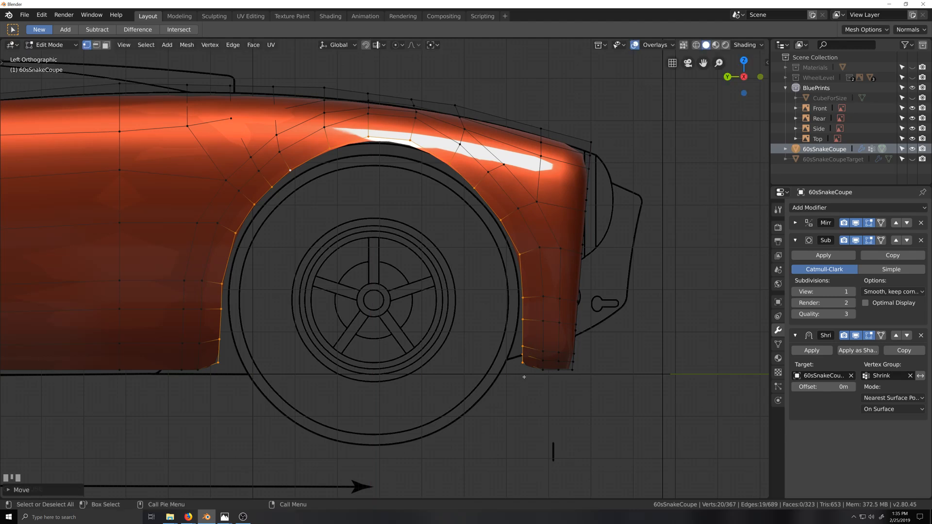
Scale the arch loop to about 1.03 along Z around its top vertex as active element, and check the smooth surface.
{"action": "middle_click_drag", "start_coordinate": [452, 364], "coordinate": [459, 337], "text": "shift"}
{"action": "scroll", "coordinate": [268, 328], "scroll_direction": "up", "scroll_amount": 2}
{"action": "middle_click_drag", "start_coordinate": [268, 328], "coordinate": [365, 316], "text": "shift"}
{"action": "scroll", "coordinate": [371, 310], "scroll_direction": "down", "scroll_amount": 2}
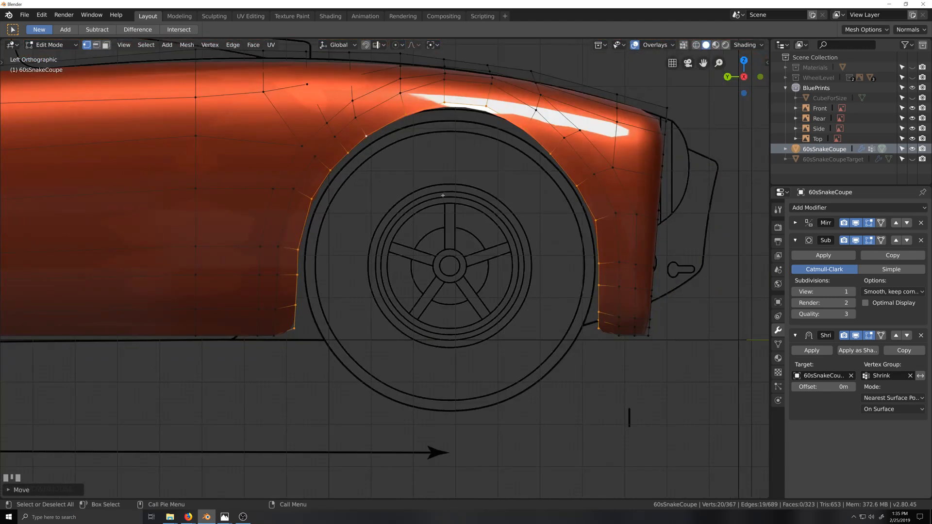
{"action": "left_click", "coordinate": [445, 103], "text": "shift"}
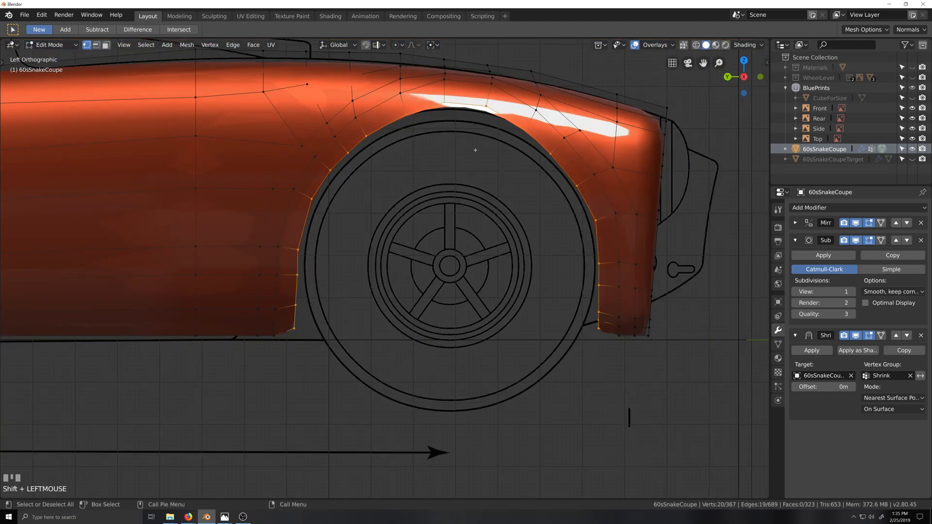
{"action": "key", "text": "period"}
{"action": "left_click", "coordinate": [413, 132]}
{"action": "key", "text": "s"}
{"action": "key", "text": "z"}
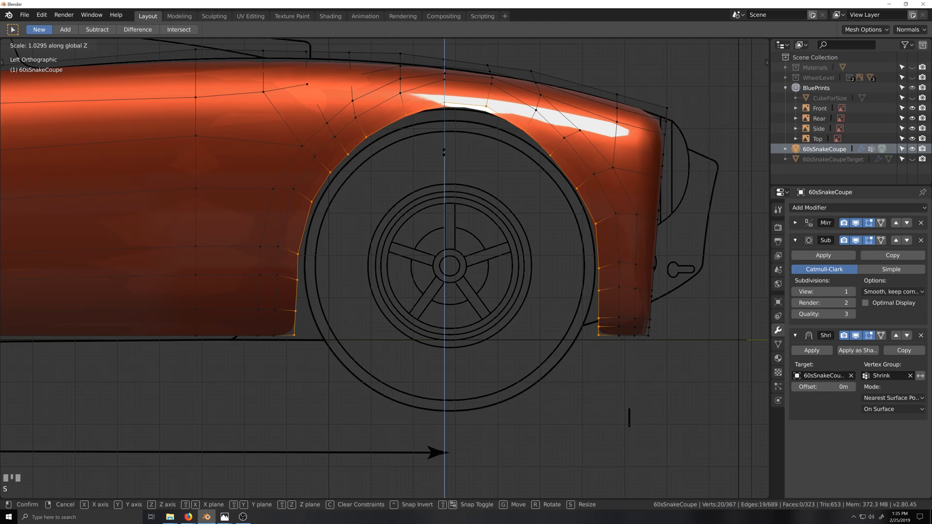
{"action": "left_click", "coordinate": [444, 152]}
{"action": "key", "text": "Tab"}
{"action": "scroll", "coordinate": [444, 233], "scroll_direction": "down", "scroll_amount": 2}
{"action": "mouse_move", "coordinate": [445, 234]}
{"action": "middle_mouse_down"}
{"action": "mouse_move", "coordinate": [478, 247]}
{"action": "mouse_move", "coordinate": [451, 237]}
{"action": "mouse_move", "coordinate": [455, 247]}
{"action": "middle_mouse_up"}
{"action": "key", "text": "Tab"}
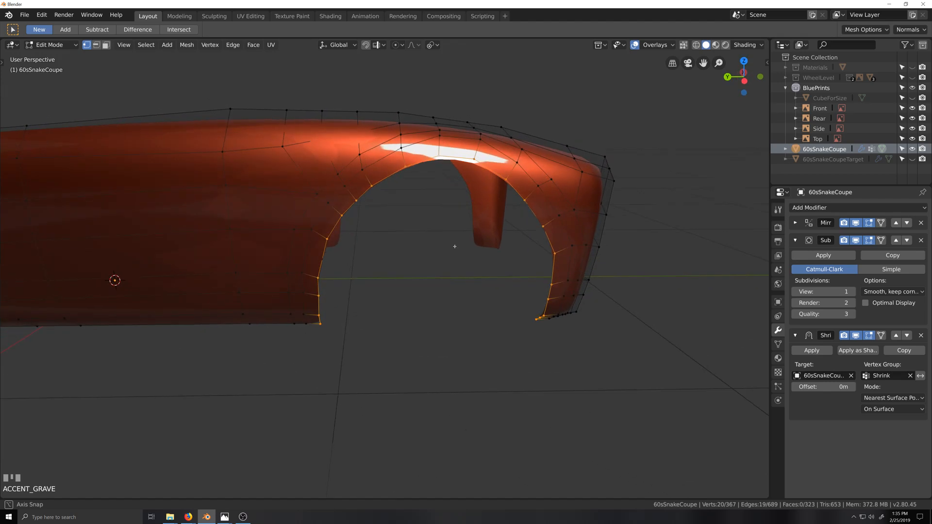
Edge-slide the vertices beside the arch's upper rear curve forward, including the pair nearest the rim, to even out the spacing.
{"action": "scroll", "coordinate": [364, 147], "scroll_direction": "up", "scroll_amount": 2}
{"action": "middle_click_drag", "start_coordinate": [364, 147], "coordinate": [439, 230]}
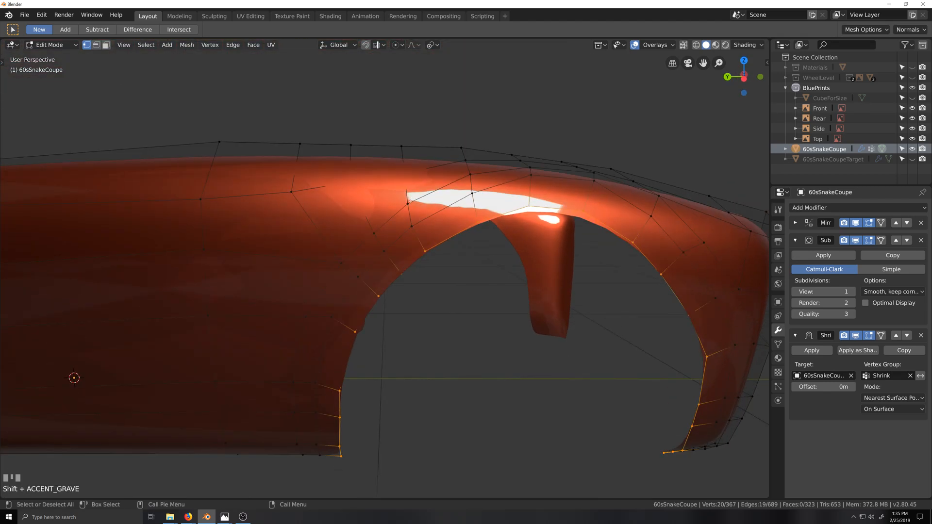
{"action": "left_click", "coordinate": [408, 203]}
{"action": "key", "text": "g"}
{"action": "key", "text": "g"}
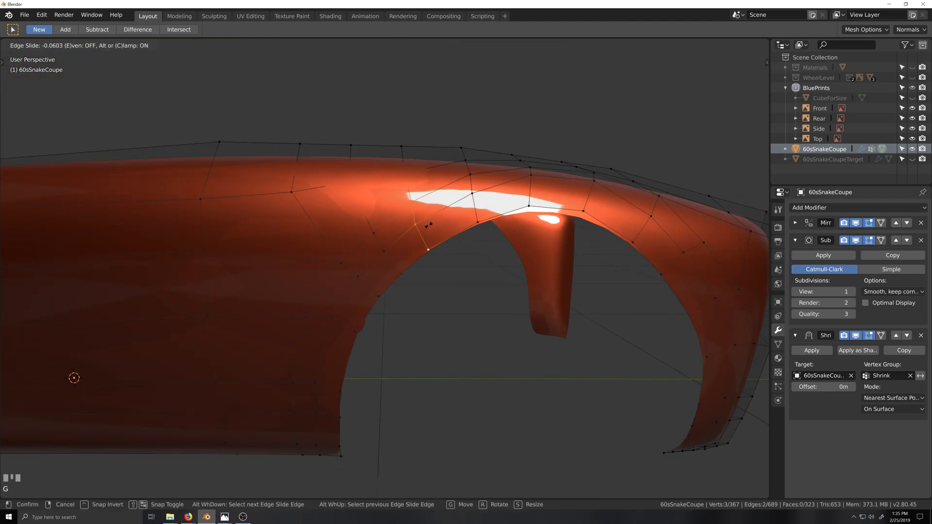
{"action": "left_click", "coordinate": [432, 225]}
{"action": "left_click", "coordinate": [422, 222]}
{"action": "left_click", "coordinate": [433, 247], "text": "shift"}
{"action": "key", "text": "g"}
{"action": "key", "text": "g"}
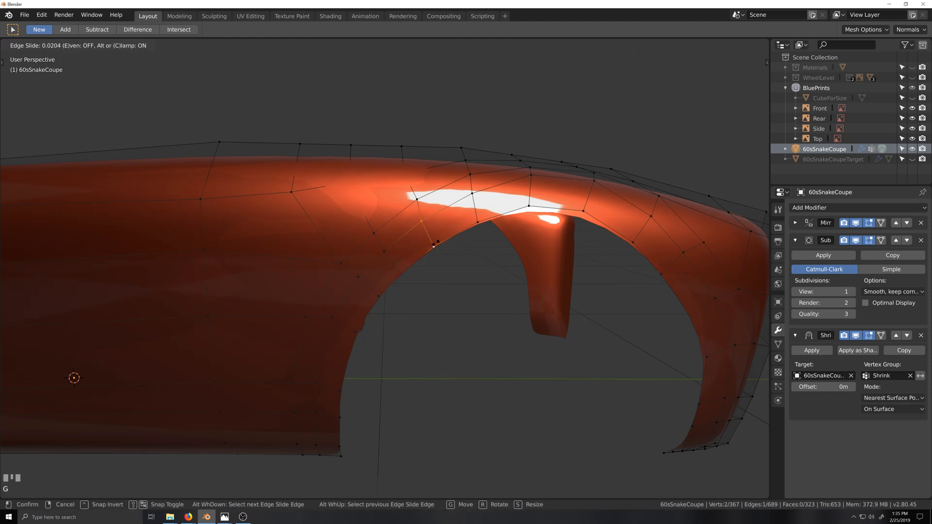
{"action": "left_click", "coordinate": [438, 242]}
Edge-slide the next three-vertex column further down the arch's rear curve forward to even out the spacing.
{"action": "left_click", "coordinate": [374, 234]}
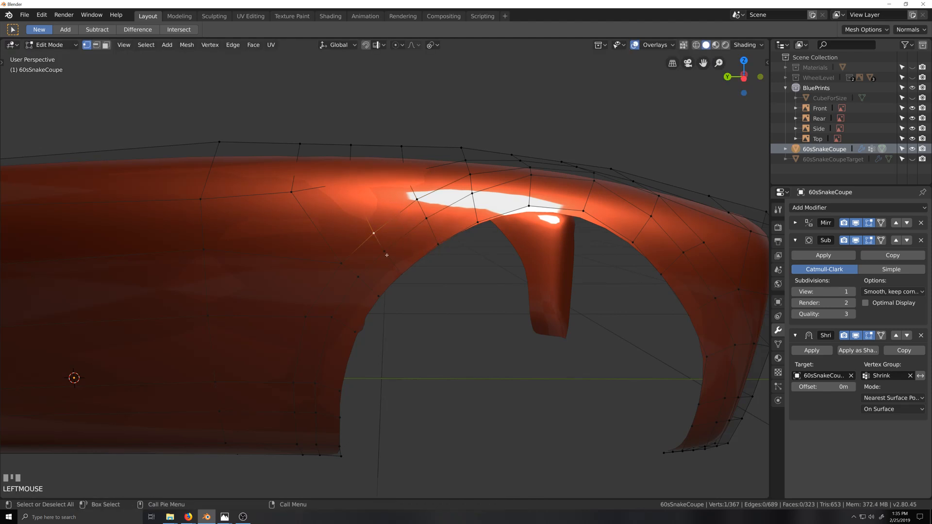
{"action": "left_click", "coordinate": [384, 252], "text": "shift"}
{"action": "left_click", "coordinate": [399, 273], "text": "shift"}
{"action": "key", "text": "g"}
{"action": "key", "text": "g"}
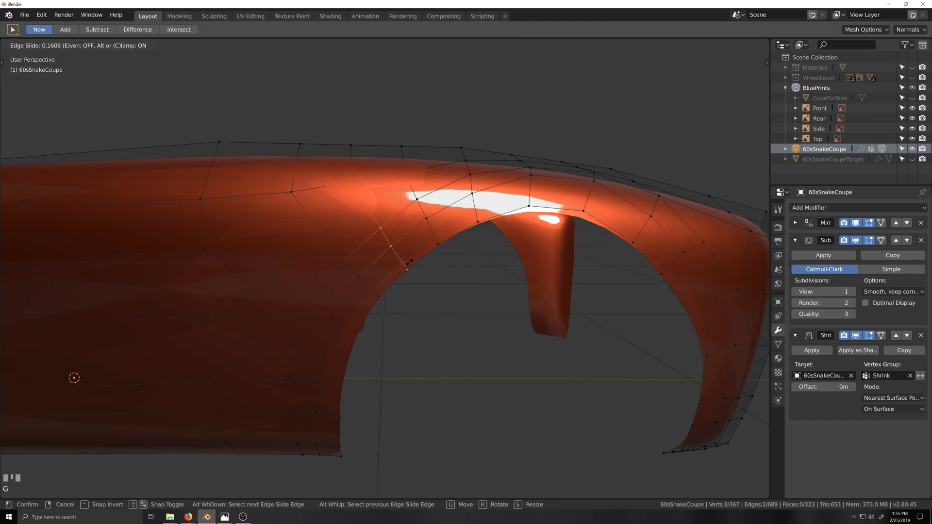
{"action": "left_click", "coordinate": [407, 263]}
Examine the wheel arch against the side blueprint and as a smooth surface from an angle.
{"action": "key", "text": "ctrl+KP_3"}
{"action": "scroll", "coordinate": [407, 263], "scroll_direction": "up", "scroll_amount": 2}
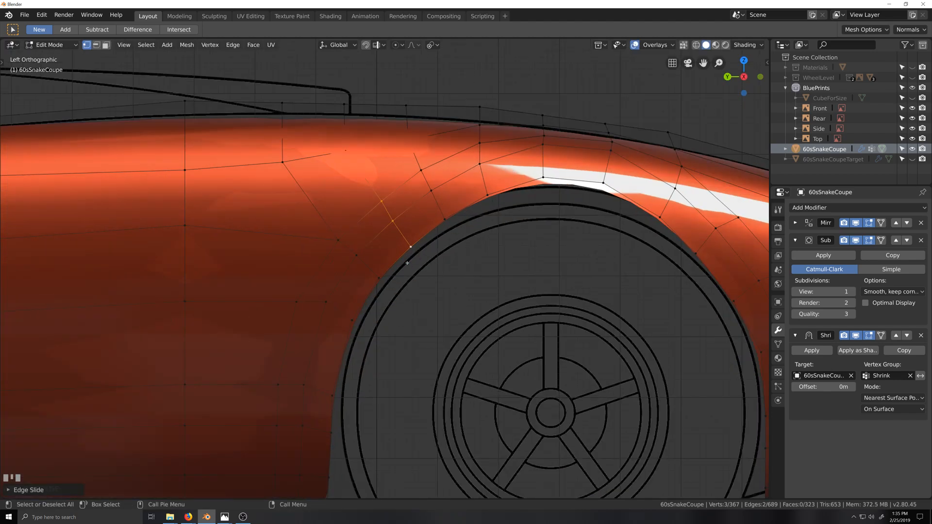
{"action": "scroll", "coordinate": [436, 261], "scroll_direction": "down", "scroll_amount": 1}
{"action": "scroll", "coordinate": [437, 274], "scroll_direction": "down", "scroll_amount": 1}
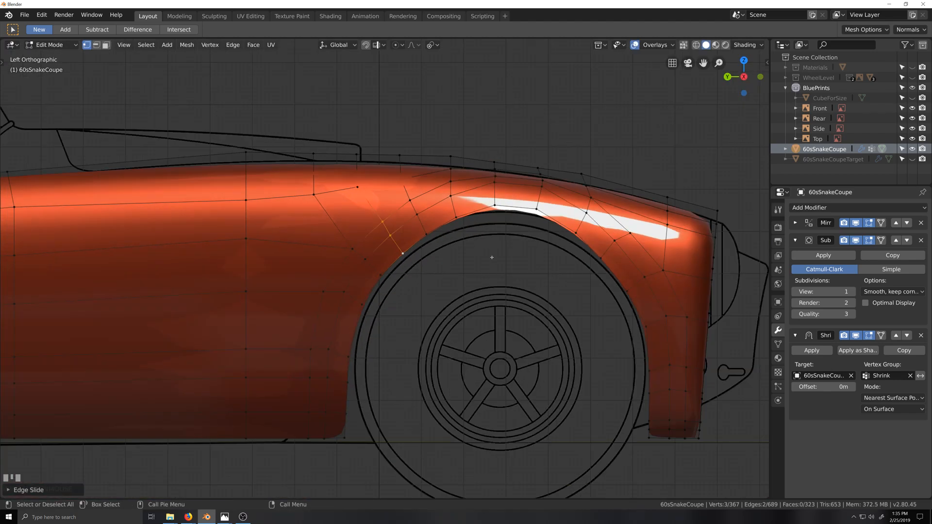
{"action": "scroll", "coordinate": [486, 259], "scroll_direction": "down", "scroll_amount": 2}
{"action": "key", "text": "Tab"}
{"action": "middle_click_drag", "start_coordinate": [483, 275], "coordinate": [499, 279]}
{"action": "key", "text": "Tab"}
{"action": "key", "text": "ctrl+KP_3"}
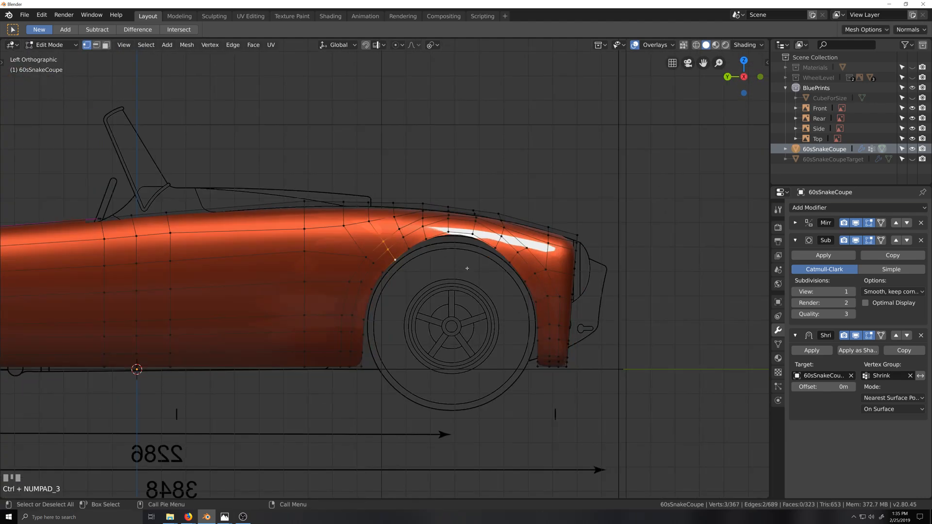
In the left side view, move the four vertices of the face above the arch's top down about 0.02 m.
{"action": "scroll", "coordinate": [471, 249], "scroll_direction": "up", "scroll_amount": 2}
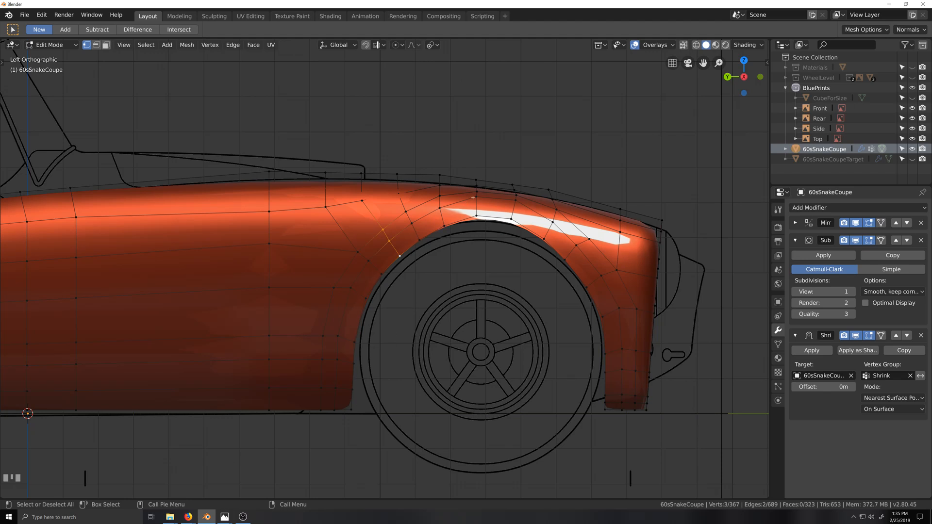
{"action": "left_click_drag", "start_coordinate": [469, 196], "coordinate": [518, 223]}
{"action": "left_click", "coordinate": [517, 194], "text": "shift"}
{"action": "left_click", "coordinate": [517, 195], "text": "shift"}
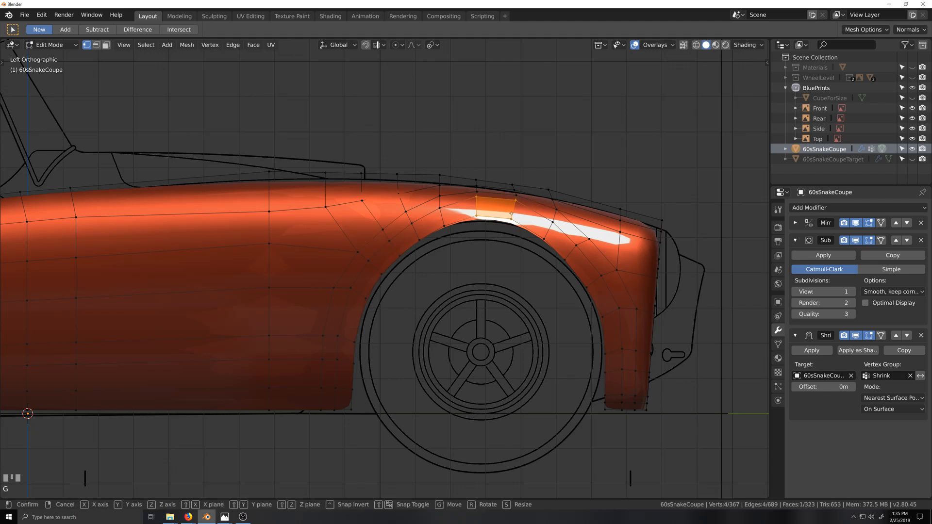
{"action": "key", "text": "g"}
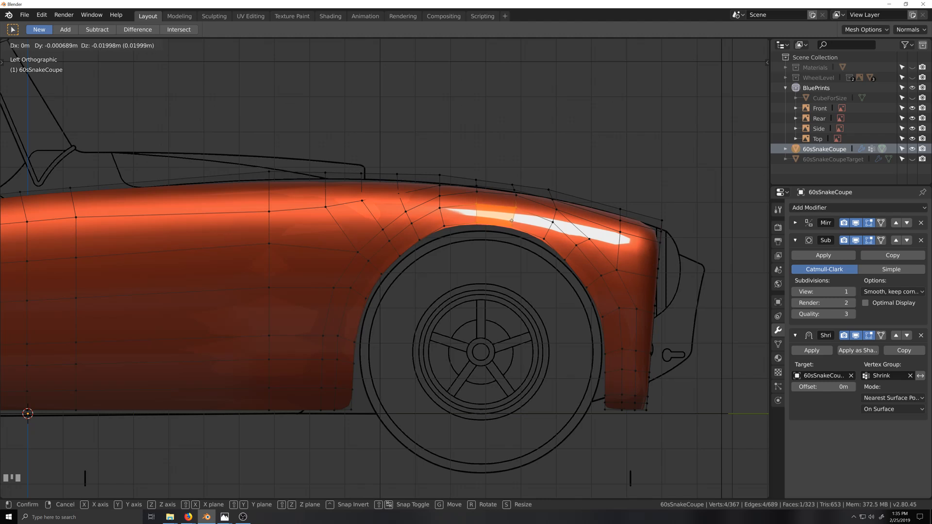
{"action": "left_click", "coordinate": [511, 221]}
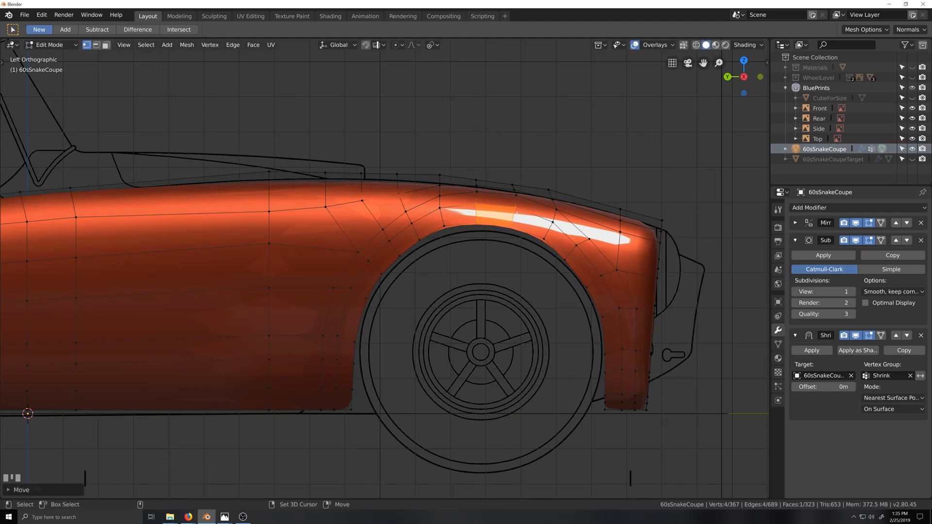
Turn on X-ray and move the two rim vertices at the arch's top up to the blueprint's inner arch line.
{"action": "scroll", "coordinate": [527, 311], "scroll_direction": "down", "scroll_amount": 3}
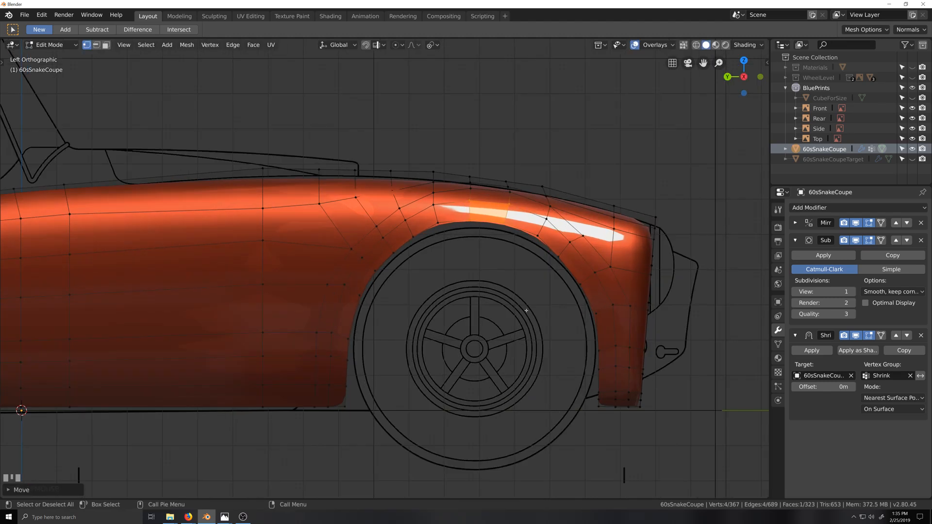
{"action": "scroll", "coordinate": [526, 311], "scroll_direction": "up", "scroll_amount": 1}
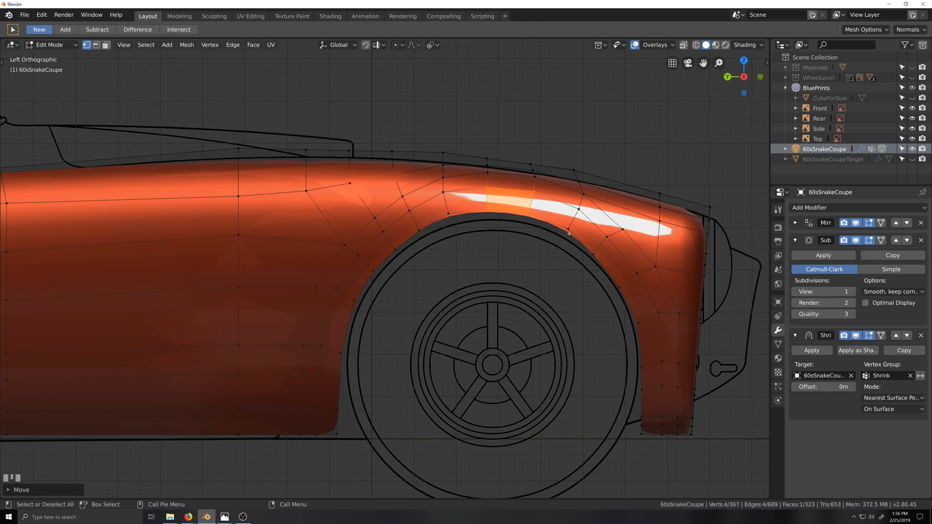
{"action": "key", "text": "alt+z"}
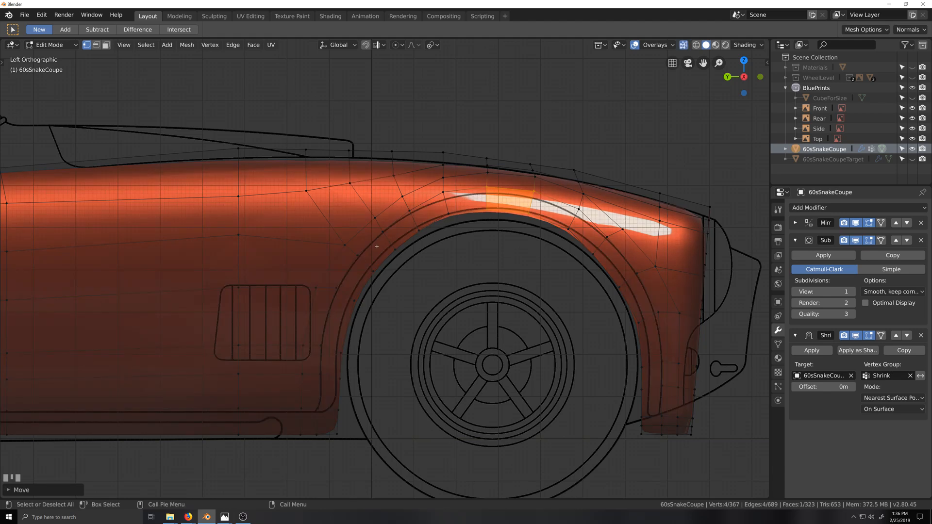
{"action": "scroll", "coordinate": [530, 218], "scroll_direction": "up", "scroll_amount": 2}
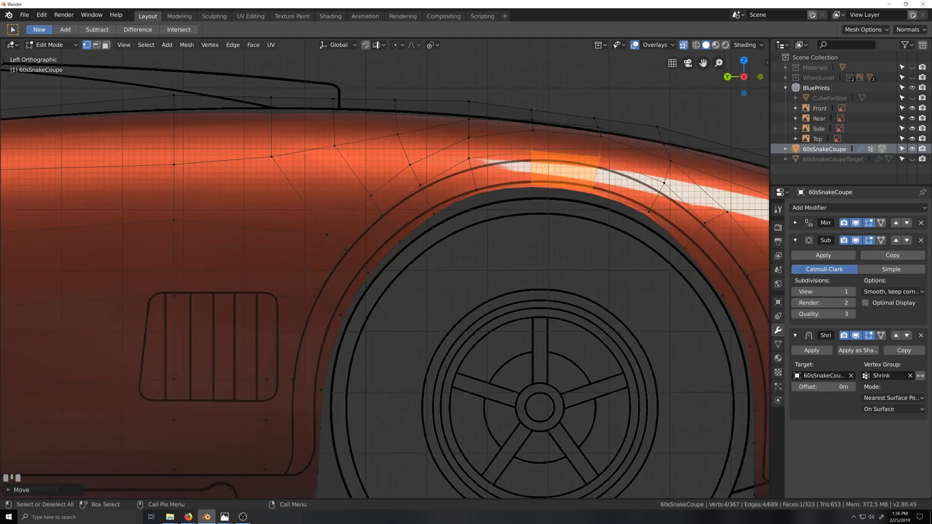
{"action": "middle_click_drag", "start_coordinate": [575, 176], "coordinate": [456, 276], "text": "shift"}
{"action": "scroll", "coordinate": [505, 225], "scroll_direction": "up", "scroll_amount": 2}
{"action": "left_click", "coordinate": [444, 270]}
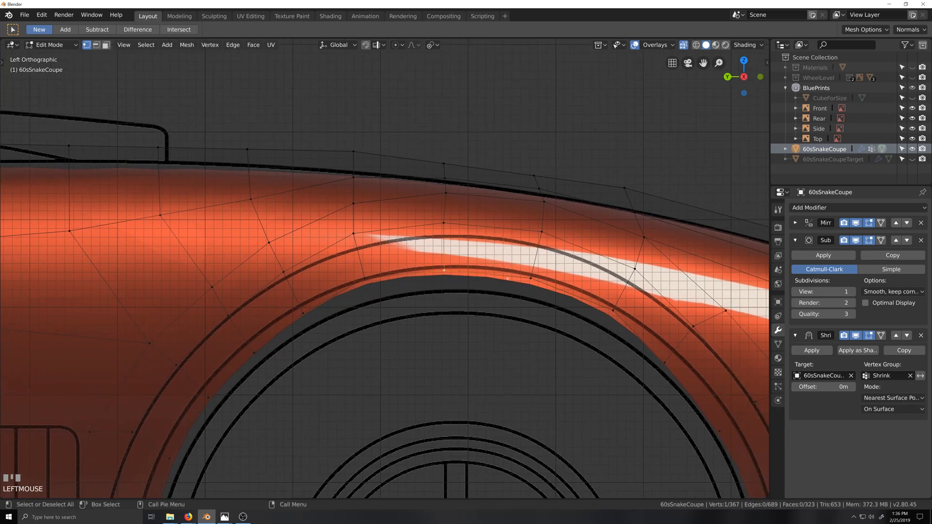
{"action": "left_click", "coordinate": [528, 279], "text": "shift"}
{"action": "key", "text": "g"}
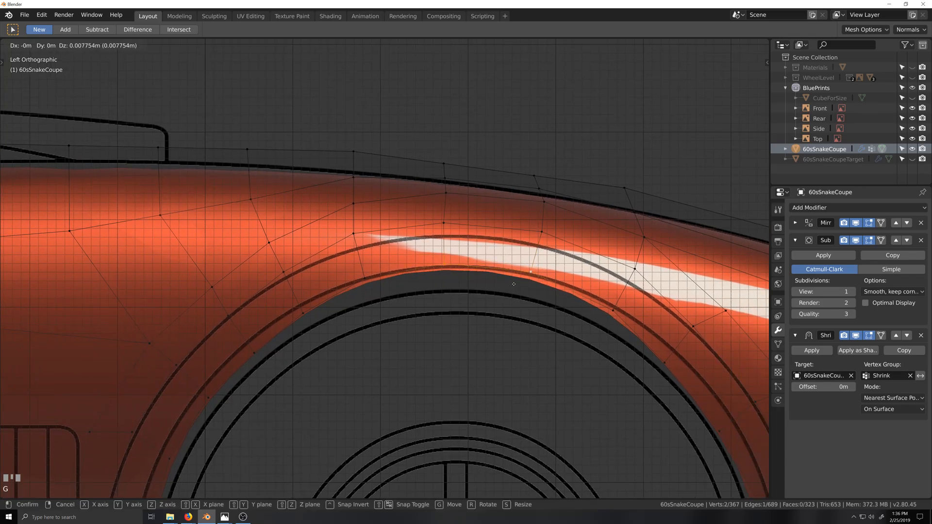
{"action": "left_click", "coordinate": [514, 284]}
Move the next two rim vertices behind the arch's top rearward to fit the blueprint's inner arch line.
{"action": "left_click", "coordinate": [362, 277]}
{"action": "key", "text": "g"}
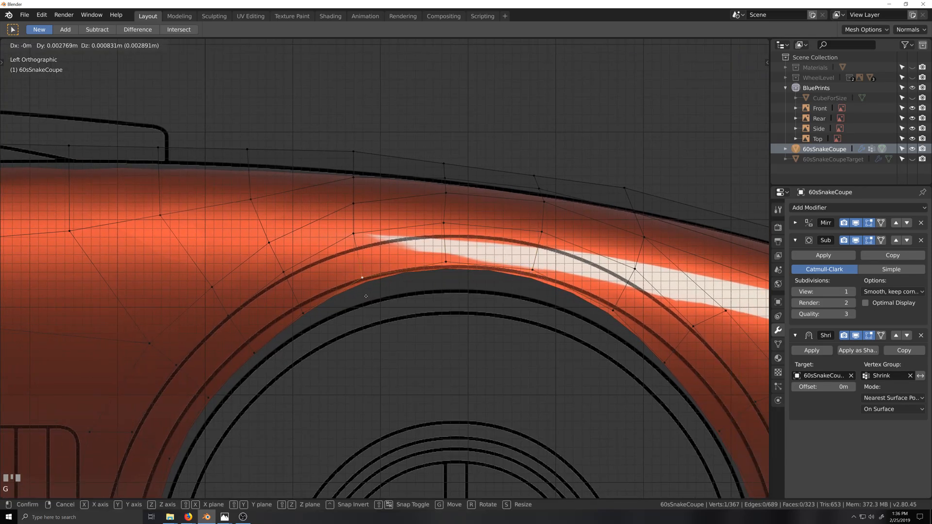
{"action": "left_click", "coordinate": [363, 294]}
{"action": "left_click", "coordinate": [303, 313]}
{"action": "key", "text": "g"}
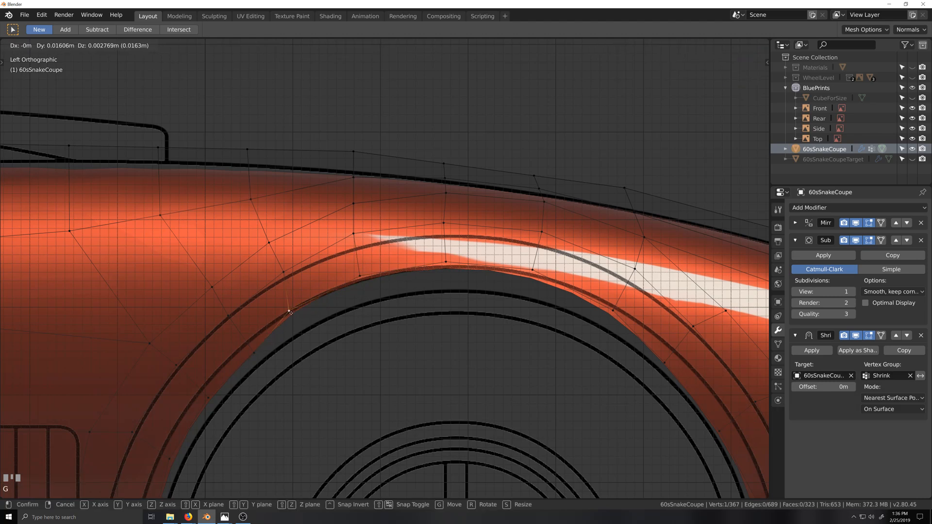
Move the next rim vertices down the rear side of the front wheel arch rearward onto the blueprint's inner arch line.
{"action": "left_click", "coordinate": [260, 356]}
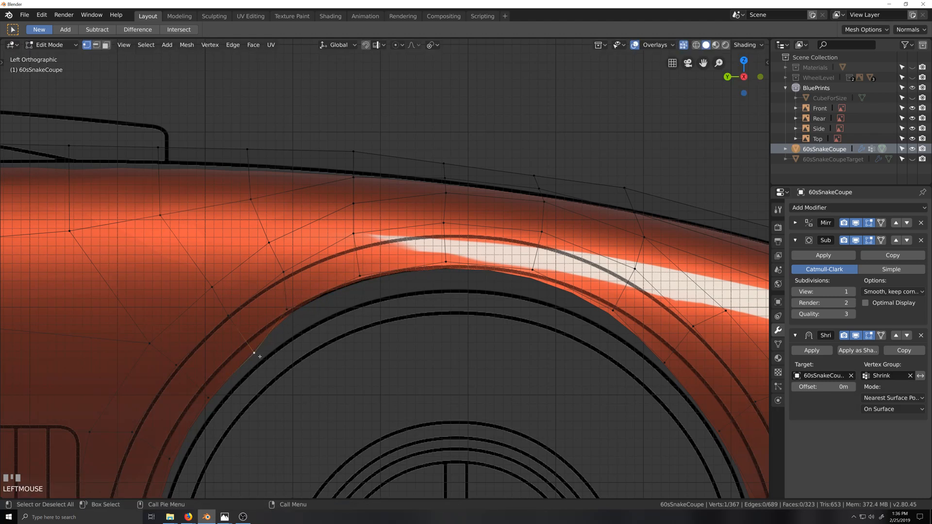
{"action": "middle_click_drag", "start_coordinate": [237, 350], "coordinate": [402, 251], "text": "shift"}
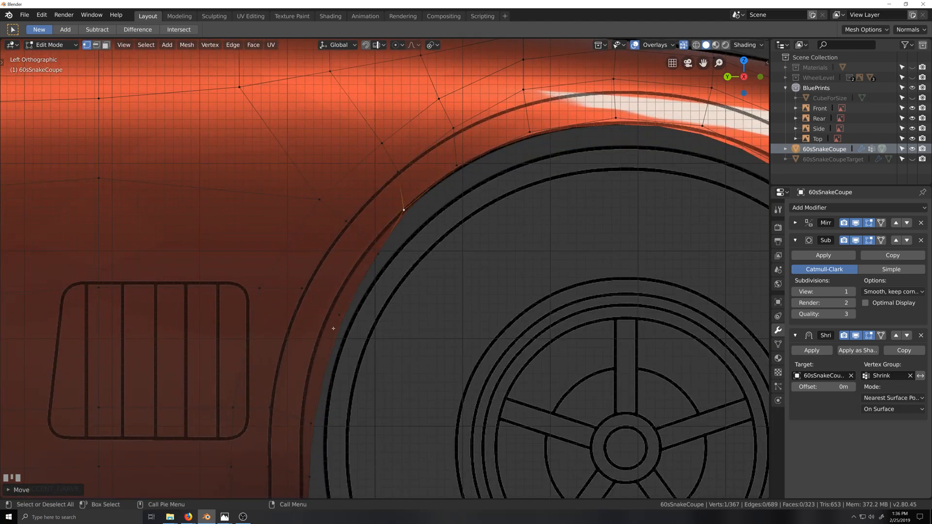
{"action": "key", "text": "g"}
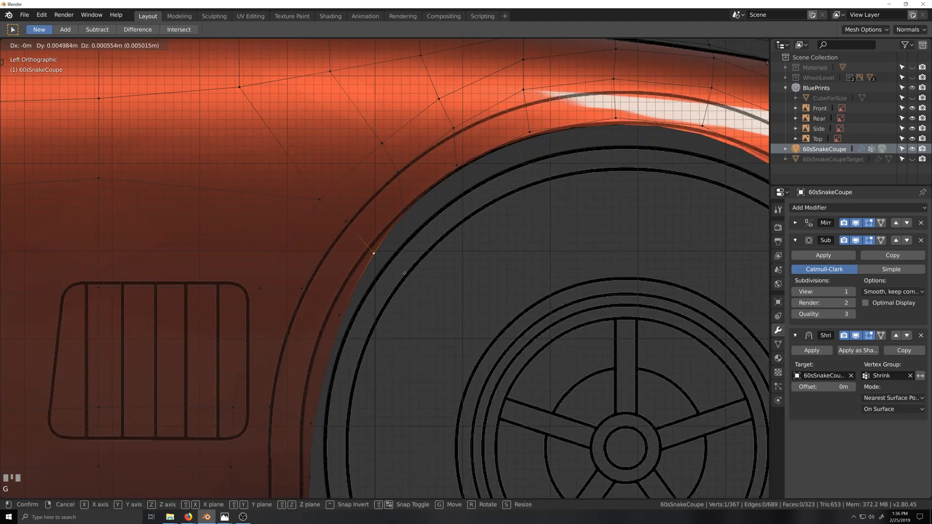
{"action": "left_click", "coordinate": [397, 272]}
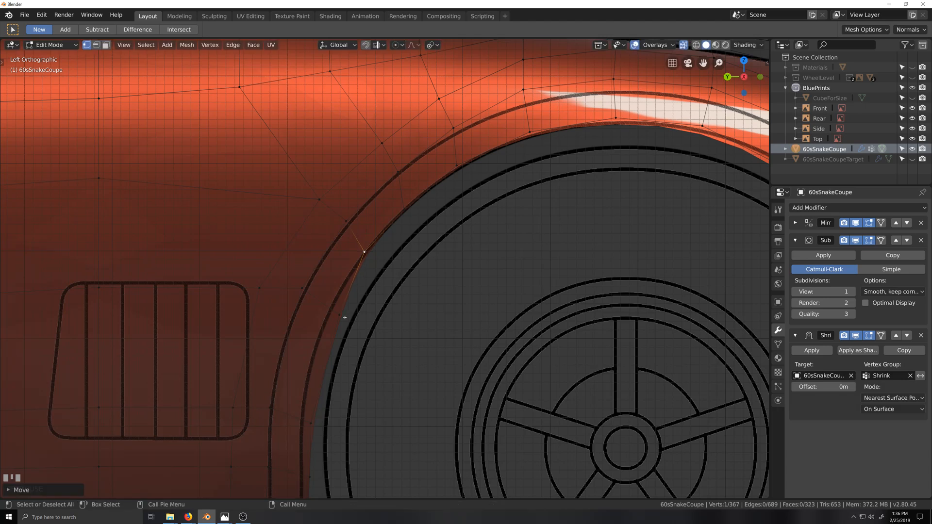
{"action": "left_click", "coordinate": [343, 316]}
{"action": "key", "text": "g"}
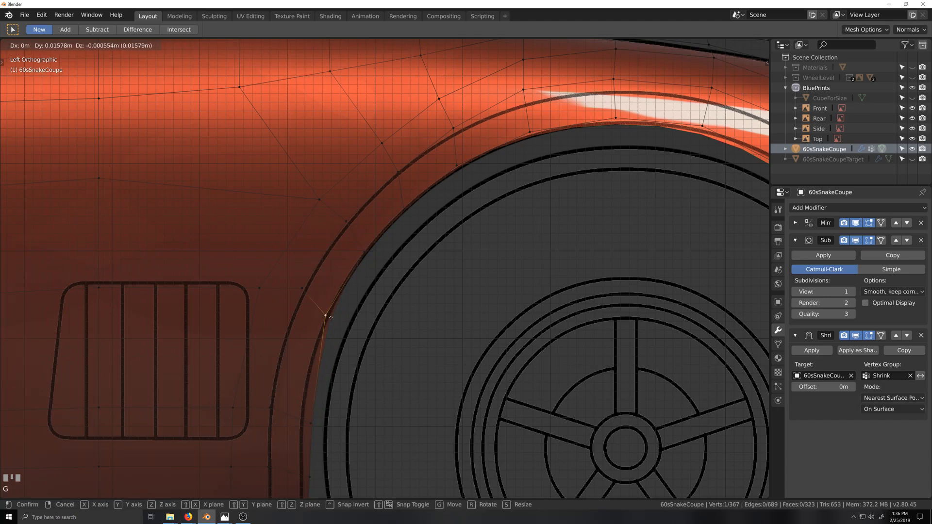
{"action": "left_click", "coordinate": [330, 318]}
Move the two rim vertices level with the side vent's lower edge and just below it rearward onto the inner arch line.
{"action": "middle_click_drag", "start_coordinate": [352, 353], "coordinate": [437, 205], "text": "shift"}
{"action": "left_click", "coordinate": [389, 273]}
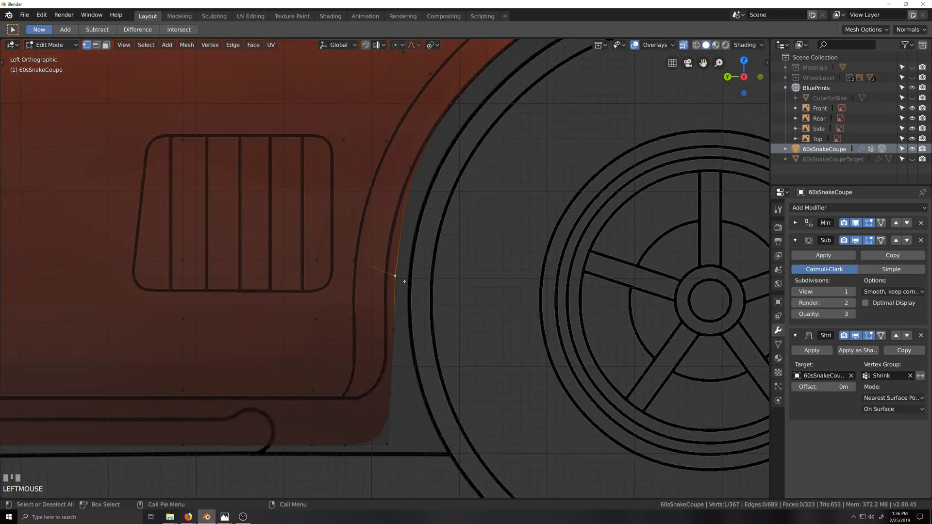
{"action": "key", "text": "g"}
{"action": "left_click", "coordinate": [394, 277]}
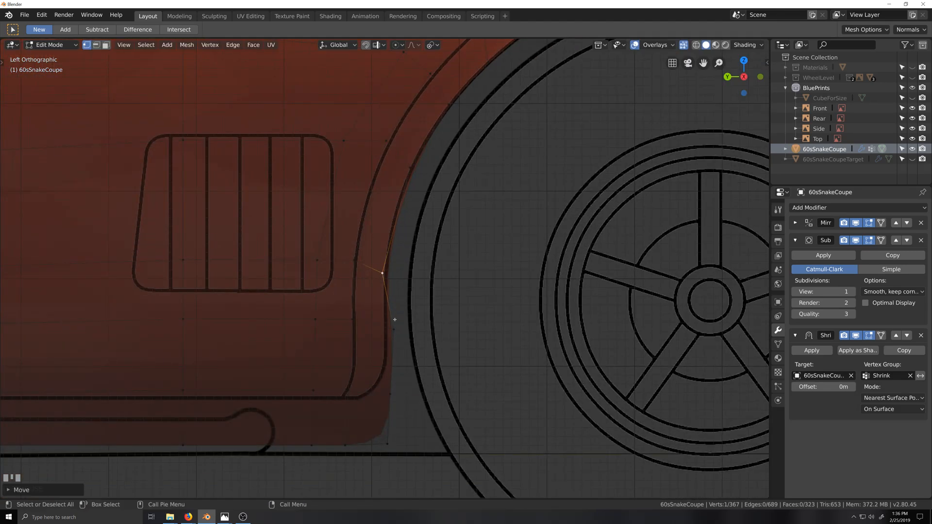
{"action": "left_click", "coordinate": [390, 330]}
{"action": "key", "text": "g"}
{"action": "left_click", "coordinate": [402, 342]}
Align the two lowest rim vertices behind the front wheel with the straight lower part of the blueprint's arch line.
{"action": "left_click", "coordinate": [391, 394]}
{"action": "key", "text": "g"}
{"action": "left_click", "coordinate": [392, 443]}
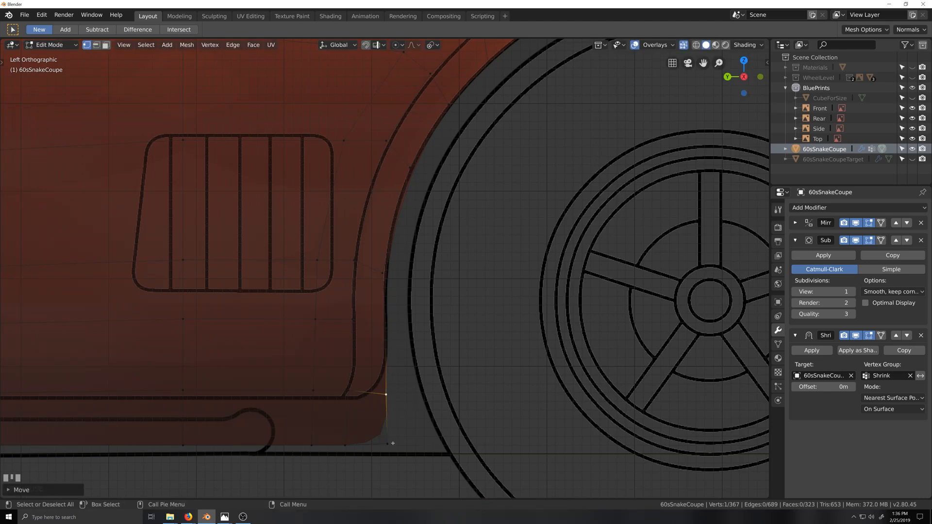
{"action": "key", "text": "g"}
{"action": "left_click", "coordinate": [387, 442]}
Select the lowest edge loop of the body behind the front wheel and check its extent along the underside in perspective.
{"action": "scroll", "coordinate": [298, 408], "scroll_direction": "down", "scroll_amount": 4}
{"action": "scroll", "coordinate": [299, 407], "scroll_direction": "down", "scroll_amount": 6}
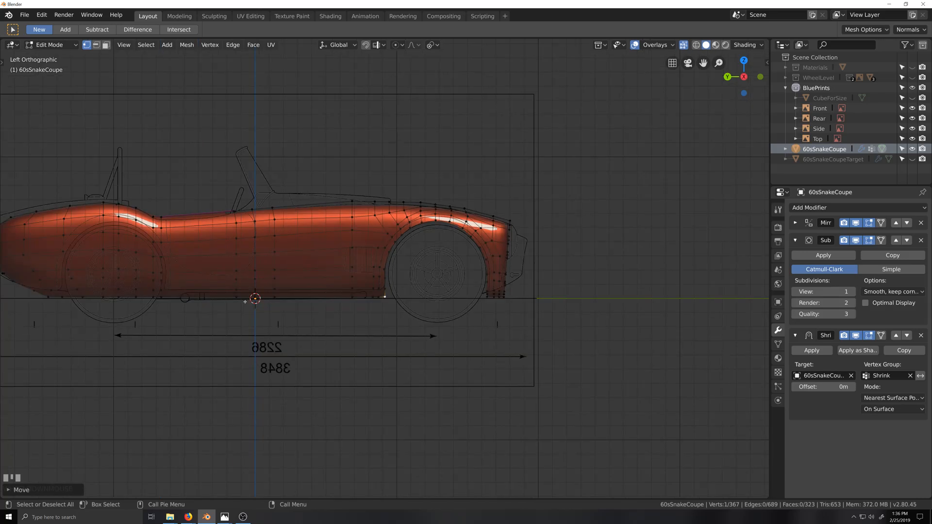
{"action": "left_click", "coordinate": [245, 299], "text": "alt"}
{"action": "scroll", "coordinate": [298, 344], "scroll_direction": "up", "scroll_amount": 4}
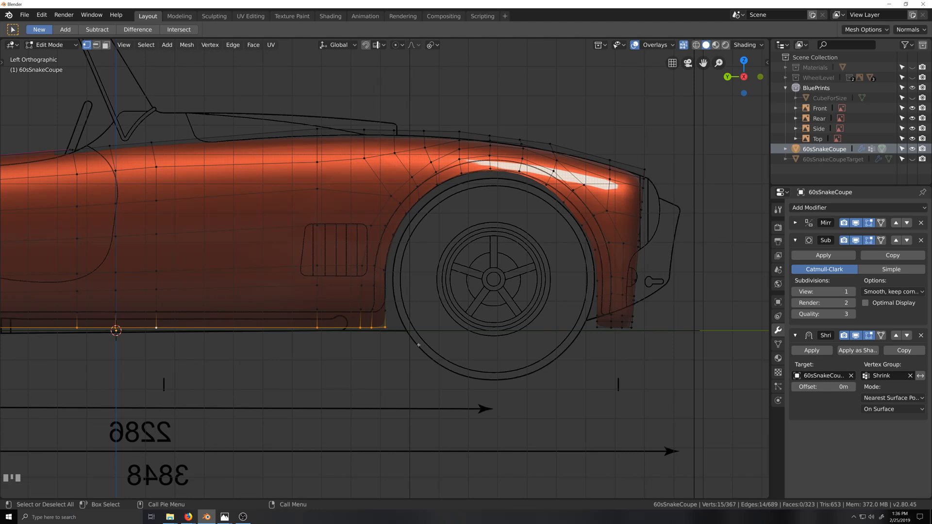
{"action": "key", "text": "shift+grave"}
{"action": "scroll", "coordinate": [362, 341], "scroll_direction": "down", "scroll_amount": 1}
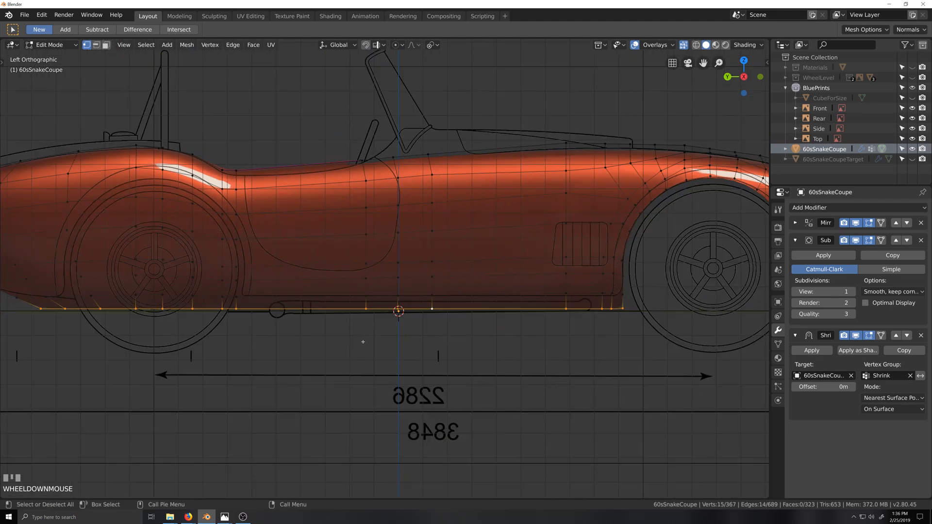
{"action": "key", "text": "shift+grave"}
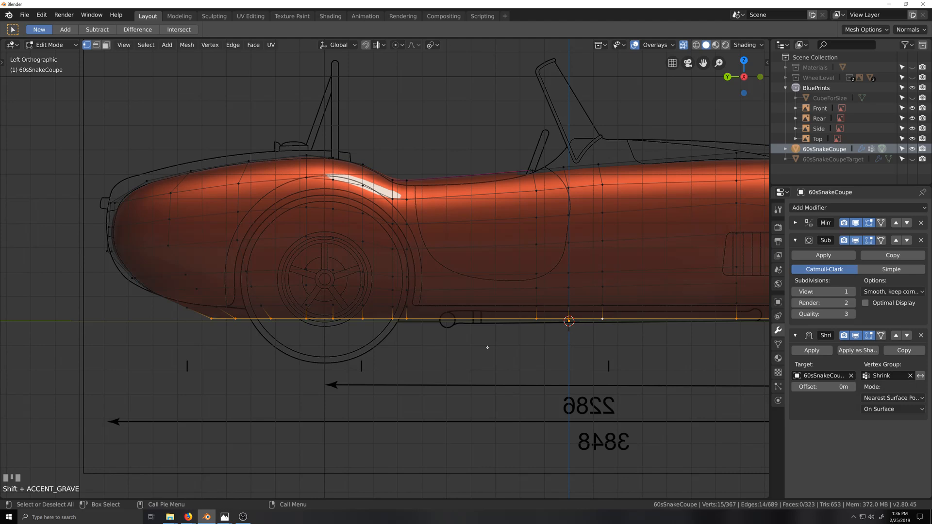
{"action": "scroll", "coordinate": [487, 348], "scroll_direction": "down", "scroll_amount": 3}
{"action": "key", "text": "grave"}
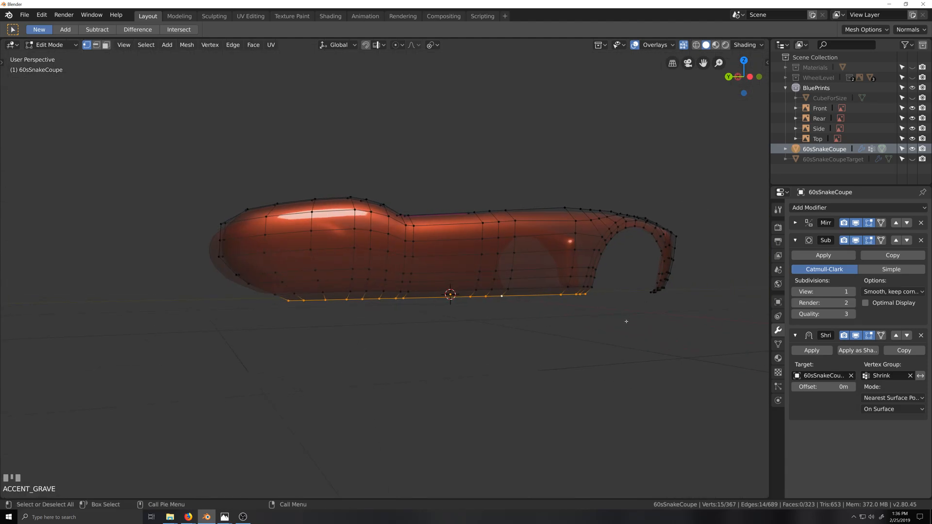
{"action": "middle_click_drag", "start_coordinate": [626, 321], "coordinate": [649, 324]}
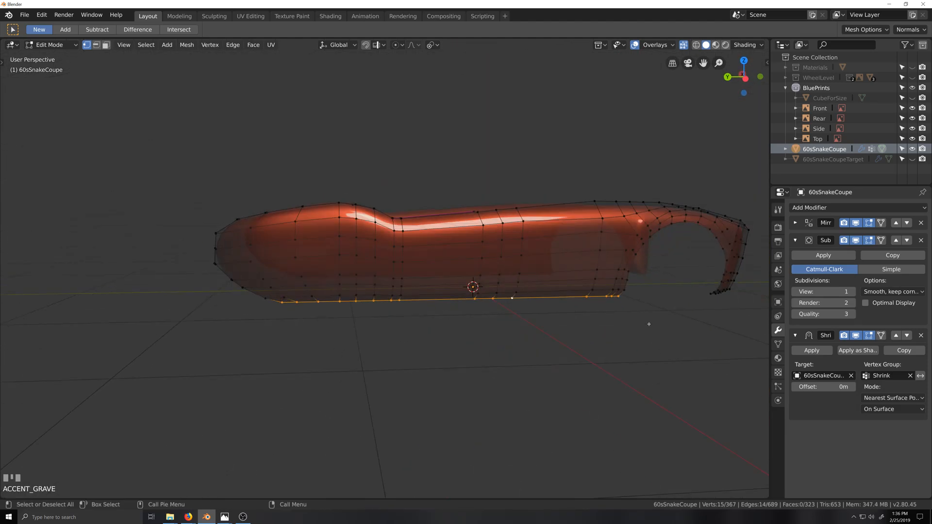
{"action": "key", "text": "shift+grave"}
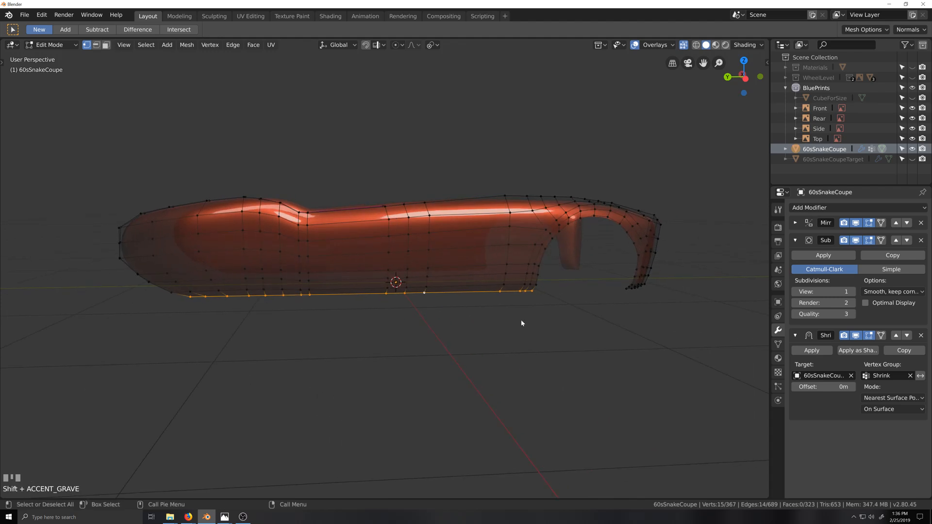
Try deleting the selected bottom loop's vertices, compare the sill with the side blueprint, and undo the deletion.
{"action": "key", "text": "x"}
{"action": "left_click", "coordinate": [522, 263]}
{"action": "key", "text": "grave"}
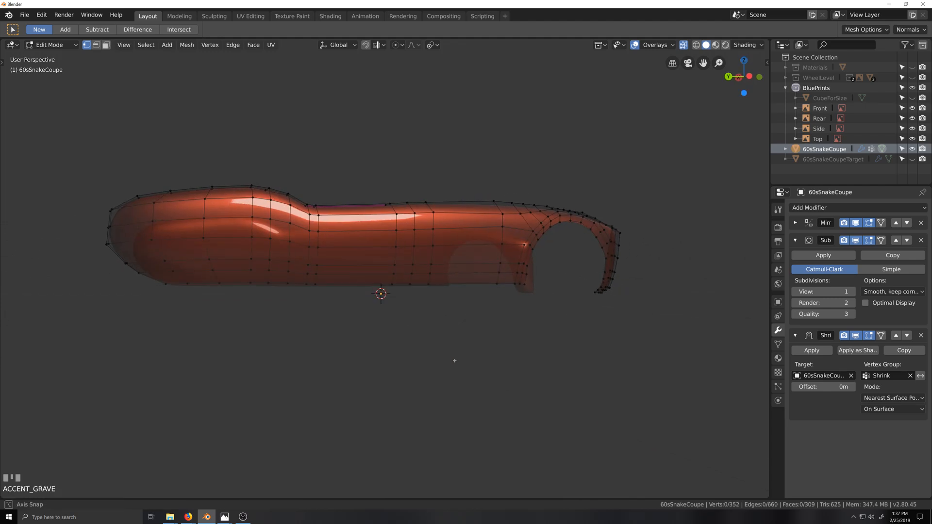
{"action": "key", "text": "ctrl+KP_3"}
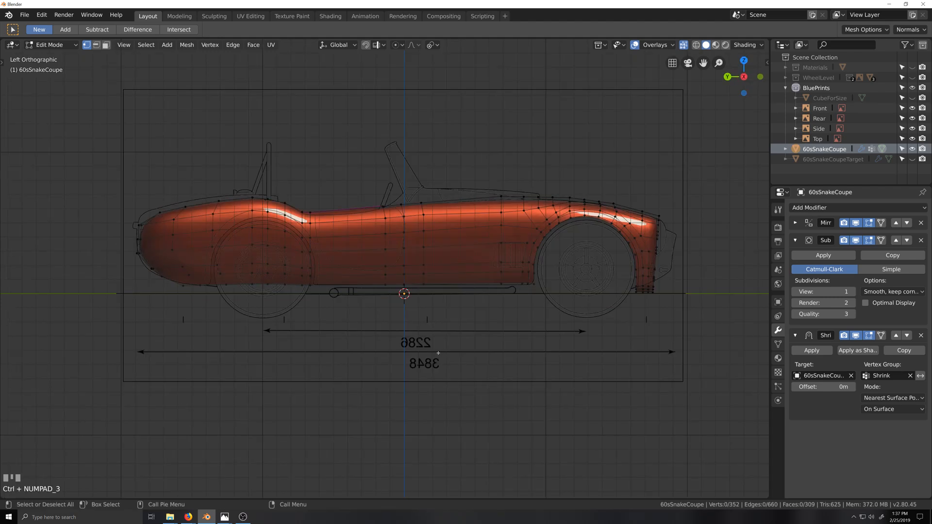
{"action": "scroll", "coordinate": [540, 306], "scroll_direction": "up", "scroll_amount": 4}
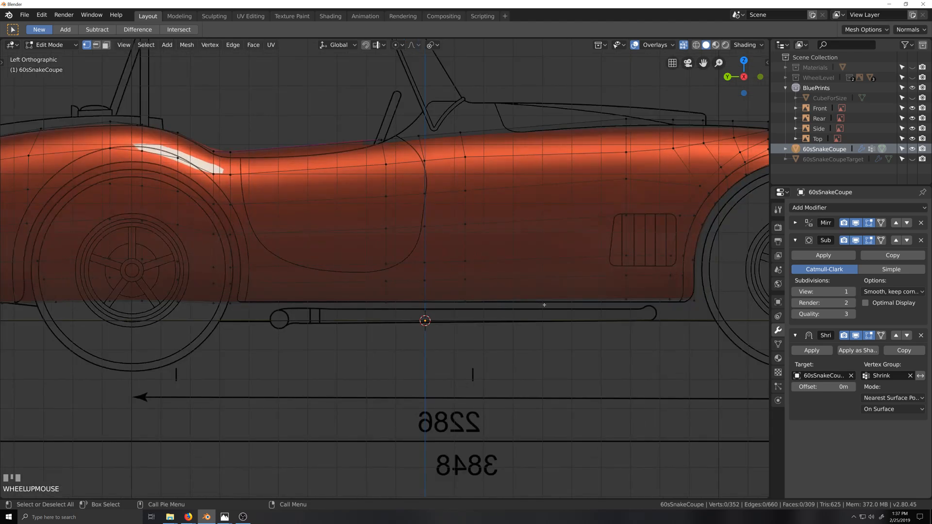
{"action": "key", "text": "shift+grave"}
{"action": "key", "text": "ctrl+z"}
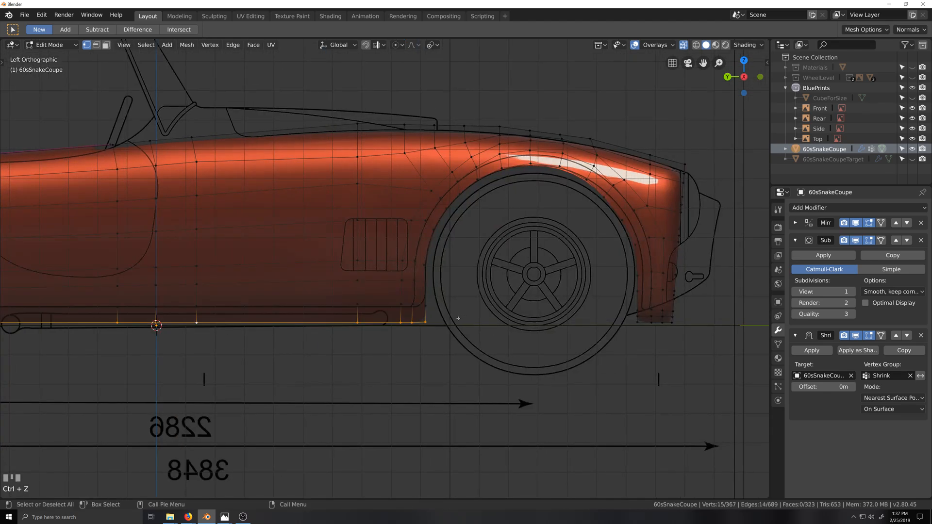
Delete the vertices of the body's lowest edge loop so the underside ends at the blueprint's sill line.
{"action": "key", "text": "shift+grave"}
{"action": "key", "text": "x"}
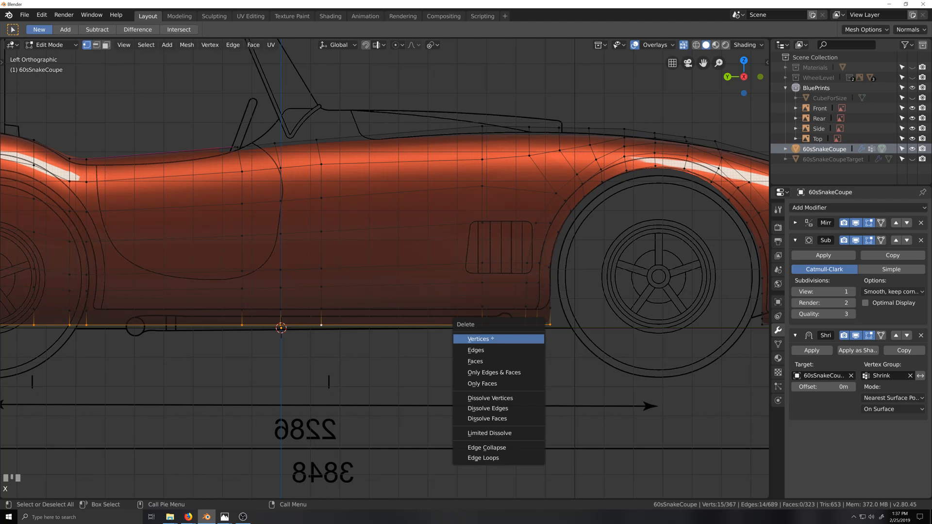
{"action": "left_click", "coordinate": [493, 339]}
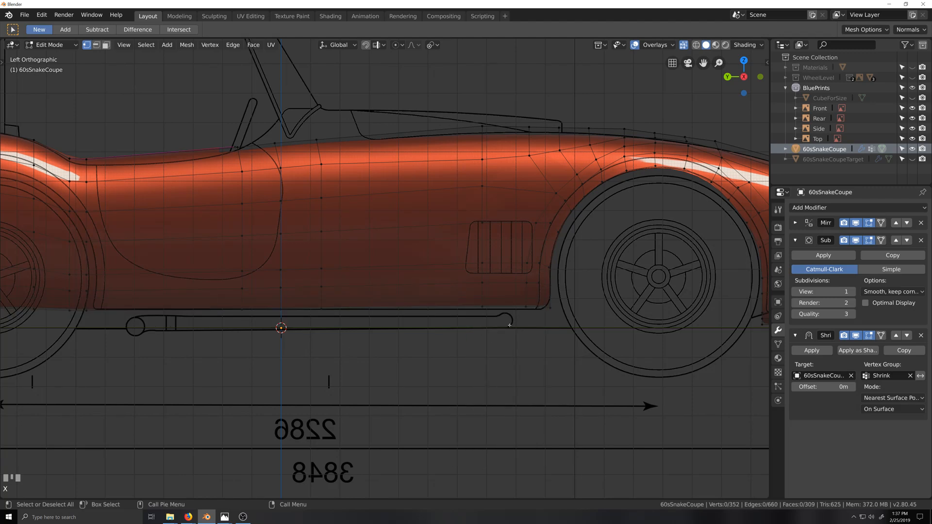
{"action": "scroll", "coordinate": [518, 322], "scroll_direction": "down", "scroll_amount": 3}
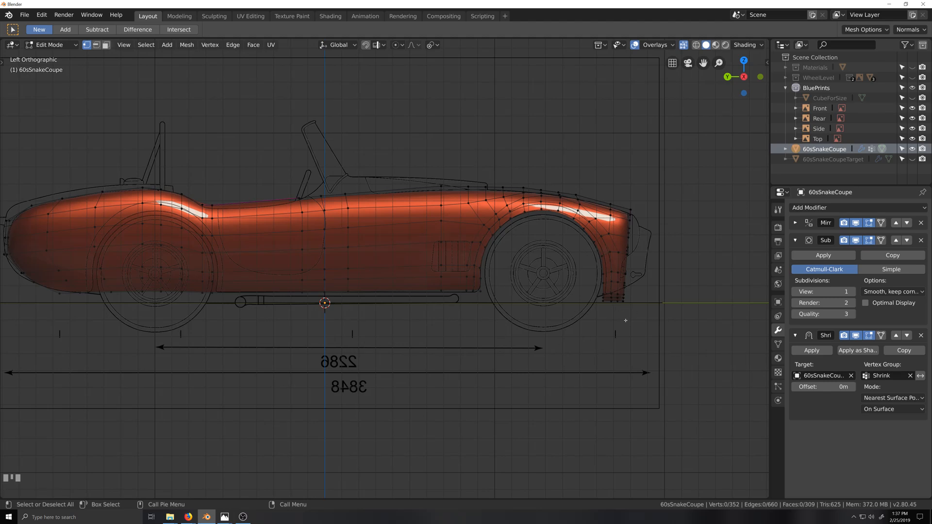
{"action": "scroll", "coordinate": [625, 320], "scroll_direction": "up", "scroll_amount": 1}
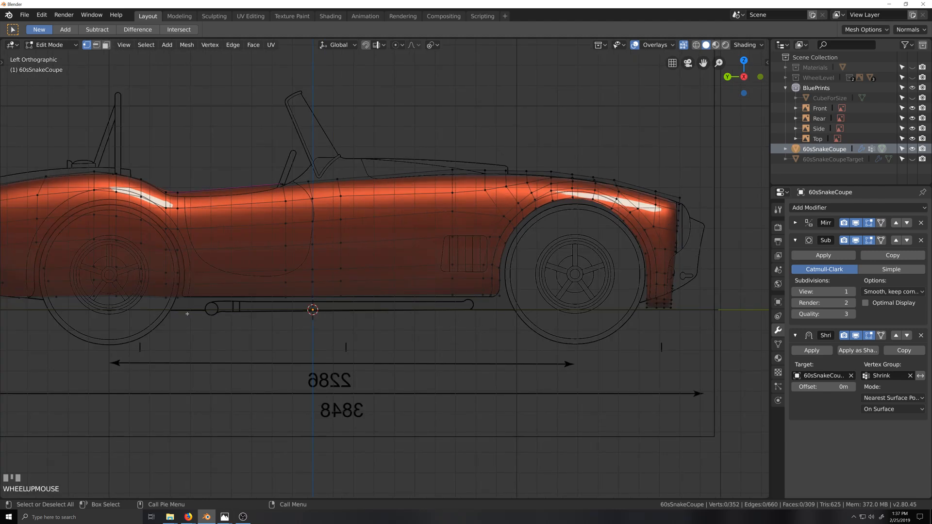
{"action": "scroll", "coordinate": [563, 346], "scroll_direction": "down", "scroll_amount": 1}
Move the first two rim vertices ahead of the arch's top forward and slightly up to the blueprint's inner arch line.
{"action": "scroll", "coordinate": [604, 336], "scroll_direction": "up", "scroll_amount": 4}
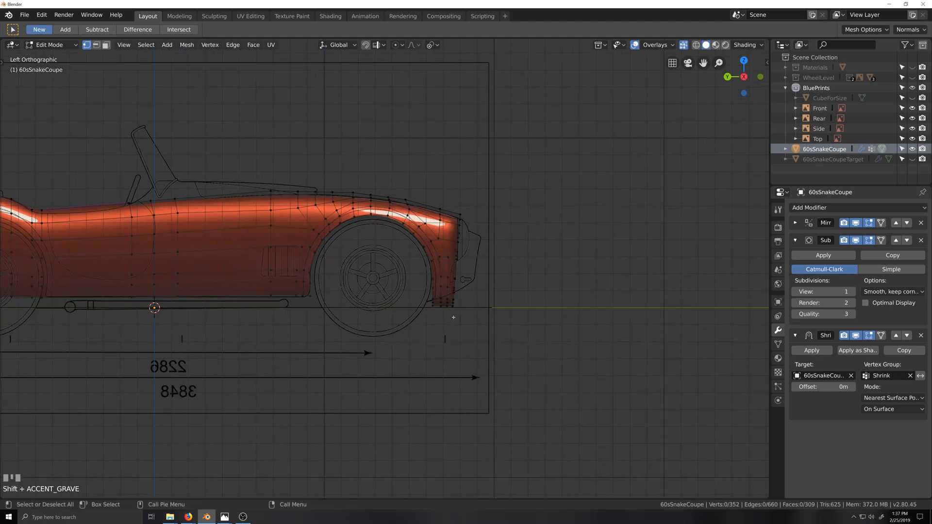
{"action": "scroll", "coordinate": [433, 323], "scroll_direction": "up", "scroll_amount": 3}
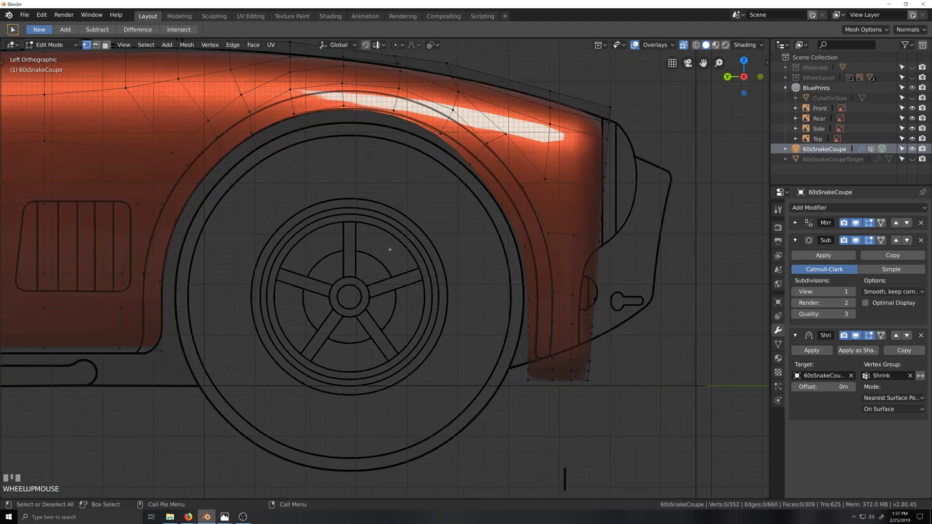
{"action": "key", "text": "shift+grave"}
{"action": "scroll", "coordinate": [418, 262], "scroll_direction": "up", "scroll_amount": 2}
{"action": "key", "text": "shift+grave"}
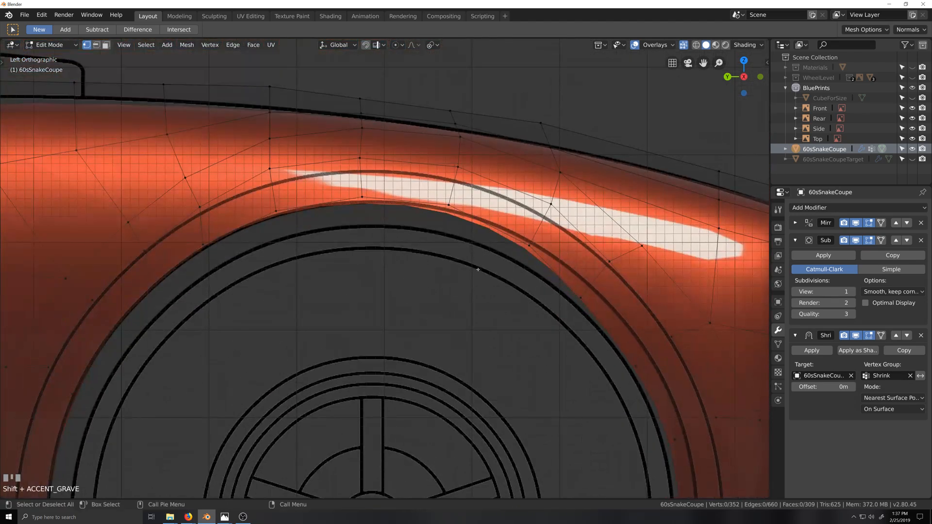
{"action": "left_click", "coordinate": [447, 205]}
{"action": "key", "text": "g"}
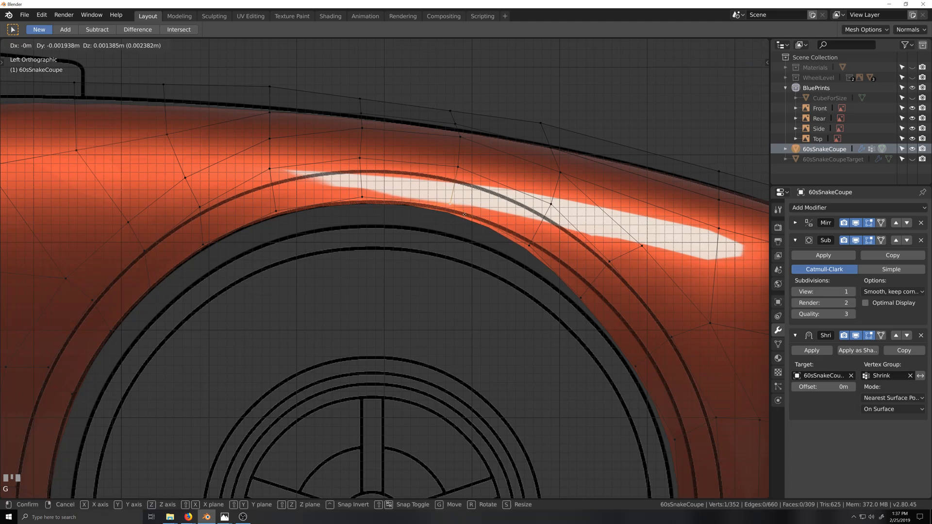
{"action": "left_click", "coordinate": [465, 214]}
{"action": "left_click", "coordinate": [535, 245]}
{"action": "key", "text": "g"}
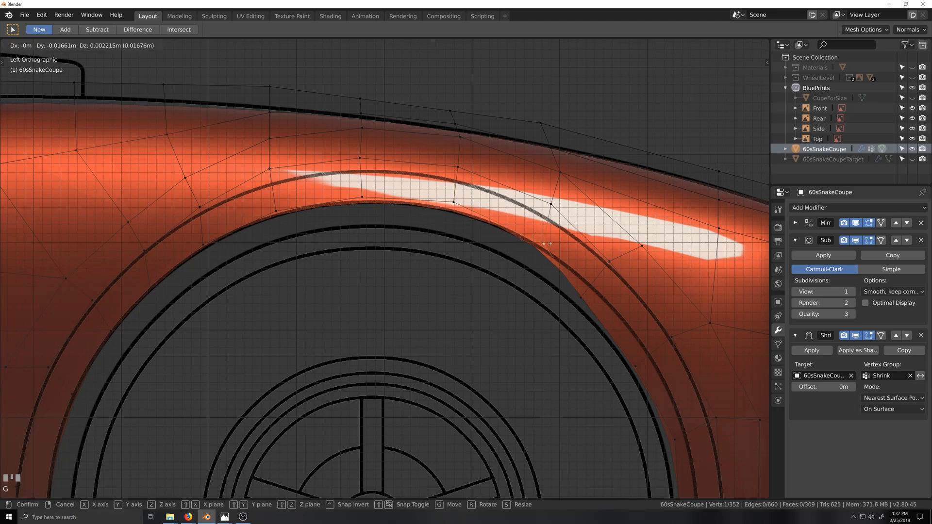
Move the next two rim vertices down the front side of the arch forward and up onto the inner arch line.
{"action": "left_click", "coordinate": [591, 296]}
{"action": "key", "text": "g"}
{"action": "left_click", "coordinate": [615, 300]}
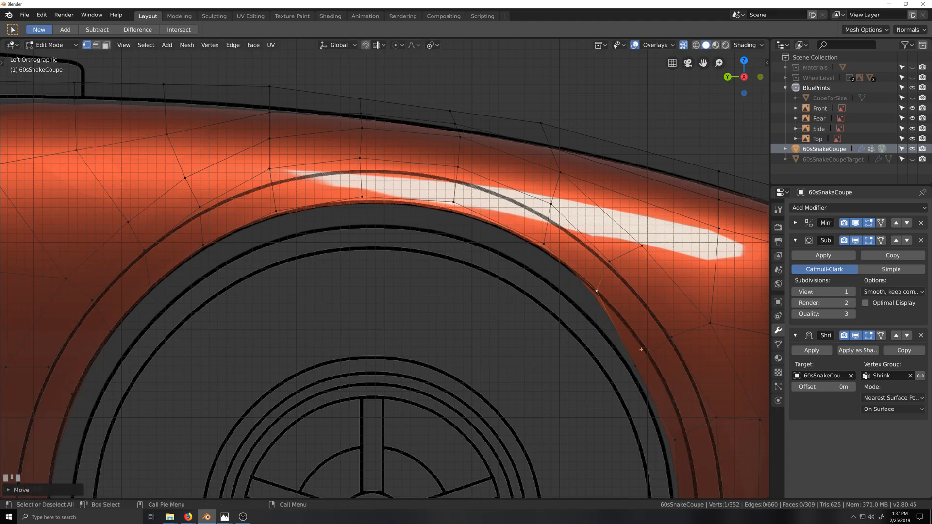
{"action": "key", "text": "g"}
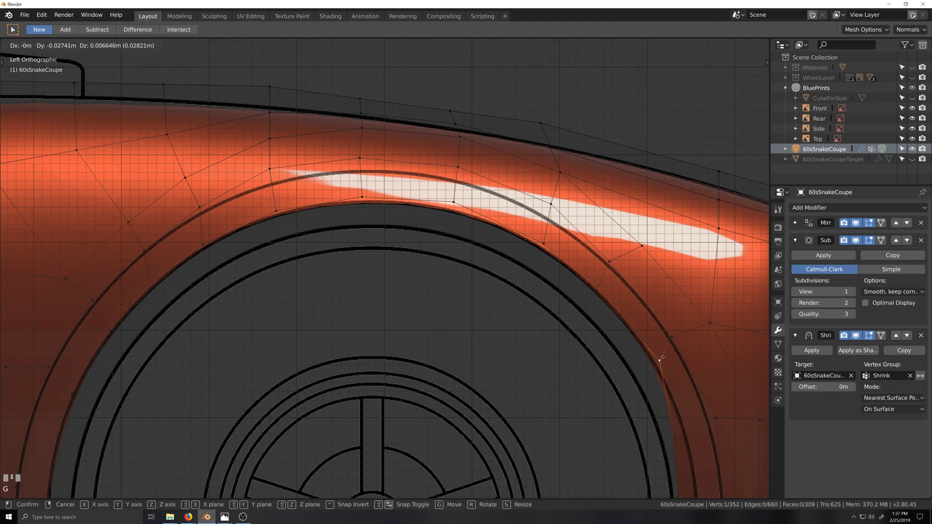
{"action": "left_click", "coordinate": [663, 357]}
Move the two rim vertices ahead of the wheel, near hub height and above it, about 0.02 m forward onto the inner arch line.
{"action": "middle_click_drag", "start_coordinate": [646, 431], "coordinate": [516, 247], "text": "shift"}
{"action": "left_click", "coordinate": [551, 256]}
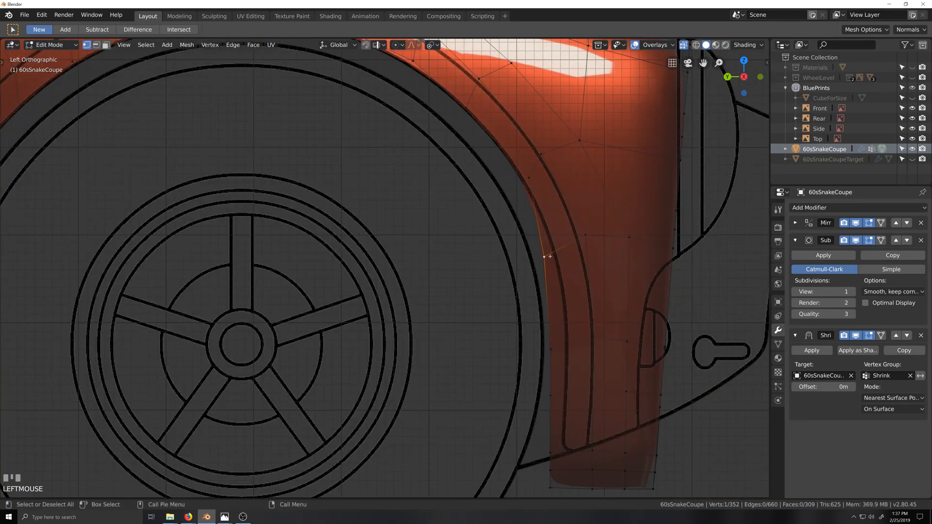
{"action": "key", "text": "g"}
{"action": "left_click", "coordinate": [567, 254]}
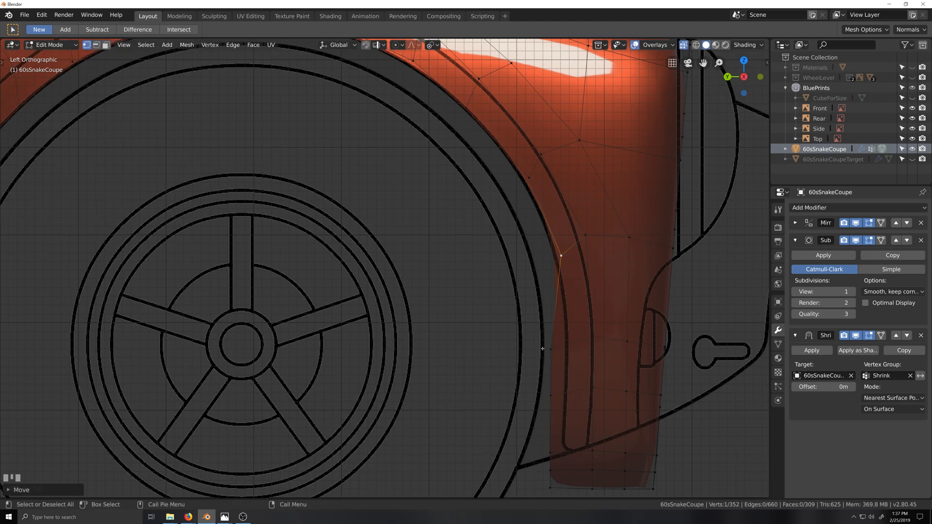
{"action": "left_click", "coordinate": [549, 352]}
{"action": "key", "text": "g"}
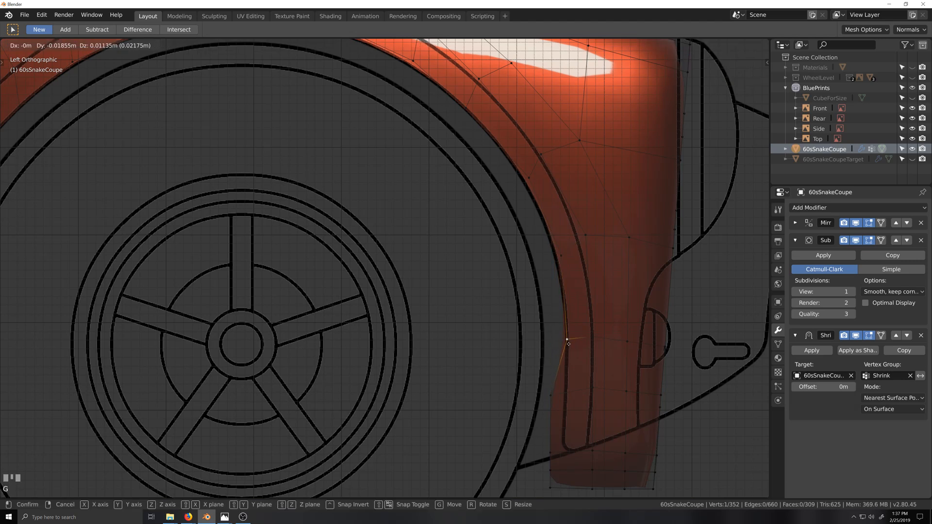
{"action": "left_click", "coordinate": [569, 346]}
Move the rim vertex below hub height ahead of the wheel about 0.02 m forward, and slide the three lowest rim vertices onto the arch line.
{"action": "key", "text": "g"}
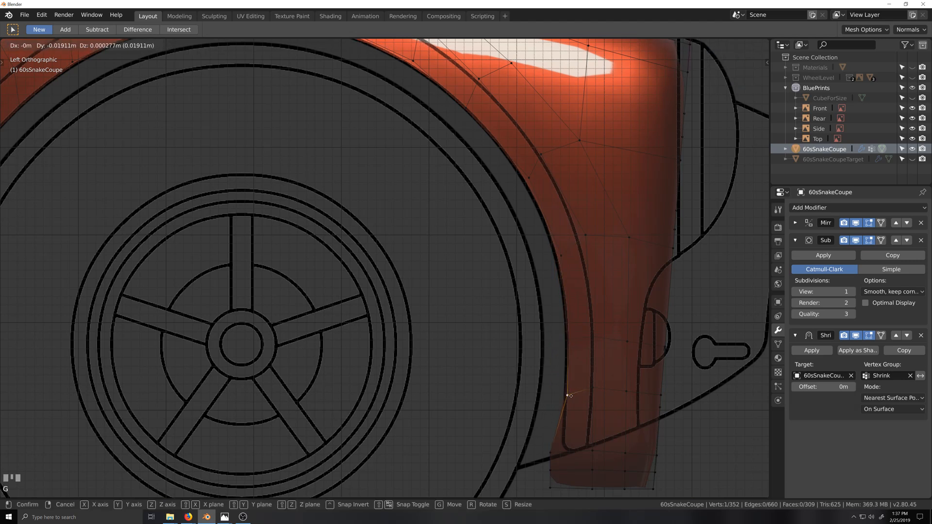
{"action": "left_click", "coordinate": [549, 480]}
{"action": "left_click", "coordinate": [553, 484], "text": "ctrl"}
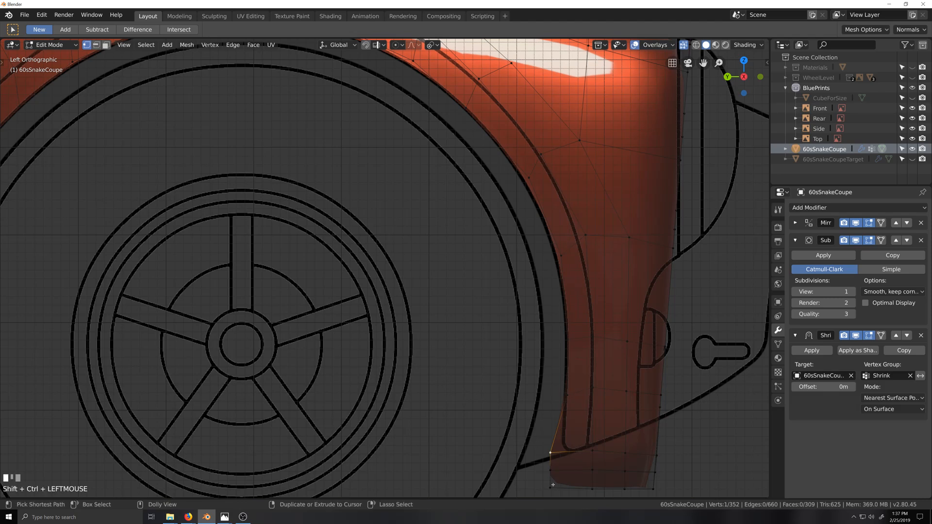
{"action": "key", "text": "g"}
{"action": "key", "text": "g"}
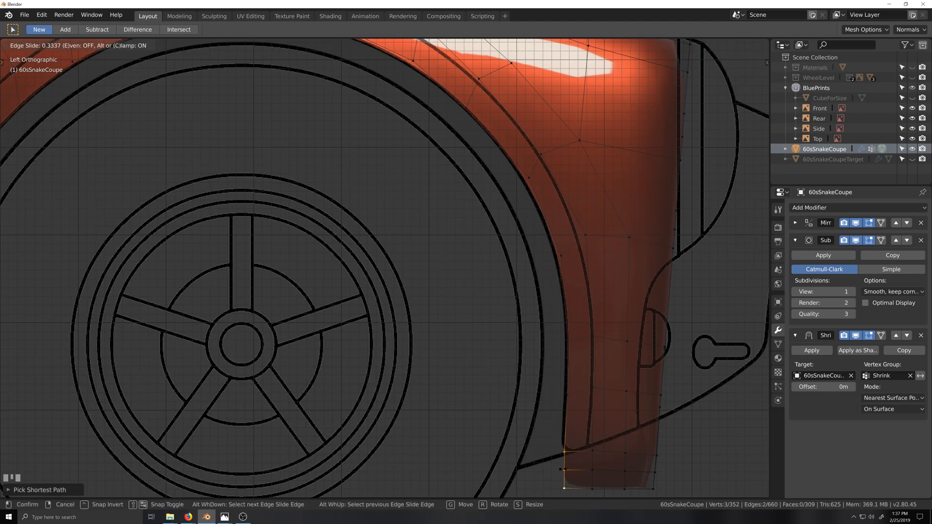
{"action": "left_click", "coordinate": [563, 469]}
{"action": "scroll", "coordinate": [515, 377], "scroll_direction": "down", "scroll_amount": 1}
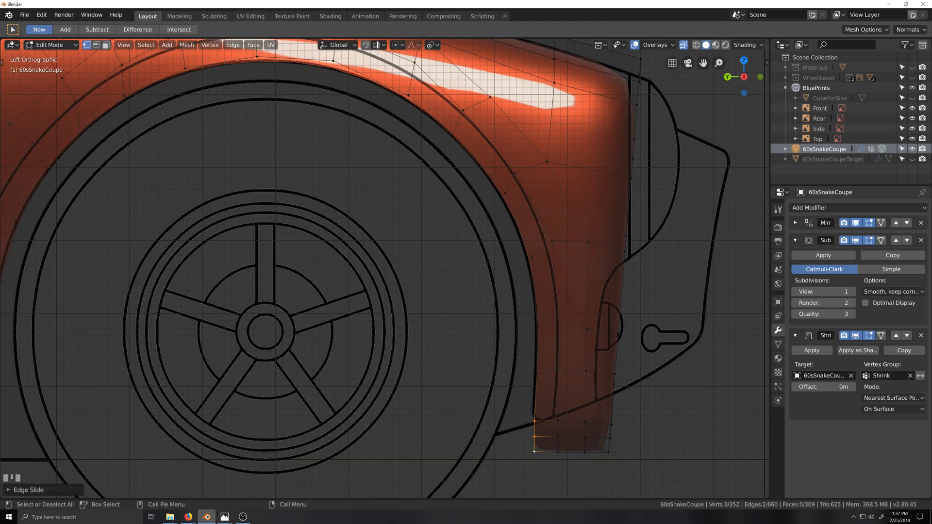
{"action": "key", "text": "alt+Tab"}
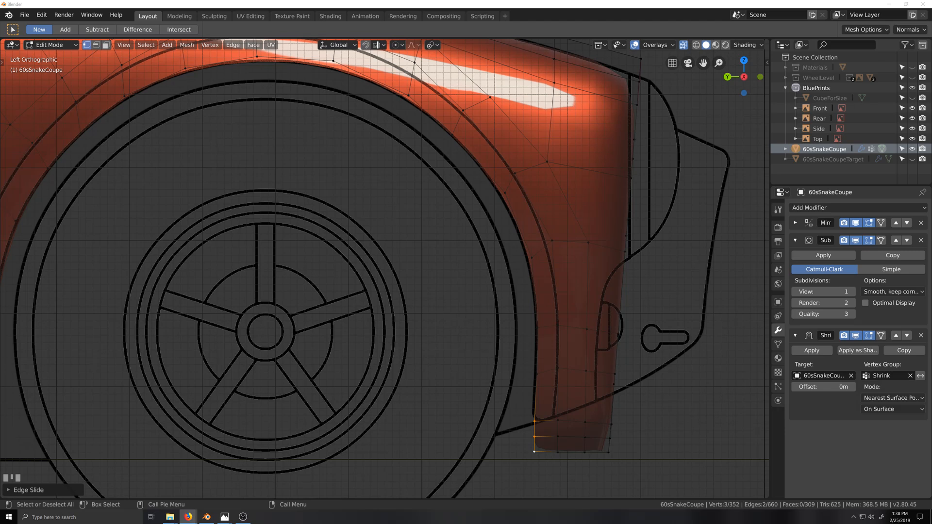
{"action": "left_click", "coordinate": [378, 376]}
{"action": "scroll", "coordinate": [313, 288], "scroll_direction": "down", "scroll_amount": 3}
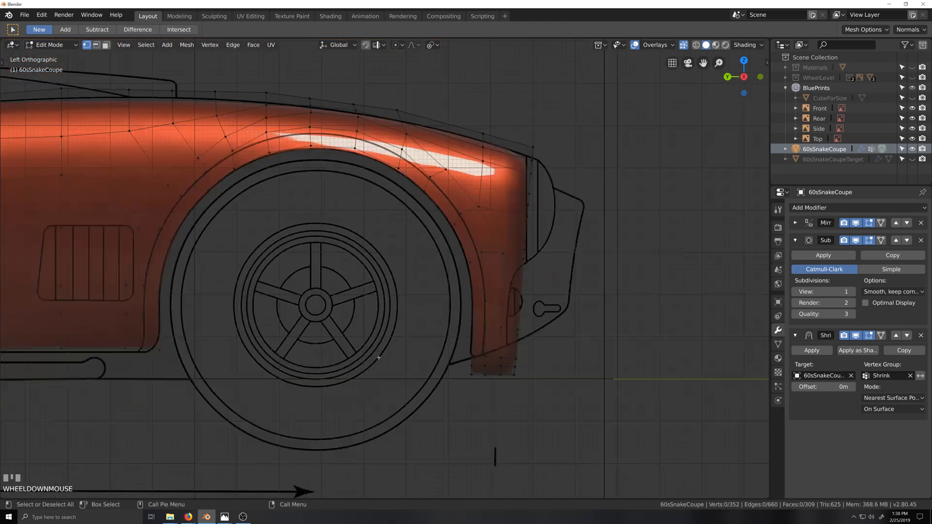
{"action": "scroll", "coordinate": [470, 348], "scroll_direction": "up", "scroll_amount": 3}
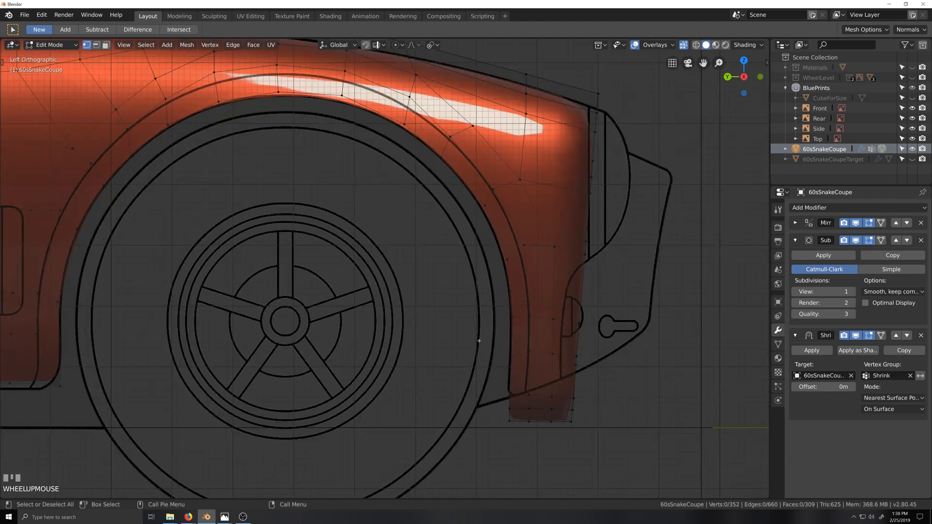
Edge-slide the first loop outside the wheel-arch rim in Even mode by about 0.12 to follow the blueprint's outer arch line.
{"action": "key", "text": "shift+grave"}
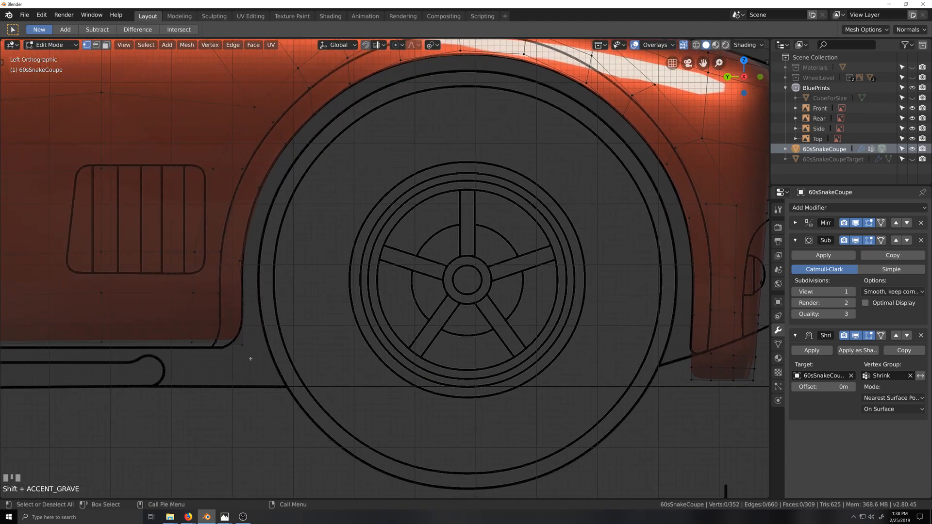
{"action": "left_click", "coordinate": [314, 334]}
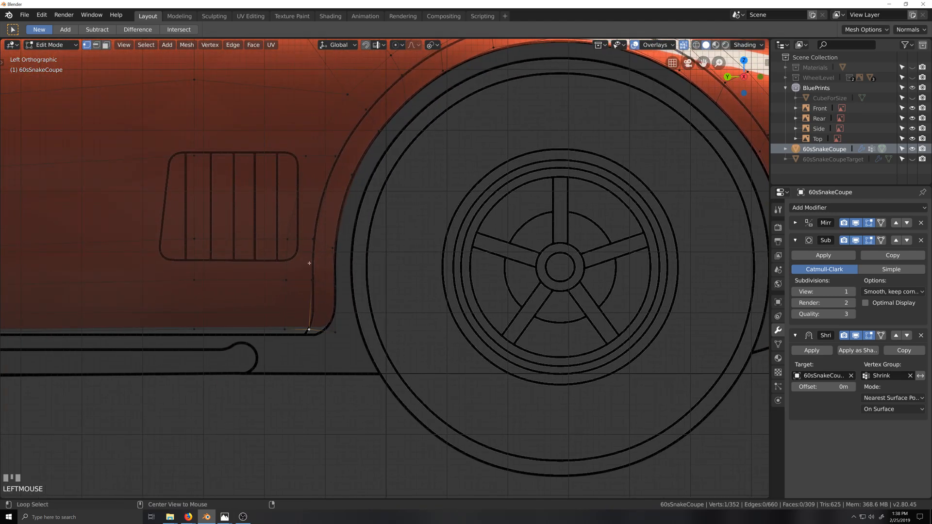
{"action": "left_click", "coordinate": [307, 322], "text": "alt"}
{"action": "scroll", "coordinate": [359, 277], "scroll_direction": "down", "scroll_amount": 3}
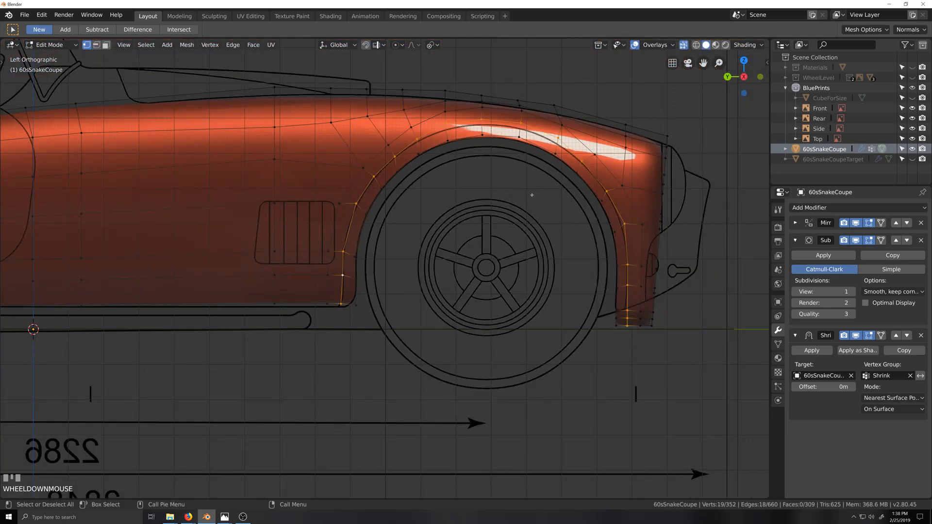
{"action": "key", "text": "shift+grave"}
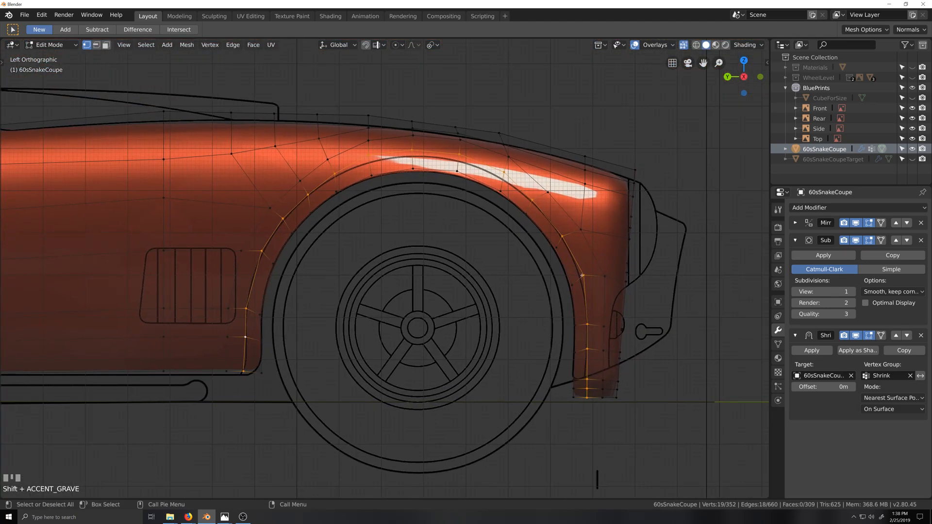
{"action": "key", "text": "g"}
{"action": "key", "text": "g"}
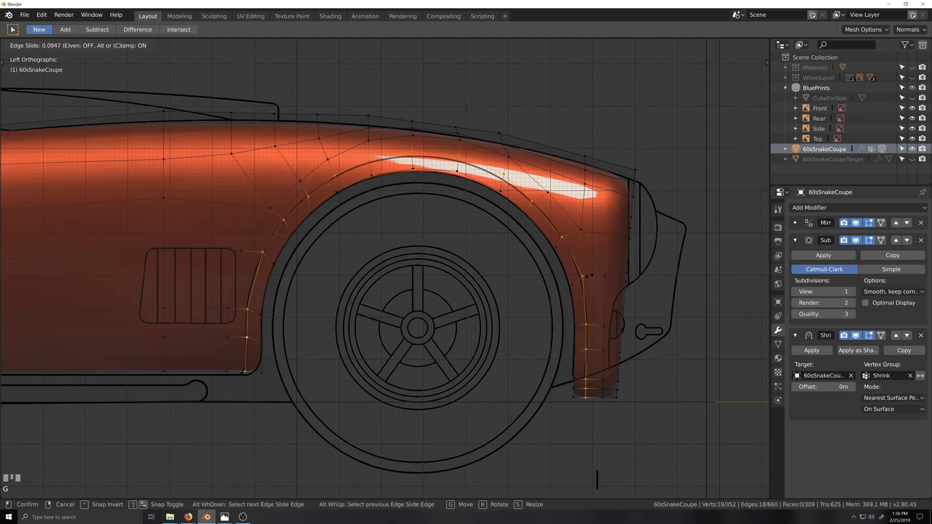
{"action": "key", "text": "e"}
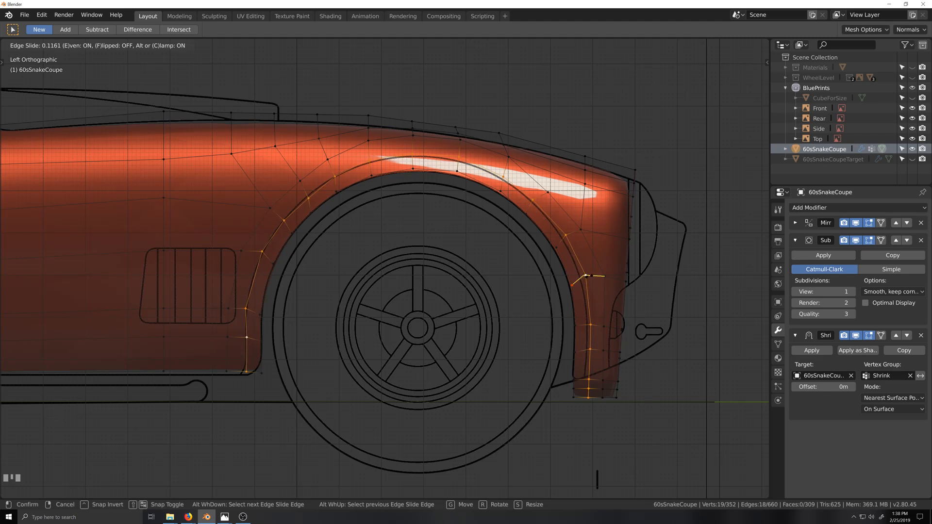
{"action": "left_click", "coordinate": [585, 276]}
Select the front, top and rear sections of the second edge loop outside the front wheel-arch rim.
{"action": "left_click", "coordinate": [604, 296], "text": "alt"}
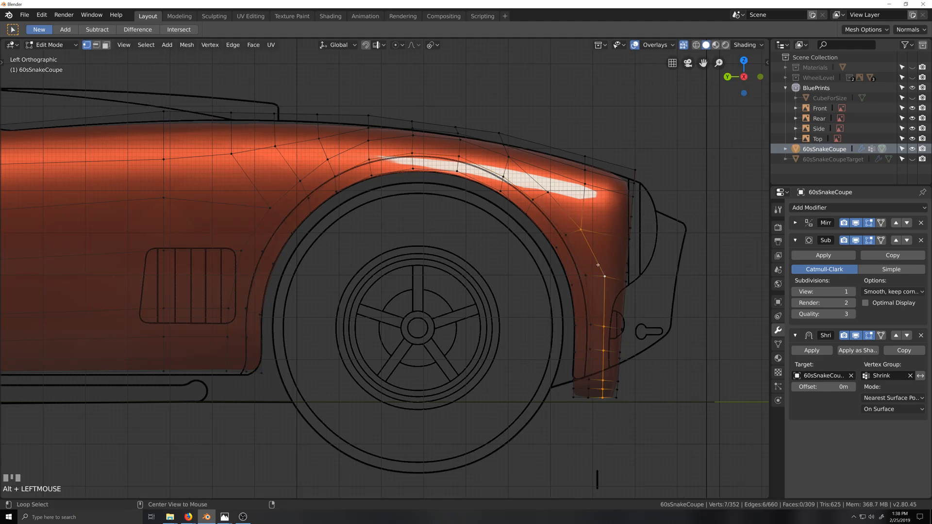
{"action": "left_click", "coordinate": [481, 153], "text": "alt+shift"}
{"action": "left_click", "coordinate": [248, 268], "text": "alt+shift"}
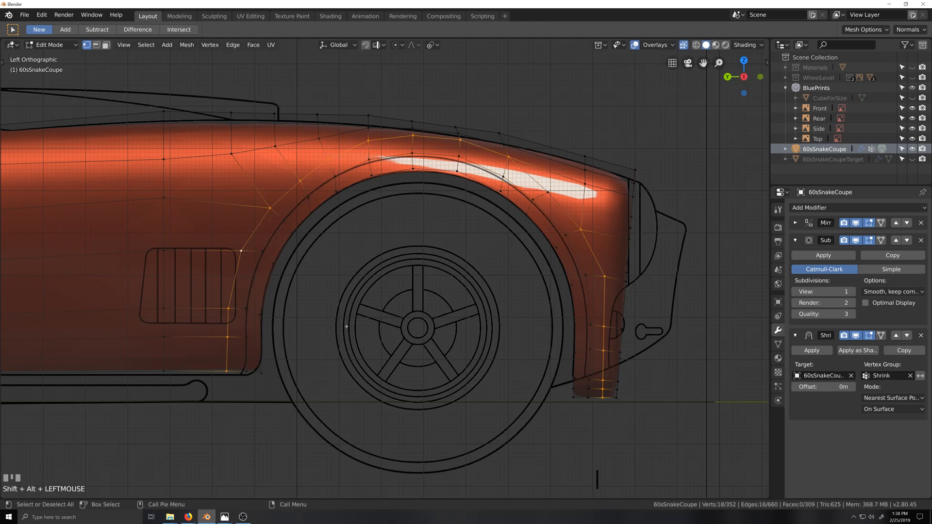
{"action": "key", "text": "g"}
{"action": "key", "text": "g"}
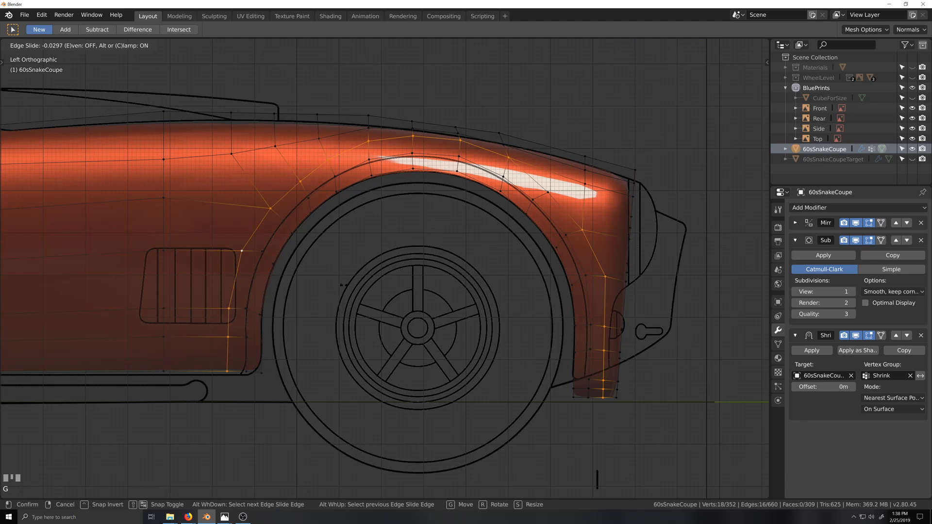
{"action": "key", "text": "f"}
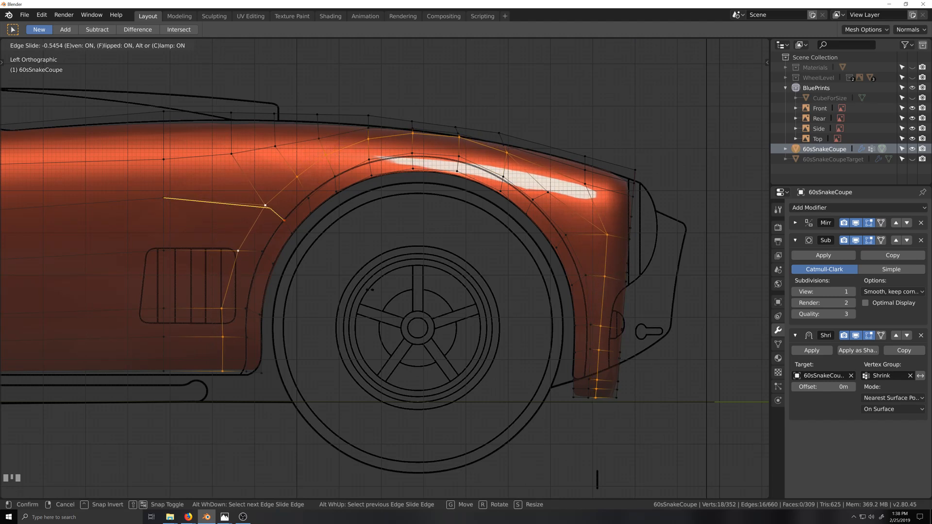
{"action": "key", "text": "Return"}
Add the missing front vertex to the selected loop and edge-slide it outward with Even and Flipped on, by about -0.22.
{"action": "left_click", "coordinate": [575, 219], "text": "shift"}
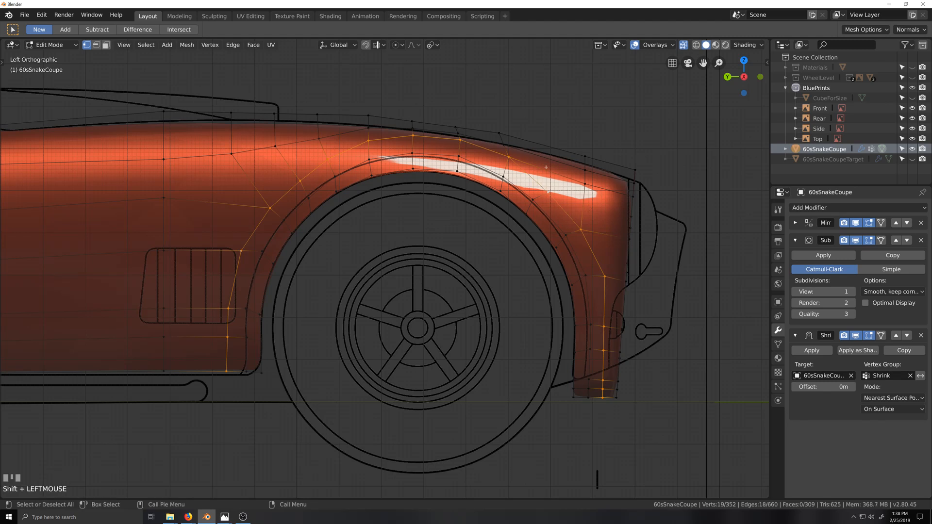
{"action": "key", "text": "g"}
{"action": "key", "text": "g"}
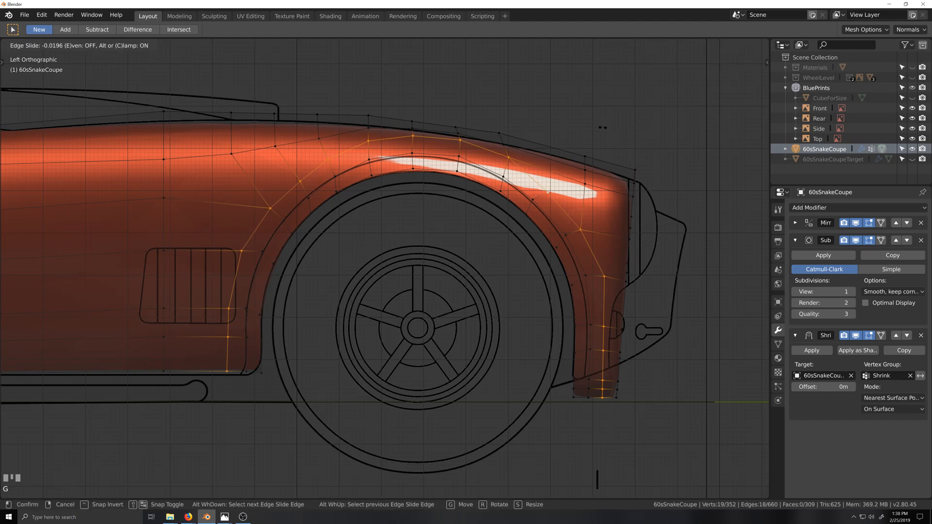
{"action": "key", "text": "e"}
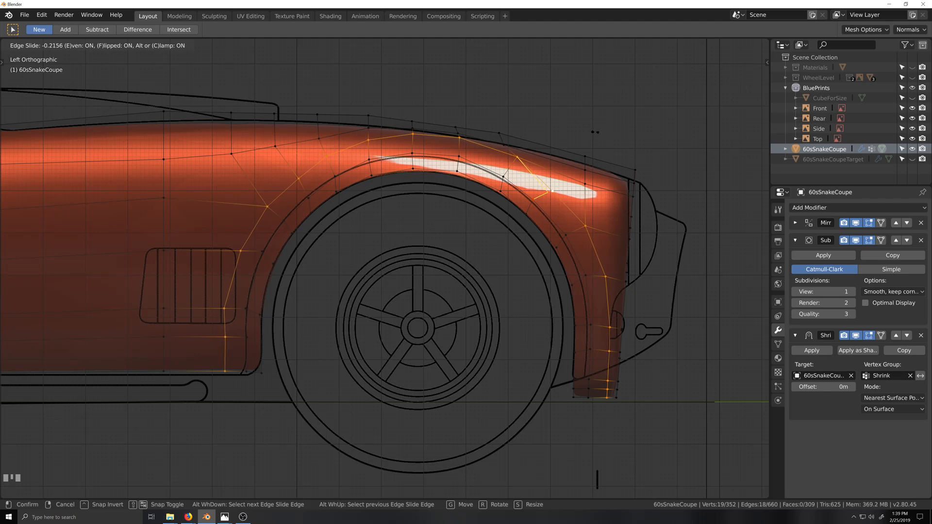
{"action": "left_click", "coordinate": [595, 132]}
Switch the body to Object Mode, turn off X-ray and show the wireframe overlay.
{"action": "middle_click_drag", "start_coordinate": [539, 243], "coordinate": [506, 277]}
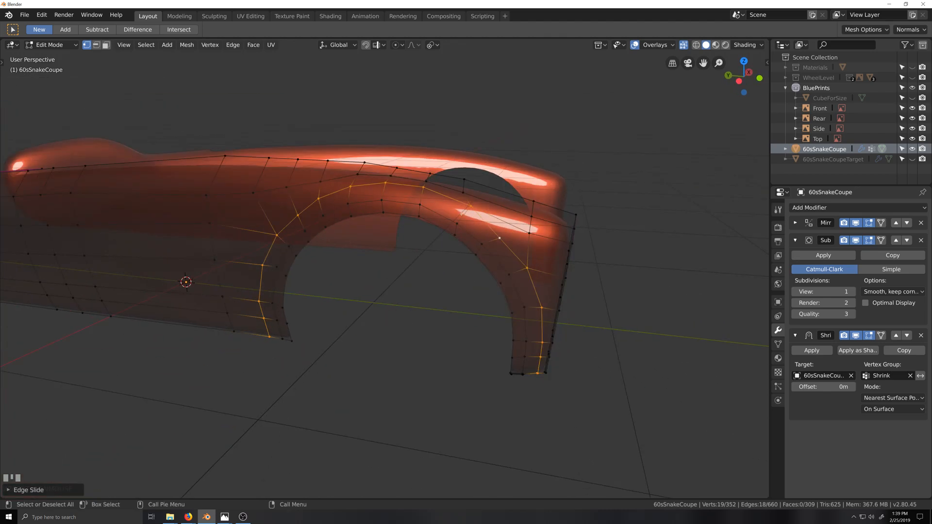
{"action": "key", "text": "Tab"}
{"action": "scroll", "coordinate": [612, 171], "scroll_direction": "down", "scroll_amount": 3}
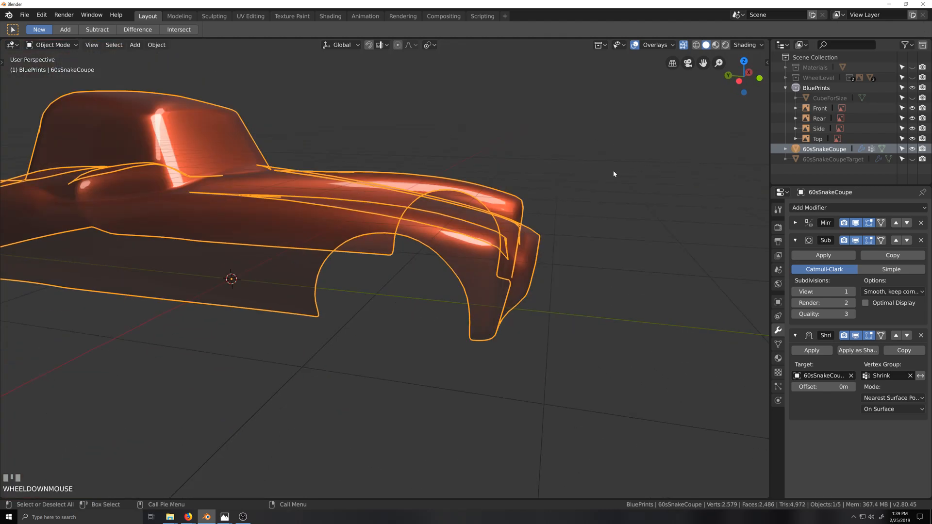
{"action": "key", "text": "grave"}
{"action": "left_click", "coordinate": [655, 44]}
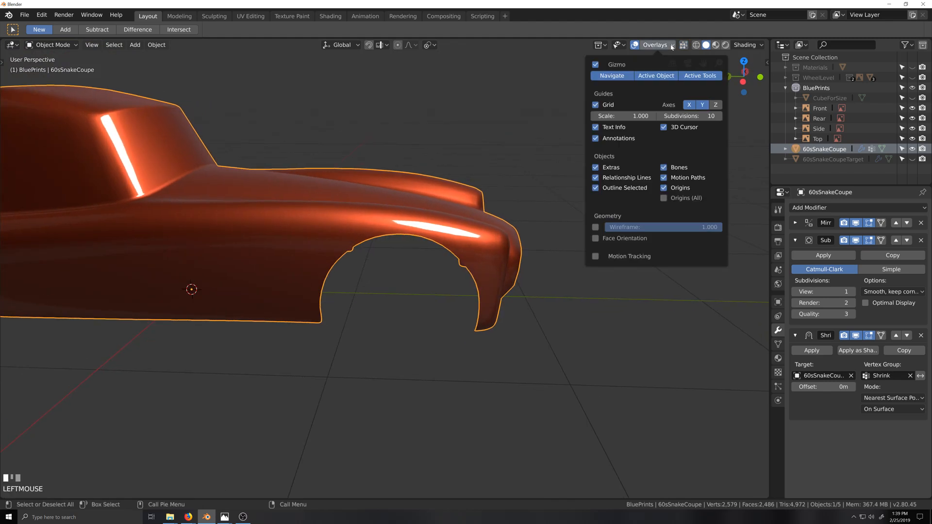
{"action": "left_click", "coordinate": [595, 227]}
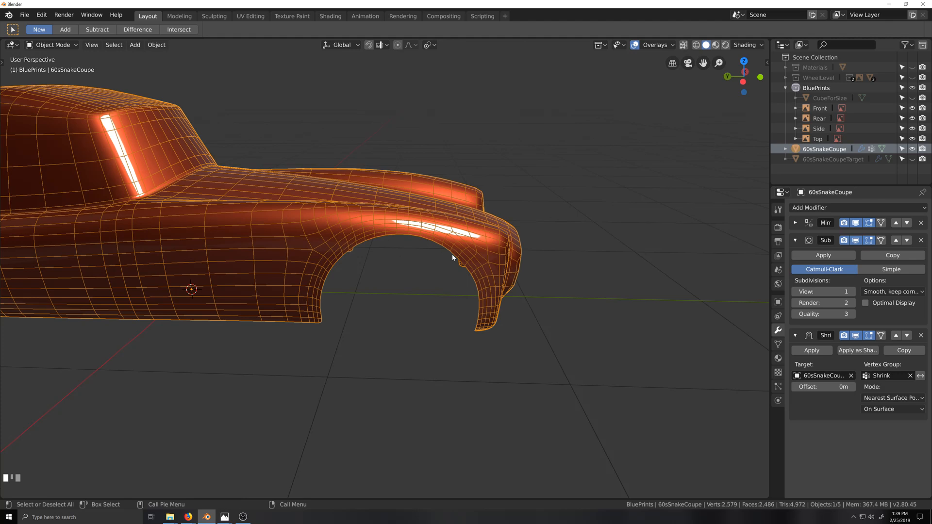
Examine the mesh flow around the front wheel arch and hide the wireframe overlay.
{"action": "middle_click_drag", "start_coordinate": [382, 275], "coordinate": [309, 263]}
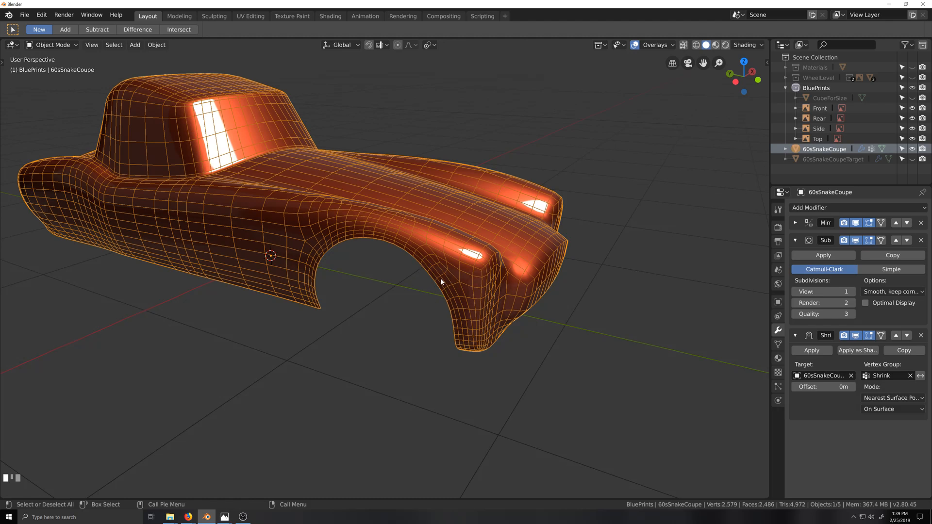
{"action": "scroll", "coordinate": [441, 278], "scroll_direction": "up", "scroll_amount": 2}
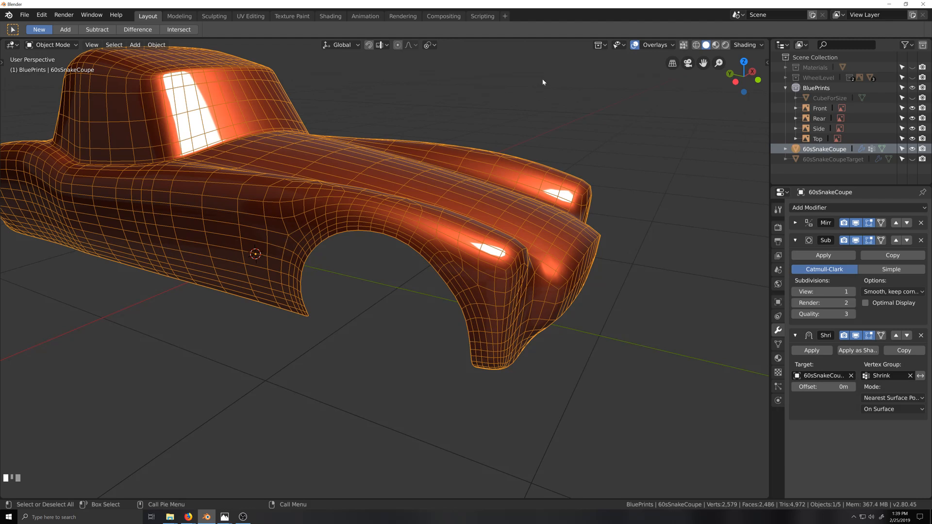
{"action": "left_click", "coordinate": [661, 49]}
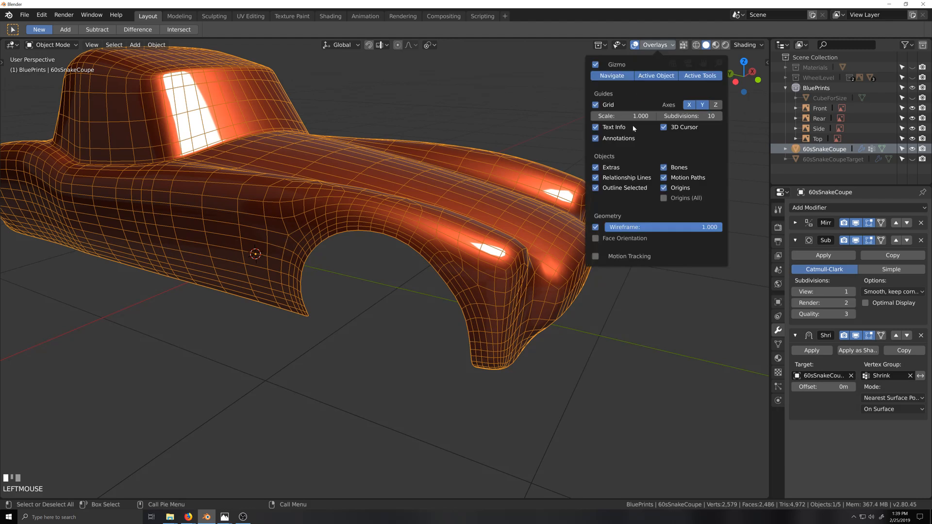
{"action": "left_click", "coordinate": [595, 226]}
In Edit Mode, knife-cut an edge behind the front arch from the upper fender vertex diagonally down to the vertical edge line behind it.
{"action": "key", "text": "ctrl+KP_3"}
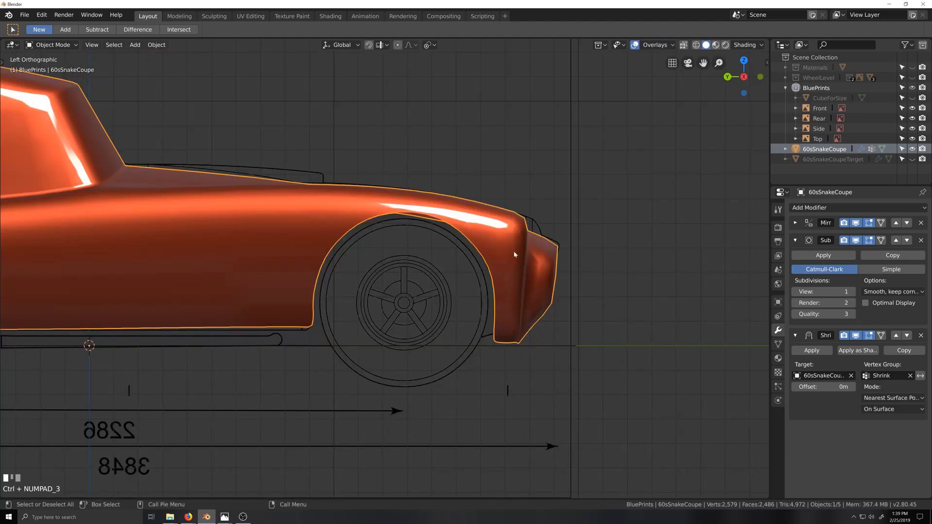
{"action": "key", "text": "Tab"}
{"action": "scroll", "coordinate": [362, 211], "scroll_direction": "up", "scroll_amount": 2}
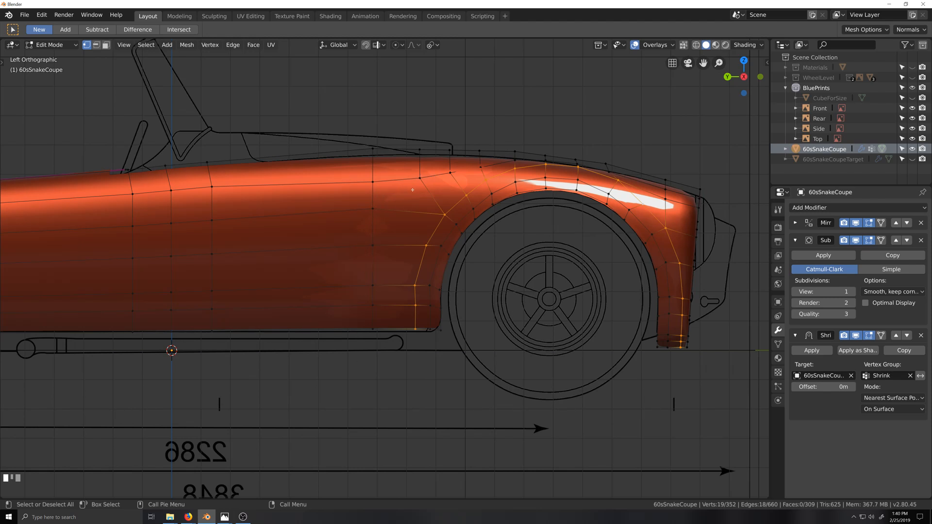
{"action": "key", "text": "k"}
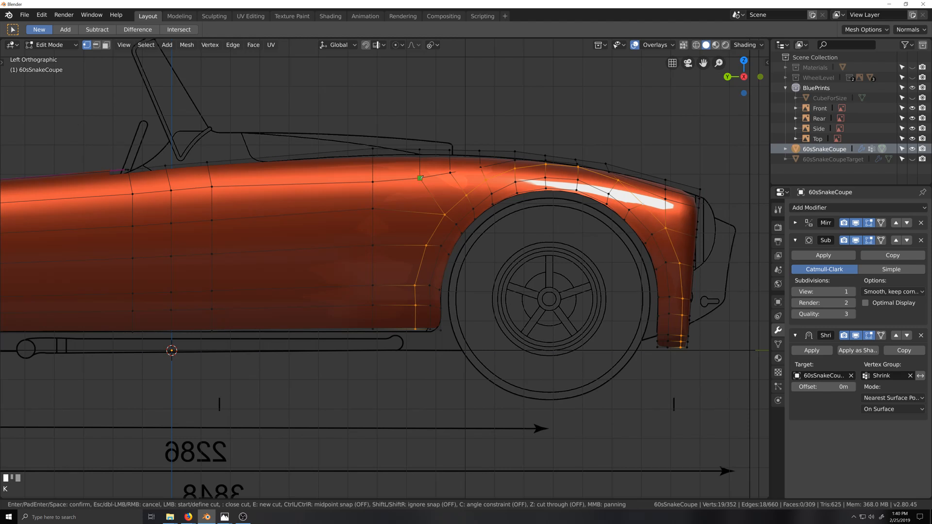
{"action": "left_click", "coordinate": [421, 178]}
{"action": "left_click", "coordinate": [373, 208]}
{"action": "key", "text": "KP_Enter"}
Examine the surface around the new diagonal cut behind the front wheel arch from several angles.
{"action": "key", "text": "shift+grave"}
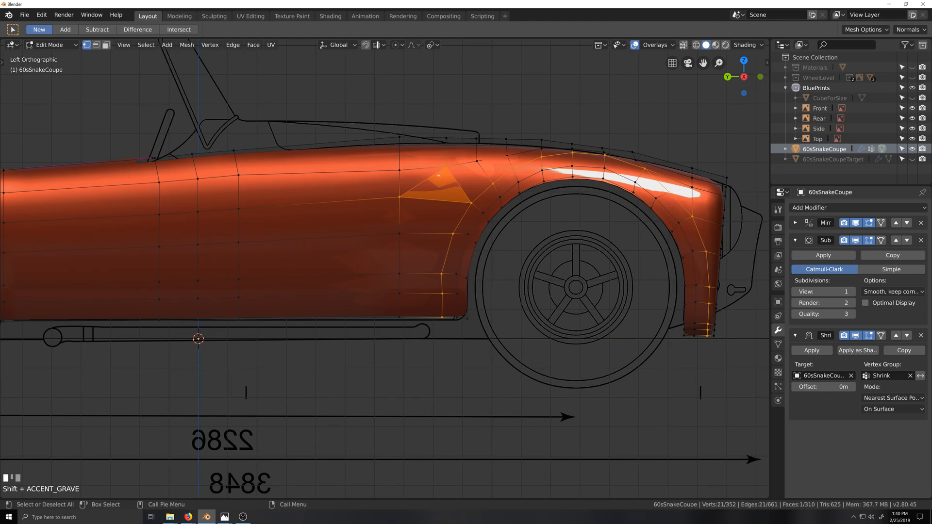
{"action": "middle_click_drag", "start_coordinate": [417, 191], "coordinate": [465, 178]}
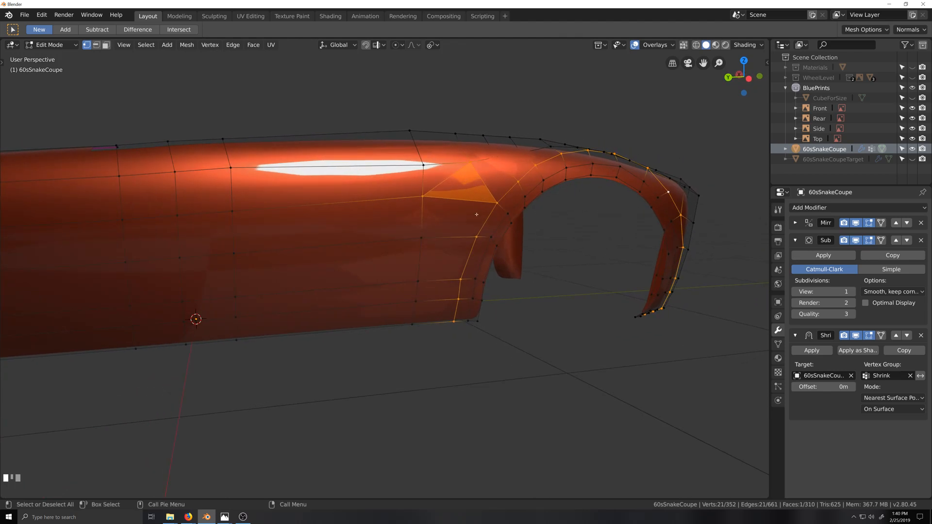
{"action": "middle_click_drag", "start_coordinate": [516, 229], "coordinate": [509, 230]}
{"action": "middle_click_drag", "start_coordinate": [460, 202], "coordinate": [455, 203]}
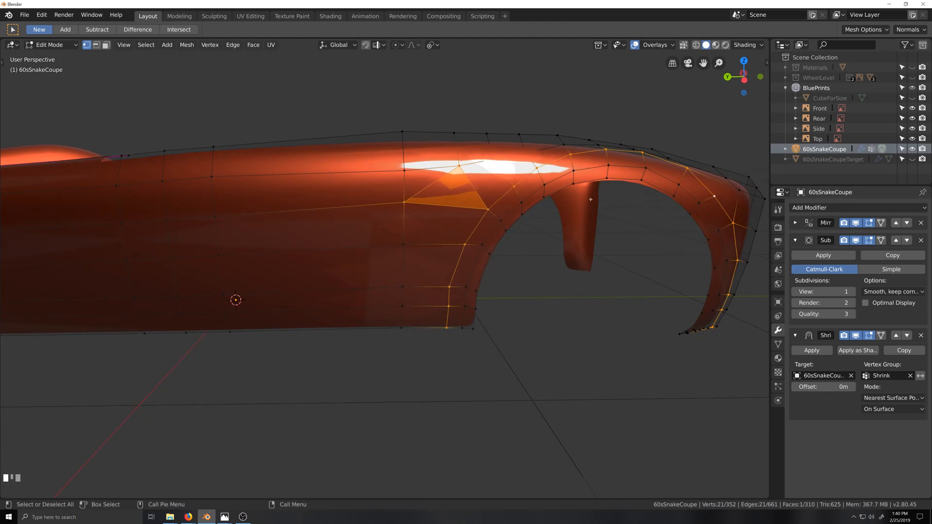
{"action": "scroll", "coordinate": [484, 226], "scroll_direction": "down", "scroll_amount": 2}
{"action": "middle_click_drag", "start_coordinate": [484, 227], "coordinate": [458, 248]}
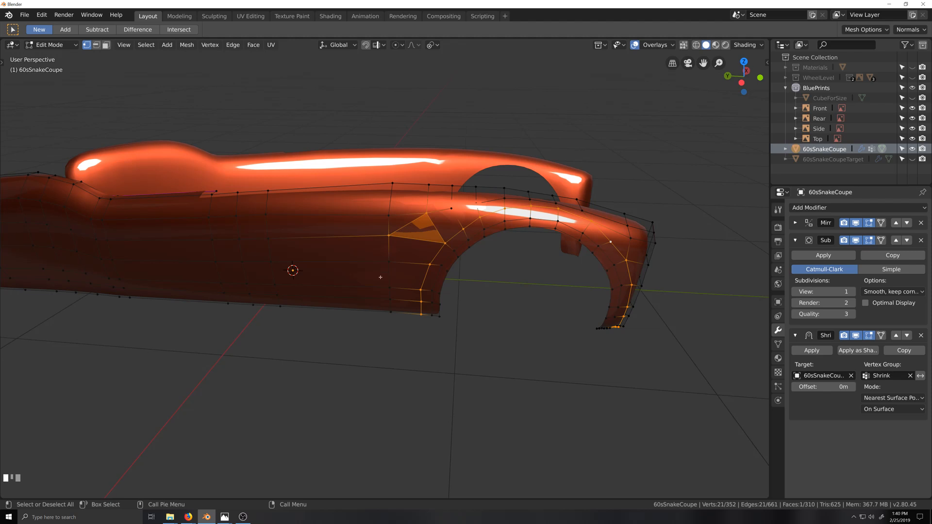
{"action": "middle_click_drag", "start_coordinate": [380, 271], "coordinate": [443, 130], "text": "shift"}
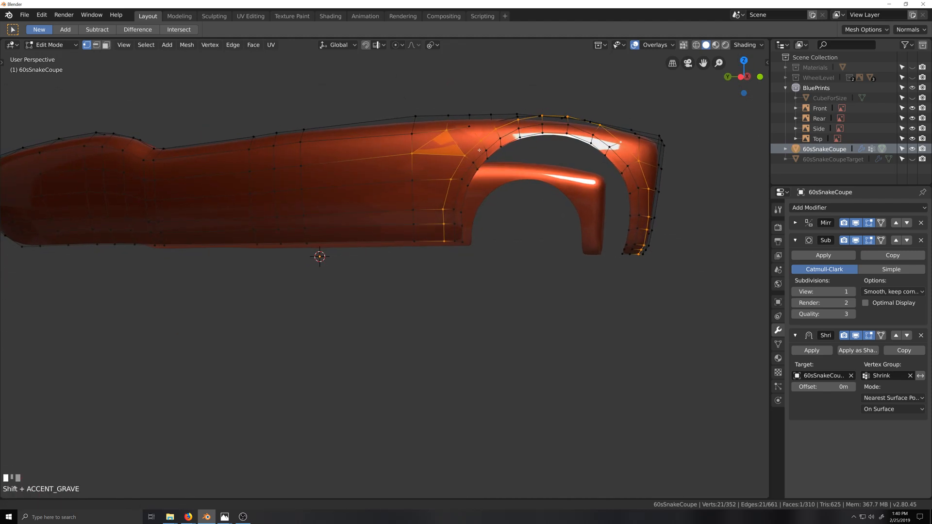
Select the upper lengthwise edge path from behind the front arch to the body's rear end and slide it down onto the neighbouring edge line to merge them.
{"action": "mouse_move", "coordinate": [340, 141]}
{"action": "middle_mouse_down"}
{"action": "mouse_move", "coordinate": [291, 148]}
{"action": "mouse_move", "coordinate": [340, 147]}
{"action": "middle_mouse_up"}
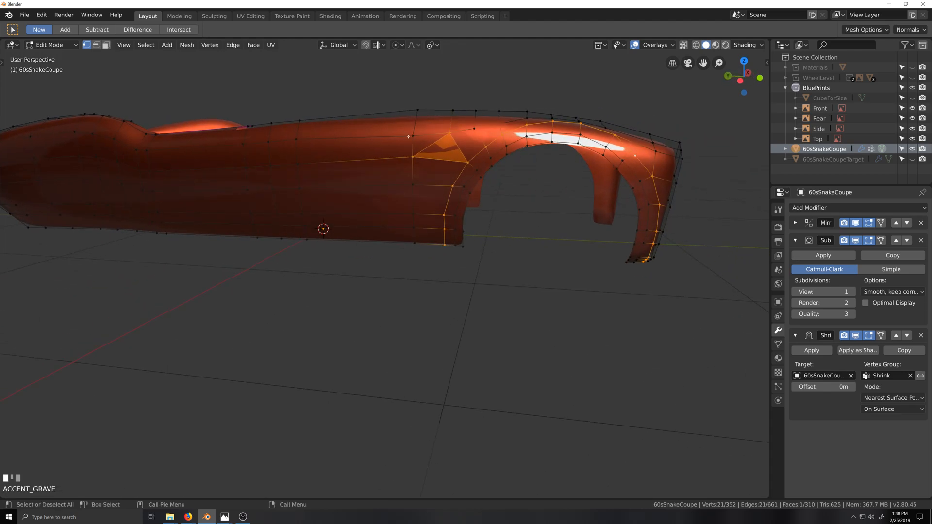
{"action": "left_click", "coordinate": [413, 136]}
{"action": "scroll", "coordinate": [413, 136], "scroll_direction": "down", "scroll_amount": 3}
{"action": "middle_click_drag", "start_coordinate": [413, 135], "coordinate": [75, 272]}
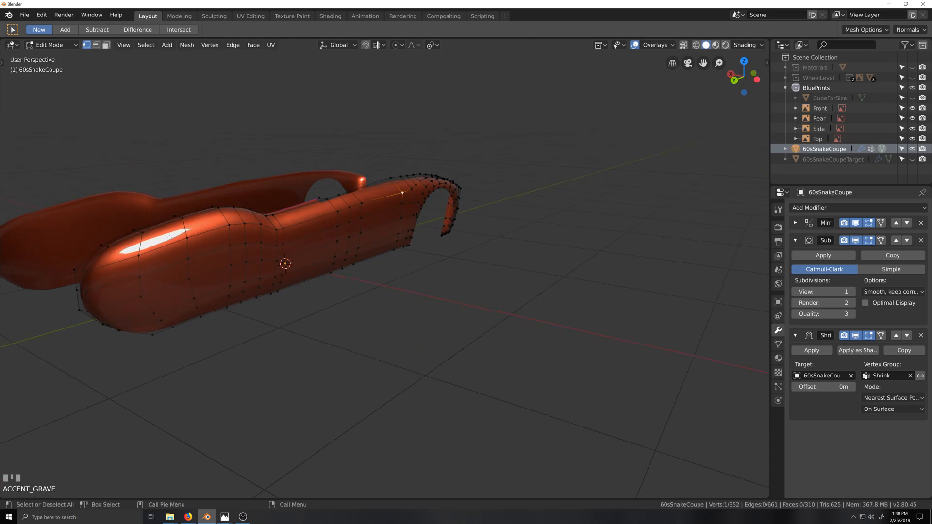
{"action": "left_click", "coordinate": [75, 271], "text": "ctrl"}
{"action": "scroll", "coordinate": [393, 234], "scroll_direction": "up", "scroll_amount": 2}
{"action": "scroll", "coordinate": [373, 203], "scroll_direction": "down", "scroll_amount": 1}
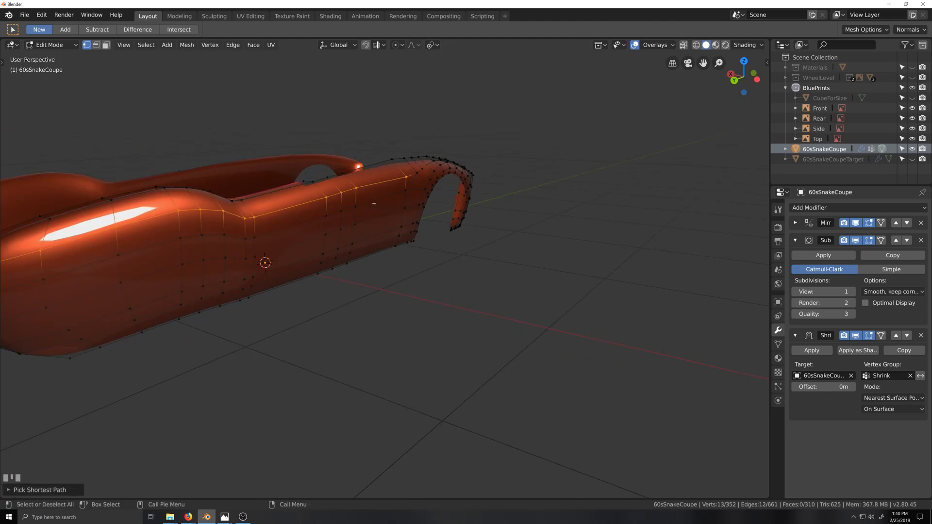
{"action": "key", "text": "g"}
{"action": "key", "text": "g"}
{"action": "left_click", "coordinate": [399, 300]}
Examine the body's side surface in Object Mode, first shaded and with the wireframe overlay shown, and hide the overlay again.
{"action": "key", "text": "Tab"}
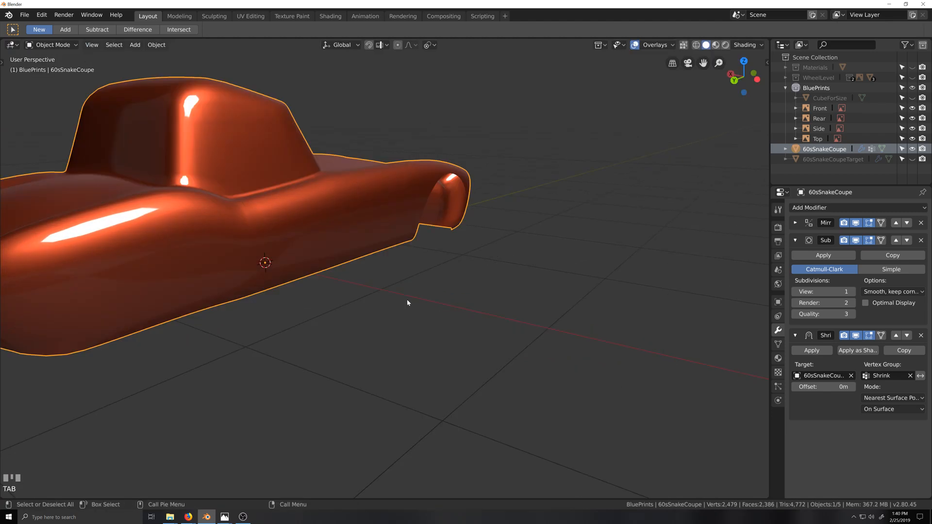
{"action": "middle_click_drag", "start_coordinate": [407, 299], "coordinate": [364, 279]}
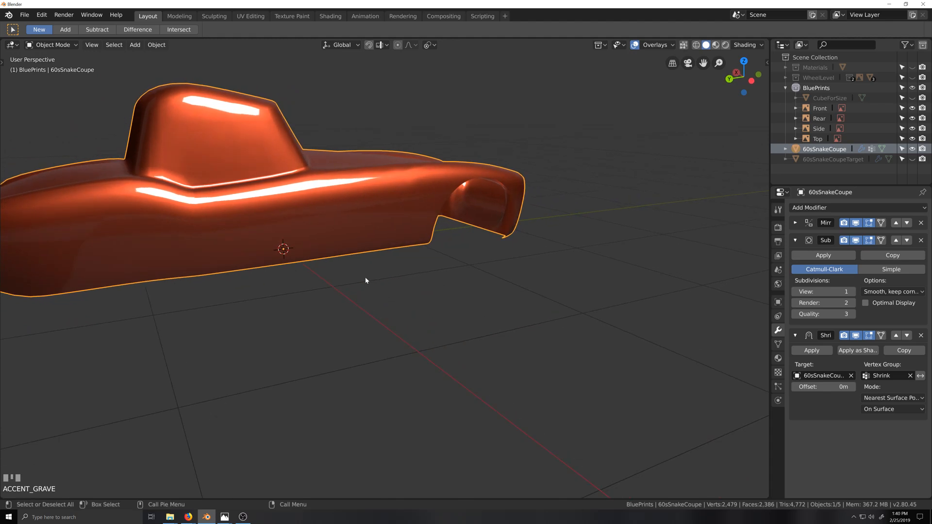
{"action": "scroll", "coordinate": [345, 248], "scroll_direction": "up", "scroll_amount": 3}
{"action": "scroll", "coordinate": [345, 246], "scroll_direction": "down", "scroll_amount": 5}
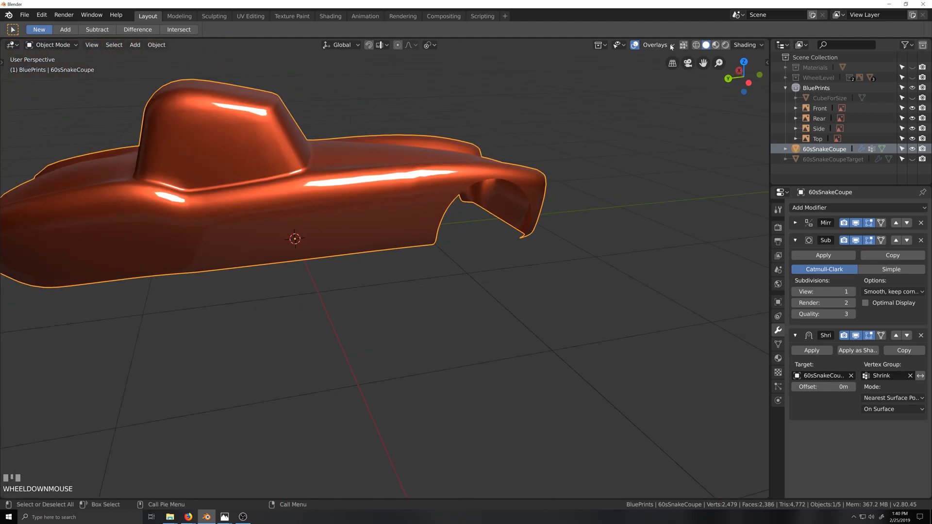
{"action": "left_click", "coordinate": [655, 45]}
{"action": "left_click", "coordinate": [595, 227]}
{"action": "middle_click_drag", "start_coordinate": [427, 245], "coordinate": [462, 240]}
{"action": "left_click", "coordinate": [672, 45]}
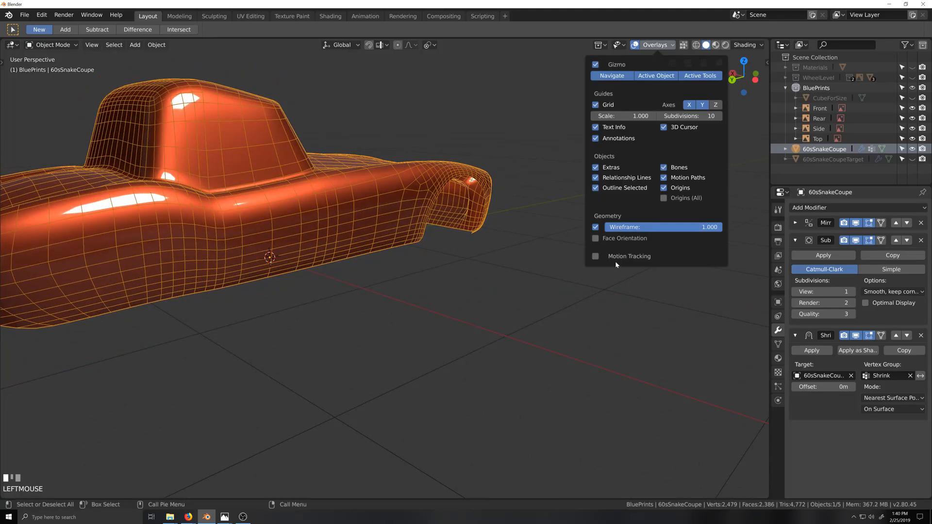
{"action": "left_click", "coordinate": [595, 227]}
In Edit Mode with X-ray on, slide the junction vertex behind the front arch forward along its edge toward the arch.
{"action": "key", "text": "Tab"}
{"action": "scroll", "coordinate": [457, 179], "scroll_direction": "up", "scroll_amount": 5}
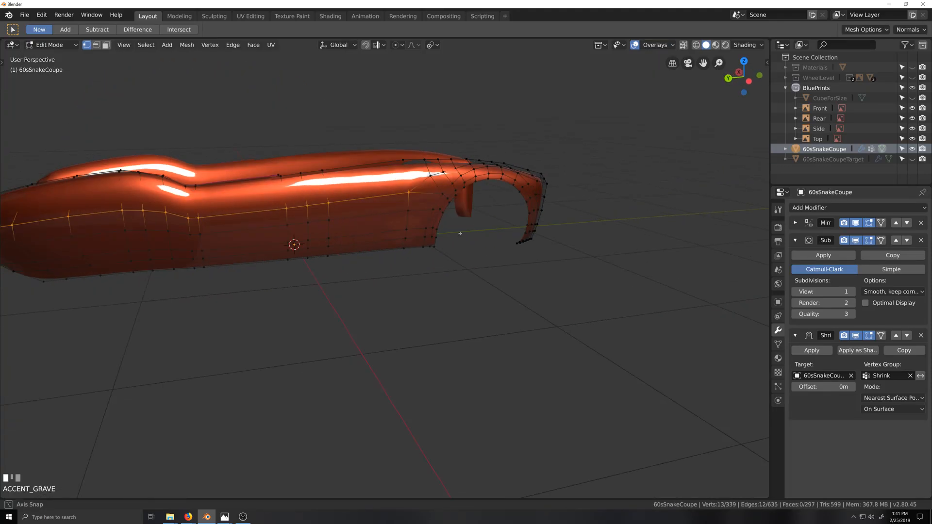
{"action": "key", "text": "shift+grave"}
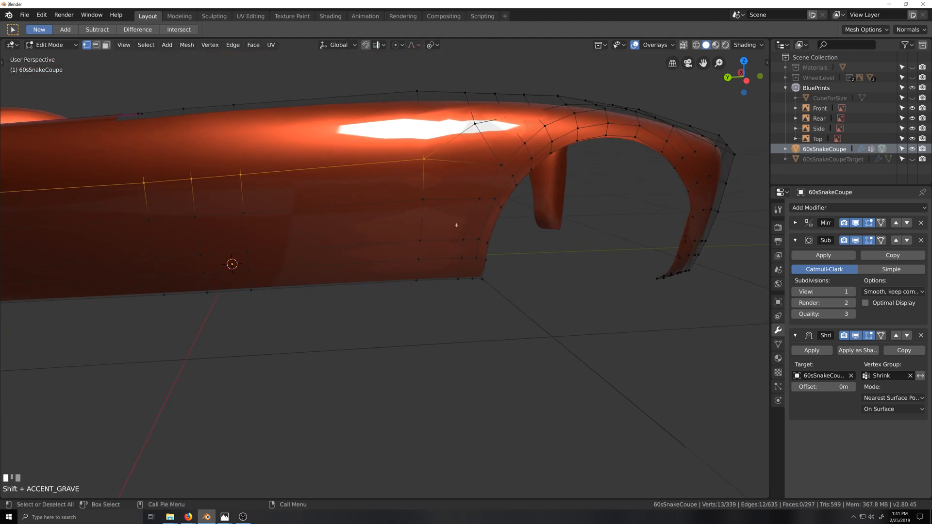
{"action": "key", "text": "alt+z"}
{"action": "key", "text": "grave"}
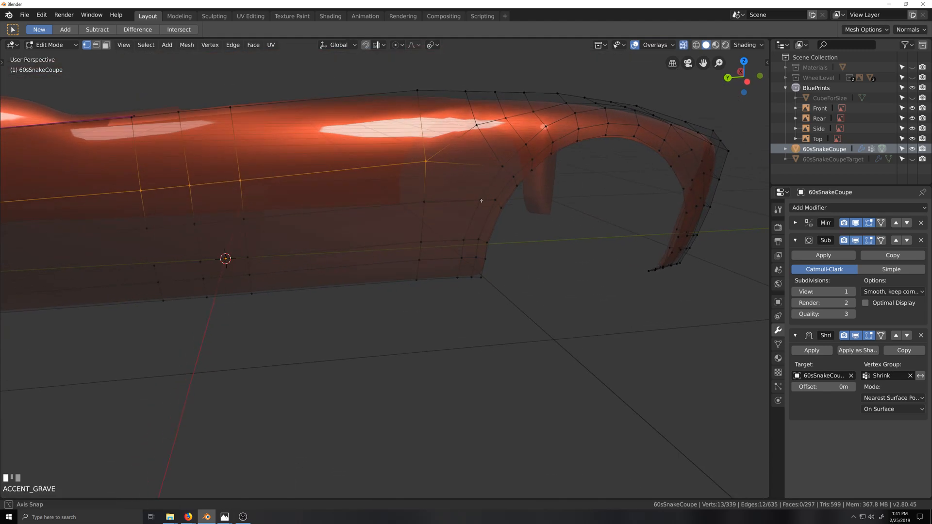
{"action": "left_click", "coordinate": [423, 156]}
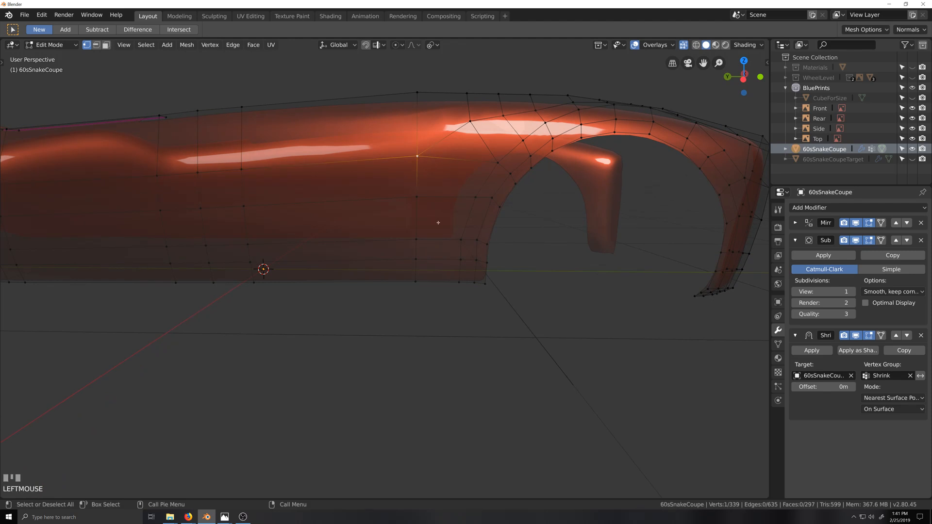
{"action": "key", "text": "g"}
{"action": "key", "text": "g"}
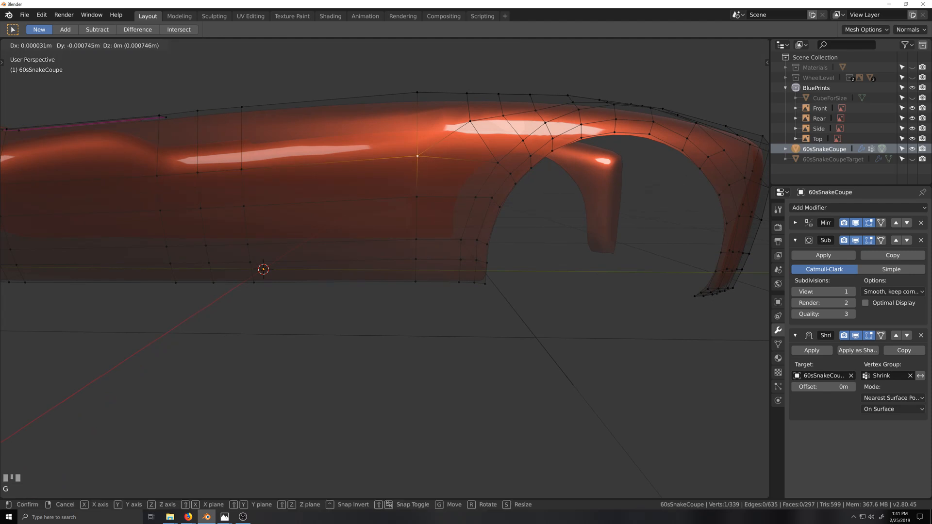
{"action": "left_click", "coordinate": [446, 160]}
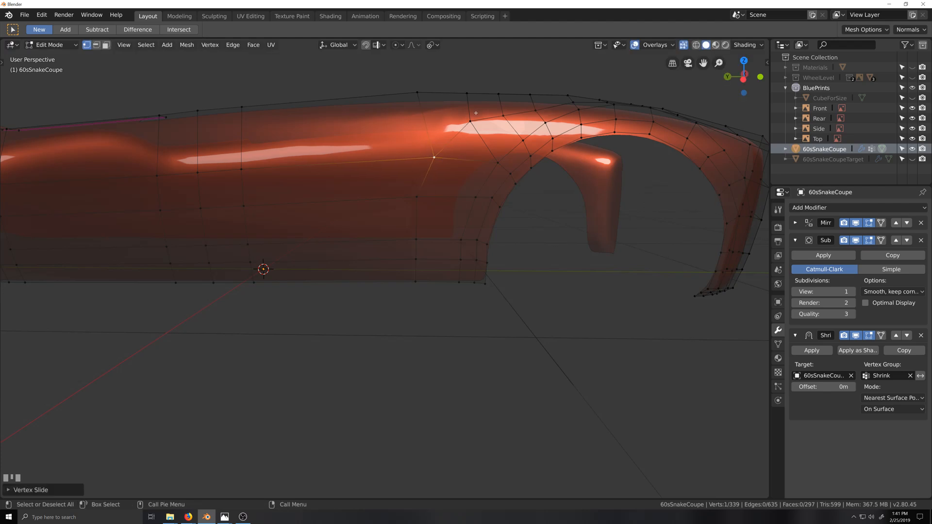
Slide the two fender vertices just above and behind the front arch slightly down along their edges toward the arch rim.
{"action": "left_click", "coordinate": [515, 115]}
{"action": "key", "text": "g"}
{"action": "key", "text": "g"}
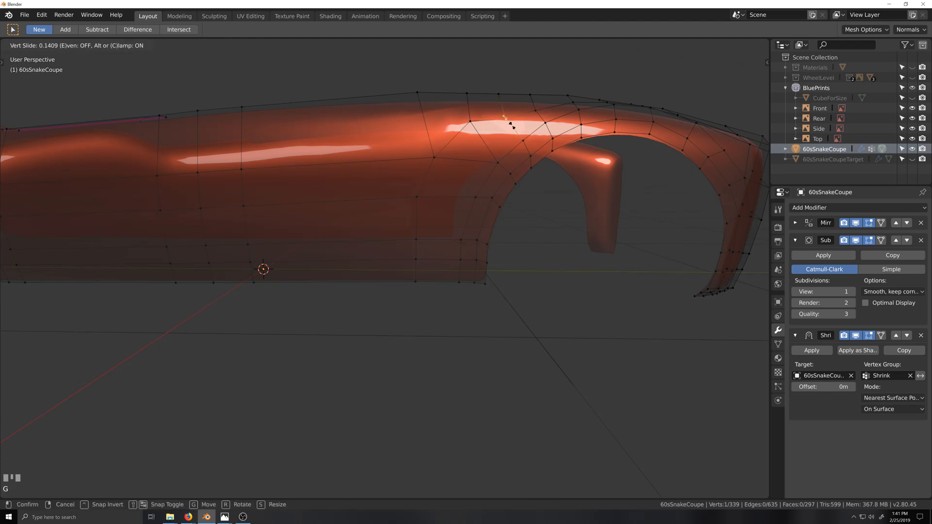
{"action": "left_click", "coordinate": [506, 119]}
{"action": "key", "text": "g"}
{"action": "key", "text": "g"}
{"action": "left_click", "coordinate": [445, 158]}
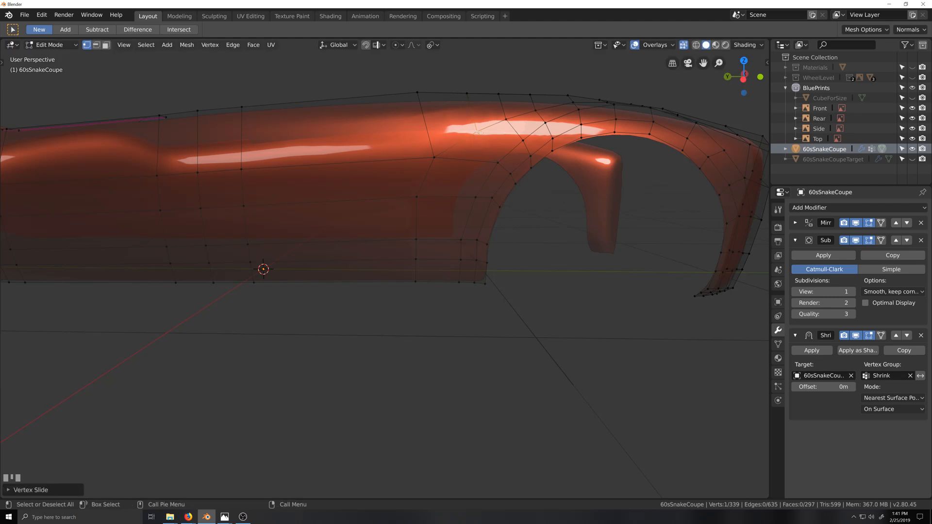
Slide the junction vertex behind the front arch slightly further forward, and slide the vertex directly below it toward the arch as well.
{"action": "left_click", "coordinate": [434, 158]}
{"action": "key", "text": "g"}
{"action": "key", "text": "g"}
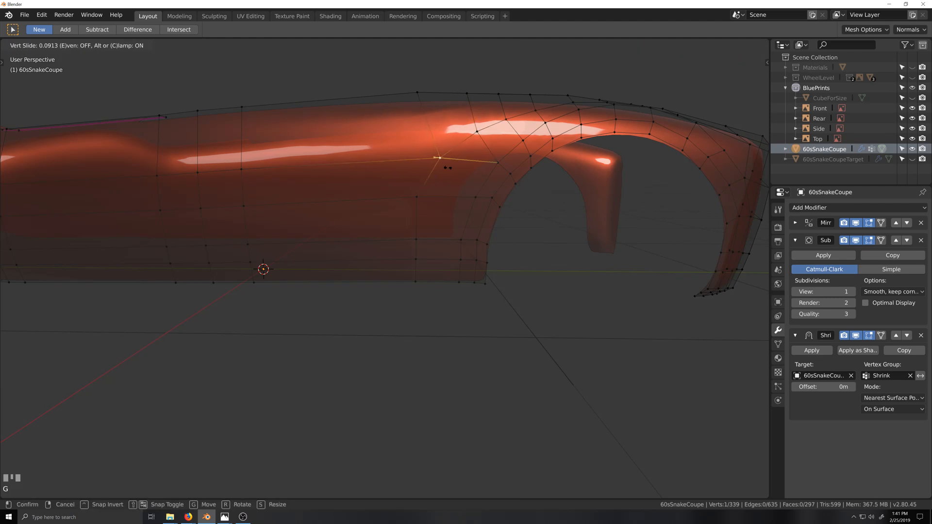
{"action": "left_click", "coordinate": [438, 161]}
{"action": "left_click", "coordinate": [418, 198]}
{"action": "key", "text": "g"}
{"action": "key", "text": "g"}
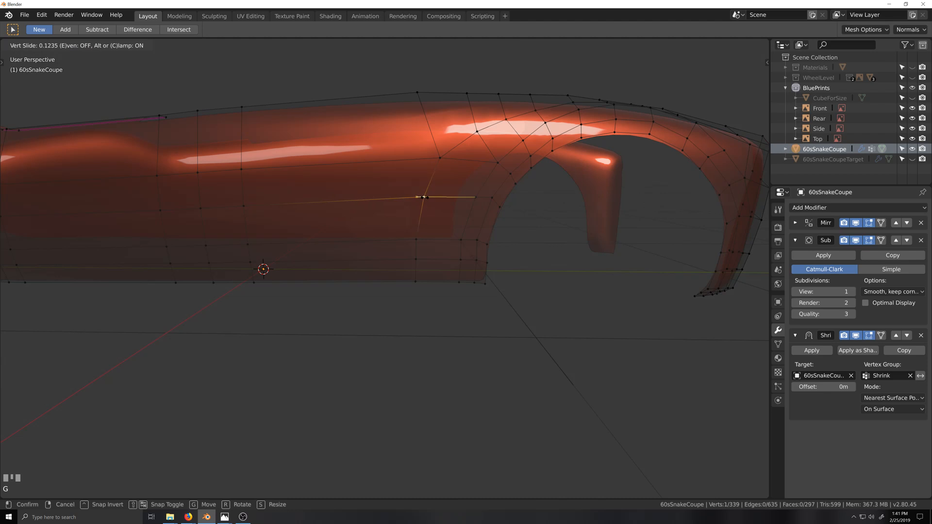
{"action": "left_click", "coordinate": [422, 197]}
Examine the whole body's mesh flow in Object Mode with the wireframe overlay shown over the X-ray view, and hide the overlay.
{"action": "middle_click_drag", "start_coordinate": [421, 197], "coordinate": [499, 165]}
{"action": "middle_click_drag", "start_coordinate": [417, 238], "coordinate": [388, 250]}
{"action": "key", "text": "Tab"}
{"action": "left_click", "coordinate": [664, 45]}
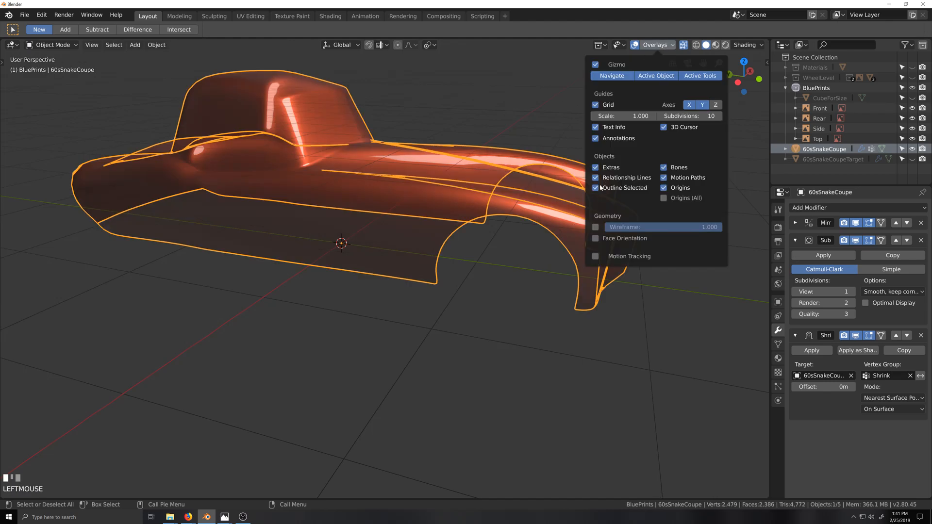
{"action": "left_click", "coordinate": [596, 227]}
{"action": "middle_click_drag", "start_coordinate": [407, 264], "coordinate": [403, 251]}
{"action": "key", "text": "grave"}
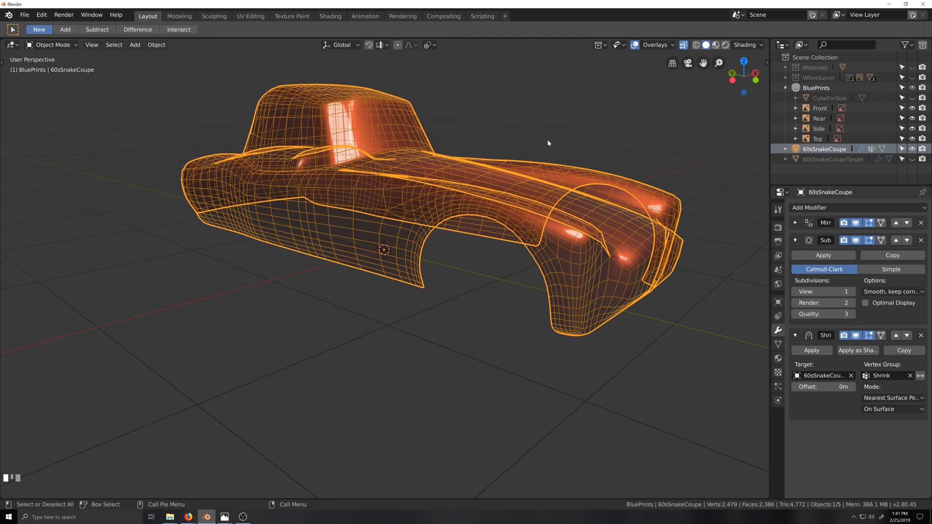
{"action": "left_click", "coordinate": [668, 45]}
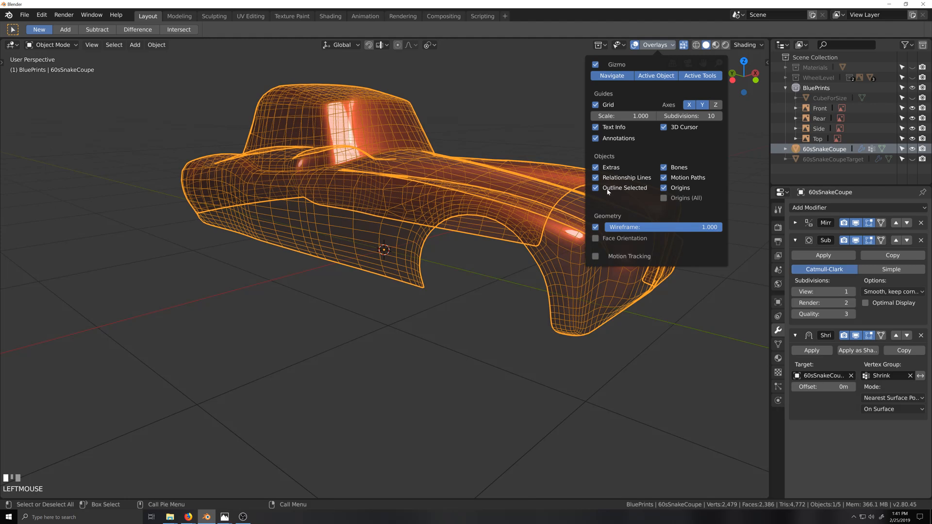
{"action": "left_click", "coordinate": [596, 228]}
In Edit Mode, slide the edge running from the fender top to the junction vertex forward onto the next edge so that they merge.
{"action": "key", "text": "grave"}
{"action": "middle_click_drag", "start_coordinate": [436, 217], "coordinate": [426, 214]}
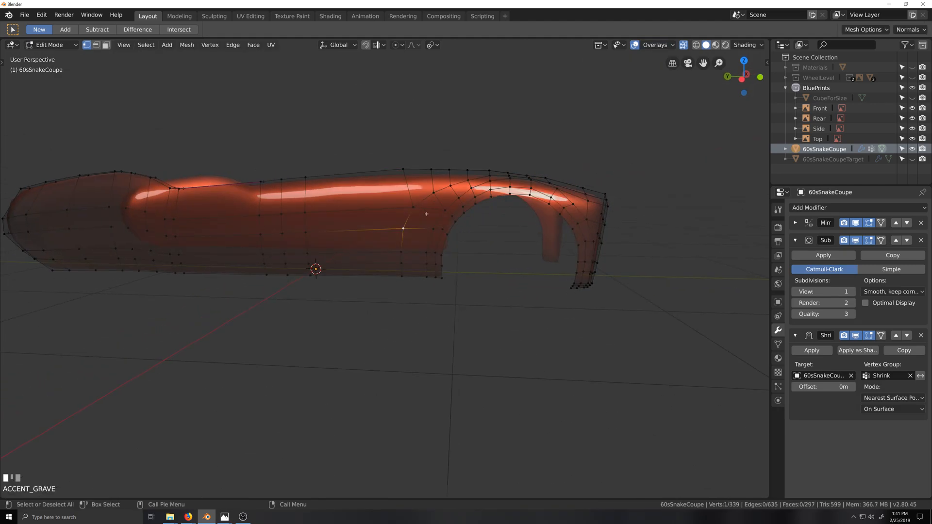
{"action": "scroll", "coordinate": [441, 224], "scroll_direction": "up", "scroll_amount": 5}
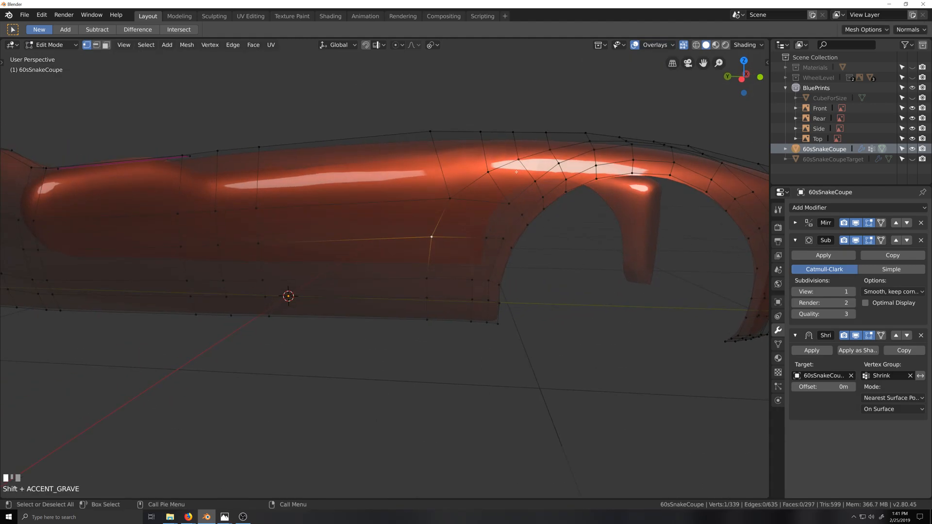
{"action": "middle_click_drag", "start_coordinate": [518, 174], "coordinate": [520, 143]}
{"action": "left_click", "coordinate": [467, 180]}
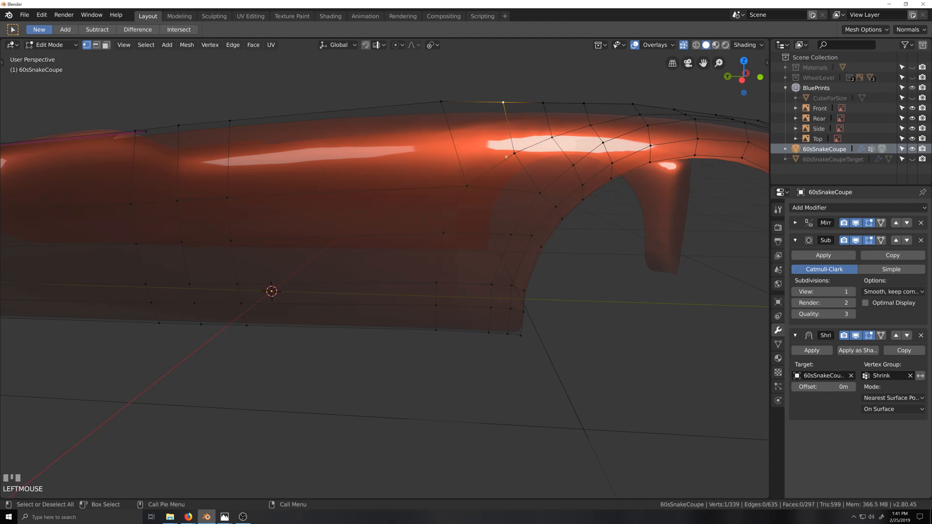
{"action": "left_click", "coordinate": [441, 104], "text": "shift"}
{"action": "key", "text": "g"}
{"action": "key", "text": "g"}
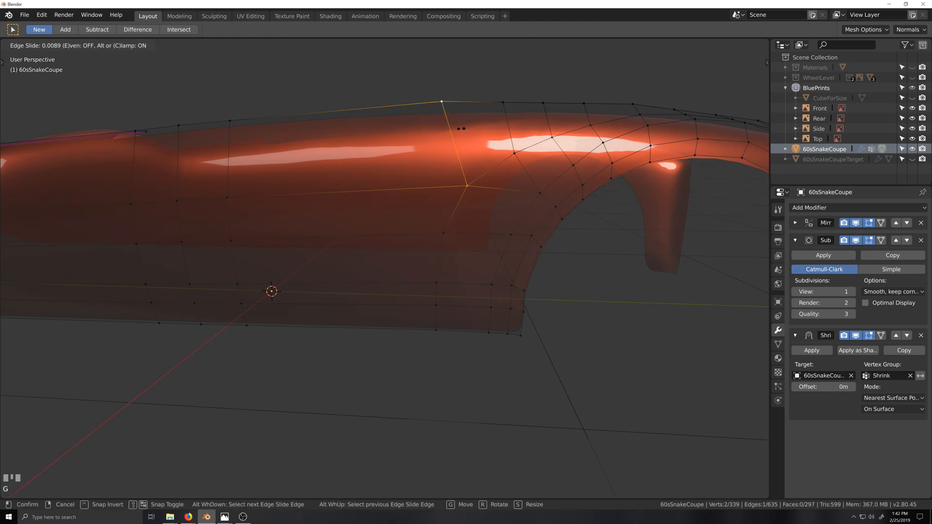
{"action": "left_click", "coordinate": [642, 66]}
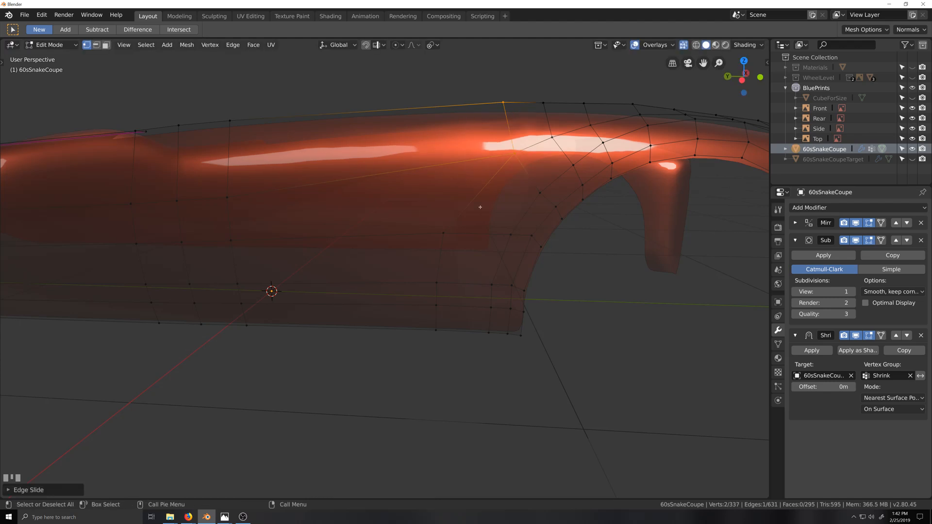
Slide the merged fender edge back away from the front arch and move its lower vertex slightly down.
{"action": "middle_click_drag", "start_coordinate": [534, 185], "coordinate": [521, 195]}
{"action": "key", "text": "g"}
{"action": "key", "text": "g"}
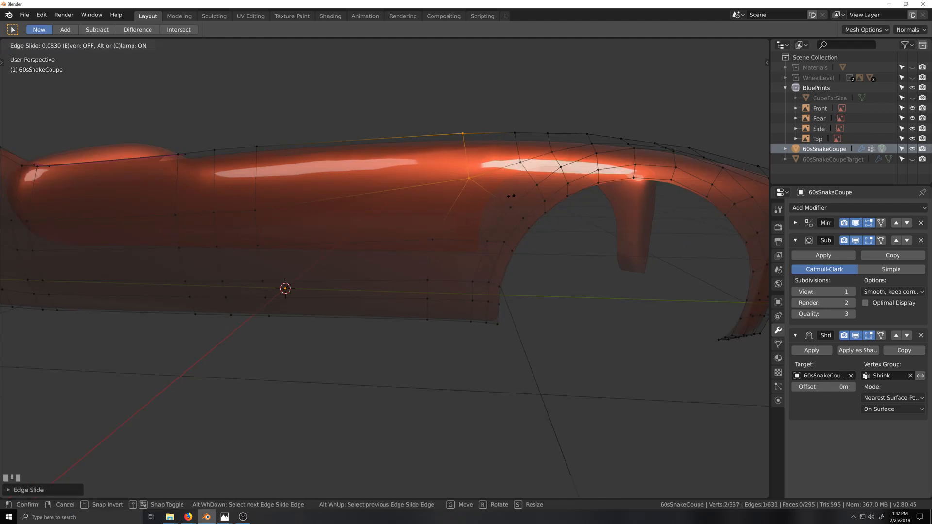
{"action": "left_click", "coordinate": [507, 194]}
{"action": "left_click", "coordinate": [469, 189]}
{"action": "key", "text": "g"}
{"action": "left_click", "coordinate": [469, 201]}
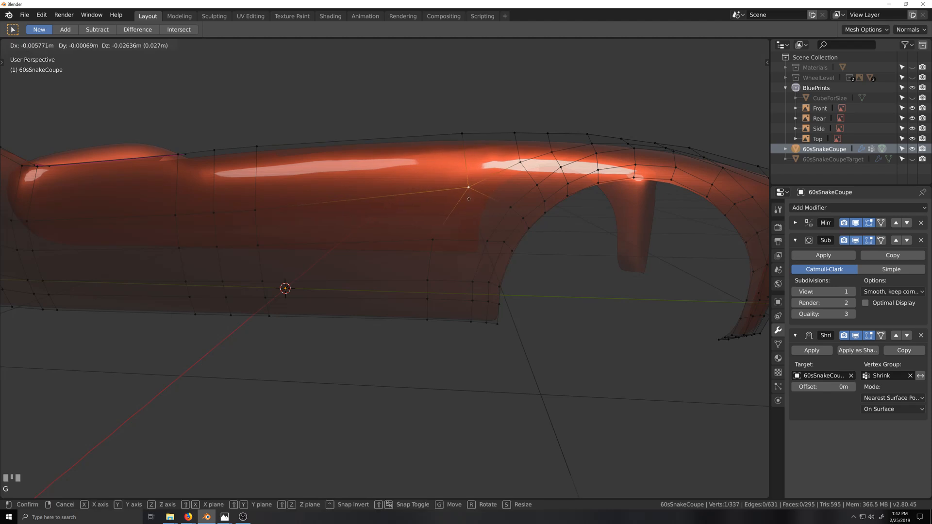
Switch the body to Object Mode, turn off X-ray and show the wireframe overlay.
{"action": "key", "text": "grave"}
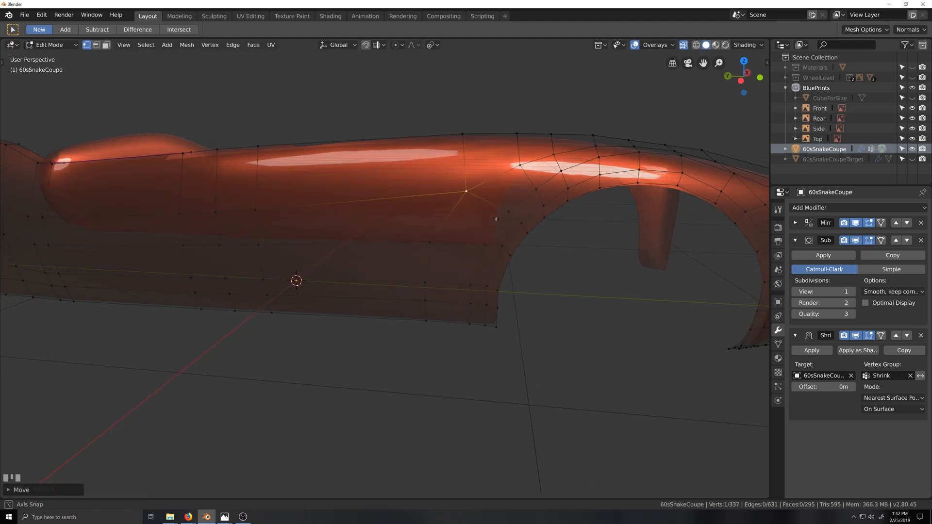
{"action": "key", "text": "Tab"}
{"action": "key", "text": "grave"}
{"action": "key", "text": "alt+z"}
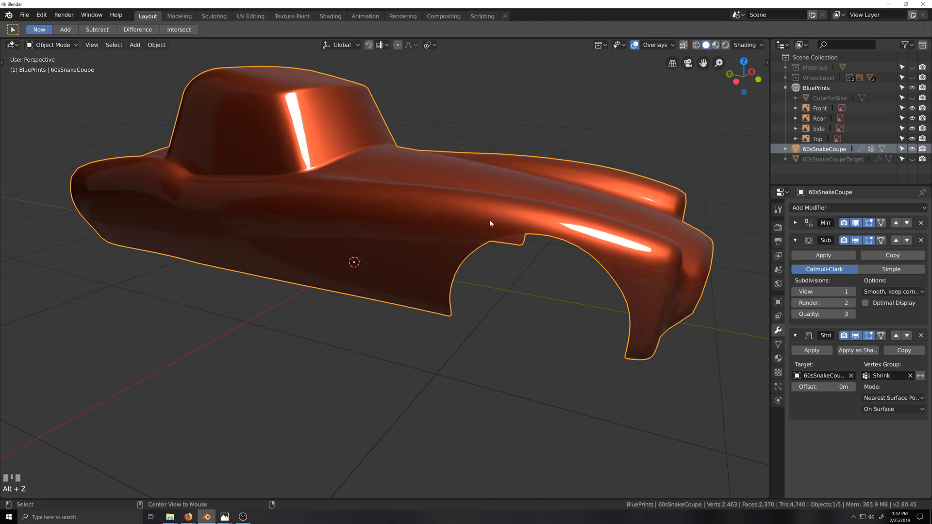
{"action": "left_click", "coordinate": [668, 47]}
{"action": "left_click", "coordinate": [598, 225]}
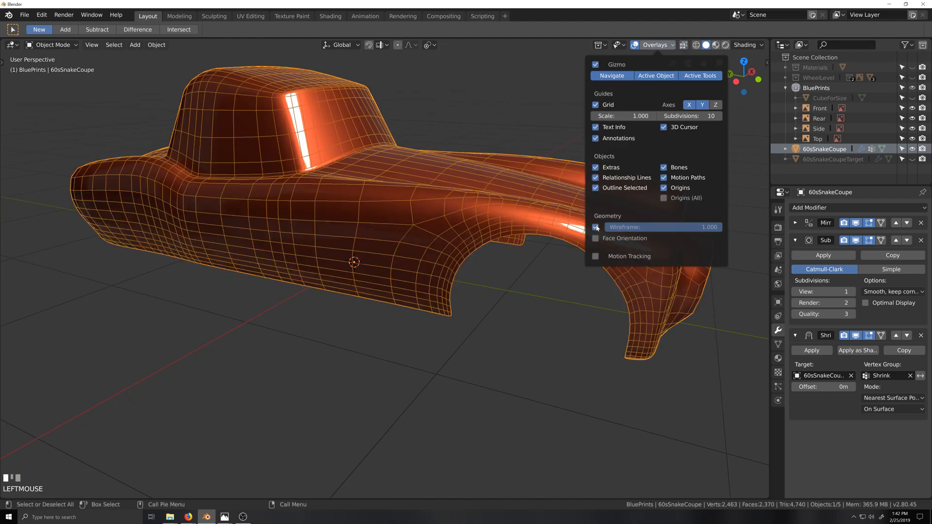
Examine the mesh flow around the merged junction behind the front arch and hide the wireframe overlay.
{"action": "key", "text": "grave"}
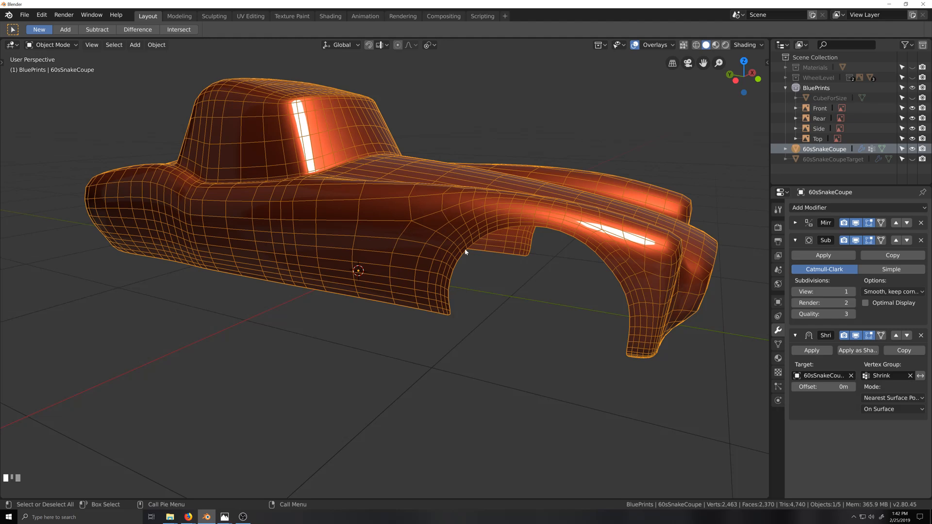
{"action": "scroll", "coordinate": [464, 251], "scroll_direction": "down", "scroll_amount": 1}
{"action": "middle_click_drag", "start_coordinate": [462, 224], "coordinate": [489, 241]}
{"action": "scroll", "coordinate": [473, 223], "scroll_direction": "up", "scroll_amount": 2}
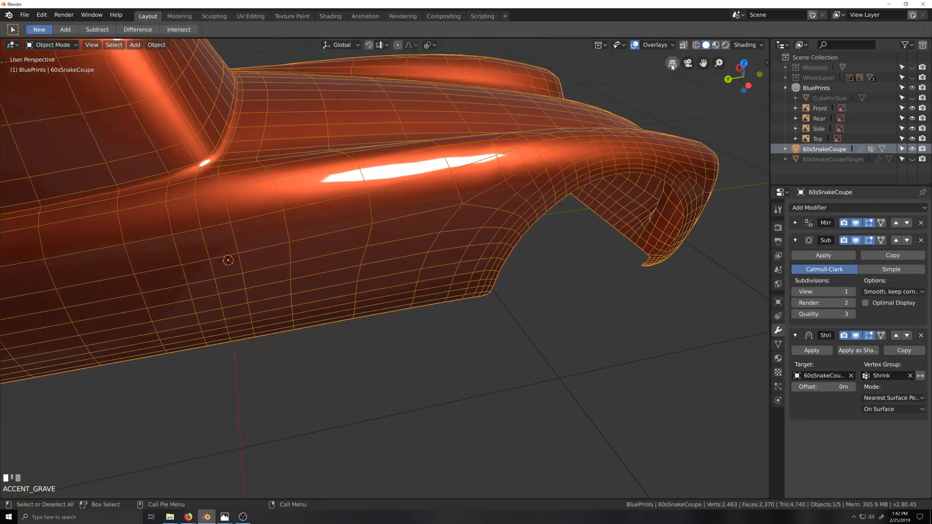
{"action": "left_click", "coordinate": [655, 45]}
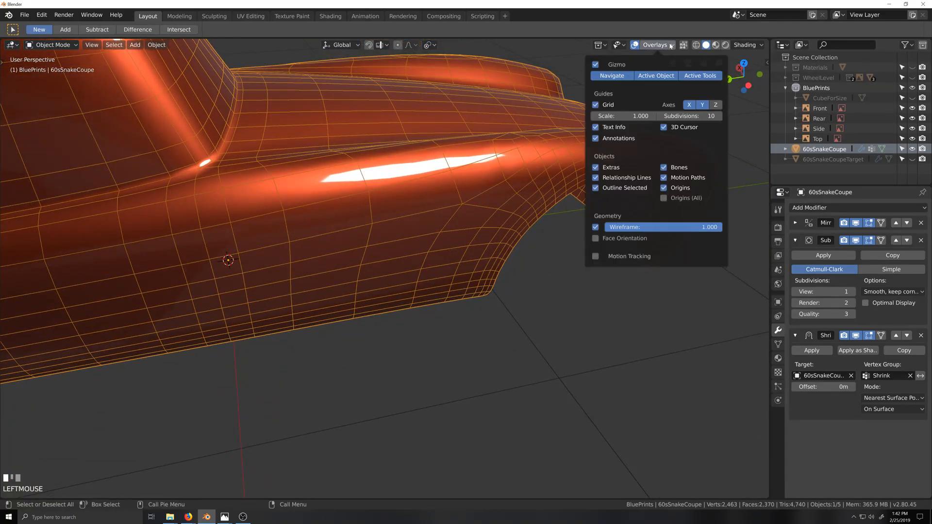
{"action": "left_click", "coordinate": [595, 227]}
Switch the body to Edit Mode and preview a lengthwise loop cut through the side above the junction vertex.
{"action": "scroll", "coordinate": [479, 230], "scroll_direction": "down", "scroll_amount": 1}
{"action": "middle_click_drag", "start_coordinate": [479, 231], "coordinate": [529, 212]}
{"action": "key", "text": "Tab"}
{"action": "scroll", "coordinate": [489, 221], "scroll_direction": "up", "scroll_amount": 3}
{"action": "scroll", "coordinate": [524, 212], "scroll_direction": "down", "scroll_amount": 3}
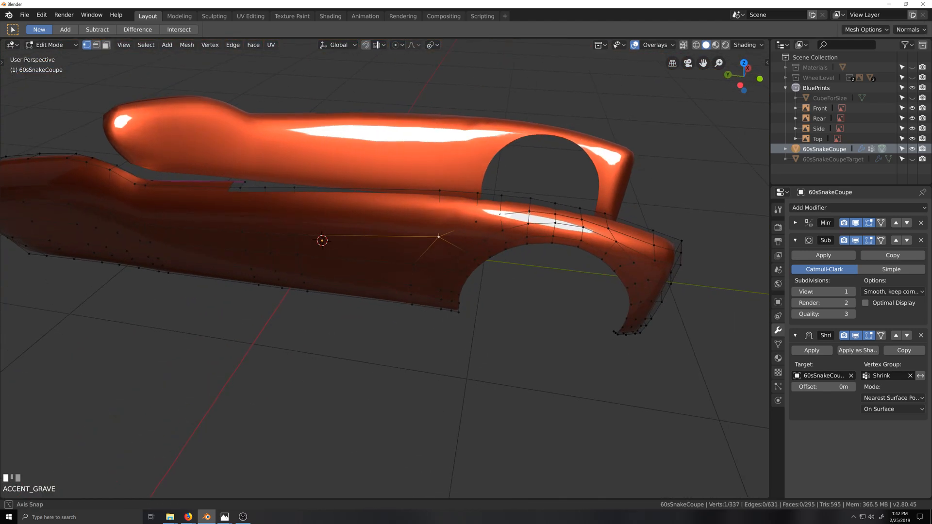
{"action": "key", "text": "ctrl+r"}
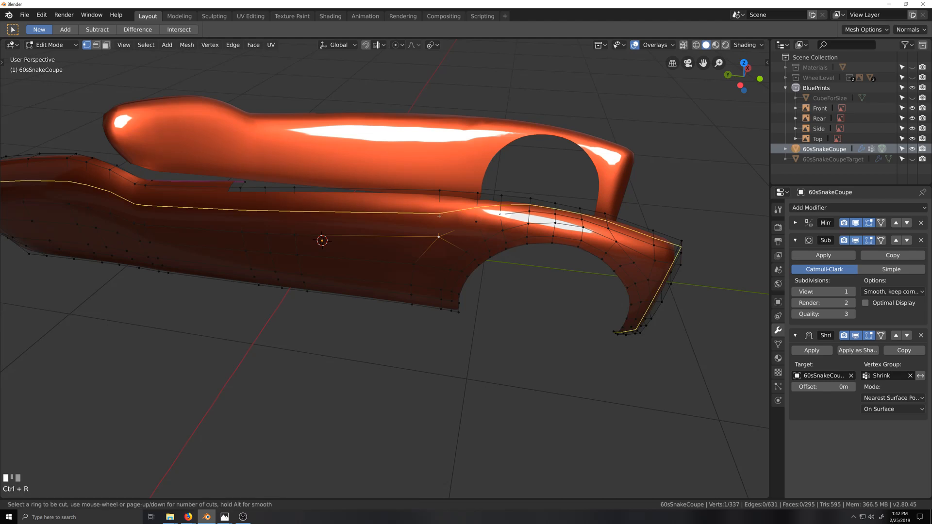
{"action": "key", "text": "grave"}
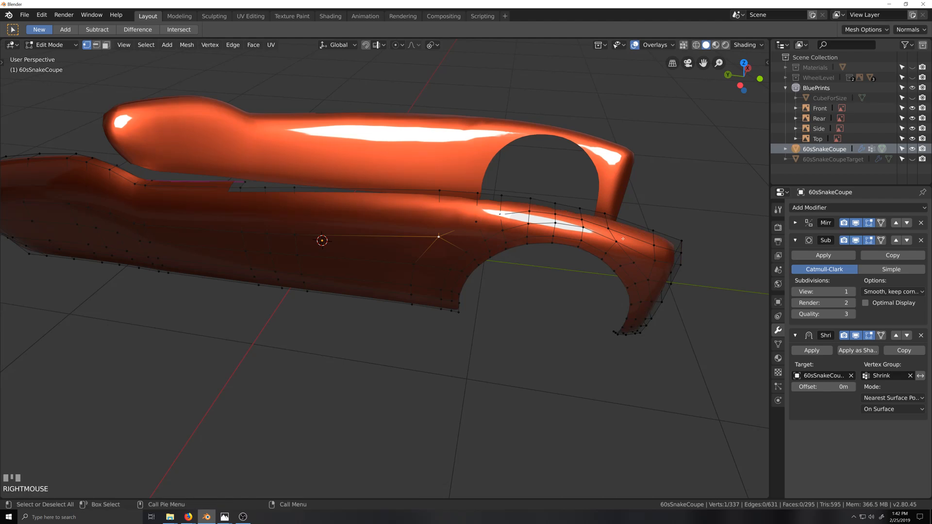
{"action": "middle_click_drag", "start_coordinate": [439, 216], "coordinate": [624, 275]}
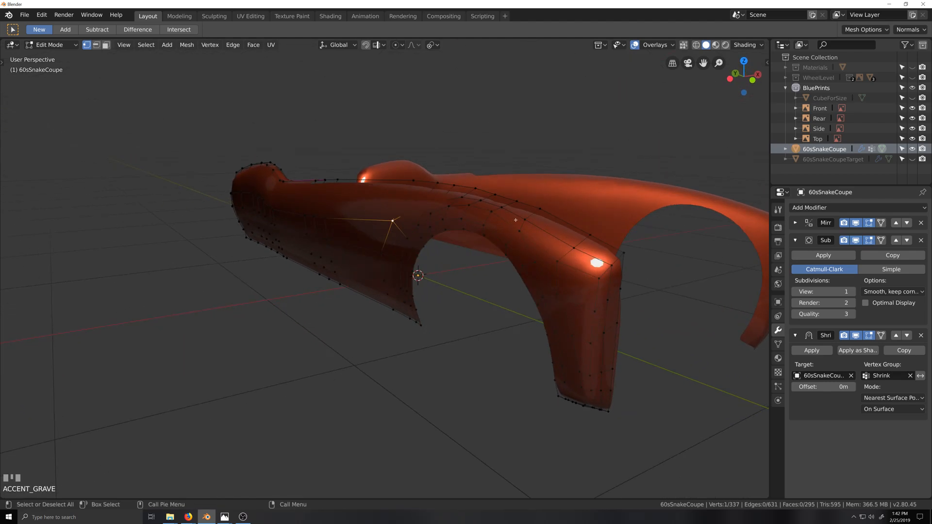
{"action": "middle_click_drag", "start_coordinate": [516, 220], "coordinate": [445, 206]}
{"action": "key", "text": "ctrl+r"}
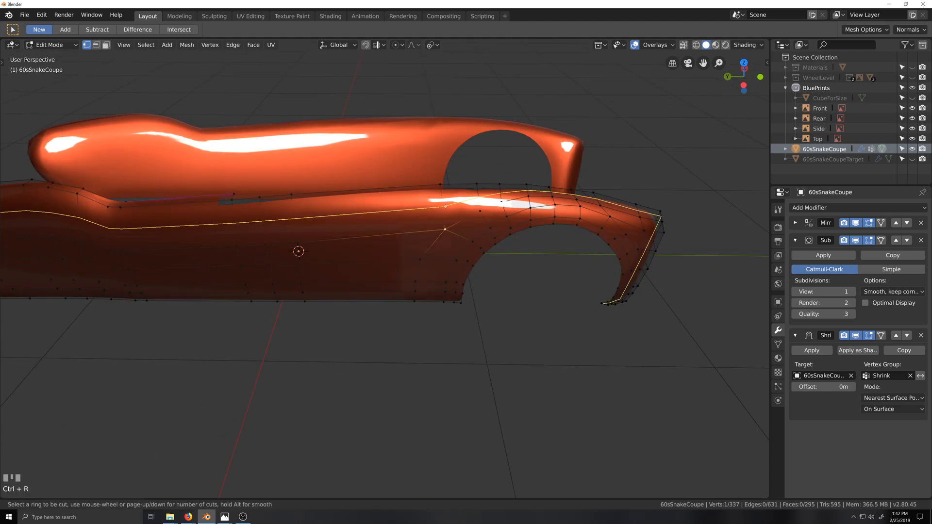
{"action": "right_click", "coordinate": [445, 206]}
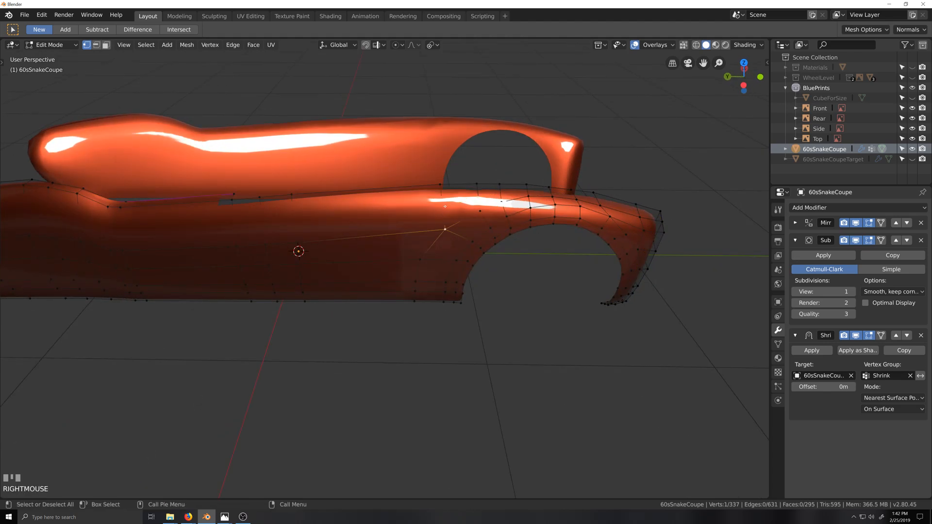
{"action": "key", "text": "grave"}
{"action": "middle_click_drag", "start_coordinate": [683, 267], "coordinate": [651, 265]}
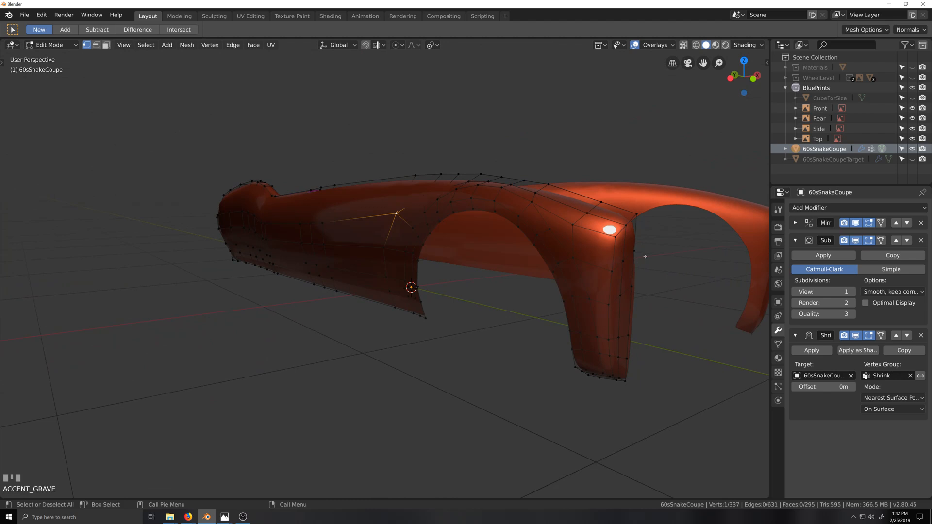
Add one lengthwise edge loop along the upper body side and over the front fender, and check the surface in Object Mode.
{"action": "middle_click_drag", "start_coordinate": [644, 256], "coordinate": [493, 218]}
{"action": "key", "text": "ctrl+r"}
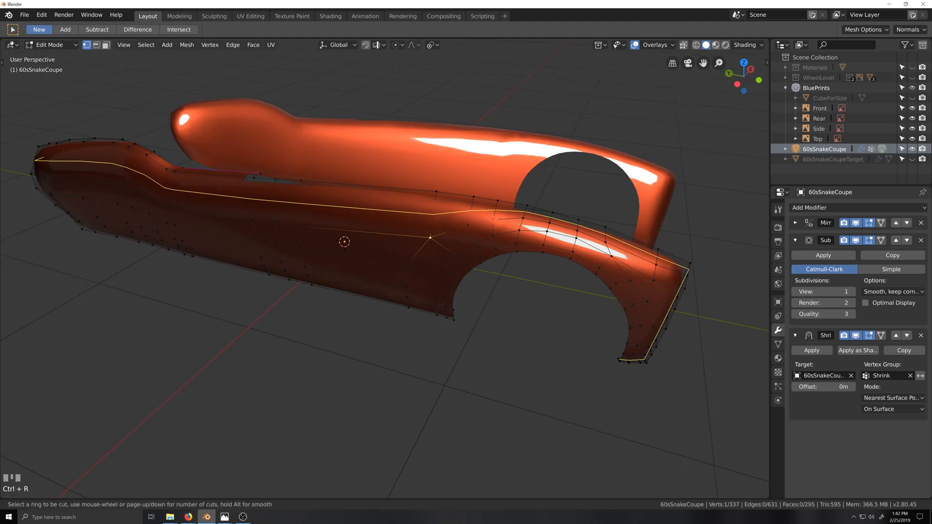
{"action": "left_click", "coordinate": [458, 226]}
{"action": "key", "text": "grave"}
{"action": "middle_click_drag", "start_coordinate": [536, 323], "coordinate": [562, 303]}
{"action": "scroll", "coordinate": [504, 285], "scroll_direction": "up", "scroll_amount": 2}
{"action": "key", "text": "grave"}
{"action": "mouse_move", "coordinate": [505, 286]}
{"action": "middle_mouse_down"}
{"action": "mouse_move", "coordinate": [520, 296]}
{"action": "mouse_move", "coordinate": [499, 294]}
{"action": "middle_mouse_up"}
{"action": "scroll", "coordinate": [499, 294], "scroll_direction": "down", "scroll_amount": 1}
Show the wireframe overlay and examine the mesh flow around the front arch.
{"action": "left_click", "coordinate": [663, 45]}
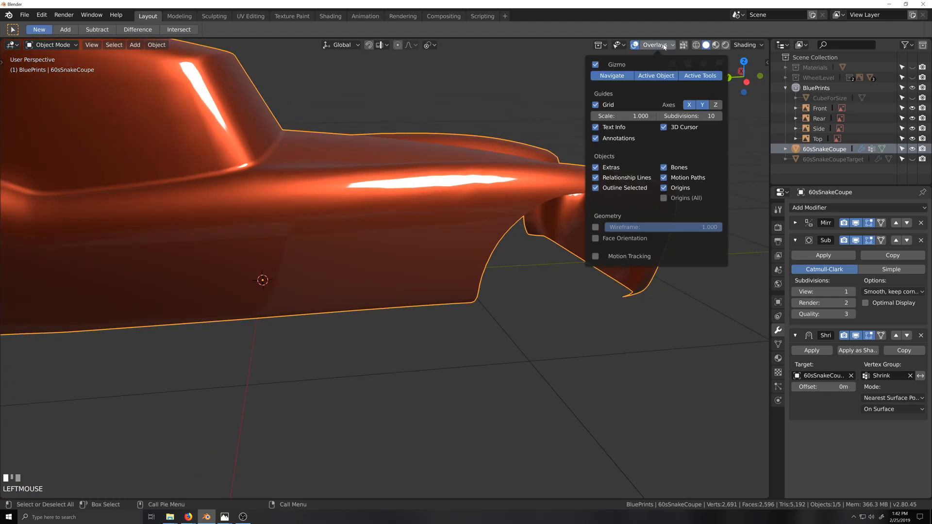
{"action": "left_click", "coordinate": [595, 227]}
{"action": "key", "text": "grave"}
{"action": "middle_click_drag", "start_coordinate": [573, 229], "coordinate": [457, 200]}
{"action": "scroll", "coordinate": [443, 243], "scroll_direction": "down", "scroll_amount": 3}
{"action": "key", "text": "grave"}
Undo the lengthwise loop cut in Edit Mode and hide the wireframe overlay.
{"action": "key", "text": "Tab"}
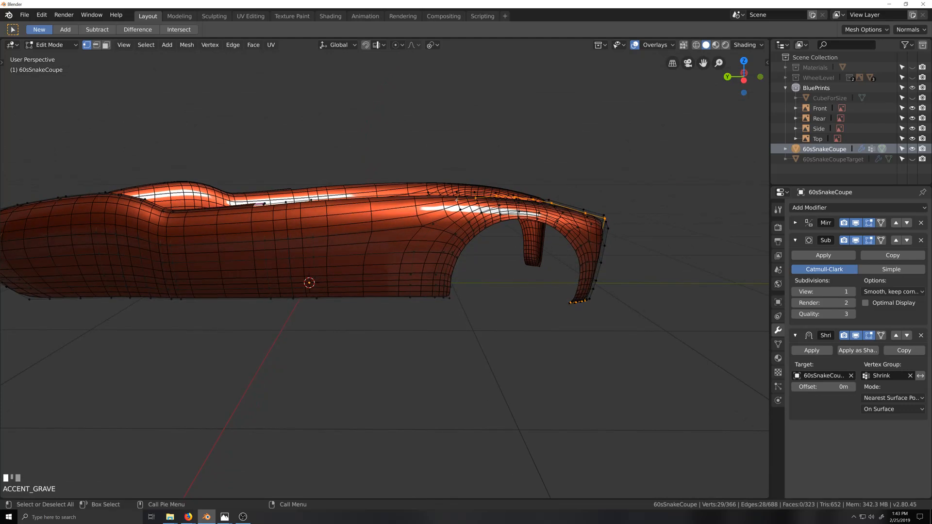
{"action": "key", "text": "ctrl+z"}
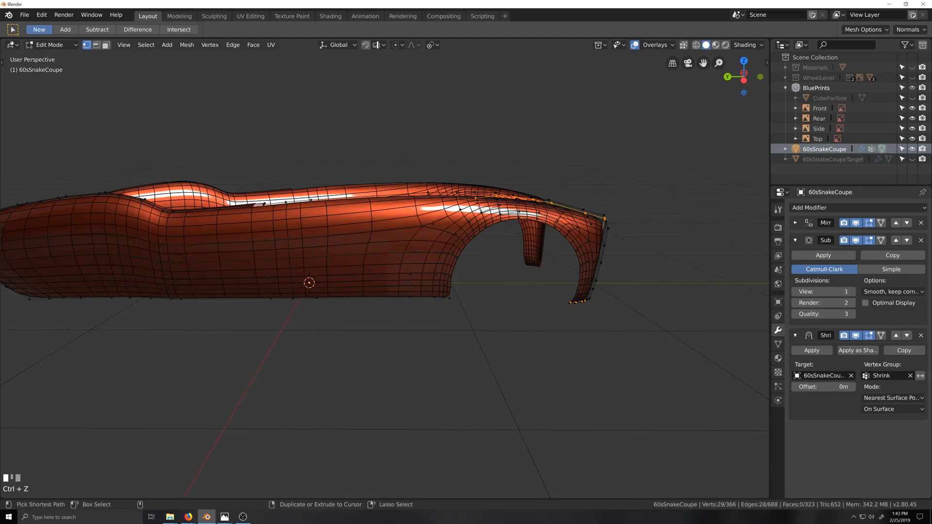
{"action": "scroll", "coordinate": [521, 237], "scroll_direction": "down", "scroll_amount": 3}
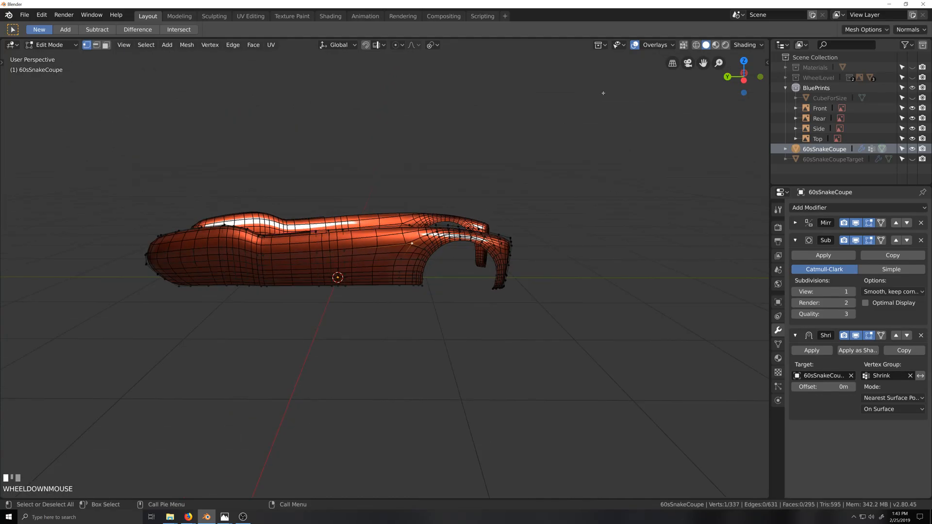
{"action": "left_click", "coordinate": [668, 46]}
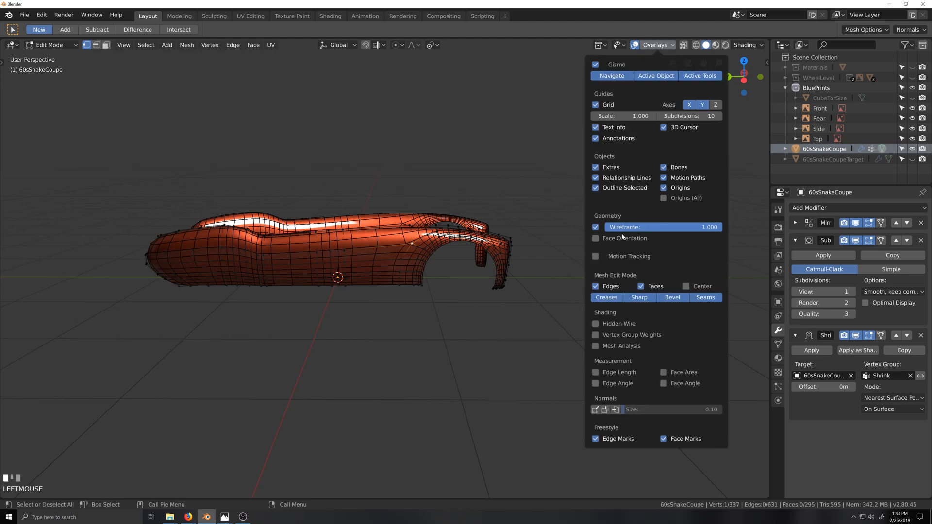
{"action": "left_click", "coordinate": [595, 227]}
Reveal the hidden cabin and hood geometry of the body.
{"action": "scroll", "coordinate": [529, 274], "scroll_direction": "up", "scroll_amount": 4}
{"action": "key", "text": "grave"}
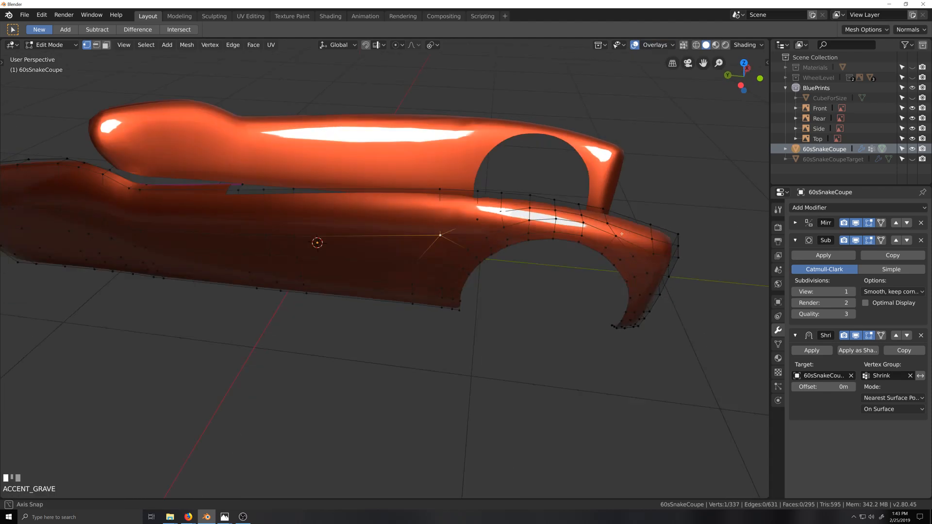
{"action": "scroll", "coordinate": [620, 256], "scroll_direction": "down", "scroll_amount": 1}
{"action": "key", "text": "alt+h"}
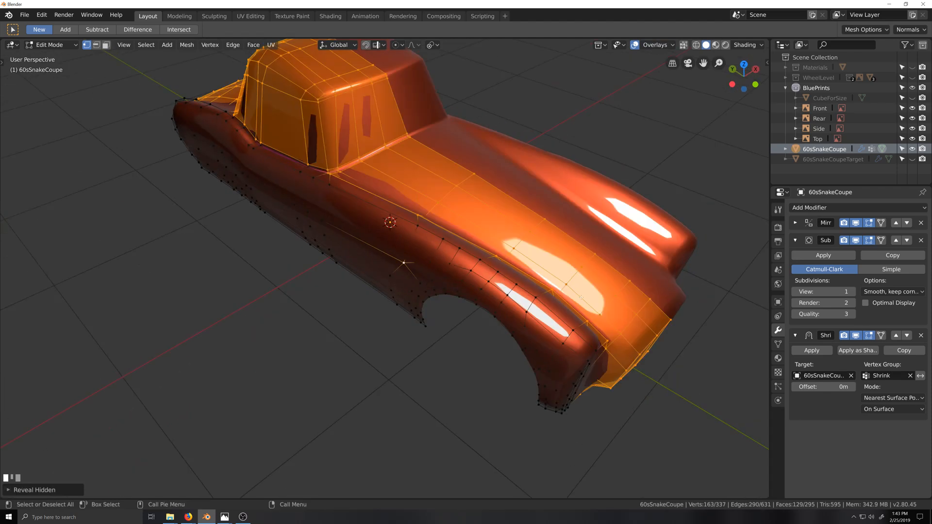
{"action": "middle_click_drag", "start_coordinate": [612, 258], "coordinate": [418, 211]}
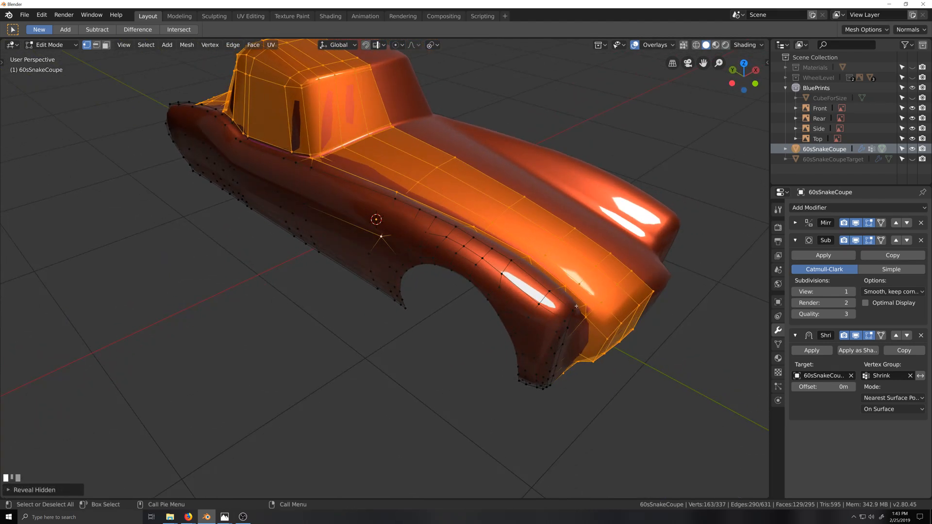
{"action": "middle_click_drag", "start_coordinate": [576, 306], "coordinate": [558, 337]}
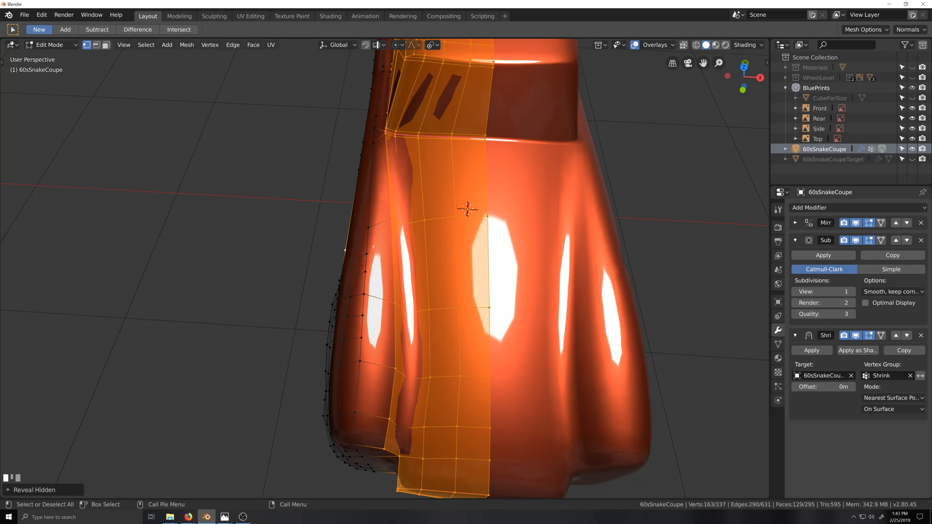
Add two evenly spaced crosswise edge loops to each of two neighbouring hood sections beside the front fender.
{"action": "middle_click_drag", "start_coordinate": [456, 245], "coordinate": [505, 257], "text": "shift"}
{"action": "scroll", "coordinate": [476, 210], "scroll_direction": "up", "scroll_amount": 1}
{"action": "key", "text": "ctrl+r"}
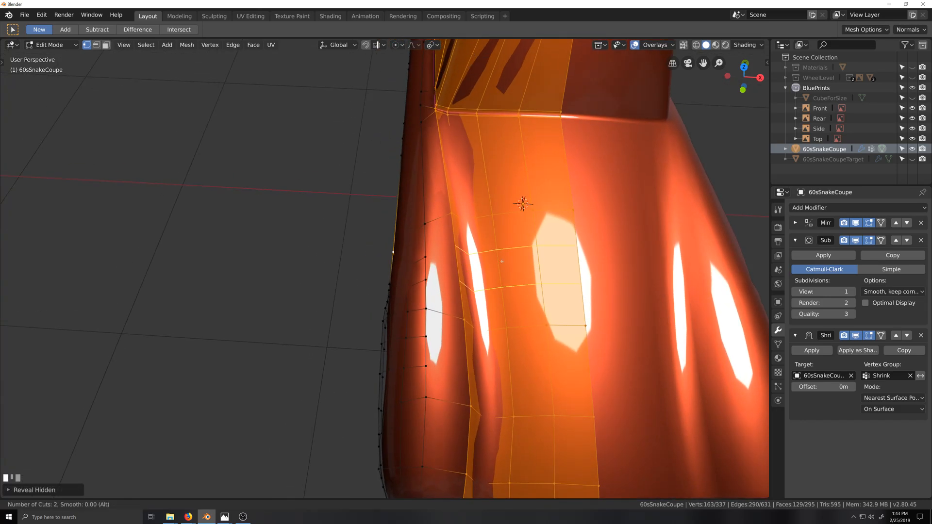
{"action": "left_click", "coordinate": [501, 260]}
{"action": "left_click", "coordinate": [502, 259]}
{"action": "key", "text": "ctrl+r"}
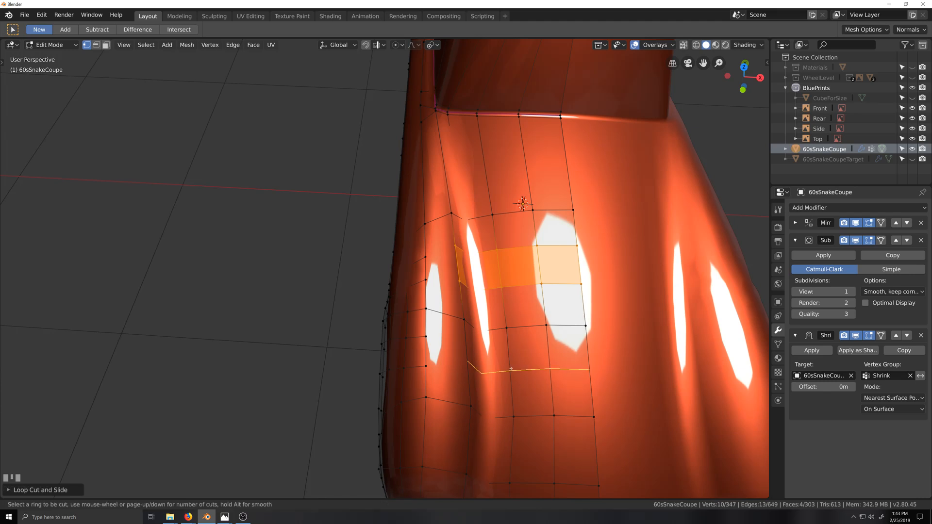
{"action": "left_click", "coordinate": [512, 368]}
{"action": "left_click", "coordinate": [512, 368]}
Connect two fender-ridge vertices to the ends of the two forward hood loops with new edges across the fender.
{"action": "left_click", "coordinate": [427, 367]}
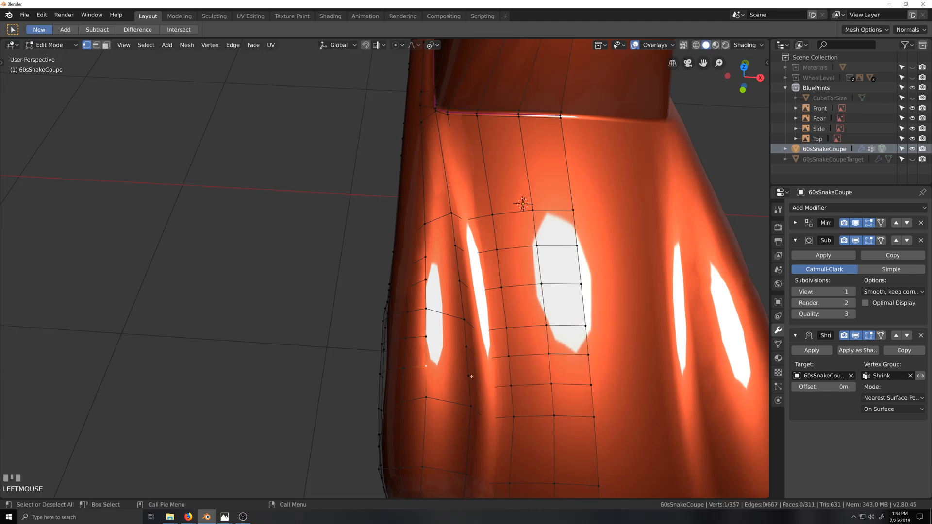
{"action": "left_click", "coordinate": [469, 377], "text": "shift"}
{"action": "key", "text": "j"}
{"action": "left_click", "coordinate": [427, 336]}
{"action": "left_click", "coordinate": [466, 347], "text": "shift"}
{"action": "key", "text": "j"}
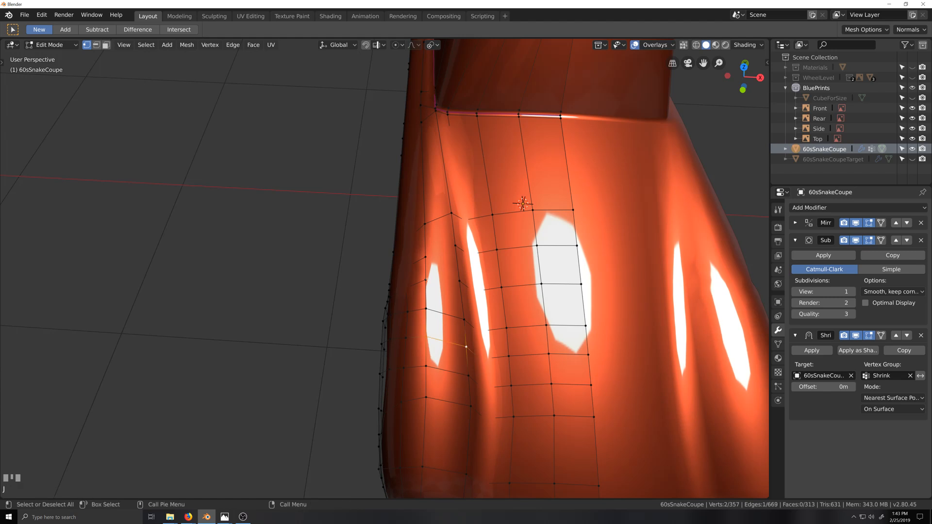
Connect two fender-ridge vertices to the ends of the two rearward hood loops with new edges across the fender.
{"action": "left_click", "coordinate": [426, 280]}
{"action": "left_click", "coordinate": [459, 281], "text": "shift"}
{"action": "key", "text": "j"}
{"action": "left_click", "coordinate": [425, 257]}
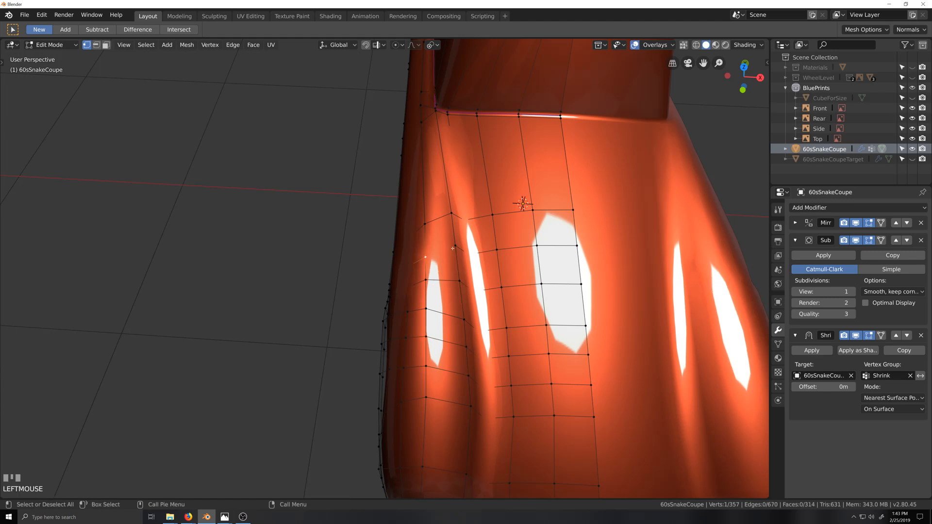
{"action": "left_click", "coordinate": [454, 247], "text": "shift"}
{"action": "key", "text": "j"}
{"action": "scroll", "coordinate": [452, 248], "scroll_direction": "down", "scroll_amount": 3}
{"action": "key", "text": "grave"}
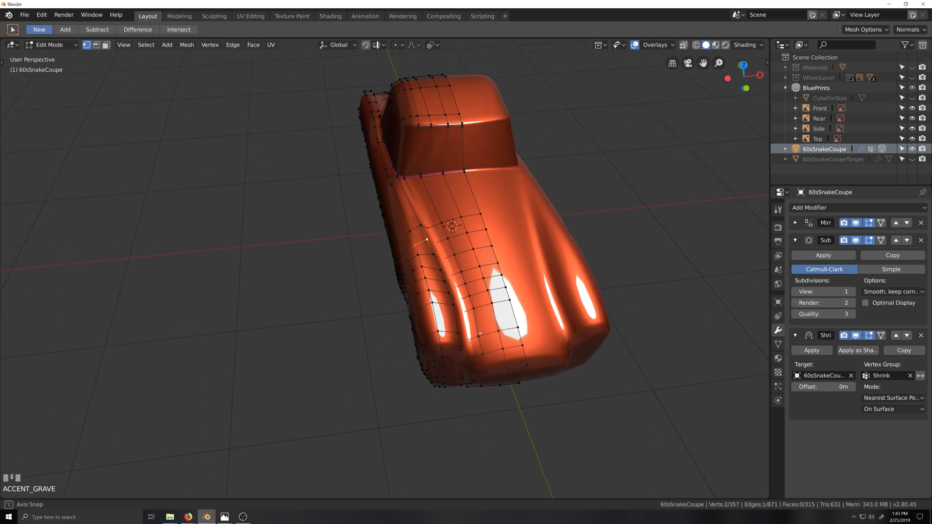
{"action": "middle_click_drag", "start_coordinate": [480, 333], "coordinate": [399, 306]}
{"action": "scroll", "coordinate": [472, 326], "scroll_direction": "up", "scroll_amount": 2}
{"action": "scroll", "coordinate": [470, 318], "scroll_direction": "up", "scroll_amount": 2}
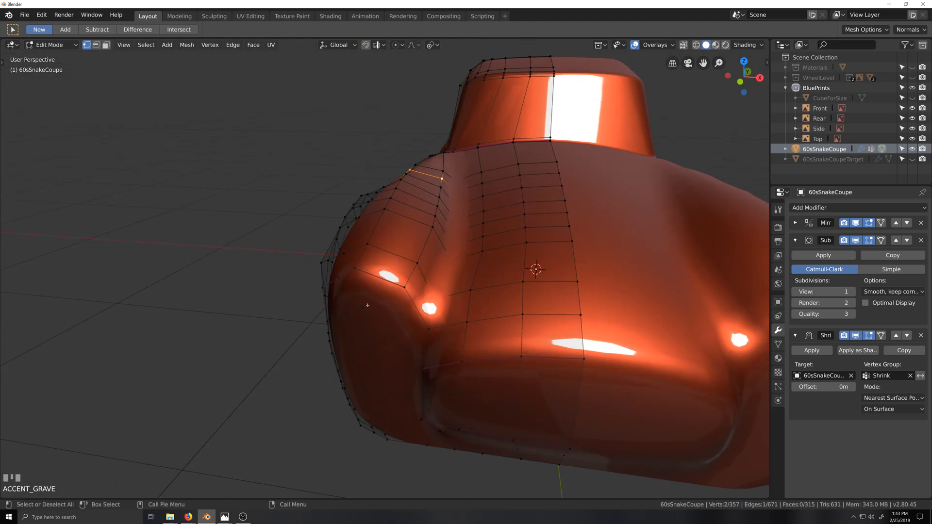
{"action": "key", "text": "ctrl+r"}
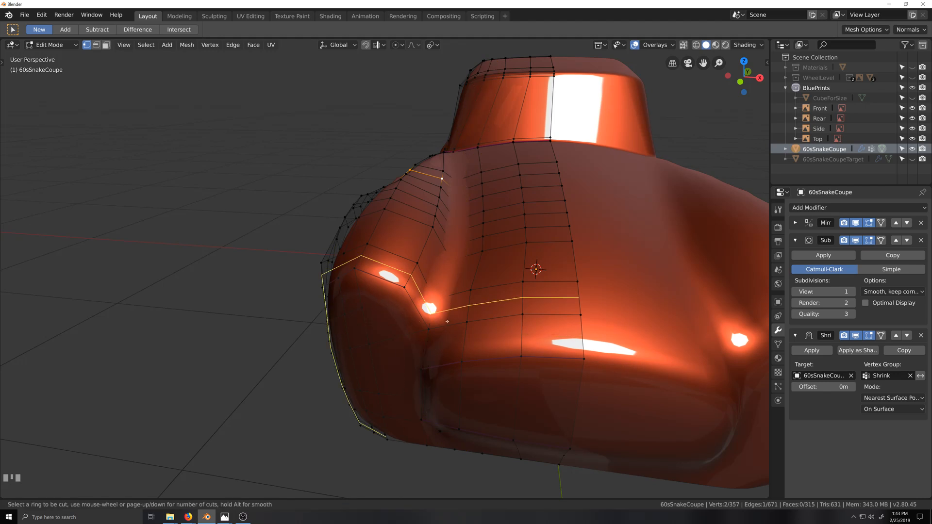
{"action": "right_click", "coordinate": [503, 312]}
Add a centred vertical edge loop down the inner part of the fender's front face to the lower edge.
{"action": "middle_click_drag", "start_coordinate": [426, 356], "coordinate": [463, 249]}
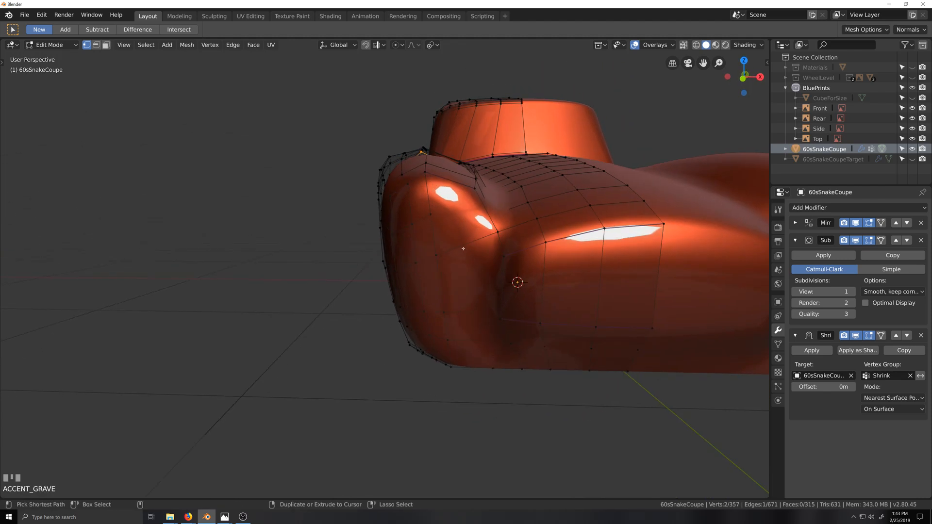
{"action": "key", "text": "ctrl+r"}
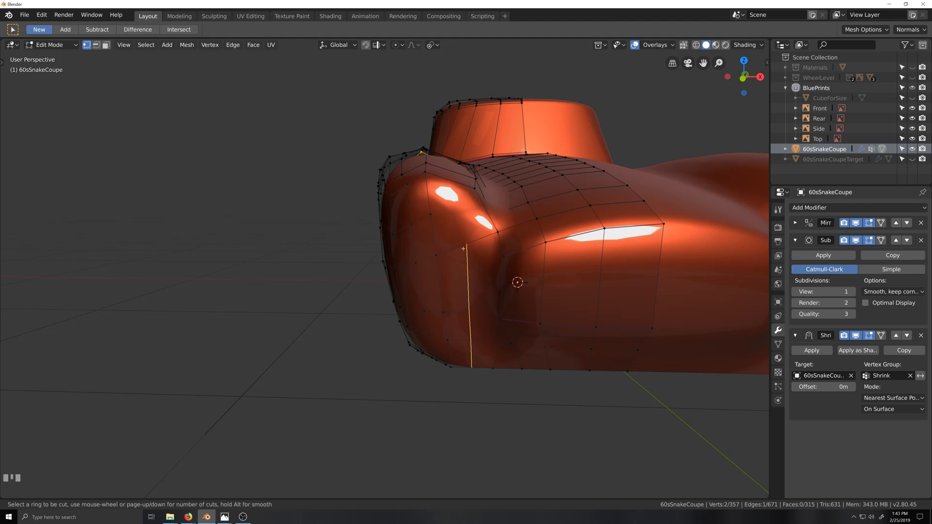
{"action": "left_click", "coordinate": [464, 248]}
{"action": "right_click", "coordinate": [468, 247]}
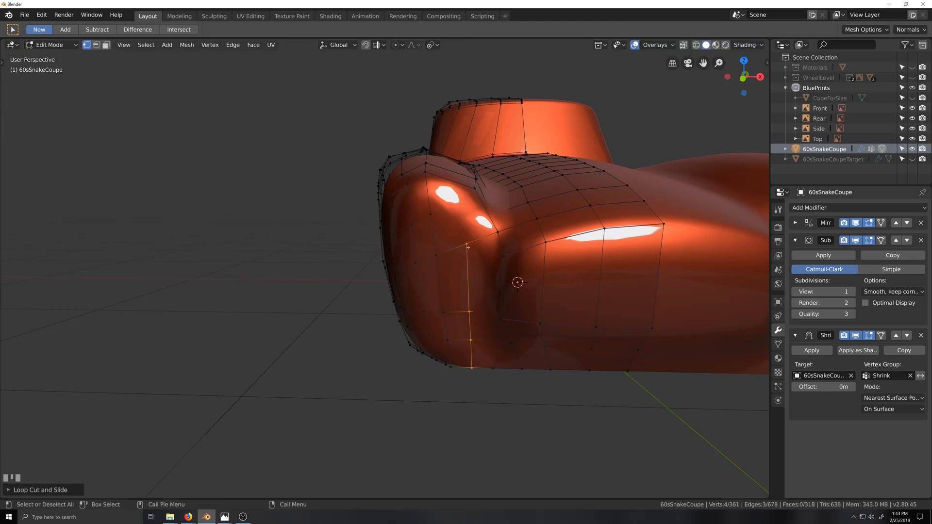
Delete the large face at the upper front of the fender, directly above the new vertical loop.
{"action": "key", "text": "3"}
{"action": "left_click", "coordinate": [461, 224]}
{"action": "key", "text": "x"}
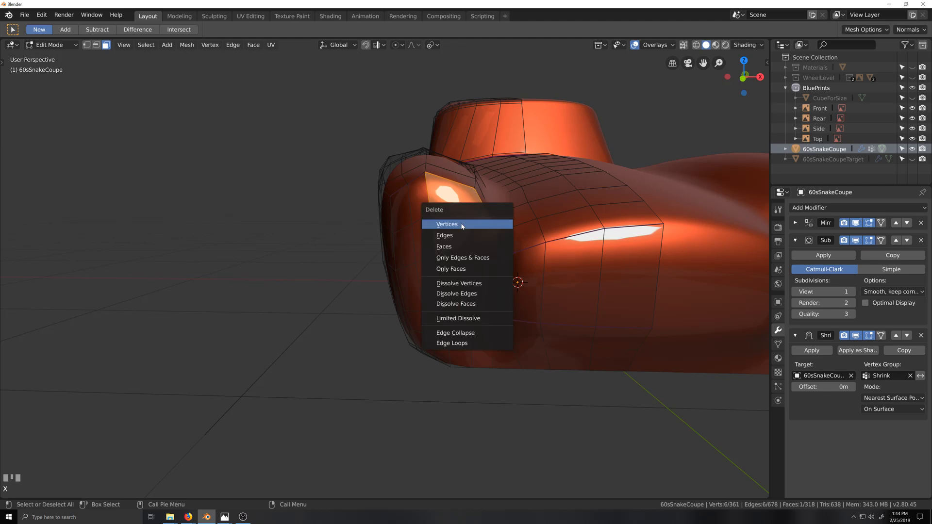
{"action": "left_click", "coordinate": [452, 251]}
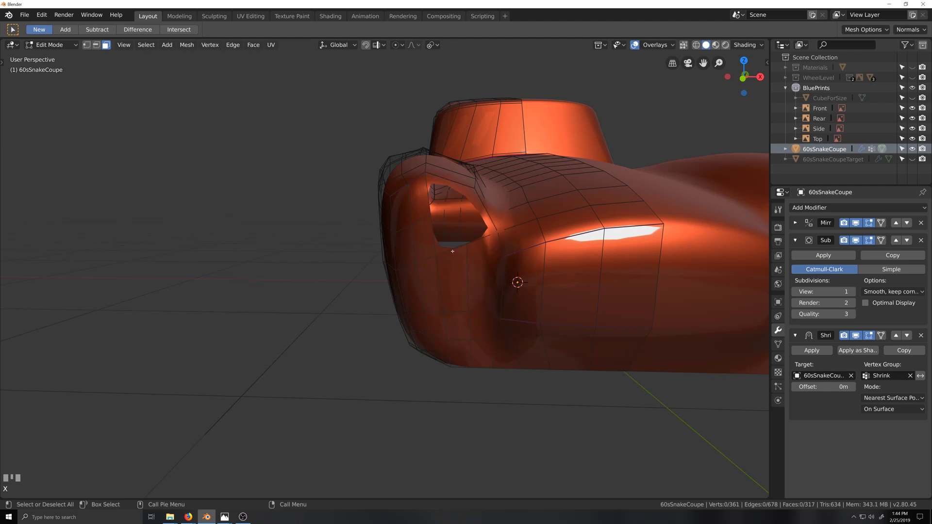
Bridge the opening on the fender's upper front with a diagonal edge between opposite corner vertices and split it with a centred cut.
{"action": "key", "text": "1"}
{"action": "left_click", "coordinate": [431, 214]}
{"action": "left_click", "coordinate": [474, 190], "text": "shift"}
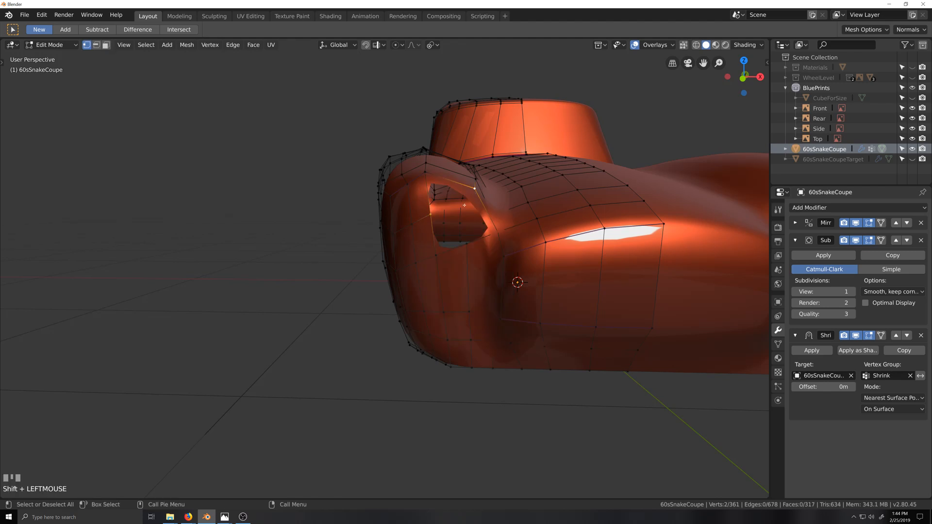
{"action": "key", "text": "j"}
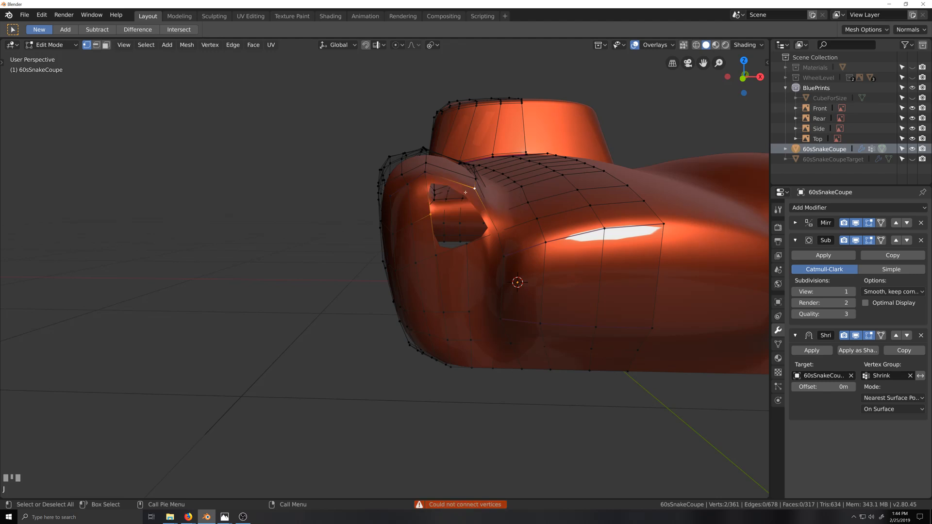
{"action": "key", "text": "ctrl+r"}
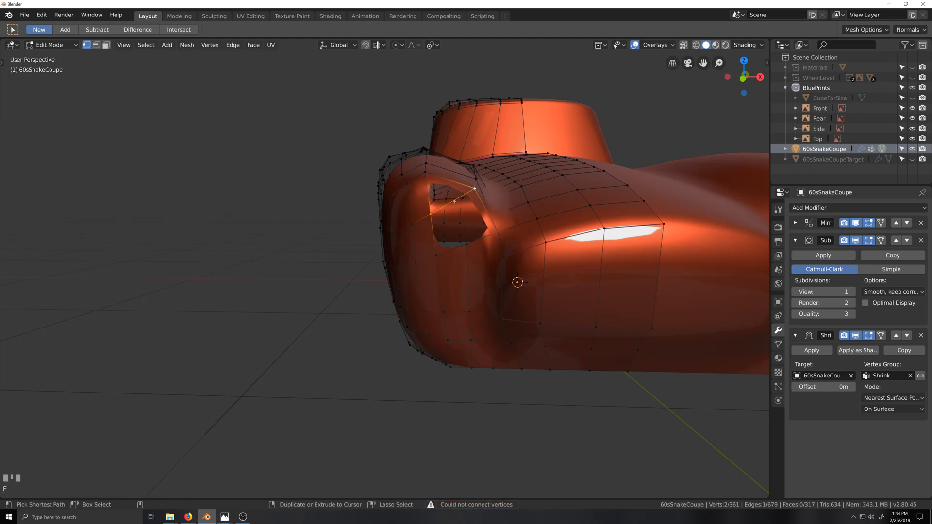
{"action": "left_click", "coordinate": [452, 201]}
{"action": "right_click", "coordinate": [452, 202]}
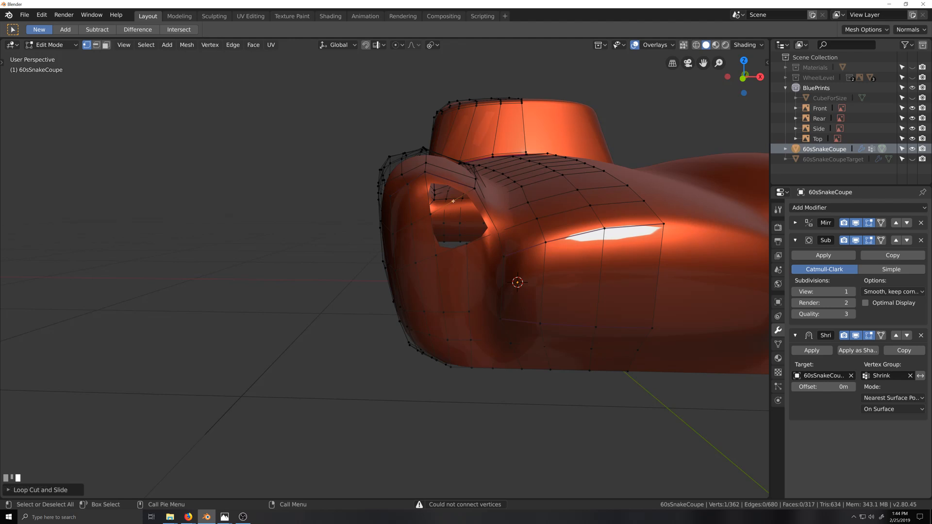
{"action": "left_click", "coordinate": [461, 200], "text": "shift"}
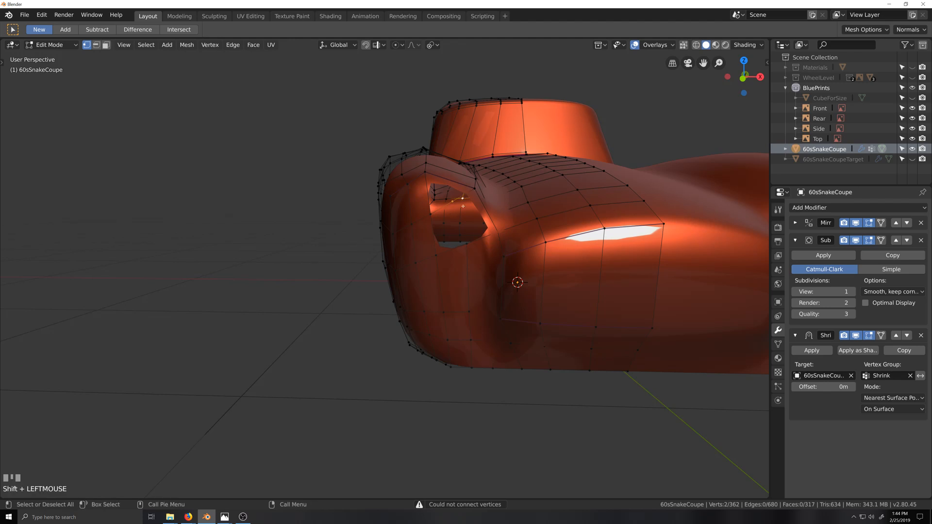
{"action": "key", "text": "ctrl+z"}
Fill the upper part of the fender opening with a face joining the new midpoint vertex and the three surrounding corner vertices.
{"action": "left_click", "coordinate": [474, 188], "text": "shift"}
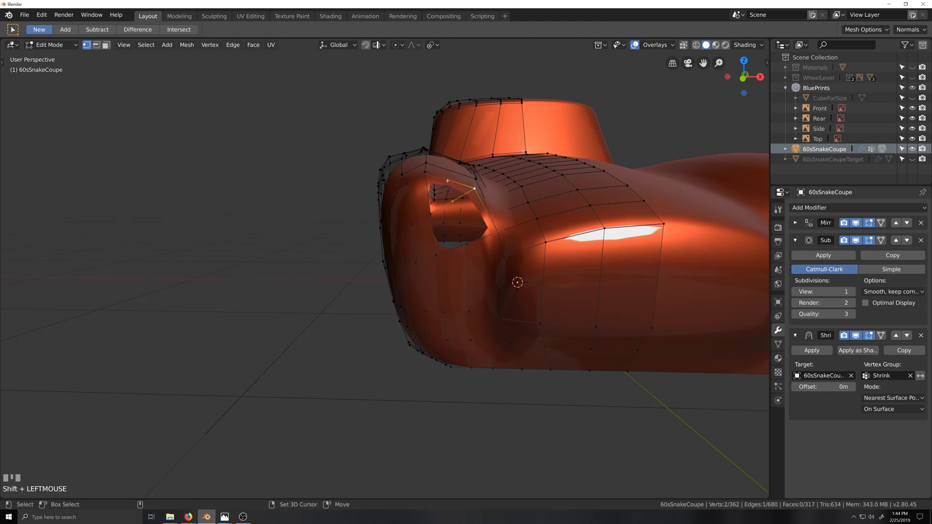
{"action": "left_click", "coordinate": [425, 172], "text": "shift"}
{"action": "left_click", "coordinate": [431, 214], "text": "shift"}
{"action": "key", "text": "f"}
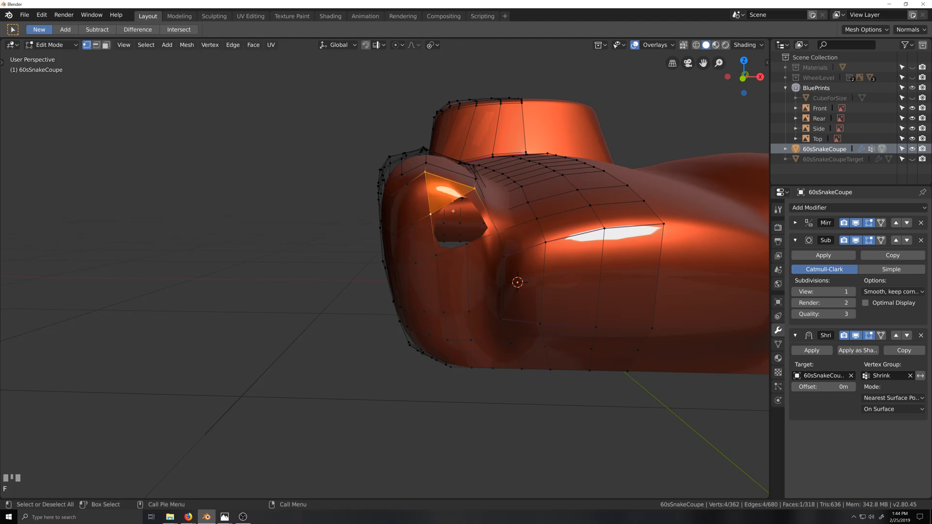
Fill the rest of the fender opening with two faces meeting between the midpoint vertex and the end of the vertical loop below.
{"action": "left_click", "coordinate": [452, 202]}
{"action": "left_click", "coordinate": [471, 190]}
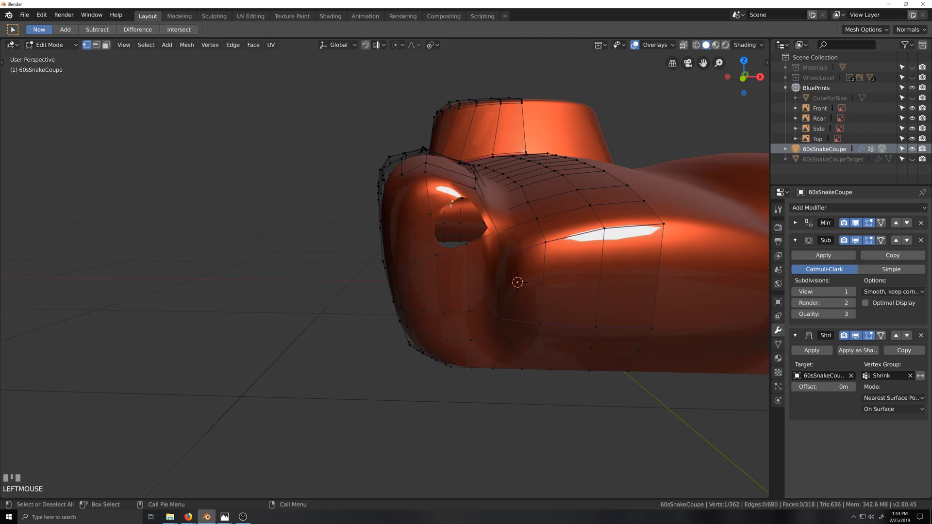
{"action": "left_click", "coordinate": [498, 233], "text": "shift"}
{"action": "key", "text": "f"}
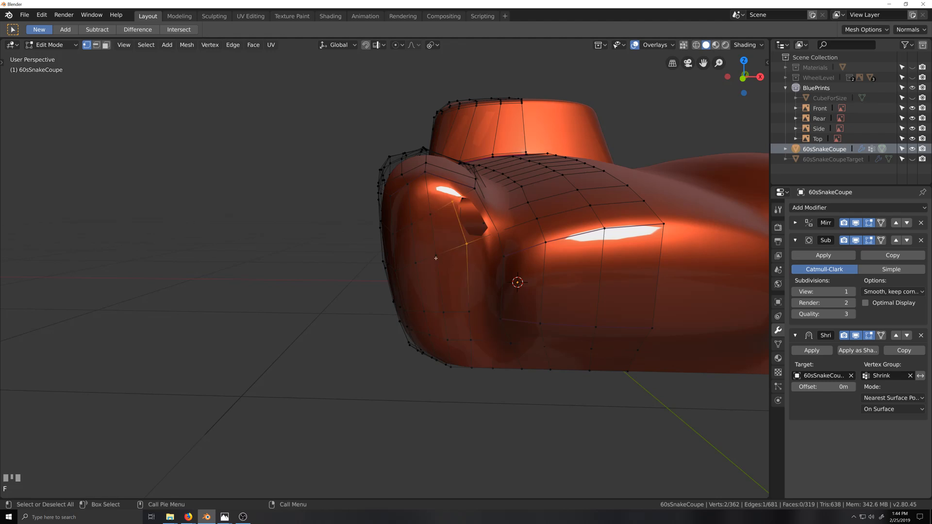
Add an edge loop running forward along the upper front fender and down its front face to the lower edge.
{"action": "key", "text": "grave"}
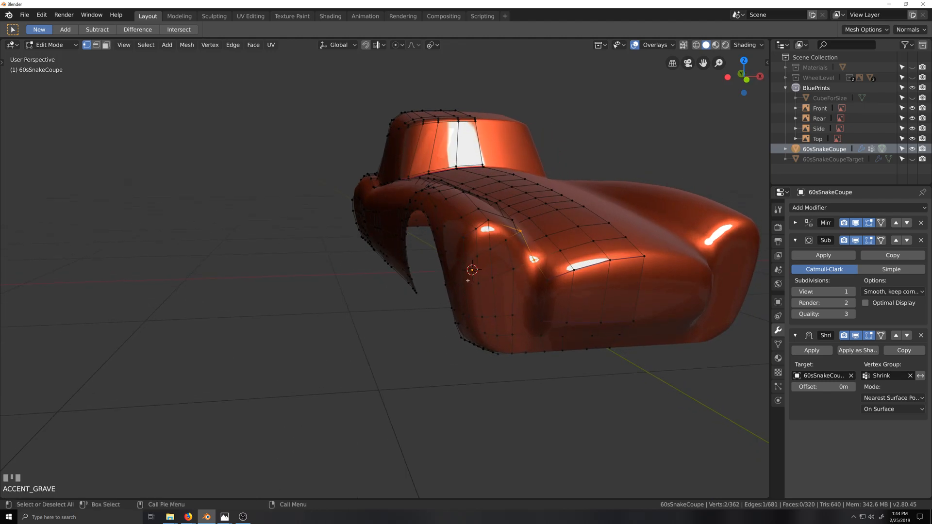
{"action": "middle_click_drag", "start_coordinate": [511, 312], "coordinate": [449, 353]}
{"action": "key", "text": "grave"}
{"action": "scroll", "coordinate": [489, 306], "scroll_direction": "up", "scroll_amount": 3}
{"action": "scroll", "coordinate": [442, 369], "scroll_direction": "up", "scroll_amount": 2}
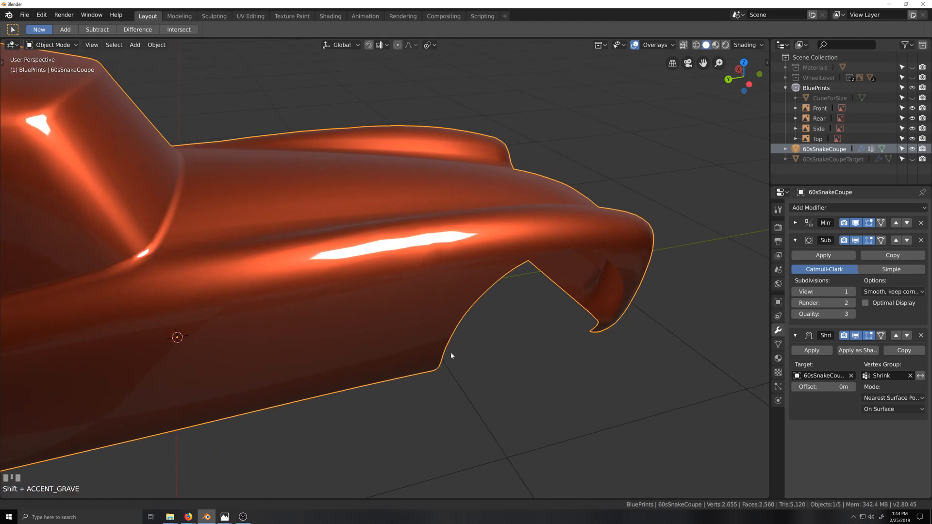
{"action": "middle_click_drag", "start_coordinate": [456, 316], "coordinate": [427, 280]}
{"action": "key", "text": "Tab"}
{"action": "key", "text": "ctrl+r"}
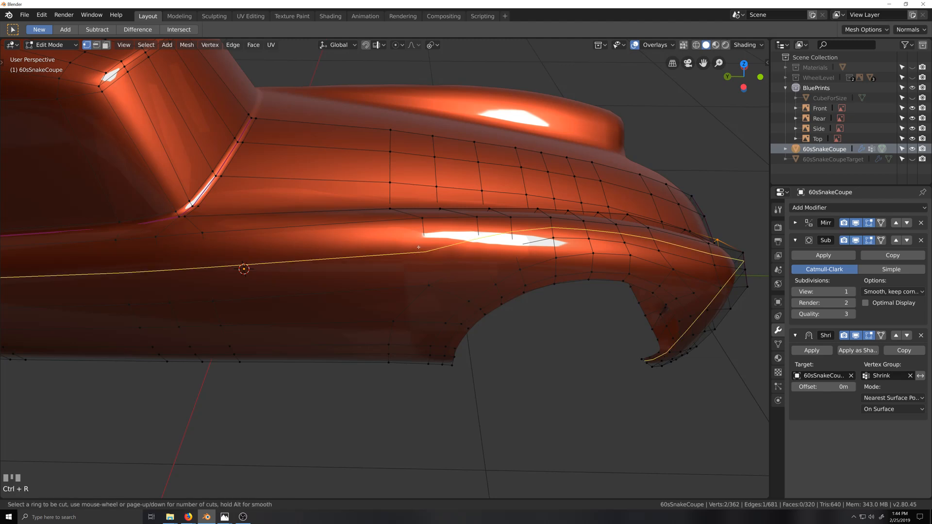
{"action": "left_click", "coordinate": [467, 271]}
{"action": "left_click", "coordinate": [467, 270]}
Examine the shading of the front fender and wheel arch with and without the mesh cage.
{"action": "middle_click_drag", "start_coordinate": [508, 346], "coordinate": [502, 318]}
{"action": "key", "text": "Tab"}
{"action": "key", "text": "Tab"}
{"action": "scroll", "coordinate": [506, 309], "scroll_direction": "down", "scroll_amount": 3}
{"action": "key", "text": "Tab"}
{"action": "scroll", "coordinate": [441, 326], "scroll_direction": "up", "scroll_amount": 3}
{"action": "scroll", "coordinate": [473, 297], "scroll_direction": "down", "scroll_amount": 2}
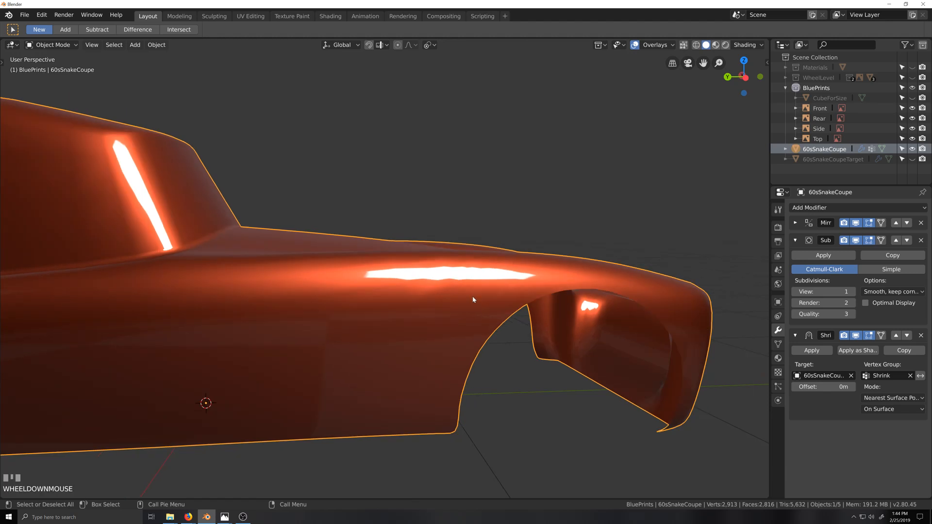
{"action": "key", "text": "Tab"}
{"action": "key", "text": "grave"}
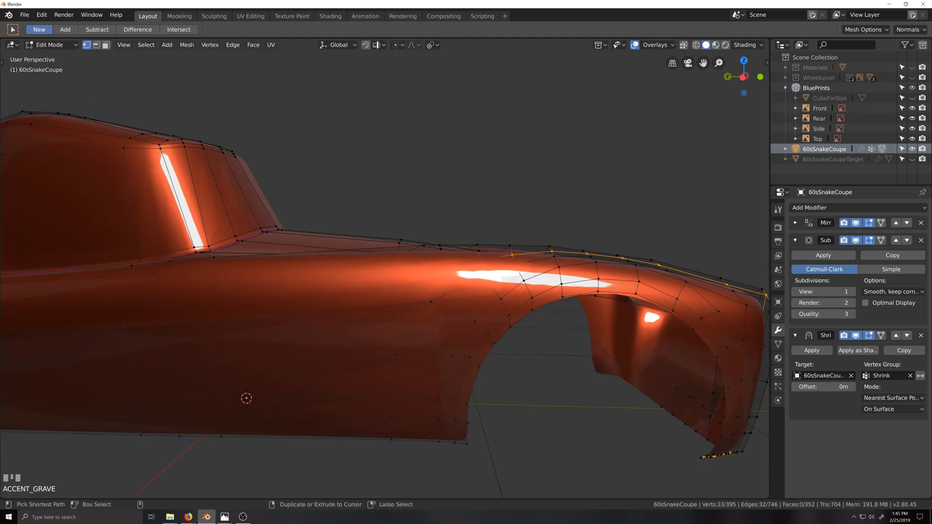
Merge the two neighbouring vertices on the fender side above the front end of the wheel arch.
{"action": "key", "text": "ctrl+r"}
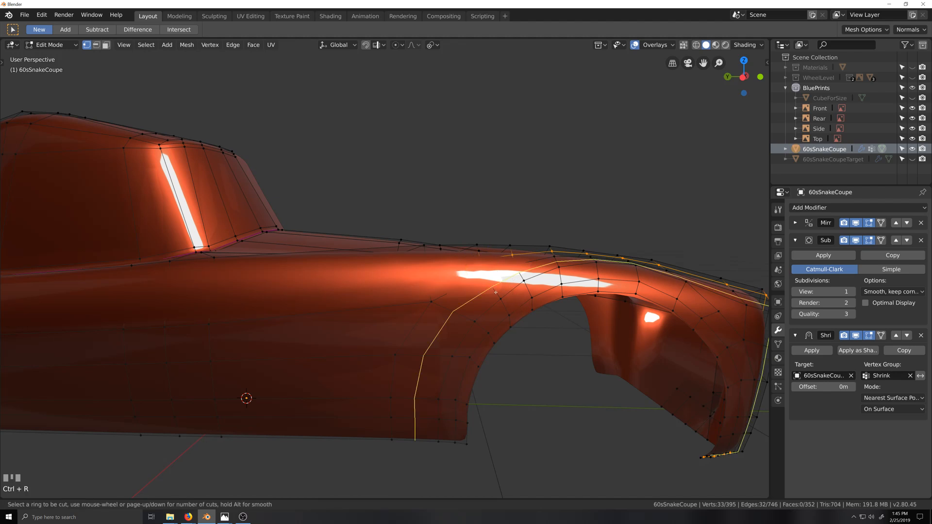
{"action": "key", "text": "grave"}
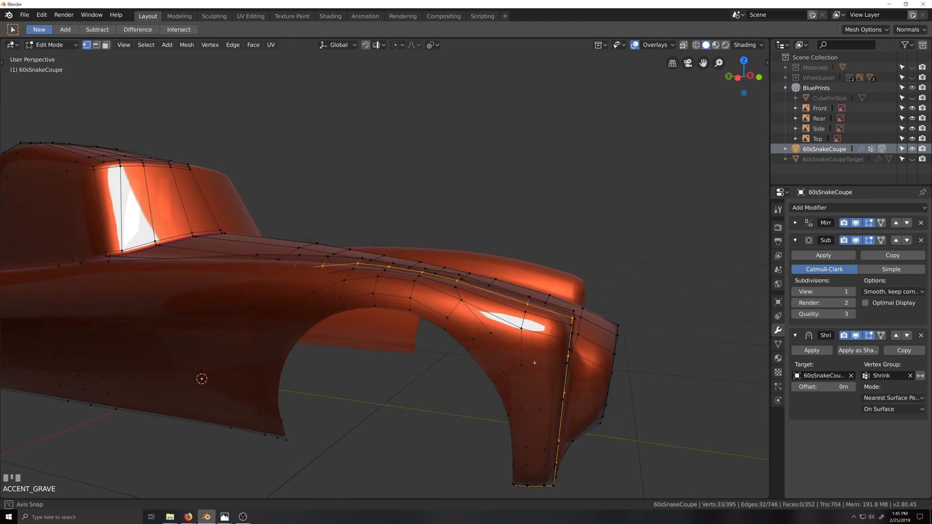
{"action": "middle_click_drag", "start_coordinate": [534, 363], "coordinate": [515, 330]}
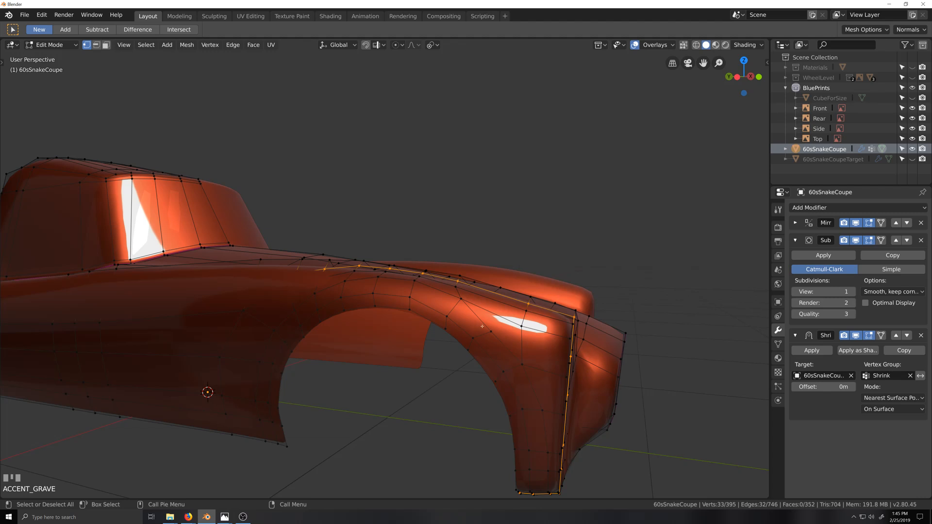
{"action": "left_click", "coordinate": [520, 332]}
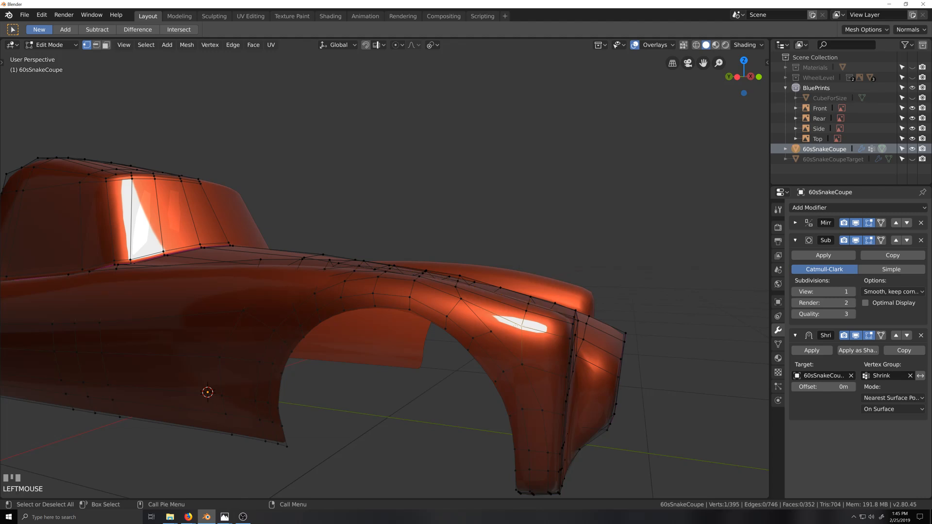
{"action": "left_click", "coordinate": [512, 333], "text": "shift"}
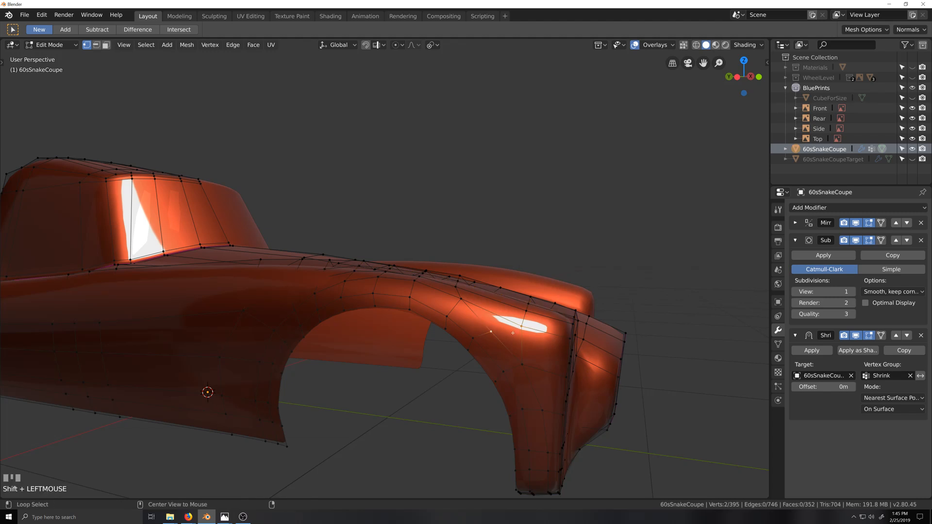
{"action": "key", "text": "alt+m"}
{"action": "left_click", "coordinate": [510, 329]}
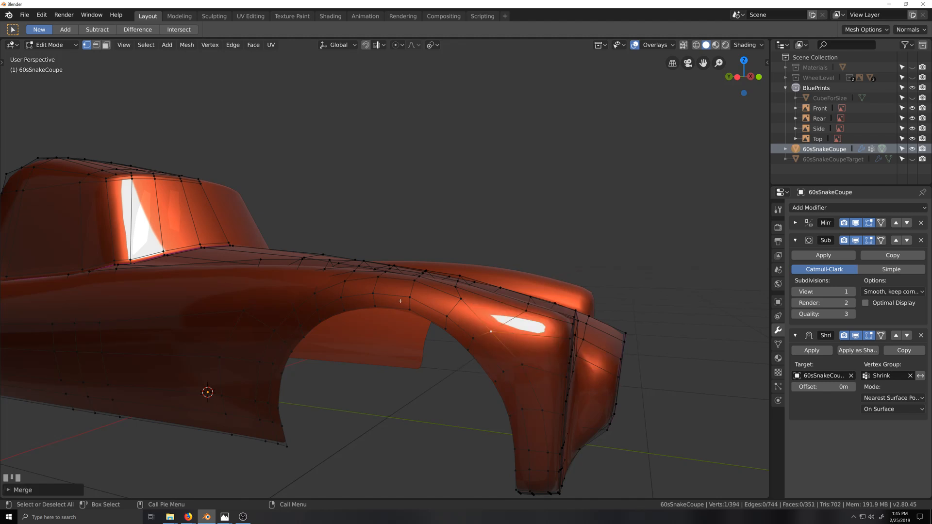
Try to add a centred edge loop around the front wheel arch that continues down the fender's front face.
{"action": "middle_click_drag", "start_coordinate": [389, 288], "coordinate": [253, 328]}
{"action": "key", "text": "ctrl+r"}
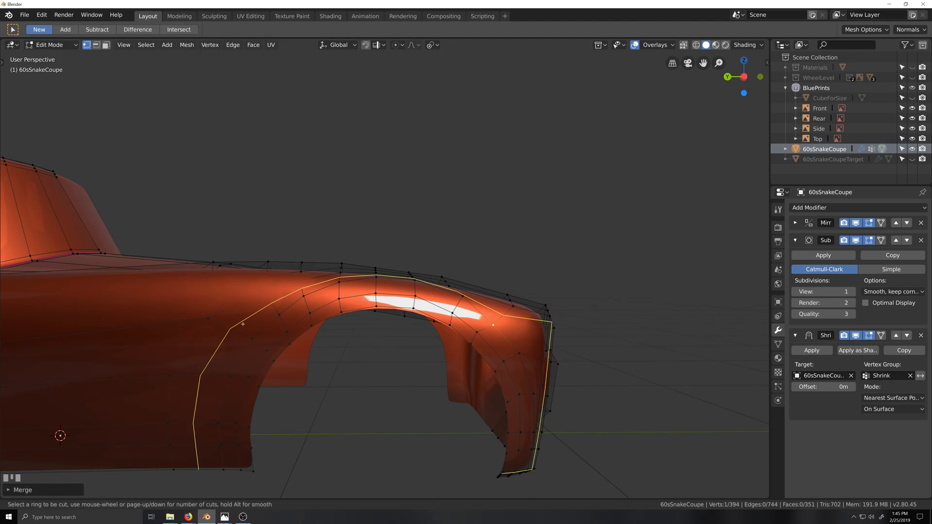
{"action": "left_click", "coordinate": [243, 324]}
{"action": "left_click", "coordinate": [243, 324]}
{"action": "middle_click_drag", "start_coordinate": [243, 324], "coordinate": [622, 322]}
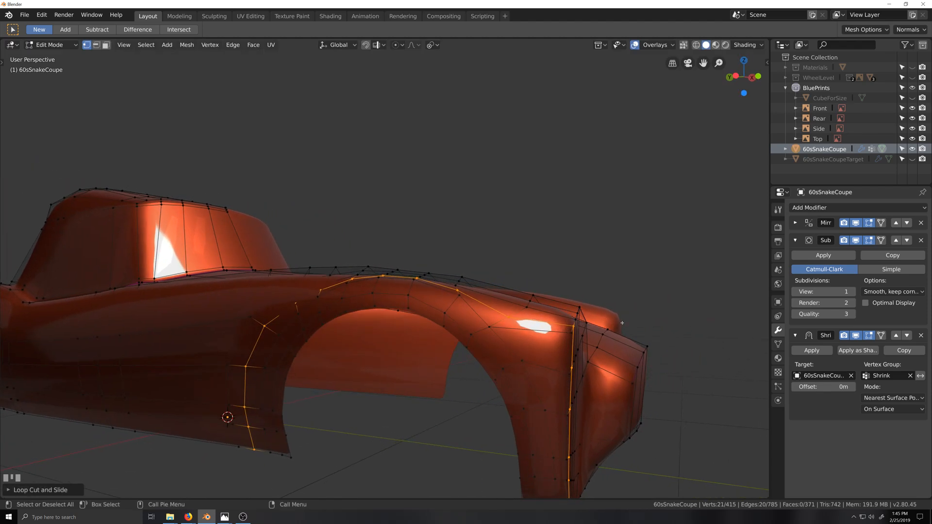
{"action": "key", "text": "ctrl+z"}
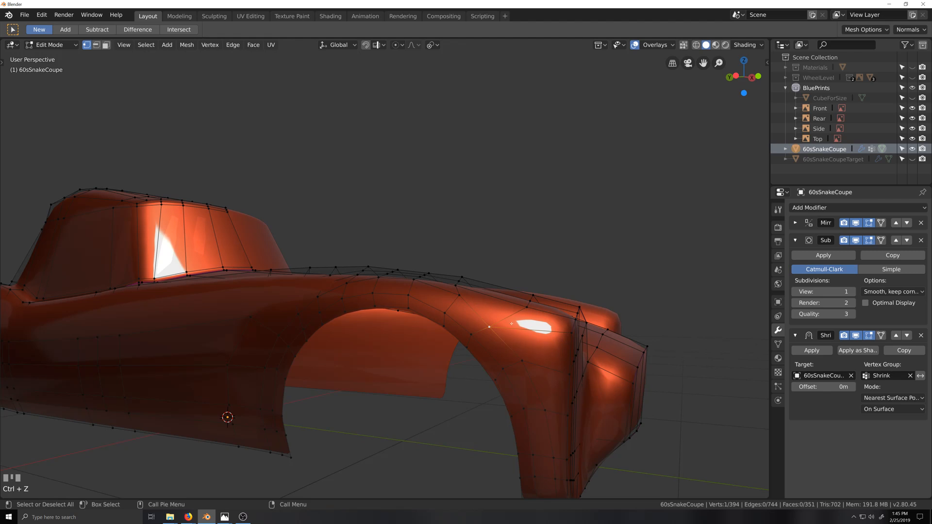
Hide the vertex at the fender's upper front corner and cut a centred edge loop around the wheel arch ending there.
{"action": "left_click", "coordinate": [553, 343]}
{"action": "key", "text": "h"}
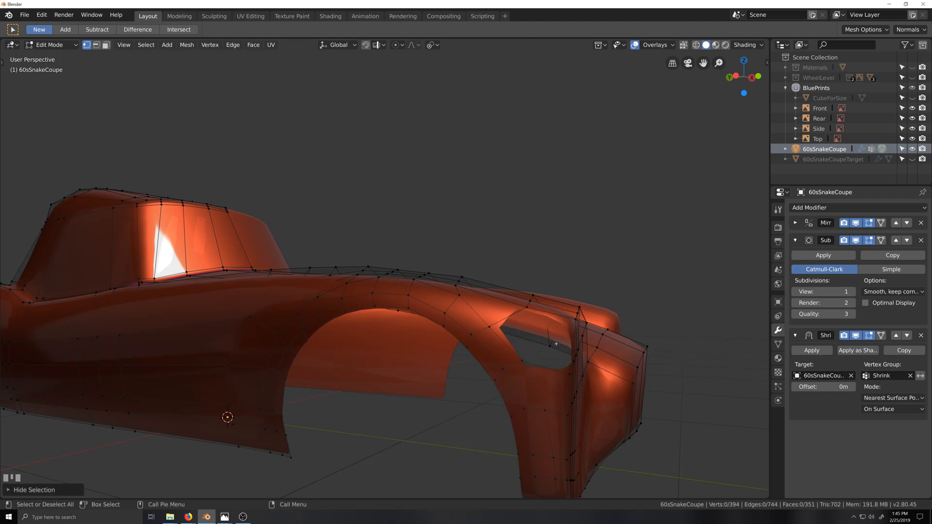
{"action": "middle_click_drag", "start_coordinate": [452, 294], "coordinate": [272, 304]}
{"action": "key", "text": "ctrl+r"}
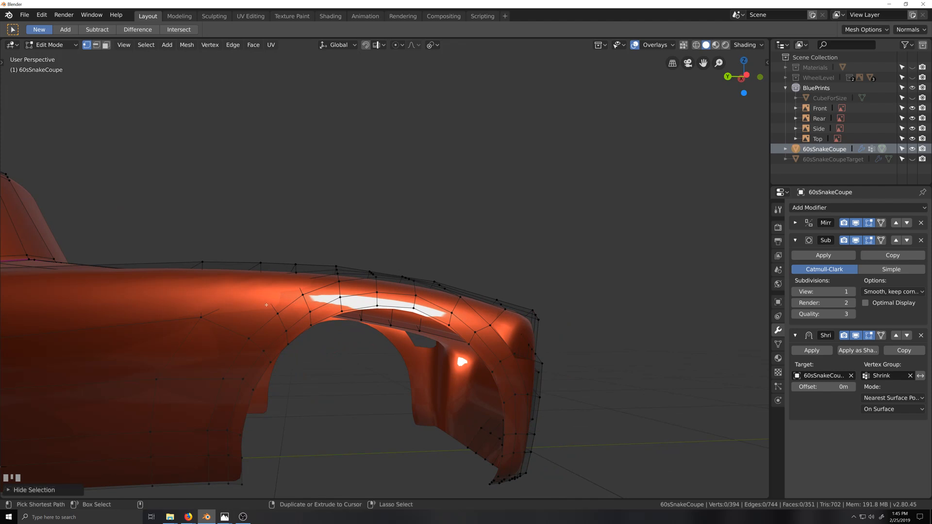
{"action": "left_click", "coordinate": [266, 305]}
{"action": "left_click", "coordinate": [266, 305]}
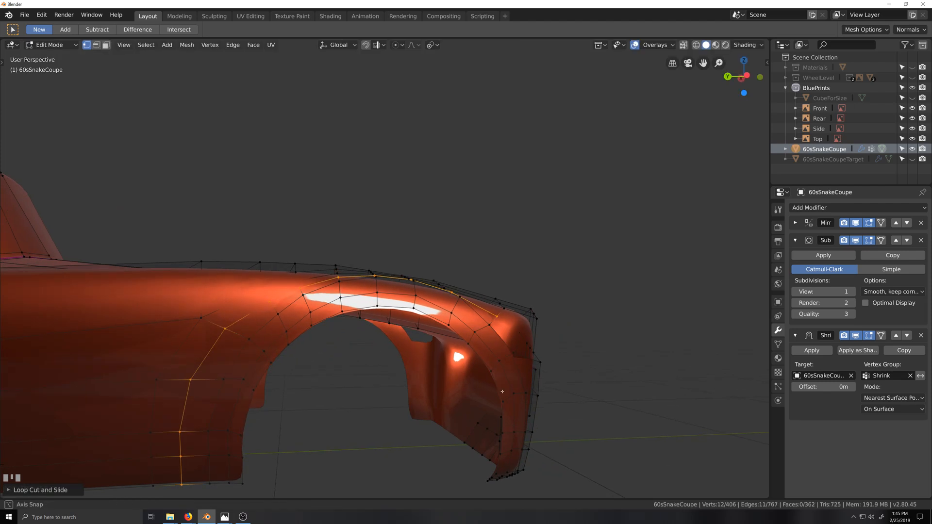
Reveal the hidden geometry and cut a vertical edge loop down the fender between the wheel arch and its front corner.
{"action": "middle_click_drag", "start_coordinate": [521, 391], "coordinate": [538, 318]}
{"action": "key", "text": "alt+h"}
{"action": "key", "text": "ctrl+r"}
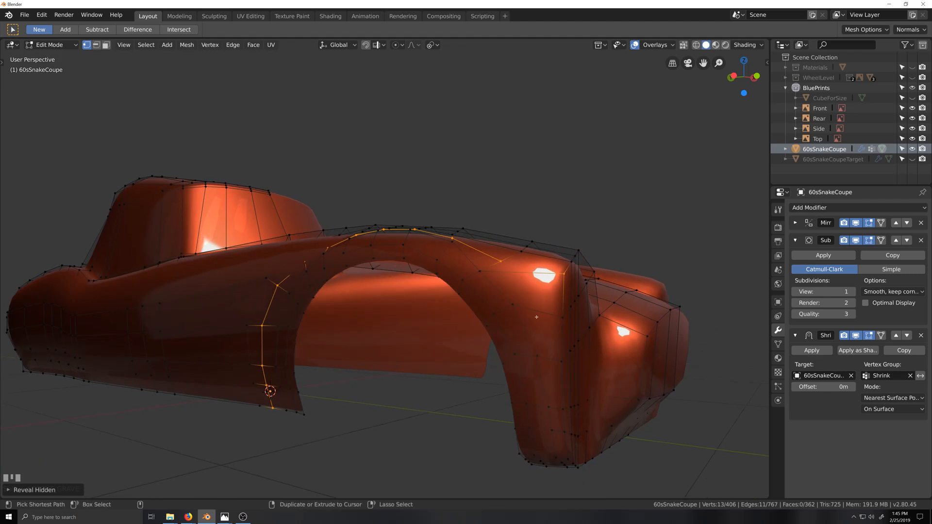
{"action": "left_click", "coordinate": [536, 317]}
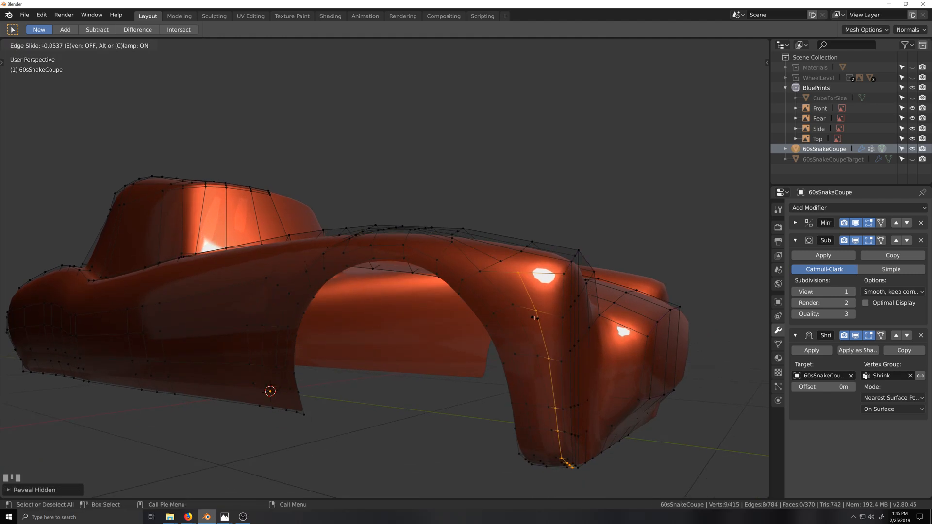
{"action": "left_click", "coordinate": [529, 288]}
Connect the upper end of the vertical loop to the front end of the wheel-arch loop with an edge.
{"action": "left_click", "coordinate": [521, 273]}
{"action": "left_click", "coordinate": [502, 262], "text": "shift"}
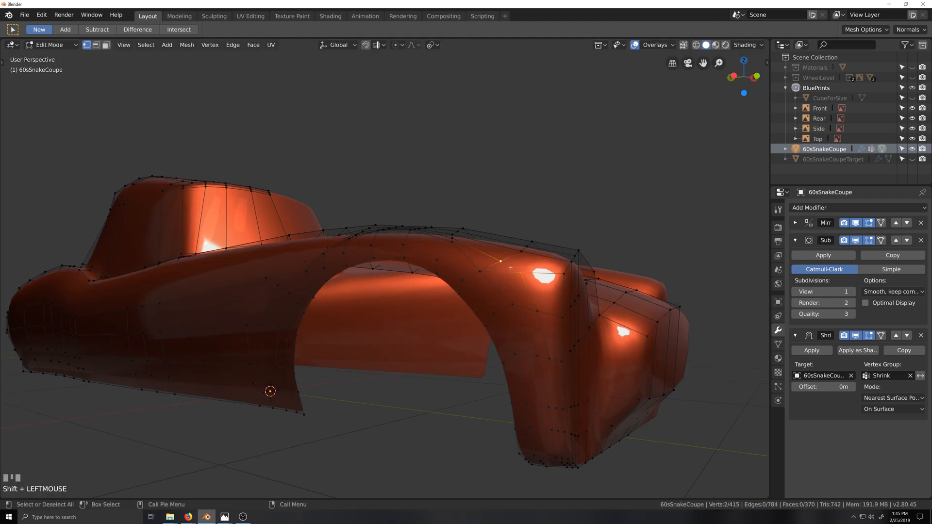
{"action": "key", "text": "j"}
Slide the end vertices of the two new loops together on the upper fender so they merge into one.
{"action": "left_click", "coordinate": [531, 278]}
{"action": "left_click", "coordinate": [880, 30]}
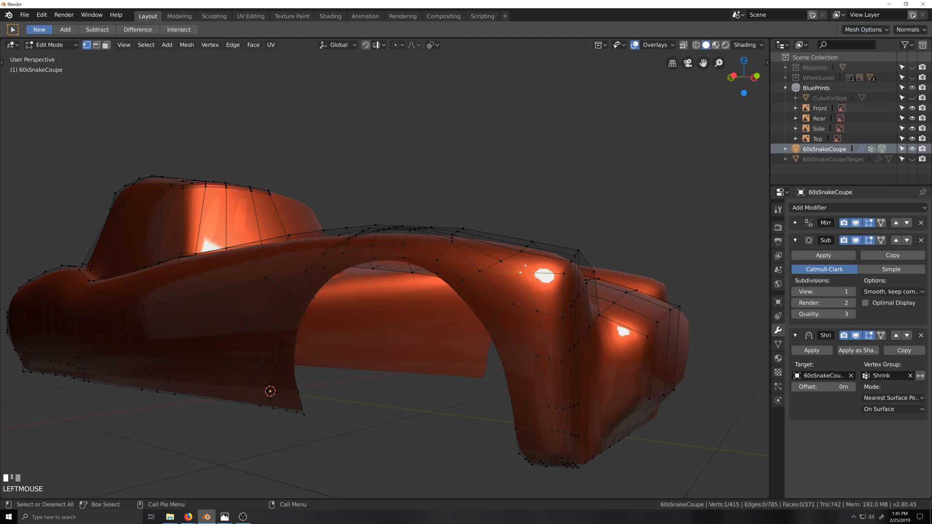
{"action": "key", "text": "g"}
{"action": "key", "text": "g"}
{"action": "left_click", "coordinate": [505, 267]}
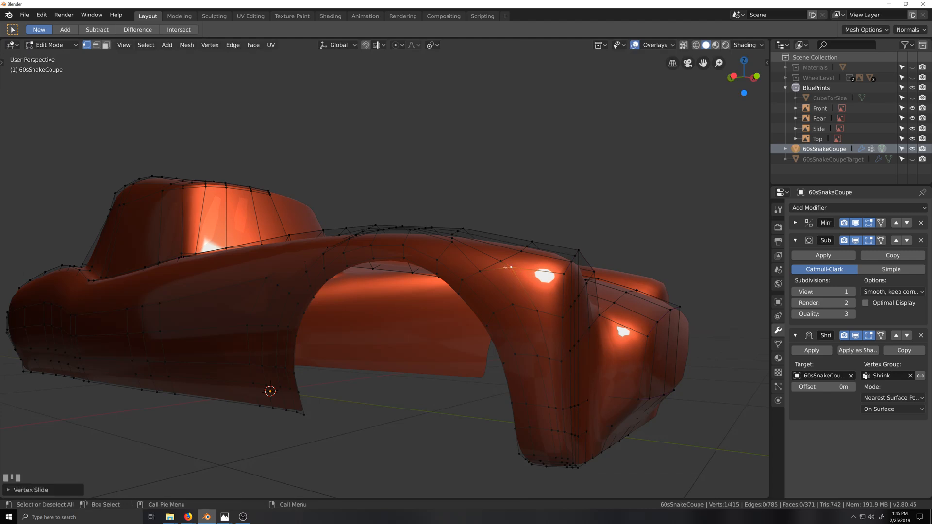
{"action": "key", "text": "g"}
{"action": "key", "text": "g"}
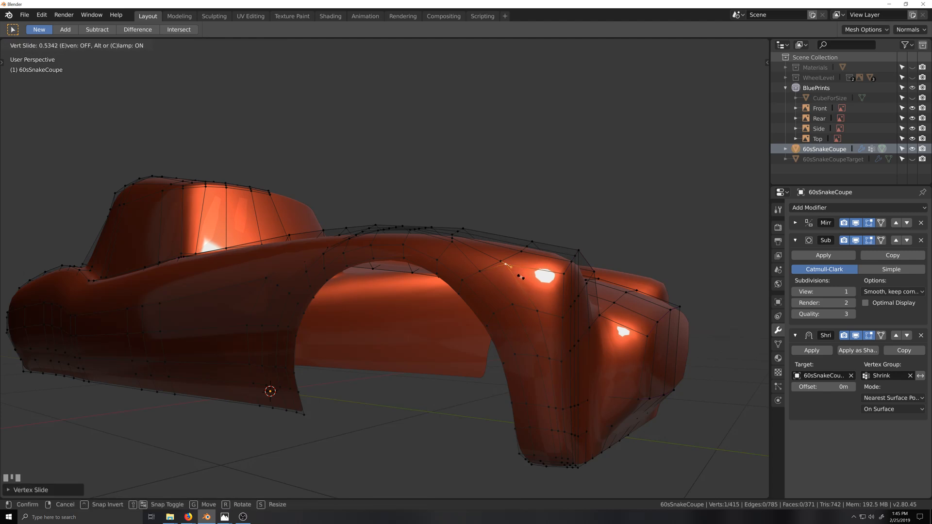
{"action": "left_click", "coordinate": [499, 259]}
{"action": "key", "text": "g"}
{"action": "key", "text": "g"}
{"action": "left_click", "coordinate": [531, 293]}
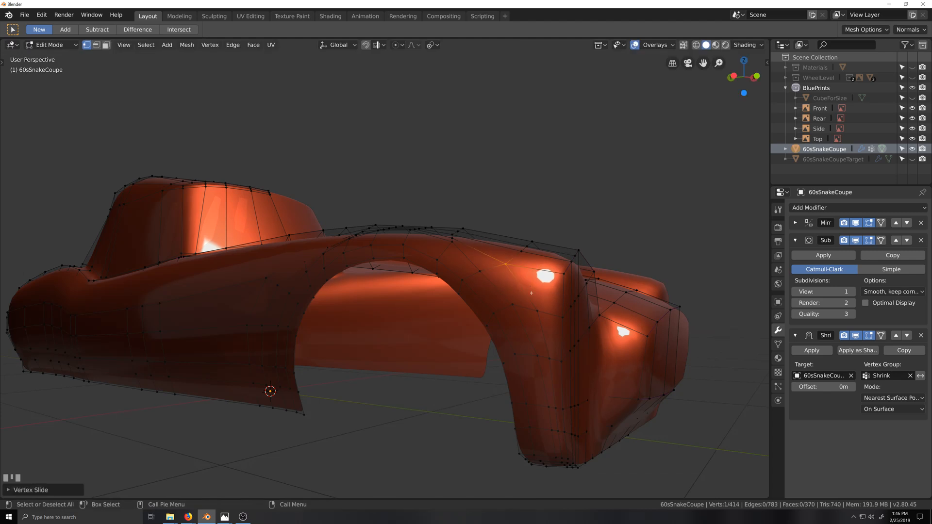
Slide the two vertices above the front of the wheel arch along their edges to even the loop's flow across the upper fender.
{"action": "middle_click_drag", "start_coordinate": [518, 323], "coordinate": [496, 289]}
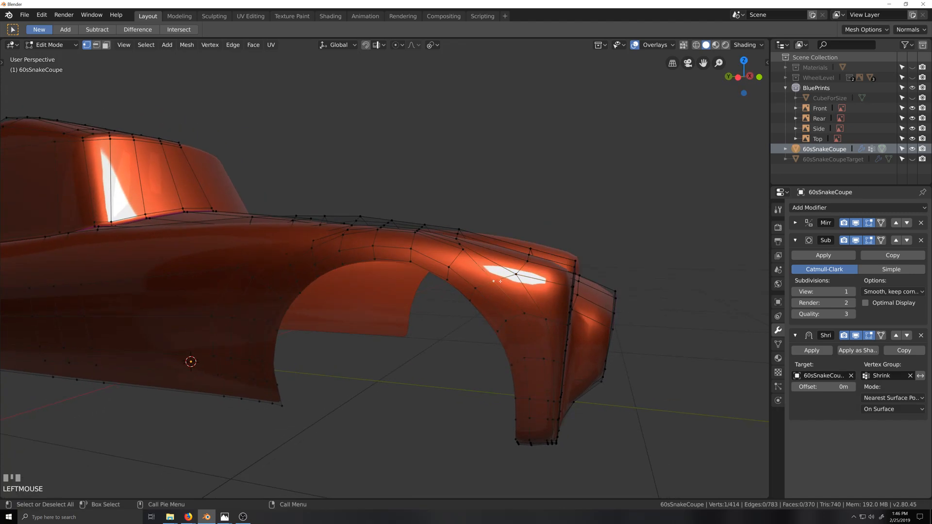
{"action": "key", "text": "g"}
{"action": "key", "text": "g"}
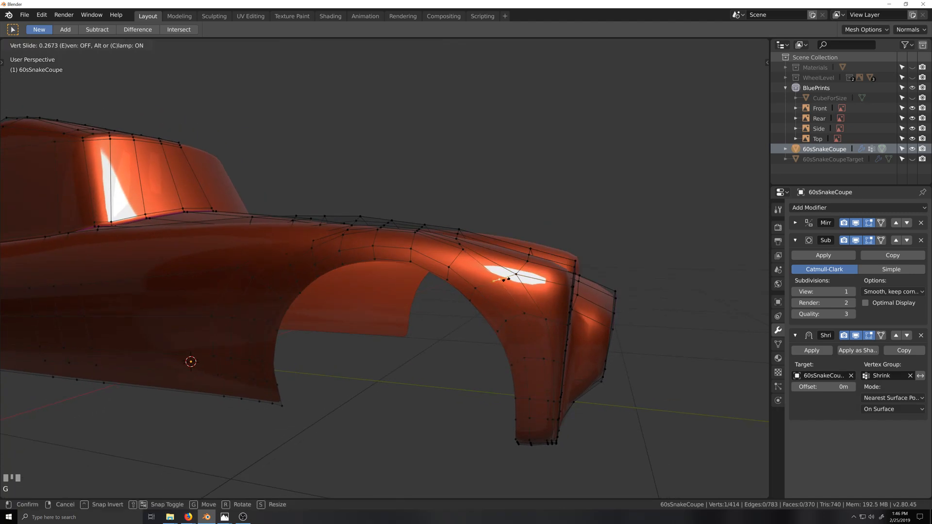
{"action": "left_click", "coordinate": [502, 280]}
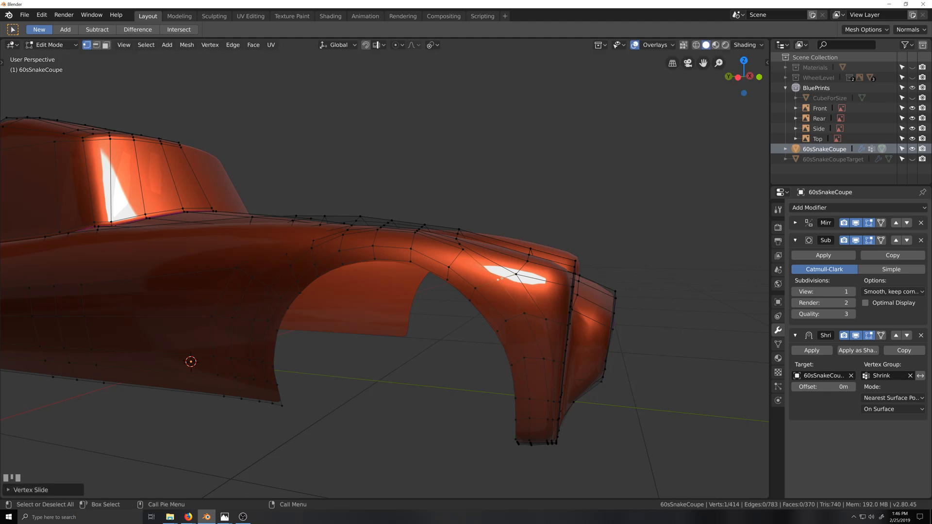
{"action": "middle_click_drag", "start_coordinate": [530, 322], "coordinate": [523, 314]}
{"action": "left_click", "coordinate": [464, 249]}
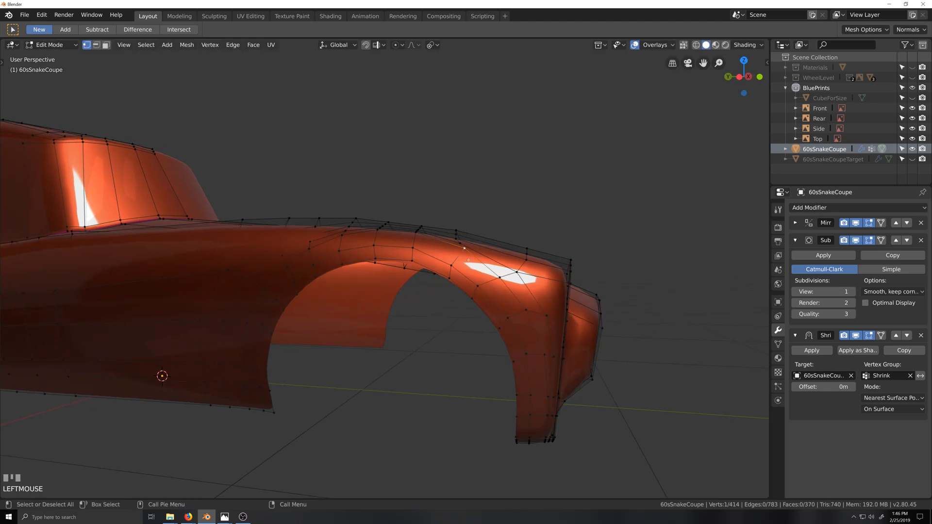
{"action": "middle_click_drag", "start_coordinate": [464, 249], "coordinate": [467, 267]}
{"action": "key", "text": "grave"}
{"action": "key", "text": "g"}
{"action": "key", "text": "g"}
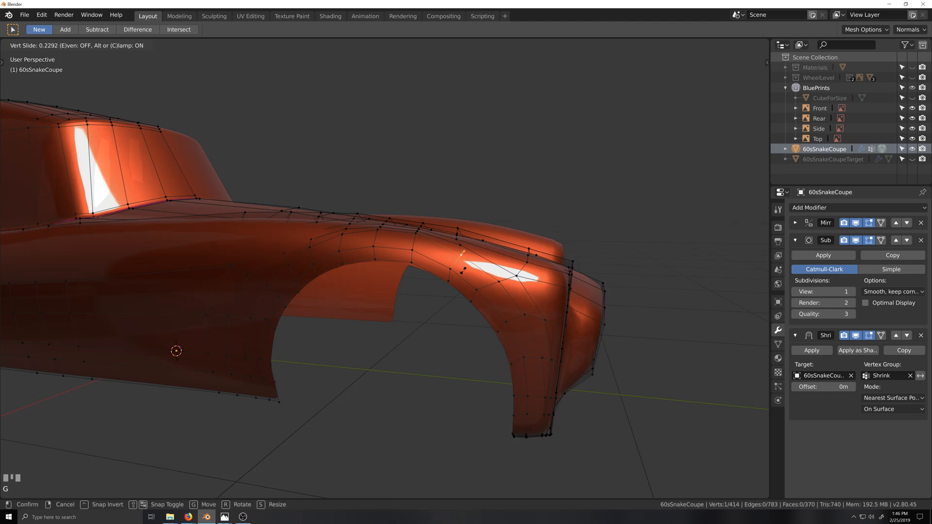
{"action": "left_click", "coordinate": [463, 270]}
Slide the next three vertices of the loop over the top of the wheel arch slightly down toward the opening.
{"action": "left_click", "coordinate": [416, 233]}
{"action": "key", "text": "g"}
{"action": "key", "text": "g"}
{"action": "left_click", "coordinate": [416, 239]}
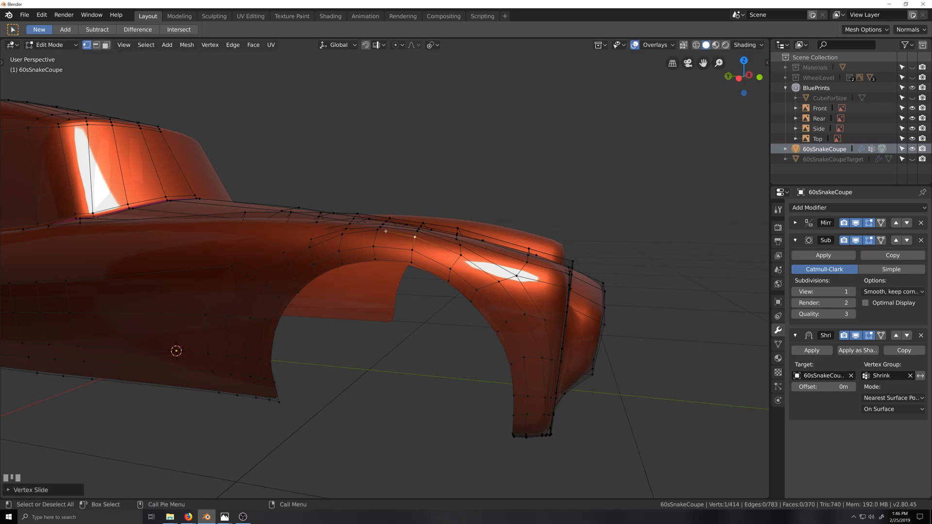
{"action": "left_click", "coordinate": [378, 229]}
{"action": "key", "text": "g"}
{"action": "key", "text": "g"}
{"action": "left_click", "coordinate": [376, 233]}
{"action": "left_click", "coordinate": [341, 235]}
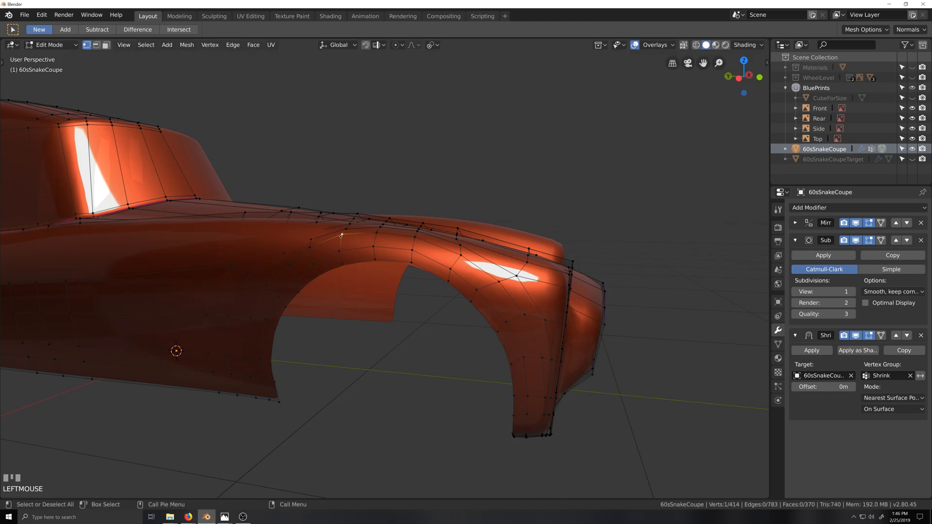
{"action": "key", "text": "g"}
{"action": "key", "text": "g"}
{"action": "left_click", "coordinate": [342, 239]}
Inspect the fender and wheel-arch surface from the side, both in and out of Edit Mode.
{"action": "middle_click_drag", "start_coordinate": [353, 279], "coordinate": [402, 291]}
{"action": "key", "text": "Tab"}
{"action": "key", "text": "Tab"}
{"action": "middle_click_drag", "start_coordinate": [339, 255], "coordinate": [313, 254]}
{"action": "middle_click_drag", "start_coordinate": [351, 294], "coordinate": [331, 300], "text": "shift"}
{"action": "middle_click_drag", "start_coordinate": [362, 305], "coordinate": [438, 302]}
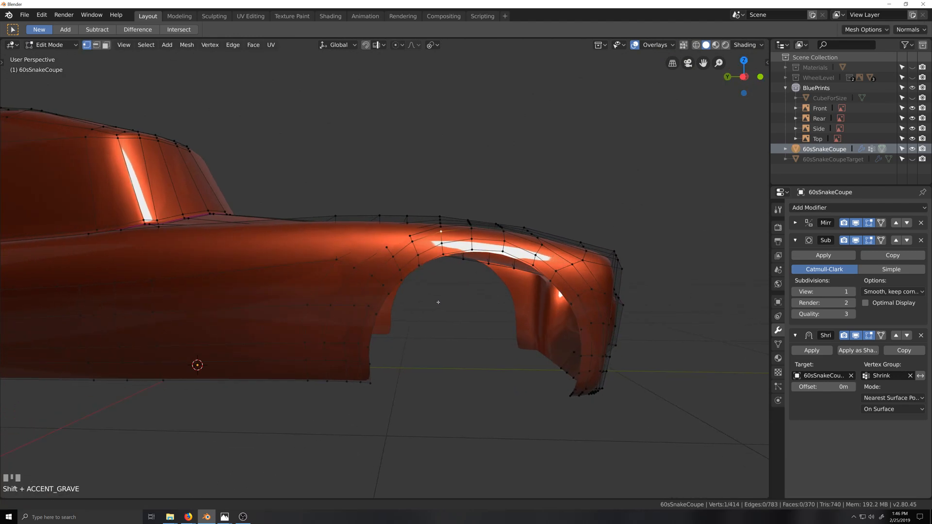
{"action": "scroll", "coordinate": [429, 308], "scroll_direction": "down", "scroll_amount": 2}
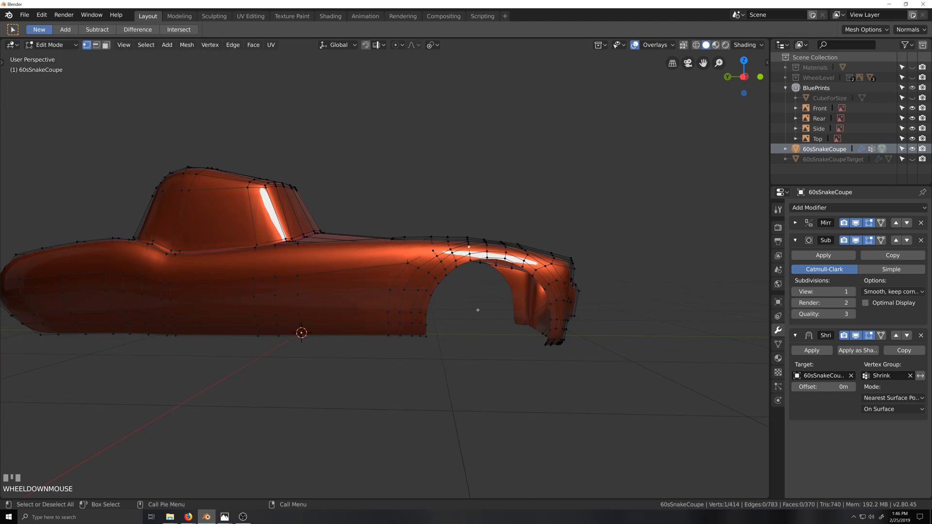
{"action": "scroll", "coordinate": [478, 310], "scroll_direction": "up", "scroll_amount": 1}
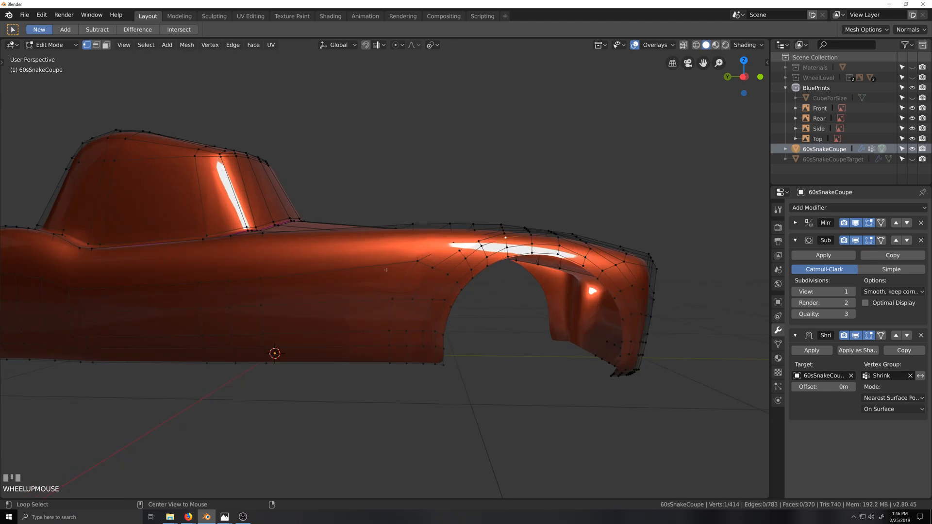
Turn on X-ray and select the body-side edge loop together with its continuation forward to the rear edge of the wheel arch.
{"action": "key", "text": "grave"}
{"action": "middle_click_drag", "start_coordinate": [332, 270], "coordinate": [413, 253]}
{"action": "key", "text": "ctrl+r"}
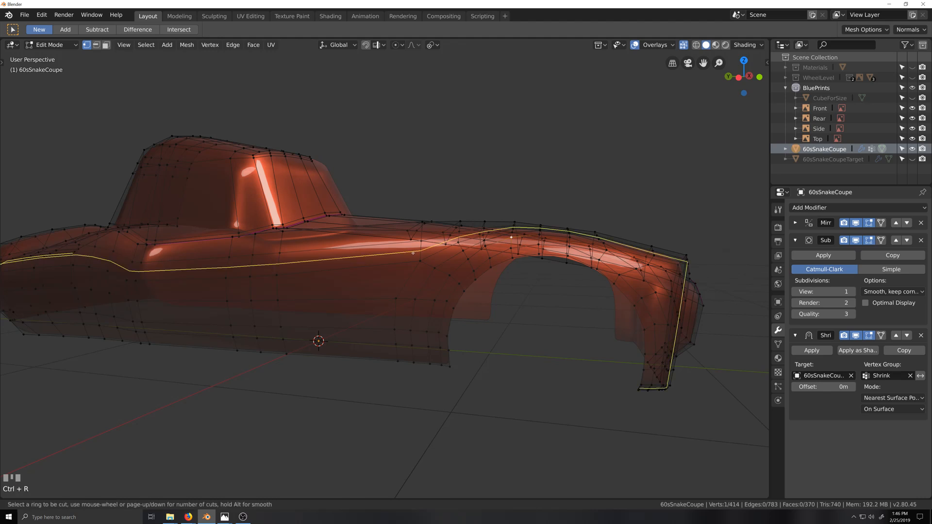
{"action": "right_click", "coordinate": [411, 252]}
{"action": "key", "text": "shift+grave"}
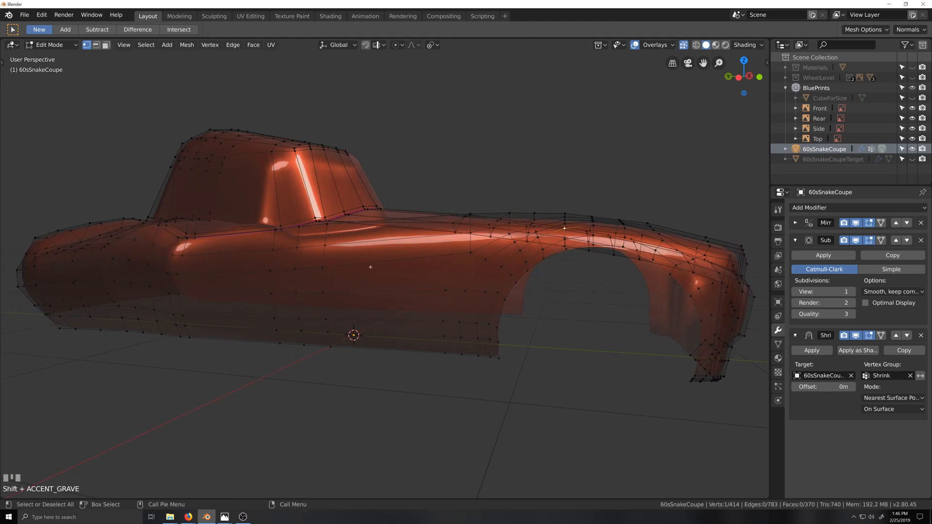
{"action": "left_click", "coordinate": [371, 266], "text": "alt"}
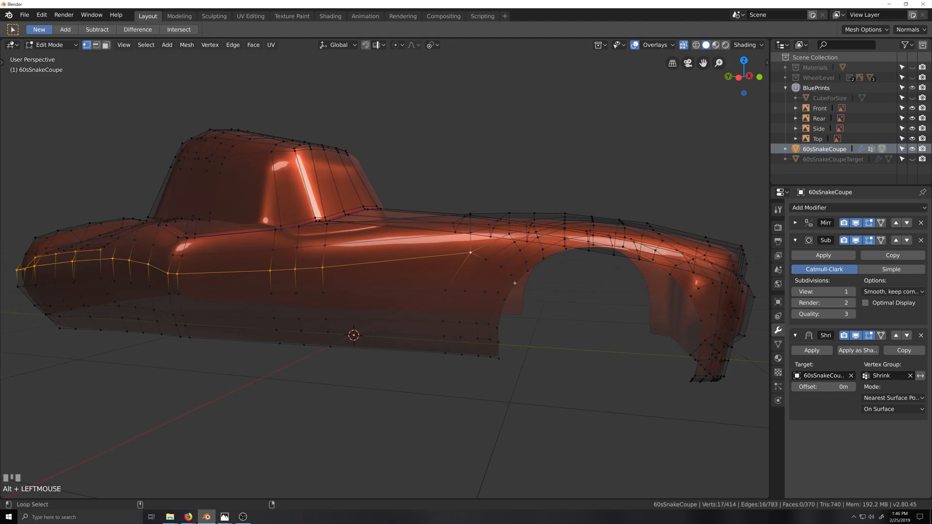
{"action": "left_click", "coordinate": [532, 275], "text": "alt+shift"}
{"action": "left_click", "coordinate": [516, 282], "text": "ctrl"}
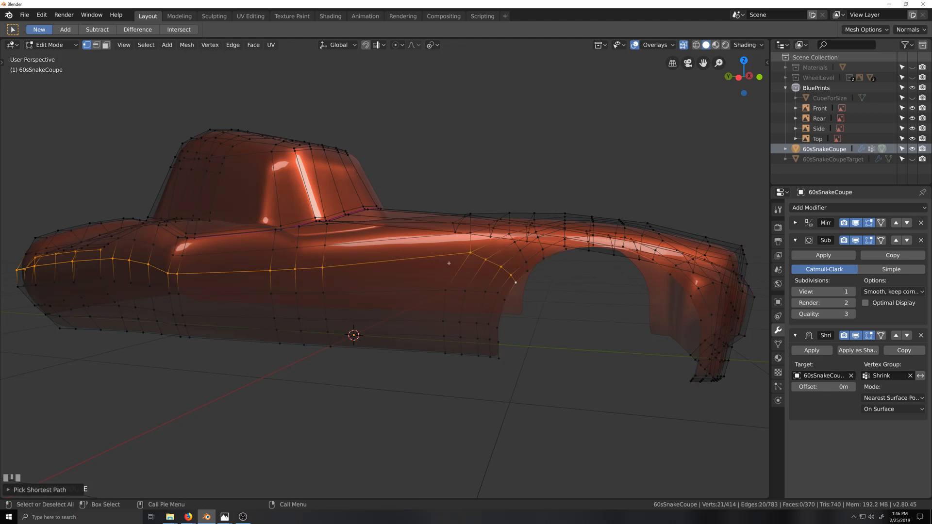
Deselect the loop's vertices across the car's rear end and around its corner, keeping only the body-side part selected.
{"action": "middle_click_drag", "start_coordinate": [448, 263], "coordinate": [314, 296]}
{"action": "scroll", "coordinate": [237, 296], "scroll_direction": "up", "scroll_amount": 3}
{"action": "middle_click_drag", "start_coordinate": [56, 305], "coordinate": [293, 298], "text": "shift"}
{"action": "middle_click_drag", "start_coordinate": [402, 311], "coordinate": [389, 311]}
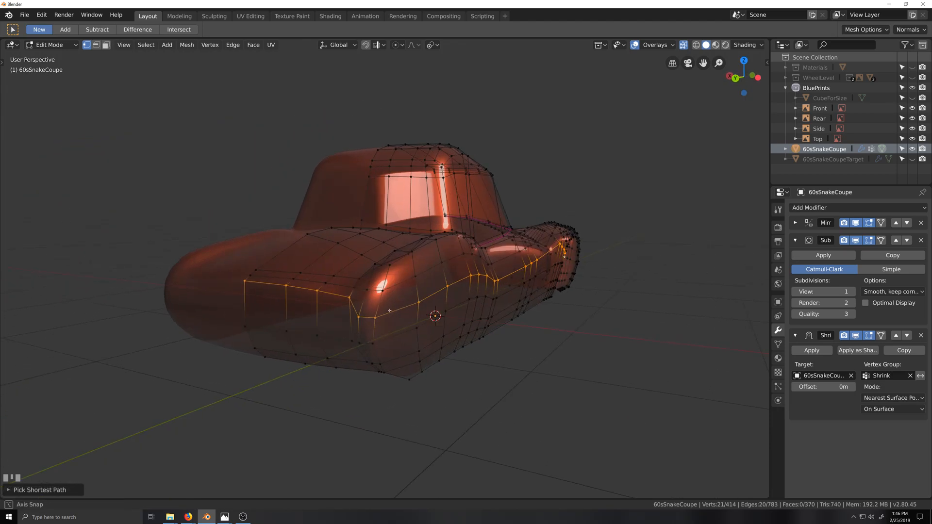
{"action": "key", "text": "ctrl+z"}
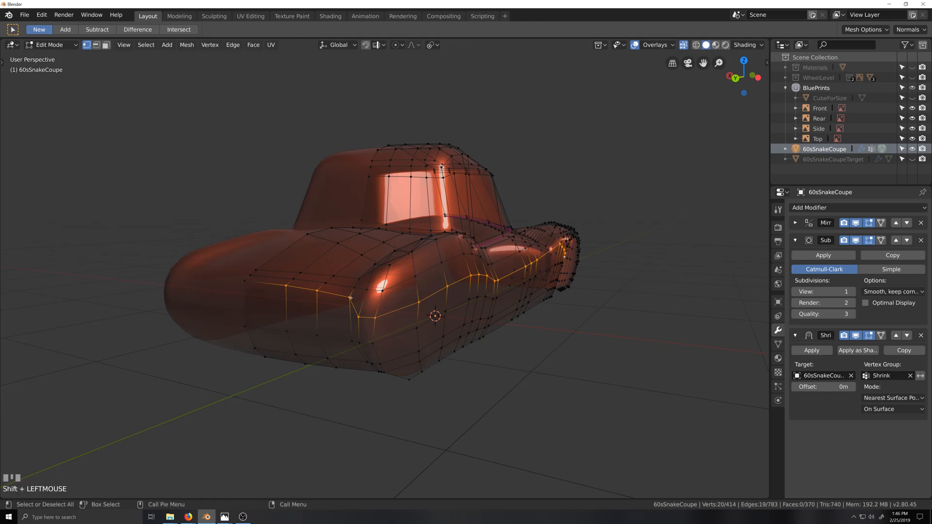
{"action": "left_click", "coordinate": [290, 291], "text": "shift"}
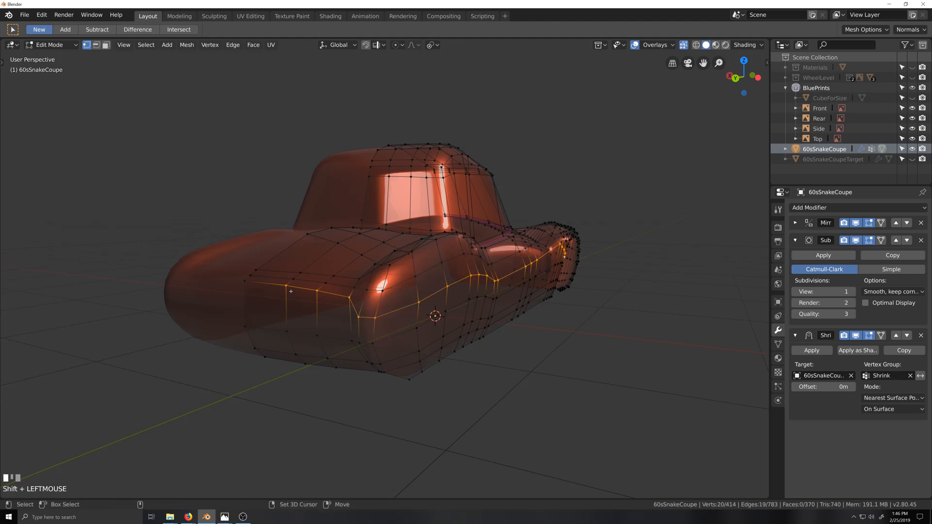
{"action": "left_click", "coordinate": [344, 300], "text": "shift"}
{"action": "left_click", "coordinate": [359, 320], "text": "shift"}
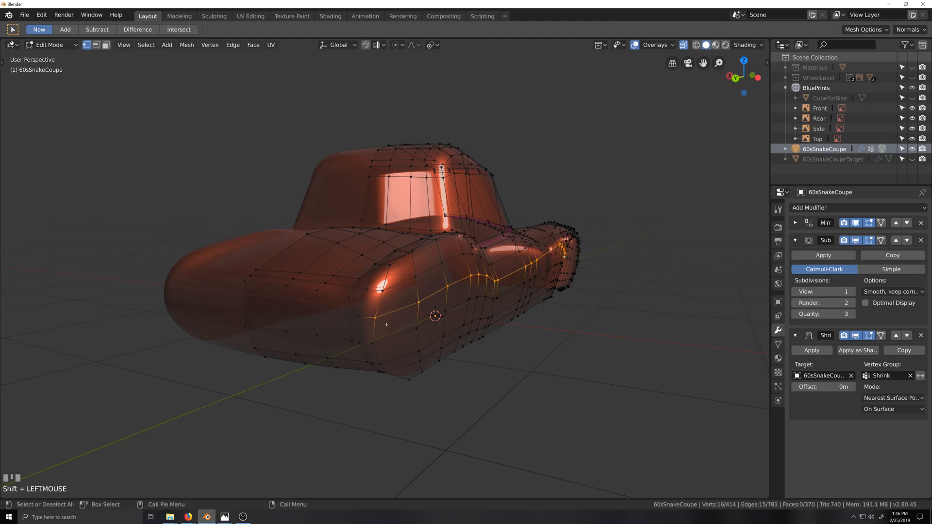
{"action": "key", "text": "grave"}
{"action": "left_click", "coordinate": [313, 323], "text": "shift"}
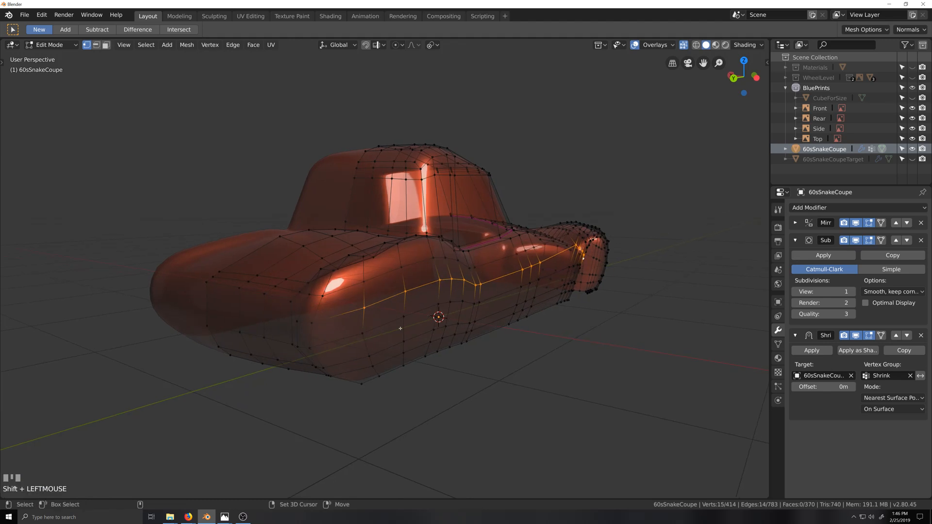
{"action": "key", "text": "grave"}
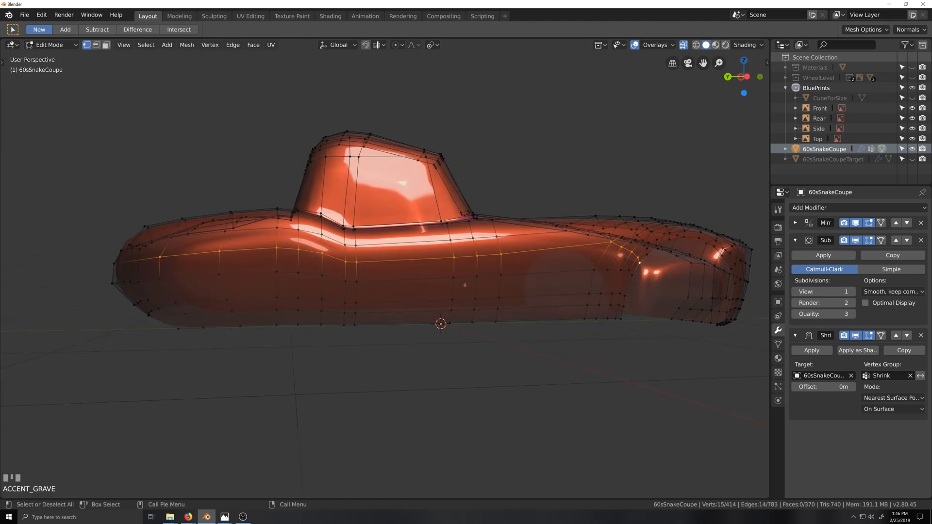
Edge-slide the body-side loop down in three small stages, deselecting its rearmost vertex before each further slide to taper the shift.
{"action": "key", "text": "g"}
{"action": "key", "text": "g"}
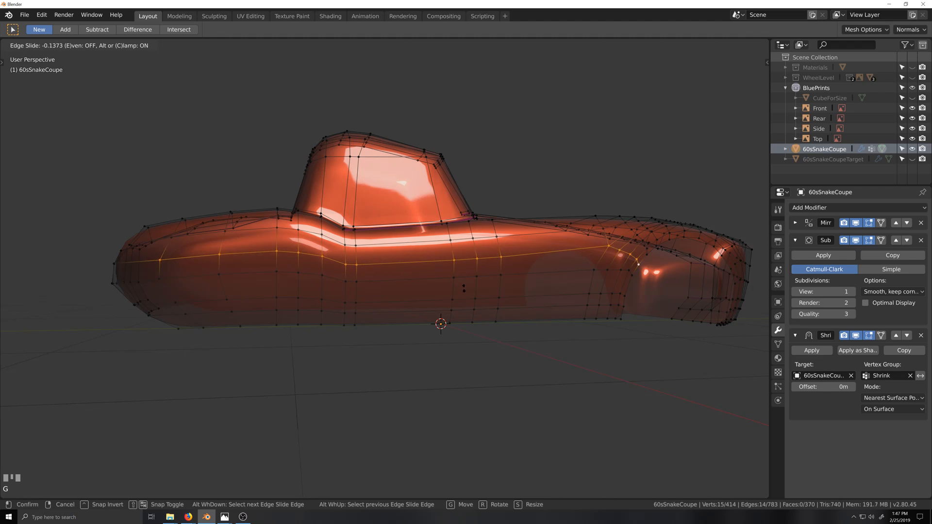
{"action": "left_click", "coordinate": [463, 289]}
{"action": "left_click", "coordinate": [159, 261], "text": "shift"}
{"action": "key", "text": "g"}
{"action": "key", "text": "g"}
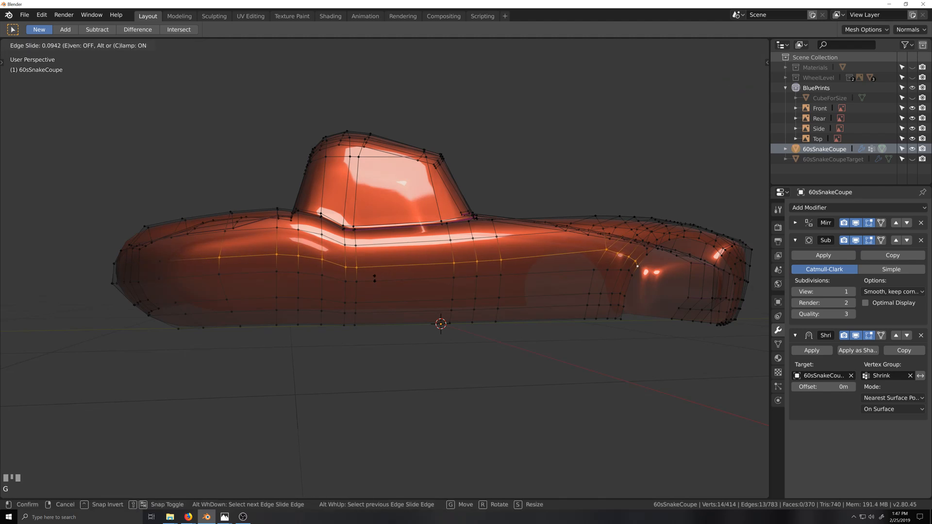
{"action": "left_click", "coordinate": [257, 257]}
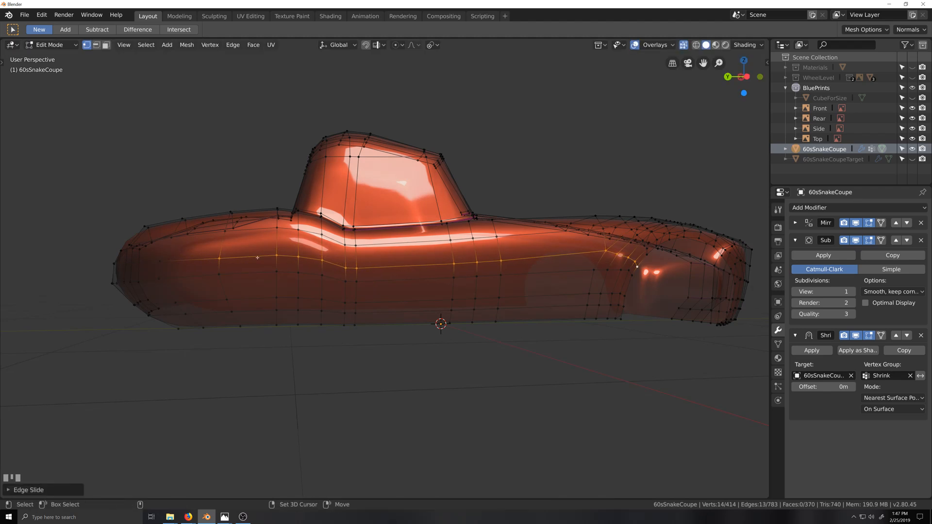
{"action": "left_click", "coordinate": [224, 261], "text": "shift"}
{"action": "key", "text": "g"}
{"action": "key", "text": "g"}
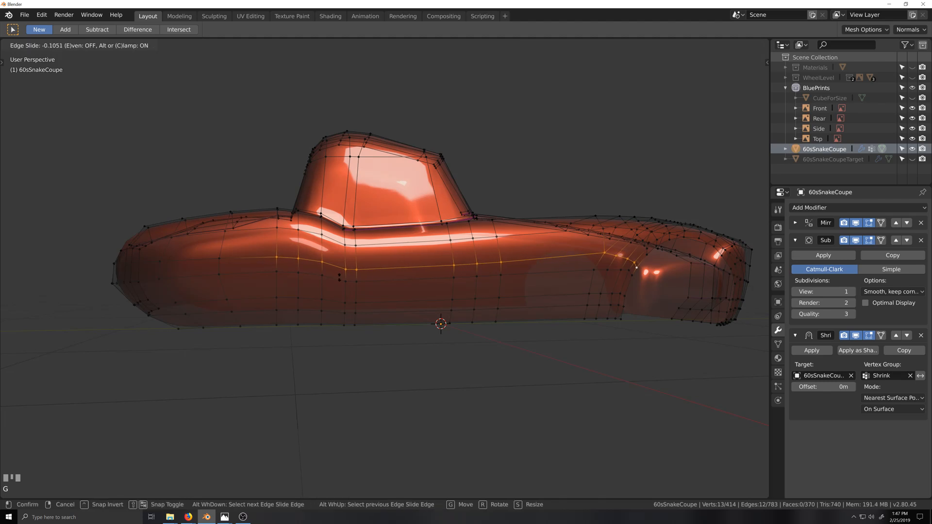
{"action": "left_click", "coordinate": [339, 278]}
Slide the loop's junction vertex behind the wheel arch and the vertex in front of it slightly down along their edges.
{"action": "middle_click_drag", "start_coordinate": [527, 301], "coordinate": [290, 283], "text": "shift"}
{"action": "scroll", "coordinate": [290, 243], "scroll_direction": "up", "scroll_amount": 2}
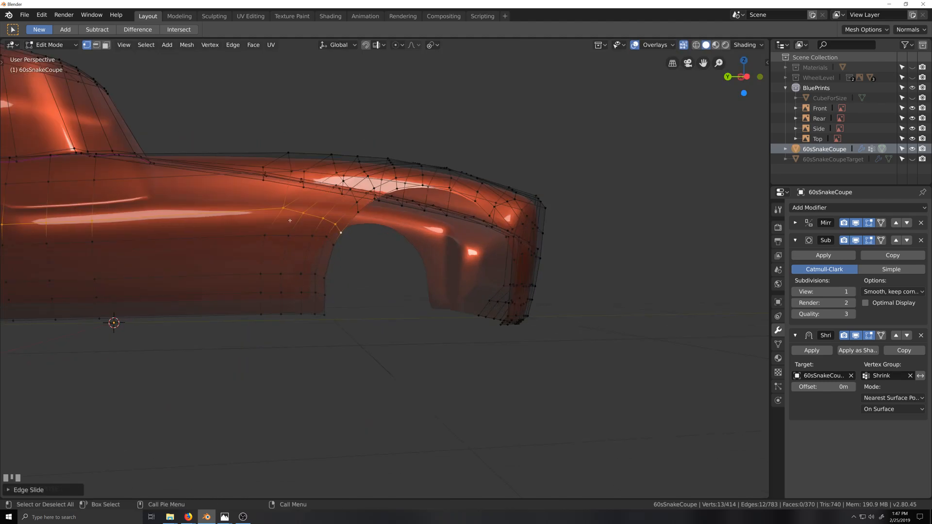
{"action": "left_click", "coordinate": [281, 207]}
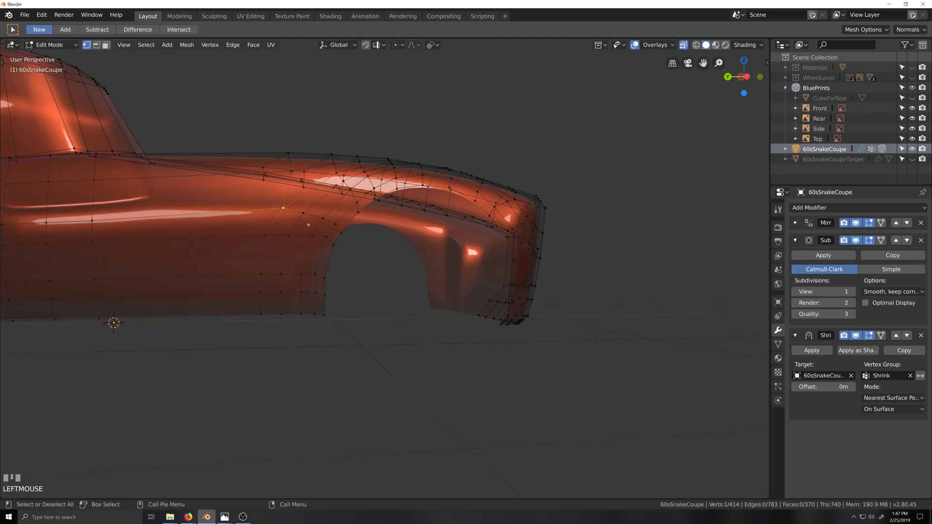
{"action": "key", "text": "g"}
{"action": "key", "text": "g"}
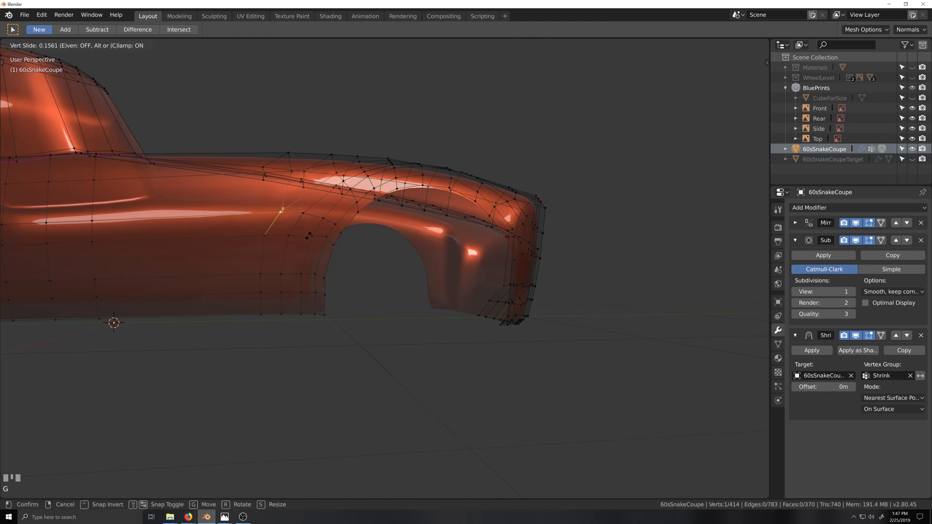
{"action": "left_click", "coordinate": [308, 217]}
{"action": "key", "text": "g"}
{"action": "key", "text": "g"}
{"action": "left_click", "coordinate": [314, 219]}
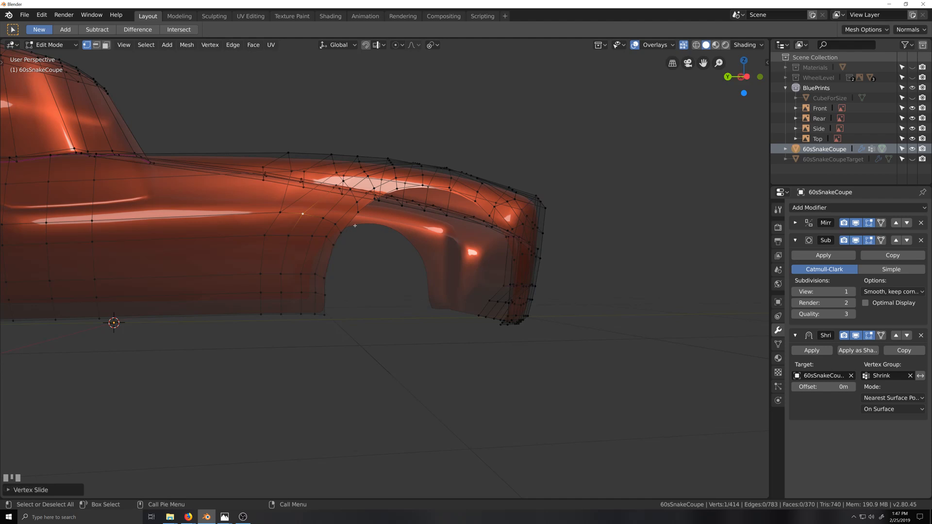
Knife-cut a diagonal row of edges from the wheel-arch rim up and back into the face above the junction vertex.
{"action": "middle_click_drag", "start_coordinate": [354, 225], "coordinate": [367, 258]}
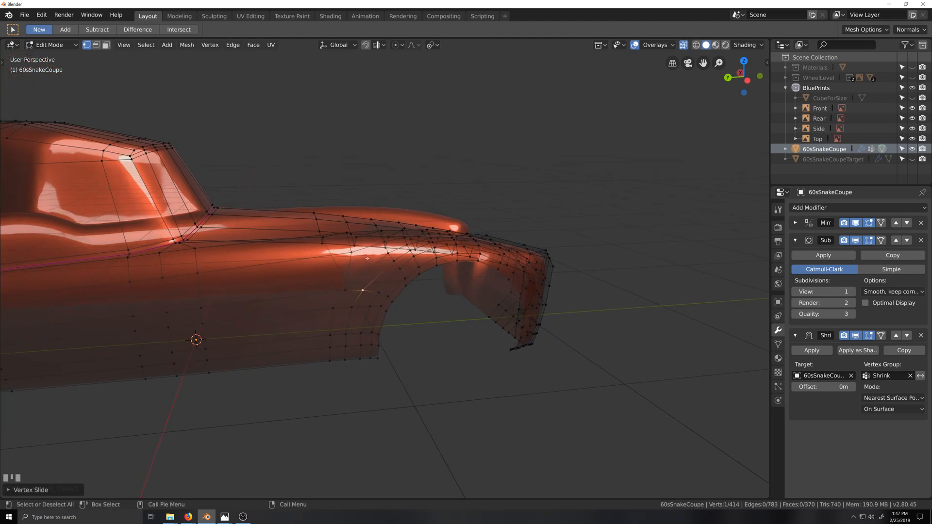
{"action": "scroll", "coordinate": [389, 292], "scroll_direction": "up", "scroll_amount": 1}
{"action": "key", "text": "k"}
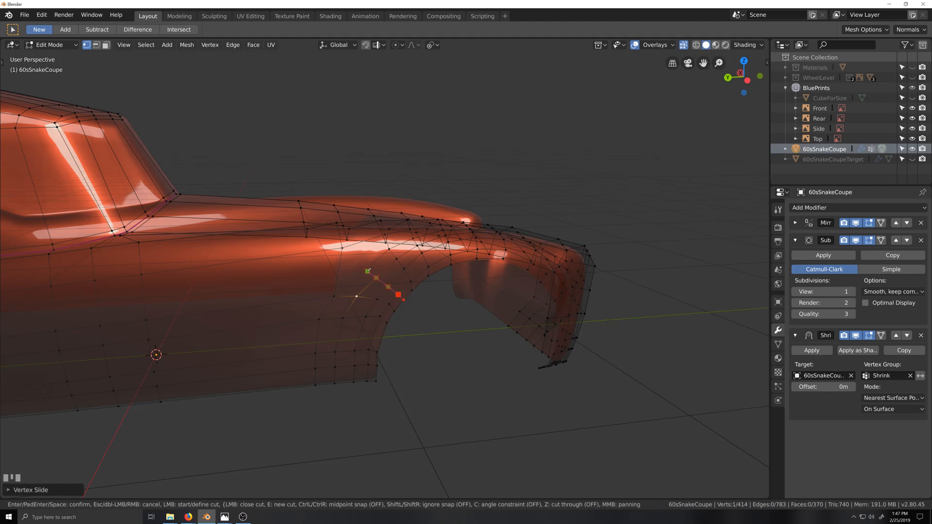
{"action": "key", "text": "KP_Enter"}
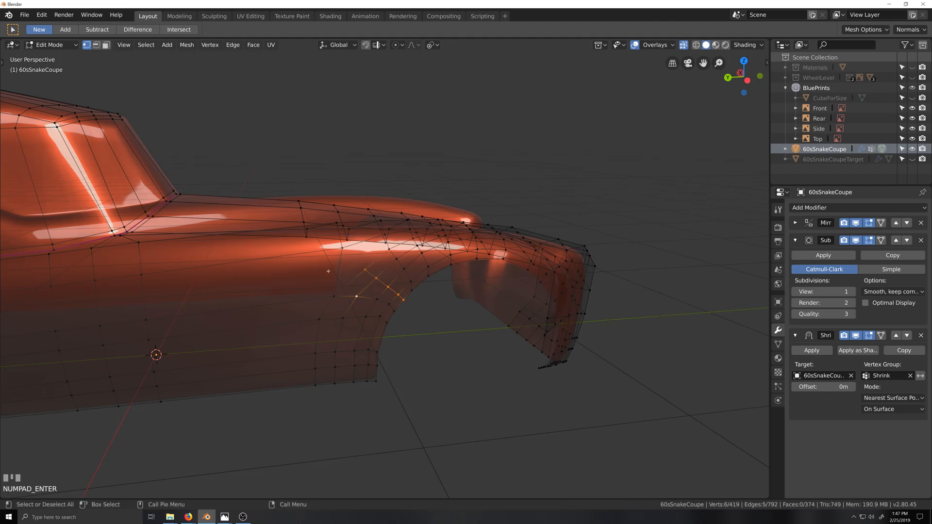
Insert a centred edge loop lengthwise along the upper body side, ending behind the wheel arch.
{"action": "scroll", "coordinate": [328, 271], "scroll_direction": "down", "scroll_amount": 1}
{"action": "key", "text": "ctrl+r"}
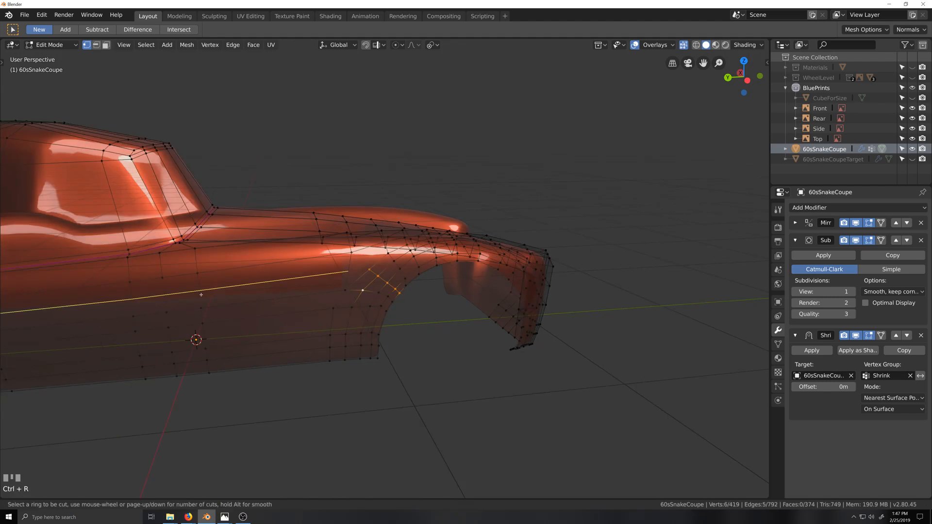
{"action": "left_click", "coordinate": [201, 295]}
{"action": "left_click", "coordinate": [201, 295]}
Merge the front end vertex of the new side loop into the upper end vertex of the knife cut.
{"action": "scroll", "coordinate": [366, 295], "scroll_direction": "up", "scroll_amount": 3}
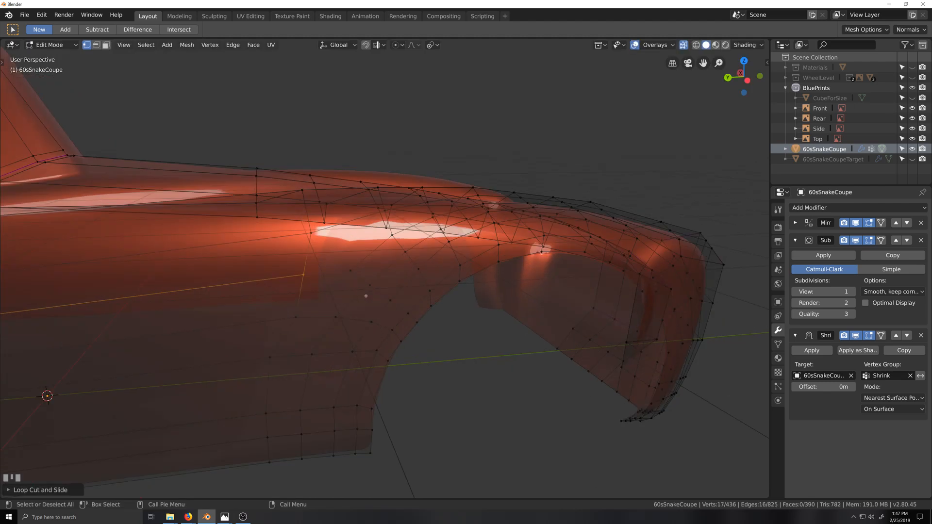
{"action": "left_click", "coordinate": [309, 278]}
{"action": "left_click", "coordinate": [350, 270], "text": "shift"}
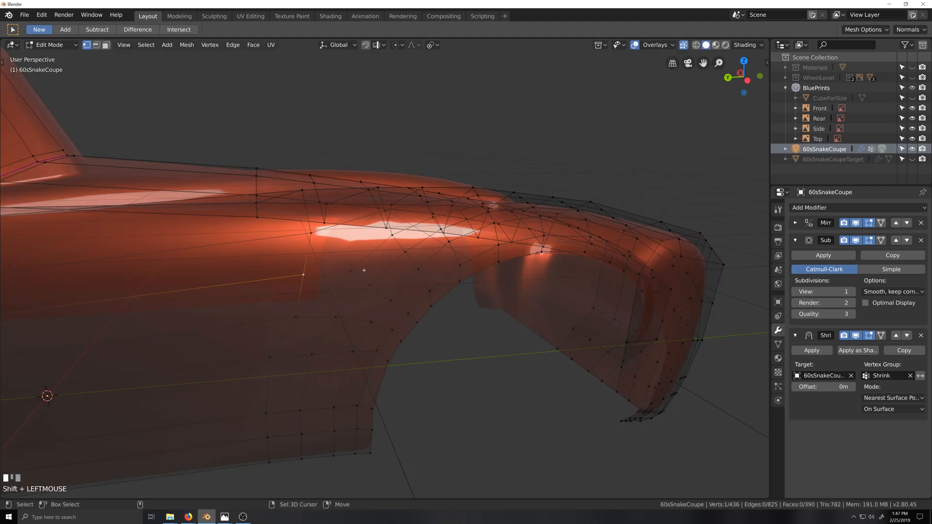
{"action": "key", "text": "m"}
{"action": "left_click", "coordinate": [357, 266]}
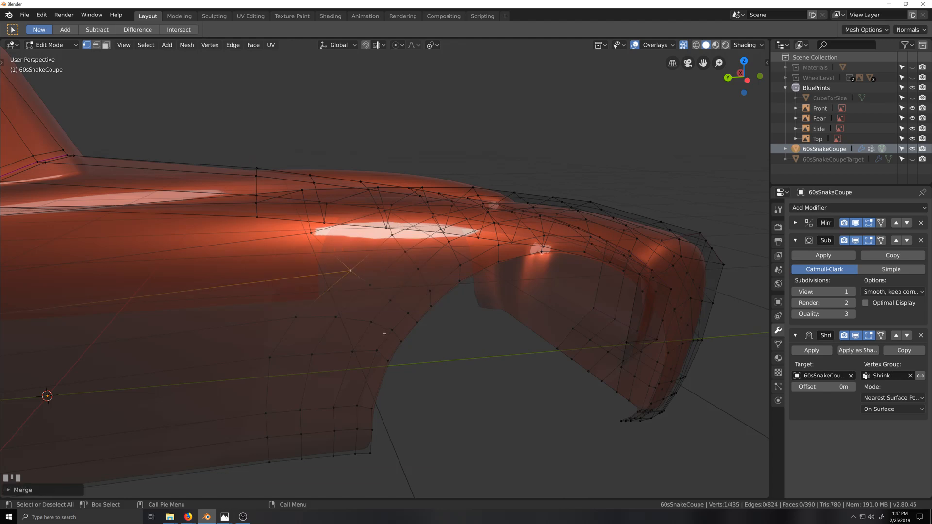
In the side view, move the merged vertex behind the front wheel arch slightly rearward and up.
{"action": "scroll", "coordinate": [360, 272], "scroll_direction": "down", "scroll_amount": 3}
{"action": "middle_click_drag", "start_coordinate": [359, 291], "coordinate": [362, 320]}
{"action": "mouse_move", "coordinate": [342, 274]}
{"action": "middle_mouse_down"}
{"action": "mouse_move", "coordinate": [346, 304]}
{"action": "mouse_move", "coordinate": [336, 305]}
{"action": "mouse_move", "coordinate": [354, 281]}
{"action": "middle_mouse_up"}
{"action": "scroll", "coordinate": [340, 301], "scroll_direction": "up", "scroll_amount": 1}
{"action": "scroll", "coordinate": [333, 307], "scroll_direction": "down", "scroll_amount": 3}
{"action": "scroll", "coordinate": [364, 265], "scroll_direction": "up", "scroll_amount": 2}
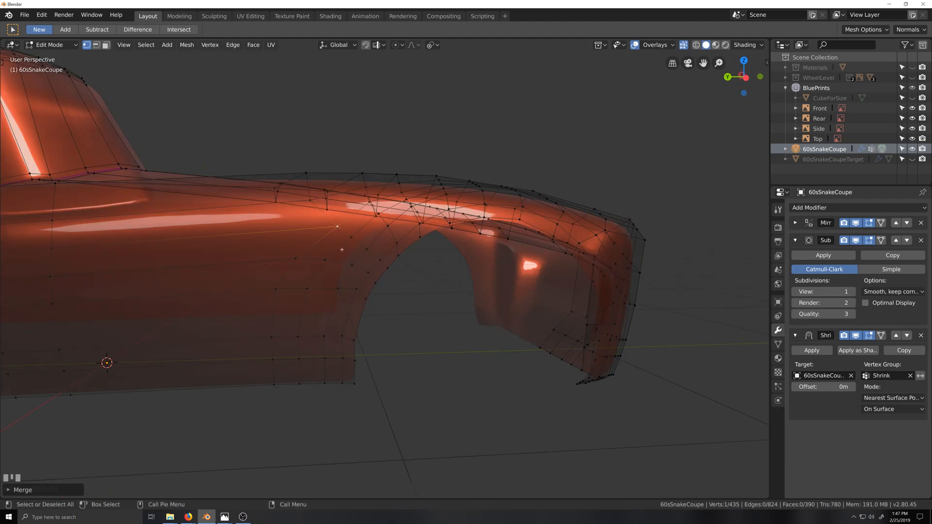
{"action": "scroll", "coordinate": [371, 256], "scroll_direction": "up", "scroll_amount": 1}
{"action": "key", "text": "ctrl+KP_3"}
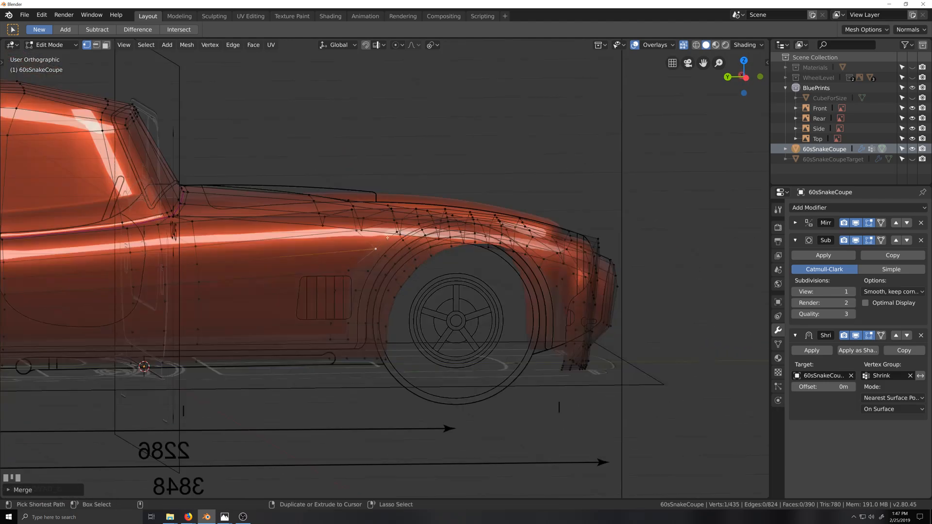
{"action": "scroll", "coordinate": [400, 255], "scroll_direction": "up", "scroll_amount": 2}
{"action": "scroll", "coordinate": [400, 256], "scroll_direction": "up", "scroll_amount": 3}
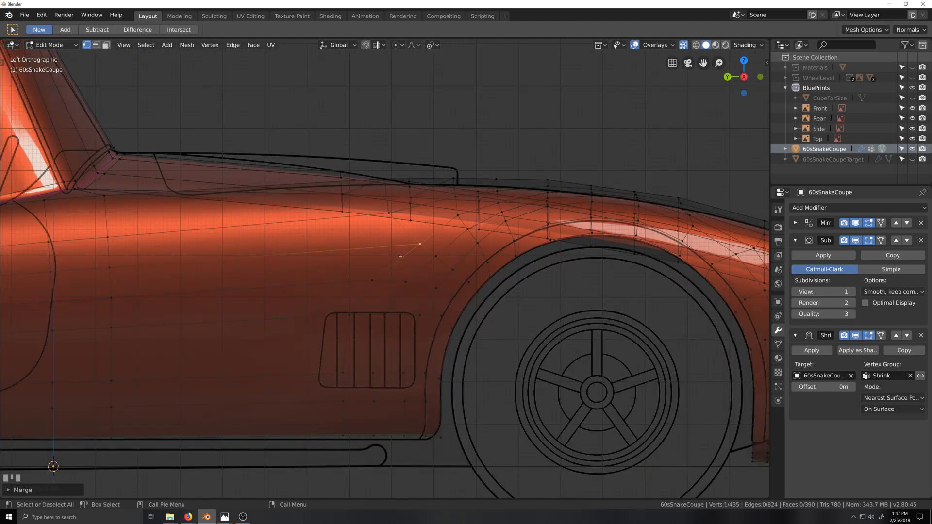
{"action": "key", "text": "g"}
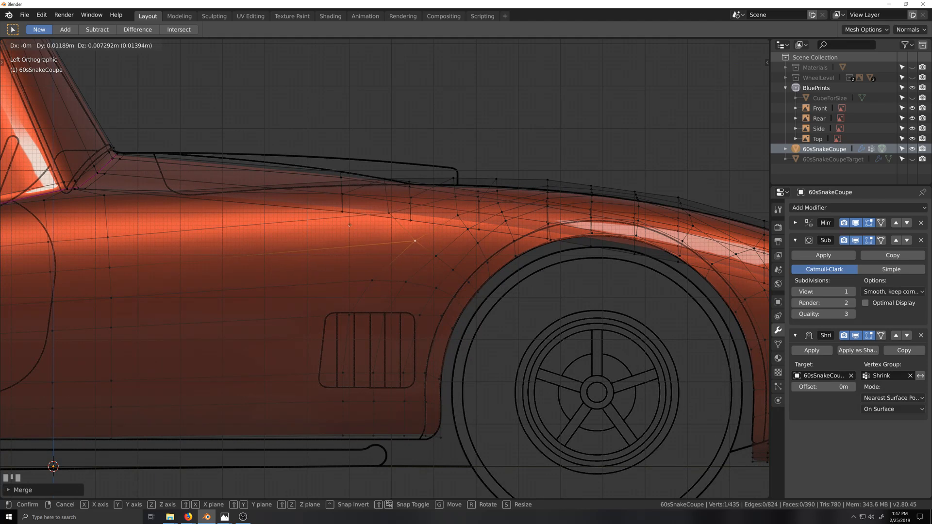
{"action": "left_click", "coordinate": [350, 225]}
Leave Edit Mode, show 60sSnakeCoupeTarget in place of 60sSnakeCoupe, and review the target's shape and Subdivision modifier settings.
{"action": "scroll", "coordinate": [349, 225], "scroll_direction": "down", "scroll_amount": 4}
{"action": "middle_click_drag", "start_coordinate": [349, 225], "coordinate": [533, 373]}
{"action": "key", "text": "Tab"}
{"action": "scroll", "coordinate": [458, 373], "scroll_direction": "up", "scroll_amount": 4}
{"action": "scroll", "coordinate": [479, 352], "scroll_direction": "down", "scroll_amount": 3}
{"action": "scroll", "coordinate": [485, 371], "scroll_direction": "up", "scroll_amount": 2}
{"action": "scroll", "coordinate": [502, 373], "scroll_direction": "up", "scroll_amount": 1}
{"action": "left_click", "coordinate": [912, 149]}
{"action": "left_click", "coordinate": [911, 159]}
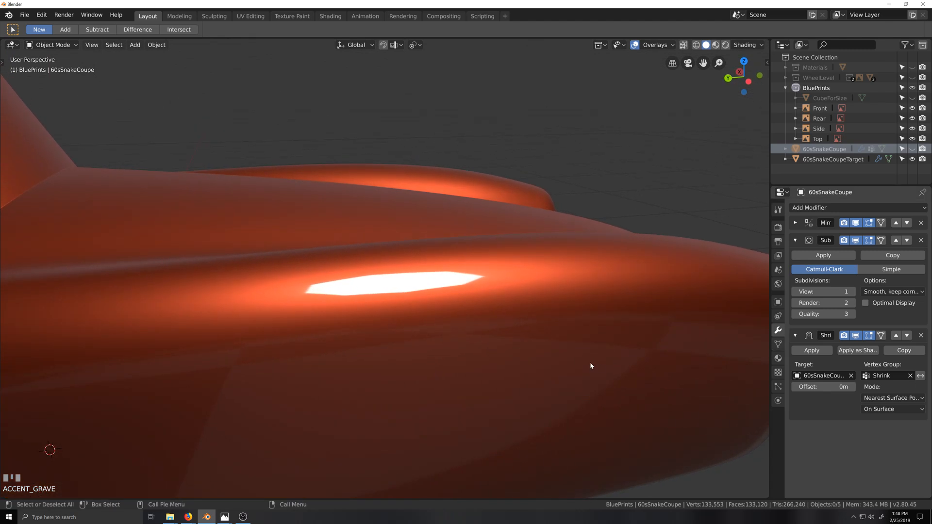
{"action": "left_click", "coordinate": [800, 159]}
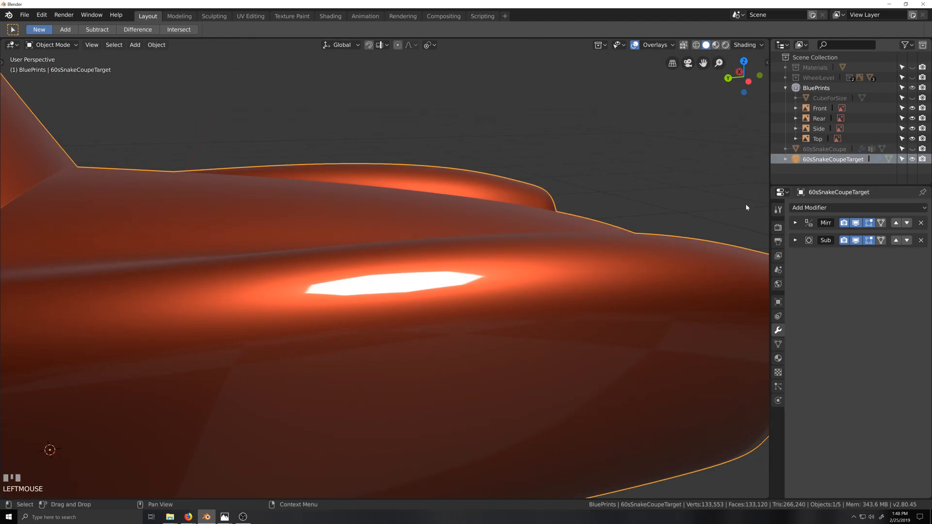
{"action": "left_click", "coordinate": [795, 241]}
{"action": "scroll", "coordinate": [462, 354], "scroll_direction": "down", "scroll_amount": 6}
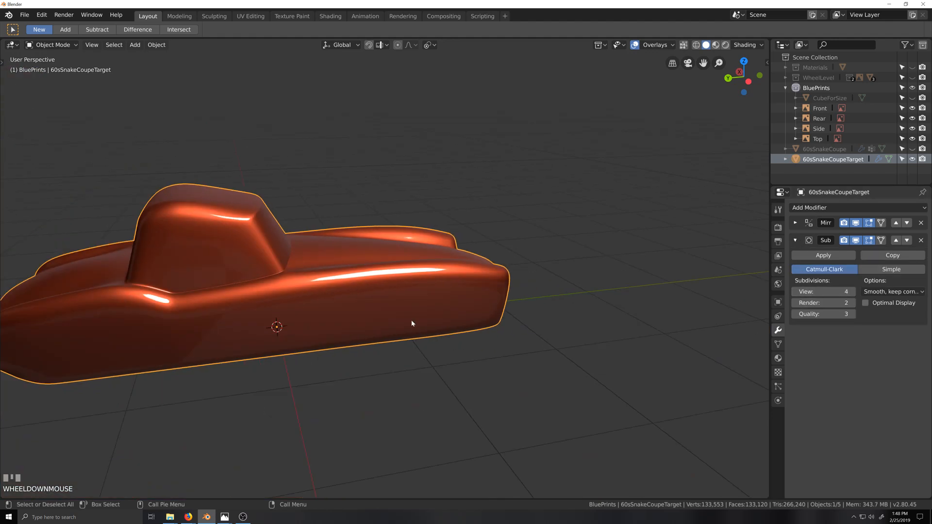
{"action": "key", "text": "shift+grave"}
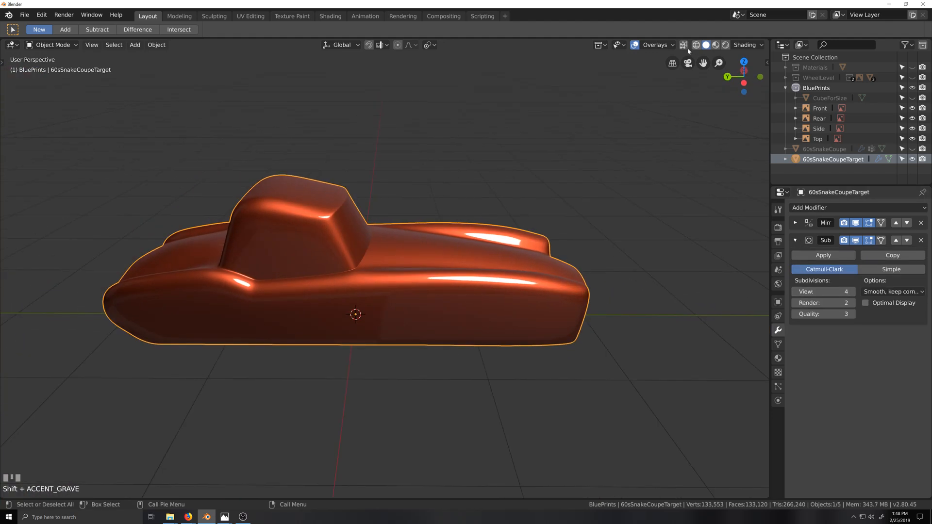
Switch the wireframe overlay on for the target body to inspect its mesh density, and switch it off again.
{"action": "left_click", "coordinate": [673, 45]}
{"action": "left_click", "coordinate": [595, 227]}
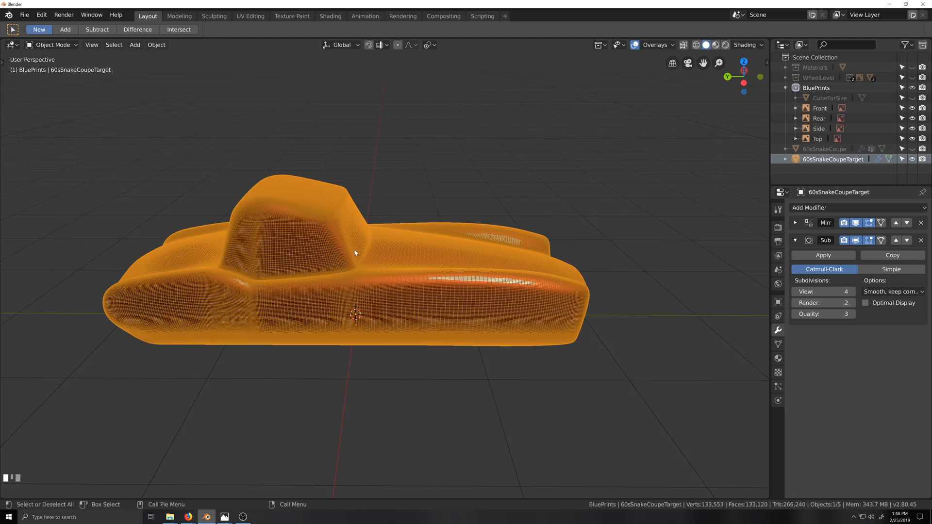
{"action": "left_click", "coordinate": [673, 45]}
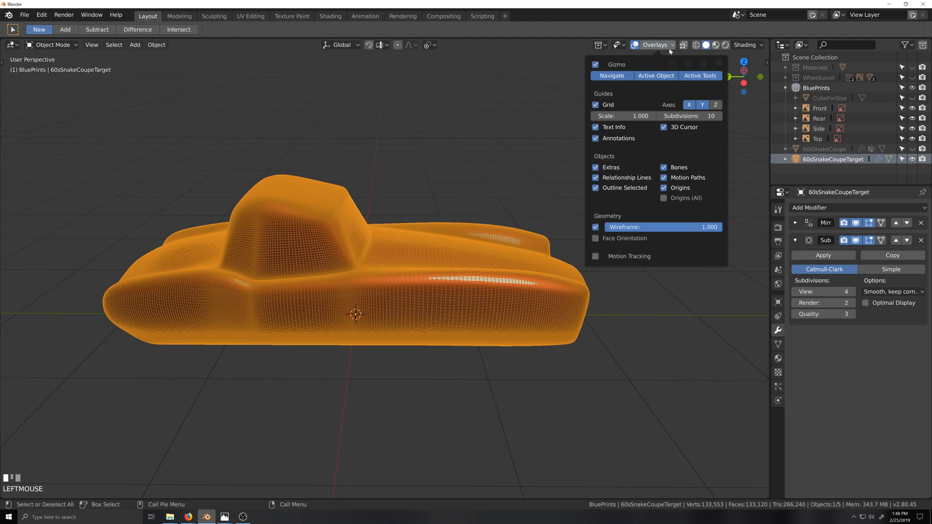
{"action": "left_click", "coordinate": [595, 229]}
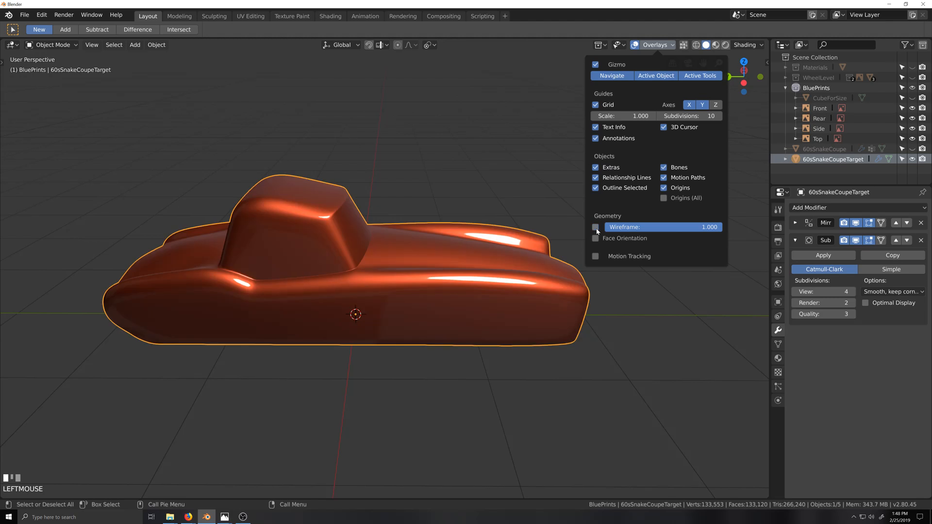
Hide 60sSnakeCoupeTarget, show 60sSnakeCoupe again, and resume editing its mesh with X-ray on.
{"action": "left_click", "coordinate": [796, 150]}
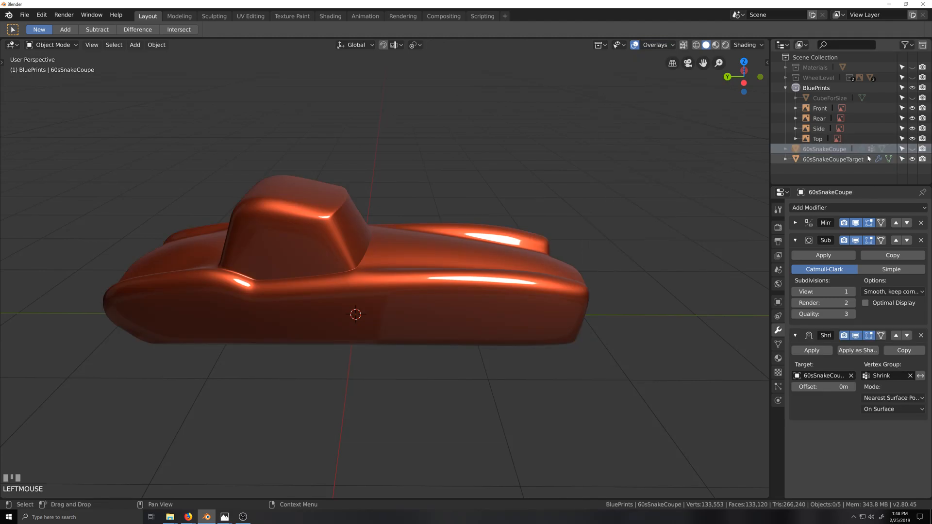
{"action": "left_click", "coordinate": [912, 159]}
{"action": "left_click", "coordinate": [912, 149]}
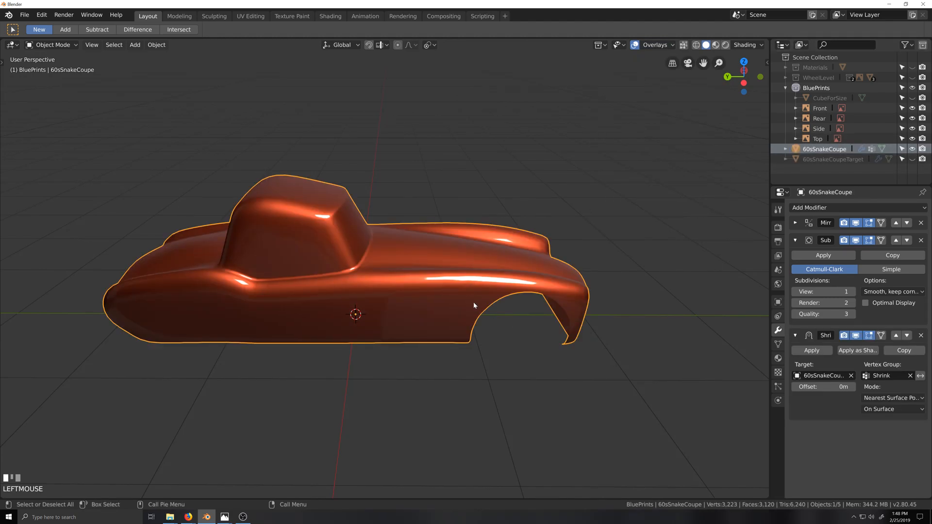
{"action": "scroll", "coordinate": [473, 306], "scroll_direction": "up", "scroll_amount": 2}
{"action": "key", "text": "shift+grave"}
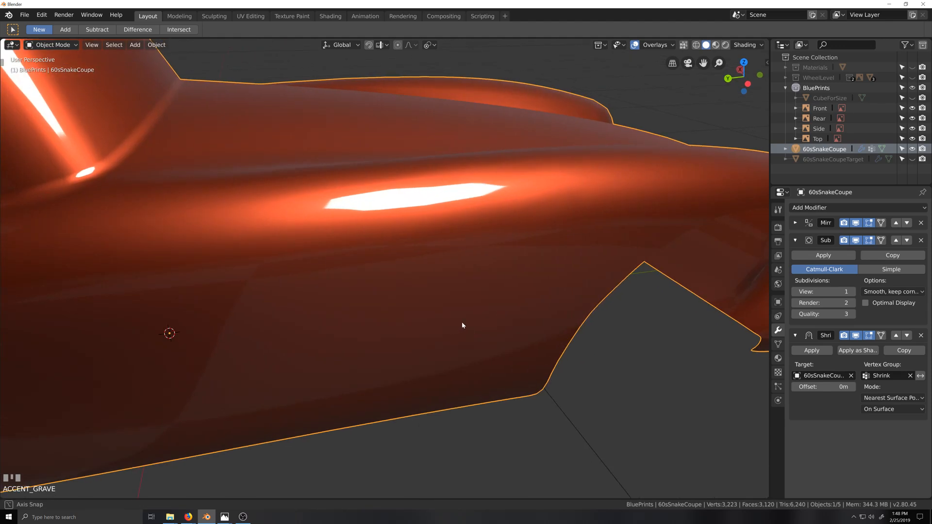
{"action": "left_click", "coordinate": [553, 214]}
{"action": "key", "text": "Tab"}
{"action": "scroll", "coordinate": [527, 246], "scroll_direction": "down", "scroll_amount": 2}
{"action": "key", "text": "alt+z"}
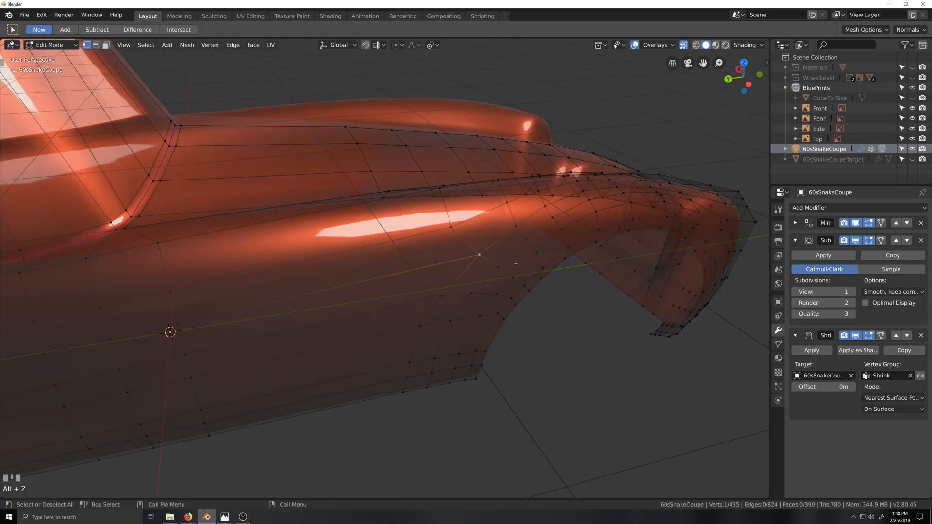
Examine the edge flow around the merged vertex behind the front wheel arch from several angles.
{"action": "key", "text": "grave"}
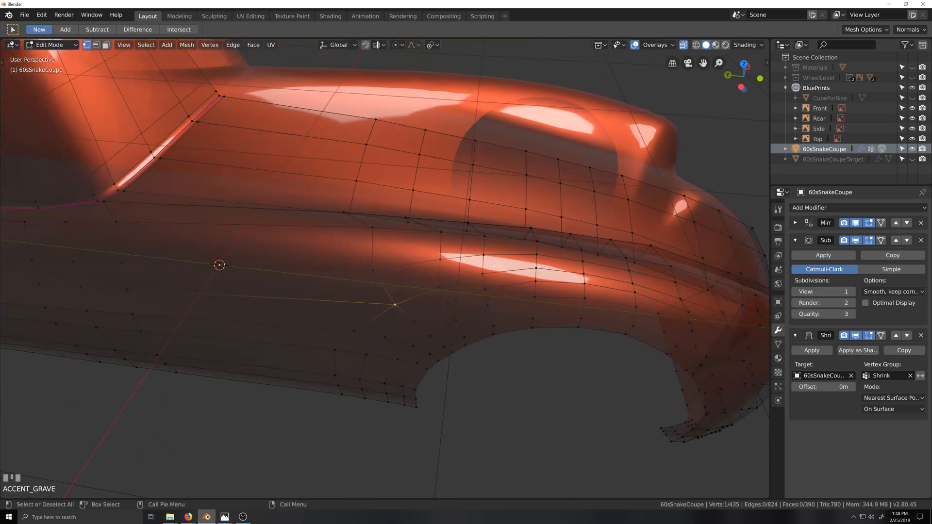
{"action": "scroll", "coordinate": [452, 275], "scroll_direction": "down", "scroll_amount": 3}
{"action": "key", "text": "grave"}
{"action": "scroll", "coordinate": [405, 267], "scroll_direction": "up", "scroll_amount": 2}
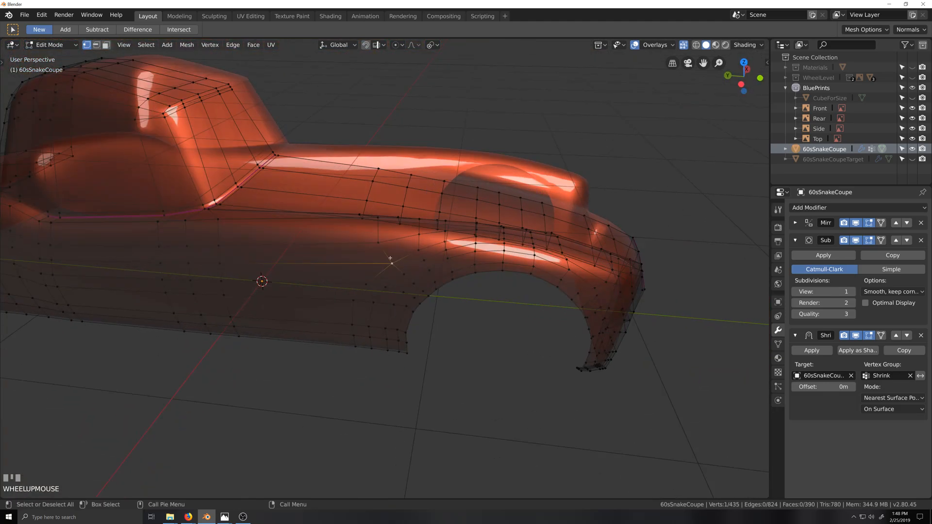
{"action": "key", "text": "grave"}
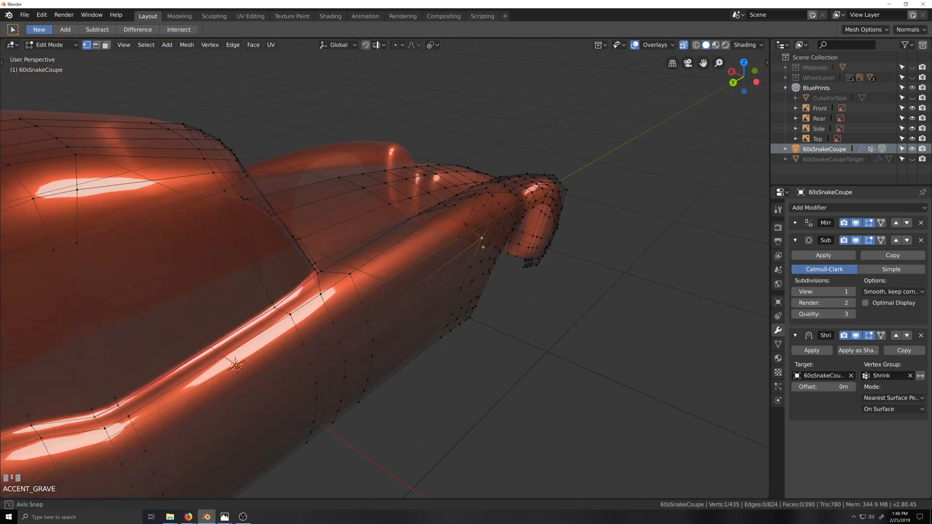
{"action": "middle_click_drag", "start_coordinate": [481, 253], "coordinate": [530, 207]}
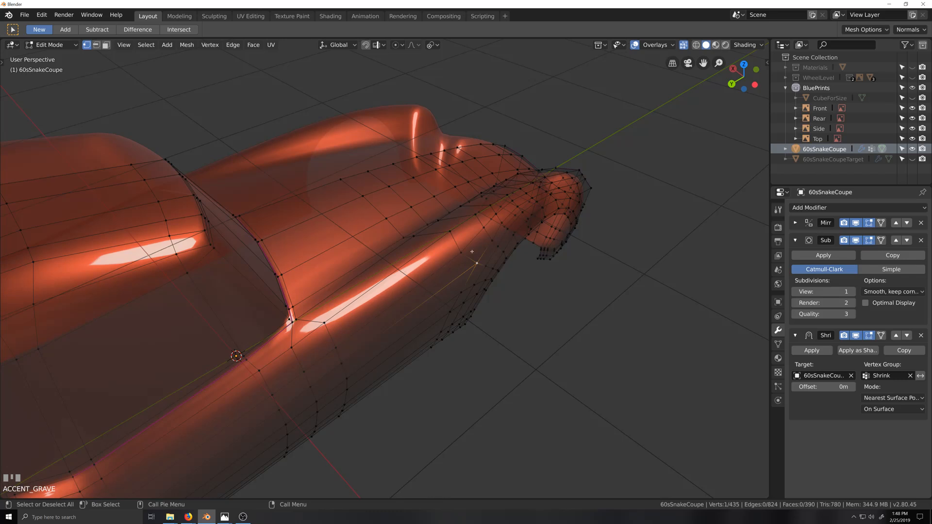
{"action": "key", "text": "grave"}
{"action": "key", "text": "shift+grave"}
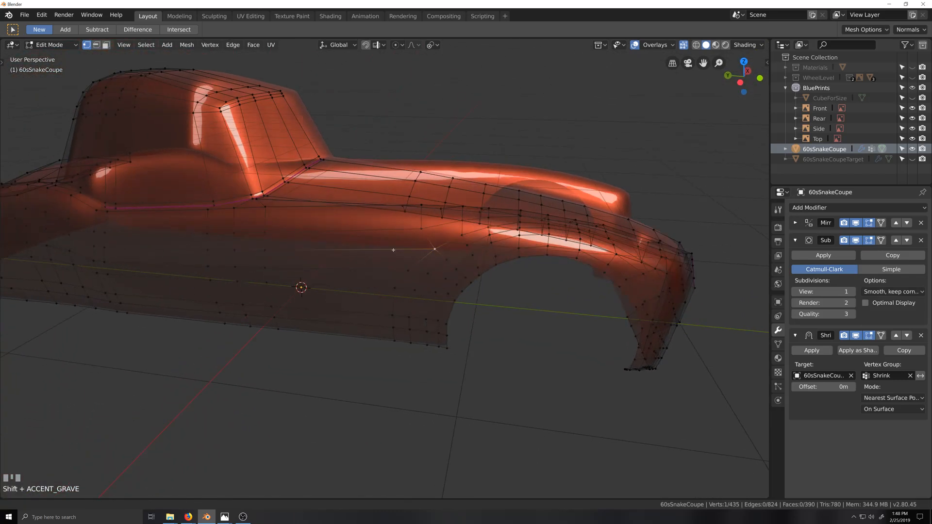
{"action": "key", "text": "grave"}
In Object Mode, turn X-ray off and the wireframe overlay on, and examine the subdivided body's topology around the front wheel arch.
{"action": "key", "text": "Tab"}
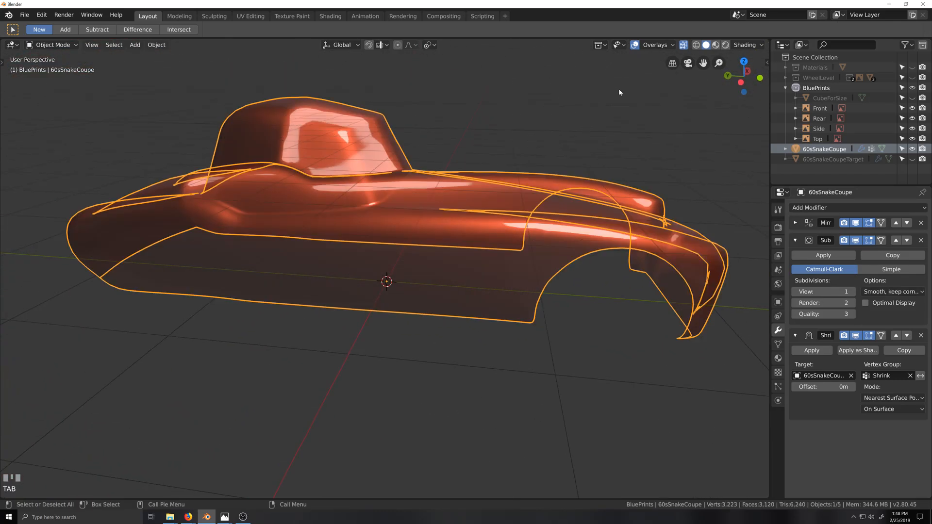
{"action": "left_click", "coordinate": [668, 46]}
{"action": "left_click", "coordinate": [596, 227]}
{"action": "key", "text": "grave"}
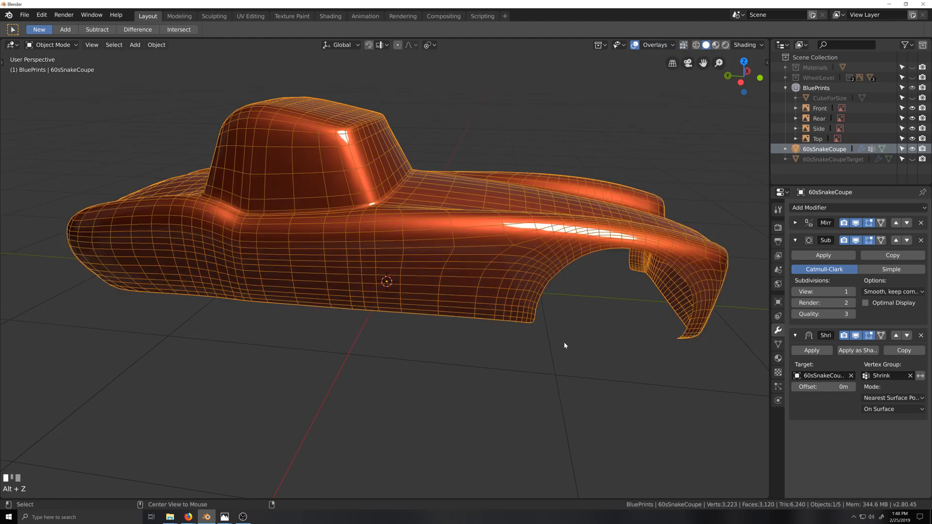
{"action": "scroll", "coordinate": [553, 345], "scroll_direction": "down", "scroll_amount": 1}
{"action": "key", "text": "grave"}
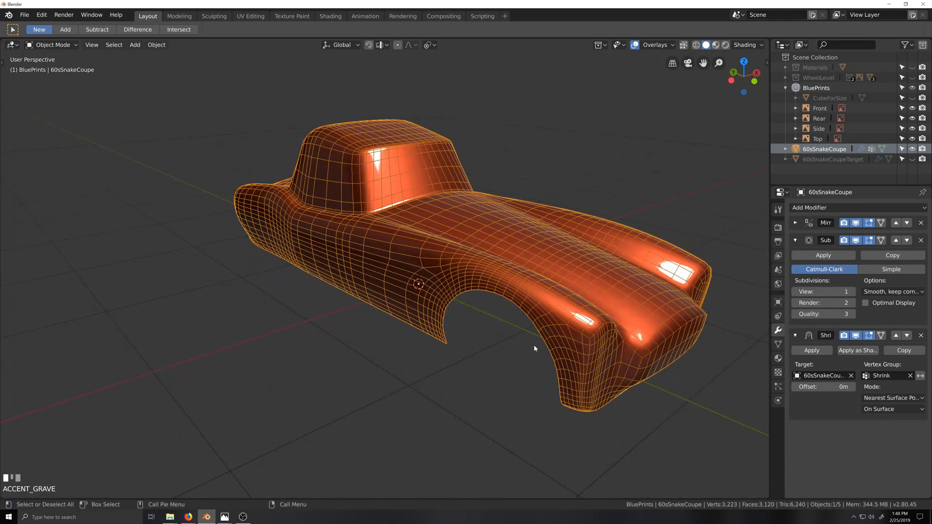
{"action": "scroll", "coordinate": [492, 345], "scroll_direction": "down", "scroll_amount": 1}
{"action": "scroll", "coordinate": [491, 352], "scroll_direction": "up", "scroll_amount": 2}
{"action": "scroll", "coordinate": [491, 352], "scroll_direction": "up", "scroll_amount": 2}
{"action": "key", "text": "grave"}
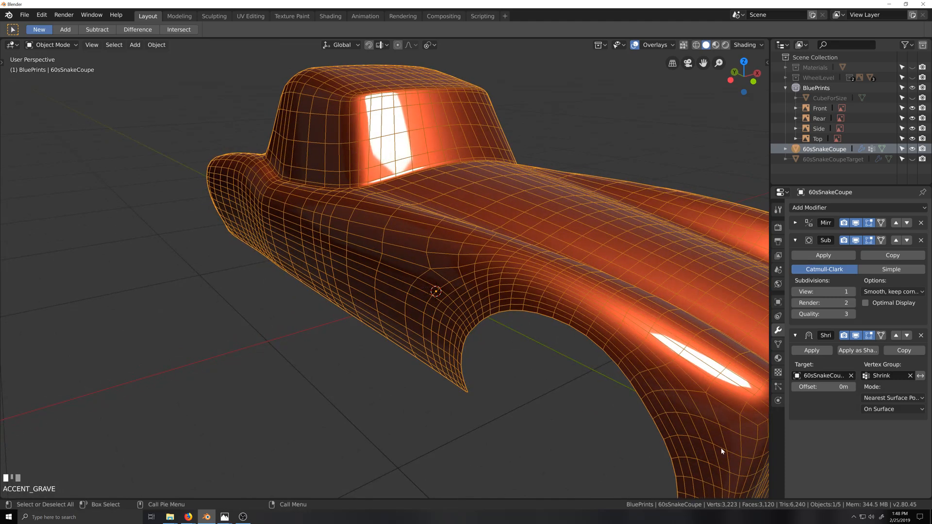
{"action": "scroll", "coordinate": [507, 370], "scroll_direction": "down", "scroll_amount": 2}
{"action": "key", "text": "grave"}
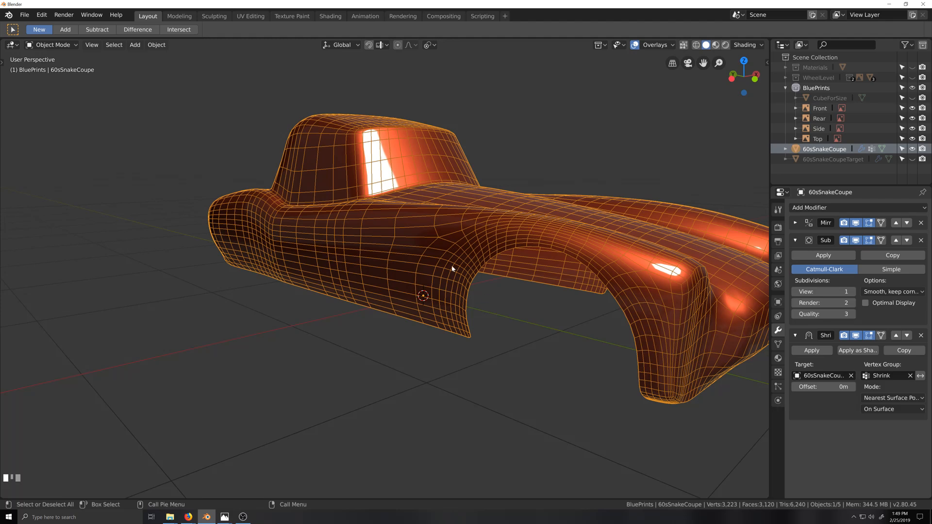
Return the body to Edit Mode and turn off the wireframe overlay.
{"action": "key", "text": "grave"}
{"action": "key", "text": "Tab"}
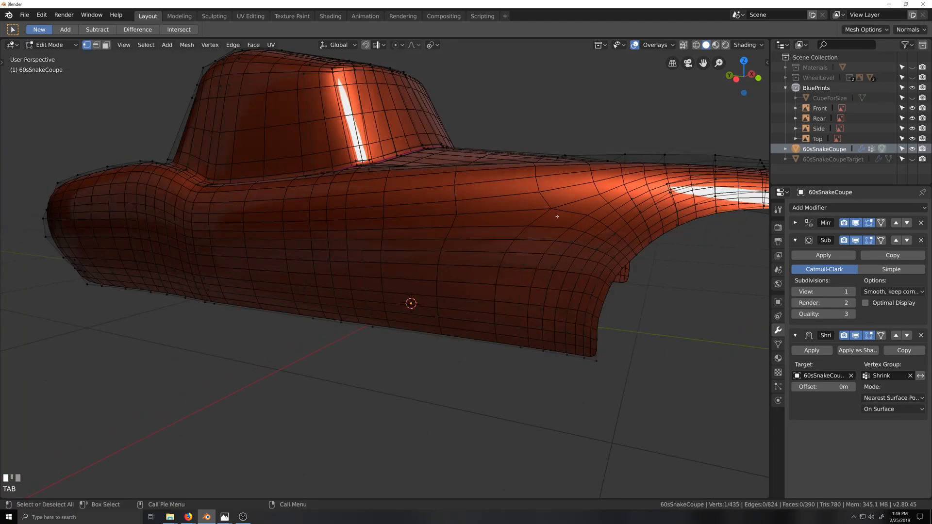
{"action": "key", "text": "grave"}
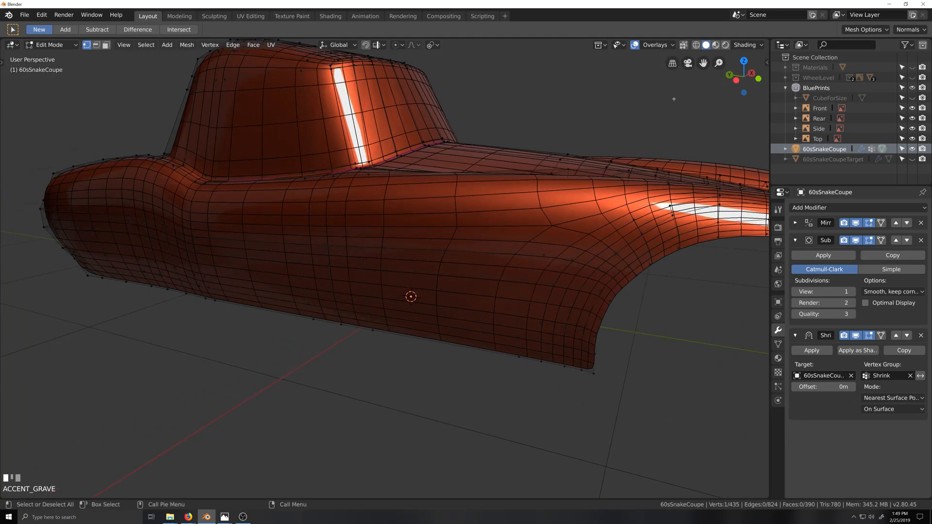
{"action": "left_click", "coordinate": [760, 45]}
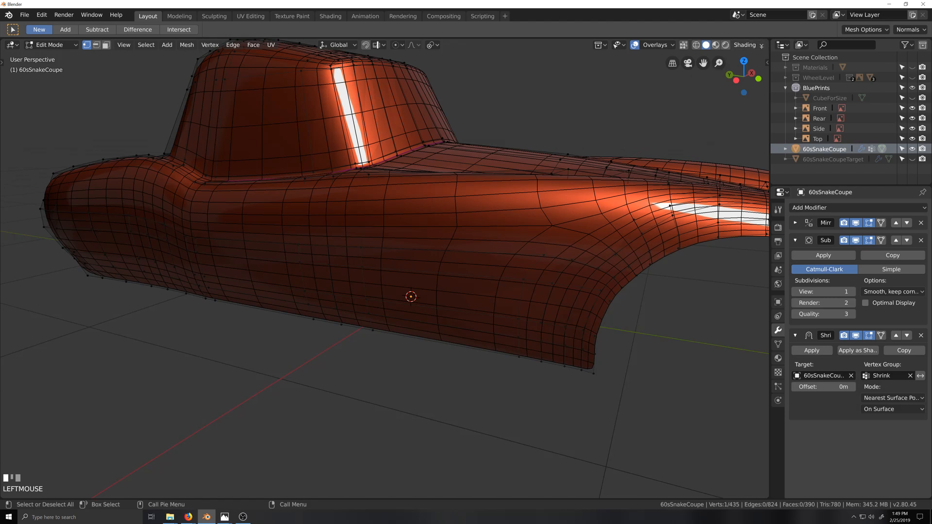
{"action": "left_click", "coordinate": [761, 47]}
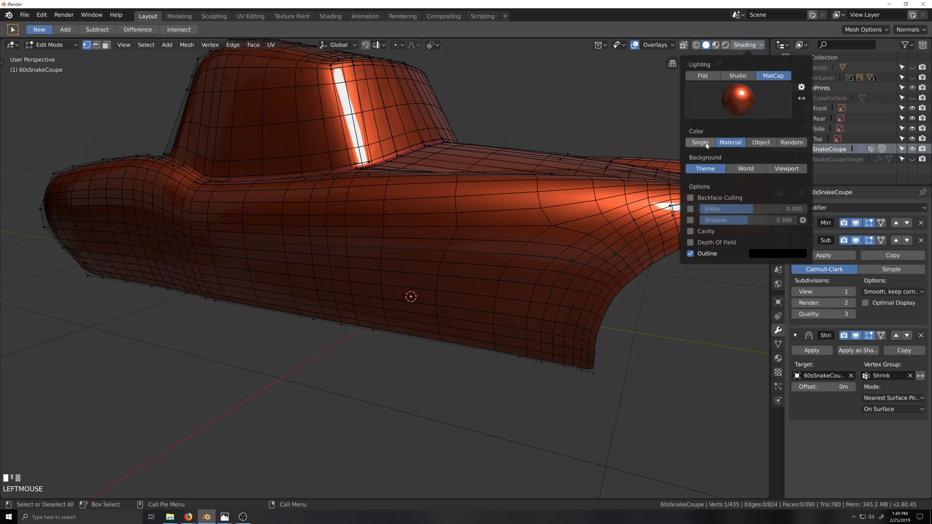
{"action": "left_click", "coordinate": [665, 47]}
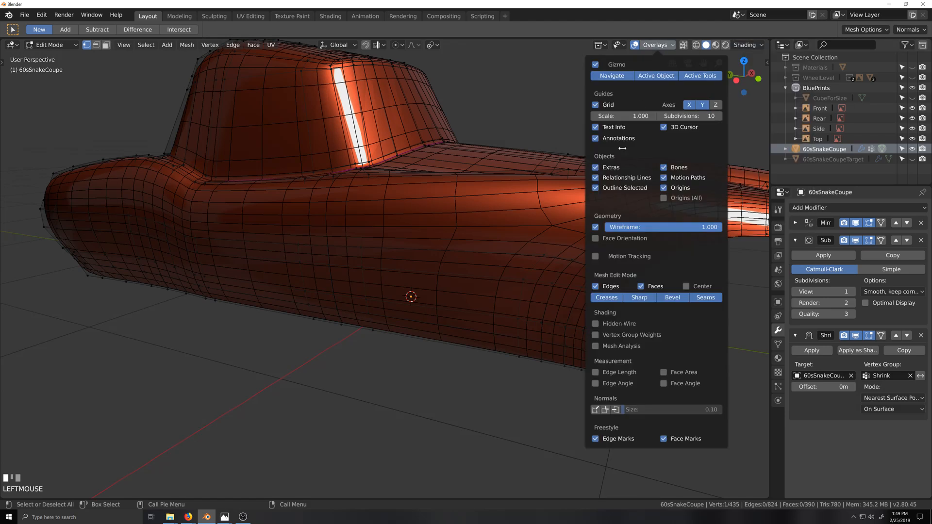
{"action": "left_click", "coordinate": [595, 227]}
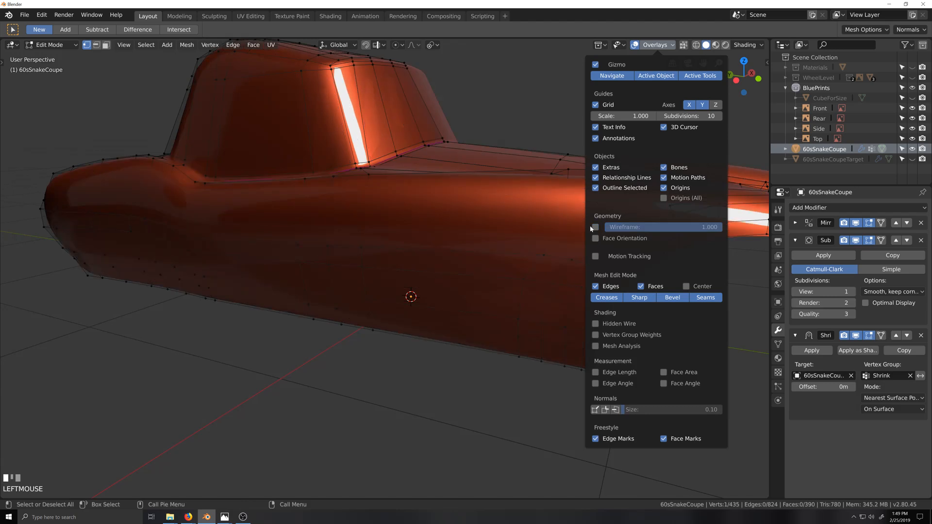
With X-ray on, slide the vertical edge path behind the front wheel arch, from the side loop down to the sill, slightly toward the arch.
{"action": "middle_click_drag", "start_coordinate": [560, 262], "coordinate": [576, 250]}
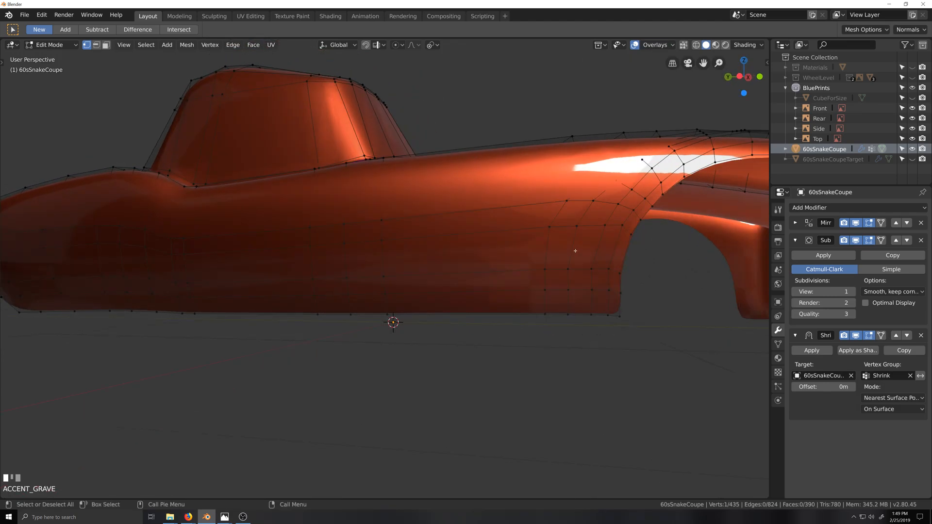
{"action": "left_click", "coordinate": [571, 199], "text": "ctrl+shift"}
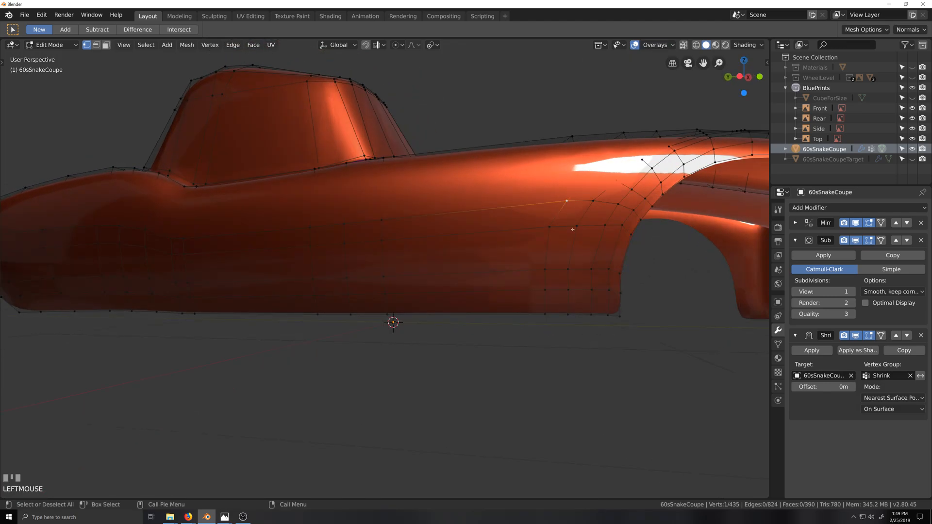
{"action": "left_click", "coordinate": [548, 315], "text": "ctrl+shift"}
{"action": "key", "text": "g"}
{"action": "key", "text": "g"}
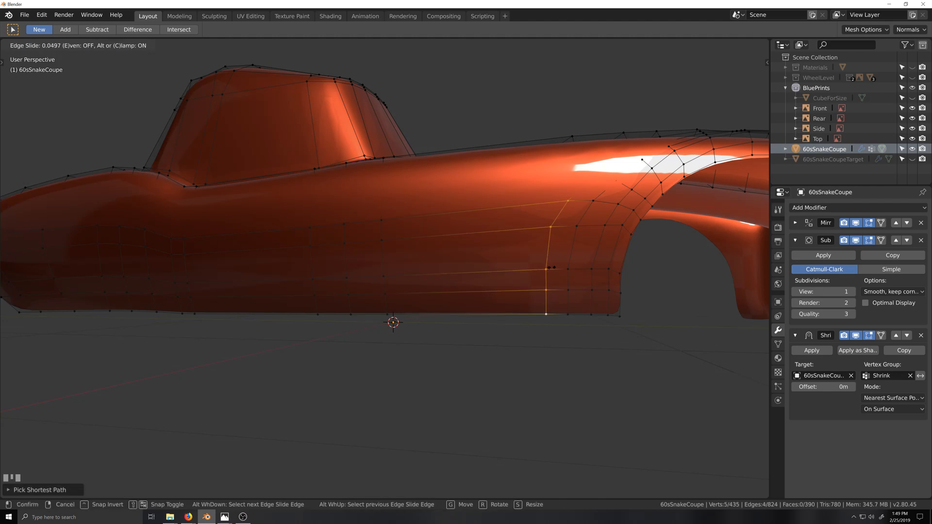
{"action": "left_click", "coordinate": [555, 267]}
Turn on the wireframe overlay and slide the selected edge path behind the front wheel arch slightly further toward the arch.
{"action": "left_click", "coordinate": [656, 45]}
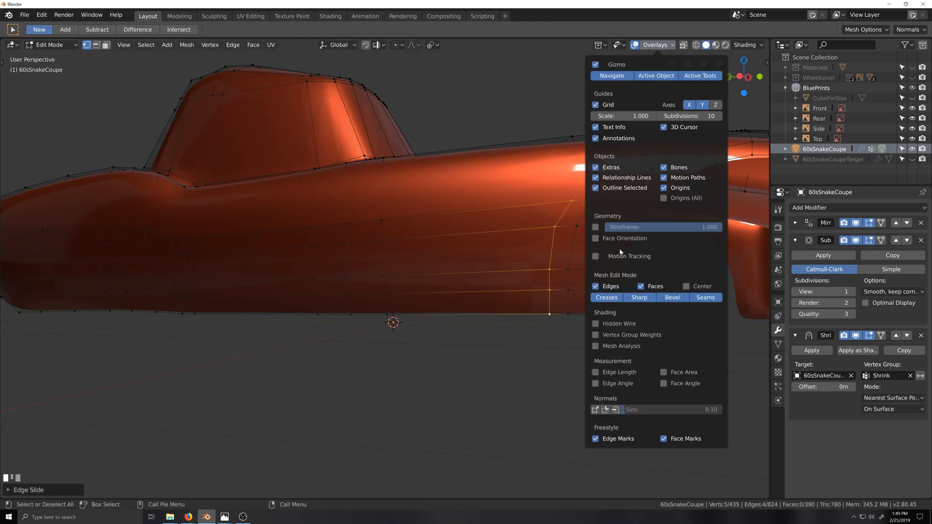
{"action": "left_click", "coordinate": [595, 227]}
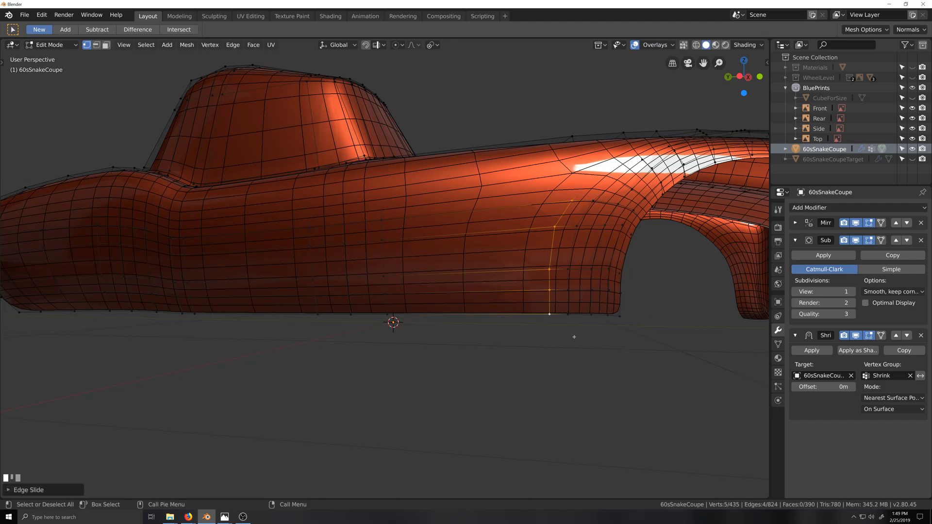
{"action": "middle_click_drag", "start_coordinate": [572, 333], "coordinate": [571, 287]}
{"action": "key", "text": "g"}
{"action": "key", "text": "g"}
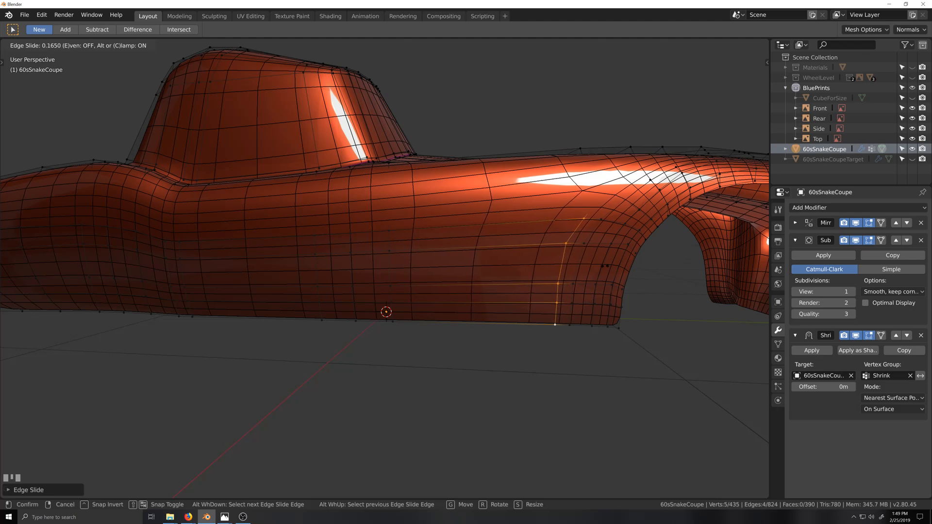
{"action": "left_click", "coordinate": [609, 243]}
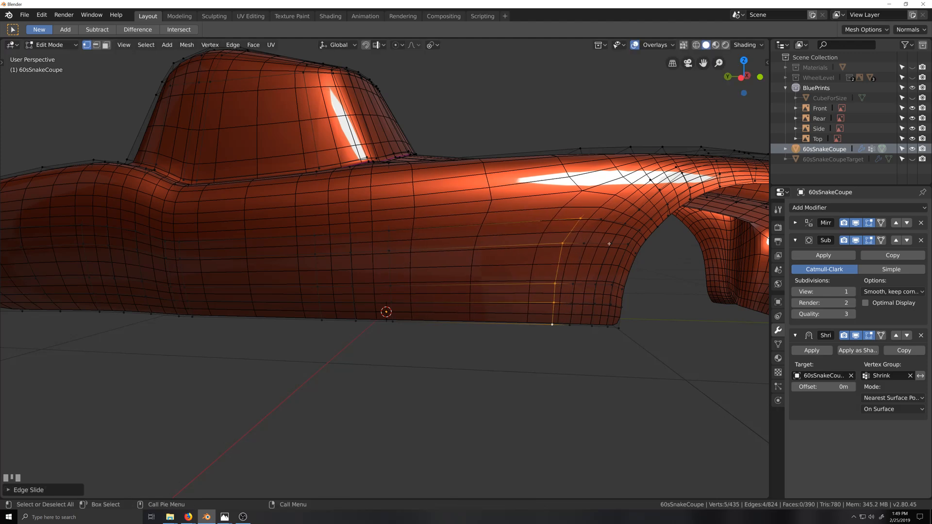
Turn on X-ray and show the body in the left orthographic view over the side blueprint.
{"action": "key", "text": "alt+z"}
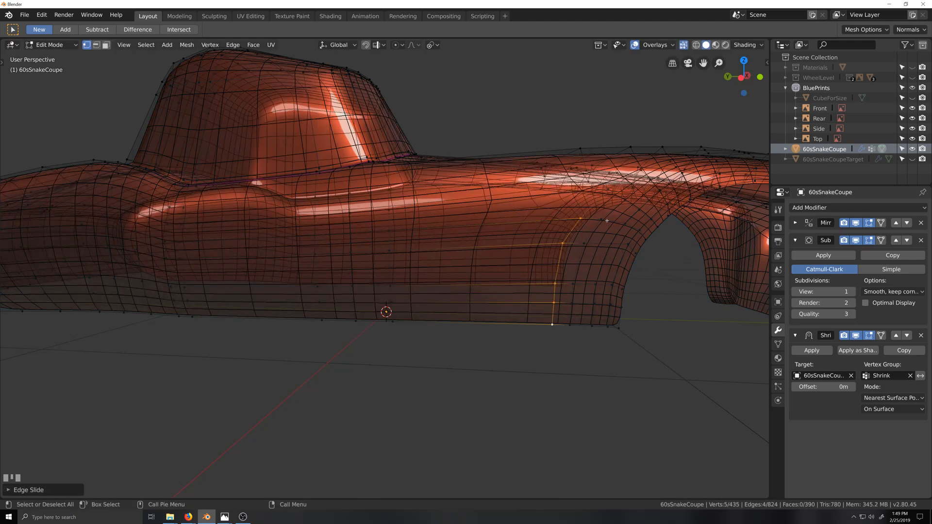
{"action": "middle_click_drag", "start_coordinate": [607, 220], "coordinate": [601, 228]}
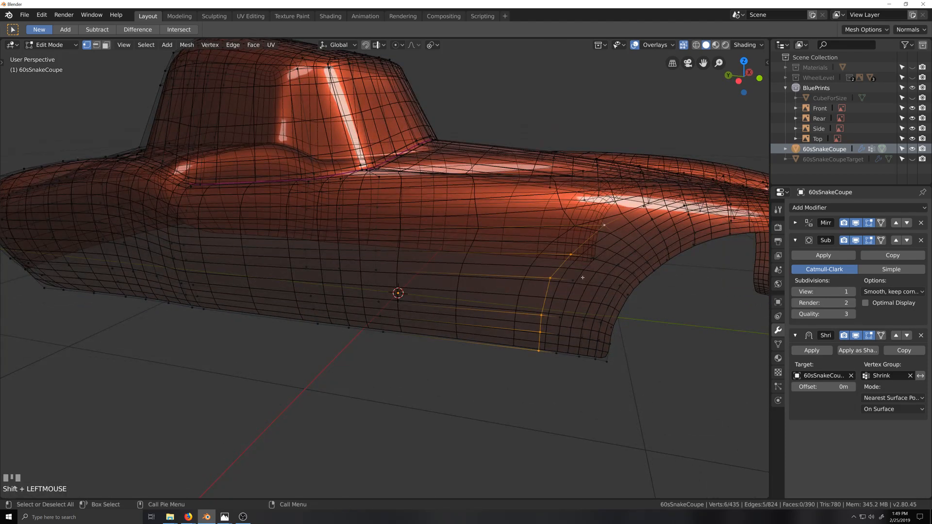
{"action": "key", "text": "shift+KP_3"}
{"action": "key", "text": "KP_3"}
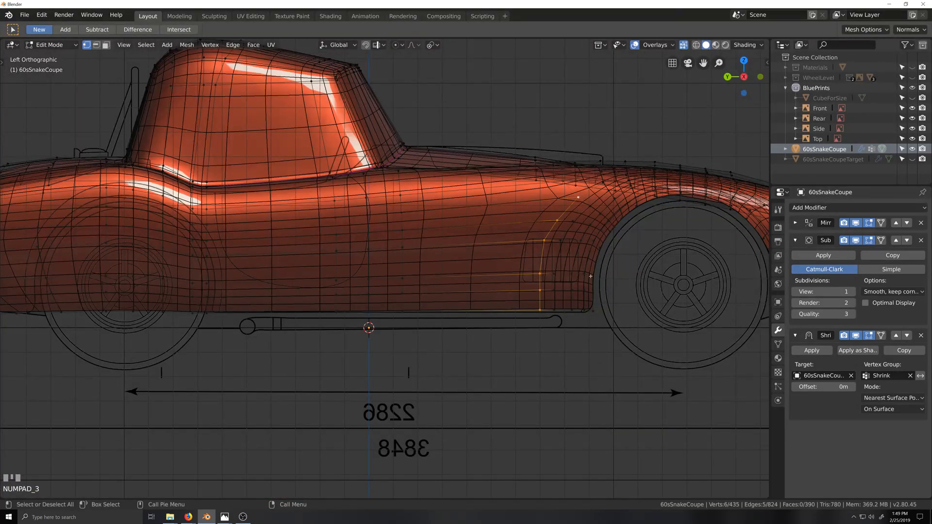
{"action": "key", "text": "g"}
{"action": "key", "text": "g"}
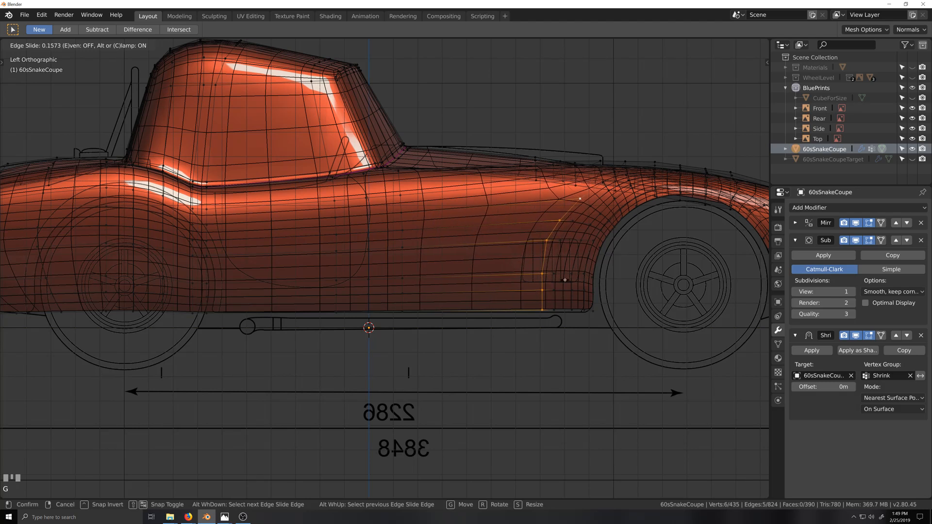
{"action": "right_click", "coordinate": [578, 199]}
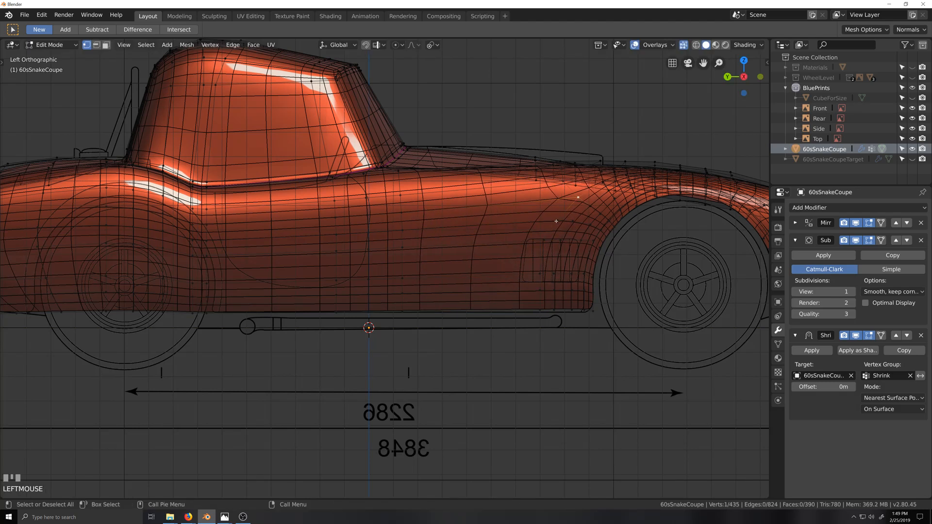
Slide the top vertex of the vertical path behind the front wheel arch slightly down along its edge.
{"action": "key", "text": "g"}
{"action": "key", "text": "g"}
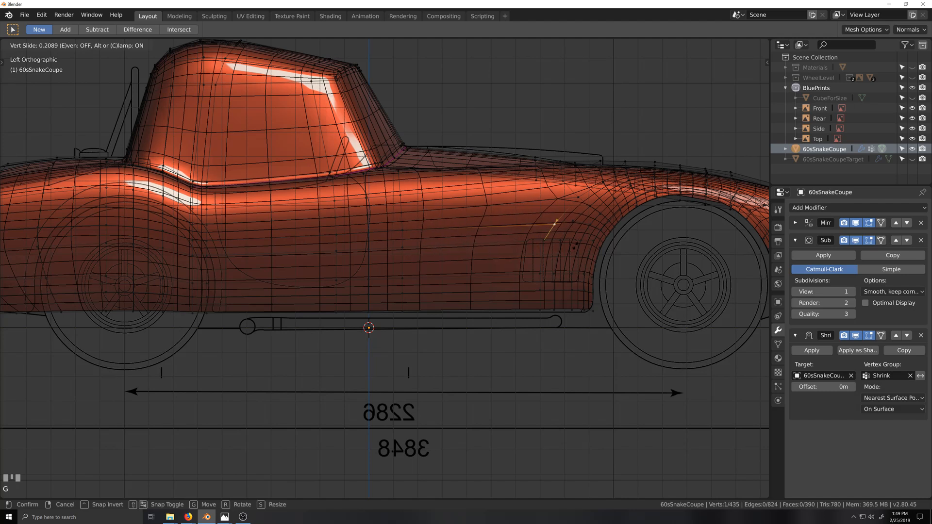
{"action": "left_click", "coordinate": [553, 227]}
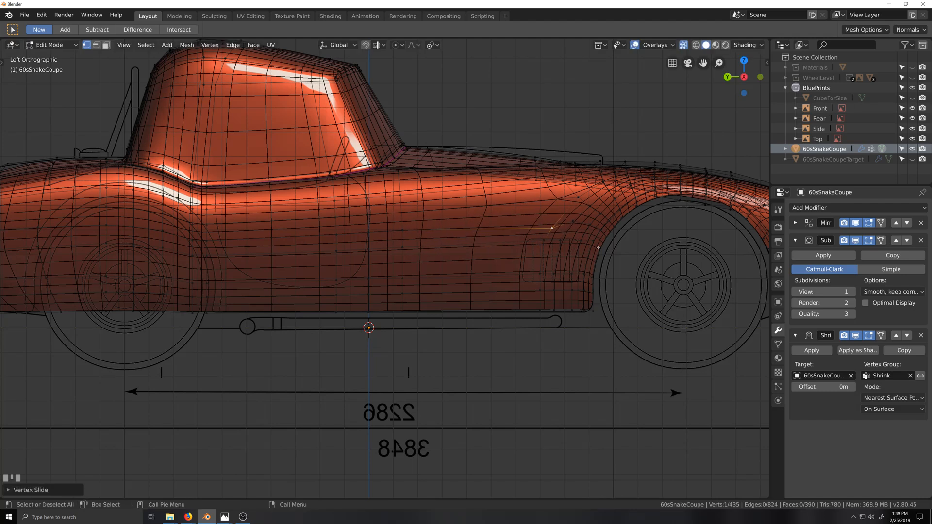
Slide the five-vertex path behind the front wheel arch, from the lowered vertex down to the sill, closer to the arch.
{"action": "middle_click_drag", "start_coordinate": [554, 227], "coordinate": [535, 272]}
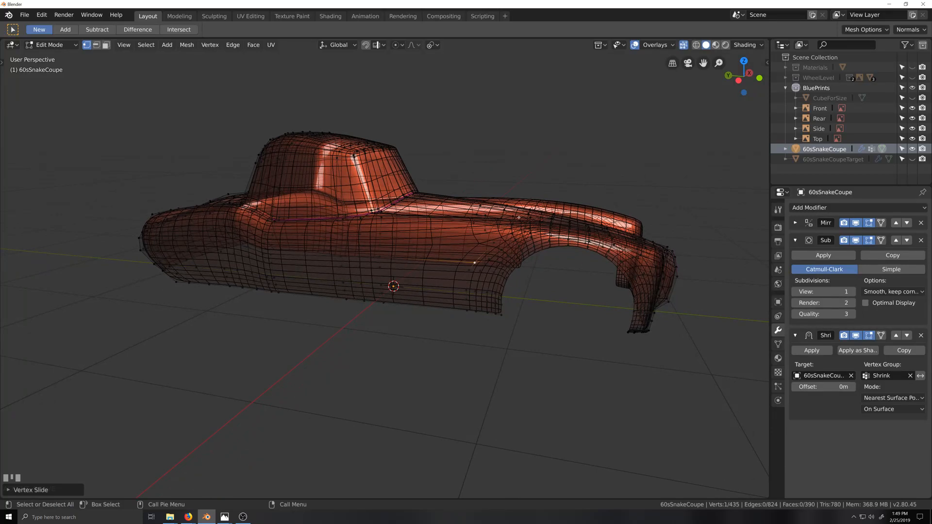
{"action": "scroll", "coordinate": [472, 289], "scroll_direction": "up", "scroll_amount": 4}
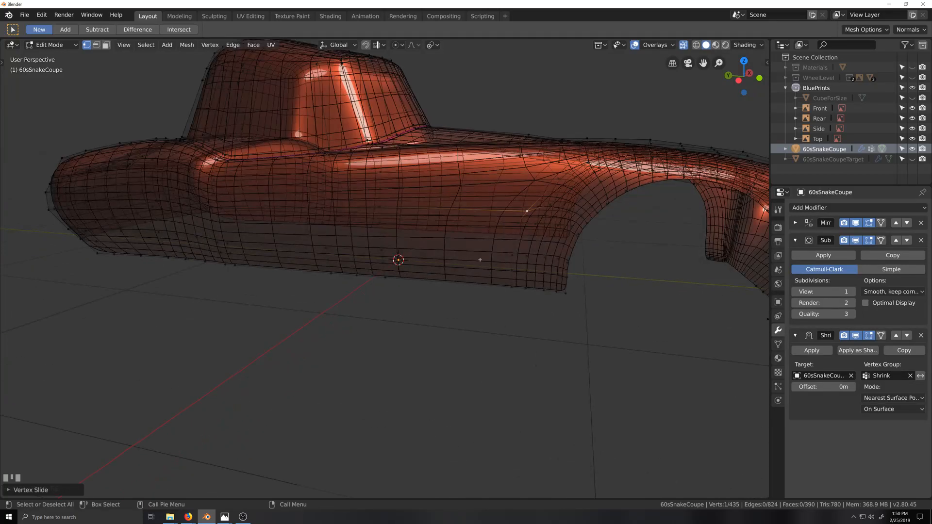
{"action": "left_click", "coordinate": [514, 227], "text": "shift"}
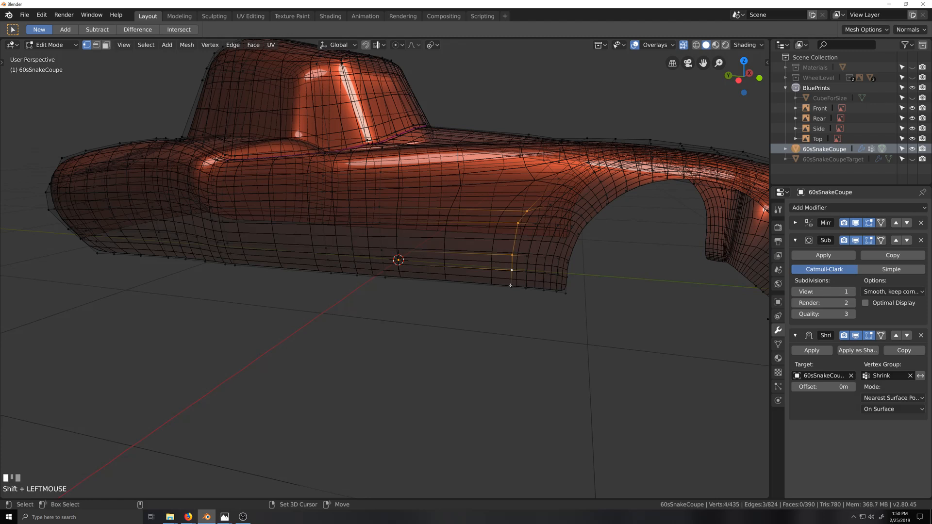
{"action": "key", "text": "g"}
{"action": "key", "text": "g"}
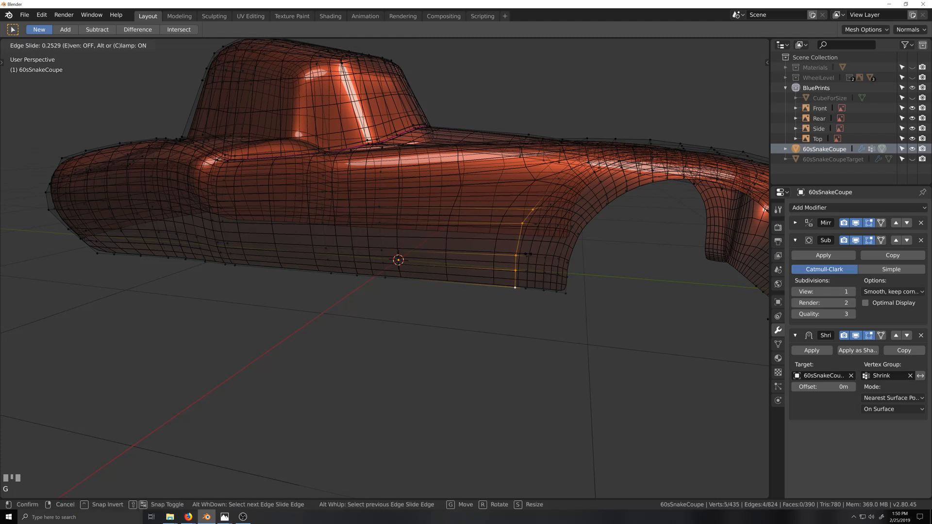
{"action": "left_click", "coordinate": [528, 254]}
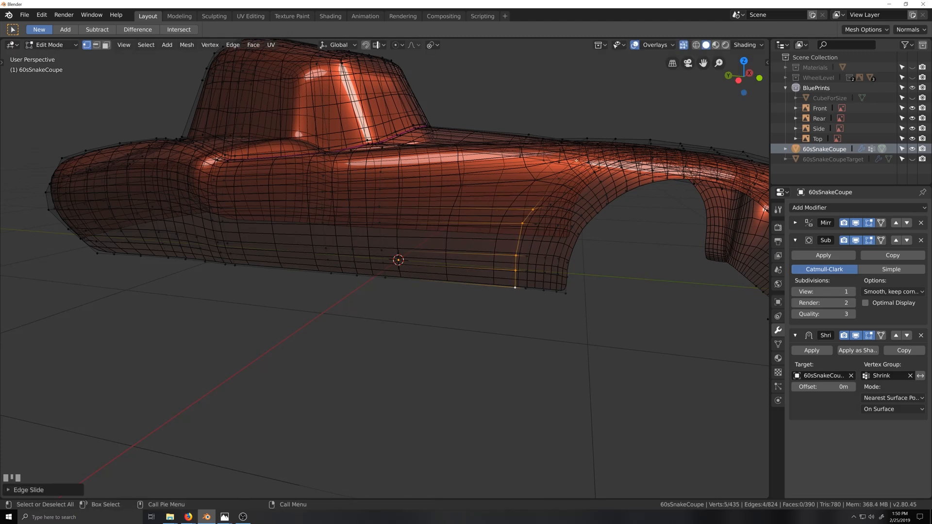
In Object Mode, examine the subdivided wireframe along the body side and front wheel arch from several angles.
{"action": "scroll", "coordinate": [527, 246], "scroll_direction": "down", "scroll_amount": 2}
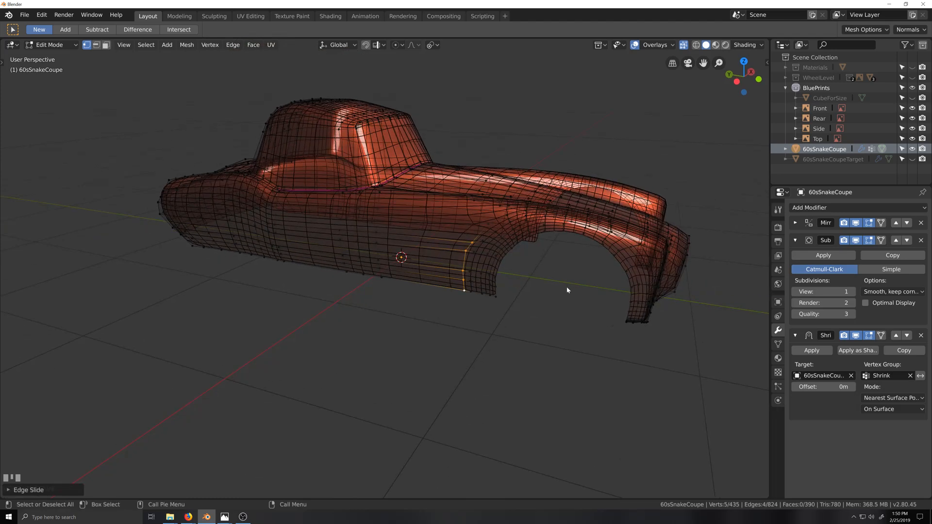
{"action": "key", "text": "Tab"}
{"action": "key", "text": "grave"}
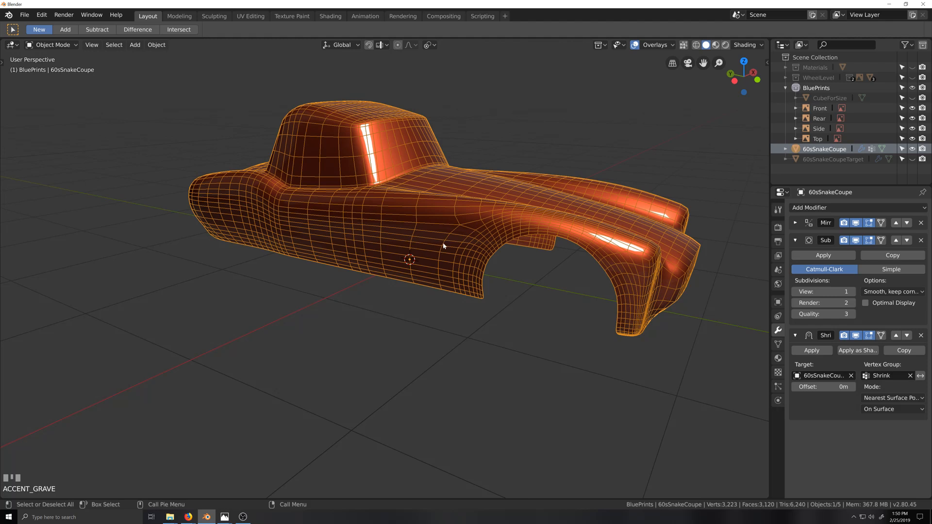
{"action": "middle_click_drag", "start_coordinate": [485, 221], "coordinate": [428, 256]}
{"action": "scroll", "coordinate": [426, 274], "scroll_direction": "up", "scroll_amount": 1}
{"action": "middle_click_drag", "start_coordinate": [381, 278], "coordinate": [524, 277]}
{"action": "scroll", "coordinate": [599, 293], "scroll_direction": "up", "scroll_amount": 3}
{"action": "key", "text": "Tab"}
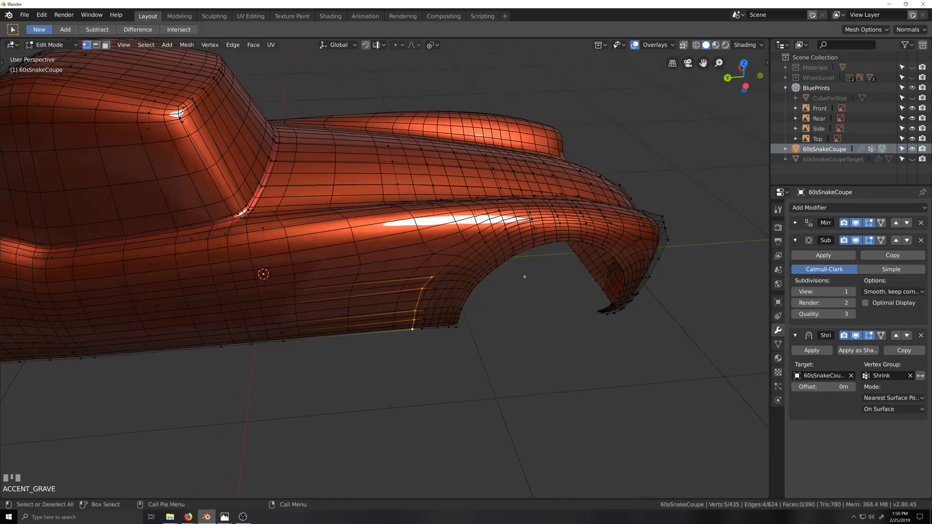
{"action": "key", "text": "Tab"}
Turn off the wireframe overlay in Object Mode and inspect the surface shading of the front fender and wheel arch.
{"action": "left_click", "coordinate": [670, 45]}
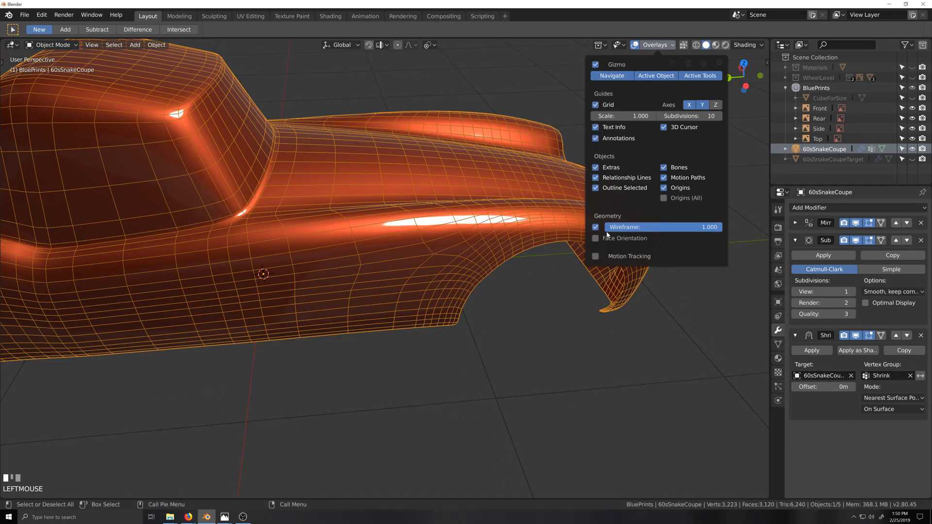
{"action": "left_click", "coordinate": [596, 227]}
{"action": "key", "text": "shift+grave"}
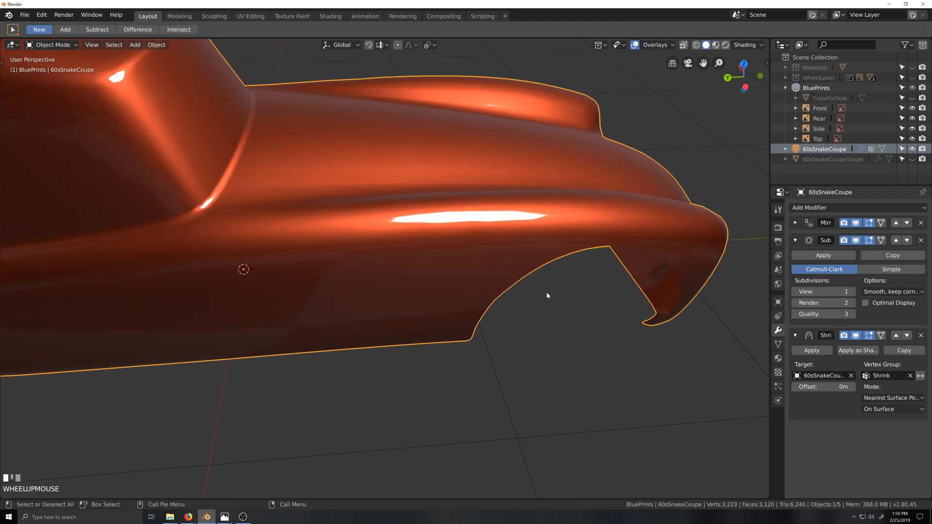
{"action": "scroll", "coordinate": [525, 312], "scroll_direction": "up", "scroll_amount": 1}
{"action": "key", "text": "grave"}
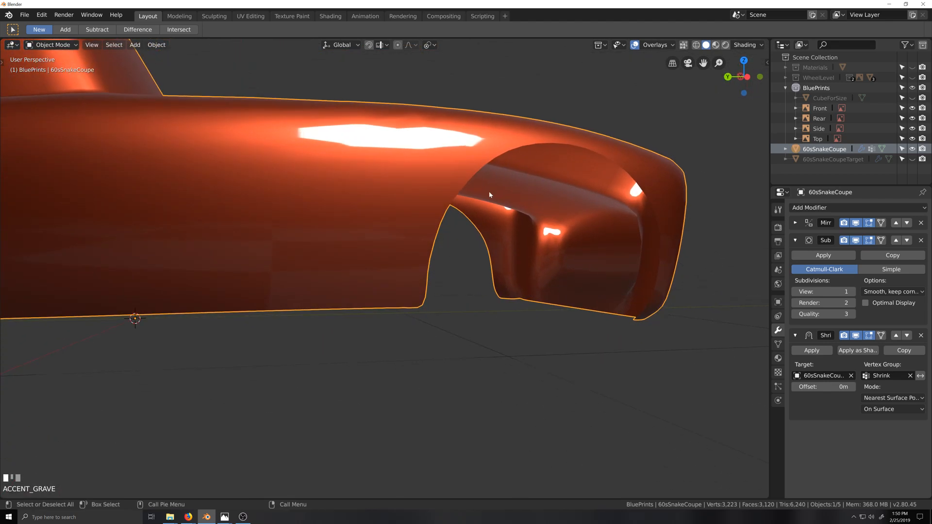
{"action": "middle_click_drag", "start_coordinate": [489, 194], "coordinate": [490, 274]}
{"action": "scroll", "coordinate": [456, 246], "scroll_direction": "up", "scroll_amount": 3}
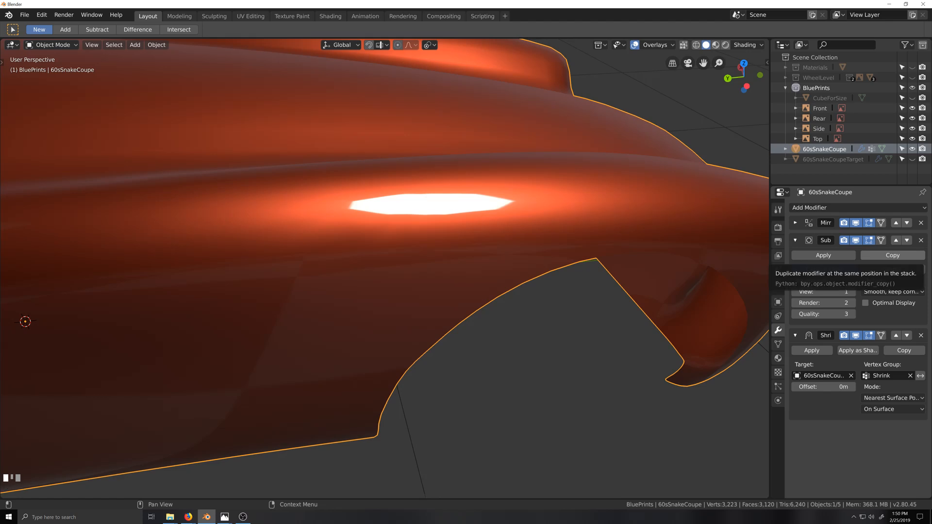
In Edit Mode, try a loop cut along the body side and upper front fender to the nose, and check the shading.
{"action": "scroll", "coordinate": [452, 252], "scroll_direction": "down", "scroll_amount": 2}
{"action": "key", "text": "Tab"}
{"action": "mouse_move", "coordinate": [455, 265]}
{"action": "middle_mouse_down"}
{"action": "mouse_move", "coordinate": [448, 275]}
{"action": "mouse_move", "coordinate": [444, 249]}
{"action": "mouse_move", "coordinate": [456, 252]}
{"action": "middle_mouse_up"}
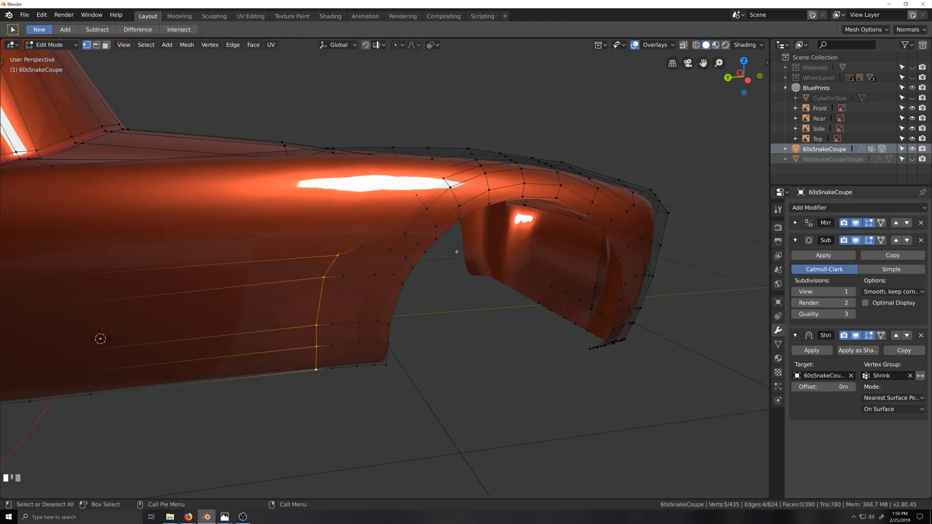
{"action": "scroll", "coordinate": [398, 258], "scroll_direction": "down", "scroll_amount": 5}
{"action": "mouse_move", "coordinate": [395, 261]}
{"action": "middle_mouse_down"}
{"action": "mouse_move", "coordinate": [380, 267]}
{"action": "mouse_move", "coordinate": [390, 269]}
{"action": "middle_mouse_up"}
{"action": "scroll", "coordinate": [397, 272], "scroll_direction": "up", "scroll_amount": 5}
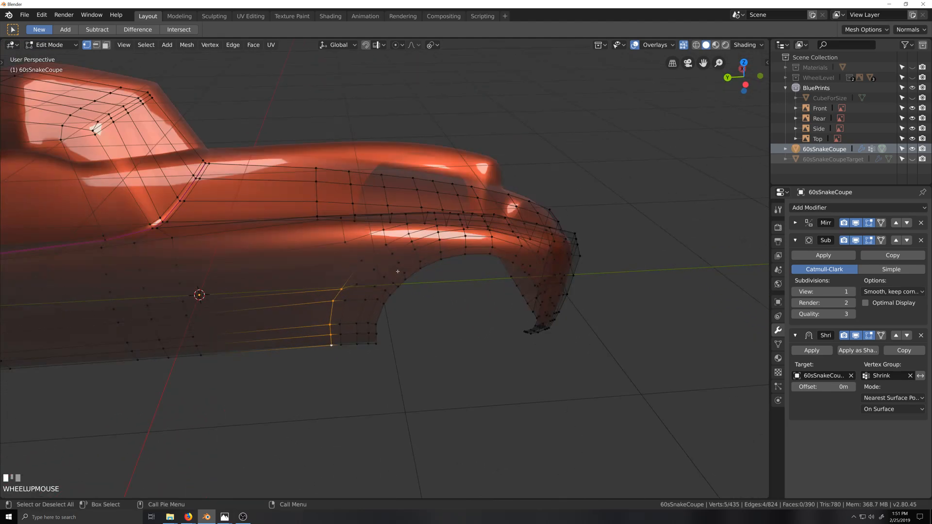
{"action": "key", "text": "Tab"}
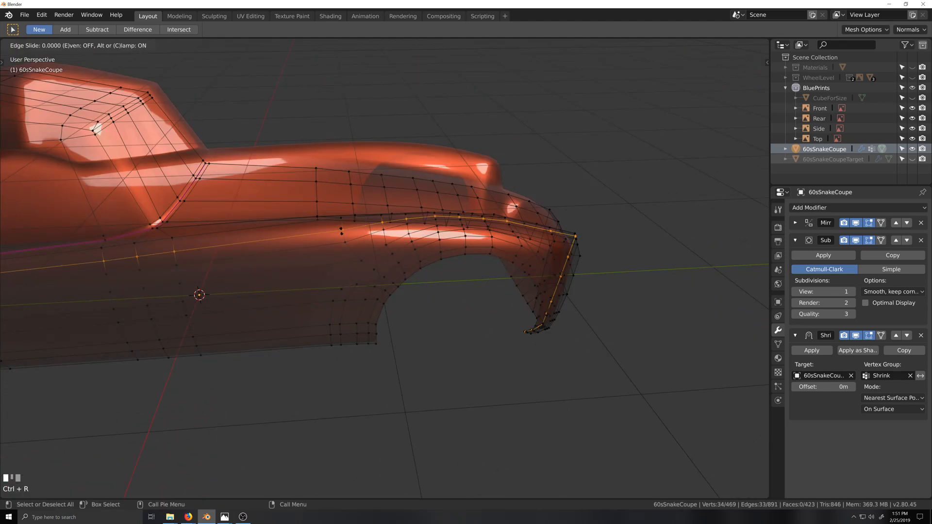
{"action": "middle_click_drag", "start_coordinate": [365, 274], "coordinate": [385, 271]}
{"action": "key", "text": "alt+z"}
{"action": "scroll", "coordinate": [385, 271], "scroll_direction": "up", "scroll_amount": 2}
{"action": "key", "text": "Tab"}
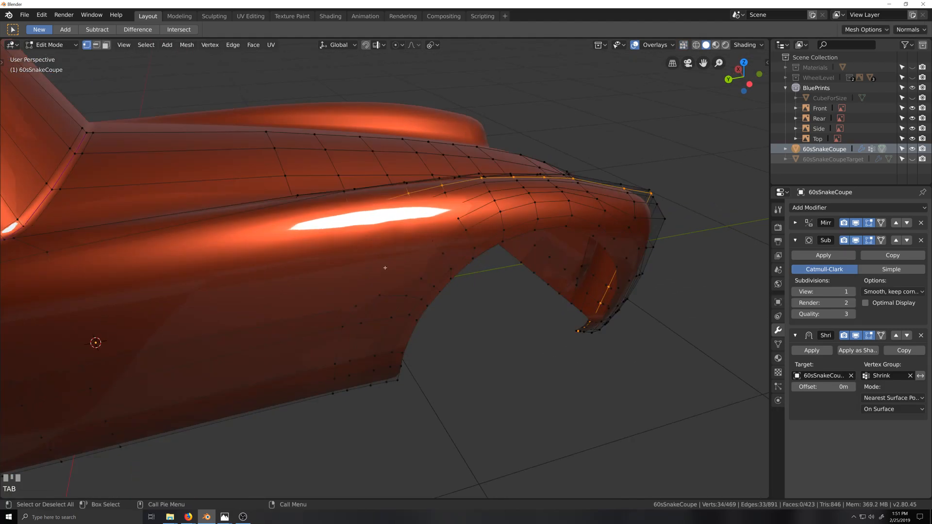
Undo the fender loop cut, try it once more, and compare the body's shading in Object Mode with X-ray off.
{"action": "key", "text": "ctrl+z"}
{"action": "key", "text": "Tab"}
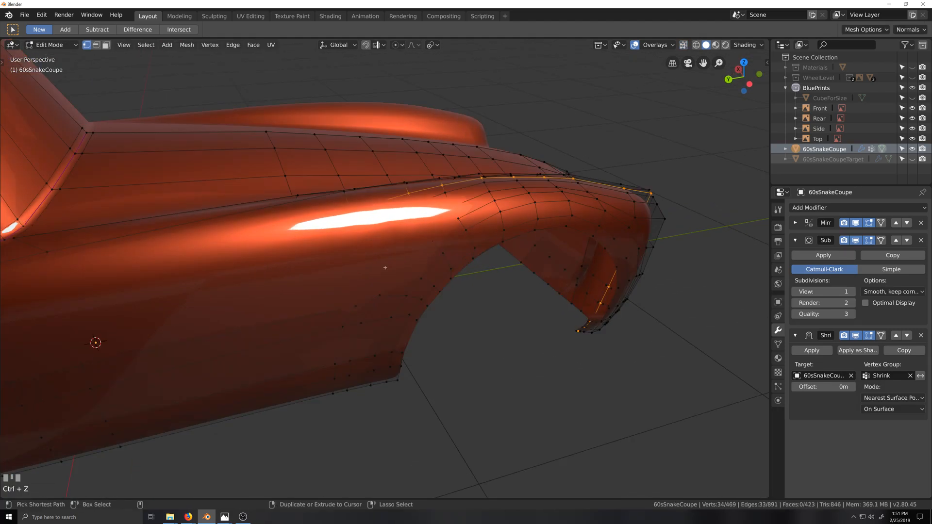
{"action": "left_click", "coordinate": [346, 302], "text": "alt"}
{"action": "key", "text": "alt+z"}
{"action": "key", "text": "grave"}
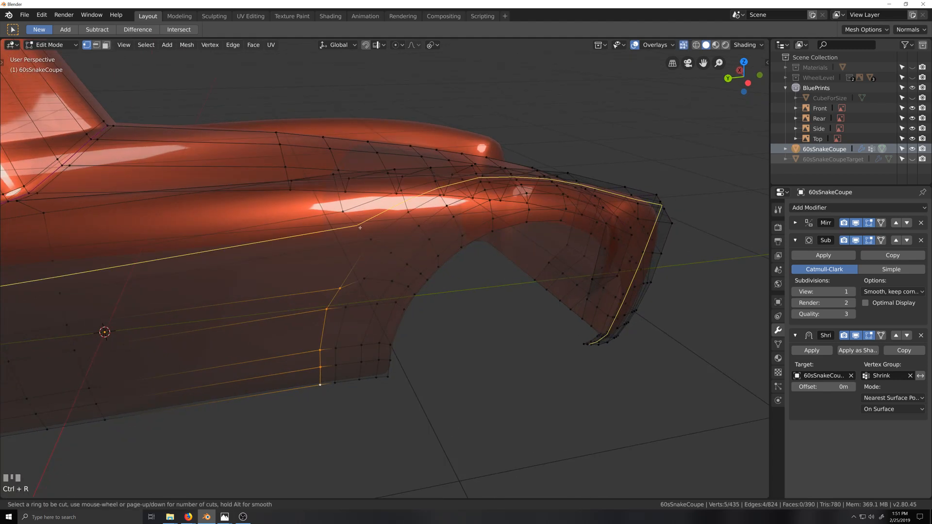
{"action": "key", "text": "Tab"}
{"action": "key", "text": "grave"}
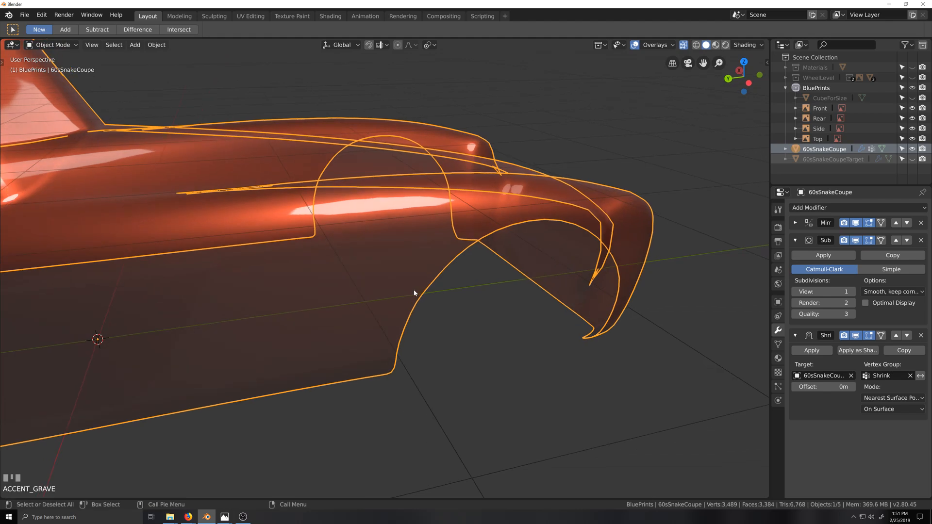
{"action": "key", "text": "alt+z"}
{"action": "key", "text": "grave"}
{"action": "middle_click_drag", "start_coordinate": [421, 289], "coordinate": [371, 284]}
{"action": "key", "text": "Tab"}
{"action": "key", "text": "grave"}
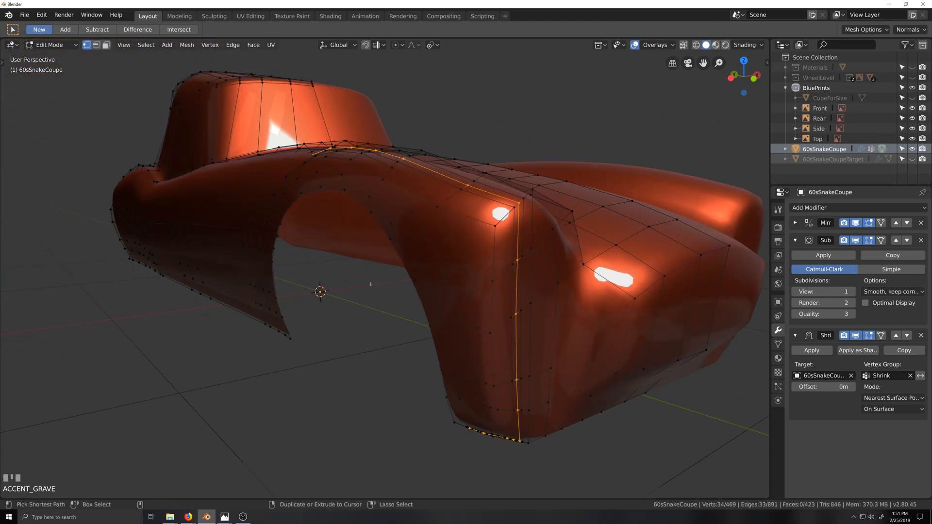
Undo the repeated loop cut along the body side and front fender.
{"action": "key", "text": "Tab"}
{"action": "key", "text": "ctrl+z"}
{"action": "scroll", "coordinate": [371, 284], "scroll_direction": "down", "scroll_amount": 2}
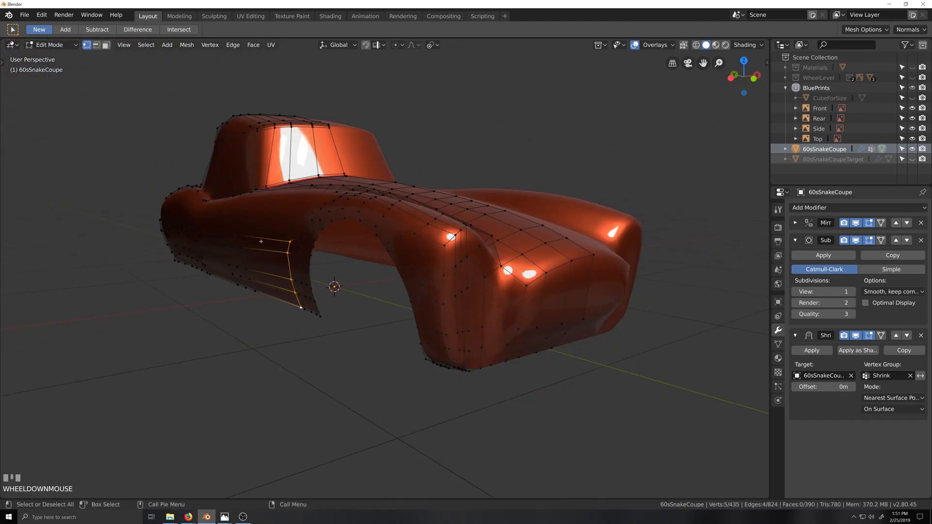
Switch between Edit Mode and Object Mode to examine the shading of the front fender and body side from several angles.
{"action": "key", "text": "grave"}
{"action": "middle_click_drag", "start_coordinate": [233, 248], "coordinate": [364, 265]}
{"action": "scroll", "coordinate": [340, 281], "scroll_direction": "up", "scroll_amount": 2}
{"action": "key", "text": "Tab"}
{"action": "key", "text": "grave"}
{"action": "scroll", "coordinate": [356, 263], "scroll_direction": "up", "scroll_amount": 2}
{"action": "key", "text": "grave"}
{"action": "key", "text": "Tab"}
{"action": "key", "text": "grave"}
{"action": "key", "text": "Tab"}
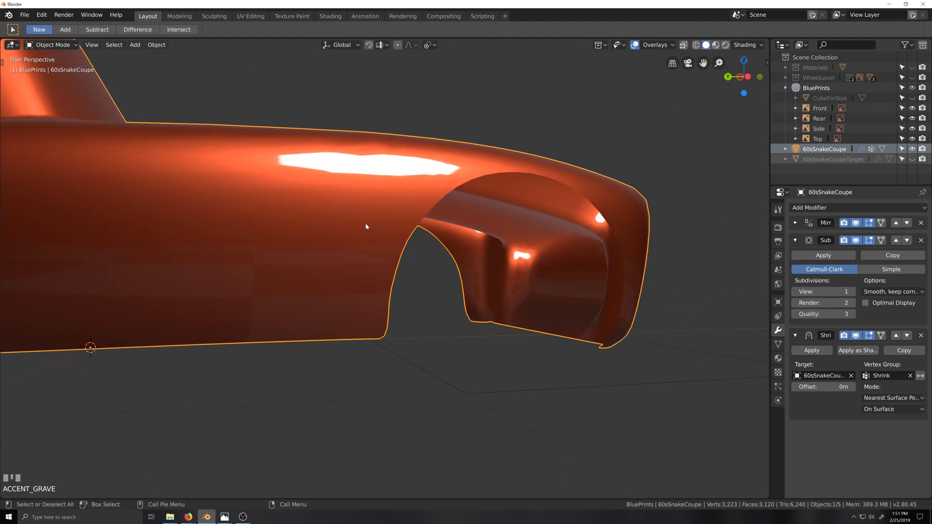
{"action": "mouse_move", "coordinate": [366, 227]}
{"action": "middle_mouse_down"}
{"action": "mouse_move", "coordinate": [366, 208]}
{"action": "mouse_move", "coordinate": [360, 226]}
{"action": "middle_mouse_up"}
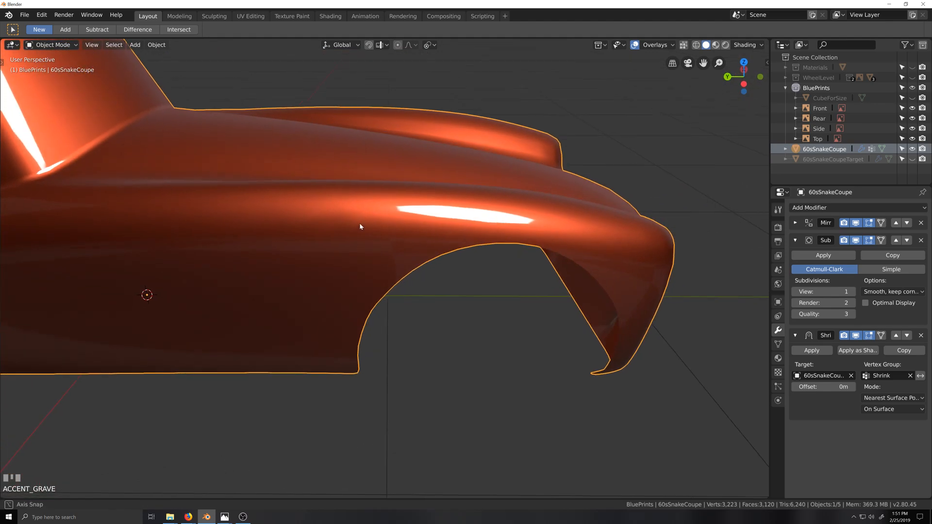
{"action": "scroll", "coordinate": [363, 225], "scroll_direction": "down", "scroll_amount": 6}
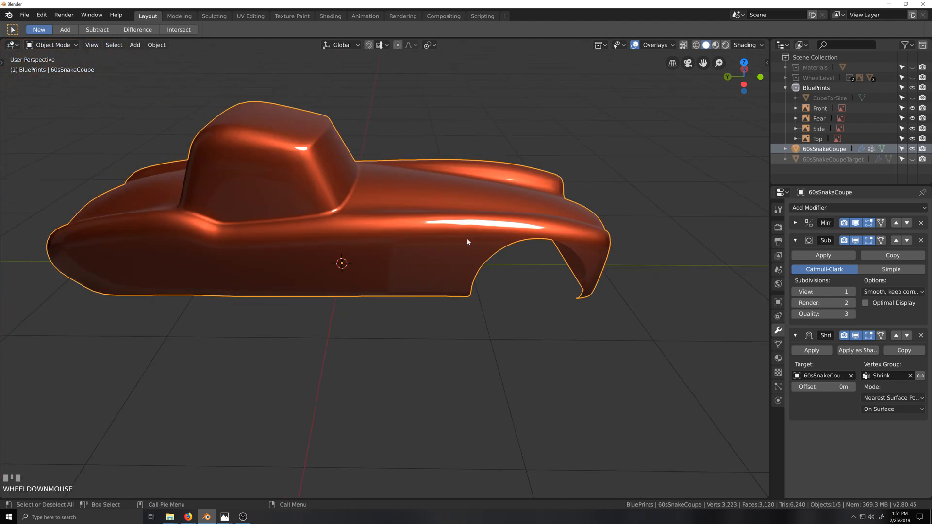
Examine the shading of the body side, cabin and front fender from several angles in Object Mode.
{"action": "mouse_move", "coordinate": [467, 241]}
{"action": "middle_mouse_down"}
{"action": "mouse_move", "coordinate": [488, 221]}
{"action": "mouse_move", "coordinate": [469, 226]}
{"action": "middle_mouse_up"}
{"action": "scroll", "coordinate": [470, 226], "scroll_direction": "up", "scroll_amount": 4}
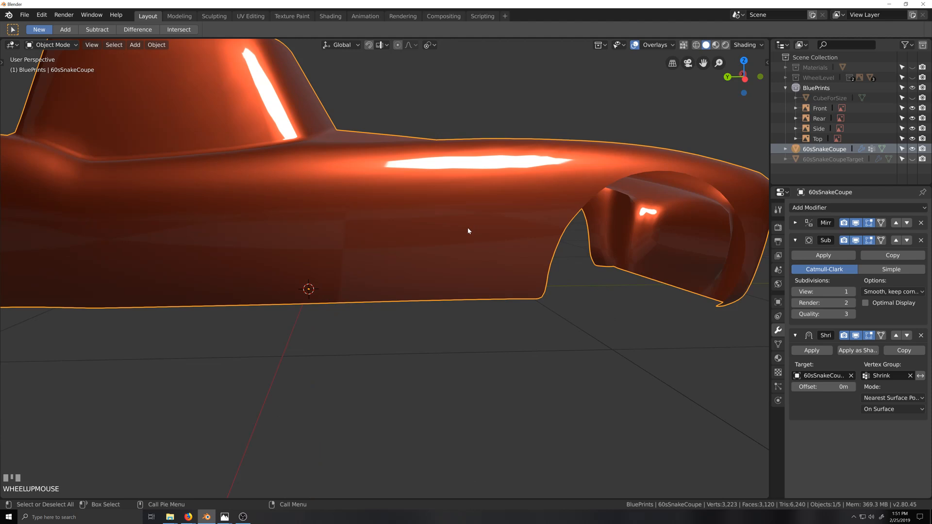
{"action": "key", "text": "shift+grave"}
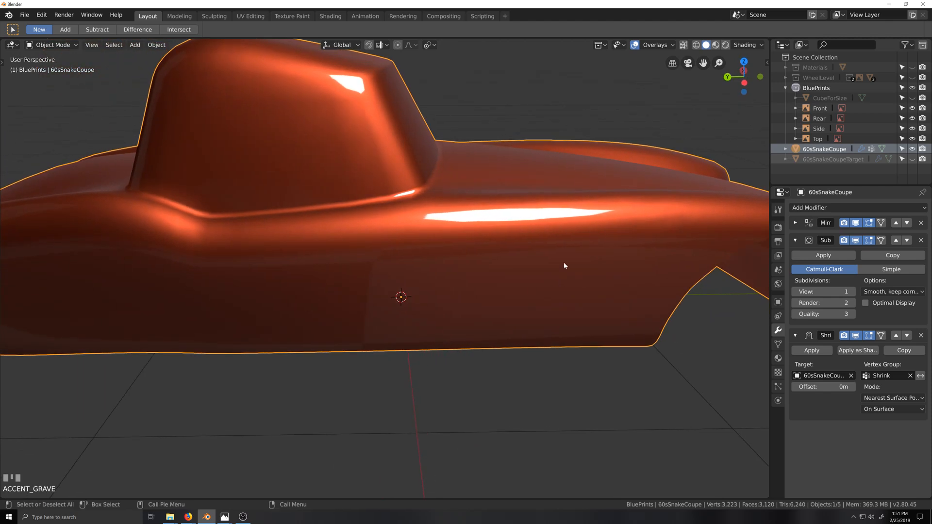
{"action": "key", "text": "shift+grave"}
{"action": "key", "text": "grave"}
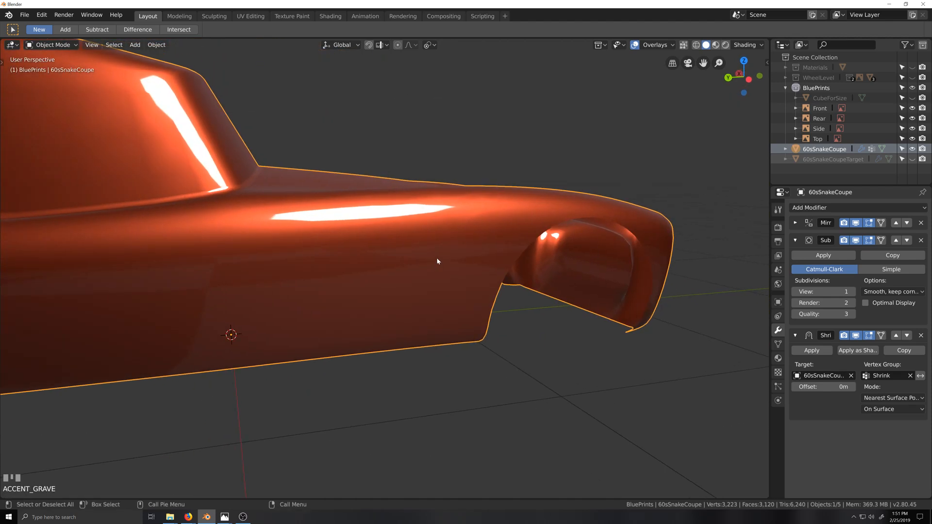
{"action": "scroll", "coordinate": [436, 258], "scroll_direction": "down", "scroll_amount": 4}
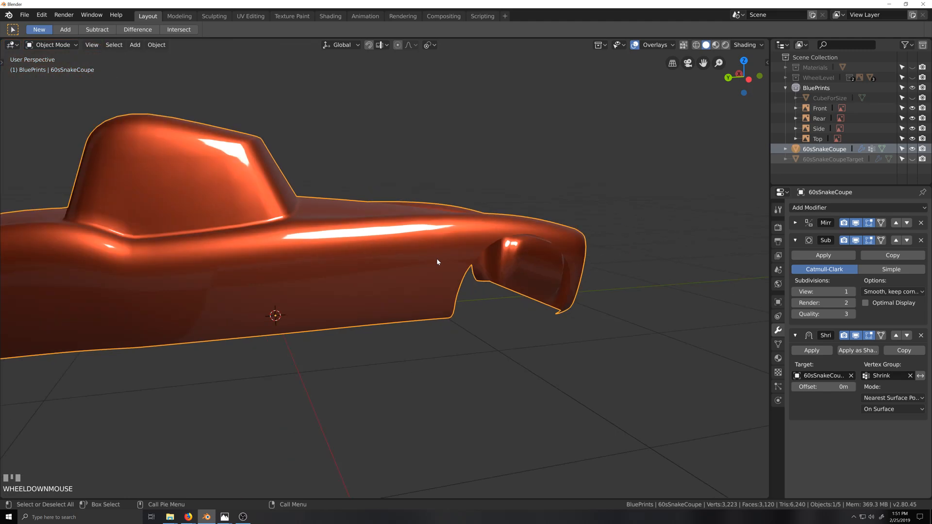
{"action": "scroll", "coordinate": [404, 282], "scroll_direction": "up", "scroll_amount": 4}
{"action": "key", "text": "grave"}
{"action": "key", "text": "shift+grave"}
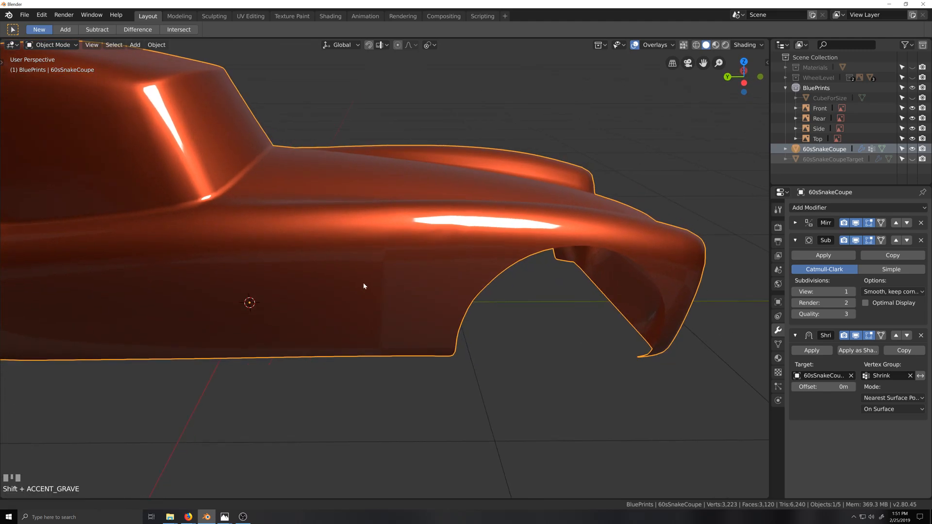
{"action": "scroll", "coordinate": [386, 275], "scroll_direction": "down", "scroll_amount": 2}
In Edit Mode, select the entire body mesh and apply Smooth Faces.
{"action": "key", "text": "Tab"}
{"action": "key", "text": "a"}
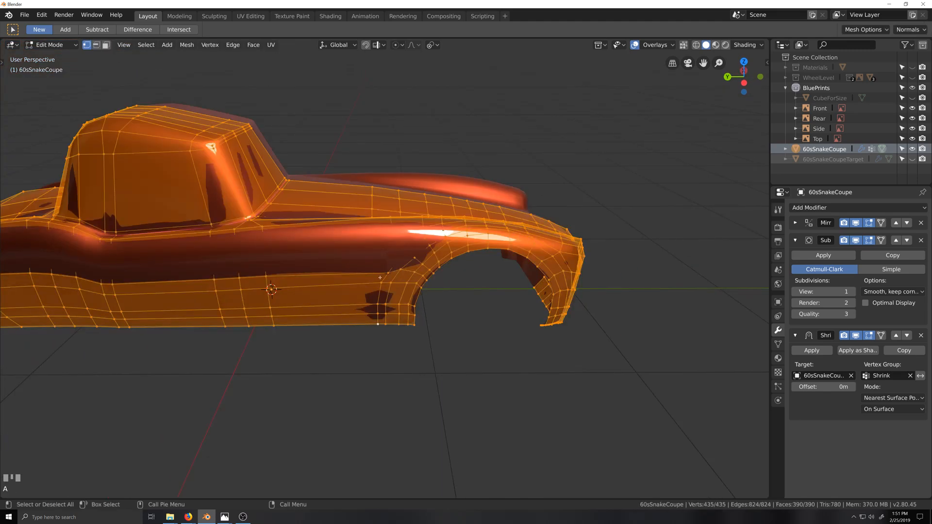
{"action": "key", "text": "q"}
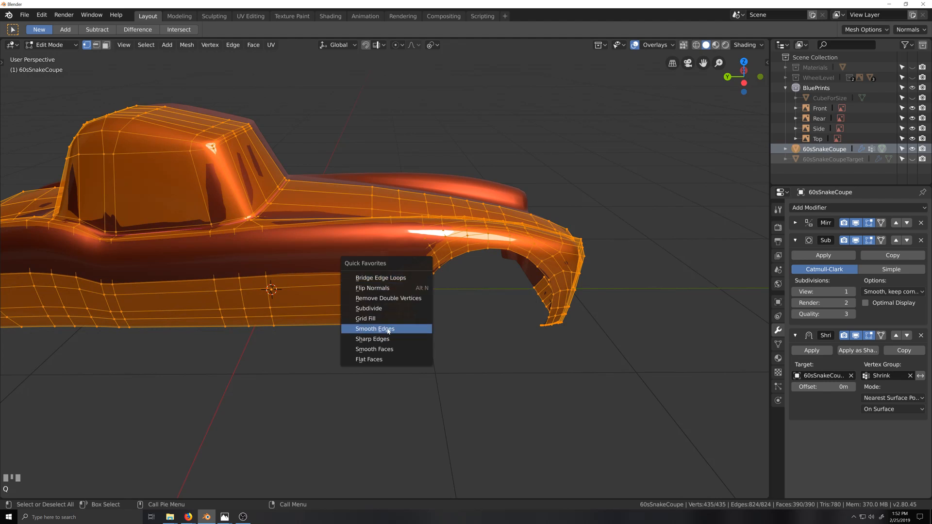
{"action": "left_click", "coordinate": [388, 347]}
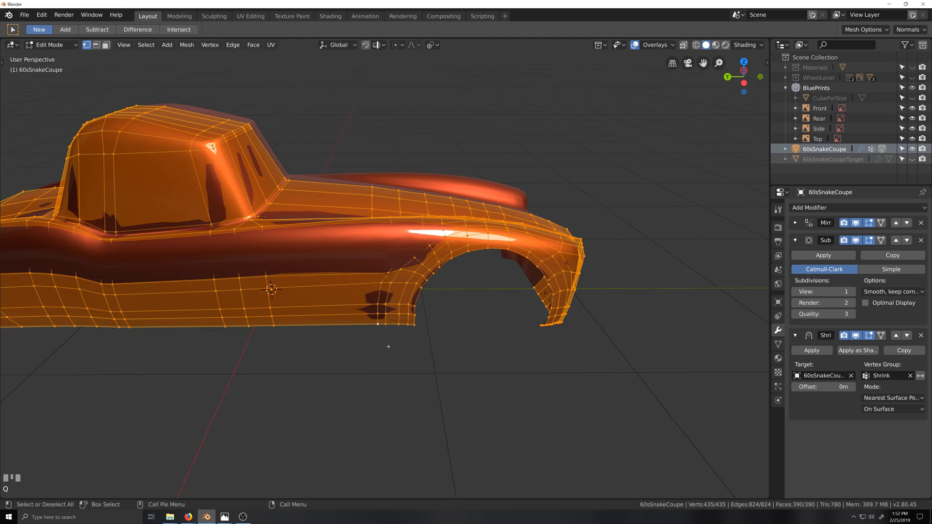
Enable Auto Smooth for the body mesh's normals with an angle of 120° and return to Object Mode.
{"action": "left_click", "coordinate": [778, 344]}
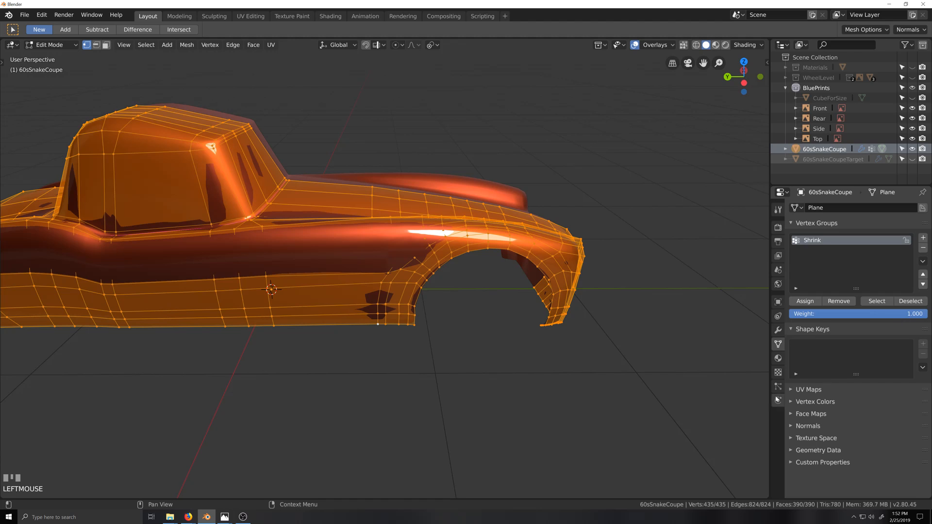
{"action": "left_click", "coordinate": [778, 358]}
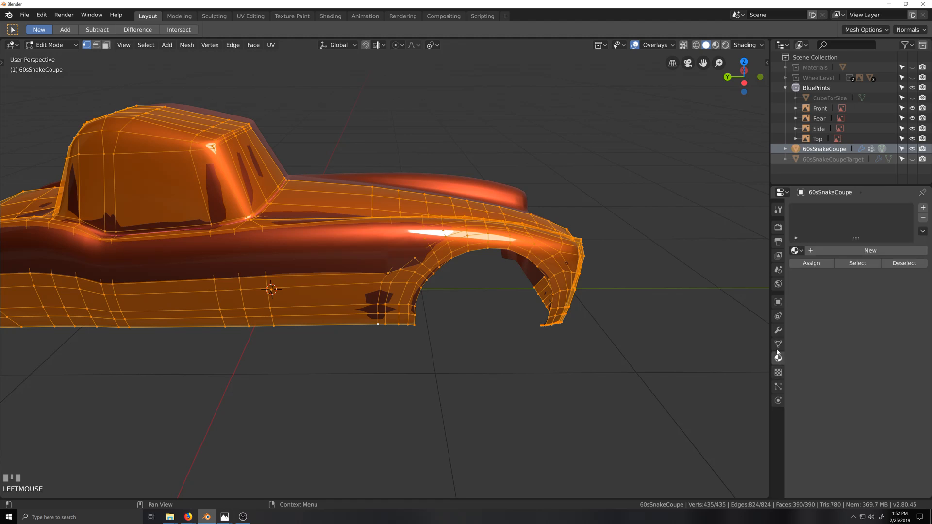
{"action": "left_click", "coordinate": [778, 344]}
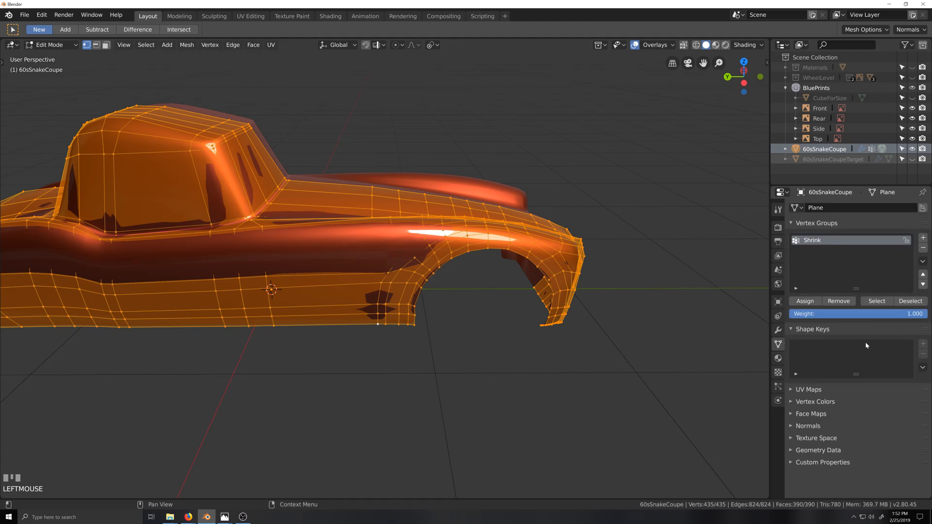
{"action": "left_click", "coordinate": [790, 427]}
{"action": "left_click", "coordinate": [913, 452]}
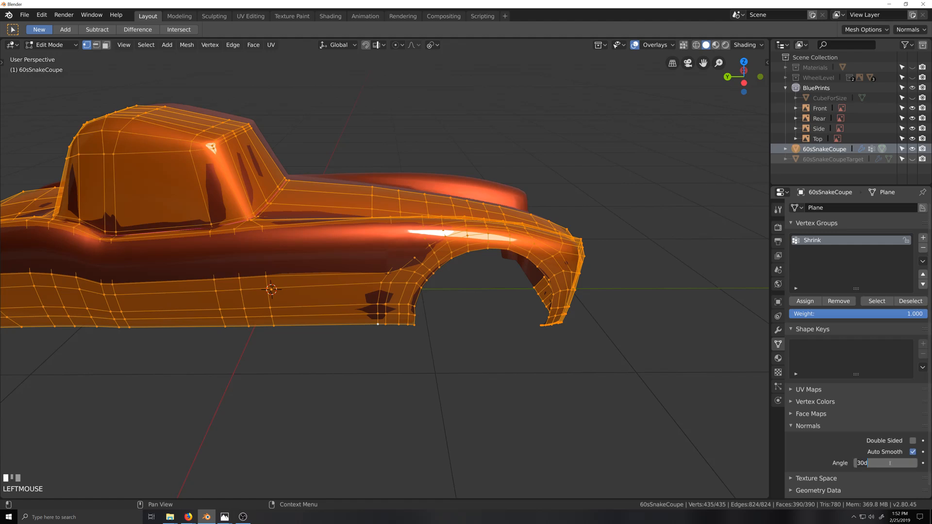
{"action": "key", "text": "Return"}
{"action": "key", "text": "Tab"}
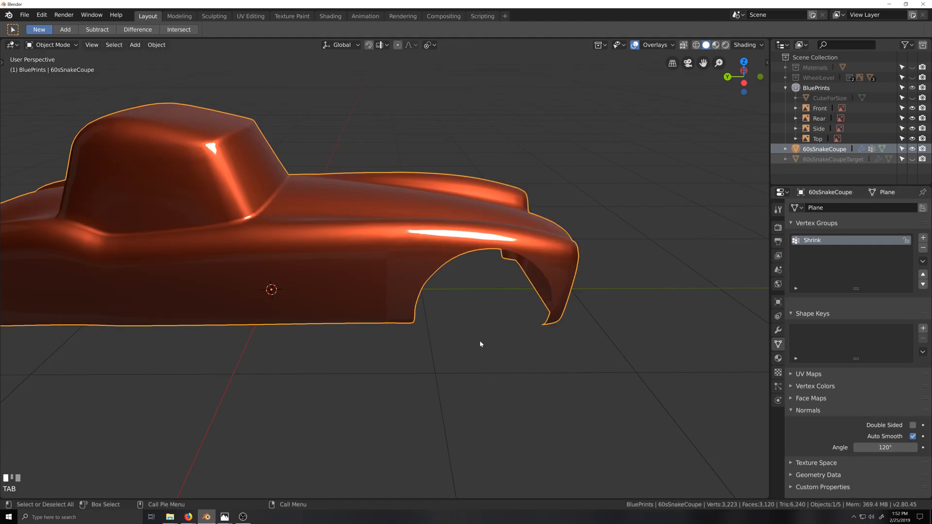
Switch the viewport's red MatCap to a silver metallic one and examine the front fender's shading.
{"action": "middle_click_drag", "start_coordinate": [479, 340], "coordinate": [464, 325]}
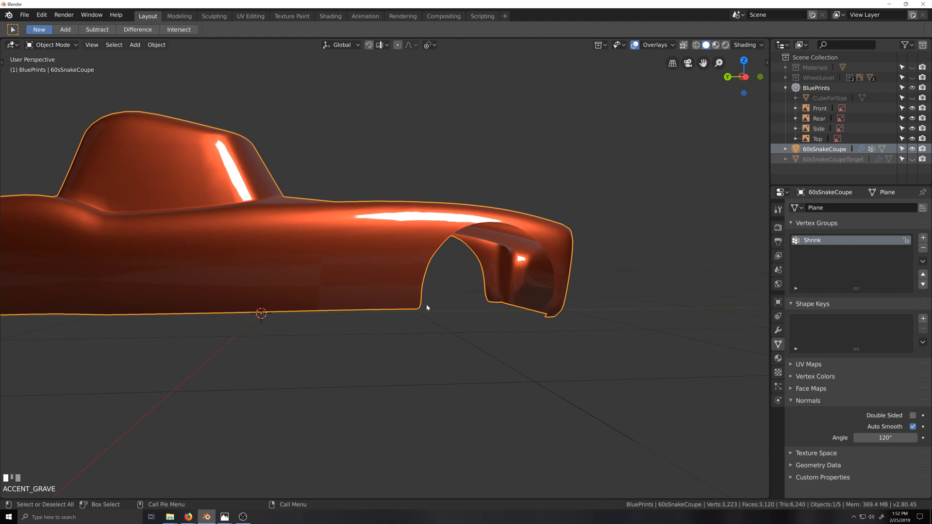
{"action": "scroll", "coordinate": [421, 305], "scroll_direction": "down", "scroll_amount": 4}
{"action": "middle_click_drag", "start_coordinate": [414, 306], "coordinate": [456, 294]}
{"action": "scroll", "coordinate": [481, 298], "scroll_direction": "up", "scroll_amount": 4}
{"action": "key", "text": "shift+grave"}
{"action": "scroll", "coordinate": [427, 324], "scroll_direction": "up", "scroll_amount": 3}
{"action": "left_click", "coordinate": [730, 45]}
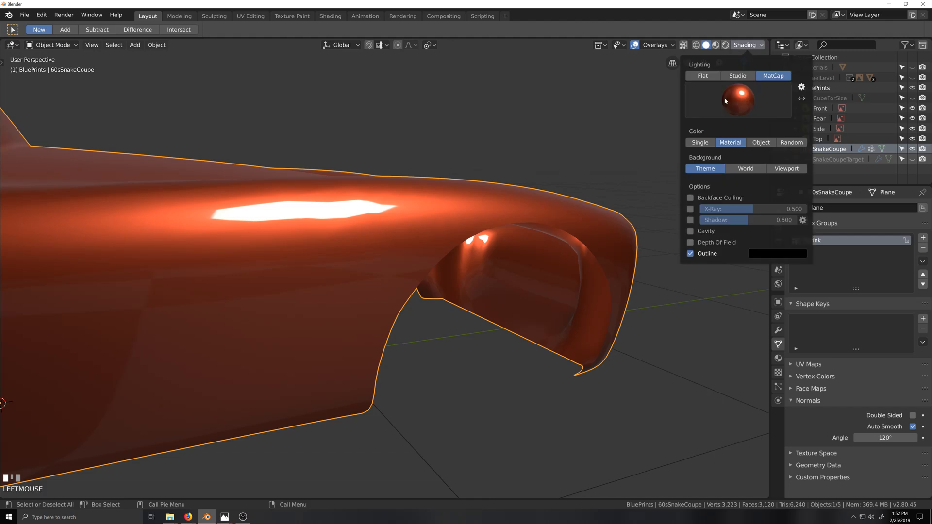
{"action": "left_click", "coordinate": [737, 103]}
{"action": "left_click", "coordinate": [591, 199]}
{"action": "middle_click_drag", "start_coordinate": [532, 263], "coordinate": [537, 287]}
{"action": "scroll", "coordinate": [536, 290], "scroll_direction": "down", "scroll_amount": 2}
{"action": "middle_click_drag", "start_coordinate": [541, 296], "coordinate": [330, 280]}
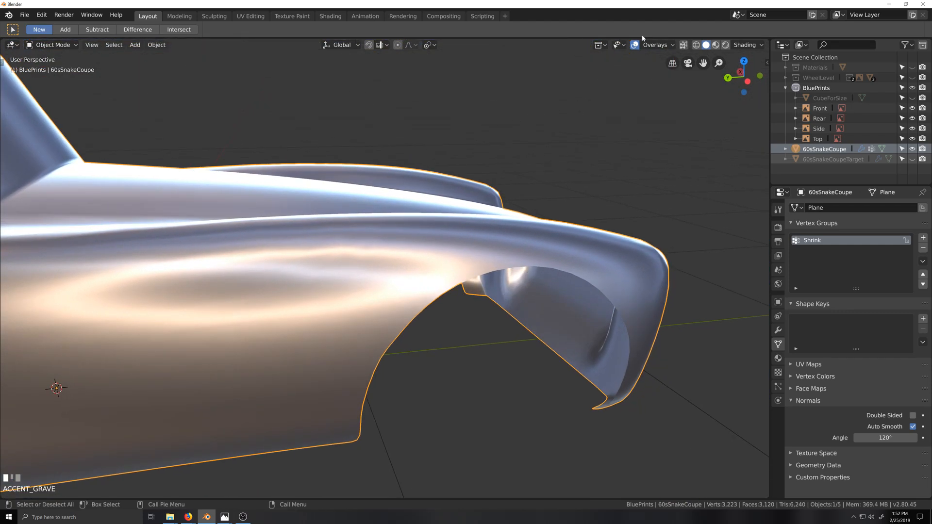
Overlay the wireframe on the body, examine the edge flow around the front wheel arch and nose, and hide the wireframe again.
{"action": "left_click", "coordinate": [655, 44]}
{"action": "left_click", "coordinate": [596, 227]}
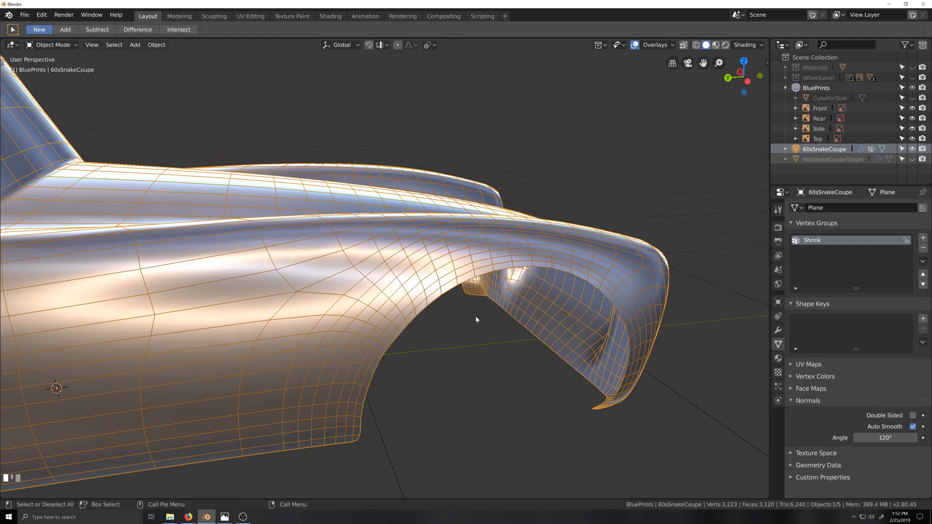
{"action": "middle_click_drag", "start_coordinate": [476, 319], "coordinate": [395, 316]}
{"action": "middle_click_drag", "start_coordinate": [316, 267], "coordinate": [307, 263]}
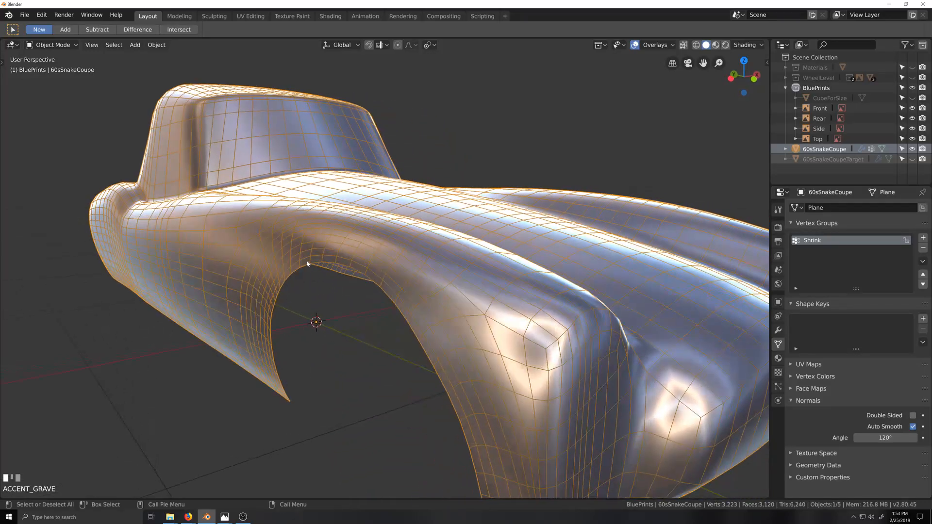
{"action": "middle_click_drag", "start_coordinate": [223, 269], "coordinate": [308, 262]}
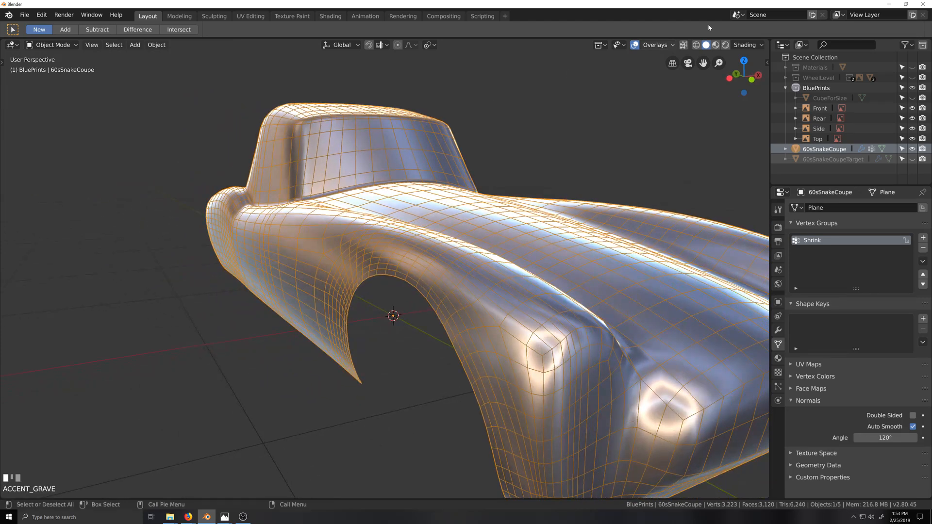
{"action": "left_click", "coordinate": [672, 46]}
{"action": "left_click", "coordinate": [598, 226]}
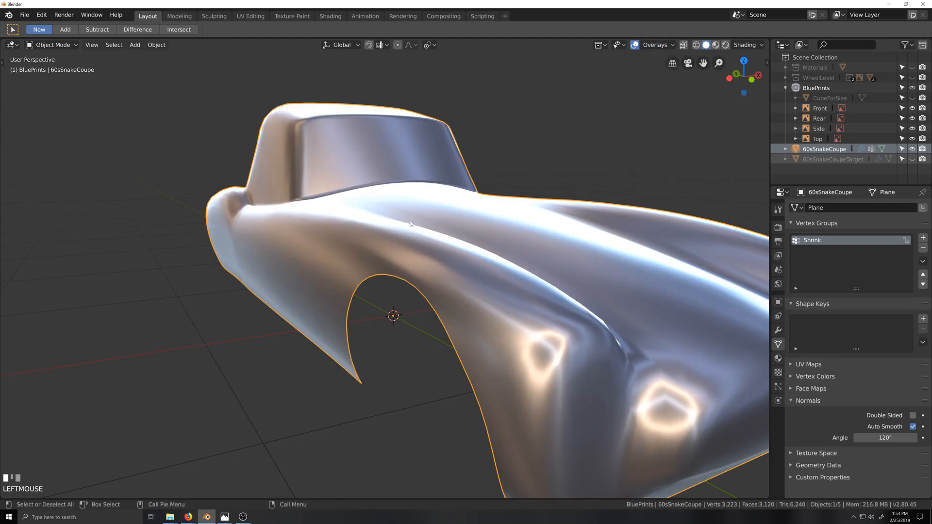
In Edit Mode with X-ray on, select the shortest vertex path along the upper body side from the front fender to the rear fender.
{"action": "key", "text": "Tab"}
{"action": "middle_click_drag", "start_coordinate": [334, 270], "coordinate": [367, 284]}
{"action": "key", "text": "alt+z"}
{"action": "scroll", "coordinate": [424, 259], "scroll_direction": "down", "scroll_amount": 2}
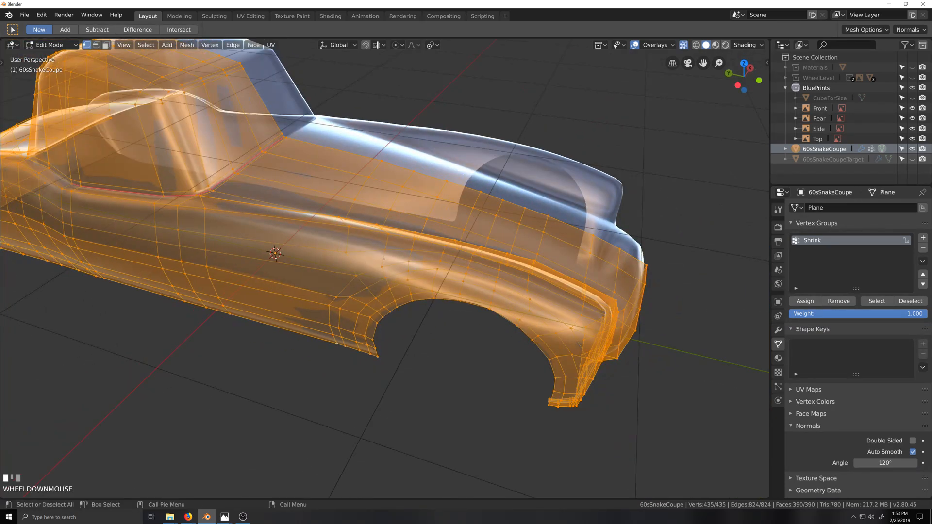
{"action": "left_click", "coordinate": [379, 248]}
{"action": "middle_click_drag", "start_coordinate": [282, 274], "coordinate": [478, 293], "text": "shift"}
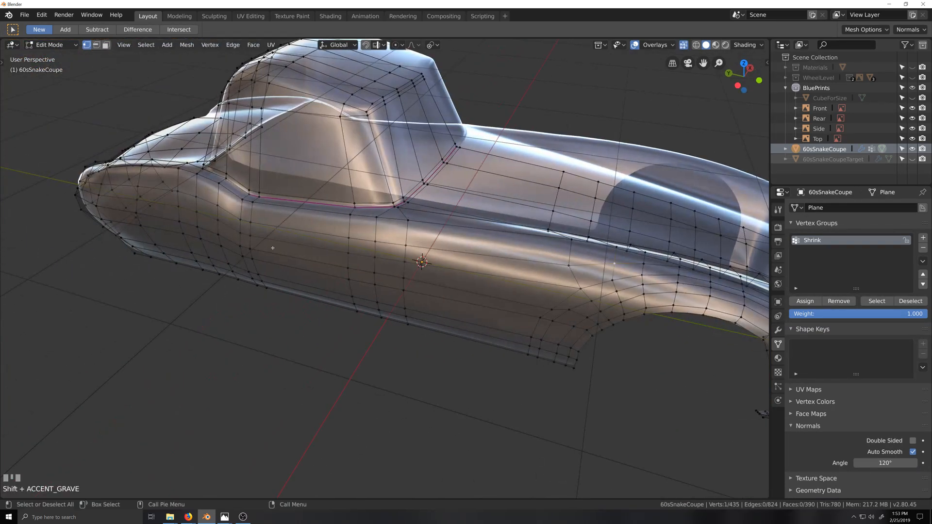
{"action": "middle_click_drag", "start_coordinate": [268, 247], "coordinate": [302, 275]}
{"action": "key", "text": "alt+z"}
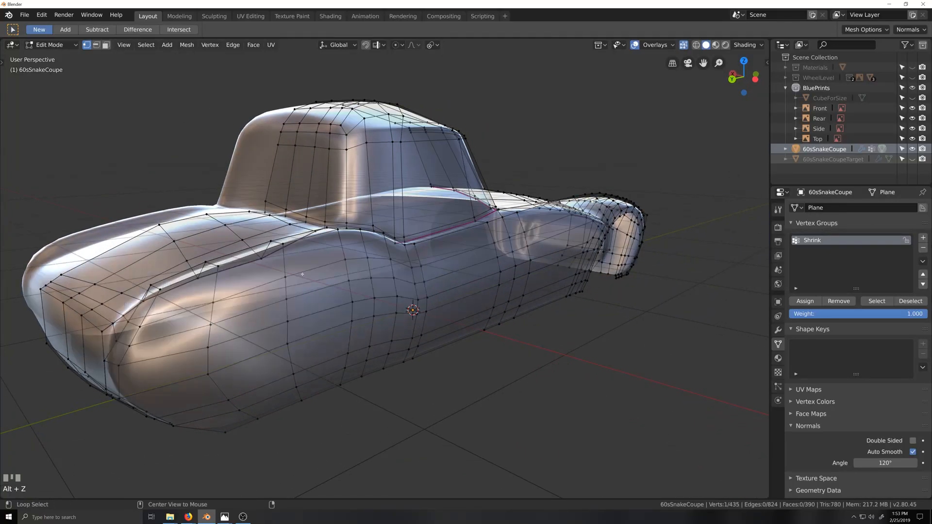
{"action": "mouse_move", "coordinate": [358, 280]}
{"action": "middle_mouse_down"}
{"action": "mouse_move", "coordinate": [217, 310]}
{"action": "mouse_move", "coordinate": [321, 277]}
{"action": "mouse_move", "coordinate": [375, 281]}
{"action": "middle_mouse_up"}
{"action": "middle_click_drag", "start_coordinate": [209, 304], "coordinate": [221, 307]}
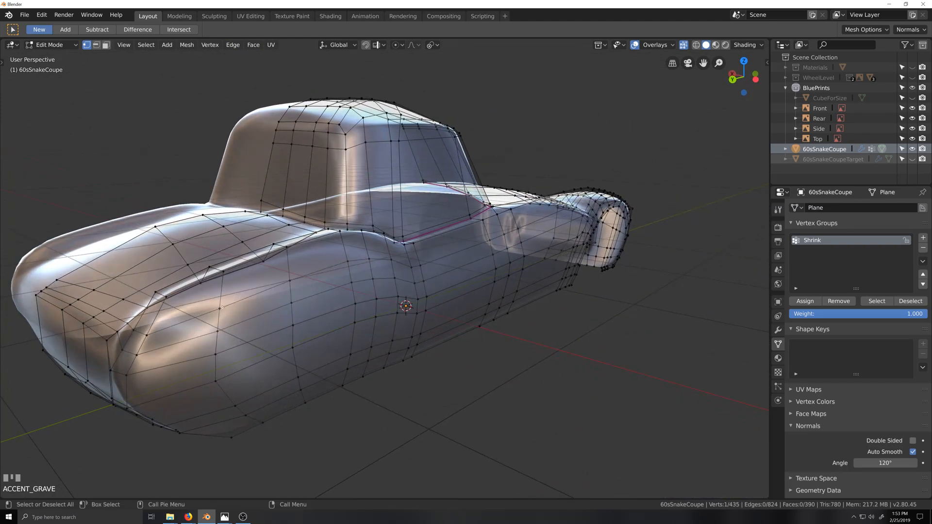
{"action": "left_click", "coordinate": [147, 335], "text": "ctrl"}
{"action": "middle_click_drag", "start_coordinate": [385, 306], "coordinate": [353, 300]}
{"action": "middle_click_drag", "start_coordinate": [498, 286], "coordinate": [339, 308]}
Drop the foremost vertex from the selected upper body path and edge-slide the remaining vertices by about -0.25.
{"action": "key", "text": "g"}
{"action": "key", "text": "g"}
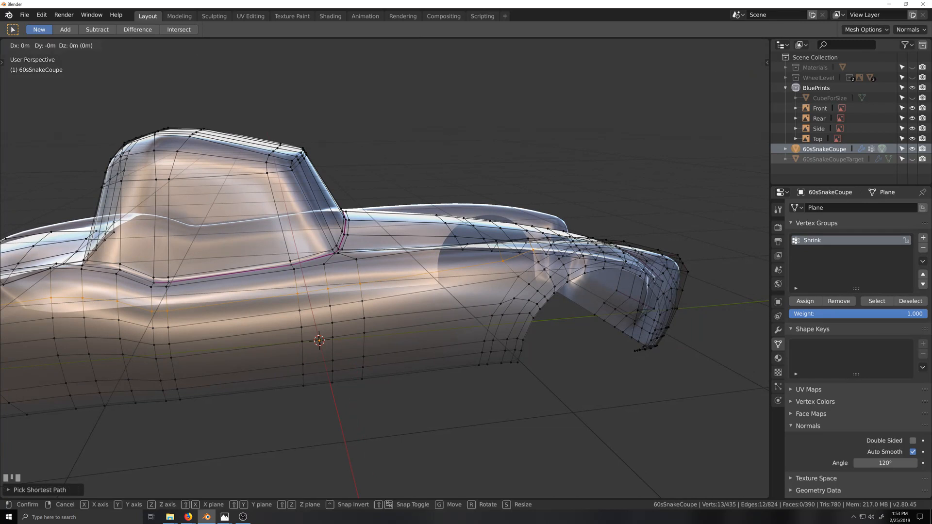
{"action": "left_click", "coordinate": [362, 297]}
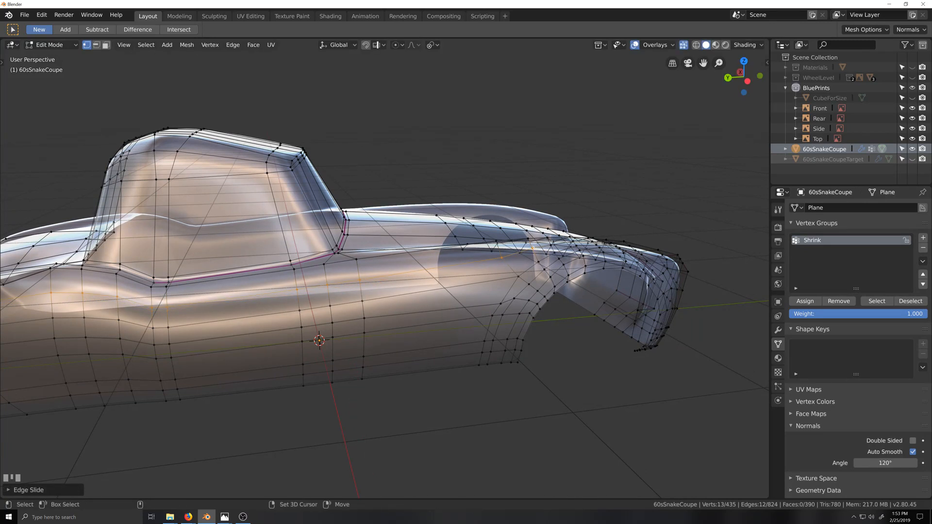
{"action": "left_click", "coordinate": [533, 247], "text": "shift"}
{"action": "key", "text": "g"}
{"action": "key", "text": "g"}
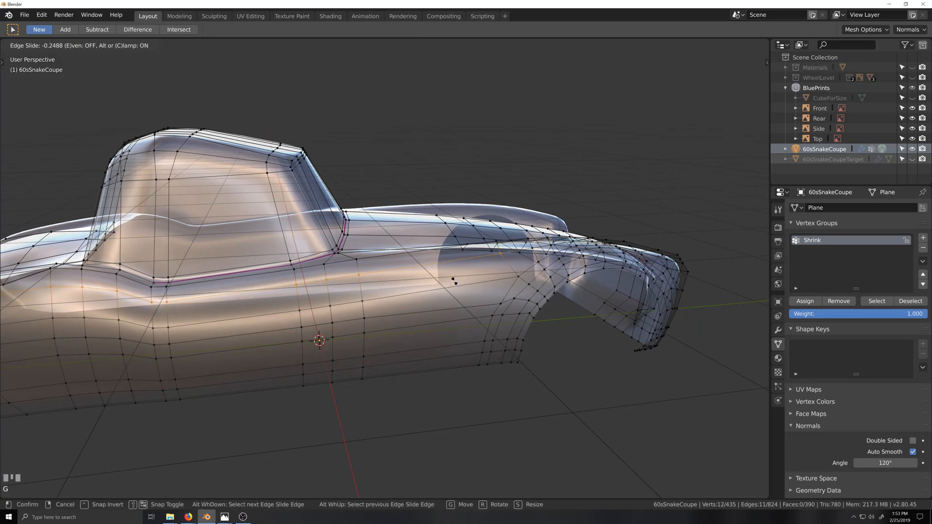
{"action": "left_click", "coordinate": [453, 280]}
Change the MatCap back to the glossy red one and check the body side's shading in Object Mode.
{"action": "middle_click_drag", "start_coordinate": [454, 280], "coordinate": [469, 289]}
{"action": "left_click", "coordinate": [755, 45]}
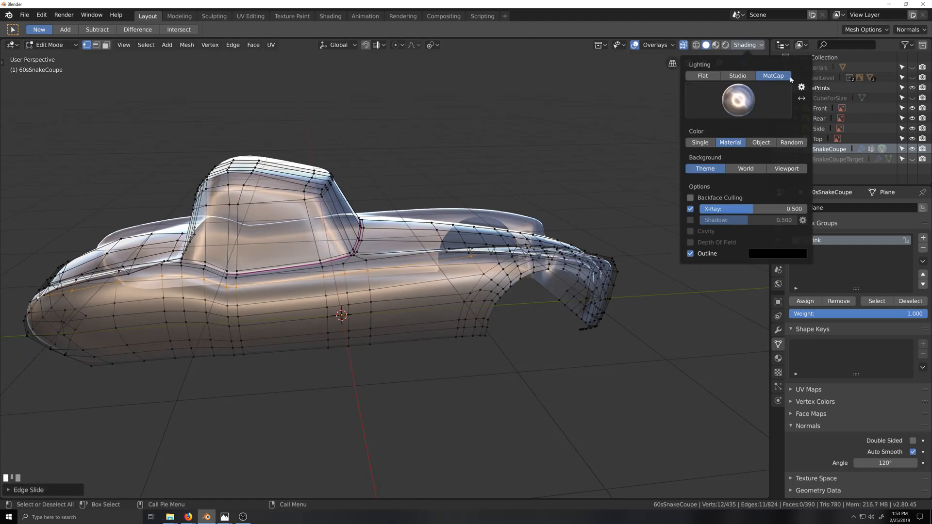
{"action": "left_click", "coordinate": [760, 101]}
{"action": "left_click", "coordinate": [778, 169]}
{"action": "scroll", "coordinate": [548, 301], "scroll_direction": "up", "scroll_amount": 2}
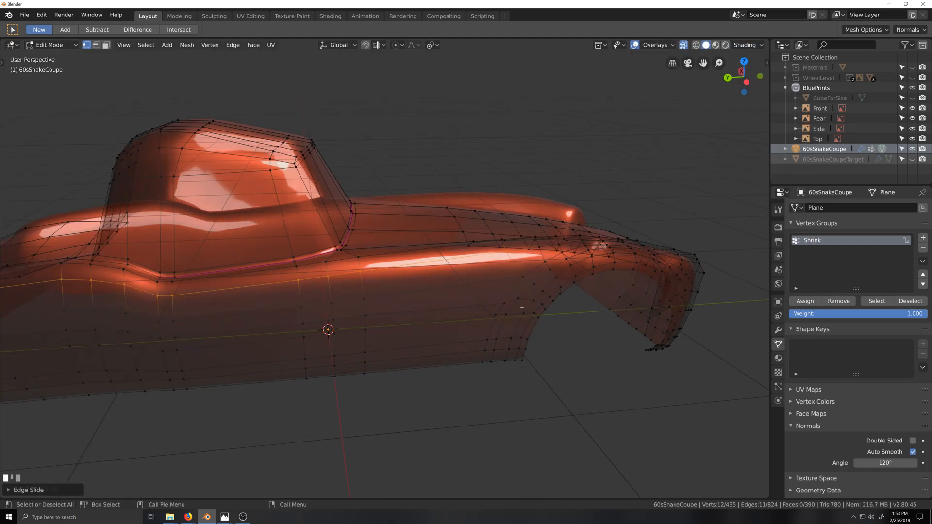
{"action": "key", "text": "Tab"}
{"action": "middle_click_drag", "start_coordinate": [542, 295], "coordinate": [516, 319]}
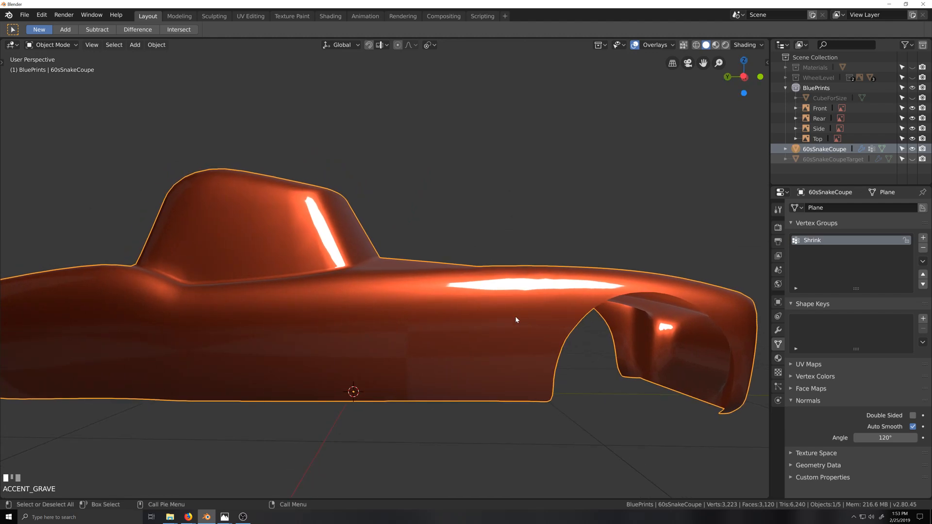
In Edit Mode with X-ray on, select the shortest vertex path along the body side behind the front wheel arch and edge-slide it by about 0.54.
{"action": "key", "text": "Tab"}
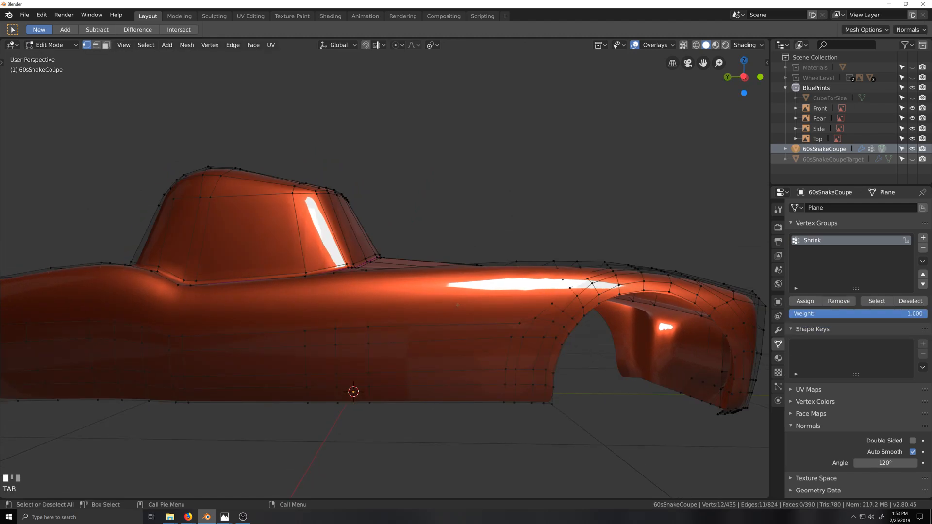
{"action": "key", "text": "alt+z"}
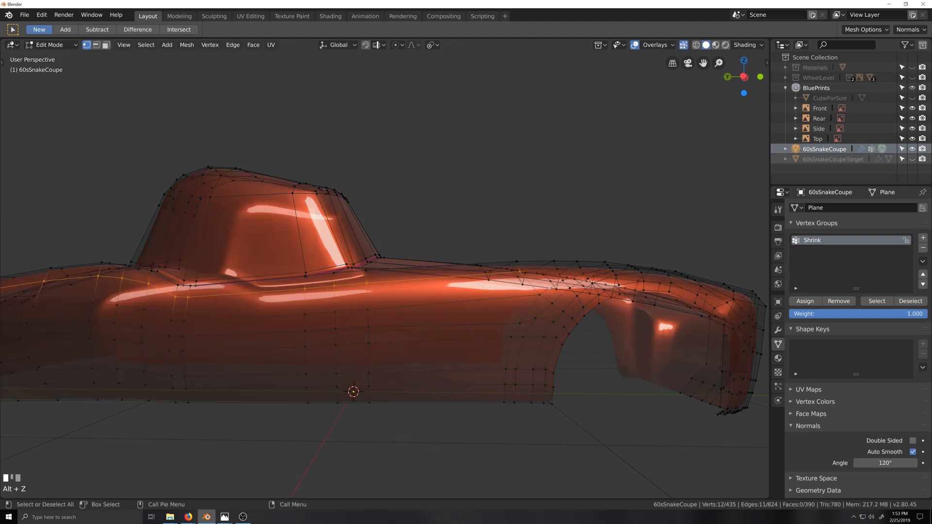
{"action": "middle_click_drag", "start_coordinate": [560, 296], "coordinate": [512, 290]}
{"action": "scroll", "coordinate": [558, 296], "scroll_direction": "down", "scroll_amount": 3}
{"action": "left_click", "coordinate": [510, 289]}
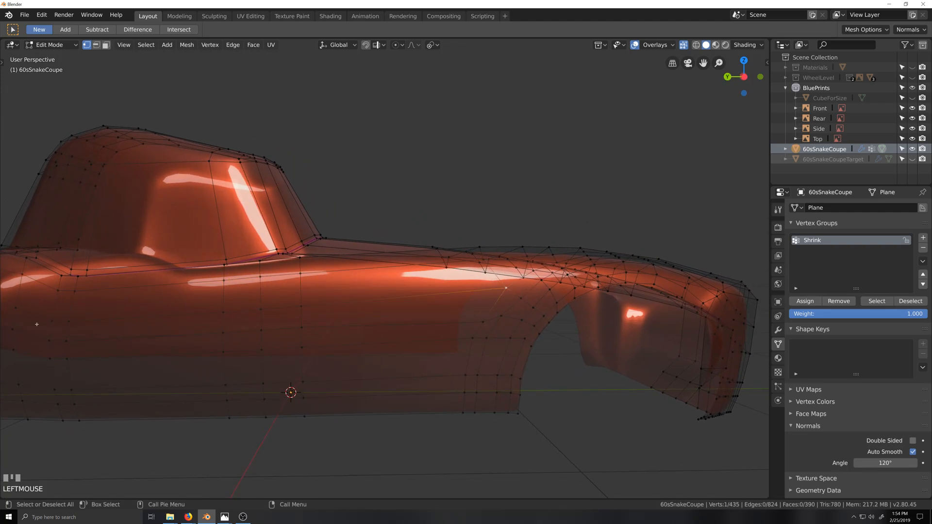
{"action": "left_click", "coordinate": [48, 319], "text": "ctrl"}
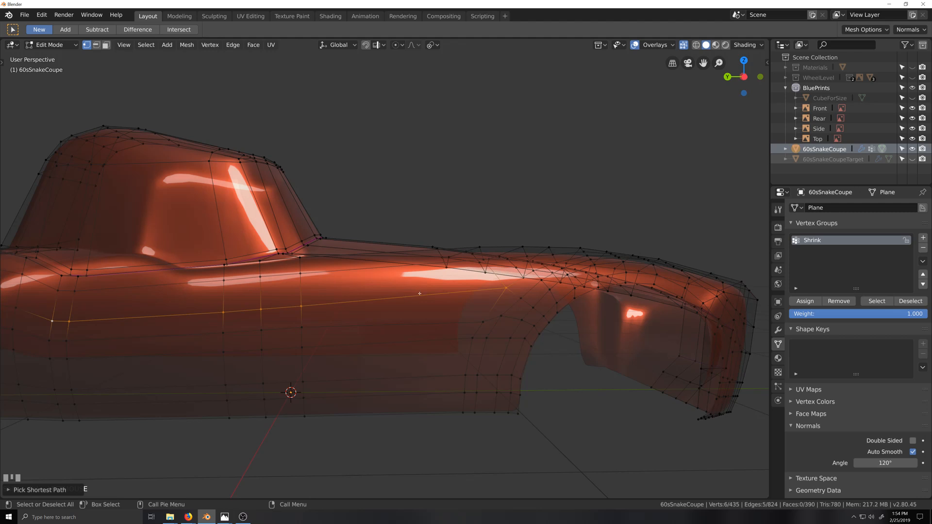
{"action": "key", "text": "g"}
{"action": "key", "text": "g"}
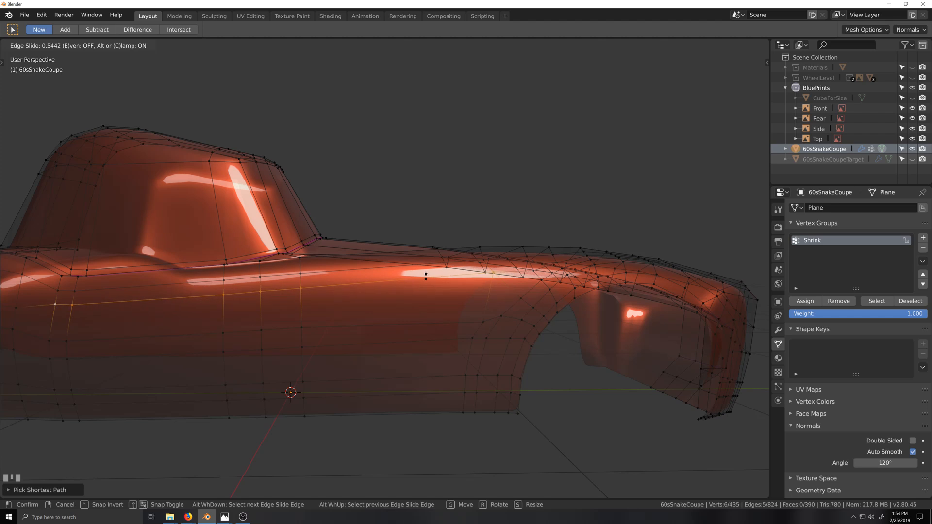
{"action": "left_click", "coordinate": [425, 275]}
Overlay the wireframe on the body in Object Mode and examine the edge flow along the side and front fender.
{"action": "middle_click_drag", "start_coordinate": [426, 275], "coordinate": [514, 278]}
{"action": "key", "text": "Tab"}
{"action": "key", "text": "Tab"}
{"action": "key", "text": "Tab"}
{"action": "left_click", "coordinate": [673, 45]}
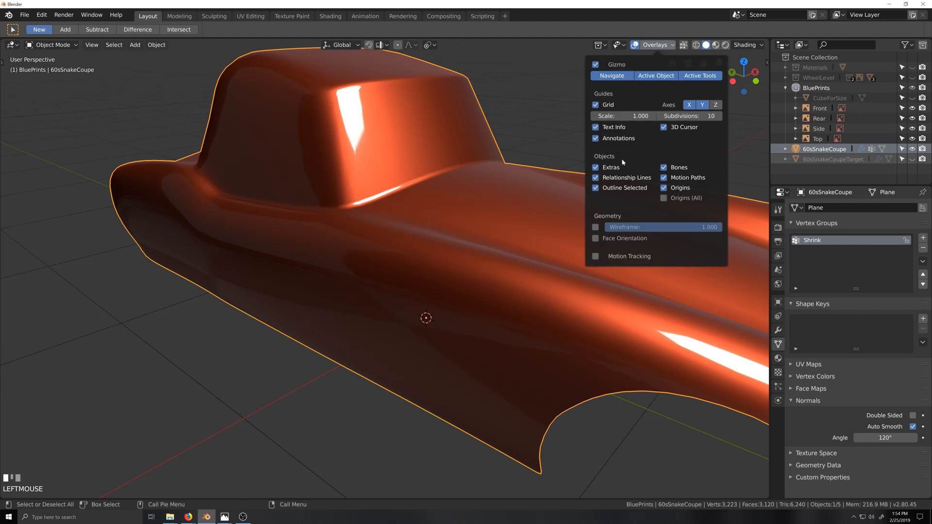
{"action": "left_click", "coordinate": [594, 225]}
{"action": "middle_click_drag", "start_coordinate": [536, 215], "coordinate": [513, 210]}
{"action": "middle_click_drag", "start_coordinate": [506, 262], "coordinate": [495, 279]}
{"action": "scroll", "coordinate": [495, 279], "scroll_direction": "down", "scroll_amount": 1}
{"action": "mouse_move", "coordinate": [480, 311]}
{"action": "middle_mouse_down"}
{"action": "mouse_move", "coordinate": [506, 329]}
{"action": "mouse_move", "coordinate": [484, 326]}
{"action": "middle_mouse_up"}
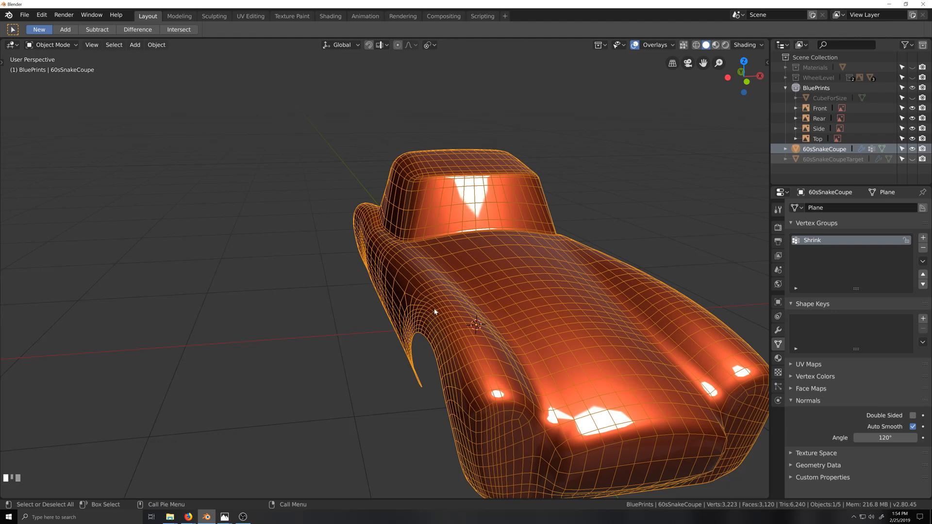
{"action": "middle_click_drag", "start_coordinate": [435, 311], "coordinate": [464, 286]}
{"action": "scroll", "coordinate": [445, 295], "scroll_direction": "up", "scroll_amount": 2}
In Edit Mode, select the shortest vertex path along the middle of the body side, starting at the front wheel arch, and edge-slide it by about 0.38.
{"action": "key", "text": "Tab"}
{"action": "scroll", "coordinate": [480, 314], "scroll_direction": "up", "scroll_amount": 2}
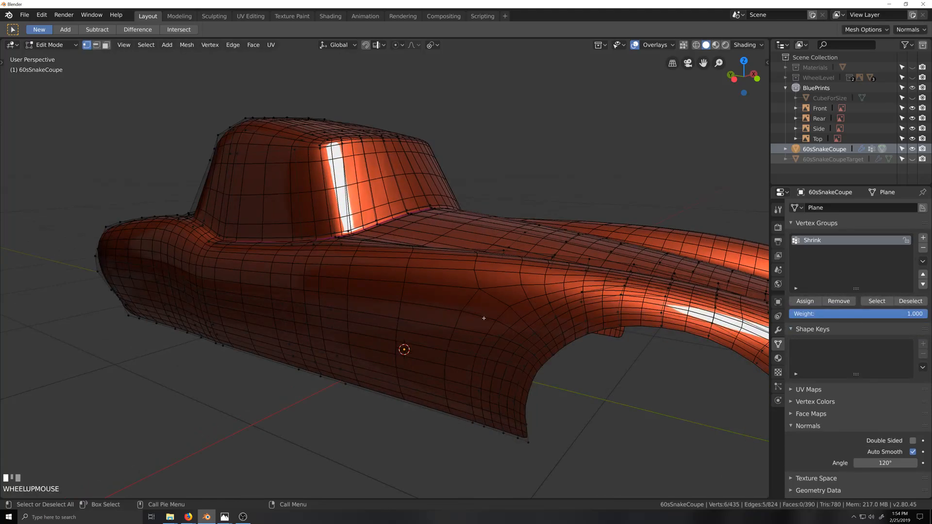
{"action": "mouse_move", "coordinate": [483, 319]}
{"action": "middle_mouse_down"}
{"action": "mouse_move", "coordinate": [456, 322]}
{"action": "mouse_move", "coordinate": [501, 316]}
{"action": "middle_mouse_up"}
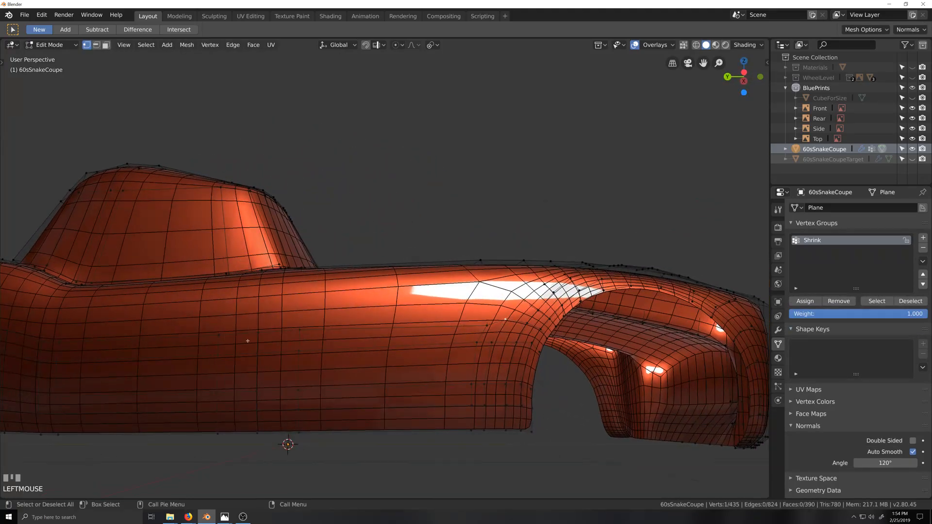
{"action": "scroll", "coordinate": [185, 335], "scroll_direction": "down", "scroll_amount": 1}
{"action": "left_click", "coordinate": [149, 317], "text": "ctrl"}
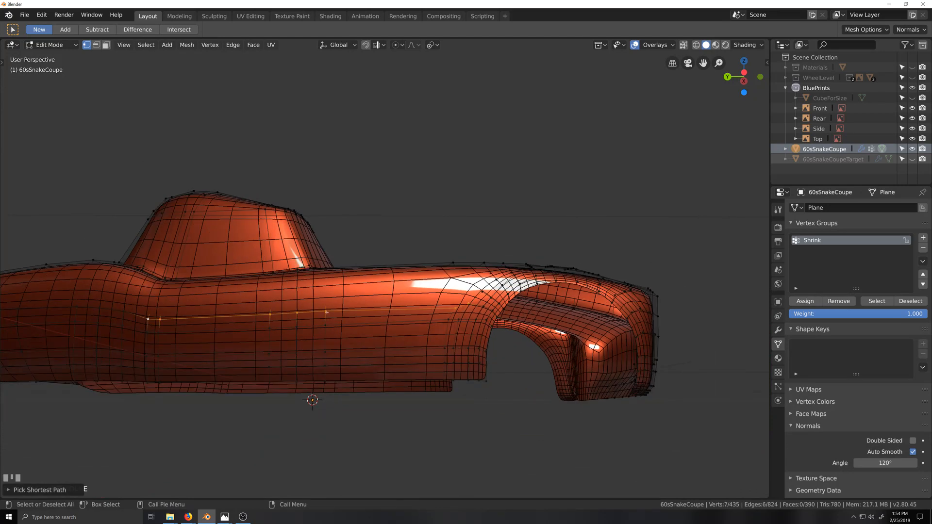
{"action": "middle_click_drag", "start_coordinate": [149, 317], "coordinate": [415, 290]}
{"action": "key", "text": "g"}
{"action": "key", "text": "g"}
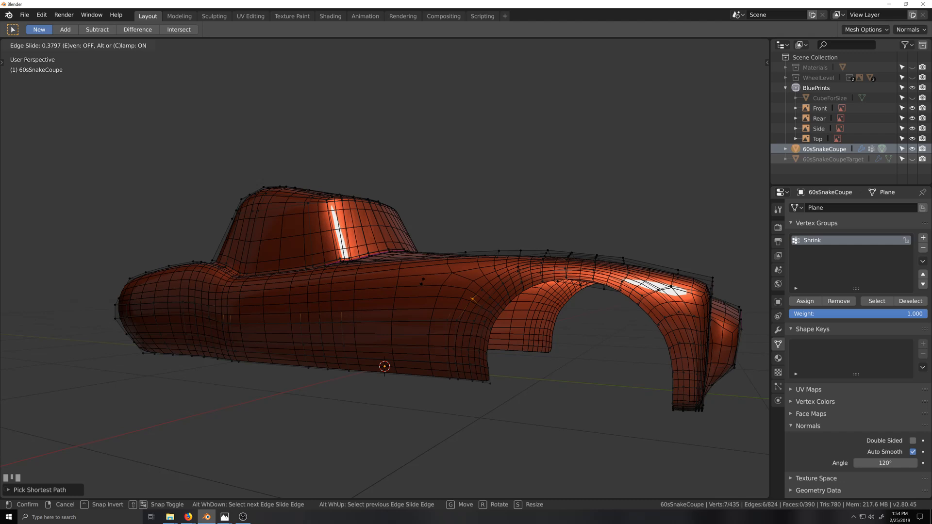
{"action": "left_click", "coordinate": [421, 282]}
Return to Object Mode, hide the wireframe overlay and check the shading along the body side and front fender.
{"action": "middle_click_drag", "start_coordinate": [422, 282], "coordinate": [481, 299]}
{"action": "key", "text": "Tab"}
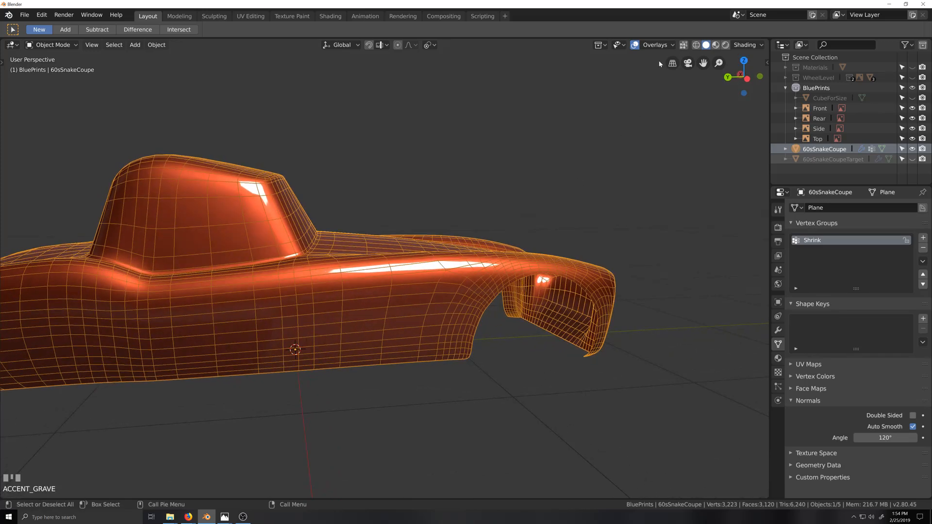
{"action": "left_click", "coordinate": [655, 45]}
{"action": "left_click", "coordinate": [595, 227]}
{"action": "scroll", "coordinate": [542, 333], "scroll_direction": "up", "scroll_amount": 5}
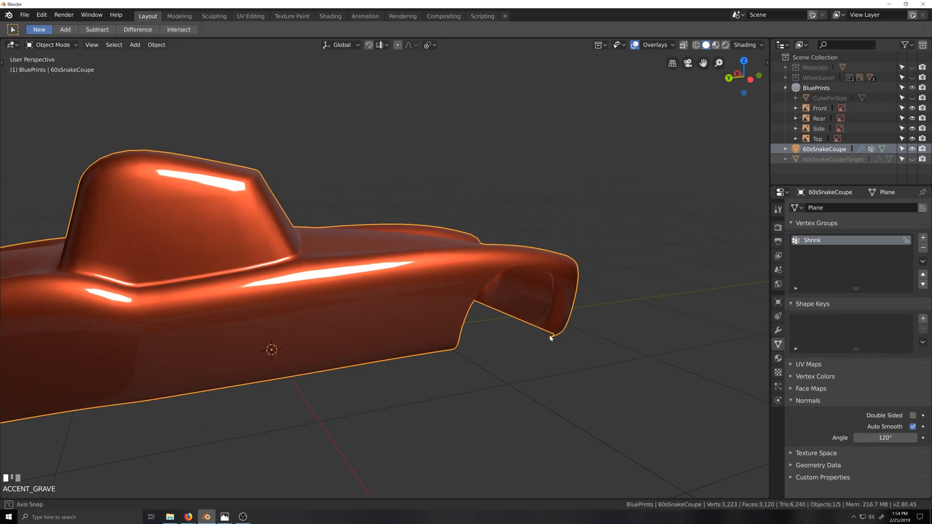
{"action": "mouse_move", "coordinate": [538, 333]}
{"action": "middle_mouse_down"}
{"action": "mouse_move", "coordinate": [545, 308]}
{"action": "mouse_move", "coordinate": [539, 334]}
{"action": "mouse_move", "coordinate": [553, 324]}
{"action": "mouse_move", "coordinate": [462, 345]}
{"action": "mouse_move", "coordinate": [484, 359]}
{"action": "mouse_move", "coordinate": [473, 363]}
{"action": "mouse_move", "coordinate": [466, 327]}
{"action": "mouse_move", "coordinate": [464, 345]}
{"action": "mouse_move", "coordinate": [471, 333]}
{"action": "mouse_move", "coordinate": [439, 346]}
{"action": "mouse_move", "coordinate": [478, 336]}
{"action": "mouse_move", "coordinate": [460, 352]}
{"action": "middle_mouse_up"}
{"action": "scroll", "coordinate": [553, 324], "scroll_direction": "up", "scroll_amount": 1}
{"action": "scroll", "coordinate": [461, 347], "scroll_direction": "up", "scroll_amount": 1}
{"action": "scroll", "coordinate": [470, 335], "scroll_direction": "down", "scroll_amount": 3}
{"action": "key", "text": "grave"}
With X-ray on in Edit Mode, edge-slide the still-selected middle body side path by about 0.19.
{"action": "key", "text": "alt+z"}
{"action": "key", "text": "shift+grave"}
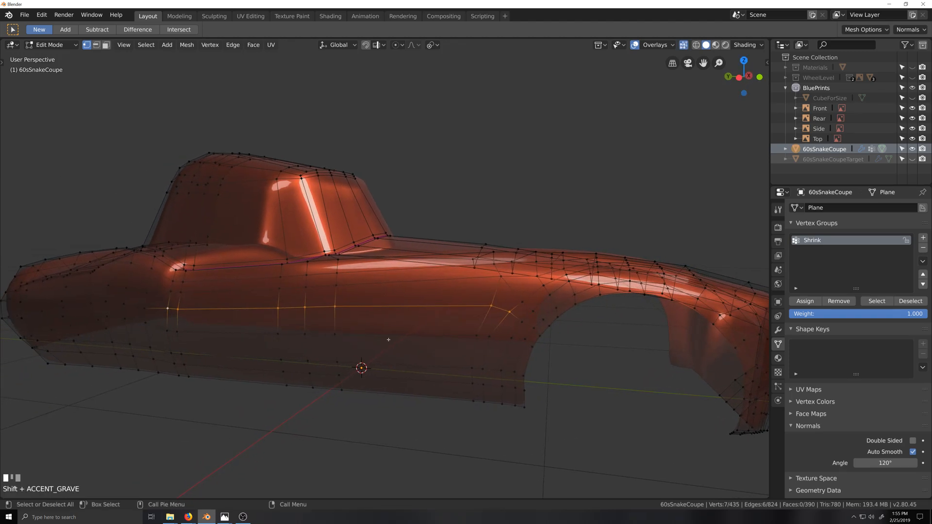
{"action": "key", "text": "grave"}
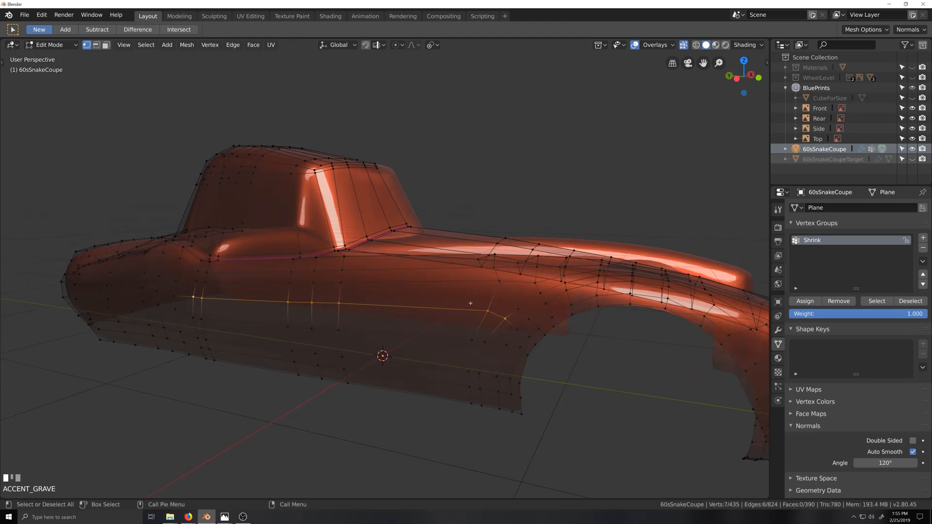
{"action": "key", "text": "g"}
{"action": "key", "text": "g"}
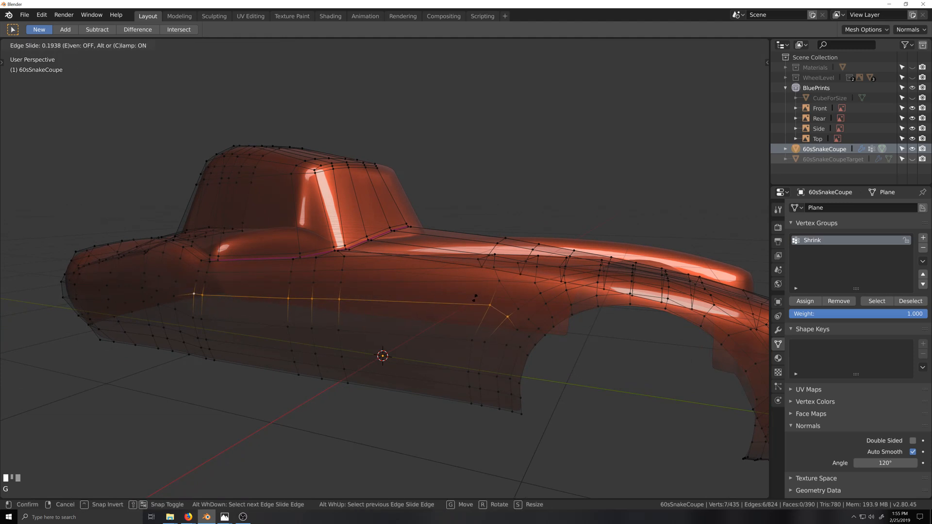
{"action": "left_click", "coordinate": [227, 332]}
Select the shortest vertex path one row lower on the body side, up to the front wheel arch, and edge-slide it by about 0.23.
{"action": "left_click", "coordinate": [193, 319]}
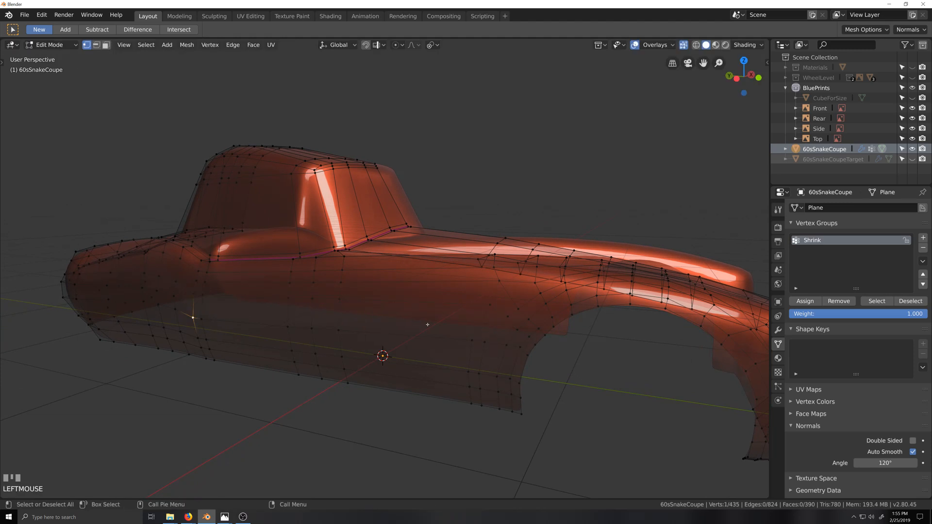
{"action": "left_click", "coordinate": [486, 340], "text": "ctrl"}
{"action": "key", "text": "g"}
{"action": "key", "text": "g"}
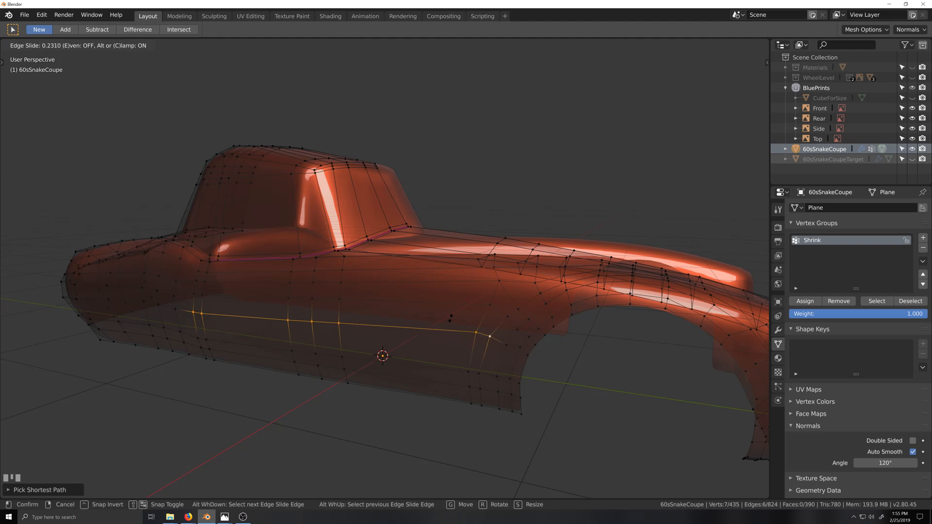
{"action": "left_click", "coordinate": [450, 318]}
Slide a single body side vertex below the cabin's rear corner along its edge by about 0.19.
{"action": "middle_click_drag", "start_coordinate": [281, 349], "coordinate": [422, 335], "text": "shift"}
{"action": "scroll", "coordinate": [299, 320], "scroll_direction": "up", "scroll_amount": 2}
{"action": "middle_click_drag", "start_coordinate": [299, 320], "coordinate": [325, 348]}
{"action": "left_click", "coordinate": [324, 348]}
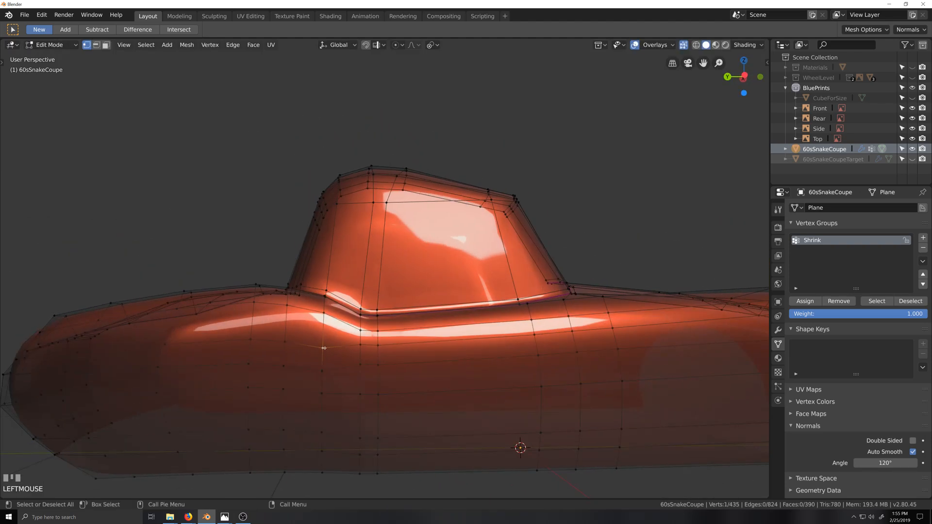
{"action": "key", "text": "g"}
{"action": "key", "text": "g"}
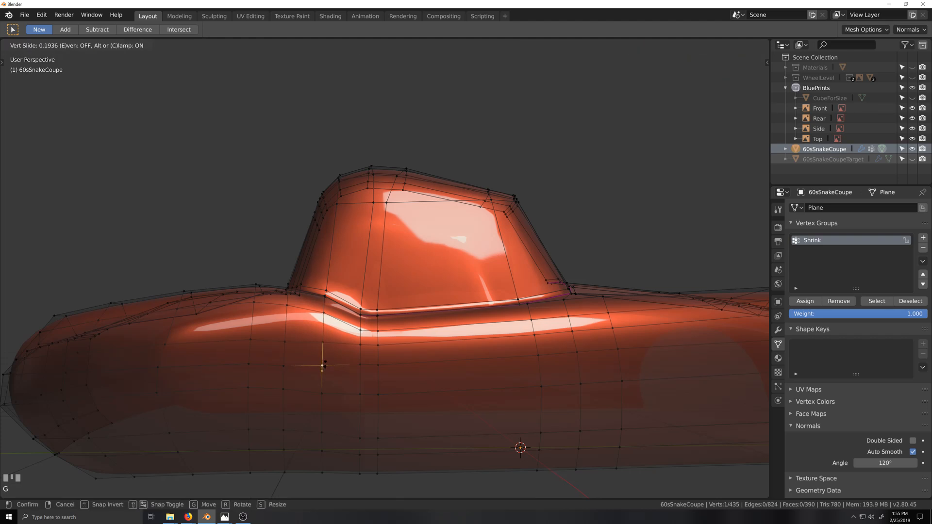
Finish sliding the selected vertex along its edge on the lower body side panel below the side window.
{"action": "left_click", "coordinate": [323, 367]}
{"action": "scroll", "coordinate": [323, 366], "scroll_direction": "down", "scroll_amount": 3}
{"action": "middle_click_drag", "start_coordinate": [323, 366], "coordinate": [190, 336]}
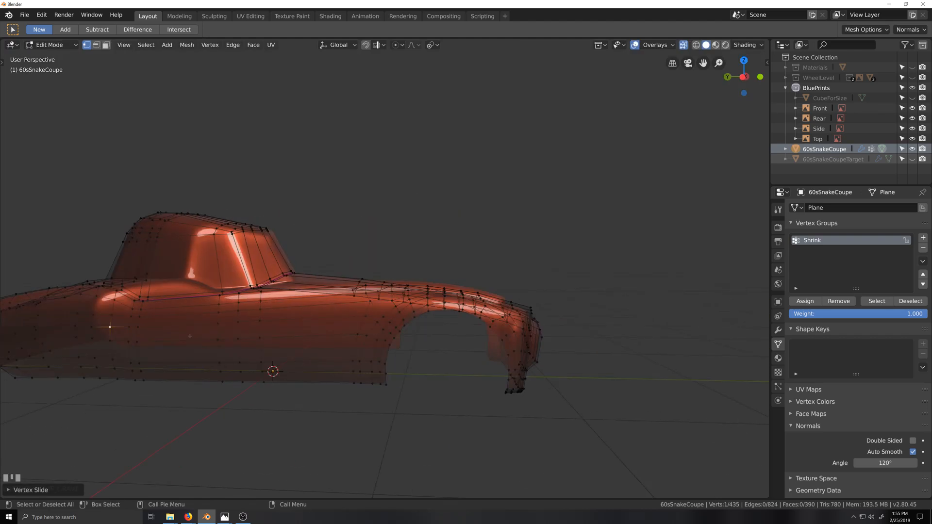
{"action": "scroll", "coordinate": [374, 345], "scroll_direction": "up", "scroll_amount": 2}
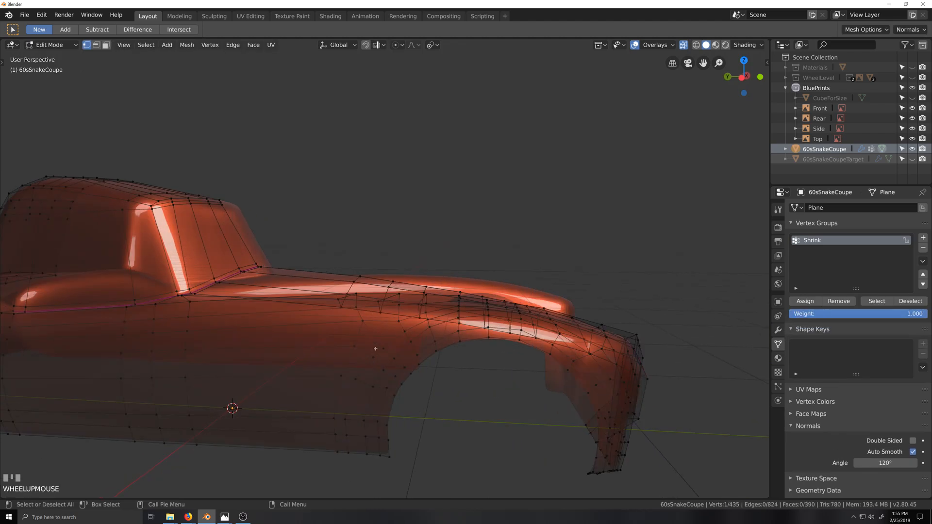
{"action": "middle_click_drag", "start_coordinate": [378, 348], "coordinate": [387, 342]}
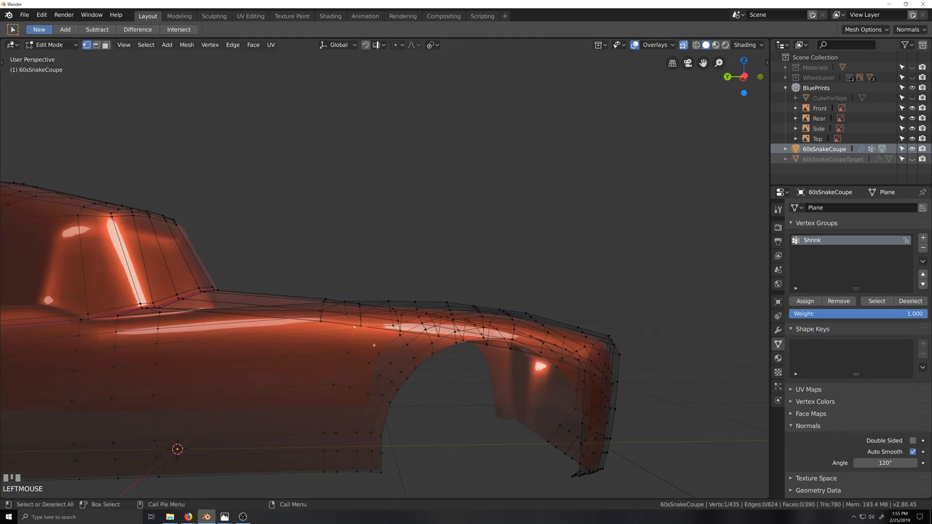
{"action": "key", "text": "g"}
{"action": "key", "text": "g"}
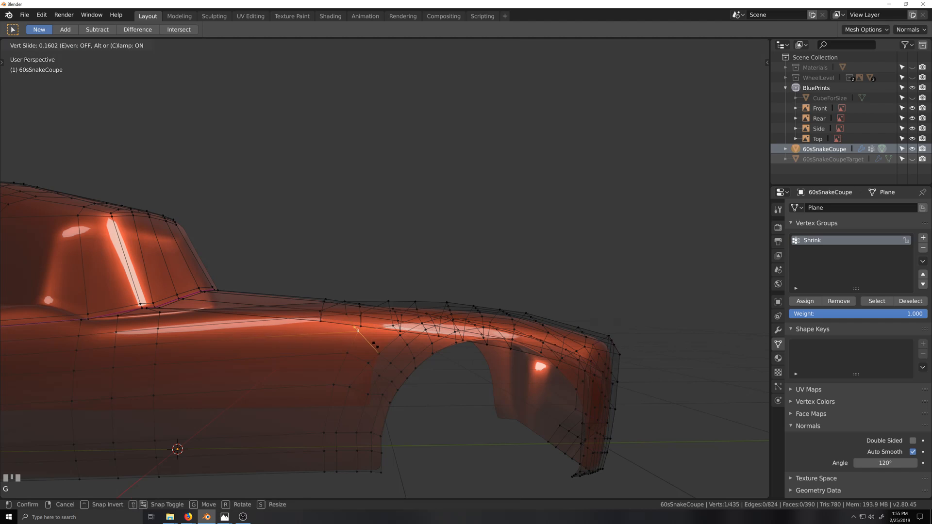
{"action": "left_click", "coordinate": [382, 349]}
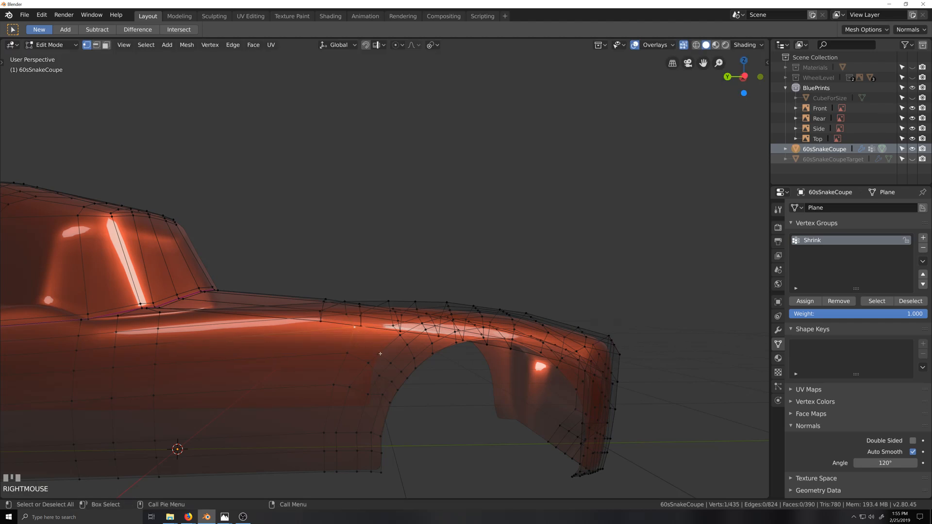
{"action": "middle_click_drag", "start_coordinate": [382, 349], "coordinate": [377, 347]}
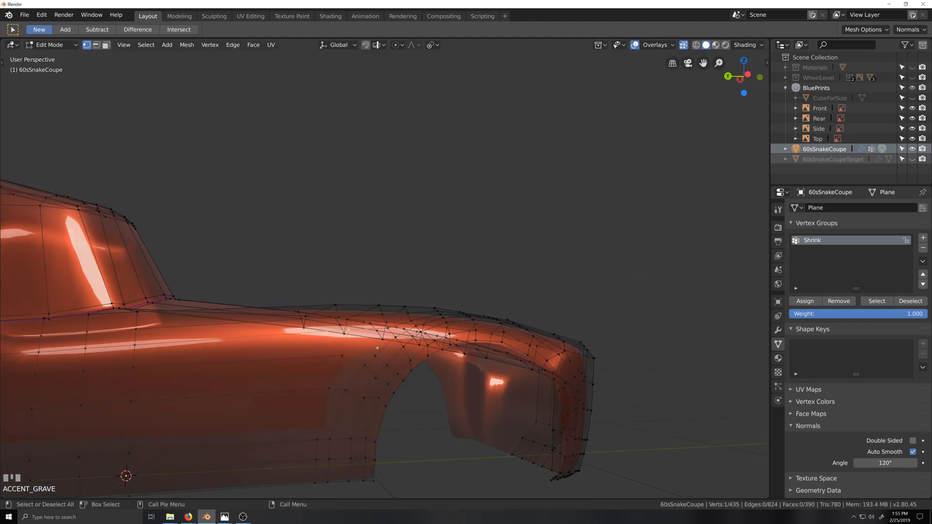
Slide the selected vertex behind the top of the front wheel arch along its edge to even out the fender topology.
{"action": "key", "text": "g"}
{"action": "key", "text": "g"}
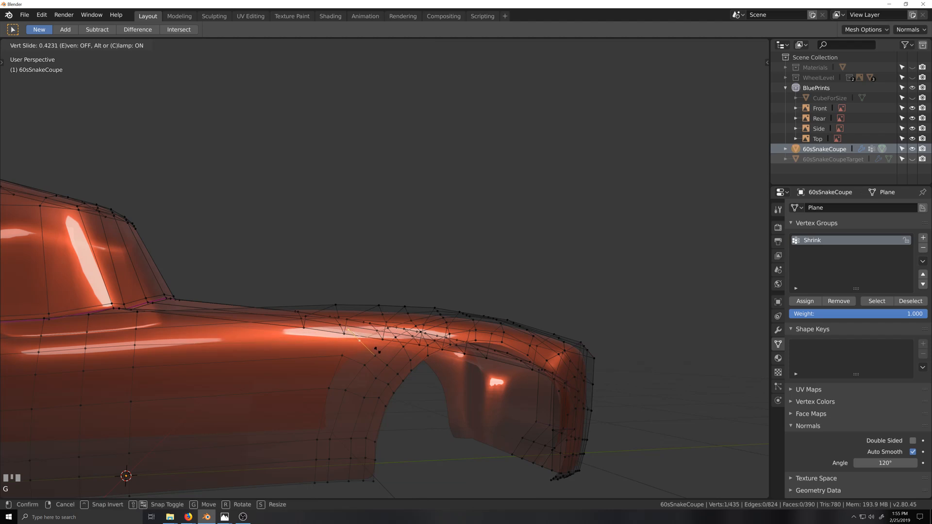
{"action": "left_click", "coordinate": [372, 345]}
{"action": "middle_click_drag", "start_coordinate": [373, 345], "coordinate": [398, 335]}
{"action": "key", "text": "g"}
{"action": "key", "text": "g"}
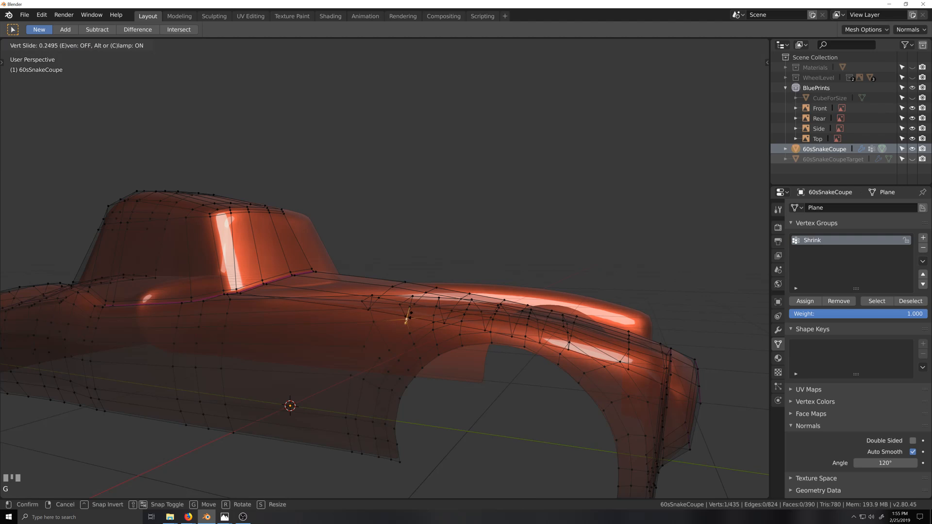
{"action": "left_click", "coordinate": [406, 318]}
{"action": "middle_click_drag", "start_coordinate": [406, 318], "coordinate": [371, 338]}
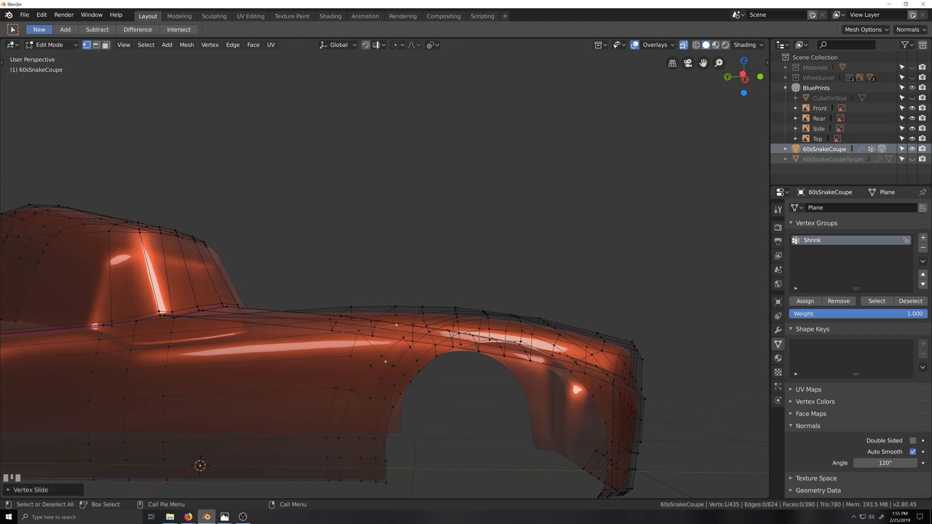
Select the vertical edge run behind the front wheel arch down to the sill and edge-slide it fully onto the neighbouring run.
{"action": "middle_click_drag", "start_coordinate": [385, 362], "coordinate": [502, 276]}
{"action": "left_click", "coordinate": [445, 283]}
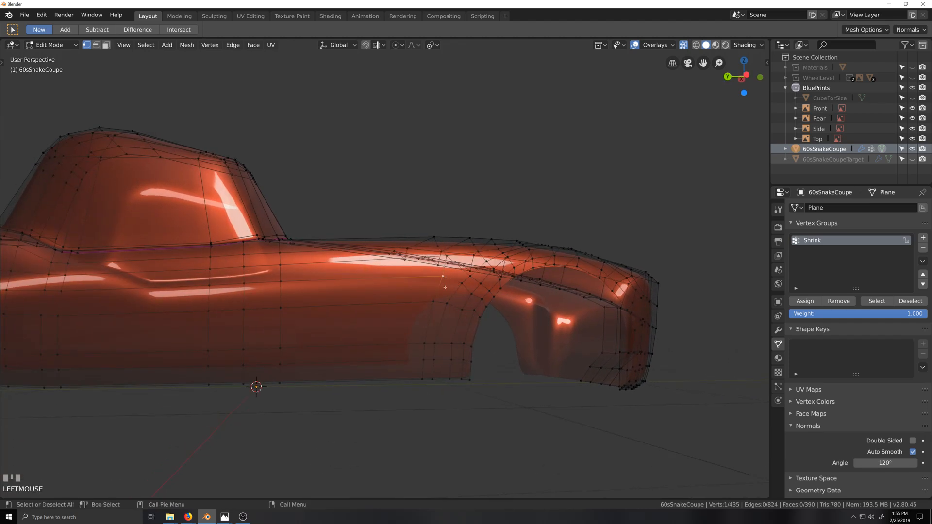
{"action": "left_click", "coordinate": [422, 379], "text": "ctrl"}
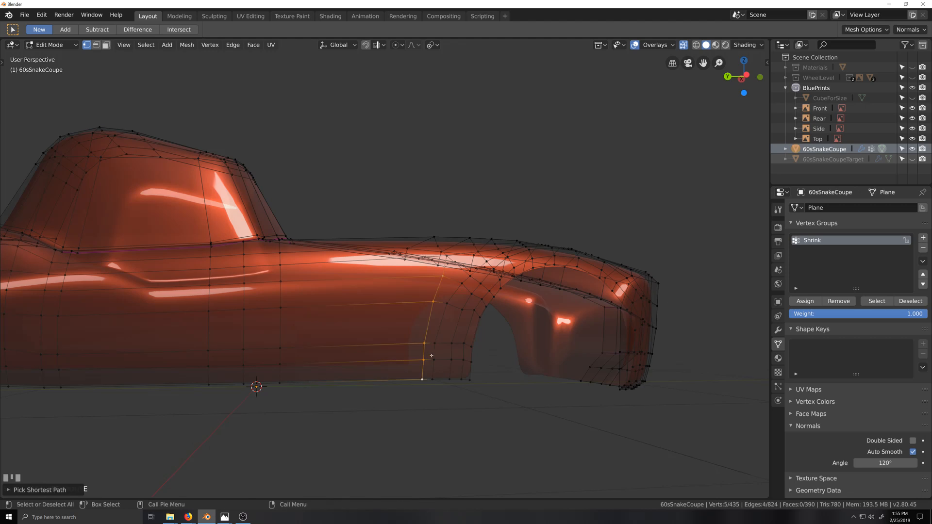
{"action": "middle_click_drag", "start_coordinate": [422, 378], "coordinate": [435, 352]}
{"action": "key", "text": "g"}
{"action": "key", "text": "g"}
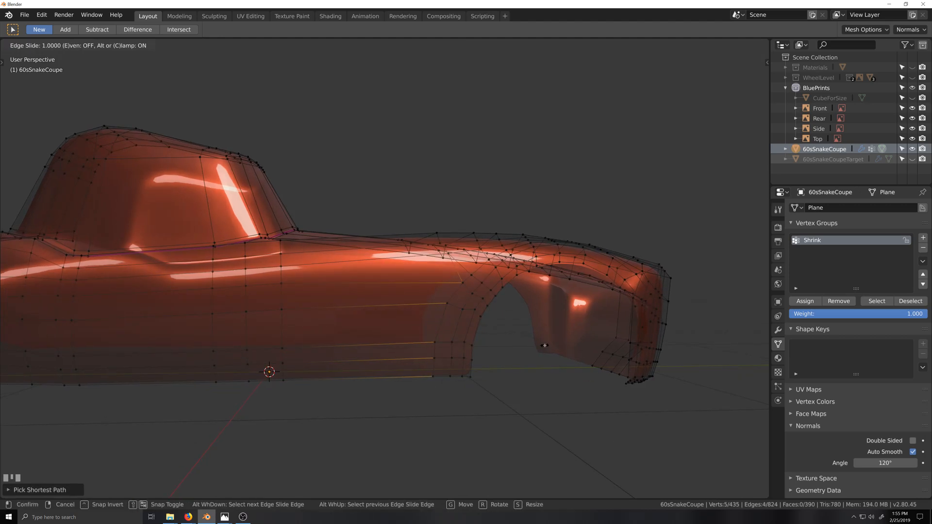
{"action": "left_click", "coordinate": [544, 345]}
Select the short edge row from the side panel to the wheel arch rim and slide it onto the adjacent row.
{"action": "left_click", "coordinate": [498, 308]}
{"action": "left_click", "coordinate": [493, 311], "text": "ctrl+shift"}
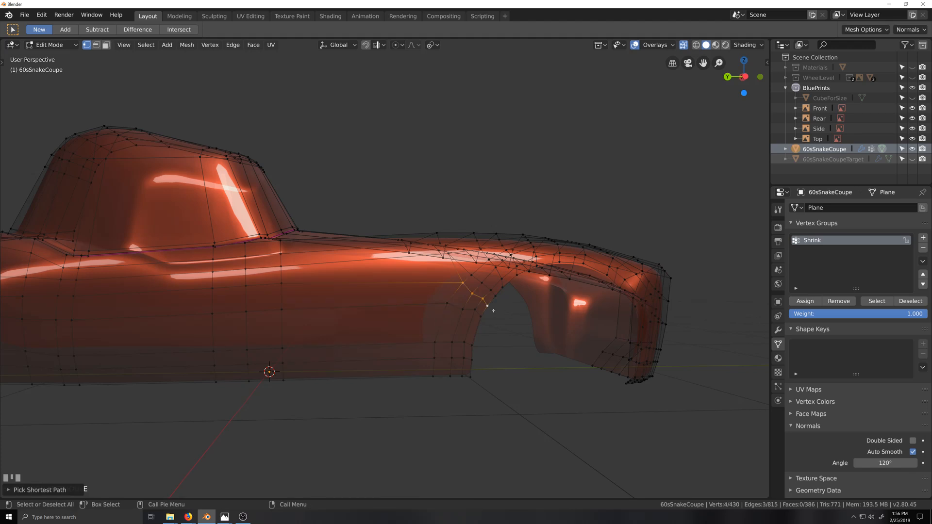
{"action": "key", "text": "g"}
{"action": "key", "text": "g"}
{"action": "left_click", "coordinate": [513, 324]}
Examine the fender surface around the front wheel arch with X-ray turned off.
{"action": "middle_click_drag", "start_coordinate": [522, 318], "coordinate": [525, 327]}
{"action": "key", "text": "grave"}
{"action": "key", "text": "alt+z"}
{"action": "middle_click_drag", "start_coordinate": [525, 324], "coordinate": [454, 345]}
{"action": "scroll", "coordinate": [543, 330], "scroll_direction": "up", "scroll_amount": 2}
{"action": "key", "text": "Tab"}
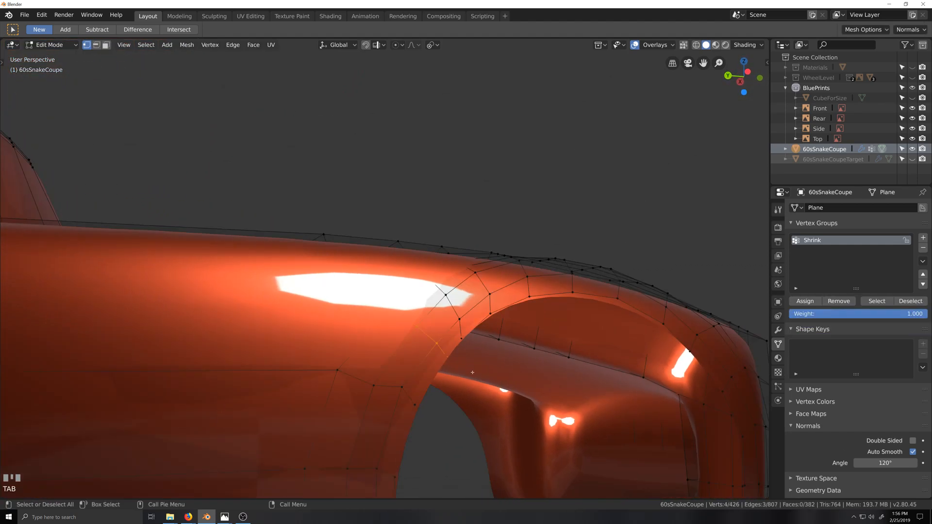
{"action": "scroll", "coordinate": [467, 377], "scroll_direction": "down", "scroll_amount": 4}
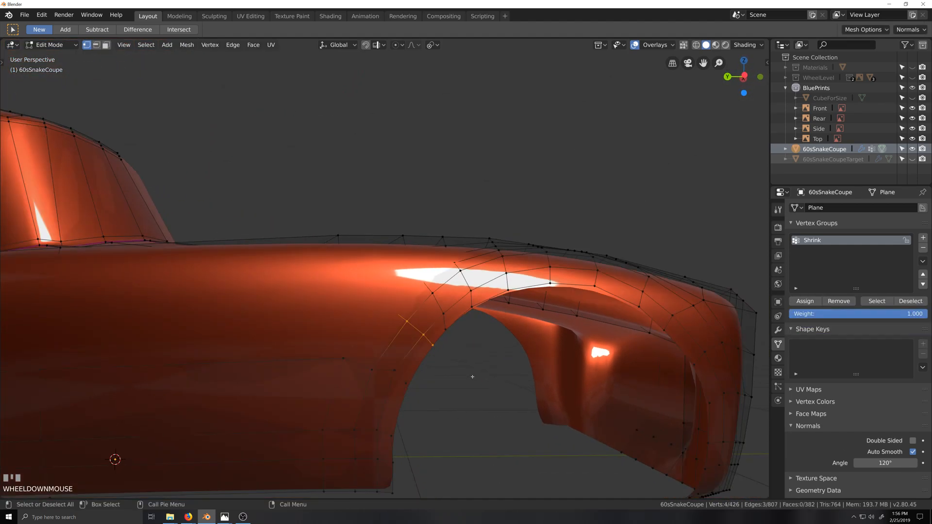
In left orthographic view with X-ray on, move the two outer wheel arch vertices to follow the side blueprint's arch line.
{"action": "key", "text": "ctrl+KP_3"}
{"action": "scroll", "coordinate": [468, 367], "scroll_direction": "up", "scroll_amount": 2}
{"action": "middle_click_drag", "start_coordinate": [467, 344], "coordinate": [430, 284], "text": "shift"}
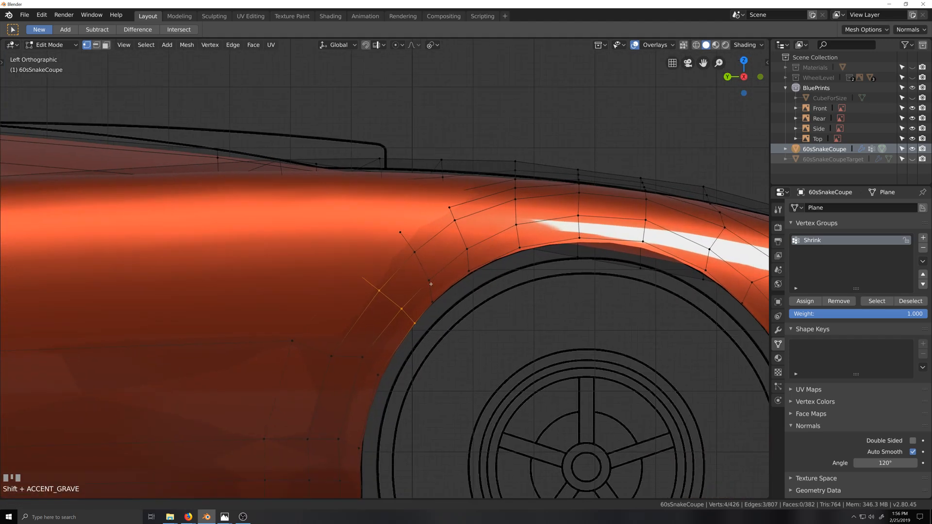
{"action": "key", "text": "alt+z"}
{"action": "middle_click_drag", "start_coordinate": [473, 319], "coordinate": [452, 275], "text": "shift"}
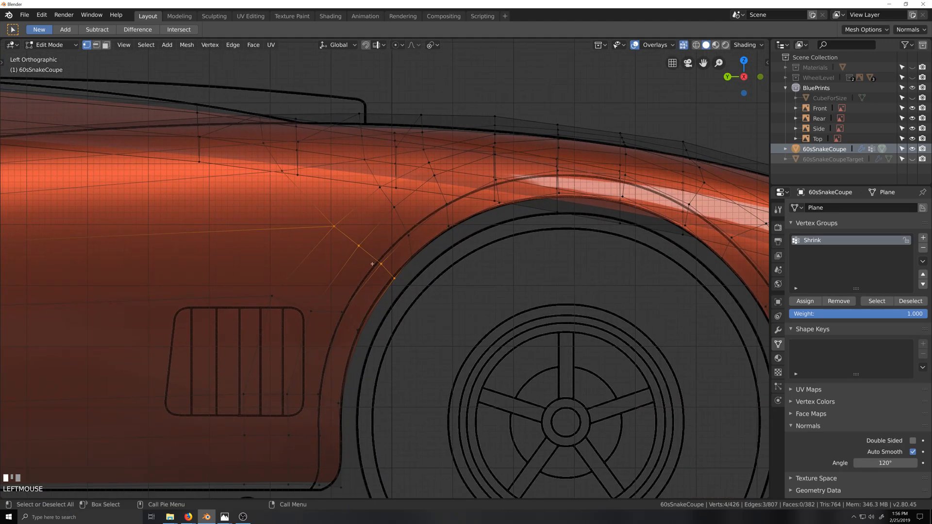
{"action": "left_click_drag", "start_coordinate": [372, 264], "coordinate": [399, 299]}
{"action": "key", "text": "g"}
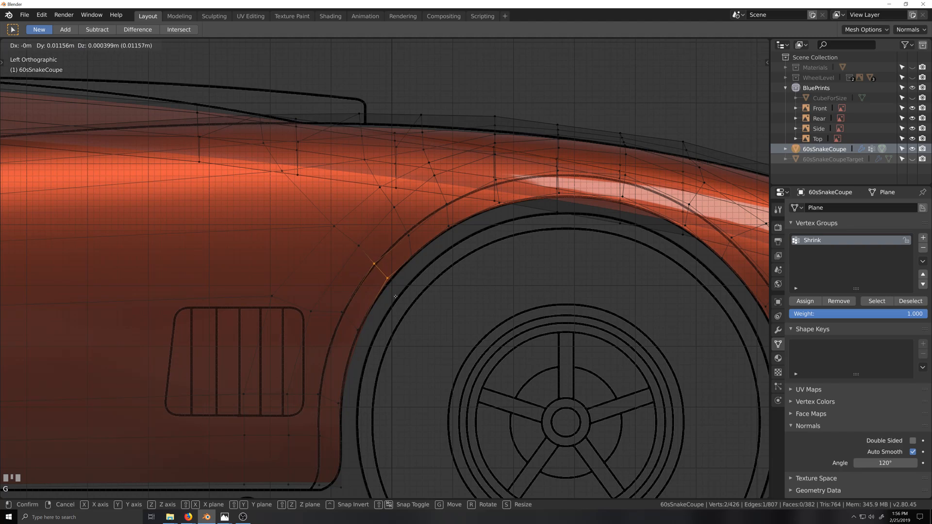
{"action": "left_click", "coordinate": [397, 298]}
Slide the vertex on the upper rear rim of the front wheel arch along the rim edge to even its spacing.
{"action": "left_click", "coordinate": [412, 256]}
{"action": "key", "text": "g"}
{"action": "key", "text": "g"}
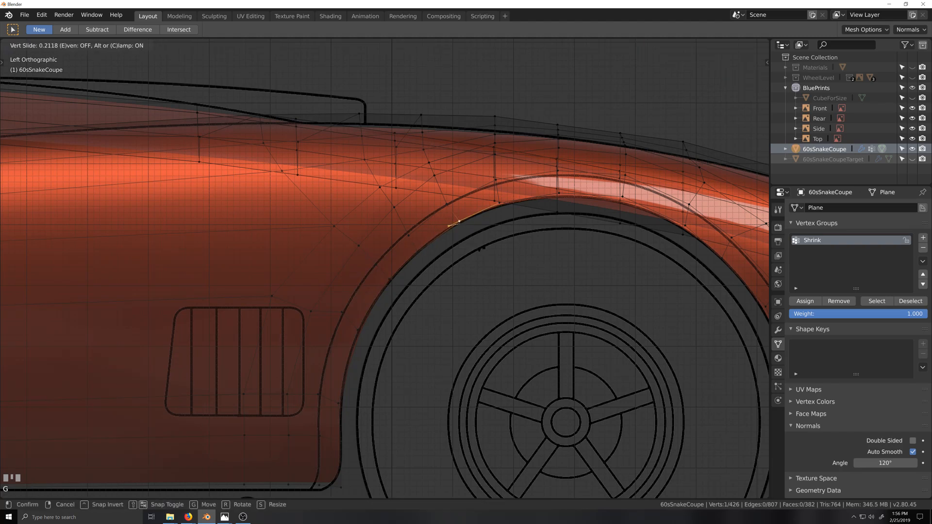
{"action": "left_click", "coordinate": [456, 223]}
{"action": "scroll", "coordinate": [468, 301], "scroll_direction": "down", "scroll_amount": 3}
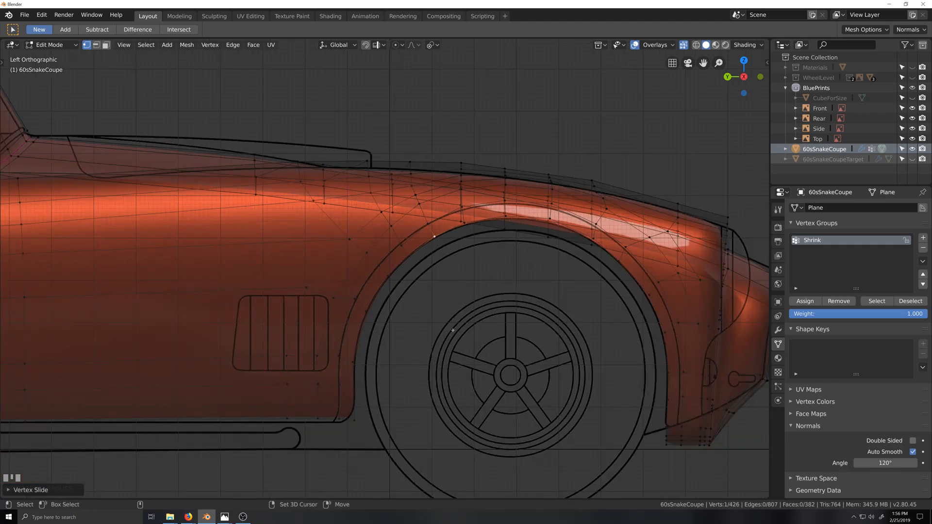
{"action": "scroll", "coordinate": [468, 301], "scroll_direction": "down", "scroll_amount": 1}
Inspect the smoothed body in Object Mode, checking the front wheel arch and nose from several angles.
{"action": "key", "text": "Tab"}
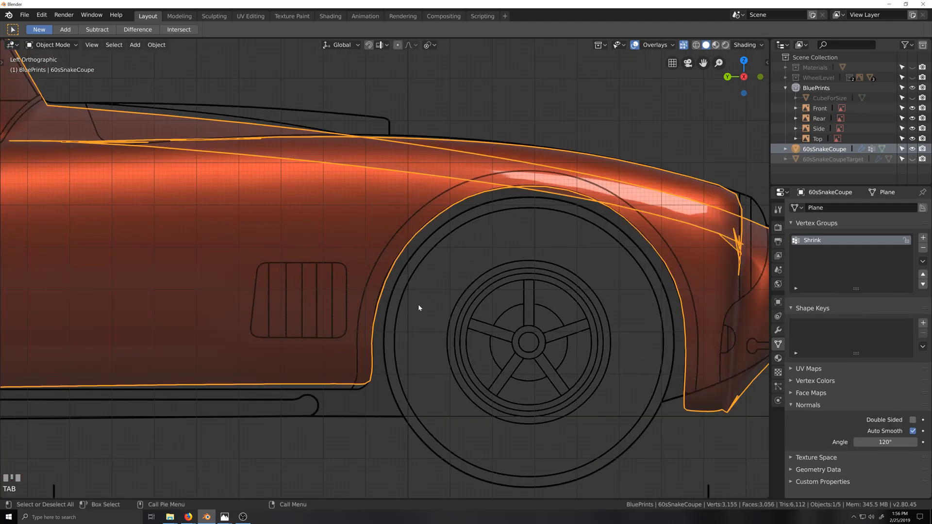
{"action": "middle_click_drag", "start_coordinate": [418, 303], "coordinate": [444, 316]}
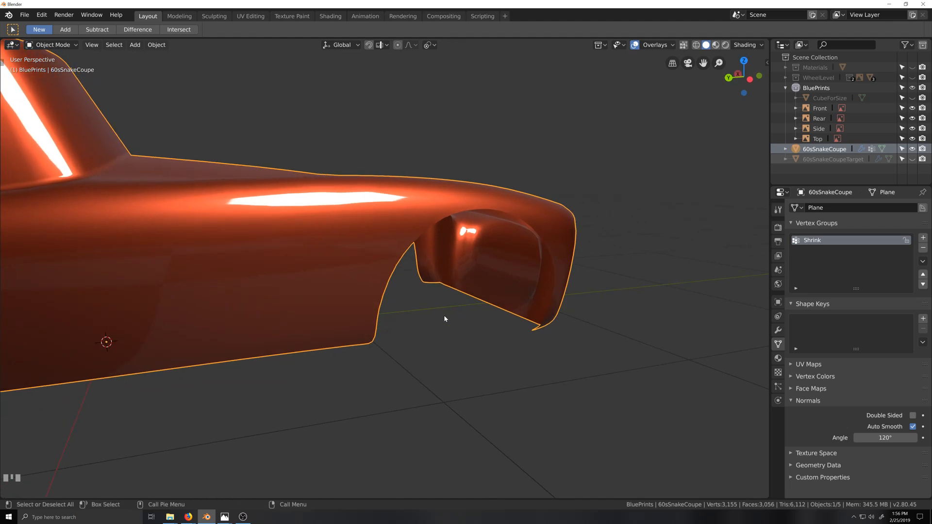
{"action": "key", "text": "Tab"}
{"action": "scroll", "coordinate": [469, 285], "scroll_direction": "down", "scroll_amount": 3}
{"action": "middle_click_drag", "start_coordinate": [470, 285], "coordinate": [467, 315]}
{"action": "key", "text": "Tab"}
{"action": "scroll", "coordinate": [458, 290], "scroll_direction": "down", "scroll_amount": 3}
{"action": "scroll", "coordinate": [505, 288], "scroll_direction": "down", "scroll_amount": 6}
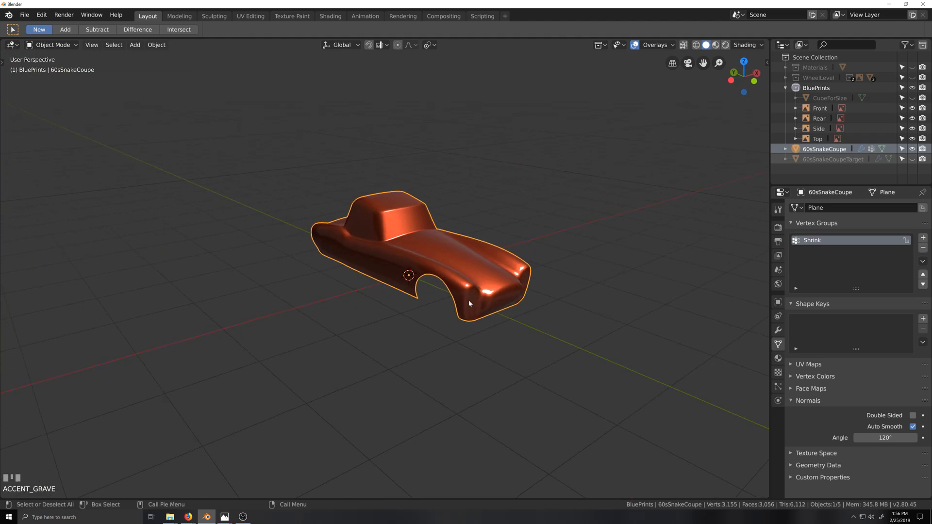
{"action": "scroll", "coordinate": [462, 348], "scroll_direction": "up", "scroll_amount": 4}
{"action": "middle_click_drag", "start_coordinate": [462, 348], "coordinate": [429, 329]}
{"action": "scroll", "coordinate": [427, 332], "scroll_direction": "up", "scroll_amount": 5}
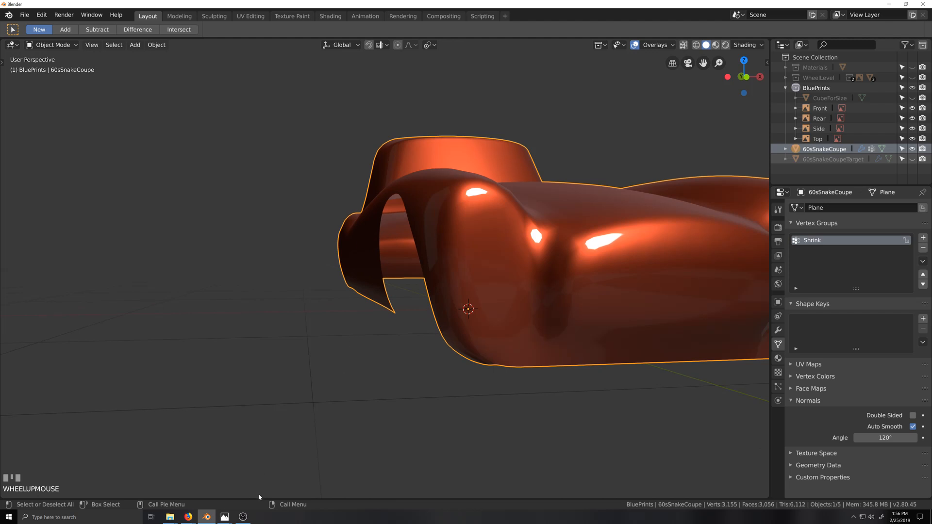
Switch to the Photos reference images and compare the wheel arch flares in the rear-quarter, Side1 and Side2 pictures.
{"action": "mouse_move", "coordinate": [225, 518]}
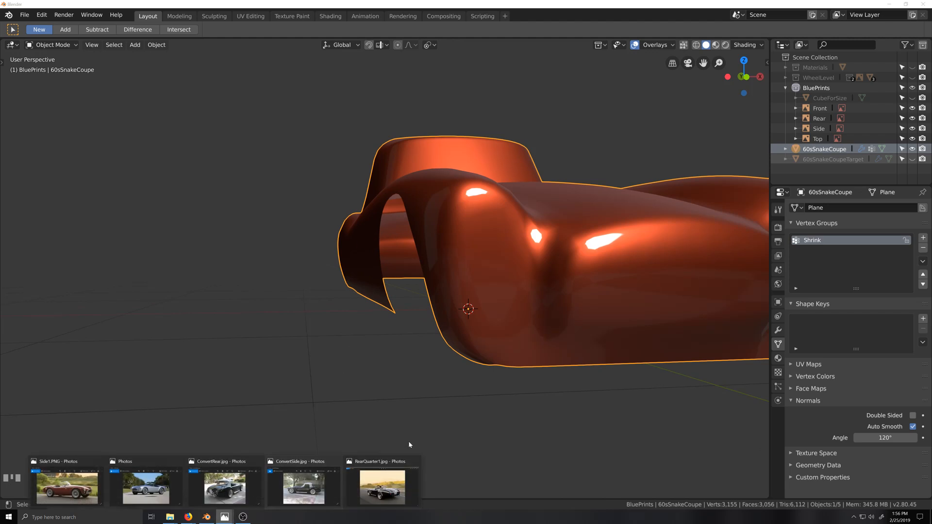
{"action": "left_click", "coordinate": [387, 463]}
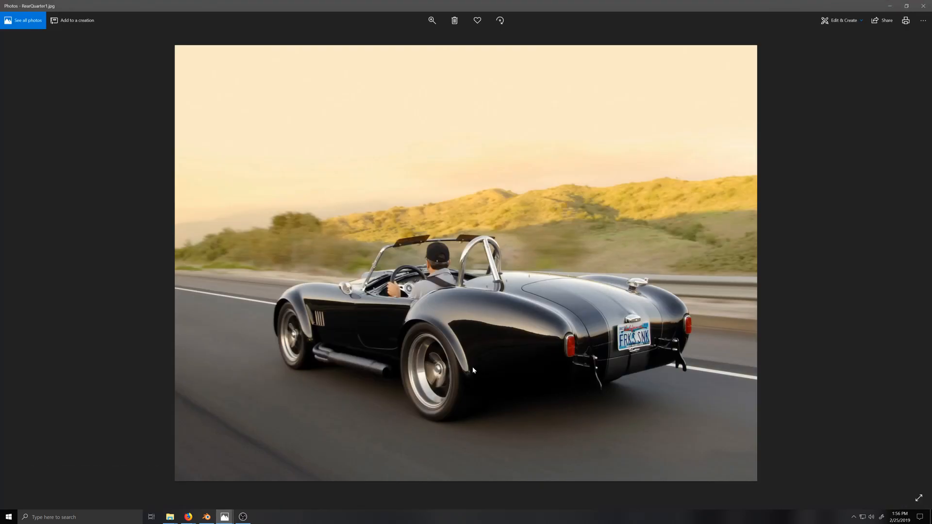
{"action": "key", "text": "Right"}
{"action": "key", "text": "Right"}
{"action": "key", "text": "Right"}
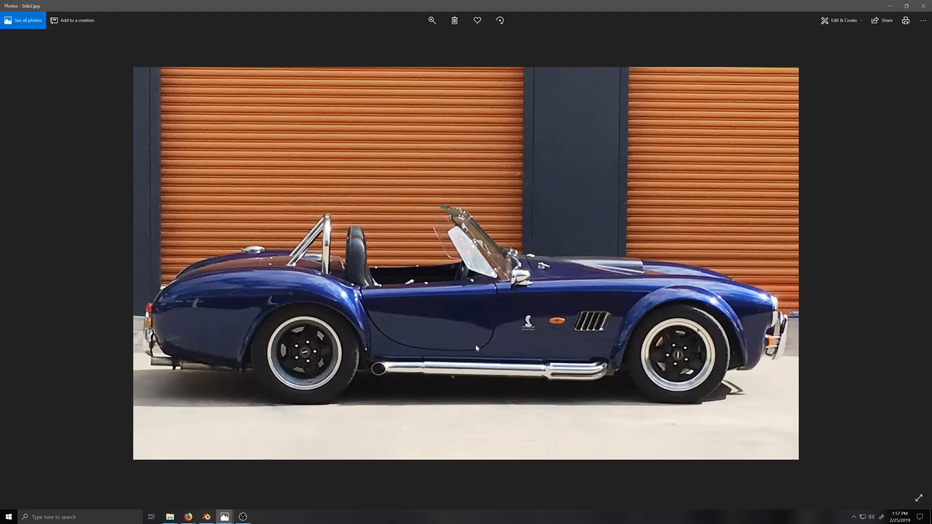
{"action": "key", "text": "Left"}
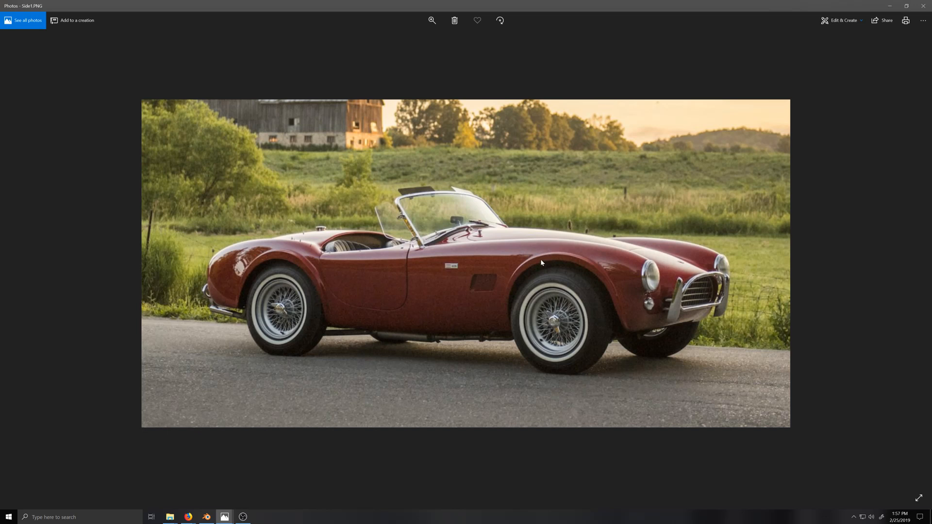
{"action": "key", "text": "Right"}
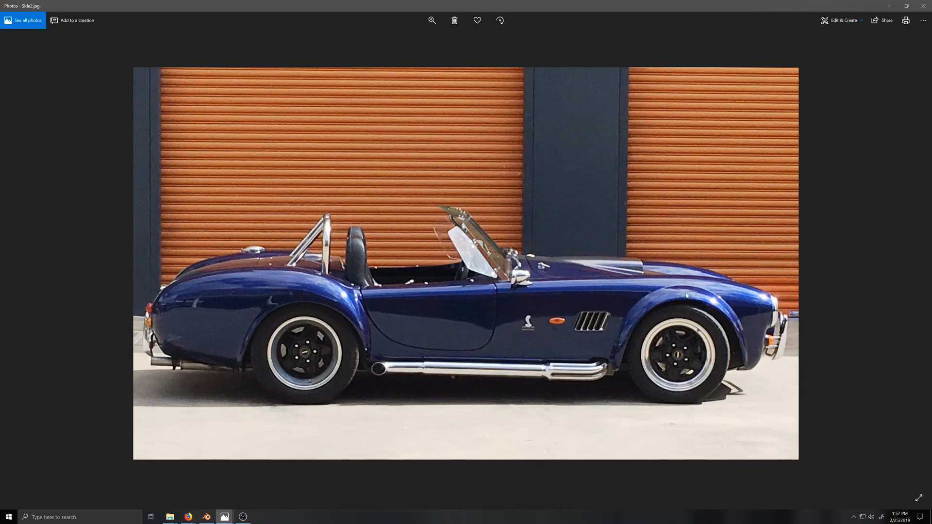
{"action": "key", "text": "Left"}
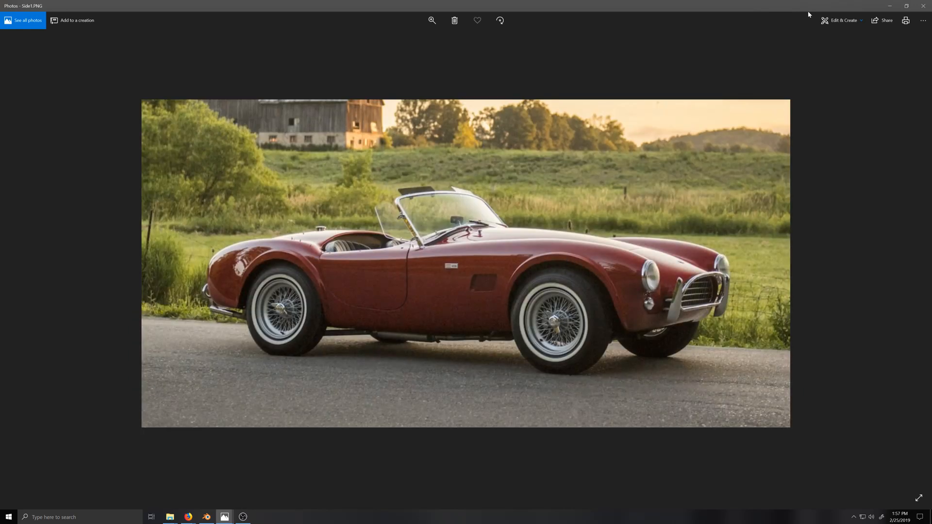
{"action": "left_click", "coordinate": [891, 7]}
Return to Blender, enter Edit Mode on the car body and select the edge loop around the front wheel arch opening.
{"action": "scroll", "coordinate": [427, 263], "scroll_direction": "up", "scroll_amount": 1}
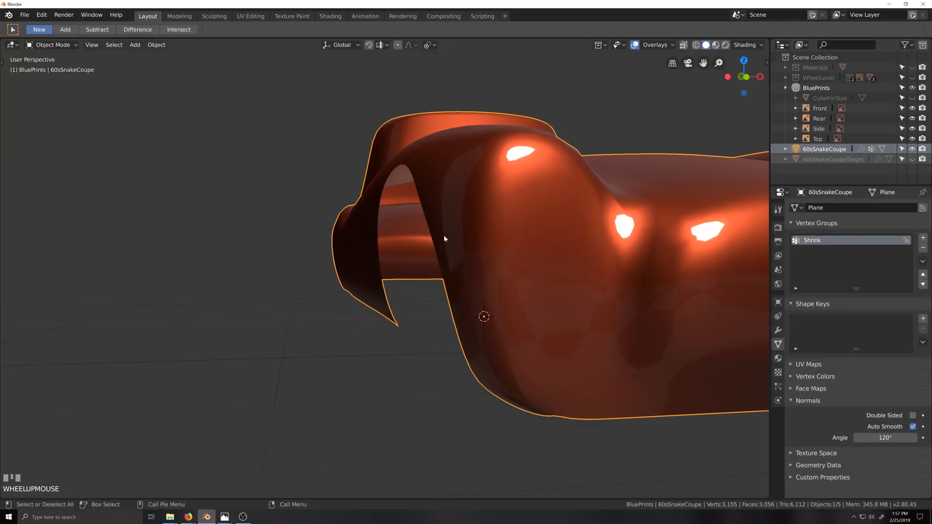
{"action": "middle_click_drag", "start_coordinate": [443, 235], "coordinate": [526, 272]}
{"action": "scroll", "coordinate": [402, 254], "scroll_direction": "down", "scroll_amount": 3}
{"action": "left_click", "coordinate": [536, 297]}
{"action": "key", "text": "Tab"}
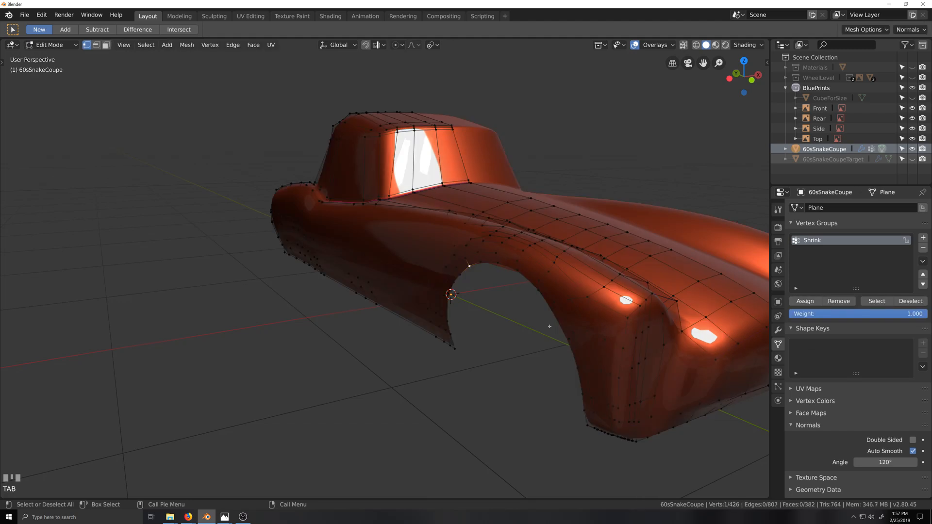
{"action": "middle_click_drag", "start_coordinate": [549, 326], "coordinate": [628, 310]}
{"action": "middle_click_drag", "start_coordinate": [628, 311], "coordinate": [262, 297], "text": "shift"}
{"action": "scroll", "coordinate": [518, 301], "scroll_direction": "up", "scroll_amount": 1}
{"action": "scroll", "coordinate": [320, 306], "scroll_direction": "up", "scroll_amount": 1}
{"action": "key", "text": "shift+grave"}
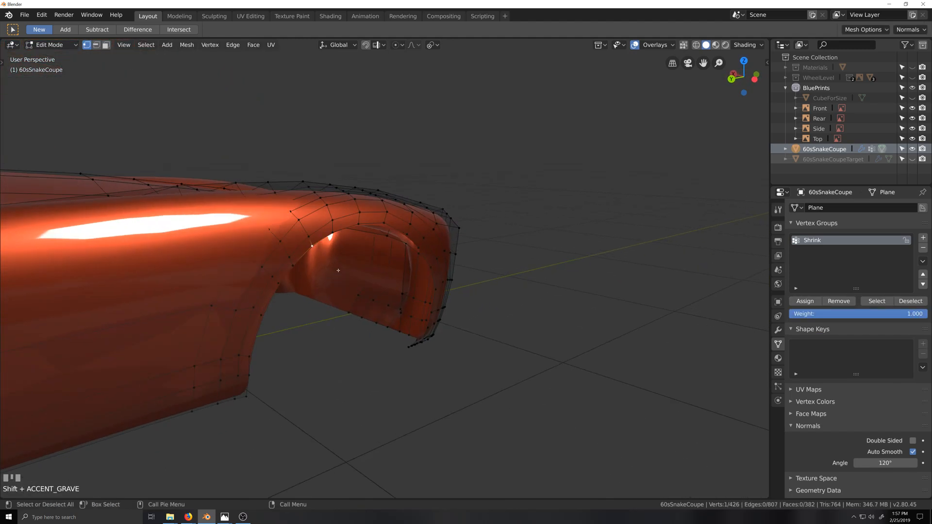
{"action": "left_click", "coordinate": [327, 236], "text": "alt"}
{"action": "middle_click_drag", "start_coordinate": [344, 306], "coordinate": [376, 290]}
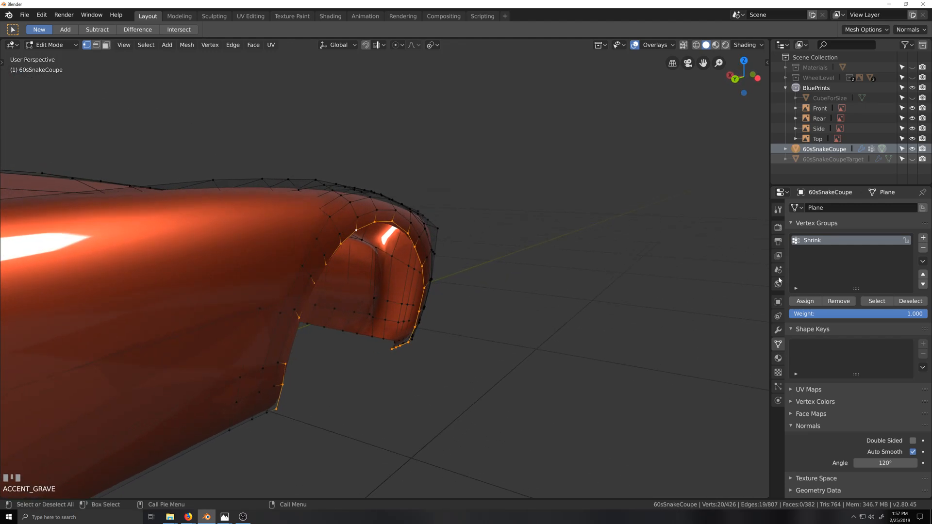
{"action": "middle_click_drag", "start_coordinate": [480, 305], "coordinate": [433, 311]}
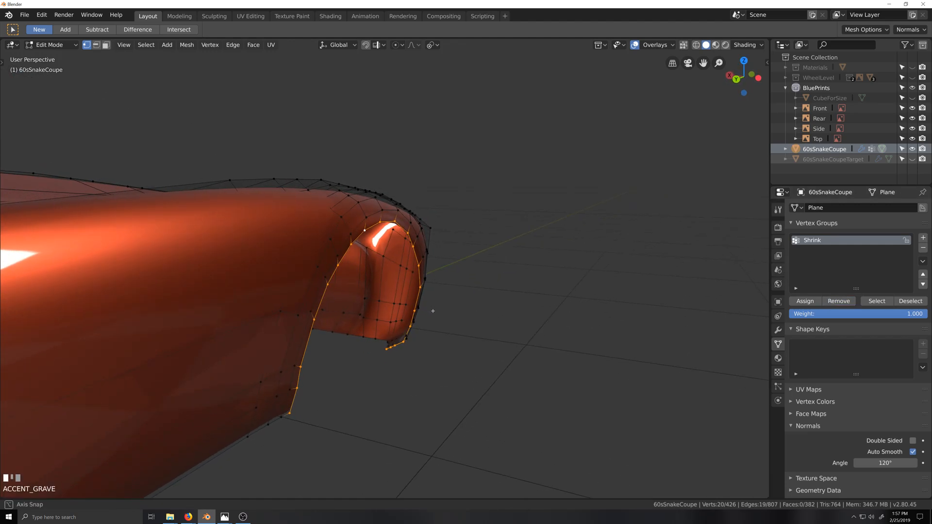
Move the front wheel arch rim loop outward about 0.014 m along the global X axis and check the smoothed shape.
{"action": "key", "text": "g"}
{"action": "key", "text": "x"}
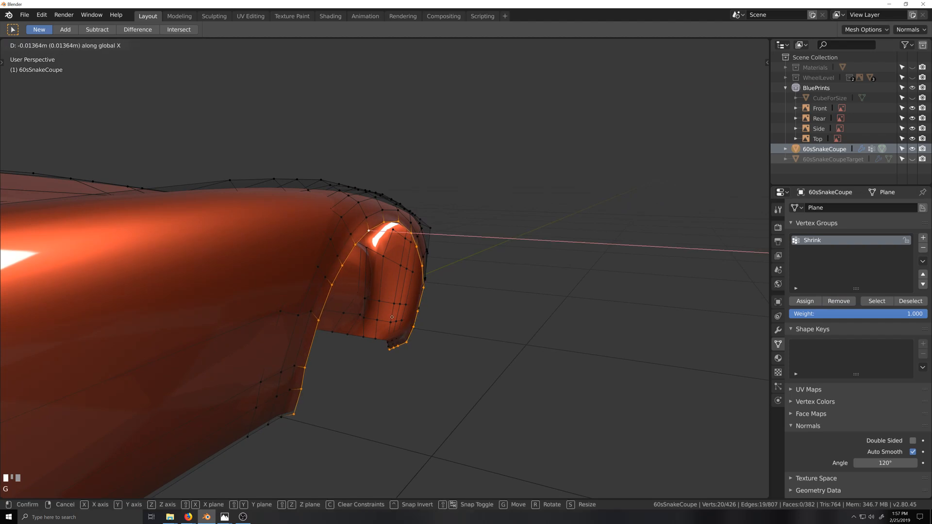
{"action": "left_click", "coordinate": [395, 318]}
{"action": "key", "text": "Tab"}
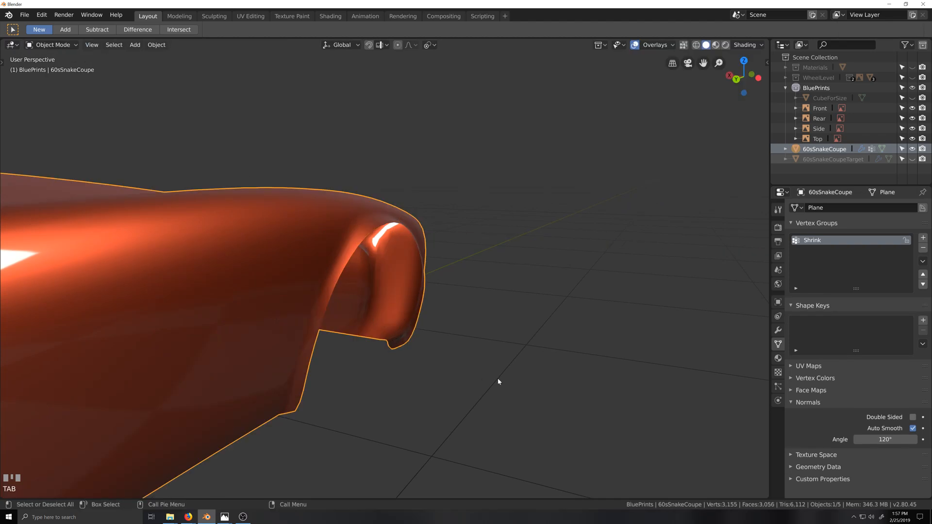
{"action": "key", "text": "grave"}
{"action": "middle_click_drag", "start_coordinate": [497, 380], "coordinate": [472, 376]}
Move the arch rim loop slightly back inward along the global X axis and inspect the smoothed arch from the side.
{"action": "key", "text": "Tab"}
{"action": "key", "text": "g"}
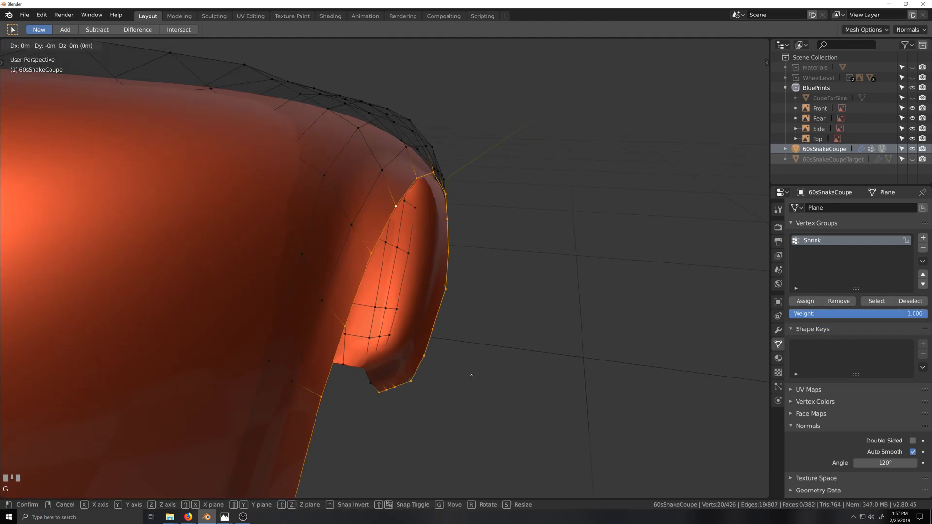
{"action": "key", "text": "x"}
{"action": "left_click", "coordinate": [408, 372]}
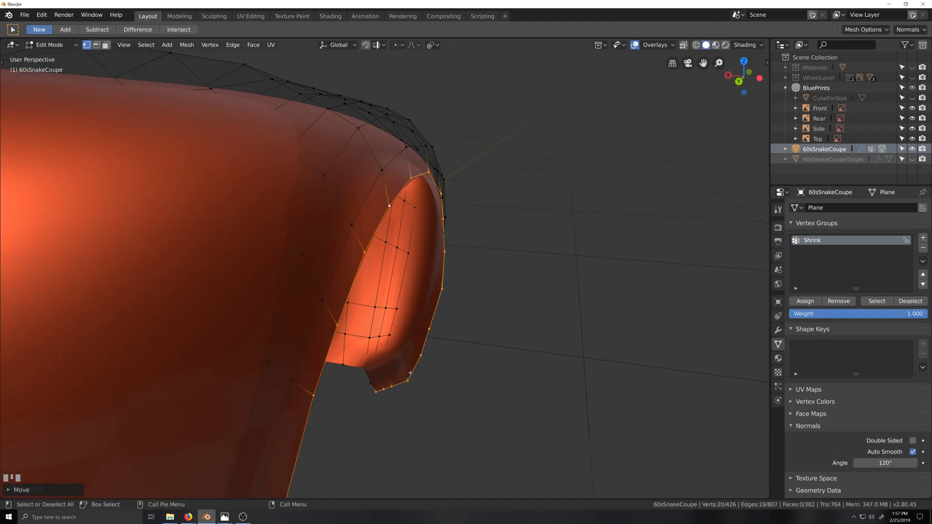
{"action": "key", "text": "Tab"}
{"action": "scroll", "coordinate": [468, 373], "scroll_direction": "down", "scroll_amount": 1}
{"action": "middle_click_drag", "start_coordinate": [468, 373], "coordinate": [417, 370]}
{"action": "scroll", "coordinate": [417, 371], "scroll_direction": "up", "scroll_amount": 2}
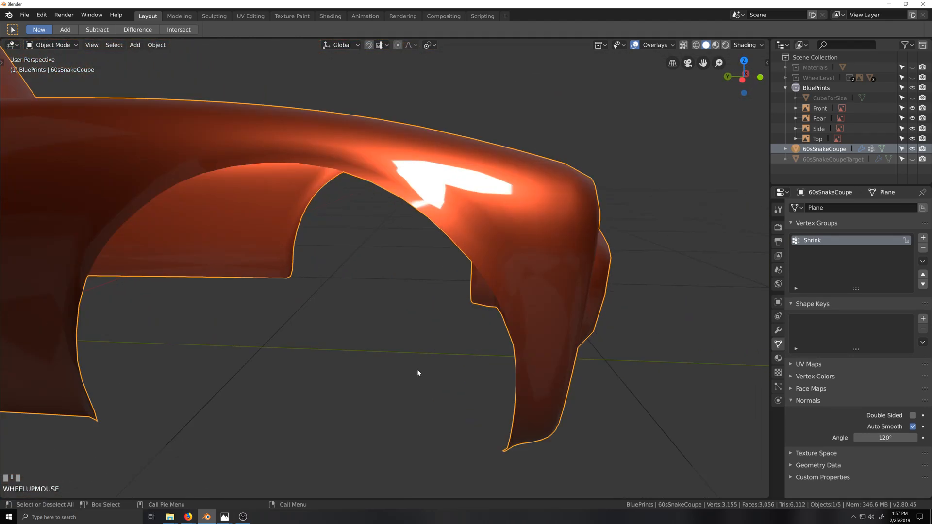
Add an edge loop around the front wheel arch close to the rim, using even and flipped edge sliding.
{"action": "key", "text": "Tab"}
{"action": "middle_click_drag", "start_coordinate": [370, 347], "coordinate": [443, 337], "text": "shift"}
{"action": "scroll", "coordinate": [443, 337], "scroll_direction": "up", "scroll_amount": 1}
{"action": "scroll", "coordinate": [443, 337], "scroll_direction": "down", "scroll_amount": 2}
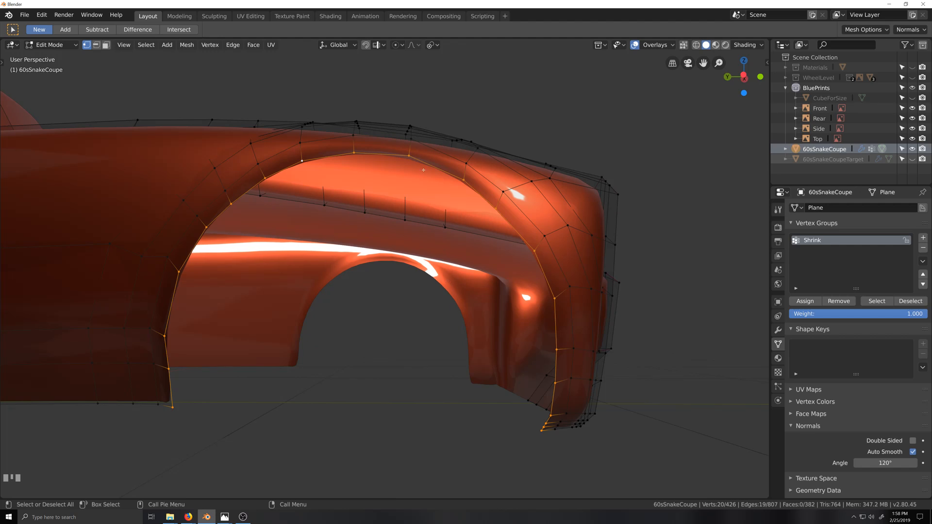
{"action": "key", "text": "ctrl+r"}
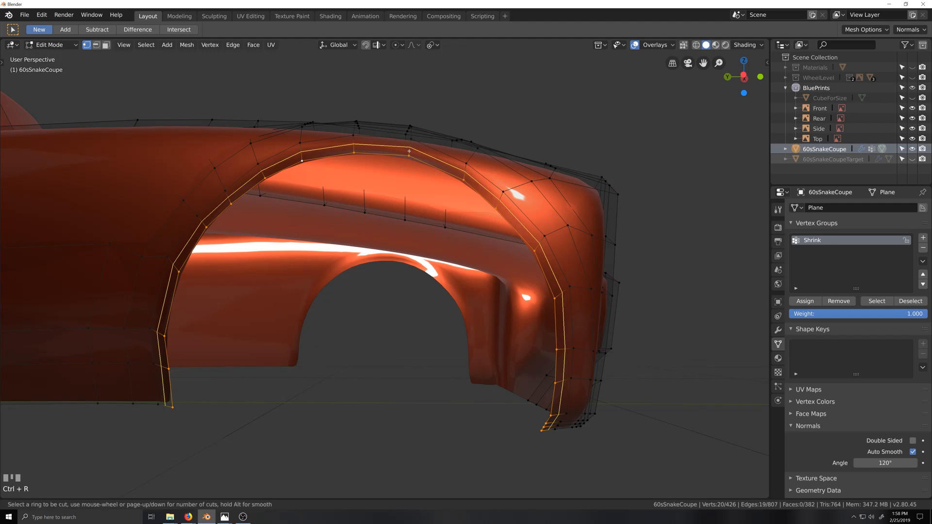
{"action": "left_click", "coordinate": [409, 152]}
{"action": "key", "text": "e"}
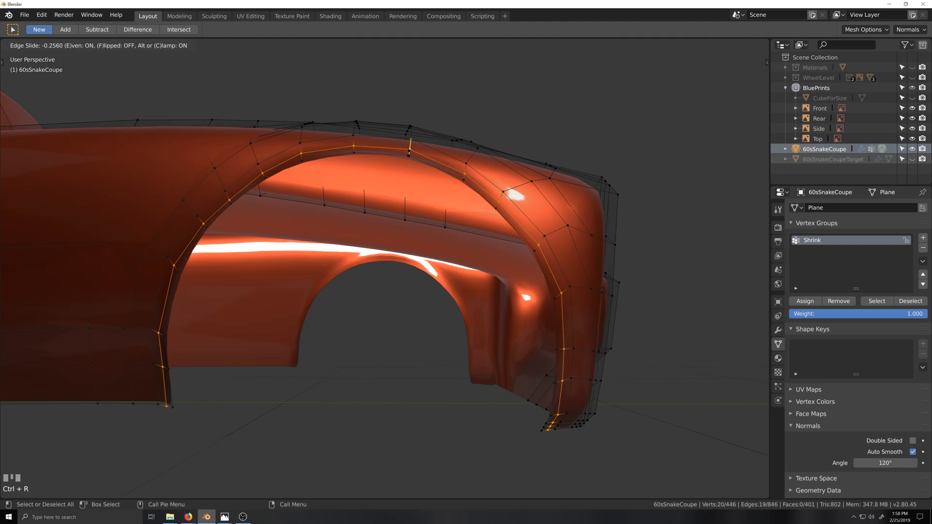
{"action": "key", "text": "f"}
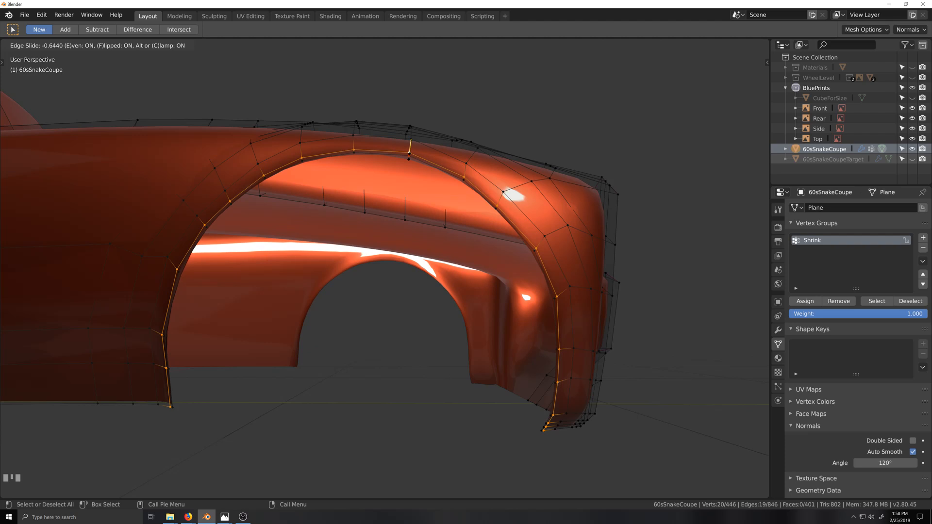
{"action": "left_click", "coordinate": [416, 212]}
Remove the new arch loop's vertices from the Shrink vertex group and check the smoothed arch lip.
{"action": "middle_click_drag", "start_coordinate": [385, 204], "coordinate": [404, 142]}
{"action": "key", "text": "grave"}
{"action": "key", "text": "Tab"}
{"action": "key", "text": "grave"}
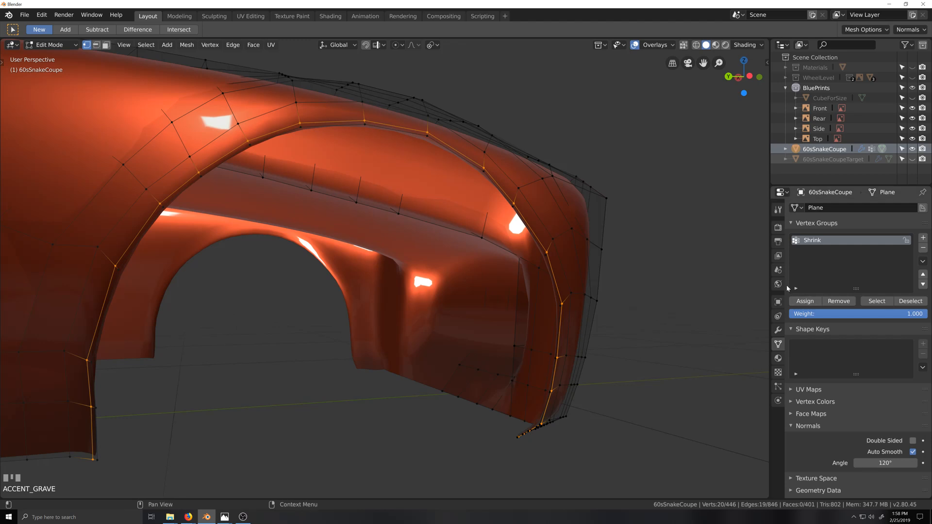
{"action": "left_click", "coordinate": [835, 303]}
{"action": "key", "text": "Tab"}
{"action": "mouse_move", "coordinate": [455, 290]}
{"action": "middle_mouse_down"}
{"action": "mouse_move", "coordinate": [467, 296]}
{"action": "mouse_move", "coordinate": [460, 304]}
{"action": "mouse_move", "coordinate": [436, 305]}
{"action": "mouse_move", "coordinate": [450, 303]}
{"action": "mouse_move", "coordinate": [448, 288]}
{"action": "middle_mouse_up"}
{"action": "key", "text": "grave"}
{"action": "key", "text": "Tab"}
{"action": "scroll", "coordinate": [450, 303], "scroll_direction": "up", "scroll_amount": 3}
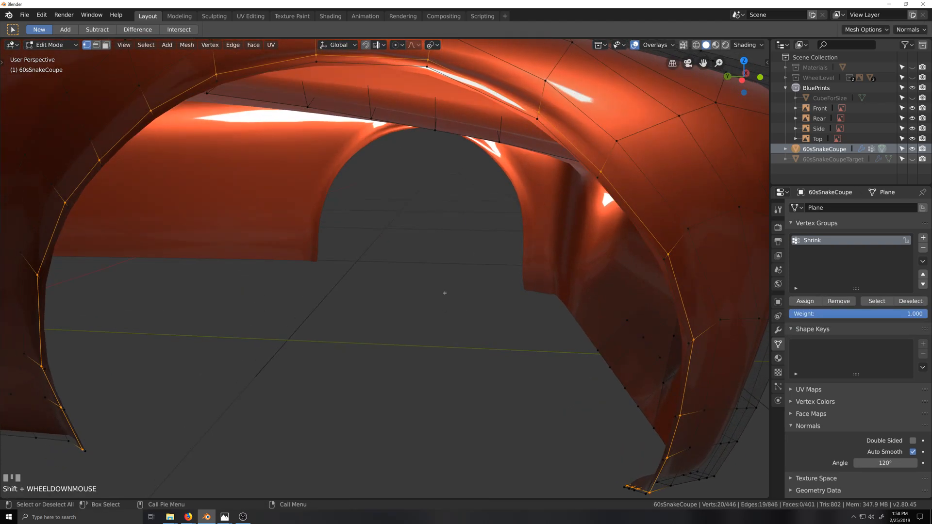
{"action": "scroll", "coordinate": [445, 293], "scroll_direction": "down", "scroll_amount": 2}
Select the newly added loop beside the arch rim, move it slightly outward along the global X axis, and review the body.
{"action": "key", "text": "shift+grave"}
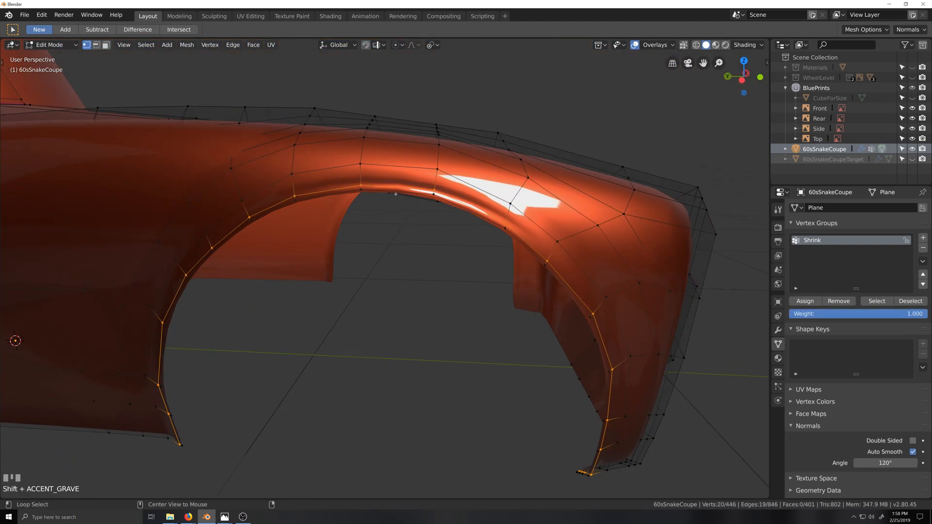
{"action": "left_click", "coordinate": [396, 193], "text": "alt"}
{"action": "left_click", "coordinate": [382, 192], "text": "alt"}
{"action": "key", "text": "grave"}
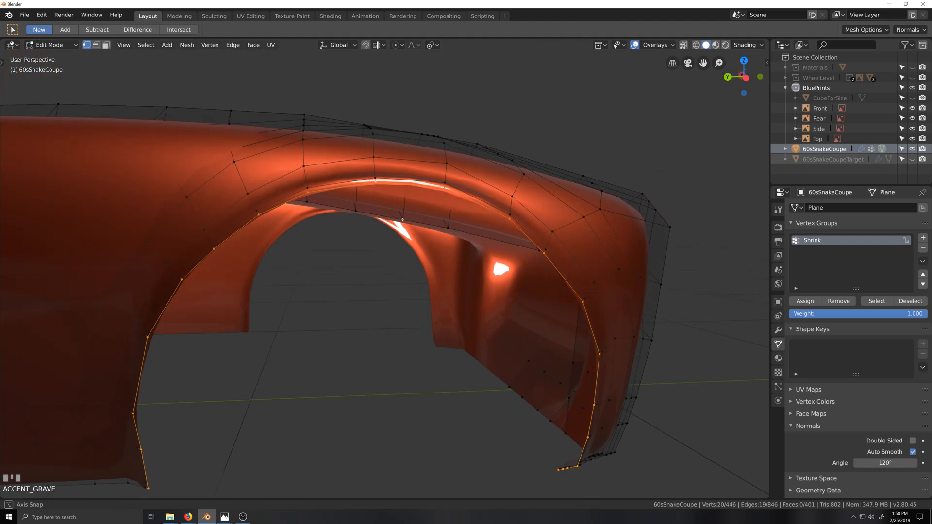
{"action": "middle_click_drag", "start_coordinate": [439, 214], "coordinate": [420, 228]}
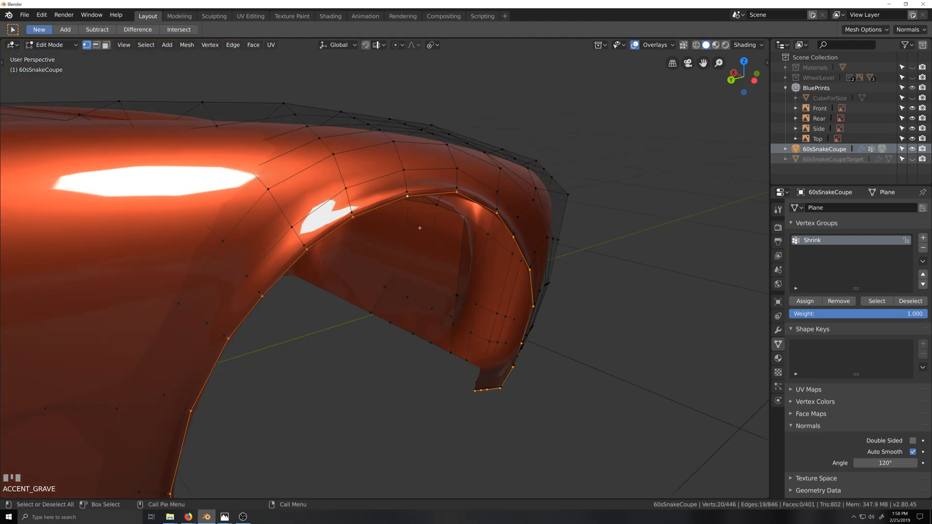
{"action": "left_click", "coordinate": [412, 190], "text": "alt"}
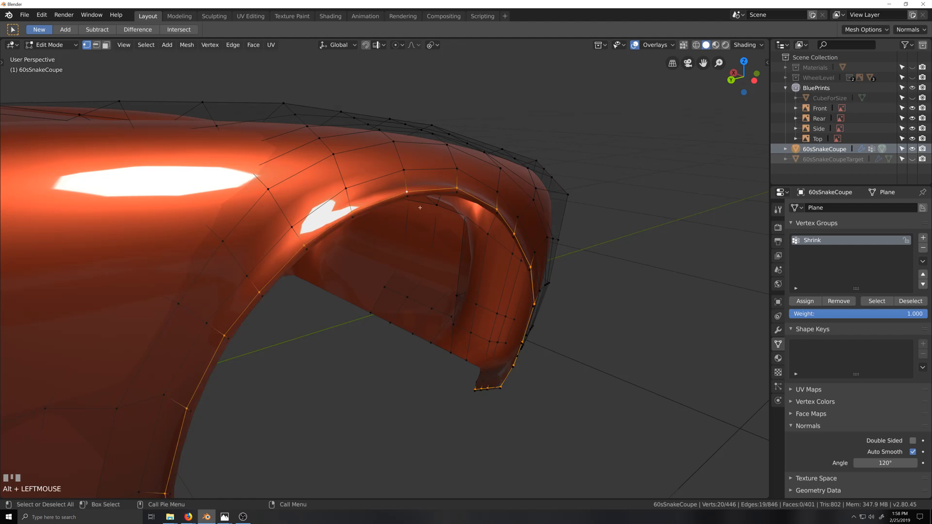
{"action": "scroll", "coordinate": [411, 193], "scroll_direction": "up", "scroll_amount": 5}
{"action": "key", "text": "grave"}
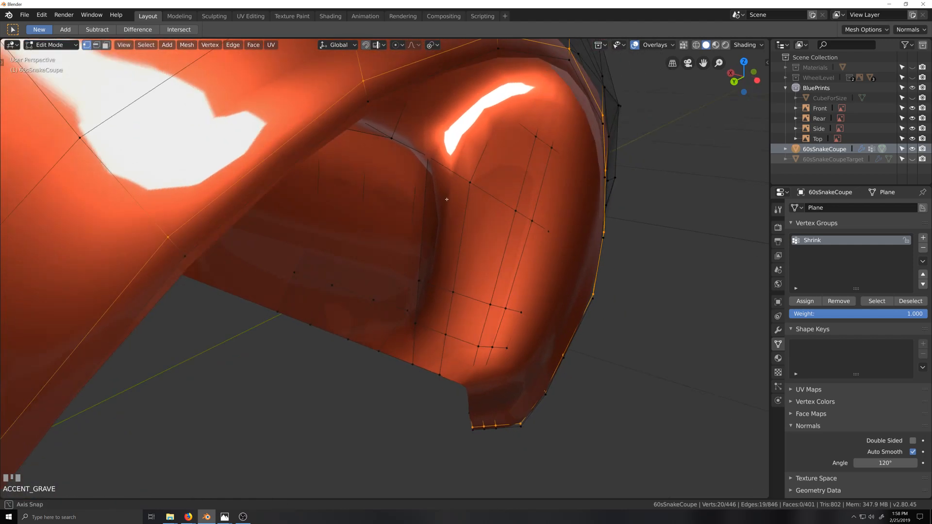
{"action": "middle_click_drag", "start_coordinate": [497, 178], "coordinate": [506, 197]}
{"action": "key", "text": "g"}
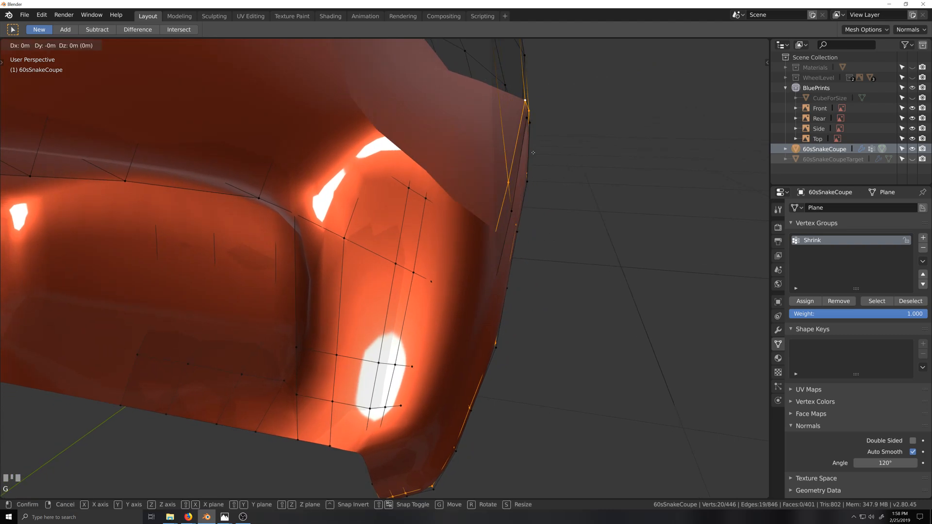
{"action": "key", "text": "x"}
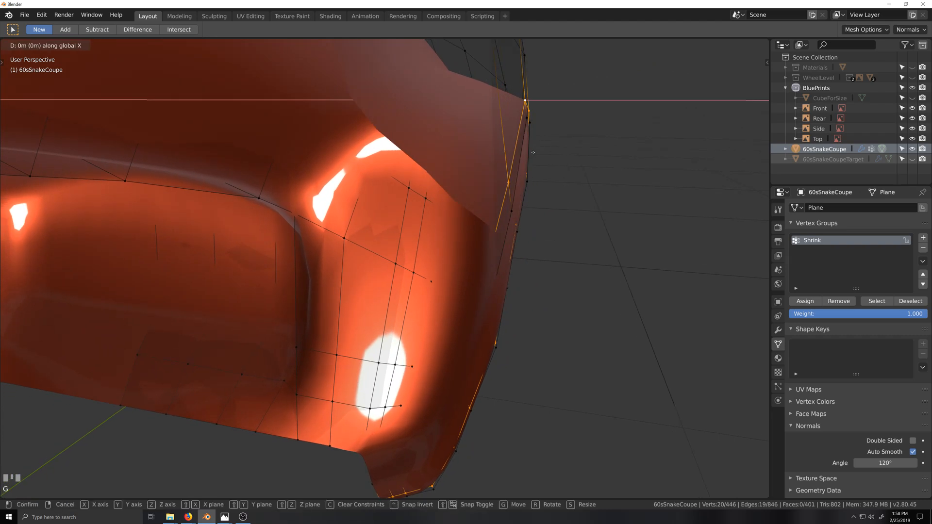
{"action": "left_click", "coordinate": [546, 155]}
{"action": "middle_click_drag", "start_coordinate": [548, 162], "coordinate": [422, 326]}
{"action": "key", "text": "Tab"}
{"action": "scroll", "coordinate": [385, 314], "scroll_direction": "down", "scroll_amount": 2}
{"action": "scroll", "coordinate": [408, 320], "scroll_direction": "down", "scroll_amount": 2}
{"action": "scroll", "coordinate": [406, 320], "scroll_direction": "up", "scroll_amount": 2}
{"action": "key", "text": "Tab"}
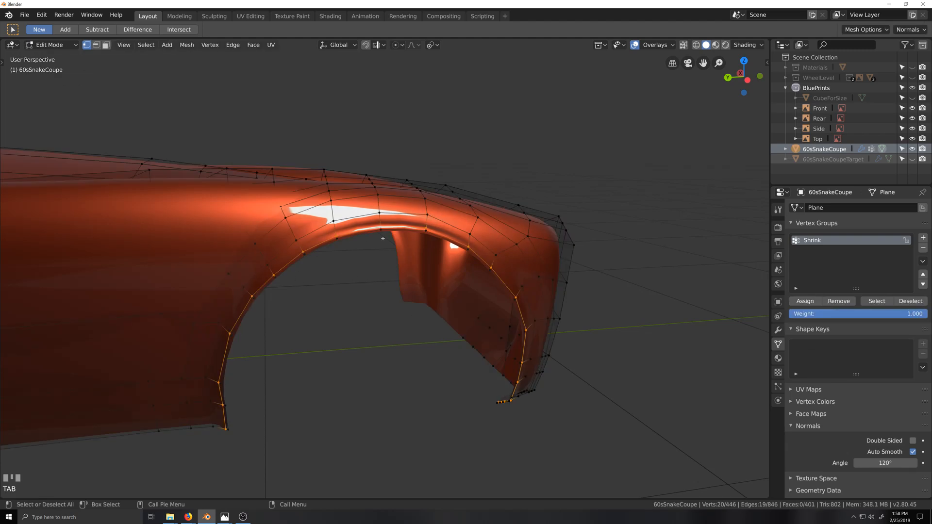
Slide the fender vertex above the front upper part of the wheel arch a little forward along its edge.
{"action": "middle_click_drag", "start_coordinate": [495, 269], "coordinate": [533, 254]}
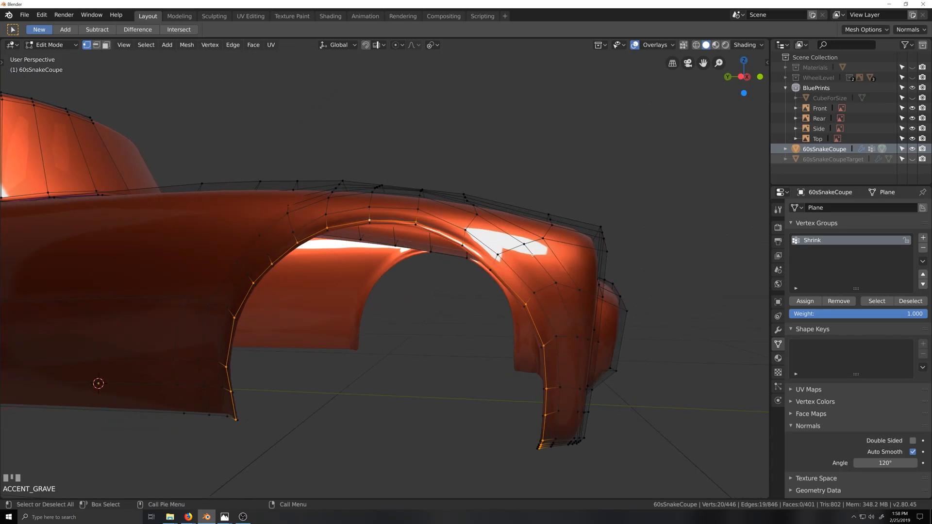
{"action": "left_click", "coordinate": [524, 244]}
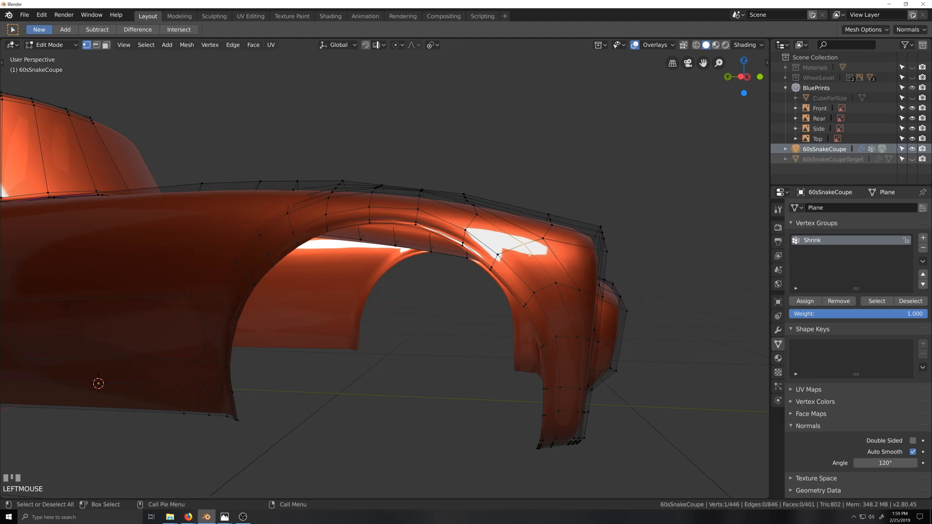
{"action": "key", "text": "g"}
{"action": "key", "text": "g"}
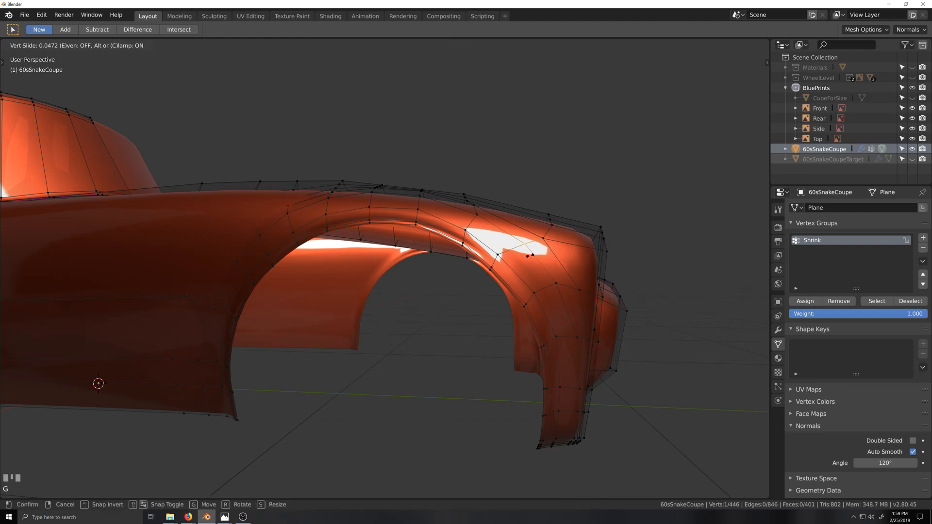
{"action": "left_click", "coordinate": [534, 261]}
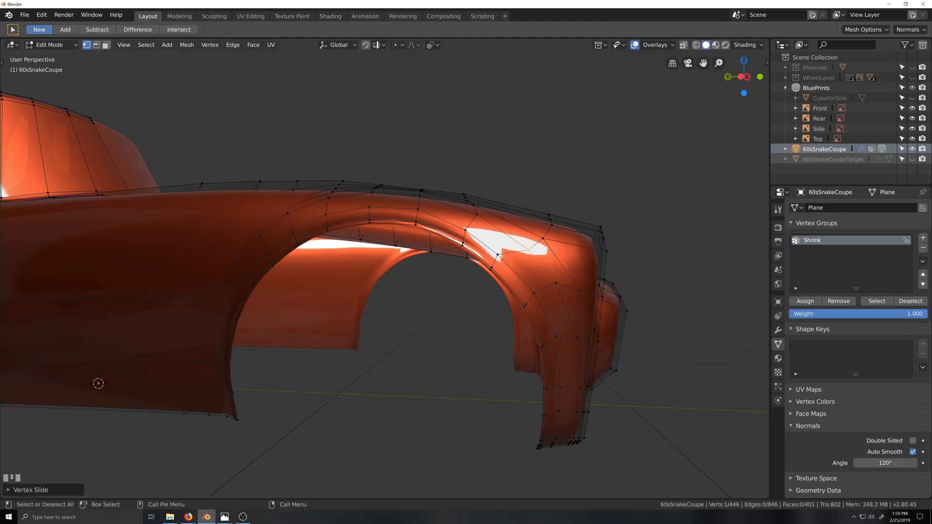
Edge-slide the short vertex chain at the front upper arch rim forward, then readjust its two rim vertices.
{"action": "left_click", "coordinate": [491, 267], "text": "ctrl"}
{"action": "key", "text": "g"}
{"action": "key", "text": "g"}
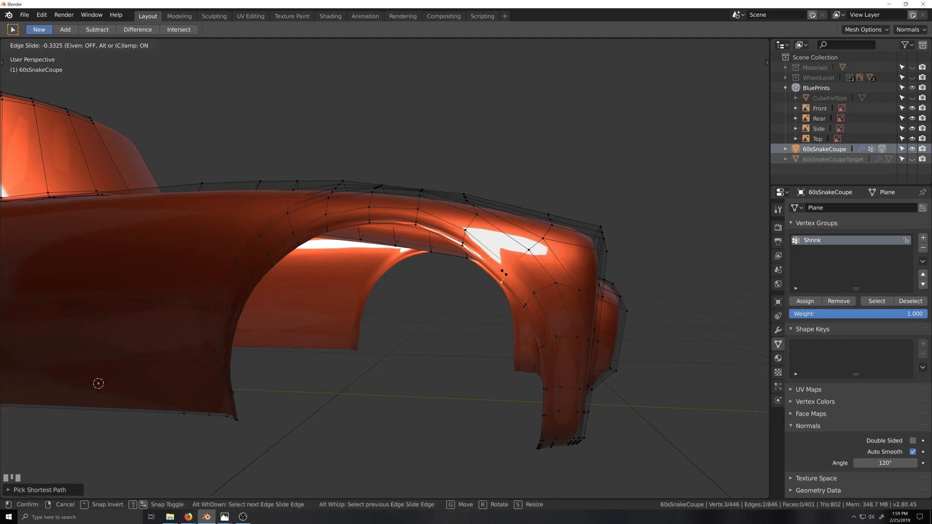
{"action": "left_click", "coordinate": [504, 273]}
{"action": "left_click", "coordinate": [510, 267], "text": "shift"}
{"action": "key", "text": "g"}
{"action": "key", "text": "g"}
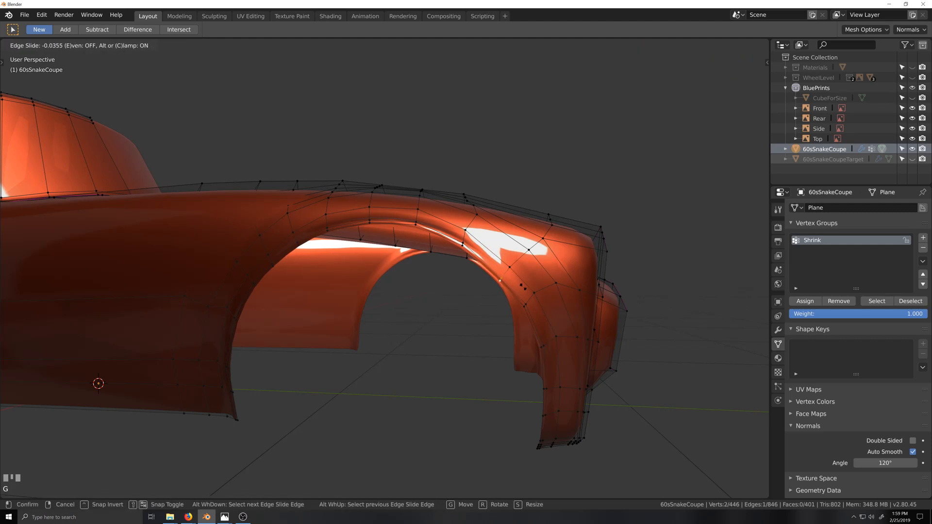
{"action": "left_click", "coordinate": [522, 287]}
In the left orthographic view with X-ray on, move the three front upper arch rim vertices slightly to follow the blueprint arch.
{"action": "key", "text": "ctrl+KP_3"}
{"action": "scroll", "coordinate": [546, 257], "scroll_direction": "up", "scroll_amount": 5}
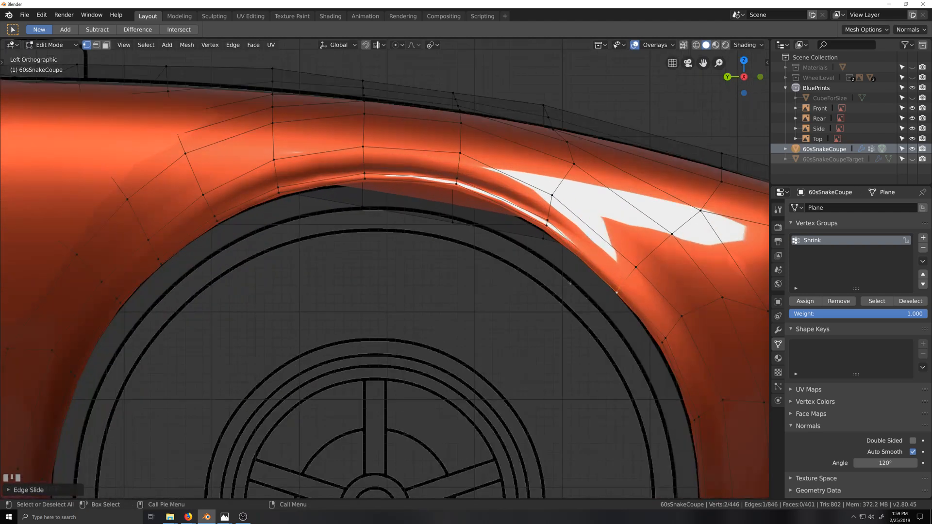
{"action": "left_click_drag", "start_coordinate": [505, 227], "coordinate": [558, 278]}
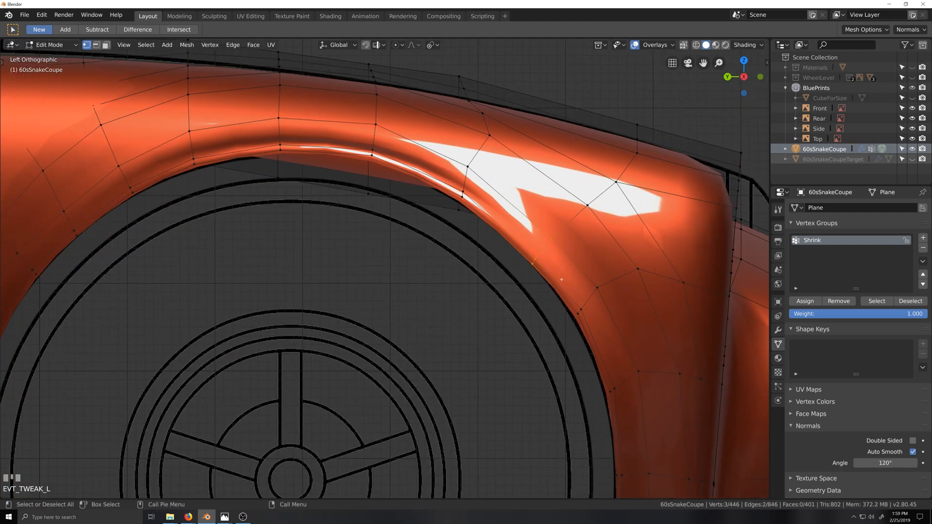
{"action": "key", "text": "alt+z"}
{"action": "key", "text": "g"}
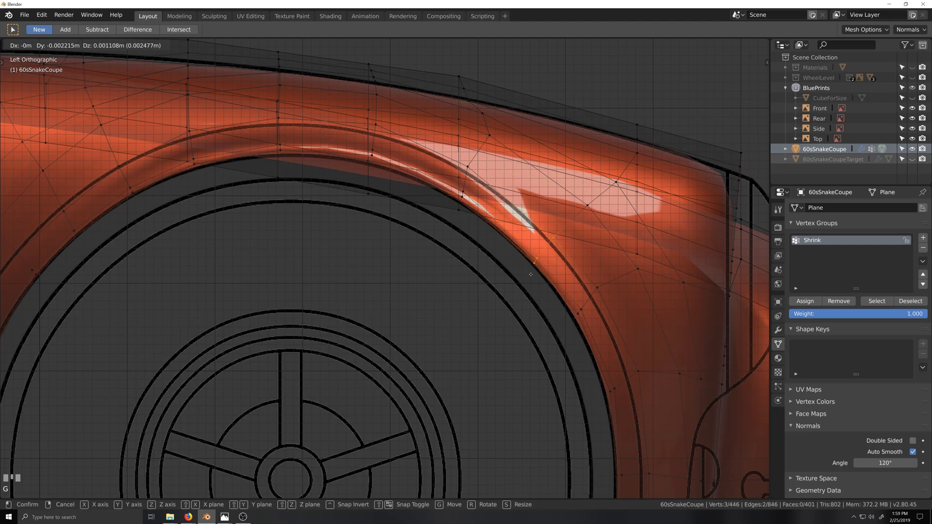
{"action": "left_click", "coordinate": [531, 274]}
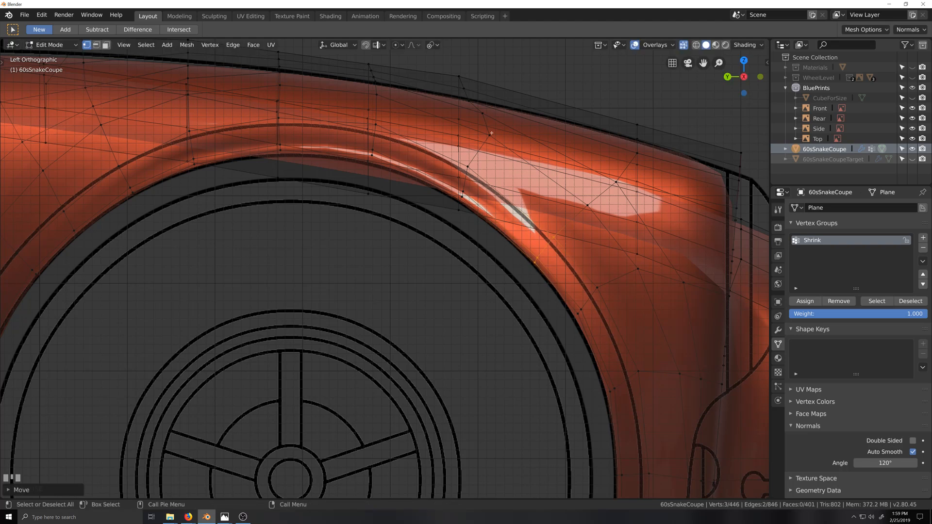
Slide three fender vertices above the front upper arch rearward along their edges to straighten their column.
{"action": "left_click", "coordinate": [465, 91]}
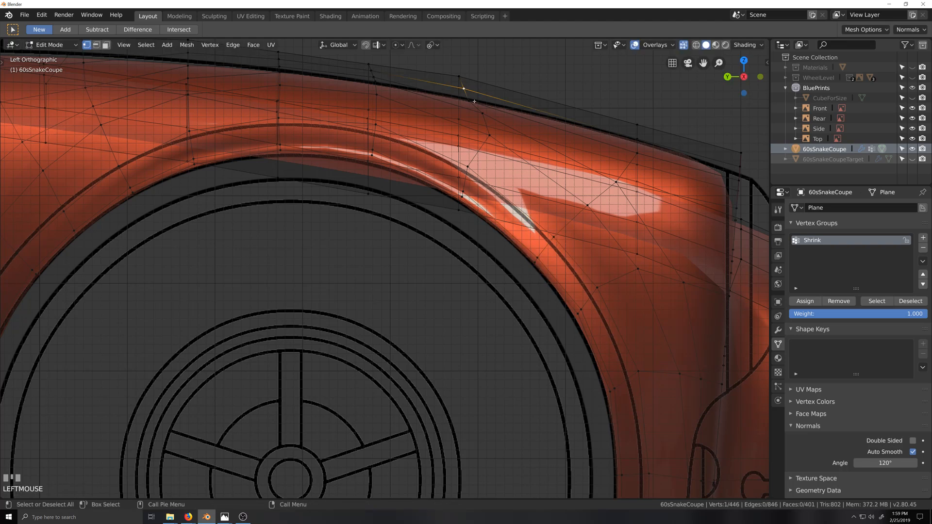
{"action": "key", "text": "g"}
{"action": "key", "text": "g"}
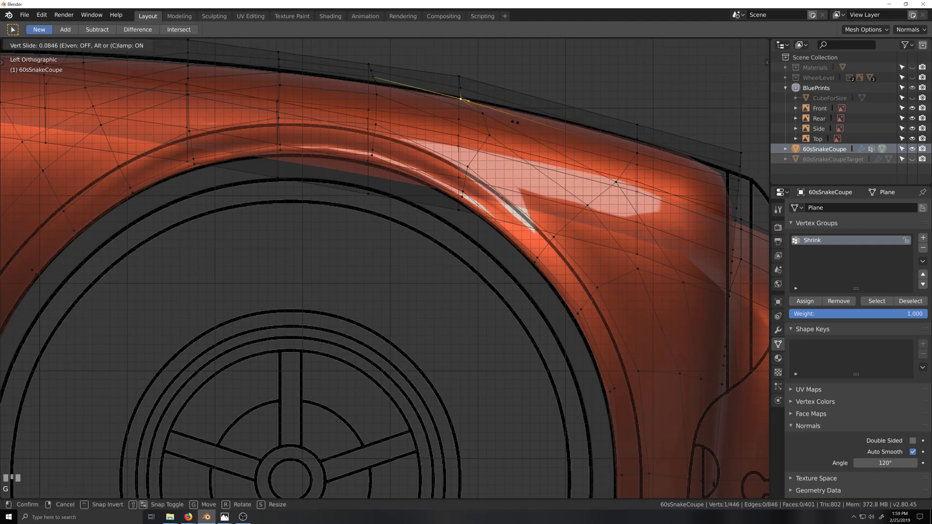
{"action": "left_click", "coordinate": [465, 100]}
{"action": "key", "text": "g"}
{"action": "key", "text": "g"}
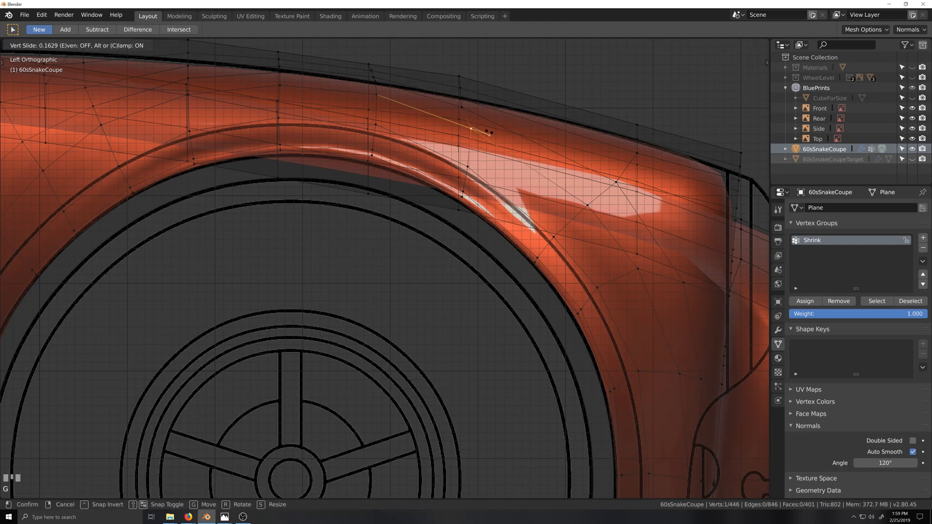
{"action": "left_click", "coordinate": [486, 131]}
{"action": "left_click", "coordinate": [467, 165]}
{"action": "key", "text": "g"}
{"action": "key", "text": "g"}
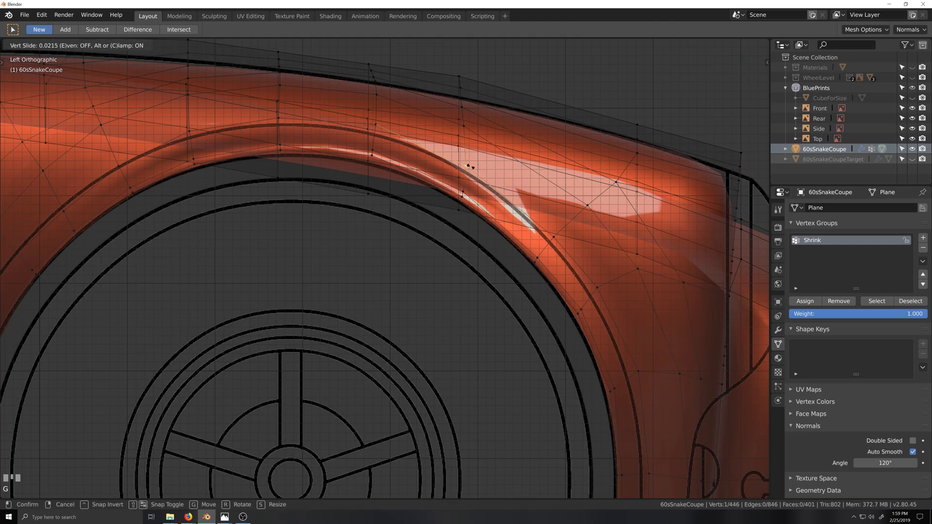
{"action": "left_click", "coordinate": [468, 165]}
Add a centred vertical loop cut through the fender over the arch's front upper part and nudge its three rim vertices onto the blueprint arch.
{"action": "key", "text": "ctrl+r"}
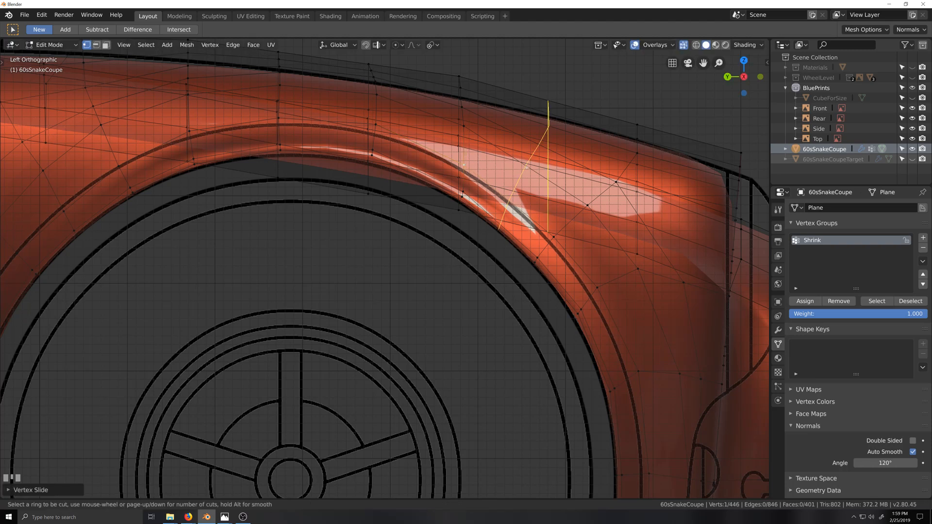
{"action": "left_click", "coordinate": [526, 166]}
{"action": "left_click", "coordinate": [526, 167]}
{"action": "left_click_drag", "start_coordinate": [491, 183], "coordinate": [514, 251]}
{"action": "key", "text": "g"}
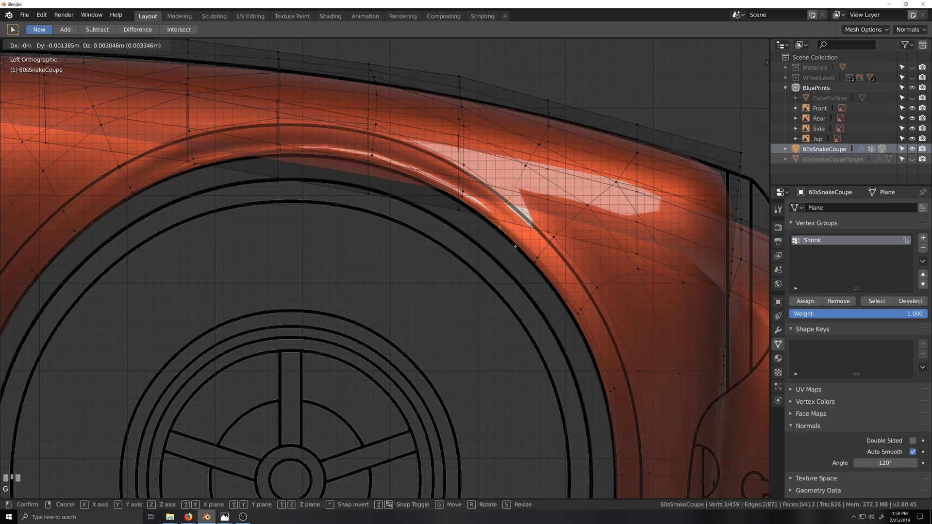
{"action": "left_click", "coordinate": [515, 246]}
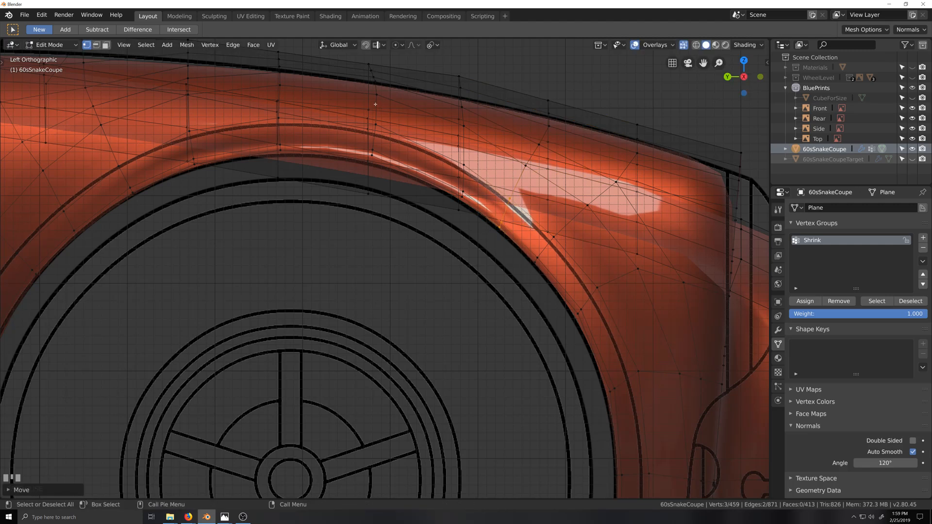
{"action": "left_click", "coordinate": [375, 104], "text": "alt"}
{"action": "key", "text": "g"}
{"action": "key", "text": "g"}
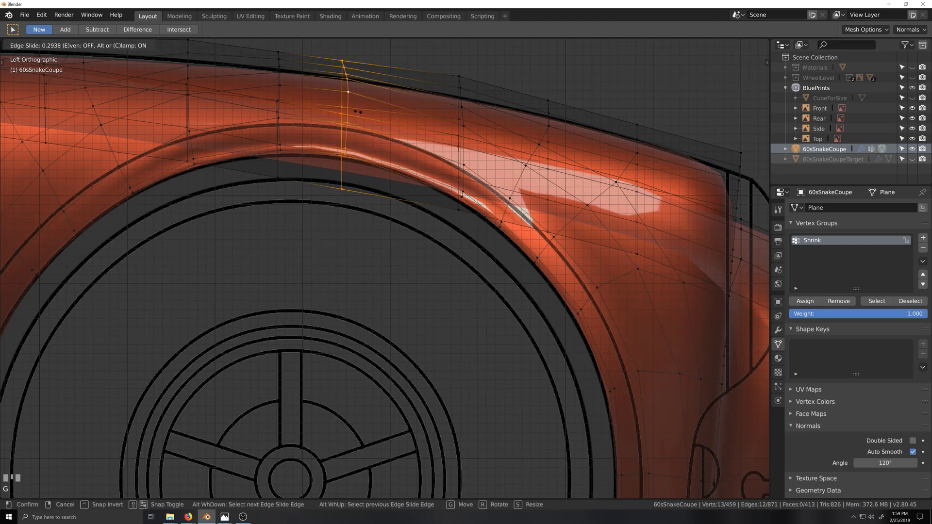
{"action": "key", "text": "Escape"}
Edge-slide the vertical loop at the front arch's crown slightly rearward, and the neighbouring loop ahead of it rearward as well.
{"action": "left_click", "coordinate": [324, 113], "text": "alt"}
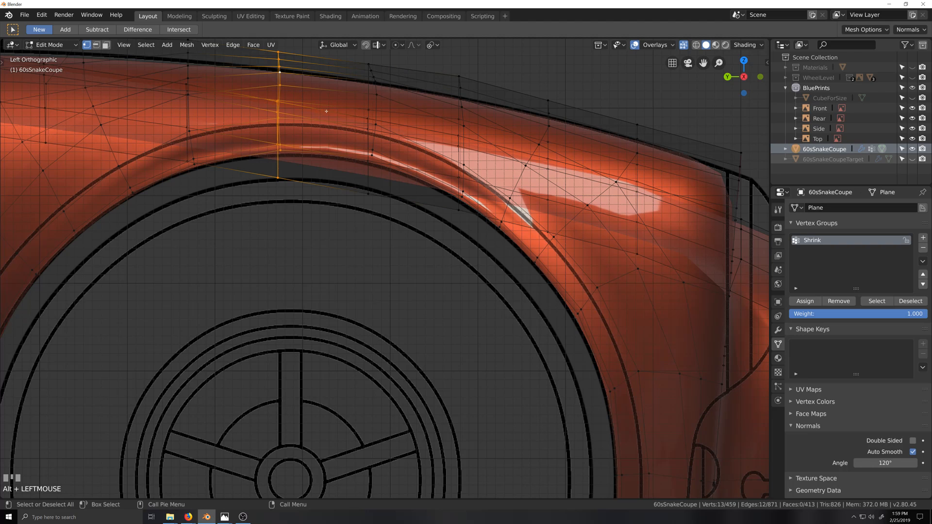
{"action": "key", "text": "g"}
{"action": "key", "text": "g"}
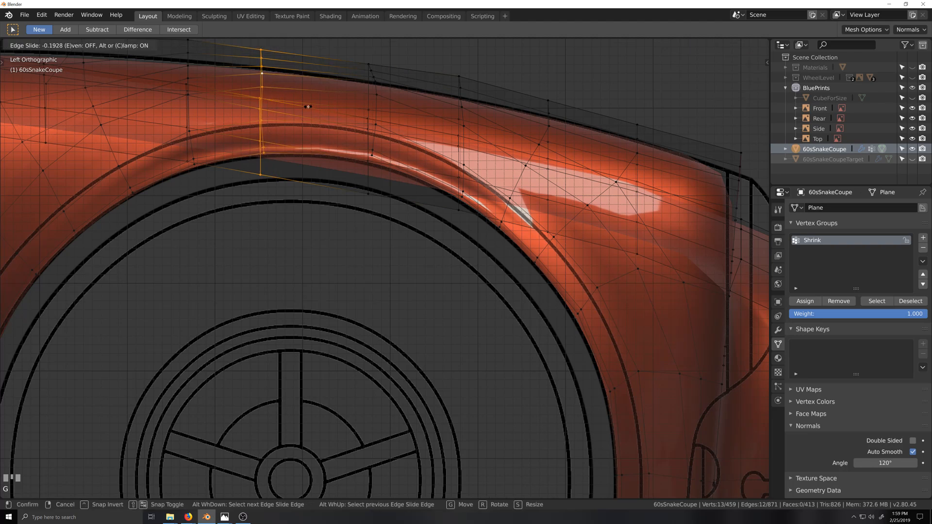
{"action": "left_click", "coordinate": [307, 106]}
{"action": "left_click", "coordinate": [374, 115], "text": "alt"}
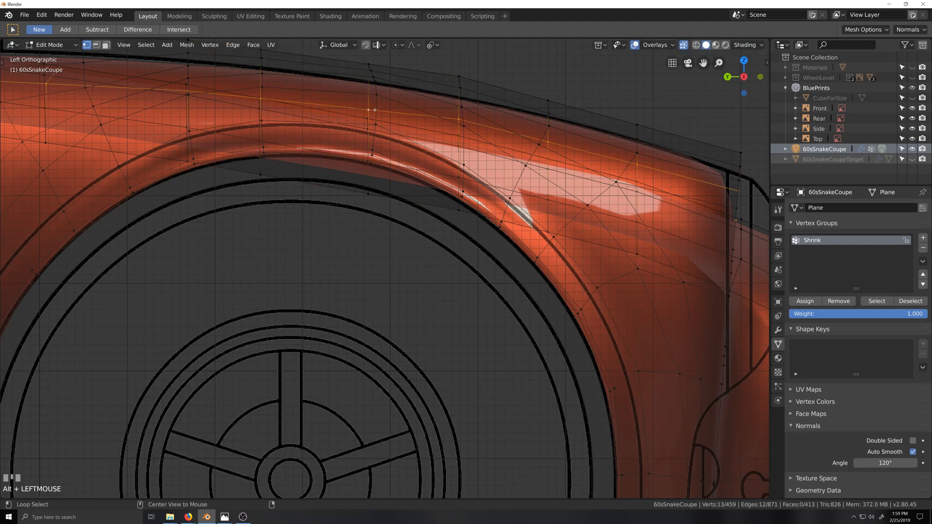
{"action": "left_click", "coordinate": [376, 118], "text": "alt"}
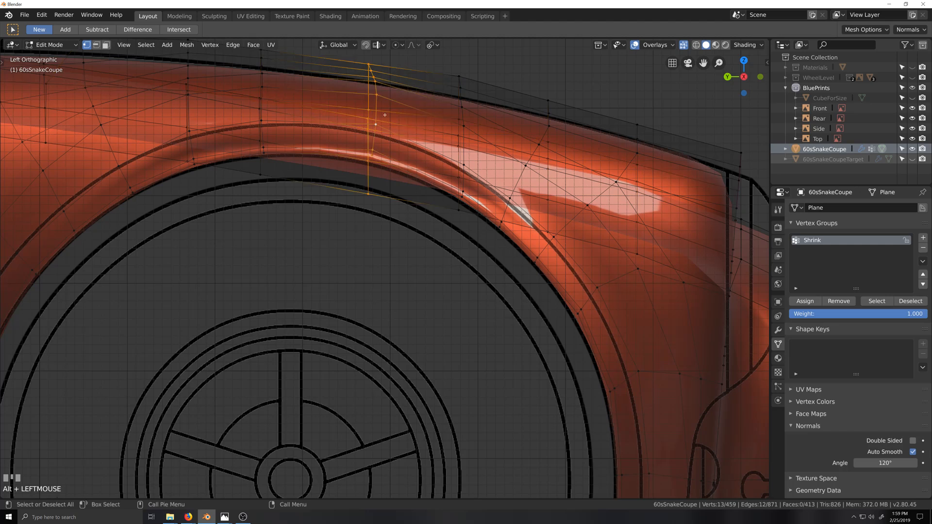
{"action": "key", "text": "g"}
{"action": "key", "text": "g"}
{"action": "left_click", "coordinate": [363, 131]}
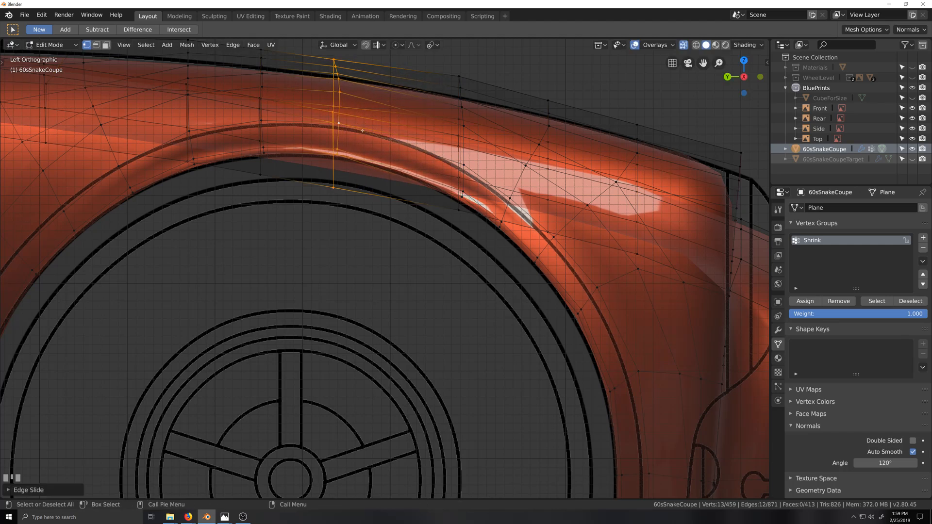
Add a centred vertical loop cut in the widened gap ahead of the two loops slid rearward above the front arch.
{"action": "key", "text": "ctrl+r"}
{"action": "left_click", "coordinate": [396, 136]}
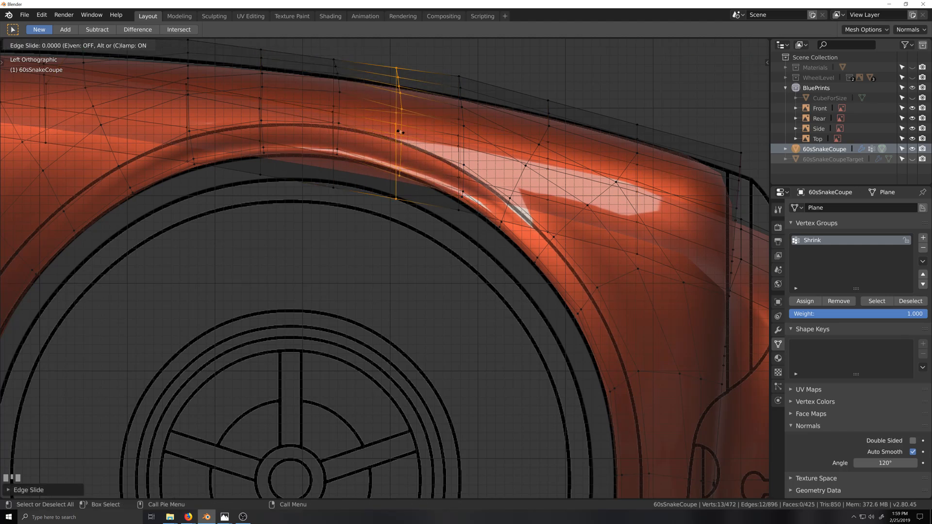
{"action": "right_click", "coordinate": [449, 183]}
In the top orthographic view, select the hood and nose geometry between the fender and the centreline, and hide it.
{"action": "middle_click_drag", "start_coordinate": [449, 183], "coordinate": [405, 119]}
{"action": "middle_click_drag", "start_coordinate": [474, 172], "coordinate": [476, 176]}
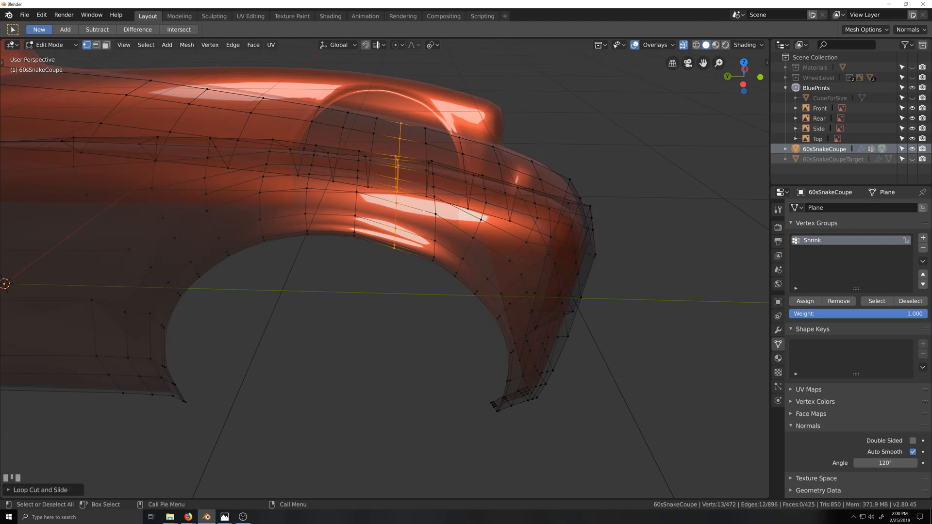
{"action": "middle_click_drag", "start_coordinate": [423, 210], "coordinate": [455, 239]}
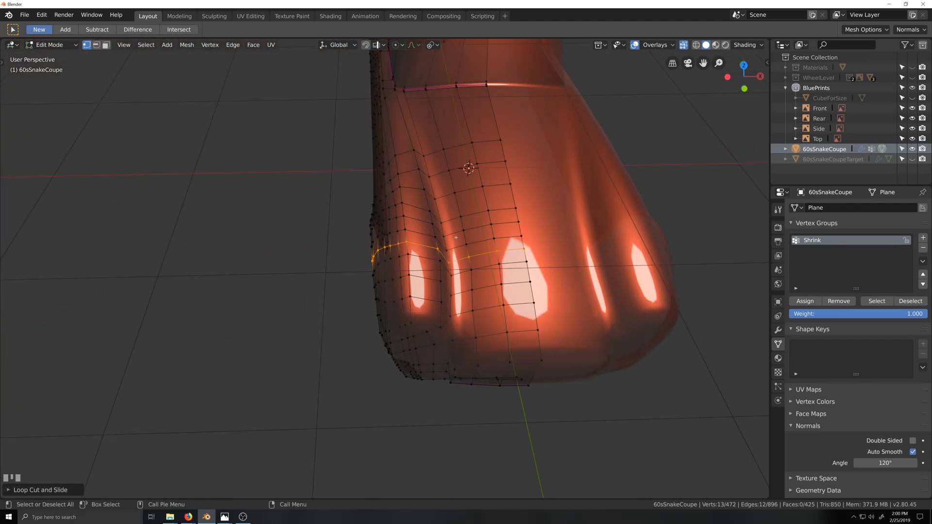
{"action": "key", "text": "KP_7"}
{"action": "key", "text": "alt+a"}
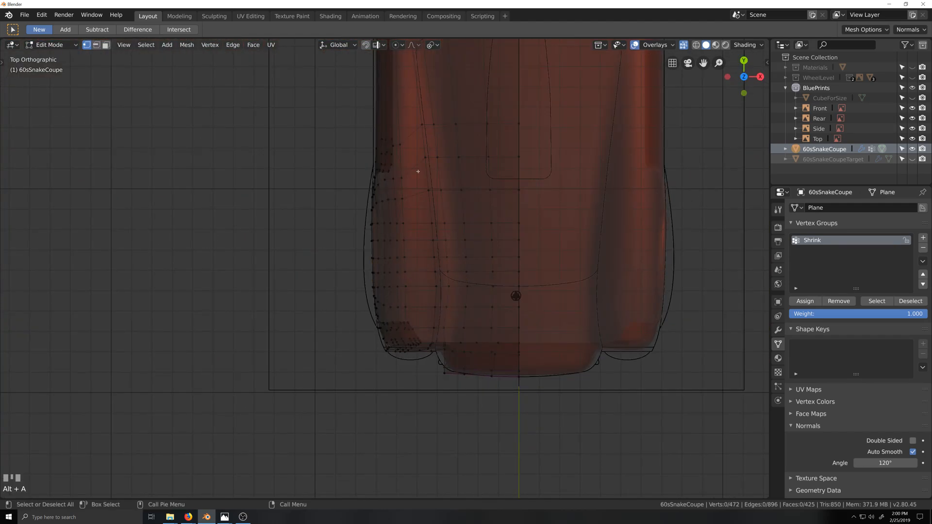
{"action": "left_click_drag", "start_coordinate": [416, 112], "coordinate": [519, 405]}
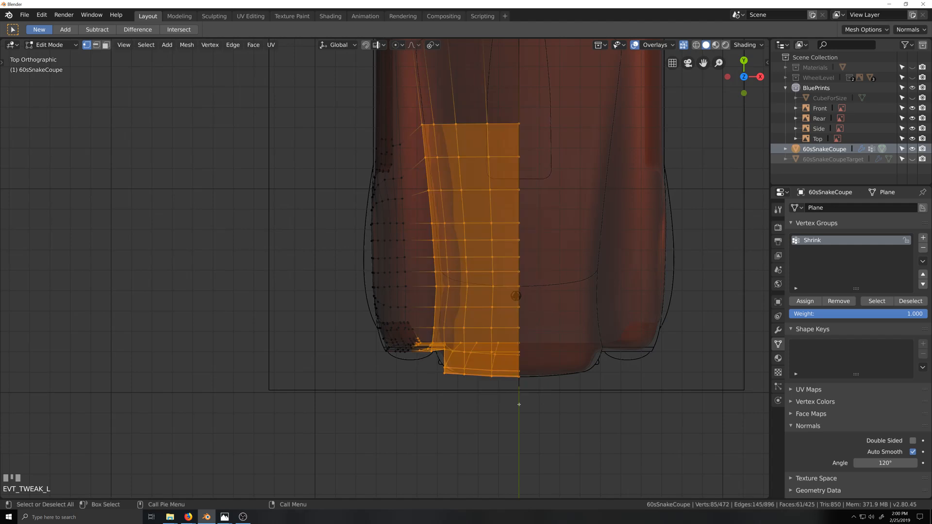
{"action": "key", "text": "h"}
In the left orthographic view, move the new loop's three rim vertices slightly to match the blueprint's wheel arch curve.
{"action": "key", "text": "KP_3"}
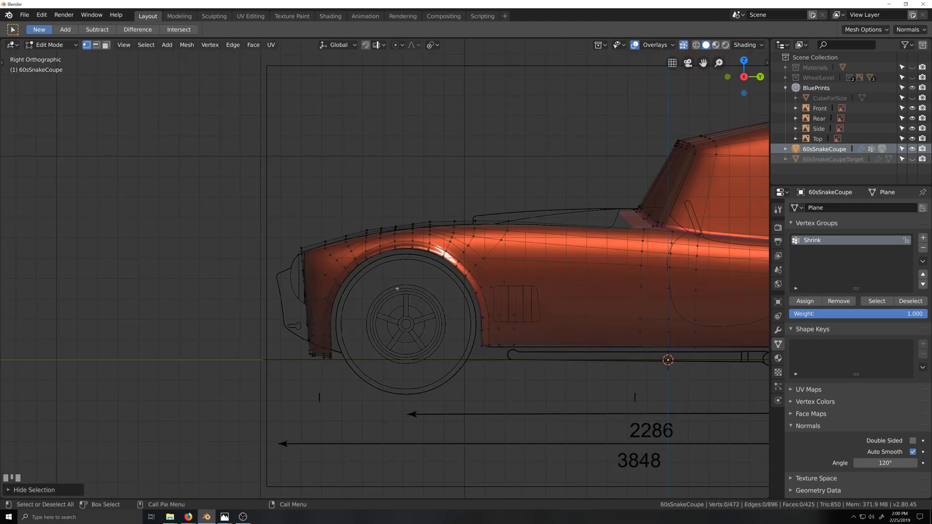
{"action": "key", "text": "ctrl+KP_3"}
{"action": "scroll", "coordinate": [395, 302], "scroll_direction": "up", "scroll_amount": 5}
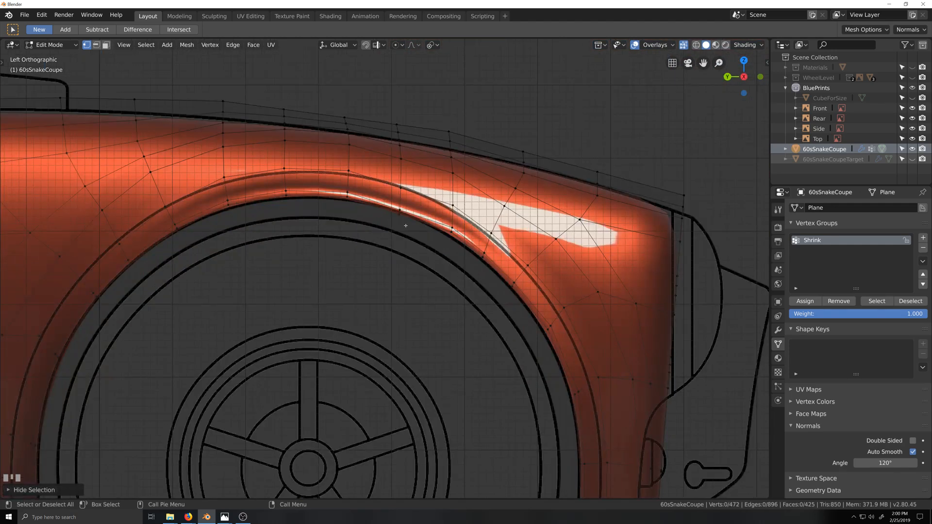
{"action": "scroll", "coordinate": [406, 225], "scroll_direction": "up", "scroll_amount": 2}
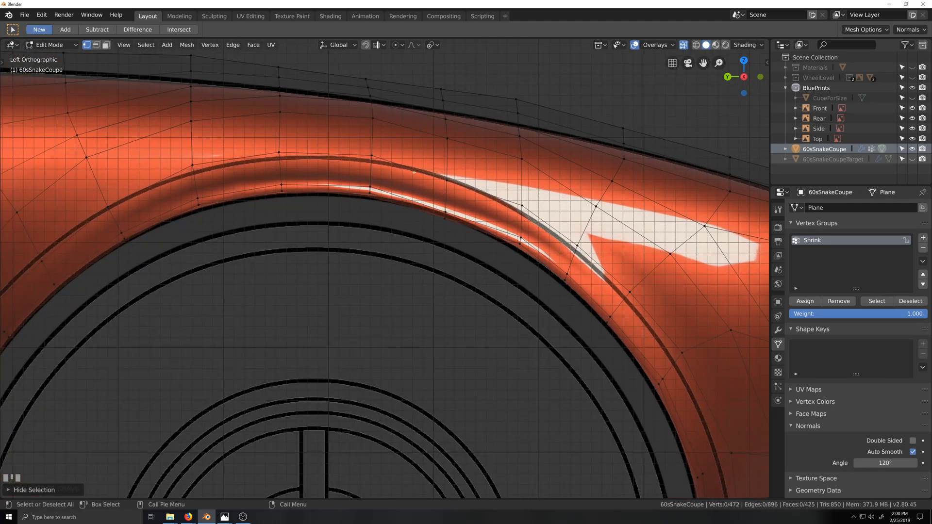
{"action": "left_click_drag", "start_coordinate": [414, 172], "coordinate": [462, 231]}
{"action": "key", "text": "g"}
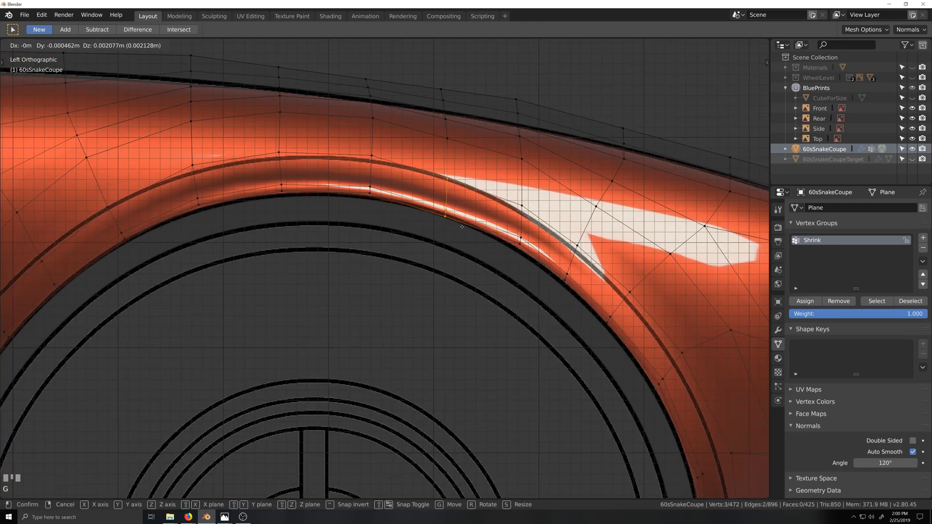
{"action": "left_click", "coordinate": [503, 189]}
Move the next two groups of rim vertices farther forward on the upper arch to follow the blueprint curve with even spacing.
{"action": "left_click_drag", "start_coordinate": [503, 188], "coordinate": [537, 252]}
{"action": "key", "text": "g"}
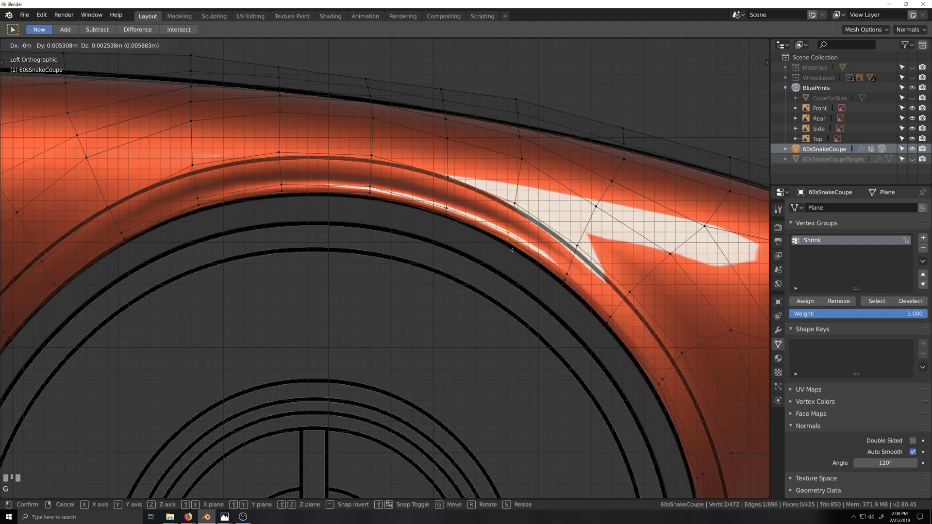
{"action": "left_click", "coordinate": [518, 255]}
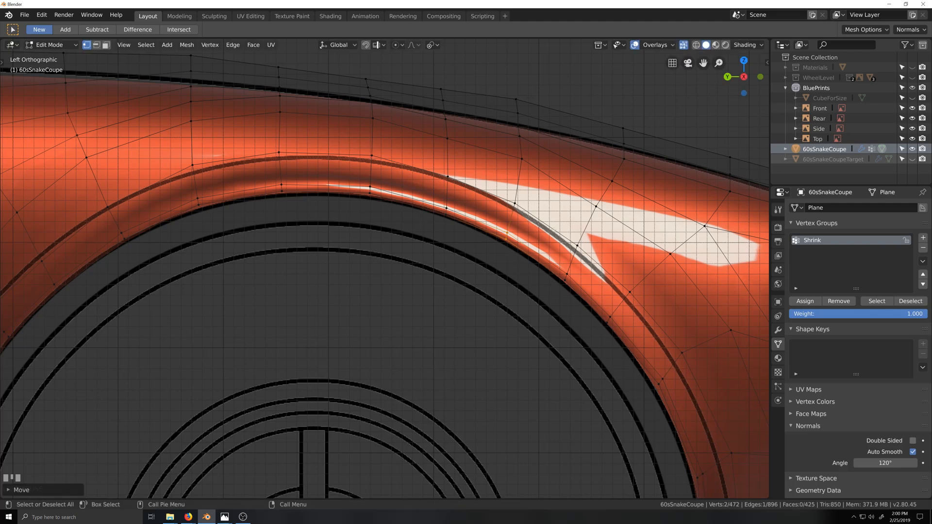
{"action": "left_click", "coordinate": [566, 274], "text": "shift"}
{"action": "key", "text": "g"}
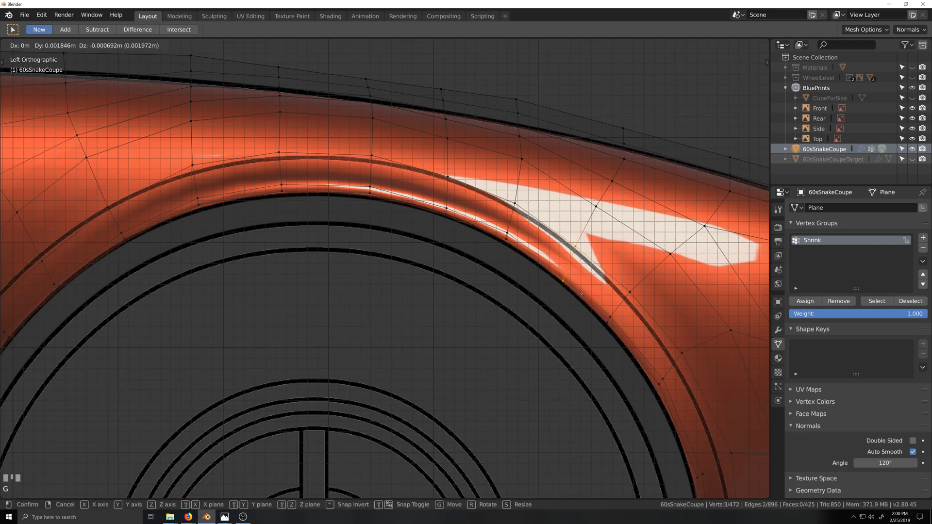
{"action": "left_click", "coordinate": [581, 293]}
Reveal the hidden hood and nose geometry, and inspect the front wheel arch in Object Mode.
{"action": "scroll", "coordinate": [410, 330], "scroll_direction": "down", "scroll_amount": 6}
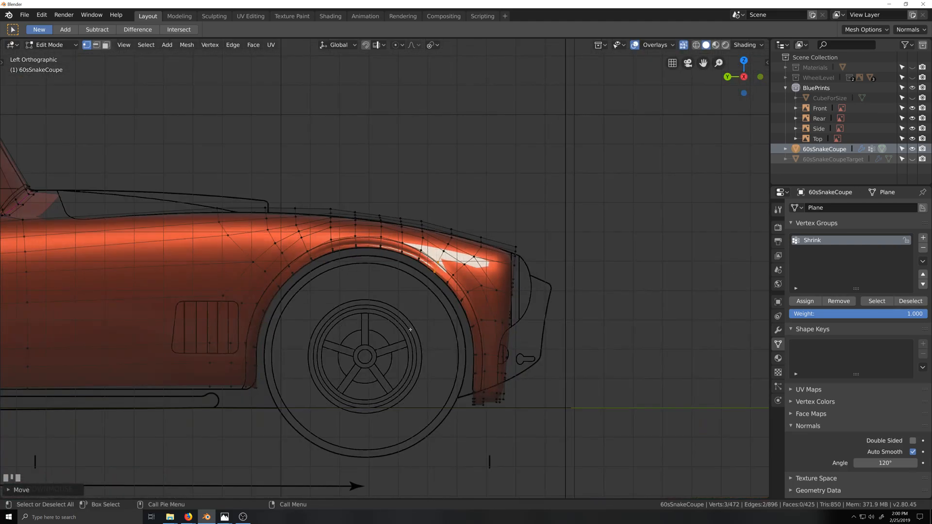
{"action": "key", "text": "alt+h"}
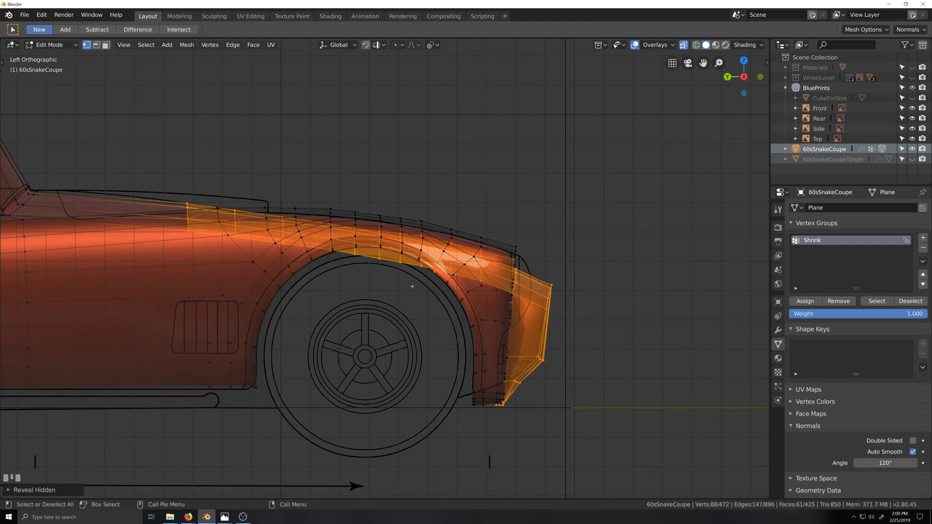
{"action": "scroll", "coordinate": [408, 315], "scroll_direction": "down", "scroll_amount": 3}
{"action": "key", "text": "Tab"}
{"action": "key", "text": "grave"}
{"action": "middle_click_drag", "start_coordinate": [405, 313], "coordinate": [413, 377]}
{"action": "scroll", "coordinate": [397, 339], "scroll_direction": "up", "scroll_amount": 6}
{"action": "scroll", "coordinate": [410, 350], "scroll_direction": "down", "scroll_amount": 3}
Select the narrow face loop around the front wheel arch's rim in Edit Mode and move it slightly along the global X axis.
{"action": "key", "text": "Tab"}
{"action": "scroll", "coordinate": [412, 375], "scroll_direction": "up", "scroll_amount": 2}
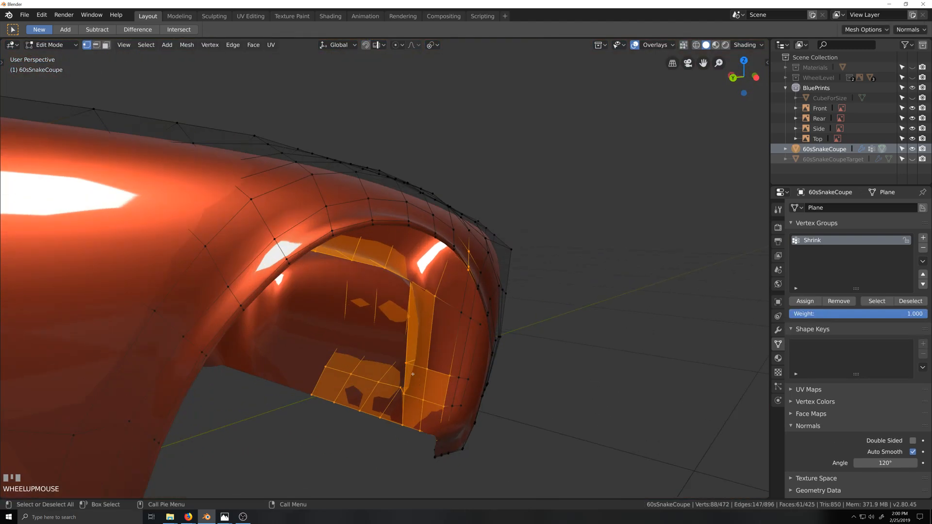
{"action": "left_click", "coordinate": [347, 223], "text": "ctrl+alt"}
{"action": "scroll", "coordinate": [358, 332], "scroll_direction": "down", "scroll_amount": 2}
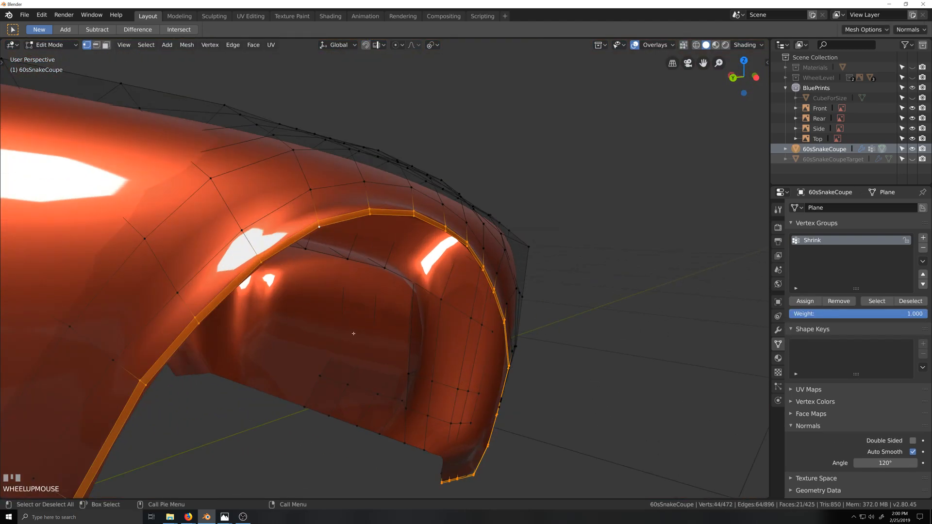
{"action": "middle_click_drag", "start_coordinate": [357, 332], "coordinate": [366, 333]}
{"action": "key", "text": "g"}
{"action": "key", "text": "x"}
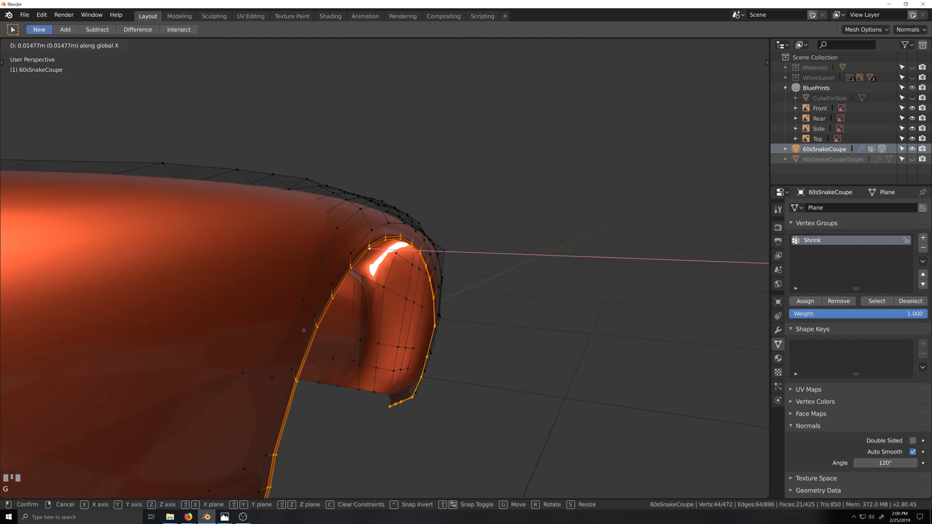
{"action": "left_click", "coordinate": [335, 330]}
Examine the smoothed front wheel arch lip and fender in Object Mode from rear, front and low angles.
{"action": "key", "text": "Tab"}
{"action": "scroll", "coordinate": [339, 335], "scroll_direction": "down", "scroll_amount": 3}
{"action": "key", "text": "grave"}
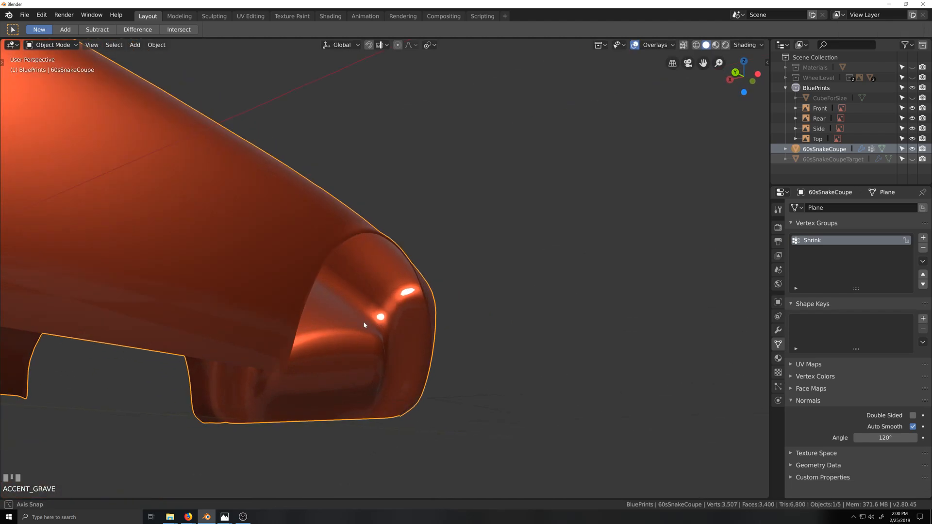
{"action": "middle_click_drag", "start_coordinate": [341, 334], "coordinate": [345, 293]}
{"action": "scroll", "coordinate": [372, 335], "scroll_direction": "up", "scroll_amount": 3}
{"action": "scroll", "coordinate": [340, 325], "scroll_direction": "down", "scroll_amount": 4}
{"action": "key", "text": "grave"}
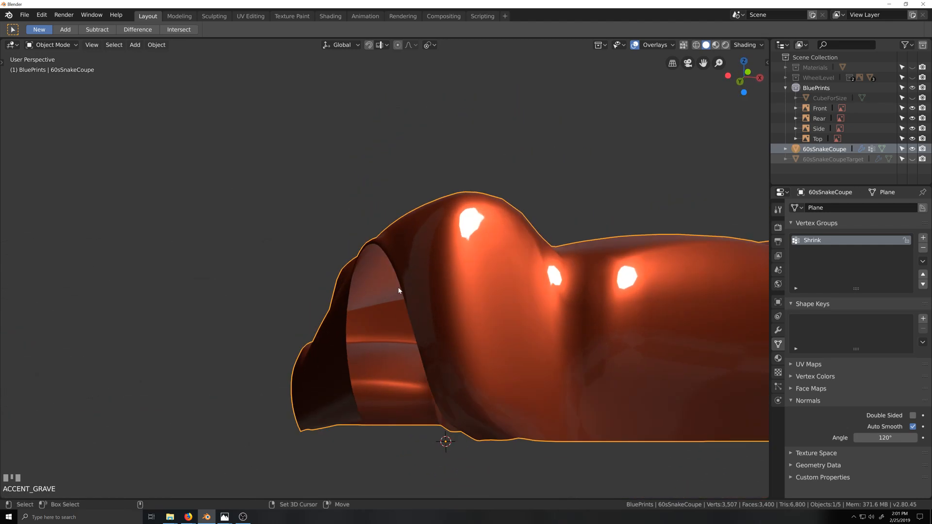
{"action": "scroll", "coordinate": [412, 291], "scroll_direction": "up", "scroll_amount": 2}
{"action": "key", "text": "grave"}
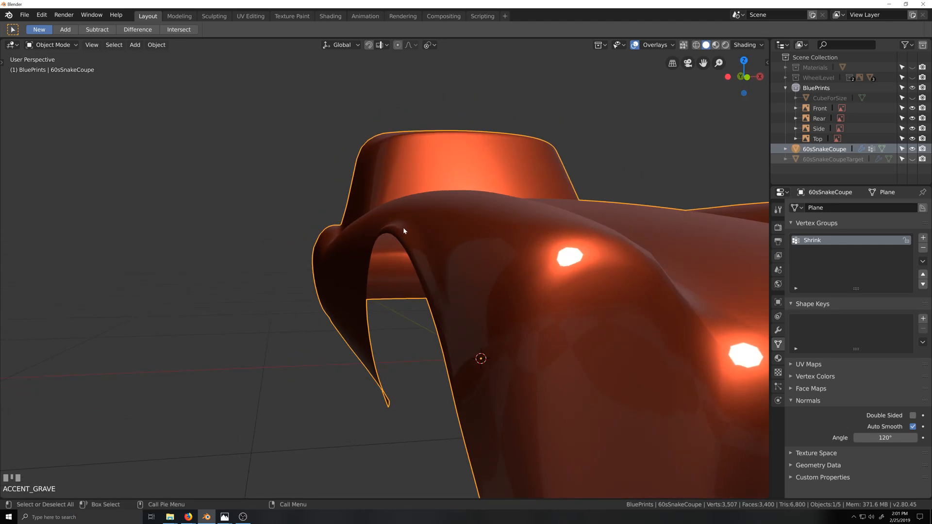
{"action": "scroll", "coordinate": [395, 286], "scroll_direction": "up", "scroll_amount": 1}
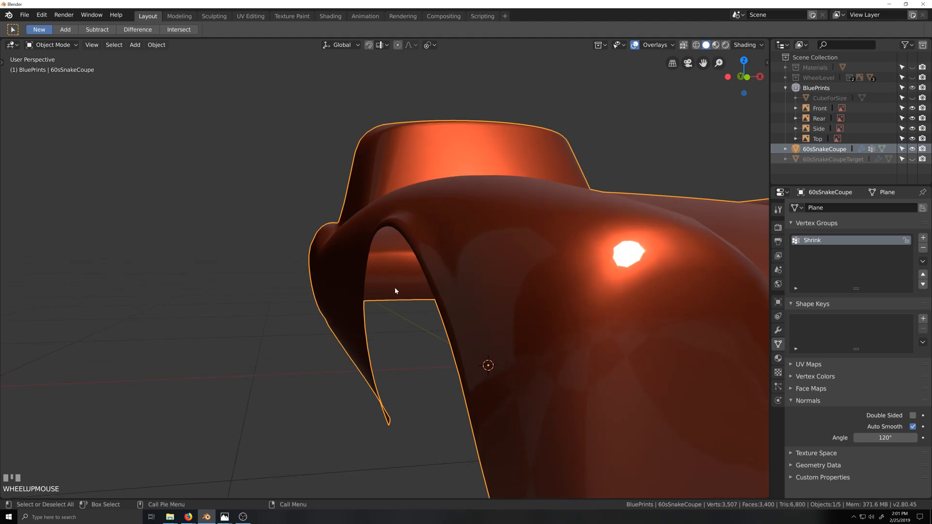
{"action": "scroll", "coordinate": [392, 285], "scroll_direction": "down", "scroll_amount": 1}
{"action": "key", "text": "grave"}
{"action": "mouse_move", "coordinate": [400, 291]}
{"action": "middle_mouse_down"}
{"action": "mouse_move", "coordinate": [475, 293]}
{"action": "mouse_move", "coordinate": [414, 300]}
{"action": "middle_mouse_up"}
{"action": "scroll", "coordinate": [413, 301], "scroll_direction": "down", "scroll_amount": 2}
Check the arch rim's mesh in Edit Mode, and compare the fender's smoothed side and front profile in Object Mode.
{"action": "key", "text": "Tab"}
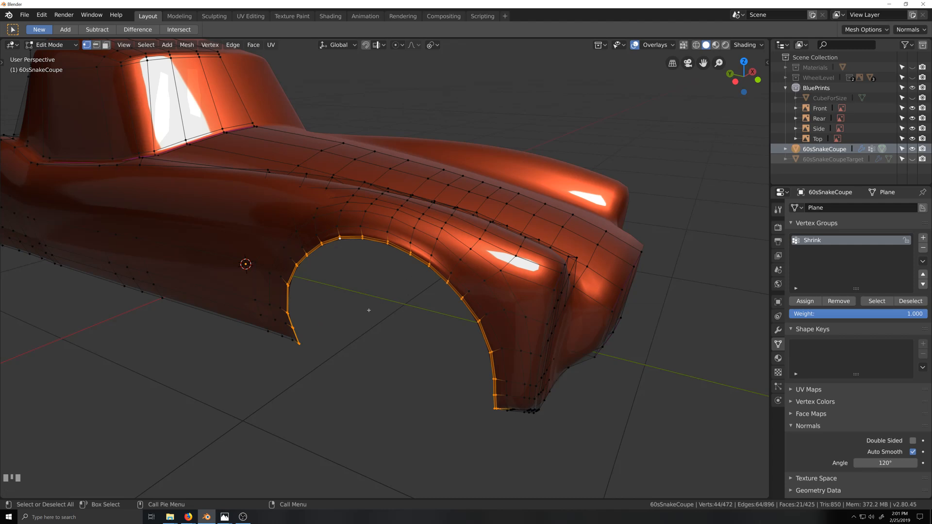
{"action": "scroll", "coordinate": [413, 316], "scroll_direction": "down", "scroll_amount": 1}
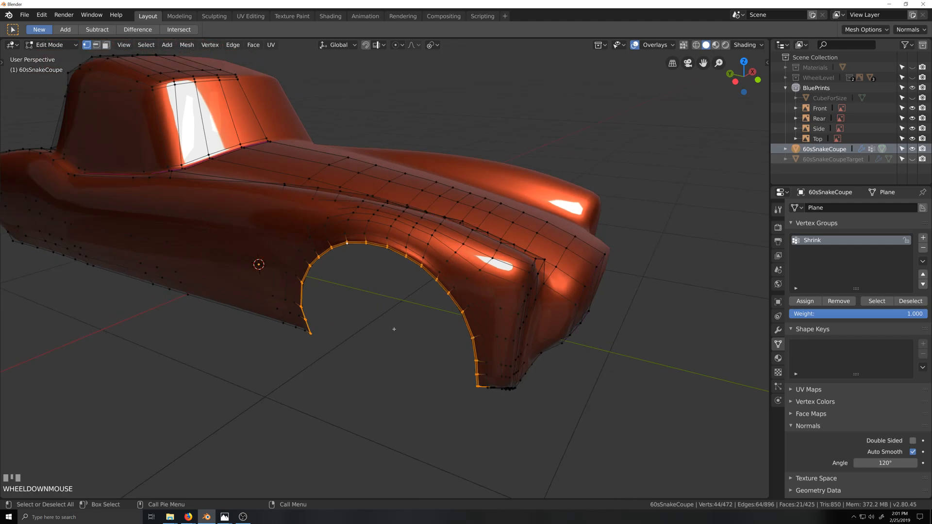
{"action": "scroll", "coordinate": [395, 328], "scroll_direction": "up", "scroll_amount": 3}
{"action": "middle_click_drag", "start_coordinate": [391, 324], "coordinate": [449, 318]}
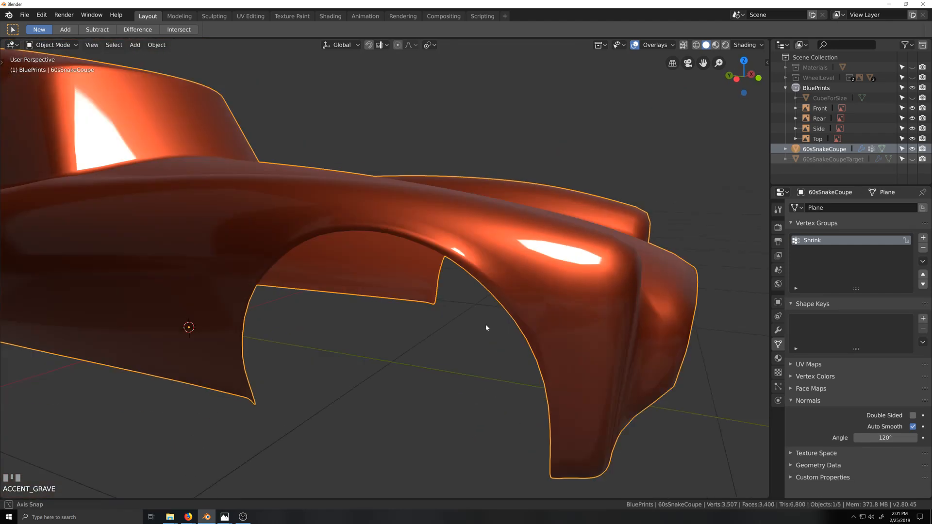
{"action": "middle_click_drag", "start_coordinate": [485, 326], "coordinate": [449, 326]}
{"action": "scroll", "coordinate": [429, 316], "scroll_direction": "down", "scroll_amount": 1}
{"action": "scroll", "coordinate": [417, 302], "scroll_direction": "down", "scroll_amount": 2}
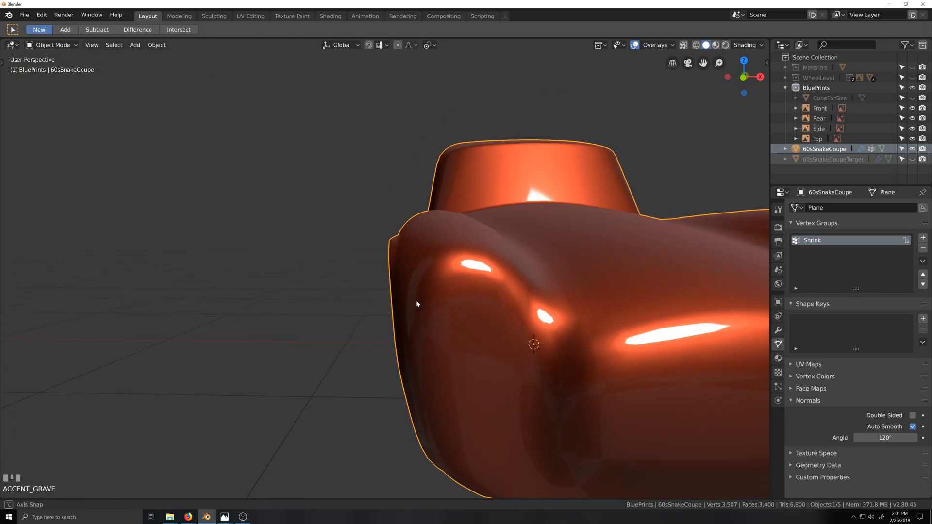
{"action": "scroll", "coordinate": [388, 306], "scroll_direction": "down", "scroll_amount": 1}
{"action": "middle_click_drag", "start_coordinate": [387, 305], "coordinate": [410, 307]}
{"action": "scroll", "coordinate": [408, 315], "scroll_direction": "up", "scroll_amount": 1}
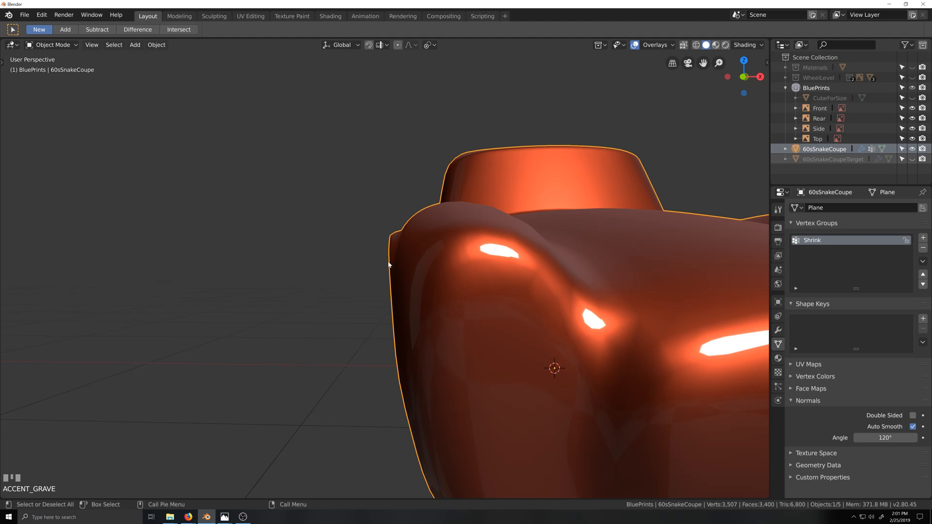
Examine the whole body's smoothed surface and reflections in Object Mode from front three-quarter and side angles.
{"action": "scroll", "coordinate": [271, 304], "scroll_direction": "down", "scroll_amount": 6}
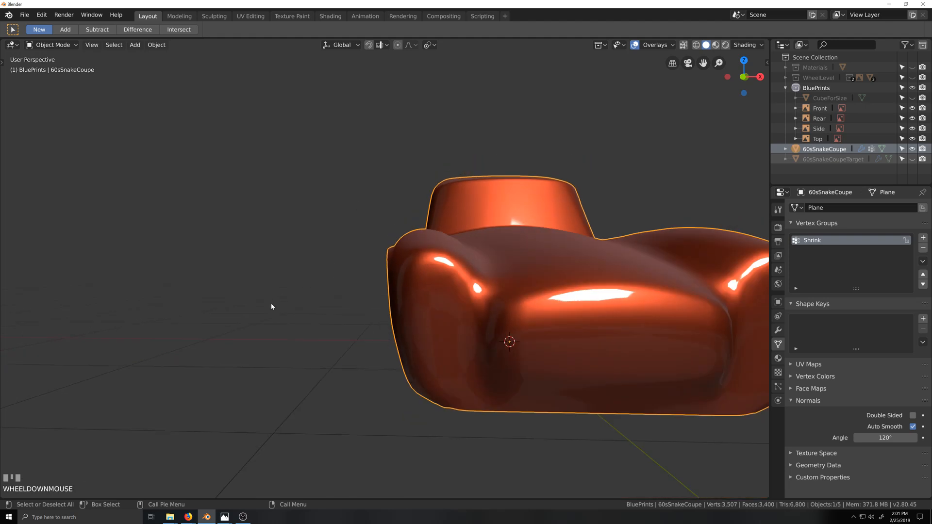
{"action": "middle_click_drag", "start_coordinate": [313, 303], "coordinate": [332, 310]}
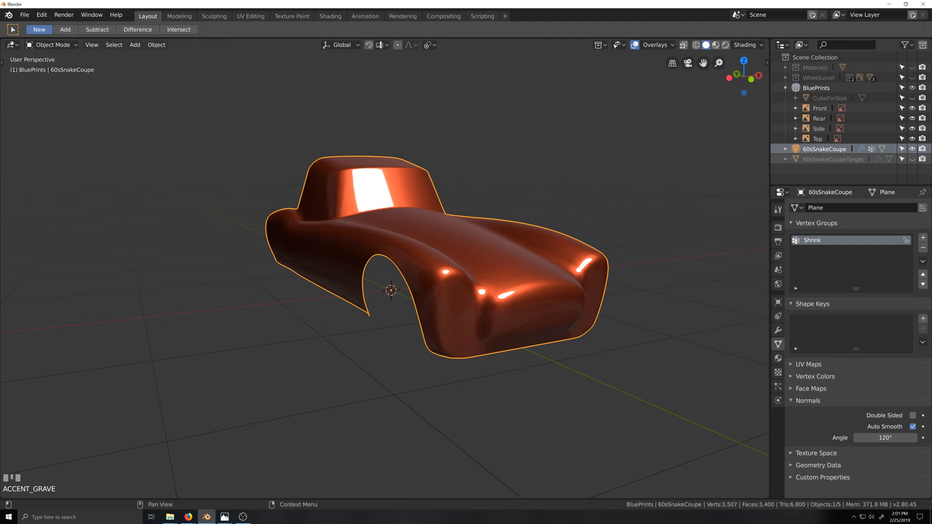
{"action": "scroll", "coordinate": [554, 243], "scroll_direction": "down", "scroll_amount": 2}
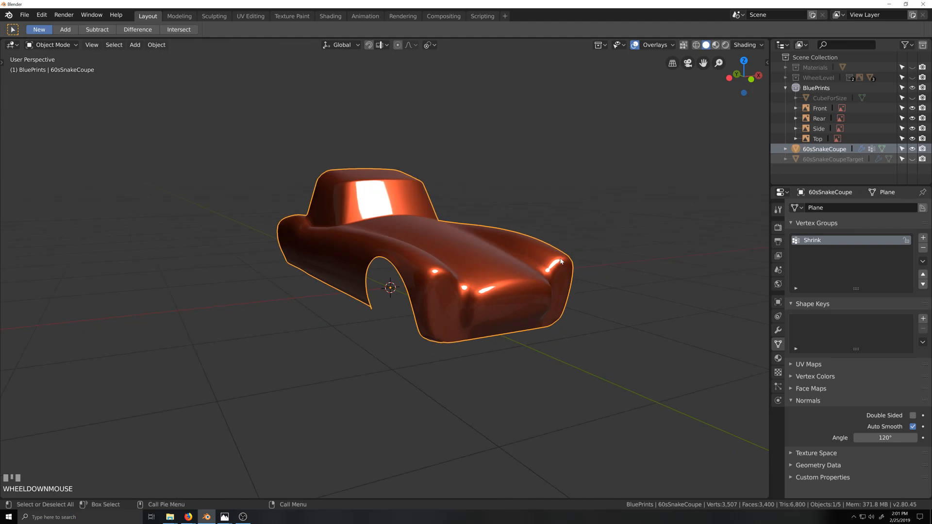
{"action": "middle_click_drag", "start_coordinate": [543, 248], "coordinate": [498, 290]}
{"action": "scroll", "coordinate": [498, 290], "scroll_direction": "up", "scroll_amount": 2}
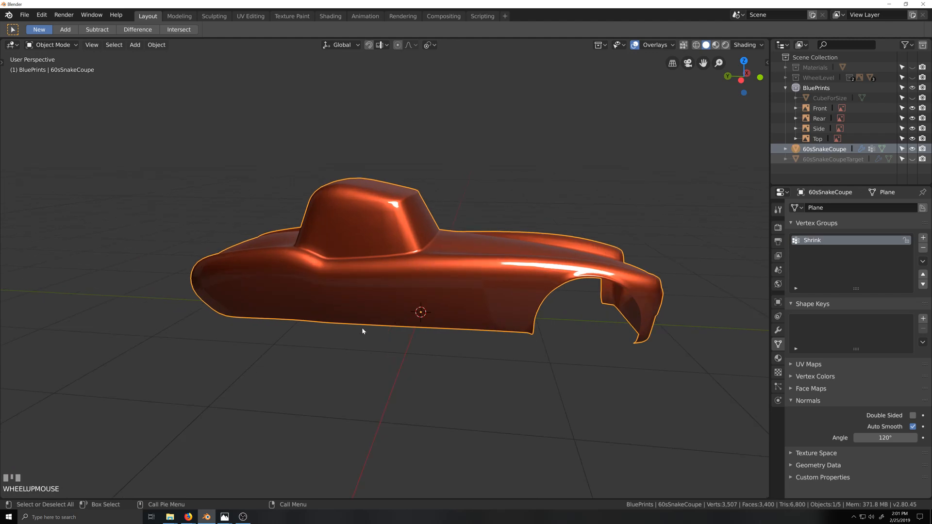
{"action": "middle_click_drag", "start_coordinate": [362, 327], "coordinate": [371, 322]}
{"action": "middle_click_drag", "start_coordinate": [467, 315], "coordinate": [499, 303]}
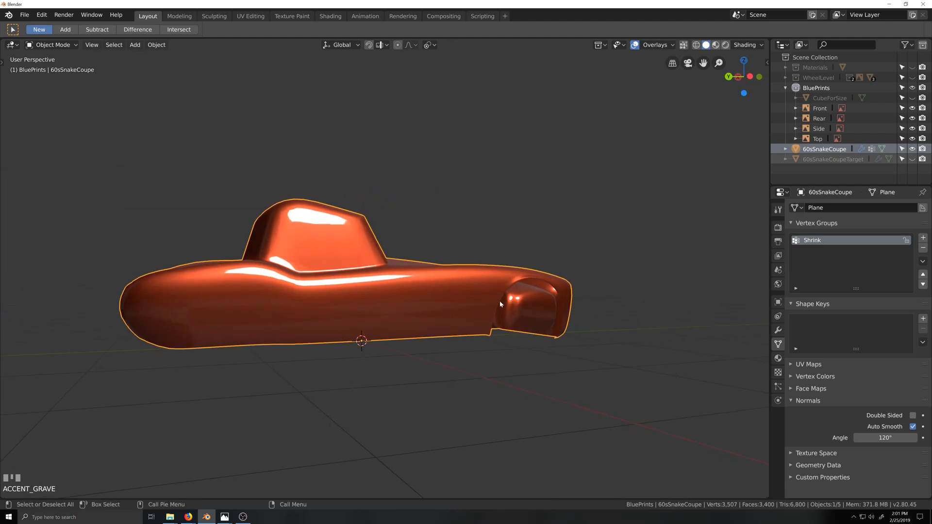
{"action": "middle_click_drag", "start_coordinate": [555, 316], "coordinate": [505, 324]}
Inspect the front wheel arch lip and fender up close in Object Mode, and check the rim's mesh in Edit Mode.
{"action": "middle_click_drag", "start_coordinate": [420, 326], "coordinate": [176, 340], "text": "shift"}
{"action": "scroll", "coordinate": [348, 336], "scroll_direction": "up", "scroll_amount": 4}
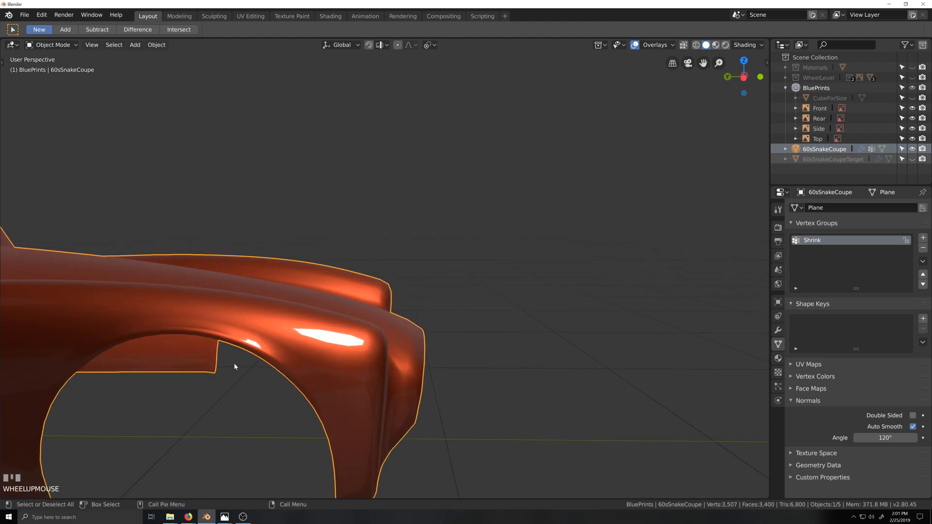
{"action": "middle_click_drag", "start_coordinate": [234, 365], "coordinate": [241, 368]}
{"action": "middle_click_drag", "start_coordinate": [340, 344], "coordinate": [369, 344], "text": "shift"}
{"action": "scroll", "coordinate": [276, 311], "scroll_direction": "down", "scroll_amount": 1}
{"action": "middle_click_drag", "start_coordinate": [202, 327], "coordinate": [204, 376]}
{"action": "scroll", "coordinate": [277, 318], "scroll_direction": "up", "scroll_amount": 1}
{"action": "middle_click_drag", "start_coordinate": [279, 310], "coordinate": [272, 297]}
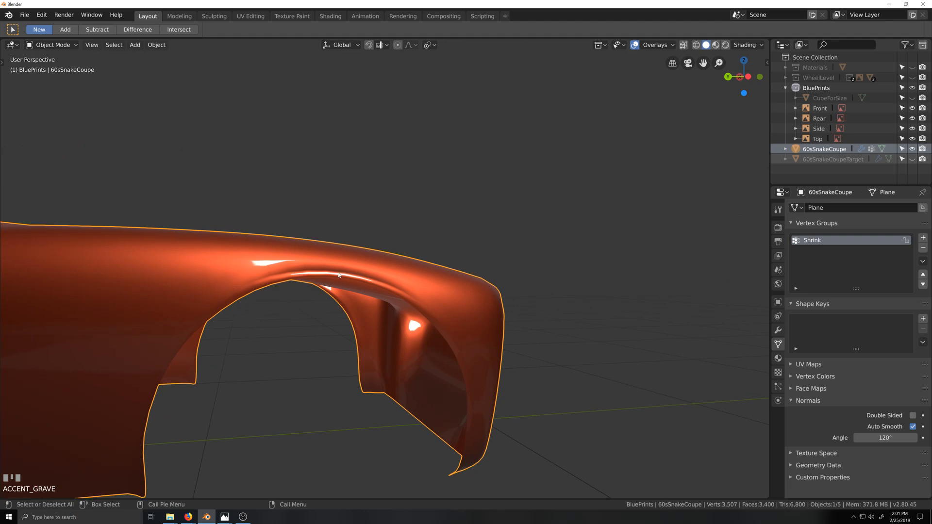
{"action": "middle_click_drag", "start_coordinate": [339, 318], "coordinate": [357, 327]}
{"action": "key", "text": "Tab"}
{"action": "scroll", "coordinate": [358, 325], "scroll_direction": "down", "scroll_amount": 3}
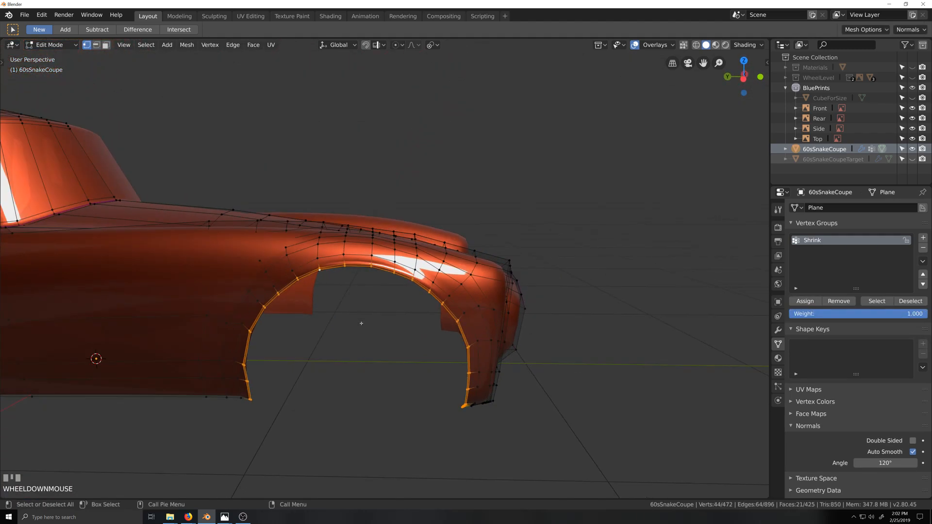
Display the wireframe overlay in Object Mode to examine the subdivided topology around the front arch and nose, and hide it again.
{"action": "key", "text": "Tab"}
{"action": "left_click", "coordinate": [655, 45]}
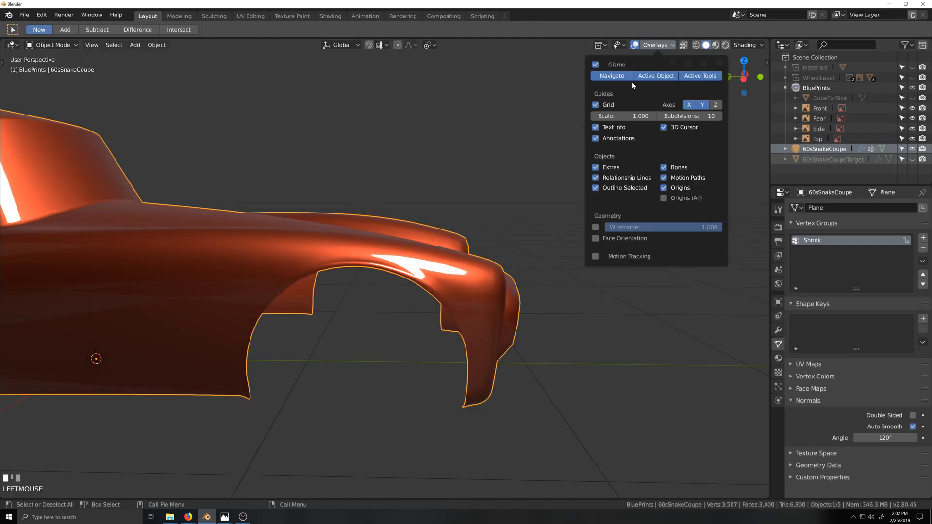
{"action": "left_click", "coordinate": [595, 227]}
{"action": "key", "text": "shift+grave"}
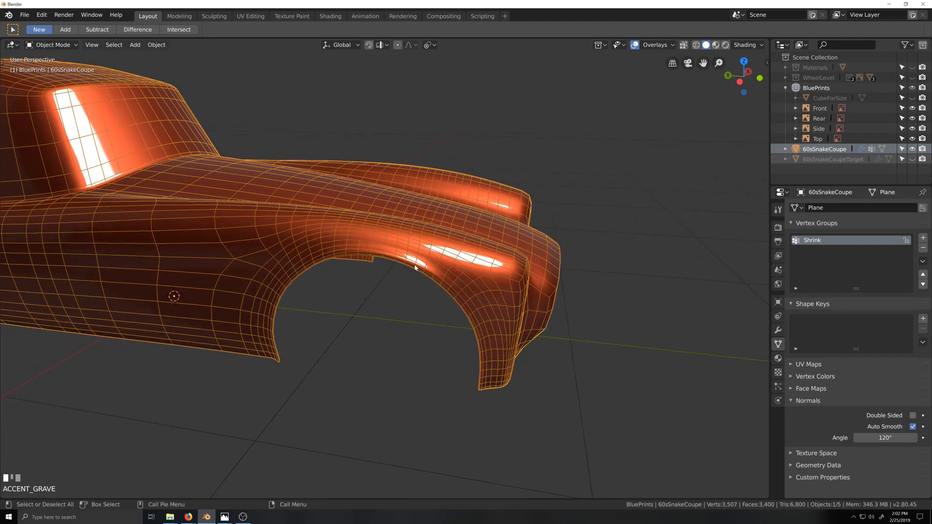
{"action": "middle_click_drag", "start_coordinate": [480, 302], "coordinate": [412, 243]}
{"action": "left_click", "coordinate": [668, 45]}
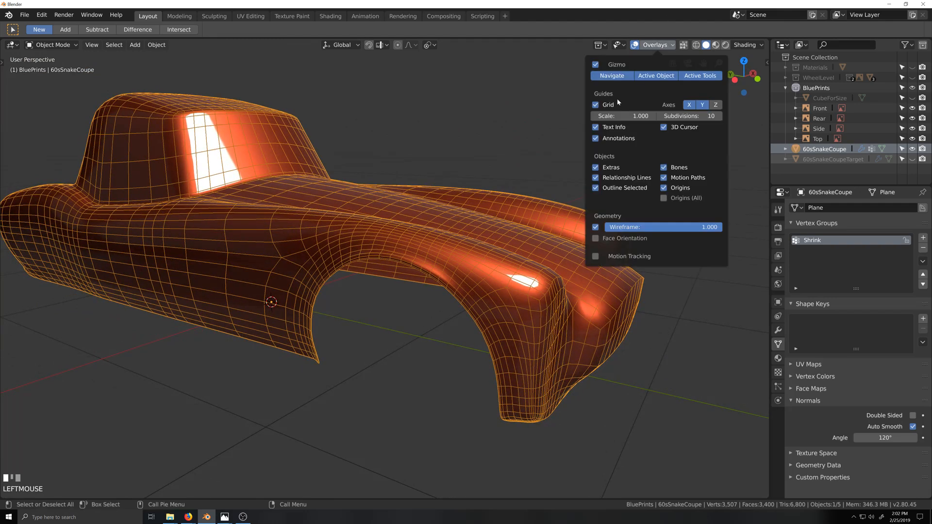
{"action": "left_click", "coordinate": [600, 228]}
Examine the front fender's highlights, the door side and the rear fender's surface in Object Mode.
{"action": "key", "text": "shift+grave"}
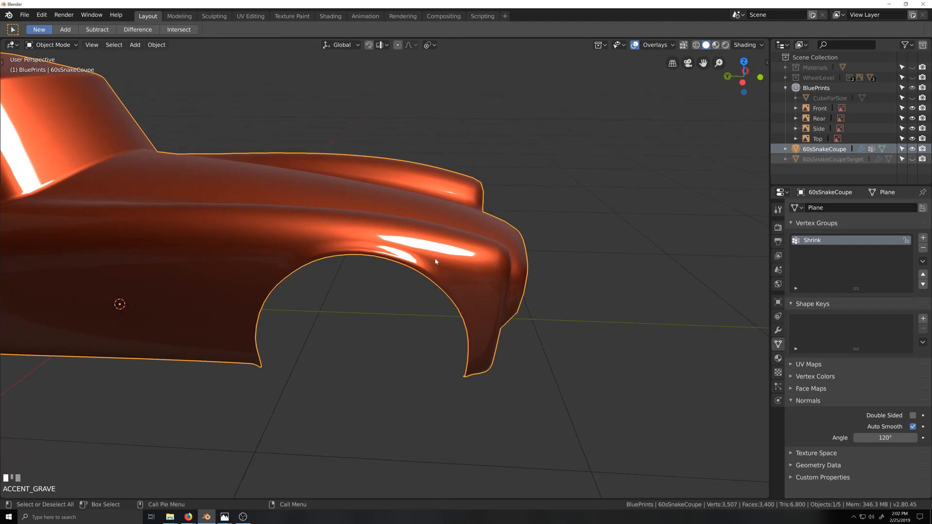
{"action": "scroll", "coordinate": [385, 251], "scroll_direction": "up", "scroll_amount": 1}
{"action": "scroll", "coordinate": [242, 265], "scroll_direction": "down", "scroll_amount": 3}
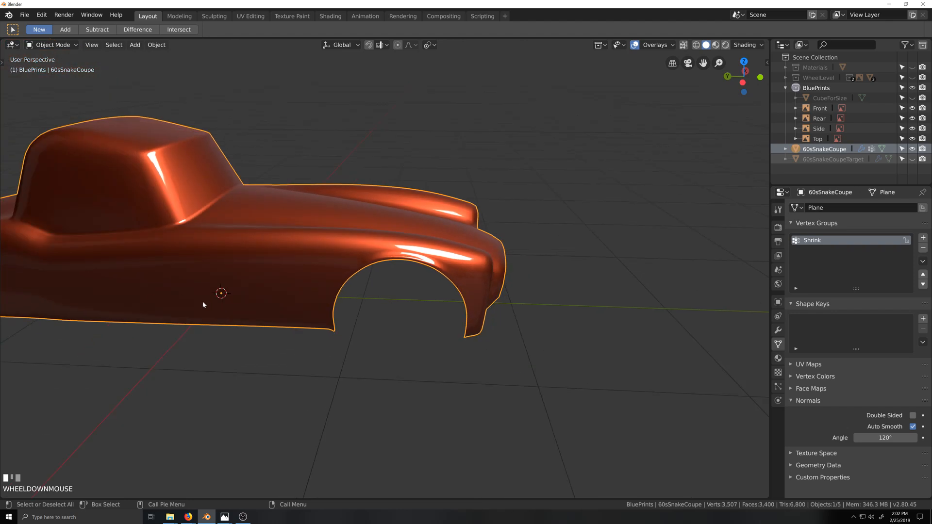
{"action": "key", "text": "shift+grave"}
{"action": "scroll", "coordinate": [391, 305], "scroll_direction": "up", "scroll_amount": 1}
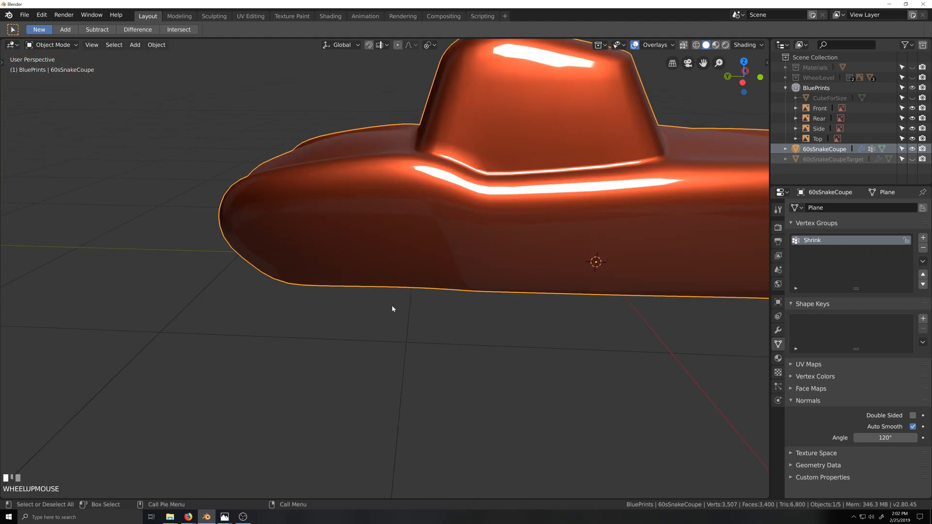
{"action": "key", "text": "grave"}
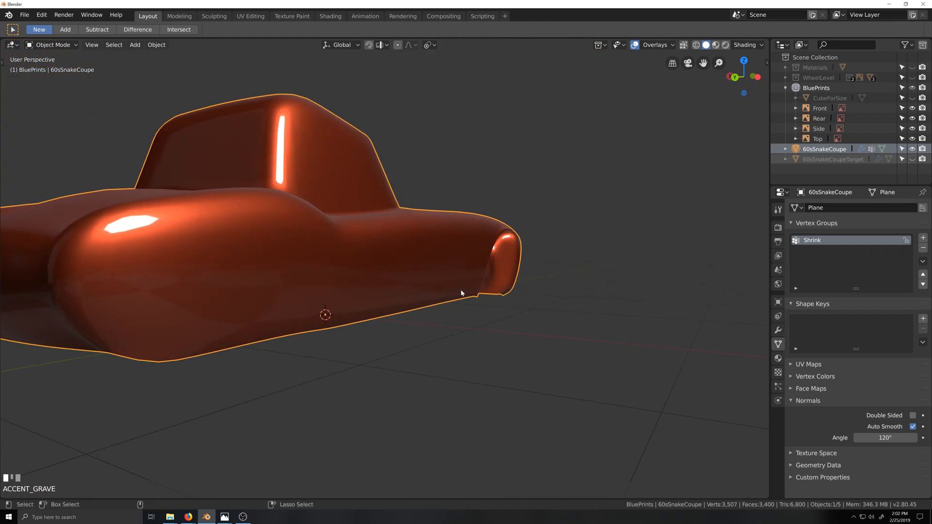
Compare the body mesh and front wheel arch with the side blueprint in Edit Mode, using left orthographic view and X-ray.
{"action": "key", "text": "ctrl+KP_3"}
{"action": "scroll", "coordinate": [456, 291], "scroll_direction": "down", "scroll_amount": 2}
{"action": "key", "text": "Tab"}
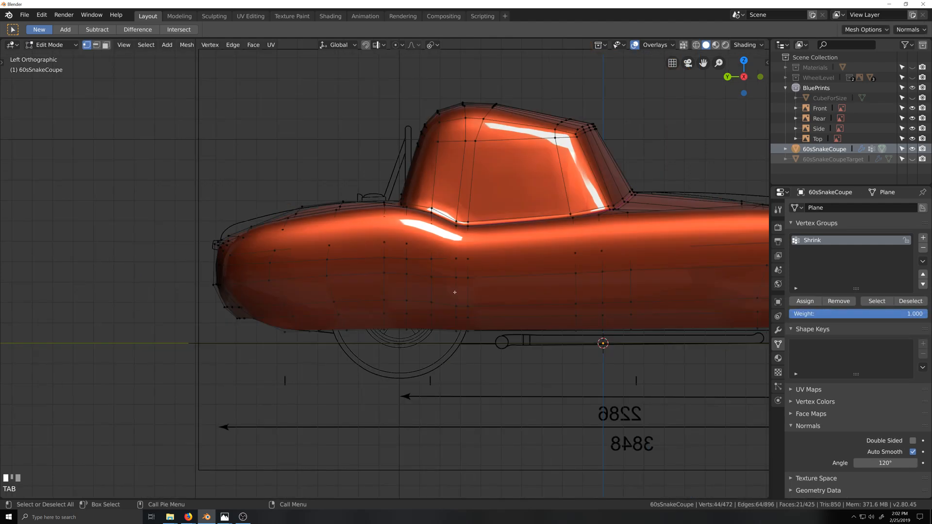
{"action": "key", "text": "alt+z"}
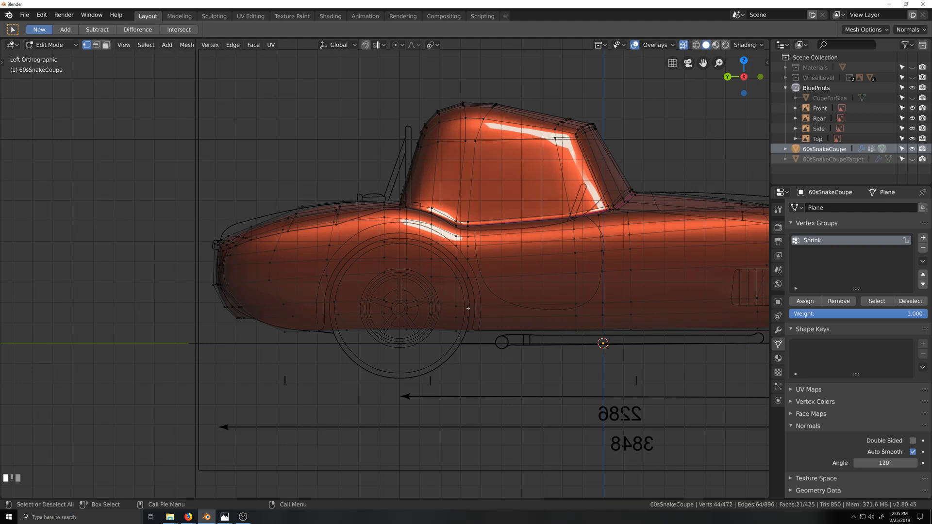
{"action": "scroll", "coordinate": [468, 308], "scroll_direction": "down", "scroll_amount": 2}
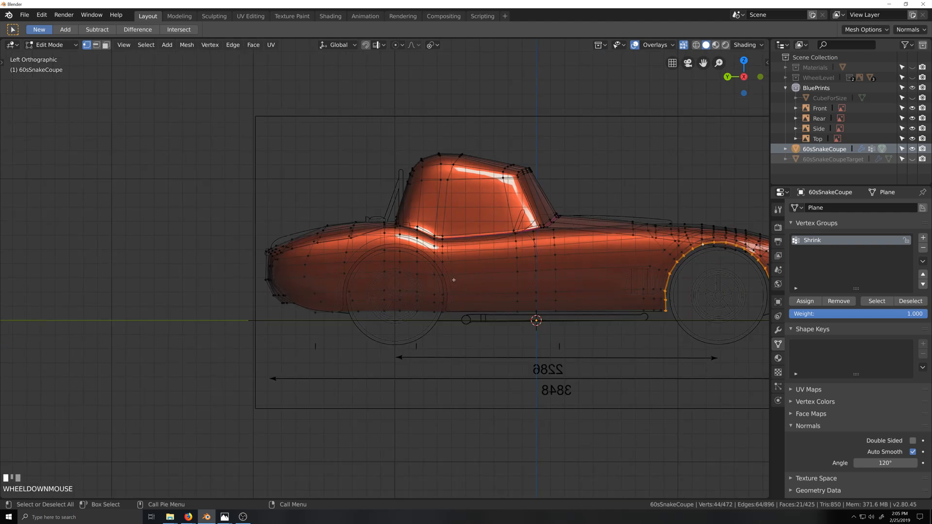
{"action": "key", "text": "shift+grave"}
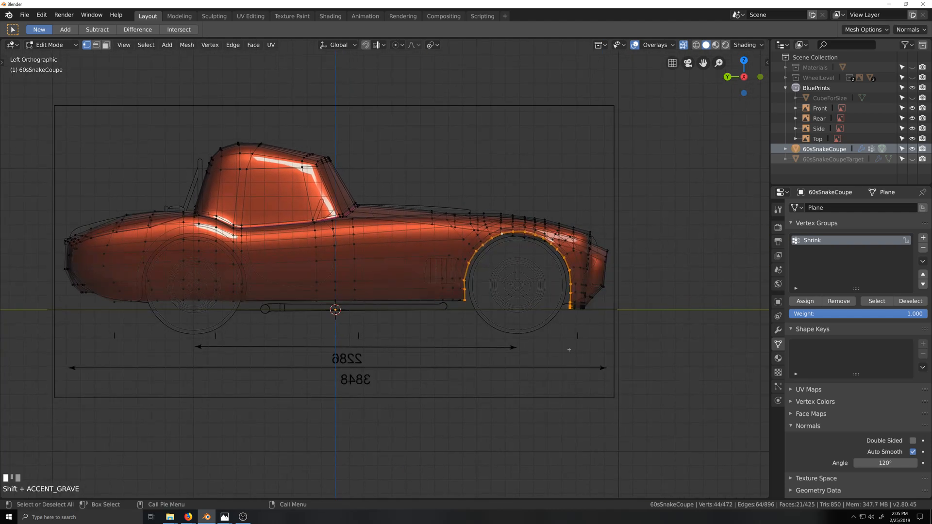
{"action": "scroll", "coordinate": [372, 333], "scroll_direction": "down", "scroll_amount": 3}
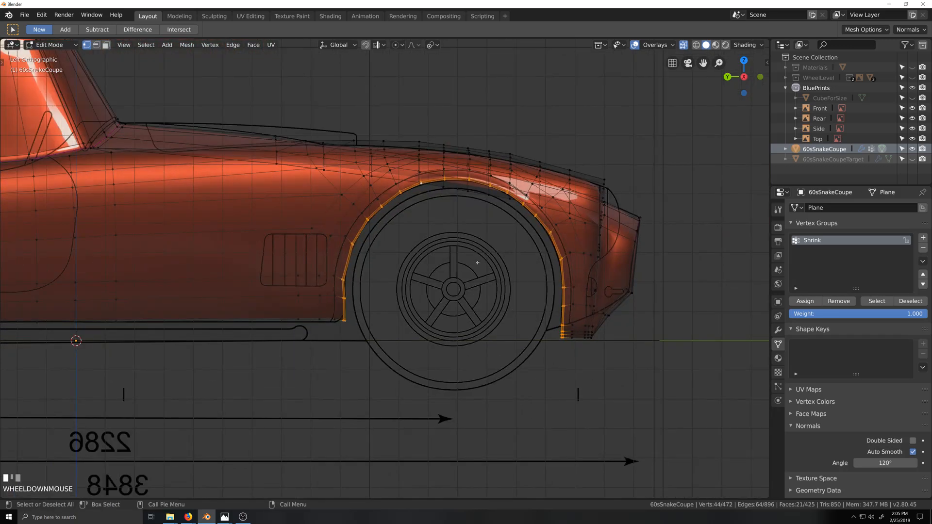
Select the edge loop along the front wheel arch's rim and inspect it from front three-quarter angles.
{"action": "key", "text": "shift+grave"}
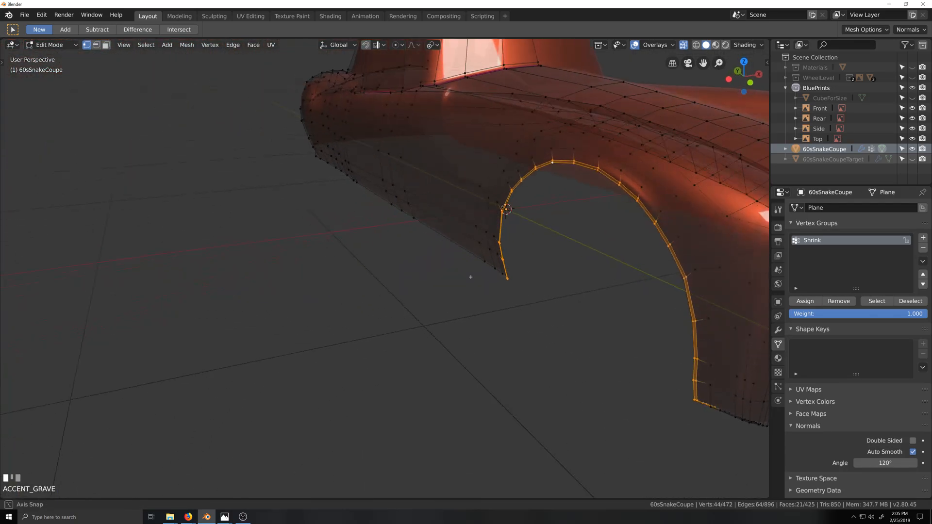
{"action": "key", "text": "shift+grave"}
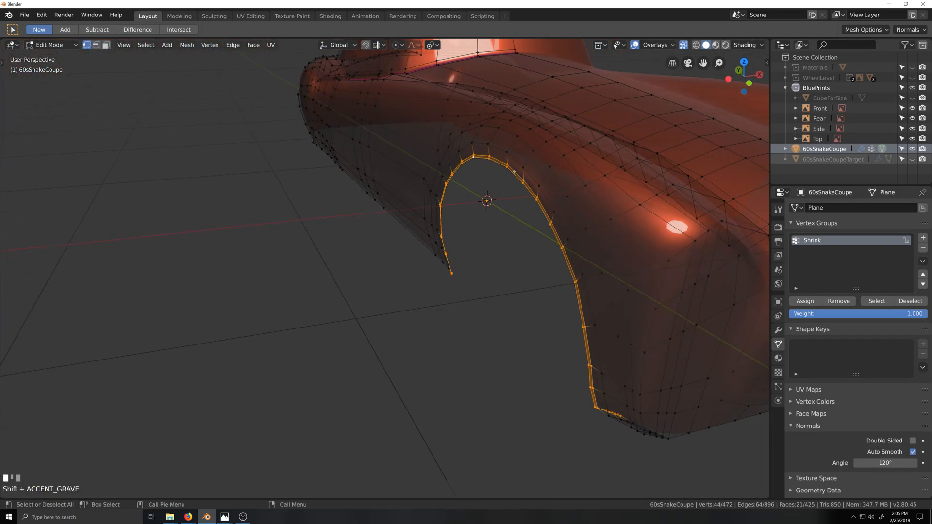
{"action": "scroll", "coordinate": [516, 225], "scroll_direction": "up", "scroll_amount": 1}
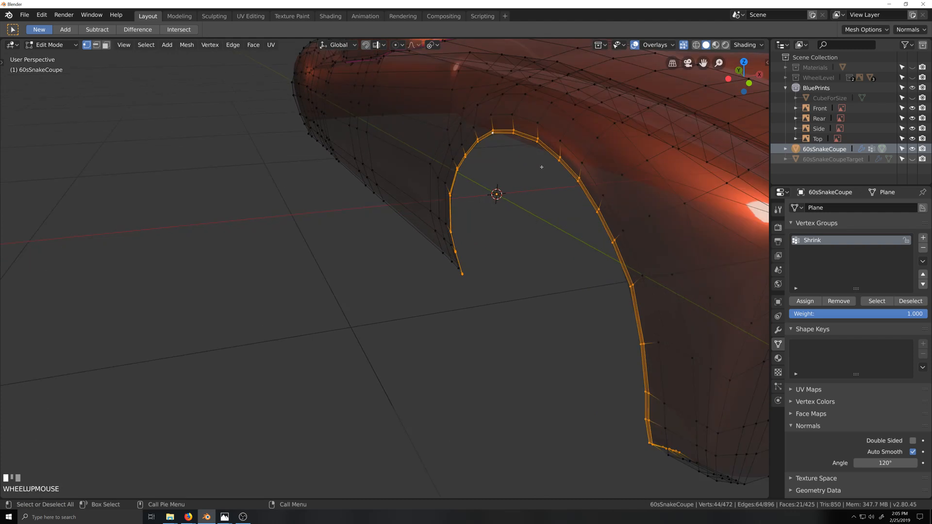
{"action": "scroll", "coordinate": [518, 192], "scroll_direction": "down", "scroll_amount": 1}
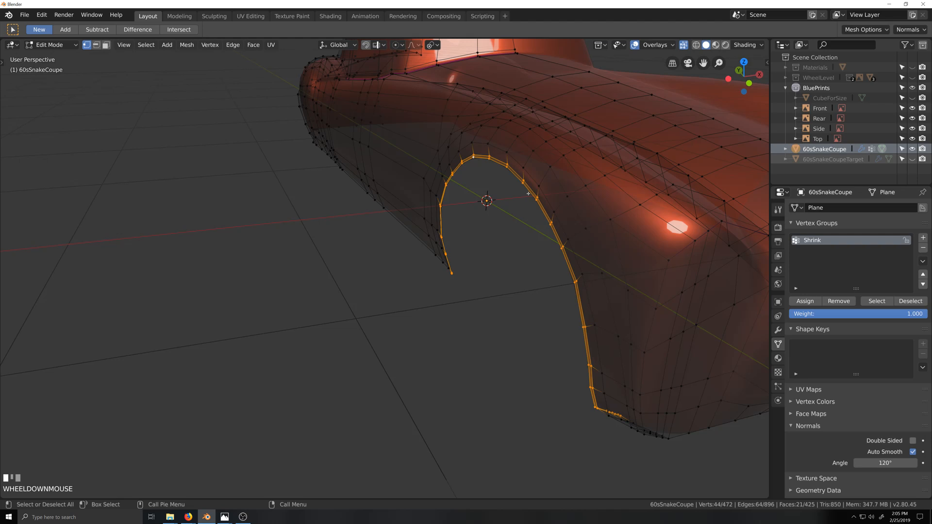
{"action": "left_click", "coordinate": [531, 194], "text": "alt"}
{"action": "key", "text": "grave"}
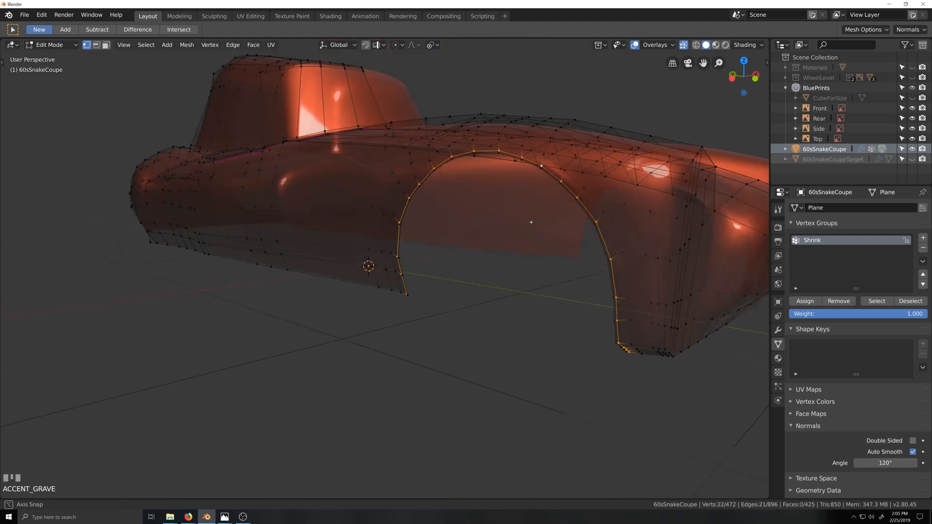
Assign all of the body's vertices to the Shrink vertex group and check the front wheel arch in Object Mode.
{"action": "key", "text": "a"}
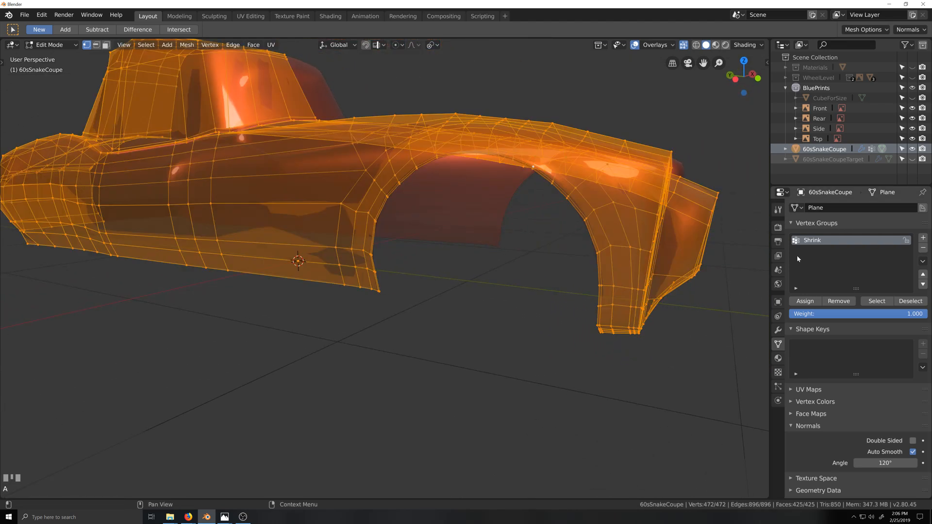
{"action": "left_click", "coordinate": [807, 305]}
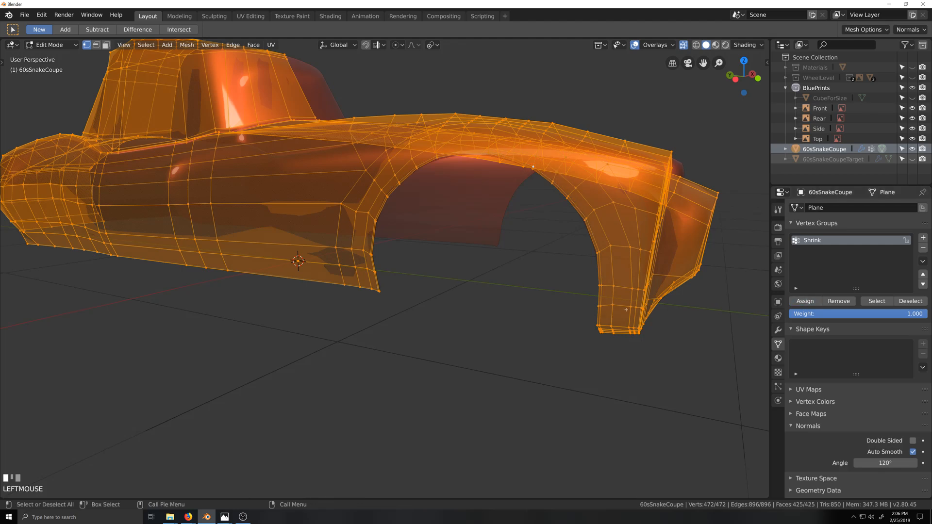
{"action": "key", "text": "grave"}
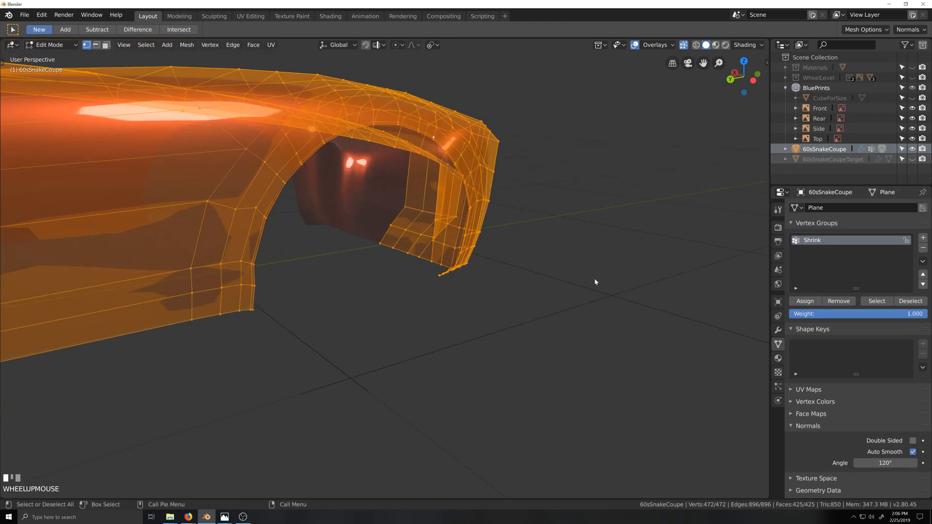
{"action": "key", "text": "Tab"}
{"action": "middle_click_drag", "start_coordinate": [594, 278], "coordinate": [555, 273]}
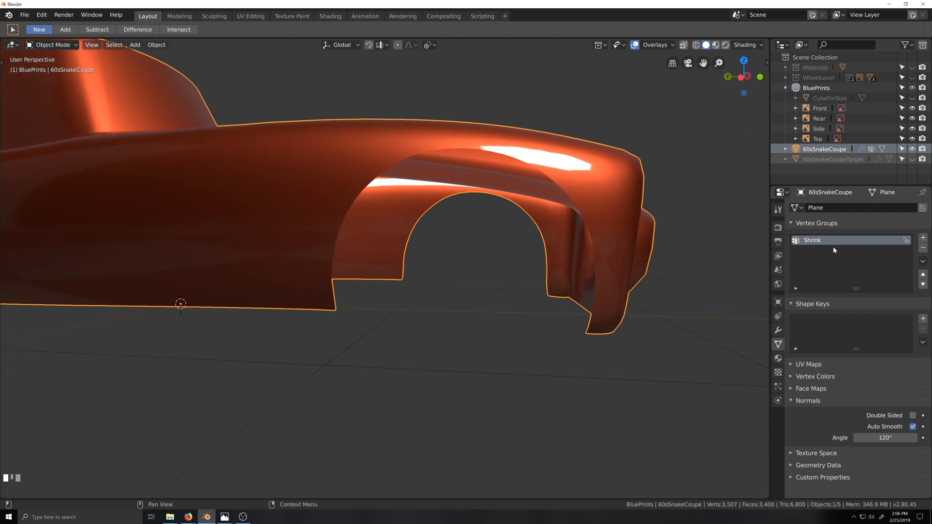
Bring up the body's modifier stack, collapse the Subdivision settings and widen the properties area.
{"action": "left_click", "coordinate": [778, 330]}
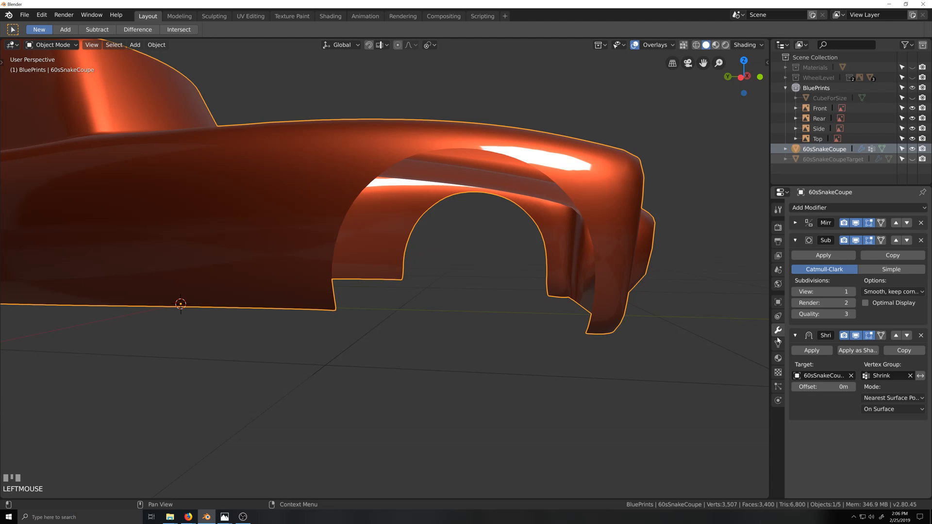
{"action": "middle_click_drag", "start_coordinate": [609, 224], "coordinate": [586, 239]}
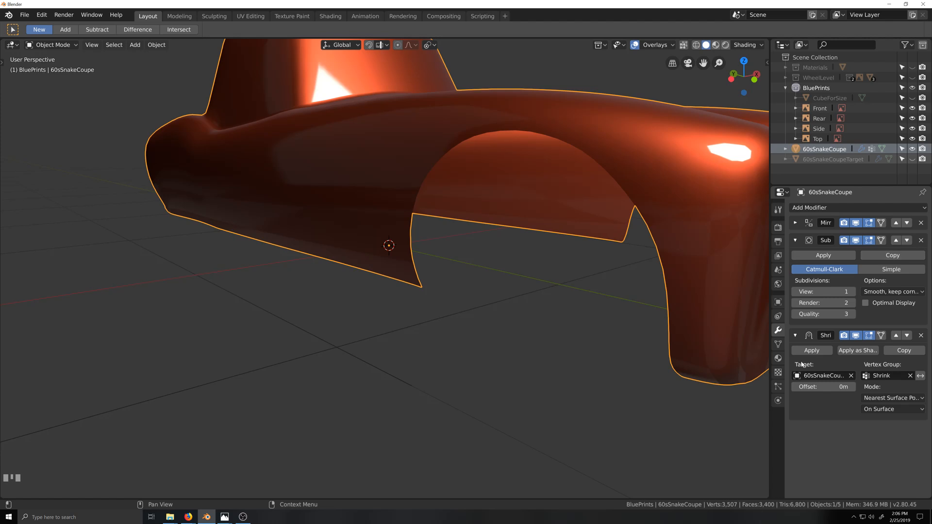
{"action": "left_click", "coordinate": [795, 241]}
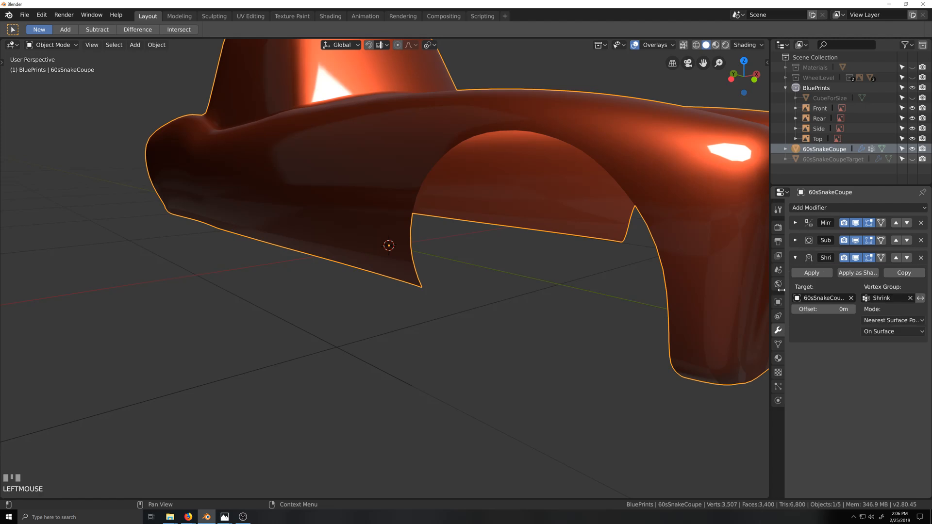
{"action": "left_click_drag", "start_coordinate": [780, 289], "coordinate": [732, 310]}
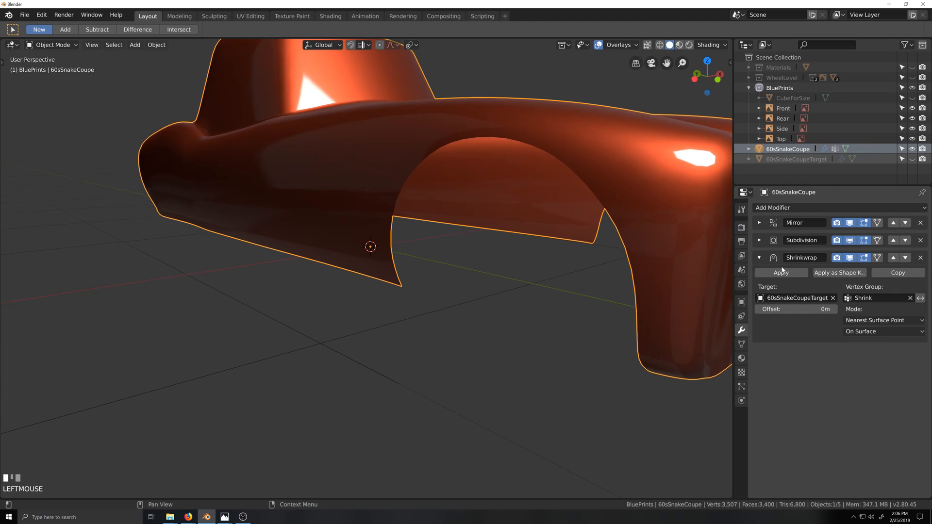
Duplicate the body's Shrinkwrap modifier, apply the copy to the mesh, and enter Edit Mode.
{"action": "left_click", "coordinate": [898, 273]}
{"action": "left_click", "coordinate": [781, 368]}
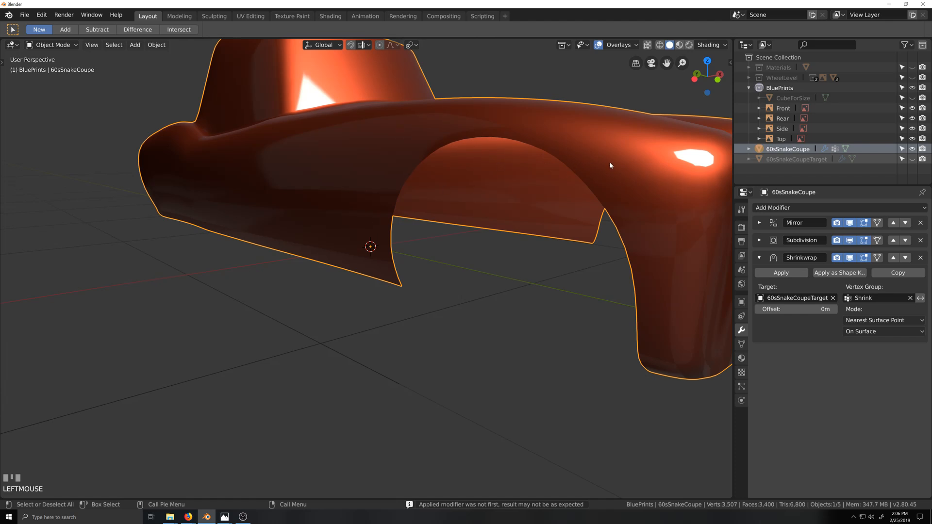
{"action": "key", "text": "Tab"}
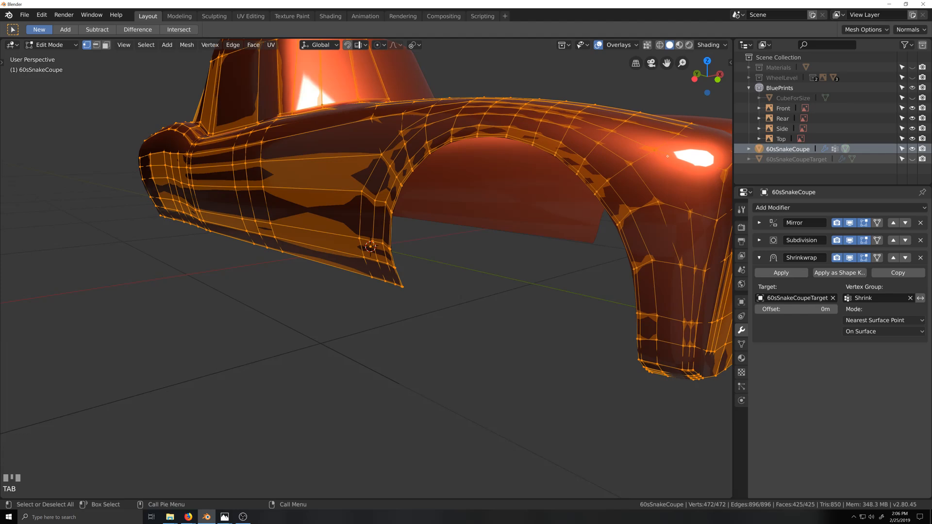
Select only the front wheel arch's rim edge loop plus the adjacent parallel loop.
{"action": "scroll", "coordinate": [677, 211], "scroll_direction": "up", "scroll_amount": 2}
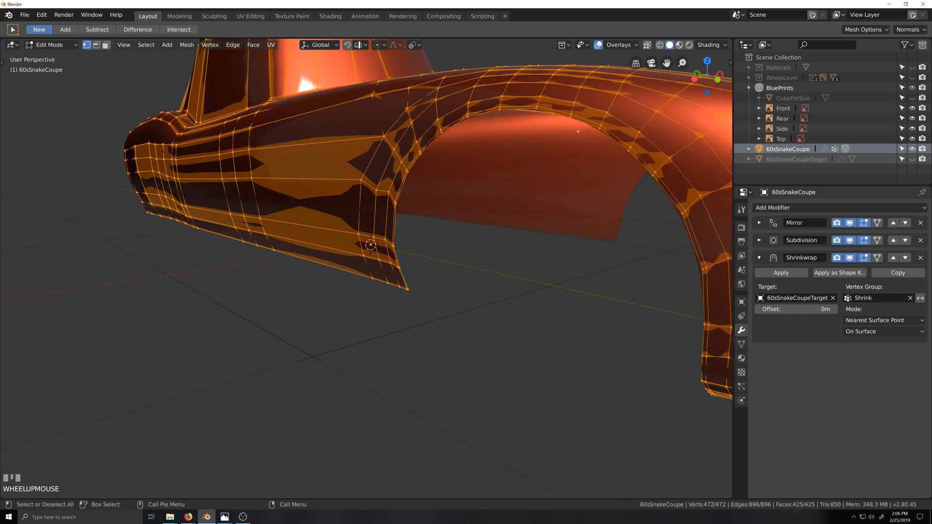
{"action": "key", "text": "shift+grave"}
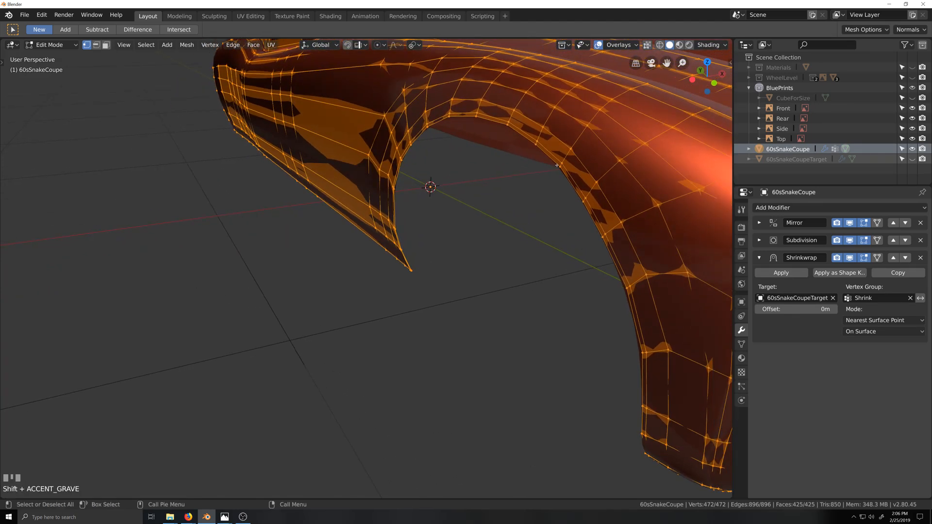
{"action": "left_click", "coordinate": [547, 151], "text": "alt"}
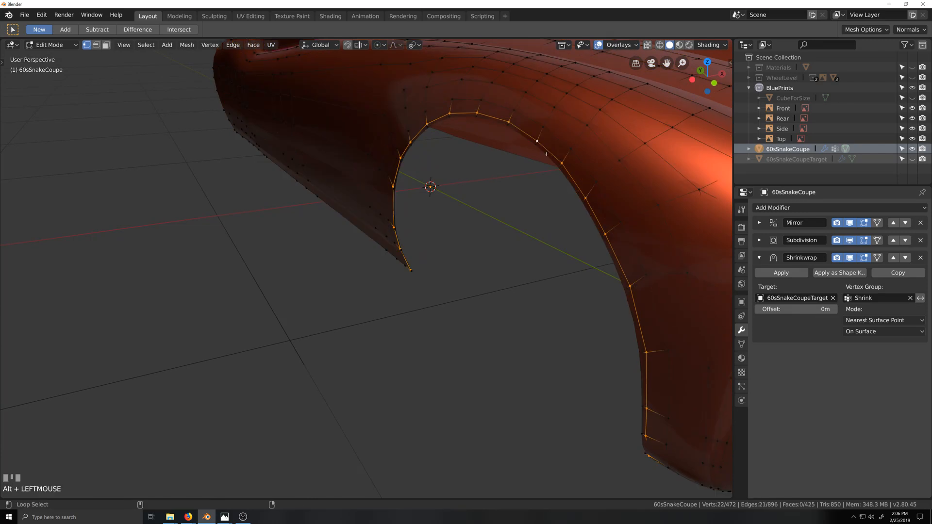
{"action": "left_click", "coordinate": [518, 182], "text": "alt+shift"}
{"action": "scroll", "coordinate": [518, 182], "scroll_direction": "down", "scroll_amount": 2}
{"action": "scroll", "coordinate": [519, 183], "scroll_direction": "down", "scroll_amount": 2}
{"action": "key", "text": "grave"}
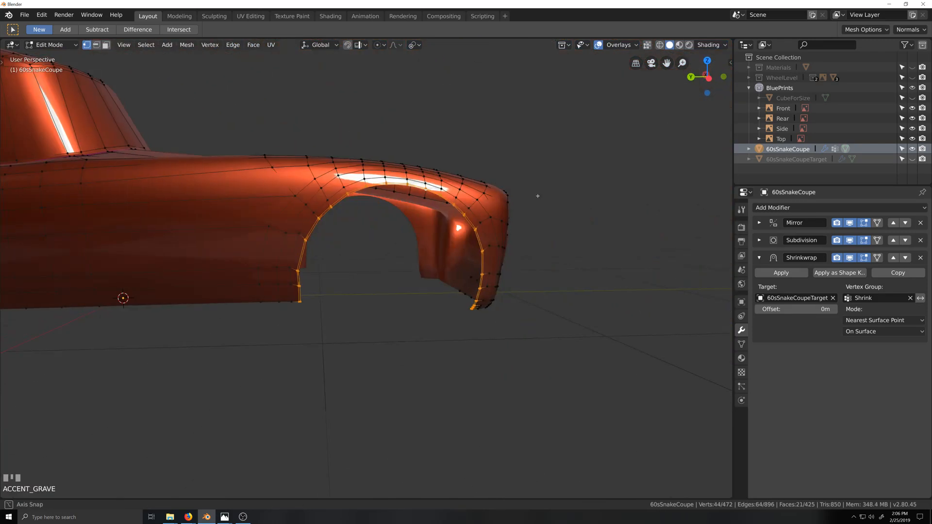
{"action": "scroll", "coordinate": [533, 214], "scroll_direction": "up", "scroll_amount": 3}
{"action": "key", "text": "grave"}
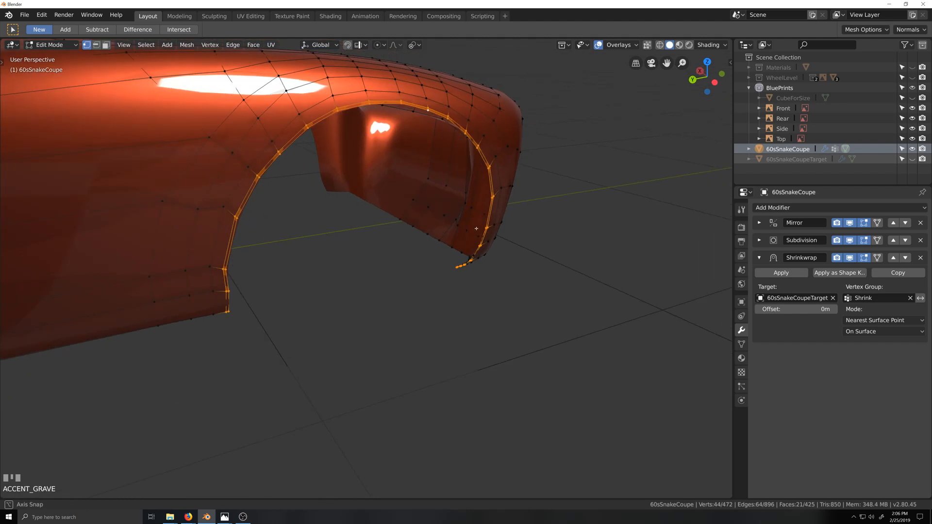
Check the arch in Object Mode, then remove its two selected rim loops from the Shrink vertex group.
{"action": "key", "text": "Tab"}
{"action": "key", "text": "grave"}
{"action": "middle_click_drag", "start_coordinate": [475, 225], "coordinate": [452, 227]}
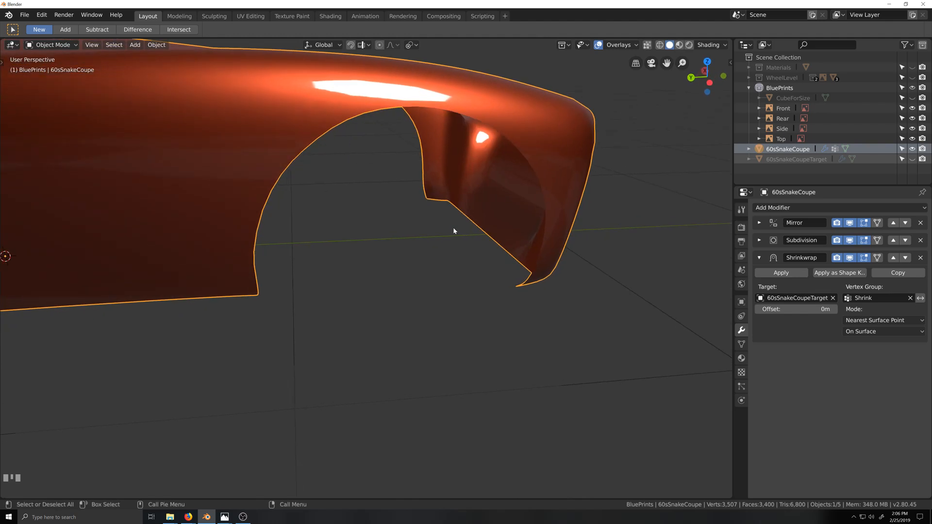
{"action": "left_click", "coordinate": [741, 346]}
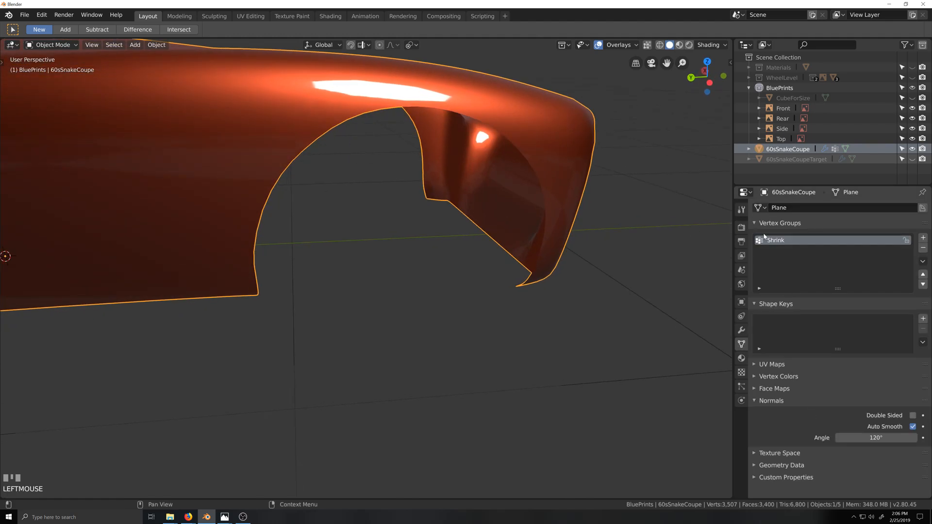
{"action": "key", "text": "Tab"}
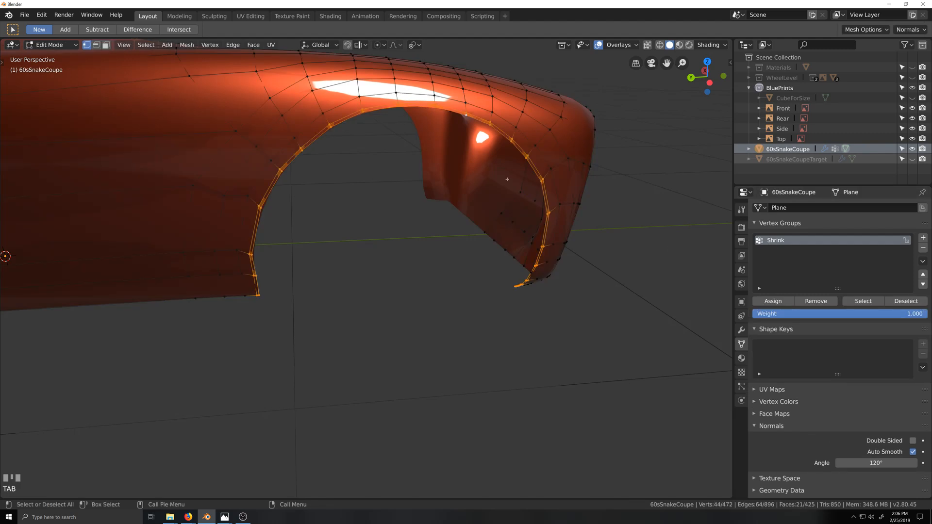
{"action": "left_click", "coordinate": [813, 302]}
Move the two selected wheel arch rim loops slightly outward from the body along the global X axis.
{"action": "scroll", "coordinate": [444, 298], "scroll_direction": "up", "scroll_amount": 1}
{"action": "key", "text": "grave"}
{"action": "key", "text": "shift+grave"}
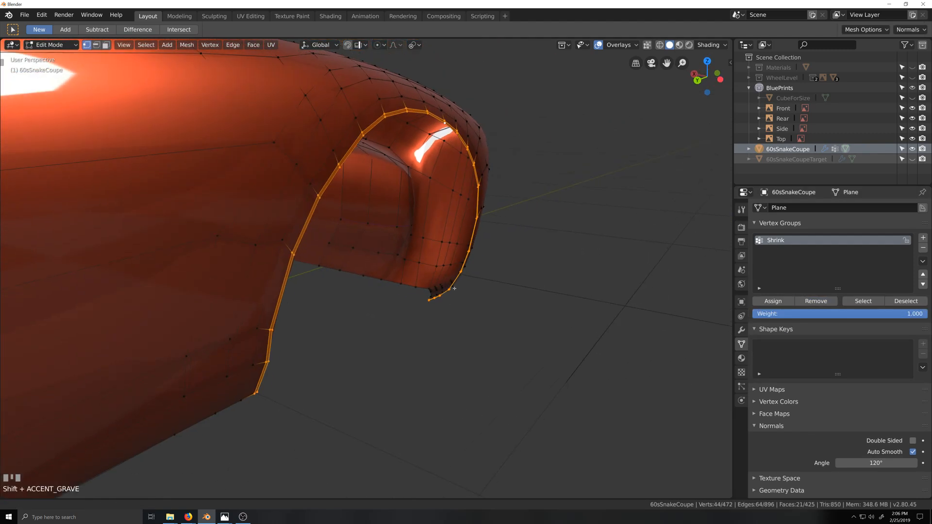
{"action": "scroll", "coordinate": [415, 276], "scroll_direction": "up", "scroll_amount": 1}
{"action": "key", "text": "grave"}
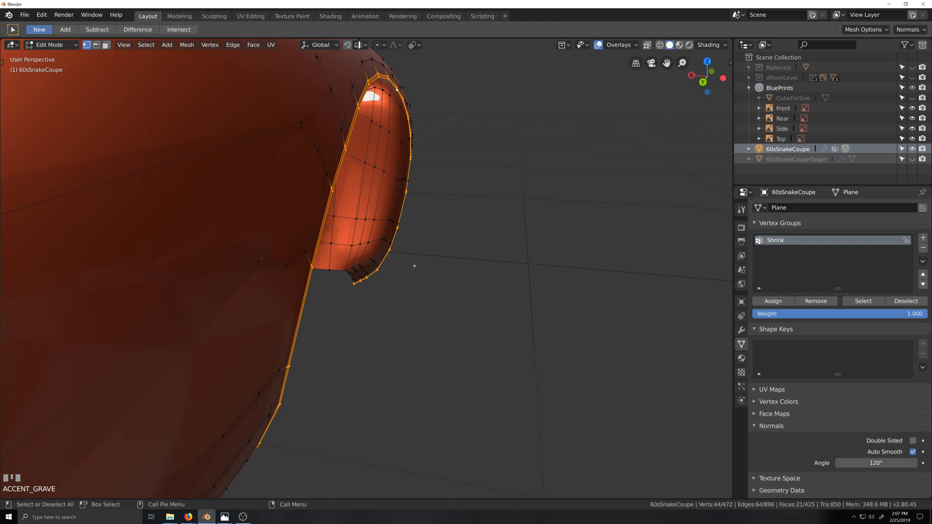
{"action": "key", "text": "g"}
{"action": "key", "text": "x"}
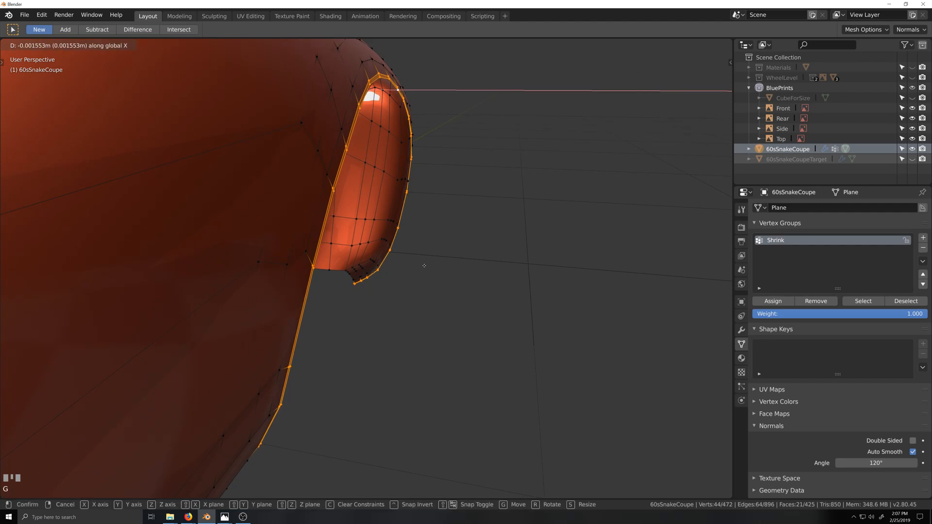
{"action": "left_click", "coordinate": [450, 266]}
Examine the flared front wheel arch in Object Mode from several angles and in a full side view of the body.
{"action": "key", "text": "Tab"}
{"action": "key", "text": "grave"}
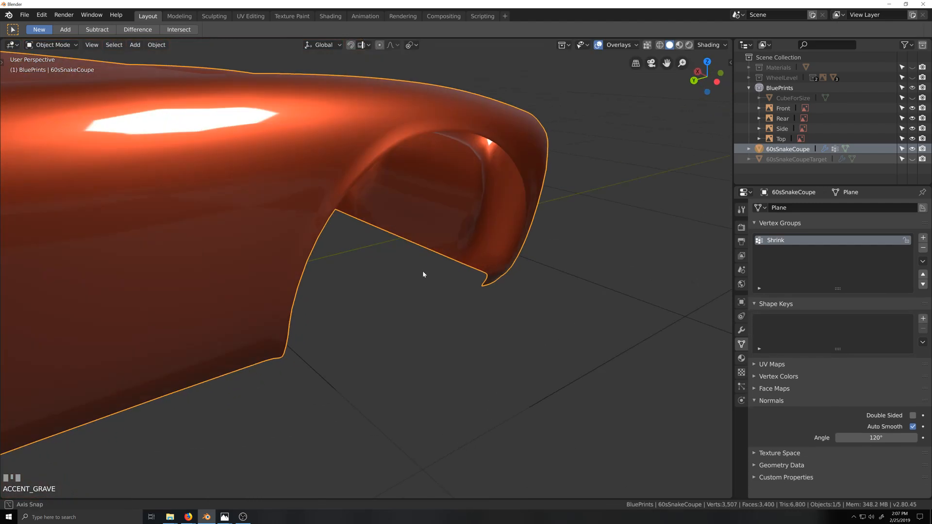
{"action": "middle_click_drag", "start_coordinate": [414, 273], "coordinate": [500, 281]}
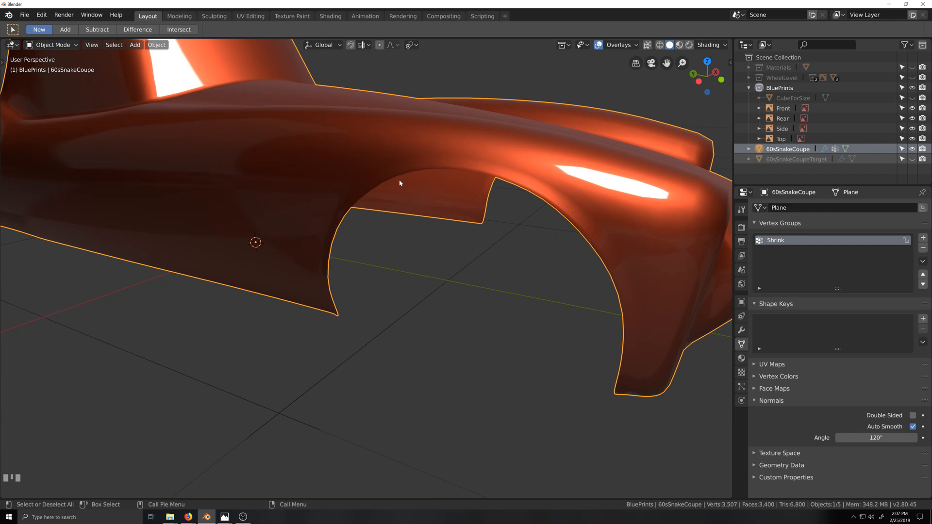
{"action": "key", "text": "shift+grave"}
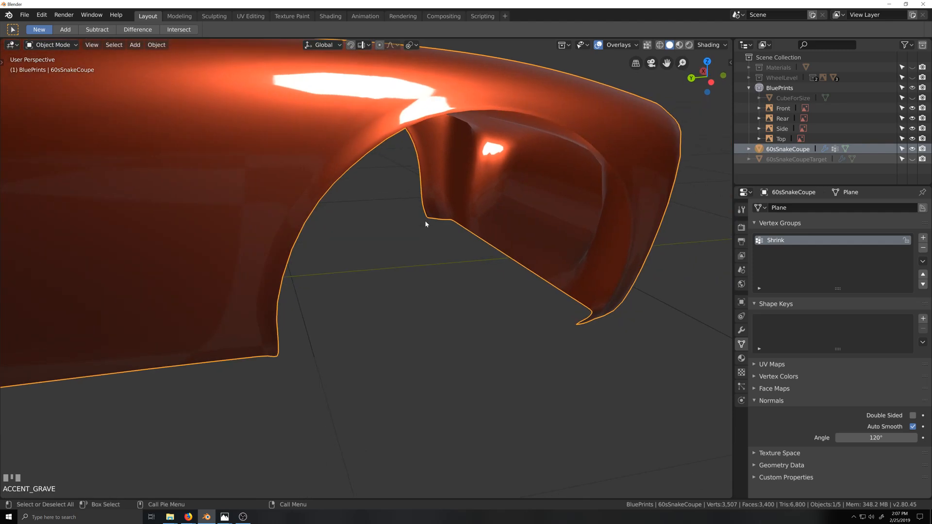
{"action": "middle_click_drag", "start_coordinate": [448, 239], "coordinate": [436, 261]}
{"action": "scroll", "coordinate": [436, 261], "scroll_direction": "down", "scroll_amount": 3}
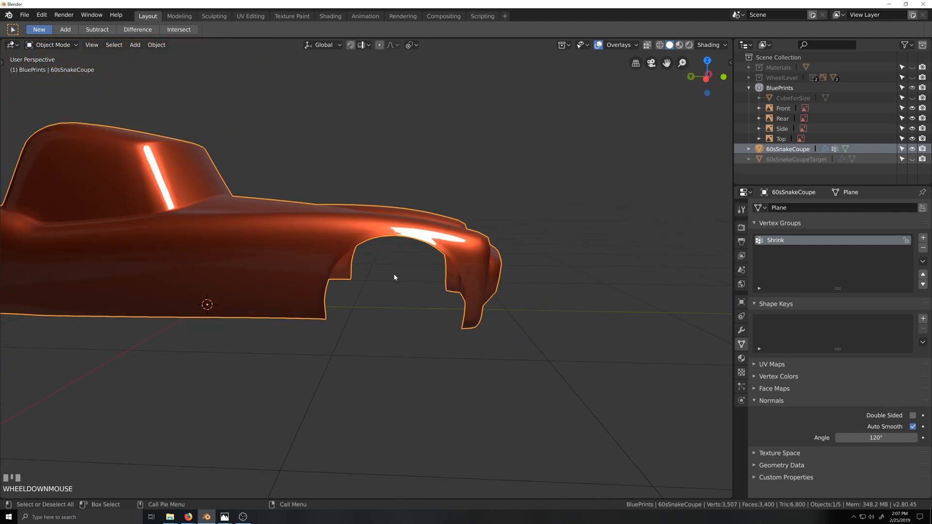
{"action": "middle_click_drag", "start_coordinate": [338, 290], "coordinate": [453, 272], "text": "shift"}
{"action": "scroll", "coordinate": [453, 271], "scroll_direction": "down", "scroll_amount": 1}
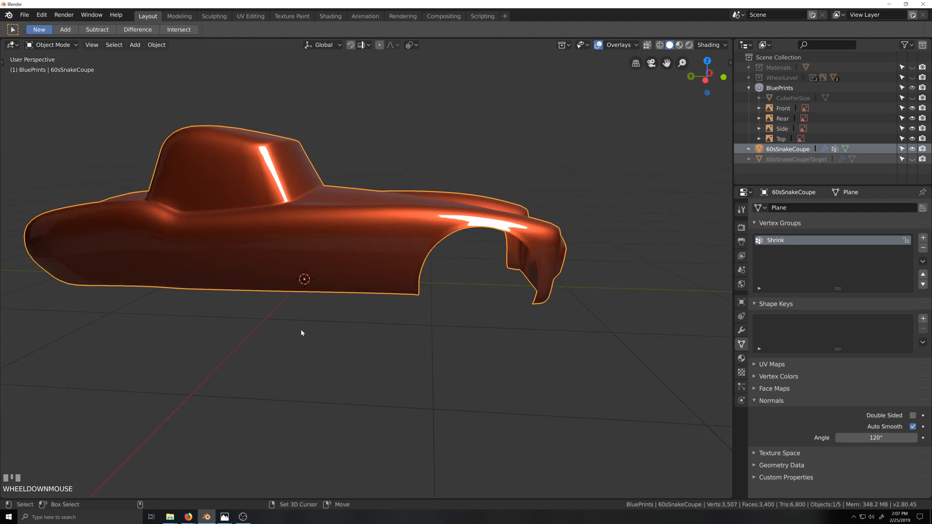
{"action": "middle_click_drag", "start_coordinate": [301, 329], "coordinate": [422, 327], "text": "shift"}
Bring up the body's modifier stack and inspect the front fender and nose from three-quarter and front angles.
{"action": "left_click", "coordinate": [740, 359]}
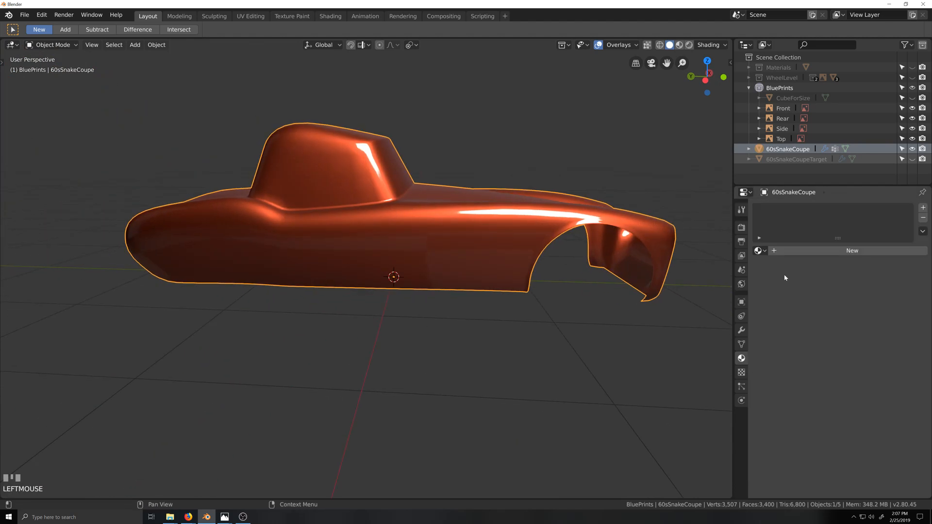
{"action": "left_click", "coordinate": [740, 344]}
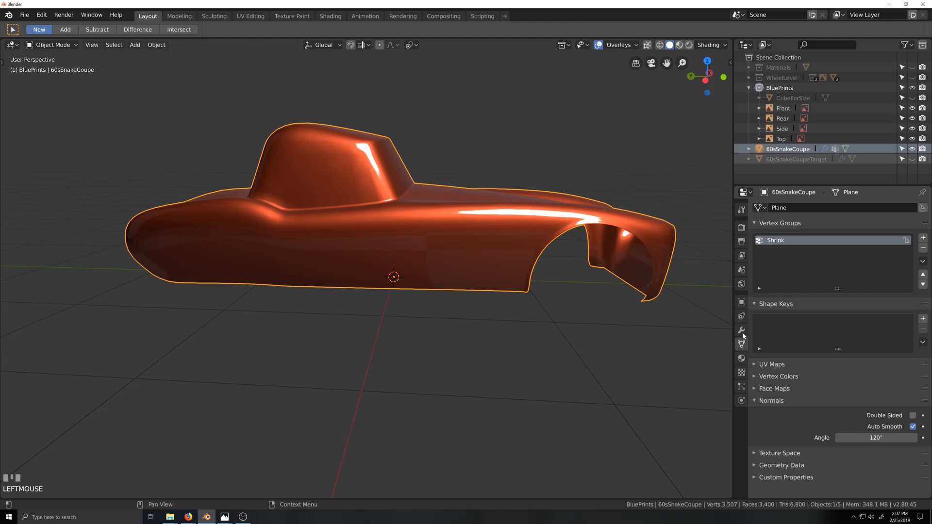
{"action": "left_click", "coordinate": [742, 332]}
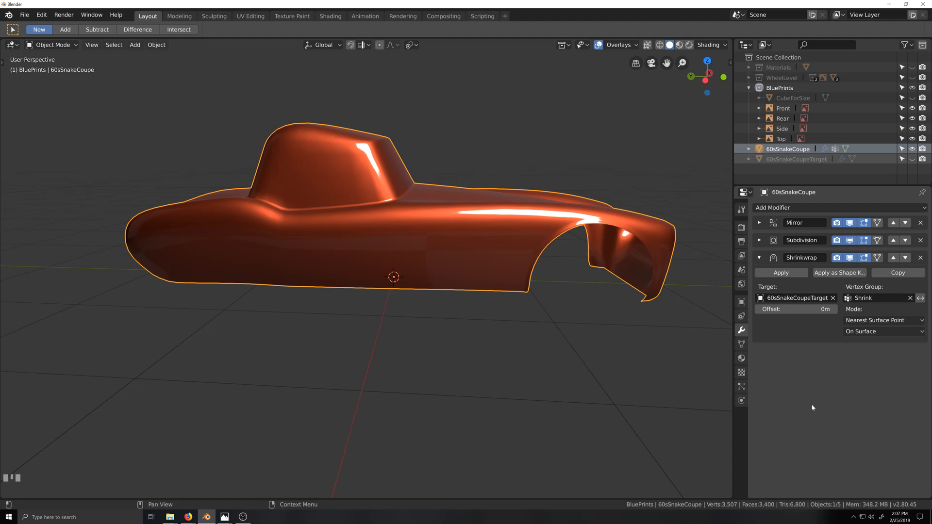
{"action": "scroll", "coordinate": [533, 272], "scroll_direction": "up", "scroll_amount": 3}
{"action": "scroll", "coordinate": [579, 238], "scroll_direction": "down", "scroll_amount": 3}
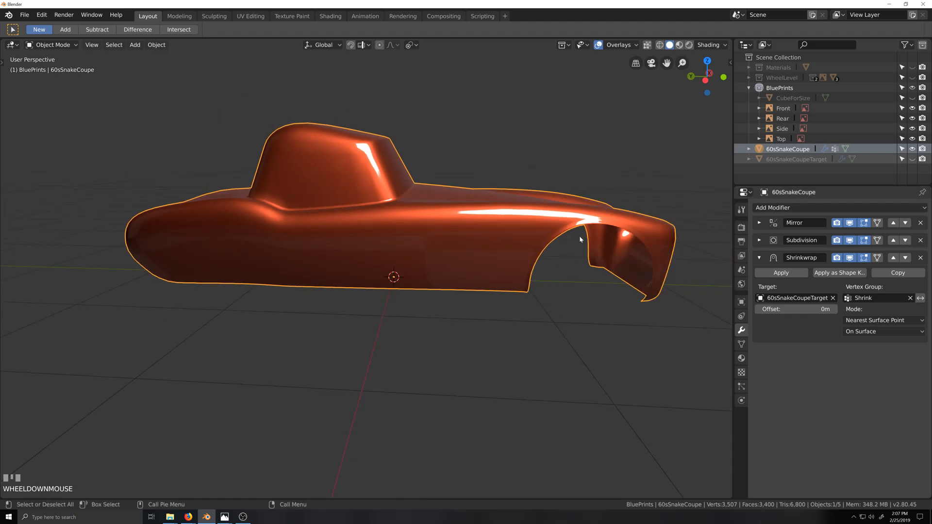
{"action": "scroll", "coordinate": [659, 272], "scroll_direction": "up", "scroll_amount": 5}
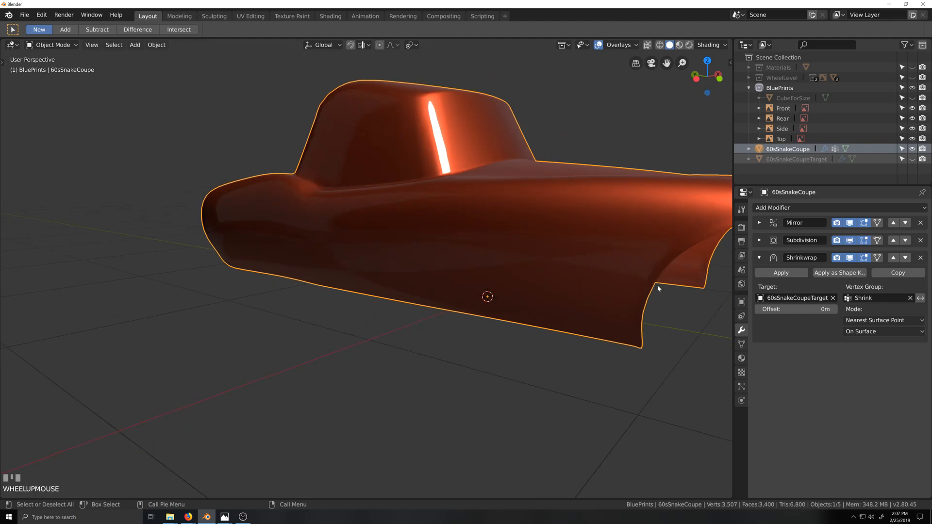
{"action": "middle_click_drag", "start_coordinate": [658, 285], "coordinate": [602, 287]}
{"action": "middle_click_drag", "start_coordinate": [601, 286], "coordinate": [533, 283], "text": "shift"}
{"action": "scroll", "coordinate": [547, 287], "scroll_direction": "down", "scroll_amount": 2}
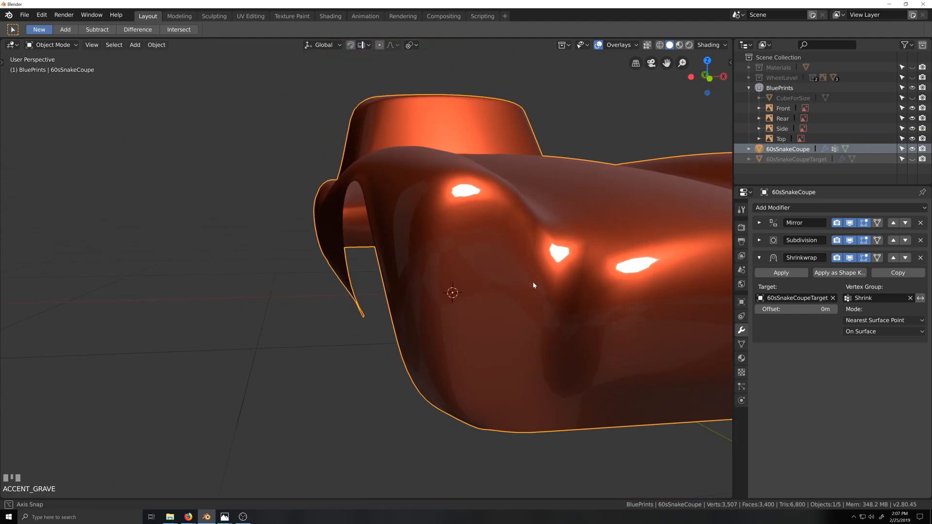
{"action": "scroll", "coordinate": [467, 286], "scroll_direction": "up", "scroll_amount": 2}
{"action": "middle_click_drag", "start_coordinate": [468, 286], "coordinate": [445, 292]}
{"action": "scroll", "coordinate": [467, 289], "scroll_direction": "down", "scroll_amount": 2}
Assign the selected front wheel arch rim loops to the Shrink vertex group and check the arch in Object Mode.
{"action": "key", "text": "Tab"}
{"action": "middle_click_drag", "start_coordinate": [346, 272], "coordinate": [461, 284]}
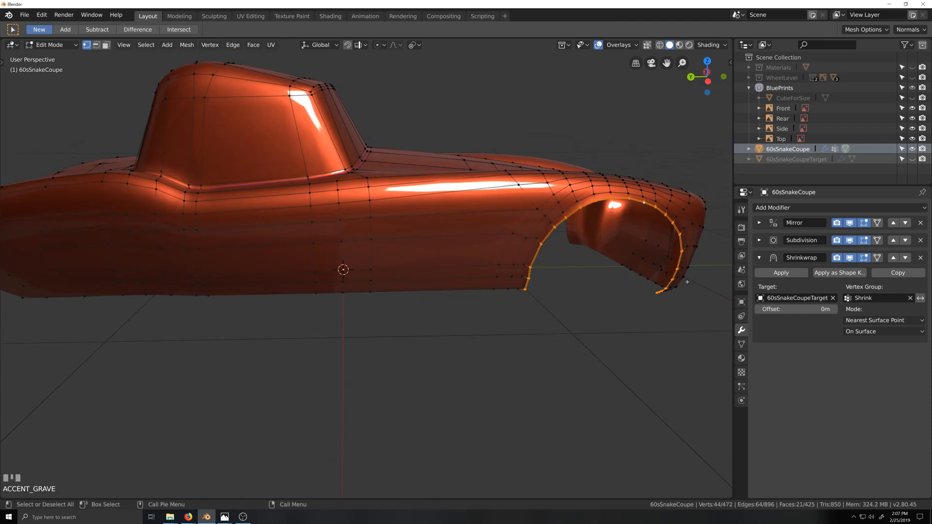
{"action": "middle_click_drag", "start_coordinate": [633, 279], "coordinate": [506, 279], "text": "shift"}
{"action": "scroll", "coordinate": [469, 281], "scroll_direction": "up", "scroll_amount": 4}
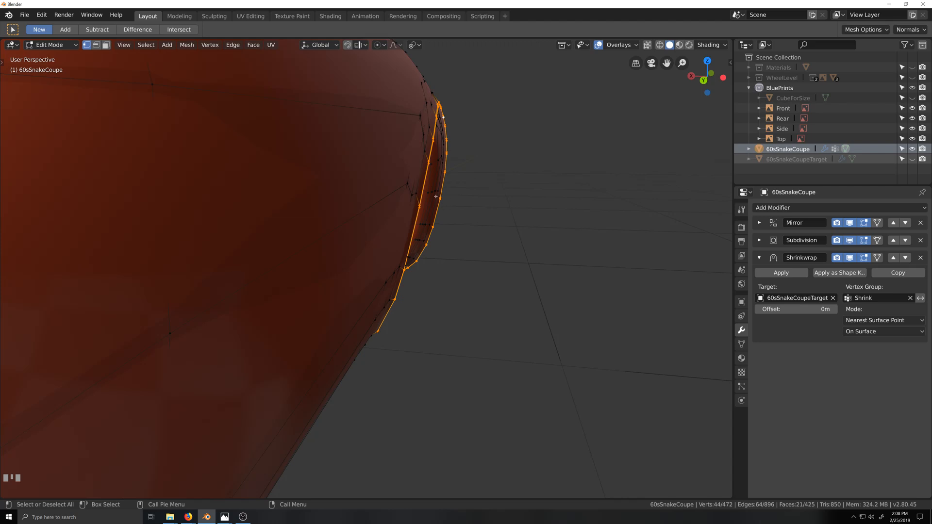
{"action": "middle_click_drag", "start_coordinate": [435, 196], "coordinate": [480, 233]}
{"action": "scroll", "coordinate": [480, 233], "scroll_direction": "down", "scroll_amount": 2}
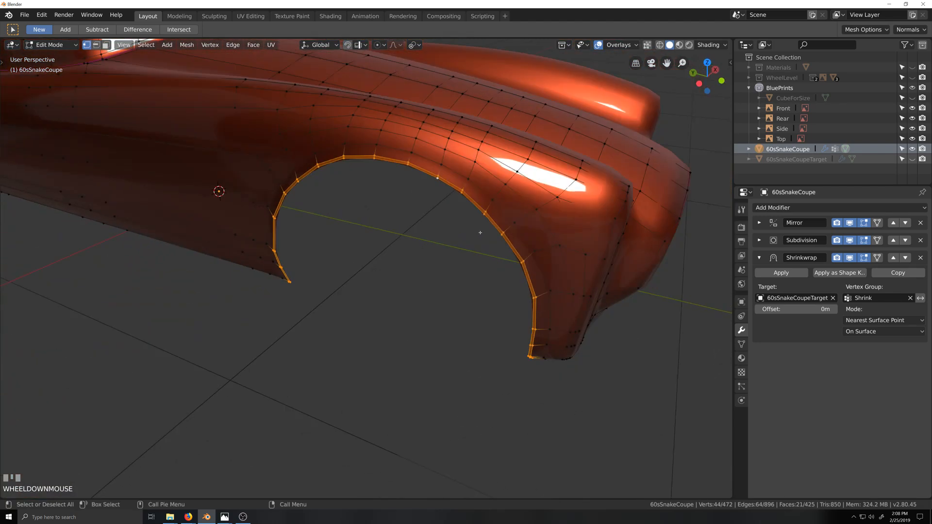
{"action": "left_click", "coordinate": [741, 344]}
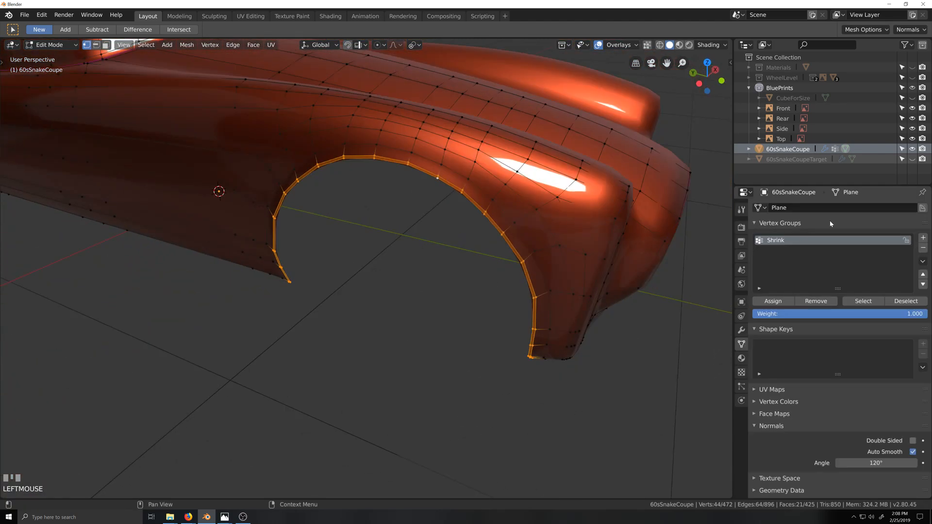
{"action": "left_click", "coordinate": [779, 302]}
{"action": "middle_click_drag", "start_coordinate": [698, 322], "coordinate": [635, 330]}
{"action": "key", "text": "Tab"}
{"action": "key", "text": "Tab"}
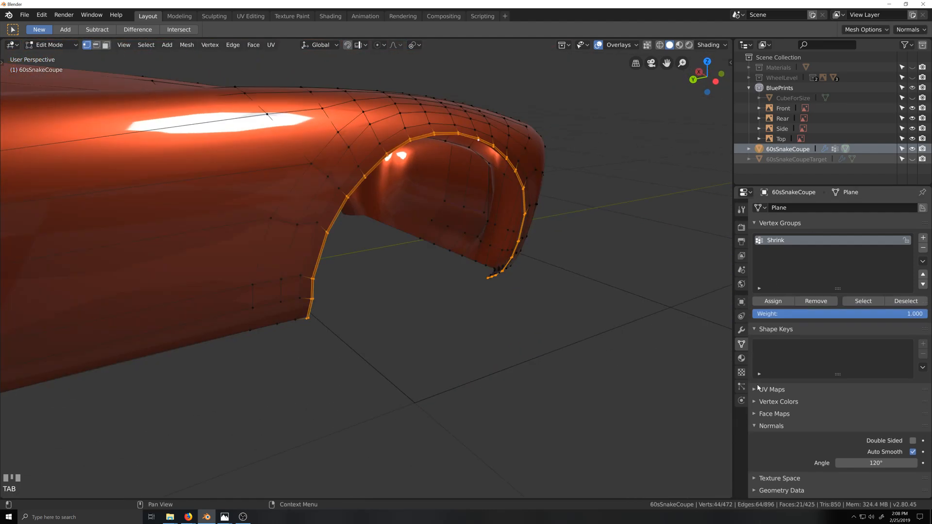
Duplicate the body's Shrinkwrap modifier and try to apply the copy.
{"action": "left_click", "coordinate": [741, 358]}
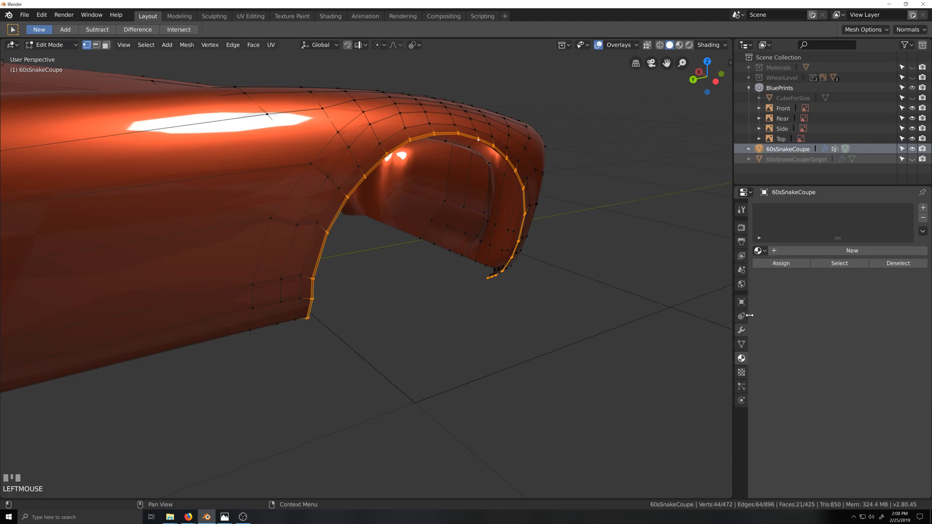
{"action": "left_click", "coordinate": [744, 343]}
{"action": "left_click", "coordinate": [741, 332]}
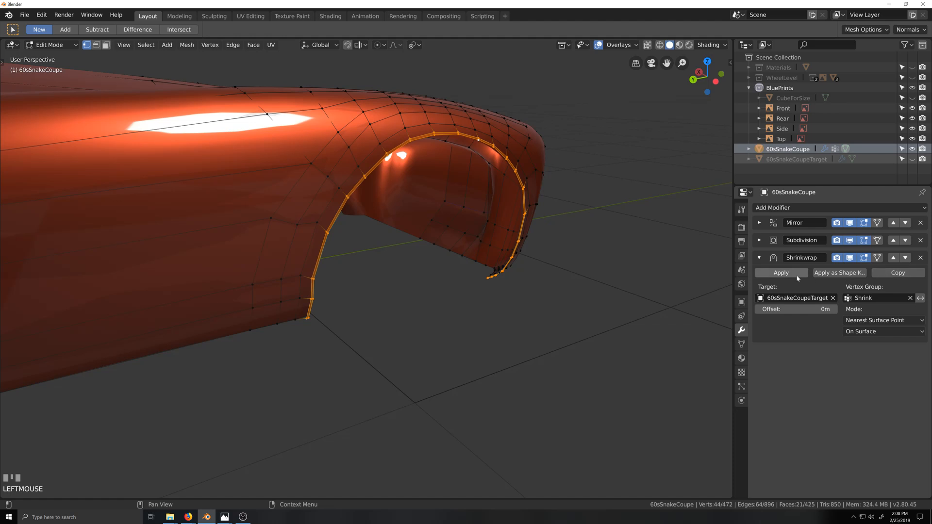
{"action": "left_click", "coordinate": [902, 273]}
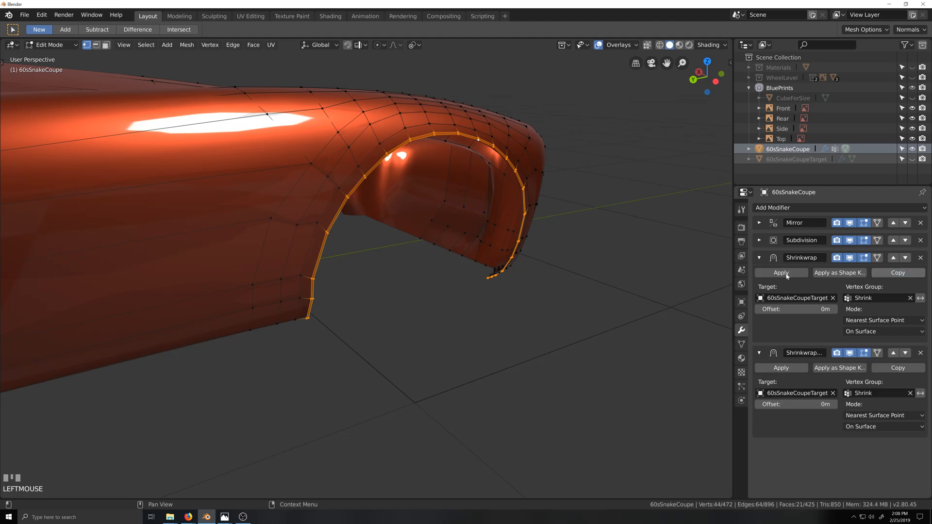
{"action": "left_click", "coordinate": [781, 368]}
In the front orthographic view with X-ray on, deselect the lower vertices of the wheel arch loops, keeping the upper arch selected.
{"action": "scroll", "coordinate": [485, 268], "scroll_direction": "up", "scroll_amount": 2}
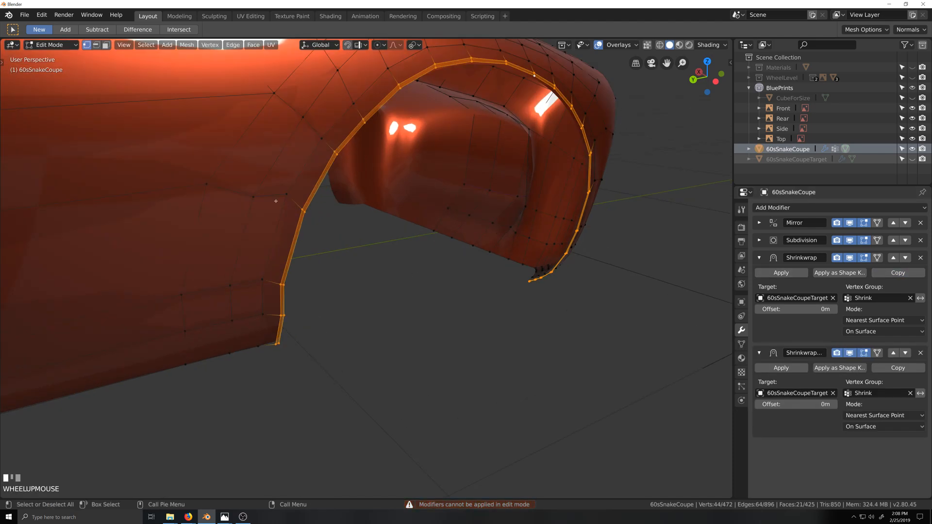
{"action": "middle_click_drag", "start_coordinate": [474, 144], "coordinate": [516, 136]}
{"action": "key", "text": "ctrl+KP_1"}
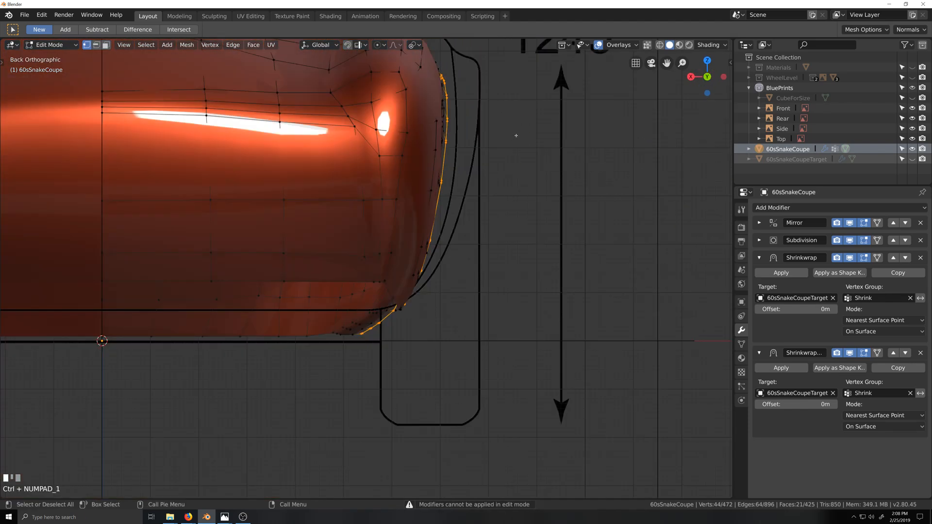
{"action": "key", "text": "KP_1"}
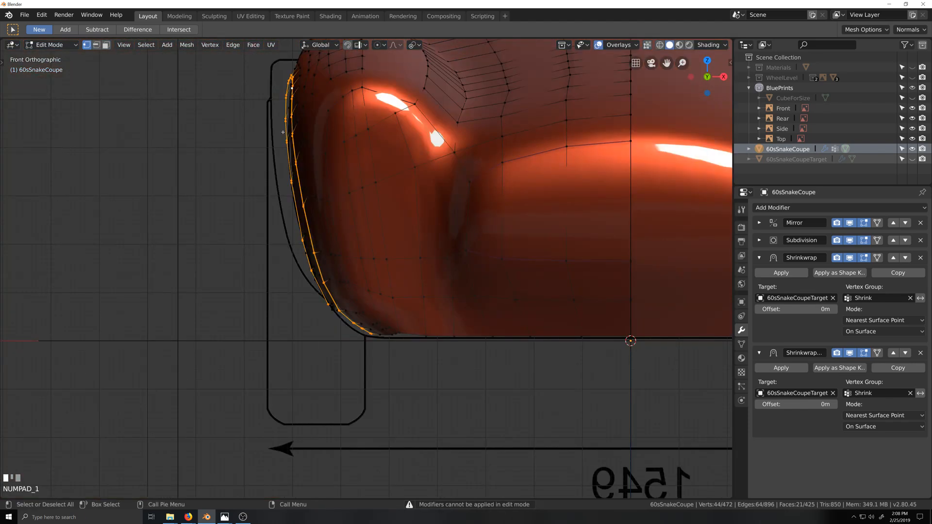
{"action": "key", "text": "shift+grave"}
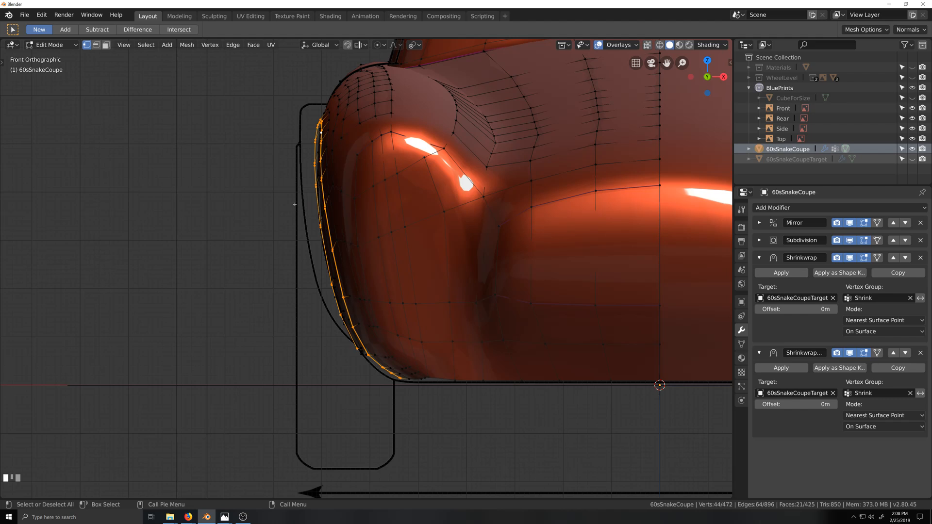
{"action": "key", "text": "z"}
{"action": "left_click_drag", "start_coordinate": [295, 198], "coordinate": [432, 409], "text": "ctrl"}
{"action": "scroll", "coordinate": [308, 227], "scroll_direction": "up", "scroll_amount": 2}
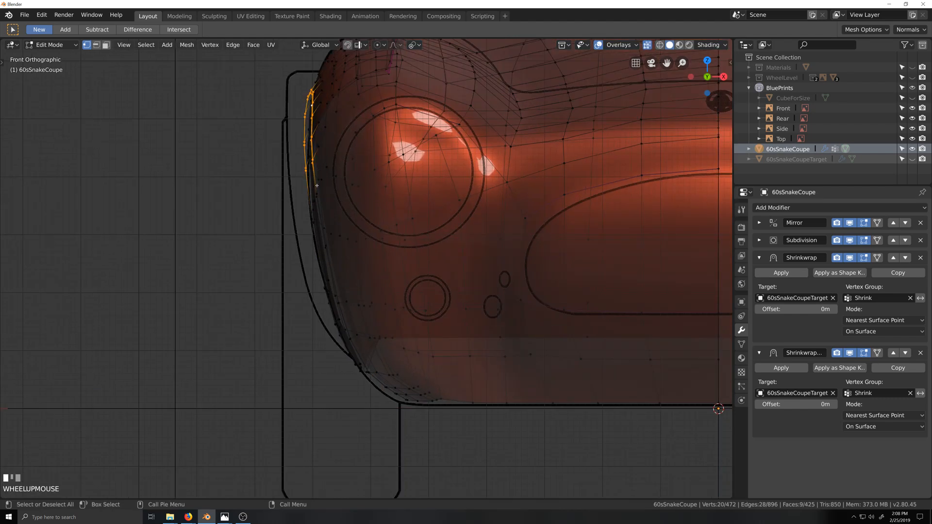
Bring up the body's vertex group settings and nudge the selected upper front wheel arch vertices slightly outward along global X.
{"action": "key", "text": "shift+grave"}
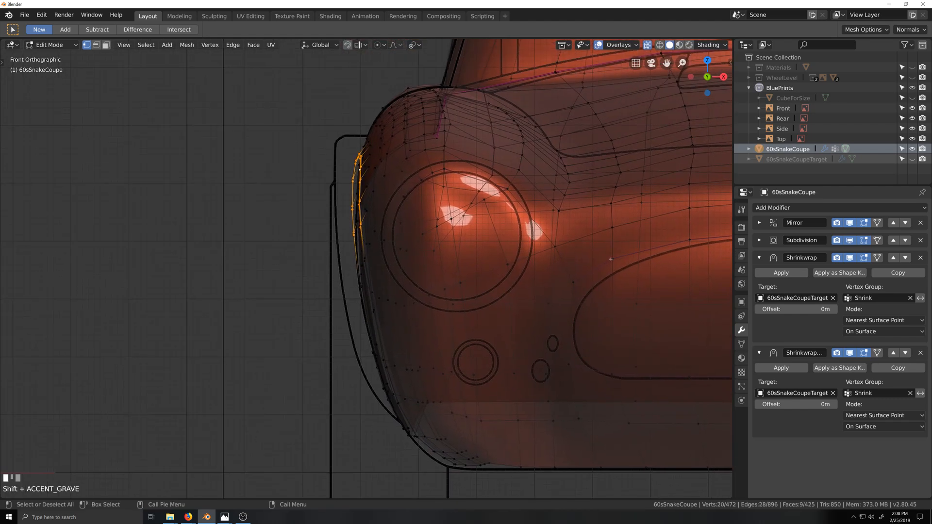
{"action": "left_click", "coordinate": [742, 345]}
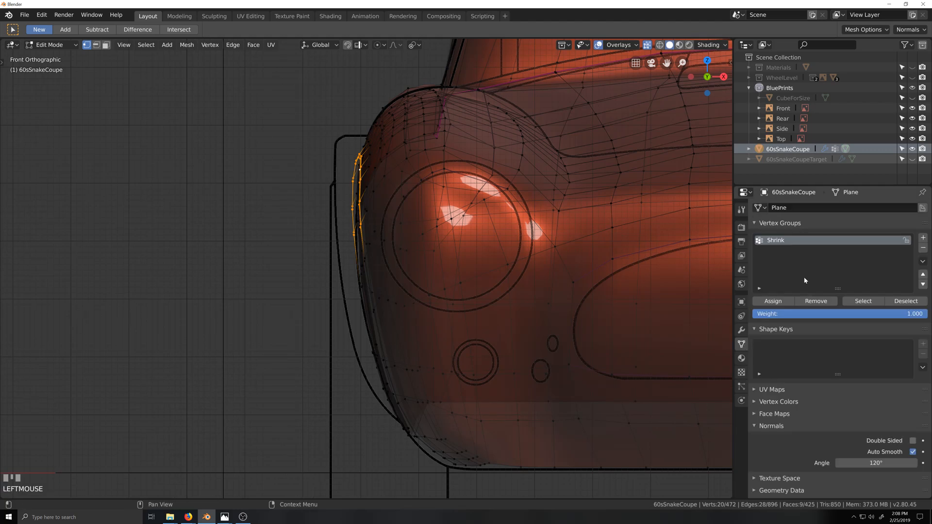
{"action": "scroll", "coordinate": [320, 199], "scroll_direction": "up", "scroll_amount": 4}
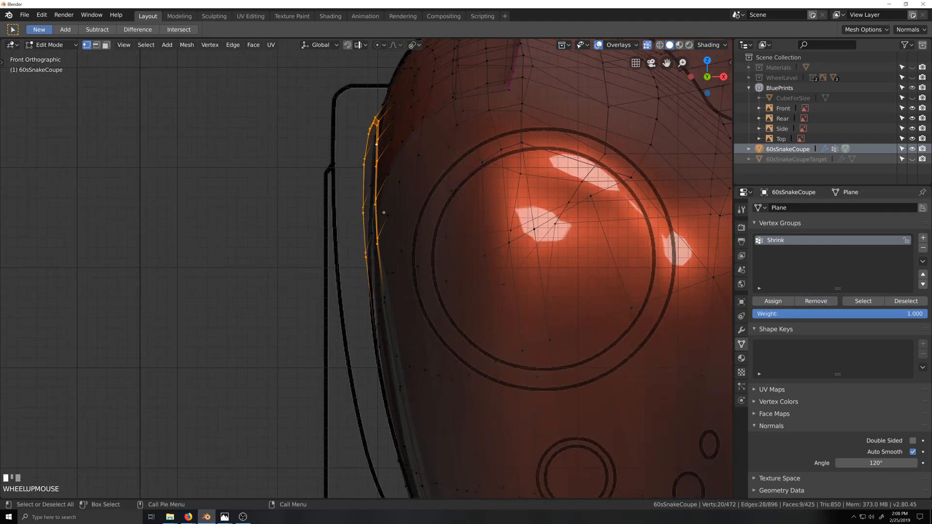
{"action": "key", "text": "g"}
{"action": "key", "text": "x"}
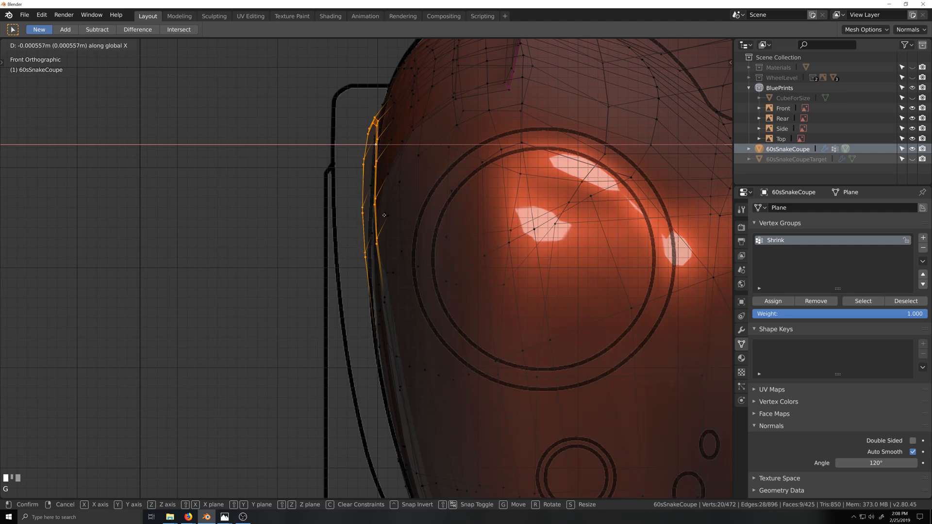
{"action": "right_click", "coordinate": [393, 227]}
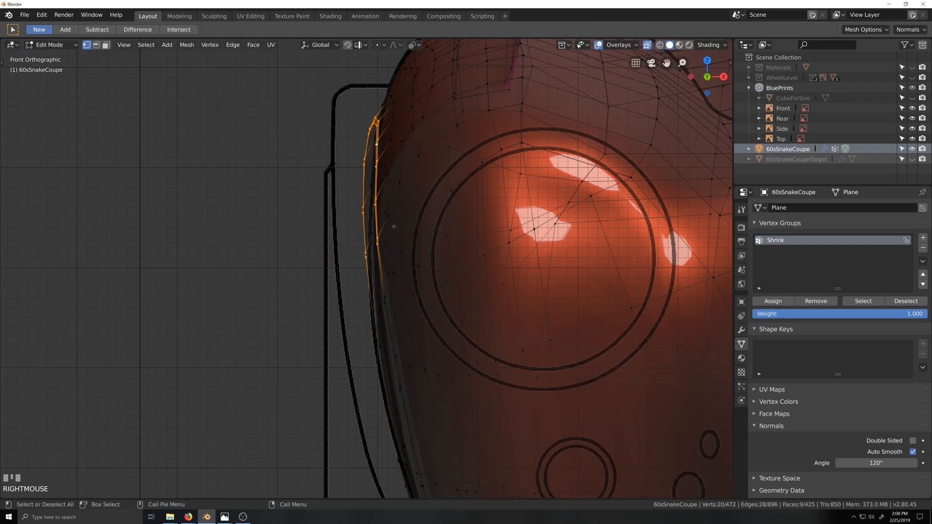
{"action": "key", "text": "g"}
{"action": "key", "text": "x"}
{"action": "left_click", "coordinate": [339, 235]}
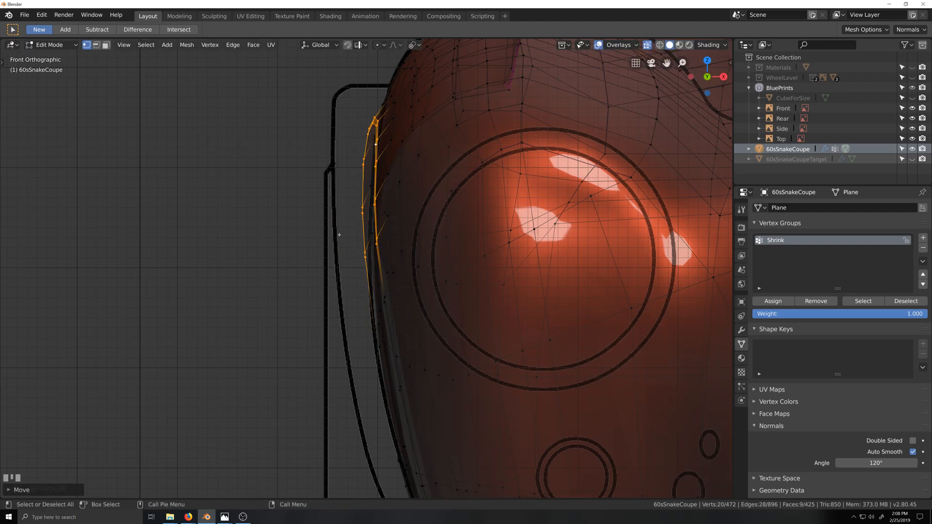
Twice deselect the lowest selected arch vertices and shift the remaining ones outward along global X, the second time by about -0.0044 m.
{"action": "left_click_drag", "start_coordinate": [338, 235], "coordinate": [404, 315], "text": "ctrl"}
{"action": "key", "text": "g"}
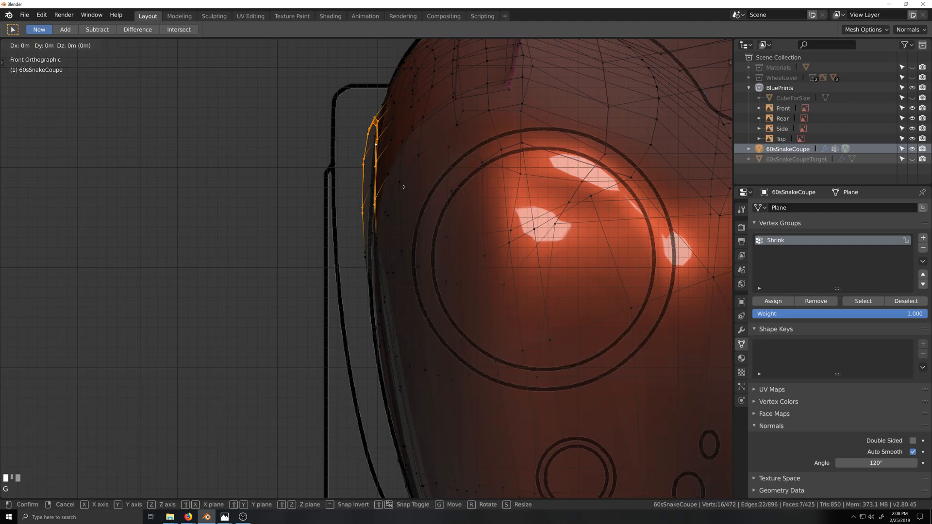
{"action": "key", "text": "x"}
{"action": "left_click", "coordinate": [385, 188]}
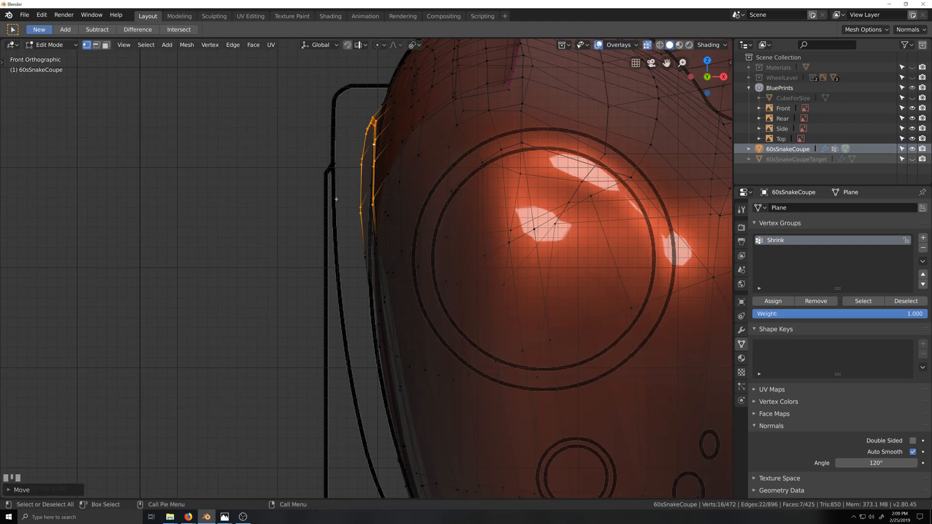
{"action": "left_click_drag", "start_coordinate": [339, 191], "coordinate": [402, 246], "text": "ctrl"}
{"action": "key", "text": "g"}
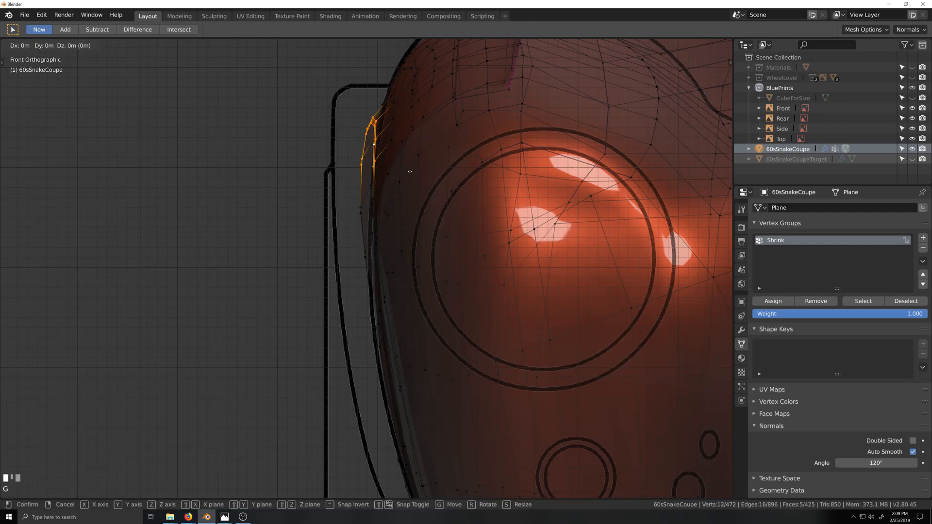
{"action": "key", "text": "x"}
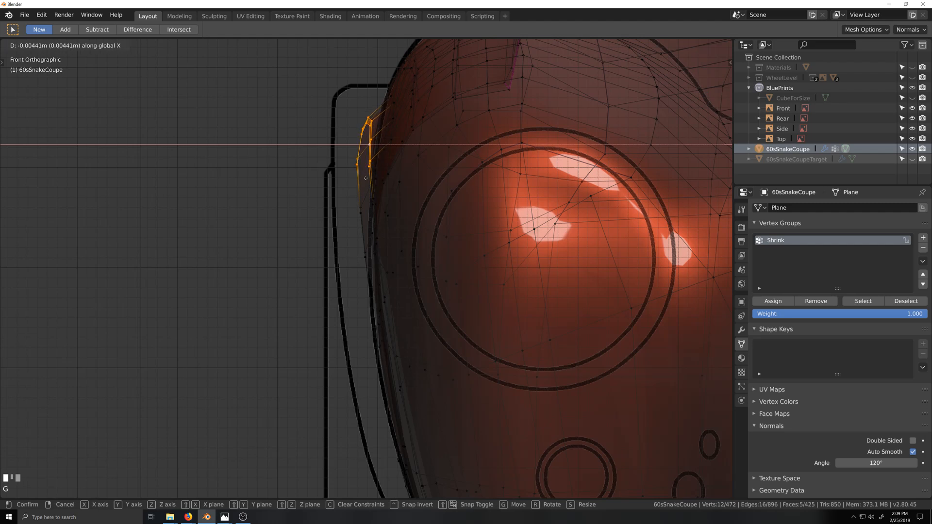
{"action": "left_click", "coordinate": [365, 178]}
Narrow the selection twice more toward the arch's peak, moving the remaining vertices outward along global X, first by about -0.0027 m.
{"action": "left_click_drag", "start_coordinate": [343, 192], "coordinate": [408, 151], "text": "ctrl"}
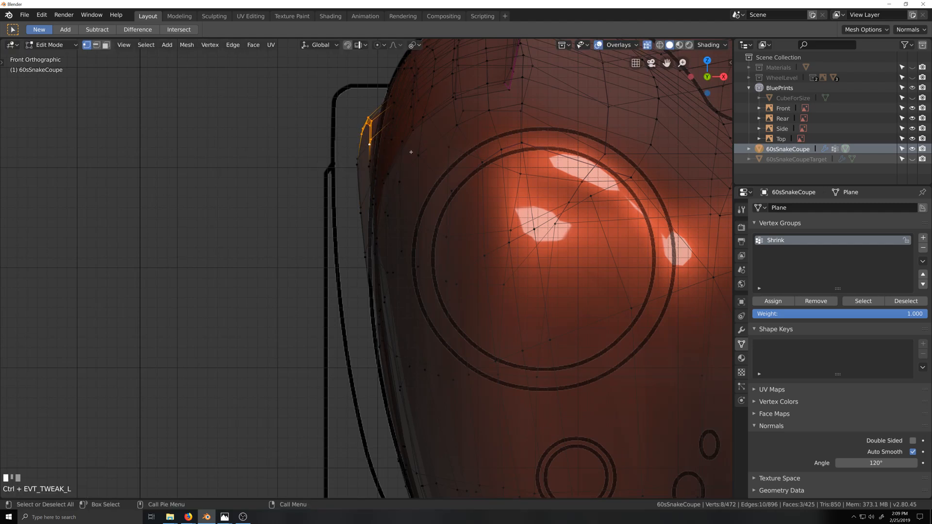
{"action": "key", "text": "x"}
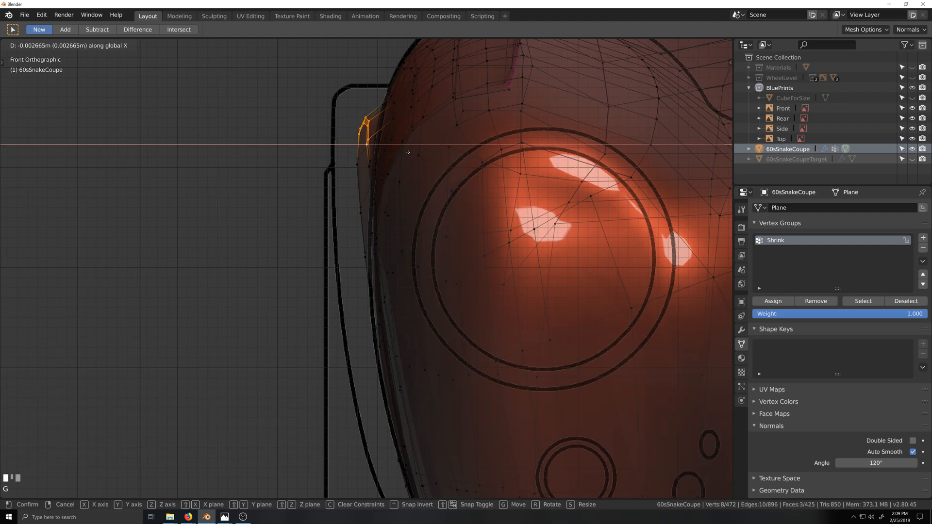
{"action": "left_click", "coordinate": [408, 152]}
{"action": "left_click_drag", "start_coordinate": [359, 162], "coordinate": [405, 118], "text": "ctrl"}
{"action": "key", "text": "g"}
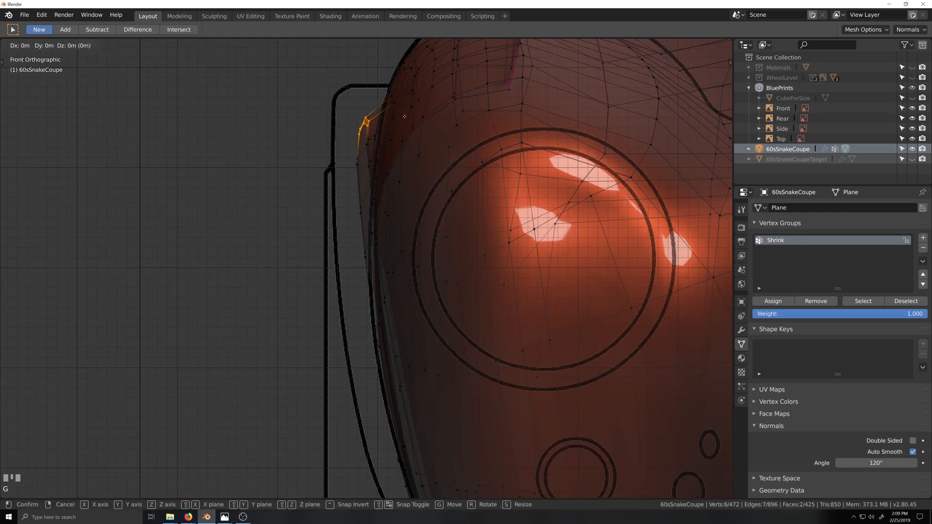
{"action": "key", "text": "x"}
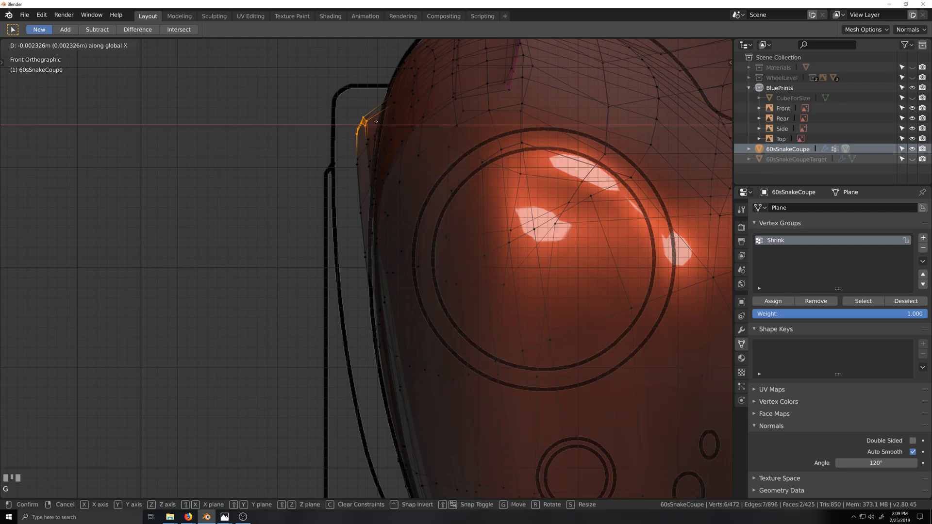
{"action": "left_click", "coordinate": [373, 122]}
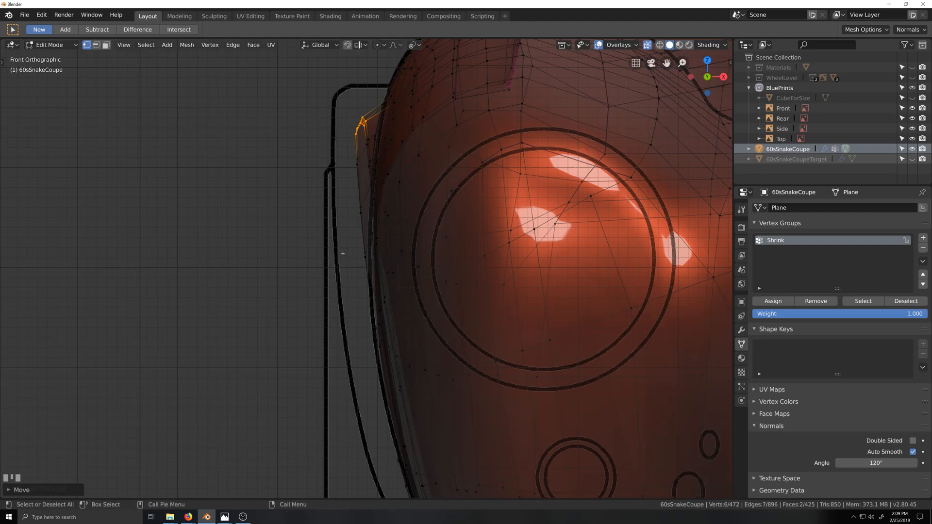
Turn X-ray off and examine the reshaped front wheel arch in Object Mode from the side, above and front.
{"action": "middle_click_drag", "start_coordinate": [343, 251], "coordinate": [333, 323]}
{"action": "key", "text": "Tab"}
{"action": "scroll", "coordinate": [383, 278], "scroll_direction": "down", "scroll_amount": 2}
{"action": "key", "text": "alt+z"}
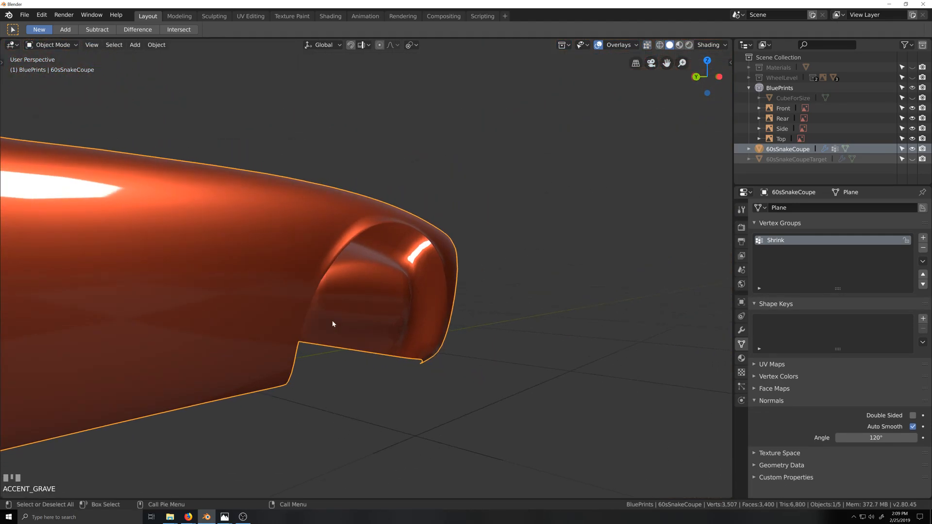
{"action": "middle_click_drag", "start_coordinate": [377, 214], "coordinate": [290, 282]}
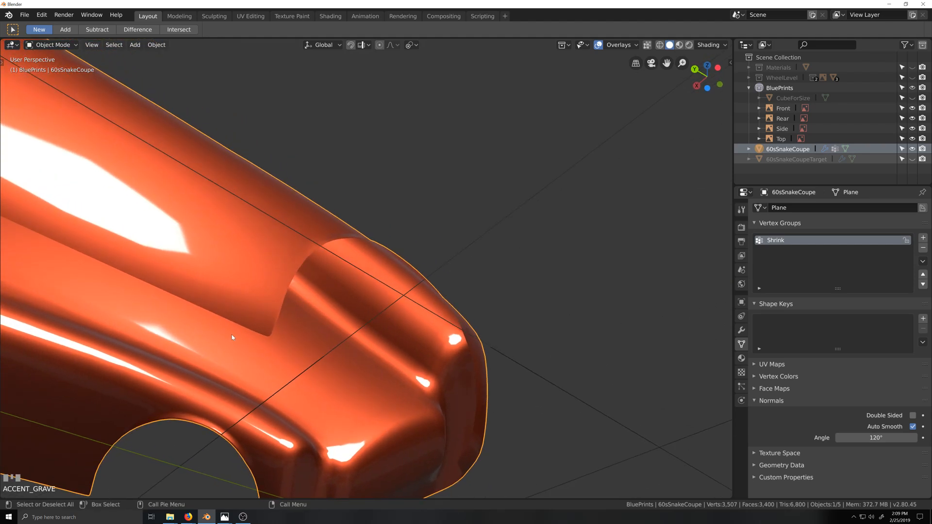
{"action": "middle_click_drag", "start_coordinate": [373, 352], "coordinate": [350, 406]}
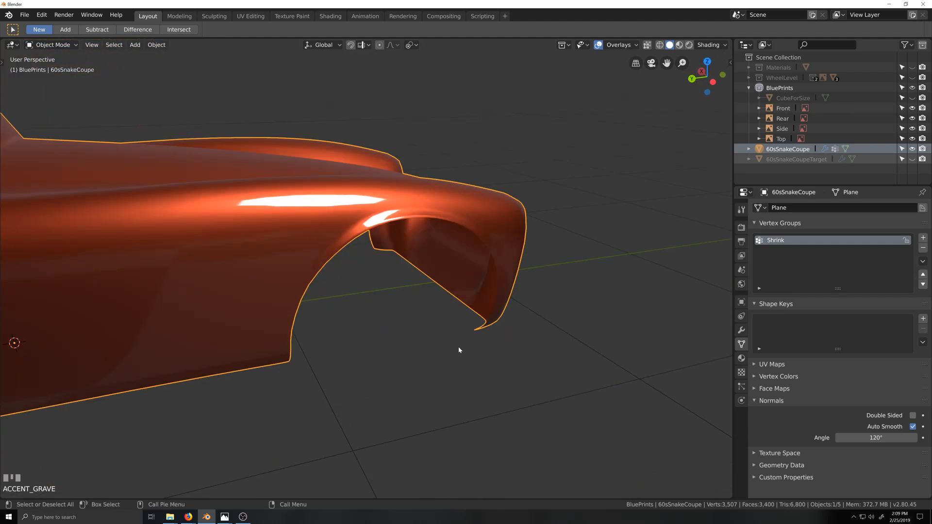
{"action": "middle_click_drag", "start_coordinate": [459, 350], "coordinate": [428, 296]}
Select both front wheel arch rim loops, remove them from the Shrink vertex group and check the arch in Object Mode.
{"action": "key", "text": "Tab"}
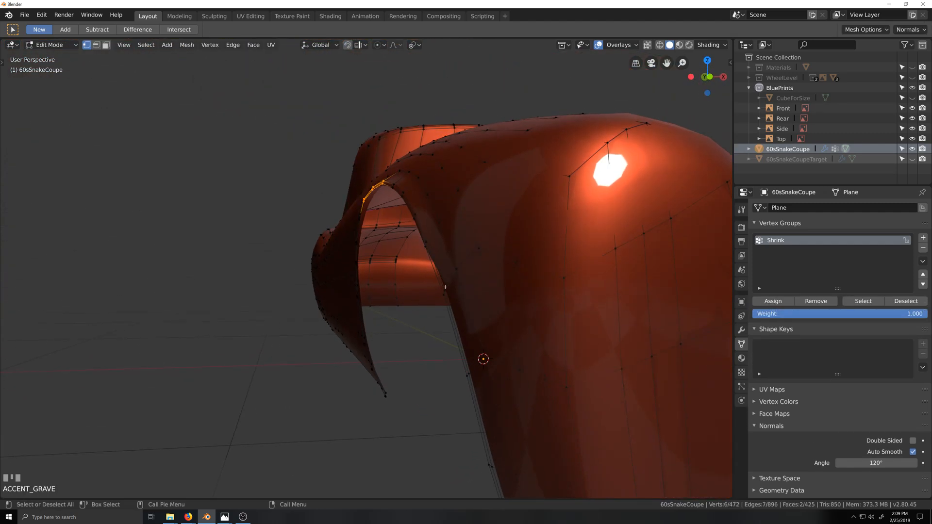
{"action": "scroll", "coordinate": [449, 311], "scroll_direction": "down", "scroll_amount": 1}
{"action": "left_click", "coordinate": [430, 311], "text": "alt"}
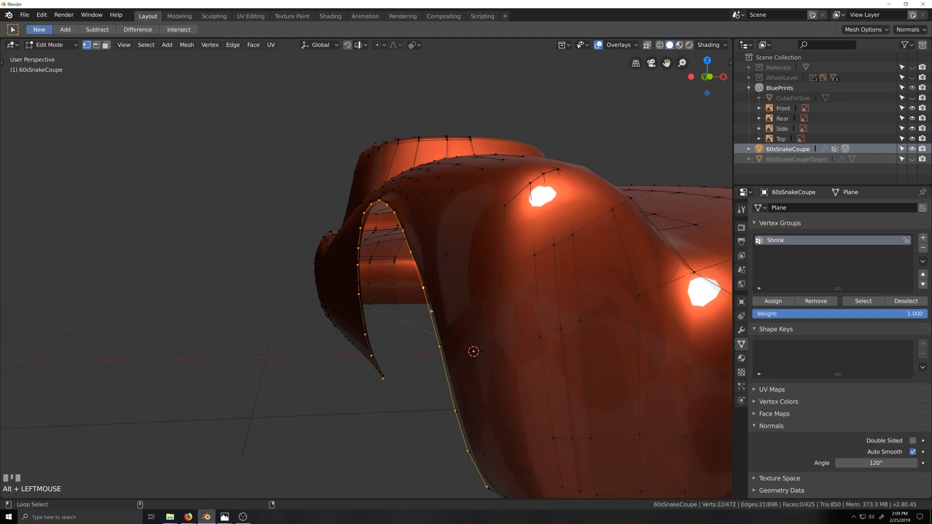
{"action": "left_click", "coordinate": [429, 308], "text": "alt+shift"}
{"action": "left_click", "coordinate": [819, 301]}
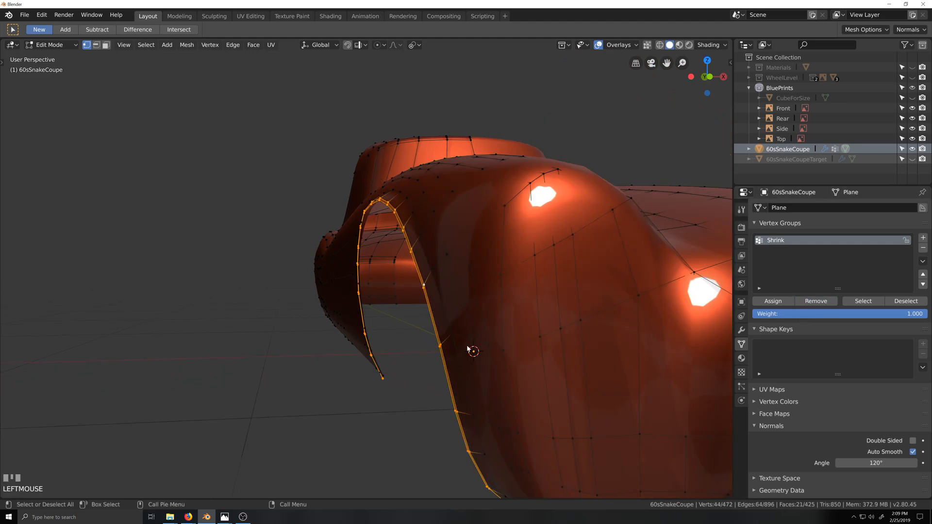
{"action": "key", "text": "grave"}
{"action": "middle_click_drag", "start_coordinate": [466, 348], "coordinate": [368, 301]}
{"action": "scroll", "coordinate": [474, 341], "scroll_direction": "down", "scroll_amount": 3}
{"action": "scroll", "coordinate": [369, 301], "scroll_direction": "up", "scroll_amount": 4}
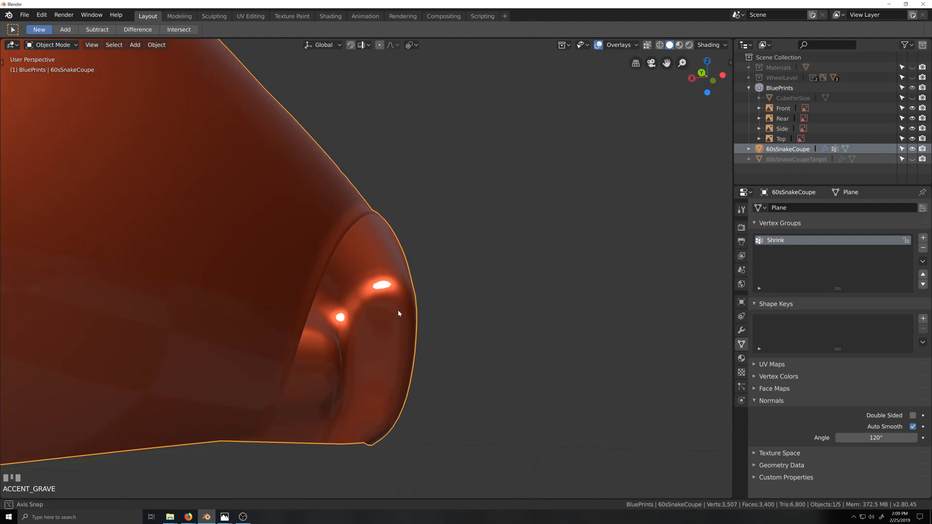
Try shifting both wheel arch rim loops slightly along global X, check the result in Object Mode and undo the move.
{"action": "key", "text": "Tab"}
{"action": "scroll", "coordinate": [397, 312], "scroll_direction": "up", "scroll_amount": 1}
{"action": "key", "text": "g"}
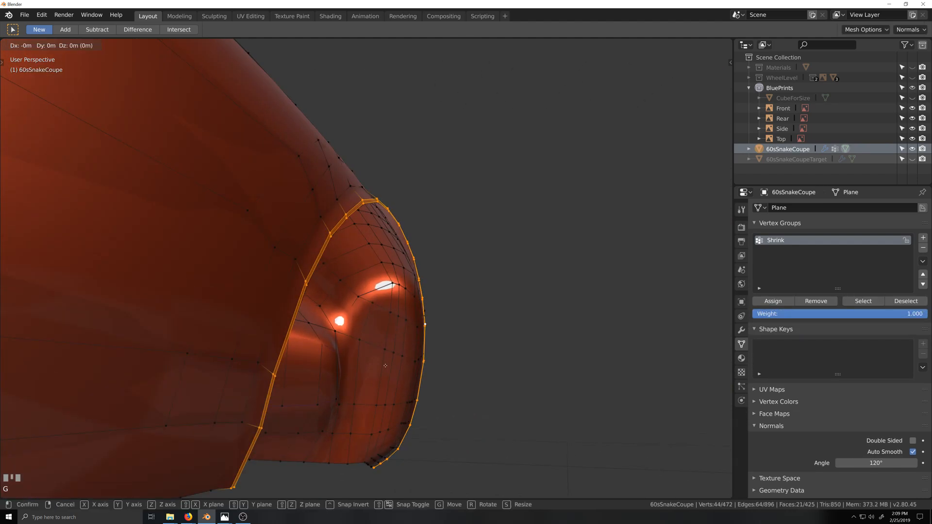
{"action": "key", "text": "x"}
{"action": "left_click", "coordinate": [374, 365]}
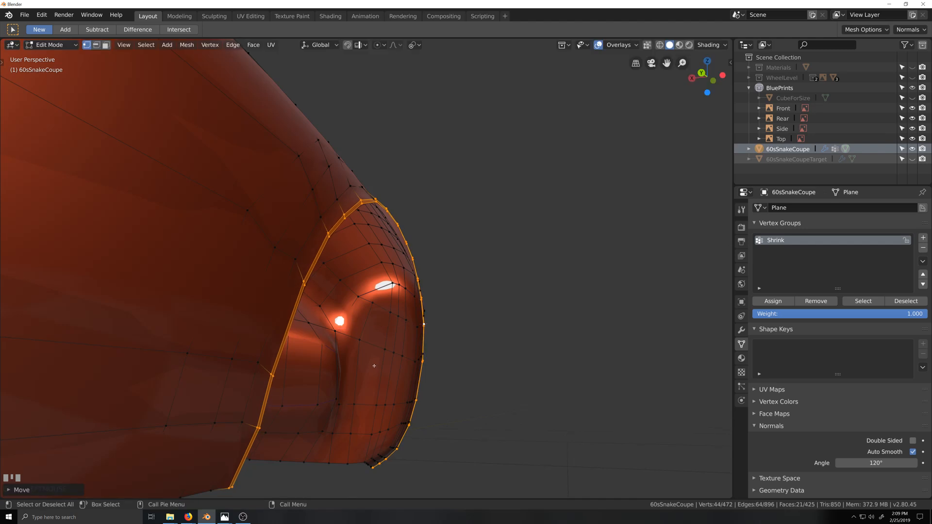
{"action": "key", "text": "Tab"}
{"action": "middle_click_drag", "start_coordinate": [374, 366], "coordinate": [346, 382]}
{"action": "key", "text": "Tab"}
{"action": "key", "text": "ctrl+z"}
{"action": "key", "text": "ctrl+z"}
{"action": "key", "text": "Tab"}
Examine the body and front wheel arch in Object Mode from three-quarter, side and front angles.
{"action": "scroll", "coordinate": [343, 381], "scroll_direction": "down", "scroll_amount": 4}
{"action": "mouse_move", "coordinate": [449, 359]}
{"action": "middle_mouse_down"}
{"action": "mouse_move", "coordinate": [430, 374]}
{"action": "mouse_move", "coordinate": [322, 387]}
{"action": "mouse_move", "coordinate": [430, 347]}
{"action": "mouse_move", "coordinate": [454, 365]}
{"action": "middle_mouse_up"}
{"action": "scroll", "coordinate": [350, 353], "scroll_direction": "down", "scroll_amount": 1}
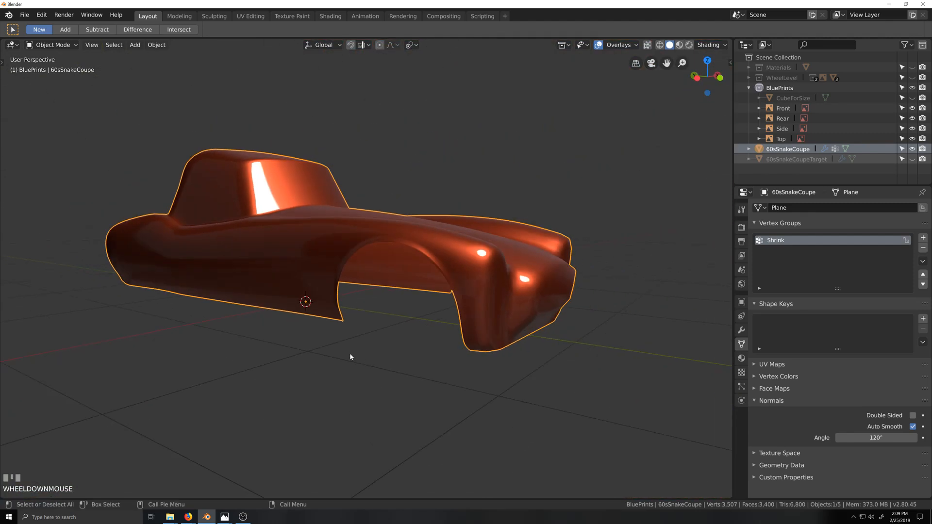
{"action": "scroll", "coordinate": [335, 348], "scroll_direction": "up", "scroll_amount": 5}
{"action": "middle_click_drag", "start_coordinate": [345, 339], "coordinate": [357, 355]}
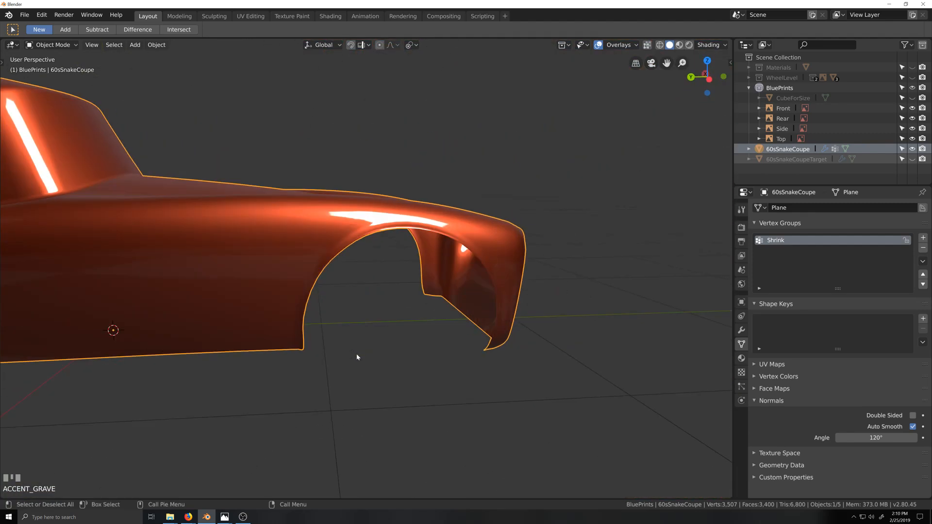
{"action": "scroll", "coordinate": [386, 357], "scroll_direction": "up", "scroll_amount": 1}
{"action": "middle_click_drag", "start_coordinate": [418, 313], "coordinate": [409, 332]}
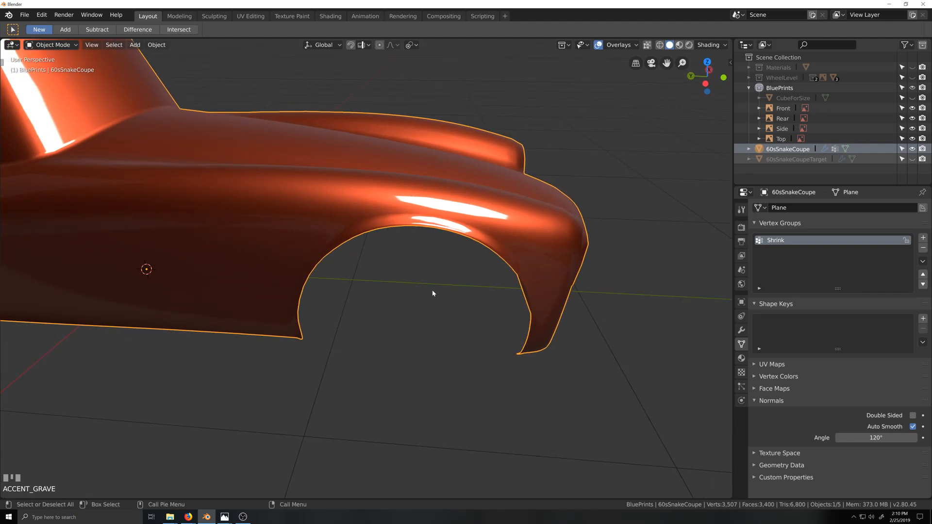
{"action": "middle_click_drag", "start_coordinate": [433, 291], "coordinate": [367, 329]}
{"action": "scroll", "coordinate": [388, 328], "scroll_direction": "down", "scroll_amount": 3}
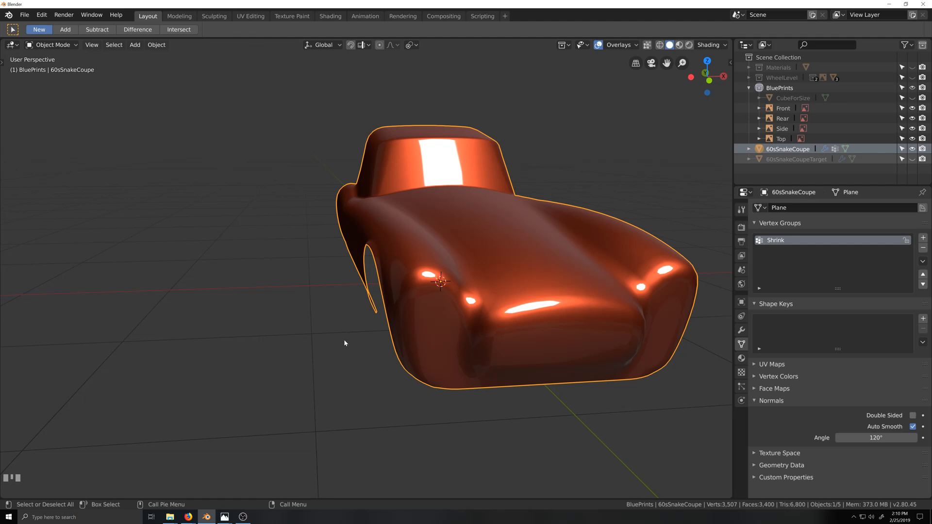
{"action": "scroll", "coordinate": [361, 325], "scroll_direction": "down", "scroll_amount": 2}
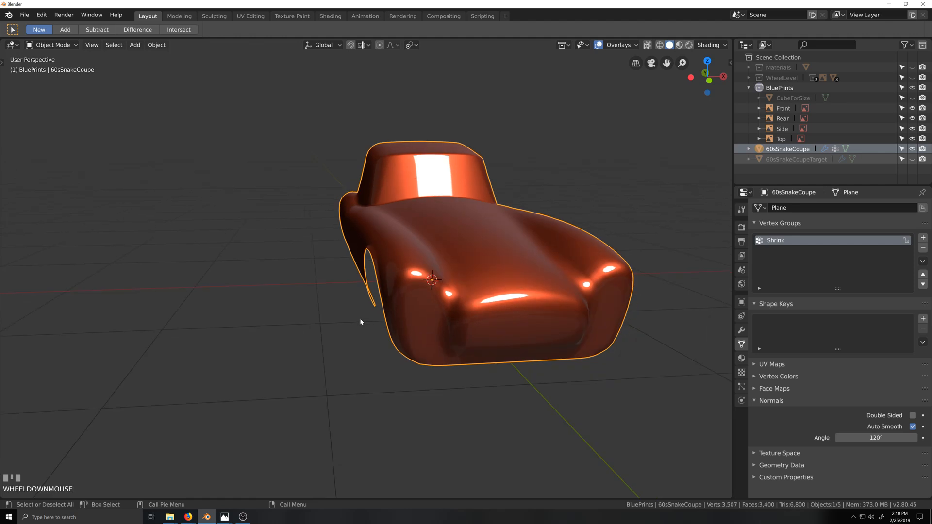
{"action": "middle_click_drag", "start_coordinate": [362, 322], "coordinate": [406, 335]}
{"action": "scroll", "coordinate": [349, 344], "scroll_direction": "up", "scroll_amount": 2}
{"action": "middle_click_drag", "start_coordinate": [349, 343], "coordinate": [379, 337]}
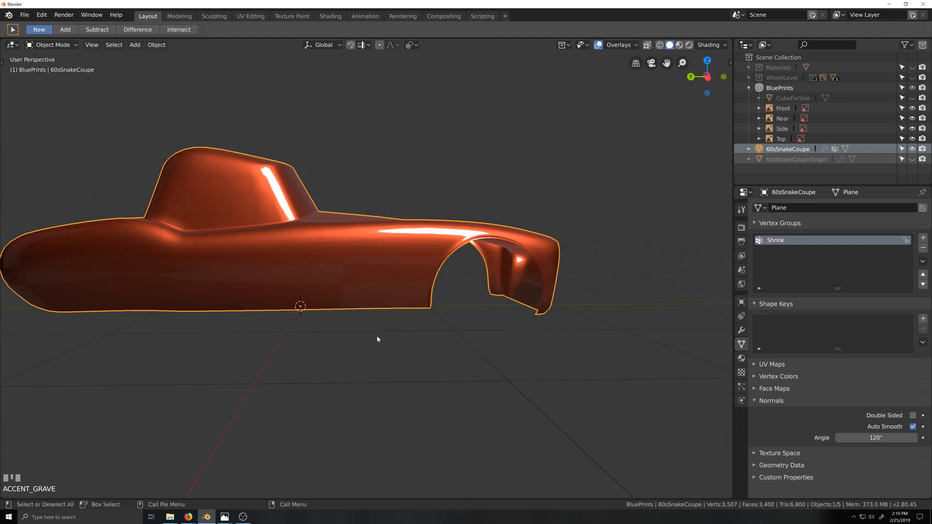
In the left orthographic view, enter Edit Mode on the body with X-ray on and frame the blueprint's rear wheel area.
{"action": "key", "text": "ctrl+KP_3"}
{"action": "scroll", "coordinate": [364, 335], "scroll_direction": "down", "scroll_amount": 1}
{"action": "scroll", "coordinate": [361, 333], "scroll_direction": "down", "scroll_amount": 1}
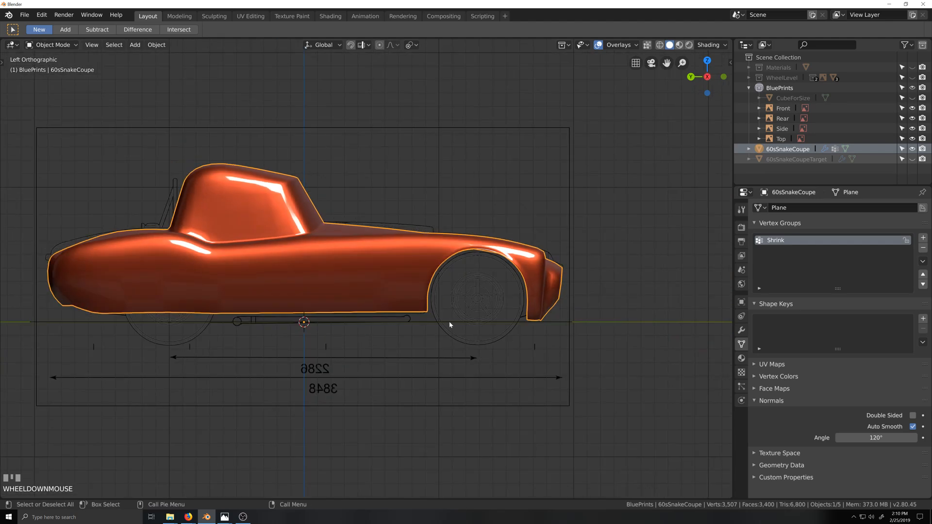
{"action": "scroll", "coordinate": [452, 322], "scroll_direction": "up", "scroll_amount": 3}
{"action": "scroll", "coordinate": [248, 349], "scroll_direction": "down", "scroll_amount": 2}
{"action": "middle_click_drag", "start_coordinate": [177, 309], "coordinate": [392, 300], "text": "shift"}
{"action": "key", "text": "Tab"}
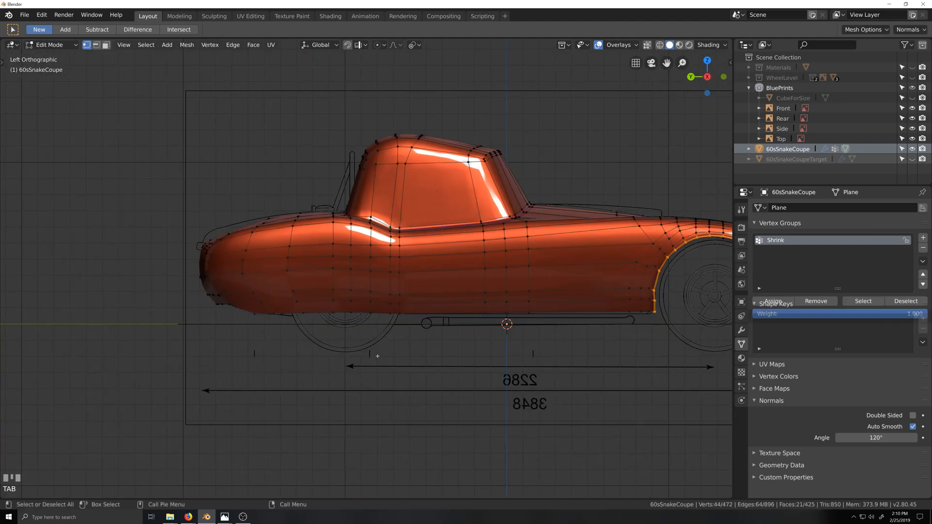
{"action": "scroll", "coordinate": [392, 303], "scroll_direction": "up", "scroll_amount": 4}
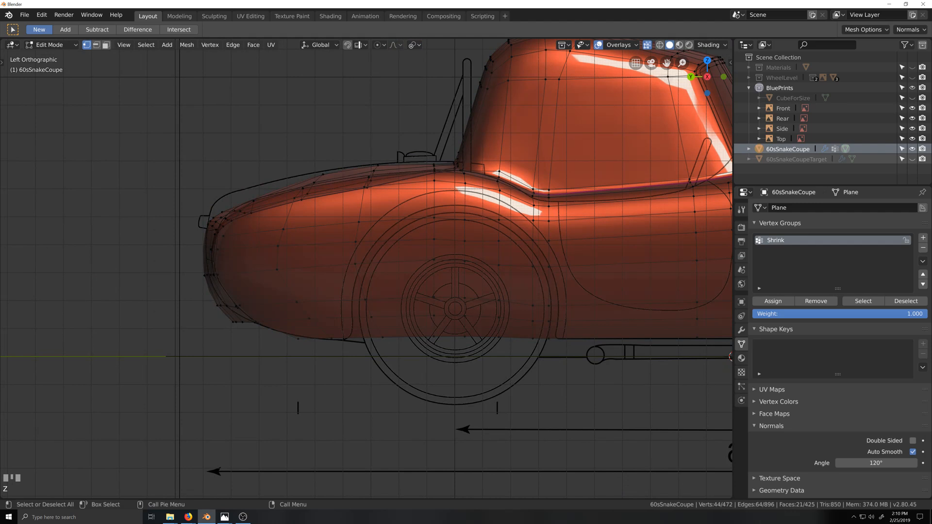
Set the viewport lighting to Studio and centre the view on the rear wheel arch.
{"action": "left_click", "coordinate": [710, 45]}
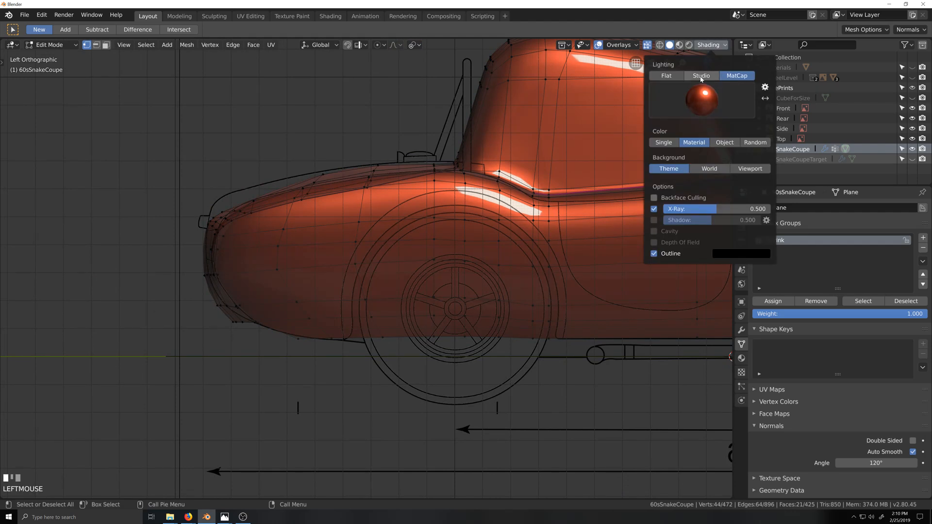
{"action": "left_click", "coordinate": [703, 75]}
{"action": "key", "text": "shift+grave"}
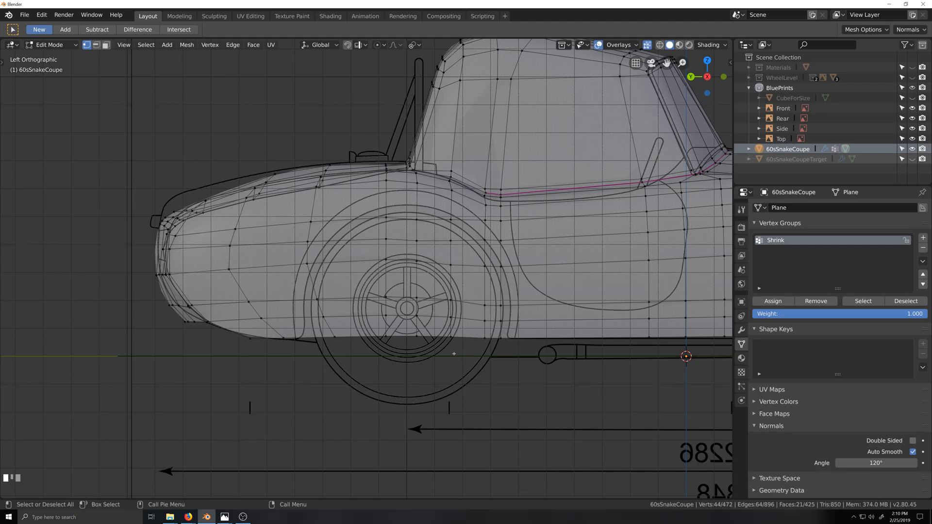
Edge slide the three lowest vertices of the edge loop behind the rear wheel toward the car's tail.
{"action": "left_click", "coordinate": [249, 301]}
{"action": "left_click", "coordinate": [284, 337], "text": "ctrl"}
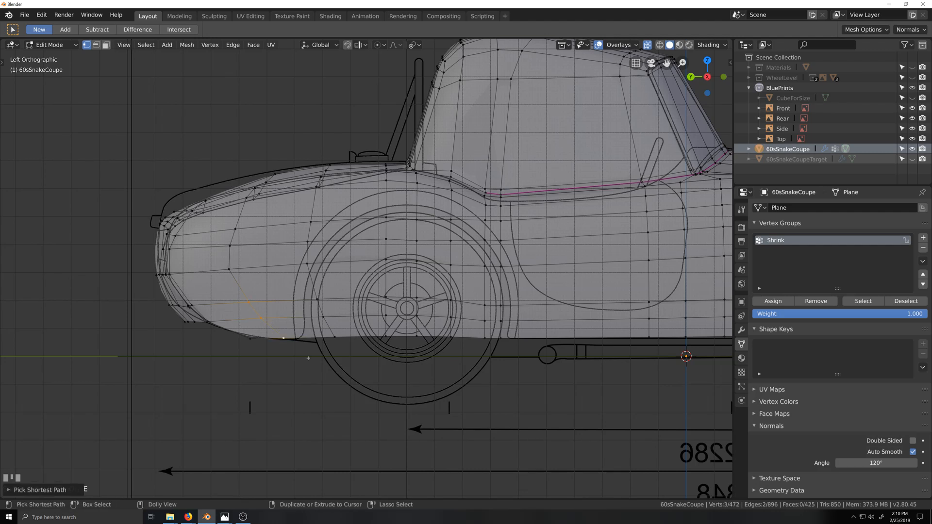
{"action": "key", "text": "g"}
{"action": "key", "text": "g"}
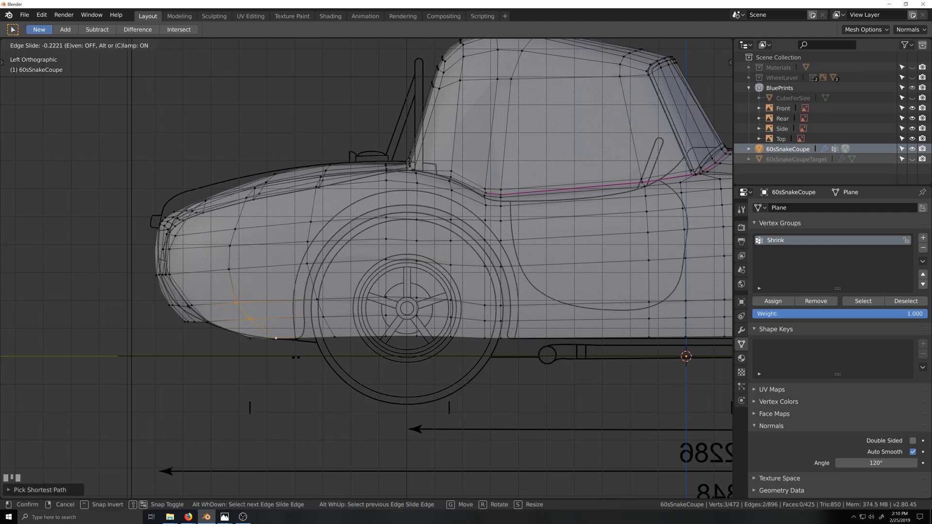
{"action": "left_click", "coordinate": [295, 357]}
Slide the loop's two lowest vertices further toward the tail, followed by the bottom vertex alone, to curve its lower end.
{"action": "left_click", "coordinate": [236, 302], "text": "shift"}
{"action": "key", "text": "g"}
{"action": "key", "text": "g"}
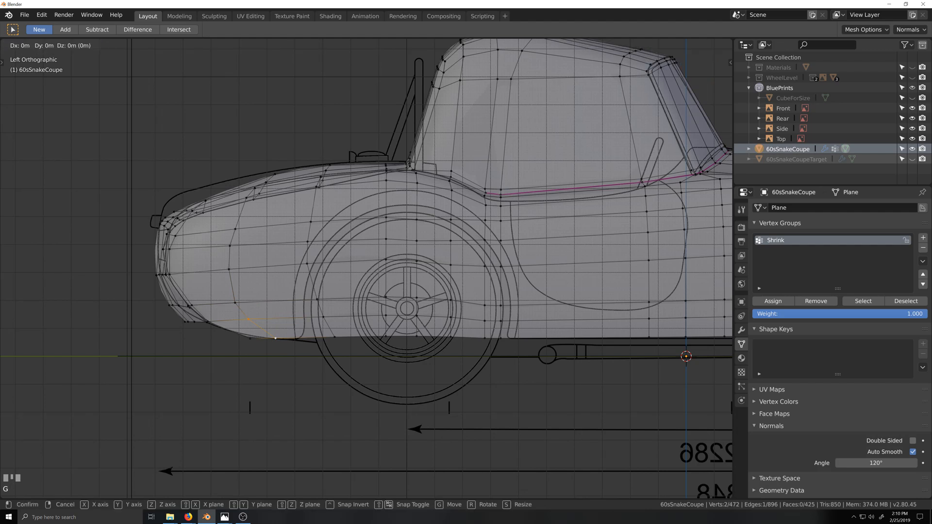
{"action": "left_click", "coordinate": [295, 355]}
{"action": "left_click", "coordinate": [245, 319], "text": "shift"}
{"action": "key", "text": "g"}
{"action": "key", "text": "g"}
{"action": "left_click", "coordinate": [292, 363]}
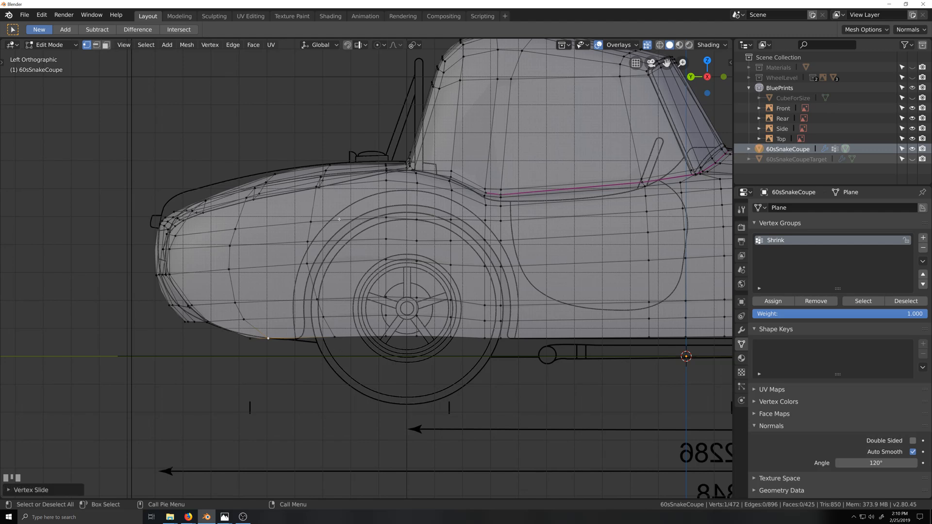
Edge slide the six-vertex column inside the rear wheel area back behind the arch, with Even and Flipped on to follow the neighbouring loop.
{"action": "left_click", "coordinate": [310, 223], "text": "ctrl+shift"}
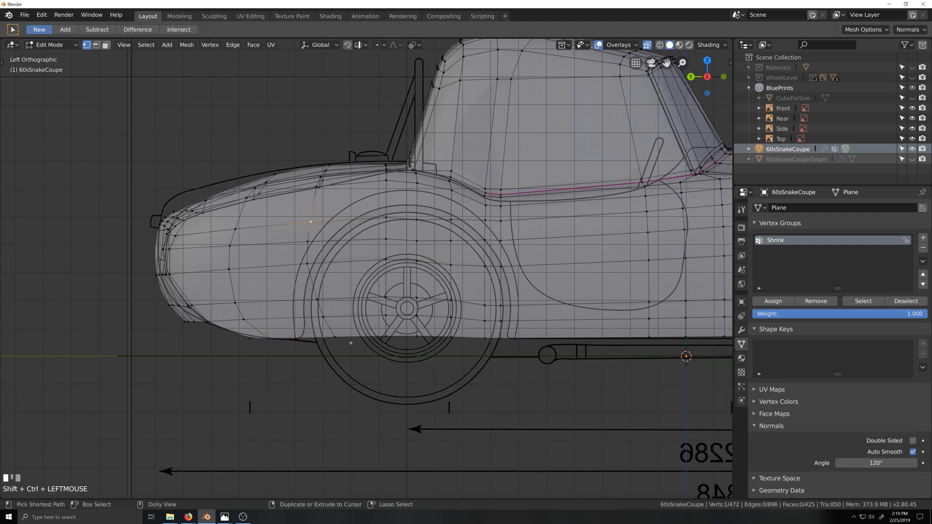
{"action": "left_click", "coordinate": [345, 341], "text": "ctrl"}
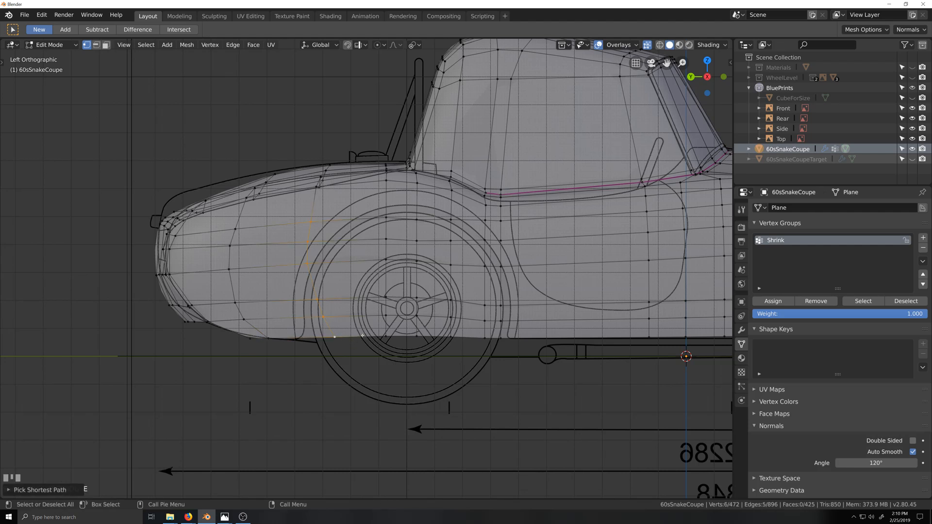
{"action": "key", "text": "g"}
{"action": "key", "text": "g"}
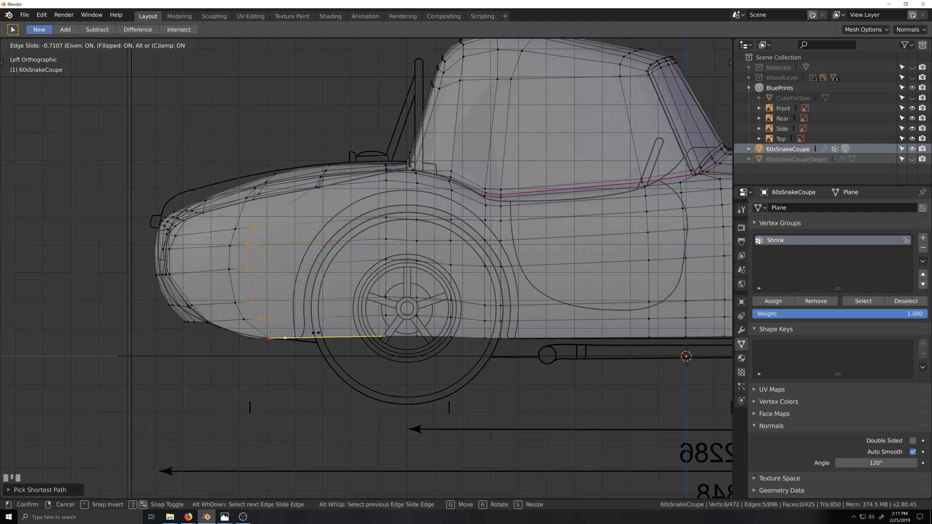
{"action": "left_click", "coordinate": [290, 342]}
Keep the relocated column's bottom vertex in place and slide its upper five, followed by its upper four, vertices slightly toward the wheel arch.
{"action": "left_click", "coordinate": [286, 340], "text": "shift"}
{"action": "key", "text": "g"}
{"action": "key", "text": "g"}
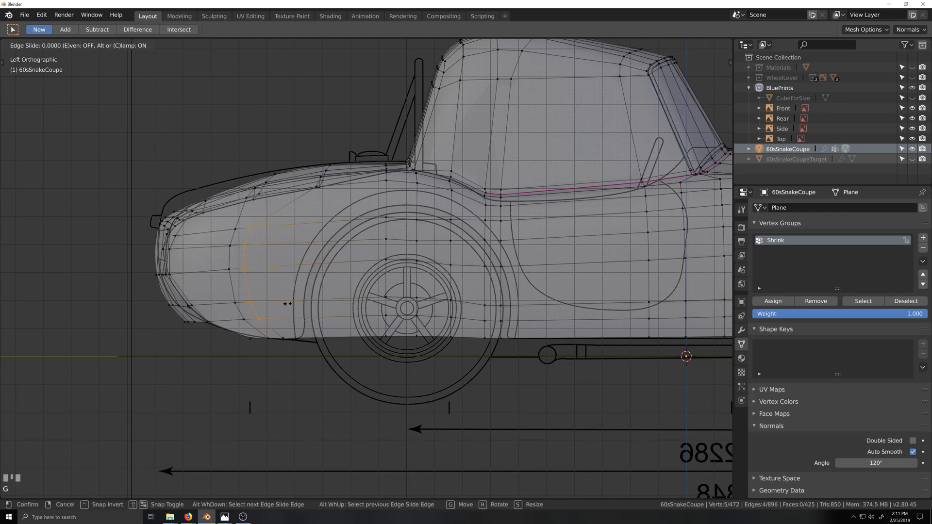
{"action": "left_click", "coordinate": [293, 304]}
{"action": "left_click", "coordinate": [268, 319], "text": "shift"}
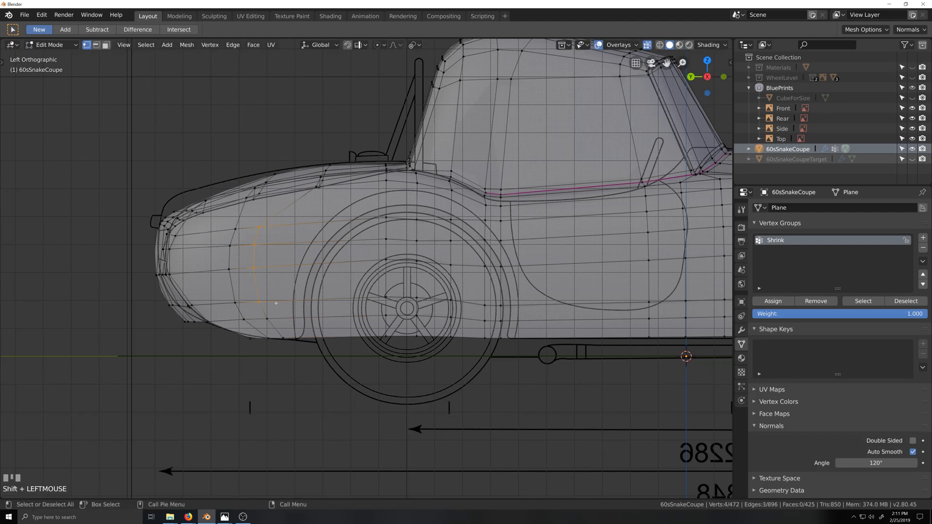
{"action": "key", "text": "g"}
{"action": "key", "text": "g"}
{"action": "left_click", "coordinate": [279, 303]}
Slide the column's upper three, two and finally single top vertex progressively closer to the wheel arch, so it curves around the arch.
{"action": "left_click", "coordinate": [262, 302], "text": "shift"}
{"action": "key", "text": "g"}
{"action": "key", "text": "g"}
{"action": "left_click", "coordinate": [259, 268]}
{"action": "left_click", "coordinate": [258, 267], "text": "shift"}
{"action": "key", "text": "g"}
{"action": "key", "text": "g"}
{"action": "left_click", "coordinate": [263, 242]}
{"action": "left_click", "coordinate": [263, 242], "text": "shift"}
{"action": "key", "text": "g"}
{"action": "key", "text": "g"}
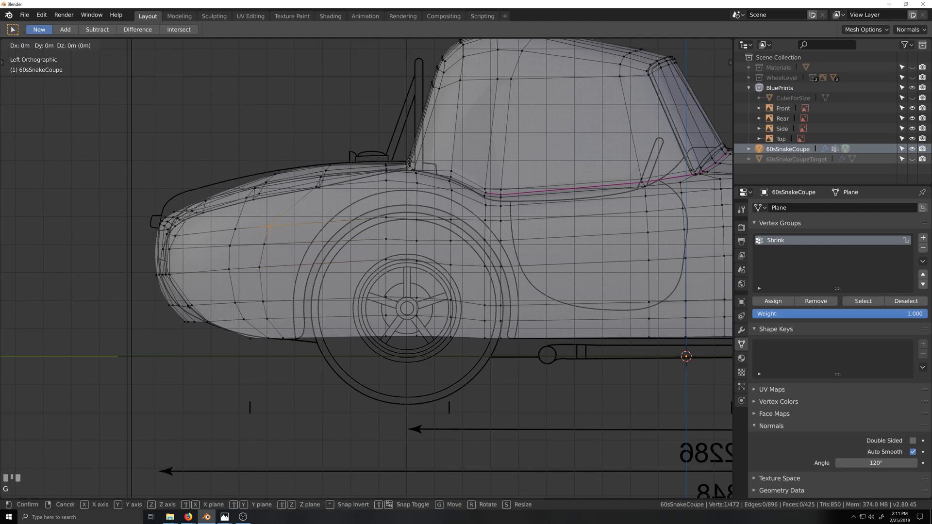
{"action": "left_click", "coordinate": [293, 237]}
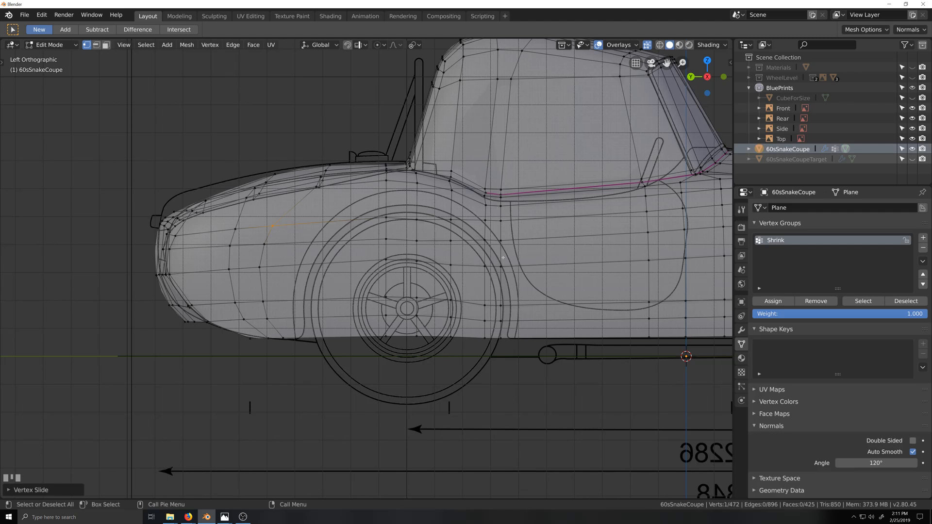
Edge slide the vertex column ahead of the rear wheel toward the door, leaving its top vertex out of the selection.
{"action": "left_click", "coordinate": [503, 224]}
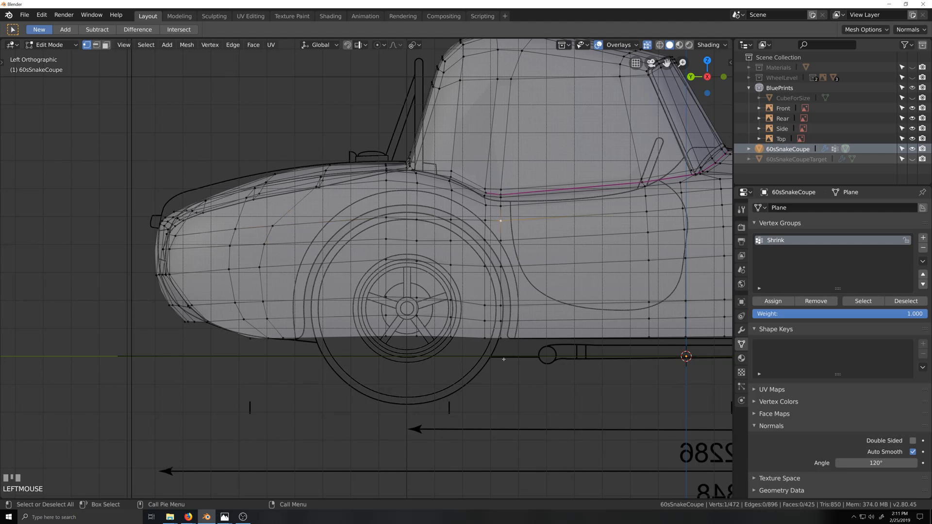
{"action": "left_click", "coordinate": [500, 338], "text": "ctrl"}
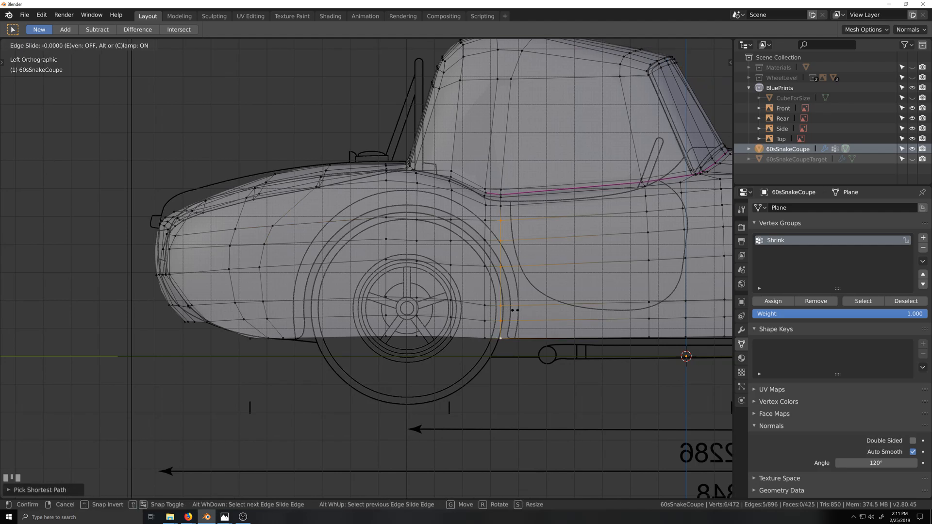
{"action": "left_click", "coordinate": [502, 221], "text": "shift"}
{"action": "key", "text": "g"}
{"action": "key", "text": "g"}
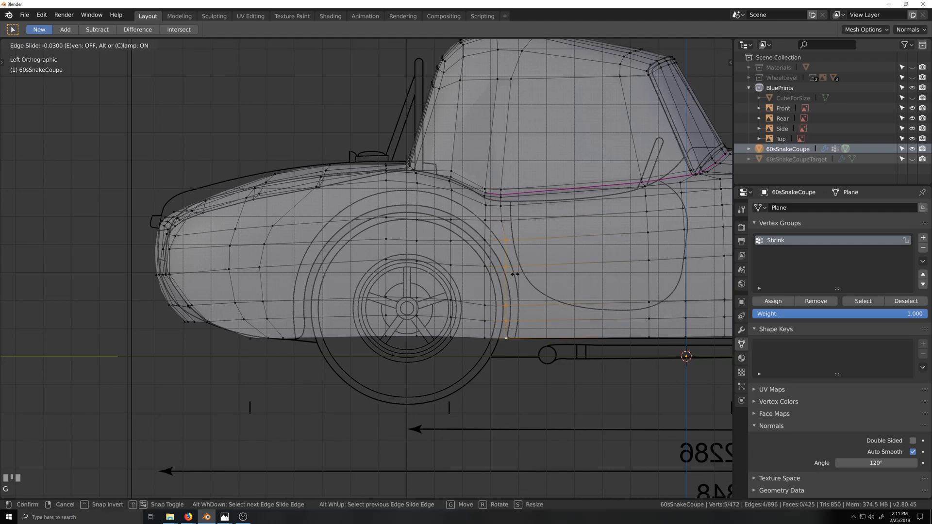
{"action": "left_click", "coordinate": [515, 274]}
Drop the upper vertices from the selection one by one, sliding the rest of the column further toward the door around the arch.
{"action": "left_click", "coordinate": [525, 276], "text": "shift"}
{"action": "key", "text": "g"}
{"action": "key", "text": "g"}
{"action": "left_click", "coordinate": [517, 279]}
{"action": "left_click", "coordinate": [515, 267], "text": "shift"}
{"action": "key", "text": "g"}
{"action": "key", "text": "g"}
{"action": "left_click", "coordinate": [543, 312]}
{"action": "left_click", "coordinate": [531, 305], "text": "shift"}
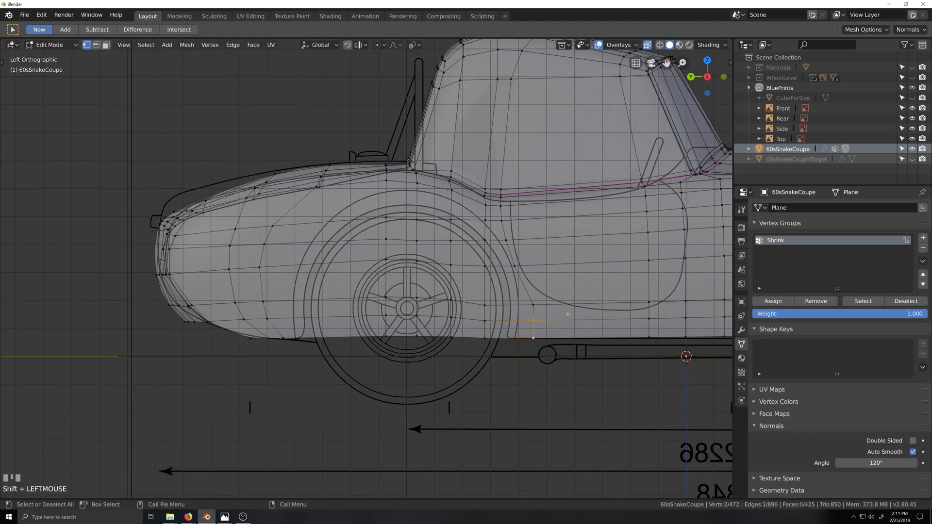
{"action": "key", "text": "g"}
{"action": "key", "text": "g"}
{"action": "left_click", "coordinate": [572, 314]}
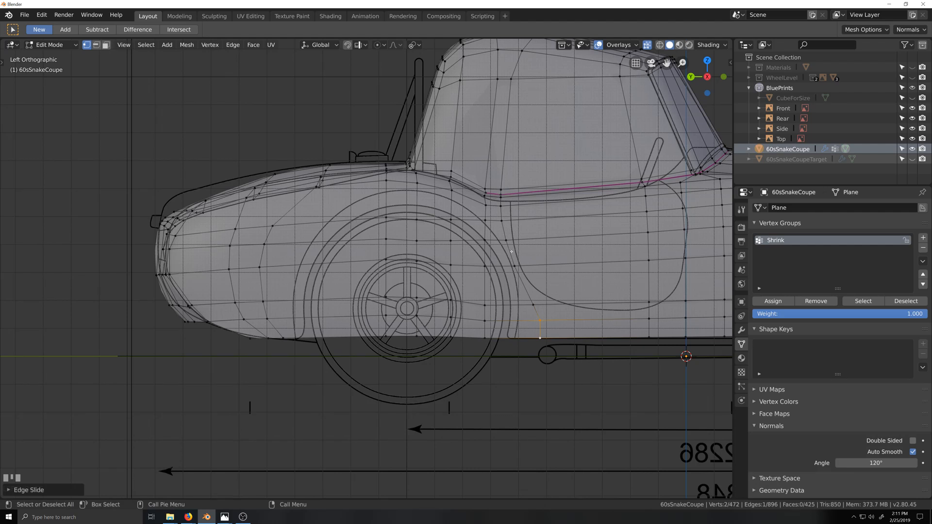
Fine-tune the three upper vertices of the column ahead of the rear wheel with small vertex slides toward the door.
{"action": "left_click", "coordinate": [506, 239]}
{"action": "key", "text": "g"}
{"action": "key", "text": "g"}
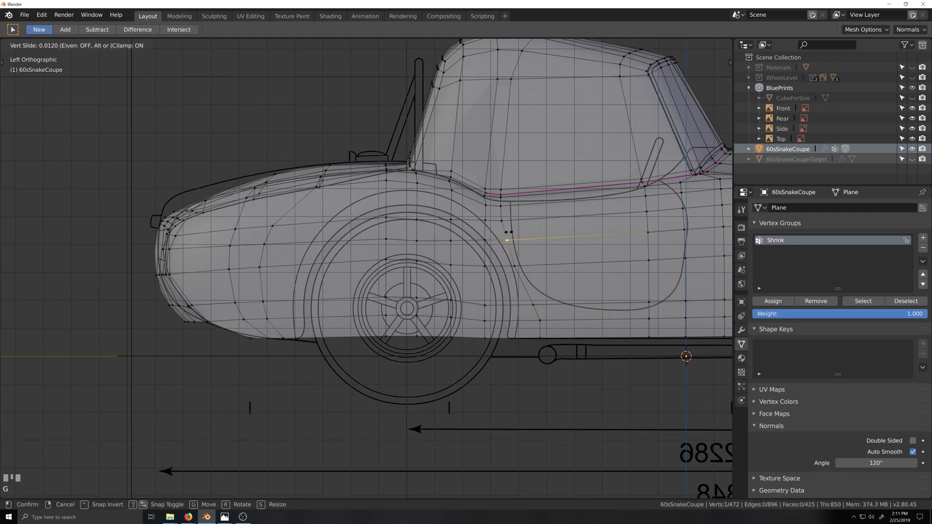
{"action": "left_click", "coordinate": [508, 232]}
{"action": "left_click", "coordinate": [504, 222]}
{"action": "key", "text": "g"}
{"action": "key", "text": "g"}
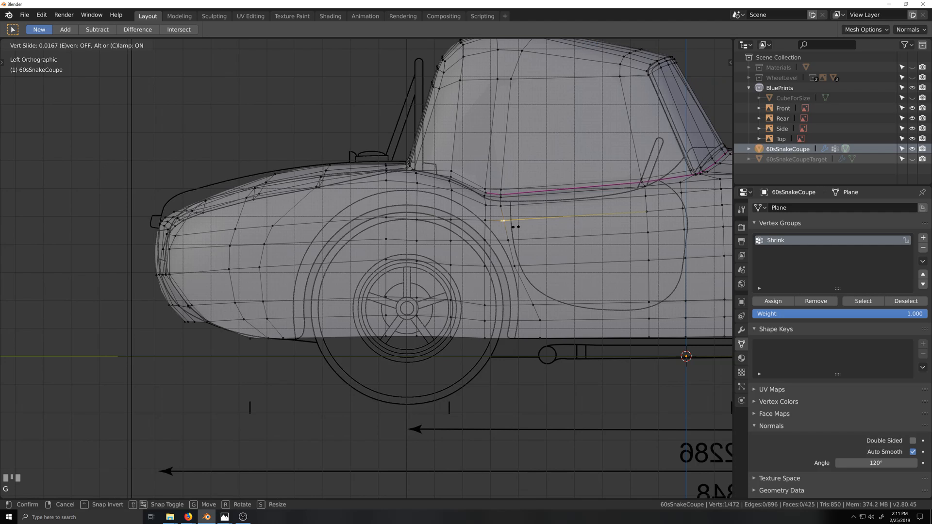
{"action": "left_click", "coordinate": [511, 225]}
{"action": "left_click", "coordinate": [503, 206]}
{"action": "key", "text": "g"}
{"action": "key", "text": "g"}
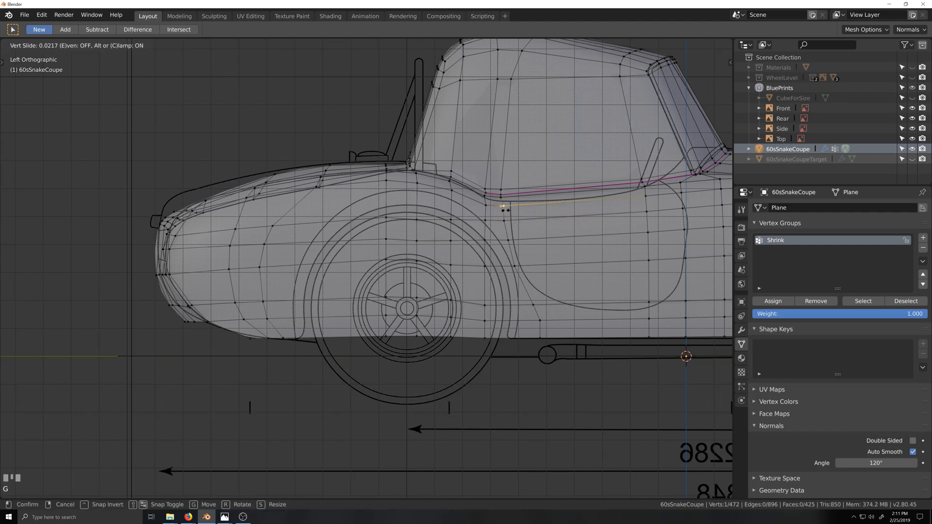
{"action": "left_click", "coordinate": [506, 211]}
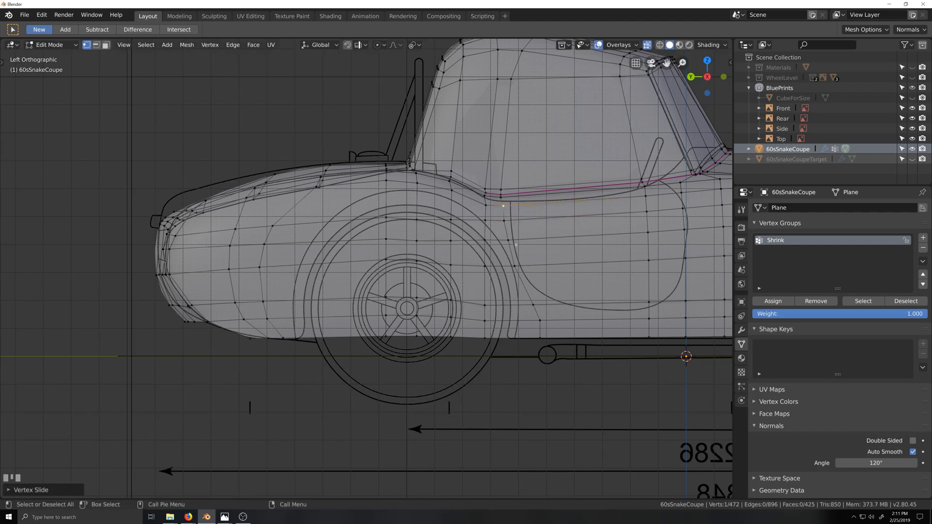
Switch to Photos to examine the wheel arches in the side, rear-quarter and front-quarter reference pictures, and return to Blender.
{"action": "mouse_move", "coordinate": [224, 517]}
{"action": "left_click", "coordinate": [377, 458]}
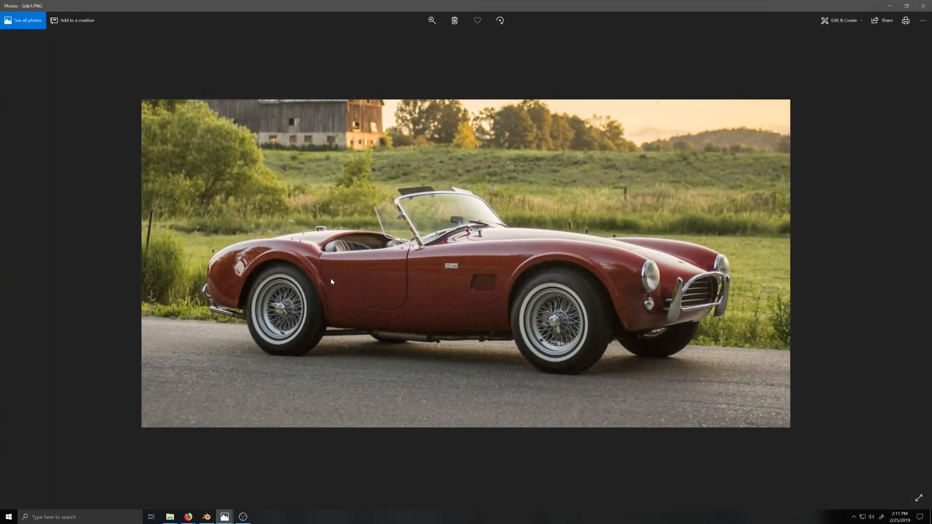
{"action": "scroll", "coordinate": [456, 308], "scroll_direction": "up", "scroll_amount": 2}
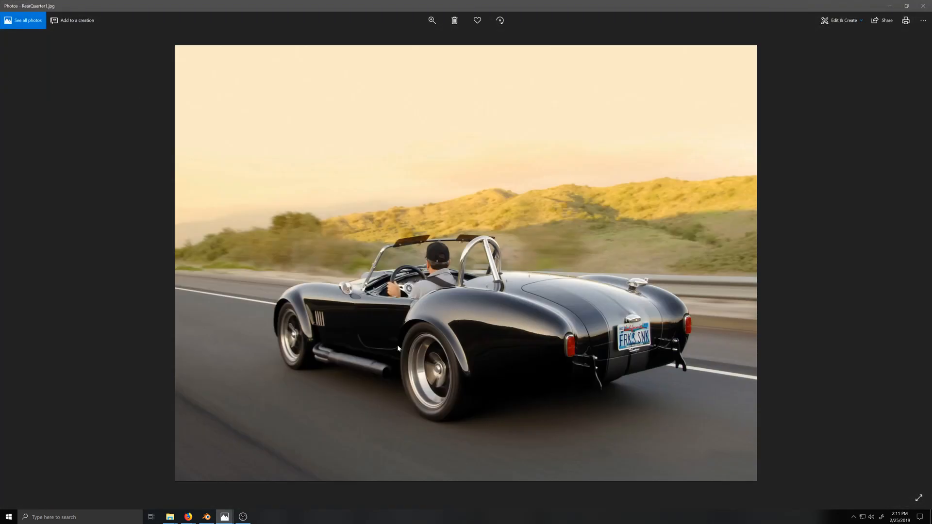
{"action": "scroll", "coordinate": [401, 307], "scroll_direction": "up", "scroll_amount": 3}
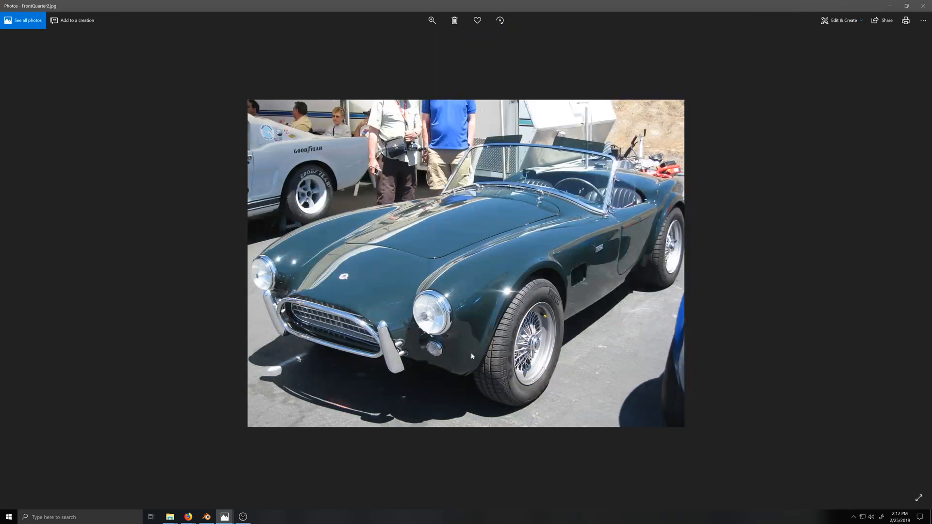
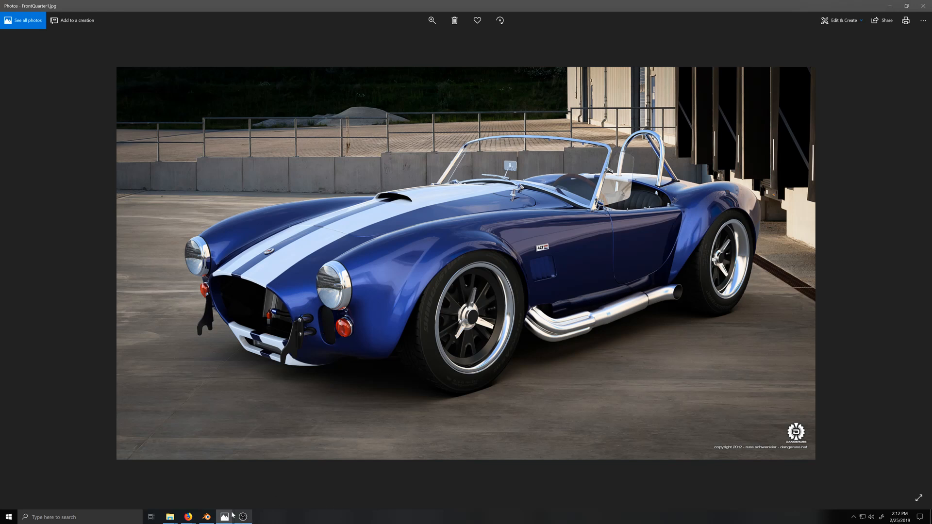
{"action": "left_click", "coordinate": [206, 517]}
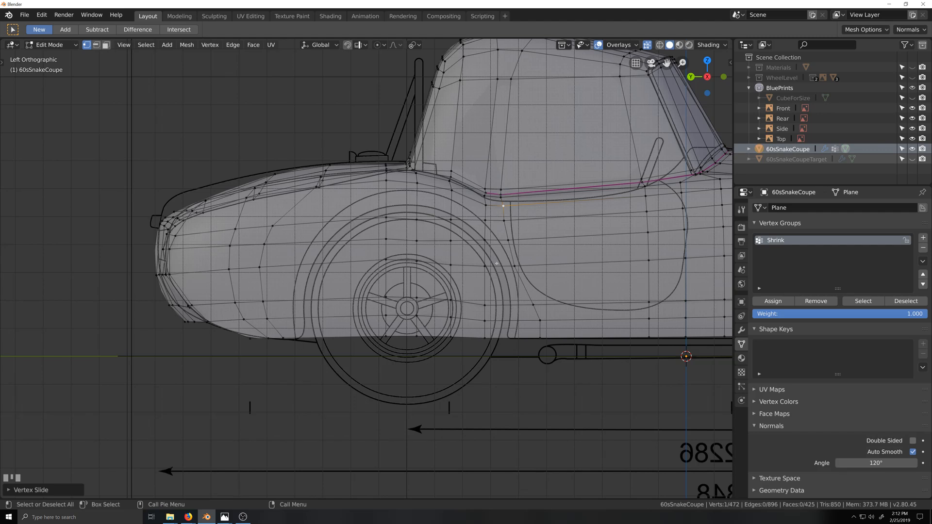
Move the vertex at the rear arch's upper front outside the blueprint arch line, about -0.033 m in Y and 0.021 m in Z.
{"action": "left_click", "coordinate": [485, 218]}
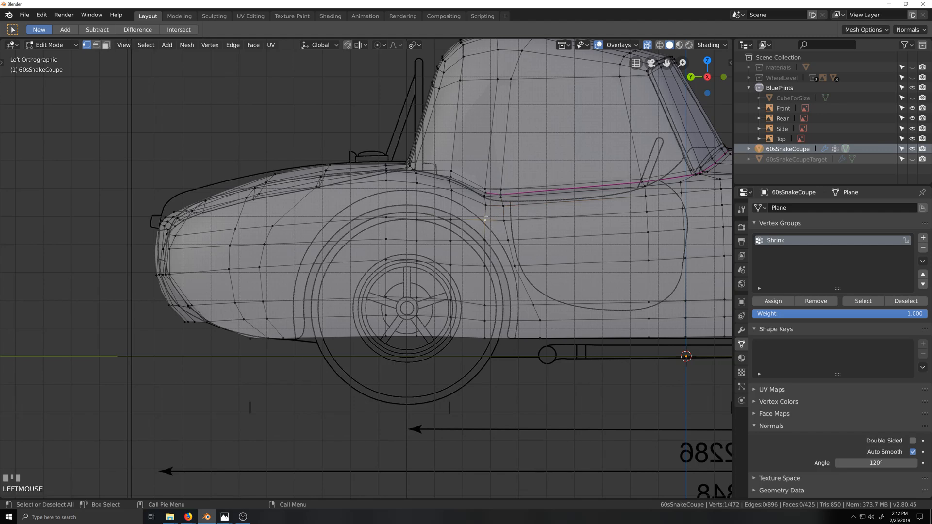
{"action": "key", "text": "g"}
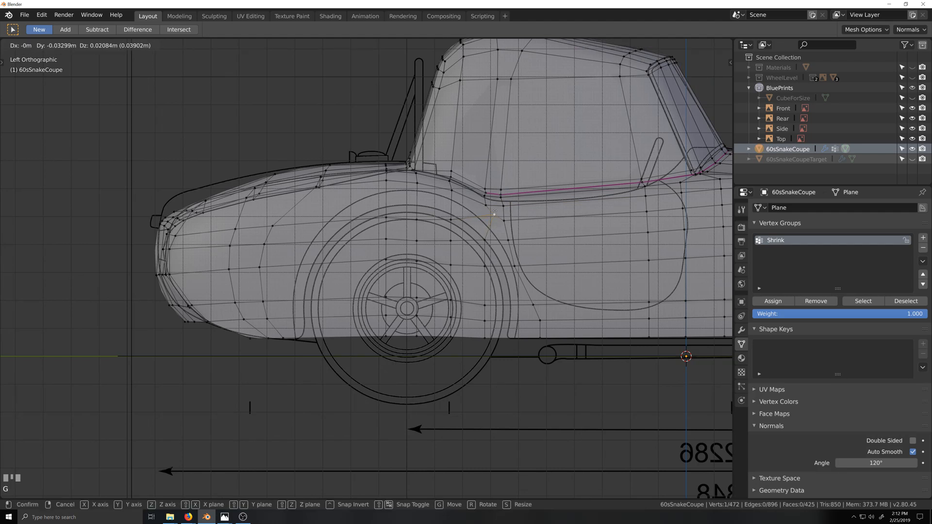
{"action": "left_click", "coordinate": [494, 214]}
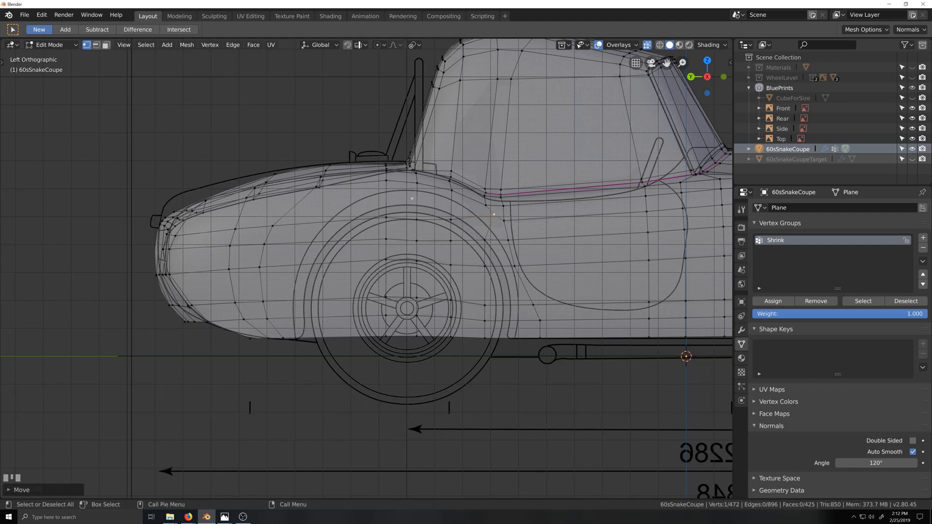
Knife-cut the rear wheel arch outline into the body along the blueprint arc, from the lower edge behind the wheel to the lower edge ahead.
{"action": "key", "text": "k"}
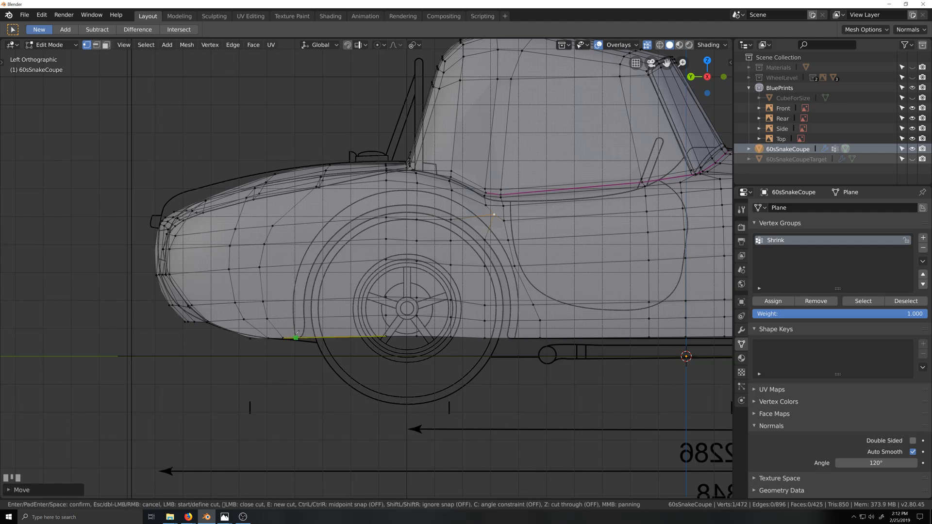
{"action": "left_click", "coordinate": [297, 336]}
{"action": "left_click", "coordinate": [293, 300]}
{"action": "left_click", "coordinate": [300, 265]}
{"action": "left_click", "coordinate": [312, 242]}
{"action": "left_click", "coordinate": [329, 221]}
{"action": "left_click", "coordinate": [386, 192]}
{"action": "left_click", "coordinate": [417, 192]}
{"action": "left_click", "coordinate": [451, 200]}
{"action": "left_click", "coordinate": [478, 217]}
{"action": "left_click", "coordinate": [489, 228]}
{"action": "left_click", "coordinate": [500, 240]}
{"action": "left_click", "coordinate": [511, 266]}
{"action": "left_click", "coordinate": [519, 305]}
{"action": "left_click", "coordinate": [518, 320]}
{"action": "left_click", "coordinate": [516, 344]}
{"action": "key", "text": "KP_Enter"}
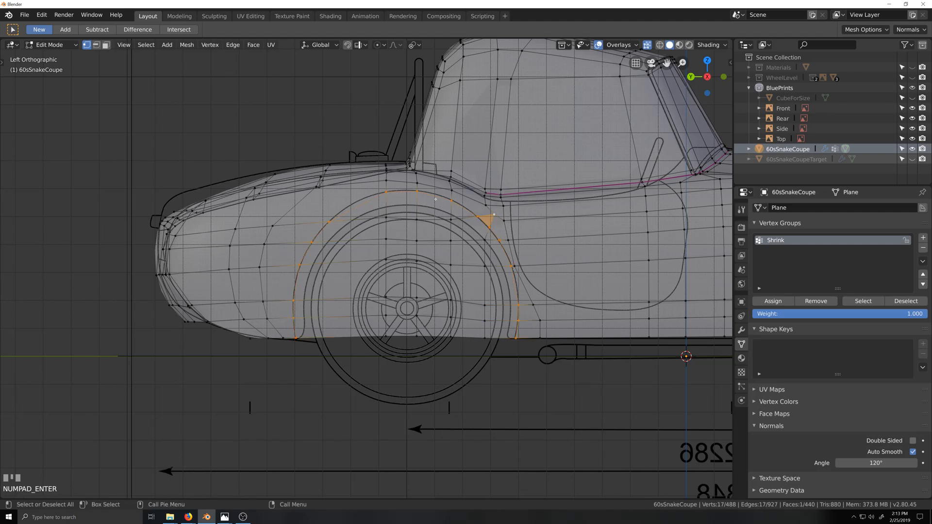
Select the mesh vertices inside the rear wheel arch cut and delete them to open the wheel well.
{"action": "left_click", "coordinate": [383, 217]}
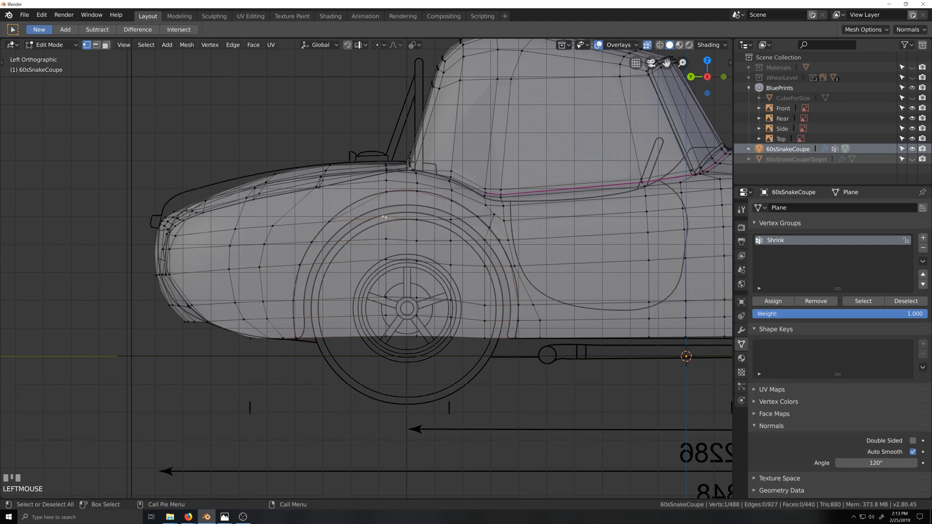
{"action": "left_click", "coordinate": [480, 332], "text": "ctrl+shift"}
{"action": "key", "text": "x"}
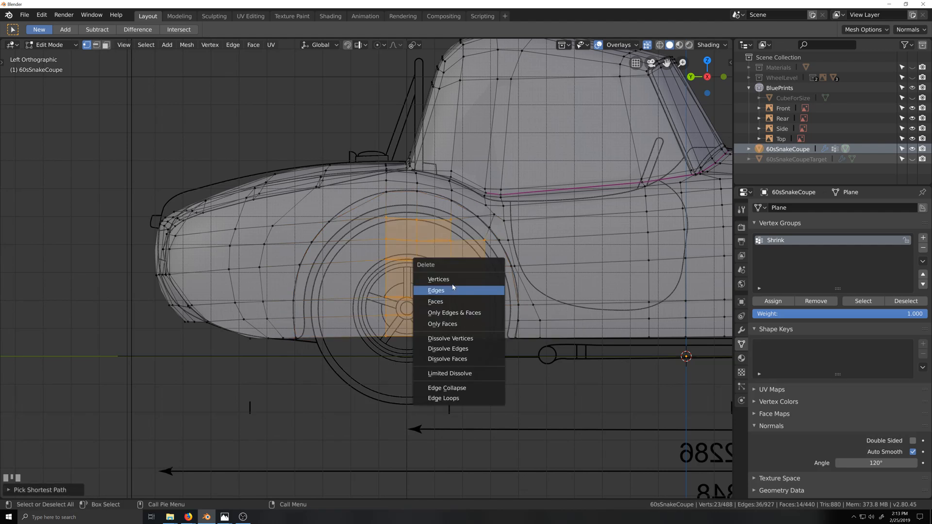
{"action": "left_click", "coordinate": [454, 280]}
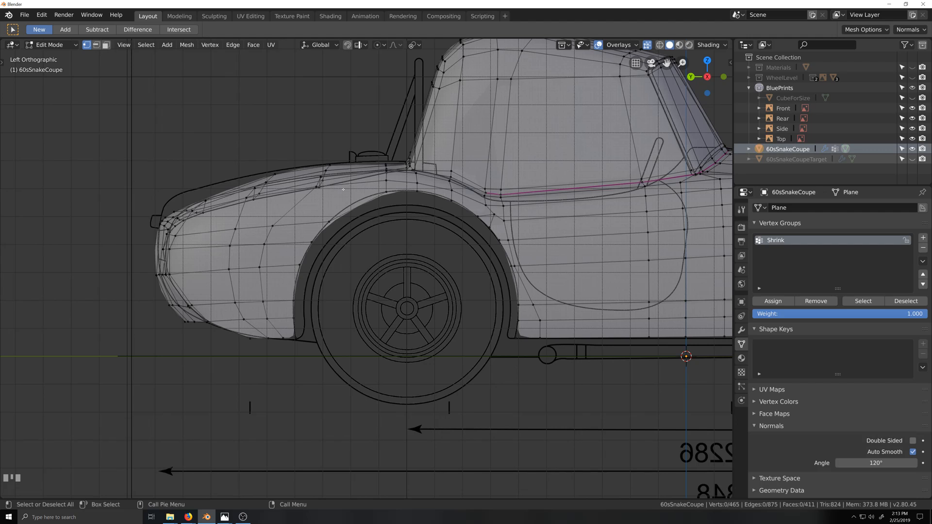
Select the upper part of the cross loop above the rear arch's back half and edge-slide it rearward by about 0.32.
{"action": "left_click", "coordinate": [318, 185], "text": "alt"}
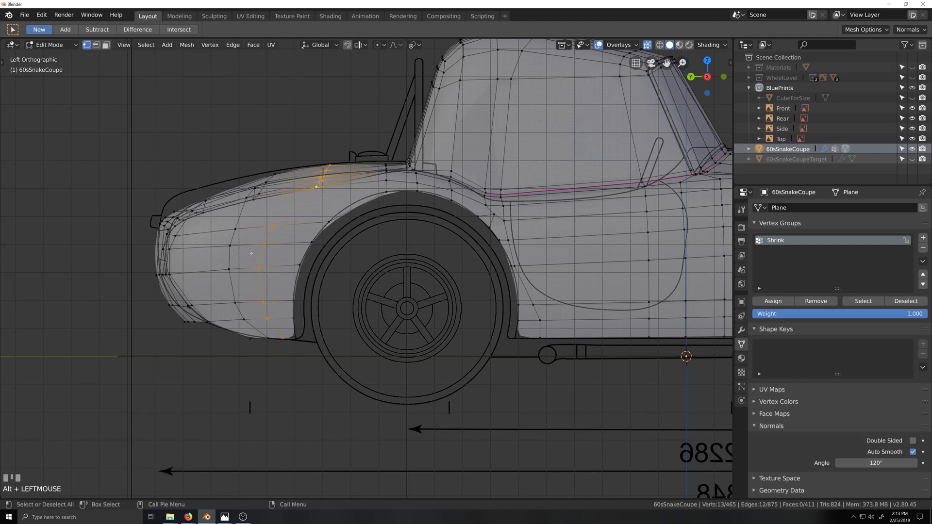
{"action": "key", "text": "c"}
{"action": "middle_click_drag", "start_coordinate": [257, 255], "coordinate": [275, 346]}
{"action": "right_click", "coordinate": [276, 346]}
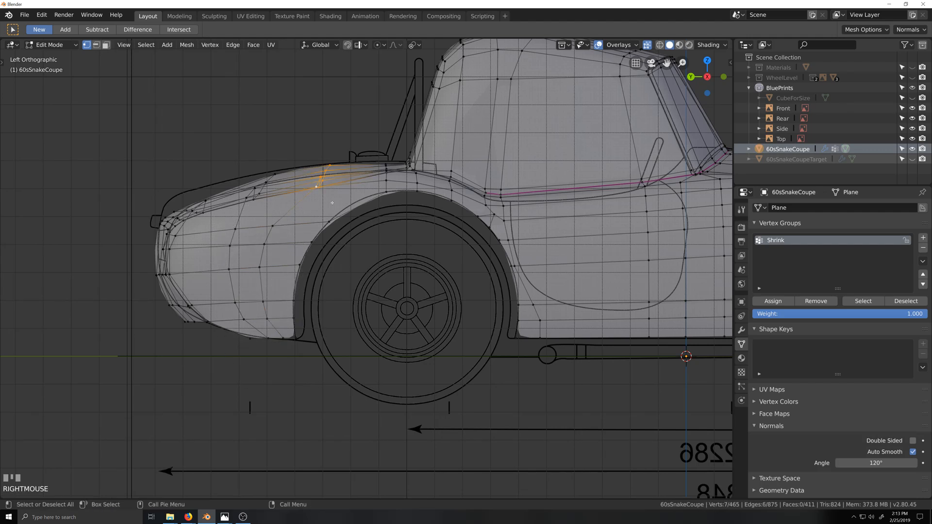
{"action": "key", "text": "g"}
{"action": "key", "text": "g"}
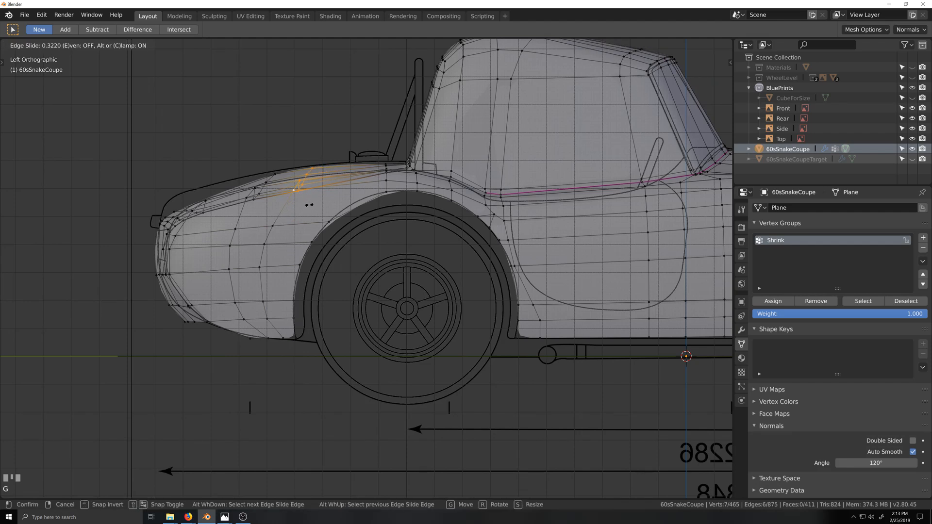
{"action": "left_click", "coordinate": [308, 204]}
Add a centred loop cut across the rear fender top, just ahead of the slid edge loop.
{"action": "key", "text": "ctrl+r"}
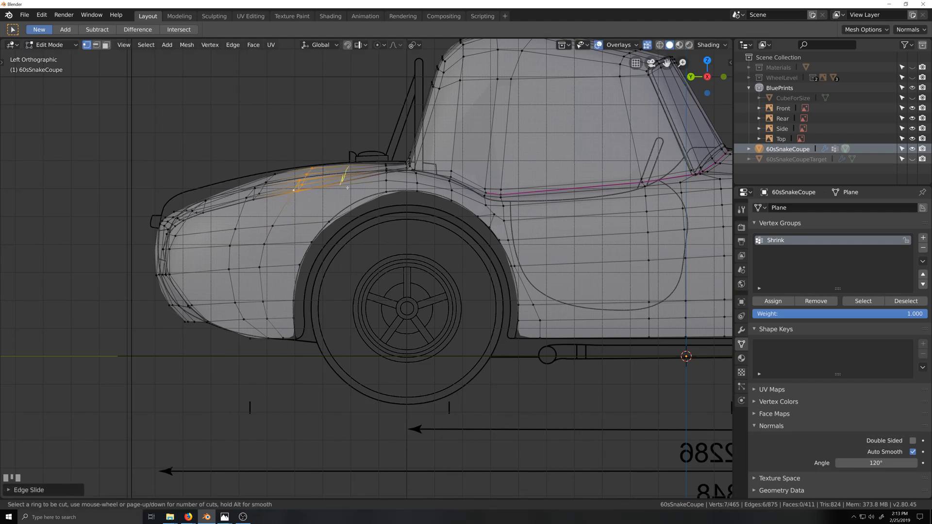
{"action": "left_click", "coordinate": [343, 178]}
{"action": "right_click", "coordinate": [342, 177]}
{"action": "scroll", "coordinate": [339, 178], "scroll_direction": "up", "scroll_amount": 2}
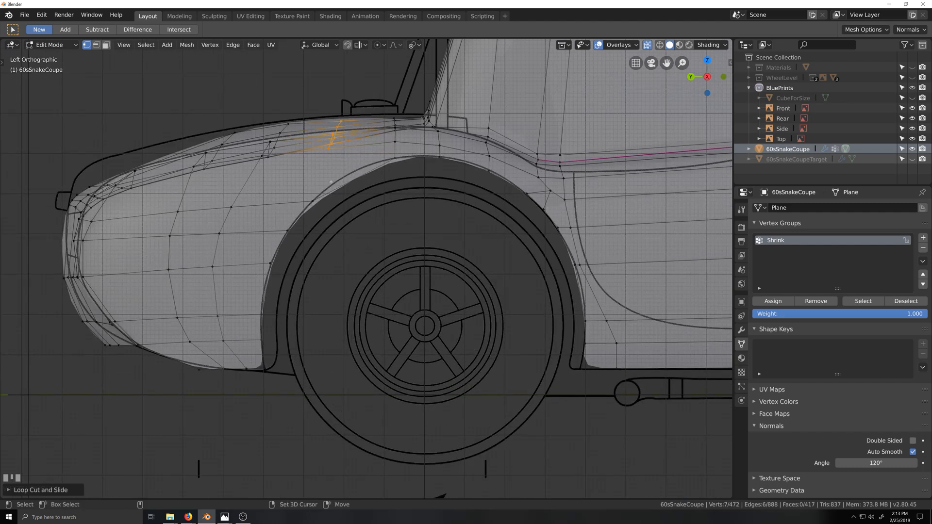
{"action": "middle_click_drag", "start_coordinate": [326, 167], "coordinate": [334, 195], "text": "shift"}
{"action": "key", "text": "k"}
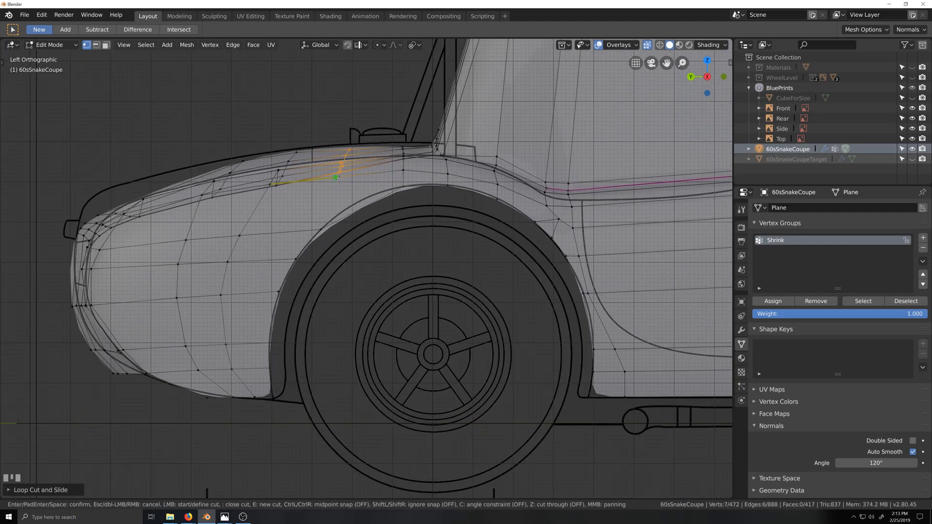
{"action": "left_click", "coordinate": [336, 177]}
{"action": "key", "text": "Escape"}
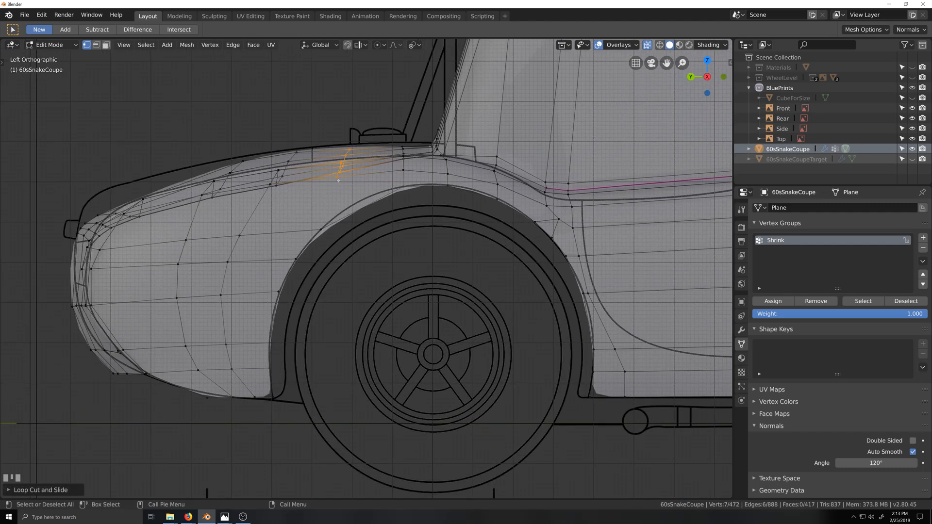
Knife-cut an edge from the lower end of the fender-top loop cut down to the rear wheel arch edge.
{"action": "key", "text": "k"}
{"action": "left_click", "coordinate": [337, 177]}
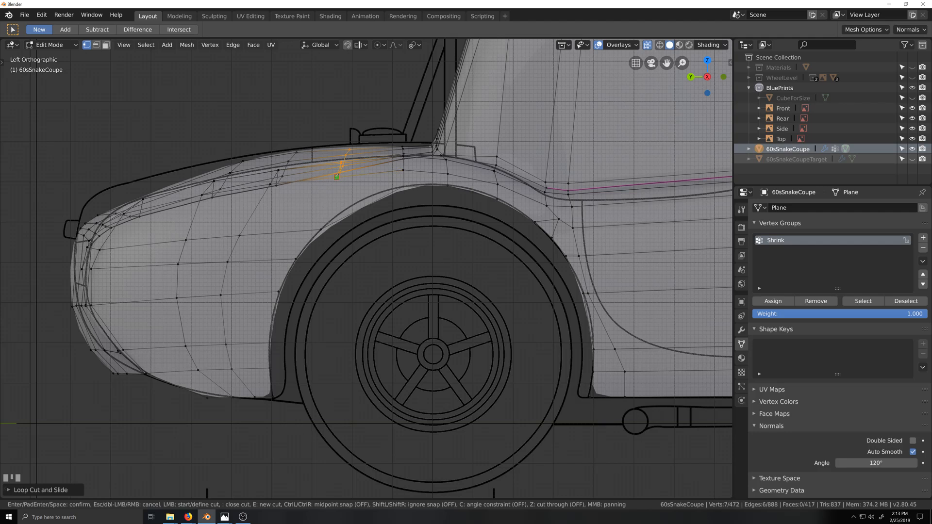
{"action": "left_click", "coordinate": [373, 219]}
{"action": "key", "text": "Return"}
Move the knife-cut vertex on the arch edge out to the blueprint arch line, about 0.015 m in Y and 0.016 m in Z.
{"action": "scroll", "coordinate": [372, 221], "scroll_direction": "up", "scroll_amount": 2}
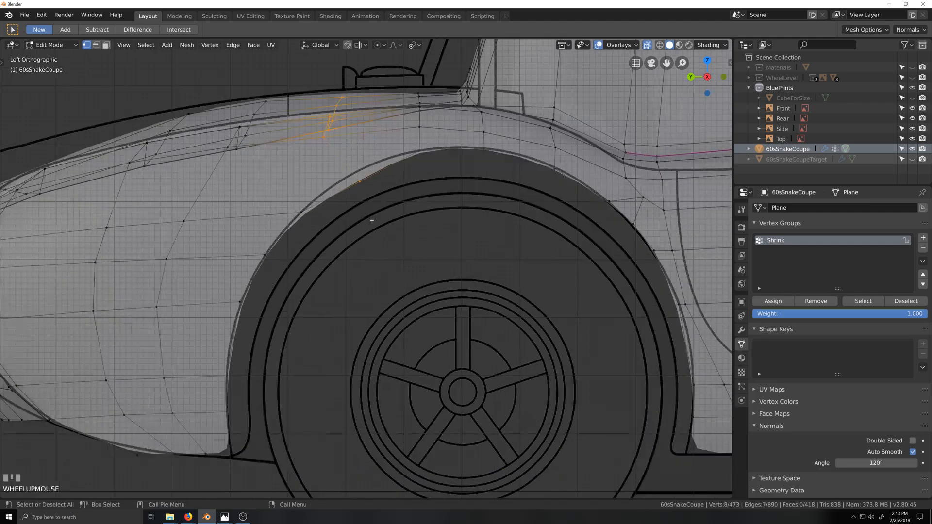
{"action": "left_click", "coordinate": [361, 180]}
{"action": "key", "text": "g"}
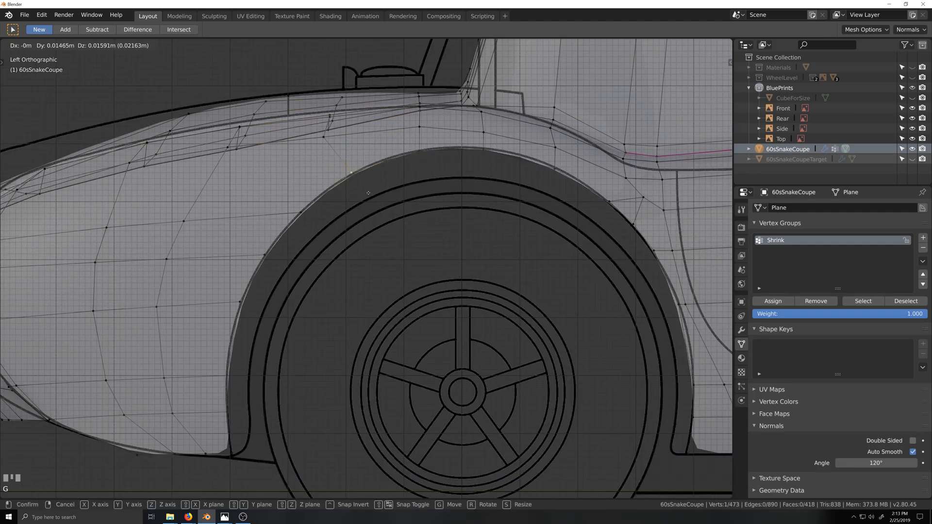
{"action": "left_click", "coordinate": [368, 193]}
Edge-slide the short horizontal edge row behind the rear wheel arch slightly downward.
{"action": "scroll", "coordinate": [427, 242], "scroll_direction": "down", "scroll_amount": 2}
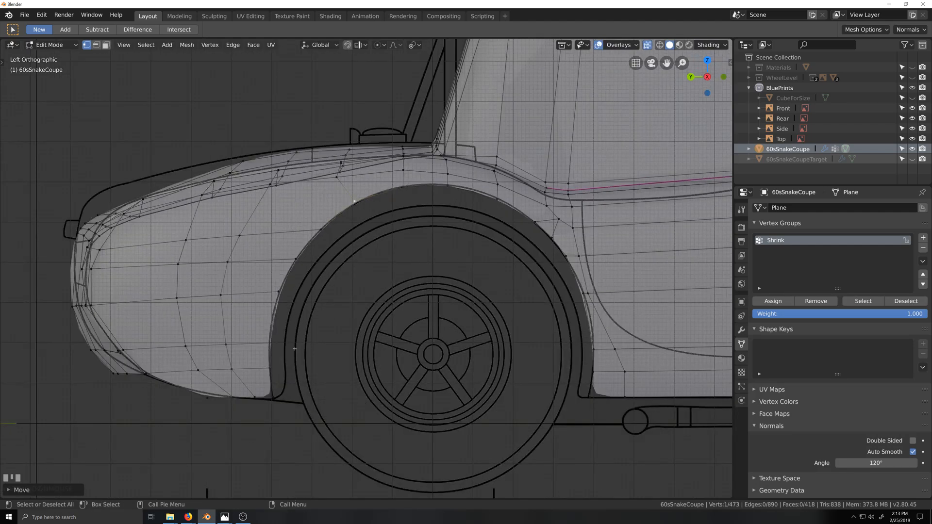
{"action": "scroll", "coordinate": [294, 349], "scroll_direction": "down", "scroll_amount": 2}
{"action": "scroll", "coordinate": [358, 265], "scroll_direction": "up", "scroll_amount": 5}
{"action": "left_click", "coordinate": [319, 234]}
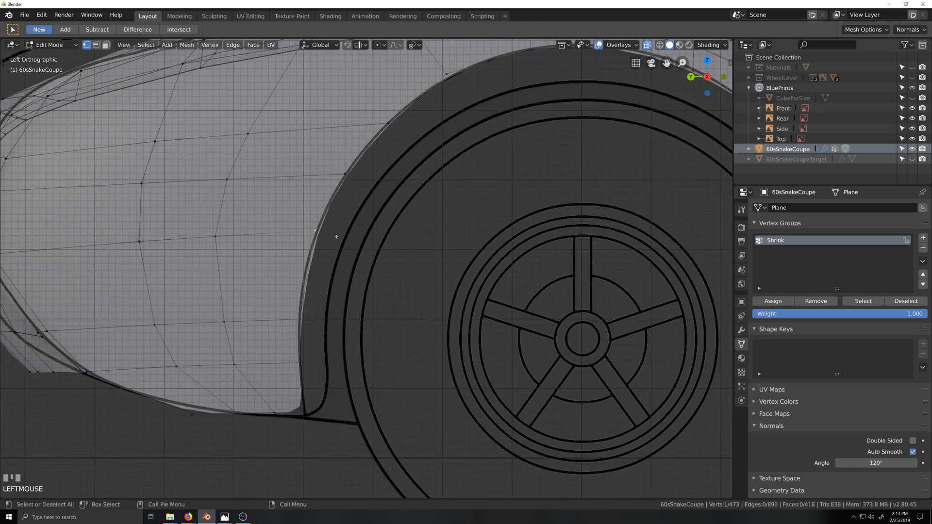
{"action": "left_click", "coordinate": [174, 239], "text": "alt"}
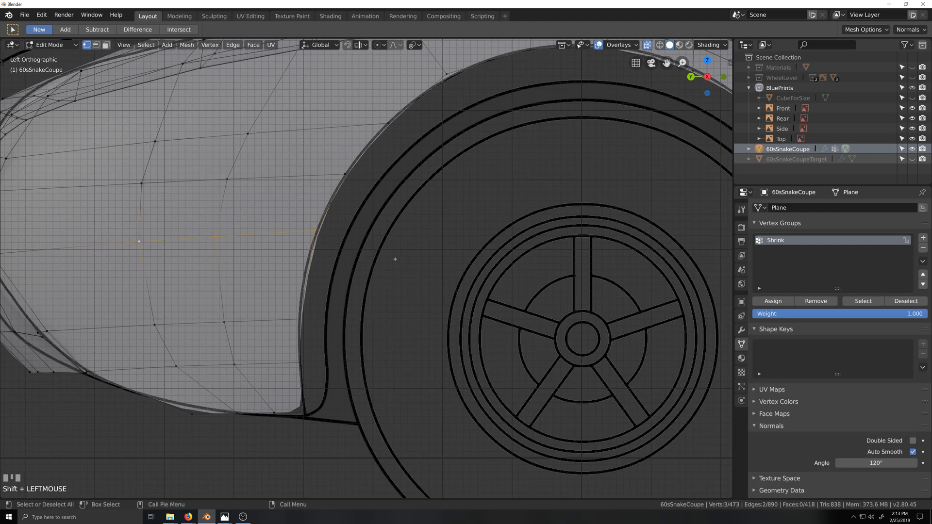
{"action": "key", "text": "g"}
{"action": "key", "text": "g"}
{"action": "left_click", "coordinate": [392, 268]}
Move the two arch-edge vertices behind the rear wheel to follow the blueprint arch line.
{"action": "left_click", "coordinate": [314, 240]}
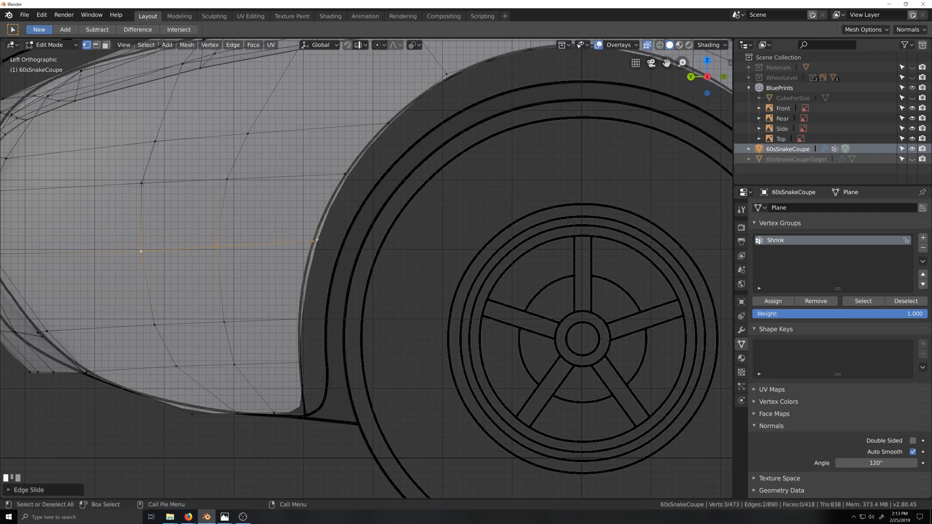
{"action": "key", "text": "g"}
{"action": "left_click", "coordinate": [330, 313]}
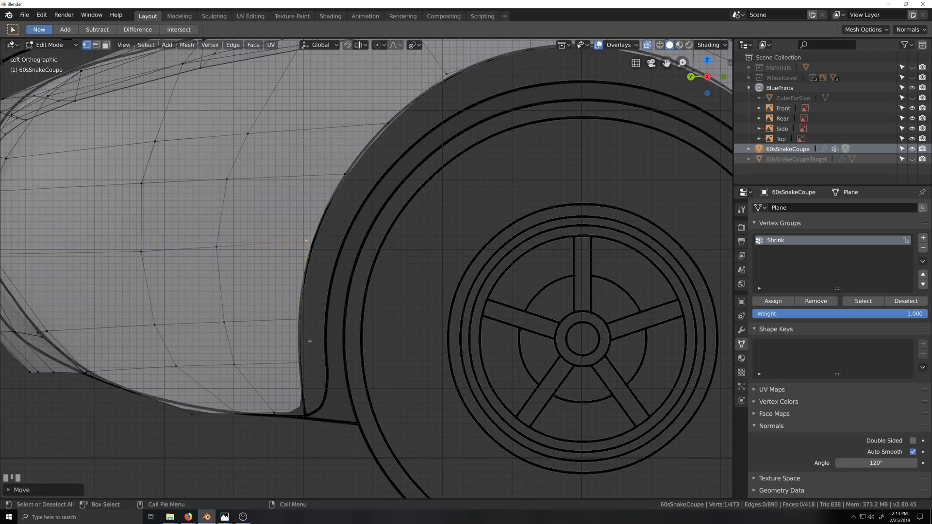
{"action": "key", "text": "g"}
{"action": "right_click", "coordinate": [317, 321]}
{"action": "left_click", "coordinate": [299, 319]}
{"action": "key", "text": "g"}
{"action": "left_click", "coordinate": [337, 334]}
Vertex-slide the two arch-edge vertices just ahead of the rear arch's peak to match the blueprint arch line.
{"action": "middle_click_drag", "start_coordinate": [373, 254], "coordinate": [291, 364], "text": "shift"}
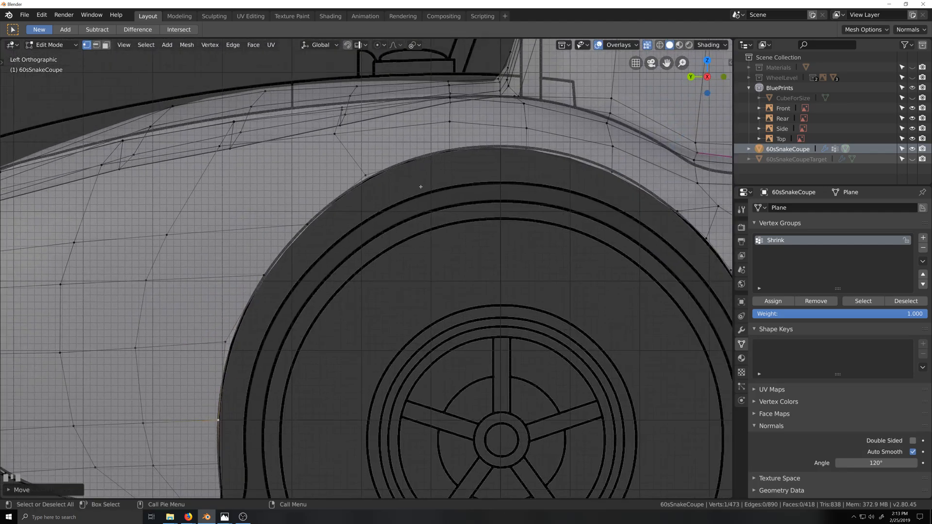
{"action": "middle_click_drag", "start_coordinate": [507, 197], "coordinate": [335, 188], "text": "shift"}
{"action": "left_click", "coordinate": [353, 140]}
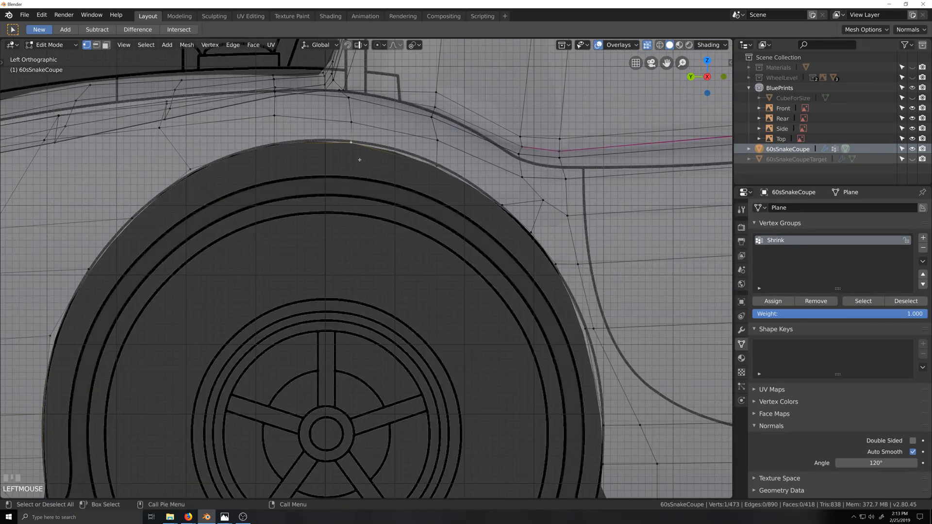
{"action": "key", "text": "g"}
{"action": "key", "text": "g"}
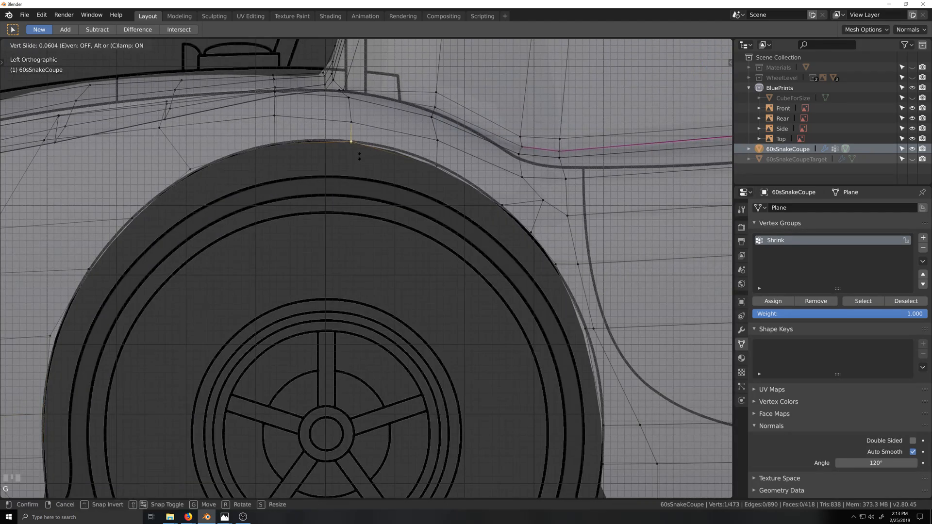
{"action": "left_click", "coordinate": [410, 159]}
{"action": "left_click", "coordinate": [436, 161]}
{"action": "key", "text": "g"}
{"action": "key", "text": "g"}
{"action": "left_click", "coordinate": [445, 191]}
Merge the two neighbouring arch-edge vertices at the rear arch's upper front into one and place it near the arch line.
{"action": "left_click", "coordinate": [503, 205]}
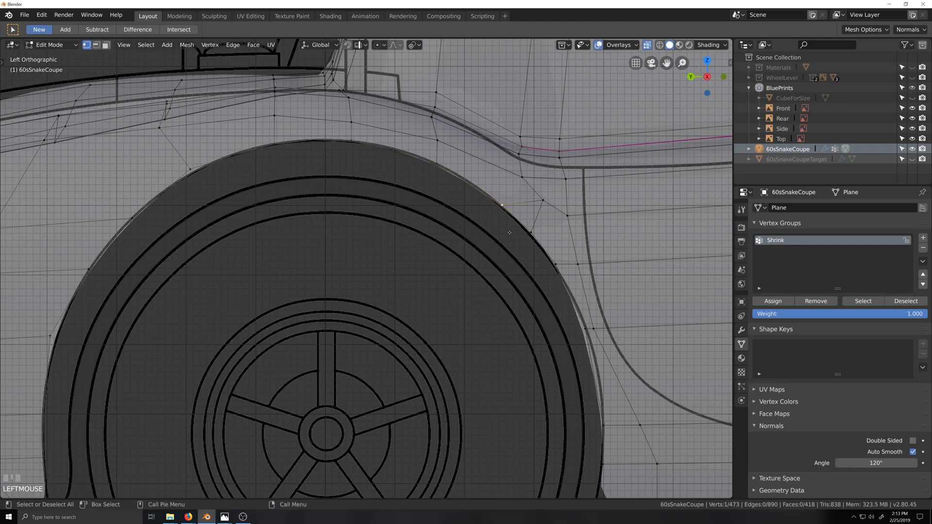
{"action": "key", "text": "g"}
{"action": "key", "text": "g"}
{"action": "left_click", "coordinate": [525, 240]}
{"action": "left_click", "coordinate": [530, 233]}
{"action": "key", "text": "g"}
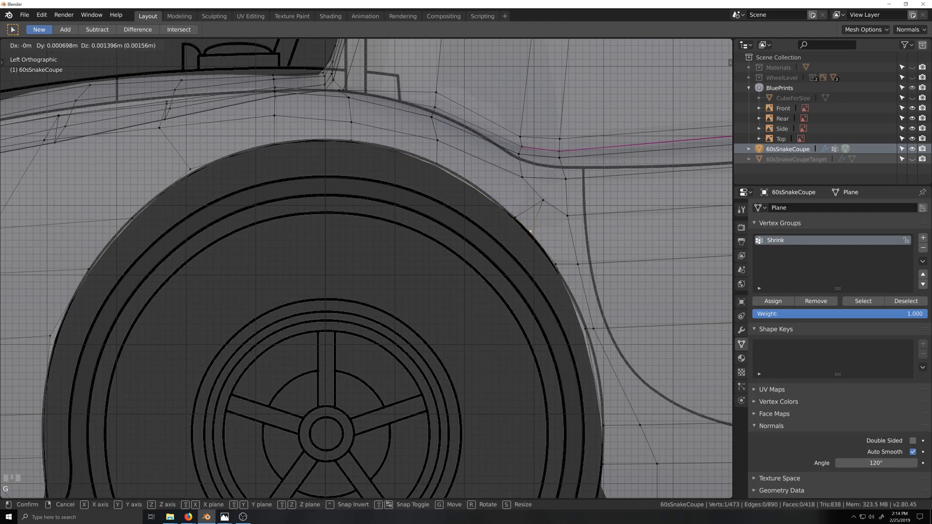
{"action": "key", "text": "g"}
{"action": "left_click", "coordinate": [496, 237]}
{"action": "key", "text": "g"}
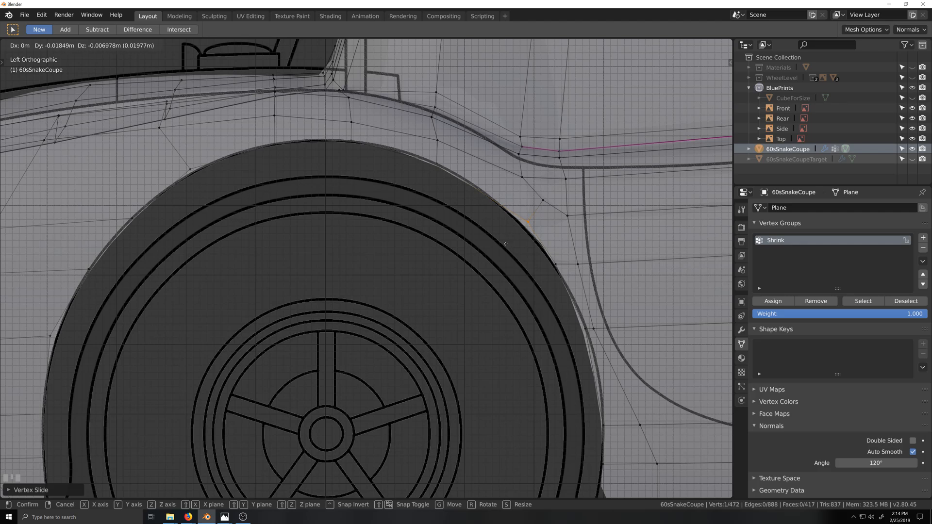
{"action": "left_click", "coordinate": [532, 201]}
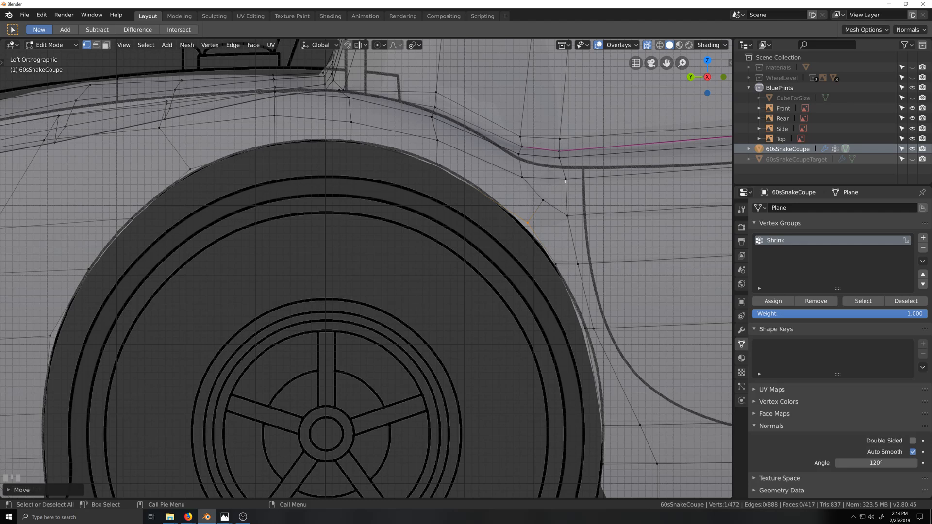
Nudge the body vertex just outside the merged arch vertex slightly upward to even out the edge flow.
{"action": "scroll", "coordinate": [571, 171], "scroll_direction": "down", "scroll_amount": 5}
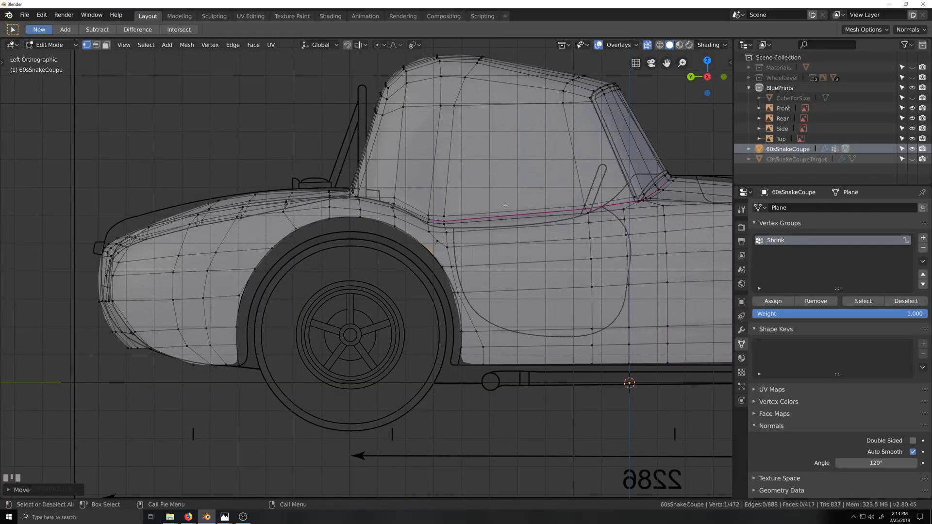
{"action": "scroll", "coordinate": [505, 205], "scroll_direction": "up", "scroll_amount": 3}
{"action": "scroll", "coordinate": [499, 247], "scroll_direction": "up", "scroll_amount": 3}
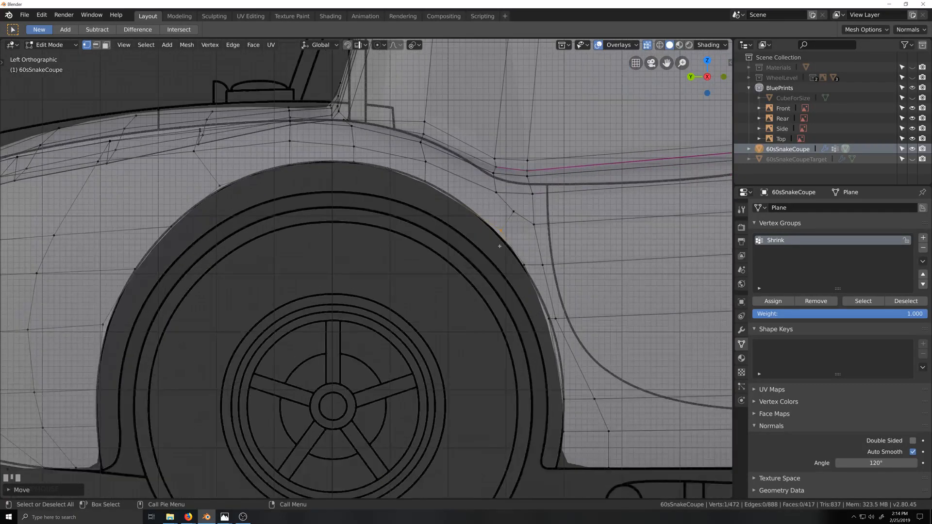
{"action": "left_click", "coordinate": [515, 211]}
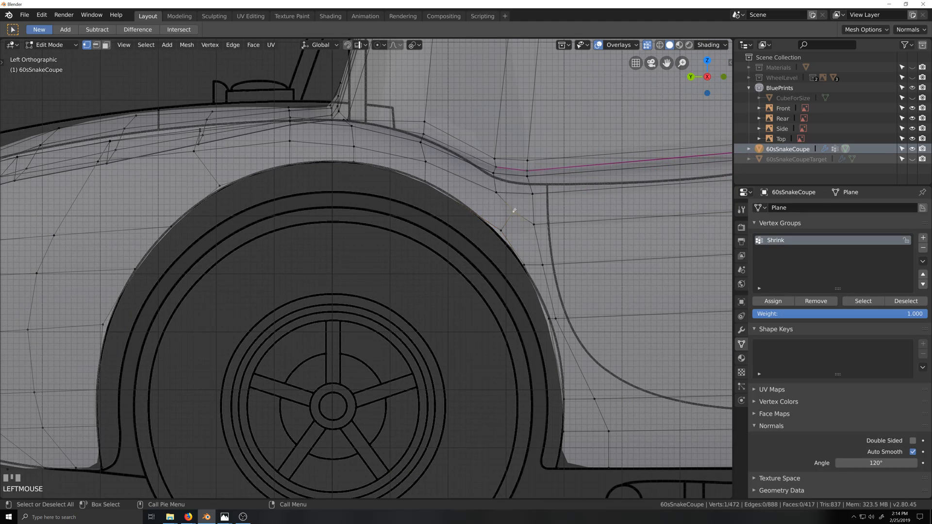
{"action": "left_click_drag", "start_coordinate": [515, 211], "coordinate": [537, 230]}
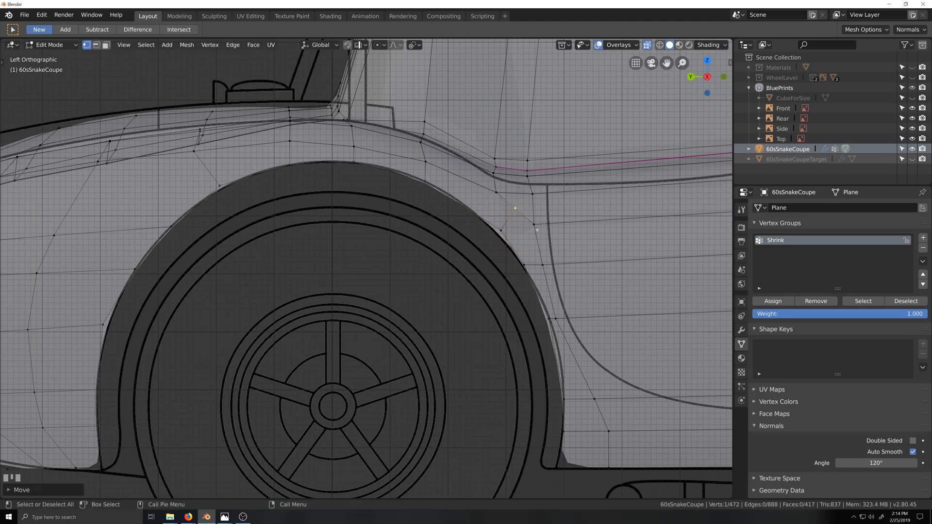
Vertex-slide the body vertex beside the arch's front edge, midway down, slightly forward along its horizontal edge.
{"action": "left_click", "coordinate": [557, 318]}
{"action": "key", "text": "g"}
{"action": "key", "text": "g"}
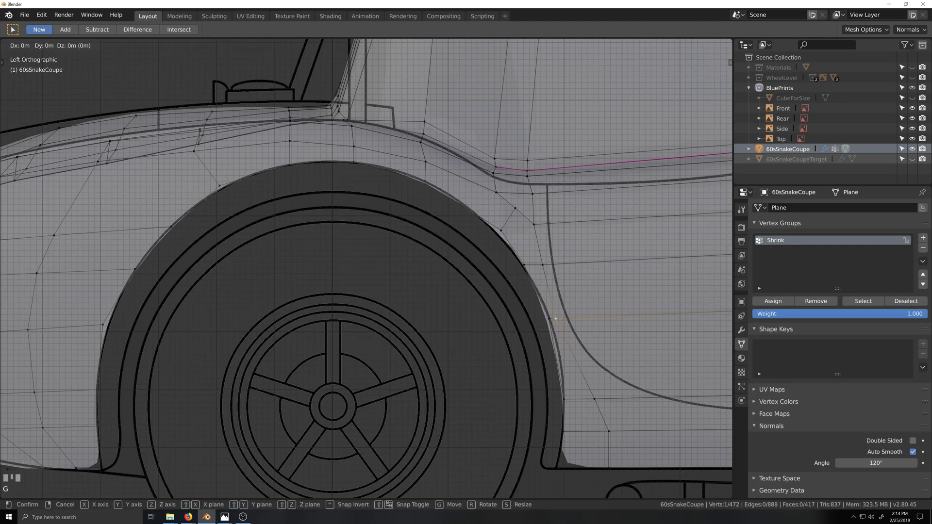
{"action": "left_click", "coordinate": [581, 342]}
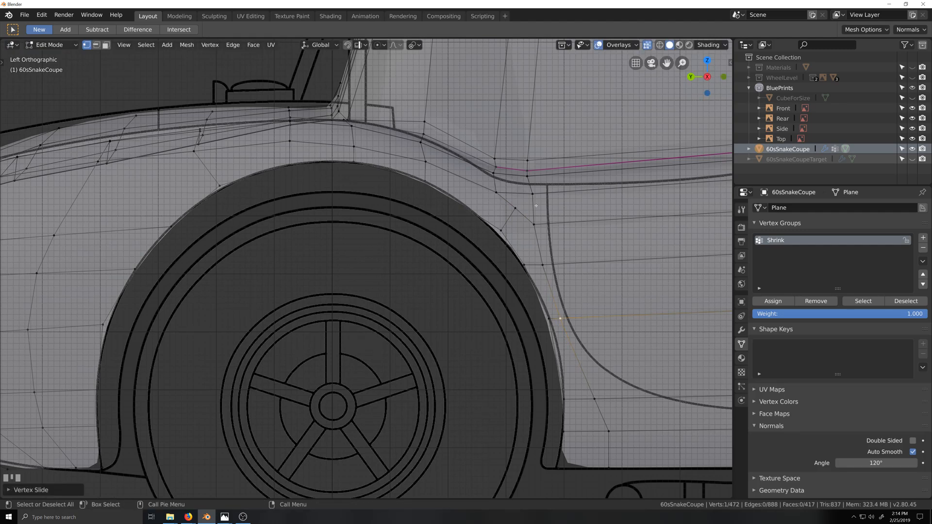
Examine the whole body's side profile against the blueprint and the rear fender's edge flow around the arch in perspective.
{"action": "scroll", "coordinate": [250, 192], "scroll_direction": "down", "scroll_amount": 3}
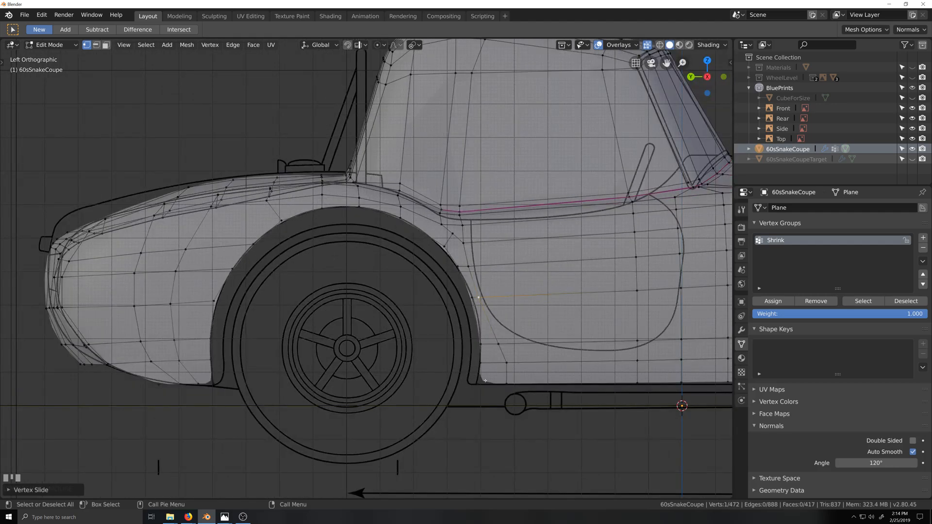
{"action": "scroll", "coordinate": [307, 220], "scroll_direction": "down", "scroll_amount": 5}
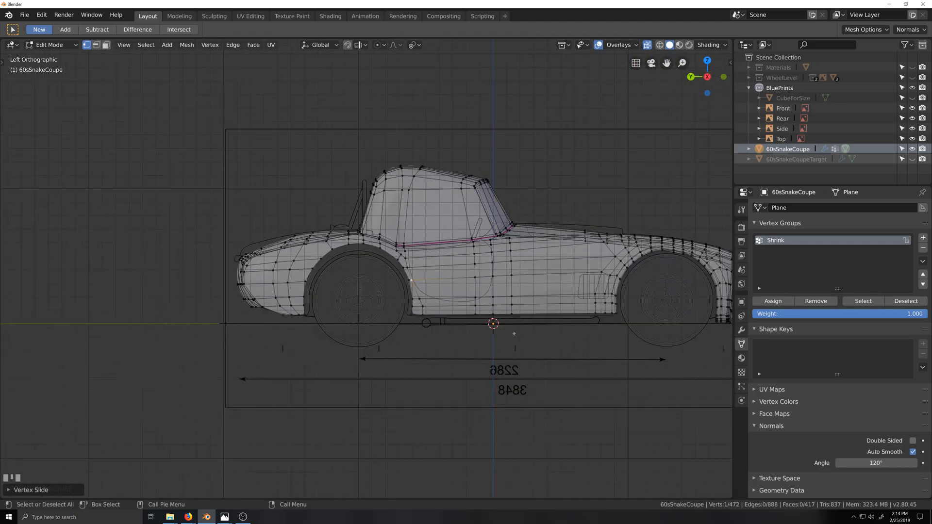
{"action": "middle_click_drag", "start_coordinate": [603, 314], "coordinate": [482, 300], "text": "shift"}
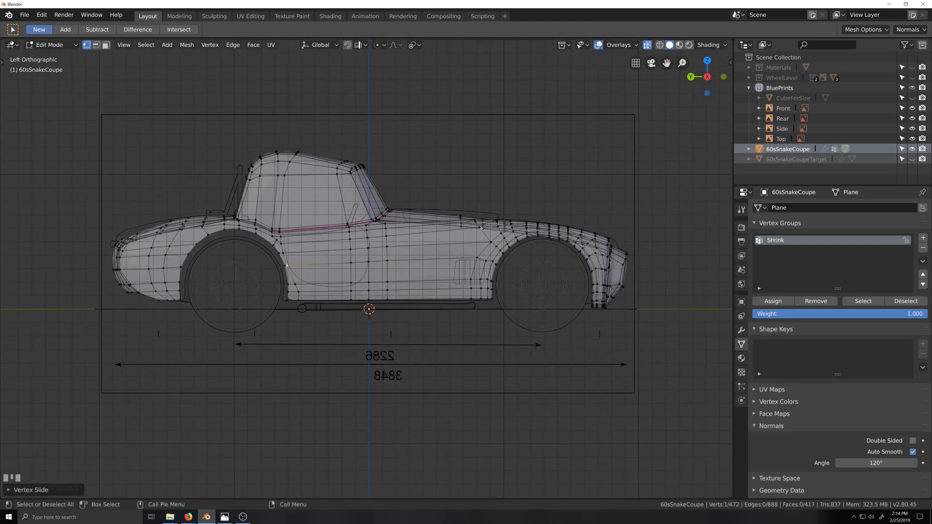
{"action": "middle_click_drag", "start_coordinate": [211, 271], "coordinate": [383, 262], "text": "shift"}
{"action": "scroll", "coordinate": [328, 284], "scroll_direction": "up", "scroll_amount": 6}
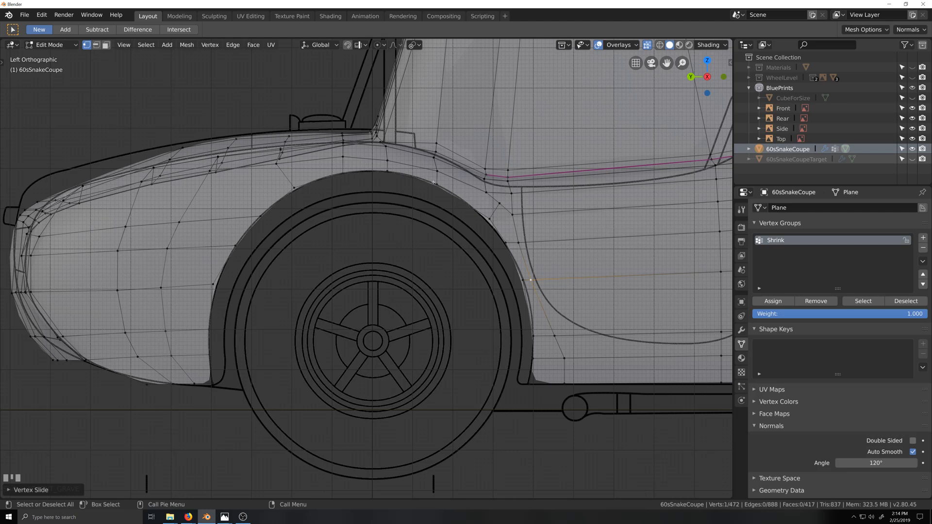
{"action": "scroll", "coordinate": [464, 221], "scroll_direction": "down", "scroll_amount": 2}
{"action": "middle_click_drag", "start_coordinate": [484, 196], "coordinate": [425, 208]}
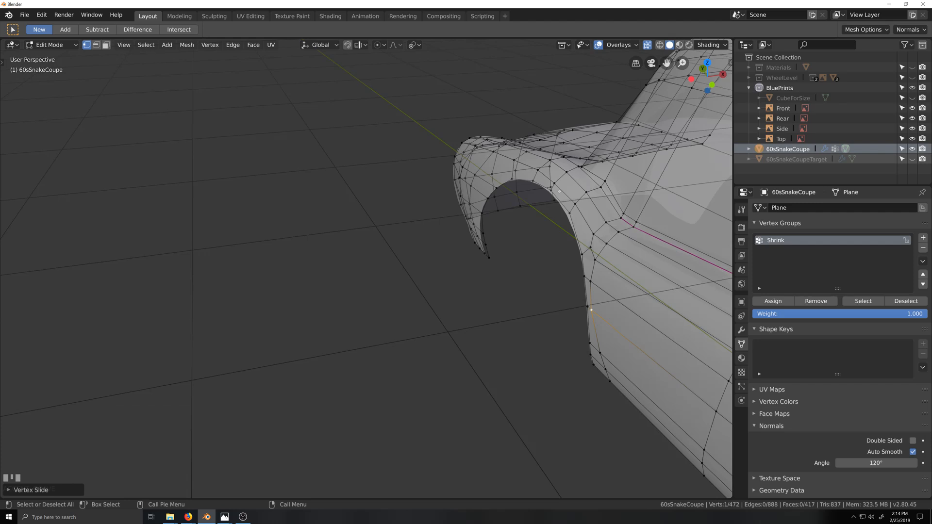
{"action": "middle_click_drag", "start_coordinate": [562, 199], "coordinate": [605, 201]}
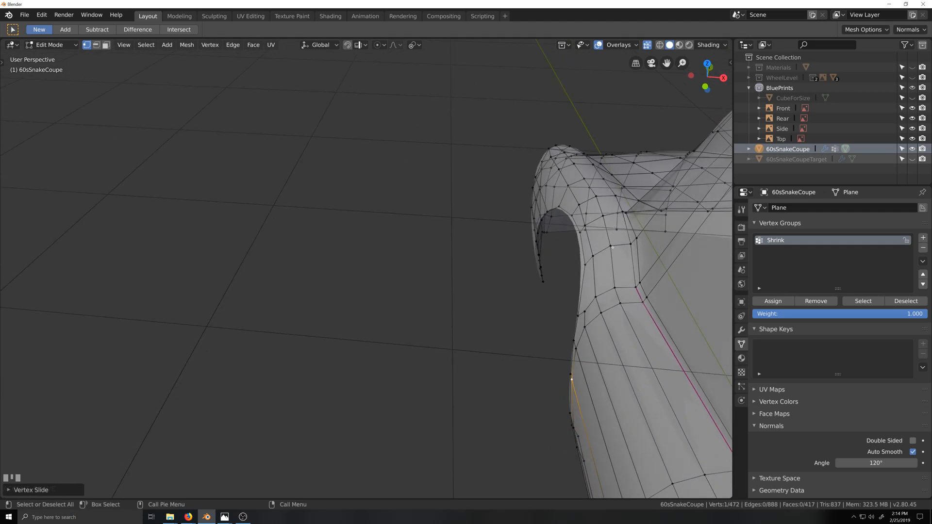
Edge-slide the lengthwise edge path along the rear fender's crest slightly inboard, from above the arch back to the tail.
{"action": "left_click", "coordinate": [611, 247]}
{"action": "left_click", "coordinate": [564, 153], "text": "ctrl"}
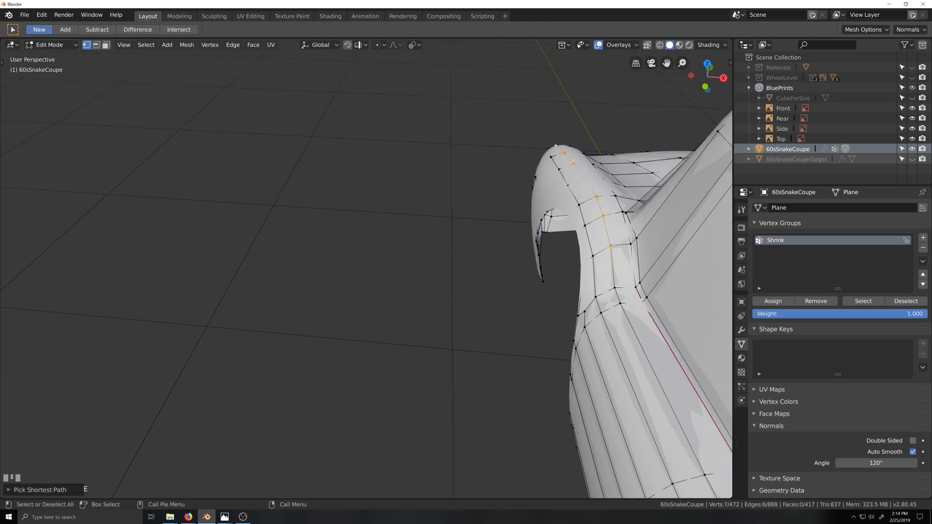
{"action": "key", "text": "g"}
{"action": "key", "text": "g"}
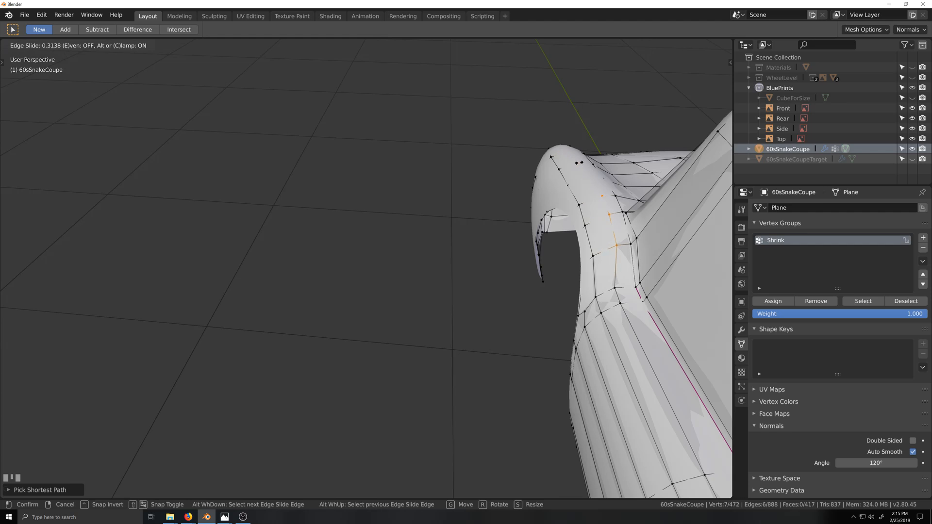
{"action": "left_click", "coordinate": [580, 188]}
Edge-slide the neighbouring outer edge path along the rear fender inboard toward the path just adjusted.
{"action": "left_click", "coordinate": [591, 256]}
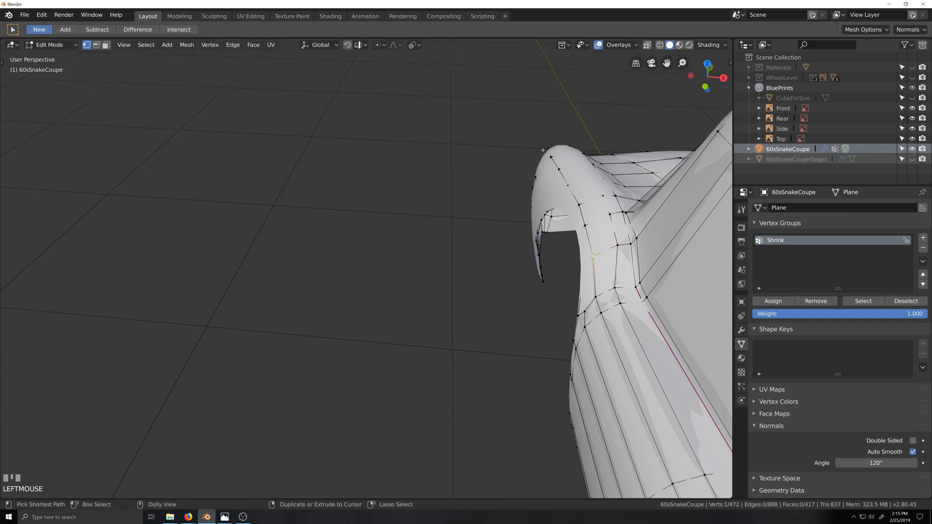
{"action": "left_click", "coordinate": [550, 154], "text": "ctrl"}
{"action": "key", "text": "g"}
{"action": "key", "text": "g"}
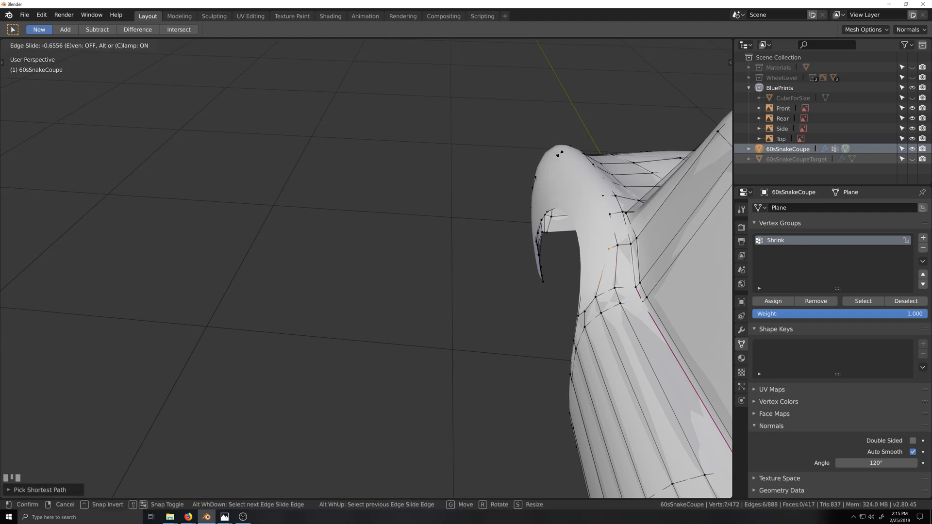
{"action": "left_click", "coordinate": [505, 285]}
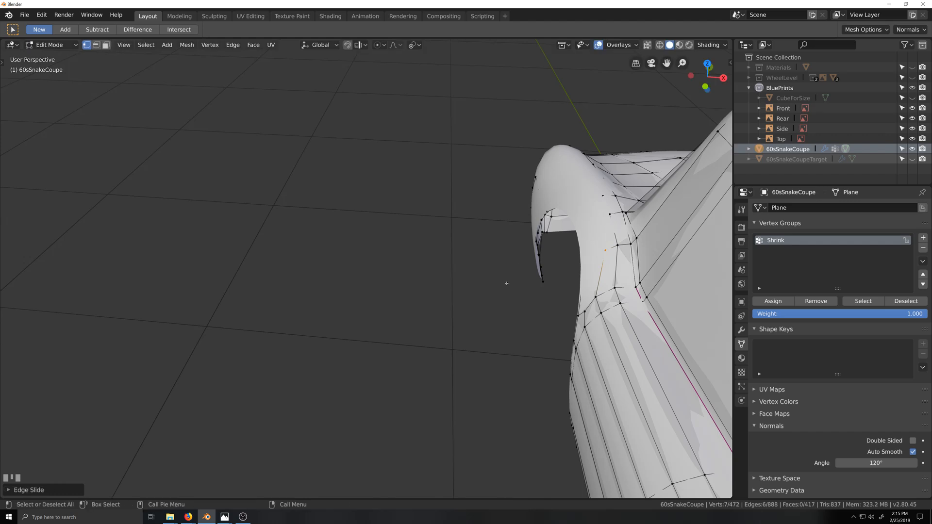
Vertex-slide the two body vertices beside the rear arch's front edge slightly forward along their horizontal edges.
{"action": "mouse_move", "coordinate": [505, 284]}
{"action": "middle_mouse_down"}
{"action": "mouse_move", "coordinate": [501, 272]}
{"action": "mouse_move", "coordinate": [533, 308]}
{"action": "mouse_move", "coordinate": [555, 293]}
{"action": "mouse_move", "coordinate": [510, 281]}
{"action": "middle_mouse_up"}
{"action": "key", "text": "ctrl+KP_3"}
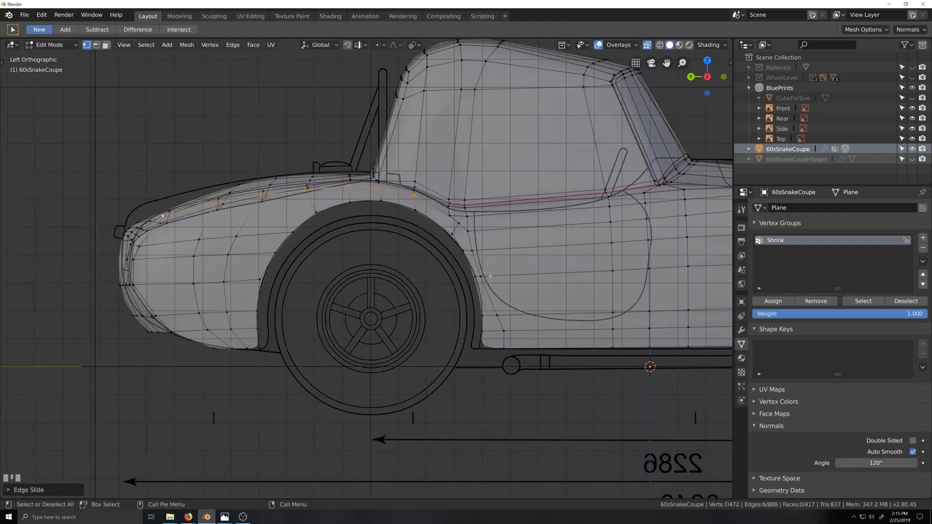
{"action": "scroll", "coordinate": [491, 275], "scroll_direction": "up", "scroll_amount": 1}
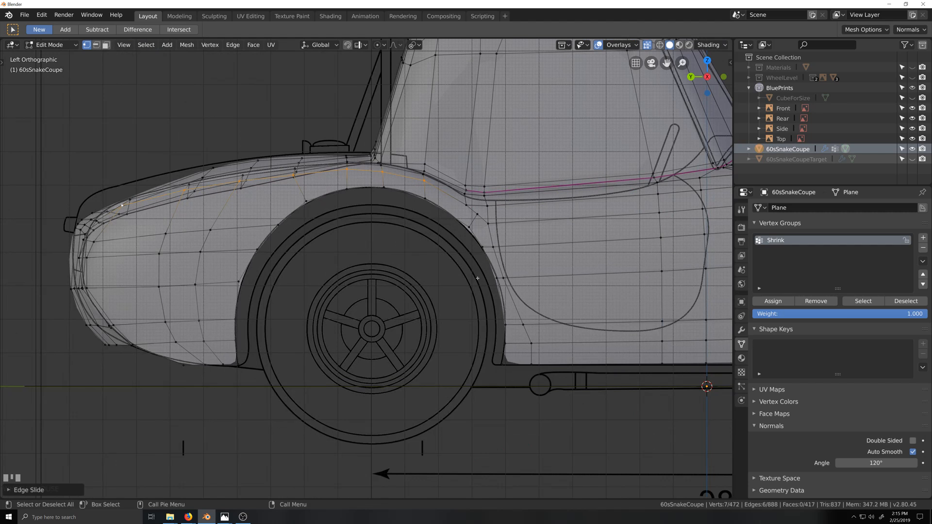
{"action": "left_click", "coordinate": [493, 247]}
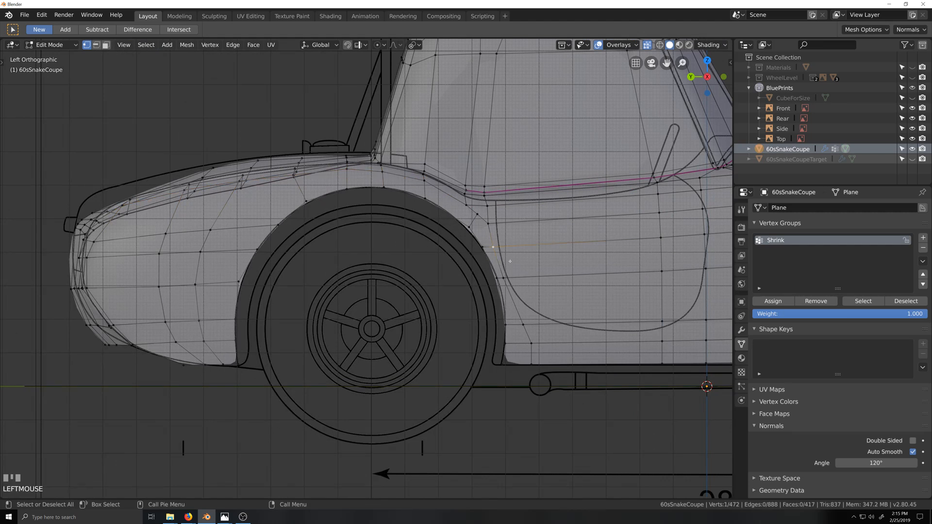
{"action": "key", "text": "g"}
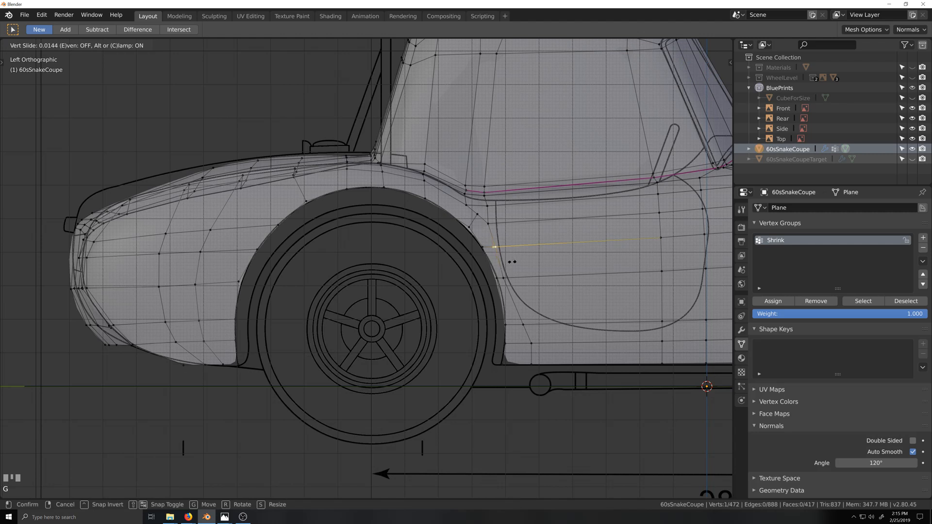
{"action": "left_click", "coordinate": [504, 279]}
{"action": "key", "text": "g"}
{"action": "key", "text": "g"}
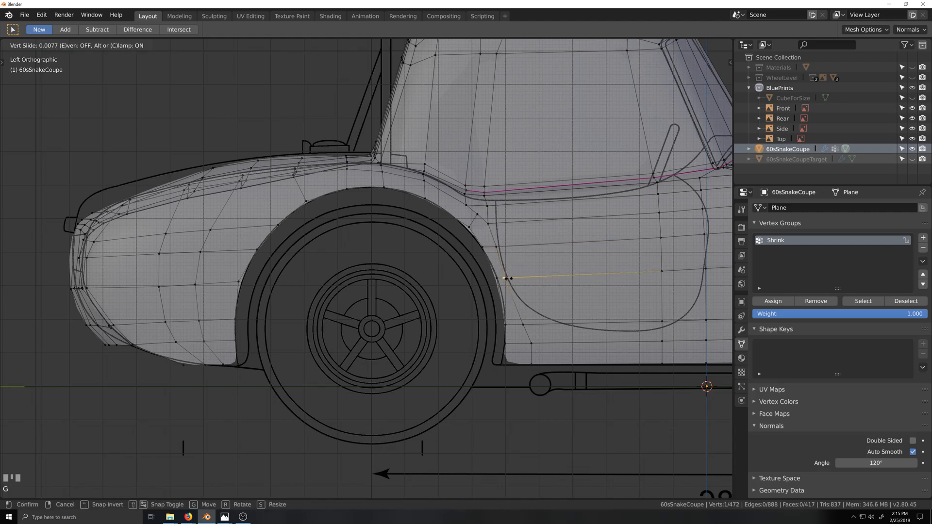
{"action": "left_click", "coordinate": [525, 322]}
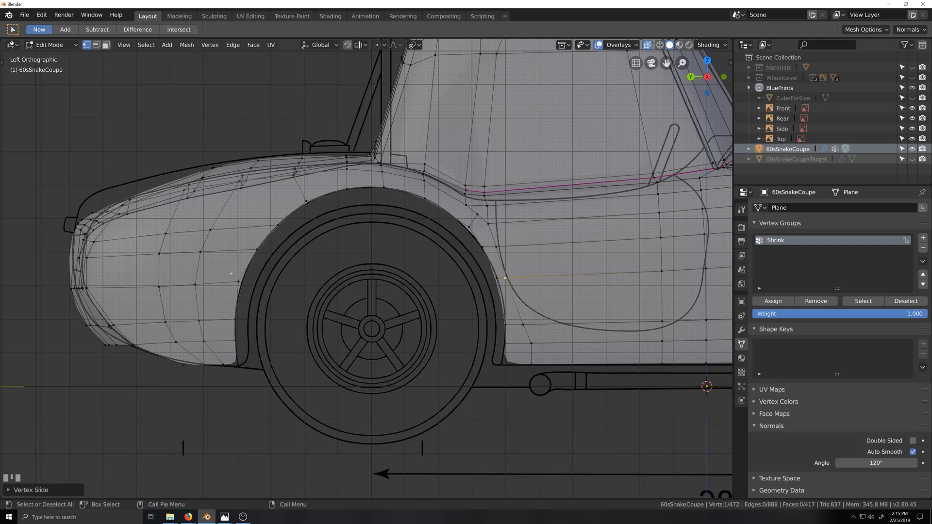
Slide the rear arch's upper rear edge vertex down along the opening into its neighbour, merging the two.
{"action": "key", "text": "ctrl+r"}
{"action": "key", "text": "Escape"}
{"action": "middle_click_drag", "start_coordinate": [264, 210], "coordinate": [312, 171]}
{"action": "scroll", "coordinate": [327, 204], "scroll_direction": "up", "scroll_amount": 2}
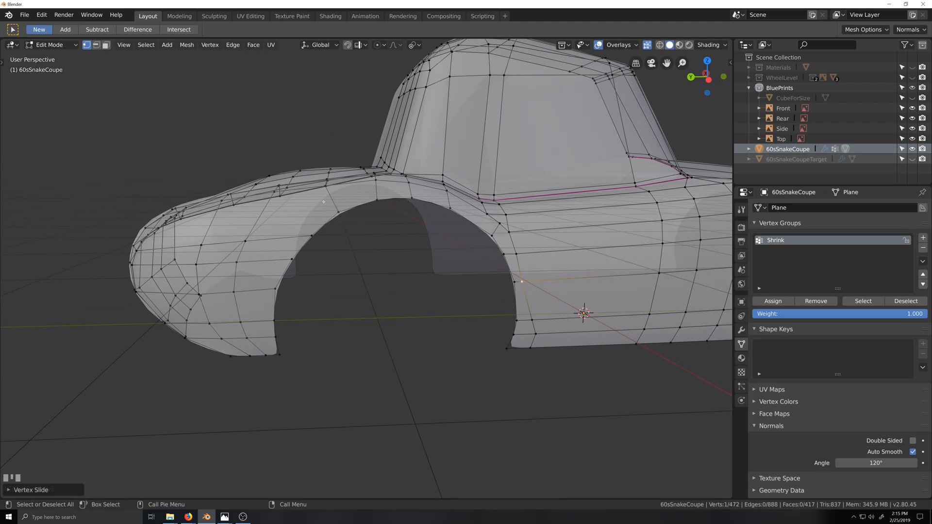
{"action": "scroll", "coordinate": [318, 220], "scroll_direction": "up", "scroll_amount": 1}
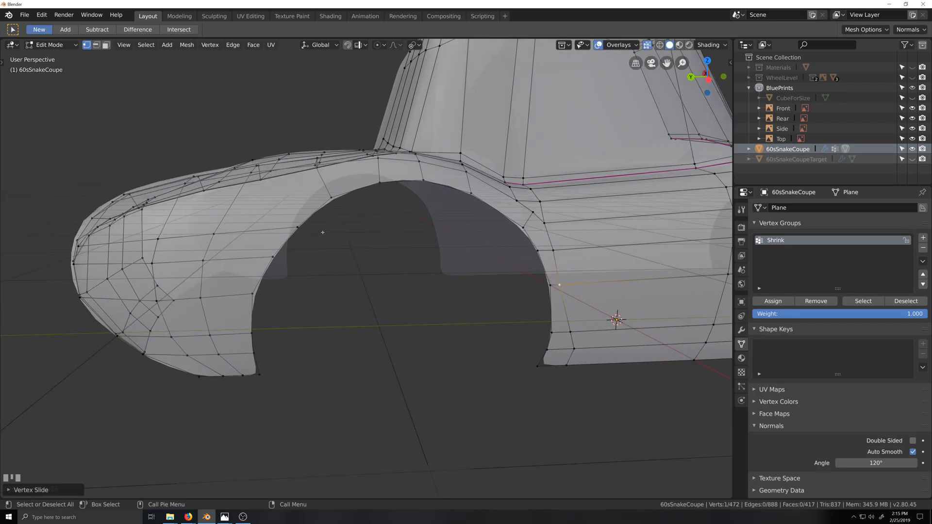
{"action": "left_click", "coordinate": [331, 198]}
{"action": "key", "text": "g"}
{"action": "key", "text": "g"}
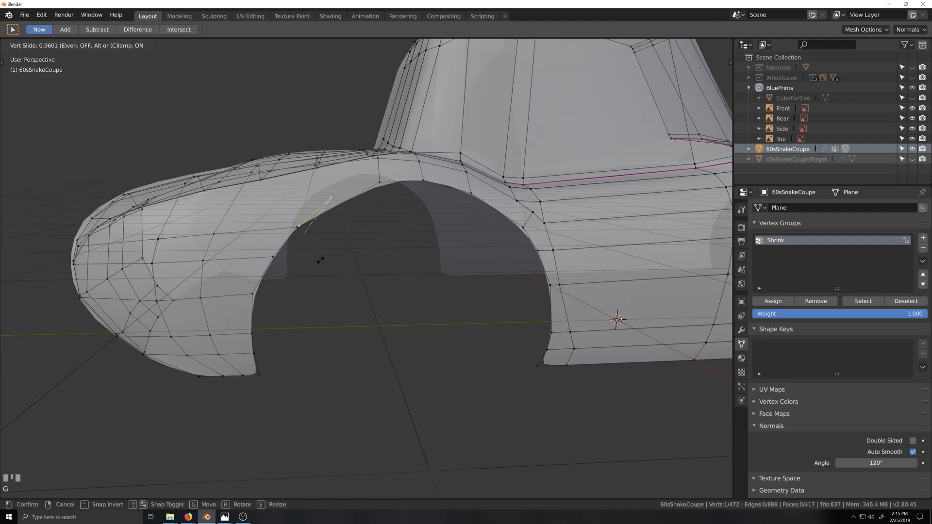
{"action": "left_click", "coordinate": [308, 272]}
Add a centred loop cut across the rear deck and fender, running down to the wheel arch's upper rear edge.
{"action": "middle_click_drag", "start_coordinate": [334, 181], "coordinate": [336, 202]}
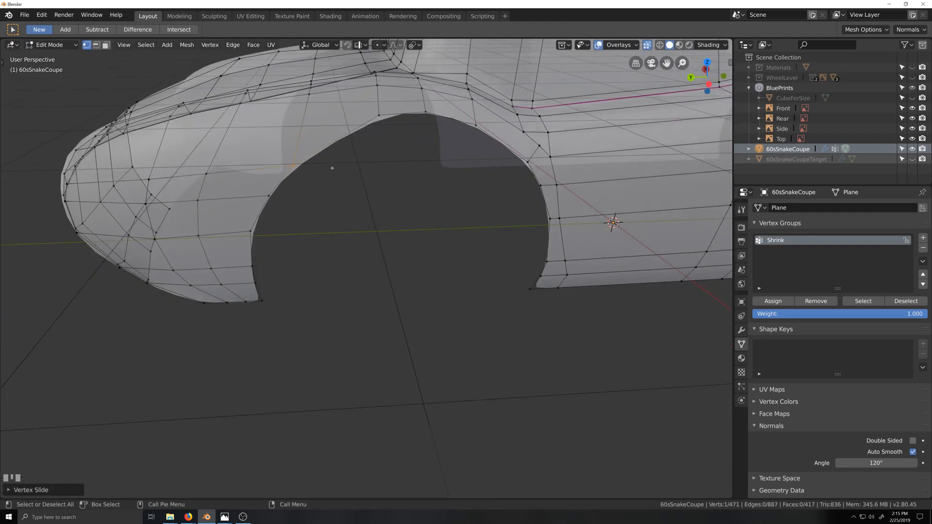
{"action": "scroll", "coordinate": [332, 168], "scroll_direction": "down", "scroll_amount": 1}
{"action": "middle_click_drag", "start_coordinate": [342, 243], "coordinate": [346, 270]}
{"action": "left_click", "coordinate": [328, 122]}
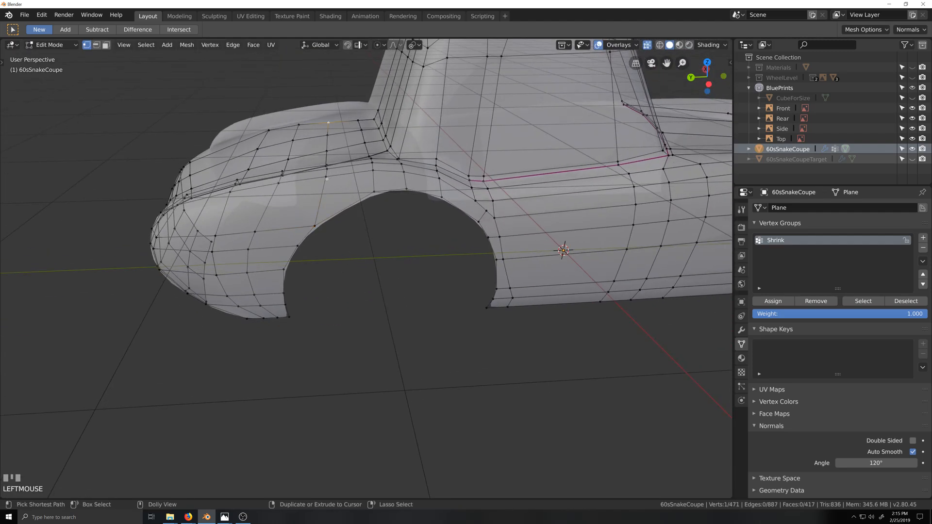
{"action": "left_click", "coordinate": [344, 176], "text": "ctrl"}
{"action": "middle_click_drag", "start_coordinate": [279, 182], "coordinate": [275, 163]}
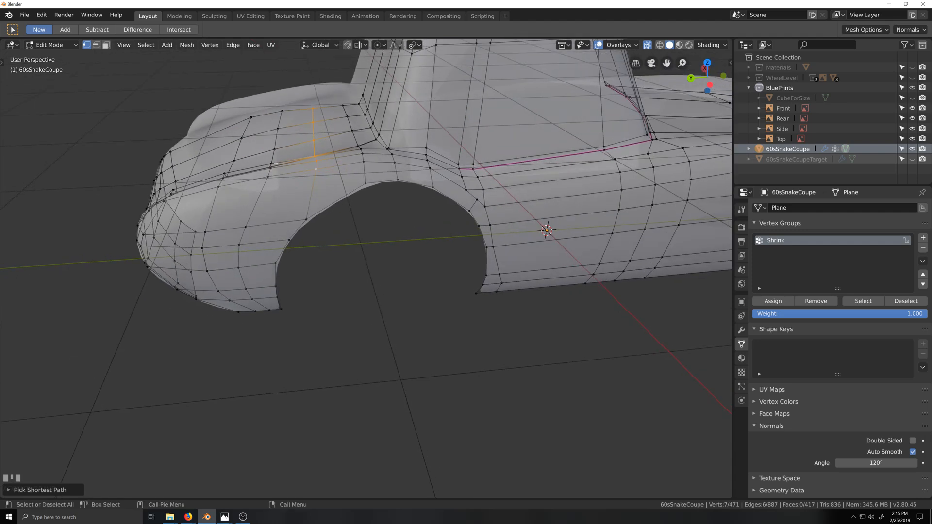
{"action": "scroll", "coordinate": [356, 205], "scroll_direction": "down", "scroll_amount": 3}
{"action": "middle_click_drag", "start_coordinate": [355, 205], "coordinate": [351, 212]}
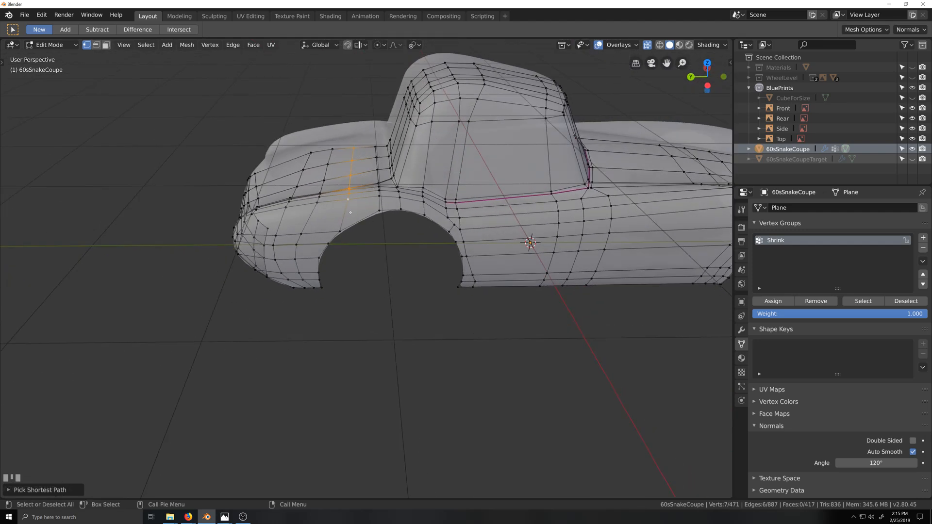
{"action": "scroll", "coordinate": [351, 212], "scroll_direction": "down", "scroll_amount": 3}
{"action": "scroll", "coordinate": [351, 212], "scroll_direction": "up", "scroll_amount": 4}
{"action": "scroll", "coordinate": [351, 204], "scroll_direction": "up", "scroll_amount": 2}
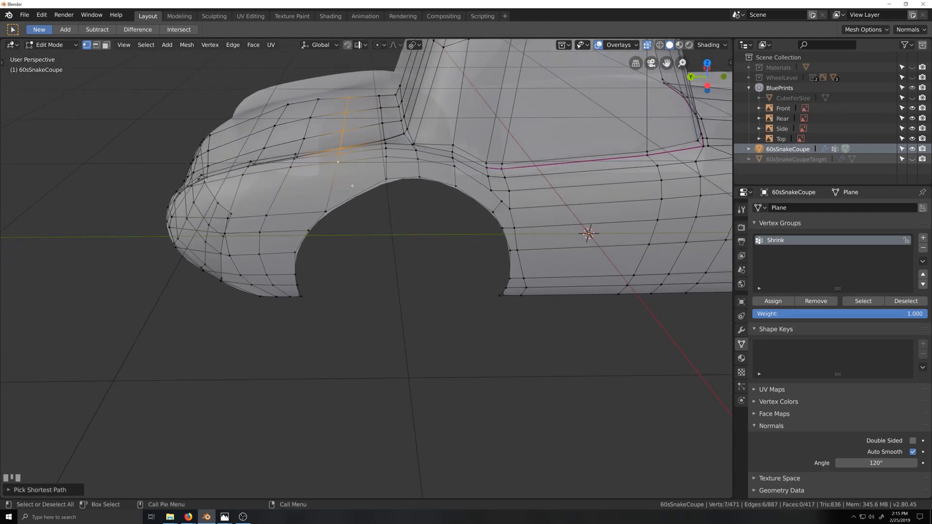
{"action": "key", "text": "ctrl+r"}
{"action": "left_click", "coordinate": [358, 145]}
{"action": "right_click", "coordinate": [369, 217]}
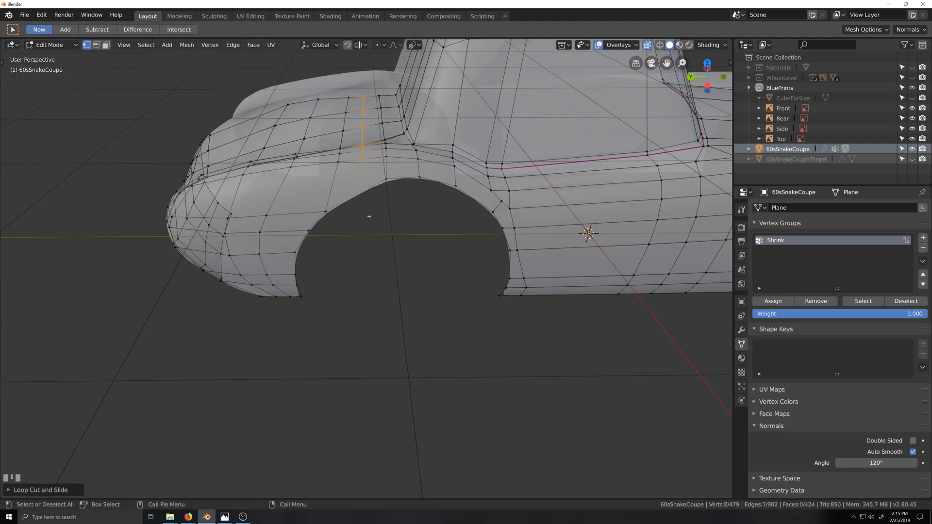
Vertex-slide the loop cut's arch-edge vertex upward and move it onto the blueprint's wheel-arch line in side view.
{"action": "left_click", "coordinate": [356, 196]}
{"action": "key", "text": "ctrl+KP_3"}
{"action": "scroll", "coordinate": [354, 258], "scroll_direction": "up", "scroll_amount": 2}
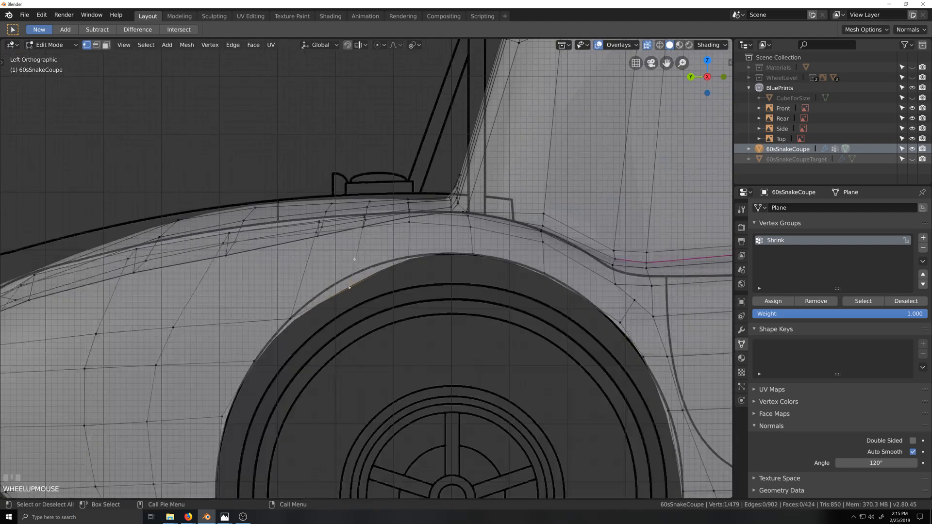
{"action": "scroll", "coordinate": [354, 259], "scroll_direction": "up", "scroll_amount": 1}
{"action": "key", "text": "g"}
{"action": "key", "text": "g"}
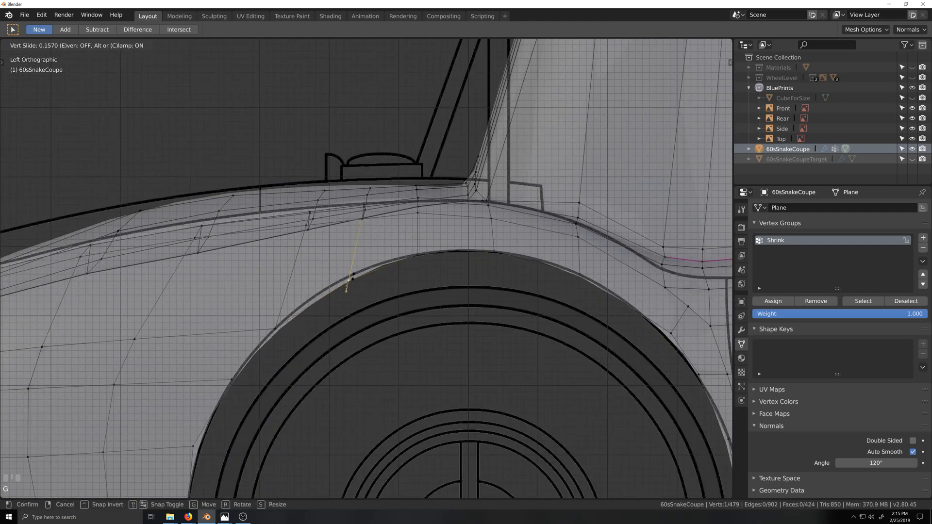
{"action": "left_click", "coordinate": [352, 278]}
{"action": "key", "text": "g"}
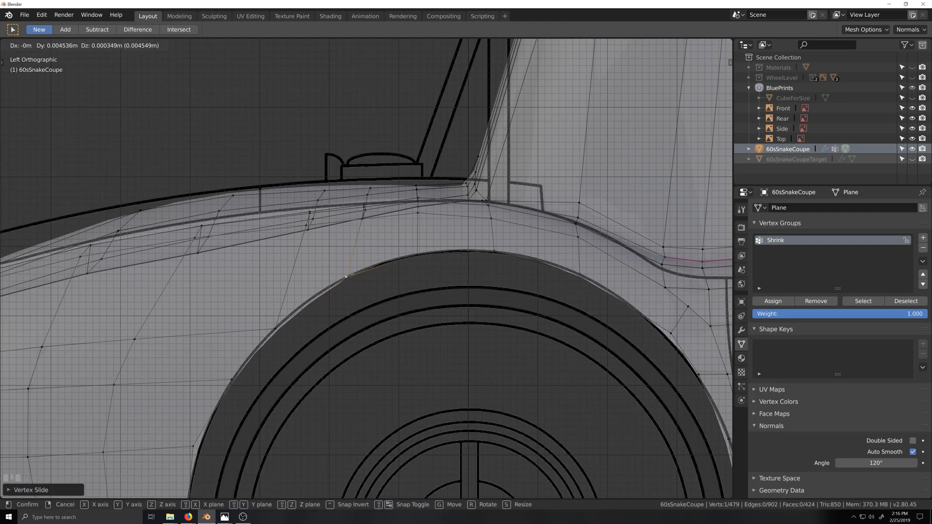
{"action": "left_click", "coordinate": [351, 274]}
Move the next arch-edge vertex rearward of it slightly onto the blueprint's wheel-arch line.
{"action": "left_click", "coordinate": [274, 331]}
{"action": "key", "text": "g"}
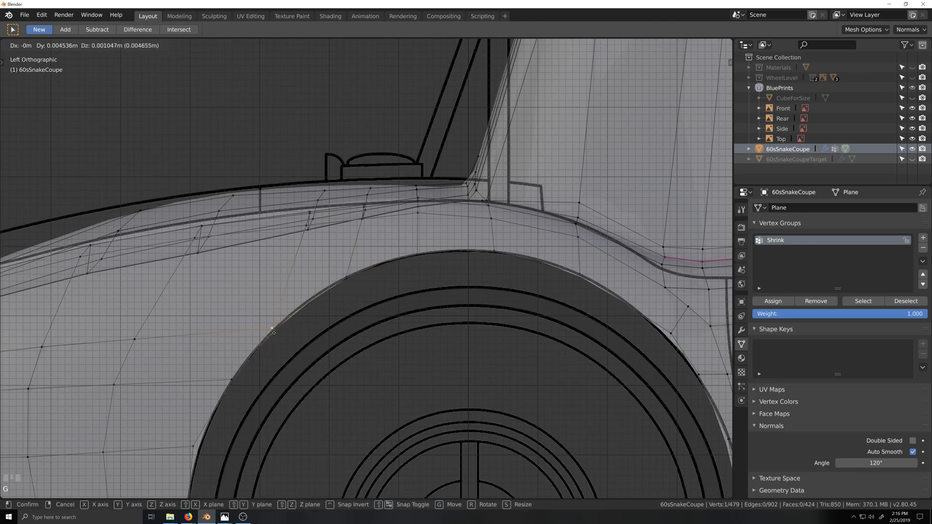
{"action": "left_click", "coordinate": [273, 333]}
Evenly space the rear deck's centreline vertex row, from the roof base to the tail, with LoopTools Space.
{"action": "scroll", "coordinate": [324, 248], "scroll_direction": "down", "scroll_amount": 5}
{"action": "middle_click_drag", "start_coordinate": [329, 272], "coordinate": [333, 268]}
{"action": "middle_click_drag", "start_coordinate": [345, 248], "coordinate": [418, 291], "text": "shift"}
{"action": "scroll", "coordinate": [419, 291], "scroll_direction": "up", "scroll_amount": 1}
{"action": "middle_click_drag", "start_coordinate": [443, 164], "coordinate": [476, 160], "text": "shift"}
{"action": "left_click", "coordinate": [496, 157]}
{"action": "left_click", "coordinate": [271, 211], "text": "ctrl"}
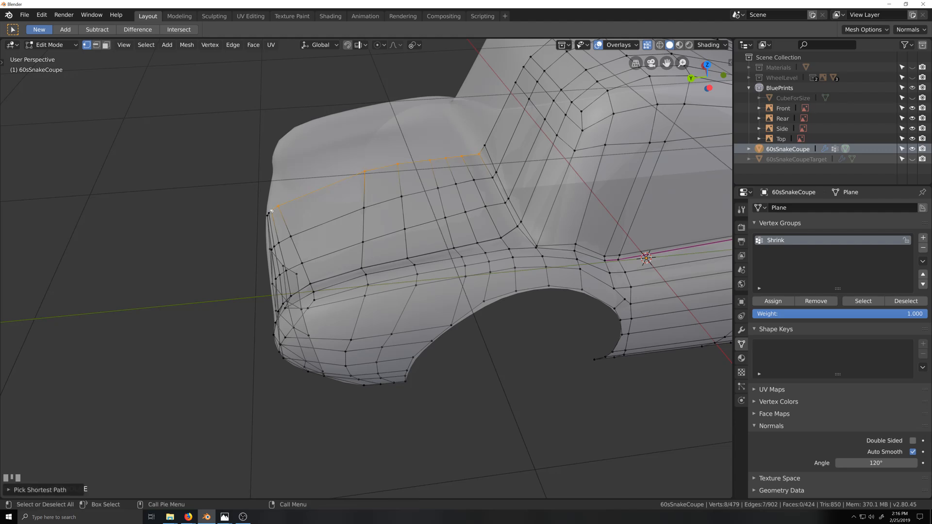
{"action": "right_click", "coordinate": [271, 211]}
{"action": "mouse_move", "coordinate": [291, 196]}
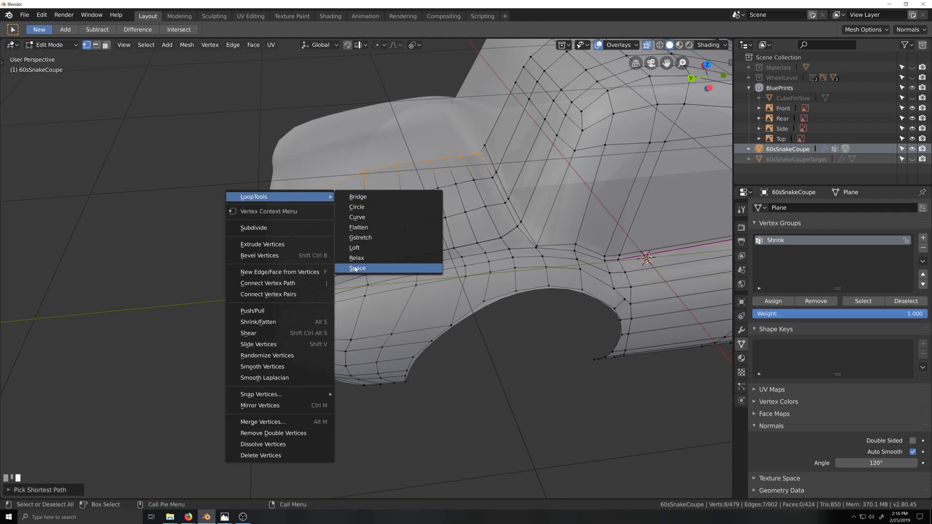
{"action": "left_click", "coordinate": [355, 268]}
Evenly space the second lengthwise vertex row of the rear deck, just outboard of the centreline, with LoopTools Space.
{"action": "left_click", "coordinate": [492, 177]}
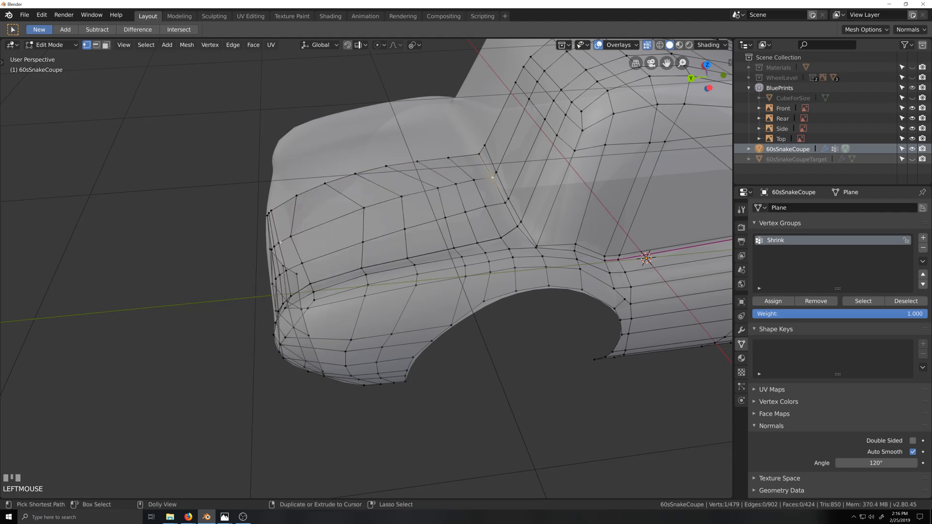
{"action": "left_click", "coordinate": [279, 243], "text": "ctrl"}
{"action": "right_click", "coordinate": [278, 243]}
{"action": "mouse_move", "coordinate": [280, 244]}
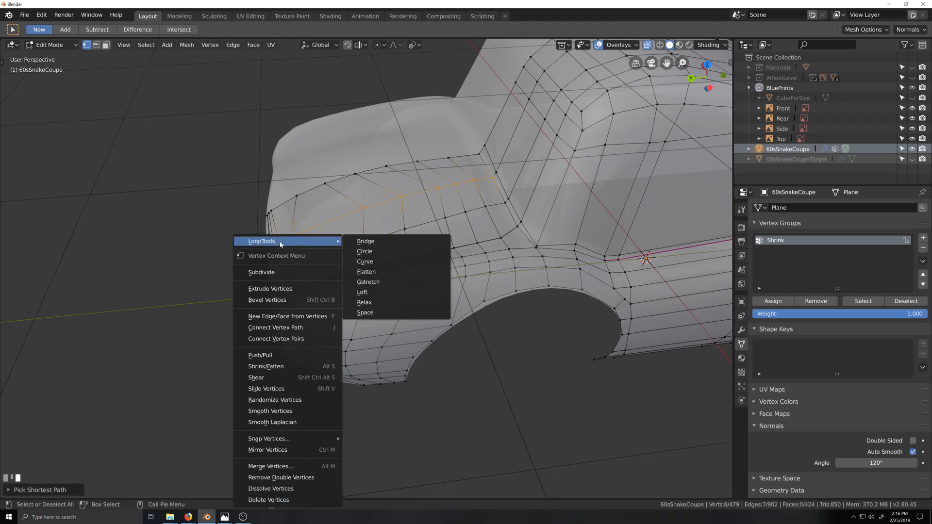
{"action": "left_click", "coordinate": [365, 312]}
Evenly space the third lengthwise vertex row of the rear deck with LoopTools Space.
{"action": "left_click", "coordinate": [502, 203]}
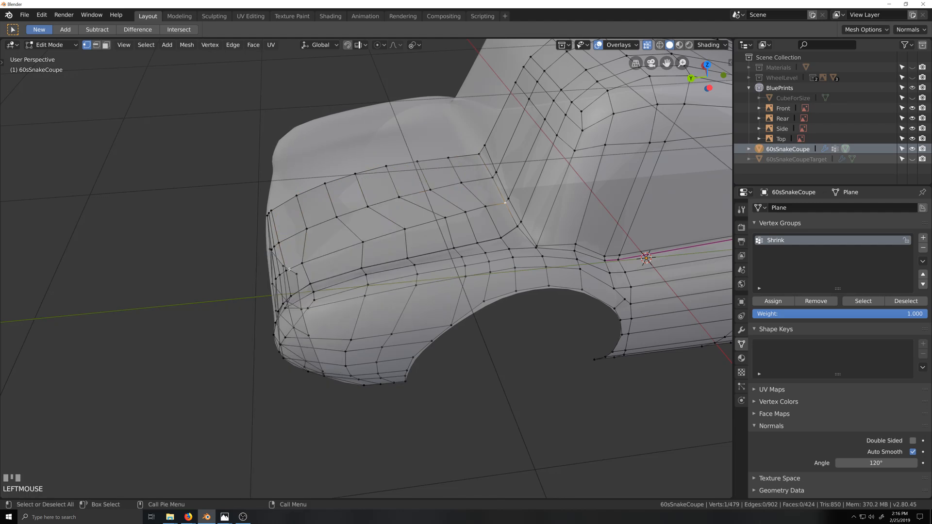
{"action": "left_click", "coordinate": [306, 260], "text": "ctrl"}
{"action": "right_click", "coordinate": [286, 270]}
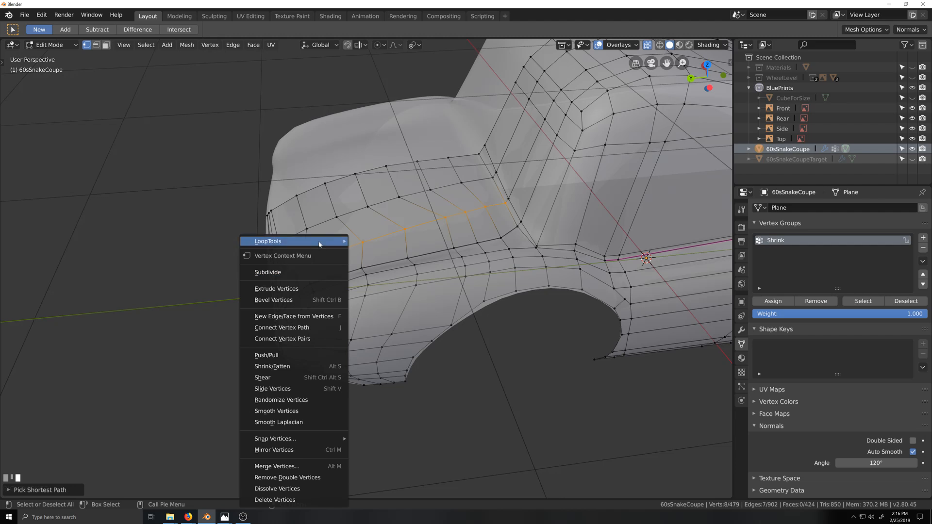
{"action": "mouse_move", "coordinate": [320, 242]}
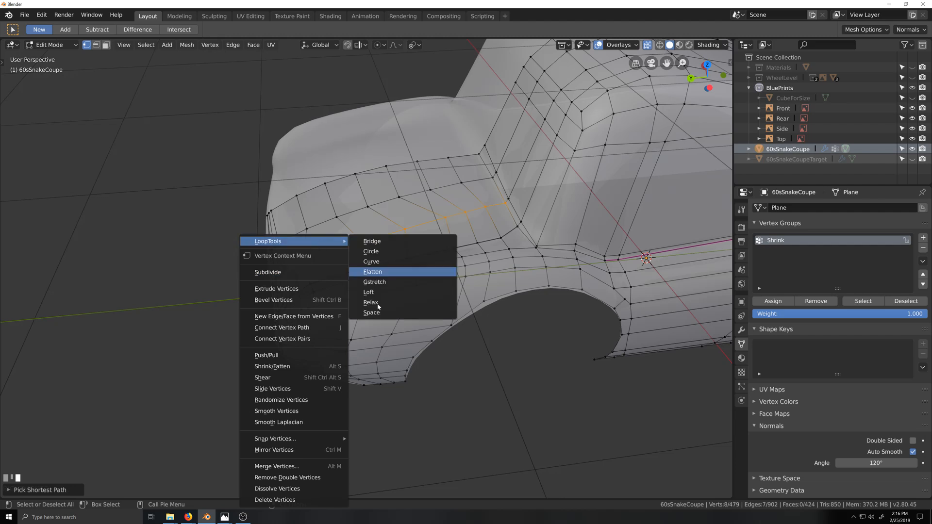
{"action": "left_click", "coordinate": [513, 235]}
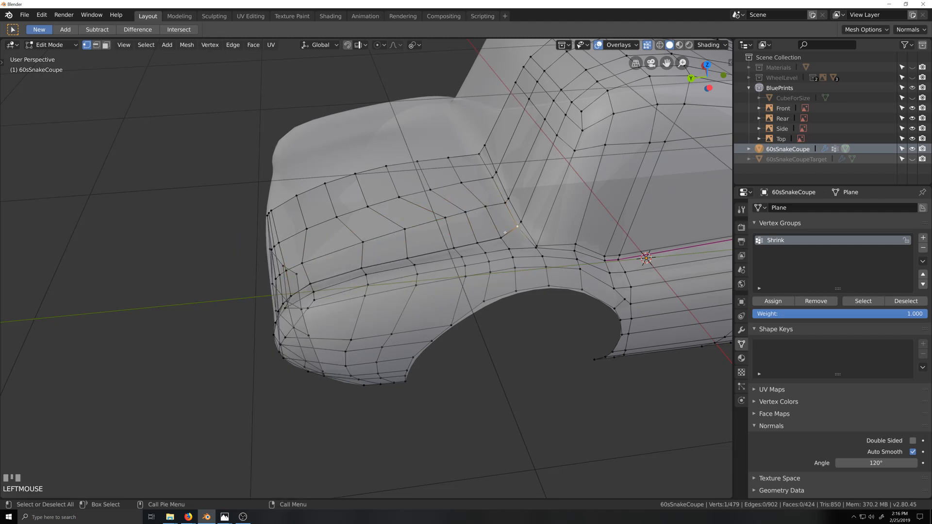
{"action": "left_click", "coordinate": [500, 207]}
{"action": "key", "text": "grave"}
{"action": "key", "text": "grave"}
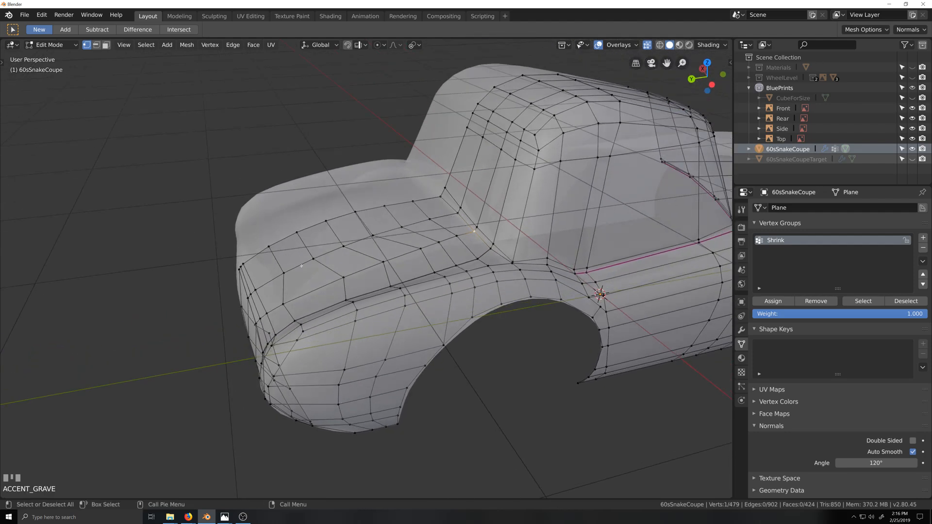
{"action": "key", "text": "ctrl+z"}
{"action": "key", "text": "ctrl+z"}
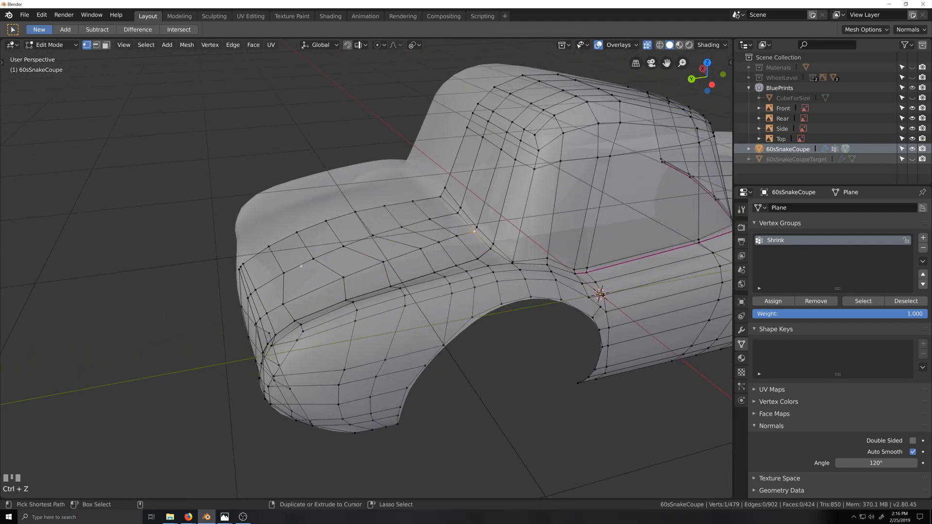
{"action": "left_click", "coordinate": [272, 310]}
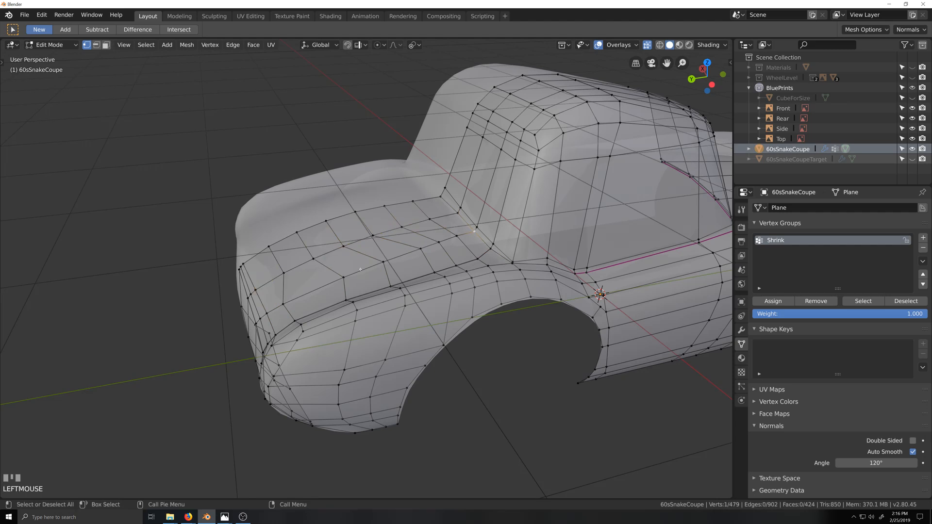
Evenly space the fourth lengthwise vertex row of the rear deck, from the roof base to the tail, with LoopTools Space.
{"action": "left_click", "coordinate": [273, 310], "text": "ctrl"}
{"action": "right_click", "coordinate": [292, 242]}
{"action": "mouse_move", "coordinate": [316, 242]}
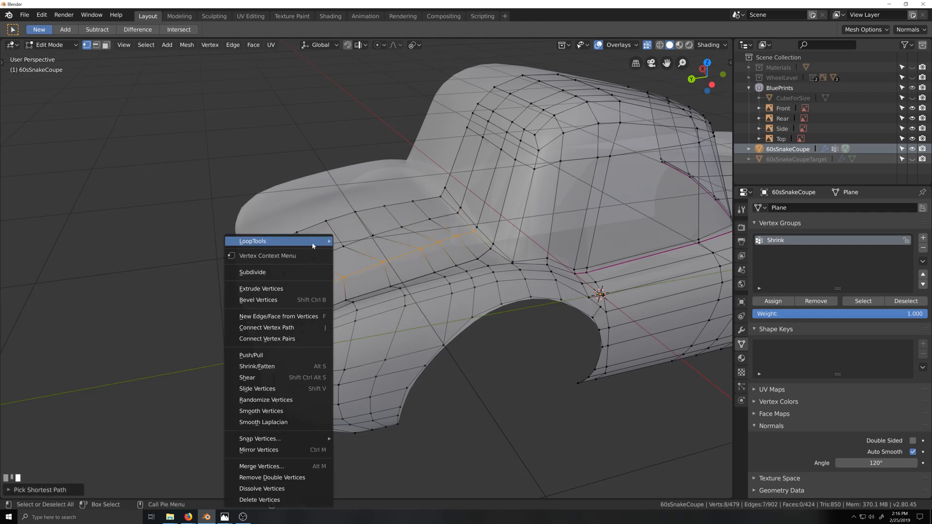
{"action": "left_click", "coordinate": [373, 311]}
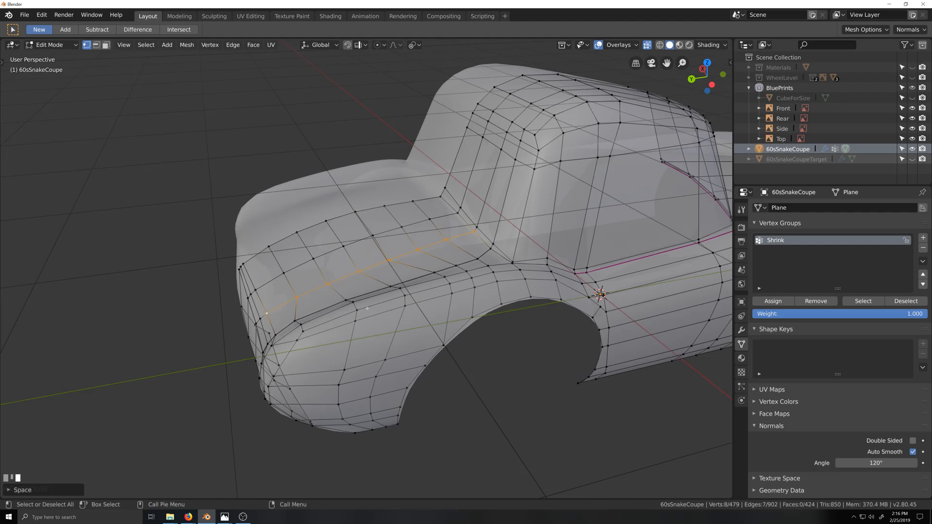
Evenly space the vertex row along the crease between the rear deck and the fender with LoopTools Space.
{"action": "left_click", "coordinate": [271, 332]}
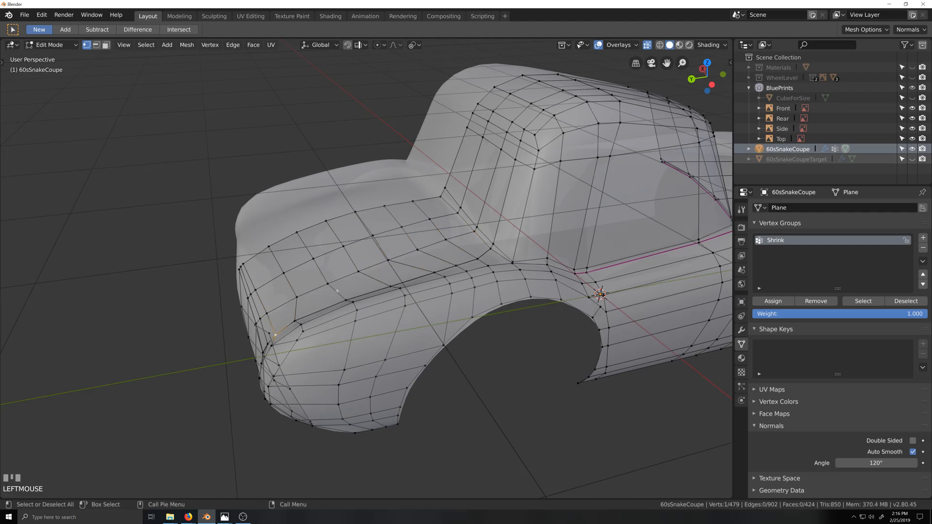
{"action": "left_click", "coordinate": [491, 253], "text": "ctrl"}
{"action": "right_click", "coordinate": [491, 252]}
{"action": "left_click", "coordinate": [580, 309]}
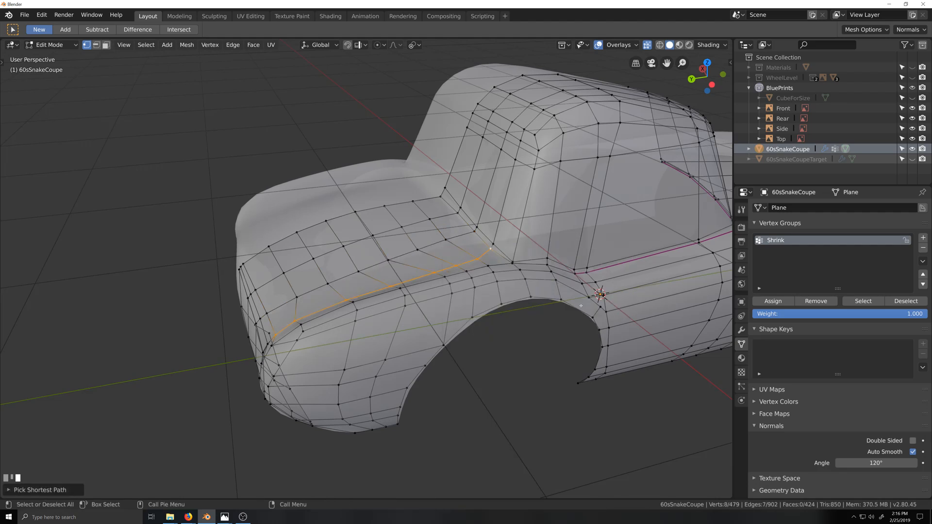
{"action": "right_click", "coordinate": [492, 253]}
{"action": "mouse_move", "coordinate": [489, 245]}
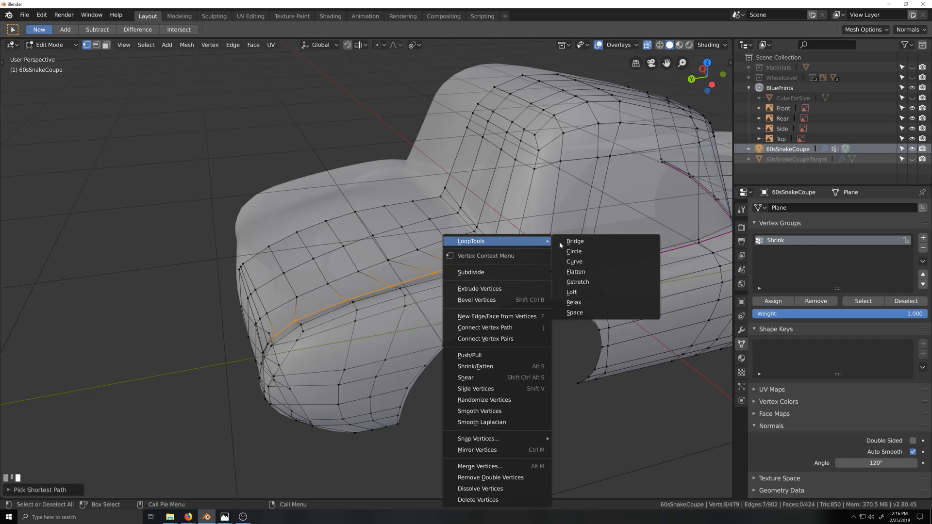
{"action": "left_click", "coordinate": [575, 313]}
Evenly space the vertex row just outboard of the deck crease, from the roof's base corner to the tail, with LoopTools Space.
{"action": "middle_click_drag", "start_coordinate": [568, 177], "coordinate": [561, 211]}
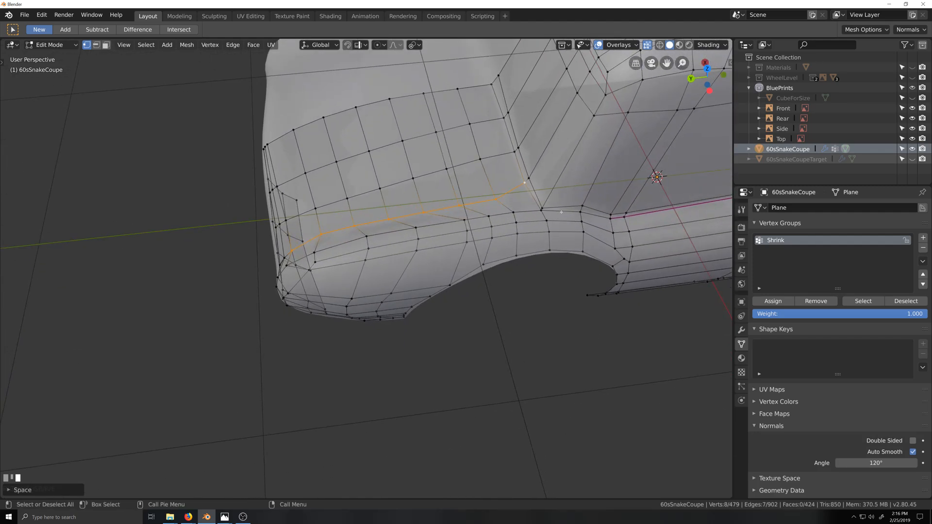
{"action": "left_click", "coordinate": [540, 211]}
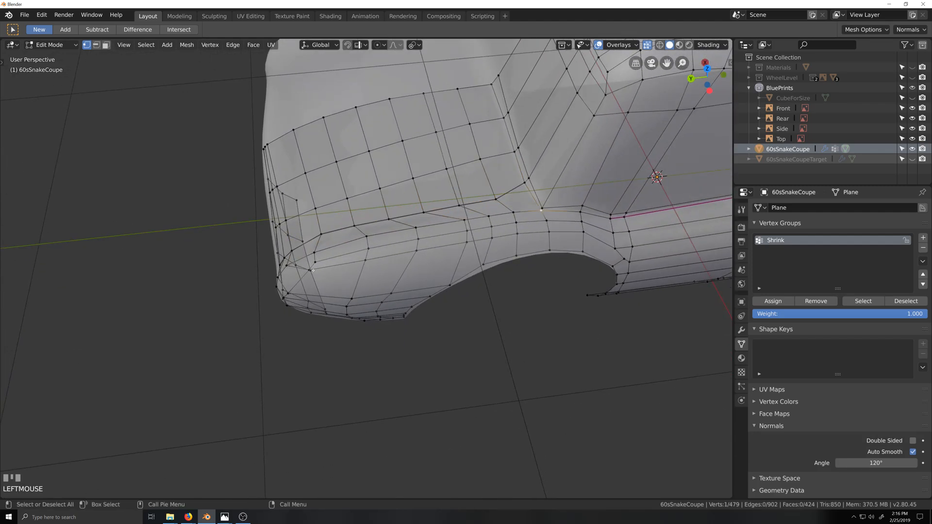
{"action": "left_click", "coordinate": [286, 265], "text": "ctrl"}
{"action": "right_click", "coordinate": [286, 265]}
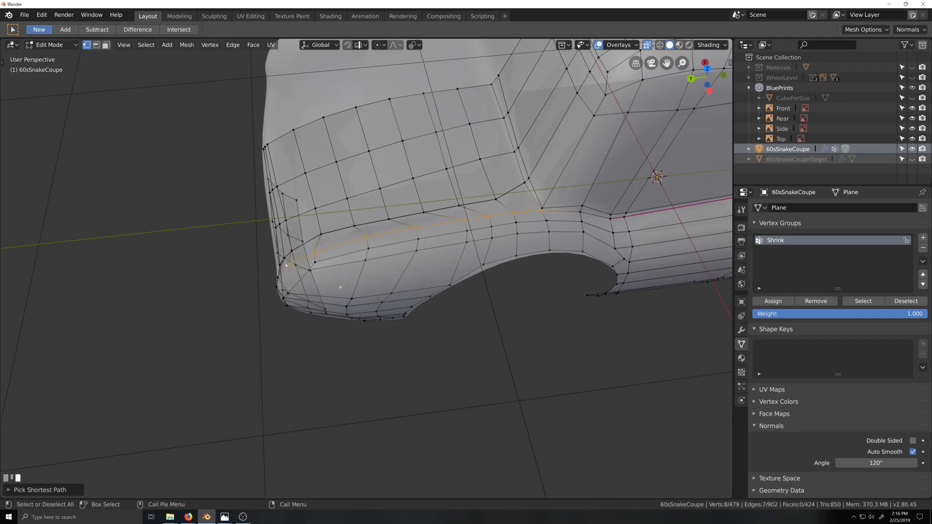
{"action": "right_click", "coordinate": [290, 260]}
{"action": "mouse_move", "coordinate": [335, 241]}
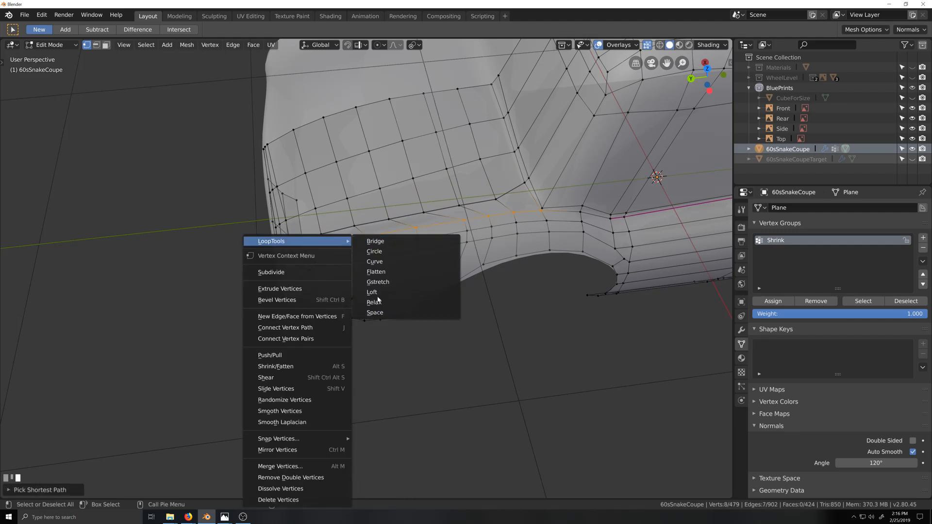
{"action": "left_click", "coordinate": [374, 312]}
Evenly space the next lengthwise vertex row outward along the top of the rear fender with LoopTools Space.
{"action": "left_click", "coordinate": [546, 219]}
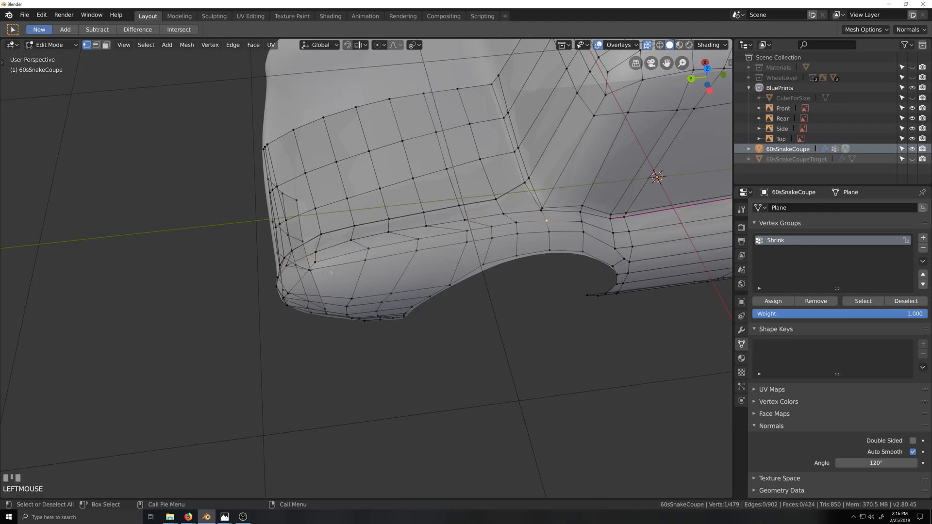
{"action": "left_click", "coordinate": [314, 270], "text": "ctrl"}
{"action": "right_click", "coordinate": [314, 270]}
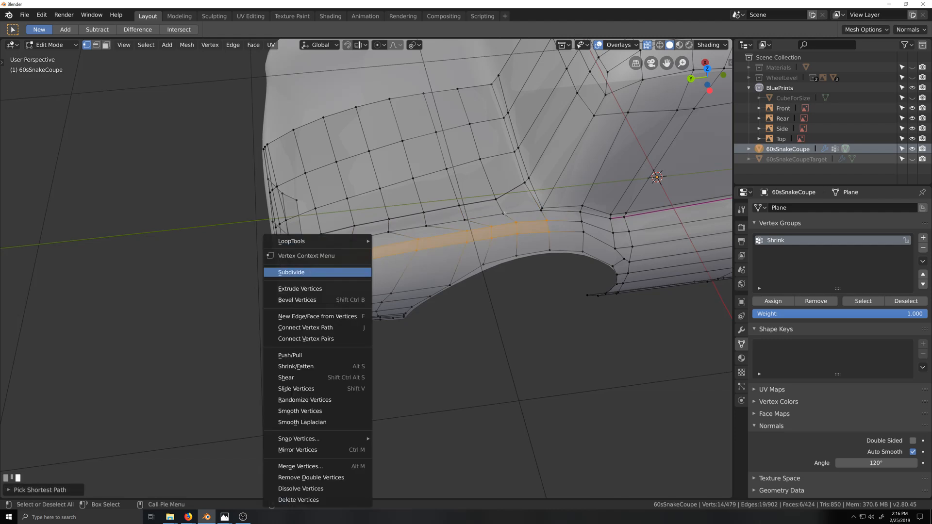
{"action": "left_click", "coordinate": [545, 221]}
{"action": "left_click", "coordinate": [315, 262], "text": "ctrl"}
{"action": "right_click", "coordinate": [317, 262]}
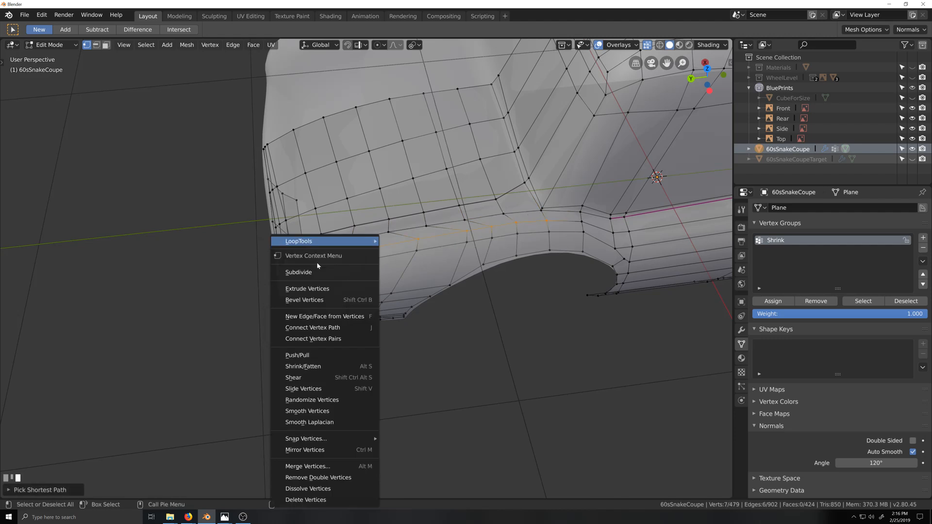
{"action": "mouse_move", "coordinate": [360, 239]}
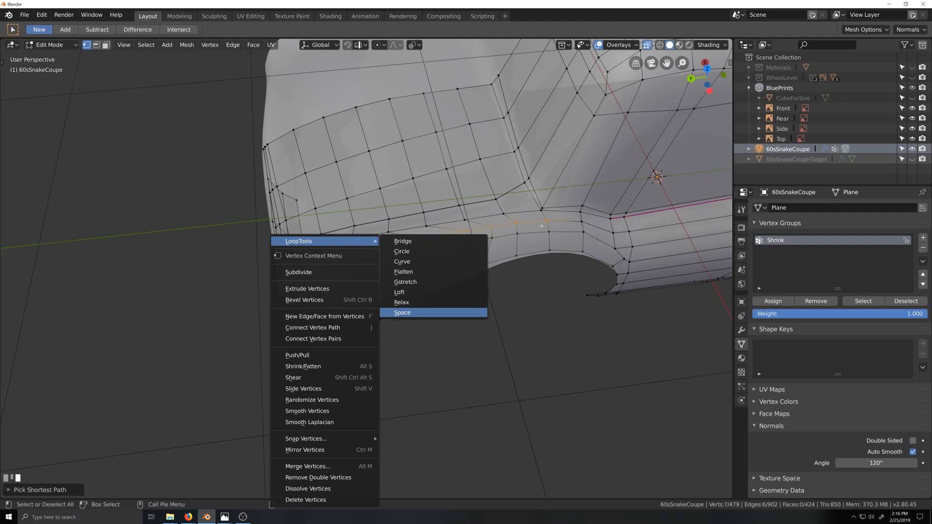
{"action": "left_click", "coordinate": [416, 312]}
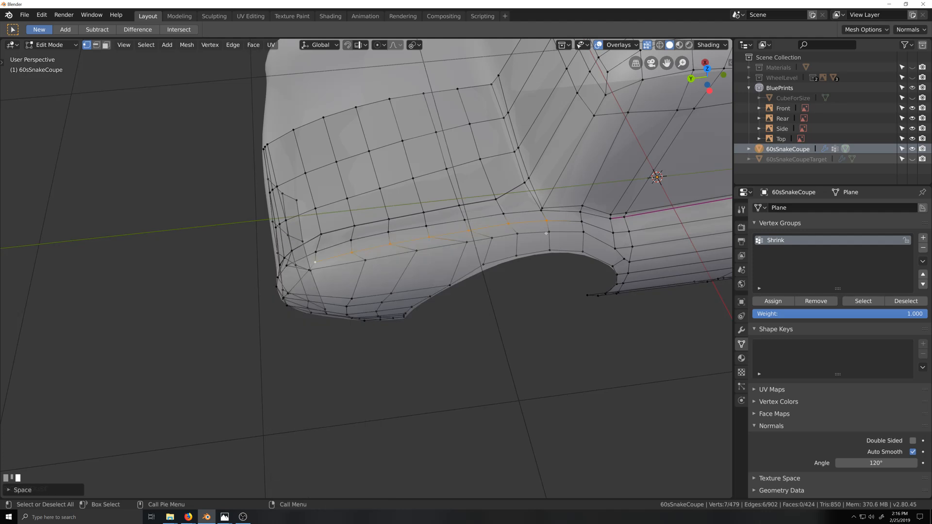
Evenly space the upper fender vertex row running above the wheel arch towards the tail with LoopTools Space.
{"action": "left_click", "coordinate": [309, 270], "text": "ctrl+shift"}
{"action": "middle_click_drag", "start_coordinate": [339, 272], "coordinate": [343, 269]}
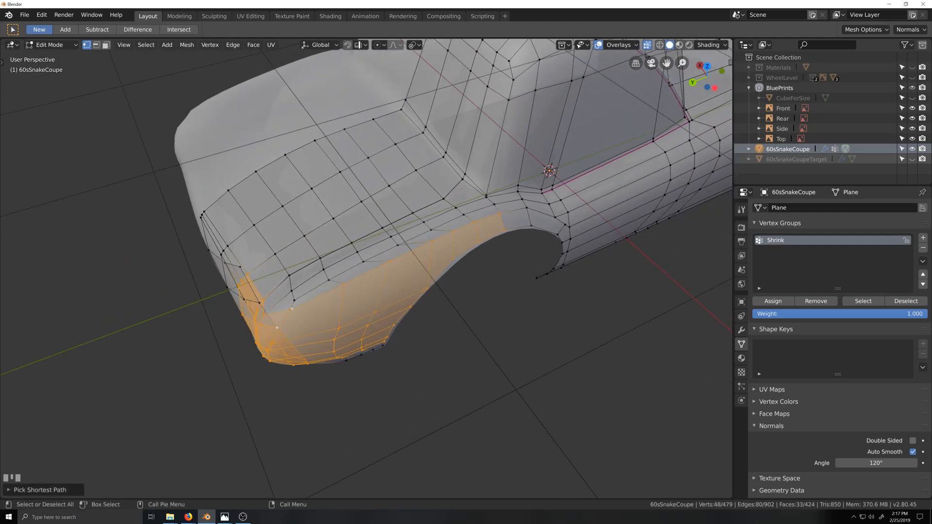
{"action": "left_click", "coordinate": [291, 309]}
{"action": "left_click", "coordinate": [497, 215], "text": "ctrl"}
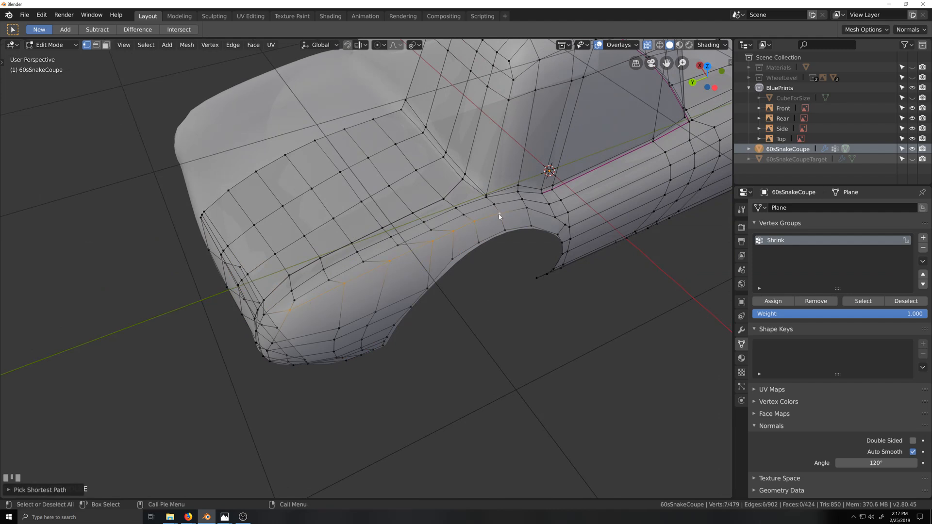
{"action": "right_click", "coordinate": [500, 214]}
{"action": "mouse_move", "coordinate": [505, 214]}
{"action": "left_click", "coordinate": [583, 285]}
Turn on the Wireframe overlay and inspect the smoothed rear body's edge flow in Object Mode from several angles.
{"action": "middle_click_drag", "start_coordinate": [475, 283], "coordinate": [447, 239]}
{"action": "mouse_move", "coordinate": [485, 272]}
{"action": "middle_mouse_down", "text": "shift"}
{"action": "mouse_move", "coordinate": [477, 242]}
{"action": "mouse_move", "coordinate": [499, 260]}
{"action": "middle_mouse_up", "text": "shift"}
{"action": "scroll", "coordinate": [477, 242], "scroll_direction": "up", "scroll_amount": 1}
{"action": "scroll", "coordinate": [504, 218], "scroll_direction": "down", "scroll_amount": 2}
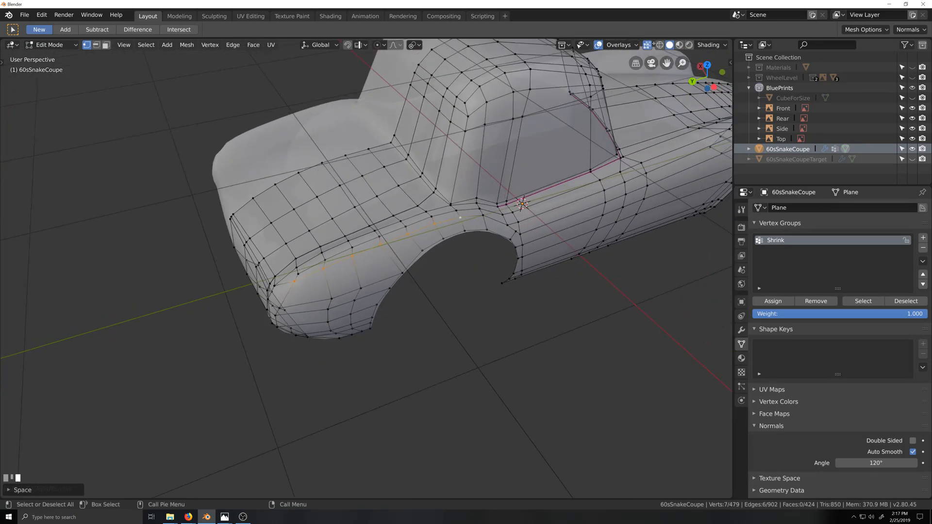
{"action": "left_click", "coordinate": [635, 45]}
{"action": "left_click", "coordinate": [559, 226]}
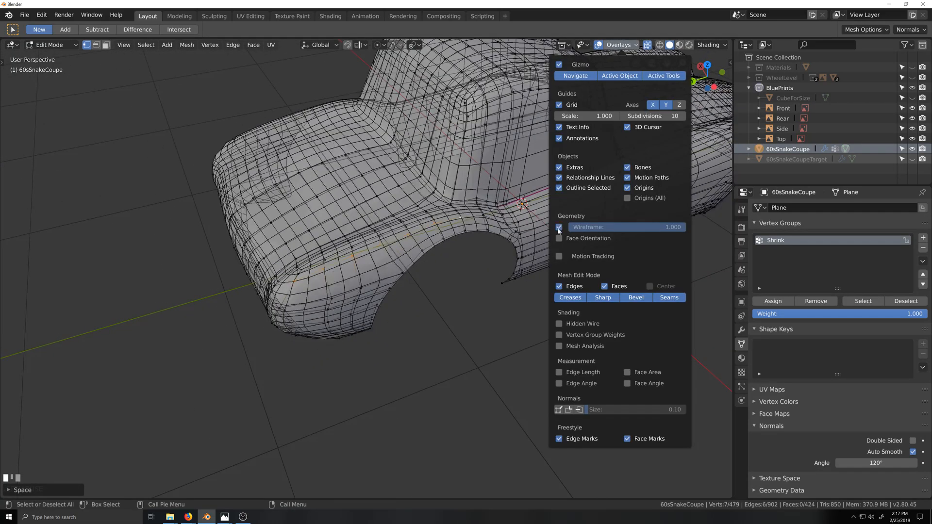
{"action": "key", "text": "Tab"}
{"action": "middle_click_drag", "start_coordinate": [498, 339], "coordinate": [504, 336]}
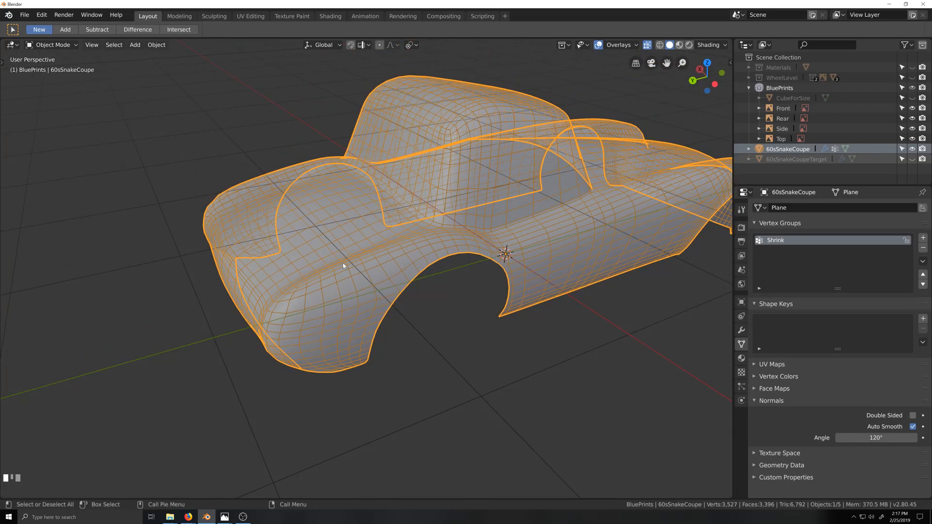
{"action": "middle_click_drag", "start_coordinate": [299, 326], "coordinate": [353, 329]}
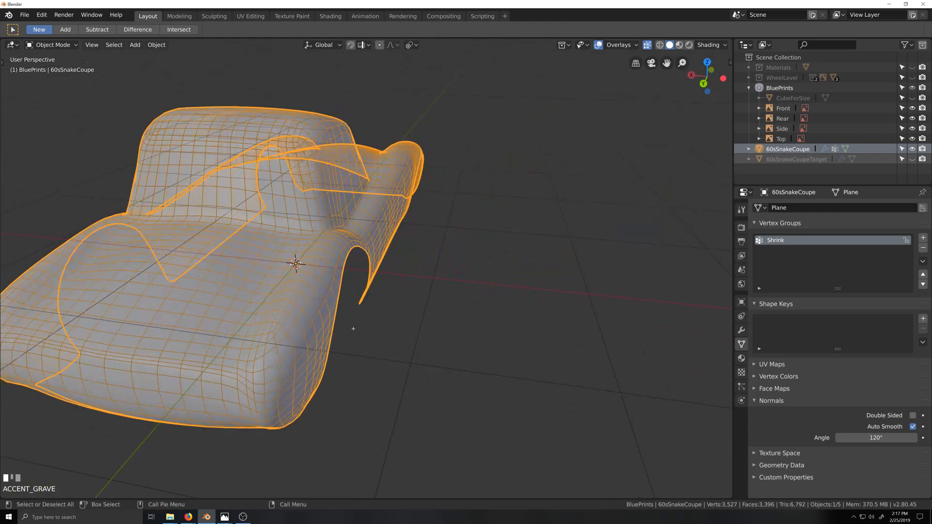
{"action": "middle_click_drag", "start_coordinate": [385, 279], "coordinate": [624, 92]}
Turn off the Wireframe overlay and return the body mesh to Edit Mode.
{"action": "left_click", "coordinate": [632, 45]}
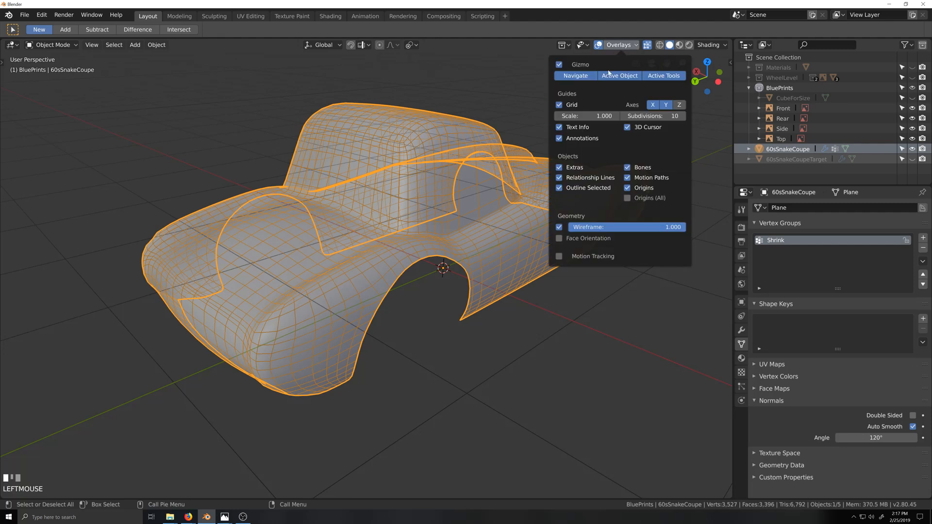
{"action": "left_click", "coordinate": [559, 227]}
{"action": "key", "text": "Tab"}
In the left side view, knife-cut a new edge line around the rear wheel arch, just outside its opening, from the rear lower edge to the sill.
{"action": "middle_click_drag", "start_coordinate": [440, 326], "coordinate": [498, 256]}
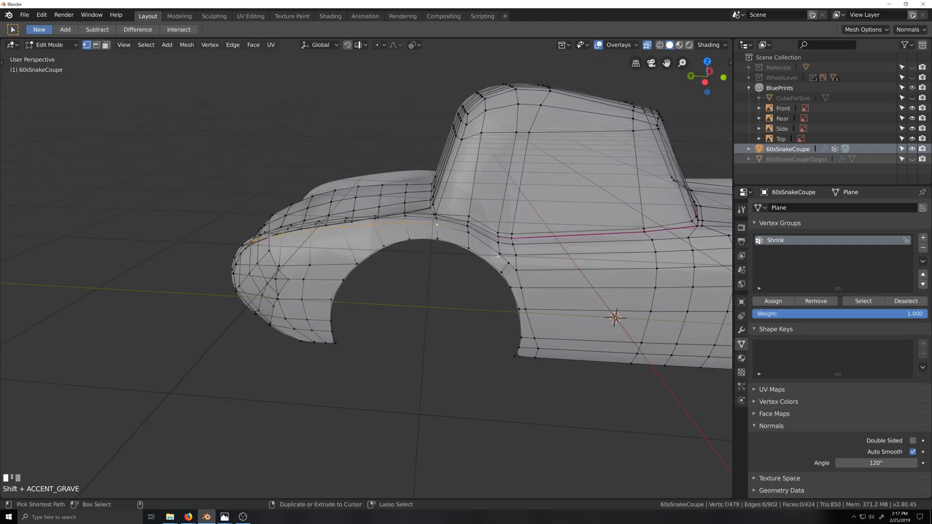
{"action": "key", "text": "ctrl+KP_3"}
{"action": "scroll", "coordinate": [497, 258], "scroll_direction": "up", "scroll_amount": 3}
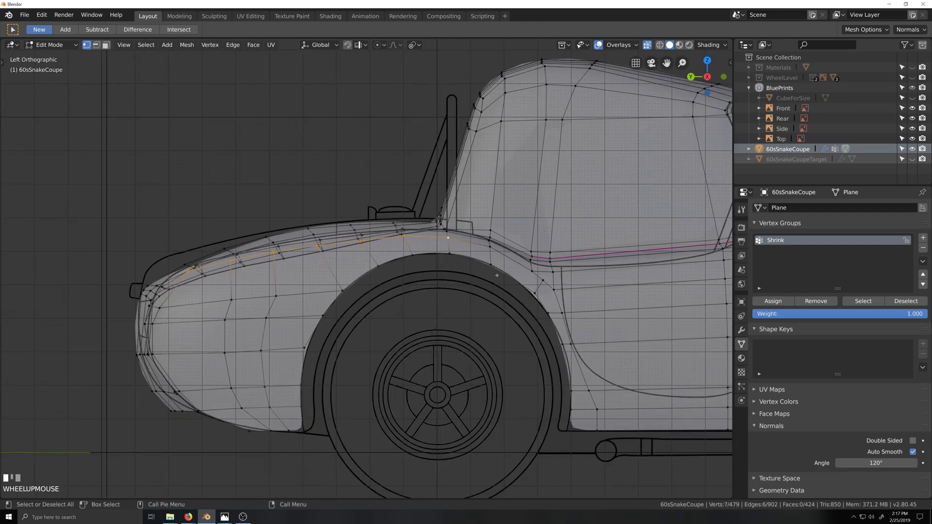
{"action": "key", "text": "shift+grave"}
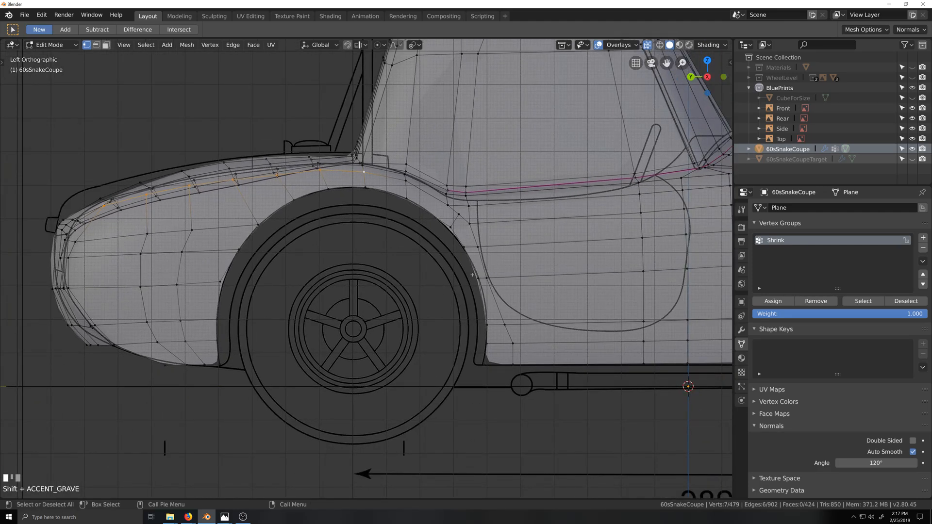
{"action": "scroll", "coordinate": [215, 384], "scroll_direction": "up", "scroll_amount": 1}
{"action": "key", "text": "shift+grave"}
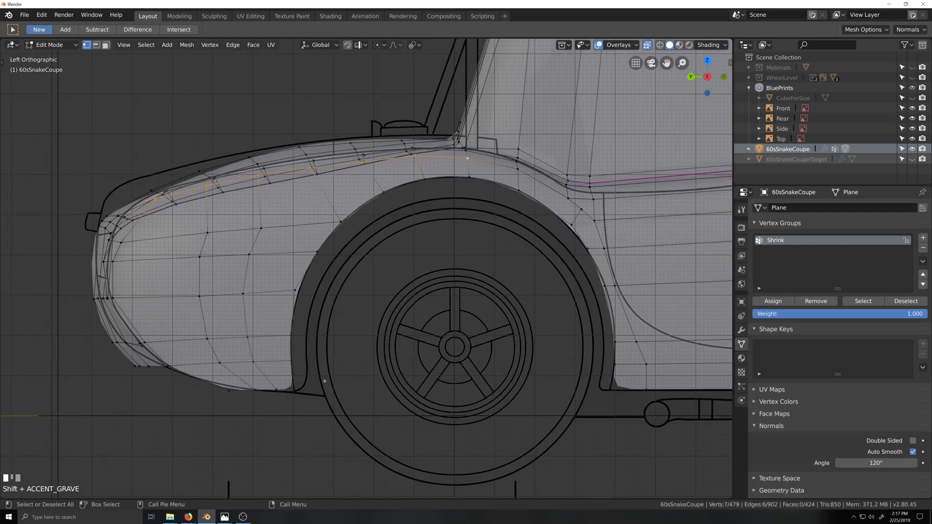
{"action": "key", "text": "k"}
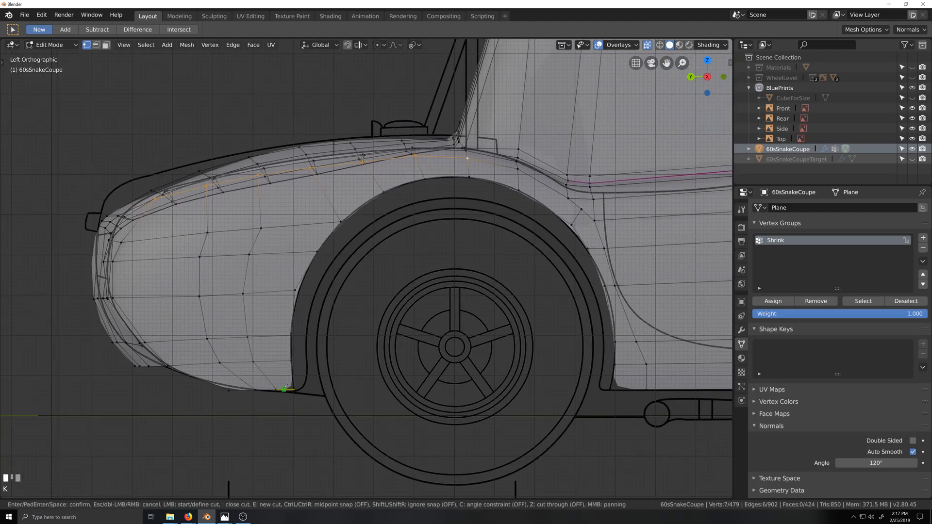
{"action": "left_click", "coordinate": [285, 388]}
{"action": "left_click", "coordinate": [281, 361]}
{"action": "left_click", "coordinate": [279, 336]}
{"action": "left_click", "coordinate": [281, 292]}
{"action": "left_click", "coordinate": [301, 252]}
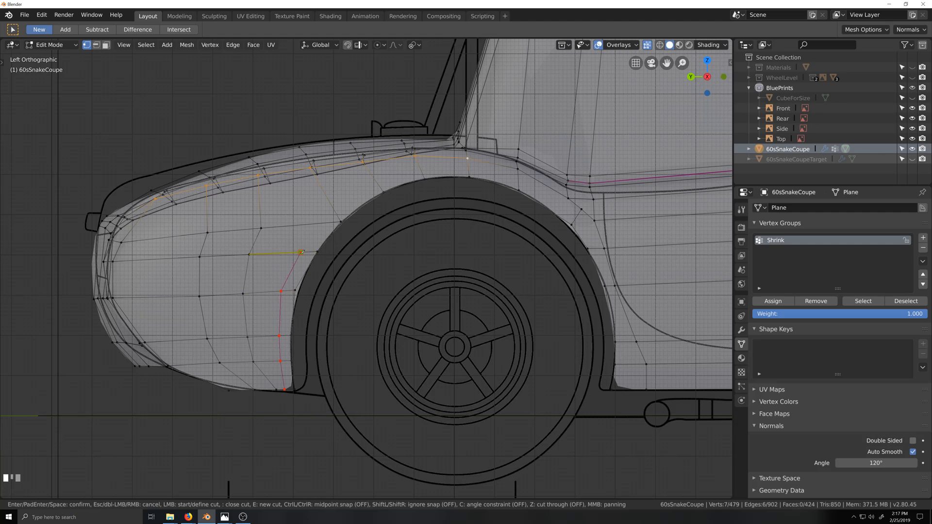
{"action": "left_click", "coordinate": [334, 211]}
{"action": "left_click", "coordinate": [382, 178]}
{"action": "left_click", "coordinate": [420, 168]}
{"action": "left_click", "coordinate": [468, 167]}
{"action": "left_click", "coordinate": [518, 178]}
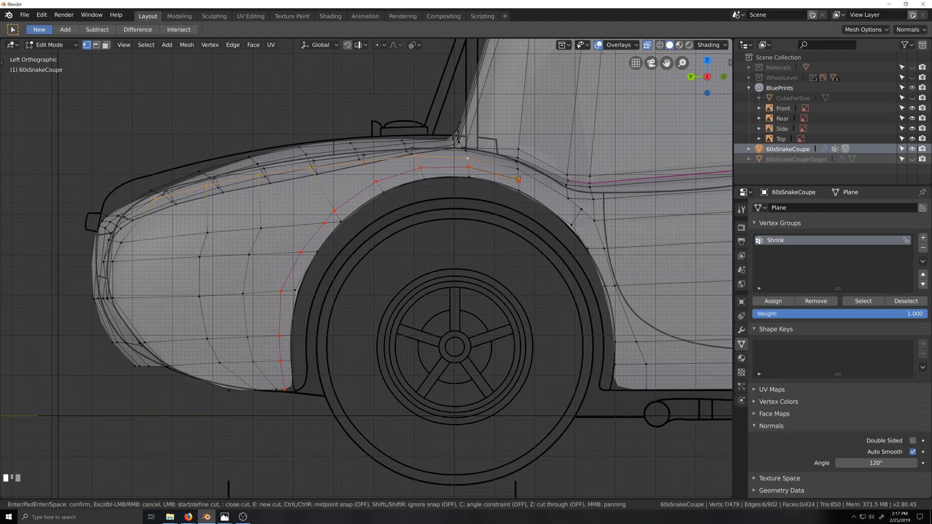
{"action": "left_click", "coordinate": [576, 217]}
{"action": "left_click", "coordinate": [597, 249]}
{"action": "left_click", "coordinate": [610, 286]}
{"action": "left_click", "coordinate": [631, 364]}
{"action": "left_click", "coordinate": [634, 425]}
{"action": "key", "text": "KP_Enter"}
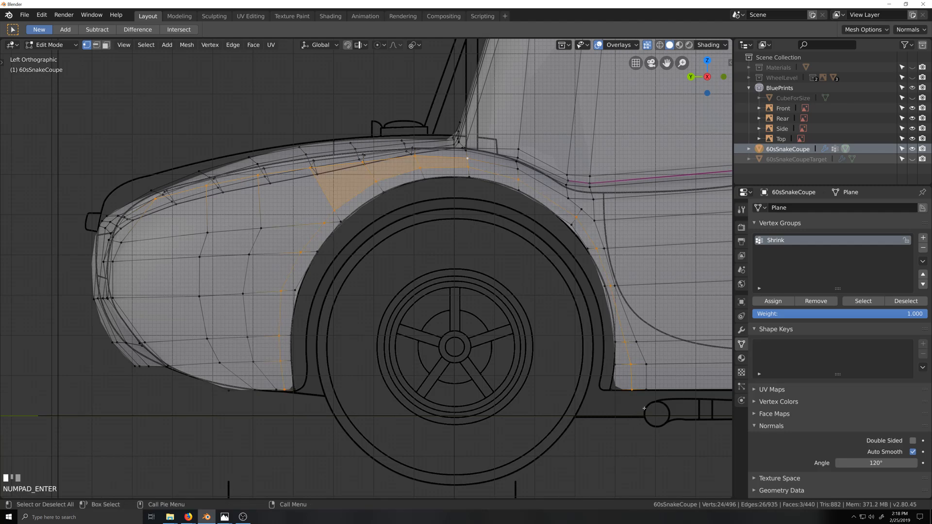
Try sliding the new cut-line vertex at the arch's upper rear down along the cut onto its neighbouring vertex.
{"action": "left_click", "coordinate": [331, 222]}
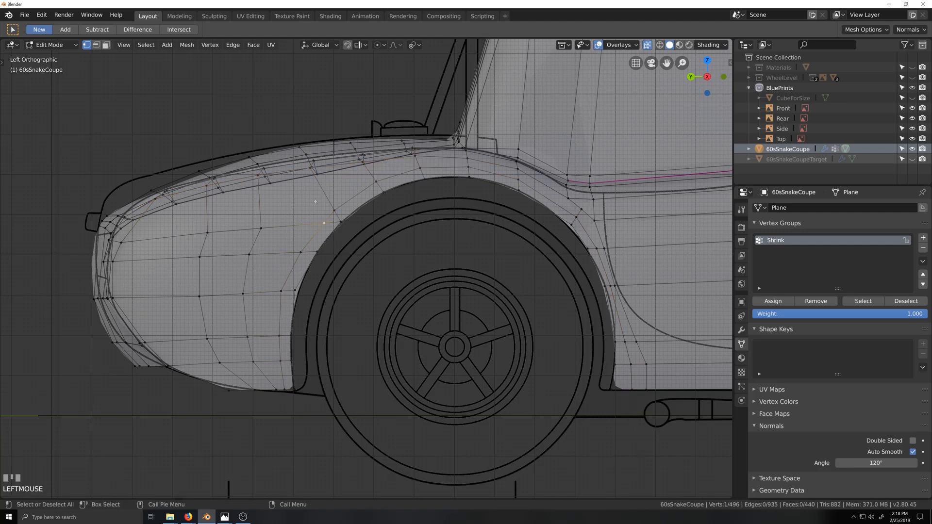
{"action": "scroll", "coordinate": [315, 201], "scroll_direction": "up", "scroll_amount": 3}
{"action": "key", "text": "shift+grave"}
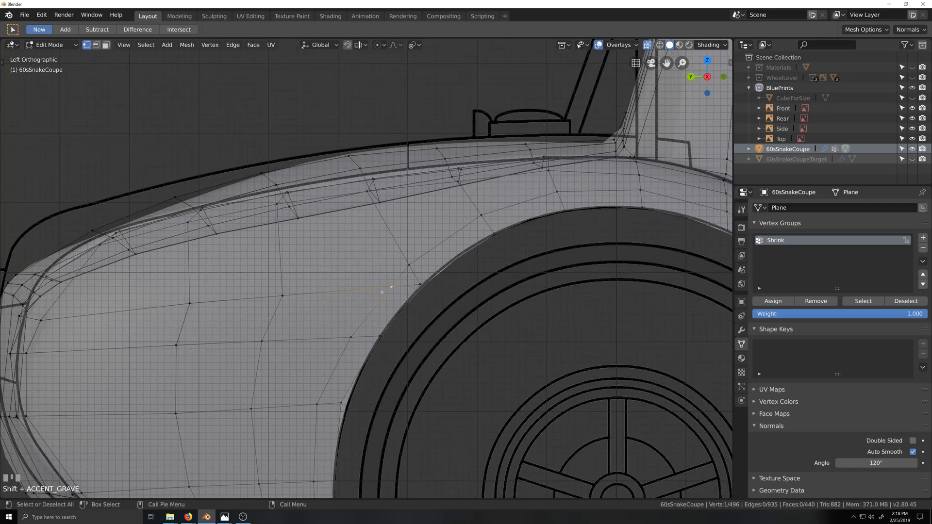
{"action": "key", "text": "g"}
{"action": "key", "text": "g"}
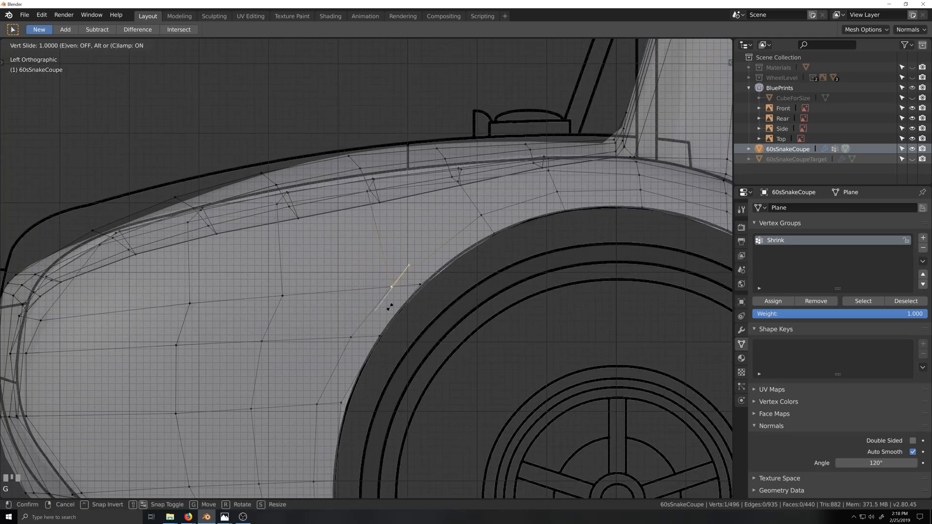
{"action": "left_click", "coordinate": [406, 301]}
Try moving the adjacent arch-edge vertex down and rearward, cancel the move and undo the preceding vertex slide.
{"action": "left_click", "coordinate": [423, 288]}
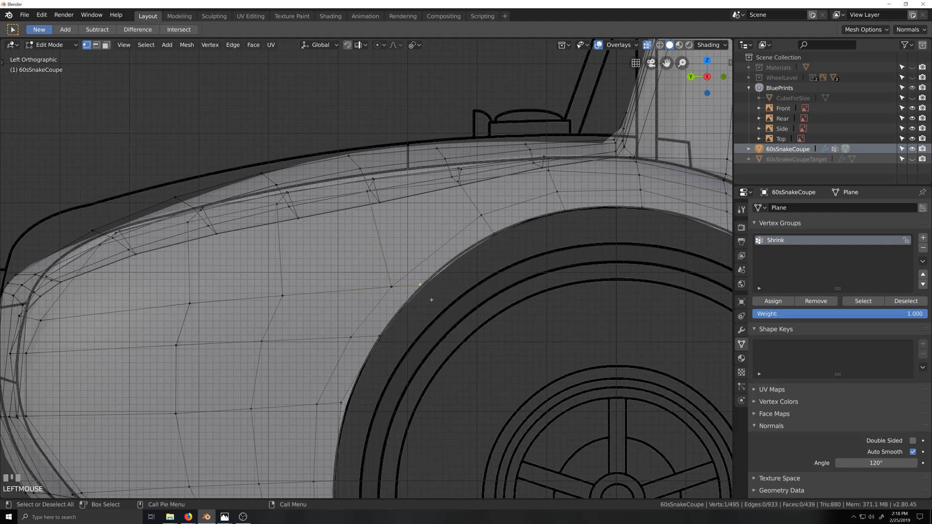
{"action": "key", "text": "g"}
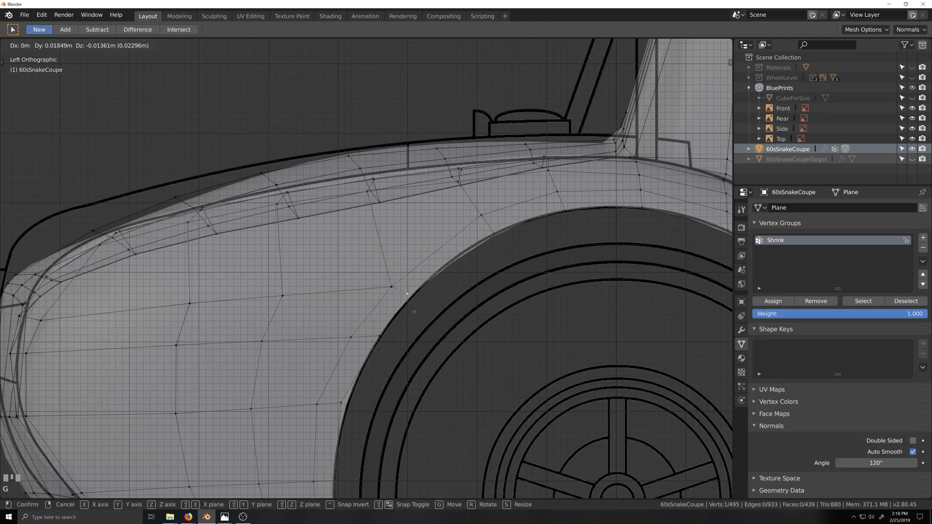
{"action": "right_click", "coordinate": [438, 306]}
{"action": "key", "text": "ctrl+z"}
{"action": "key", "text": "ctrl+z"}
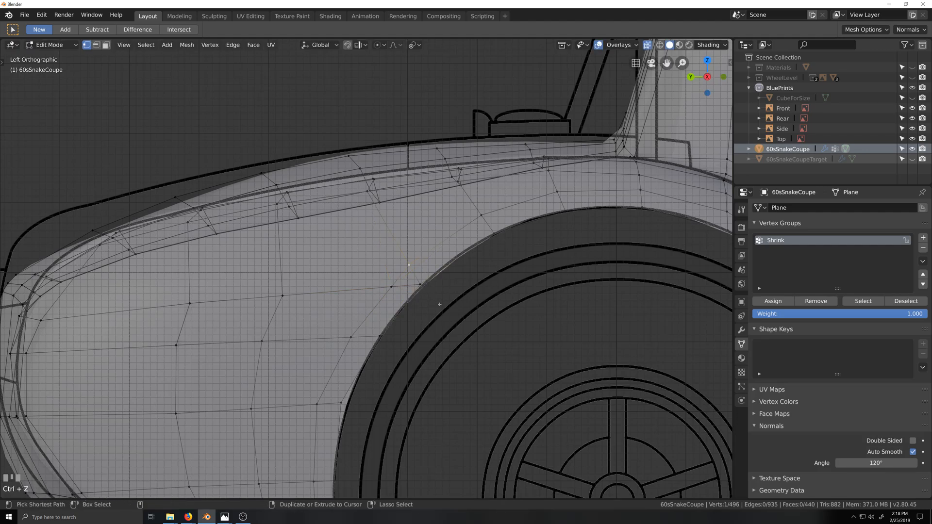
Slide the cut-line vertex at the arch's upper rear up along the cut onto its neighbouring vertex.
{"action": "key", "text": "g"}
{"action": "key", "text": "g"}
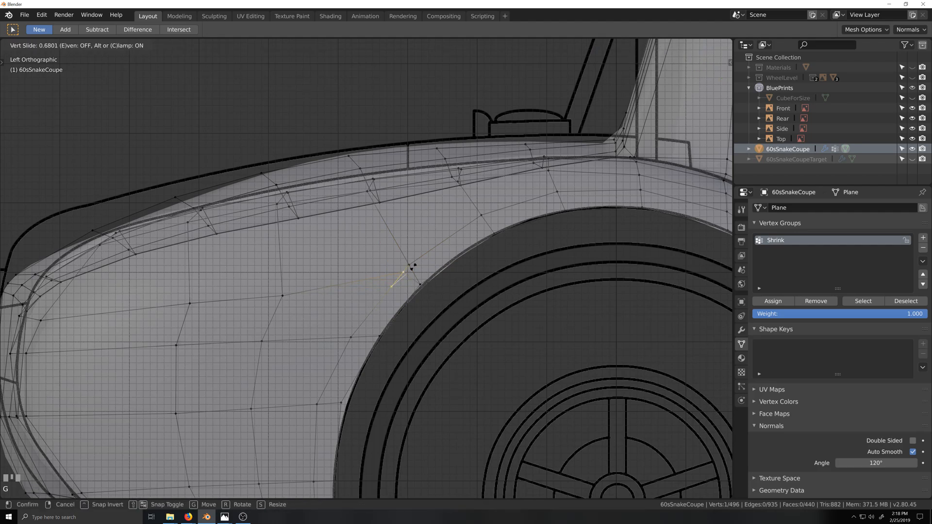
{"action": "left_click", "coordinate": [485, 356]}
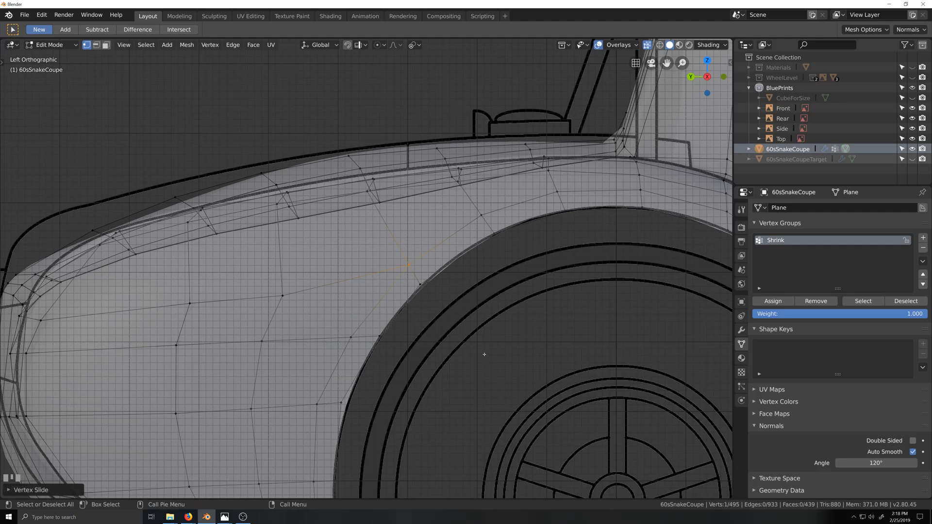
{"action": "scroll", "coordinate": [484, 349], "scroll_direction": "down", "scroll_amount": 2}
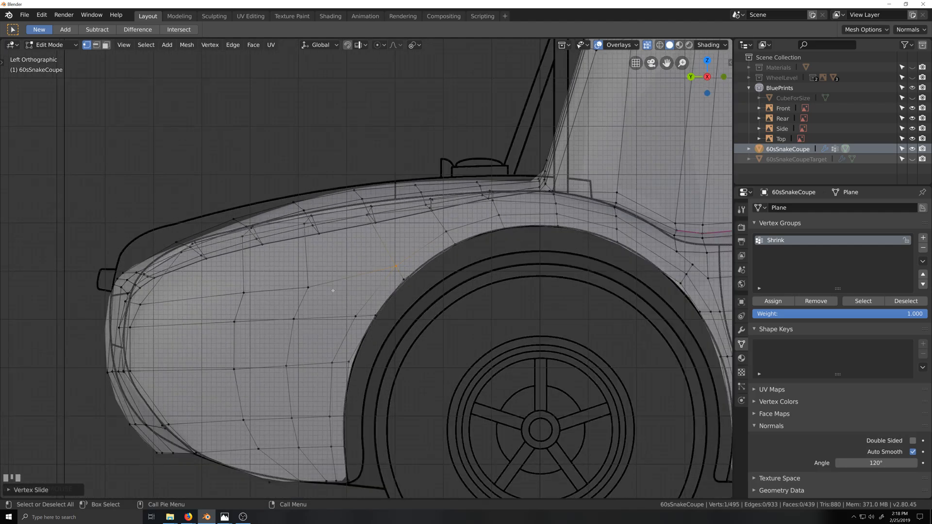
{"action": "key", "text": "g"}
{"action": "left_click", "coordinate": [308, 285]}
{"action": "right_click", "coordinate": [316, 286]}
{"action": "key", "text": "ctrl+z"}
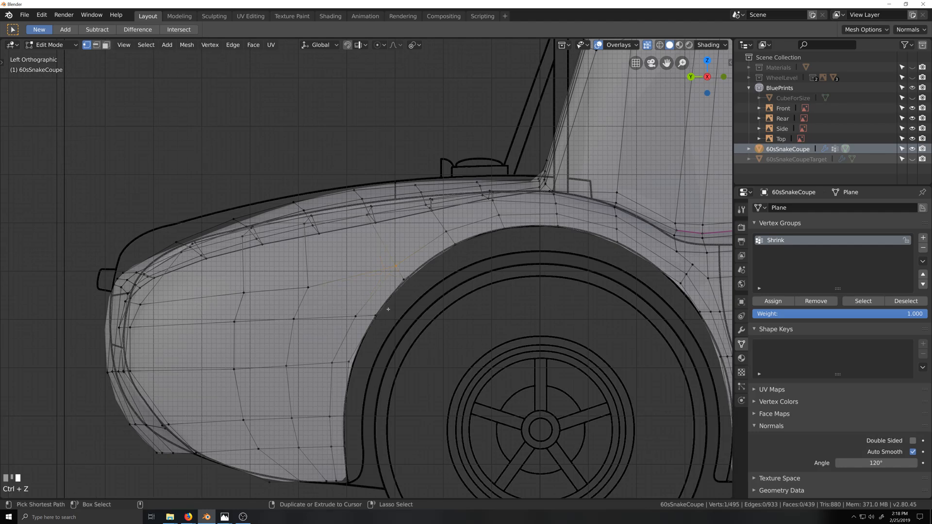
Slide the fender vertex just behind the merged one slightly upward along its vertical edge.
{"action": "left_click", "coordinate": [308, 286]}
{"action": "key", "text": "g"}
{"action": "key", "text": "g"}
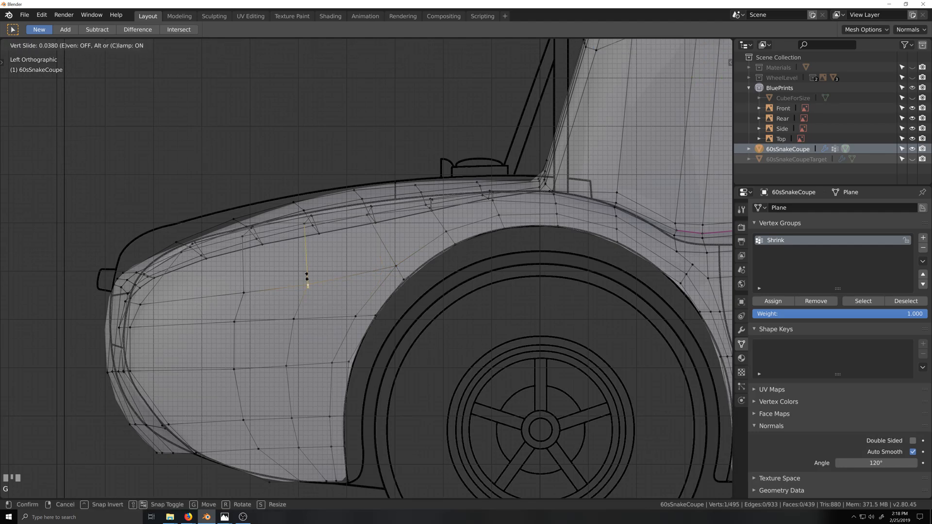
{"action": "left_click", "coordinate": [308, 273]}
{"action": "scroll", "coordinate": [361, 308], "scroll_direction": "down", "scroll_amount": 3}
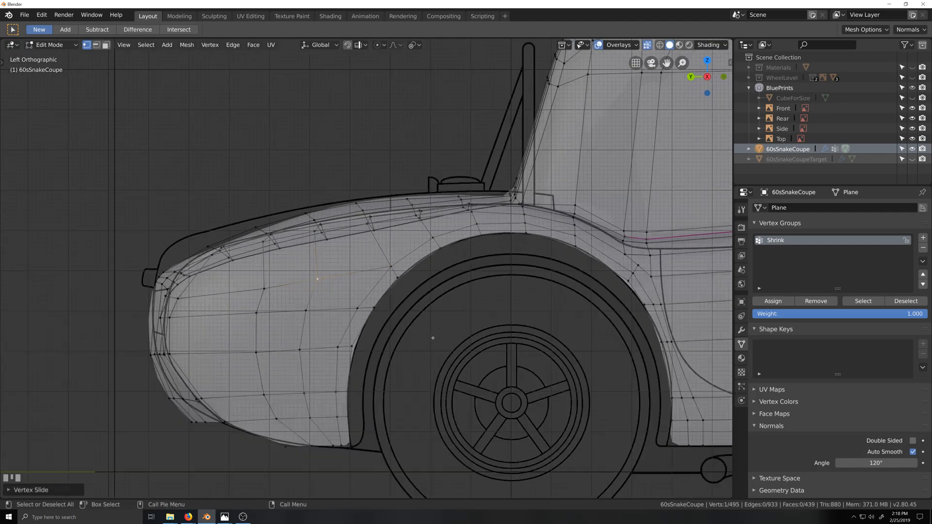
Fine-tune two adjacent vertices on the fender row behind the arch by sliding them along their edges.
{"action": "left_click", "coordinate": [281, 285]}
{"action": "key", "text": "g"}
{"action": "key", "text": "g"}
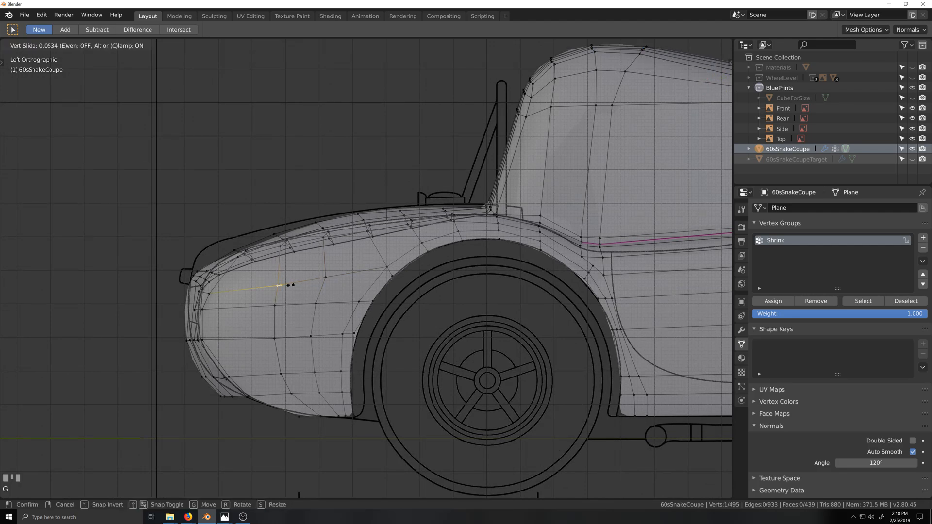
{"action": "left_click", "coordinate": [293, 284]}
{"action": "key", "text": "g"}
{"action": "key", "text": "g"}
{"action": "left_click", "coordinate": [321, 279]}
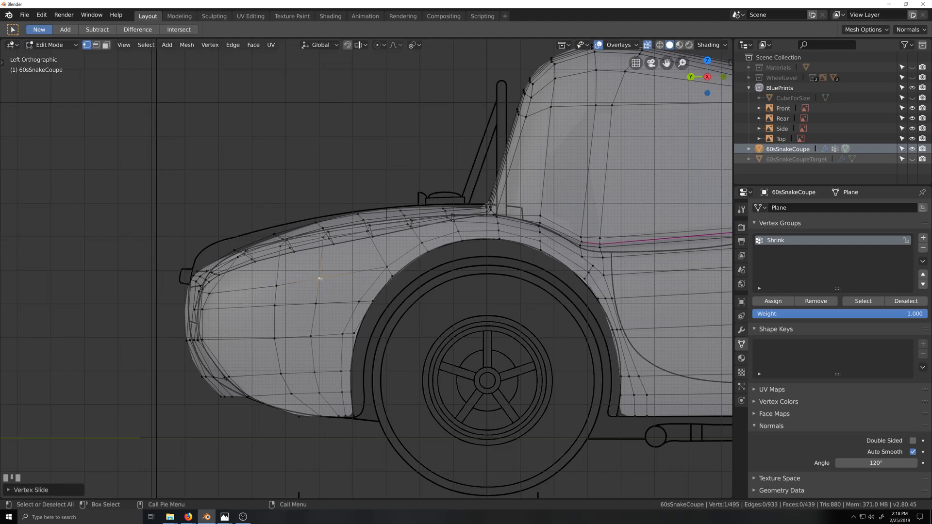
Leave Edit Mode, turn off X-ray and shade the body with a glossy red matcap to inspect the rear fender's reflections.
{"action": "key", "text": "grave"}
{"action": "middle_click_drag", "start_coordinate": [434, 336], "coordinate": [461, 345]}
{"action": "key", "text": "alt+z"}
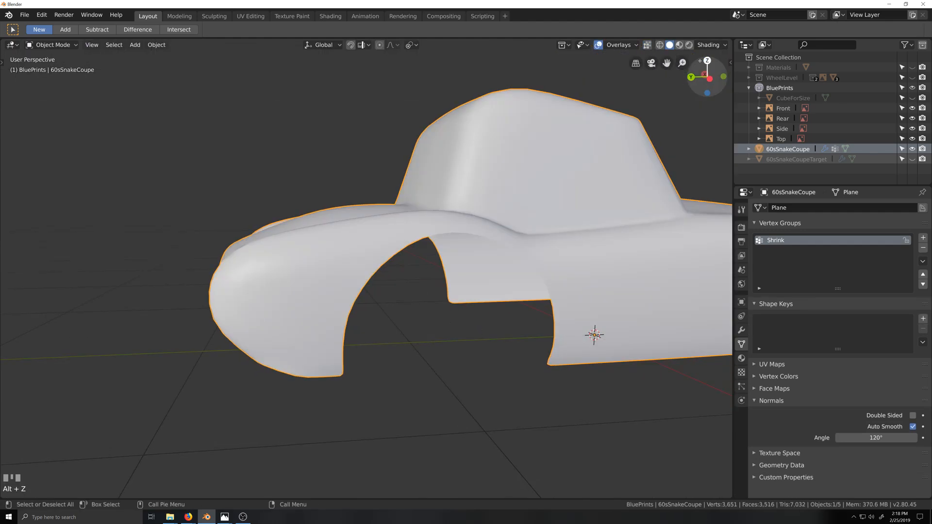
{"action": "left_click", "coordinate": [714, 45]}
{"action": "left_click", "coordinate": [732, 78]}
{"action": "key", "text": "grave"}
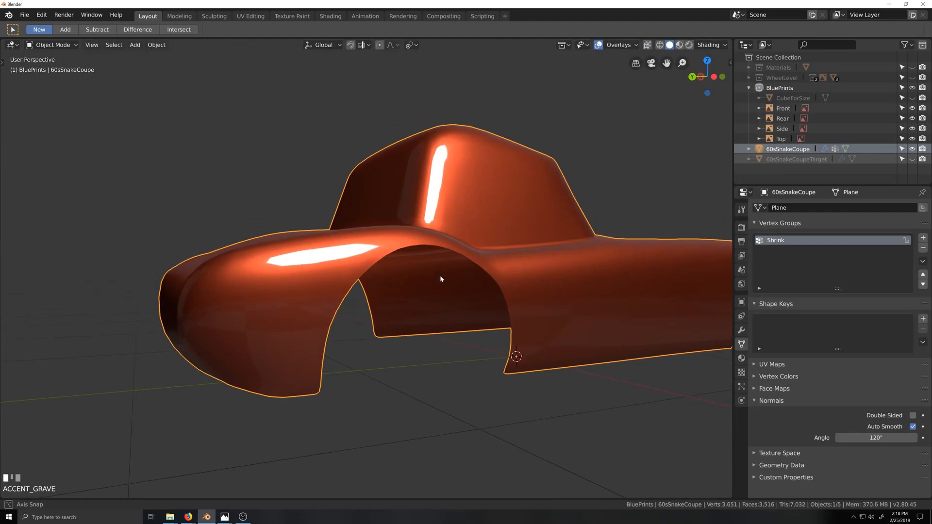
{"action": "middle_click_drag", "start_coordinate": [439, 275], "coordinate": [437, 296]}
{"action": "key", "text": "Tab"}
{"action": "key", "text": "Tab"}
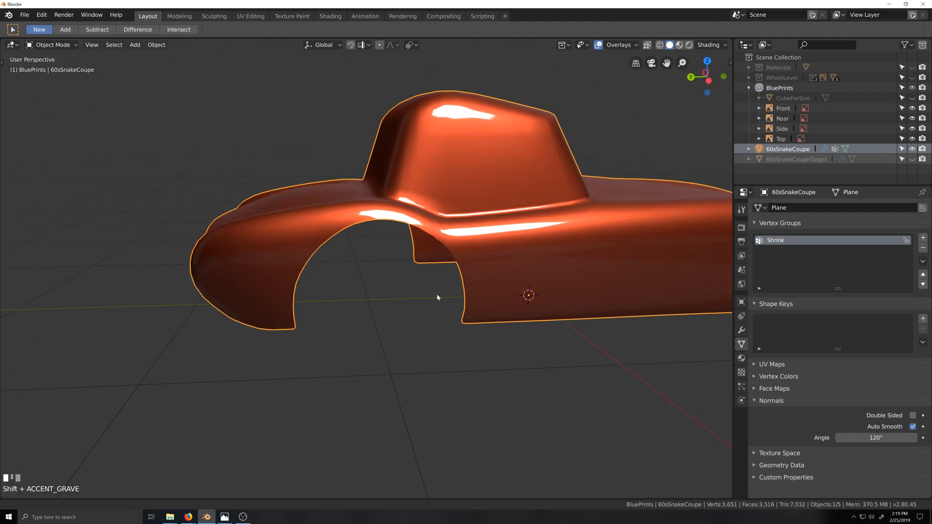
{"action": "scroll", "coordinate": [474, 329], "scroll_direction": "up", "scroll_amount": 4}
Return to Edit Mode with X-ray on and select the rear wheel arch's edge loop in the left side view.
{"action": "key", "text": "Tab"}
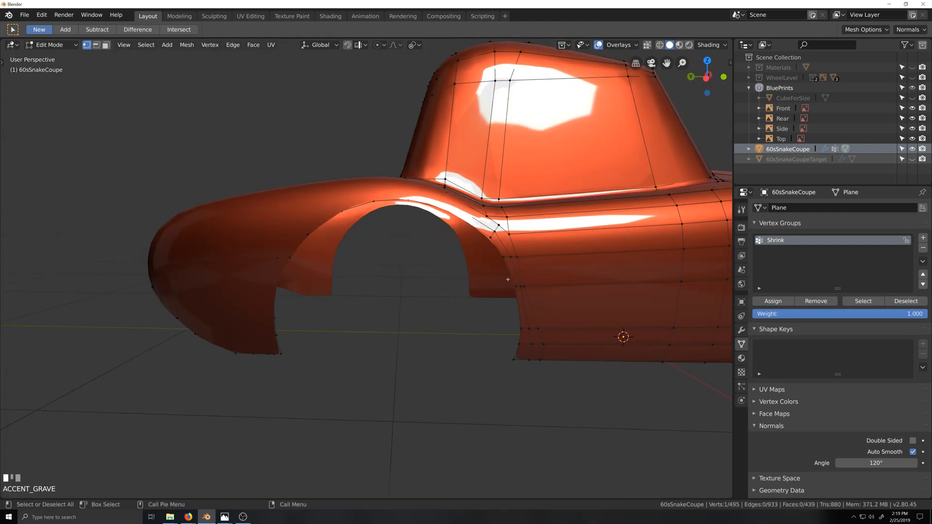
{"action": "key", "text": "alt+z"}
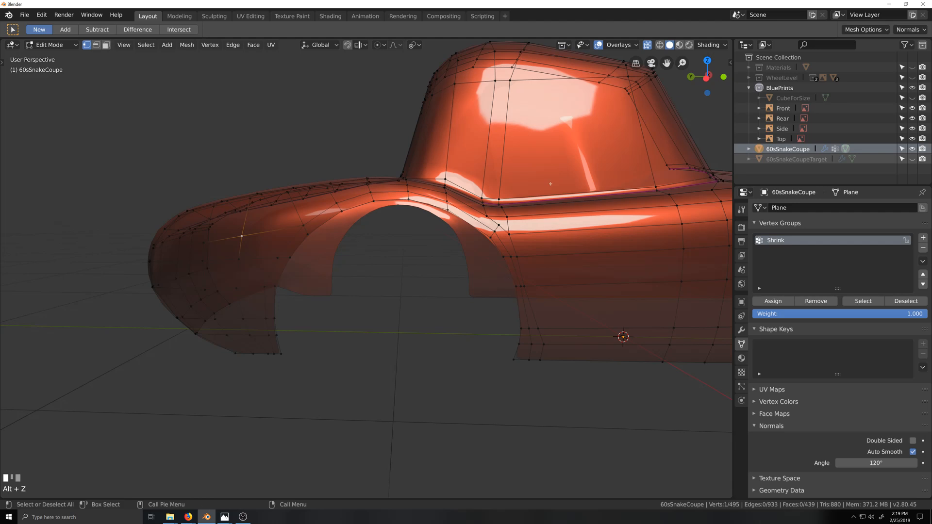
{"action": "key", "text": "ctrl+KP_3"}
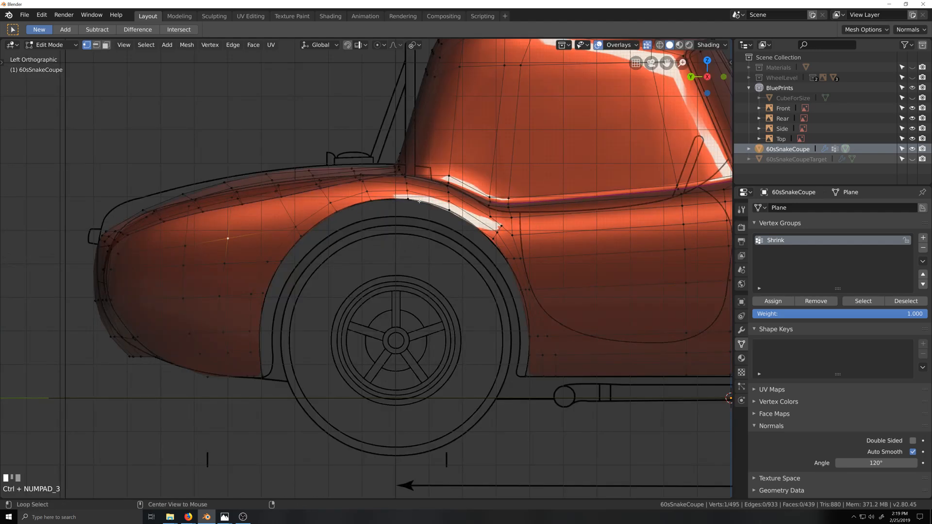
{"action": "left_click", "coordinate": [414, 200], "text": "alt"}
{"action": "scroll", "coordinate": [478, 285], "scroll_direction": "up", "scroll_amount": 1}
{"action": "key", "text": "shift+grave"}
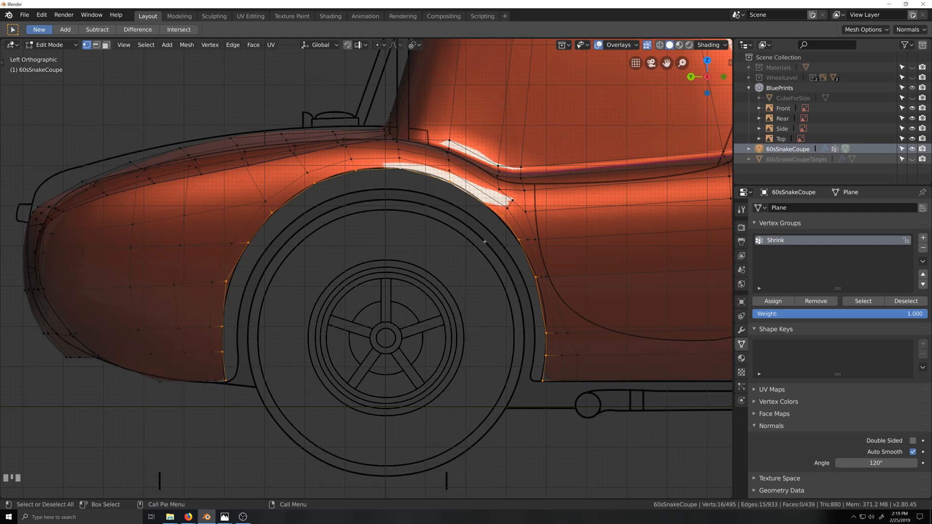
Slide the selected wheel arch edge loop inward over the wheel opening with edge-slide clamping off.
{"action": "key", "text": "g"}
{"action": "key", "text": "g"}
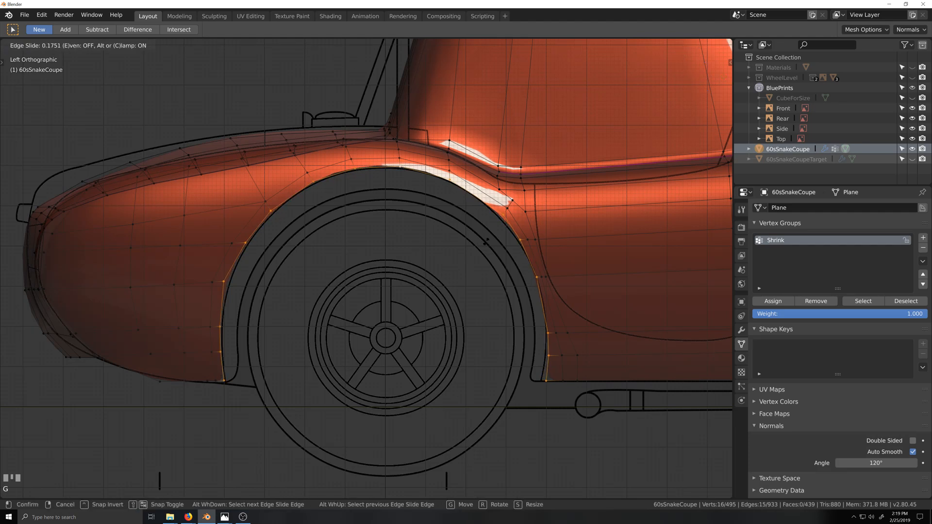
{"action": "key", "text": "c"}
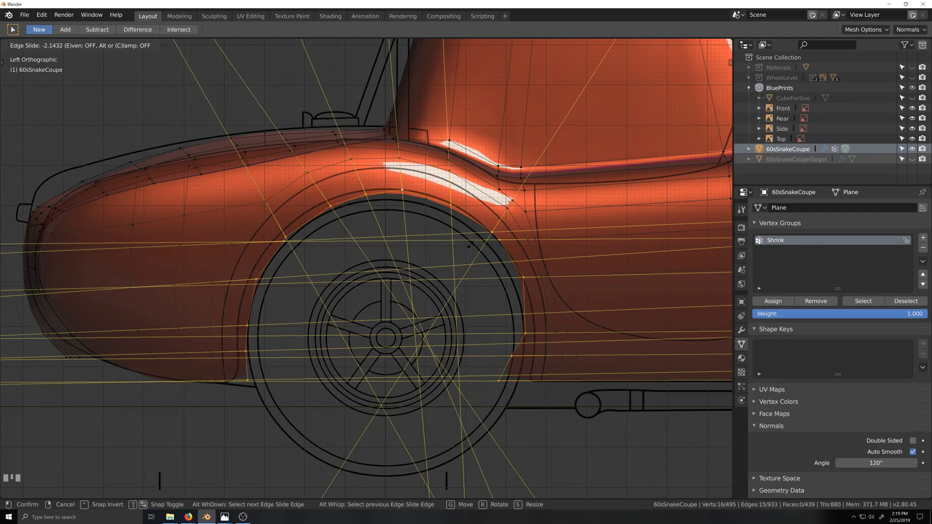
{"action": "right_click", "coordinate": [444, 274]}
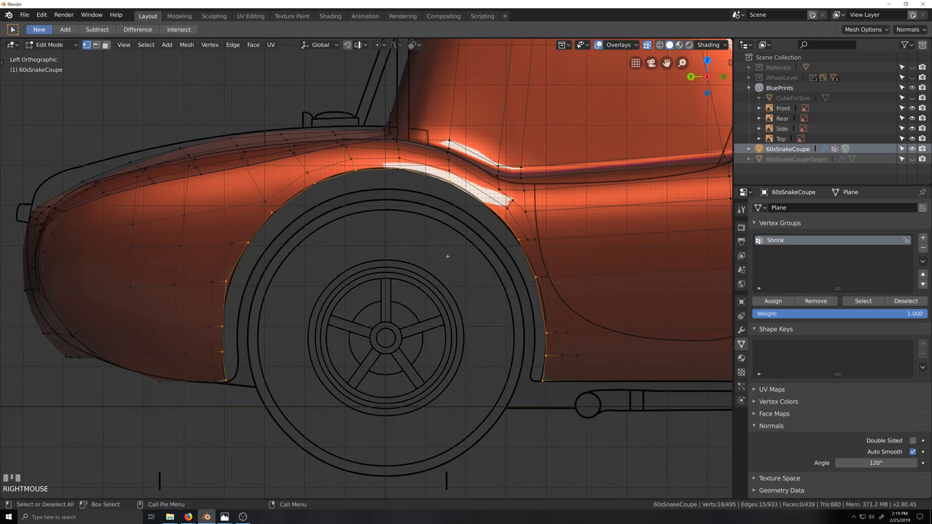
{"action": "key", "text": "g"}
{"action": "key", "text": "g"}
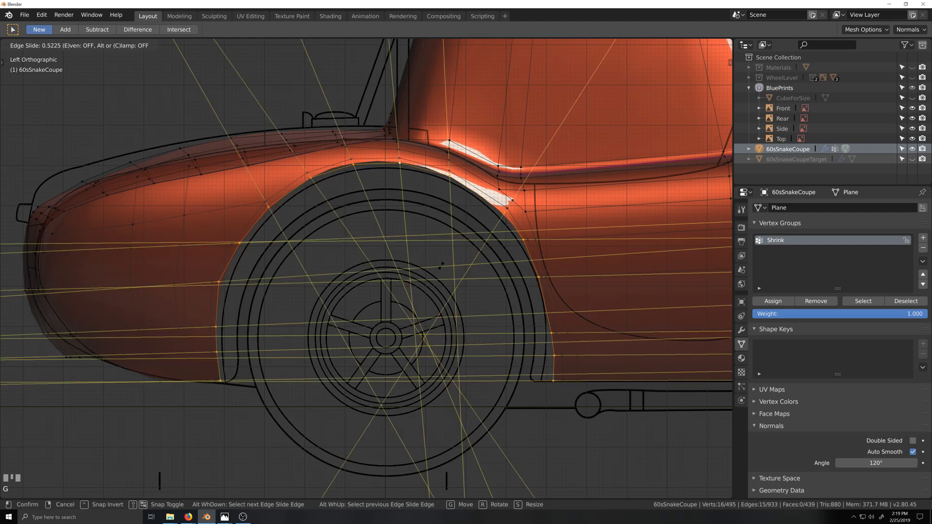
{"action": "left_click", "coordinate": [418, 275]}
Slide the arch edge's rear bottom corner vertex and the vertex above it rearward to the blueprint's arch lip.
{"action": "scroll", "coordinate": [277, 380], "scroll_direction": "up", "scroll_amount": 2}
{"action": "middle_click_drag", "start_coordinate": [277, 380], "coordinate": [380, 306], "text": "shift"}
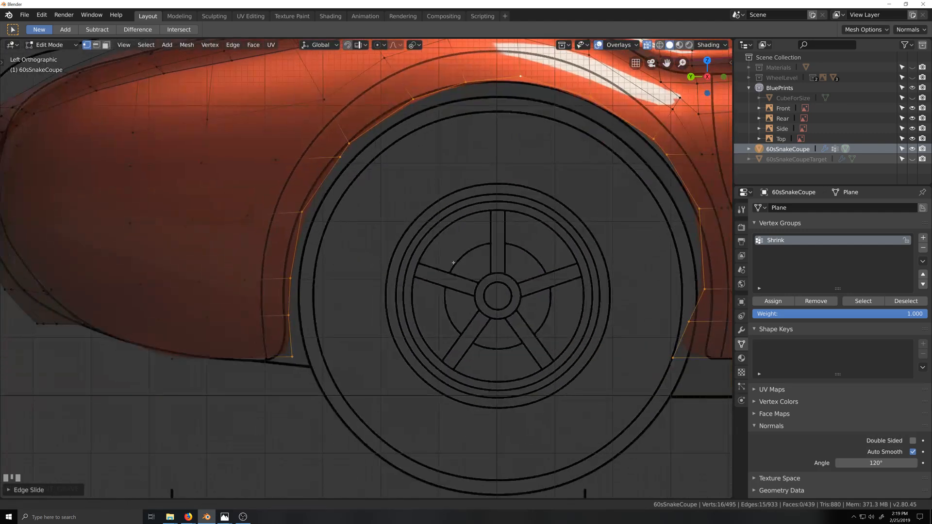
{"action": "scroll", "coordinate": [225, 387], "scroll_direction": "up", "scroll_amount": 4}
{"action": "middle_click_drag", "start_coordinate": [282, 364], "coordinate": [415, 308], "text": "shift"}
{"action": "left_click", "coordinate": [352, 389]}
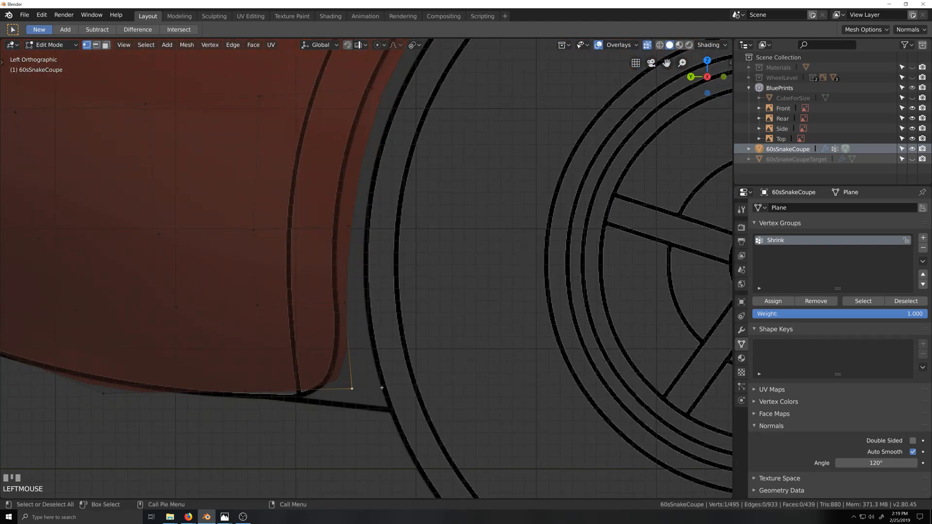
{"action": "key", "text": "g"}
{"action": "left_click", "coordinate": [371, 257]}
{"action": "left_click", "coordinate": [349, 298]}
{"action": "key", "text": "shift+v"}
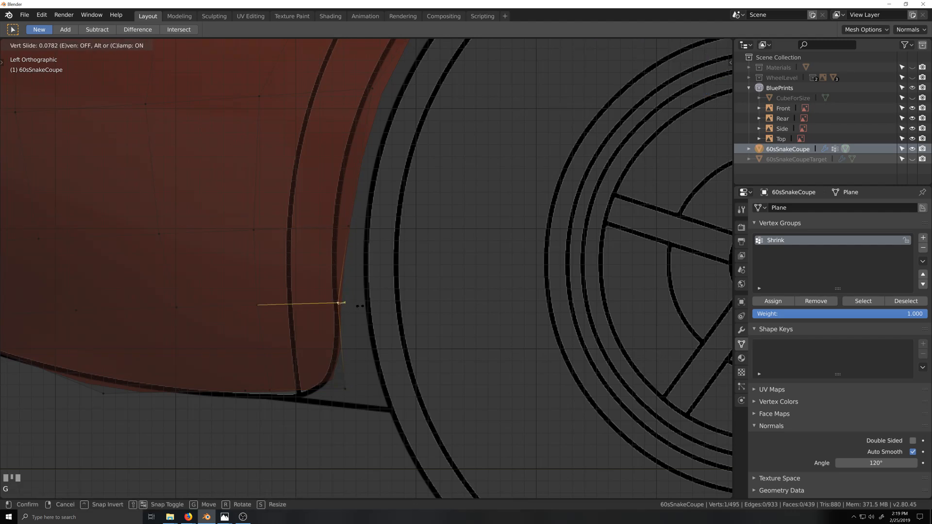
{"action": "left_click", "coordinate": [344, 237]}
Slide the third vertex up the arch's rear edge rearward onto the blueprint's lip line.
{"action": "left_click", "coordinate": [346, 231]}
{"action": "key", "text": "g"}
{"action": "key", "text": "g"}
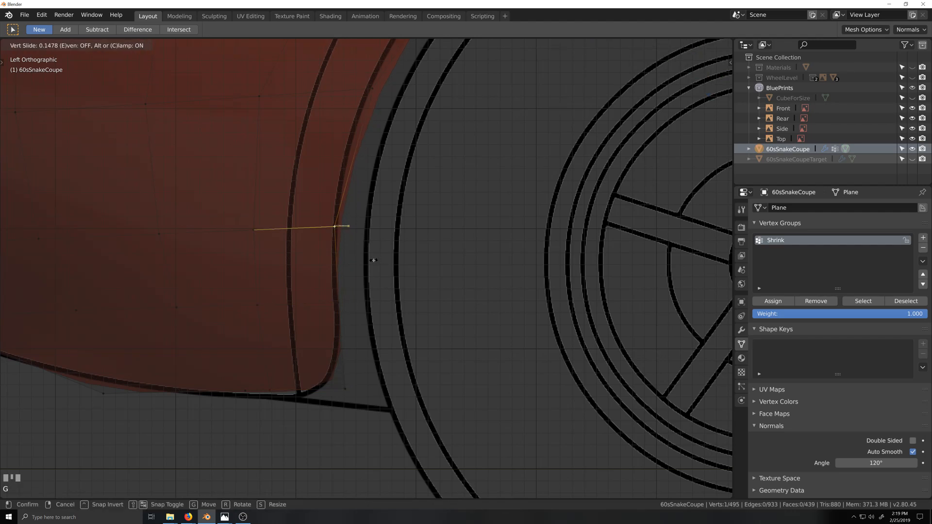
{"action": "left_click", "coordinate": [373, 259]}
{"action": "scroll", "coordinate": [398, 201], "scroll_direction": "down", "scroll_amount": 2}
{"action": "scroll", "coordinate": [397, 201], "scroll_direction": "up", "scroll_amount": 3, "text": "shift"}
Slide the next two vertices up the arch's rear edge rearward onto the blueprint's lip line.
{"action": "left_click", "coordinate": [399, 257]}
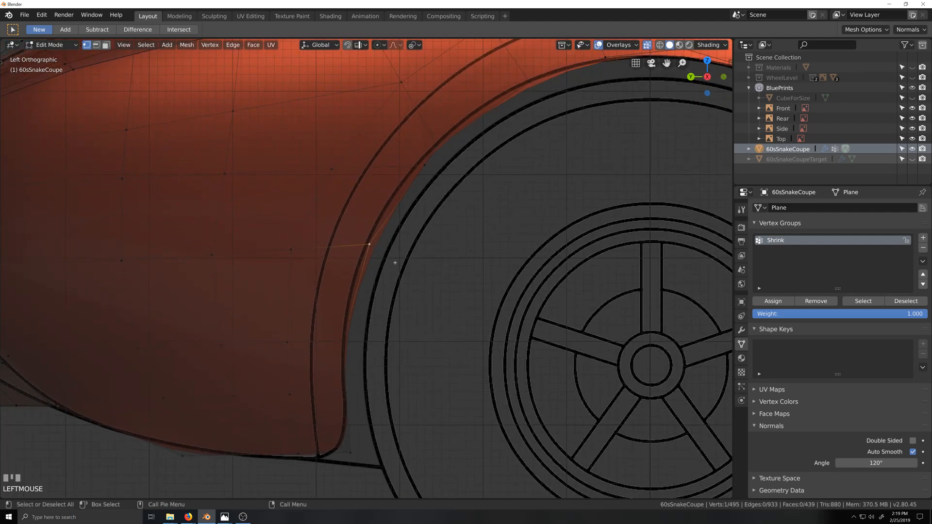
{"action": "left_click", "coordinate": [425, 167]}
{"action": "key", "text": "g"}
{"action": "key", "text": "g"}
{"action": "left_click", "coordinate": [445, 147]}
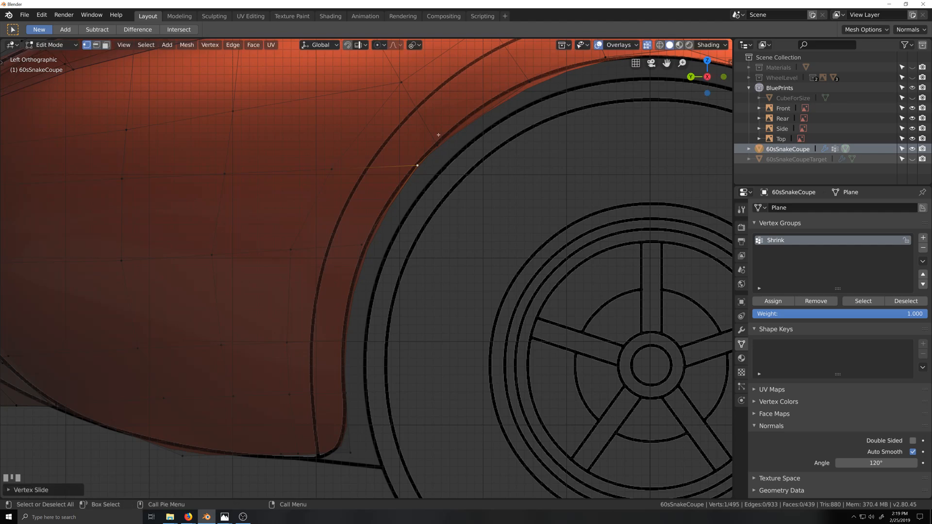
Space out two upper-rear arch vertices along the blueprint line, one up and forward, the other down and rearward.
{"action": "key", "text": "g"}
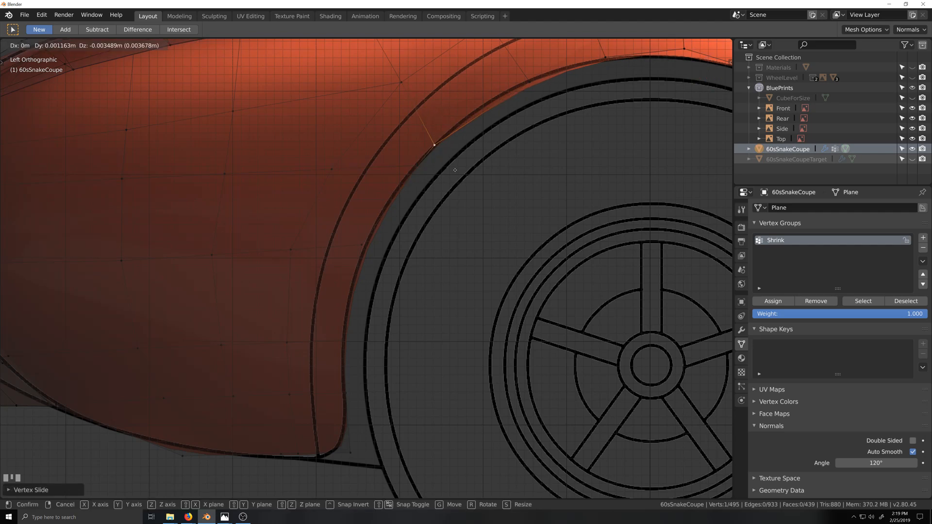
{"action": "left_click", "coordinate": [484, 168]}
{"action": "left_click", "coordinate": [422, 191]}
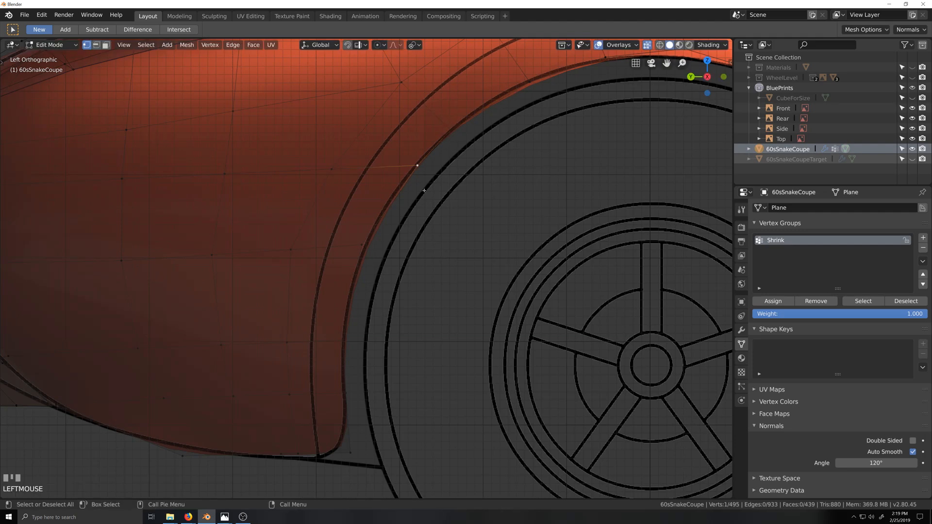
{"action": "key", "text": "g"}
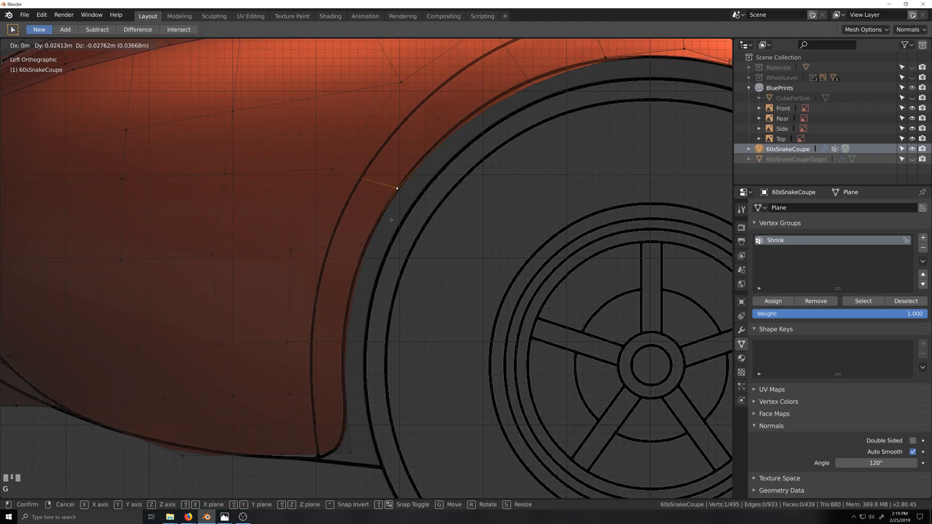
{"action": "left_click", "coordinate": [390, 223]}
{"action": "middle_click_drag", "start_coordinate": [440, 214], "coordinate": [360, 317], "text": "shift"}
Slide the two arch-edge vertices between the upper rear and the crown outward onto the blueprint's lip line.
{"action": "left_click", "coordinate": [447, 185]}
{"action": "left_click", "coordinate": [369, 236]}
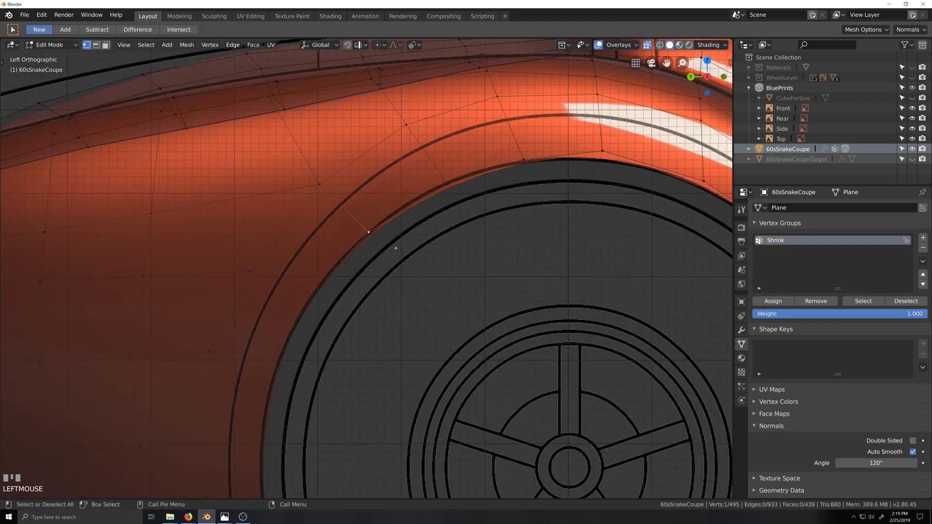
{"action": "key", "text": "g"}
{"action": "key", "text": "g"}
{"action": "left_click", "coordinate": [409, 217]}
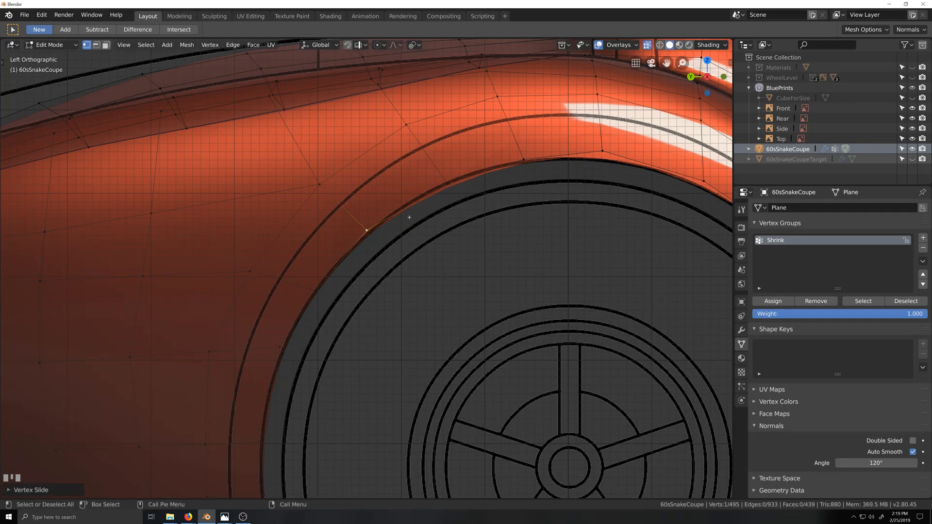
{"action": "left_click", "coordinate": [456, 178]}
{"action": "key", "text": "g"}
{"action": "key", "text": "g"}
{"action": "left_click", "coordinate": [453, 175]}
Slide and nudge the arch-edge vertex just behind the crown onto the blueprint's lip line.
{"action": "left_click", "coordinate": [530, 180]}
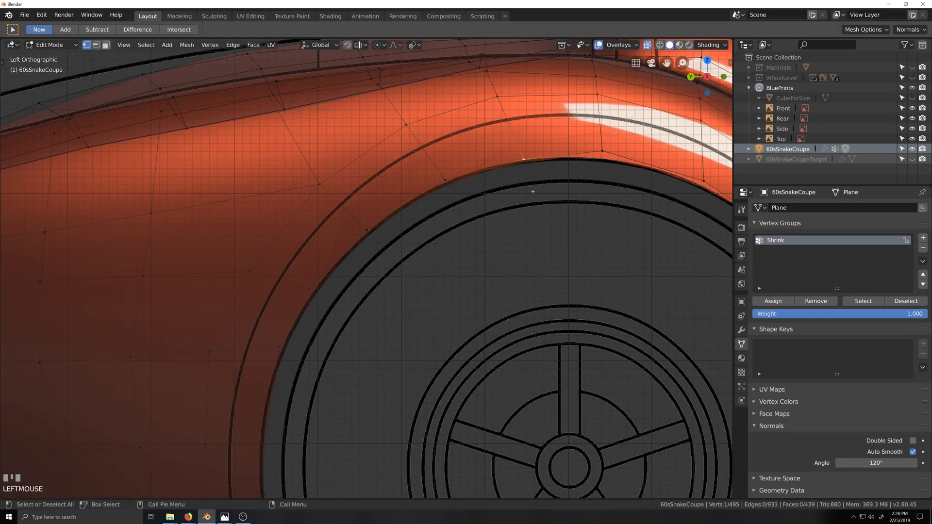
{"action": "key", "text": "g"}
{"action": "key", "text": "g"}
{"action": "left_click", "coordinate": [531, 189]}
{"action": "left_click", "coordinate": [622, 163]}
{"action": "key", "text": "g"}
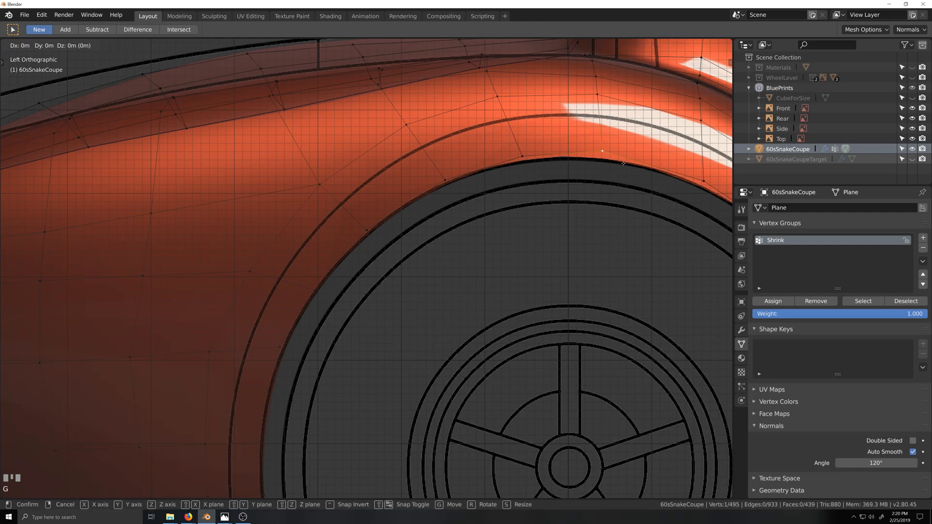
{"action": "left_click", "coordinate": [521, 162]}
Space out two upper-front arch vertices along the blueprint line, one up and rearward, the other down and forward.
{"action": "middle_click_drag", "start_coordinate": [571, 179], "coordinate": [274, 148], "text": "shift"}
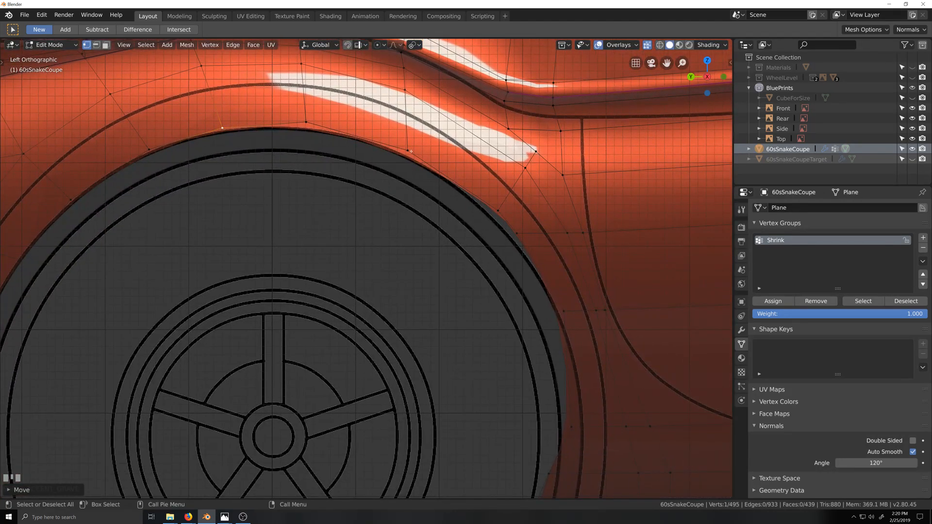
{"action": "left_click", "coordinate": [499, 213]}
{"action": "key", "text": "g"}
{"action": "key", "text": "g"}
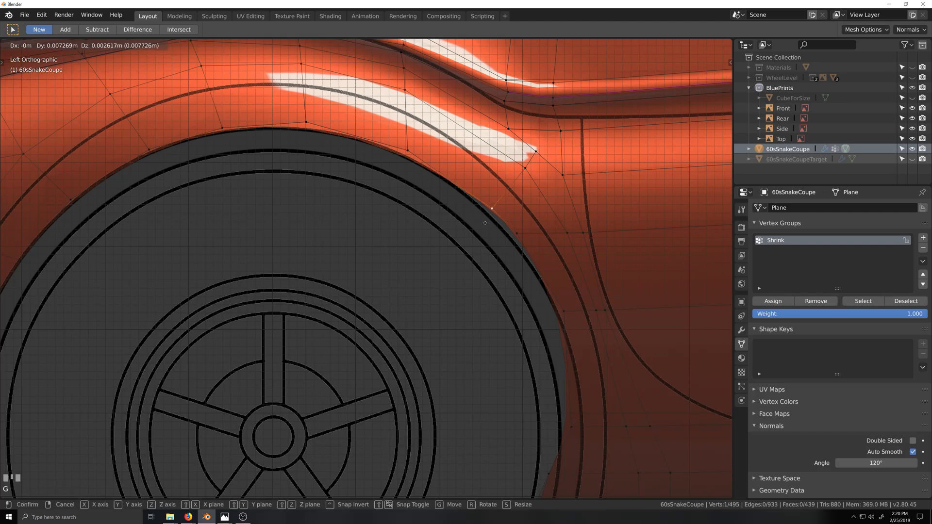
{"action": "left_click", "coordinate": [509, 225]}
{"action": "left_click", "coordinate": [516, 234]}
{"action": "key", "text": "g"}
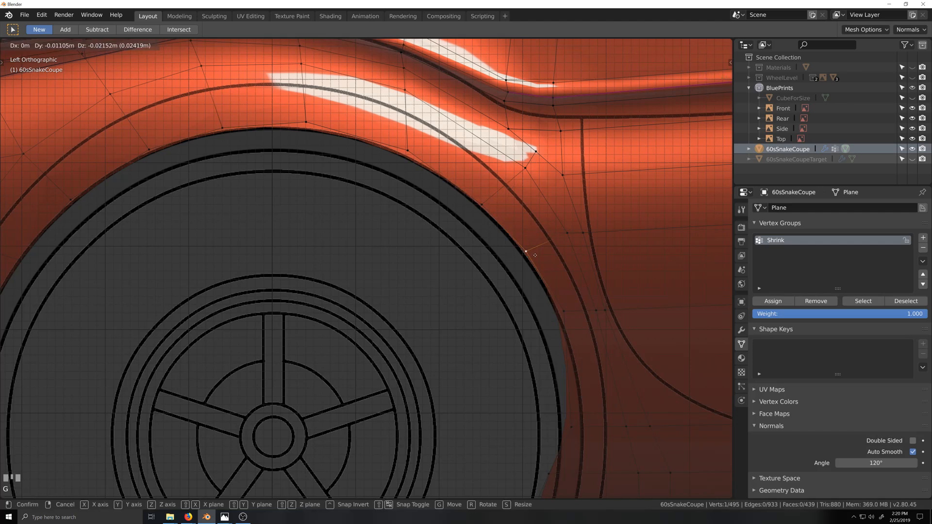
{"action": "left_click", "coordinate": [533, 256]}
Move the lower-front arch-edge vertex above the sill forward onto the blueprint's lip line.
{"action": "middle_click_drag", "start_coordinate": [456, 314], "coordinate": [369, 126], "text": "shift"}
{"action": "left_click", "coordinate": [481, 149]}
{"action": "left_click", "coordinate": [499, 252]}
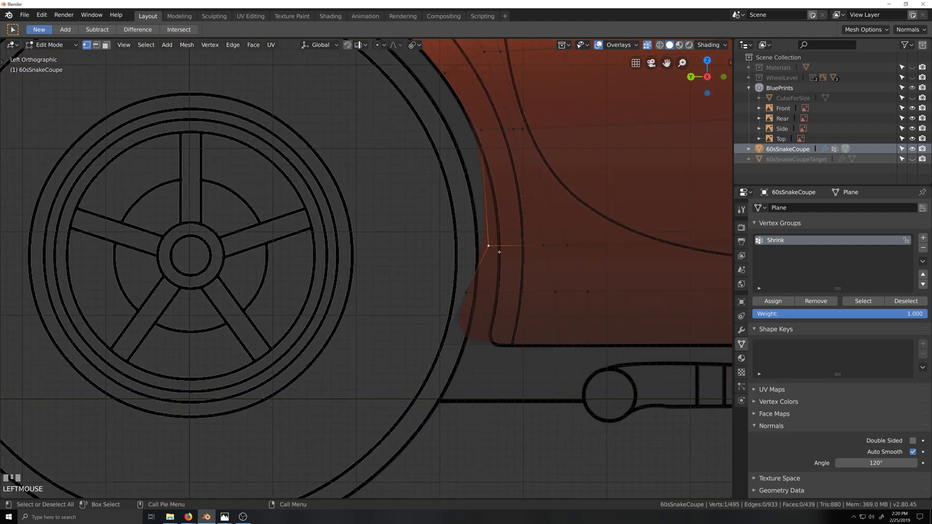
{"action": "key", "text": "g"}
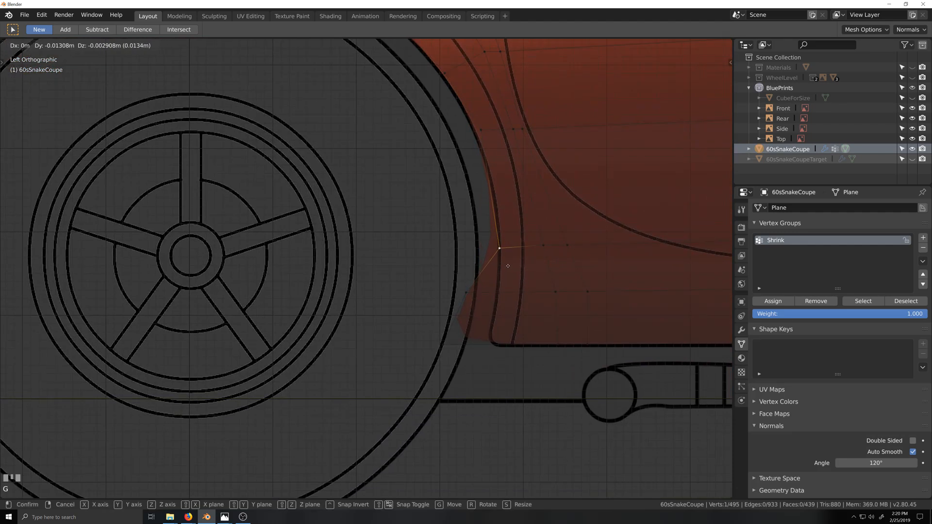
Move the three lowest vertices on the forward edge of the rear wheel arch onto the blueprint outline.
{"action": "left_click", "coordinate": [510, 266]}
{"action": "key", "text": "g"}
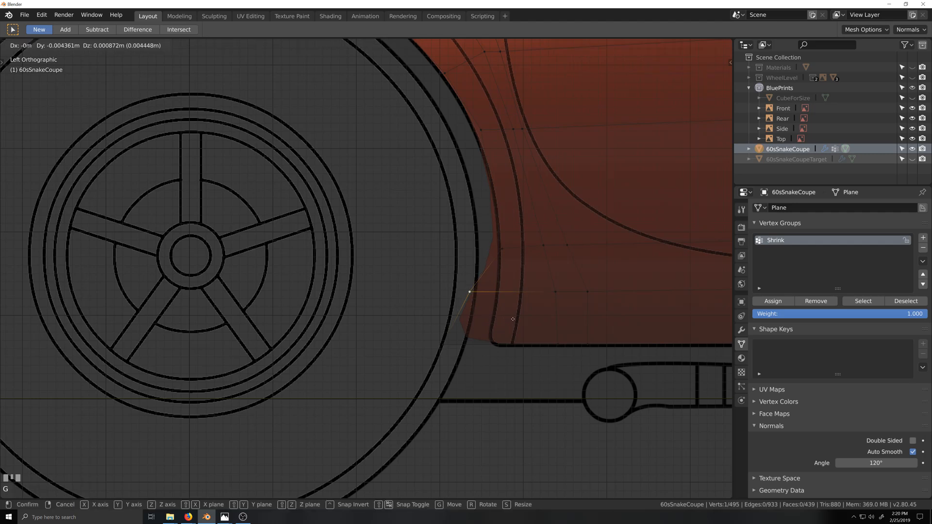
{"action": "left_click", "coordinate": [529, 324]}
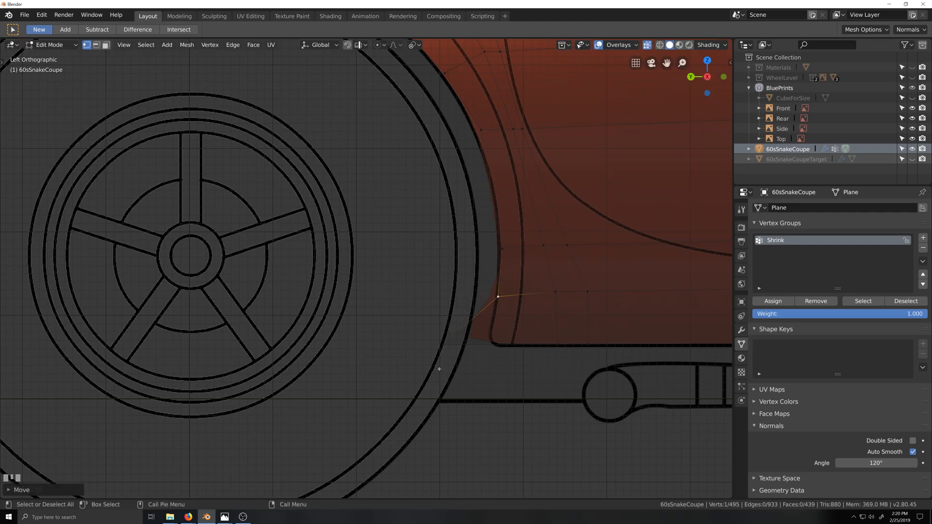
{"action": "left_click", "coordinate": [442, 348]}
{"action": "key", "text": "g"}
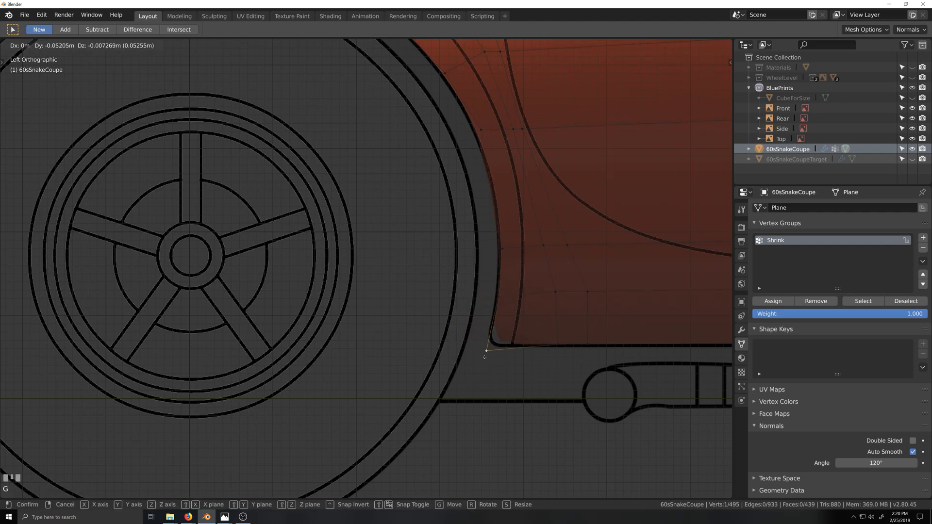
{"action": "left_click", "coordinate": [485, 349]}
Insert one edge loop around the rear wheel arch, just outside its opening.
{"action": "scroll", "coordinate": [364, 268], "scroll_direction": "down", "scroll_amount": 5}
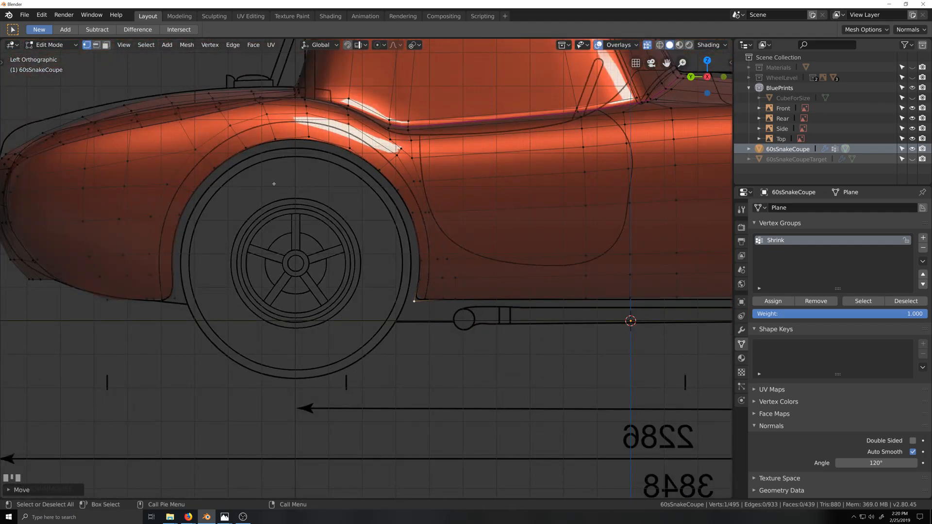
{"action": "key", "text": "ctrl+r"}
{"action": "left_click", "coordinate": [241, 145]}
{"action": "left_click", "coordinate": [240, 142]}
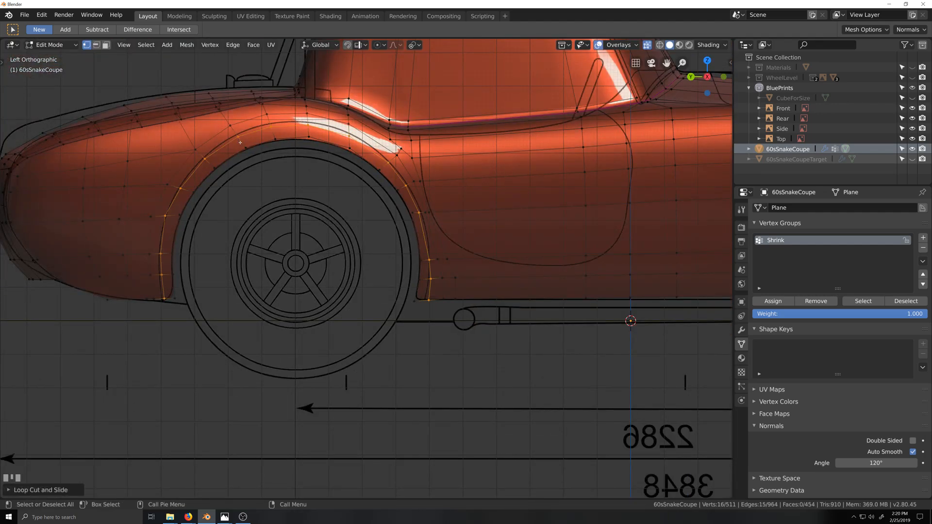
Examine the rear wheel arch surface from several angles, with and without the mesh displayed.
{"action": "middle_click_drag", "start_coordinate": [301, 287], "coordinate": [331, 284]}
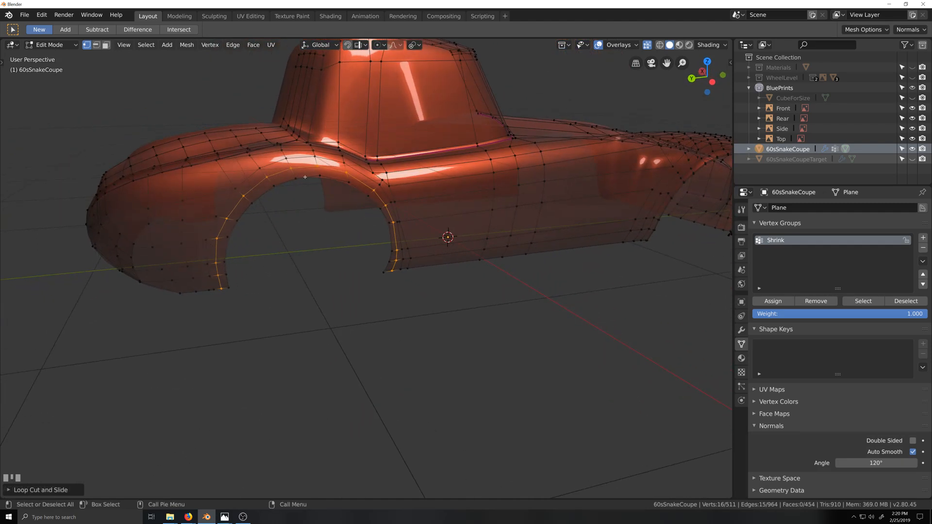
{"action": "scroll", "coordinate": [337, 276], "scroll_direction": "up", "scroll_amount": 1}
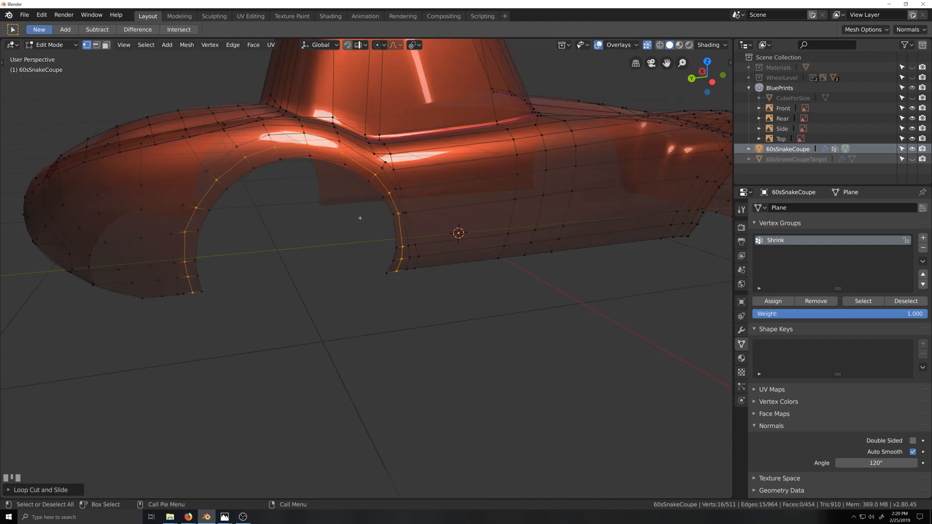
{"action": "scroll", "coordinate": [360, 218], "scroll_direction": "down", "scroll_amount": 3}
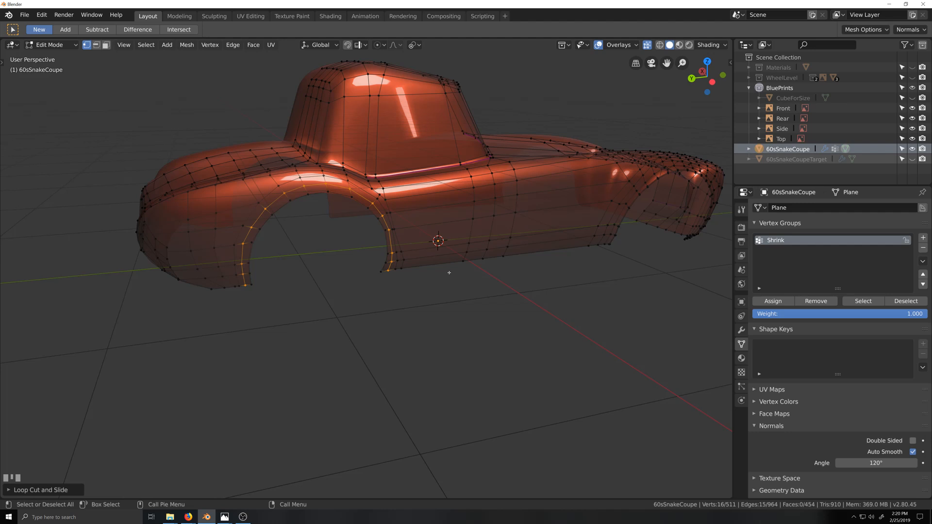
{"action": "scroll", "coordinate": [411, 224], "scroll_direction": "up", "scroll_amount": 5}
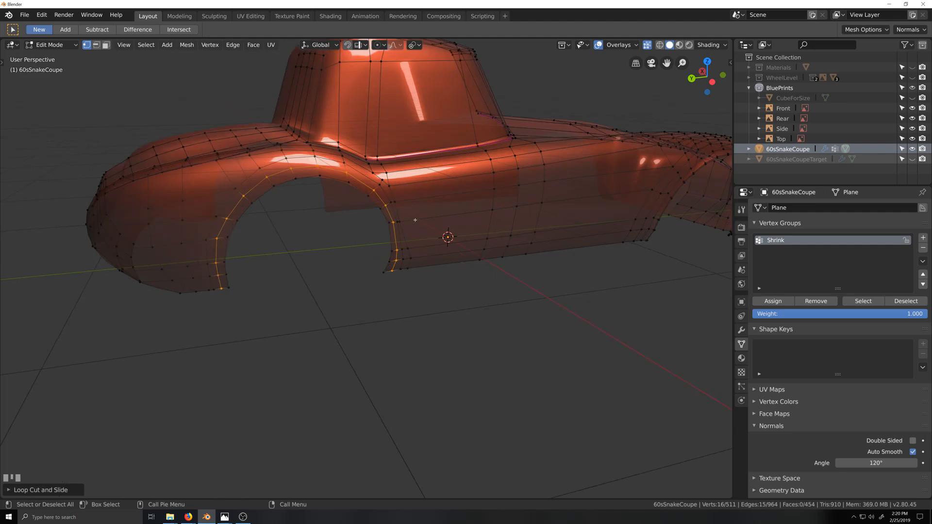
{"action": "middle_click_drag", "start_coordinate": [417, 219], "coordinate": [416, 214]}
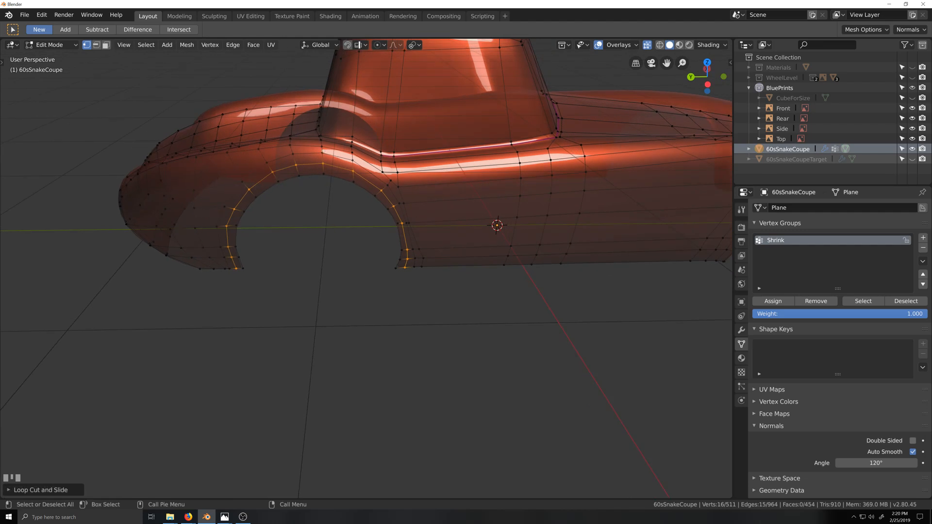
{"action": "scroll", "coordinate": [467, 257], "scroll_direction": "down", "scroll_amount": 3}
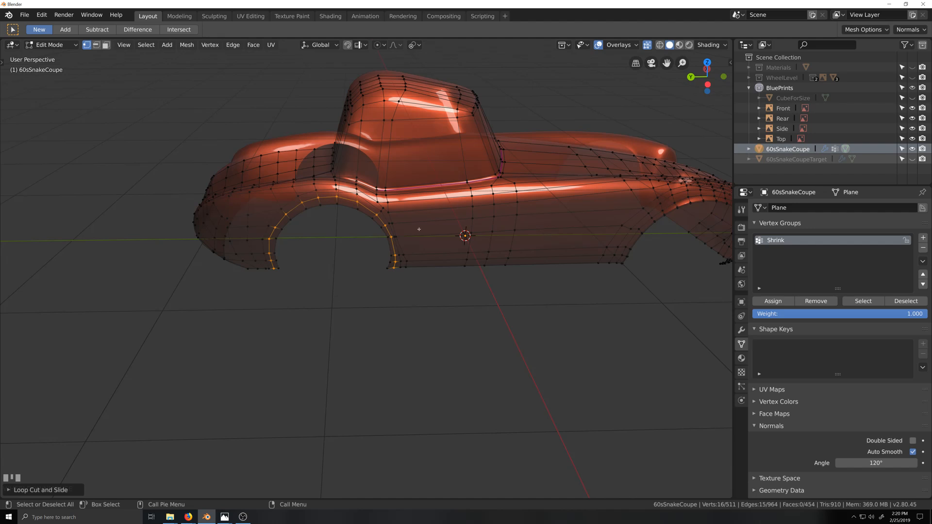
{"action": "mouse_move", "coordinate": [476, 237]}
{"action": "middle_mouse_down"}
{"action": "mouse_move", "coordinate": [485, 235]}
{"action": "mouse_move", "coordinate": [468, 236]}
{"action": "middle_mouse_up"}
{"action": "key", "text": "Tab"}
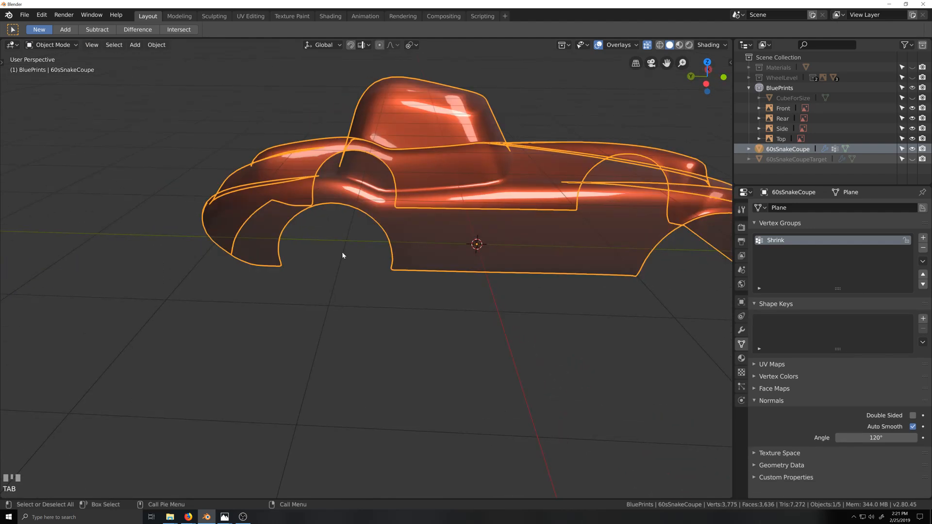
{"action": "key", "text": "grave"}
{"action": "middle_click_drag", "start_coordinate": [342, 252], "coordinate": [363, 302]}
{"action": "scroll", "coordinate": [321, 231], "scroll_direction": "up", "scroll_amount": 2}
{"action": "scroll", "coordinate": [361, 306], "scroll_direction": "up", "scroll_amount": 1}
{"action": "key", "text": "Tab"}
{"action": "key", "text": "Tab"}
{"action": "key", "text": "Tab"}
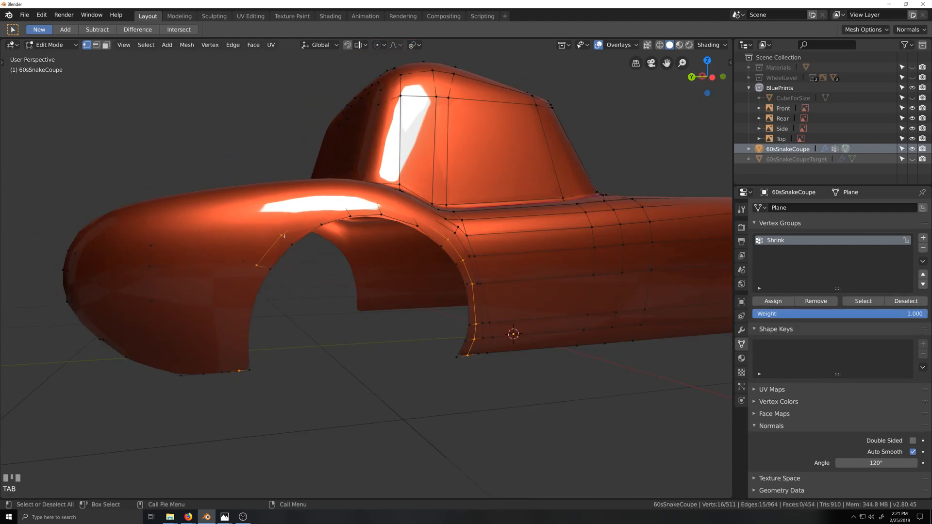
Bevel the selected wheel arch loop with one segment and an offset of about 0.012.
{"action": "key", "text": "alt+z"}
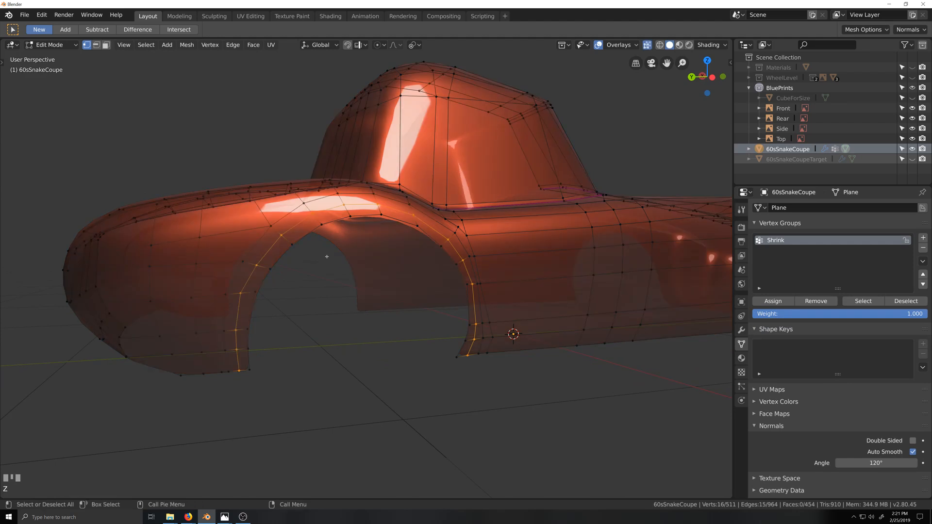
{"action": "key", "text": "ctrl+b"}
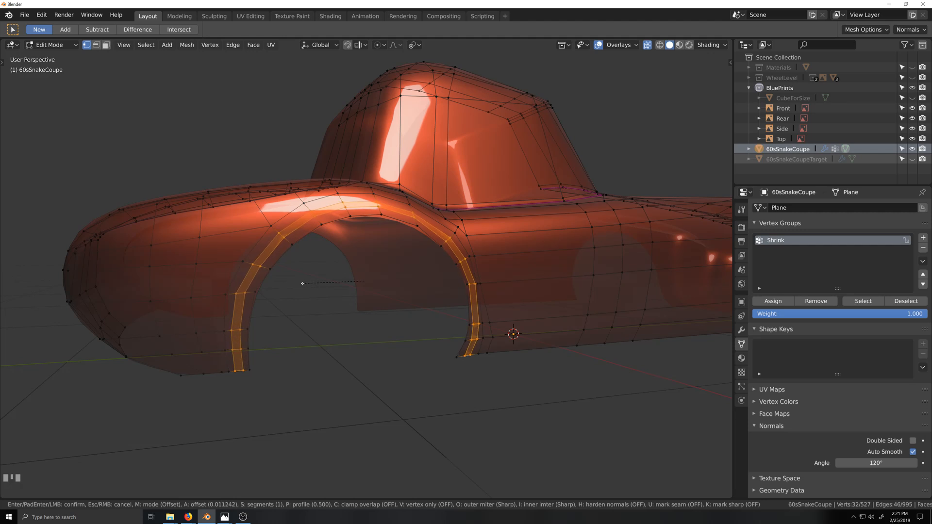
{"action": "right_click", "coordinate": [302, 283]}
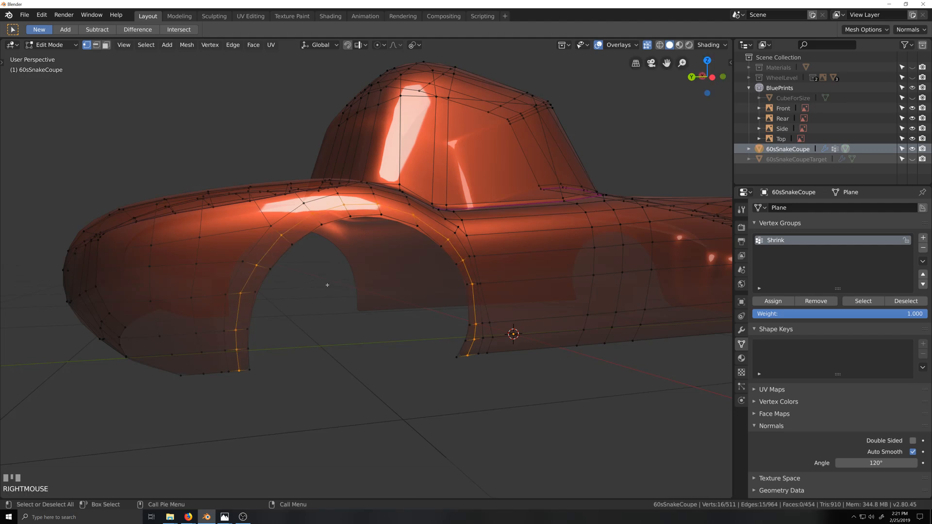
{"action": "key", "text": "ctrl+b"}
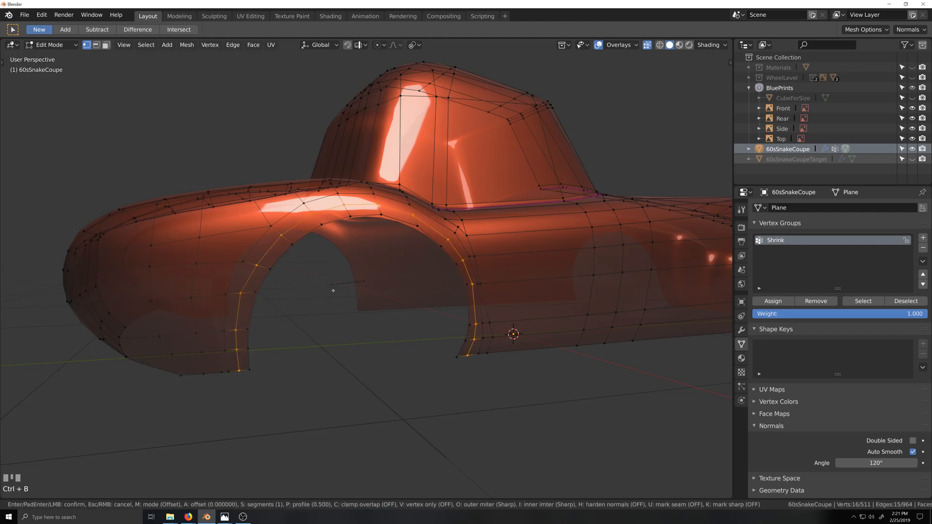
{"action": "left_click", "coordinate": [312, 302]}
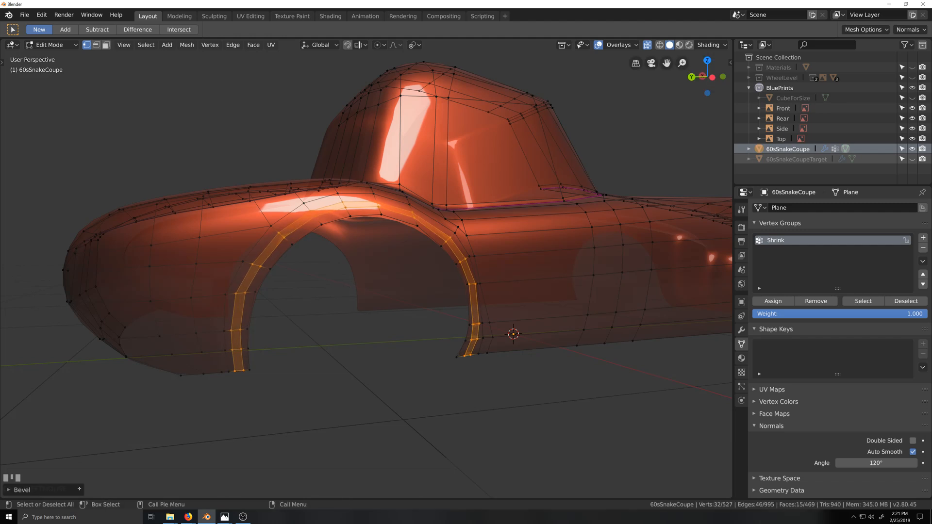
Compare the Percent, Depth and Width amount types for the wheel arch bevel, ending back on Offset.
{"action": "left_click", "coordinate": [8, 493]}
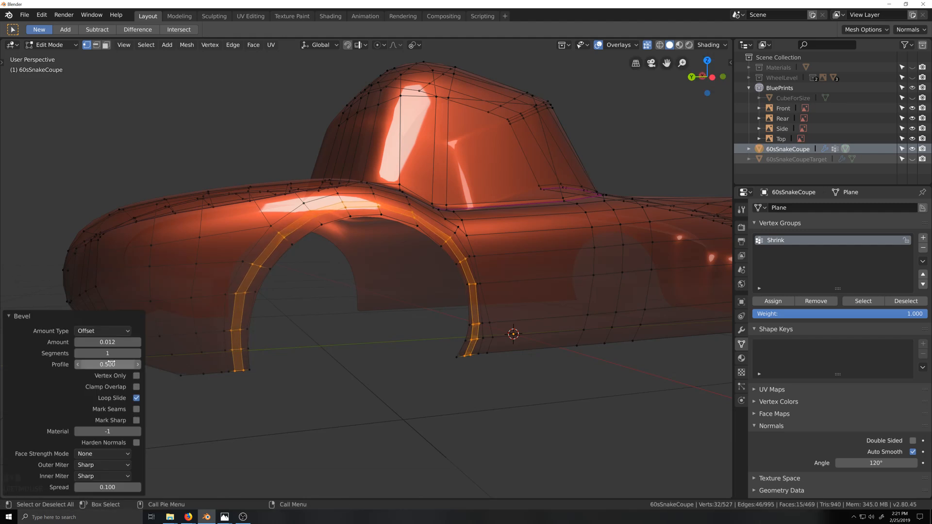
{"action": "left_click", "coordinate": [124, 332]}
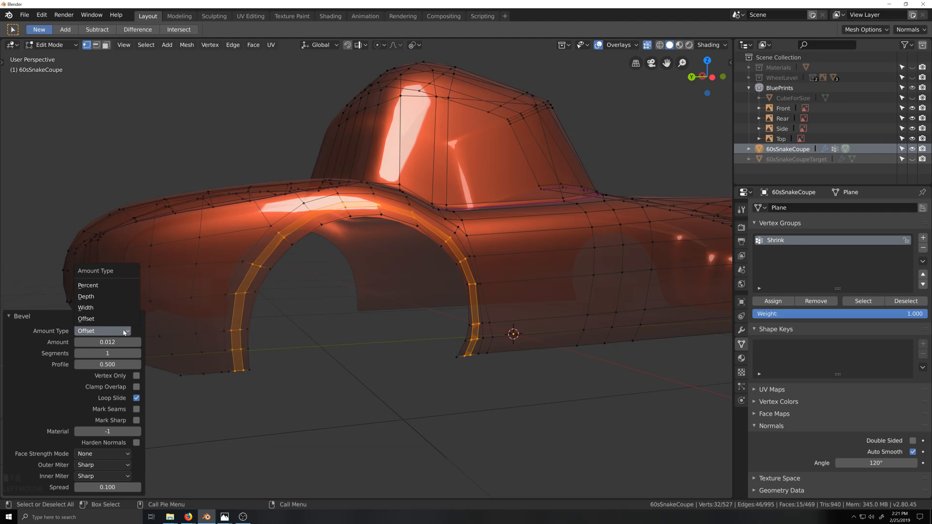
{"action": "left_click", "coordinate": [89, 285]}
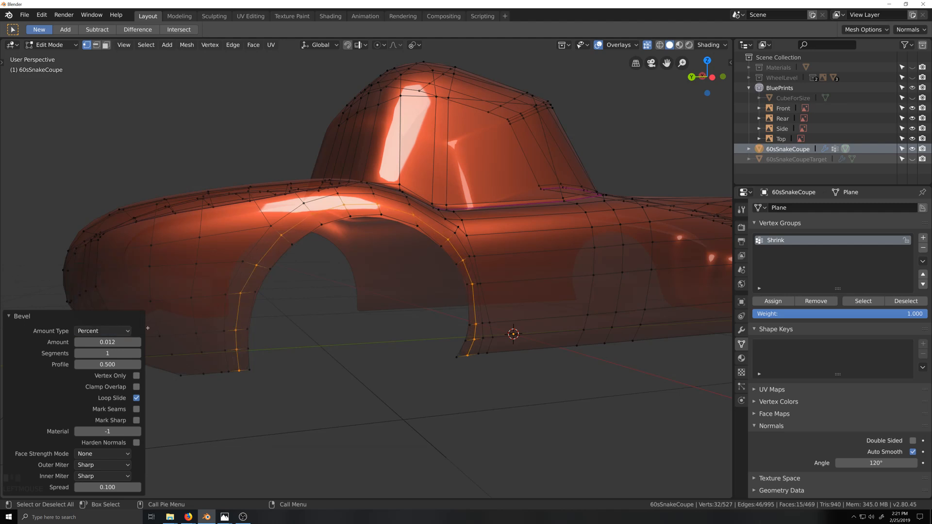
{"action": "left_click", "coordinate": [123, 331]}
{"action": "left_click", "coordinate": [92, 298]}
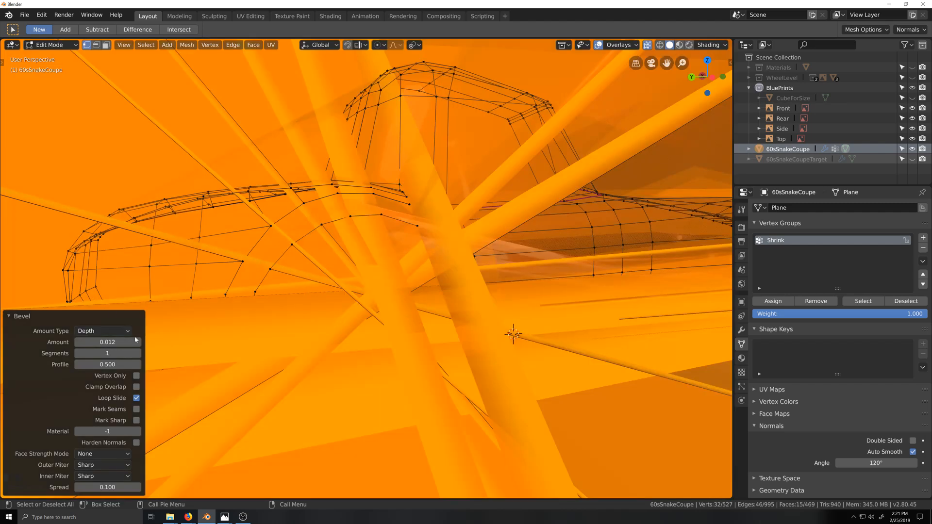
{"action": "left_click", "coordinate": [129, 334]}
{"action": "left_click", "coordinate": [94, 309]}
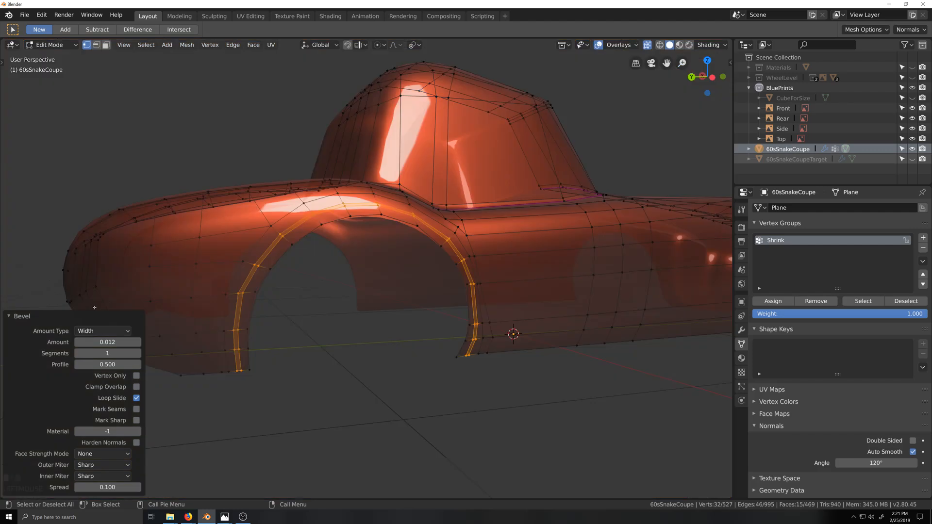
{"action": "left_click", "coordinate": [128, 334]}
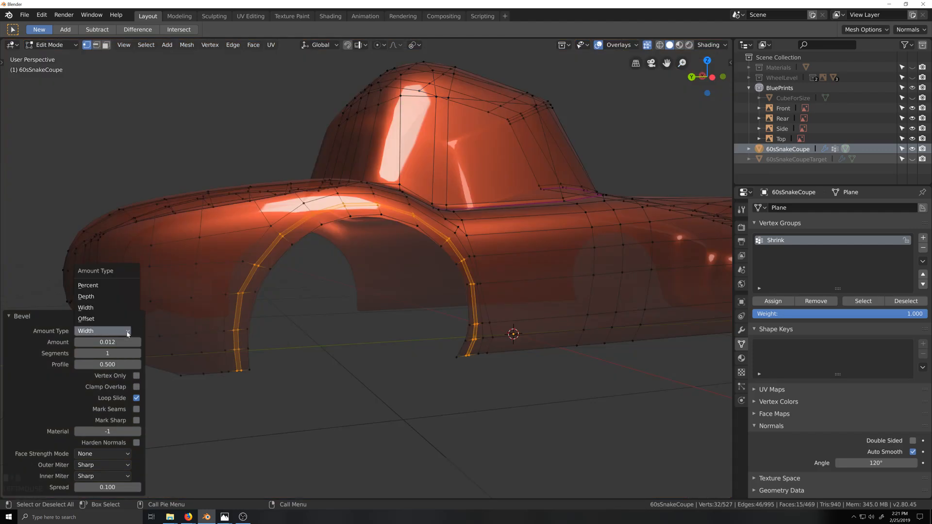
{"action": "left_click", "coordinate": [106, 317]}
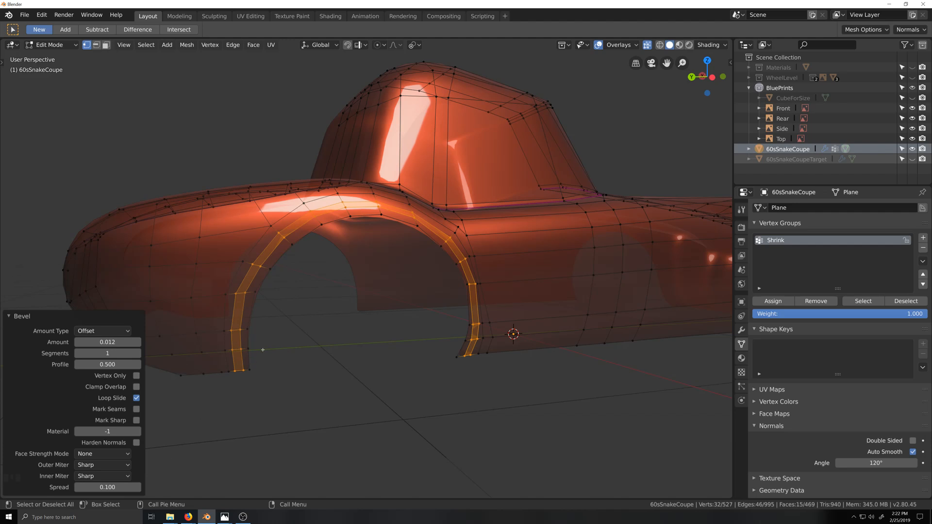
Evenly space the four bottom-edge vertices behind the rear wheel arch with LoopTools Space.
{"action": "scroll", "coordinate": [283, 330], "scroll_direction": "up", "scroll_amount": 2}
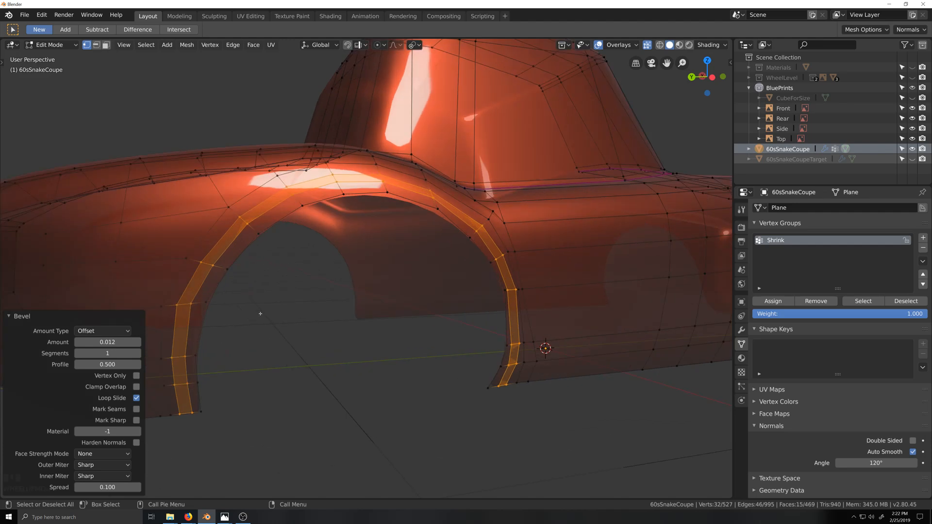
{"action": "middle_click_drag", "start_coordinate": [326, 269], "coordinate": [444, 173], "text": "shift"}
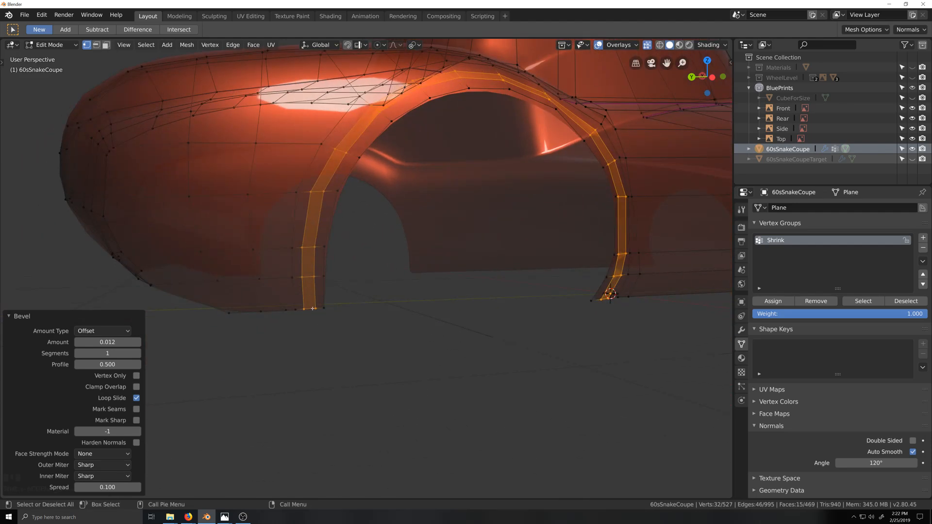
{"action": "left_click", "coordinate": [295, 312]}
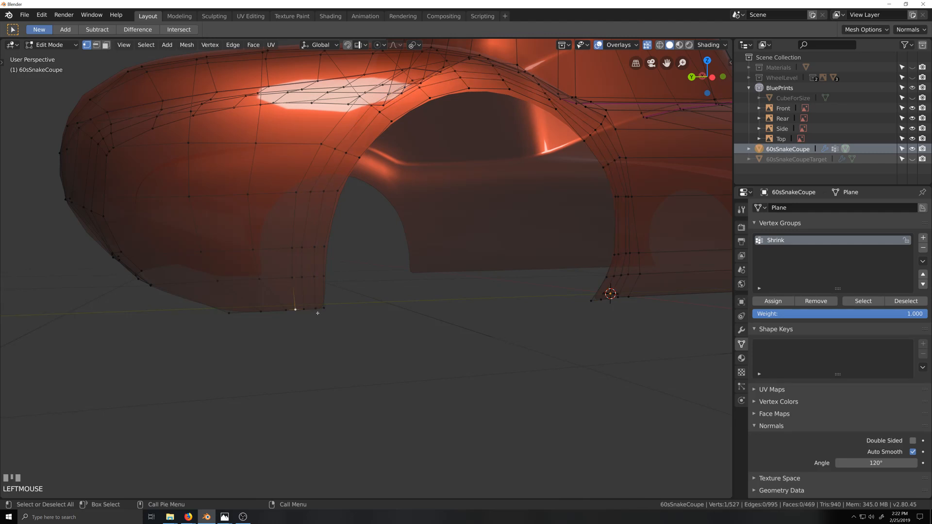
{"action": "left_click", "coordinate": [323, 308], "text": "ctrl"}
{"action": "right_click", "coordinate": [323, 308]}
{"action": "mouse_move", "coordinate": [357, 241]}
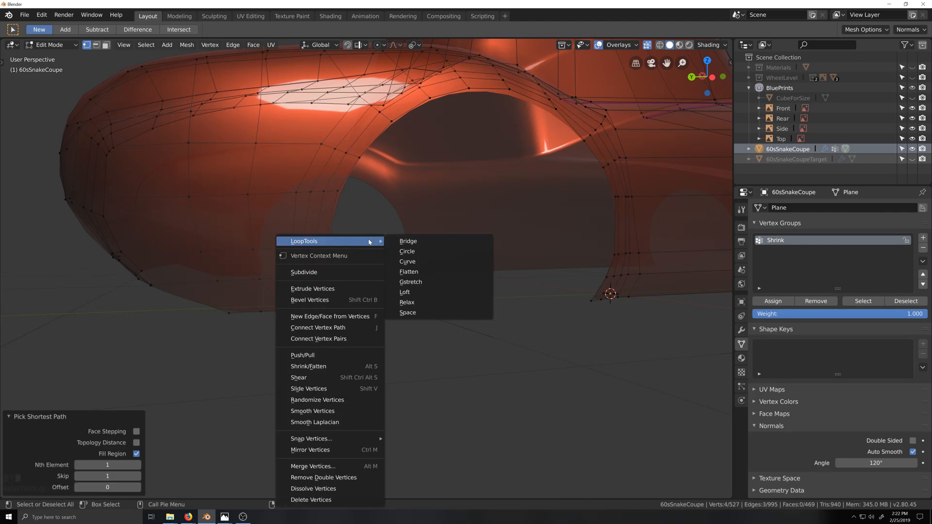
{"action": "left_click", "coordinate": [423, 314]}
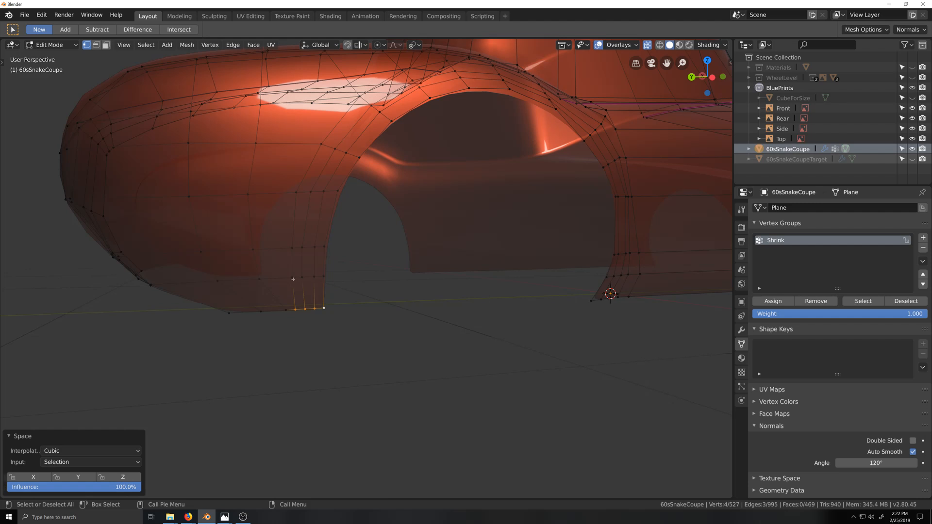
Apply LoopTools Space to the four vertices in the second row up, behind the rear wheel arch.
{"action": "left_click", "coordinate": [292, 278]}
{"action": "left_click", "coordinate": [322, 277], "text": "ctrl"}
{"action": "right_click", "coordinate": [349, 248]}
{"action": "mouse_move", "coordinate": [378, 244]}
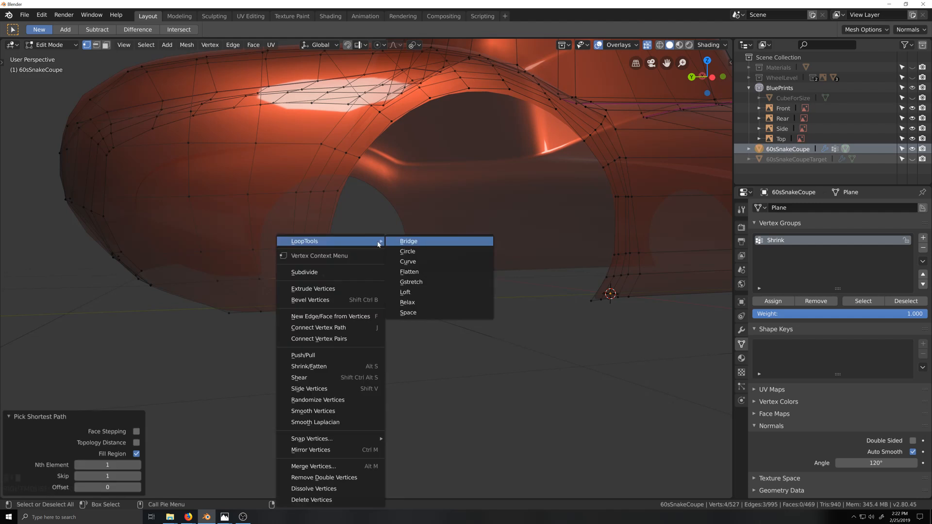
{"action": "left_click", "coordinate": [408, 312]}
Apply LoopTools Space to the four vertices in the third row up, behind the rear wheel arch.
{"action": "left_click", "coordinate": [292, 248]}
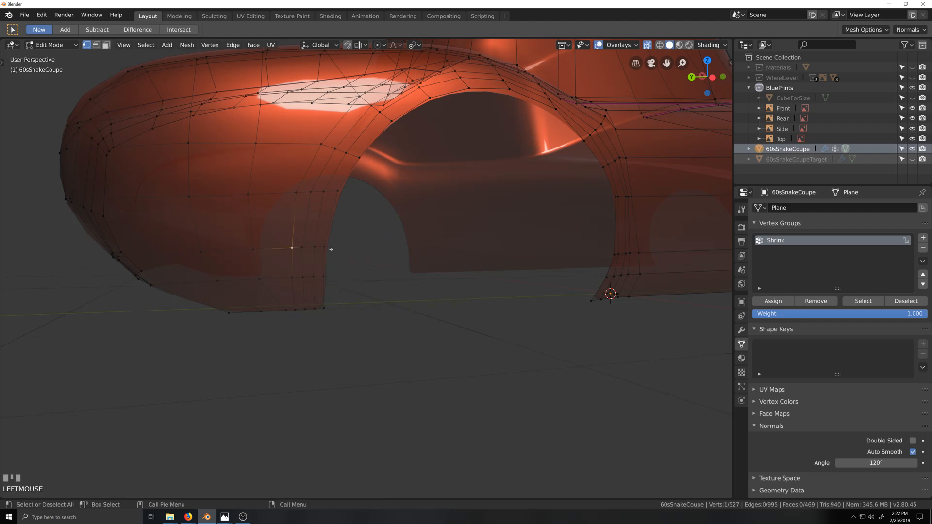
{"action": "left_click", "coordinate": [331, 250], "text": "ctrl"}
{"action": "right_click", "coordinate": [333, 247]}
{"action": "mouse_move", "coordinate": [340, 241]}
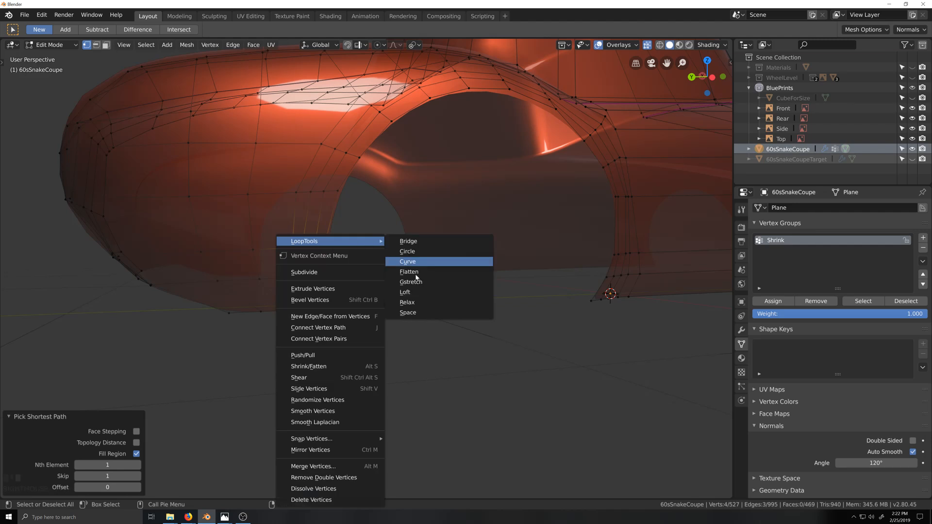
{"action": "left_click", "coordinate": [422, 314]}
In the left orthographic X-ray view, apply LoopTools Space to the four vertices in the fourth row up, behind the rear wheel arch.
{"action": "key", "text": "ctrl+KP_3"}
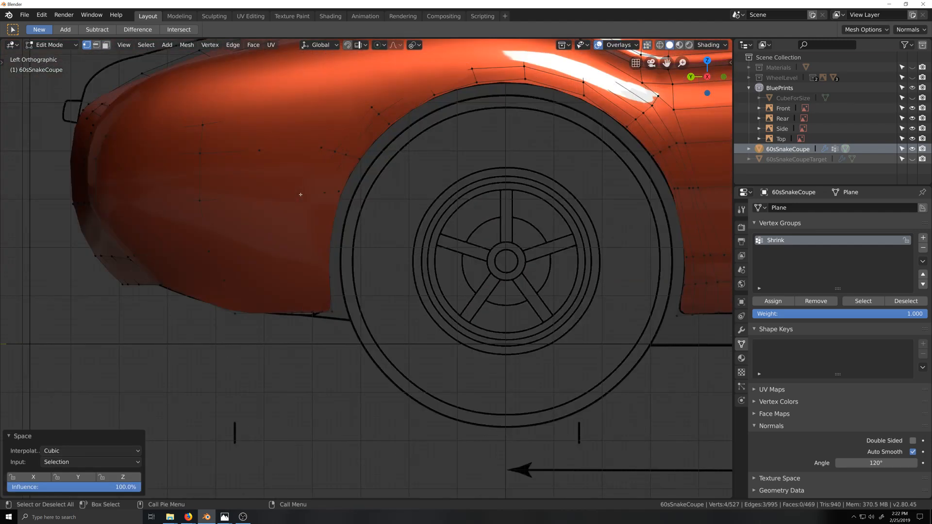
{"action": "key", "text": "alt+z"}
{"action": "left_click", "coordinate": [298, 192]}
{"action": "left_click", "coordinate": [336, 192], "text": "ctrl+shift"}
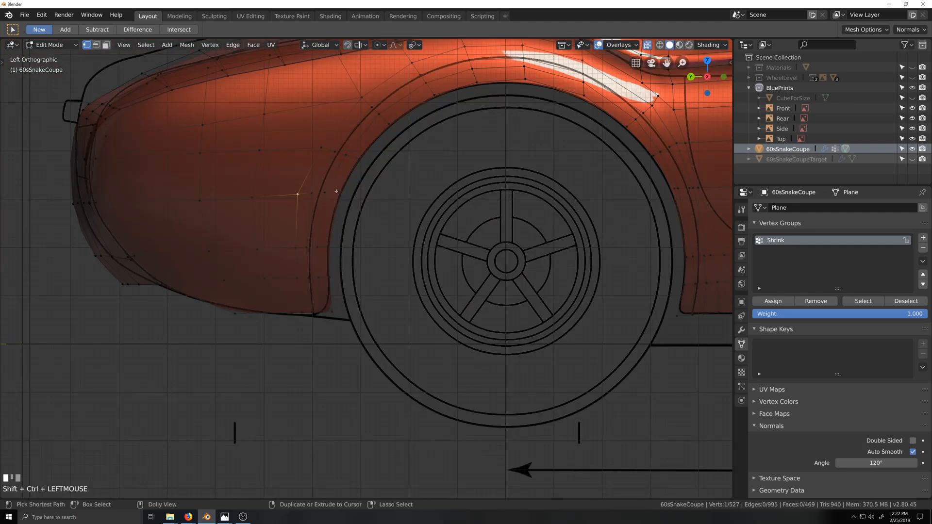
{"action": "right_click", "coordinate": [335, 193]}
{"action": "mouse_move", "coordinate": [335, 193]}
{"action": "left_click", "coordinate": [422, 262]}
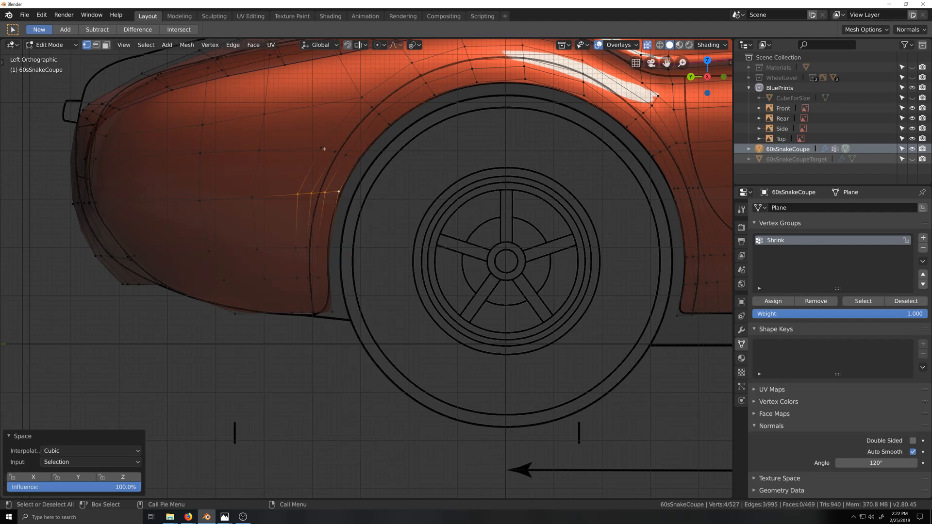
Apply LoopTools Space to the four vertices in the fifth row up, behind the rear wheel arch.
{"action": "left_click", "coordinate": [321, 148]}
{"action": "left_click", "coordinate": [359, 159], "text": "ctrl+shift"}
{"action": "right_click", "coordinate": [359, 160]}
{"action": "mouse_move", "coordinate": [362, 160]}
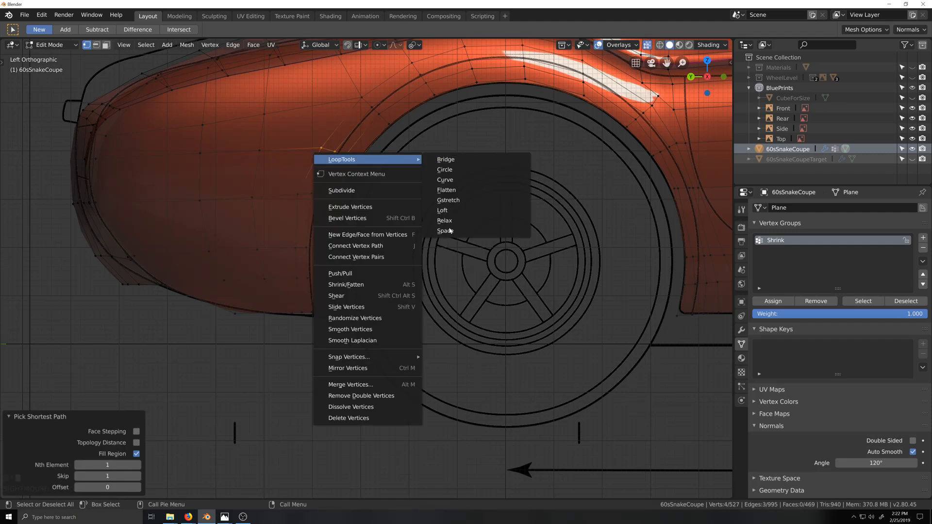
{"action": "left_click", "coordinate": [445, 231]}
Evenly space the four vertices of the diagonal row at the arch's upper rear shoulder with LoopTools Space.
{"action": "left_click", "coordinate": [361, 97]}
{"action": "left_click", "coordinate": [388, 125], "text": "ctrl+shift"}
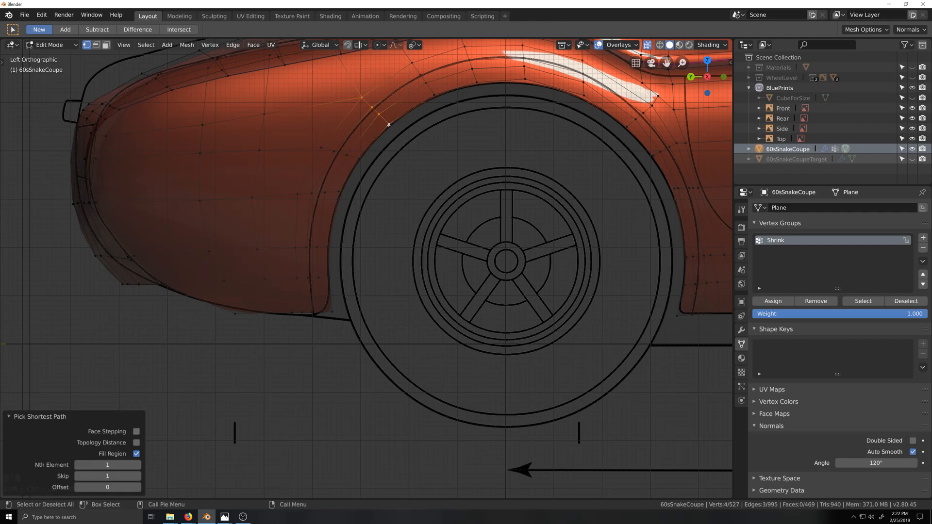
{"action": "right_click", "coordinate": [388, 125]}
{"action": "mouse_move", "coordinate": [393, 126]}
{"action": "left_click", "coordinate": [480, 197]}
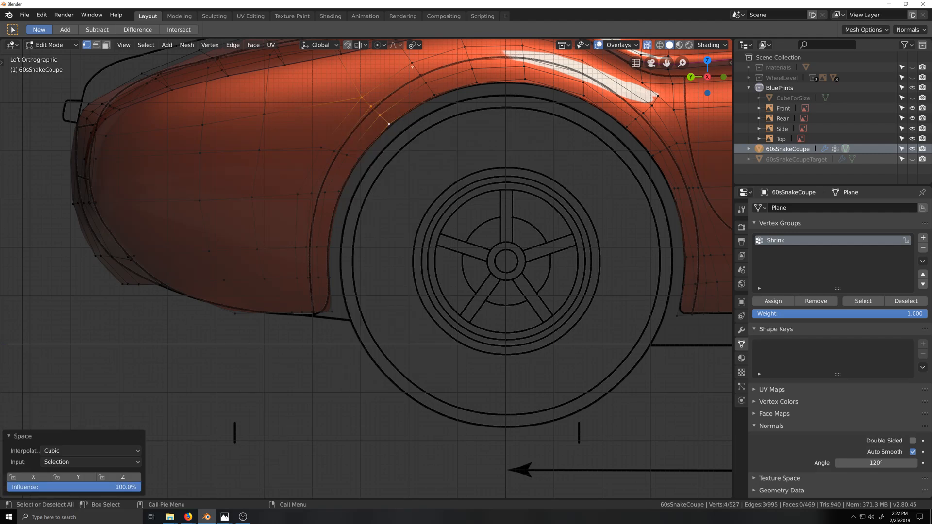
Apply LoopTools Space to the next four-vertex row between the arch's rear shoulder and its crown.
{"action": "left_click", "coordinate": [412, 65]}
{"action": "left_click", "coordinate": [433, 95], "text": "ctrl+shift"}
{"action": "right_click", "coordinate": [433, 96]}
{"action": "mouse_move", "coordinate": [435, 97]}
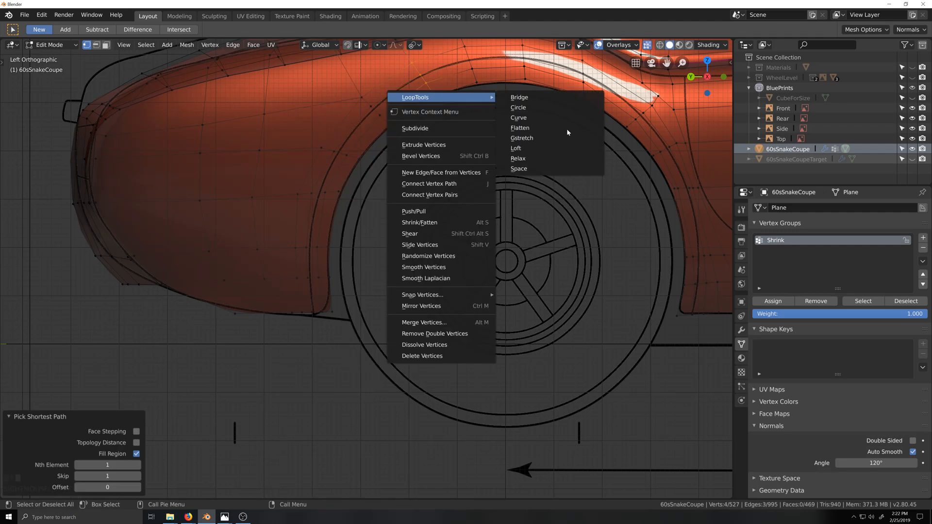
{"action": "left_click", "coordinate": [529, 169]}
Evenly space the four vertices in the row just behind the crown of the wheel arch with LoopTools Space.
{"action": "left_click", "coordinate": [464, 47]}
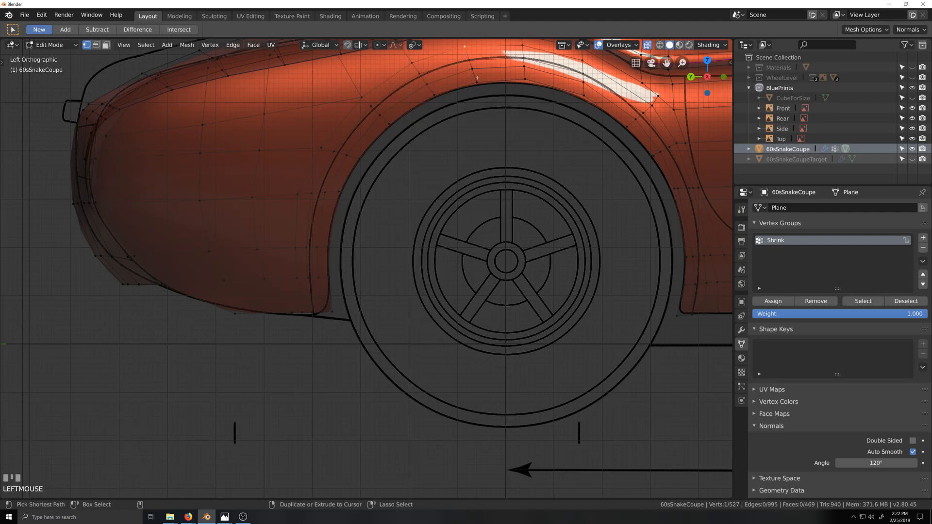
{"action": "left_click", "coordinate": [476, 81], "text": "ctrl+shift"}
{"action": "right_click", "coordinate": [477, 83]}
{"action": "mouse_move", "coordinate": [478, 86]}
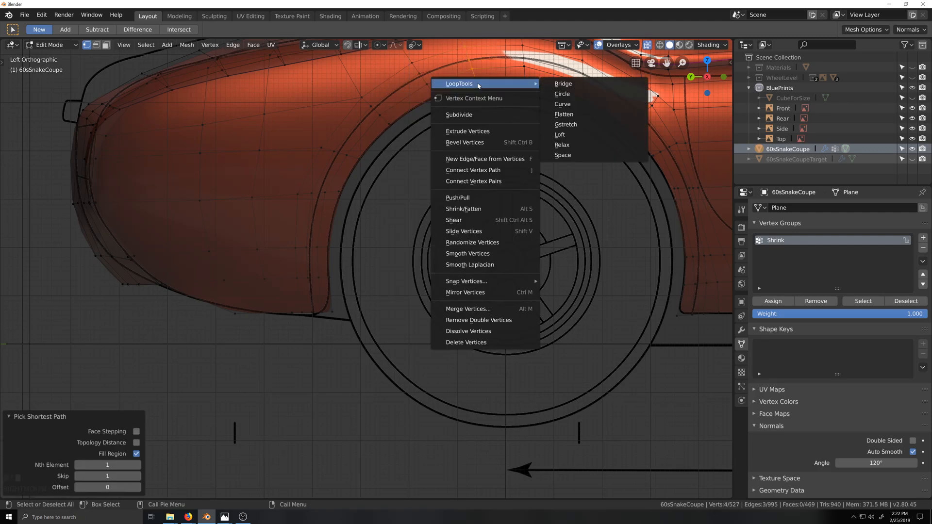
{"action": "left_click", "coordinate": [563, 155]}
Apply LoopTools Space to the four-vertex row just ahead of the wheel arch's crown.
{"action": "left_click", "coordinate": [522, 45]}
{"action": "left_click", "coordinate": [525, 80], "text": "ctrl+shift"}
{"action": "right_click", "coordinate": [524, 80]}
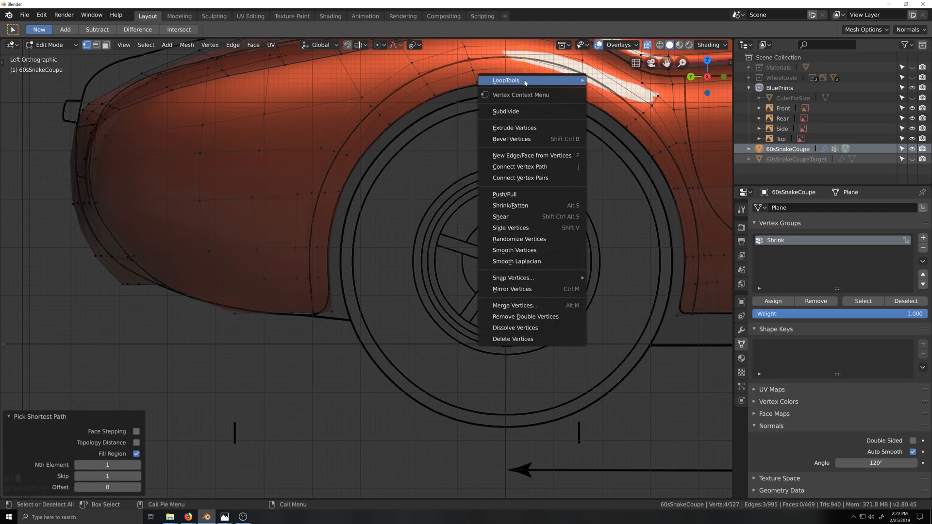
{"action": "mouse_move", "coordinate": [524, 80]}
{"action": "left_click", "coordinate": [606, 152]}
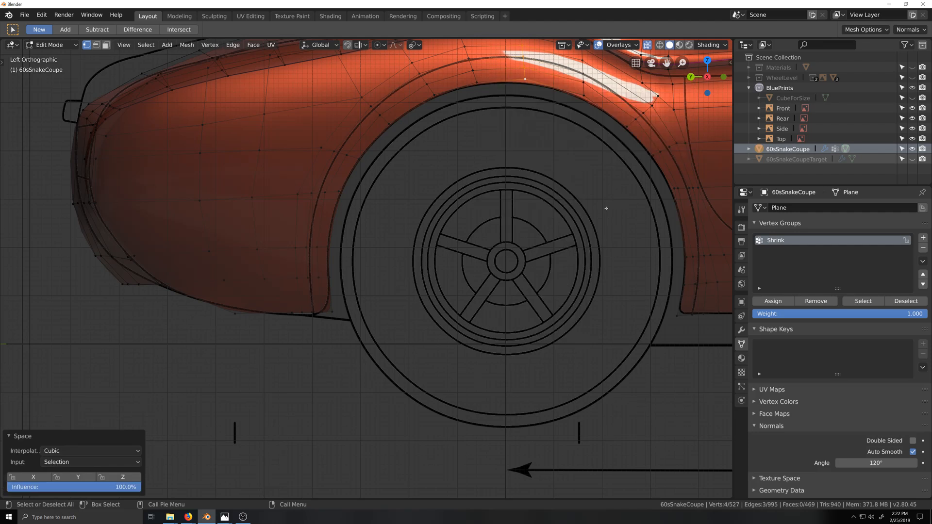
Apply LoopTools Space to the second four-vertex row ahead of the wheel arch's crown.
{"action": "middle_click_drag", "start_coordinate": [545, 212], "coordinate": [451, 251], "text": "shift"}
{"action": "left_click", "coordinate": [490, 103]}
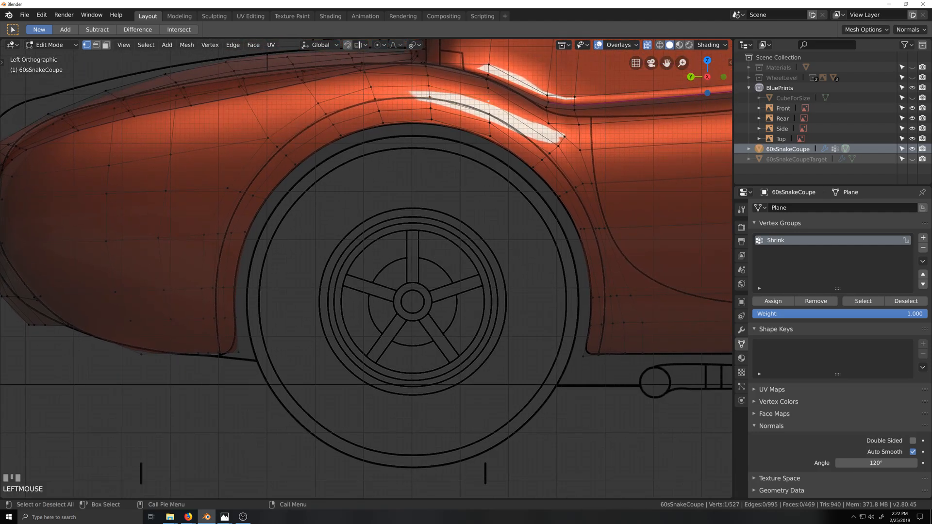
{"action": "left_click", "coordinate": [490, 139], "text": "ctrl+shift"}
{"action": "right_click", "coordinate": [490, 139]}
{"action": "mouse_move", "coordinate": [490, 139]}
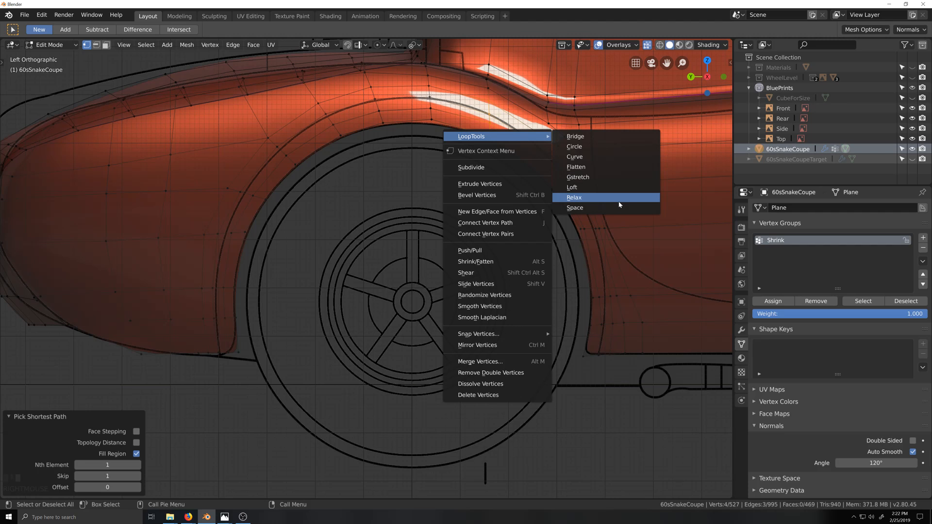
{"action": "left_click", "coordinate": [580, 208]}
Evenly space the four vertices of the diagonal row at the arch's upper front shoulder with LoopTools Space.
{"action": "left_click", "coordinate": [560, 146]}
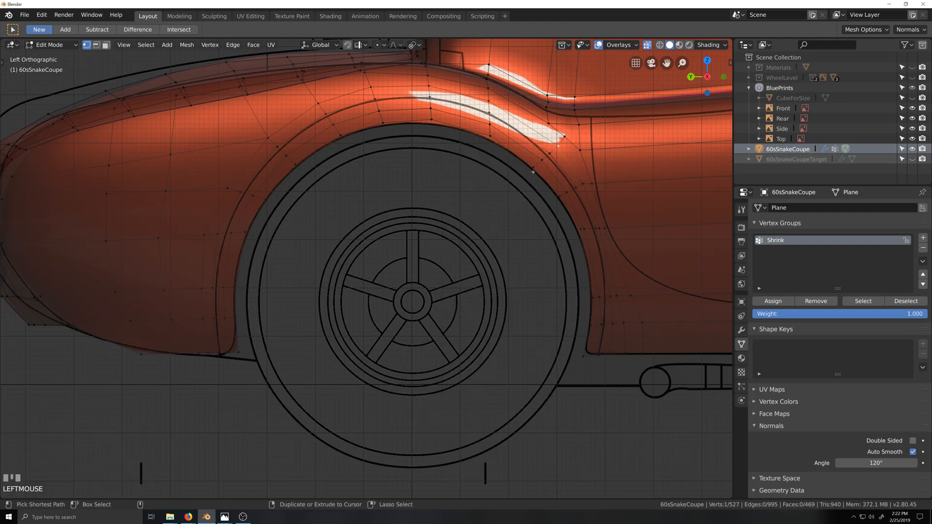
{"action": "left_click", "coordinate": [534, 167], "text": "ctrl"}
{"action": "right_click", "coordinate": [533, 168]}
{"action": "mouse_move", "coordinate": [565, 171]}
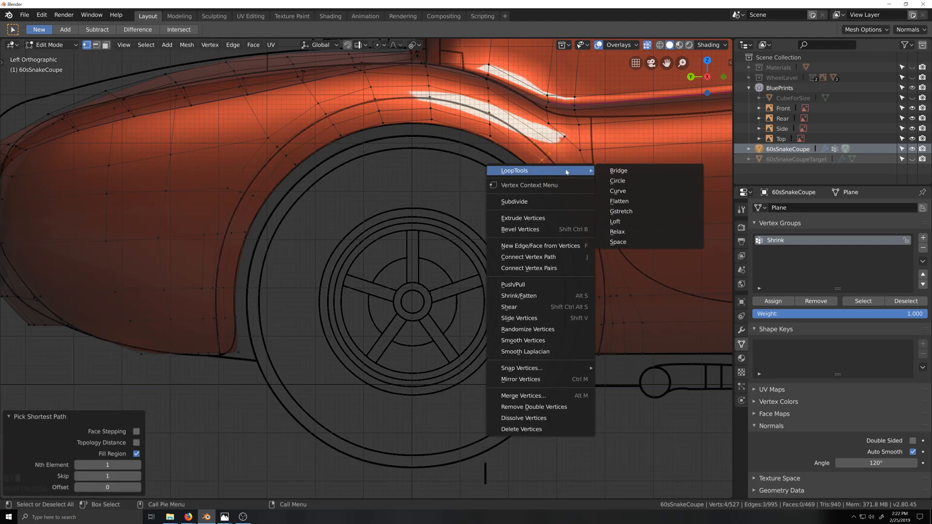
{"action": "left_click", "coordinate": [618, 242]}
Apply LoopTools Space to the four-vertex row just below the arch's front shoulder.
{"action": "left_click", "coordinate": [583, 185]}
{"action": "left_click", "coordinate": [564, 193], "text": "ctrl"}
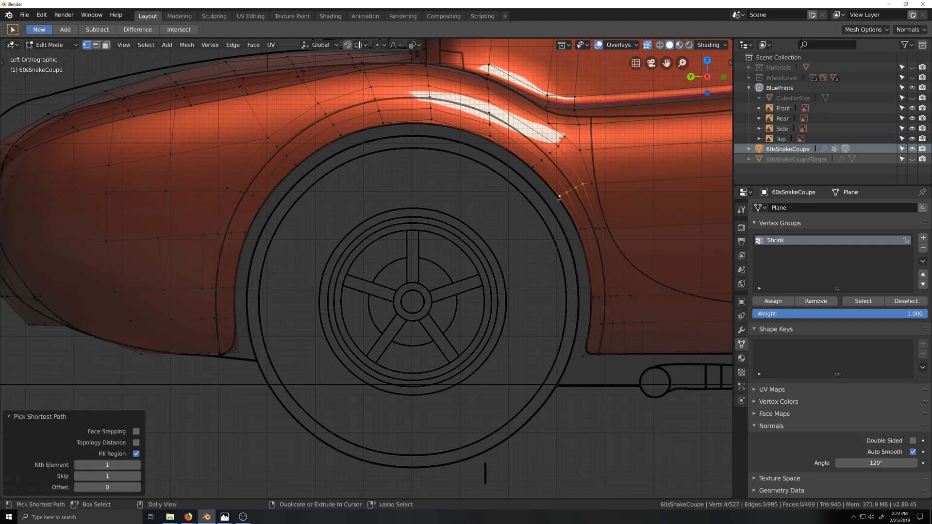
{"action": "right_click", "coordinate": [560, 200]}
{"action": "mouse_move", "coordinate": [561, 202]}
{"action": "left_click", "coordinate": [650, 272]}
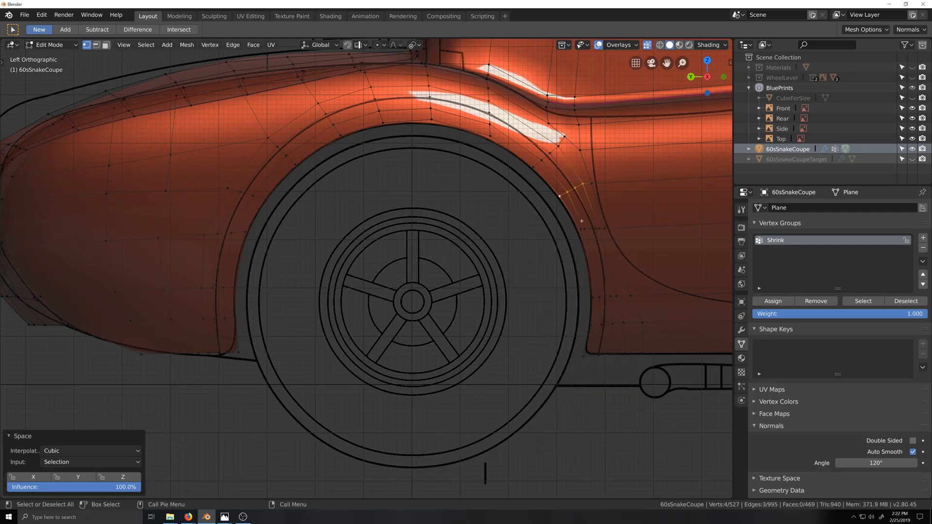
Apply LoopTools Space to the four vertices in the fourth row up, ahead of the rear wheel arch.
{"action": "left_click", "coordinate": [604, 228]}
{"action": "left_click", "coordinate": [581, 228], "text": "ctrl"}
{"action": "right_click", "coordinate": [578, 230]}
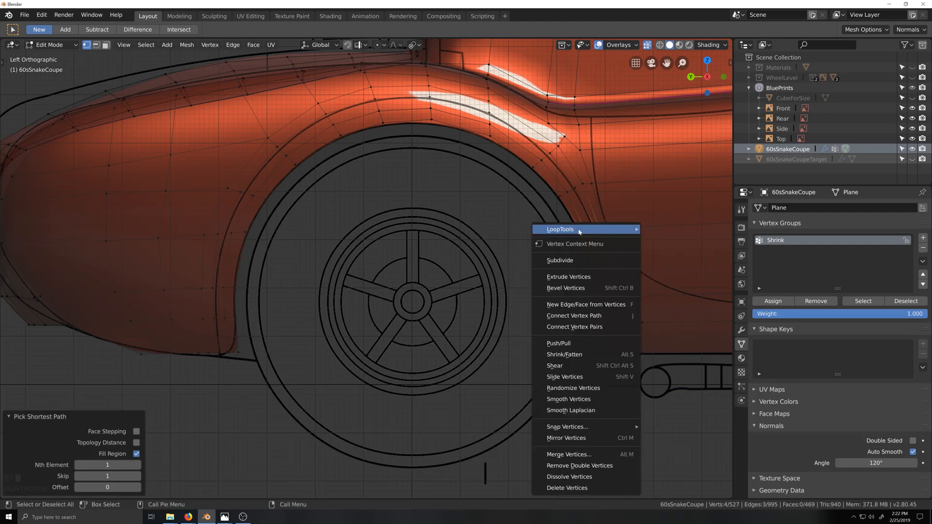
{"action": "mouse_move", "coordinate": [580, 230]}
{"action": "left_click", "coordinate": [656, 301]}
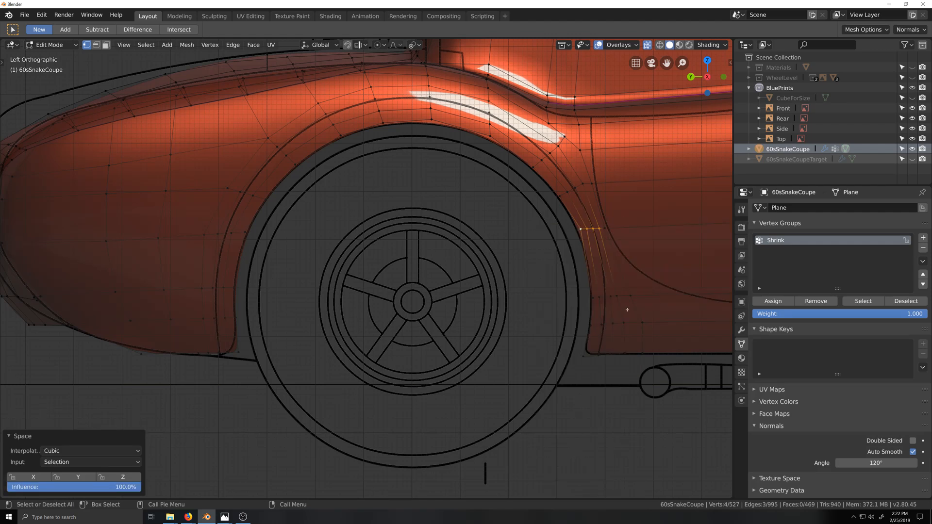
Apply LoopTools Space to the four vertices in the third row up, ahead of the rear wheel arch.
{"action": "left_click", "coordinate": [616, 296]}
{"action": "left_click", "coordinate": [592, 297], "text": "ctrl"}
{"action": "right_click", "coordinate": [590, 298]}
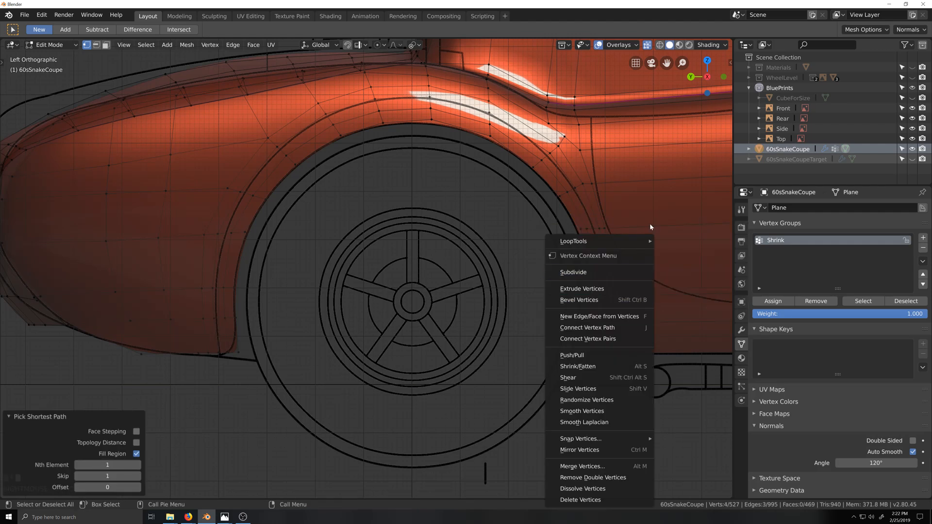
{"action": "mouse_move", "coordinate": [631, 241]}
{"action": "left_click", "coordinate": [697, 314]}
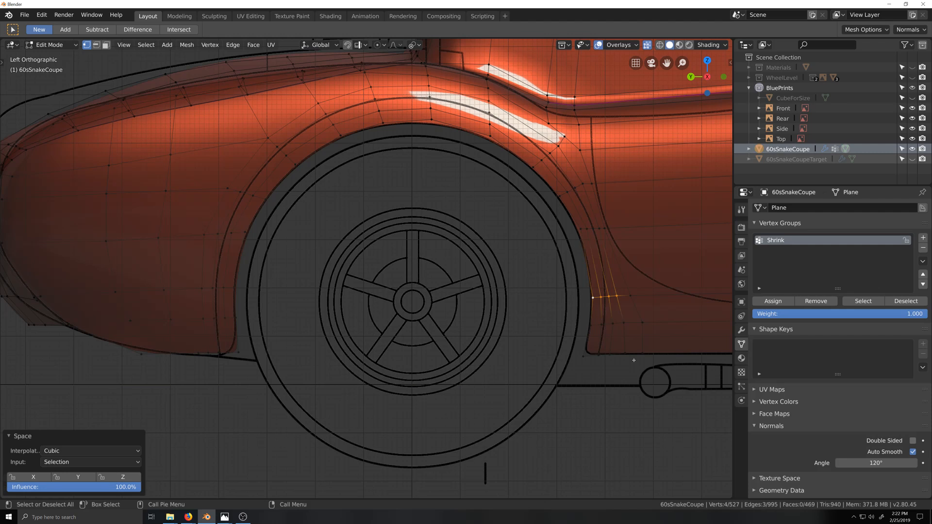
Apply LoopTools Space to the four vertices in the second row up, ahead of the rear wheel arch.
{"action": "left_click", "coordinate": [622, 323]}
{"action": "left_click", "coordinate": [590, 324], "text": "ctrl"}
{"action": "right_click", "coordinate": [590, 327]}
{"action": "mouse_move", "coordinate": [629, 243]}
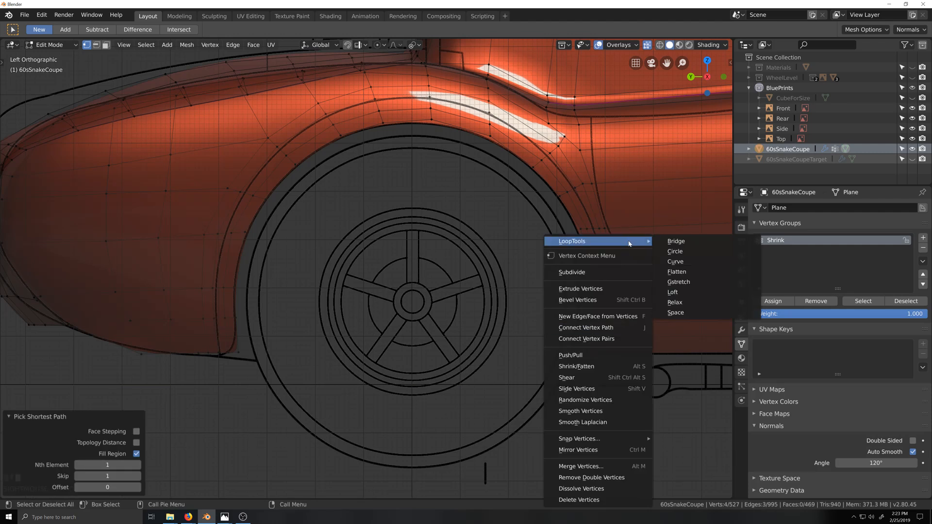
{"action": "left_click", "coordinate": [680, 313]}
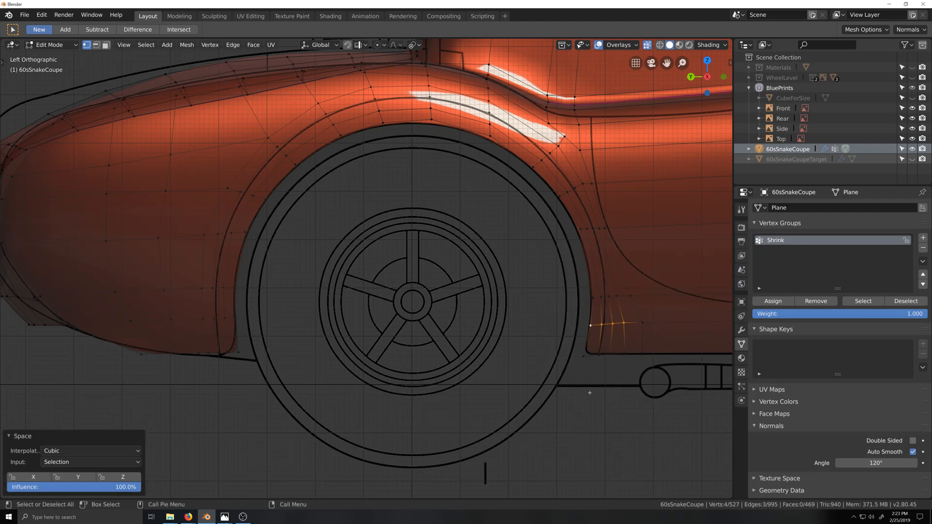
Evenly space the four bottom-edge vertices ahead of the rear wheel arch with LoopTools Space.
{"action": "left_click", "coordinate": [622, 353]}
{"action": "left_click", "coordinate": [583, 356], "text": "ctrl"}
{"action": "right_click", "coordinate": [584, 356]}
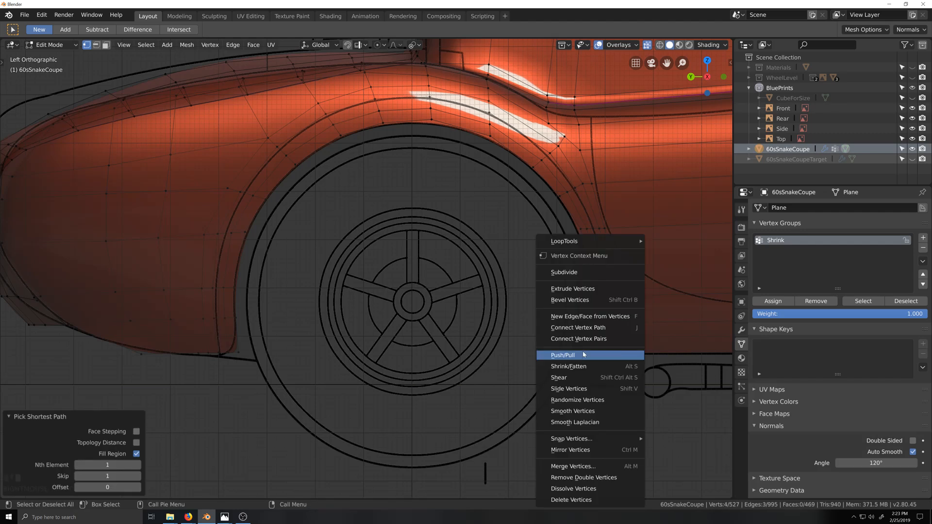
{"action": "mouse_move", "coordinate": [610, 244]}
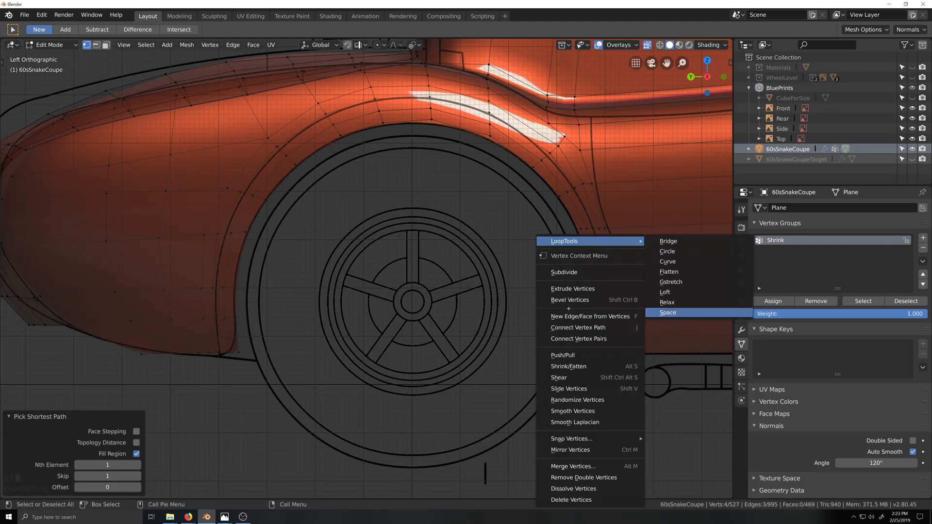
{"action": "left_click", "coordinate": [680, 313]}
Return to Object Mode and apply the second Shrinkwrap modifier on the 60sSnakeCoupe body.
{"action": "scroll", "coordinate": [522, 263], "scroll_direction": "down", "scroll_amount": 2}
{"action": "middle_click_drag", "start_coordinate": [523, 263], "coordinate": [472, 263]}
{"action": "key", "text": "Tab"}
{"action": "key", "text": "grave"}
{"action": "key", "text": "Tab"}
{"action": "key", "text": "Tab"}
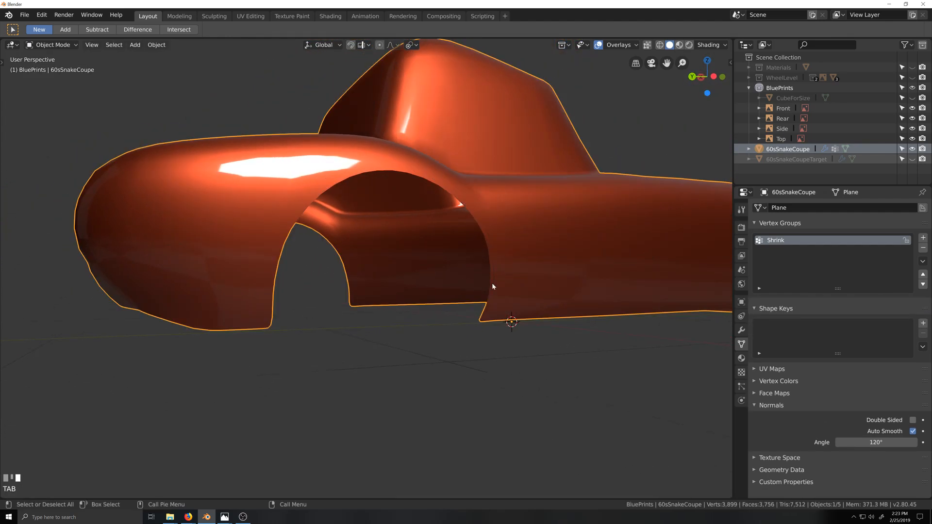
{"action": "left_click", "coordinate": [740, 358]}
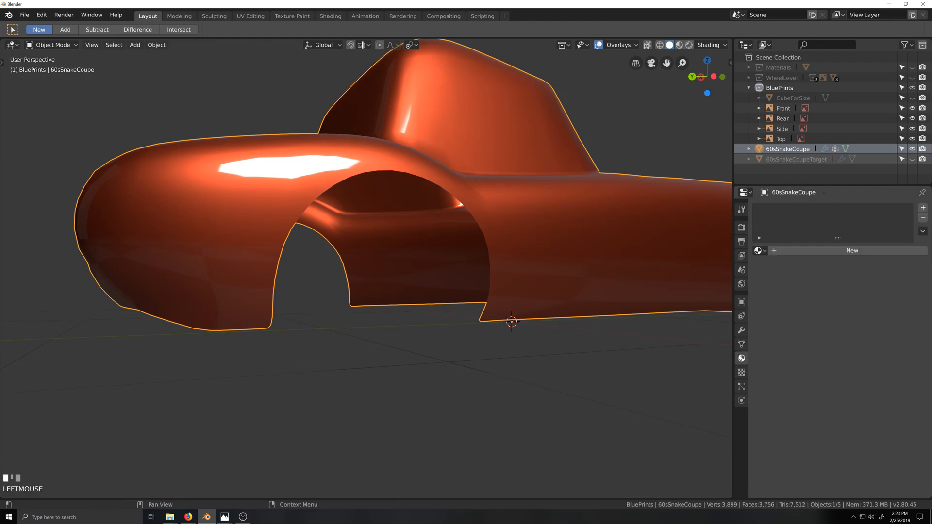
{"action": "left_click", "coordinate": [741, 330]}
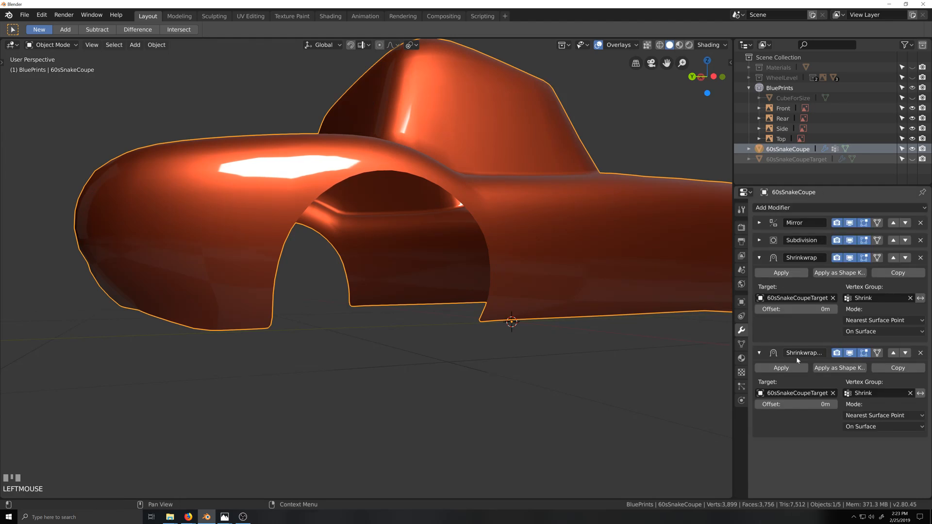
{"action": "scroll", "coordinate": [592, 383], "scroll_direction": "down", "scroll_amount": 3}
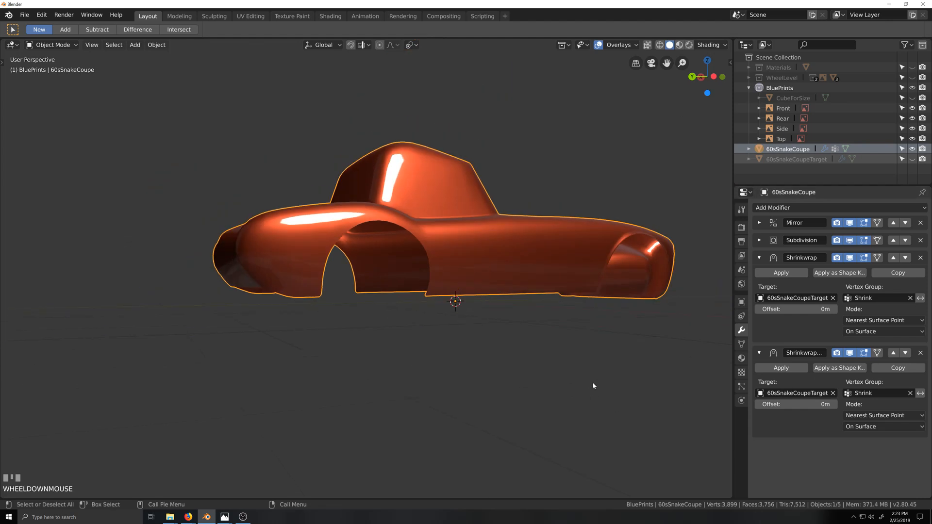
{"action": "left_click", "coordinate": [781, 368]}
In Edit Mode, edge-slide the four-vertex column on the upper rear curve of the wheel arch down along the arch by a factor of -0.237.
{"action": "scroll", "coordinate": [500, 340], "scroll_direction": "up", "scroll_amount": 5}
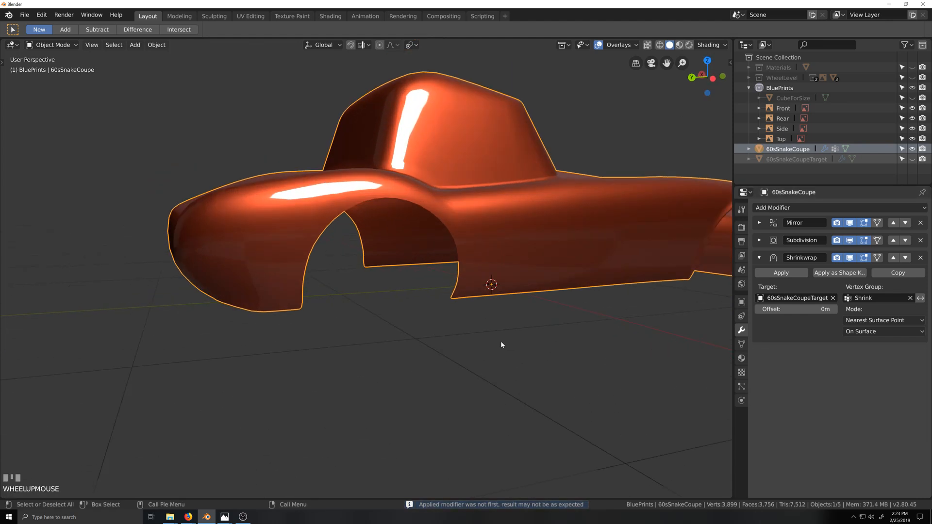
{"action": "key", "text": "grave"}
{"action": "middle_click_drag", "start_coordinate": [460, 304], "coordinate": [447, 299]}
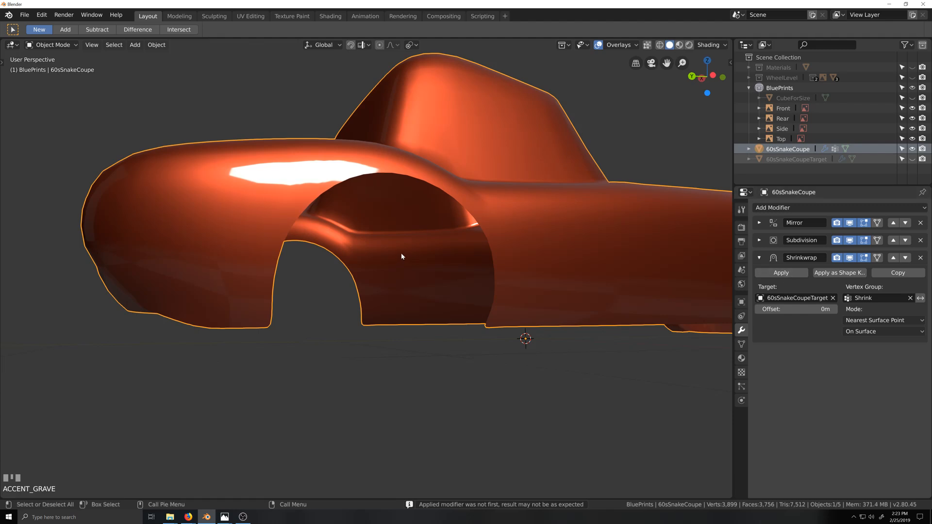
{"action": "middle_click_drag", "start_coordinate": [401, 253], "coordinate": [400, 252]}
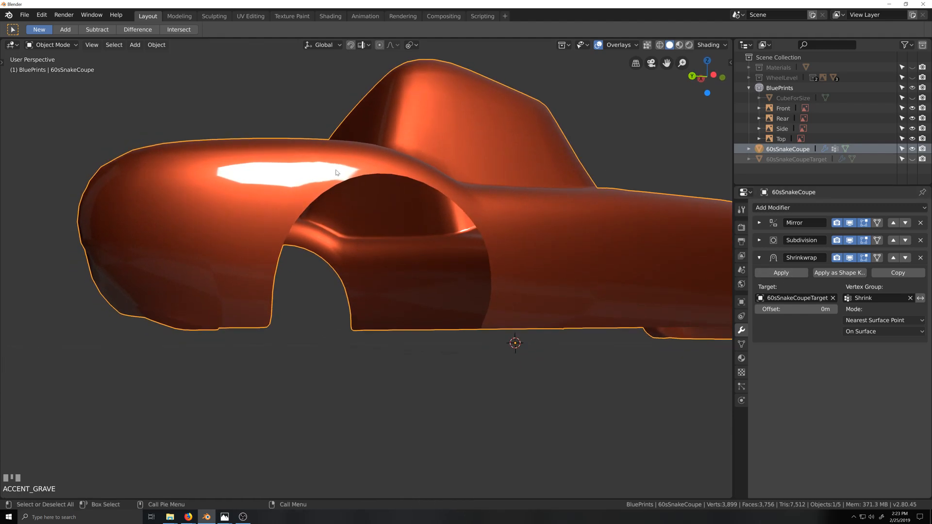
{"action": "key", "text": "Tab"}
{"action": "mouse_move", "coordinate": [339, 173]}
{"action": "middle_mouse_down"}
{"action": "mouse_move", "coordinate": [351, 224]}
{"action": "mouse_move", "coordinate": [343, 171]}
{"action": "middle_mouse_up"}
{"action": "scroll", "coordinate": [487, 202], "scroll_direction": "up", "scroll_amount": 1}
{"action": "middle_click_drag", "start_coordinate": [486, 202], "coordinate": [408, 231]}
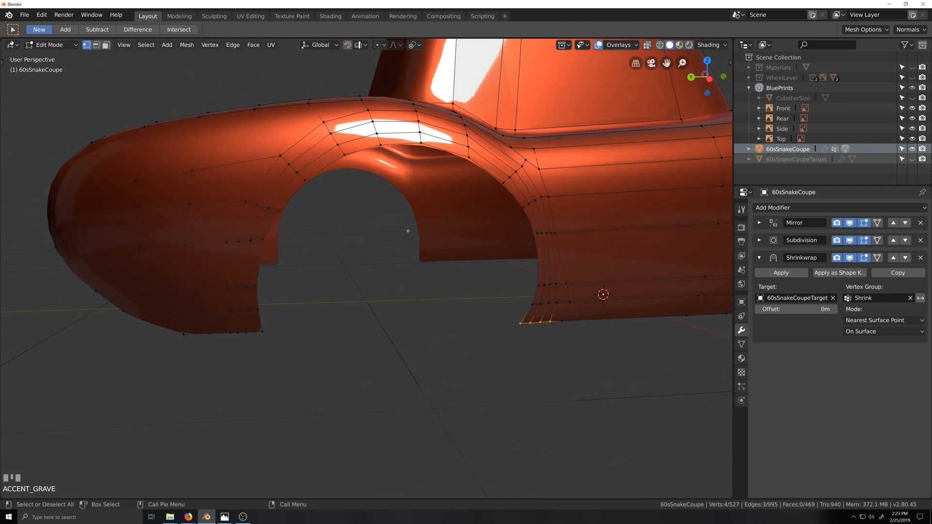
{"action": "left_click", "coordinate": [308, 178], "text": "ctrl+shift"}
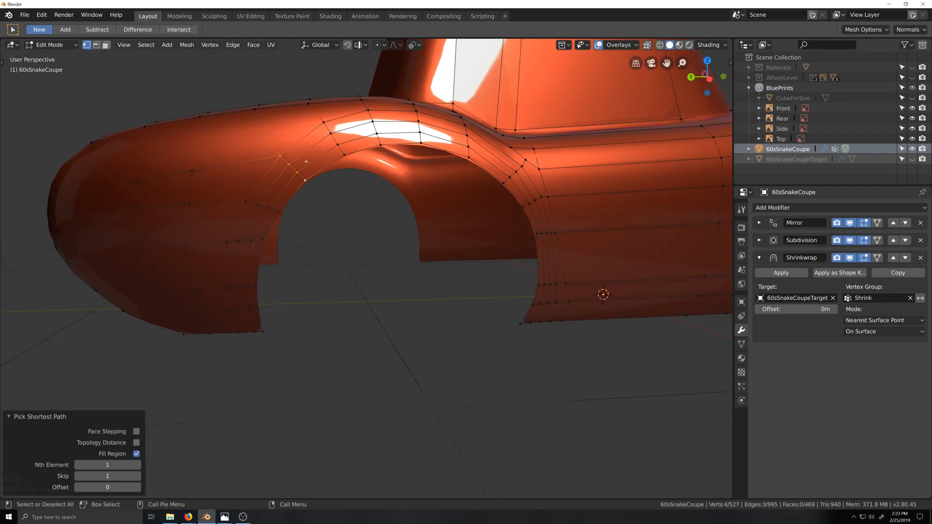
{"action": "key", "text": "g"}
{"action": "key", "text": "g"}
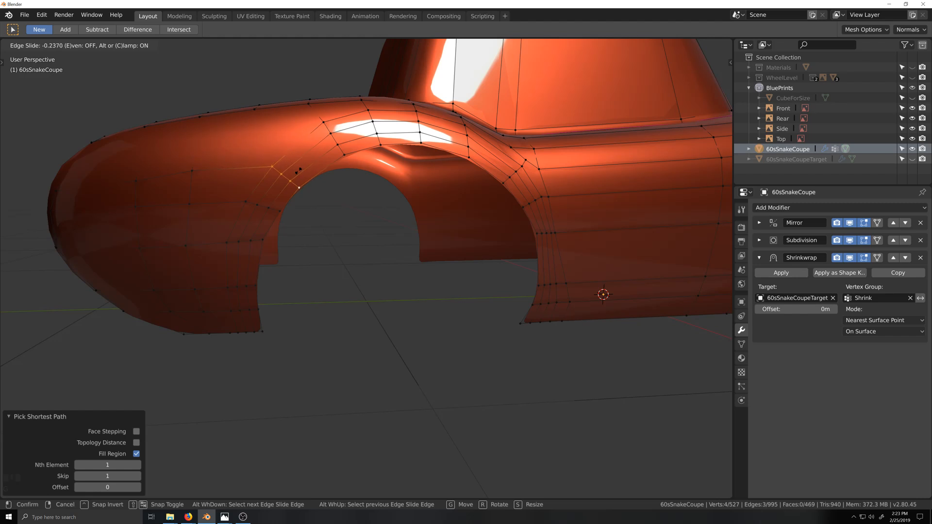
{"action": "left_click", "coordinate": [298, 172]}
Add one centred loop cut through the fender, just forward of the repositioned column on the wheel arch's upper rear curve.
{"action": "key", "text": "ctrl+r"}
{"action": "left_click", "coordinate": [299, 144]}
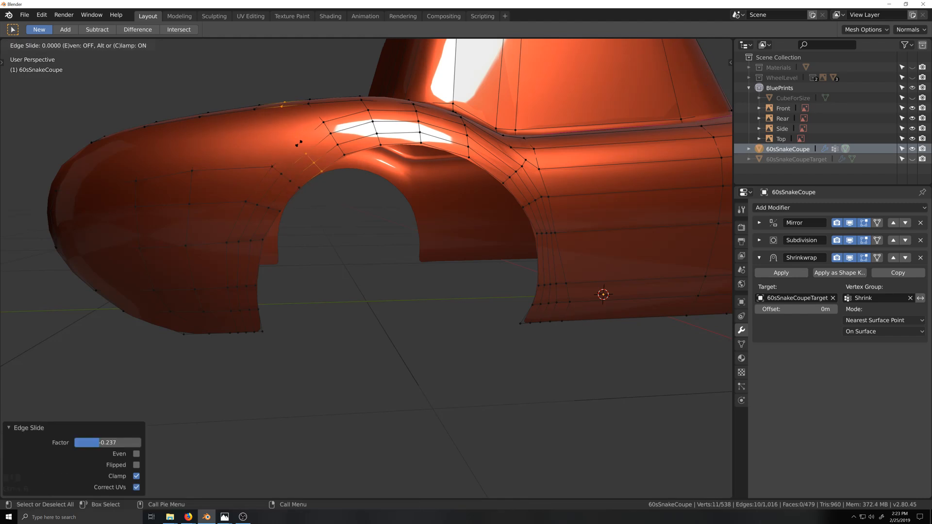
{"action": "right_click", "coordinate": [299, 144]}
In the left side view, move the new loop's four arch vertices about 0.0038 m in Y and 0.0029 m in Z onto the blueprint arch.
{"action": "key", "text": "ctrl+KP_3"}
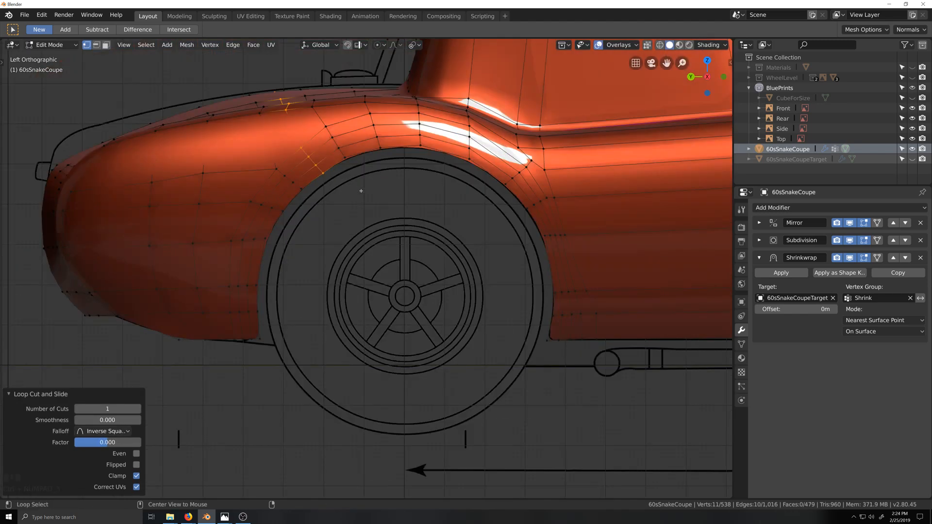
{"action": "scroll", "coordinate": [262, 113], "scroll_direction": "up", "scroll_amount": 4}
{"action": "left_click_drag", "start_coordinate": [261, 90], "coordinate": [316, 139]}
{"action": "key", "text": "shift+grave"}
{"action": "key", "text": "g"}
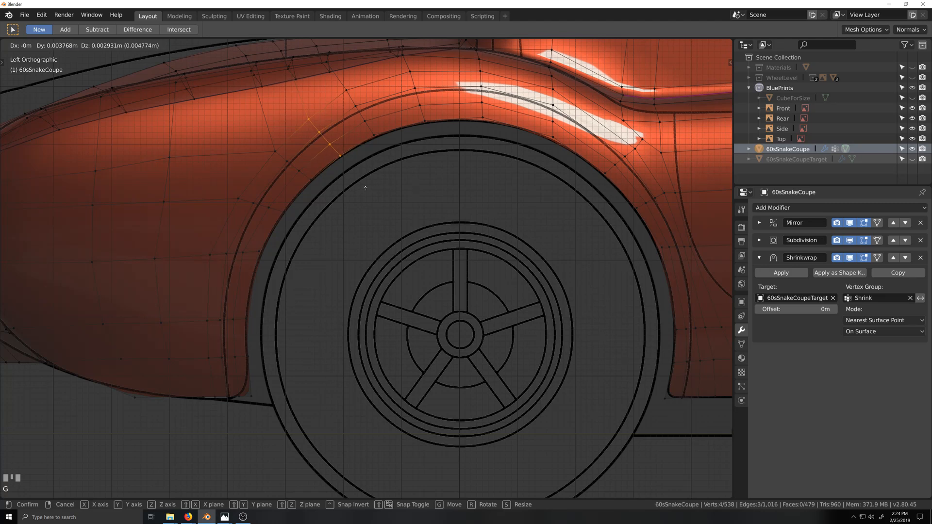
{"action": "left_click", "coordinate": [365, 188]}
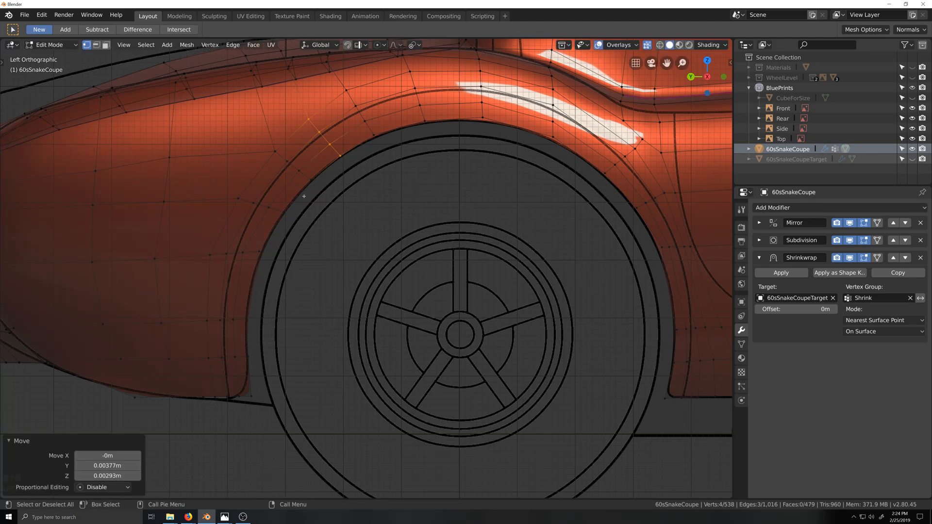
Select the six-vertex column over the top of the rear wheel arch and edge-slide it slightly forward.
{"action": "middle_click_drag", "start_coordinate": [491, 116], "coordinate": [498, 218], "text": "shift"}
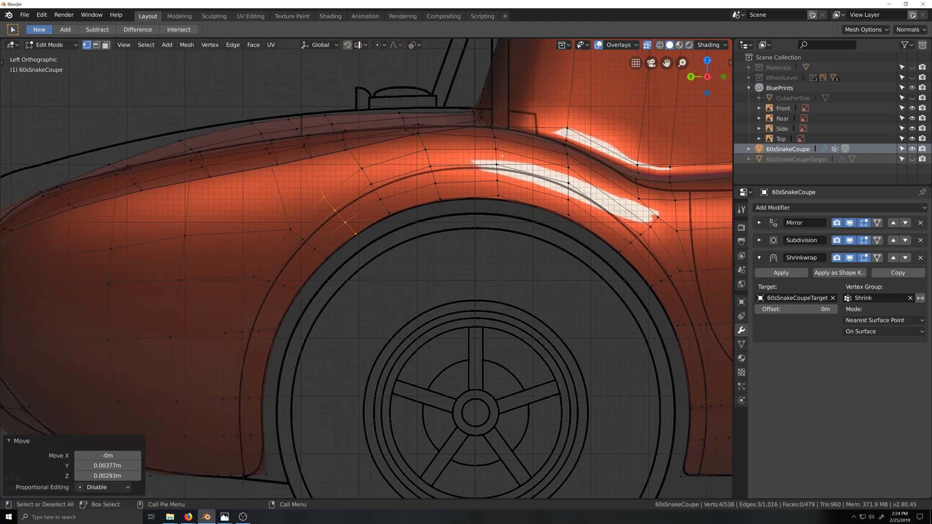
{"action": "middle_click_drag", "start_coordinate": [495, 132], "coordinate": [480, 143]}
{"action": "left_click", "coordinate": [534, 138]}
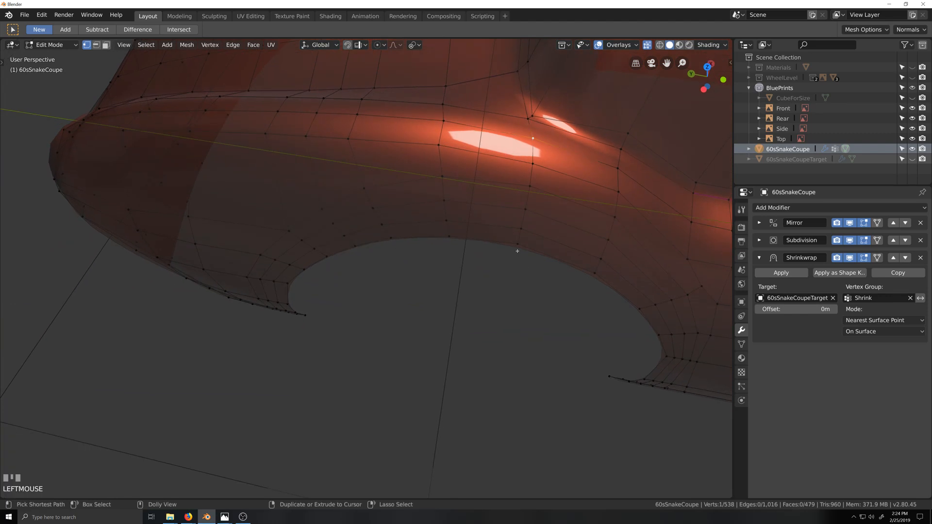
{"action": "left_click", "coordinate": [517, 245], "text": "ctrl"}
{"action": "key", "text": "ctrl+KP_3"}
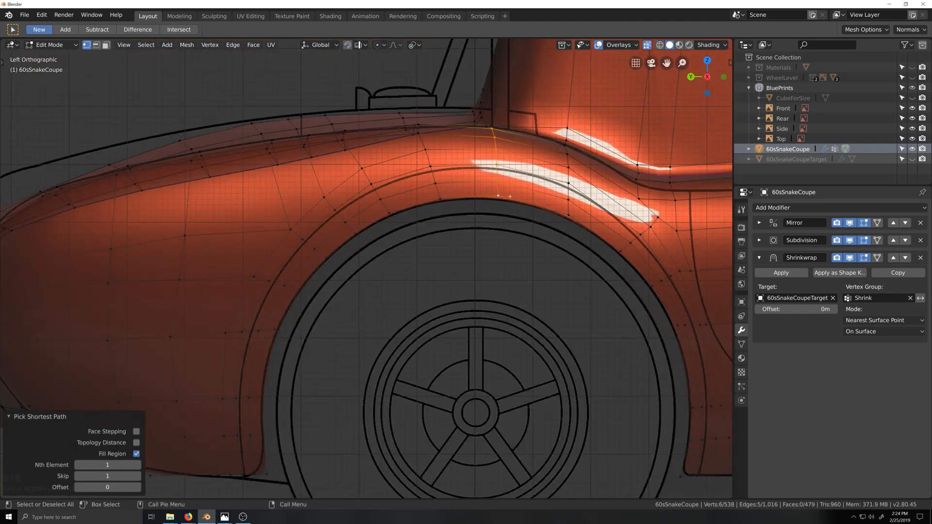
{"action": "key", "text": "g"}
{"action": "key", "text": "g"}
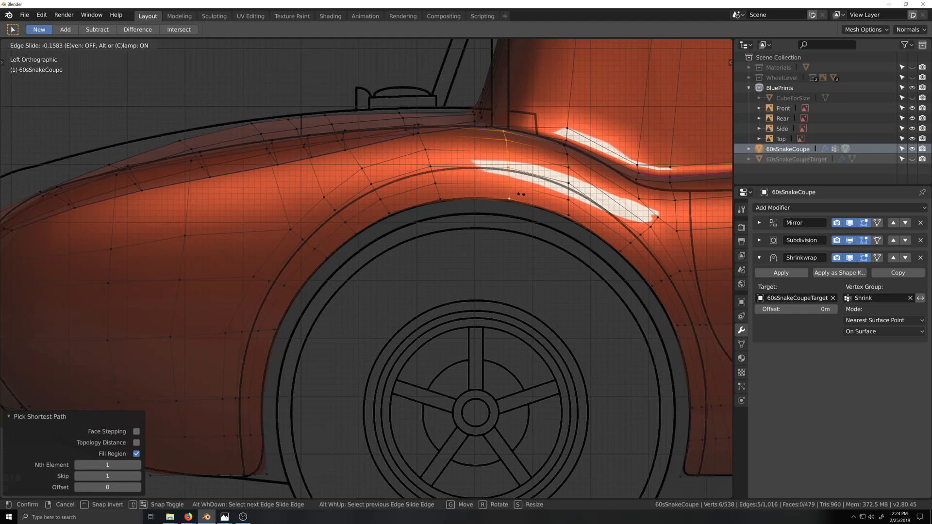
{"action": "left_click", "coordinate": [519, 193]}
Deselect that column's upper vertices one at a time, edge-sliding the remaining ones further forward and the last four by a factor of -0.104.
{"action": "left_click", "coordinate": [499, 130], "text": "shift"}
{"action": "key", "text": "g"}
{"action": "key", "text": "g"}
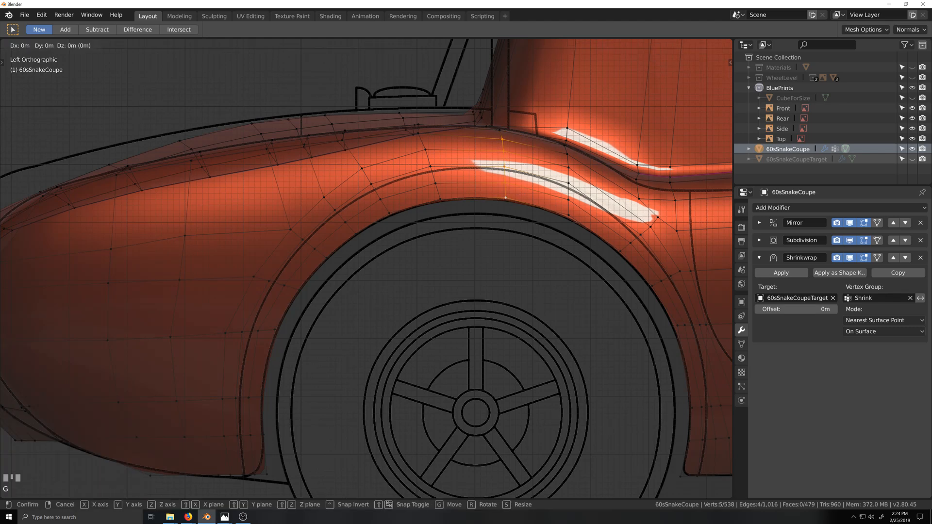
{"action": "left_click", "coordinate": [530, 164]}
{"action": "left_click", "coordinate": [508, 140], "text": "shift"}
{"action": "key", "text": "g"}
{"action": "key", "text": "g"}
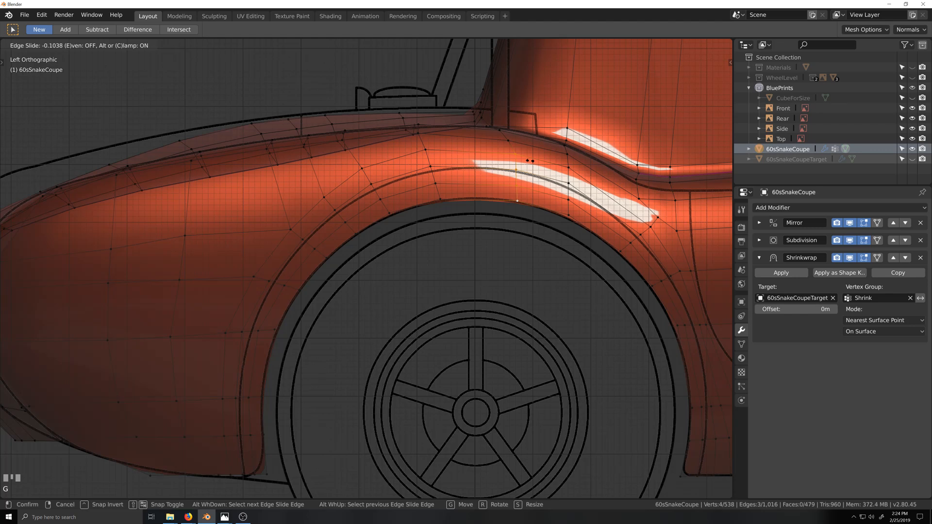
{"action": "left_click", "coordinate": [530, 161]}
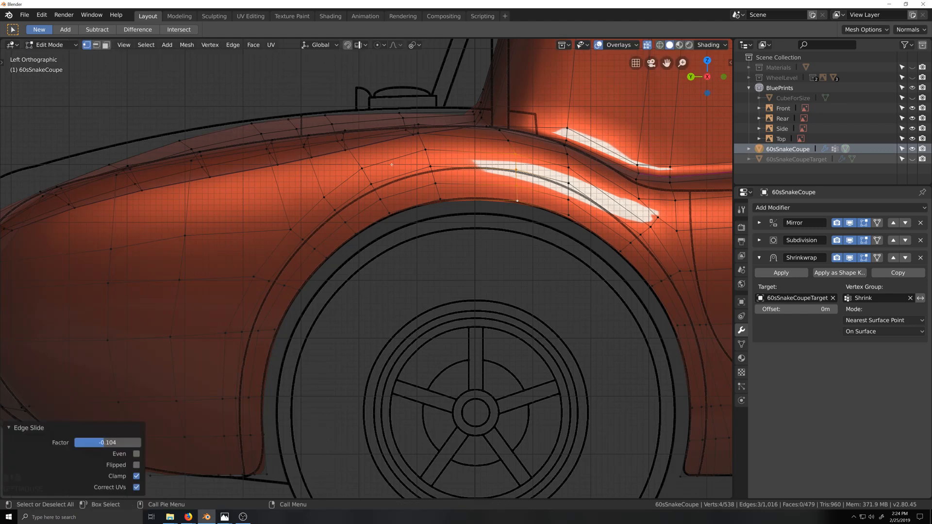
Edge-slide the loop just behind the top of the rear wheel arch rearward by a factor of -0.236.
{"action": "left_click", "coordinate": [422, 146], "text": "alt"}
{"action": "key", "text": "g"}
{"action": "key", "text": "g"}
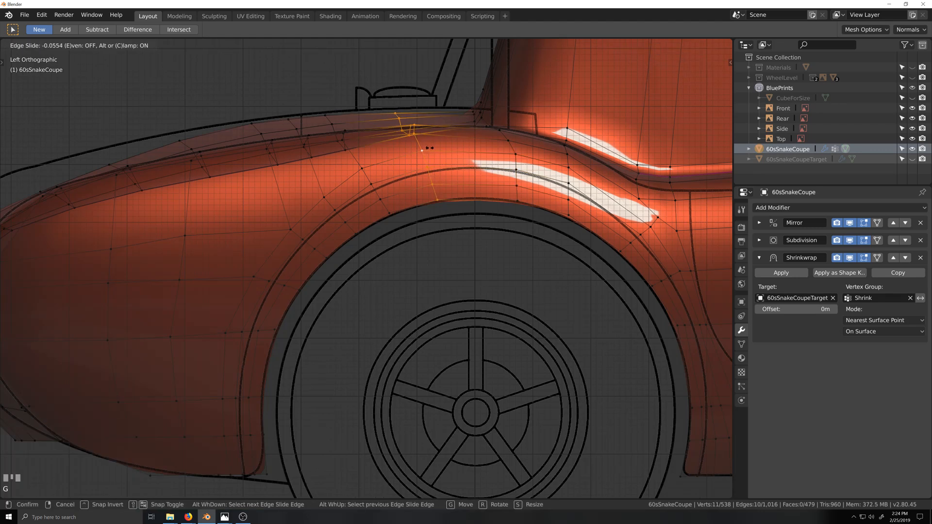
{"action": "left_click", "coordinate": [411, 151]}
Add one centred loop cut in the widened gap over the top of the rear wheel arch.
{"action": "key", "text": "ctrl+r"}
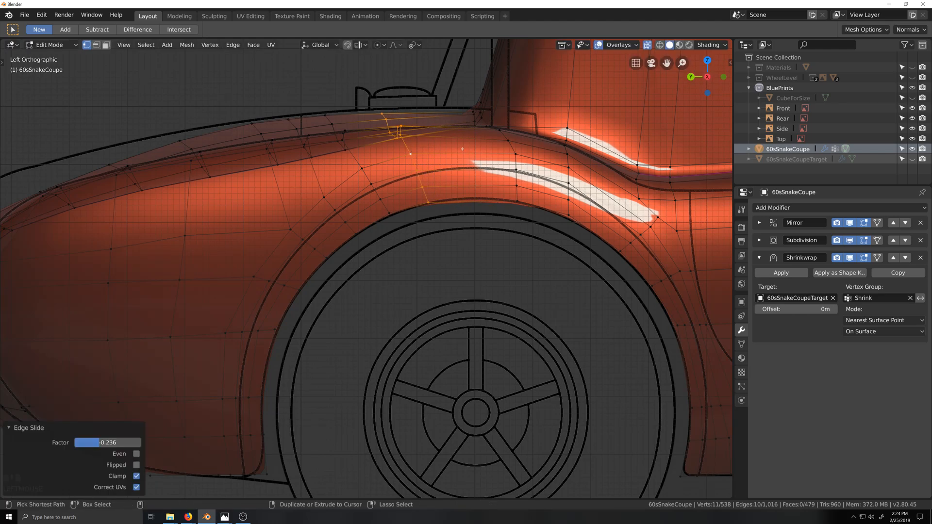
{"action": "left_click", "coordinate": [471, 200]}
{"action": "right_click", "coordinate": [471, 201]}
Move the new top loop's four arch vertices slightly up and sideways onto the wheel arch line of the side blueprint.
{"action": "scroll", "coordinate": [477, 218], "scroll_direction": "up", "scroll_amount": 1}
{"action": "middle_click_drag", "start_coordinate": [476, 218], "coordinate": [428, 216], "text": "shift"}
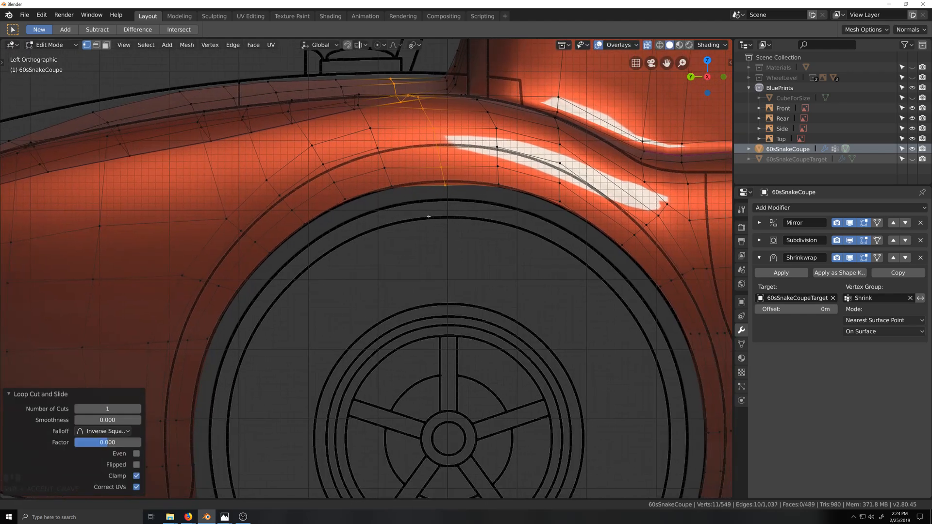
{"action": "left_click_drag", "start_coordinate": [435, 160], "coordinate": [454, 195]}
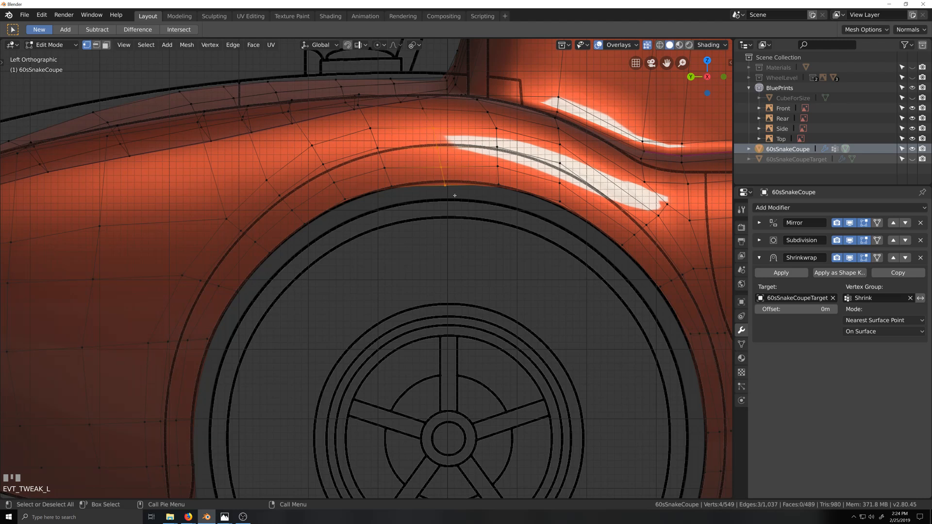
{"action": "key", "text": "g"}
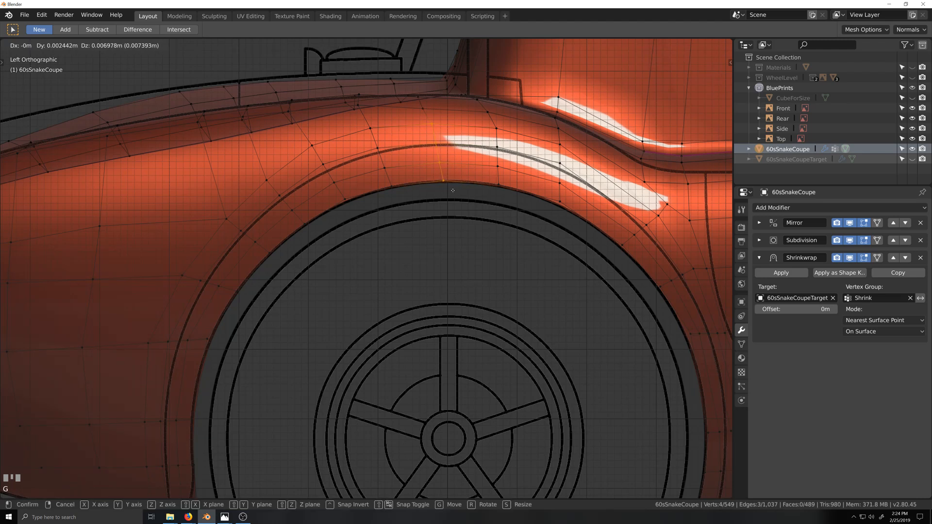
{"action": "left_click", "coordinate": [453, 190]}
Turn off X-ray and examine the rear fender's shading and arch topology in Object Mode and Edit Mode from several angles.
{"action": "scroll", "coordinate": [452, 190], "scroll_direction": "down", "scroll_amount": 4}
{"action": "key", "text": "Tab"}
{"action": "key", "text": "grave"}
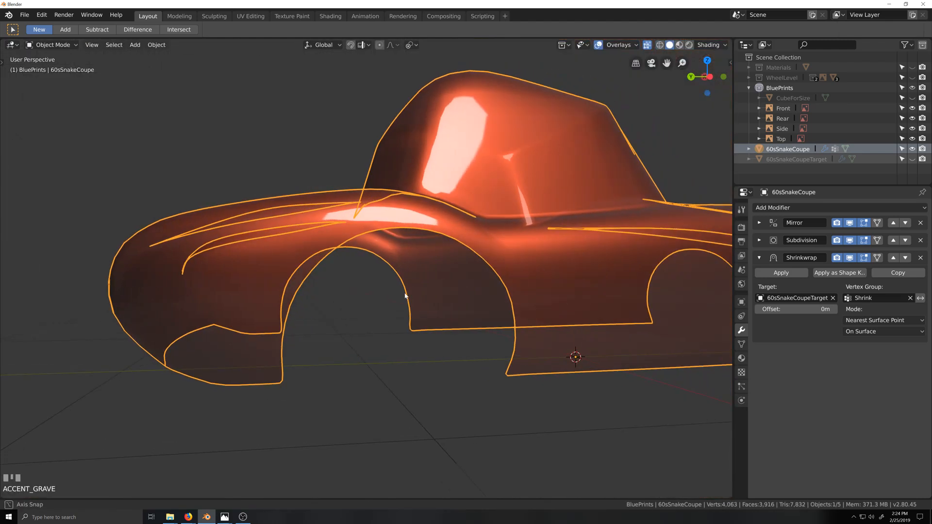
{"action": "key", "text": "alt+z"}
{"action": "key", "text": "grave"}
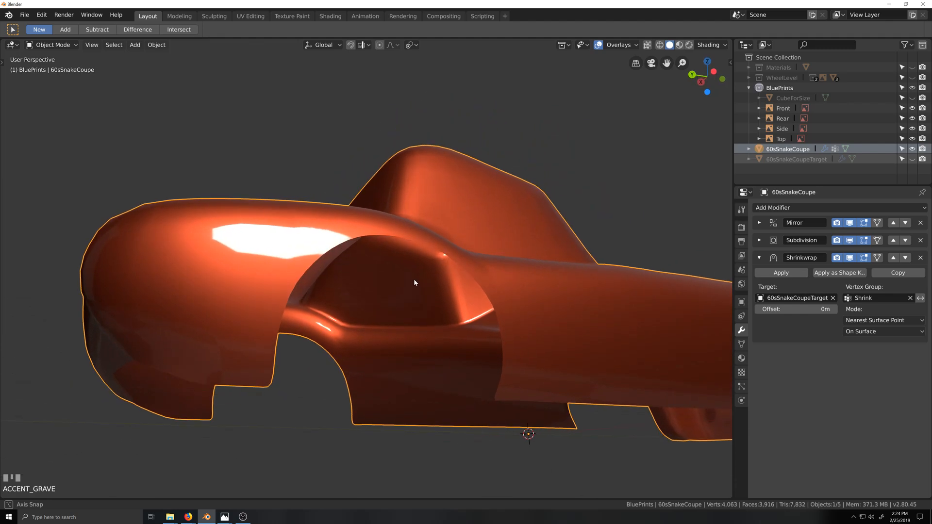
{"action": "middle_click_drag", "start_coordinate": [416, 280], "coordinate": [392, 284]}
{"action": "key", "text": "Tab"}
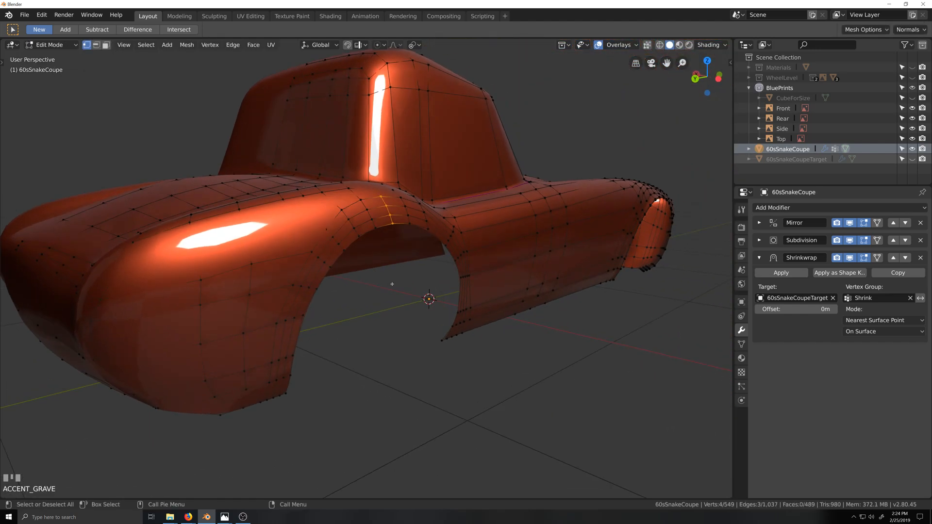
{"action": "scroll", "coordinate": [404, 262], "scroll_direction": "up", "scroll_amount": 2}
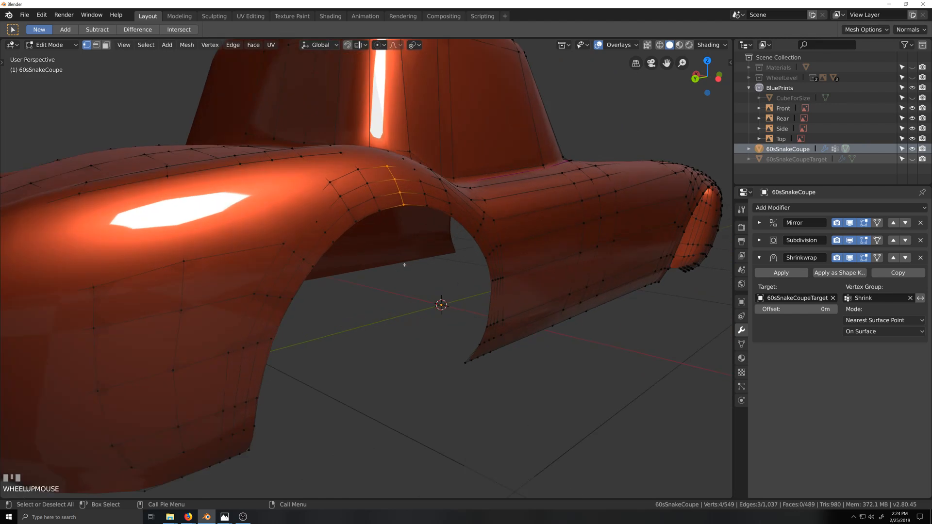
{"action": "key", "text": "shift+grave"}
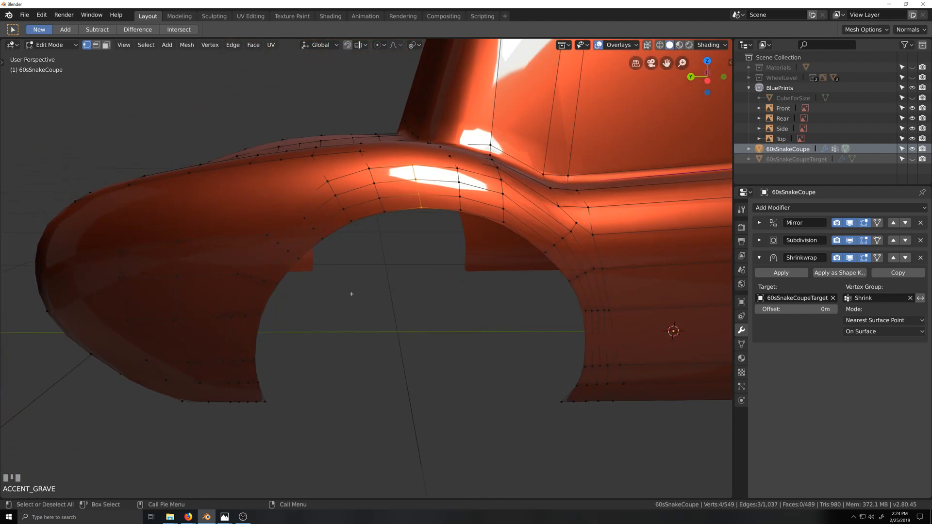
{"action": "key", "text": "grave"}
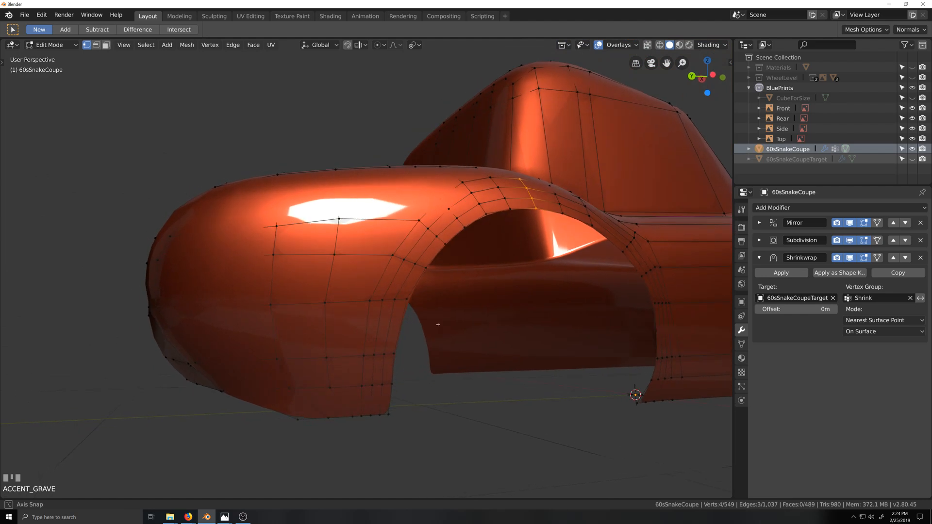
{"action": "middle_click_drag", "start_coordinate": [436, 327], "coordinate": [435, 323]}
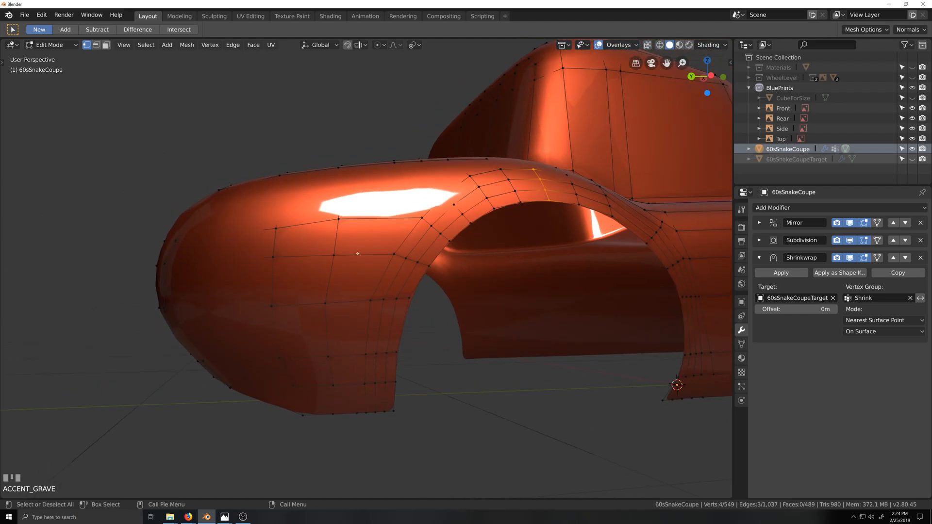
{"action": "middle_click_drag", "start_coordinate": [335, 253], "coordinate": [335, 250]}
{"action": "left_click", "coordinate": [333, 236]}
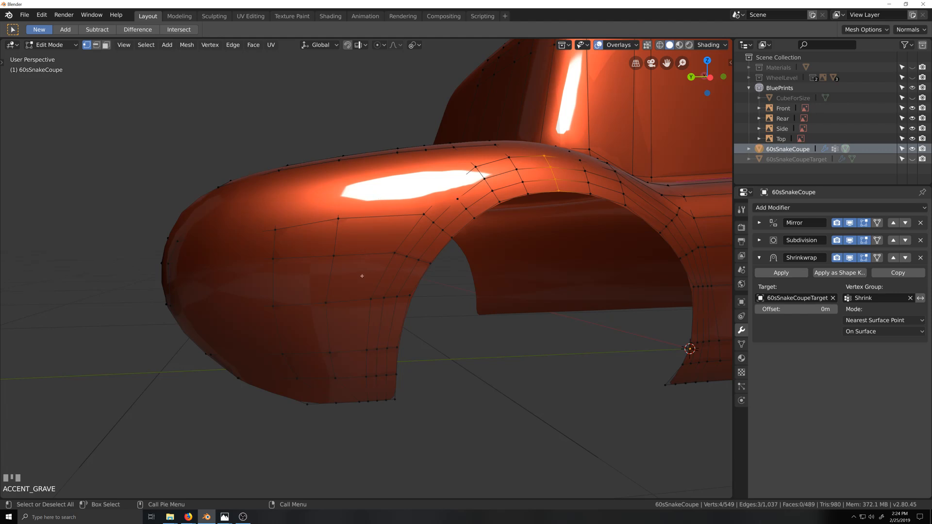
{"action": "left_click", "coordinate": [342, 242], "text": "alt"}
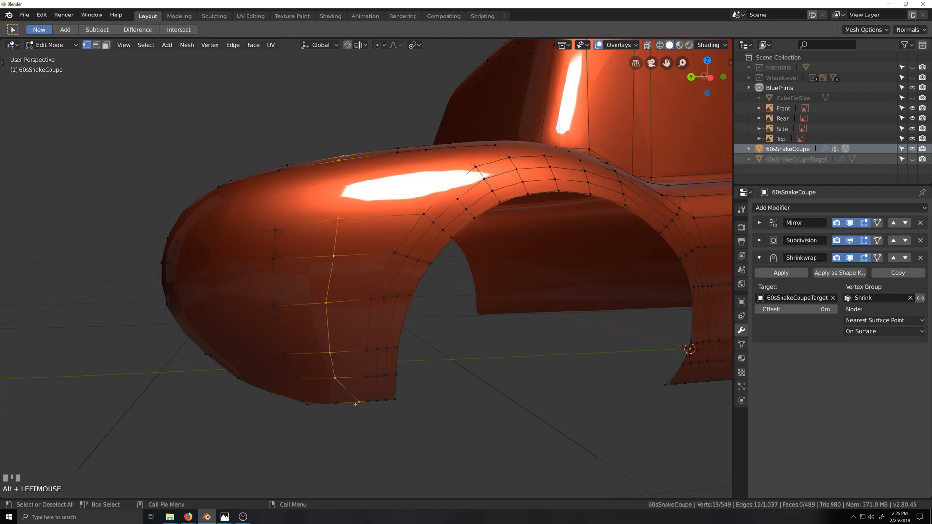
{"action": "left_click", "coordinate": [356, 404], "text": "shift"}
{"action": "key", "text": "g"}
{"action": "key", "text": "g"}
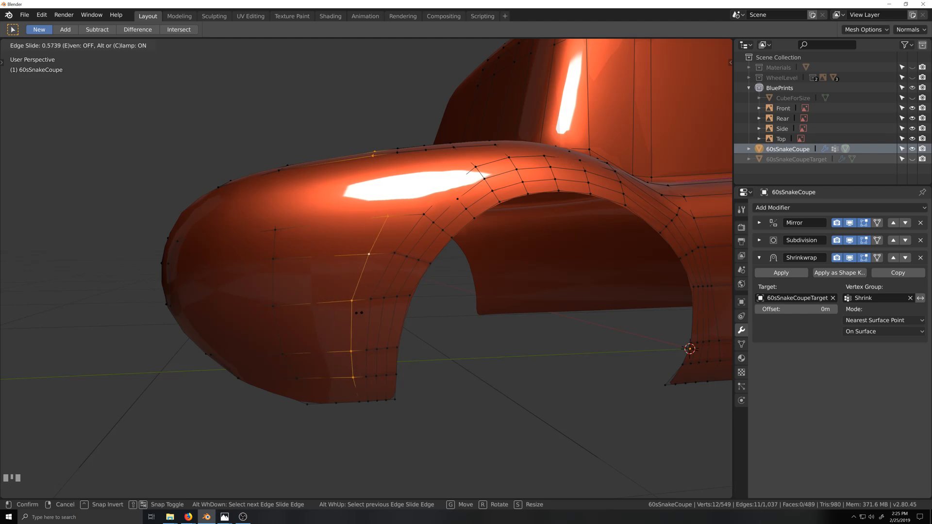
{"action": "right_click", "coordinate": [345, 320]}
{"action": "key", "text": "grave"}
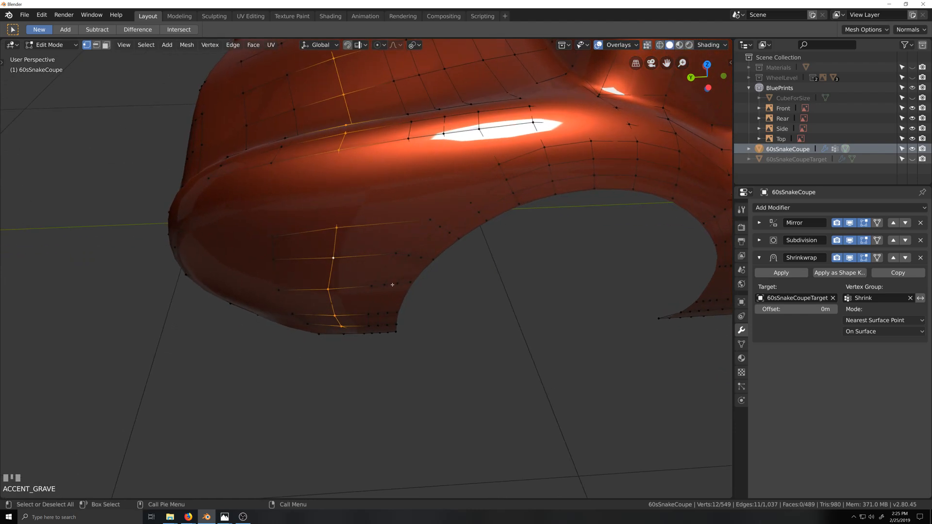
{"action": "scroll", "coordinate": [392, 285], "scroll_direction": "down", "scroll_amount": 4}
{"action": "key", "text": "grave"}
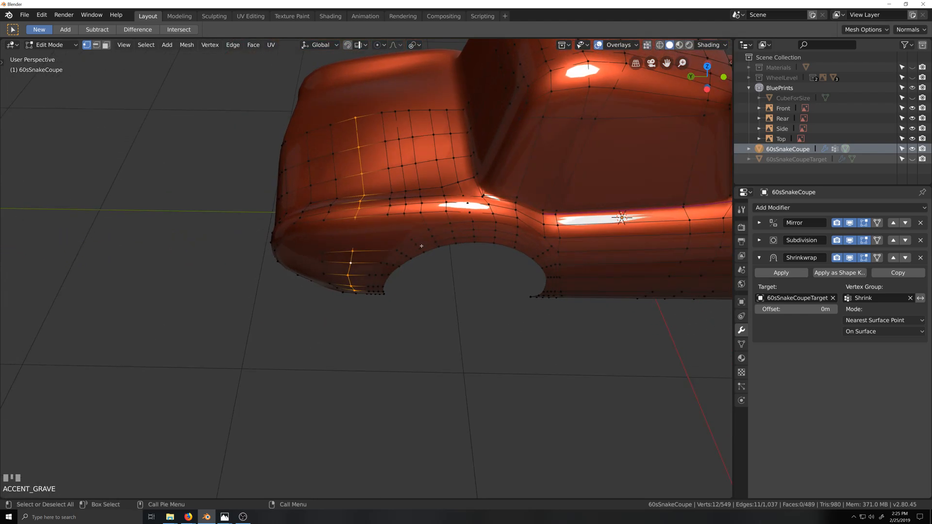
{"action": "middle_click_drag", "start_coordinate": [422, 246], "coordinate": [395, 245]}
{"action": "scroll", "coordinate": [396, 245], "scroll_direction": "up", "scroll_amount": 2}
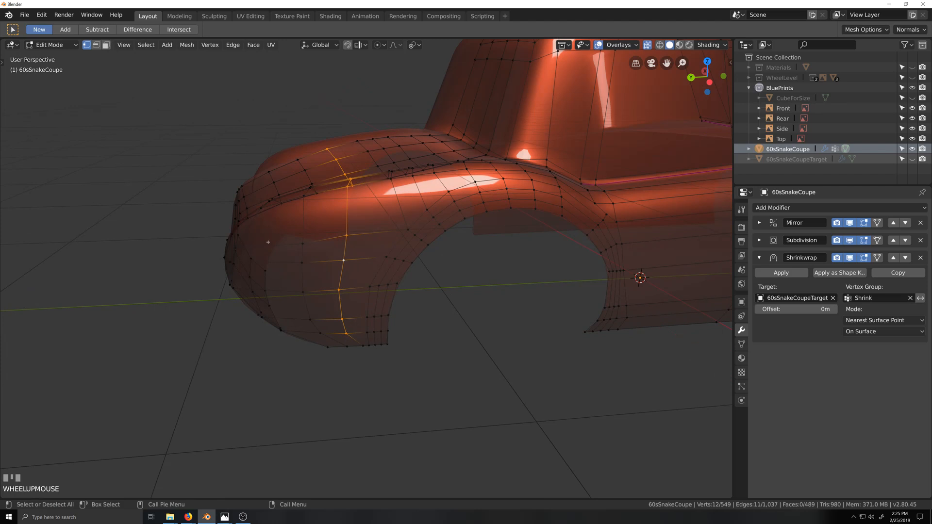
Turn on the wireframe overlay and examine the subdivided edge flow around the rear fender from several angles.
{"action": "left_click", "coordinate": [632, 45]}
{"action": "left_click", "coordinate": [559, 227]}
{"action": "middle_click_drag", "start_coordinate": [427, 257], "coordinate": [448, 254]}
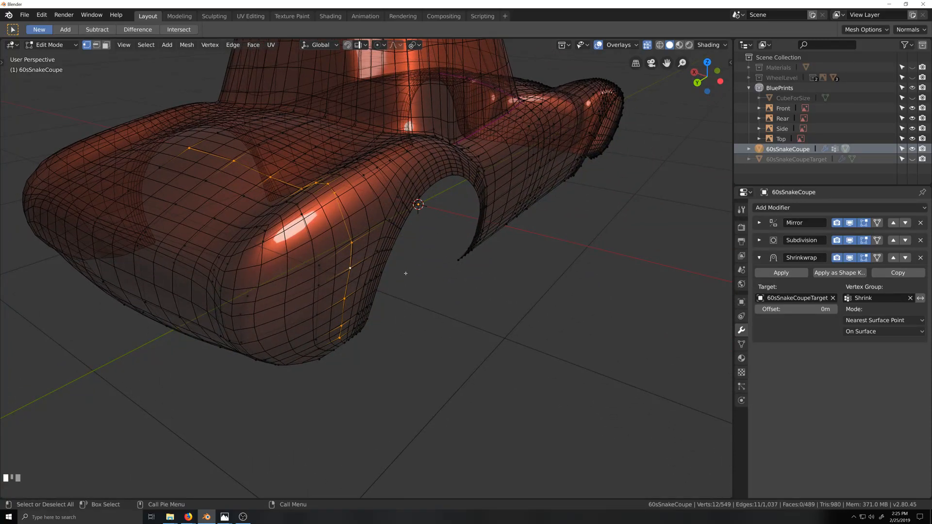
{"action": "middle_click_drag", "start_coordinate": [406, 273], "coordinate": [327, 233]}
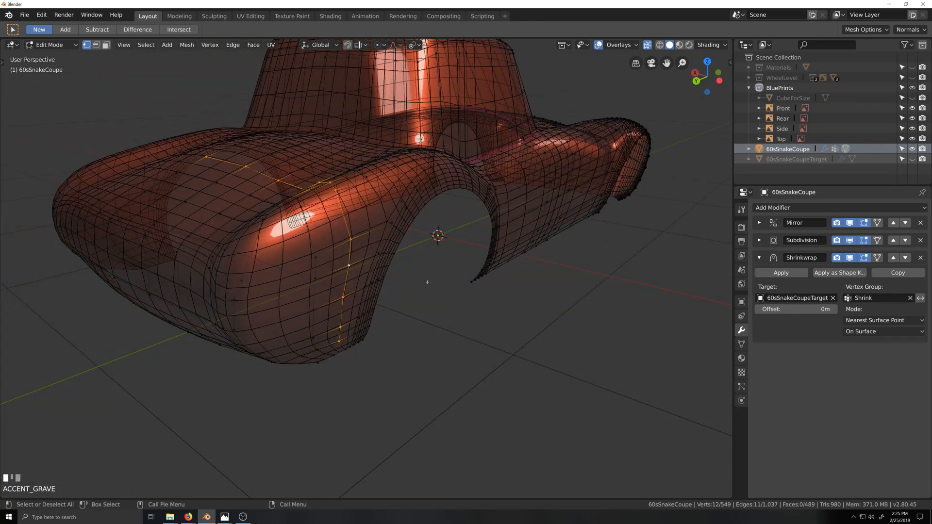
{"action": "middle_click_drag", "start_coordinate": [427, 282], "coordinate": [490, 257]}
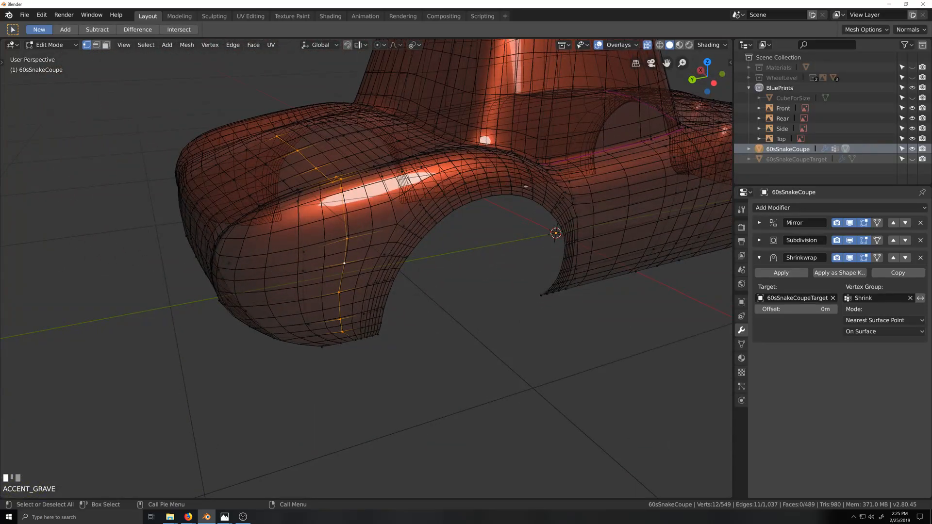
{"action": "scroll", "coordinate": [526, 186], "scroll_direction": "down", "scroll_amount": 8}
{"action": "middle_click_drag", "start_coordinate": [529, 189], "coordinate": [550, 203]}
Select the whole body mesh and set its mean edge crease to 0.00.
{"action": "key", "text": "a"}
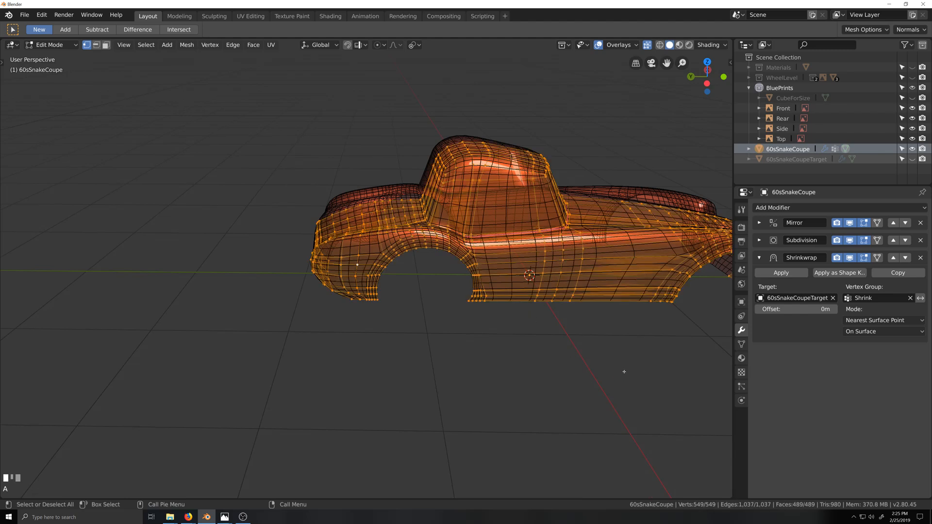
{"action": "key", "text": "n"}
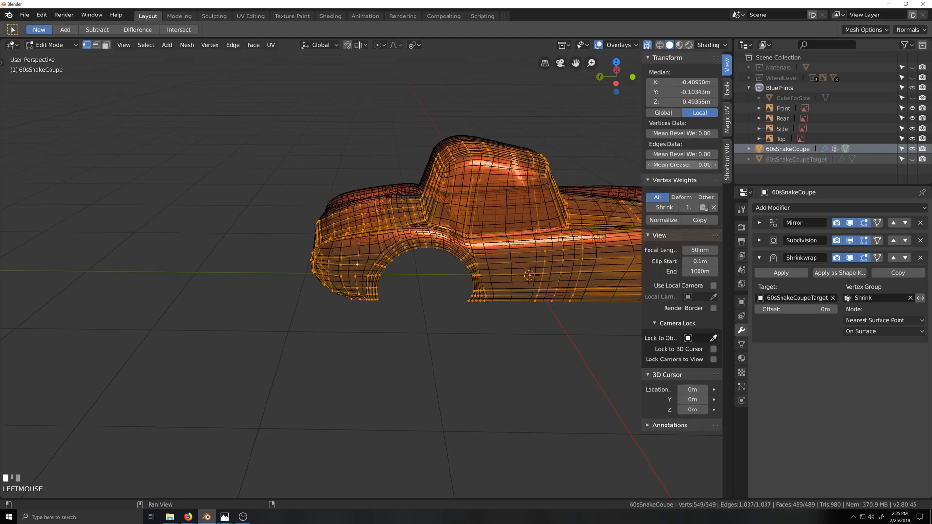
{"action": "left_click_drag", "start_coordinate": [704, 165], "coordinate": [699, 165]}
Switch to Object Mode and turn off both X-ray and the wireframe overlay.
{"action": "key", "text": "Tab"}
{"action": "scroll", "coordinate": [534, 339], "scroll_direction": "up", "scroll_amount": 2}
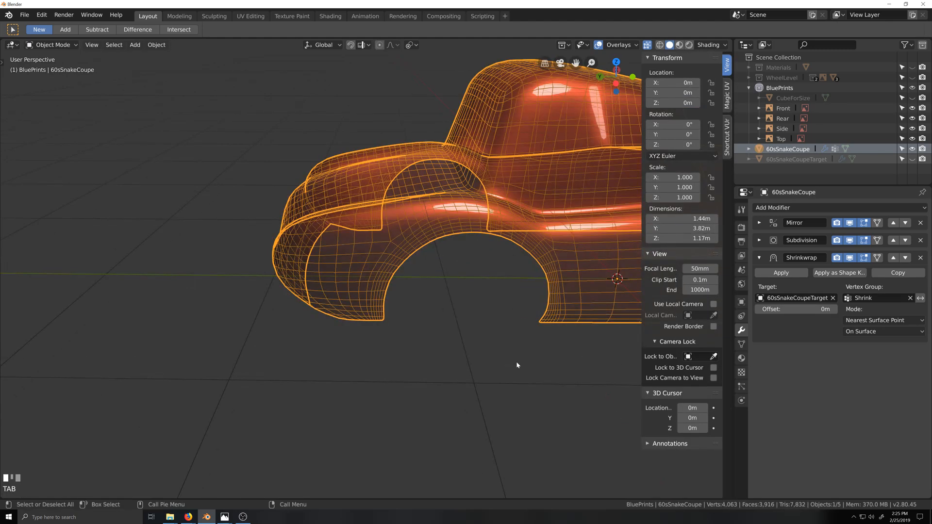
{"action": "key", "text": "z"}
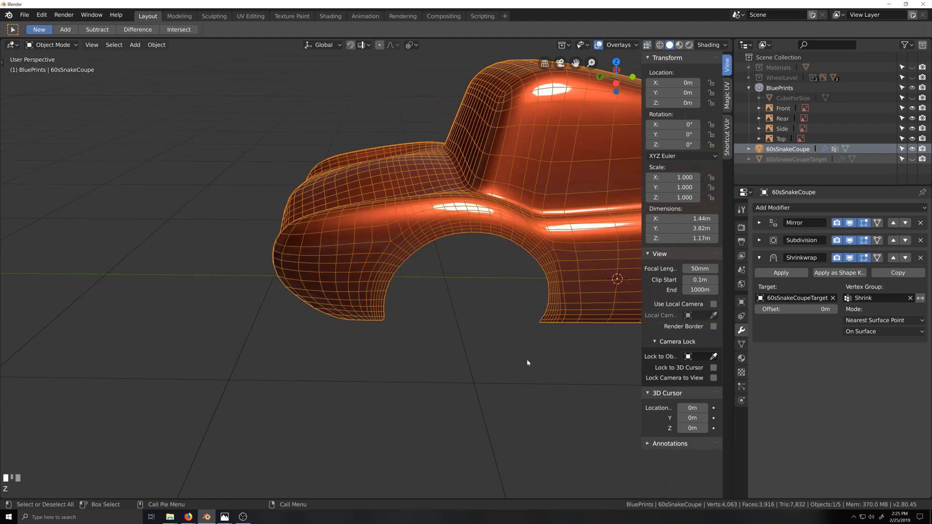
{"action": "left_click", "coordinate": [631, 48]}
{"action": "left_click", "coordinate": [559, 227]}
{"action": "scroll", "coordinate": [538, 312], "scroll_direction": "down", "scroll_amount": 1}
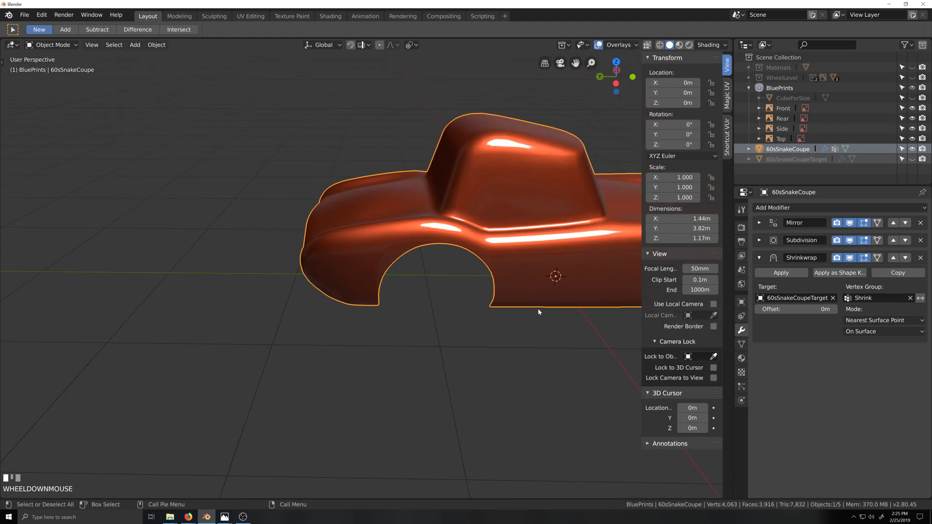
Examine the body's shading around the rear fender, along the side and at the front wheel arch.
{"action": "middle_click_drag", "start_coordinate": [539, 312], "coordinate": [472, 320], "text": "shift"}
{"action": "scroll", "coordinate": [583, 301], "scroll_direction": "down", "scroll_amount": 1}
{"action": "middle_click_drag", "start_coordinate": [583, 300], "coordinate": [568, 304]}
{"action": "middle_click_drag", "start_coordinate": [427, 322], "coordinate": [486, 320]}
{"action": "scroll", "coordinate": [447, 314], "scroll_direction": "up", "scroll_amount": 5}
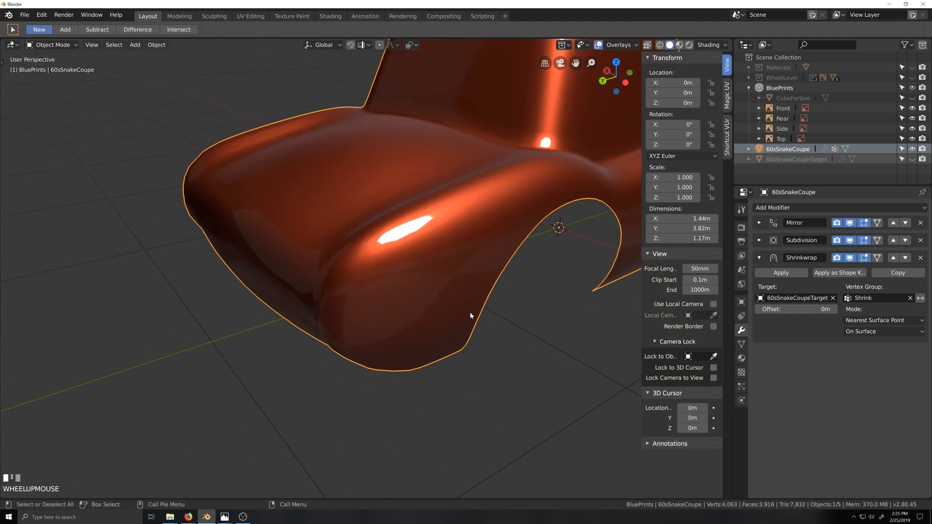
{"action": "scroll", "coordinate": [468, 311], "scroll_direction": "down", "scroll_amount": 1}
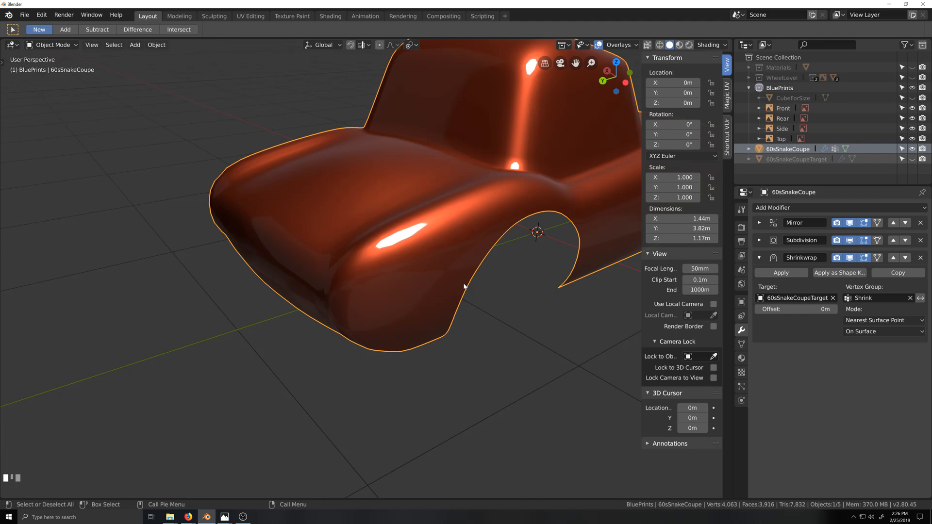
{"action": "scroll", "coordinate": [494, 278], "scroll_direction": "down", "scroll_amount": 2}
{"action": "middle_click_drag", "start_coordinate": [499, 279], "coordinate": [489, 261]}
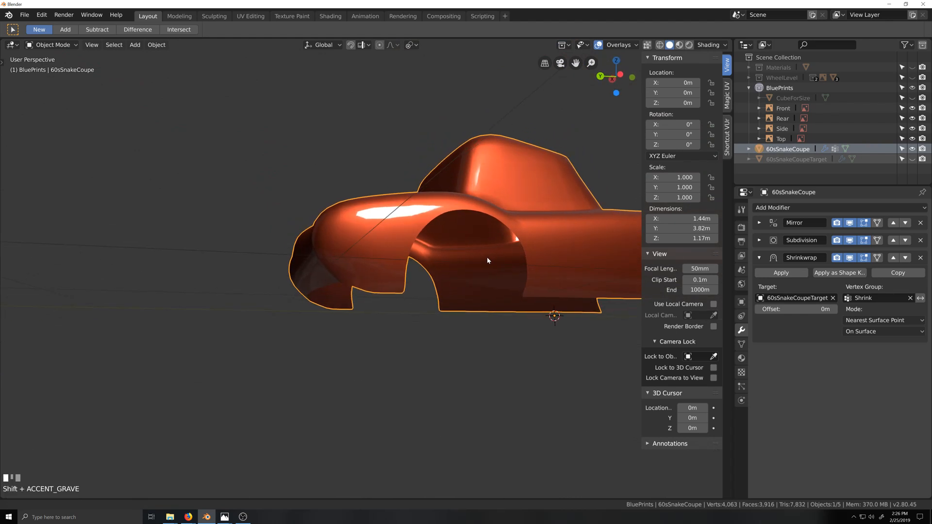
{"action": "scroll", "coordinate": [506, 269], "scroll_direction": "down", "scroll_amount": 1}
{"action": "key", "text": "shift+grave"}
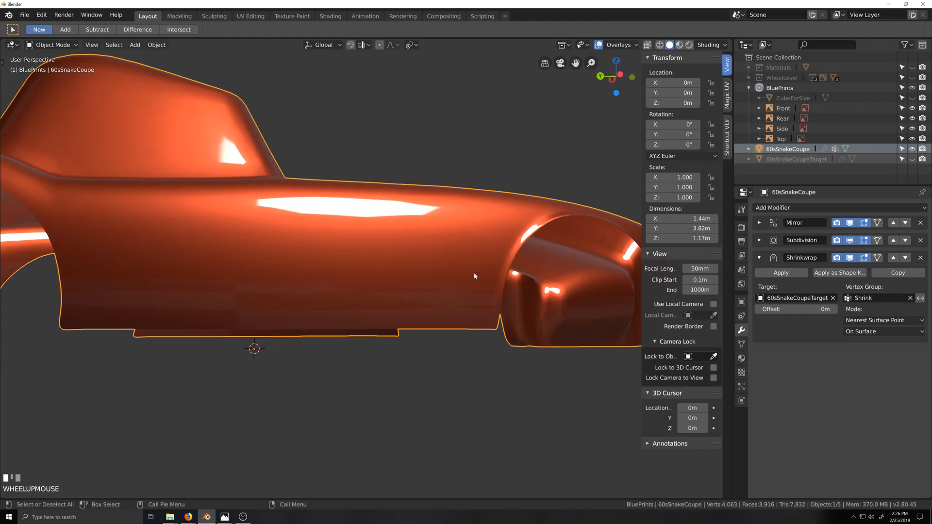
{"action": "middle_click_drag", "start_coordinate": [399, 271], "coordinate": [376, 277]}
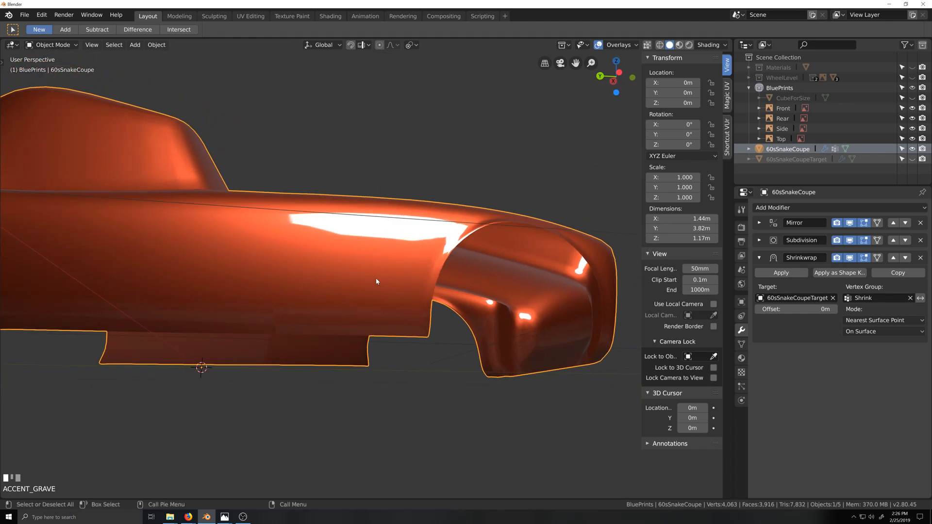
{"action": "key", "text": "shift+grave"}
{"action": "scroll", "coordinate": [467, 294], "scroll_direction": "up", "scroll_amount": 3}
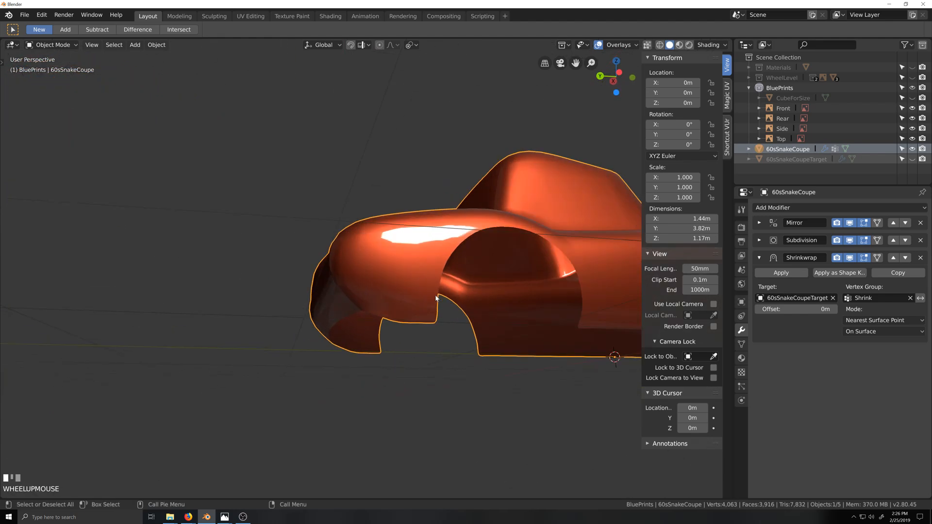
{"action": "mouse_move", "coordinate": [466, 294]}
{"action": "middle_mouse_down", "text": "shift"}
{"action": "mouse_move", "coordinate": [408, 298]}
{"action": "mouse_move", "coordinate": [440, 282]}
{"action": "mouse_move", "coordinate": [438, 294]}
{"action": "mouse_move", "coordinate": [479, 293]}
{"action": "mouse_move", "coordinate": [451, 294]}
{"action": "mouse_move", "coordinate": [465, 292]}
{"action": "middle_mouse_up", "text": "shift"}
In Edit Mode with X-ray on, edge-slide the six-vertex path along the rear fender's crest downward by a factor of -0.135.
{"action": "key", "text": "Tab"}
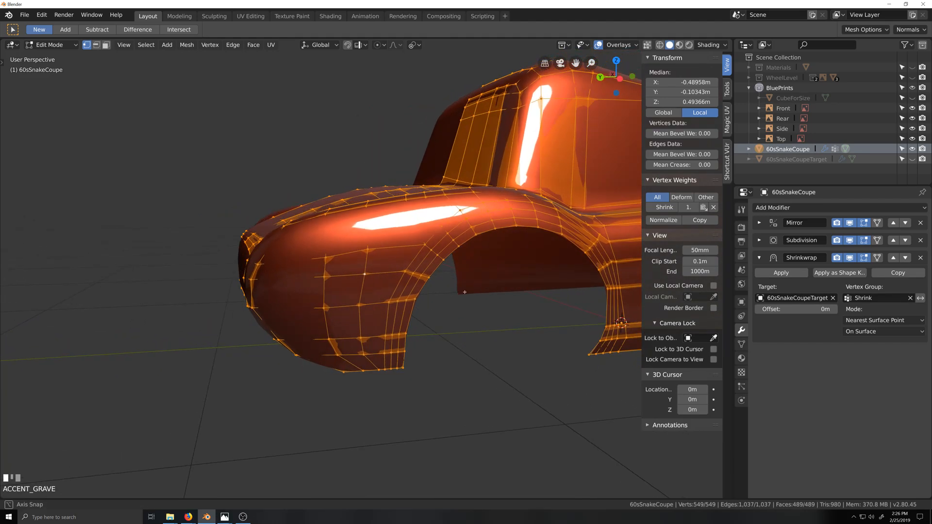
{"action": "key", "text": "alt+z"}
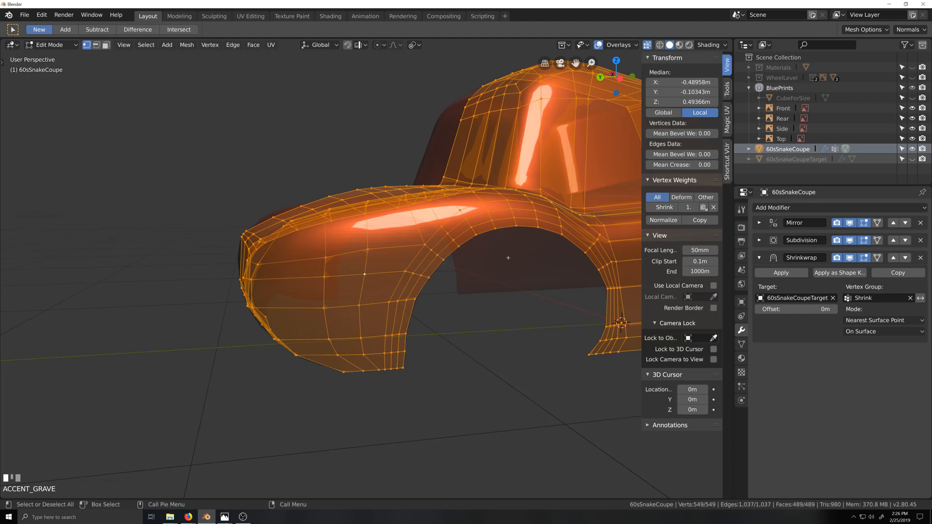
{"action": "middle_click_drag", "start_coordinate": [508, 257], "coordinate": [475, 221]}
{"action": "left_click", "coordinate": [450, 231]}
{"action": "left_click", "coordinate": [405, 270], "text": "ctrl+shift"}
{"action": "middle_click_drag", "start_coordinate": [405, 270], "coordinate": [423, 252]}
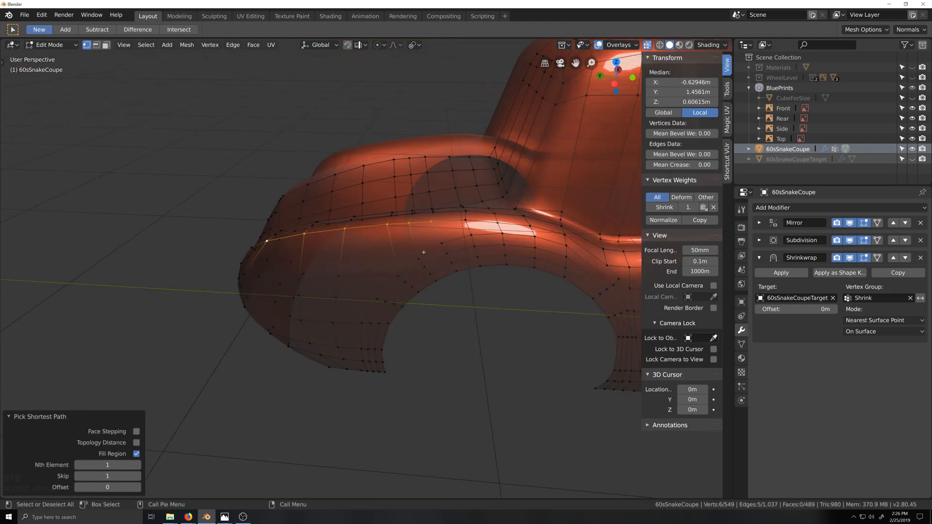
{"action": "key", "text": "g"}
{"action": "key", "text": "g"}
{"action": "left_click", "coordinate": [427, 253]}
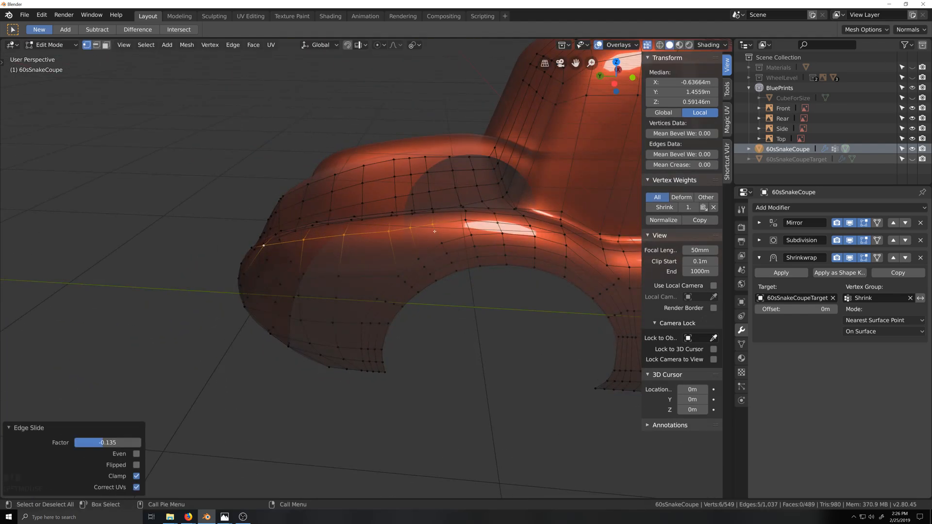
Deselect the path's foremost vertex and edge-slide the remaining five crest vertices further down by a factor of about 0.096.
{"action": "left_click", "coordinate": [432, 224], "text": "shift"}
{"action": "key", "text": "g"}
{"action": "key", "text": "g"}
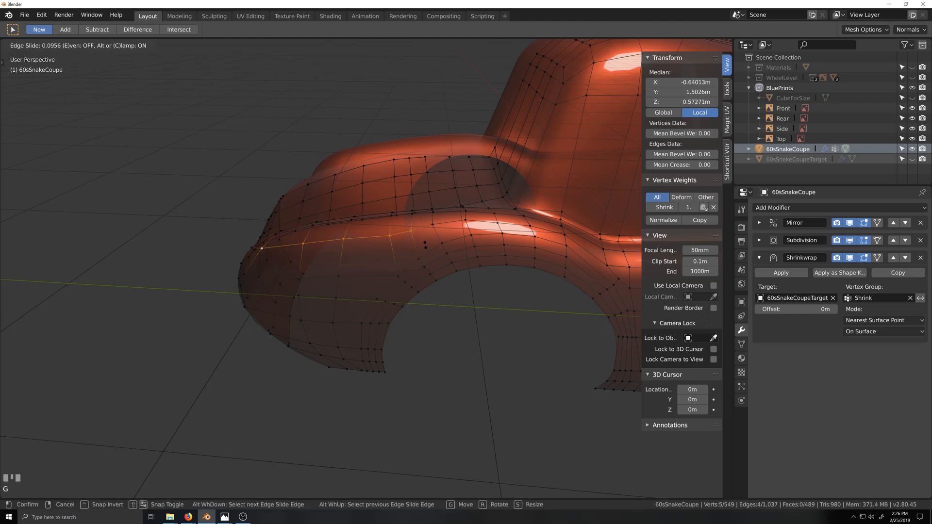
{"action": "left_click", "coordinate": [425, 245]}
Turn off X-ray and compare the rear fender's highlights with 60sSnakeCoupeTarget by swapping the two objects' visibility.
{"action": "key", "text": "grave"}
{"action": "middle_click_drag", "start_coordinate": [445, 291], "coordinate": [487, 281]}
{"action": "key", "text": "grave"}
{"action": "key", "text": "Tab"}
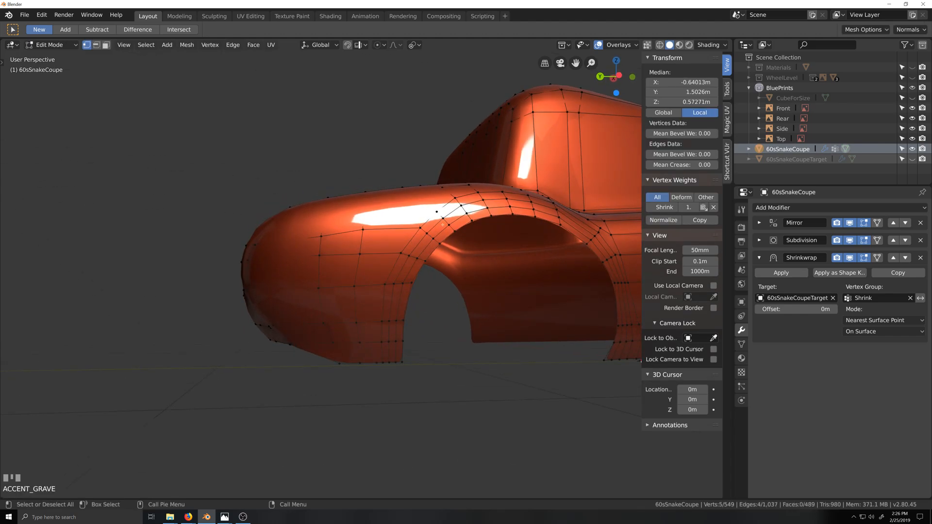
{"action": "middle_click_drag", "start_coordinate": [471, 221], "coordinate": [597, 168]}
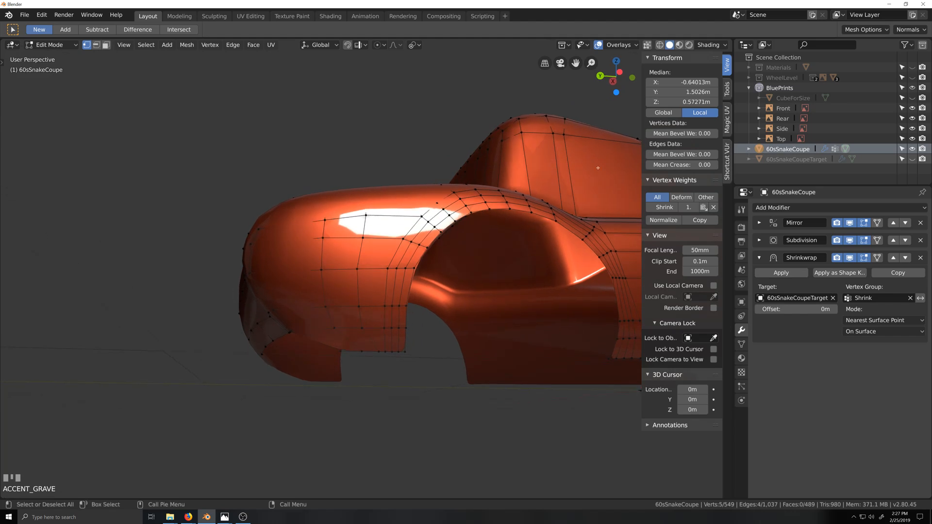
{"action": "left_click", "coordinate": [912, 149]}
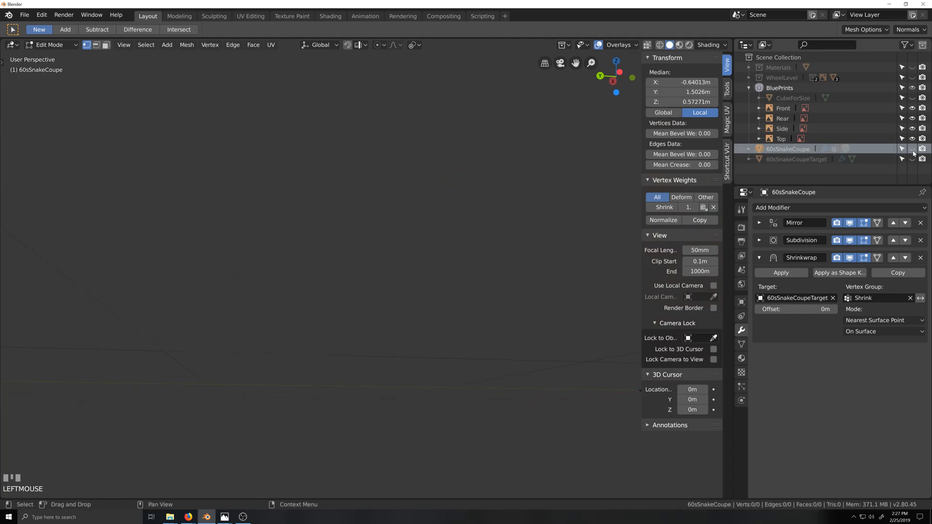
{"action": "left_click", "coordinate": [912, 159]}
{"action": "mouse_move", "coordinate": [503, 304]}
{"action": "middle_mouse_down"}
{"action": "mouse_move", "coordinate": [503, 273]}
{"action": "mouse_move", "coordinate": [508, 310]}
{"action": "middle_mouse_up"}
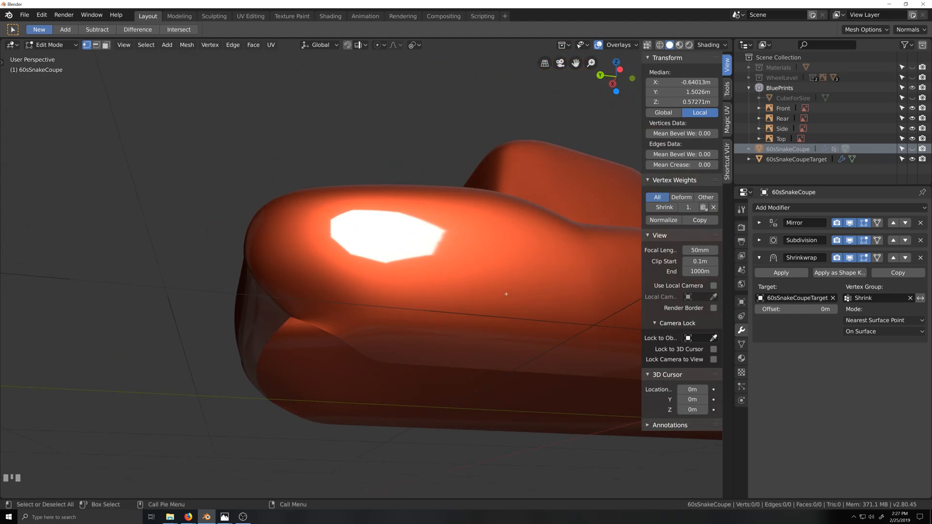
{"action": "left_click", "coordinate": [912, 159]}
{"action": "left_click", "coordinate": [912, 149]}
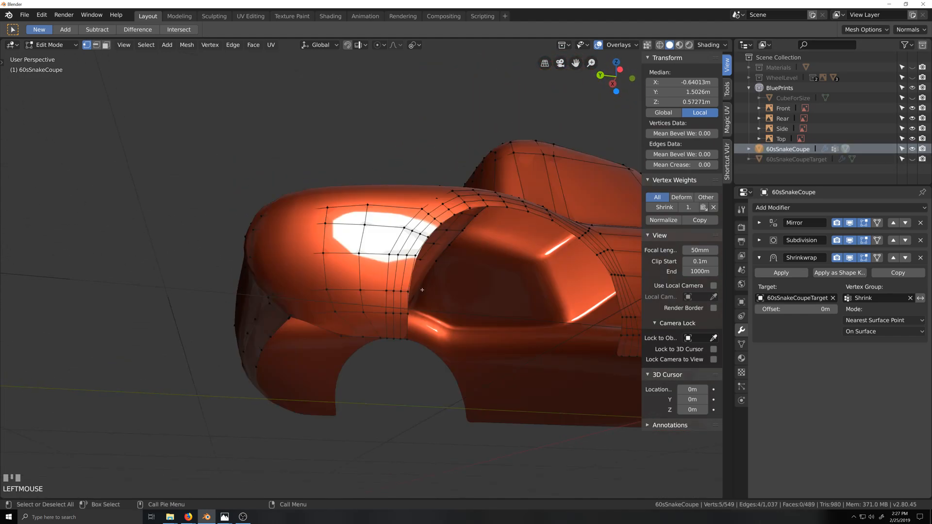
Examine the rear fender and wheel arch shading close up, switching between Object Mode and Edit Mode.
{"action": "scroll", "coordinate": [424, 277], "scroll_direction": "up", "scroll_amount": 2}
{"action": "middle_click_drag", "start_coordinate": [427, 251], "coordinate": [448, 248]}
{"action": "key", "text": "Tab"}
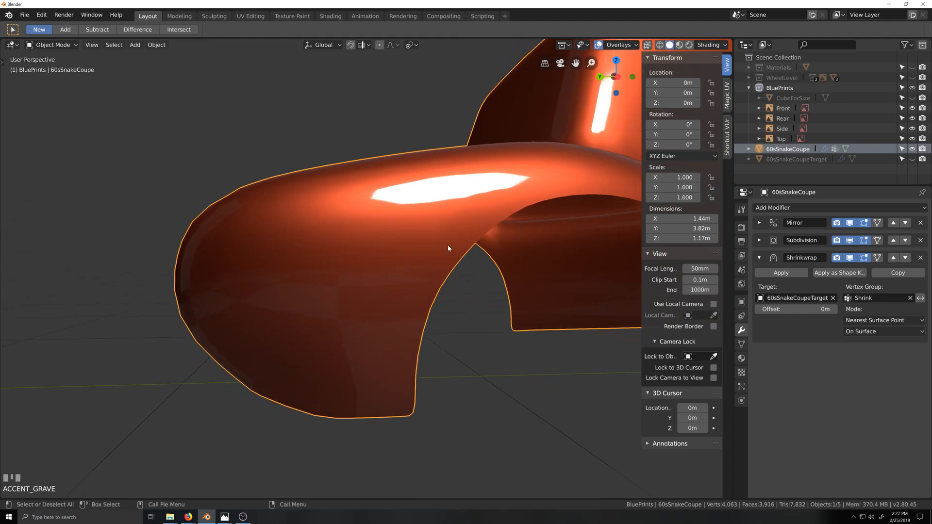
{"action": "middle_click_drag", "start_coordinate": [506, 248], "coordinate": [421, 266], "text": "shift"}
{"action": "scroll", "coordinate": [512, 300], "scroll_direction": "down", "scroll_amount": 3}
{"action": "scroll", "coordinate": [535, 271], "scroll_direction": "up", "scroll_amount": 2}
{"action": "middle_click_drag", "start_coordinate": [459, 227], "coordinate": [470, 253]}
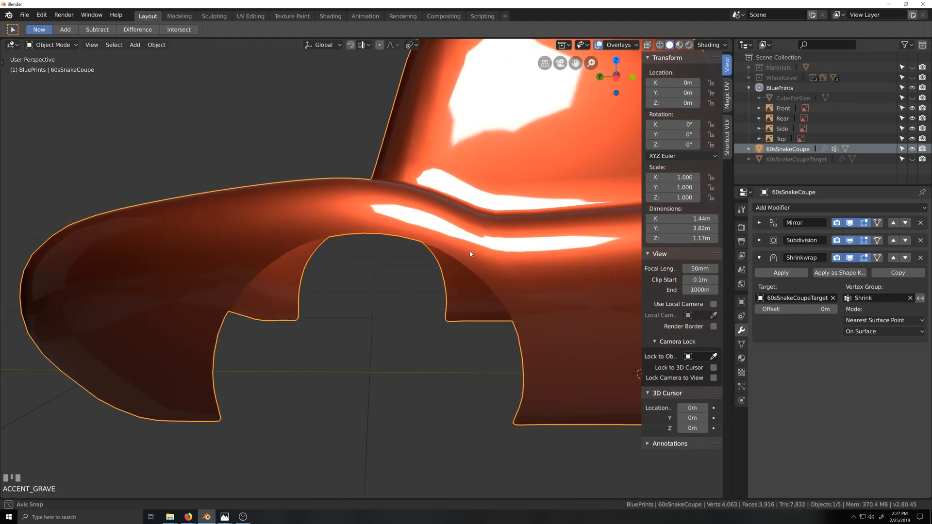
{"action": "middle_click_drag", "start_coordinate": [381, 276], "coordinate": [436, 265]}
{"action": "key", "text": "Tab"}
{"action": "key", "text": "Tab"}
{"action": "key", "text": "Tab"}
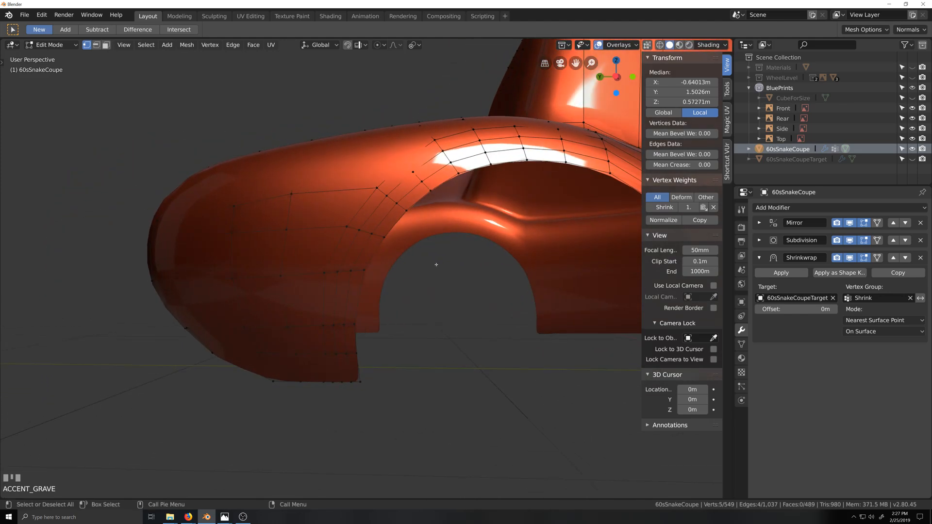
Edge-slide the three-vertex row at the rear upper part of the rear wheel arch slightly up along the arch.
{"action": "middle_click_drag", "start_coordinate": [363, 231], "coordinate": [394, 238]}
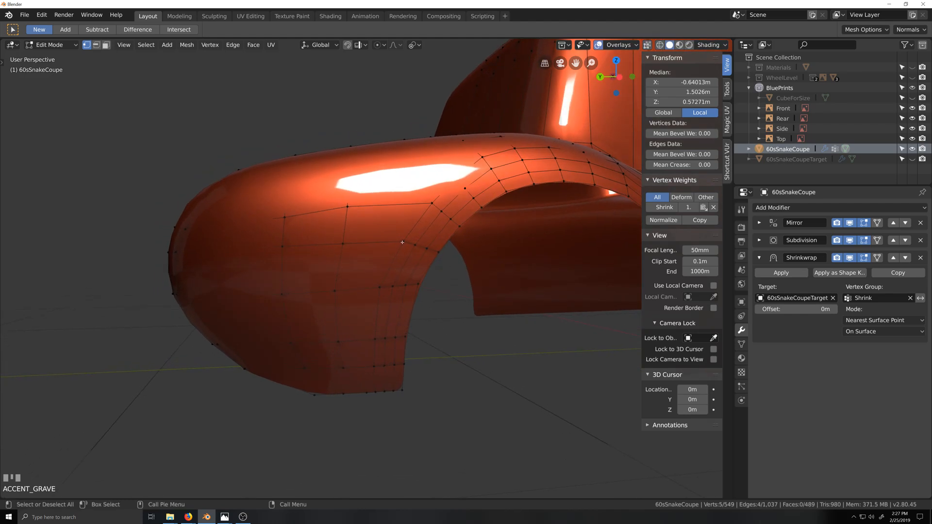
{"action": "left_click", "coordinate": [404, 242]}
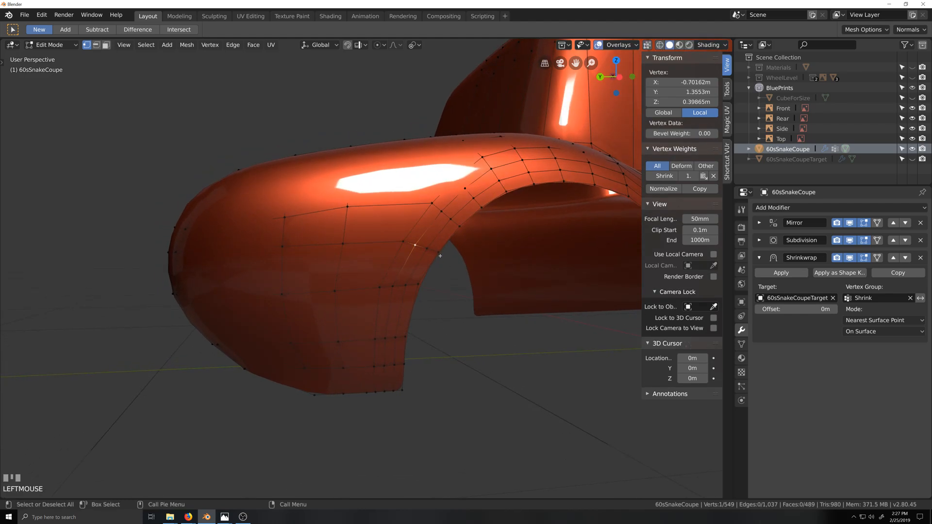
{"action": "left_click", "coordinate": [438, 252], "text": "ctrl"}
{"action": "key", "text": "g"}
{"action": "key", "text": "g"}
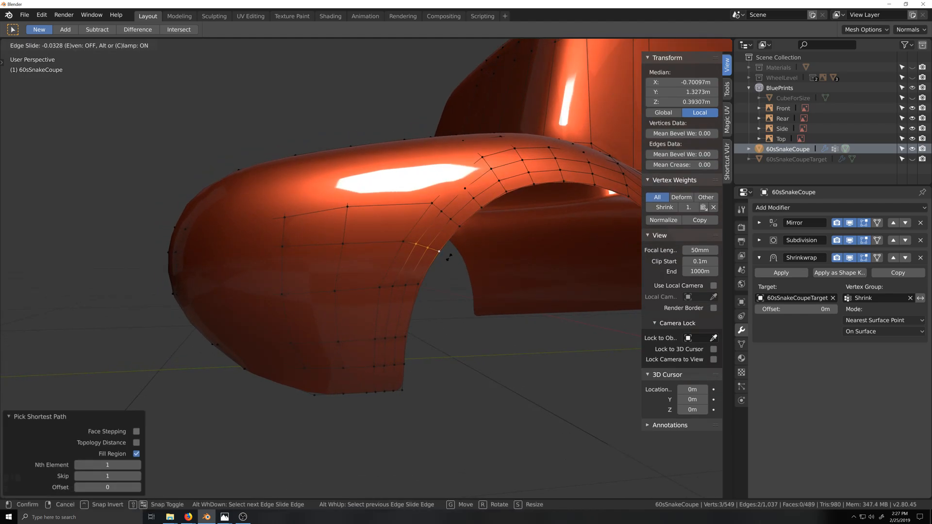
{"action": "left_click", "coordinate": [441, 257]}
Edge-slide the row's two outermost vertices slightly further up, and vertex-slide the one on the arch edge by a factor of 0.061.
{"action": "left_click", "coordinate": [417, 243], "text": "shift"}
{"action": "key", "text": "g"}
{"action": "key", "text": "g"}
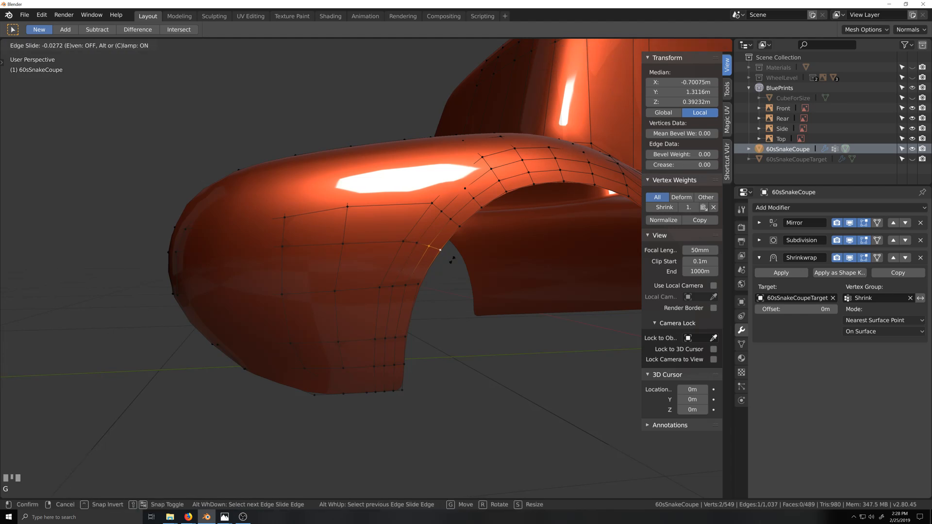
{"action": "left_click", "coordinate": [441, 252]}
{"action": "left_click", "coordinate": [430, 245], "text": "shift"}
{"action": "key", "text": "g"}
{"action": "key", "text": "g"}
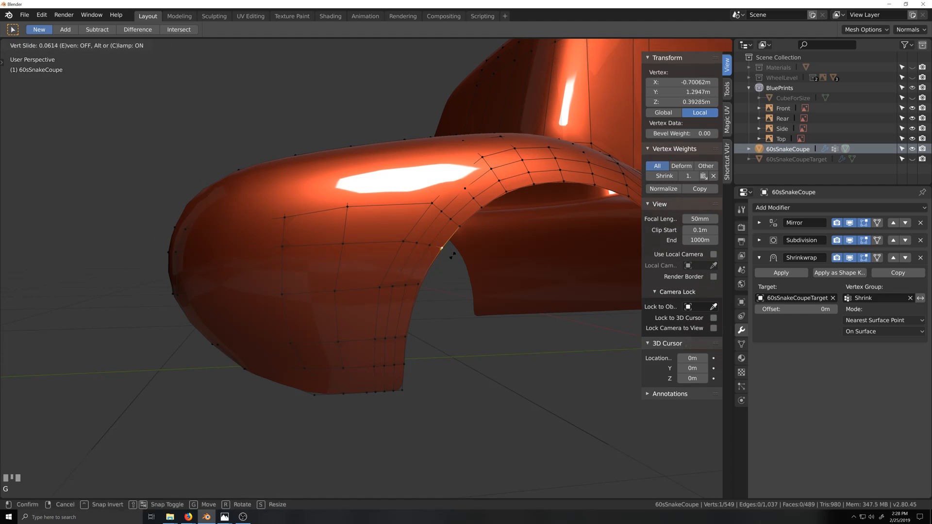
{"action": "left_click", "coordinate": [453, 255]}
Select the outermost vertex loop surrounding the rear wheel arch, starting from its rear bottom end.
{"action": "middle_click_drag", "start_coordinate": [452, 256], "coordinate": [463, 265]}
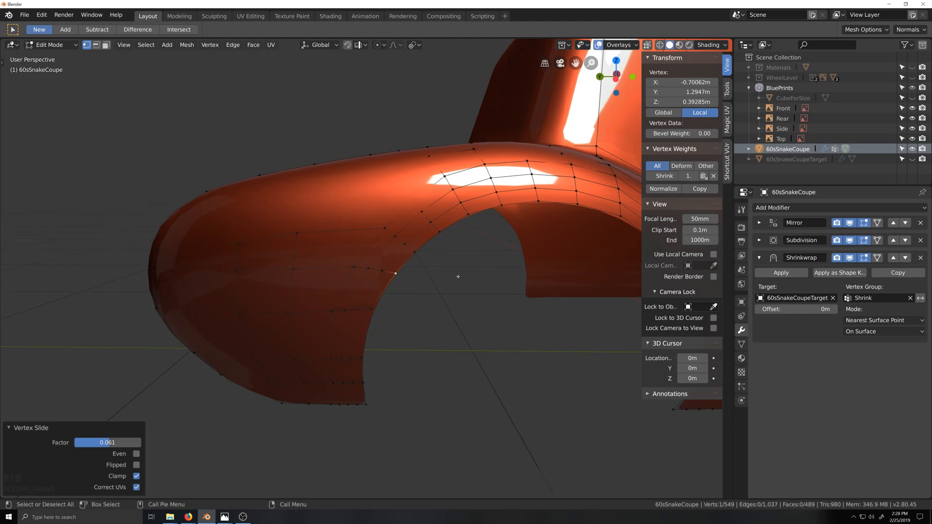
{"action": "scroll", "coordinate": [457, 276], "scroll_direction": "down", "scroll_amount": 3}
{"action": "scroll", "coordinate": [454, 275], "scroll_direction": "up", "scroll_amount": 2}
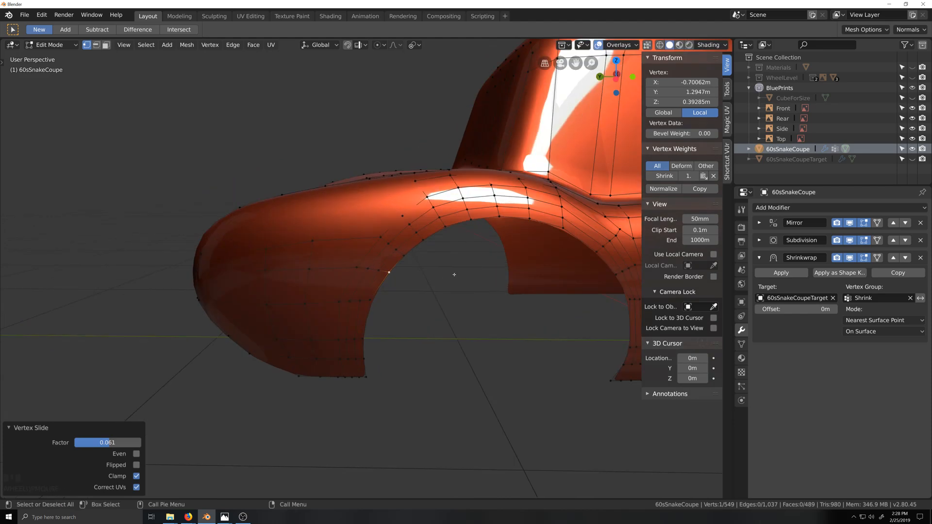
{"action": "scroll", "coordinate": [343, 371], "scroll_direction": "down", "scroll_amount": 2}
{"action": "left_click", "coordinate": [344, 355]}
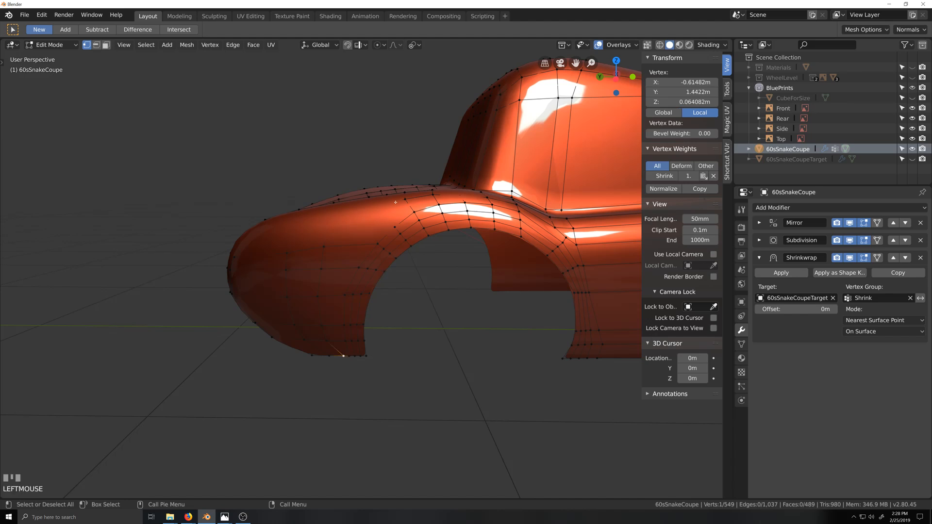
{"action": "left_click", "coordinate": [378, 244], "text": "ctrl"}
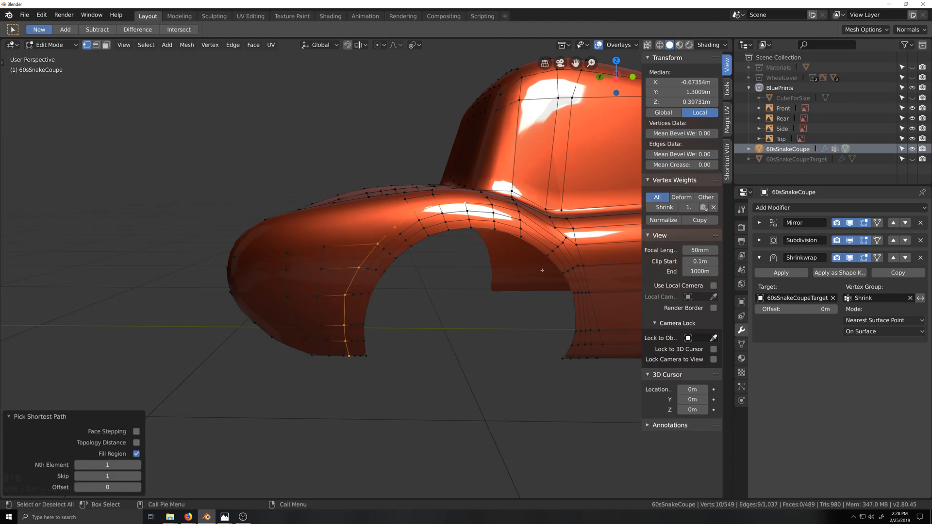
{"action": "middle_click_drag", "start_coordinate": [542, 270], "coordinate": [527, 268]}
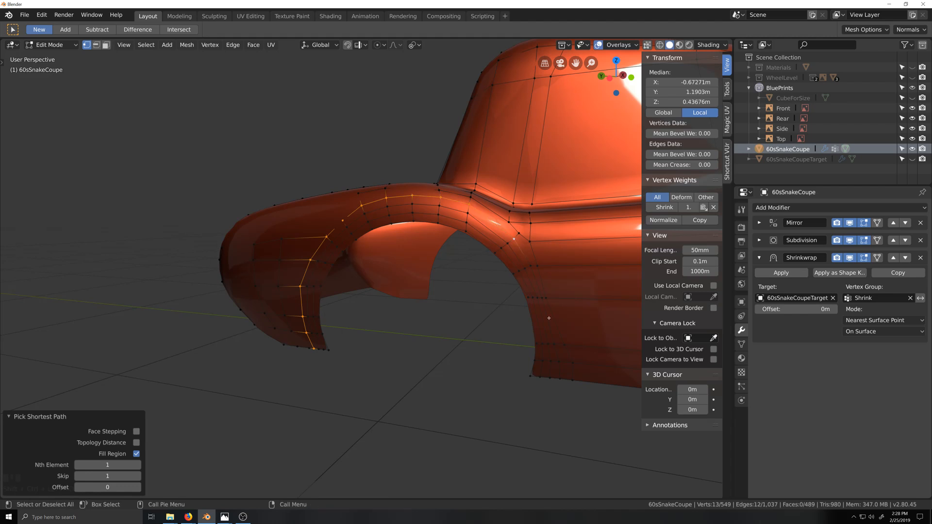
Try evening out the selected outer wheel arch loop with LoopTools Space, inspect the fender shading and undo the spacing.
{"action": "right_click", "coordinate": [560, 381]}
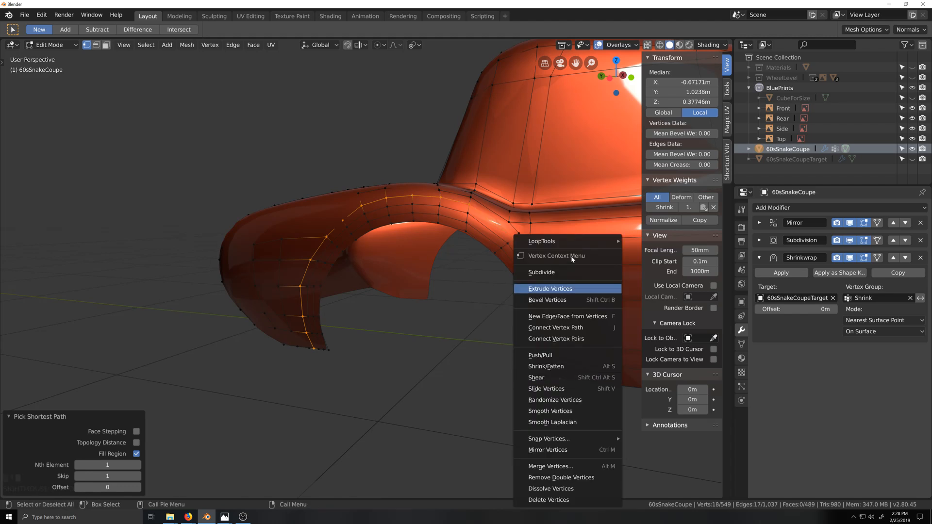
{"action": "mouse_move", "coordinate": [558, 241]}
{"action": "left_click", "coordinate": [645, 313]}
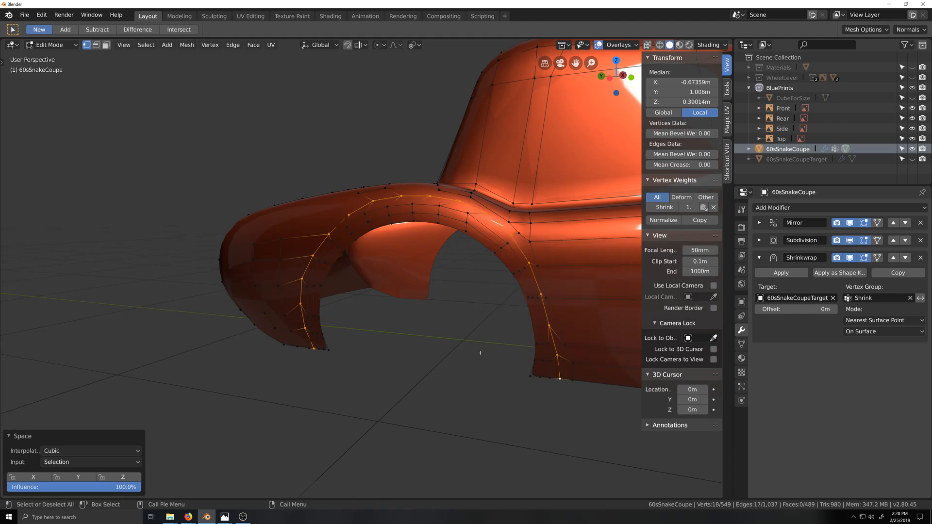
{"action": "mouse_move", "coordinate": [423, 357]}
{"action": "middle_mouse_down"}
{"action": "mouse_move", "coordinate": [448, 359]}
{"action": "mouse_move", "coordinate": [438, 358]}
{"action": "middle_mouse_up"}
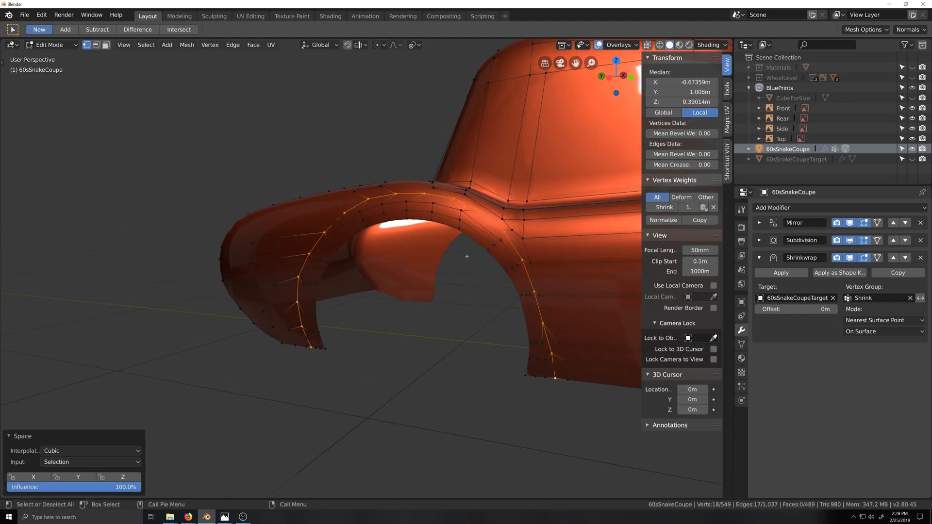
{"action": "middle_click_drag", "start_coordinate": [465, 209], "coordinate": [495, 266]}
{"action": "middle_click_drag", "start_coordinate": [380, 339], "coordinate": [393, 329]}
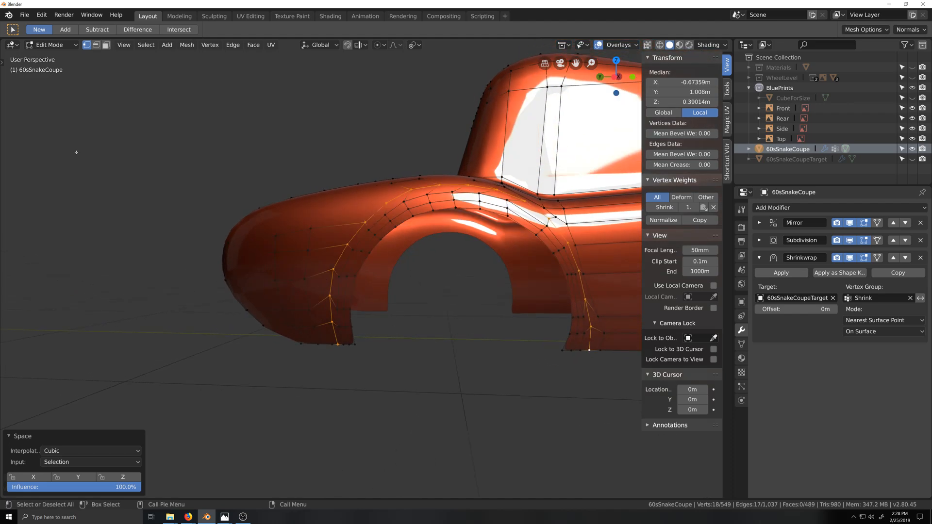
{"action": "key", "text": "ctrl+z"}
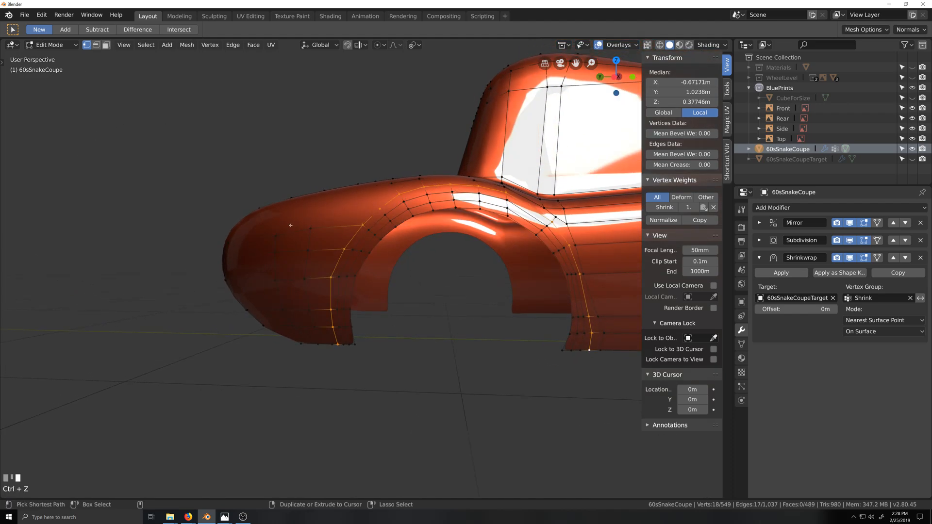
Save the project as 60sSnakeCoupe.blend in C:\Dev\Blender.
{"action": "left_click", "coordinate": [26, 19]}
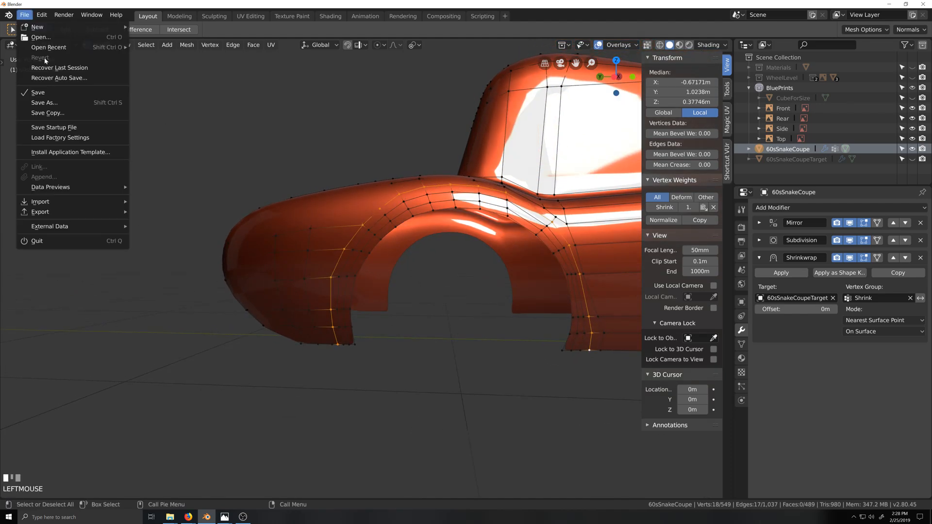
{"action": "left_click", "coordinate": [37, 93]}
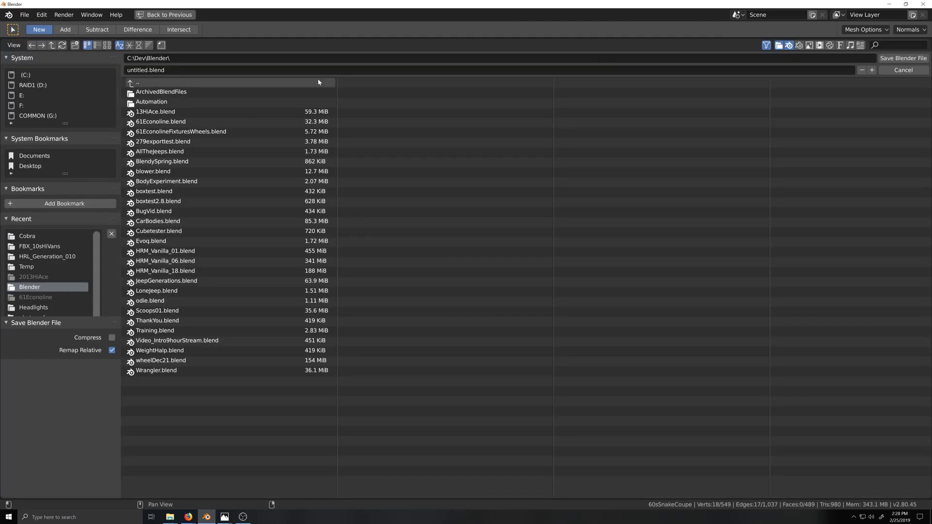
{"action": "left_click", "coordinate": [169, 69]}
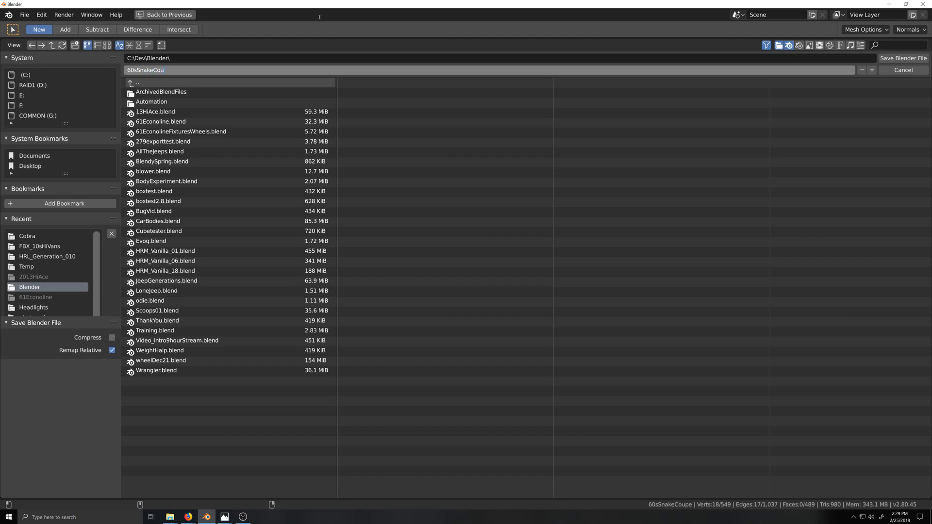
{"action": "key", "text": "Return"}
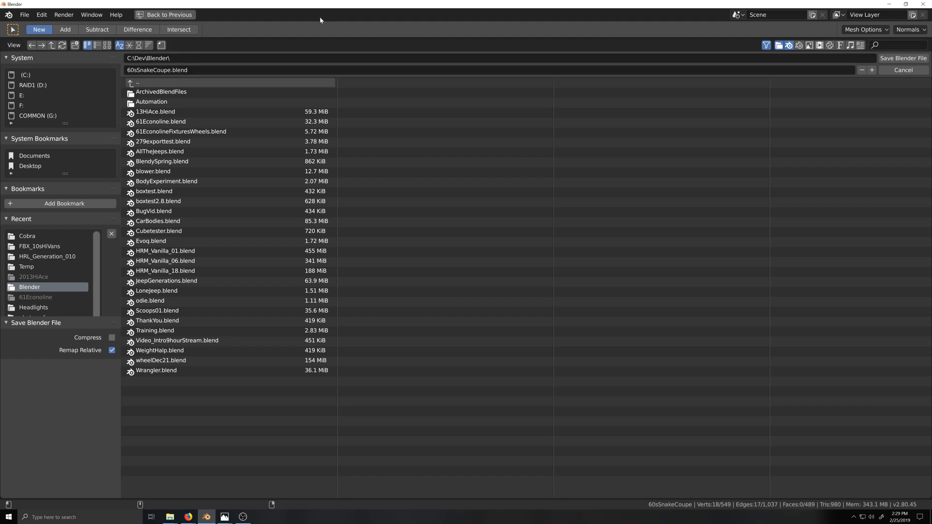
{"action": "left_click", "coordinate": [903, 57]}
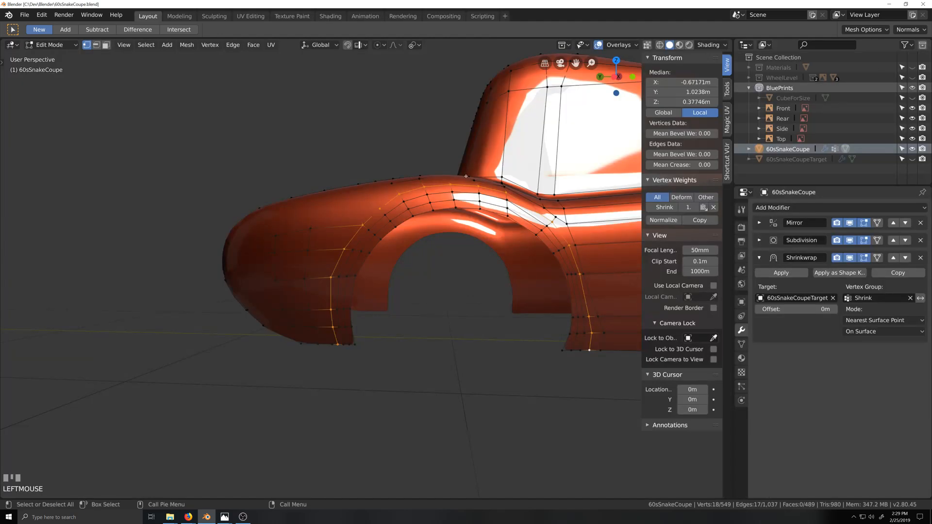
Evenly distribute the vertices of the selected outer loop around the rear wheel arch with LoopTools Space.
{"action": "scroll", "coordinate": [432, 262], "scroll_direction": "down", "scroll_amount": 2}
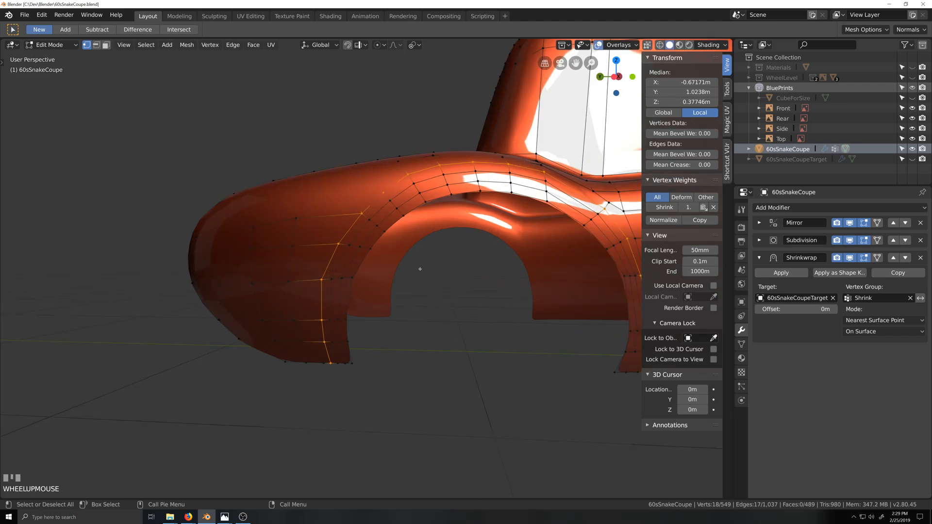
{"action": "right_click", "coordinate": [436, 202]}
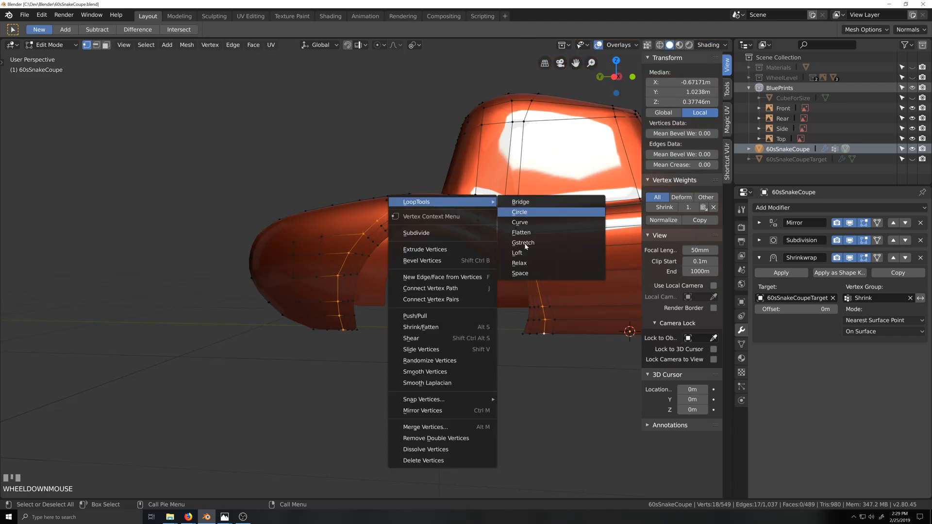
{"action": "left_click", "coordinate": [517, 271]}
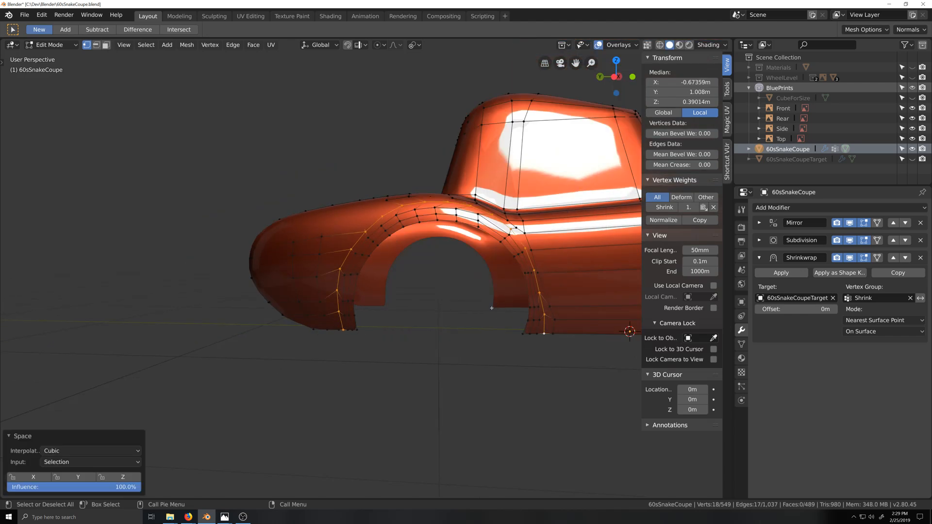
Select the next loop inward around the rear wheel arch and space its vertices evenly with LoopTools Space.
{"action": "key", "text": "ctrl+KP_Add"}
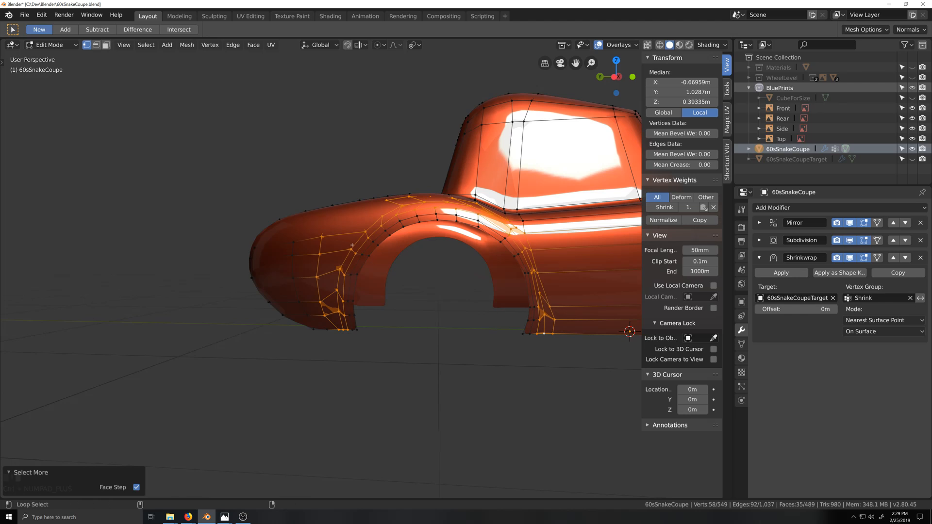
{"action": "left_click", "coordinate": [326, 249], "text": "alt+shift"}
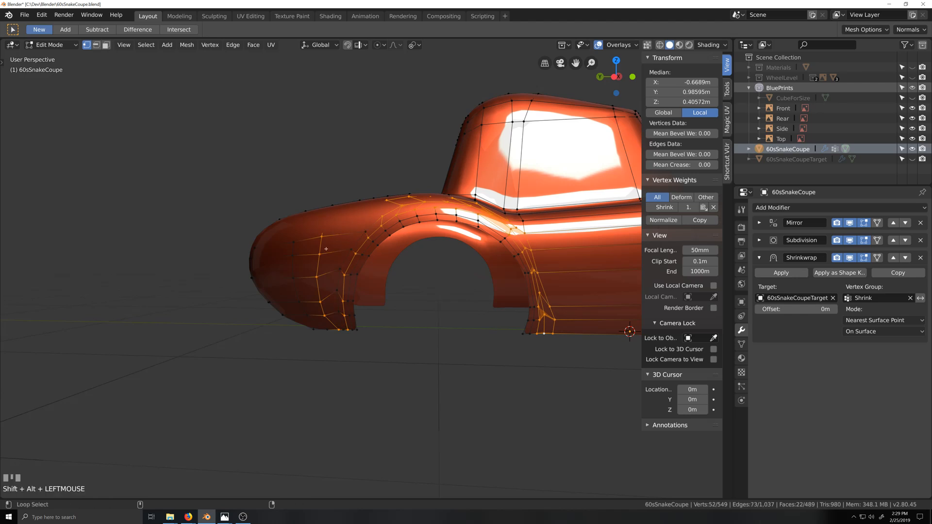
{"action": "left_click", "coordinate": [421, 206], "text": "alt+shift"}
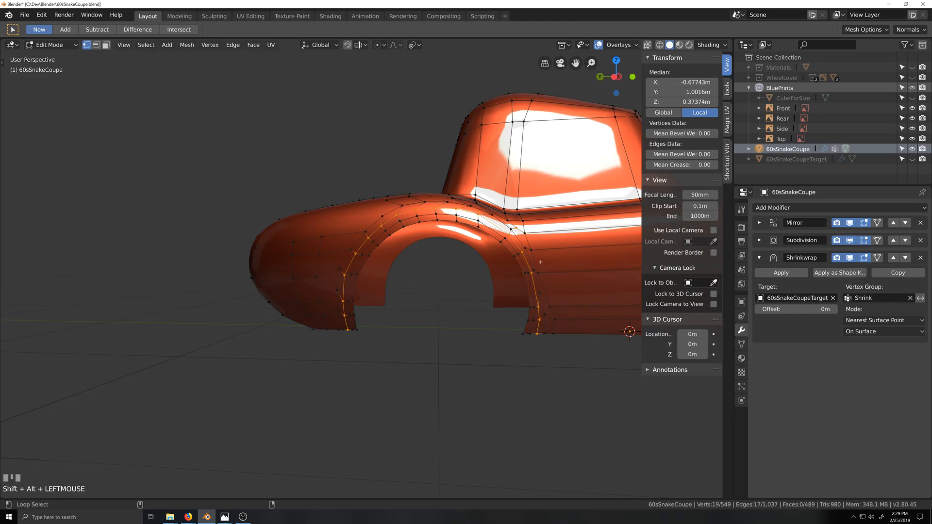
{"action": "scroll", "coordinate": [439, 301], "scroll_direction": "down", "scroll_amount": 2}
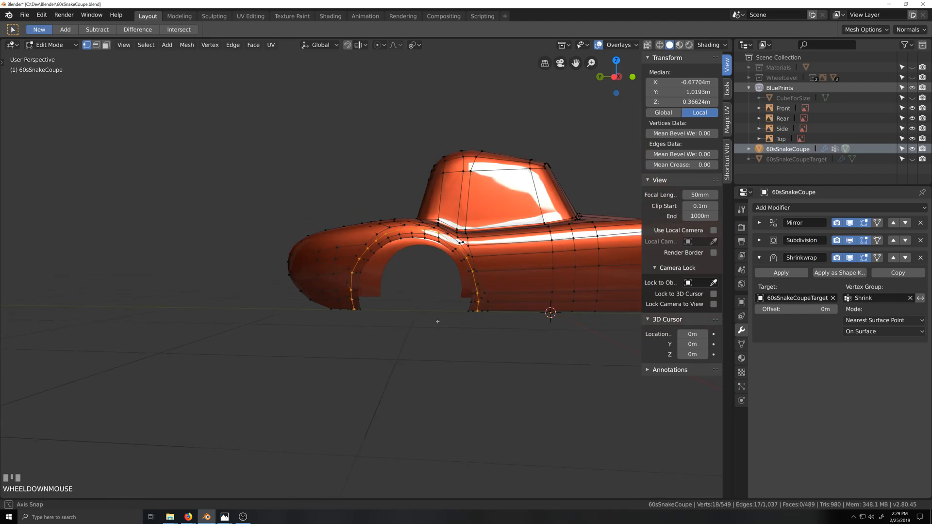
{"action": "key", "text": "grave"}
{"action": "scroll", "coordinate": [436, 318], "scroll_direction": "up", "scroll_amount": 3}
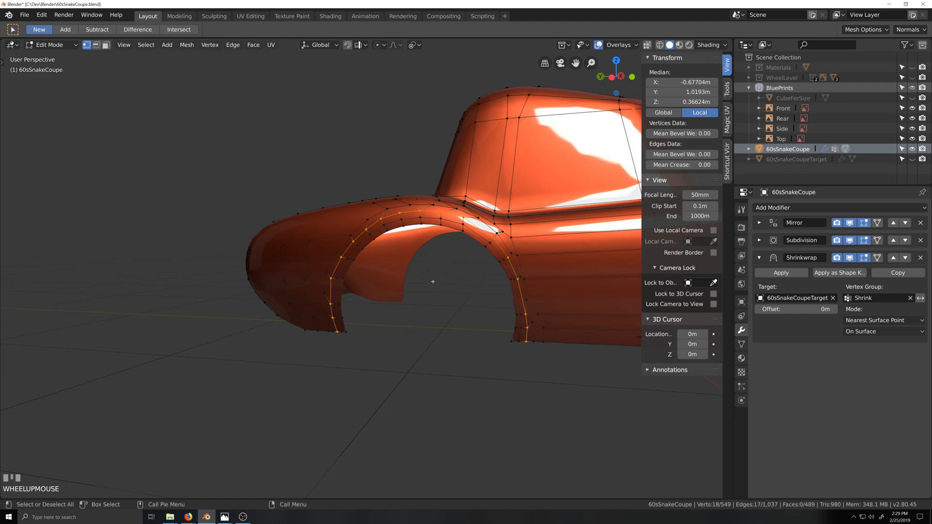
{"action": "right_click", "coordinate": [427, 209]}
{"action": "mouse_move", "coordinate": [427, 210]}
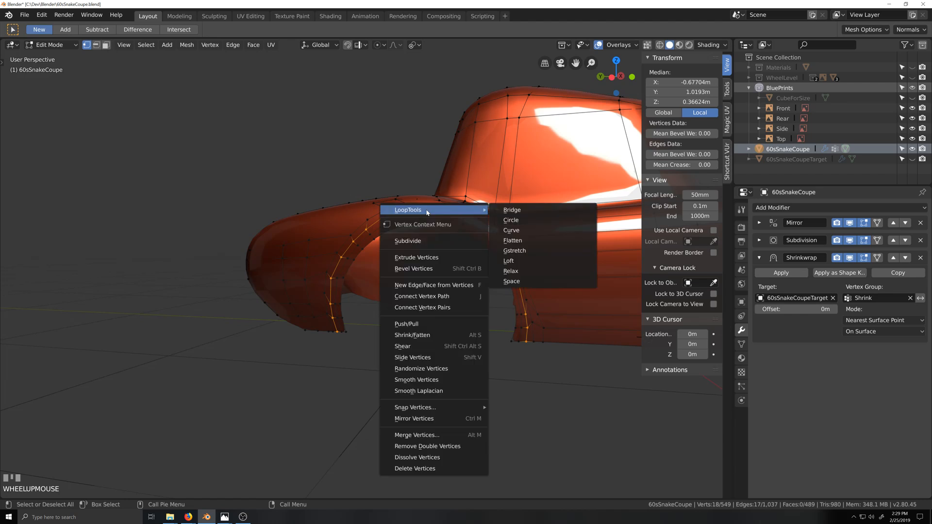
{"action": "left_click", "coordinate": [511, 281]}
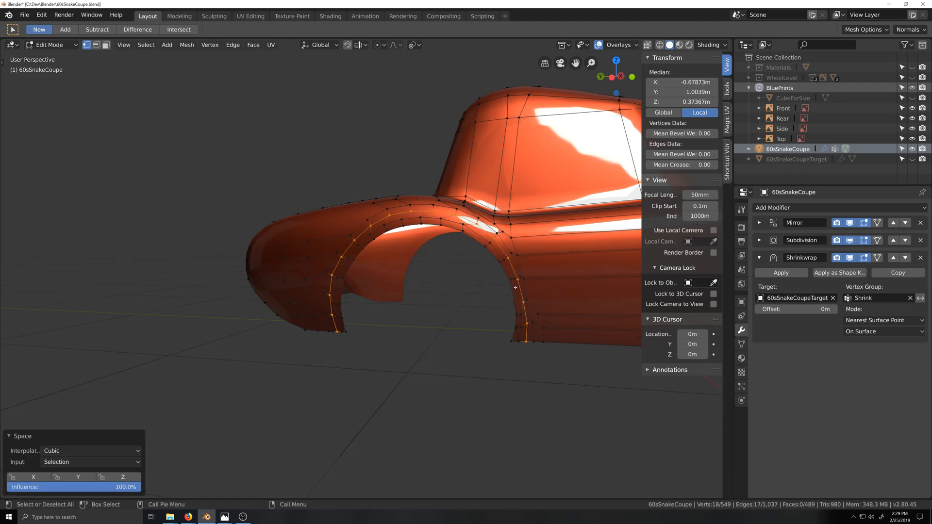
Apply LoopTools Space to the loop just inside the rear wheel arch edge, and likewise to the arch edge loop itself.
{"action": "left_click", "coordinate": [365, 240], "text": "alt"}
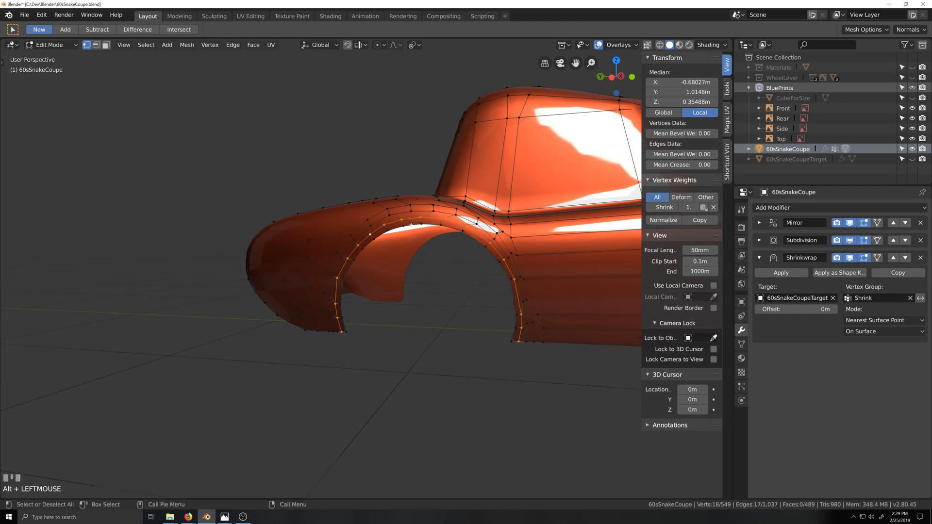
{"action": "right_click", "coordinate": [417, 220]}
{"action": "mouse_move", "coordinate": [422, 221]}
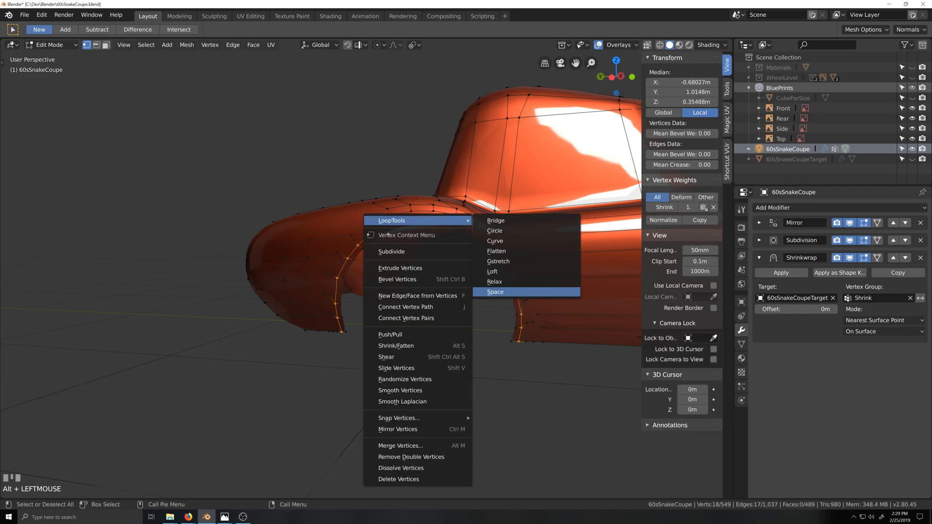
{"action": "left_click", "coordinate": [505, 292]}
{"action": "right_click", "coordinate": [395, 227]}
{"action": "mouse_move", "coordinate": [395, 225]}
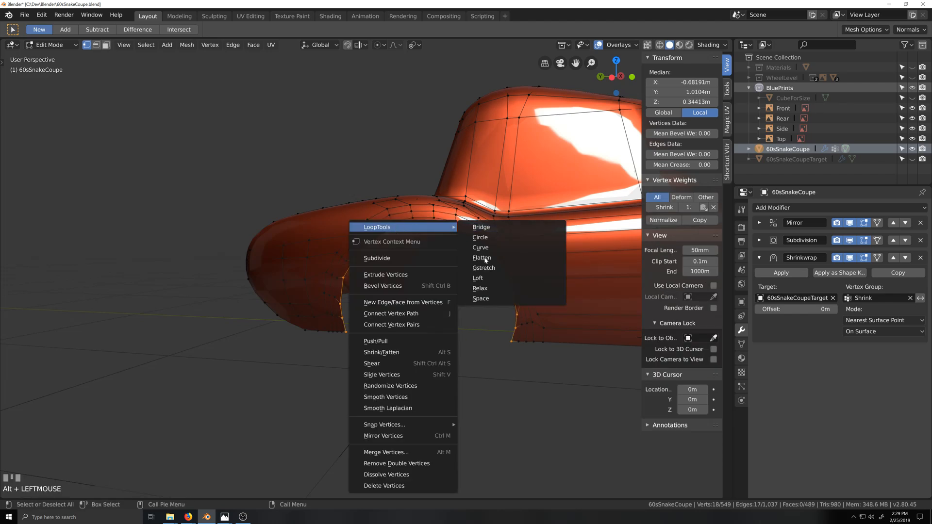
{"action": "left_click", "coordinate": [485, 299]}
Turn on X-ray and vertex-slide the vertices above the front part of the rear wheel arch forward along the fender.
{"action": "middle_click_drag", "start_coordinate": [437, 307], "coordinate": [480, 269]}
{"action": "left_click", "coordinate": [440, 235]}
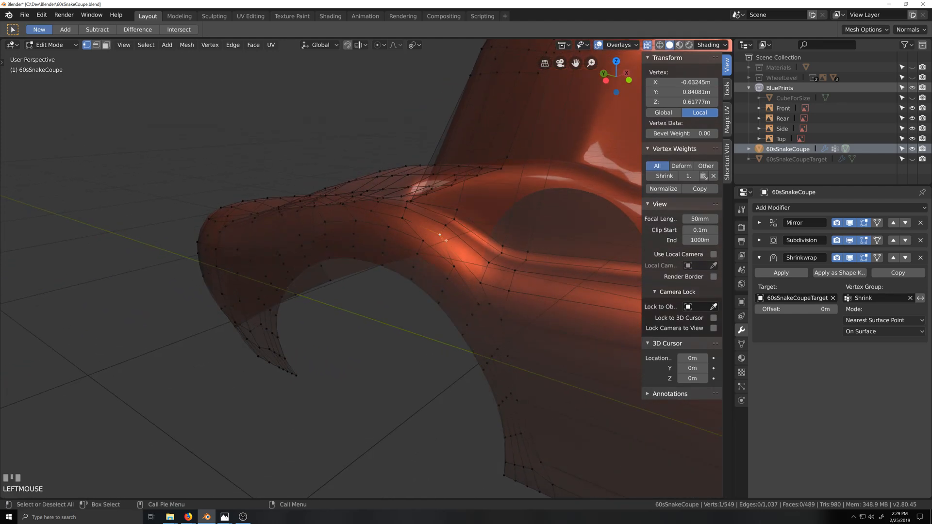
{"action": "key", "text": "g"}
{"action": "key", "text": "g"}
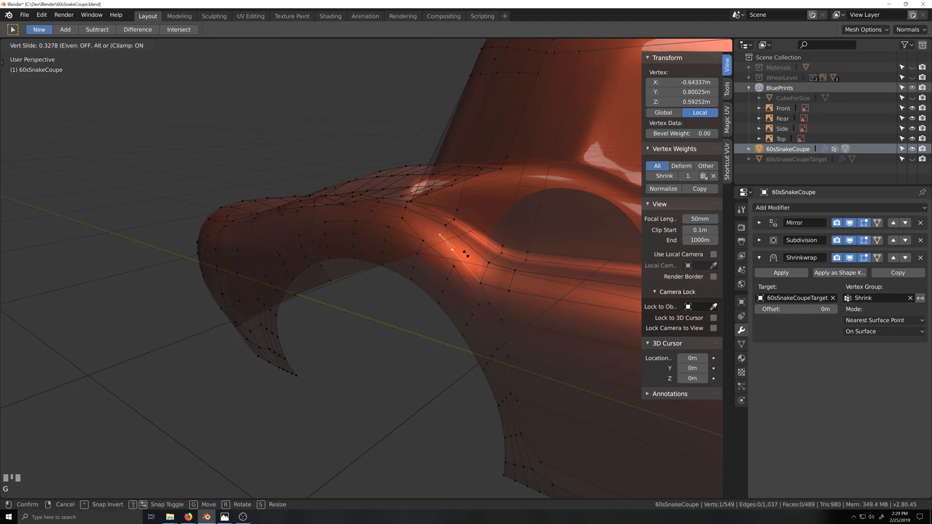
{"action": "left_click", "coordinate": [451, 229]}
{"action": "key", "text": "g"}
{"action": "key", "text": "g"}
{"action": "left_click", "coordinate": [465, 240]}
Fine-tune the vertices next to the crease at the front of the rear fender with further small vertex slides.
{"action": "key", "text": "g"}
{"action": "key", "text": "g"}
{"action": "left_click", "coordinate": [460, 226]}
{"action": "key", "text": "g"}
{"action": "key", "text": "g"}
{"action": "left_click", "coordinate": [462, 222]}
{"action": "left_click", "coordinate": [462, 223]}
{"action": "key", "text": "g"}
{"action": "key", "text": "g"}
{"action": "left_click", "coordinate": [463, 225]}
Vertex-slide two vertices farther back on top of the rear fender forward, by factors of 0.362 and 0.133.
{"action": "left_click", "coordinate": [405, 220]}
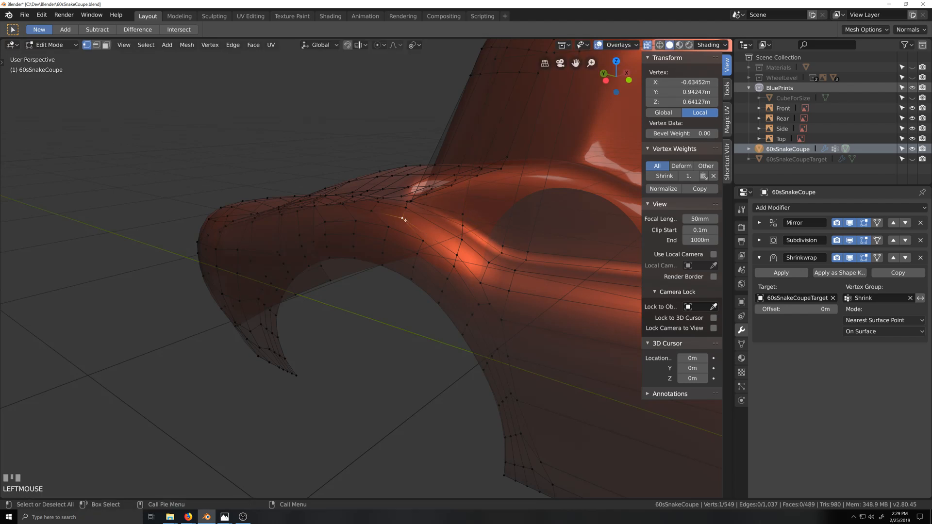
{"action": "key", "text": "g"}
{"action": "key", "text": "g"}
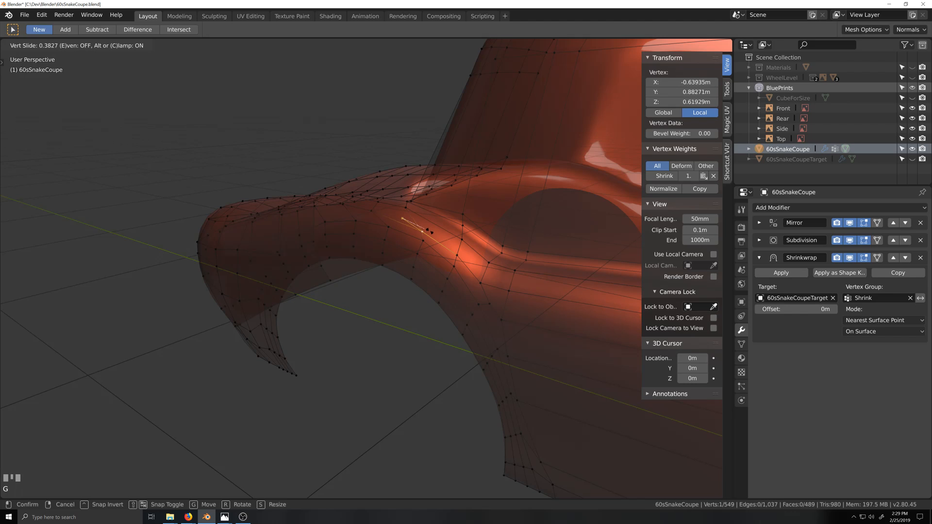
{"action": "left_click", "coordinate": [431, 230]}
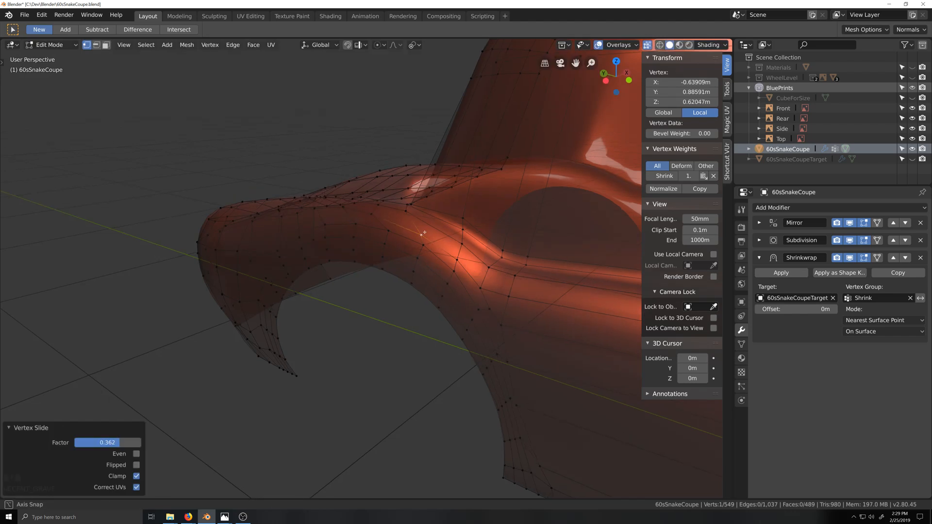
{"action": "middle_click_drag", "start_coordinate": [431, 230], "coordinate": [445, 267]}
{"action": "left_click", "coordinate": [445, 268]}
{"action": "key", "text": "g"}
{"action": "key", "text": "g"}
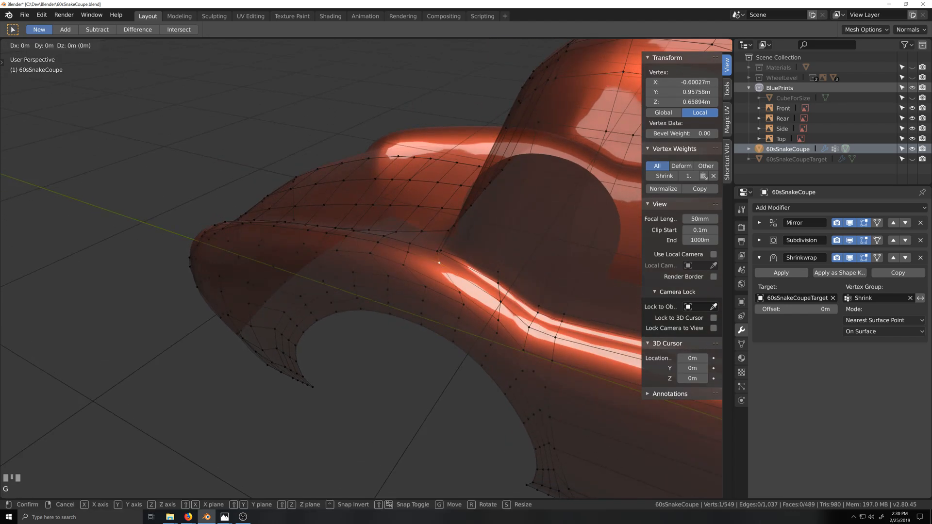
{"action": "left_click", "coordinate": [466, 280]}
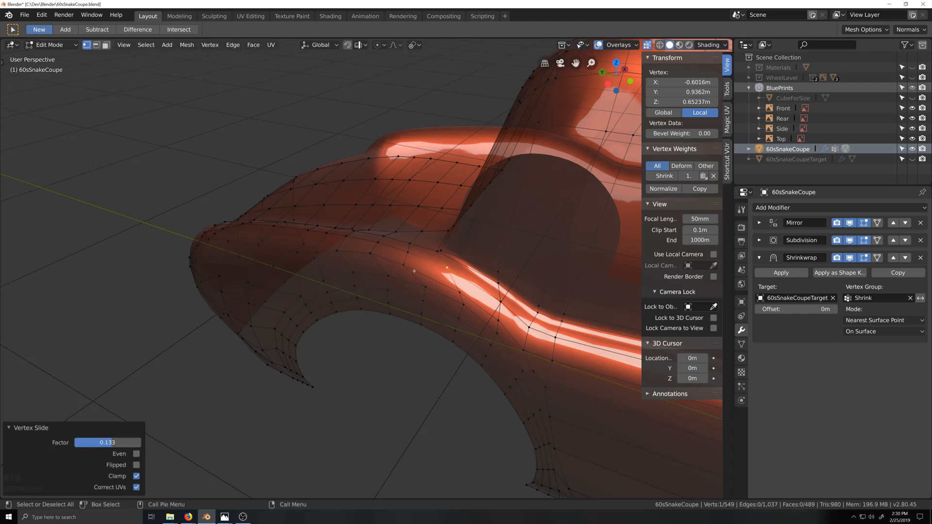
Vertex-slide three more vertices along the top of the rear fender to even out their spacing above the wheel arch.
{"action": "left_click", "coordinate": [417, 270]}
{"action": "key", "text": "g"}
{"action": "key", "text": "g"}
{"action": "left_click", "coordinate": [427, 271]}
{"action": "left_click", "coordinate": [369, 257]}
{"action": "key", "text": "g"}
{"action": "key", "text": "g"}
{"action": "left_click", "coordinate": [346, 254]}
{"action": "left_click", "coordinate": [337, 250]}
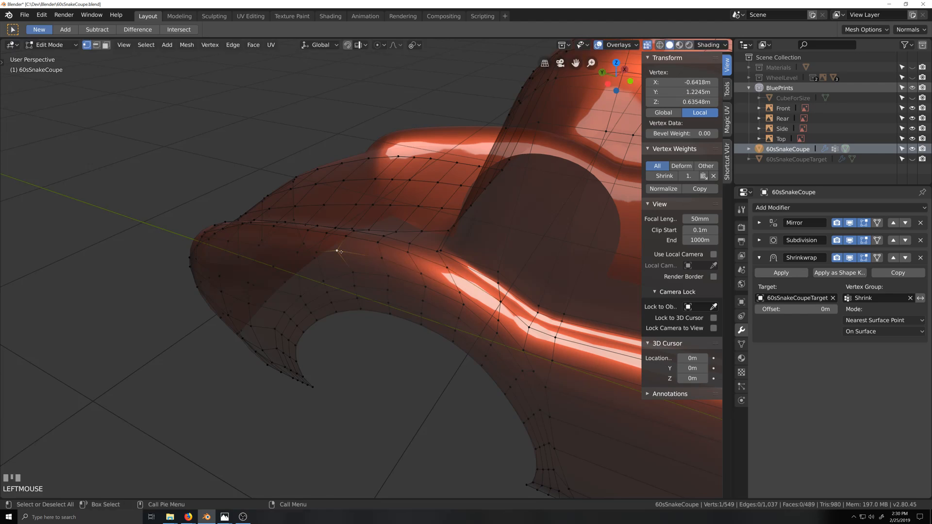
{"action": "key", "text": "g"}
{"action": "key", "text": "g"}
{"action": "left_click", "coordinate": [343, 252]}
Turn off X-ray and inspect the rear fender's shading in Object Mode before resuming mesh editing.
{"action": "middle_click_drag", "start_coordinate": [343, 252], "coordinate": [350, 270]}
{"action": "key", "text": "Tab"}
{"action": "scroll", "coordinate": [403, 306], "scroll_direction": "down", "scroll_amount": 4}
{"action": "middle_click_drag", "start_coordinate": [404, 307], "coordinate": [440, 325]}
{"action": "key", "text": "alt+z"}
{"action": "scroll", "coordinate": [429, 298], "scroll_direction": "up", "scroll_amount": 3}
{"action": "scroll", "coordinate": [433, 306], "scroll_direction": "down", "scroll_amount": 2}
{"action": "key", "text": "Tab"}
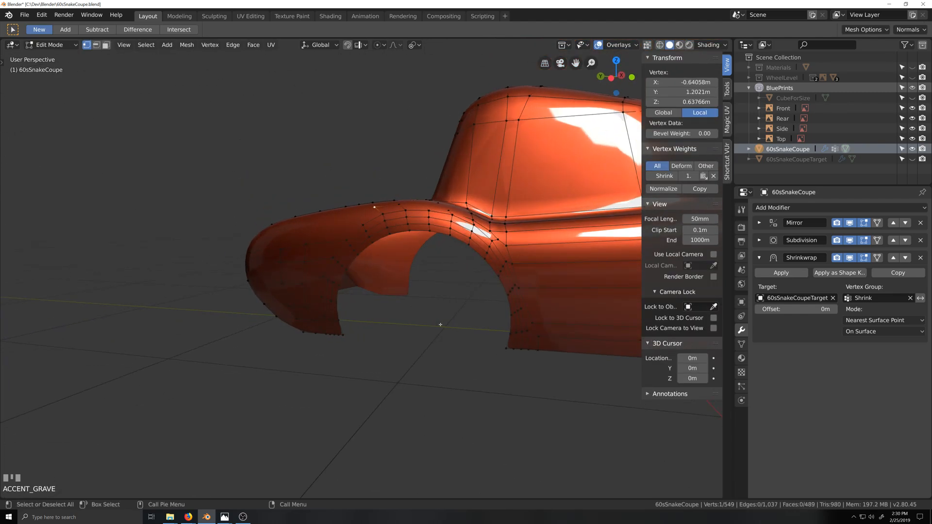
Vertex-slide the three upper vertices just ahead of the rear wheel arch upward, by factors of about 0.361, 0.119 and 0.151.
{"action": "scroll", "coordinate": [455, 326], "scroll_direction": "up", "scroll_amount": 3}
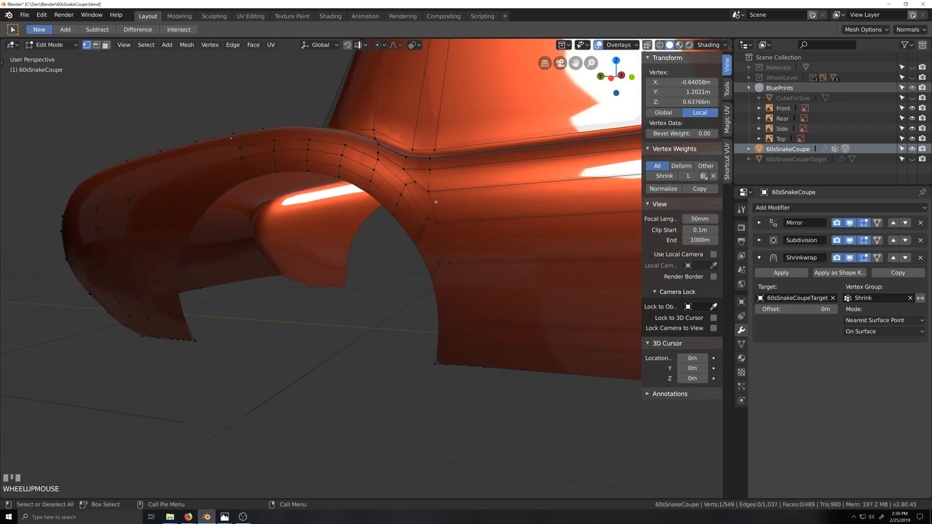
{"action": "key", "text": "g"}
{"action": "key", "text": "g"}
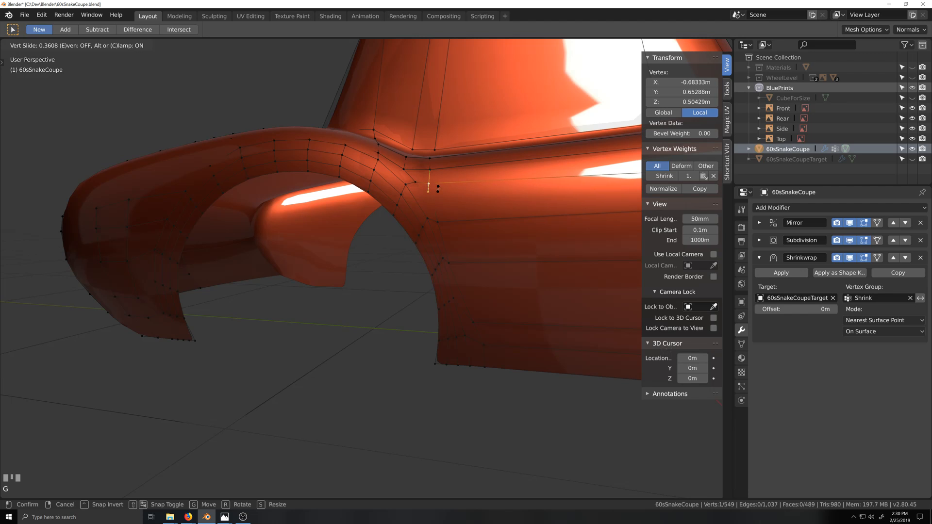
{"action": "left_click", "coordinate": [438, 189]}
{"action": "left_click", "coordinate": [439, 220]}
{"action": "key", "text": "g"}
{"action": "key", "text": "g"}
{"action": "left_click", "coordinate": [437, 218]}
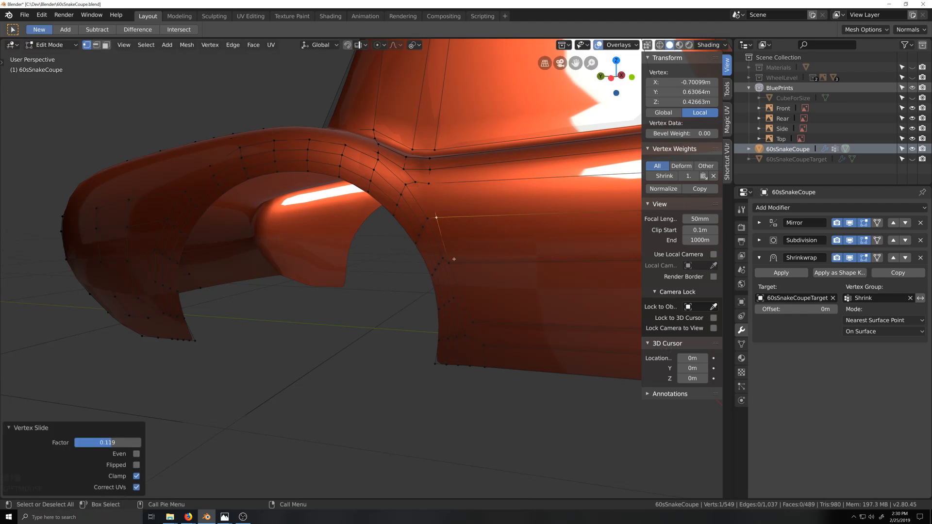
{"action": "left_click", "coordinate": [451, 258]}
{"action": "key", "text": "g"}
{"action": "key", "text": "g"}
{"action": "left_click", "coordinate": [458, 280]}
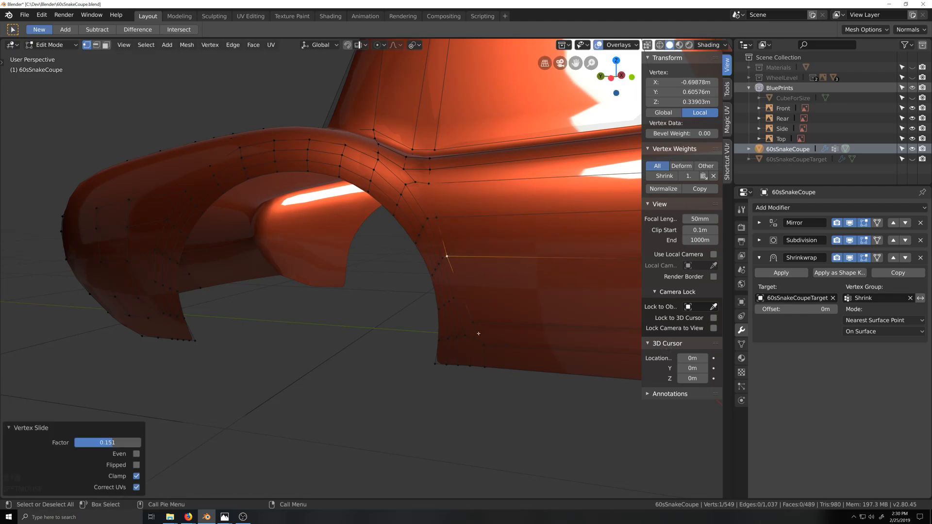
Vertex-slide the two lower vertices just ahead of the rear wheel arch upward, the lowest by a factor of 0.209.
{"action": "left_click", "coordinate": [472, 318]}
{"action": "key", "text": "g"}
{"action": "key", "text": "g"}
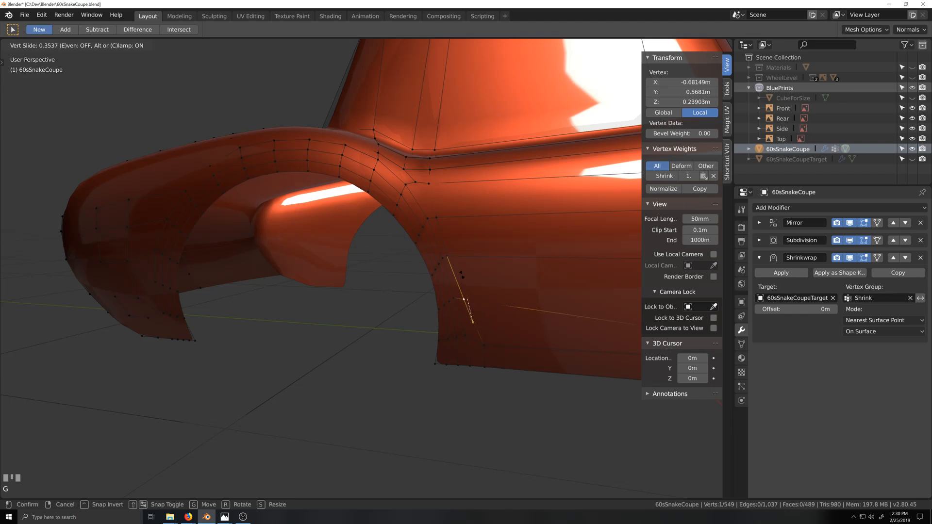
{"action": "left_click", "coordinate": [473, 322]}
{"action": "left_click", "coordinate": [483, 345]}
{"action": "key", "text": "g"}
{"action": "key", "text": "g"}
{"action": "left_click", "coordinate": [481, 333]}
Vertex-slide three neighbouring vertices in the same horizontal row on the lower door side upward to straighten the row.
{"action": "scroll", "coordinate": [485, 335], "scroll_direction": "down", "scroll_amount": 4}
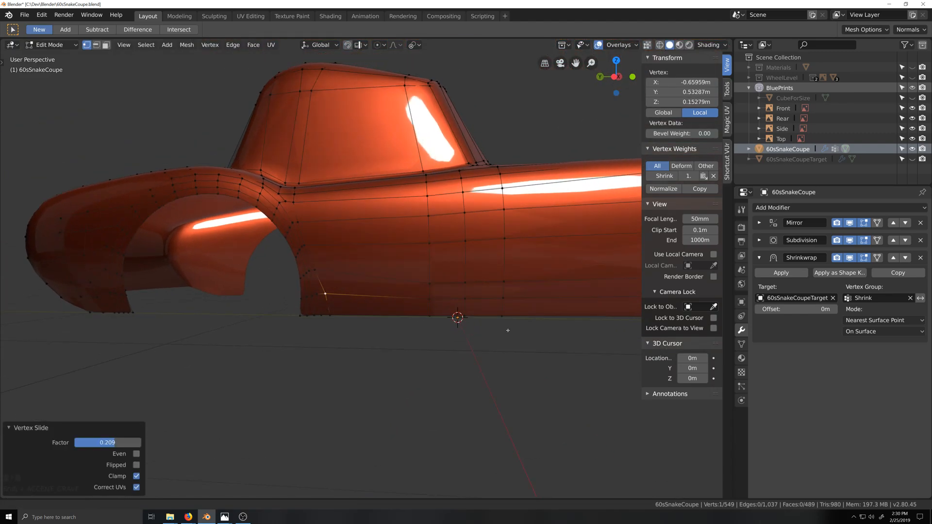
{"action": "mouse_move", "coordinate": [508, 331]}
{"action": "middle_mouse_down", "text": "shift"}
{"action": "mouse_move", "coordinate": [468, 348]}
{"action": "mouse_move", "coordinate": [495, 334]}
{"action": "middle_mouse_up", "text": "shift"}
{"action": "left_click", "coordinate": [393, 285]}
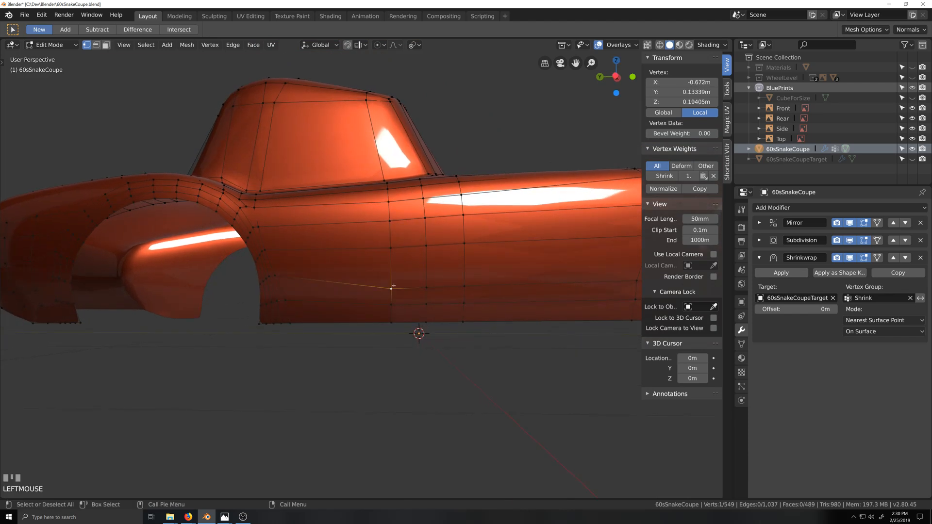
{"action": "key", "text": "g"}
{"action": "key", "text": "g"}
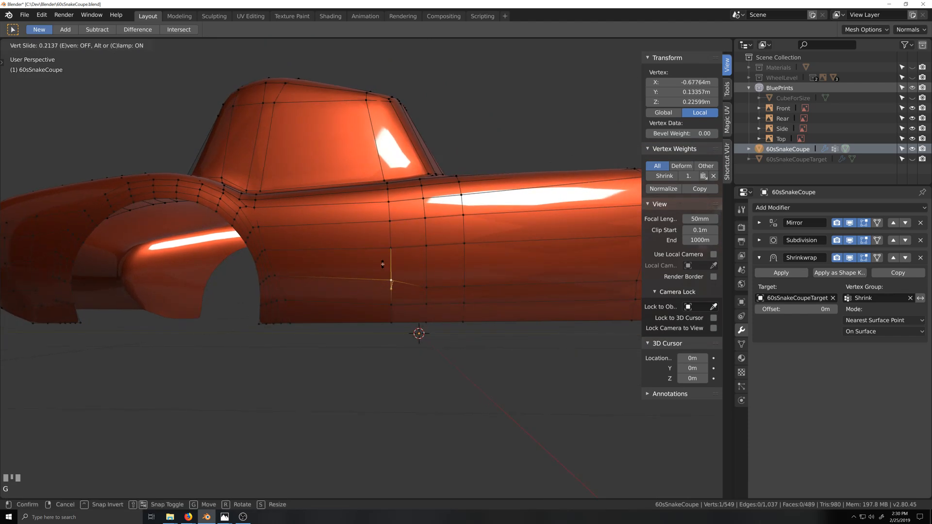
{"action": "left_click", "coordinate": [383, 264]}
{"action": "key", "text": "g"}
{"action": "key", "text": "g"}
{"action": "left_click", "coordinate": [426, 282]}
{"action": "left_click", "coordinate": [465, 285]}
{"action": "key", "text": "g"}
{"action": "key", "text": "g"}
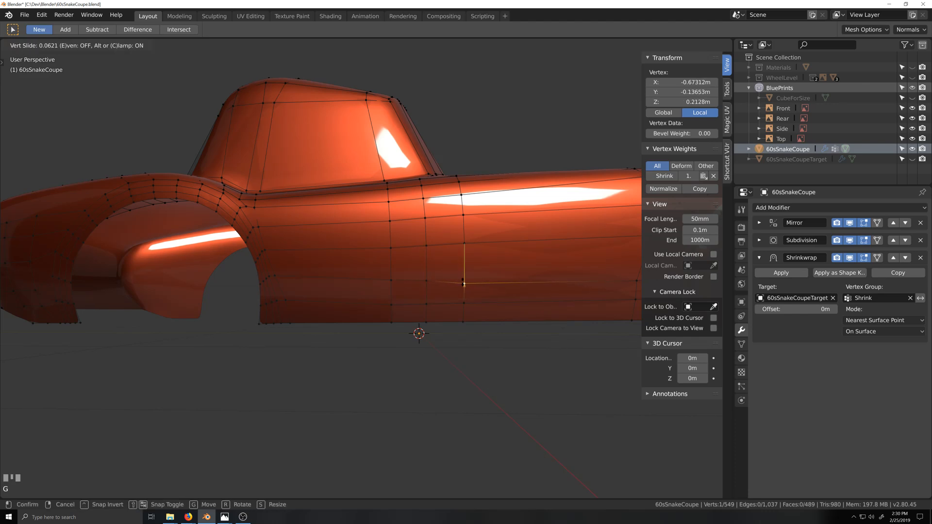
{"action": "left_click", "coordinate": [413, 315]}
With the vertex beside the rear wheel arch hidden, edge-slide the horizontal loop behind the arch upward by 0.190 and reveal the hidden vertex.
{"action": "middle_click_drag", "start_coordinate": [398, 291], "coordinate": [408, 255]}
{"action": "scroll", "coordinate": [345, 286], "scroll_direction": "up", "scroll_amount": 3}
{"action": "left_click", "coordinate": [449, 249]}
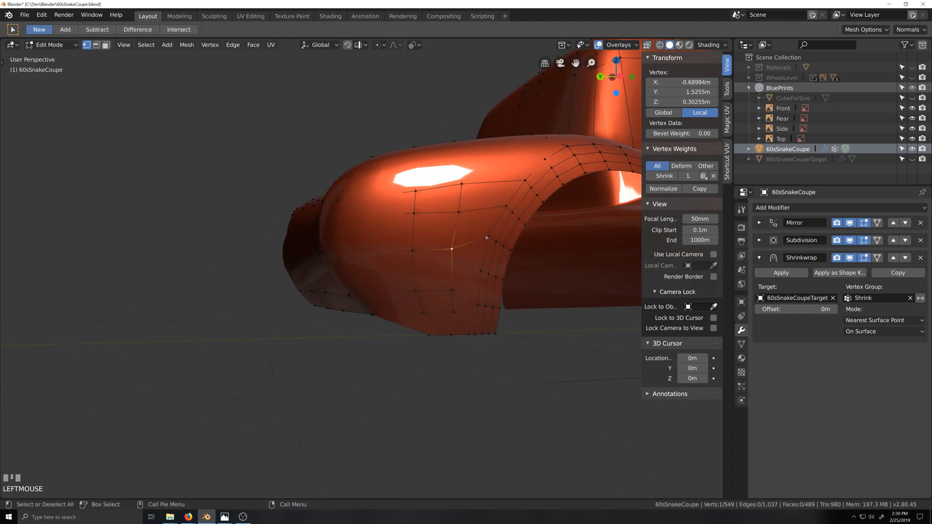
{"action": "left_click", "coordinate": [435, 241], "text": "alt"}
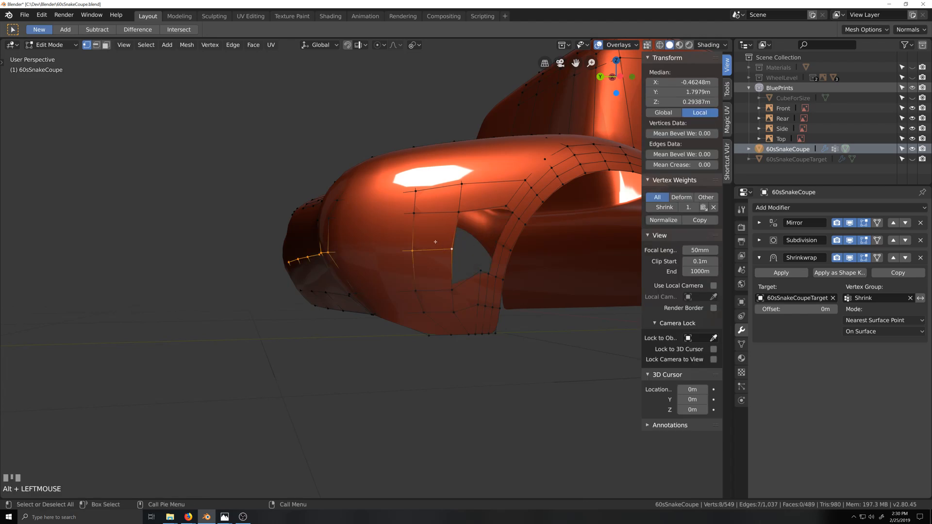
{"action": "key", "text": "h"}
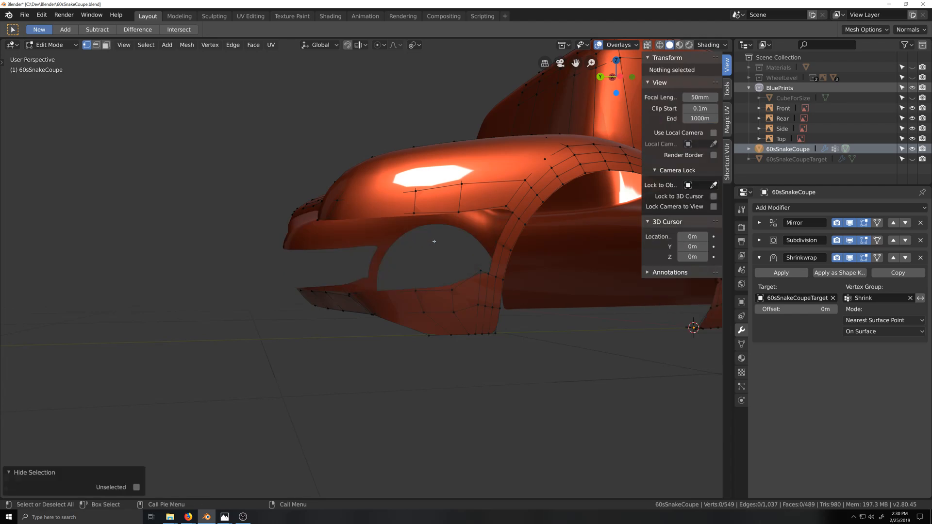
{"action": "key", "text": "ctrl+z"}
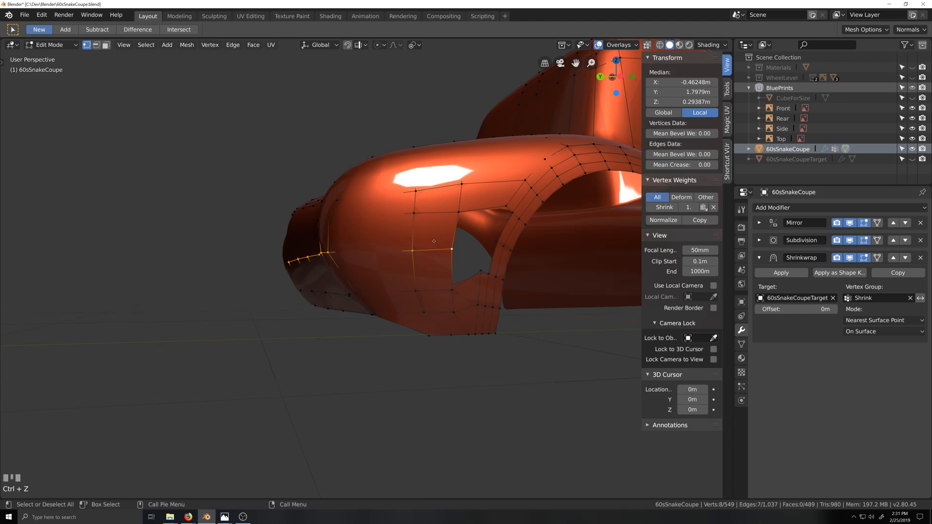
{"action": "key", "text": "g"}
{"action": "key", "text": "g"}
{"action": "left_click", "coordinate": [440, 234]}
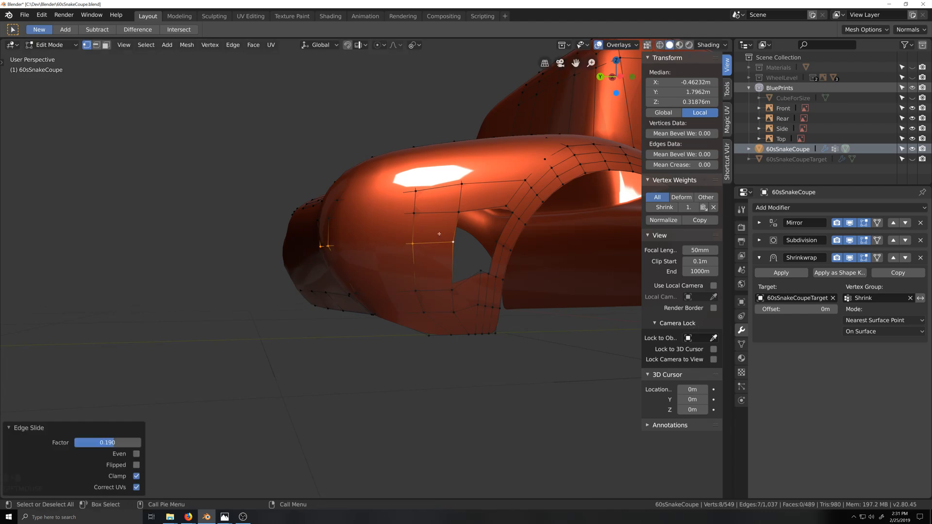
{"action": "key", "text": "alt+j"}
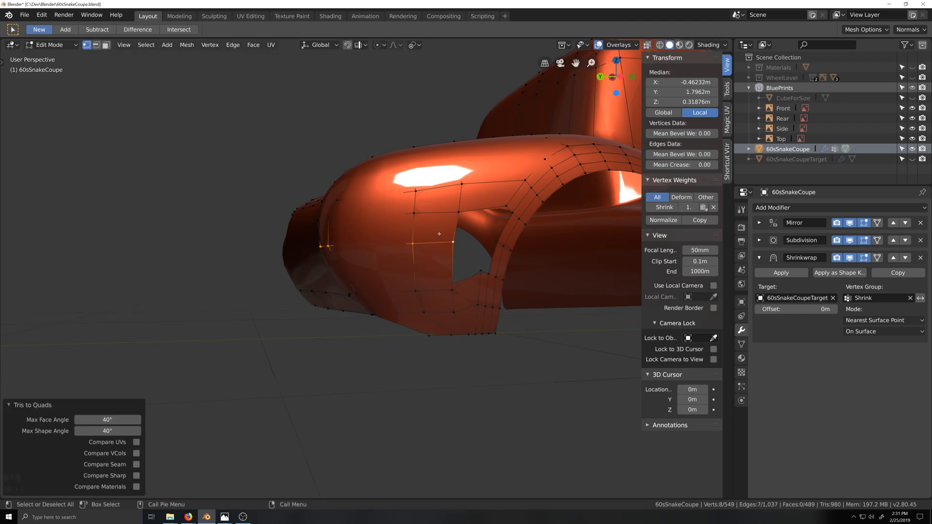
{"action": "key", "text": "alt+h"}
Hide the arch-side vertex of the next lower loop behind the rear wheel and edge-slide that loop upward by about -0.36.
{"action": "middle_click_drag", "start_coordinate": [467, 258], "coordinate": [467, 271]}
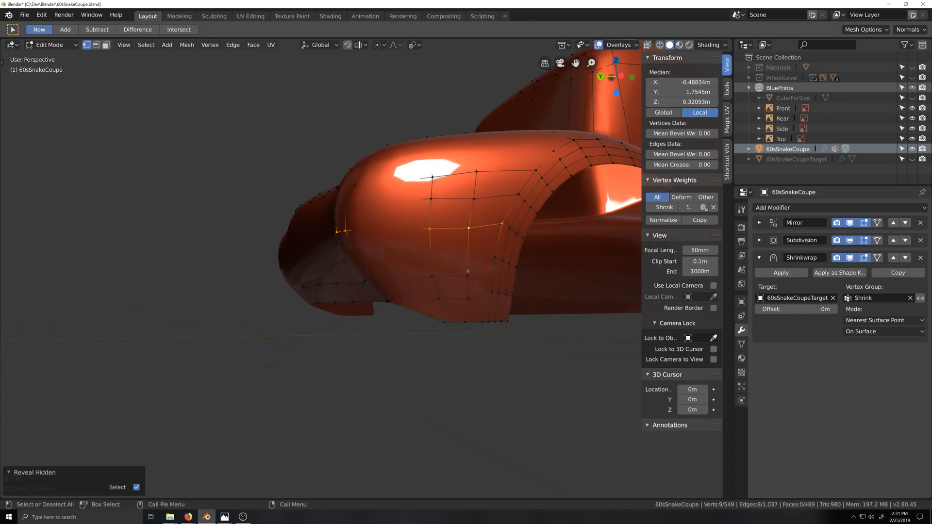
{"action": "left_click", "coordinate": [495, 258]}
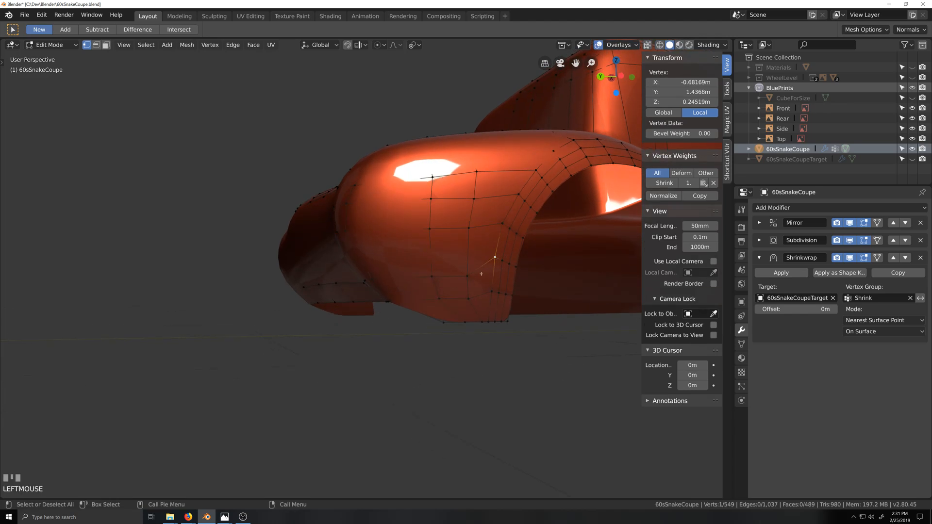
{"action": "left_click", "coordinate": [445, 252], "text": "alt"}
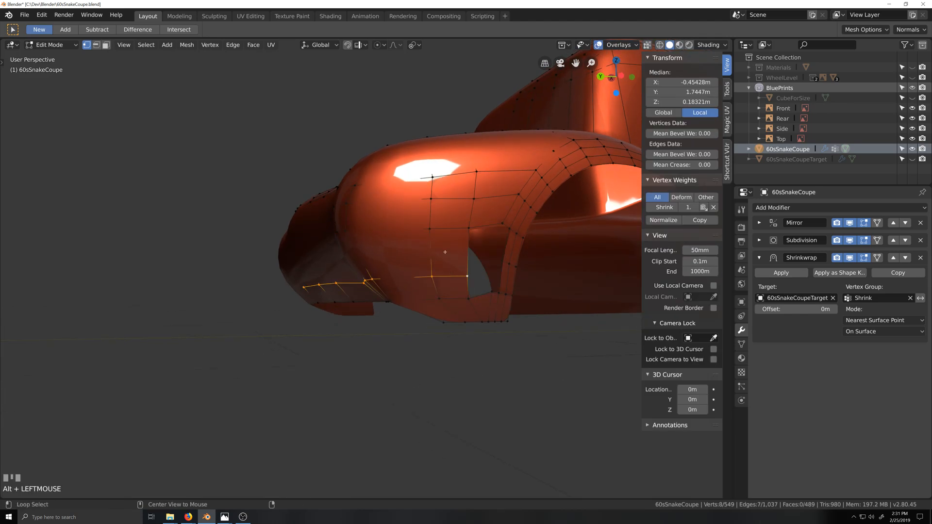
{"action": "key", "text": "h"}
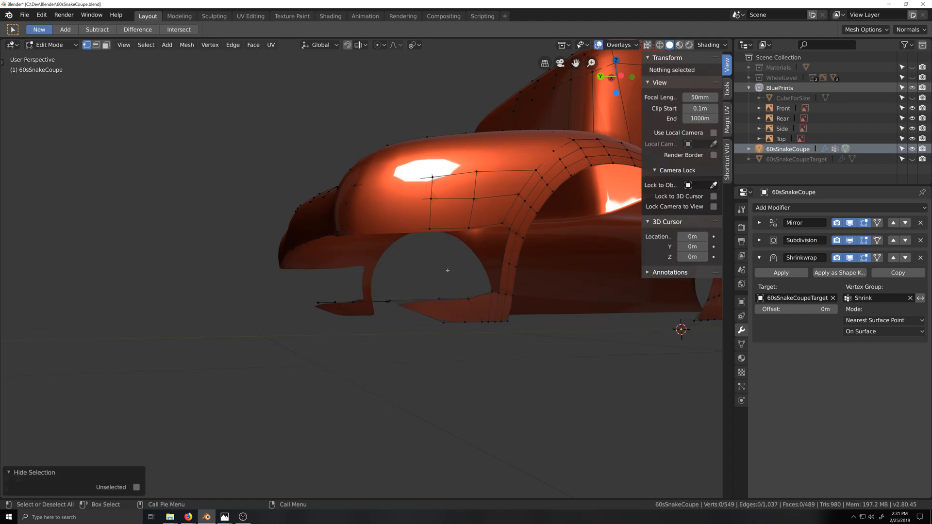
{"action": "key", "text": "ctrl+z"}
{"action": "key", "text": "g"}
{"action": "key", "text": "g"}
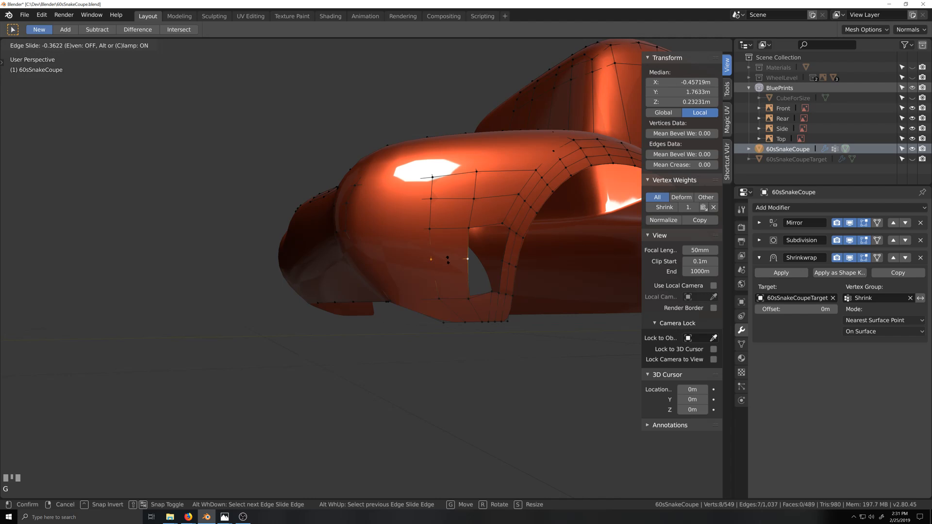
{"action": "left_click", "coordinate": [475, 295]}
Hide the lower arch-side vertex, edge-slide the lowest horizontal loop around the rear fender and tail upward, and reveal the hidden geometry.
{"action": "key", "text": "h"}
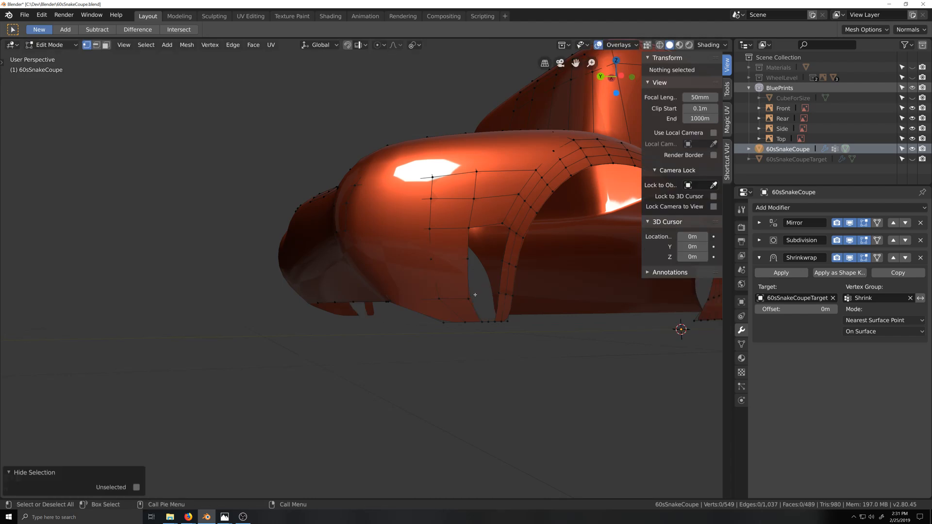
{"action": "left_click", "coordinate": [454, 286], "text": "alt"}
{"action": "key", "text": "grave"}
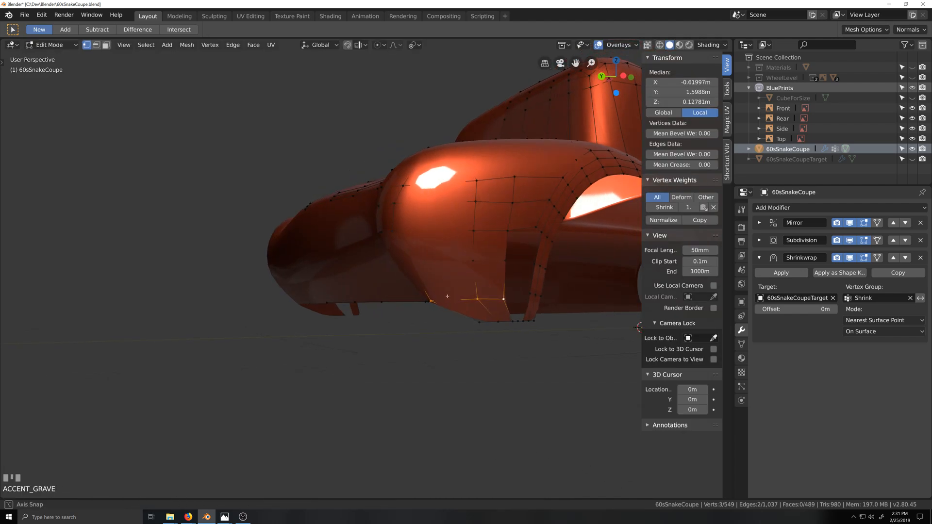
{"action": "scroll", "coordinate": [540, 311], "scroll_direction": "up", "scroll_amount": 2}
{"action": "left_click", "coordinate": [551, 316], "text": "alt+shift"}
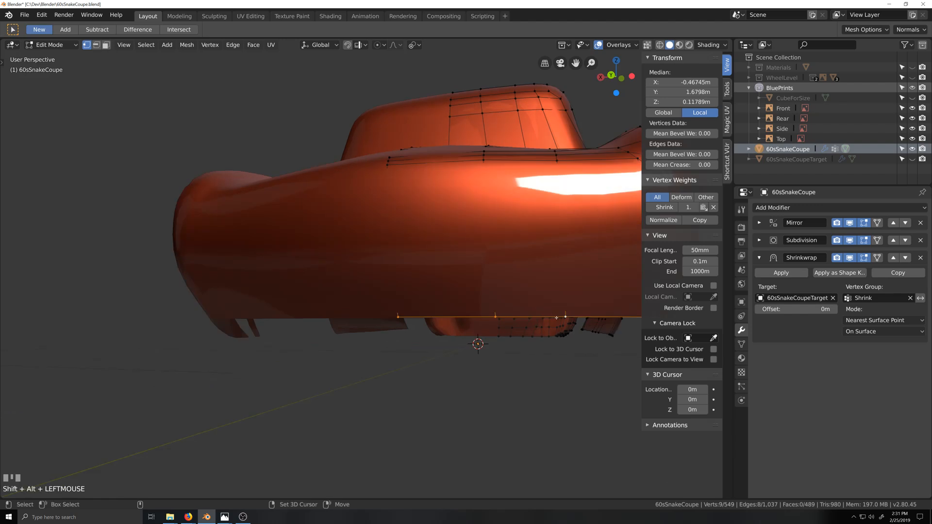
{"action": "key", "text": "grave"}
{"action": "scroll", "coordinate": [531, 305], "scroll_direction": "down", "scroll_amount": 3}
{"action": "key", "text": "grave"}
{"action": "scroll", "coordinate": [497, 318], "scroll_direction": "up", "scroll_amount": 2}
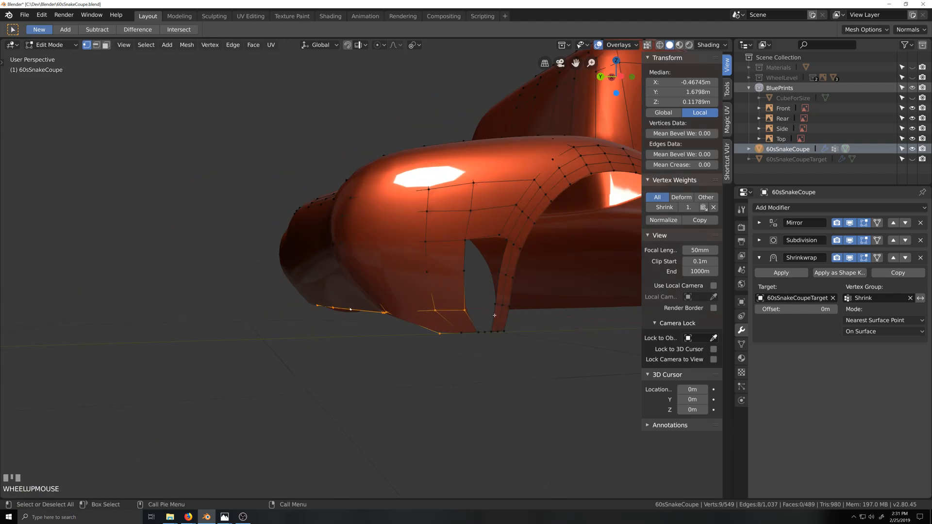
{"action": "key", "text": "grave"}
{"action": "key", "text": "grave"}
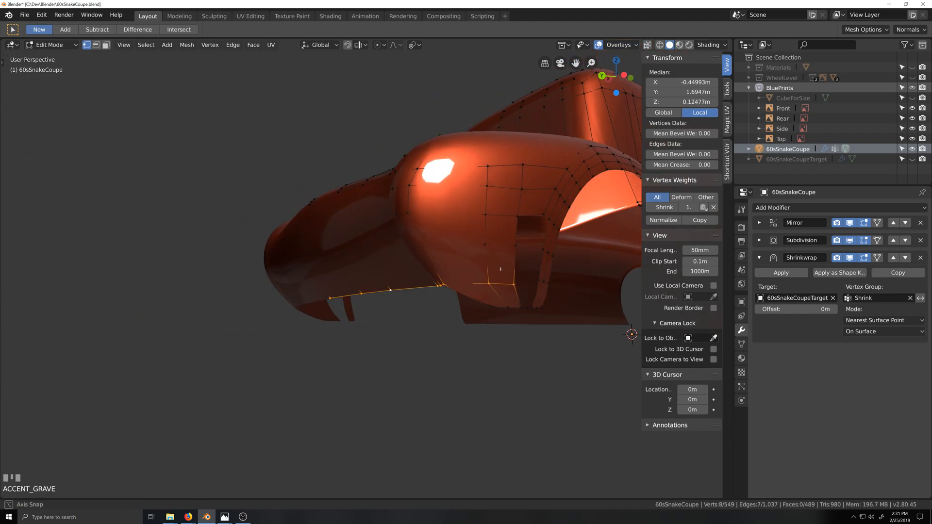
{"action": "key", "text": "g"}
{"action": "key", "text": "g"}
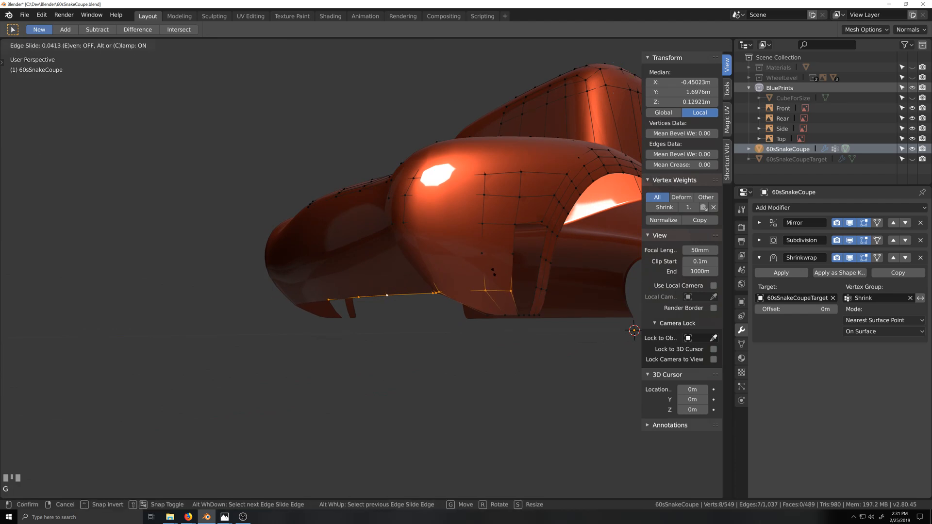
{"action": "left_click", "coordinate": [509, 292]}
{"action": "key", "text": "alt+h"}
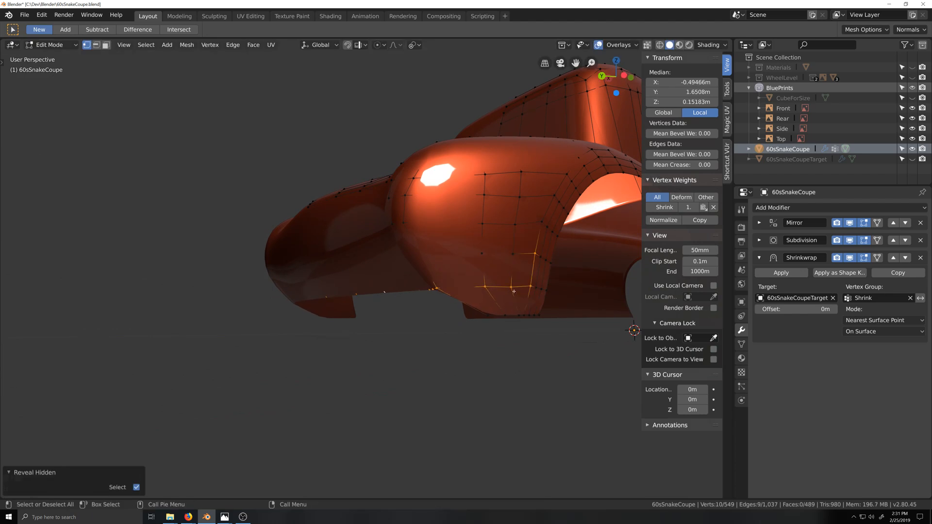
Turn on X-ray and try an edge slide on the row of four vertices across the upper tail.
{"action": "scroll", "coordinate": [514, 304], "scroll_direction": "down", "scroll_amount": 2}
{"action": "middle_click_drag", "start_coordinate": [534, 311], "coordinate": [502, 322]}
{"action": "key", "text": "alt+z"}
{"action": "scroll", "coordinate": [457, 260], "scroll_direction": "up", "scroll_amount": 2}
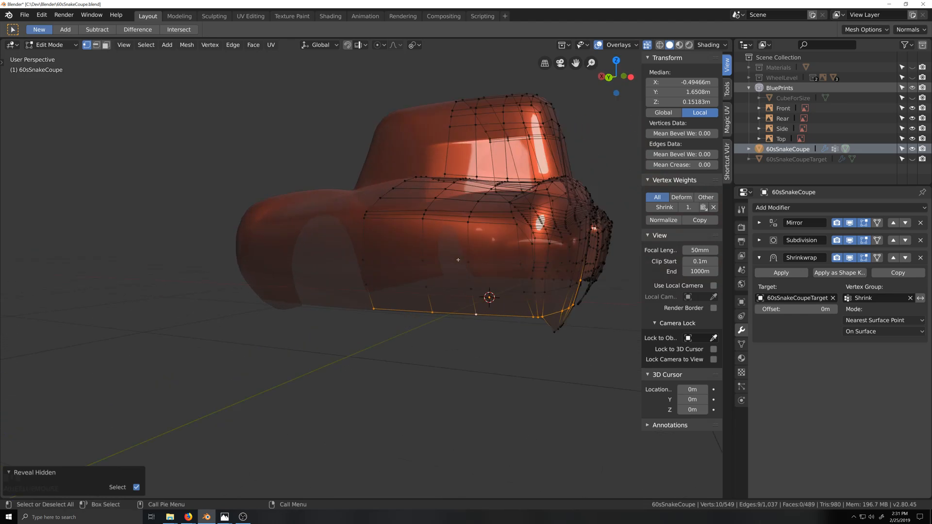
{"action": "middle_click_drag", "start_coordinate": [480, 261], "coordinate": [502, 278], "text": "shift"}
{"action": "left_click", "coordinate": [540, 251]}
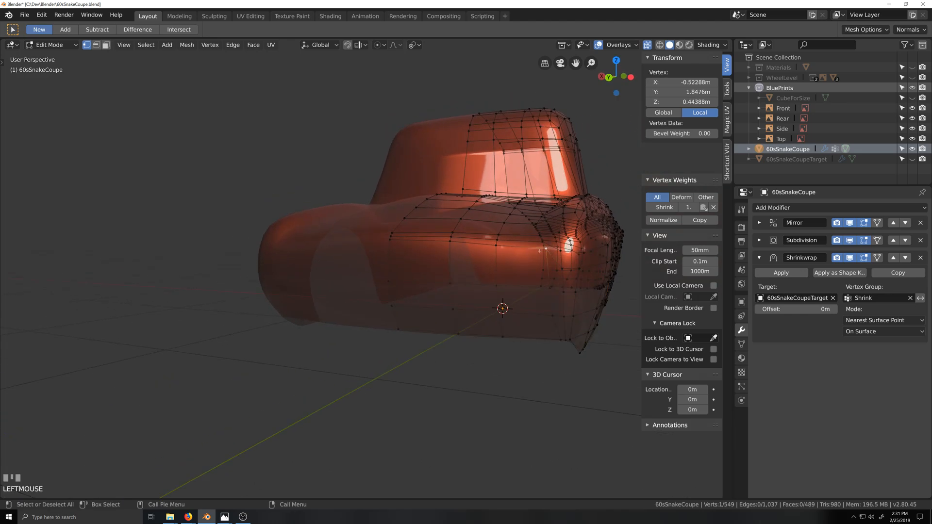
{"action": "left_click", "coordinate": [390, 239], "text": "ctrl+shift"}
{"action": "key", "text": "g"}
{"action": "key", "text": "g"}
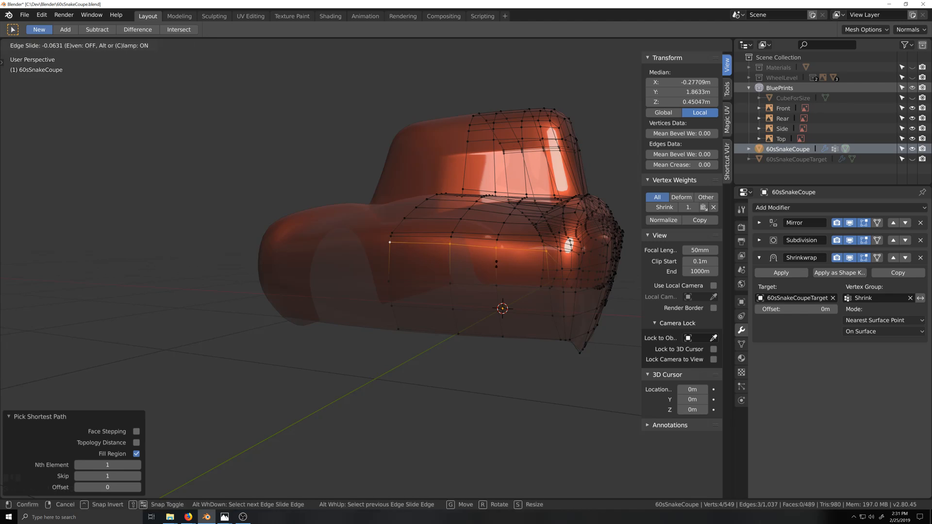
{"action": "left_click", "coordinate": [498, 273]}
{"action": "key", "text": "ctrl+z"}
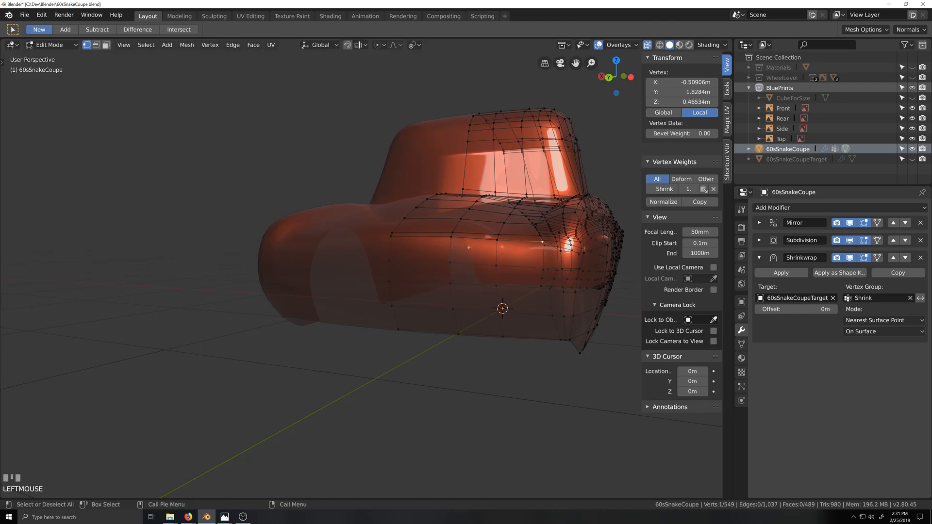
Edge-slide the row of four vertices across the upper tail by a factor of 0.342.
{"action": "key", "text": "g"}
{"action": "key", "text": "g"}
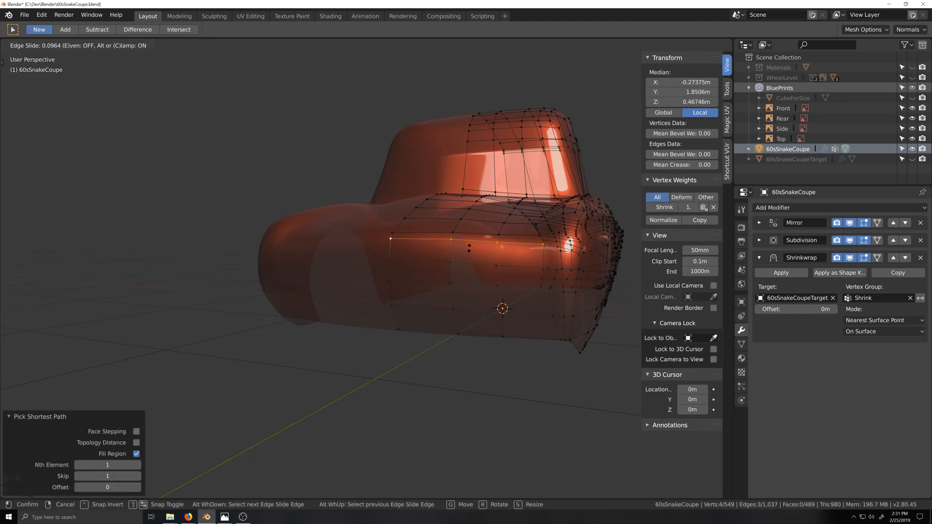
{"action": "left_click", "coordinate": [469, 250]}
{"action": "middle_click_drag", "start_coordinate": [469, 250], "coordinate": [476, 266]}
{"action": "scroll", "coordinate": [481, 265], "scroll_direction": "up", "scroll_amount": 2}
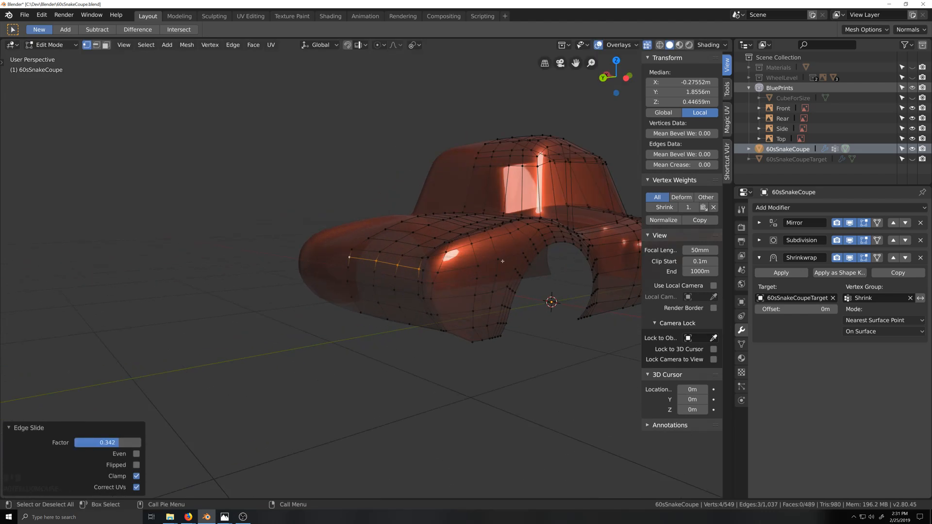
Examine the smoothed shading of the rear fender, tail and wheel arch from several angles in Object Mode.
{"action": "mouse_move", "coordinate": [463, 314]}
{"action": "middle_mouse_down"}
{"action": "mouse_move", "coordinate": [489, 315]}
{"action": "mouse_move", "coordinate": [430, 302]}
{"action": "mouse_move", "coordinate": [452, 321]}
{"action": "mouse_move", "coordinate": [478, 302]}
{"action": "mouse_move", "coordinate": [479, 353]}
{"action": "mouse_move", "coordinate": [489, 354]}
{"action": "mouse_move", "coordinate": [487, 341]}
{"action": "mouse_move", "coordinate": [430, 315]}
{"action": "mouse_move", "coordinate": [466, 298]}
{"action": "middle_mouse_up"}
{"action": "key", "text": "grave"}
{"action": "scroll", "coordinate": [489, 313], "scroll_direction": "up", "scroll_amount": 3}
{"action": "scroll", "coordinate": [430, 302], "scroll_direction": "down", "scroll_amount": 2}
{"action": "key", "text": "grave"}
{"action": "scroll", "coordinate": [464, 314], "scroll_direction": "up", "scroll_amount": 6}
{"action": "key", "text": "grave"}
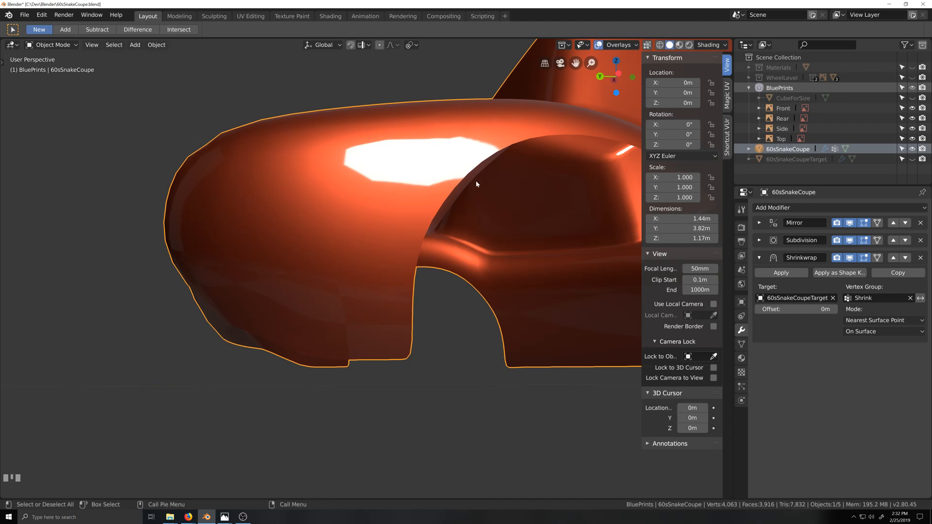
{"action": "scroll", "coordinate": [477, 176], "scroll_direction": "down", "scroll_amount": 2}
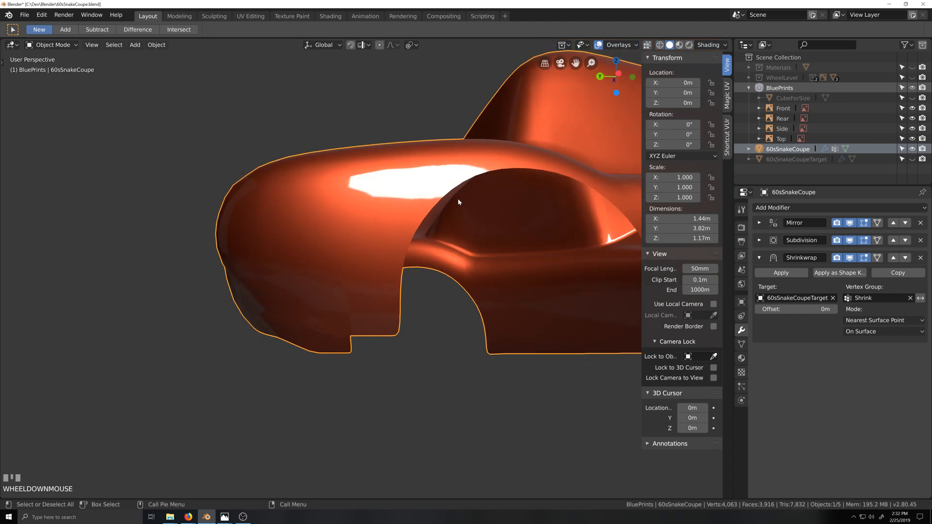
{"action": "key", "text": "shift+grave"}
{"action": "middle_click_drag", "start_coordinate": [449, 228], "coordinate": [413, 224], "text": "shift"}
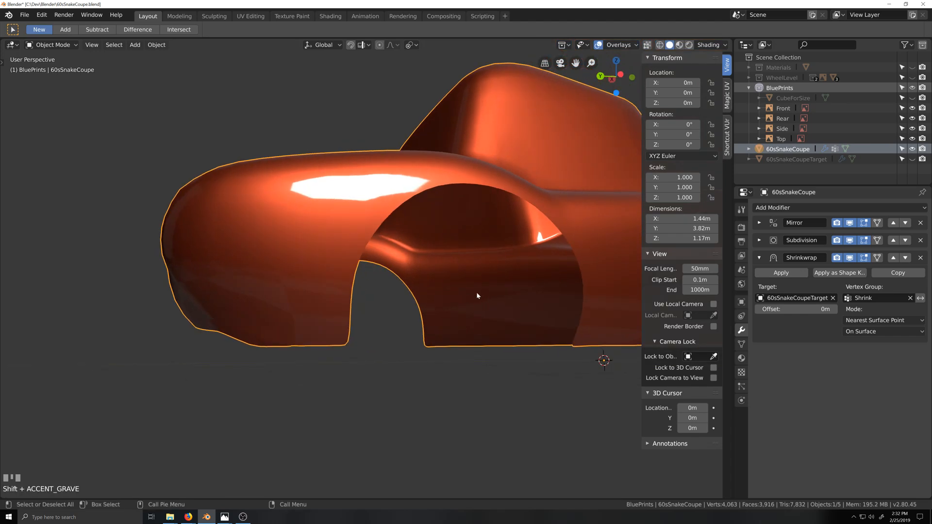
{"action": "middle_click_drag", "start_coordinate": [476, 292], "coordinate": [402, 300], "text": "shift"}
{"action": "scroll", "coordinate": [403, 300], "scroll_direction": "up", "scroll_amount": 2}
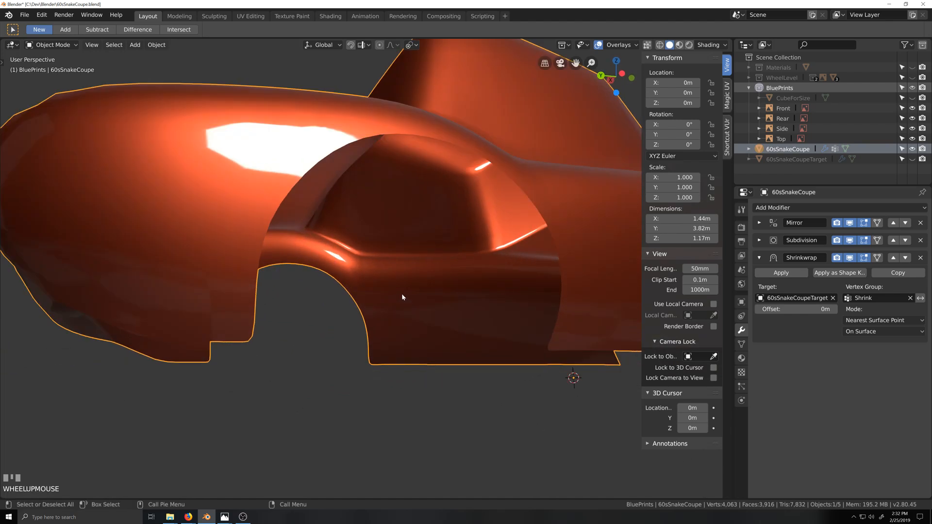
{"action": "key", "text": "shift+grave"}
{"action": "scroll", "coordinate": [383, 271], "scroll_direction": "down", "scroll_amount": 2}
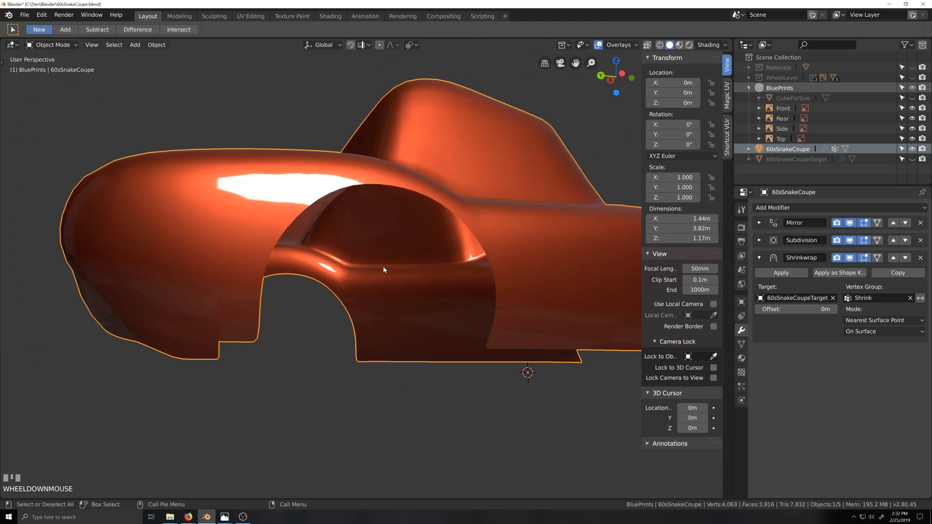
{"action": "key", "text": "grave"}
{"action": "key", "text": "Tab"}
{"action": "key", "text": "grave"}
{"action": "key", "text": "Tab"}
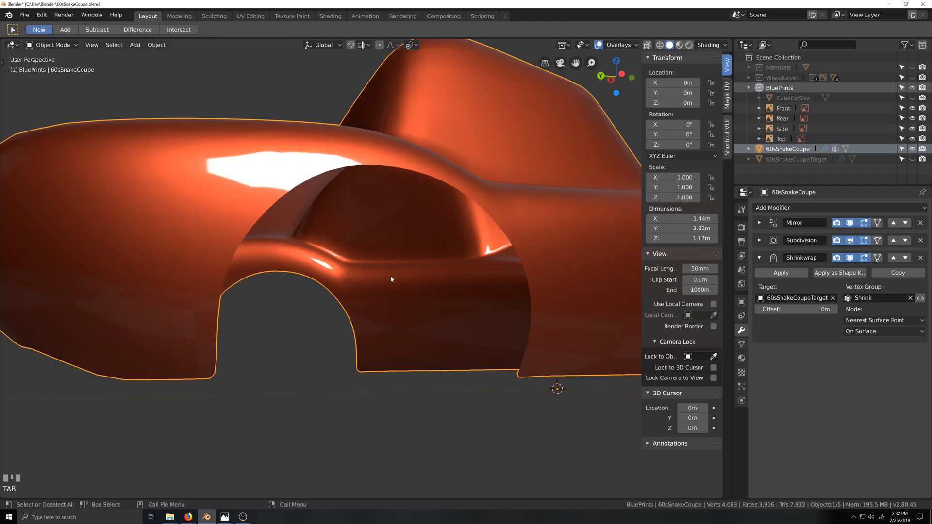
Preview the body with the Subdivision modifier's viewport level at 3, and set the level back to 1.
{"action": "left_click", "coordinate": [759, 241]}
{"action": "left_click", "coordinate": [835, 293]}
{"action": "left_click", "coordinate": [835, 292]}
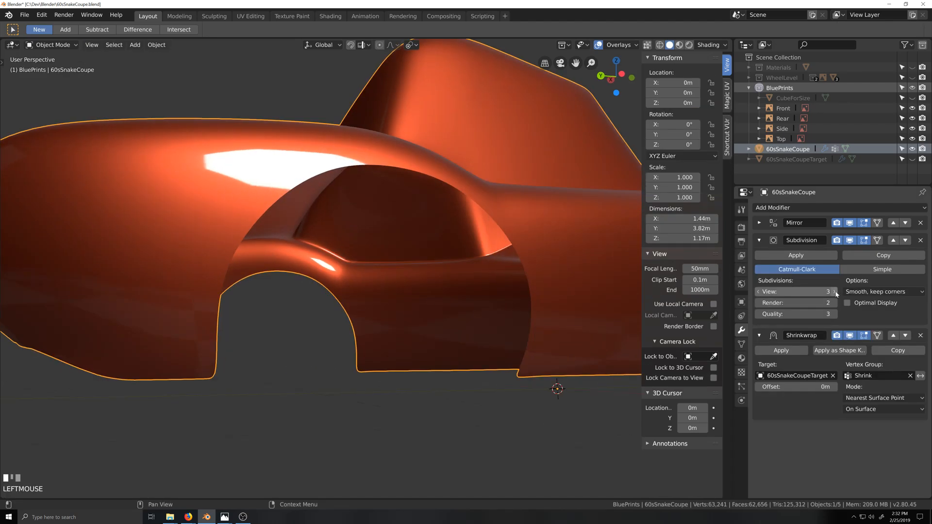
{"action": "left_click", "coordinate": [758, 292]}
{"action": "left_click", "coordinate": [758, 292]}
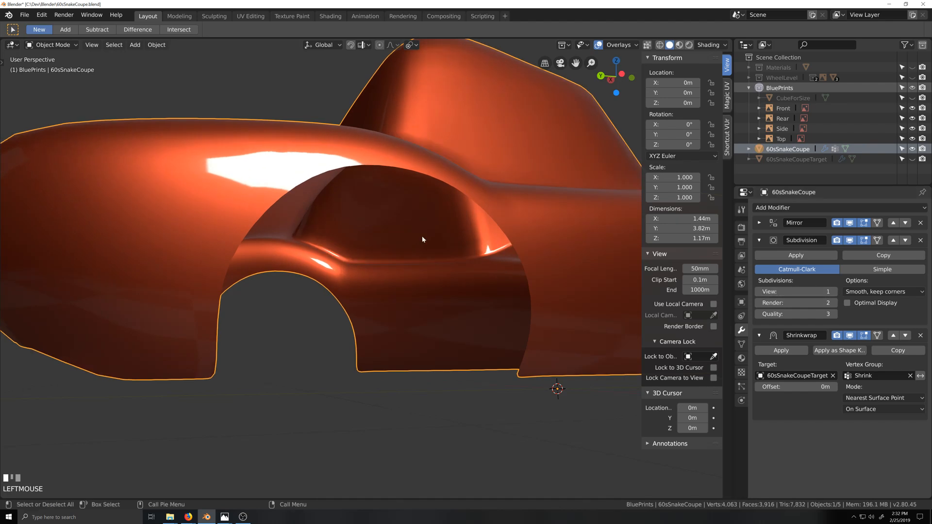
Compare the rear wheel-arch mesh in Edit Mode with the smoothed surface, and inspect the body side from the tail to the front.
{"action": "key", "text": "grave"}
{"action": "key", "text": "Tab"}
{"action": "key", "text": "grave"}
{"action": "scroll", "coordinate": [356, 247], "scroll_direction": "down", "scroll_amount": 2}
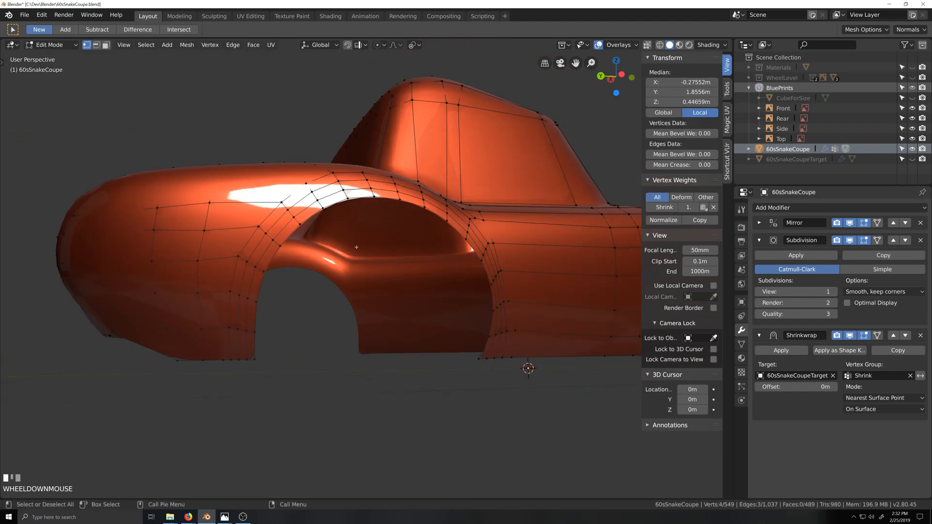
{"action": "key", "text": "grave"}
{"action": "key", "text": "shift+grave"}
{"action": "scroll", "coordinate": [367, 272], "scroll_direction": "down", "scroll_amount": 1}
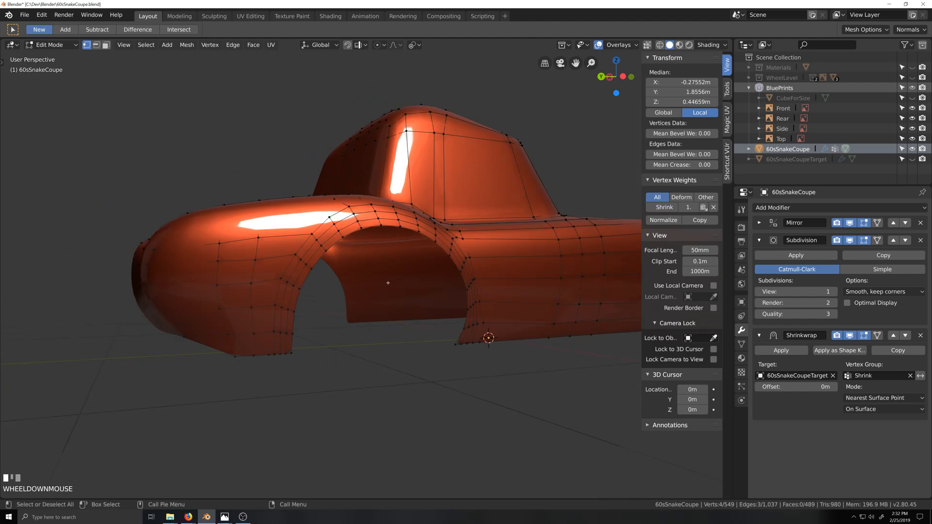
{"action": "key", "text": "grave"}
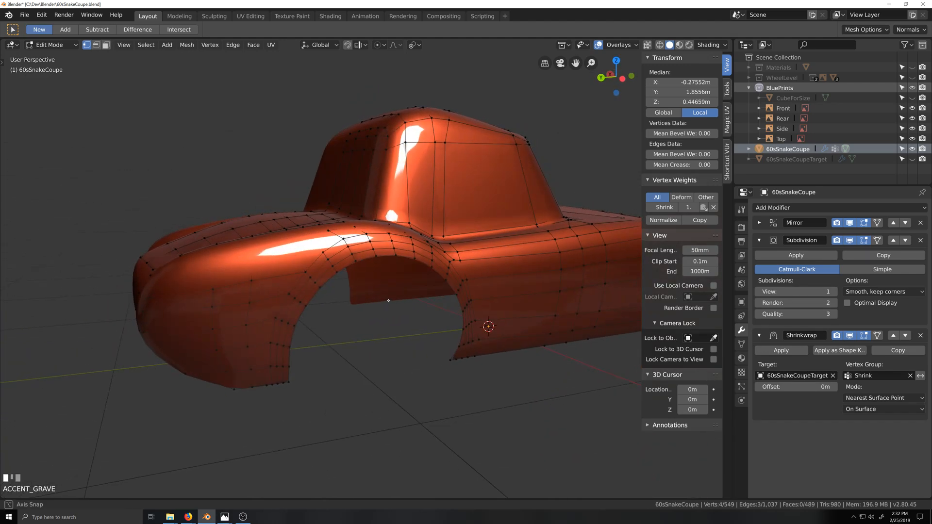
{"action": "key", "text": "Tab"}
{"action": "middle_click_drag", "start_coordinate": [356, 294], "coordinate": [350, 293]}
{"action": "scroll", "coordinate": [351, 292], "scroll_direction": "down", "scroll_amount": 3}
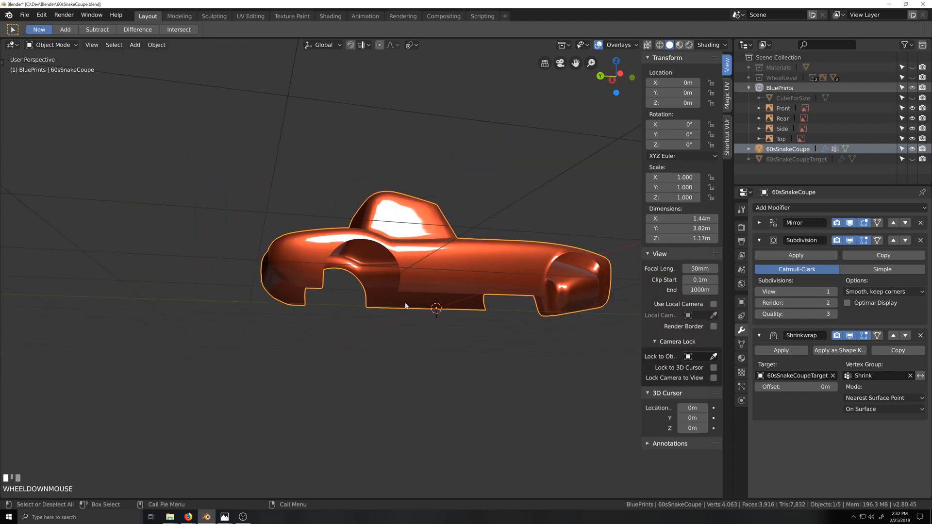
{"action": "key", "text": "grave"}
{"action": "scroll", "coordinate": [294, 298], "scroll_direction": "up", "scroll_amount": 3}
{"action": "middle_click_drag", "start_coordinate": [304, 284], "coordinate": [308, 312], "text": "shift"}
{"action": "scroll", "coordinate": [233, 309], "scroll_direction": "down", "scroll_amount": 3}
{"action": "scroll", "coordinate": [232, 310], "scroll_direction": "down", "scroll_amount": 1}
{"action": "middle_click_drag", "start_coordinate": [238, 307], "coordinate": [423, 278], "text": "shift"}
{"action": "scroll", "coordinate": [285, 324], "scroll_direction": "up", "scroll_amount": 2}
{"action": "middle_click_drag", "start_coordinate": [285, 324], "coordinate": [294, 321]}
{"action": "middle_click_drag", "start_coordinate": [233, 316], "coordinate": [378, 329], "text": "shift"}
{"action": "scroll", "coordinate": [359, 306], "scroll_direction": "up", "scroll_amount": 2}
{"action": "scroll", "coordinate": [362, 301], "scroll_direction": "up", "scroll_amount": 1}
{"action": "scroll", "coordinate": [397, 306], "scroll_direction": "up", "scroll_amount": 2}
{"action": "middle_click_drag", "start_coordinate": [328, 304], "coordinate": [347, 311]}
{"action": "scroll", "coordinate": [329, 297], "scroll_direction": "down", "scroll_amount": 2}
{"action": "scroll", "coordinate": [333, 323], "scroll_direction": "up", "scroll_amount": 1}
Try a silver metallic MatCap to check the fender reflections, and restore the glossy red MatCap.
{"action": "left_click", "coordinate": [709, 46]}
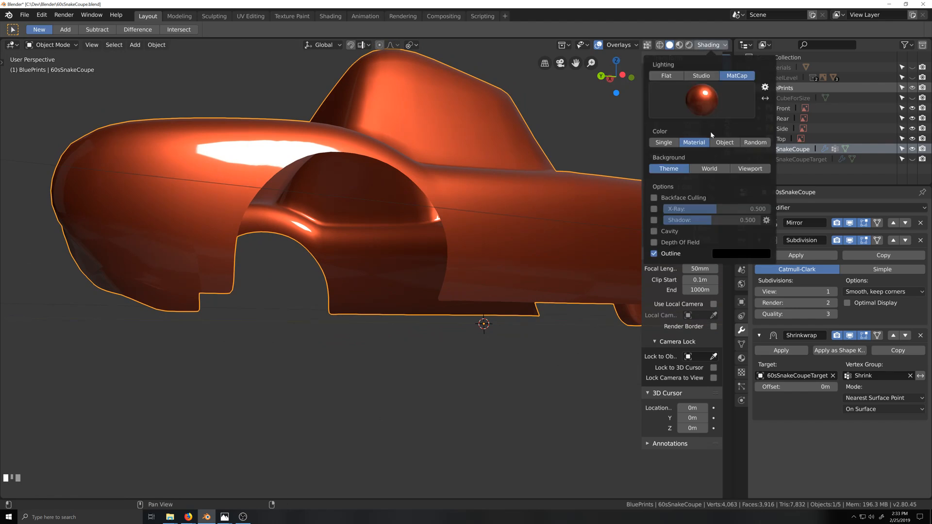
{"action": "left_click", "coordinate": [713, 105]}
{"action": "left_click", "coordinate": [558, 200]}
{"action": "middle_click_drag", "start_coordinate": [388, 279], "coordinate": [297, 242]}
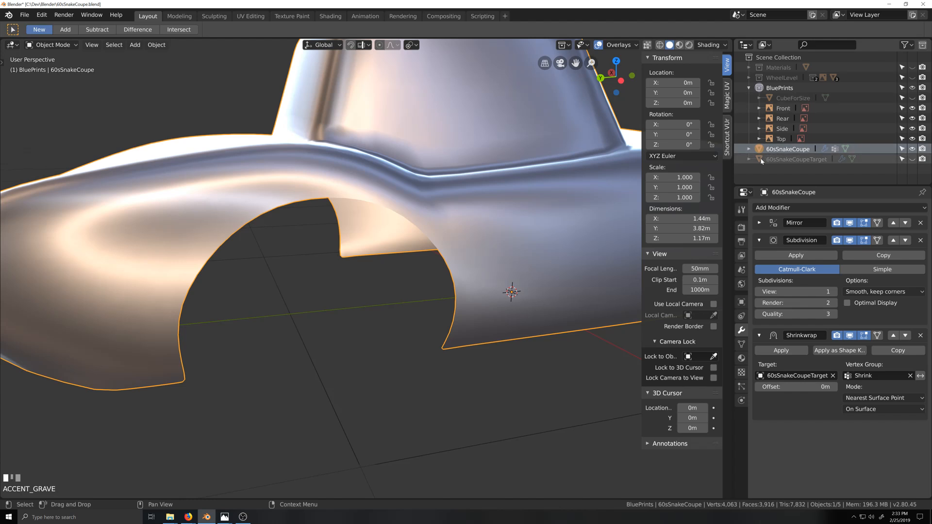
{"action": "left_click", "coordinate": [712, 44]}
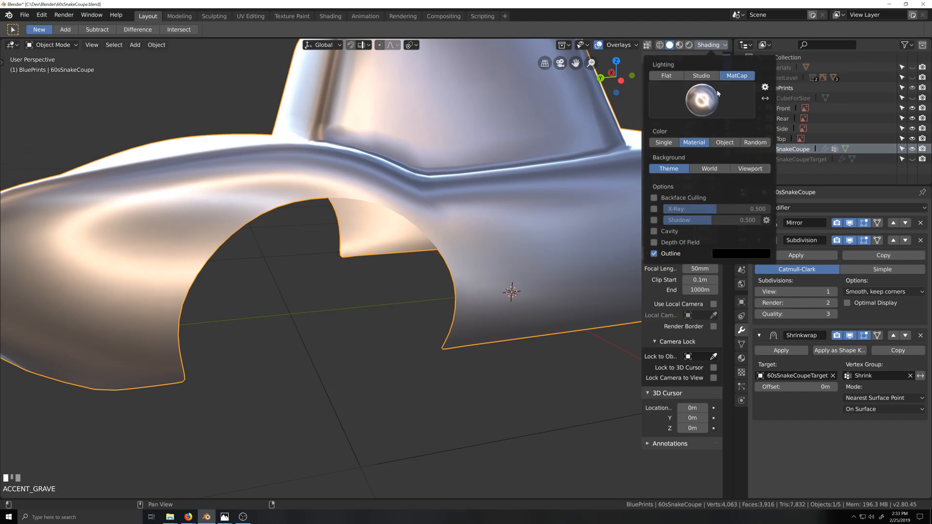
{"action": "left_click", "coordinate": [701, 100]}
{"action": "left_click", "coordinate": [748, 180]}
Examine the edge loops around the rear wheel arch and along the body side in Edit Mode.
{"action": "key", "text": "Tab"}
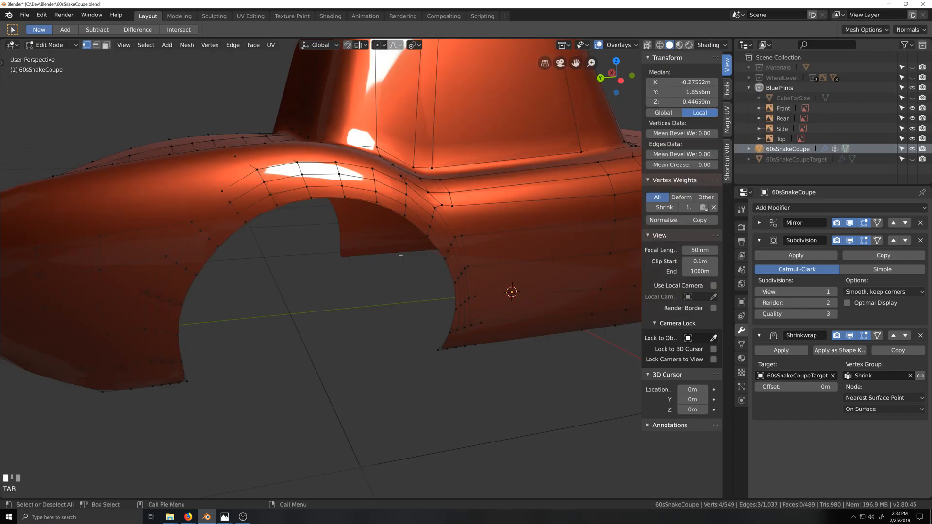
{"action": "middle_click_drag", "start_coordinate": [395, 260], "coordinate": [411, 246]}
{"action": "scroll", "coordinate": [412, 247], "scroll_direction": "down", "scroll_amount": 4}
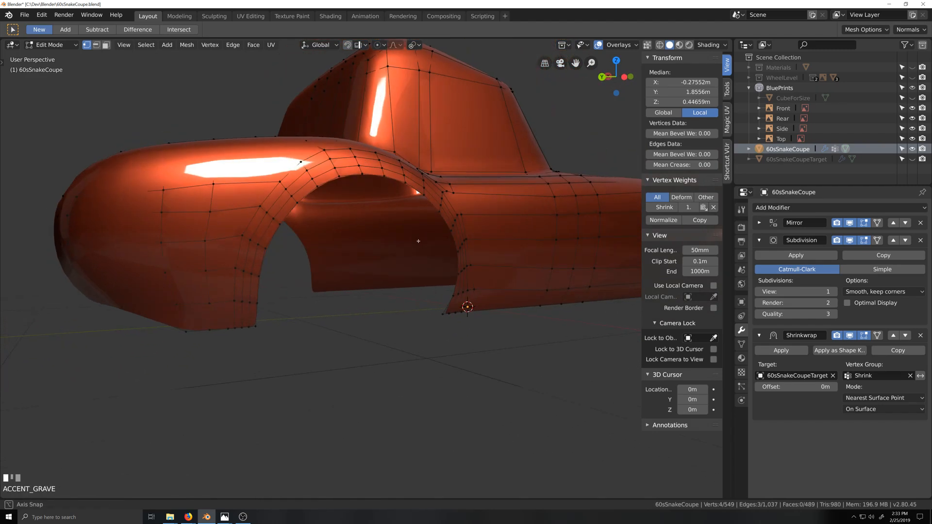
{"action": "scroll", "coordinate": [400, 251], "scroll_direction": "down", "scroll_amount": 3}
{"action": "middle_click_drag", "start_coordinate": [401, 251], "coordinate": [380, 264]}
{"action": "scroll", "coordinate": [376, 269], "scroll_direction": "up", "scroll_amount": 6}
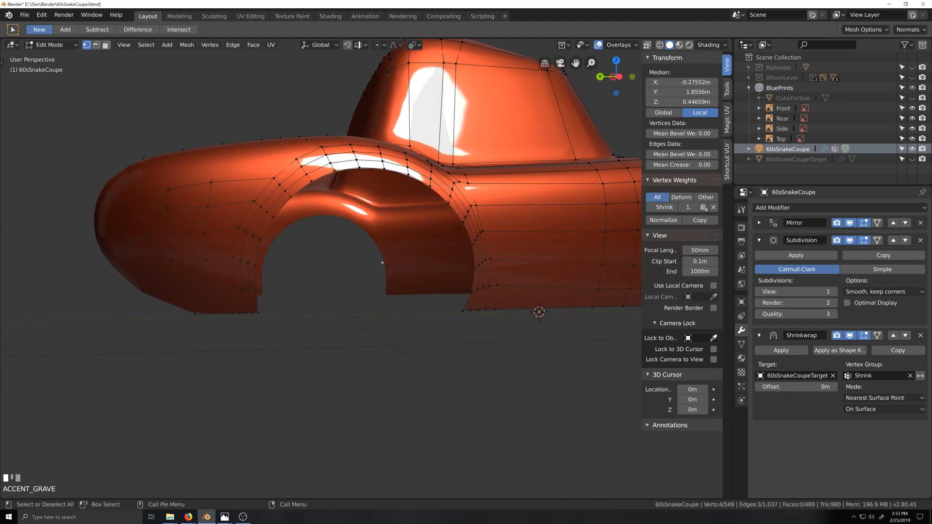
{"action": "scroll", "coordinate": [380, 264], "scroll_direction": "up", "scroll_amount": 1}
{"action": "middle_click_drag", "start_coordinate": [487, 258], "coordinate": [270, 238], "text": "shift"}
{"action": "scroll", "coordinate": [537, 245], "scroll_direction": "down", "scroll_amount": 2}
{"action": "scroll", "coordinate": [270, 239], "scroll_direction": "up", "scroll_amount": 3}
{"action": "middle_click_drag", "start_coordinate": [235, 201], "coordinate": [611, 210], "text": "shift"}
{"action": "scroll", "coordinate": [611, 211], "scroll_direction": "up", "scroll_amount": 1}
{"action": "scroll", "coordinate": [611, 210], "scroll_direction": "down", "scroll_amount": 2}
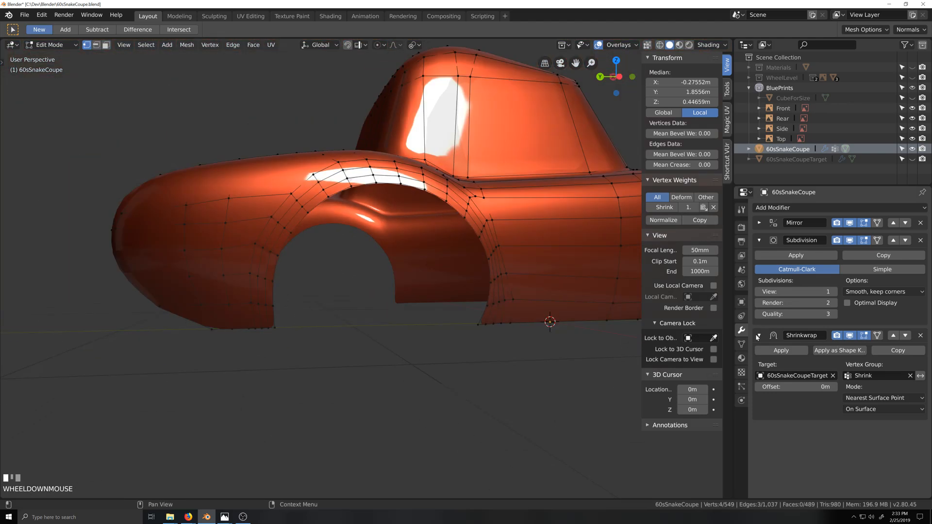
Duplicate the Shrinkwrap modifier and apply the copy in Object Mode.
{"action": "left_click", "coordinate": [758, 240]}
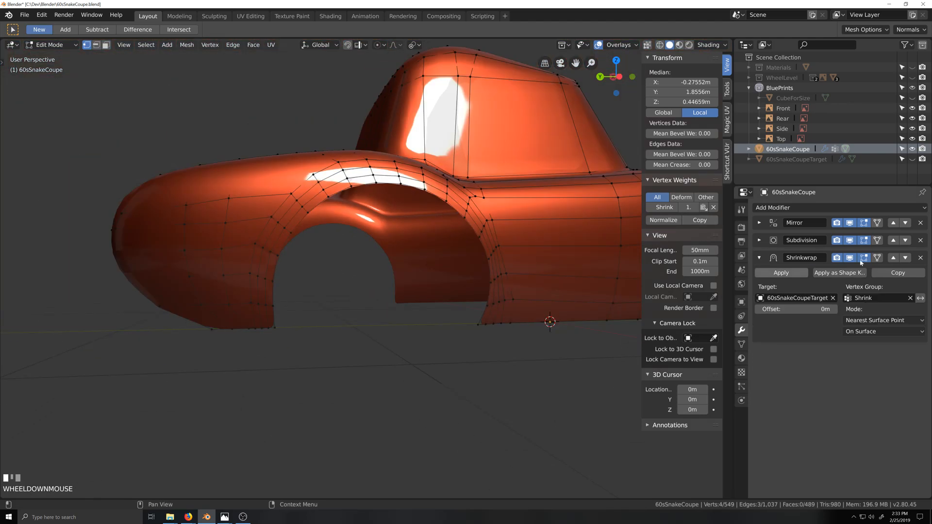
{"action": "left_click", "coordinate": [898, 272]}
{"action": "left_click", "coordinate": [790, 368]}
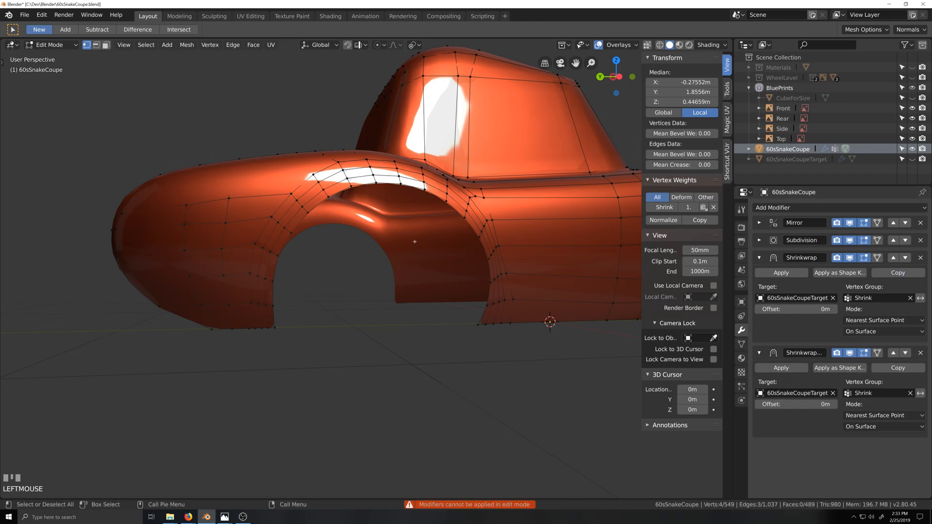
{"action": "scroll", "coordinate": [441, 303], "scroll_direction": "up", "scroll_amount": 2}
{"action": "key", "text": "Tab"}
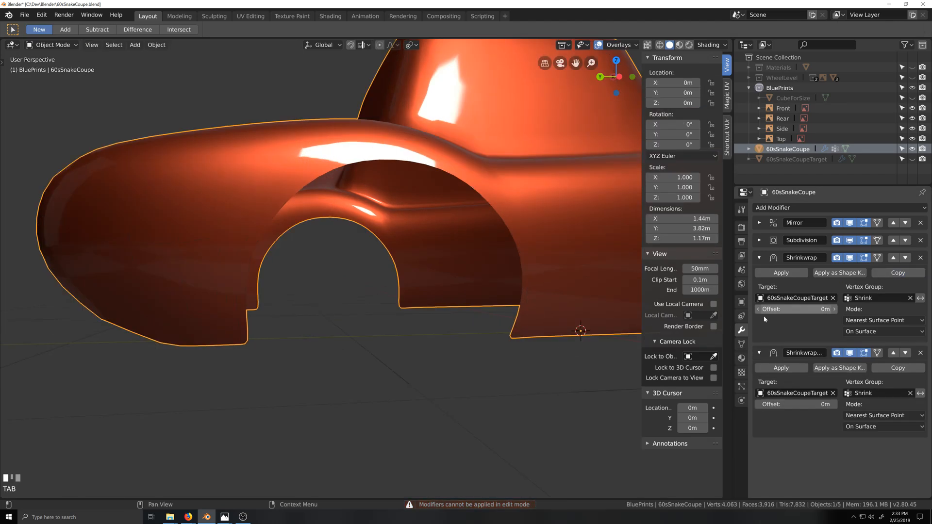
{"action": "left_click", "coordinate": [780, 368]}
Add an edge loop close to the rim of the rear wheel arch, using the Even option to keep it parallel.
{"action": "key", "text": "Tab"}
{"action": "scroll", "coordinate": [394, 131], "scroll_direction": "up", "scroll_amount": 3}
{"action": "scroll", "coordinate": [394, 131], "scroll_direction": "down", "scroll_amount": 2}
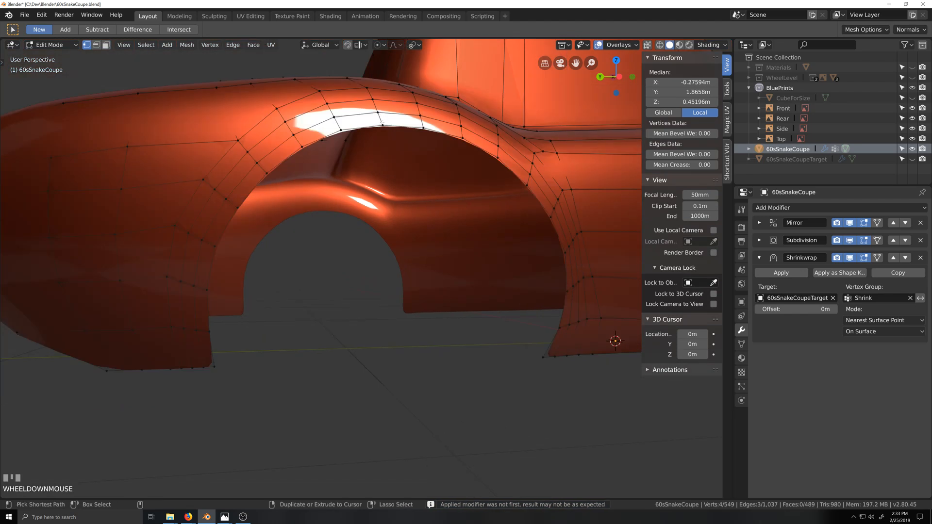
{"action": "key", "text": "ctrl+r"}
{"action": "left_click", "coordinate": [381, 121]}
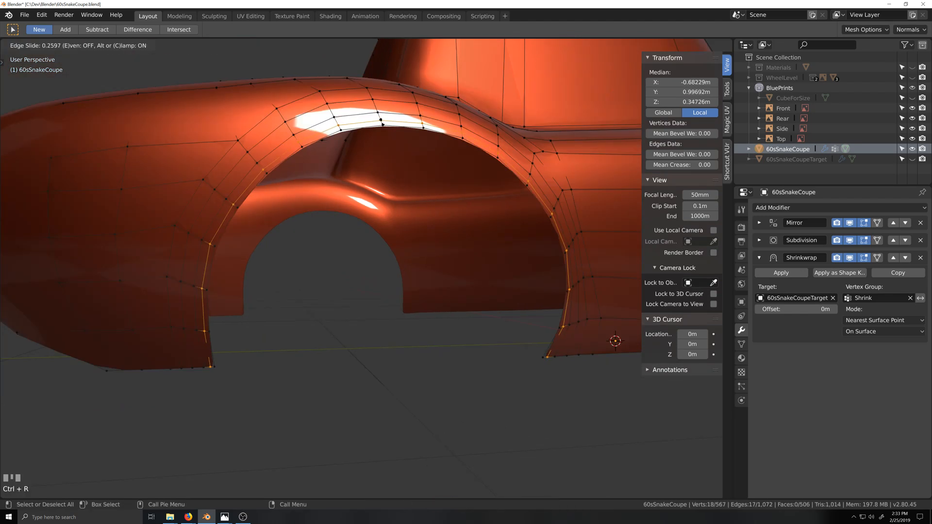
{"action": "key", "text": "e"}
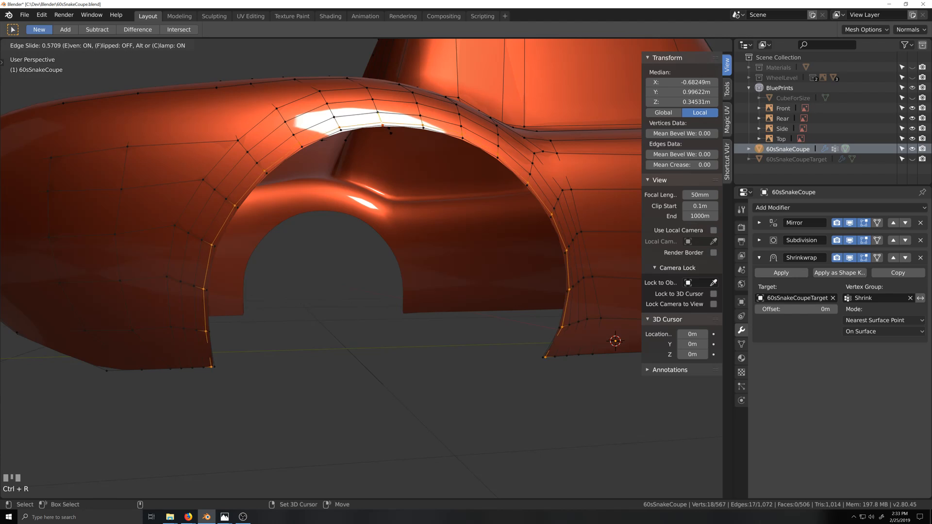
{"action": "left_click", "coordinate": [393, 132]}
Add the wheel-arch rim loop to the selection and remove both loops from the Shrink vertex group.
{"action": "left_click", "coordinate": [404, 129], "text": "alt+shift"}
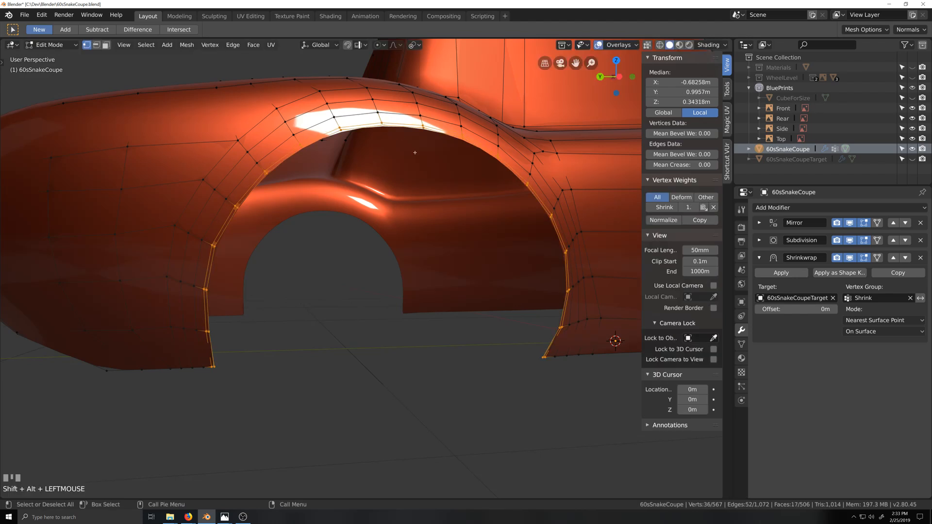
{"action": "left_click", "coordinate": [741, 344]}
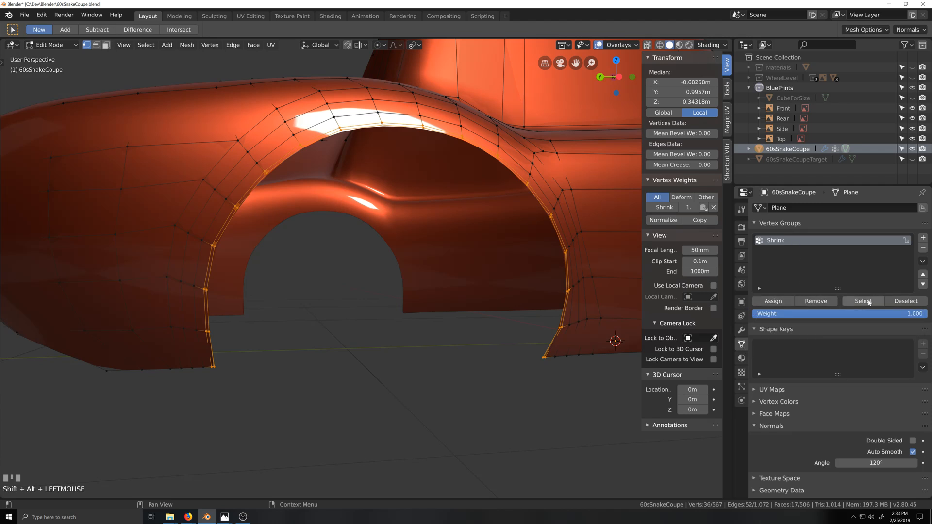
{"action": "left_click", "coordinate": [819, 302]}
Inspect the rear wheel-arch edge and surrounding fender surface in Edit and Object Mode.
{"action": "scroll", "coordinate": [443, 289], "scroll_direction": "up", "scroll_amount": 1}
{"action": "scroll", "coordinate": [444, 289], "scroll_direction": "down", "scroll_amount": 2}
{"action": "key", "text": "grave"}
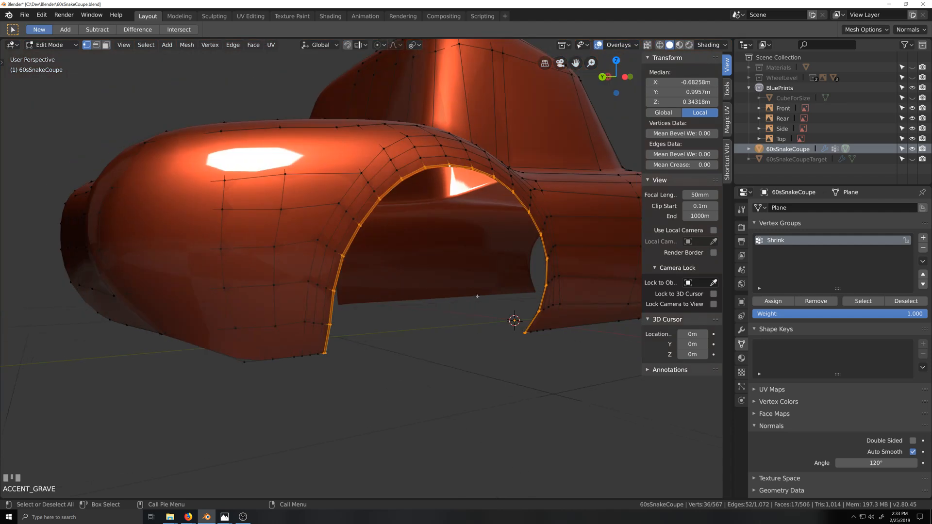
{"action": "key", "text": "Tab"}
{"action": "key", "text": "grave"}
{"action": "scroll", "coordinate": [483, 306], "scroll_direction": "up", "scroll_amount": 3}
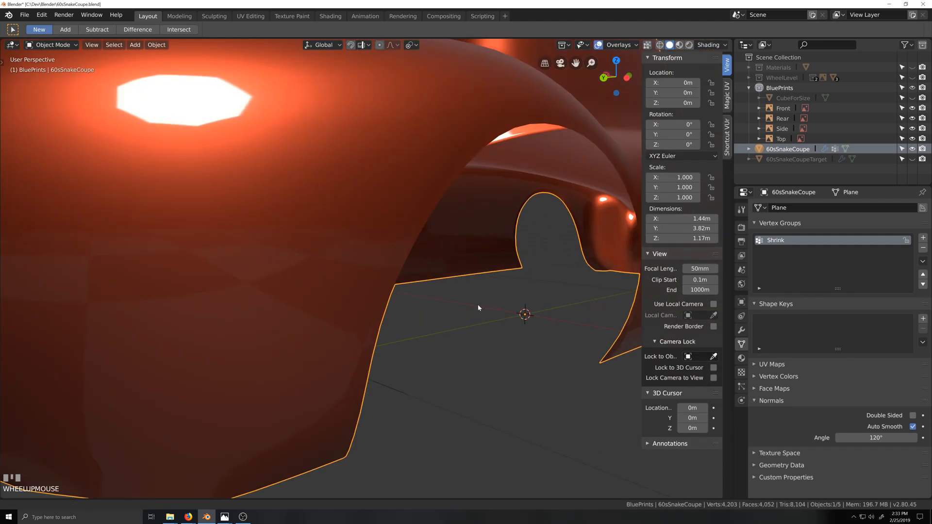
{"action": "scroll", "coordinate": [416, 310], "scroll_direction": "down", "scroll_amount": 3}
{"action": "key", "text": "grave"}
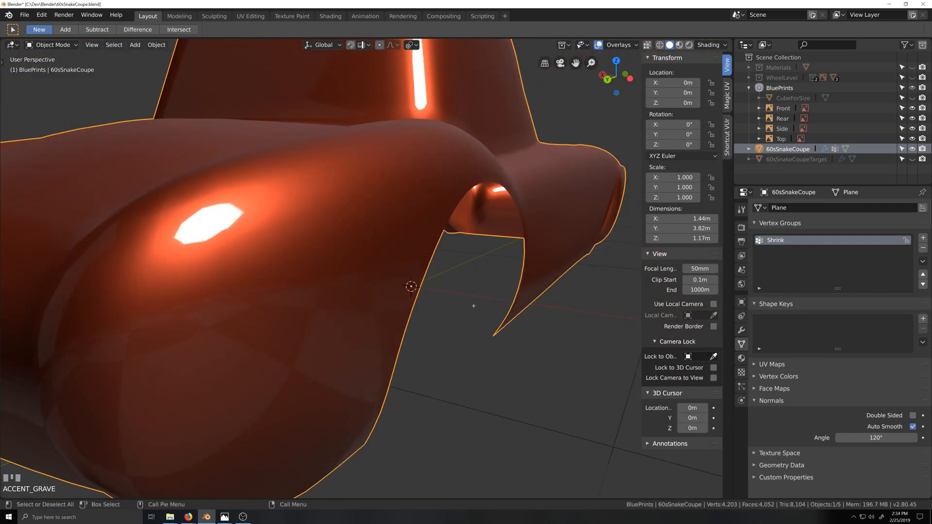
{"action": "key", "text": "Tab"}
{"action": "key", "text": "grave"}
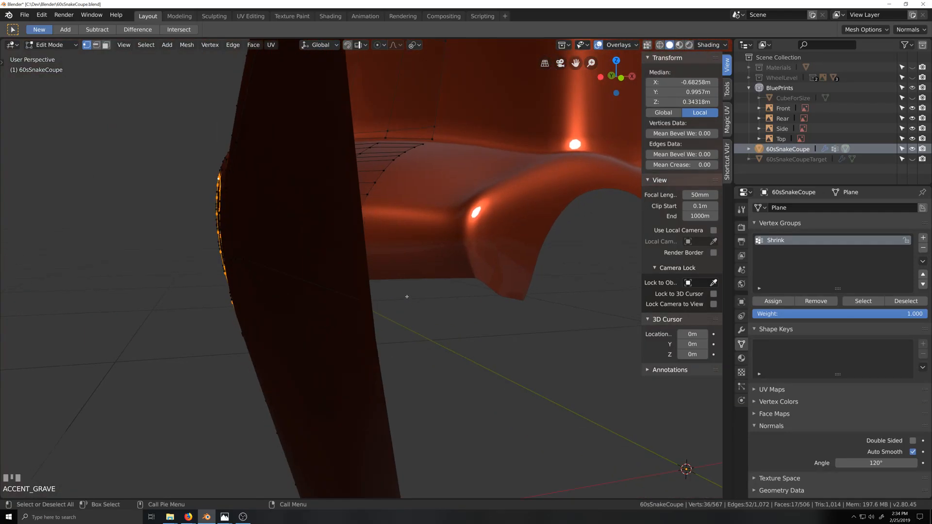
In the back view with X-ray on, deselect the lower vertices of the two rear wheel-arch loops, keeping only the upper arc selected.
{"action": "key", "text": "ctrl+KP_1"}
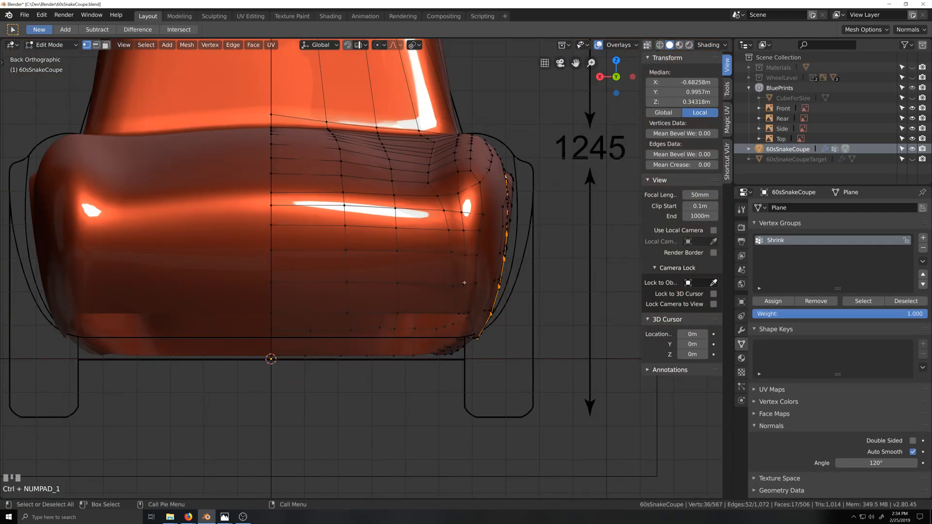
{"action": "middle_click_drag", "start_coordinate": [465, 282], "coordinate": [330, 272], "text": "shift"}
{"action": "scroll", "coordinate": [416, 253], "scroll_direction": "up", "scroll_amount": 5}
{"action": "middle_click_drag", "start_coordinate": [402, 219], "coordinate": [421, 293], "text": "shift"}
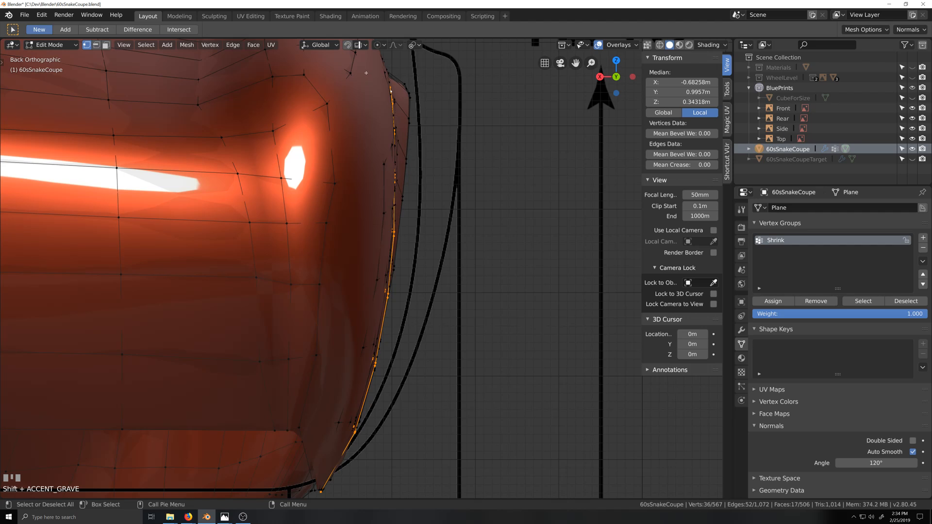
{"action": "scroll", "coordinate": [296, 267], "scroll_direction": "down", "scroll_amount": 2}
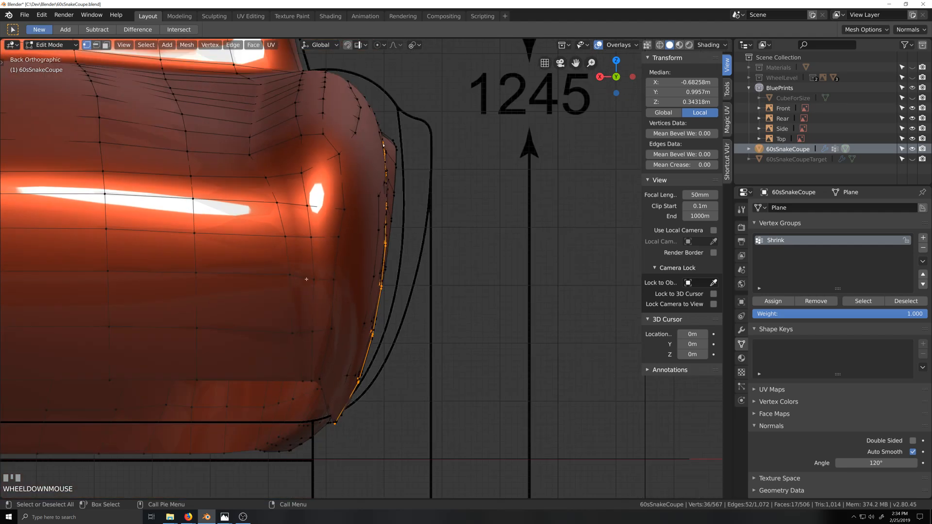
{"action": "key", "text": "alt+z"}
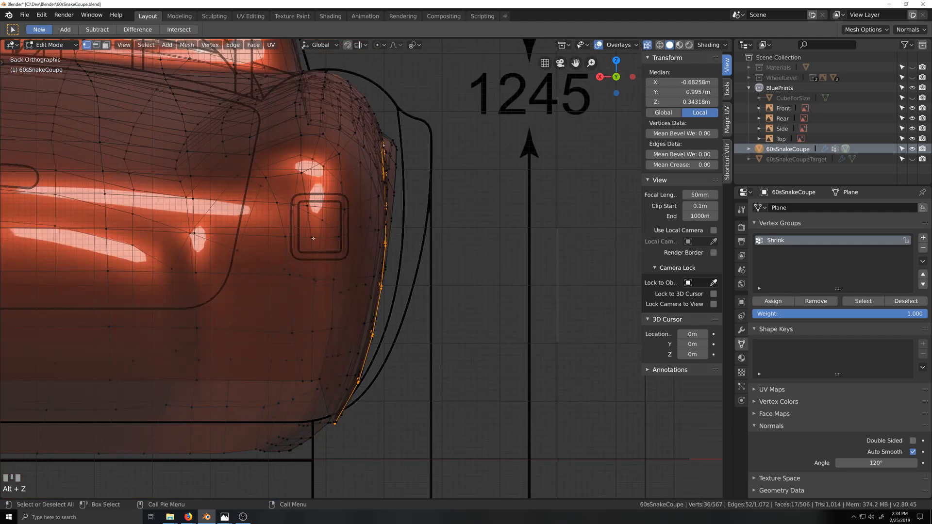
{"action": "left_click_drag", "start_coordinate": [294, 223], "coordinate": [441, 452], "text": "ctrl"}
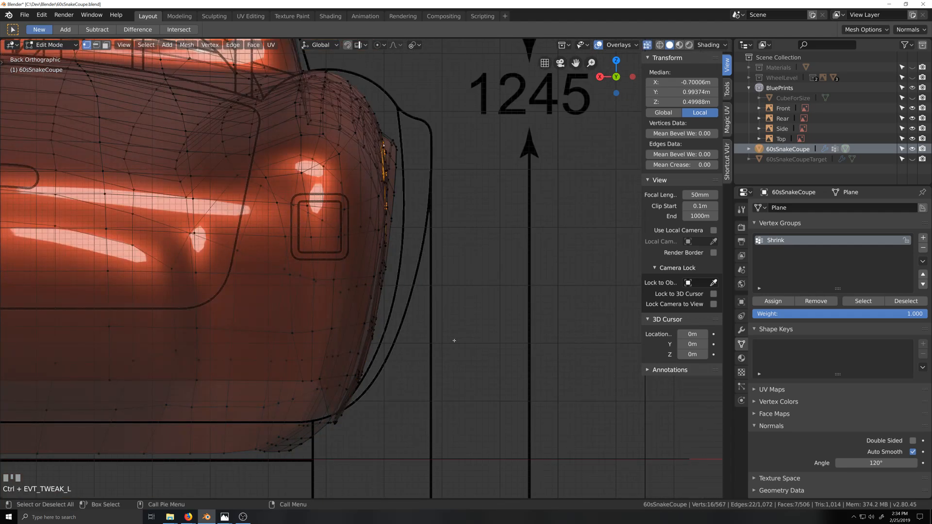
Move the selected upper arc of the rear wheel-arch loops outward along global X by -0.00505 m.
{"action": "scroll", "coordinate": [464, 289], "scroll_direction": "up", "scroll_amount": 3}
{"action": "key", "text": "grave"}
{"action": "scroll", "coordinate": [475, 302], "scroll_direction": "down", "scroll_amount": 3}
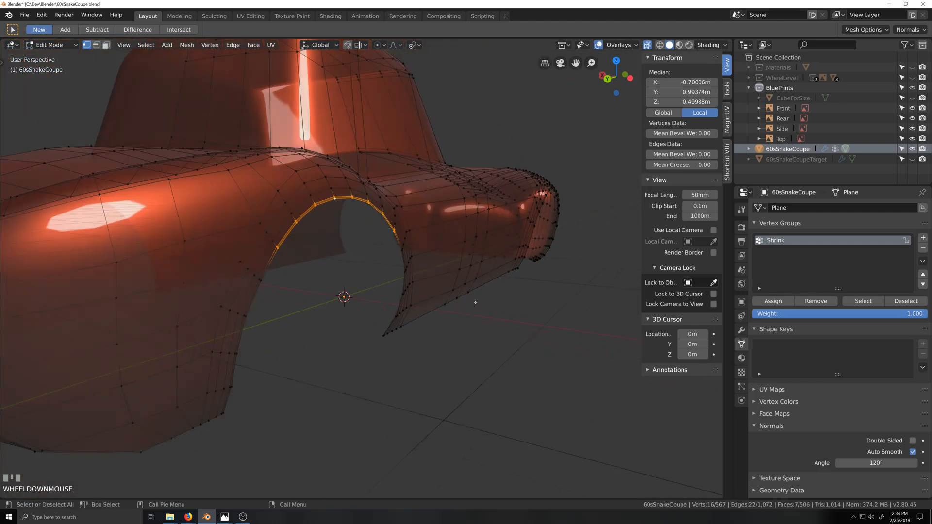
{"action": "key", "text": "grave"}
{"action": "key", "text": "ctrl+KP_3"}
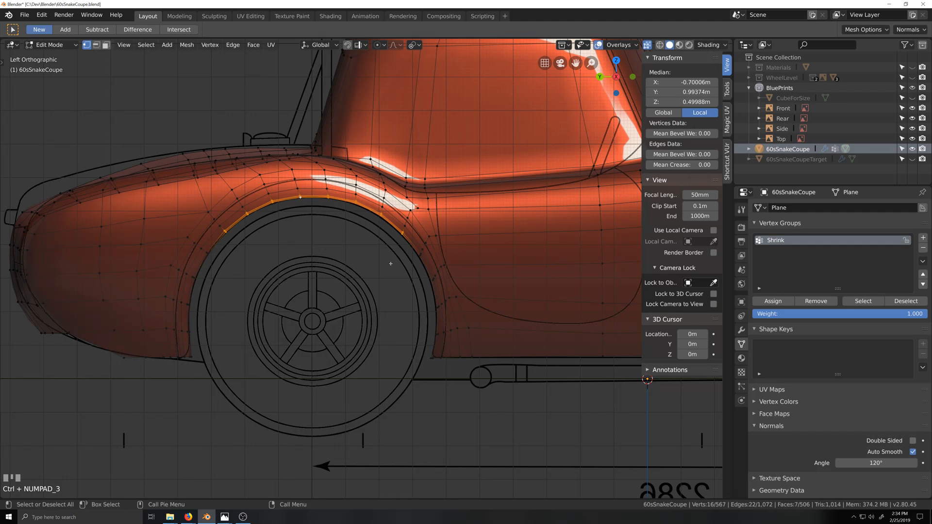
{"action": "key", "text": "ctrl+KP_1"}
{"action": "scroll", "coordinate": [383, 247], "scroll_direction": "up", "scroll_amount": 5}
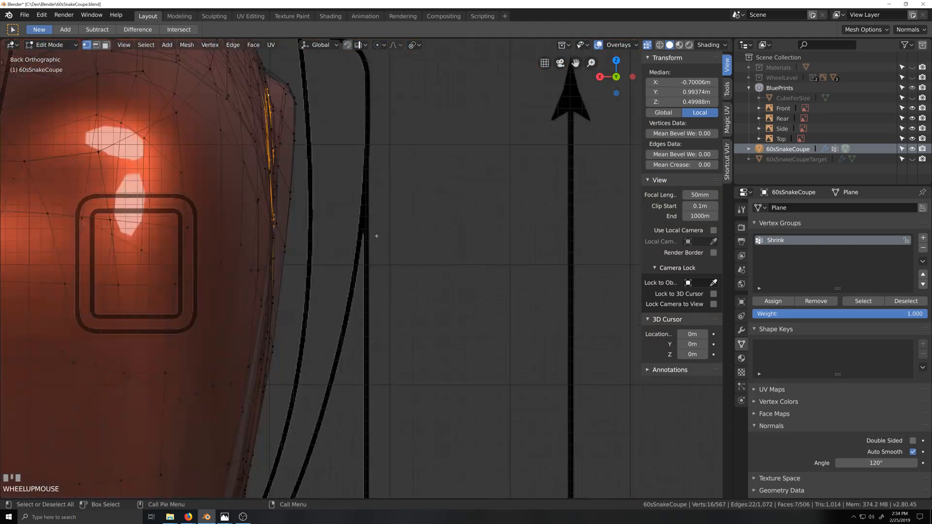
{"action": "key", "text": "shift+grave"}
{"action": "key", "text": "g"}
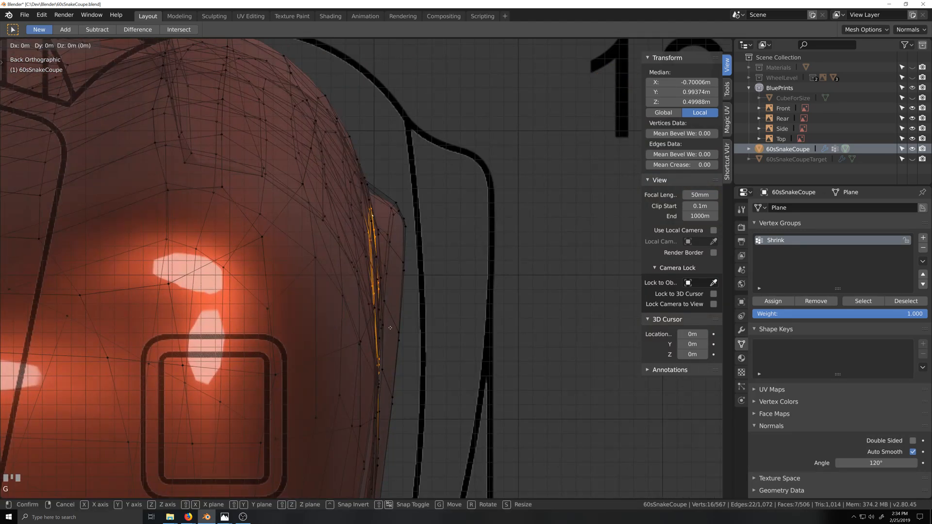
{"action": "key", "text": "x"}
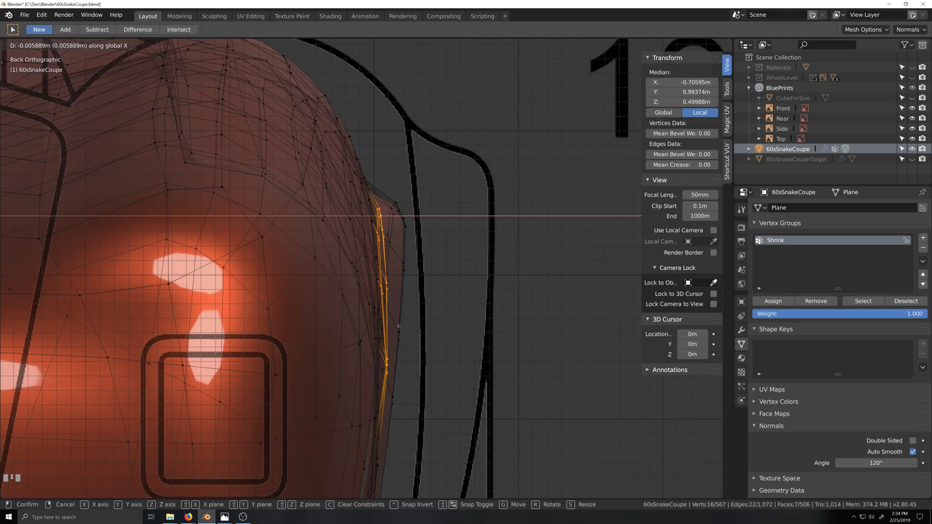
{"action": "left_click", "coordinate": [397, 326]}
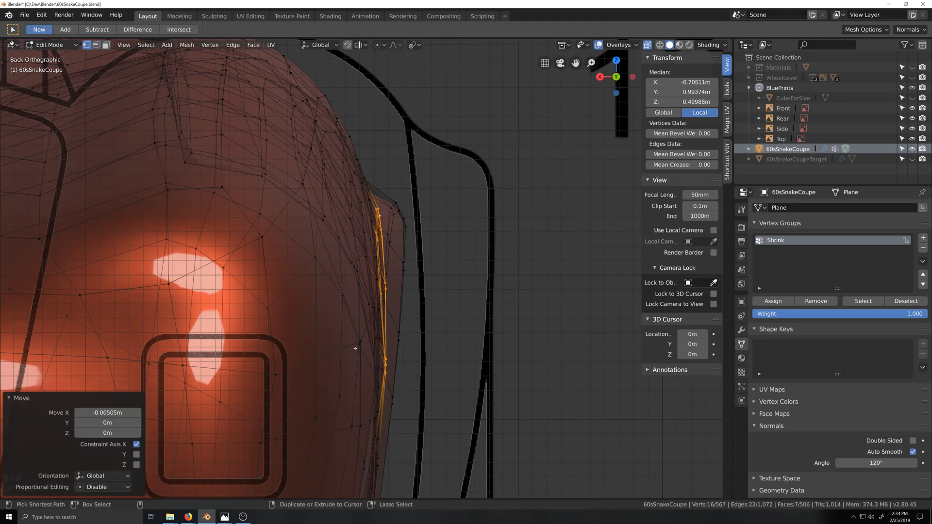
Deselect the lowest vertices of the selected arc and move the remaining twelve outward along global X by -0.00522 m.
{"action": "left_click_drag", "start_coordinate": [354, 449], "coordinate": [405, 351], "text": "ctrl"}
{"action": "key", "text": "g"}
{"action": "key", "text": "x"}
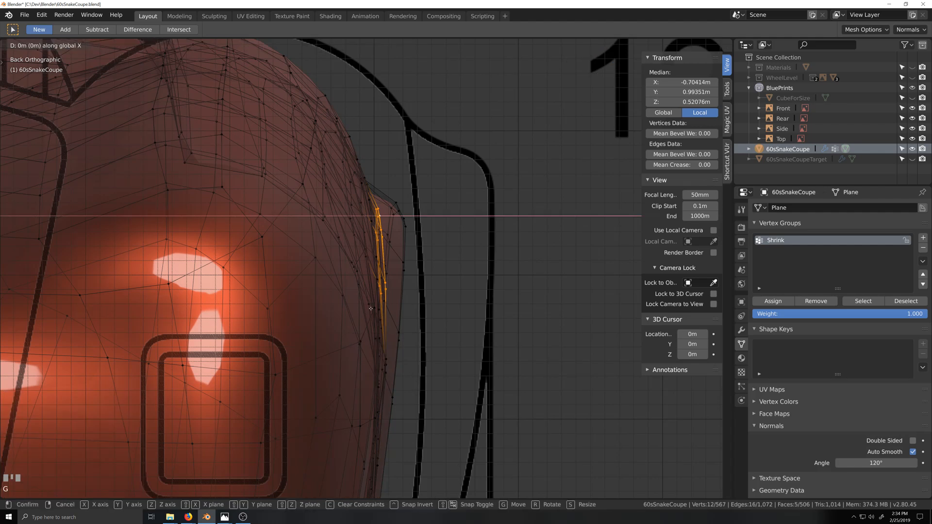
{"action": "left_click", "coordinate": [377, 306]}
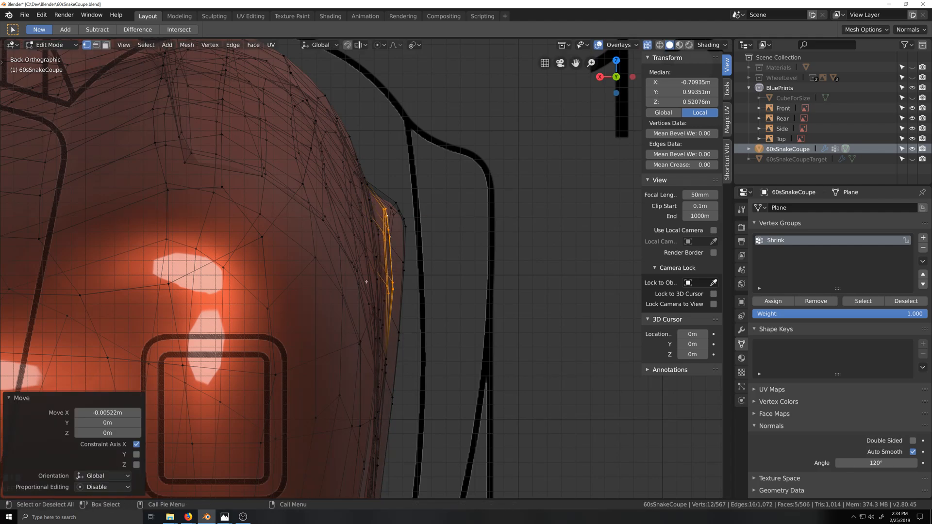
Narrow the arch selection to its upper eight vertices and move them outward along global X by about -0.004 m.
{"action": "left_click_drag", "start_coordinate": [365, 321], "coordinate": [420, 264], "text": "ctrl"}
{"action": "key", "text": "g"}
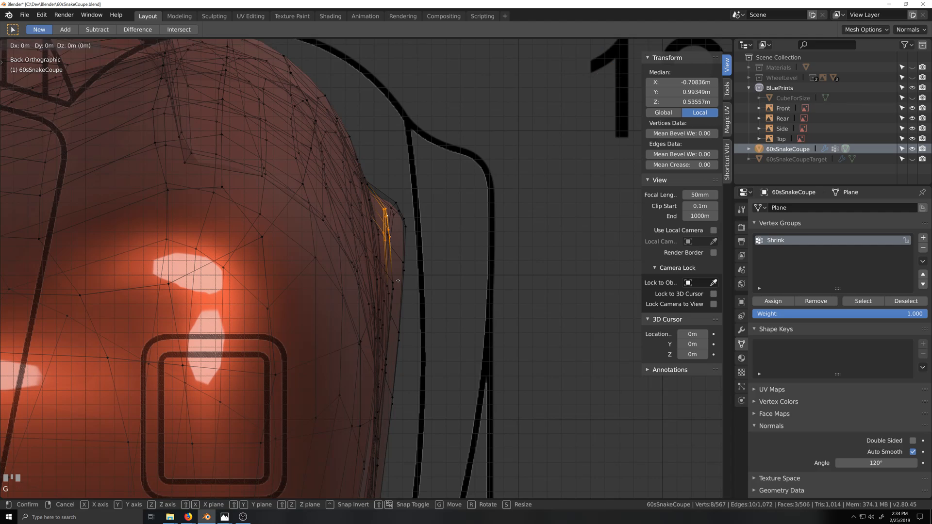
{"action": "key", "text": "x"}
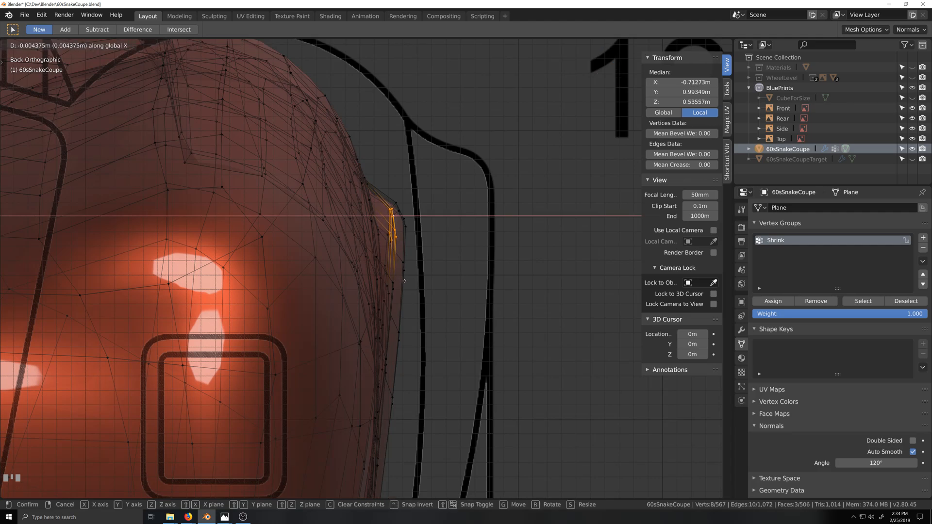
{"action": "left_click", "coordinate": [404, 280]}
Reduce the selection to the four vertices at the wheel arch's peak and move them outward along global X by about -0.0008 m.
{"action": "left_click_drag", "start_coordinate": [378, 224], "coordinate": [416, 270], "text": "ctrl"}
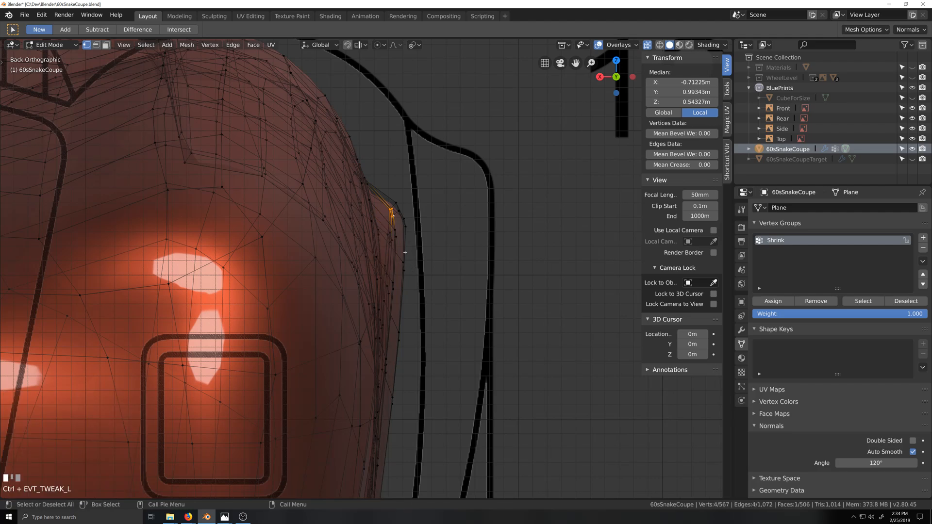
{"action": "key", "text": "g"}
{"action": "key", "text": "x"}
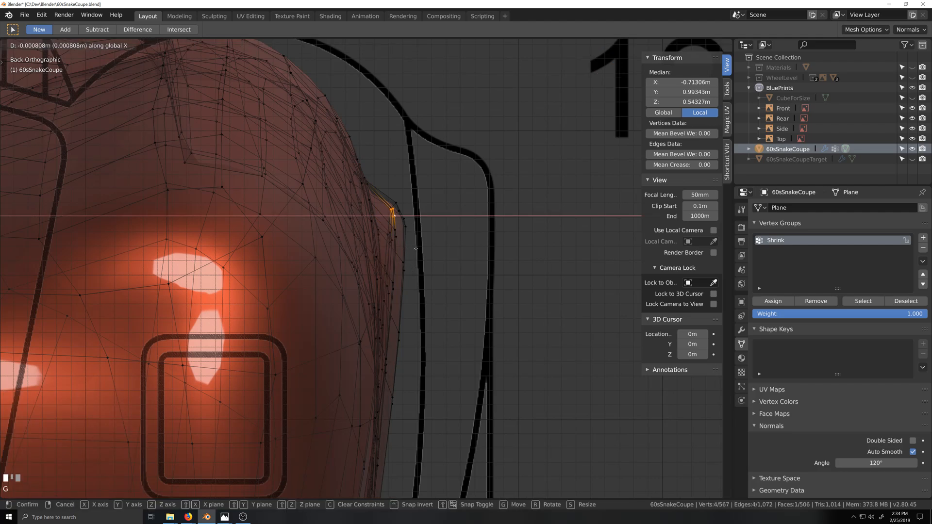
{"action": "left_click", "coordinate": [416, 249]}
Examine the reshaped rear wheel arch and the whole car body in Object Mode from the rear, side and front.
{"action": "scroll", "coordinate": [437, 343], "scroll_direction": "down", "scroll_amount": 4}
{"action": "key", "text": "Tab"}
{"action": "key", "text": "grave"}
{"action": "middle_click_drag", "start_coordinate": [447, 363], "coordinate": [427, 394]}
{"action": "scroll", "coordinate": [433, 376], "scroll_direction": "down", "scroll_amount": 3}
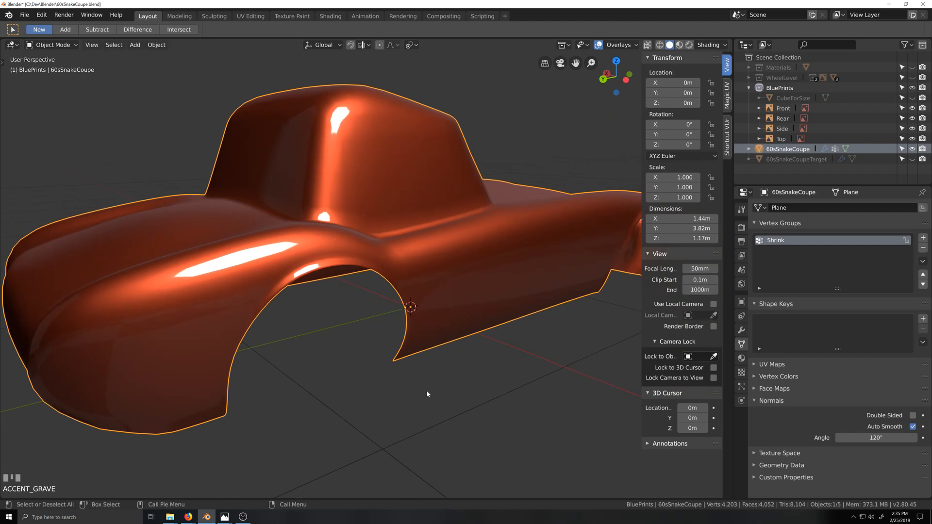
{"action": "scroll", "coordinate": [450, 353], "scroll_direction": "down", "scroll_amount": 2}
{"action": "mouse_move", "coordinate": [472, 375]}
{"action": "middle_mouse_down"}
{"action": "mouse_move", "coordinate": [445, 377]}
{"action": "mouse_move", "coordinate": [485, 379]}
{"action": "mouse_move", "coordinate": [359, 367]}
{"action": "mouse_move", "coordinate": [401, 368]}
{"action": "mouse_move", "coordinate": [373, 370]}
{"action": "mouse_move", "coordinate": [370, 382]}
{"action": "mouse_move", "coordinate": [360, 374]}
{"action": "mouse_move", "coordinate": [437, 376]}
{"action": "mouse_move", "coordinate": [349, 370]}
{"action": "mouse_move", "coordinate": [425, 361]}
{"action": "mouse_move", "coordinate": [462, 369]}
{"action": "mouse_move", "coordinate": [472, 384]}
{"action": "middle_mouse_up"}
{"action": "scroll", "coordinate": [425, 361], "scroll_direction": "up", "scroll_amount": 2}
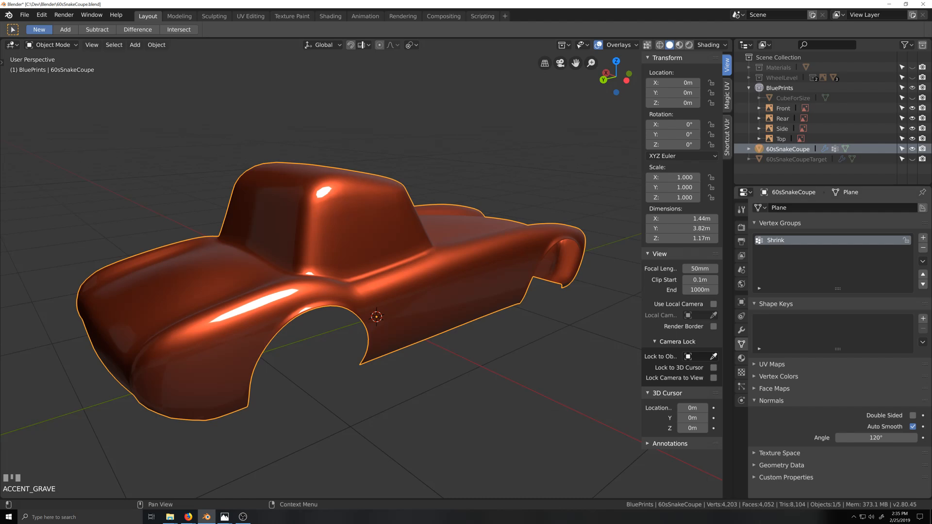
{"action": "scroll", "coordinate": [391, 288], "scroll_direction": "down", "scroll_amount": 4}
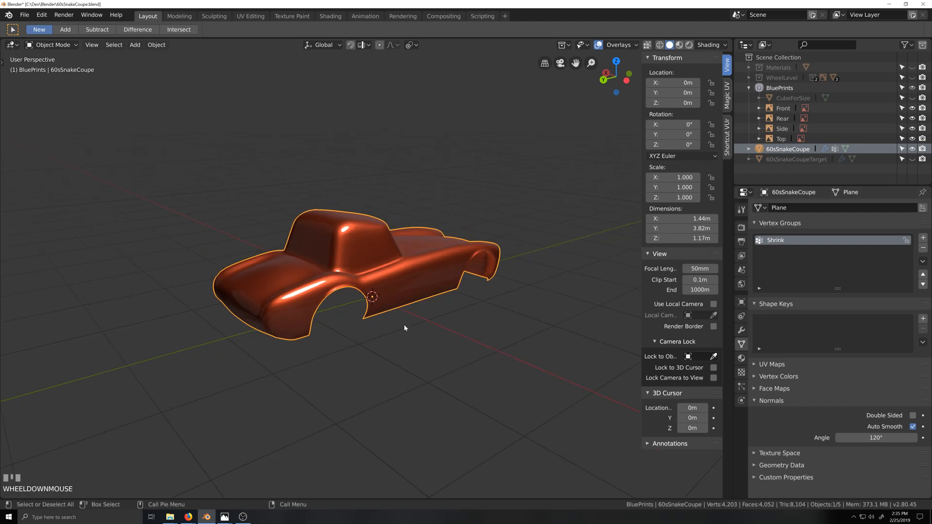
{"action": "middle_click_drag", "start_coordinate": [404, 324], "coordinate": [387, 345]}
{"action": "scroll", "coordinate": [340, 349], "scroll_direction": "up", "scroll_amount": 3}
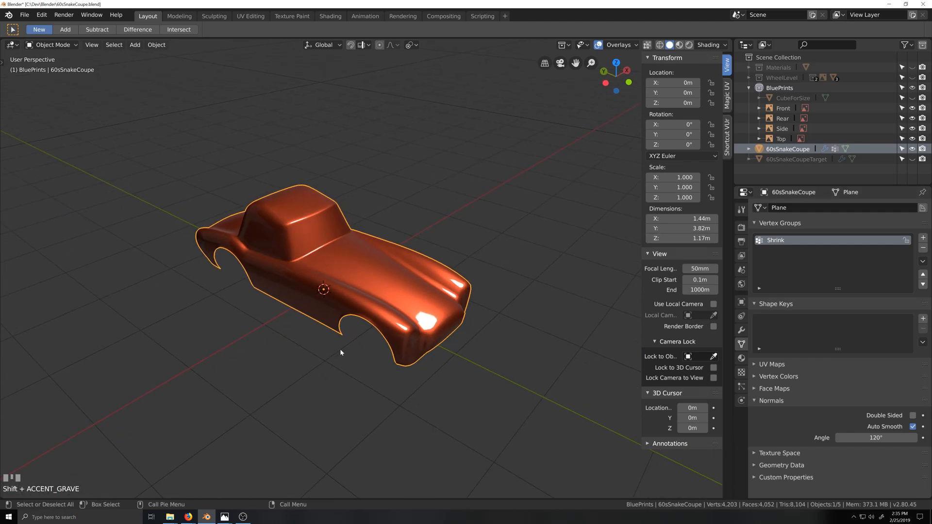
{"action": "middle_click_drag", "start_coordinate": [292, 378], "coordinate": [353, 325]}
{"action": "middle_click_drag", "start_coordinate": [423, 311], "coordinate": [367, 312], "text": "shift"}
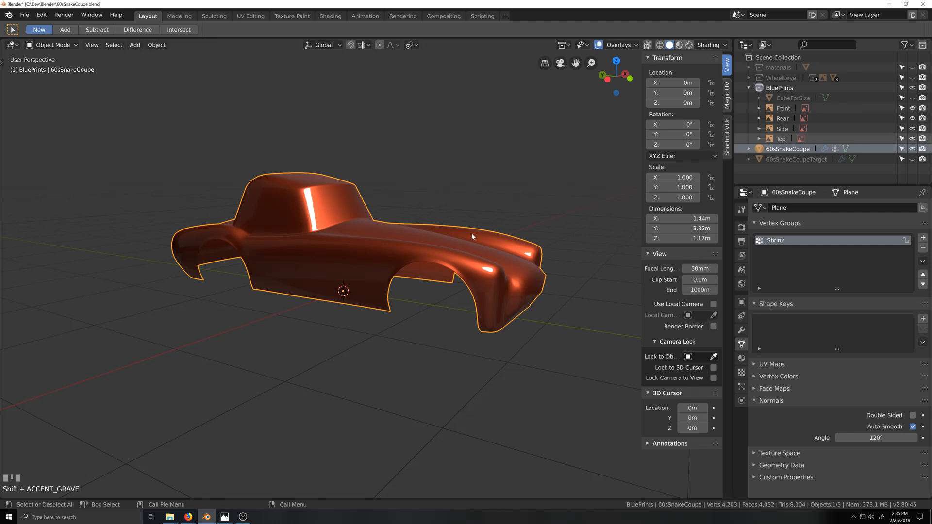
Collapse the BluePrints collection and create a new collection named Targets in the Scene Collection.
{"action": "left_click", "coordinate": [747, 88]}
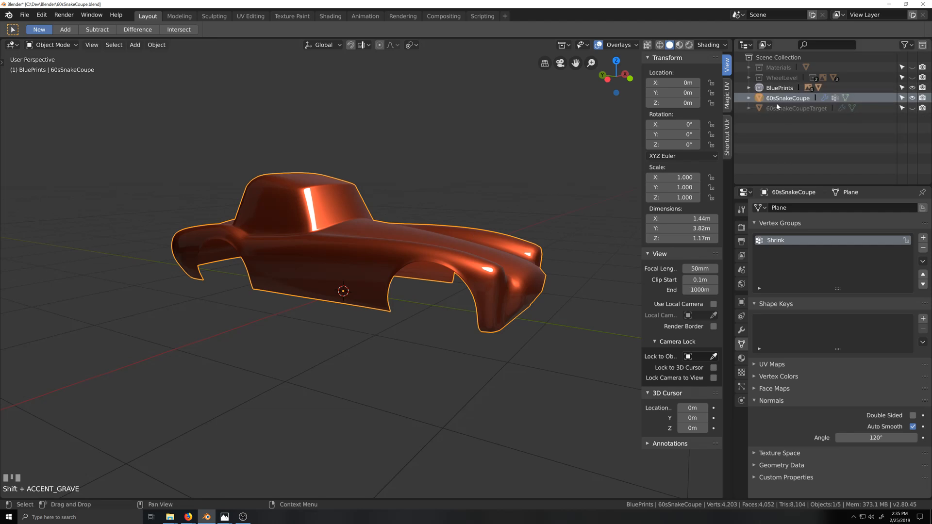
{"action": "right_click", "coordinate": [785, 57]}
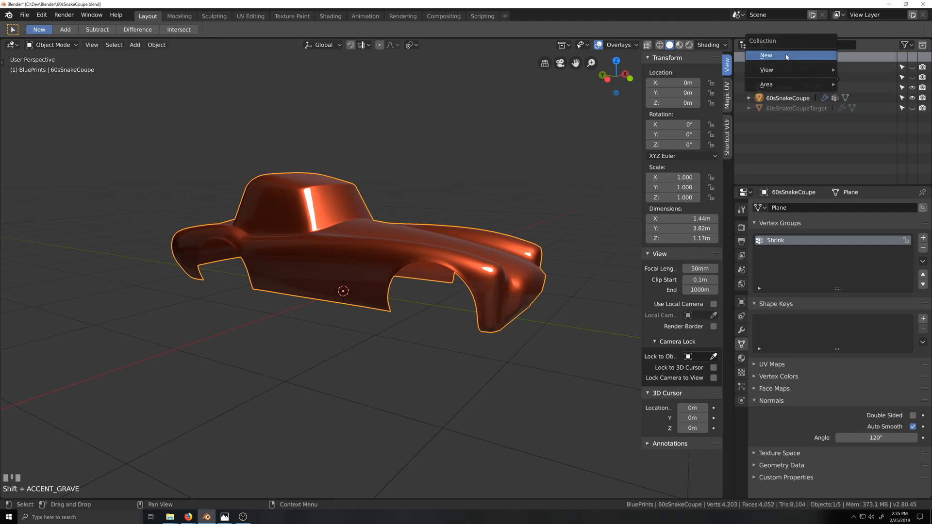
{"action": "left_click", "coordinate": [789, 65]}
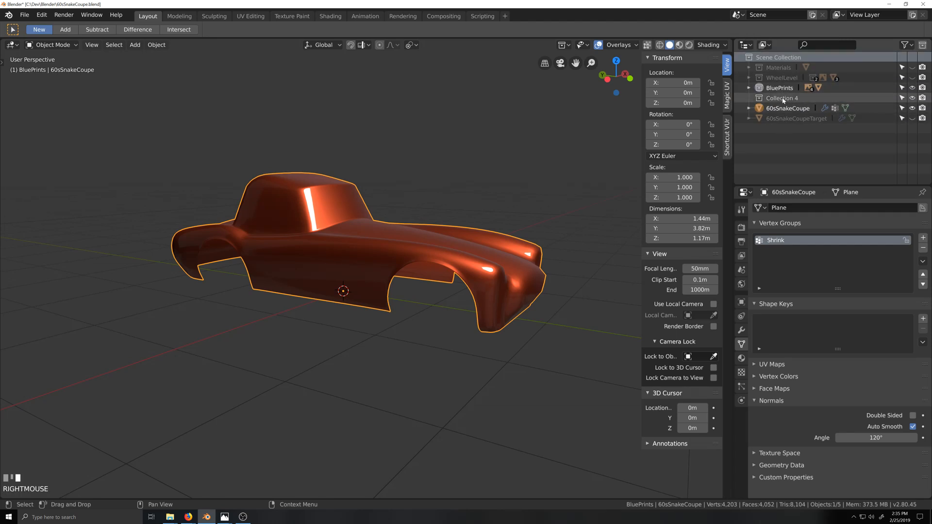
{"action": "double_click", "coordinate": [782, 98]}
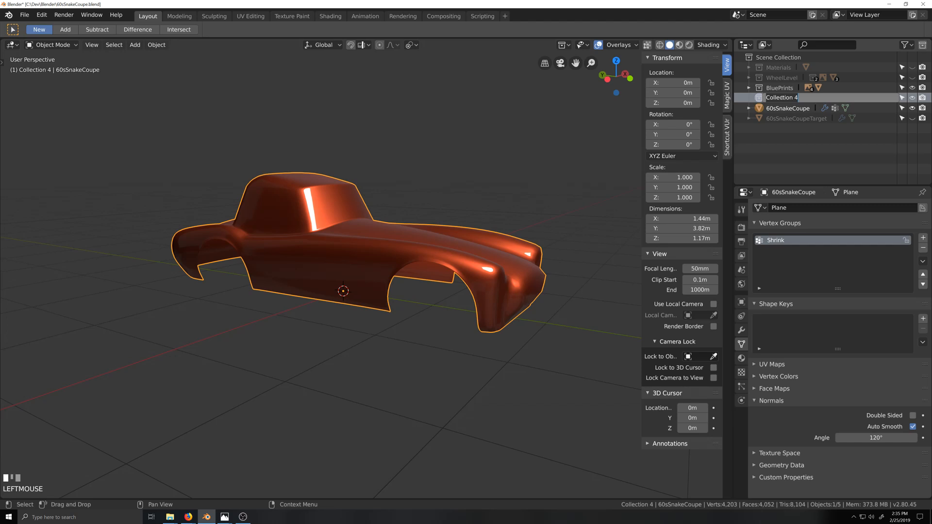
{"action": "type", "text": "Targets"}
{"action": "key", "text": "Return"}
Move 60sSnakeCoupeTarget into the Targets collection, and collapse and hide that collection.
{"action": "left_click_drag", "start_coordinate": [796, 119], "coordinate": [762, 101]}
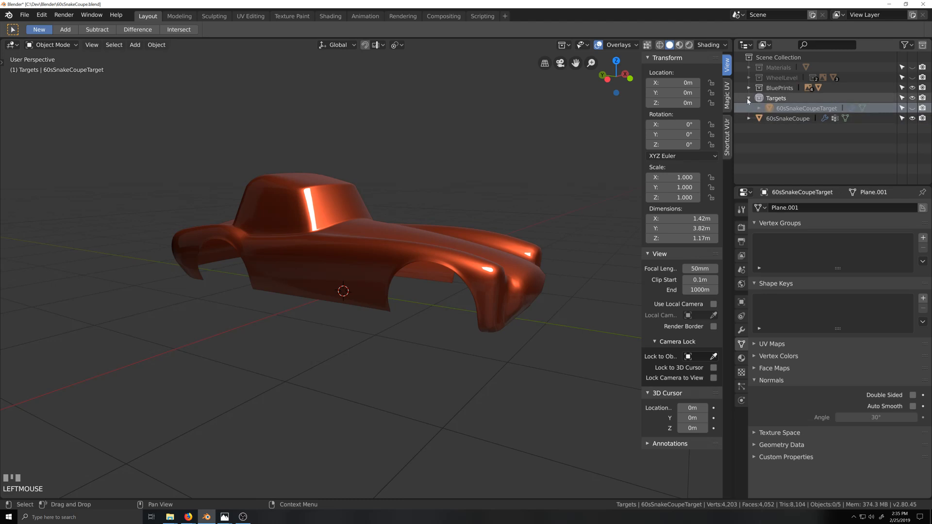
{"action": "left_click", "coordinate": [748, 98]}
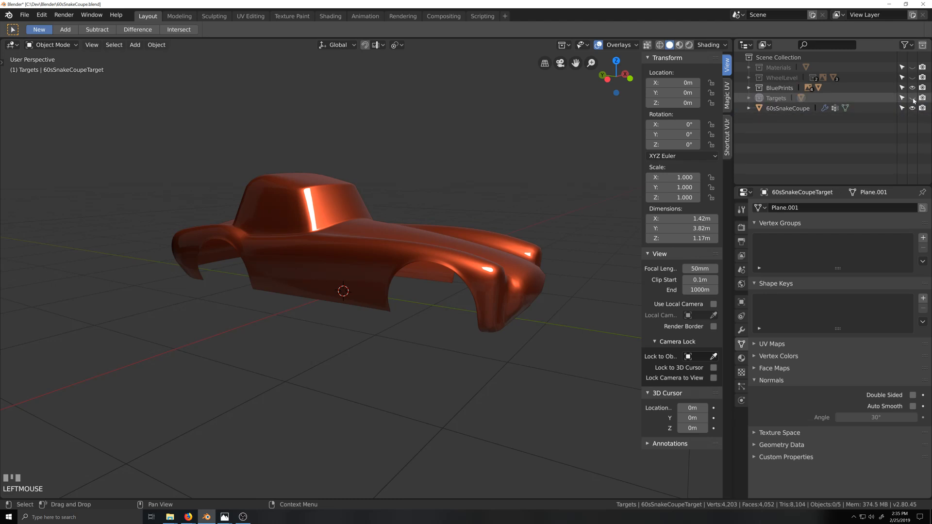
Rename the 60sSnakeCoupe object as 60sSnakeHTCon.
{"action": "double_click", "coordinate": [788, 109]}
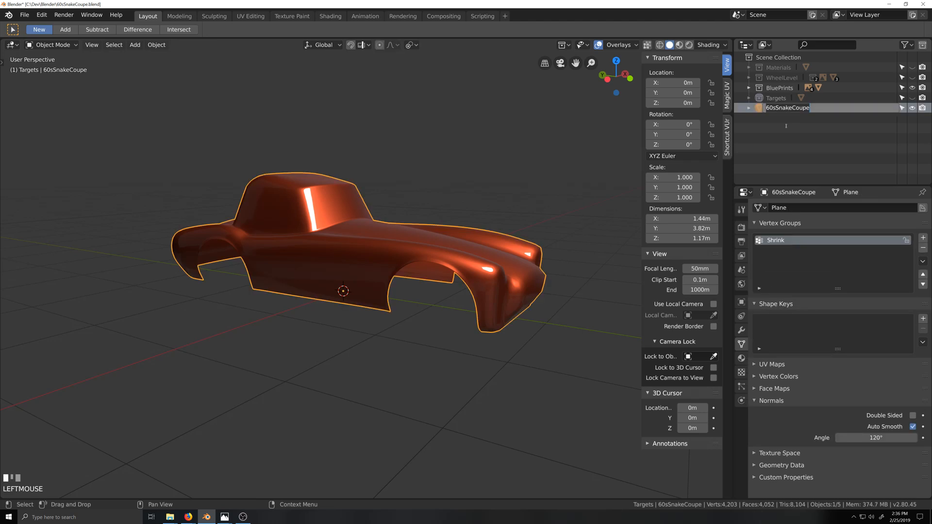
{"action": "key", "text": "Right"}
{"action": "key", "text": "BackSpace"}
{"action": "key", "text": "BackSpace"}
{"action": "key", "text": "BackSpace"}
{"action": "key", "text": "BackSpace"}
{"action": "type", "text": "HTCon"}
{"action": "key", "text": "Return"}
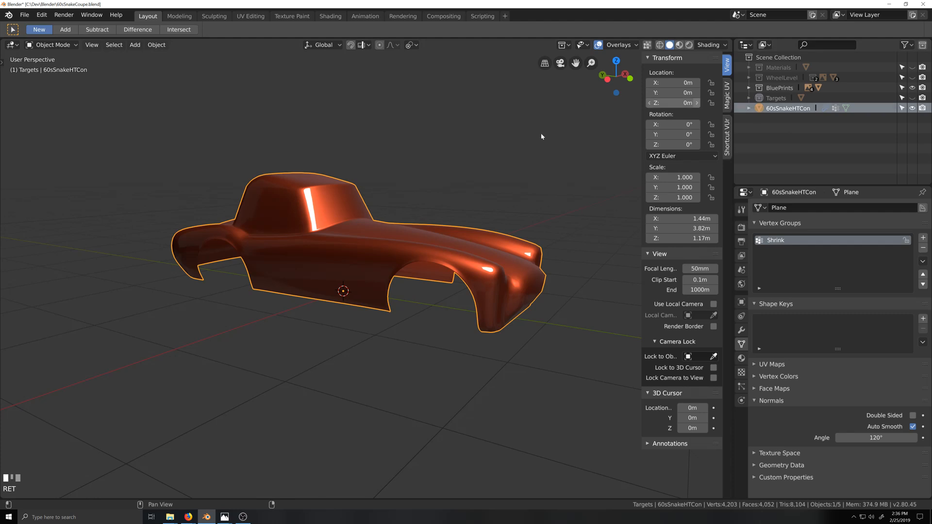
Switch to Photos to look through the front-quarter reference pictures of the roadster and the Daytona coupe, and return to Blender.
{"action": "mouse_move", "coordinate": [225, 516]}
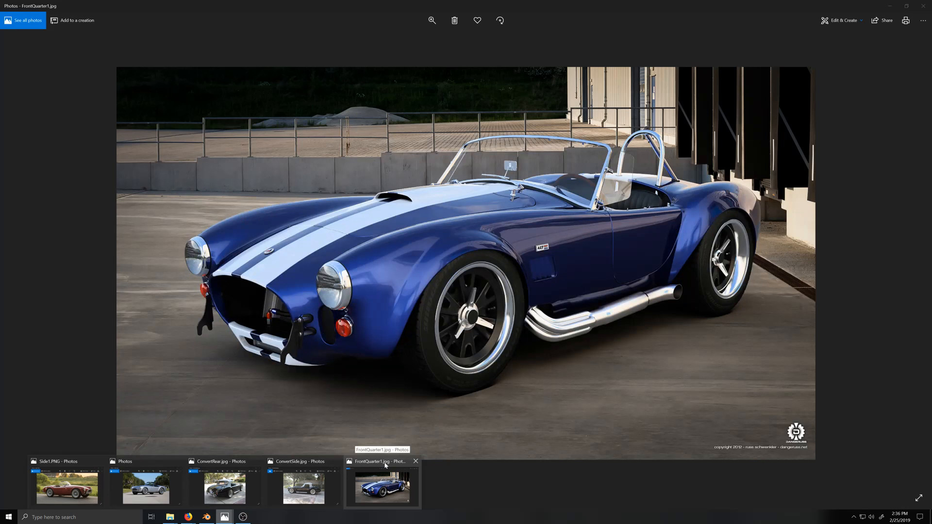
{"action": "left_click", "coordinate": [384, 465]}
{"action": "key", "text": "Right"}
{"action": "key", "text": "Right"}
{"action": "key", "text": "Left"}
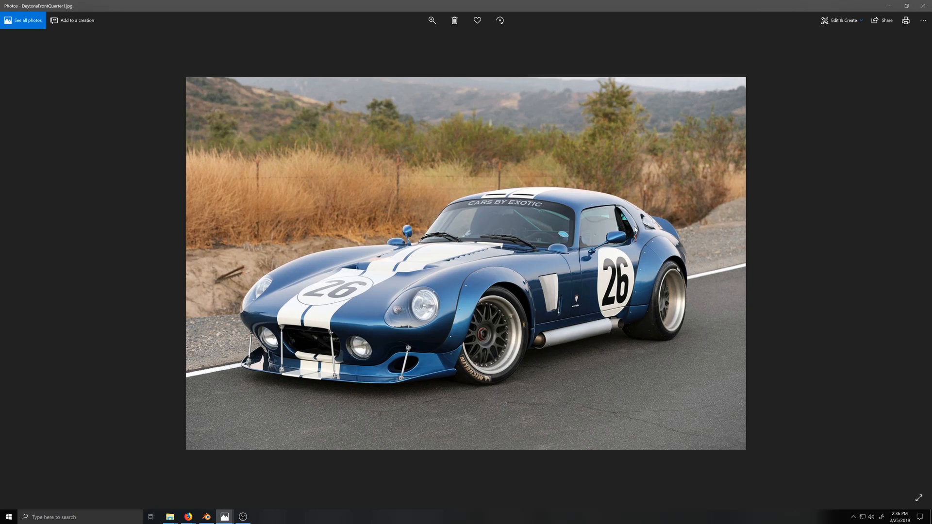
{"action": "left_click", "coordinate": [890, 7]}
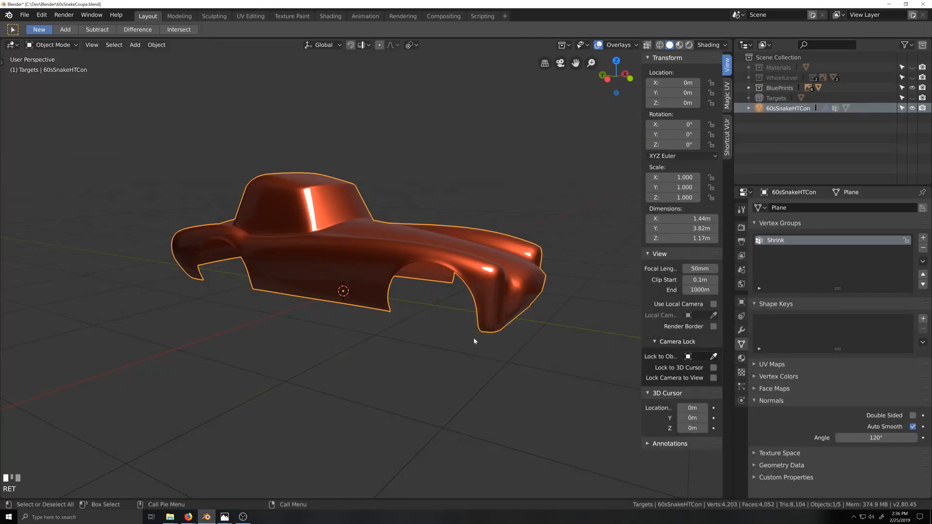
{"action": "scroll", "coordinate": [452, 321], "scroll_direction": "up", "scroll_amount": 2}
{"action": "scroll", "coordinate": [453, 322], "scroll_direction": "down", "scroll_amount": 2}
{"action": "middle_click_drag", "start_coordinate": [373, 328], "coordinate": [443, 329]}
{"action": "scroll", "coordinate": [358, 341], "scroll_direction": "down", "scroll_amount": 1}
{"action": "scroll", "coordinate": [423, 326], "scroll_direction": "up", "scroll_amount": 2}
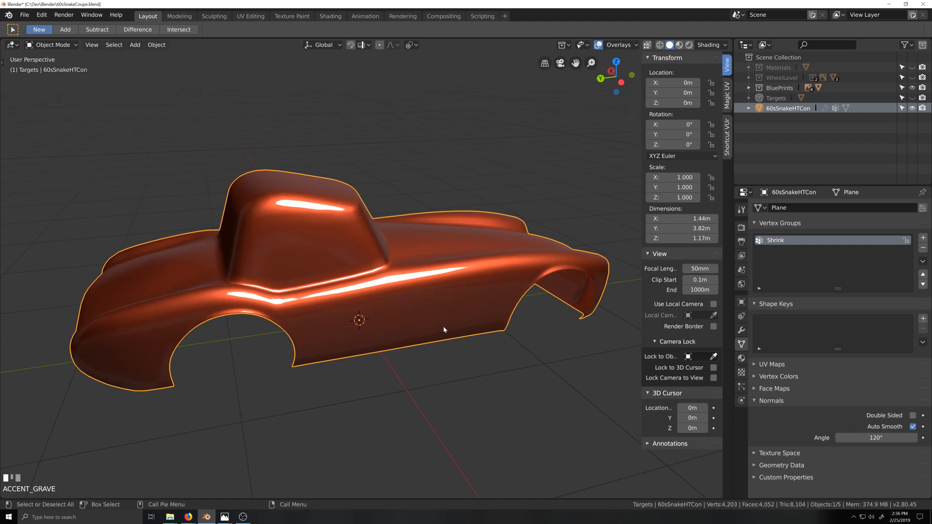
Create a collection named HTCon in the Scene Collection and move the 60sSnakeHTCon object into it.
{"action": "right_click", "coordinate": [770, 60]}
{"action": "left_click", "coordinate": [770, 62]}
{"action": "double_click", "coordinate": [782, 108]}
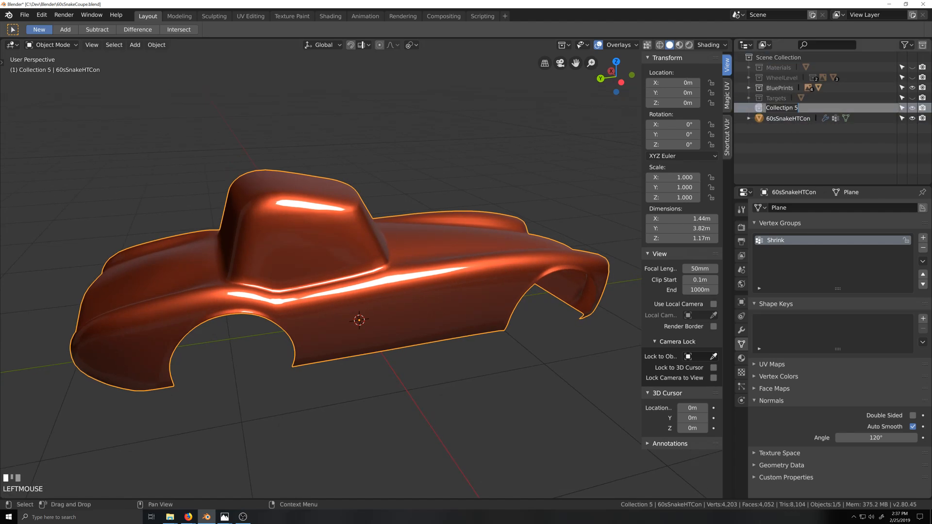
{"action": "type", "text": "HTCon"}
{"action": "key", "text": "Return"}
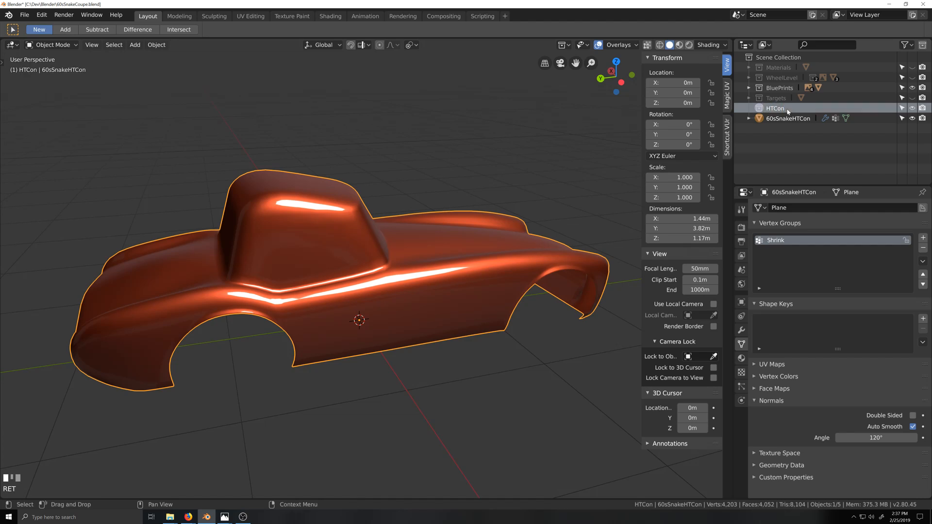
{"action": "left_click_drag", "start_coordinate": [788, 119], "coordinate": [767, 111]}
{"action": "left_click", "coordinate": [749, 108]}
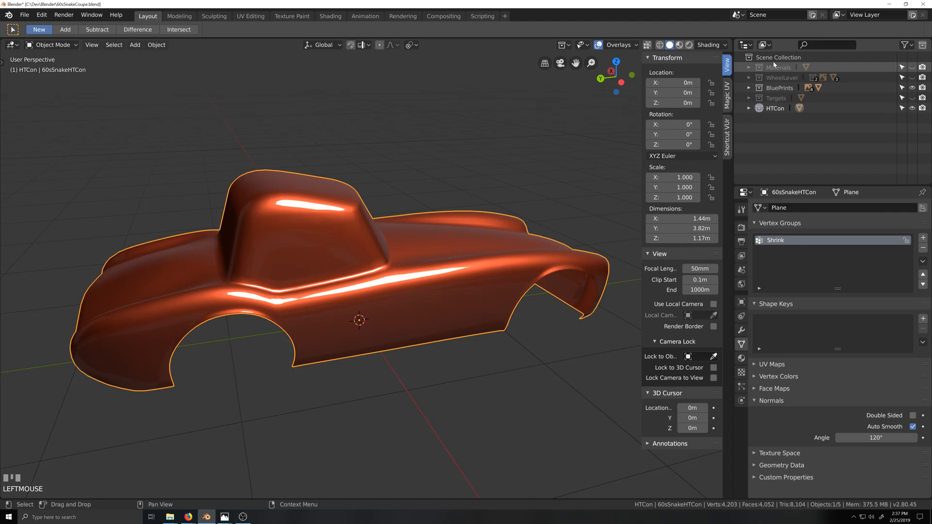
Create a collection named STCon in the Scene Collection.
{"action": "right_click", "coordinate": [775, 62]}
{"action": "left_click", "coordinate": [775, 60]}
{"action": "double_click", "coordinate": [783, 119]}
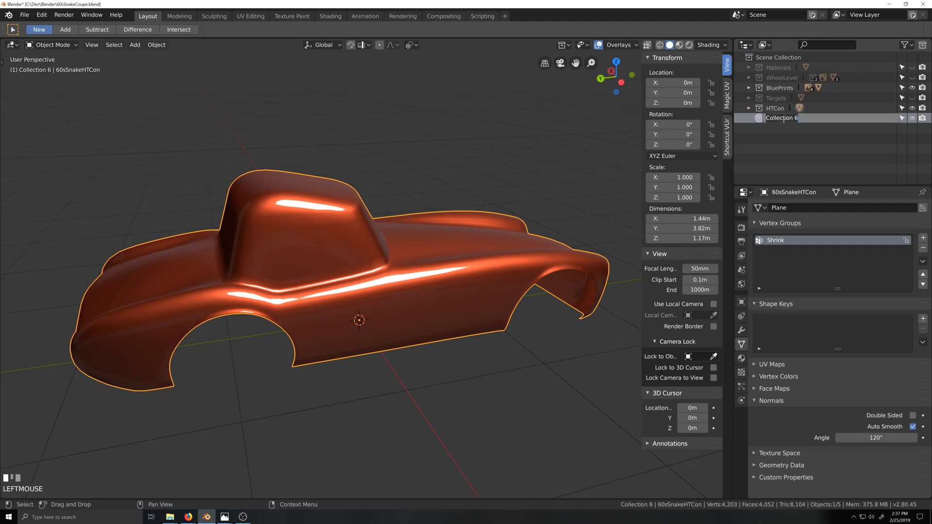
{"action": "type", "text": "STCon"}
{"action": "key", "text": "Return"}
Create a collection named Coupe in the Scene Collection.
{"action": "right_click", "coordinate": [792, 57]}
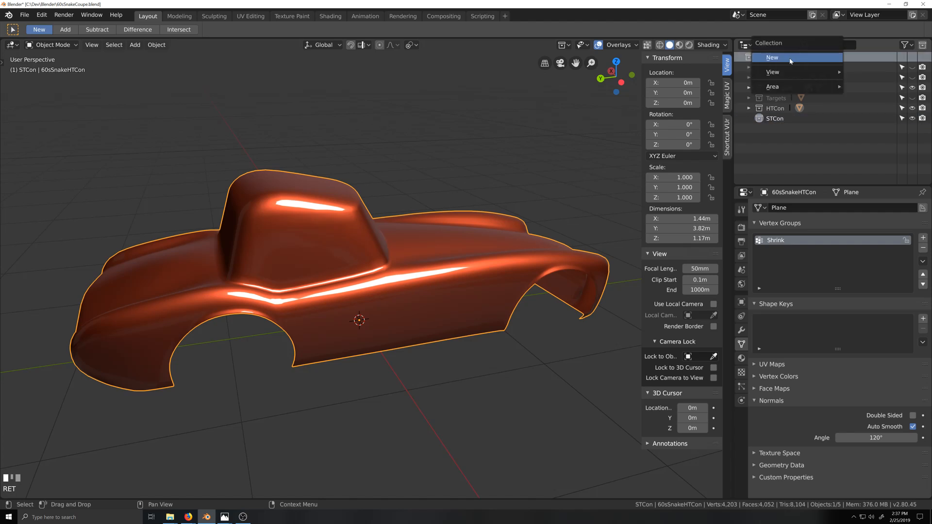
{"action": "left_click", "coordinate": [790, 60]}
{"action": "double_click", "coordinate": [778, 128]}
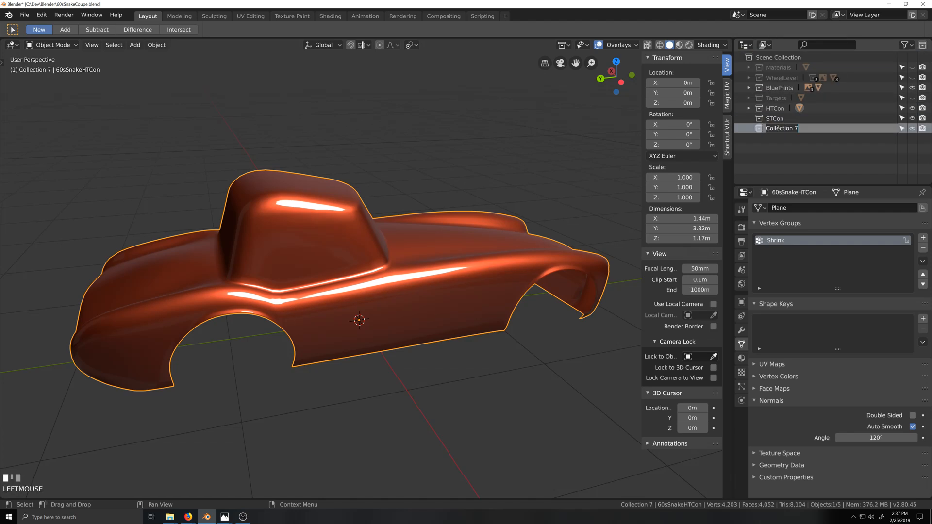
{"action": "type", "text": "Coupe"}
{"action": "key", "text": "Return"}
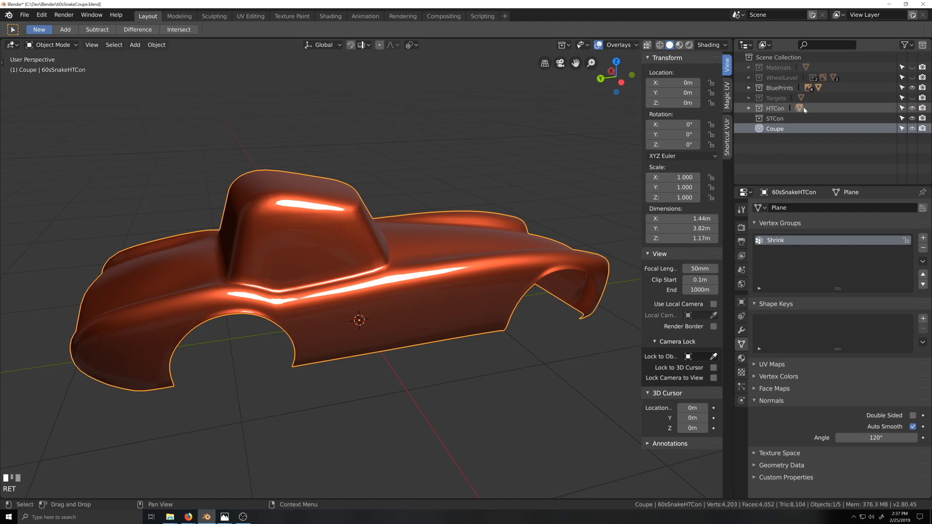
Expand the HTCon collection and create a nested collection named HTConBackUps inside it.
{"action": "left_click", "coordinate": [789, 110]}
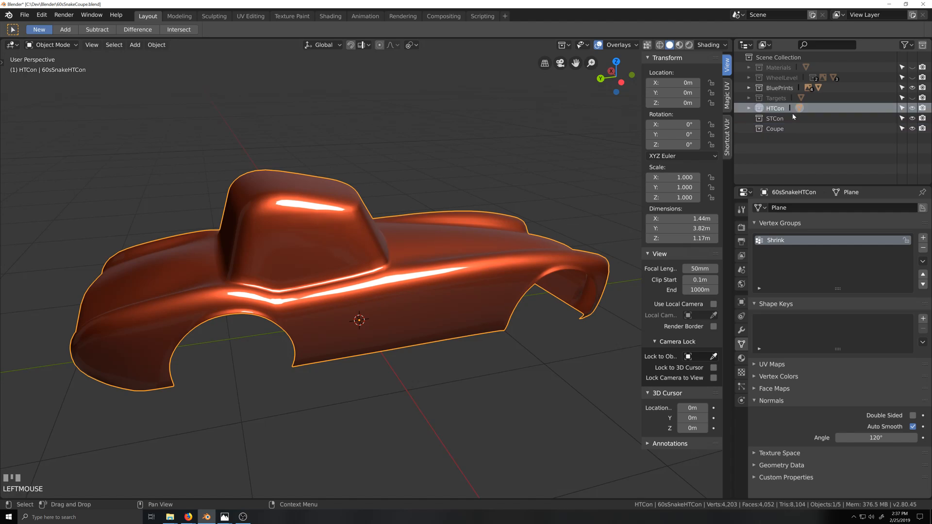
{"action": "left_click", "coordinate": [748, 108]}
{"action": "scroll", "coordinate": [425, 294], "scroll_direction": "down", "scroll_amount": 2}
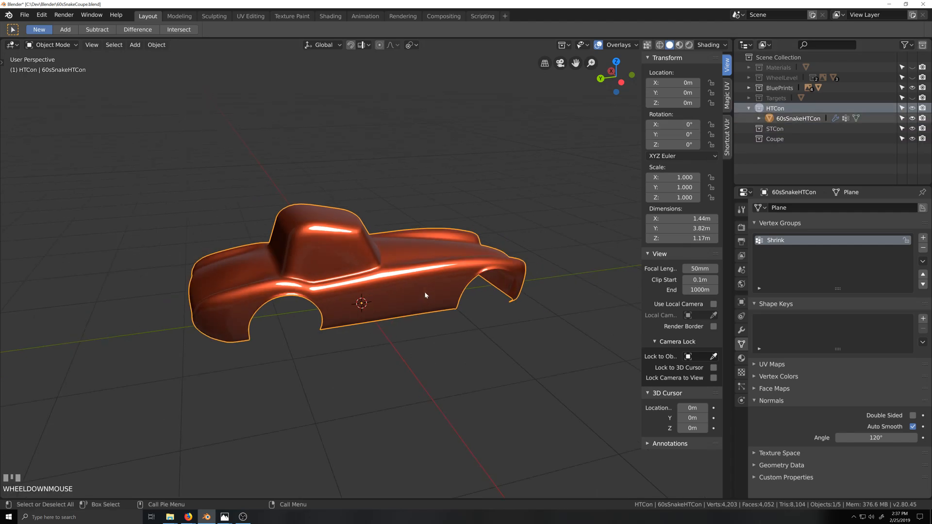
{"action": "scroll", "coordinate": [443, 308], "scroll_direction": "up", "scroll_amount": 2}
{"action": "right_click", "coordinate": [782, 109]}
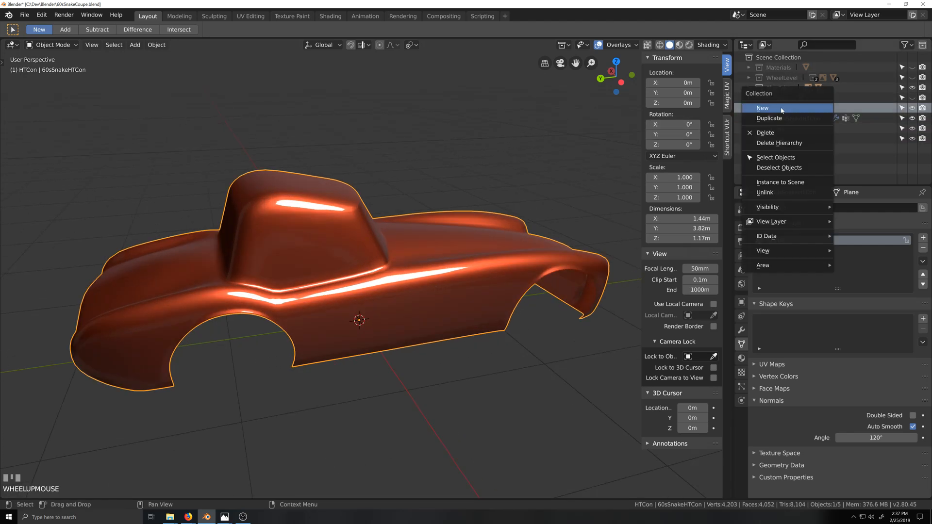
{"action": "left_click", "coordinate": [782, 109]}
{"action": "double_click", "coordinate": [785, 118]}
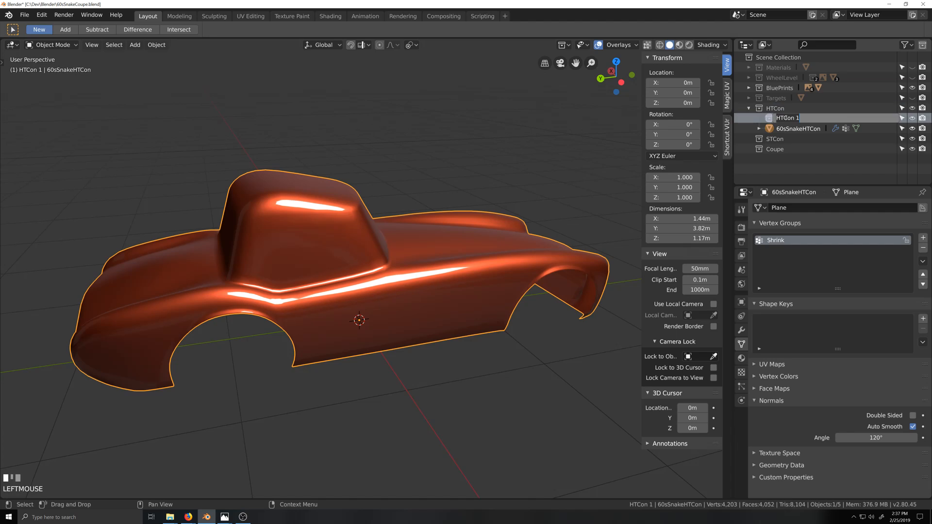
{"action": "type", "text": "HTConBackUps"}
{"action": "key", "text": "Return"}
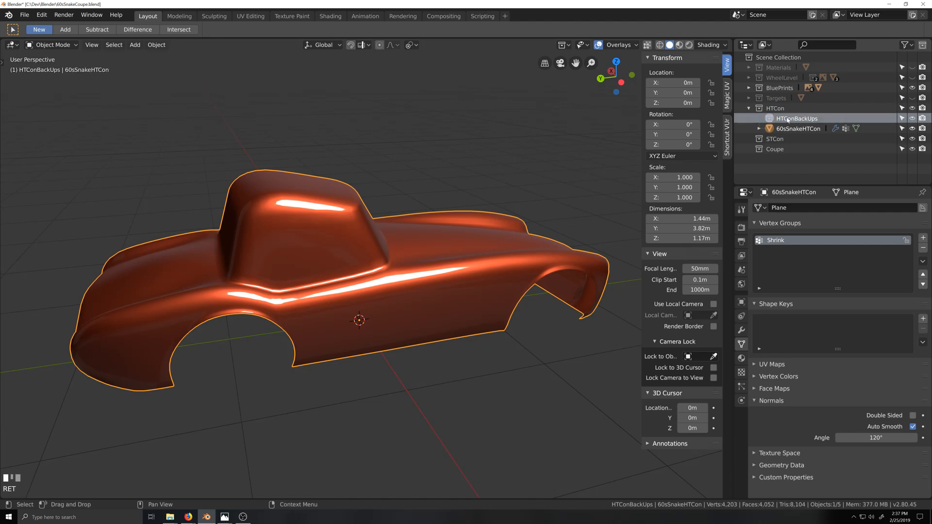
Duplicate the 60sSnakeHTCon body, keeping the copy exactly in place over the original.
{"action": "key", "text": "shift+d"}
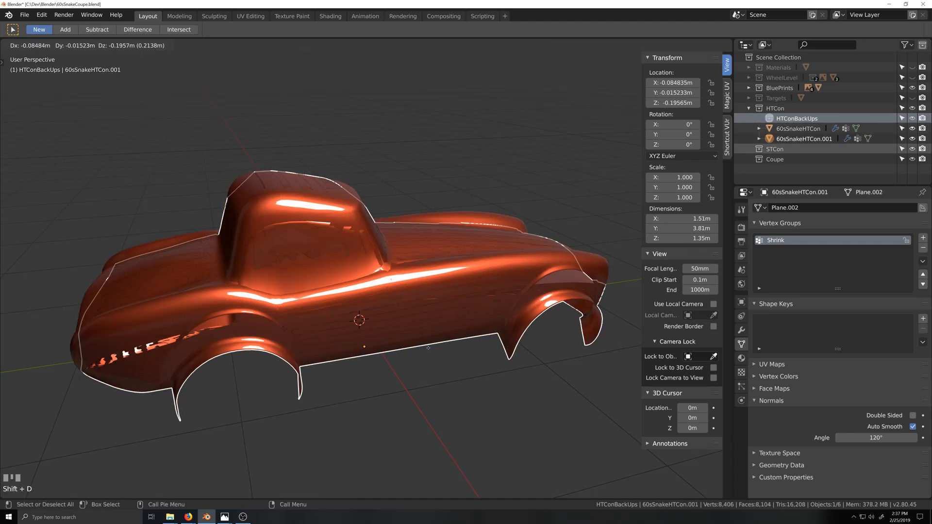
{"action": "key", "text": "Escape"}
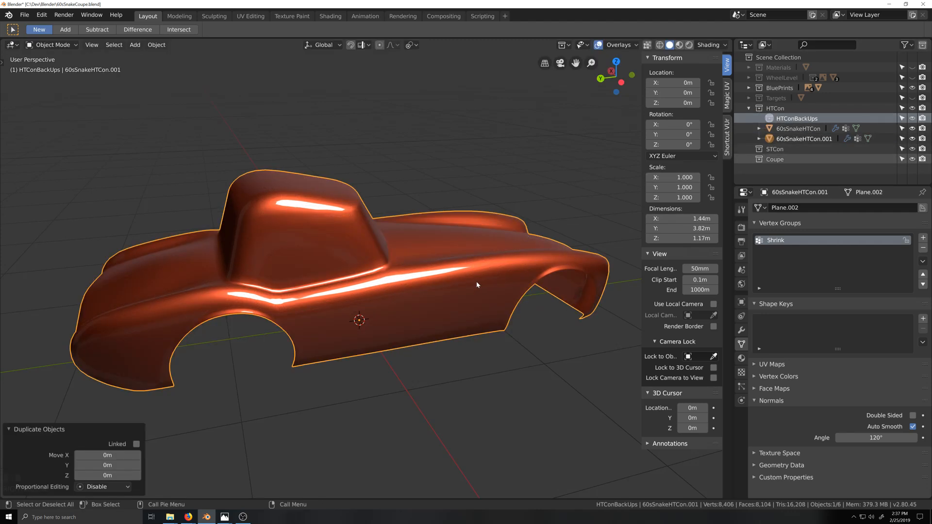
{"action": "key", "text": "g"}
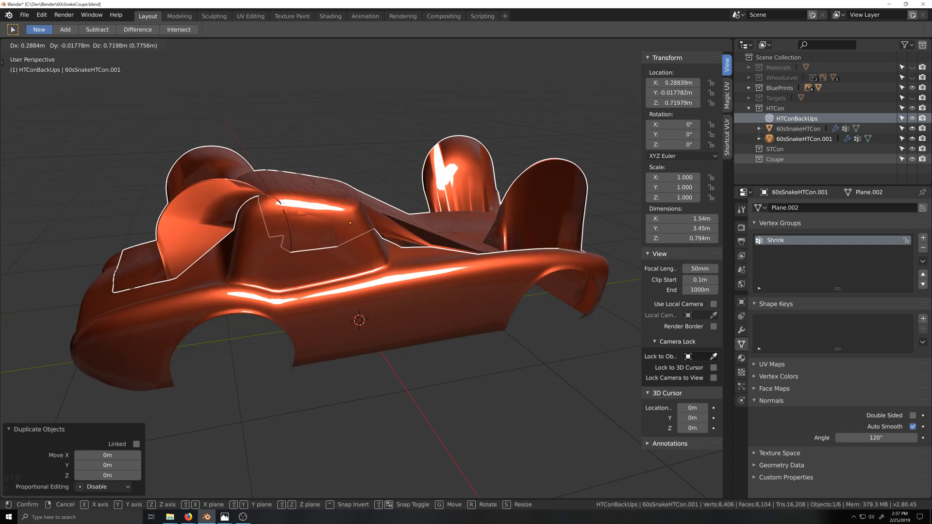
{"action": "key", "text": "Escape"}
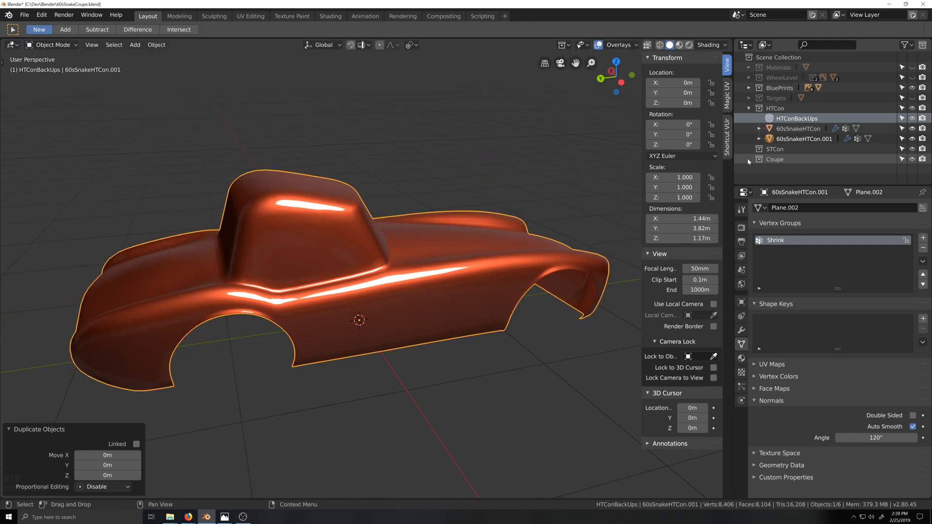
Rename the duplicated body as 60sSnakeHTConEarlyBU.
{"action": "double_click", "coordinate": [807, 142]}
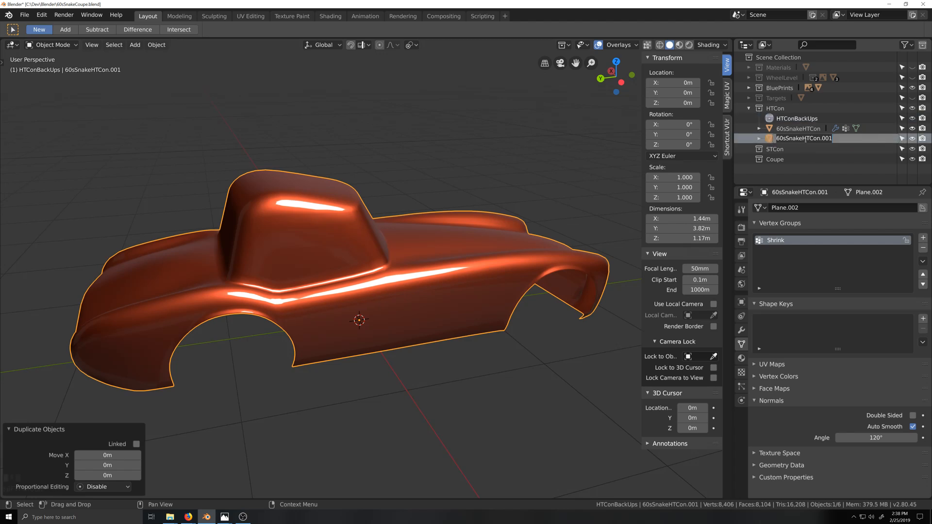
{"action": "key", "text": "End"}
{"action": "key", "text": "BackSpace"}
{"action": "key", "text": "BackSpace"}
{"action": "key", "text": "BackSpace"}
{"action": "key", "text": "BackSpace"}
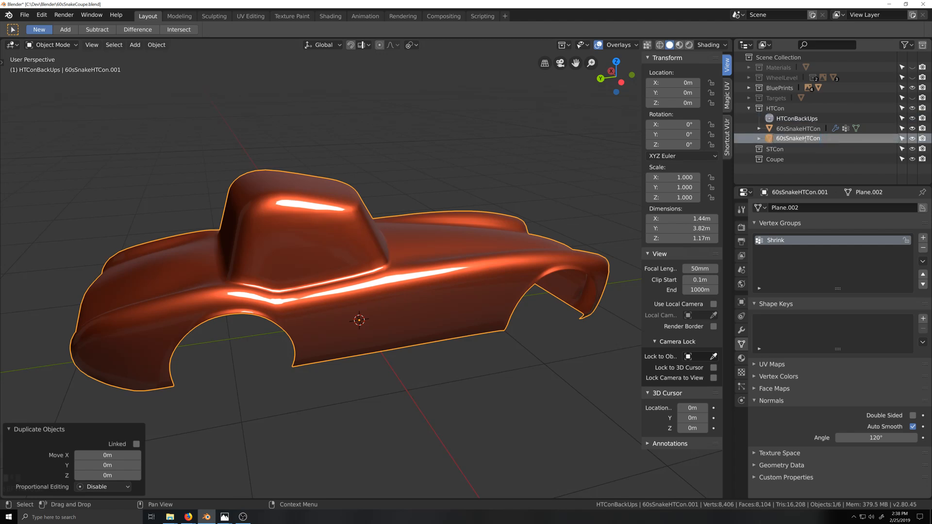
{"action": "type", "text": "EarlyBU"}
{"action": "key", "text": "Return"}
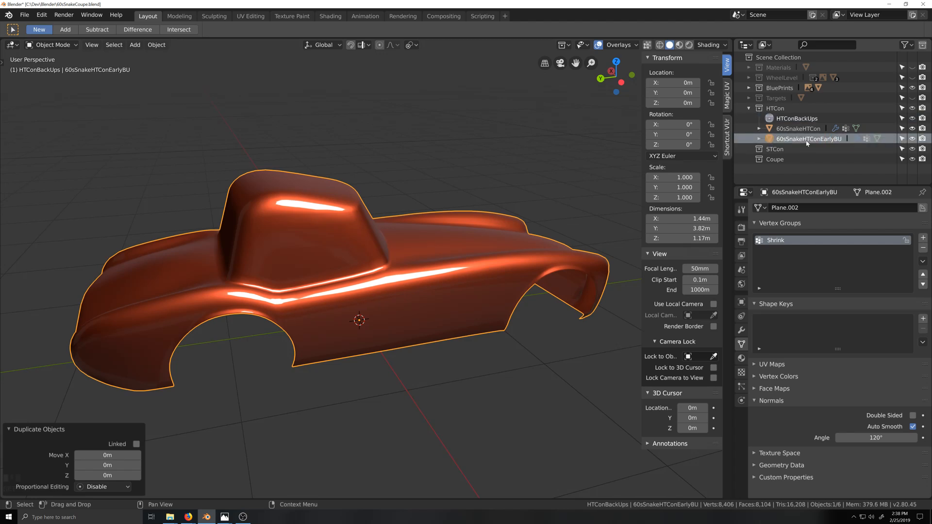
Store 60sSnakeHTConEarlyBU in the HTConBackUps collection, hidden and collapsed, and reselect the 60sSnakeHTCon body.
{"action": "left_click_drag", "start_coordinate": [773, 141], "coordinate": [798, 118]}
{"action": "left_click", "coordinate": [912, 118]}
{"action": "left_click", "coordinate": [759, 119]}
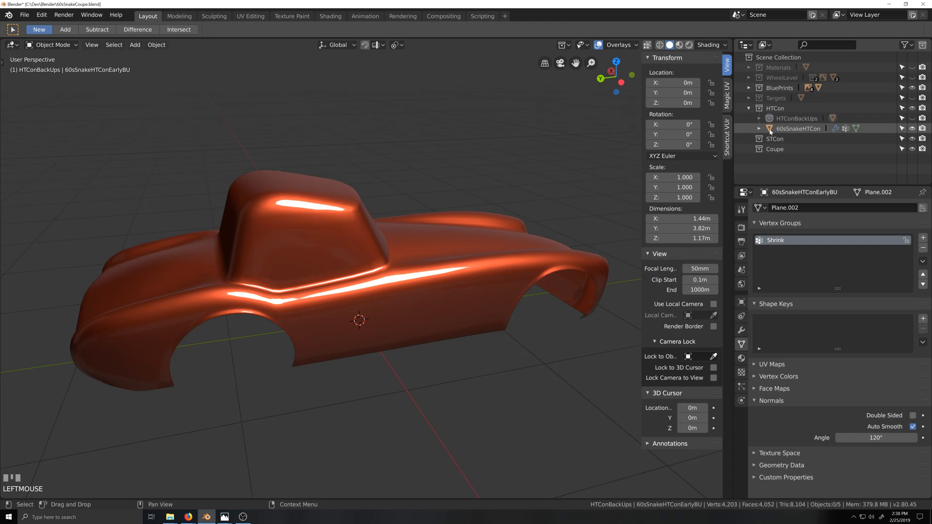
{"action": "left_click", "coordinate": [771, 130]}
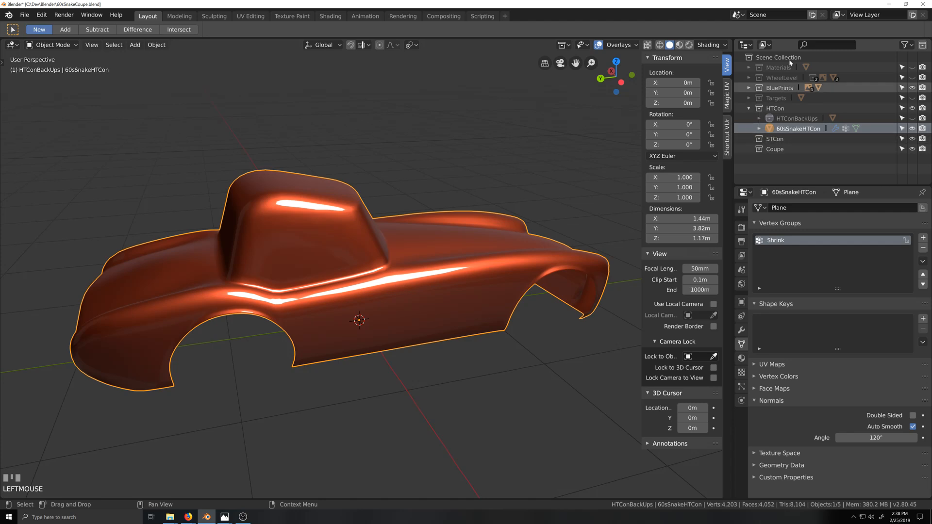
Examine the 60sSnakeHTCon body and its wheel arches from the side, front and above.
{"action": "scroll", "coordinate": [448, 340], "scroll_direction": "up", "scroll_amount": 2}
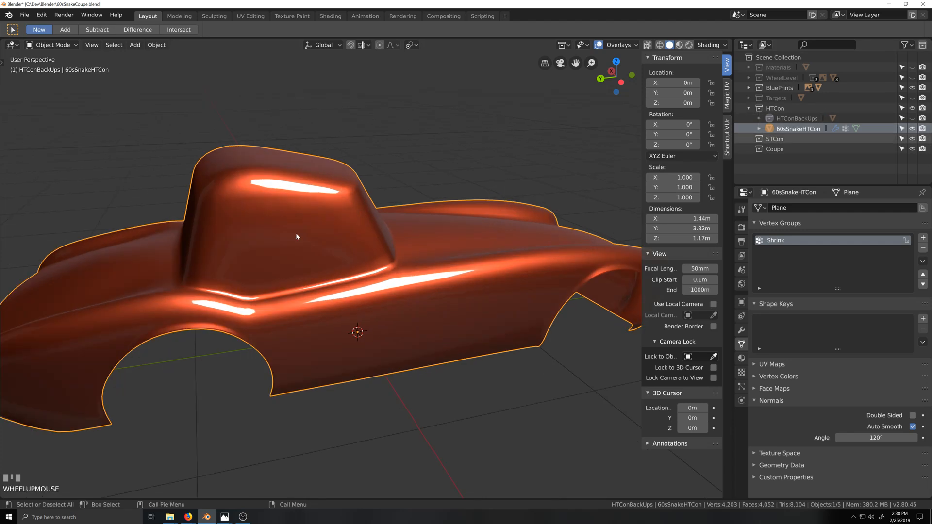
{"action": "scroll", "coordinate": [415, 314], "scroll_direction": "down", "scroll_amount": 2}
{"action": "key", "text": "shift+grave"}
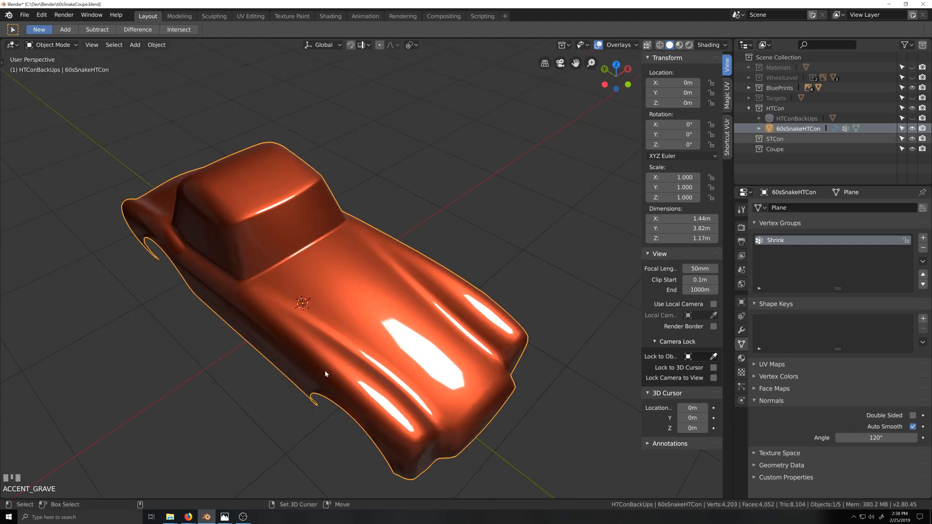
{"action": "key", "text": "grave"}
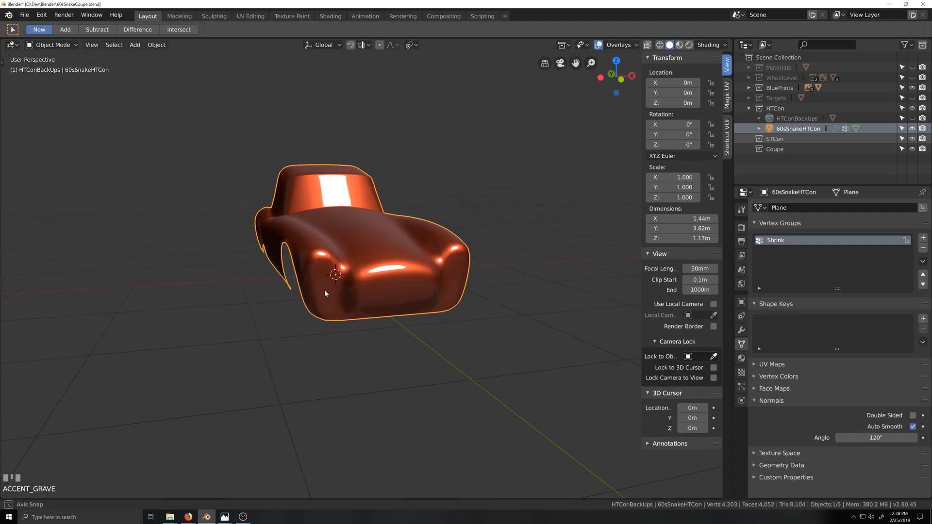
{"action": "scroll", "coordinate": [334, 288], "scroll_direction": "up", "scroll_amount": 2}
{"action": "key", "text": "grave"}
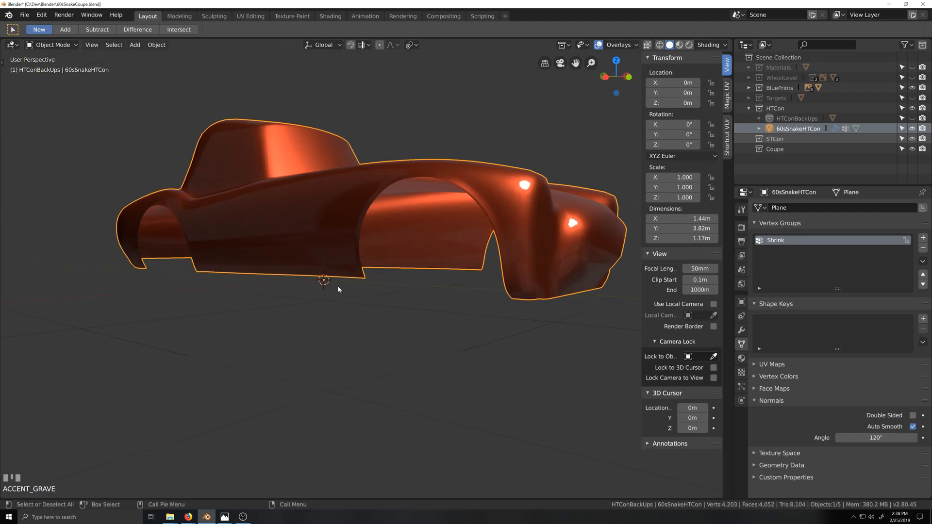
{"action": "scroll", "coordinate": [365, 319], "scroll_direction": "up", "scroll_amount": 2}
{"action": "key", "text": "grave"}
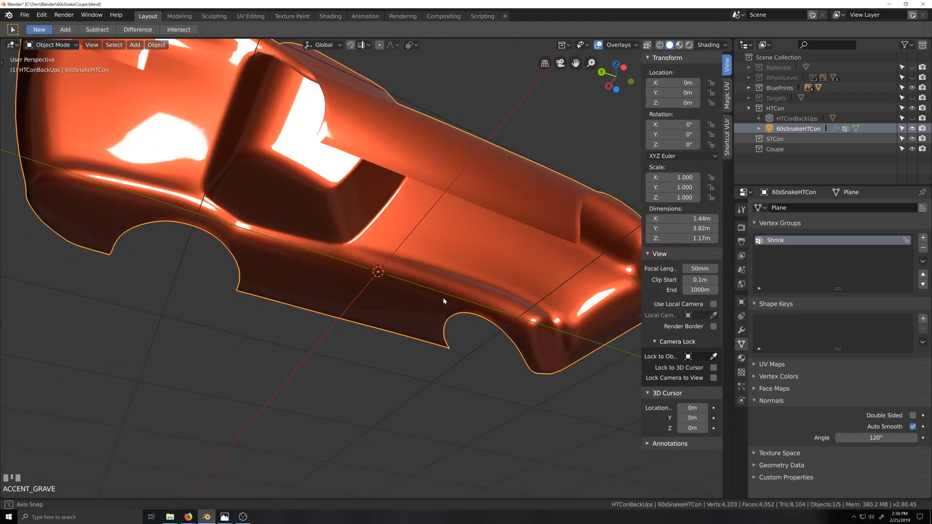
In Edit Mode, extrude the open edge loops of the front and rear wheel arches inward about 0.12 m along X.
{"action": "key", "text": "Tab"}
{"action": "key", "text": "grave"}
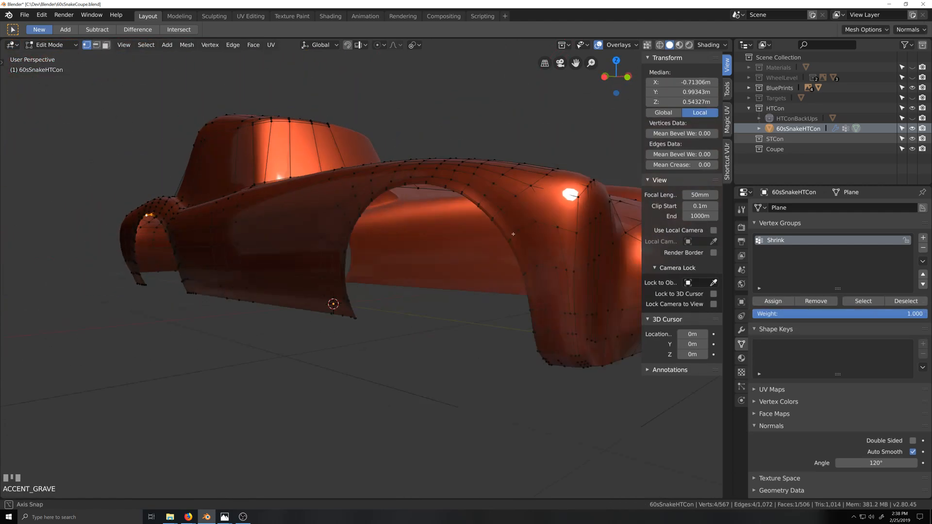
{"action": "left_click", "coordinate": [401, 208], "text": "alt"}
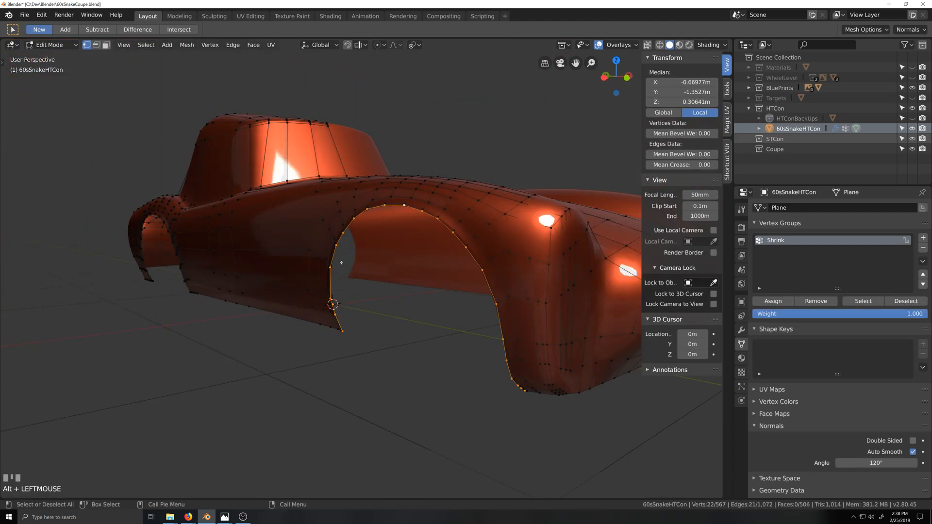
{"action": "key", "text": "grave"}
{"action": "left_click", "coordinate": [459, 327], "text": "alt+shift"}
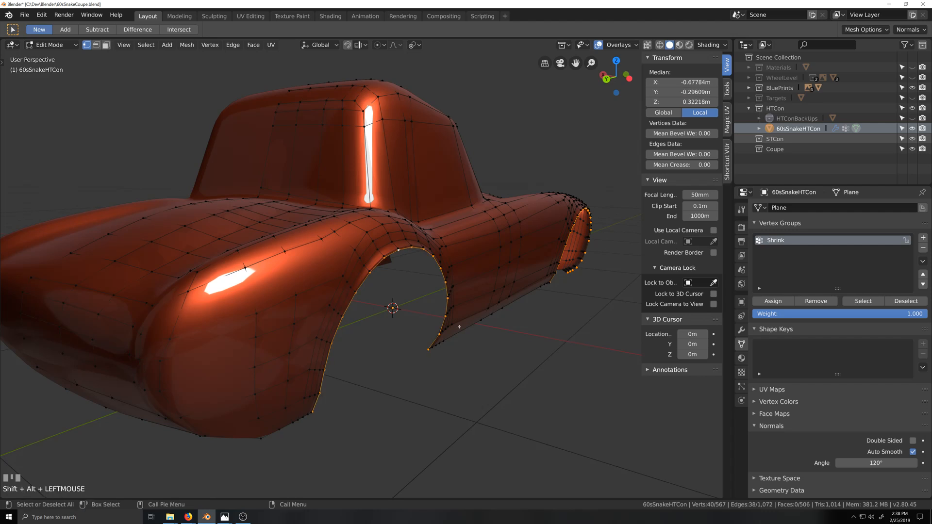
{"action": "key", "text": "e"}
{"action": "key", "text": "x"}
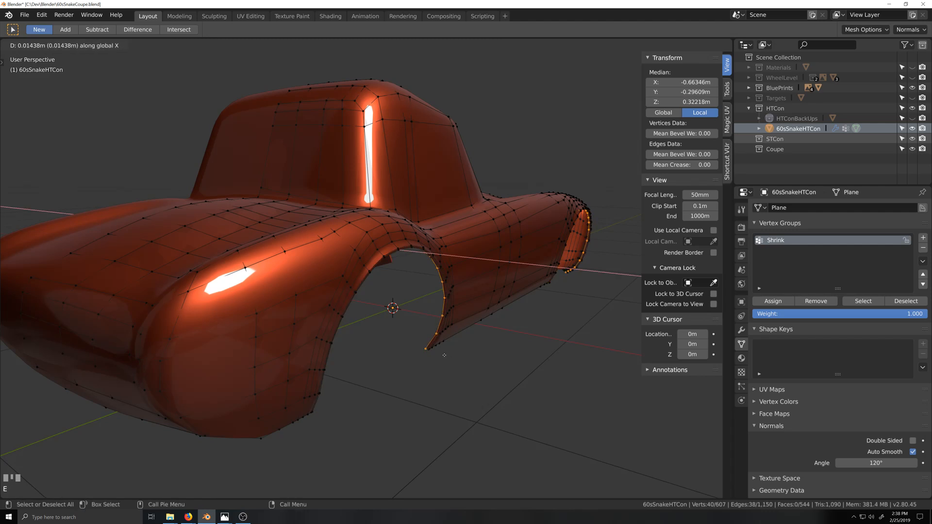
{"action": "left_click", "coordinate": [485, 367], "text": "shift"}
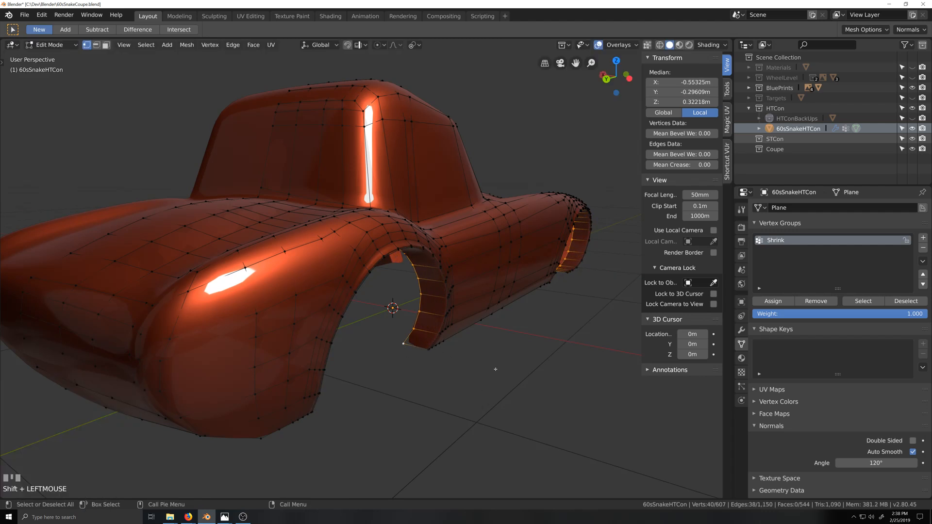
Flatten the extruded wheel-arch edges into one plane by scaling them to 0 along X.
{"action": "key", "text": "s"}
{"action": "key", "text": "x"}
{"action": "key", "text": "0"}
{"action": "key", "text": "Return"}
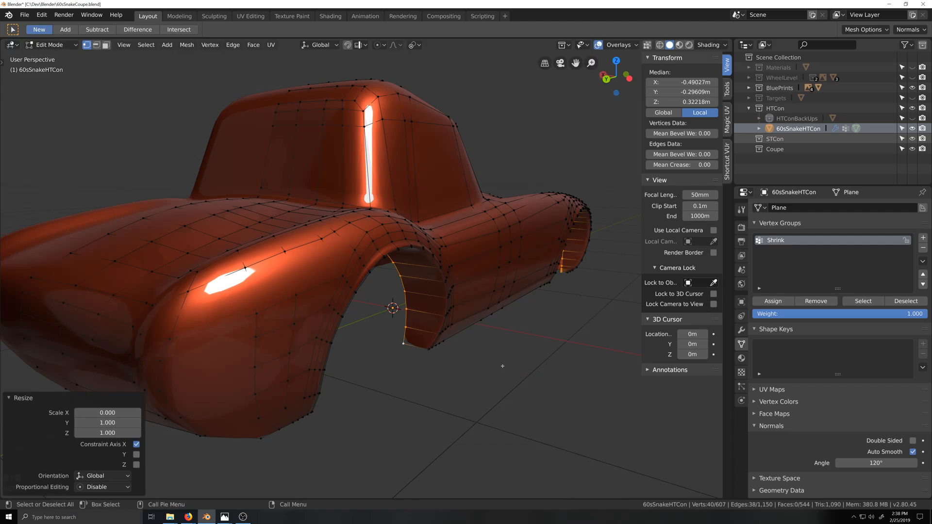
Add one loop cut around the extruded lips of the rear and front wheel arches, slid outward with factors 0.828 and 0.744.
{"action": "middle_click_drag", "start_coordinate": [502, 366], "coordinate": [435, 281]}
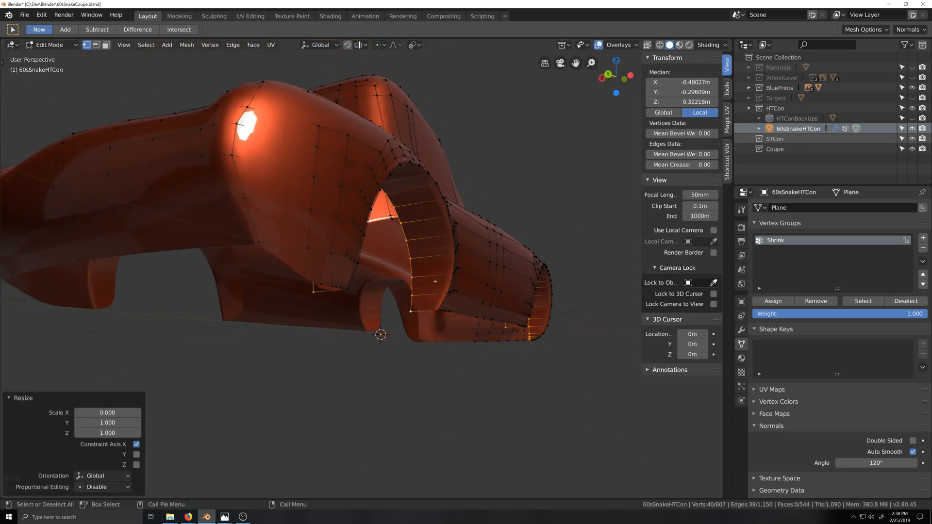
{"action": "key", "text": "ctrl+r"}
{"action": "left_click", "coordinate": [437, 272]}
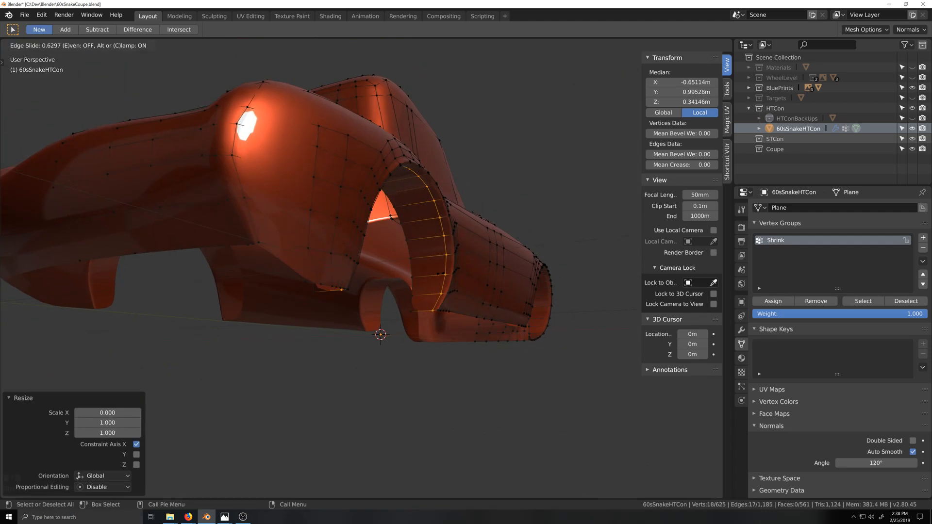
{"action": "left_click", "coordinate": [444, 274]}
{"action": "middle_click_drag", "start_coordinate": [559, 320], "coordinate": [395, 307]}
{"action": "key", "text": "ctrl+r"}
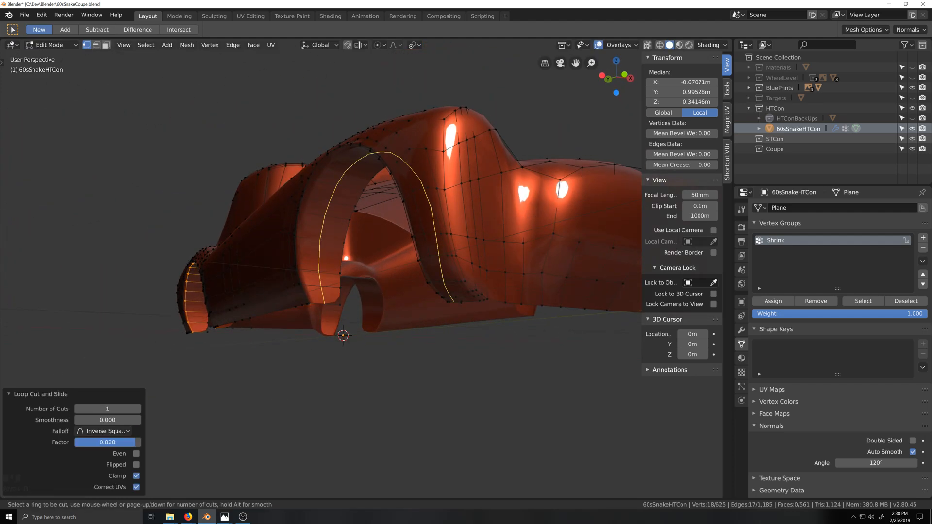
{"action": "left_click", "coordinate": [330, 238]}
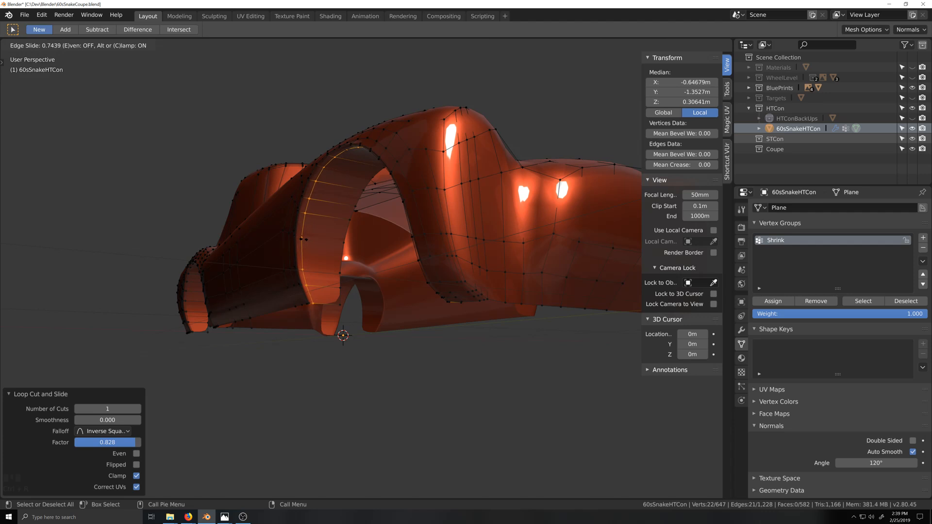
{"action": "left_click", "coordinate": [303, 240]}
Delete the innermost edge loops of the rear and front wheel-arch lips, leaving only narrow strips along the arch edges.
{"action": "middle_click_drag", "start_coordinate": [281, 286], "coordinate": [484, 321]}
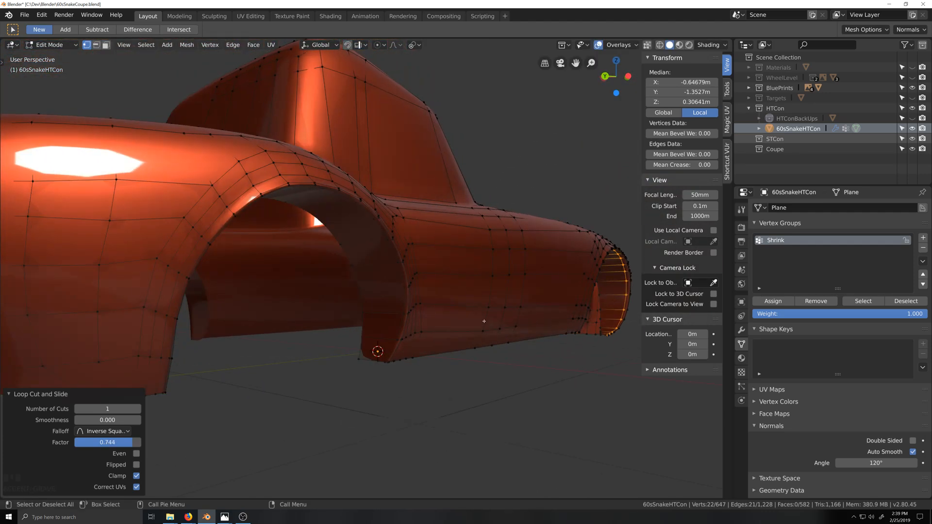
{"action": "left_click", "coordinate": [365, 315], "text": "alt"}
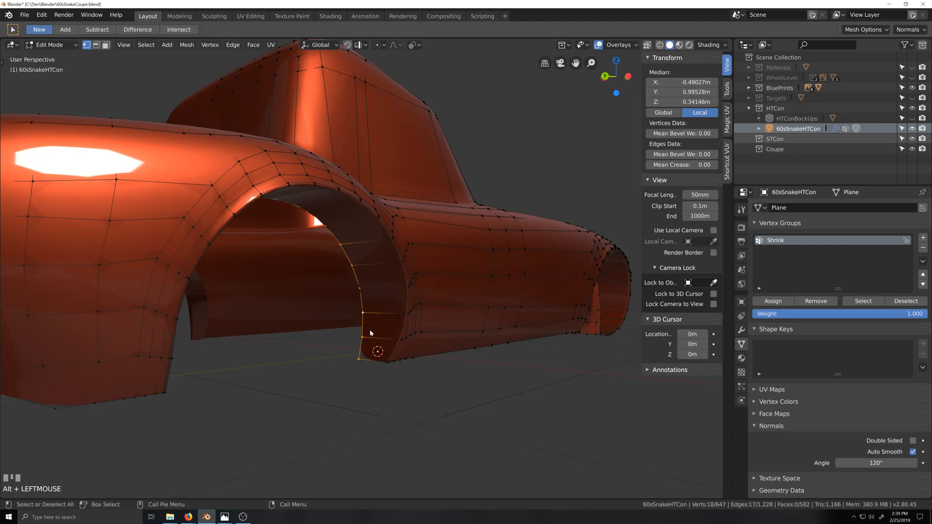
{"action": "key", "text": "x"}
{"action": "left_click", "coordinate": [370, 333]}
{"action": "key", "text": "grave"}
{"action": "middle_click_drag", "start_coordinate": [548, 376], "coordinate": [439, 364]}
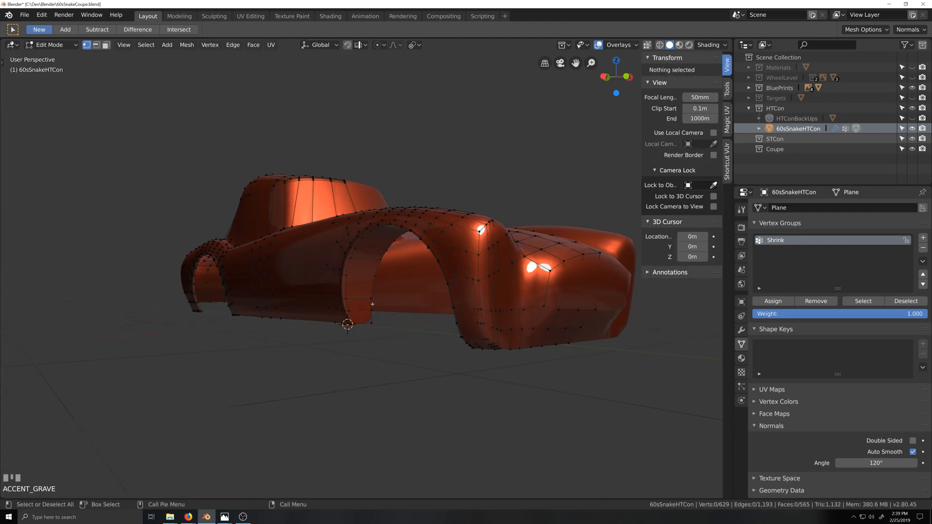
{"action": "left_click", "coordinate": [370, 294], "text": "alt"}
{"action": "key", "text": "x"}
{"action": "left_click", "coordinate": [344, 291]}
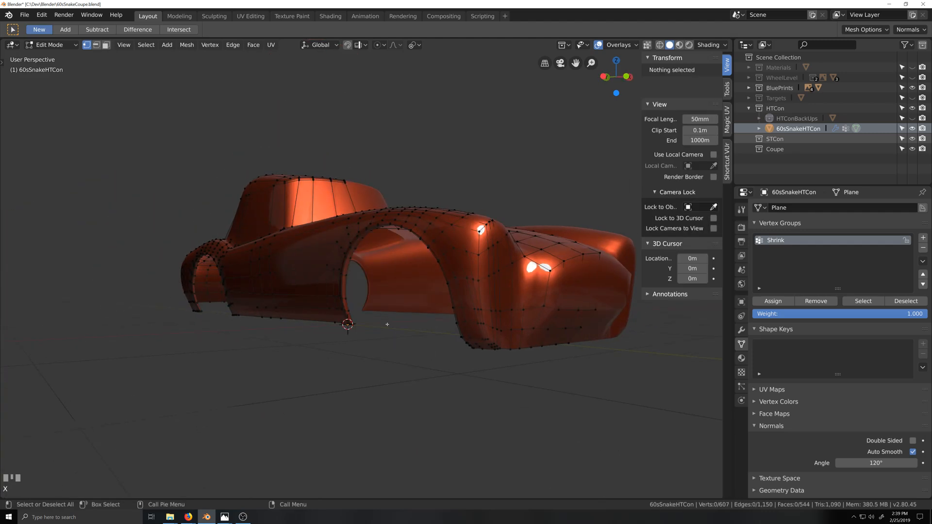
Select the front wheel arch's open inner edge loop and set the pivot point to Bounding Box Center.
{"action": "left_click", "coordinate": [346, 310], "text": "alt"}
{"action": "scroll", "coordinate": [358, 354], "scroll_direction": "up", "scroll_amount": 6}
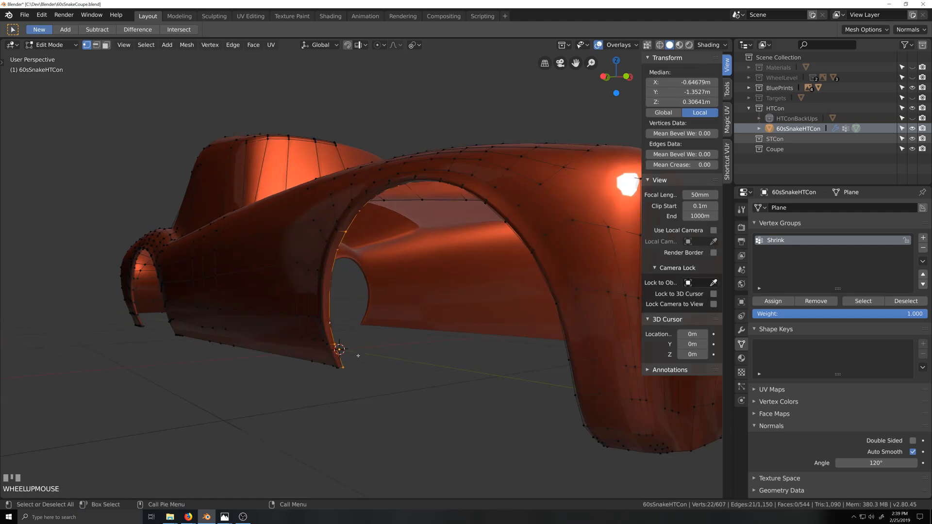
{"action": "key", "text": "grave"}
{"action": "middle_click_drag", "start_coordinate": [375, 363], "coordinate": [397, 324]}
{"action": "key", "text": "shift+grave"}
{"action": "scroll", "coordinate": [416, 325], "scroll_direction": "down", "scroll_amount": 5}
{"action": "key", "text": "grave"}
{"action": "scroll", "coordinate": [397, 324], "scroll_direction": "up", "scroll_amount": 4}
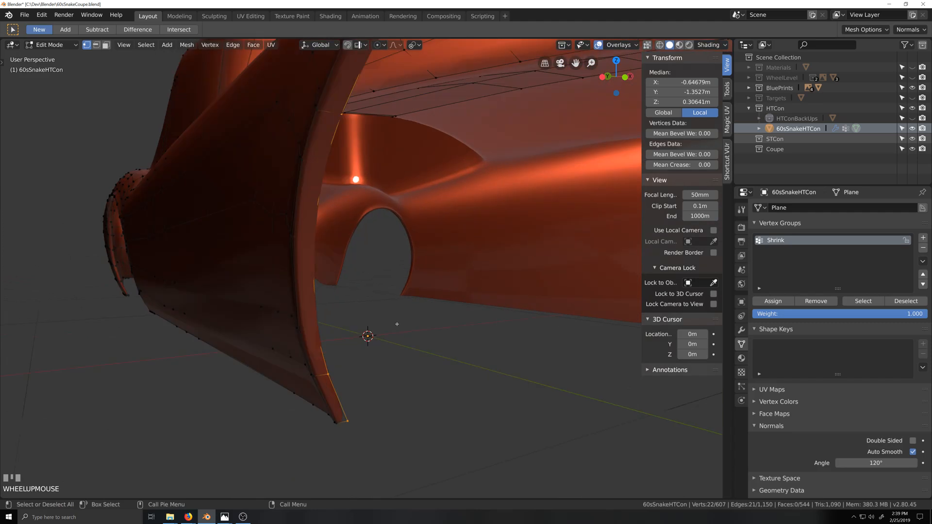
{"action": "scroll", "coordinate": [392, 326], "scroll_direction": "down", "scroll_amount": 3}
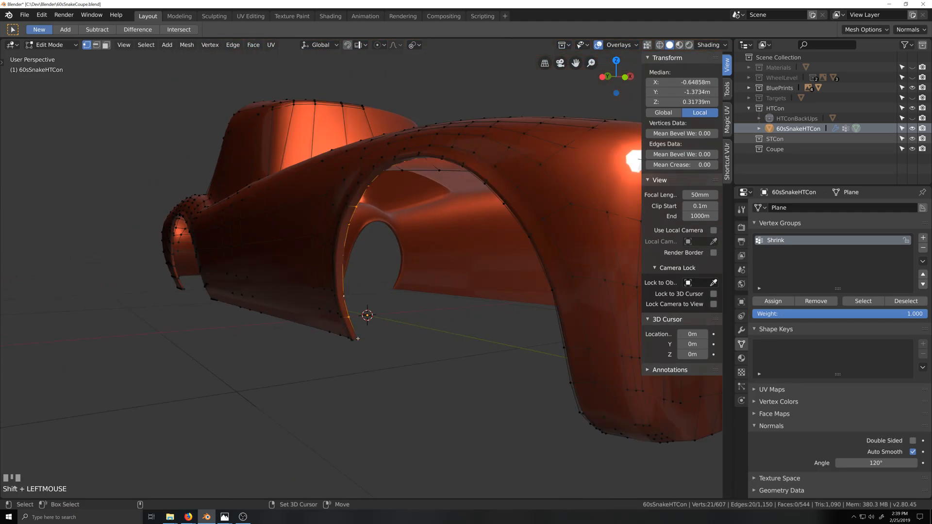
{"action": "key", "text": "KP_Decimal"}
{"action": "middle_click_drag", "start_coordinate": [405, 340], "coordinate": [303, 358]}
{"action": "key", "text": "shift+grave"}
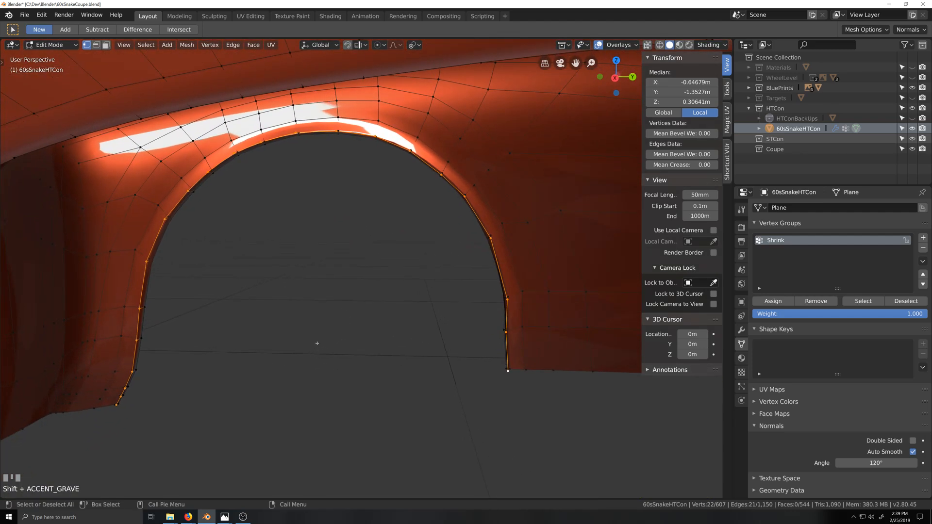
{"action": "key", "text": "period"}
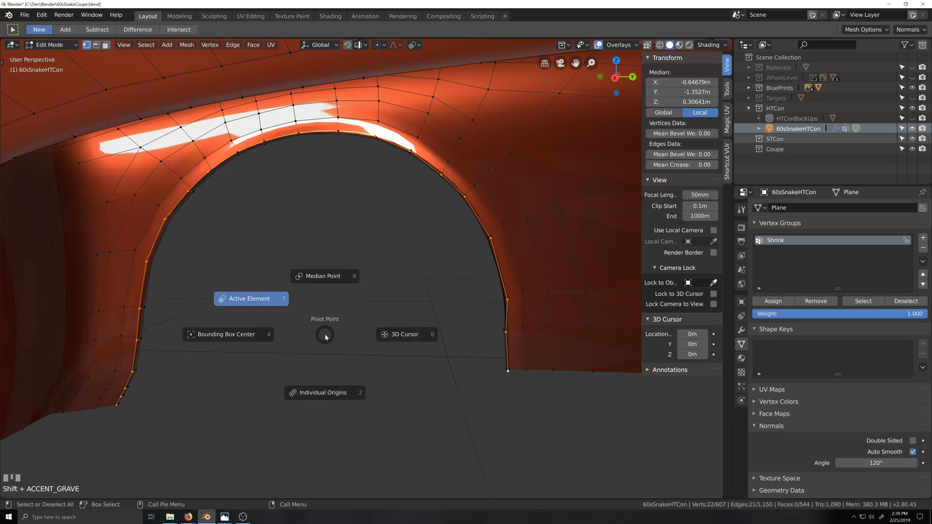
{"action": "left_click", "coordinate": [234, 339]}
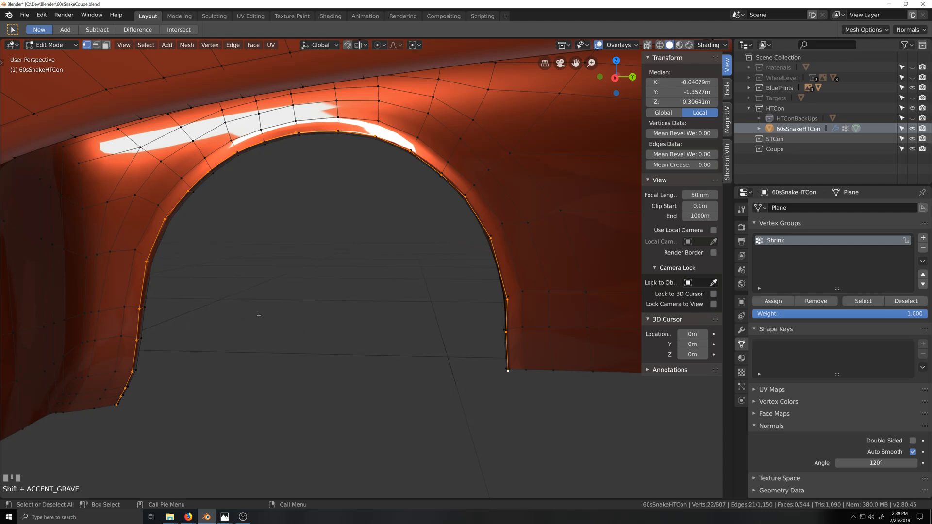
Extrude the front arch's inner edge loop in place, try scaling it up about 1.07 on all axes, and undo the scaling.
{"action": "key", "text": "e"}
{"action": "right_click", "coordinate": [317, 280]}
{"action": "key", "text": "s"}
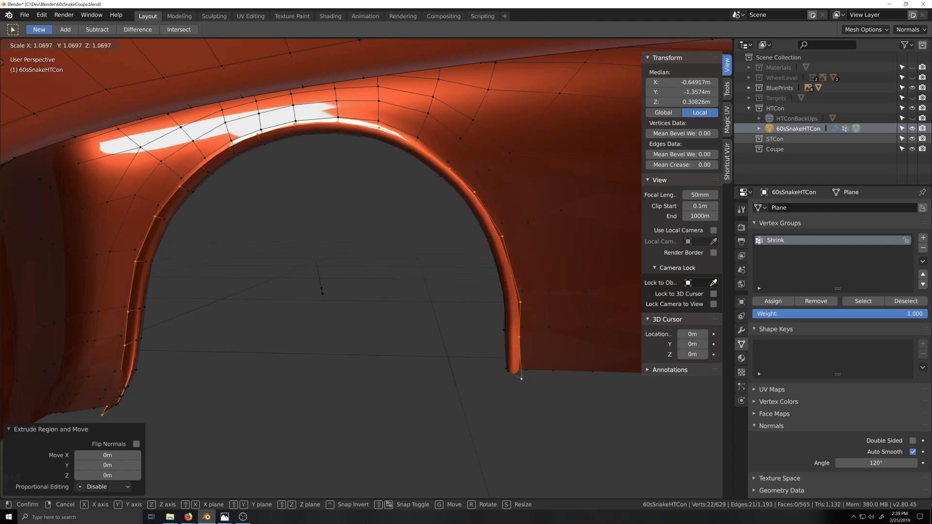
{"action": "left_click", "coordinate": [323, 290]}
{"action": "middle_click_drag", "start_coordinate": [322, 291], "coordinate": [347, 303]}
{"action": "key", "text": "ctrl+z"}
Scale the extruded front arch loop up to 1.076 in Y and Z only, with the X axis locked.
{"action": "key", "text": "grave"}
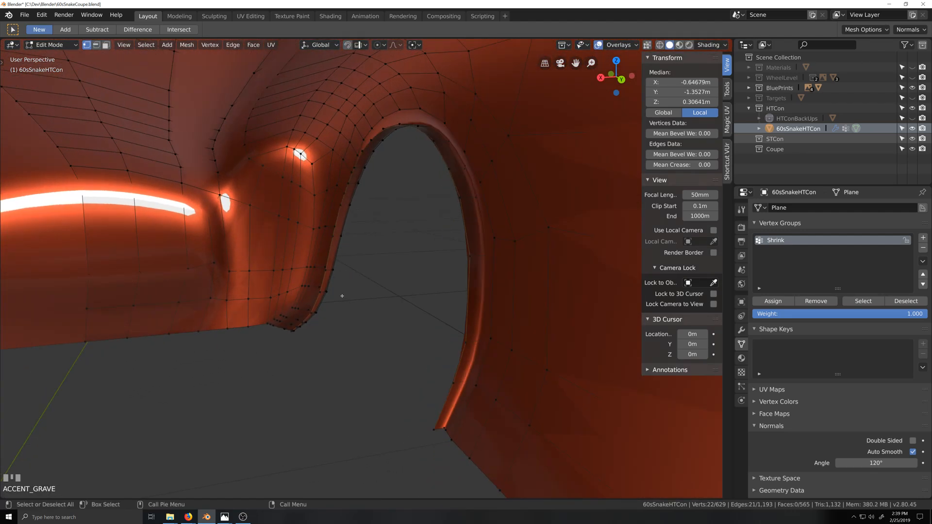
{"action": "key", "text": "s"}
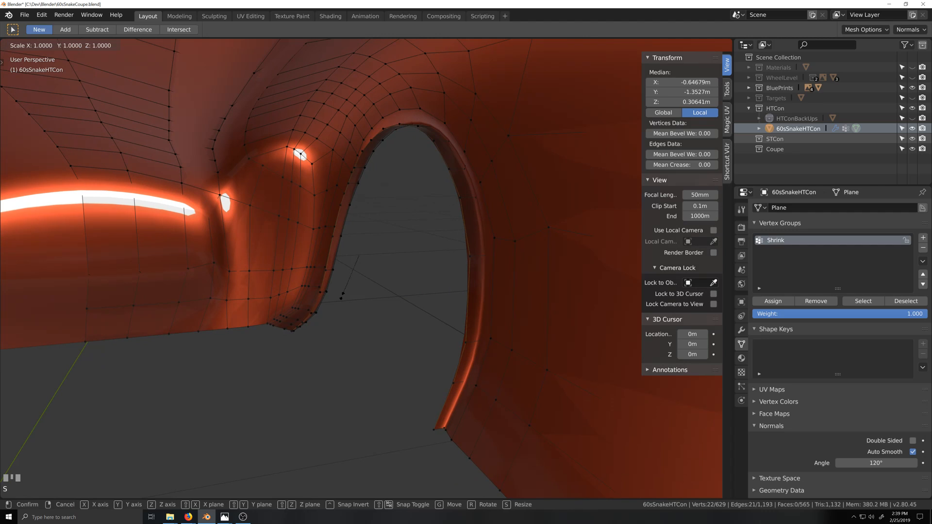
{"action": "key", "text": "shift+x"}
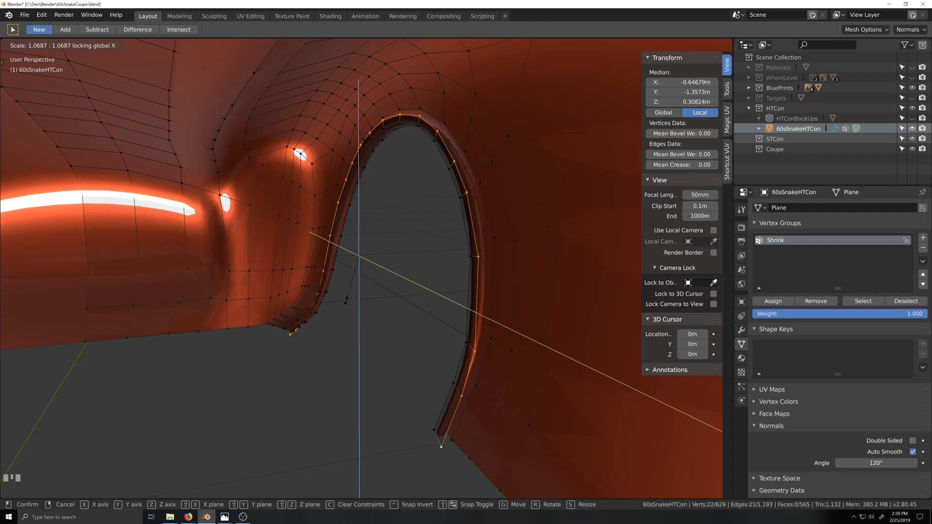
{"action": "left_click", "coordinate": [346, 301]}
{"action": "middle_click_drag", "start_coordinate": [287, 325], "coordinate": [358, 317]}
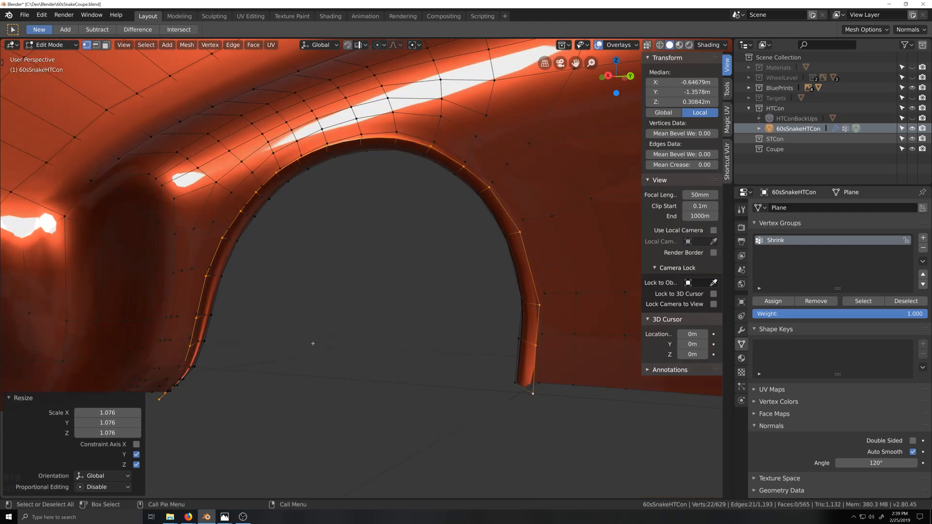
Make the extruded loop's top vertex active, set the pivot point to Active Element, and scale the loop along Z.
{"action": "middle_click_drag", "start_coordinate": [313, 344], "coordinate": [260, 372]}
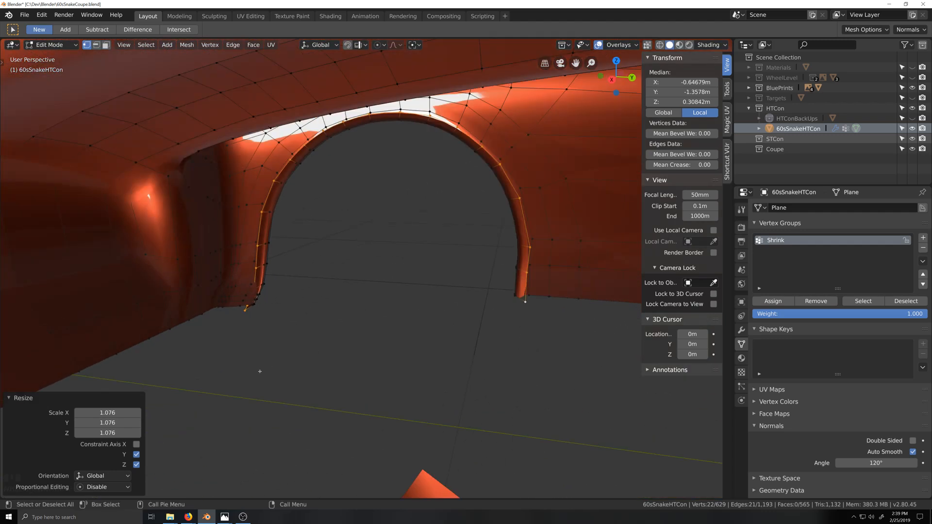
{"action": "middle_click_drag", "start_coordinate": [268, 314], "coordinate": [386, 224]}
{"action": "left_click", "coordinate": [391, 119], "text": "shift"}
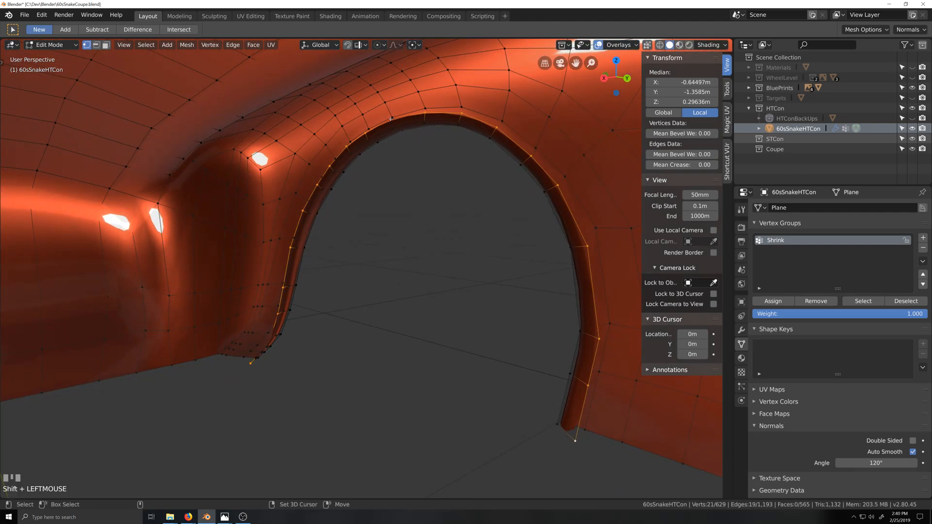
{"action": "key", "text": "period"}
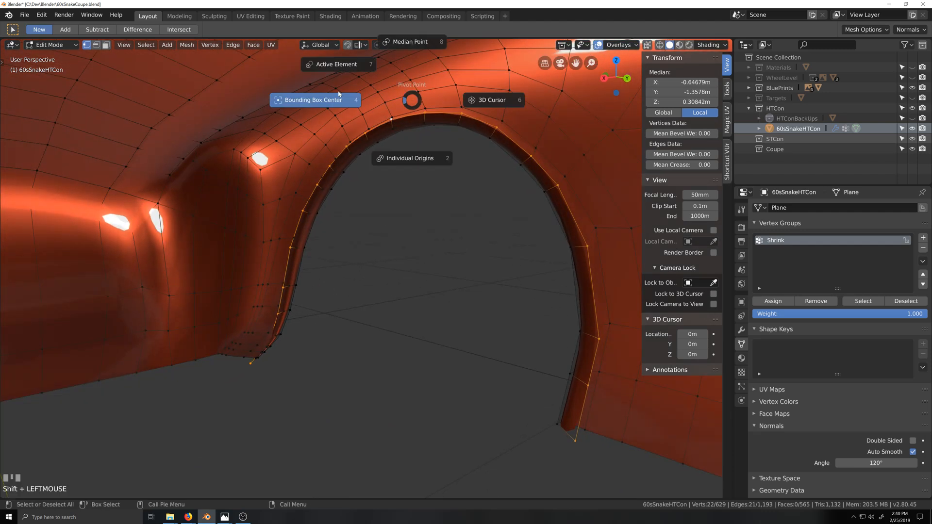
{"action": "left_click", "coordinate": [393, 233]}
{"action": "key", "text": "s"}
{"action": "key", "text": "z"}
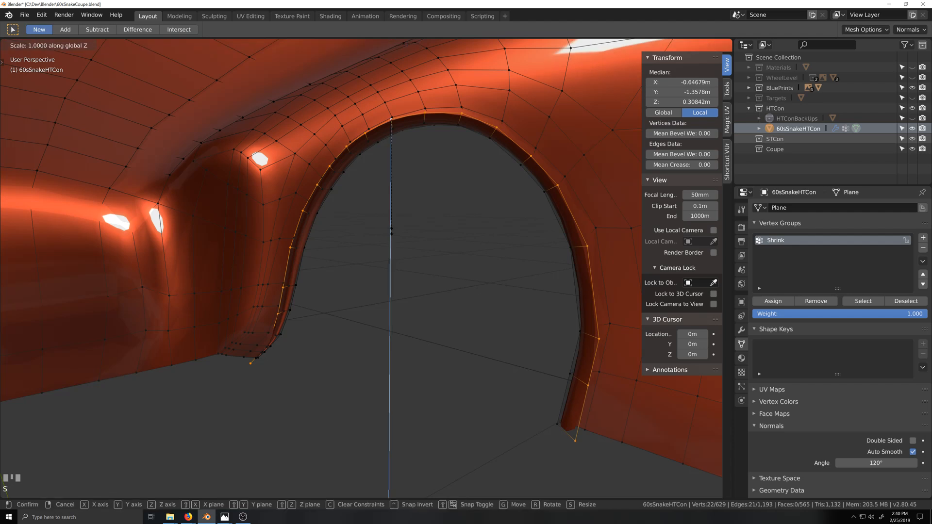
{"action": "left_click", "coordinate": [392, 226]}
Examine the front arch's folded lip in Object Mode and return to Edit Mode.
{"action": "middle_click_drag", "start_coordinate": [381, 300], "coordinate": [411, 342]}
{"action": "key", "text": "Tab"}
{"action": "scroll", "coordinate": [473, 358], "scroll_direction": "down", "scroll_amount": 3}
{"action": "middle_click_drag", "start_coordinate": [473, 359], "coordinate": [479, 383]}
{"action": "scroll", "coordinate": [481, 386], "scroll_direction": "up", "scroll_amount": 3}
{"action": "key", "text": "grave"}
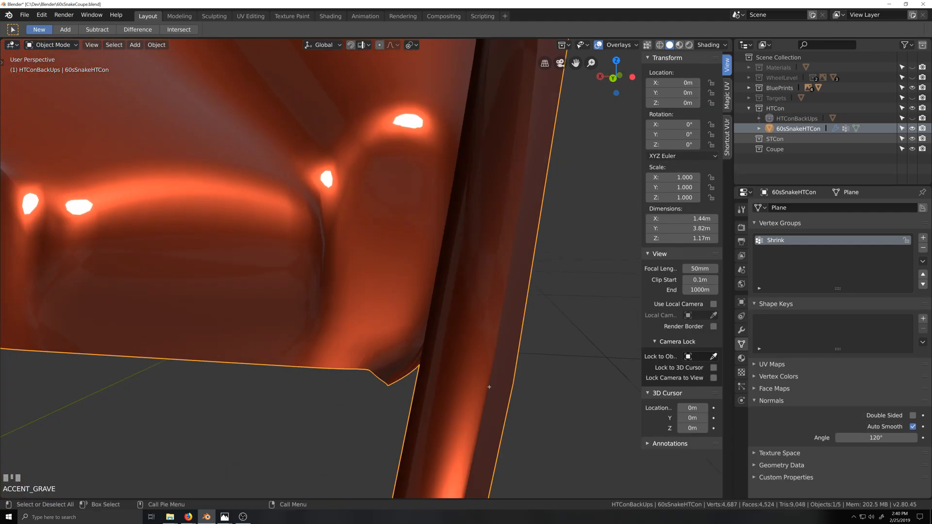
{"action": "key", "text": "Tab"}
Examine the mesh of the front arch's folded lip up close along its side and lower end.
{"action": "key", "text": "grave"}
{"action": "key", "text": "shift+grave"}
{"action": "key", "text": "grave"}
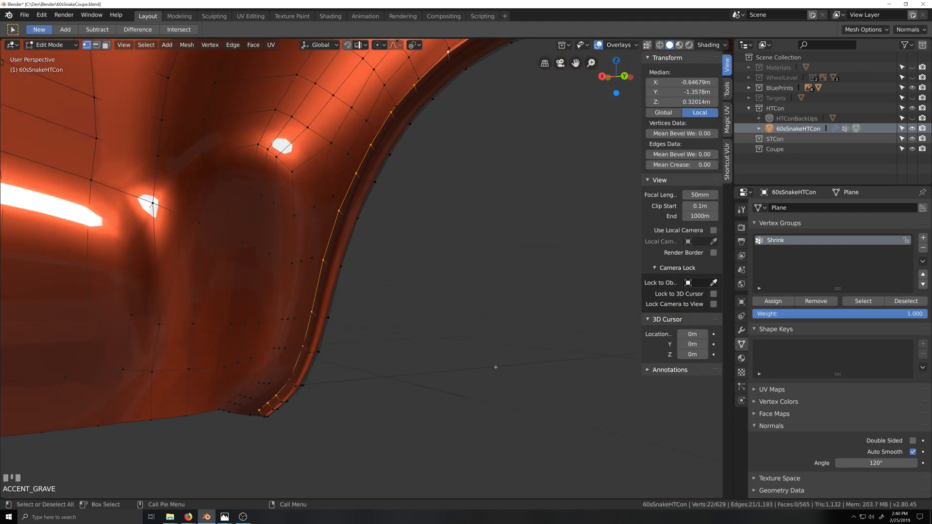
{"action": "key", "text": "grave"}
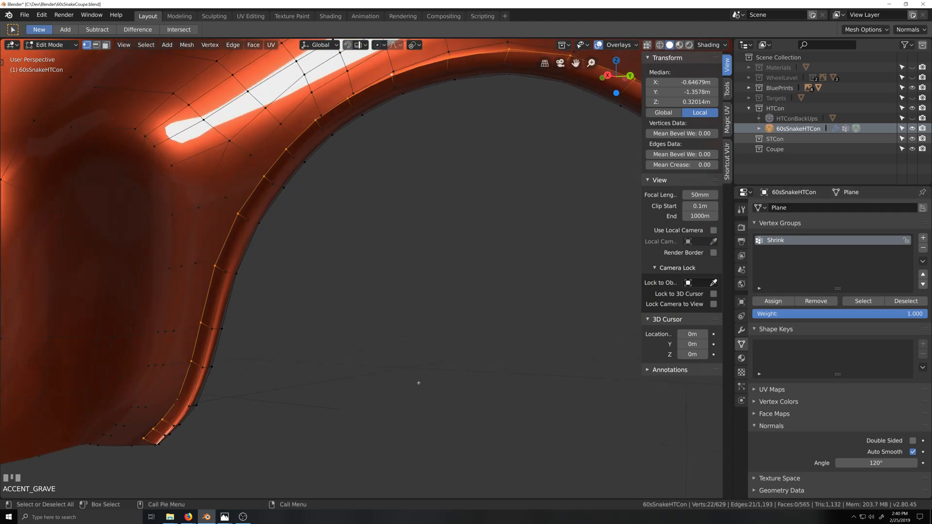
{"action": "key", "text": "shift+grave"}
{"action": "scroll", "coordinate": [401, 375], "scroll_direction": "up", "scroll_amount": 3}
{"action": "key", "text": "grave"}
{"action": "left_click", "coordinate": [417, 373]}
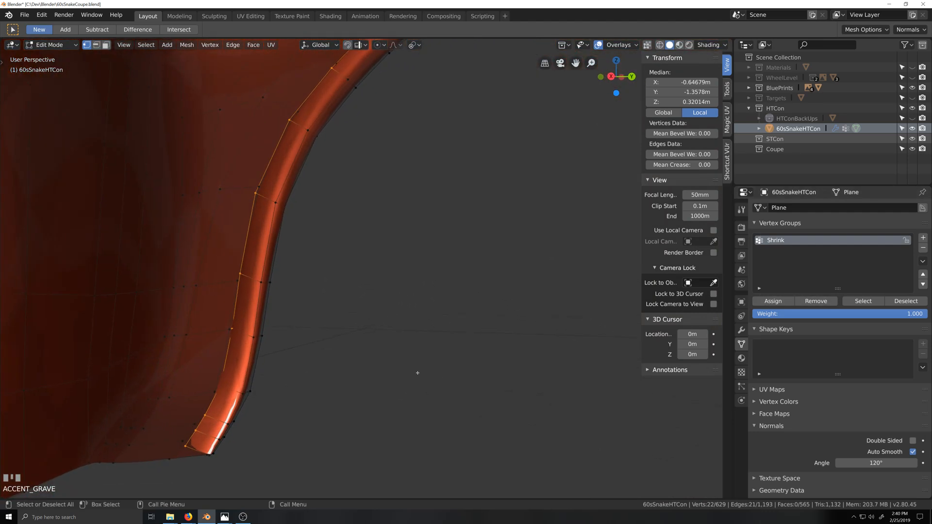
Delete the vertices of the extruded and scaled front arch loop.
{"action": "middle_click_drag", "start_coordinate": [420, 372], "coordinate": [371, 365]}
{"action": "scroll", "coordinate": [465, 431], "scroll_direction": "down", "scroll_amount": 1}
{"action": "key", "text": "shift+grave"}
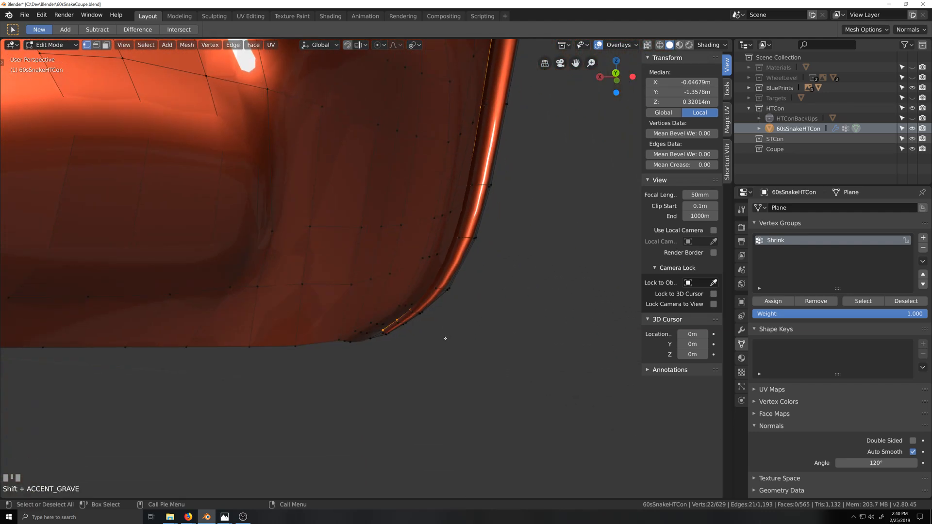
{"action": "scroll", "coordinate": [460, 348], "scroll_direction": "up", "scroll_amount": 1}
{"action": "key", "text": "grave"}
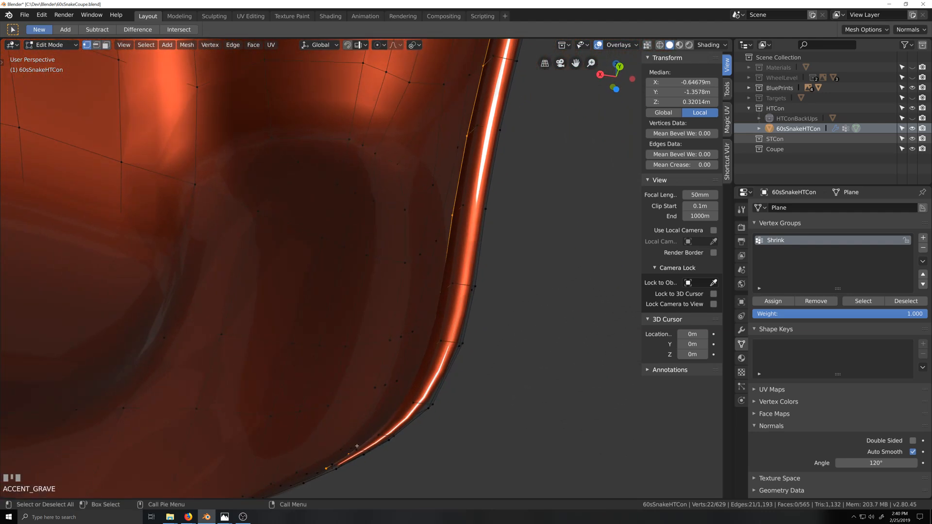
{"action": "middle_click_drag", "start_coordinate": [349, 457], "coordinate": [359, 455]}
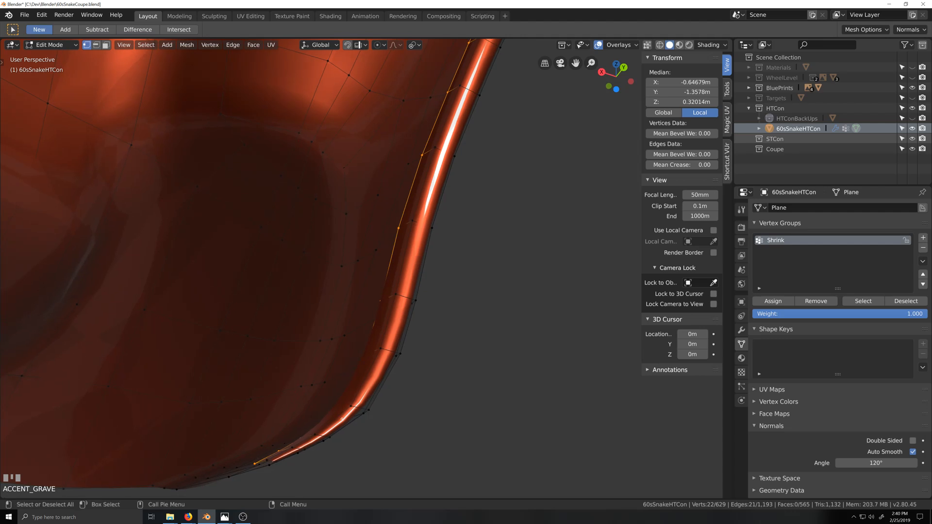
{"action": "key", "text": "x"}
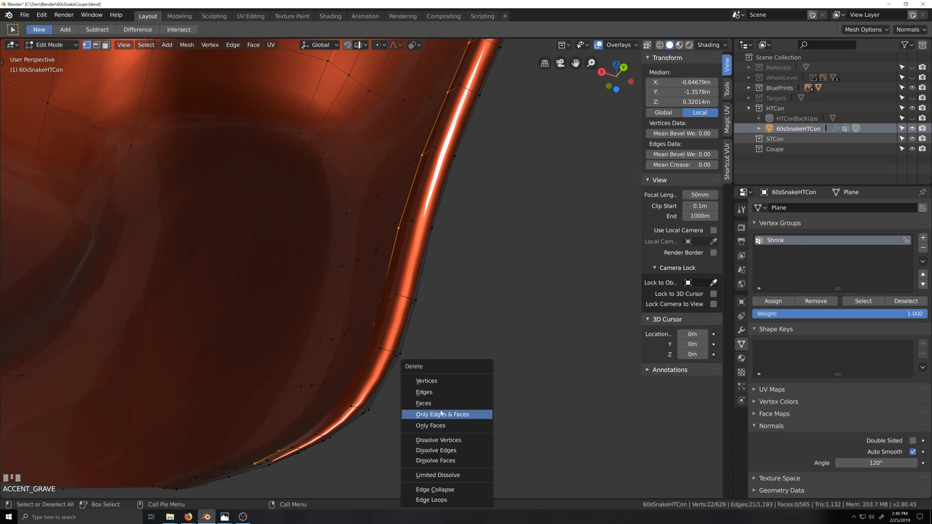
{"action": "left_click", "coordinate": [443, 381]}
Select the exposed inner edge loop of the front arch's lip.
{"action": "left_click", "coordinate": [365, 395], "text": "alt"}
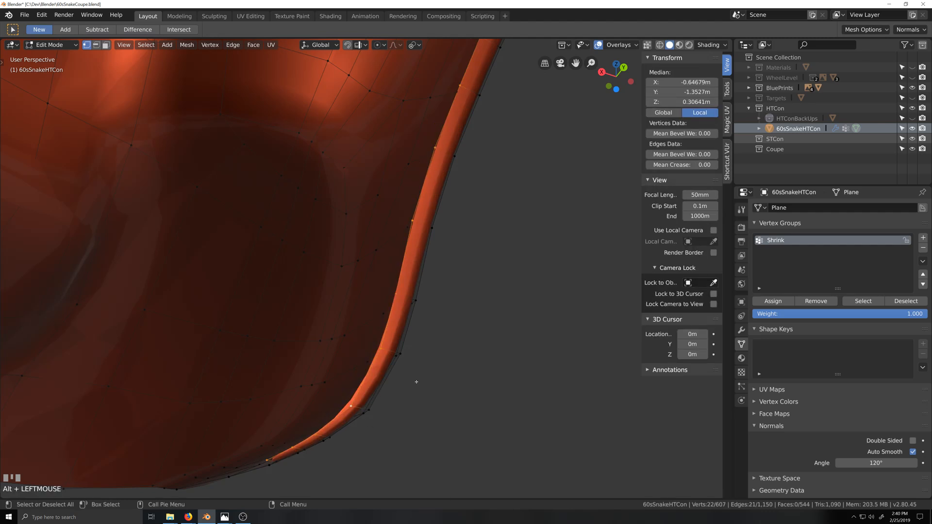
{"action": "key", "text": "g"}
{"action": "key", "text": "g"}
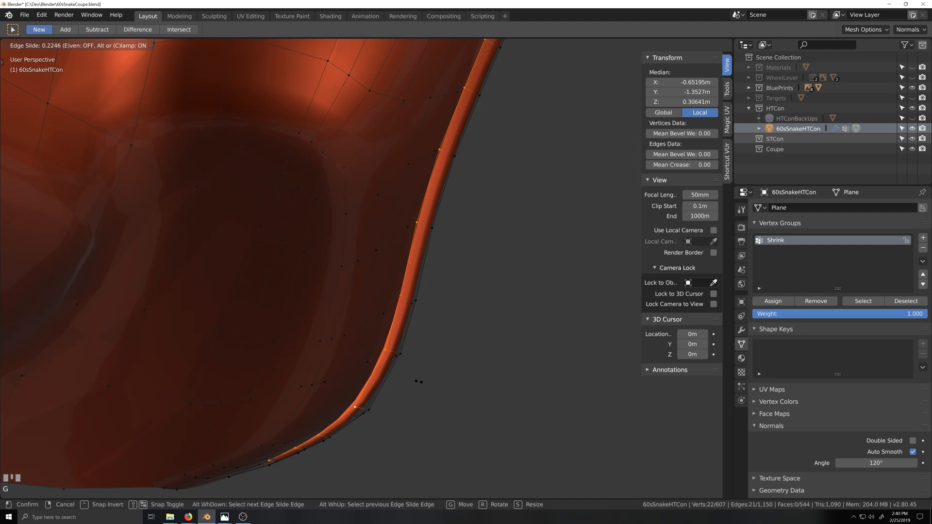
{"action": "key", "text": "c"}
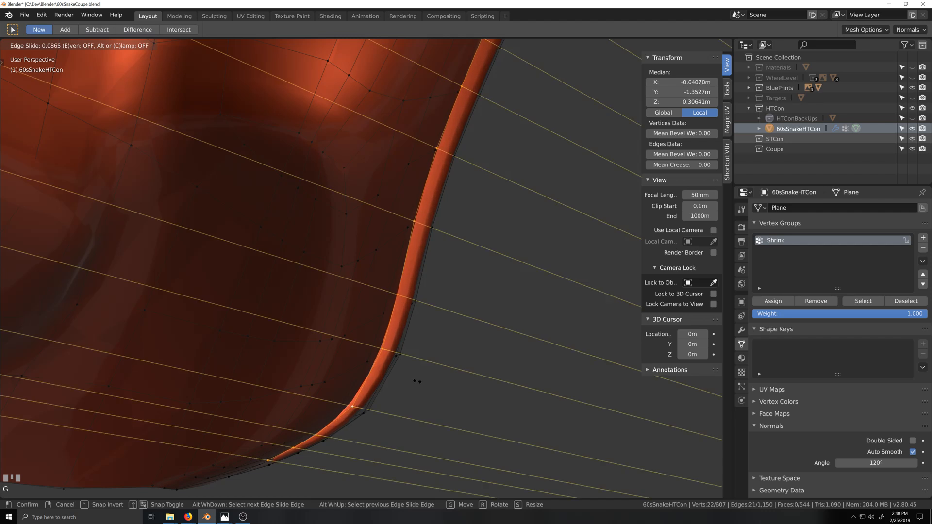
{"action": "key", "text": "e"}
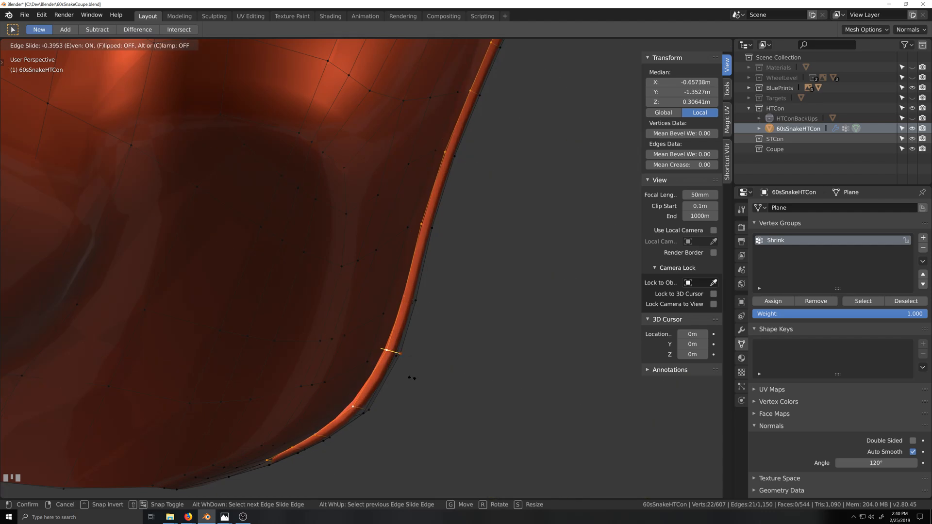
{"action": "right_click", "coordinate": [416, 386]}
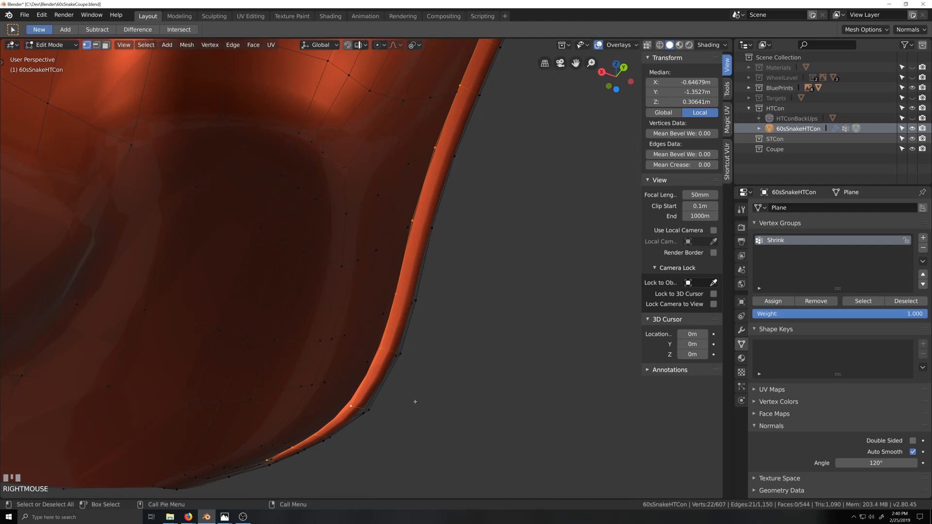
Move the selected front arch loop 0.177 m inward along X.
{"action": "scroll", "coordinate": [416, 400], "scroll_direction": "down", "scroll_amount": 6}
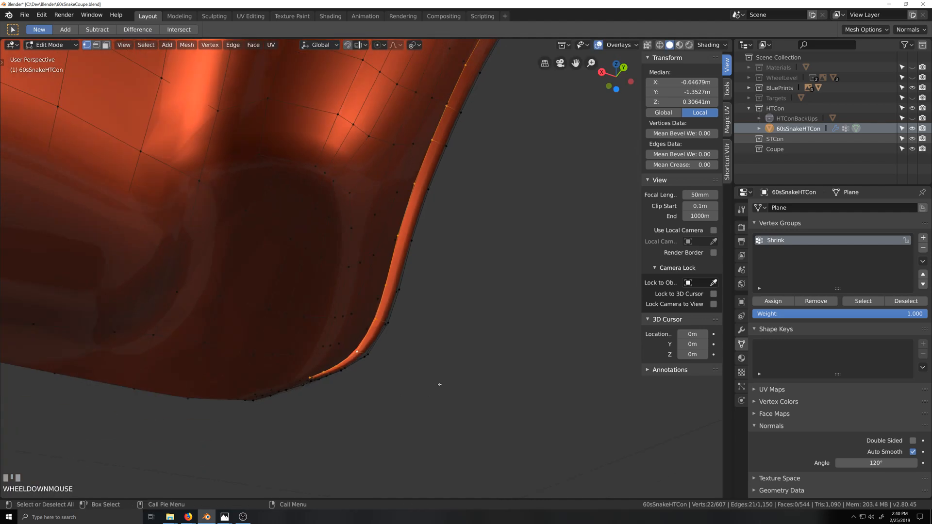
{"action": "scroll", "coordinate": [461, 335], "scroll_direction": "up", "scroll_amount": 3}
{"action": "key", "text": "grave"}
{"action": "scroll", "coordinate": [456, 322], "scroll_direction": "down", "scroll_amount": 2}
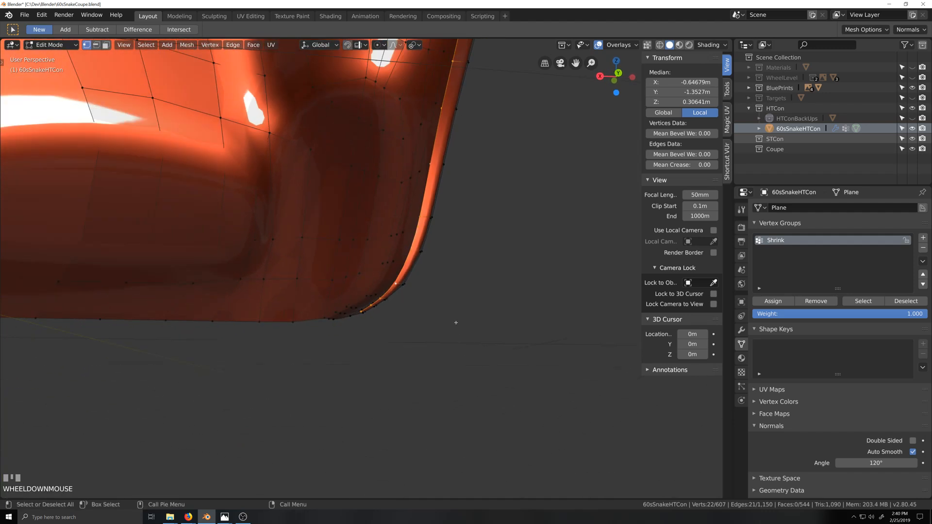
{"action": "key", "text": "g"}
{"action": "key", "text": "x"}
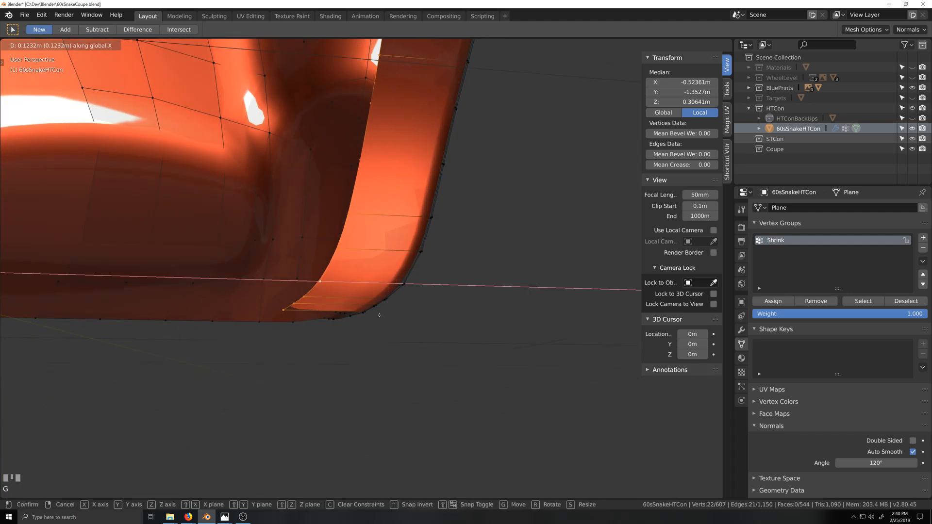
{"action": "left_click", "coordinate": [348, 290]}
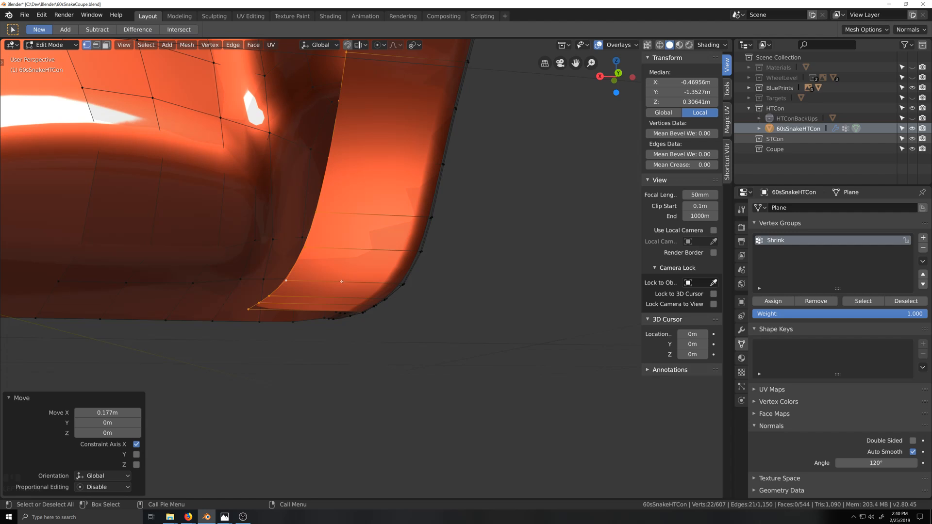
Insert a loop cut with Even spacing close to the arch's outer rim and delete the vertices of the innermost loop.
{"action": "scroll", "coordinate": [341, 281], "scroll_direction": "up", "scroll_amount": 2}
{"action": "key", "text": "ctrl+e"}
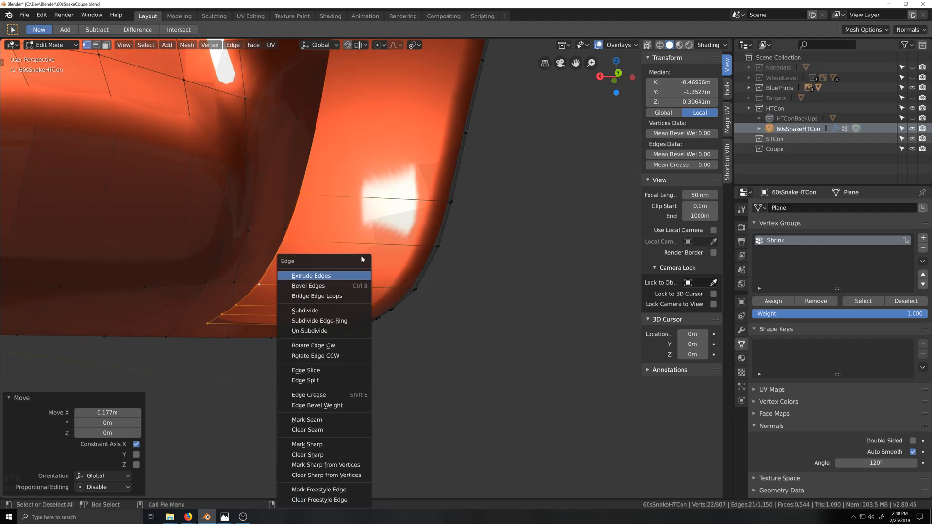
{"action": "left_click", "coordinate": [321, 388]}
{"action": "left_click", "coordinate": [322, 287]}
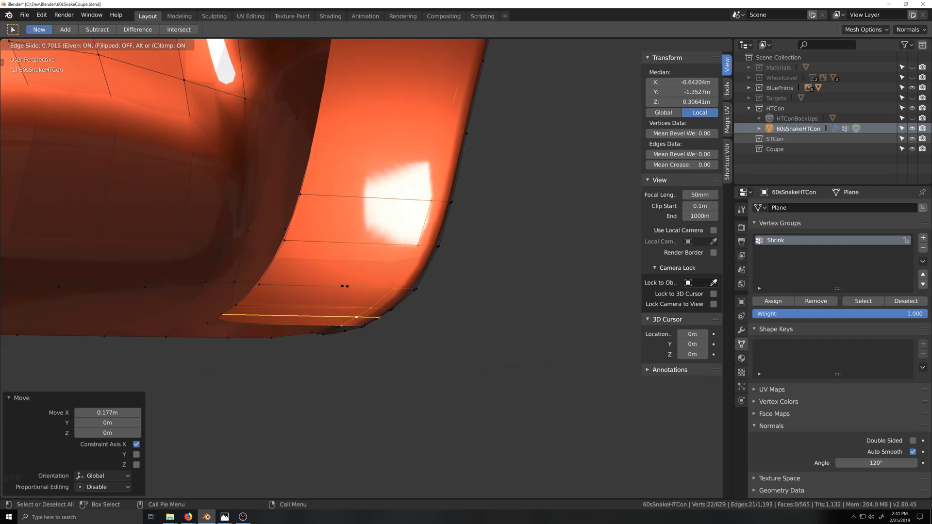
{"action": "left_click", "coordinate": [344, 286]}
{"action": "left_click", "coordinate": [315, 269], "text": "alt"}
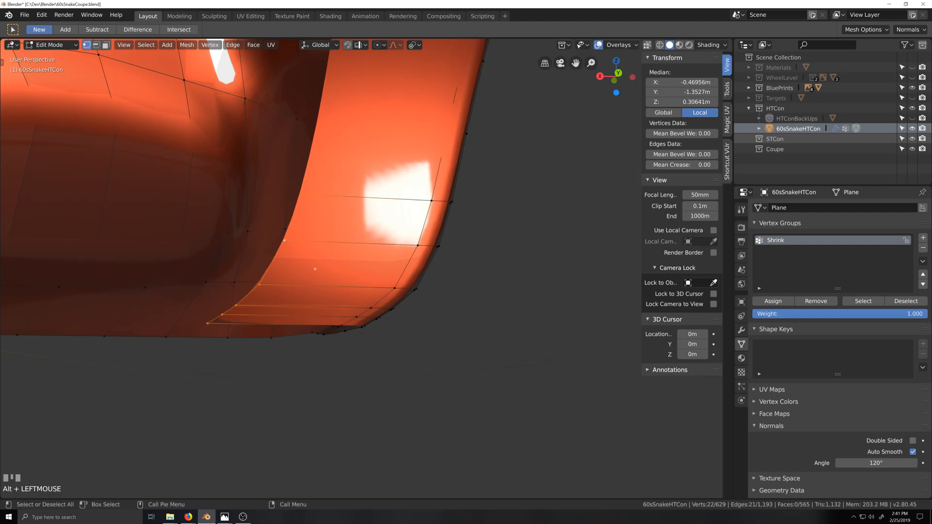
{"action": "key", "text": "x"}
{"action": "left_click", "coordinate": [316, 298]}
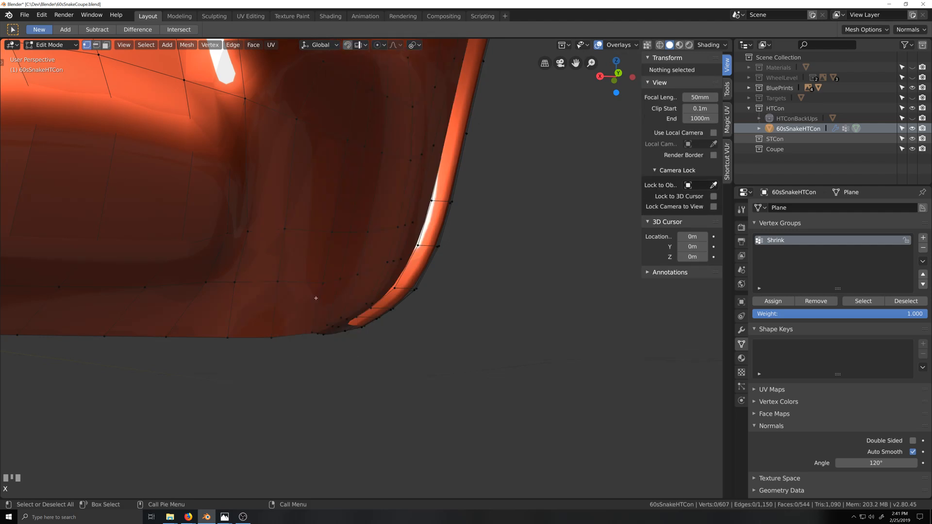
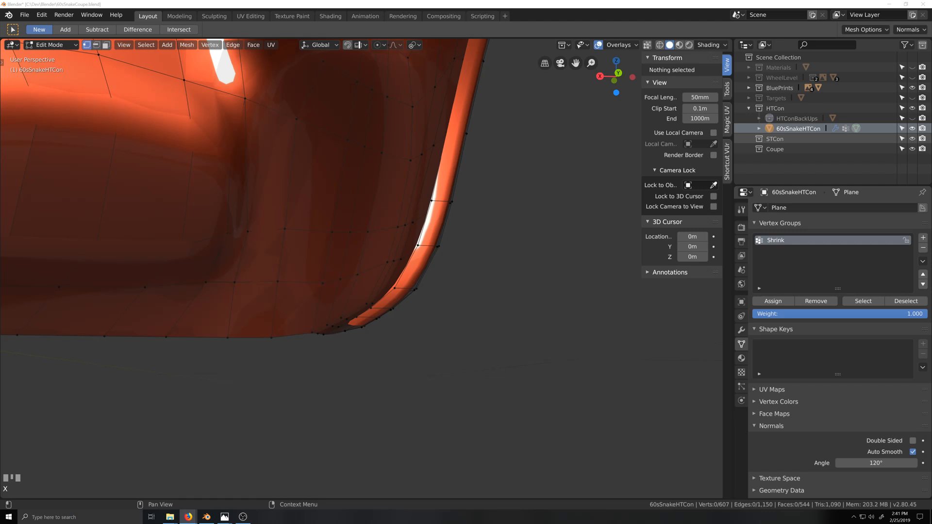
Select the inner edge loop of the front arch's narrow lip.
{"action": "scroll", "coordinate": [417, 328], "scroll_direction": "down", "scroll_amount": 1}
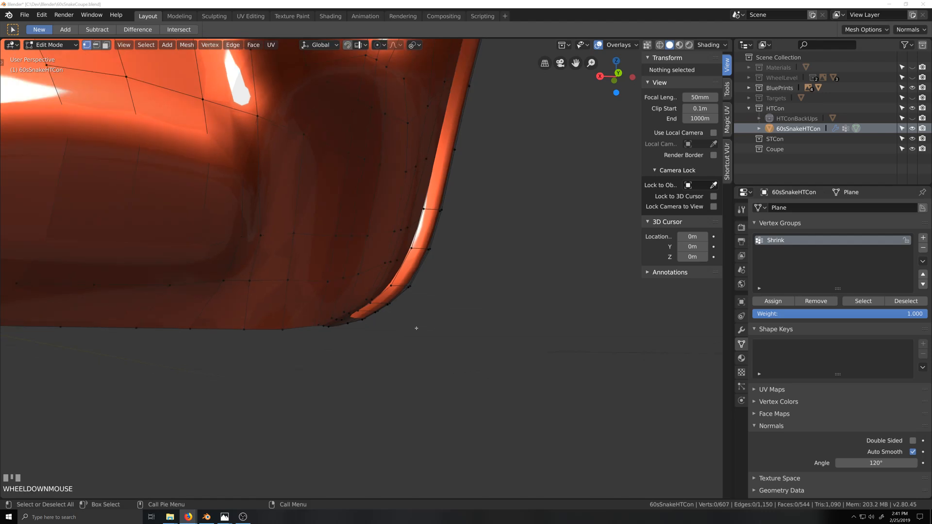
{"action": "left_click", "coordinate": [398, 260]}
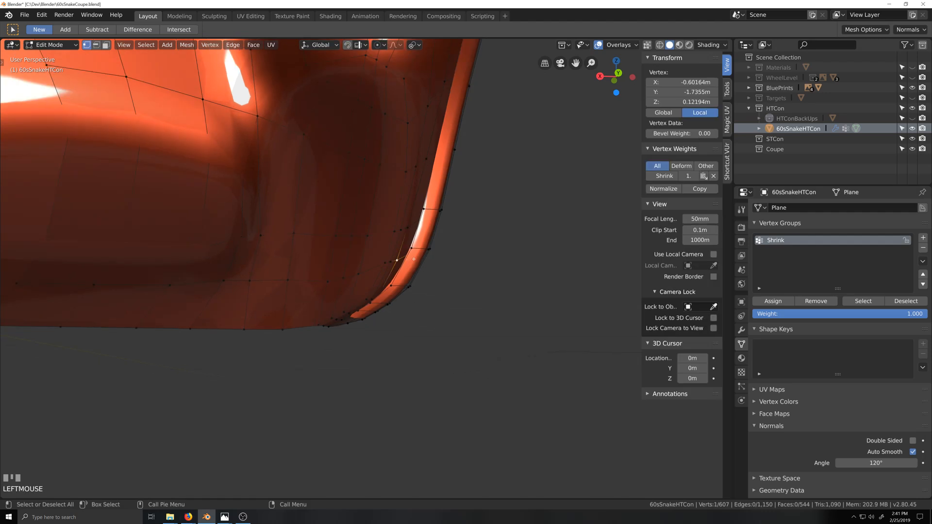
{"action": "left_click", "coordinate": [400, 299], "text": "alt"}
{"action": "scroll", "coordinate": [411, 308], "scroll_direction": "down", "scroll_amount": 2}
{"action": "key", "text": "grave"}
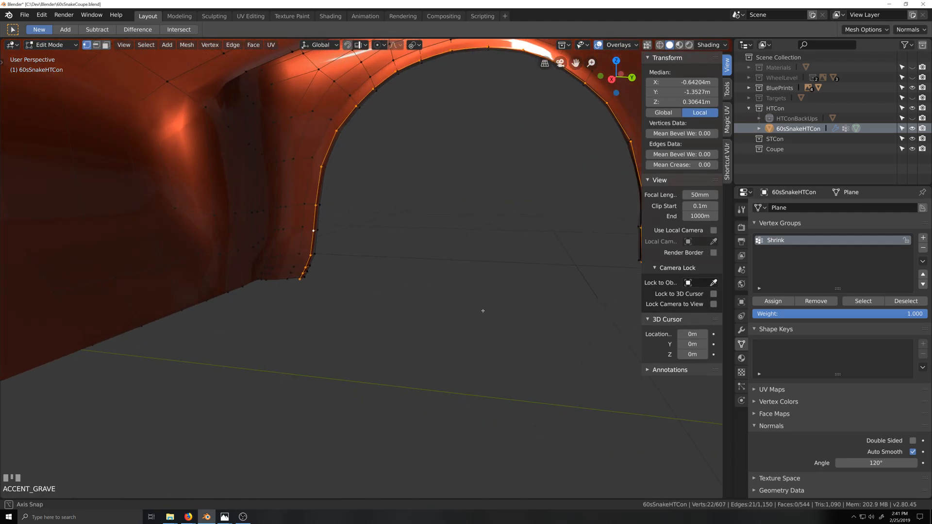
{"action": "middle_click_drag", "start_coordinate": [483, 311], "coordinate": [427, 297]}
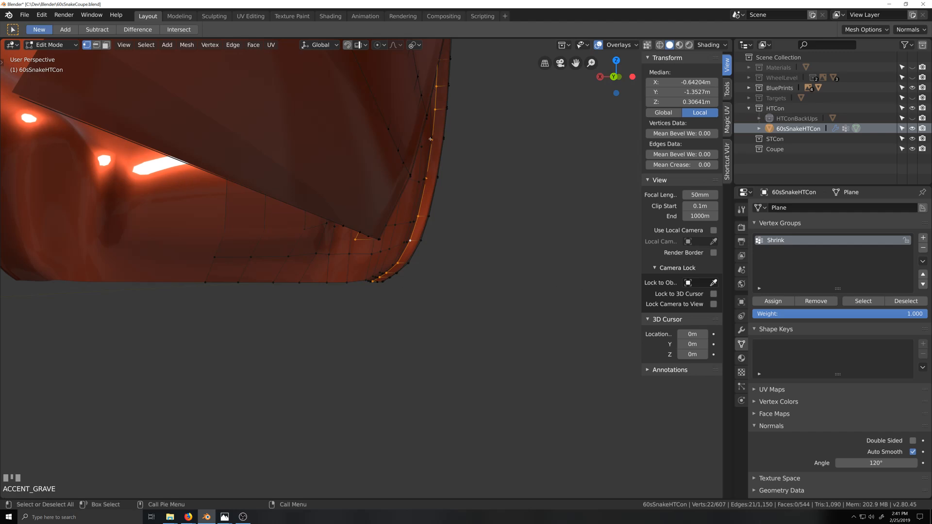
{"action": "middle_click_drag", "start_coordinate": [430, 140], "coordinate": [410, 424]}
{"action": "scroll", "coordinate": [449, 394], "scroll_direction": "up", "scroll_amount": 3}
{"action": "scroll", "coordinate": [402, 371], "scroll_direction": "up", "scroll_amount": 1}
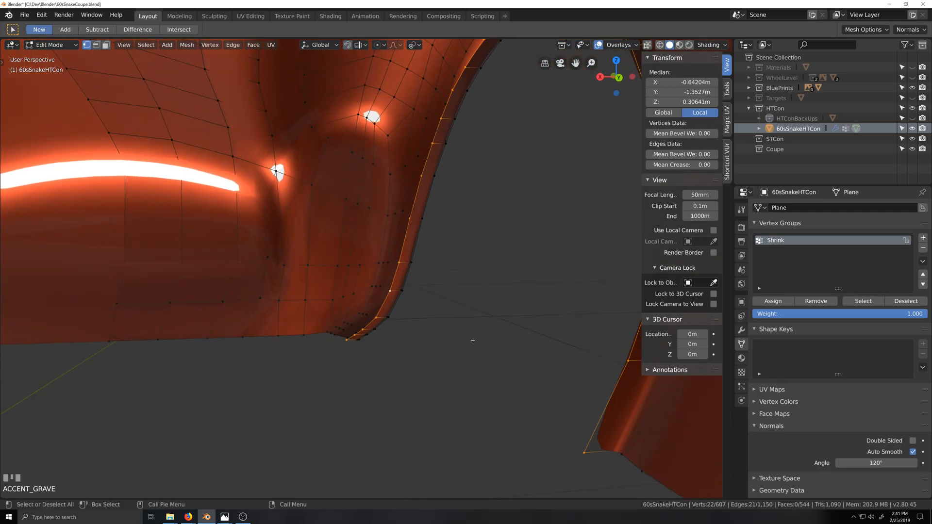
{"action": "key", "text": "s"}
{"action": "key", "text": "z"}
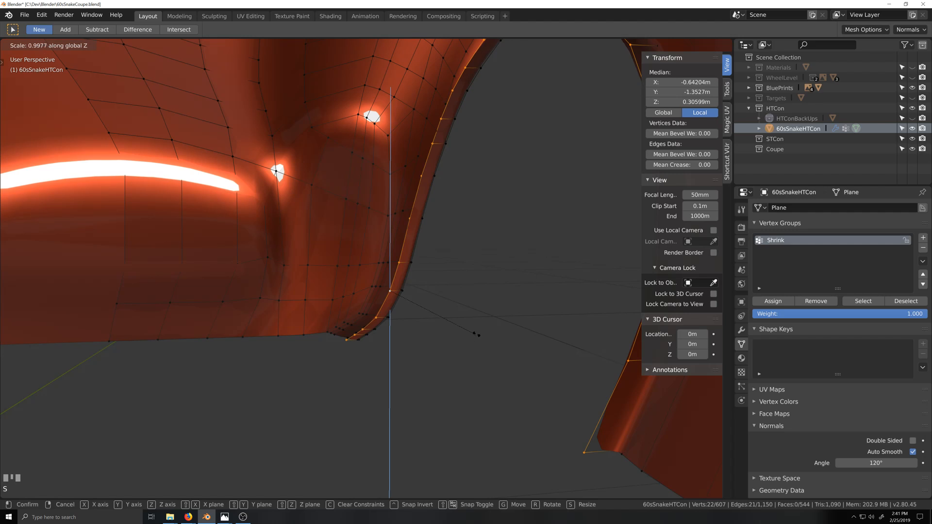
{"action": "key", "text": "Return"}
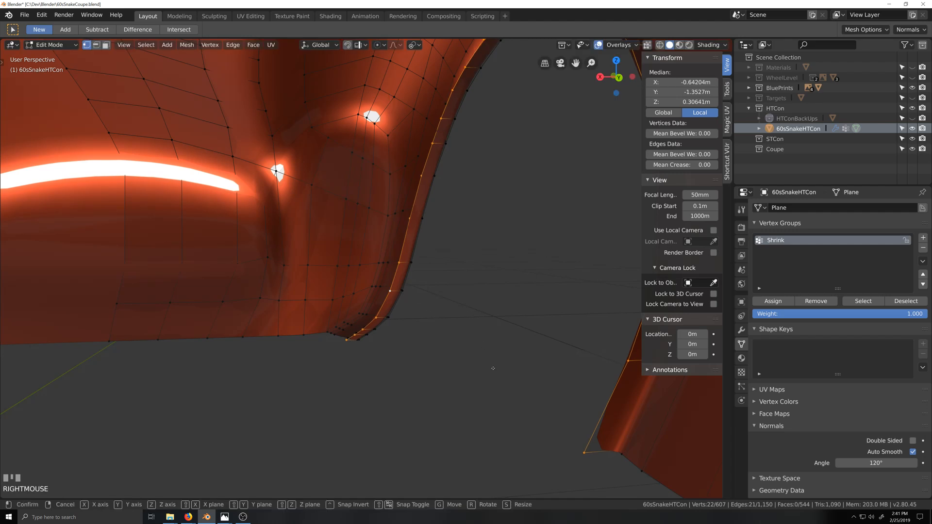
Move the lip's inner loop up about 0.0063 m along Z.
{"action": "key", "text": "g"}
{"action": "key", "text": "z"}
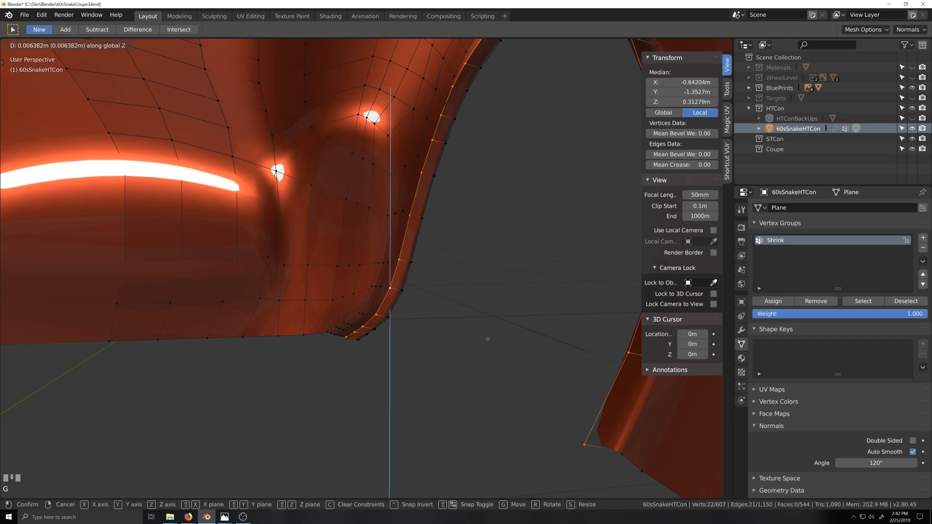
{"action": "left_click", "coordinate": [487, 340]}
{"action": "middle_click_drag", "start_coordinate": [487, 340], "coordinate": [474, 393]}
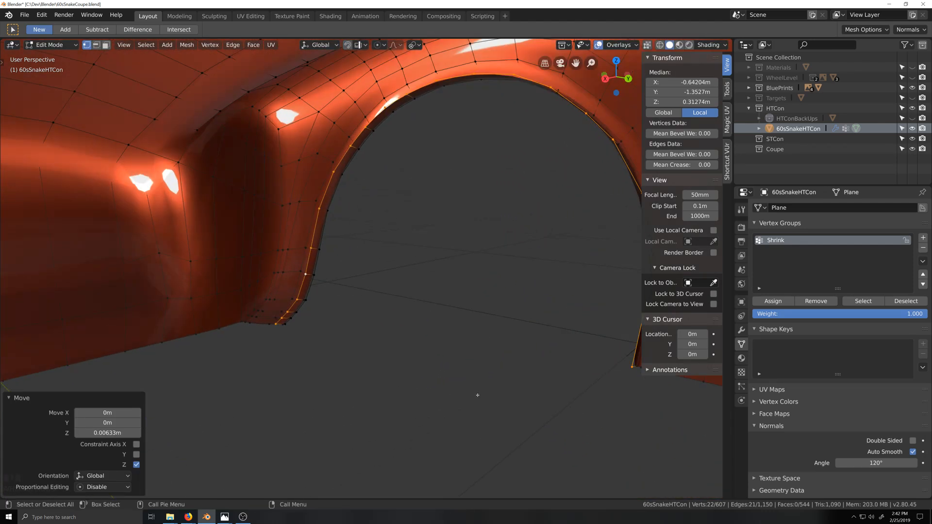
Set the pivot to Bounding Box Center, extrude the arch loop in place and scale it to 1.077 in Y and Z only.
{"action": "key", "text": "period"}
{"action": "left_click", "coordinate": [377, 402]}
{"action": "scroll", "coordinate": [426, 326], "scroll_direction": "down", "scroll_amount": 3}
{"action": "key", "text": "e"}
{"action": "right_click", "coordinate": [460, 353]}
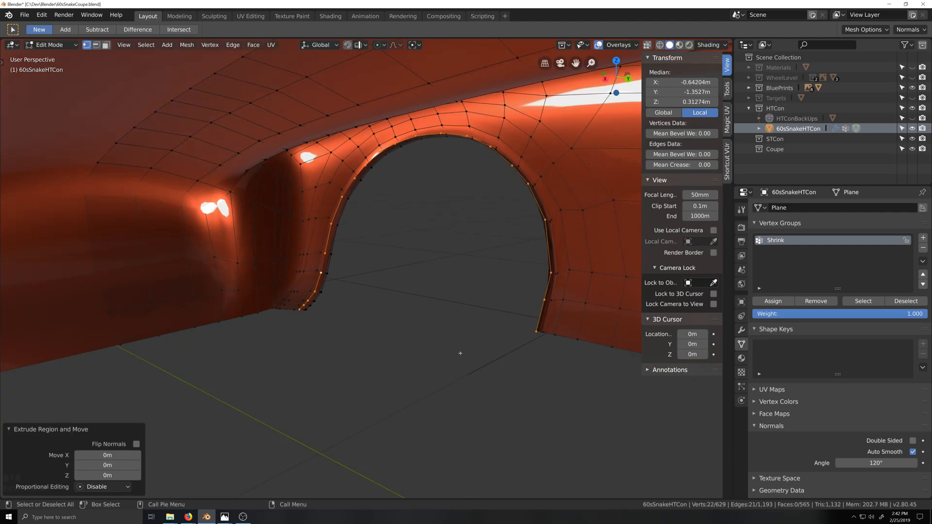
{"action": "key", "text": "s"}
{"action": "key", "text": "shift+x"}
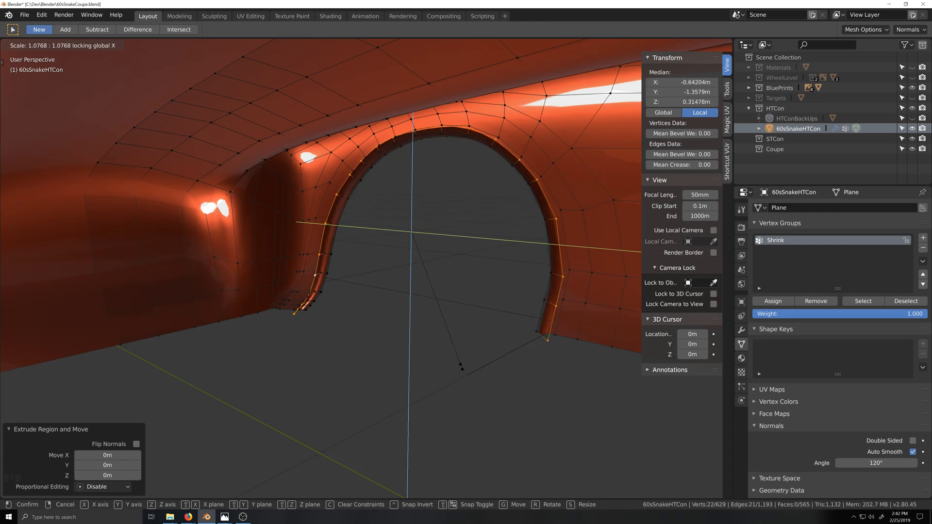
{"action": "left_click", "coordinate": [460, 367]}
Move the enlarged arch loop about 0.009 m inward along X.
{"action": "middle_click_drag", "start_coordinate": [460, 367], "coordinate": [441, 154]}
{"action": "scroll", "coordinate": [422, 156], "scroll_direction": "up", "scroll_amount": 2}
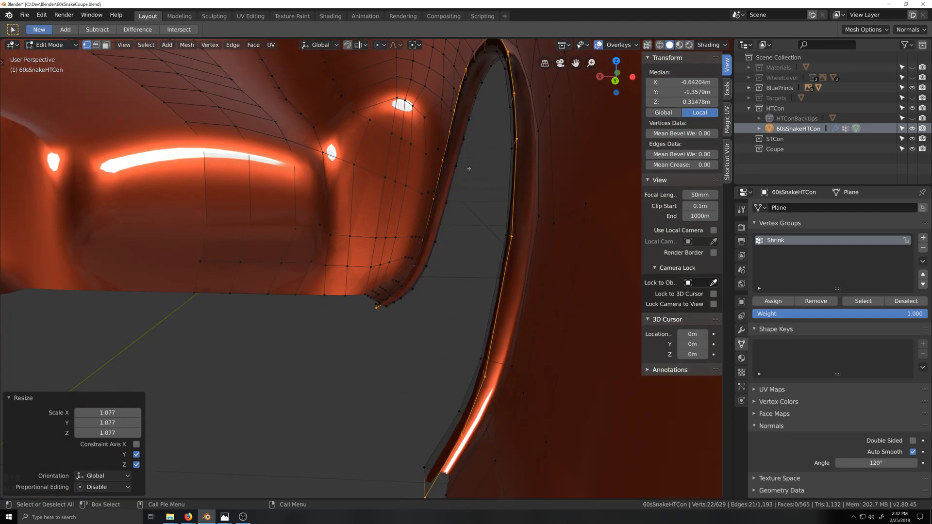
{"action": "key", "text": "g"}
{"action": "key", "text": "x"}
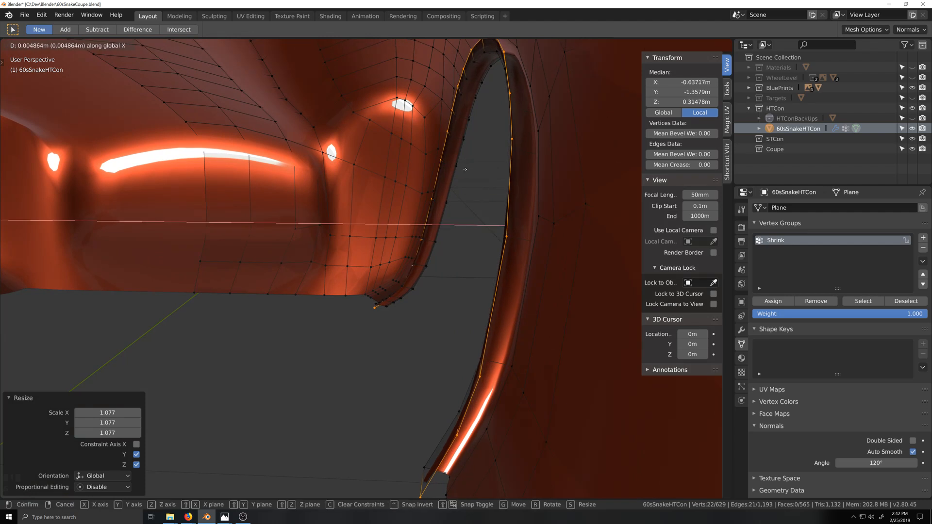
{"action": "left_click", "coordinate": [464, 169]}
{"action": "middle_click_drag", "start_coordinate": [463, 169], "coordinate": [458, 164]}
Make the loop's top vertex active, set the pivot to Active Element, and scale the loop to 0.965 along Z.
{"action": "left_click", "coordinate": [492, 94], "text": "shift"}
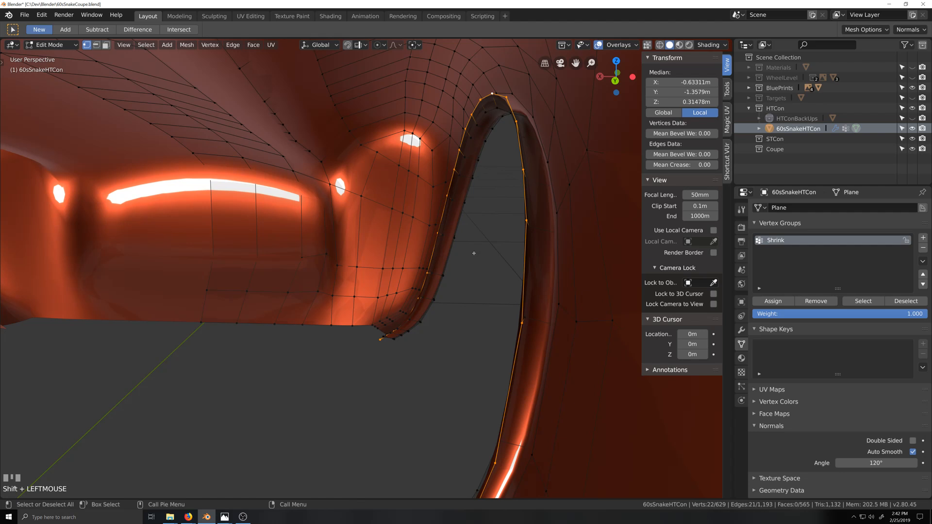
{"action": "key", "text": "period"}
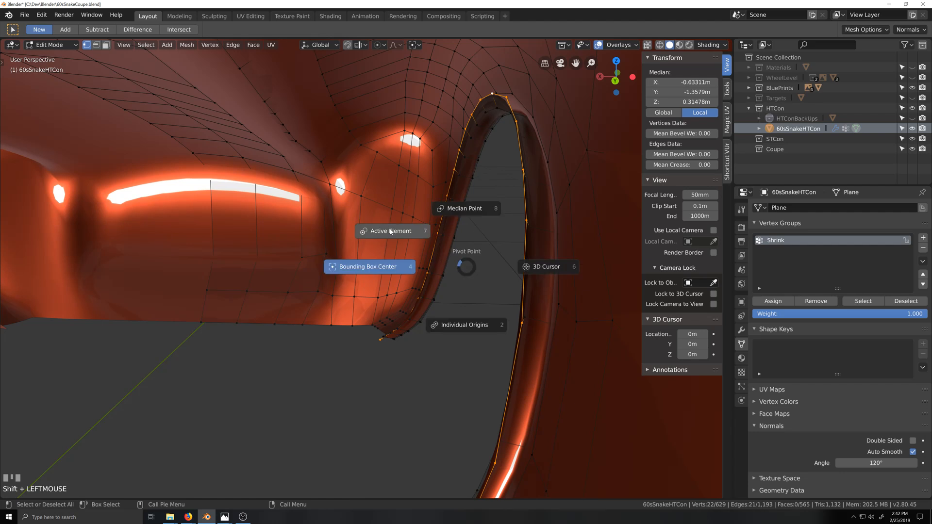
{"action": "left_click", "coordinate": [391, 231]}
{"action": "key", "text": "s"}
{"action": "key", "text": "z"}
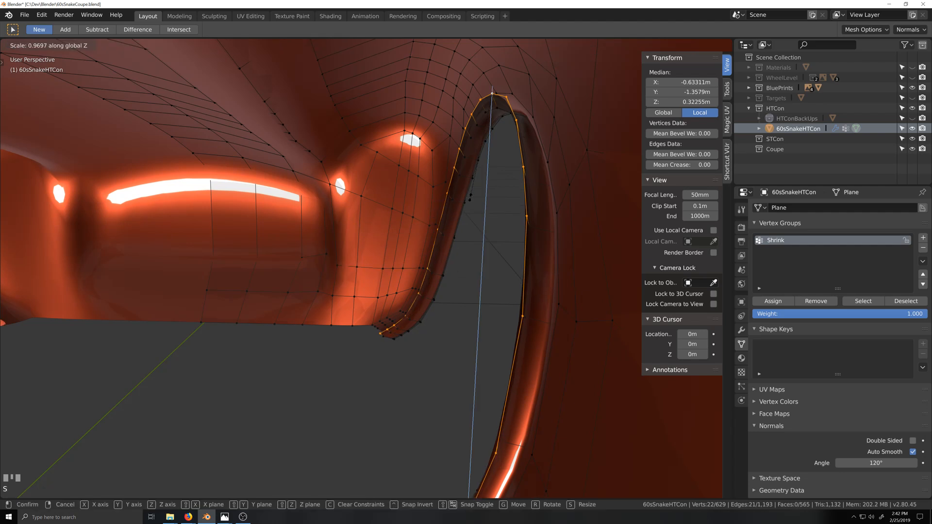
{"action": "left_click", "coordinate": [470, 198]}
Extrude the front arch loop 0.155 m inward along X to start the wheel well wall.
{"action": "middle_click_drag", "start_coordinate": [340, 286], "coordinate": [398, 295]}
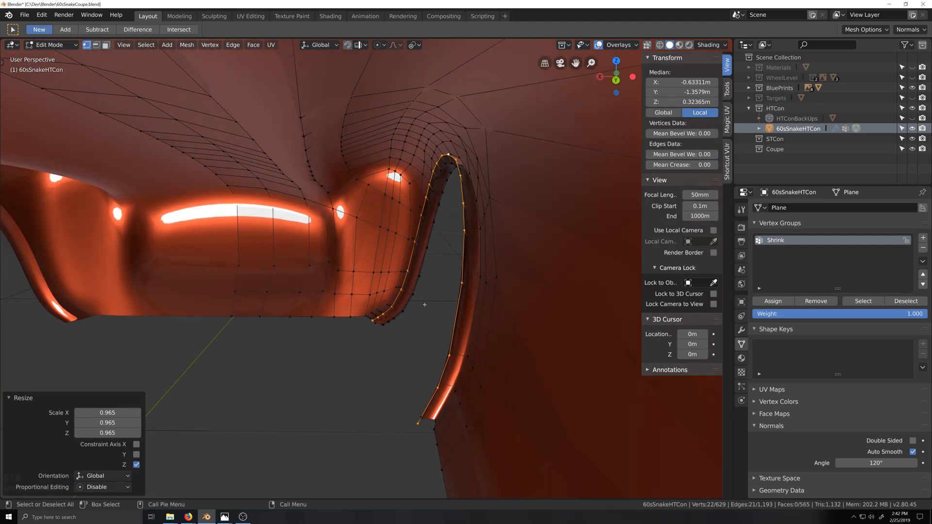
{"action": "key", "text": "e"}
{"action": "key", "text": "x"}
{"action": "left_click", "coordinate": [327, 319]}
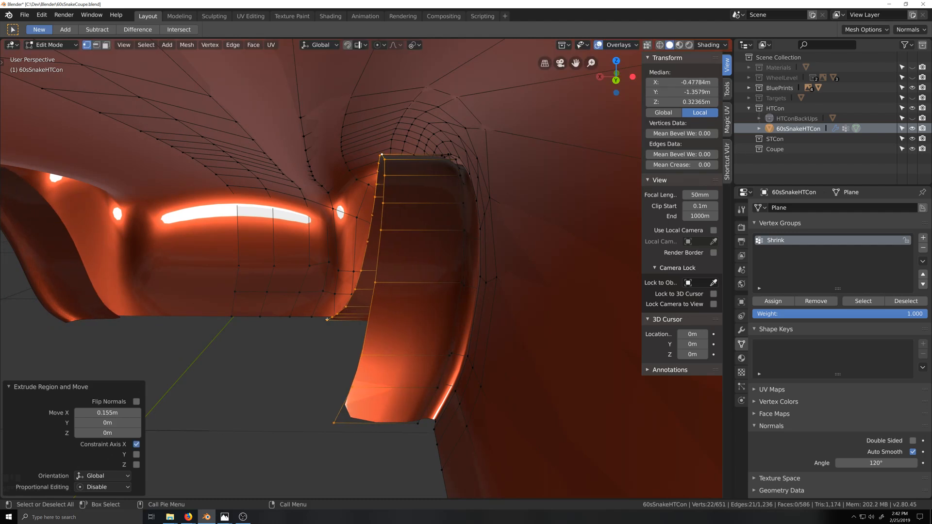
Flatten the extruded loop with an X scale of 0 about its lower front end vertex and move it -0.104 m along X.
{"action": "left_click", "coordinate": [327, 320], "text": "shift"}
{"action": "key", "text": "s"}
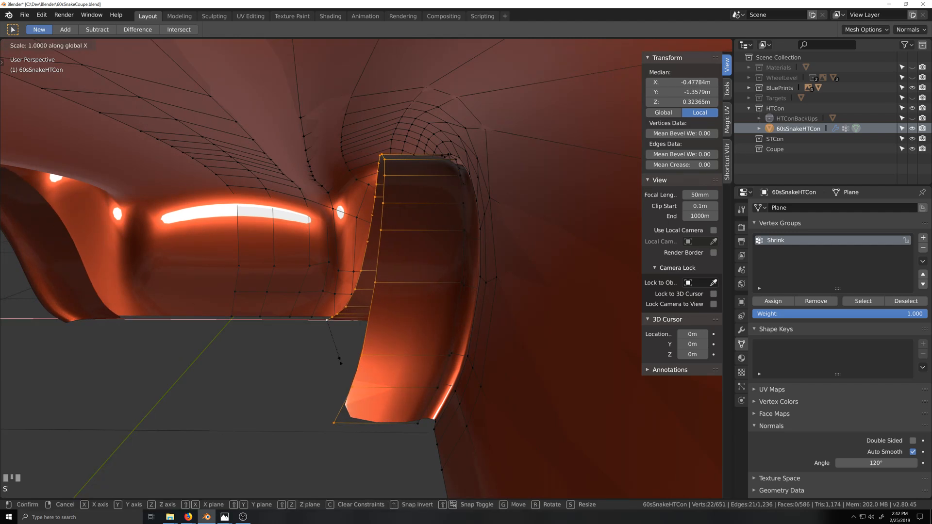
{"action": "key", "text": "x"}
{"action": "key", "text": "0"}
{"action": "key", "text": "Return"}
{"action": "key", "text": "g"}
{"action": "key", "text": "x"}
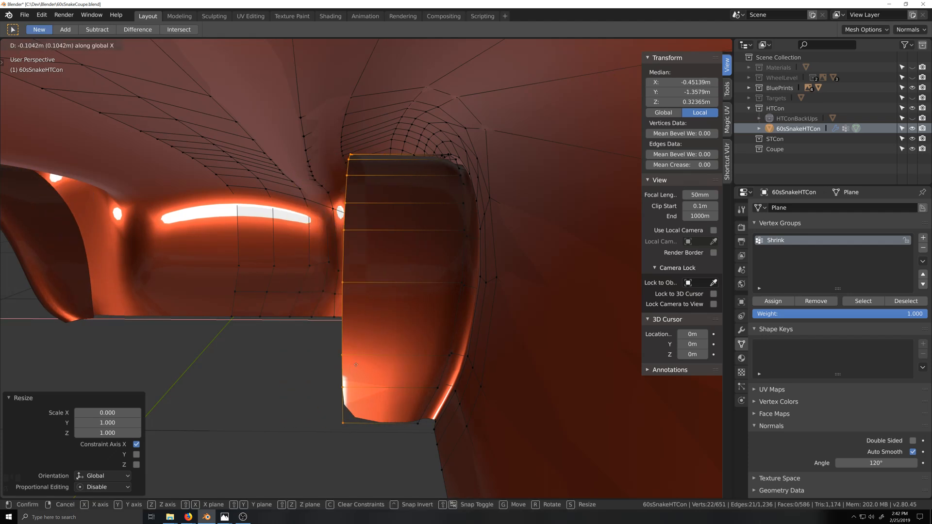
{"action": "left_click", "coordinate": [356, 365]}
{"action": "middle_click_drag", "start_coordinate": [349, 392], "coordinate": [370, 334]}
{"action": "key", "text": "s"}
{"action": "key", "text": "x"}
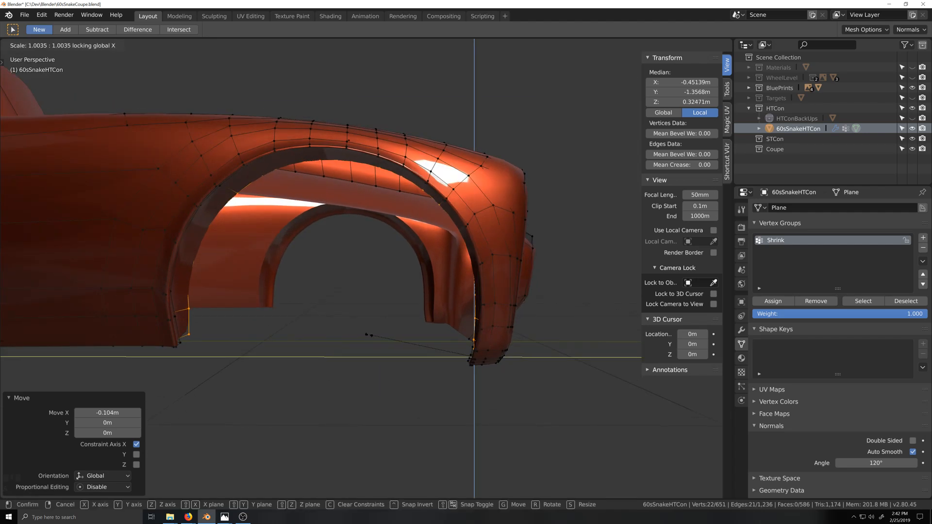
{"action": "key", "text": "Escape"}
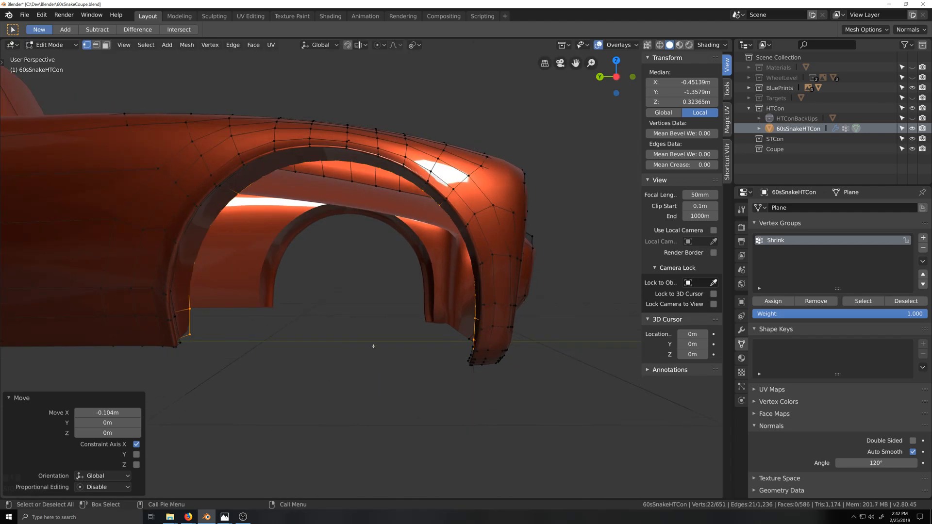
Scale the wheel well's inner loop about its centre to 0.905 in Y and Z, and move it -0.0244 m along Z.
{"action": "key", "text": "period"}
{"action": "left_click", "coordinate": [286, 353]}
{"action": "key", "text": "s"}
{"action": "key", "text": "x"}
{"action": "key", "text": "shift+x"}
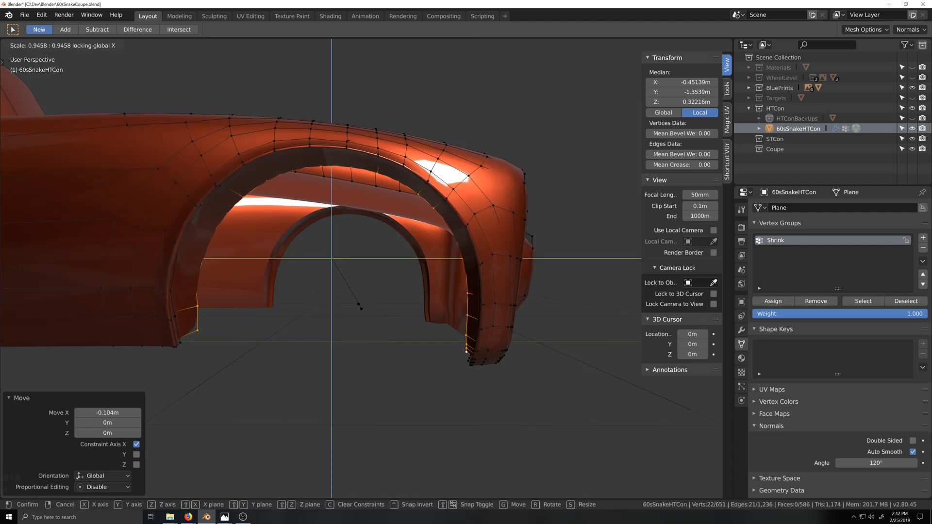
{"action": "left_click", "coordinate": [358, 305]}
{"action": "key", "text": "g"}
{"action": "key", "text": "z"}
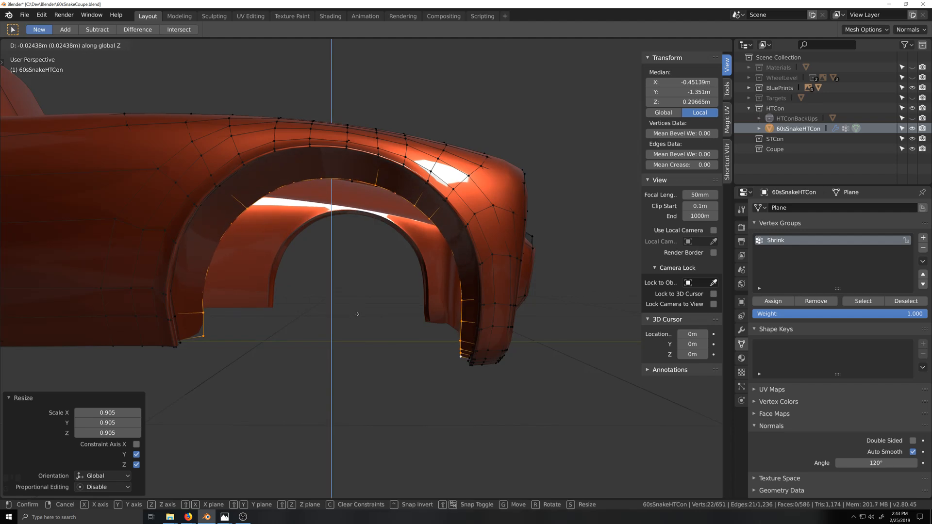
{"action": "left_click", "coordinate": [358, 314]}
Against the side blueprint, scale the inner loop uniformly to 1.082 and narrow it to 0.939 along Y.
{"action": "middle_click_drag", "start_coordinate": [357, 314], "coordinate": [393, 376]}
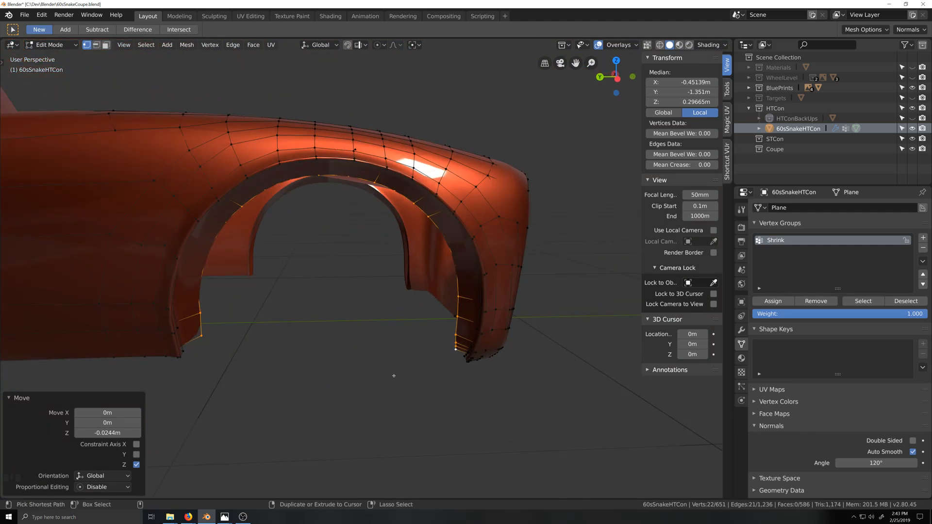
{"action": "key", "text": "ctrl+KP_3"}
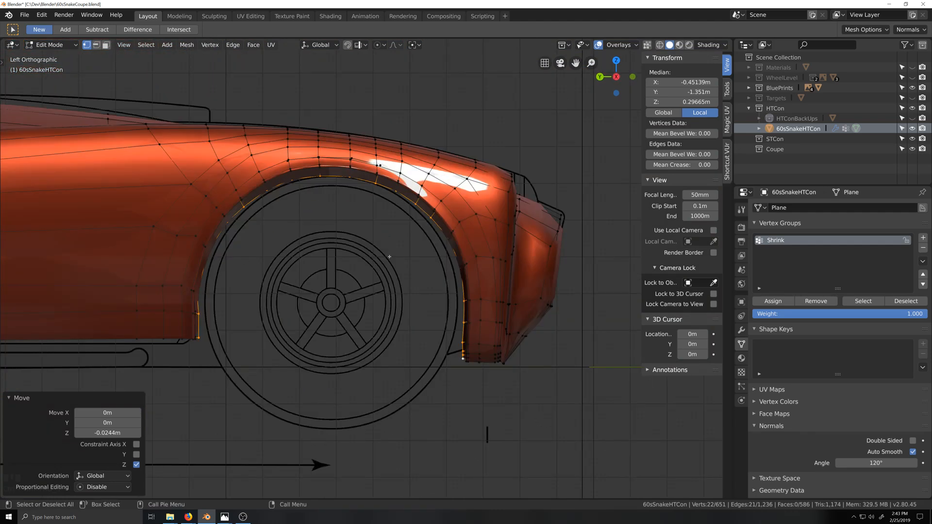
{"action": "scroll", "coordinate": [389, 256], "scroll_direction": "up", "scroll_amount": 2}
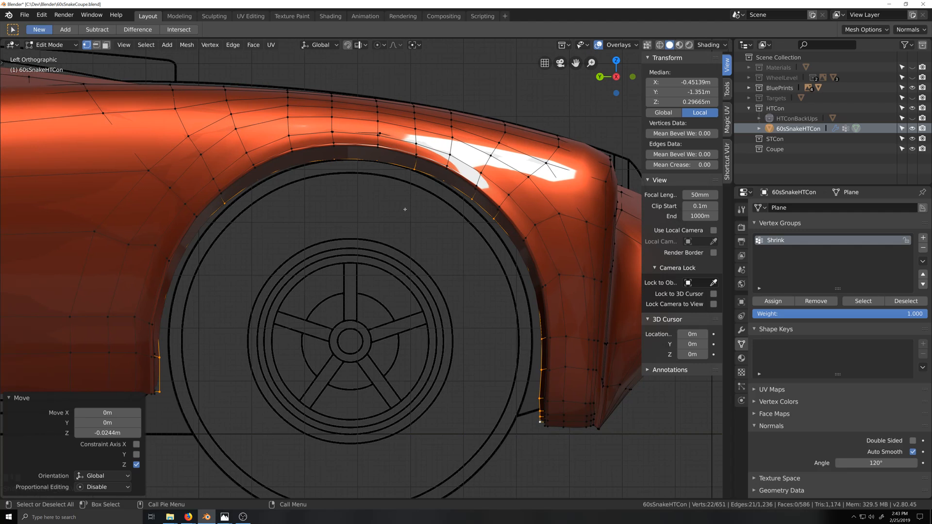
{"action": "key", "text": "s"}
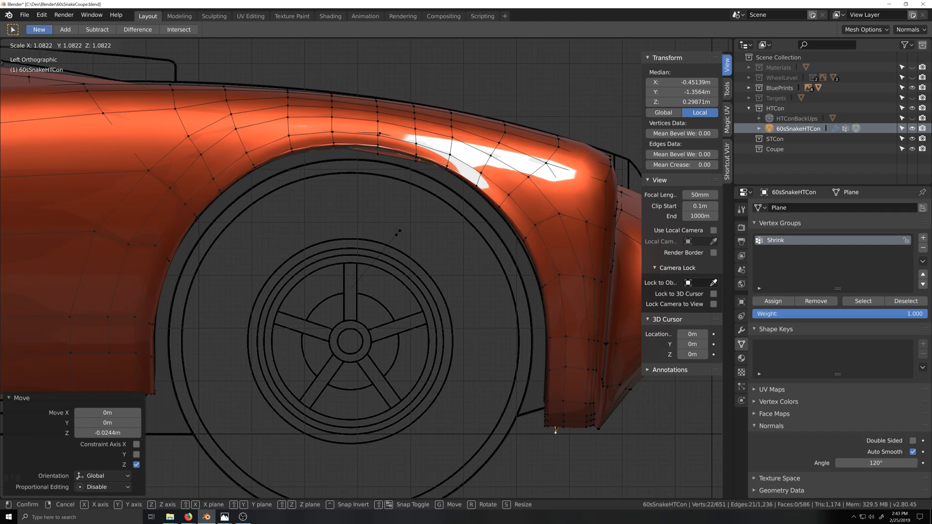
{"action": "left_click", "coordinate": [398, 233]}
{"action": "key", "text": "s"}
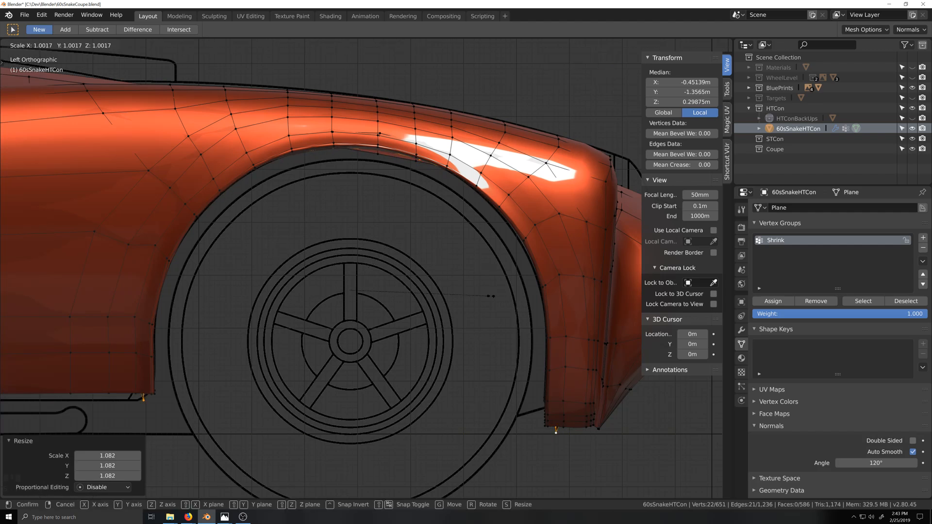
{"action": "key", "text": "y"}
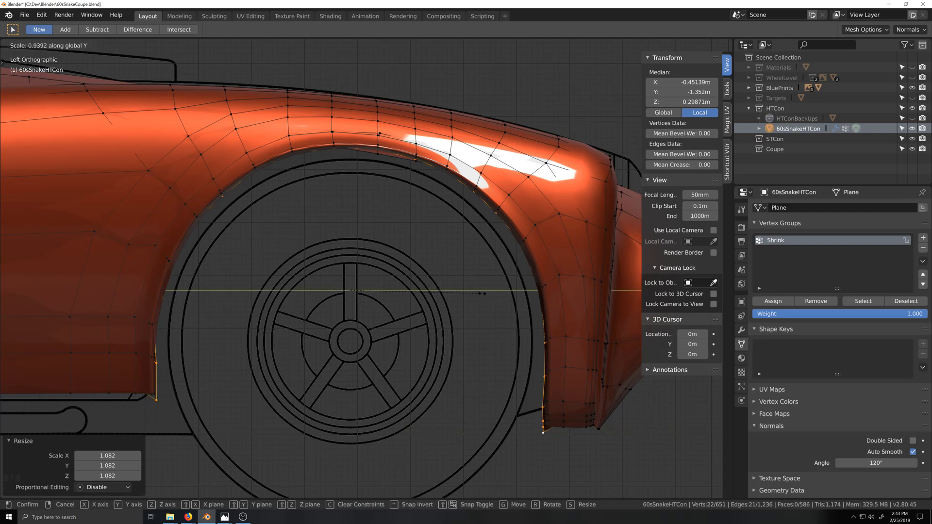
{"action": "left_click", "coordinate": [482, 294]}
Raise the inner loop 0.0165 m along Z and scale it to 0.949 along Z.
{"action": "key", "text": "g"}
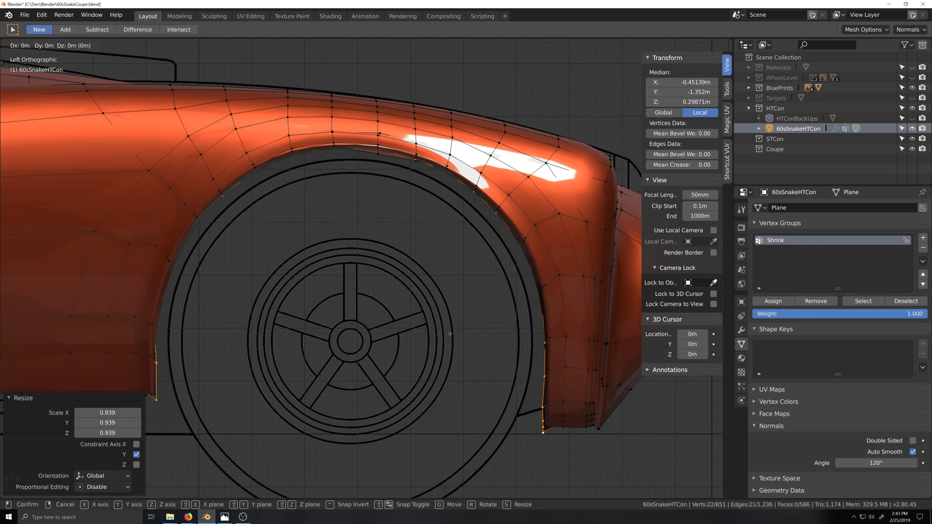
{"action": "key", "text": "z"}
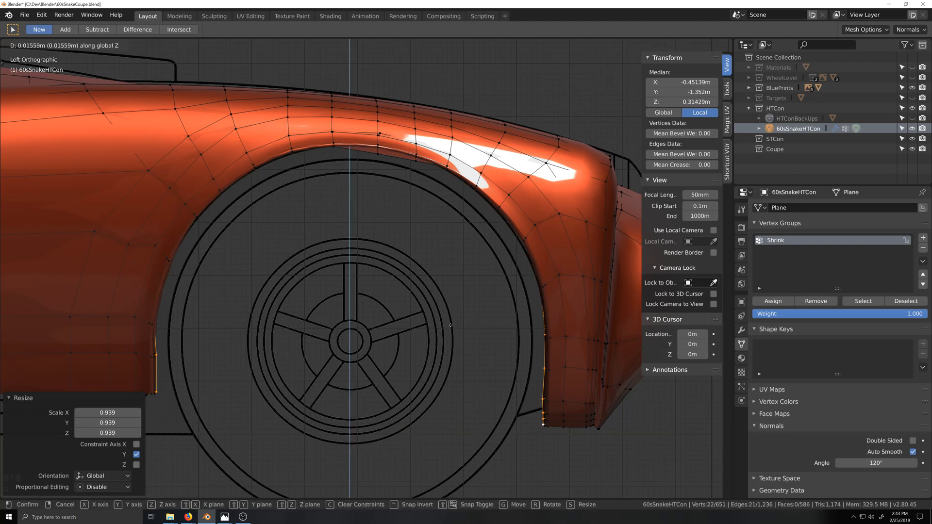
{"action": "left_click", "coordinate": [451, 324]}
{"action": "key", "text": "s"}
{"action": "key", "text": "z"}
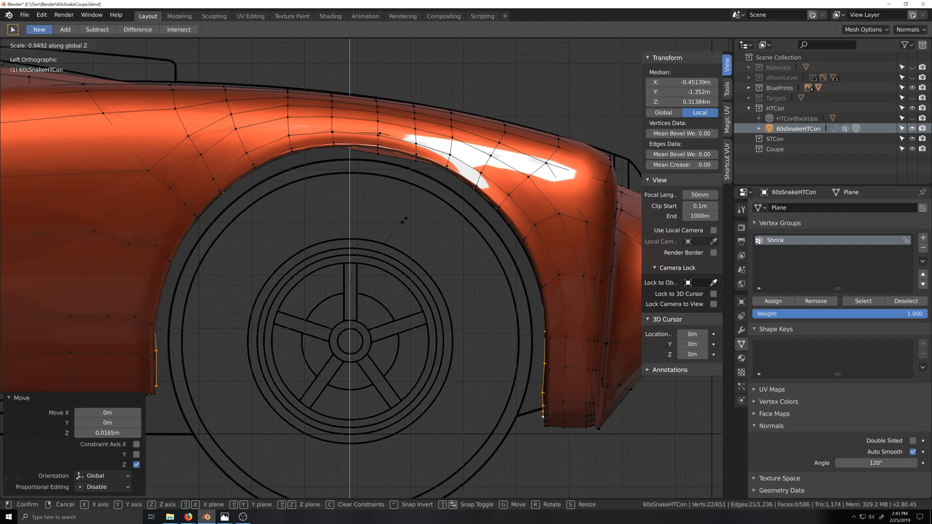
{"action": "left_click", "coordinate": [404, 220]}
Examine the extruded front wheel well wall from inside the body and around its lower ends.
{"action": "scroll", "coordinate": [369, 262], "scroll_direction": "down", "scroll_amount": 2}
{"action": "middle_click_drag", "start_coordinate": [316, 331], "coordinate": [446, 314]}
{"action": "scroll", "coordinate": [446, 313], "scroll_direction": "up", "scroll_amount": 3}
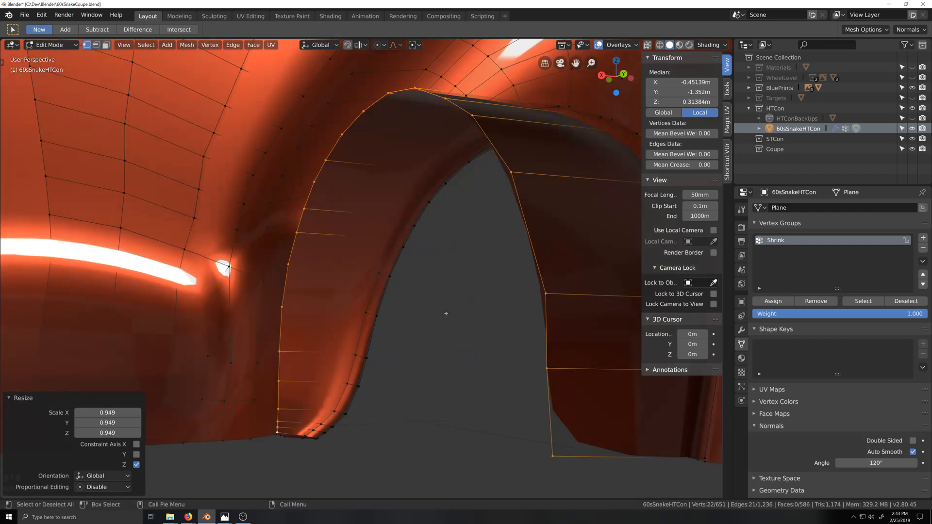
{"action": "middle_click_drag", "start_coordinate": [461, 354], "coordinate": [430, 351]}
{"action": "key", "text": "Tab"}
{"action": "key", "text": "Tab"}
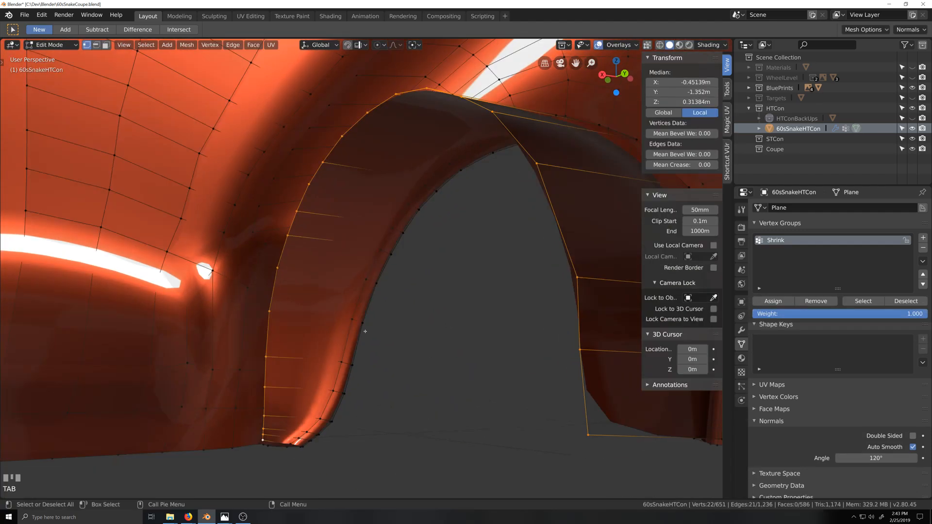
{"action": "middle_click_drag", "start_coordinate": [364, 331], "coordinate": [355, 330]}
{"action": "key", "text": "grave"}
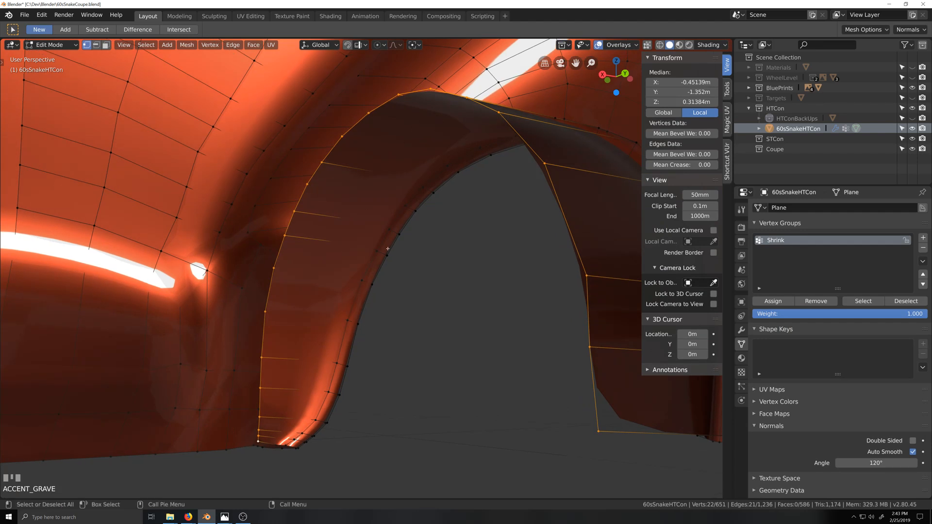
{"action": "middle_click_drag", "start_coordinate": [502, 292], "coordinate": [447, 327]}
{"action": "scroll", "coordinate": [447, 326], "scroll_direction": "down", "scroll_amount": 6}
{"action": "key", "text": "grave"}
{"action": "middle_click_drag", "start_coordinate": [494, 349], "coordinate": [365, 308]}
{"action": "key", "text": "Tab"}
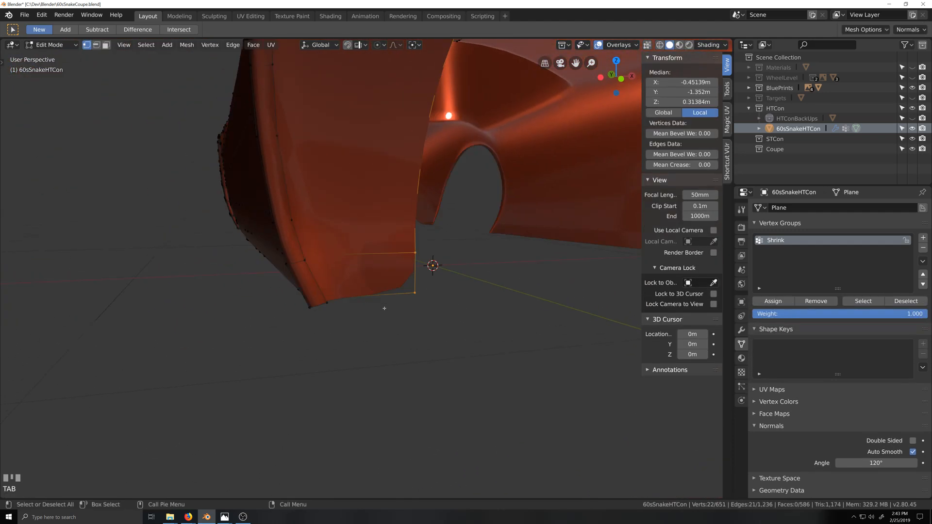
Mark the edge loop where the front arch lip meets the wheel well wall as sharp and check the shading.
{"action": "key", "text": "grave"}
{"action": "key", "text": "shift+grave"}
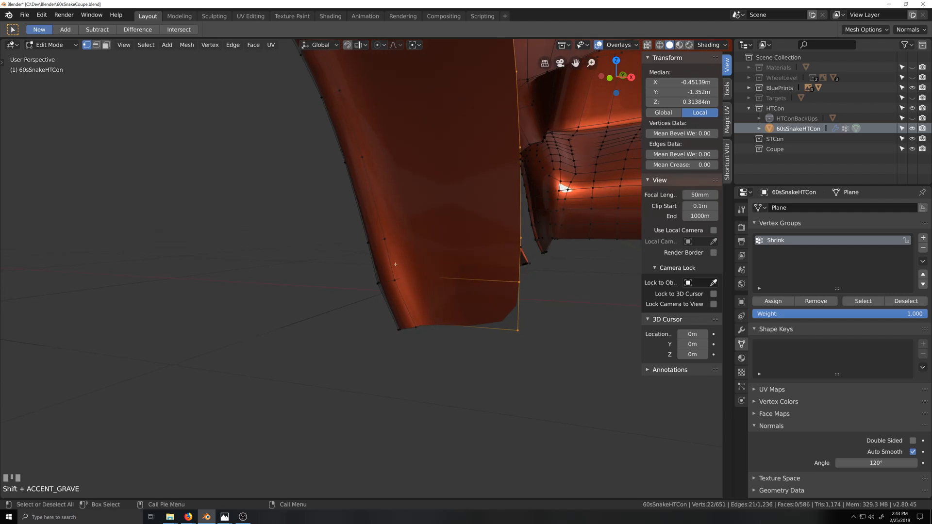
{"action": "left_click", "coordinate": [396, 263], "text": "alt"}
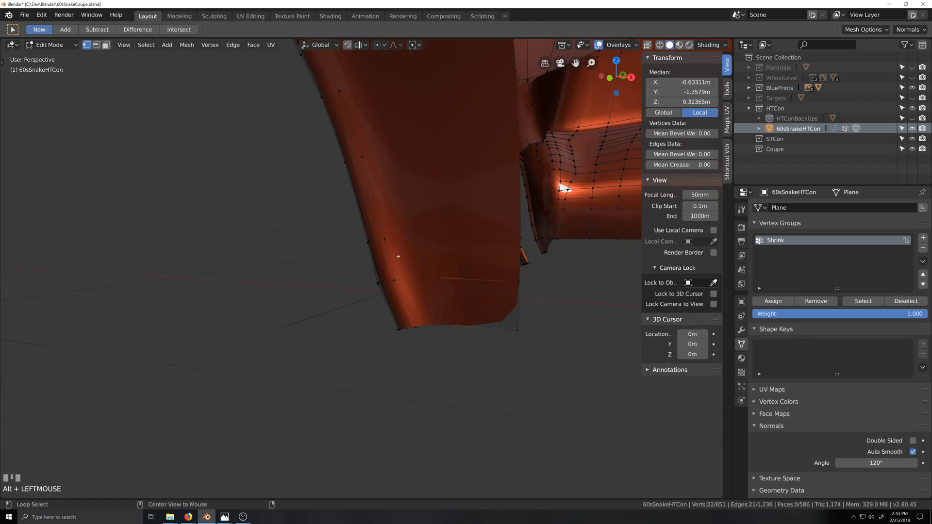
{"action": "key", "text": "q"}
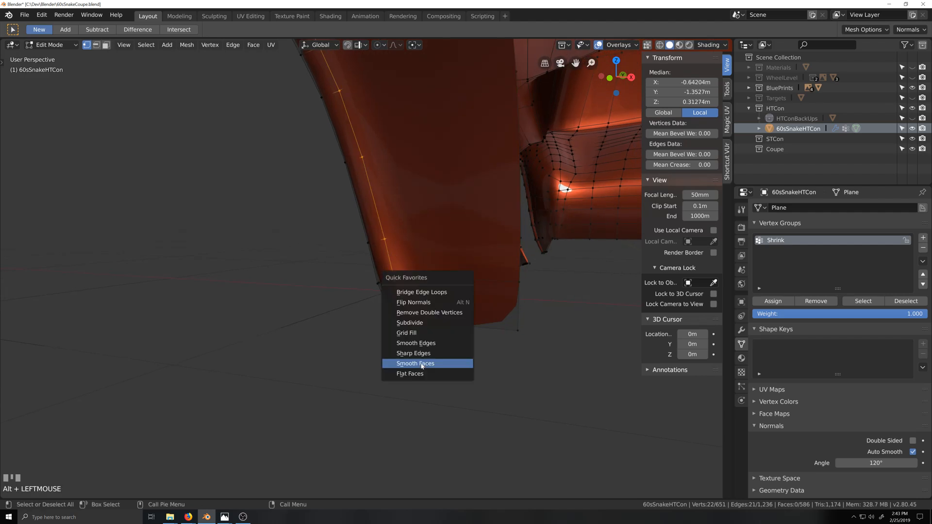
{"action": "left_click", "coordinate": [427, 360]}
{"action": "key", "text": "Tab"}
{"action": "key", "text": "grave"}
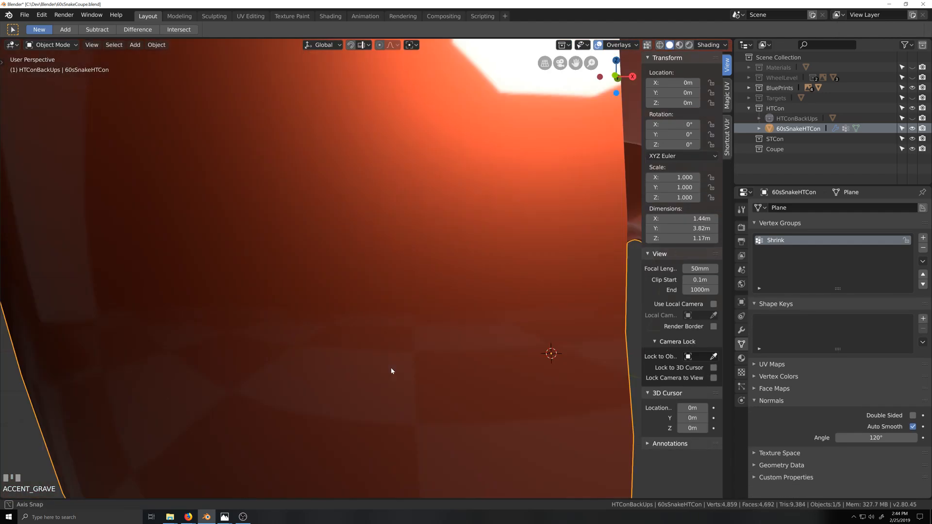
{"action": "key", "text": "Tab"}
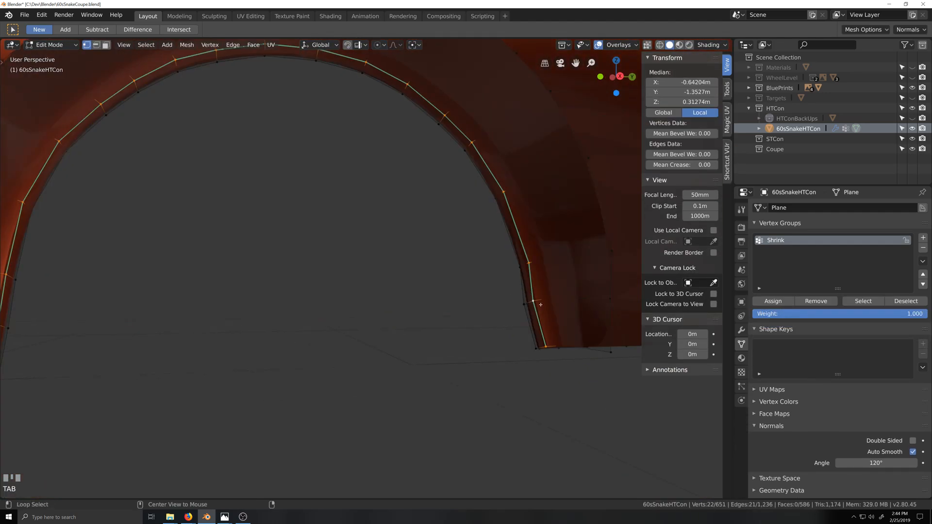
Mark the outer edge loop of the front wheel arch's lip as sharp and leave Edit Mode.
{"action": "left_click", "coordinate": [543, 303], "text": "alt"}
{"action": "key", "text": "q"}
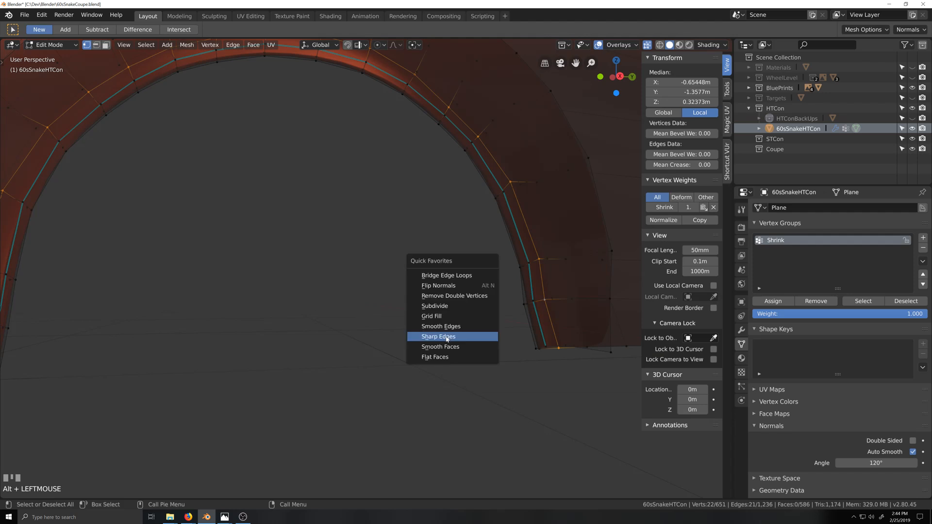
{"action": "left_click", "coordinate": [444, 334]}
{"action": "key", "text": "Tab"}
{"action": "key", "text": "grave"}
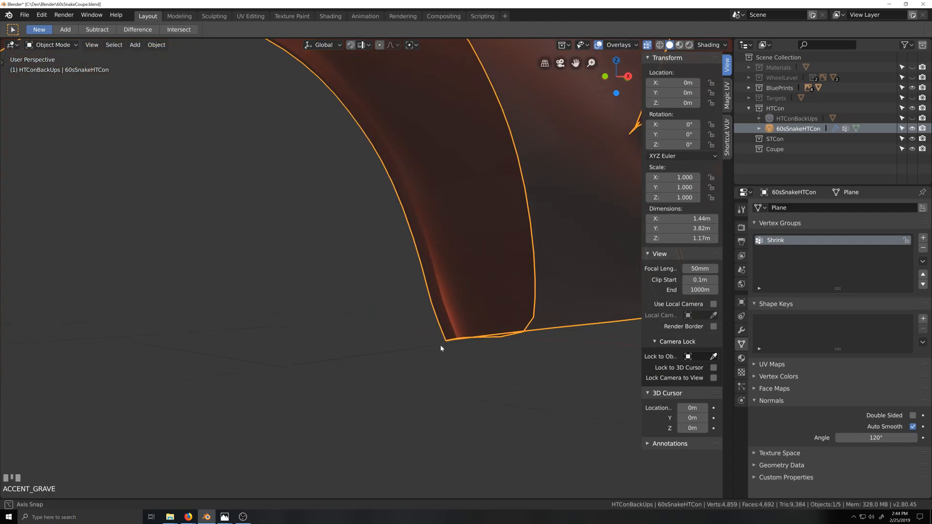
Deselect the car body and examine the front wheel arch, fender and rear arch from several angles.
{"action": "scroll", "coordinate": [426, 360], "scroll_direction": "down", "scroll_amount": 3}
{"action": "key", "text": "grave"}
{"action": "middle_click_drag", "start_coordinate": [394, 378], "coordinate": [404, 377]}
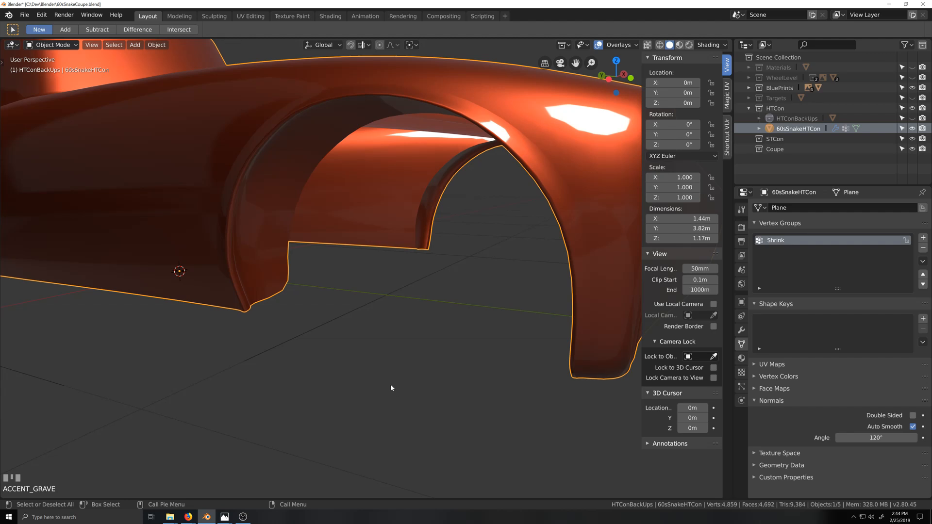
{"action": "scroll", "coordinate": [392, 386], "scroll_direction": "down", "scroll_amount": 1}
{"action": "scroll", "coordinate": [406, 388], "scroll_direction": "up", "scroll_amount": 1}
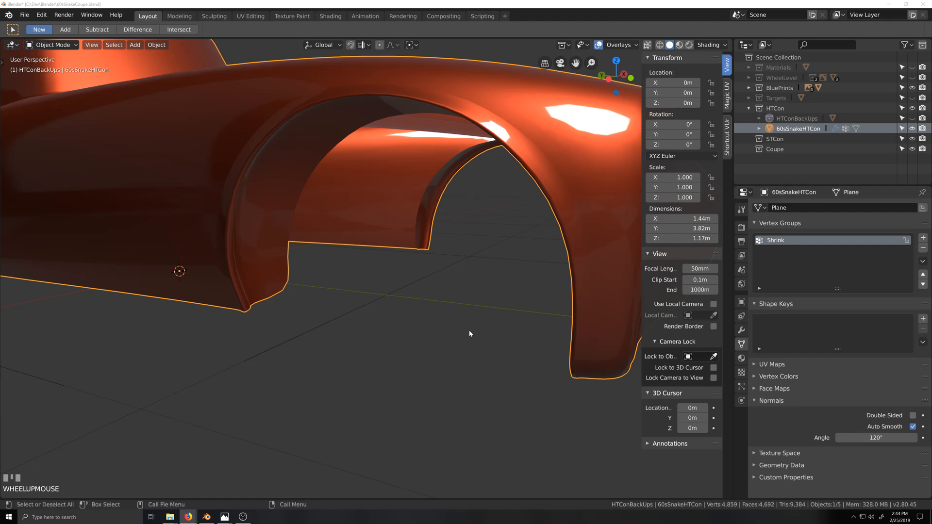
{"action": "scroll", "coordinate": [442, 324], "scroll_direction": "down", "scroll_amount": 1}
{"action": "scroll", "coordinate": [427, 328], "scroll_direction": "down", "scroll_amount": 5}
{"action": "scroll", "coordinate": [442, 327], "scroll_direction": "up", "scroll_amount": 4}
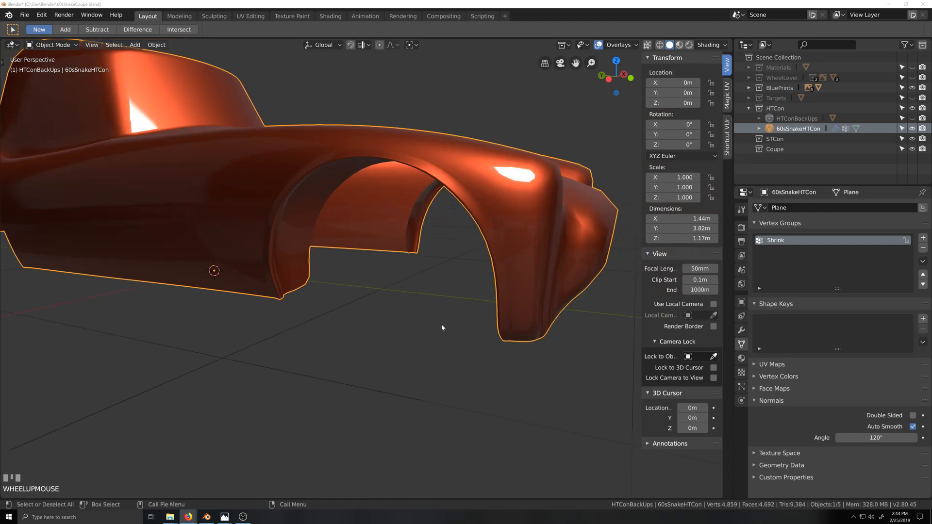
{"action": "left_click", "coordinate": [441, 373]}
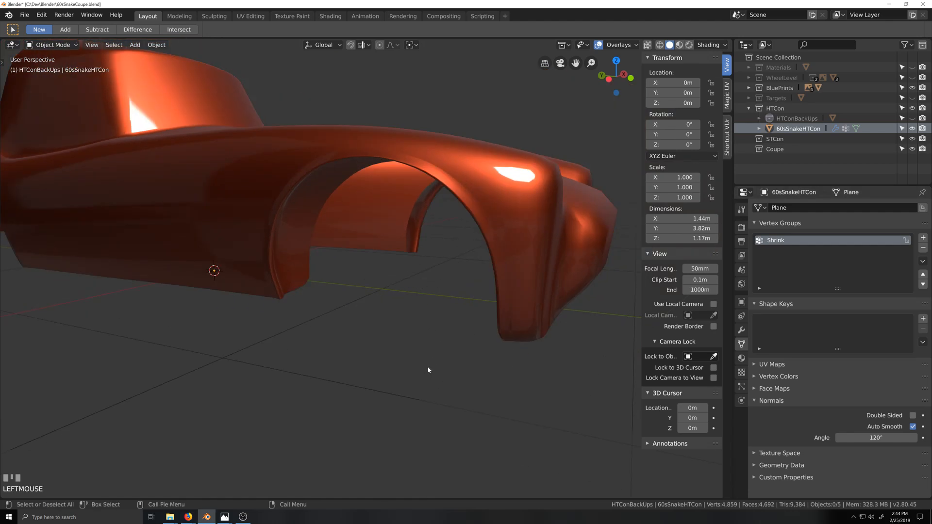
{"action": "left_click", "coordinate": [188, 517]}
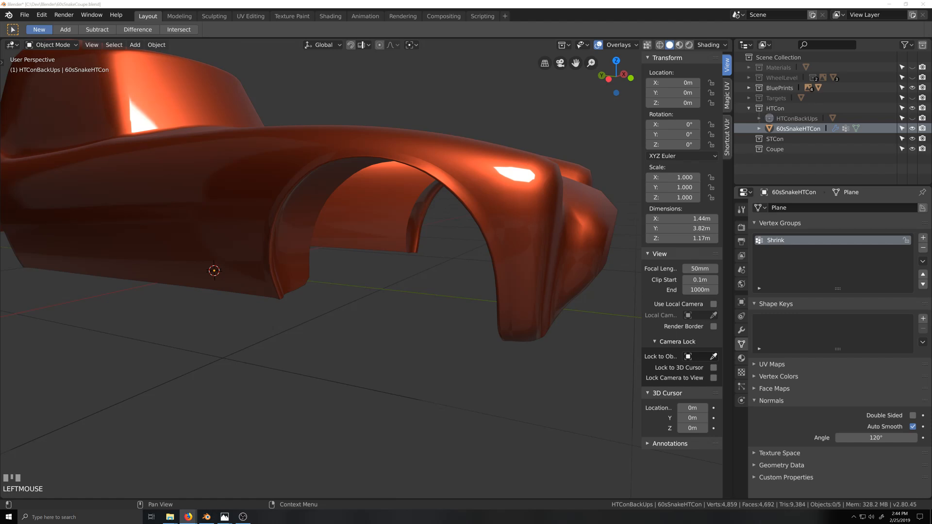
{"action": "left_click", "coordinate": [383, 349]}
{"action": "scroll", "coordinate": [381, 348], "scroll_direction": "down", "scroll_amount": 3}
{"action": "middle_click_drag", "start_coordinate": [381, 347], "coordinate": [455, 339]}
{"action": "scroll", "coordinate": [342, 351], "scroll_direction": "down", "scroll_amount": 2}
{"action": "scroll", "coordinate": [439, 332], "scroll_direction": "up", "scroll_amount": 2}
{"action": "middle_click_drag", "start_coordinate": [364, 342], "coordinate": [423, 291]}
{"action": "scroll", "coordinate": [400, 238], "scroll_direction": "up", "scroll_amount": 3}
Edit the car body mesh and move the rear wheel arch's opening edge loop 0.125 m inward along X.
{"action": "left_click", "coordinate": [337, 148]}
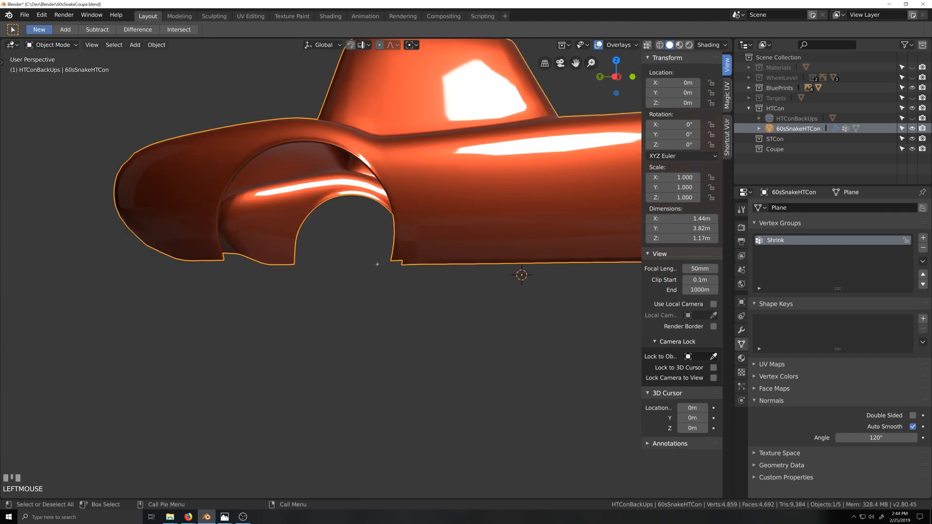
{"action": "key", "text": "Tab"}
{"action": "key", "text": "grave"}
{"action": "scroll", "coordinate": [489, 202], "scroll_direction": "up", "scroll_amount": 2}
{"action": "key", "text": "shift+grave"}
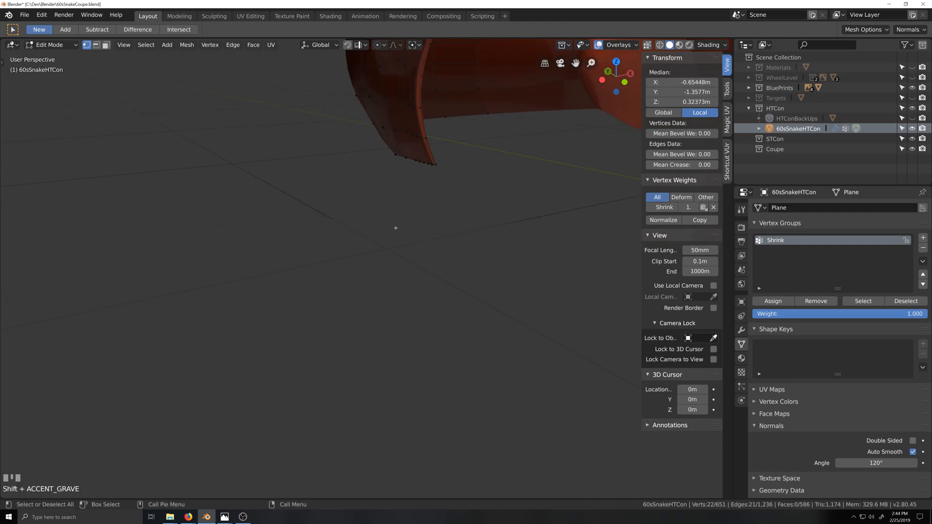
{"action": "left_click", "coordinate": [427, 132], "text": "alt"}
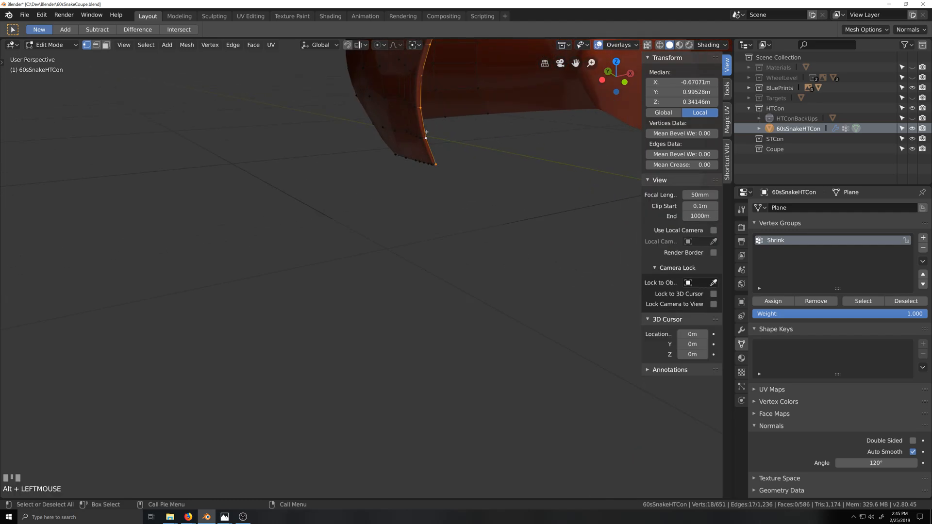
{"action": "key", "text": "KP_Decimal"}
{"action": "scroll", "coordinate": [350, 342], "scroll_direction": "up", "scroll_amount": 3}
{"action": "key", "text": "shift+grave"}
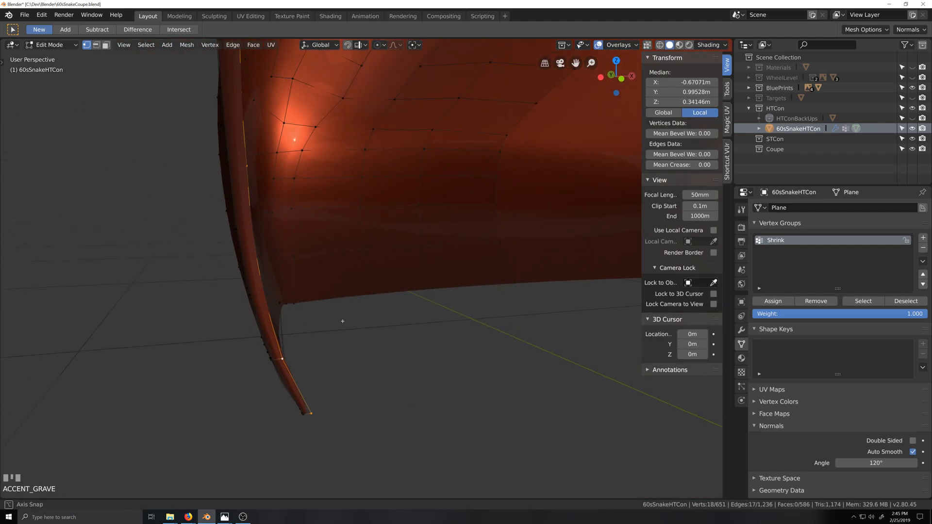
{"action": "left_click", "coordinate": [316, 342]}
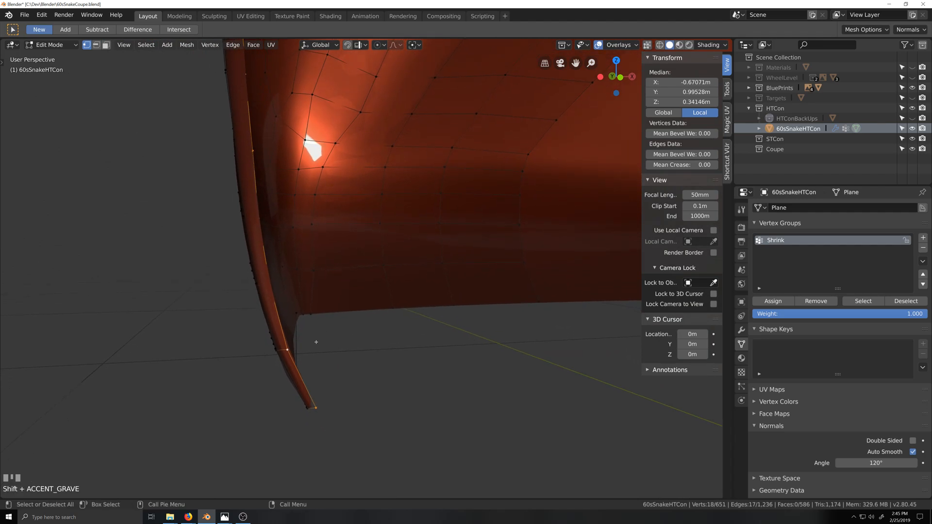
{"action": "key", "text": "g"}
{"action": "key", "text": "x"}
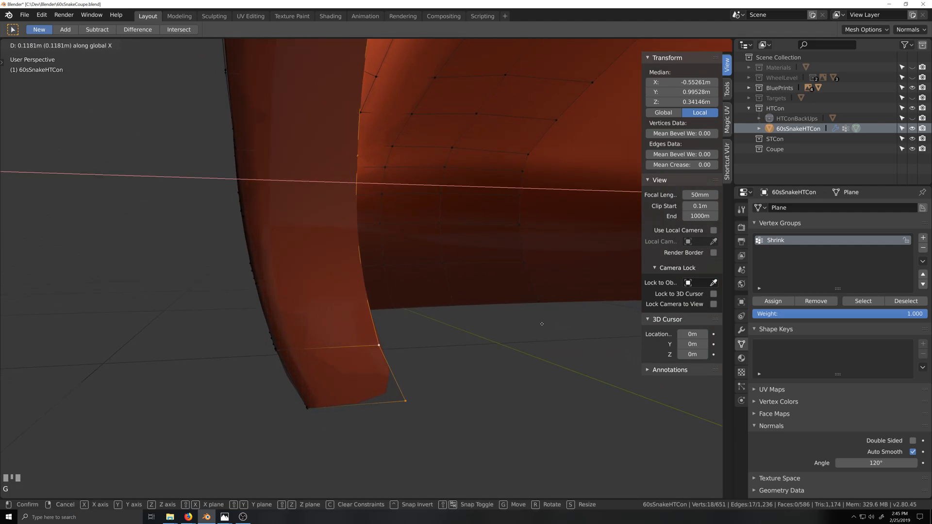
{"action": "left_click", "coordinate": [339, 354]}
Add a loop cut with factor 0.641 along the rear arch's inward flange and delete the flange's innermost edge loop.
{"action": "key", "text": "ctrl"}
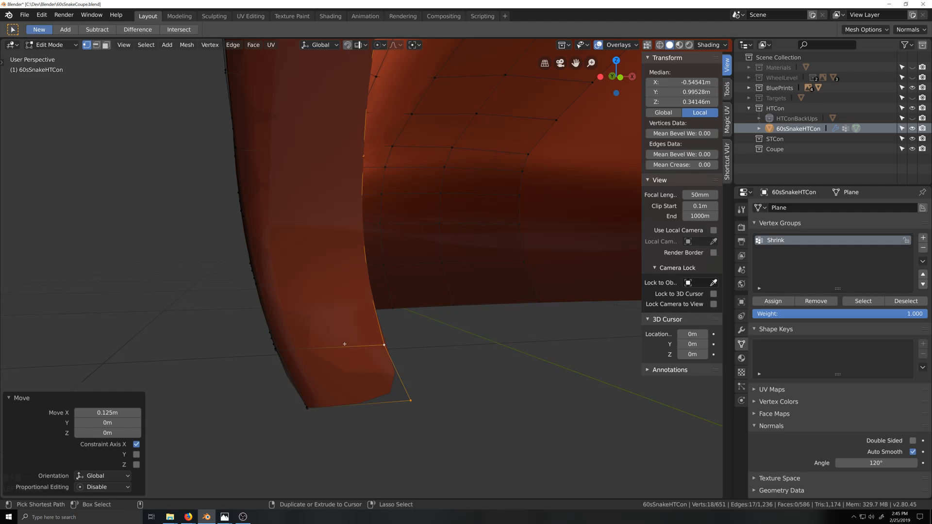
{"action": "key", "text": "ctrl+r"}
{"action": "left_click", "coordinate": [343, 345]}
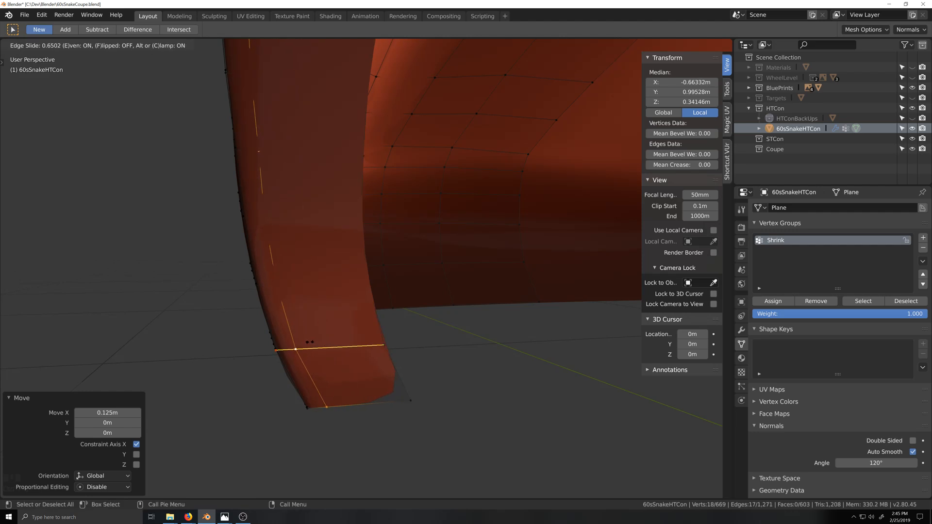
{"action": "left_click", "coordinate": [296, 349]}
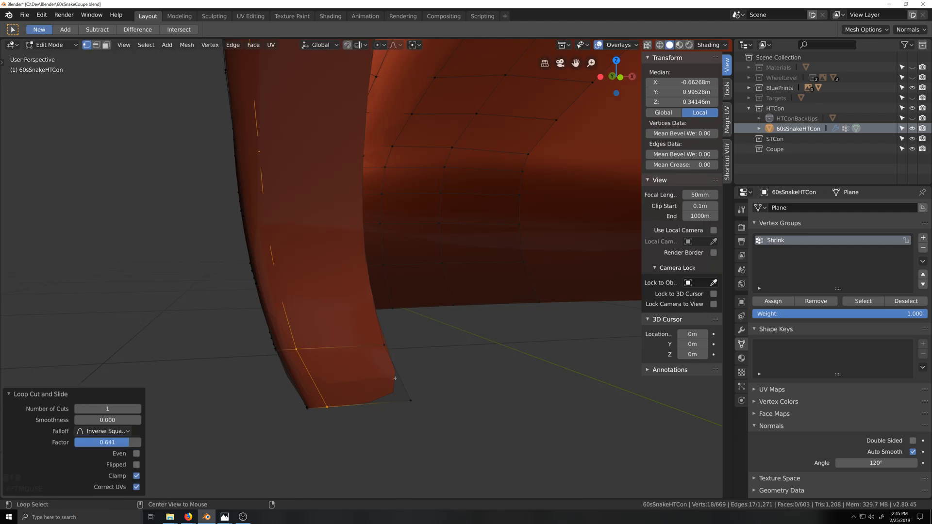
{"action": "left_click", "coordinate": [392, 384], "text": "alt"}
{"action": "key", "text": "x"}
{"action": "left_click", "coordinate": [400, 379]}
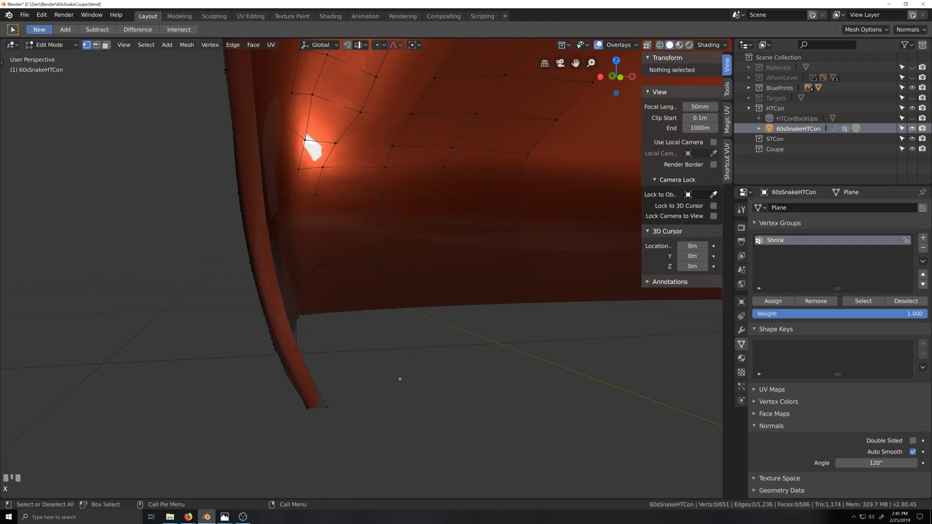
Extrude the rear arch lip's free edge loop in place and scale it by 1.091 on Y and Z only.
{"action": "left_click", "coordinate": [312, 374], "text": "alt"}
{"action": "scroll", "coordinate": [406, 423], "scroll_direction": "down", "scroll_amount": 1}
{"action": "key", "text": "KP_Decimal"}
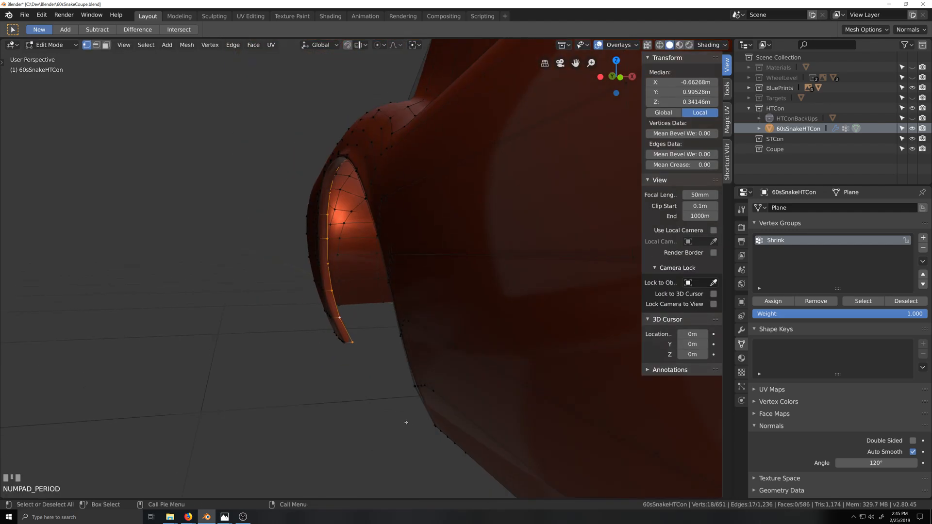
{"action": "key", "text": "grave"}
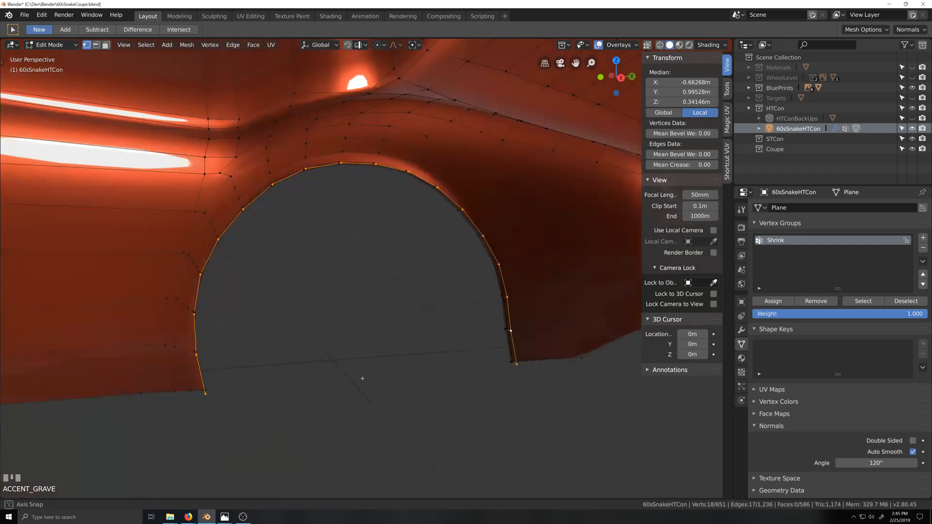
{"action": "scroll", "coordinate": [400, 401], "scroll_direction": "up", "scroll_amount": 1}
{"action": "key", "text": "grave"}
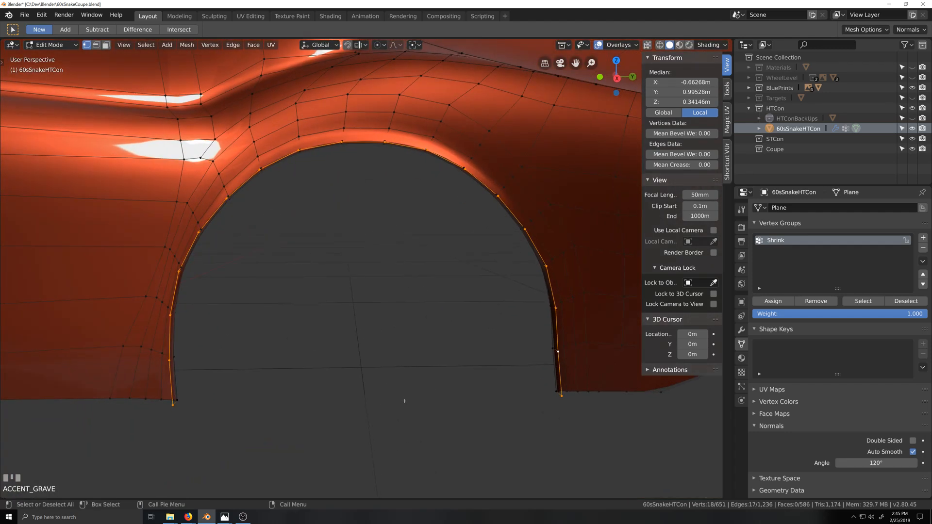
{"action": "mouse_move", "coordinate": [403, 400]}
{"action": "middle_mouse_down"}
{"action": "mouse_move", "coordinate": [339, 374]}
{"action": "mouse_move", "coordinate": [408, 399]}
{"action": "middle_mouse_up"}
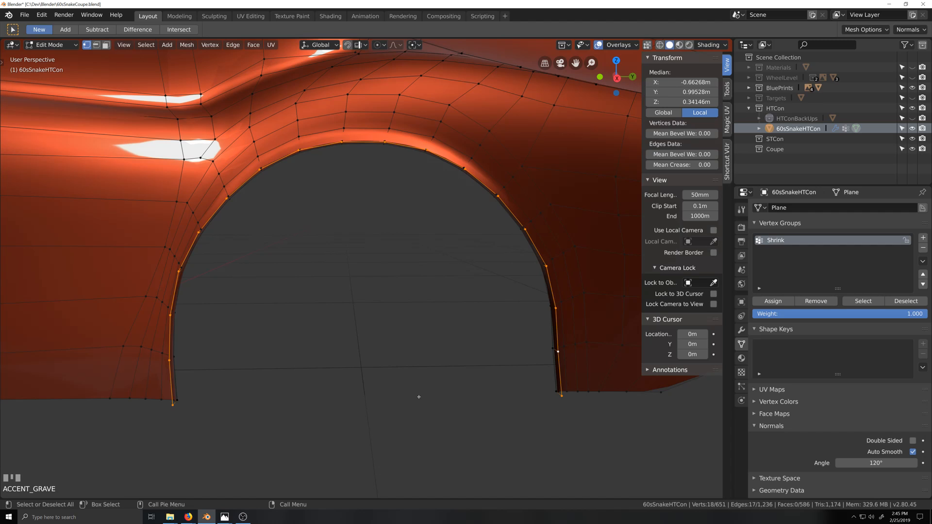
{"action": "key", "text": "e"}
{"action": "right_click", "coordinate": [448, 345]}
{"action": "key", "text": "s"}
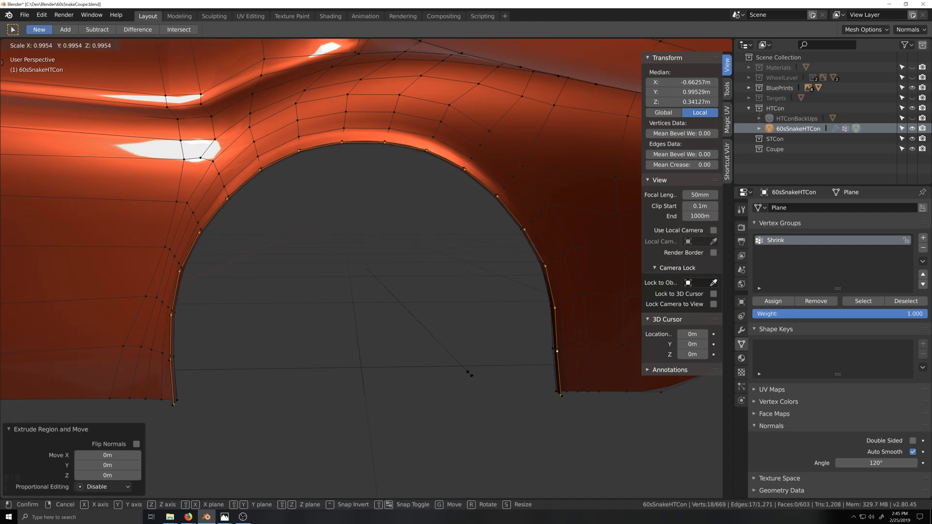
{"action": "key", "text": "shift+x"}
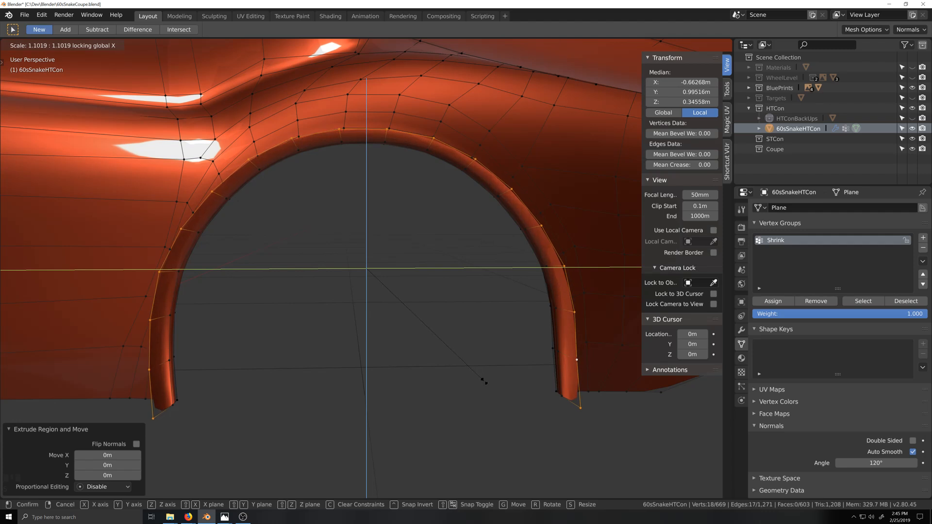
{"action": "left_click", "coordinate": [478, 378]}
Move the extruded edge loop of the rear arch 0.00447 m along X.
{"action": "middle_click_drag", "start_coordinate": [401, 208], "coordinate": [410, 261]}
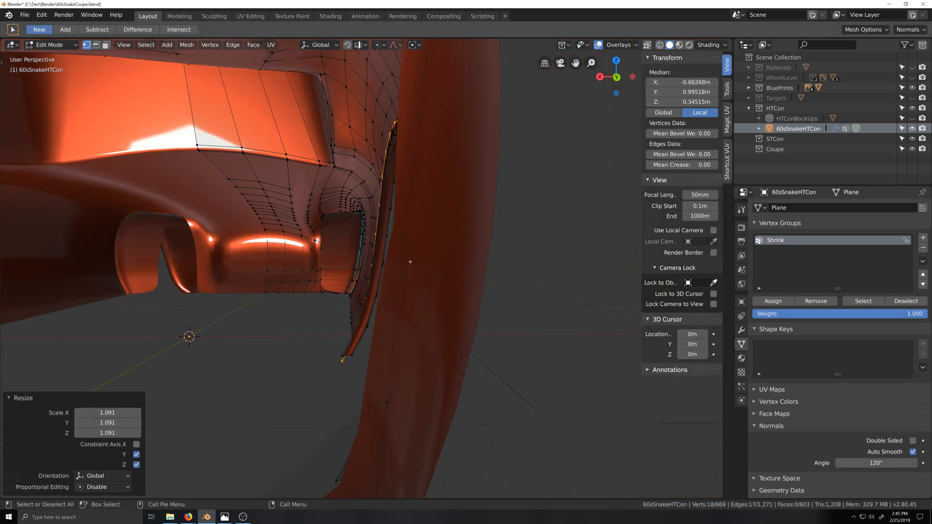
{"action": "key", "text": "g"}
{"action": "key", "text": "x"}
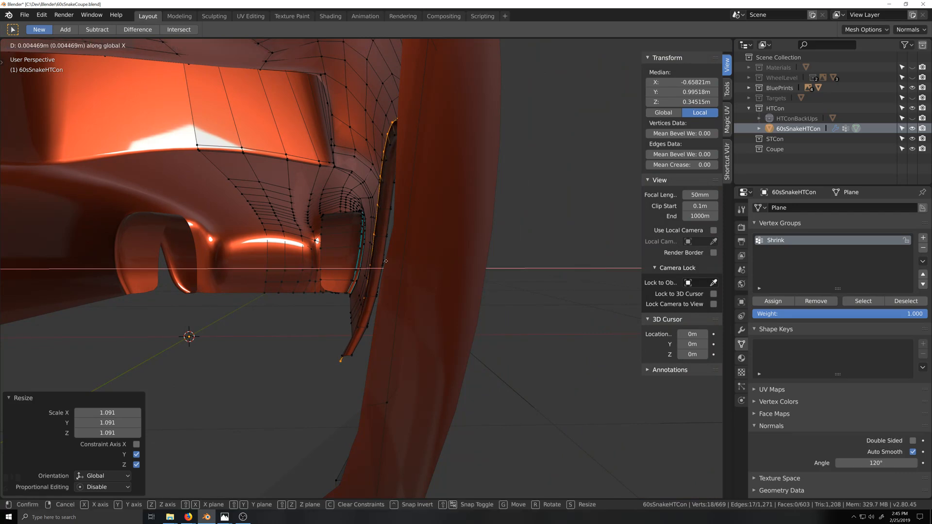
{"action": "left_click", "coordinate": [386, 261]}
{"action": "middle_click_drag", "start_coordinate": [386, 261], "coordinate": [385, 171]}
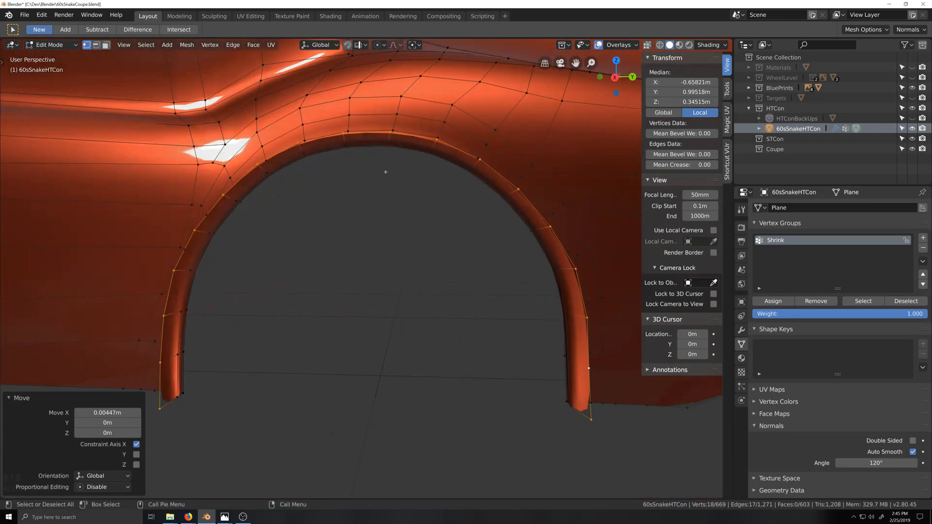
Scale the extruded loop to 0.954 along Z, pivoting on the arch's top vertex as the active element.
{"action": "left_click", "coordinate": [391, 131], "text": "shift"}
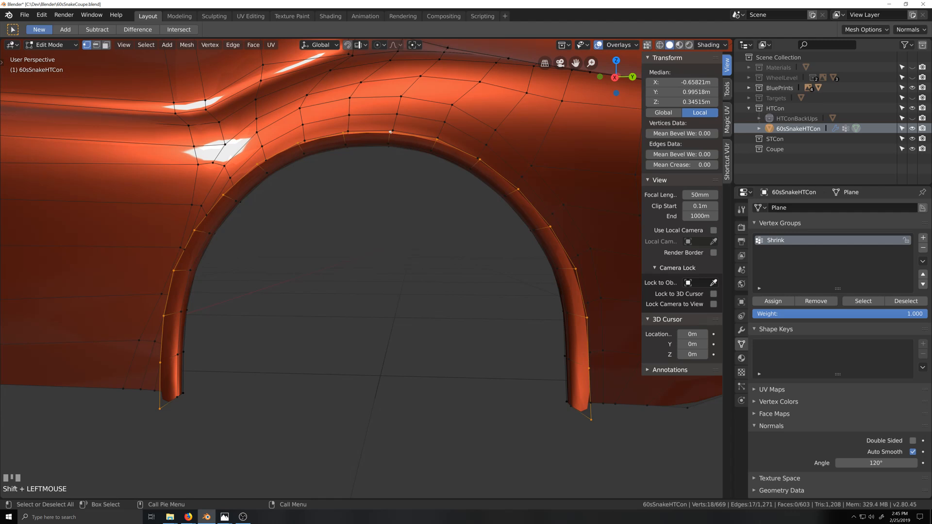
{"action": "key", "text": "period"}
{"action": "left_click", "coordinate": [332, 101]}
{"action": "key", "text": "s"}
{"action": "key", "text": "z"}
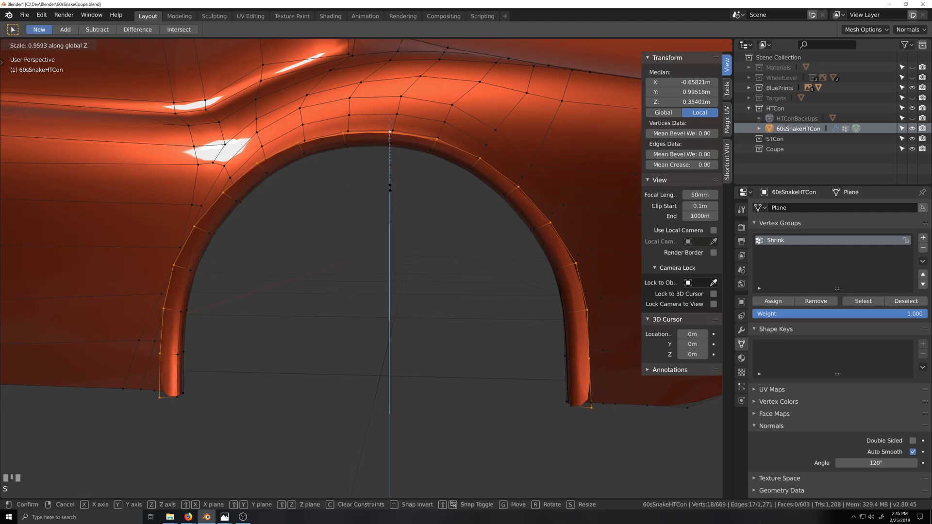
{"action": "left_click", "coordinate": [391, 184]}
Extrude the rear arch's edge loop 0.21 m inward along X to form the wheel well.
{"action": "middle_click_drag", "start_coordinate": [416, 270], "coordinate": [387, 298]}
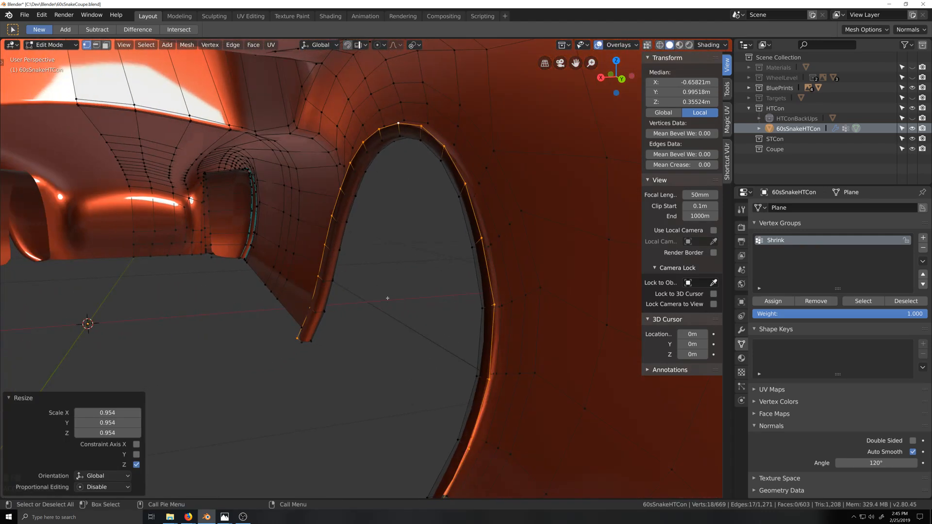
{"action": "scroll", "coordinate": [396, 297], "scroll_direction": "down", "scroll_amount": 1}
{"action": "scroll", "coordinate": [398, 302], "scroll_direction": "up", "scroll_amount": 2}
{"action": "key", "text": "e"}
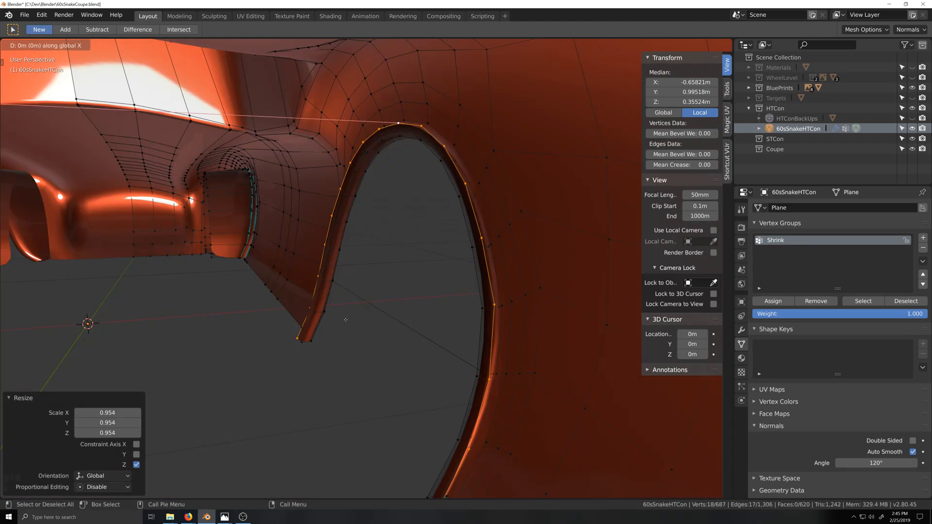
{"action": "key", "text": "x"}
{"action": "left_click", "coordinate": [291, 325]}
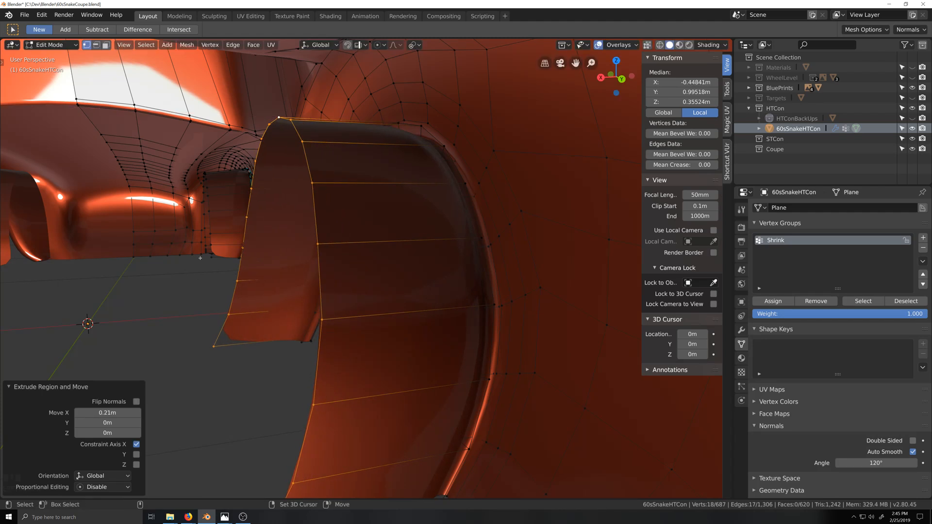
Flatten the rear wheel well's inner edge by scaling X to 0 about the front wheel well's lower inner vertex.
{"action": "left_click", "coordinate": [212, 256], "text": "shift"}
{"action": "type", "text": "sx"}
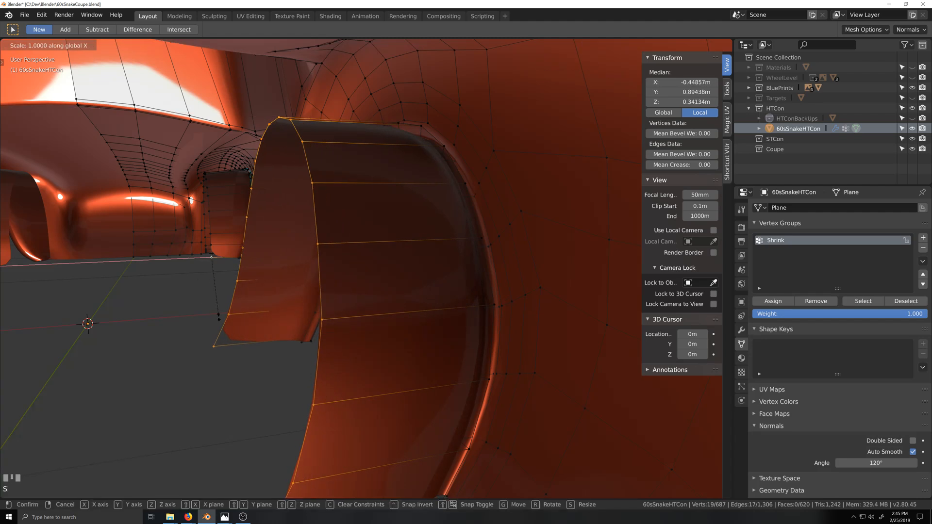
{"action": "type", "text": "0"}
{"action": "key", "text": "Return"}
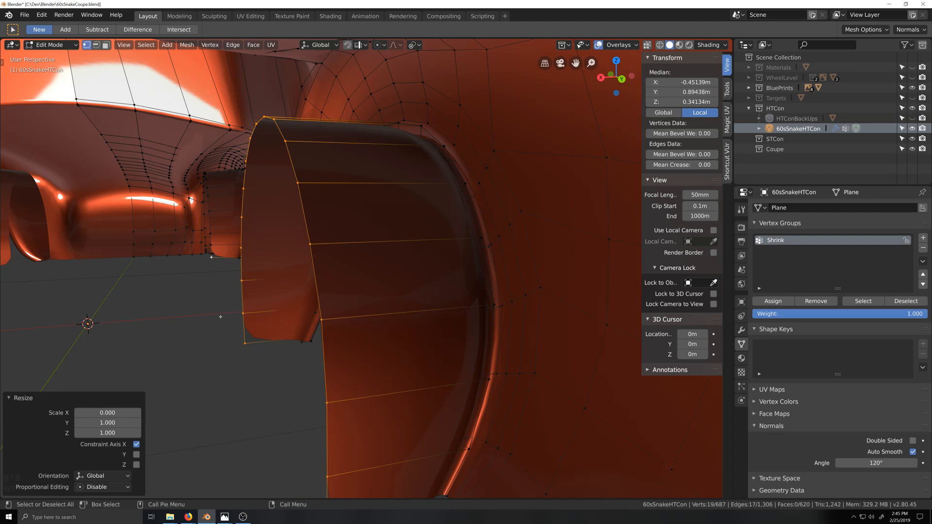
{"action": "middle_click_drag", "start_coordinate": [223, 324], "coordinate": [301, 282]}
Select the two edge loops along the rear wheel arch's folded lip and mark them as sharp edges.
{"action": "key", "text": "2"}
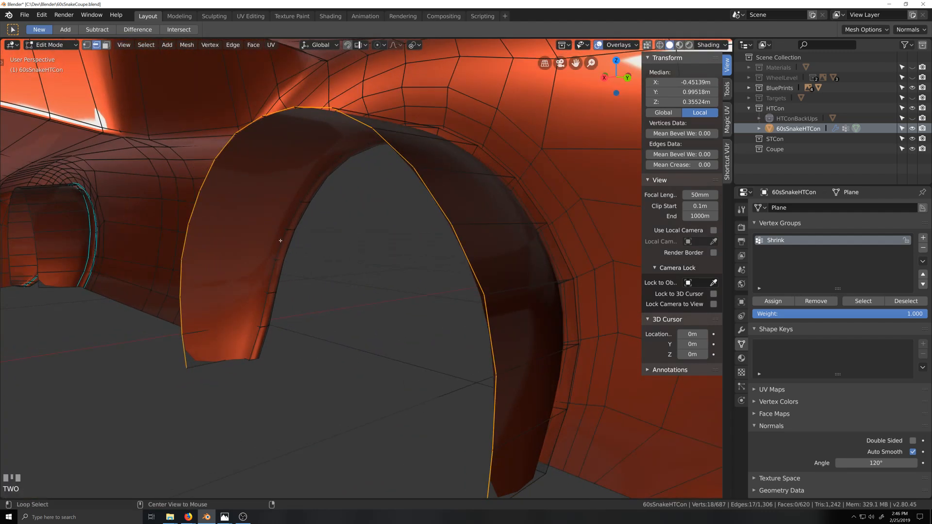
{"action": "left_click", "coordinate": [291, 252], "text": "alt+shift"}
{"action": "middle_click_drag", "start_coordinate": [330, 321], "coordinate": [356, 340]}
{"action": "scroll", "coordinate": [356, 339], "scroll_direction": "up", "scroll_amount": 2}
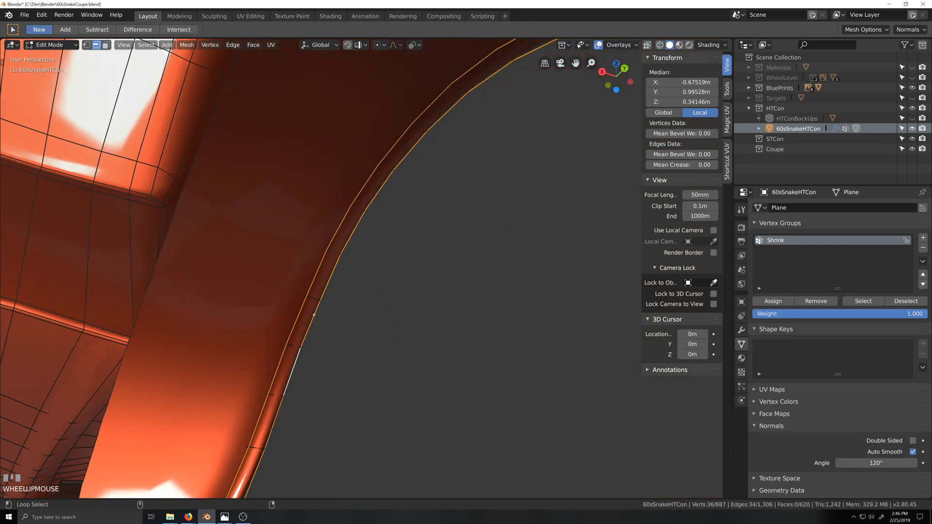
{"action": "left_click", "coordinate": [338, 353], "text": "alt+shift"}
{"action": "key", "text": "alt+z"}
{"action": "key", "text": "grave"}
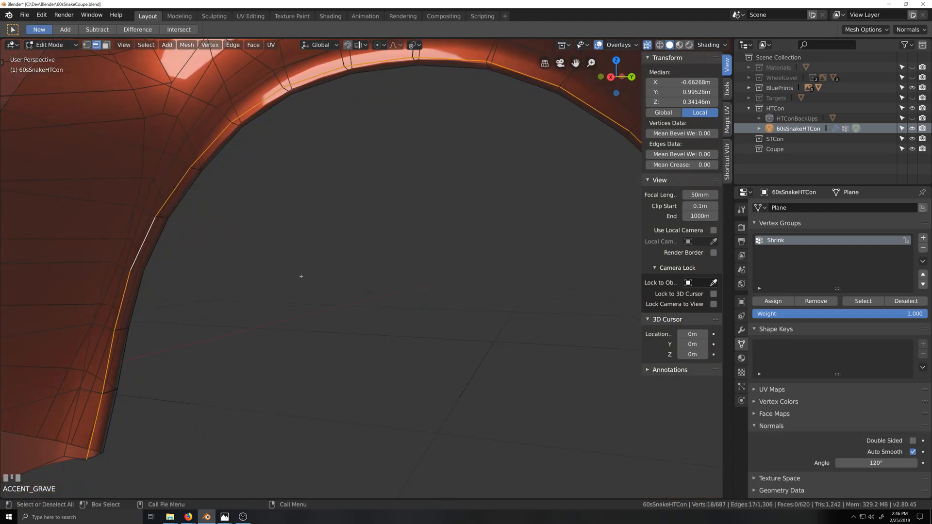
{"action": "key", "text": "shift+grave"}
{"action": "scroll", "coordinate": [334, 354], "scroll_direction": "up", "scroll_amount": 1}
{"action": "key", "text": "grave"}
{"action": "middle_click_drag", "start_coordinate": [329, 356], "coordinate": [289, 331]}
{"action": "left_click", "coordinate": [238, 294], "text": "alt+shift"}
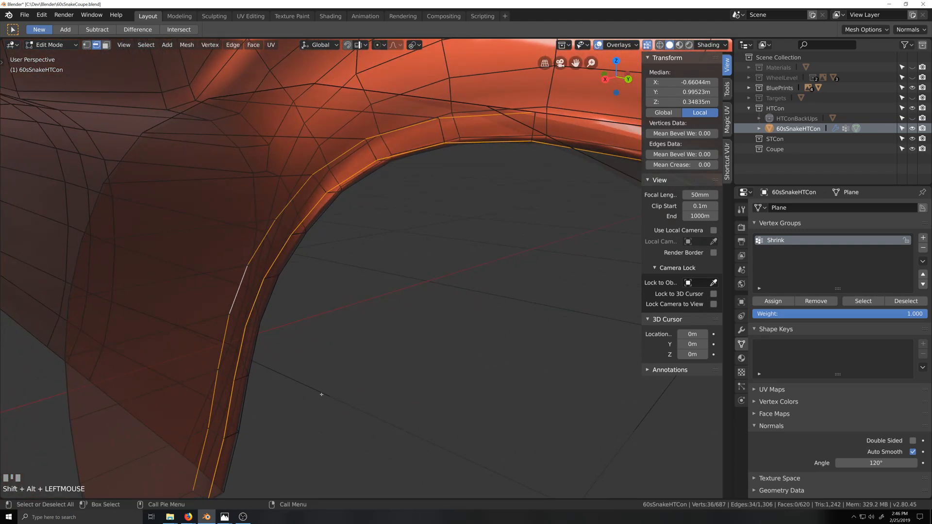
{"action": "scroll", "coordinate": [330, 395], "scroll_direction": "down", "scroll_amount": 2}
{"action": "key", "text": "q"}
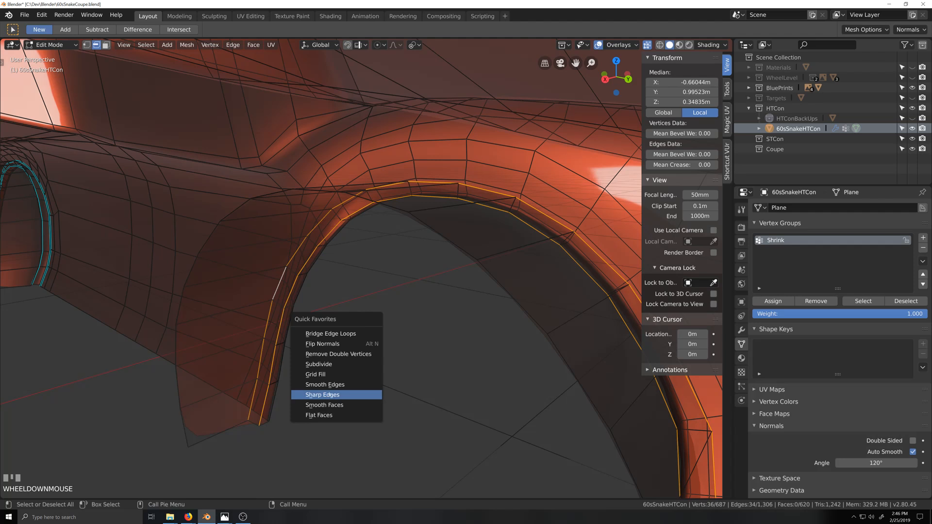
{"action": "left_click", "coordinate": [331, 395]}
Examine the shading of the rear wheel arch's lip and inner well, with and without the mesh wireframe.
{"action": "scroll", "coordinate": [365, 421], "scroll_direction": "down", "scroll_amount": 2}
{"action": "middle_click_drag", "start_coordinate": [446, 416], "coordinate": [507, 436]}
{"action": "key", "text": "grave"}
{"action": "key", "text": "Tab"}
{"action": "scroll", "coordinate": [434, 440], "scroll_direction": "up", "scroll_amount": 3}
{"action": "key", "text": "Tab"}
{"action": "key", "text": "grave"}
{"action": "key", "text": "alt+z"}
{"action": "key", "text": "grave"}
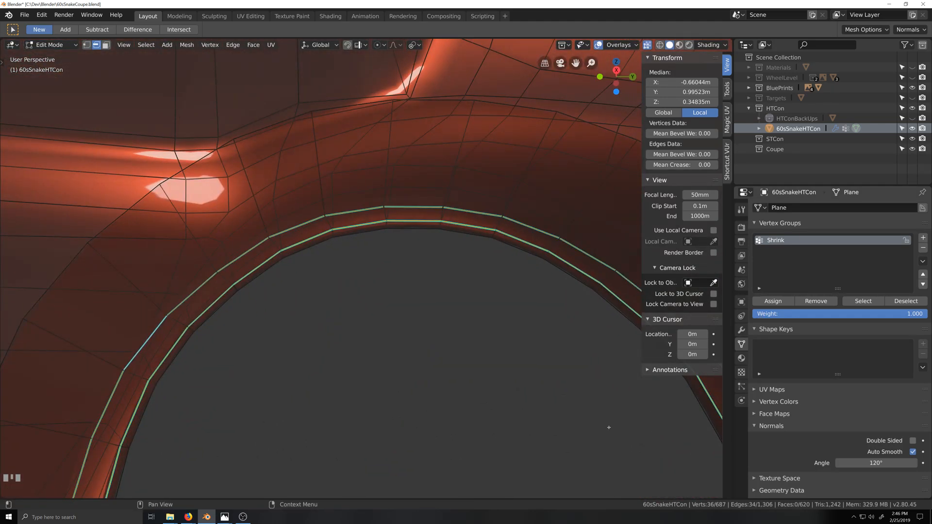
{"action": "key", "text": "Tab"}
{"action": "key", "text": "grave"}
{"action": "mouse_move", "coordinate": [488, 420]}
{"action": "middle_mouse_down"}
{"action": "mouse_move", "coordinate": [488, 400]}
{"action": "mouse_move", "coordinate": [443, 406]}
{"action": "mouse_move", "coordinate": [430, 431]}
{"action": "mouse_move", "coordinate": [468, 437]}
{"action": "mouse_move", "coordinate": [449, 436]}
{"action": "mouse_move", "coordinate": [466, 417]}
{"action": "middle_mouse_up"}
Show the Face Orientation overlay to check the normals of the body and wheel wells, and hide it again.
{"action": "left_click", "coordinate": [634, 45]}
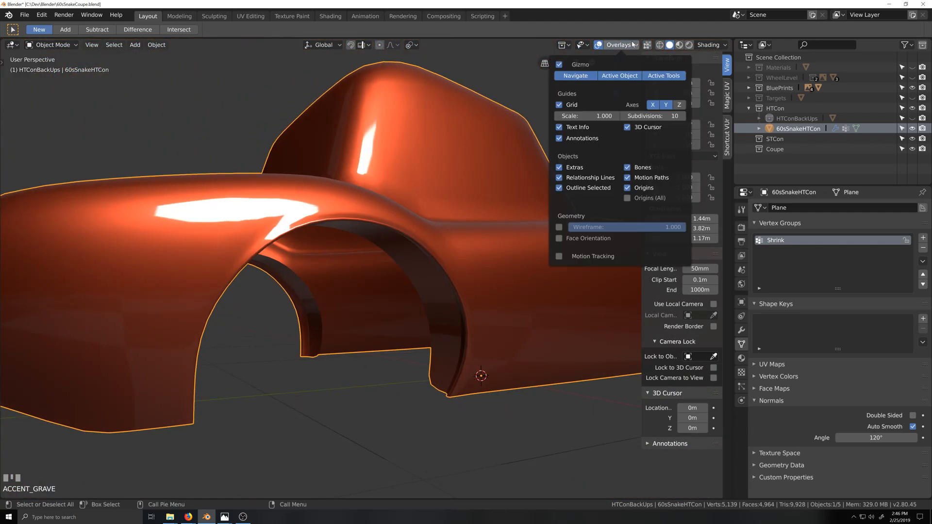
{"action": "left_click", "coordinate": [560, 239]}
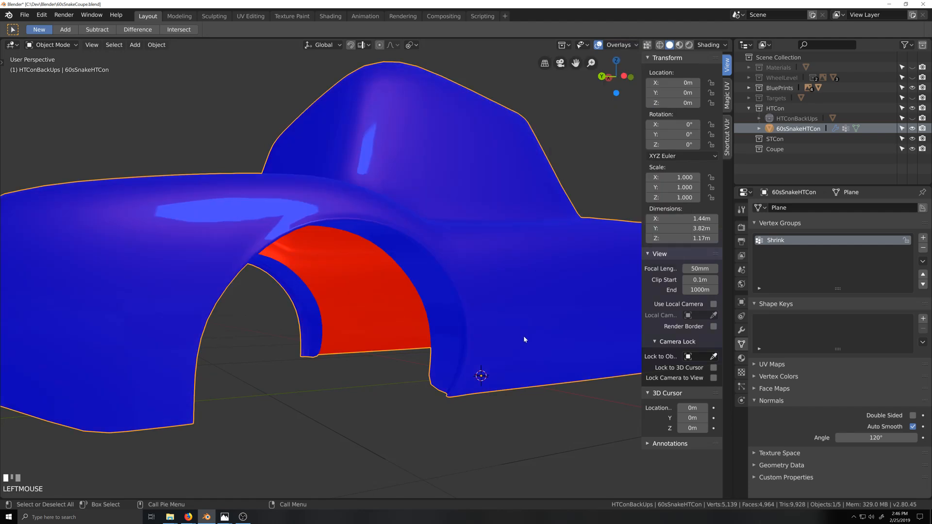
{"action": "scroll", "coordinate": [555, 345], "scroll_direction": "down", "scroll_amount": 4}
{"action": "key", "text": "grave"}
{"action": "middle_click_drag", "start_coordinate": [552, 346], "coordinate": [534, 276]}
{"action": "left_click", "coordinate": [635, 45]}
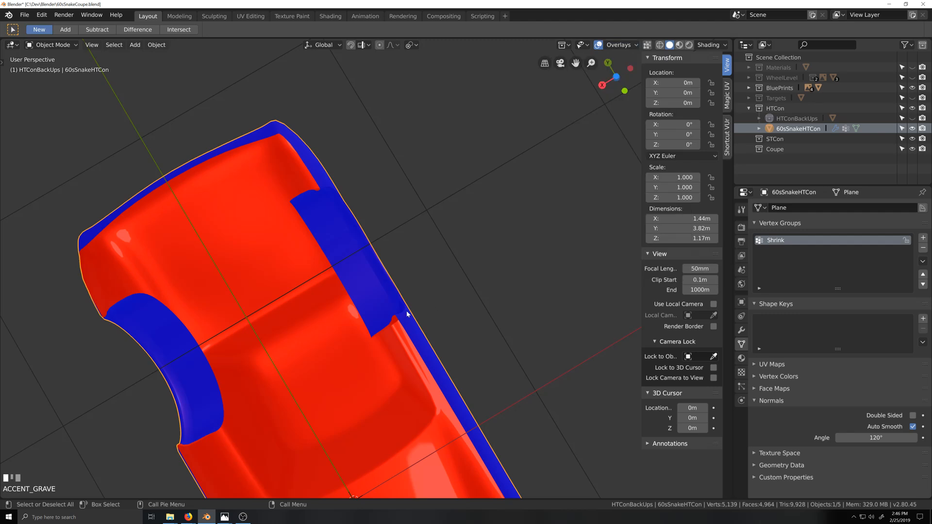
{"action": "middle_click_drag", "start_coordinate": [467, 289], "coordinate": [407, 344]}
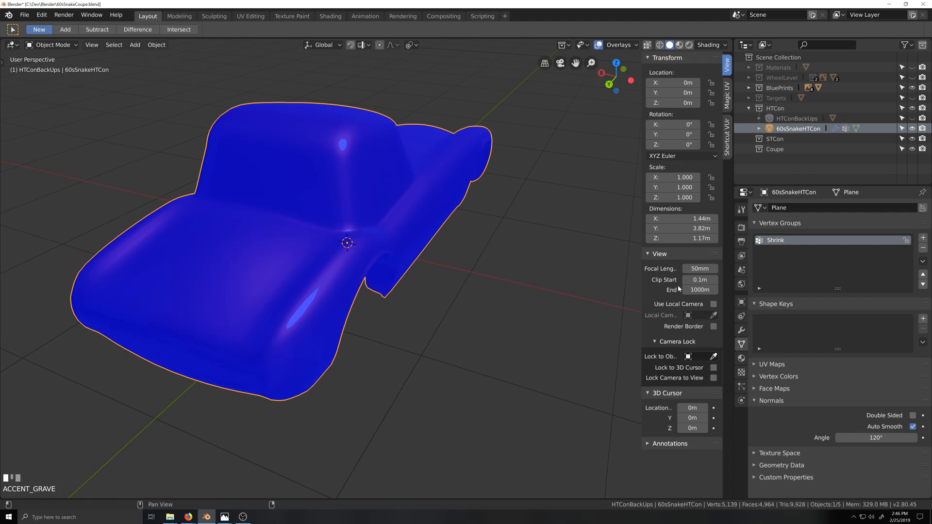
{"action": "left_click", "coordinate": [617, 45]}
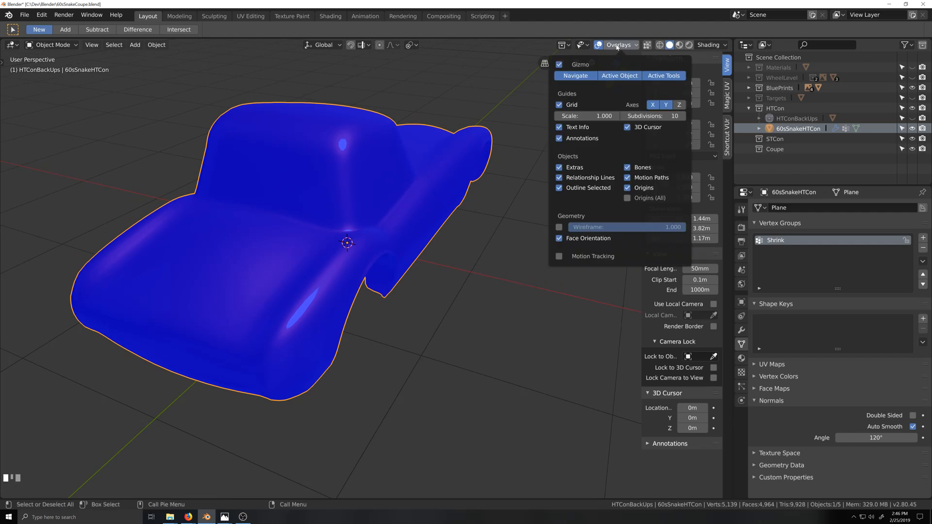
{"action": "left_click", "coordinate": [559, 239]}
Set the viewport's solid shading lighting to Studio for the whole car body.
{"action": "scroll", "coordinate": [490, 346], "scroll_direction": "down", "scroll_amount": 3}
{"action": "scroll", "coordinate": [491, 346], "scroll_direction": "up", "scroll_amount": 4}
{"action": "mouse_move", "coordinate": [495, 359]}
{"action": "middle_mouse_down"}
{"action": "mouse_move", "coordinate": [494, 325]}
{"action": "mouse_move", "coordinate": [388, 311]}
{"action": "mouse_move", "coordinate": [379, 319]}
{"action": "middle_mouse_up"}
{"action": "scroll", "coordinate": [474, 327], "scroll_direction": "down", "scroll_amount": 3}
{"action": "scroll", "coordinate": [383, 309], "scroll_direction": "down", "scroll_amount": 2}
{"action": "key", "text": "grave"}
{"action": "left_click", "coordinate": [715, 45]}
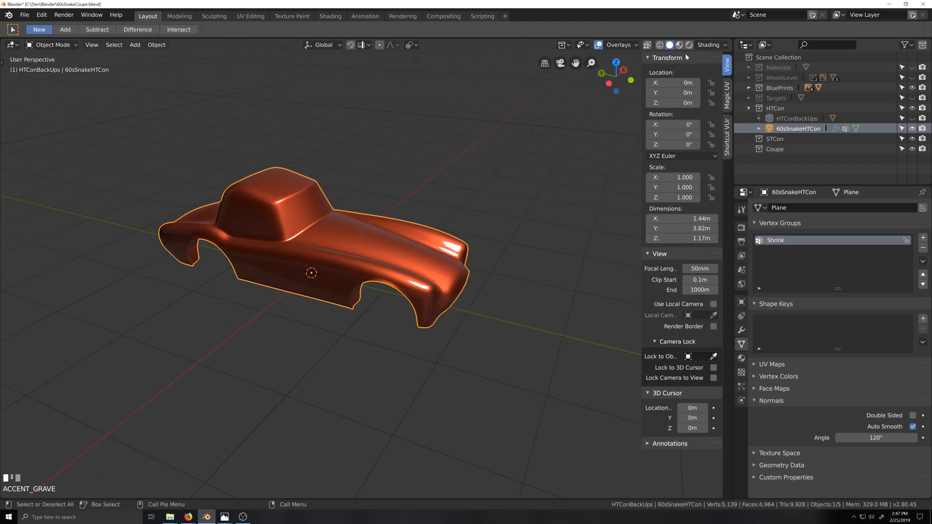
{"action": "left_click", "coordinate": [711, 45]}
{"action": "left_click", "coordinate": [667, 76]}
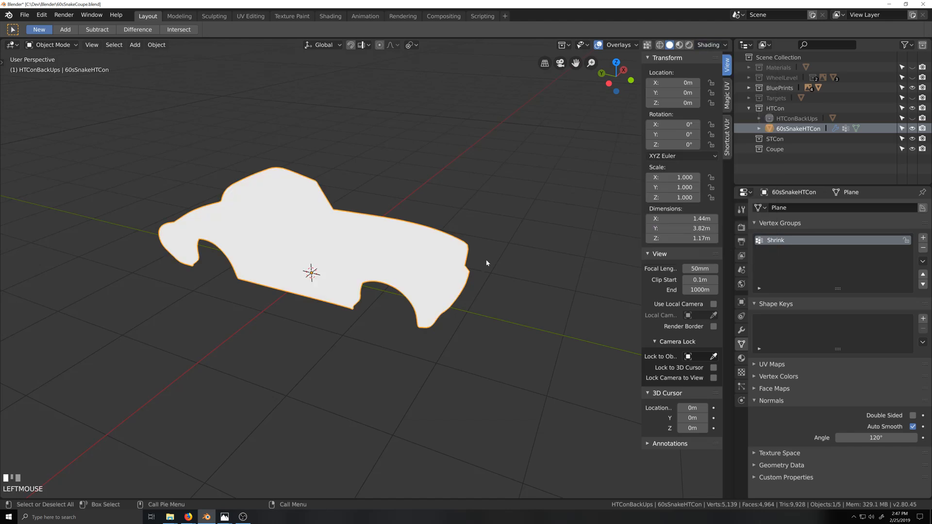
{"action": "left_click", "coordinate": [711, 45]}
{"action": "left_click", "coordinate": [701, 76]}
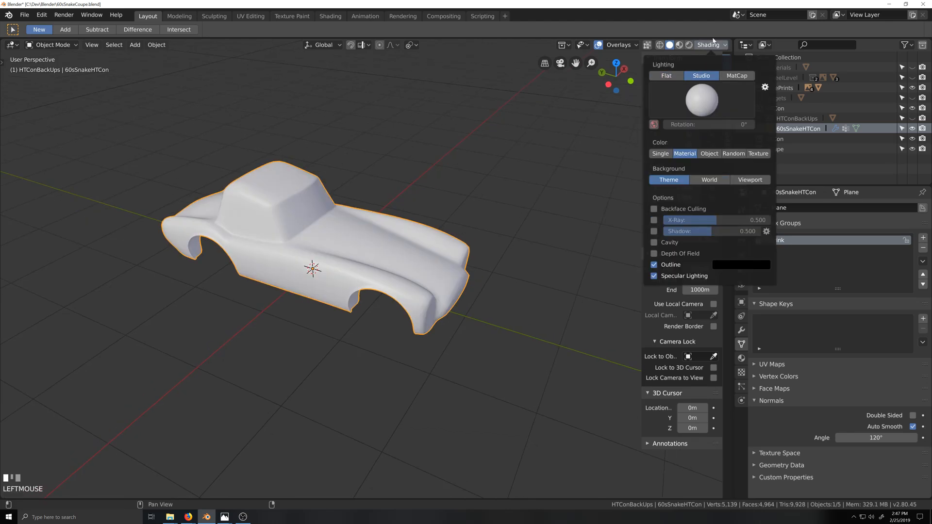
{"action": "scroll", "coordinate": [502, 276], "scroll_direction": "up", "scroll_amount": 3}
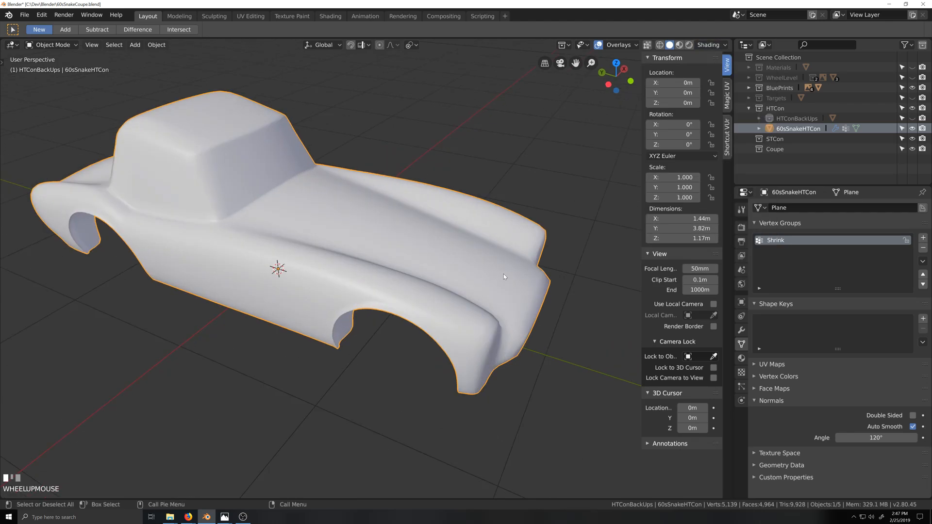
With X-ray on in top view, add one centred loop cut across the body between the windshield and the front wheel arch.
{"action": "key", "text": "alt+z"}
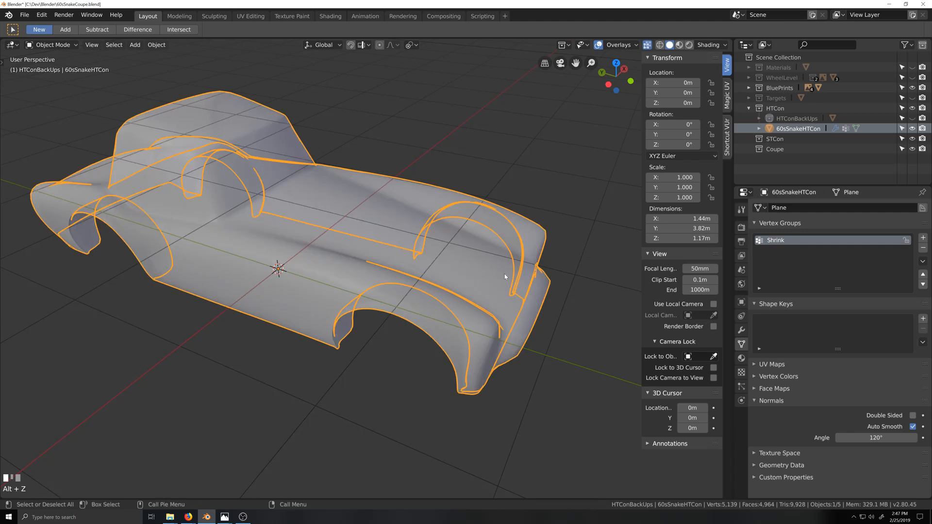
{"action": "key", "text": "KP_7"}
{"action": "scroll", "coordinate": [413, 209], "scroll_direction": "up", "scroll_amount": 2}
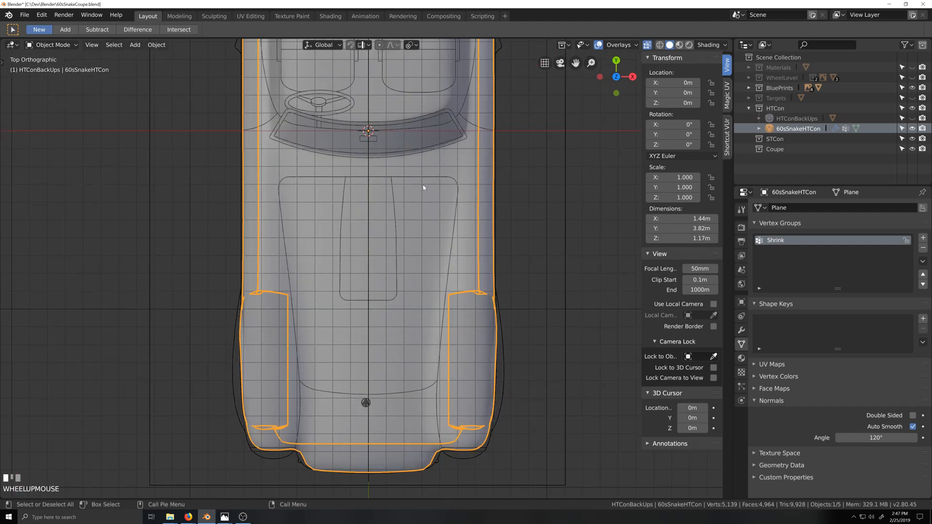
{"action": "key", "text": "Tab"}
{"action": "key", "text": "shift+grave"}
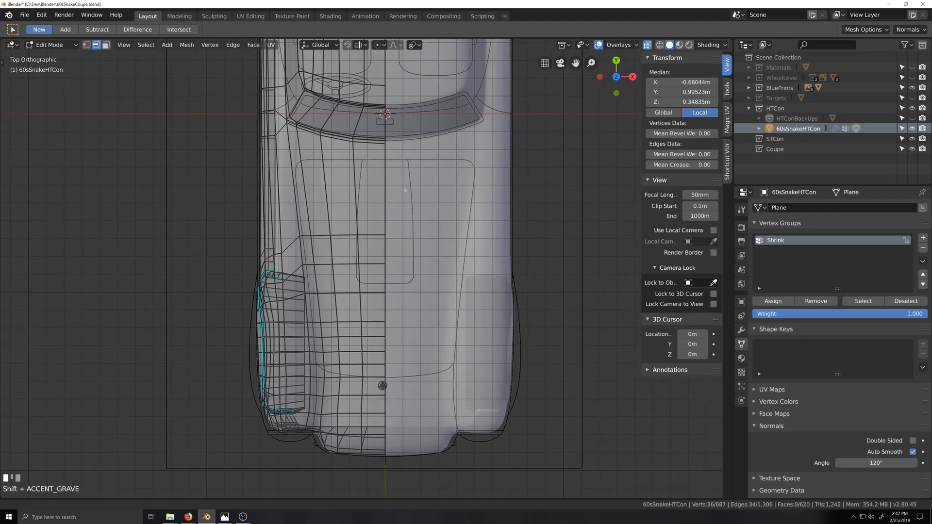
{"action": "key", "text": "1"}
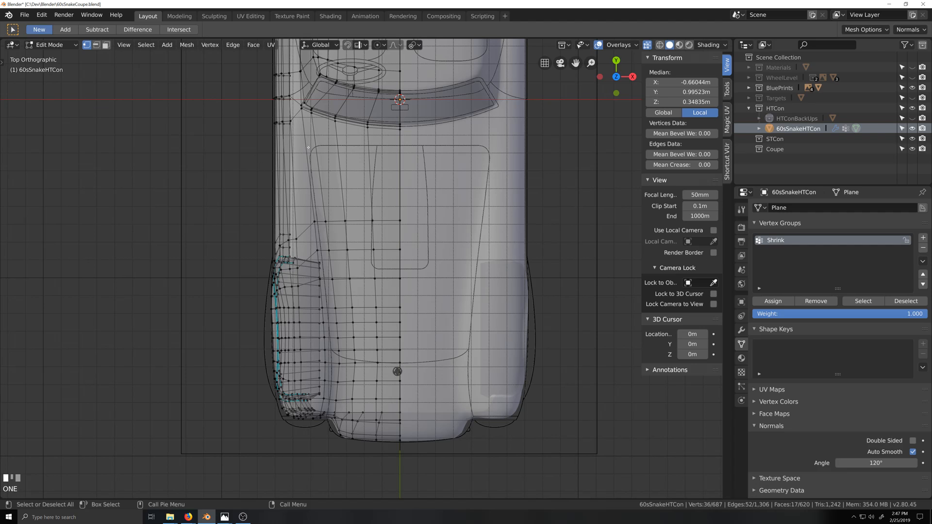
{"action": "key", "text": "ctrl+r"}
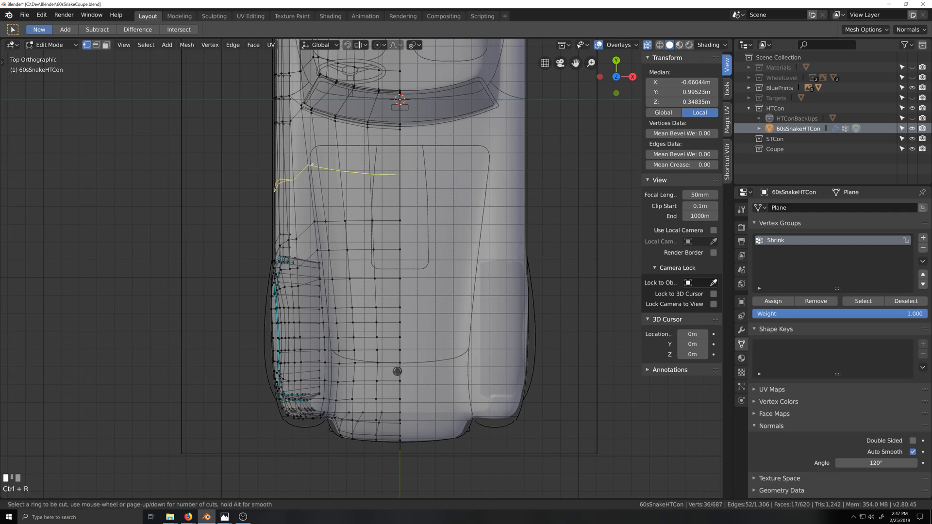
{"action": "left_click", "coordinate": [312, 165]}
{"action": "right_click", "coordinate": [316, 167]}
{"action": "scroll", "coordinate": [318, 167], "scroll_direction": "up", "scroll_amount": 2}
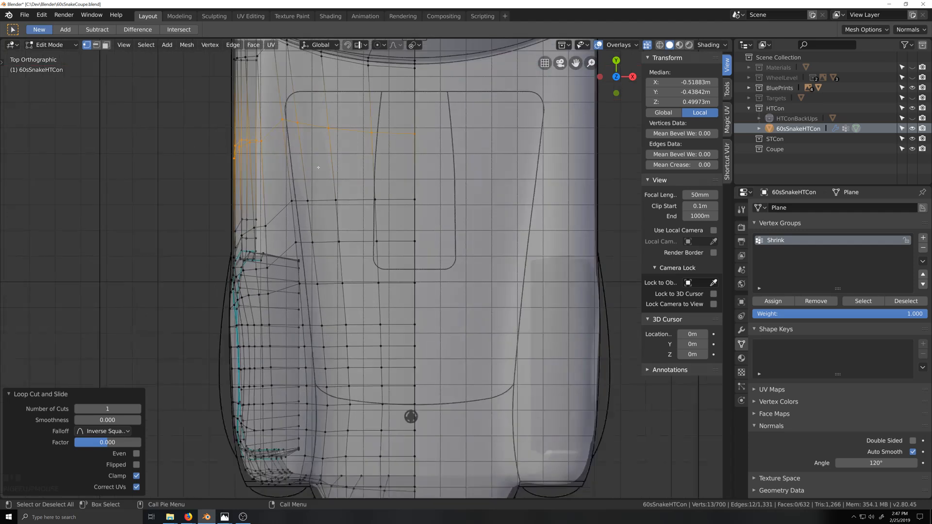
{"action": "scroll", "coordinate": [319, 168], "scroll_direction": "up", "scroll_amount": 3}
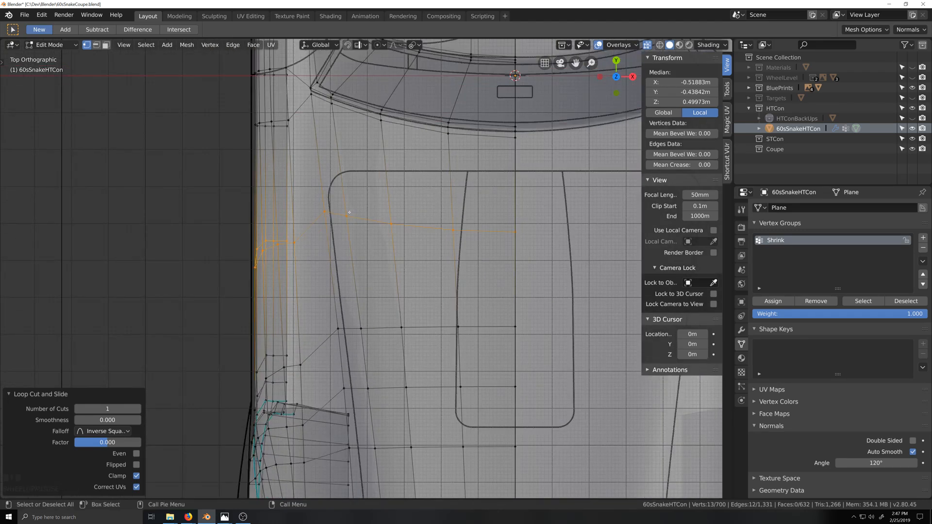
Edge-slide the new loop's section from the hood corner to the centre line toward the blueprint's rear hood line.
{"action": "left_click", "coordinate": [347, 216]}
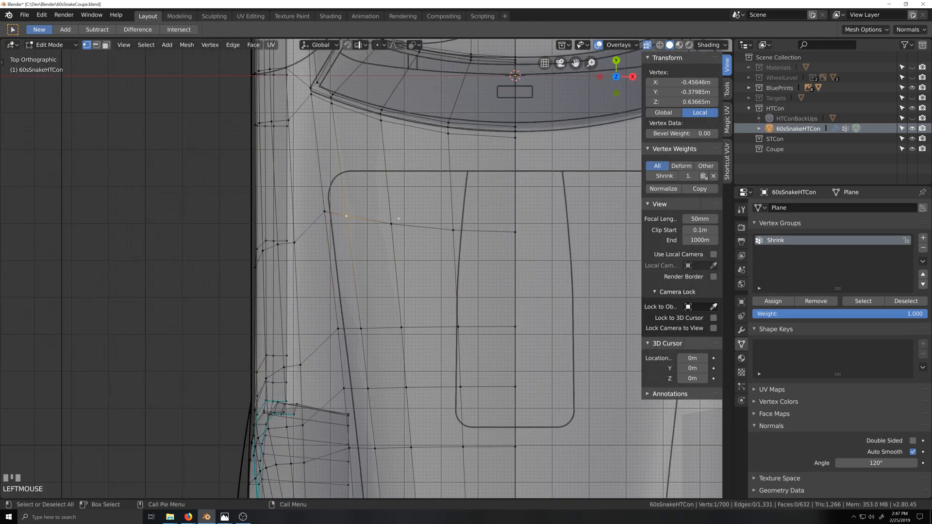
{"action": "left_click", "coordinate": [514, 231], "text": "ctrl"}
{"action": "key", "text": "g"}
{"action": "key", "text": "g"}
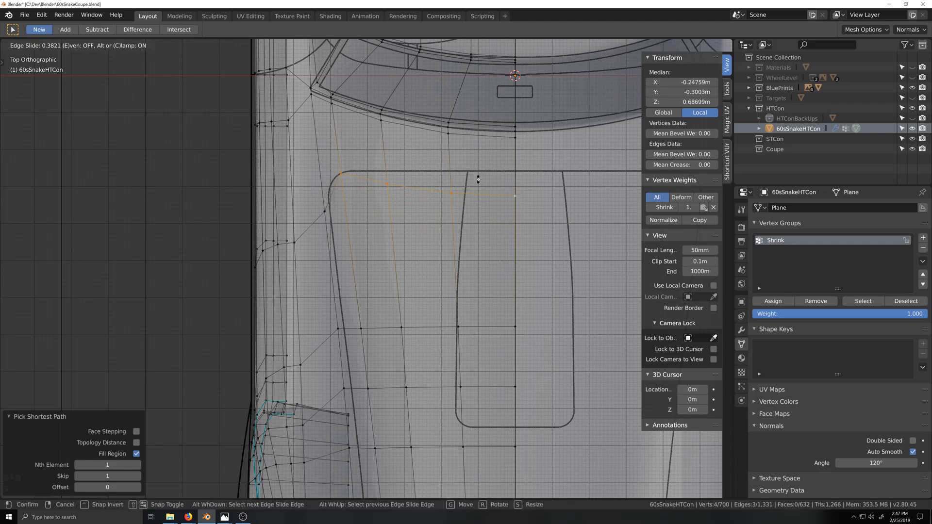
{"action": "left_click", "coordinate": [478, 179]}
Edge-slide the loop's remaining hood vertices onto the blueprint's rear hood line, dropping the aligned outer vertices from the selection one at a time.
{"action": "left_click", "coordinate": [342, 174], "text": "shift"}
{"action": "key", "text": "g"}
{"action": "key", "text": "g"}
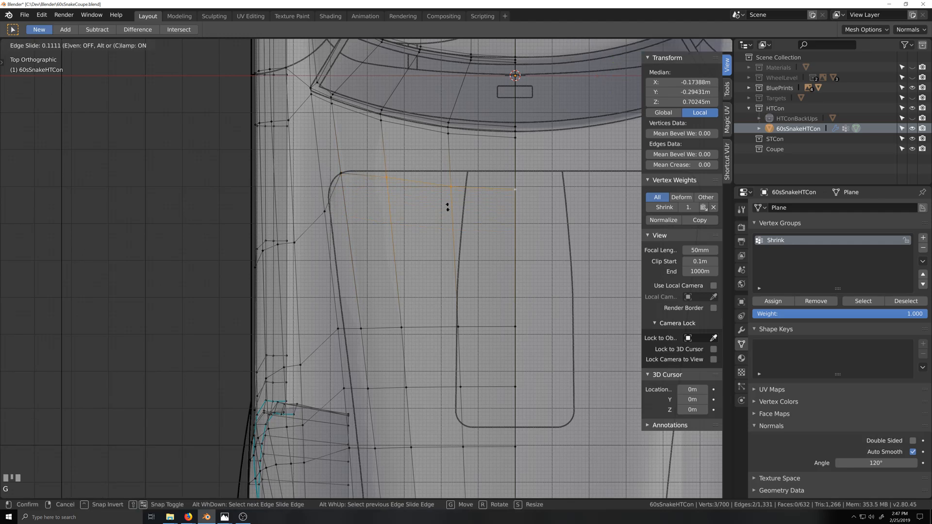
{"action": "left_click", "coordinate": [447, 198]}
{"action": "left_click", "coordinate": [408, 181], "text": "shift"}
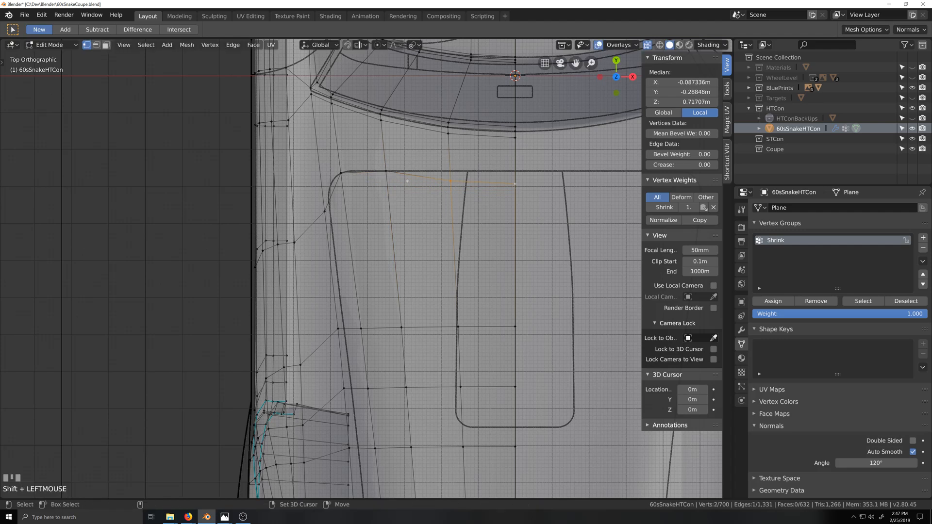
{"action": "key", "text": "g"}
{"action": "key", "text": "g"}
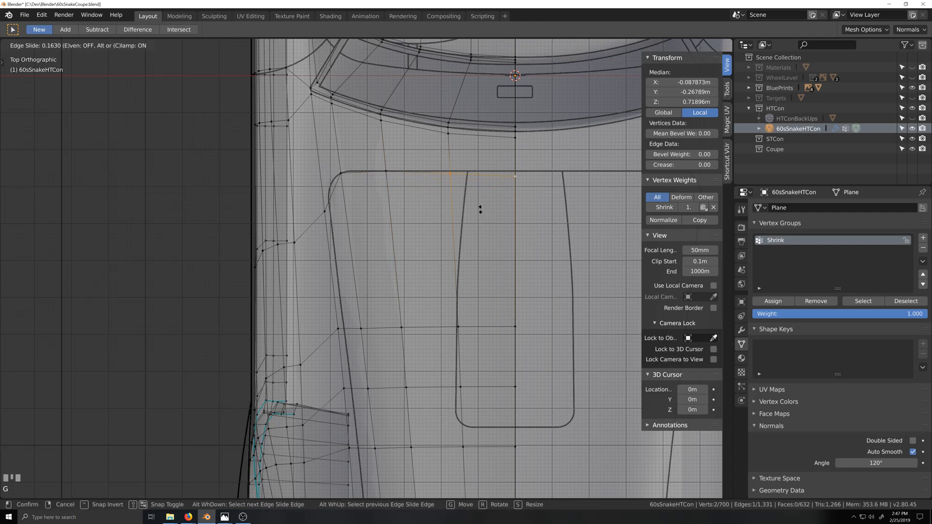
{"action": "left_click", "coordinate": [481, 206]}
Slide the loop's centre-line vertex by a factor of 0.086 onto the blueprint's rear hood line.
{"action": "left_click", "coordinate": [507, 205]}
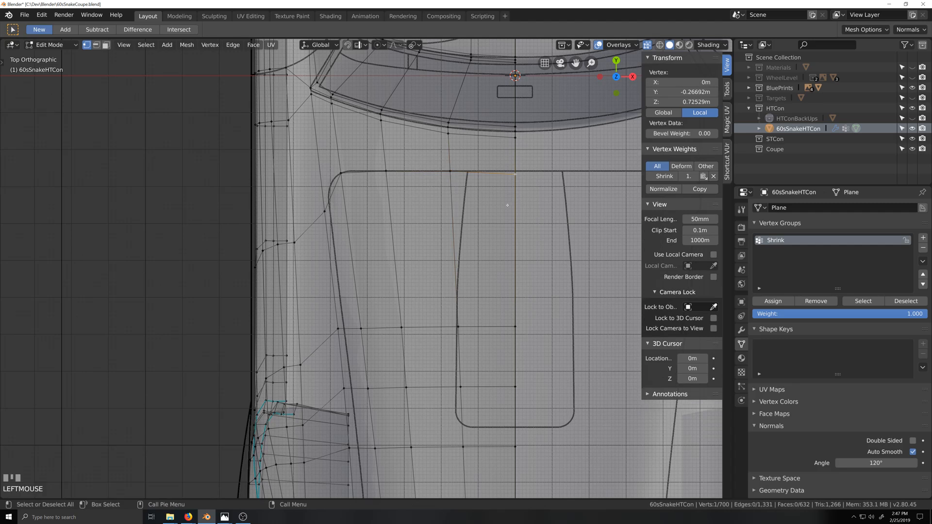
{"action": "key", "text": "g"}
{"action": "key", "text": "g"}
{"action": "left_click", "coordinate": [506, 199]}
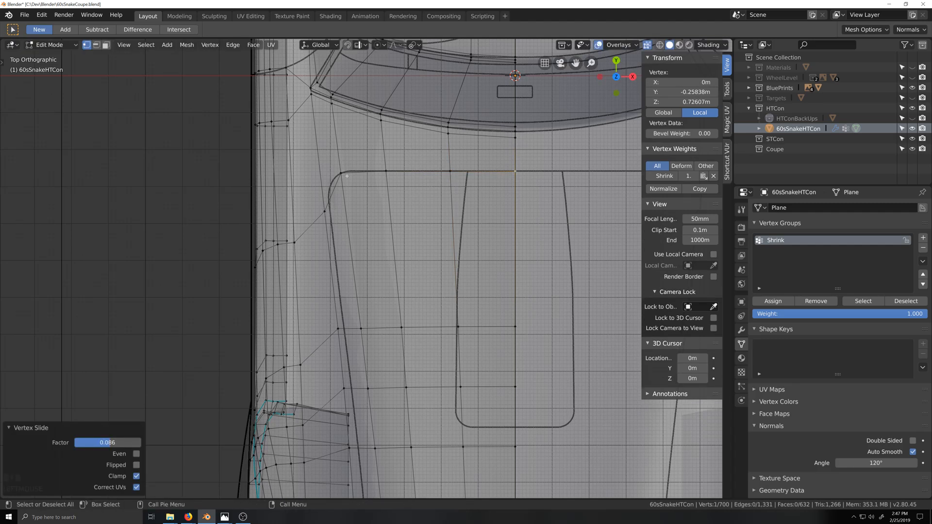
Edge-slide the loop's section from beside the hood corner down the body side by a factor of -0.320 toward the windshield.
{"action": "scroll", "coordinate": [363, 287], "scroll_direction": "down", "scroll_amount": 2}
{"action": "middle_click_drag", "start_coordinate": [393, 488], "coordinate": [352, 295], "text": "shift"}
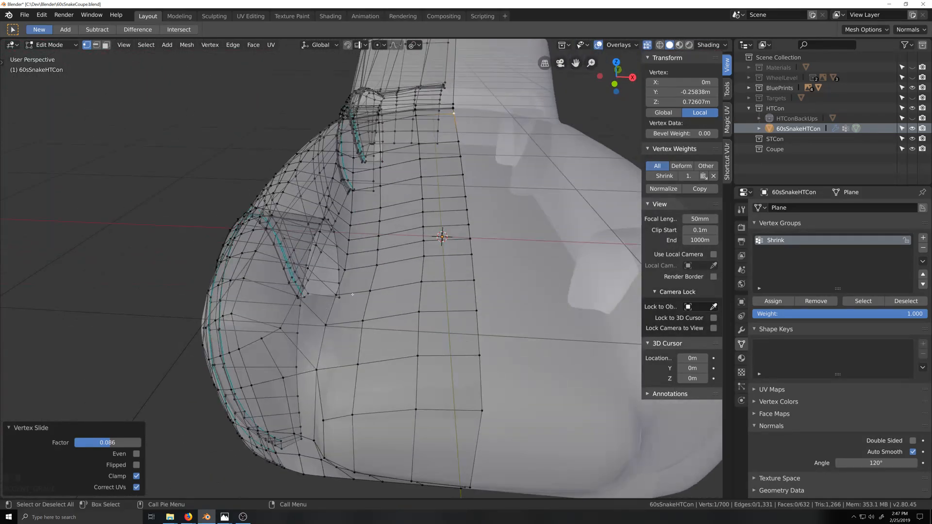
{"action": "left_click", "coordinate": [352, 226]}
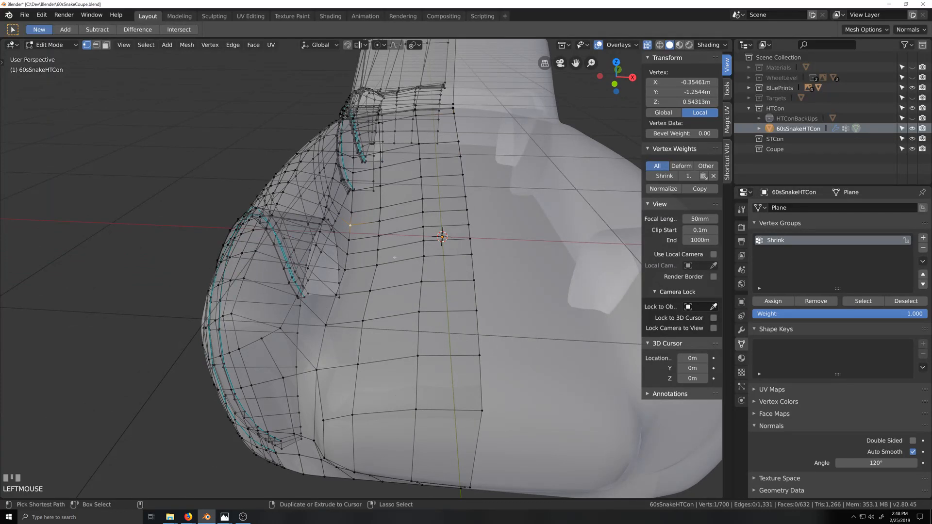
{"action": "key", "text": "ctrl+KP_3"}
{"action": "key", "text": "KP_7"}
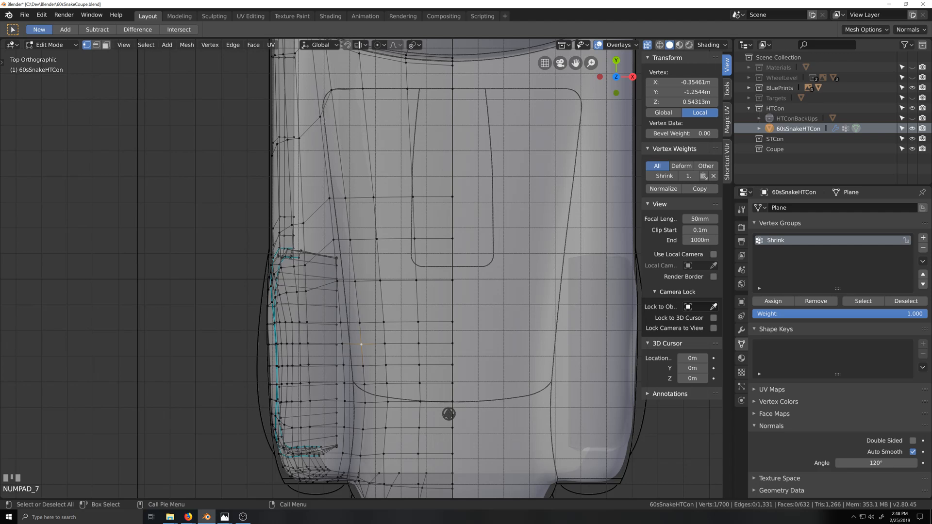
{"action": "key", "text": "shift+grave"}
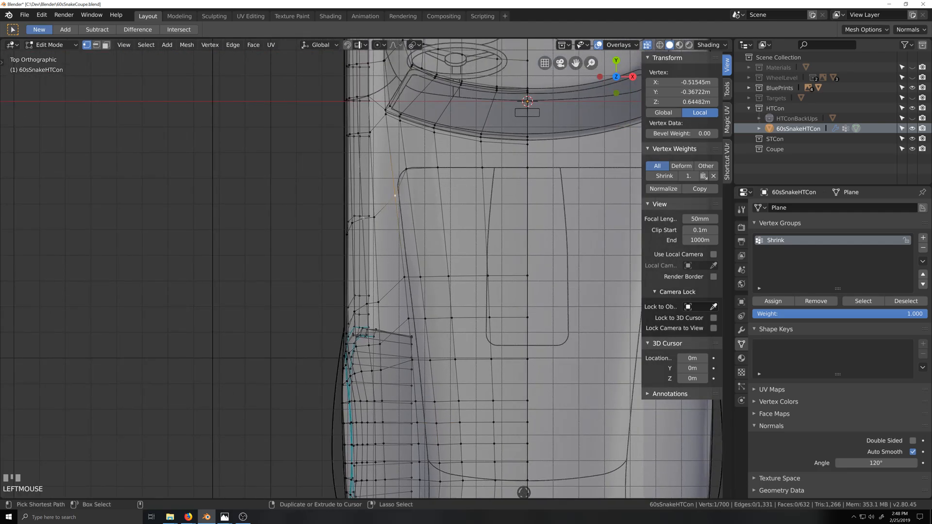
{"action": "left_click", "coordinate": [359, 206], "text": "ctrl+shift"}
{"action": "key", "text": "g"}
{"action": "key", "text": "g"}
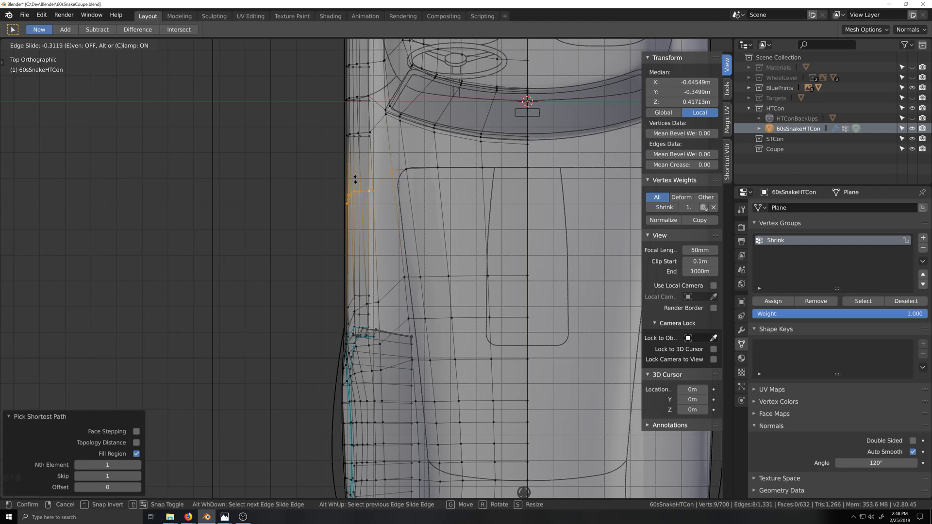
{"action": "left_click", "coordinate": [444, 289]}
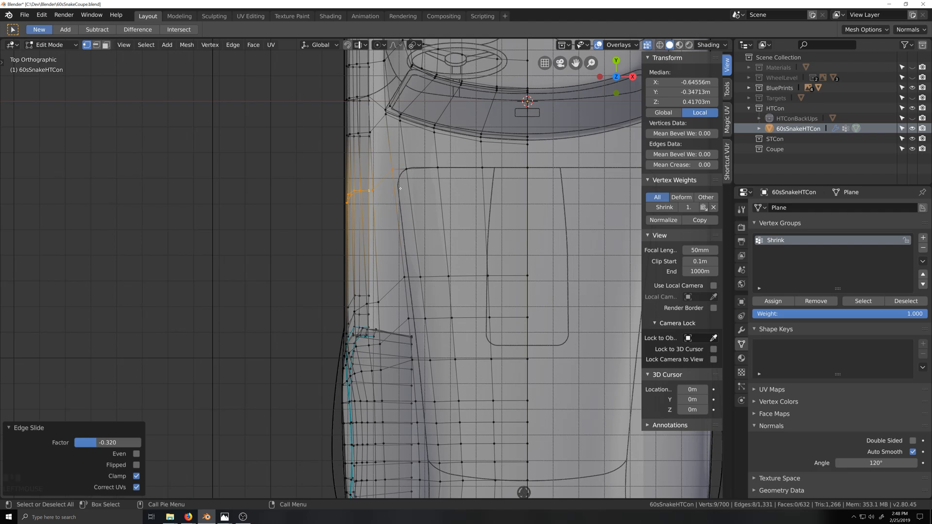
Cut one edge loop across the hood just ahead of the blueprint's rear hood line, sliding it to a factor of 0.751.
{"action": "key", "text": "ctrl+r"}
{"action": "left_click", "coordinate": [408, 222]}
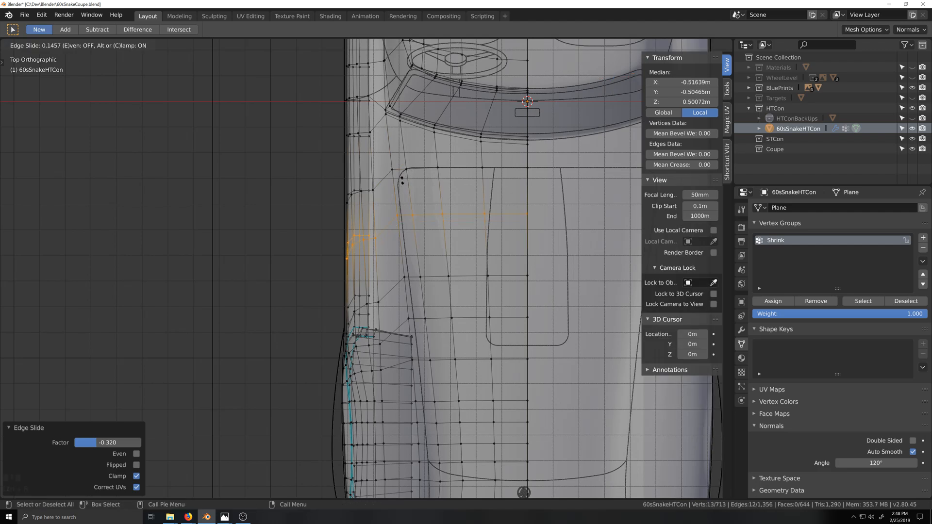
{"action": "left_click", "coordinate": [400, 152]}
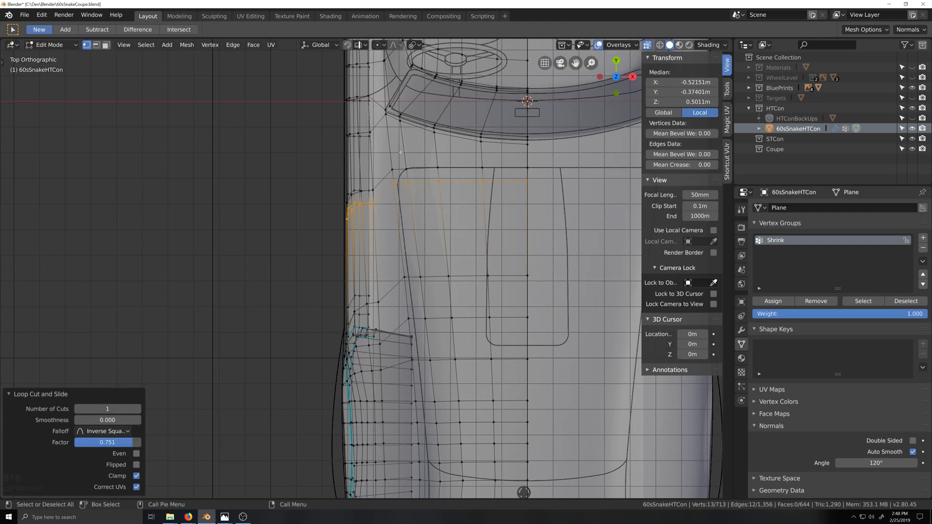
Edge-slide the rear loop's body-side section, from below the hood to the sill, slightly rearward with even spacing to straighten it.
{"action": "key", "text": "ctrl+KP_3"}
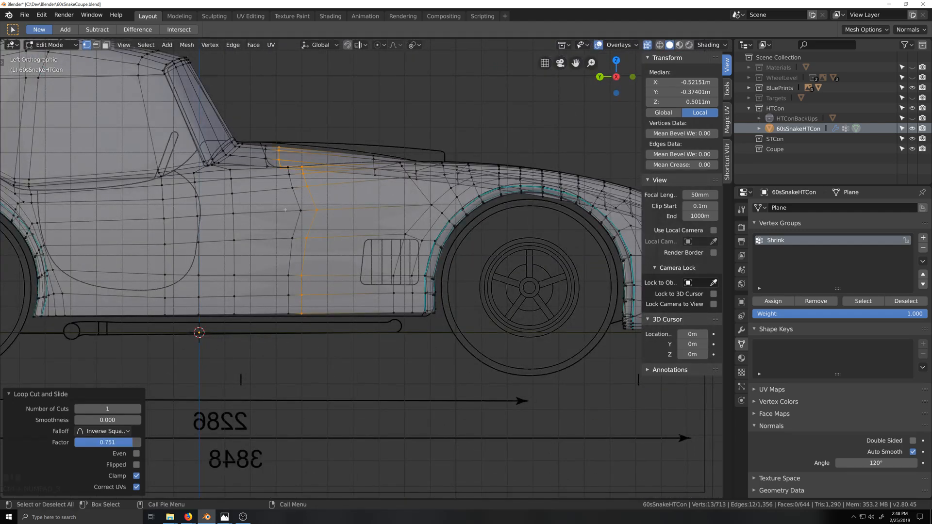
{"action": "left_click", "coordinate": [290, 174]}
{"action": "left_click", "coordinate": [289, 313], "text": "ctrl+shift"}
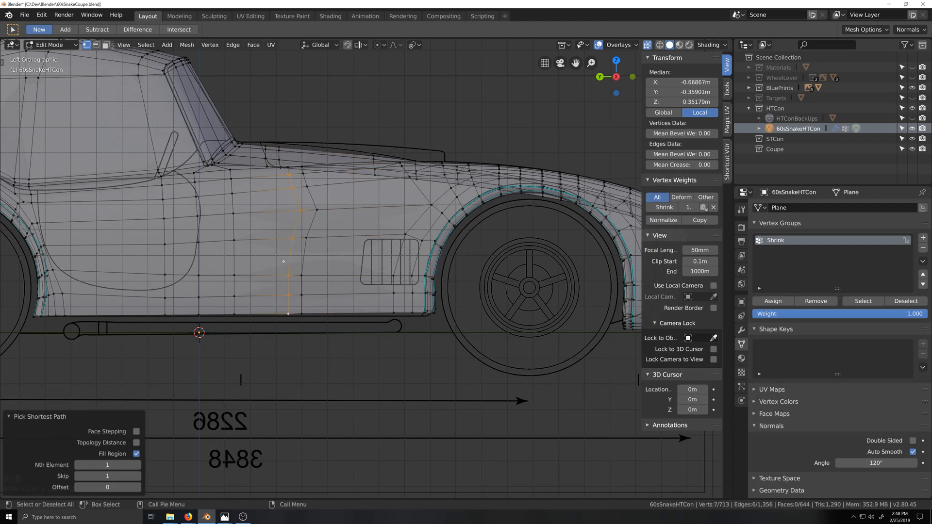
{"action": "key", "text": "g"}
{"action": "key", "text": "g"}
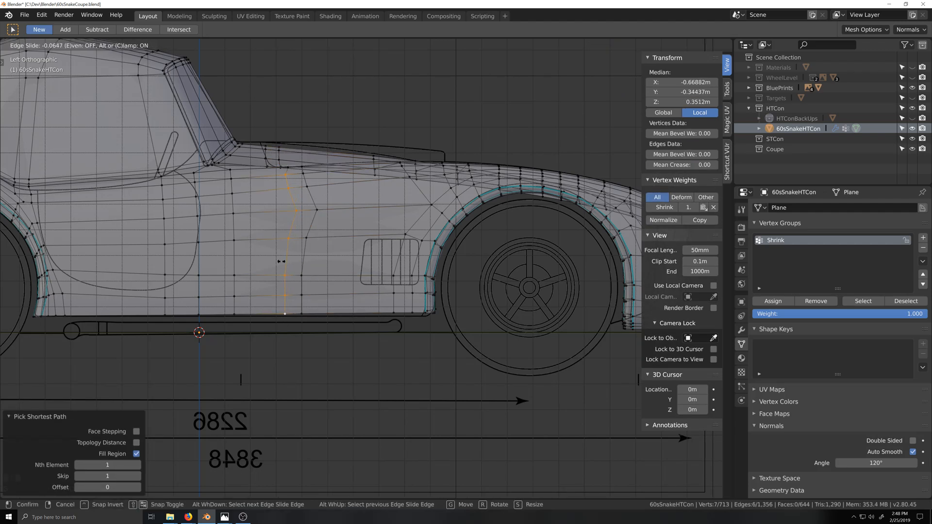
{"action": "key", "text": "f"}
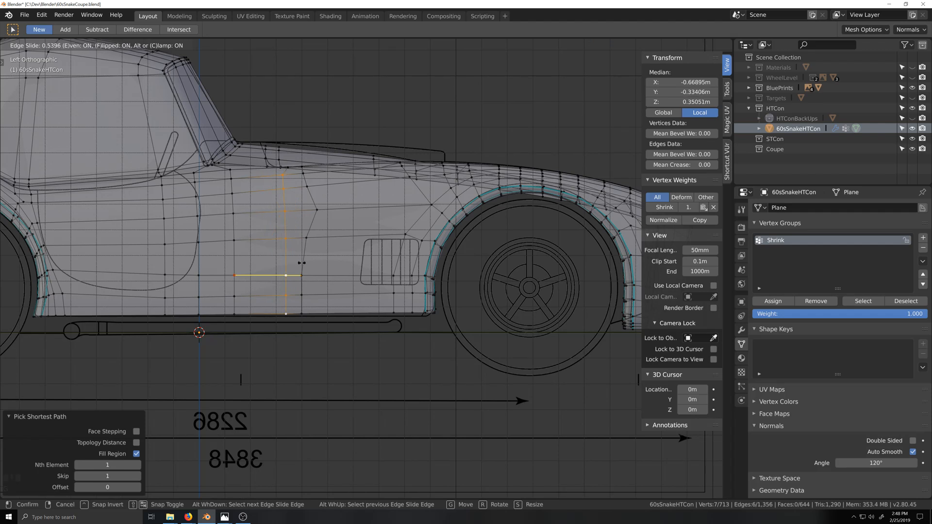
{"action": "left_click", "coordinate": [301, 263]}
Deselect the uppermost vertices of the rear loop's body-side section and edge-slide the rest by a factor of -0.058.
{"action": "left_click", "coordinate": [287, 168], "text": "shift"}
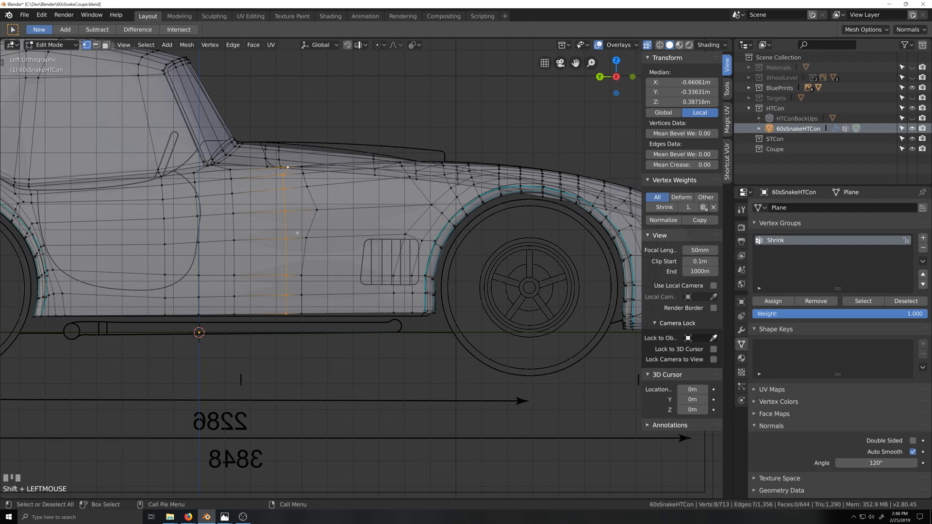
{"action": "key", "text": "c"}
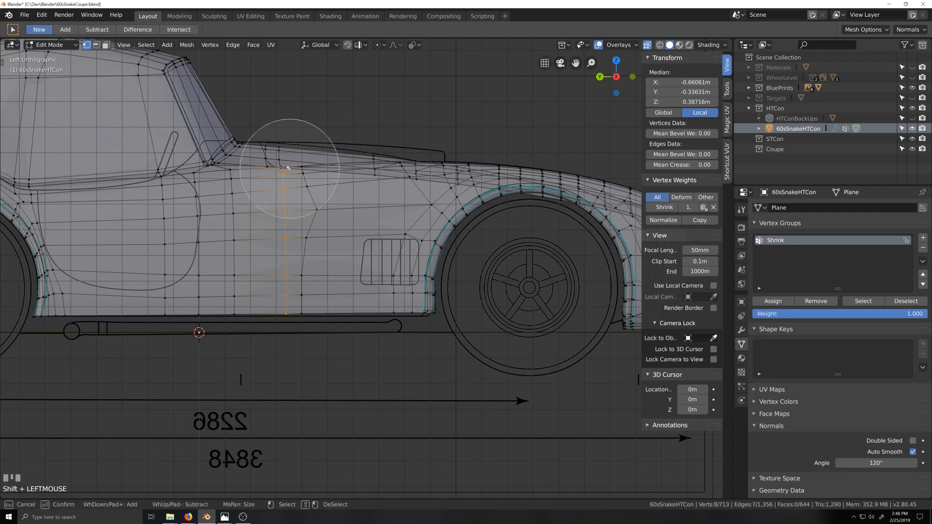
{"action": "middle_click", "coordinate": [301, 134]}
{"action": "right_click", "coordinate": [301, 134]}
{"action": "key", "text": "g"}
{"action": "key", "text": "g"}
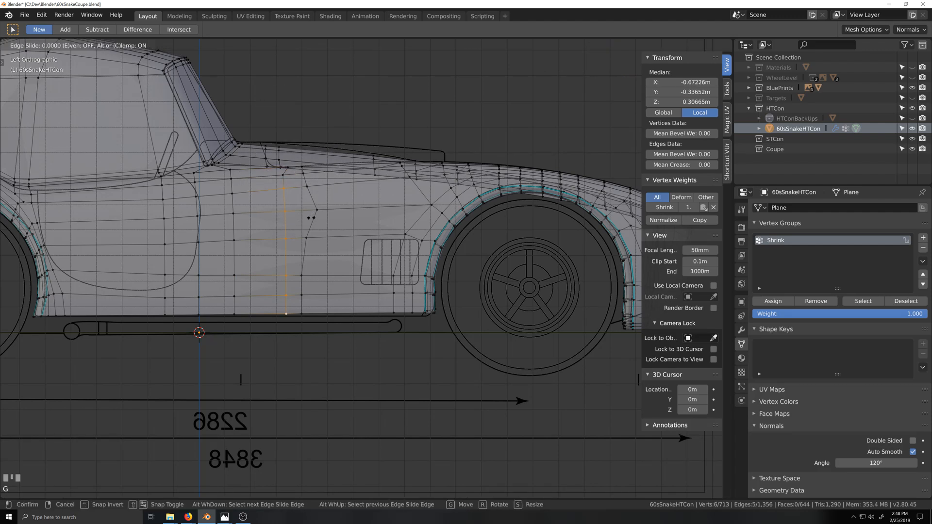
{"action": "left_click", "coordinate": [288, 217]}
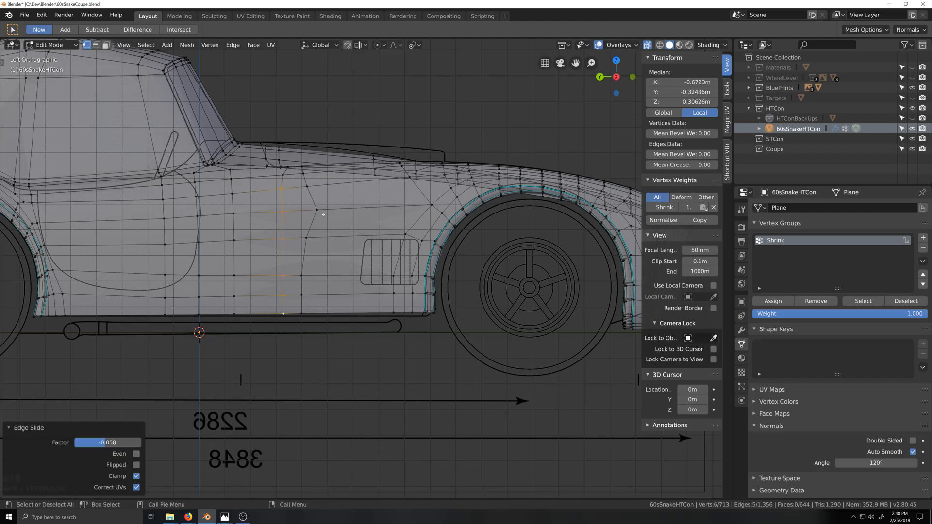
Slide the two loop vertices beside the hood's rear corner forward along their edges, following the blueprint outline.
{"action": "middle_click_drag", "start_coordinate": [345, 202], "coordinate": [353, 240]}
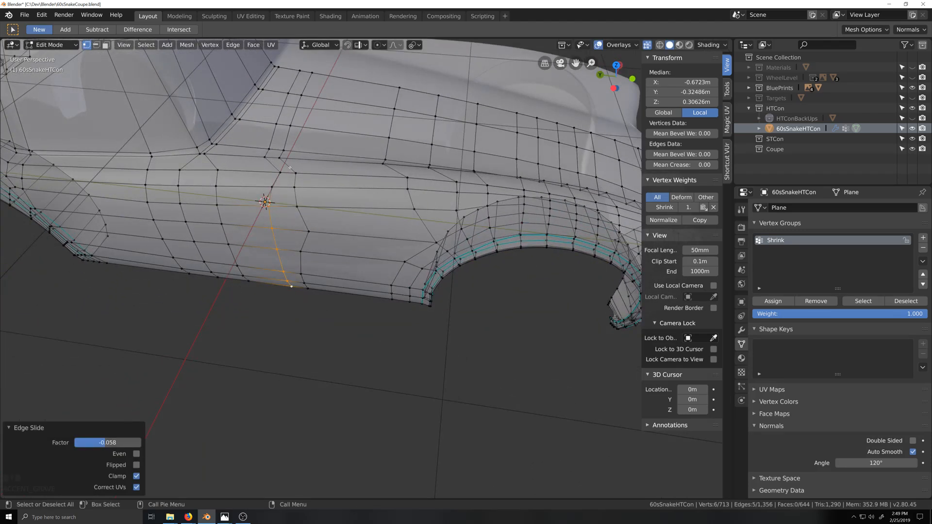
{"action": "key", "text": "KP_7"}
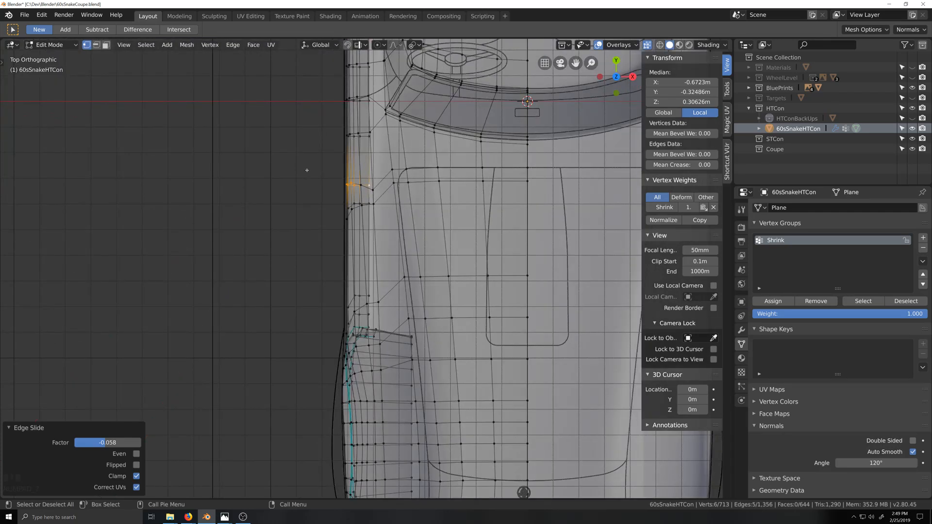
{"action": "left_click", "coordinate": [392, 187]}
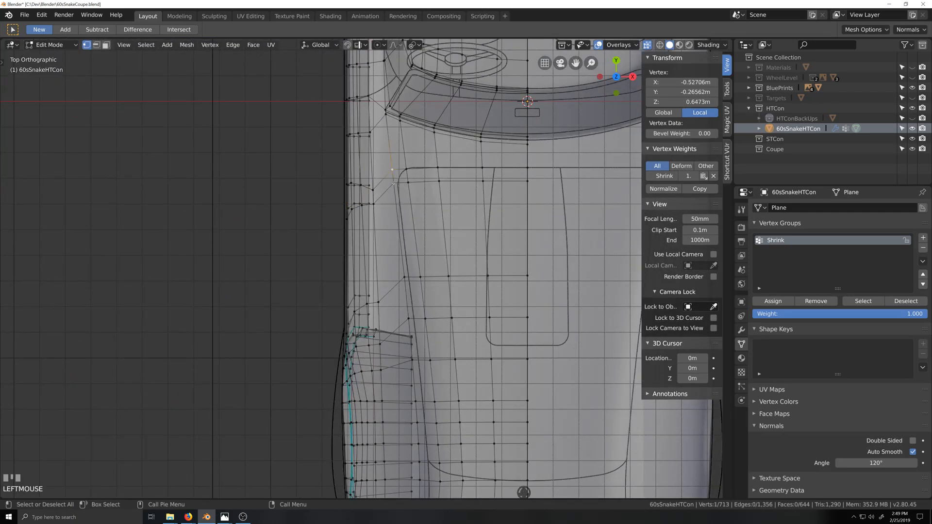
{"action": "key", "text": "g"}
{"action": "key", "text": "g"}
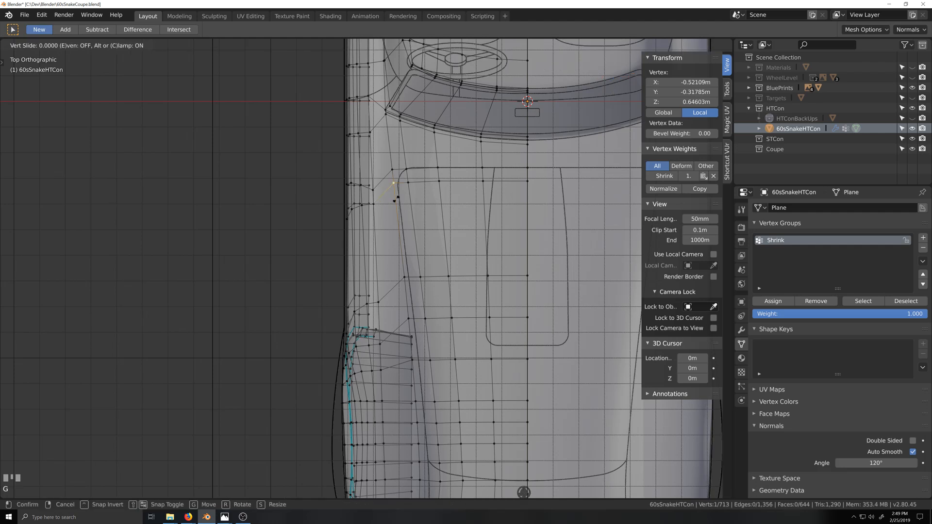
{"action": "left_click", "coordinate": [395, 202]}
{"action": "left_click", "coordinate": [393, 170]}
{"action": "key", "text": "g"}
{"action": "key", "text": "g"}
{"action": "left_click", "coordinate": [400, 194]}
Select the front loop's body-side section from the fender crease to the sill and edge-slide it slightly toward the front wheel arch.
{"action": "middle_click_drag", "start_coordinate": [379, 235], "coordinate": [404, 208]}
{"action": "left_click", "coordinate": [305, 161]}
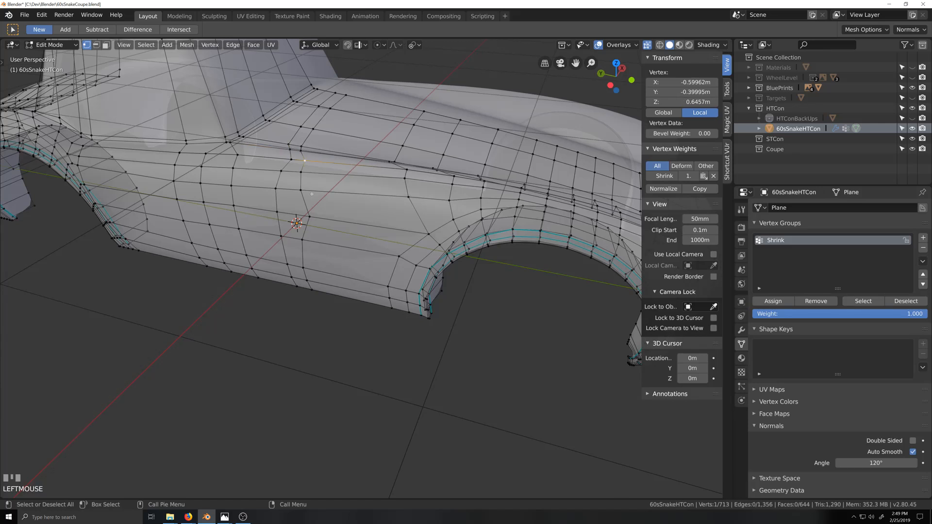
{"action": "left_click", "coordinate": [312, 287], "text": "ctrl+shift"}
{"action": "key", "text": "g"}
{"action": "key", "text": "g"}
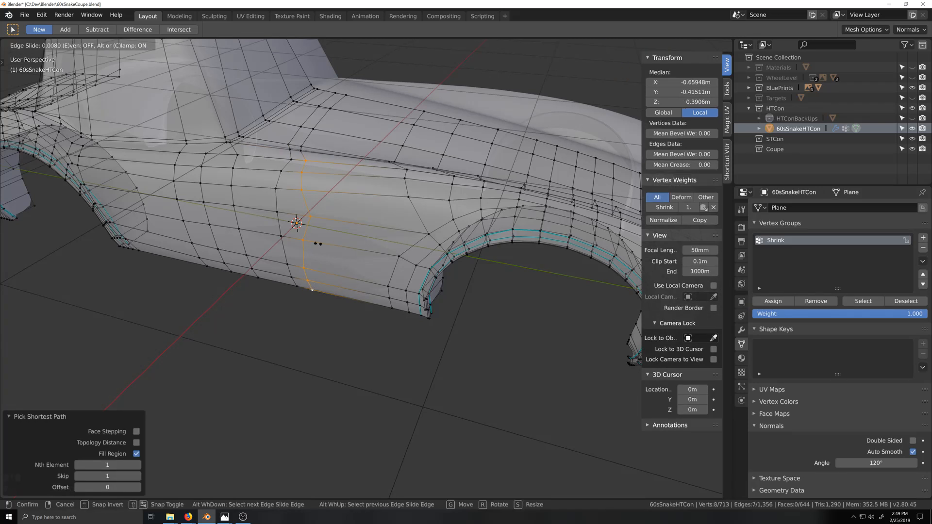
{"action": "left_click", "coordinate": [321, 244]}
Drop the top vertex from the front loop's side selection and edge-slide the remaining ones forward by a factor of -0.215.
{"action": "left_click", "coordinate": [348, 270], "text": "shift"}
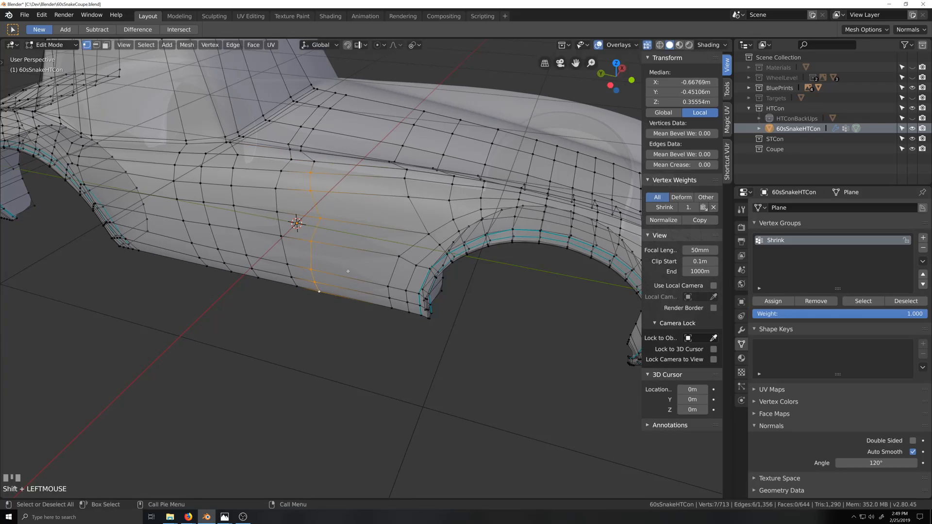
{"action": "key", "text": "g"}
{"action": "key", "text": "g"}
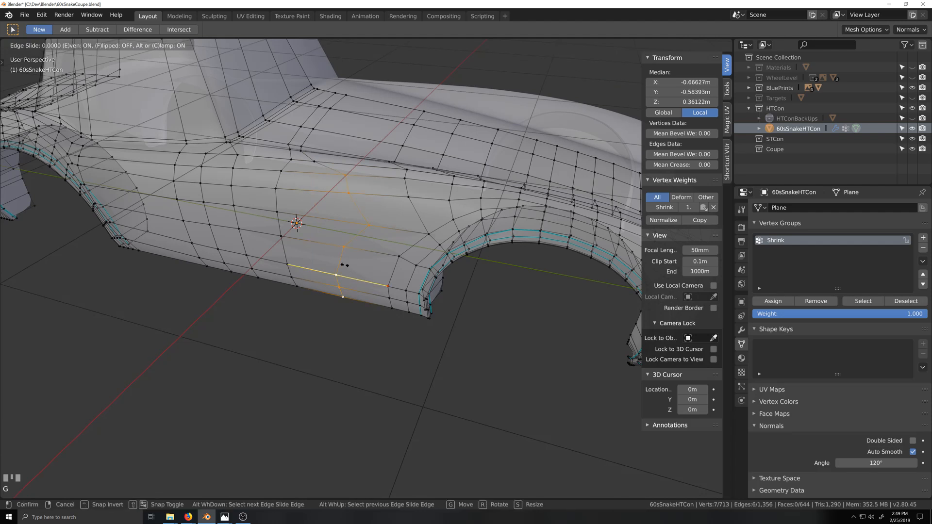
{"action": "key", "text": "f"}
{"action": "left_click", "coordinate": [333, 263]}
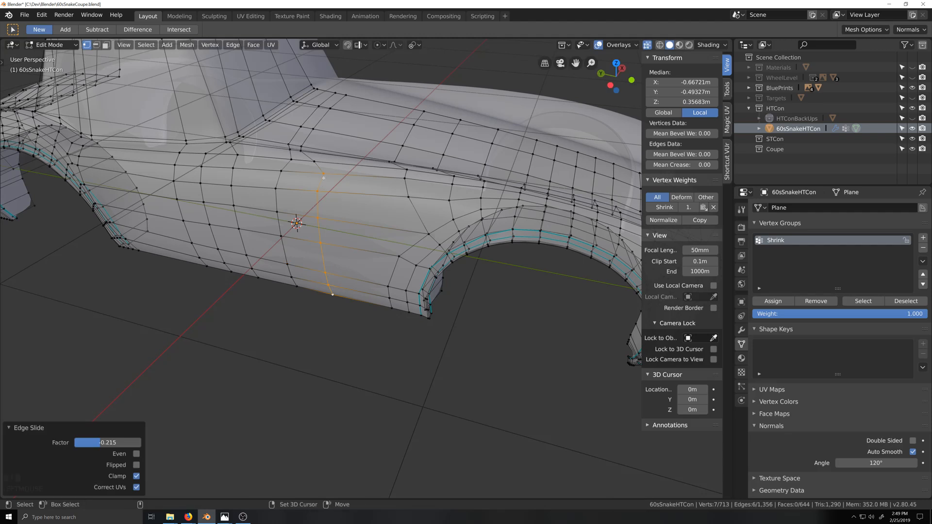
Drop the next upper vertex from the side selection and edge-slide the lower ones further forward by a factor of 0.000670.
{"action": "left_click", "coordinate": [339, 238], "text": "shift"}
{"action": "key", "text": "g"}
{"action": "key", "text": "g"}
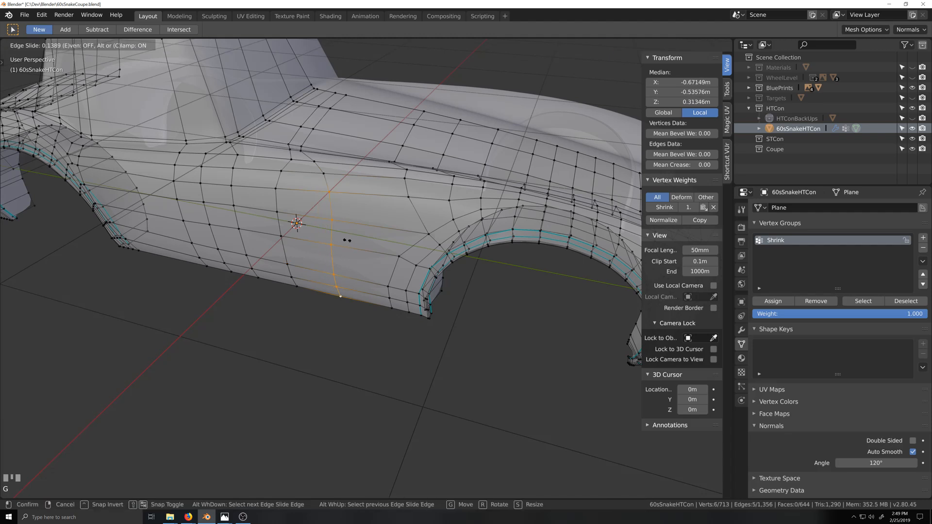
{"action": "key", "text": "e"}
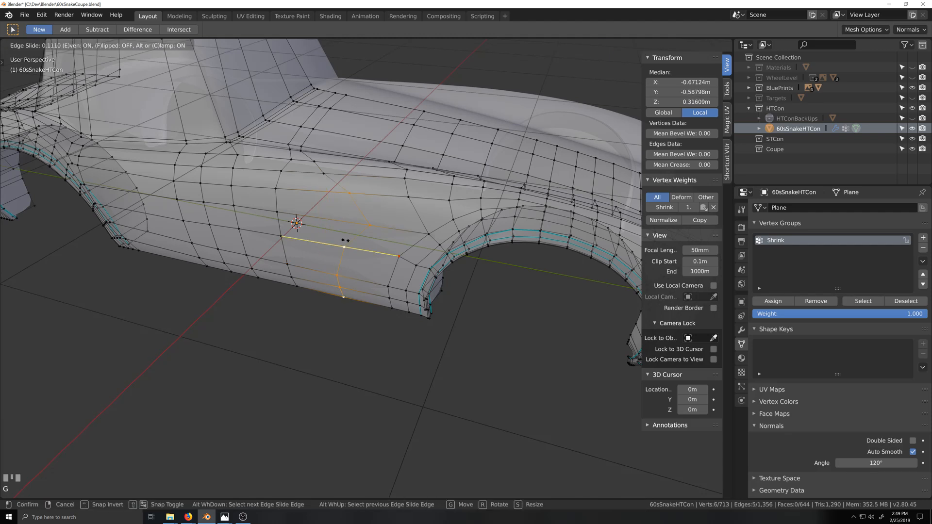
{"action": "key", "text": "f"}
{"action": "left_click", "coordinate": [336, 271]}
Move the vertex inside the hood's rear corner by -0.0394 m in X and -0.0105 m in Y onto the blueprint outline.
{"action": "scroll", "coordinate": [336, 272], "scroll_direction": "down", "scroll_amount": 3}
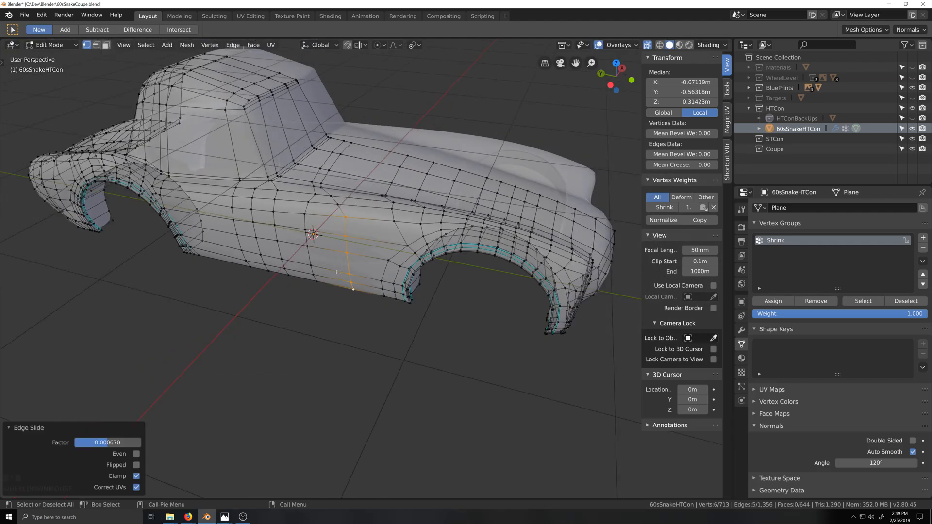
{"action": "scroll", "coordinate": [327, 283], "scroll_direction": "up", "scroll_amount": 3}
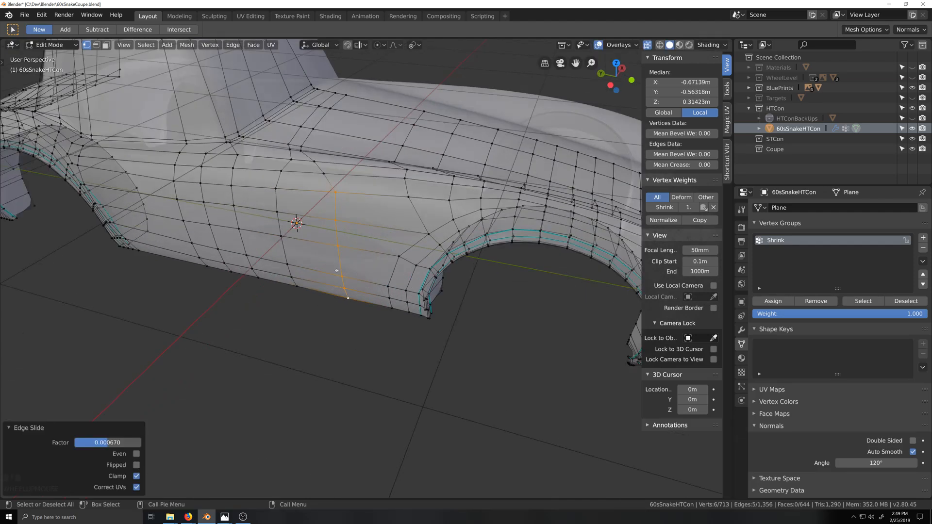
{"action": "middle_click_drag", "start_coordinate": [356, 264], "coordinate": [337, 271]}
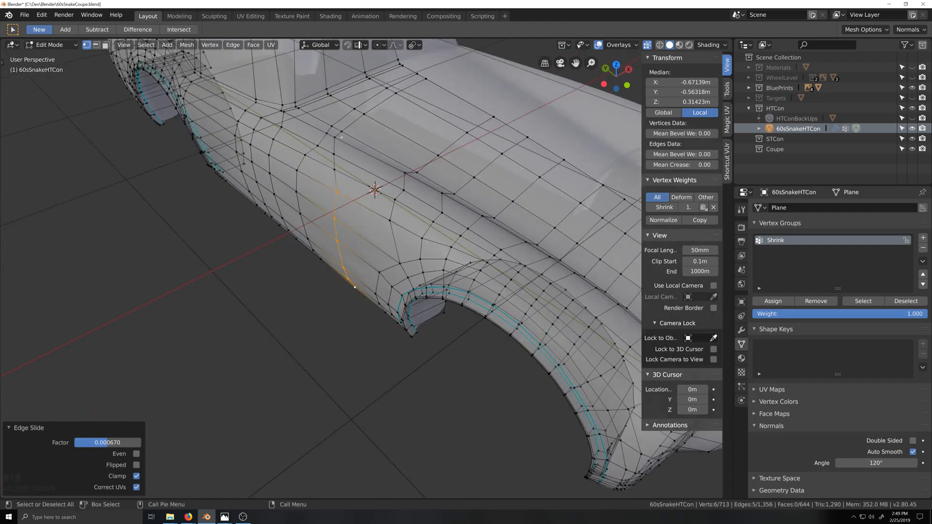
{"action": "key", "text": "KP_7"}
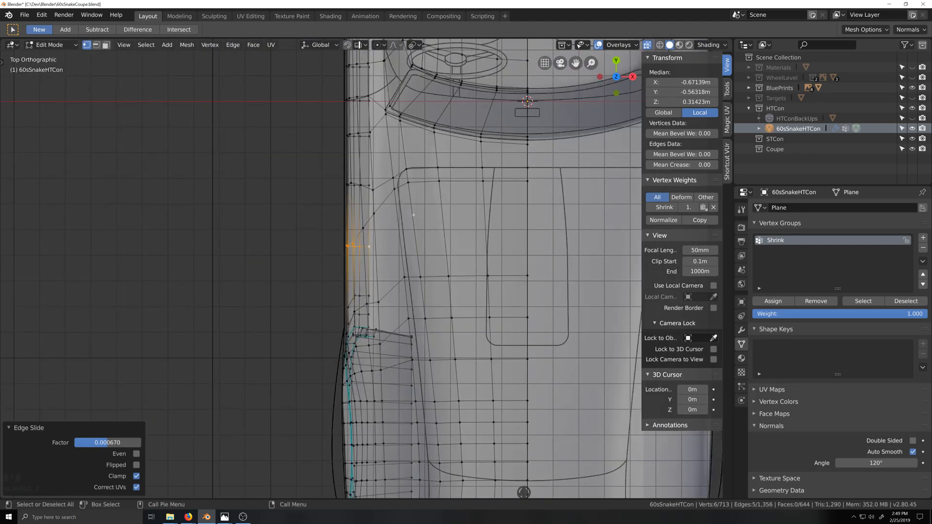
{"action": "scroll", "coordinate": [413, 223], "scroll_direction": "up", "scroll_amount": 1}
{"action": "scroll", "coordinate": [425, 188], "scroll_direction": "up", "scroll_amount": 1}
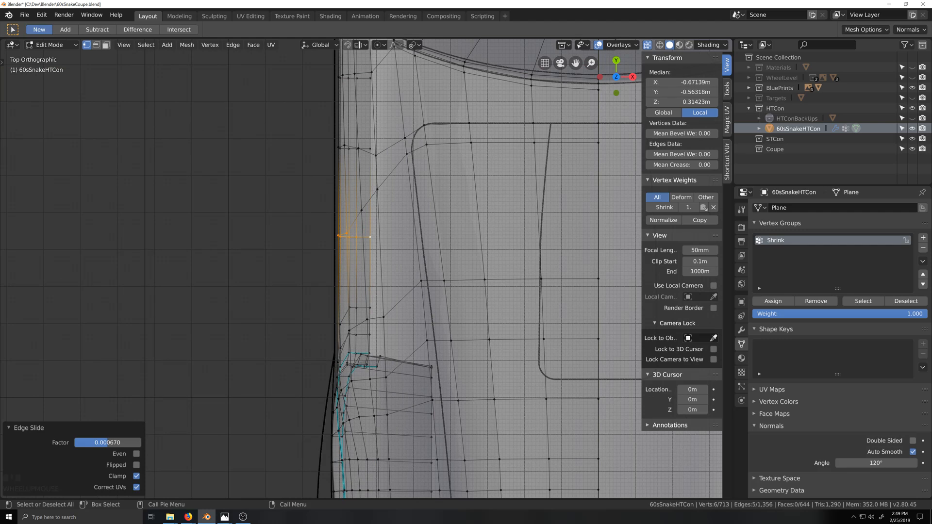
{"action": "left_click", "coordinate": [423, 148]}
{"action": "key", "text": "g"}
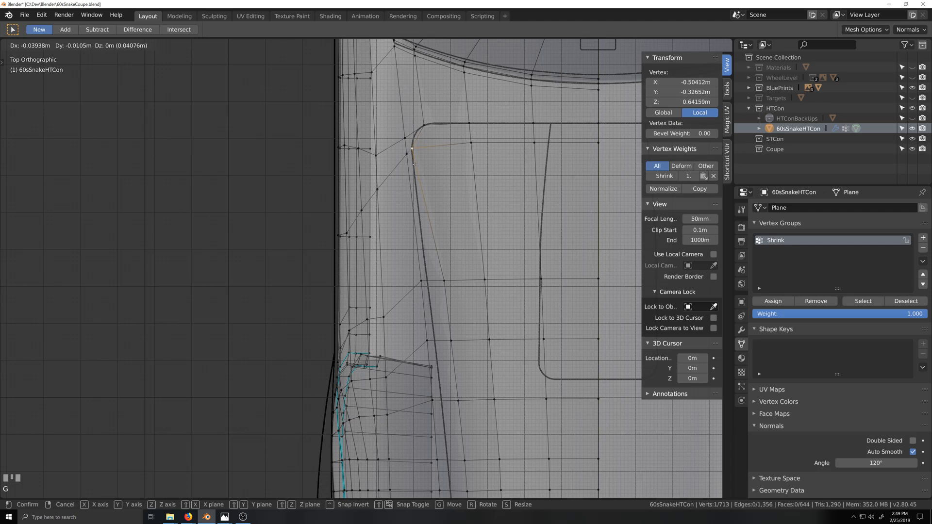
{"action": "left_click", "coordinate": [414, 164]}
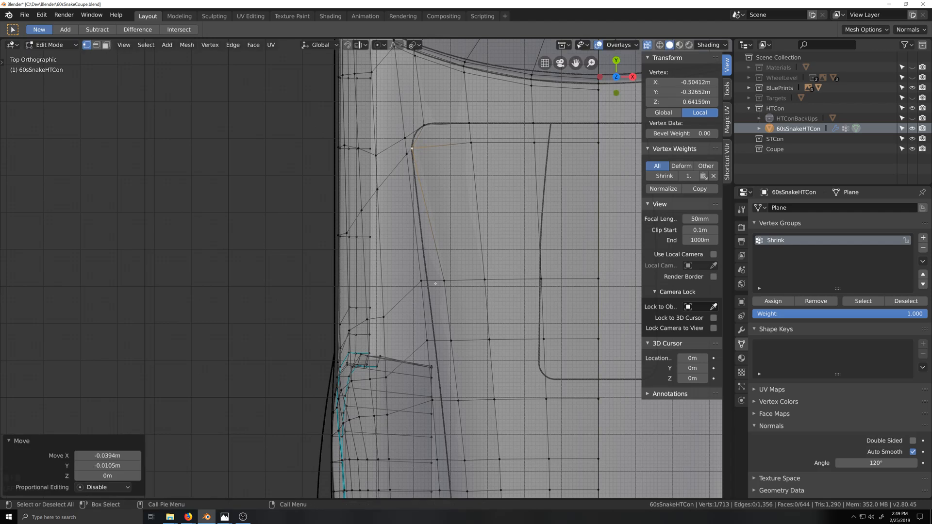
Slide the next two vertices along the hood's side outward onto the blueprint's hood line, the second by a factor of 0.657.
{"action": "key", "text": "g"}
{"action": "key", "text": "g"}
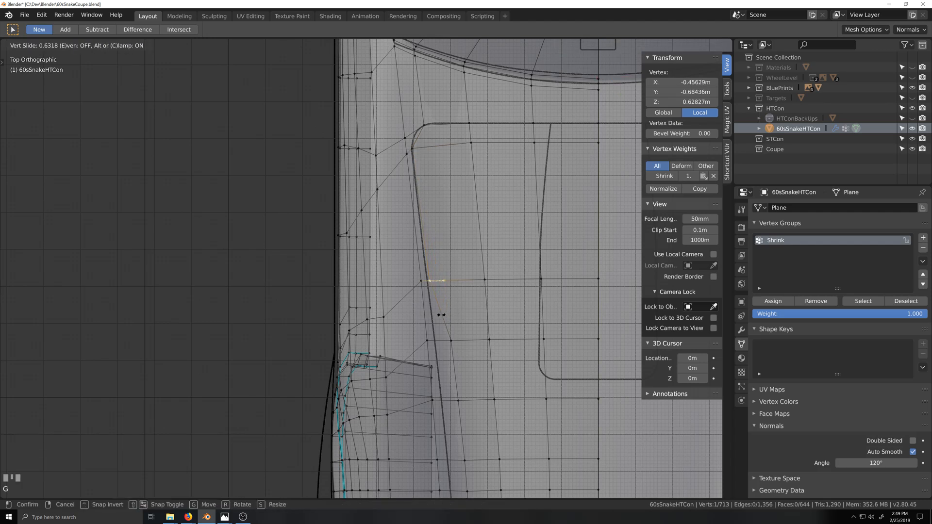
{"action": "left_click", "coordinate": [442, 319]}
{"action": "left_click", "coordinate": [452, 344]}
{"action": "key", "text": "g"}
{"action": "key", "text": "g"}
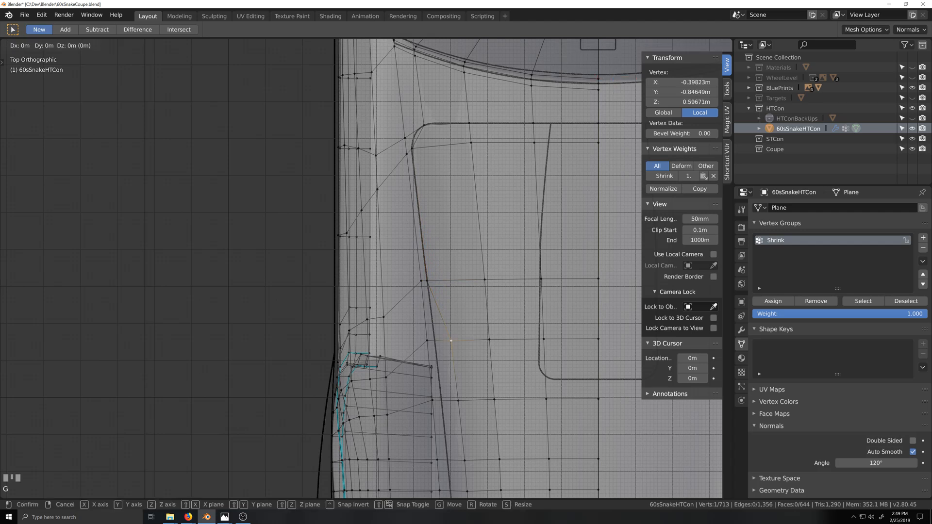
{"action": "left_click", "coordinate": [436, 343]}
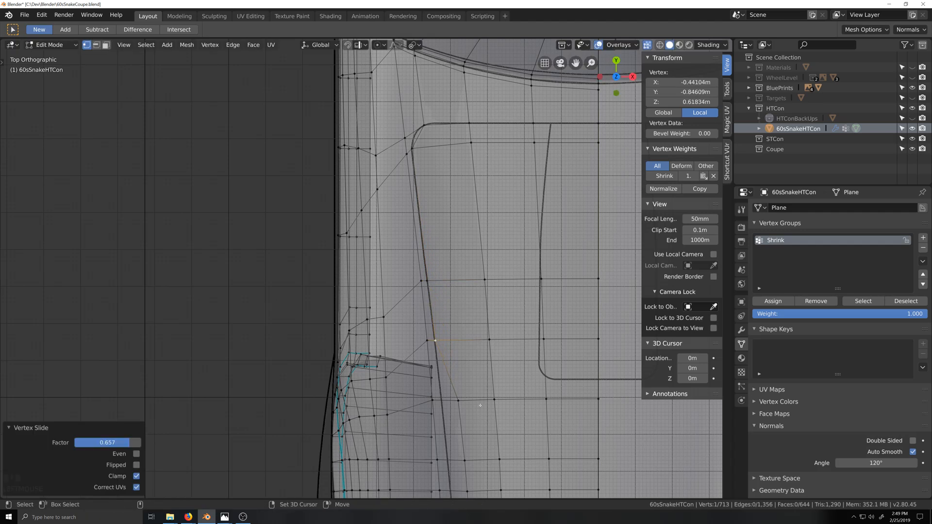
Slide the next two vertices toward the front along the hood's side onto the blueprint's hood line, the second by a factor of 0.616.
{"action": "middle_click_drag", "start_coordinate": [436, 344], "coordinate": [400, 166], "text": "shift"}
{"action": "left_click", "coordinate": [425, 238]}
{"action": "key", "text": "g"}
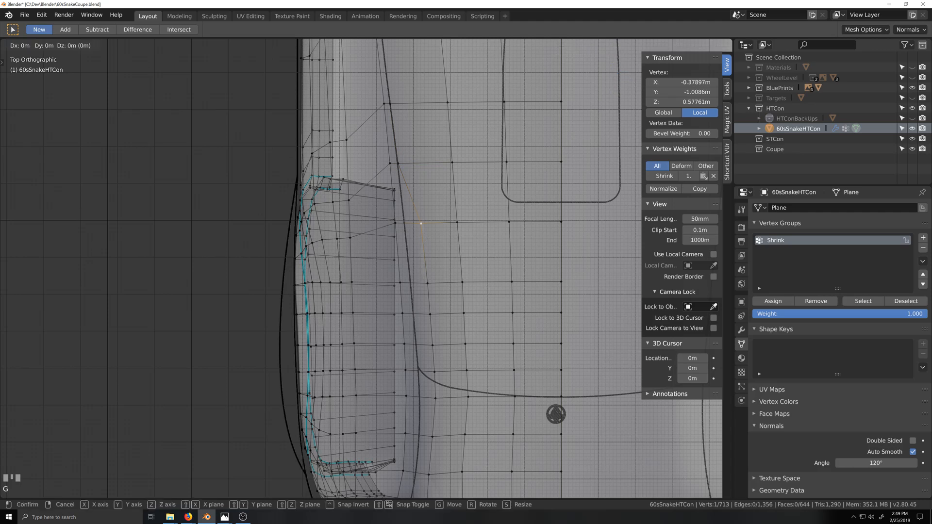
{"action": "key", "text": "g"}
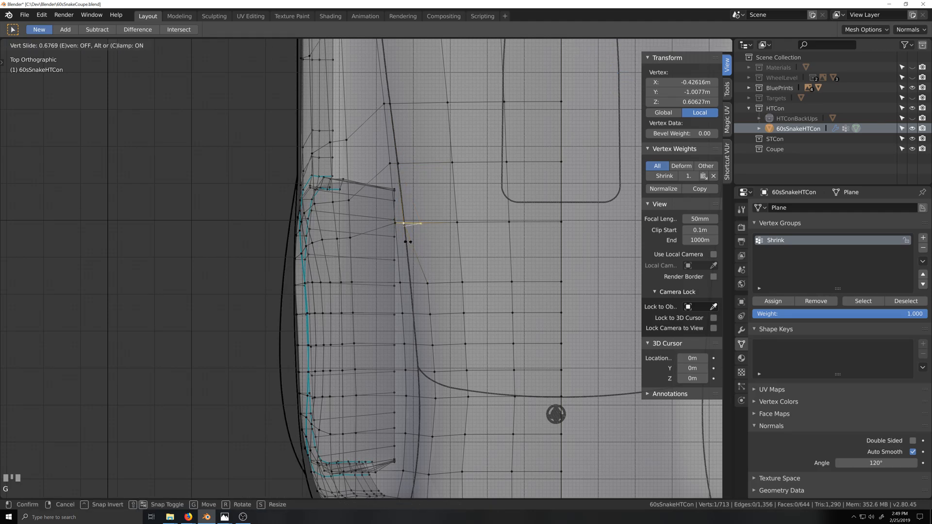
{"action": "left_click", "coordinate": [409, 242]}
{"action": "left_click", "coordinate": [427, 284]}
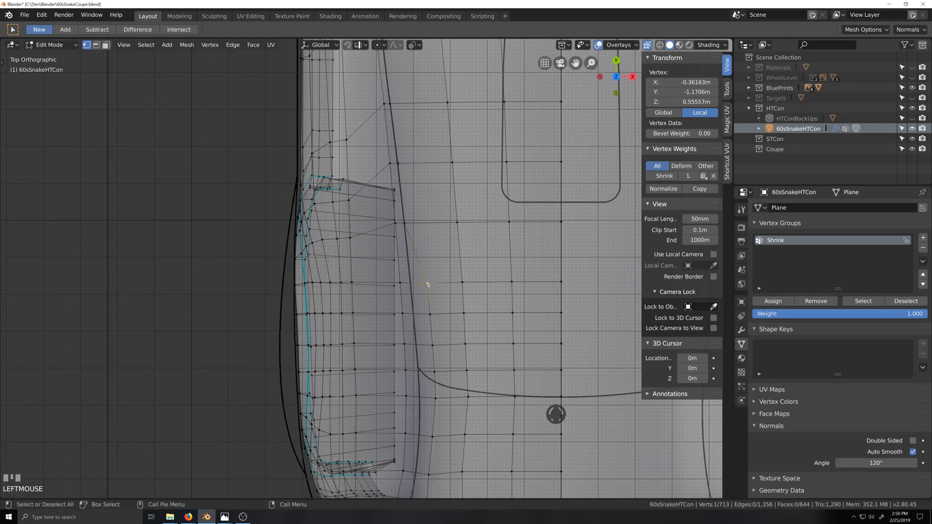
{"action": "key", "text": "g"}
{"action": "key", "text": "g"}
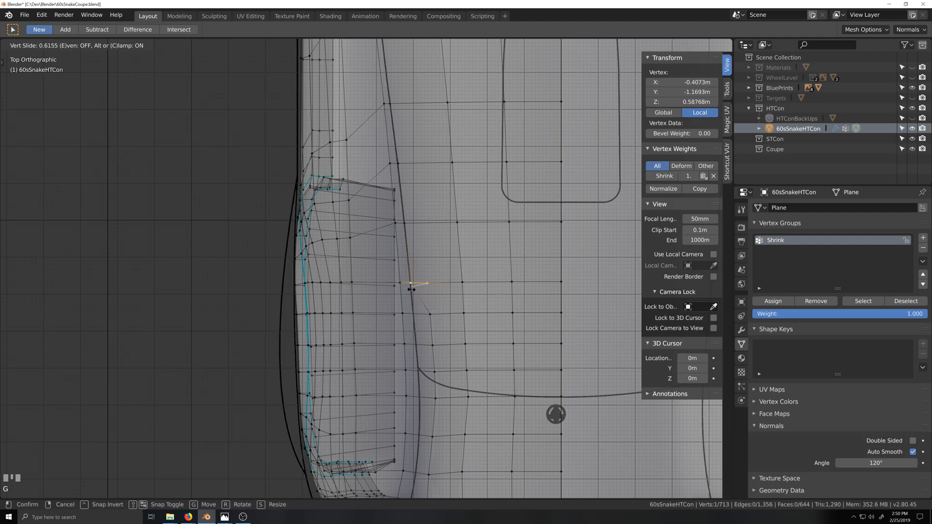
{"action": "left_click", "coordinate": [411, 289]}
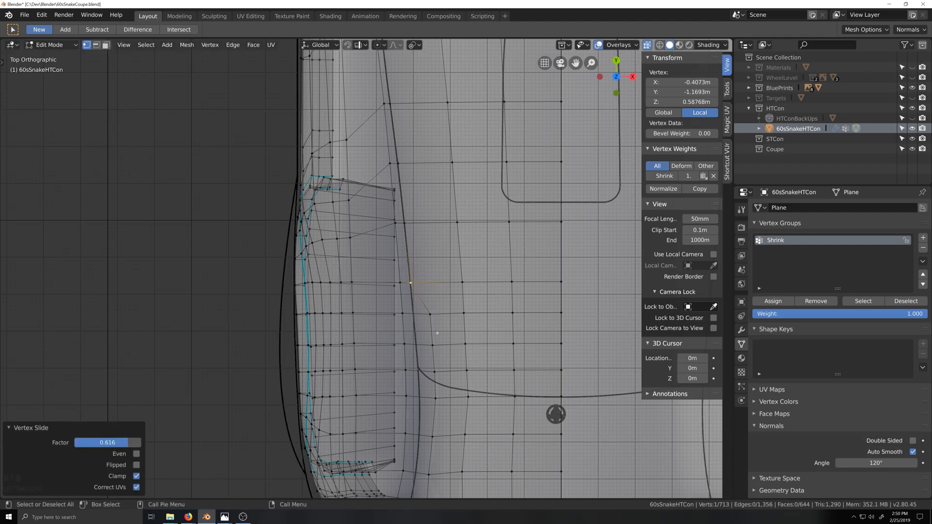
Slide the following two side vertices outward onto the blueprint's hood line, by factors of 0.604 and about 0.591.
{"action": "left_click", "coordinate": [429, 314]}
{"action": "key", "text": "g"}
{"action": "key", "text": "g"}
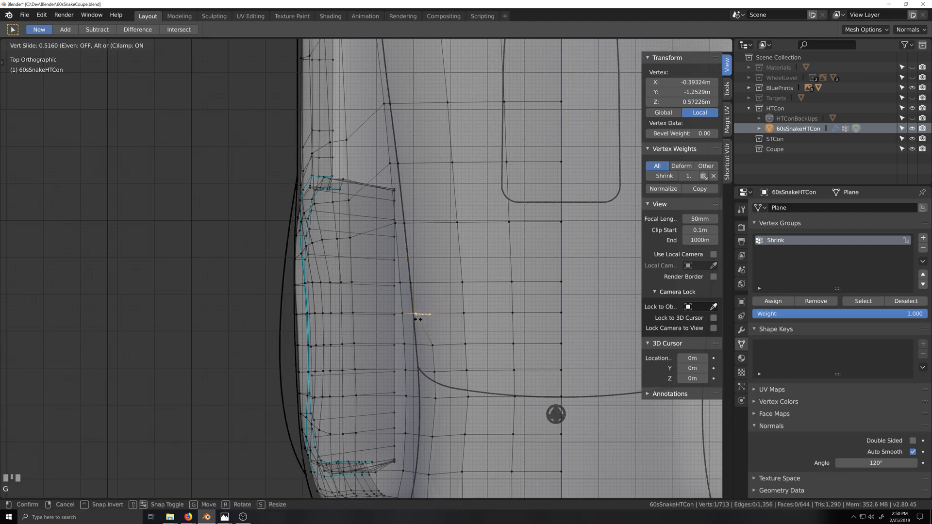
{"action": "left_click", "coordinate": [418, 319]}
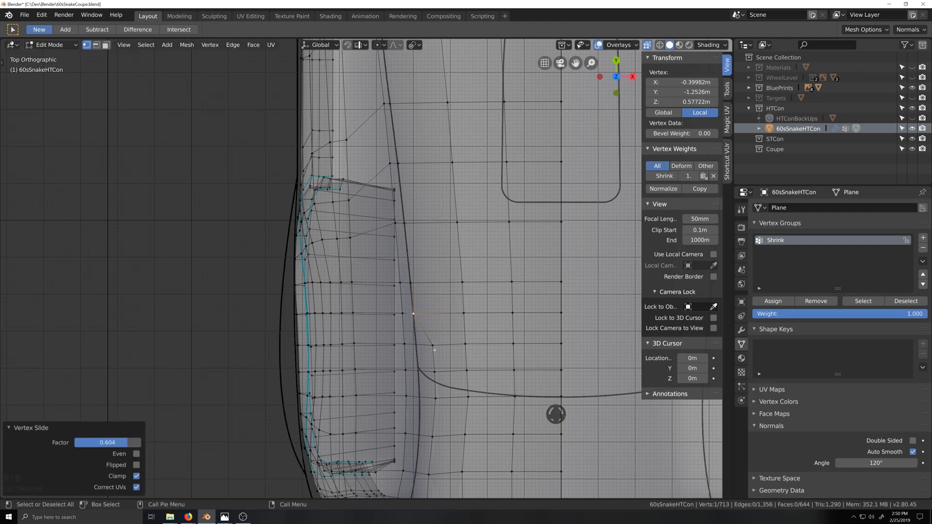
{"action": "left_click", "coordinate": [418, 345]}
{"action": "key", "text": "g"}
{"action": "key", "text": "g"}
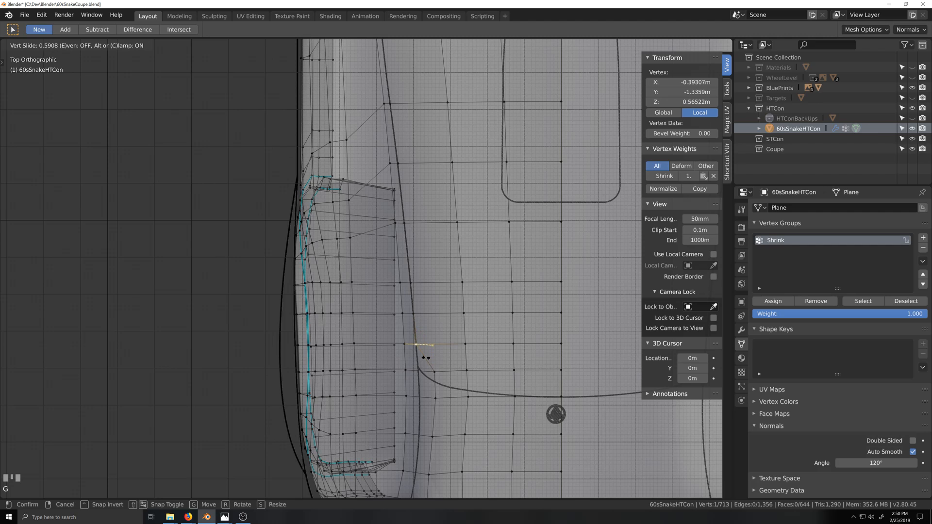
{"action": "left_click", "coordinate": [426, 358]}
Slide the vertex at the hood's front corner outward by a factor of 0.533 onto the blueprint outline.
{"action": "left_click", "coordinate": [431, 372]}
{"action": "key", "text": "g"}
{"action": "key", "text": "g"}
{"action": "left_click", "coordinate": [419, 372]}
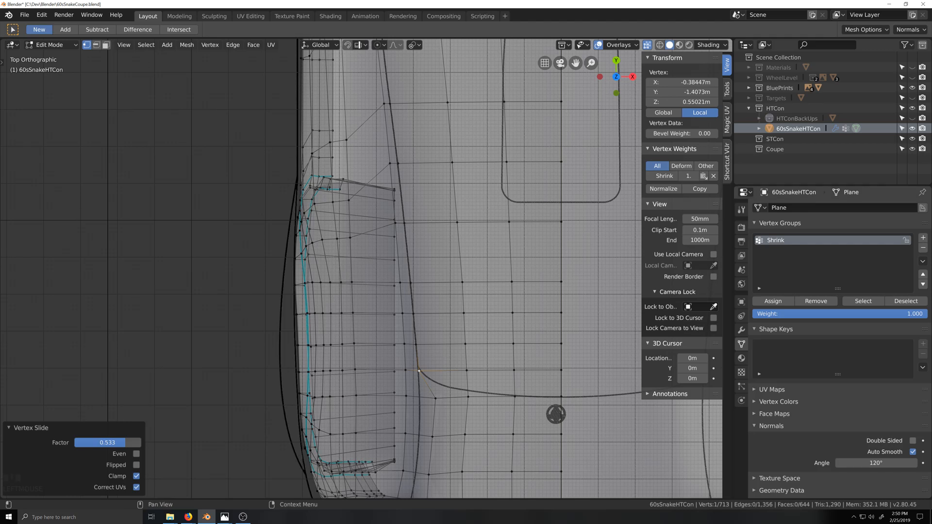
{"action": "key", "text": "alt+Tab"}
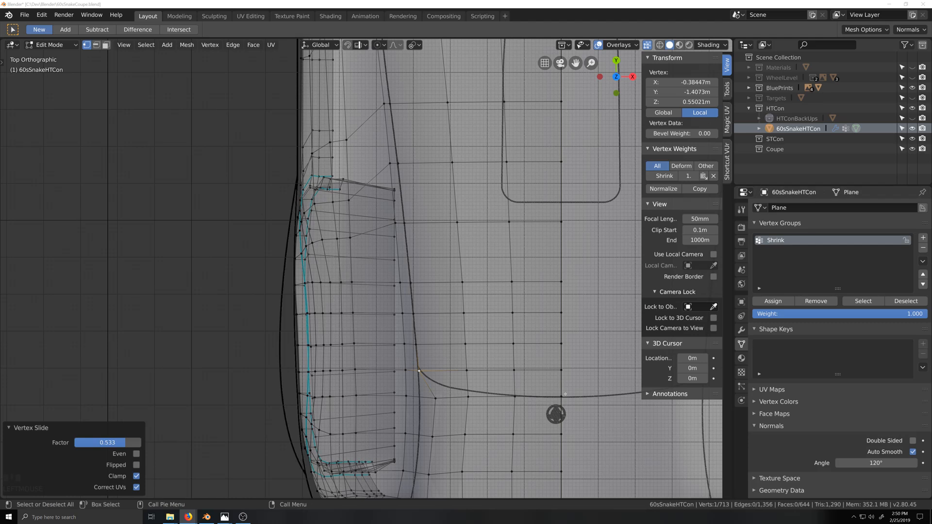
Slide the two vertices between the center line and the hood's front corner rearward onto the hood's front line.
{"action": "left_click", "coordinate": [514, 396]}
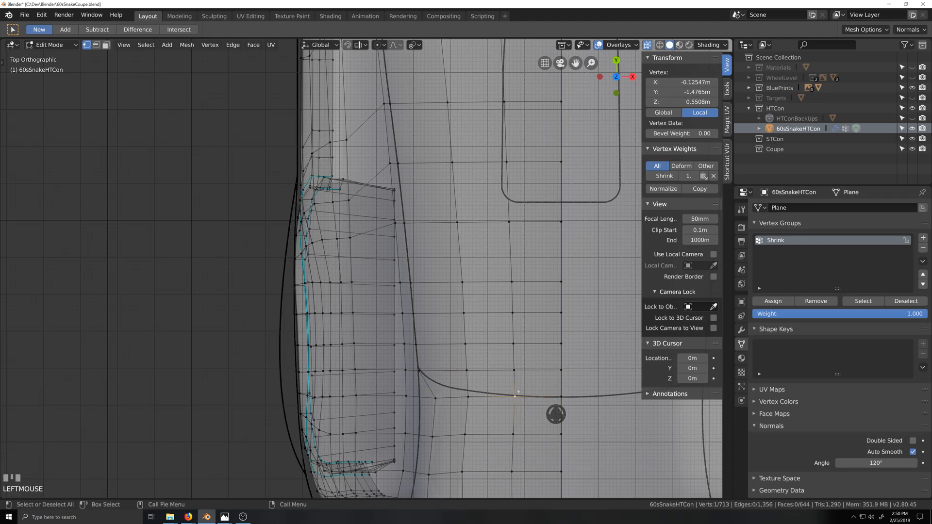
{"action": "key", "text": "g"}
{"action": "key", "text": "g"}
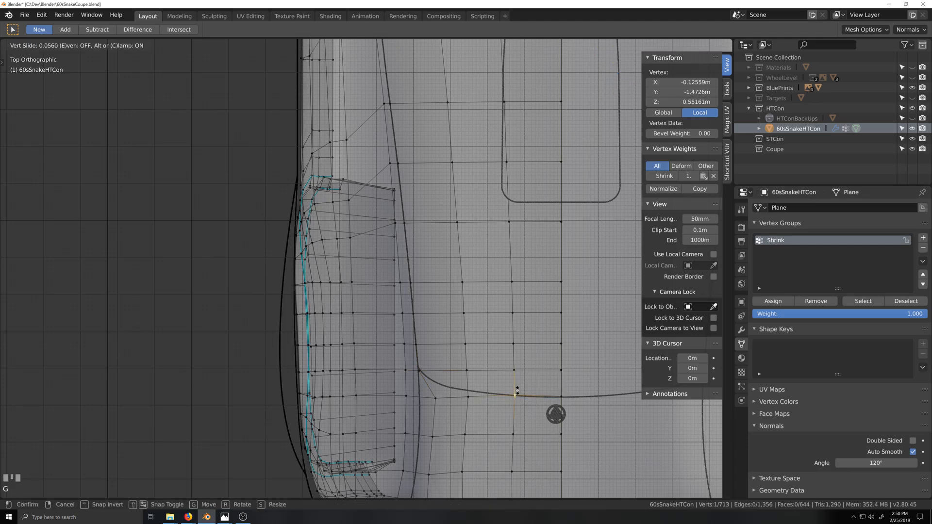
{"action": "left_click", "coordinate": [516, 391]}
{"action": "key", "text": "g"}
{"action": "key", "text": "g"}
{"action": "left_click", "coordinate": [466, 390]}
Move the vertex inside the front corner about 0.004 m in X and 0.041 m in Y, and slide its outer neighbor rearward by 0.317.
{"action": "key", "text": "g"}
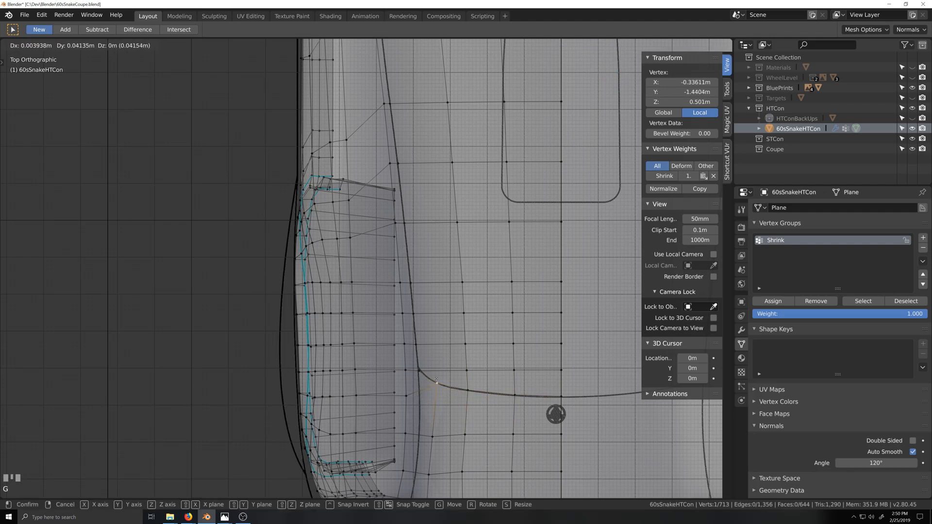
{"action": "left_click", "coordinate": [436, 379]}
{"action": "key", "text": "g"}
{"action": "key", "text": "g"}
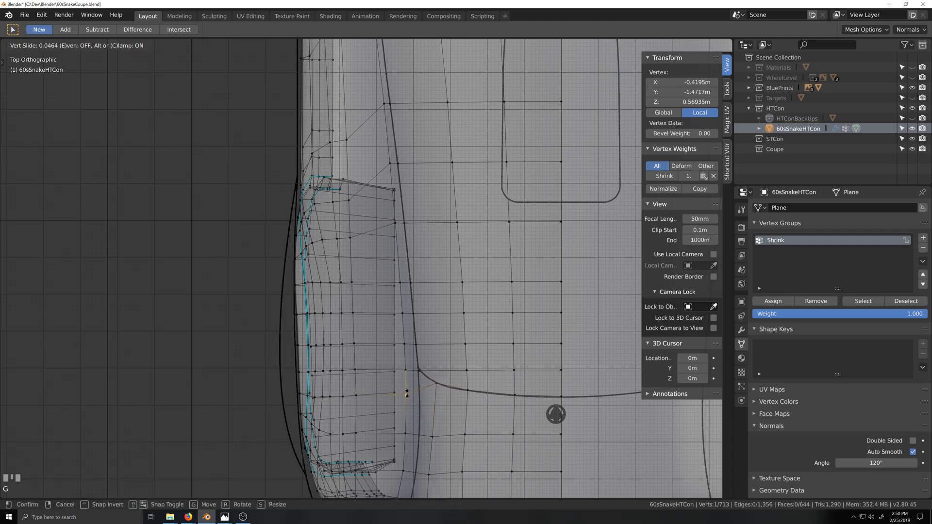
{"action": "left_click", "coordinate": [407, 388]}
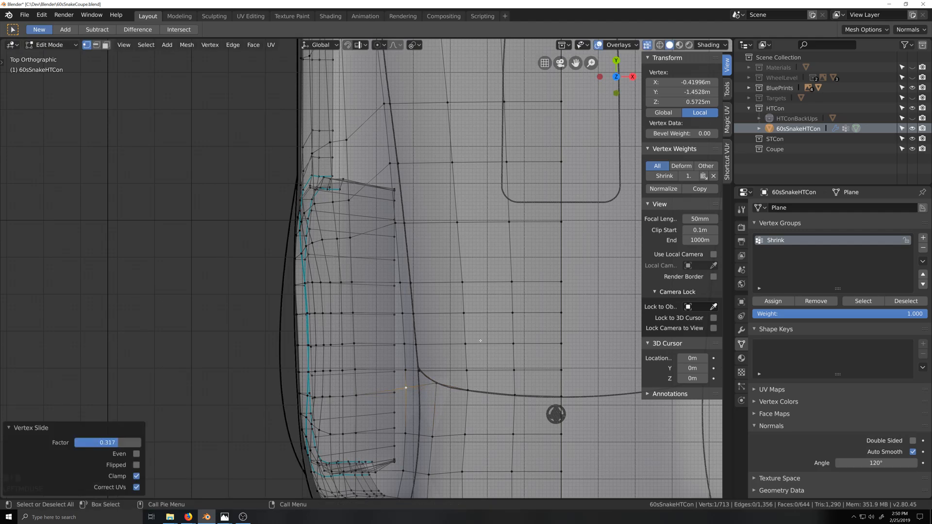
Select the hood outline's vertex path from the front center, around the front and rear corners, to the rear center.
{"action": "scroll", "coordinate": [480, 341], "scroll_direction": "down", "scroll_amount": 3}
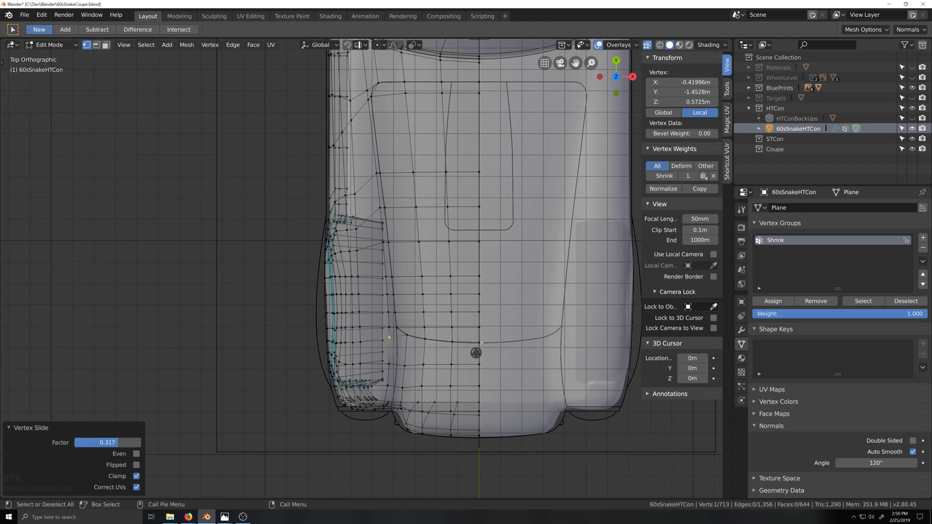
{"action": "left_click", "coordinate": [481, 343]}
{"action": "left_click", "coordinate": [397, 328], "text": "ctrl"}
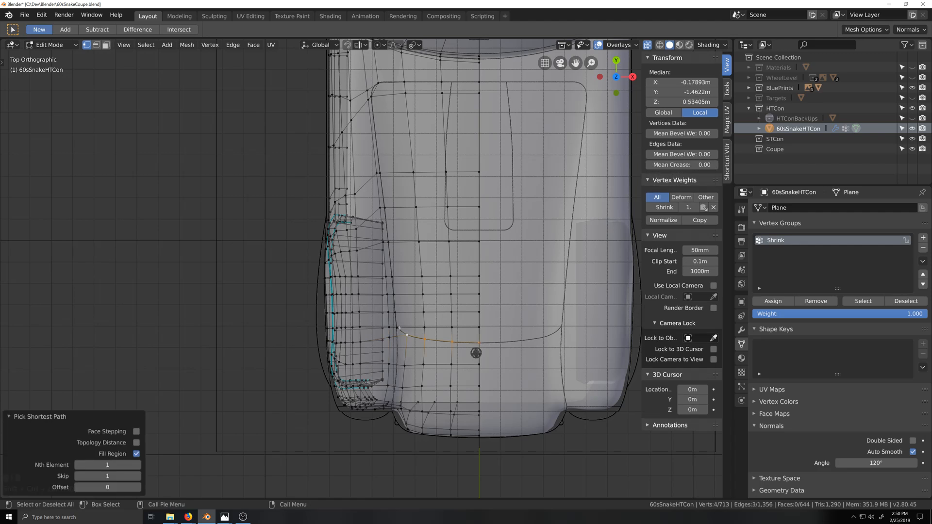
{"action": "left_click", "coordinate": [371, 96], "text": "ctrl"}
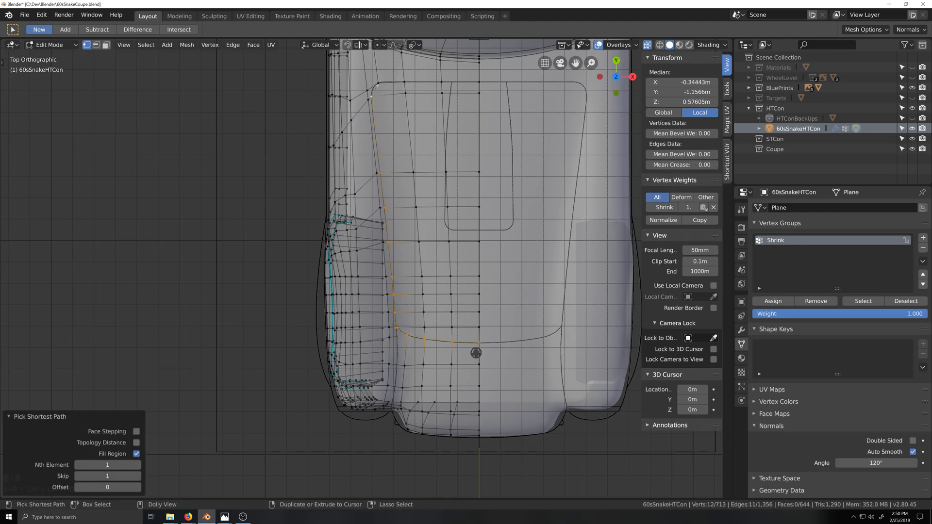
{"action": "left_click", "coordinate": [479, 83], "text": "ctrl"}
{"action": "scroll", "coordinate": [517, 269], "scroll_direction": "up", "scroll_amount": 1}
{"action": "scroll", "coordinate": [517, 268], "scroll_direction": "up", "scroll_amount": 1}
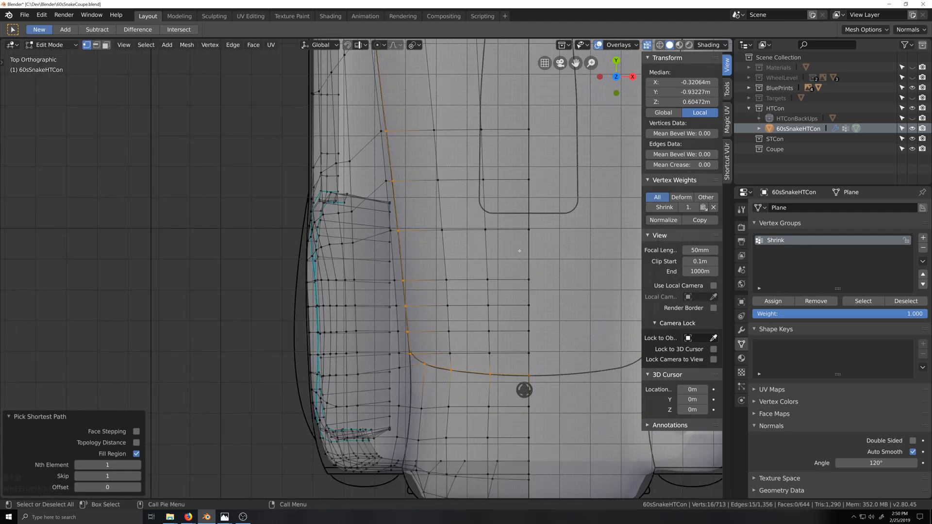
{"action": "middle_click_drag", "start_coordinate": [519, 251], "coordinate": [426, 149]}
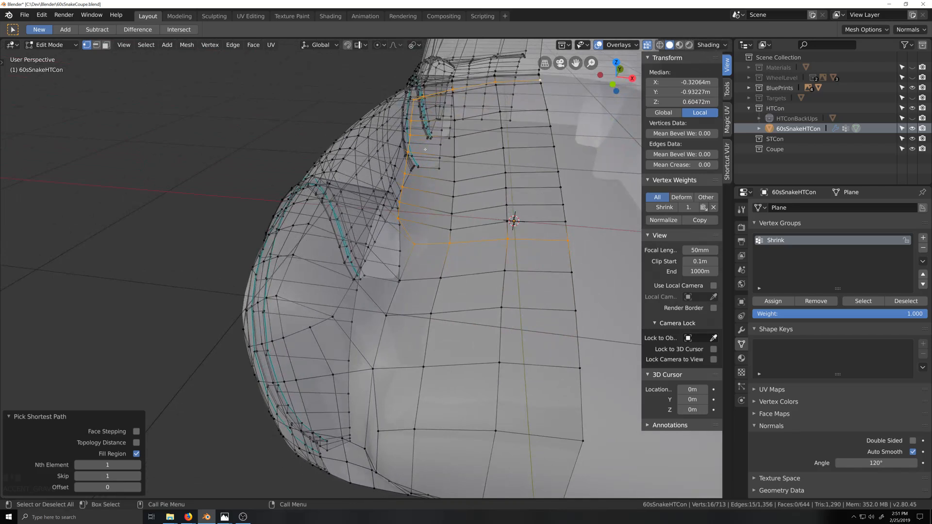
{"action": "key", "text": "KP_7"}
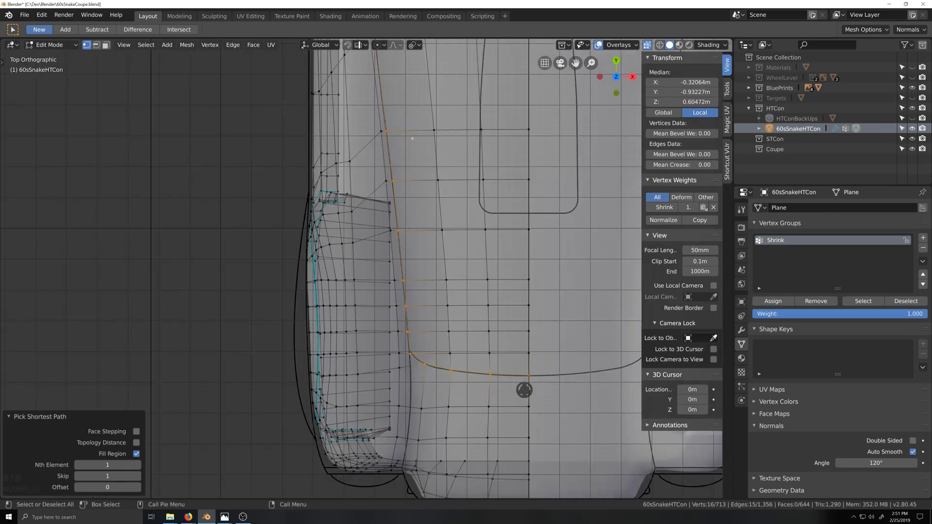
Slide the side vertex two rows behind the hood's front corner outward by a factor of 0.007 to center it on the line.
{"action": "scroll", "coordinate": [413, 138], "scroll_direction": "up", "scroll_amount": 1}
{"action": "scroll", "coordinate": [480, 342], "scroll_direction": "up", "scroll_amount": 7}
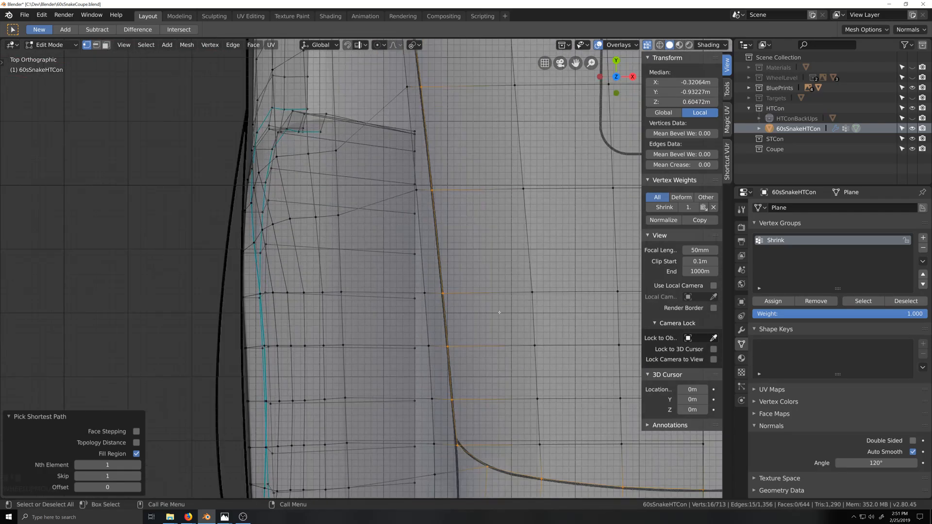
{"action": "scroll", "coordinate": [455, 292], "scroll_direction": "up", "scroll_amount": 3}
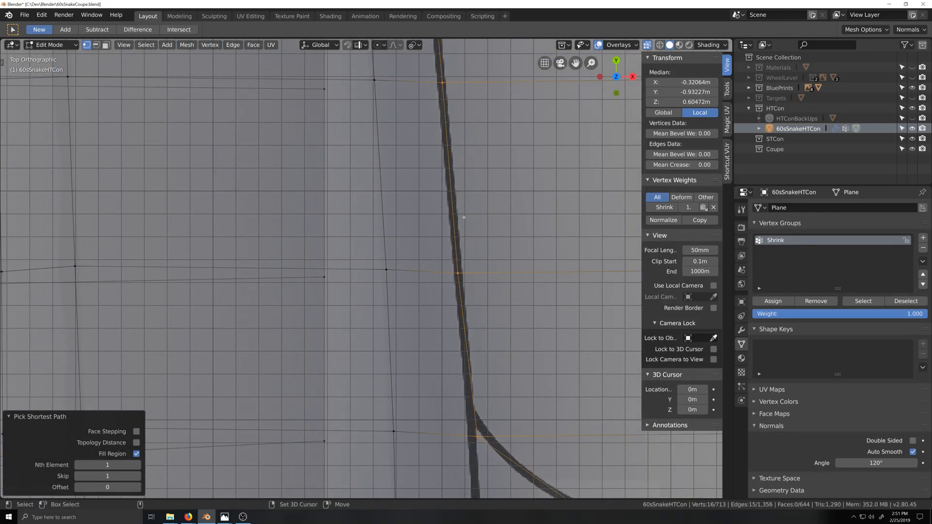
{"action": "middle_click_drag", "start_coordinate": [461, 208], "coordinate": [476, 401], "text": "shift"}
{"action": "left_click", "coordinate": [465, 296]}
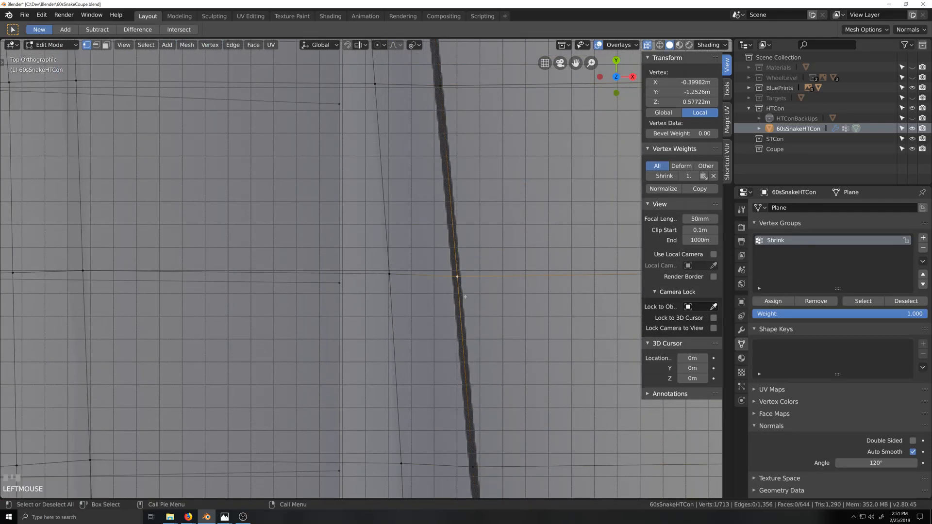
{"action": "key", "text": "shift+v"}
{"action": "left_click", "coordinate": [458, 295]}
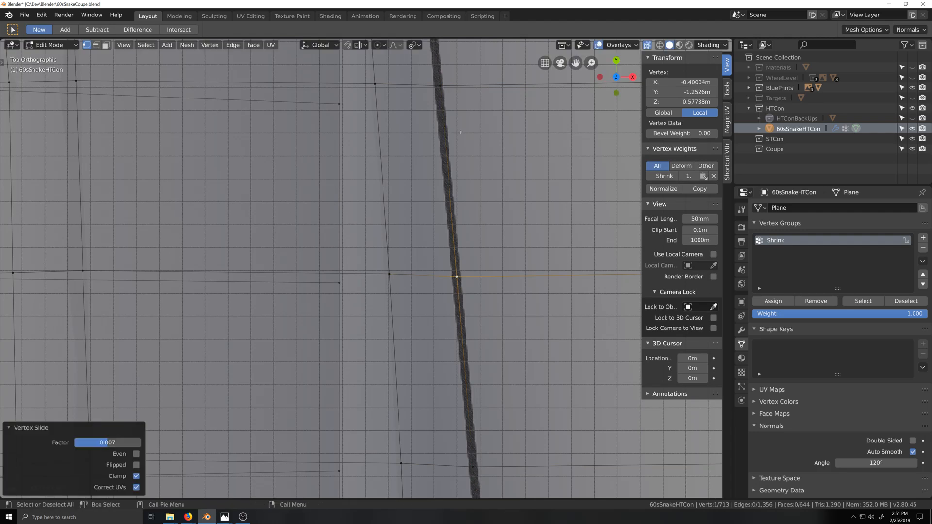
Fine-tune the next two vertices rearward along the hood's side with small vertex slides onto the blueprint line.
{"action": "middle_click_drag", "start_coordinate": [460, 132], "coordinate": [515, 325], "text": "shift"}
{"action": "left_click", "coordinate": [495, 281]}
{"action": "key", "text": "shift+v"}
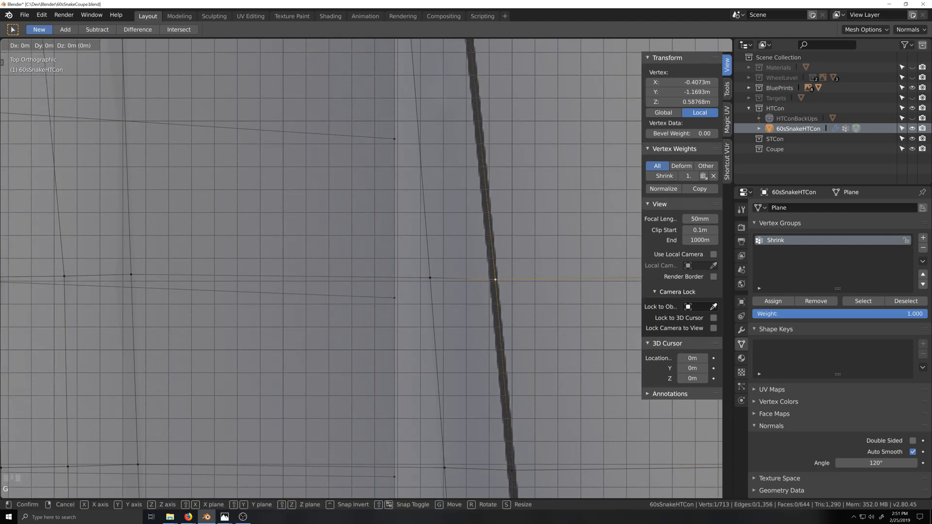
{"action": "left_click", "coordinate": [493, 274]}
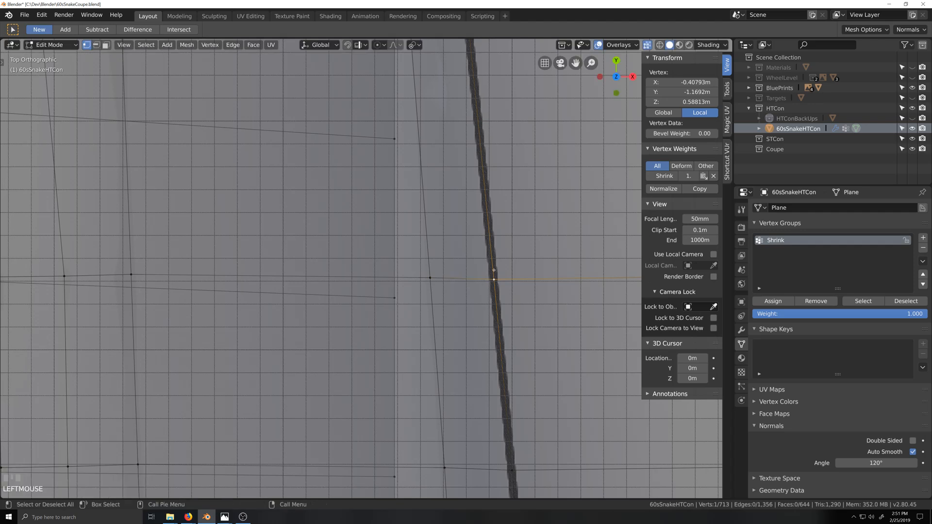
{"action": "middle_click_drag", "start_coordinate": [502, 194], "coordinate": [537, 385], "text": "shift"}
{"action": "middle_click_drag", "start_coordinate": [516, 180], "coordinate": [520, 372], "text": "shift"}
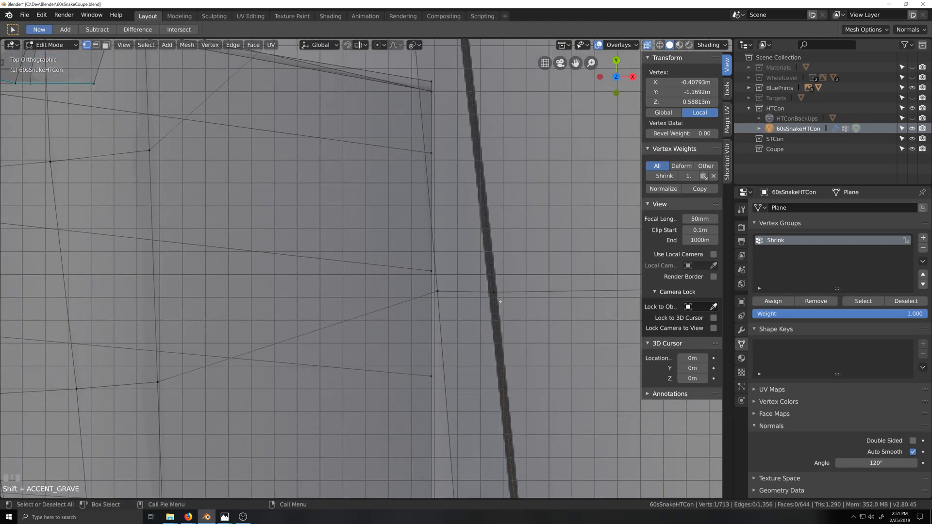
{"action": "left_click", "coordinate": [494, 292]}
{"action": "key", "text": "shift+v"}
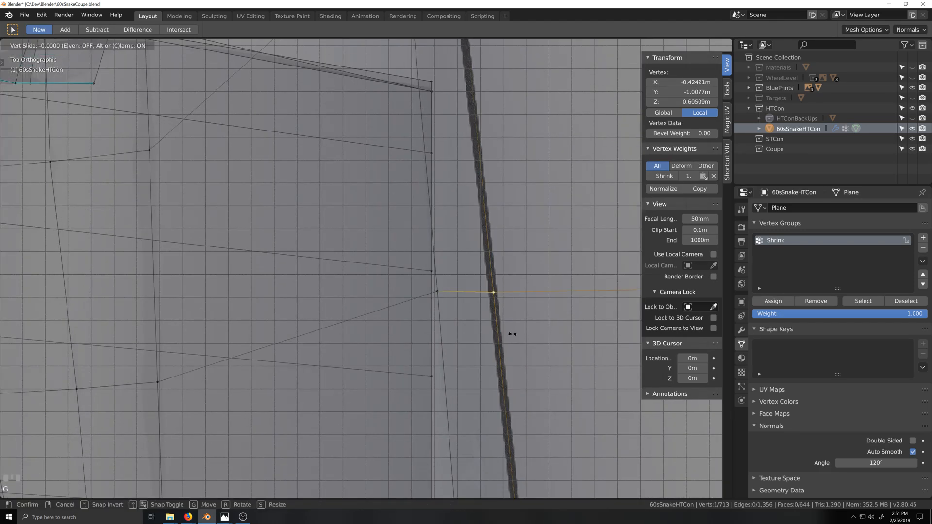
{"action": "left_click", "coordinate": [511, 252]}
Slide the hood-side vertex just behind the wheel arch's inner rear edge slightly outward onto the middle of the blueprint line.
{"action": "scroll", "coordinate": [512, 252], "scroll_direction": "down", "scroll_amount": 3}
{"action": "middle_click_drag", "start_coordinate": [456, 66], "coordinate": [443, 237], "text": "shift"}
{"action": "left_click", "coordinate": [431, 190]}
{"action": "scroll", "coordinate": [442, 237], "scroll_direction": "up", "scroll_amount": 5}
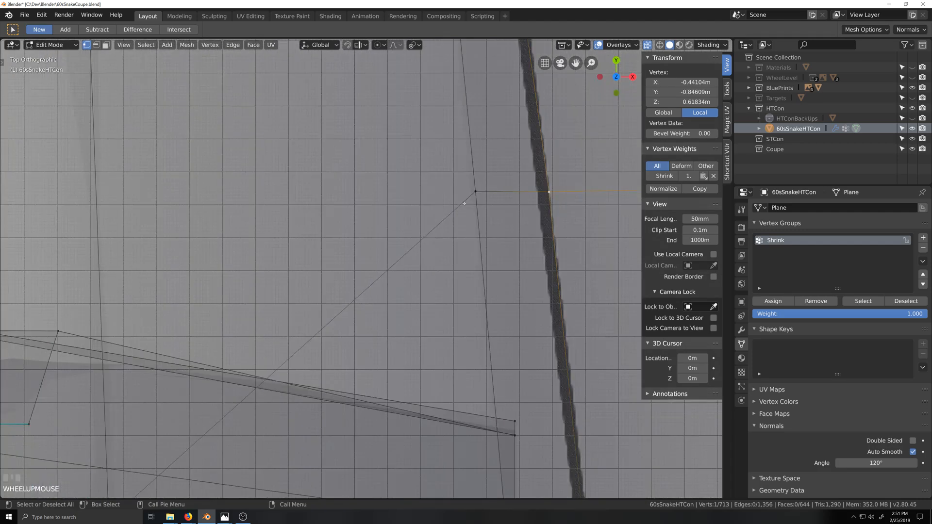
{"action": "middle_click_drag", "start_coordinate": [523, 212], "coordinate": [462, 317], "text": "shift"}
{"action": "key", "text": "g"}
{"action": "key", "text": "g"}
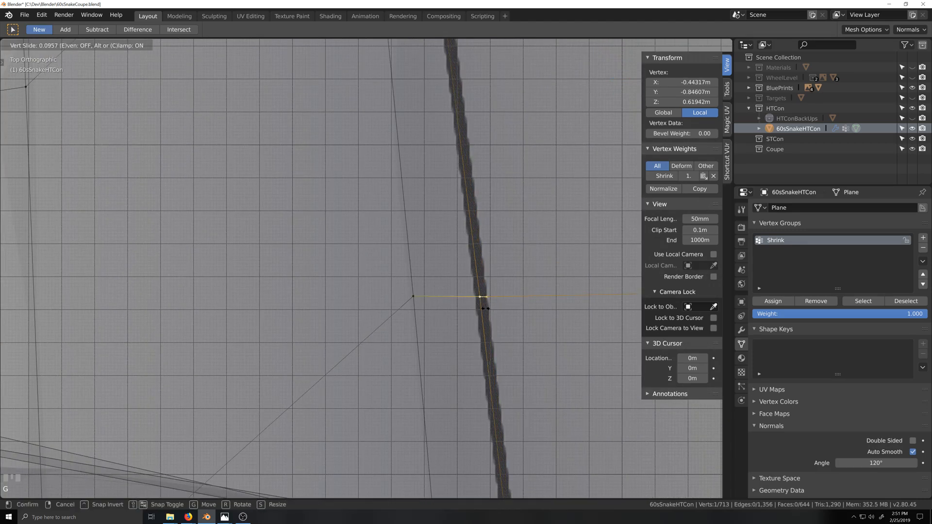
{"action": "left_click", "coordinate": [488, 308]}
Slide the next hood-side vertex toward the rear inward by a factor of 0.003 to center it on the line.
{"action": "scroll", "coordinate": [488, 308], "scroll_direction": "down", "scroll_amount": 4}
{"action": "middle_click_drag", "start_coordinate": [414, 41], "coordinate": [415, 297], "text": "shift"}
{"action": "left_click", "coordinate": [425, 208]}
{"action": "scroll", "coordinate": [425, 208], "scroll_direction": "up", "scroll_amount": 5}
{"action": "key", "text": "g"}
{"action": "key", "text": "g"}
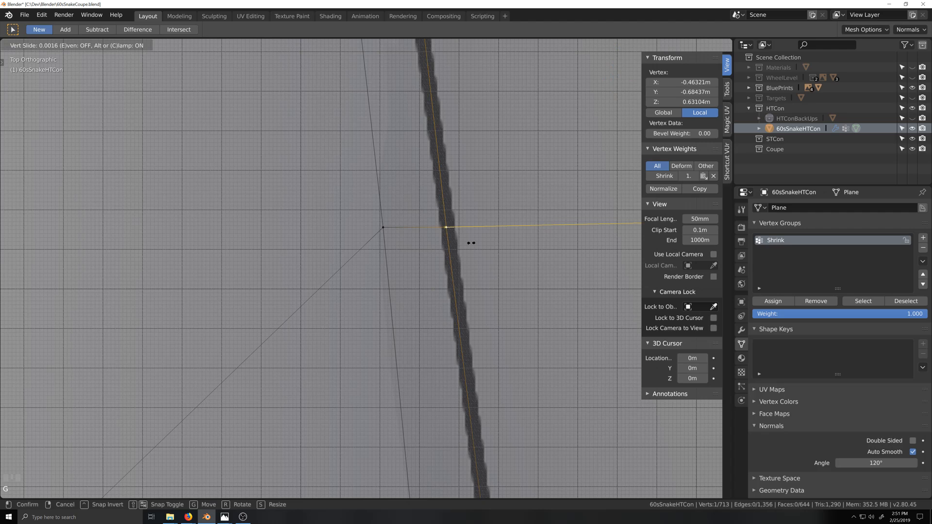
{"action": "left_click", "coordinate": [478, 243]}
Move the vertex where the hood's side meets its rear corner curve about 0.001 m outward onto the blueprint line.
{"action": "scroll", "coordinate": [416, 168], "scroll_direction": "down", "scroll_amount": 5}
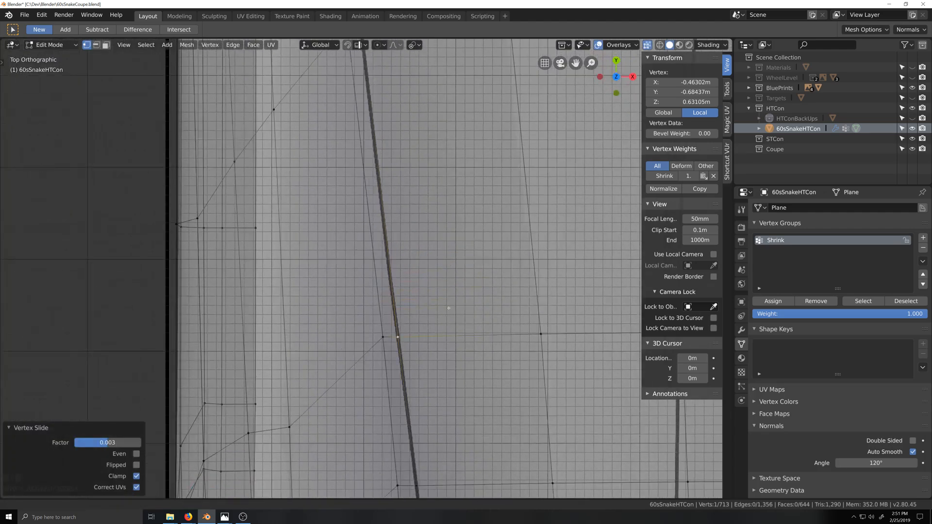
{"action": "middle_click_drag", "start_coordinate": [415, 169], "coordinate": [444, 312], "text": "shift"}
{"action": "scroll", "coordinate": [445, 311], "scroll_direction": "up", "scroll_amount": 9}
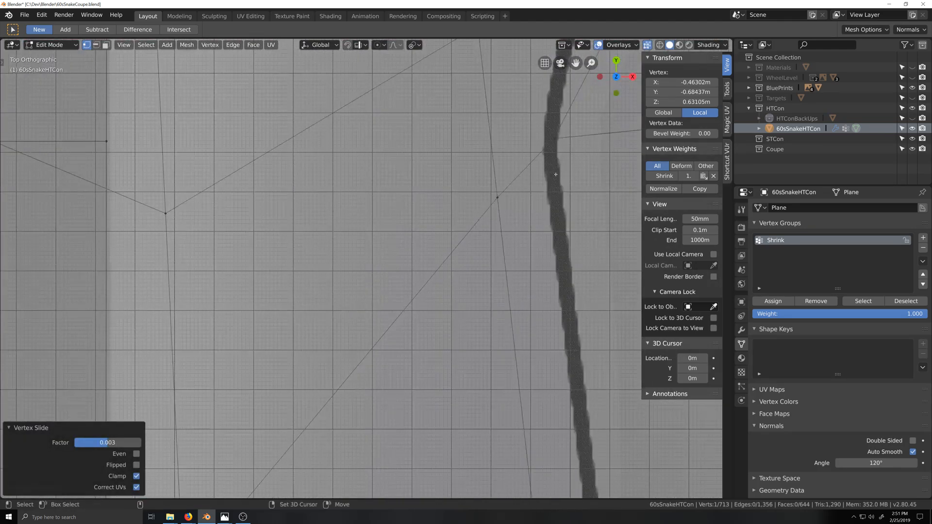
{"action": "middle_click_drag", "start_coordinate": [556, 162], "coordinate": [480, 232], "text": "shift"}
{"action": "left_click", "coordinate": [491, 213]}
{"action": "key", "text": "g"}
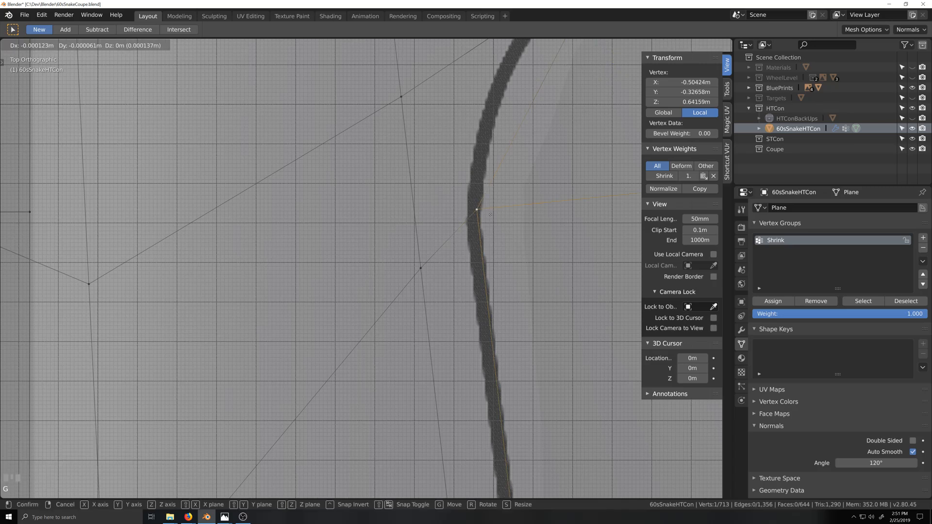
{"action": "left_click", "coordinate": [497, 204]}
Move the vertex on the hood's rear corner arc about 0.0006 m forward along Y to center it on the blueprint line.
{"action": "scroll", "coordinate": [497, 204], "scroll_direction": "down", "scroll_amount": 5}
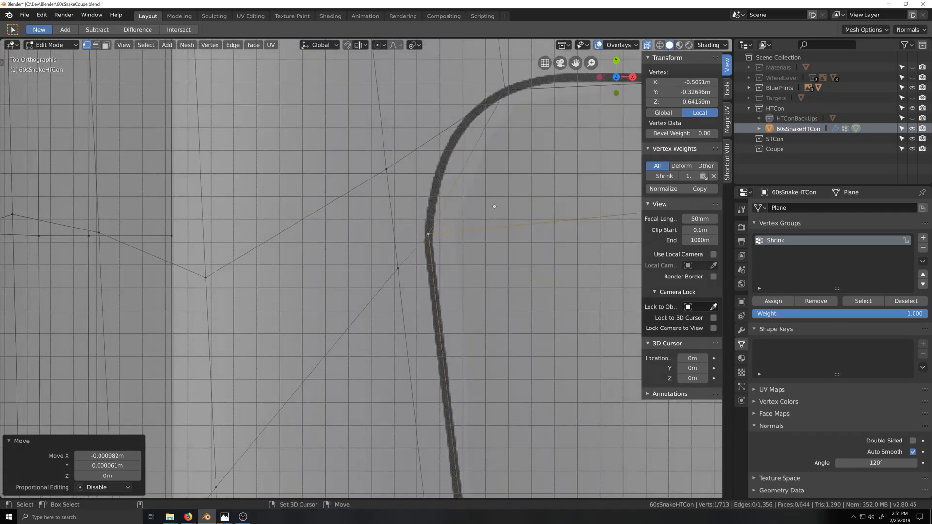
{"action": "scroll", "coordinate": [435, 198], "scroll_direction": "up", "scroll_amount": 3}
{"action": "left_click", "coordinate": [444, 184]}
{"action": "key", "text": "g"}
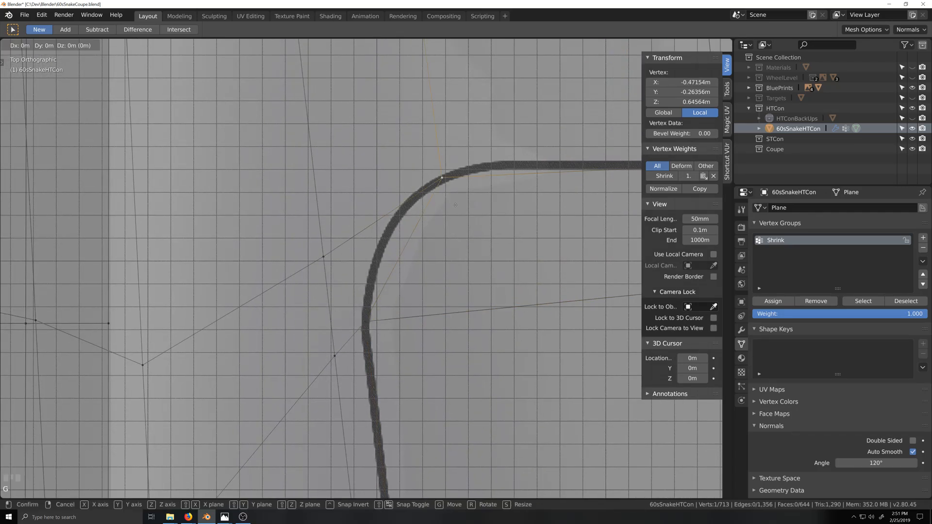
{"action": "left_click", "coordinate": [454, 214]}
{"action": "scroll", "coordinate": [461, 228], "scroll_direction": "down", "scroll_amount": 3}
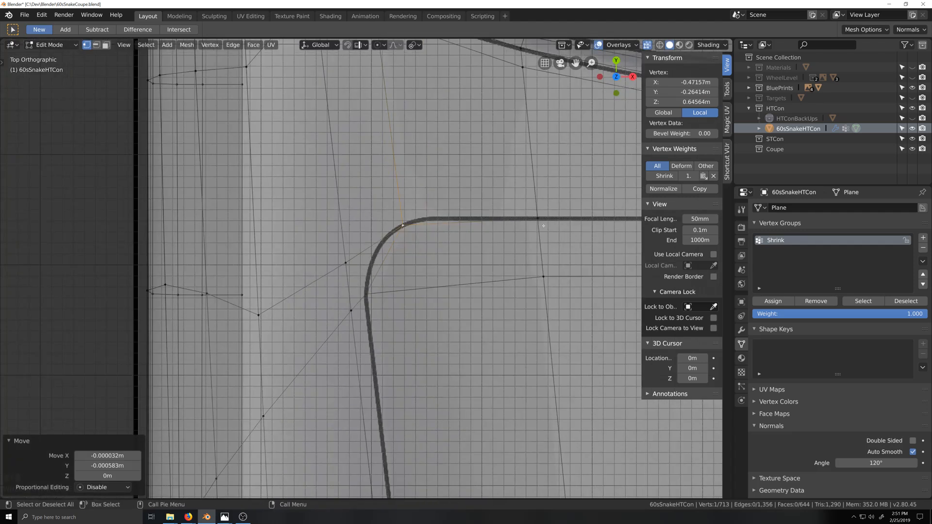
Select the hood's outline path from the centerline along the rear edge, down the side and along the front edge to the centerline.
{"action": "scroll", "coordinate": [476, 259], "scroll_direction": "down", "scroll_amount": 6}
{"action": "middle_click_drag", "start_coordinate": [554, 257], "coordinate": [553, 171], "text": "shift"}
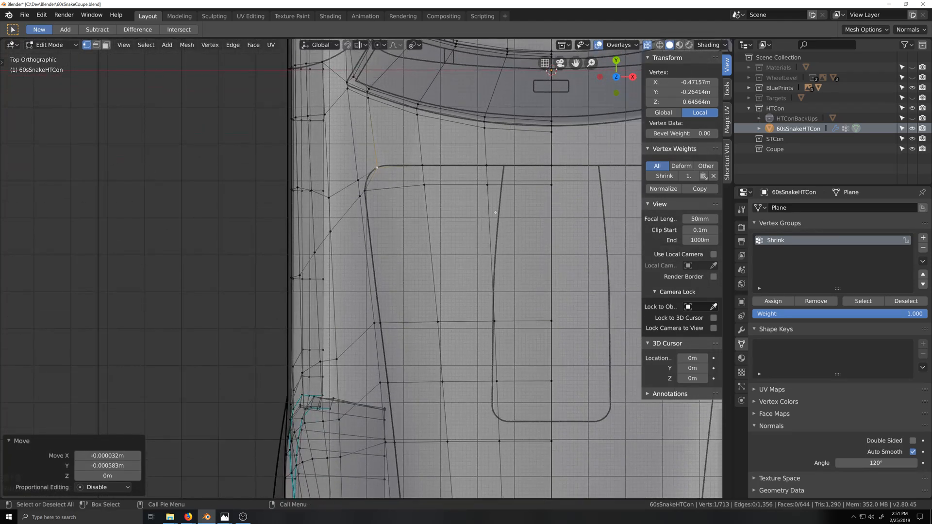
{"action": "left_click", "coordinate": [552, 168], "text": "ctrl+shift"}
{"action": "left_click", "coordinate": [365, 191], "text": "shift"}
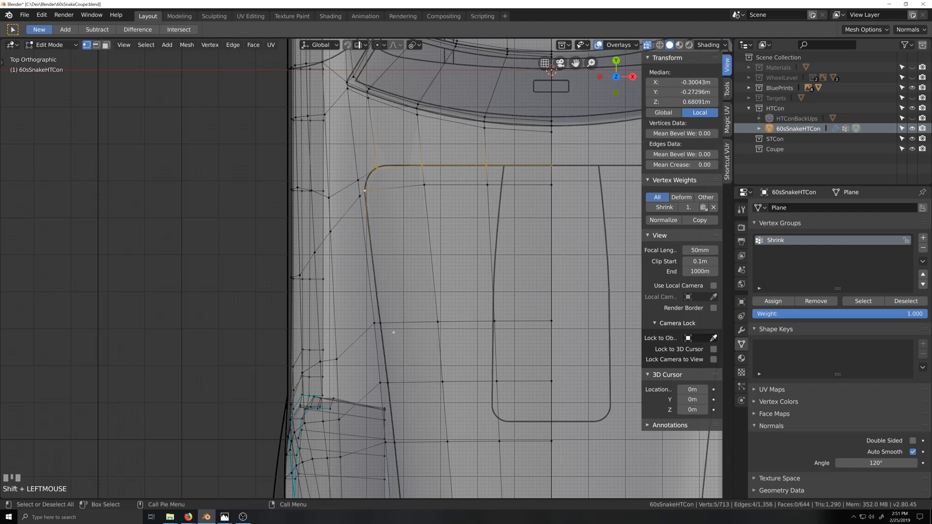
{"action": "left_click", "coordinate": [381, 324], "text": "ctrl+shift"}
{"action": "scroll", "coordinate": [396, 348], "scroll_direction": "down", "scroll_amount": 4}
{"action": "middle_click_drag", "start_coordinate": [396, 348], "coordinate": [354, 165], "text": "shift"}
{"action": "scroll", "coordinate": [354, 165], "scroll_direction": "up", "scroll_amount": 4}
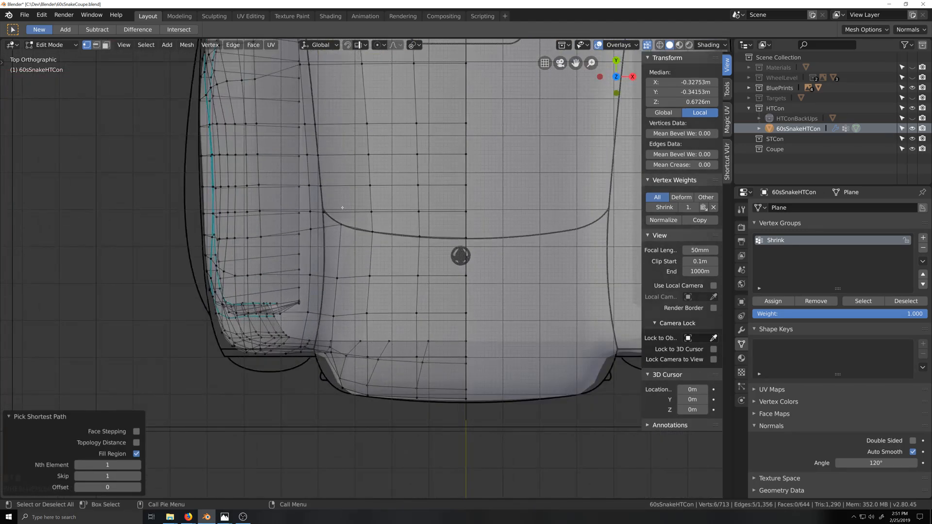
{"action": "left_click", "coordinate": [363, 210], "text": "ctrl+shift"}
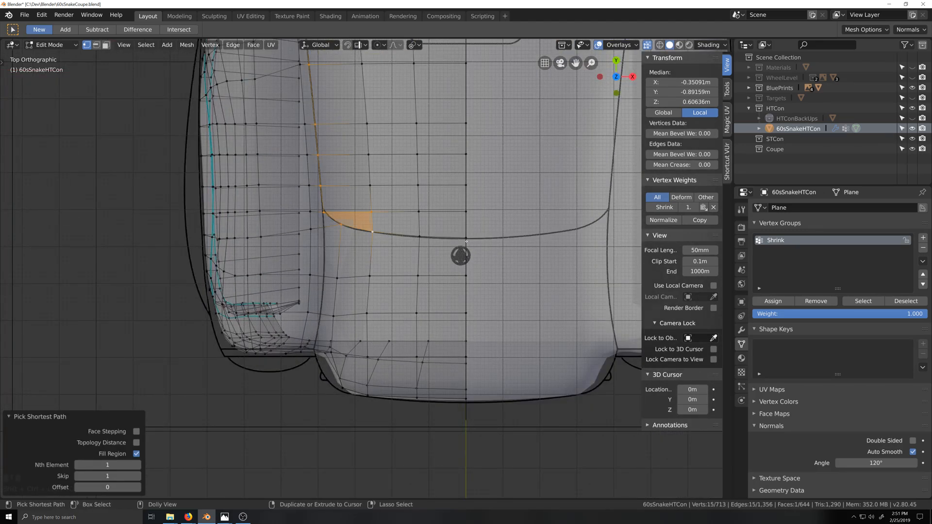
{"action": "left_click", "coordinate": [371, 211], "text": "shift"}
{"action": "left_click", "coordinate": [465, 238], "text": "ctrl+shift"}
{"action": "scroll", "coordinate": [451, 258], "scroll_direction": "down", "scroll_amount": 3}
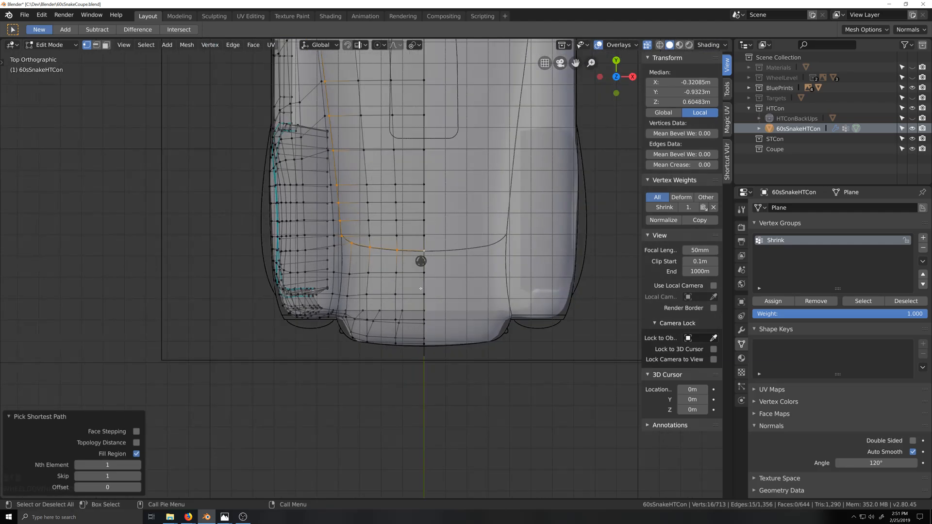
Examine the shaded surface around the front fender and hood in Object Mode from the front.
{"action": "middle_click_drag", "start_coordinate": [432, 286], "coordinate": [416, 199]}
{"action": "middle_click_drag", "start_coordinate": [465, 225], "coordinate": [426, 241]}
{"action": "scroll", "coordinate": [380, 236], "scroll_direction": "up", "scroll_amount": 4}
{"action": "key", "text": "Tab"}
{"action": "scroll", "coordinate": [318, 230], "scroll_direction": "up", "scroll_amount": 2}
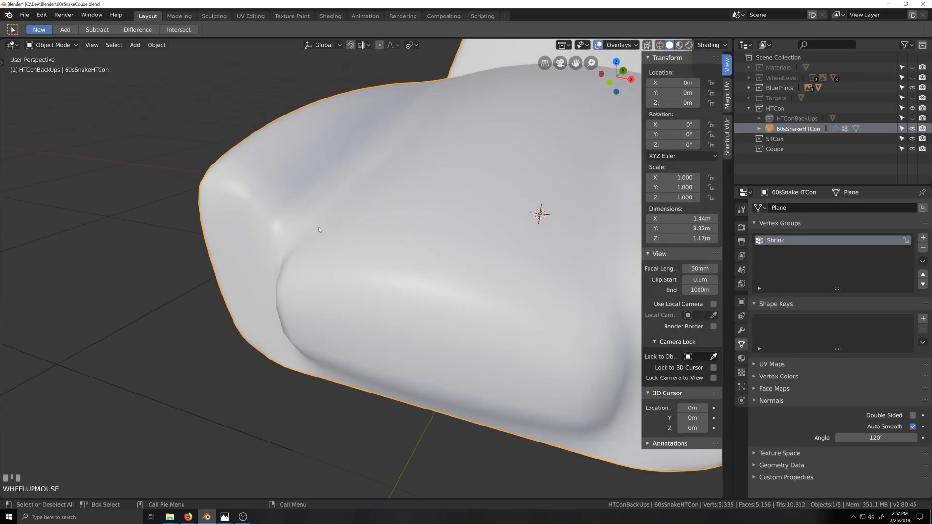
{"action": "scroll", "coordinate": [369, 223], "scroll_direction": "up", "scroll_amount": 1}
{"action": "middle_click_drag", "start_coordinate": [365, 224], "coordinate": [375, 226]}
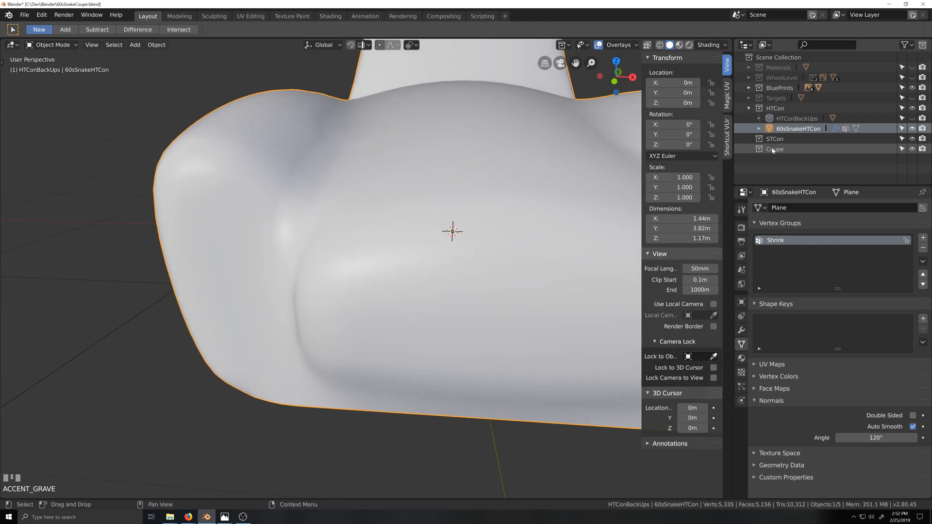
Hide 60sSnakeHTCon, show 60sSnakeCoupeTarget from the Targets collection, and open its mesh for editing with X-ray on.
{"action": "left_click", "coordinate": [913, 129]}
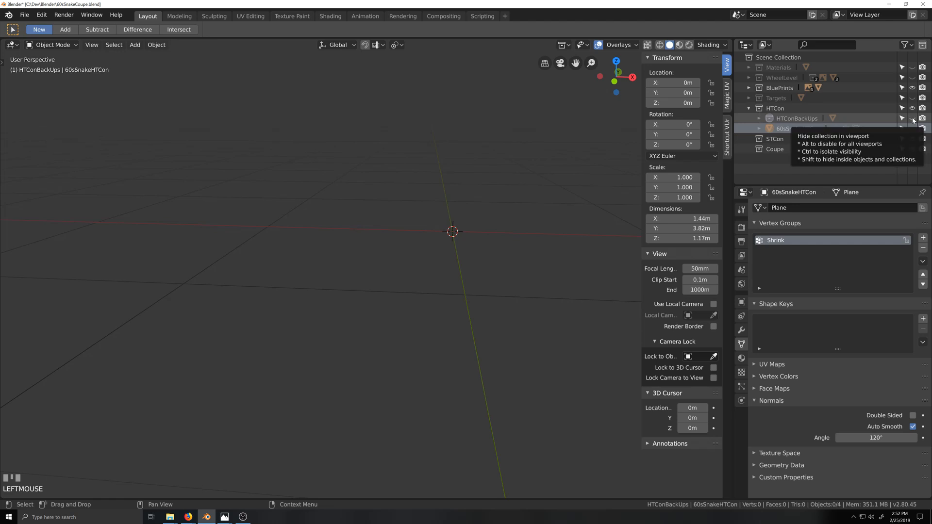
{"action": "left_click", "coordinate": [749, 98]}
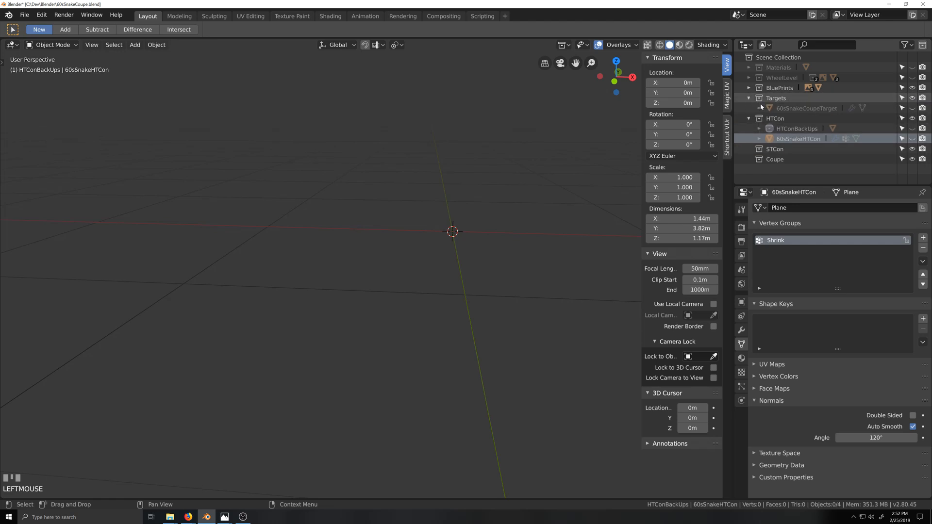
{"action": "left_click", "coordinate": [772, 109]}
{"action": "left_click", "coordinate": [911, 108]}
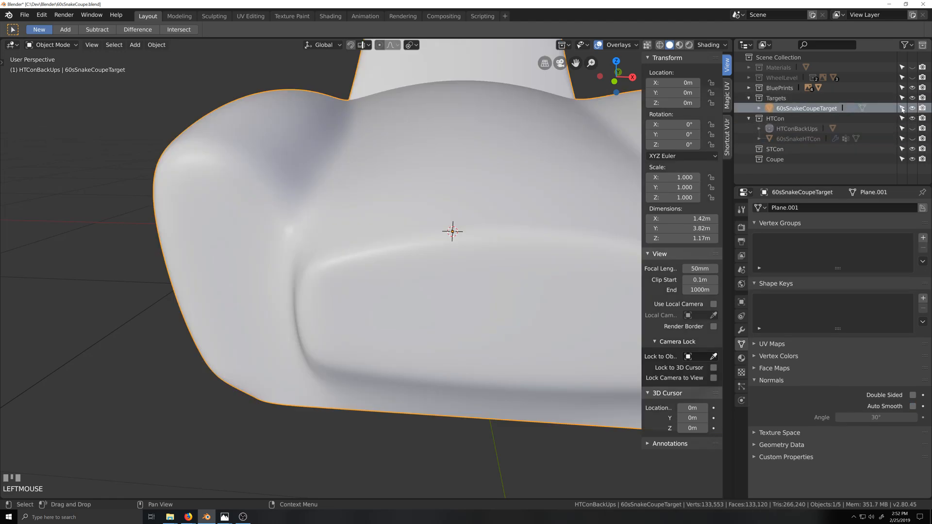
{"action": "key", "text": "Tab"}
{"action": "key", "text": "grave"}
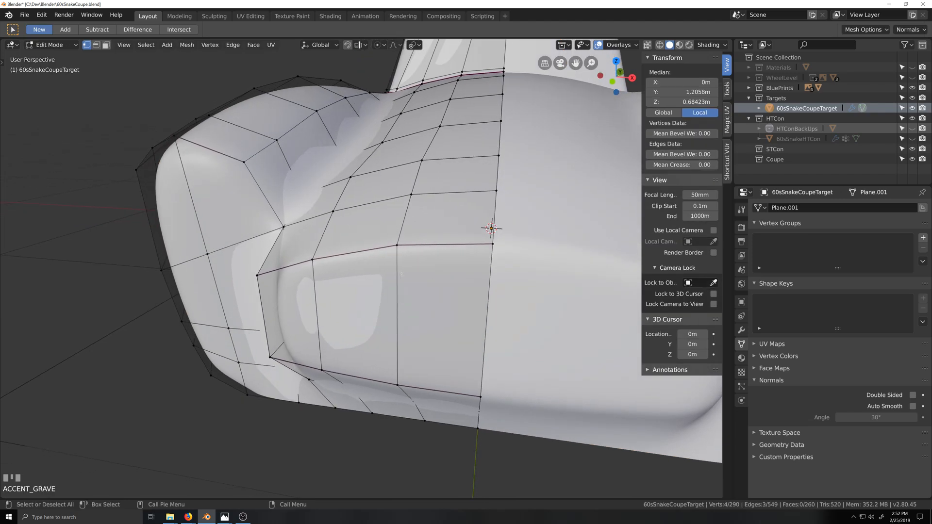
{"action": "key", "text": "alt+z"}
{"action": "key", "text": "grave"}
Raise the target mesh's vertex in the crease between the front fender and hood by 0.012 m along Z.
{"action": "mouse_move", "coordinate": [363, 241]}
{"action": "middle_mouse_down"}
{"action": "mouse_move", "coordinate": [291, 245]}
{"action": "mouse_move", "coordinate": [379, 238]}
{"action": "middle_mouse_up"}
{"action": "left_click", "coordinate": [338, 161]}
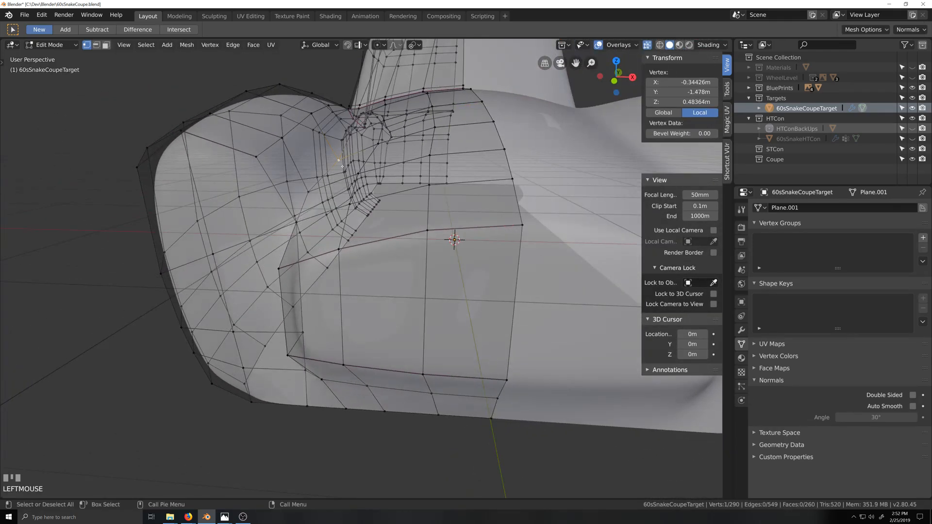
{"action": "key", "text": "g"}
{"action": "key", "text": "z"}
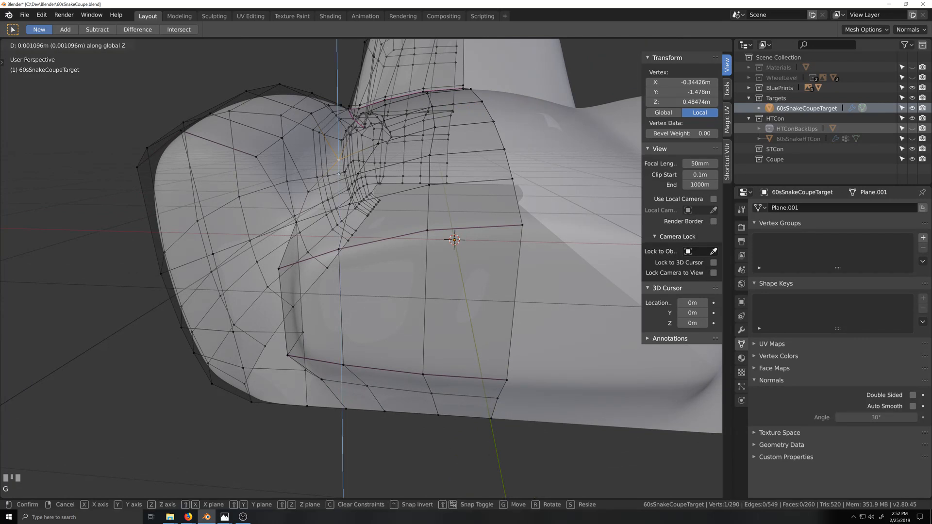
{"action": "left_click", "coordinate": [340, 146]}
{"action": "middle_click_drag", "start_coordinate": [340, 146], "coordinate": [396, 232]}
Raise the neighbouring vertex on the hood side of the fender crease by 0.00342 m along Z.
{"action": "middle_click_drag", "start_coordinate": [359, 212], "coordinate": [402, 201]}
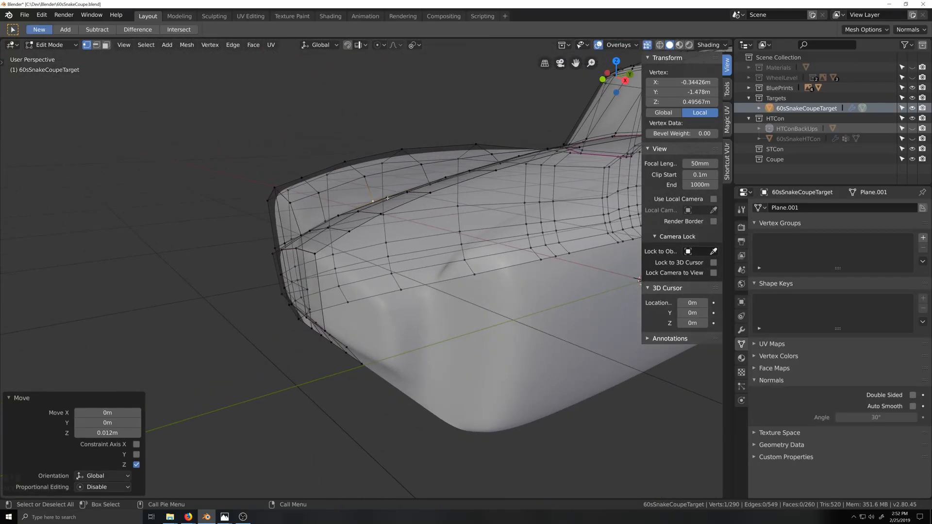
{"action": "left_click", "coordinate": [387, 198]}
{"action": "key", "text": "g"}
{"action": "key", "text": "z"}
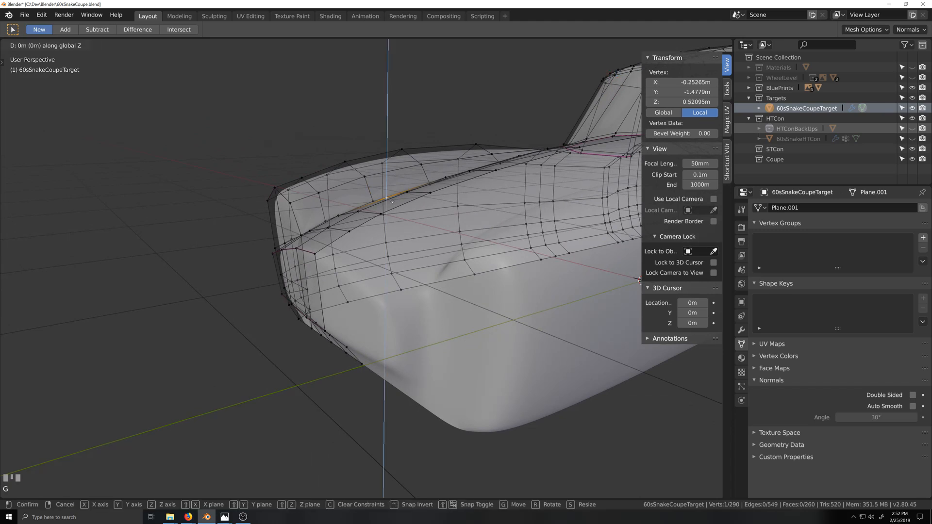
{"action": "left_click", "coordinate": [399, 198]}
Fine-tune the height of the front fender crease vertex once more along Z.
{"action": "mouse_move", "coordinate": [400, 198]}
{"action": "middle_mouse_down"}
{"action": "mouse_move", "coordinate": [455, 206]}
{"action": "mouse_move", "coordinate": [384, 197]}
{"action": "middle_mouse_up"}
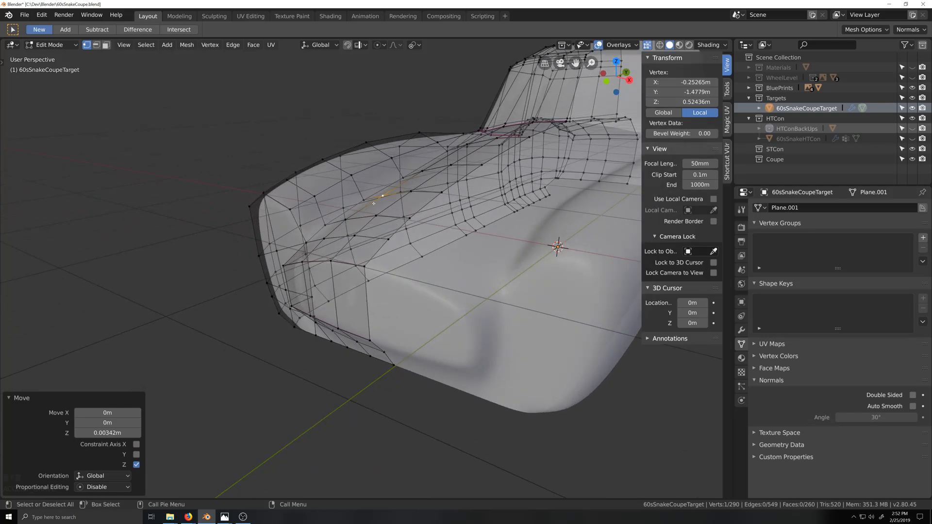
{"action": "left_click", "coordinate": [373, 195]}
{"action": "key", "text": "g"}
{"action": "key", "text": "z"}
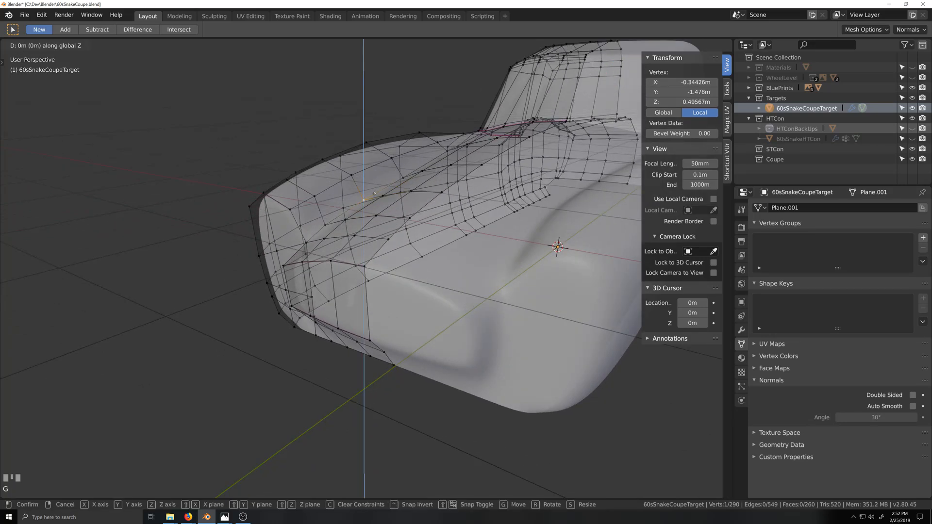
{"action": "left_click", "coordinate": [394, 244]}
Raise the next vertex rearward in the fender crease by 0.00616 m along Z.
{"action": "middle_click_drag", "start_coordinate": [395, 244], "coordinate": [364, 248]}
{"action": "scroll", "coordinate": [347, 333], "scroll_direction": "up", "scroll_amount": 2}
{"action": "left_click", "coordinate": [366, 247]}
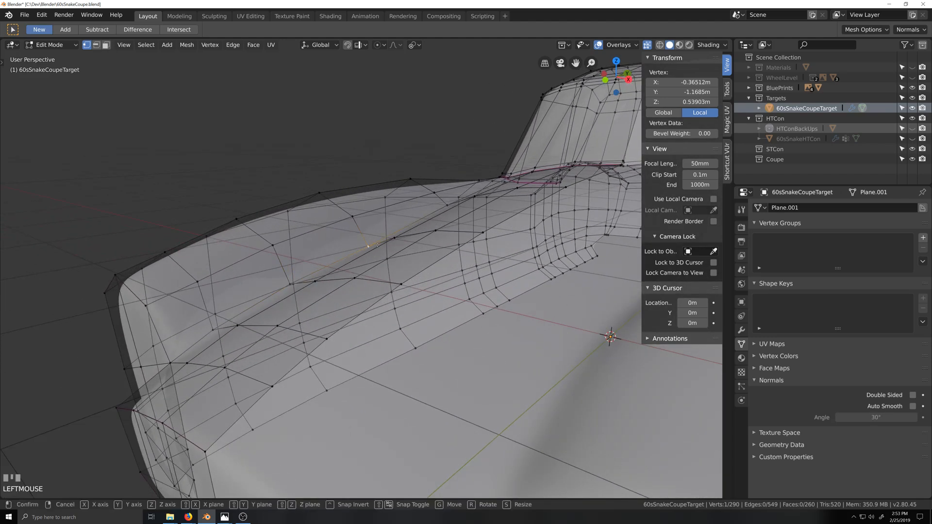
{"action": "key", "text": "g"}
{"action": "key", "text": "z"}
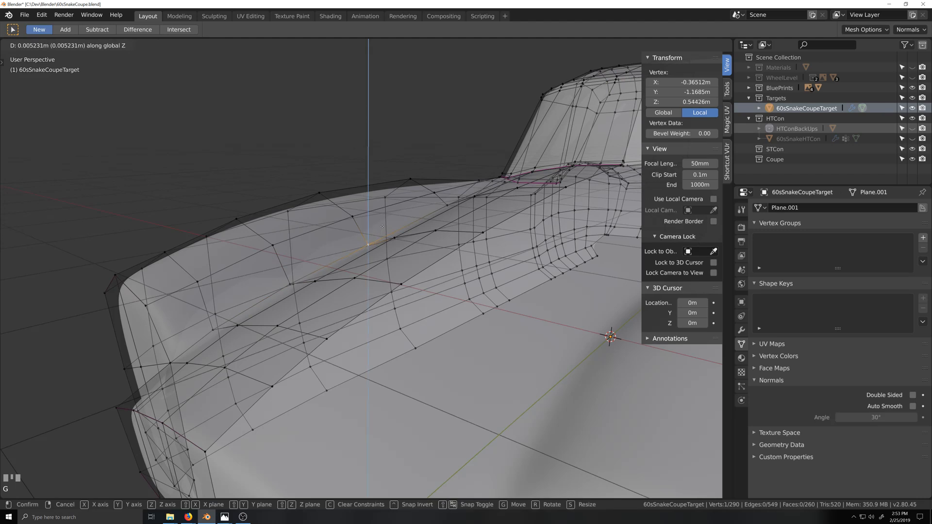
{"action": "left_click", "coordinate": [381, 224]}
{"action": "scroll", "coordinate": [382, 224], "scroll_direction": "down", "scroll_amount": 1}
{"action": "middle_click_drag", "start_coordinate": [382, 225], "coordinate": [404, 226]}
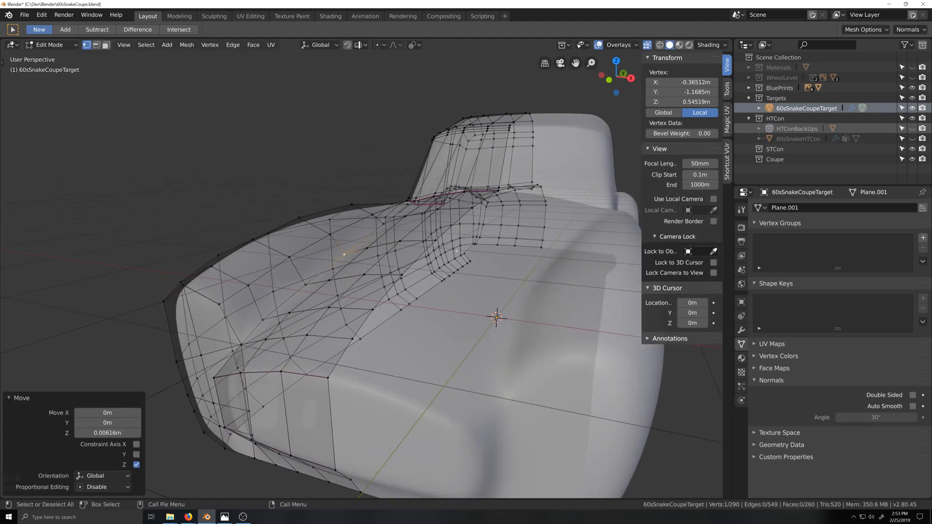
Hide the Targets collection, show 60sSnakeHTCon again, and open its mesh for editing.
{"action": "left_click", "coordinate": [748, 98]}
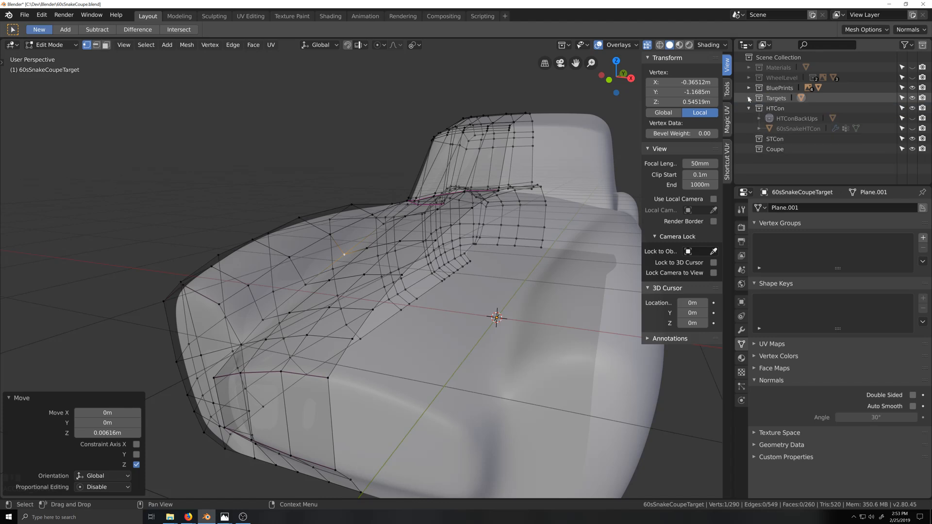
{"action": "left_click", "coordinate": [912, 100]}
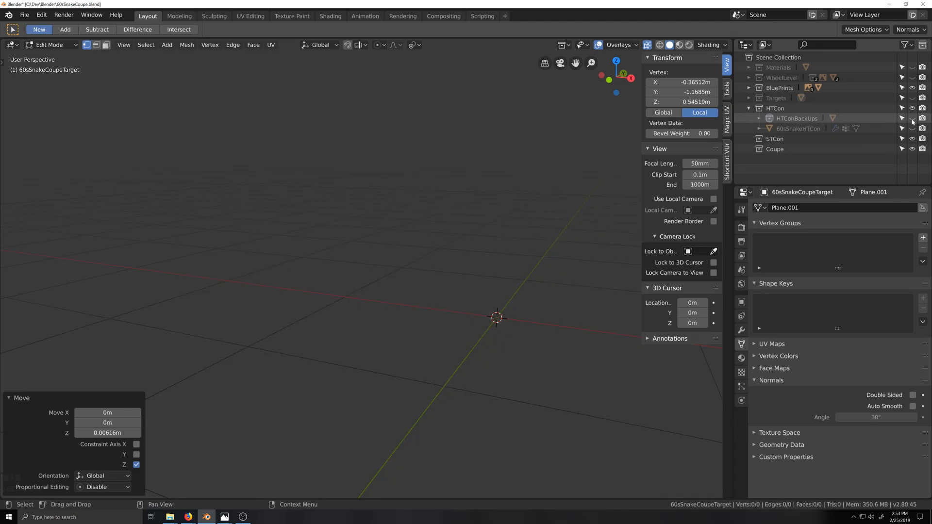
{"action": "left_click", "coordinate": [912, 129]}
{"action": "middle_click_drag", "start_coordinate": [398, 368], "coordinate": [408, 371]}
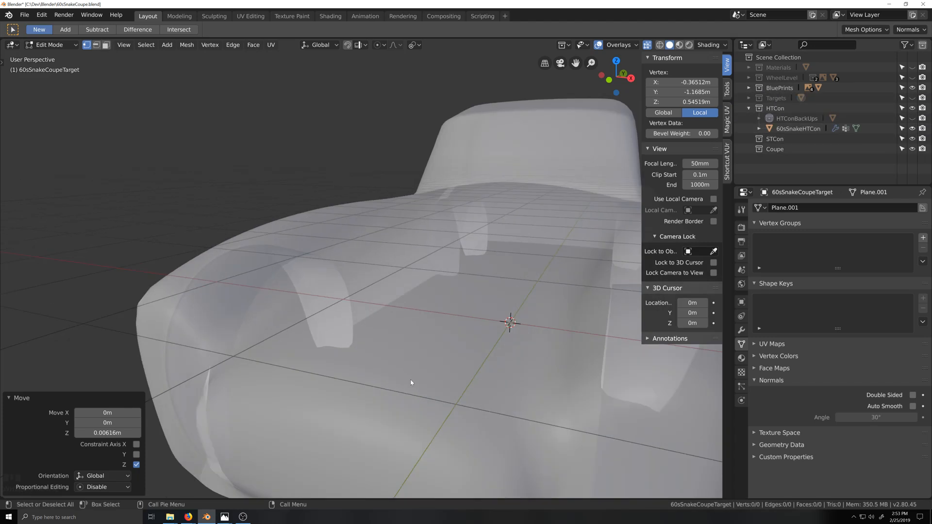
{"action": "key", "text": "Tab"}
{"action": "scroll", "coordinate": [410, 381], "scroll_direction": "down", "scroll_amount": 2}
{"action": "left_click", "coordinate": [409, 377]}
{"action": "key", "text": "Tab"}
{"action": "scroll", "coordinate": [409, 371], "scroll_direction": "up", "scroll_amount": 2}
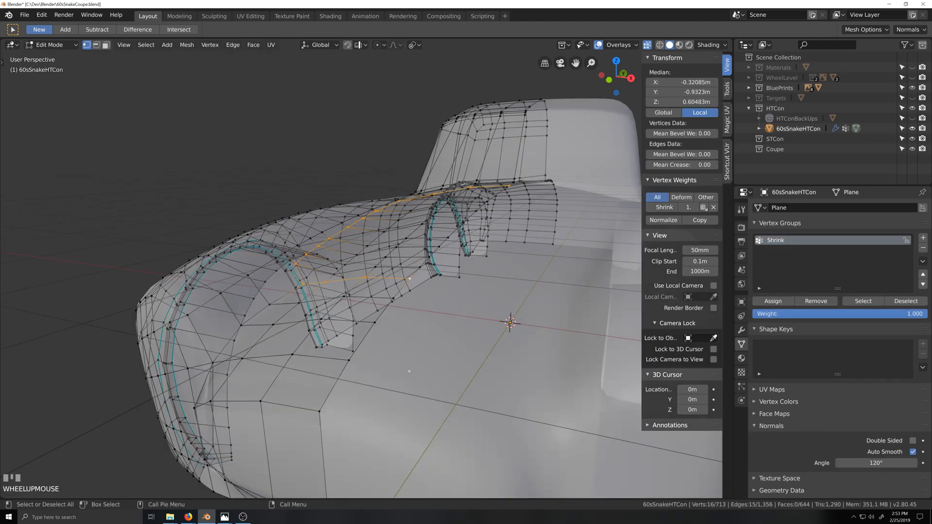
Select the hood's front edge path from its front corner to the centerline and add two vertices behind the corner.
{"action": "middle_click_drag", "start_coordinate": [409, 371], "coordinate": [386, 385]}
{"action": "left_click", "coordinate": [301, 284]}
{"action": "middle_click_drag", "start_coordinate": [301, 285], "coordinate": [290, 259]}
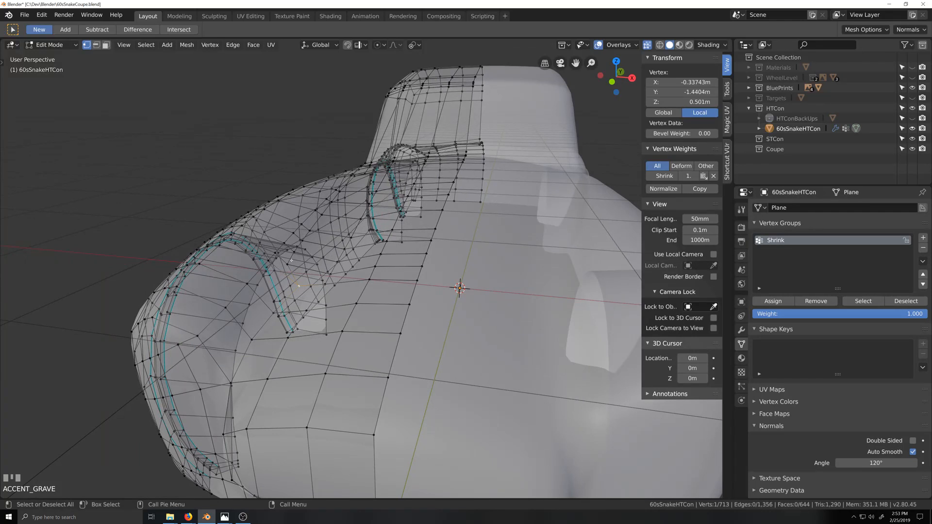
{"action": "left_click", "coordinate": [417, 281], "text": "ctrl"}
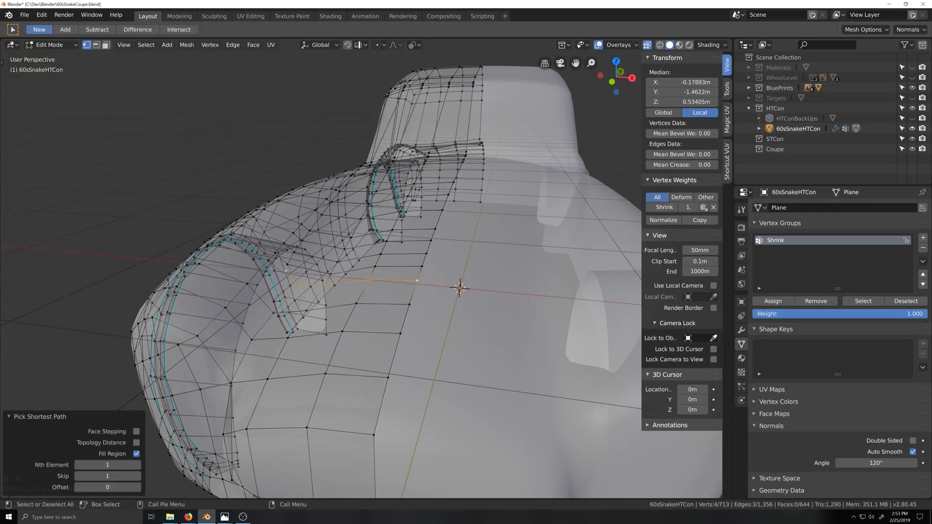
{"action": "left_click", "coordinate": [287, 264], "text": "shift"}
{"action": "left_click", "coordinate": [295, 253], "text": "shift"}
{"action": "scroll", "coordinate": [294, 253], "scroll_direction": "down", "scroll_amount": 3}
{"action": "key", "text": "shift+grave"}
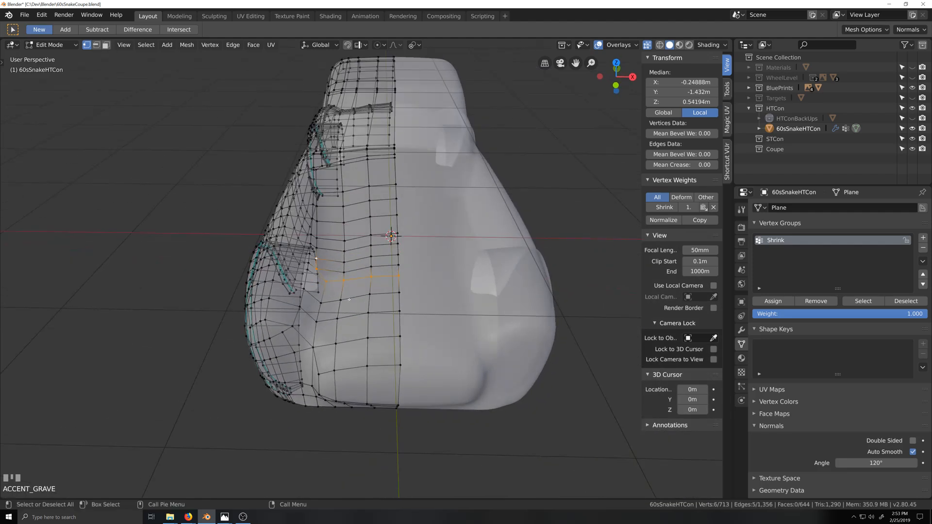
Select the hood outline's rear corner vertex and the rear vertex on the centerline.
{"action": "middle_click_drag", "start_coordinate": [359, 241], "coordinate": [368, 321], "text": "shift"}
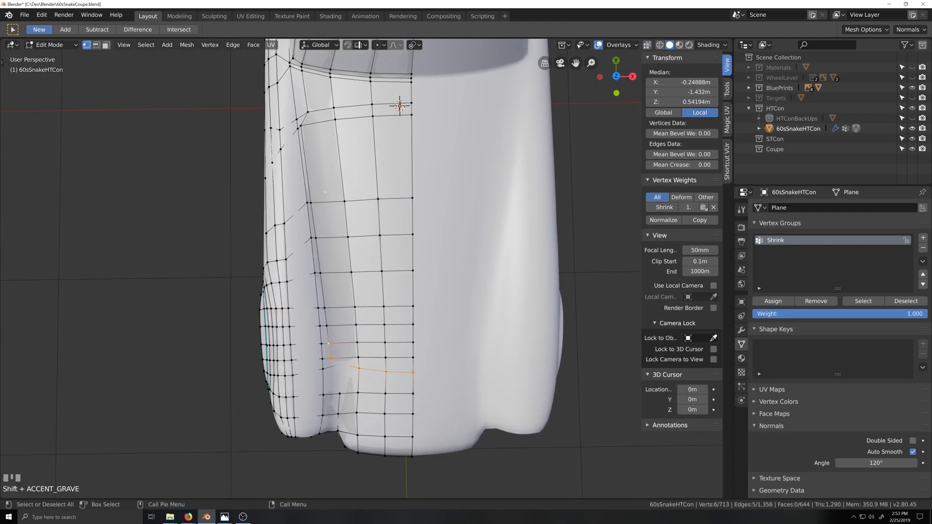
{"action": "left_click", "coordinate": [316, 237], "text": "shift"}
{"action": "left_click", "coordinate": [308, 112]}
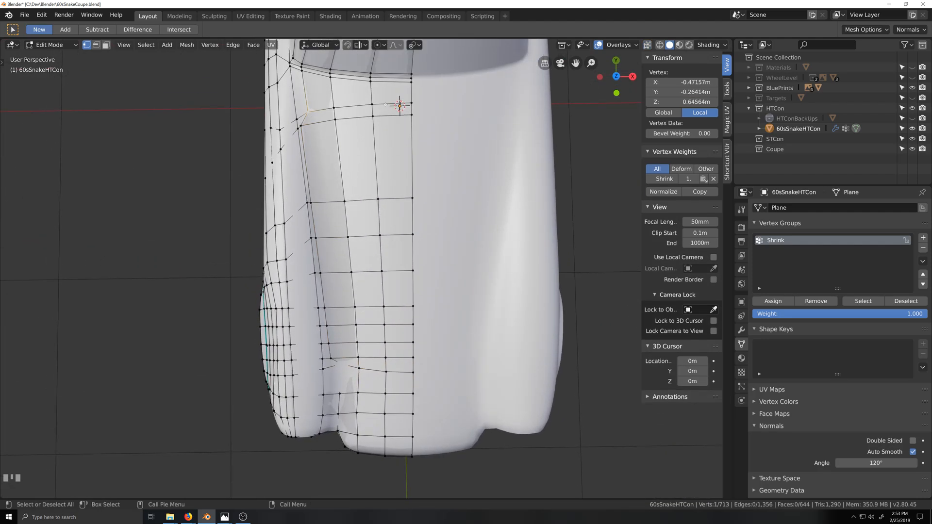
{"action": "left_click", "coordinate": [412, 104], "text": "shift"}
{"action": "scroll", "coordinate": [429, 120], "scroll_direction": "up", "scroll_amount": 2}
{"action": "scroll", "coordinate": [403, 241], "scroll_direction": "down", "scroll_amount": 2}
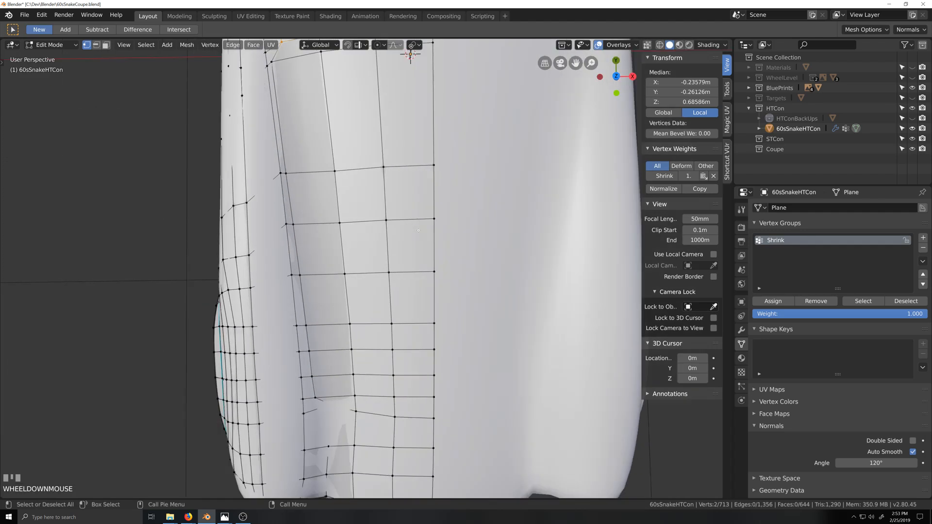
{"action": "key", "text": "grave"}
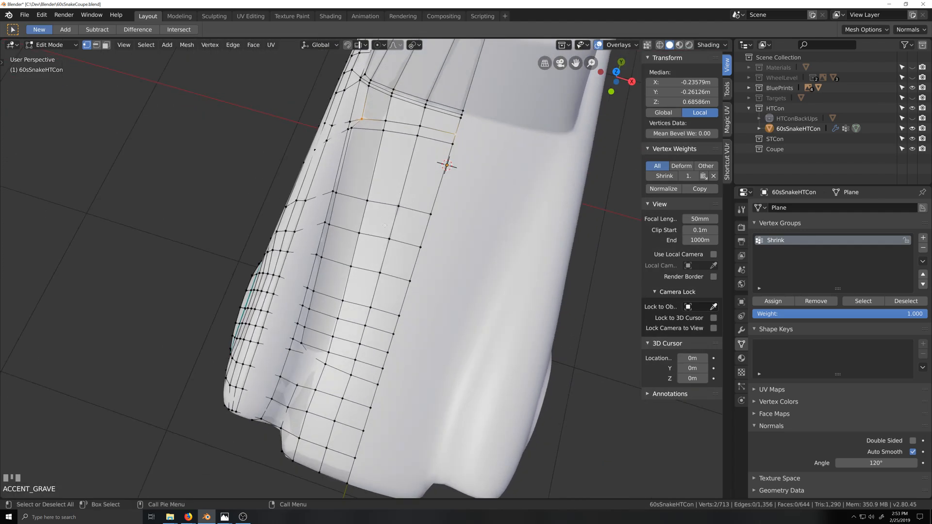
Duplicate the Shrinkwrap modifier, apply the copy in Object Mode, and return to editing the body mesh.
{"action": "left_click", "coordinate": [742, 332]}
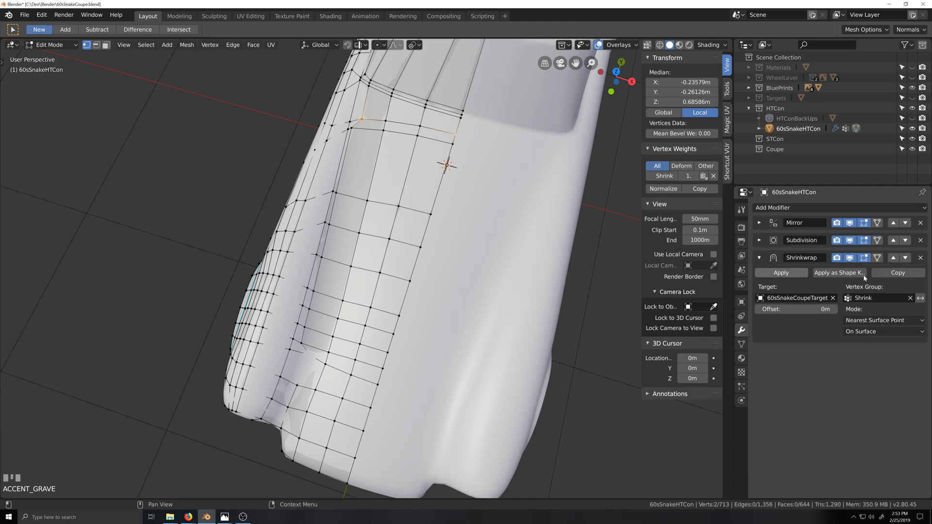
{"action": "left_click", "coordinate": [897, 273]}
{"action": "left_click", "coordinate": [781, 368]}
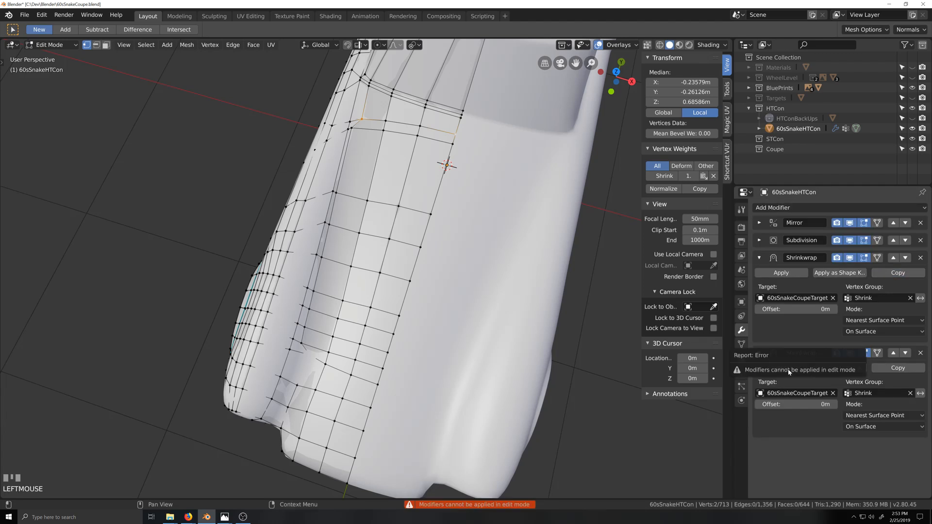
{"action": "key", "text": "Tab"}
{"action": "left_click", "coordinate": [781, 369]}
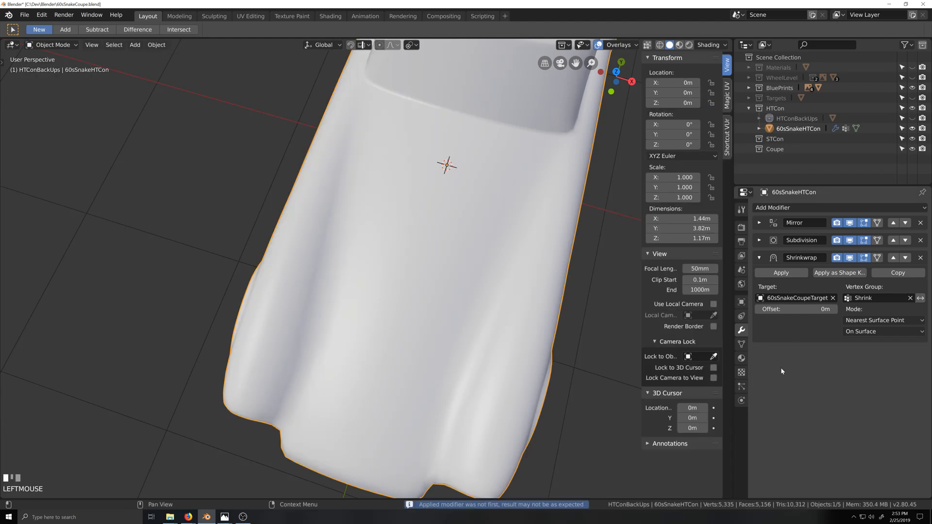
{"action": "mouse_move", "coordinate": [427, 340]}
{"action": "middle_mouse_down"}
{"action": "mouse_move", "coordinate": [431, 353]}
{"action": "mouse_move", "coordinate": [432, 345]}
{"action": "middle_mouse_up"}
{"action": "key", "text": "Tab"}
Select the full hood outline path from the front centerline around the side and along the rear edge to the centerline.
{"action": "scroll", "coordinate": [369, 365], "scroll_direction": "up", "scroll_amount": 1}
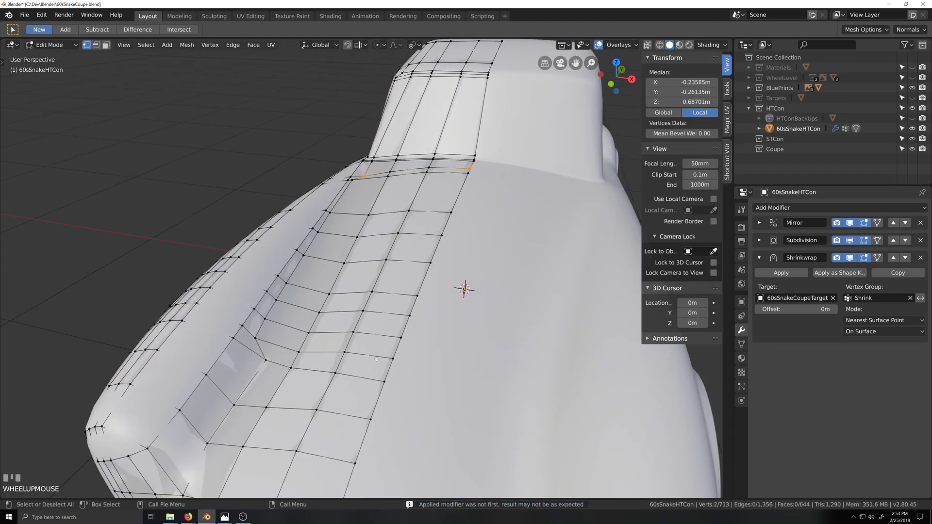
{"action": "mouse_move", "coordinate": [369, 371]}
{"action": "middle_mouse_down"}
{"action": "mouse_move", "coordinate": [365, 352]}
{"action": "mouse_move", "coordinate": [374, 340]}
{"action": "mouse_move", "coordinate": [357, 372]}
{"action": "middle_mouse_up"}
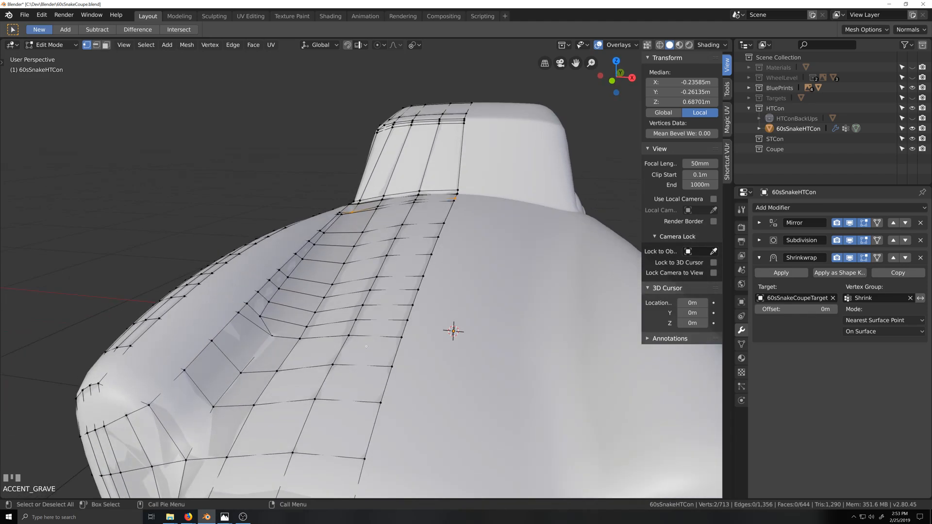
{"action": "left_click", "coordinate": [401, 337]}
{"action": "left_click", "coordinate": [272, 335], "text": "ctrl"}
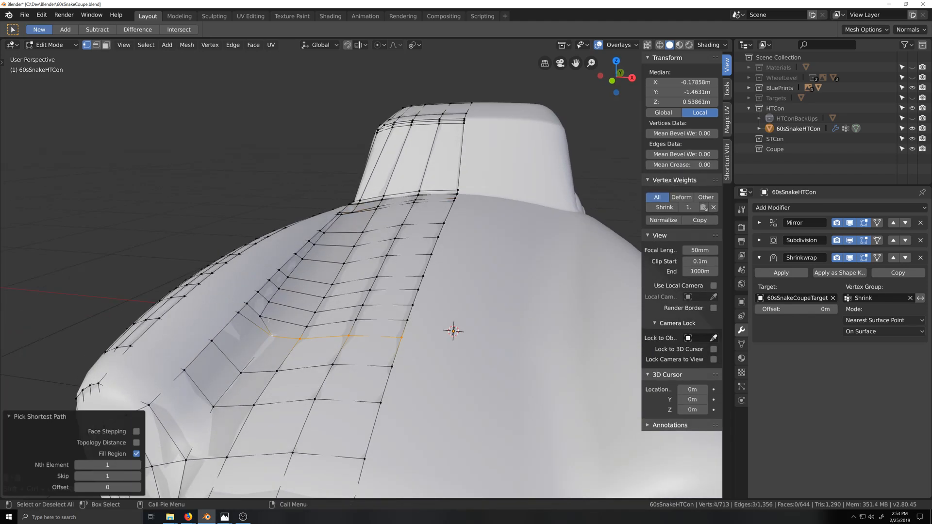
{"action": "left_click", "coordinate": [261, 316], "text": "shift"}
{"action": "left_click", "coordinate": [317, 264], "text": "ctrl+shift"}
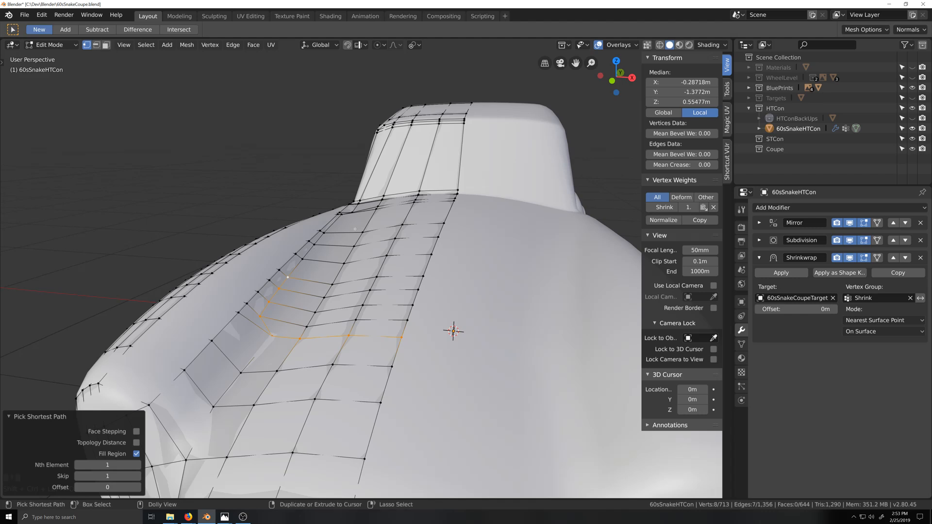
{"action": "middle_click_drag", "start_coordinate": [316, 264], "coordinate": [389, 161]}
{"action": "left_click", "coordinate": [397, 144], "text": "ctrl+shift"}
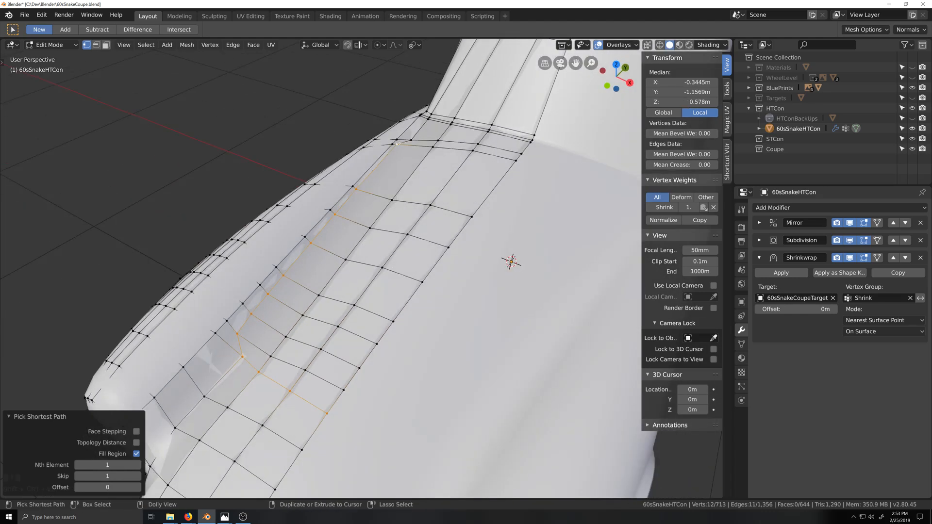
{"action": "left_click", "coordinate": [411, 141], "text": "shift"}
{"action": "left_click", "coordinate": [522, 154], "text": "ctrl+shift"}
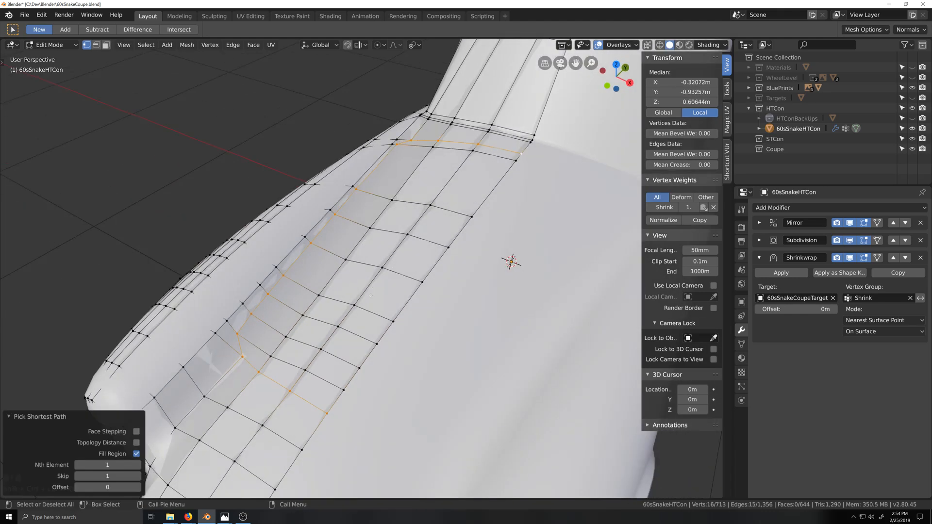
Bevel the selected hood outline with 2 segments and an offset of 0.004.
{"action": "middle_click_drag", "start_coordinate": [370, 308], "coordinate": [364, 293]}
{"action": "key", "text": "ctrl+b"}
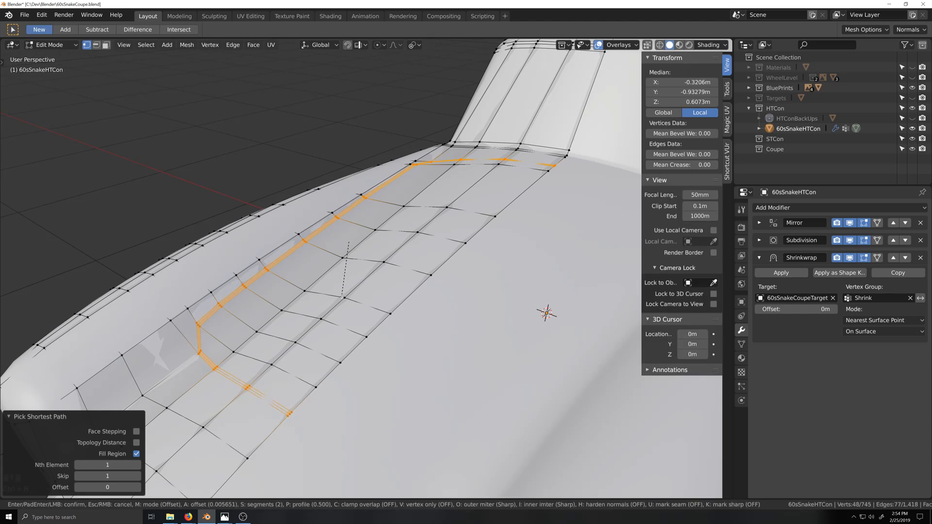
{"action": "scroll", "coordinate": [343, 297], "scroll_direction": "up", "scroll_amount": 1}
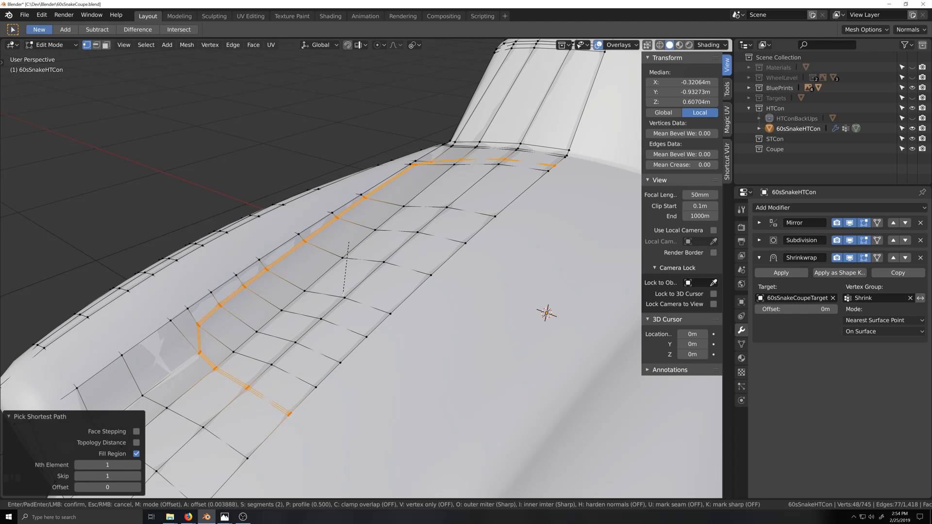
{"action": "left_click", "coordinate": [343, 295]}
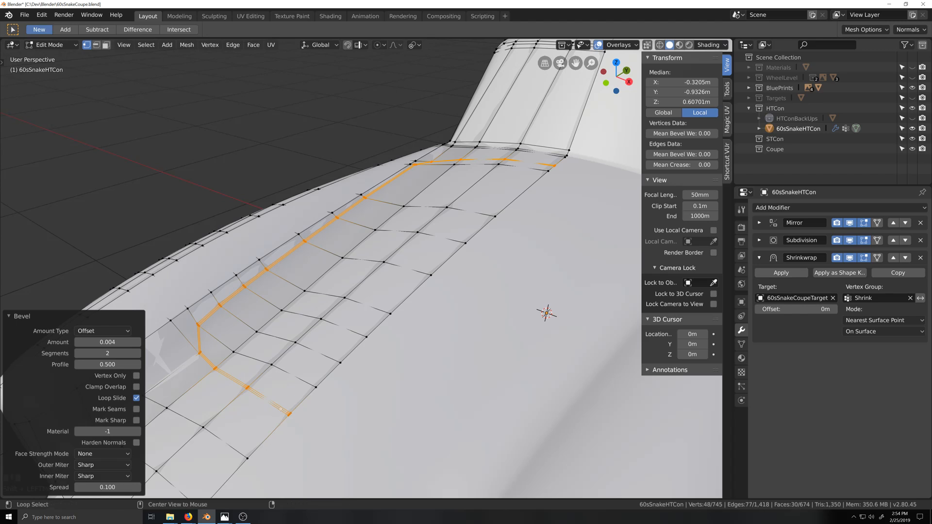
Select the center edge loop of the beveled hood outline and remove it from the Shrink vertex group.
{"action": "left_click", "coordinate": [282, 408], "text": "alt"}
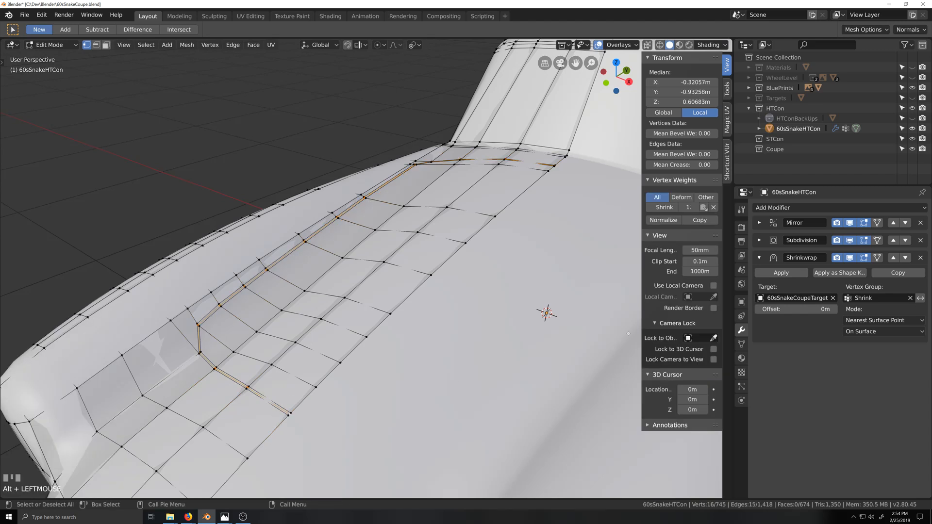
{"action": "left_click", "coordinate": [741, 345]}
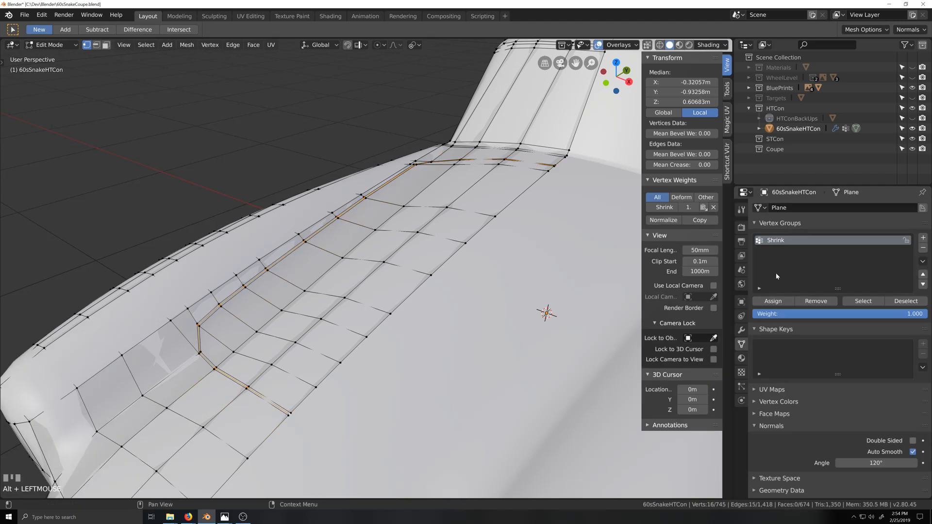
{"action": "left_click", "coordinate": [781, 301]}
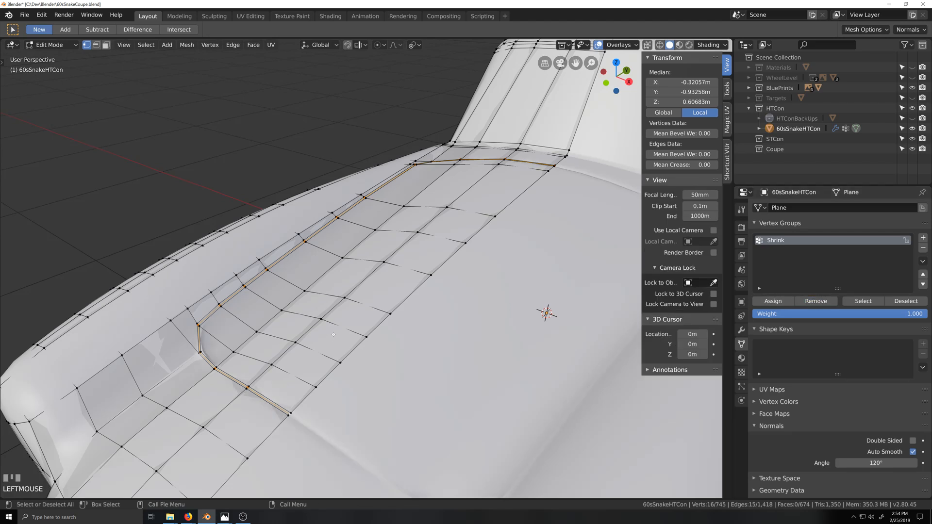
Lower the center loop by 0.0123 m along Z and check the hood groove in Object Mode.
{"action": "key", "text": "g"}
{"action": "key", "text": "x"}
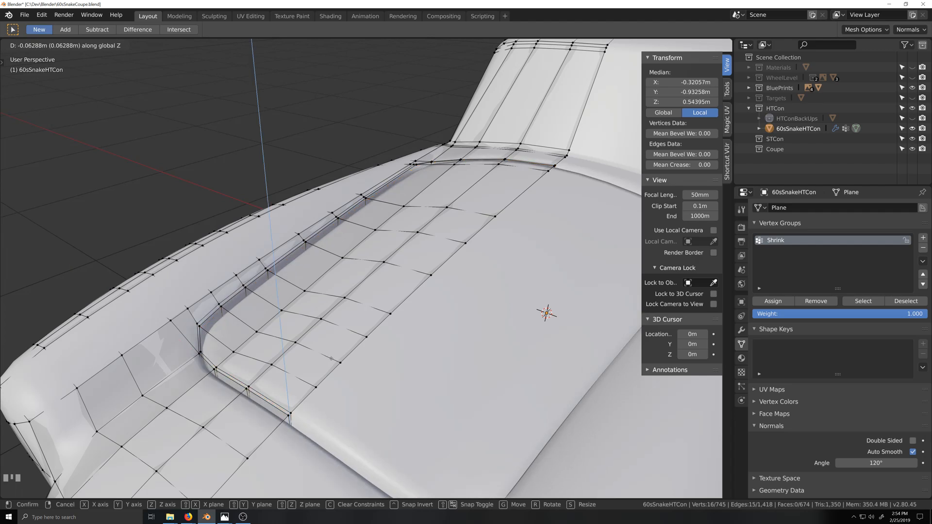
{"action": "key", "text": "z"}
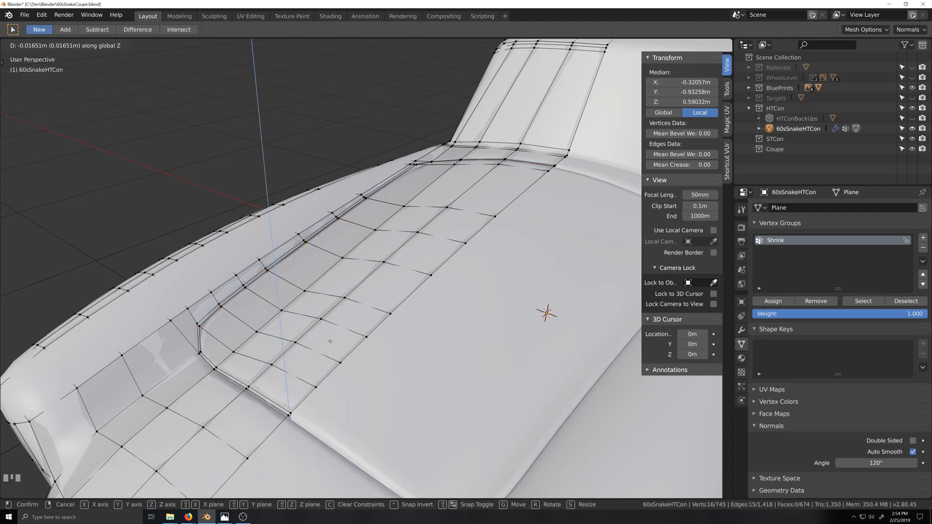
{"action": "left_click", "coordinate": [330, 339]}
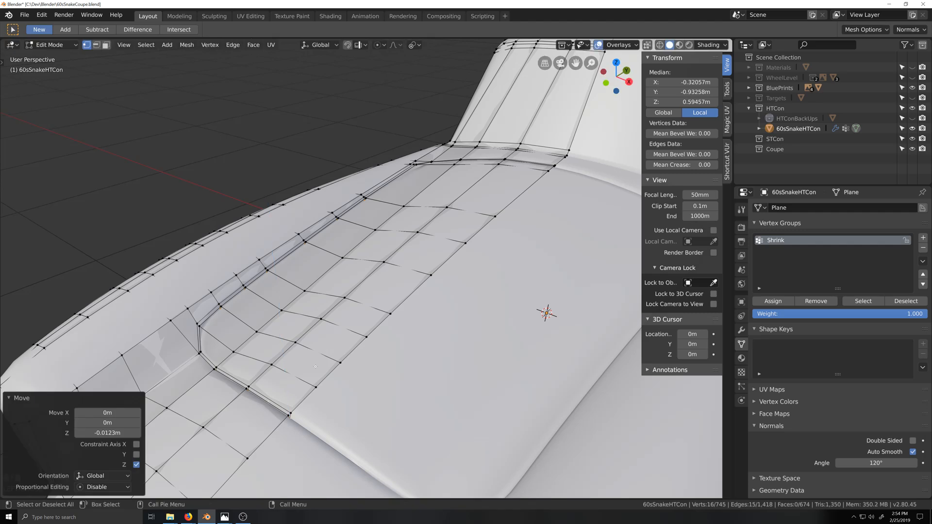
{"action": "middle_click_drag", "start_coordinate": [330, 340], "coordinate": [470, 354]}
{"action": "key", "text": "Tab"}
{"action": "key", "text": "grave"}
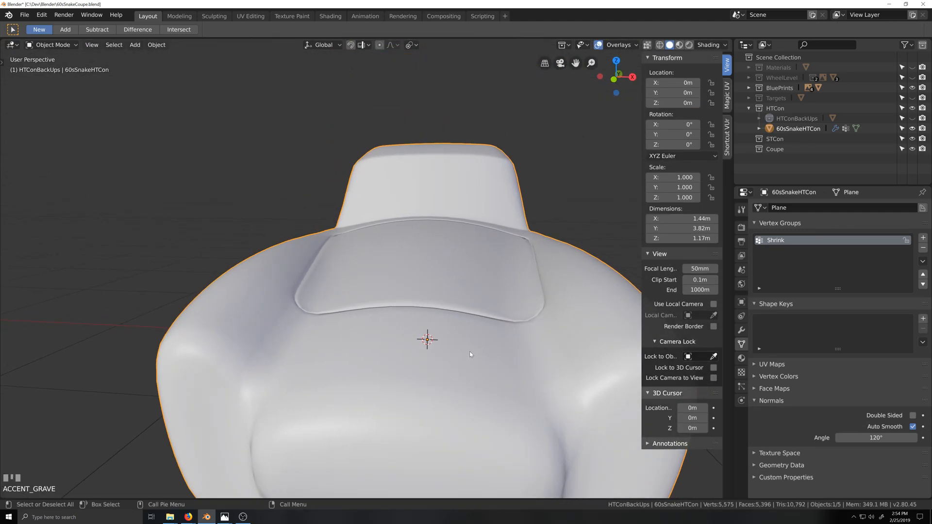
Select the edge loops on both sides of the hood groove and set their mean crease to 1.00.
{"action": "scroll", "coordinate": [365, 310], "scroll_direction": "up", "scroll_amount": 3}
{"action": "key", "text": "Tab"}
{"action": "middle_click_drag", "start_coordinate": [210, 326], "coordinate": [197, 332]}
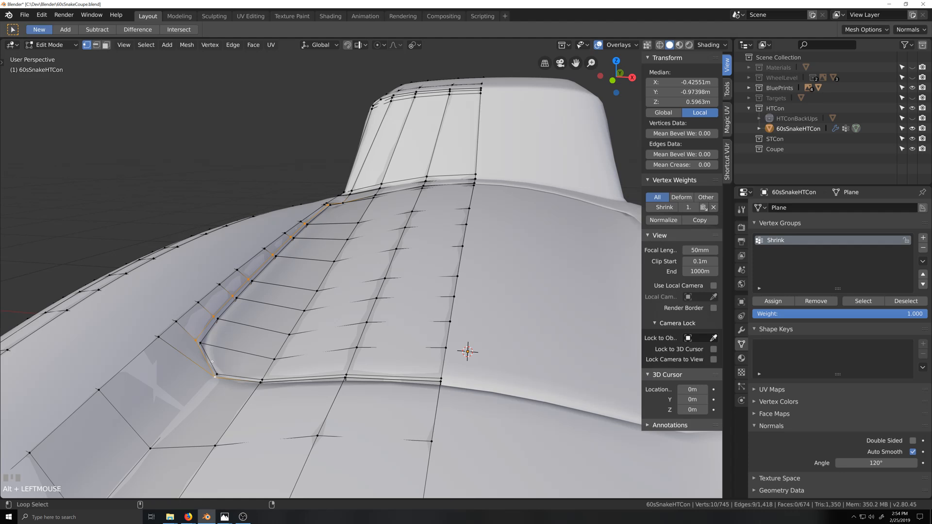
{"action": "left_click", "coordinate": [214, 367], "text": "alt+shift"}
{"action": "left_click", "coordinate": [213, 373], "text": "alt"}
{"action": "left_click", "coordinate": [239, 379], "text": "alt+shift"}
{"action": "left_click", "coordinate": [240, 377], "text": "alt+shift"}
{"action": "left_click", "coordinate": [216, 317], "text": "alt+shift"}
{"action": "scroll", "coordinate": [361, 268], "scroll_direction": "down", "scroll_amount": 3}
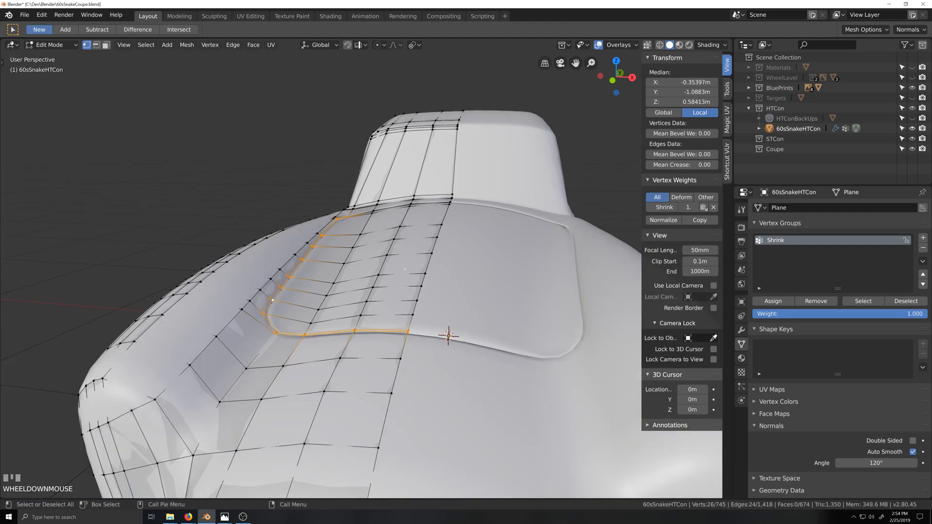
{"action": "middle_click_drag", "start_coordinate": [439, 262], "coordinate": [367, 305]}
{"action": "key", "text": "grave"}
{"action": "left_click", "coordinate": [589, 183], "text": "alt+shift"}
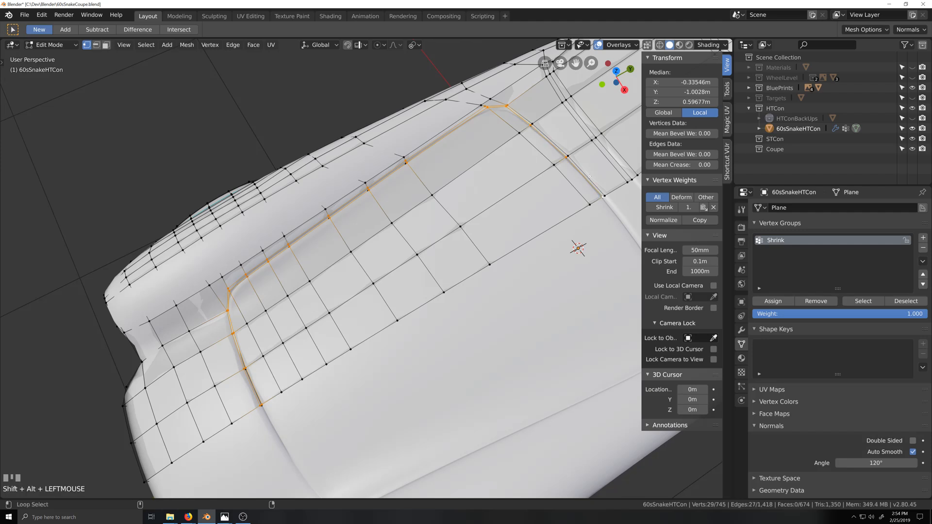
{"action": "left_click_drag", "start_coordinate": [670, 165], "coordinate": [713, 164]}
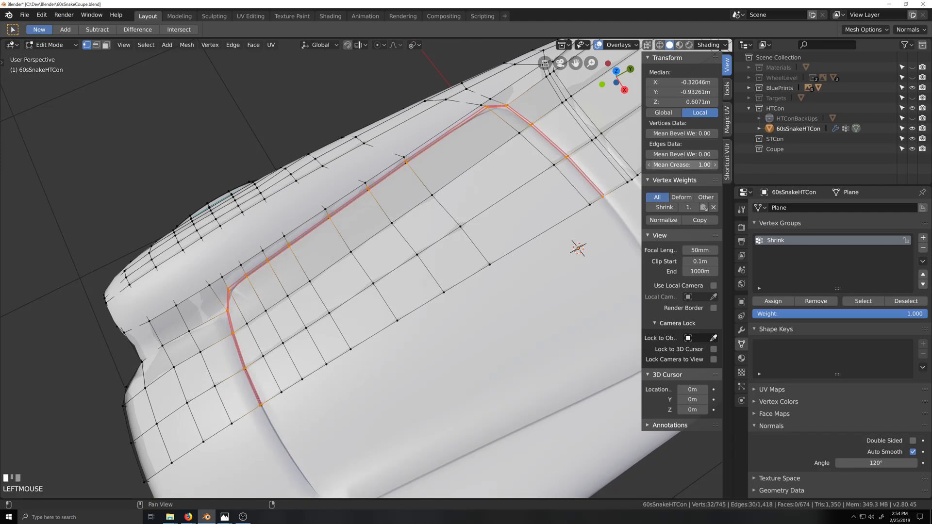
Check the creased hood groove in Object Mode and undo the crease.
{"action": "scroll", "coordinate": [341, 292], "scroll_direction": "down", "scroll_amount": 2}
{"action": "key", "text": "Tab"}
{"action": "key", "text": "grave"}
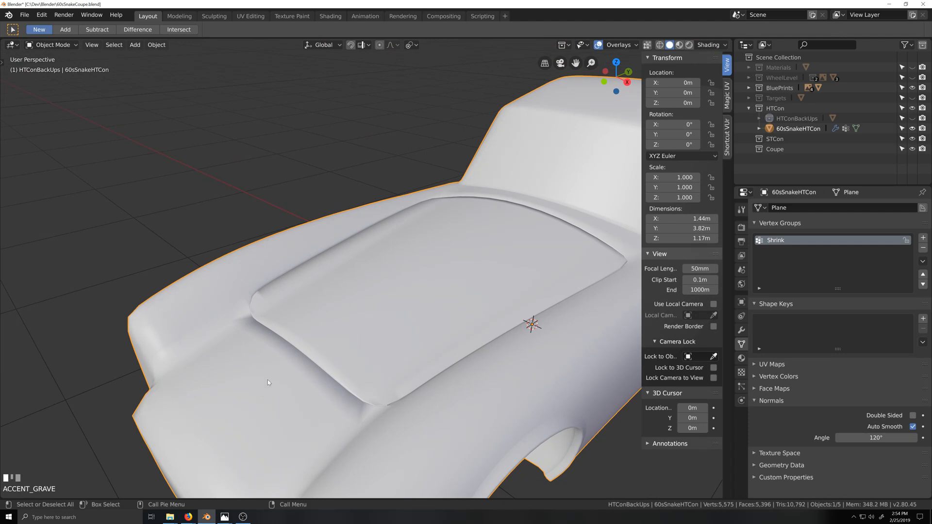
{"action": "key", "text": "Tab"}
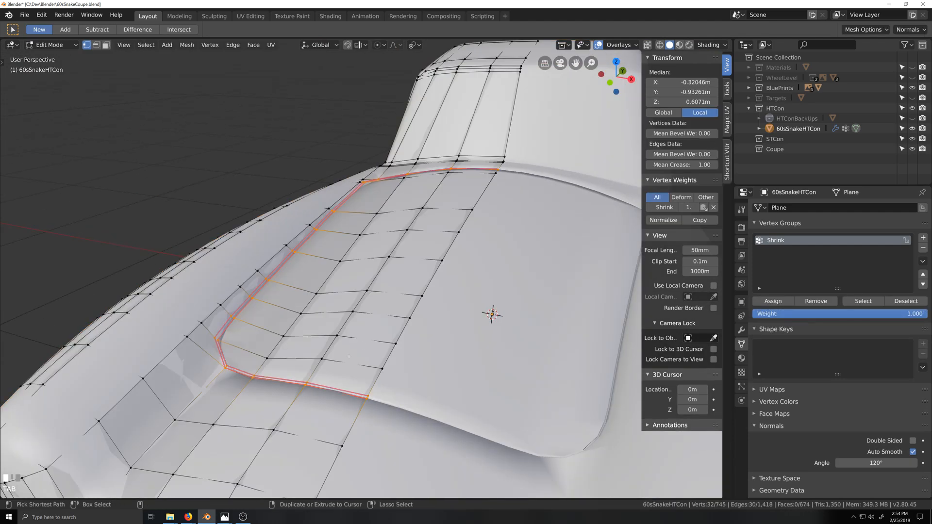
{"action": "key", "text": "ctrl+z"}
{"action": "key", "text": "ctrl+z"}
{"action": "key", "text": "ctrl+z"}
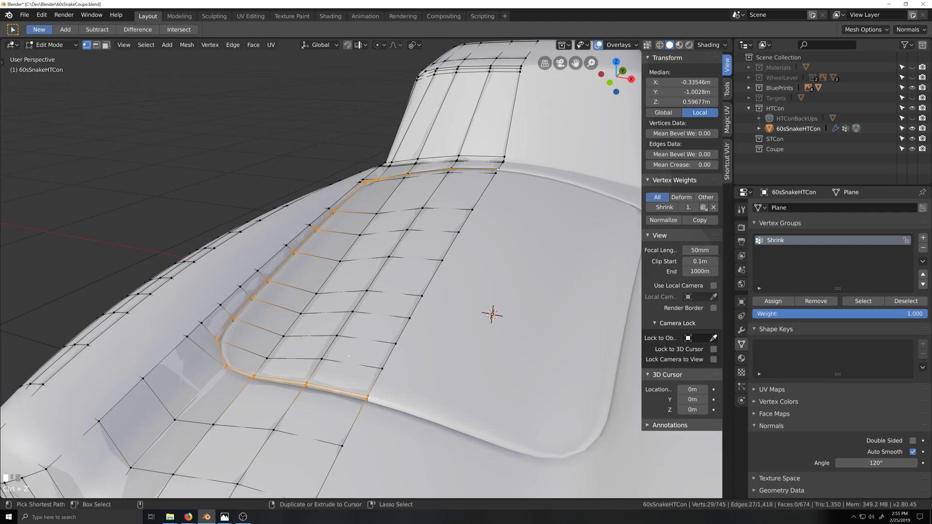
Undo the groove loop selections, the center loop's lowering, its removal from the Shrink group, and the hood outline bevel.
{"action": "key", "text": "ctrl+z"}
{"action": "key", "text": "ctrl+z"}
{"action": "key", "text": "ctrl+z"}
{"action": "key", "text": "ctrl+z"}
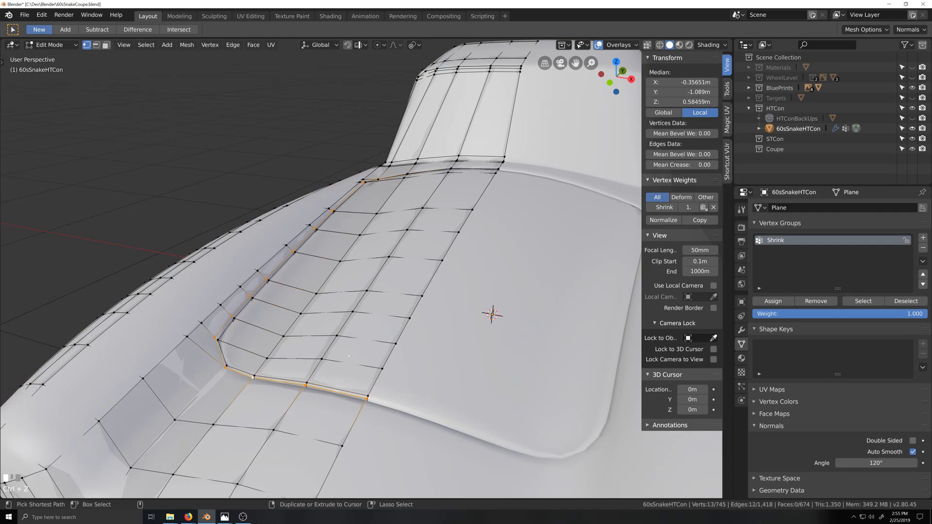
{"action": "key", "text": "ctrl+z"}
{"action": "key", "text": "ctrl+z"}
{"action": "key", "text": "ctrl+z"}
{"action": "key", "text": "ctrl+z"}
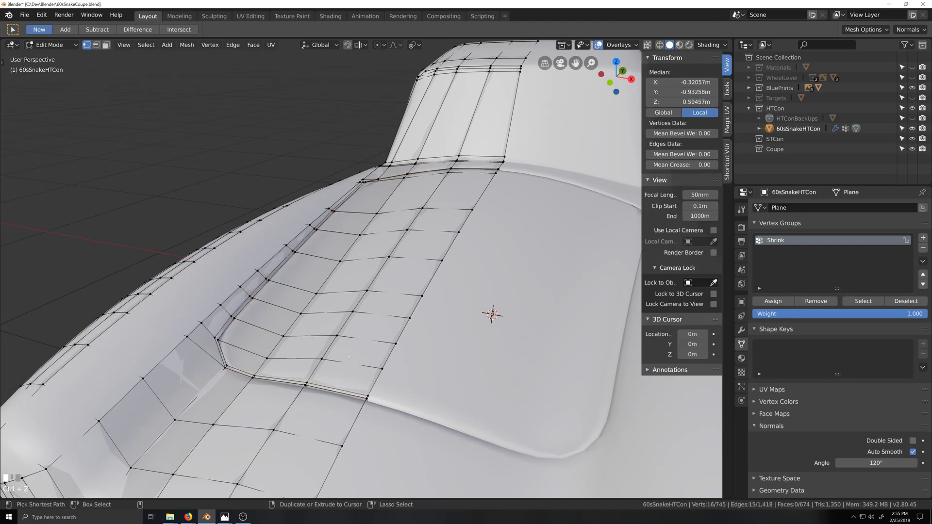
{"action": "key", "text": "ctrl+z"}
{"action": "key", "text": "ctrl+z"}
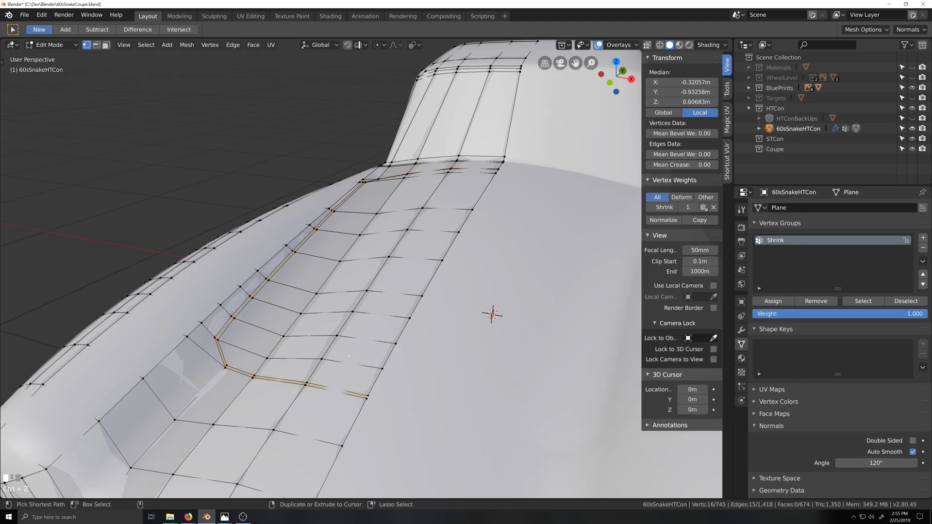
{"action": "key", "text": "ctrl+z"}
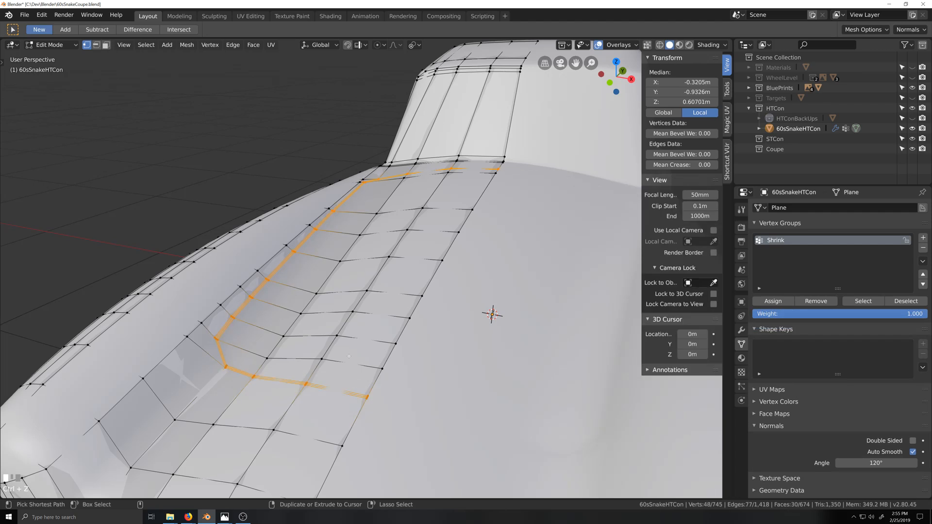
{"action": "key", "text": "ctrl+z"}
Bevel the selected hood outline loop with 4 segments and an offset of about 0.004 m.
{"action": "key", "text": "ctrl+b"}
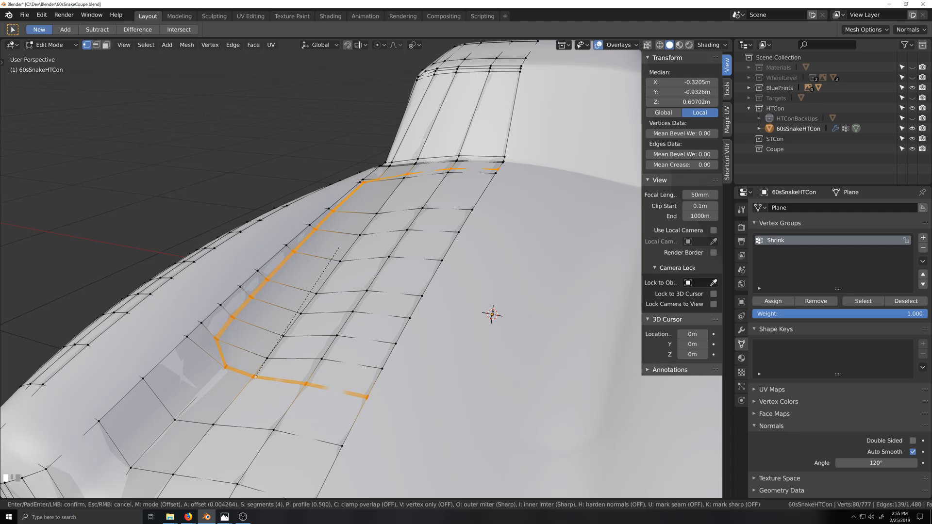
{"action": "left_click", "coordinate": [255, 377]}
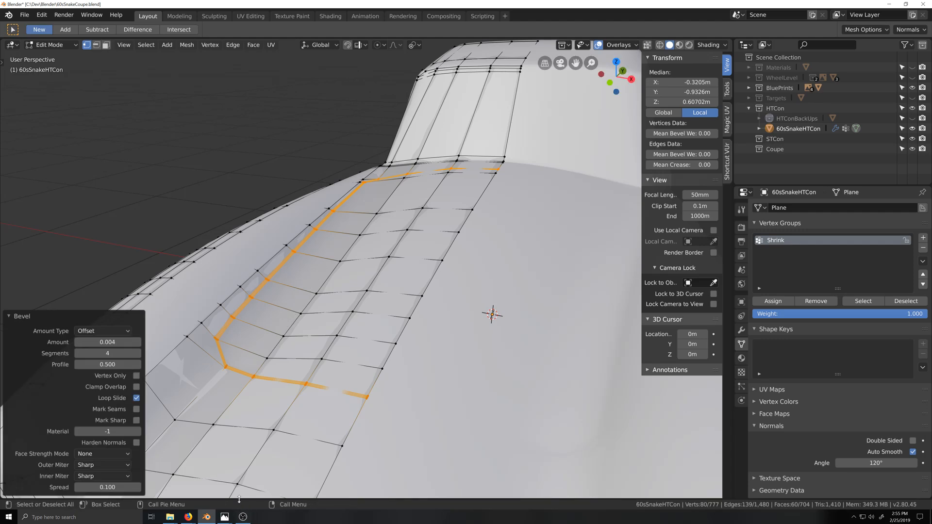
Switch to the Photos reference images and examine the hood panel gap on the real cars.
{"action": "mouse_move", "coordinate": [224, 517]}
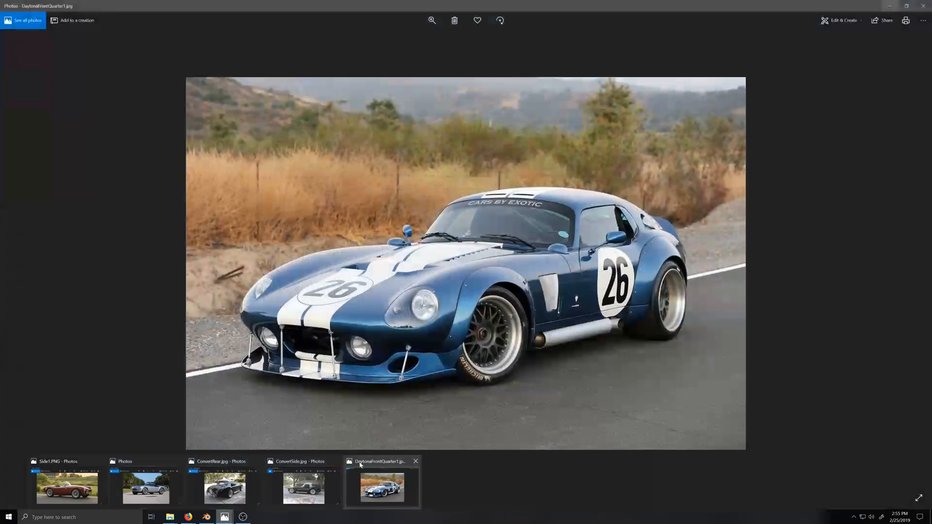
{"action": "left_click", "coordinate": [360, 465]}
{"action": "scroll", "coordinate": [446, 352], "scroll_direction": "up", "scroll_amount": 3}
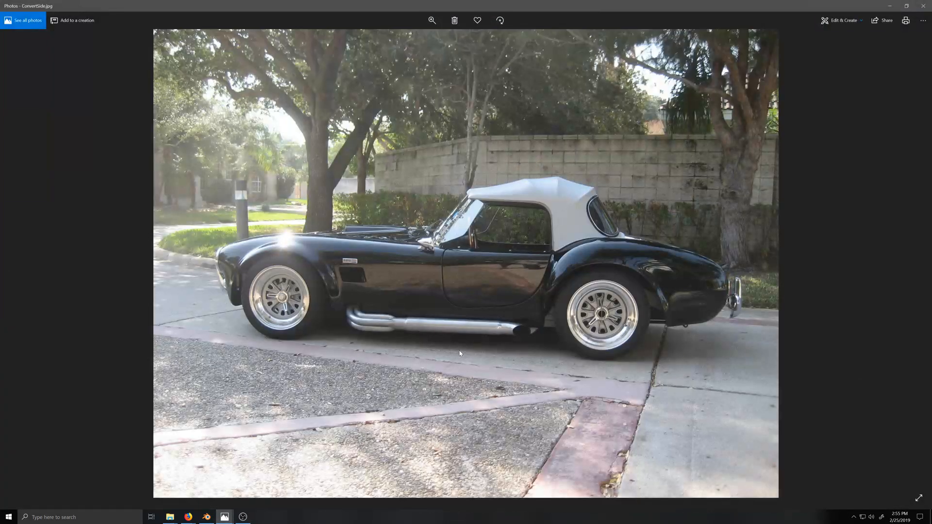
{"action": "scroll", "coordinate": [468, 350], "scroll_direction": "down", "scroll_amount": 4}
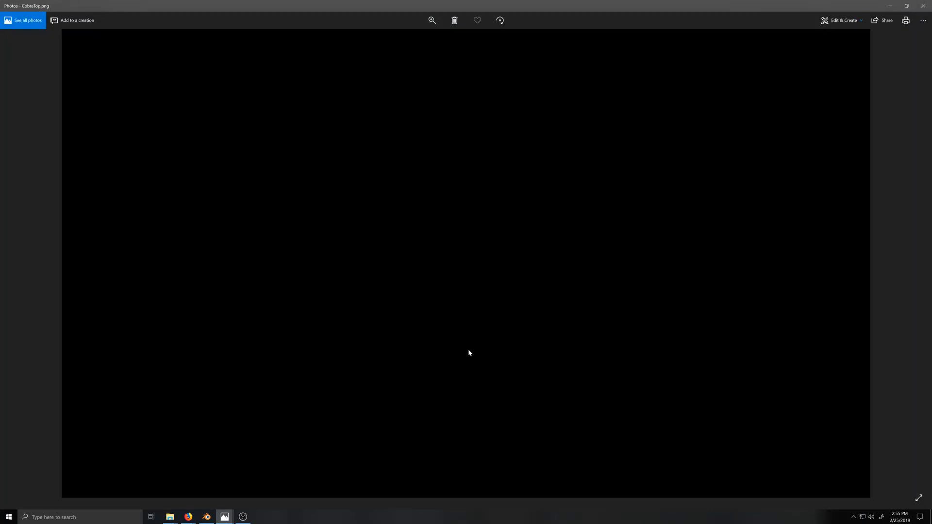
{"action": "scroll", "coordinate": [468, 351], "scroll_direction": "down", "scroll_amount": 2}
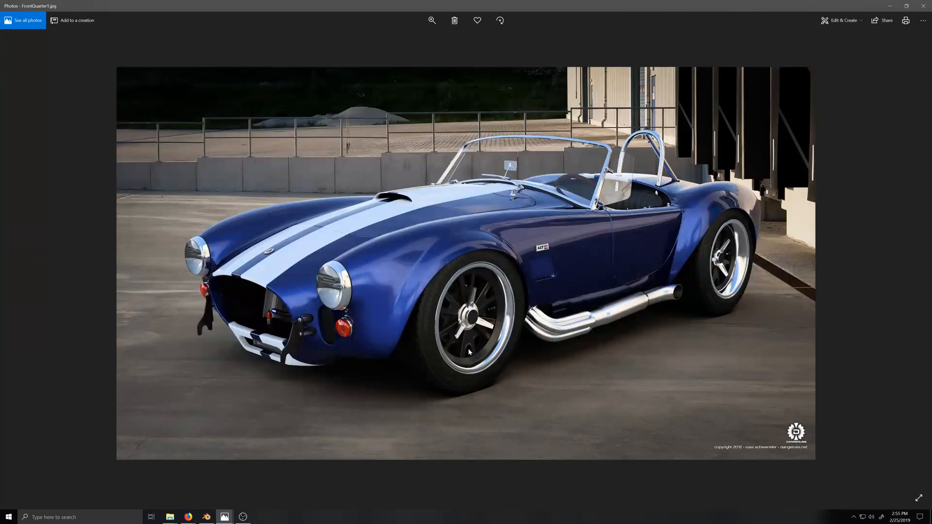
{"action": "scroll", "coordinate": [469, 351], "scroll_direction": "down", "scroll_amount": 1}
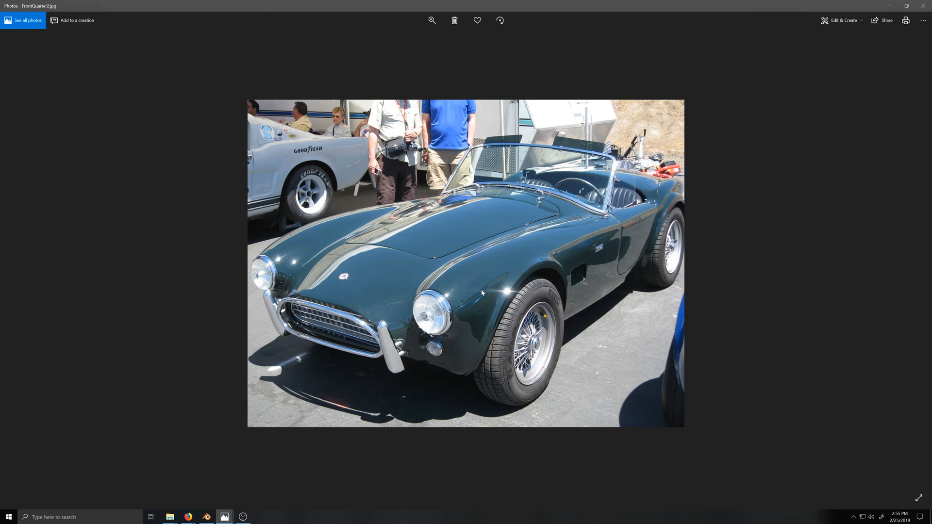
{"action": "scroll", "coordinate": [481, 293], "scroll_direction": "down", "scroll_amount": 1}
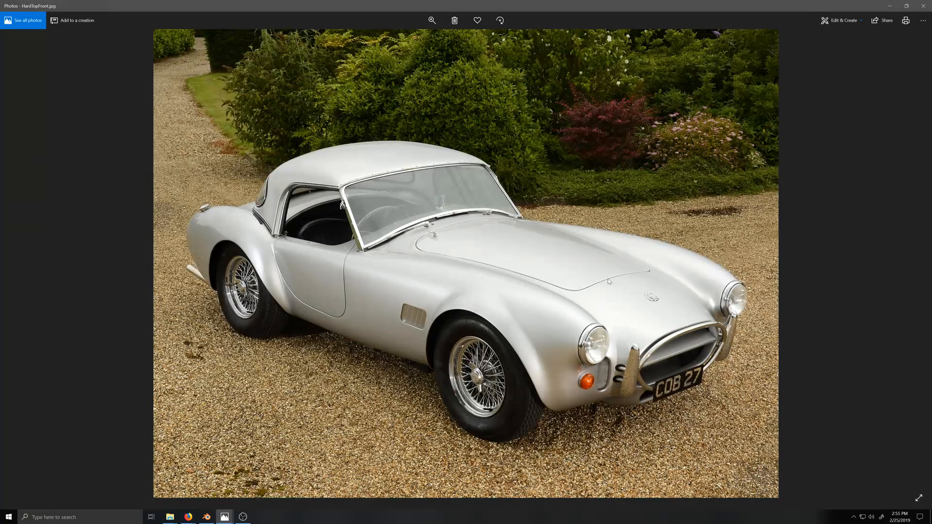
{"action": "left_click", "coordinate": [889, 6]}
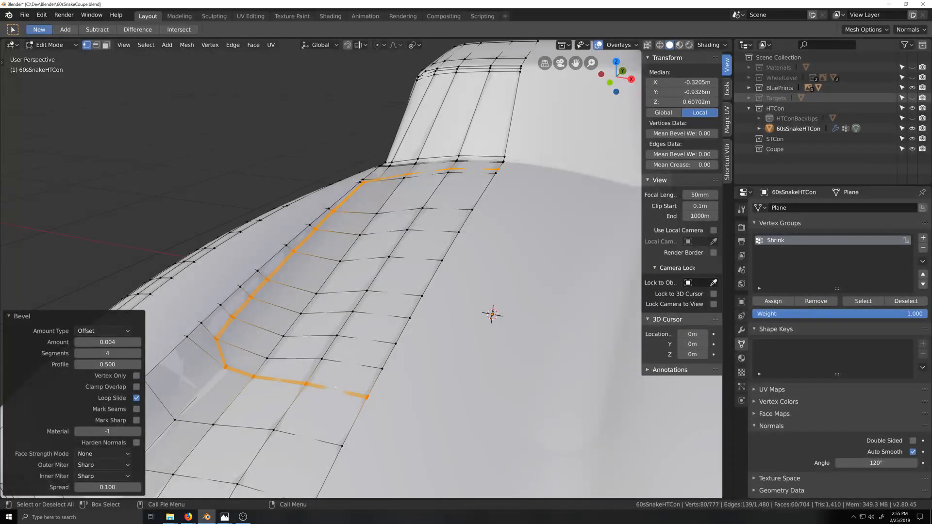
Back in Blender, select the center edge loop of the beveled hood outline and remove it from the Shrink vertex group.
{"action": "scroll", "coordinate": [292, 420], "scroll_direction": "up", "scroll_amount": 1}
{"action": "scroll", "coordinate": [291, 420], "scroll_direction": "up", "scroll_amount": 1}
{"action": "middle_click_drag", "start_coordinate": [291, 419], "coordinate": [305, 278], "text": "shift"}
{"action": "scroll", "coordinate": [305, 277], "scroll_direction": "up", "scroll_amount": 1}
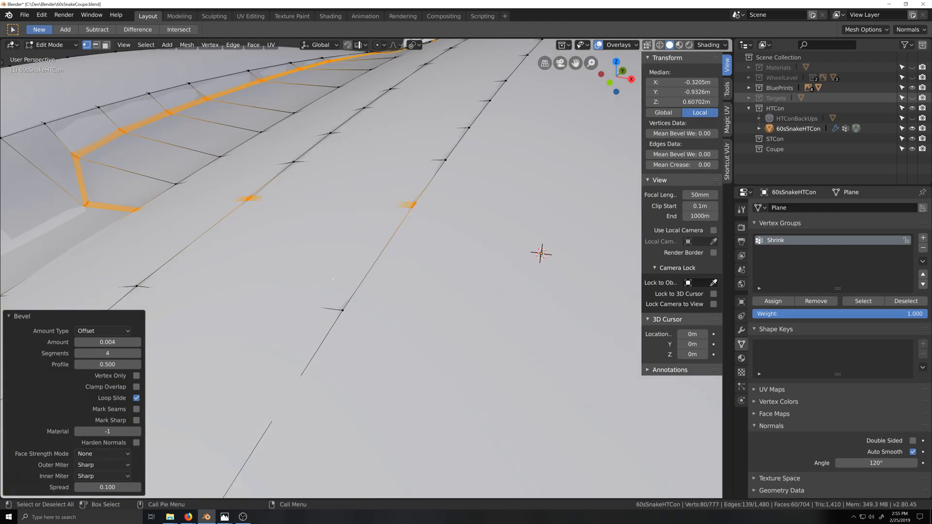
{"action": "middle_click_drag", "start_coordinate": [383, 273], "coordinate": [361, 310]}
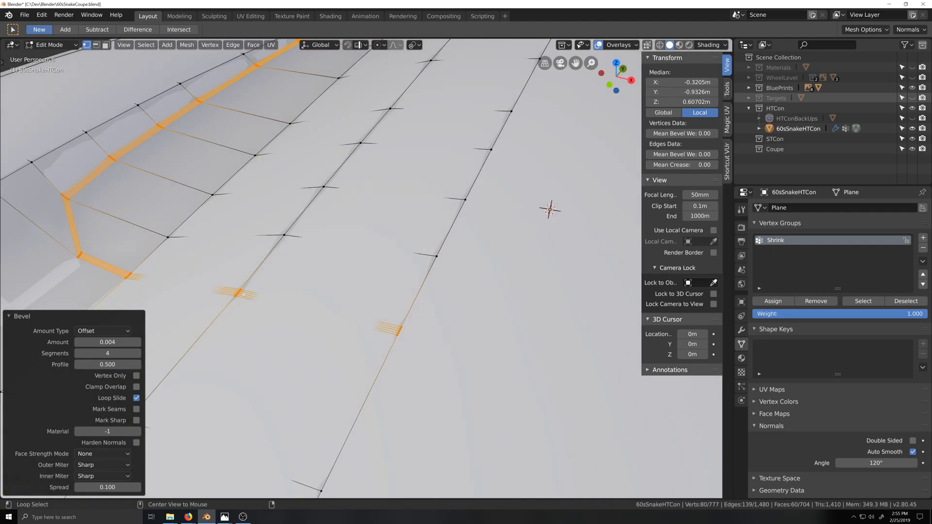
{"action": "left_click", "coordinate": [241, 291], "text": "alt"}
{"action": "left_click", "coordinate": [817, 301]}
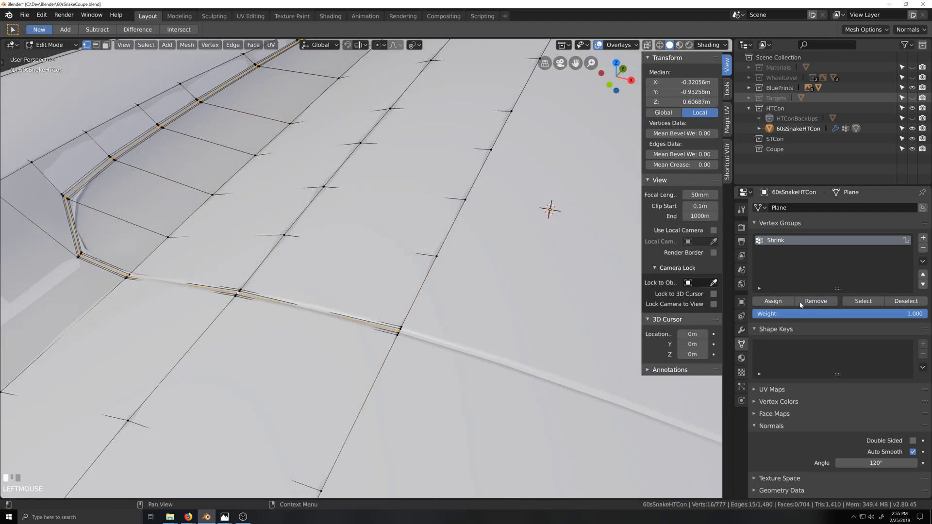
Lower the center loop by about 0.005 m along Z and check the hood groove in Object Mode.
{"action": "key", "text": "g"}
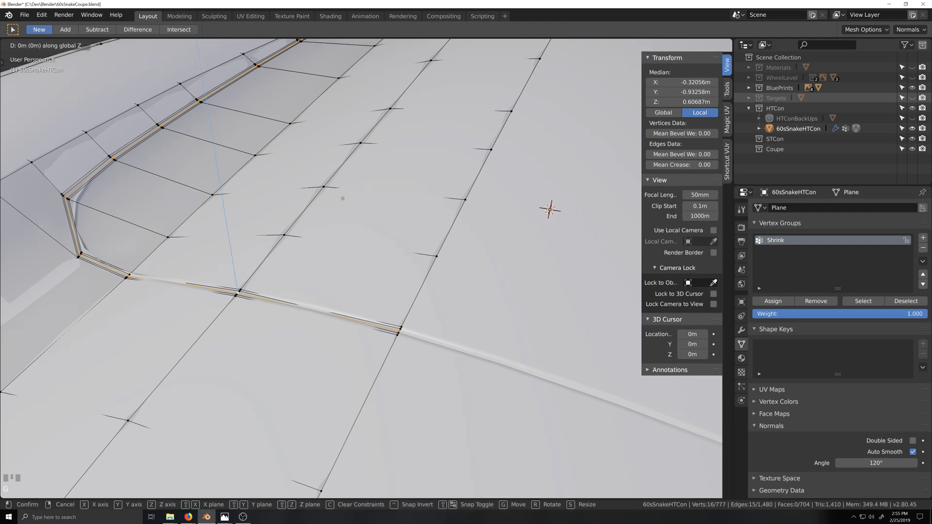
{"action": "key", "text": "z"}
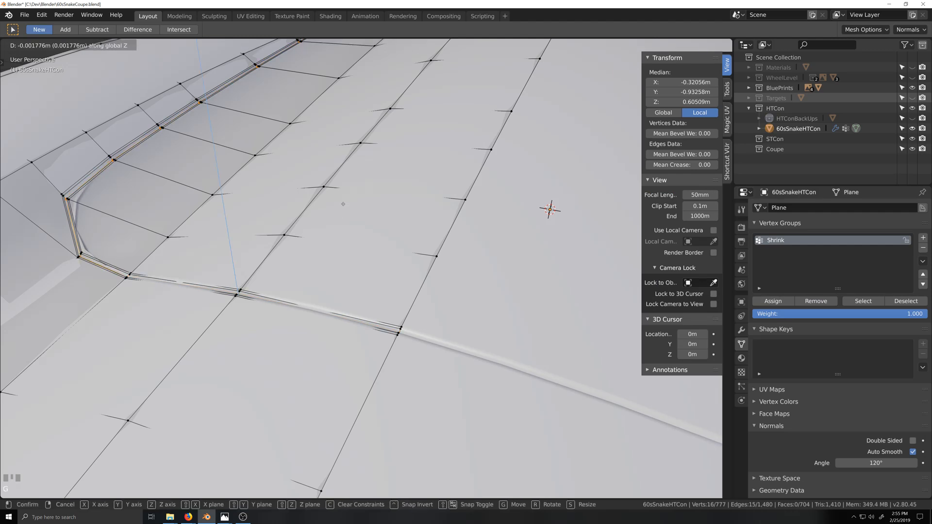
{"action": "left_click", "coordinate": [347, 253]}
{"action": "key", "text": "Tab"}
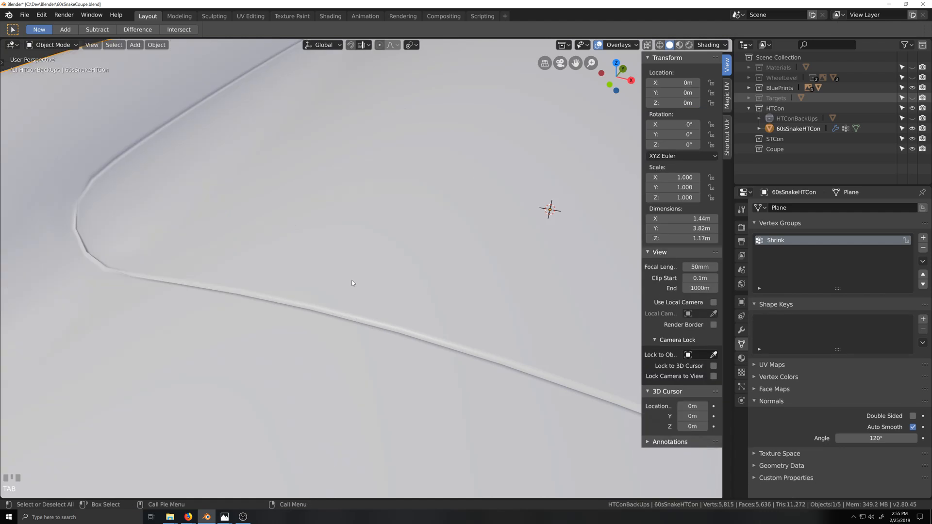
{"action": "scroll", "coordinate": [351, 281], "scroll_direction": "down", "scroll_amount": 4}
{"action": "middle_click_drag", "start_coordinate": [360, 292], "coordinate": [376, 301]}
{"action": "scroll", "coordinate": [439, 322], "scroll_direction": "down", "scroll_amount": 5}
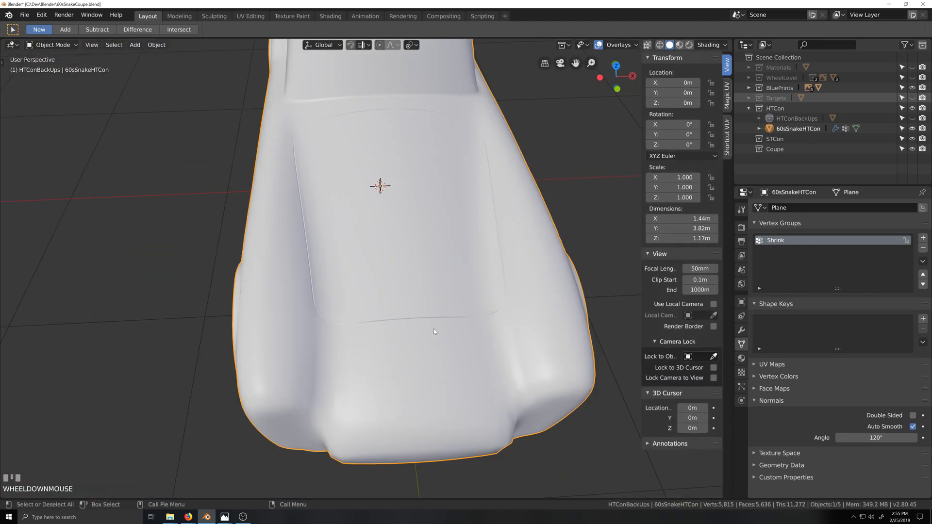
{"action": "mouse_move", "coordinate": [439, 328]}
{"action": "middle_mouse_down"}
{"action": "mouse_move", "coordinate": [413, 343]}
{"action": "mouse_move", "coordinate": [383, 311]}
{"action": "middle_mouse_up"}
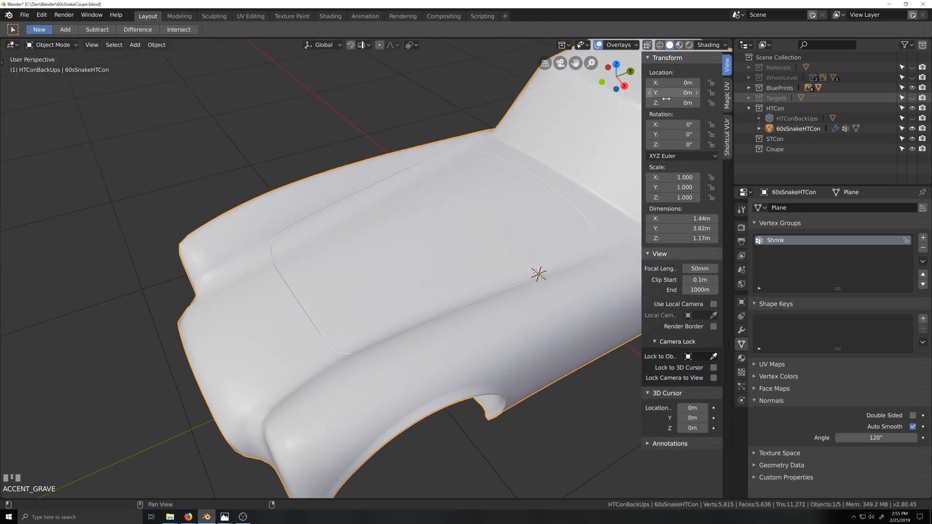
Set the viewport shading to a glossy red matcap and examine the hood groove's front edge and corner.
{"action": "left_click", "coordinate": [709, 44]}
{"action": "left_click", "coordinate": [734, 77]}
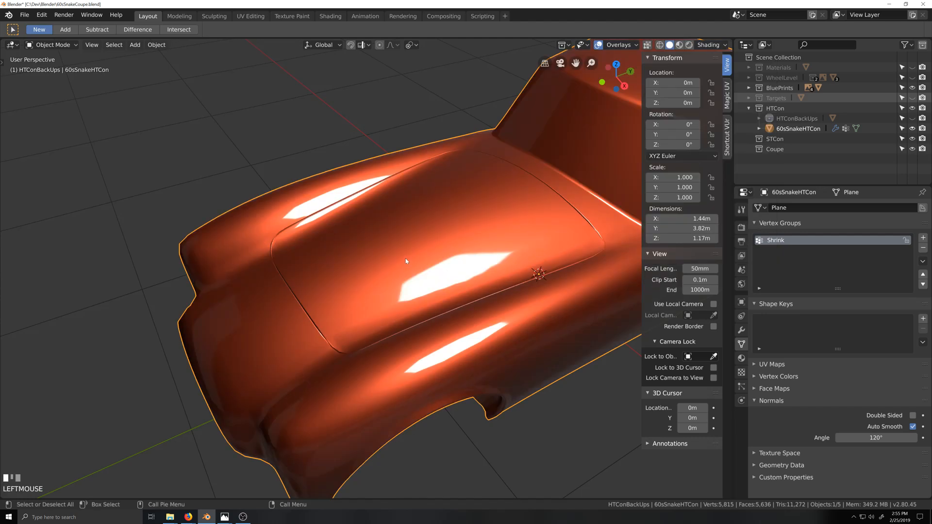
{"action": "mouse_move", "coordinate": [408, 258]}
{"action": "middle_mouse_down"}
{"action": "mouse_move", "coordinate": [415, 244]}
{"action": "mouse_move", "coordinate": [411, 257]}
{"action": "middle_mouse_up"}
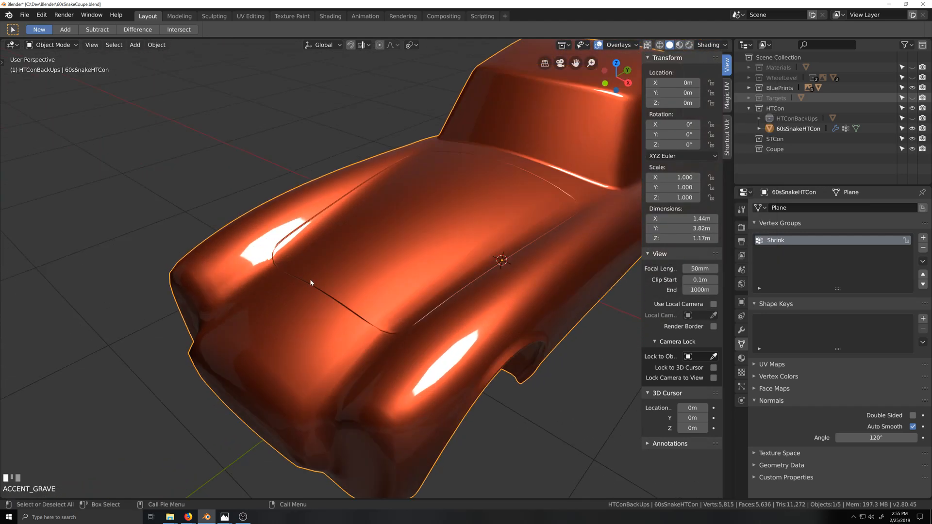
{"action": "scroll", "coordinate": [305, 278], "scroll_direction": "up", "scroll_amount": 5}
{"action": "middle_click_drag", "start_coordinate": [249, 271], "coordinate": [416, 255]}
{"action": "key", "text": "Tab"}
{"action": "key", "text": "Tab"}
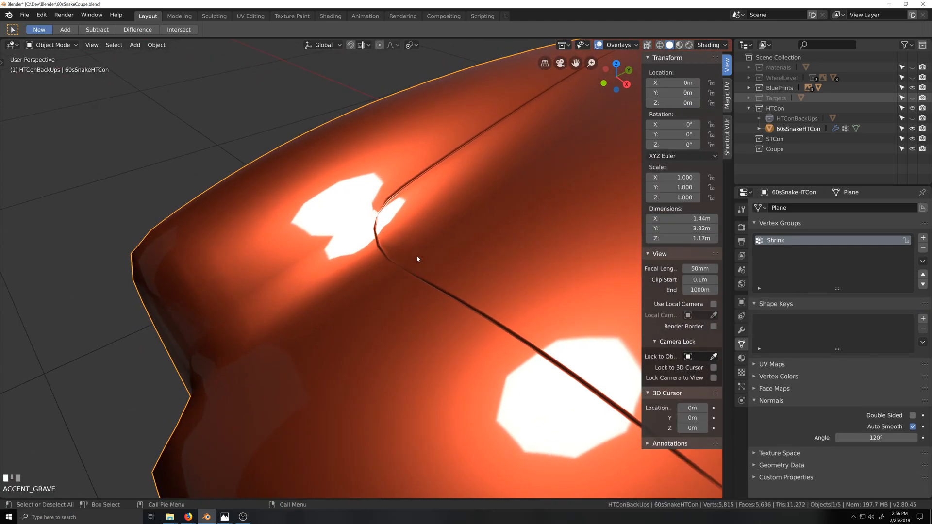
{"action": "scroll", "coordinate": [416, 255], "scroll_direction": "down", "scroll_amount": 2}
{"action": "middle_click_drag", "start_coordinate": [493, 335], "coordinate": [518, 347]}
{"action": "middle_click_drag", "start_coordinate": [523, 351], "coordinate": [488, 250]}
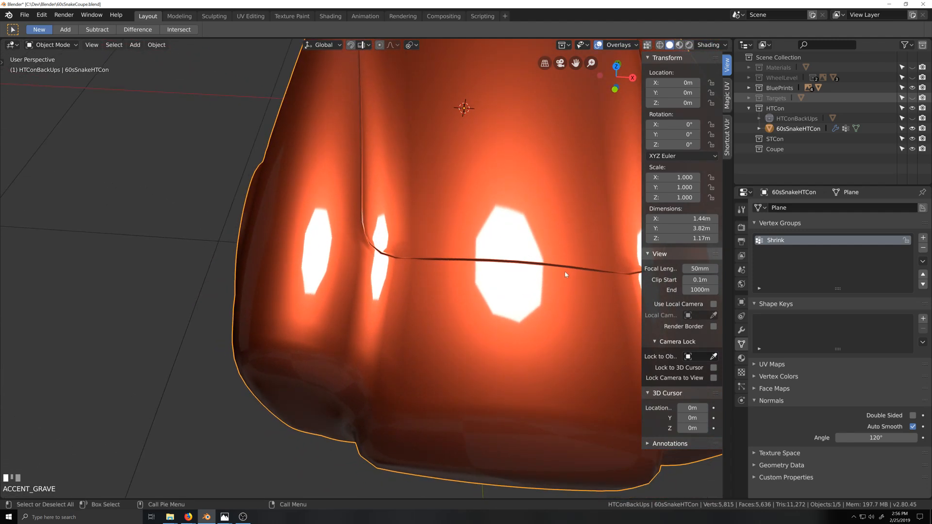
{"action": "middle_click_drag", "start_coordinate": [511, 291], "coordinate": [461, 308]}
{"action": "scroll", "coordinate": [461, 307], "scroll_direction": "up", "scroll_amount": 4}
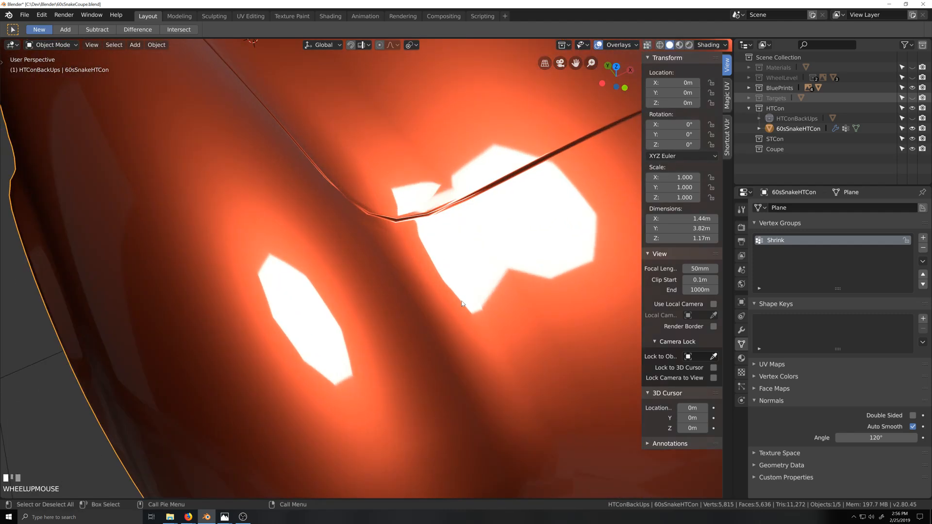
{"action": "middle_click_drag", "start_coordinate": [529, 279], "coordinate": [404, 218]}
In Edit Mode, lower the groove's center loop by a further 0.00712 m along global Z.
{"action": "key", "text": "Tab"}
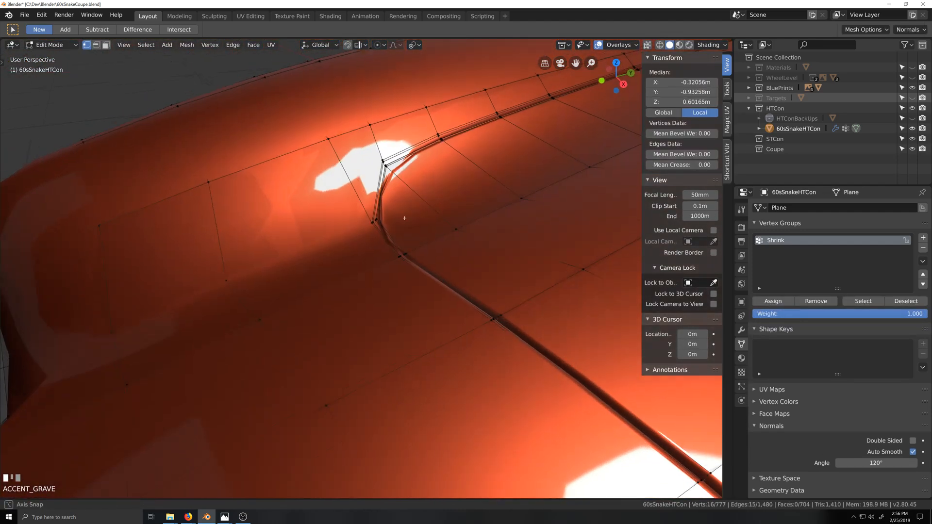
{"action": "scroll", "coordinate": [405, 218], "scroll_direction": "up", "scroll_amount": 1}
{"action": "key", "text": "g"}
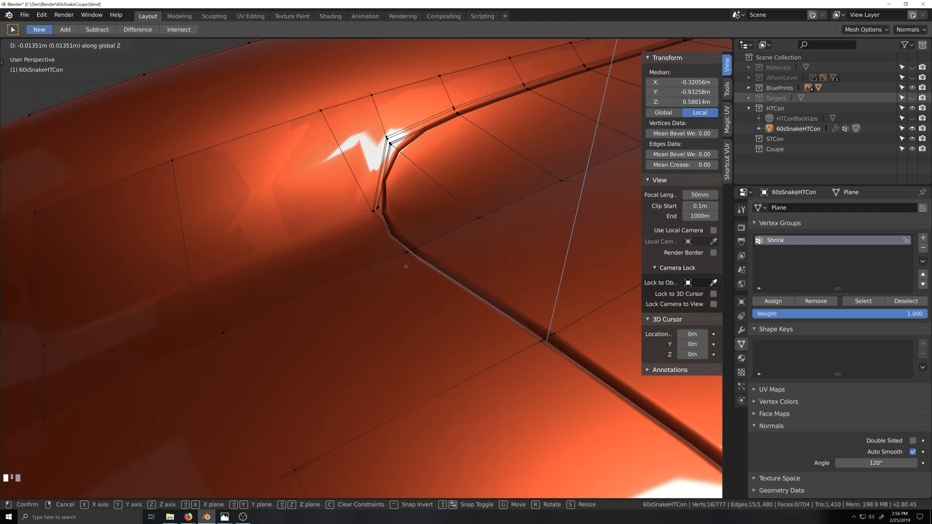
{"action": "right_click", "coordinate": [407, 229]}
{"action": "middle_click_drag", "start_coordinate": [473, 294], "coordinate": [413, 257]}
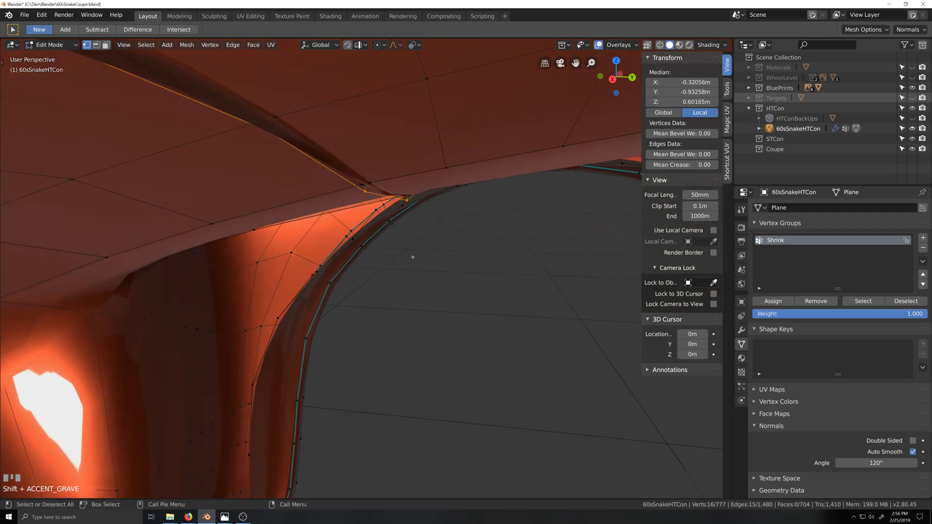
{"action": "key", "text": "g"}
{"action": "key", "text": "z"}
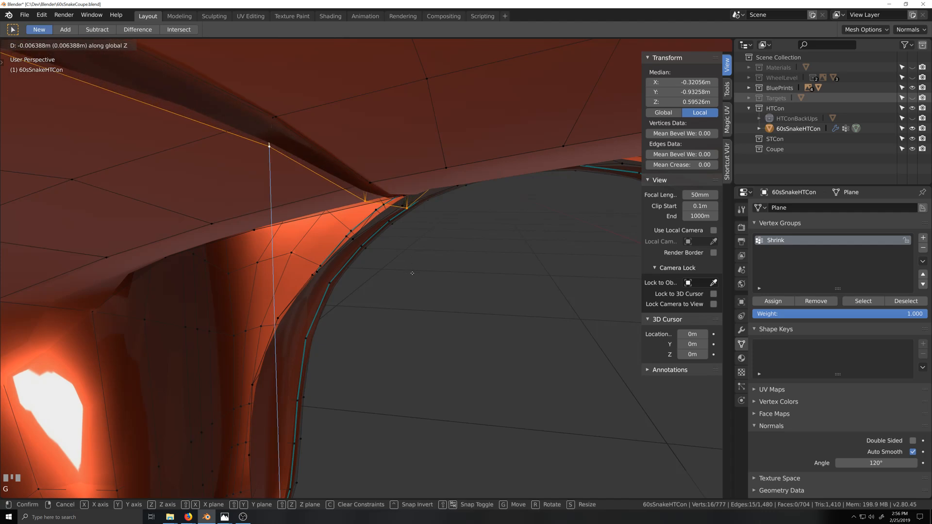
{"action": "left_click", "coordinate": [412, 273]}
Select the two center-loop vertices at the hood's front corner and move them farther down along Z.
{"action": "middle_click_drag", "start_coordinate": [413, 273], "coordinate": [332, 215]}
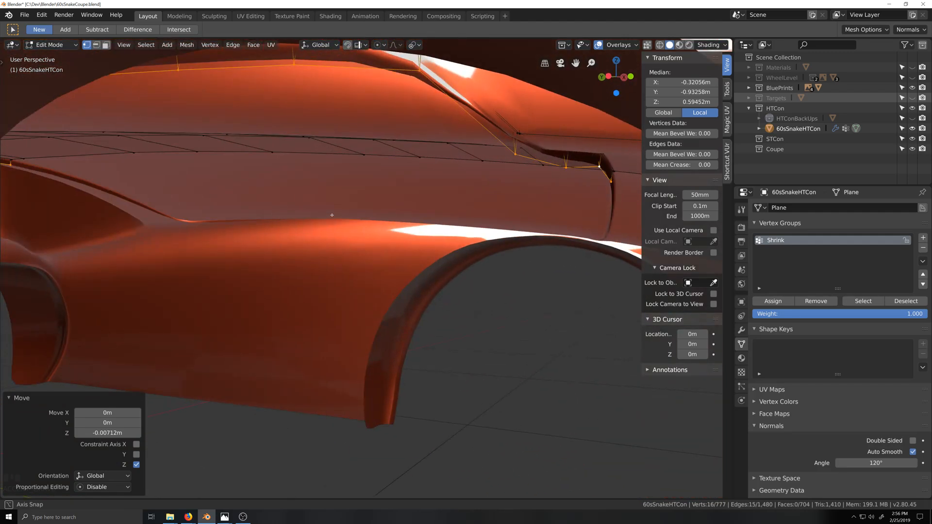
{"action": "left_click", "coordinate": [518, 154]}
{"action": "left_click", "coordinate": [420, 72], "text": "shift"}
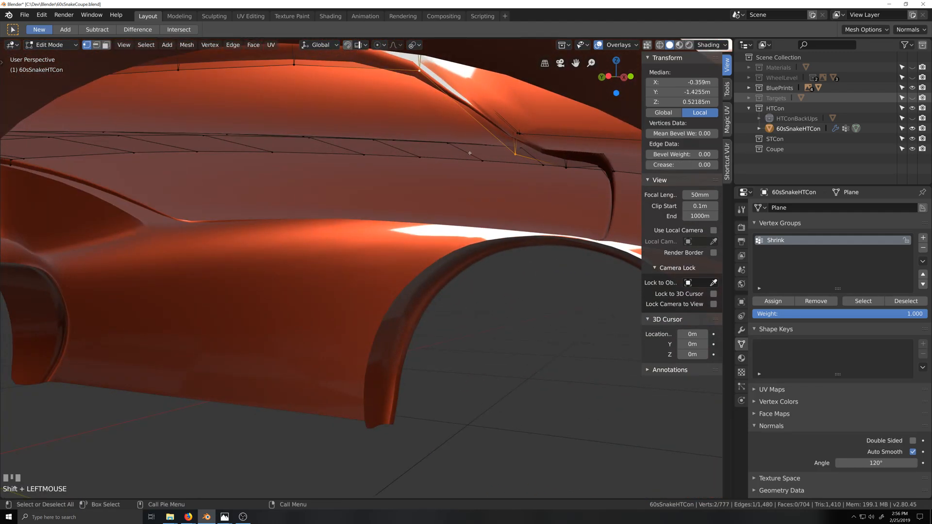
{"action": "key", "text": "g"}
{"action": "key", "text": "z"}
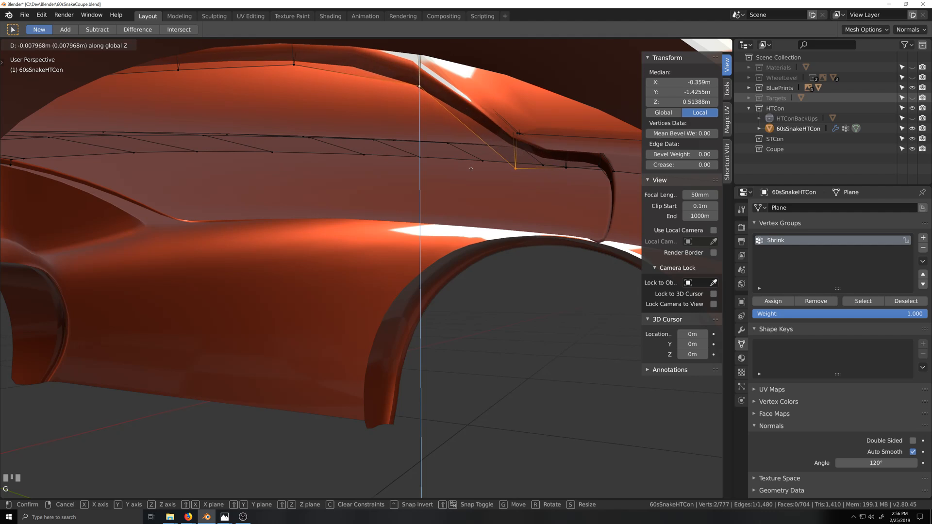
{"action": "left_click", "coordinate": [469, 175]}
Lower the single deeper front-corner vertex by about 0.0072 m along Z and check the groove in Object Mode.
{"action": "left_click", "coordinate": [539, 187]}
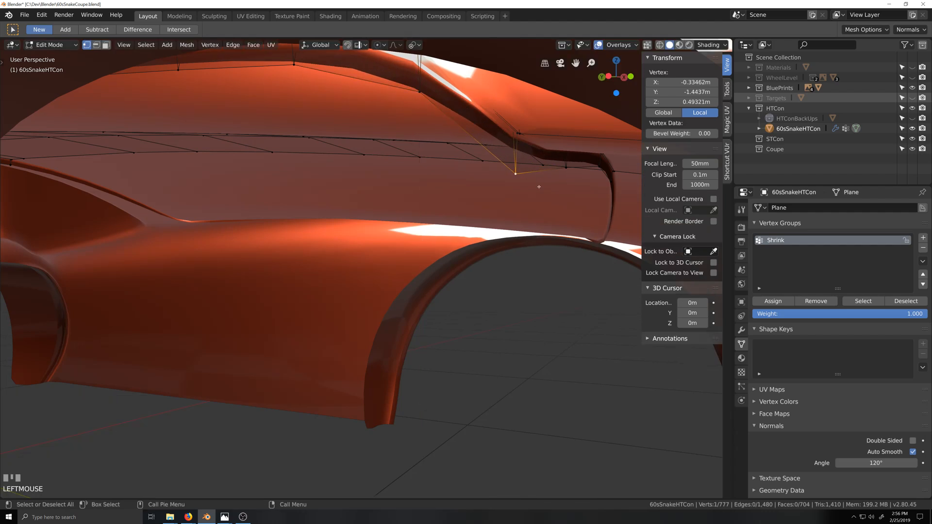
{"action": "key", "text": "g"}
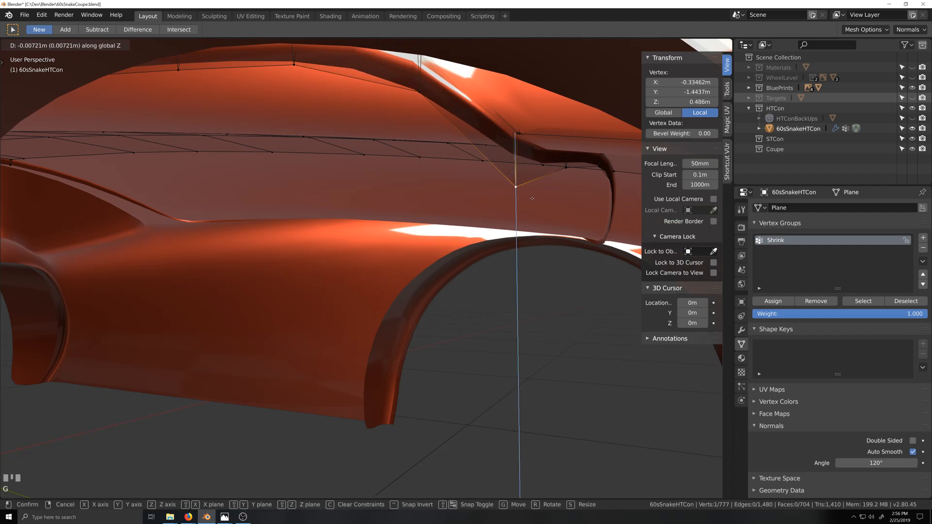
{"action": "left_click", "coordinate": [533, 198]}
{"action": "scroll", "coordinate": [539, 209], "scroll_direction": "down", "scroll_amount": 3}
{"action": "mouse_move", "coordinate": [488, 235]}
{"action": "middle_mouse_down"}
{"action": "mouse_move", "coordinate": [444, 274]}
{"action": "mouse_move", "coordinate": [416, 253]}
{"action": "mouse_move", "coordinate": [429, 265]}
{"action": "mouse_move", "coordinate": [422, 257]}
{"action": "mouse_move", "coordinate": [500, 231]}
{"action": "middle_mouse_up"}
{"action": "key", "text": "Tab"}
{"action": "scroll", "coordinate": [429, 265], "scroll_direction": "up", "scroll_amount": 3}
{"action": "scroll", "coordinate": [477, 236], "scroll_direction": "up", "scroll_amount": 3}
{"action": "key", "text": "grave"}
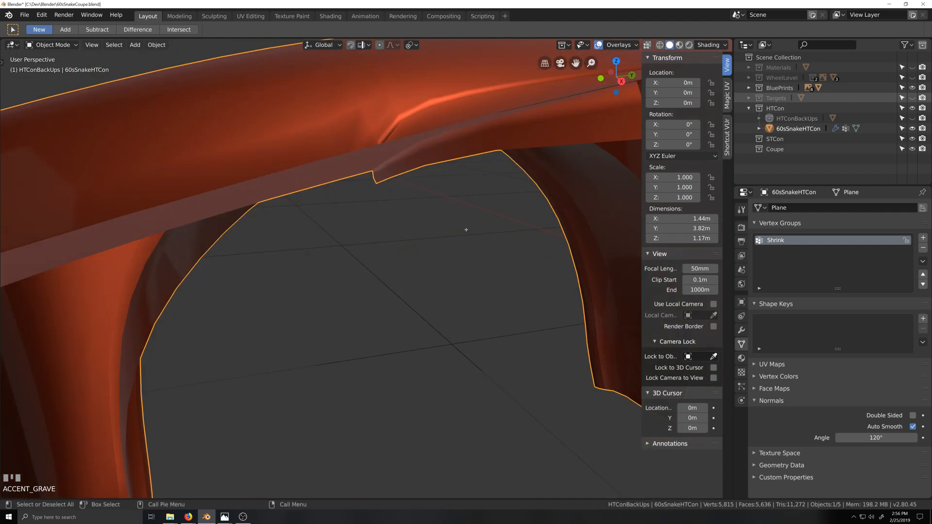
Return to Edit Mode and turn on X-ray display to see through the body at the hood's front corner.
{"action": "key", "text": "Tab"}
{"action": "key", "text": "grave"}
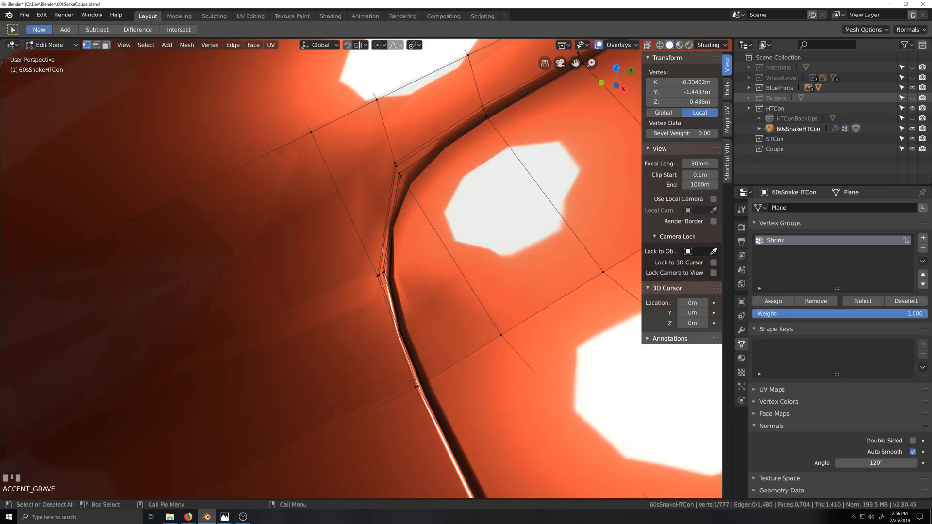
{"action": "scroll", "coordinate": [332, 244], "scroll_direction": "down", "scroll_amount": 3}
{"action": "middle_click_drag", "start_coordinate": [332, 244], "coordinate": [343, 219]}
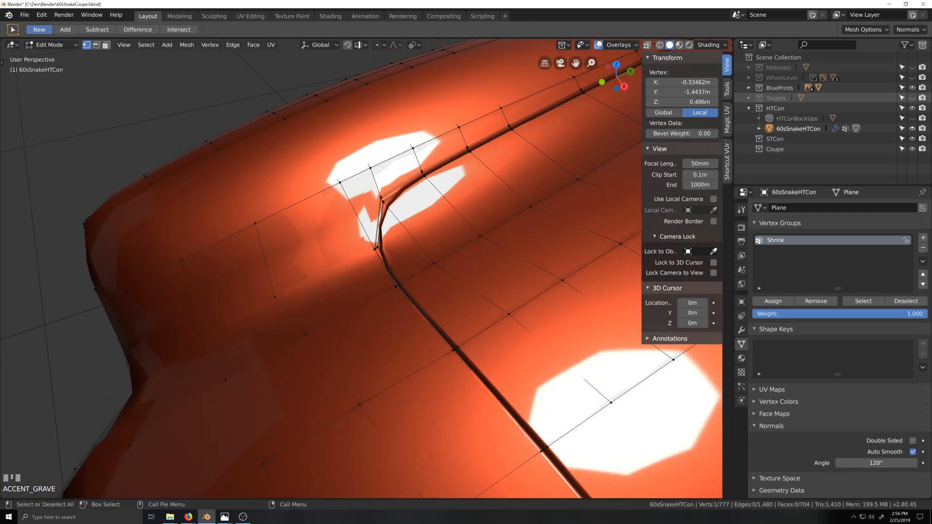
{"action": "key", "text": "alt+z"}
{"action": "key", "text": "grave"}
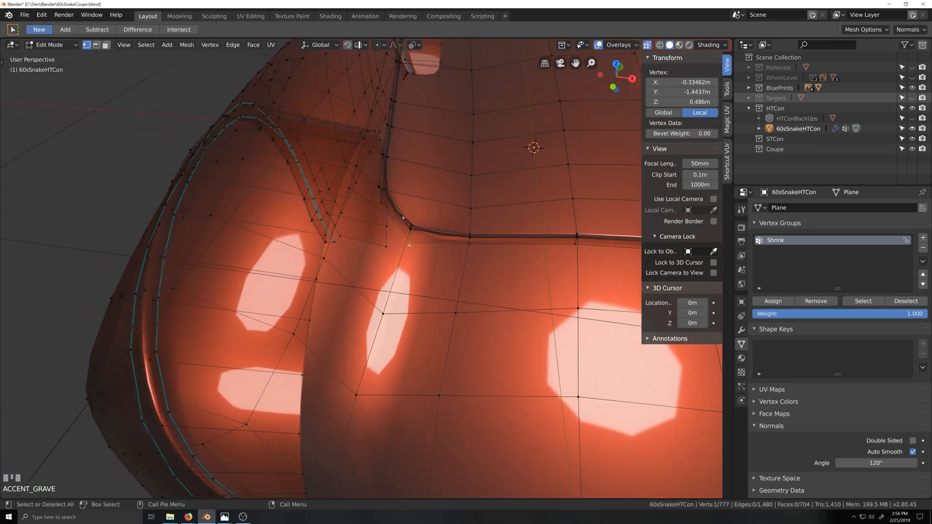
Select the three-vertex path on the fender beside the hood's front corner and edge-slide it toward the hood by a factor of 0.399.
{"action": "scroll", "coordinate": [403, 218], "scroll_direction": "down", "scroll_amount": 2}
{"action": "middle_click_drag", "start_coordinate": [402, 218], "coordinate": [359, 221]}
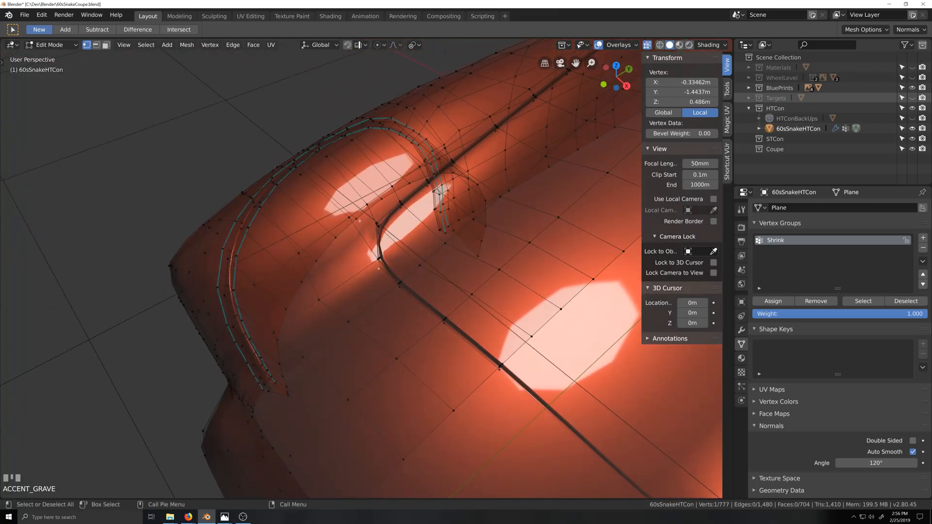
{"action": "left_click", "coordinate": [349, 218]}
{"action": "middle_click_drag", "start_coordinate": [286, 301], "coordinate": [317, 267]}
{"action": "left_click", "coordinate": [293, 271], "text": "ctrl"}
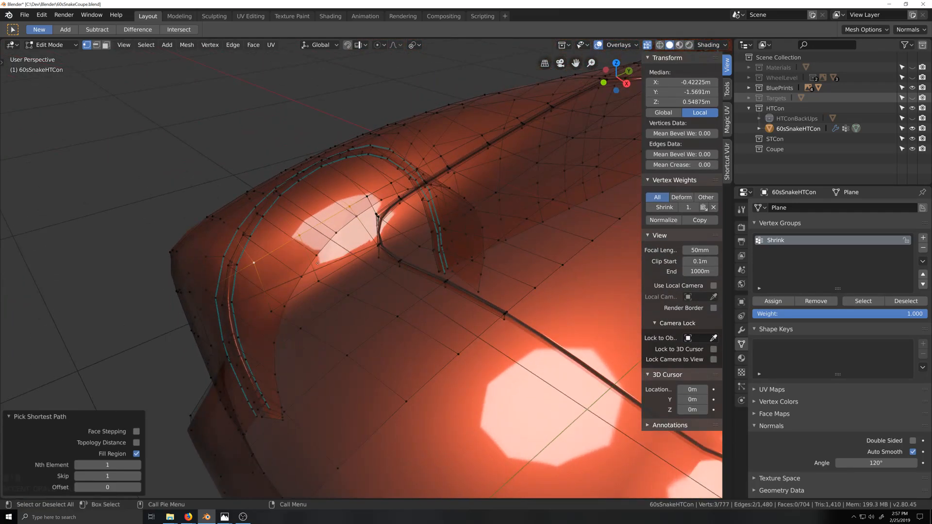
{"action": "key", "text": "g"}
{"action": "key", "text": "g"}
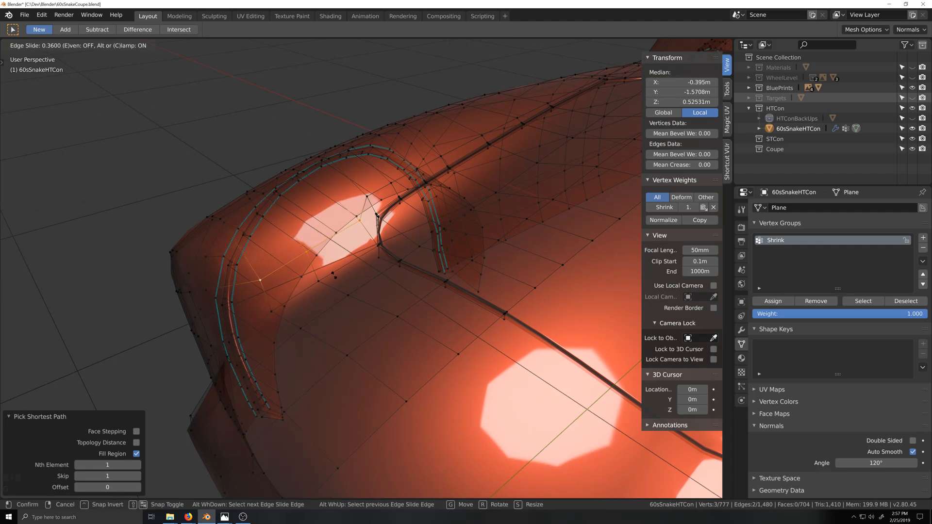
{"action": "left_click", "coordinate": [361, 222]}
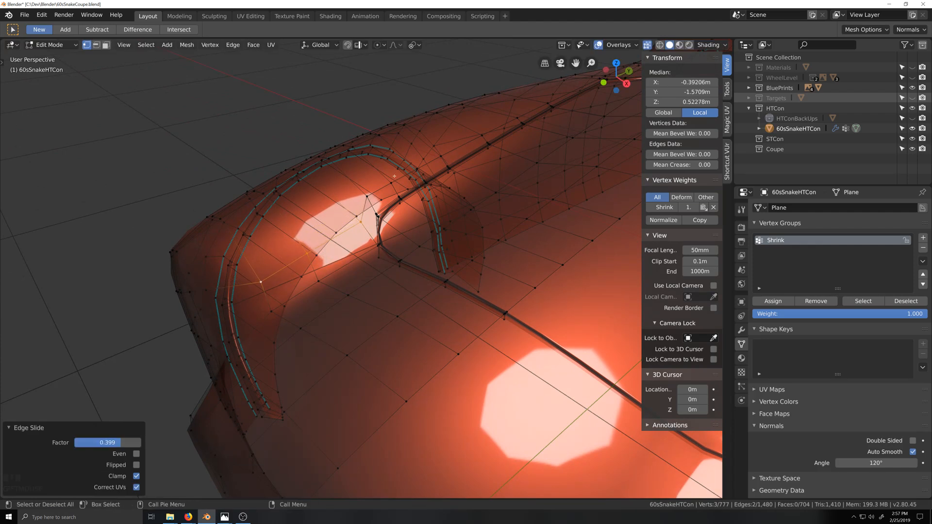
Vertex-slide the fender vertex nearest the hood's front corner forward by a factor of 0.248.
{"action": "middle_click_drag", "start_coordinate": [361, 221], "coordinate": [352, 214]}
{"action": "left_click", "coordinate": [353, 213]}
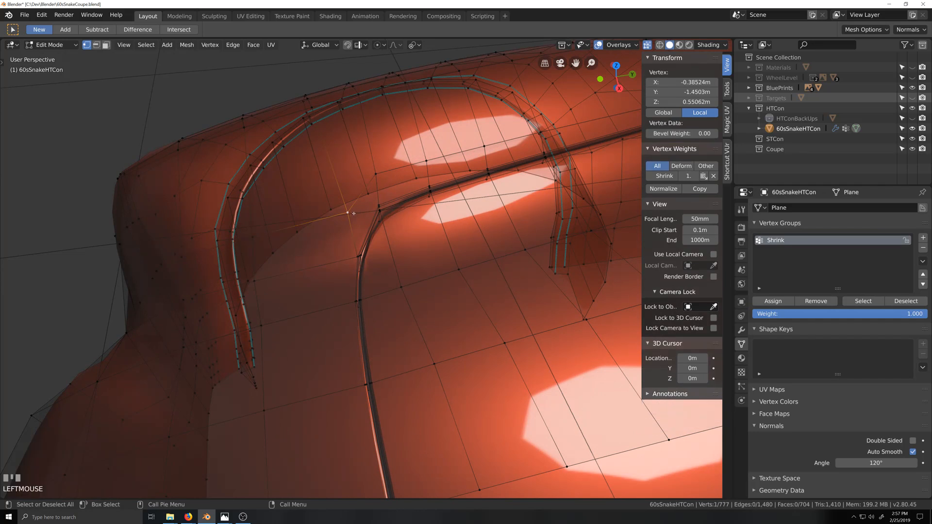
{"action": "key", "text": "g"}
{"action": "key", "text": "g"}
{"action": "left_click", "coordinate": [347, 212]}
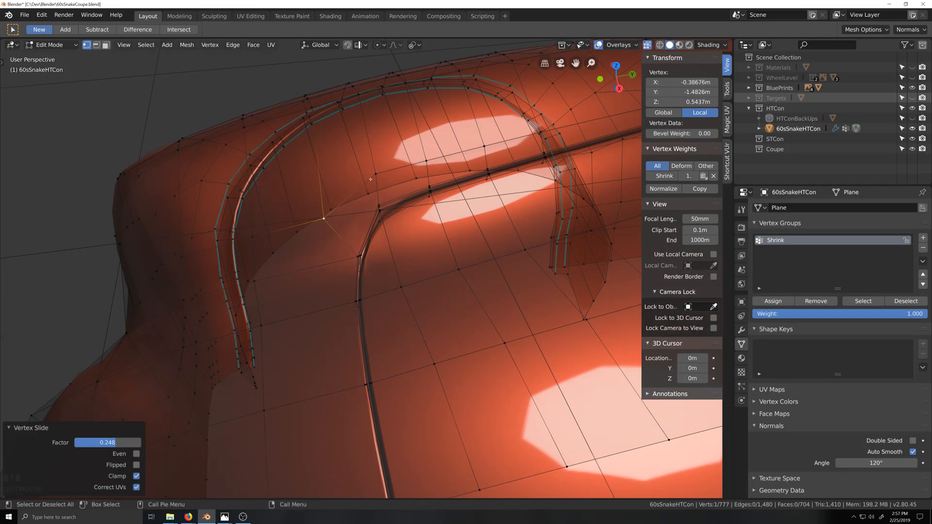
Vertex-slide the next two fender vertices alongside the hood gap, moving them along their edge toward the front corner.
{"action": "left_click", "coordinate": [372, 176]}
{"action": "key", "text": "g"}
{"action": "key", "text": "g"}
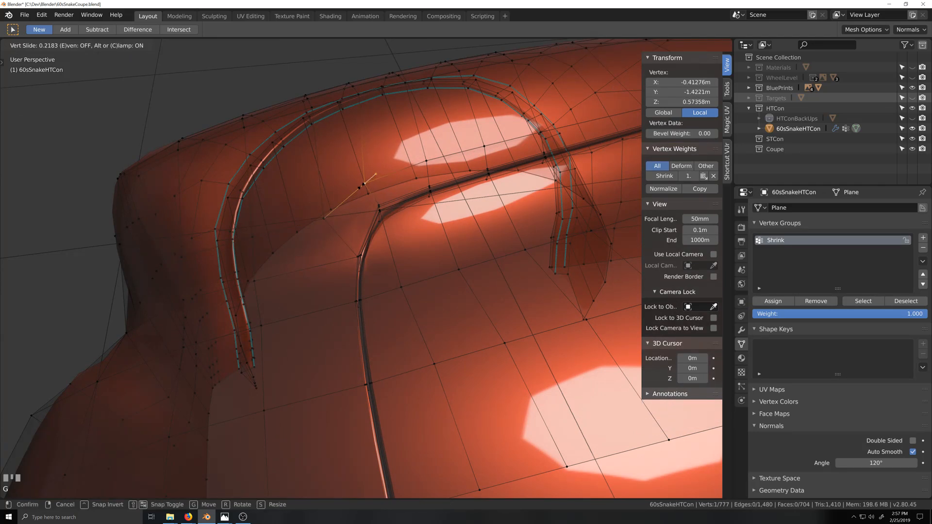
{"action": "left_click", "coordinate": [386, 173]}
{"action": "key", "text": "g"}
{"action": "key", "text": "g"}
{"action": "left_click", "coordinate": [420, 162]}
Examine the groove and the surface highlights around the hood's front corner in Object Mode.
{"action": "middle_click_drag", "start_coordinate": [372, 203], "coordinate": [433, 201]}
{"action": "key", "text": "Tab"}
{"action": "key", "text": "grave"}
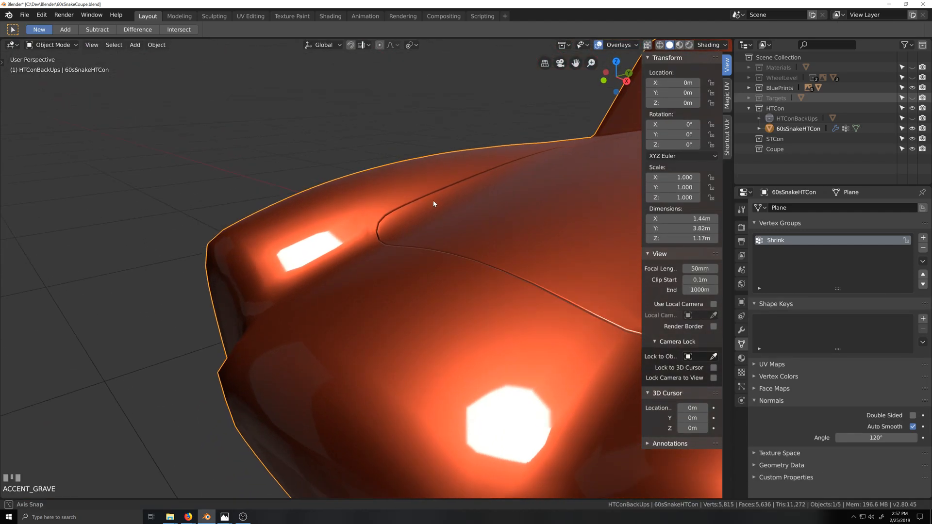
{"action": "scroll", "coordinate": [412, 239], "scroll_direction": "up", "scroll_amount": 4}
{"action": "middle_click_drag", "start_coordinate": [412, 238], "coordinate": [372, 252]}
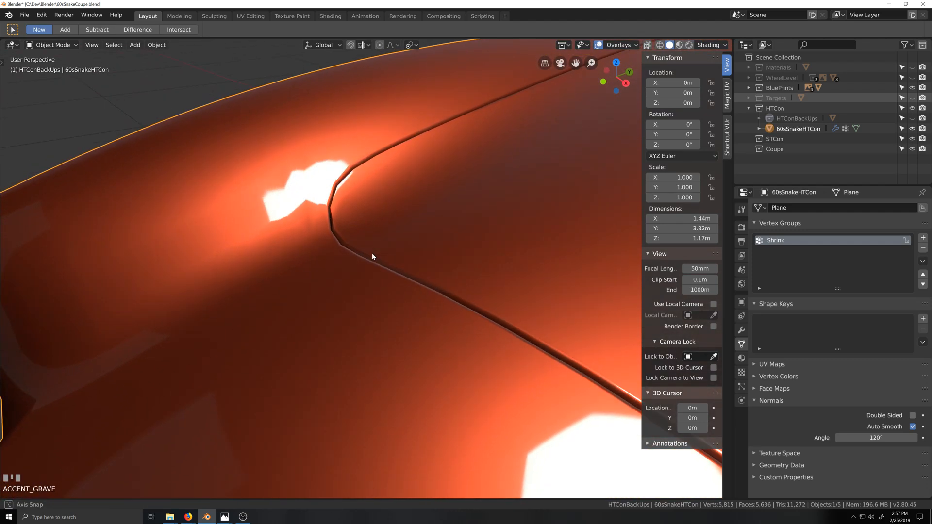
{"action": "key", "text": "Tab"}
{"action": "middle_click_drag", "start_coordinate": [317, 237], "coordinate": [318, 237]}
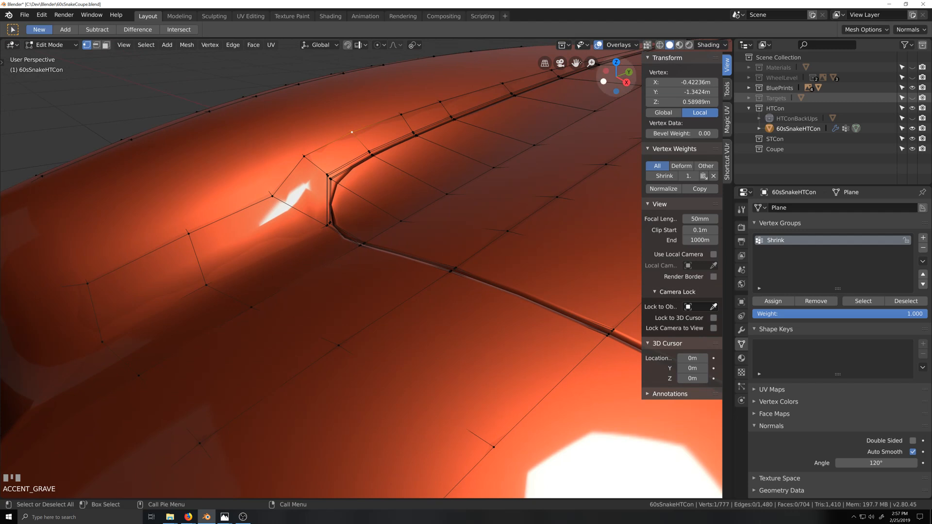
{"action": "key", "text": "Tab"}
Show the wireframe overlay and examine the subdivided topology around the hood corner in Object Mode and Edit Mode.
{"action": "left_click", "coordinate": [636, 44]}
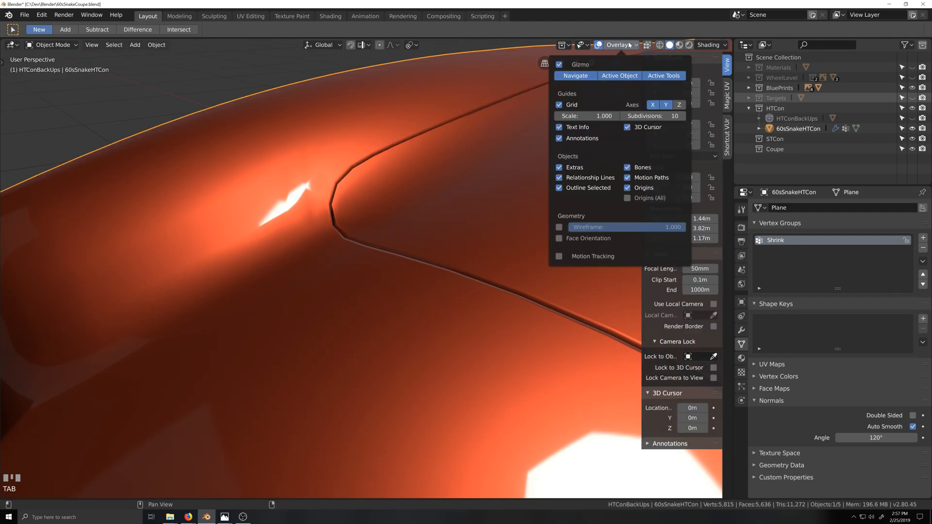
{"action": "left_click", "coordinate": [568, 227]}
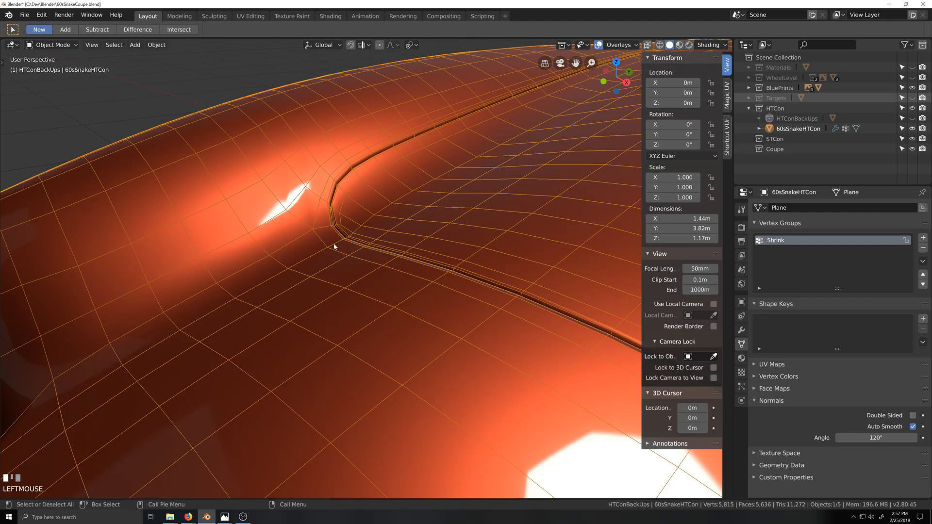
{"action": "middle_click_drag", "start_coordinate": [334, 244], "coordinate": [359, 231]}
{"action": "scroll", "coordinate": [322, 244], "scroll_direction": "up", "scroll_amount": 2}
{"action": "scroll", "coordinate": [373, 131], "scroll_direction": "down", "scroll_amount": 3}
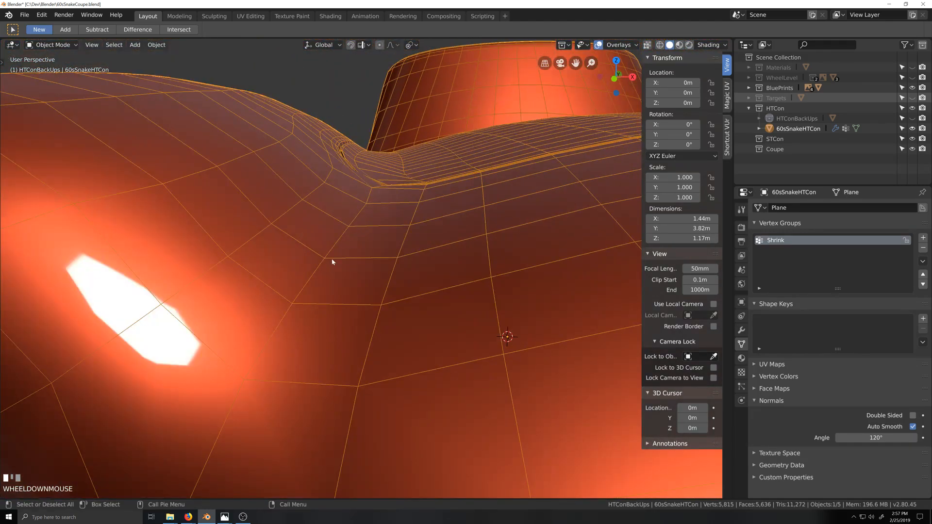
{"action": "middle_click_drag", "start_coordinate": [379, 171], "coordinate": [369, 129]}
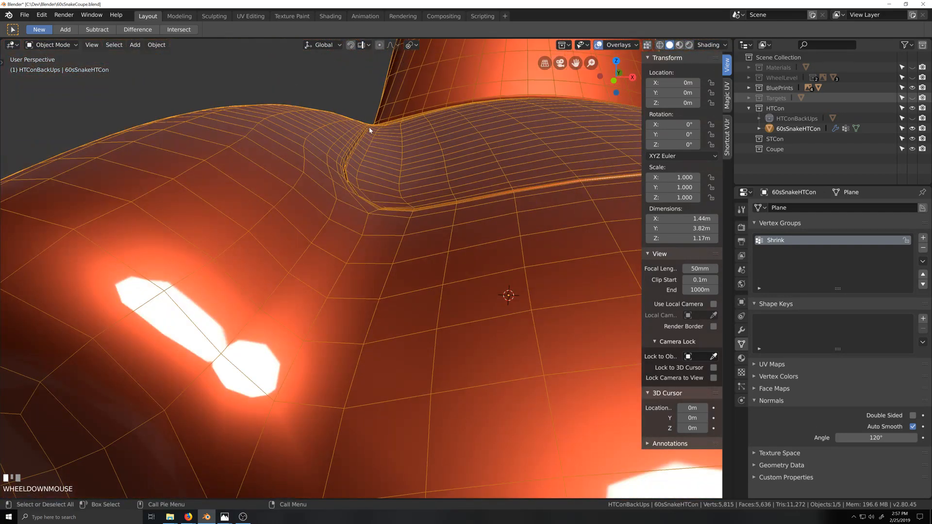
{"action": "middle_click_drag", "start_coordinate": [375, 223], "coordinate": [379, 218]}
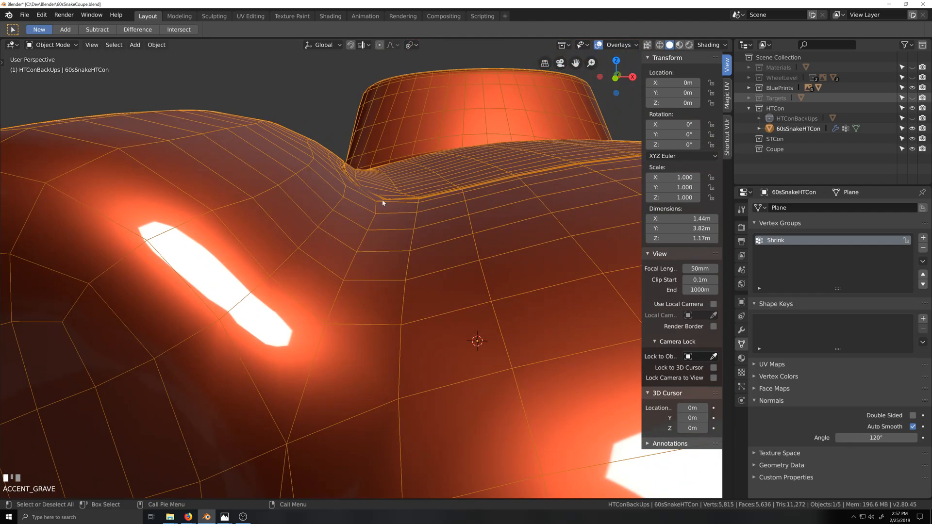
{"action": "mouse_move", "coordinate": [434, 197]}
{"action": "middle_mouse_down"}
{"action": "mouse_move", "coordinate": [453, 176]}
{"action": "mouse_move", "coordinate": [410, 223]}
{"action": "mouse_move", "coordinate": [426, 225]}
{"action": "mouse_move", "coordinate": [436, 211]}
{"action": "middle_mouse_up"}
{"action": "key", "text": "Tab"}
{"action": "key", "text": "Tab"}
{"action": "key", "text": "Tab"}
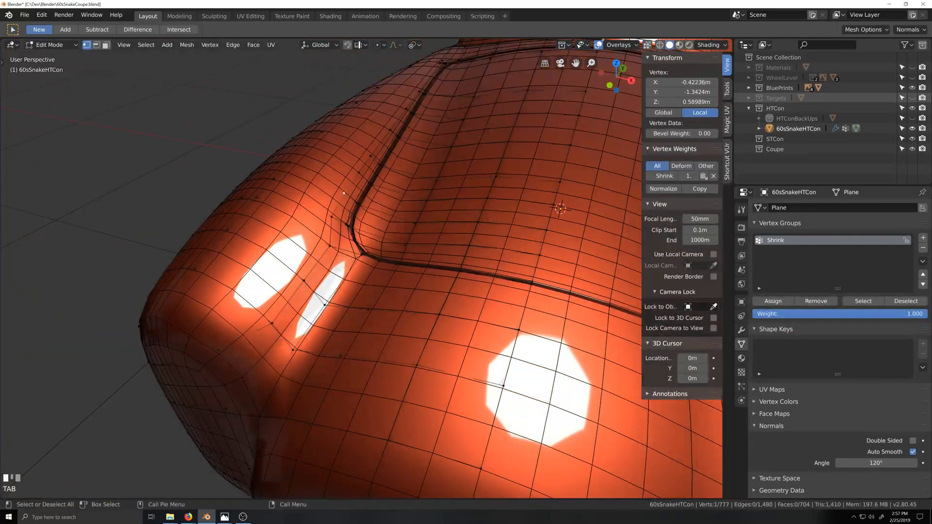
Switch the viewport lighting to Studio and examine the mesh flow from the fender into the hood corner.
{"action": "left_click", "coordinate": [622, 44]}
{"action": "left_click", "coordinate": [713, 45]}
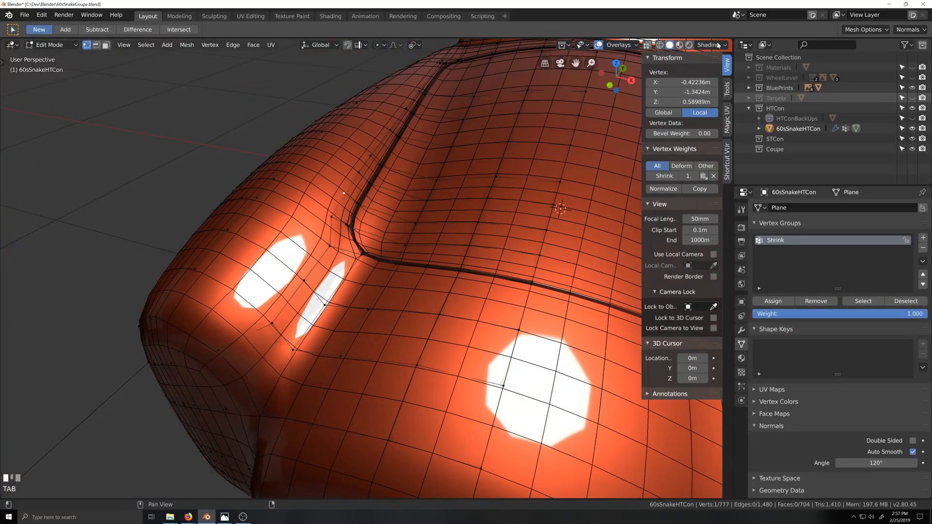
{"action": "left_click", "coordinate": [717, 45]}
{"action": "left_click", "coordinate": [686, 77]}
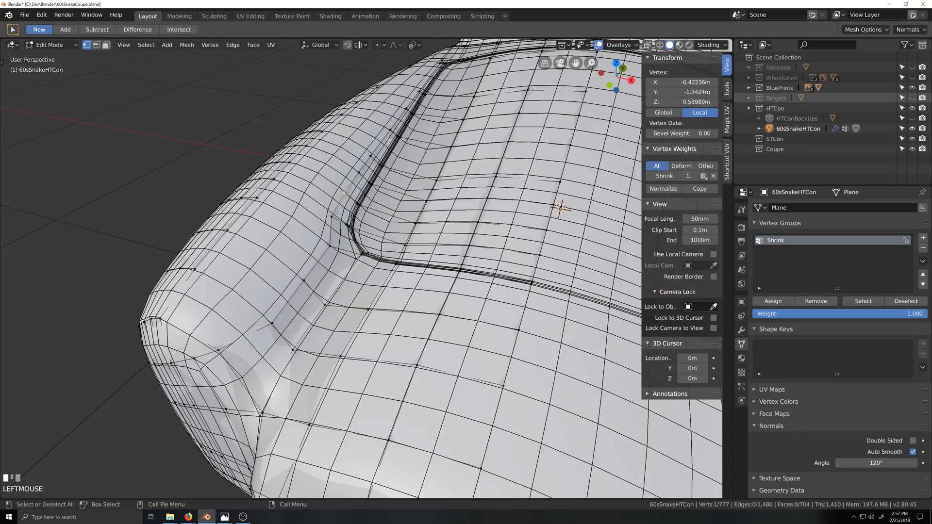
{"action": "key", "text": "grave"}
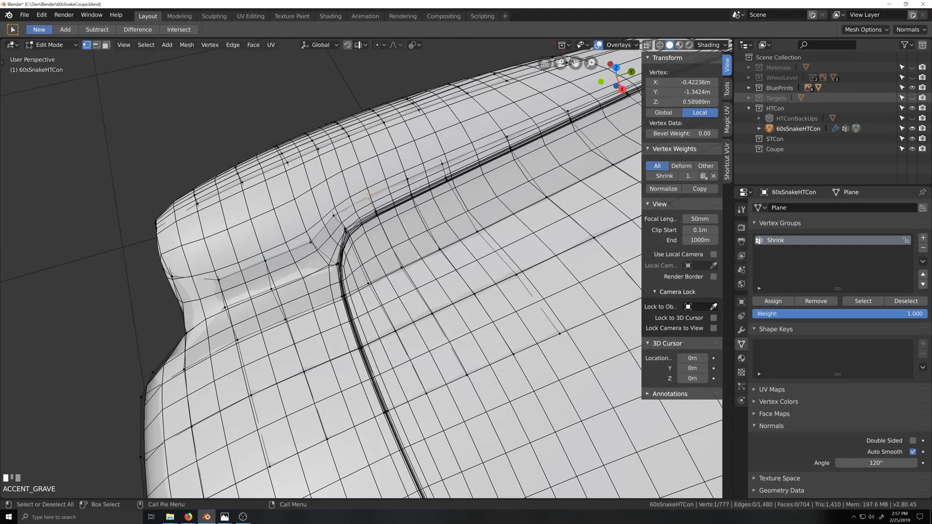
{"action": "middle_click_drag", "start_coordinate": [316, 294], "coordinate": [356, 239]}
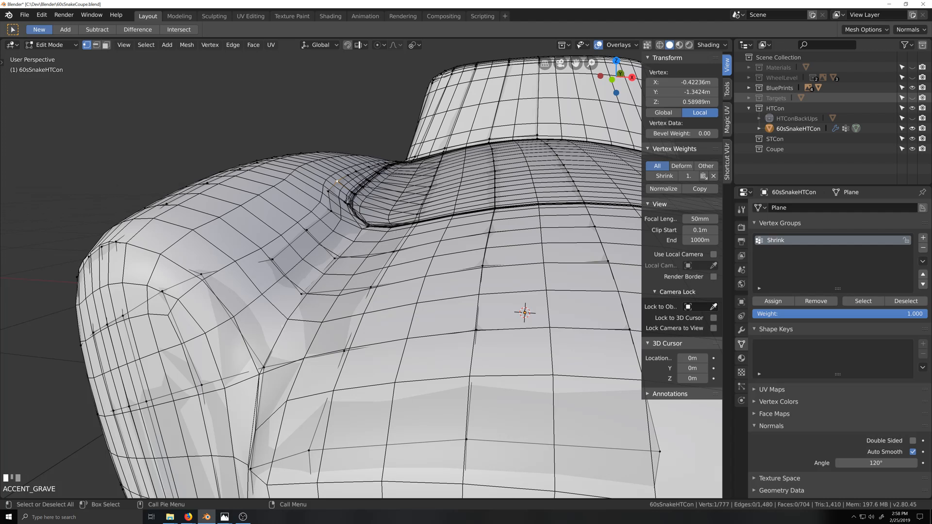
{"action": "middle_click_drag", "start_coordinate": [384, 231], "coordinate": [373, 245]}
Hide the wireframe overlay and examine the control-mesh faces around the hood's front corner up close.
{"action": "left_click", "coordinate": [618, 44]}
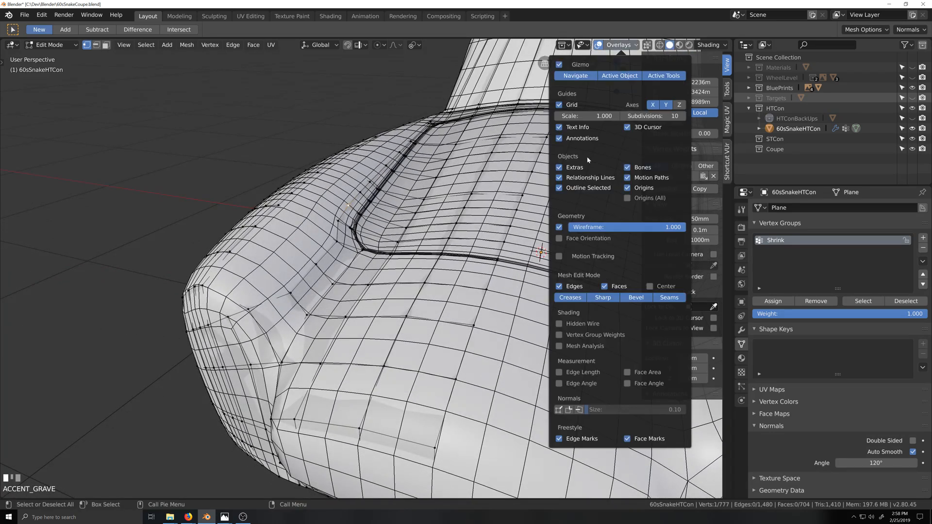
{"action": "left_click", "coordinate": [560, 227]}
{"action": "middle_click_drag", "start_coordinate": [427, 228], "coordinate": [286, 302]}
{"action": "scroll", "coordinate": [422, 194], "scroll_direction": "up", "scroll_amount": 1}
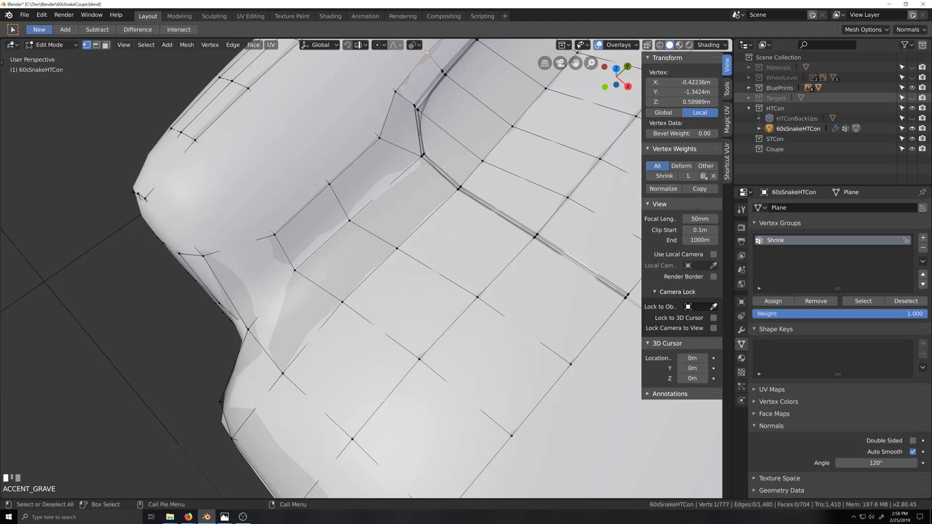
{"action": "key", "text": "shift+grave"}
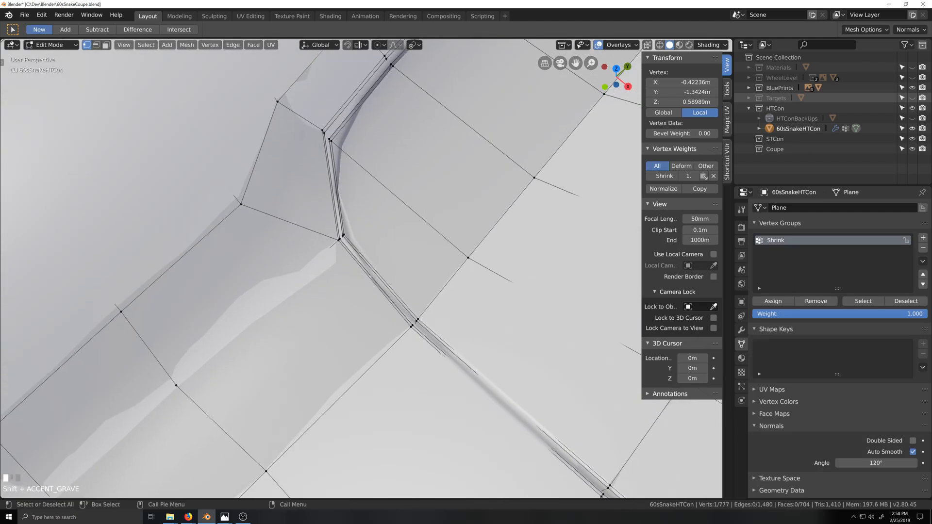
{"action": "scroll", "coordinate": [370, 276], "scroll_direction": "down", "scroll_amount": 3}
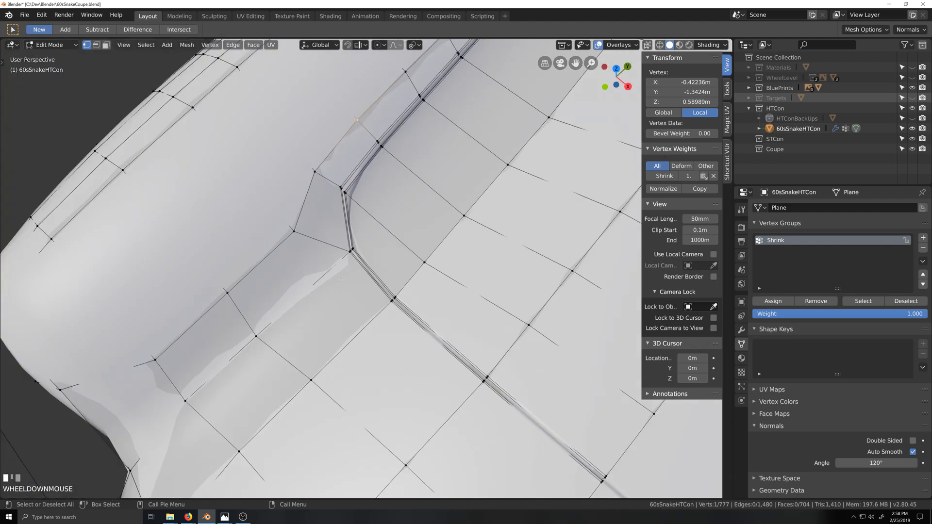
{"action": "key", "text": "grave"}
{"action": "middle_click_drag", "start_coordinate": [366, 248], "coordinate": [367, 238]}
{"action": "key", "text": "grave"}
{"action": "key", "text": "shift+grave"}
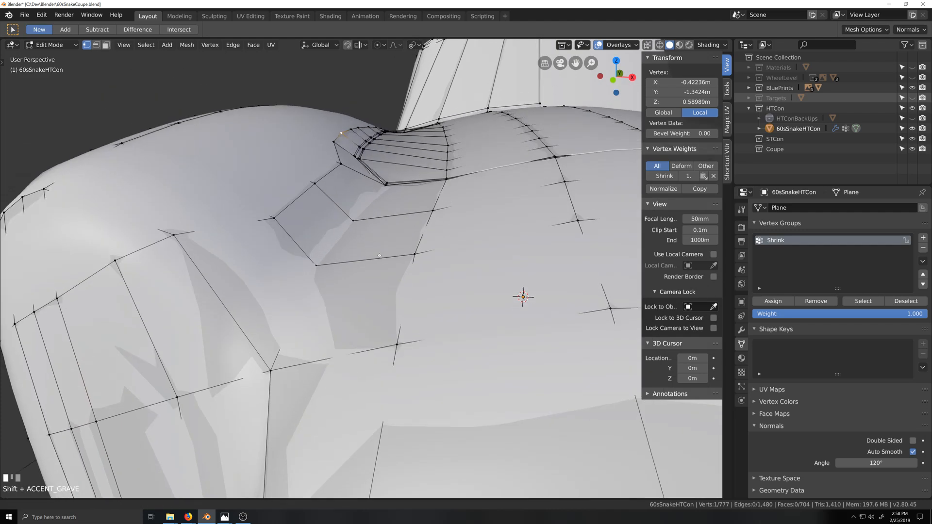
{"action": "scroll", "coordinate": [391, 216], "scroll_direction": "up", "scroll_amount": 2}
{"action": "key", "text": "grave"}
{"action": "middle_click_drag", "start_coordinate": [400, 225], "coordinate": [402, 248]}
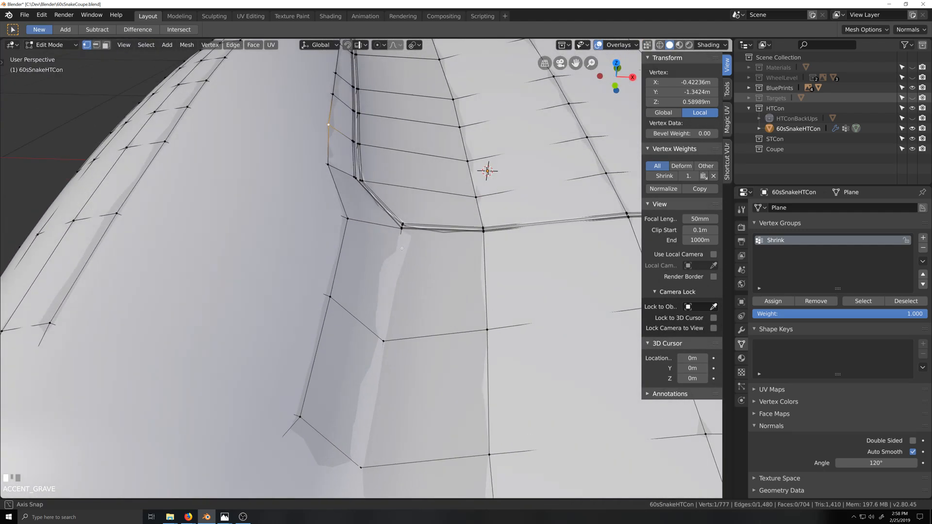
{"action": "middle_click_drag", "start_coordinate": [415, 214], "coordinate": [403, 239]}
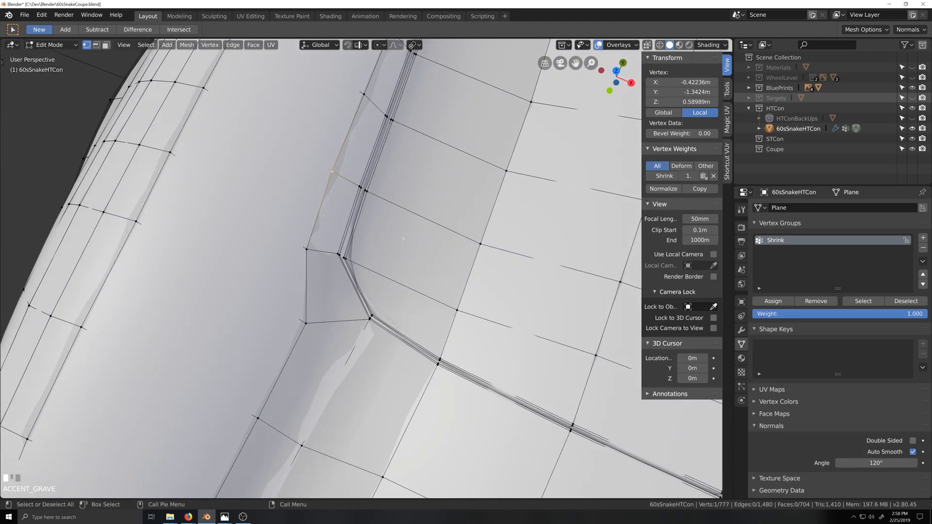
In top view, select the groove's corner vertices and, with X-ray on, move them about -0.024 m in X and 0.008 m in Y.
{"action": "key", "text": "KP_7"}
{"action": "left_click_drag", "start_coordinate": [415, 349], "coordinate": [416, 350]}
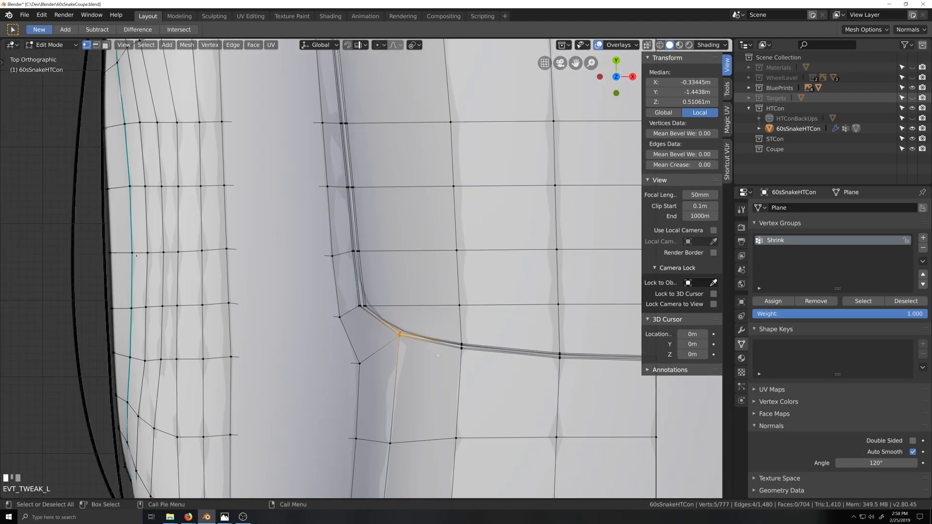
{"action": "key", "text": "alt+z"}
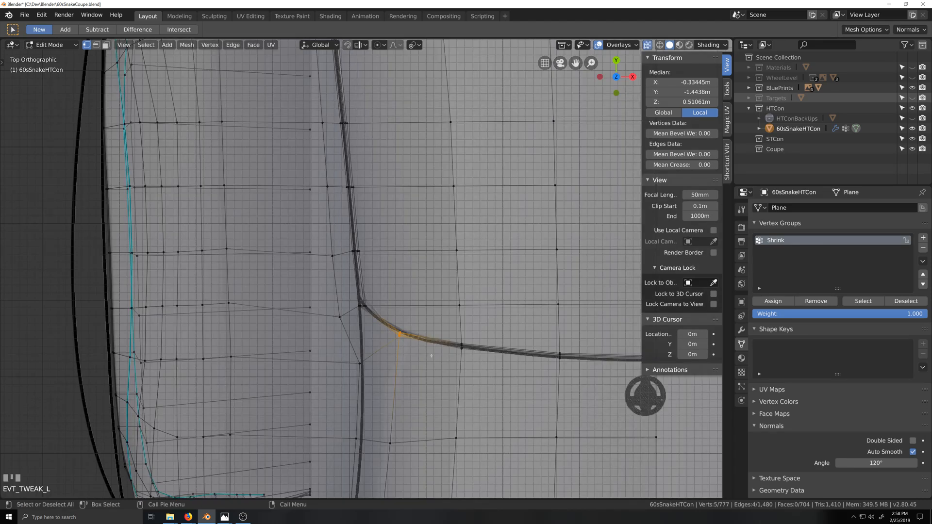
{"action": "key", "text": "g"}
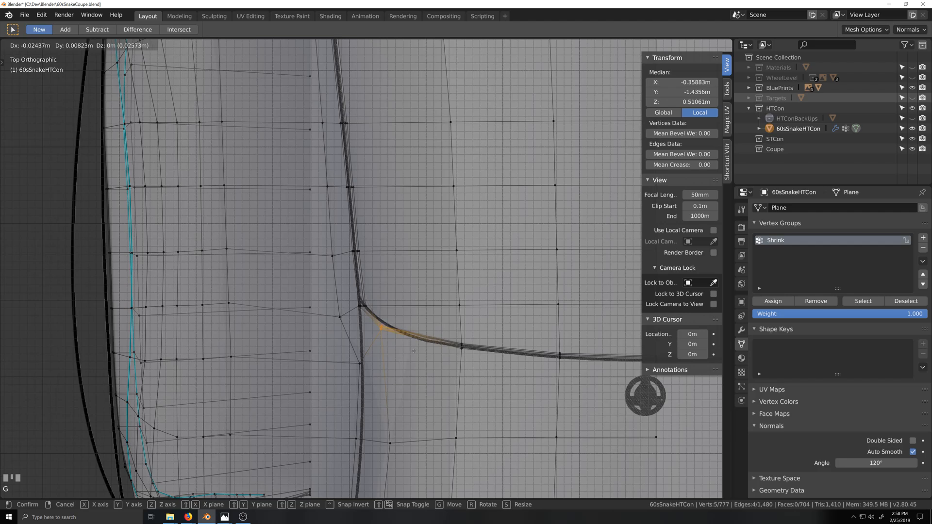
{"action": "left_click", "coordinate": [413, 351]}
Turn off X-ray and set the viewport lighting to MatCap in Object Mode.
{"action": "middle_click_drag", "start_coordinate": [414, 353], "coordinate": [388, 337]}
{"action": "key", "text": "grave"}
{"action": "key", "text": "alt+z"}
{"action": "key", "text": "grave"}
{"action": "left_click", "coordinate": [717, 47]}
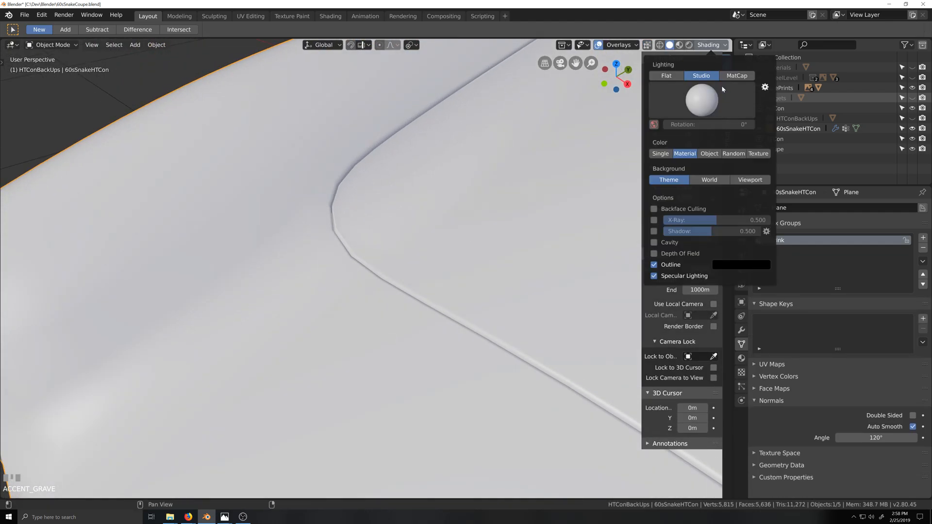
{"action": "left_click", "coordinate": [739, 77]}
Examine the reshaped hood corner and its reflections up close, going back into Edit Mode to see the vertices.
{"action": "key", "text": "grave"}
{"action": "mouse_move", "coordinate": [481, 269]}
{"action": "middle_mouse_down"}
{"action": "mouse_move", "coordinate": [481, 261]}
{"action": "mouse_move", "coordinate": [449, 264]}
{"action": "mouse_move", "coordinate": [480, 260]}
{"action": "mouse_move", "coordinate": [436, 289]}
{"action": "middle_mouse_up"}
{"action": "scroll", "coordinate": [470, 272], "scroll_direction": "up", "scroll_amount": 3}
{"action": "key", "text": "grave"}
{"action": "key", "text": "Tab"}
{"action": "scroll", "coordinate": [385, 268], "scroll_direction": "up", "scroll_amount": 2}
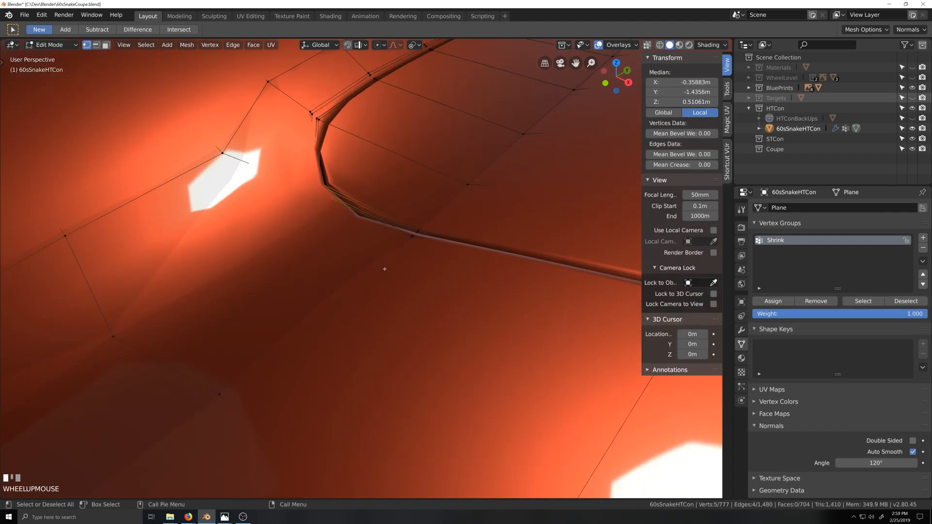
{"action": "middle_click_drag", "start_coordinate": [385, 268], "coordinate": [458, 275]}
{"action": "scroll", "coordinate": [485, 279], "scroll_direction": "down", "scroll_amount": 4}
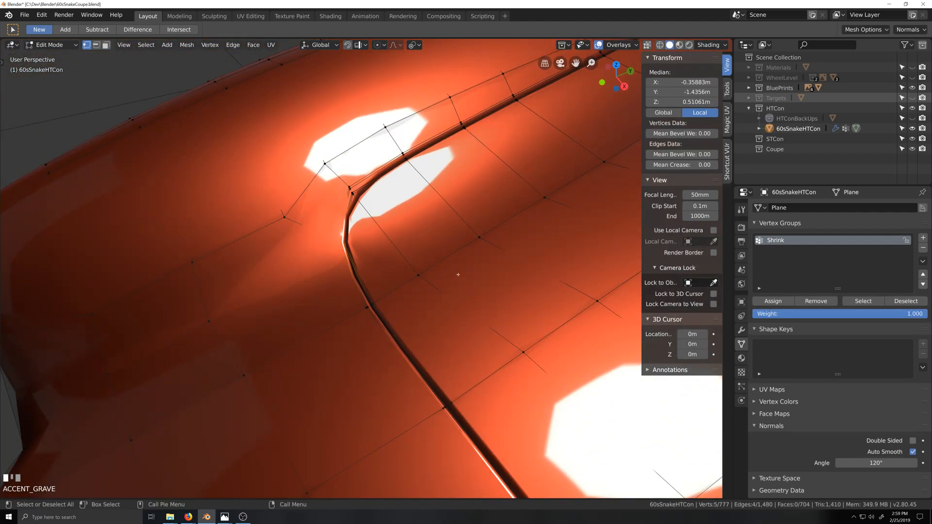
With X-ray on, vertex-slide the fender vertex just outside the hood's front corner toward the groove, finishing with a 0.247 slide.
{"action": "key", "text": "alt+z"}
{"action": "left_click", "coordinate": [285, 216]}
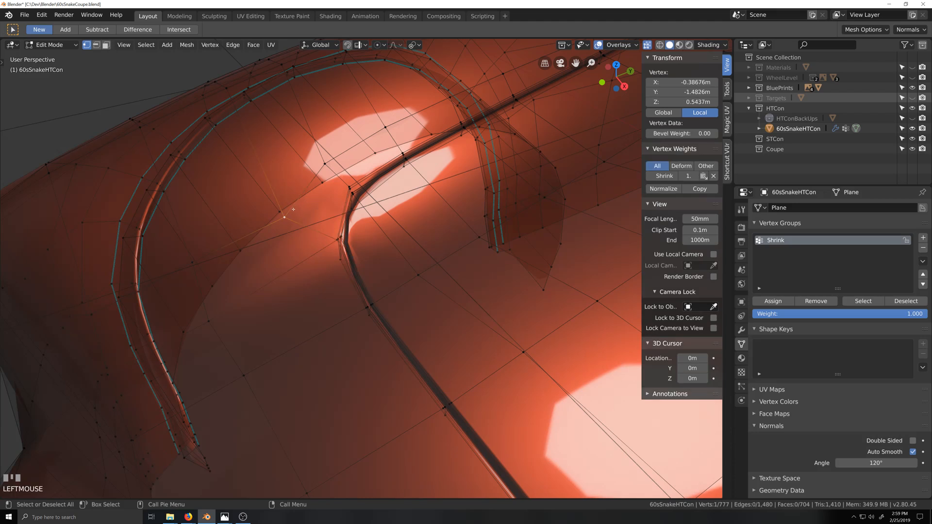
{"action": "key", "text": "g"}
{"action": "key", "text": "g"}
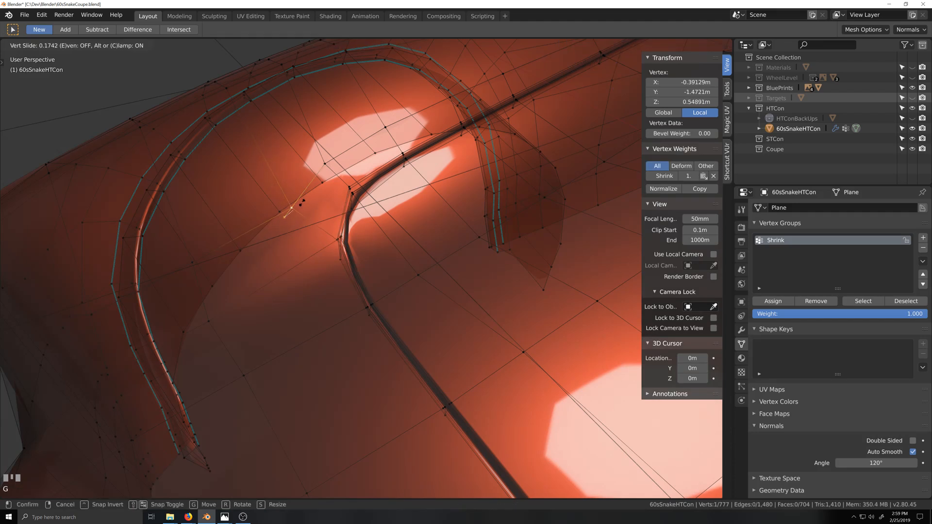
{"action": "left_click", "coordinate": [301, 202]}
{"action": "key", "text": "g"}
{"action": "key", "text": "g"}
{"action": "left_click", "coordinate": [312, 211]}
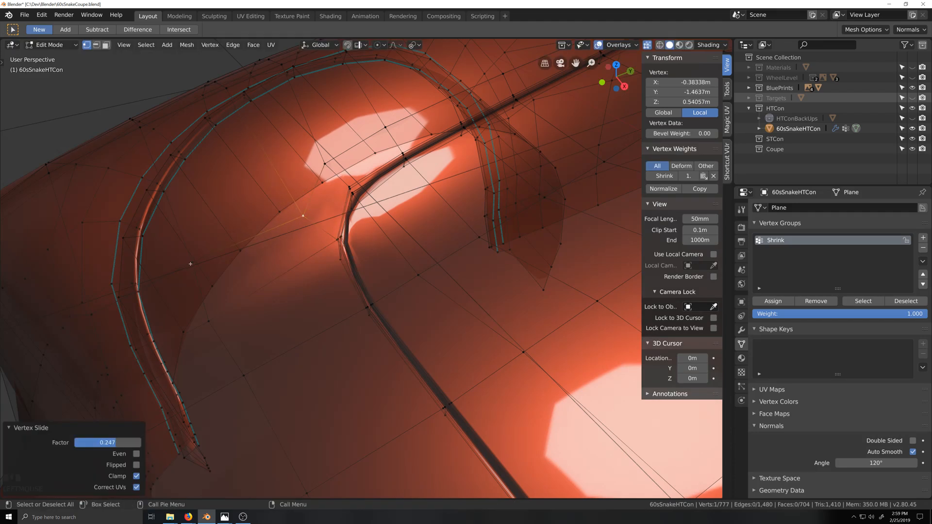
Vertex-slide the neighbouring vertex farther forward on the fender and check the surface in Object Mode.
{"action": "left_click", "coordinate": [194, 276]}
{"action": "key", "text": "g"}
{"action": "key", "text": "g"}
{"action": "left_click", "coordinate": [193, 279]}
{"action": "middle_click_drag", "start_coordinate": [286, 262], "coordinate": [324, 256]}
{"action": "key", "text": "Tab"}
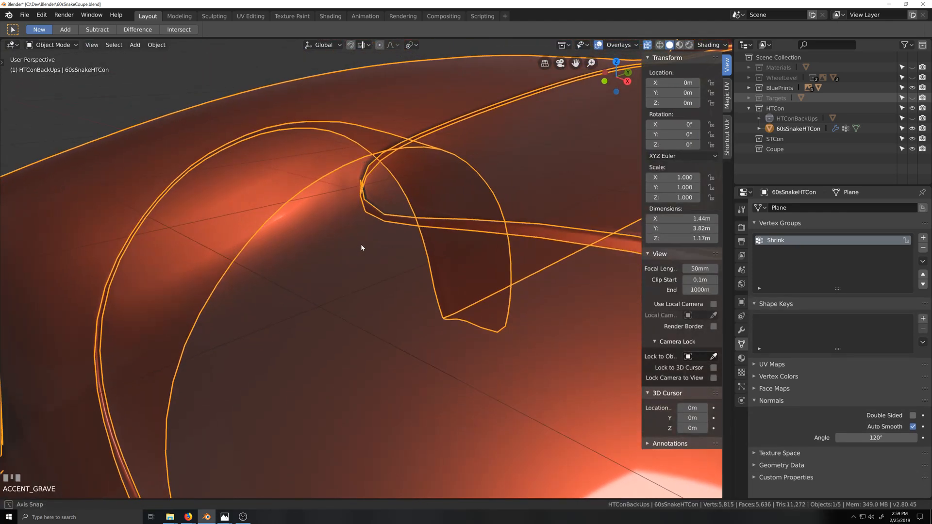
{"action": "scroll", "coordinate": [359, 250], "scroll_direction": "up", "scroll_amount": 4}
{"action": "key", "text": "Tab"}
{"action": "scroll", "coordinate": [360, 254], "scroll_direction": "down", "scroll_amount": 4}
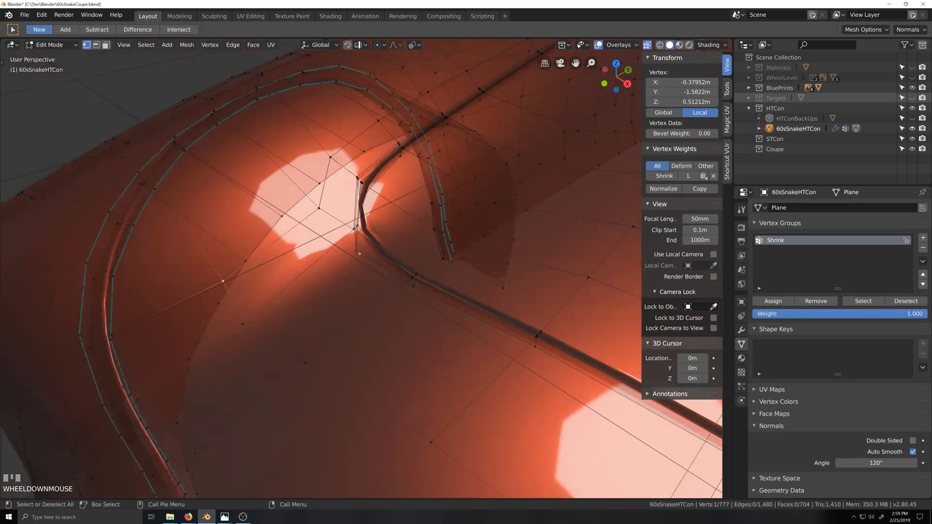
Select the seven-vertex edge path along the fender side of the hood groove, with X-ray off, and edge-slide it toward the groove.
{"action": "middle_click_drag", "start_coordinate": [359, 253], "coordinate": [479, 95]}
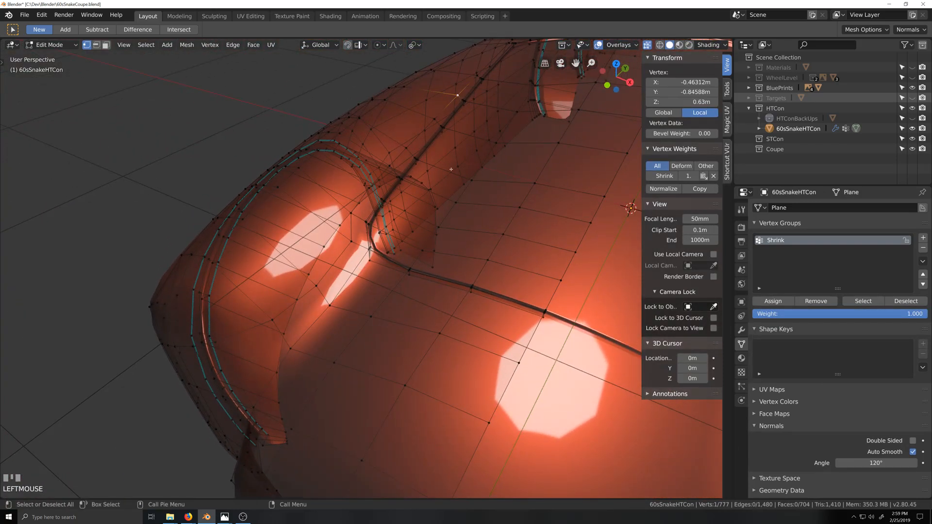
{"action": "middle_click_drag", "start_coordinate": [451, 169], "coordinate": [366, 222]}
{"action": "left_click", "coordinate": [344, 245], "text": "ctrl"}
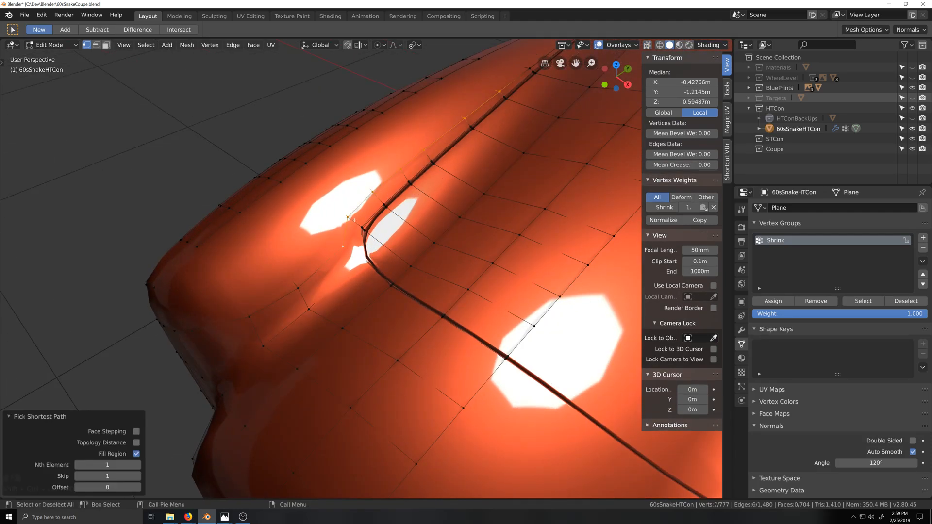
{"action": "middle_click_drag", "start_coordinate": [344, 245], "coordinate": [346, 205]}
{"action": "key", "text": "g"}
{"action": "key", "text": "g"}
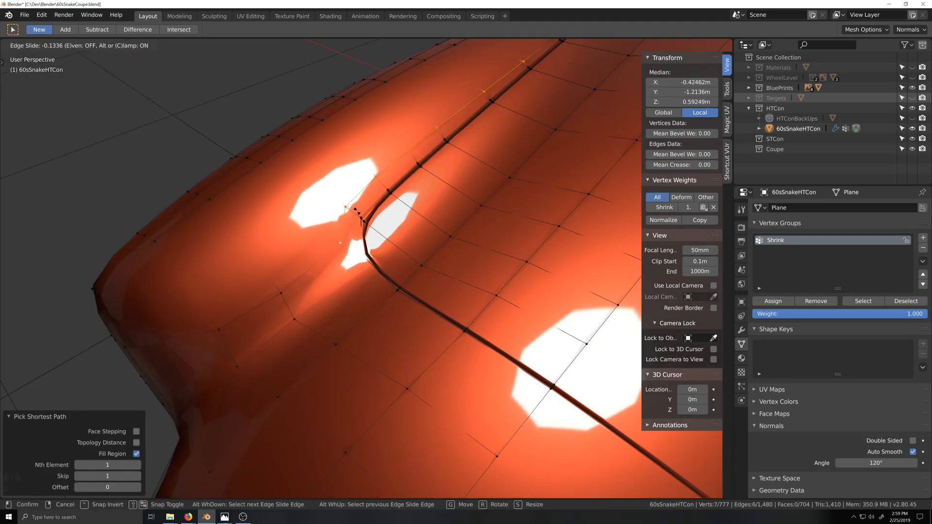
{"action": "left_click", "coordinate": [379, 224]}
{"action": "middle_click_drag", "start_coordinate": [379, 223], "coordinate": [376, 248]}
{"action": "key", "text": "grave"}
With X-ray on, vertex-slide the vertex beside the groove's corner by 0.483 and move the one ahead of it about 0.010 m in Y.
{"action": "key", "text": "Tab"}
{"action": "scroll", "coordinate": [375, 237], "scroll_direction": "up", "scroll_amount": 3}
{"action": "key", "text": "alt+z"}
{"action": "left_click", "coordinate": [324, 231]}
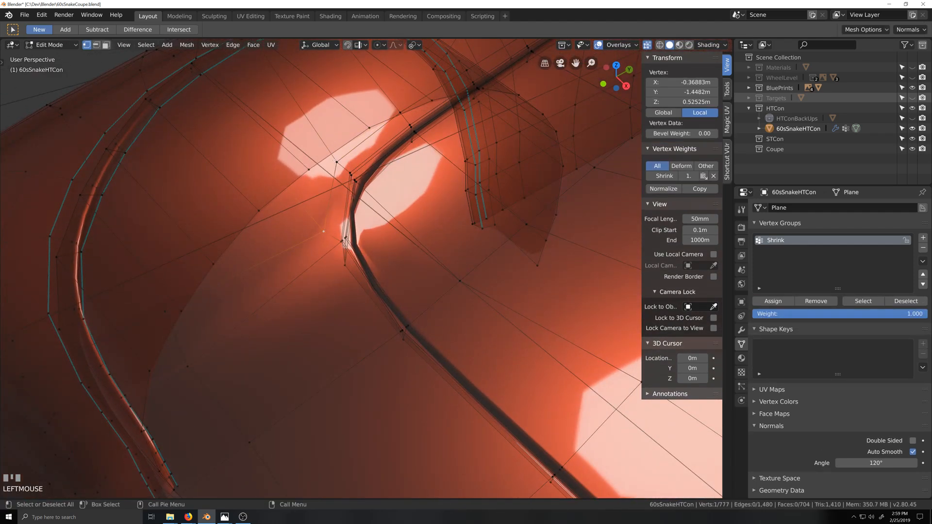
{"action": "key", "text": "g"}
{"action": "key", "text": "g"}
{"action": "left_click", "coordinate": [341, 166]}
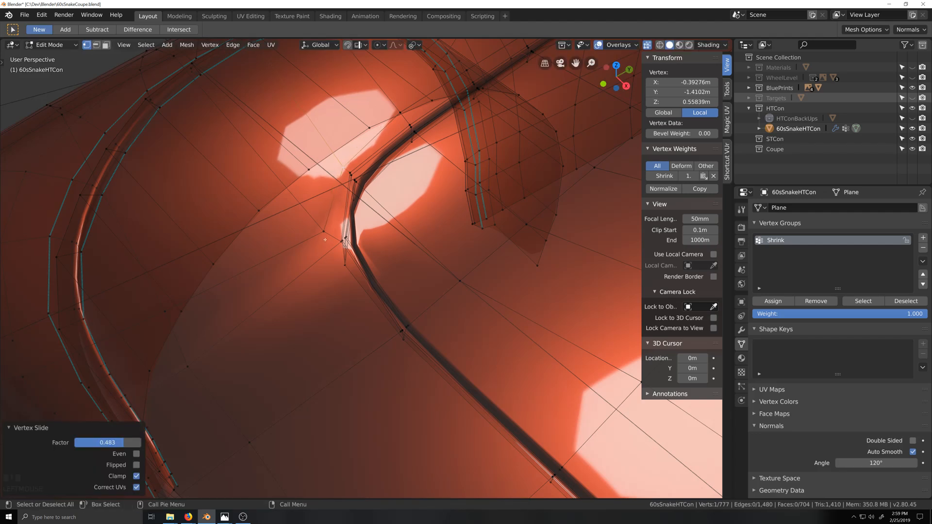
{"action": "key", "text": "g"}
{"action": "left_click", "coordinate": [337, 223]}
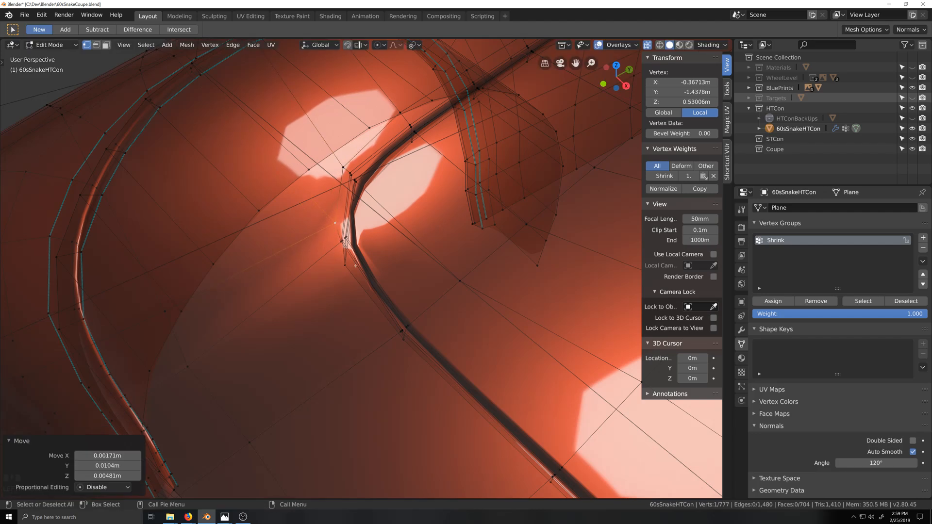
Examine the hood gap, its front corner and the fender reflections in Object Mode with X-ray off.
{"action": "key", "text": "Tab"}
{"action": "middle_click_drag", "start_coordinate": [339, 224], "coordinate": [422, 234]}
{"action": "key", "text": "alt+z"}
{"action": "scroll", "coordinate": [368, 281], "scroll_direction": "down", "scroll_amount": 2}
{"action": "scroll", "coordinate": [429, 264], "scroll_direction": "down", "scroll_amount": 2}
{"action": "scroll", "coordinate": [401, 262], "scroll_direction": "up", "scroll_amount": 3}
{"action": "key", "text": "shift+grave"}
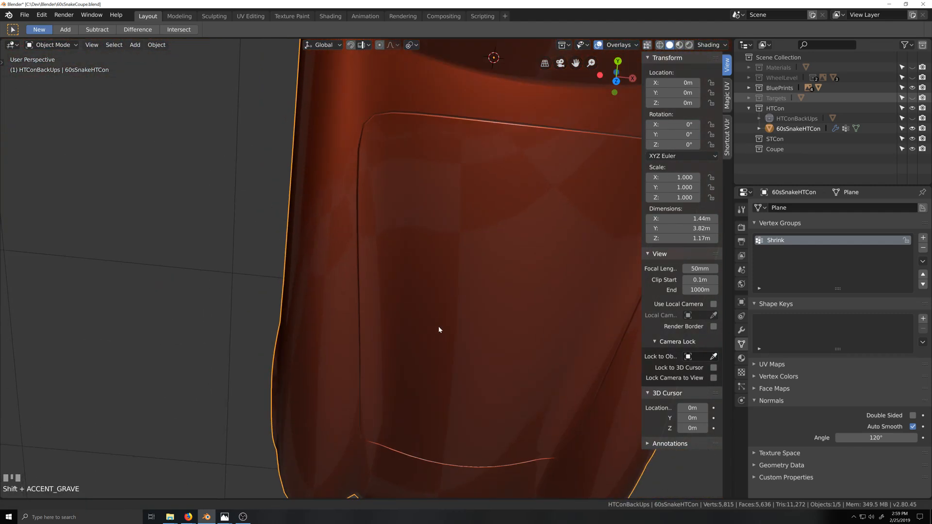
{"action": "middle_click_drag", "start_coordinate": [437, 329], "coordinate": [476, 275]}
{"action": "scroll", "coordinate": [429, 318], "scroll_direction": "up", "scroll_amount": 5}
{"action": "scroll", "coordinate": [534, 340], "scroll_direction": "down", "scroll_amount": 1}
{"action": "scroll", "coordinate": [473, 318], "scroll_direction": "down", "scroll_amount": 3}
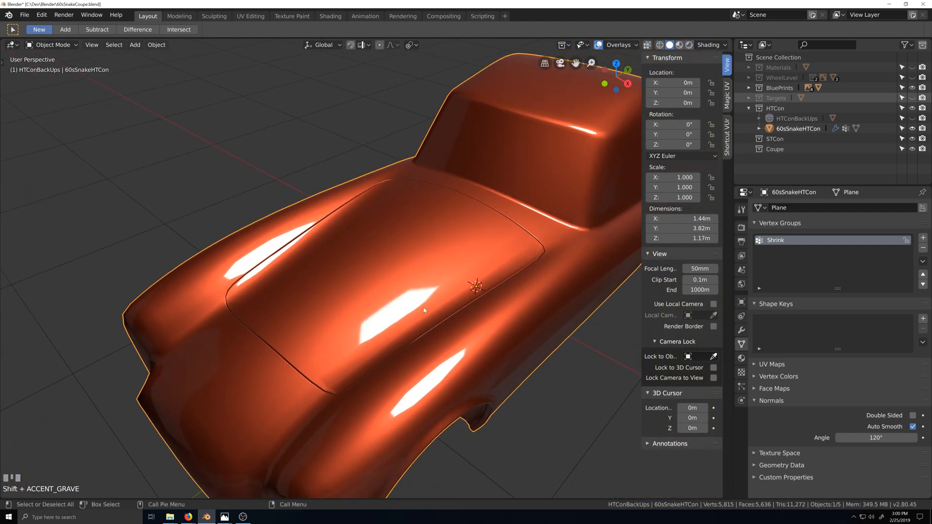
{"action": "middle_click_drag", "start_coordinate": [373, 329], "coordinate": [422, 297]}
{"action": "scroll", "coordinate": [400, 269], "scroll_direction": "up", "scroll_amount": 4}
{"action": "scroll", "coordinate": [404, 267], "scroll_direction": "down", "scroll_amount": 1}
{"action": "scroll", "coordinate": [422, 297], "scroll_direction": "up", "scroll_amount": 2}
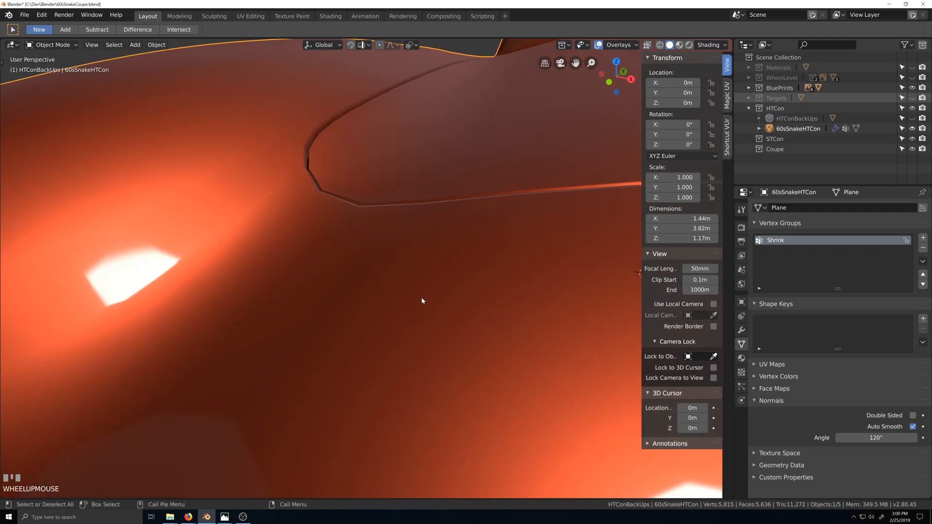
{"action": "middle_click_drag", "start_coordinate": [315, 176], "coordinate": [301, 225], "text": "shift"}
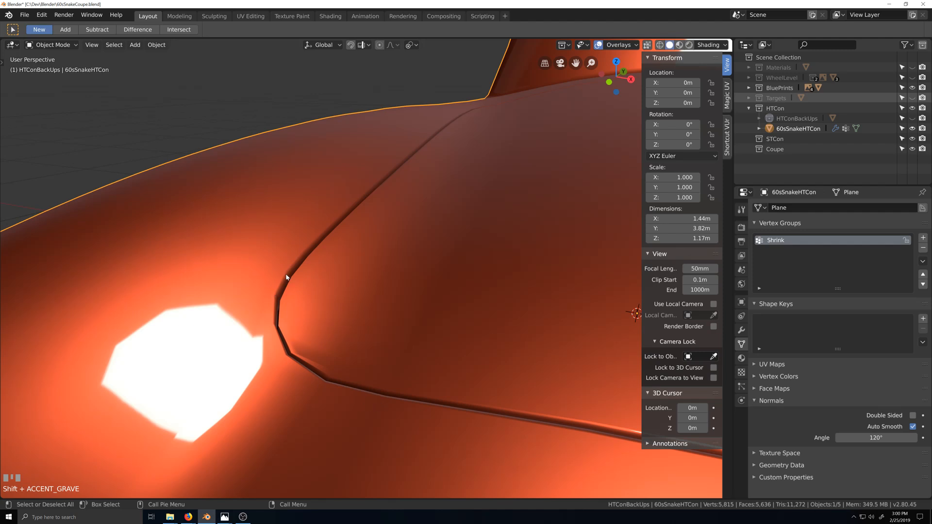
{"action": "scroll", "coordinate": [376, 359], "scroll_direction": "down", "scroll_amount": 4}
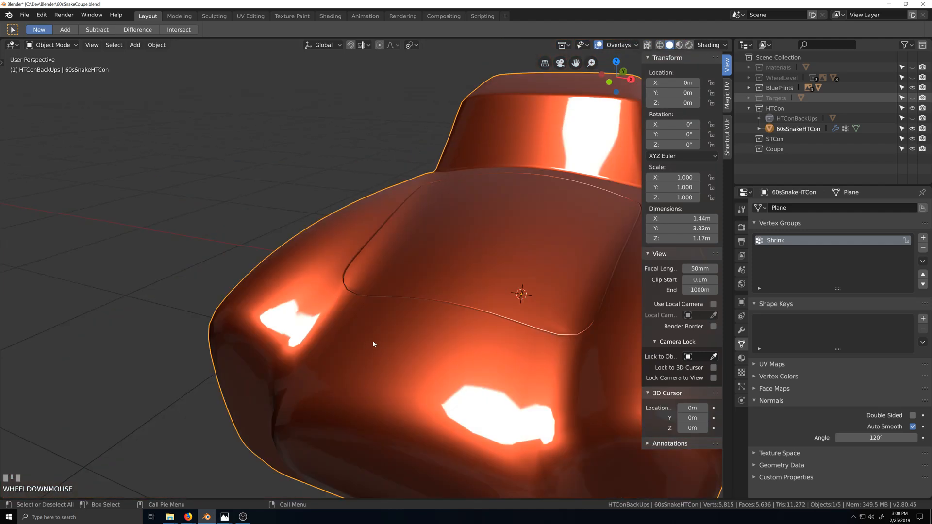
Return to Edit Mode, check the control vertices around the hood's front corner and save the file.
{"action": "key", "text": "Tab"}
{"action": "scroll", "coordinate": [374, 359], "scroll_direction": "up", "scroll_amount": 5}
{"action": "key", "text": "shift+grave"}
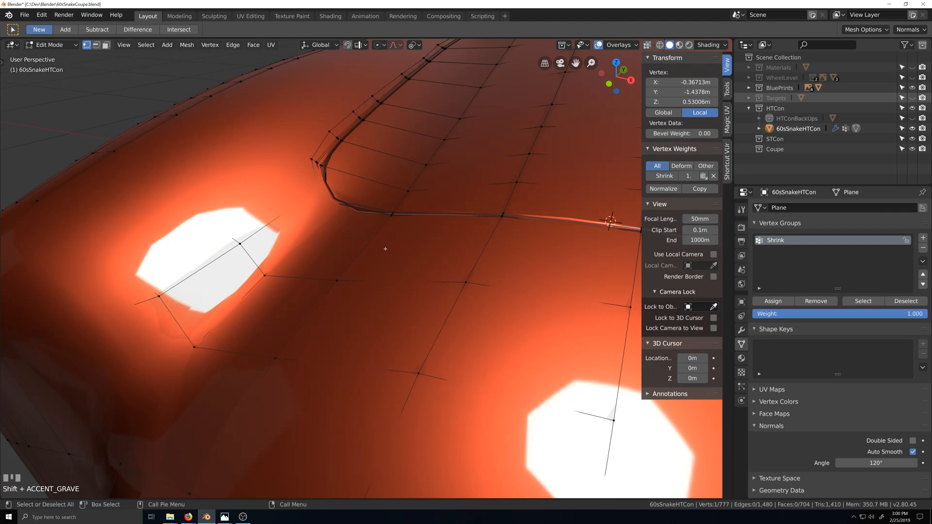
{"action": "scroll", "coordinate": [385, 249], "scroll_direction": "down", "scroll_amount": 5}
{"action": "scroll", "coordinate": [358, 240], "scroll_direction": "up", "scroll_amount": 5}
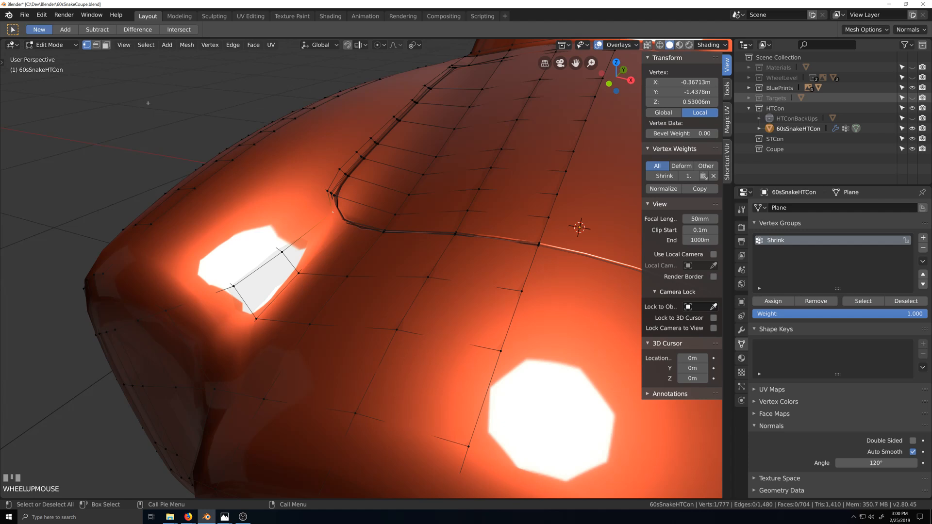
{"action": "left_click", "coordinate": [25, 16]}
{"action": "left_click", "coordinate": [39, 94]}
Undo the recent vertex and edge slides on the fender beside the hood's front corner.
{"action": "key", "text": "ctrl+z"}
{"action": "key", "text": "ctrl+z"}
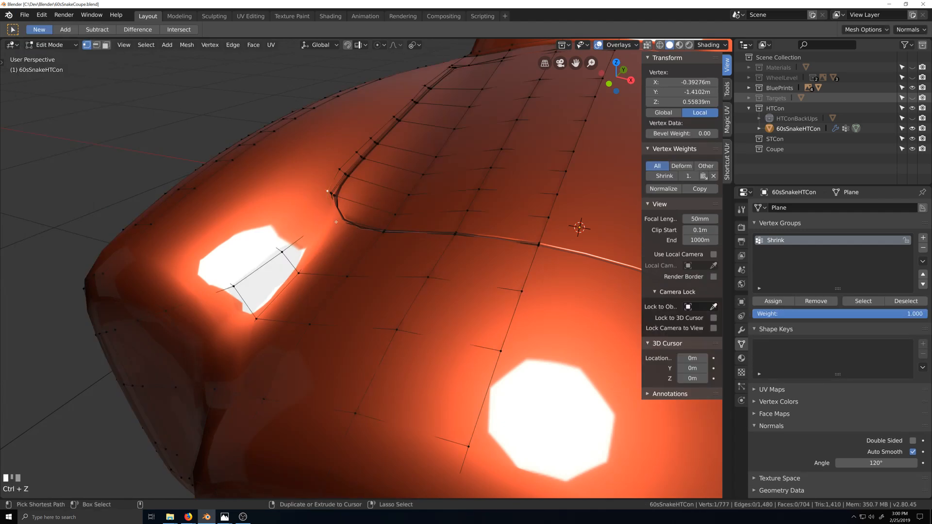
{"action": "key", "text": "ctrl+z"}
{"action": "key", "text": "ctrl+z"}
{"action": "key", "text": "ctrl+z"}
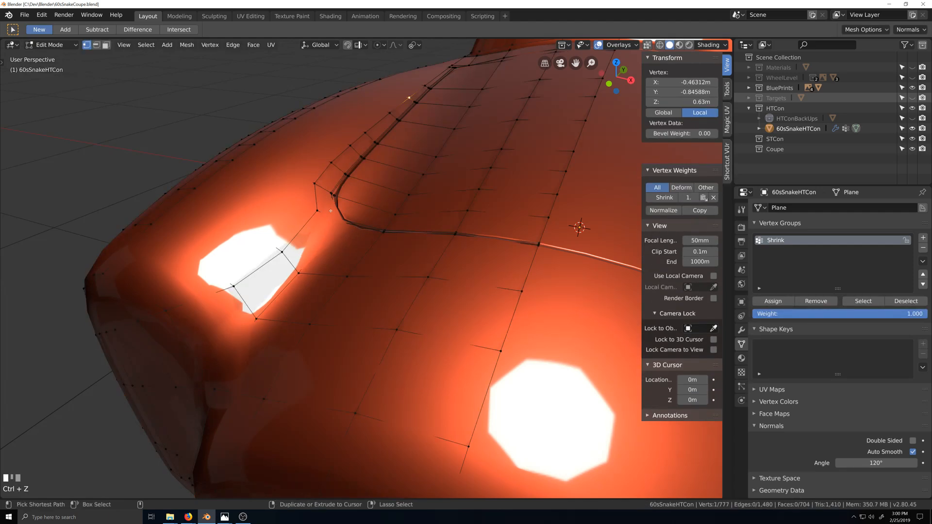
{"action": "key", "text": "ctrl+z"}
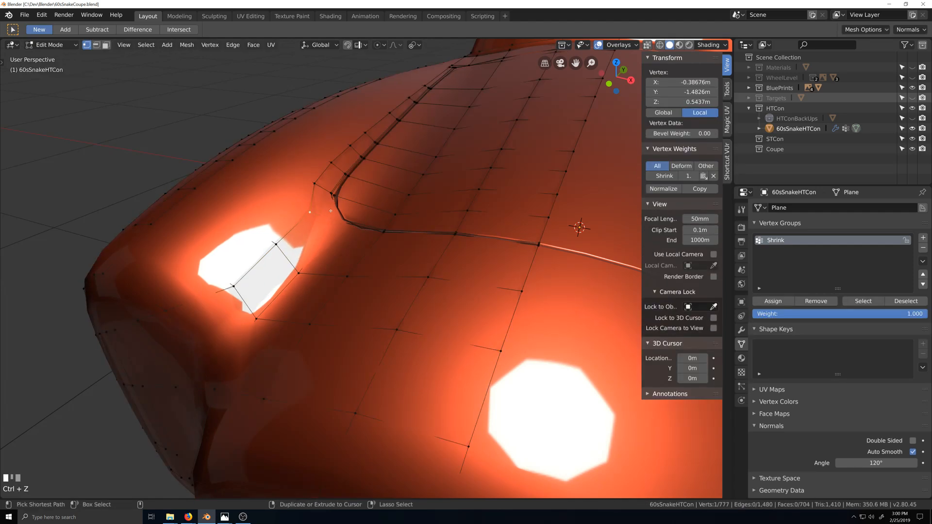
Undo further back through the groove corner move and the earlier fender vertex adjustments around the hood's front corner.
{"action": "key", "text": "ctrl+z"}
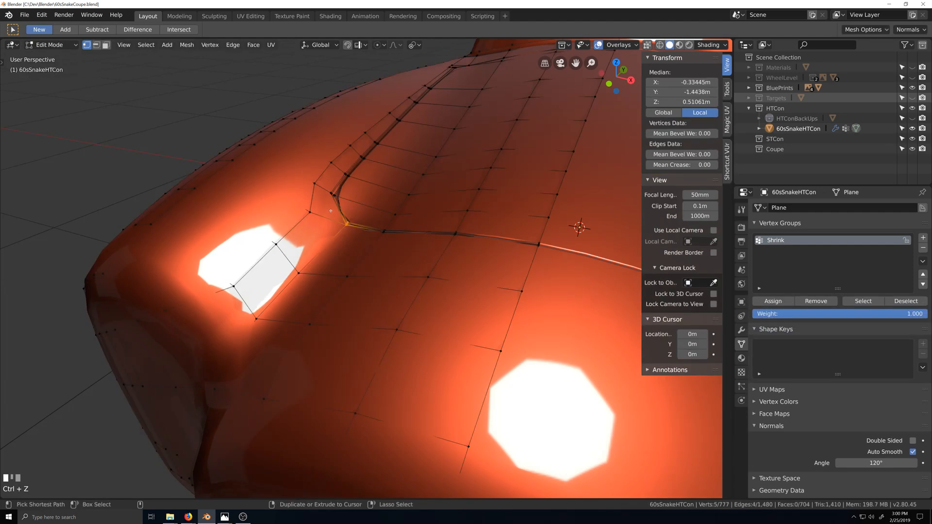
{"action": "key", "text": "ctrl+z"}
{"action": "key", "text": "ctrl+z"}
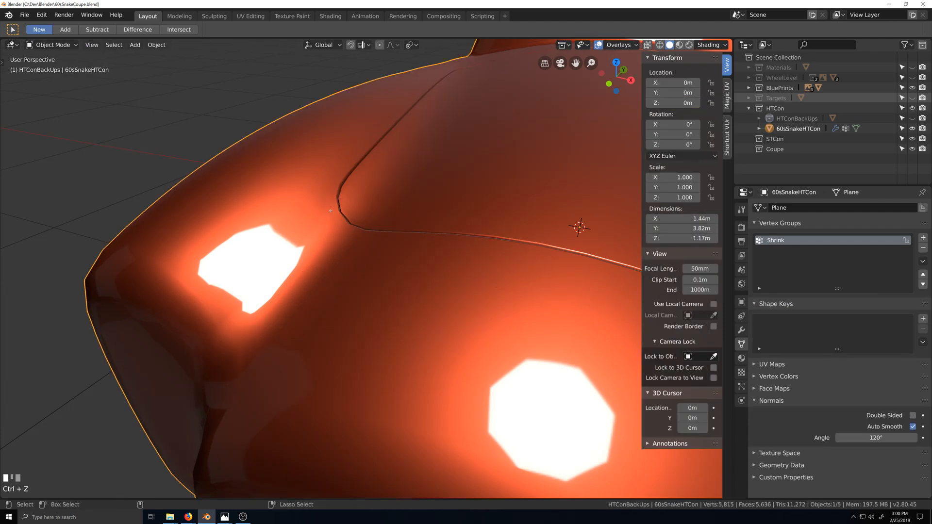
{"action": "key", "text": "ctrl+z"}
{"action": "key", "text": "ctrl+z"}
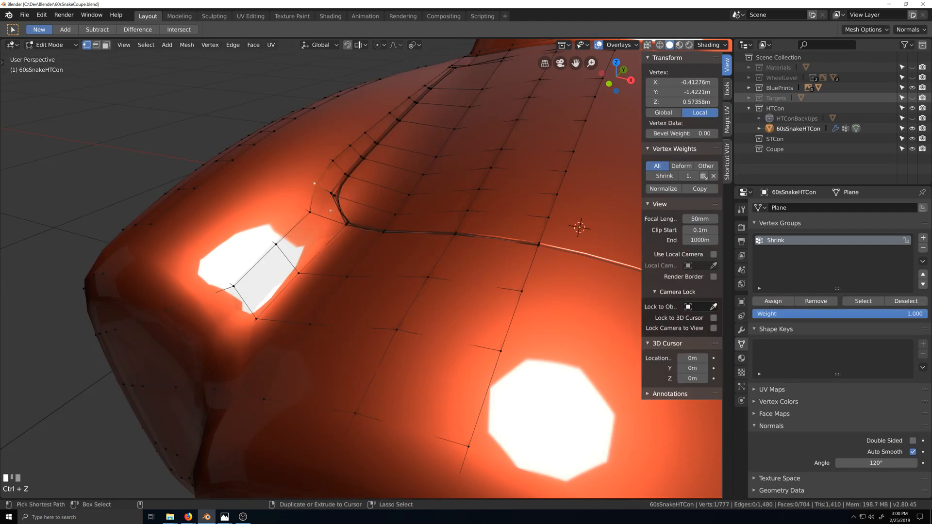
{"action": "scroll", "coordinate": [331, 210], "scroll_direction": "down", "scroll_amount": 2}
{"action": "middle_click_drag", "start_coordinate": [330, 211], "coordinate": [361, 256]}
{"action": "key", "text": "ctrl+z"}
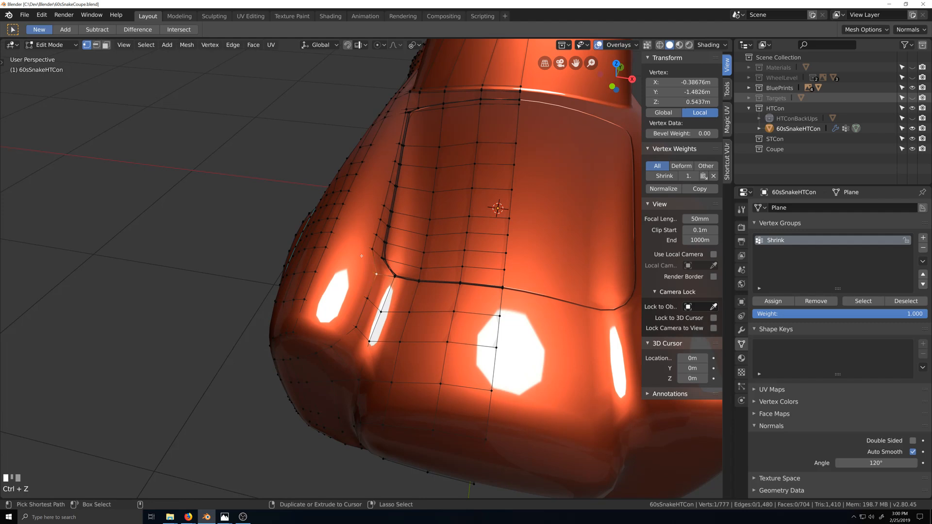
{"action": "key", "text": "ctrl+z"}
{"action": "key", "text": "ctrl+z"}
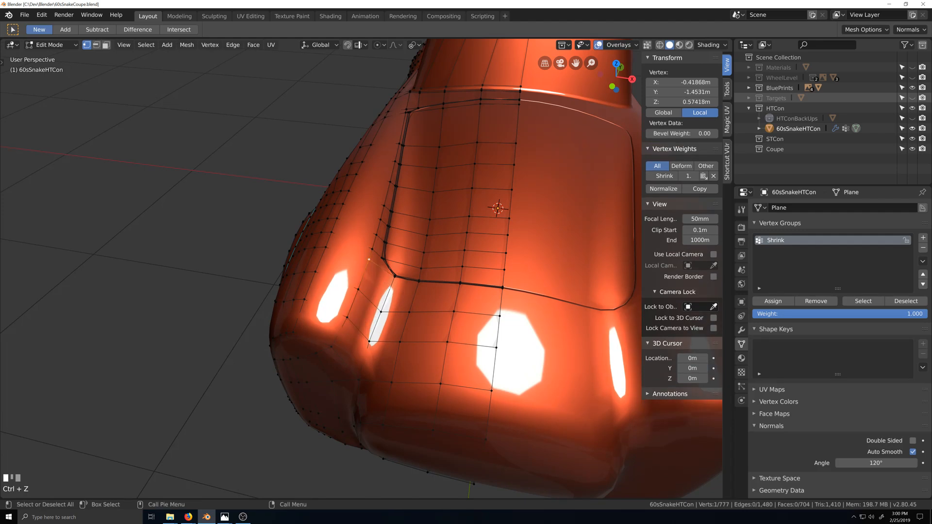
Examine the reverted vertices and reflections around the hood's front corner from several angles.
{"action": "scroll", "coordinate": [412, 304], "scroll_direction": "up", "scroll_amount": 2}
{"action": "key", "text": "shift+grave"}
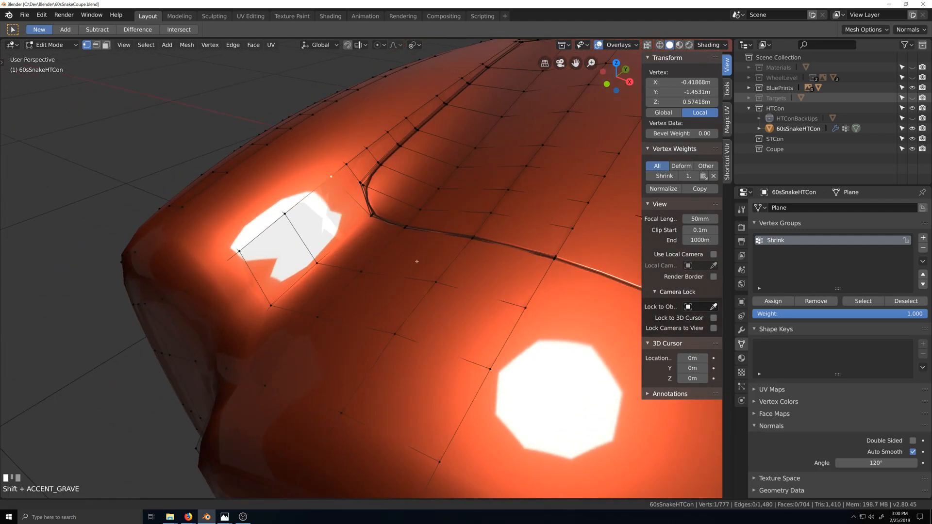
{"action": "left_click", "coordinate": [423, 261]}
{"action": "scroll", "coordinate": [423, 261], "scroll_direction": "up", "scroll_amount": 2}
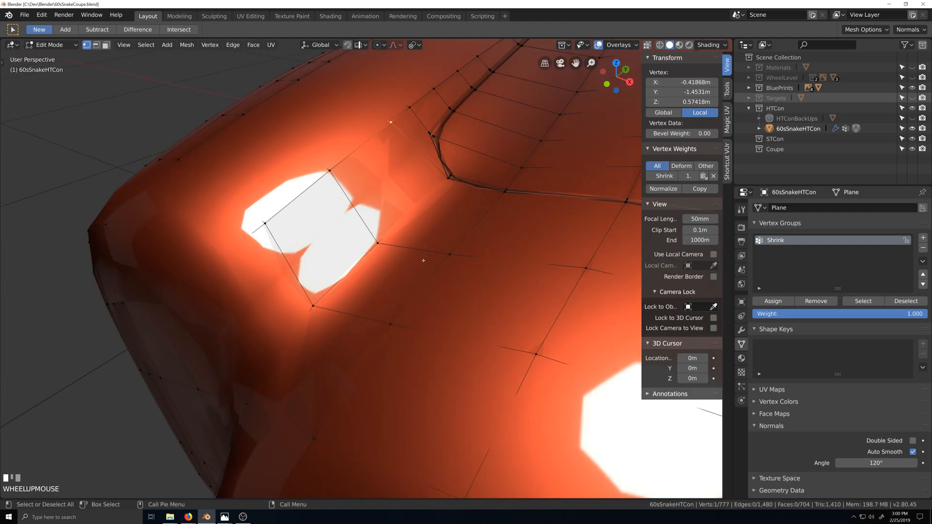
{"action": "scroll", "coordinate": [436, 257], "scroll_direction": "down", "scroll_amount": 4}
{"action": "key", "text": "shift+grave"}
{"action": "left_click", "coordinate": [460, 267]}
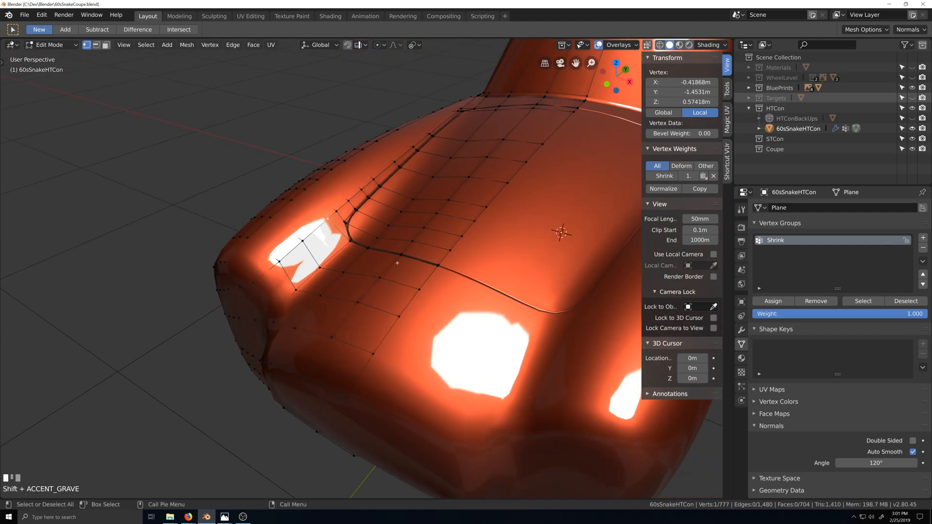
{"action": "scroll", "coordinate": [369, 305], "scroll_direction": "up", "scroll_amount": 1}
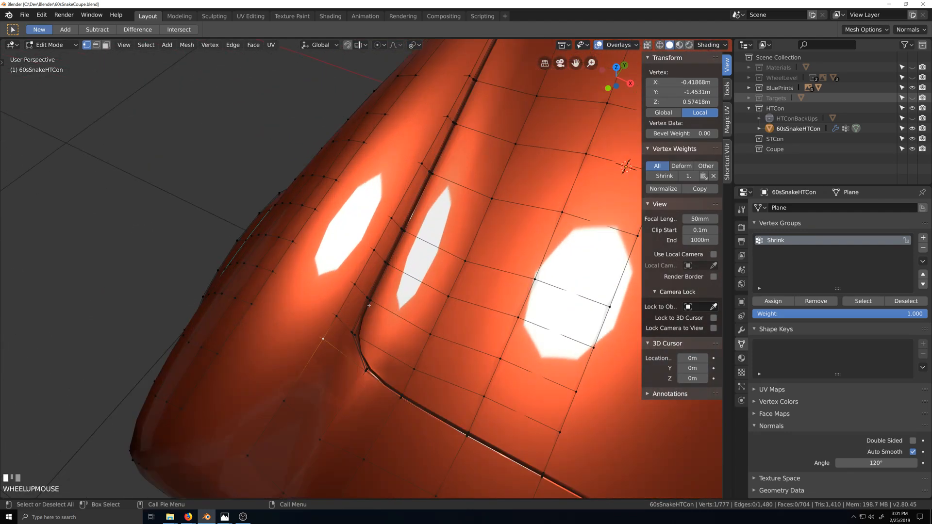
{"action": "key", "text": "shift+grave"}
{"action": "left_click", "coordinate": [413, 299]}
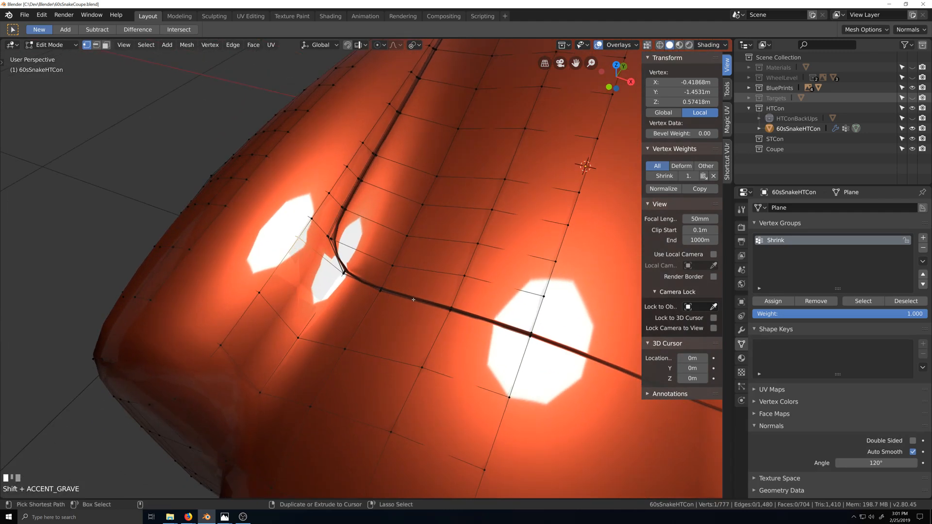
Undo the last vertex selection and try a loop cut along the fender beside the hood groove.
{"action": "key", "text": "ctrl+z"}
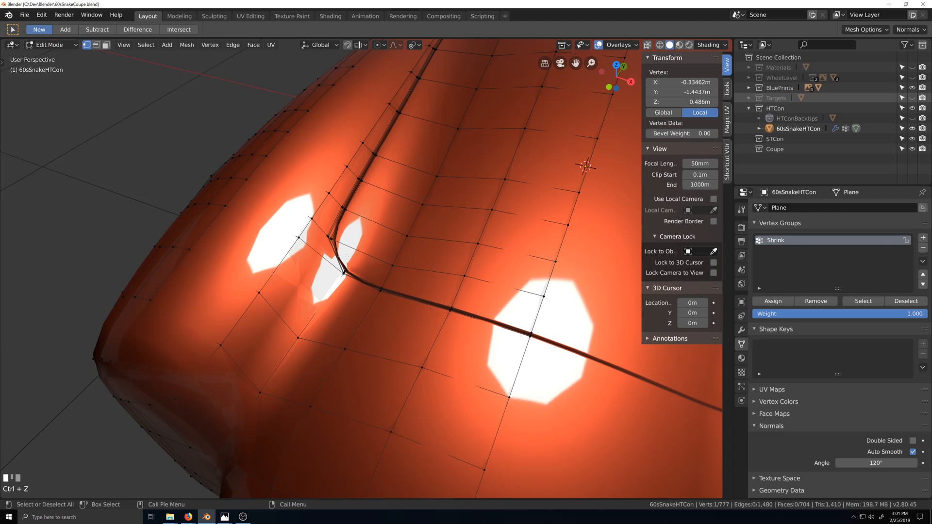
{"action": "key", "text": "ctrl+r"}
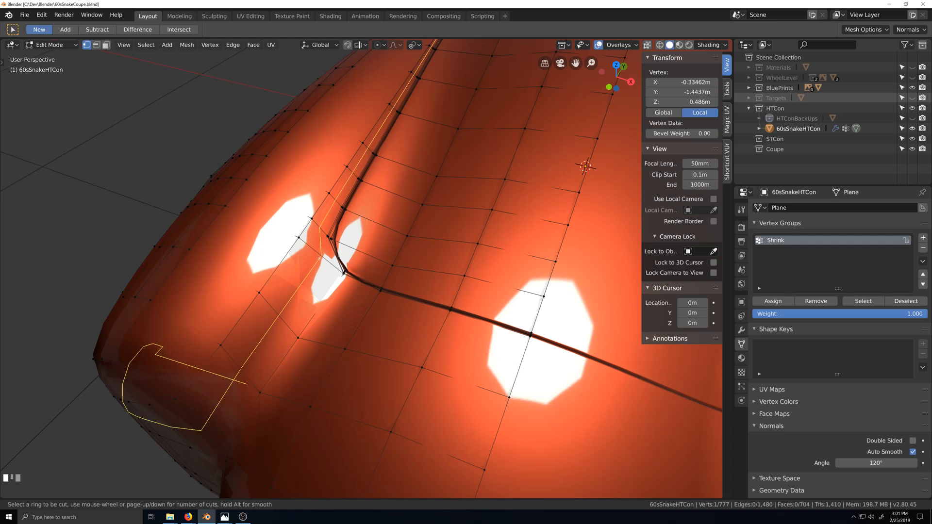
{"action": "right_click", "coordinate": [319, 258]}
{"action": "scroll", "coordinate": [319, 259], "scroll_direction": "down", "scroll_amount": 3}
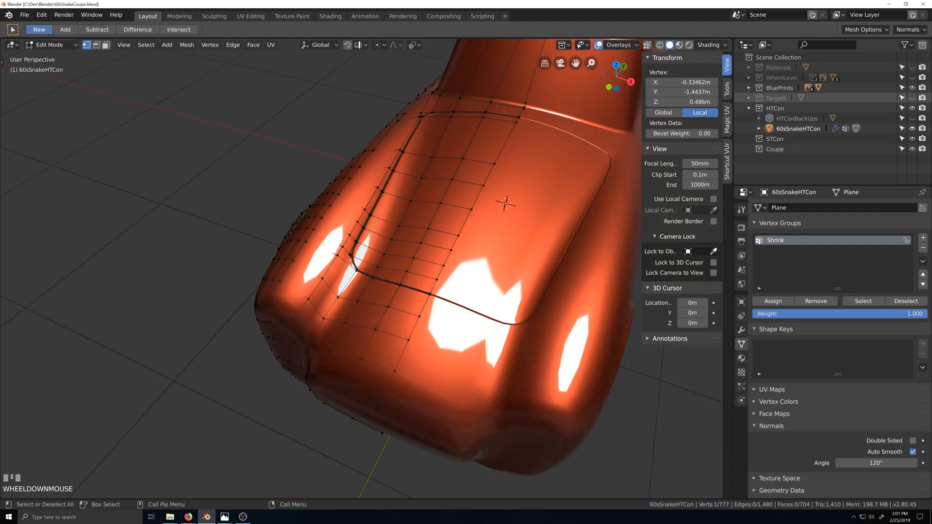
{"action": "scroll", "coordinate": [350, 264], "scroll_direction": "down", "scroll_amount": 3}
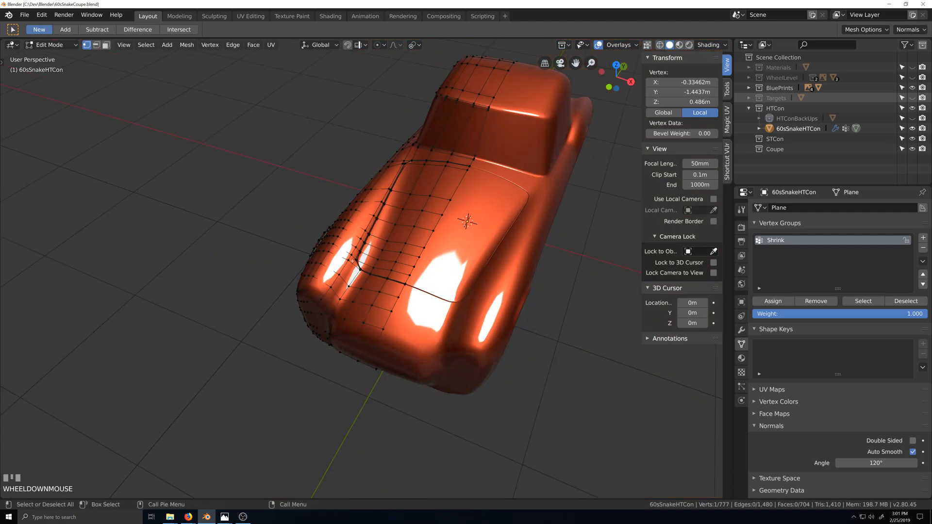
Try a loop cut across the fender in front of the hood's corner and slide the new loop forward.
{"action": "key", "text": "ctrl+r"}
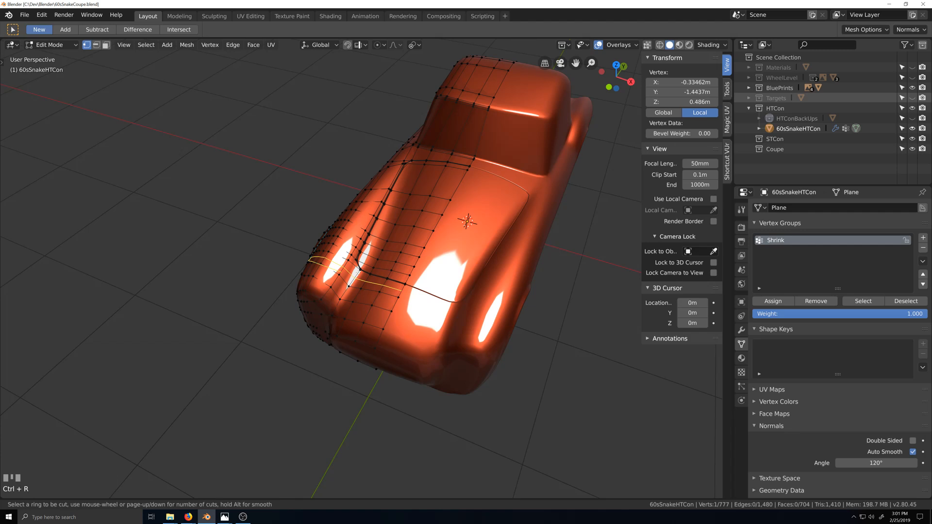
{"action": "left_click", "coordinate": [358, 273]}
{"action": "right_click", "coordinate": [357, 274]}
{"action": "key", "text": "grave"}
{"action": "middle_click_drag", "start_coordinate": [343, 300], "coordinate": [344, 310]}
{"action": "key", "text": "g"}
{"action": "key", "text": "g"}
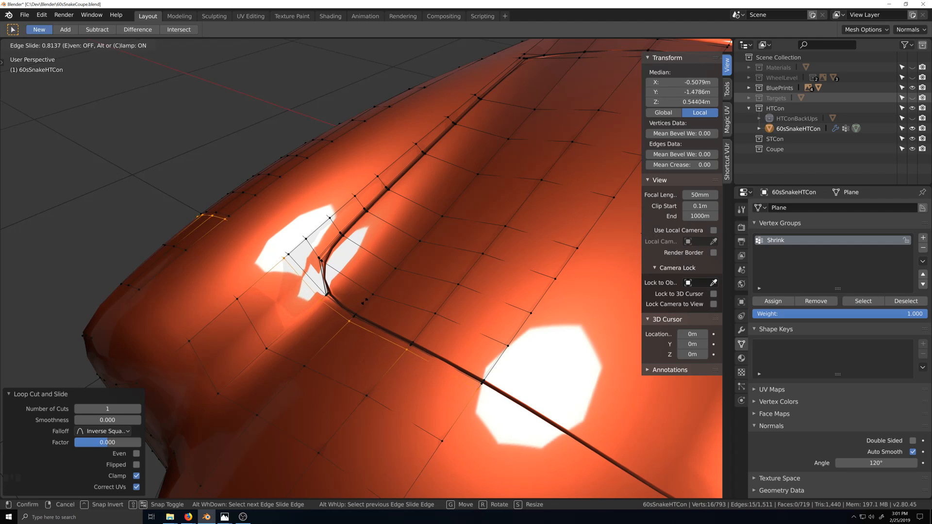
{"action": "left_click", "coordinate": [362, 305]}
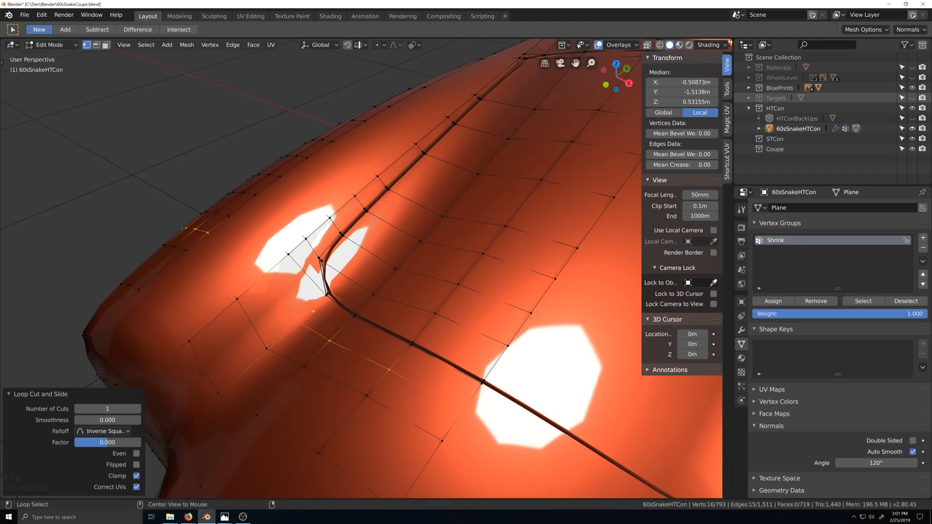
With see-through display on, try sliding the new edges from the fender to the hood's centreline back toward the front groove.
{"action": "key", "text": "alt+z"}
{"action": "left_click", "coordinate": [264, 275]}
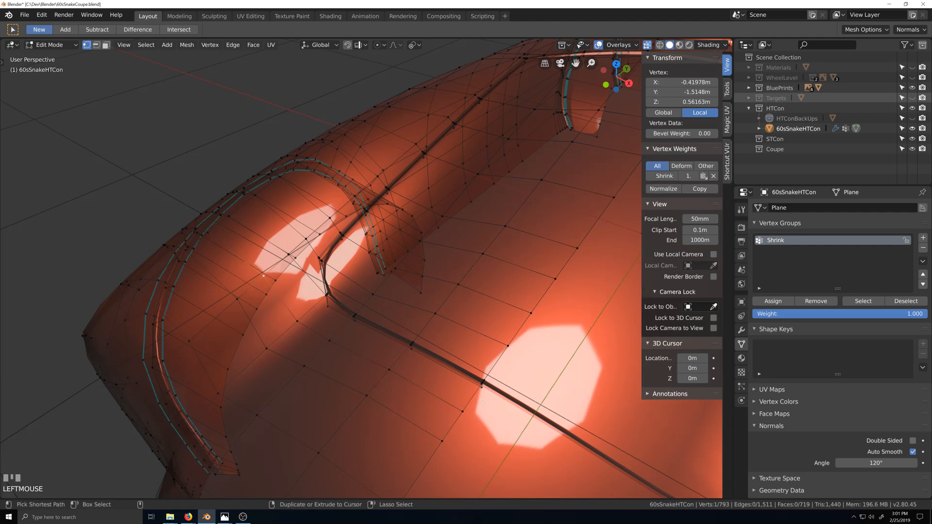
{"action": "left_click", "coordinate": [462, 412], "text": "ctrl"}
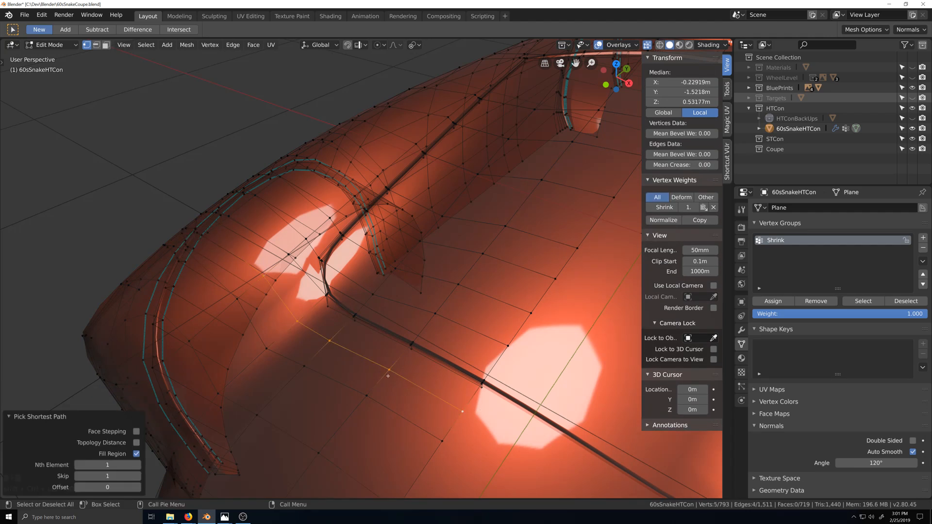
{"action": "key", "text": "g"}
{"action": "key", "text": "g"}
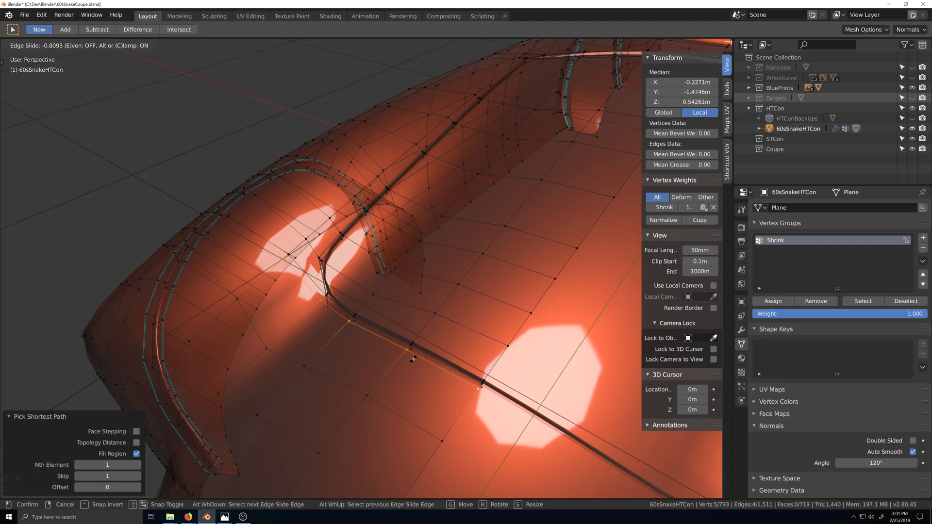
{"action": "left_click", "coordinate": [413, 359]}
Try sliding the fender vertex beside the groove's front corner toward the corner by a factor of 0.430.
{"action": "scroll", "coordinate": [314, 278], "scroll_direction": "up", "scroll_amount": 3}
{"action": "left_click", "coordinate": [245, 203]}
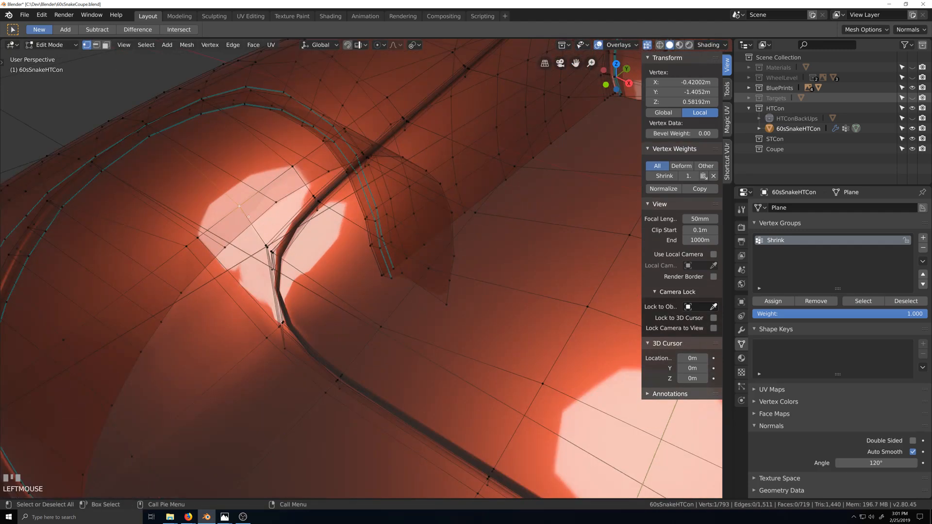
{"action": "key", "text": "g"}
{"action": "key", "text": "g"}
{"action": "left_click", "coordinate": [262, 238]}
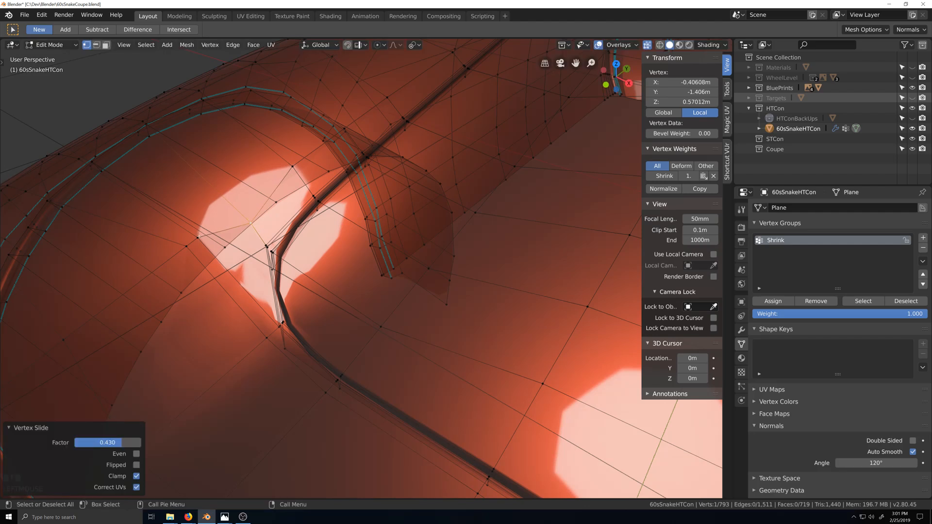
Try sliding the next fender vertex ahead of it closer to the groove corner in two vertex slides.
{"action": "key", "text": "g"}
{"action": "key", "text": "g"}
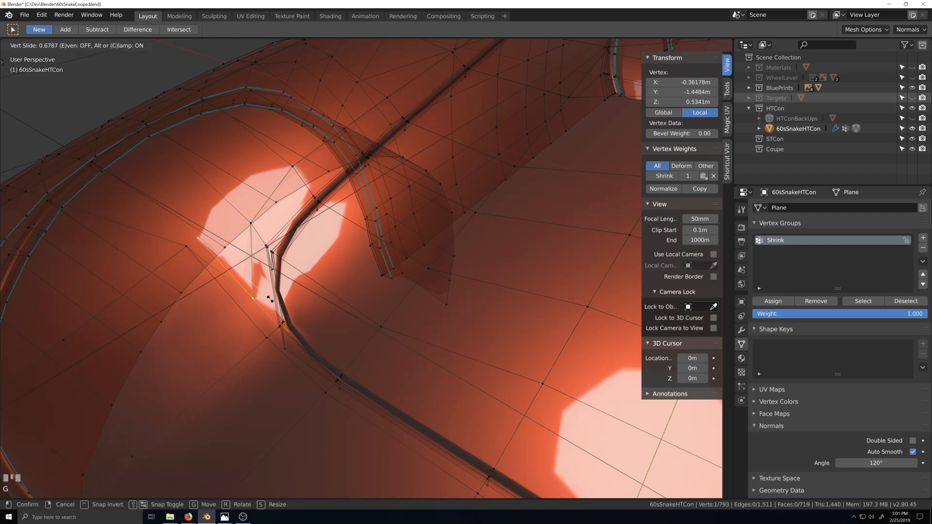
{"action": "left_click", "coordinate": [246, 286]}
{"action": "key", "text": "g"}
{"action": "key", "text": "g"}
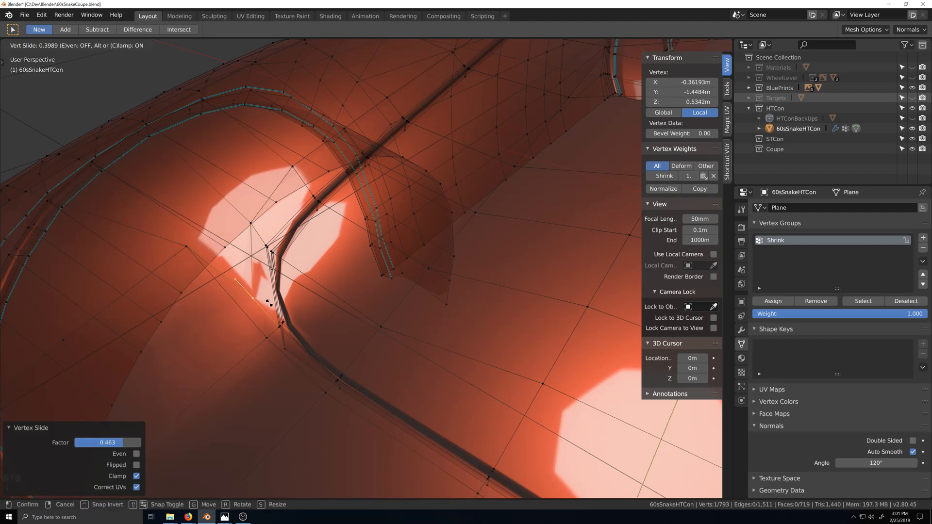
{"action": "left_click", "coordinate": [269, 301]}
Try moving the outer fender vertex inward and down until it sits just in front of the groove corner.
{"action": "left_click", "coordinate": [186, 247]}
{"action": "key", "text": "g"}
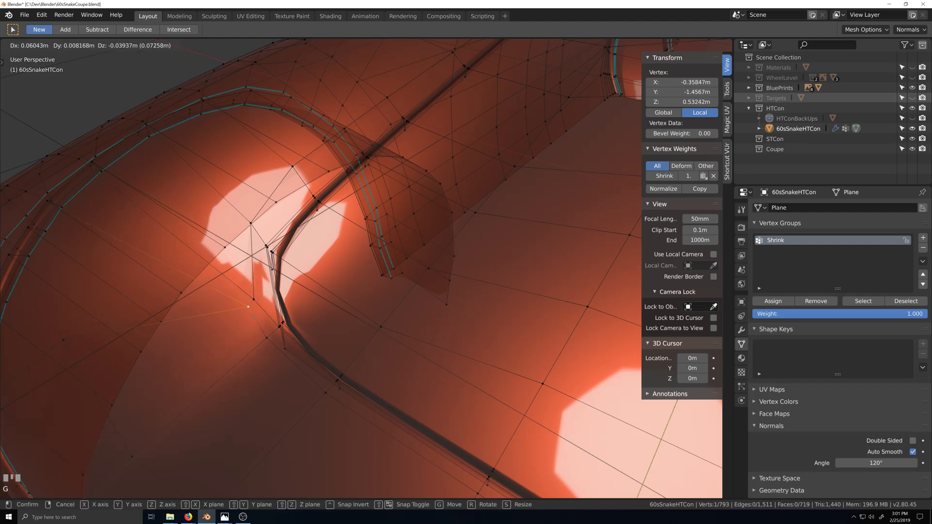
{"action": "left_click", "coordinate": [256, 319]}
{"action": "key", "text": "g"}
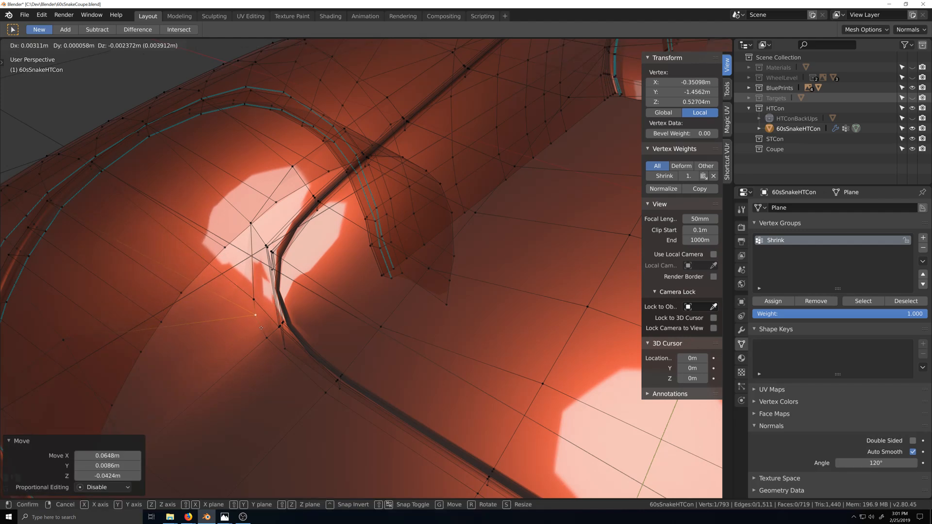
{"action": "left_click", "coordinate": [262, 328]}
Examine the reflections and vertex layout around the groove's front corner from another angle, with see-through display off.
{"action": "key", "text": "grave"}
{"action": "scroll", "coordinate": [284, 348], "scroll_direction": "down", "scroll_amount": 3}
{"action": "key", "text": "grave"}
{"action": "middle_click_drag", "start_coordinate": [284, 348], "coordinate": [340, 351]}
{"action": "scroll", "coordinate": [342, 353], "scroll_direction": "up", "scroll_amount": 3}
{"action": "key", "text": "grave"}
{"action": "key", "text": "Tab"}
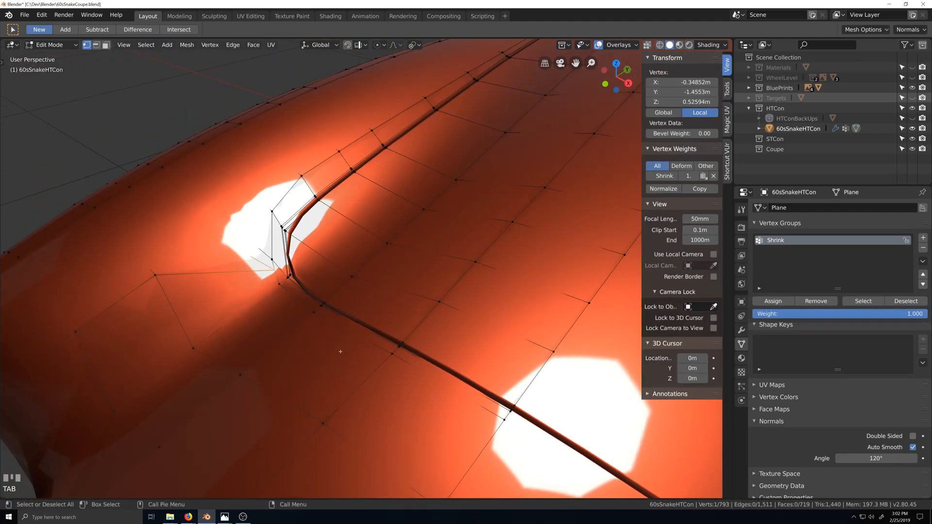
Undo the vertex moves, the slides and the loop cut made in front of the hood corner.
{"action": "key", "text": "ctrl+z"}
{"action": "key", "text": "ctrl+z"}
{"action": "key", "text": "ctrl+z"}
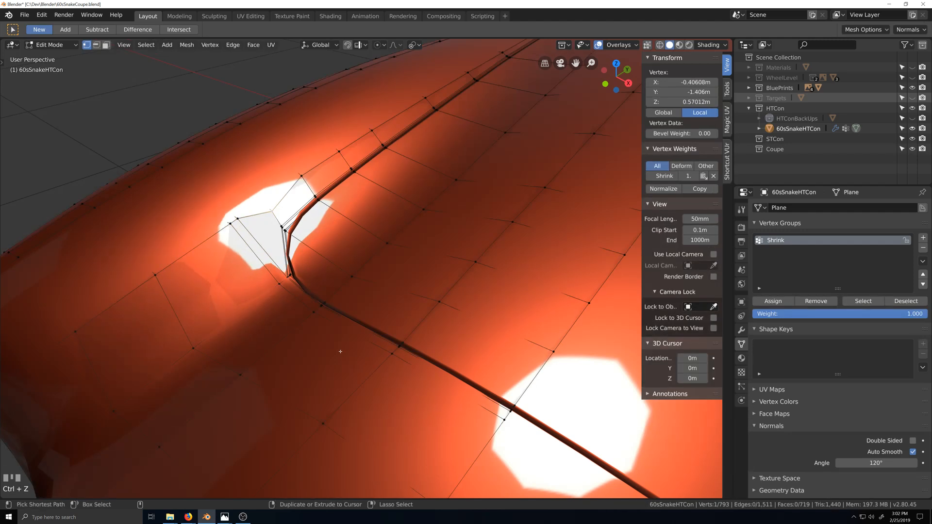
{"action": "key", "text": "ctrl+z"}
{"action": "key", "text": "ctrl+z"}
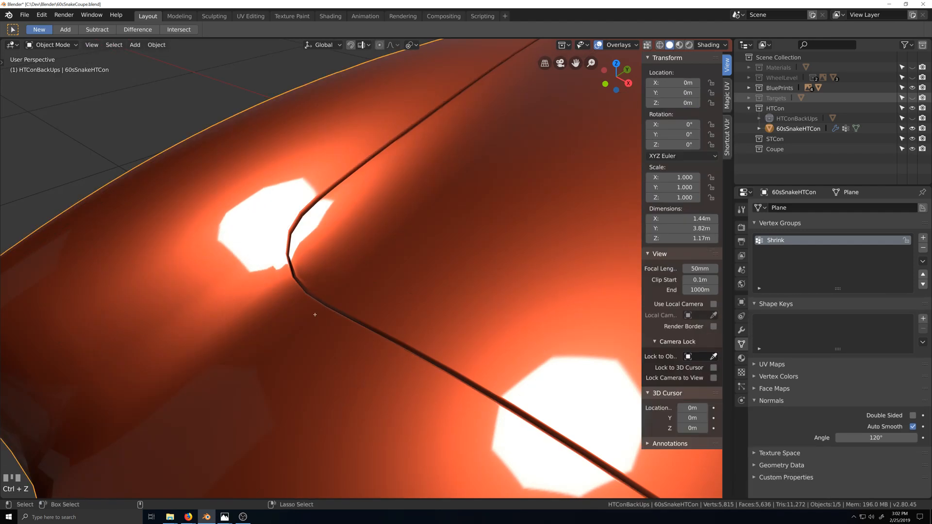
{"action": "key", "text": "ctrl+z"}
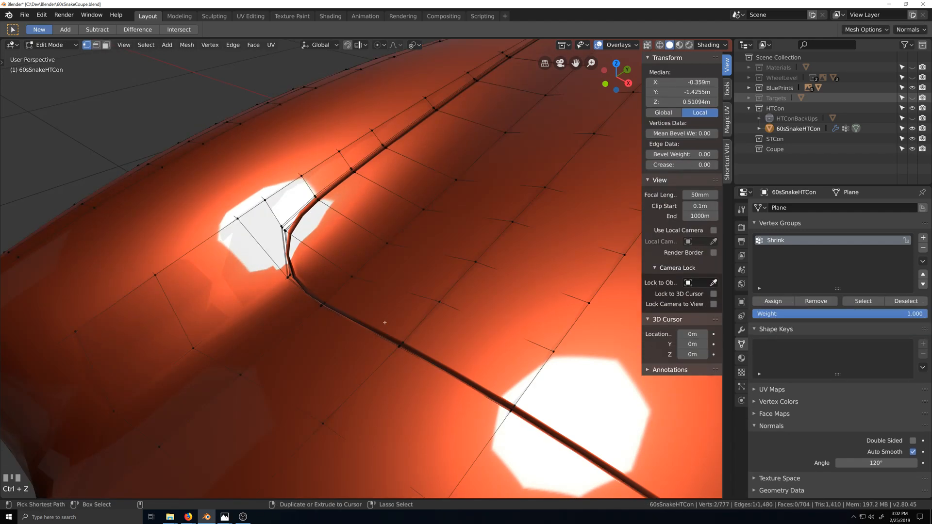
Undo further back through the groove's creation to the plain edge path along the hood outline.
{"action": "key", "text": "ctrl+z"}
{"action": "key", "text": "ctrl+z"}
{"action": "key", "text": "ctrl+z"}
{"action": "key", "text": "ctrl+z"}
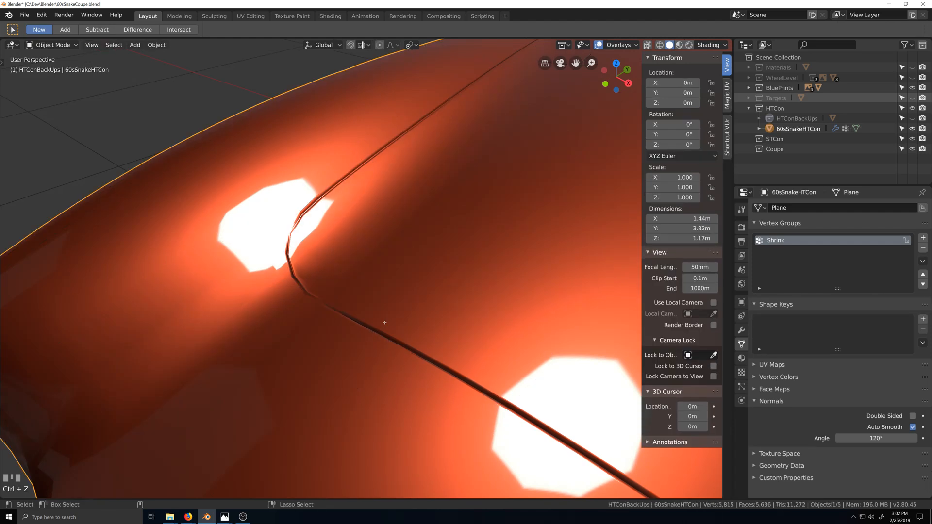
{"action": "key", "text": "ctrl+z"}
{"action": "key", "text": "ctrl+z"}
{"action": "key", "text": "ctrl+z"}
{"action": "key", "text": "ctrl+z"}
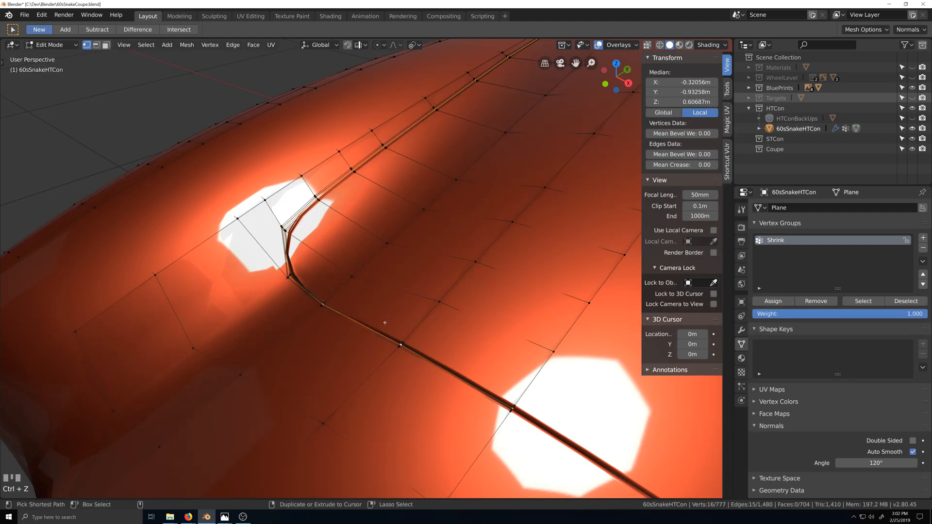
{"action": "key", "text": "ctrl+z"}
{"action": "key", "text": "ctrl+z"}
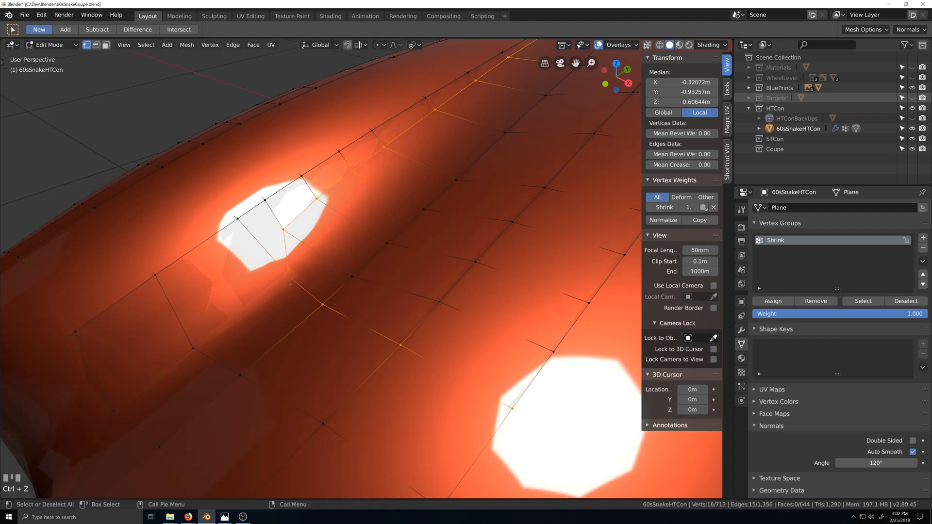
Examine the edge flow and reflections between the hood's front corner, the fender and the nose.
{"action": "key", "text": "grave"}
{"action": "scroll", "coordinate": [345, 305], "scroll_direction": "down", "scroll_amount": 4}
{"action": "middle_click_drag", "start_coordinate": [309, 290], "coordinate": [408, 322]}
{"action": "scroll", "coordinate": [363, 296], "scroll_direction": "down", "scroll_amount": 1}
{"action": "middle_click_drag", "start_coordinate": [437, 326], "coordinate": [428, 271], "text": "shift"}
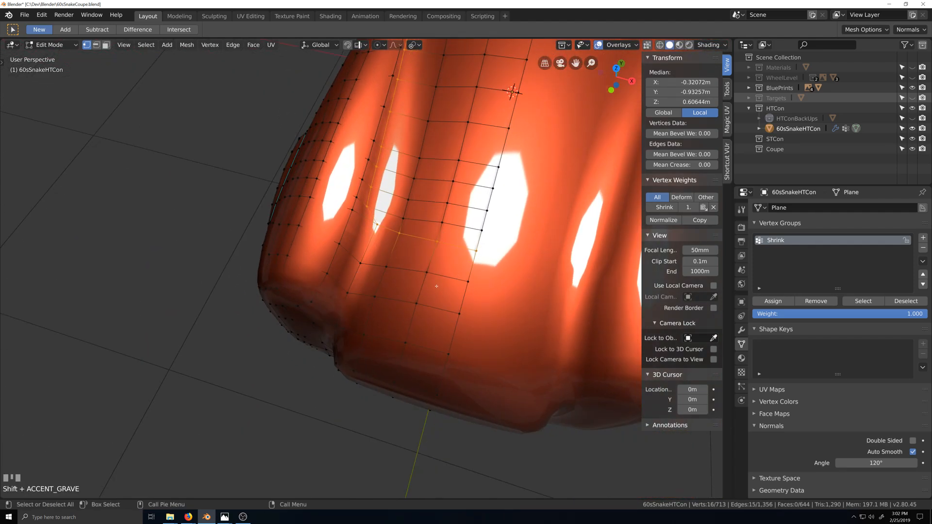
{"action": "scroll", "coordinate": [428, 272], "scroll_direction": "up", "scroll_amount": 1}
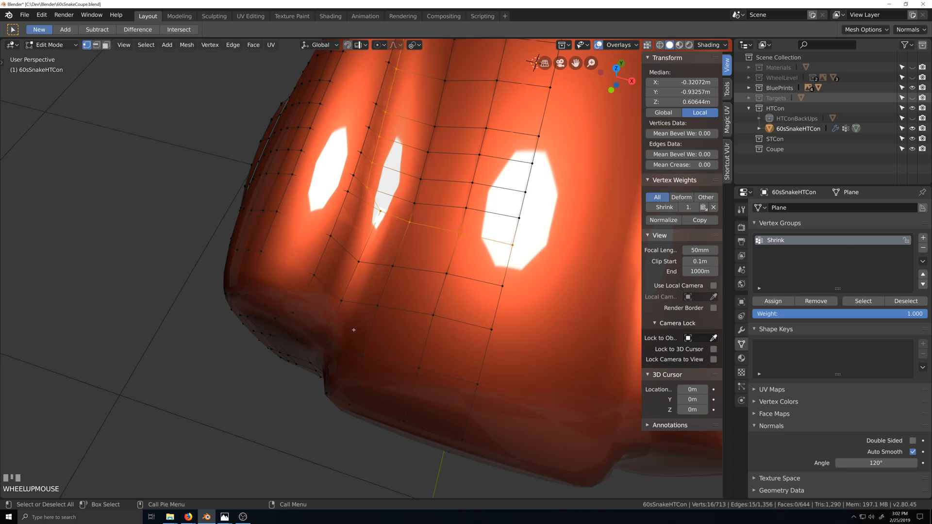
{"action": "middle_click_drag", "start_coordinate": [327, 347], "coordinate": [374, 338]}
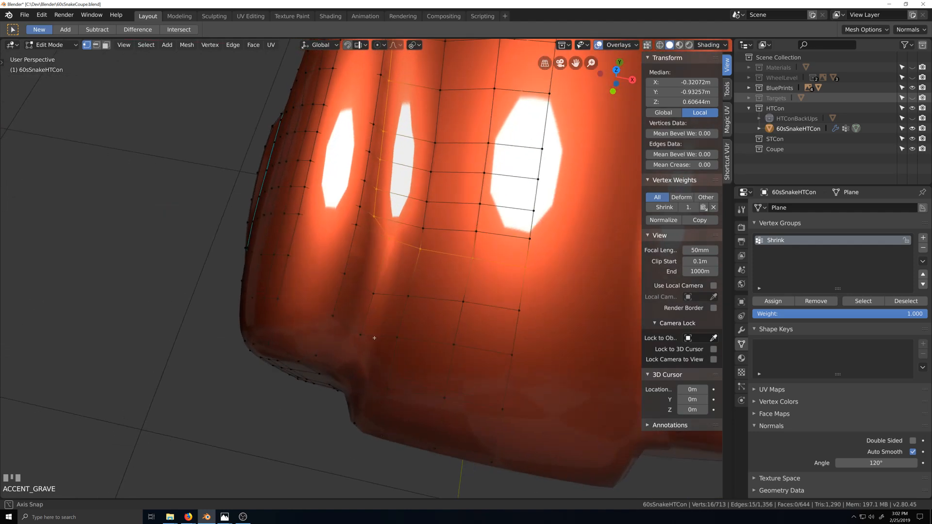
{"action": "scroll", "coordinate": [409, 238], "scroll_direction": "up", "scroll_amount": 1}
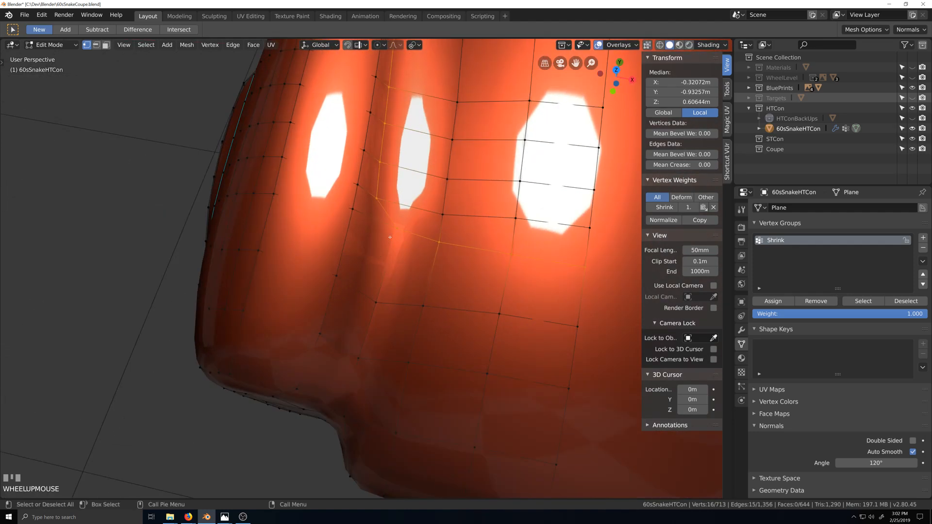
Hide the hood corner vertex and slide the edge loop in front of it toward the fender by a factor of -0.337.
{"action": "left_click", "coordinate": [391, 236]}
{"action": "middle_click_drag", "start_coordinate": [407, 289], "coordinate": [403, 263]}
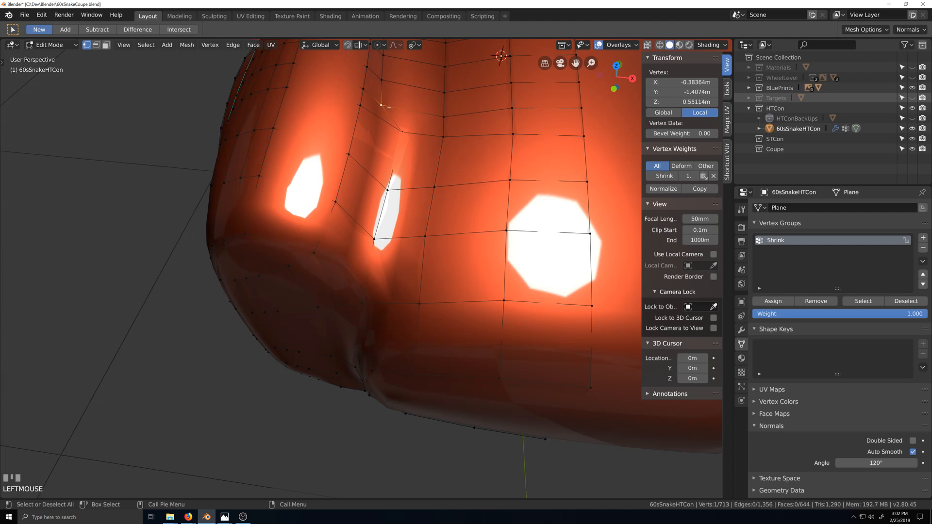
{"action": "key", "text": "h"}
{"action": "left_click", "coordinate": [389, 180], "text": "alt"}
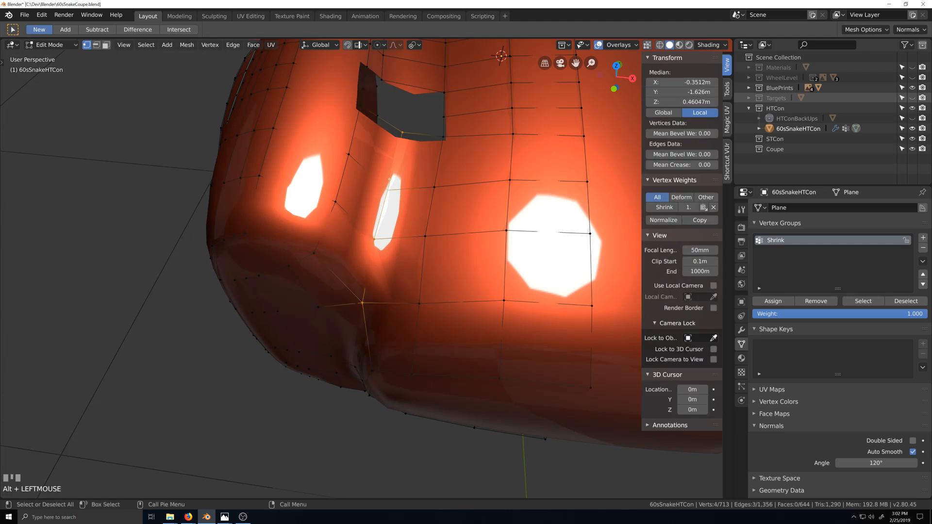
{"action": "key", "text": "g"}
{"action": "key", "text": "g"}
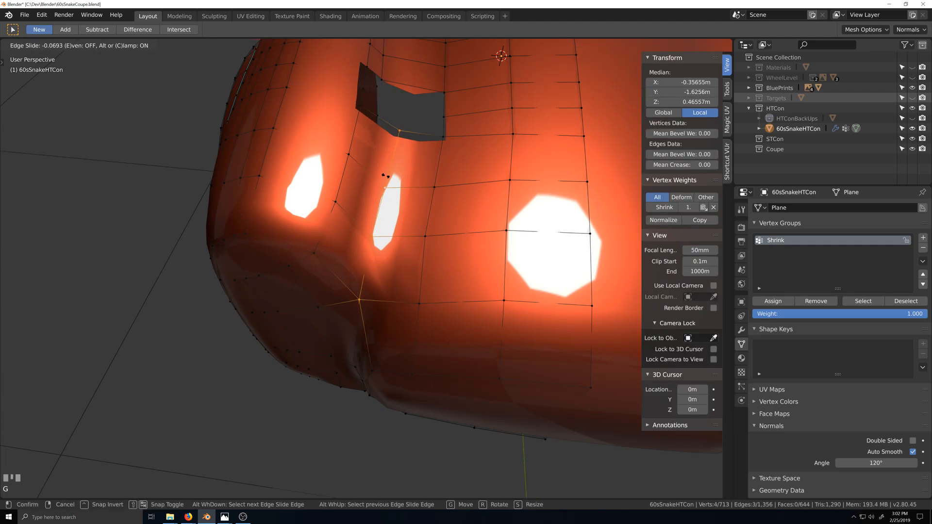
{"action": "left_click", "coordinate": [375, 170]}
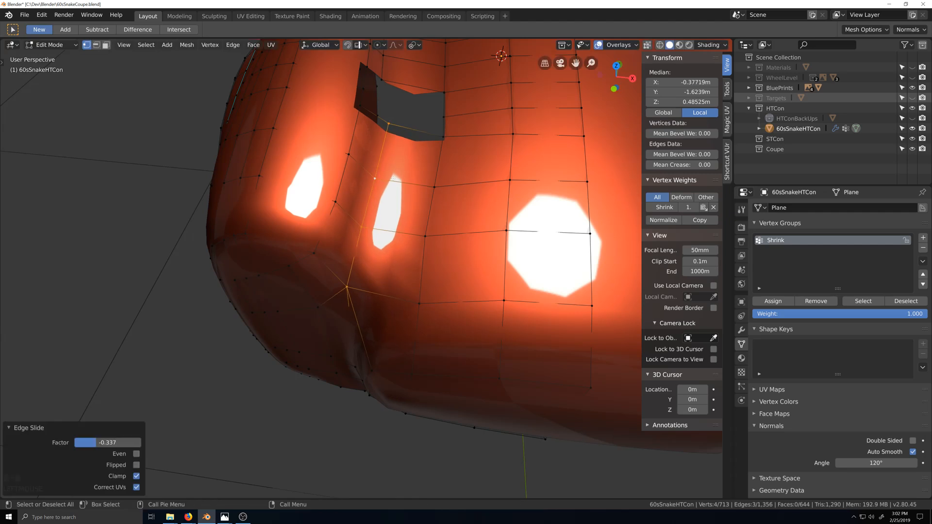
Add a centred loop cut down the nose between the slid loop and the hood edges, and reveal the hidden vertex.
{"action": "key", "text": "ctrl+r"}
{"action": "left_click", "coordinate": [401, 182]}
{"action": "right_click", "coordinate": [404, 183]}
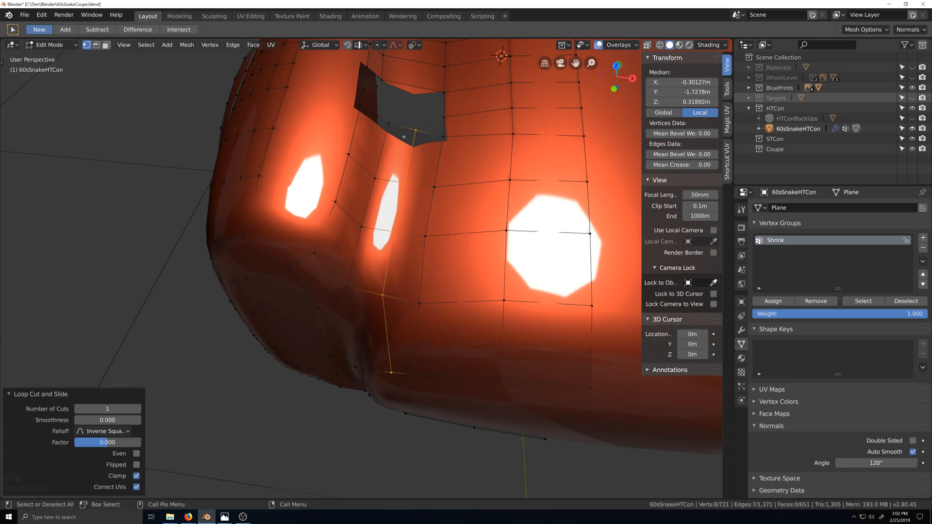
{"action": "middle_click_drag", "start_coordinate": [403, 183], "coordinate": [378, 254]}
{"action": "key", "text": "alt+h"}
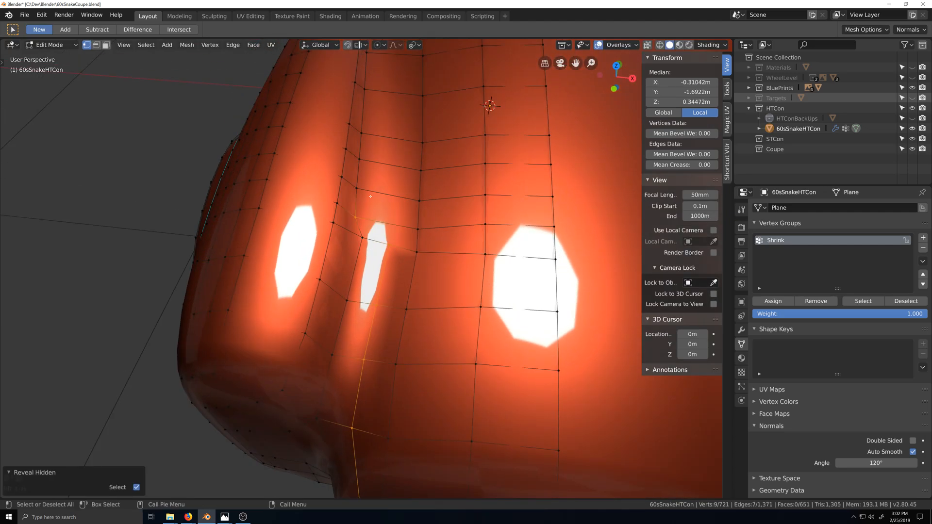
Try connecting the new loop's end vertex to the neighbouring hood vertex with an edge, and undo the connection.
{"action": "scroll", "coordinate": [371, 196], "scroll_direction": "up", "scroll_amount": 5}
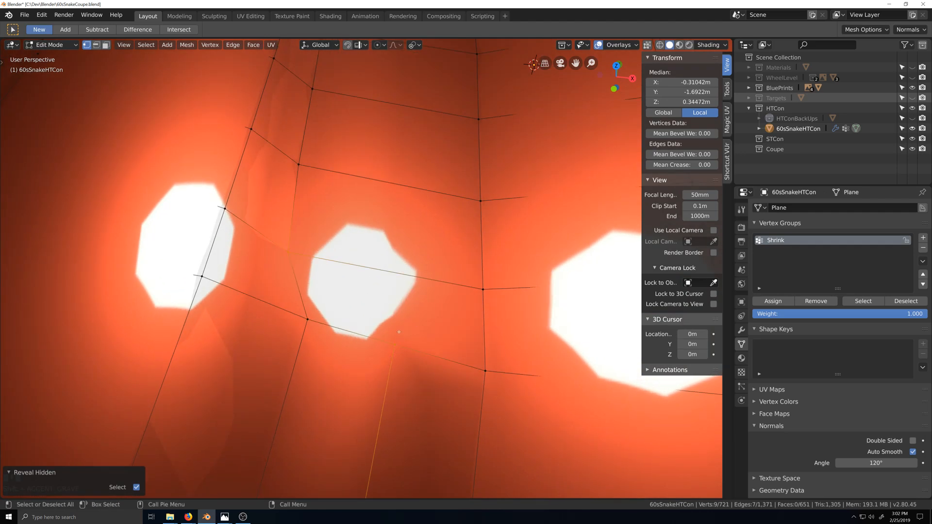
{"action": "middle_click_drag", "start_coordinate": [399, 332], "coordinate": [383, 338]}
{"action": "middle_click_drag", "start_coordinate": [384, 338], "coordinate": [386, 337]}
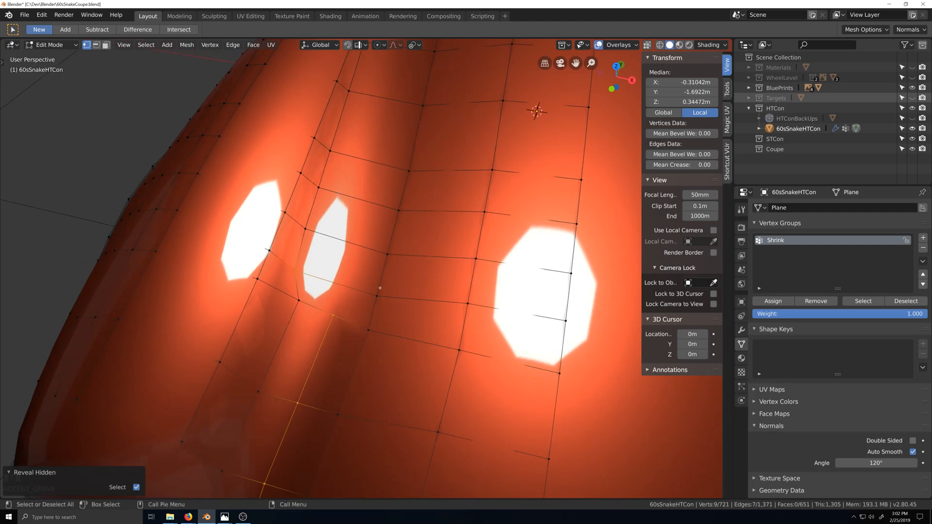
{"action": "left_click", "coordinate": [338, 308]}
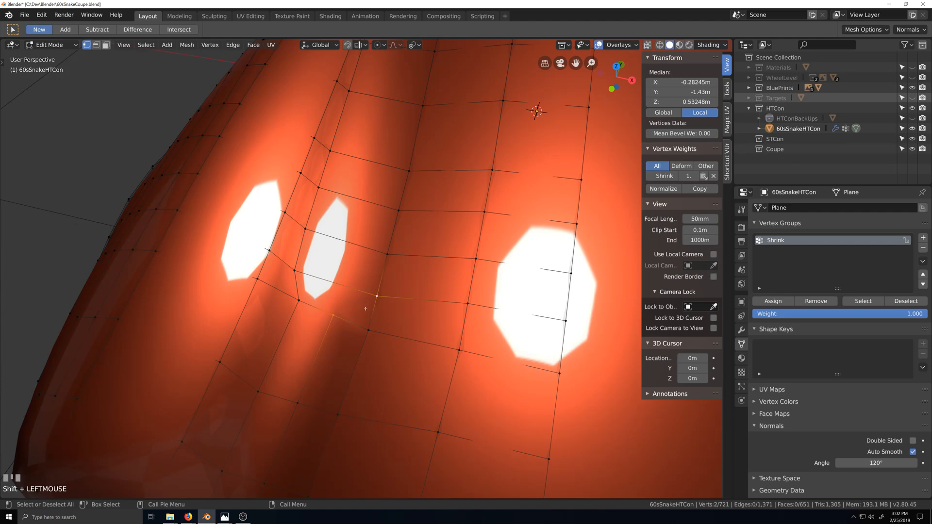
{"action": "key", "text": "j"}
{"action": "key", "text": "grave"}
{"action": "middle_click_drag", "start_coordinate": [365, 309], "coordinate": [386, 315]}
{"action": "key", "text": "grave"}
{"action": "key", "text": "ctrl+z"}
Try another loop cut near the hood's front corner and inspect the surrounding edge flow.
{"action": "key", "text": "grave"}
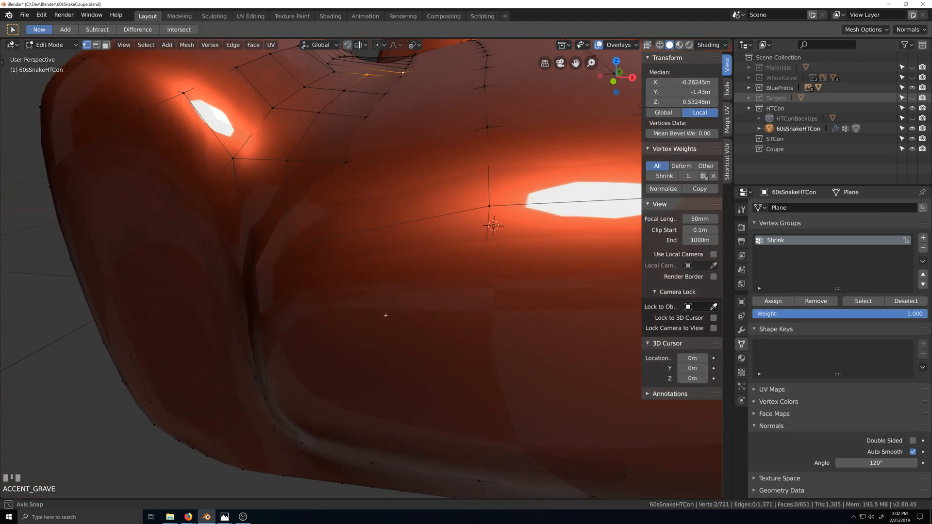
{"action": "scroll", "coordinate": [386, 315], "scroll_direction": "down", "scroll_amount": 6}
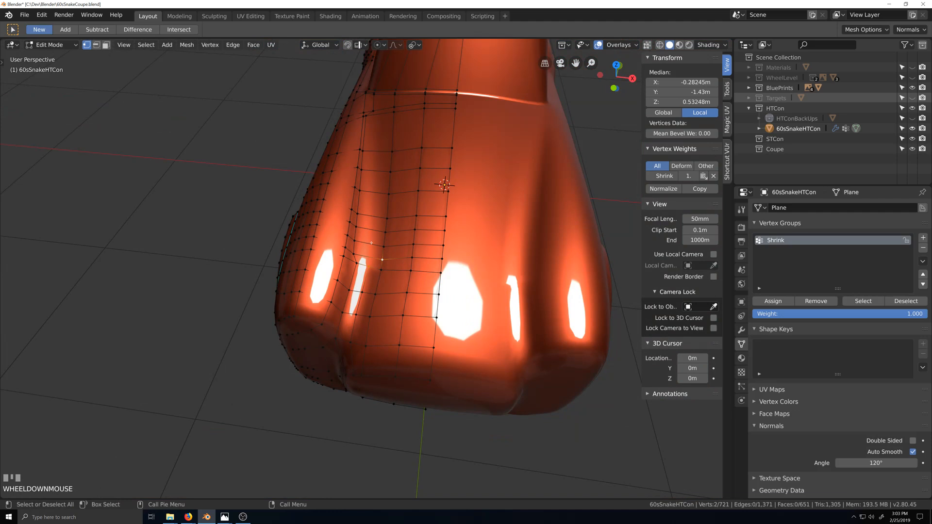
{"action": "key", "text": "ctrl+r"}
{"action": "scroll", "coordinate": [367, 244], "scroll_direction": "down", "scroll_amount": 4}
{"action": "middle_click_drag", "start_coordinate": [368, 244], "coordinate": [435, 235]}
{"action": "scroll", "coordinate": [441, 226], "scroll_direction": "up", "scroll_amount": 6}
{"action": "key", "text": "grave"}
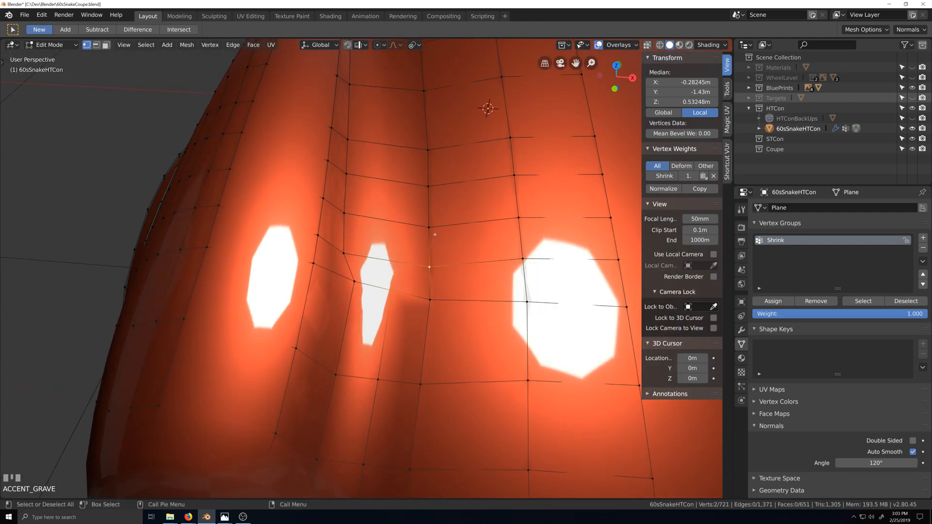
From the top view with X-Ray on, move the three vertices around the hood's front corner onto the blueprint's panel line.
{"action": "key", "text": "KP_7"}
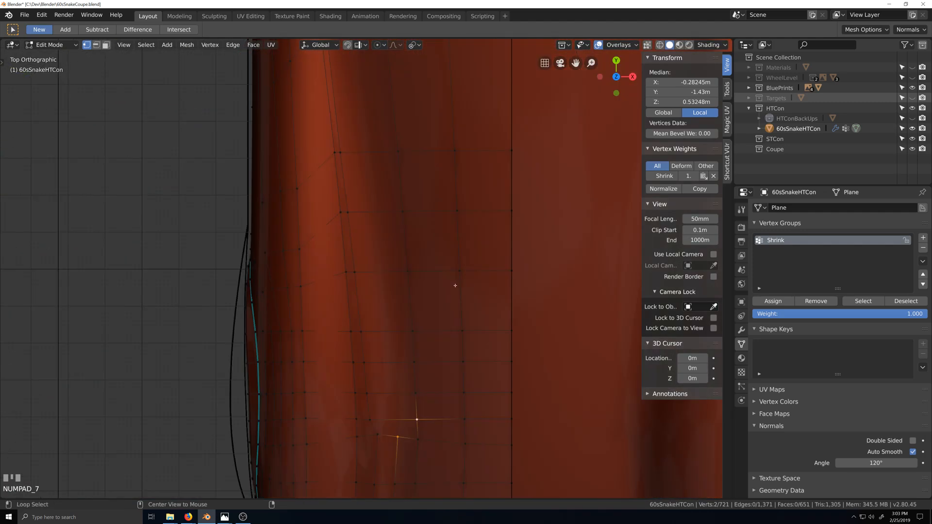
{"action": "key", "text": "alt+z"}
{"action": "scroll", "coordinate": [443, 302], "scroll_direction": "up", "scroll_amount": 5}
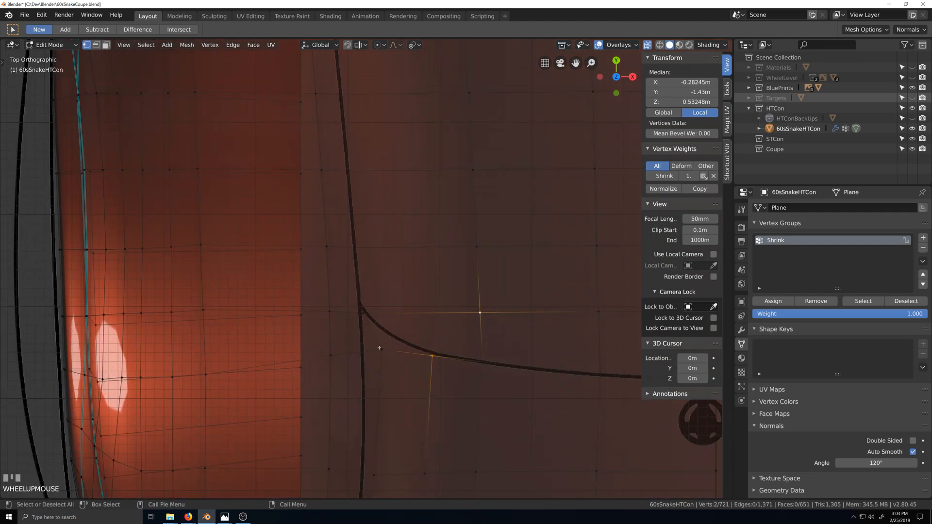
{"action": "key", "text": "g"}
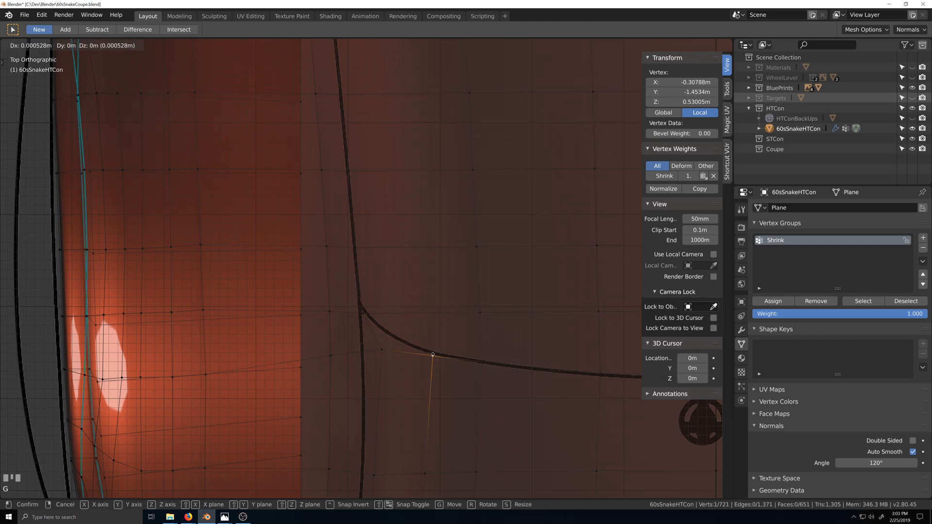
{"action": "left_click", "coordinate": [382, 349]}
{"action": "key", "text": "g"}
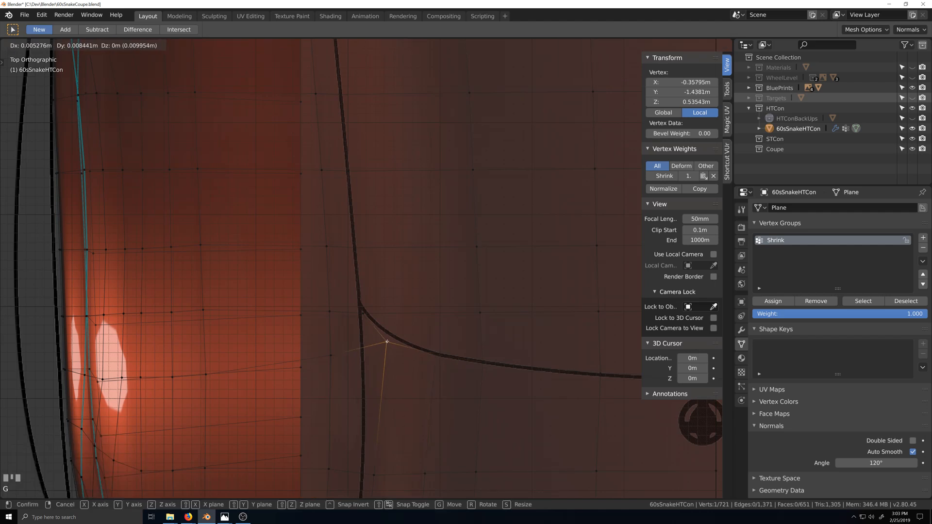
{"action": "left_click", "coordinate": [364, 312]}
{"action": "key", "text": "g"}
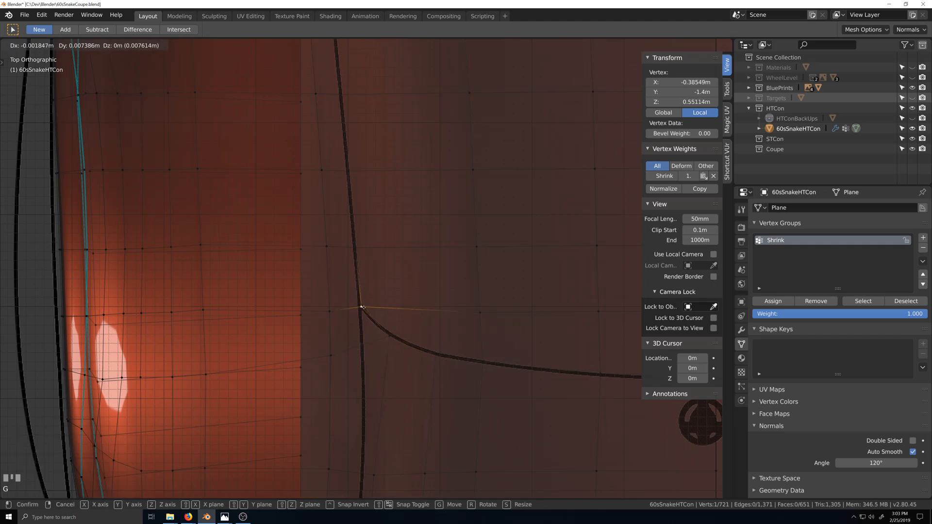
{"action": "left_click", "coordinate": [363, 307]}
{"action": "left_click", "coordinate": [390, 335]}
{"action": "key", "text": "g"}
{"action": "left_click", "coordinate": [391, 335]}
{"action": "scroll", "coordinate": [430, 371], "scroll_direction": "down", "scroll_amount": 2}
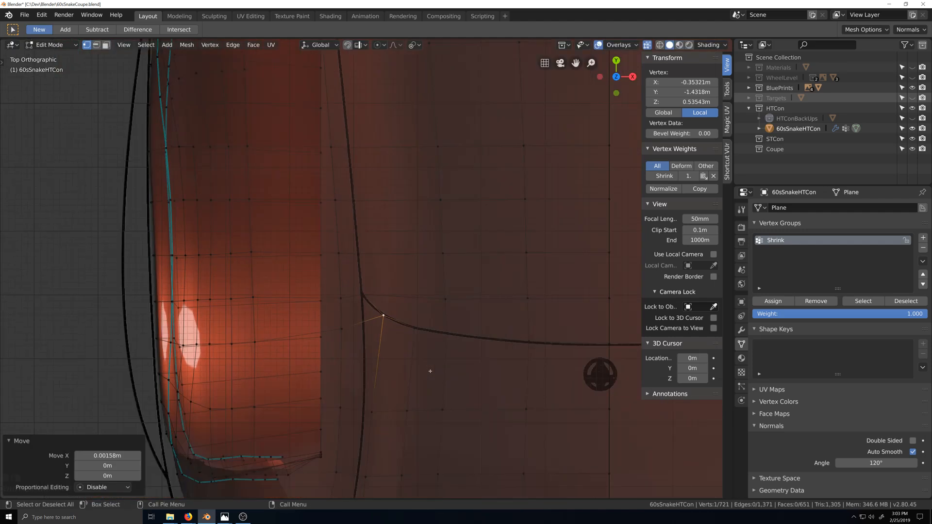
Select the hood outline as an edge path from the front centre line around the corner, up the side and across the rear edge.
{"action": "middle_click_drag", "start_coordinate": [430, 370], "coordinate": [366, 348]}
{"action": "middle_click_drag", "start_coordinate": [340, 320], "coordinate": [353, 351]}
{"action": "left_click", "coordinate": [388, 391], "text": "alt"}
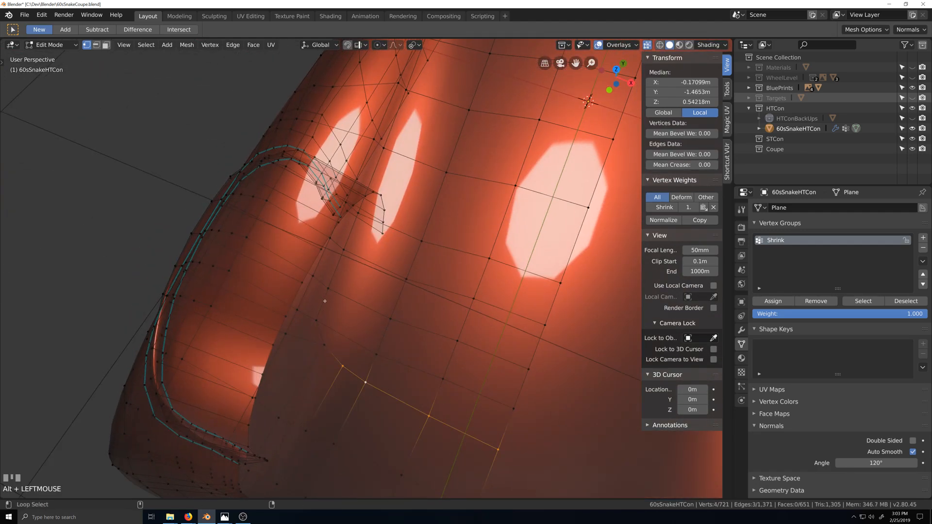
{"action": "left_click", "coordinate": [325, 301], "text": "alt+shift"}
{"action": "scroll", "coordinate": [359, 306], "scroll_direction": "down", "scroll_amount": 3}
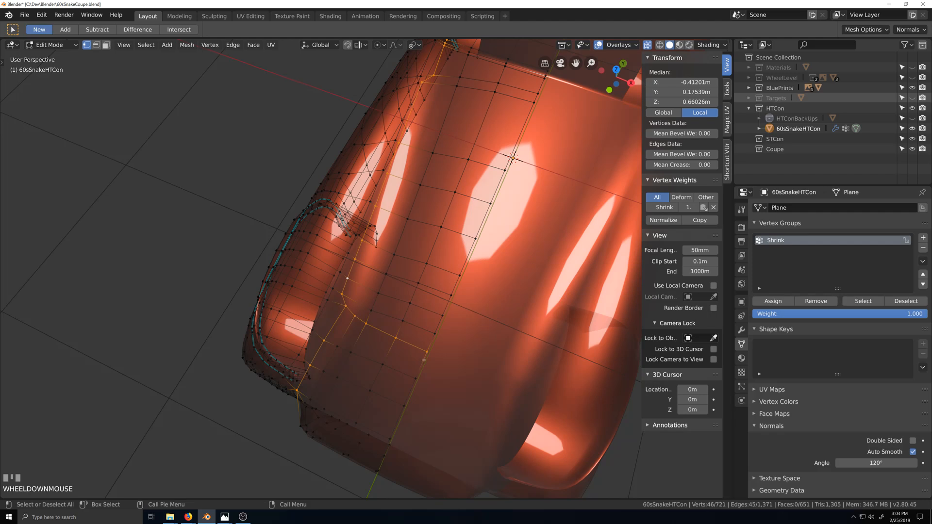
{"action": "left_click", "coordinate": [426, 352]}
{"action": "left_click", "coordinate": [345, 306], "text": "ctrl"}
{"action": "left_click", "coordinate": [342, 294], "text": "shift"}
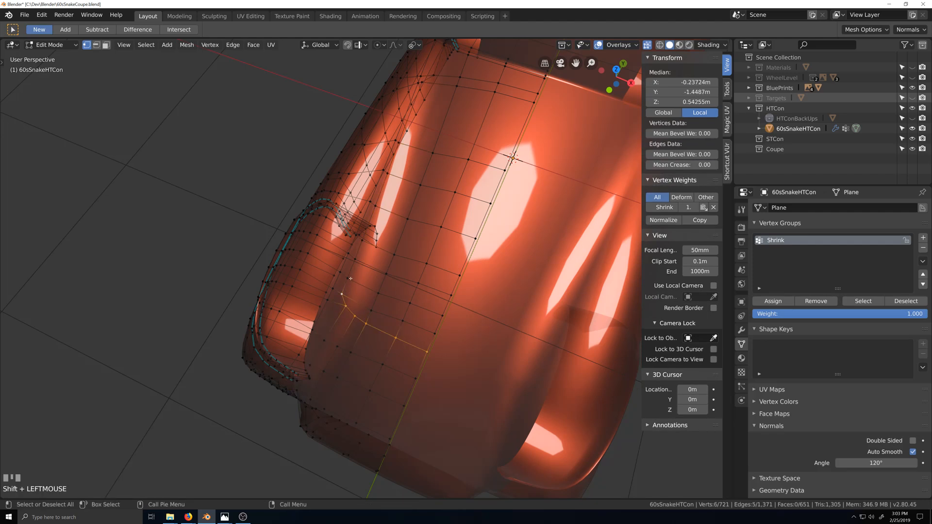
{"action": "left_click", "coordinate": [356, 259], "text": "ctrl"}
{"action": "middle_click_drag", "start_coordinate": [356, 259], "coordinate": [484, 128]}
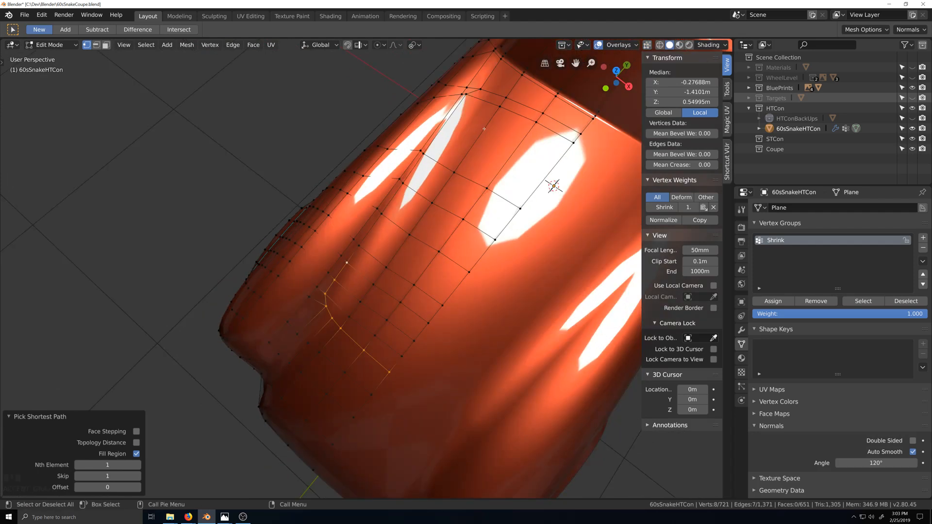
{"action": "left_click", "coordinate": [480, 90], "text": "shift"}
{"action": "left_click", "coordinate": [581, 135], "text": "ctrl"}
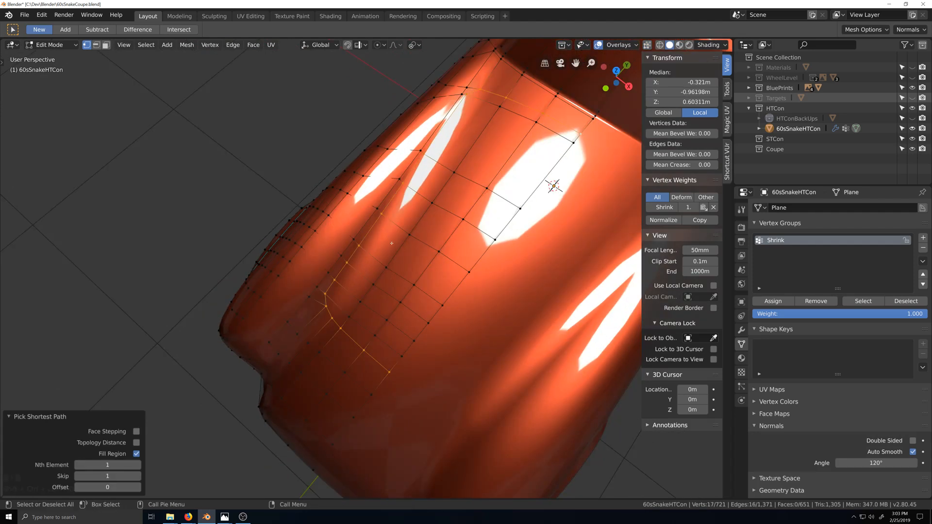
Bevel the selected hood outline with an amount of 0.004 and 4 segments.
{"action": "scroll", "coordinate": [402, 306], "scroll_direction": "up", "scroll_amount": 2}
{"action": "key", "text": "ctrl+b"}
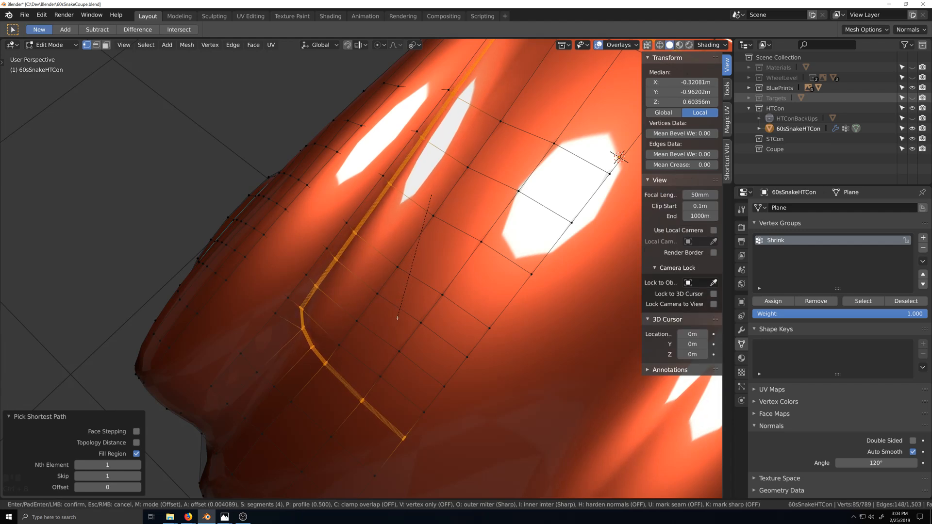
{"action": "left_click", "coordinate": [397, 318]}
{"action": "scroll", "coordinate": [388, 393], "scroll_direction": "down", "scroll_amount": 2}
{"action": "scroll", "coordinate": [383, 222], "scroll_direction": "up", "scroll_amount": 7}
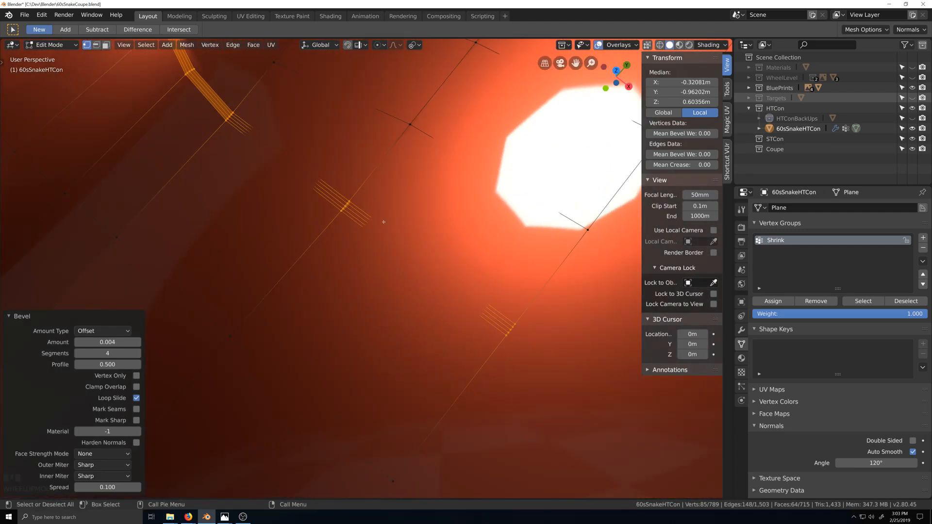
Remove the bevel's middle edge loop from the Shrink vertex group and lower it about 0.075 m along Z to form the groove.
{"action": "left_click", "coordinate": [351, 208], "text": "alt"}
{"action": "key", "text": "grave"}
{"action": "scroll", "coordinate": [357, 252], "scroll_direction": "down", "scroll_amount": 5}
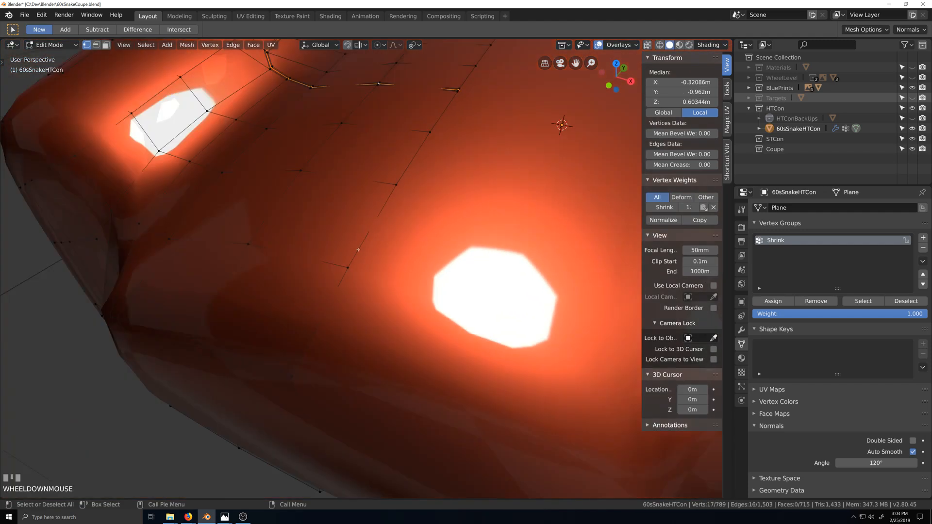
{"action": "key", "text": "shift+grave"}
{"action": "scroll", "coordinate": [373, 265], "scroll_direction": "up", "scroll_amount": 3}
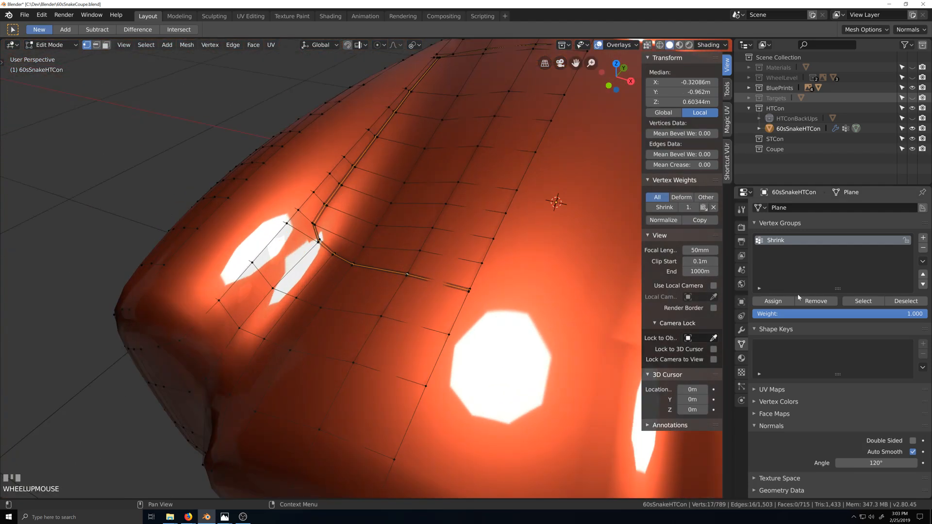
{"action": "left_click", "coordinate": [815, 301]}
{"action": "key", "text": "g"}
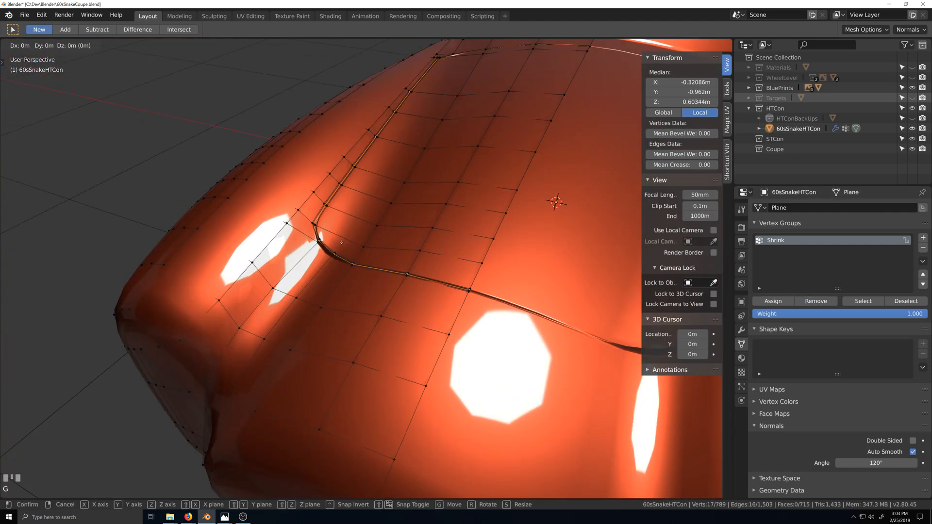
{"action": "key", "text": "z"}
{"action": "left_click", "coordinate": [374, 320]}
Examine the new panel groove and the reflections around the hood's front corner in Object Mode.
{"action": "key", "text": "grave"}
{"action": "middle_click_drag", "start_coordinate": [381, 319], "coordinate": [296, 304]}
{"action": "scroll", "coordinate": [240, 226], "scroll_direction": "up", "scroll_amount": 3}
{"action": "key", "text": "grave"}
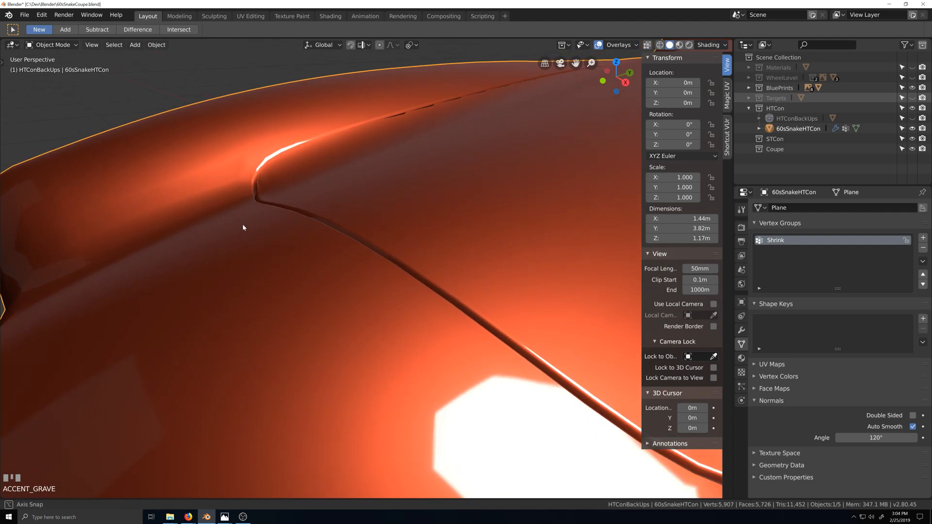
{"action": "middle_click_drag", "start_coordinate": [243, 224], "coordinate": [340, 256]}
{"action": "key", "text": "Tab"}
{"action": "scroll", "coordinate": [340, 256], "scroll_direction": "up", "scroll_amount": 3}
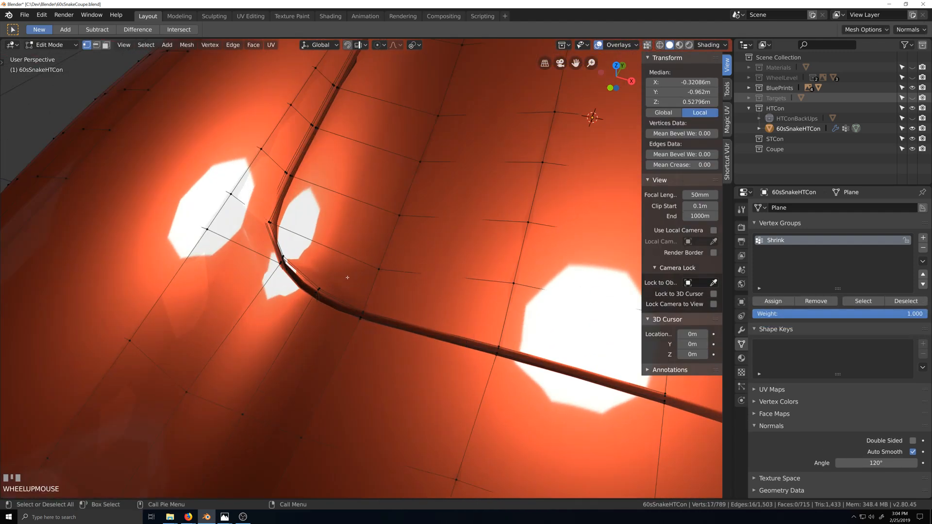
Try joining the groove-edge vertex at the hood corner to the neighbouring inner hood vertex with an edge, and undo the connection.
{"action": "left_click", "coordinate": [305, 294]}
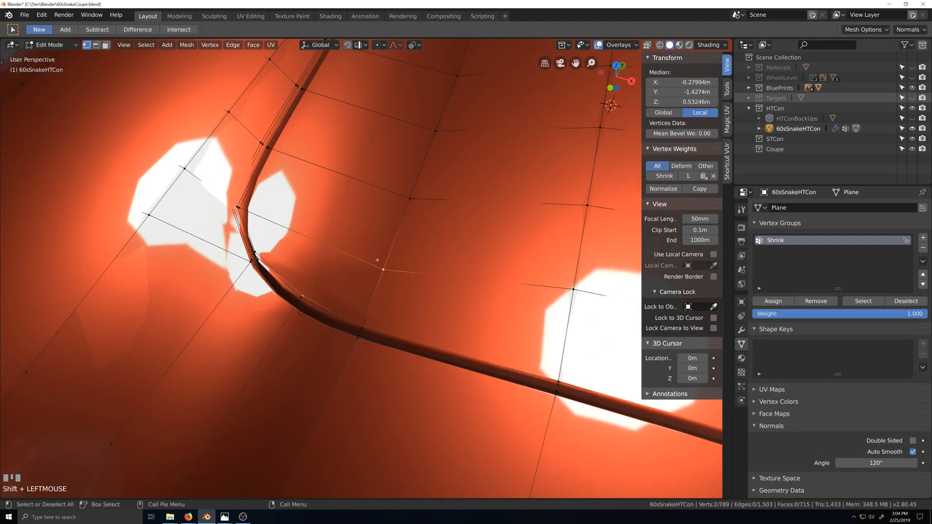
{"action": "key", "text": "j"}
{"action": "scroll", "coordinate": [375, 310], "scroll_direction": "down", "scroll_amount": 3}
{"action": "key", "text": "Tab"}
{"action": "key", "text": "grave"}
{"action": "middle_click_drag", "start_coordinate": [377, 343], "coordinate": [292, 291]}
{"action": "scroll", "coordinate": [271, 317], "scroll_direction": "up", "scroll_amount": 4}
{"action": "key", "text": "grave"}
{"action": "key", "text": "Tab"}
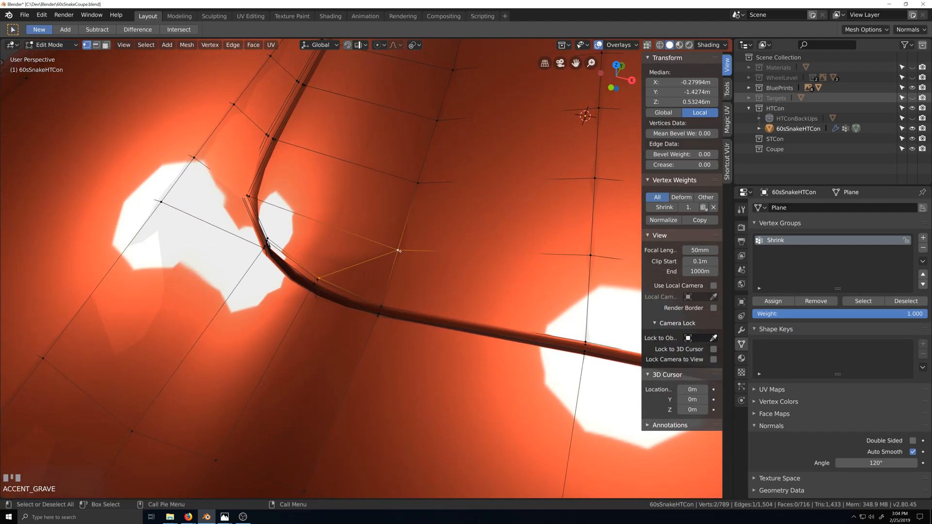
{"action": "key", "text": "ctrl+z"}
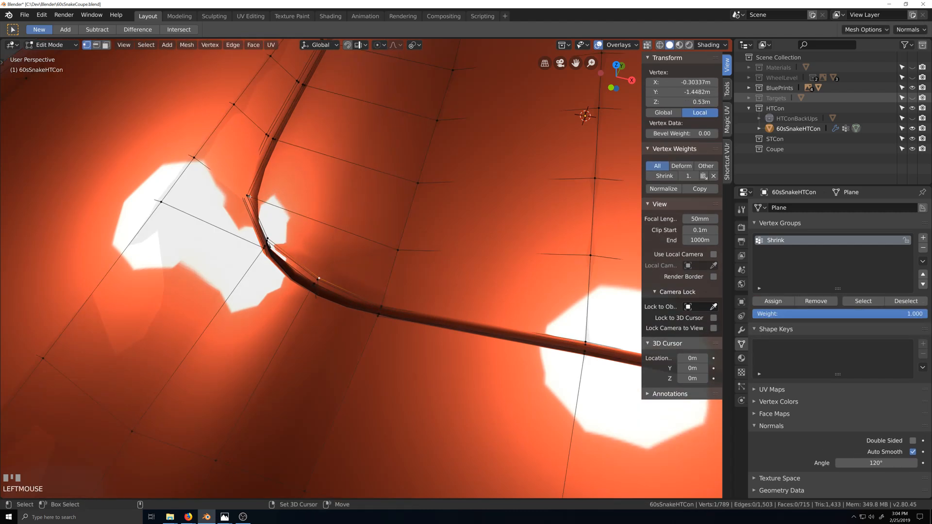
Connect the hood-side groove vertex in front of the corner to the one behind it with an edge, and check the shading.
{"action": "key", "text": "j"}
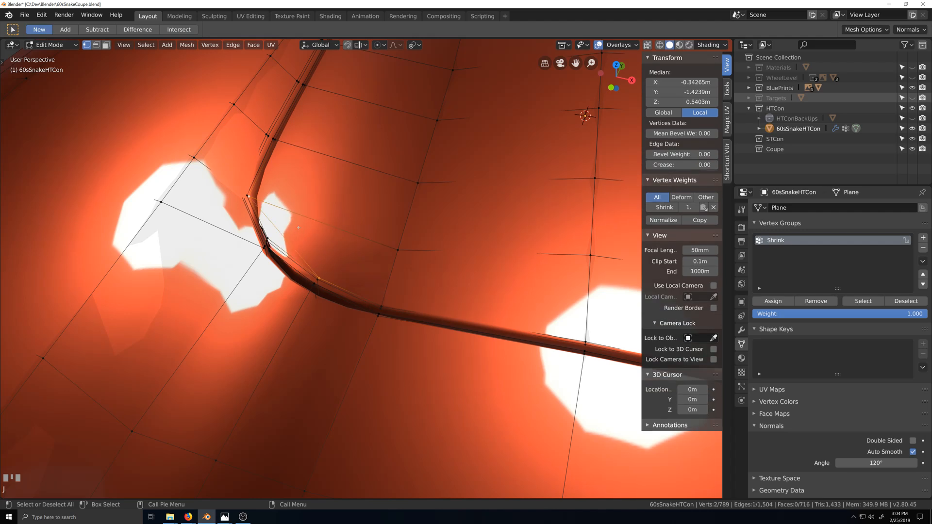
{"action": "scroll", "coordinate": [331, 320], "scroll_direction": "down", "scroll_amount": 2}
{"action": "key", "text": "Tab"}
{"action": "middle_click_drag", "start_coordinate": [343, 324], "coordinate": [136, 255]}
{"action": "scroll", "coordinate": [235, 299], "scroll_direction": "down", "scroll_amount": 2}
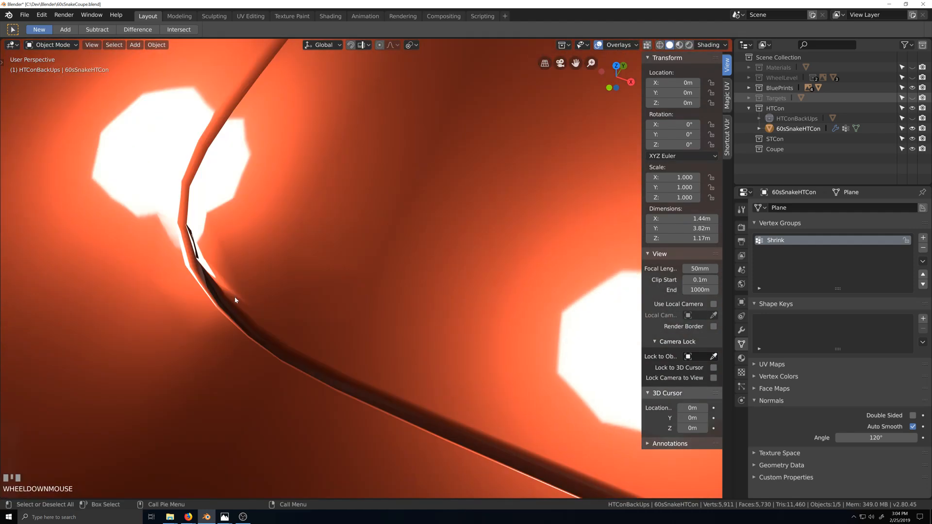
{"action": "middle_click_drag", "start_coordinate": [235, 299], "coordinate": [428, 258]}
Select the groove's bottom edge loop and raise it about 0.048 m along Z.
{"action": "key", "text": "Tab"}
{"action": "left_click", "coordinate": [460, 197], "text": "alt"}
{"action": "middle_click_drag", "start_coordinate": [460, 198], "coordinate": [452, 241], "text": "shift"}
{"action": "middle_click_drag", "start_coordinate": [452, 241], "coordinate": [298, 303]}
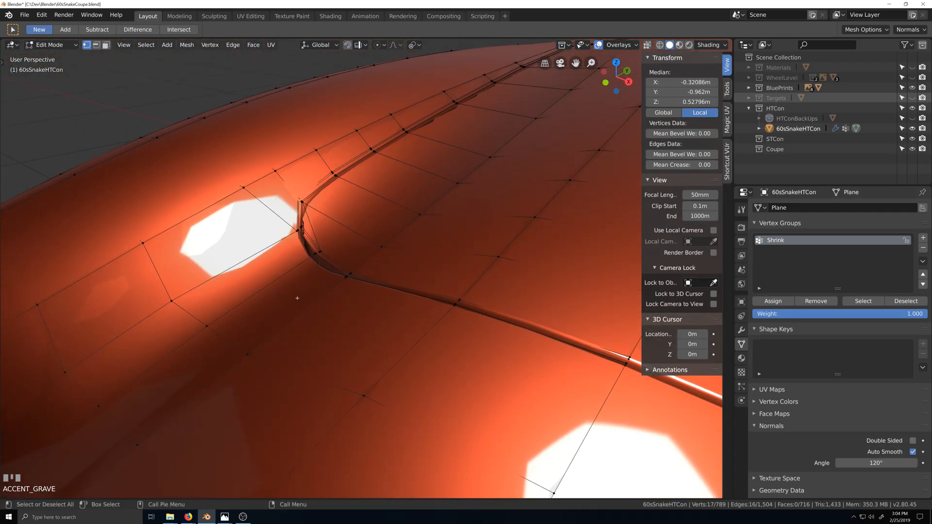
{"action": "key", "text": "g"}
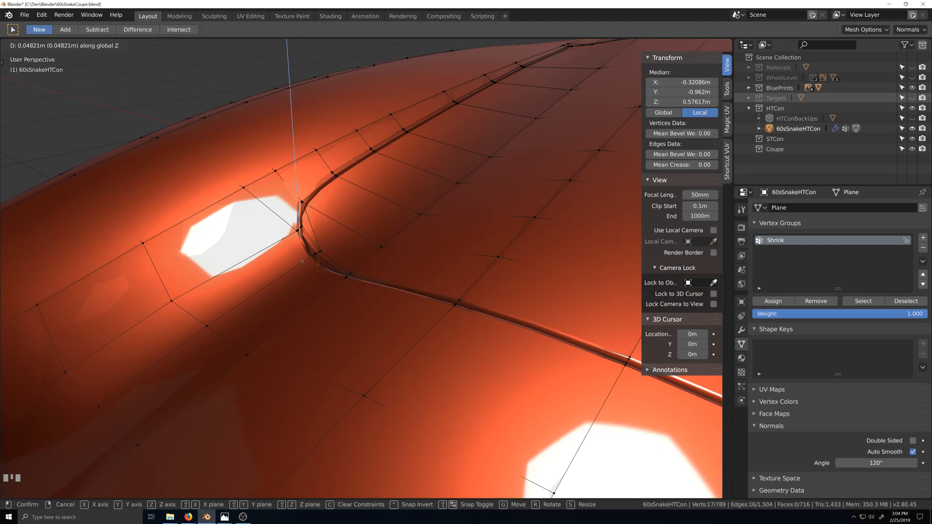
{"action": "left_click", "coordinate": [302, 261]}
Lower two adjacent groove-bottom vertices at the hood's front corner by about 0.008 m along Z.
{"action": "middle_click_drag", "start_coordinate": [301, 261], "coordinate": [422, 248]}
{"action": "left_click", "coordinate": [450, 210]}
{"action": "scroll", "coordinate": [423, 248], "scroll_direction": "up", "scroll_amount": 2}
{"action": "left_click", "coordinate": [448, 258], "text": "shift"}
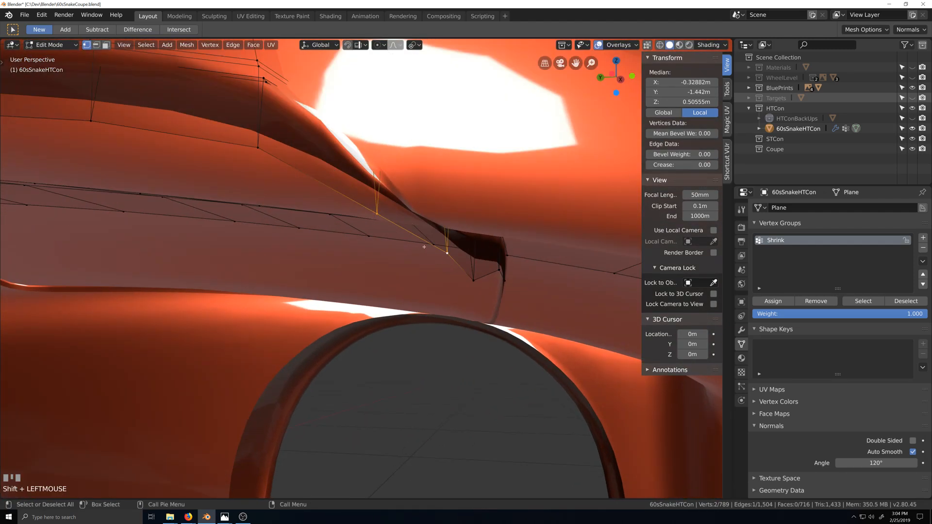
{"action": "key", "text": "g"}
{"action": "key", "text": "z"}
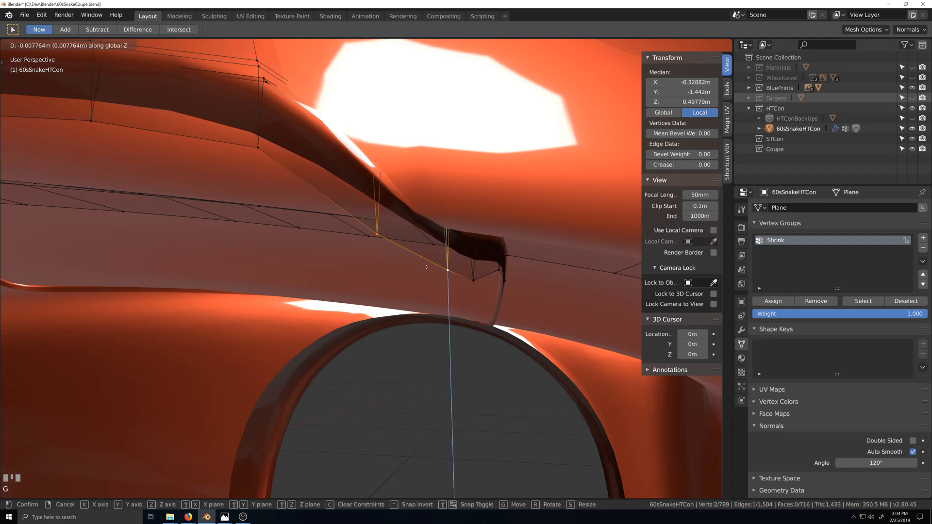
{"action": "left_click", "coordinate": [425, 270]}
Move one groove-bottom vertex at the corner by -0.00699 m along Z and -0.0156 m along Y.
{"action": "left_click", "coordinate": [378, 237]}
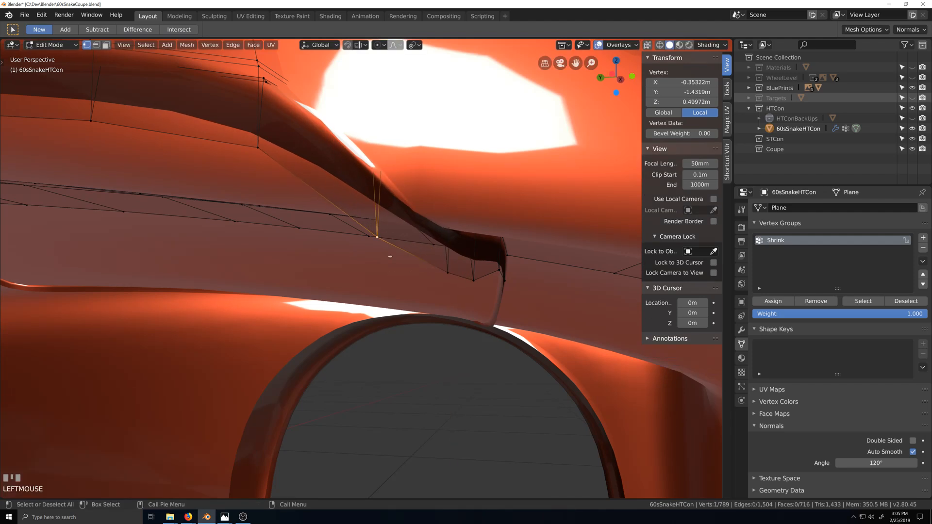
{"action": "key", "text": "g"}
{"action": "key", "text": "z"}
{"action": "left_click", "coordinate": [389, 275]}
{"action": "middle_click_drag", "start_coordinate": [390, 275], "coordinate": [394, 359]}
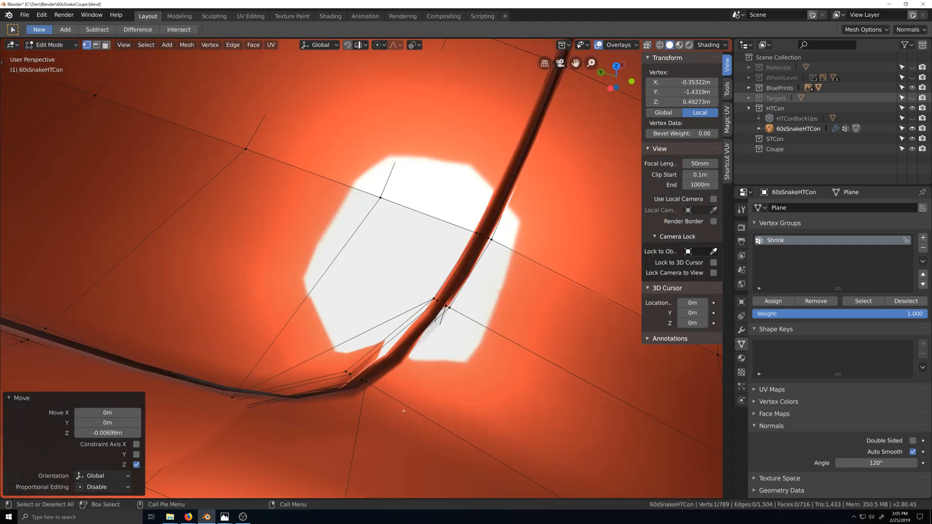
{"action": "key", "text": "g"}
{"action": "key", "text": "y"}
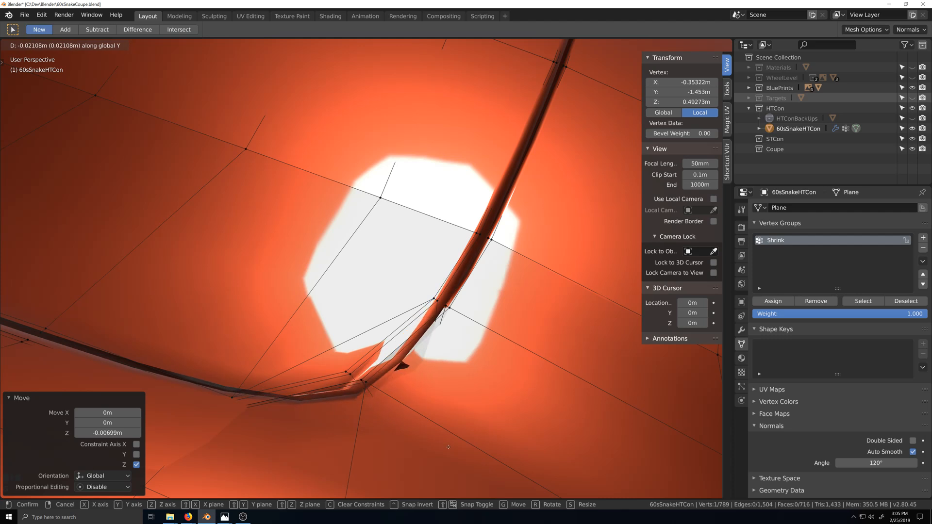
{"action": "left_click", "coordinate": [425, 437]}
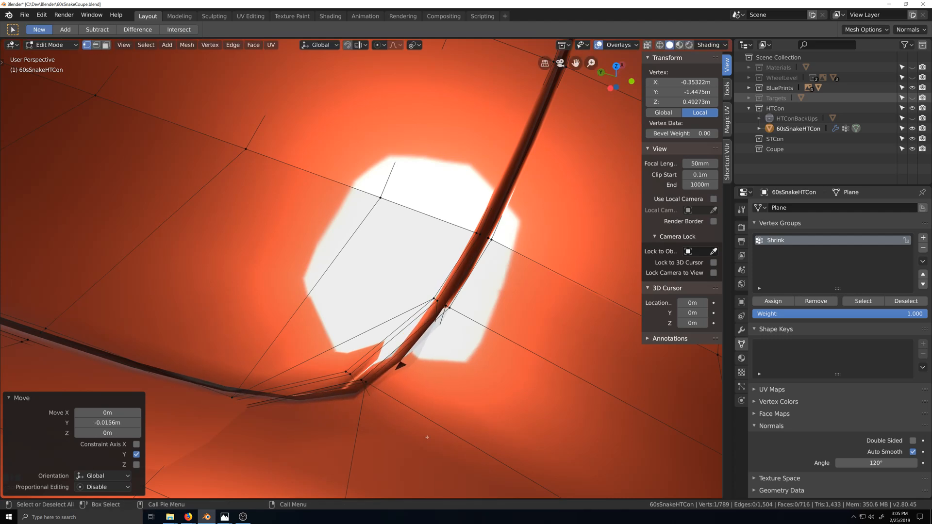
Examine the groove's front corner from several angles for geometry poking through the body surface.
{"action": "key", "text": "Tab"}
{"action": "scroll", "coordinate": [450, 437], "scroll_direction": "down", "scroll_amount": 1}
{"action": "key", "text": "grave"}
{"action": "middle_click_drag", "start_coordinate": [414, 418], "coordinate": [394, 411]}
{"action": "scroll", "coordinate": [354, 371], "scroll_direction": "up", "scroll_amount": 3}
{"action": "scroll", "coordinate": [409, 391], "scroll_direction": "up", "scroll_amount": 1}
{"action": "key", "text": "grave"}
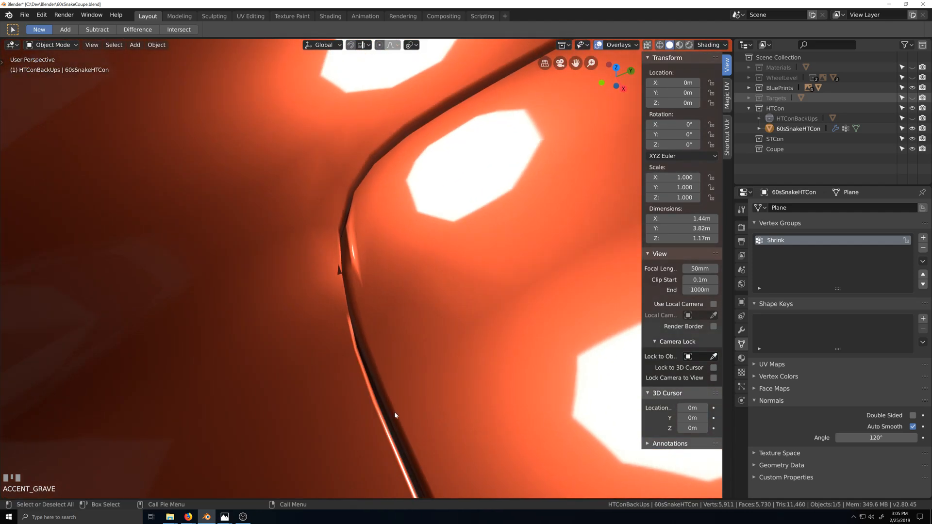
{"action": "scroll", "coordinate": [332, 318], "scroll_direction": "down", "scroll_amount": 2}
{"action": "scroll", "coordinate": [351, 317], "scroll_direction": "down", "scroll_amount": 1}
{"action": "key", "text": "grave"}
{"action": "middle_click_drag", "start_coordinate": [351, 317], "coordinate": [396, 281]}
{"action": "key", "text": "Tab"}
{"action": "scroll", "coordinate": [395, 281], "scroll_direction": "up", "scroll_amount": 1}
{"action": "scroll", "coordinate": [394, 283], "scroll_direction": "up", "scroll_amount": 1}
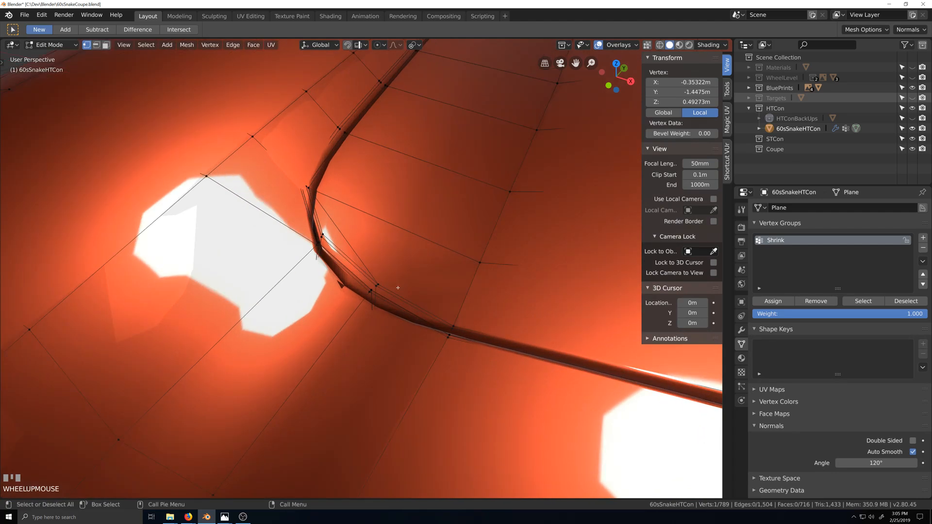
Undo the corner vertex moves and the raising of the groove's bottom loop.
{"action": "key", "text": "ctrl+z"}
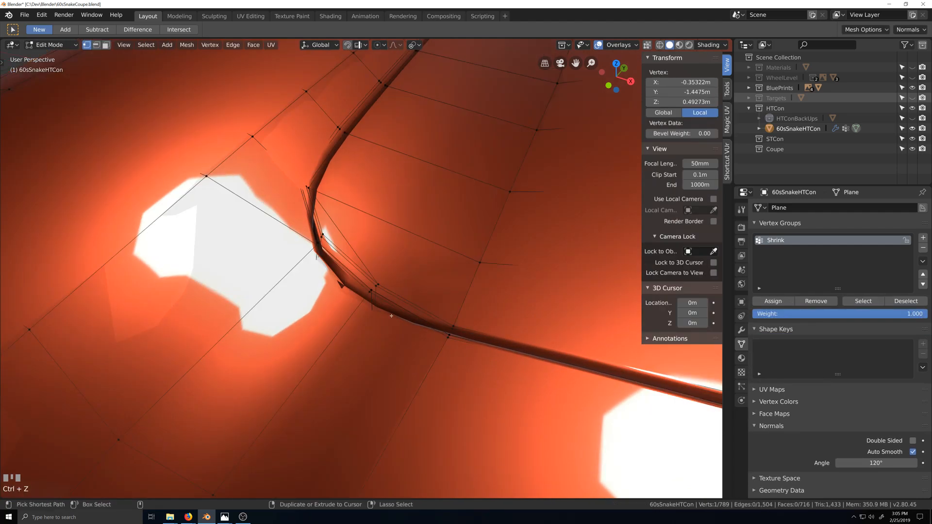
{"action": "key", "text": "ctrl+z"}
{"action": "key", "text": "ctrl+z"}
{"action": "key", "text": "ctrl+z"}
{"action": "key", "text": "ctrl+z"}
{"action": "key", "text": "ctrl+z"}
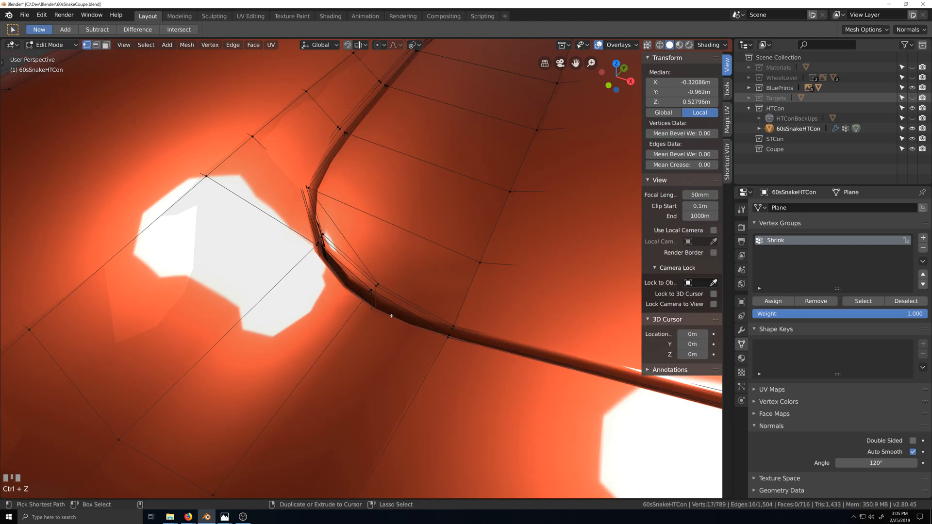
Undo further back through the recent groove edits at the hood's front corner.
{"action": "key", "text": "ctrl+z"}
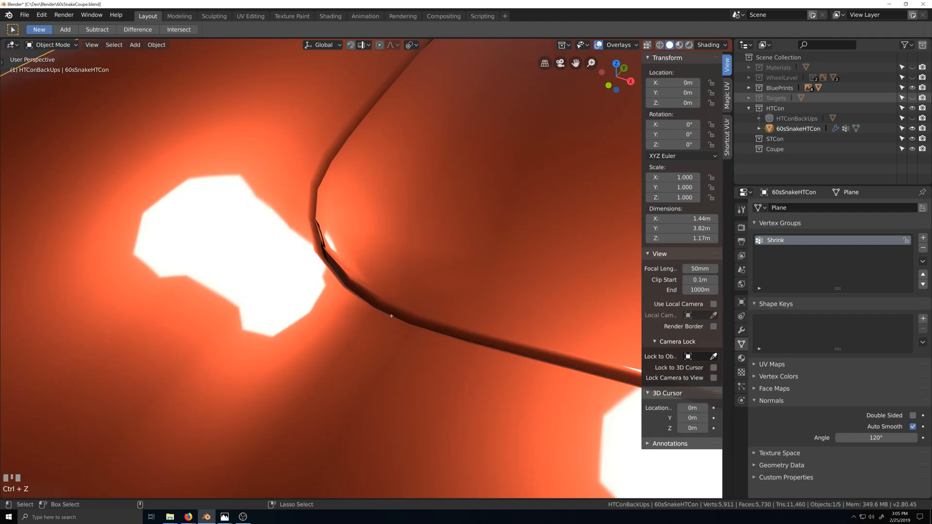
{"action": "key", "text": "ctrl+z"}
{"action": "key", "text": "ctrl+z"}
Raise the groove's bottom edge loop along Z, closer to the body surface.
{"action": "key", "text": "grave"}
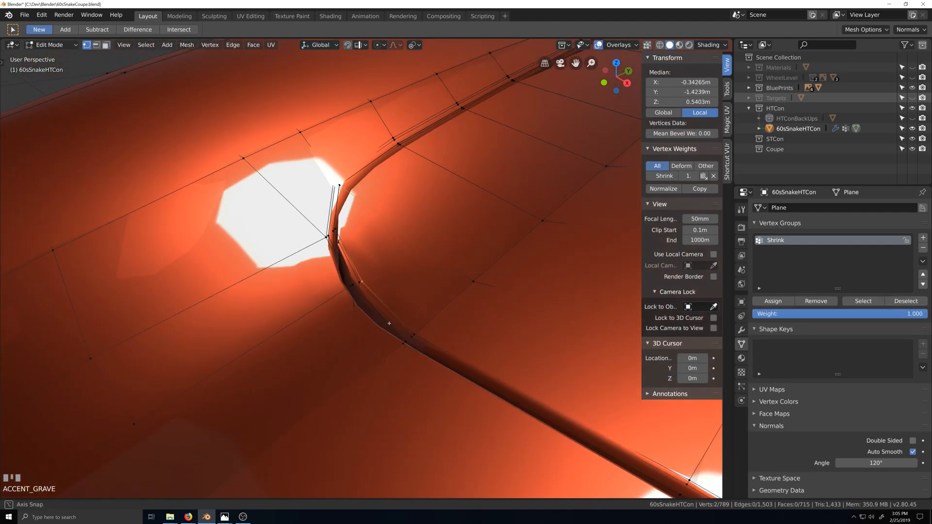
{"action": "middle_click_drag", "start_coordinate": [388, 323], "coordinate": [291, 391]}
{"action": "left_click", "coordinate": [335, 372], "text": "alt"}
{"action": "key", "text": "g"}
{"action": "key", "text": "z"}
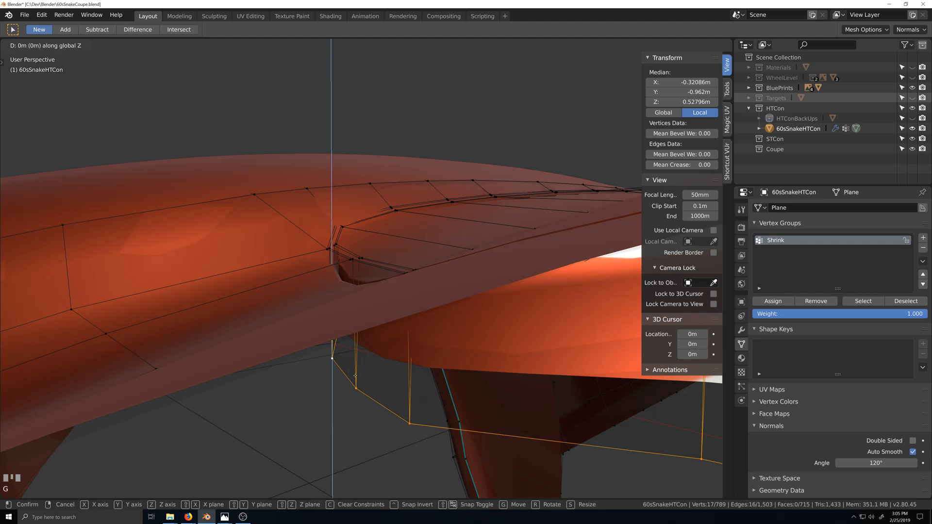
{"action": "left_click", "coordinate": [362, 322]}
Lower two adjacent groove-bottom vertices at the hood's front corner by about 0.0095 m along Z and check the shading in Object Mode.
{"action": "middle_click_drag", "start_coordinate": [362, 323], "coordinate": [337, 286]}
{"action": "left_click", "coordinate": [330, 285]}
{"action": "left_click", "coordinate": [412, 307], "text": "shift"}
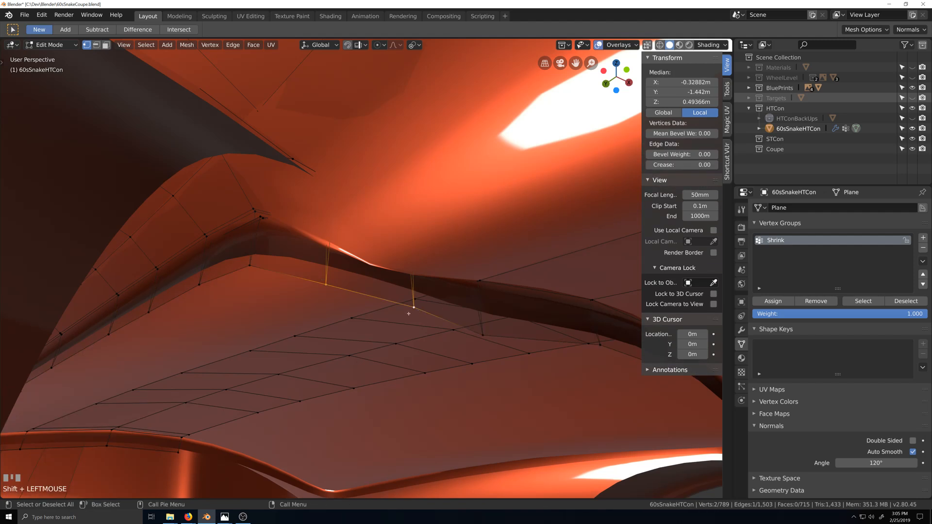
{"action": "key", "text": "g"}
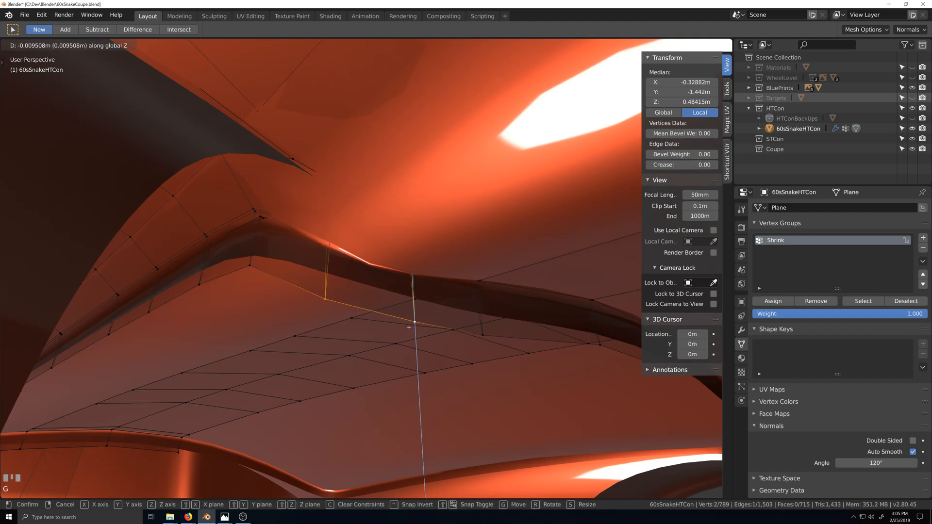
{"action": "left_click", "coordinate": [408, 327]}
{"action": "middle_click_drag", "start_coordinate": [408, 328], "coordinate": [371, 359]}
{"action": "key", "text": "Tab"}
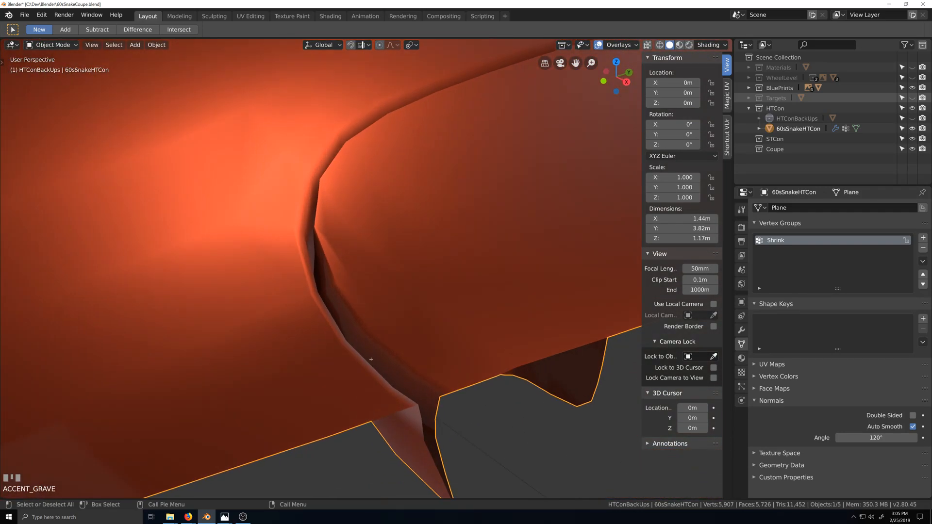
Remove the groove-edge vertex at the tip of the hood corner from the Shrink vertex group and inspect the corner in Object Mode.
{"action": "key", "text": "Tab"}
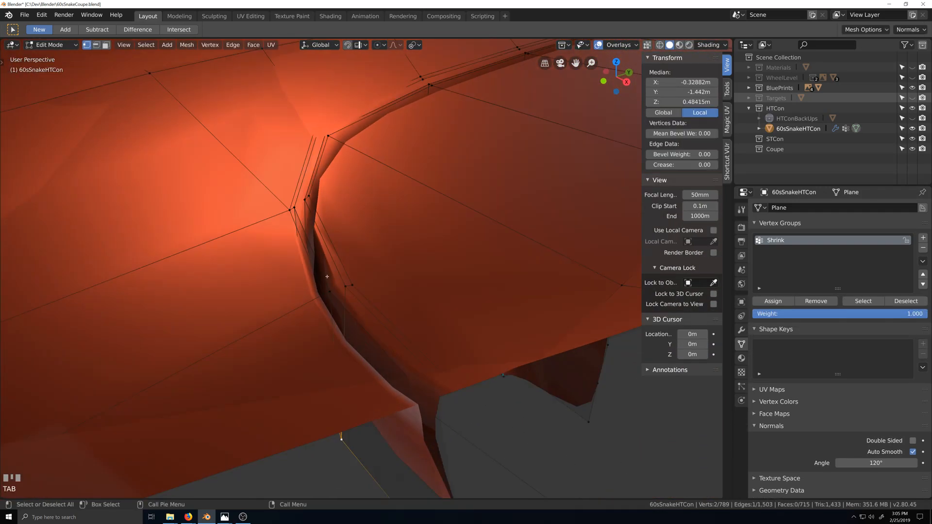
{"action": "left_click", "coordinate": [306, 200]}
{"action": "left_click", "coordinate": [818, 301]}
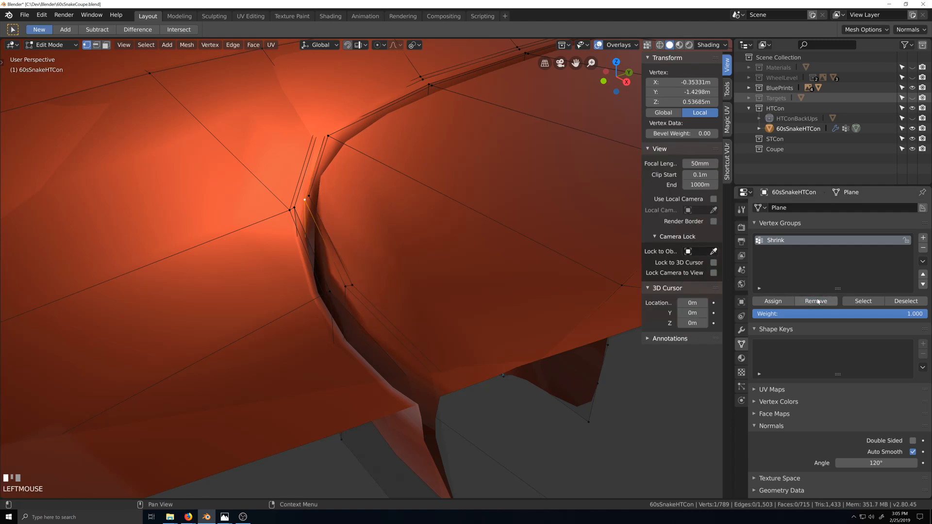
{"action": "key", "text": "Tab"}
{"action": "key", "text": "grave"}
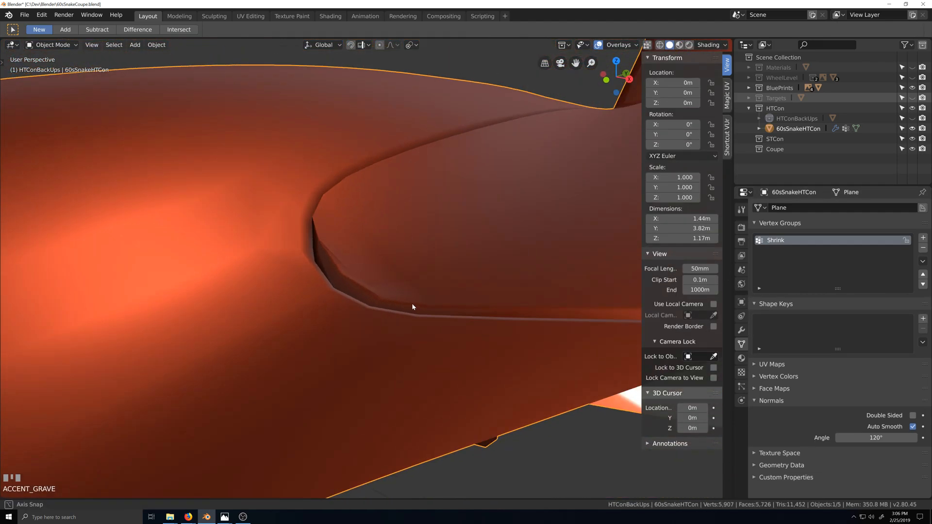
Remove the next hood-side groove vertex around the corner from the Shrink vertex group and check the reflections.
{"action": "key", "text": "Tab"}
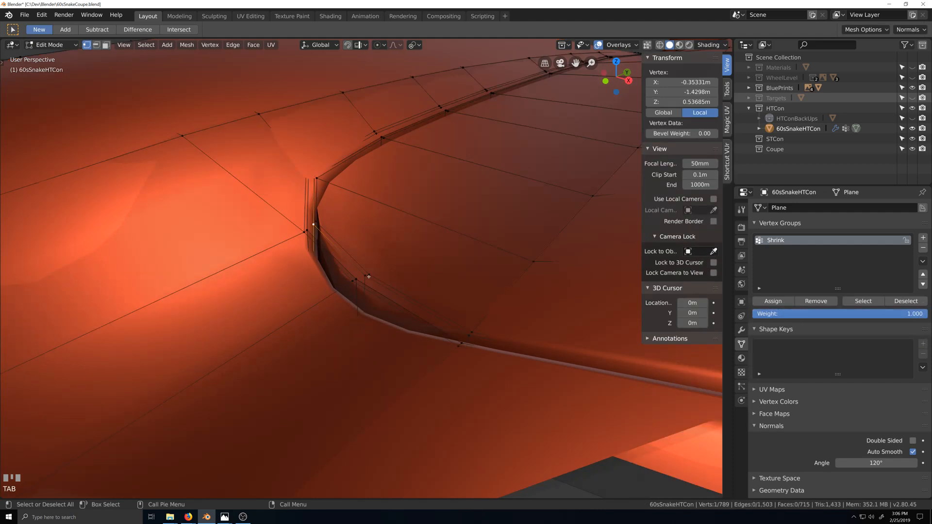
{"action": "left_click", "coordinate": [367, 275]}
{"action": "left_click", "coordinate": [821, 302]}
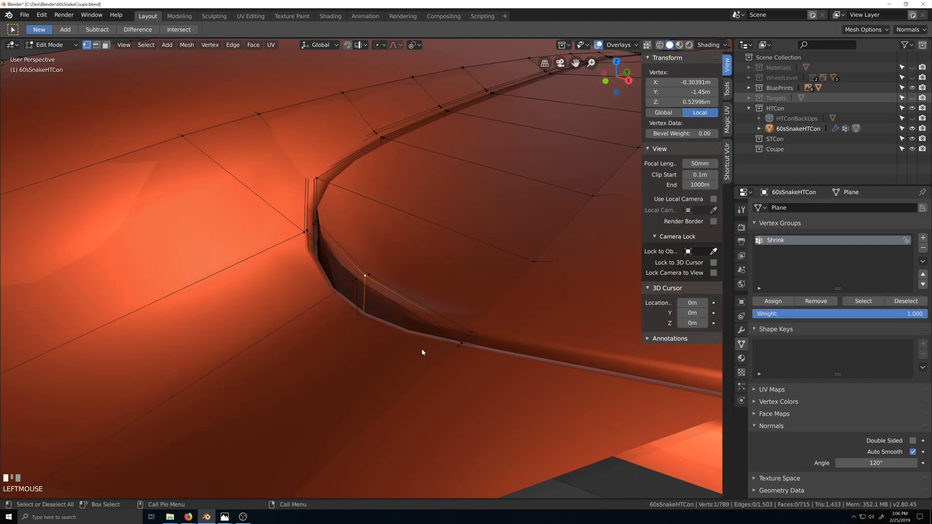
{"action": "key", "text": "grave"}
{"action": "scroll", "coordinate": [344, 362], "scroll_direction": "down", "scroll_amount": 2}
{"action": "key", "text": "grave"}
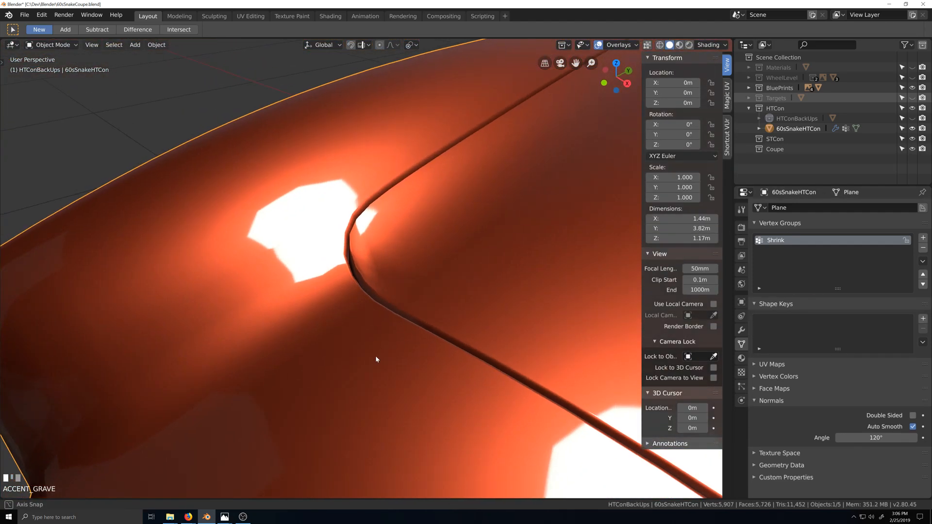
Return to editing the body mesh and undo the last two operations at the hood seam's front corner.
{"action": "scroll", "coordinate": [426, 358], "scroll_direction": "up", "scroll_amount": 2}
{"action": "key", "text": "grave"}
{"action": "middle_click_drag", "start_coordinate": [415, 354], "coordinate": [409, 349]}
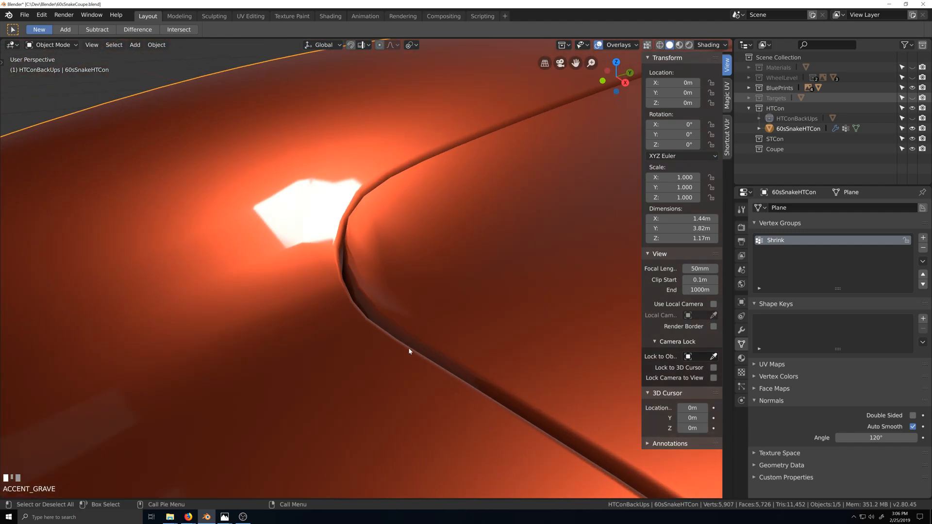
{"action": "key", "text": "Tab"}
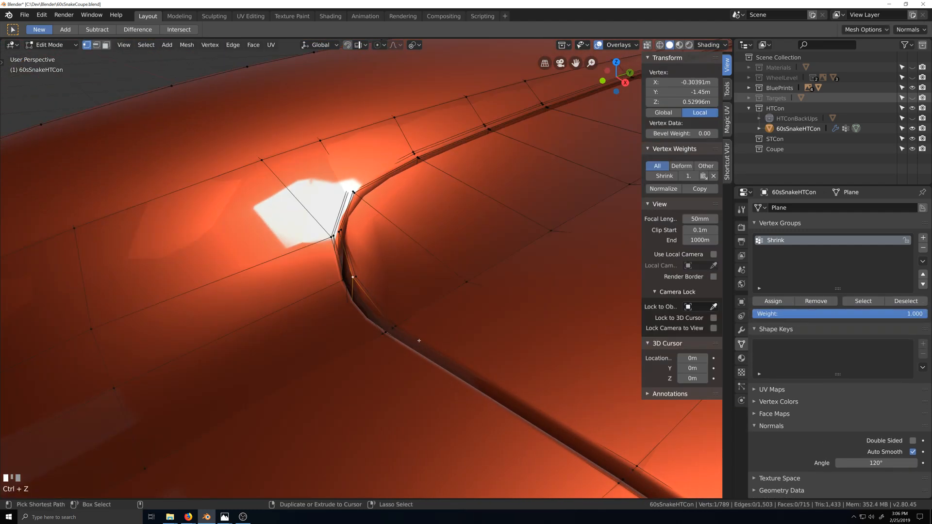
{"action": "key", "text": "ctrl+z"}
{"action": "key", "text": "ctrl+z"}
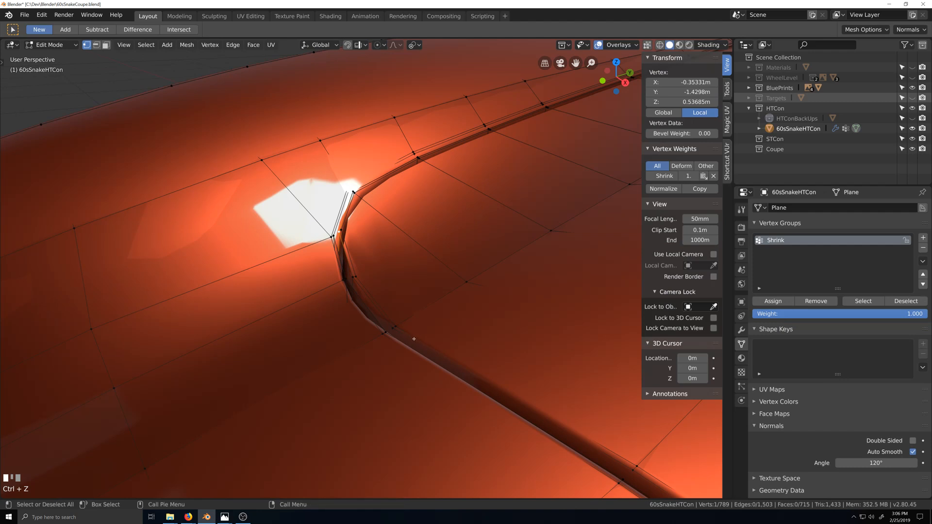
Add a lengthwise edge loop through the hood panel beside the seam and connect its front vertex to the seam's corner.
{"action": "middle_click_drag", "start_coordinate": [414, 339], "coordinate": [424, 258]}
{"action": "scroll", "coordinate": [387, 333], "scroll_direction": "up", "scroll_amount": 1}
{"action": "key", "text": "Tab"}
{"action": "scroll", "coordinate": [420, 324], "scroll_direction": "down", "scroll_amount": 2}
{"action": "key", "text": "Tab"}
{"action": "scroll", "coordinate": [451, 332], "scroll_direction": "up", "scroll_amount": 4}
{"action": "key", "text": "grave"}
{"action": "scroll", "coordinate": [425, 258], "scroll_direction": "down", "scroll_amount": 1}
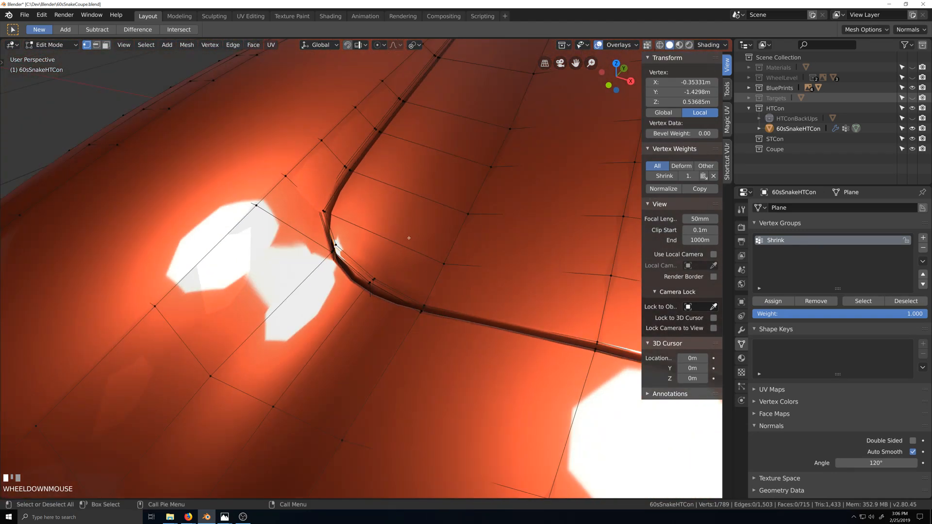
{"action": "left_click", "coordinate": [408, 244]}
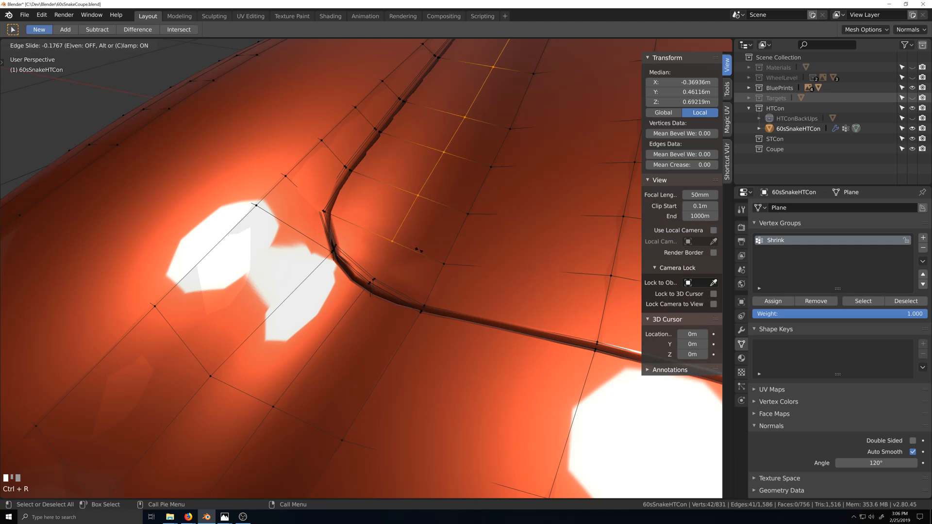
{"action": "left_click", "coordinate": [420, 251]}
{"action": "left_click", "coordinate": [394, 243]}
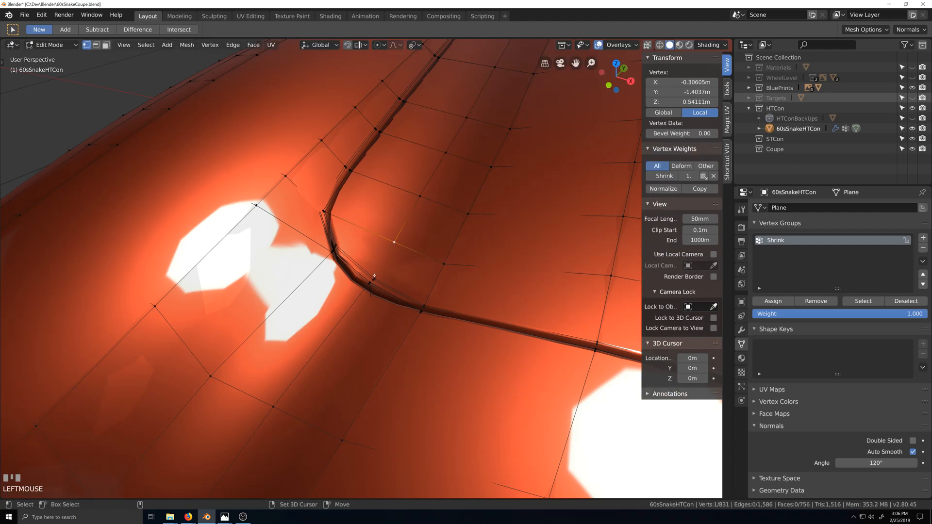
{"action": "scroll", "coordinate": [379, 331], "scroll_direction": "down", "scroll_amount": 2}
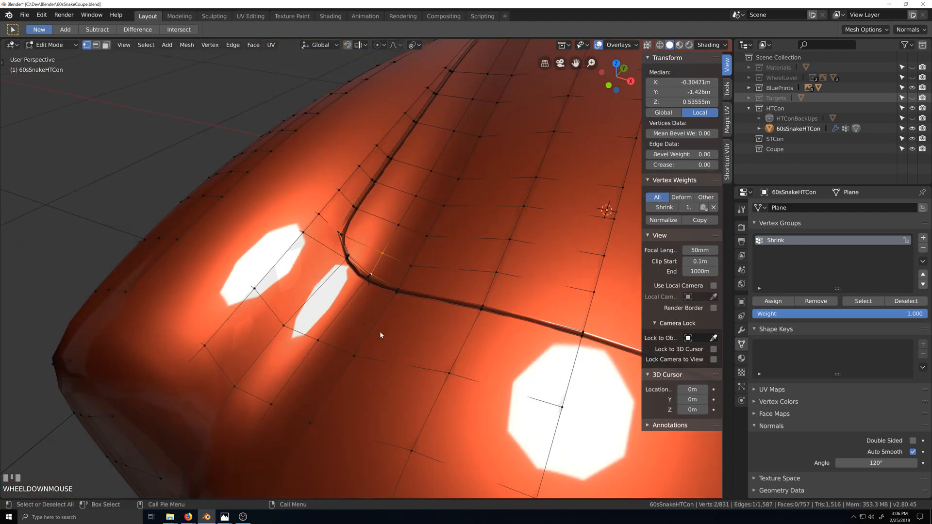
Examine the edited hood panel and its mesh flow around the whole body and close to the nose.
{"action": "key", "text": "grave"}
{"action": "scroll", "coordinate": [382, 347], "scroll_direction": "down", "scroll_amount": 6}
{"action": "middle_click_drag", "start_coordinate": [381, 348], "coordinate": [490, 315]}
{"action": "scroll", "coordinate": [288, 344], "scroll_direction": "down", "scroll_amount": 2}
{"action": "middle_click_drag", "start_coordinate": [287, 343], "coordinate": [458, 320]}
{"action": "key", "text": "Tab"}
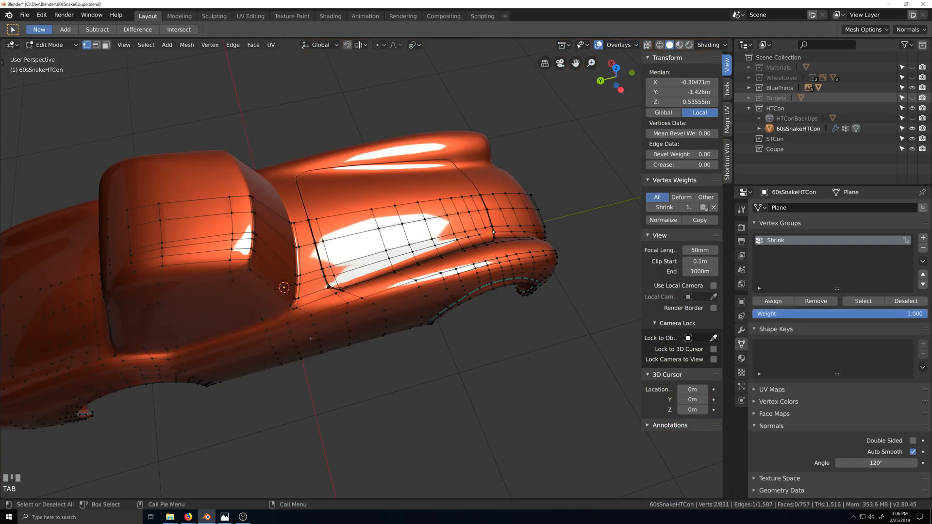
{"action": "middle_click_drag", "start_coordinate": [310, 339], "coordinate": [296, 369], "text": "shift"}
{"action": "middle_click_drag", "start_coordinate": [373, 370], "coordinate": [151, 54], "text": "shift"}
{"action": "scroll", "coordinate": [367, 291], "scroll_direction": "up", "scroll_amount": 4}
{"action": "middle_click_drag", "start_coordinate": [368, 291], "coordinate": [358, 292]}
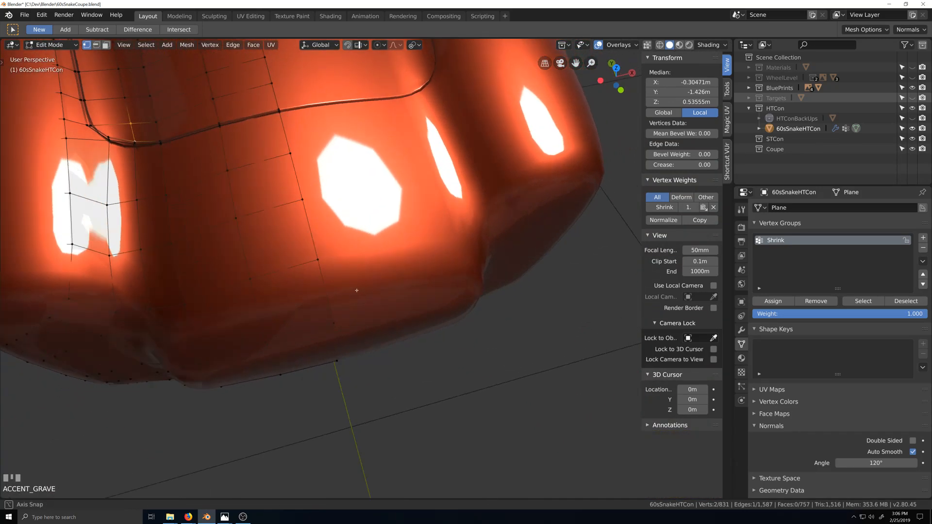
{"action": "middle_click_drag", "start_coordinate": [291, 288], "coordinate": [434, 383], "text": "shift"}
{"action": "middle_click_drag", "start_coordinate": [457, 434], "coordinate": [382, 305], "text": "shift"}
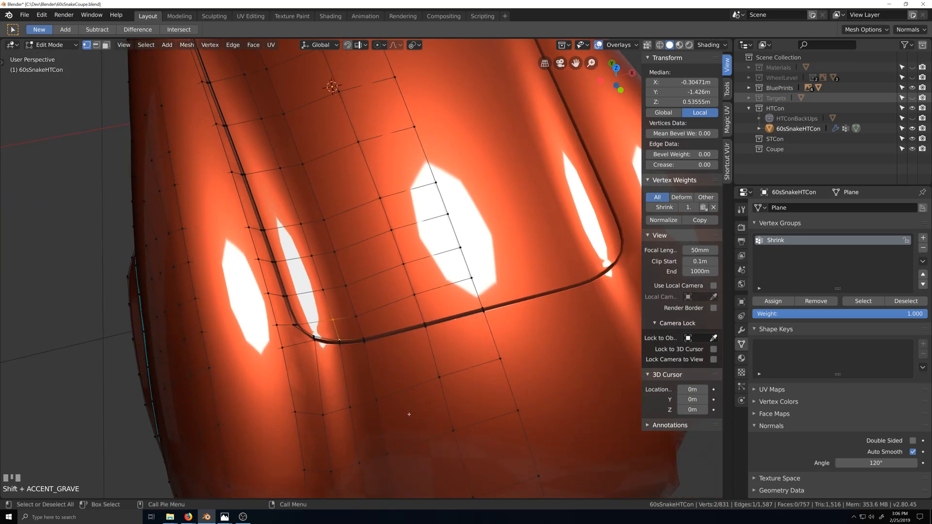
{"action": "scroll", "coordinate": [408, 414], "scroll_direction": "up", "scroll_amount": 2}
{"action": "middle_click_drag", "start_coordinate": [414, 414], "coordinate": [405, 417]}
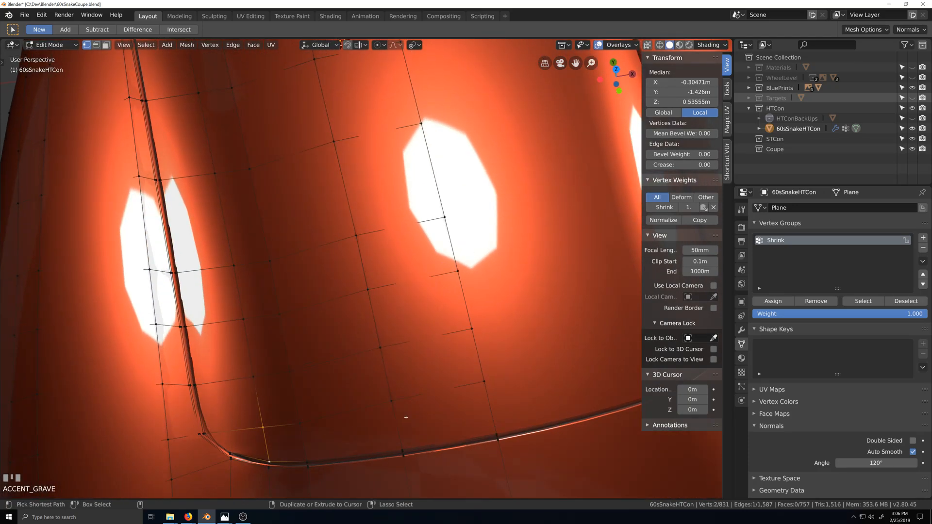
Check the hood outline in orthographic top view, comparing the smooth surface and the edit mesh at the rear corner.
{"action": "key", "text": "ctrl+KP_7"}
{"action": "scroll", "coordinate": [384, 383], "scroll_direction": "down", "scroll_amount": 1}
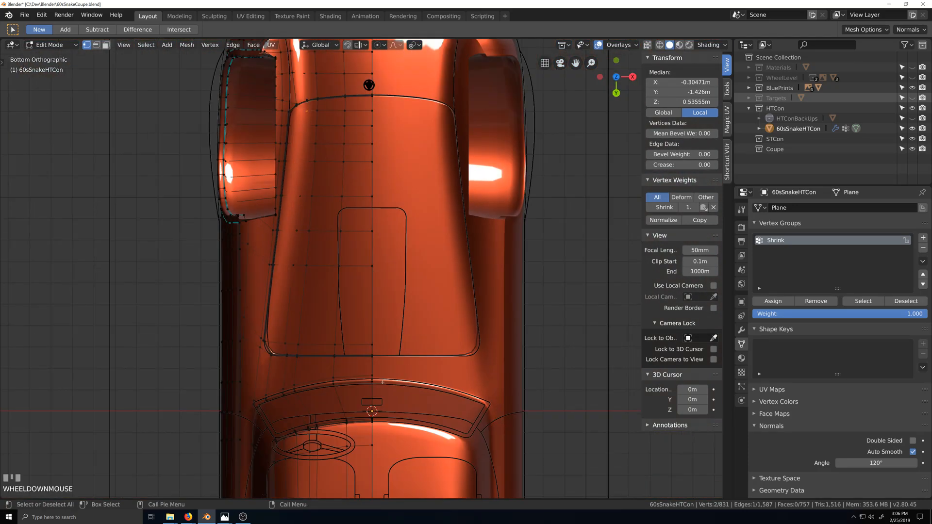
{"action": "key", "text": "KP_7"}
{"action": "scroll", "coordinate": [383, 382], "scroll_direction": "up", "scroll_amount": 2}
{"action": "middle_click_drag", "start_coordinate": [383, 382], "coordinate": [423, 304], "text": "shift"}
{"action": "key", "text": "Tab"}
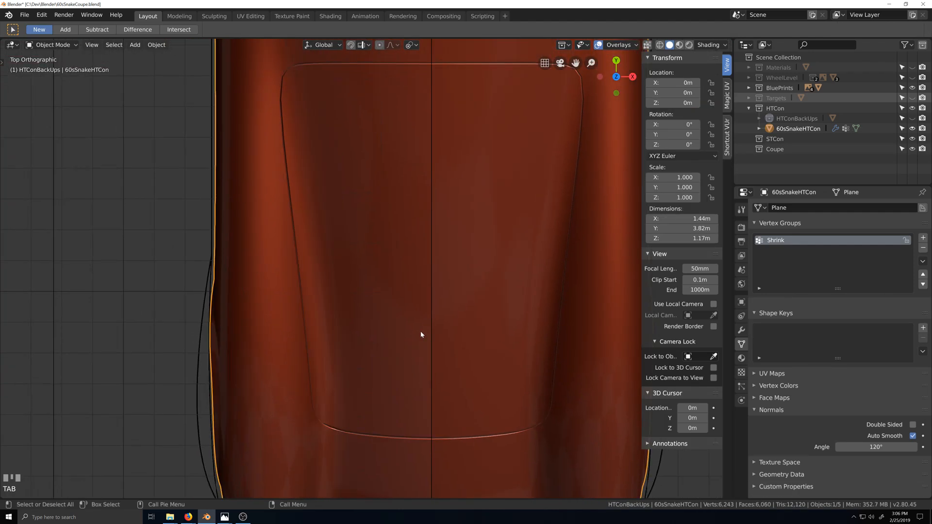
{"action": "middle_click_drag", "start_coordinate": [388, 204], "coordinate": [405, 301], "text": "shift"}
{"action": "scroll", "coordinate": [404, 301], "scroll_direction": "up", "scroll_amount": 2}
{"action": "middle_click_drag", "start_coordinate": [350, 217], "coordinate": [441, 318], "text": "shift"}
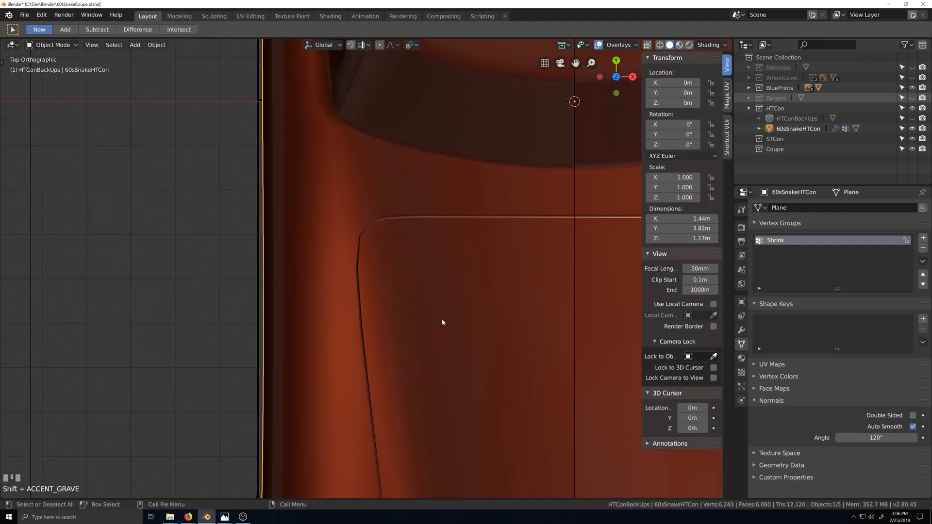
{"action": "key", "text": "Tab"}
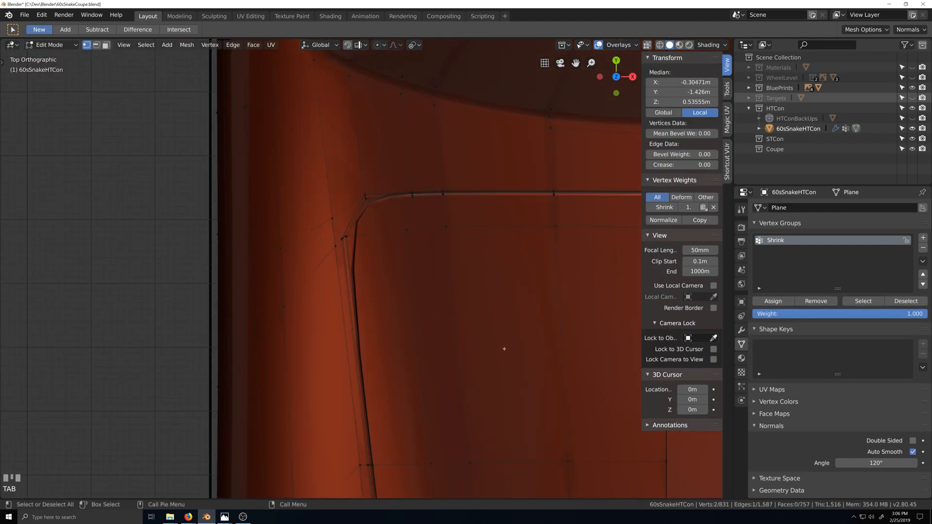
Select the crosswise vertex row on the rear part of the hood and slide it toward the cabin.
{"action": "scroll", "coordinate": [504, 349], "scroll_direction": "down", "scroll_amount": 3}
{"action": "key", "text": "grave"}
{"action": "middle_click_drag", "start_coordinate": [504, 384], "coordinate": [487, 369]}
{"action": "scroll", "coordinate": [462, 358], "scroll_direction": "down", "scroll_amount": 5}
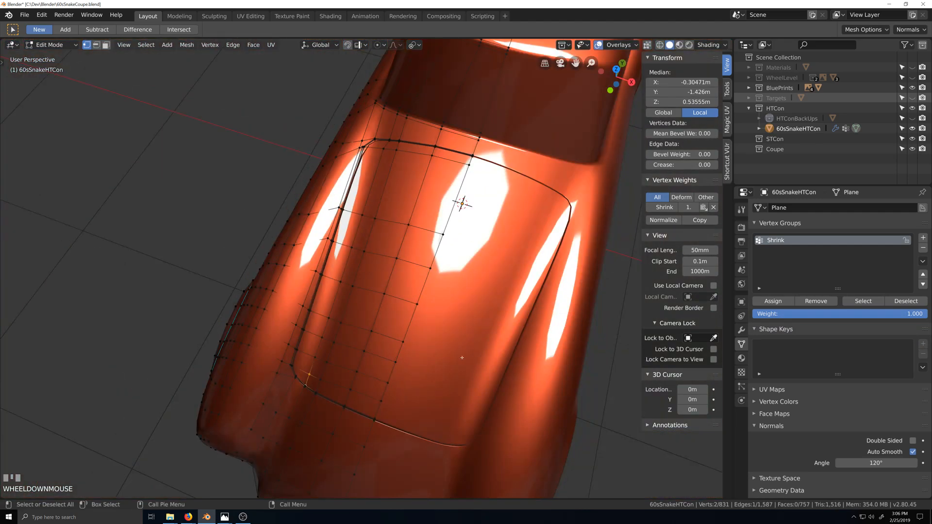
{"action": "key", "text": "grave"}
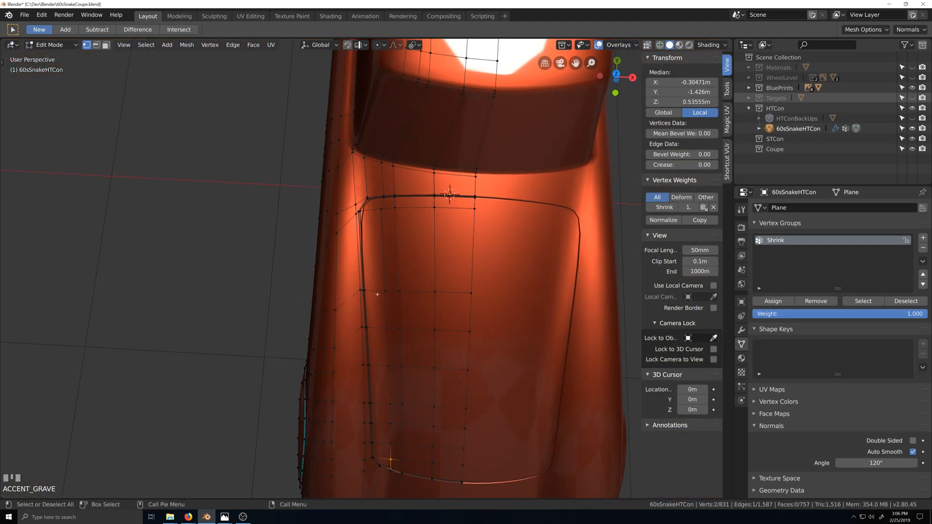
{"action": "key", "text": "grave"}
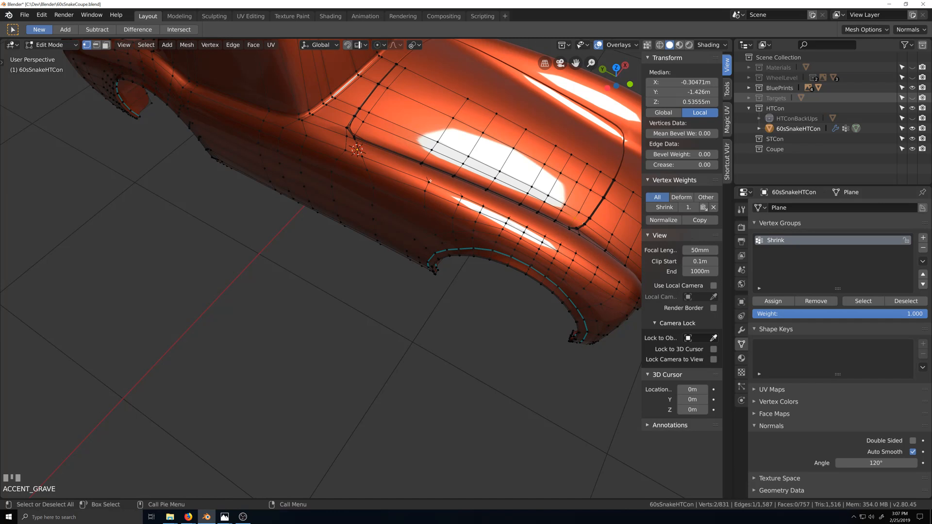
{"action": "left_click", "coordinate": [429, 182]}
{"action": "left_click", "coordinate": [468, 97], "text": "ctrl"}
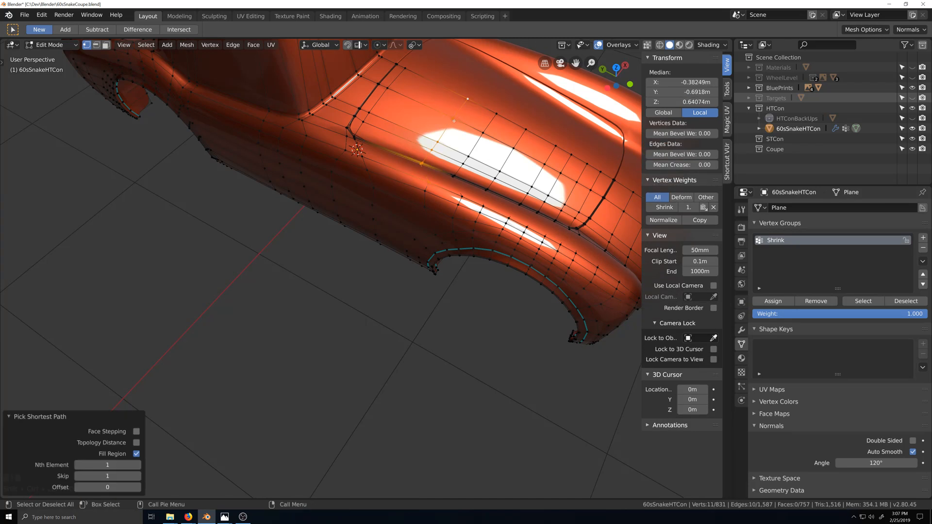
{"action": "key", "text": "g"}
{"action": "key", "text": "g"}
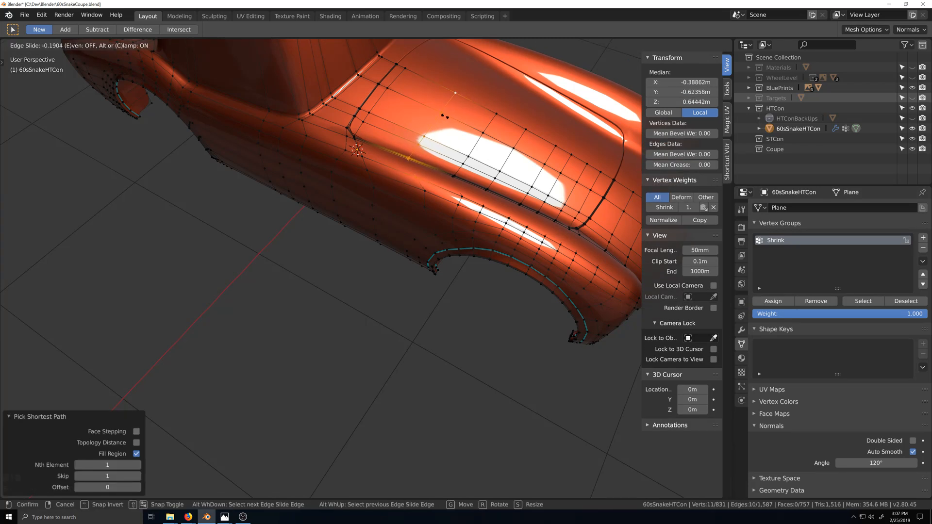
{"action": "left_click", "coordinate": [444, 116]}
{"action": "key", "text": "g"}
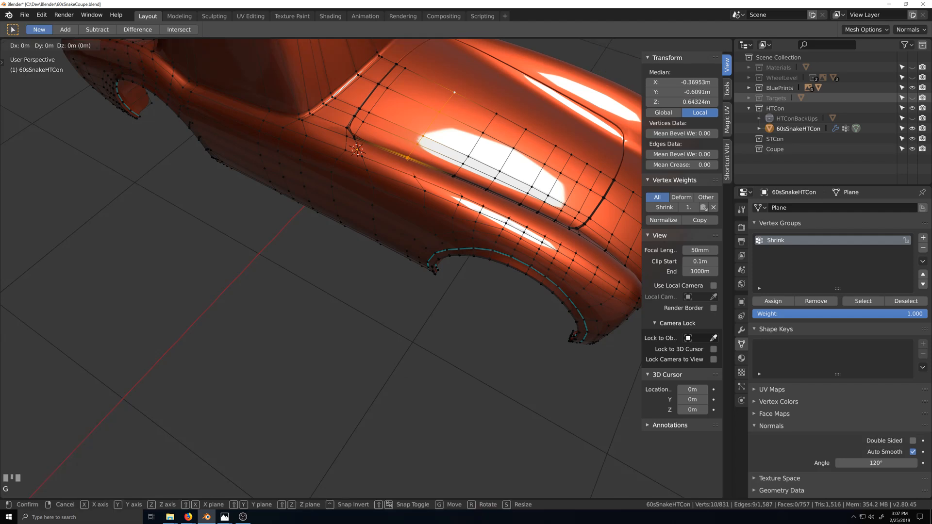
{"action": "left_click", "coordinate": [423, 169]}
Inspect the hood's surface reflections and front seam corner in Object Mode with the sidebar hidden.
{"action": "key", "text": "Tab"}
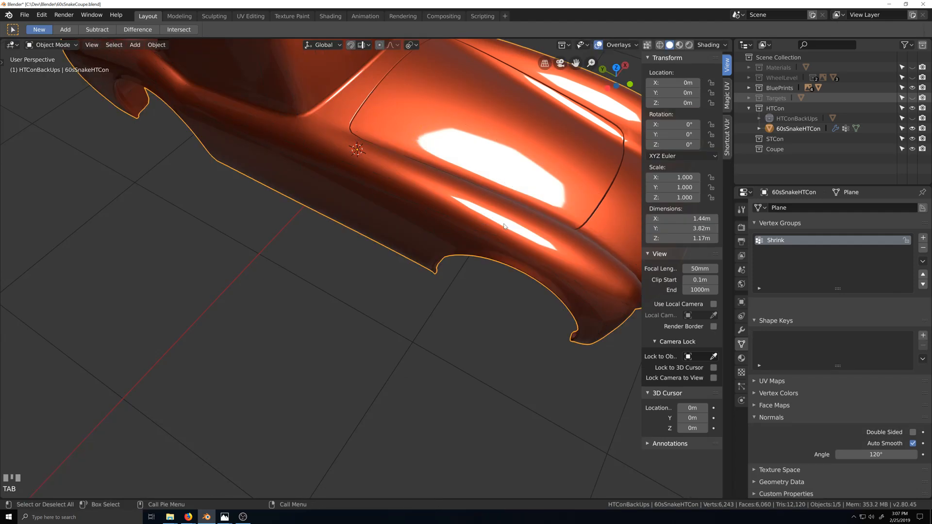
{"action": "middle_click_drag", "start_coordinate": [423, 169], "coordinate": [473, 230]}
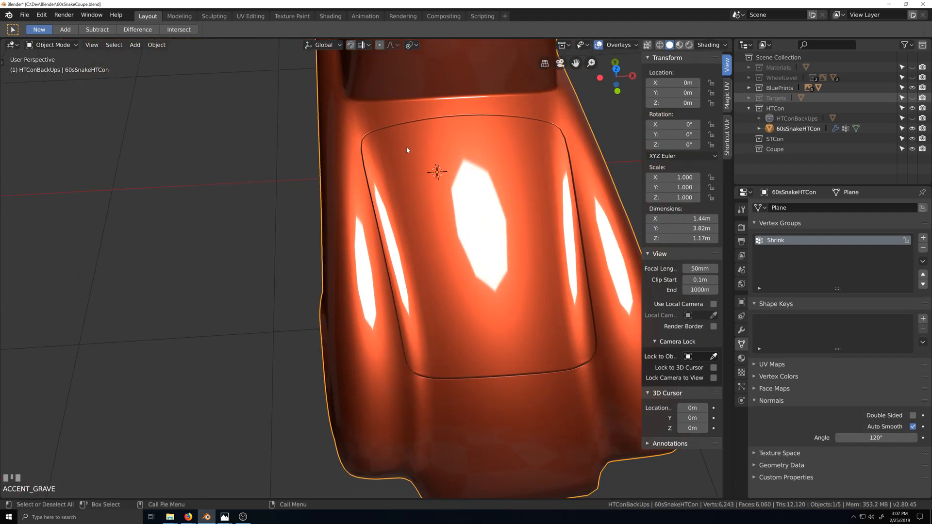
{"action": "middle_click_drag", "start_coordinate": [439, 352], "coordinate": [516, 359]}
{"action": "scroll", "coordinate": [422, 341], "scroll_direction": "up", "scroll_amount": 3}
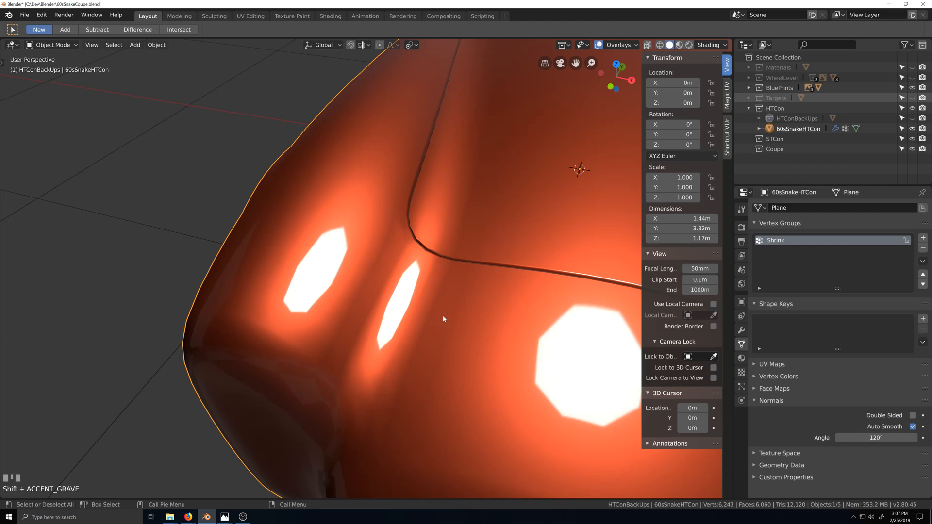
{"action": "middle_click_drag", "start_coordinate": [443, 316], "coordinate": [413, 286]}
{"action": "middle_click_drag", "start_coordinate": [340, 320], "coordinate": [452, 371], "text": "shift"}
{"action": "scroll", "coordinate": [457, 370], "scroll_direction": "up", "scroll_amount": 2}
{"action": "middle_click_drag", "start_coordinate": [374, 349], "coordinate": [439, 354], "text": "shift"}
{"action": "key", "text": "n"}
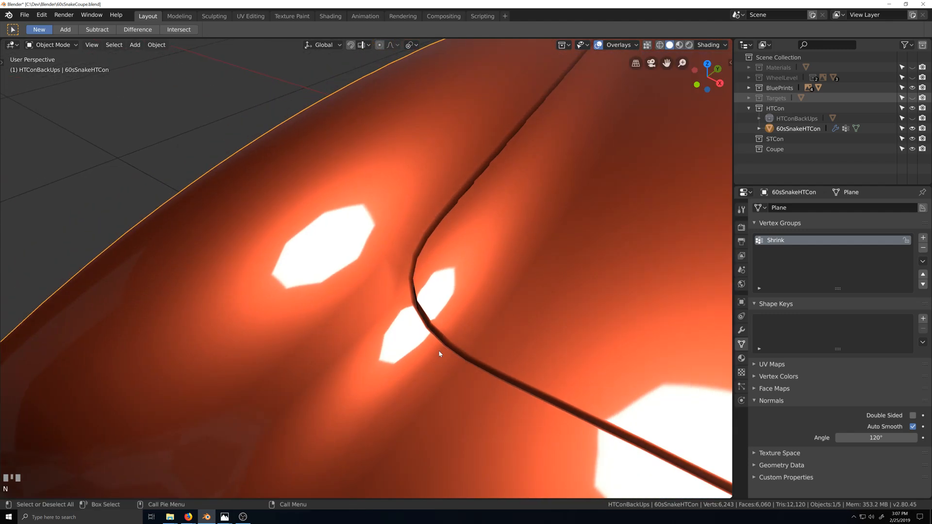
{"action": "middle_click_drag", "start_coordinate": [422, 311], "coordinate": [463, 326]}
{"action": "scroll", "coordinate": [422, 325], "scroll_direction": "down", "scroll_amount": 4}
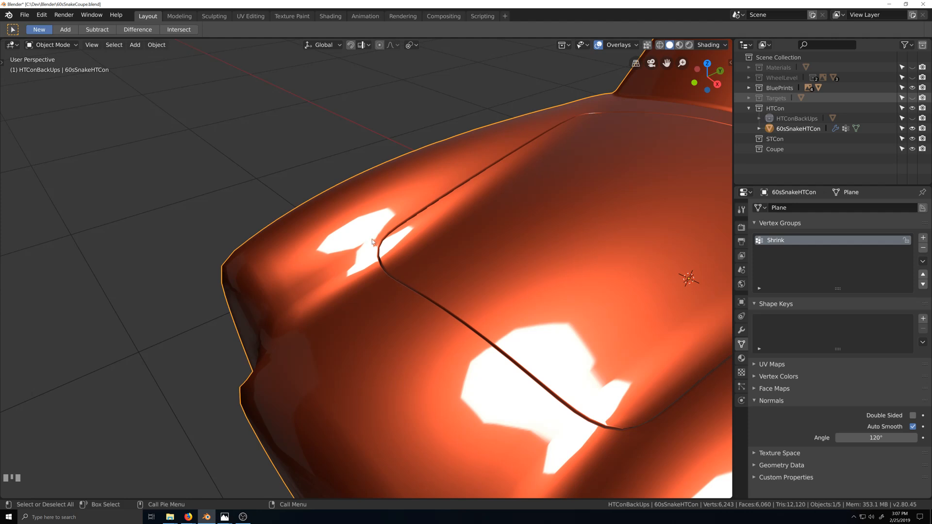
Examine the complete car body from the side, the wheel arch and the front.
{"action": "scroll", "coordinate": [395, 363], "scroll_direction": "up", "scroll_amount": 2}
{"action": "key", "text": "grave"}
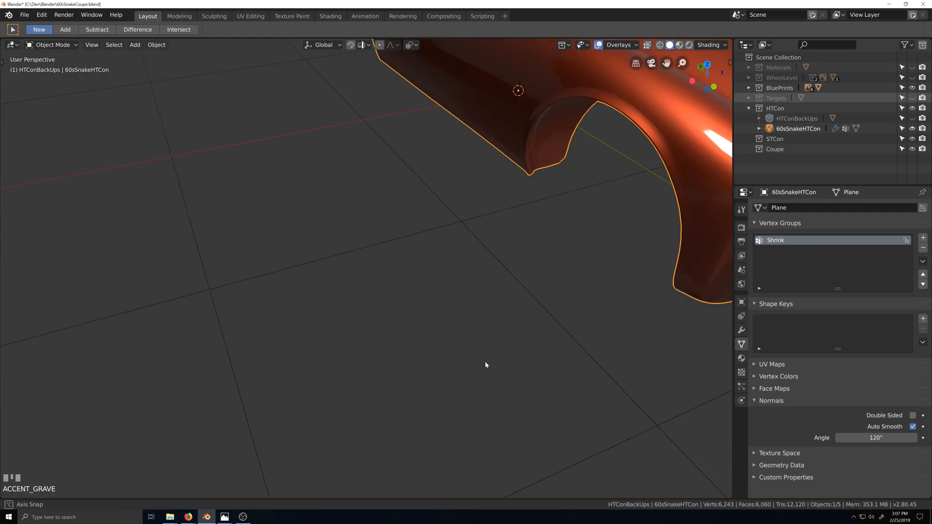
{"action": "scroll", "coordinate": [476, 335], "scroll_direction": "down", "scroll_amount": 3}
{"action": "key", "text": "shift+grave"}
{"action": "scroll", "coordinate": [452, 344], "scroll_direction": "up", "scroll_amount": 2}
{"action": "key", "text": "grave"}
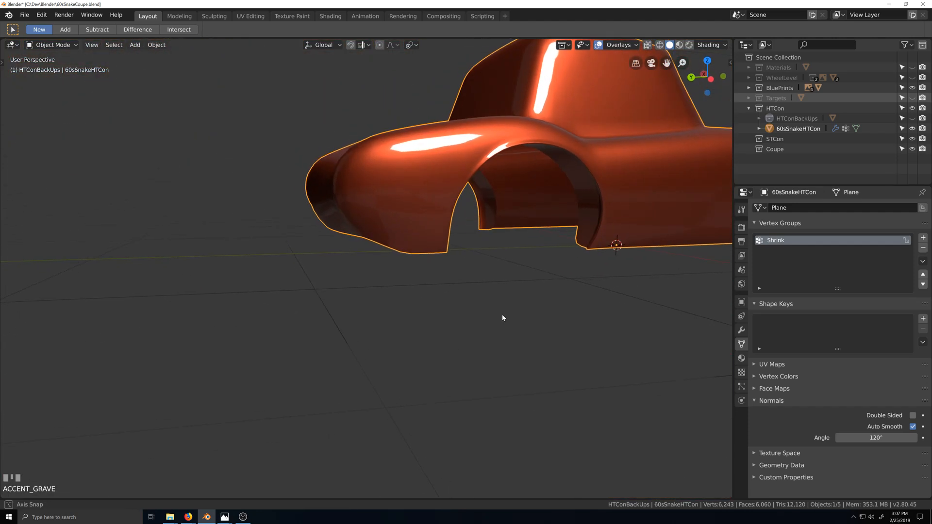
{"action": "middle_click_drag", "start_coordinate": [499, 310], "coordinate": [353, 307]}
{"action": "scroll", "coordinate": [508, 318], "scroll_direction": "down", "scroll_amount": 3}
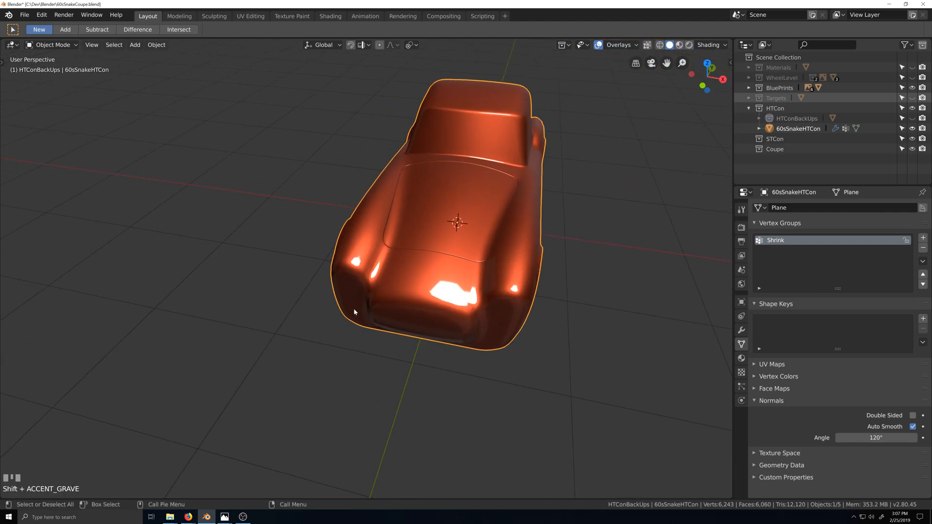
Inspect the smoothness of the hood seam's front corner and the reflections around it up close.
{"action": "scroll", "coordinate": [353, 306], "scroll_direction": "up", "scroll_amount": 3}
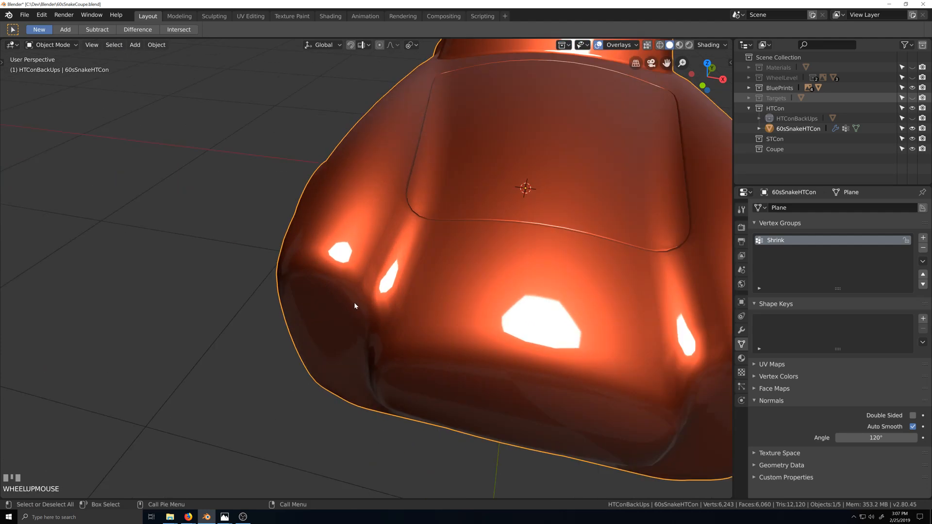
{"action": "scroll", "coordinate": [354, 305], "scroll_direction": "up", "scroll_amount": 5}
{"action": "key", "text": "grave"}
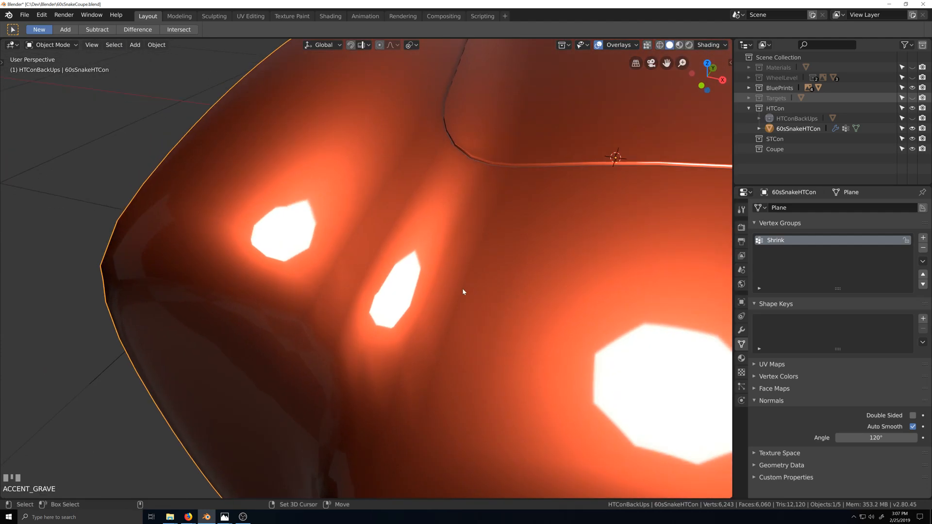
{"action": "scroll", "coordinate": [406, 350], "scroll_direction": "down", "scroll_amount": 1}
{"action": "middle_click_drag", "start_coordinate": [463, 290], "coordinate": [390, 355], "text": "shift"}
{"action": "middle_click_drag", "start_coordinate": [321, 348], "coordinate": [344, 336], "text": "shift"}
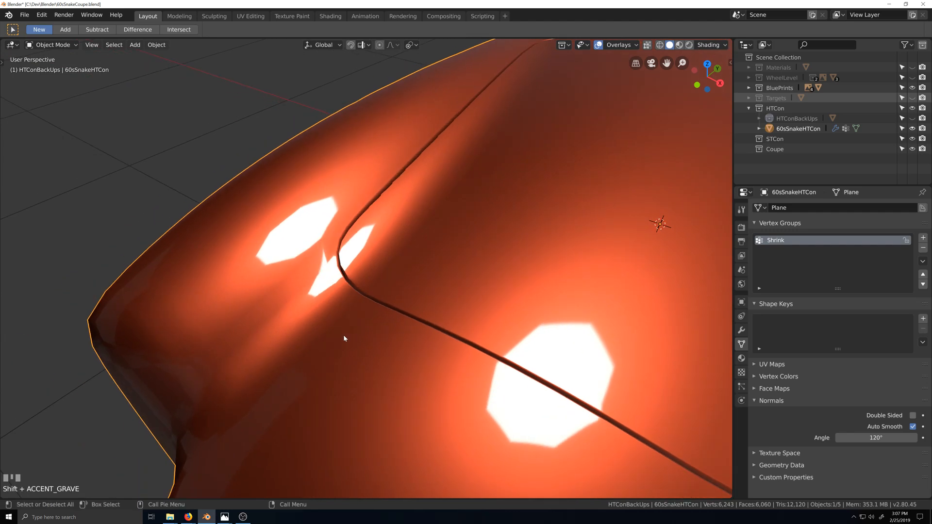
{"action": "scroll", "coordinate": [344, 338], "scroll_direction": "up", "scroll_amount": 2}
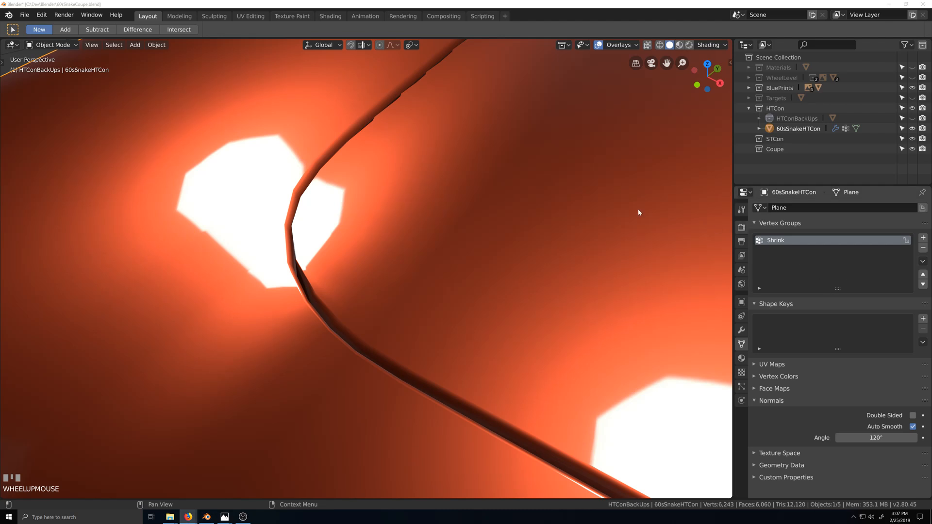
{"action": "scroll", "coordinate": [359, 313], "scroll_direction": "down", "scroll_amount": 2}
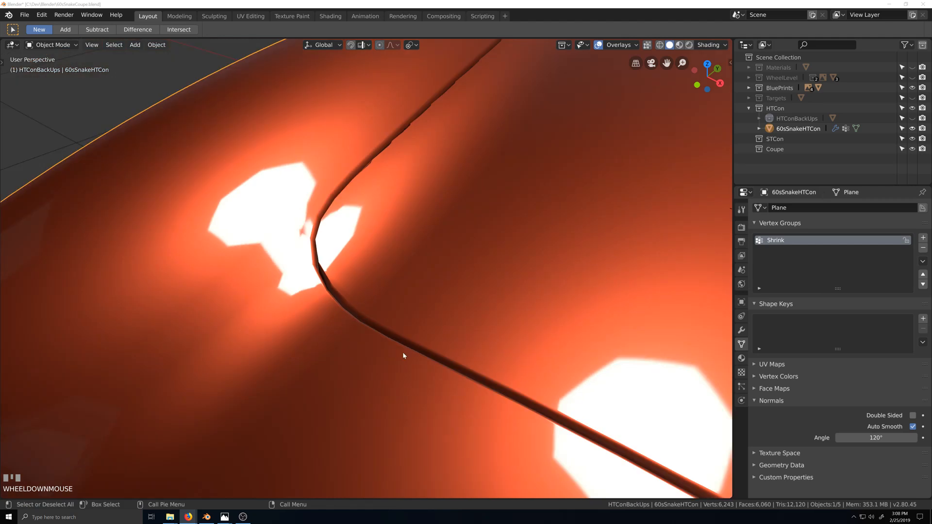
{"action": "key", "text": "grave"}
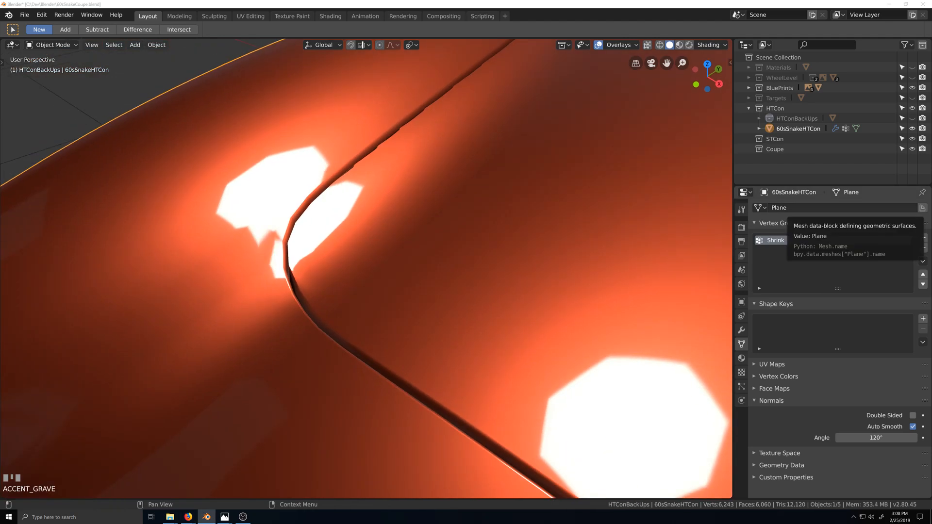
In Edit Mode, select the underside vertices of the hood seam's side flange and move them about -0.015 m along global X.
{"action": "left_click", "coordinate": [428, 319]}
{"action": "key", "text": "grave"}
{"action": "key", "text": "shift+grave"}
{"action": "key", "text": "grave"}
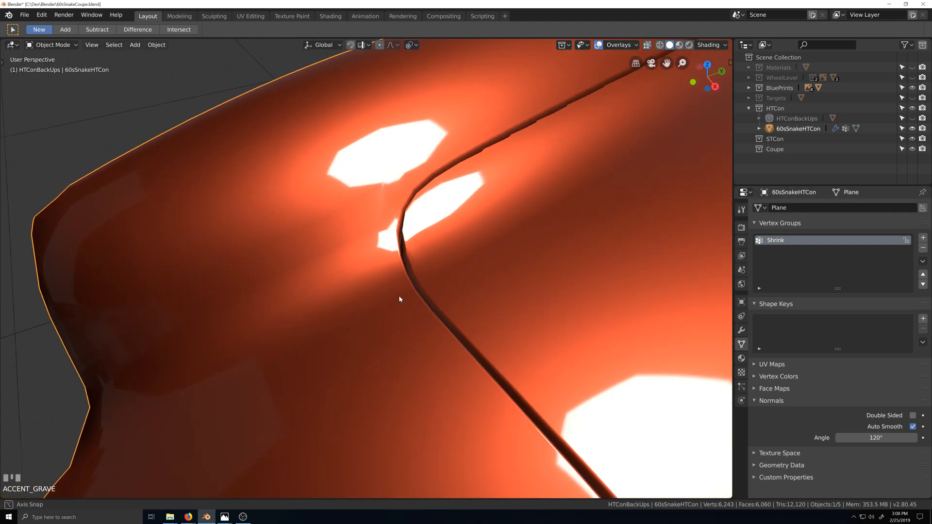
{"action": "key", "text": "shift+grave"}
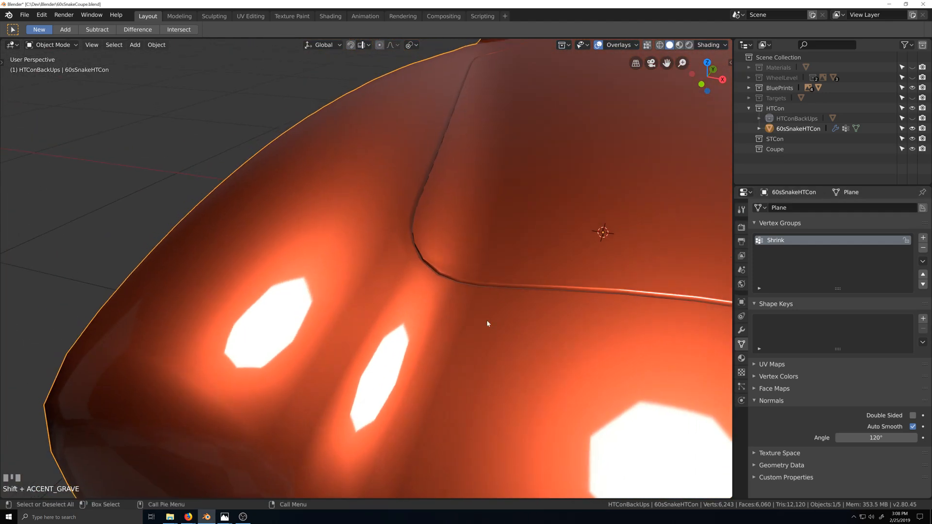
{"action": "key", "text": "grave"}
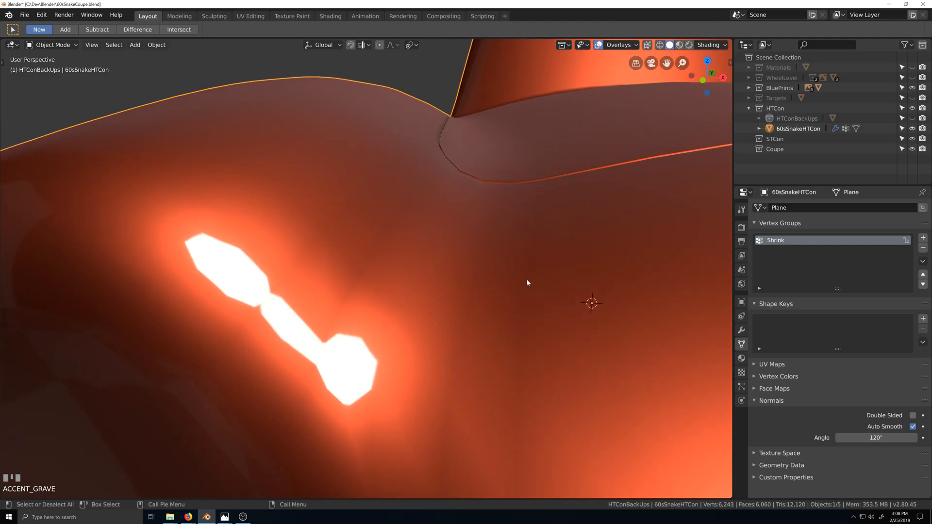
{"action": "key", "text": "Tab"}
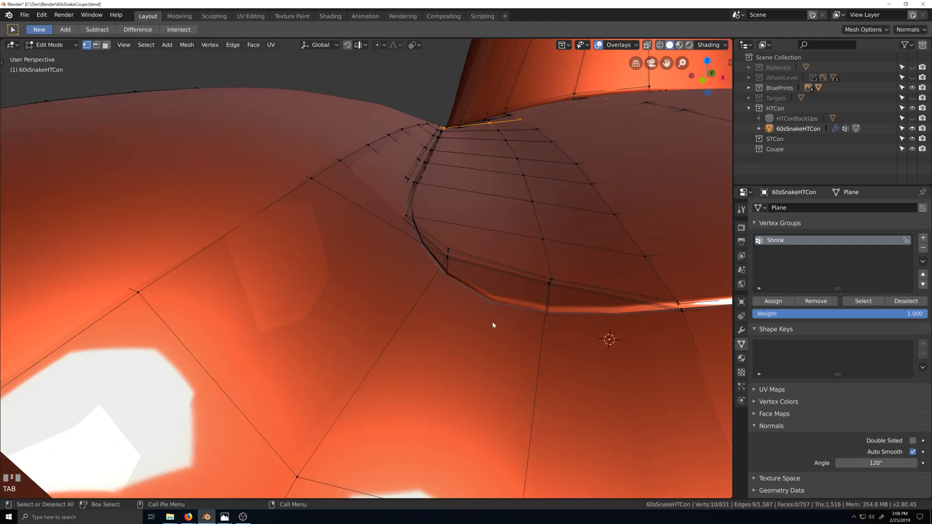
{"action": "key", "text": "grave"}
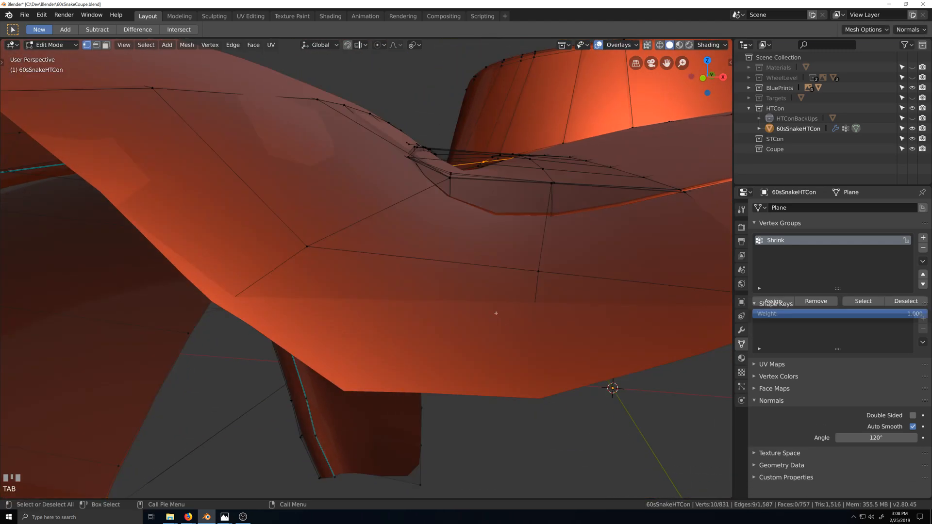
{"action": "key", "text": "grave"}
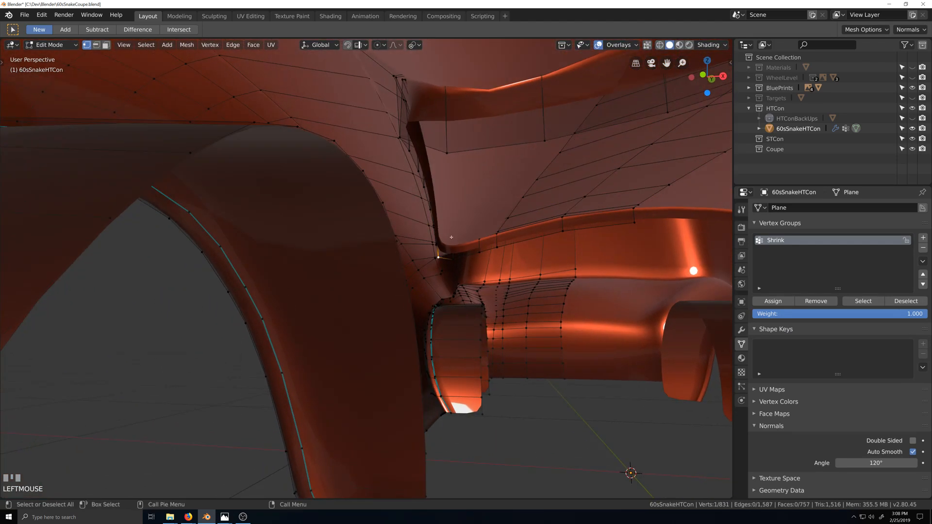
{"action": "left_click", "coordinate": [400, 132], "text": "ctrl+shift"}
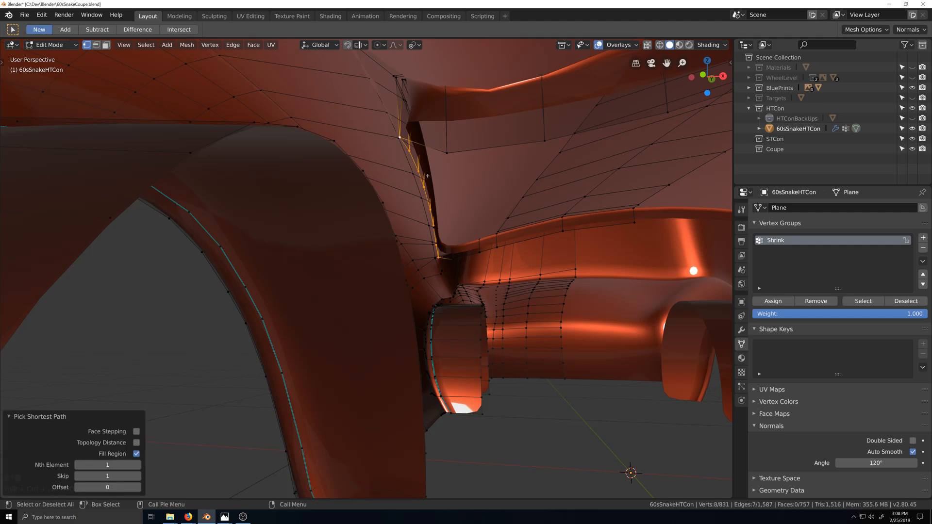
{"action": "key", "text": "grave"}
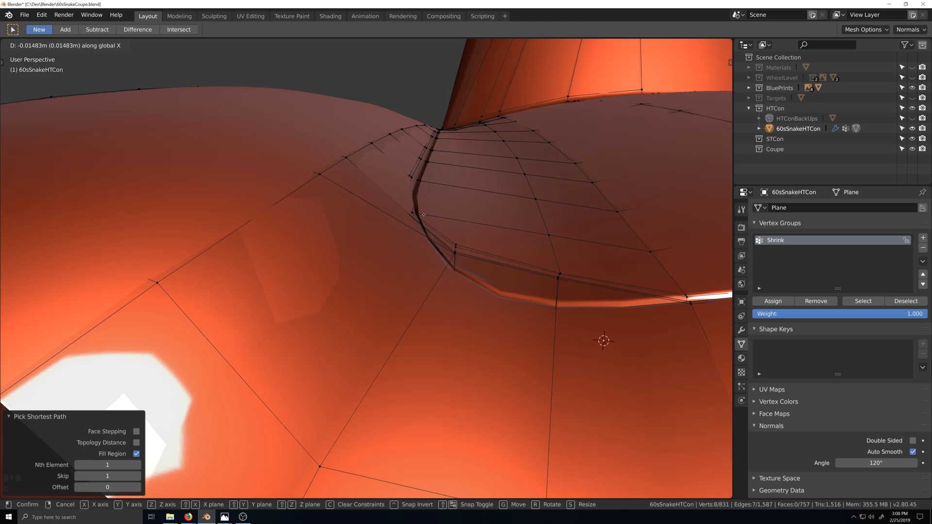
{"action": "left_click", "coordinate": [423, 214]}
Try sliding the single vertex at the hood seam's front corner along its edge.
{"action": "middle_click_drag", "start_coordinate": [424, 214], "coordinate": [391, 240]}
{"action": "middle_click_drag", "start_coordinate": [346, 277], "coordinate": [398, 264]}
{"action": "key", "text": "grave"}
{"action": "middle_click_drag", "start_coordinate": [427, 270], "coordinate": [368, 285]}
{"action": "key", "text": "shift+grave"}
{"action": "scroll", "coordinate": [357, 286], "scroll_direction": "down", "scroll_amount": 2}
{"action": "key", "text": "grave"}
{"action": "middle_click_drag", "start_coordinate": [417, 258], "coordinate": [390, 260]}
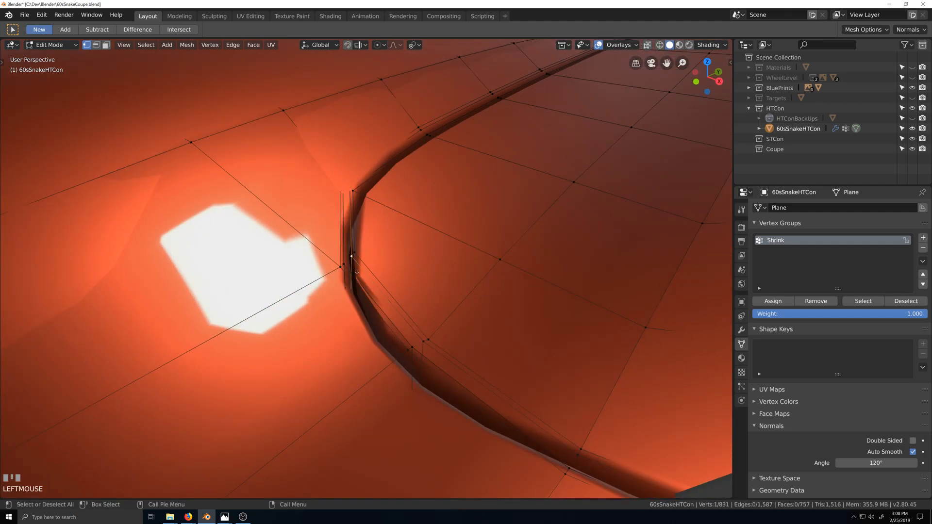
{"action": "key", "text": "g"}
{"action": "key", "text": "g"}
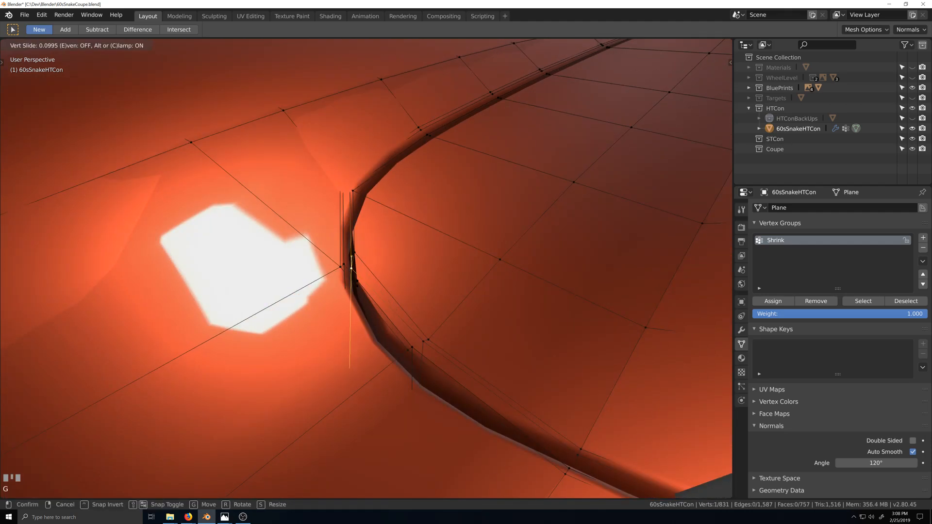
{"action": "right_click", "coordinate": [387, 330]}
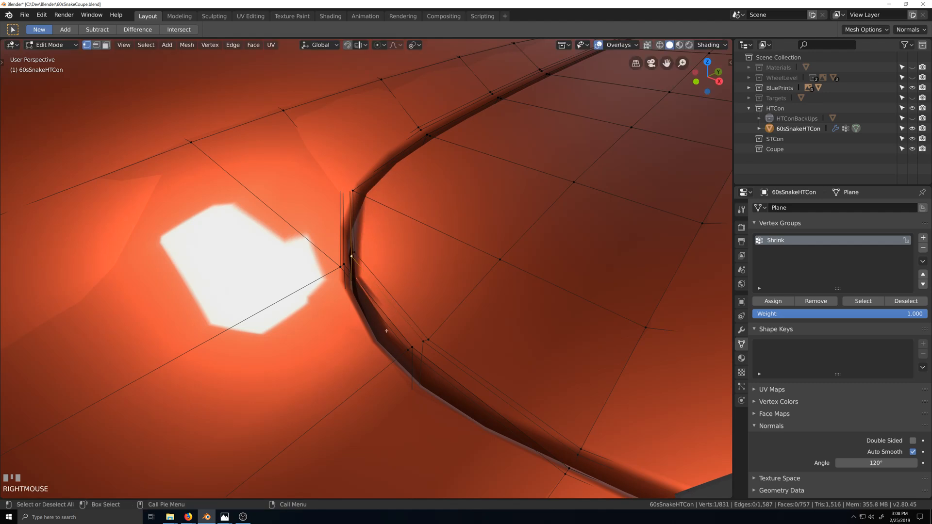
Select the hood-side edge running forward from the seam's corner vertex and slide it slightly down the seam wall.
{"action": "key", "text": "grave"}
{"action": "scroll", "coordinate": [398, 321], "scroll_direction": "down", "scroll_amount": 2}
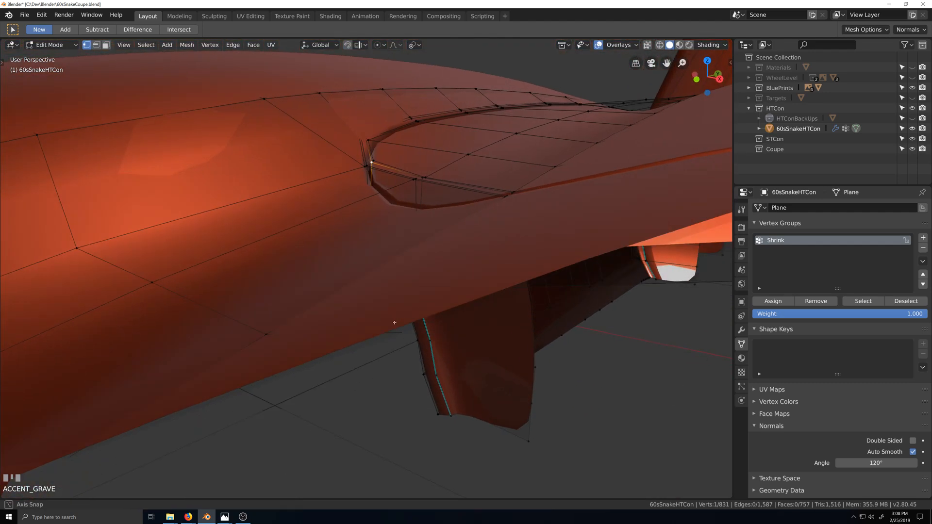
{"action": "scroll", "coordinate": [413, 263], "scroll_direction": "up", "scroll_amount": 2}
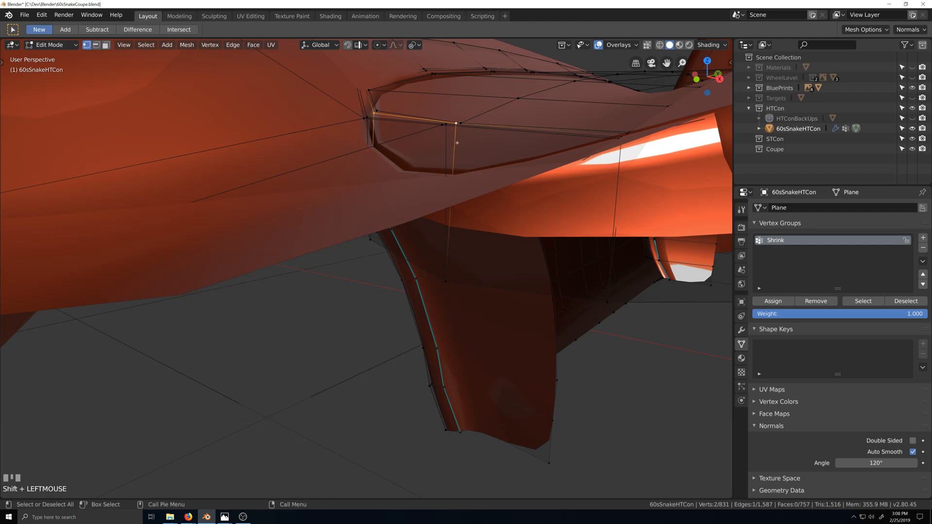
{"action": "key", "text": "g"}
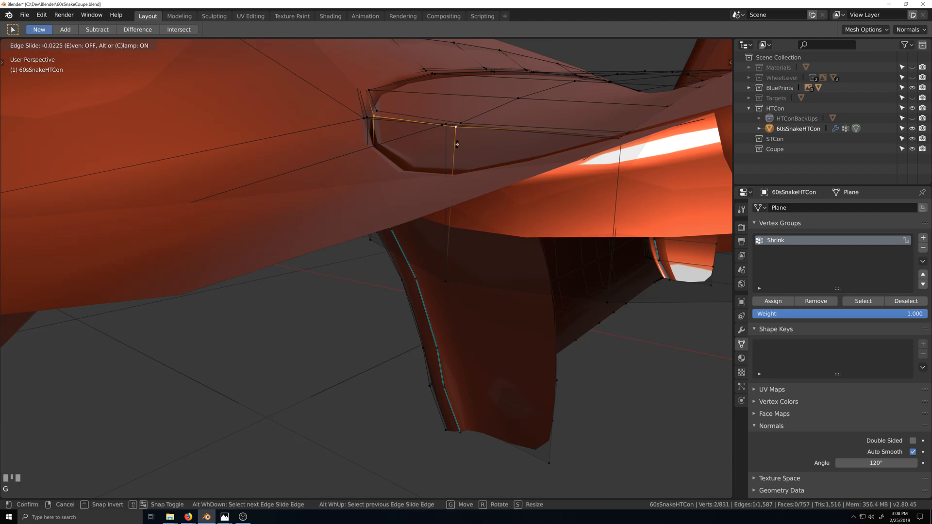
{"action": "left_click", "coordinate": [456, 145]}
Undo the corner edge slide and the earlier X move of the seam's flange vertices.
{"action": "key", "text": "grave"}
{"action": "key", "text": "Tab"}
{"action": "middle_click_drag", "start_coordinate": [450, 232], "coordinate": [447, 232]}
{"action": "key", "text": "ctrl+z"}
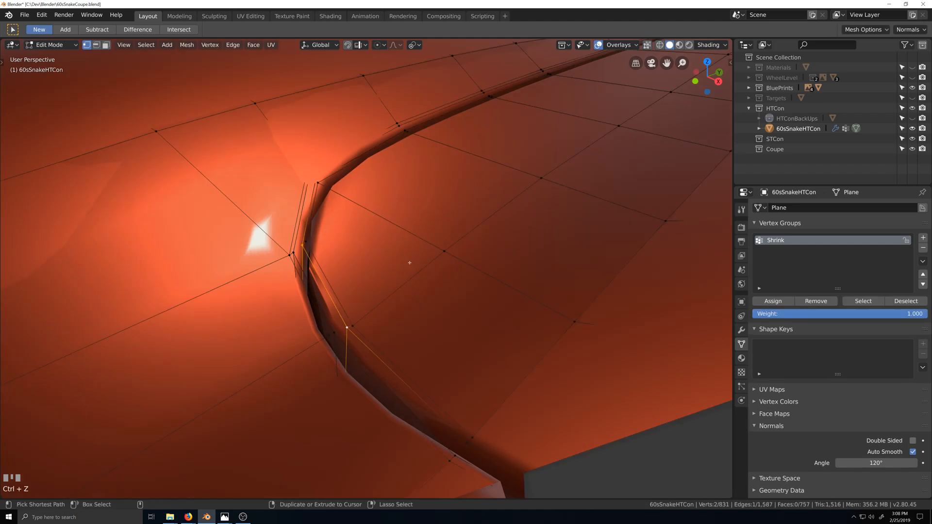
{"action": "key", "text": "ctrl+z"}
{"action": "key", "text": "ctrl+z"}
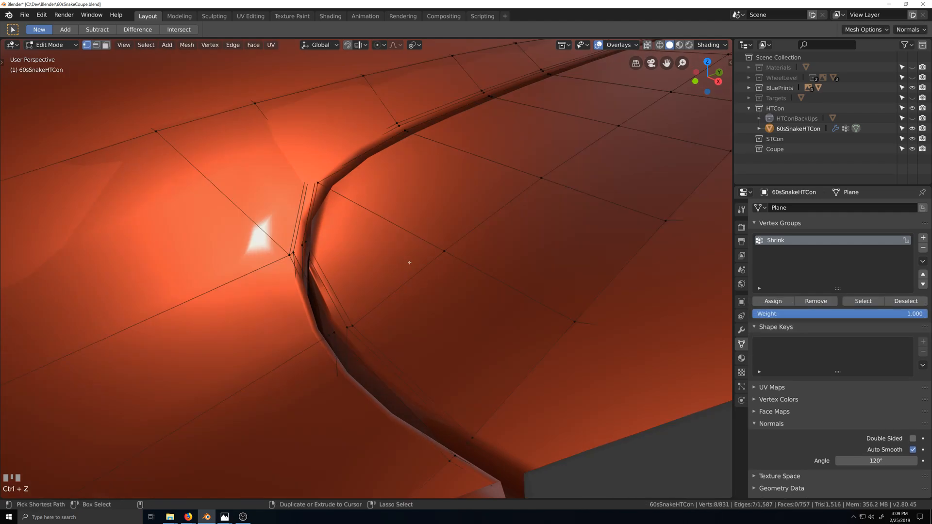
{"action": "scroll", "coordinate": [409, 263], "scroll_direction": "down", "scroll_amount": 3}
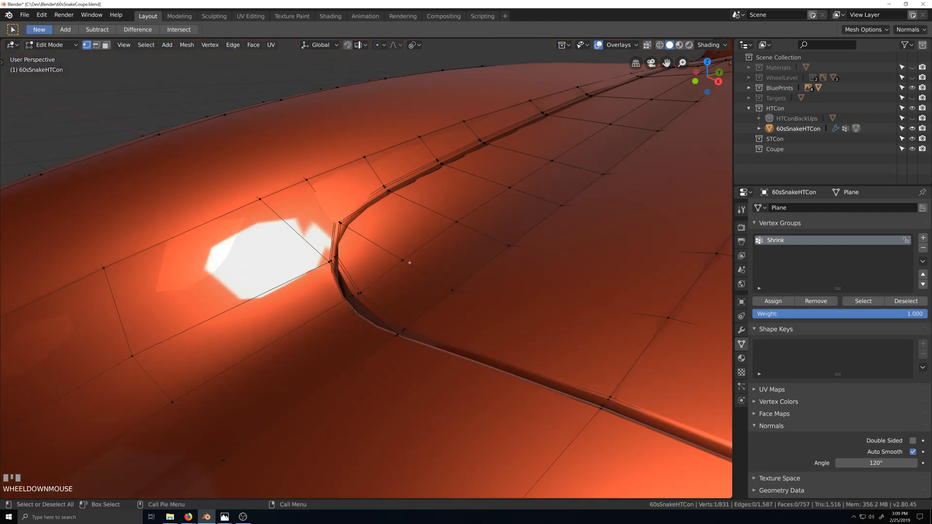
Compare the shading around the hood seam's front corner in Object Mode and Edit Mode from several angles.
{"action": "key", "text": "Tab"}
{"action": "middle_click_drag", "start_coordinate": [414, 276], "coordinate": [436, 275]}
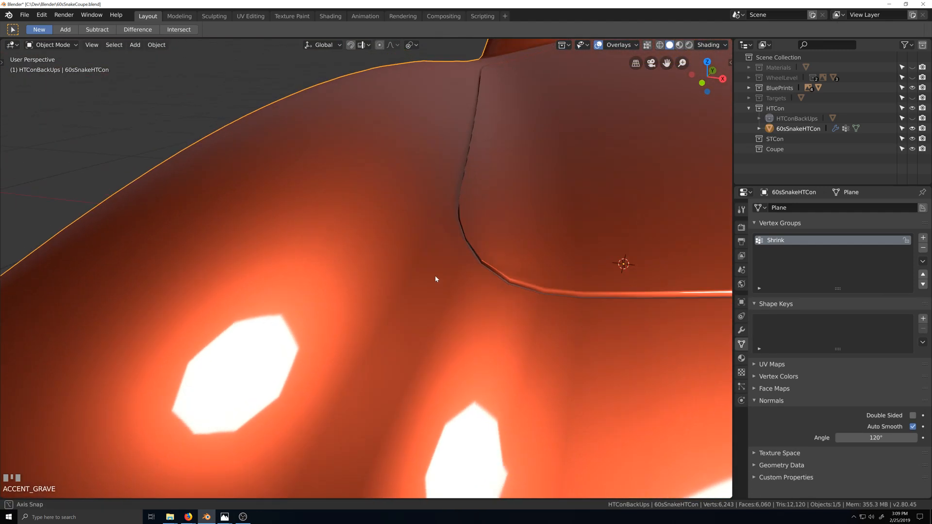
{"action": "scroll", "coordinate": [436, 275], "scroll_direction": "up", "scroll_amount": 2}
{"action": "key", "text": "Tab"}
{"action": "mouse_move", "coordinate": [505, 257]}
{"action": "middle_mouse_down"}
{"action": "mouse_move", "coordinate": [505, 242]}
{"action": "mouse_move", "coordinate": [495, 271]}
{"action": "middle_mouse_up"}
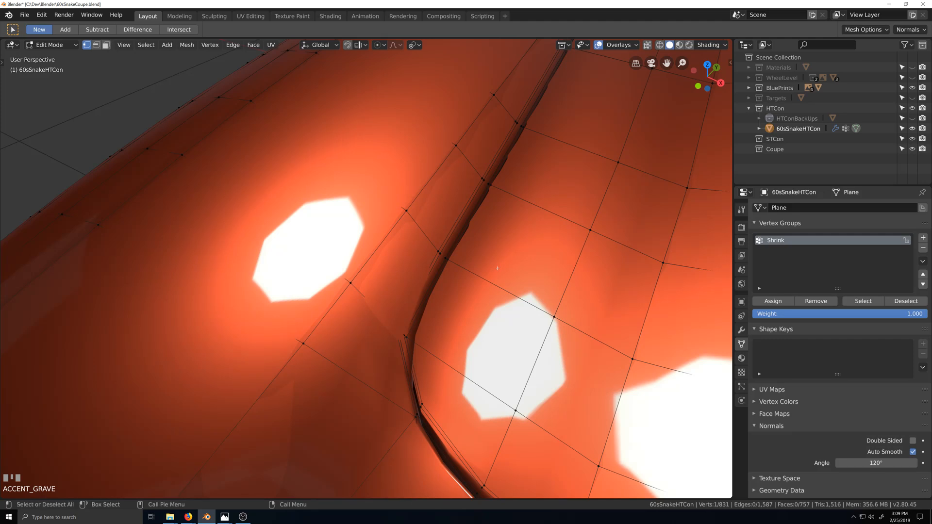
{"action": "scroll", "coordinate": [493, 272], "scroll_direction": "down", "scroll_amount": 2}
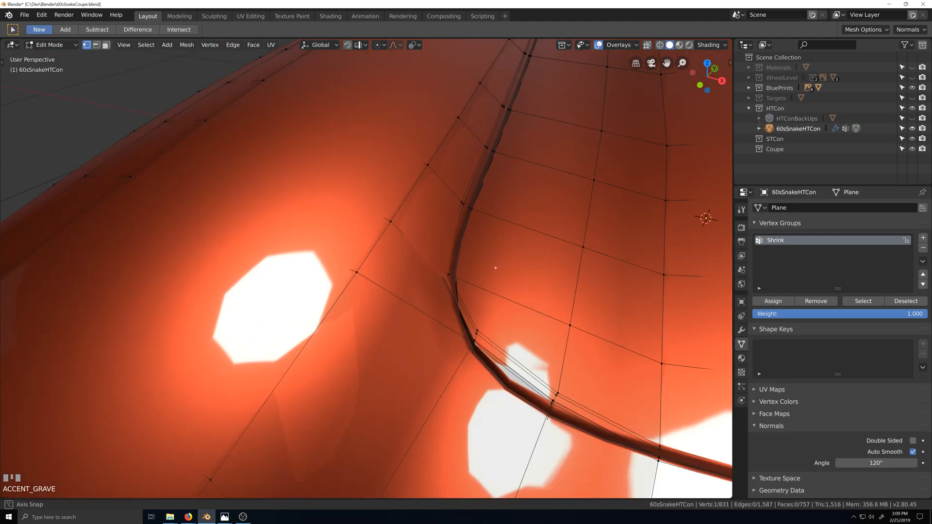
{"action": "key", "text": "Tab"}
{"action": "middle_click_drag", "start_coordinate": [495, 267], "coordinate": [530, 242]}
From beneath the body, select the run of eight lower flange vertices along the hood seam and move them -0.0174 m along global X.
{"action": "key", "text": "Tab"}
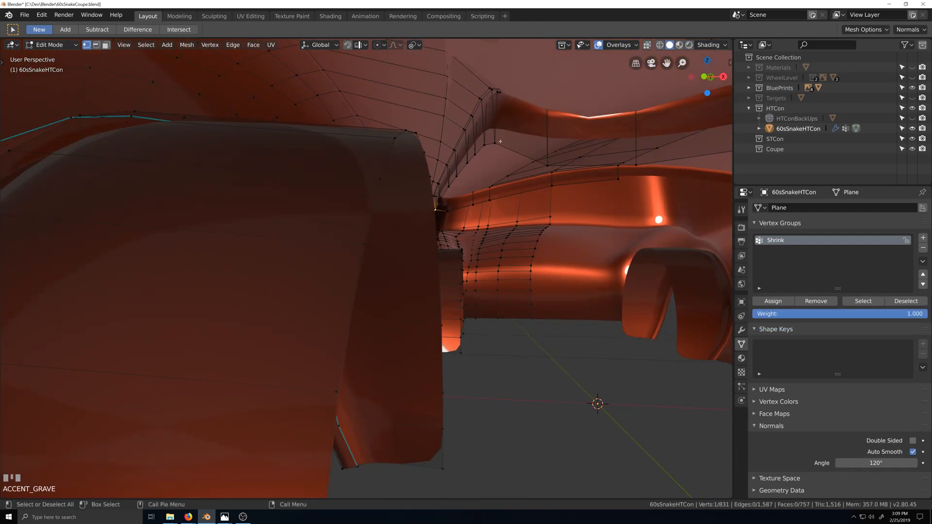
{"action": "middle_click_drag", "start_coordinate": [526, 184], "coordinate": [525, 188]}
{"action": "key", "text": "grave"}
{"action": "middle_click_drag", "start_coordinate": [473, 200], "coordinate": [564, 214]}
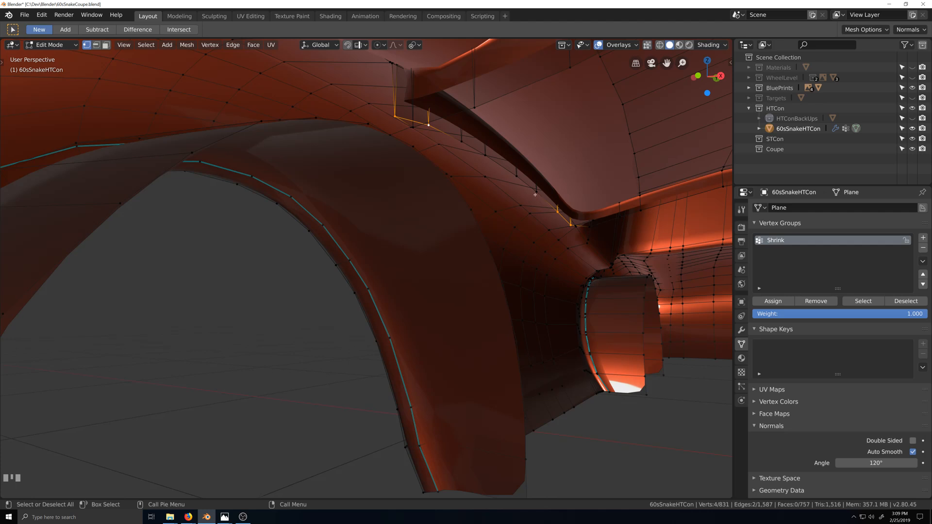
{"action": "left_click", "coordinate": [535, 194], "text": "ctrl+shift"}
{"action": "middle_click_drag", "start_coordinate": [535, 194], "coordinate": [582, 231]}
{"action": "scroll", "coordinate": [570, 208], "scroll_direction": "down", "scroll_amount": 3}
{"action": "scroll", "coordinate": [565, 230], "scroll_direction": "up", "scroll_amount": 2}
{"action": "key", "text": "g"}
{"action": "key", "text": "x"}
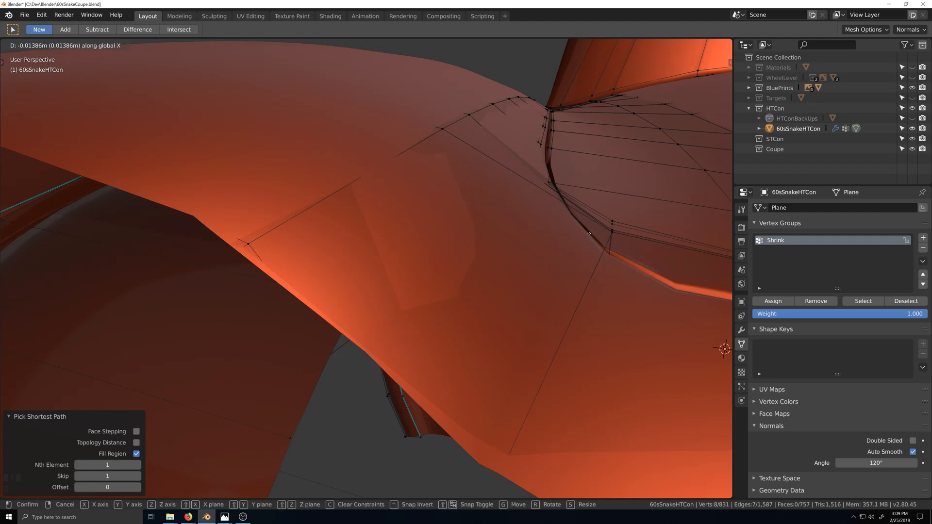
{"action": "left_click", "coordinate": [589, 233]}
{"action": "middle_click_drag", "start_coordinate": [589, 234], "coordinate": [573, 258]}
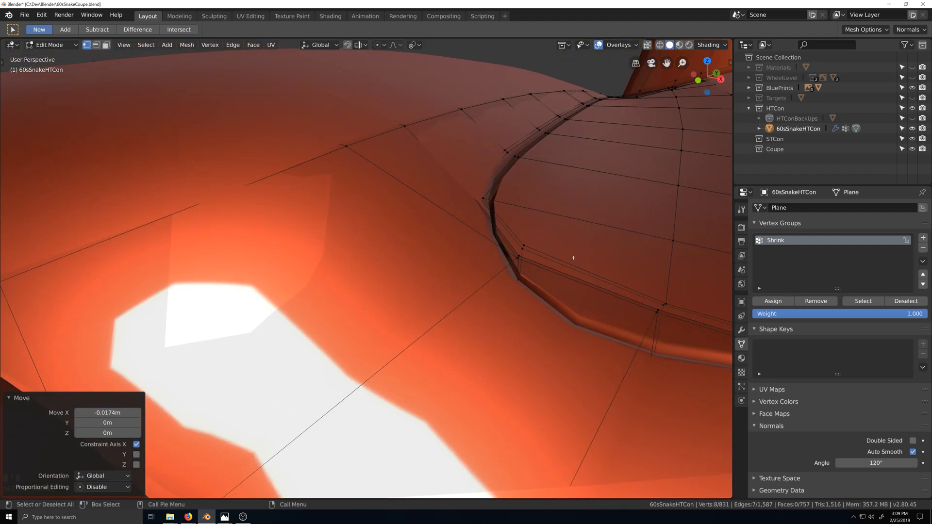
Set the mesh's Auto Smooth angle to 110° and check the hood seam corner's shading in Object Mode.
{"action": "left_click", "coordinate": [741, 359]}
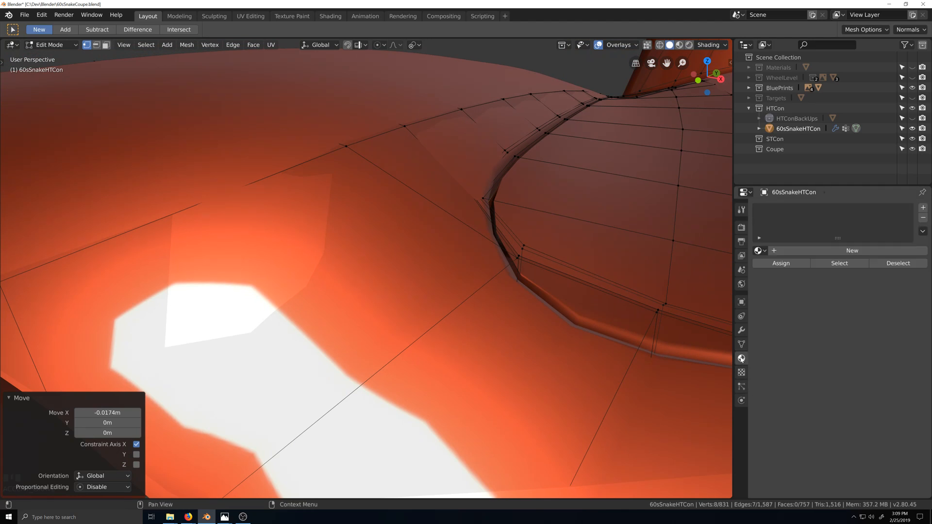
{"action": "left_click", "coordinate": [741, 344]}
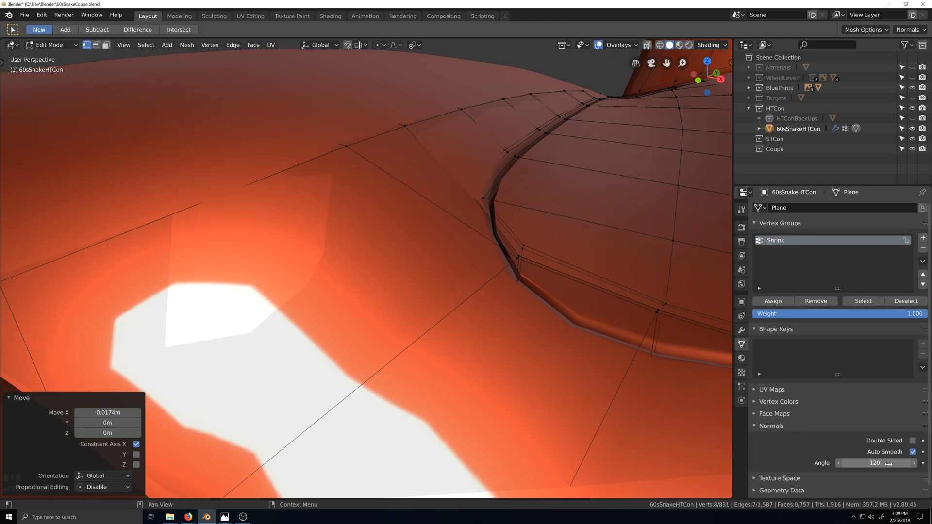
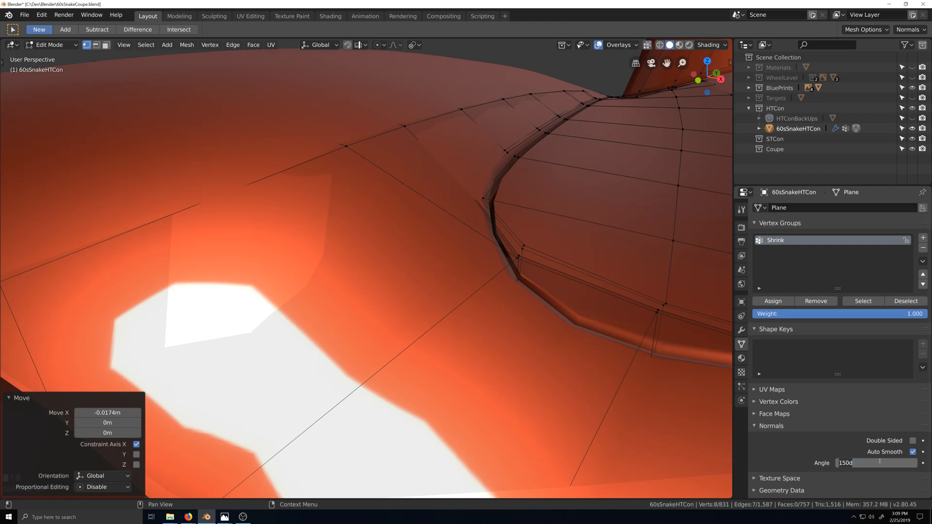
{"action": "scroll", "coordinate": [532, 384], "scroll_direction": "down", "scroll_amount": 5}
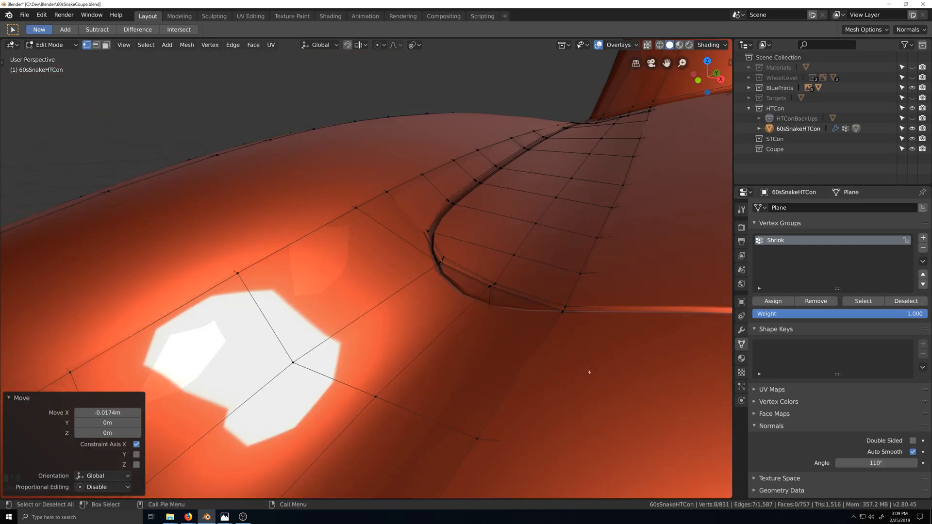
{"action": "key", "text": "Tab"}
{"action": "scroll", "coordinate": [529, 385], "scroll_direction": "up", "scroll_amount": 3}
{"action": "key", "text": "grave"}
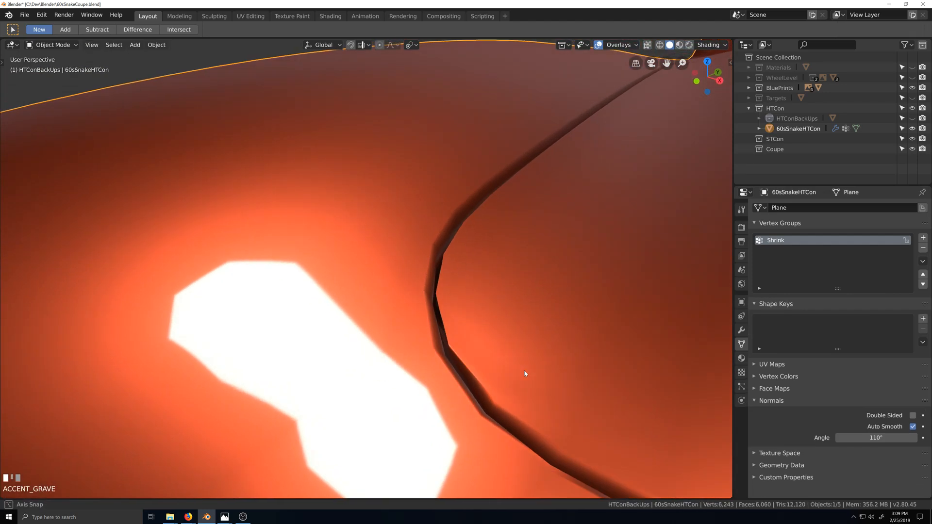
{"action": "key", "text": "shift+grave"}
{"action": "scroll", "coordinate": [450, 345], "scroll_direction": "up", "scroll_amount": 3}
In Edit Mode's top view, select the vertex pair at the start of the seam's corner curve and move it 0.00125 m in X.
{"action": "key", "text": "Tab"}
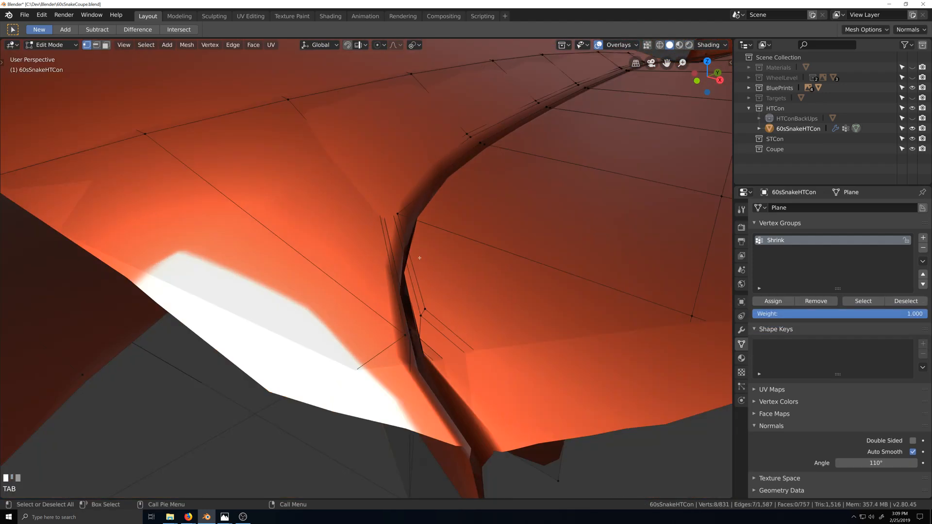
{"action": "scroll", "coordinate": [419, 258], "scroll_direction": "down", "scroll_amount": 2}
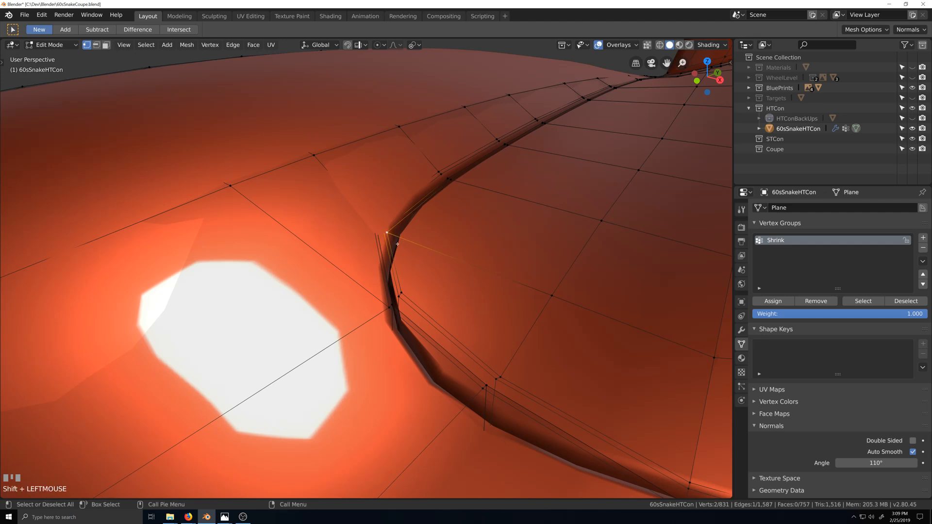
{"action": "key", "text": "KP_7"}
{"action": "key", "text": "shift+grave"}
{"action": "scroll", "coordinate": [475, 341], "scroll_direction": "up", "scroll_amount": 3}
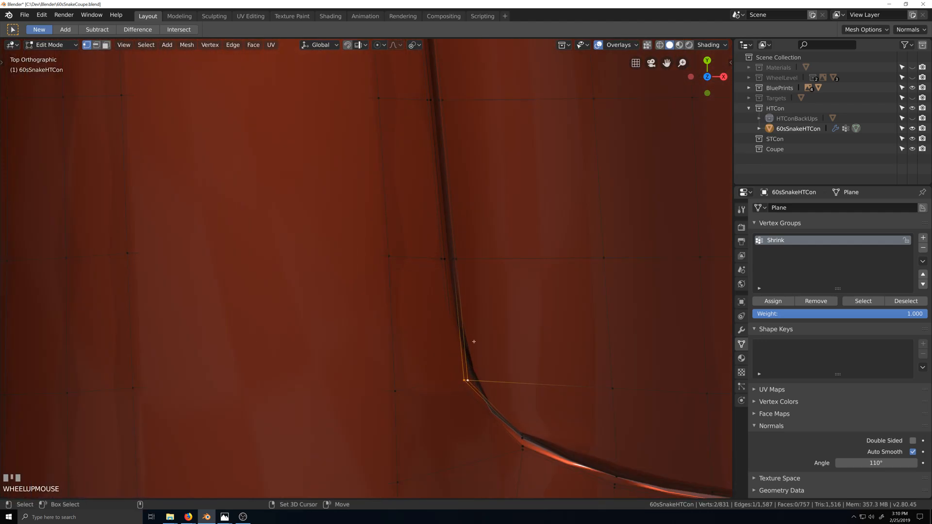
{"action": "key", "text": "shift+grave"}
{"action": "scroll", "coordinate": [374, 175], "scroll_direction": "up", "scroll_amount": 3}
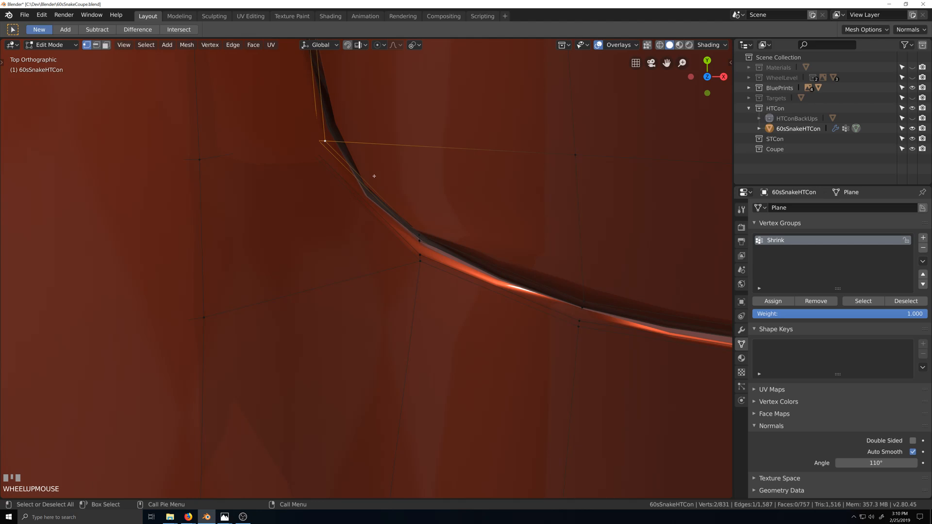
{"action": "key", "text": "g"}
{"action": "left_click", "coordinate": [361, 147]}
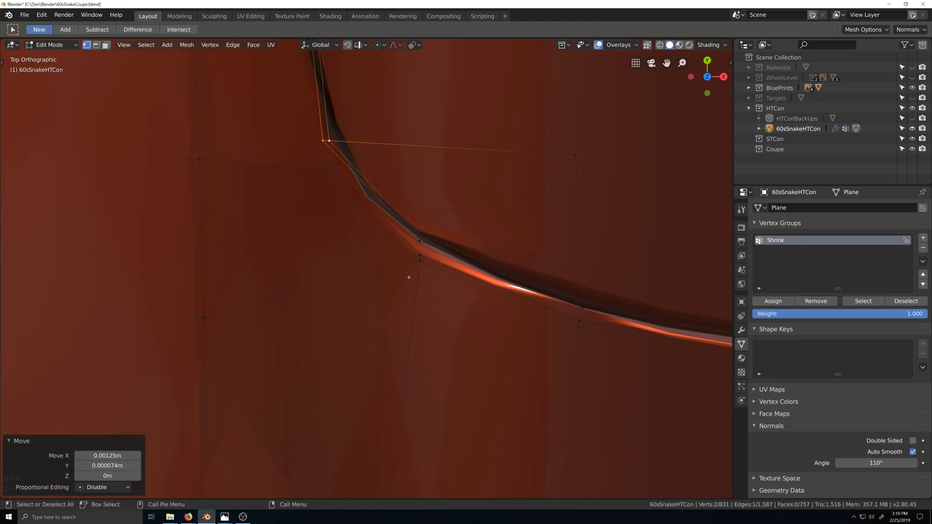
Move the vertex pair midway along the seam's corner curve 0.000294 m in X and 0.00155 m in Y, and reposition the following seam vertex.
{"action": "left_click_drag", "start_coordinate": [424, 239], "coordinate": [426, 238]}
{"action": "key", "text": "g"}
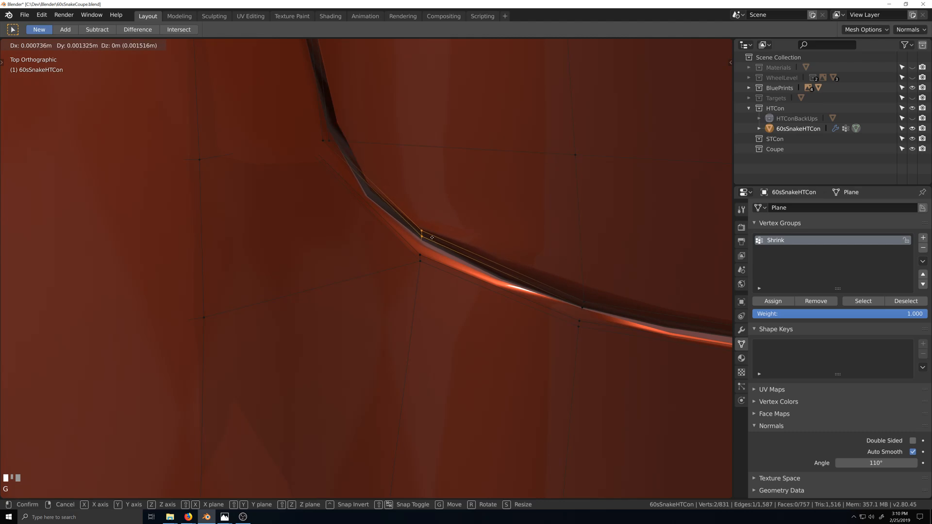
{"action": "left_click", "coordinate": [431, 237]}
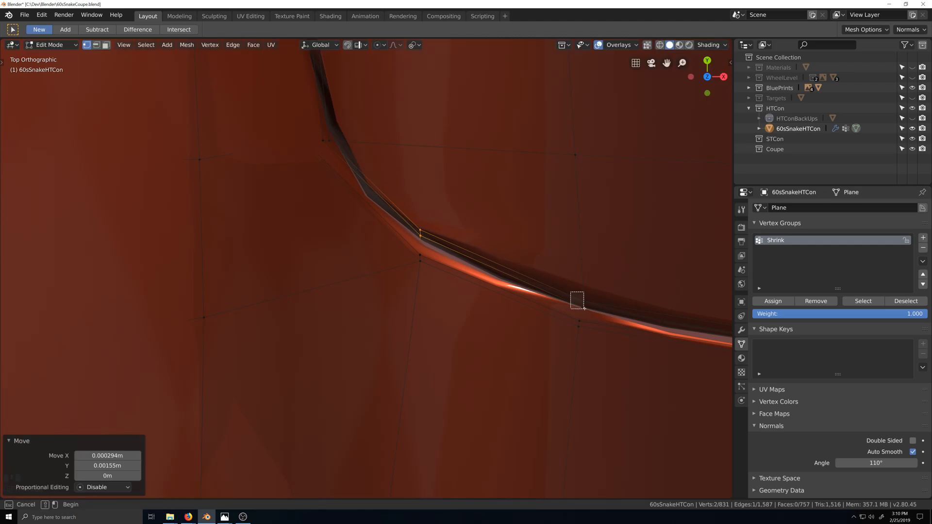
{"action": "left_click_drag", "start_coordinate": [584, 308], "coordinate": [580, 308]}
{"action": "key", "text": "g"}
{"action": "left_click", "coordinate": [557, 318]}
Examine the reflections and gap around the hood seam's front corner in Object Mode from several angles.
{"action": "middle_click_drag", "start_coordinate": [558, 318], "coordinate": [529, 334]}
{"action": "key", "text": "Tab"}
{"action": "scroll", "coordinate": [496, 311], "scroll_direction": "down", "scroll_amount": 8}
{"action": "scroll", "coordinate": [507, 319], "scroll_direction": "down", "scroll_amount": 3}
{"action": "scroll", "coordinate": [491, 331], "scroll_direction": "up", "scroll_amount": 2}
{"action": "scroll", "coordinate": [463, 338], "scroll_direction": "up", "scroll_amount": 2}
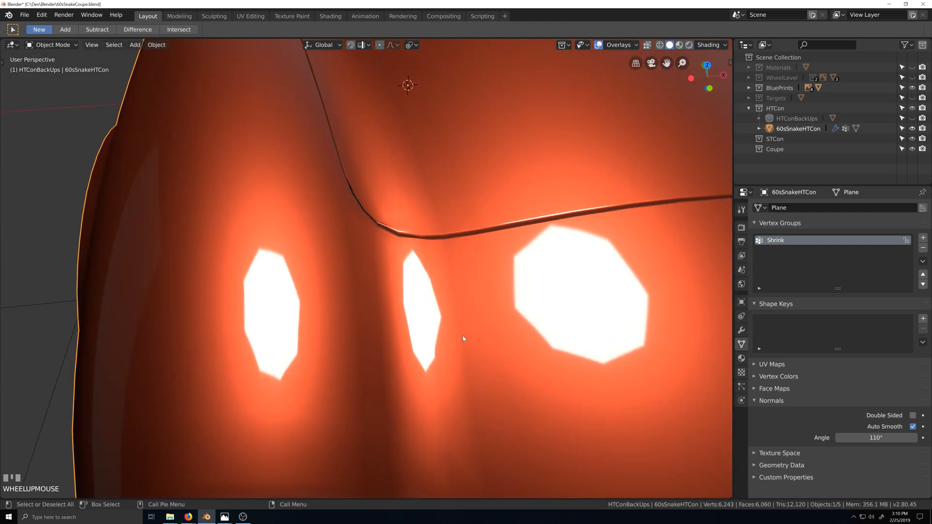
{"action": "middle_click_drag", "start_coordinate": [463, 338], "coordinate": [412, 260]}
{"action": "middle_click_drag", "start_coordinate": [463, 297], "coordinate": [428, 302]}
{"action": "scroll", "coordinate": [446, 316], "scroll_direction": "up", "scroll_amount": 2}
{"action": "scroll", "coordinate": [421, 326], "scroll_direction": "up", "scroll_amount": 2}
In Edit Mode, shift the single selected vertex at the hood seam's front corner along global X.
{"action": "key", "text": "Tab"}
{"action": "key", "text": "grave"}
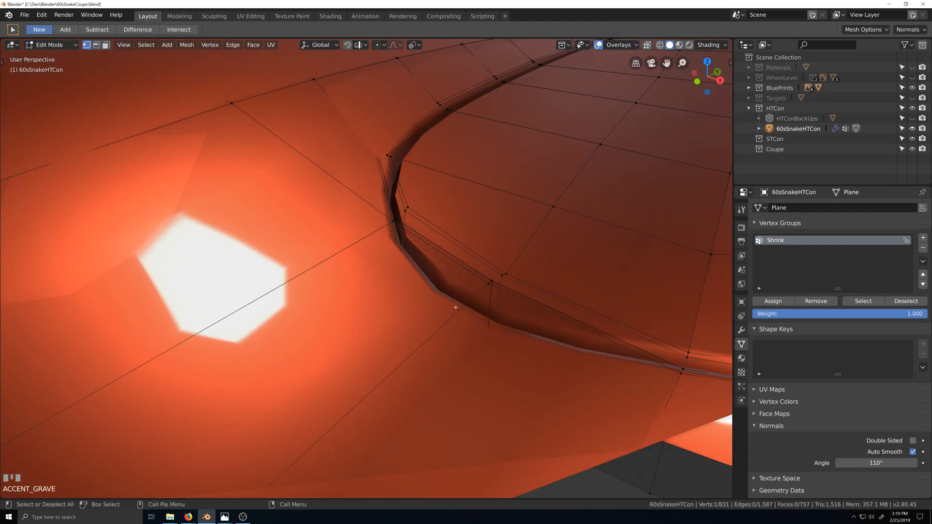
{"action": "key", "text": "g"}
{"action": "key", "text": "x"}
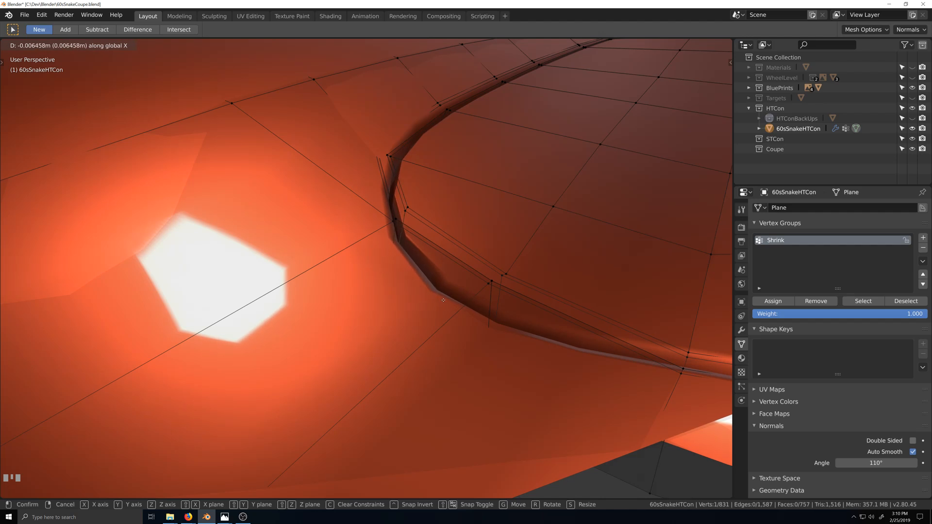
{"action": "left_click", "coordinate": [435, 314]}
Check the reshaped hood seam corner's surface reflections in Object Mode from low and high angles.
{"action": "key", "text": "Tab"}
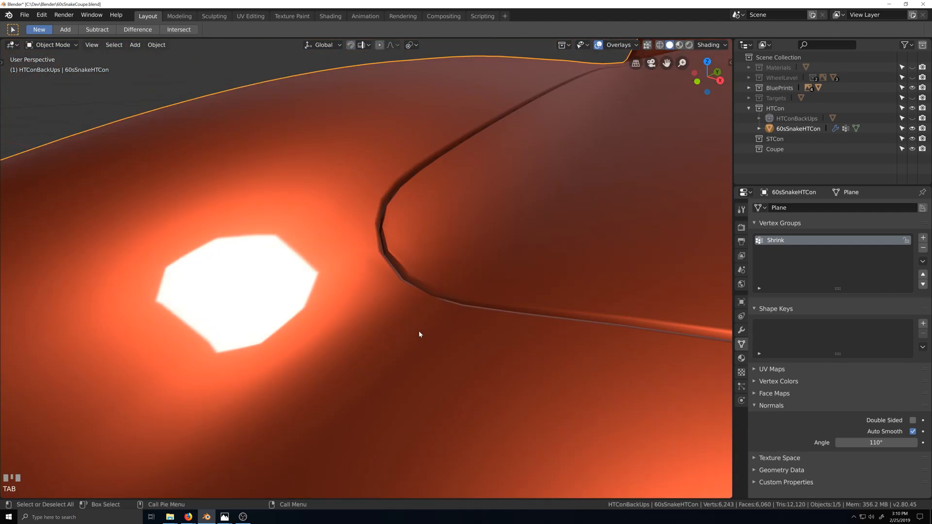
{"action": "mouse_move", "coordinate": [418, 331]}
{"action": "middle_mouse_down"}
{"action": "mouse_move", "coordinate": [407, 331]}
{"action": "mouse_move", "coordinate": [407, 341]}
{"action": "mouse_move", "coordinate": [418, 340]}
{"action": "mouse_move", "coordinate": [412, 333]}
{"action": "mouse_move", "coordinate": [414, 343]}
{"action": "mouse_move", "coordinate": [427, 340]}
{"action": "middle_mouse_up"}
{"action": "scroll", "coordinate": [410, 337], "scroll_direction": "down", "scroll_amount": 4}
{"action": "scroll", "coordinate": [417, 338], "scroll_direction": "up", "scroll_amount": 3}
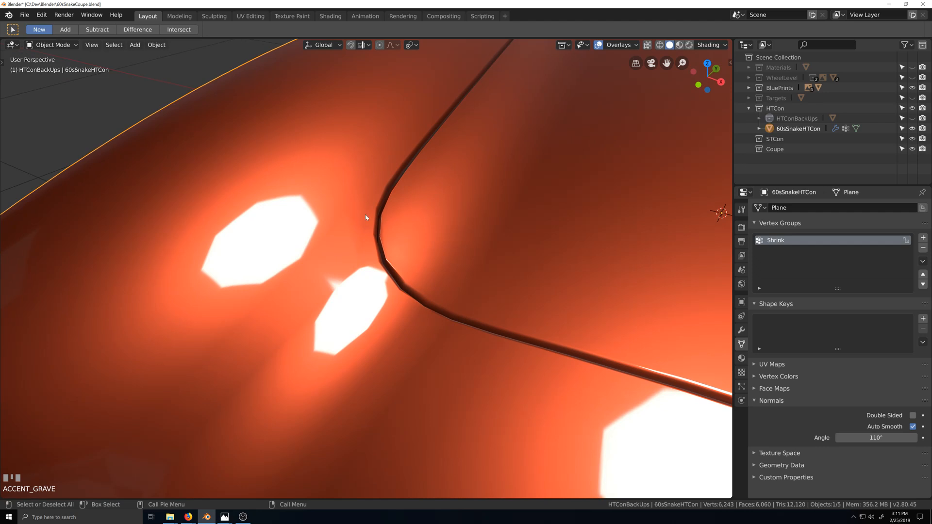
{"action": "scroll", "coordinate": [366, 214], "scroll_direction": "up", "scroll_amount": 2}
{"action": "mouse_move", "coordinate": [366, 214]}
{"action": "middle_mouse_down"}
{"action": "mouse_move", "coordinate": [406, 301]}
{"action": "mouse_move", "coordinate": [396, 313]}
{"action": "mouse_move", "coordinate": [402, 297]}
{"action": "mouse_move", "coordinate": [430, 284]}
{"action": "mouse_move", "coordinate": [374, 216]}
{"action": "middle_mouse_up"}
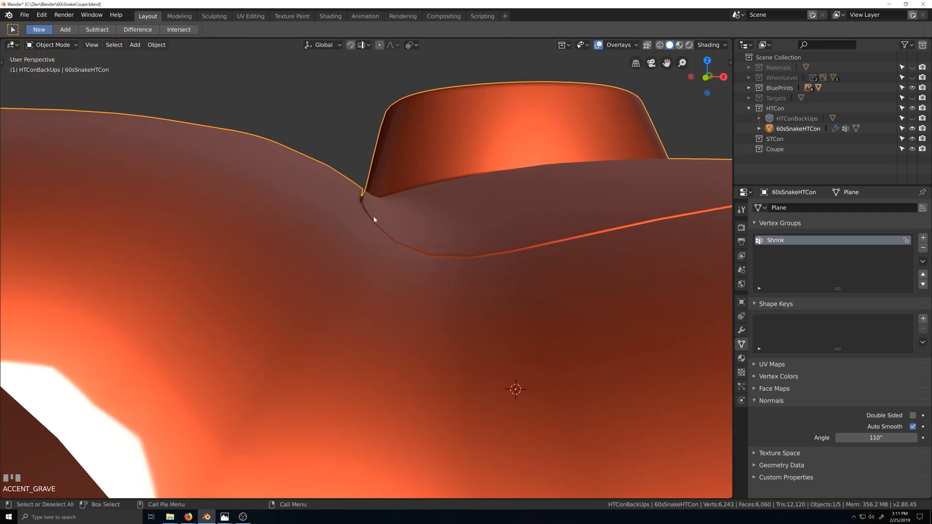
{"action": "middle_click_drag", "start_coordinate": [474, 290], "coordinate": [413, 350]}
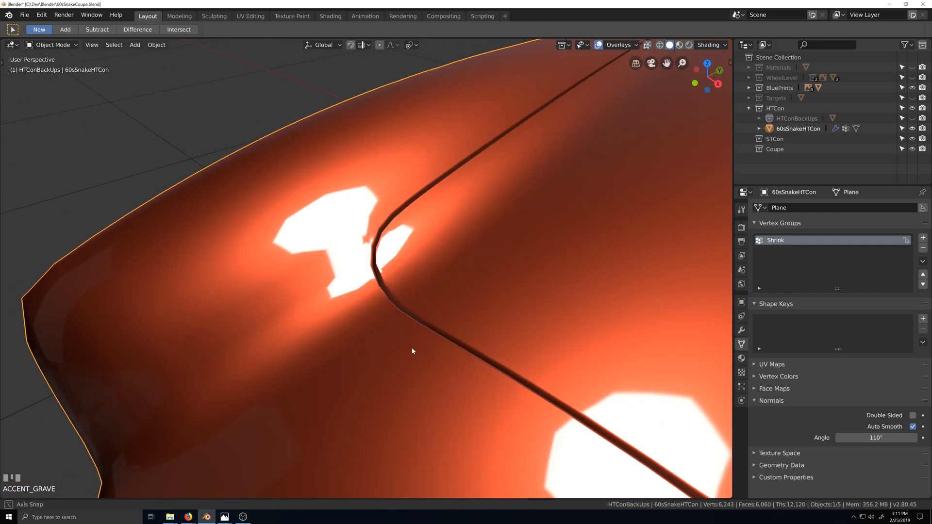
Try the Subdivision modifier at viewport level 2, inspect the hood seam's smoothness, and set the level back to 1.
{"action": "left_click", "coordinate": [741, 332]}
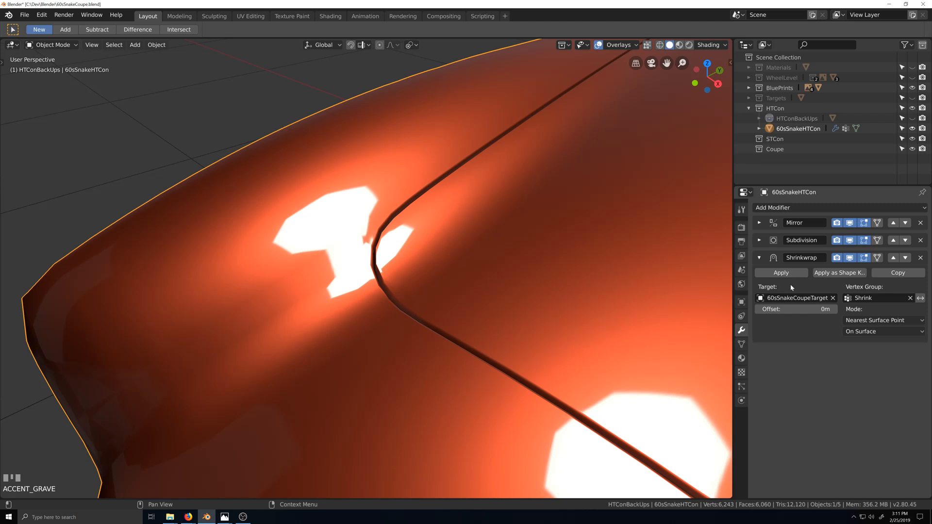
{"action": "left_click", "coordinate": [759, 240]}
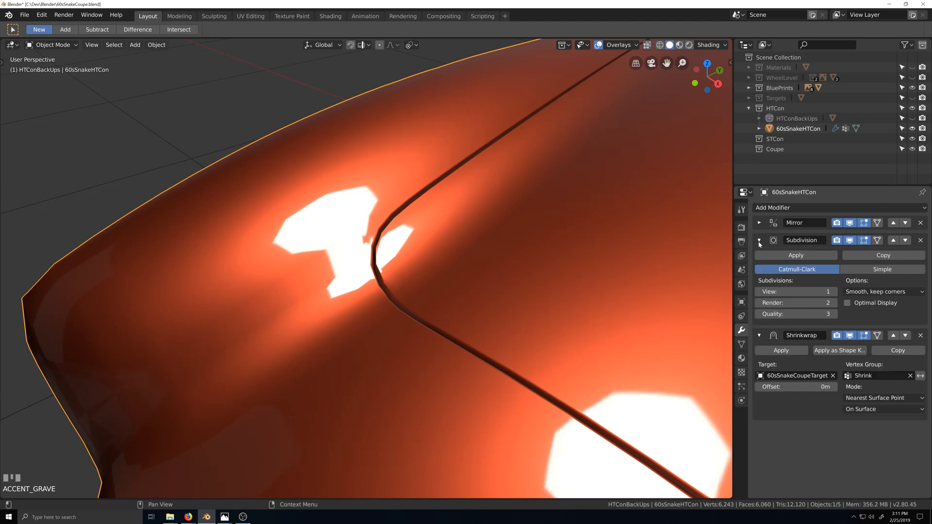
{"action": "left_click", "coordinate": [834, 292]}
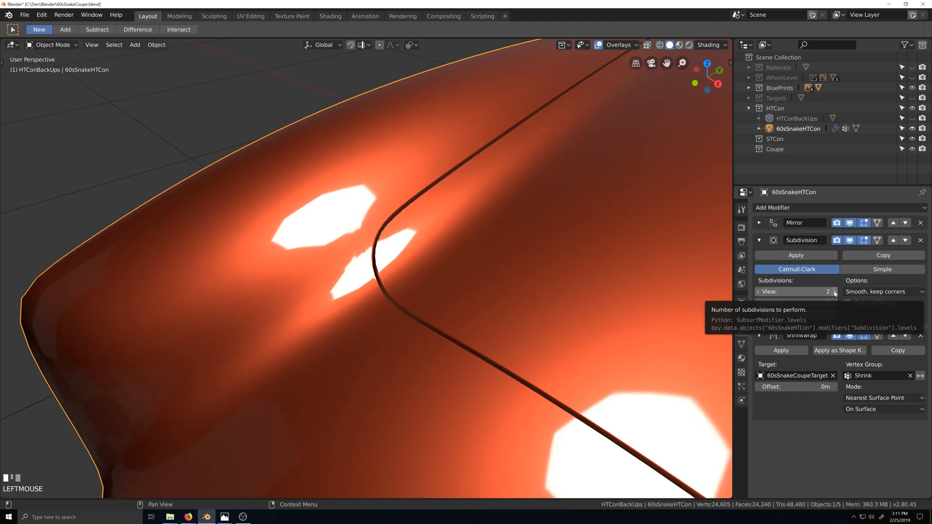
{"action": "middle_click_drag", "start_coordinate": [504, 352], "coordinate": [503, 353]}
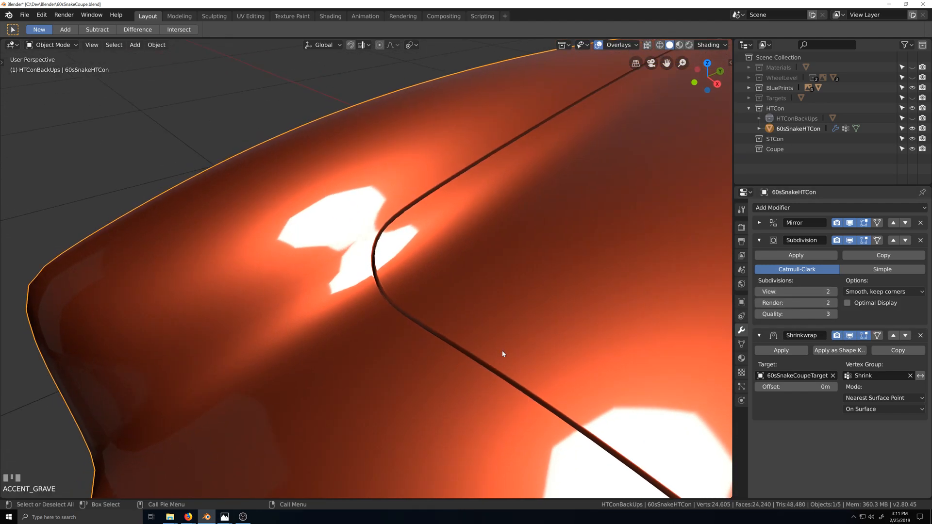
{"action": "scroll", "coordinate": [539, 322], "scroll_direction": "down", "scroll_amount": 2}
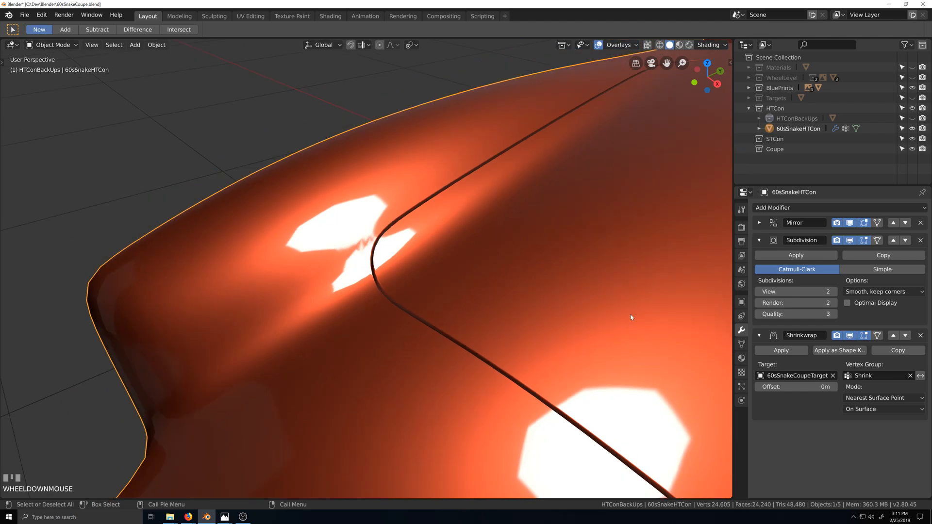
{"action": "left_click", "coordinate": [759, 292]}
Examine the reflections across the hood, fenders, windshield and cabin from the front and both sides of the body.
{"action": "scroll", "coordinate": [539, 320], "scroll_direction": "down", "scroll_amount": 4}
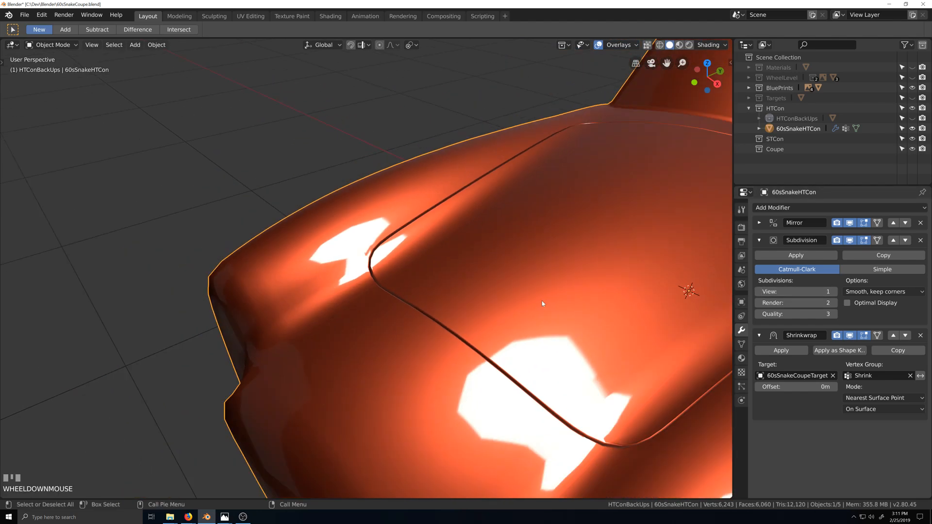
{"action": "scroll", "coordinate": [419, 325], "scroll_direction": "down", "scroll_amount": 2}
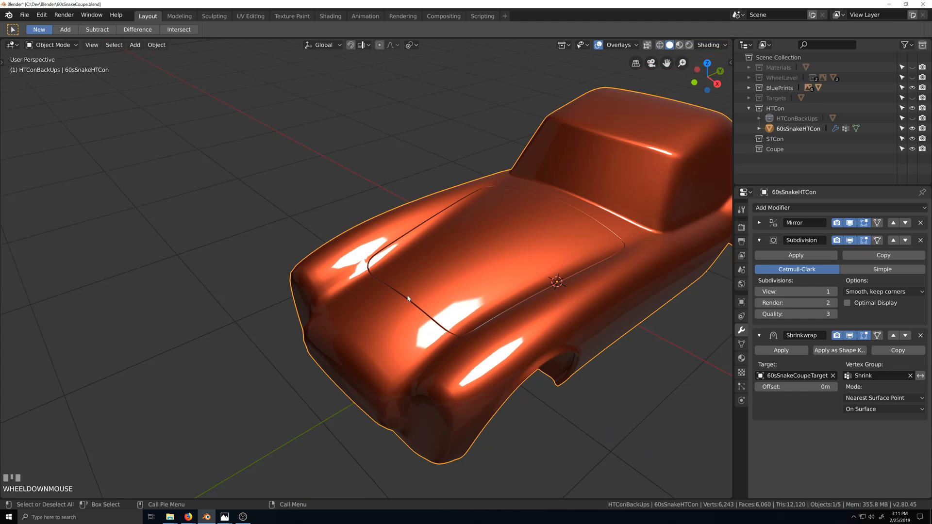
{"action": "scroll", "coordinate": [405, 295], "scroll_direction": "down", "scroll_amount": 1}
{"action": "scroll", "coordinate": [457, 297], "scroll_direction": "up", "scroll_amount": 1}
{"action": "middle_click_drag", "start_coordinate": [467, 292], "coordinate": [446, 306]}
{"action": "scroll", "coordinate": [420, 301], "scroll_direction": "up", "scroll_amount": 3}
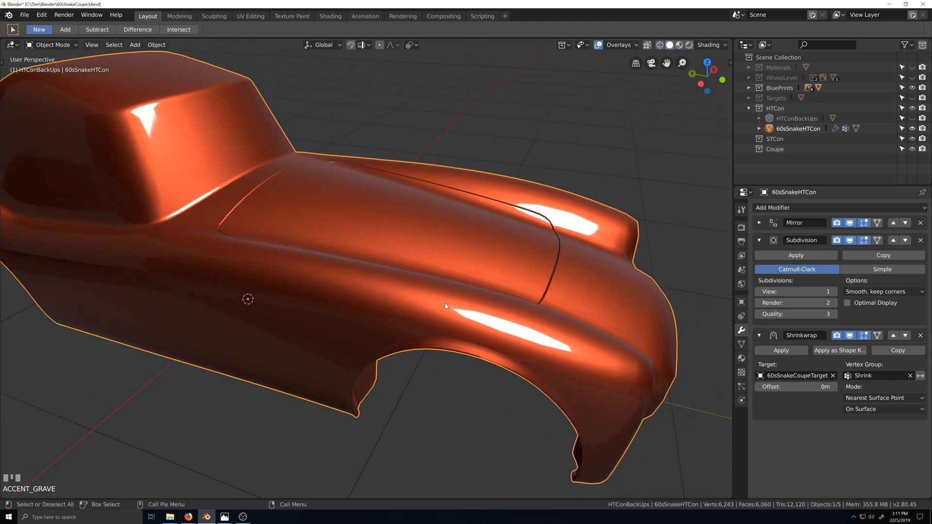
{"action": "middle_click_drag", "start_coordinate": [281, 301], "coordinate": [442, 342], "text": "shift"}
{"action": "scroll", "coordinate": [407, 311], "scroll_direction": "down", "scroll_amount": 3}
{"action": "scroll", "coordinate": [439, 337], "scroll_direction": "up", "scroll_amount": 3}
{"action": "scroll", "coordinate": [490, 349], "scroll_direction": "down", "scroll_amount": 1}
{"action": "scroll", "coordinate": [490, 349], "scroll_direction": "down", "scroll_amount": 1}
{"action": "key", "text": "shift+grave"}
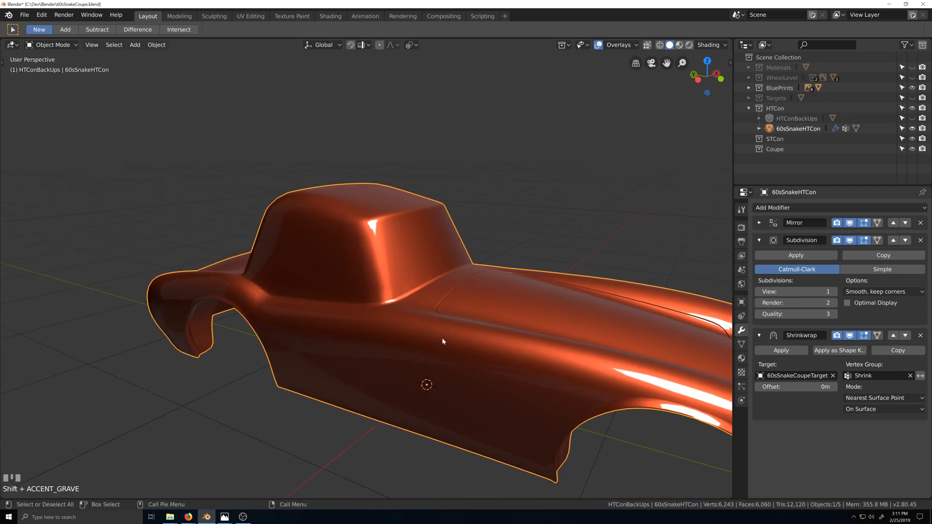
{"action": "scroll", "coordinate": [442, 341], "scroll_direction": "down", "scroll_amount": 2}
{"action": "key", "text": "shift+grave"}
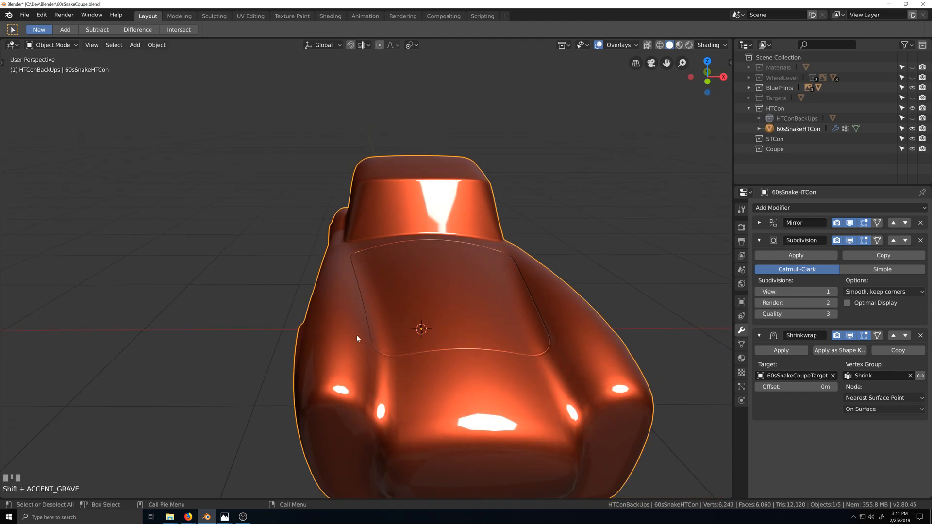
{"action": "key", "text": "grave"}
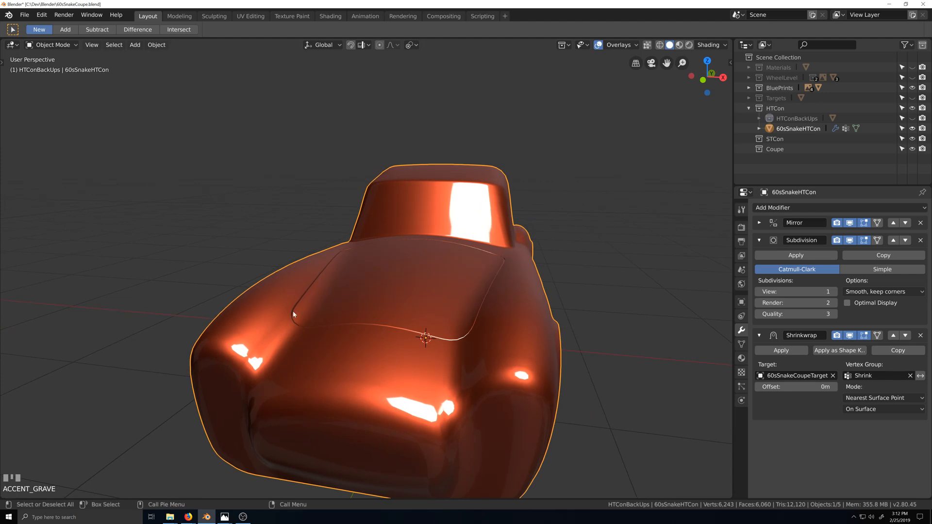
{"action": "middle_click_drag", "start_coordinate": [320, 292], "coordinate": [441, 341]}
{"action": "scroll", "coordinate": [456, 348], "scroll_direction": "up", "scroll_amount": 2}
{"action": "key", "text": "grave"}
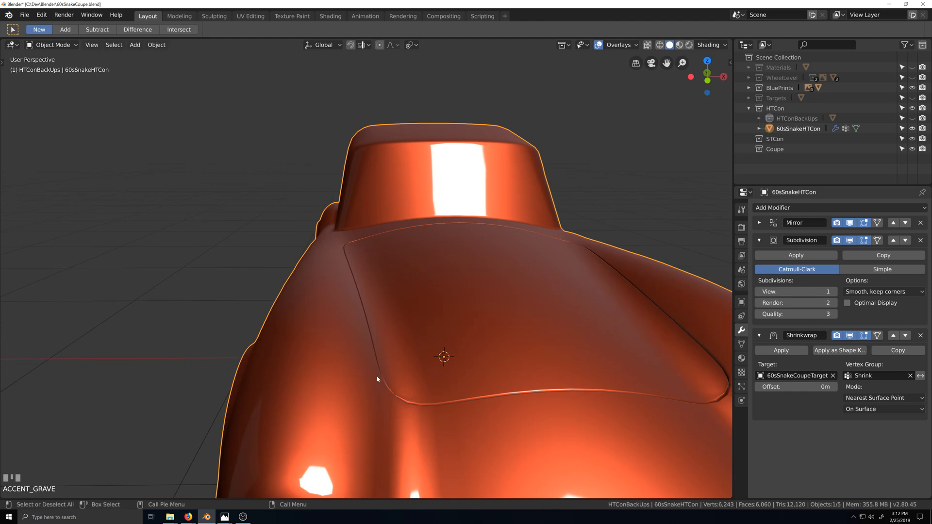
{"action": "middle_click_drag", "start_coordinate": [384, 374], "coordinate": [433, 414]}
{"action": "middle_click_drag", "start_coordinate": [333, 414], "coordinate": [503, 349]}
{"action": "scroll", "coordinate": [386, 409], "scroll_direction": "down", "scroll_amount": 4}
{"action": "scroll", "coordinate": [396, 365], "scroll_direction": "up", "scroll_amount": 4}
{"action": "scroll", "coordinate": [477, 354], "scroll_direction": "up", "scroll_amount": 3}
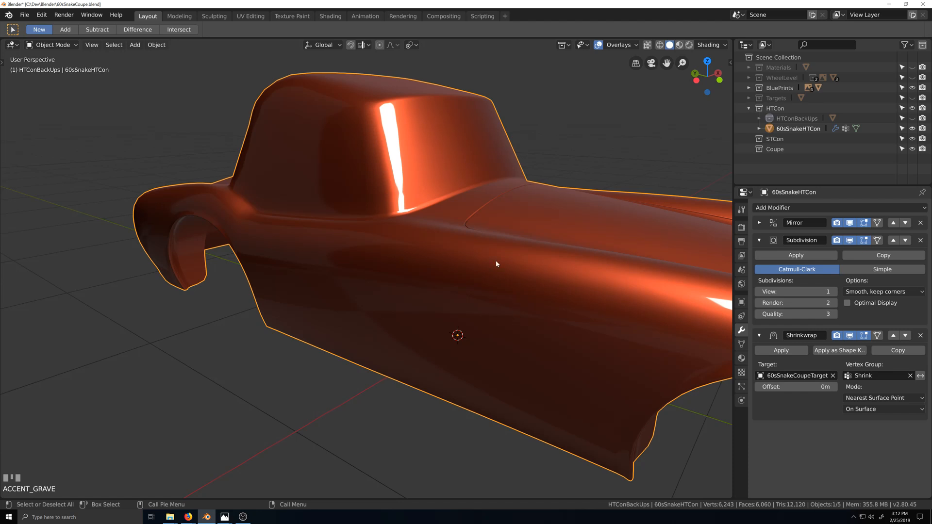
{"action": "middle_click_drag", "start_coordinate": [428, 178], "coordinate": [443, 217]}
In Edit Mode, view the windshield area from the front and change the viewport lighting to Studio.
{"action": "key", "text": "Tab"}
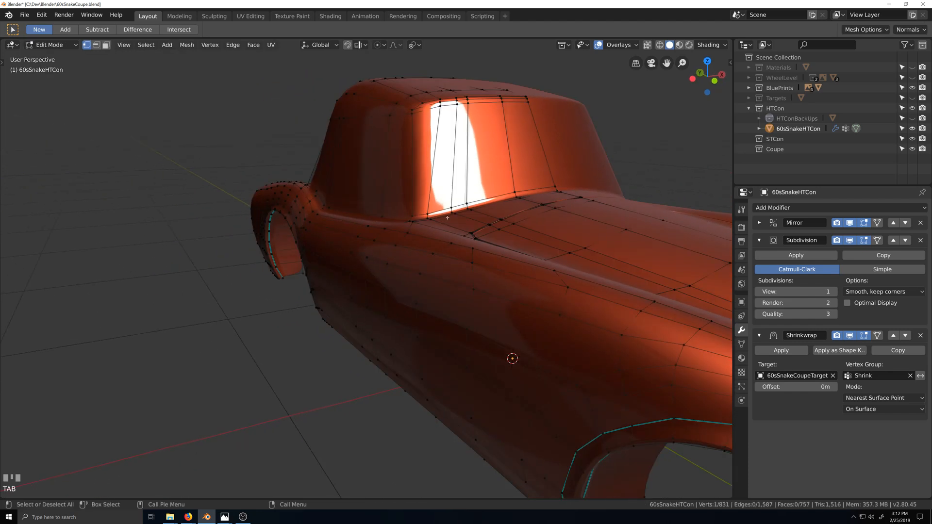
{"action": "scroll", "coordinate": [464, 217], "scroll_direction": "down", "scroll_amount": 1}
{"action": "key", "text": "shift+grave"}
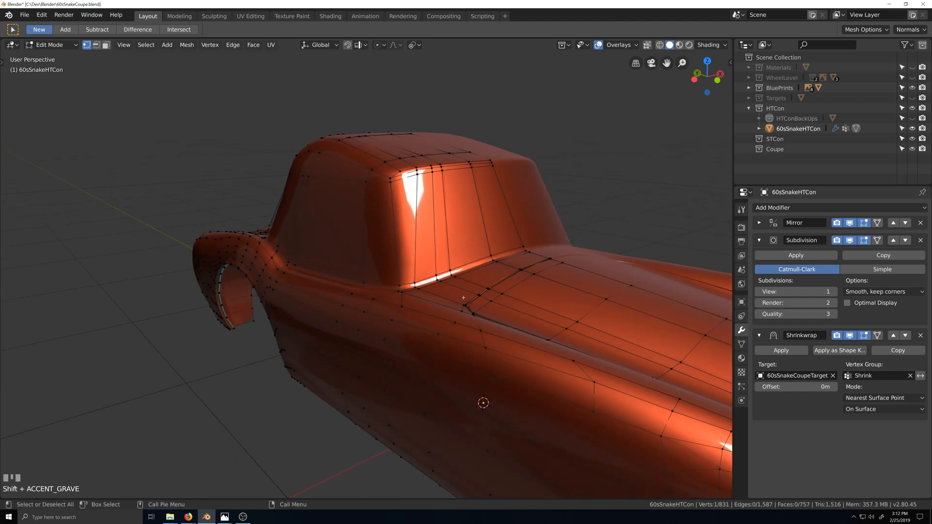
{"action": "key", "text": "KP_1"}
{"action": "scroll", "coordinate": [463, 297], "scroll_direction": "up", "scroll_amount": 3}
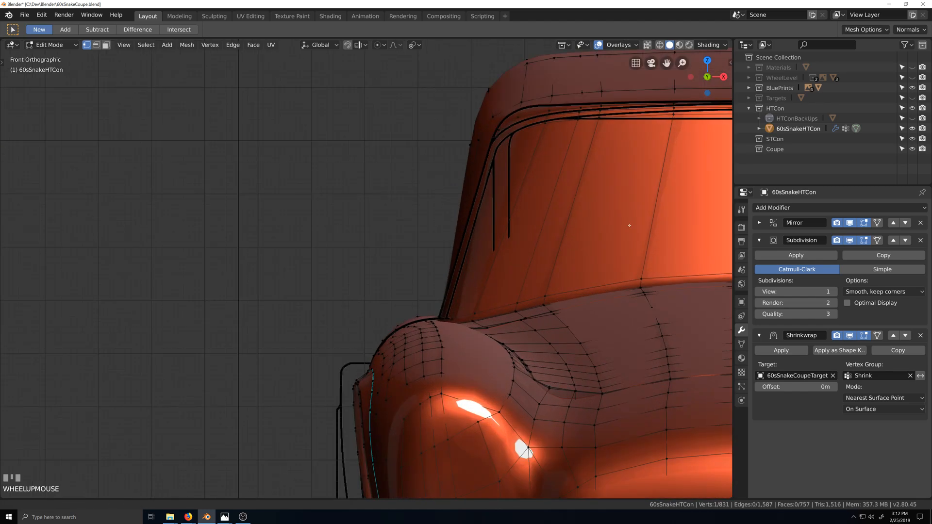
{"action": "middle_click_drag", "start_coordinate": [632, 208], "coordinate": [497, 288], "text": "shift"}
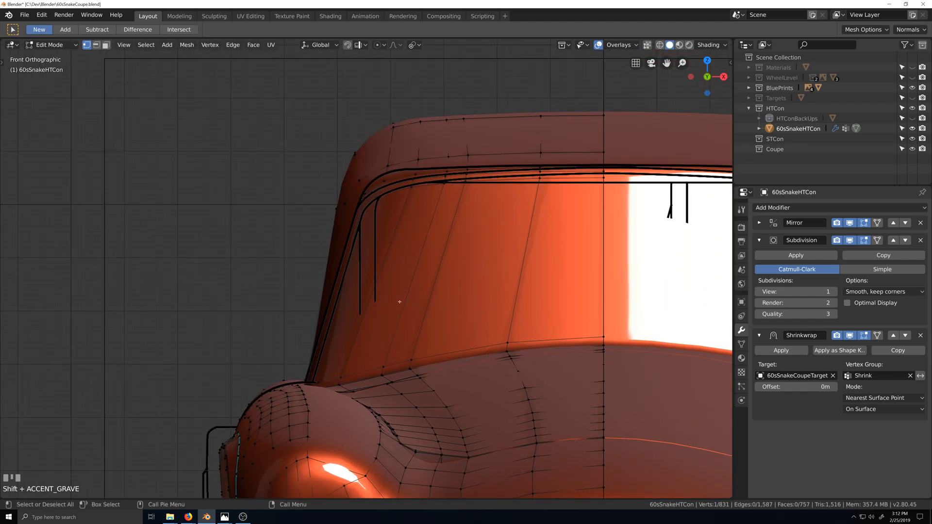
{"action": "scroll", "coordinate": [400, 301], "scroll_direction": "down", "scroll_amount": 1}
{"action": "left_click", "coordinate": [711, 45]}
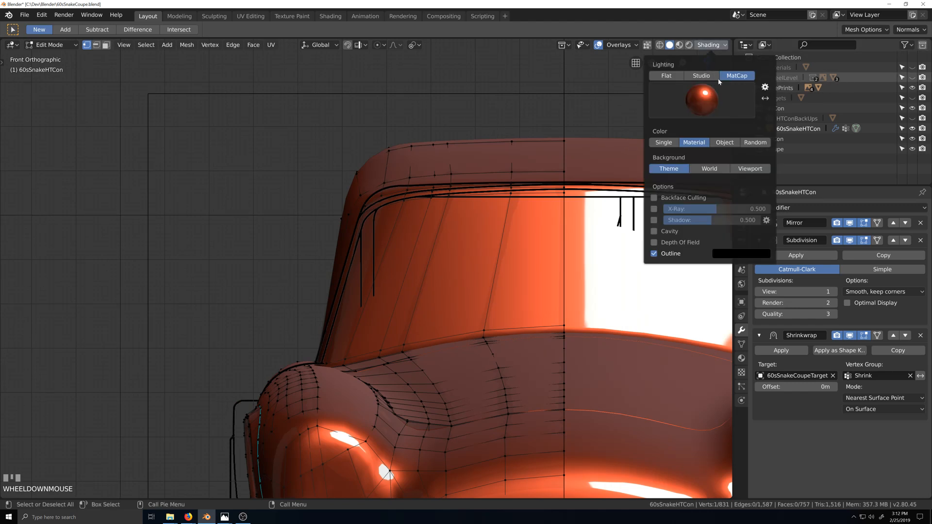
{"action": "left_click", "coordinate": [701, 76]}
{"action": "scroll", "coordinate": [460, 307], "scroll_direction": "up", "scroll_amount": 1}
{"action": "scroll", "coordinate": [455, 307], "scroll_direction": "down", "scroll_amount": 3}
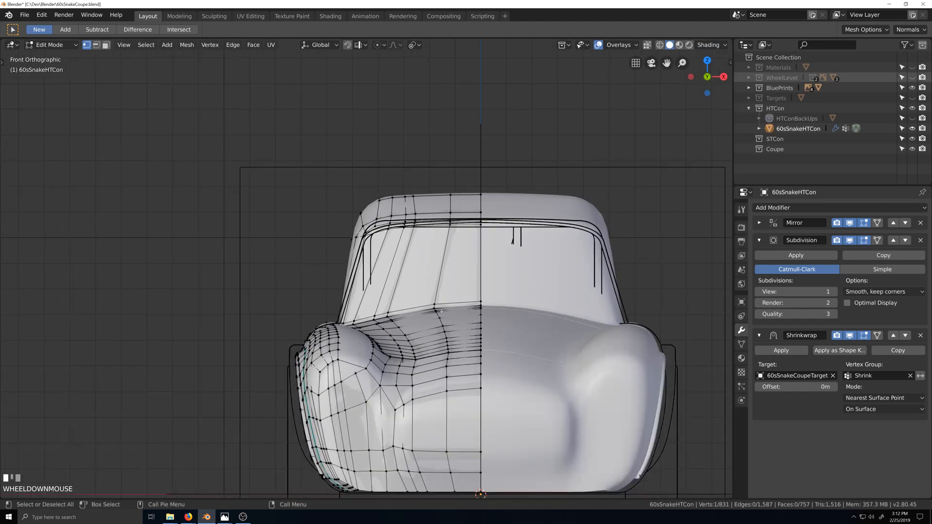
In the left side view with X-ray enabled, select all vertices of the body's rear half and rear roof and hide them.
{"action": "middle_click_drag", "start_coordinate": [455, 308], "coordinate": [415, 237]}
{"action": "key", "text": "ctrl+KP_3"}
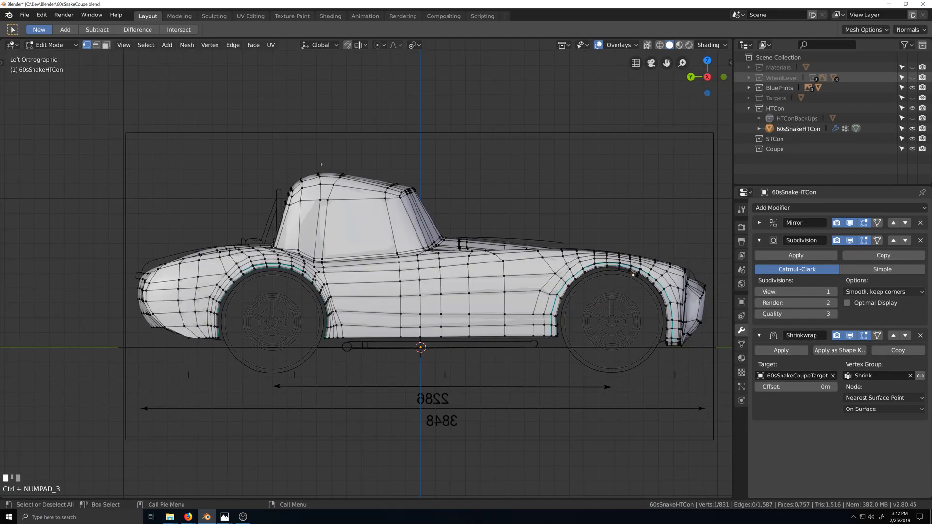
{"action": "key", "text": "alt+z"}
{"action": "left_click_drag", "start_coordinate": [366, 121], "coordinate": [121, 384]}
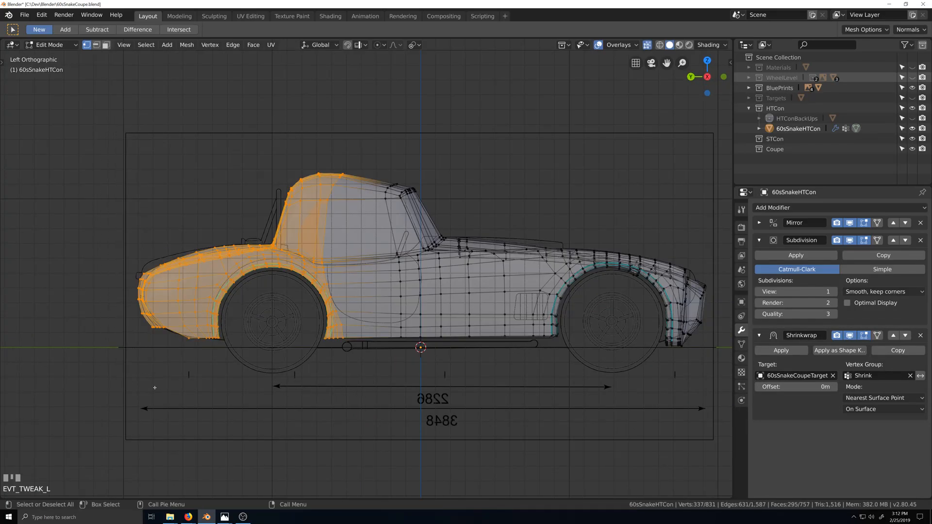
{"action": "key", "text": "h"}
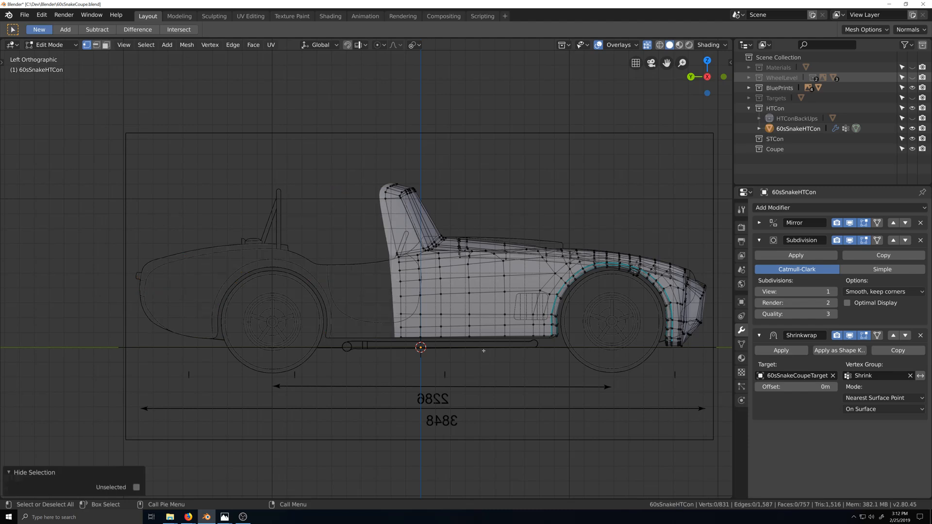
Compare the remaining front half and windshield frame with the blueprints in the front and left views.
{"action": "key", "text": "KP_1"}
{"action": "scroll", "coordinate": [484, 350], "scroll_direction": "up", "scroll_amount": 8}
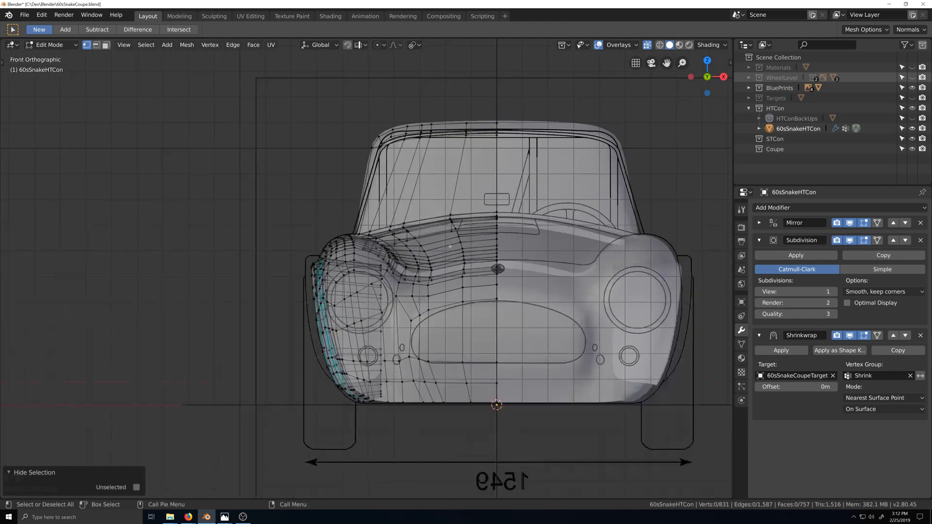
{"action": "scroll", "coordinate": [457, 304], "scroll_direction": "down", "scroll_amount": 8}
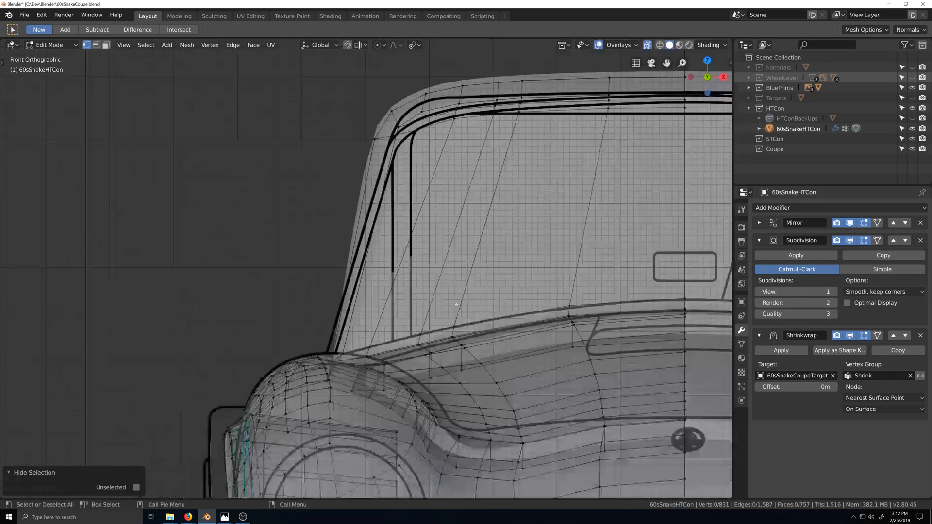
{"action": "middle_click_drag", "start_coordinate": [453, 300], "coordinate": [502, 289]}
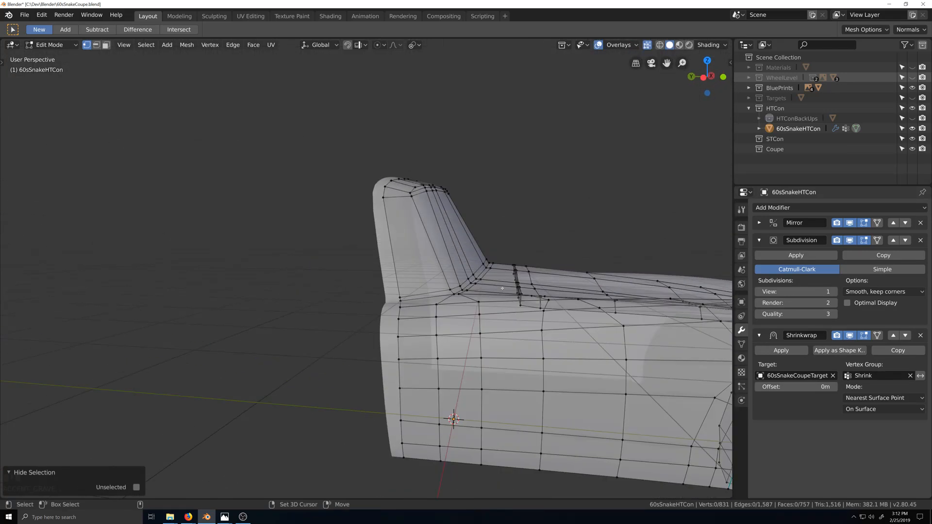
{"action": "key", "text": "ctrl+KP_3"}
{"action": "scroll", "coordinate": [497, 248], "scroll_direction": "down", "scroll_amount": 4}
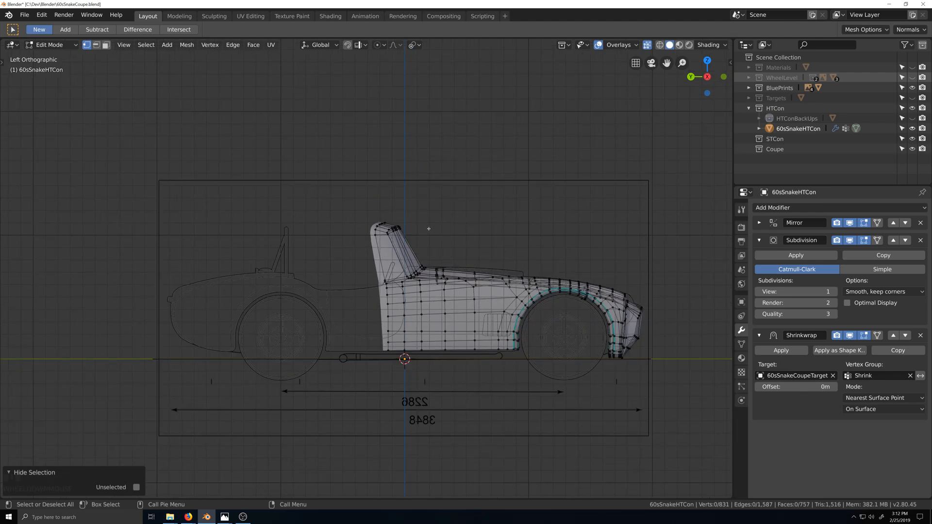
Select all hood, front fender and nose vertices ahead of the windshield and hide them, then view the frame from the front.
{"action": "left_click_drag", "start_coordinate": [428, 229], "coordinate": [656, 382]}
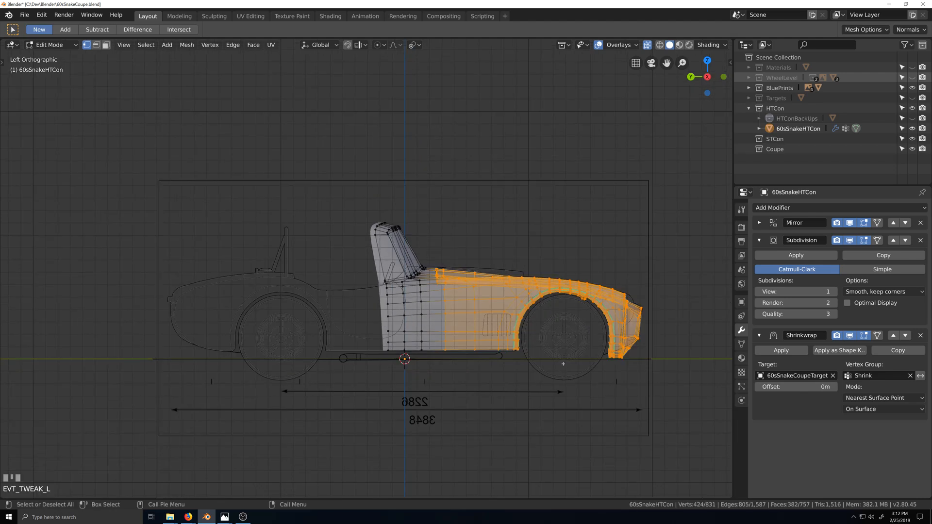
{"action": "key", "text": "h"}
{"action": "key", "text": "KP_1"}
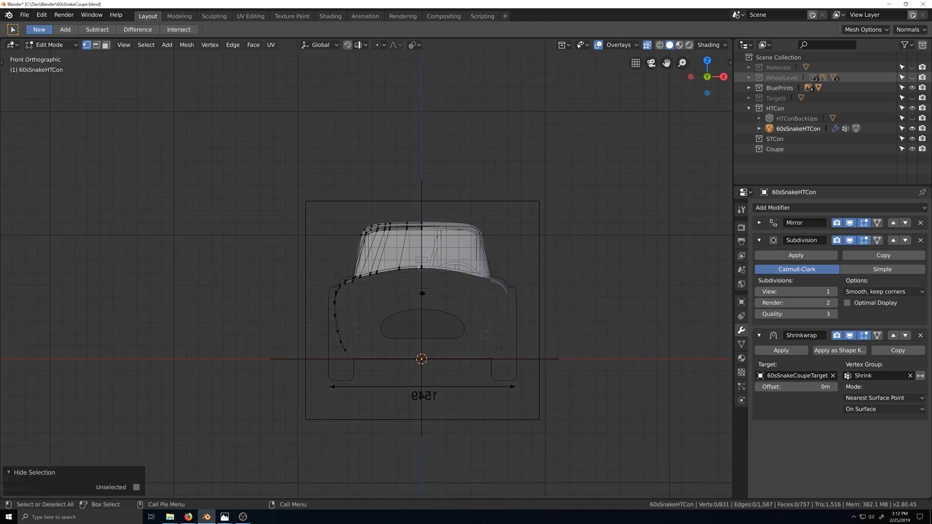
Slide the glass's upper-corner vertex along its edge toward the pillar by a factor of about 0.49, following the front blueprint.
{"action": "scroll", "coordinate": [419, 266], "scroll_direction": "up", "scroll_amount": 6}
{"action": "scroll", "coordinate": [413, 267], "scroll_direction": "up", "scroll_amount": 3}
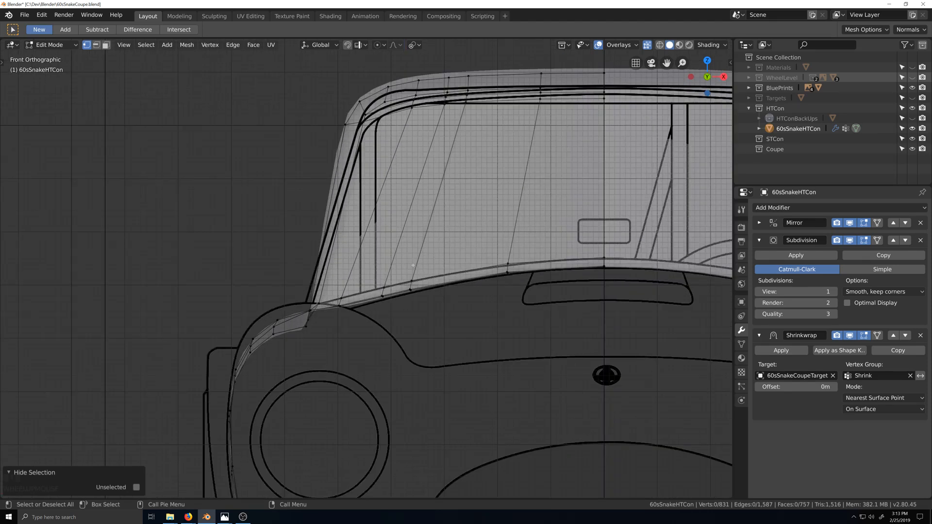
{"action": "scroll", "coordinate": [486, 226], "scroll_direction": "down", "scroll_amount": 2}
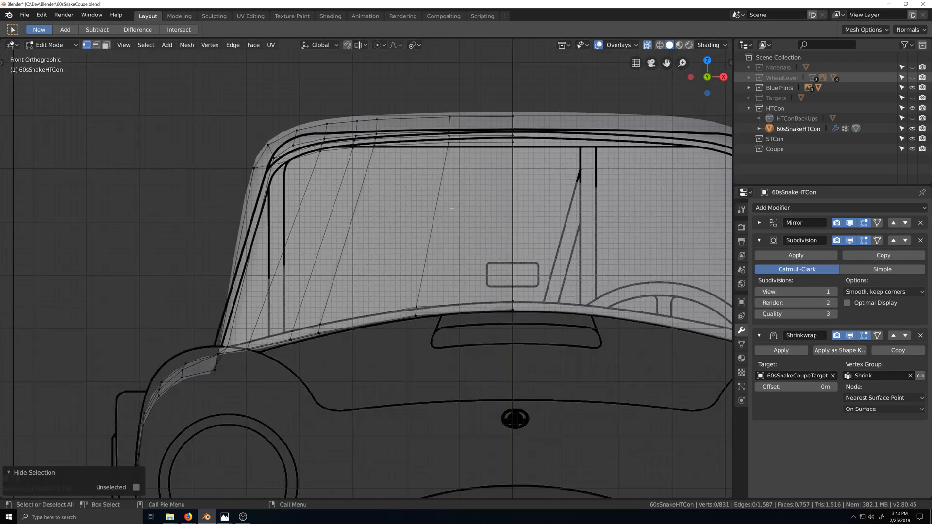
{"action": "middle_click_drag", "start_coordinate": [467, 211], "coordinate": [528, 260], "text": "shift"}
{"action": "scroll", "coordinate": [528, 260], "scroll_direction": "up", "scroll_amount": 1}
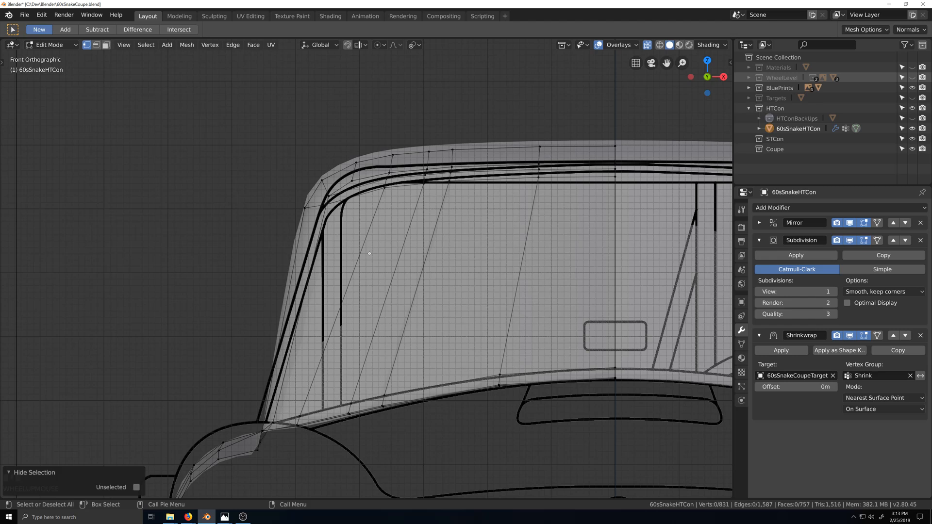
{"action": "left_click", "coordinate": [385, 187]}
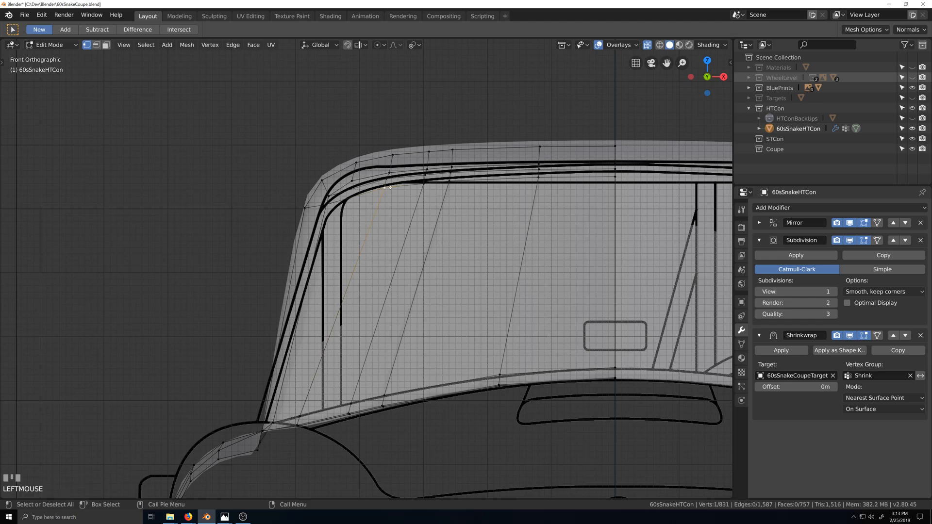
{"action": "key", "text": "grave"}
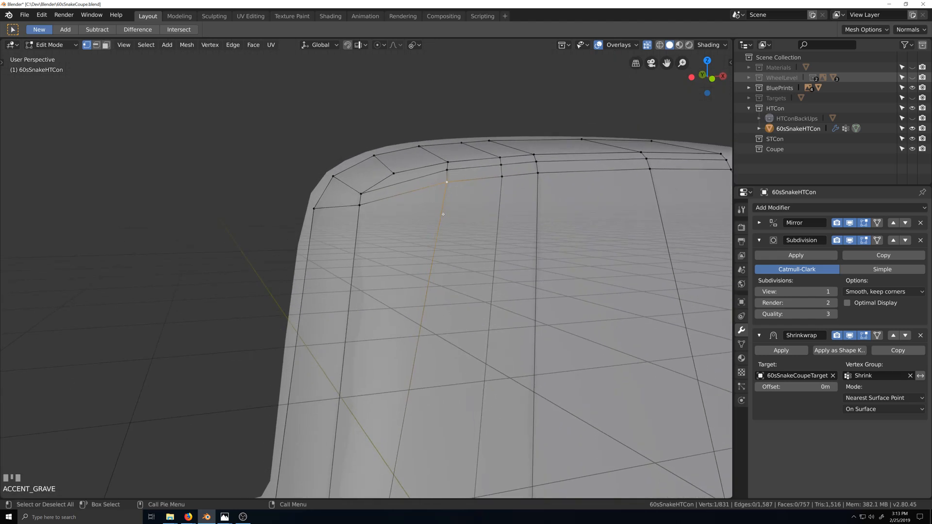
{"action": "key", "text": "grave"}
{"action": "scroll", "coordinate": [469, 217], "scroll_direction": "down", "scroll_amount": 3}
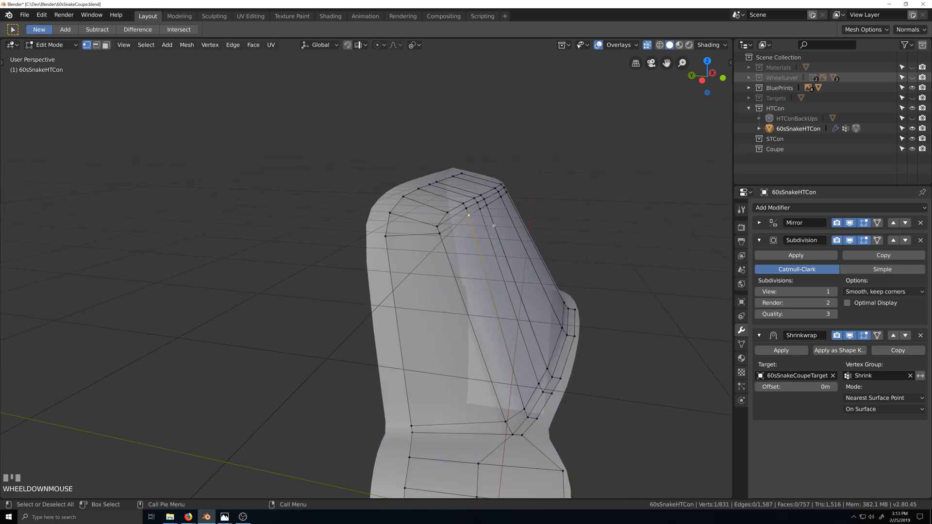
{"action": "key", "text": "KP_1"}
{"action": "scroll", "coordinate": [373, 219], "scroll_direction": "up", "scroll_amount": 2}
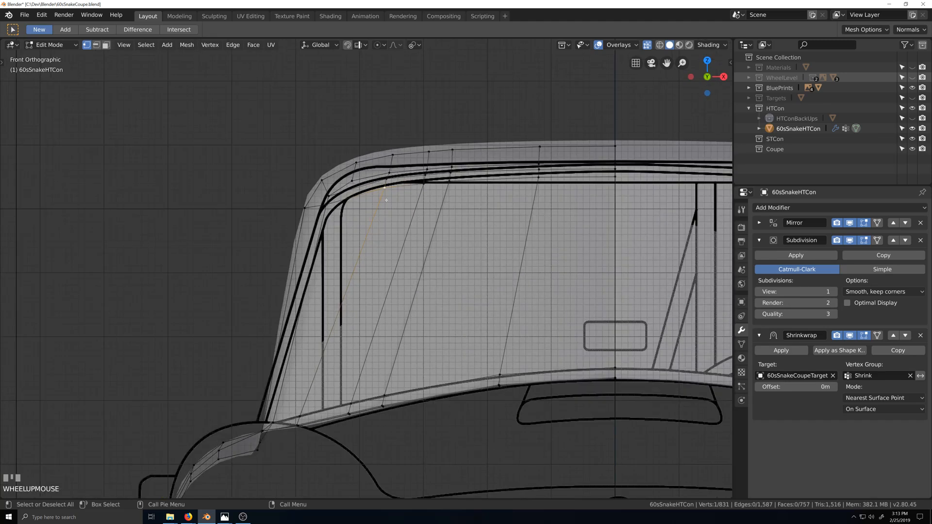
{"action": "key", "text": "g"}
{"action": "key", "text": "g"}
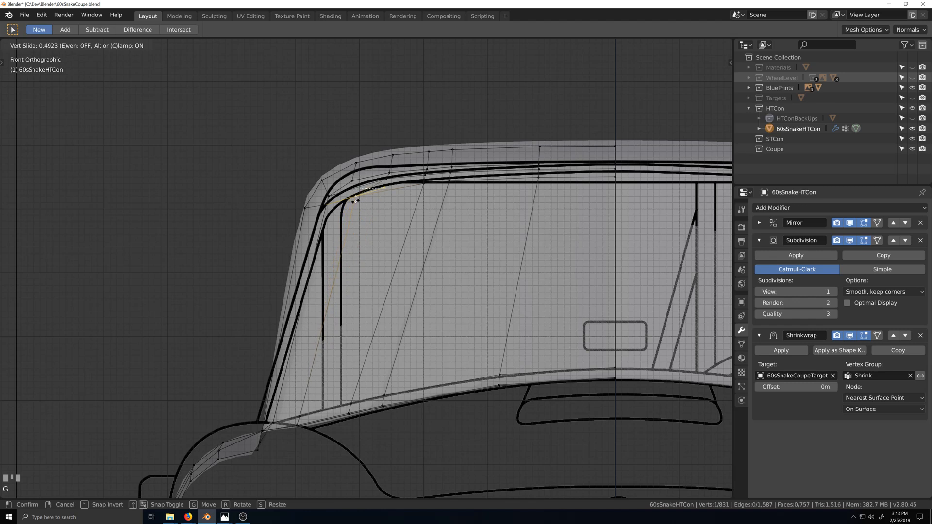
{"action": "left_click", "coordinate": [355, 201]}
Select the glass edge running from that corner vertex to the windshield base and edge-slide it toward the pillar with factor -0.735.
{"action": "scroll", "coordinate": [355, 200], "scroll_direction": "down", "scroll_amount": 2}
{"action": "middle_click_drag", "start_coordinate": [381, 410], "coordinate": [416, 418]}
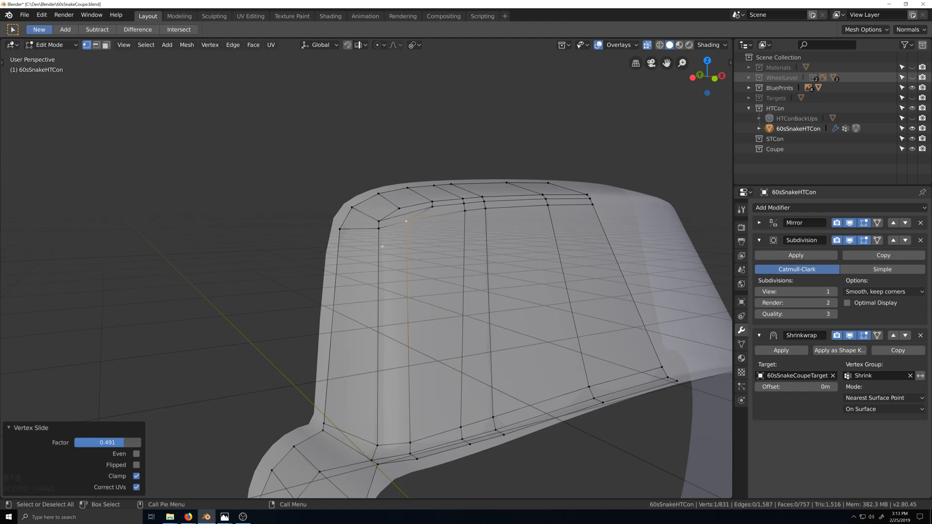
{"action": "key", "text": "KP_3"}
{"action": "key", "text": "KP_1"}
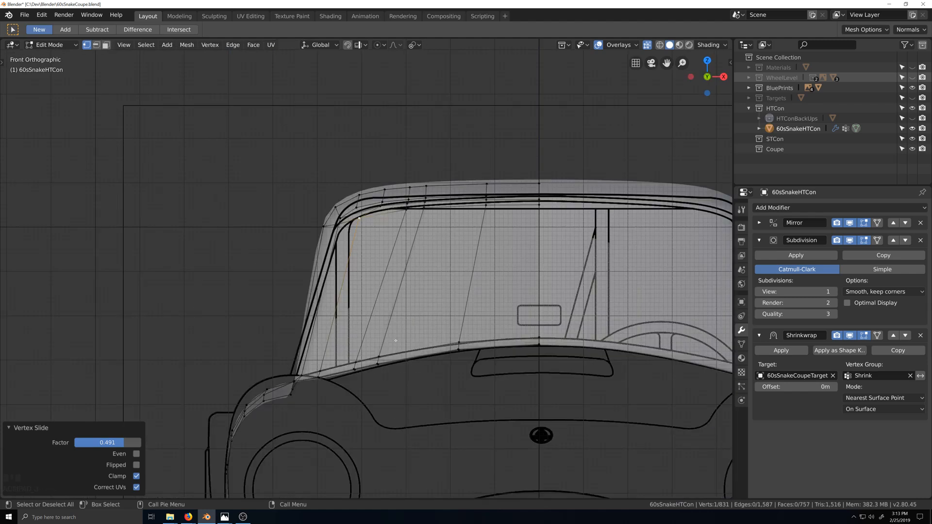
{"action": "scroll", "coordinate": [386, 334], "scroll_direction": "up", "scroll_amount": 3}
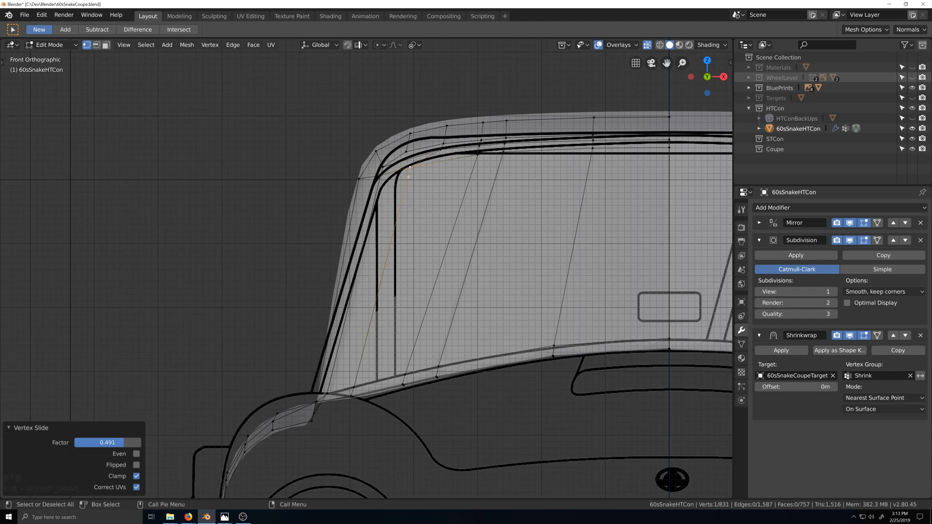
{"action": "left_click", "coordinate": [354, 387], "text": "shift"}
{"action": "key", "text": "g"}
{"action": "key", "text": "g"}
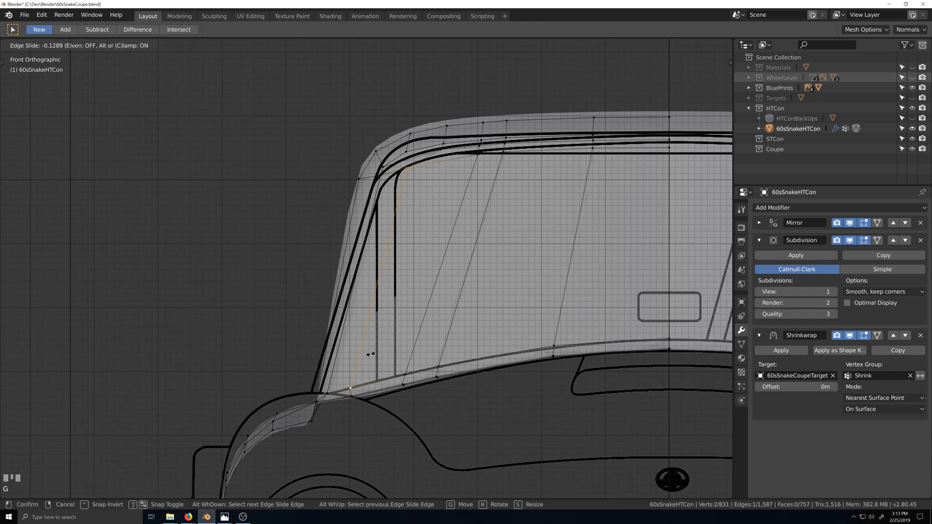
{"action": "key", "text": "e"}
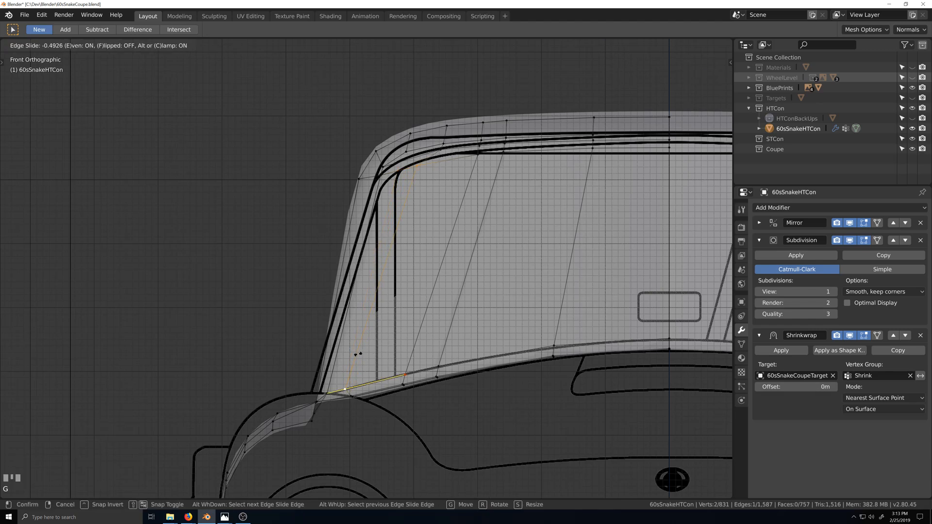
{"action": "key", "text": "f"}
{"action": "left_click", "coordinate": [348, 353]}
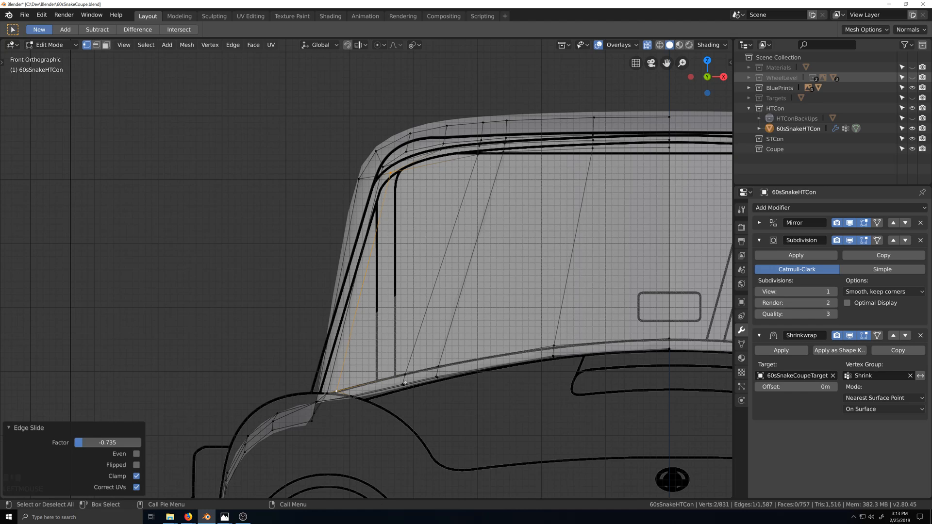
Slide the frame vertex just above the glass corner along its edge toward the pillar by a factor of 0.45.
{"action": "middle_click_drag", "start_coordinate": [434, 215], "coordinate": [458, 267]}
{"action": "left_click", "coordinate": [531, 223]}
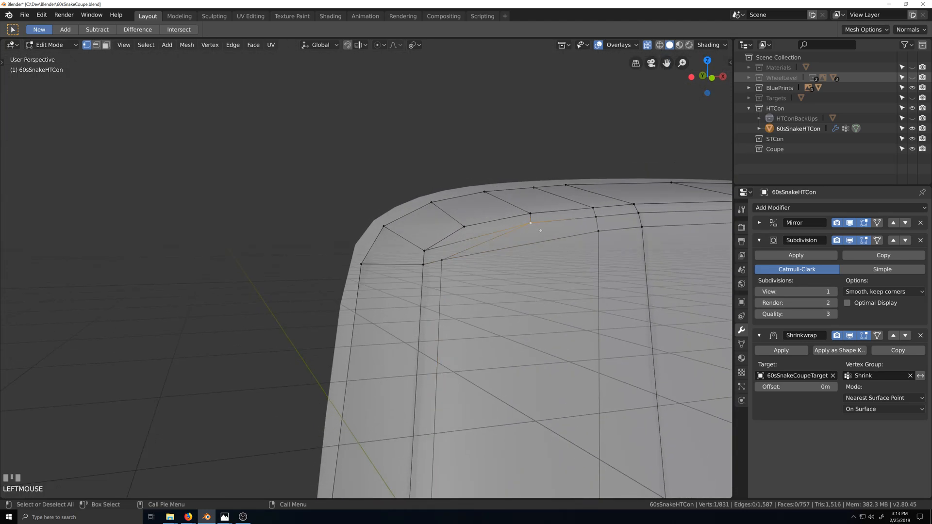
{"action": "key", "text": "g"}
{"action": "key", "text": "g"}
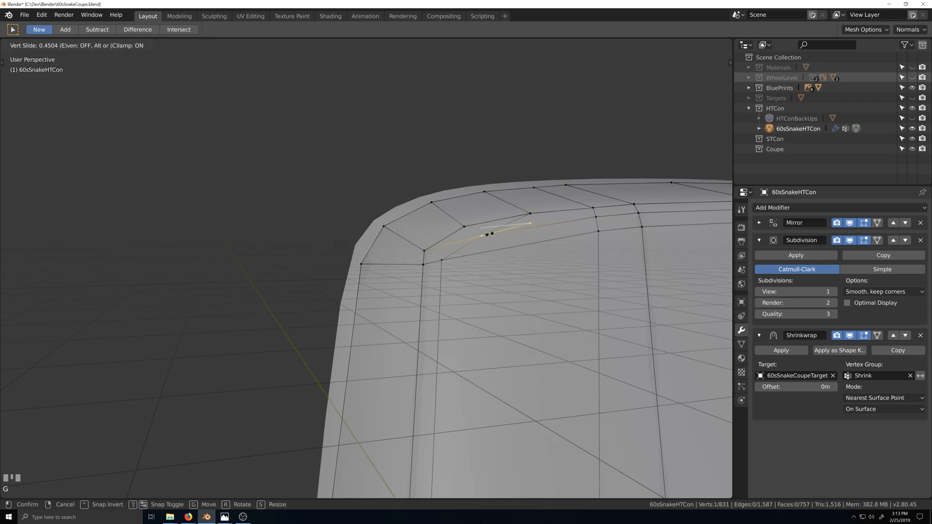
{"action": "left_click", "coordinate": [491, 233]}
{"action": "middle_click_drag", "start_coordinate": [491, 233], "coordinate": [528, 285]}
Examine how the loops along the windshield's upper frame line up with the blueprint, in front and angled views.
{"action": "key", "text": "KP_1"}
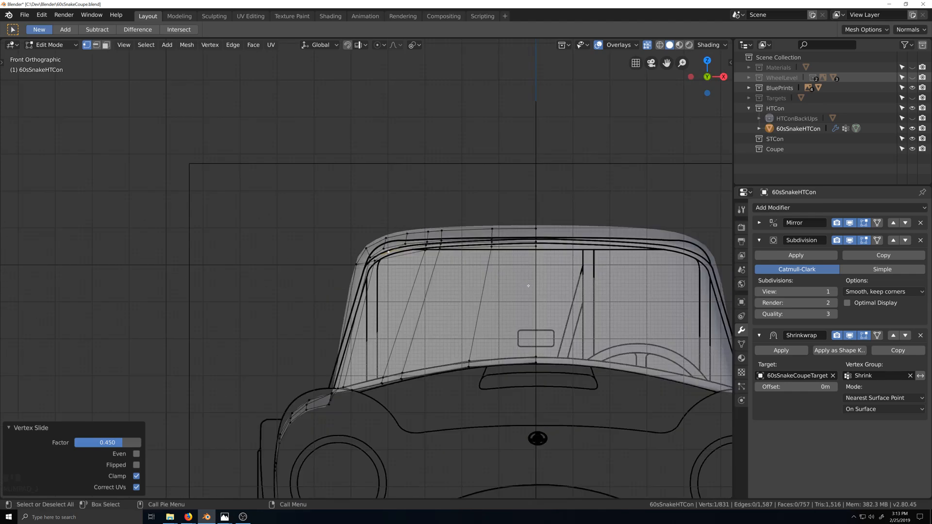
{"action": "scroll", "coordinate": [528, 285], "scroll_direction": "up", "scroll_amount": 5}
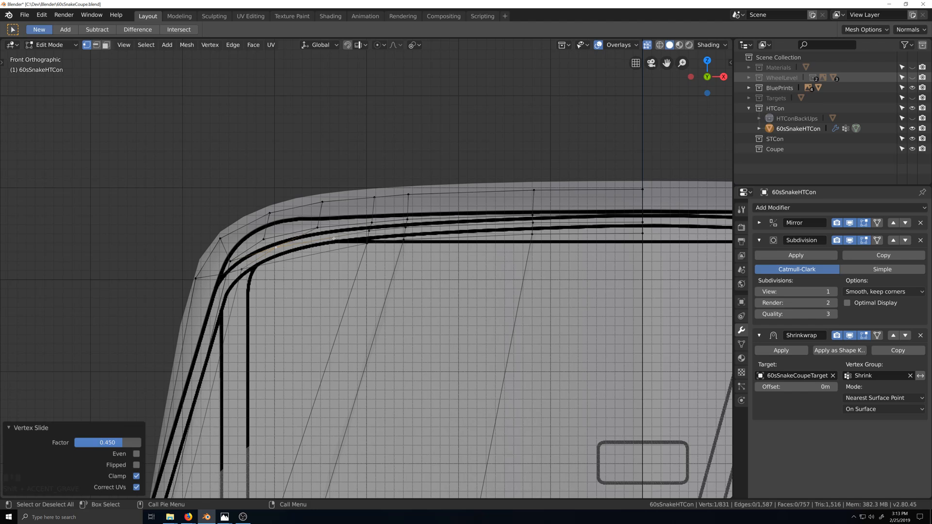
{"action": "left_click", "coordinate": [643, 222], "text": "ctrl+shift"}
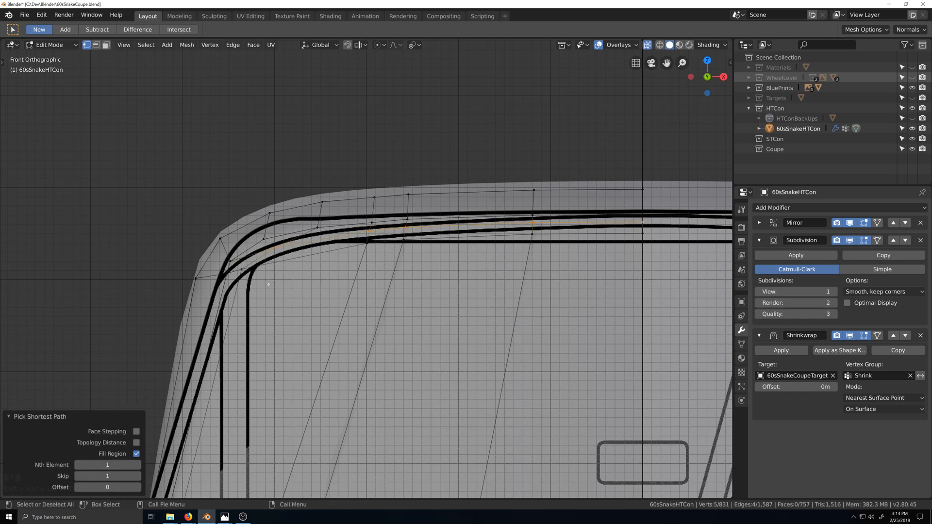
{"action": "left_click", "coordinate": [638, 234]}
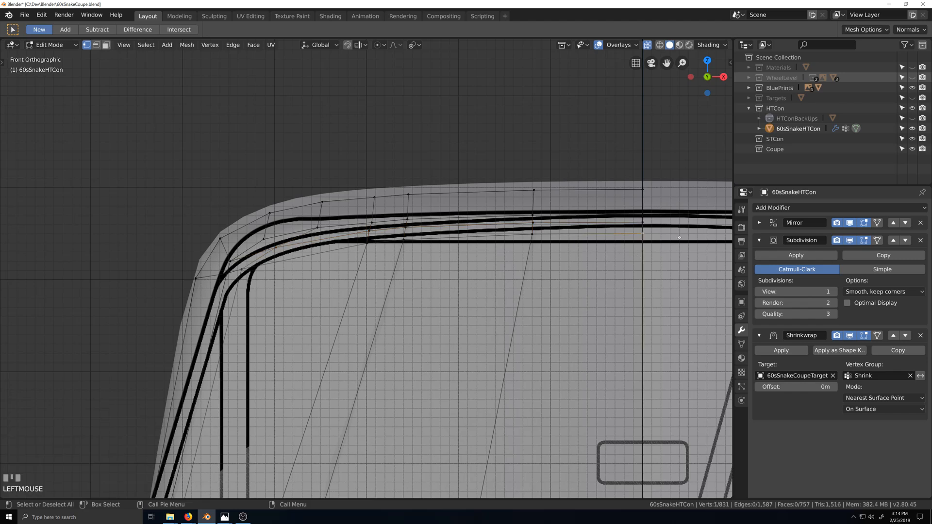
{"action": "key", "text": "grave"}
{"action": "scroll", "coordinate": [550, 301], "scroll_direction": "down", "scroll_amount": 3}
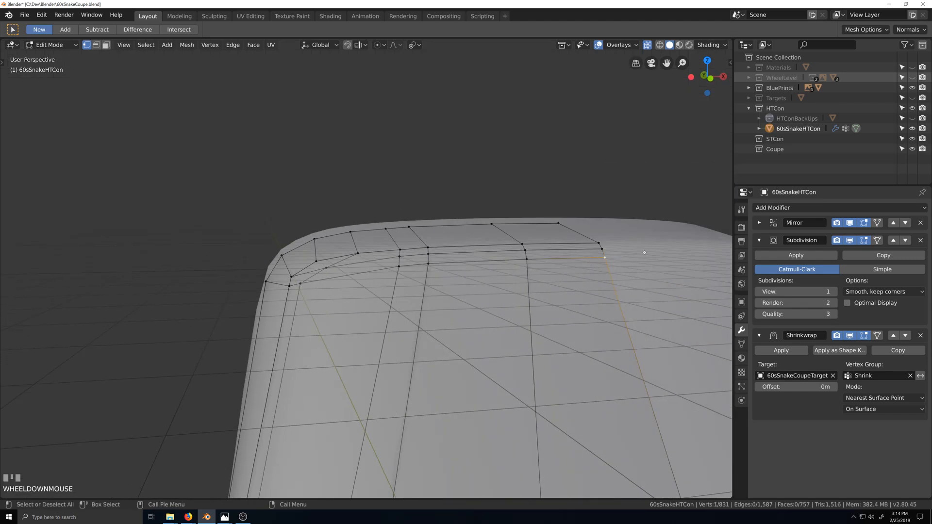
{"action": "key", "text": "KP_1"}
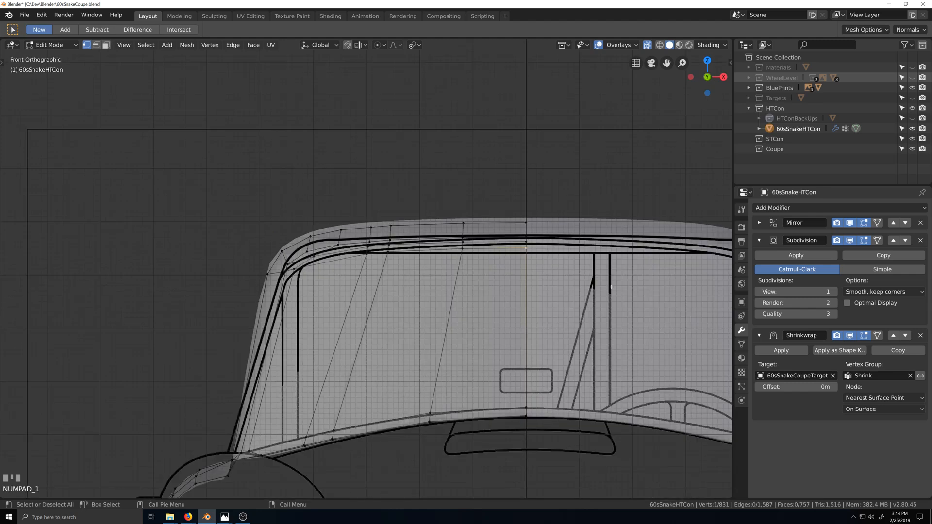
Slide the centreline vertex of the lower upper-frame loop upward by a factor of about 0.81 to meet the blueprint line.
{"action": "scroll", "coordinate": [611, 287], "scroll_direction": "up", "scroll_amount": 2}
{"action": "scroll", "coordinate": [603, 238], "scroll_direction": "up", "scroll_amount": 3}
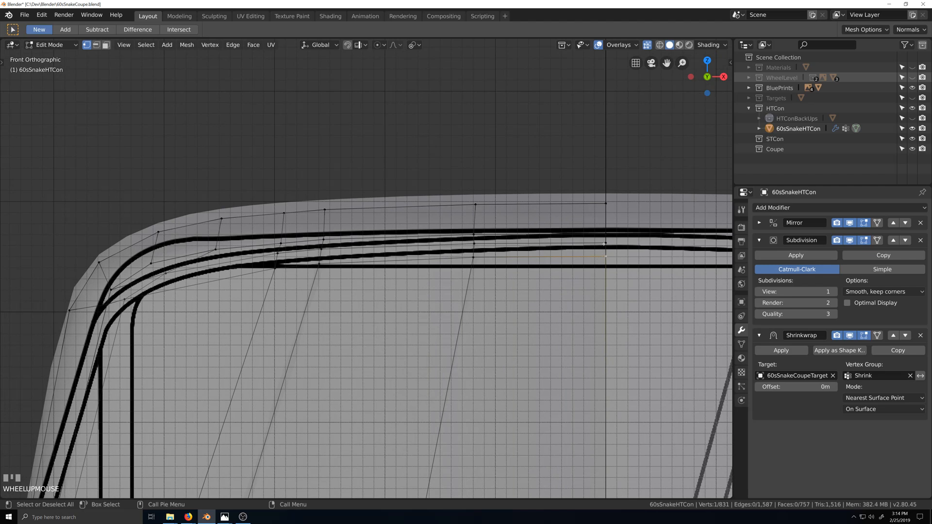
{"action": "left_click", "coordinate": [606, 243]}
{"action": "key", "text": "shift+v"}
{"action": "left_click", "coordinate": [488, 247]}
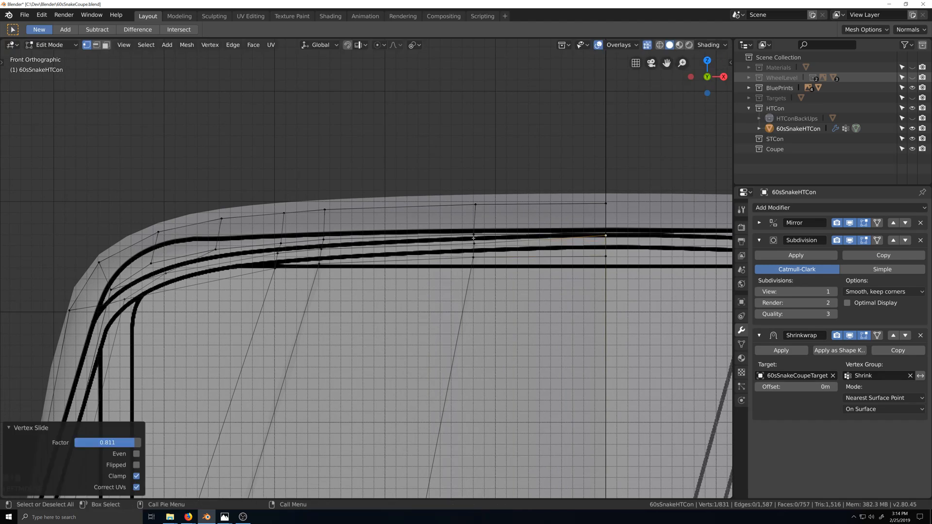
Slide the upper frame loop's vertices at and beside the centreline upward onto the blueprint's top frame line.
{"action": "left_click", "coordinate": [474, 237]}
{"action": "key", "text": "g"}
{"action": "key", "text": "g"}
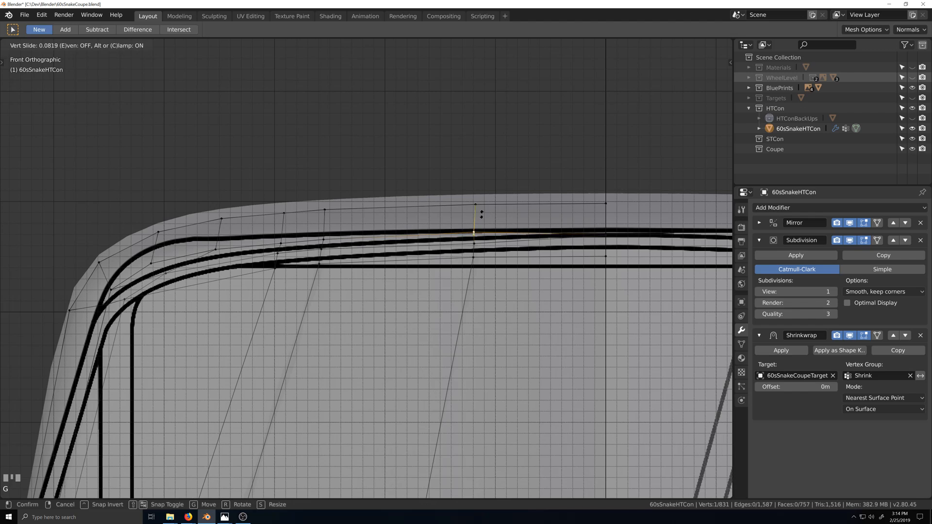
{"action": "left_click", "coordinate": [481, 214]}
{"action": "left_click", "coordinate": [606, 230]}
{"action": "key", "text": "g"}
{"action": "key", "text": "g"}
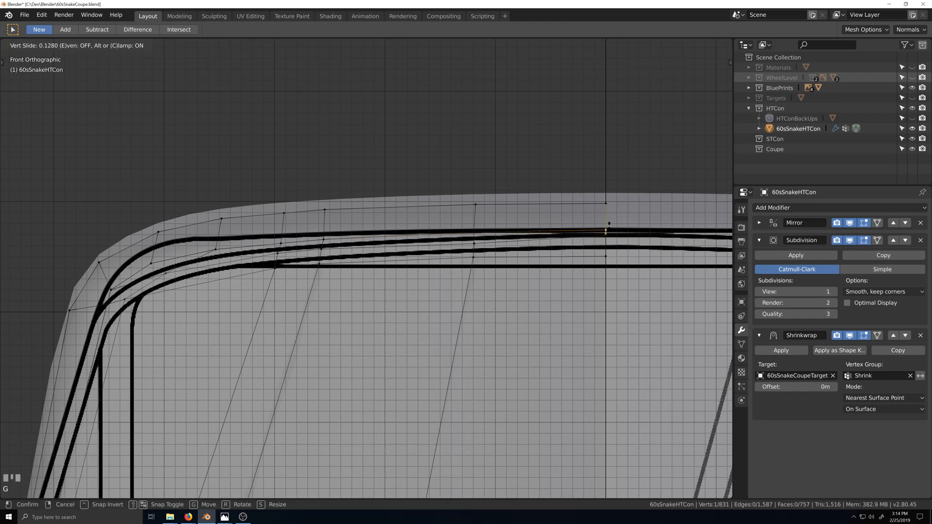
{"action": "left_click", "coordinate": [608, 223]}
{"action": "left_click", "coordinate": [474, 229]}
{"action": "key", "text": "g"}
{"action": "key", "text": "g"}
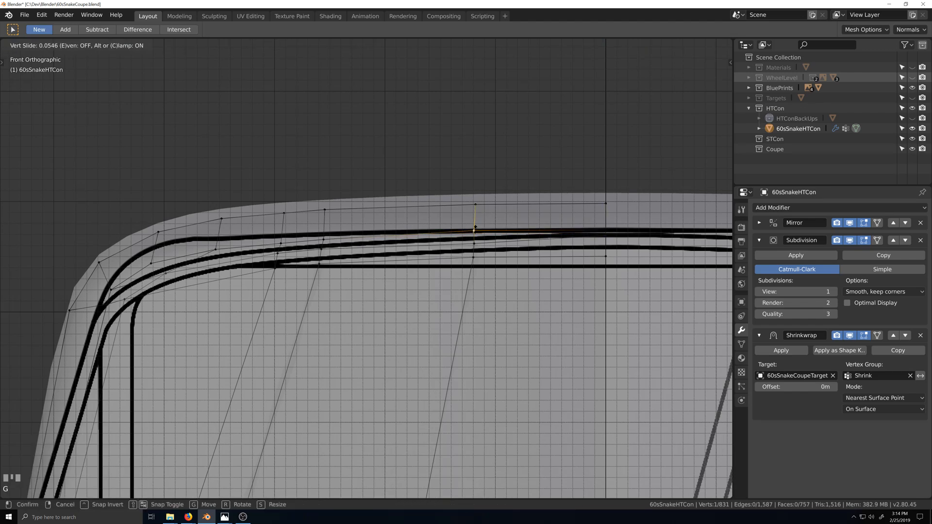
{"action": "left_click", "coordinate": [474, 228]}
Slide the upper frame loop's next three vertices toward the corner upward along their edges, nearer the blueprint's top frame line.
{"action": "left_click", "coordinate": [323, 240]}
{"action": "key", "text": "g"}
{"action": "key", "text": "g"}
{"action": "left_click", "coordinate": [284, 242]}
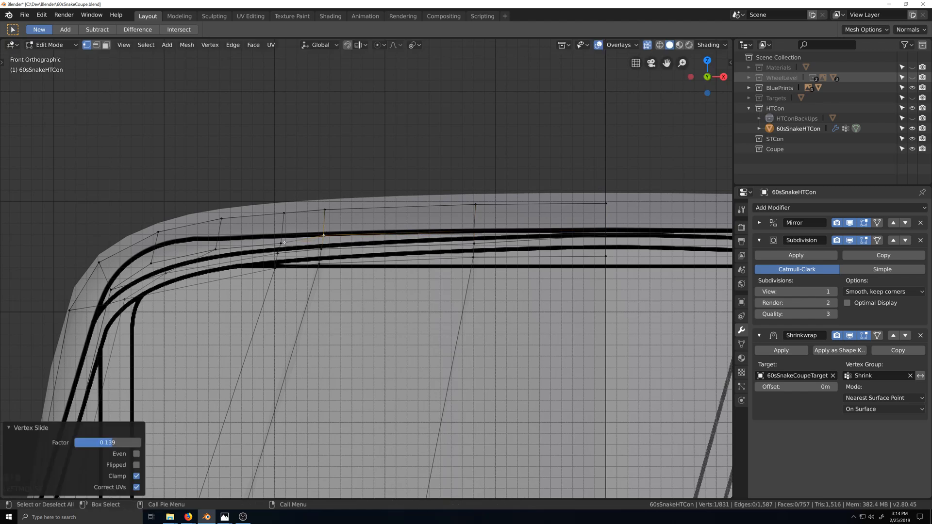
{"action": "left_click", "coordinate": [284, 242]}
{"action": "key", "text": "g"}
{"action": "key", "text": "g"}
{"action": "left_click", "coordinate": [283, 238]}
{"action": "left_click", "coordinate": [219, 247]}
{"action": "key", "text": "g"}
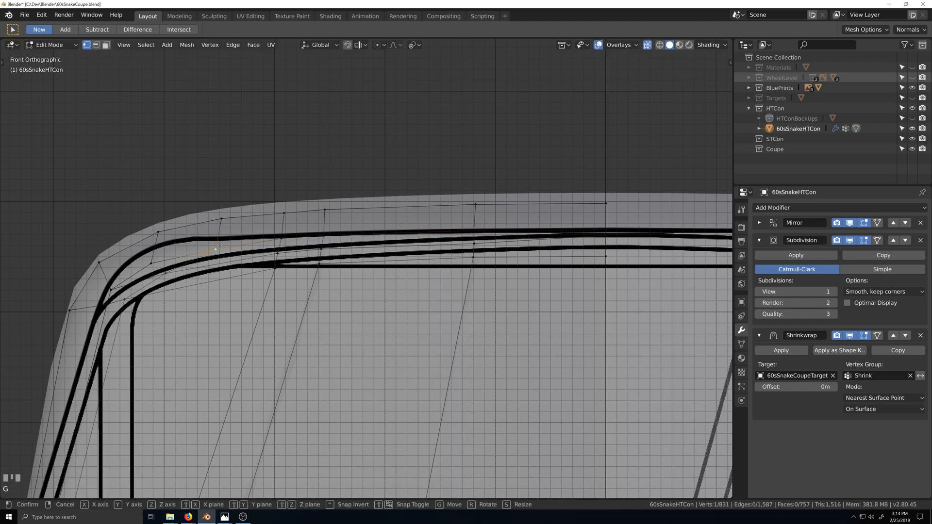
{"action": "key", "text": "g"}
{"action": "left_click", "coordinate": [221, 244]}
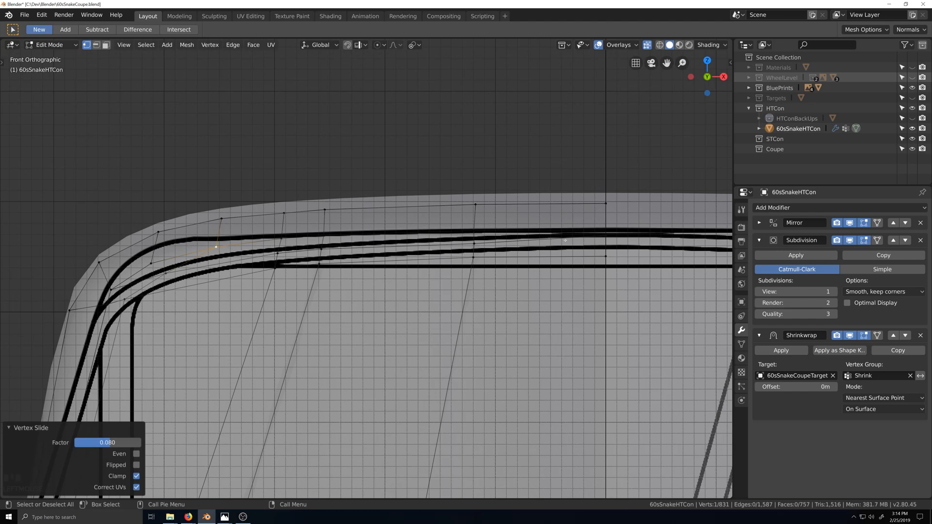
Slide three vertices of the lower frame loop, from beside the centreline toward the corner, up onto the blueprint's middle frame line.
{"action": "left_click", "coordinate": [473, 240]}
{"action": "key", "text": "g"}
{"action": "key", "text": "g"}
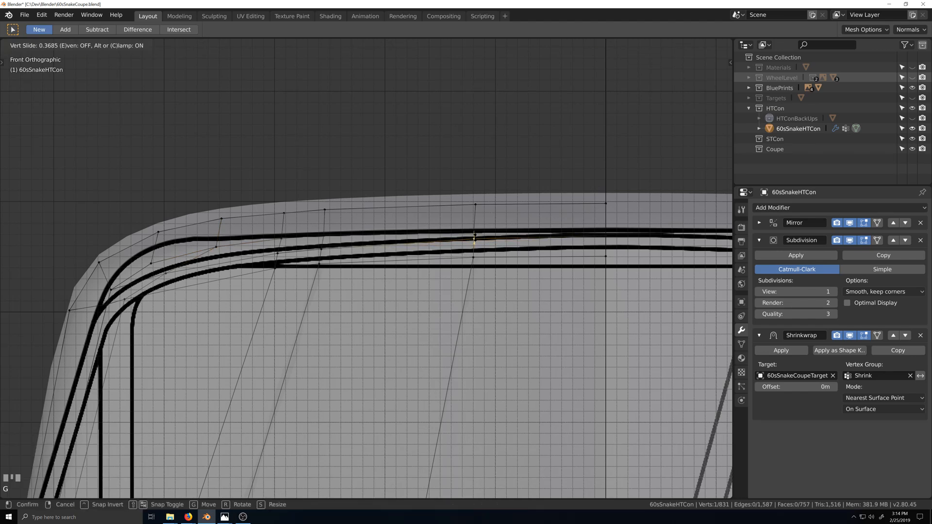
{"action": "left_click", "coordinate": [335, 248]}
{"action": "left_click", "coordinate": [321, 248]}
{"action": "key", "text": "g"}
{"action": "key", "text": "g"}
{"action": "left_click", "coordinate": [322, 246]}
{"action": "left_click", "coordinate": [276, 254]}
{"action": "key", "text": "g"}
{"action": "key", "text": "g"}
{"action": "left_click", "coordinate": [275, 252]}
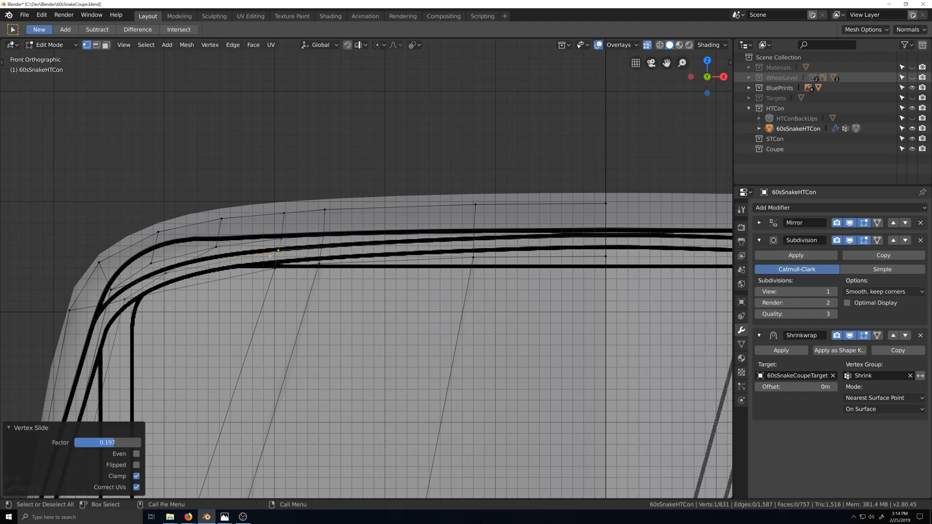
Slide the next edge between the middle and lower frame loops toward the corner, fitting its upper vertex to the blueprint's frame line.
{"action": "left_click_drag", "start_coordinate": [272, 249], "coordinate": [281, 275]}
{"action": "key", "text": "g"}
{"action": "key", "text": "g"}
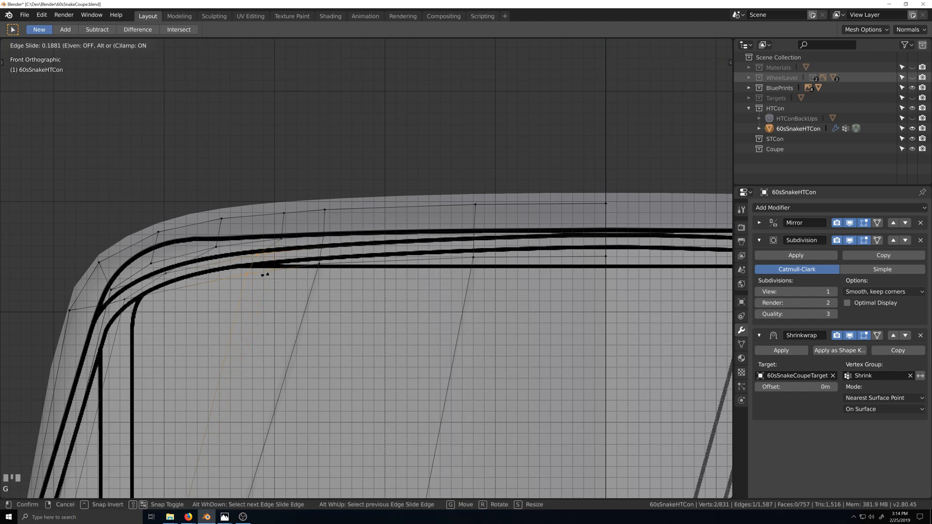
{"action": "left_click", "coordinate": [247, 277]}
{"action": "left_click", "coordinate": [234, 260]}
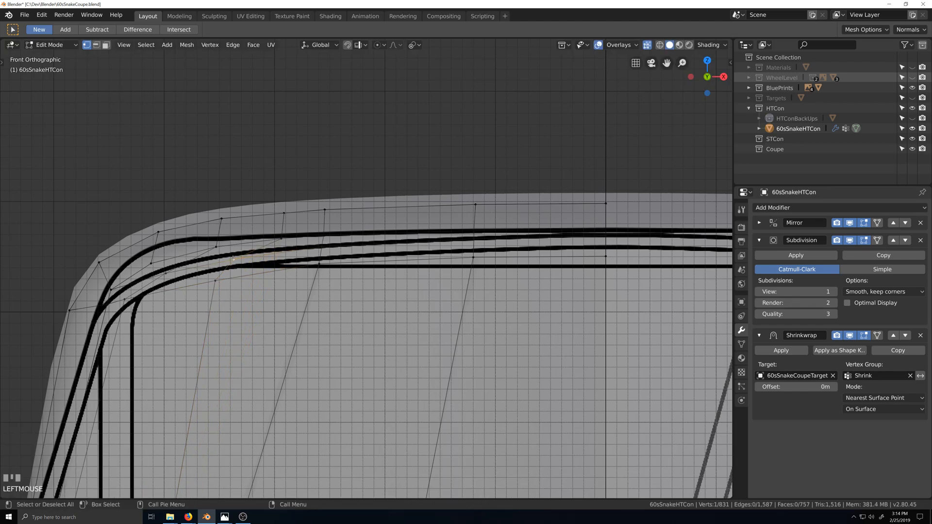
{"action": "key", "text": "g"}
{"action": "key", "text": "z"}
Move two vertices along the glass's upper edge, starting near the corner, up onto the blueprint's lower frame line.
{"action": "left_click", "coordinate": [215, 278]}
{"action": "key", "text": "g"}
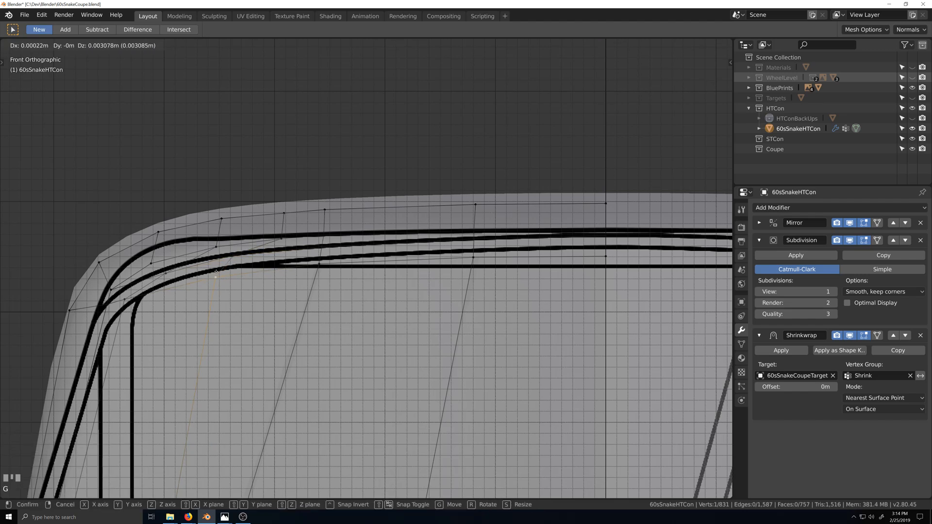
{"action": "left_click", "coordinate": [337, 258]}
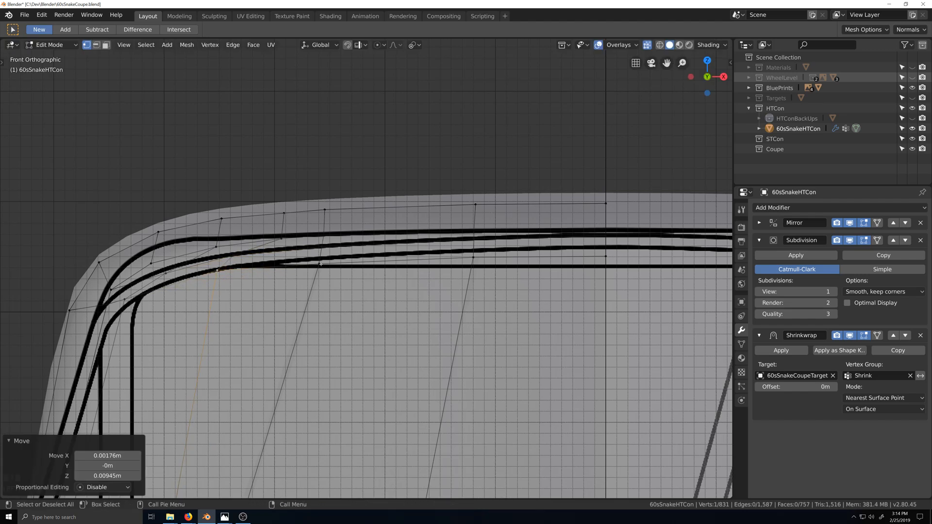
{"action": "left_click", "coordinate": [321, 264]}
{"action": "key", "text": "g"}
{"action": "left_click", "coordinate": [449, 256]}
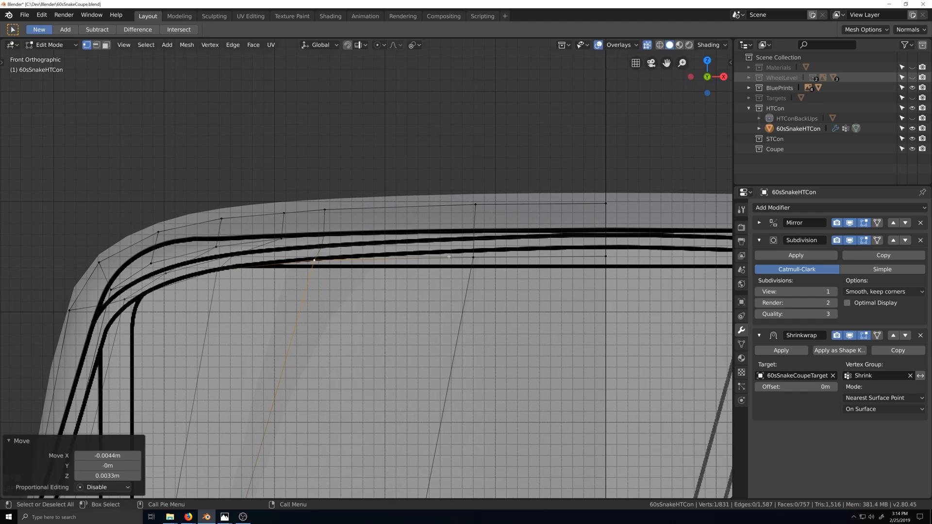
Move the glass's upper-edge vertices at and beside the centreline up about 0.007 m and 0.0055 m onto the blueprint line.
{"action": "left_click", "coordinate": [475, 257]}
{"action": "key", "text": "g"}
{"action": "left_click", "coordinate": [611, 250]}
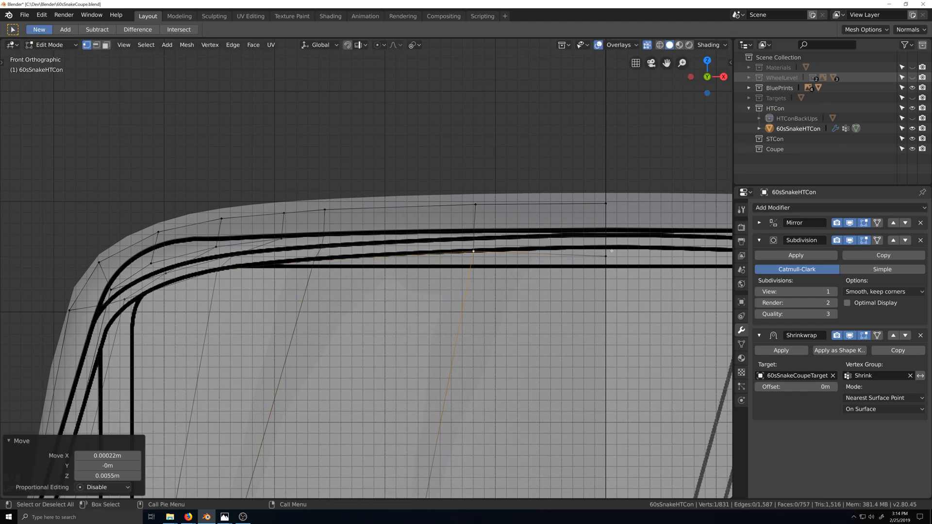
{"action": "key", "text": "g"}
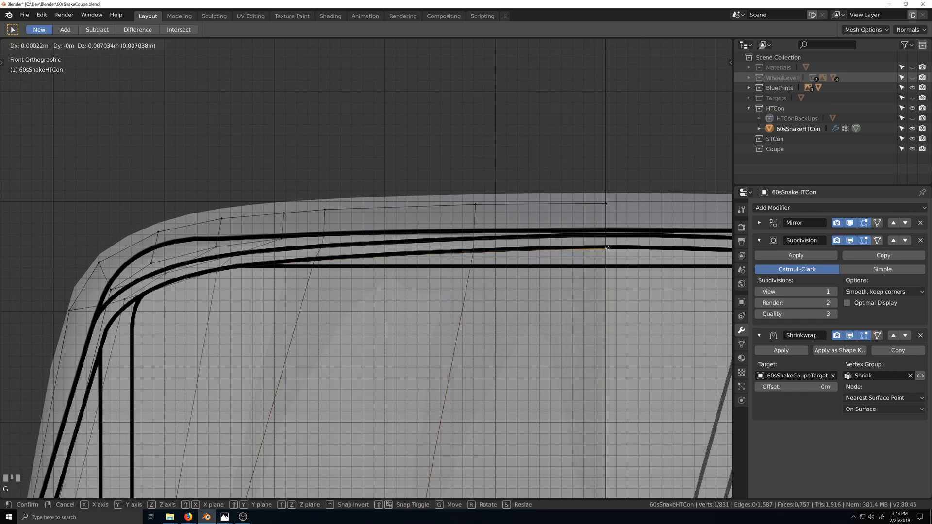
{"action": "left_click", "coordinate": [607, 249]}
{"action": "middle_click_drag", "start_coordinate": [607, 249], "coordinate": [647, 229], "text": "shift"}
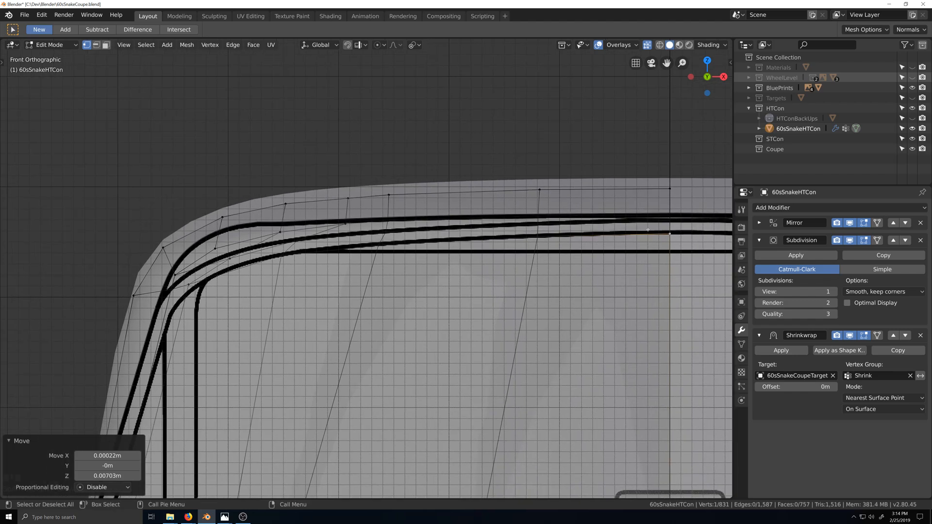
Select the glass's upper-edge vertices from the centreline toward the corner and examine the windshield frame in perspective.
{"action": "left_click", "coordinate": [200, 285], "text": "ctrl"}
{"action": "scroll", "coordinate": [400, 284], "scroll_direction": "down", "scroll_amount": 3}
{"action": "scroll", "coordinate": [401, 283], "scroll_direction": "down", "scroll_amount": 3}
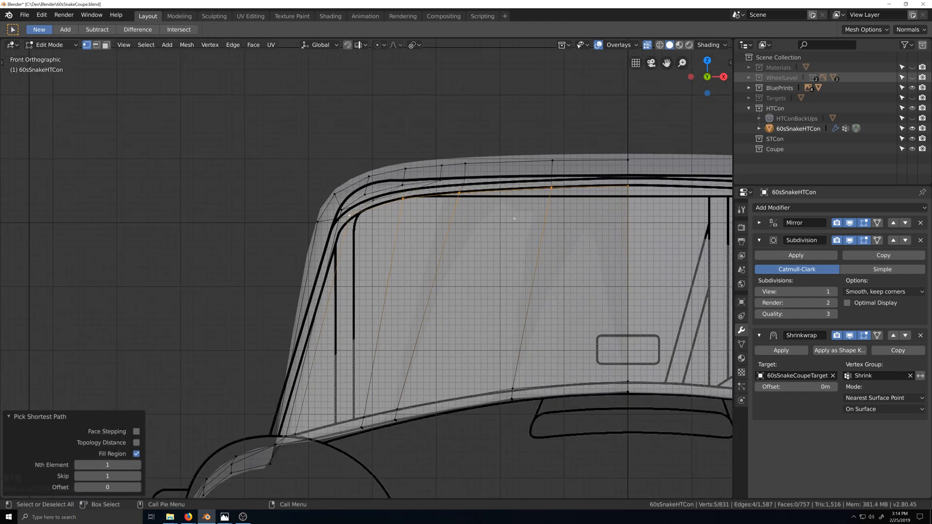
{"action": "middle_click_drag", "start_coordinate": [400, 283], "coordinate": [542, 232]}
{"action": "scroll", "coordinate": [542, 231], "scroll_direction": "up", "scroll_amount": 5}
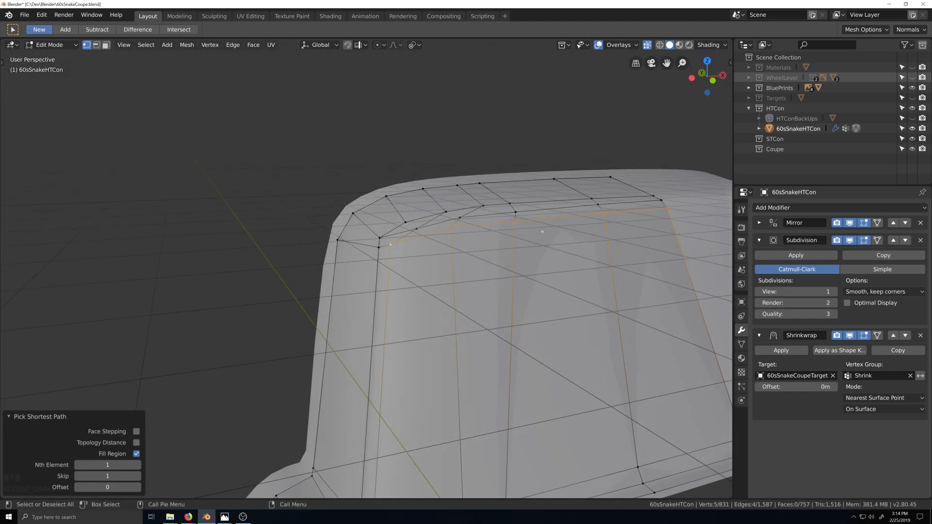
{"action": "key", "text": "ctrl+r"}
{"action": "right_click", "coordinate": [515, 217]}
{"action": "middle_click_drag", "start_coordinate": [633, 214], "coordinate": [639, 168], "text": "shift"}
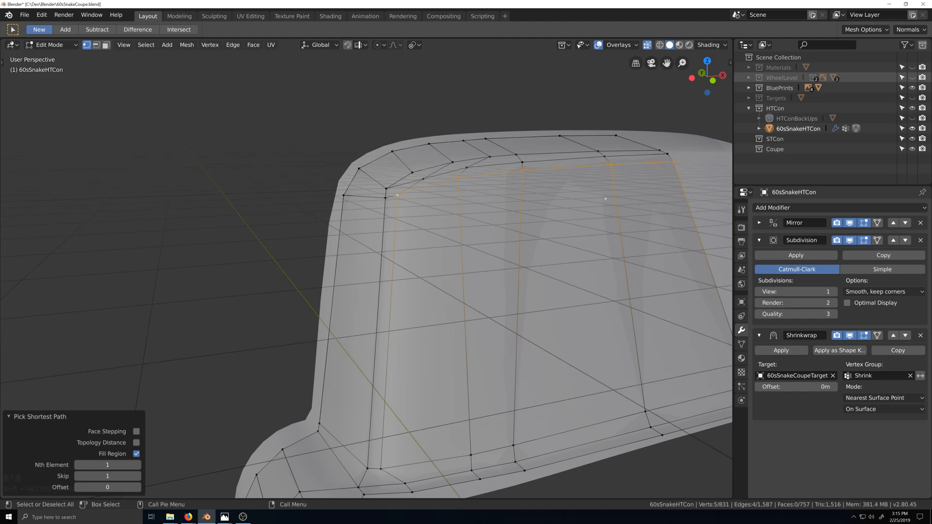
{"action": "mouse_move", "coordinate": [605, 199]}
{"action": "middle_mouse_down"}
{"action": "mouse_move", "coordinate": [620, 214]}
{"action": "mouse_move", "coordinate": [632, 211]}
{"action": "mouse_move", "coordinate": [615, 211]}
{"action": "middle_mouse_up"}
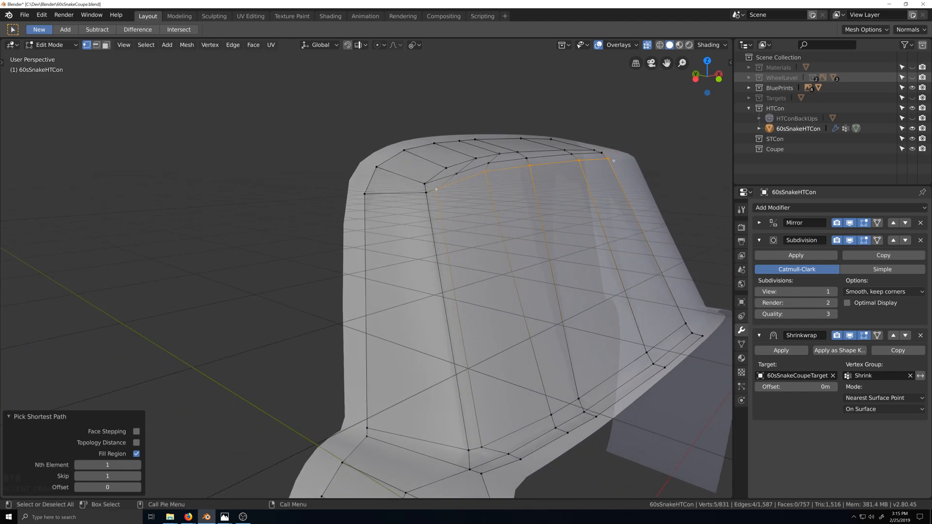
{"action": "middle_click_drag", "start_coordinate": [613, 161], "coordinate": [551, 277]}
Examine the windshield's shaded surface and upper frame corner with X-ray off, then turn X-ray back on.
{"action": "key", "text": "Tab"}
{"action": "key", "text": "grave"}
{"action": "key", "text": "Tab"}
{"action": "key", "text": "Tab"}
{"action": "key", "text": "Tab"}
{"action": "key", "text": "grave"}
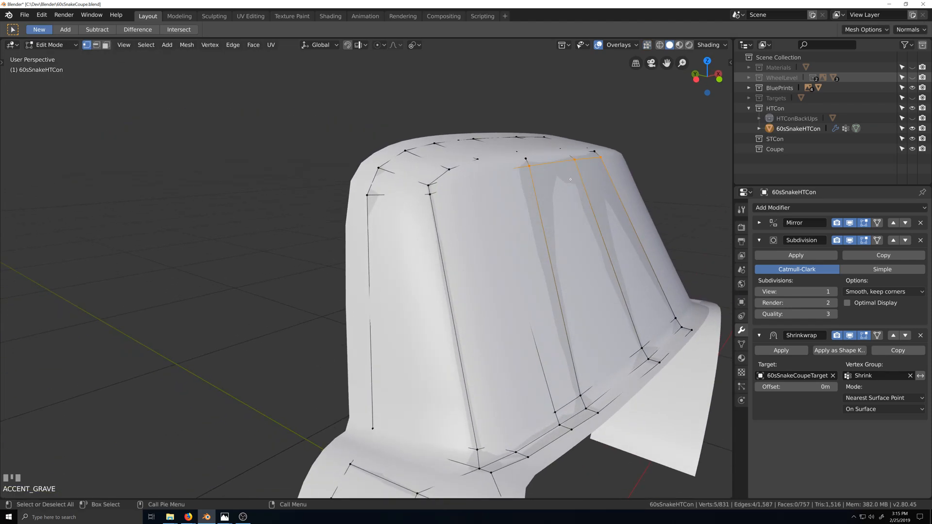
{"action": "scroll", "coordinate": [570, 180], "scroll_direction": "down", "scroll_amount": 3}
{"action": "scroll", "coordinate": [522, 192], "scroll_direction": "up", "scroll_amount": 3}
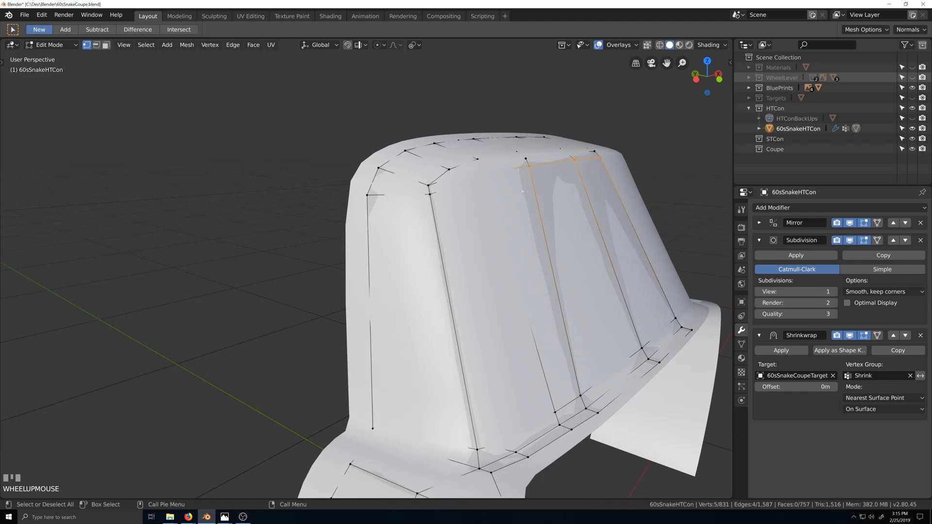
{"action": "left_click", "coordinate": [430, 184]}
{"action": "left_click", "coordinate": [597, 149]}
{"action": "key", "text": "grave"}
{"action": "middle_click_drag", "start_coordinate": [597, 149], "coordinate": [606, 162]}
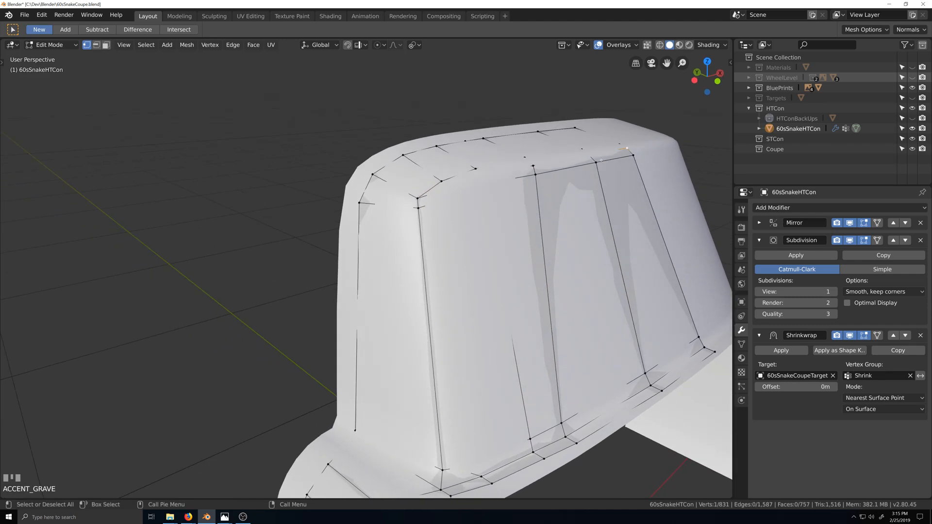
{"action": "key", "text": "alt+z"}
{"action": "key", "text": "grave"}
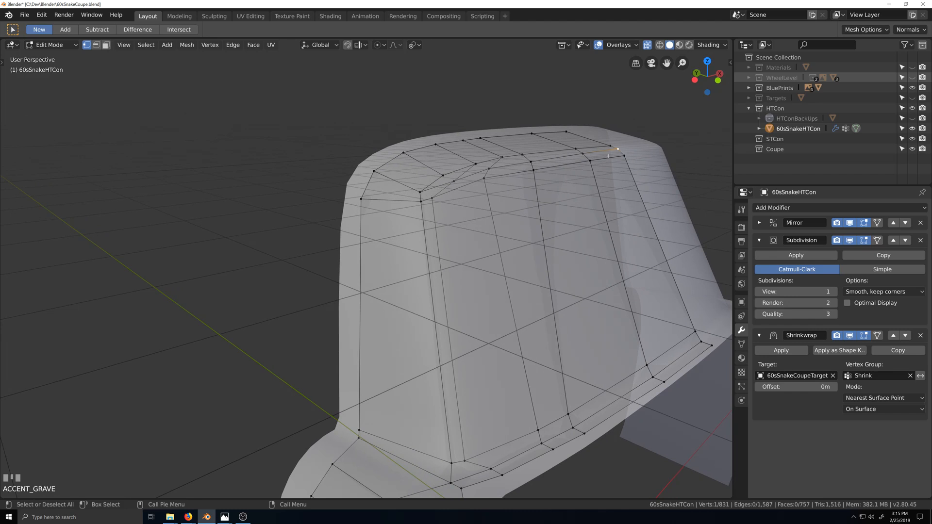
Hide the windshield frame's upper corner vertex and add one centred loop cut along the strip above the glass.
{"action": "left_click", "coordinate": [420, 193]}
{"action": "key", "text": "h"}
{"action": "key", "text": "ctrl+r"}
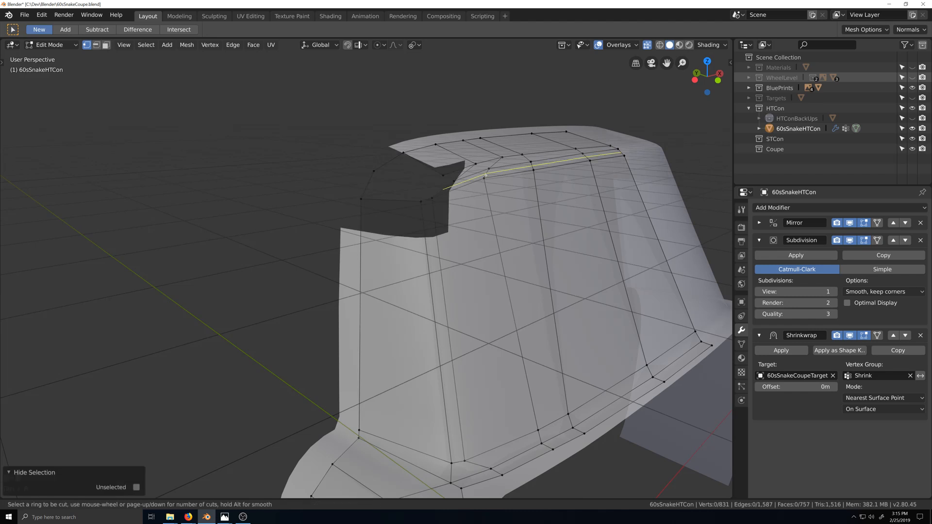
{"action": "left_click", "coordinate": [473, 182]}
{"action": "right_click", "coordinate": [474, 182]}
Hide the two vertices at the windshield's lower outer corner and add one centred loop cut along the side pillar strip.
{"action": "middle_click_drag", "start_coordinate": [434, 311], "coordinate": [430, 268], "text": "shift"}
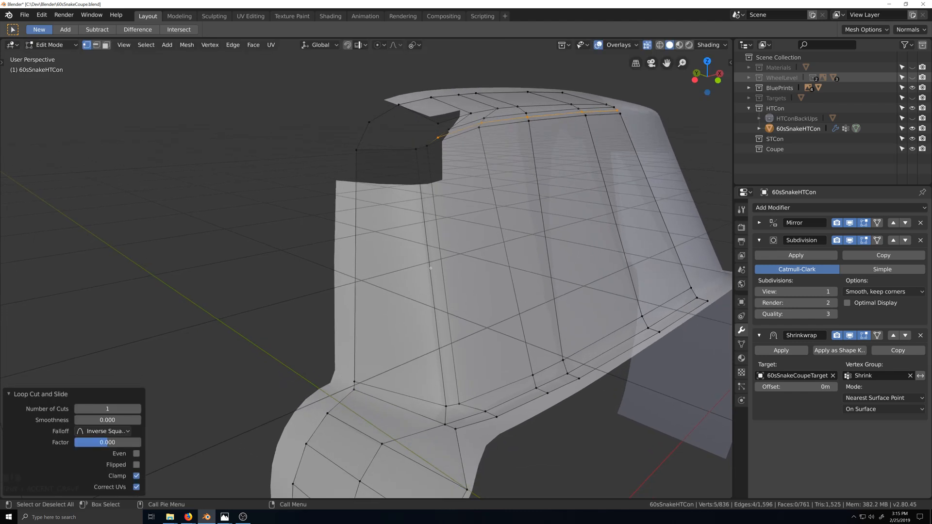
{"action": "left_click", "coordinate": [455, 429]}
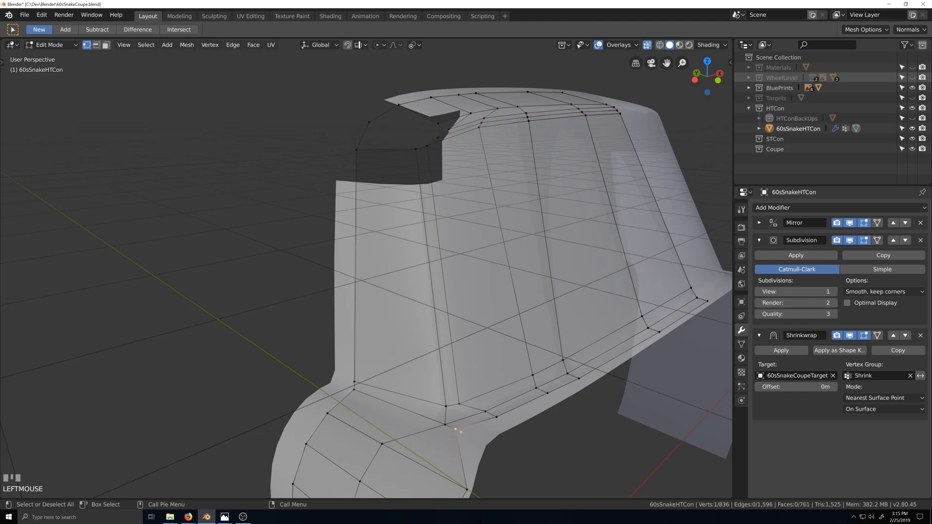
{"action": "key", "text": "h"}
{"action": "key", "text": "ctrl+r"}
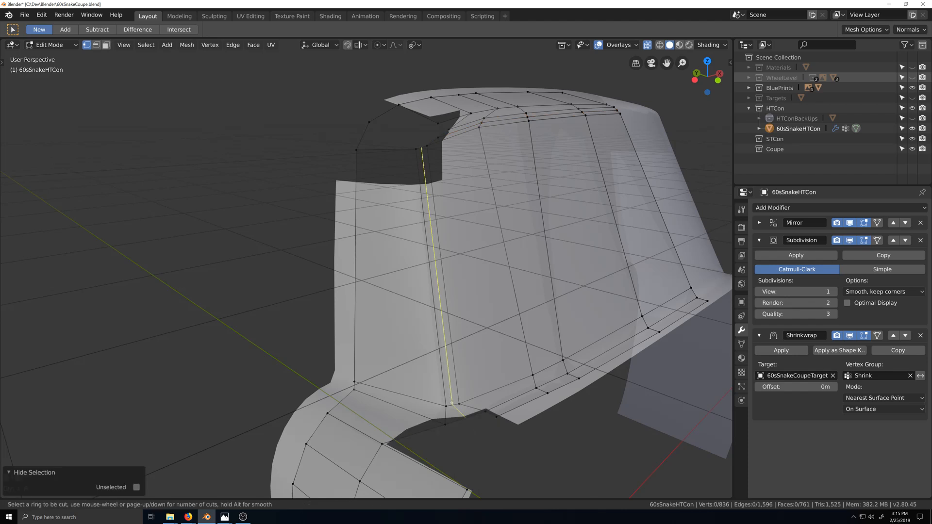
{"action": "key", "text": "Escape"}
{"action": "left_click", "coordinate": [475, 430]}
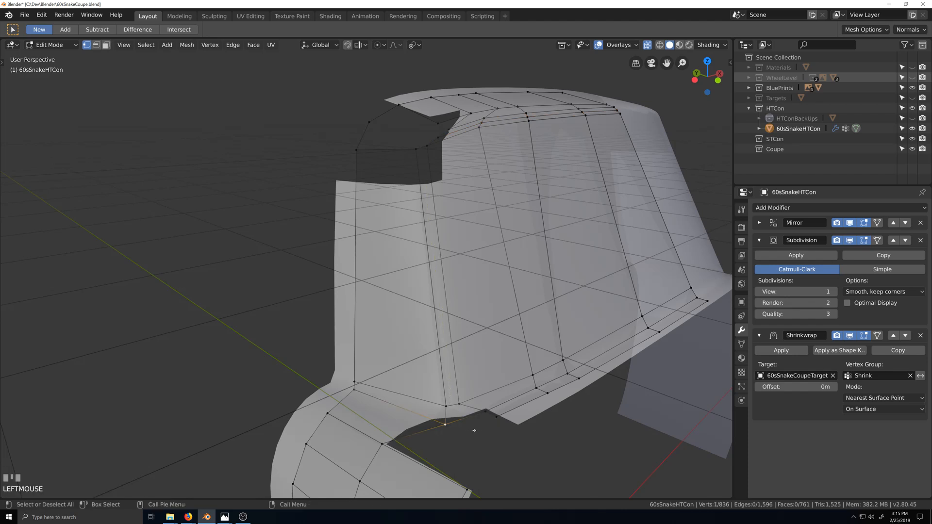
{"action": "key", "text": "h"}
{"action": "key", "text": "ctrl+r"}
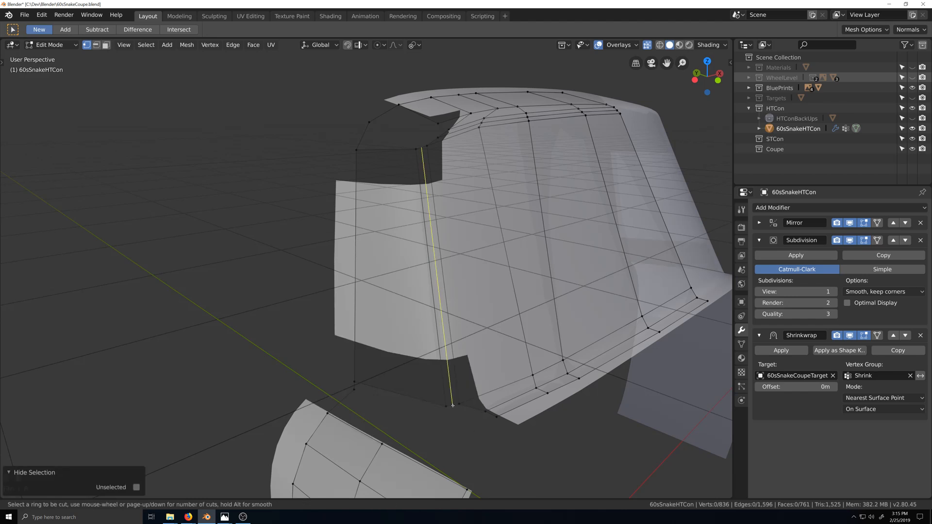
{"action": "left_click", "coordinate": [452, 405]}
{"action": "right_click", "coordinate": [462, 419]}
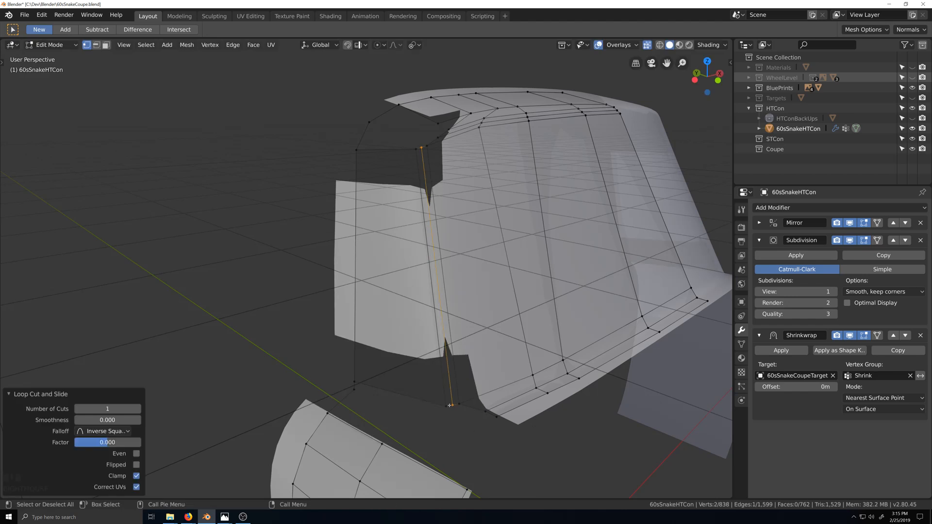
Add one centred loop cut along the strip below the glass and reveal all hidden geometry.
{"action": "key", "text": "ctrl+r"}
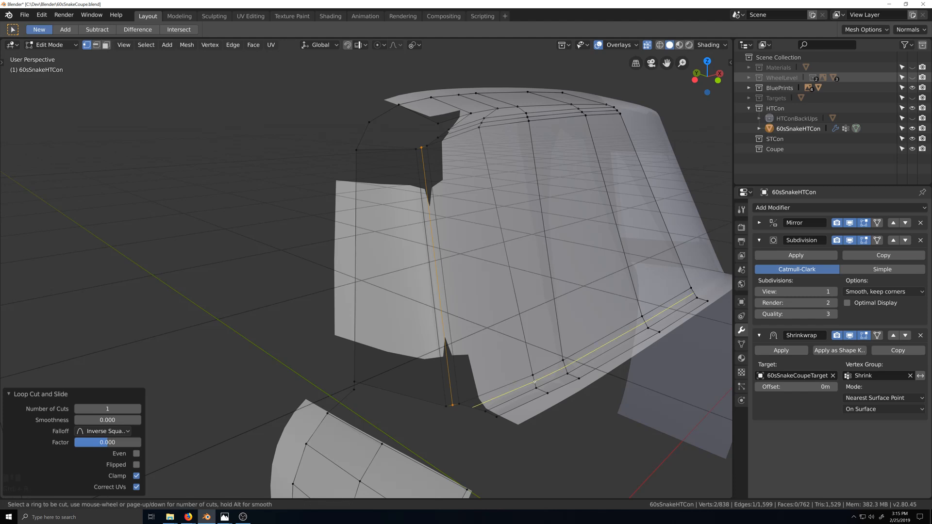
{"action": "left_click", "coordinate": [536, 385]}
{"action": "right_click", "coordinate": [491, 345]}
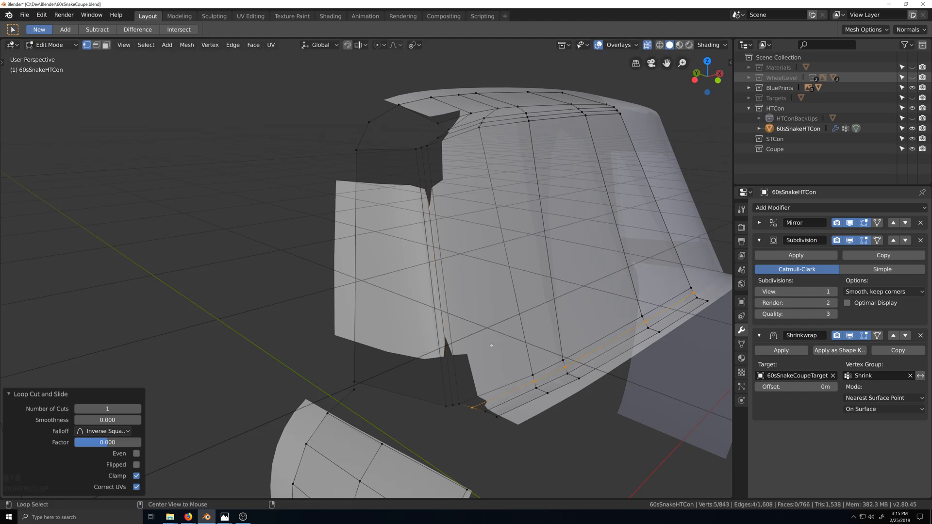
{"action": "key", "text": "alt+h"}
Connect the new side and upper loop cuts with an edge across the windshield frame's upper corner face.
{"action": "scroll", "coordinate": [401, 268], "scroll_direction": "up", "scroll_amount": 4}
{"action": "scroll", "coordinate": [402, 268], "scroll_direction": "up", "scroll_amount": 4}
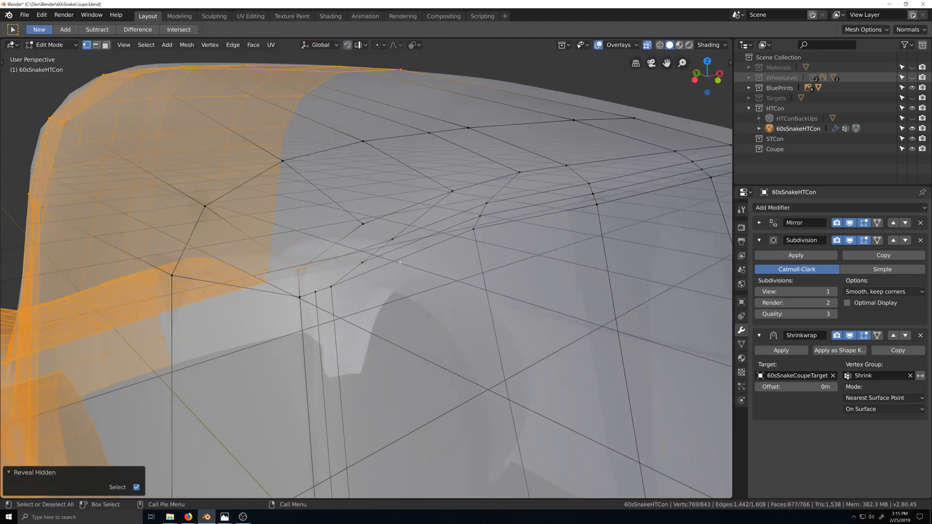
{"action": "left_click", "coordinate": [267, 315]}
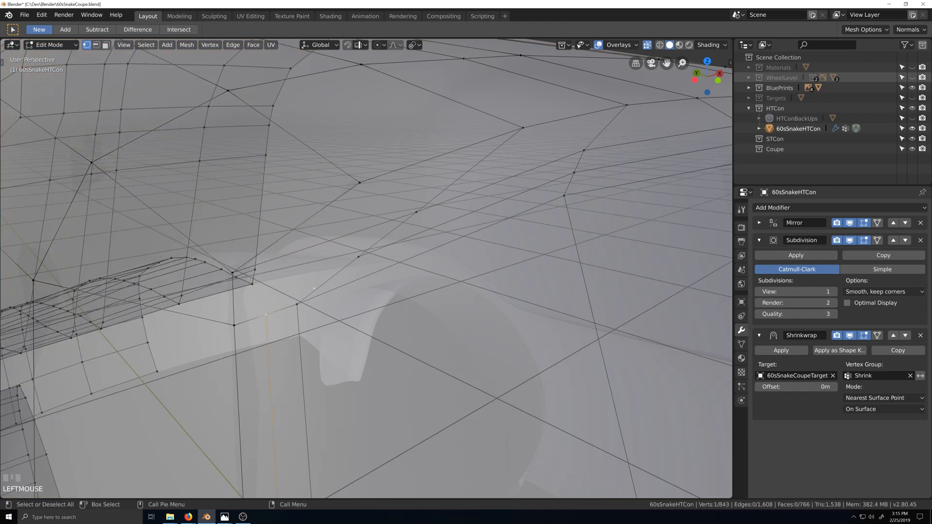
{"action": "left_click", "coordinate": [359, 258], "text": "shift"}
{"action": "key", "text": "j"}
{"action": "scroll", "coordinate": [335, 293], "scroll_direction": "down", "scroll_amount": 2}
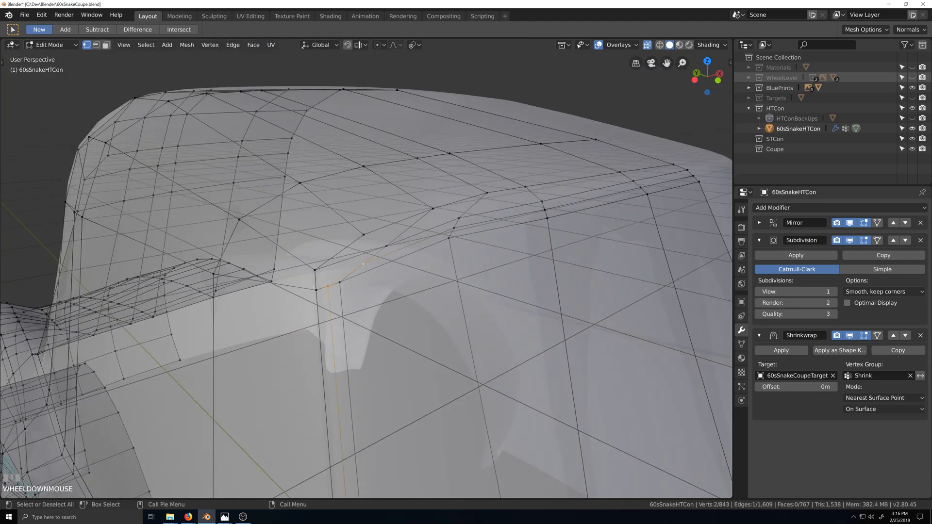
Slide the glass's upper corner vertex slightly along its edges, inward from the newly connected corner edge.
{"action": "key", "text": "shift+grave"}
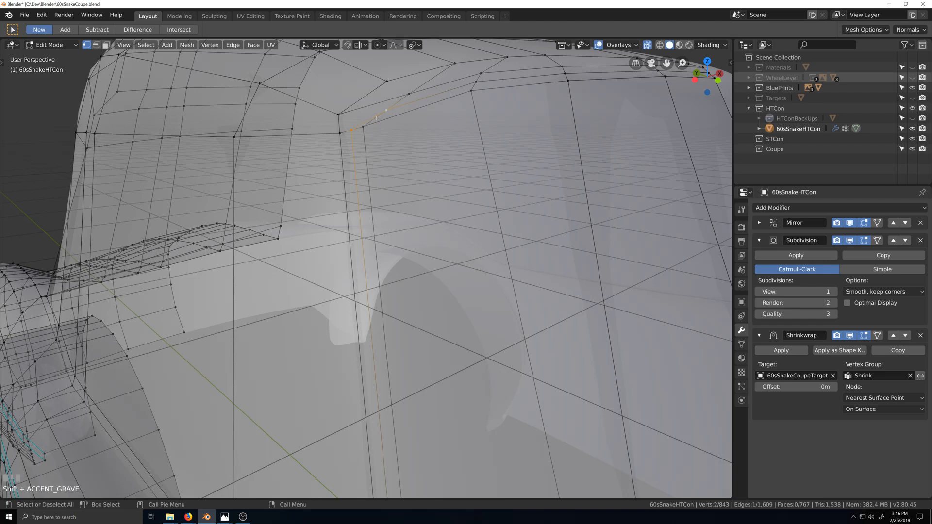
{"action": "left_click", "coordinate": [369, 136]}
{"action": "key", "text": "g"}
{"action": "key", "text": "g"}
{"action": "left_click", "coordinate": [363, 138]}
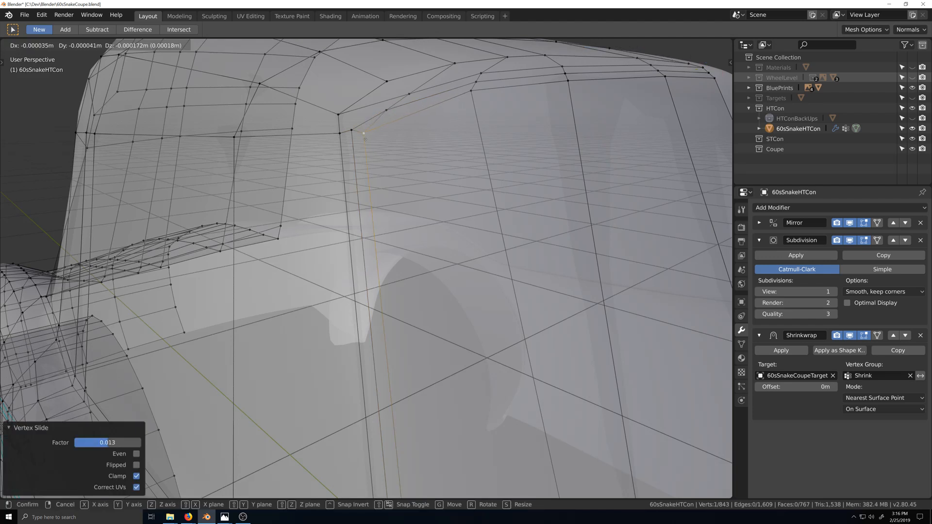
{"action": "key", "text": "g"}
{"action": "key", "text": "g"}
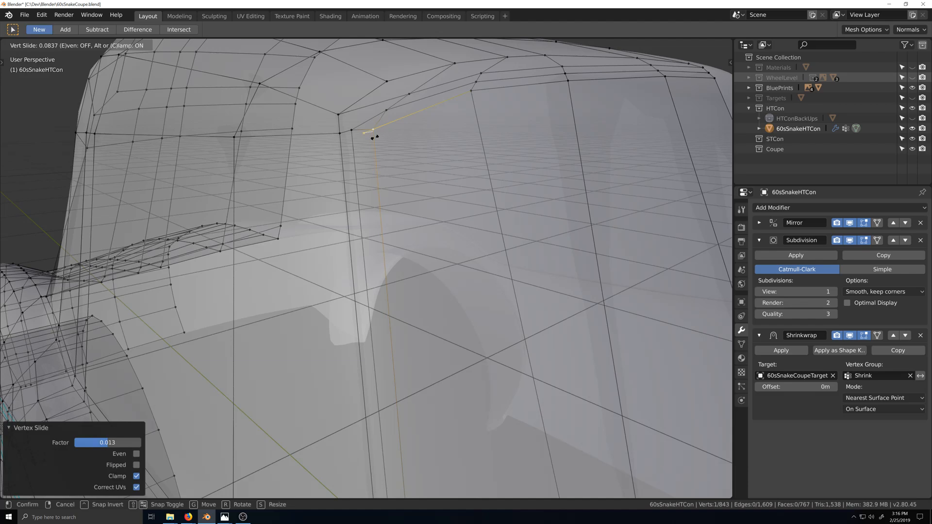
{"action": "left_click", "coordinate": [373, 138]}
Connect the side and lower loop cuts with an edge across the windshield frame's lower corner face.
{"action": "scroll", "coordinate": [409, 97], "scroll_direction": "down", "scroll_amount": 3}
{"action": "middle_click_drag", "start_coordinate": [406, 413], "coordinate": [399, 273], "text": "shift"}
{"action": "left_click", "coordinate": [382, 282], "text": "shift"}
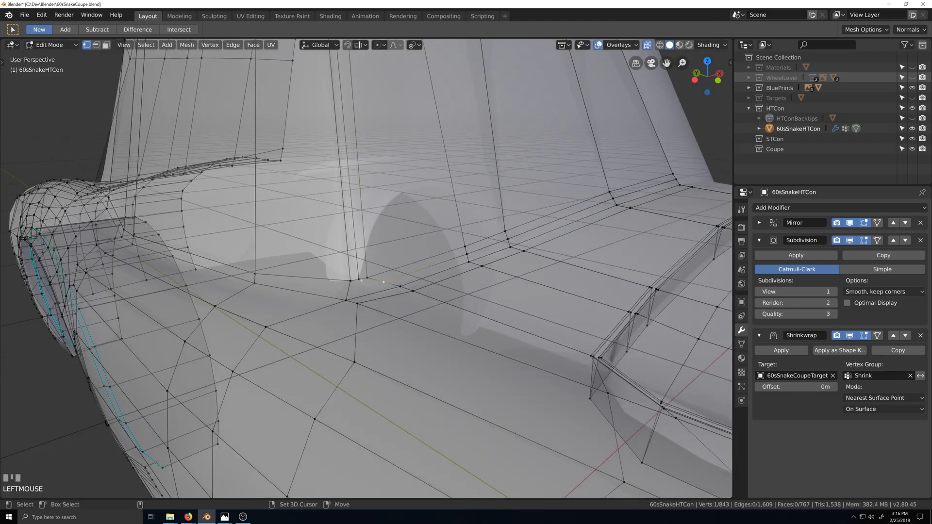
{"action": "key", "text": "j"}
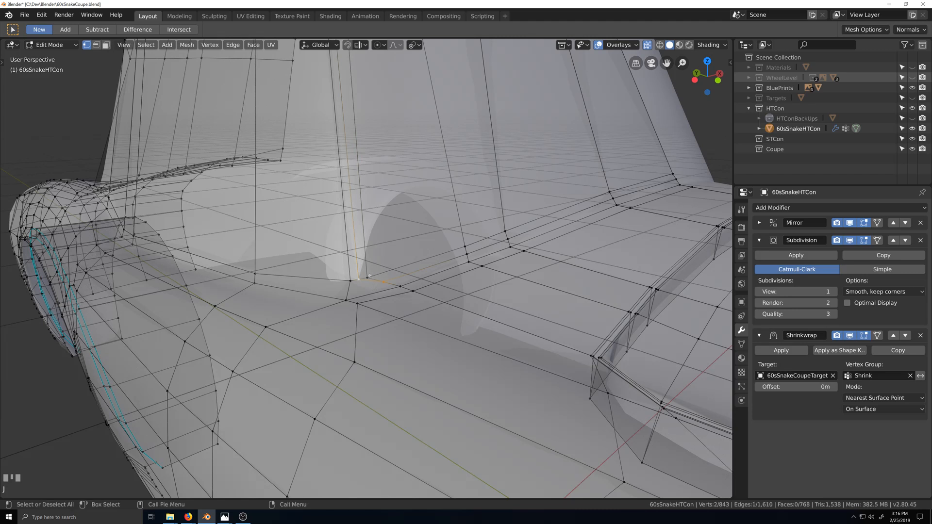
Slide the glass's lower corner vertex slightly inward along its edges, finishing with a slide factor of about 0.009.
{"action": "left_click", "coordinate": [369, 276]}
{"action": "key", "text": "g"}
{"action": "key", "text": "g"}
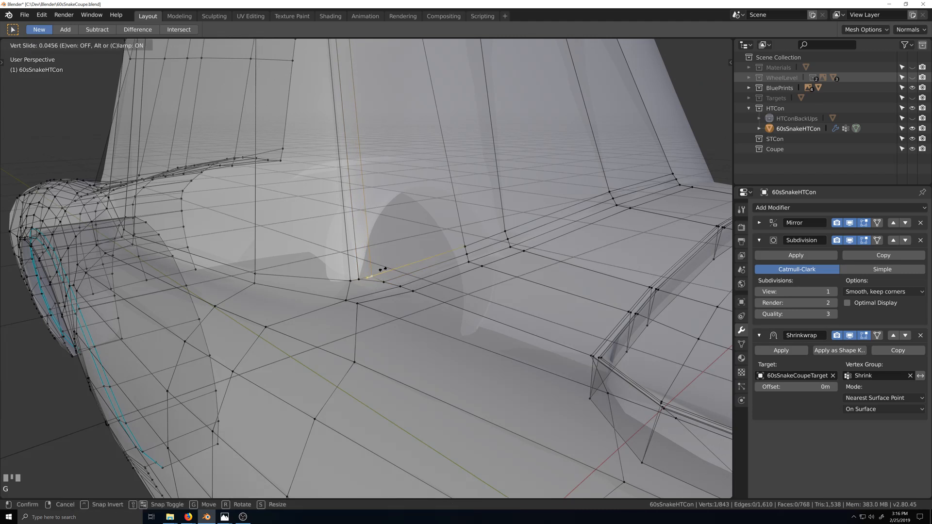
{"action": "left_click", "coordinate": [381, 269]}
{"action": "key", "text": "g"}
{"action": "key", "text": "g"}
{"action": "left_click", "coordinate": [382, 266]}
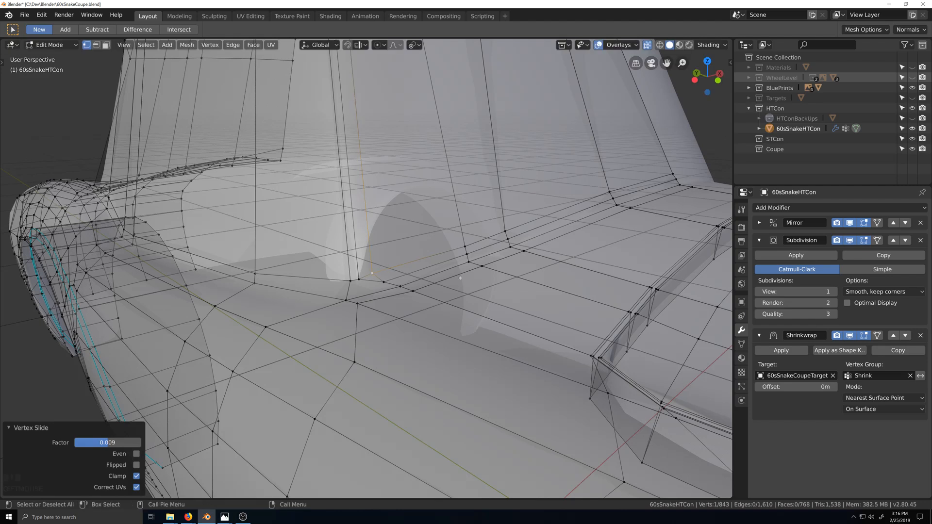
Select the continuous edge path around the windshield glass and bevel it with 4 segments and an amount of about 0.003.
{"action": "middle_click_drag", "start_coordinate": [382, 266], "coordinate": [480, 290]}
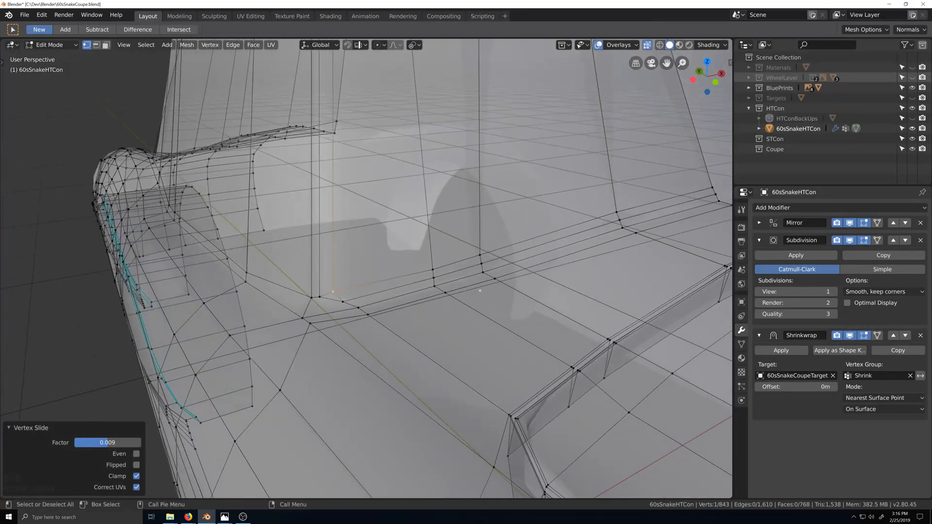
{"action": "left_click", "coordinate": [715, 195]}
{"action": "left_click", "coordinate": [343, 302], "text": "ctrl"}
{"action": "left_click", "coordinate": [320, 297], "text": "shift"}
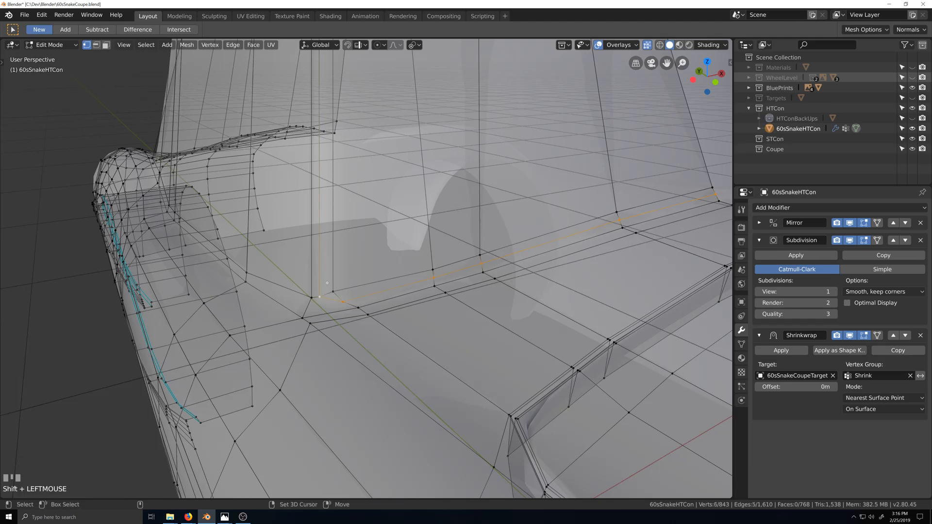
{"action": "scroll", "coordinate": [327, 283], "scroll_direction": "down", "scroll_amount": 3}
{"action": "key", "text": "shift+grave"}
{"action": "left_click", "coordinate": [342, 212], "text": "ctrl+shift"}
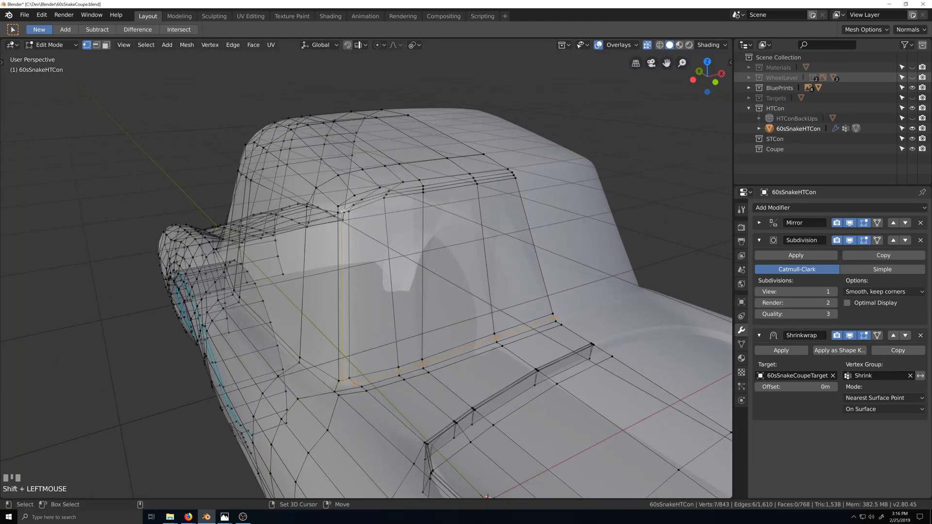
{"action": "left_click", "coordinate": [513, 176], "text": "ctrl+shift"}
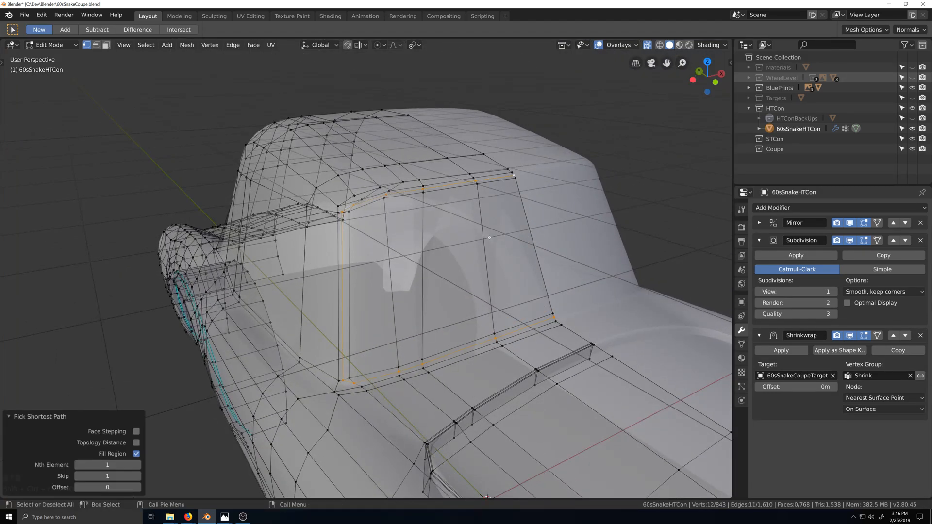
{"action": "scroll", "coordinate": [464, 266], "scroll_direction": "up", "scroll_amount": 4}
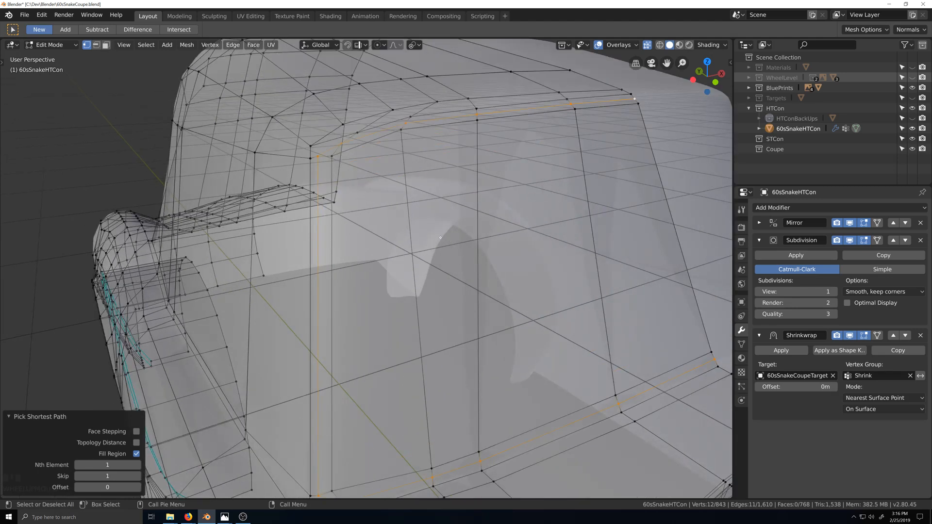
{"action": "key", "text": "alt+z"}
{"action": "key", "text": "alt+z"}
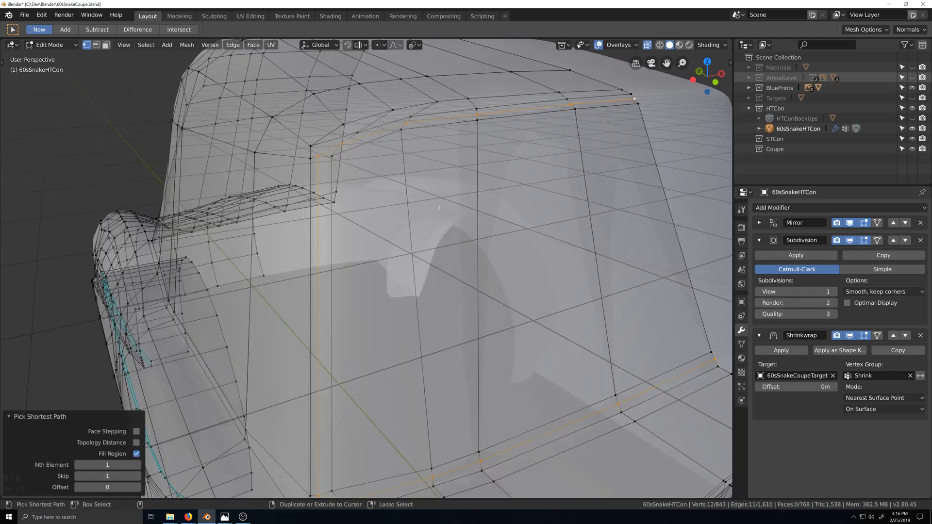
{"action": "key", "text": "ctrl+b"}
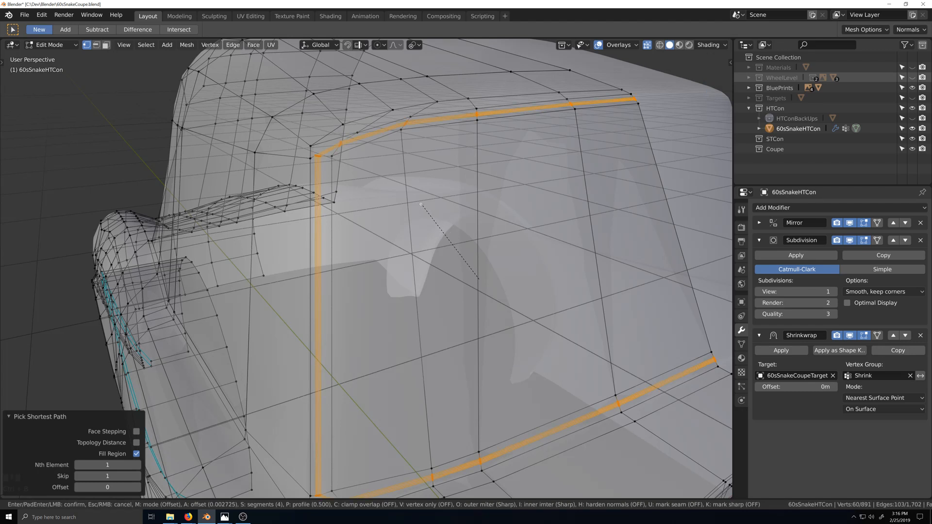
{"action": "left_click", "coordinate": [420, 203]}
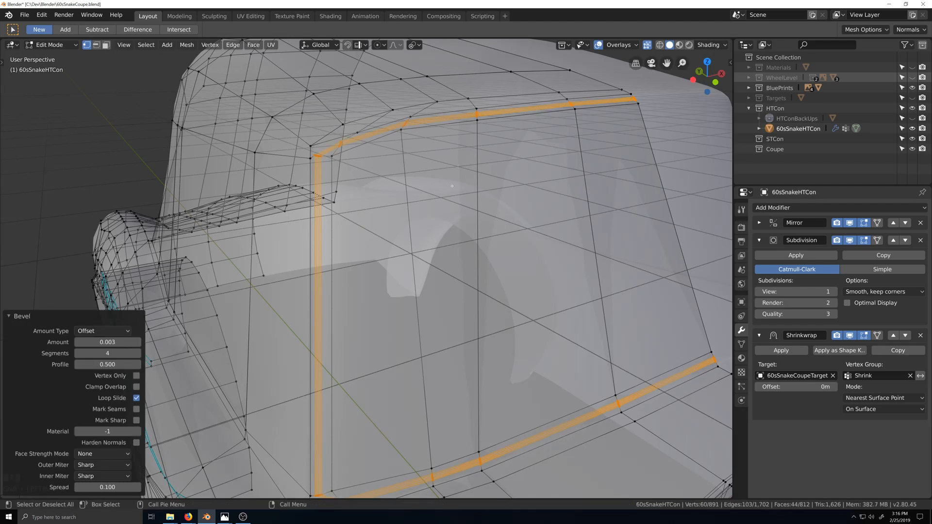
Show the mesh's vertex groups and move the bevel's middle edge loop about 0.01 m along global Y to form a groove around the glass.
{"action": "left_click", "coordinate": [450, 117], "text": "alt"}
{"action": "scroll", "coordinate": [484, 268], "scroll_direction": "down", "scroll_amount": 4}
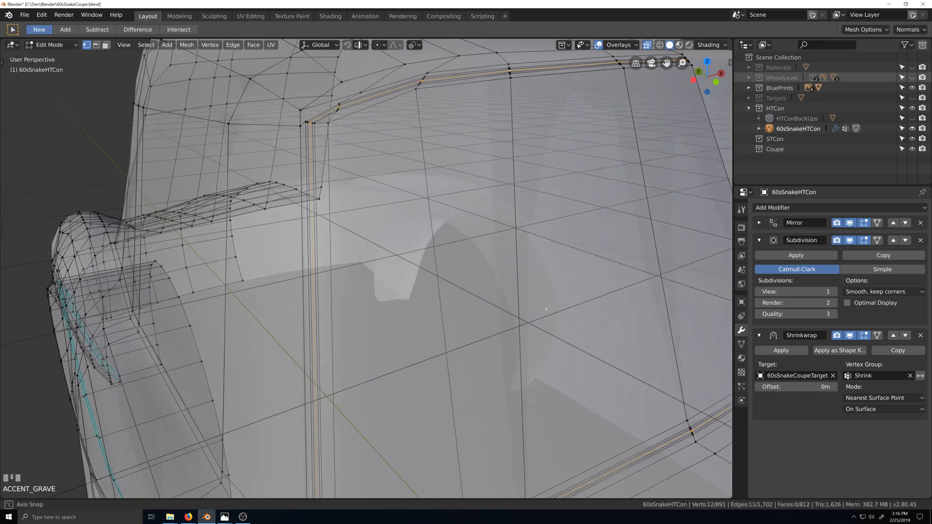
{"action": "left_click", "coordinate": [741, 343]}
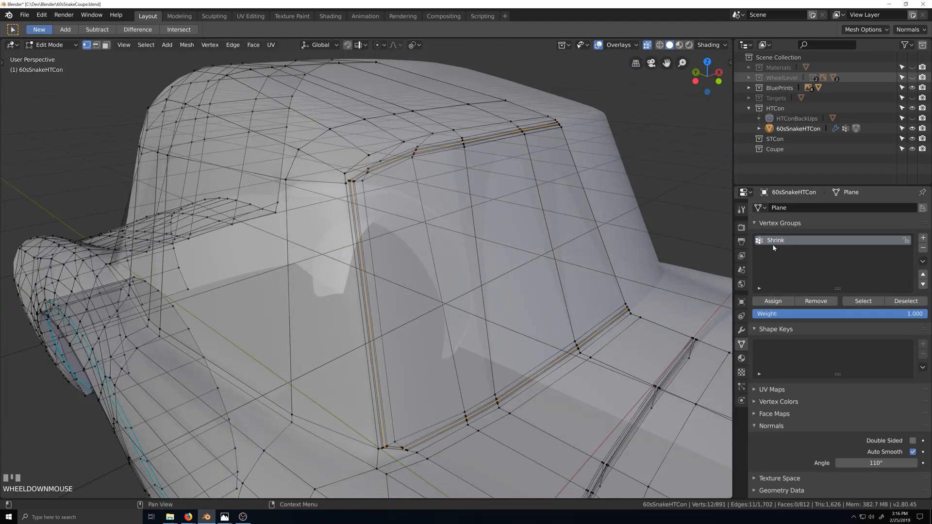
{"action": "key", "text": "shift+grave"}
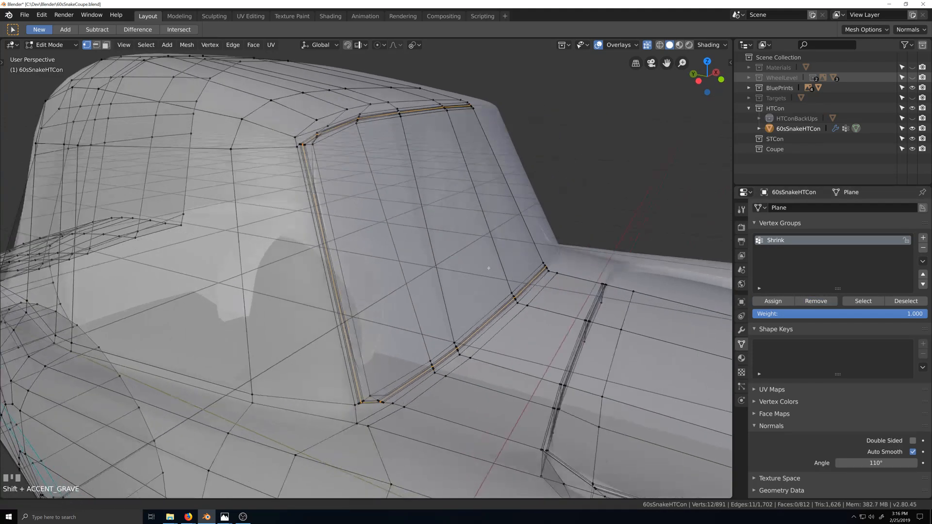
{"action": "scroll", "coordinate": [480, 293], "scroll_direction": "up", "scroll_amount": 2}
{"action": "key", "text": "grave"}
{"action": "key", "text": "shift+grave"}
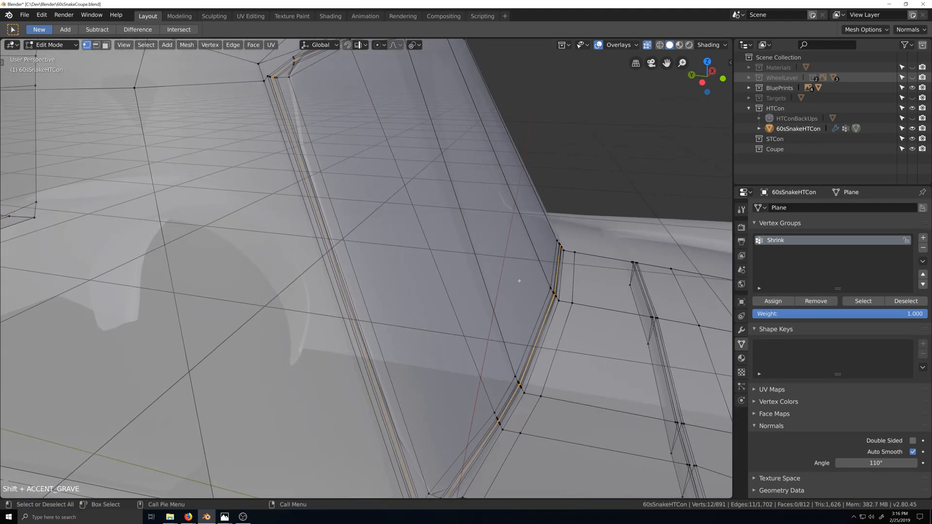
{"action": "key", "text": "g"}
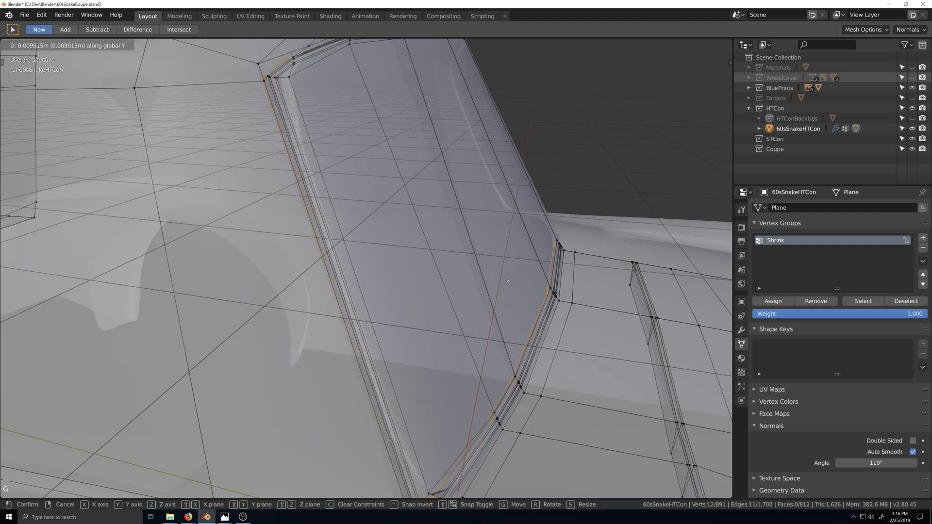
{"action": "left_click", "coordinate": [506, 281]}
Leave Edit Mode, turn off X-ray and switch the viewport's solid shading to MatCap lighting.
{"action": "scroll", "coordinate": [514, 309], "scroll_direction": "down", "scroll_amount": 3}
{"action": "key", "text": "Tab"}
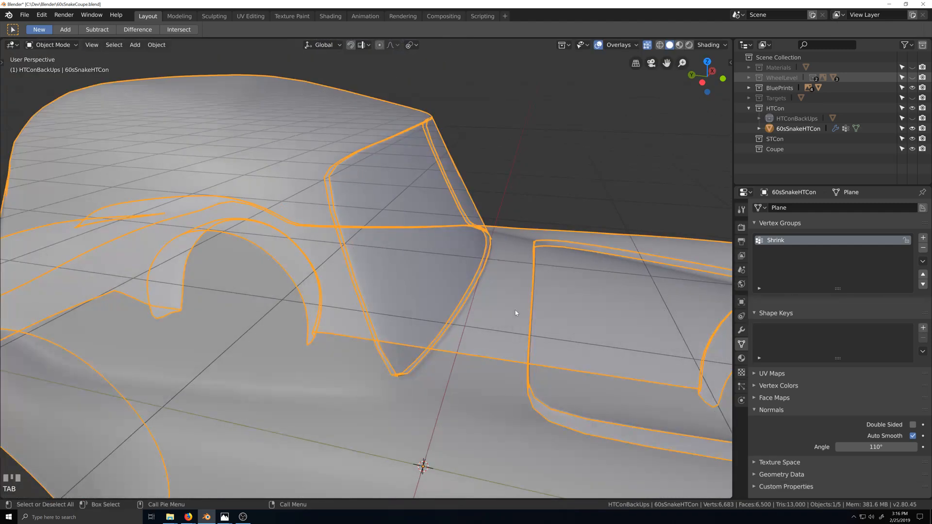
{"action": "key", "text": "alt+z"}
{"action": "middle_click_drag", "start_coordinate": [499, 321], "coordinate": [479, 312]}
{"action": "left_click", "coordinate": [725, 44]}
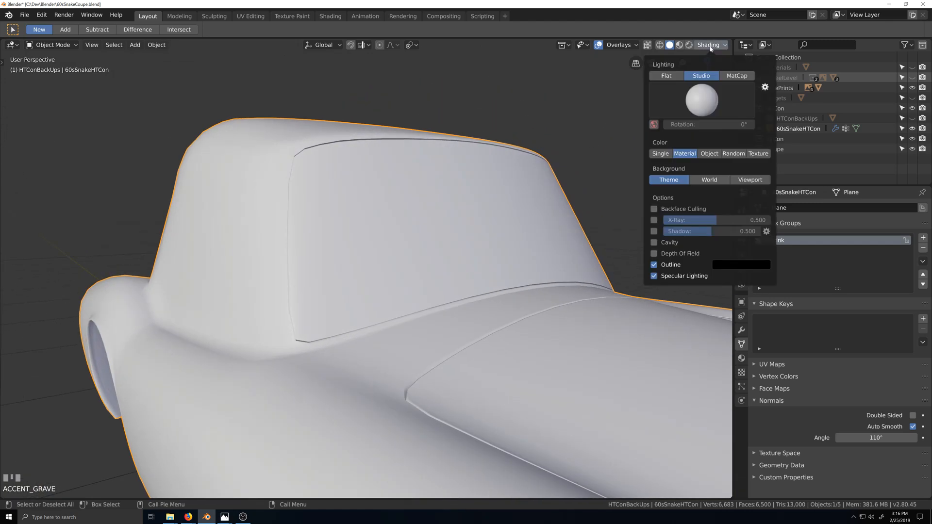
{"action": "left_click", "coordinate": [732, 73]}
Examine the windshield groove and the reflections across the whole car body from several angles.
{"action": "middle_click_drag", "start_coordinate": [530, 289], "coordinate": [480, 296]}
{"action": "key", "text": "shift+grave"}
{"action": "key", "text": "Tab"}
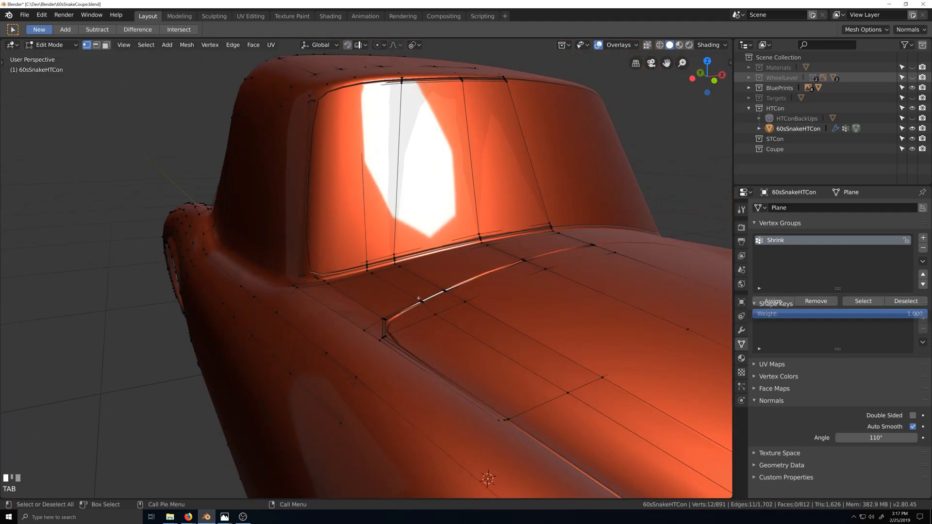
{"action": "mouse_move", "coordinate": [418, 299]}
{"action": "middle_mouse_down"}
{"action": "mouse_move", "coordinate": [387, 287]}
{"action": "mouse_move", "coordinate": [427, 290]}
{"action": "middle_mouse_up"}
{"action": "key", "text": "alt+z"}
{"action": "key", "text": "Tab"}
{"action": "scroll", "coordinate": [422, 281], "scroll_direction": "down", "scroll_amount": 3}
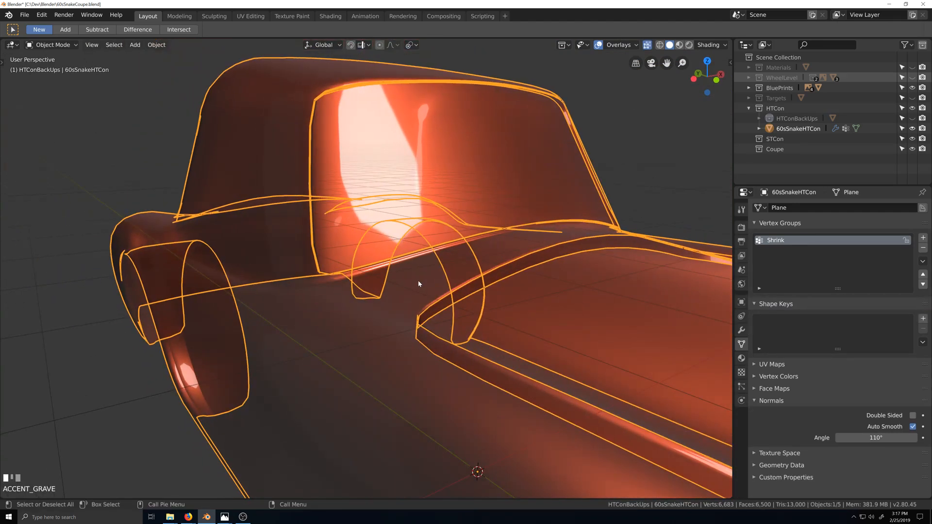
{"action": "scroll", "coordinate": [425, 281], "scroll_direction": "down", "scroll_amount": 2}
{"action": "middle_click_drag", "start_coordinate": [405, 325], "coordinate": [382, 287]}
{"action": "key", "text": "Tab"}
{"action": "key", "text": "Tab"}
{"action": "scroll", "coordinate": [390, 283], "scroll_direction": "down", "scroll_amount": 2}
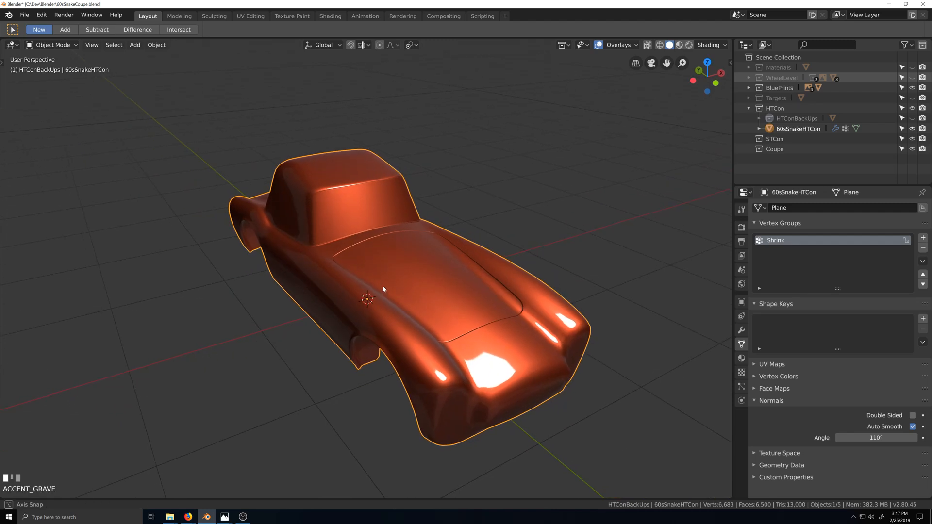
{"action": "scroll", "coordinate": [337, 313], "scroll_direction": "up", "scroll_amount": 2}
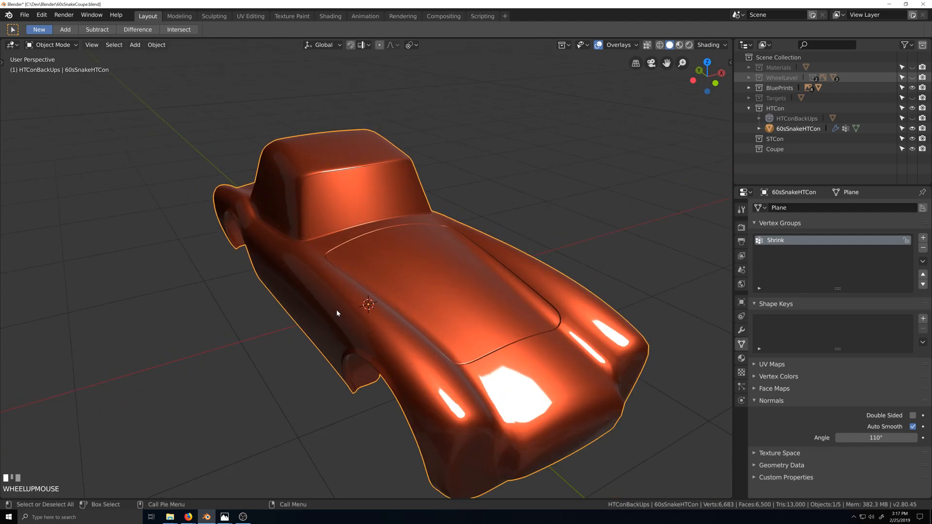
{"action": "middle_click_drag", "start_coordinate": [335, 312], "coordinate": [363, 311]}
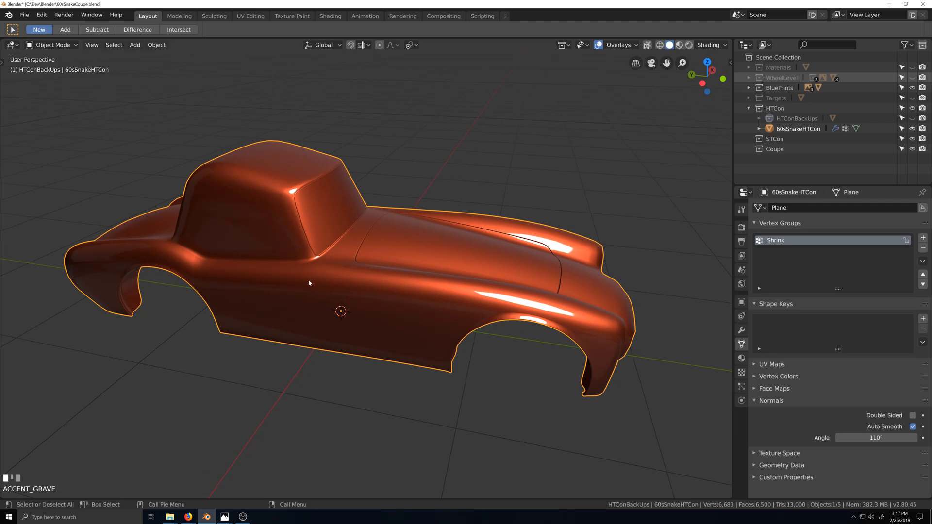
{"action": "scroll", "coordinate": [313, 318], "scroll_direction": "down", "scroll_amount": 1}
{"action": "scroll", "coordinate": [313, 318], "scroll_direction": "up", "scroll_amount": 2}
{"action": "middle_click_drag", "start_coordinate": [319, 318], "coordinate": [326, 318]}
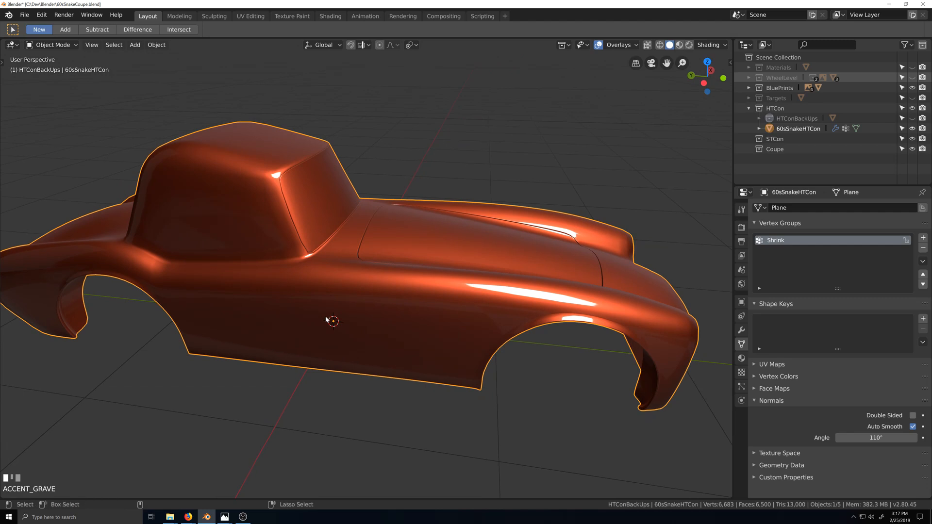
Show the car body in Edit Mode with X-ray in the left orthographic view, lined up with the blueprint's door outline.
{"action": "key", "text": "ctrl+KP_3"}
{"action": "key", "text": "alt+z"}
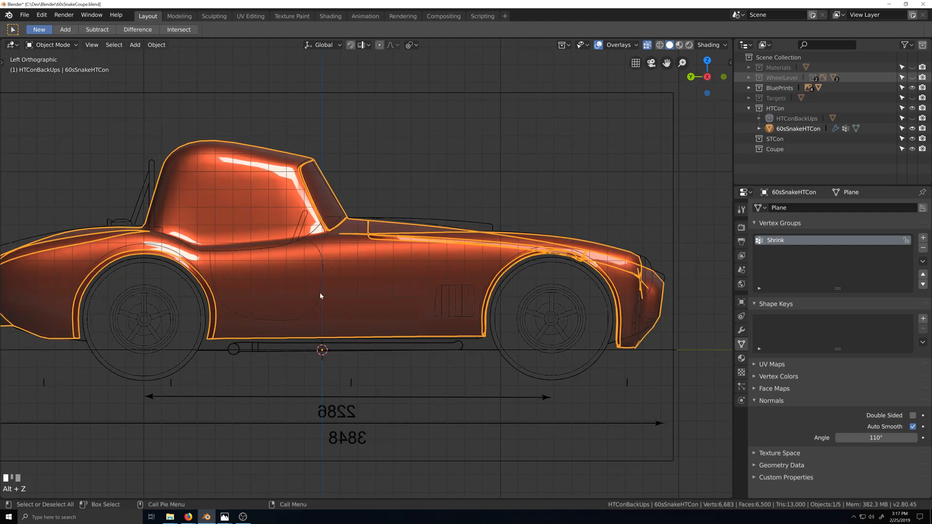
{"action": "key", "text": "Tab"}
{"action": "scroll", "coordinate": [408, 258], "scroll_direction": "down", "scroll_amount": 1}
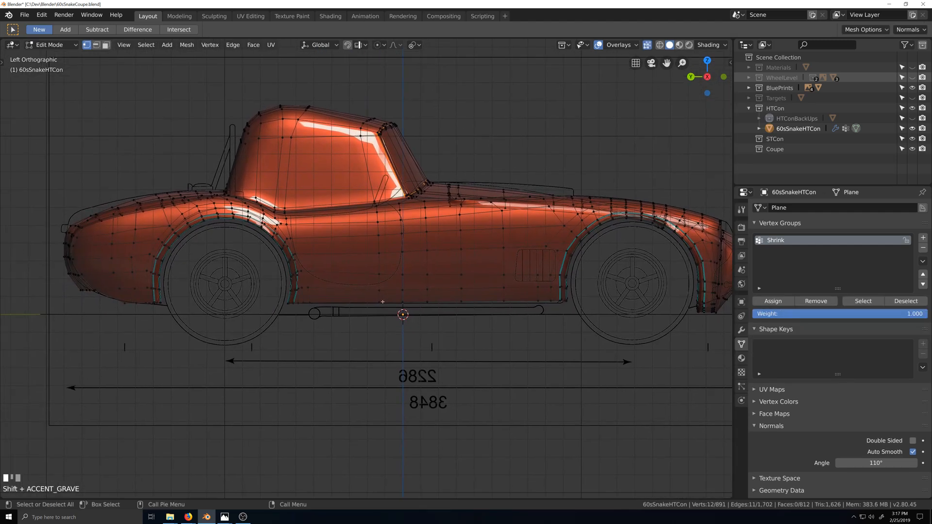
{"action": "scroll", "coordinate": [415, 157], "scroll_direction": "up", "scroll_amount": 4}
{"action": "key", "text": "shift+grave"}
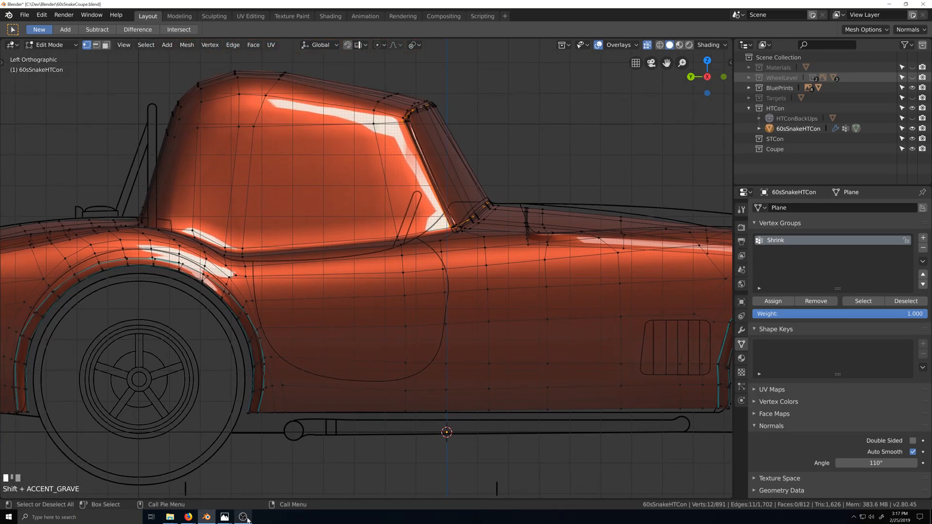
Switch to Photos, browse the reference pictures from HardTopFront.jpg to ConvertSide.jpg, and return to Blender.
{"action": "mouse_move", "coordinate": [224, 520]}
{"action": "left_click", "coordinate": [378, 483]}
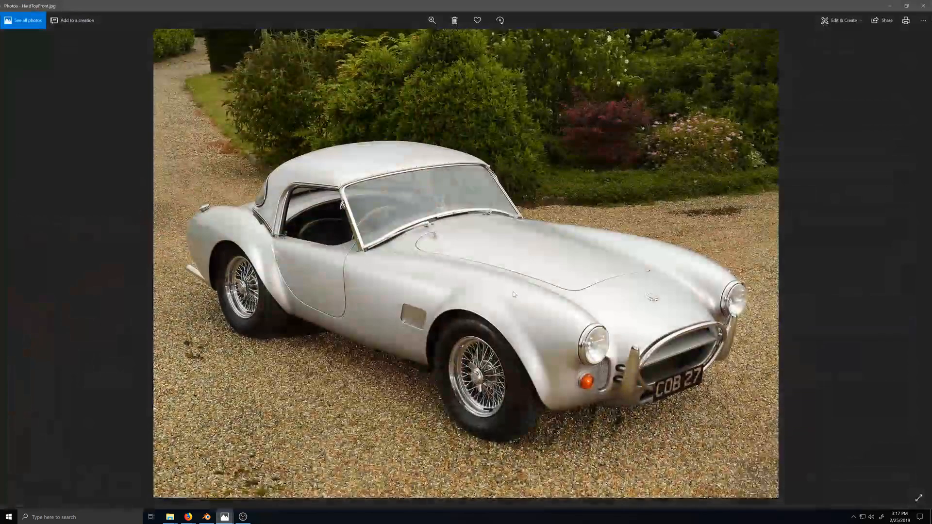
{"action": "key", "text": "Right"}
{"action": "key", "text": "Right"}
{"action": "key", "text": "Right"}
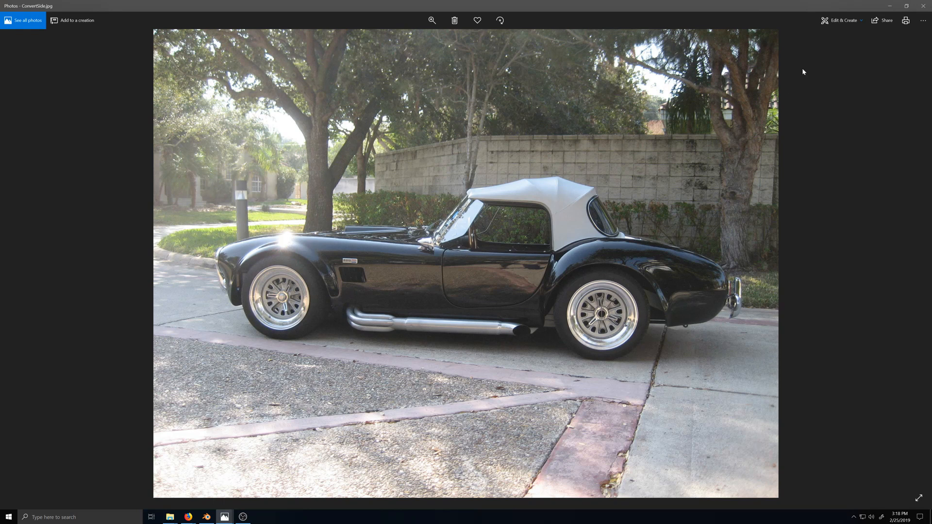
{"action": "left_click", "coordinate": [885, 6]}
Select the vertical edge path from the side window's lower edge to the sill and slide it toward the rear with a factor of about -0.198.
{"action": "scroll", "coordinate": [454, 351], "scroll_direction": "up", "scroll_amount": 1}
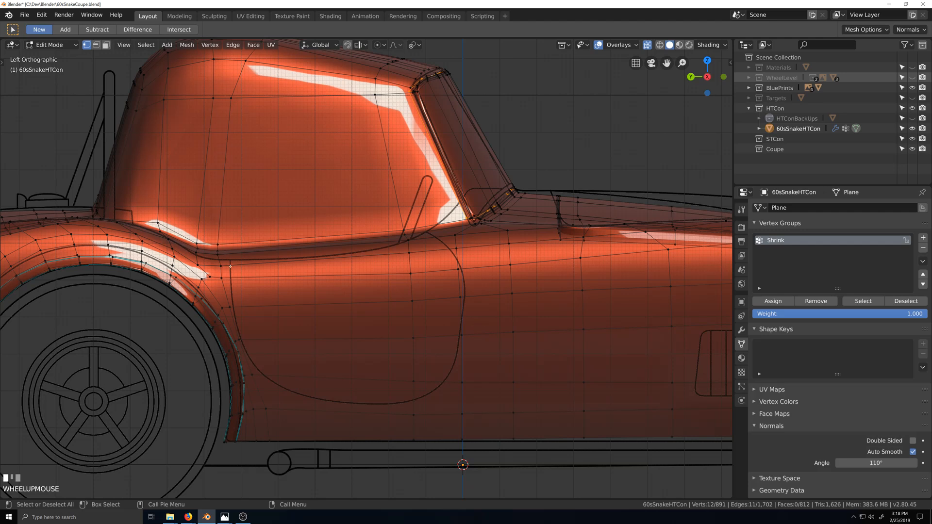
{"action": "scroll", "coordinate": [362, 270], "scroll_direction": "down", "scroll_amount": 2}
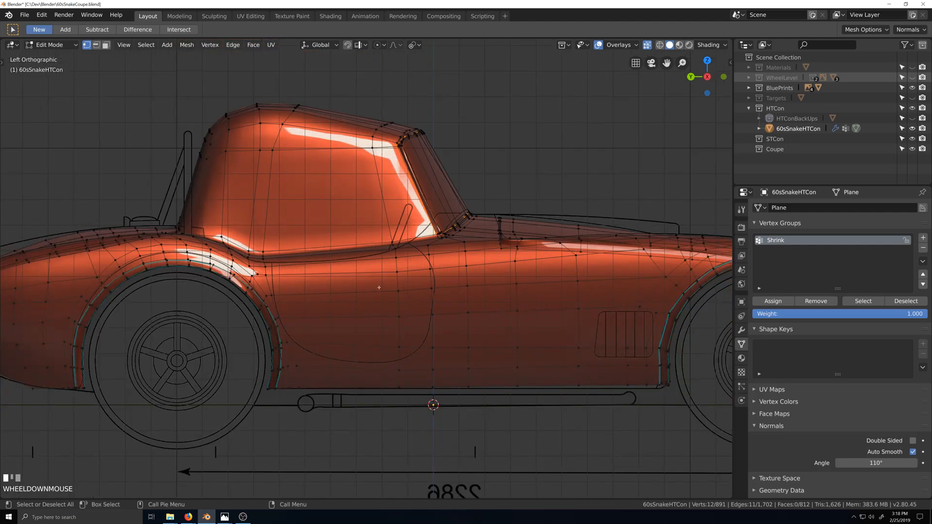
{"action": "key", "text": "grave"}
{"action": "left_click", "coordinate": [214, 271]}
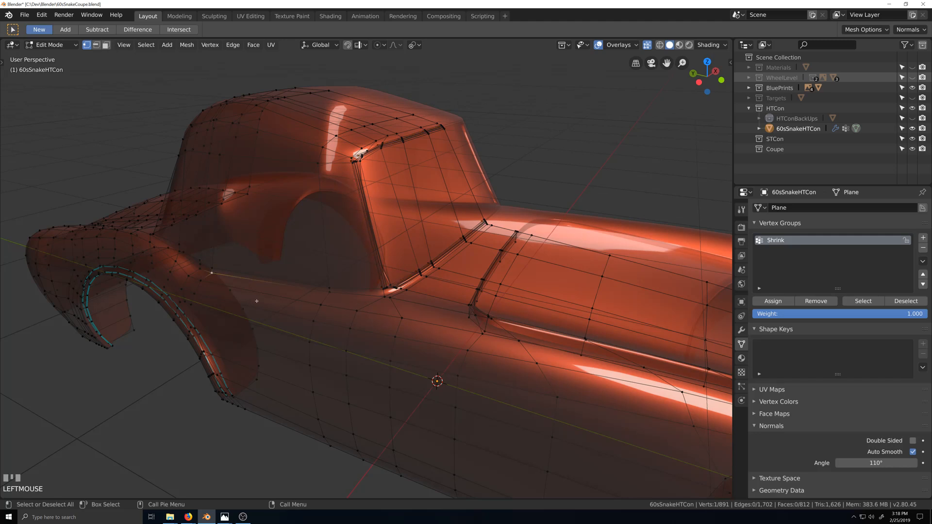
{"action": "key", "text": "grave"}
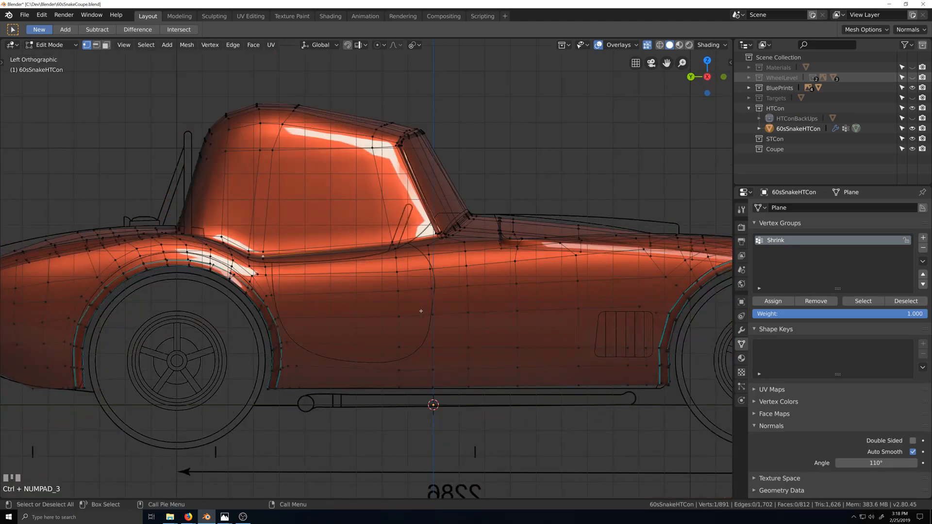
{"action": "scroll", "coordinate": [421, 311], "scroll_direction": "up", "scroll_amount": 4}
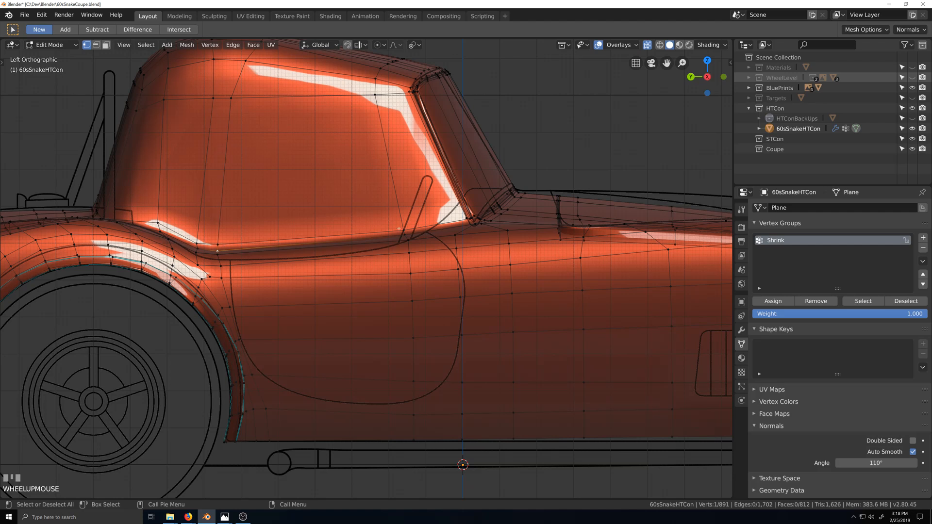
{"action": "left_click", "coordinate": [413, 440], "text": "ctrl+shift"}
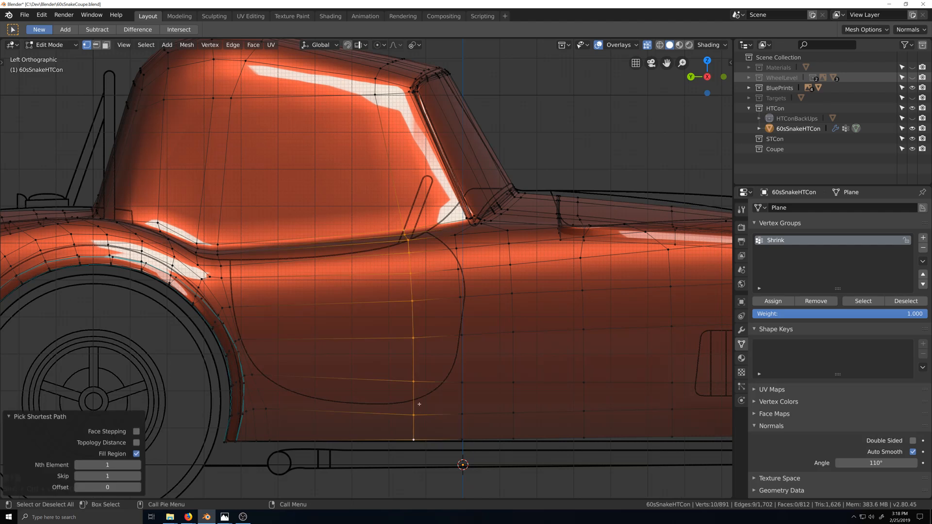
{"action": "key", "text": "g"}
{"action": "key", "text": "g"}
{"action": "left_click", "coordinate": [371, 229]}
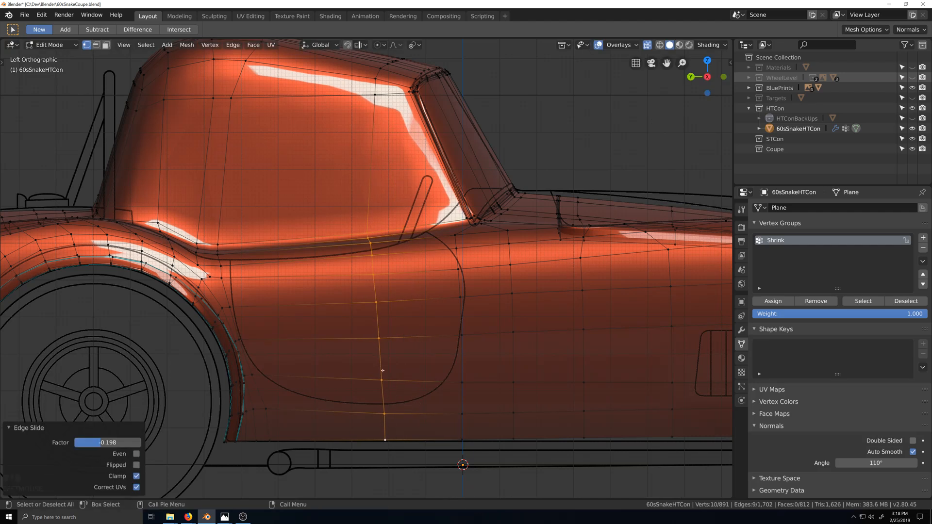
Straighten the upper part of the mid-door vertical edge path by repeatedly deselecting its top vertex and edge-sliding the remaining vertices slightly rearward.
{"action": "left_click", "coordinate": [369, 231], "text": "shift"}
{"action": "key", "text": "g"}
{"action": "key", "text": "g"}
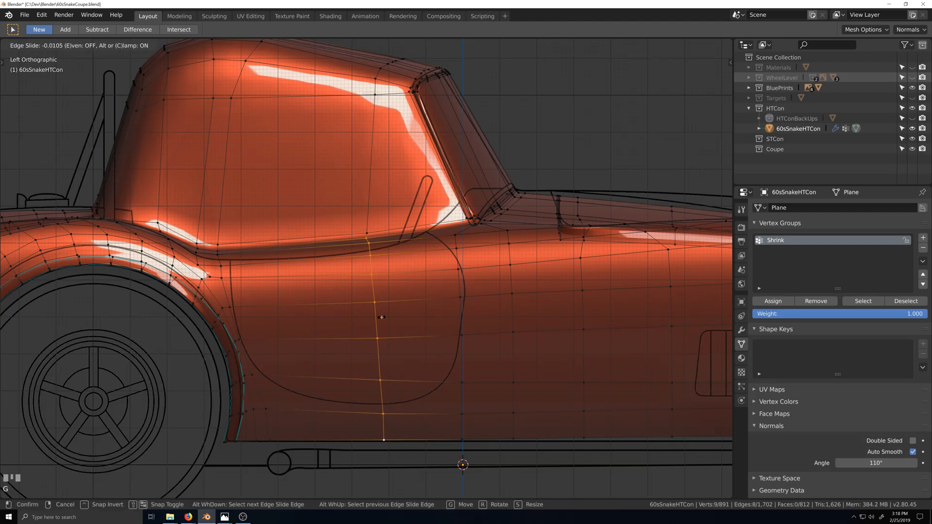
{"action": "left_click", "coordinate": [381, 317]}
{"action": "left_click", "coordinate": [366, 238], "text": "shift"}
{"action": "key", "text": "g"}
{"action": "key", "text": "g"}
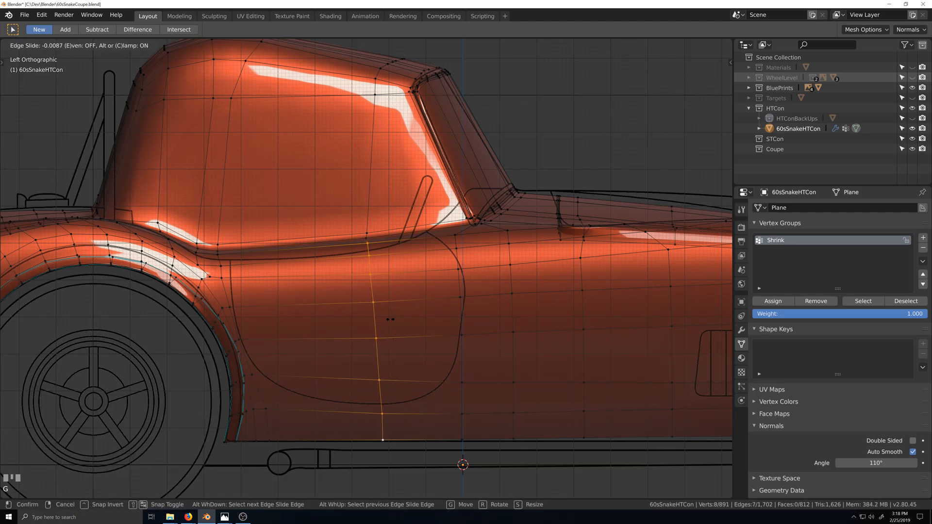
{"action": "left_click", "coordinate": [391, 318]}
{"action": "left_click", "coordinate": [367, 242], "text": "shift"}
{"action": "key", "text": "g"}
{"action": "key", "text": "g"}
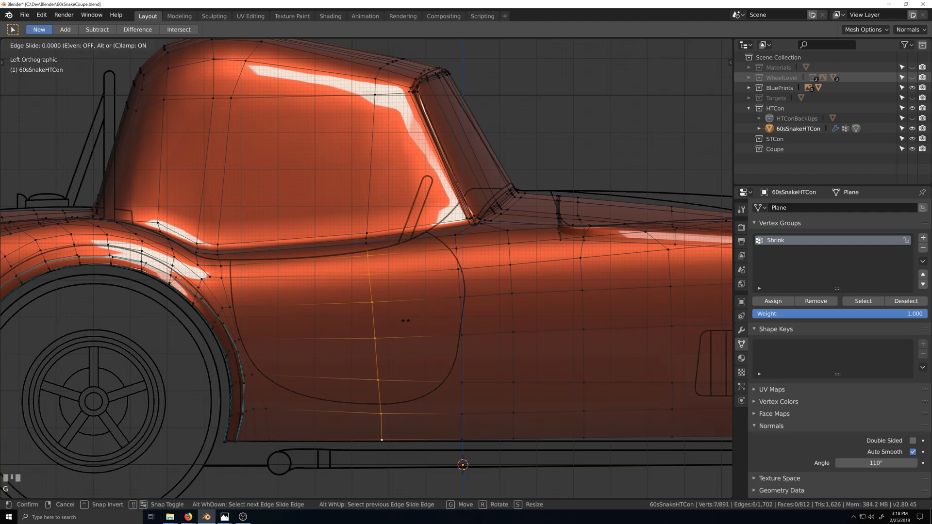
{"action": "left_click", "coordinate": [406, 321]}
{"action": "left_click", "coordinate": [368, 255], "text": "shift"}
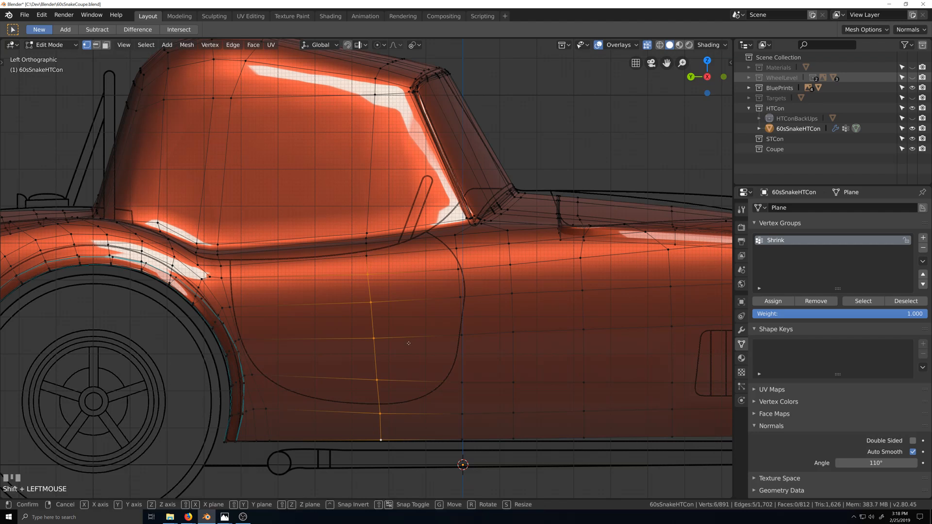
{"action": "key", "text": "g"}
{"action": "key", "text": "g"}
{"action": "left_click", "coordinate": [392, 327]}
Align the mid-door path's lower vertices by deselecting each top vertex and sliding the rest rearward down to the sill, with a final factor of -0.042.
{"action": "left_click", "coordinate": [368, 281], "text": "shift"}
{"action": "key", "text": "g"}
{"action": "key", "text": "g"}
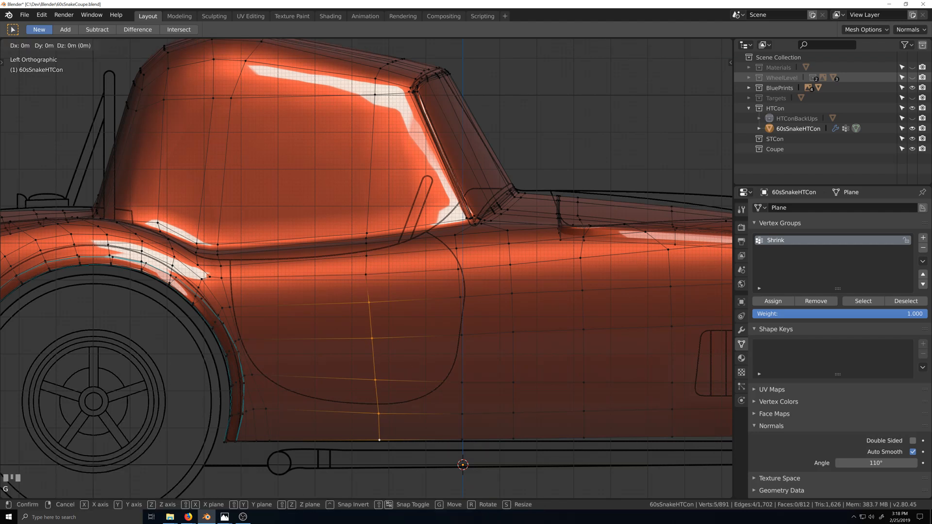
{"action": "left_click", "coordinate": [386, 350]}
{"action": "left_click", "coordinate": [365, 302], "text": "shift"}
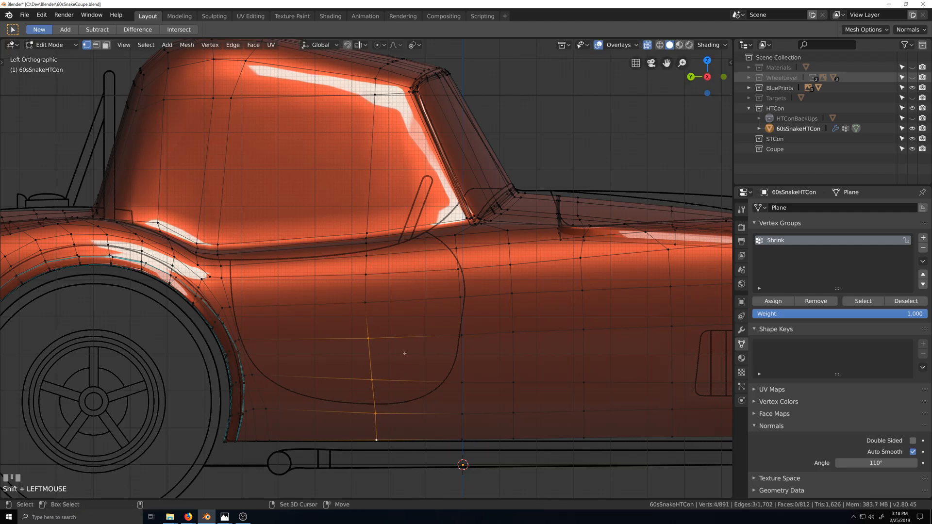
{"action": "key", "text": "g"}
{"action": "key", "text": "g"}
{"action": "left_click", "coordinate": [399, 359]}
{"action": "left_click", "coordinate": [365, 339], "text": "shift"}
{"action": "key", "text": "g"}
{"action": "key", "text": "g"}
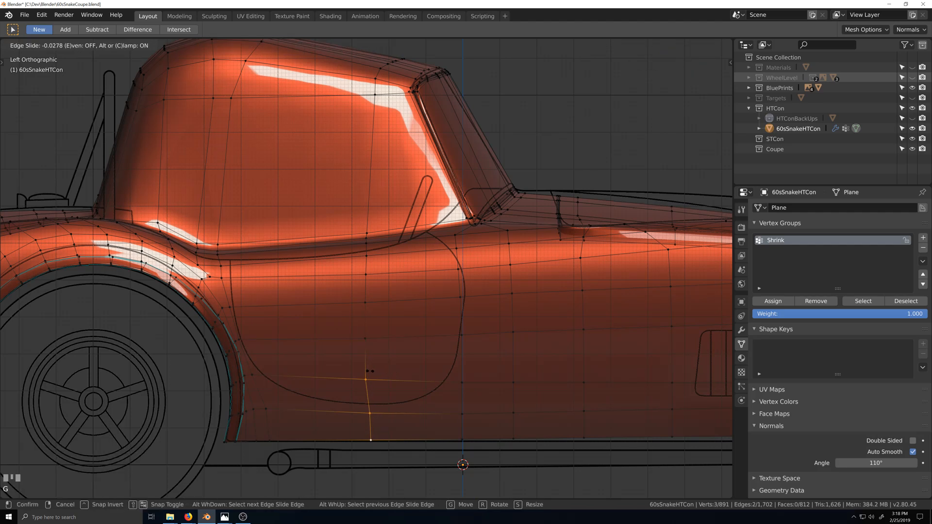
{"action": "left_click", "coordinate": [378, 372]}
{"action": "left_click", "coordinate": [367, 379], "text": "shift"}
{"action": "key", "text": "g"}
{"action": "key", "text": "g"}
{"action": "left_click", "coordinate": [455, 373]}
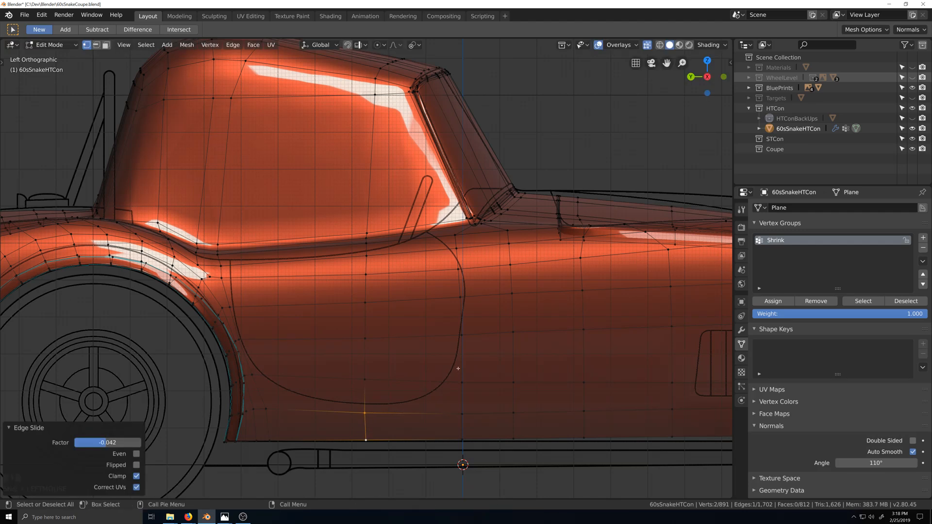
Select the vertical edge path along the door's front side, from below the window to the sill, and slide it forward with factor 0.186.
{"action": "scroll", "coordinate": [458, 368], "scroll_direction": "up", "scroll_amount": 1}
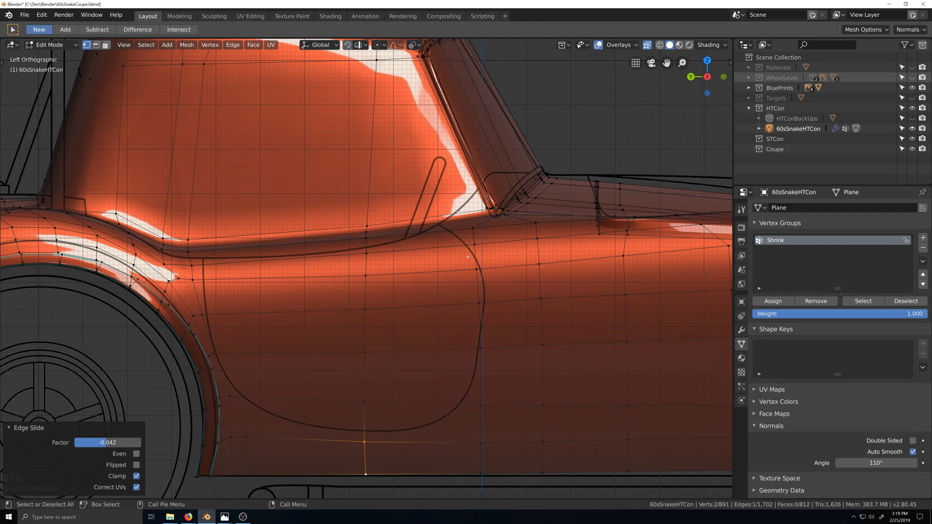
{"action": "scroll", "coordinate": [468, 256], "scroll_direction": "down", "scroll_amount": 1}
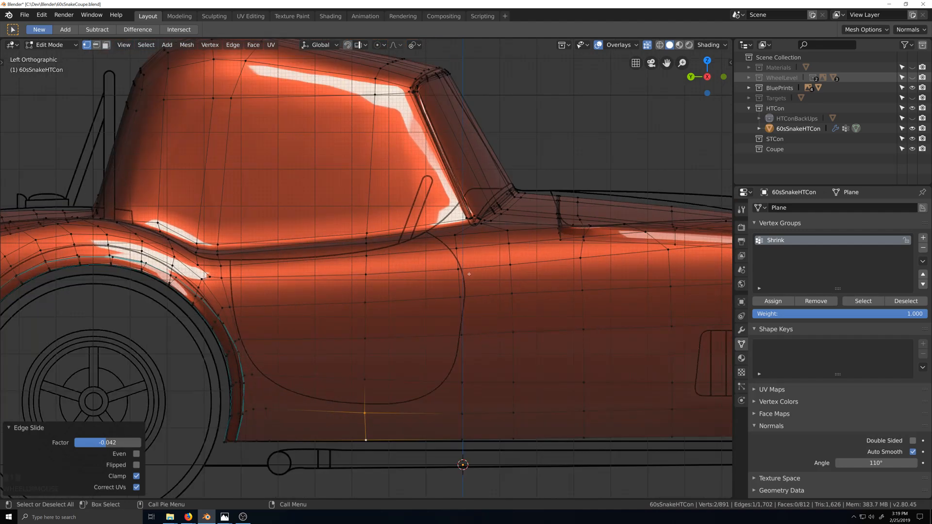
{"action": "left_click", "coordinate": [454, 235]}
{"action": "left_click", "coordinate": [463, 438], "text": "ctrl+shift"}
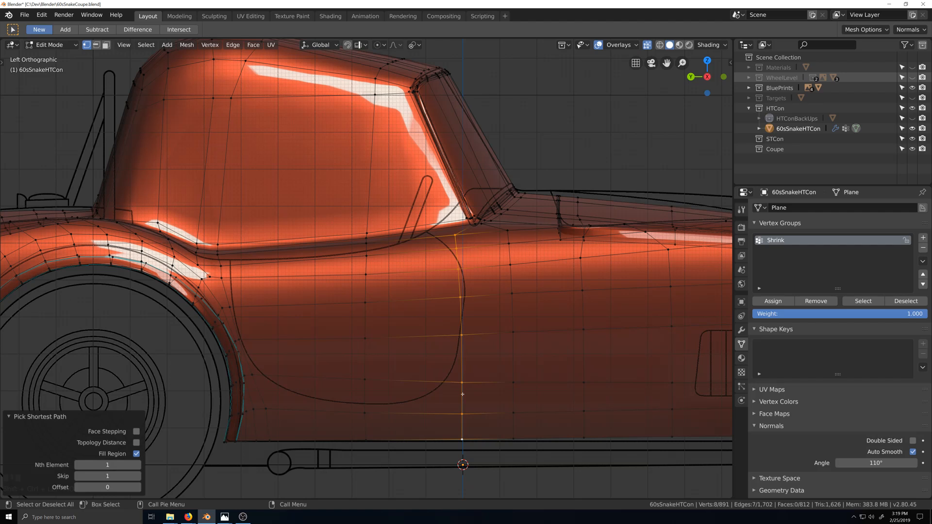
{"action": "key", "text": "g"}
{"action": "key", "text": "g"}
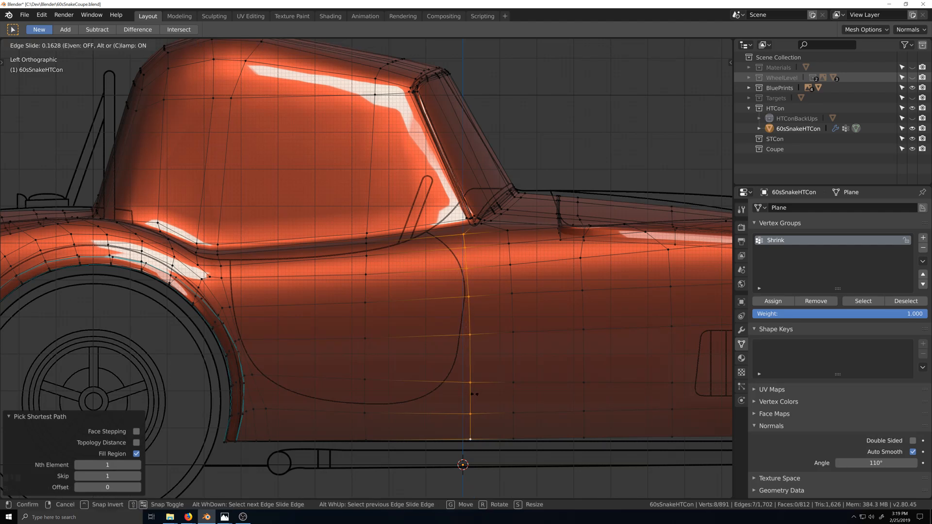
{"action": "left_click", "coordinate": [476, 394]}
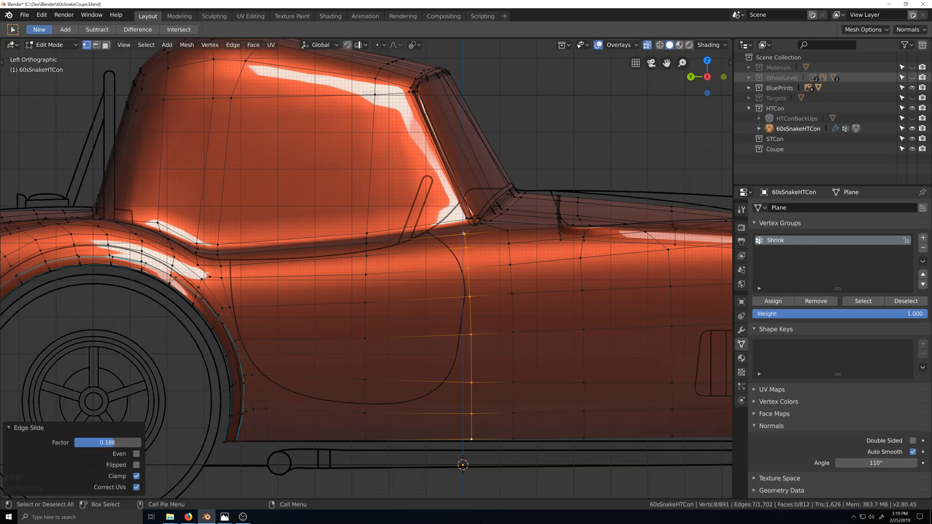
Slide the top edge of the front door path slightly forward, and vertex-slide its topmost vertex forward with factor 0.114.
{"action": "left_click", "coordinate": [468, 241]}
{"action": "key", "text": "g"}
{"action": "key", "text": "g"}
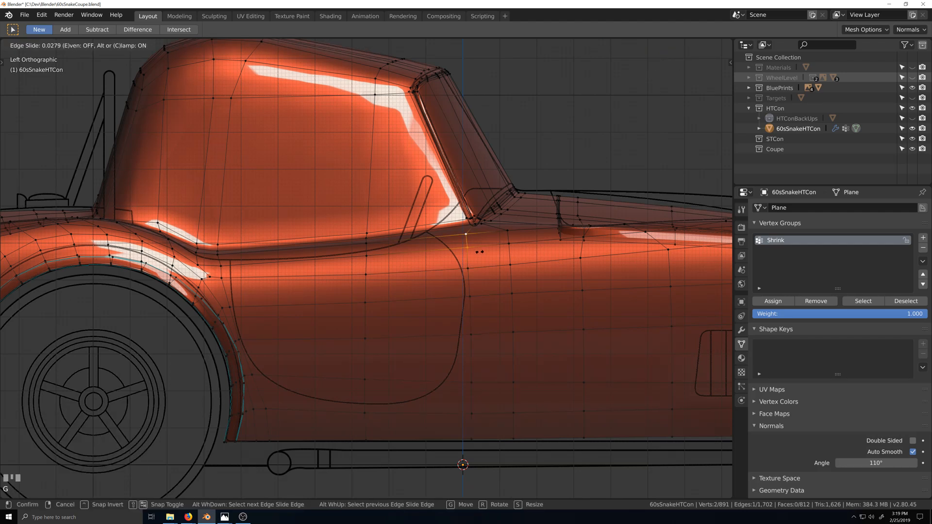
{"action": "left_click", "coordinate": [481, 246]}
{"action": "left_click", "coordinate": [471, 236]}
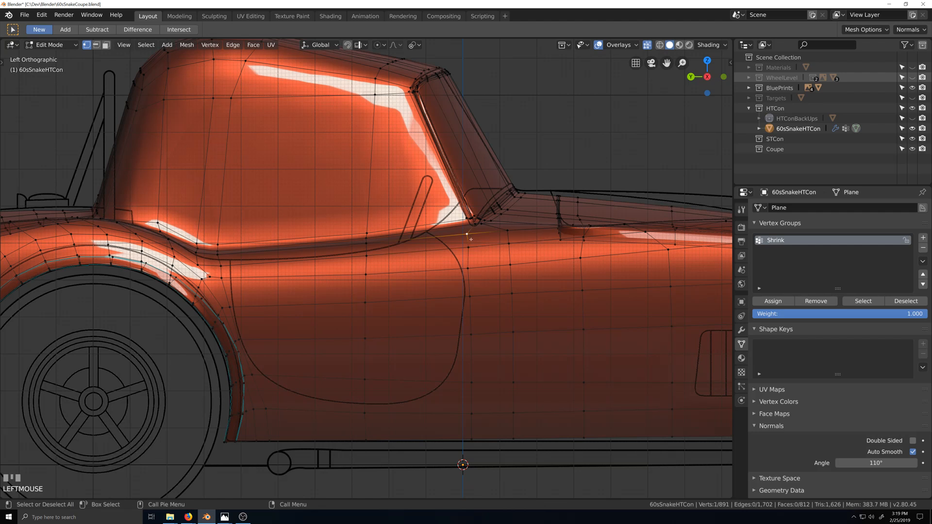
{"action": "key", "text": "g"}
{"action": "key", "text": "g"}
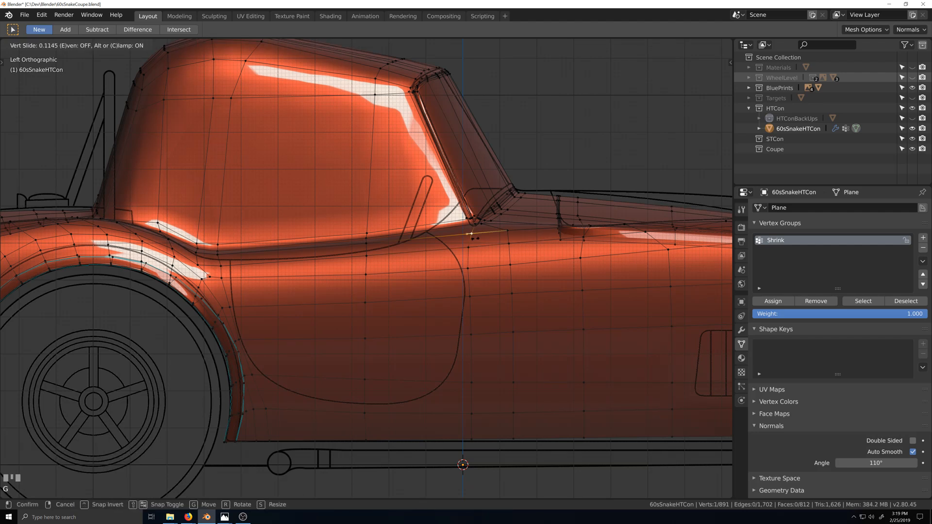
{"action": "left_click", "coordinate": [474, 238]}
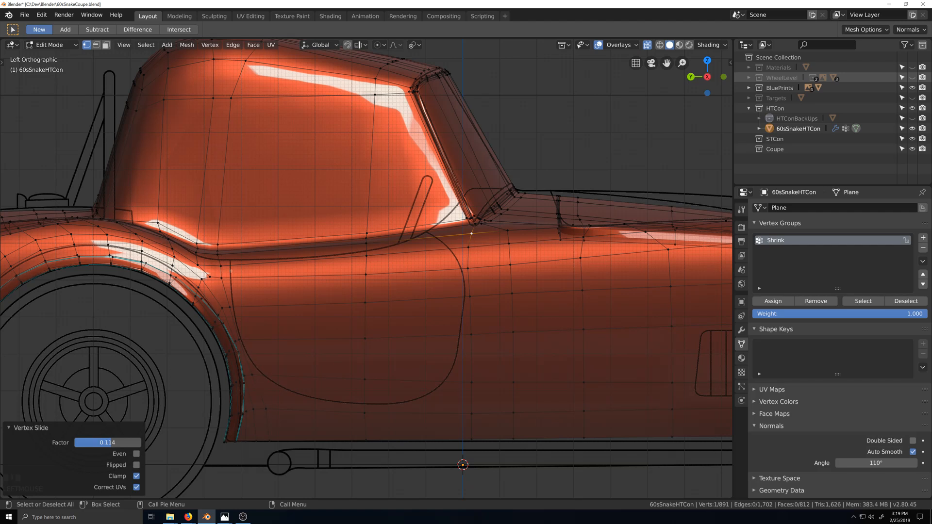
Select the vertical edge loop beside the rear wheel arch and slide it forward to the door's rear line with factor 0.086.
{"action": "left_click", "coordinate": [222, 274], "text": "alt"}
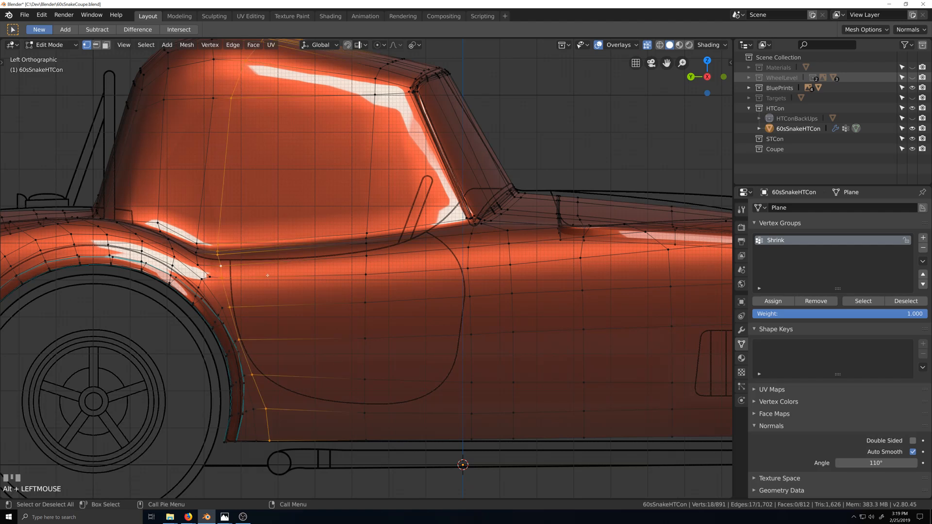
{"action": "key", "text": "g"}
{"action": "key", "text": "g"}
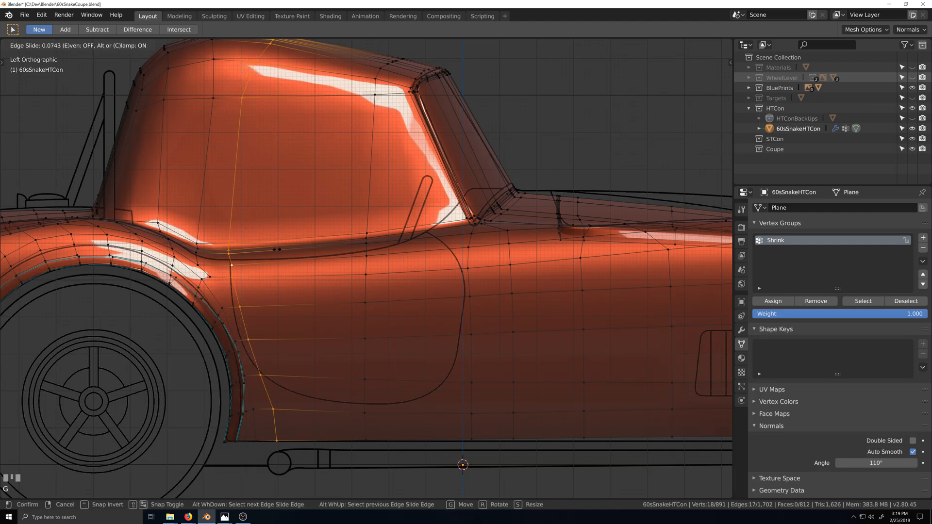
{"action": "left_click", "coordinate": [241, 261]}
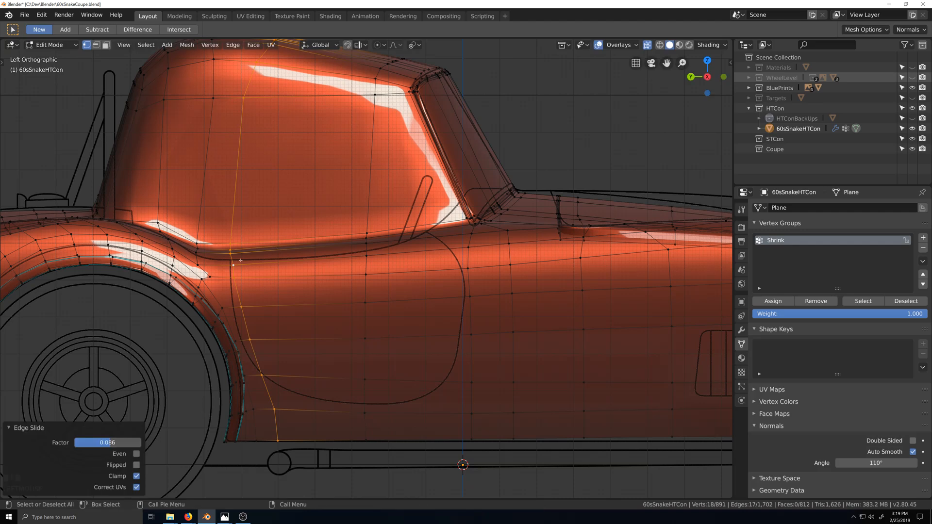
Vertex-slide the two uppermost vertices of the door's rear edge onto the blueprint outline, using factors of about 0.090 and 0.134.
{"action": "scroll", "coordinate": [261, 303], "scroll_direction": "up", "scroll_amount": 5}
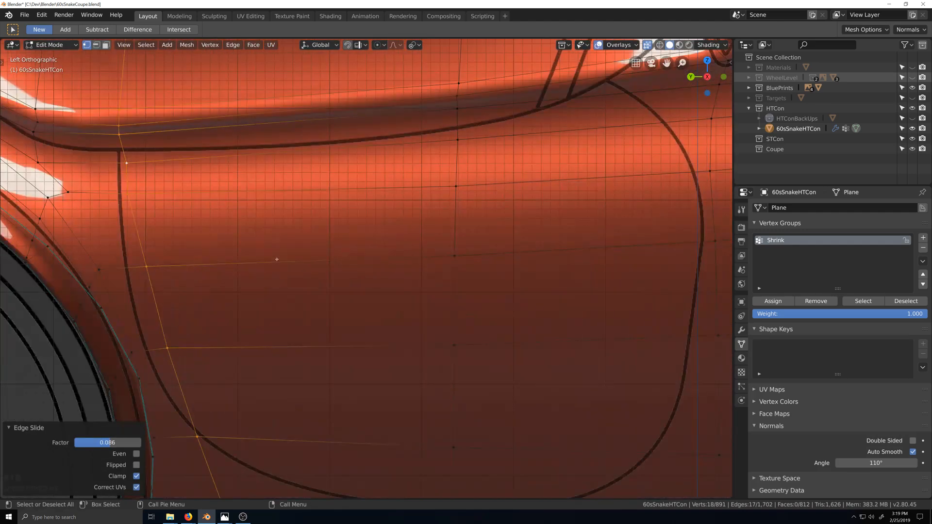
{"action": "left_click", "coordinate": [286, 121]}
{"action": "scroll", "coordinate": [288, 152], "scroll_direction": "up", "scroll_amount": 3}
{"action": "key", "text": "shift+grave"}
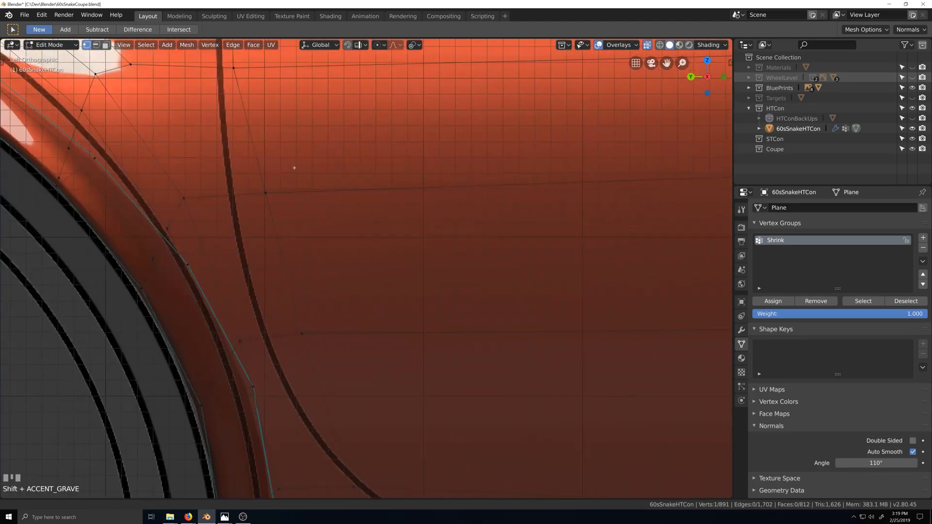
{"action": "key", "text": "g"}
{"action": "key", "text": "g"}
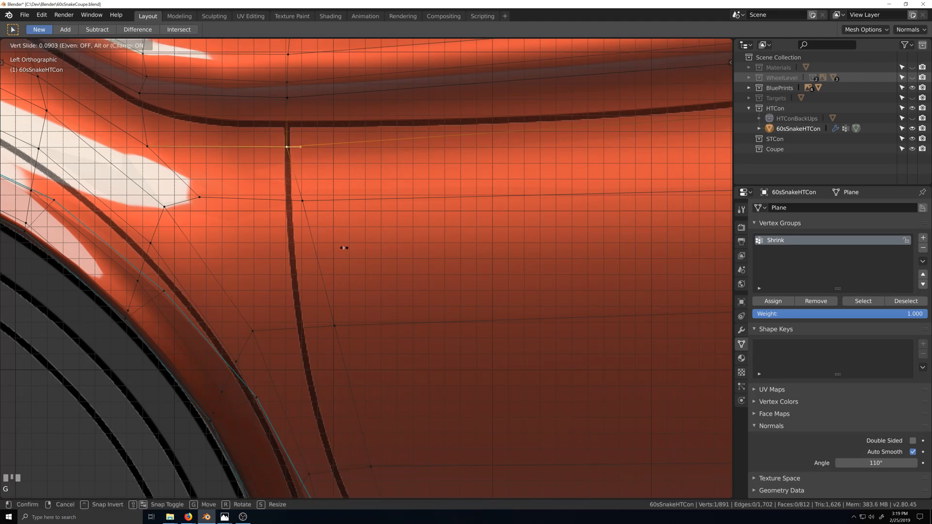
{"action": "left_click", "coordinate": [344, 248]}
{"action": "left_click", "coordinate": [305, 202]}
{"action": "key", "text": "g"}
{"action": "key", "text": "g"}
{"action": "left_click", "coordinate": [329, 247]}
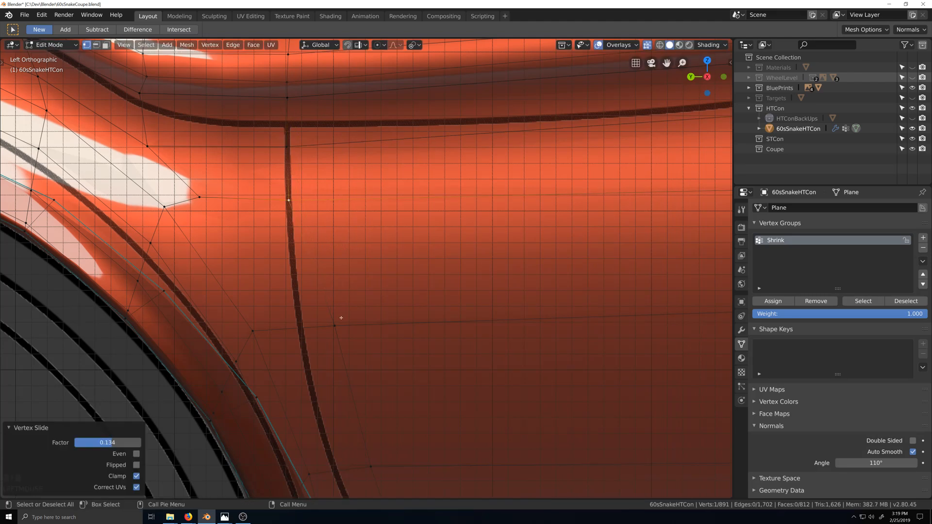
Vertex-slide the third vertex down the door's rear edge rearward onto the blueprint outline with factor 0.422.
{"action": "left_click", "coordinate": [335, 327]}
{"action": "key", "text": "g"}
{"action": "key", "text": "g"}
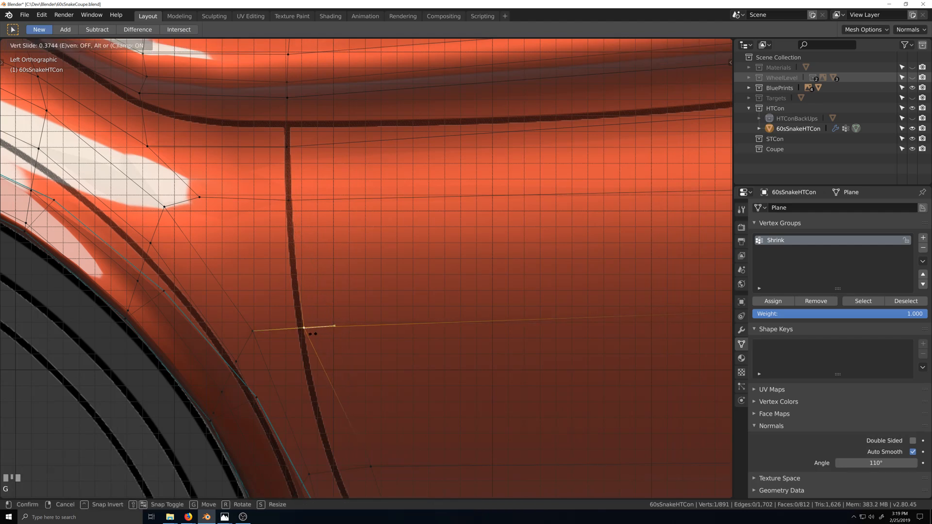
{"action": "left_click", "coordinate": [309, 334]}
Vertex-slide the next two vertices along the door's lower rear curve onto the outline, the lower one with factor 0.016.
{"action": "scroll", "coordinate": [363, 352], "scroll_direction": "down", "scroll_amount": 2}
{"action": "middle_click_drag", "start_coordinate": [363, 352], "coordinate": [341, 203], "text": "shift"}
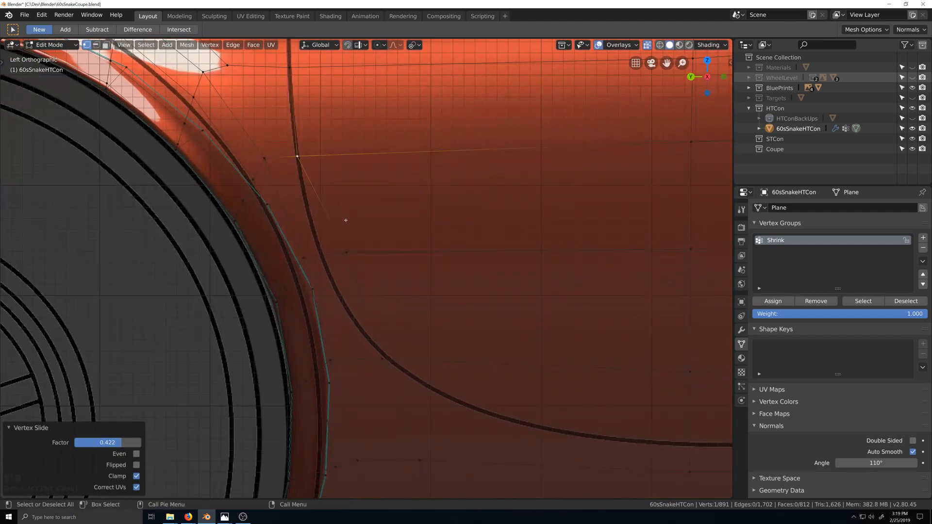
{"action": "scroll", "coordinate": [343, 233], "scroll_direction": "up", "scroll_amount": 2}
{"action": "left_click", "coordinate": [340, 247]}
{"action": "key", "text": "g"}
{"action": "key", "text": "g"}
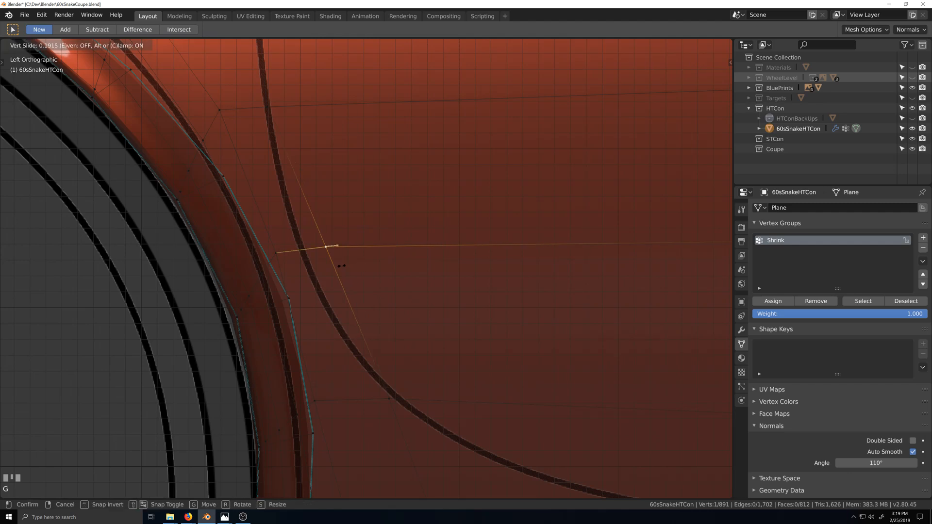
{"action": "left_click", "coordinate": [389, 395]}
{"action": "key", "text": "g"}
{"action": "key", "text": "g"}
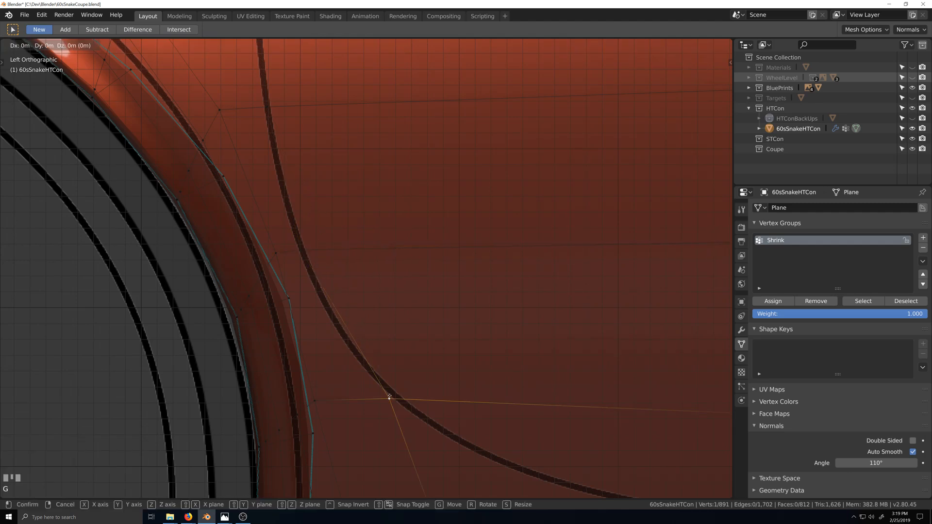
{"action": "left_click", "coordinate": [388, 396]}
Move the vertex below the door's lower rear corner up onto the outline by Y -0.0472 m and Z 0.0468 m.
{"action": "scroll", "coordinate": [465, 413], "scroll_direction": "down", "scroll_amount": 2}
{"action": "scroll", "coordinate": [488, 402], "scroll_direction": "down", "scroll_amount": 2}
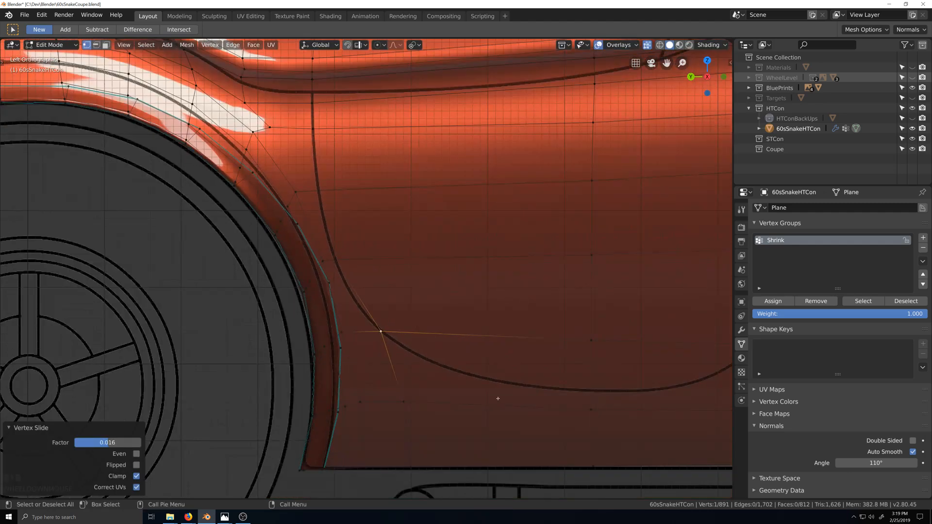
{"action": "middle_click_drag", "start_coordinate": [497, 397], "coordinate": [362, 372], "text": "shift"}
{"action": "left_click", "coordinate": [274, 375]}
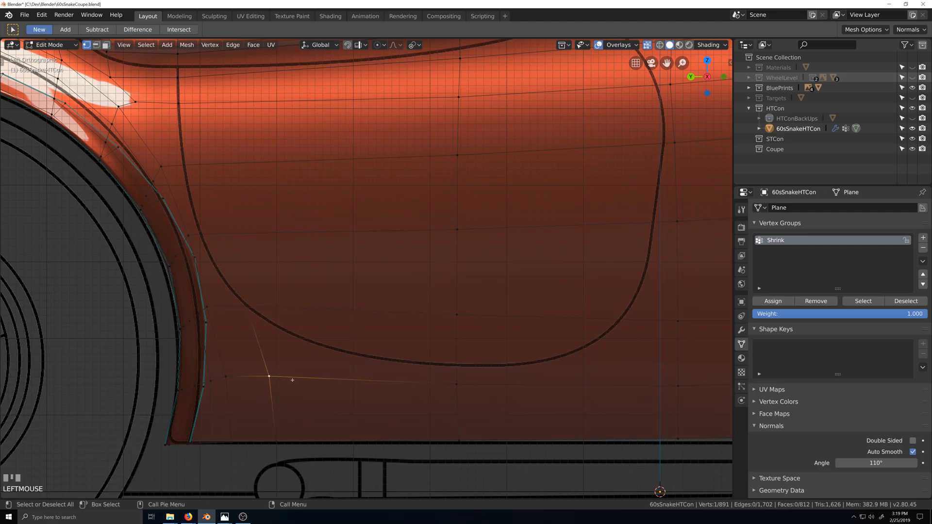
{"action": "key", "text": "g"}
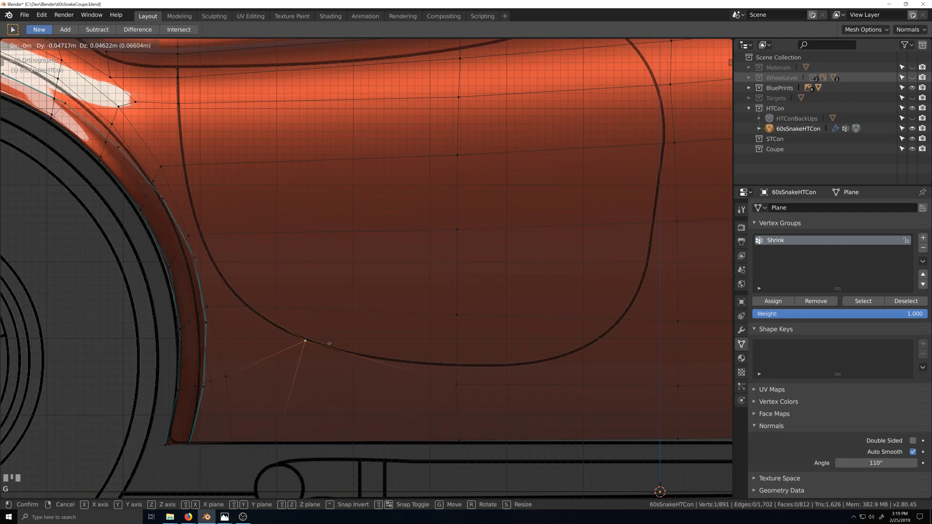
{"action": "left_click", "coordinate": [329, 343]}
Vertex-slide the rear sill vertex forward, and move the mid-door vertex up onto the outline's bottom curve by Y 0.00266 m and Z 0.0247 m.
{"action": "scroll", "coordinate": [287, 438], "scroll_direction": "down", "scroll_amount": 1}
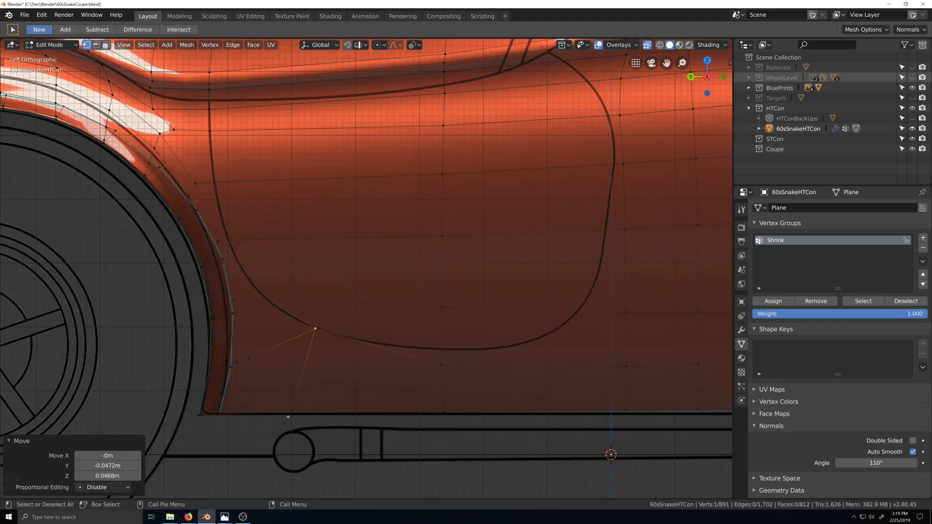
{"action": "key", "text": "g"}
{"action": "key", "text": "g"}
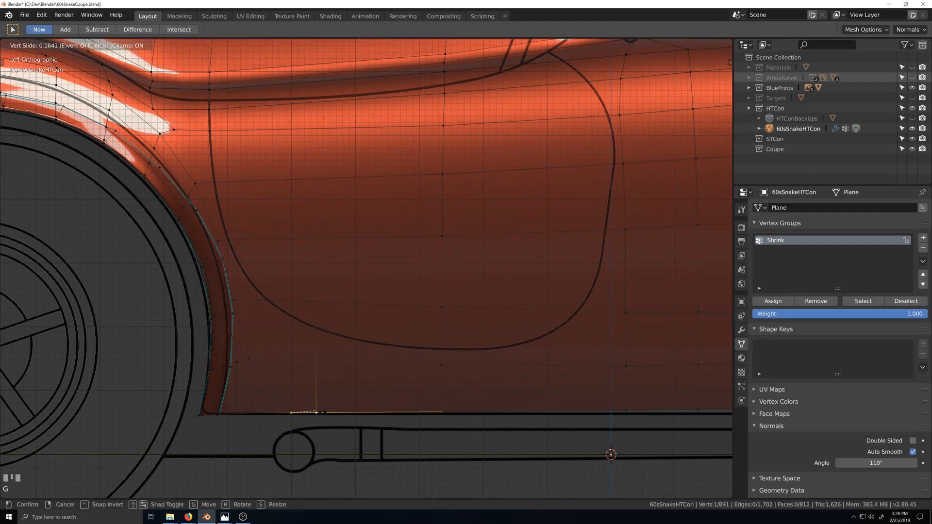
{"action": "left_click", "coordinate": [409, 383]}
{"action": "key", "text": "g"}
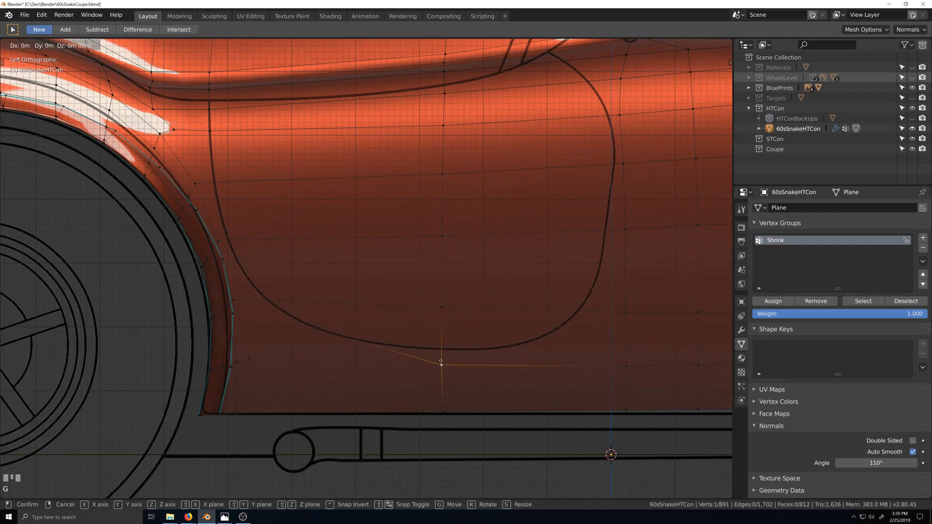
{"action": "left_click", "coordinate": [439, 351]}
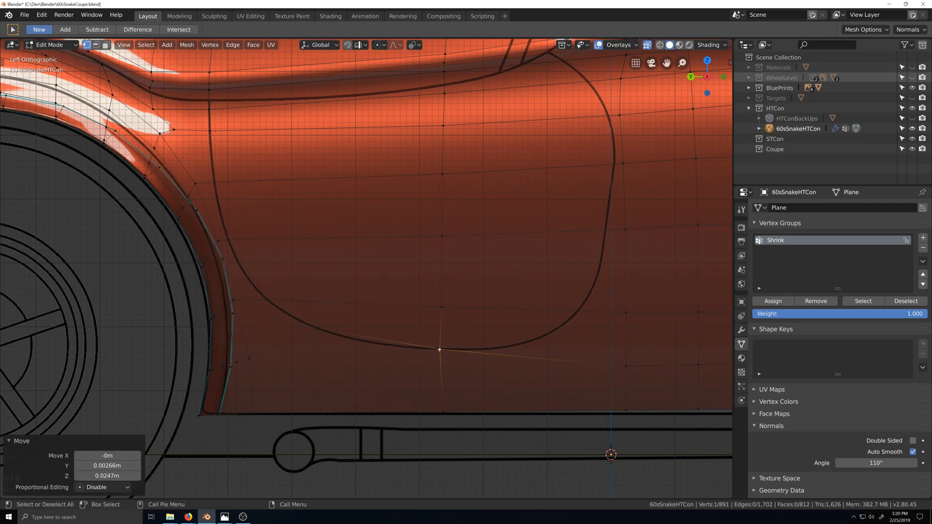
Add one centred vertical loop cut through the front part of the door, keeping the slide factor at 0.
{"action": "middle_click_drag", "start_coordinate": [563, 389], "coordinate": [510, 388], "text": "shift"}
{"action": "scroll", "coordinate": [510, 388], "scroll_direction": "down", "scroll_amount": 3}
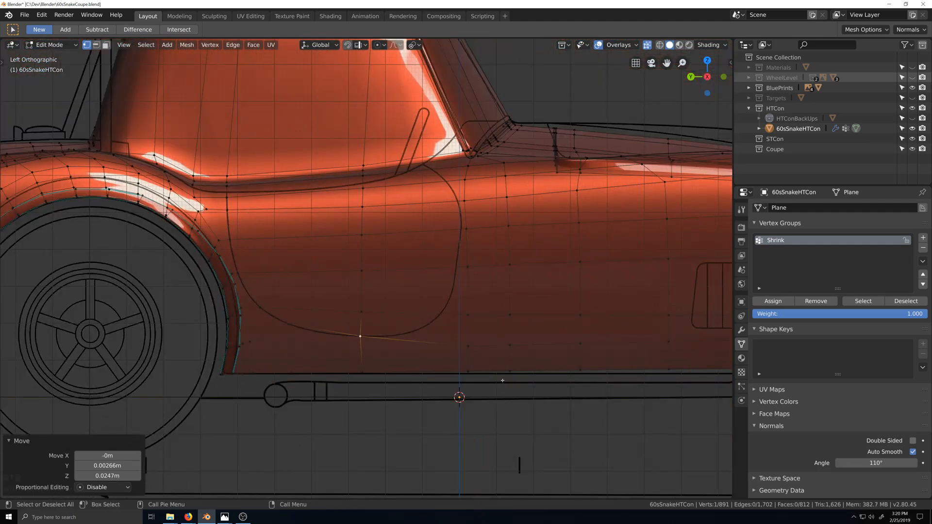
{"action": "middle_click_drag", "start_coordinate": [428, 235], "coordinate": [461, 302], "text": "shift"}
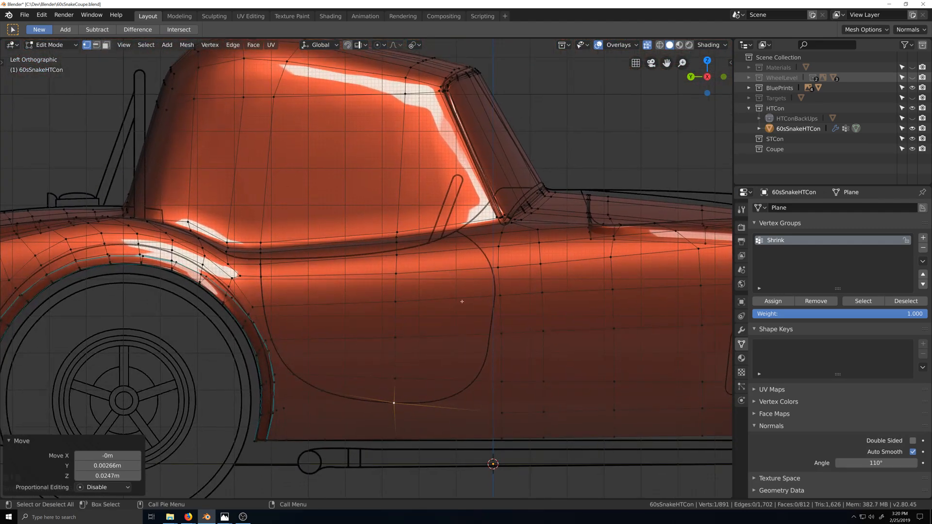
{"action": "key", "text": "ctrl+r"}
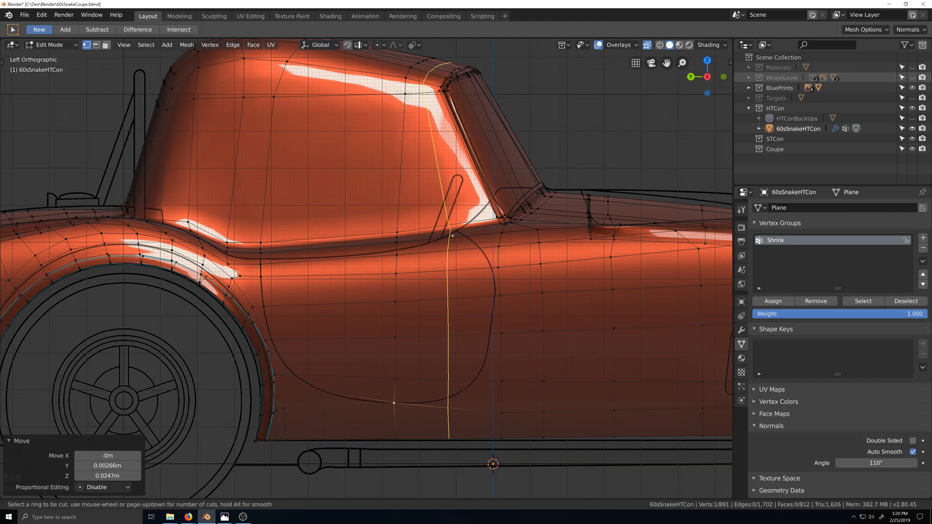
{"action": "left_click", "coordinate": [454, 235]}
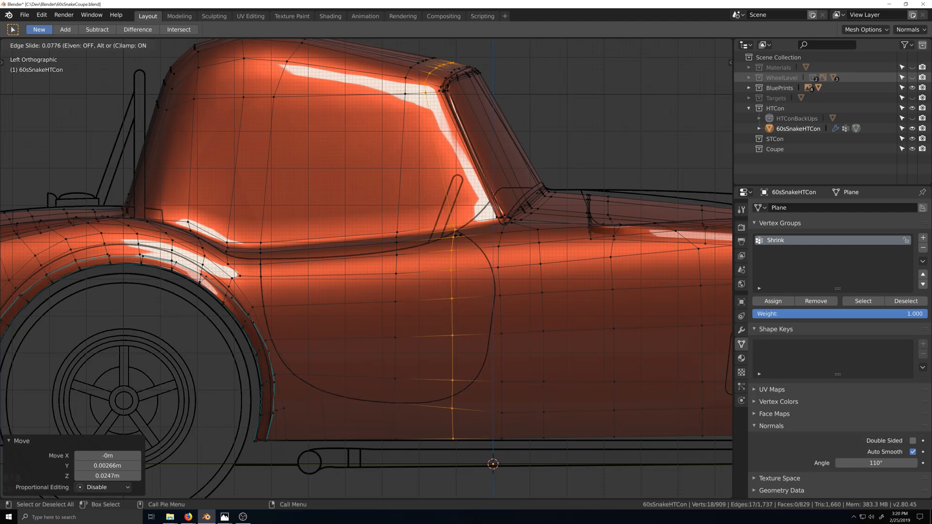
{"action": "right_click", "coordinate": [457, 235]}
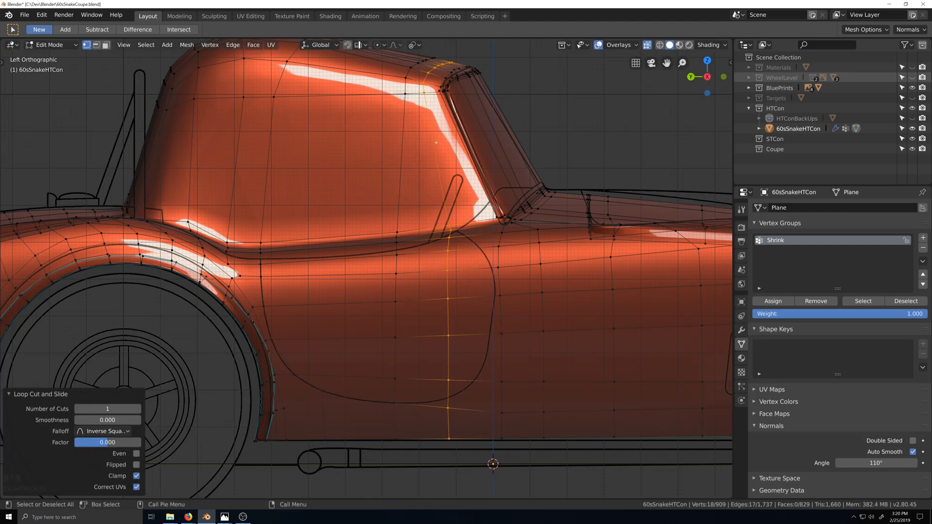
Deselect the new loop's roof vertices and edge-slide the body-side part toward the door's upper front corner with factor -0.069.
{"action": "scroll", "coordinate": [435, 142], "scroll_direction": "down", "scroll_amount": 1}
{"action": "key", "text": "alt+z"}
{"action": "key", "text": "c"}
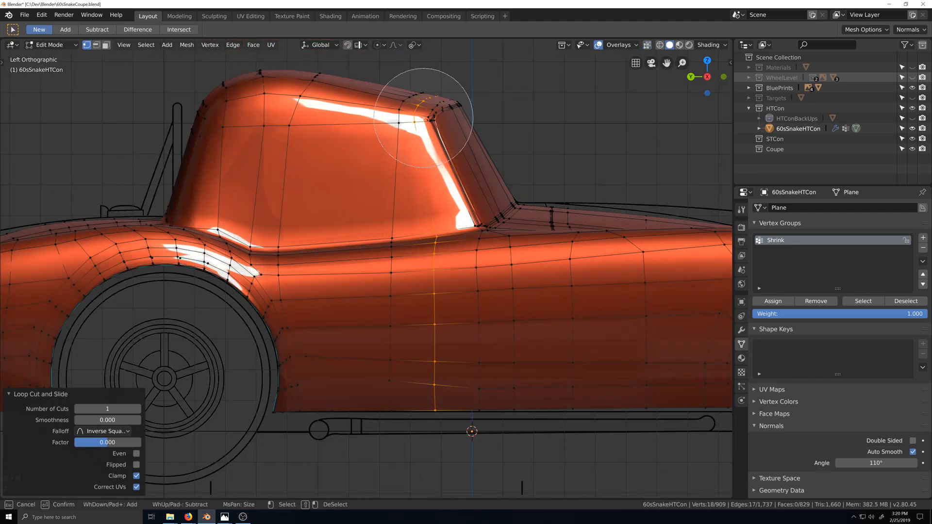
{"action": "middle_click", "coordinate": [424, 115]}
{"action": "right_click", "coordinate": [424, 115]}
{"action": "scroll", "coordinate": [469, 217], "scroll_direction": "up", "scroll_amount": 2}
{"action": "key", "text": "alt+z"}
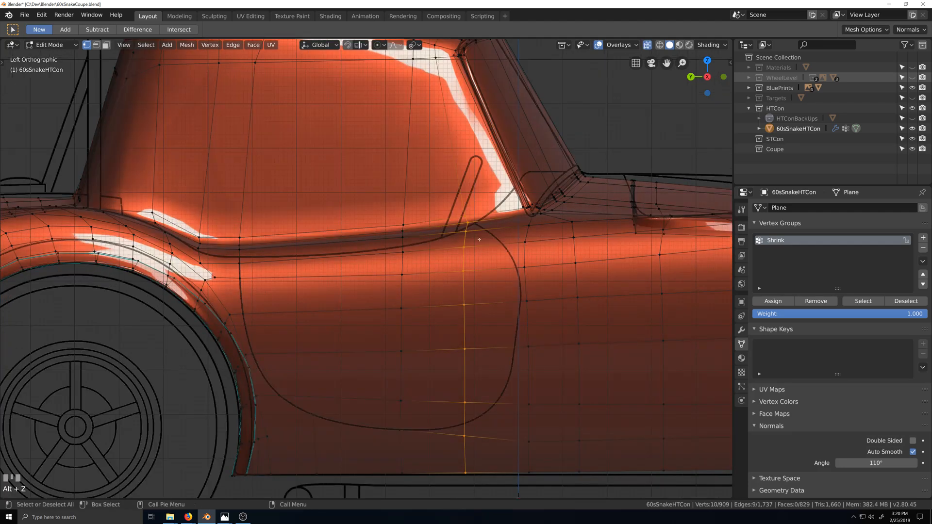
{"action": "key", "text": "g"}
{"action": "key", "text": "g"}
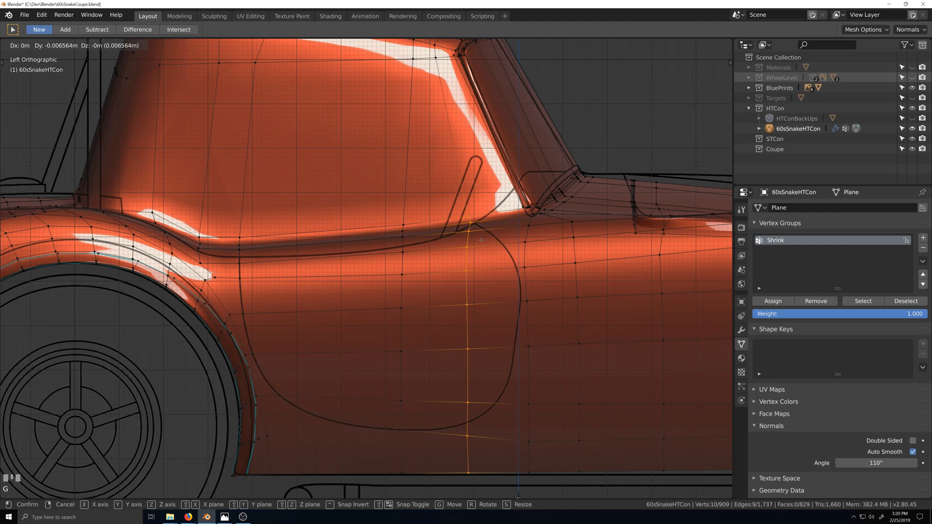
{"action": "left_click", "coordinate": [471, 214]}
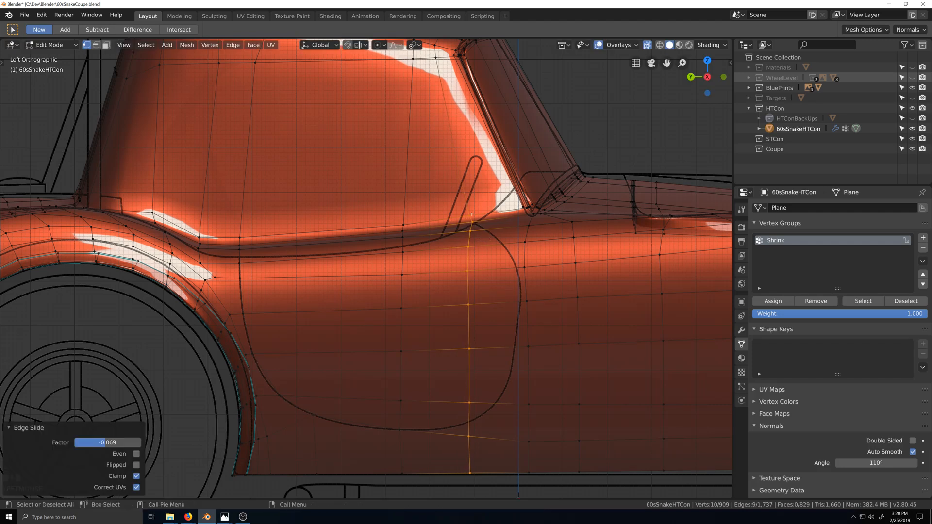
Select the new loop from just below the door's upper front corner to the sill and edge-slide it forward onto the outline by about 0.256.
{"action": "left_click", "coordinate": [474, 220]}
{"action": "scroll", "coordinate": [474, 220], "scroll_direction": "up", "scroll_amount": 4}
{"action": "key", "text": "shift+grave"}
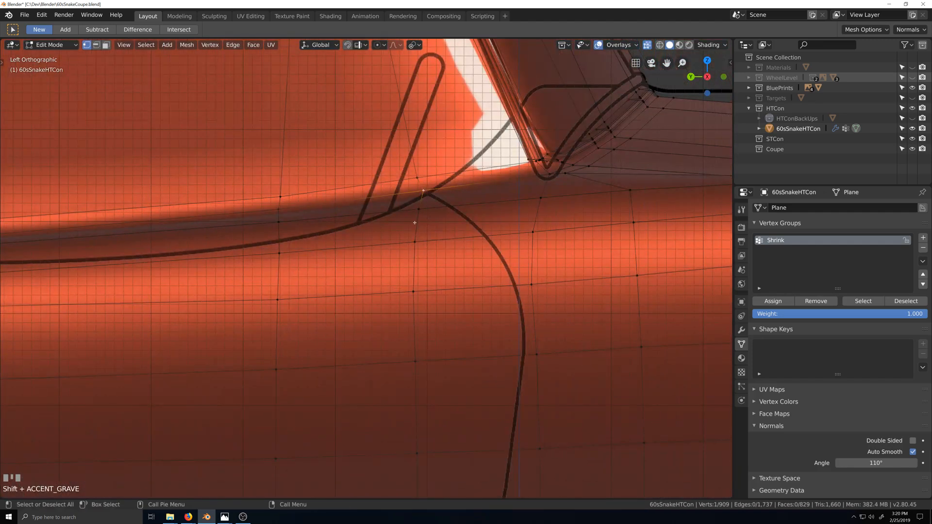
{"action": "left_click", "coordinate": [420, 212]}
{"action": "scroll", "coordinate": [419, 215], "scroll_direction": "down", "scroll_amount": 5}
{"action": "left_click", "coordinate": [387, 445], "text": "ctrl"}
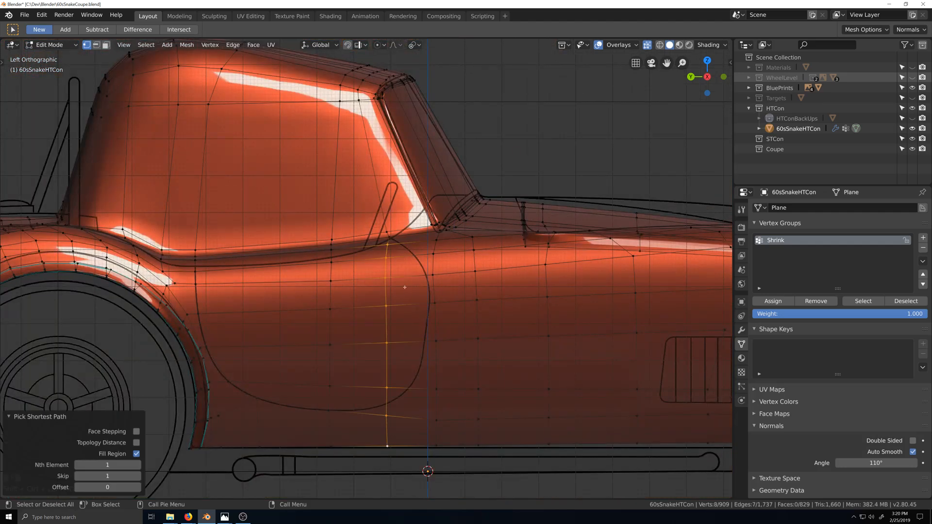
{"action": "scroll", "coordinate": [503, 237], "scroll_direction": "up", "scroll_amount": 5}
{"action": "scroll", "coordinate": [503, 237], "scroll_direction": "up", "scroll_amount": 5}
{"action": "key", "text": "g"}
{"action": "key", "text": "g"}
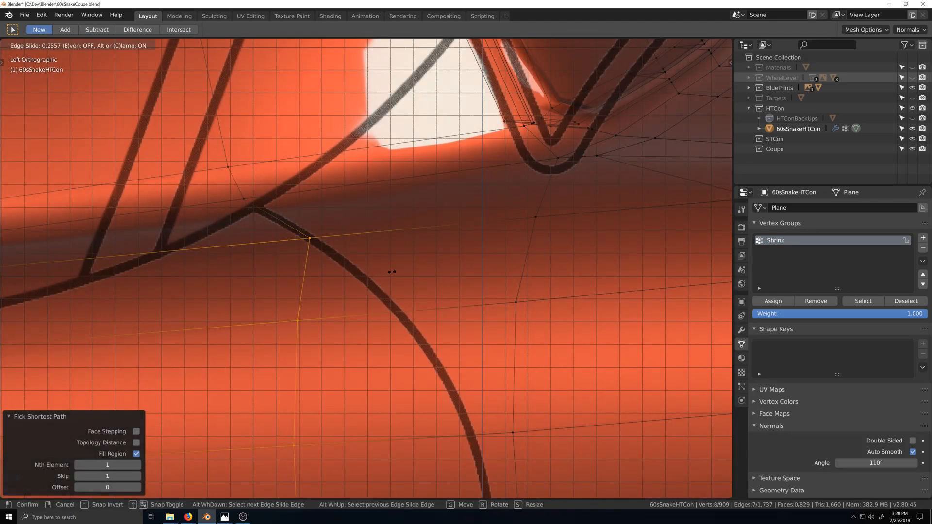
{"action": "left_click", "coordinate": [392, 272]}
Edge-slide the loop forward twice more to put its second and third vertices on the door's front curve, deselecting each placed vertex first.
{"action": "left_click", "coordinate": [309, 238], "text": "shift"}
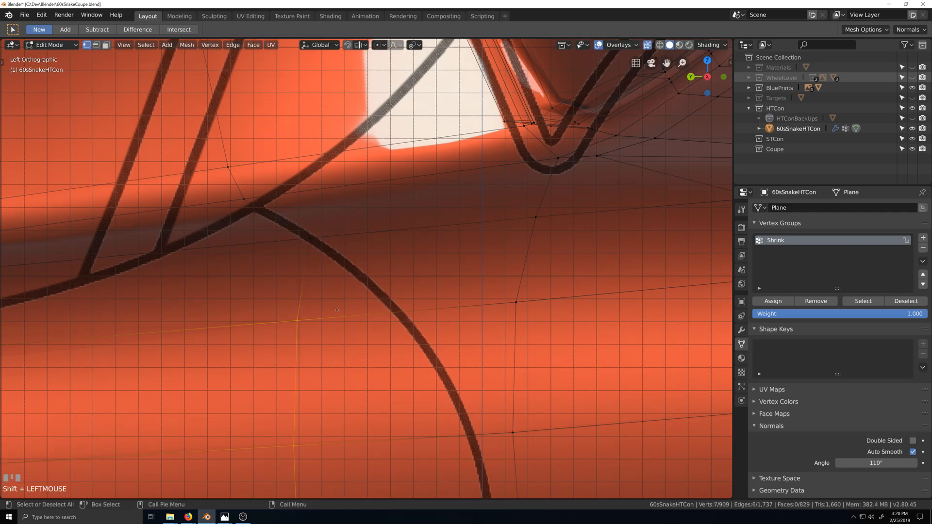
{"action": "key", "text": "g"}
{"action": "key", "text": "g"}
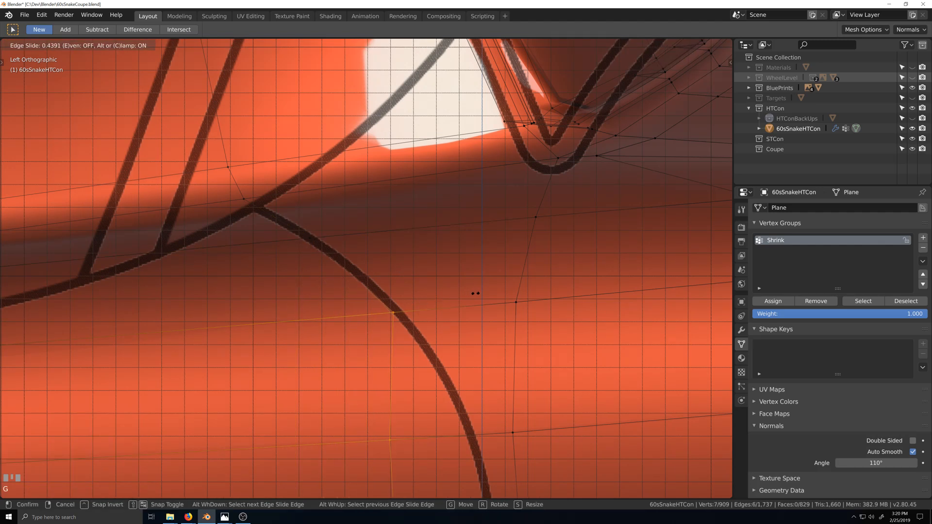
{"action": "left_click", "coordinate": [432, 306]}
{"action": "left_click", "coordinate": [395, 314], "text": "shift"}
{"action": "key", "text": "g"}
{"action": "key", "text": "g"}
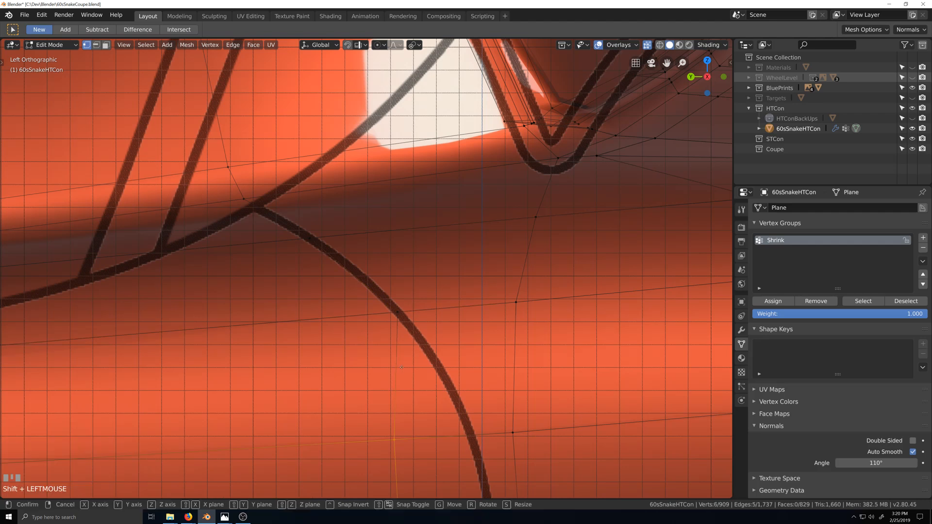
{"action": "left_click", "coordinate": [606, 359]}
Deselect the loop's third vertex and edge-slide the rest forward by about 0.263, putting the fourth vertex on the door's front edge.
{"action": "left_click", "coordinate": [473, 438], "text": "shift"}
{"action": "scroll", "coordinate": [488, 437], "scroll_direction": "down", "scroll_amount": 5}
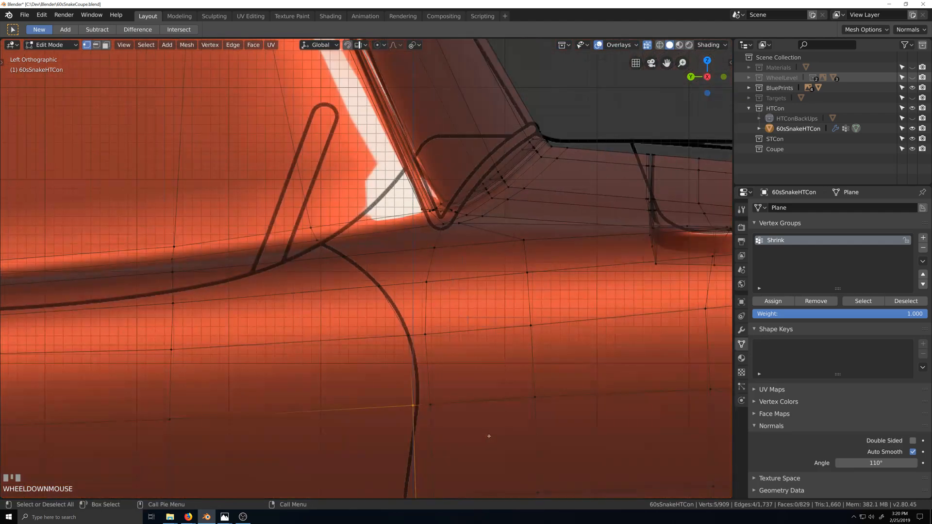
{"action": "key", "text": "shift+grave"}
{"action": "scroll", "coordinate": [468, 237], "scroll_direction": "up", "scroll_amount": 2}
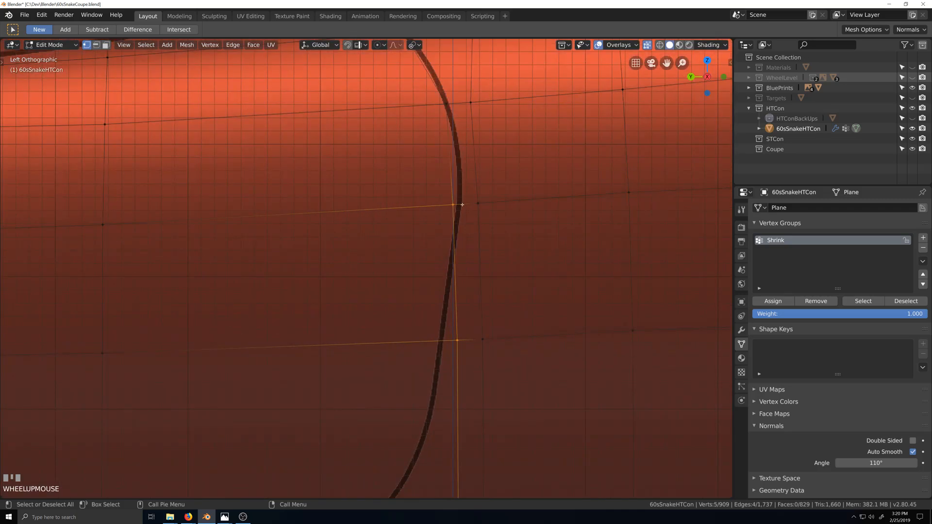
{"action": "key", "text": "g"}
{"action": "key", "text": "g"}
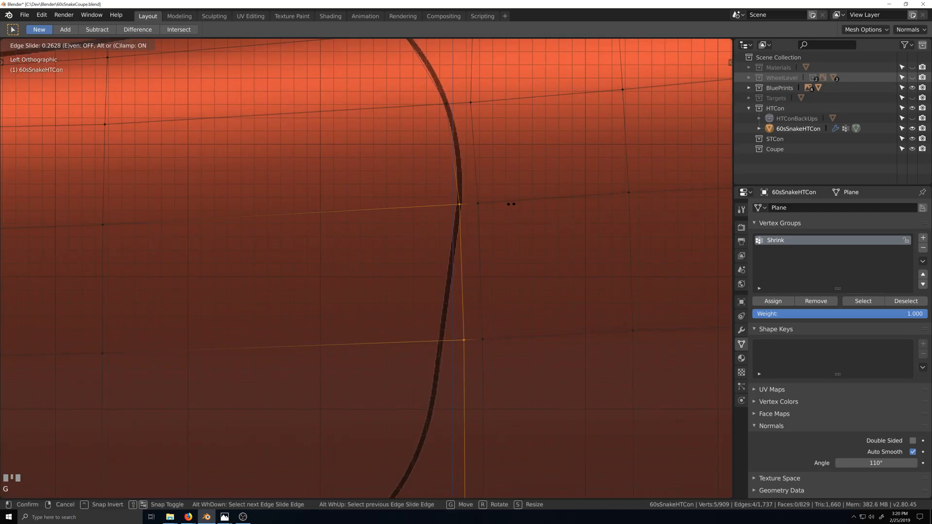
{"action": "left_click", "coordinate": [511, 204]}
Deselect the fourth vertex and edge-slide the remaining lower loop rearward onto the door's front edge with factor -0.061.
{"action": "left_click", "coordinate": [458, 207], "text": "shift"}
{"action": "key", "text": "g"}
{"action": "key", "text": "g"}
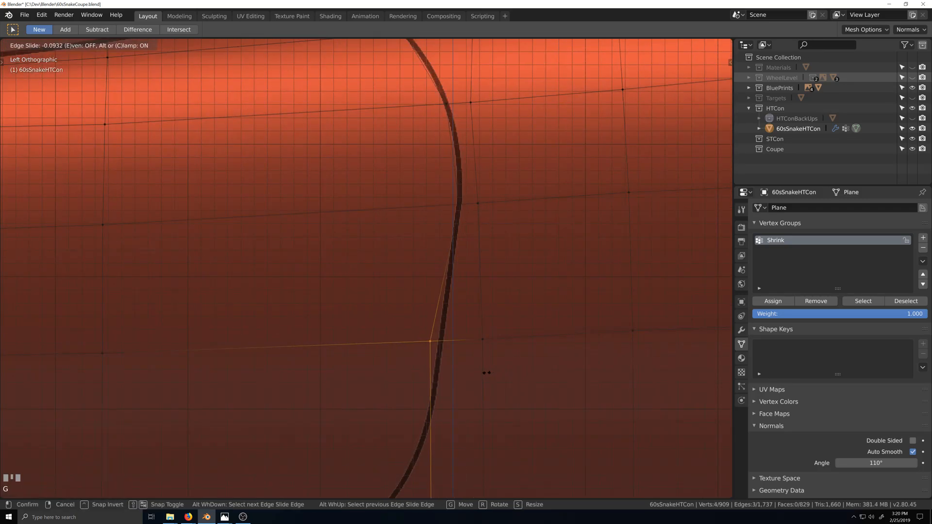
{"action": "left_click", "coordinate": [491, 371]}
Deselect the fifth vertex and edge-slide the three lowest loop vertices rearward onto the door's lower front curve with factor -0.171.
{"action": "middle_click_drag", "start_coordinate": [434, 430], "coordinate": [489, 292], "text": "shift"}
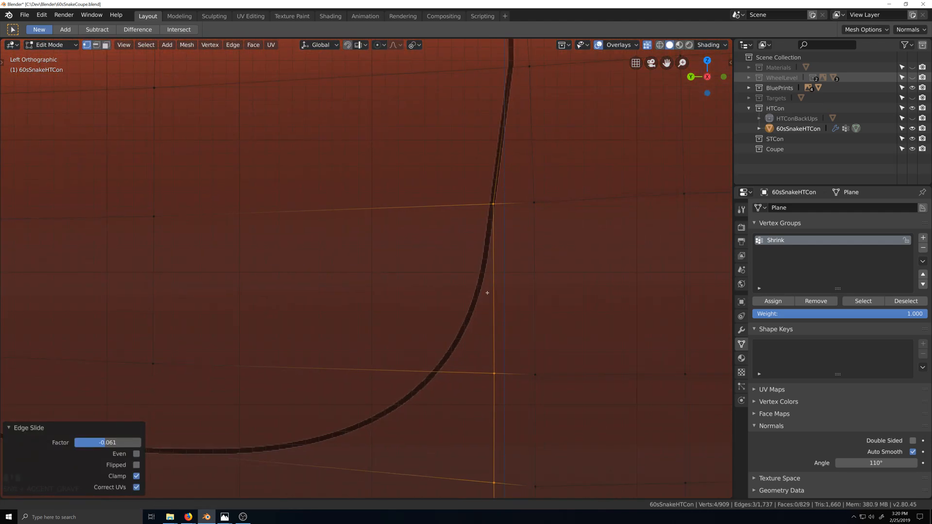
{"action": "left_click", "coordinate": [494, 203], "text": "shift"}
{"action": "key", "text": "g"}
{"action": "key", "text": "g"}
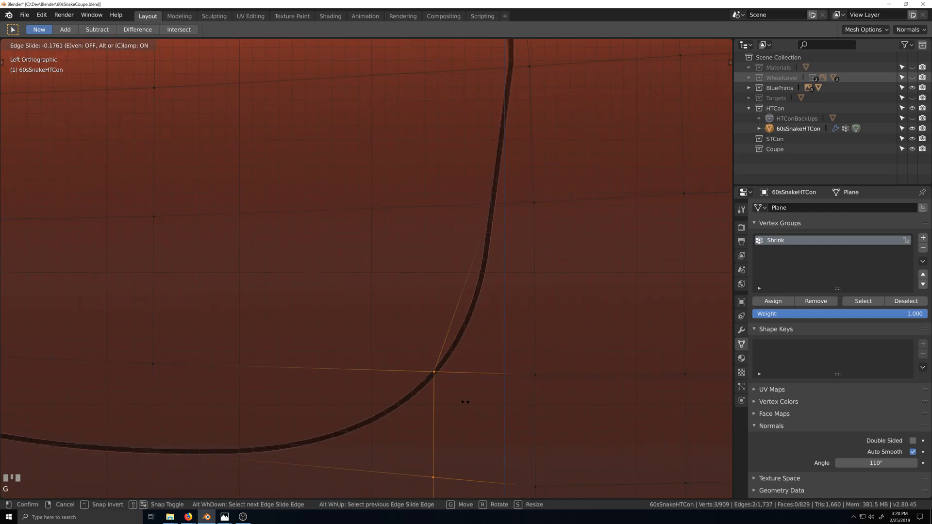
{"action": "left_click", "coordinate": [432, 434]}
Move the vertex below the door's lower front corner onto the outline's bottom curve by Y 0.0738 m and Z 0.031 m.
{"action": "scroll", "coordinate": [428, 436], "scroll_direction": "down", "scroll_amount": 3}
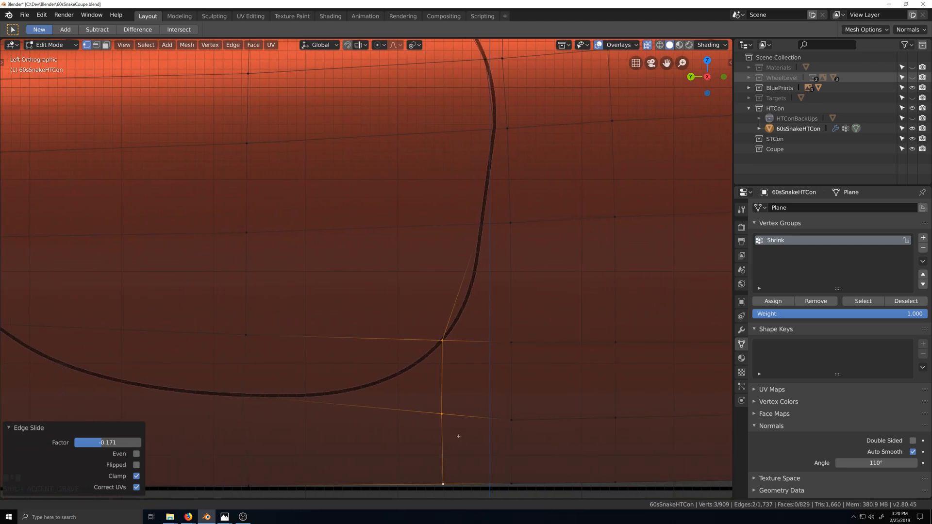
{"action": "left_click", "coordinate": [441, 434]}
{"action": "scroll", "coordinate": [441, 435], "scroll_direction": "down", "scroll_amount": 1}
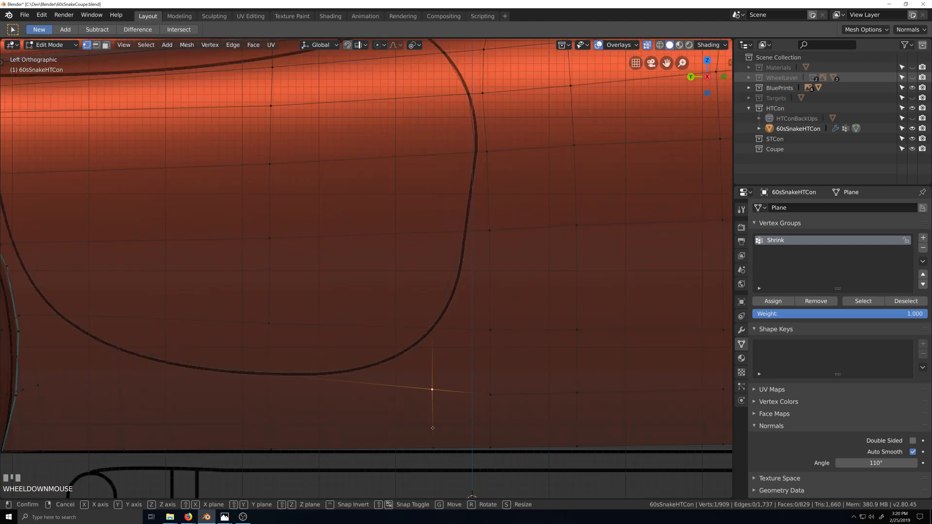
{"action": "key", "text": "g"}
{"action": "left_click", "coordinate": [389, 415]}
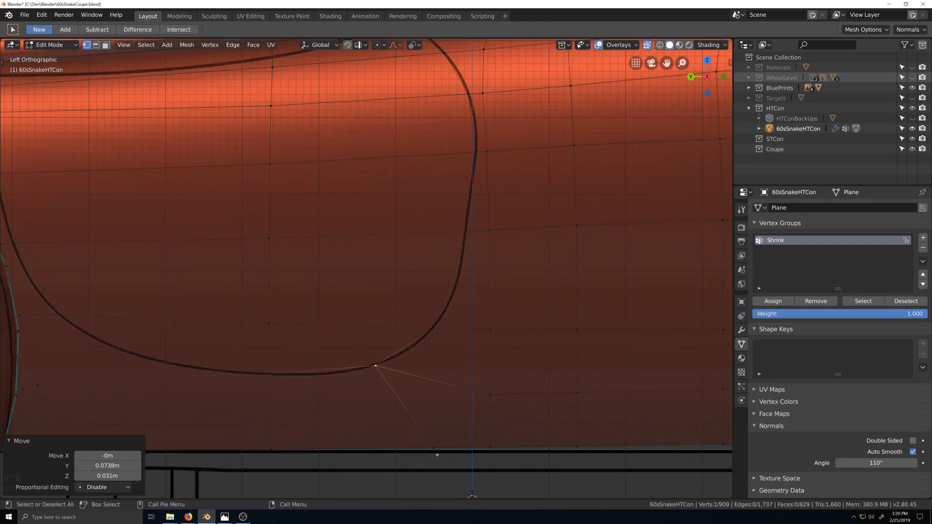
Vertex-slide the loop's sill vertex rearward along the sill to sit beneath the vertex on the door's bottom curve.
{"action": "key", "text": "g"}
{"action": "key", "text": "g"}
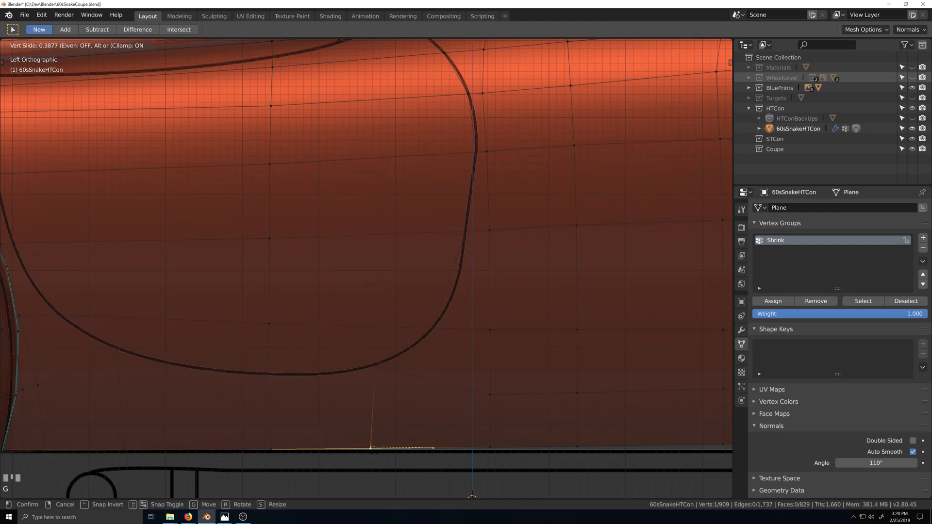
{"action": "left_click", "coordinate": [486, 396]}
Vertex-slide the two vertices ahead of the door's lower front corner upward to smooth the row, the farther one with factor 0.073.
{"action": "left_click", "coordinate": [487, 394]}
{"action": "key", "text": "g"}
{"action": "key", "text": "g"}
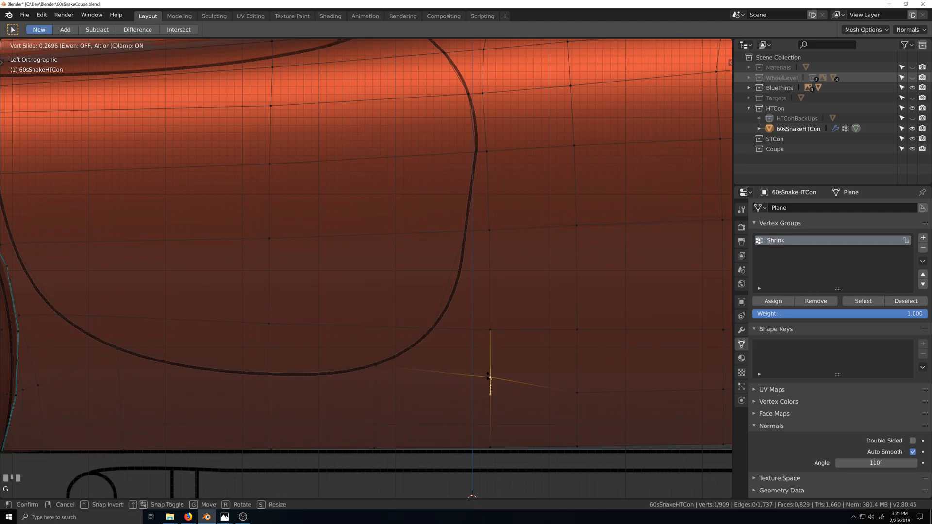
{"action": "left_click", "coordinate": [581, 384]}
{"action": "left_click", "coordinate": [578, 390]}
{"action": "key", "text": "g"}
{"action": "key", "text": "g"}
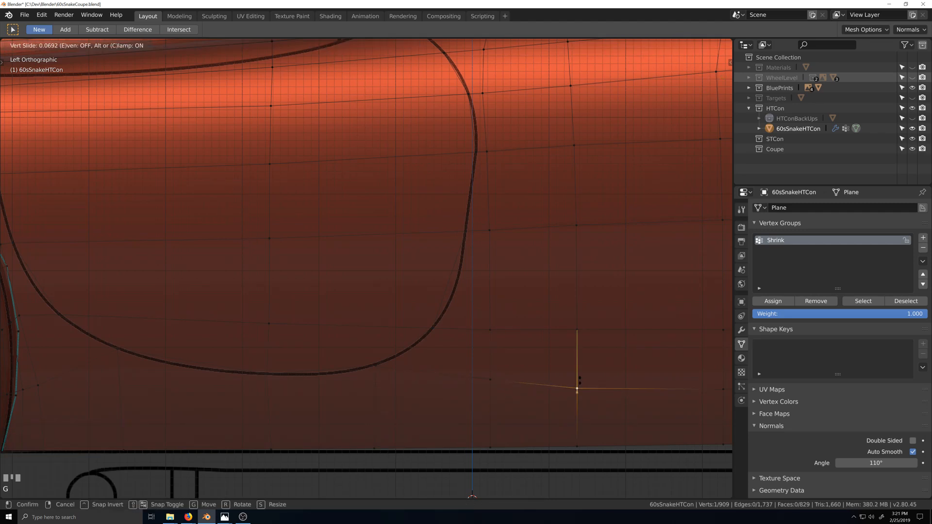
{"action": "left_click", "coordinate": [577, 385]}
Examine the reshaped body side around the door outline in the left view and compare it with the top view.
{"action": "scroll", "coordinate": [398, 398], "scroll_direction": "down", "scroll_amount": 2}
{"action": "middle_click_drag", "start_coordinate": [398, 399], "coordinate": [416, 398], "text": "shift"}
{"action": "scroll", "coordinate": [416, 399], "scroll_direction": "down", "scroll_amount": 3}
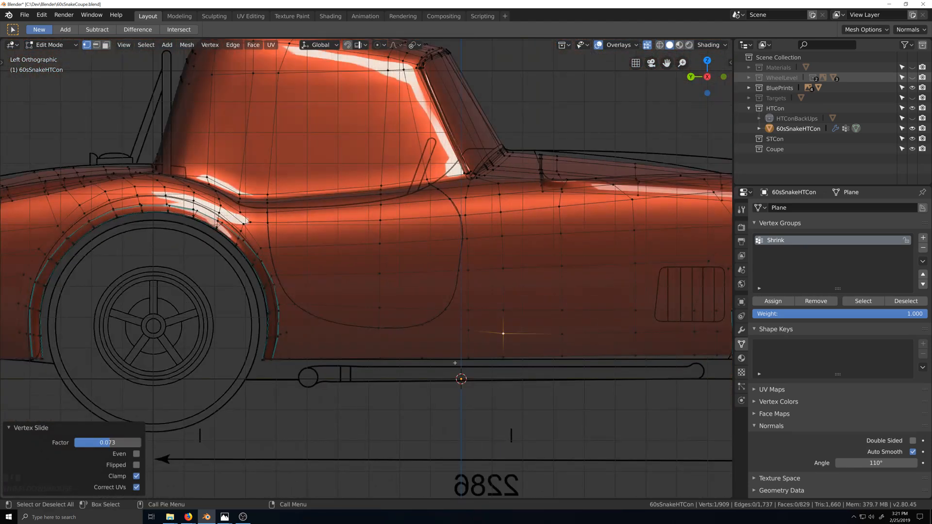
{"action": "scroll", "coordinate": [443, 329], "scroll_direction": "up", "scroll_amount": 2}
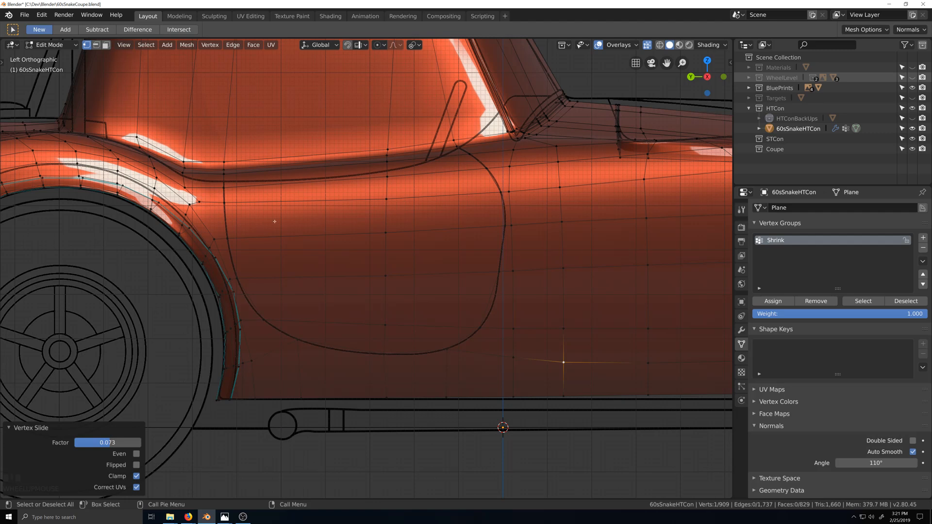
{"action": "scroll", "coordinate": [281, 212], "scroll_direction": "down", "scroll_amount": 3}
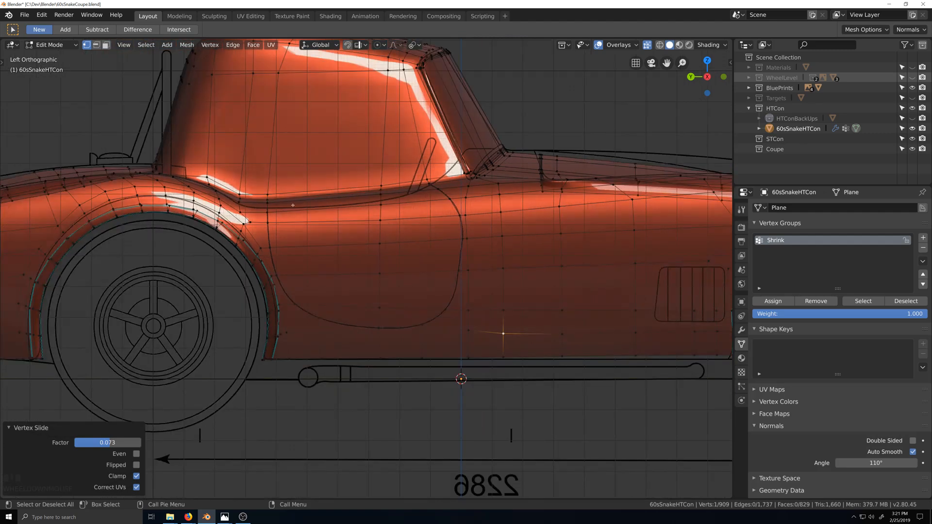
{"action": "key", "text": "shift+grave"}
{"action": "scroll", "coordinate": [421, 262], "scroll_direction": "up", "scroll_amount": 3}
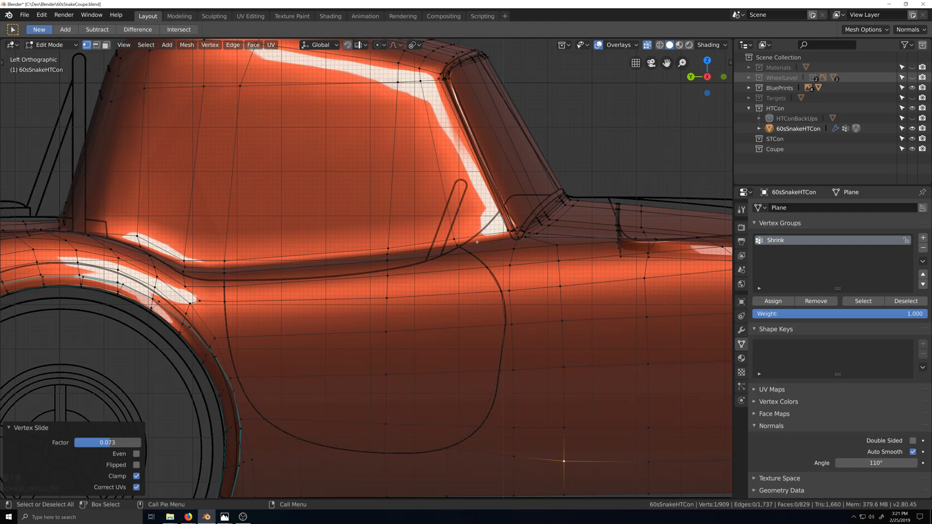
{"action": "key", "text": "KP_7"}
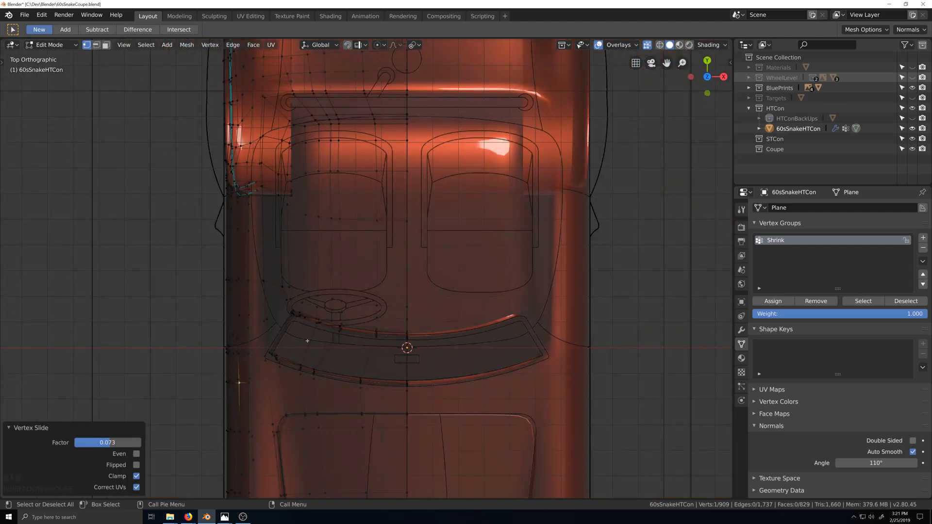
{"action": "middle_click_drag", "start_coordinate": [249, 394], "coordinate": [479, 269], "text": "shift"}
{"action": "scroll", "coordinate": [479, 269], "scroll_direction": "up", "scroll_amount": 4}
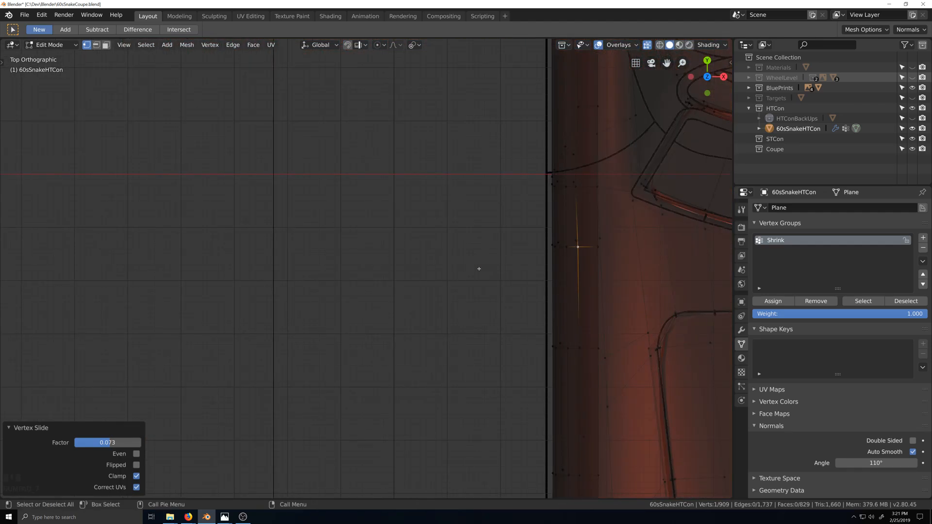
{"action": "key", "text": "KP_3"}
{"action": "key", "text": "ctrl+KP_3"}
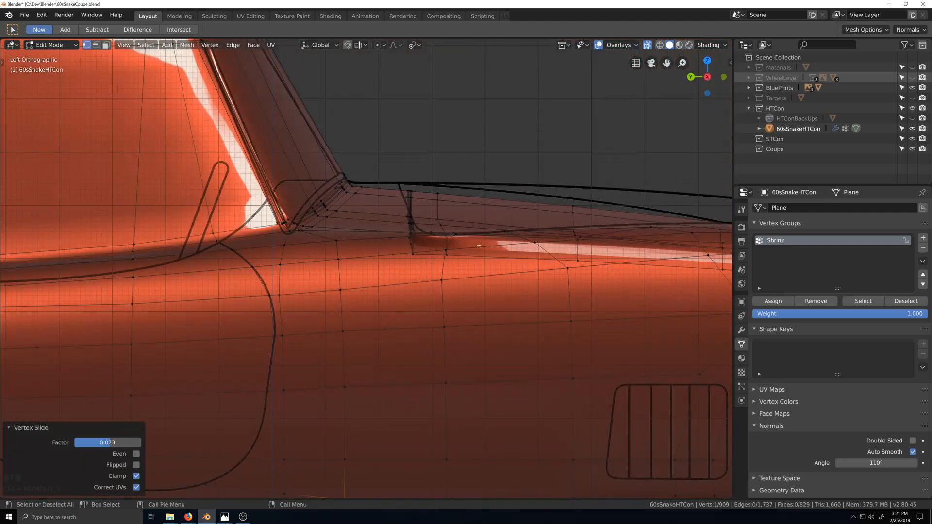
{"action": "scroll", "coordinate": [319, 254], "scroll_direction": "down", "scroll_amount": 4}
{"action": "middle_click_drag", "start_coordinate": [320, 255], "coordinate": [440, 245], "text": "shift"}
{"action": "scroll", "coordinate": [441, 245], "scroll_direction": "up", "scroll_amount": 4}
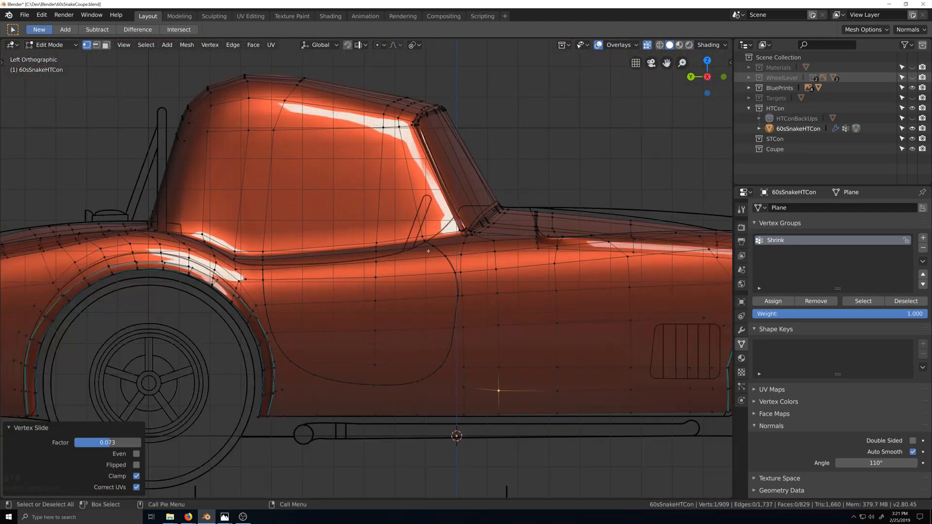
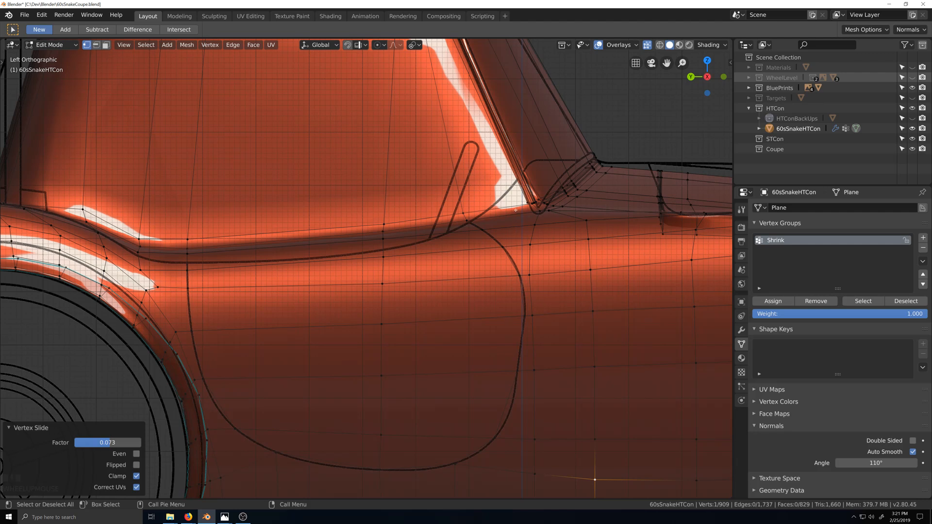
Edge-slide the vertices at the door's upper front corner forward by about 0.31, and vertex-slide the topmost one forward by about 0.65.
{"action": "left_click", "coordinate": [505, 249]}
{"action": "left_click", "coordinate": [464, 213], "text": "ctrl+shift"}
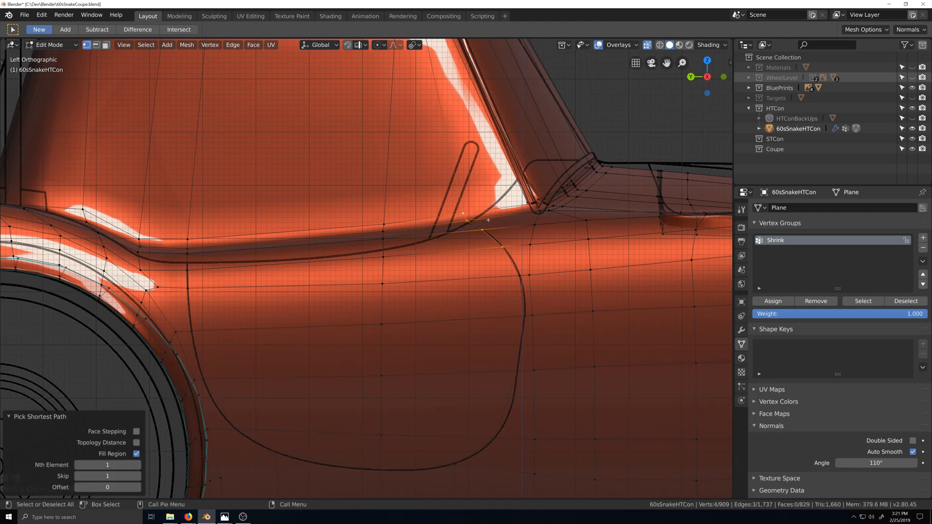
{"action": "key", "text": "g"}
{"action": "key", "text": "g"}
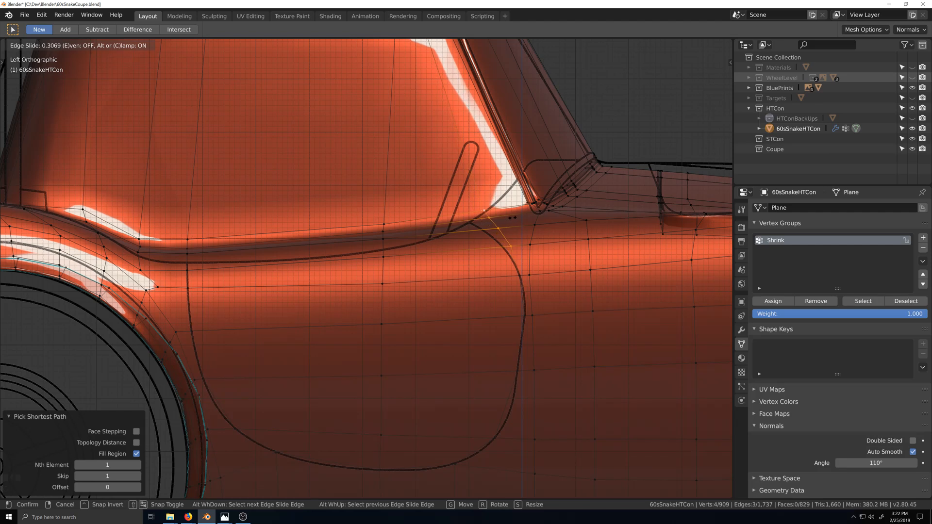
{"action": "left_click", "coordinate": [513, 217]}
{"action": "left_click", "coordinate": [489, 212]}
{"action": "key", "text": "g"}
{"action": "key", "text": "g"}
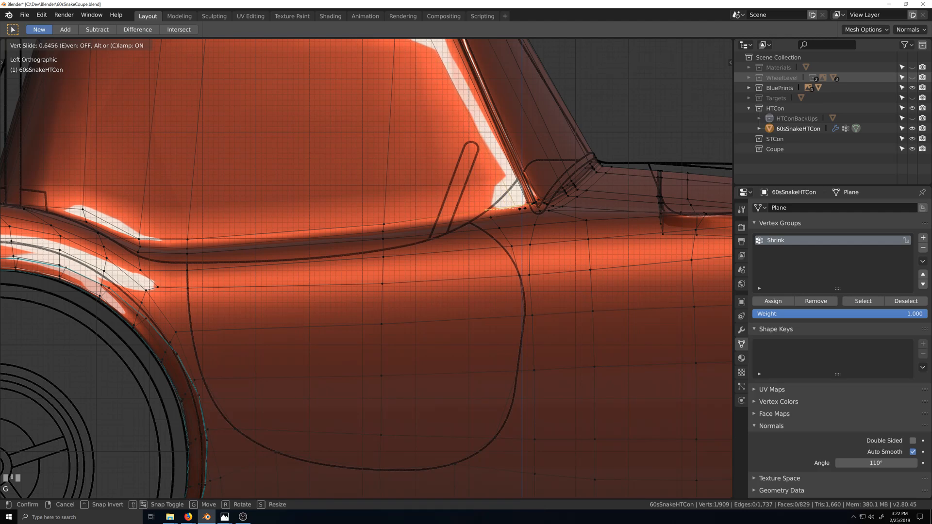
{"action": "left_click", "coordinate": [520, 209]}
Vertex-slide the two vertices at the side window's upper front corner, one with factor 0.431 and the other with factor 0.330.
{"action": "scroll", "coordinate": [511, 248], "scroll_direction": "down", "scroll_amount": 5}
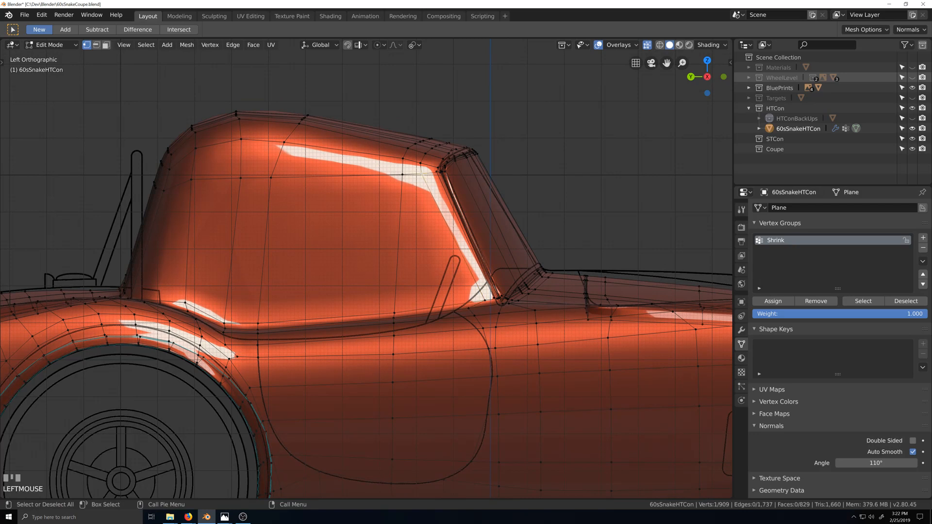
{"action": "scroll", "coordinate": [429, 190], "scroll_direction": "up", "scroll_amount": 1}
{"action": "key", "text": "g"}
{"action": "key", "text": "g"}
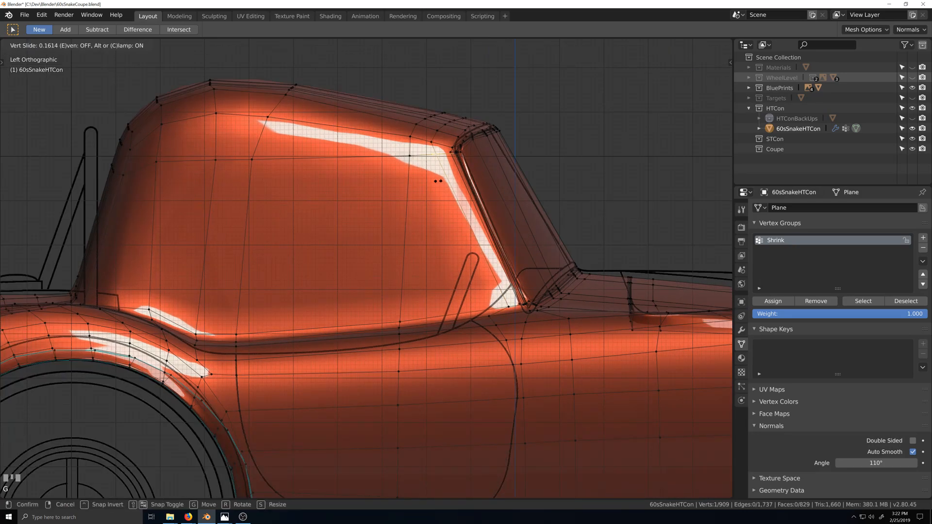
{"action": "left_click", "coordinate": [443, 181]}
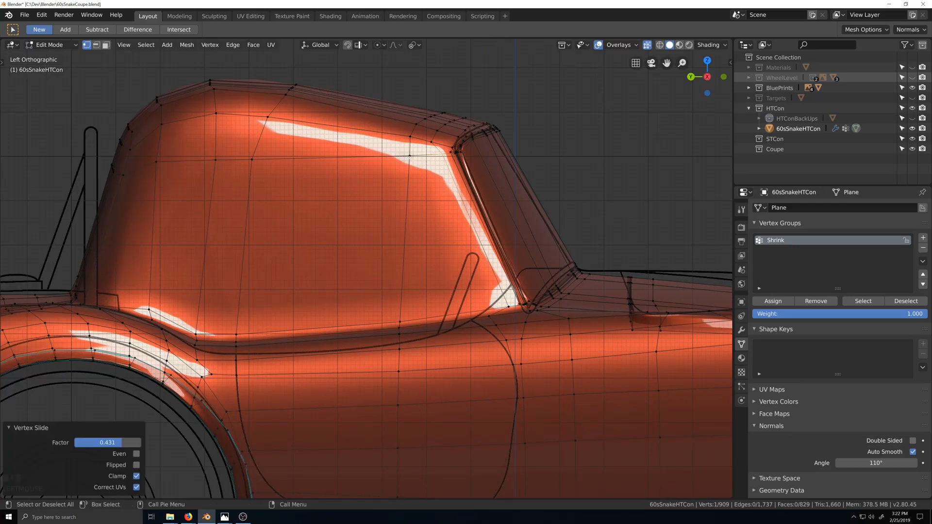
{"action": "key", "text": "g"}
{"action": "key", "text": "g"}
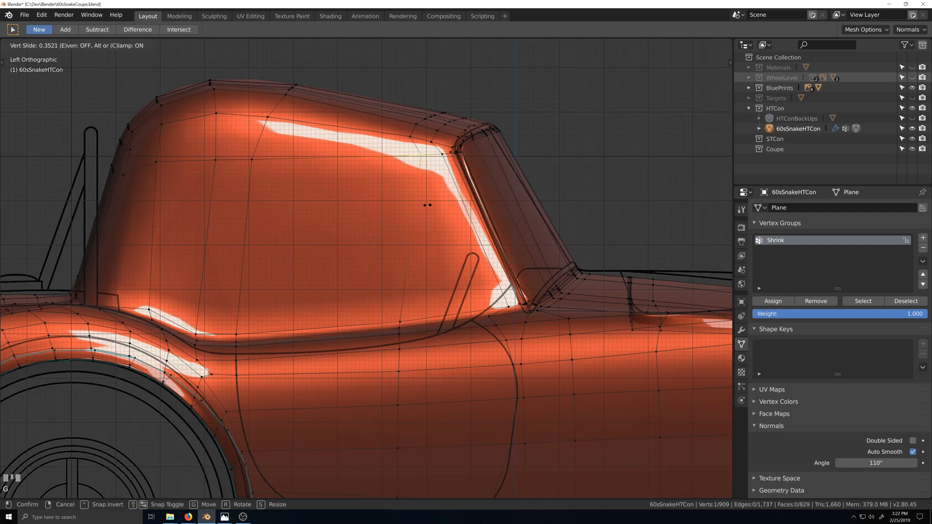
{"action": "left_click", "coordinate": [426, 208]}
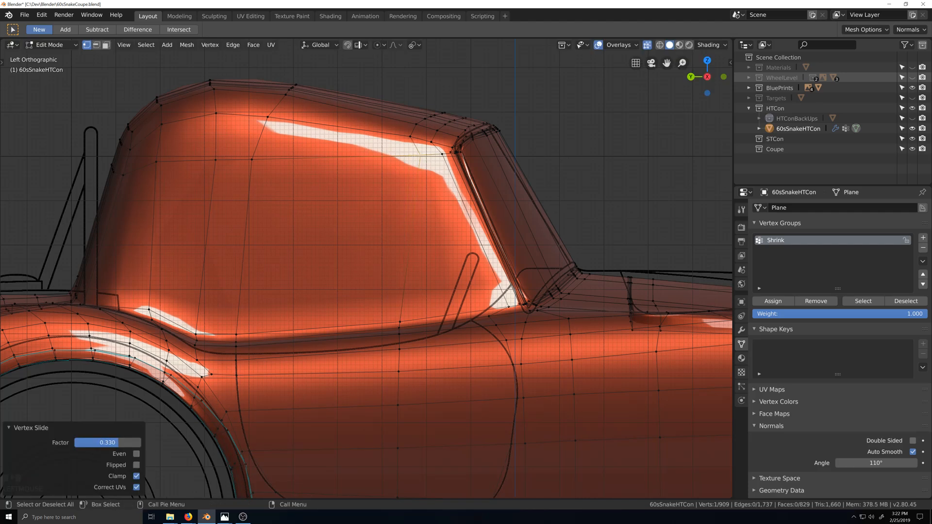
Edge-slide the two neighbouring vertices in the side window's upper rear area upward with factor 0.444.
{"action": "left_click", "coordinate": [252, 159]}
{"action": "left_click", "coordinate": [215, 159], "text": "shift"}
{"action": "key", "text": "g"}
{"action": "key", "text": "g"}
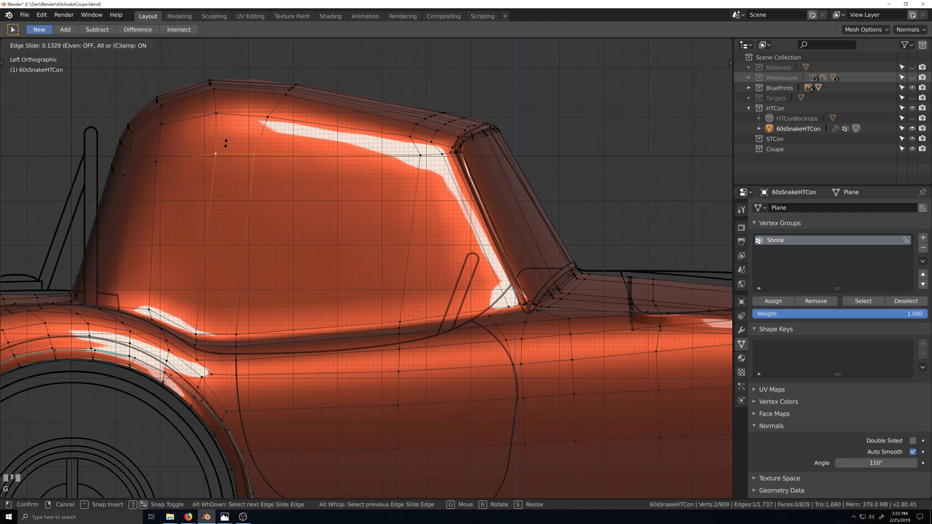
{"action": "left_click", "coordinate": [258, 145]}
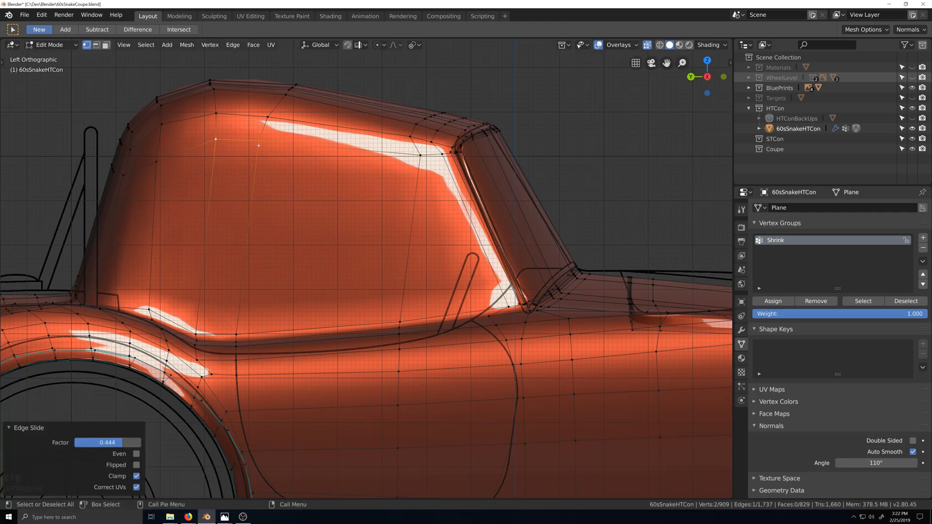
Vertex-slide the front one of the two raised window vertices rearward with factor 0.439.
{"action": "left_click", "coordinate": [259, 143]}
{"action": "key", "text": "g"}
{"action": "key", "text": "g"}
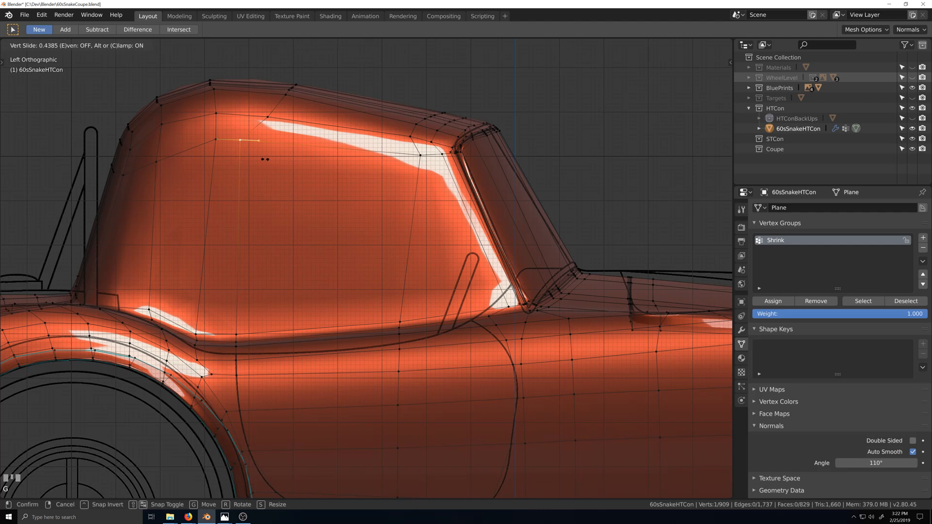
{"action": "left_click", "coordinate": [265, 159]}
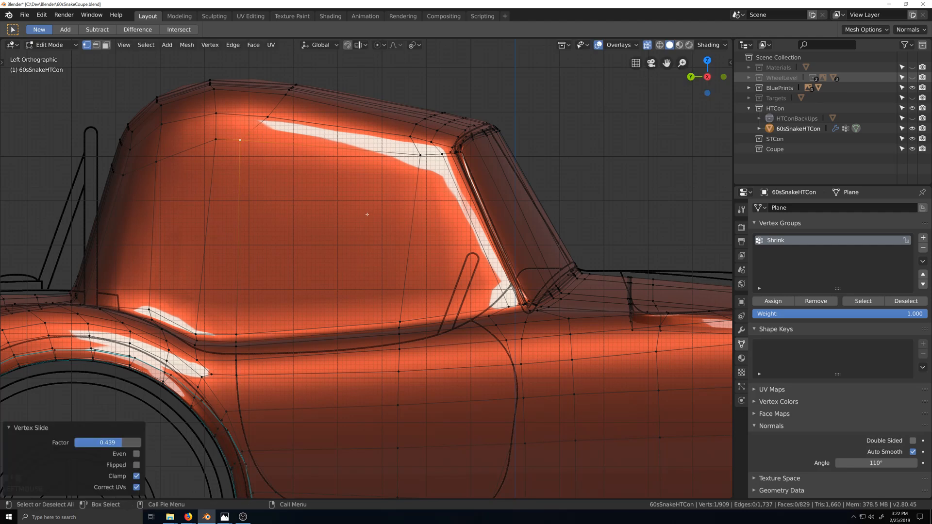
{"action": "left_click", "coordinate": [421, 156]}
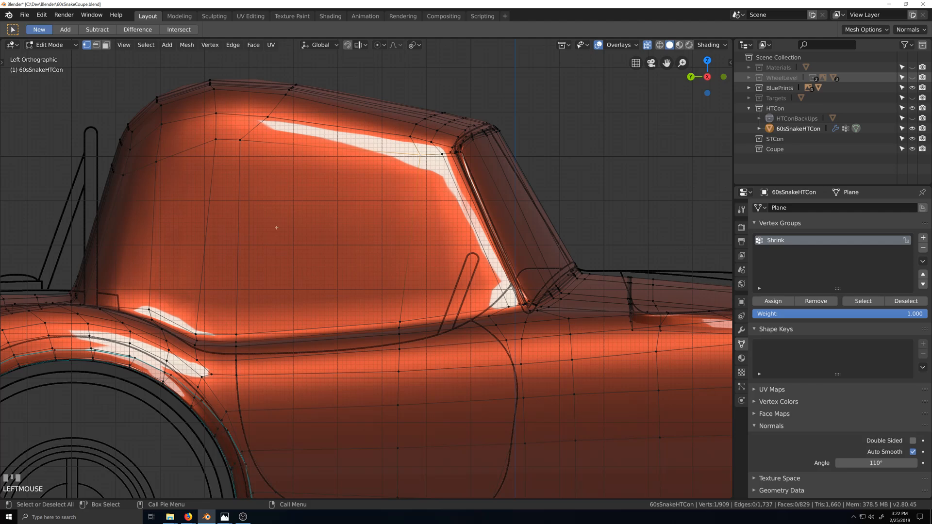
Add one vertical edge loop through the roof, side window and door with slide factor 0.
{"action": "scroll", "coordinate": [304, 226], "scroll_direction": "down", "scroll_amount": 1}
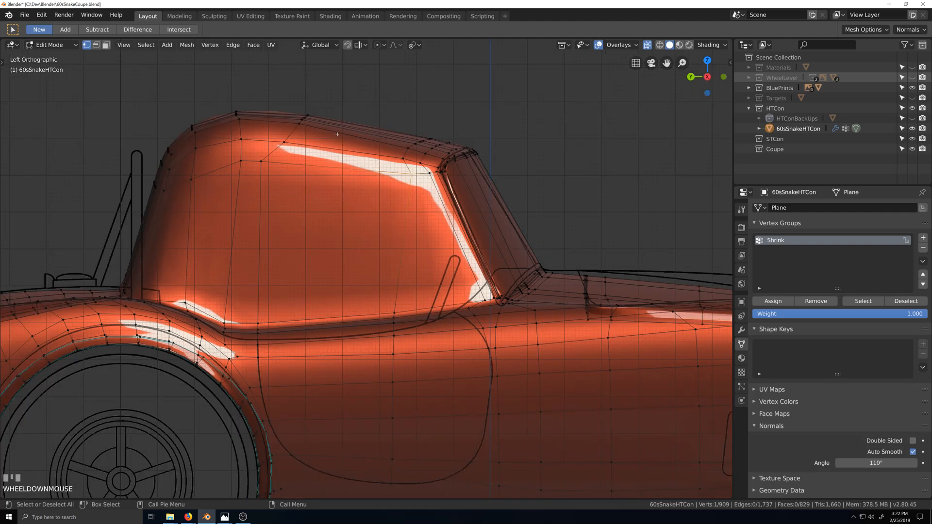
{"action": "key", "text": "ctrl+r"}
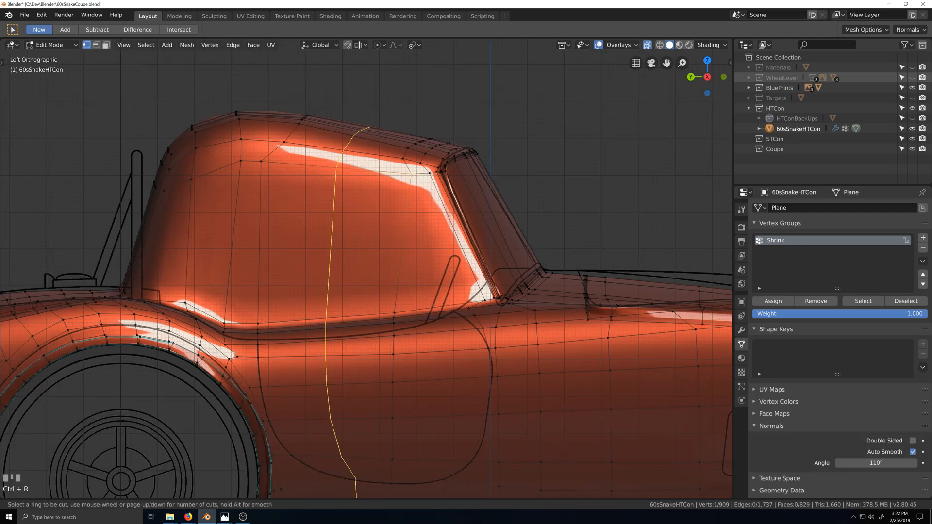
{"action": "left_click", "coordinate": [340, 131]}
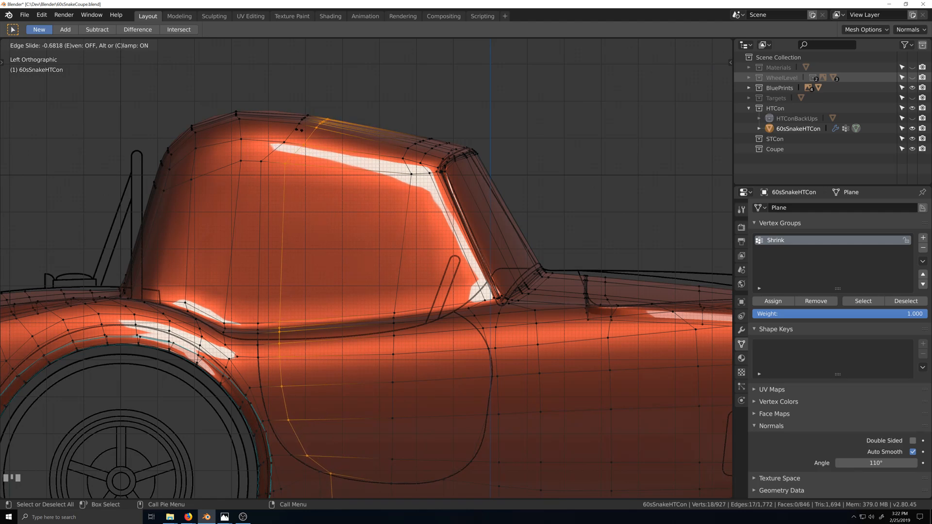
{"action": "scroll", "coordinate": [366, 367], "scroll_direction": "down", "scroll_amount": 2}
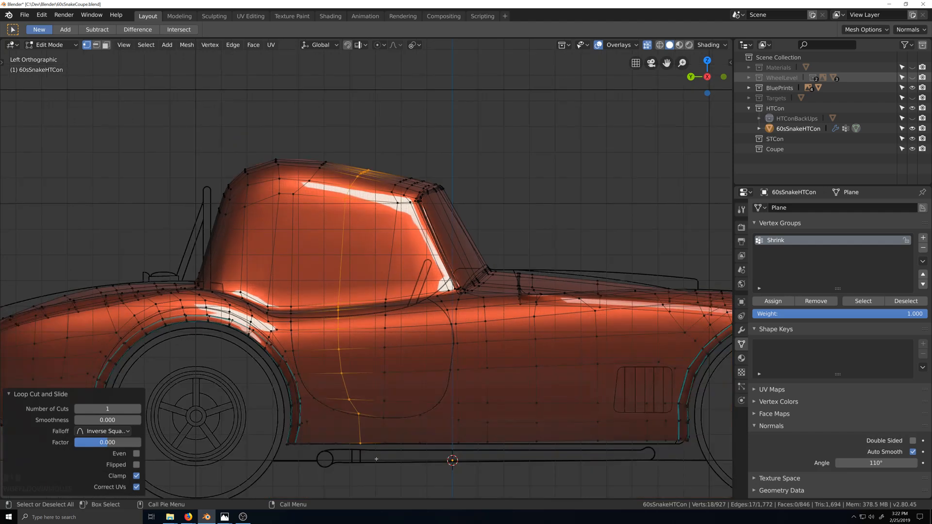
Edge-slide the new loop above the sill rearward by about -0.15, and slide it again by about -0.12 without its lowest remaining vertex.
{"action": "key", "text": "c"}
{"action": "middle_click", "coordinate": [364, 451]}
{"action": "right_click", "coordinate": [364, 451]}
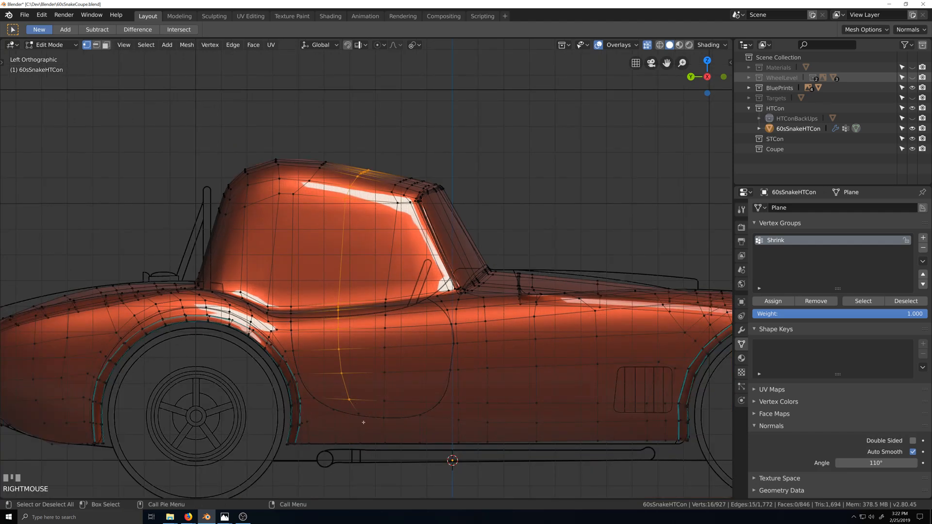
{"action": "key", "text": "g"}
{"action": "key", "text": "g"}
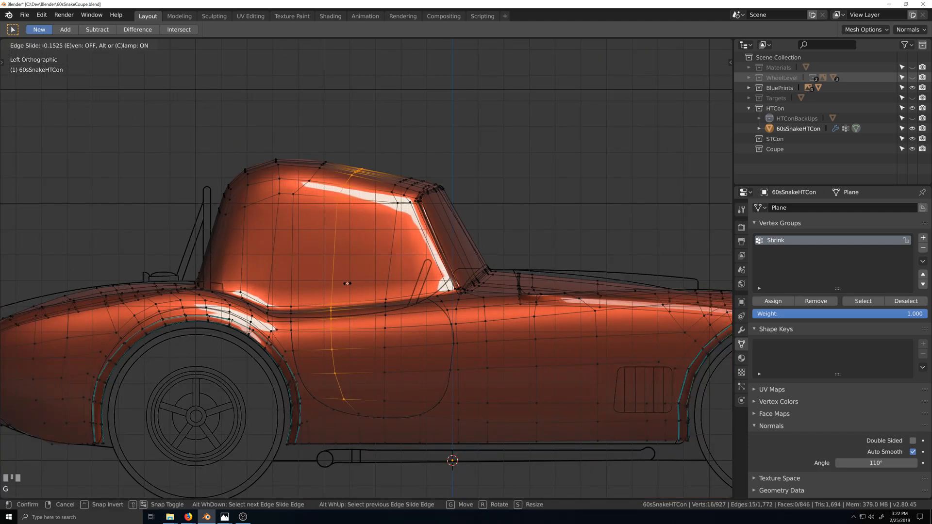
{"action": "left_click", "coordinate": [341, 398]}
{"action": "left_click", "coordinate": [341, 398], "text": "shift"}
{"action": "key", "text": "g"}
{"action": "key", "text": "g"}
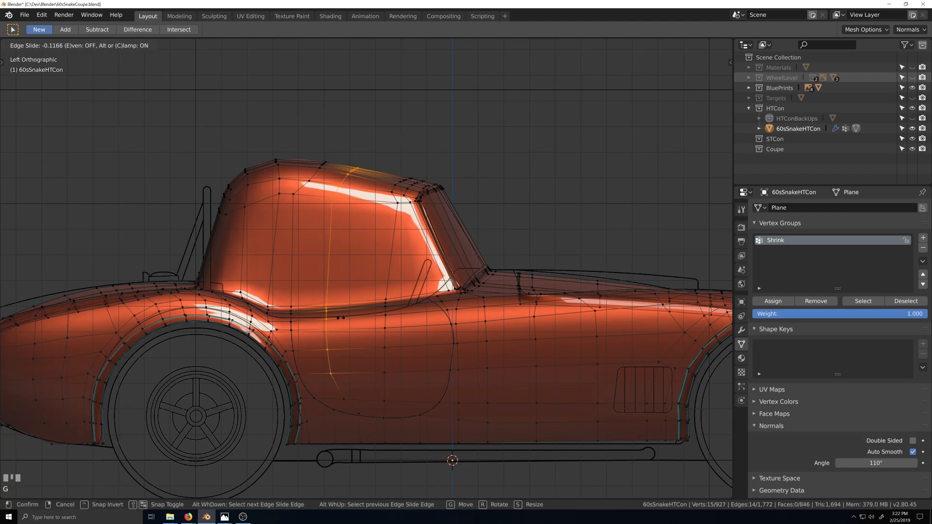
{"action": "left_click", "coordinate": [339, 345]}
Deselect the loop's next two door vertices one at a time, edge-sliding the remainder rearward by about -0.14 and then by factor -0.329.
{"action": "left_click", "coordinate": [329, 373], "text": "shift"}
{"action": "key", "text": "g"}
{"action": "key", "text": "g"}
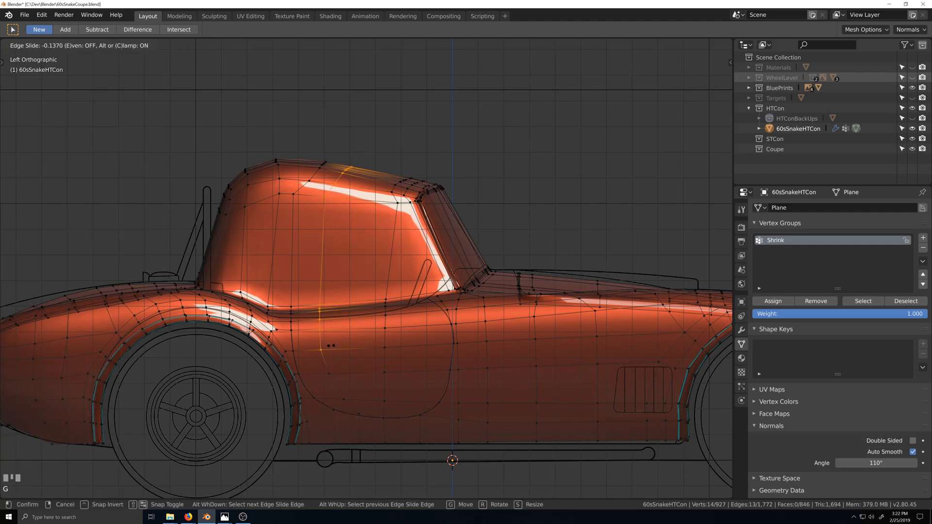
{"action": "left_click", "coordinate": [325, 350]}
{"action": "left_click", "coordinate": [320, 350], "text": "shift"}
{"action": "key", "text": "g"}
{"action": "key", "text": "g"}
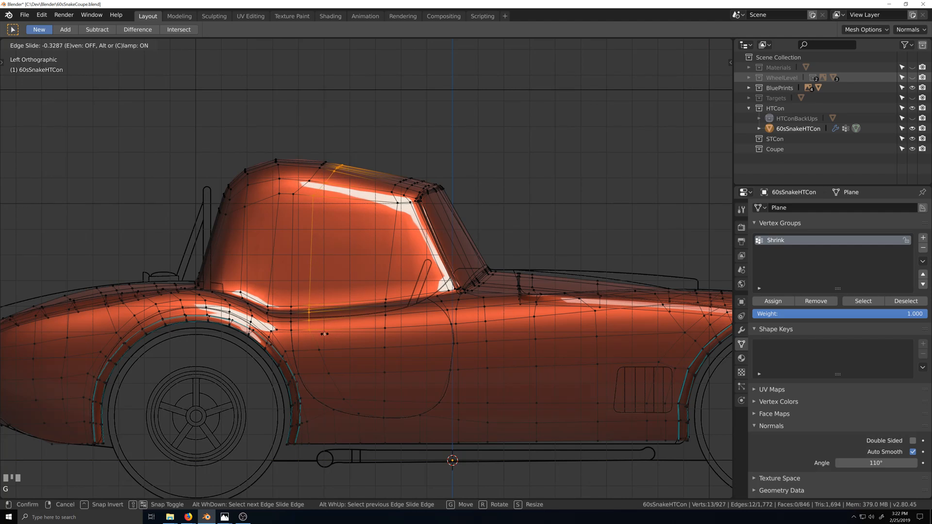
{"action": "left_click", "coordinate": [324, 334]}
Add a horizontal edge loop around the cabin, sliding it toward the window's upper row by about -0.73 with Even and Flipped on.
{"action": "key", "text": "ctrl+r"}
{"action": "left_click", "coordinate": [279, 221]}
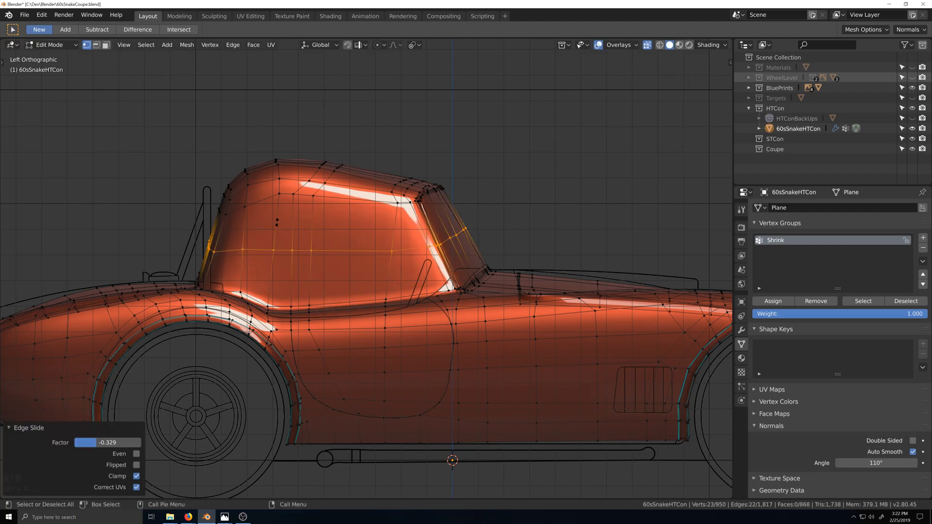
{"action": "key", "text": "e"}
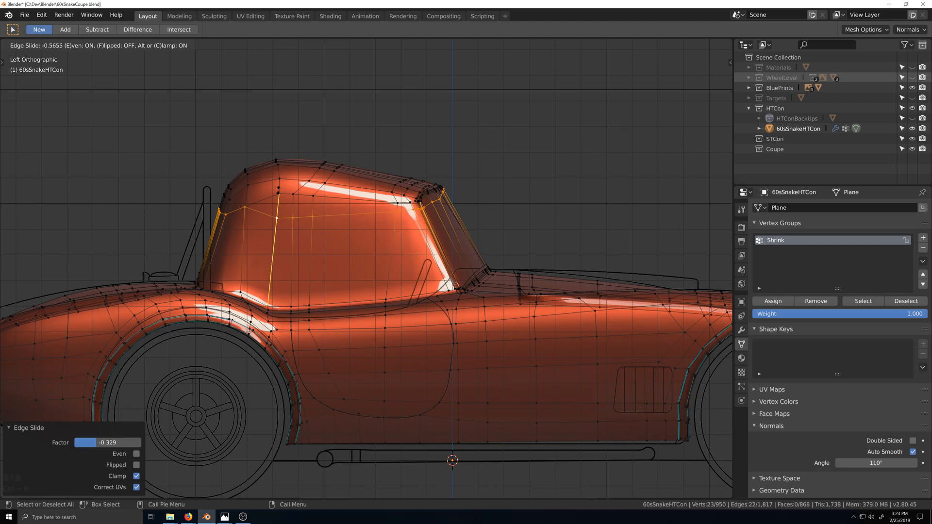
{"action": "key", "text": "f"}
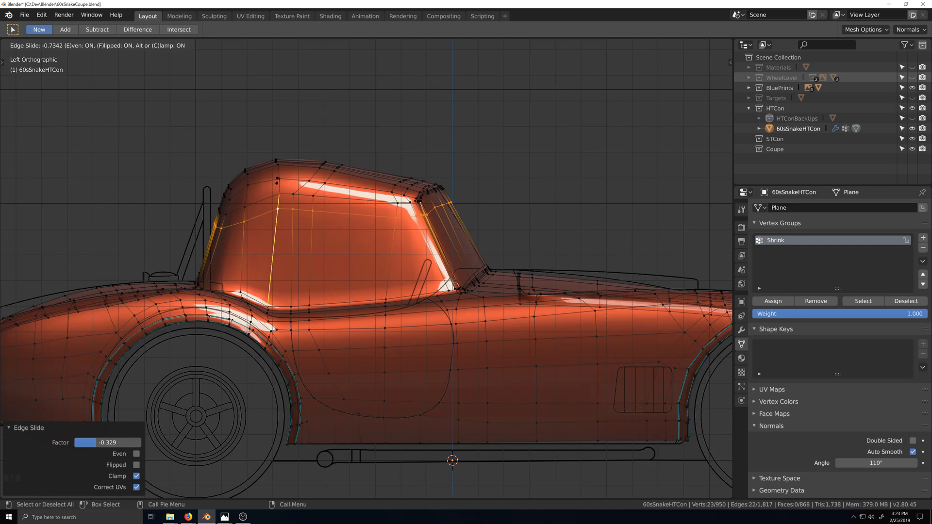
{"action": "left_click", "coordinate": [398, 229]}
Vertex-slide the new loop's vertex near the window's upper front corner forward with factor 0.331, and the vertex above it with factor 0.170.
{"action": "left_click", "coordinate": [399, 229]}
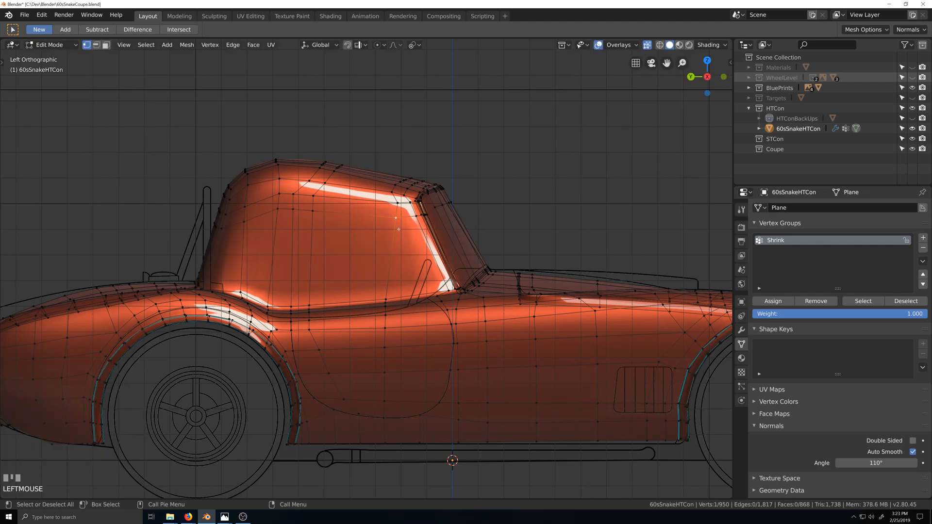
{"action": "key", "text": "shift+v"}
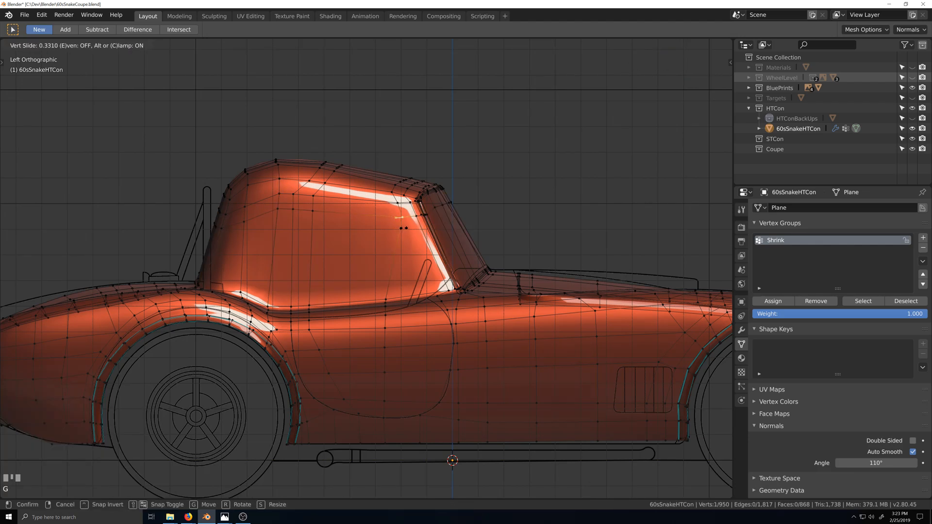
{"action": "left_click", "coordinate": [395, 281]}
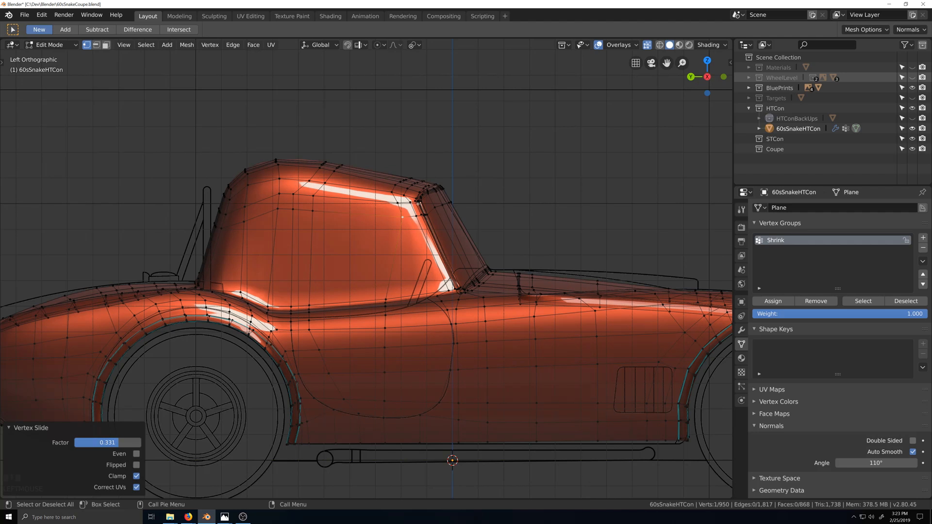
{"action": "left_click", "coordinate": [399, 201]}
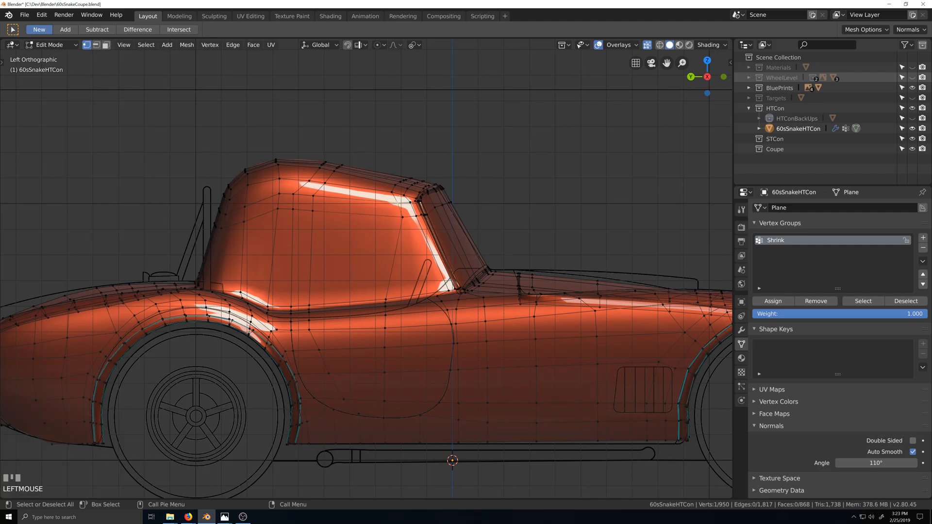
{"action": "key", "text": "g"}
{"action": "key", "text": "g"}
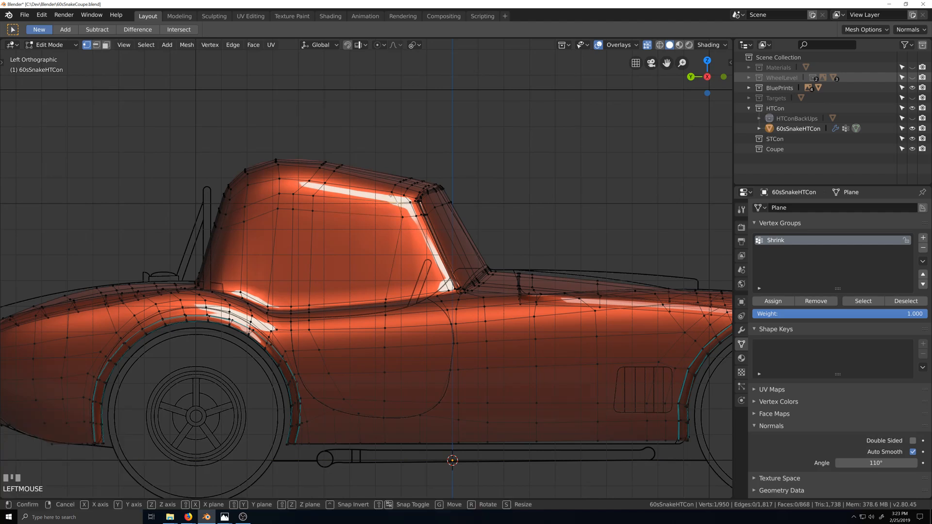
{"action": "left_click", "coordinate": [391, 195]}
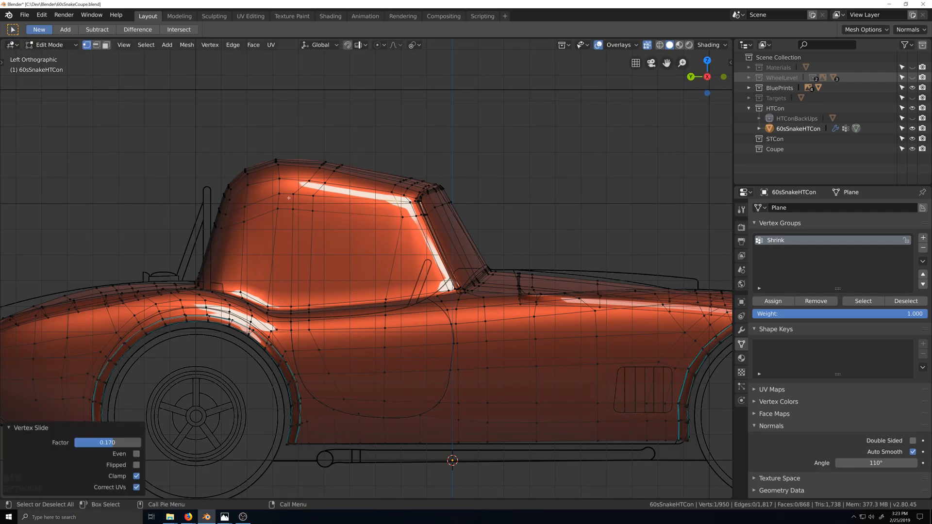
Vertex-slide the next vertex forward along the upper window row with factor 0.040.
{"action": "left_click", "coordinate": [313, 195]}
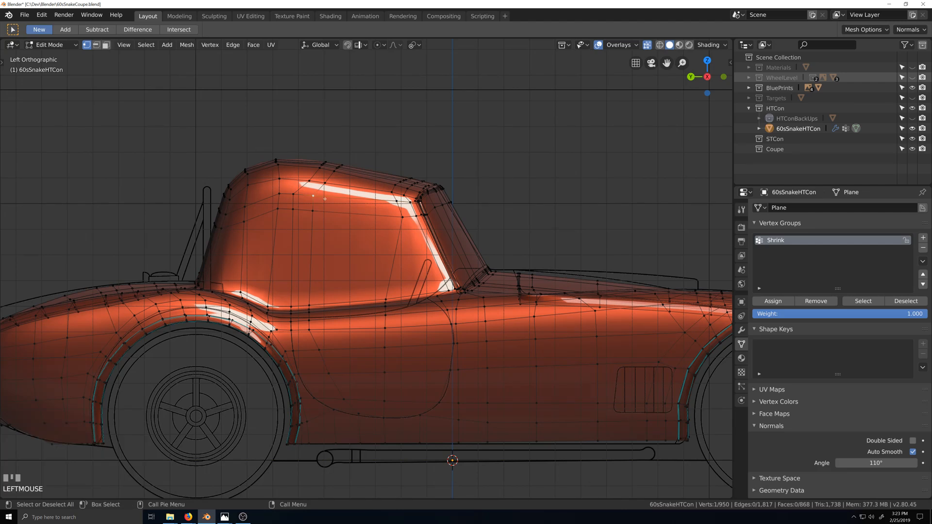
{"action": "key", "text": "g"}
{"action": "key", "text": "g"}
{"action": "left_click", "coordinate": [331, 201]}
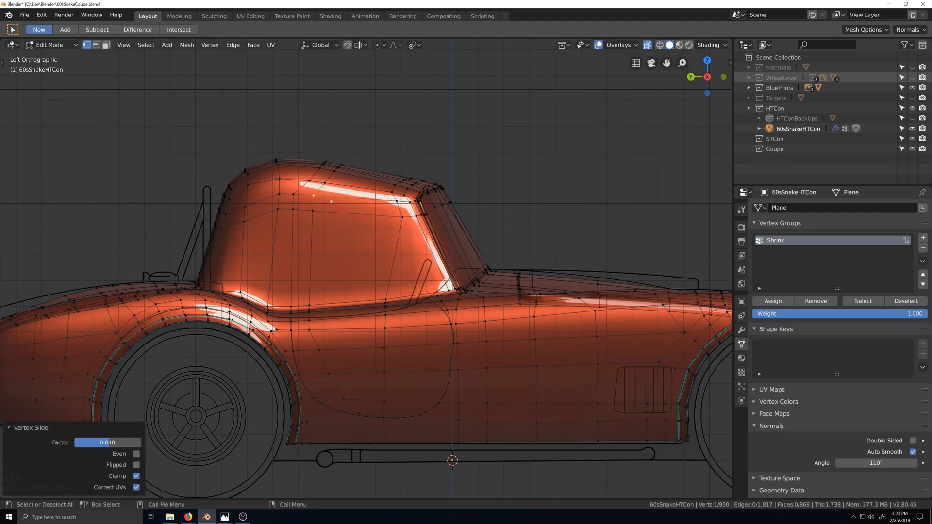
Try to select the door outline's edge path along the window top, down the rear edge and into the lower rear curve, without the inner stray vertex.
{"action": "left_click", "coordinate": [296, 194]}
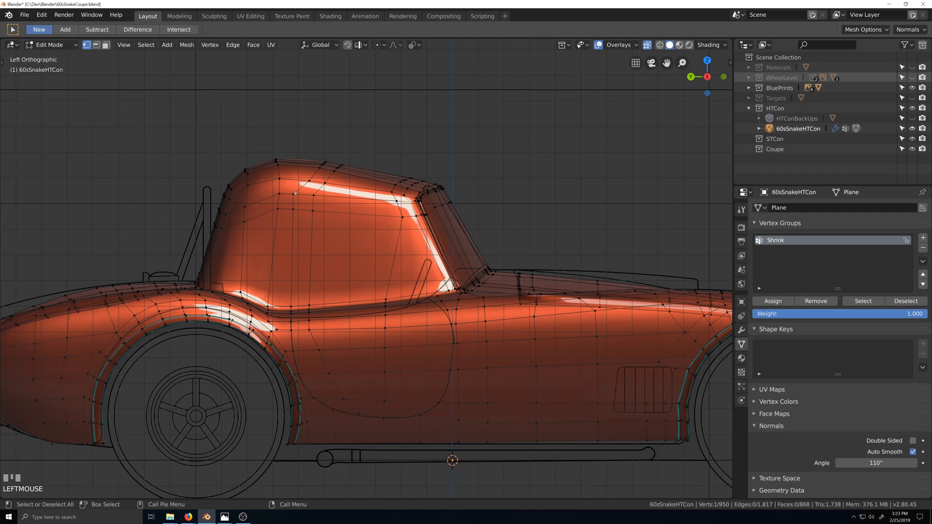
{"action": "left_click", "coordinate": [397, 201], "text": "ctrl"}
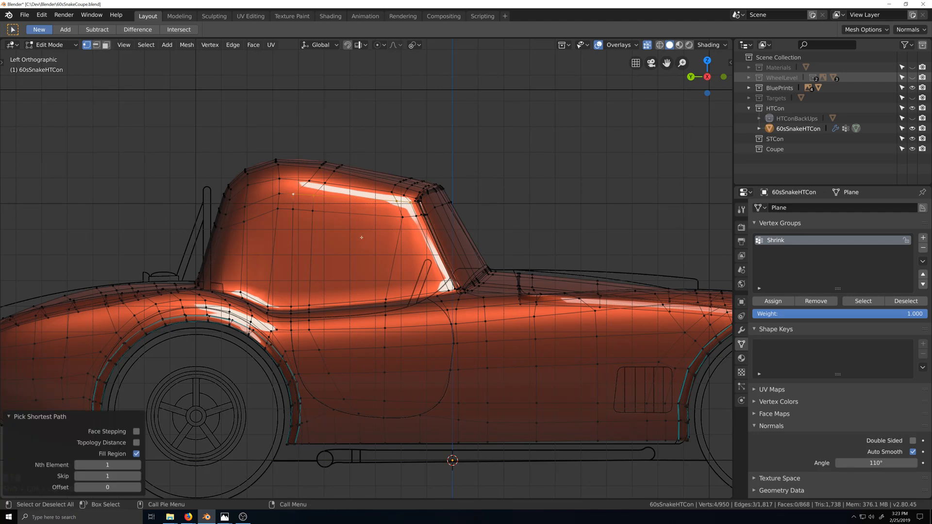
{"action": "left_click", "coordinate": [298, 309], "text": "ctrl"}
{"action": "left_click", "coordinate": [320, 407], "text": "ctrl"}
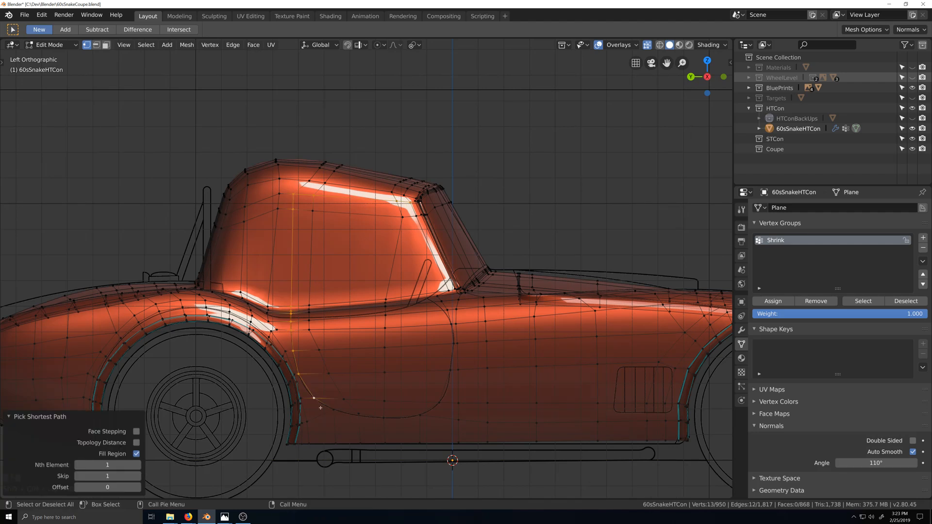
{"action": "left_click", "coordinate": [421, 415], "text": "ctrl+shift"}
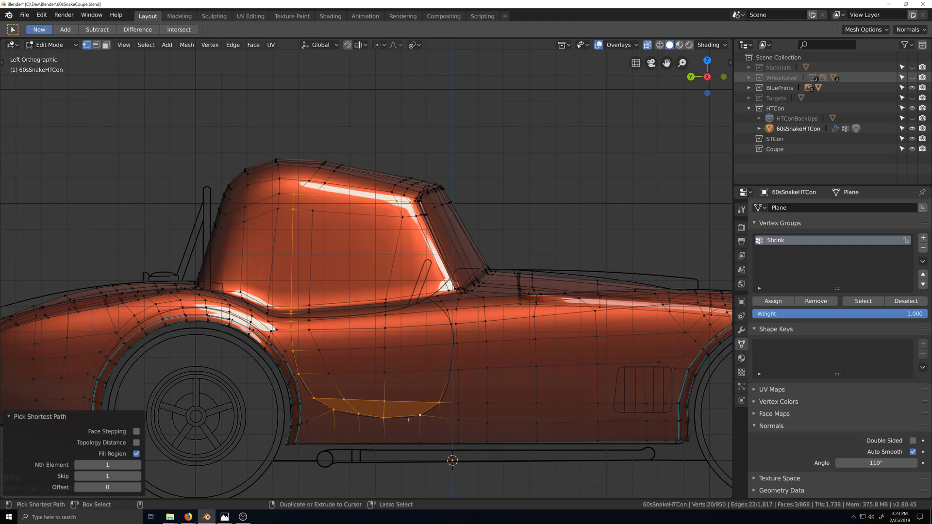
{"action": "key", "text": "ctrl+z"}
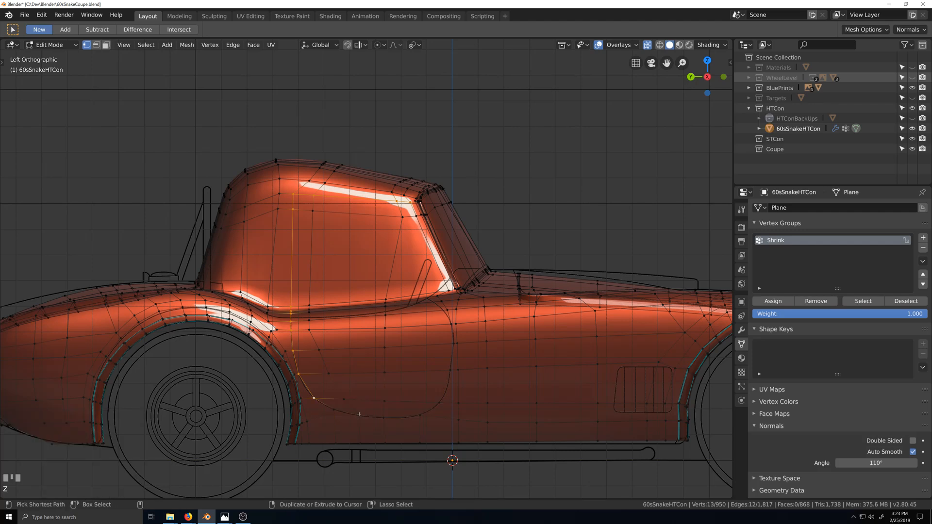
{"action": "left_click", "coordinate": [364, 427], "text": "ctrl+shift"}
{"action": "scroll", "coordinate": [388, 429], "scroll_direction": "up", "scroll_amount": 2}
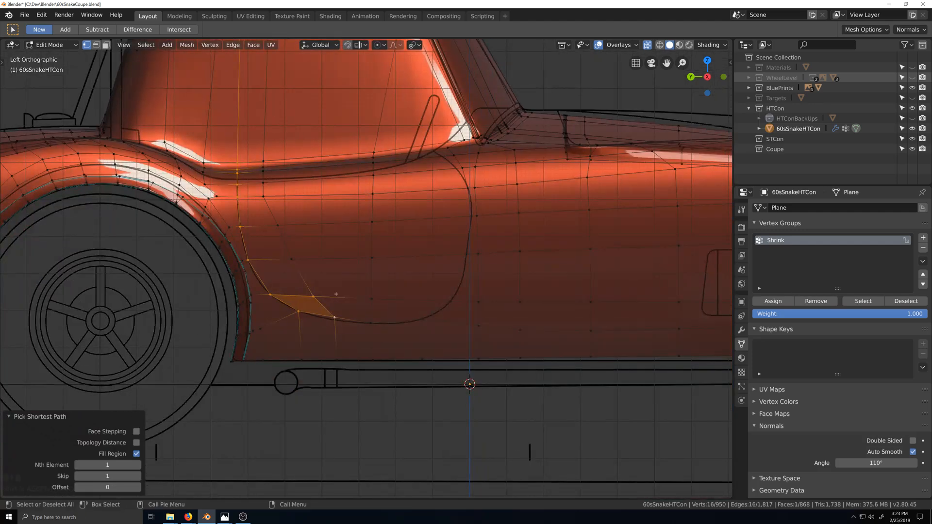
{"action": "left_click", "coordinate": [344, 399], "text": "shift"}
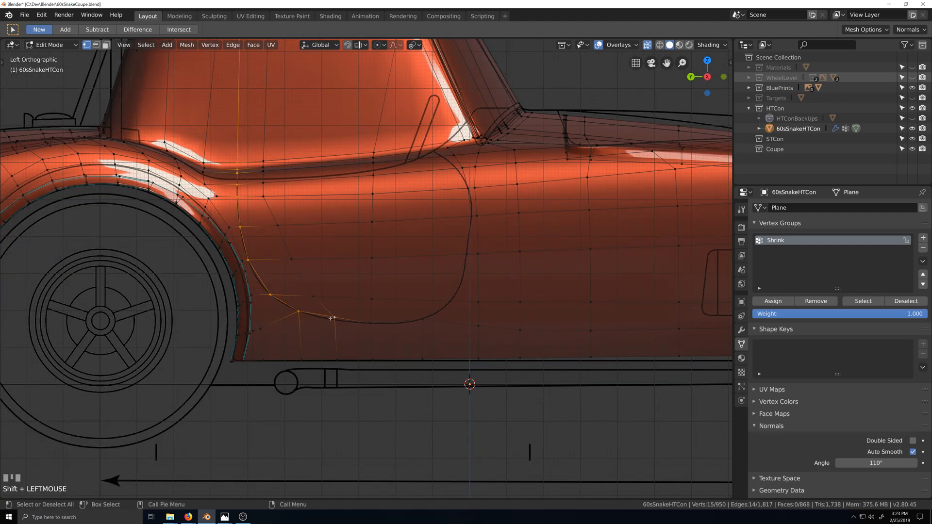
Move the vertex on the door's lower rear curve onto the blueprint line, by 0.00128 m in Y and -0.00678 m in Z.
{"action": "scroll", "coordinate": [344, 344], "scroll_direction": "up", "scroll_amount": 3}
{"action": "key", "text": "shift+grave"}
{"action": "scroll", "coordinate": [354, 231], "scroll_direction": "up", "scroll_amount": 4}
{"action": "key", "text": "shift+grave"}
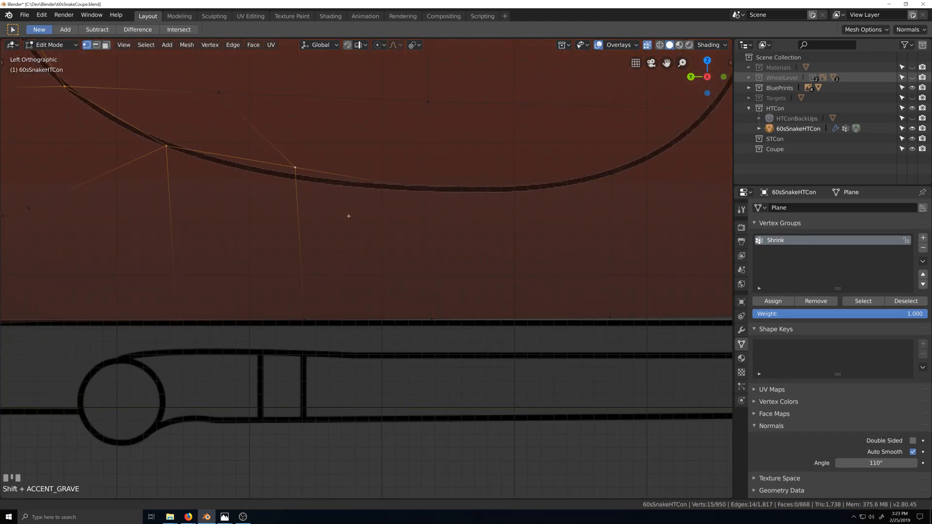
{"action": "left_click", "coordinate": [387, 207]}
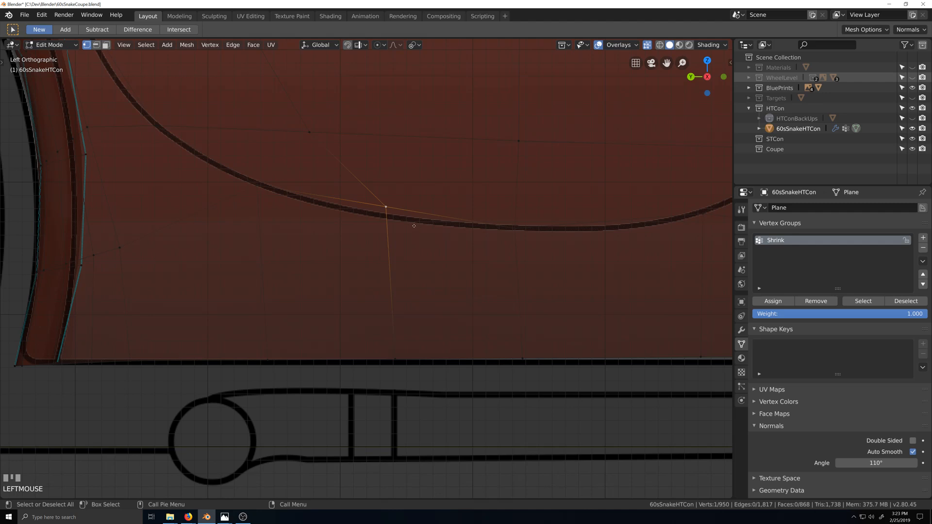
{"action": "key", "text": "g"}
{"action": "left_click", "coordinate": [342, 212]}
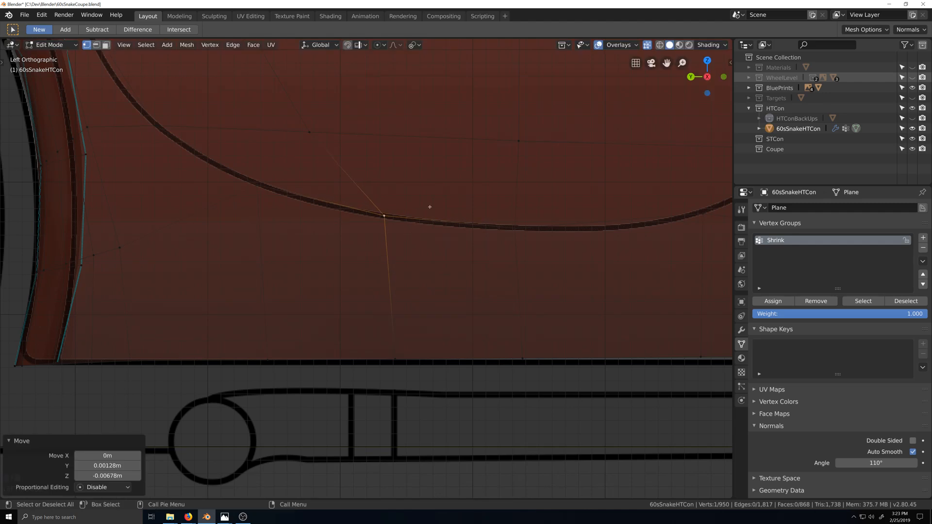
Select the door outline's rear edge path from the moved vertex up to the upper window row, without the stray vertex inside the curve.
{"action": "scroll", "coordinate": [429, 207], "scroll_direction": "down", "scroll_amount": 4}
{"action": "left_click", "coordinate": [260, 196], "text": "ctrl+shift"}
{"action": "scroll", "coordinate": [296, 216], "scroll_direction": "down", "scroll_amount": 3}
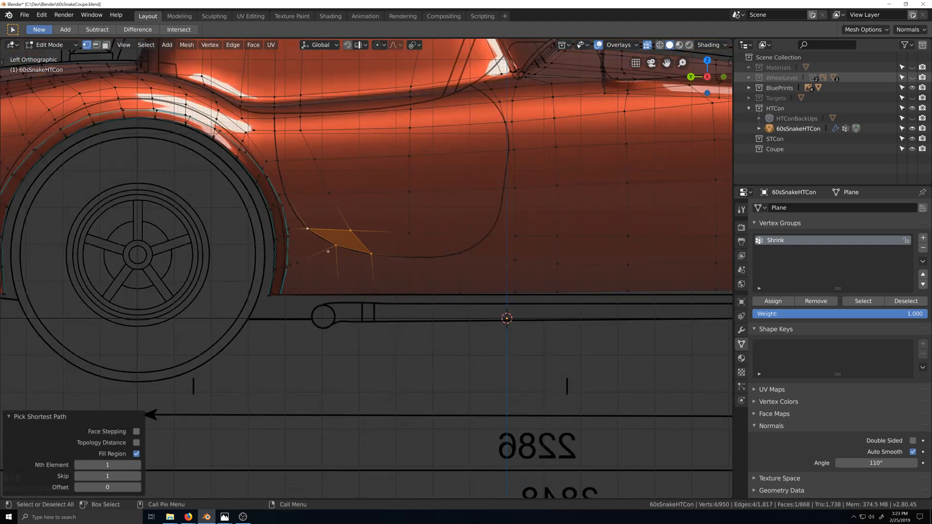
{"action": "left_click", "coordinate": [351, 228], "text": "shift"}
{"action": "left_click", "coordinate": [280, 159], "text": "ctrl+shift"}
{"action": "scroll", "coordinate": [320, 125], "scroll_direction": "down", "scroll_amount": 3}
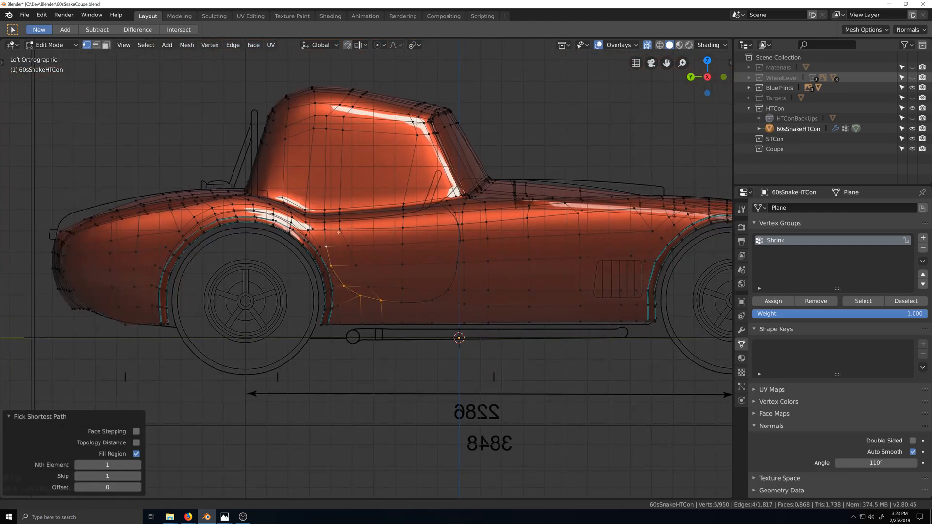
{"action": "left_click", "coordinate": [325, 115], "text": "ctrl+shift"}
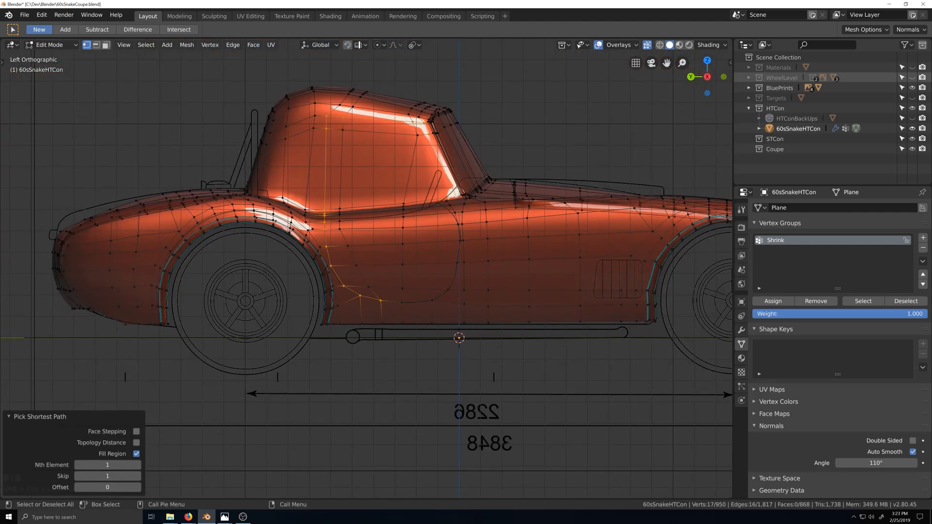
Extend the selection down the door outline's front edge and along its lower curve, without the stray vertex above the bottom edge.
{"action": "left_click", "coordinate": [447, 200], "text": "shift"}
{"action": "left_click", "coordinate": [455, 215], "text": "ctrl+shift"}
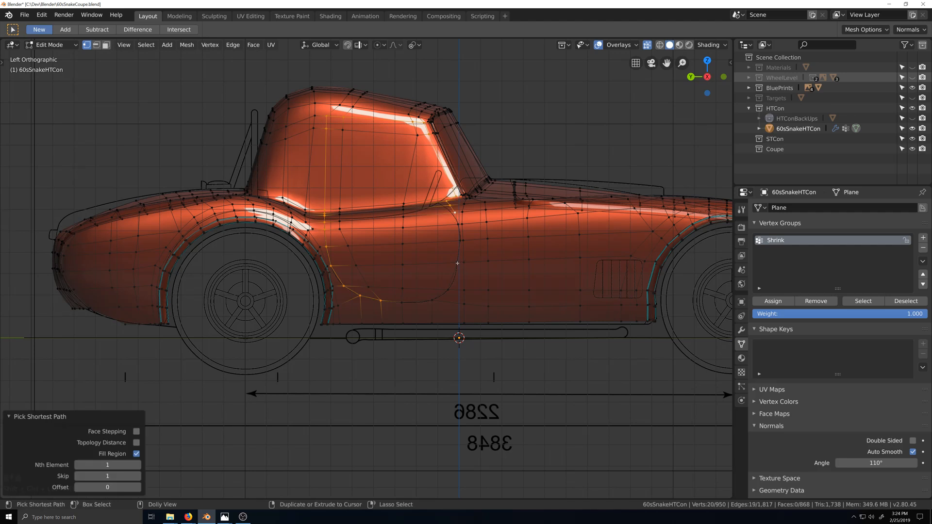
{"action": "left_click", "coordinate": [457, 262], "text": "ctrl+shift"}
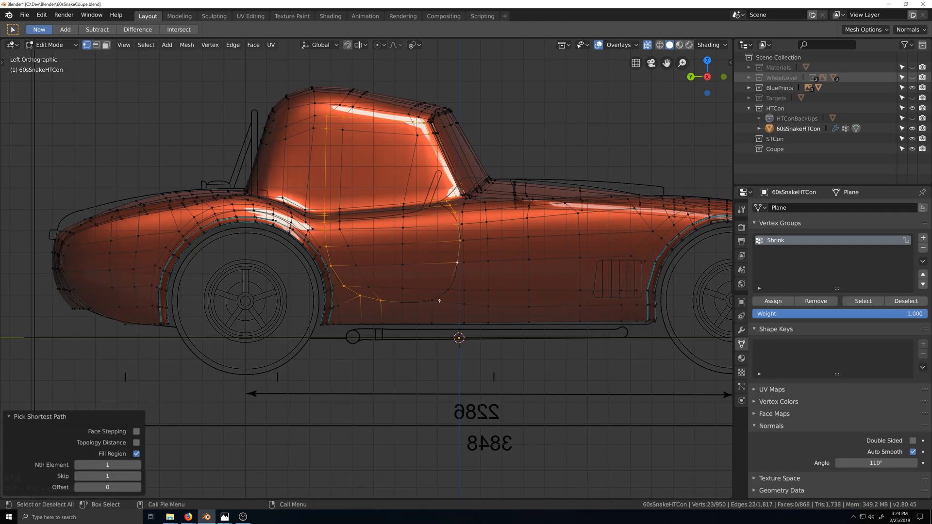
{"action": "left_click", "coordinate": [401, 302], "text": "ctrl+shift"}
{"action": "left_click", "coordinate": [403, 288], "text": "shift"}
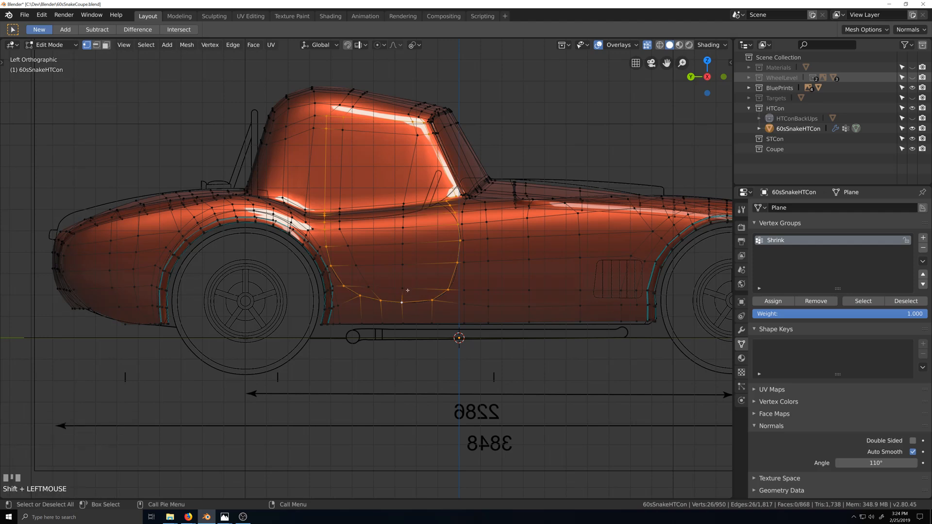
Bevel the selected door outline loop with an offset of 0.003 and 4 segments.
{"action": "scroll", "coordinate": [428, 254], "scroll_direction": "up", "scroll_amount": 2}
{"action": "scroll", "coordinate": [445, 230], "scroll_direction": "up", "scroll_amount": 2}
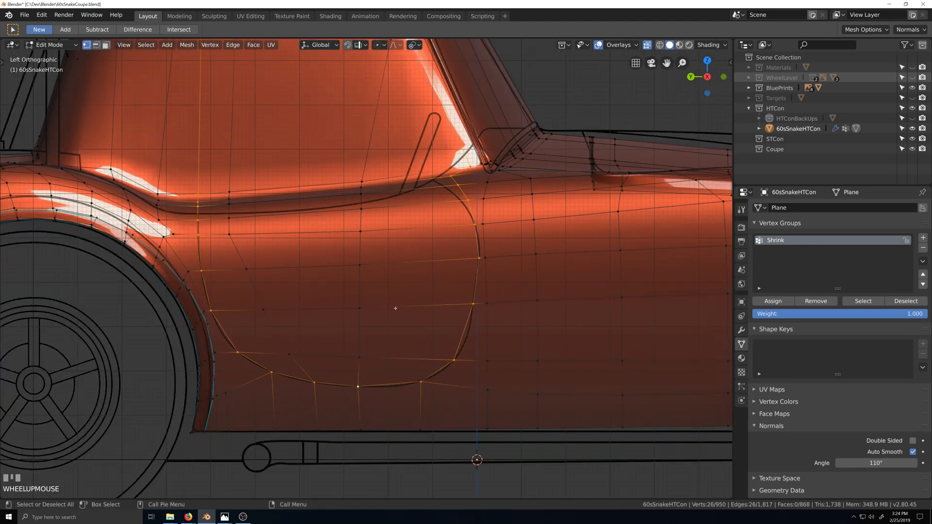
{"action": "key", "text": "ctrl+b"}
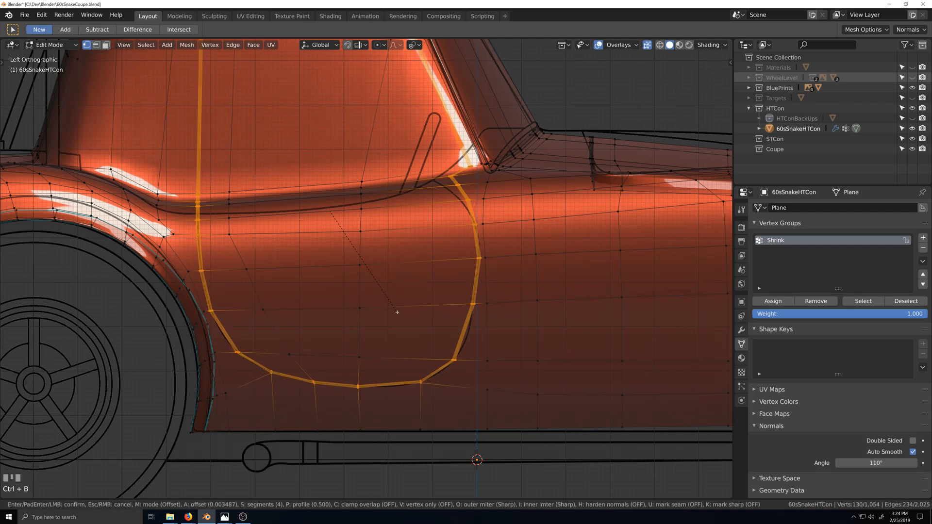
{"action": "left_click", "coordinate": [397, 311]}
{"action": "middle_click_drag", "start_coordinate": [397, 312], "coordinate": [502, 287]}
{"action": "scroll", "coordinate": [505, 287], "scroll_direction": "up", "scroll_amount": 2}
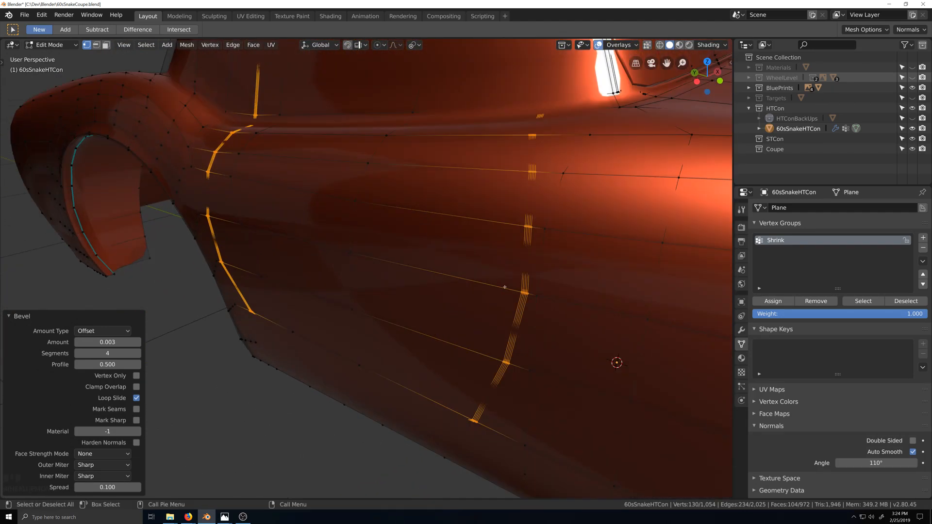
Select only the middle loop of the beveled door outline and move it 0.00945 m along the X axis to form a groove.
{"action": "left_click", "coordinate": [524, 286], "text": "alt"}
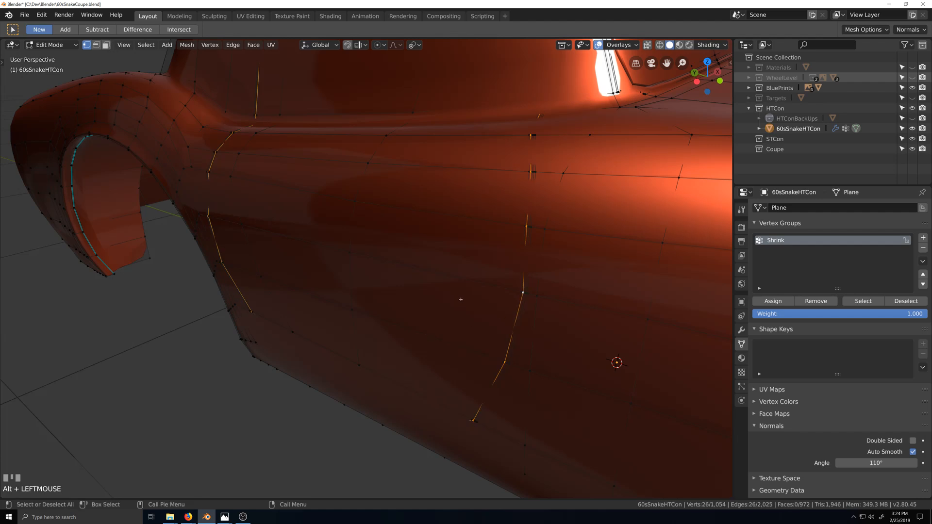
{"action": "left_click", "coordinate": [524, 280], "text": "alt"}
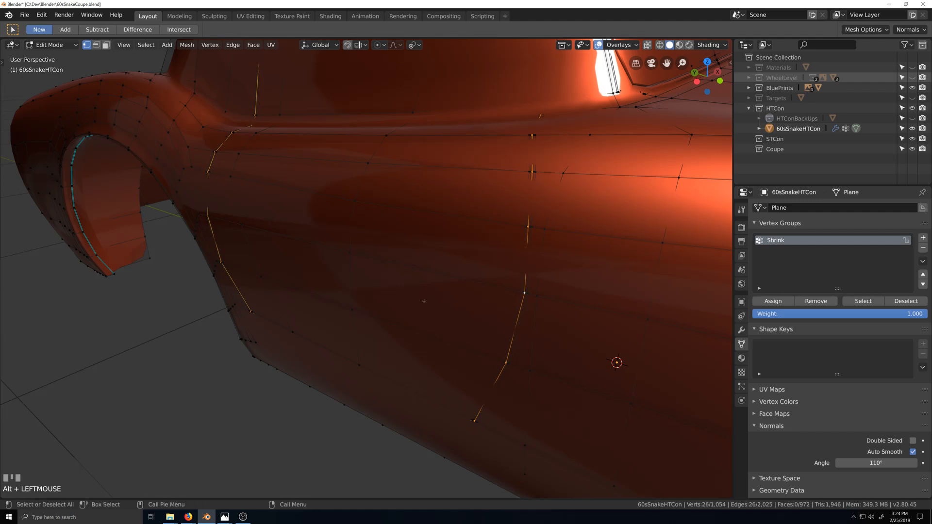
{"action": "scroll", "coordinate": [423, 296], "scroll_direction": "down", "scroll_amount": 1}
{"action": "key", "text": "grave"}
{"action": "scroll", "coordinate": [402, 271], "scroll_direction": "down", "scroll_amount": 1}
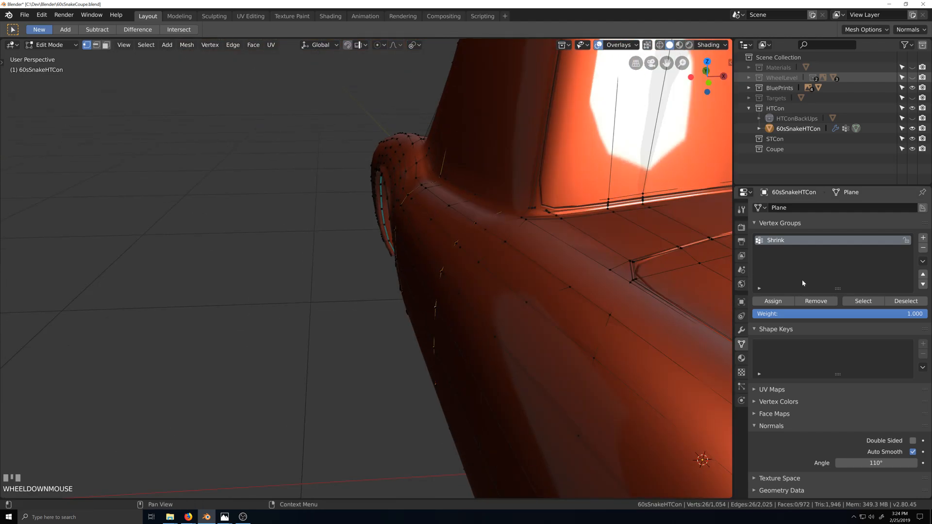
{"action": "scroll", "coordinate": [452, 288], "scroll_direction": "up", "scroll_amount": 3}
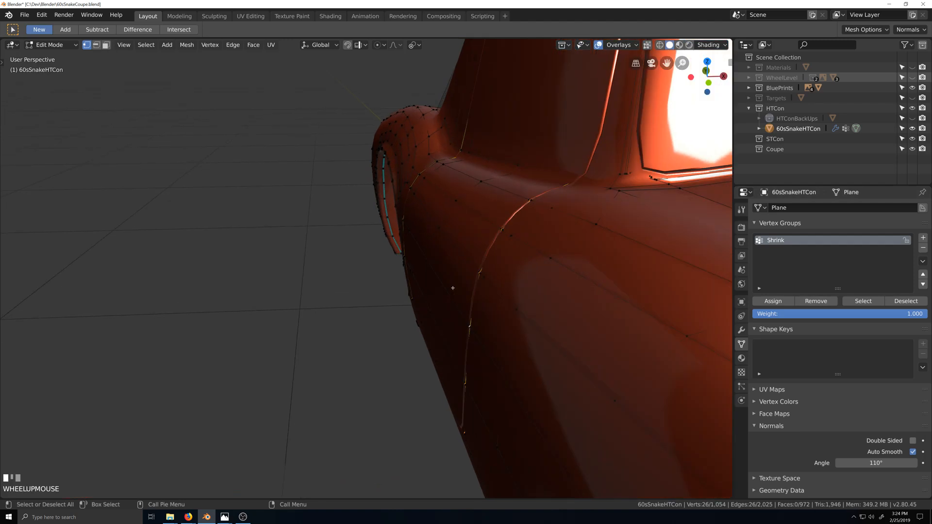
{"action": "key", "text": "grave"}
{"action": "key", "text": "g"}
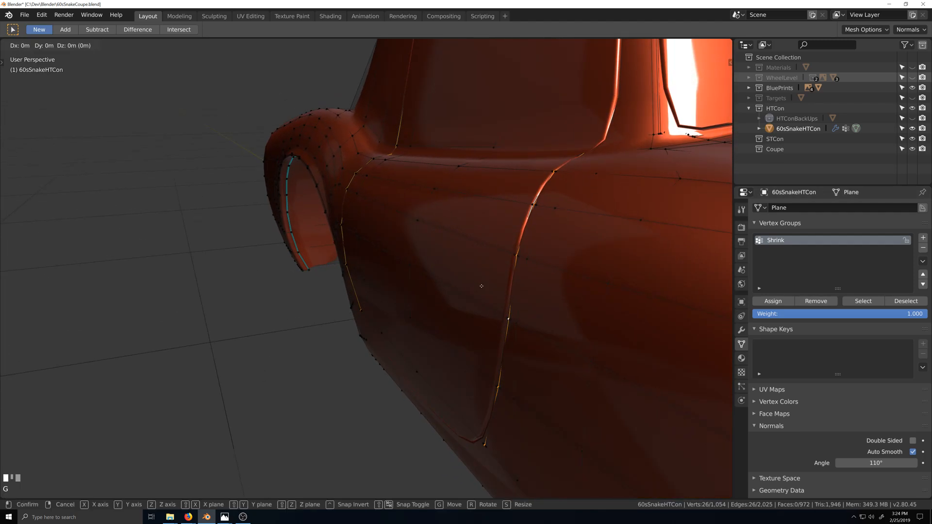
{"action": "key", "text": "x"}
{"action": "left_click", "coordinate": [488, 287]}
Examine the door outline groove on the smoothed body in Object Mode, and return to Edit Mode.
{"action": "scroll", "coordinate": [456, 303], "scroll_direction": "down", "scroll_amount": 3}
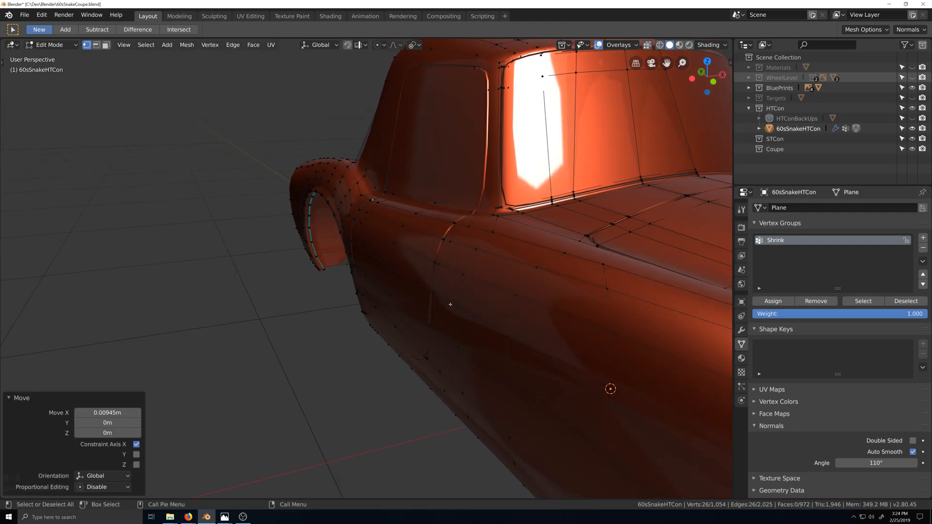
{"action": "key", "text": "Tab"}
{"action": "key", "text": "grave"}
{"action": "middle_click_drag", "start_coordinate": [505, 298], "coordinate": [522, 305]}
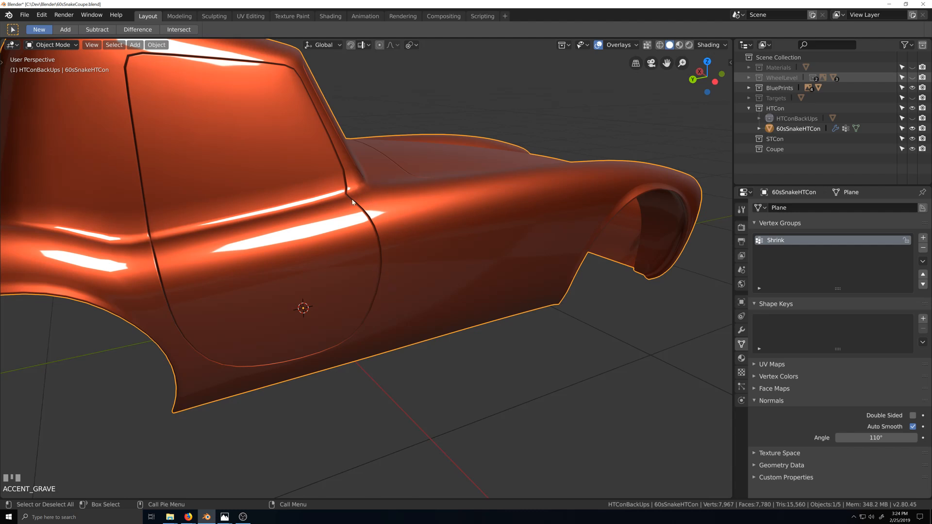
{"action": "key", "text": "Tab"}
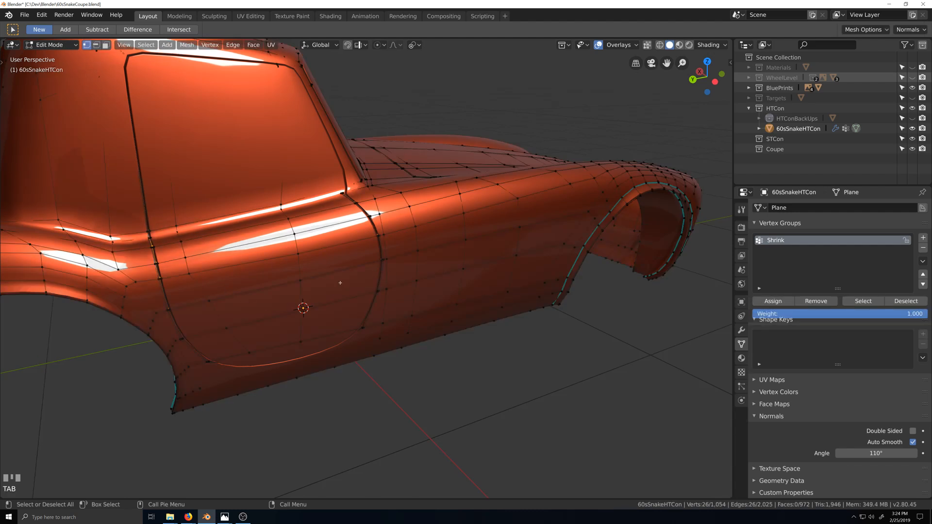
Undo the middle loop's move and selection and the door outline bevel.
{"action": "key", "text": "ctrl+z"}
{"action": "key", "text": "ctrl+z"}
{"action": "key", "text": "ctrl+z"}
{"action": "key", "text": "ctrl+z"}
{"action": "key", "text": "ctrl+z"}
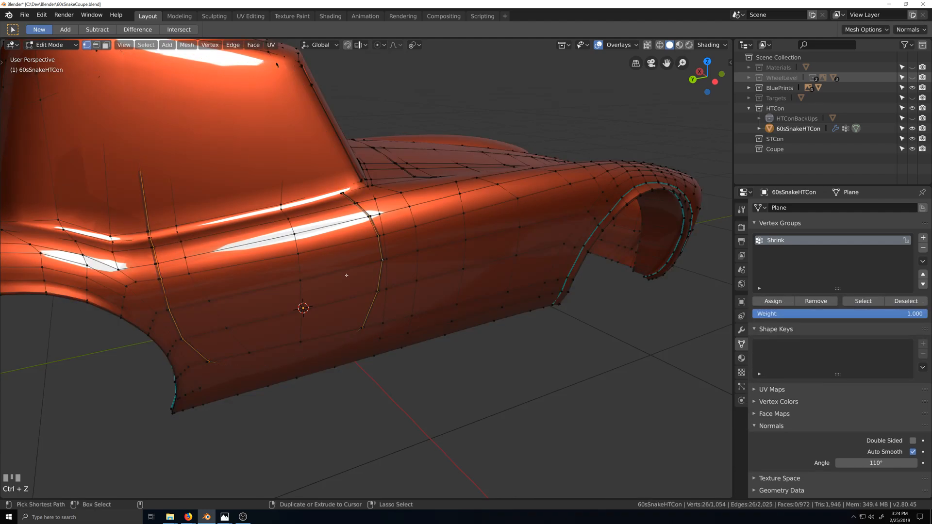
{"action": "key", "text": "ctrl+z"}
{"action": "key", "text": "ctrl+z"}
Add the beltline edges below the side window to the door outline selection and bevel it with offset 0.003 and 4 segments.
{"action": "key", "text": "grave"}
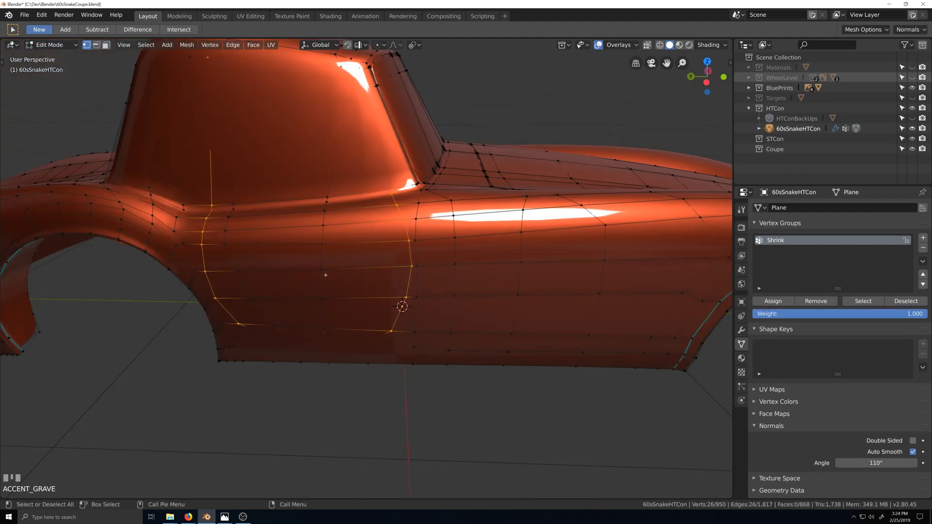
{"action": "left_click", "coordinate": [331, 193], "text": "shift"}
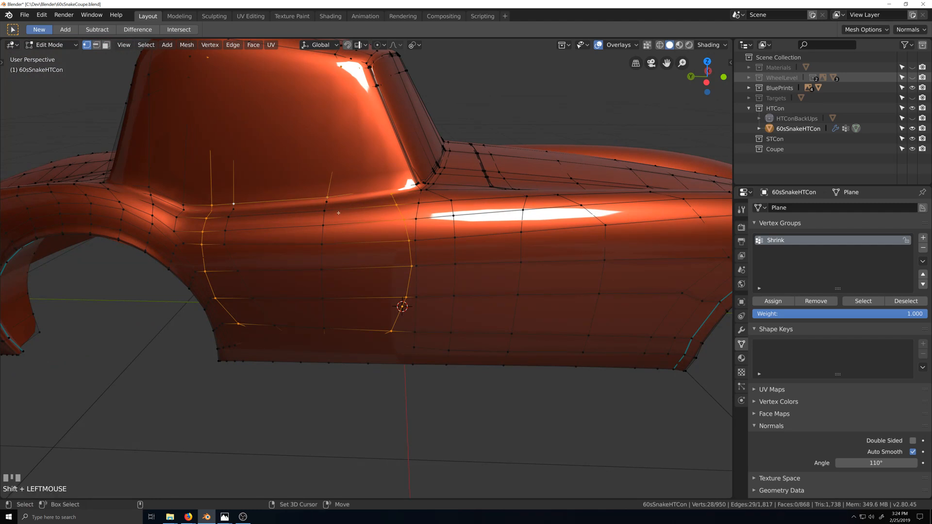
{"action": "key", "text": "ctrl+b"}
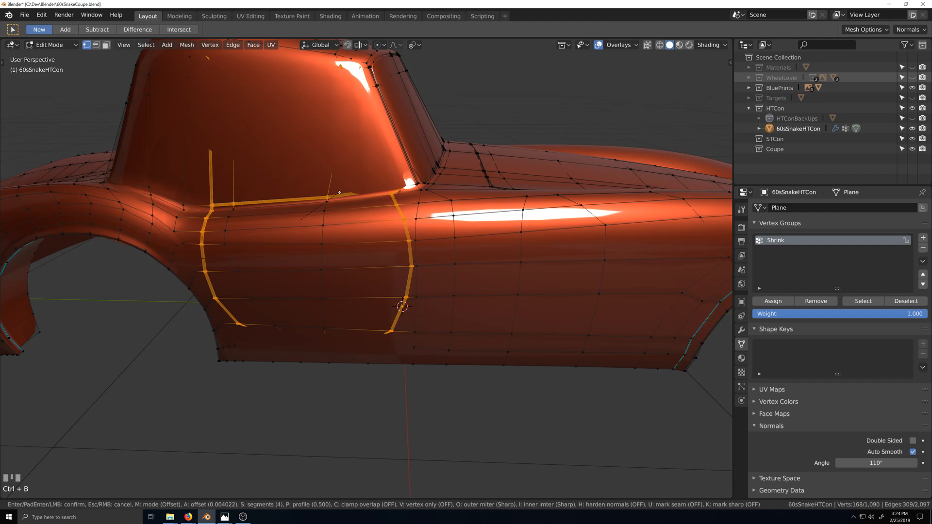
{"action": "left_click", "coordinate": [340, 193]}
{"action": "scroll", "coordinate": [339, 193], "scroll_direction": "up", "scroll_amount": 8}
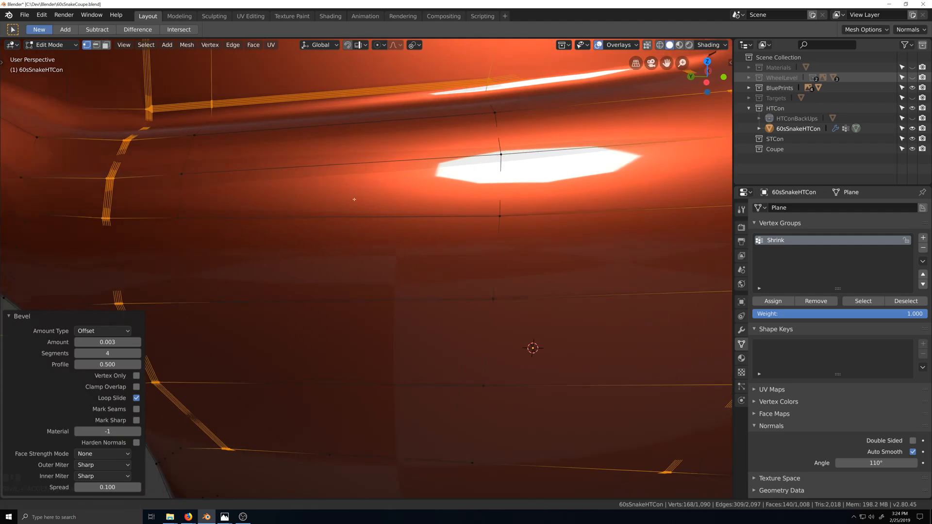
{"action": "middle_click_drag", "start_coordinate": [354, 199], "coordinate": [476, 240], "text": "shift"}
{"action": "scroll", "coordinate": [331, 218], "scroll_direction": "up", "scroll_amount": 2}
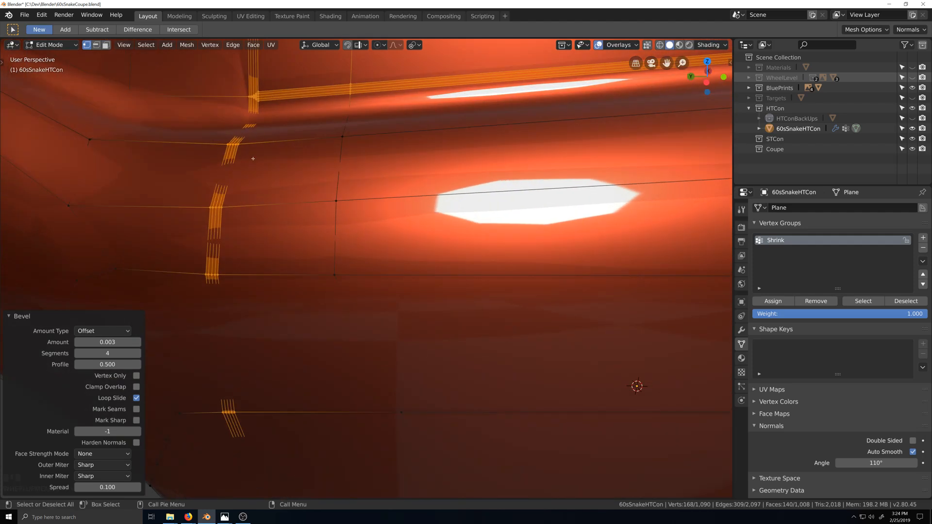
Select a vertex at the rear corner where the beltline bevel meets the door outline, center the view on it and examine the corner.
{"action": "left_click", "coordinate": [254, 96]}
{"action": "key", "text": "KP_Decimal"}
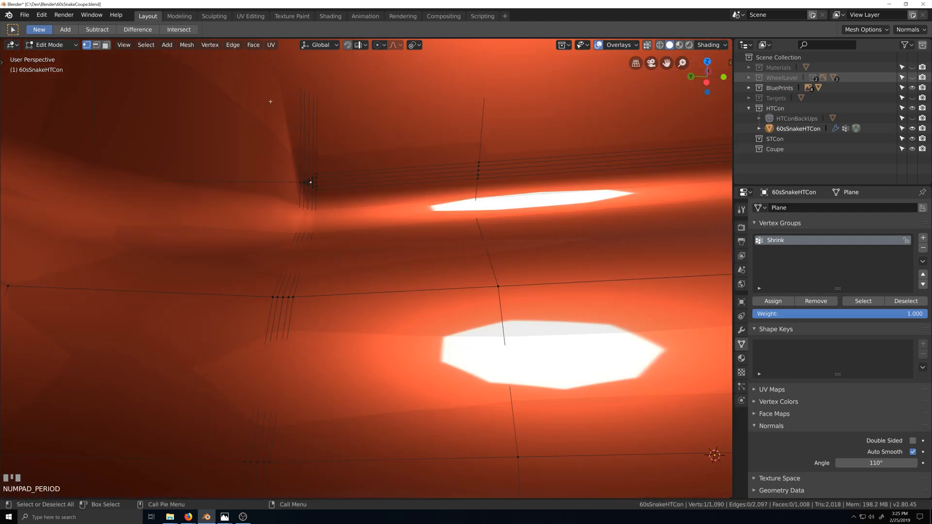
{"action": "scroll", "coordinate": [371, 287], "scroll_direction": "down", "scroll_amount": 2}
{"action": "scroll", "coordinate": [371, 287], "scroll_direction": "up", "scroll_amount": 8}
{"action": "scroll", "coordinate": [370, 287], "scroll_direction": "down", "scroll_amount": 4}
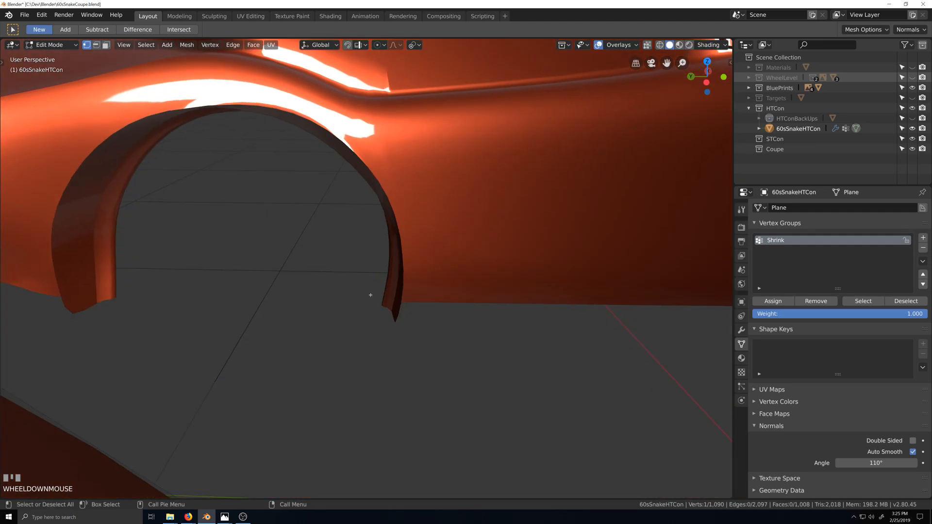
{"action": "scroll", "coordinate": [374, 296], "scroll_direction": "up", "scroll_amount": 4}
{"action": "scroll", "coordinate": [377, 308], "scroll_direction": "up", "scroll_amount": 2}
{"action": "scroll", "coordinate": [377, 307], "scroll_direction": "up", "scroll_amount": 4}
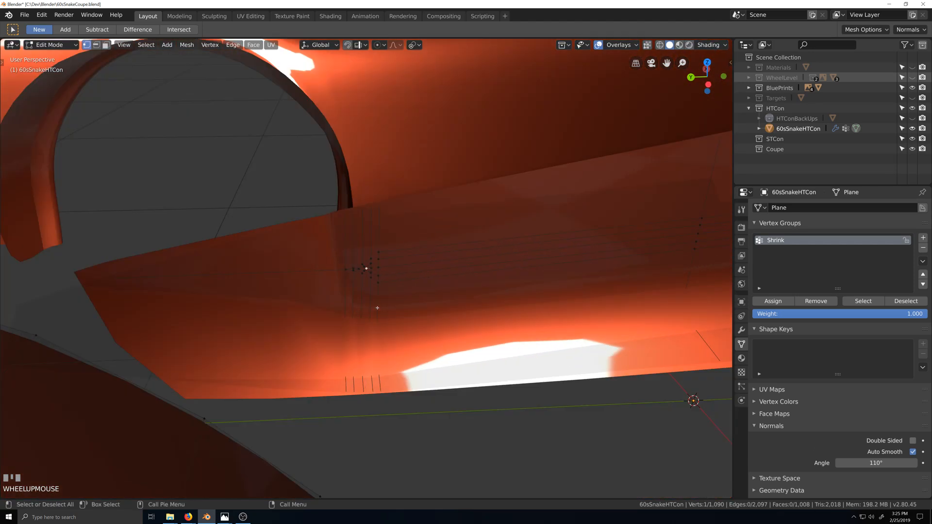
{"action": "scroll", "coordinate": [377, 308], "scroll_direction": "down", "scroll_amount": 3}
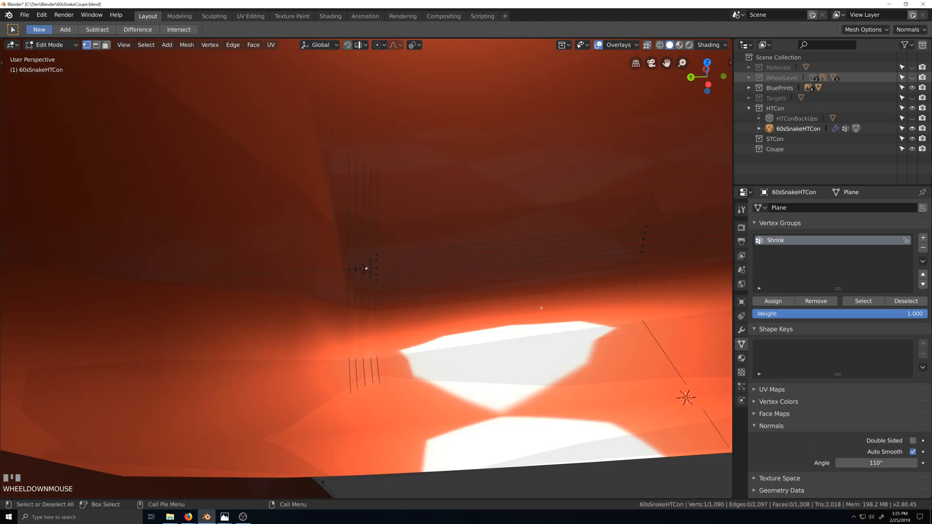
Set the viewport's clip start to 0.001 m for close-up work on the rear beltline corner.
{"action": "key", "text": "n"}
{"action": "left_click", "coordinate": [700, 230]}
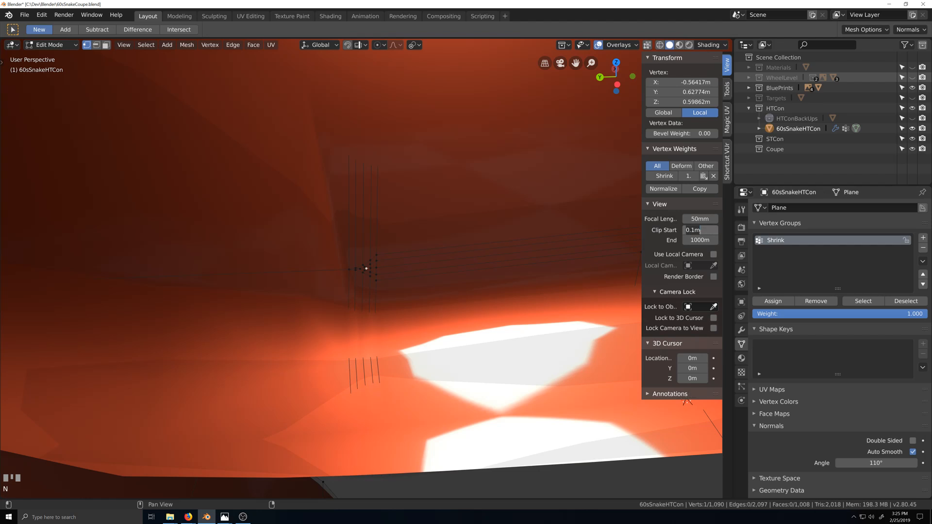
{"action": "type", "text": ".001"}
{"action": "key", "text": "Return"}
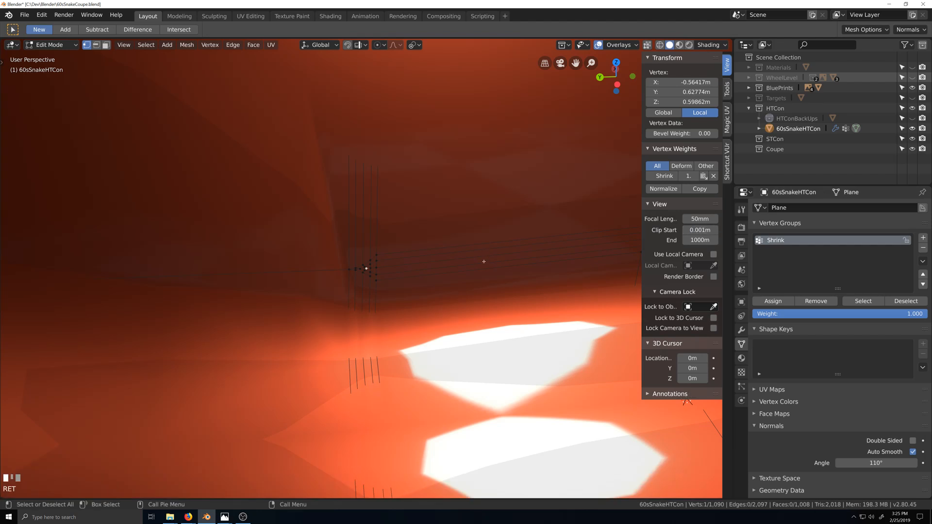
{"action": "scroll", "coordinate": [439, 279], "scroll_direction": "up", "scroll_amount": 1}
{"action": "scroll", "coordinate": [440, 280], "scroll_direction": "up", "scroll_amount": 1}
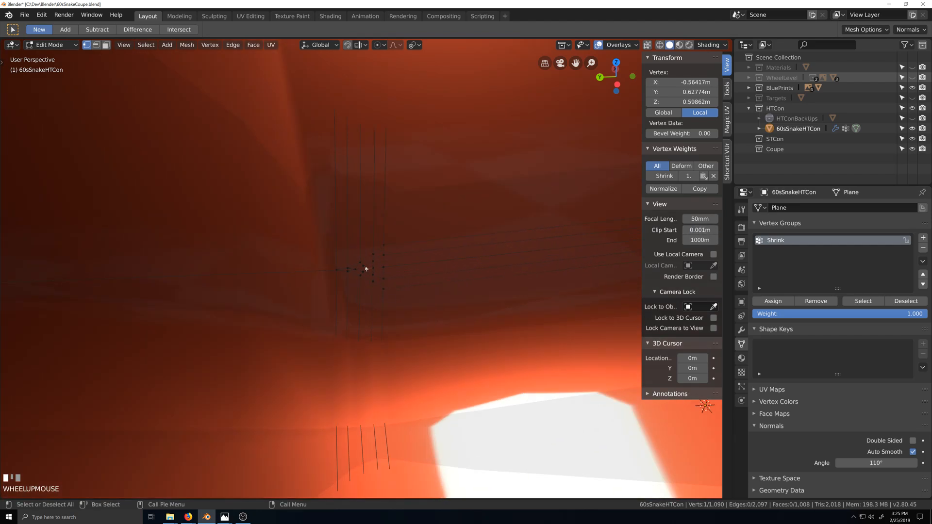
{"action": "scroll", "coordinate": [356, 280], "scroll_direction": "up", "scroll_amount": 1}
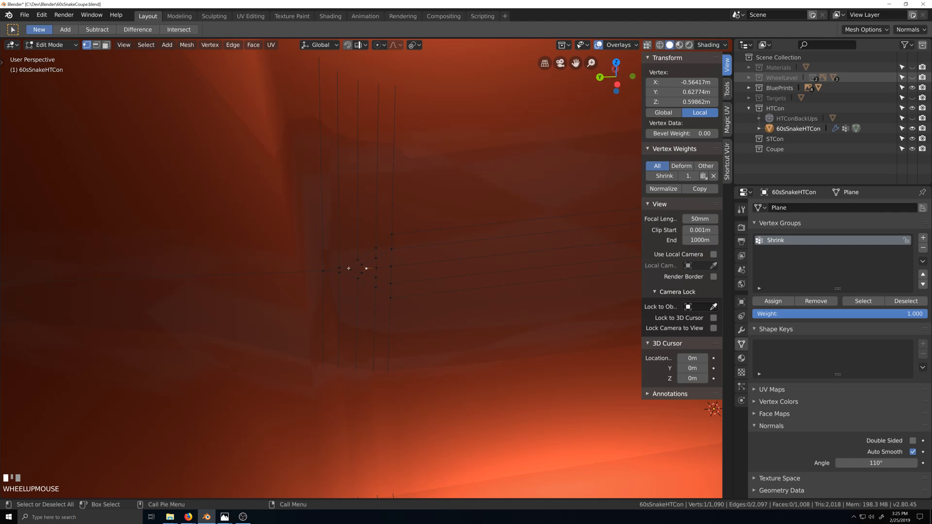
Try to move the innermost rear vertex of the rear beltline corner toward its neighboring loop in the left view, and undo the move.
{"action": "left_click", "coordinate": [350, 269]}
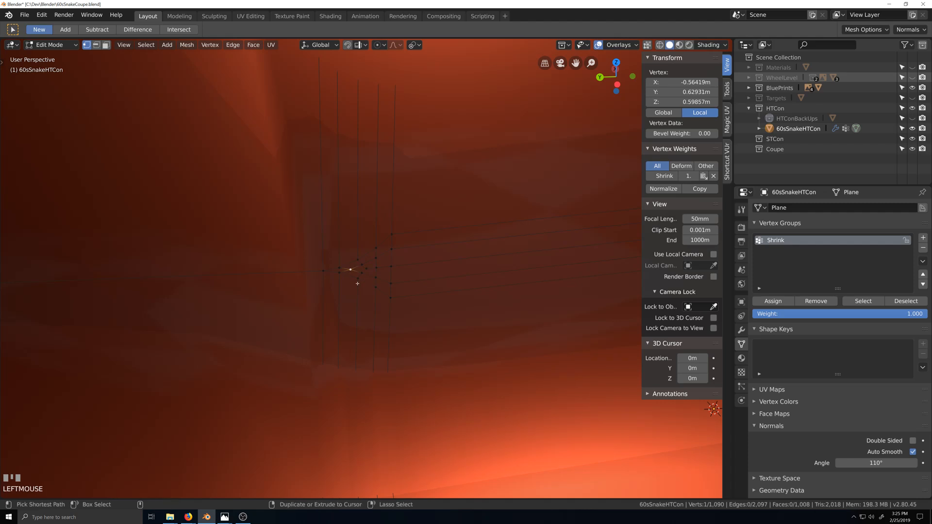
{"action": "key", "text": "ctrl+KP_3"}
{"action": "scroll", "coordinate": [329, 272], "scroll_direction": "up", "scroll_amount": 4}
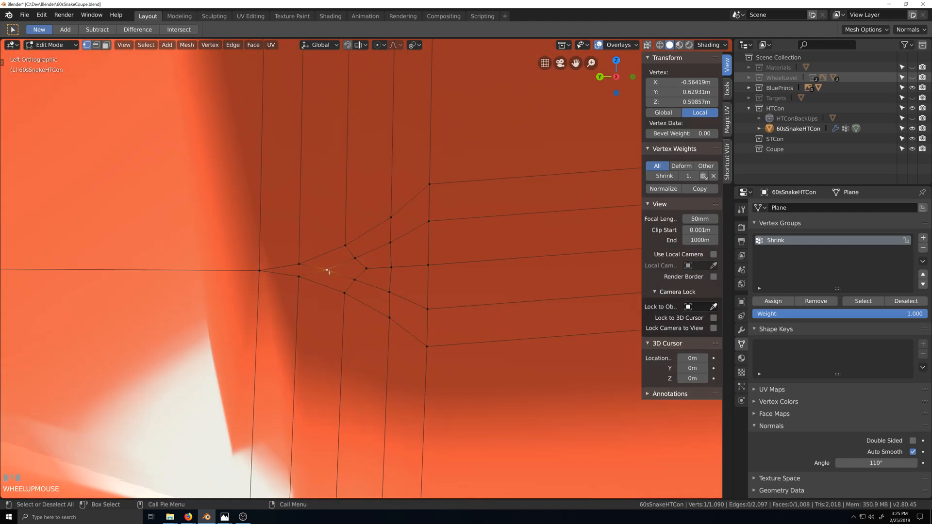
{"action": "key", "text": "g"}
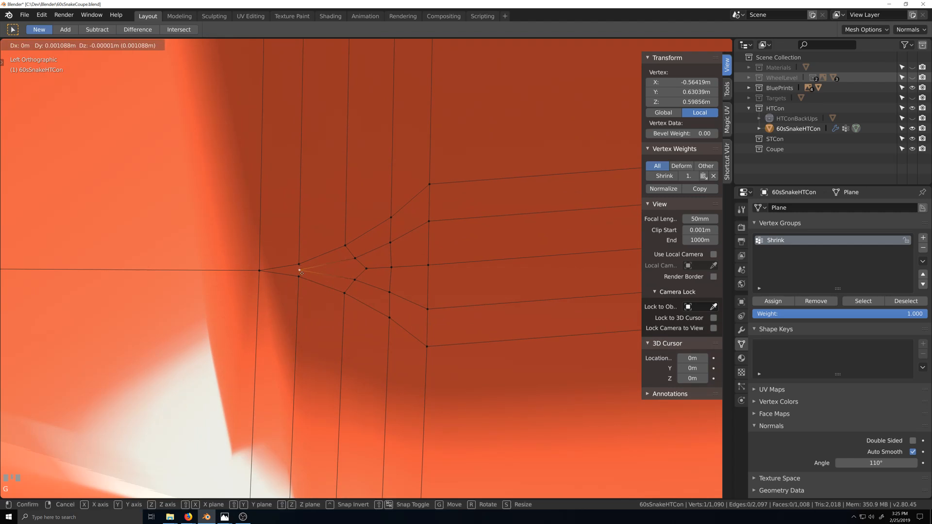
{"action": "left_click", "coordinate": [360, 263]}
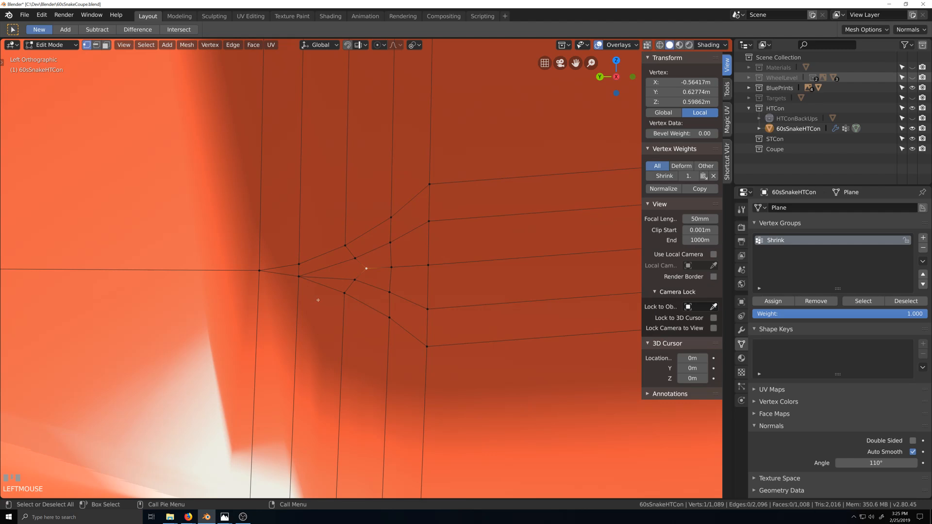
{"action": "key", "text": "ctrl+z"}
Turn off automatic vertex merging and move the same vertex about 0.00105 m along Y toward the rear.
{"action": "left_click", "coordinate": [873, 30]}
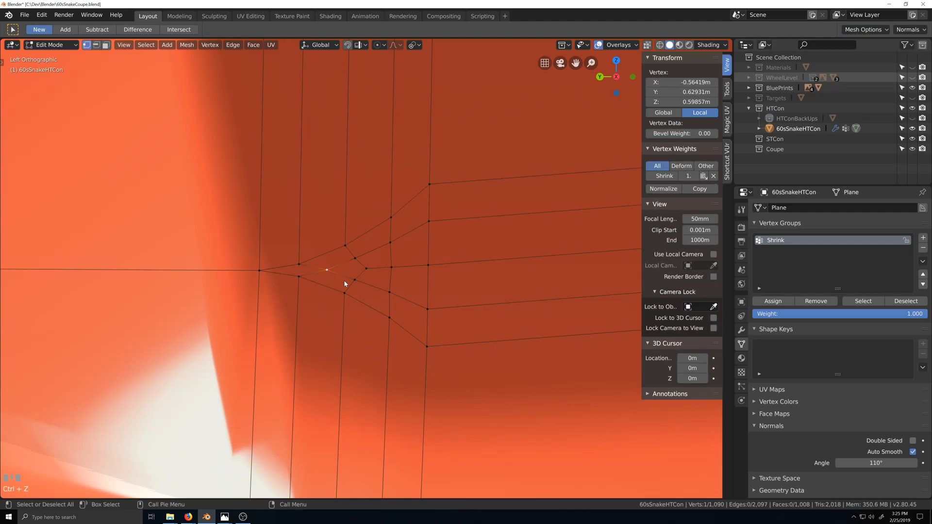
{"action": "key", "text": "g"}
{"action": "left_click", "coordinate": [361, 255]}
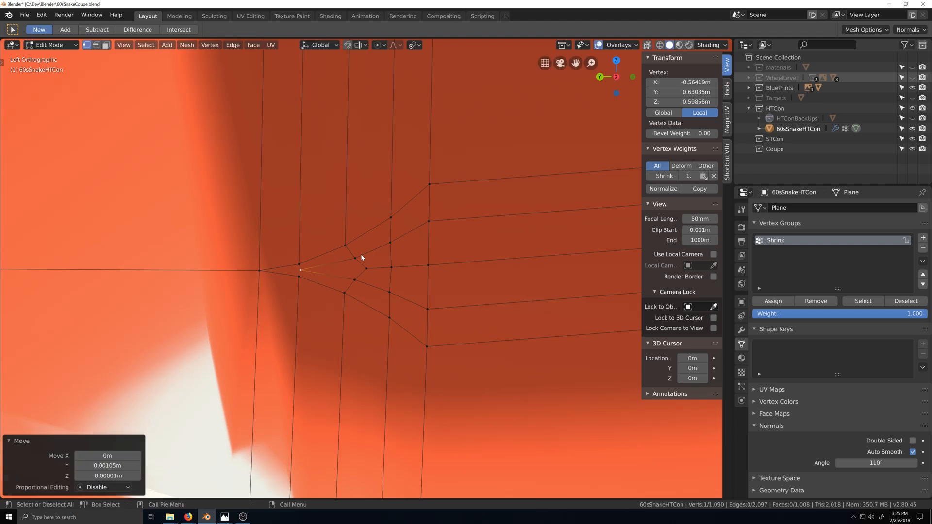
Move the three inner vertices of the rear beltline corner together about 0.0004 m along Y to align with the adjacent vertical loop.
{"action": "left_click", "coordinate": [353, 260]}
{"action": "left_click", "coordinate": [356, 278], "text": "shift"}
{"action": "left_click", "coordinate": [367, 275], "text": "shift"}
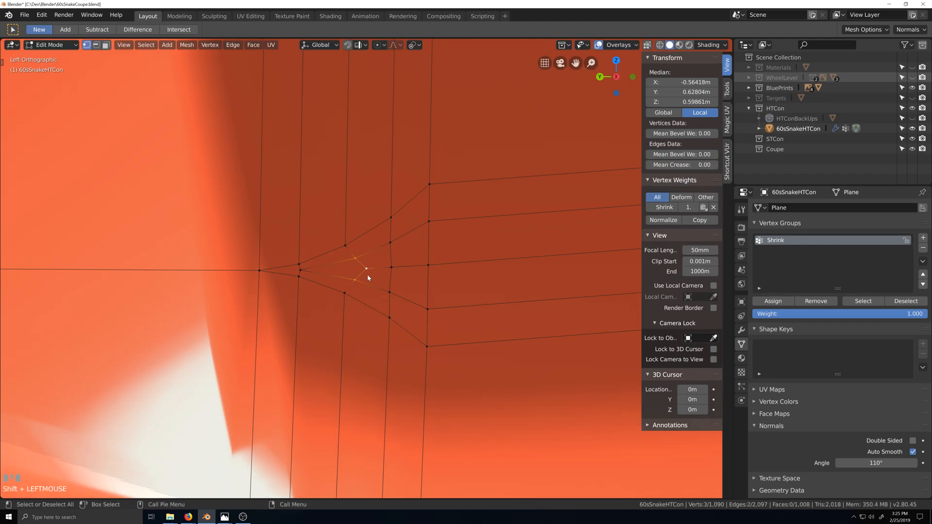
{"action": "key", "text": "g"}
{"action": "key", "text": "y"}
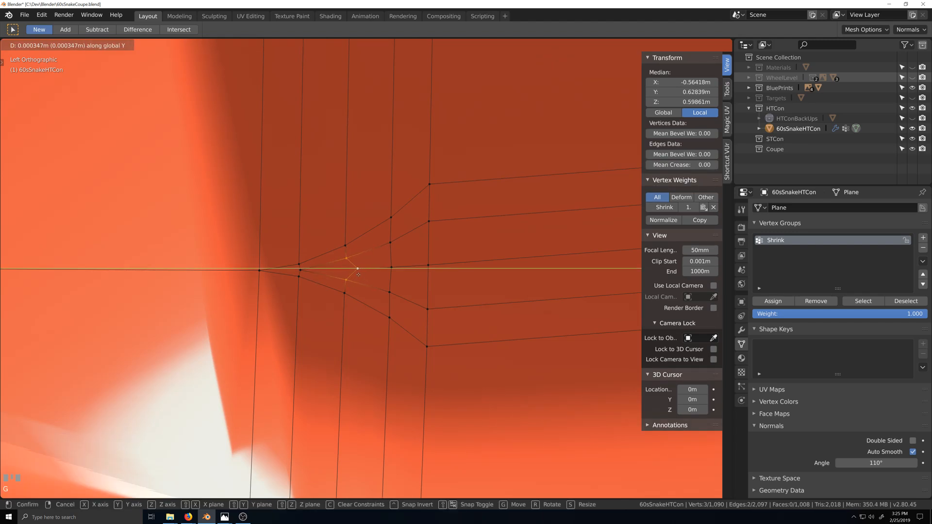
{"action": "left_click", "coordinate": [356, 274]}
Align the corner's two center-line vertices with their vertical loops by moving them along Y, one about 0.0004 m and the other 0.000036 m.
{"action": "left_click", "coordinate": [360, 272]}
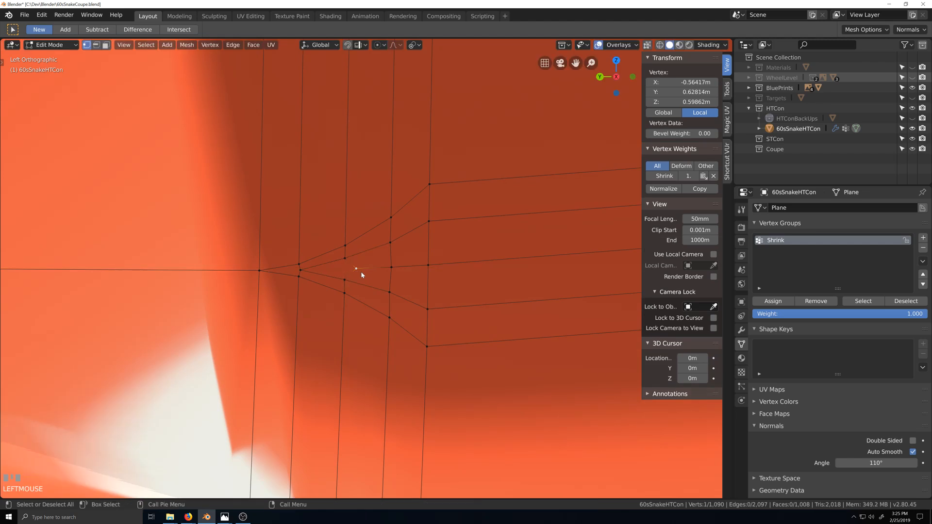
{"action": "key", "text": "g"}
{"action": "key", "text": "y"}
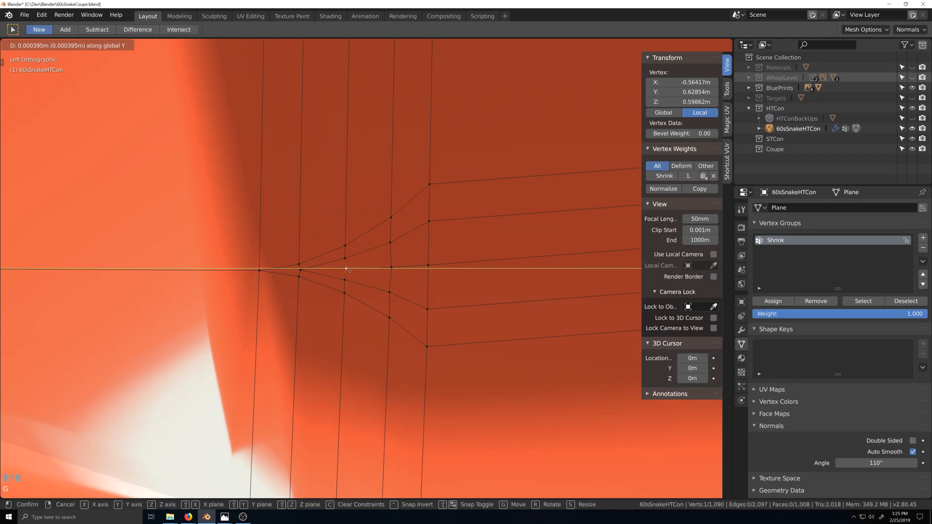
{"action": "left_click", "coordinate": [350, 272]}
{"action": "left_click", "coordinate": [392, 268]}
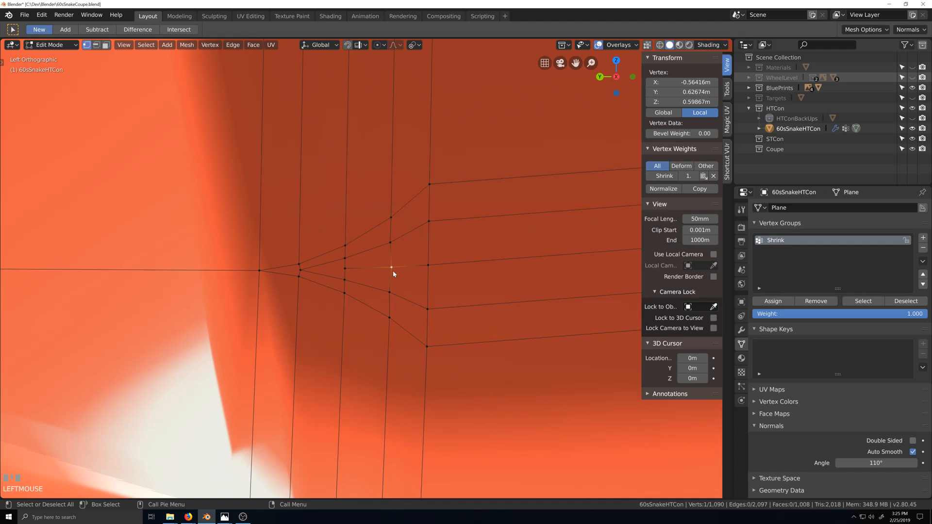
{"action": "key", "text": "g"}
{"action": "key", "text": "y"}
{"action": "left_click", "coordinate": [403, 274]}
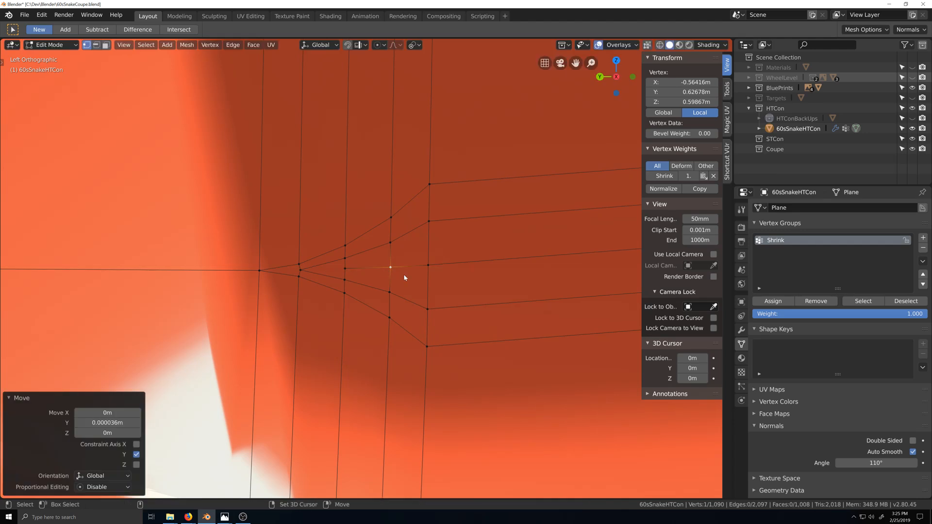
At the beltline's front corner near the windshield pillar, slide the lower front bevel vertex slightly rearward along its edge.
{"action": "scroll", "coordinate": [403, 274], "scroll_direction": "down", "scroll_amount": 6}
{"action": "scroll", "coordinate": [414, 275], "scroll_direction": "down", "scroll_amount": 8}
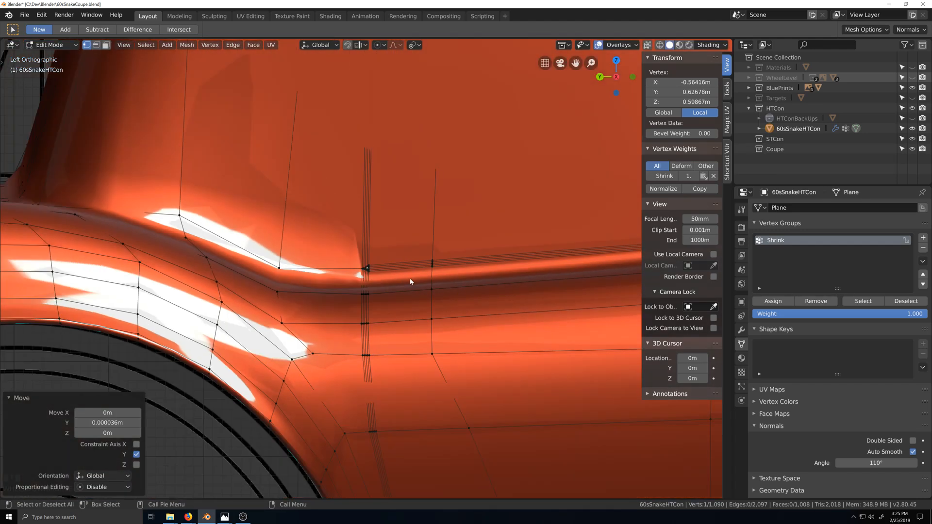
{"action": "scroll", "coordinate": [512, 261], "scroll_direction": "up", "scroll_amount": 10}
{"action": "scroll", "coordinate": [438, 261], "scroll_direction": "up", "scroll_amount": 8}
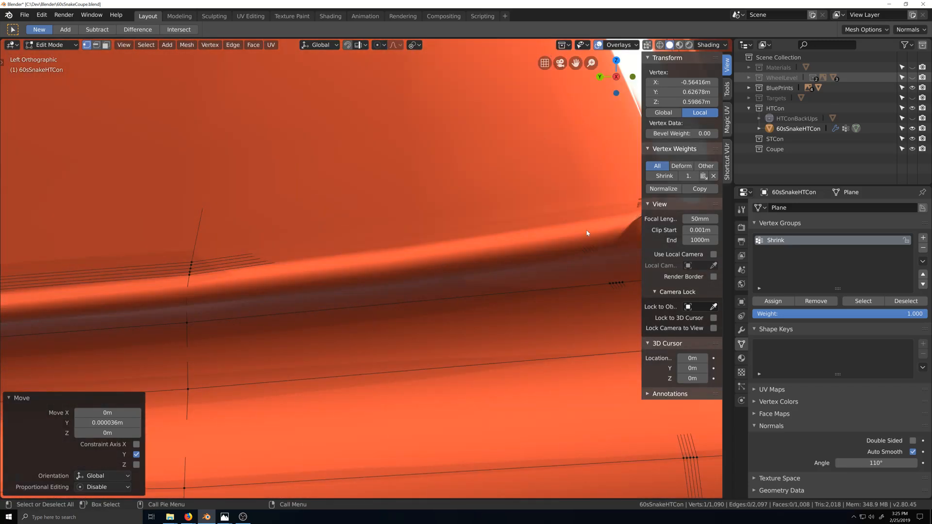
{"action": "scroll", "coordinate": [526, 222], "scroll_direction": "up", "scroll_amount": 8}
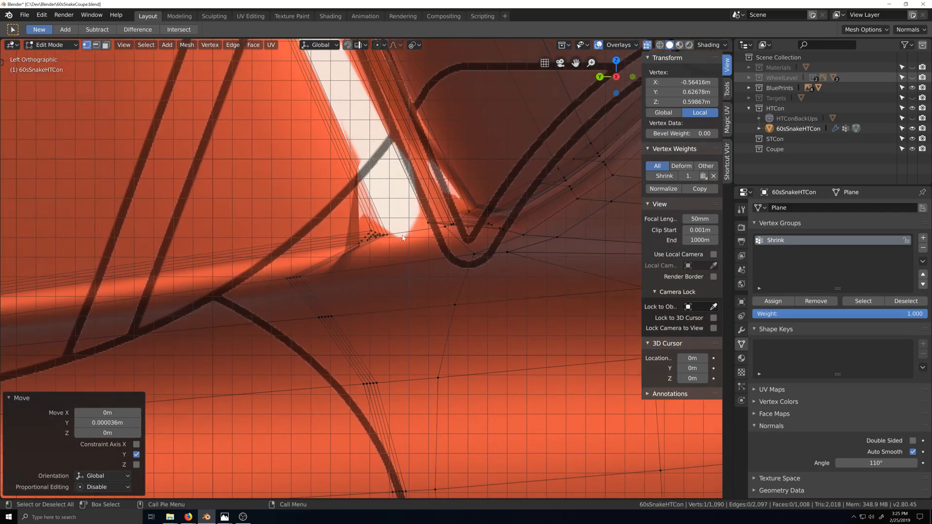
{"action": "scroll", "coordinate": [415, 265], "scroll_direction": "up", "scroll_amount": 8}
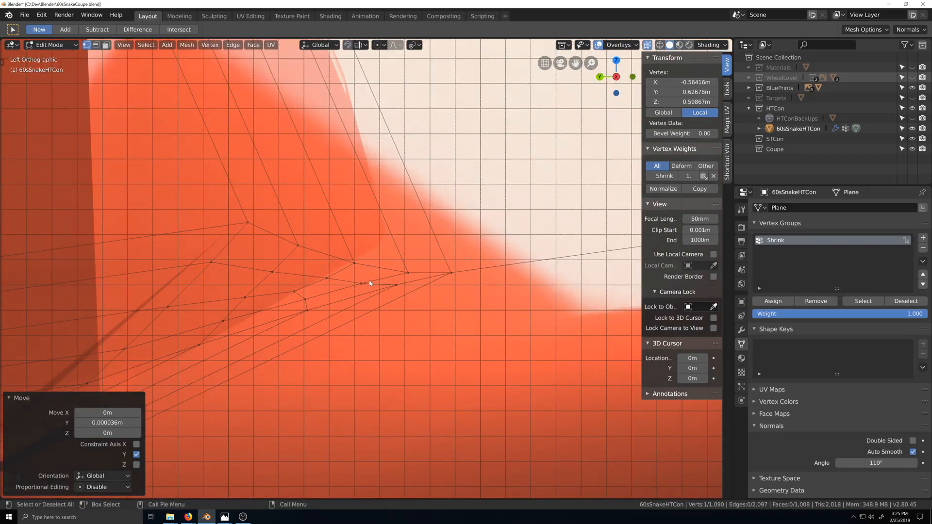
{"action": "left_click", "coordinate": [397, 287]}
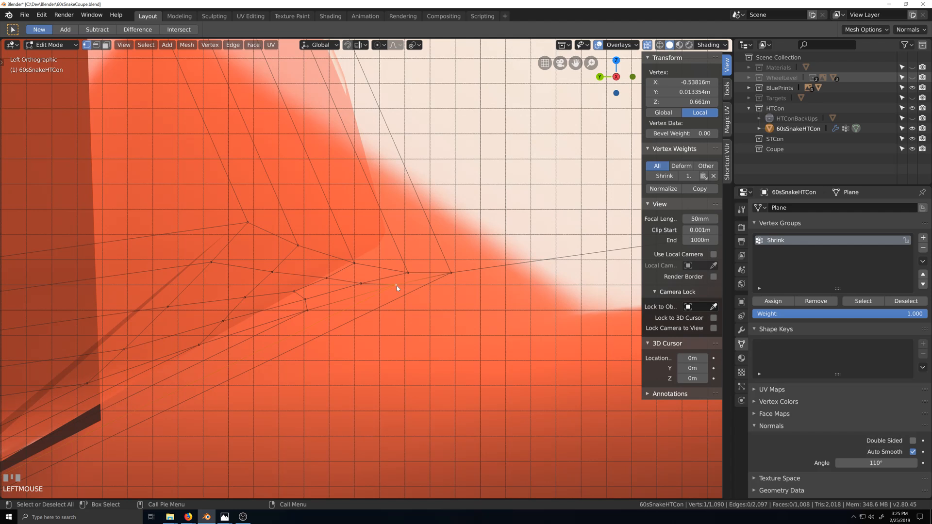
{"action": "key", "text": "g"}
{"action": "key", "text": "g"}
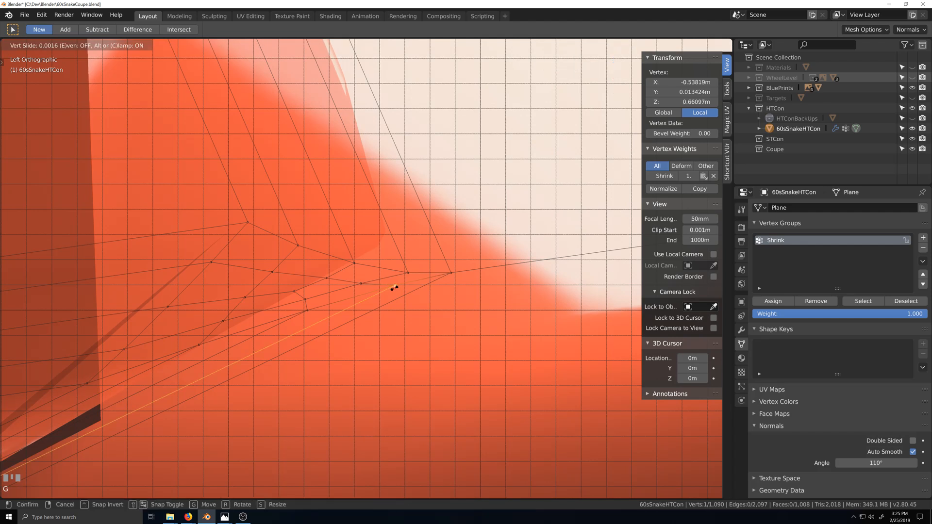
{"action": "left_click", "coordinate": [388, 292]}
Move the adjacent inner vertex of the front beltline corner forward between the upper and lower bevel vertices.
{"action": "left_click", "coordinate": [362, 287]}
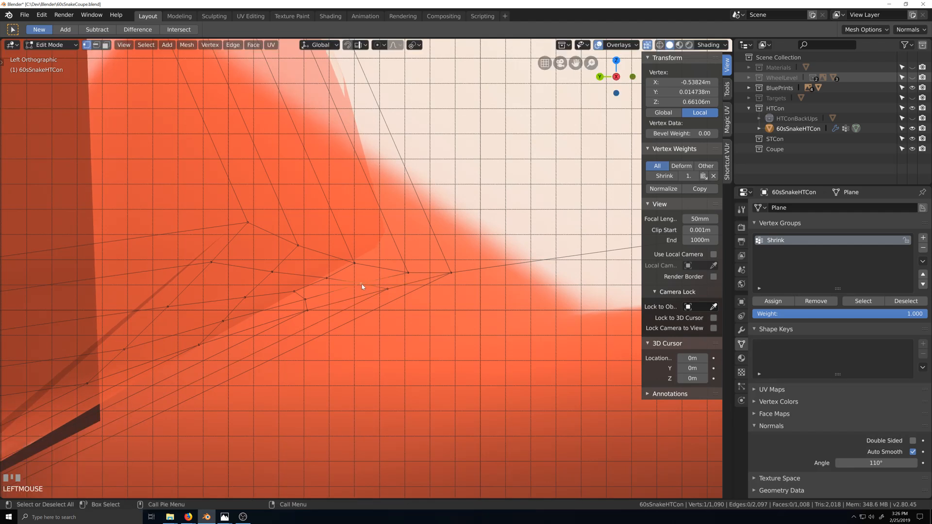
{"action": "key", "text": "g"}
{"action": "key", "text": "y"}
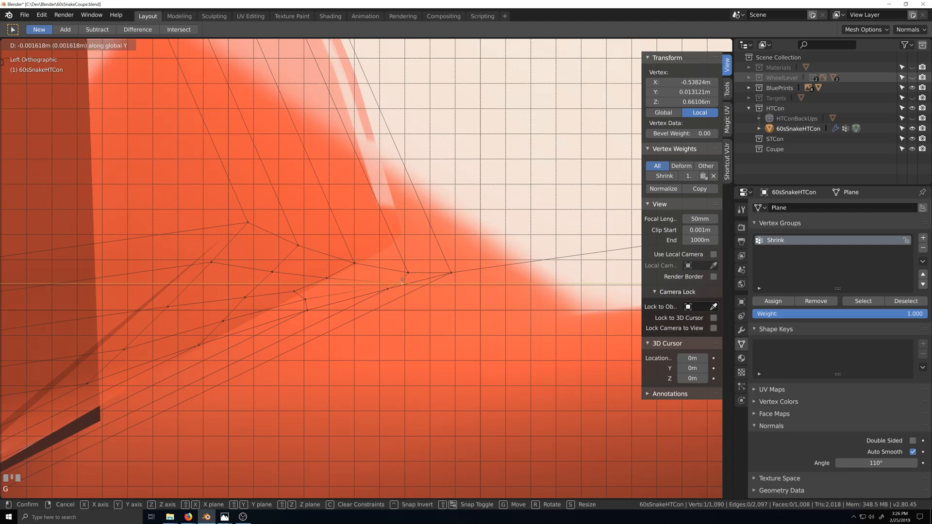
{"action": "key", "text": "g"}
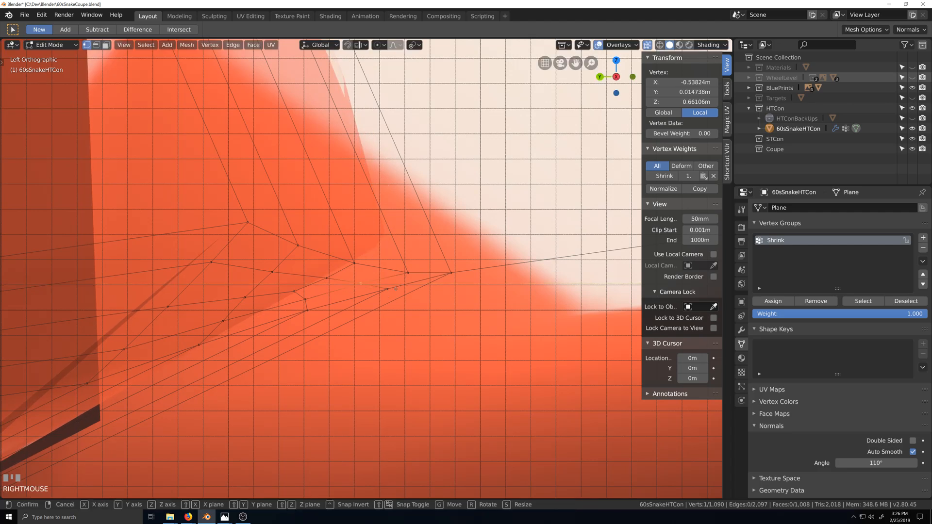
{"action": "left_click", "coordinate": [428, 287]}
Move the three remaining inner vertices of the front beltline corner forward by about 0.0005, 0.0005 and 0.0014 m to even the loop spacing.
{"action": "left_click", "coordinate": [334, 298]}
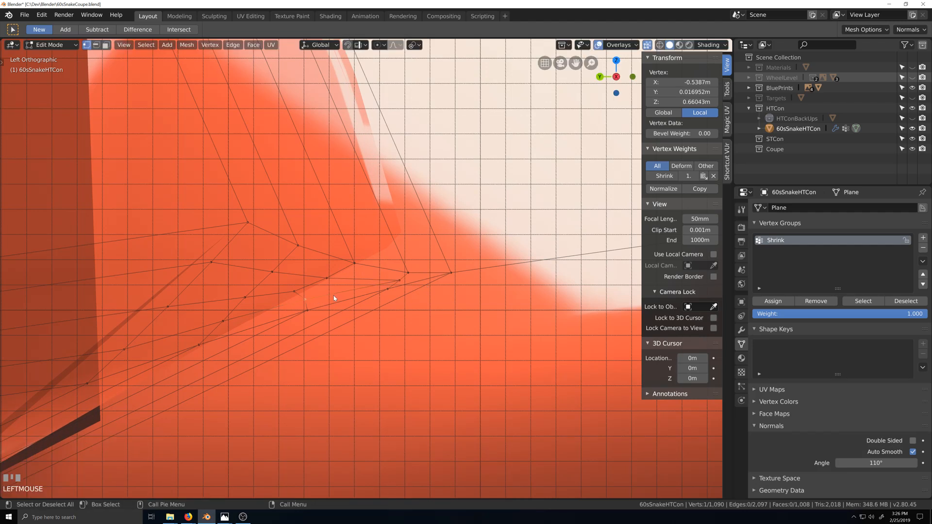
{"action": "key", "text": "g"}
{"action": "left_click", "coordinate": [334, 294]}
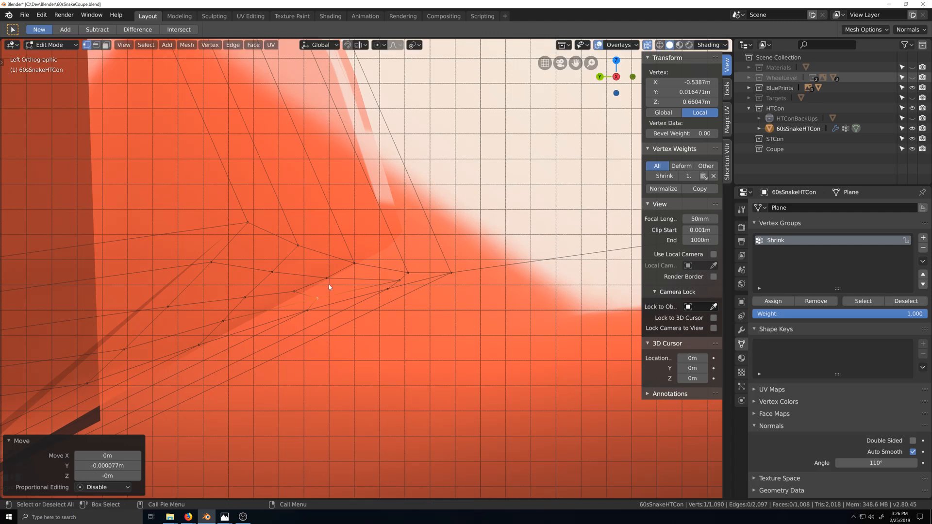
{"action": "left_click", "coordinate": [333, 281]}
{"action": "key", "text": "g"}
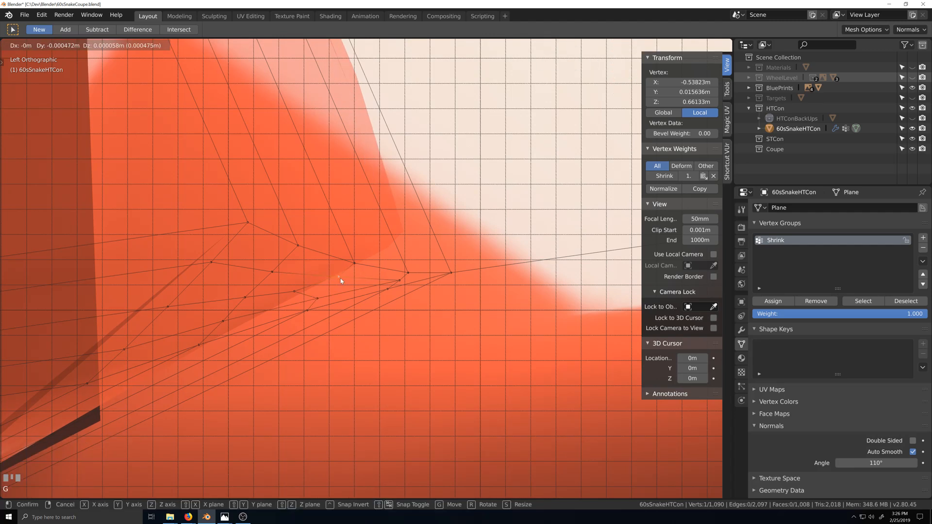
{"action": "left_click", "coordinate": [341, 280]}
{"action": "left_click", "coordinate": [296, 290]}
{"action": "key", "text": "g"}
{"action": "left_click", "coordinate": [331, 285]}
Examine the dark overlapping surface beside the front beltline corner from several angles, in solid and see-through display.
{"action": "scroll", "coordinate": [247, 328], "scroll_direction": "down", "scroll_amount": 5}
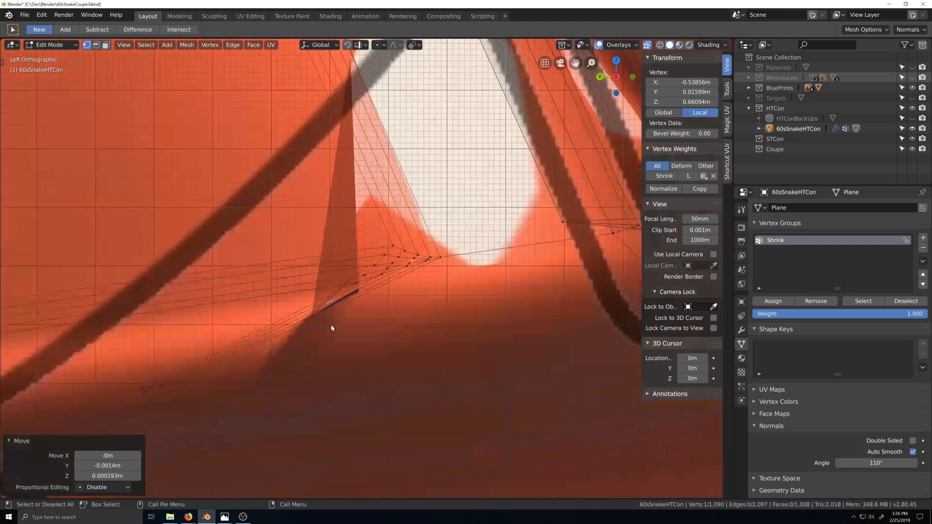
{"action": "mouse_move", "coordinate": [331, 328]}
{"action": "middle_mouse_down"}
{"action": "mouse_move", "coordinate": [371, 288]}
{"action": "mouse_move", "coordinate": [433, 287]}
{"action": "mouse_move", "coordinate": [360, 306]}
{"action": "mouse_move", "coordinate": [339, 292]}
{"action": "mouse_move", "coordinate": [429, 294]}
{"action": "mouse_move", "coordinate": [358, 315]}
{"action": "mouse_move", "coordinate": [329, 300]}
{"action": "mouse_move", "coordinate": [403, 319]}
{"action": "mouse_move", "coordinate": [369, 316]}
{"action": "mouse_move", "coordinate": [347, 328]}
{"action": "middle_mouse_up"}
{"action": "scroll", "coordinate": [357, 310], "scroll_direction": "up", "scroll_amount": 3}
{"action": "key", "text": "grave"}
{"action": "key", "text": "Tab"}
{"action": "key", "text": "Tab"}
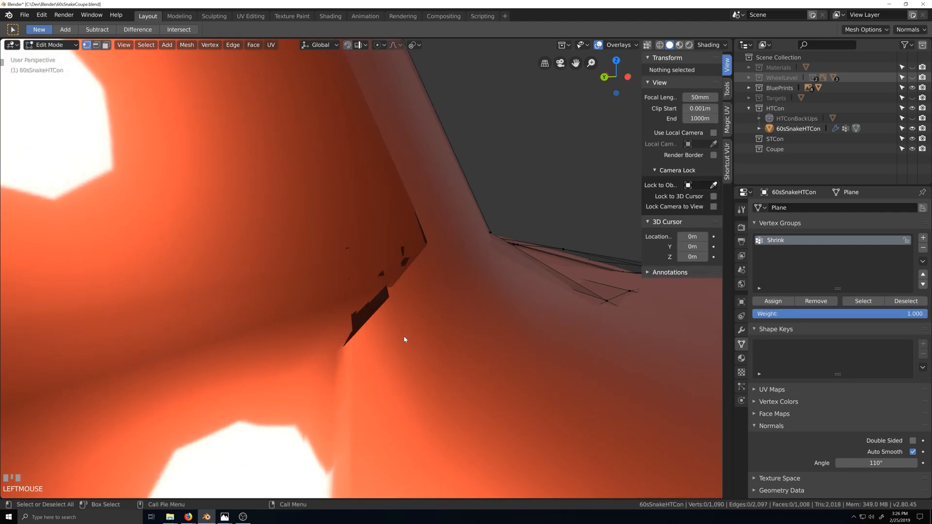
{"action": "middle_click_drag", "start_coordinate": [403, 336], "coordinate": [378, 349]}
{"action": "key", "text": "Tab"}
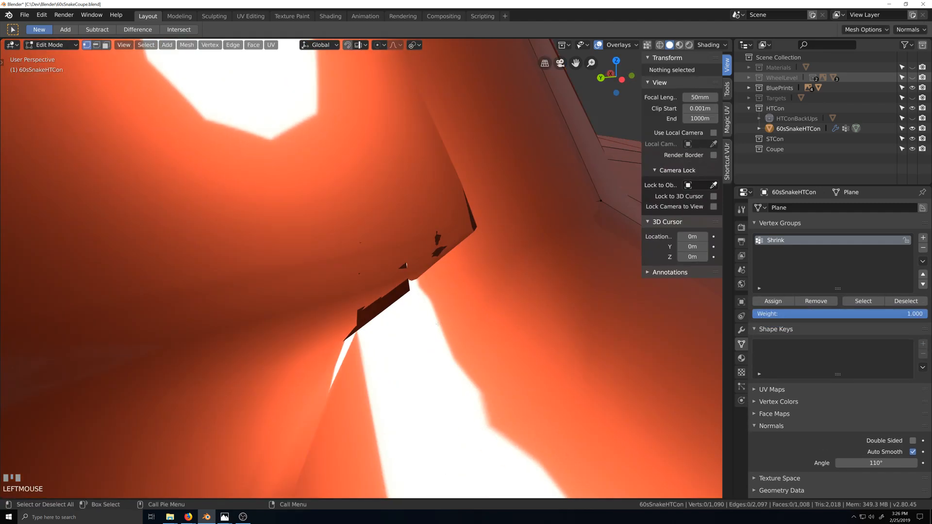
{"action": "key", "text": "grave"}
{"action": "middle_click_drag", "start_coordinate": [488, 330], "coordinate": [419, 265]}
{"action": "scroll", "coordinate": [441, 314], "scroll_direction": "down", "scroll_amount": 1}
{"action": "left_click", "coordinate": [420, 265]}
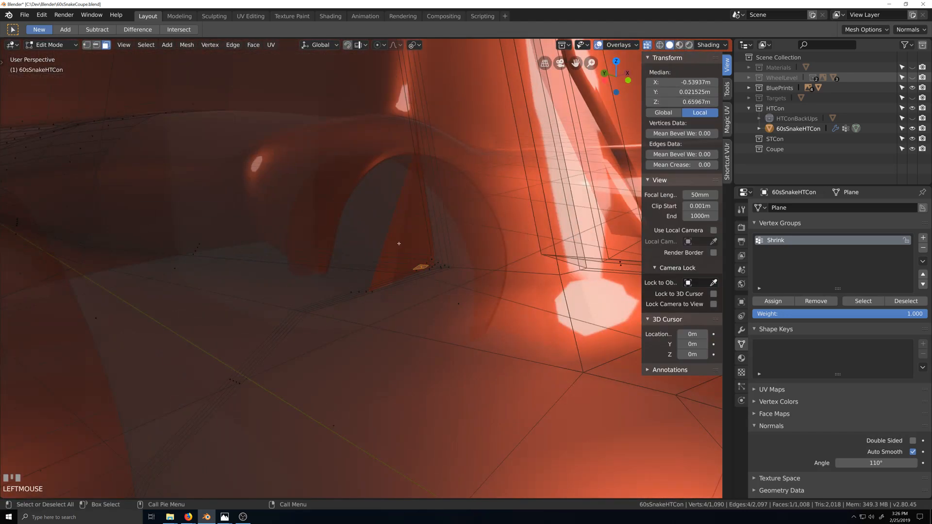
{"action": "left_click", "coordinate": [404, 220]}
{"action": "key", "text": "shift+grave"}
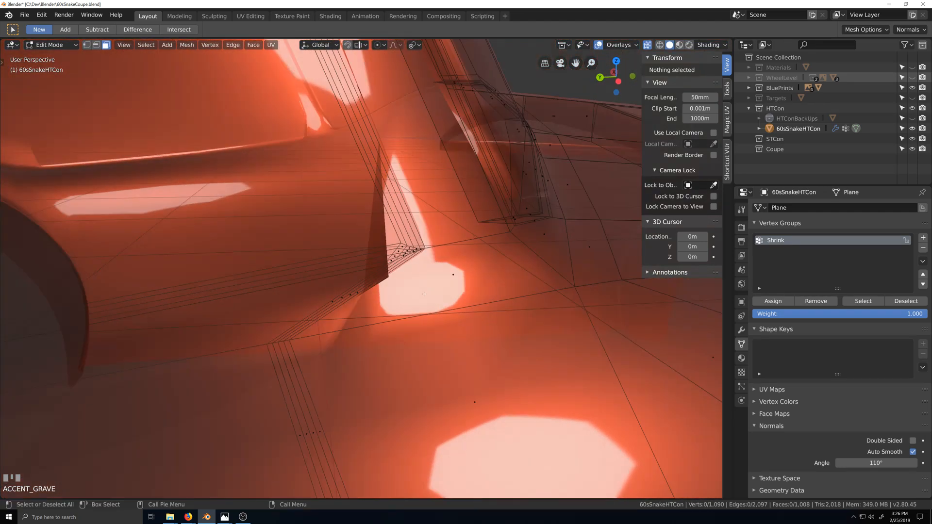
Turn on the wireframe overlay while viewing the front beltline corner.
{"action": "scroll", "coordinate": [423, 293], "scroll_direction": "up", "scroll_amount": 3}
{"action": "middle_click_drag", "start_coordinate": [424, 293], "coordinate": [461, 272]}
{"action": "left_click", "coordinate": [621, 45]}
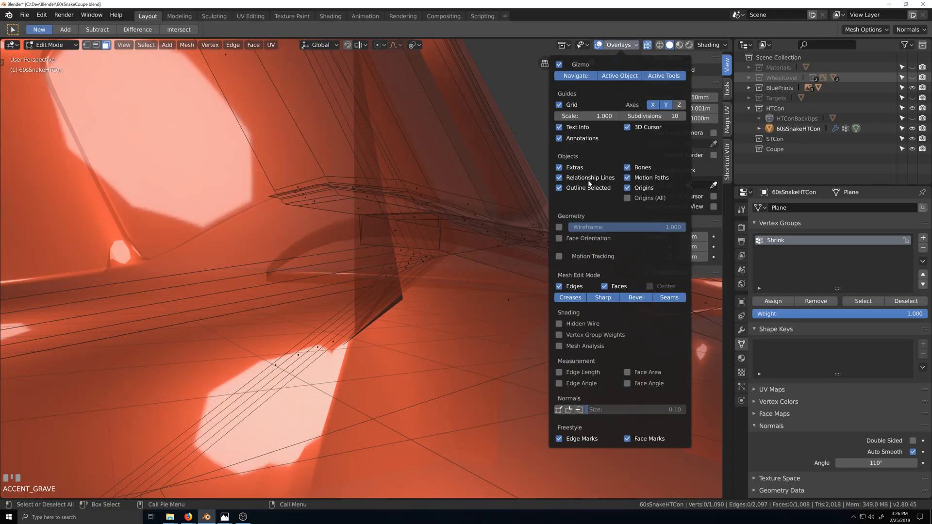
{"action": "left_click", "coordinate": [560, 227]}
Inspect the wireframed surfaces around the front beltline corner and reopen the viewport overlay settings.
{"action": "key", "text": "shift+grave"}
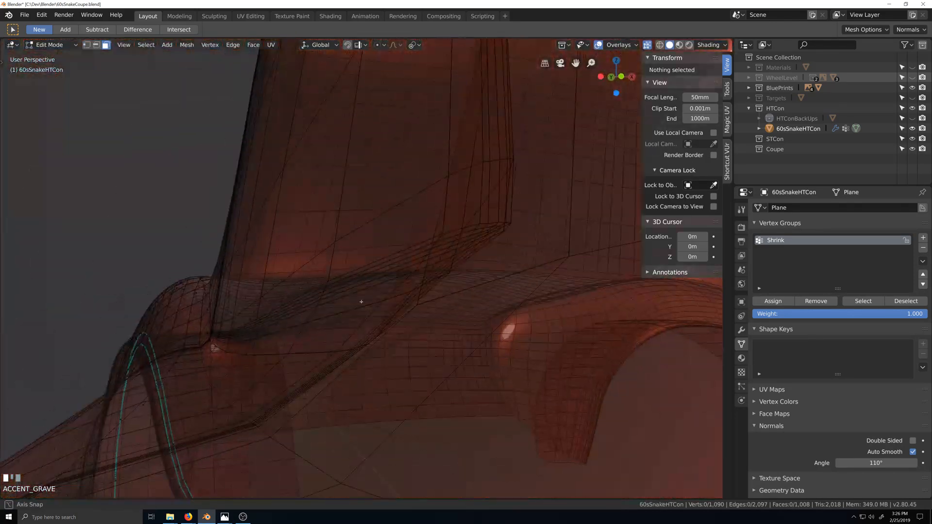
{"action": "middle_click_drag", "start_coordinate": [361, 302], "coordinate": [485, 277]}
{"action": "scroll", "coordinate": [391, 312], "scroll_direction": "down", "scroll_amount": 2}
{"action": "left_click", "coordinate": [637, 46]}
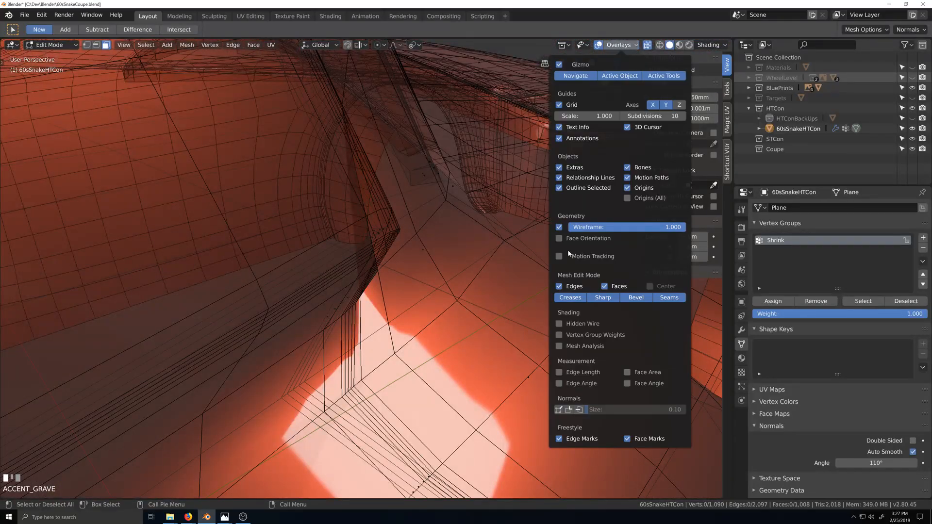
Turn off the geometry wireframe overlay in the viewport.
{"action": "left_click", "coordinate": [560, 226]}
{"action": "left_click", "coordinate": [559, 226]}
{"action": "left_click", "coordinate": [560, 227]}
{"action": "key", "text": "grave"}
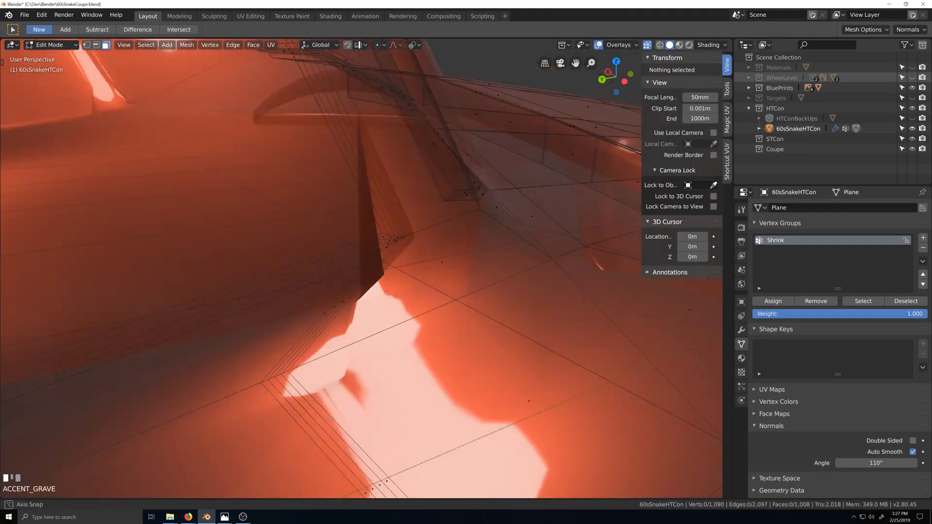
Examine the bevelled edges around the lower window corner from several angles, comparing X-ray and solid display.
{"action": "mouse_move", "coordinate": [388, 289]}
{"action": "middle_mouse_down"}
{"action": "mouse_move", "coordinate": [532, 320]}
{"action": "mouse_move", "coordinate": [358, 327]}
{"action": "mouse_move", "coordinate": [407, 308]}
{"action": "mouse_move", "coordinate": [376, 304]}
{"action": "mouse_move", "coordinate": [388, 308]}
{"action": "middle_mouse_up"}
{"action": "scroll", "coordinate": [357, 327], "scroll_direction": "down", "scroll_amount": 3}
{"action": "scroll", "coordinate": [343, 272], "scroll_direction": "up", "scroll_amount": 2}
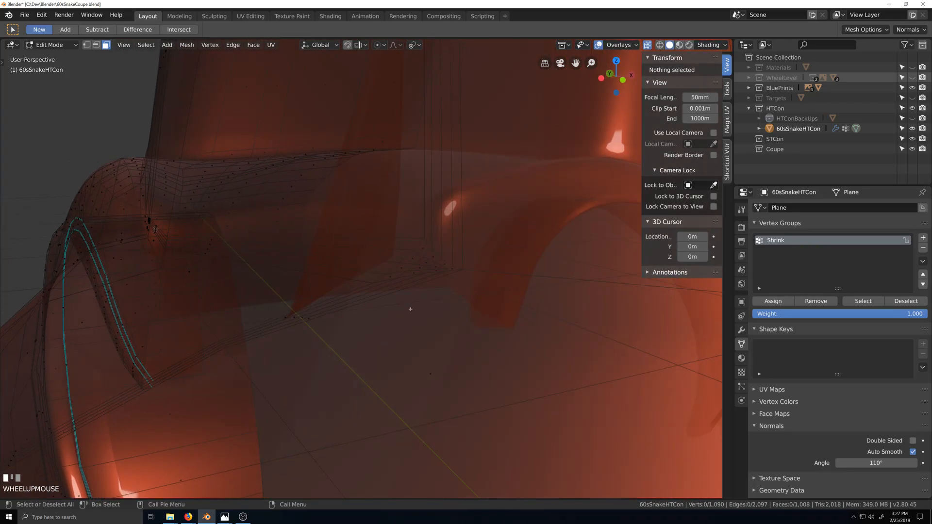
{"action": "scroll", "coordinate": [428, 307], "scroll_direction": "up", "scroll_amount": 2}
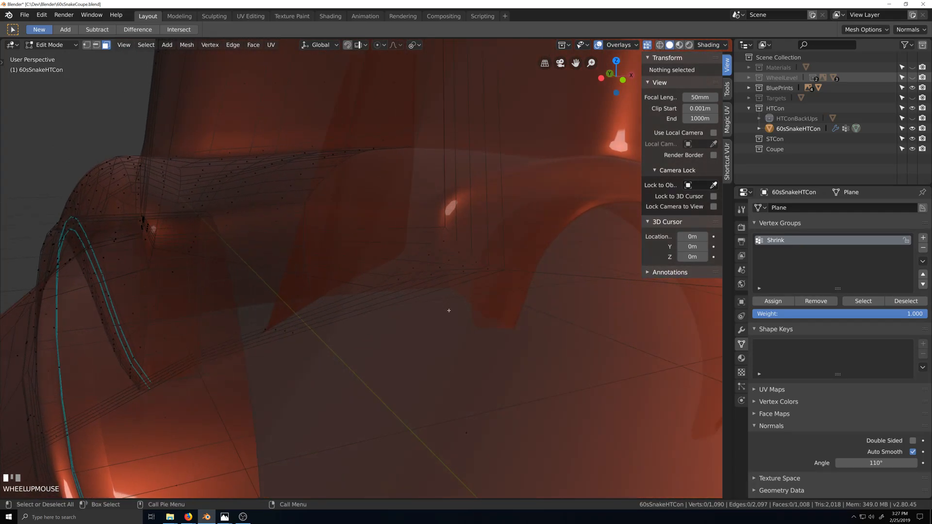
{"action": "scroll", "coordinate": [441, 314], "scroll_direction": "up", "scroll_amount": 5}
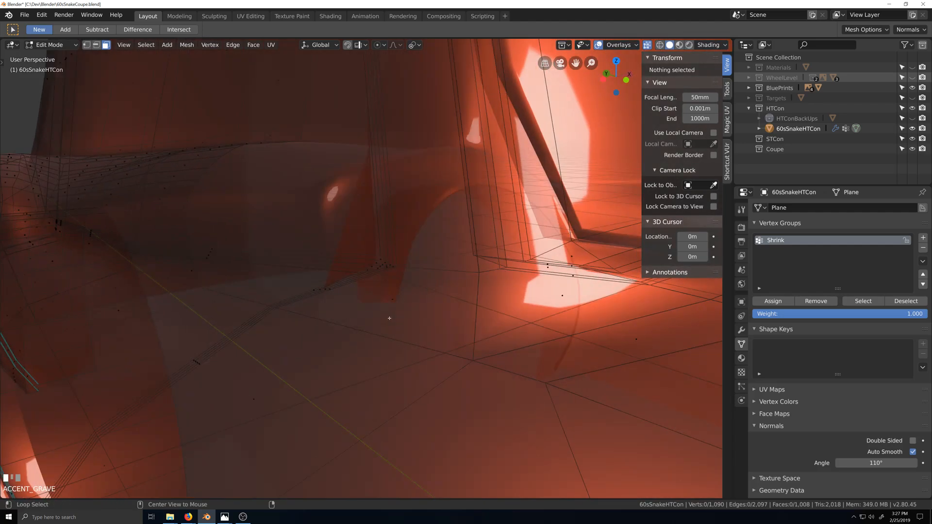
{"action": "key", "text": "alt+z"}
{"action": "key", "text": "alt+z"}
{"action": "key", "text": "alt+z"}
{"action": "key", "text": "alt+z"}
{"action": "key", "text": "alt+z"}
{"action": "key", "text": "alt+z"}
{"action": "key", "text": "alt+z"}
{"action": "key", "text": "alt+z"}
{"action": "key", "text": "alt+z"}
{"action": "key", "text": "alt+z"}
{"action": "key", "text": "alt+z"}
{"action": "key", "text": "alt+z"}
{"action": "key", "text": "alt+z"}
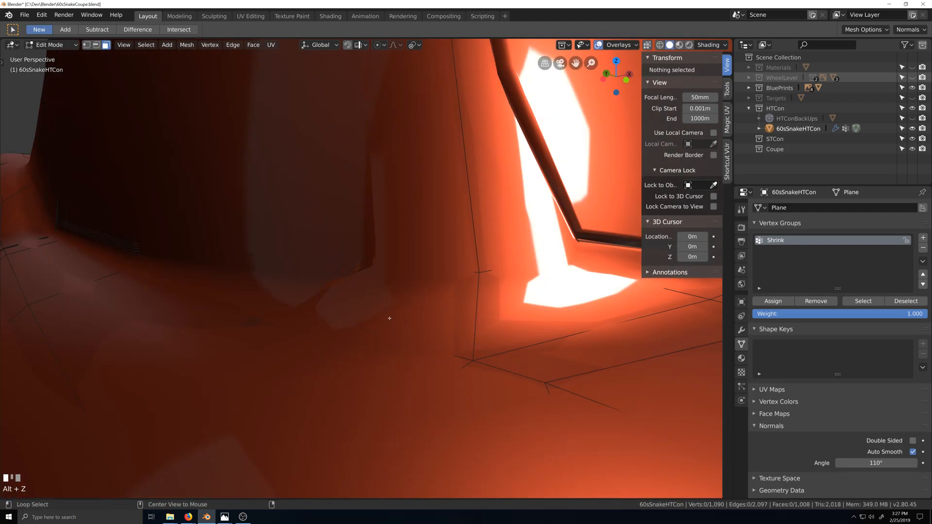
{"action": "key", "text": "alt+z"}
{"action": "key", "text": "alt+z"}
{"action": "key", "text": "alt+z"}
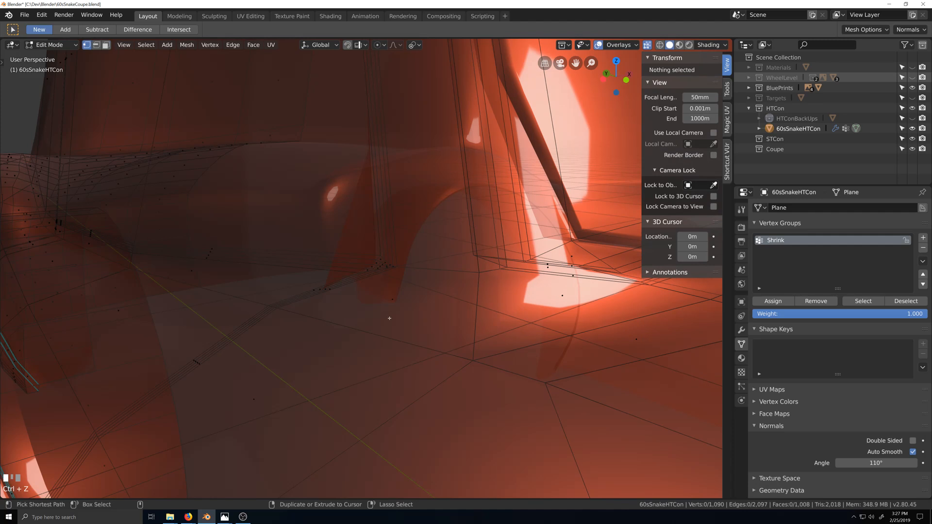
Undo the recent edits back to the unbevelled door and window outline with its edge loop selected.
{"action": "key", "text": "ctrl+z"}
{"action": "key", "text": "ctrl+z"}
{"action": "key", "text": "ctrl+z"}
{"action": "key", "text": "ctrl+z"}
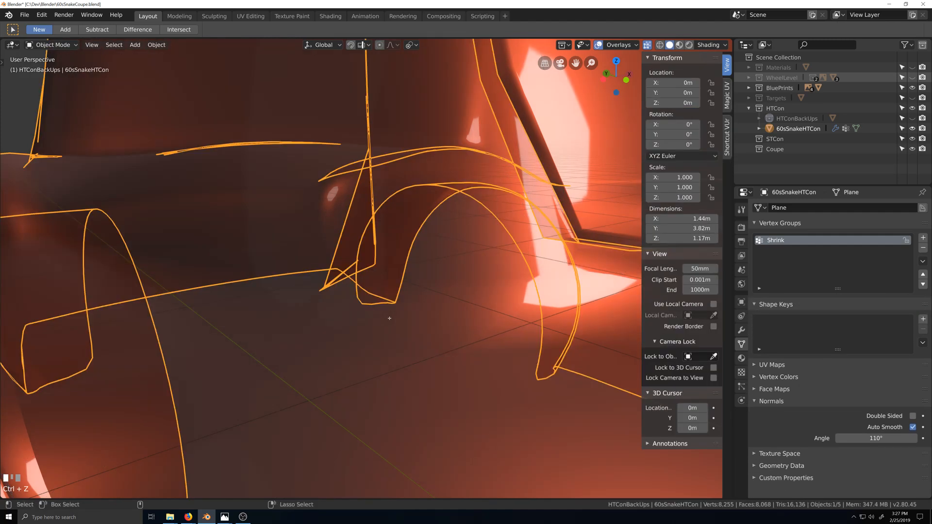
{"action": "key", "text": "ctrl+z"}
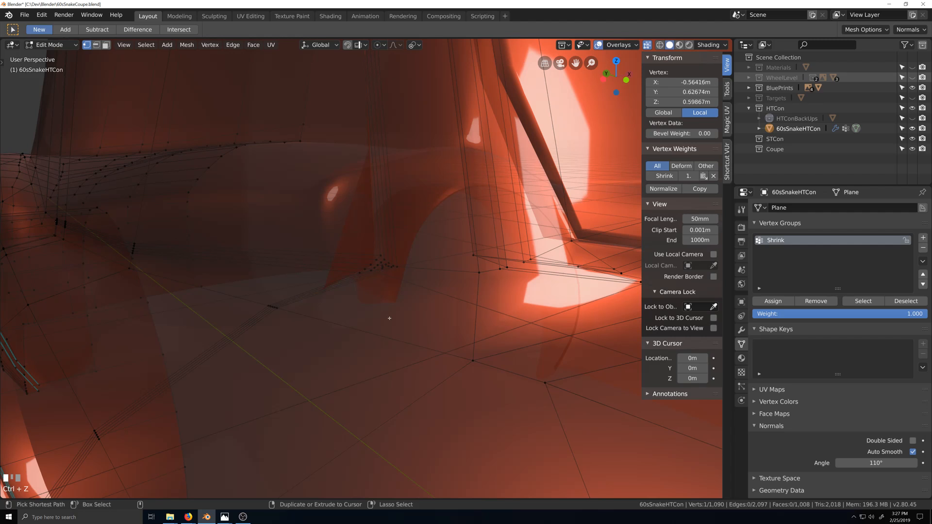
{"action": "key", "text": "ctrl+z"}
{"action": "key", "text": "ctrl+z"}
{"action": "key", "text": "ctrl+z"}
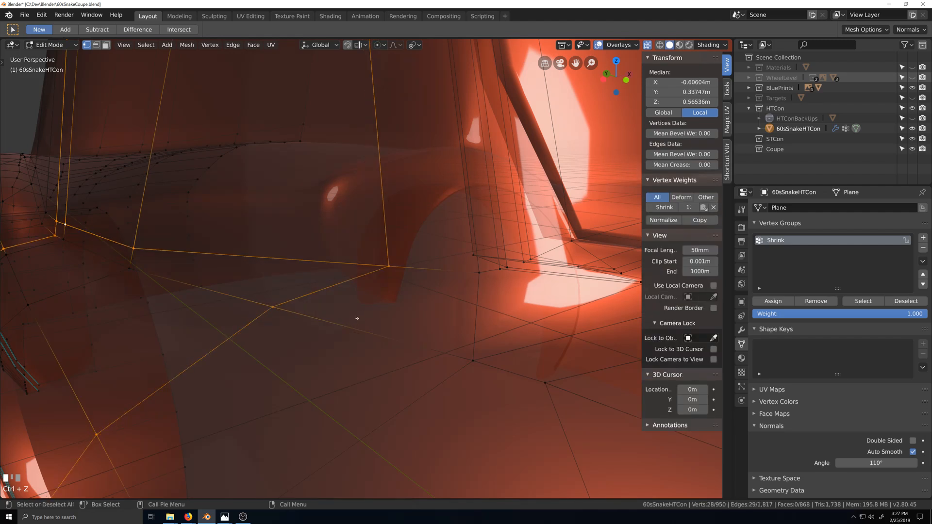
Swap one beltline vertex in the selected door outline, and bevel the loop by about 0.003 m with 4 segments.
{"action": "scroll", "coordinate": [339, 325], "scroll_direction": "down", "scroll_amount": 5}
{"action": "scroll", "coordinate": [314, 332], "scroll_direction": "down", "scroll_amount": 3}
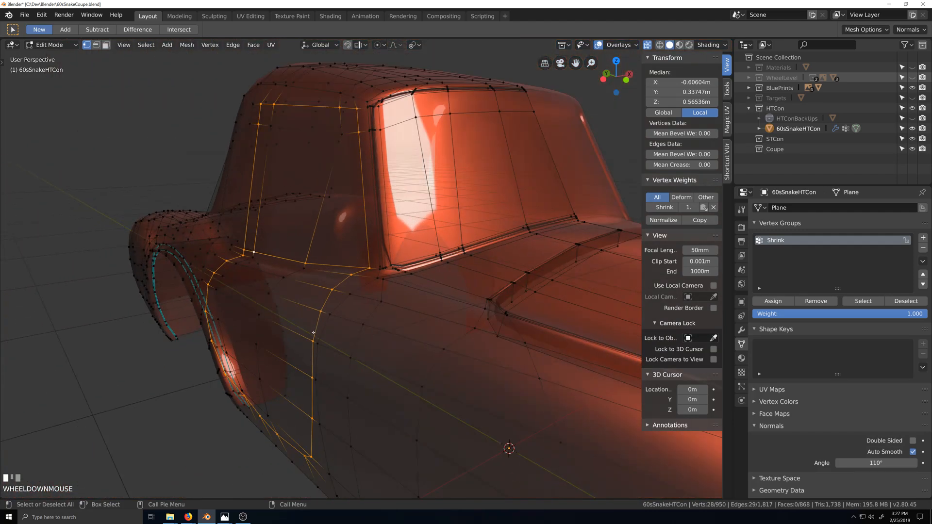
{"action": "scroll", "coordinate": [313, 333], "scroll_direction": "up", "scroll_amount": 4}
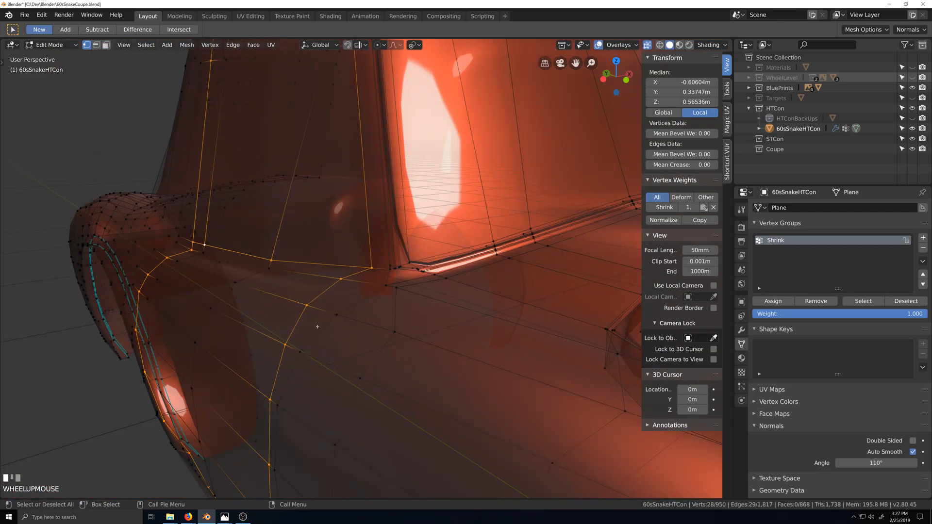
{"action": "mouse_move", "coordinate": [357, 282]}
{"action": "middle_mouse_down"}
{"action": "mouse_move", "coordinate": [334, 284]}
{"action": "mouse_move", "coordinate": [367, 284]}
{"action": "middle_mouse_up"}
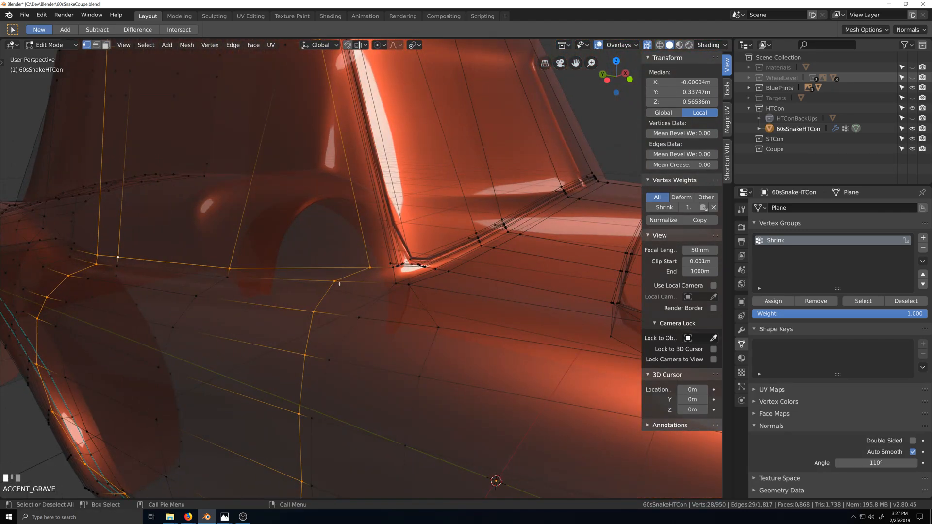
{"action": "middle_click_drag", "start_coordinate": [340, 284], "coordinate": [386, 287]}
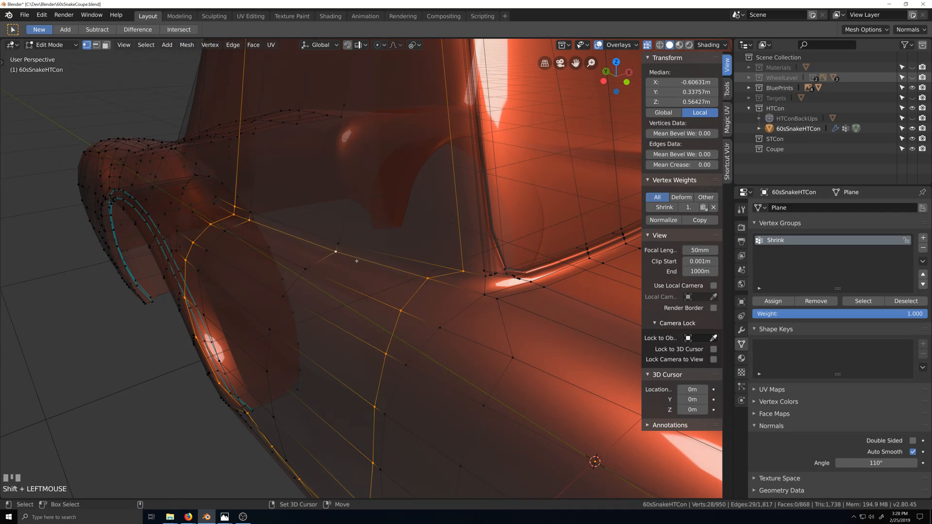
{"action": "scroll", "coordinate": [356, 261], "scroll_direction": "up", "scroll_amount": 1}
{"action": "middle_click_drag", "start_coordinate": [439, 327], "coordinate": [408, 320]}
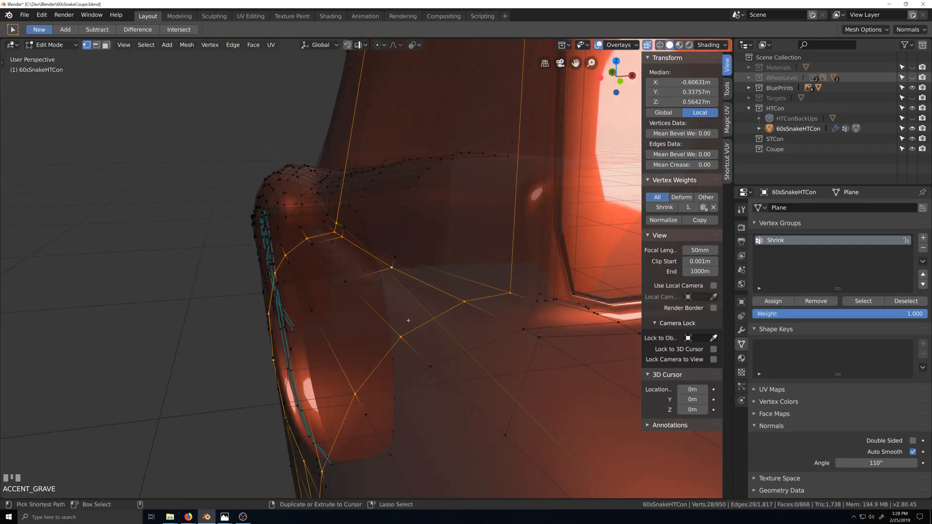
{"action": "key", "text": "ctrl+b"}
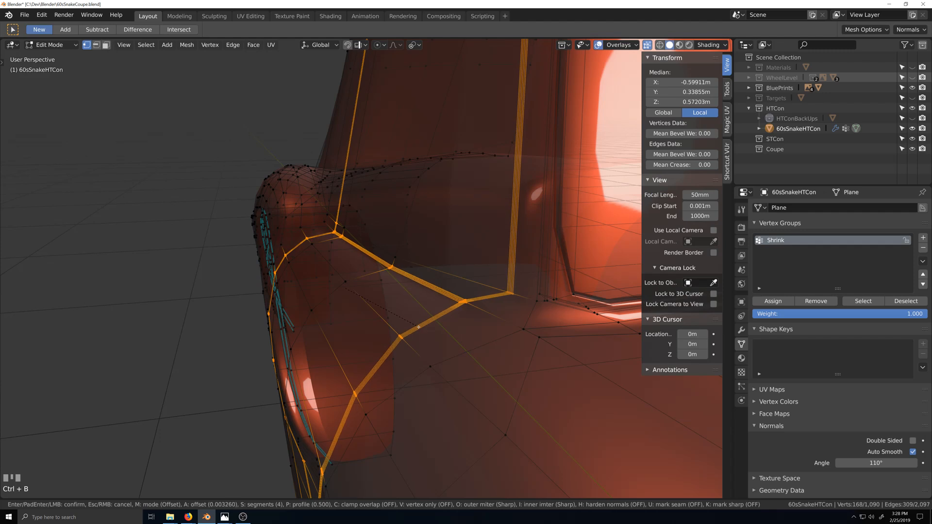
{"action": "left_click", "coordinate": [419, 327]}
{"action": "scroll", "coordinate": [412, 335], "scroll_direction": "down", "scroll_amount": 6}
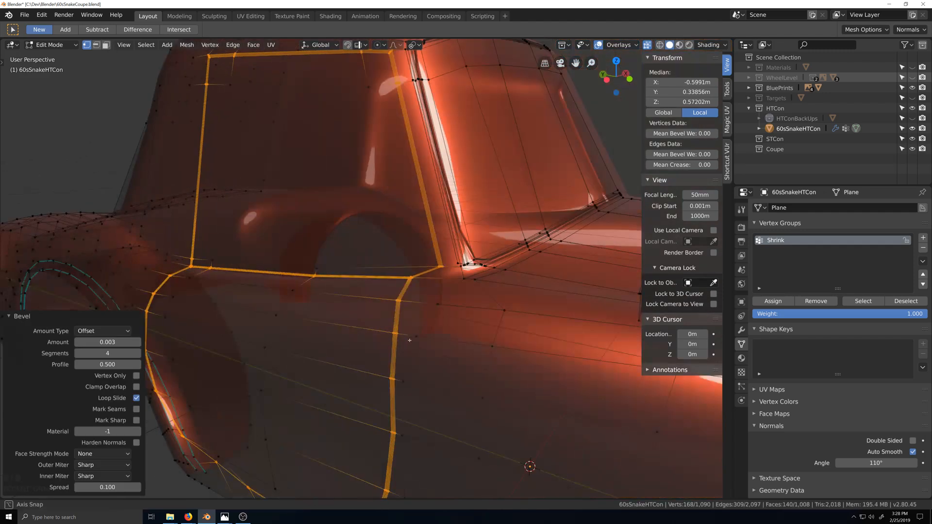
Turn off X-ray and check the bevelled body's surface in Object Mode before returning to Edit Mode.
{"action": "key", "text": "Tab"}
{"action": "key", "text": "alt+z"}
{"action": "key", "text": "grave"}
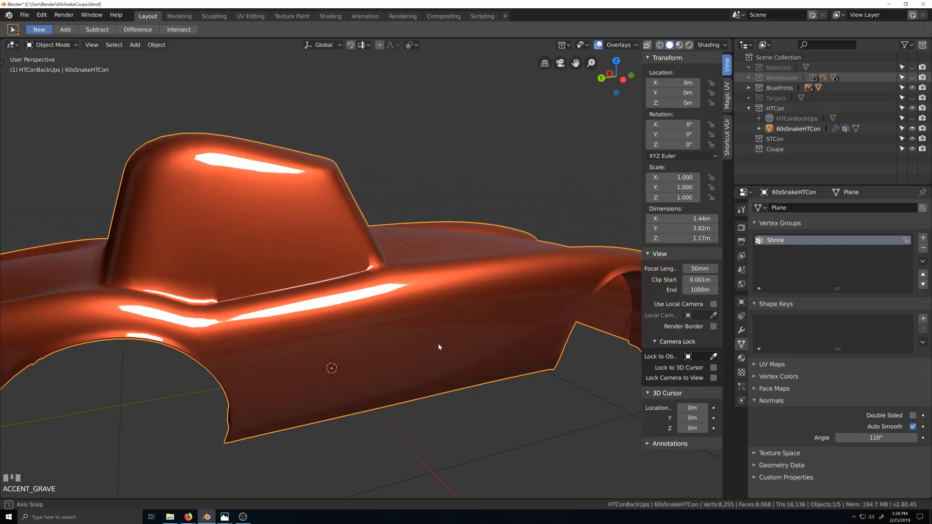
{"action": "key", "text": "Tab"}
{"action": "scroll", "coordinate": [396, 270], "scroll_direction": "up", "scroll_amount": 4}
{"action": "key", "text": "grave"}
{"action": "scroll", "coordinate": [194, 292], "scroll_direction": "up", "scroll_amount": 4}
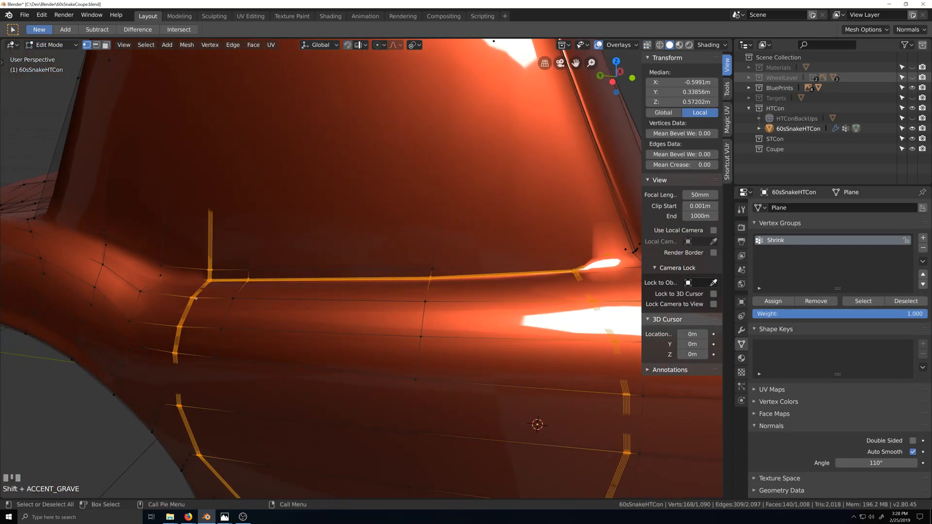
Frame the bevel junction at the rear lower window corner in the left orthographic view and select its corner vertex.
{"action": "left_click", "coordinate": [187, 281]}
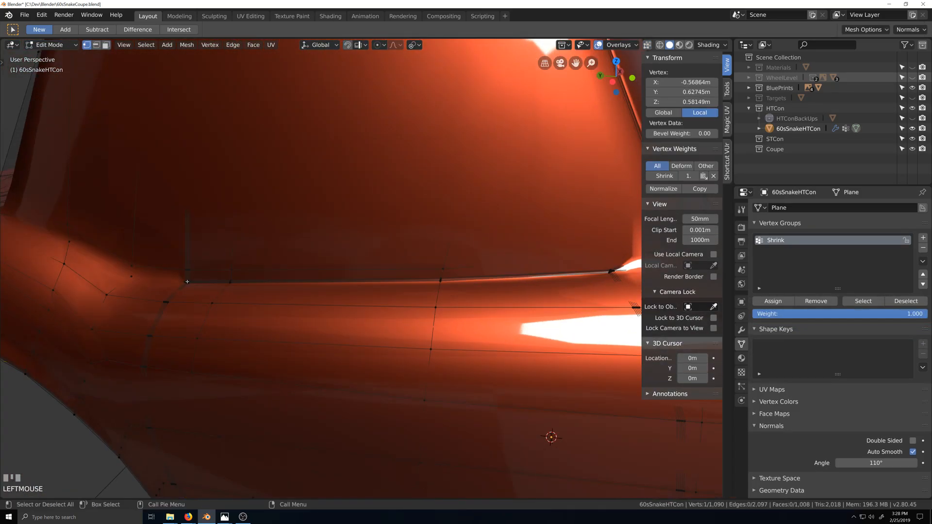
{"action": "key", "text": "KP_Decimal"}
{"action": "scroll", "coordinate": [189, 282], "scroll_direction": "down", "scroll_amount": 2}
{"action": "scroll", "coordinate": [189, 283], "scroll_direction": "down", "scroll_amount": 3}
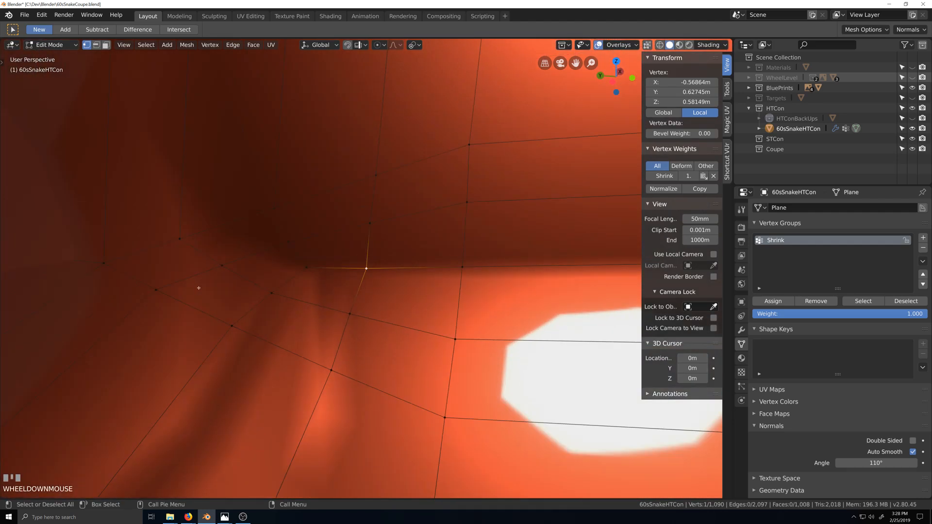
{"action": "key", "text": "grave"}
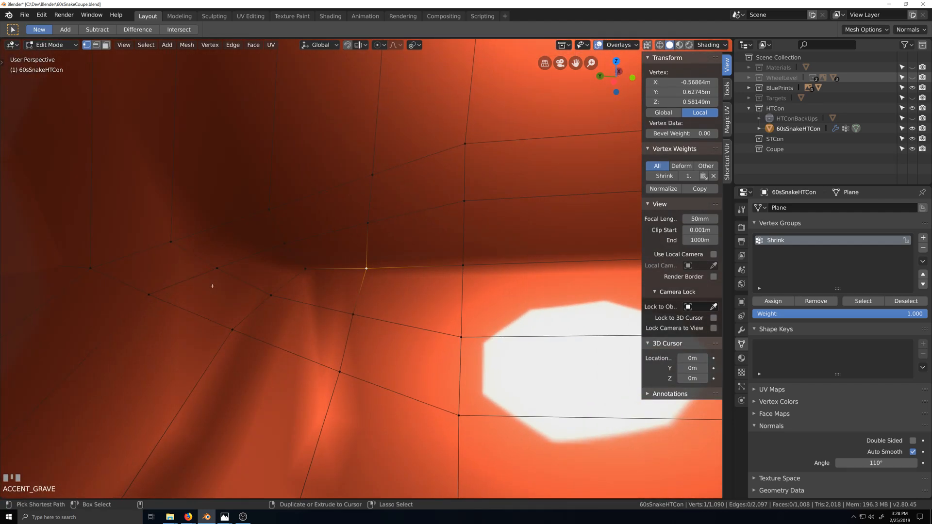
{"action": "key", "text": "KP_3"}
Try moving the corner vertex about 0.00106 m along Y, and undo the move.
{"action": "key", "text": "g"}
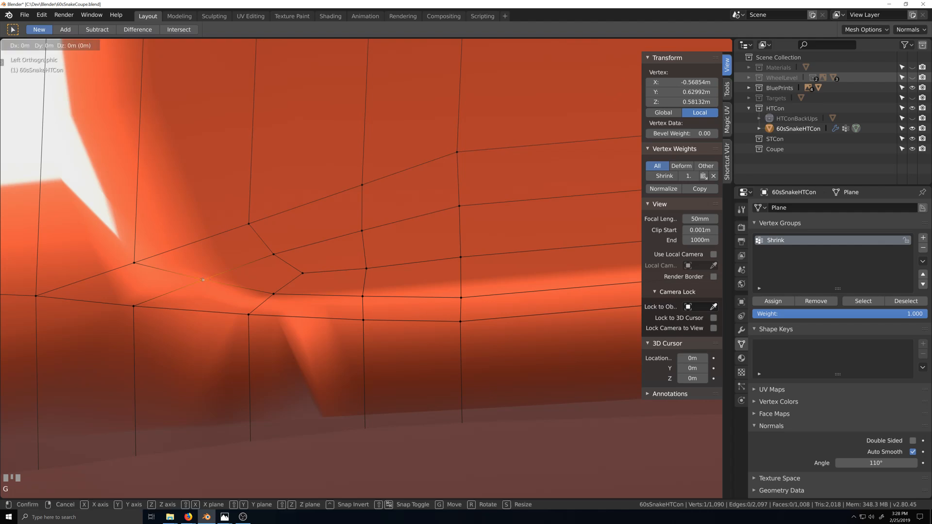
{"action": "key", "text": "y"}
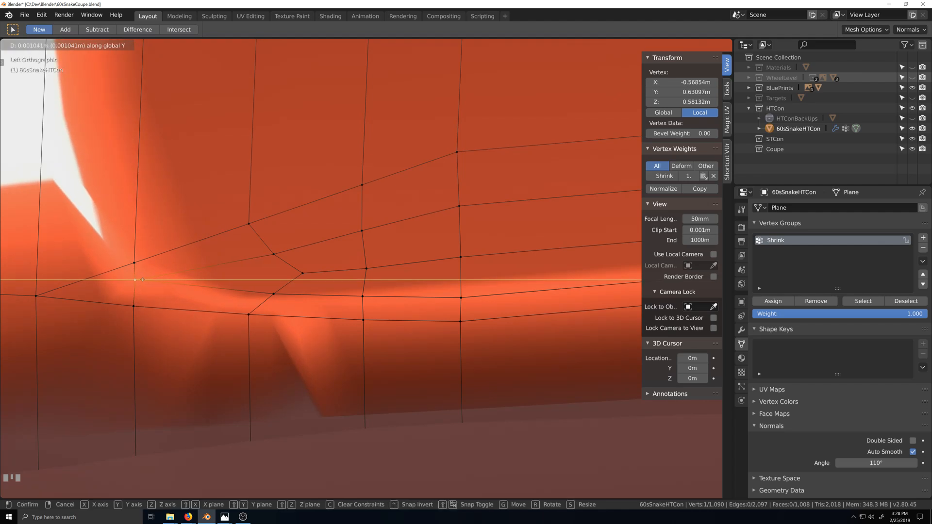
{"action": "left_click", "coordinate": [129, 281]}
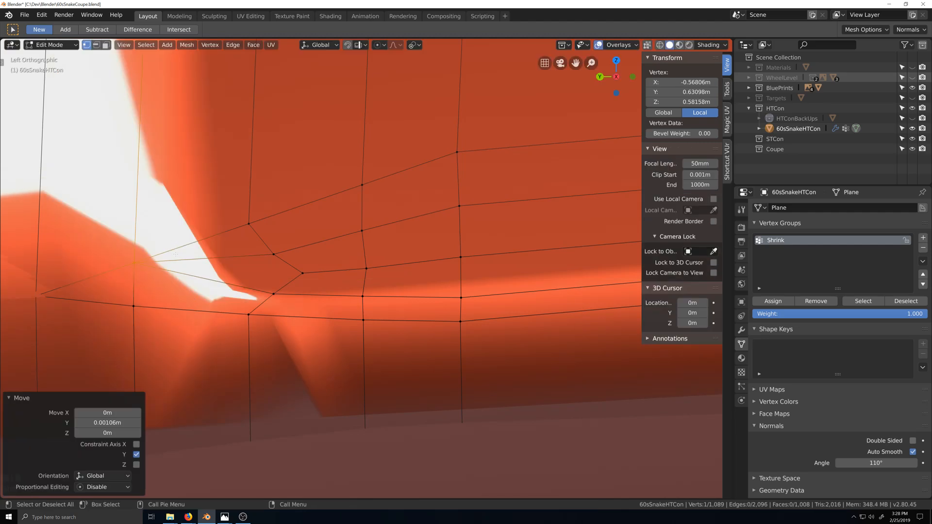
{"action": "key", "text": "ctrl+z"}
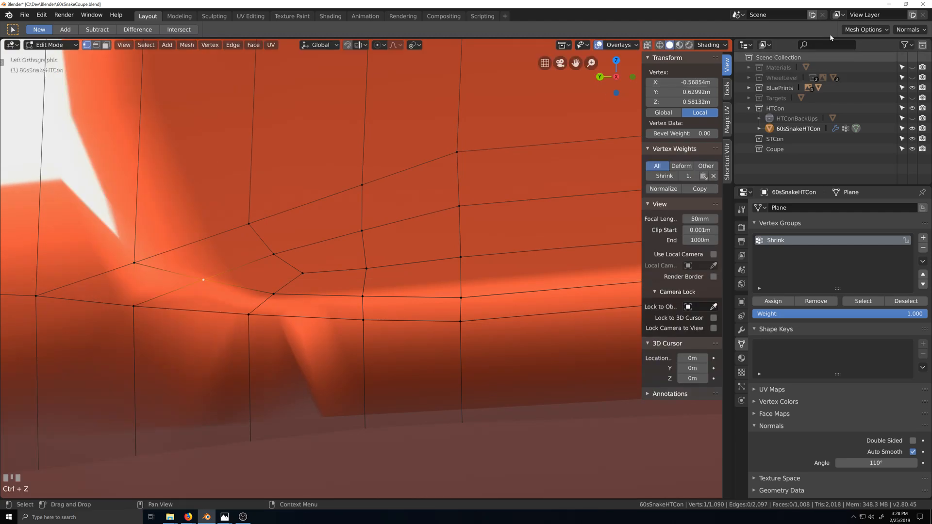
Turn off auto-merging in the mesh options and move the corner vertex about 0.00105 m along Y and -0.00004 m along Z.
{"action": "left_click", "coordinate": [862, 30]}
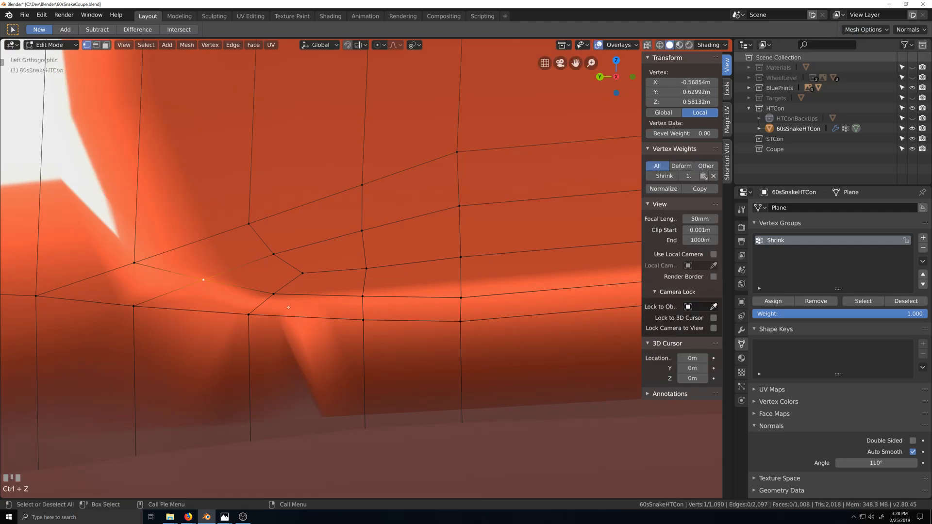
{"action": "key", "text": "g"}
{"action": "key", "text": "y"}
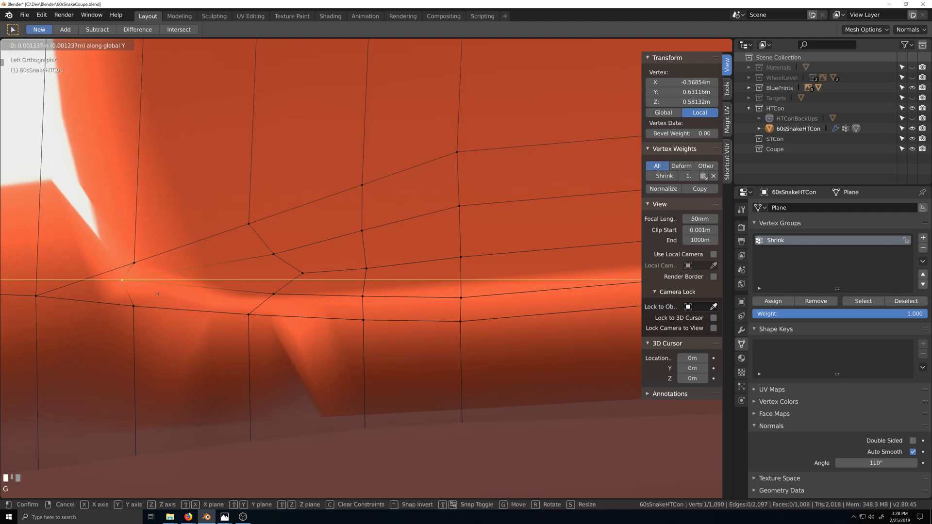
{"action": "left_click", "coordinate": [168, 294]}
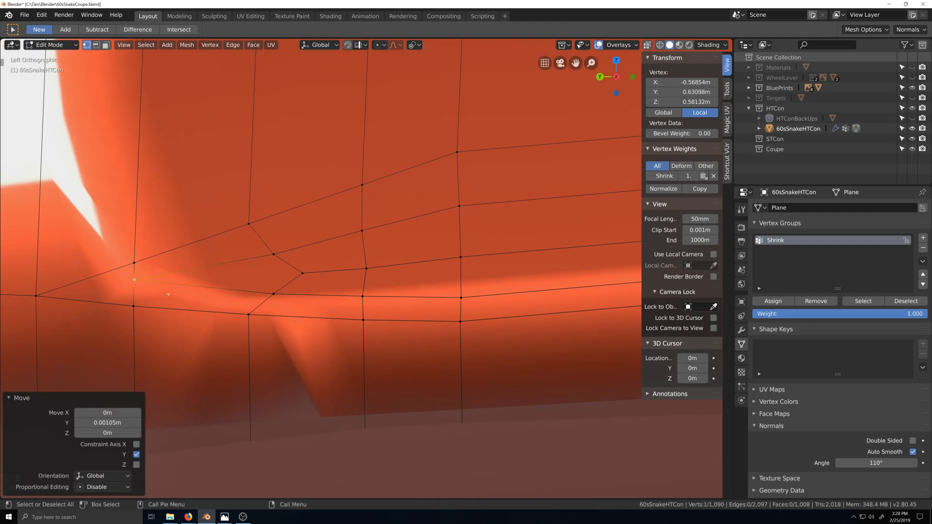
{"action": "key", "text": "g"}
{"action": "key", "text": "z"}
{"action": "left_click", "coordinate": [171, 315]}
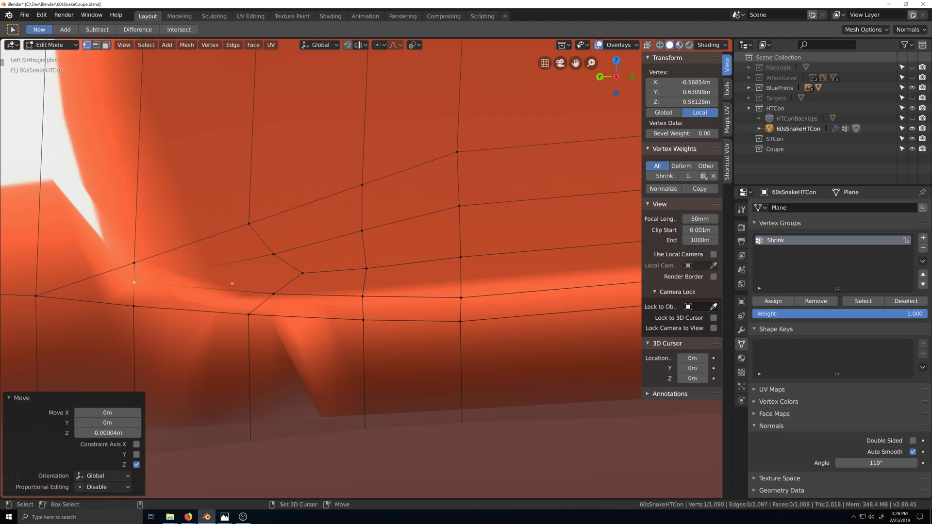
Move the three adjacent bevel vertices onto their vertical edge column, shifting the middle one a further 0.000436 m or so in Y.
{"action": "left_click", "coordinate": [278, 255]}
{"action": "left_click", "coordinate": [274, 293], "text": "shift"}
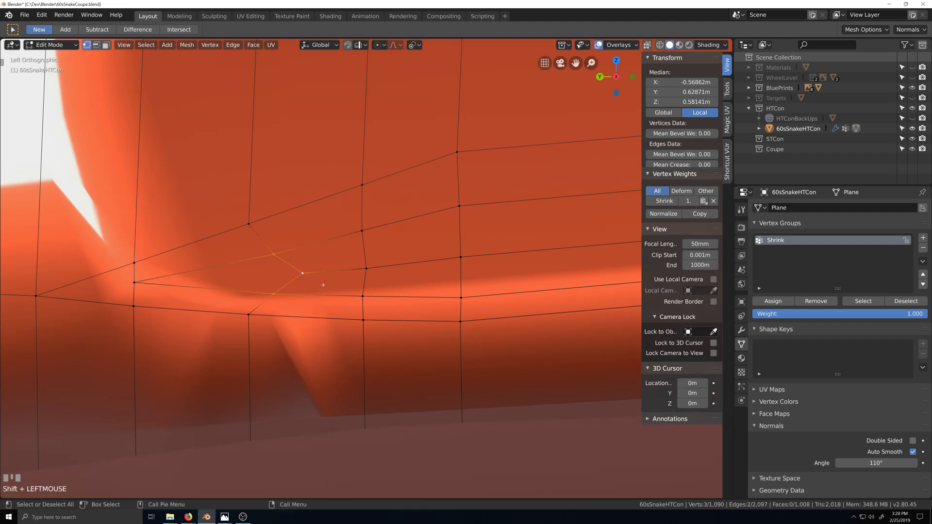
{"action": "left_click", "coordinate": [303, 273], "text": "shift"}
{"action": "key", "text": "g"}
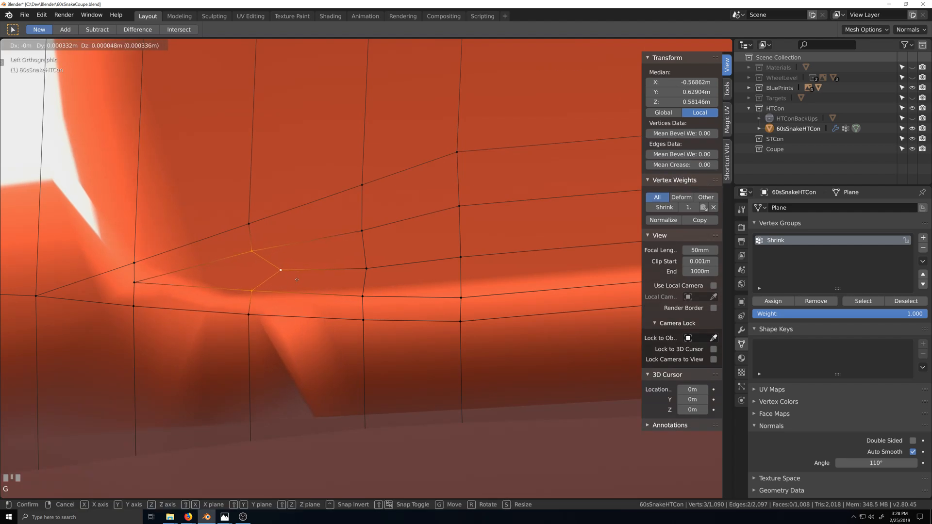
{"action": "left_click", "coordinate": [292, 277]}
{"action": "left_click", "coordinate": [280, 269]}
{"action": "key", "text": "g"}
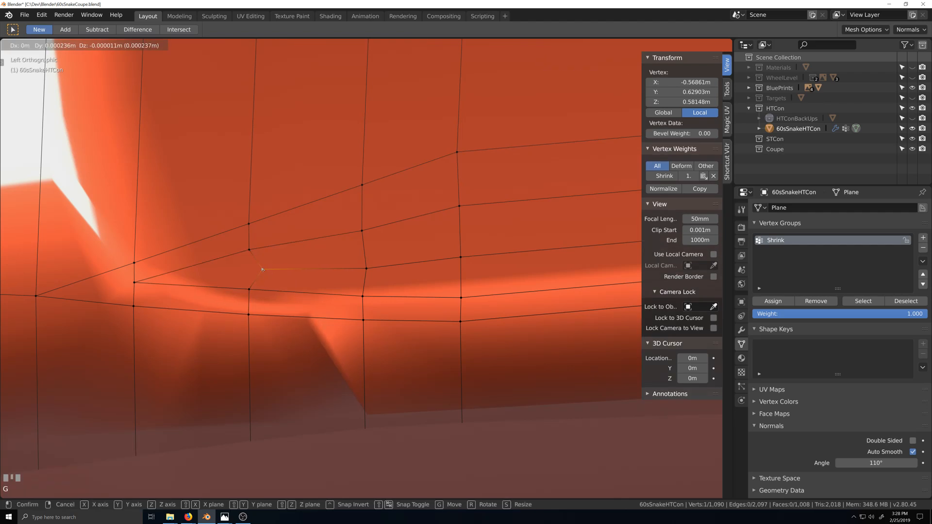
{"action": "left_click", "coordinate": [256, 270]}
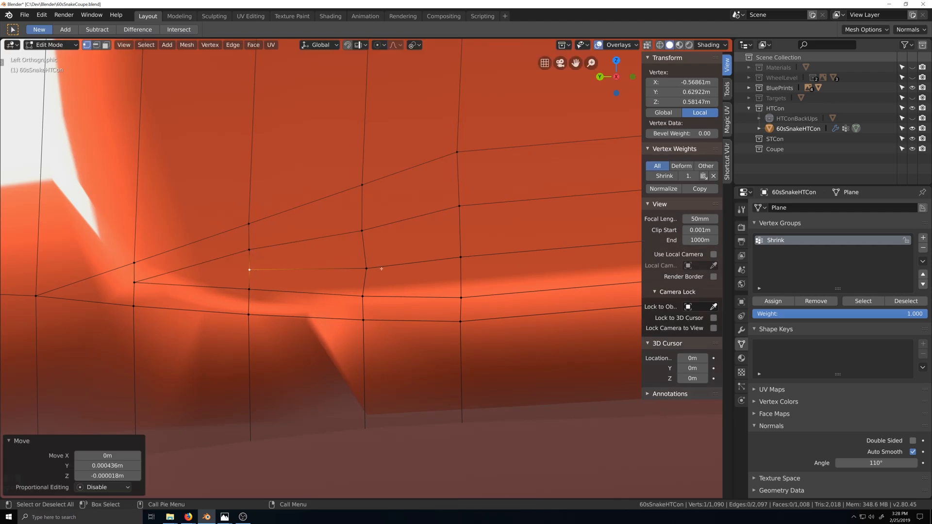
Nudge the next two vertices along the same bevel row to line up with their vertical edge columns.
{"action": "left_click", "coordinate": [369, 270]}
{"action": "key", "text": "g"}
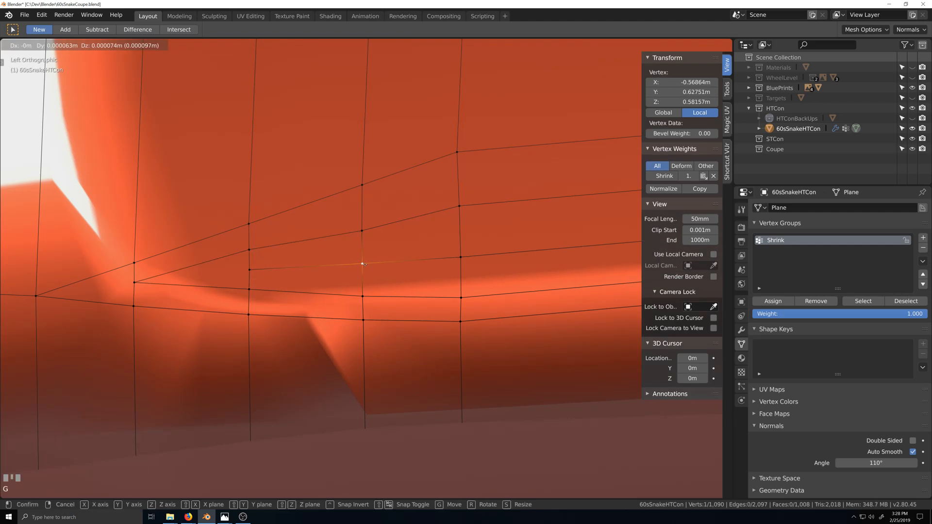
{"action": "left_click", "coordinate": [364, 264]}
{"action": "key", "text": "g"}
{"action": "left_click", "coordinate": [461, 255]}
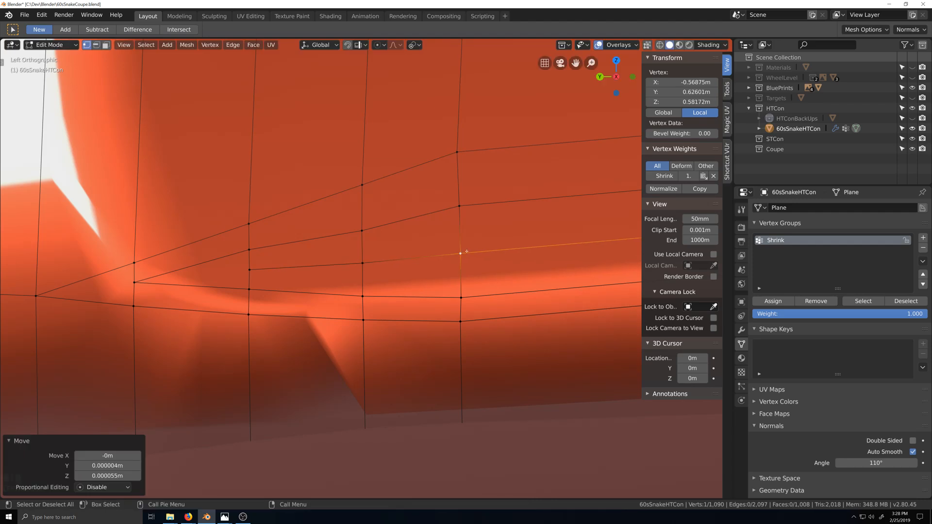
Move a bevel vertex at the front lower window corner about -0.000246 m in X, -0.000595 m in Y and 0.000185 m in Z.
{"action": "scroll", "coordinate": [456, 262], "scroll_direction": "down", "scroll_amount": 8}
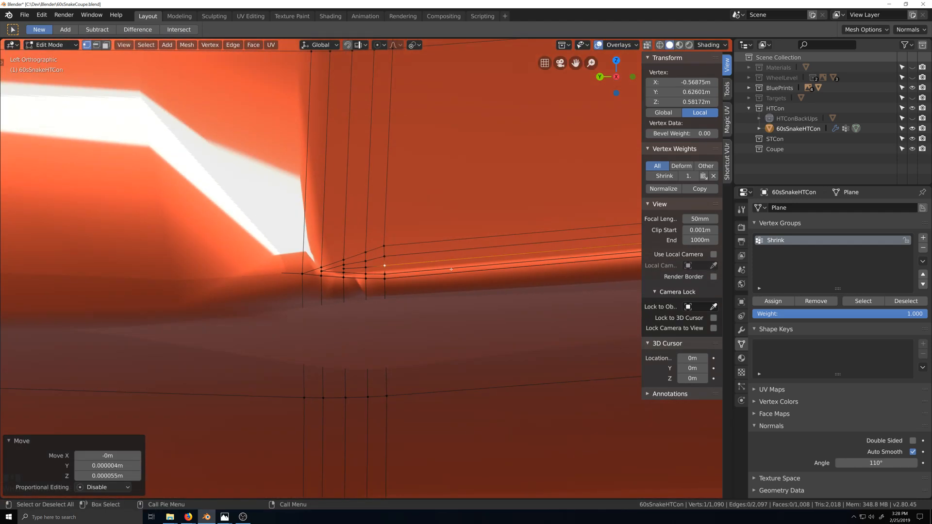
{"action": "scroll", "coordinate": [451, 269], "scroll_direction": "down", "scroll_amount": 10}
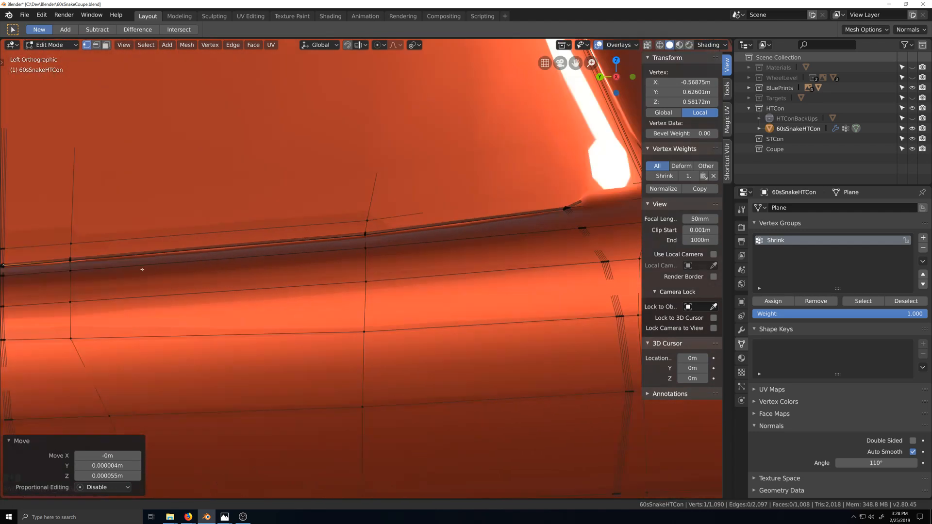
{"action": "scroll", "coordinate": [240, 200], "scroll_direction": "up", "scroll_amount": 10}
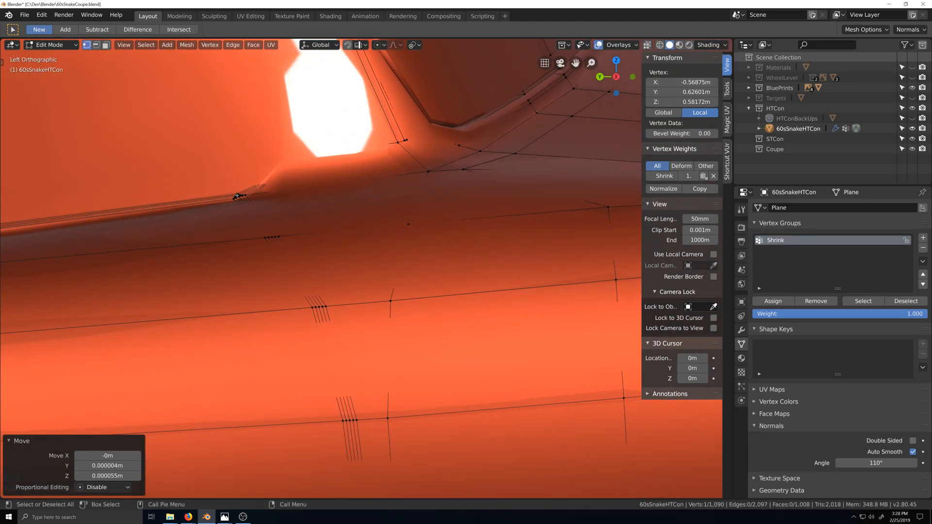
{"action": "left_click", "coordinate": [237, 196]}
{"action": "scroll", "coordinate": [272, 233], "scroll_direction": "up", "scroll_amount": 5}
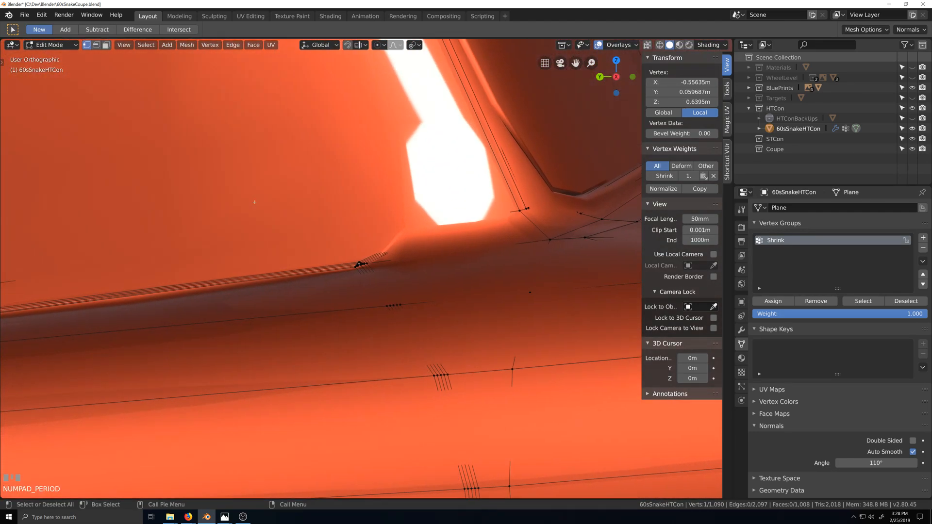
{"action": "scroll", "coordinate": [318, 287], "scroll_direction": "up", "scroll_amount": 10}
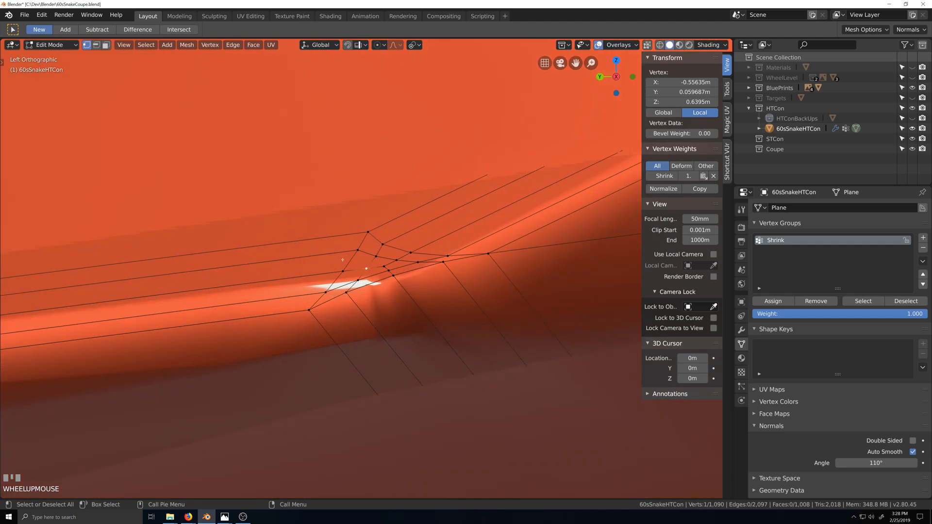
{"action": "key", "text": "grave"}
{"action": "middle_click_drag", "start_coordinate": [402, 252], "coordinate": [444, 252]}
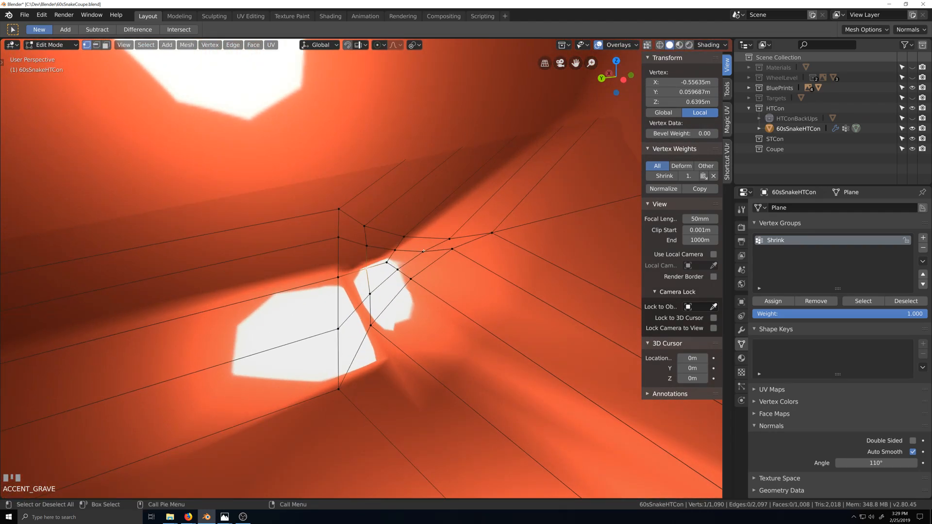
{"action": "key", "text": "g"}
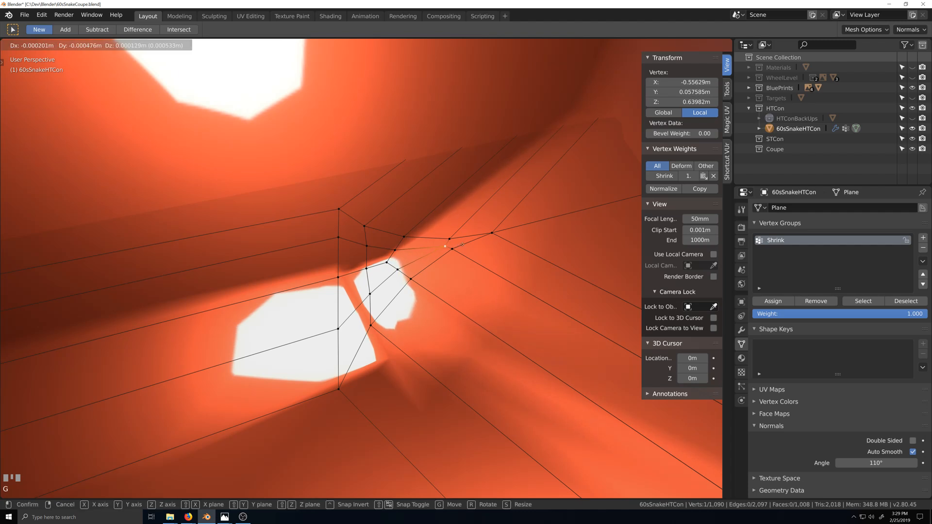
{"action": "left_click", "coordinate": [466, 242]}
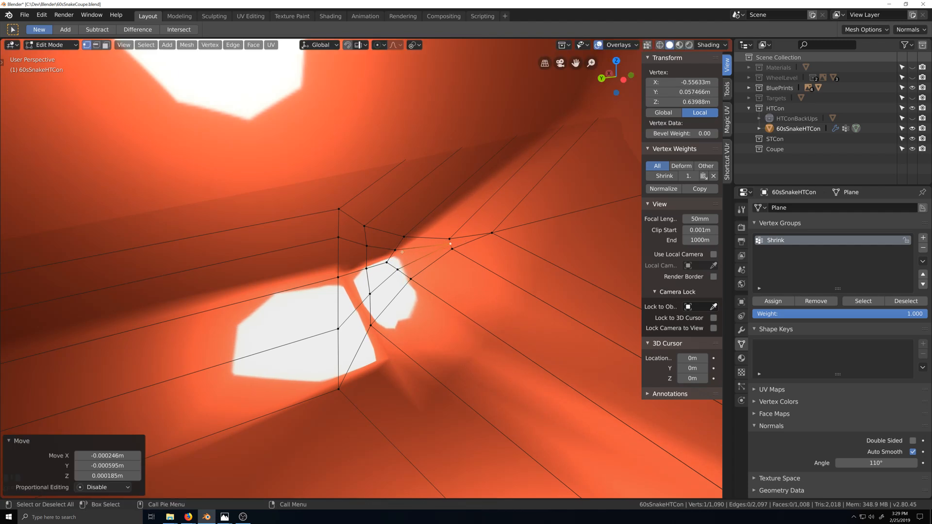
Move the next bevel-row vertices at that corner together about -0.000086 m in X, -0.000207 m in Y and 0.000064 m in Z.
{"action": "left_click", "coordinate": [399, 252]}
{"action": "left_click", "coordinate": [387, 262], "text": "shift"}
{"action": "key", "text": "g"}
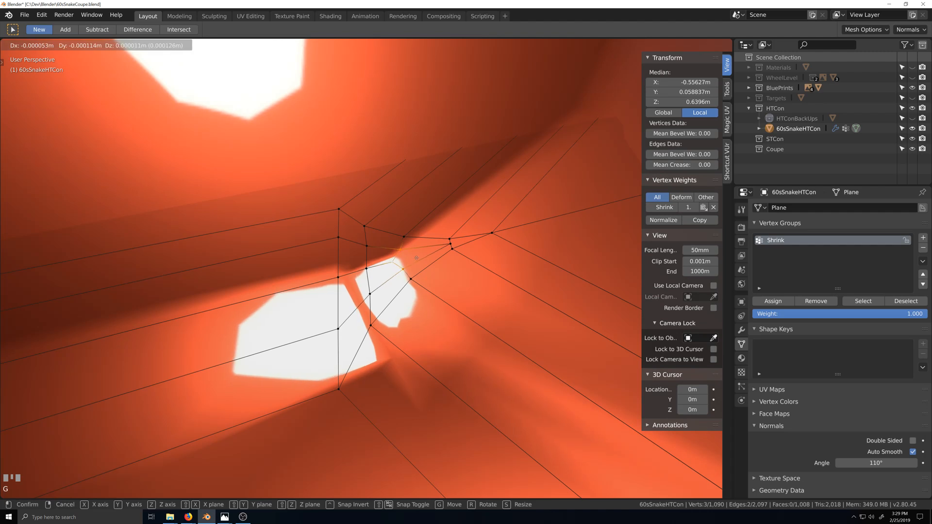
{"action": "left_click", "coordinate": [417, 256]}
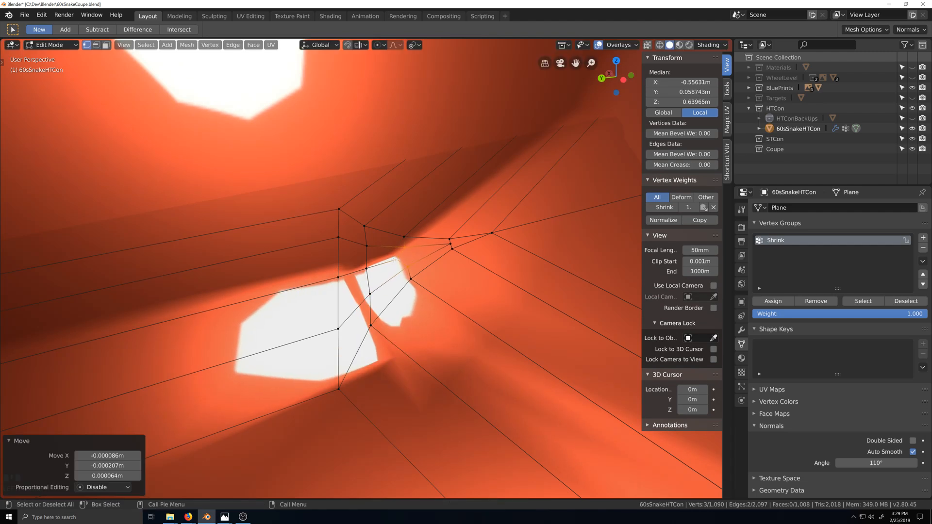
Shift two more corner vertices individually, by about -0.000157 m and -0.000039 m in Y, to even out the bevel columns.
{"action": "left_click", "coordinate": [403, 257]}
{"action": "key", "text": "g"}
{"action": "left_click", "coordinate": [361, 268]}
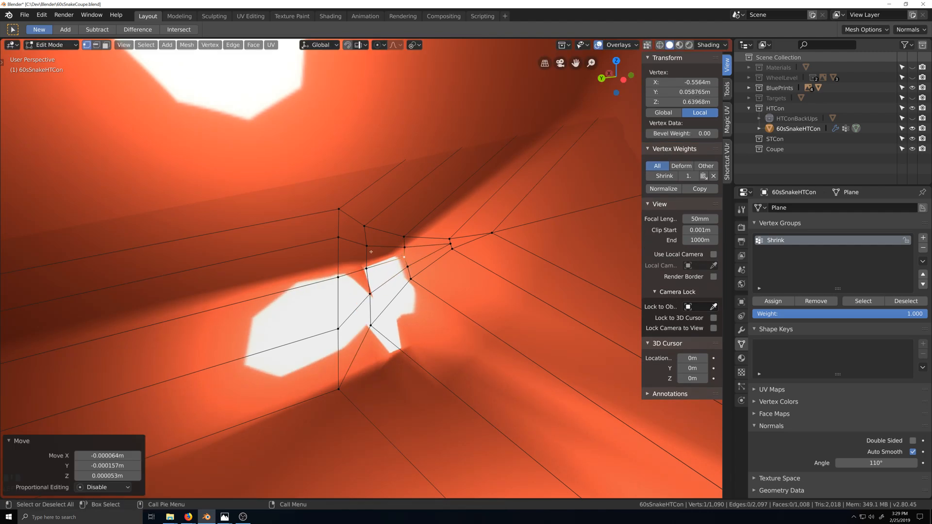
{"action": "key", "text": "g"}
{"action": "left_click", "coordinate": [369, 272]}
Select the middle edge loops of the bevel around the door and along the window sill.
{"action": "scroll", "coordinate": [372, 274], "scroll_direction": "down", "scroll_amount": 3}
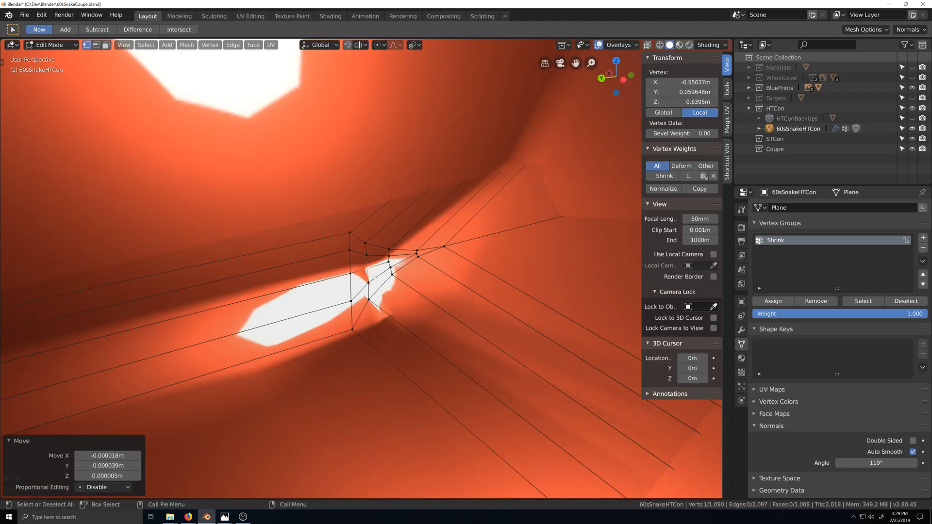
{"action": "scroll", "coordinate": [373, 278], "scroll_direction": "down", "scroll_amount": 5}
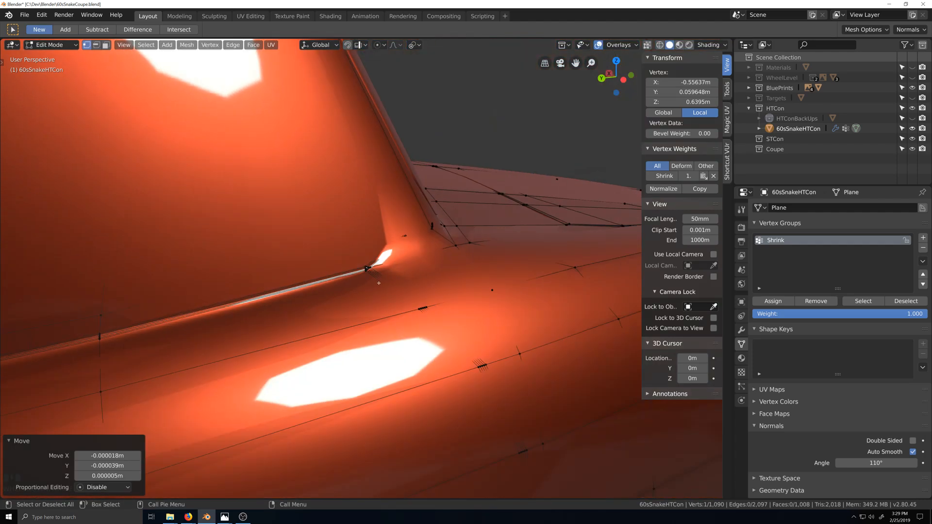
{"action": "scroll", "coordinate": [378, 283], "scroll_direction": "down", "scroll_amount": 8}
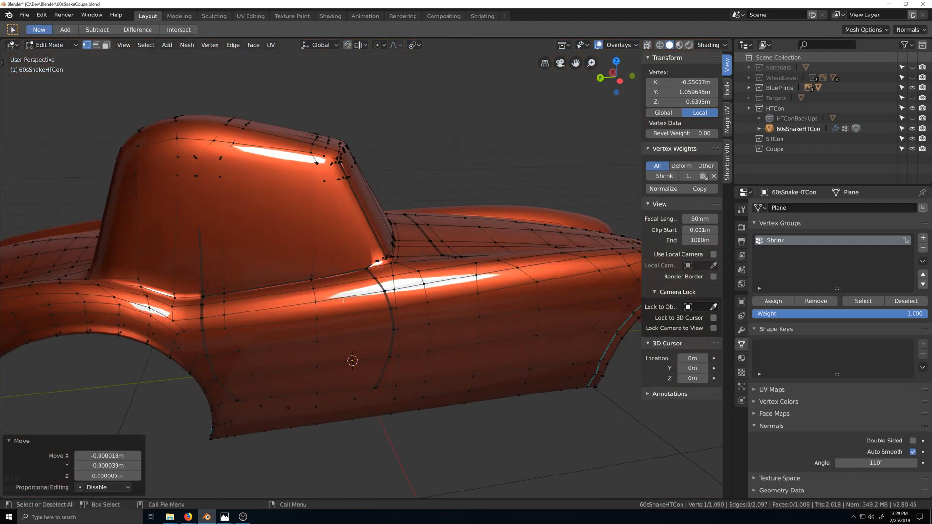
{"action": "scroll", "coordinate": [344, 301], "scroll_direction": "up", "scroll_amount": 10}
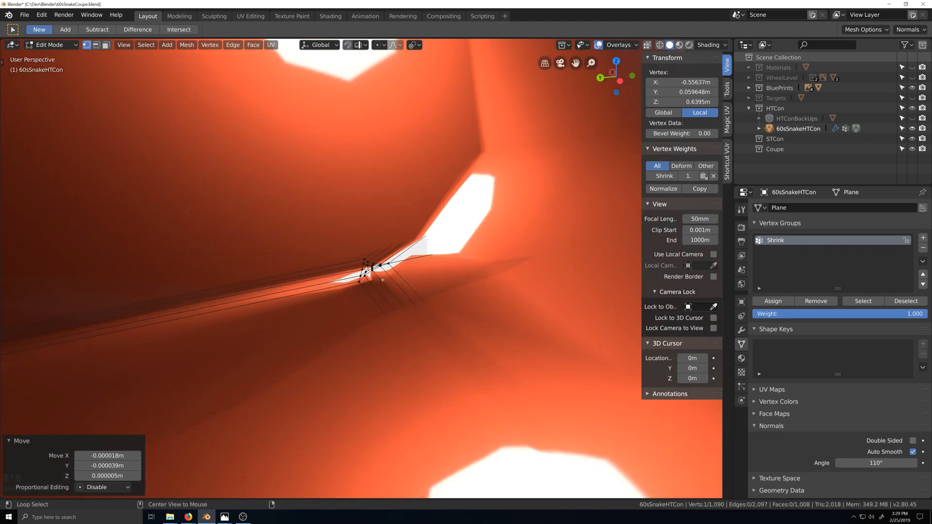
{"action": "left_click", "coordinate": [382, 280], "text": "alt"}
{"action": "left_click", "coordinate": [342, 273], "text": "alt+shift"}
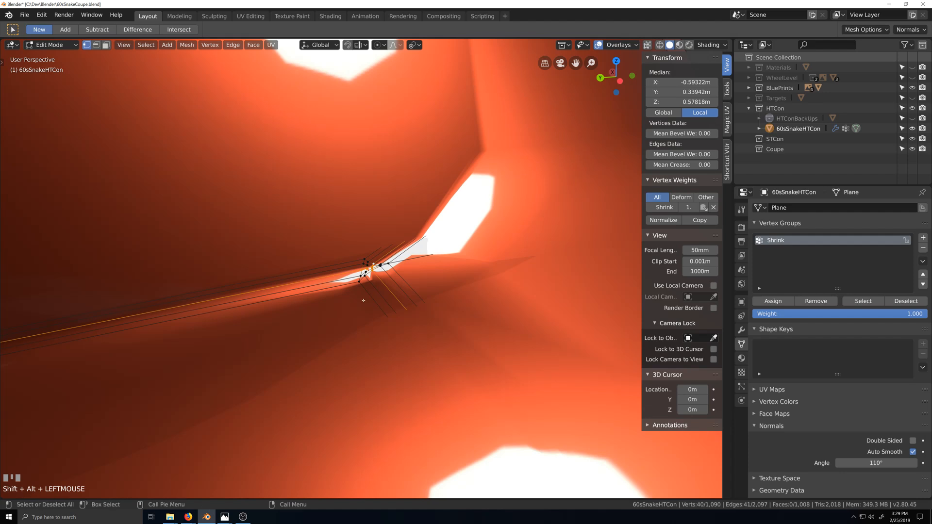
{"action": "scroll", "coordinate": [384, 256], "scroll_direction": "up", "scroll_amount": 8}
{"action": "scroll", "coordinate": [363, 300], "scroll_direction": "down", "scroll_amount": 10}
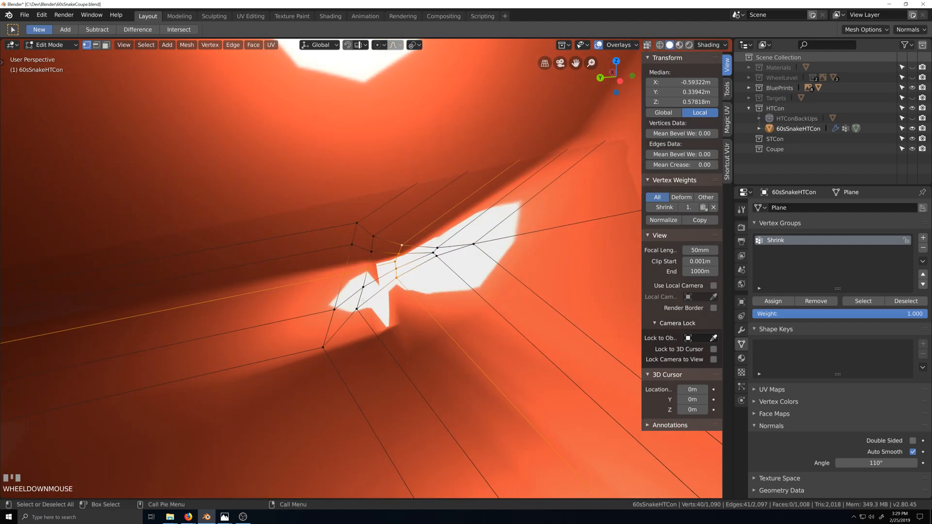
Turn on X-ray display and remove the selected loop vertices from the Shrink vertex group.
{"action": "key", "text": "shift+grave"}
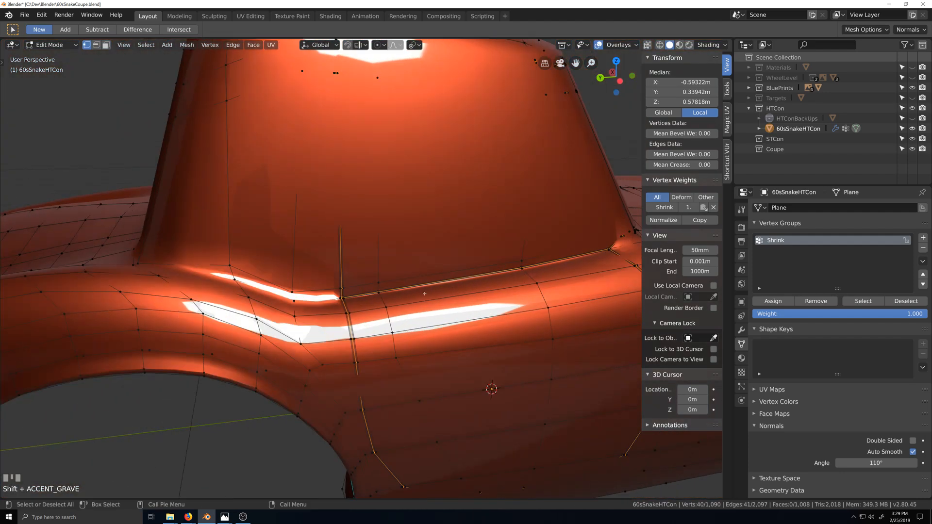
{"action": "scroll", "coordinate": [340, 299], "scroll_direction": "down", "scroll_amount": 3}
{"action": "key", "text": "grave"}
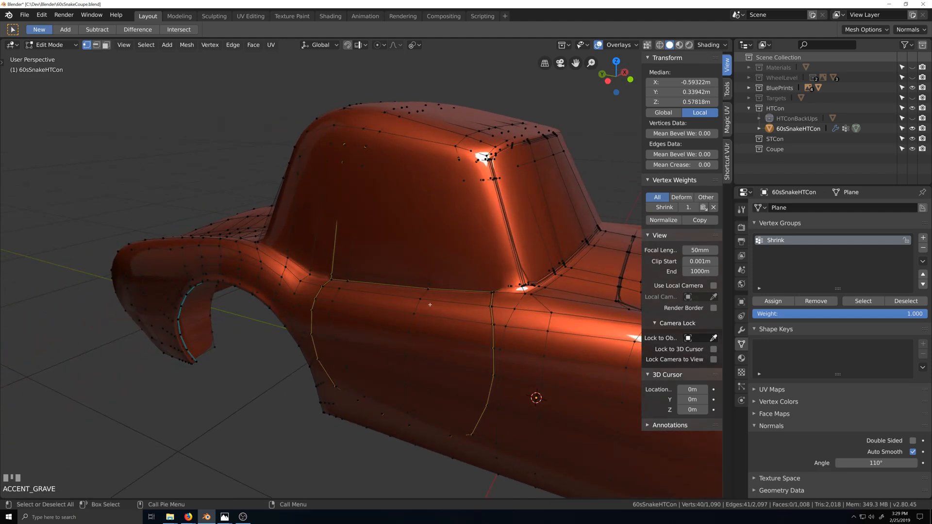
{"action": "key", "text": "alt+z"}
{"action": "key", "text": "grave"}
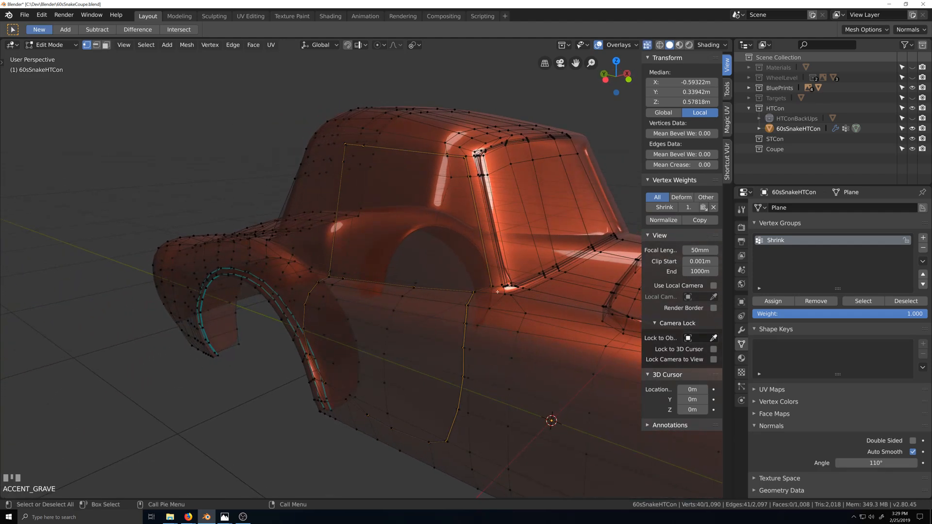
{"action": "left_click", "coordinate": [816, 301]}
Move the selected door and window loops 0.0132 m along the global X axis to form the groove.
{"action": "scroll", "coordinate": [401, 337], "scroll_direction": "up", "scroll_amount": 4}
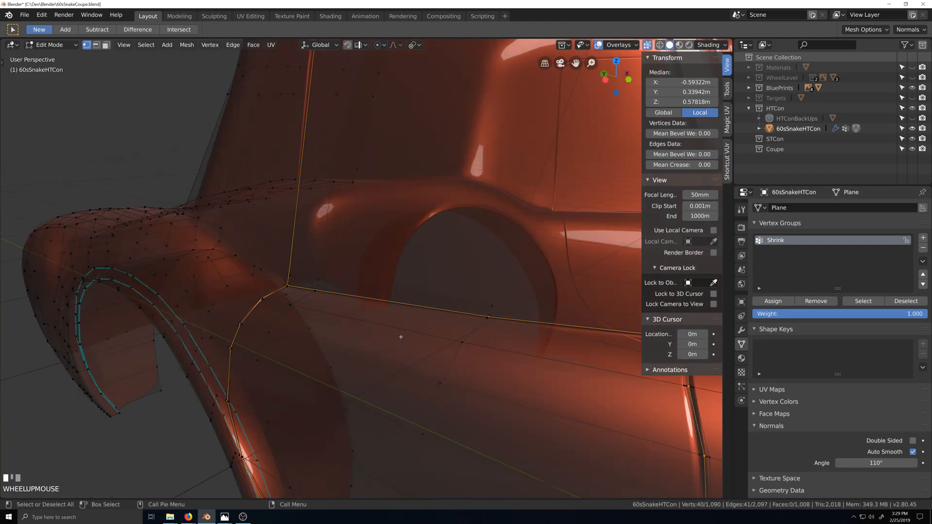
{"action": "key", "text": "grave"}
{"action": "key", "text": "shift+grave"}
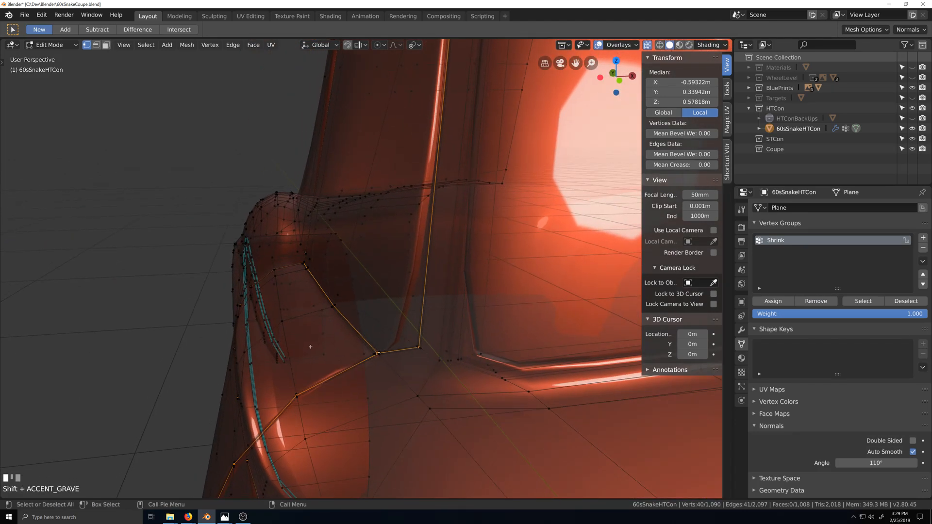
{"action": "left_click", "coordinate": [328, 336]}
{"action": "key", "text": "g"}
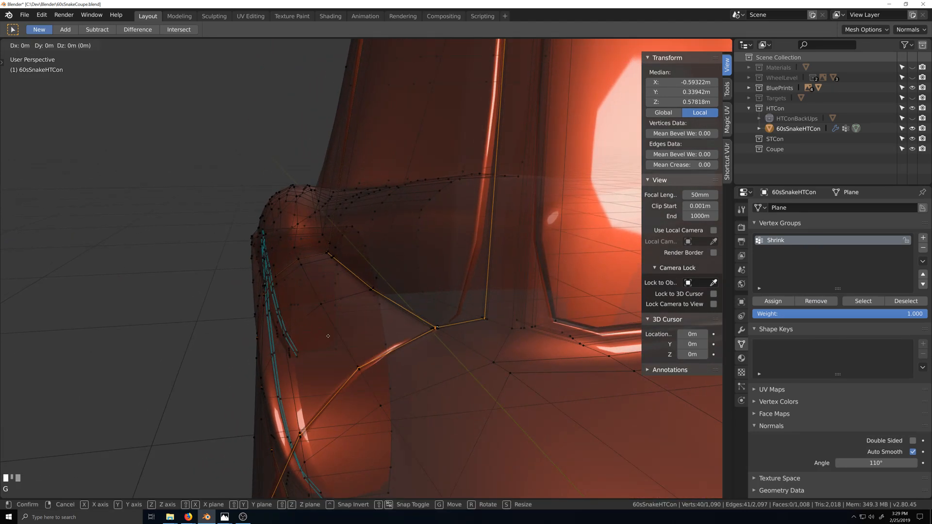
{"action": "key", "text": "x"}
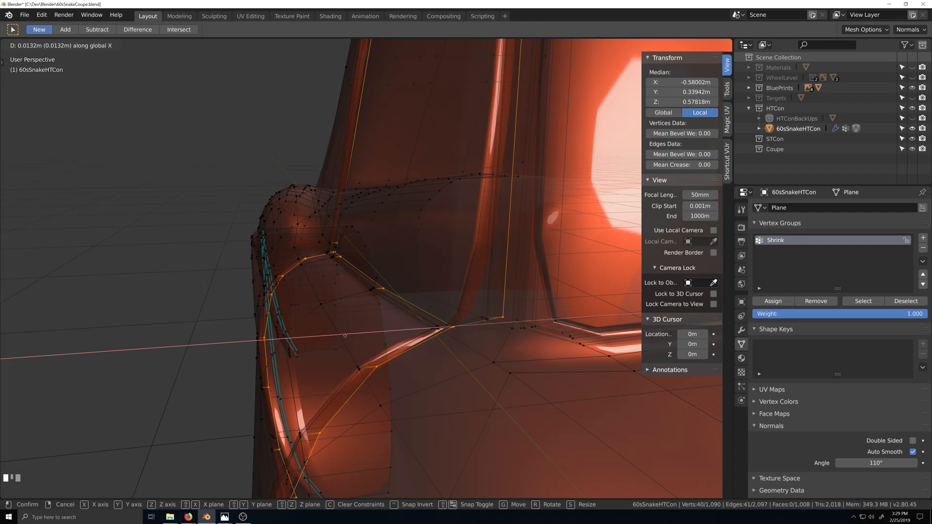
{"action": "left_click", "coordinate": [345, 336]}
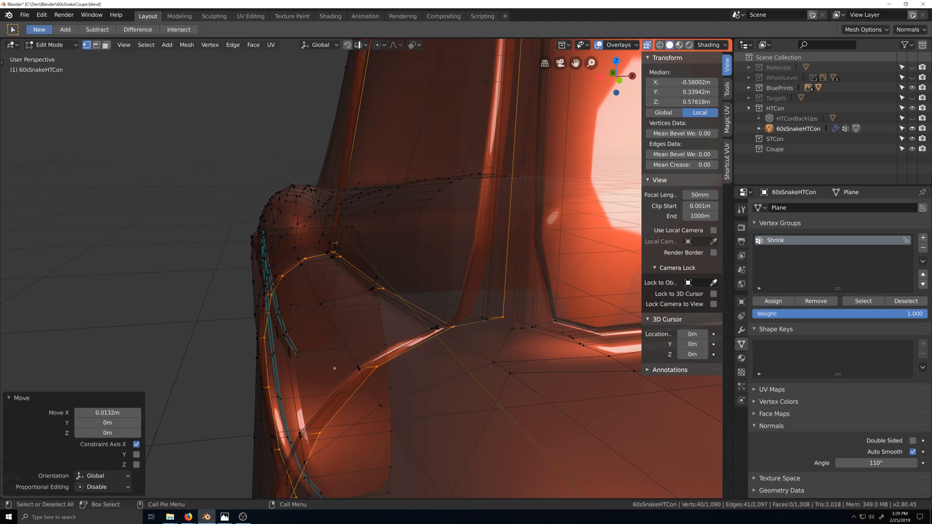
Deselect the lower door outline and the upper window frame vertices with circle select, keeping the sill loop selected.
{"action": "scroll", "coordinate": [334, 368], "scroll_direction": "down", "scroll_amount": 6}
{"action": "middle_click_drag", "start_coordinate": [334, 369], "coordinate": [358, 374]}
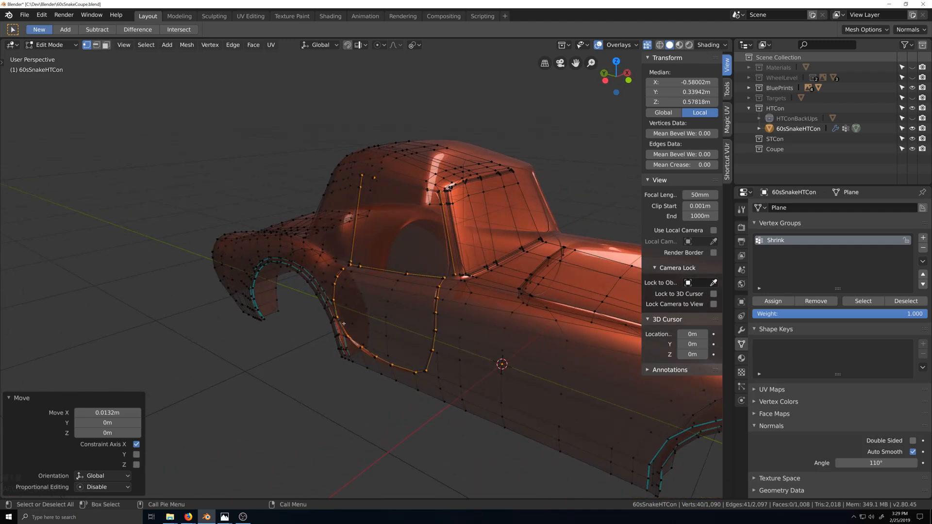
{"action": "key", "text": "c"}
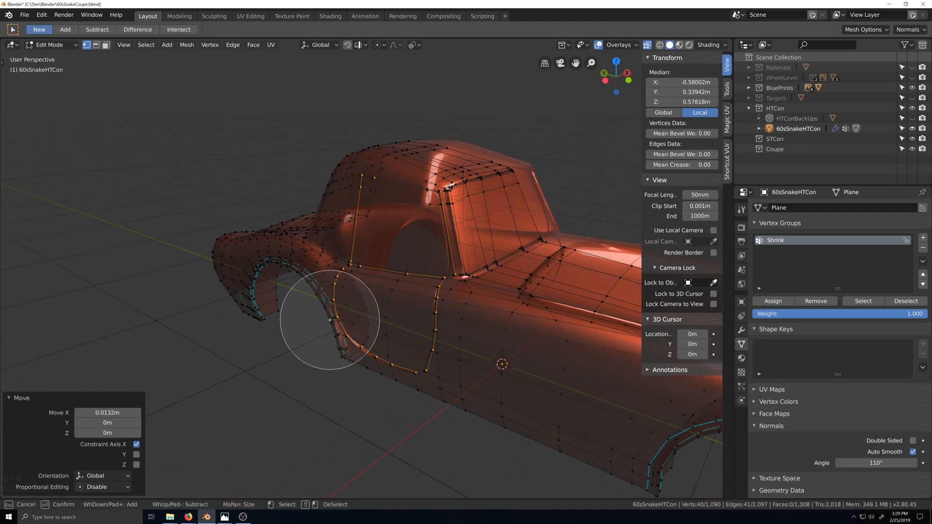
{"action": "mouse_move", "coordinate": [333, 333]}
{"action": "left_mouse_down", "text": "shift"}
{"action": "mouse_move", "coordinate": [403, 344]}
{"action": "mouse_move", "coordinate": [420, 334]}
{"action": "left_mouse_up", "text": "shift"}
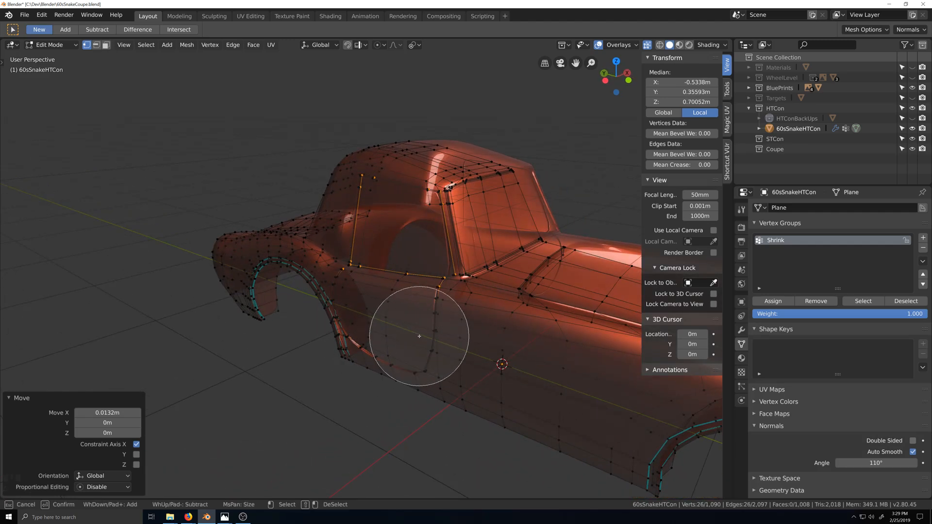
{"action": "mouse_move", "coordinate": [339, 174]}
{"action": "left_mouse_down", "text": "shift"}
{"action": "mouse_move", "coordinate": [367, 185]}
{"action": "mouse_move", "coordinate": [460, 187]}
{"action": "left_mouse_up", "text": "shift"}
{"action": "right_click", "coordinate": [461, 187]}
Move the remaining sill loop vertices -0.00616 m along the global Z axis.
{"action": "scroll", "coordinate": [440, 307], "scroll_direction": "up", "scroll_amount": 4}
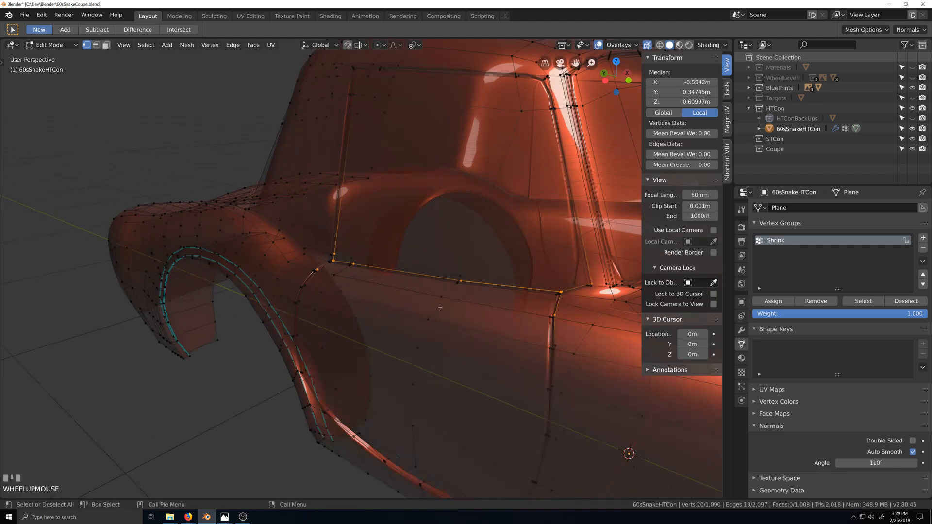
{"action": "middle_click_drag", "start_coordinate": [470, 308], "coordinate": [450, 302]}
{"action": "scroll", "coordinate": [432, 301], "scroll_direction": "up", "scroll_amount": 2}
{"action": "middle_click_drag", "start_coordinate": [533, 298], "coordinate": [528, 298]}
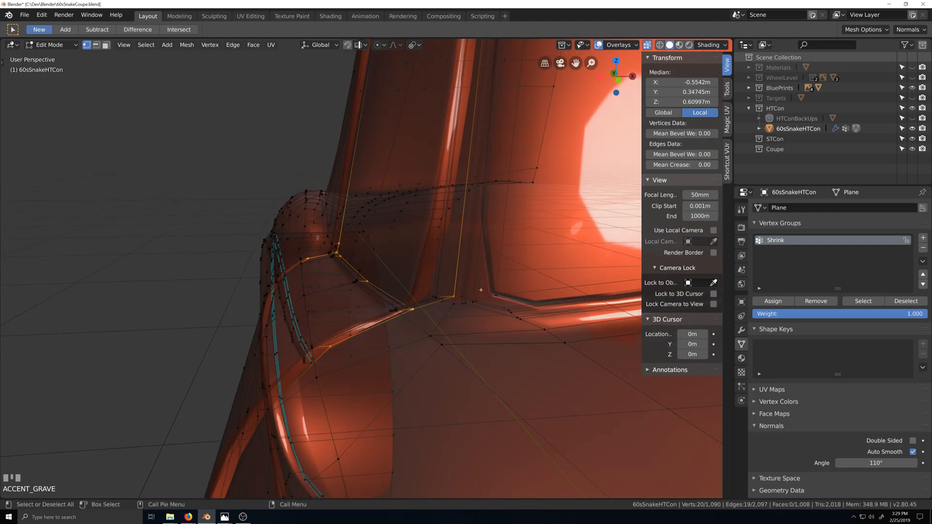
{"action": "key", "text": "g"}
{"action": "key", "text": "z"}
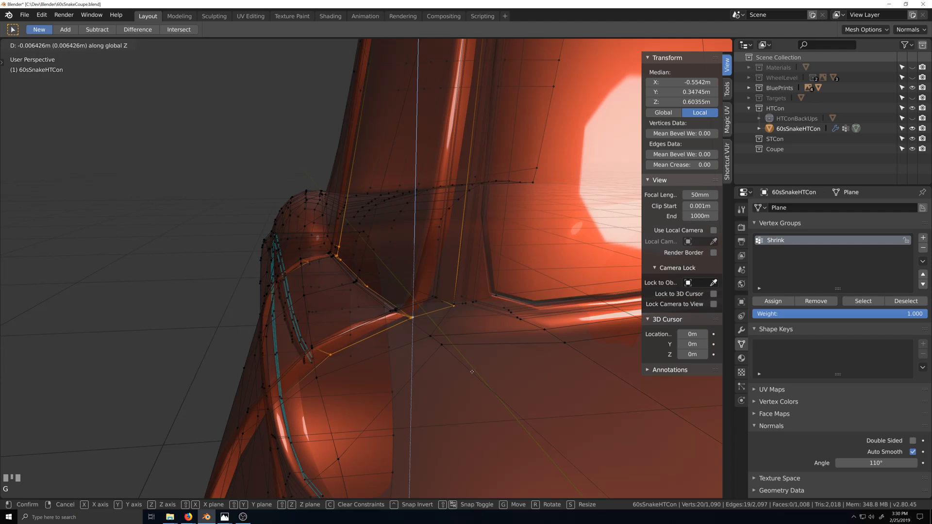
{"action": "left_click", "coordinate": [473, 369]}
Deselect the window-frame vertices with circle select and move the remaining sill loop further down along the global Z axis.
{"action": "key", "text": "c"}
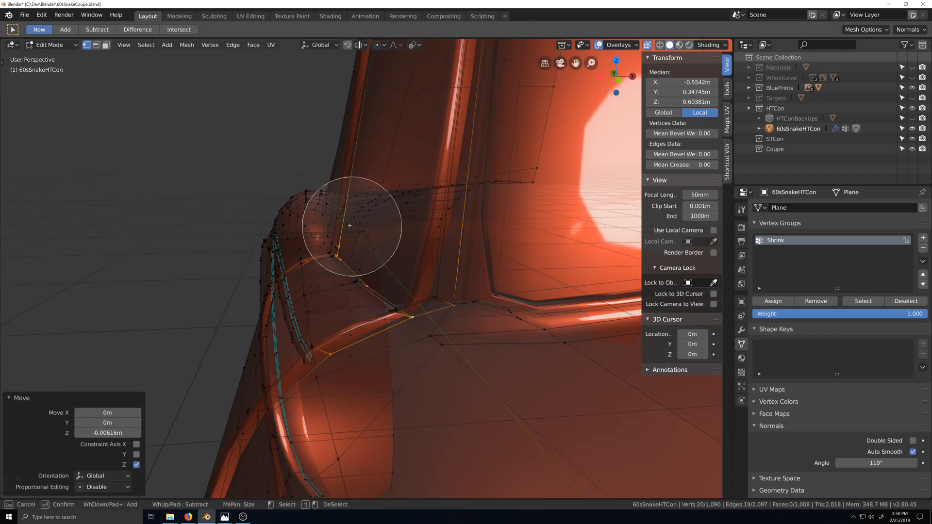
{"action": "middle_click", "coordinate": [358, 203]}
{"action": "middle_click", "coordinate": [488, 277]}
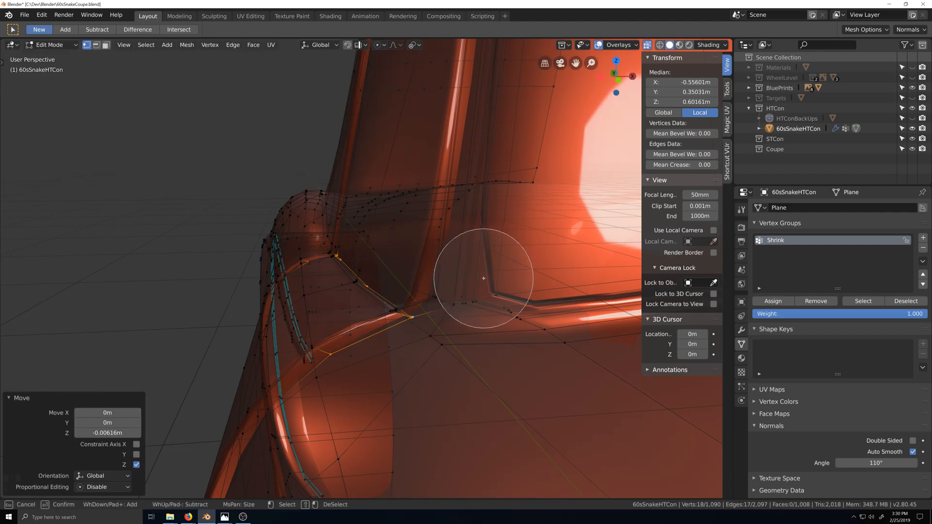
{"action": "right_click", "coordinate": [476, 325]}
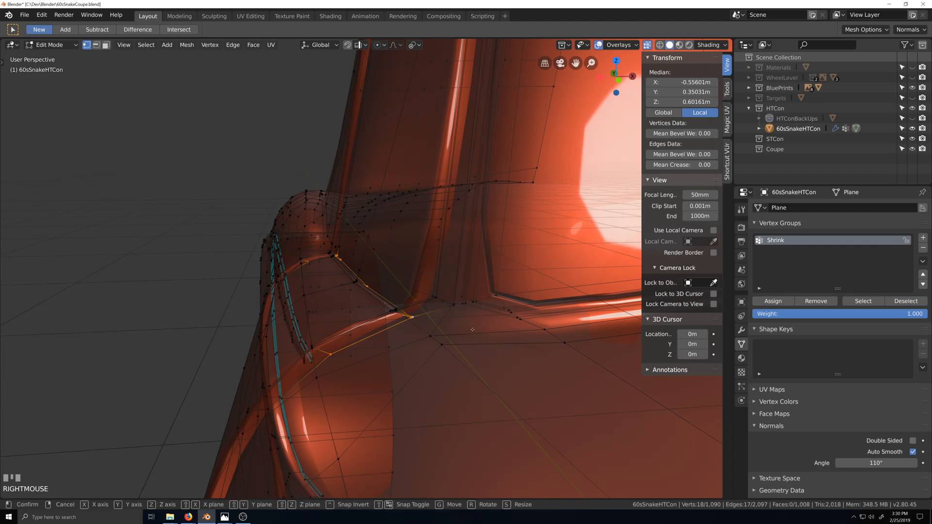
{"action": "key", "text": "g"}
{"action": "key", "text": "z"}
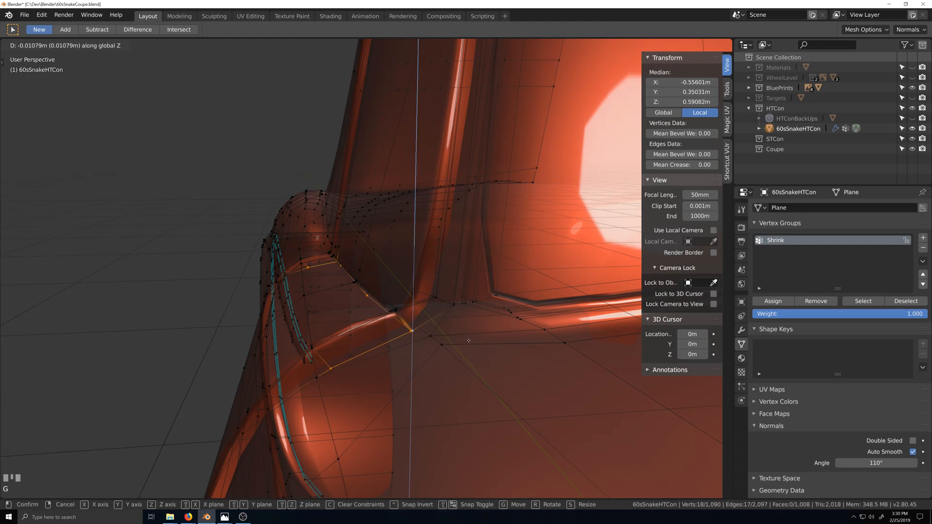
{"action": "left_click", "coordinate": [469, 340]}
Leave mesh editing, turn off X-ray display, and examine the door and window gaps from the side of the body.
{"action": "middle_click_drag", "start_coordinate": [469, 341], "coordinate": [421, 380]}
{"action": "key", "text": "Tab"}
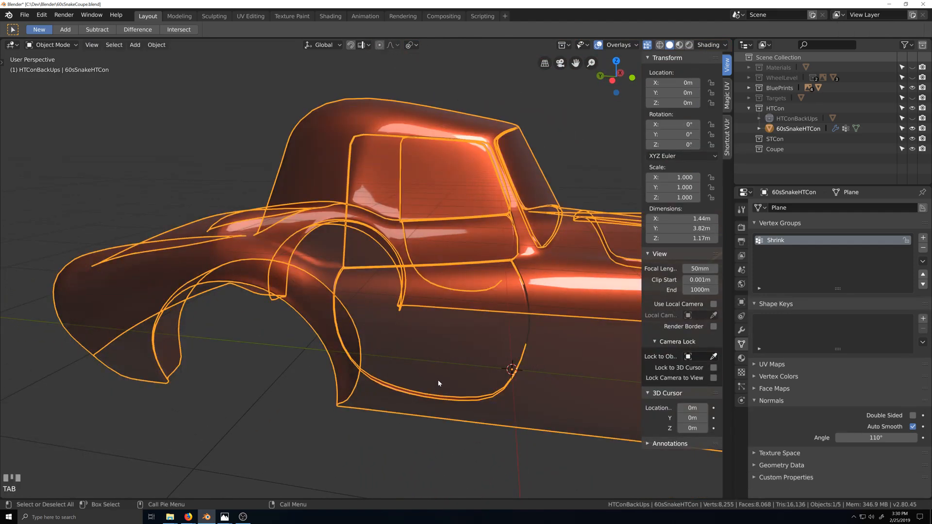
{"action": "key", "text": "alt+z"}
{"action": "scroll", "coordinate": [438, 380], "scroll_direction": "down", "scroll_amount": 1}
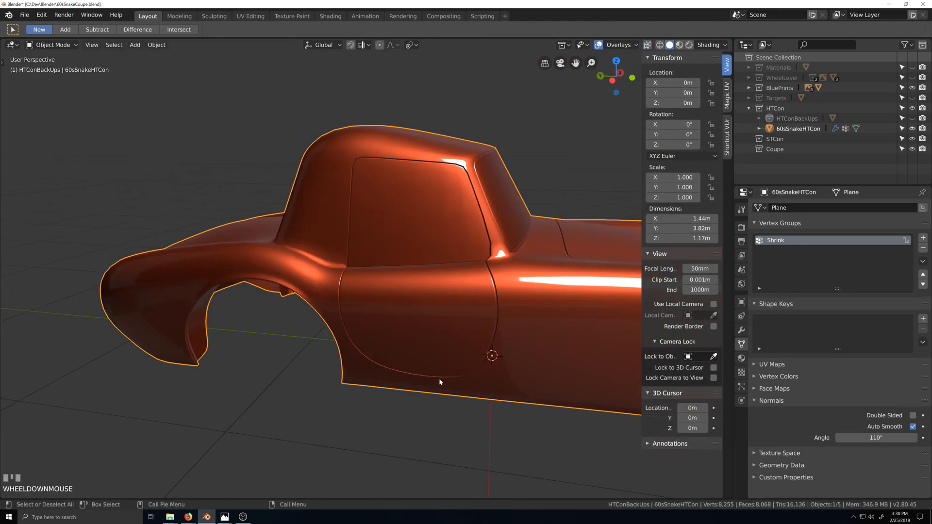
{"action": "key", "text": "grave"}
{"action": "middle_click_drag", "start_coordinate": [456, 374], "coordinate": [493, 337]}
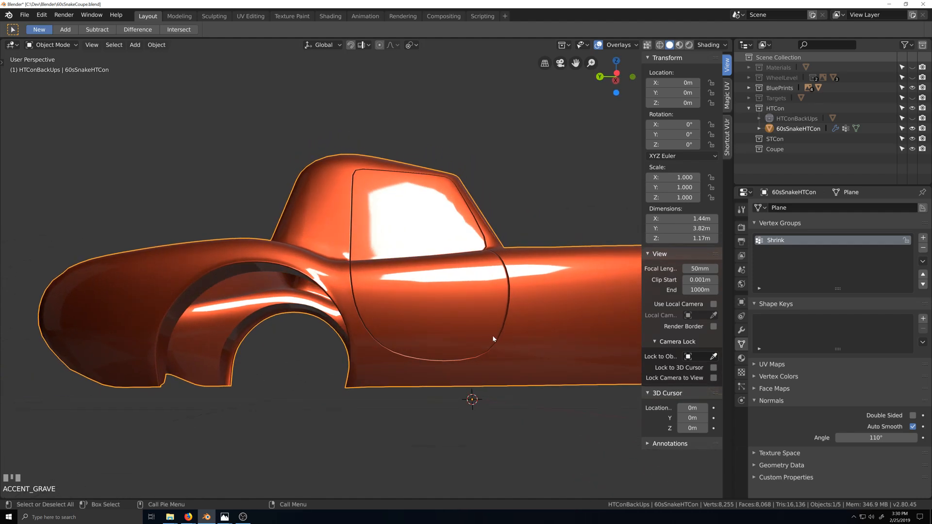
{"action": "scroll", "coordinate": [533, 335], "scroll_direction": "up", "scroll_amount": 3}
{"action": "middle_click_drag", "start_coordinate": [552, 333], "coordinate": [394, 350]}
{"action": "scroll", "coordinate": [426, 346], "scroll_direction": "up", "scroll_amount": 3}
Examine the groove and its shading where the front door gap meets the window sill, with and without the mesh wires.
{"action": "key", "text": "Tab"}
{"action": "scroll", "coordinate": [426, 345], "scroll_direction": "down", "scroll_amount": 3}
{"action": "key", "text": "grave"}
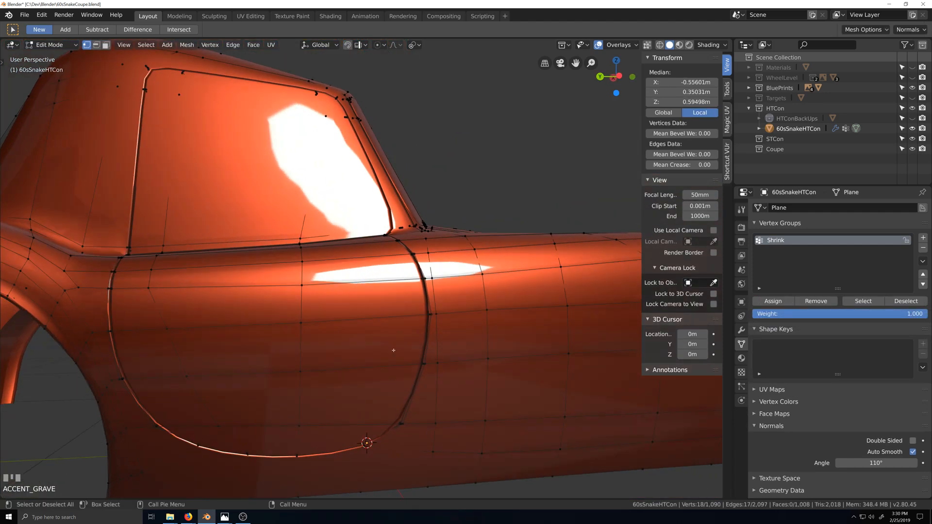
{"action": "scroll", "coordinate": [392, 345], "scroll_direction": "up", "scroll_amount": 2}
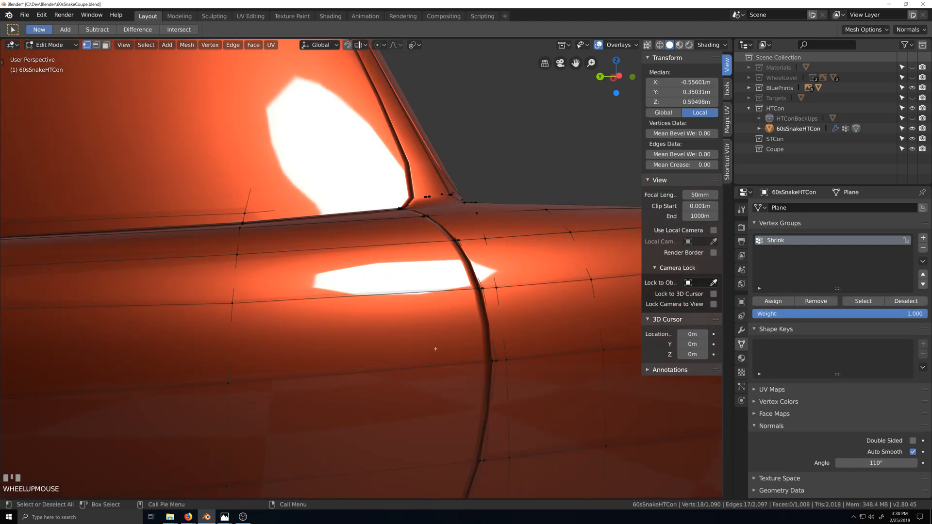
{"action": "scroll", "coordinate": [436, 348], "scroll_direction": "up", "scroll_amount": 1}
{"action": "key", "text": "grave"}
{"action": "middle_click_drag", "start_coordinate": [441, 356], "coordinate": [437, 350]}
{"action": "key", "text": "grave"}
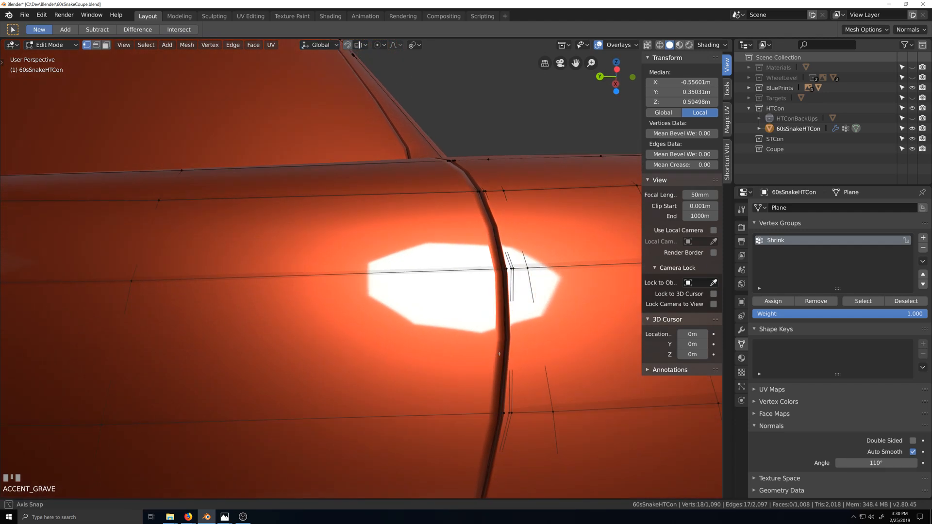
{"action": "key", "text": "Tab"}
{"action": "key", "text": "grave"}
{"action": "middle_click_drag", "start_coordinate": [491, 370], "coordinate": [482, 377]}
{"action": "scroll", "coordinate": [433, 382], "scroll_direction": "up", "scroll_amount": 1}
{"action": "key", "text": "Tab"}
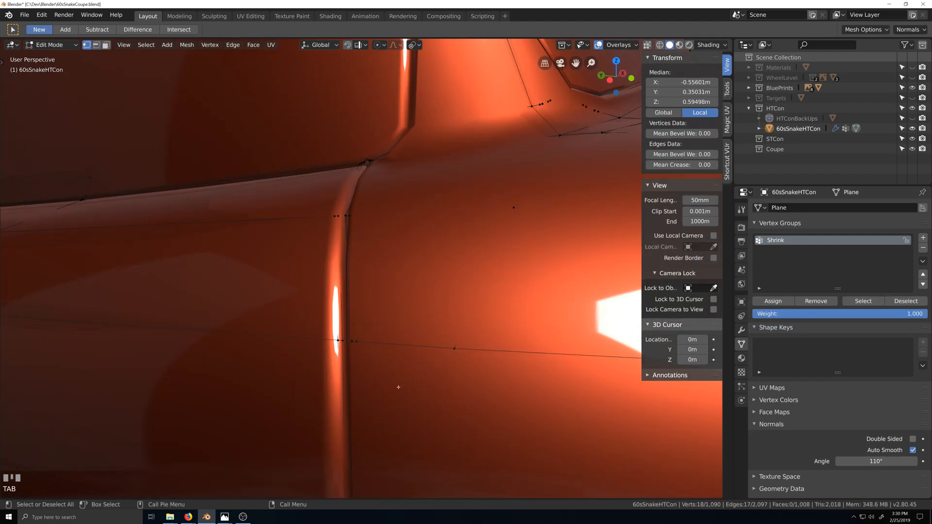
{"action": "key", "text": "grave"}
{"action": "scroll", "coordinate": [410, 387], "scroll_direction": "down", "scroll_amount": 3}
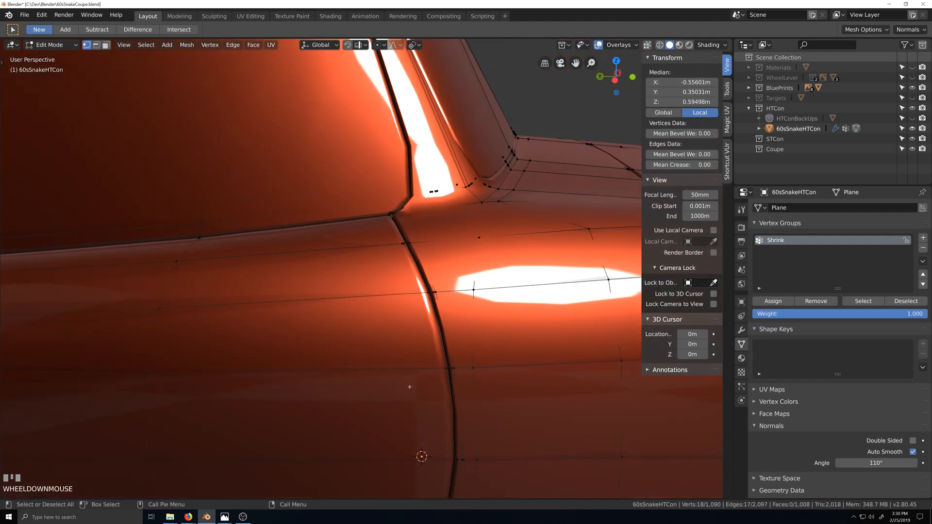
{"action": "scroll", "coordinate": [411, 385], "scroll_direction": "down", "scroll_amount": 4}
{"action": "key", "text": "grave"}
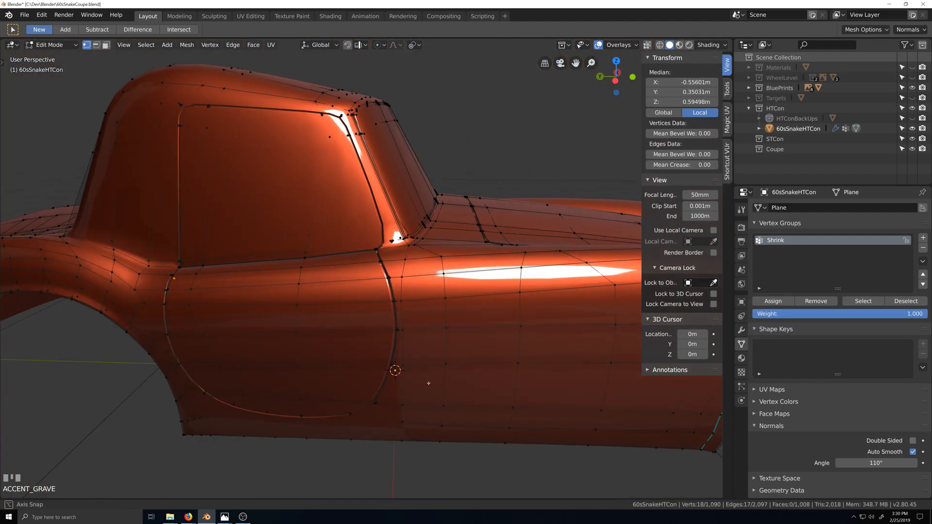
{"action": "middle_click_drag", "start_coordinate": [397, 406], "coordinate": [399, 381]}
{"action": "scroll", "coordinate": [433, 381], "scroll_direction": "up", "scroll_amount": 4}
{"action": "scroll", "coordinate": [447, 367], "scroll_direction": "up", "scroll_amount": 4}
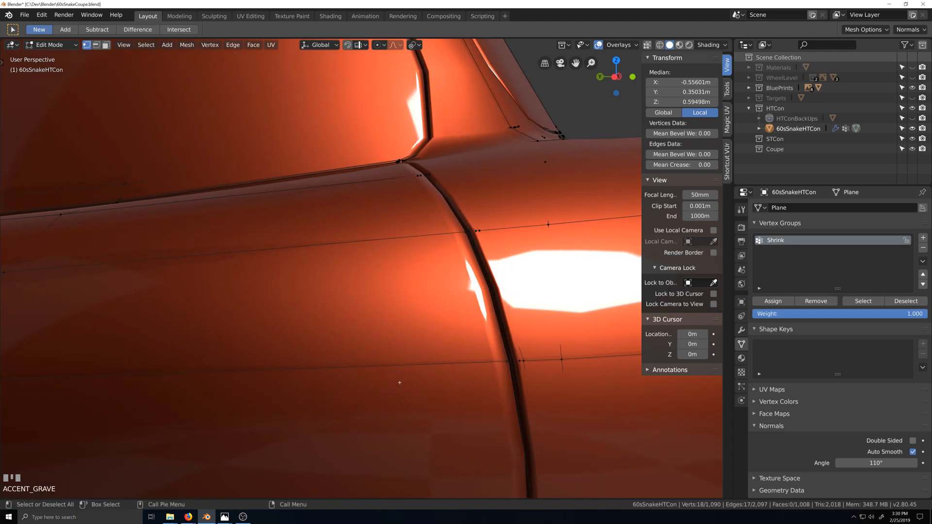
Undo the sill and groove moves and the Shrink group removal, returning to the selected middle door-and-window loop.
{"action": "key", "text": "Tab"}
{"action": "key", "text": "ctrl+z"}
{"action": "key", "text": "ctrl+z"}
{"action": "key", "text": "ctrl+z"}
{"action": "key", "text": "ctrl+z"}
{"action": "key", "text": "ctrl+z"}
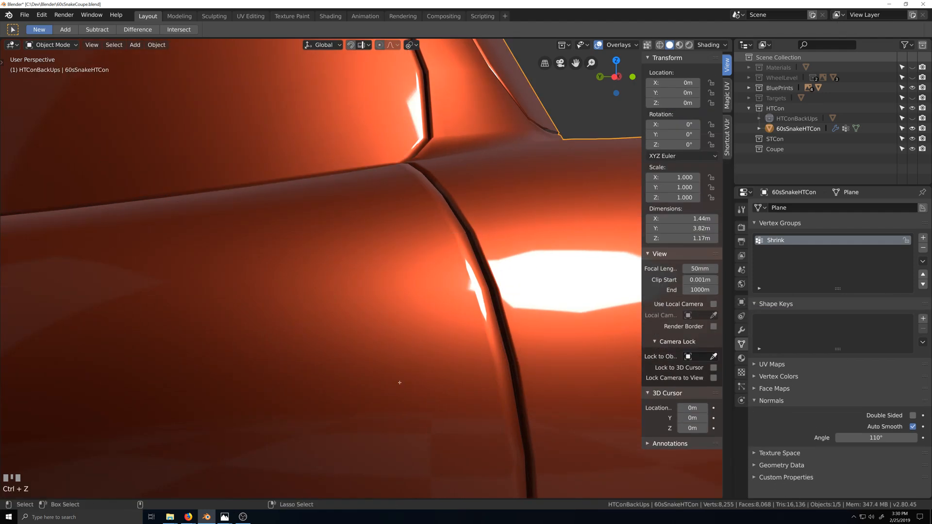
{"action": "key", "text": "ctrl+z"}
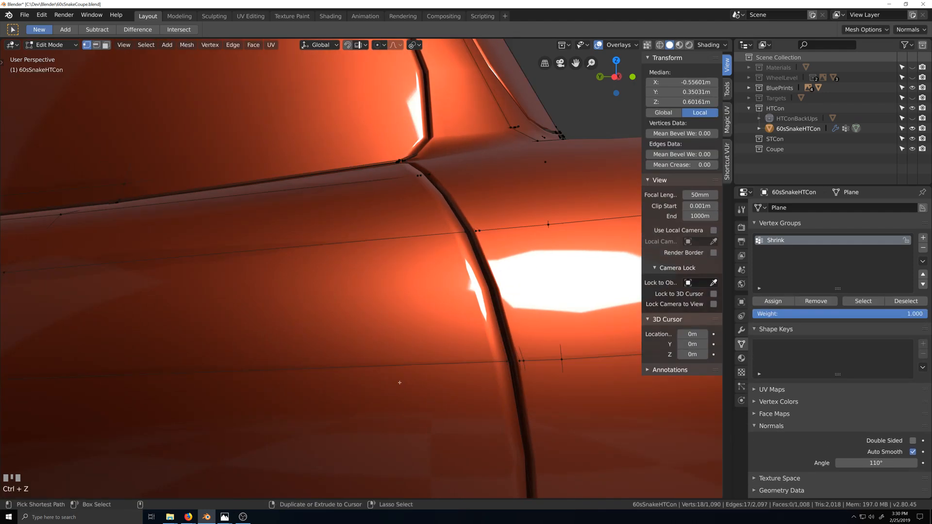
{"action": "key", "text": "ctrl+z"}
{"action": "key", "text": "ctrl+z"}
{"action": "key", "text": "ctrl+z"}
{"action": "key", "text": "ctrl+z"}
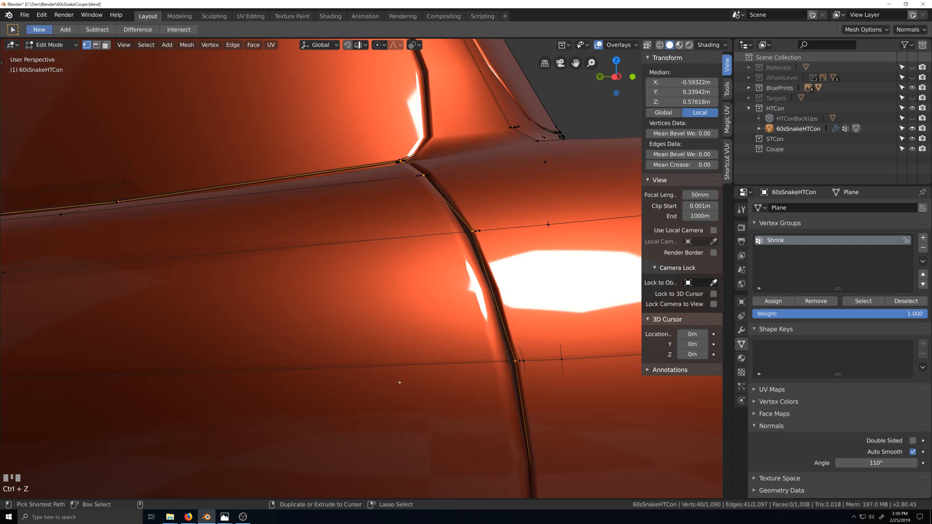
Turn on X-ray display and examine the bevel loop spacing along the front door gap below the window corner.
{"action": "scroll", "coordinate": [399, 382], "scroll_direction": "down", "scroll_amount": 3}
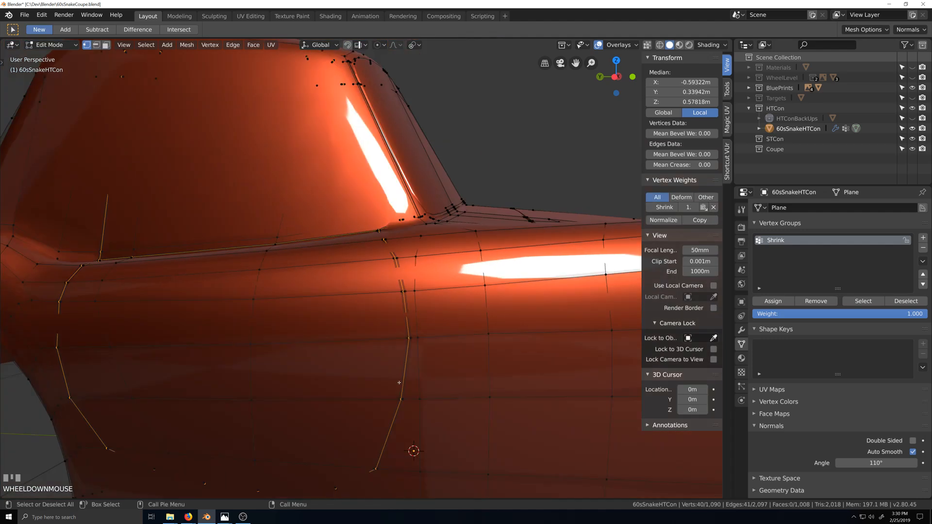
{"action": "key", "text": "grave"}
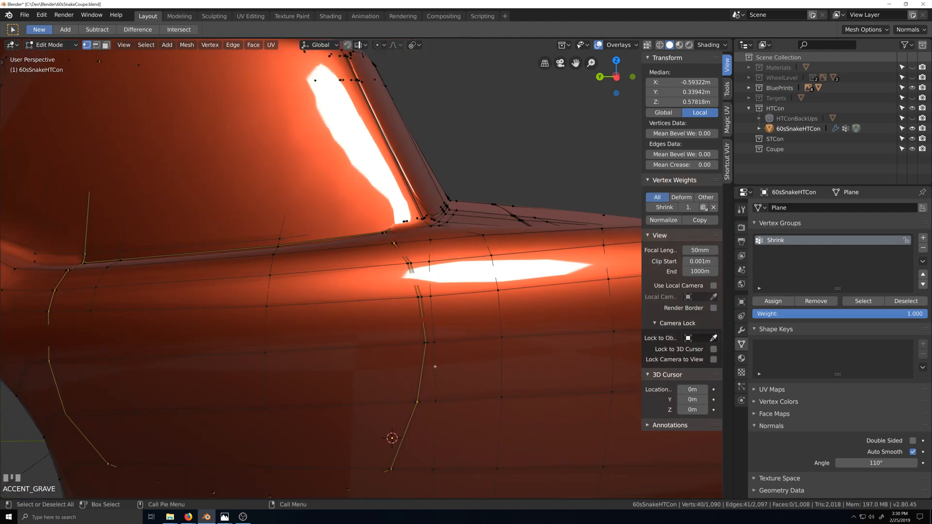
{"action": "middle_click_drag", "start_coordinate": [435, 366], "coordinate": [353, 334]}
{"action": "scroll", "coordinate": [340, 340], "scroll_direction": "up", "scroll_amount": 8}
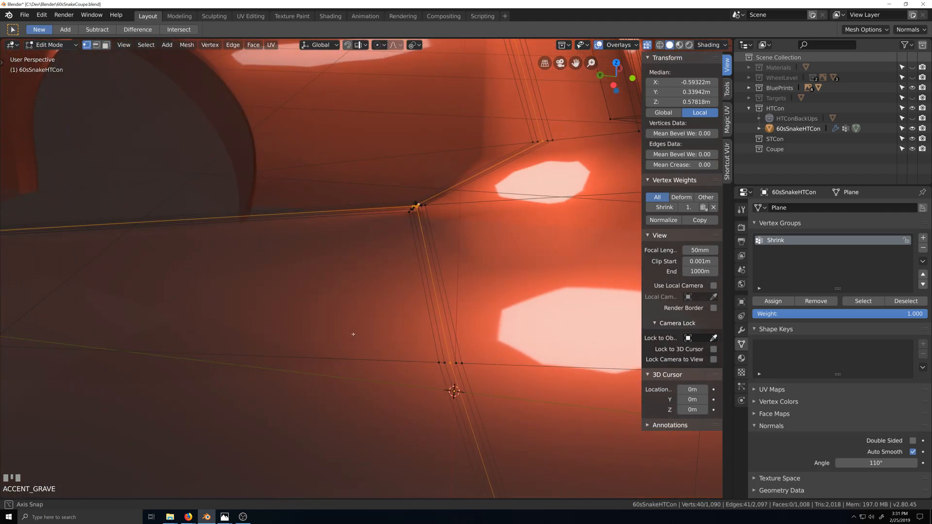
{"action": "scroll", "coordinate": [443, 276], "scroll_direction": "up", "scroll_amount": 3}
{"action": "middle_click_drag", "start_coordinate": [443, 277], "coordinate": [406, 334]}
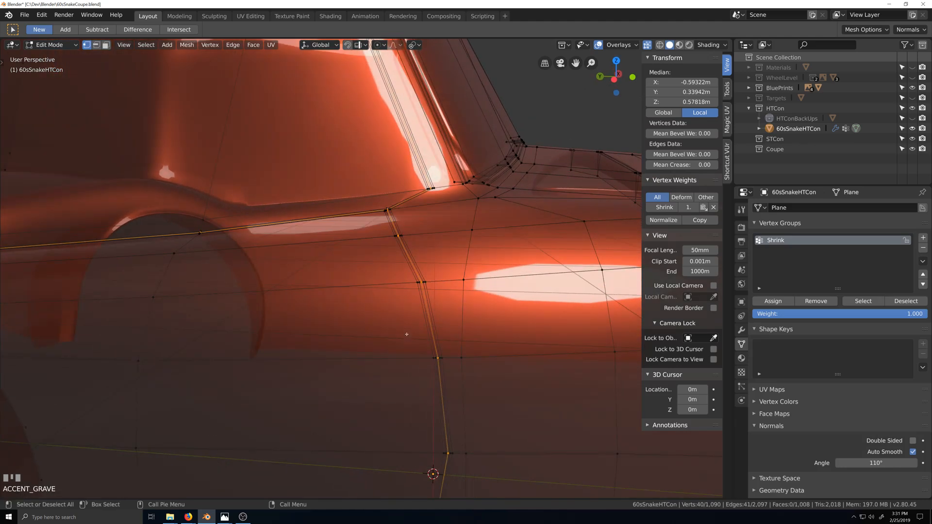
{"action": "scroll", "coordinate": [406, 333], "scroll_direction": "up", "scroll_amount": 2}
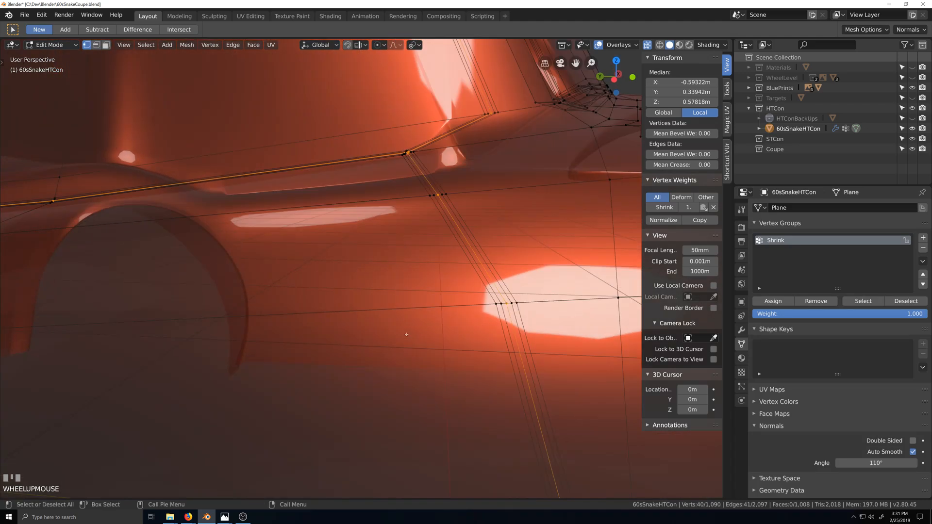
{"action": "scroll", "coordinate": [407, 333], "scroll_direction": "down", "scroll_amount": 3}
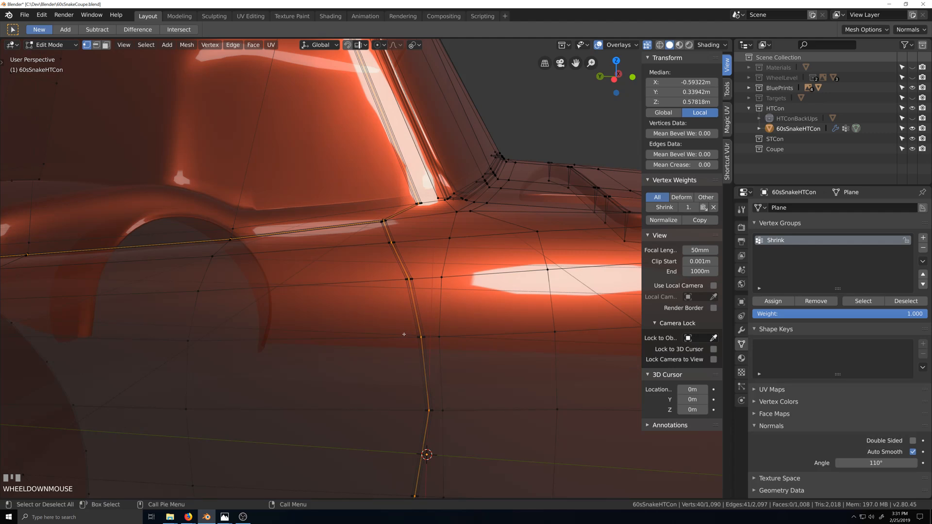
{"action": "scroll", "coordinate": [404, 333], "scroll_direction": "up", "scroll_amount": 3}
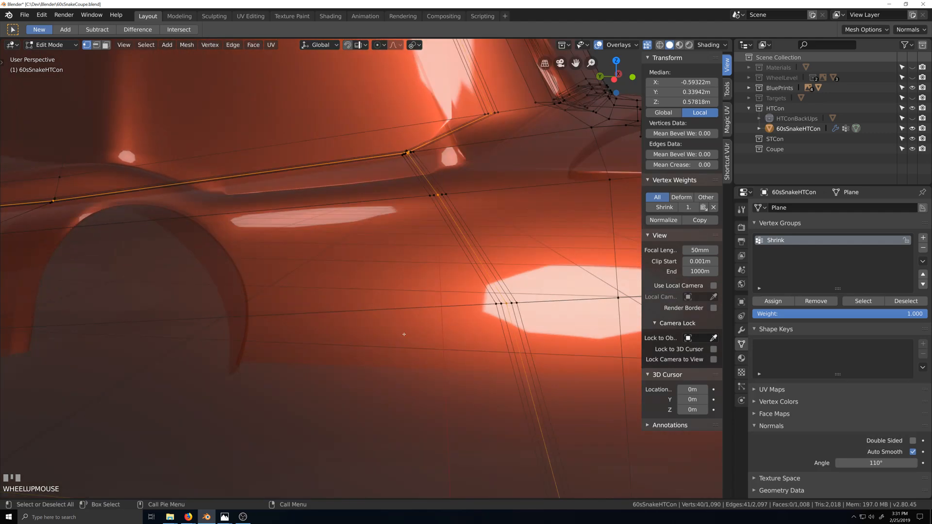
Select the bevel loop beside the middle loop on the door side and edge-slide it by a factor of -0.380.
{"action": "left_click", "coordinate": [507, 328], "text": "alt"}
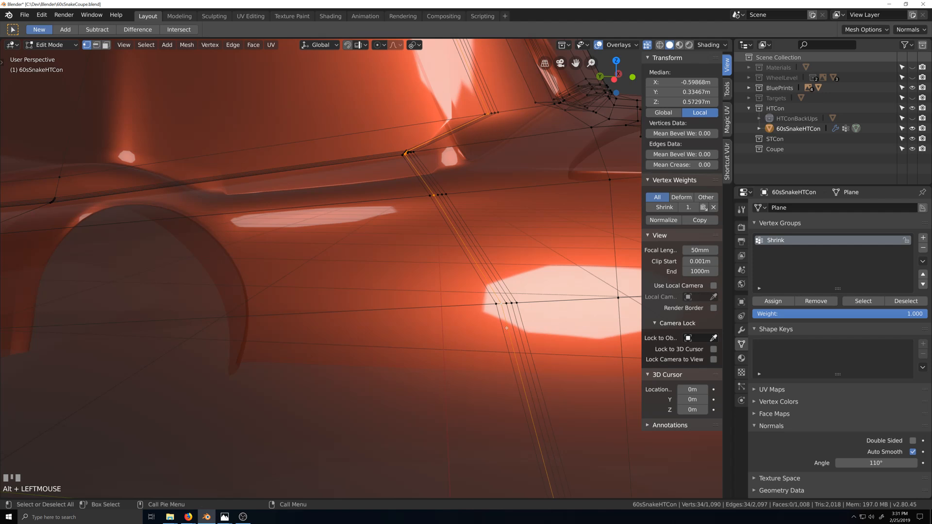
{"action": "scroll", "coordinate": [505, 330], "scroll_direction": "down", "scroll_amount": 3}
{"action": "scroll", "coordinate": [392, 340], "scroll_direction": "up", "scroll_amount": 3}
{"action": "key", "text": "g"}
{"action": "key", "text": "g"}
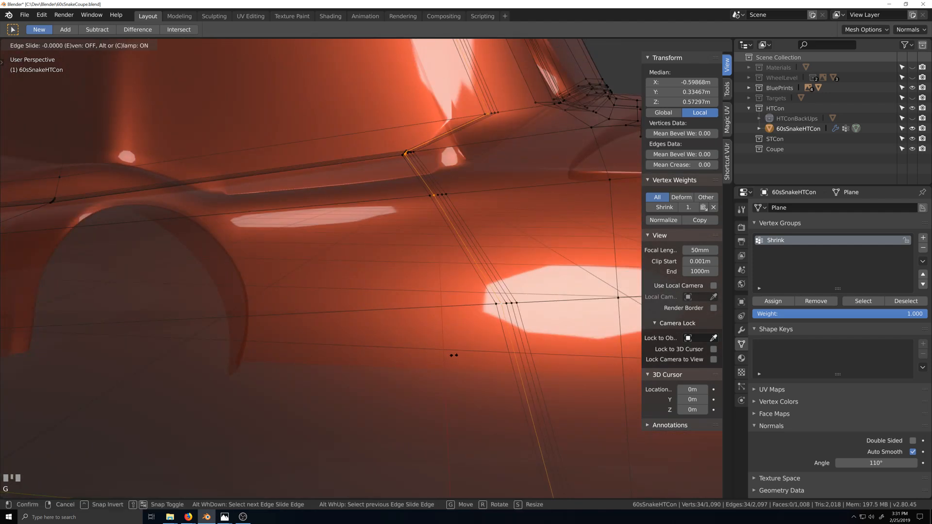
{"action": "left_click", "coordinate": [469, 354]}
Select the outermost door-side bevel loop along the front door gap and the window sill.
{"action": "middle_click_drag", "start_coordinate": [470, 355], "coordinate": [366, 337]}
{"action": "scroll", "coordinate": [364, 333], "scroll_direction": "down", "scroll_amount": 4}
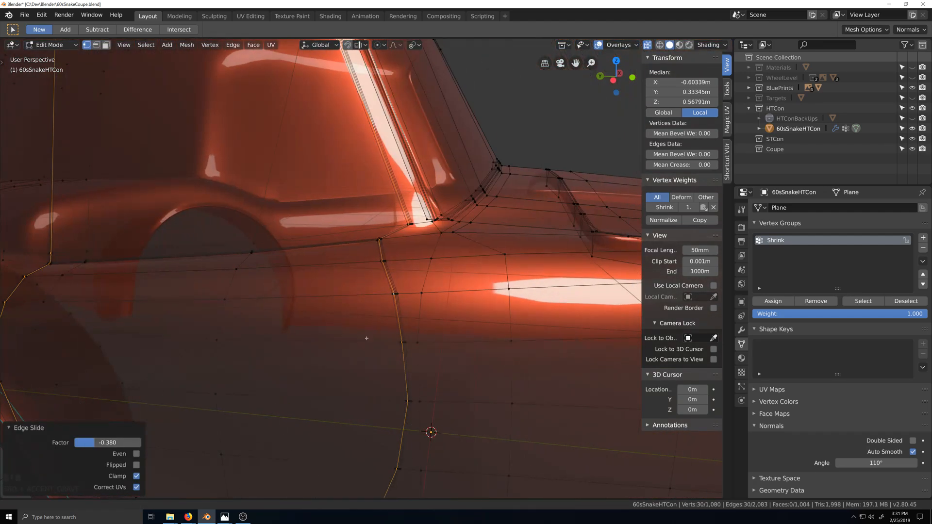
{"action": "scroll", "coordinate": [455, 331], "scroll_direction": "up", "scroll_amount": 4}
{"action": "middle_click_drag", "start_coordinate": [444, 330], "coordinate": [398, 330], "text": "shift"}
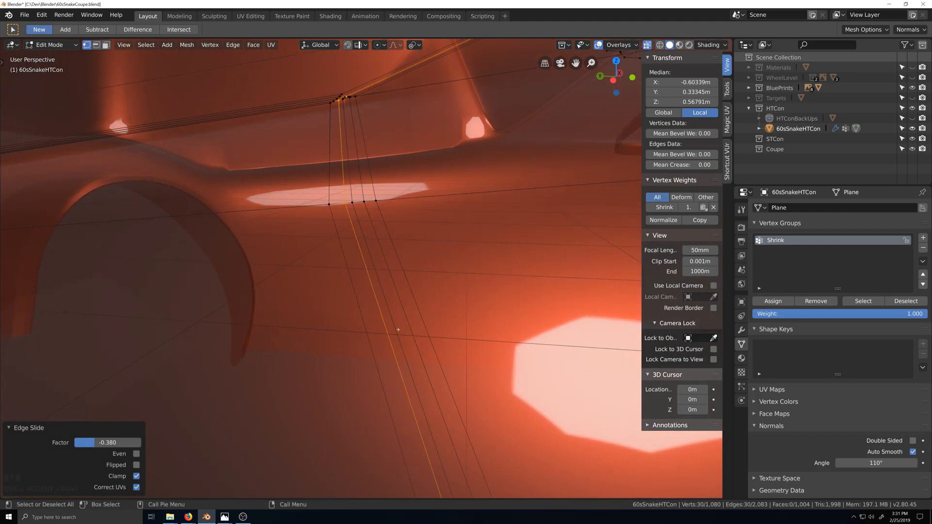
{"action": "left_click", "coordinate": [365, 332], "text": "alt"}
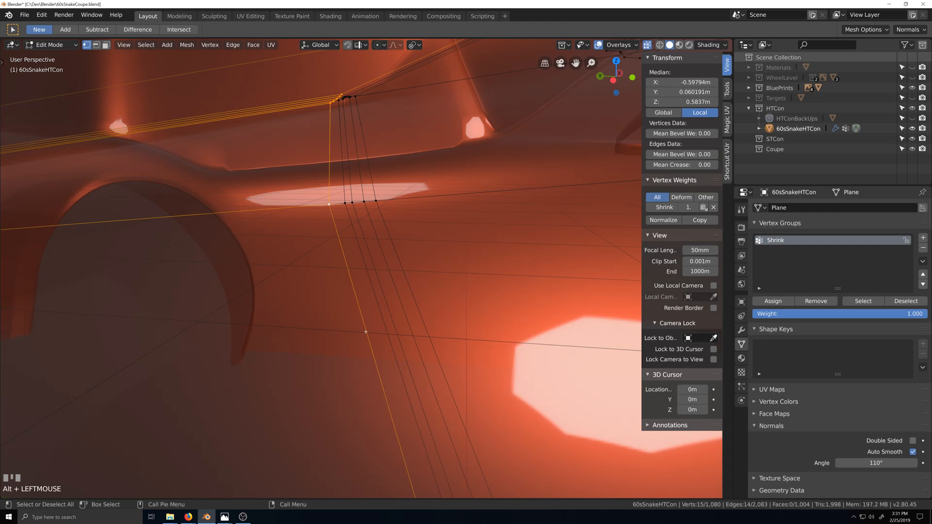
Try to edge-slide the outermost door-side loop toward the middle loop by a factor of 0.579, and undo the slide.
{"action": "key", "text": "g"}
{"action": "key", "text": "g"}
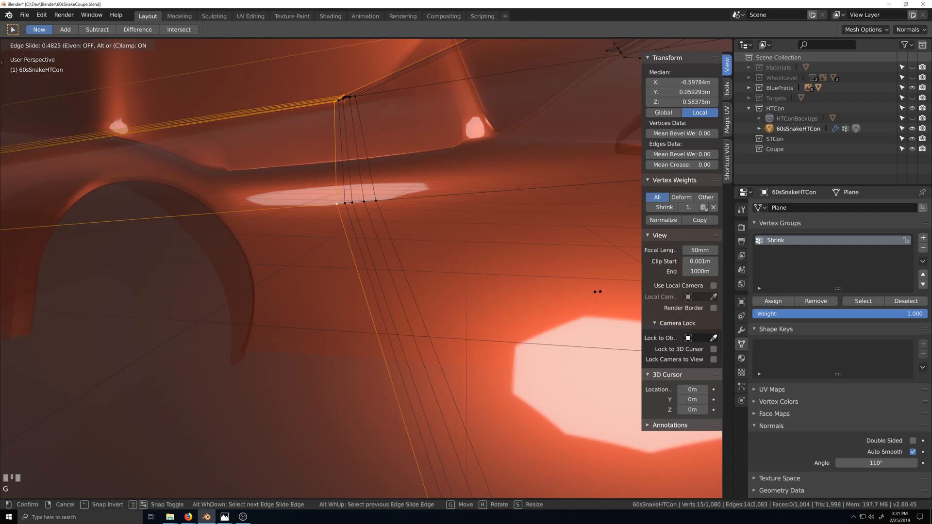
{"action": "left_click", "coordinate": [415, 271]}
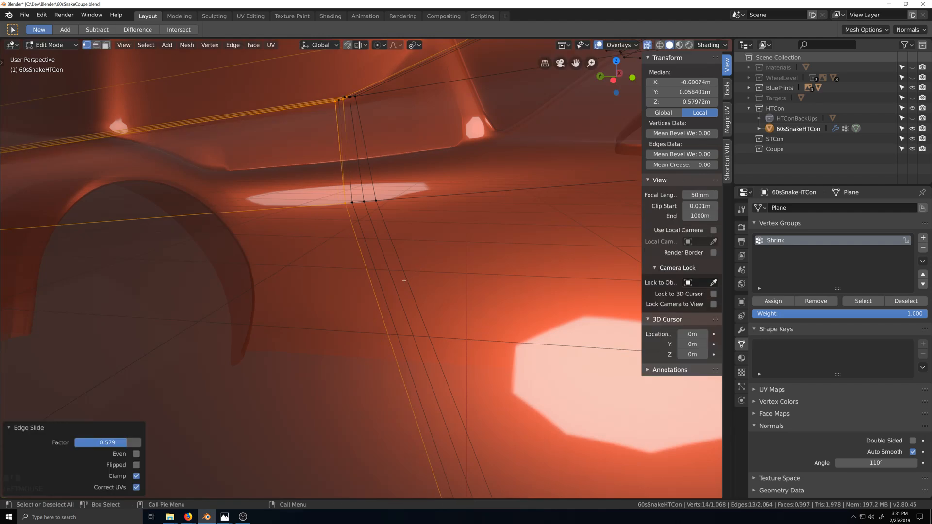
{"action": "key", "text": "ctrl+z"}
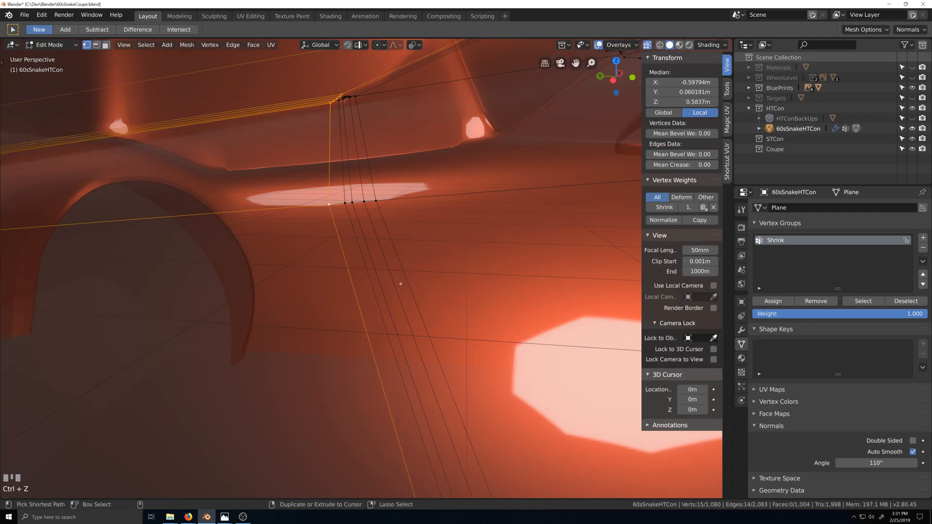
Edge-slide the outermost door-side bevel loop toward the middle loop by a factor of 0.522.
{"action": "left_click", "coordinate": [863, 29]}
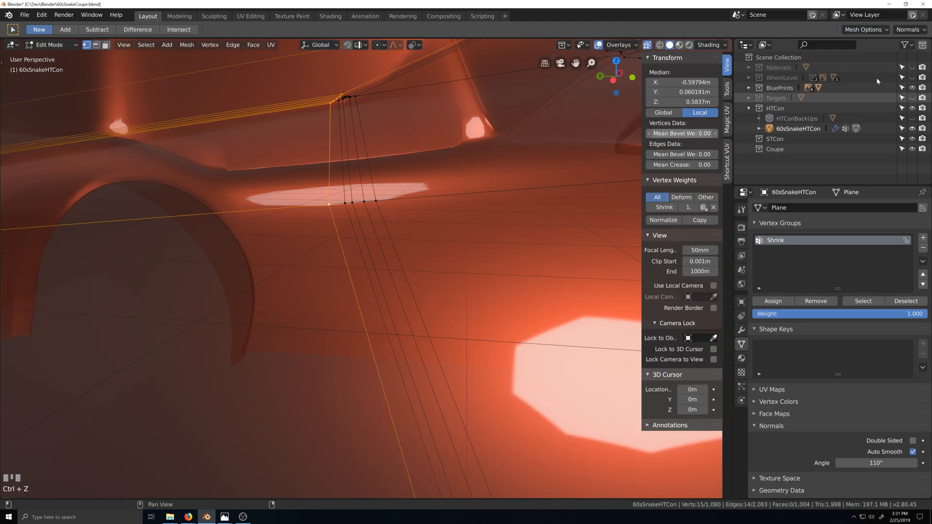
{"action": "left_click", "coordinate": [863, 29]}
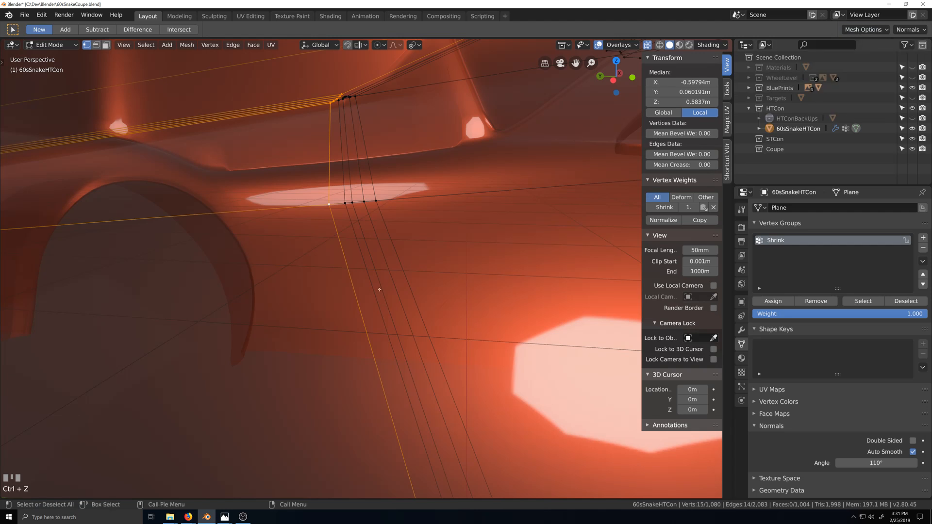
{"action": "key", "text": "g"}
{"action": "key", "text": "g"}
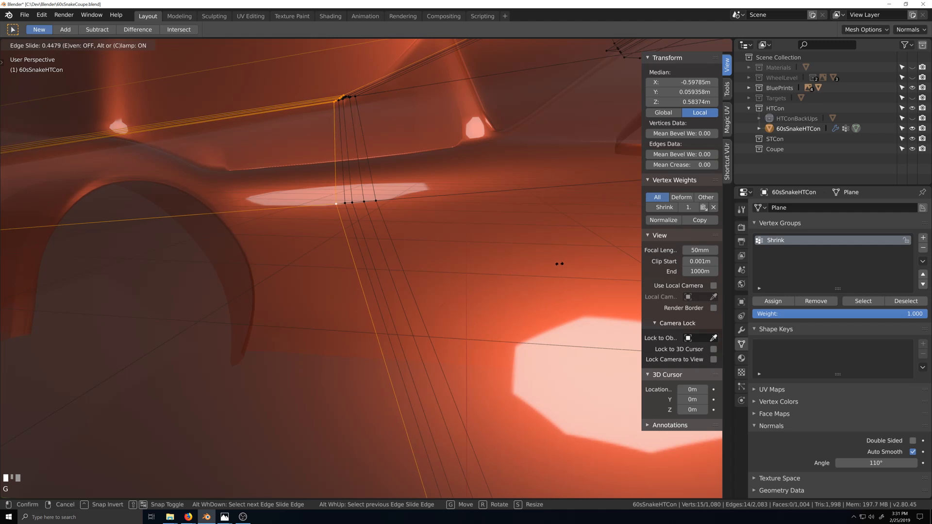
{"action": "left_click", "coordinate": [590, 257]}
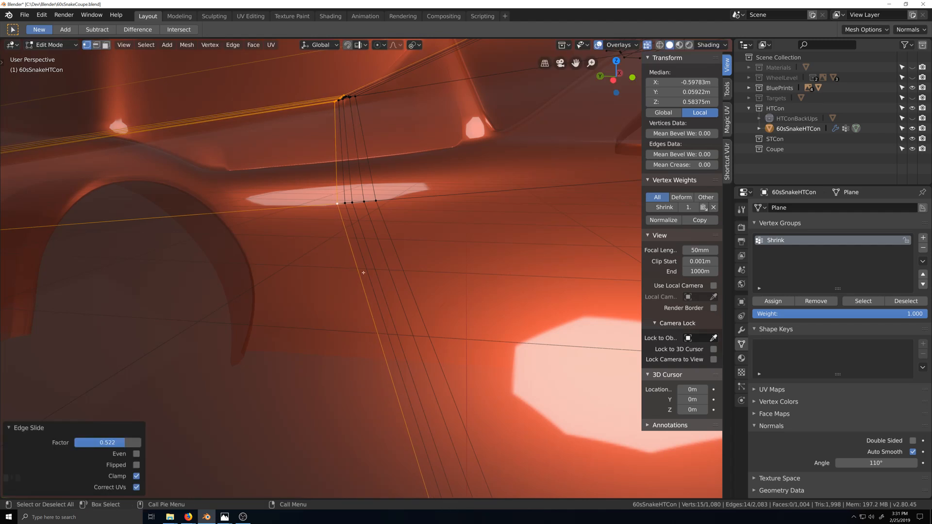
{"action": "left_click", "coordinate": [390, 270], "text": "alt"}
{"action": "key", "text": "g"}
{"action": "key", "text": "g"}
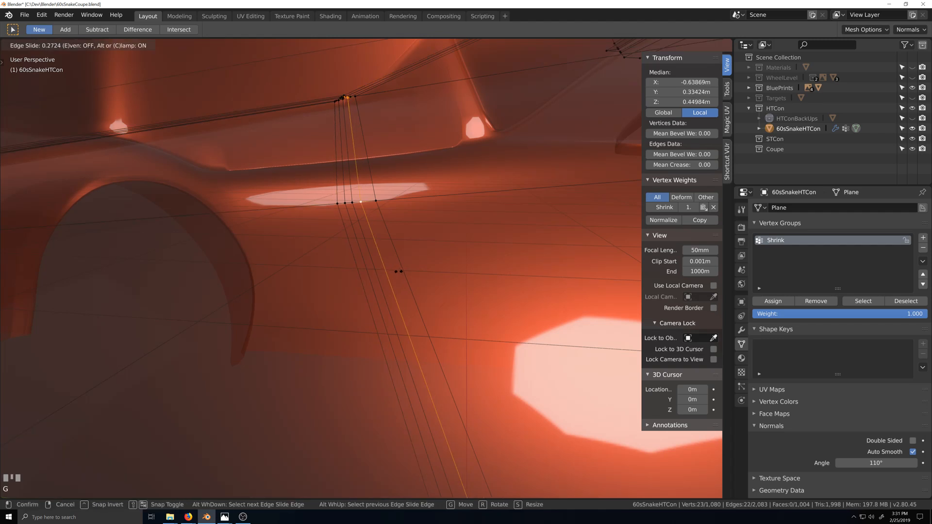
{"action": "right_click", "coordinate": [402, 270]}
{"action": "scroll", "coordinate": [376, 251], "scroll_direction": "down", "scroll_amount": 6}
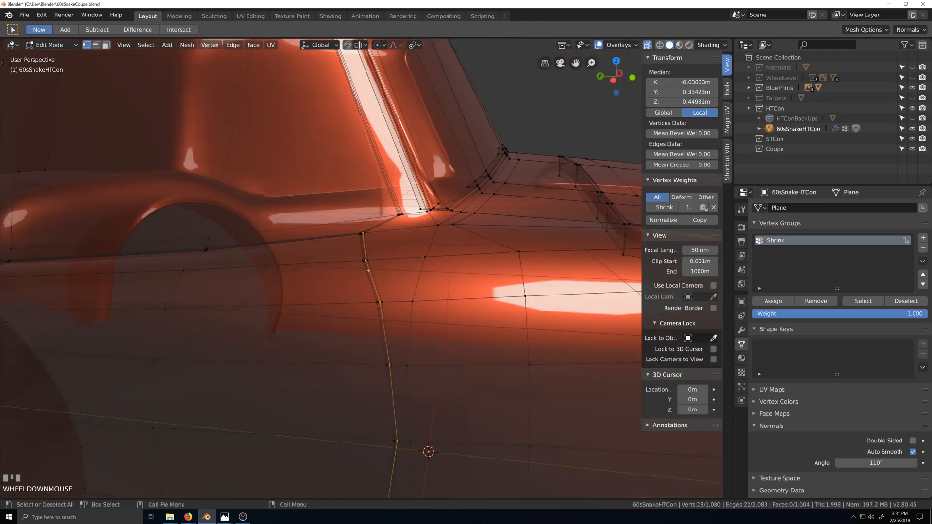
Add the adjacent bevel loop to the selection and examine the loops around the door and the lower window corner.
{"action": "scroll", "coordinate": [377, 238], "scroll_direction": "up", "scroll_amount": 2}
{"action": "key", "text": "grave"}
{"action": "scroll", "coordinate": [392, 292], "scroll_direction": "up", "scroll_amount": 5}
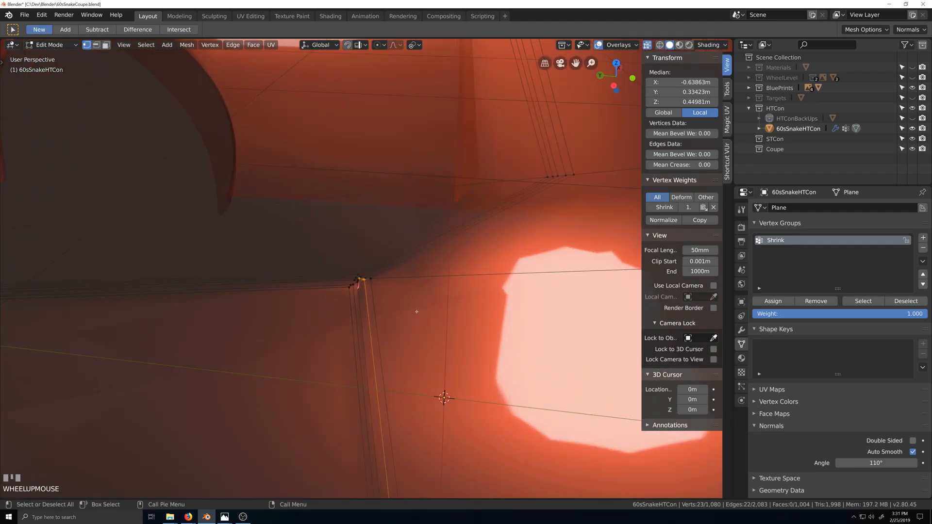
{"action": "scroll", "coordinate": [394, 331], "scroll_direction": "down", "scroll_amount": 2}
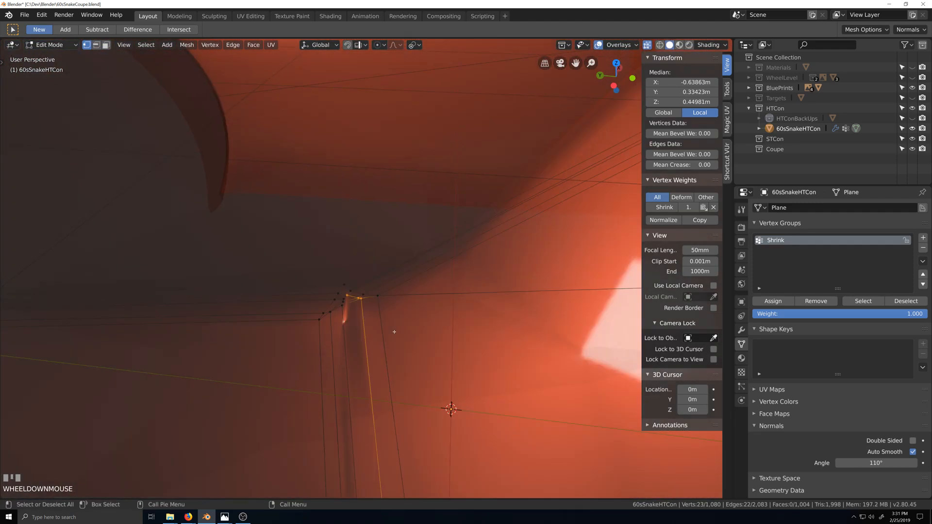
{"action": "left_click", "coordinate": [386, 288], "text": "alt+shift"}
{"action": "scroll", "coordinate": [379, 347], "scroll_direction": "down", "scroll_amount": 2}
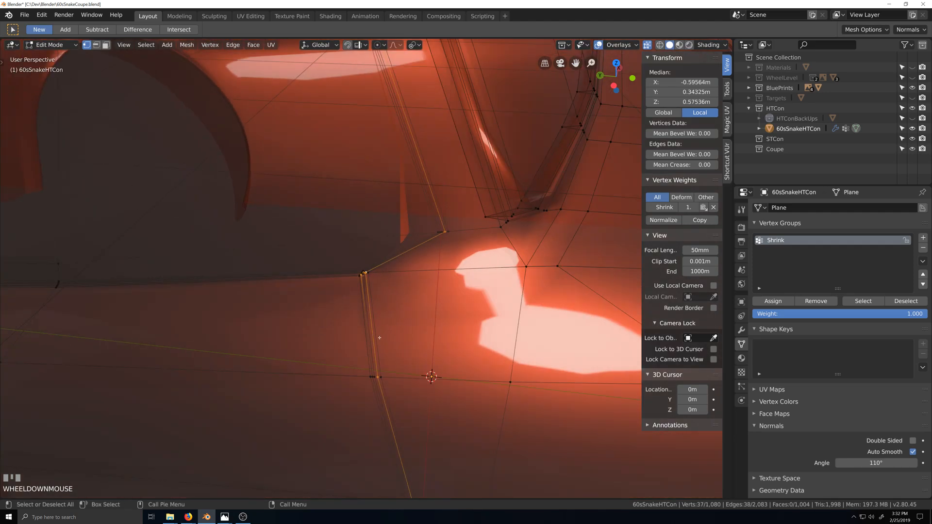
{"action": "scroll", "coordinate": [380, 337], "scroll_direction": "down", "scroll_amount": 3}
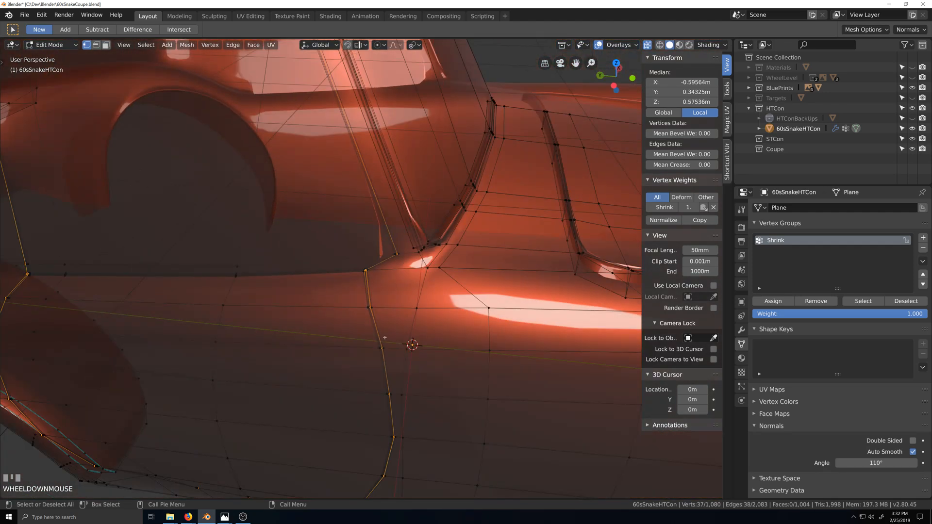
{"action": "scroll", "coordinate": [382, 335], "scroll_direction": "down", "scroll_amount": 1}
{"action": "scroll", "coordinate": [379, 328], "scroll_direction": "up", "scroll_amount": 1}
{"action": "scroll", "coordinate": [379, 333], "scroll_direction": "down", "scroll_amount": 3}
{"action": "key", "text": "grave"}
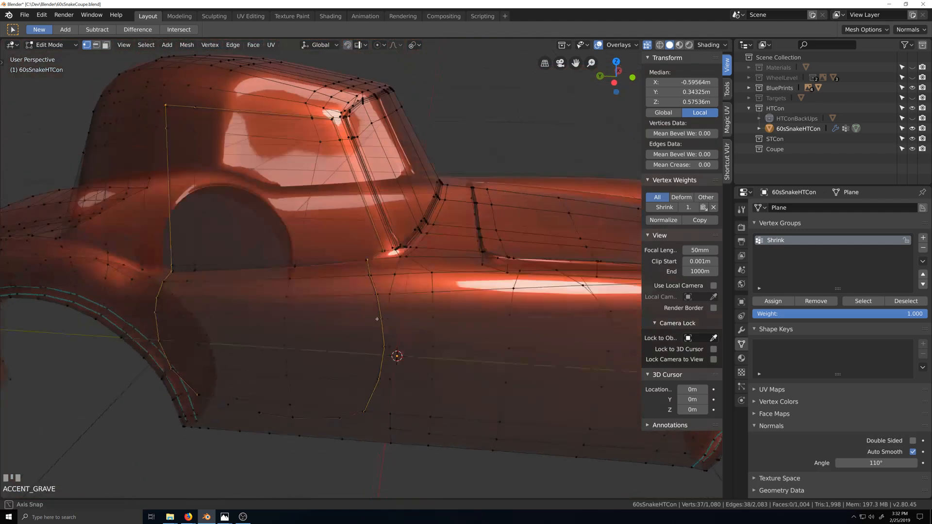
{"action": "middle_click_drag", "start_coordinate": [377, 319], "coordinate": [375, 323]}
Undo the loop edits and the bevel, back to the selected single-edge outline of the door and window.
{"action": "key", "text": "ctrl+z"}
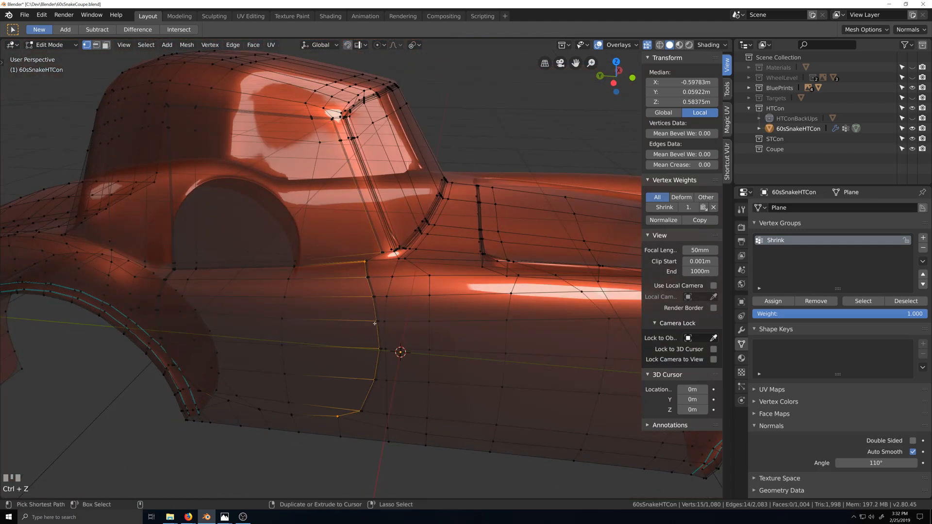
{"action": "key", "text": "ctrl+z"}
{"action": "key", "text": "ctrl+z"}
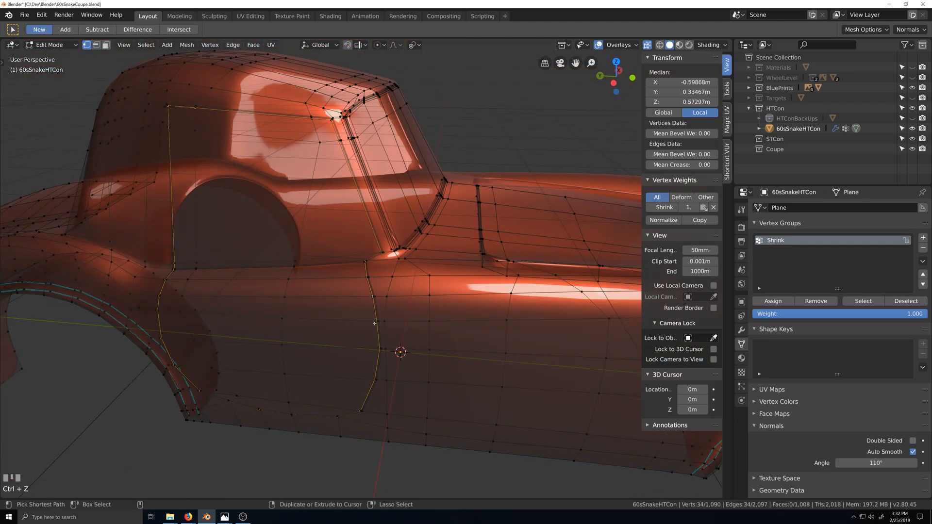
{"action": "key", "text": "ctrl+z"}
{"action": "key", "text": "ctrl+z"}
{"action": "key", "text": "ctrl+z"}
{"action": "key", "text": "ctrl+z"}
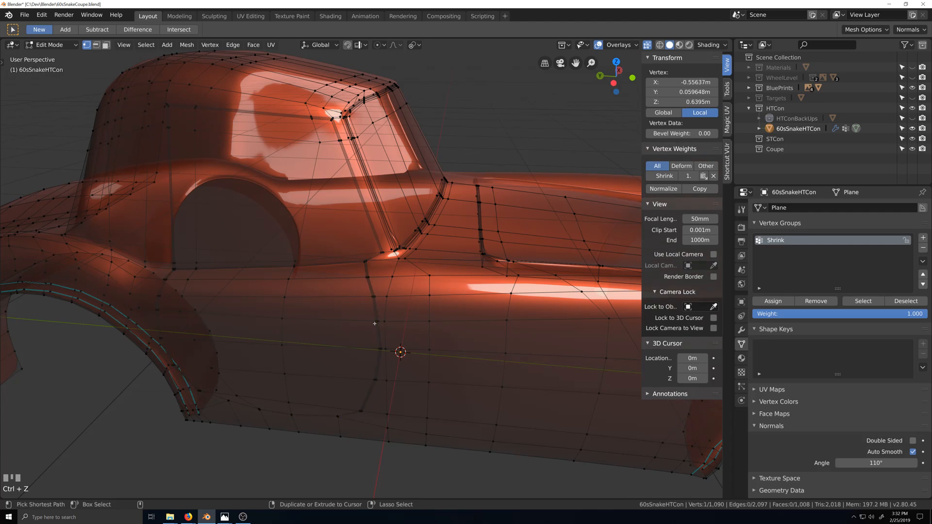
{"action": "key", "text": "ctrl+z"}
{"action": "key", "text": "ctrl+z"}
{"action": "key", "text": "ctrl+z"}
{"action": "key", "text": "ctrl+z"}
{"action": "key", "text": "ctrl+z"}
{"action": "key", "text": "ctrl+z"}
{"action": "key", "text": "ctrl+z"}
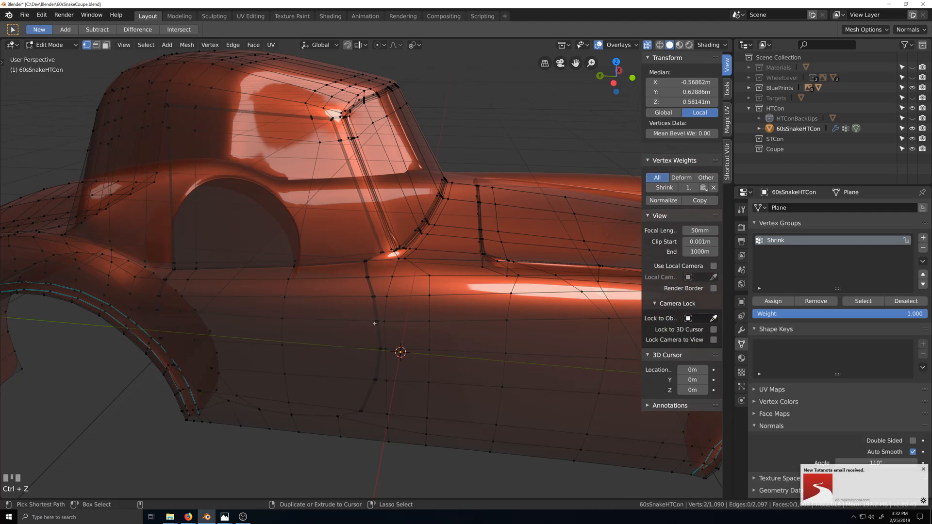
{"action": "key", "text": "ctrl+z"}
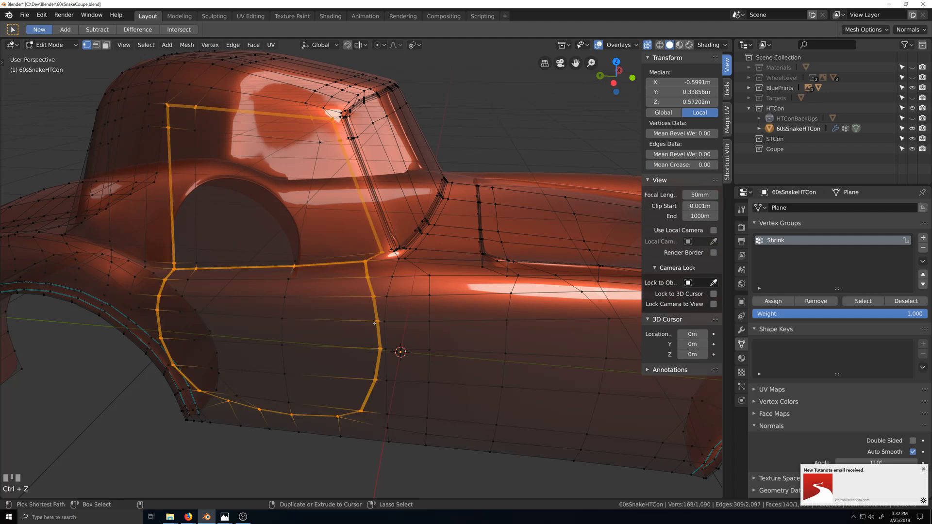
{"action": "key", "text": "ctrl+z"}
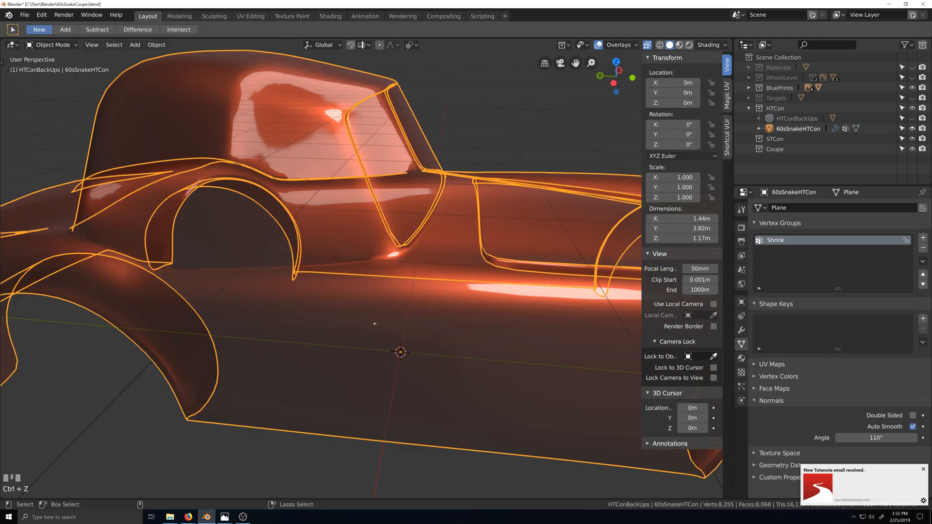
{"action": "key", "text": "ctrl+z"}
{"action": "key", "text": "ctrl+z"}
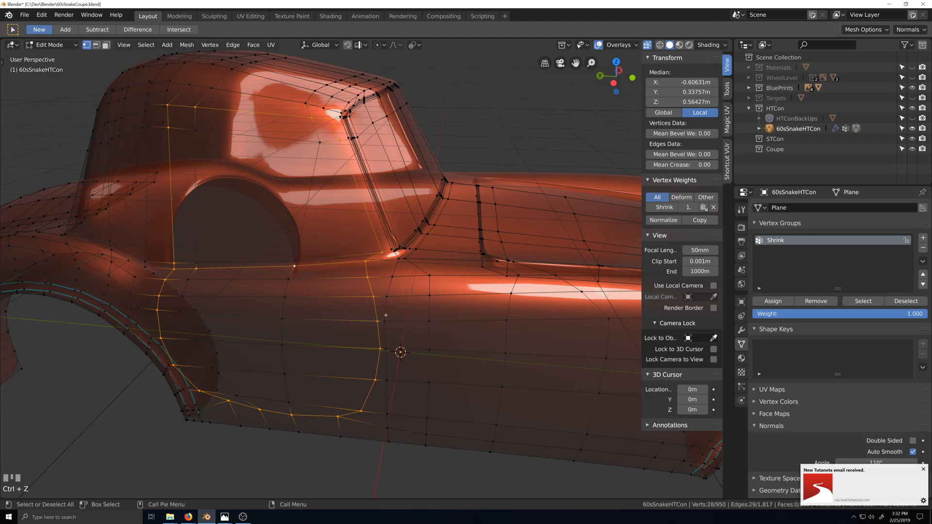
Bevel the selected door and window outline with an offset of 0.002 and 4 segments.
{"action": "scroll", "coordinate": [385, 315], "scroll_direction": "up", "scroll_amount": 1}
{"action": "scroll", "coordinate": [386, 315], "scroll_direction": "down", "scroll_amount": 2}
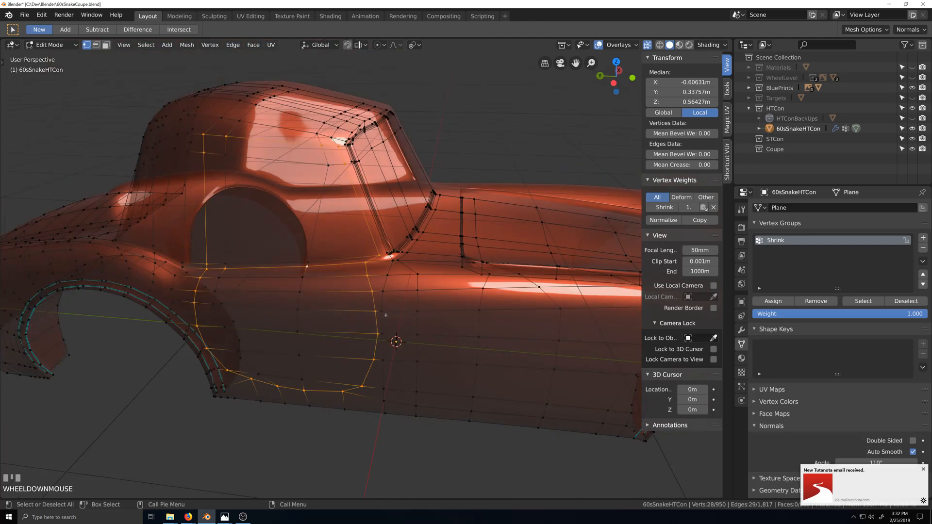
{"action": "key", "text": "grave"}
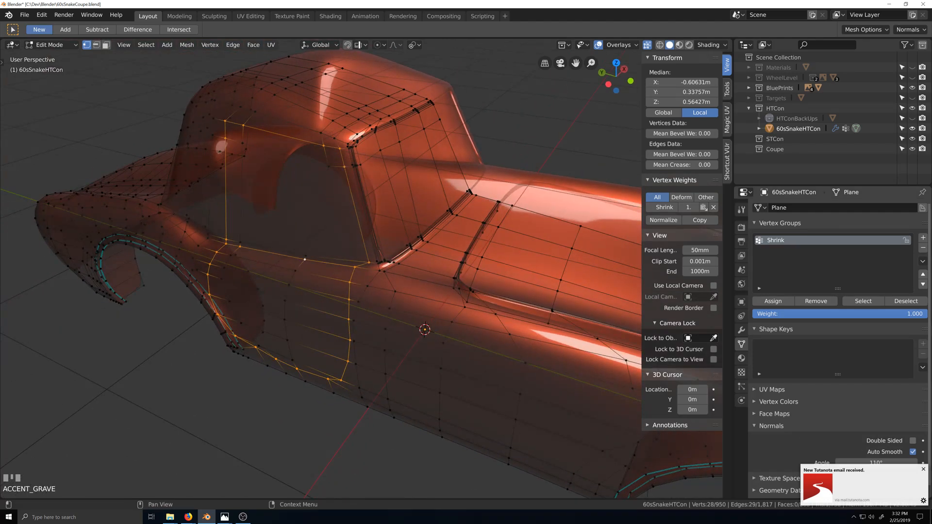
{"action": "scroll", "coordinate": [379, 372], "scroll_direction": "up", "scroll_amount": 5}
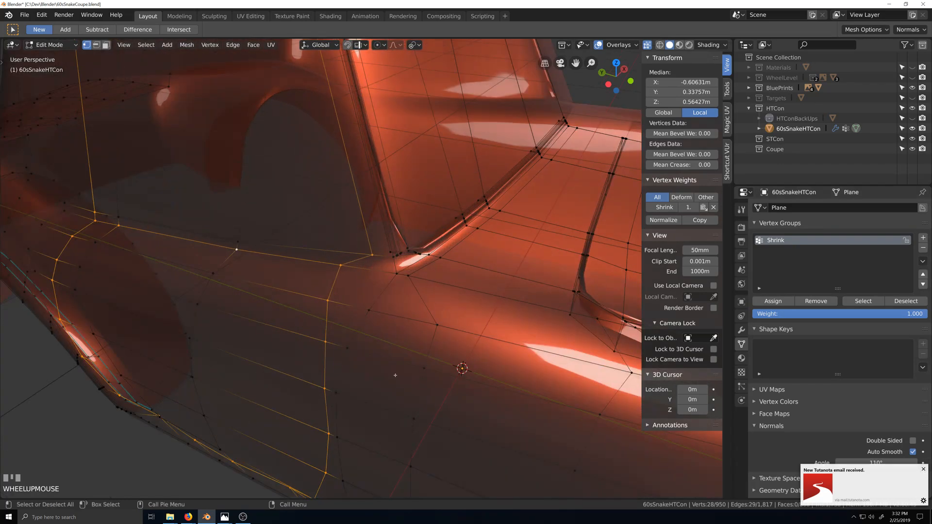
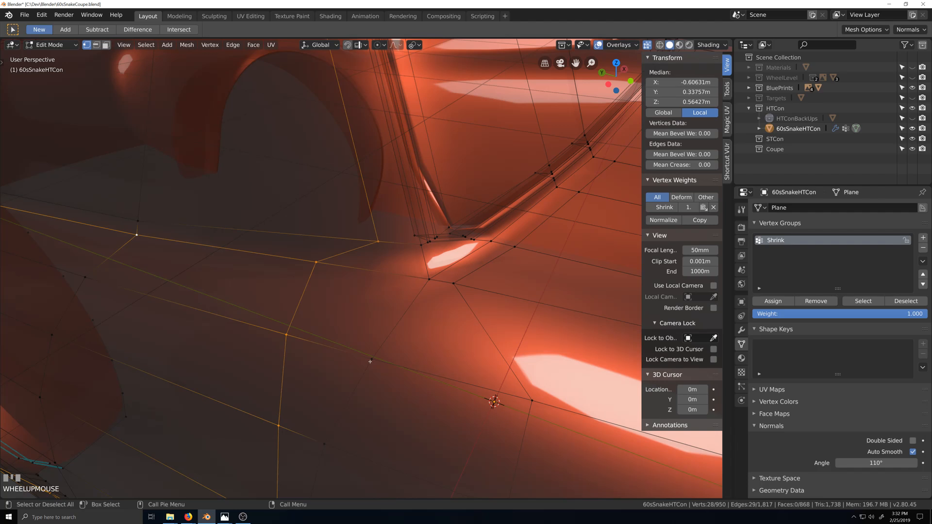
{"action": "scroll", "coordinate": [372, 360], "scroll_direction": "down", "scroll_amount": 5}
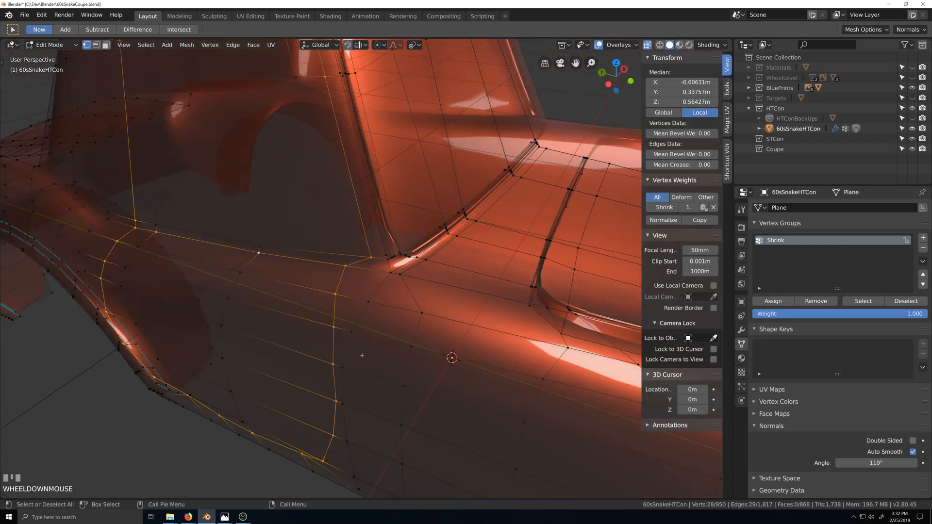
{"action": "scroll", "coordinate": [324, 347], "scroll_direction": "down", "scroll_amount": 2}
{"action": "scroll", "coordinate": [348, 360], "scroll_direction": "up", "scroll_amount": 6}
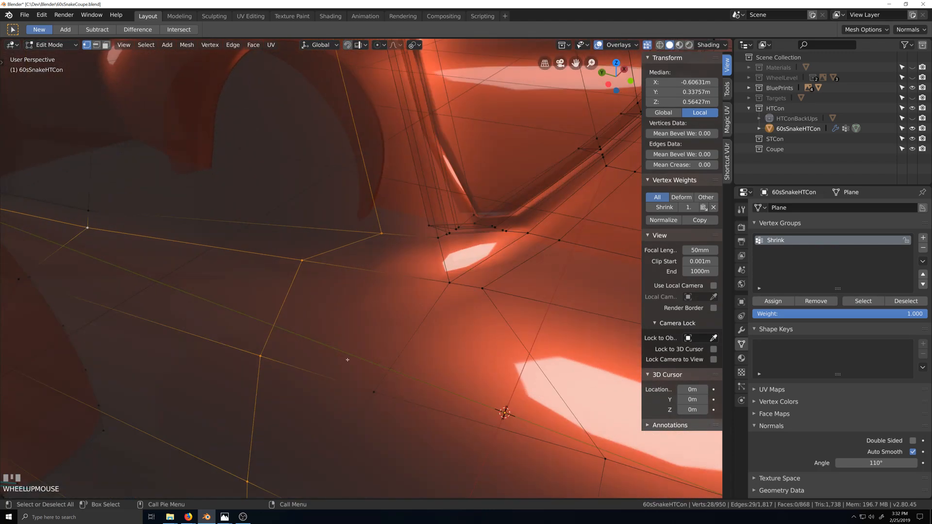
{"action": "scroll", "coordinate": [340, 329], "scroll_direction": "down", "scroll_amount": 1}
{"action": "key", "text": "ctrl+b"}
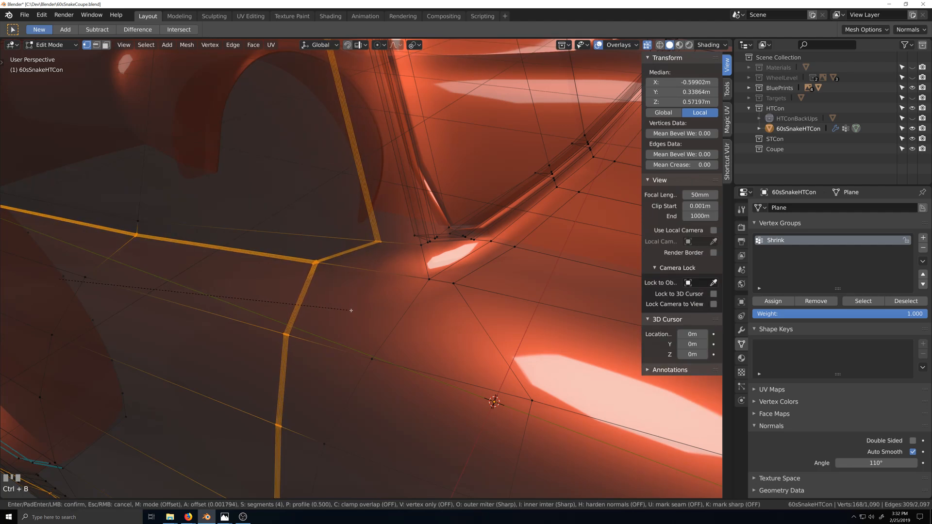
{"action": "left_click", "coordinate": [328, 331]}
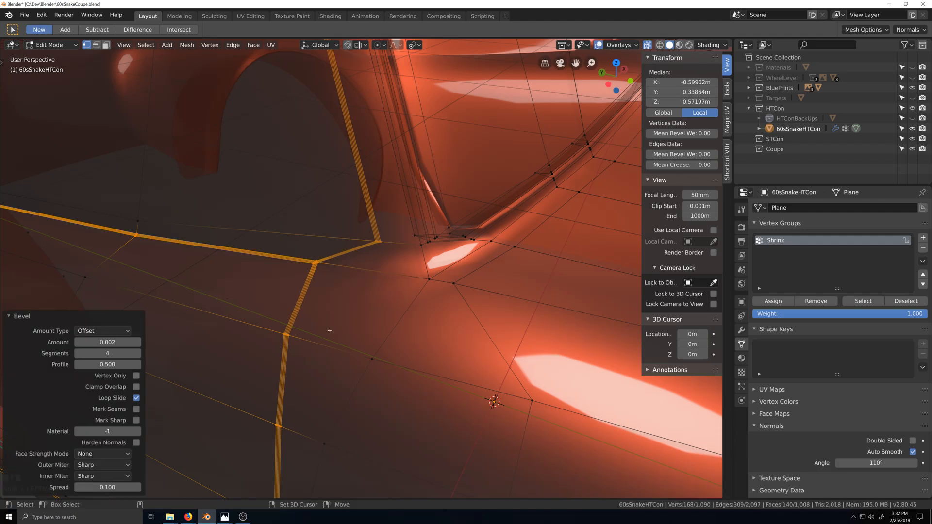
Inspect the new bevel along the front door gap and turn off AutoMerge Editing for the mesh.
{"action": "scroll", "coordinate": [285, 306], "scroll_direction": "up", "scroll_amount": 4}
{"action": "middle_click_drag", "start_coordinate": [285, 305], "coordinate": [314, 312]}
{"action": "scroll", "coordinate": [369, 364], "scroll_direction": "down", "scroll_amount": 4}
{"action": "scroll", "coordinate": [370, 365], "scroll_direction": "down", "scroll_amount": 6}
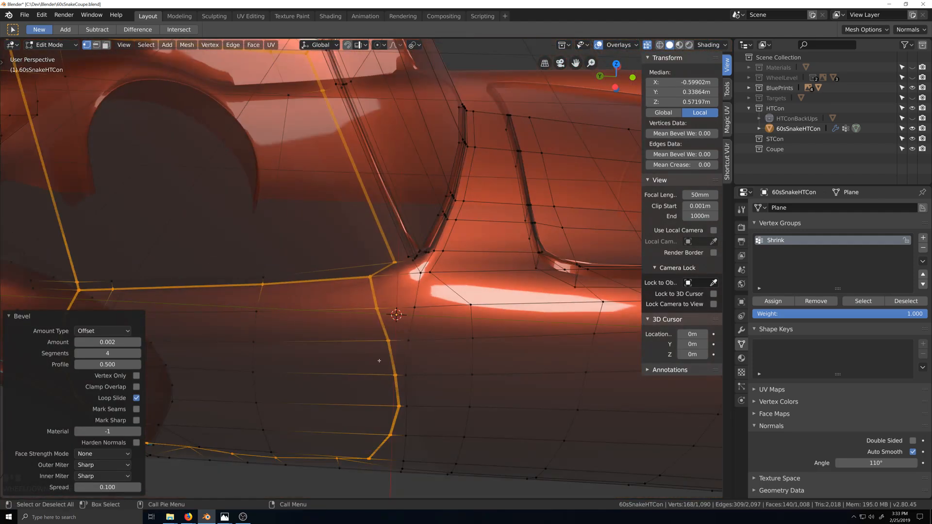
{"action": "middle_click_drag", "start_coordinate": [376, 376], "coordinate": [379, 352]}
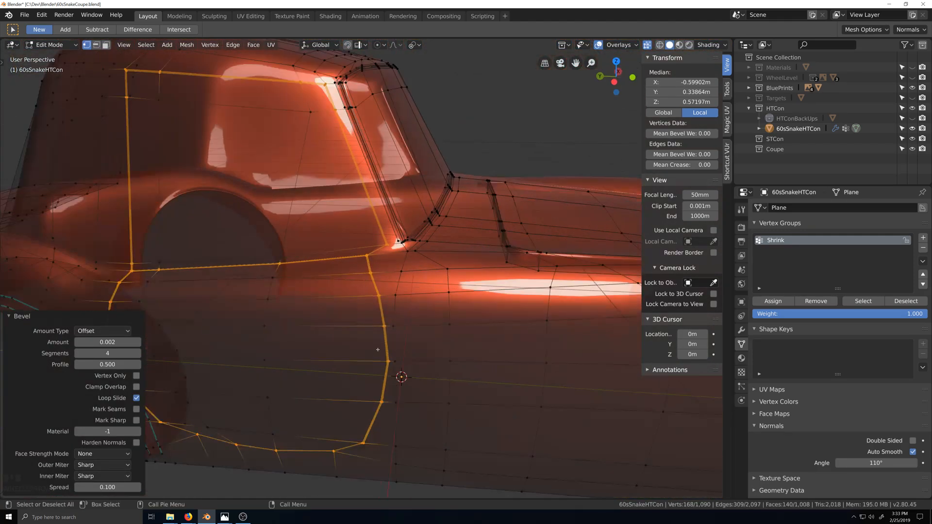
{"action": "scroll", "coordinate": [378, 345], "scroll_direction": "up", "scroll_amount": 7}
{"action": "left_click", "coordinate": [866, 32]}
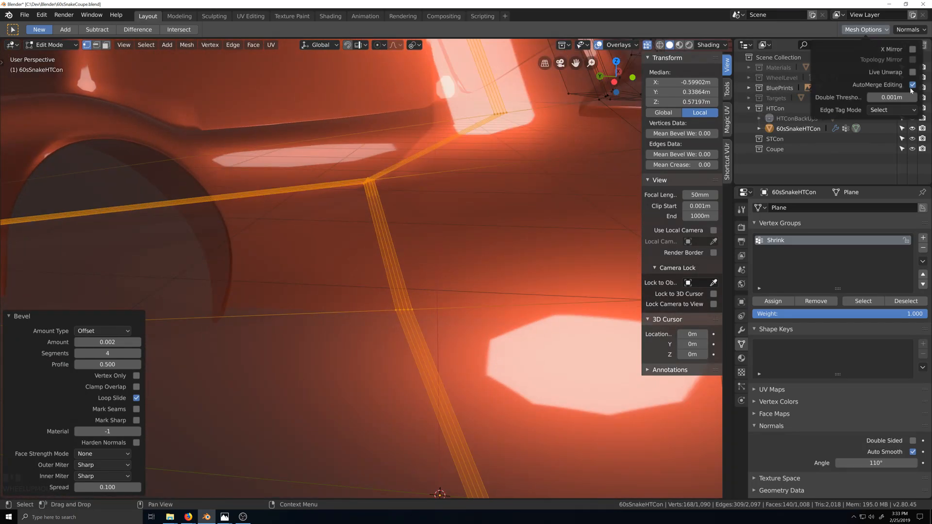
{"action": "left_click", "coordinate": [913, 87]}
Select a bevel vertex at the upper corner of the front door gap and move it -0.000457 m in Y and 0.000108 m in Z.
{"action": "scroll", "coordinate": [453, 163], "scroll_direction": "up", "scroll_amount": 3}
{"action": "scroll", "coordinate": [454, 171], "scroll_direction": "down", "scroll_amount": 2}
{"action": "middle_click_drag", "start_coordinate": [454, 170], "coordinate": [455, 208]}
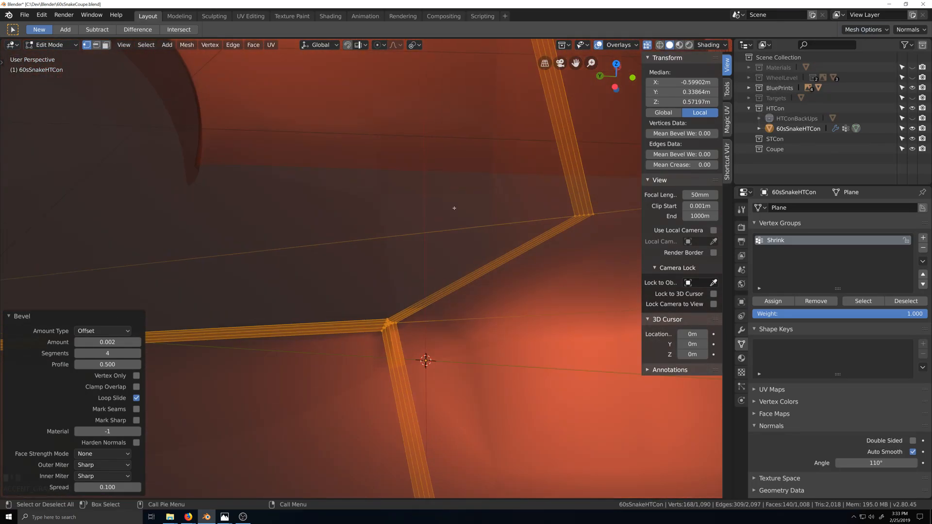
{"action": "left_click", "coordinate": [391, 323]}
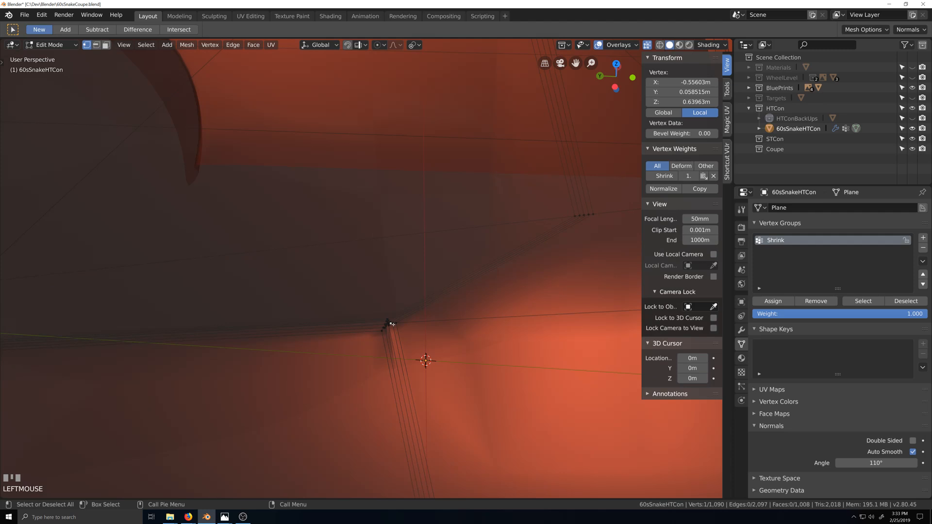
{"action": "key", "text": "KP_Decimal"}
{"action": "scroll", "coordinate": [405, 345], "scroll_direction": "down", "scroll_amount": 4}
{"action": "key", "text": "grave"}
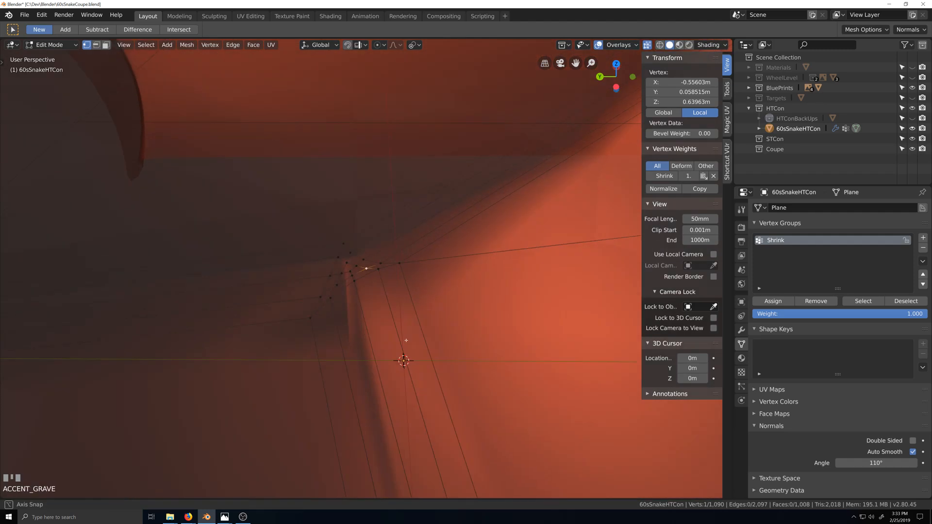
{"action": "middle_click_drag", "start_coordinate": [406, 340], "coordinate": [409, 342]}
{"action": "scroll", "coordinate": [384, 271], "scroll_direction": "up", "scroll_amount": 4}
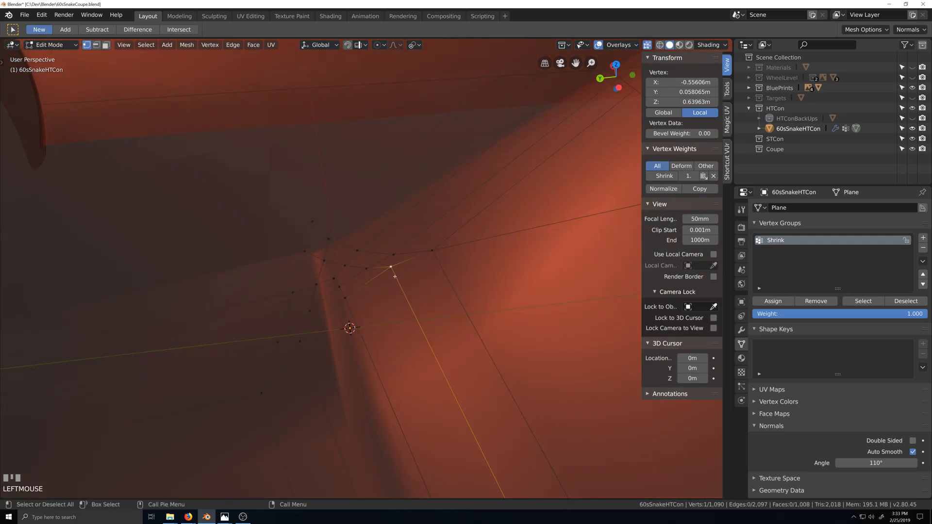
{"action": "key", "text": "g"}
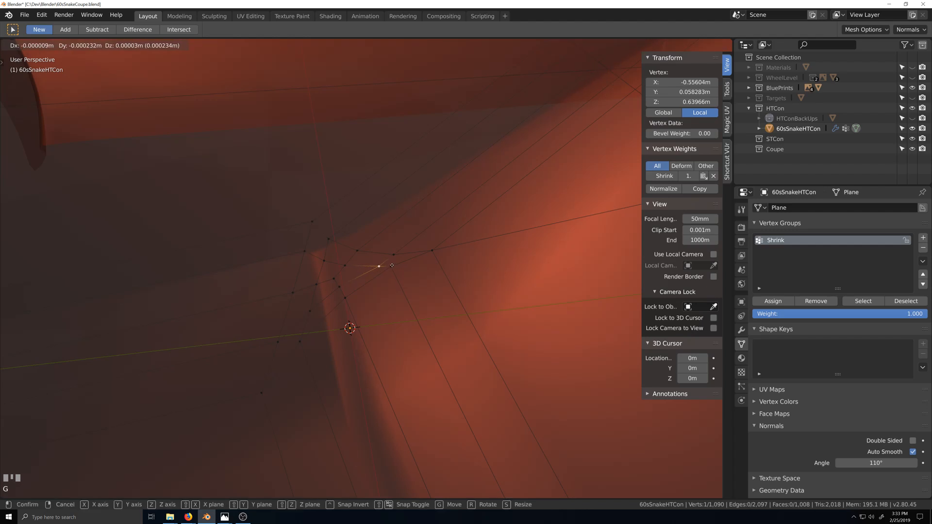
{"action": "left_click", "coordinate": [398, 262]}
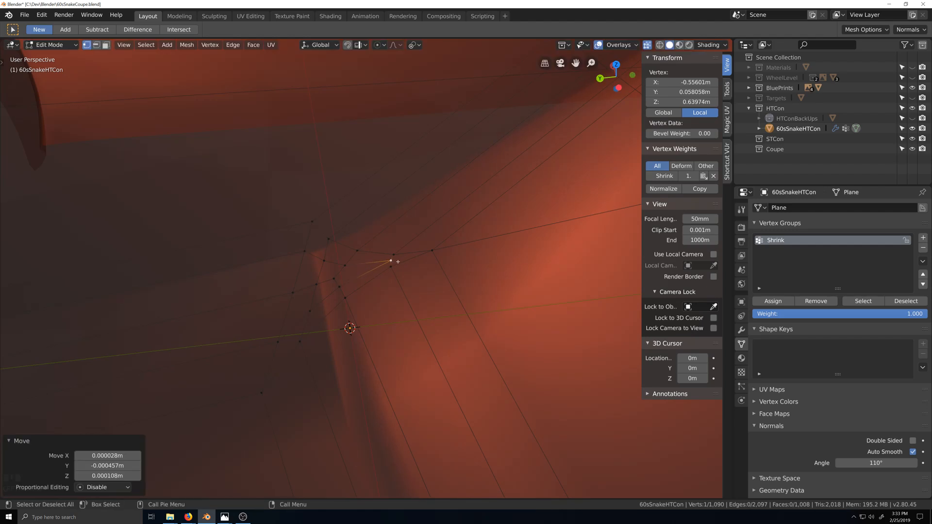
Move three inner bevel vertices at the upper front corner of the door gap and shift the middle one -0.000153 m in Y and 0.000042 m in Z.
{"action": "left_click", "coordinate": [340, 286]}
{"action": "left_click", "coordinate": [335, 278], "text": "shift"}
{"action": "left_click", "coordinate": [345, 266], "text": "shift"}
{"action": "key", "text": "g"}
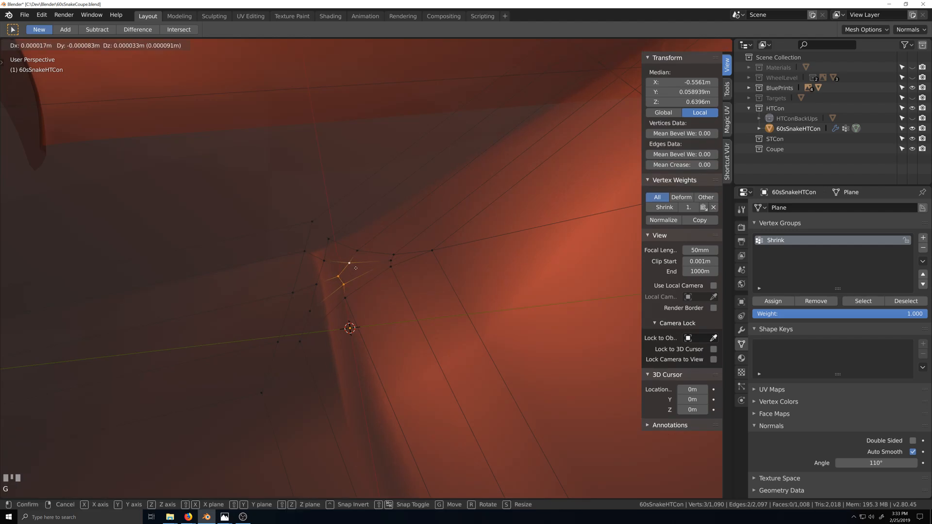
{"action": "left_click", "coordinate": [357, 267]}
{"action": "left_click", "coordinate": [340, 275]}
{"action": "key", "text": "g"}
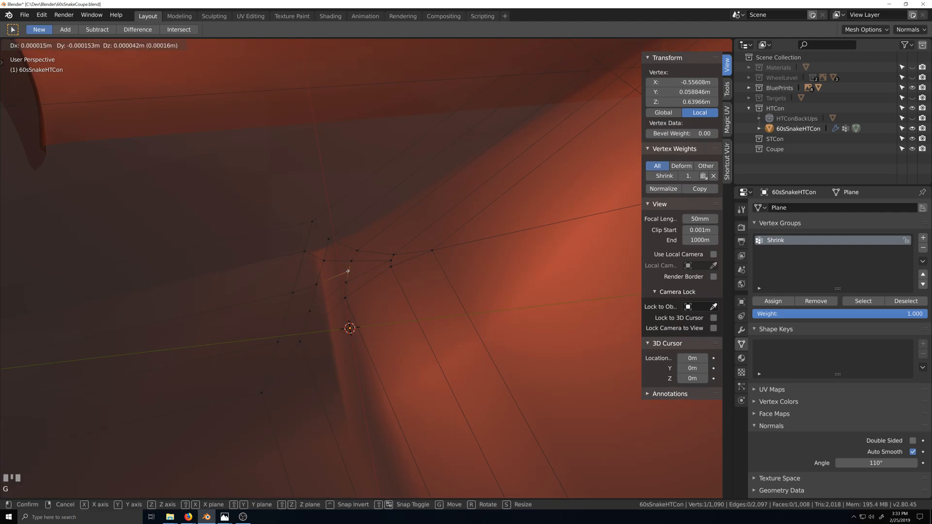
{"action": "left_click", "coordinate": [348, 271]}
Move an inner bevel vertex at the upper rear corner of the door gap closer to the gap's rear edge.
{"action": "scroll", "coordinate": [348, 320], "scroll_direction": "down", "scroll_amount": 1}
{"action": "scroll", "coordinate": [348, 320], "scroll_direction": "down", "scroll_amount": 6}
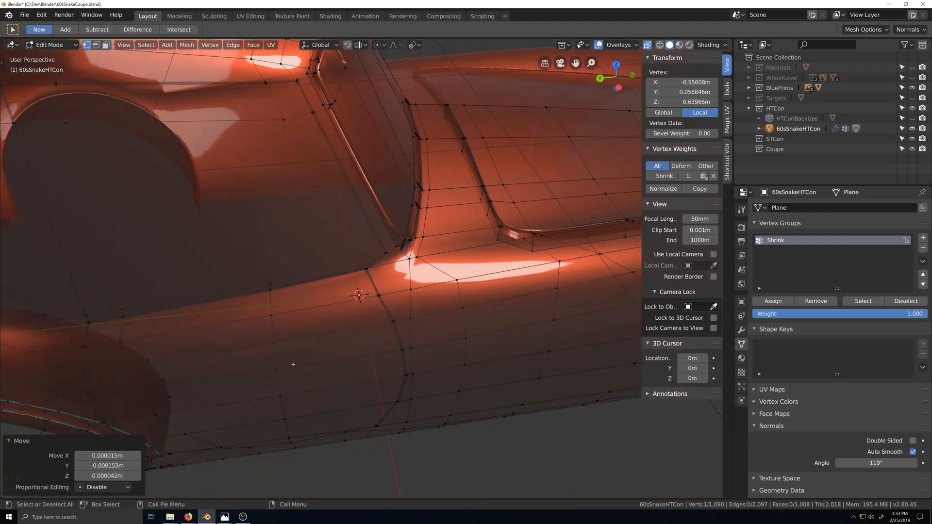
{"action": "middle_click_drag", "start_coordinate": [381, 328], "coordinate": [464, 308], "text": "shift"}
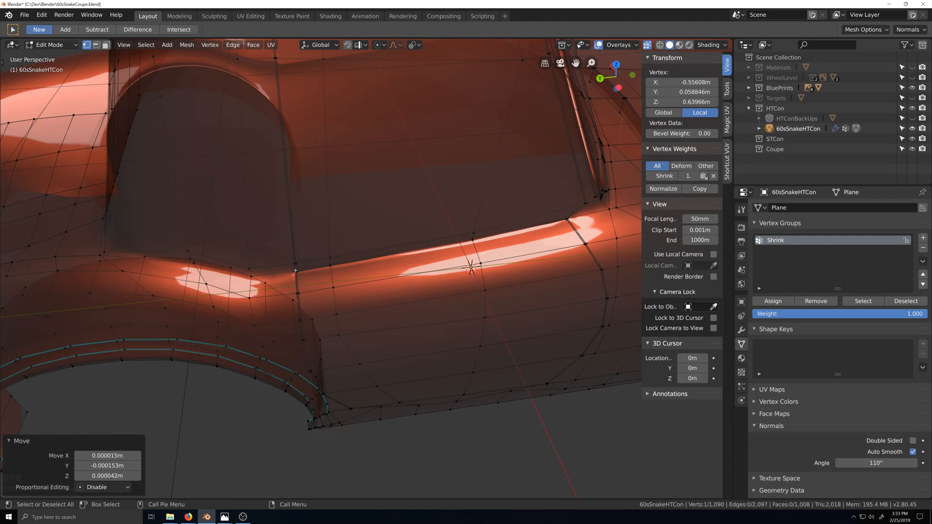
{"action": "left_click", "coordinate": [300, 273]}
{"action": "key", "text": "KP_Decimal"}
{"action": "scroll", "coordinate": [315, 271], "scroll_direction": "down", "scroll_amount": 2}
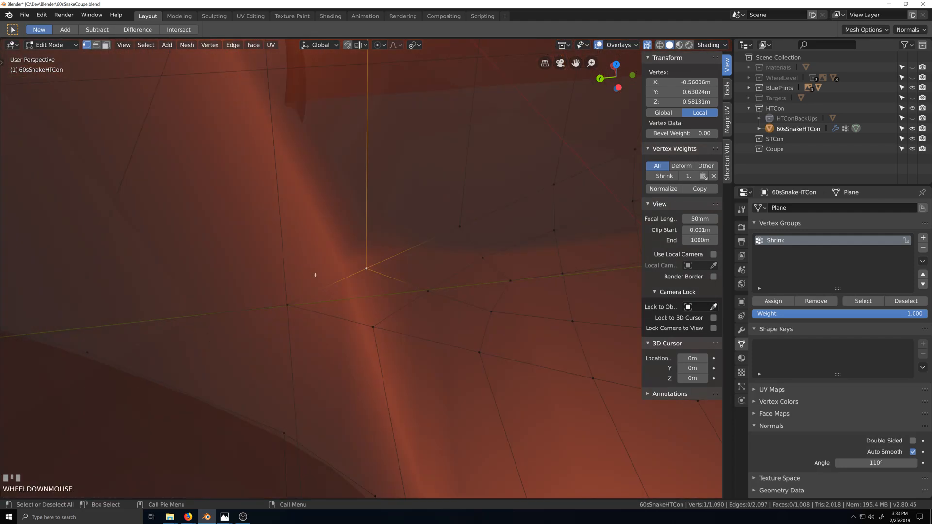
{"action": "scroll", "coordinate": [393, 289], "scroll_direction": "up", "scroll_amount": 3}
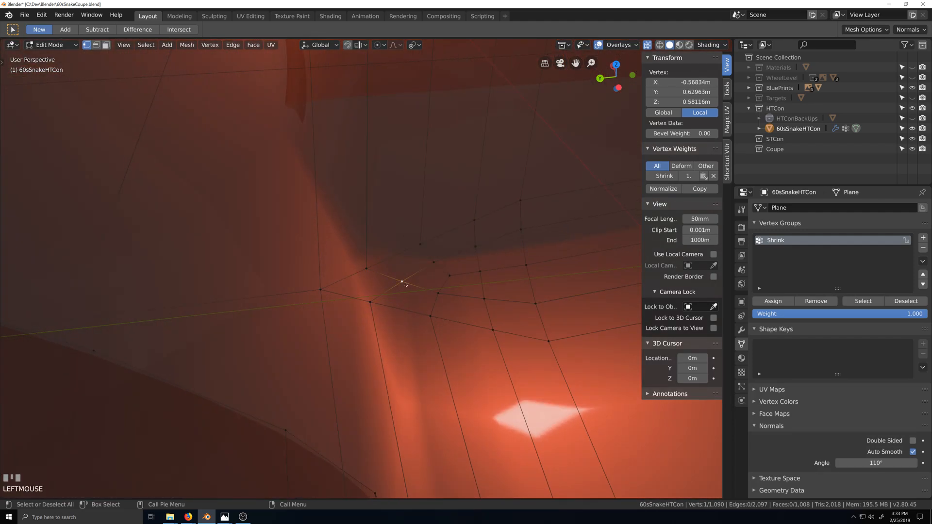
{"action": "key", "text": "g"}
{"action": "left_click", "coordinate": [376, 287]}
Move the three neighbouring bevel vertices at the rear door corner together and shift the middle one 0.000209 m in Y and -0.000023 m in Z.
{"action": "left_click", "coordinate": [434, 262]}
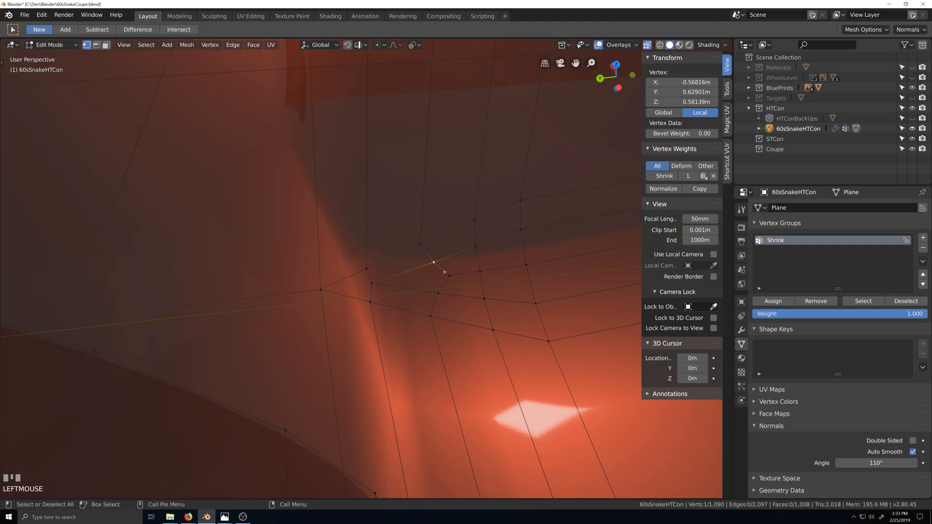
{"action": "left_click", "coordinate": [448, 277], "text": "shift"}
{"action": "key", "text": "g"}
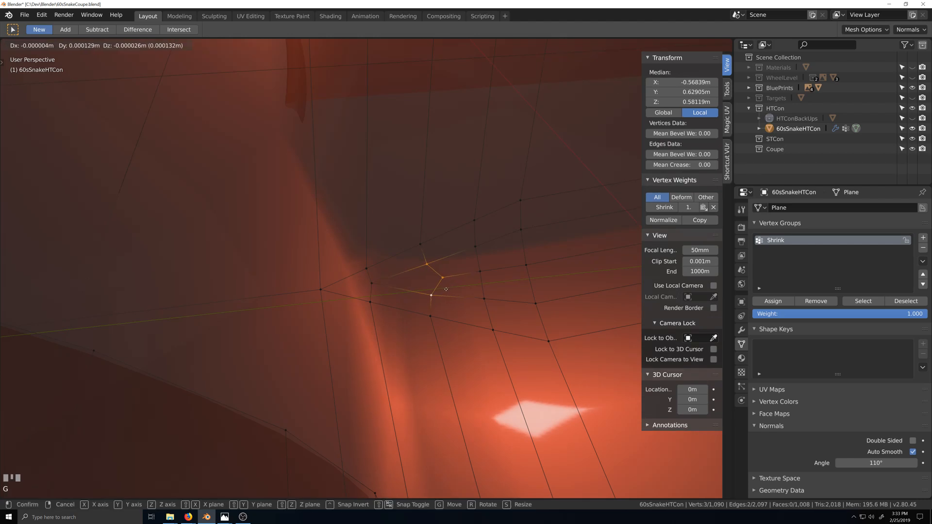
{"action": "left_click", "coordinate": [445, 290]}
{"action": "left_click", "coordinate": [440, 277]}
{"action": "key", "text": "g"}
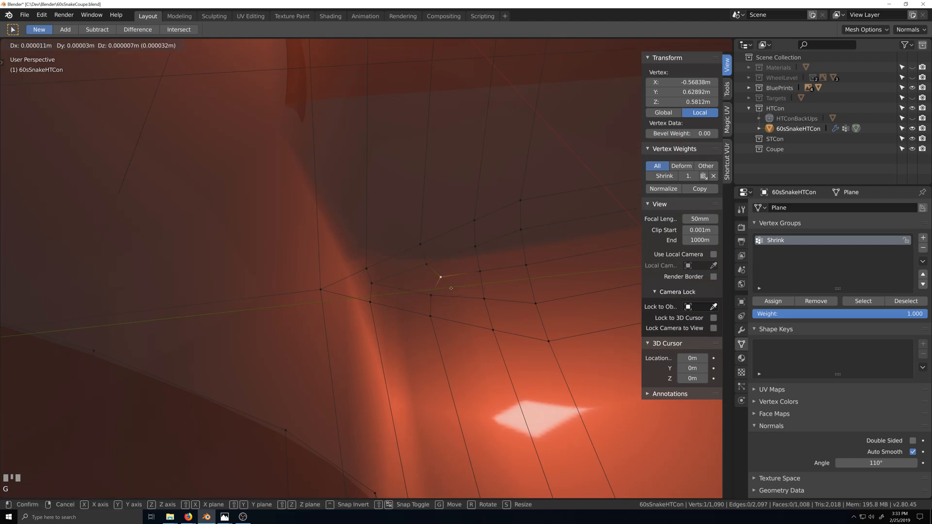
{"action": "left_click", "coordinate": [448, 290]}
Save the 60sSnakeCoupe.blend file.
{"action": "middle_click_drag", "start_coordinate": [449, 291], "coordinate": [505, 333]}
{"action": "scroll", "coordinate": [506, 332], "scroll_direction": "down", "scroll_amount": 8}
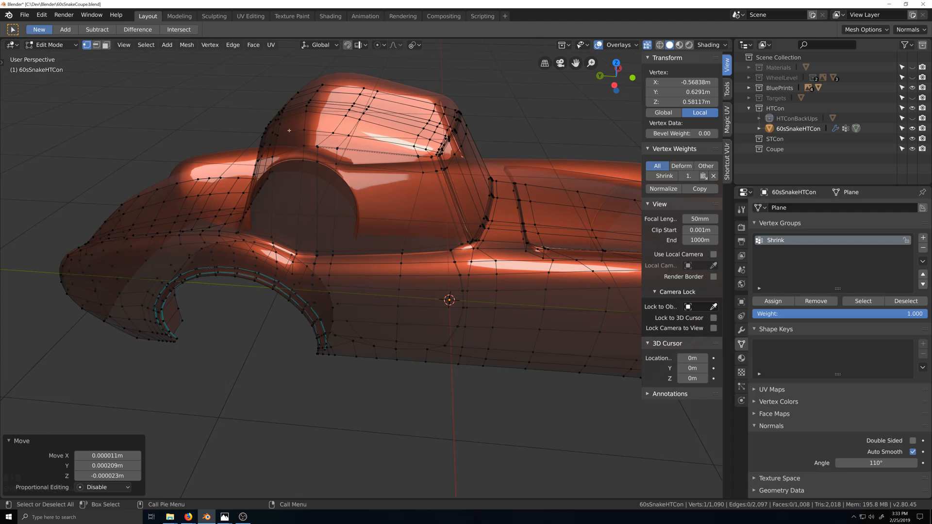
{"action": "left_click", "coordinate": [29, 18]}
{"action": "left_click", "coordinate": [59, 93]}
Duplicate the Shrinkwrap modifier of the body and apply the copy in Object Mode.
{"action": "left_click", "coordinate": [741, 330]}
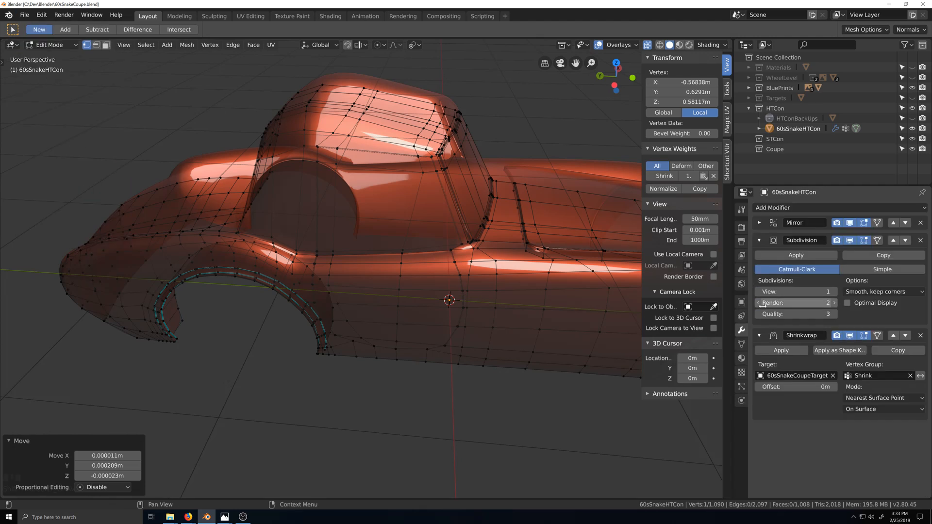
{"action": "left_click", "coordinate": [897, 351]}
{"action": "left_click", "coordinate": [780, 446]}
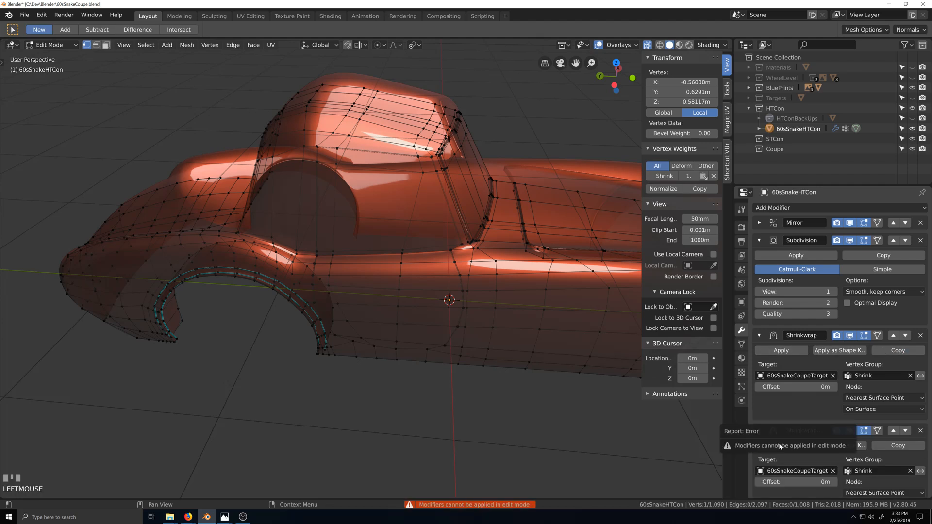
{"action": "key", "text": "Tab"}
{"action": "left_click", "coordinate": [769, 447]}
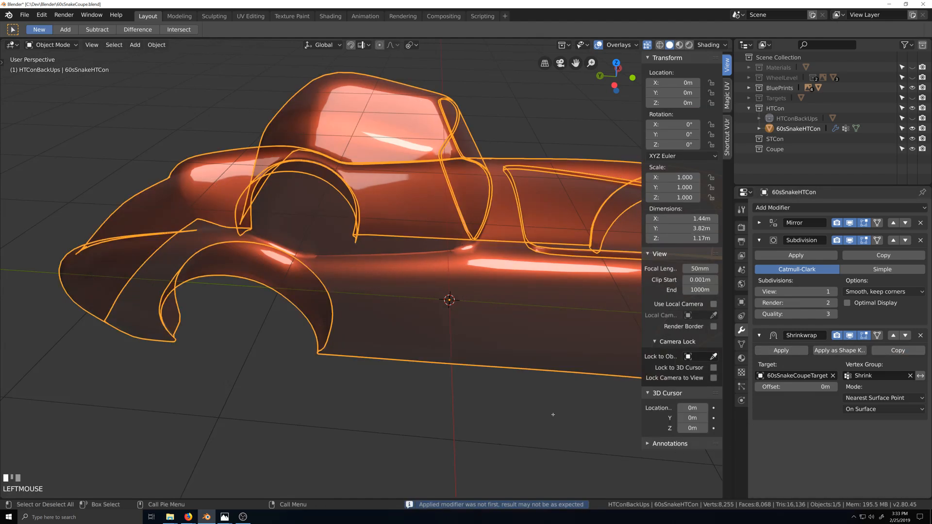
Examine the shading of the body around the door and window outline with X-ray off, in Object Mode and Edit Mode.
{"action": "key", "text": "Tab"}
{"action": "scroll", "coordinate": [551, 413], "scroll_direction": "up", "scroll_amount": 5}
{"action": "middle_click_drag", "start_coordinate": [563, 373], "coordinate": [462, 348], "text": "shift"}
{"action": "scroll", "coordinate": [395, 308], "scroll_direction": "down", "scroll_amount": 4}
{"action": "key", "text": "Tab"}
{"action": "key", "text": "alt+z"}
{"action": "scroll", "coordinate": [435, 333], "scroll_direction": "down", "scroll_amount": 3}
{"action": "scroll", "coordinate": [317, 257], "scroll_direction": "up", "scroll_amount": 8}
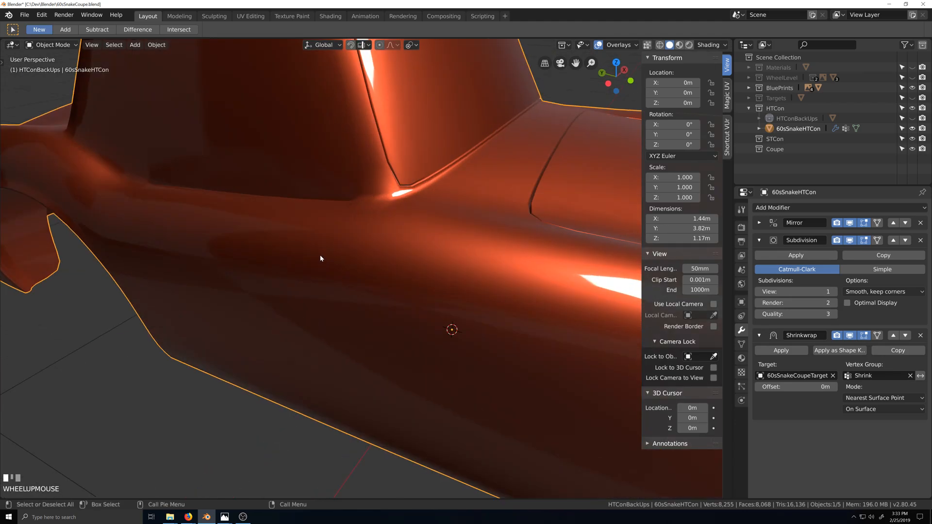
{"action": "middle_click_drag", "start_coordinate": [321, 258], "coordinate": [462, 339], "text": "shift"}
{"action": "key", "text": "Tab"}
{"action": "scroll", "coordinate": [365, 282], "scroll_direction": "up", "scroll_amount": 2}
{"action": "scroll", "coordinate": [464, 341], "scroll_direction": "up", "scroll_amount": 2}
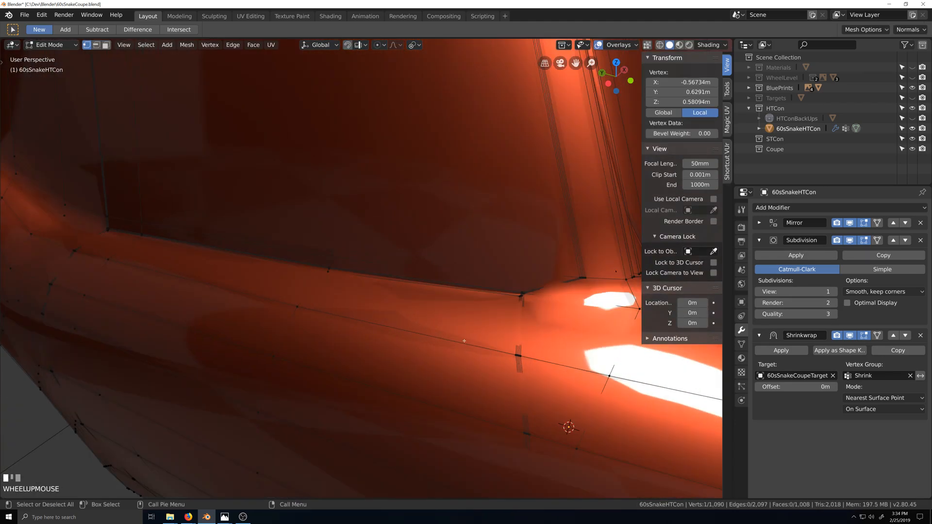
Select the edge loop along the door gap, turn X-ray back on and examine the gap's upper front corner.
{"action": "left_click", "coordinate": [408, 330], "text": "alt"}
{"action": "scroll", "coordinate": [407, 304], "scroll_direction": "up", "scroll_amount": 4}
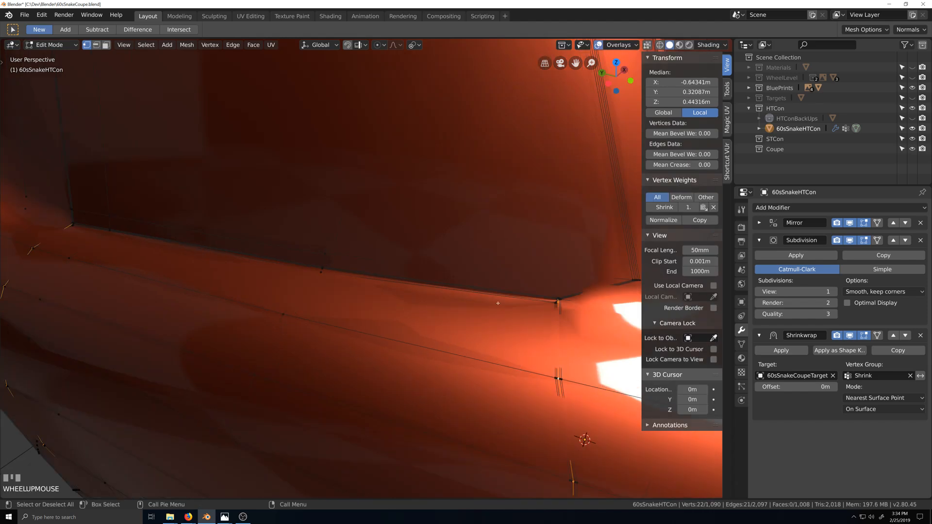
{"action": "key", "text": "alt+z"}
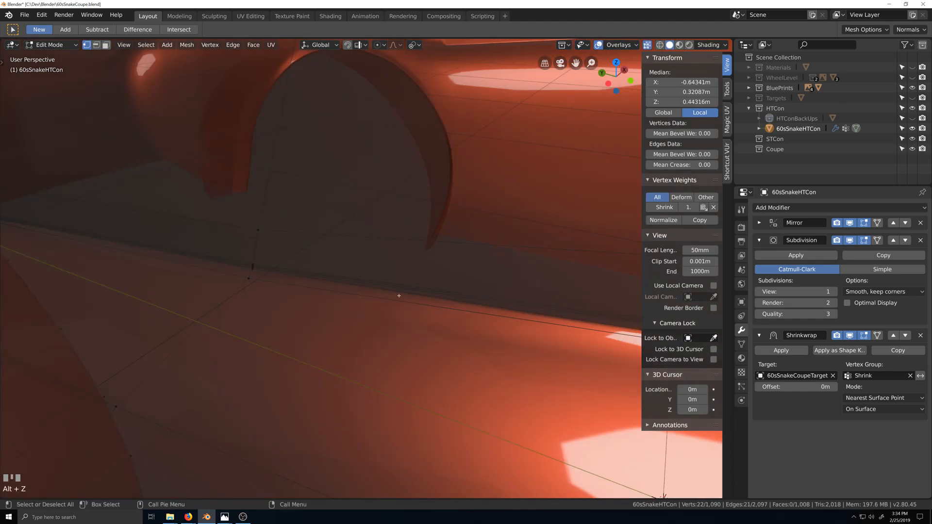
{"action": "middle_click_drag", "start_coordinate": [384, 310], "coordinate": [407, 301]}
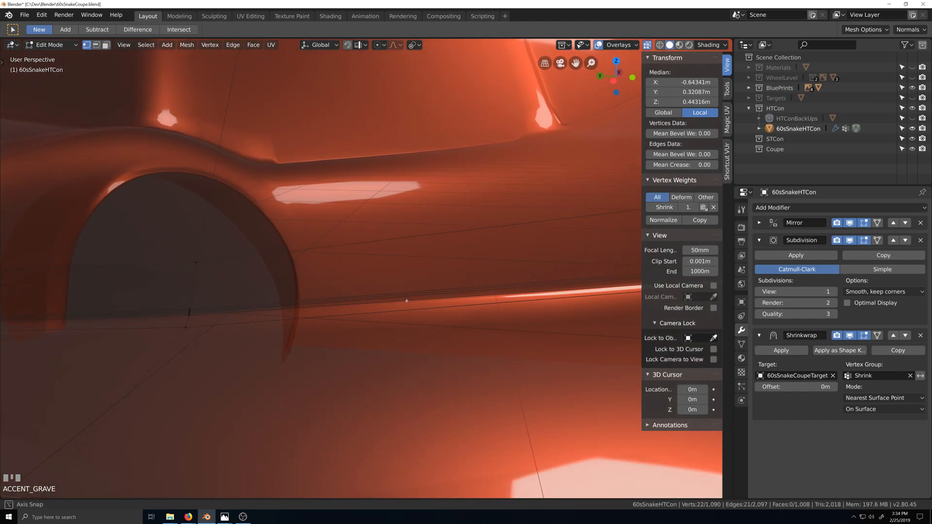
{"action": "scroll", "coordinate": [455, 308], "scroll_direction": "down", "scroll_amount": 4}
{"action": "middle_click_drag", "start_coordinate": [474, 340], "coordinate": [364, 318], "text": "shift"}
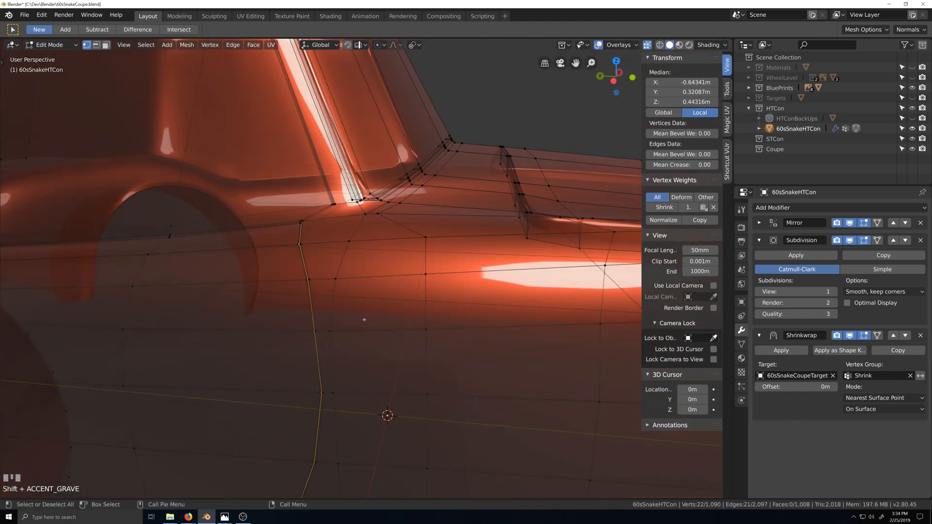
{"action": "scroll", "coordinate": [364, 318], "scroll_direction": "up", "scroll_amount": 3}
{"action": "key", "text": "shift+grave"}
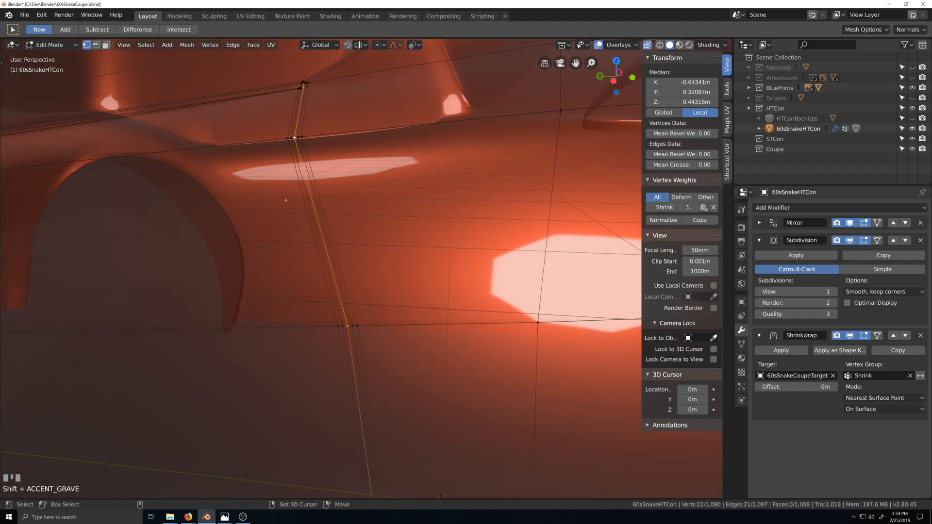
{"action": "scroll", "coordinate": [286, 200], "scroll_direction": "down", "scroll_amount": 3}
{"action": "middle_click_drag", "start_coordinate": [286, 200], "coordinate": [426, 163], "text": "shift"}
{"action": "scroll", "coordinate": [418, 213], "scroll_direction": "up", "scroll_amount": 4}
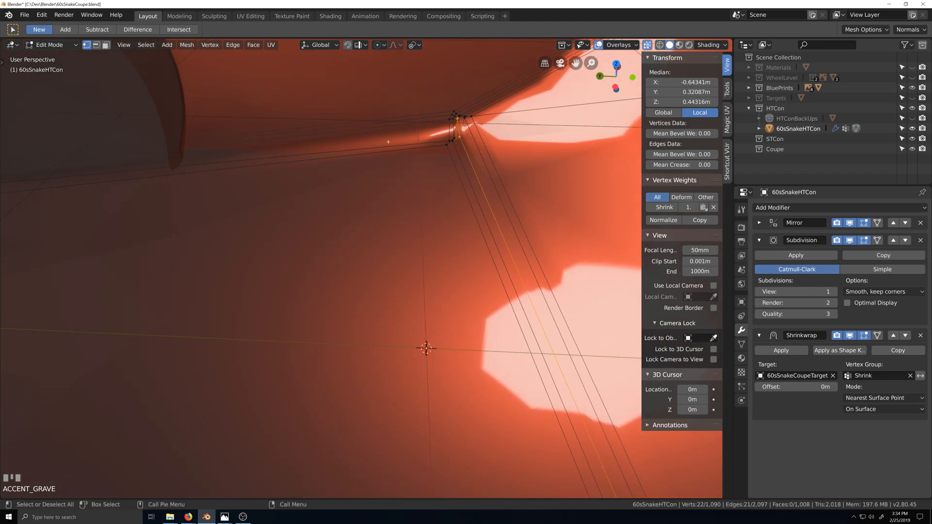
{"action": "scroll", "coordinate": [254, 190], "scroll_direction": "down", "scroll_amount": 3}
{"action": "scroll", "coordinate": [411, 197], "scroll_direction": "up", "scroll_amount": 4}
{"action": "key", "text": "shift+grave"}
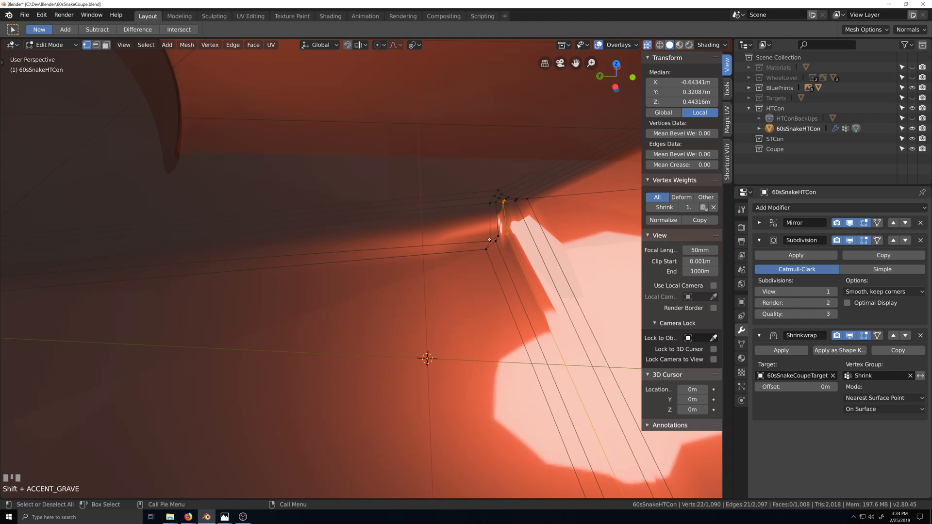
Edge-slide the two bevel vertices just below the upper front door corner up toward the corner with a factor of 0.886.
{"action": "left_click", "coordinate": [489, 240]}
{"action": "left_click", "coordinate": [497, 222], "text": "shift"}
{"action": "key", "text": "g"}
{"action": "key", "text": "g"}
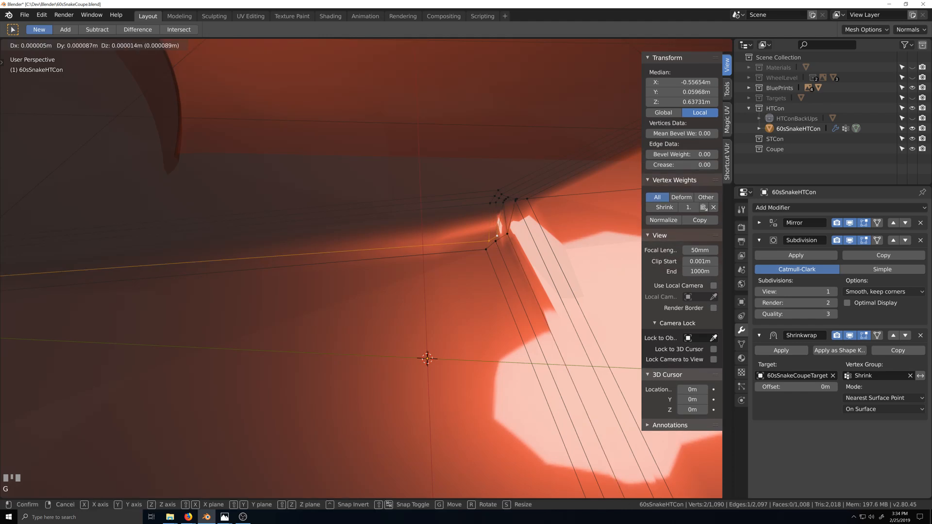
{"action": "left_click", "coordinate": [492, 221]}
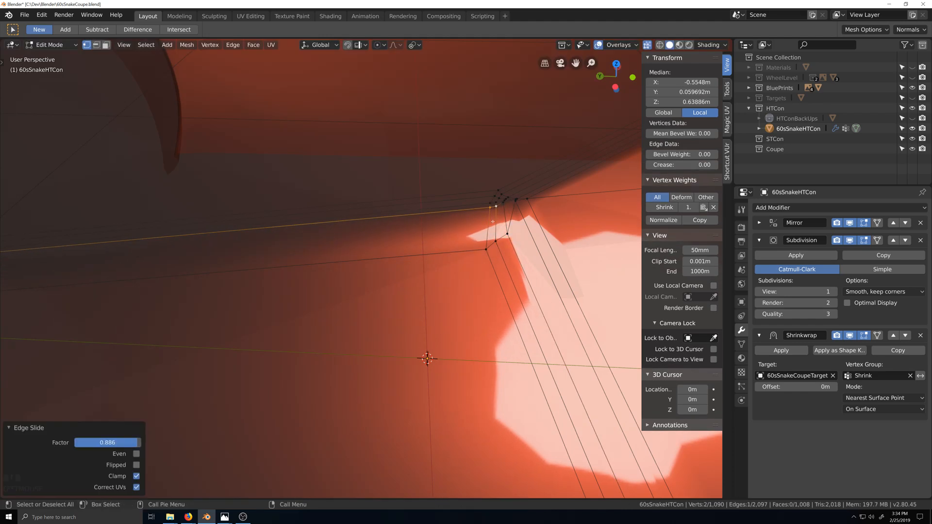
Select the path of lower bevel vertices across the upper front door corner and edge-slide it toward the corner with a factor of -0.867.
{"action": "left_click", "coordinate": [485, 249]}
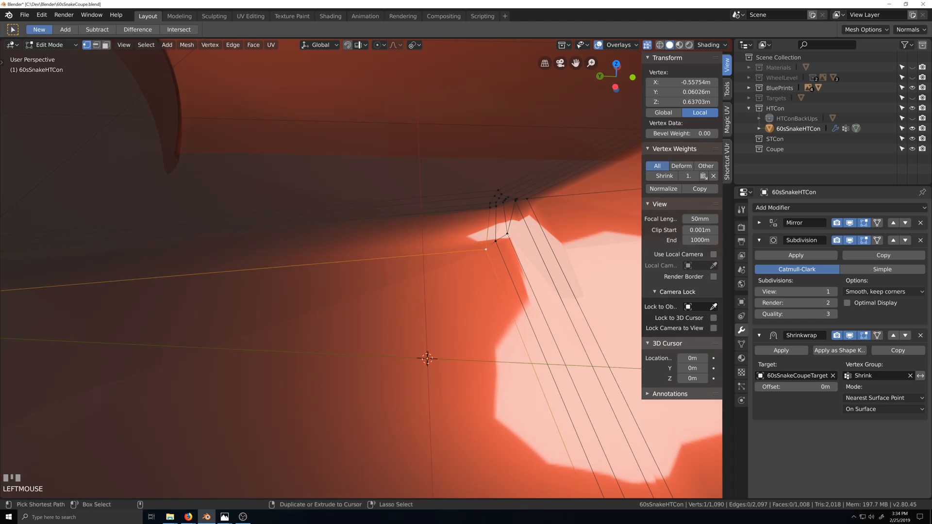
{"action": "left_click", "coordinate": [495, 210], "text": "ctrl"}
{"action": "key", "text": "g"}
{"action": "key", "text": "g"}
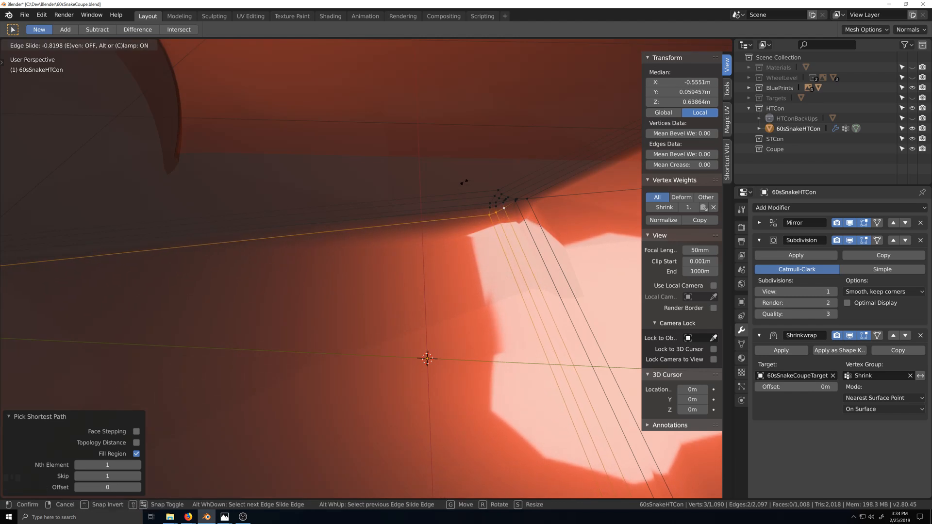
{"action": "left_click", "coordinate": [465, 163]}
Select the centre edge loops of the door and window gaps, undoing the wrongly picked extra loop.
{"action": "scroll", "coordinate": [366, 329], "scroll_direction": "down", "scroll_amount": 6}
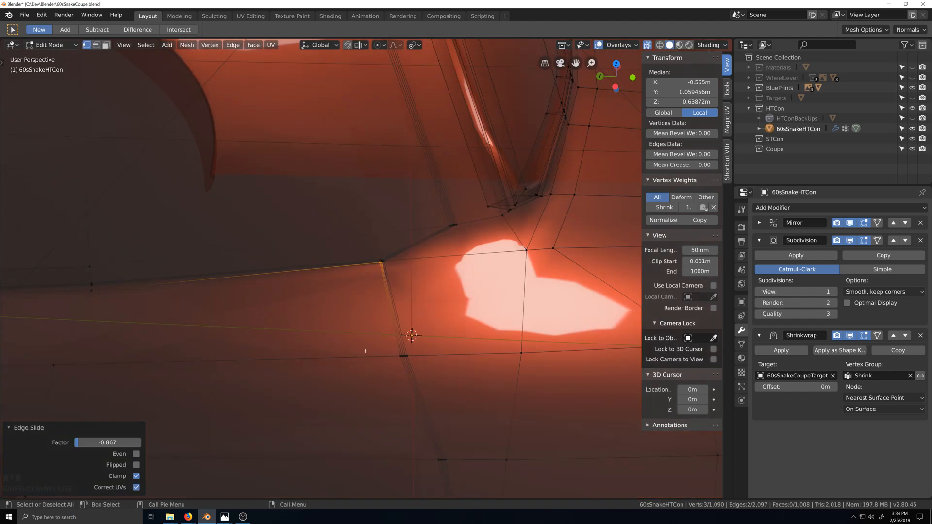
{"action": "key", "text": "shift+grave"}
{"action": "middle_click_drag", "start_coordinate": [366, 347], "coordinate": [354, 352], "text": "shift"}
{"action": "scroll", "coordinate": [376, 291], "scroll_direction": "up", "scroll_amount": 5}
{"action": "mouse_move", "coordinate": [377, 291]}
{"action": "middle_mouse_down"}
{"action": "mouse_move", "coordinate": [366, 363]}
{"action": "mouse_move", "coordinate": [388, 301]}
{"action": "middle_mouse_up"}
{"action": "scroll", "coordinate": [371, 347], "scroll_direction": "up", "scroll_amount": 3}
{"action": "scroll", "coordinate": [359, 333], "scroll_direction": "up", "scroll_amount": 4}
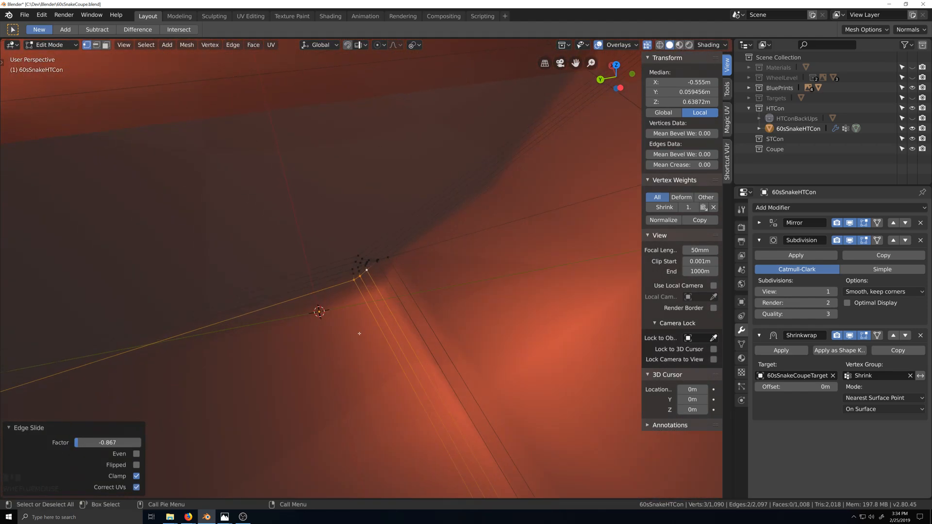
{"action": "left_click", "coordinate": [389, 229], "text": "alt"}
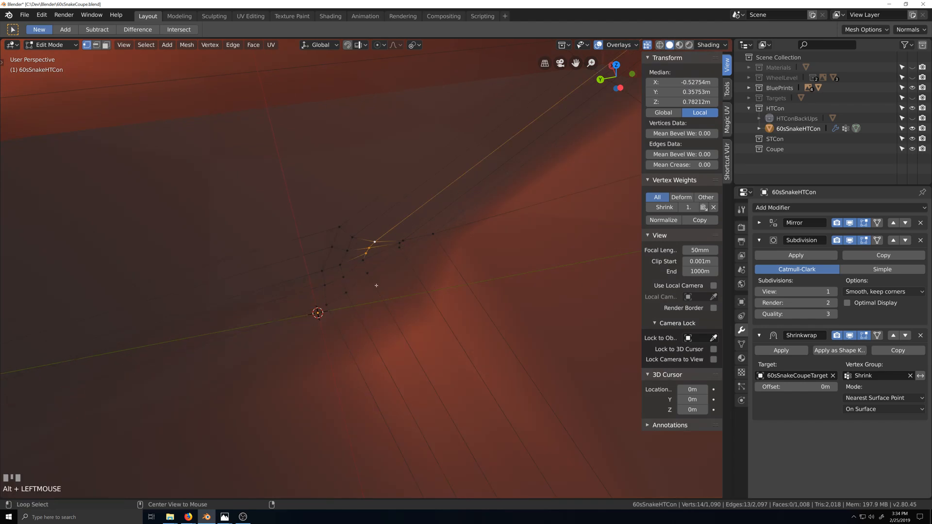
{"action": "left_click", "coordinate": [319, 278], "text": "alt+shift"}
{"action": "scroll", "coordinate": [378, 322], "scroll_direction": "down", "scroll_amount": 7}
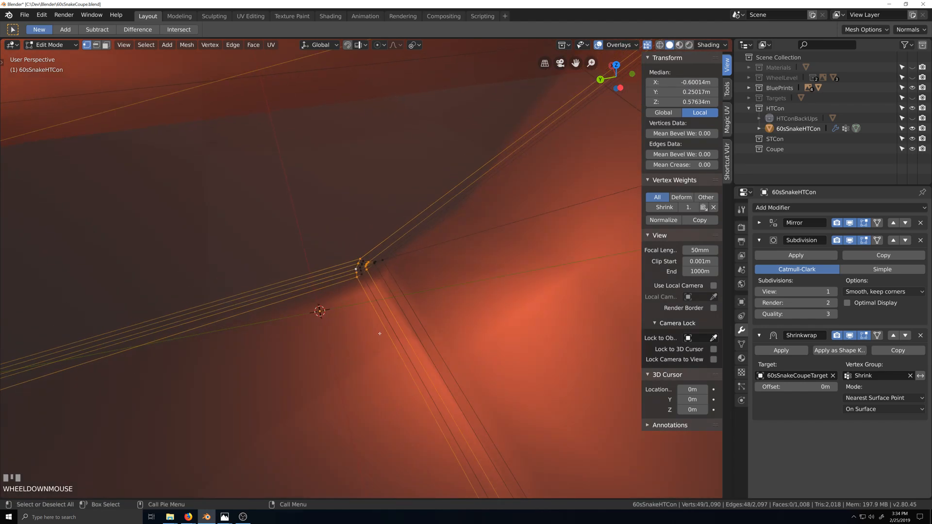
{"action": "scroll", "coordinate": [380, 332], "scroll_direction": "up", "scroll_amount": 10}
{"action": "scroll", "coordinate": [379, 333], "scroll_direction": "down", "scroll_amount": 8}
{"action": "key", "text": "ctrl+z"}
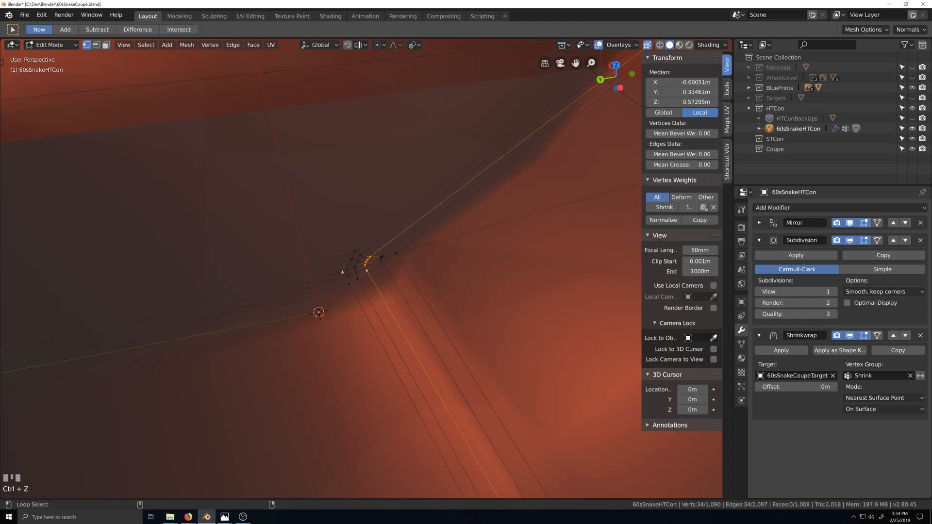
{"action": "scroll", "coordinate": [342, 272], "scroll_direction": "down", "scroll_amount": 8}
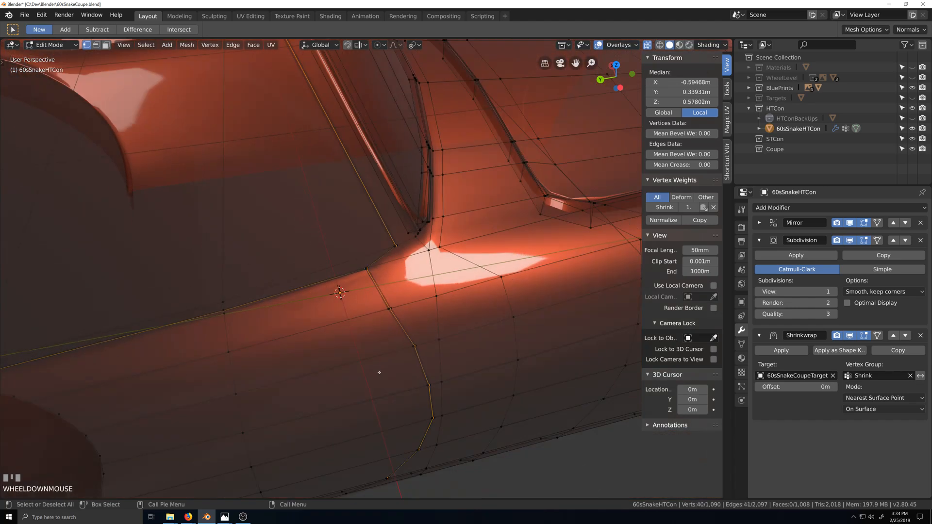
Remove the selected centre loops of the door and window gaps from the Shrink vertex group.
{"action": "key", "text": "grave"}
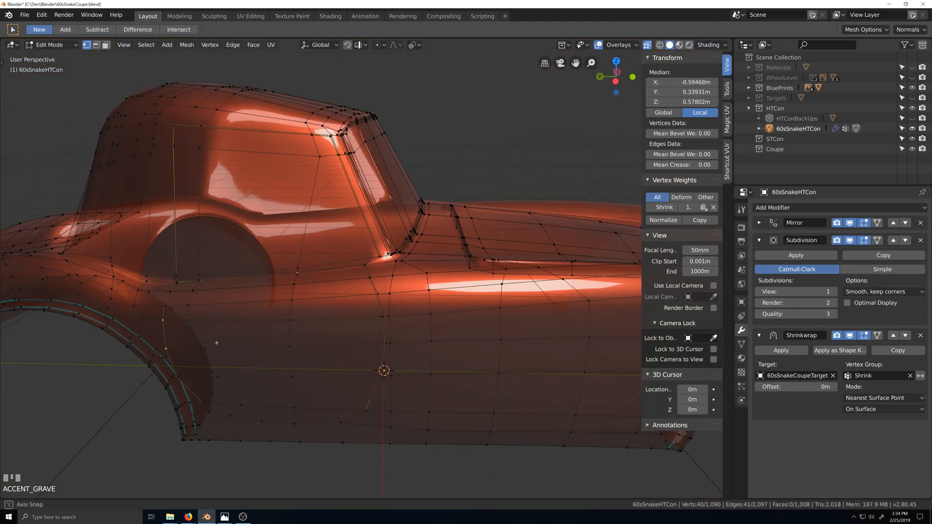
{"action": "scroll", "coordinate": [349, 354], "scroll_direction": "up", "scroll_amount": 8}
{"action": "key", "text": "grave"}
{"action": "key", "text": "grave"}
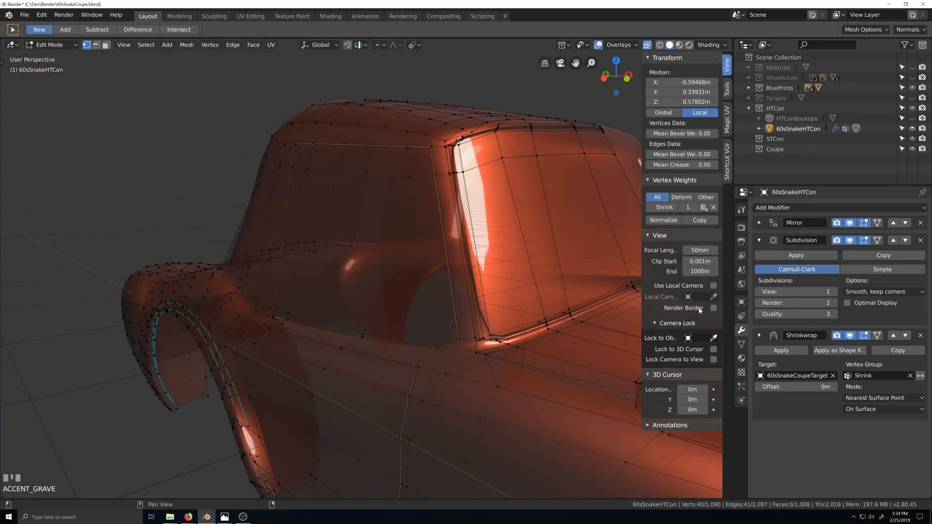
{"action": "left_click", "coordinate": [741, 344]}
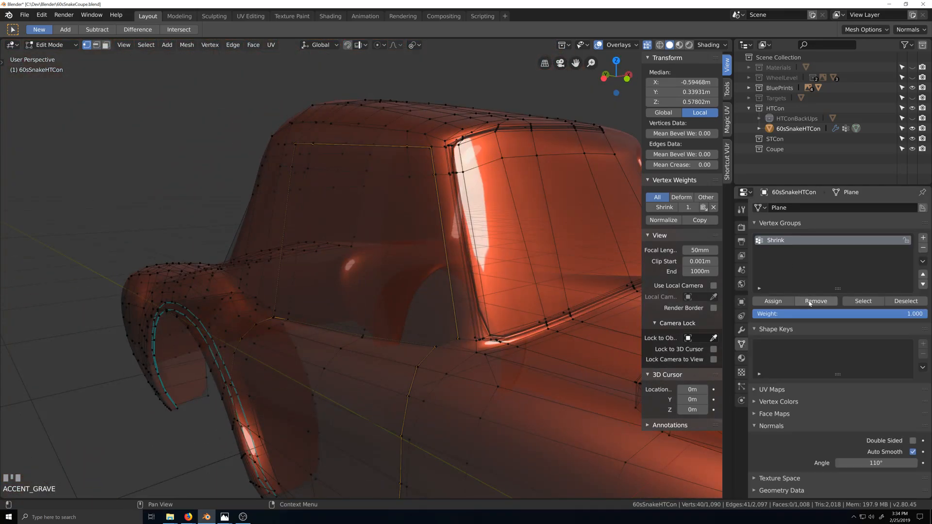
{"action": "left_click", "coordinate": [815, 301]}
{"action": "scroll", "coordinate": [395, 401], "scroll_direction": "up", "scroll_amount": 2}
{"action": "key", "text": "grave"}
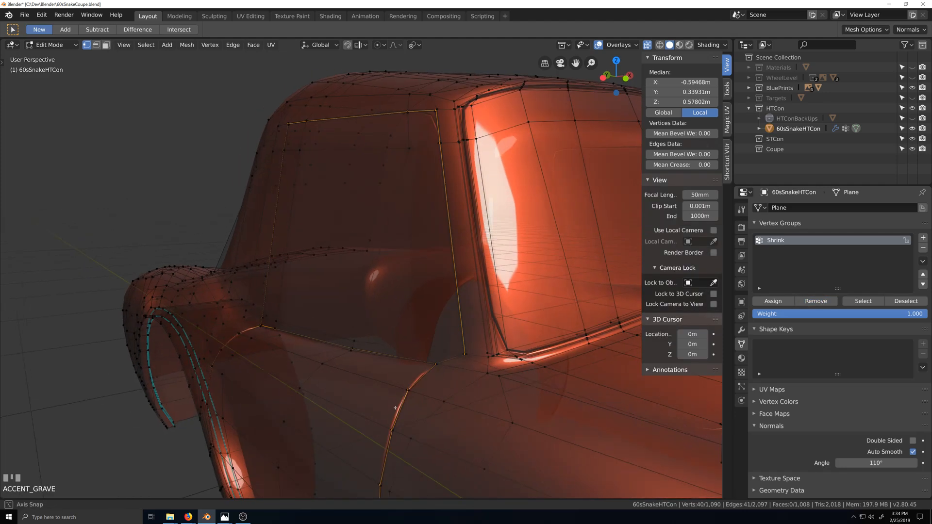
Move the selected gap loops inward by 0.0139 m along the global X axis.
{"action": "key", "text": "g"}
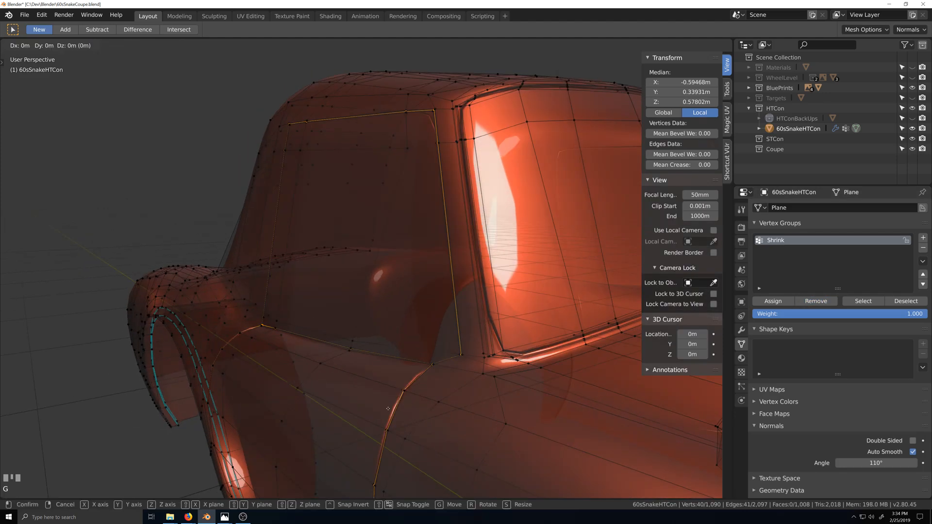
{"action": "key", "text": "x"}
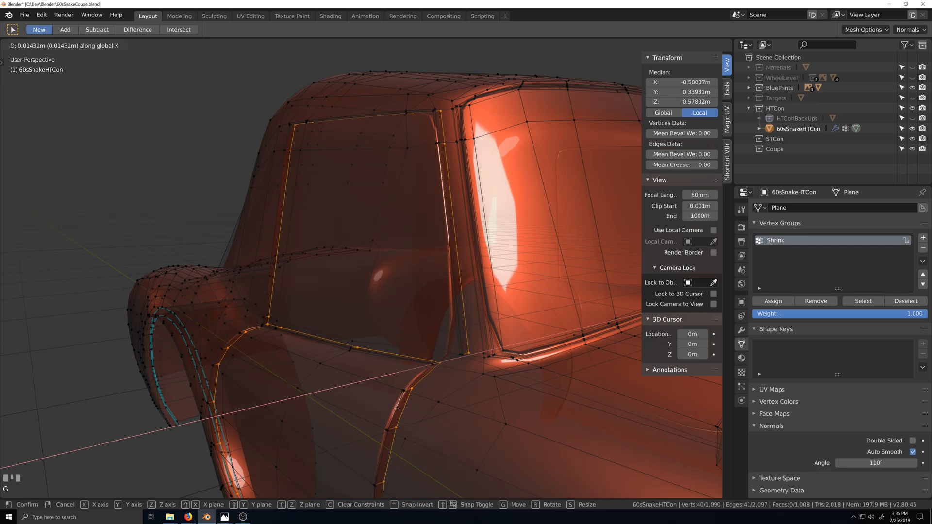
{"action": "left_click", "coordinate": [395, 408]}
{"action": "scroll", "coordinate": [396, 407], "scroll_direction": "down", "scroll_amount": 5}
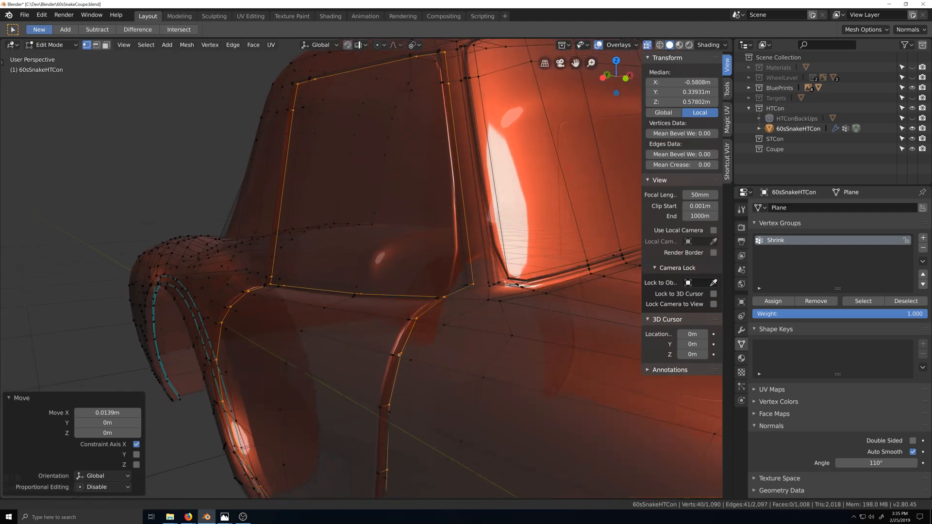
Deselect the lower door loop and upper window loop vertices with Circle Select, keeping only those around the beltline.
{"action": "middle_click_drag", "start_coordinate": [403, 364], "coordinate": [369, 346]}
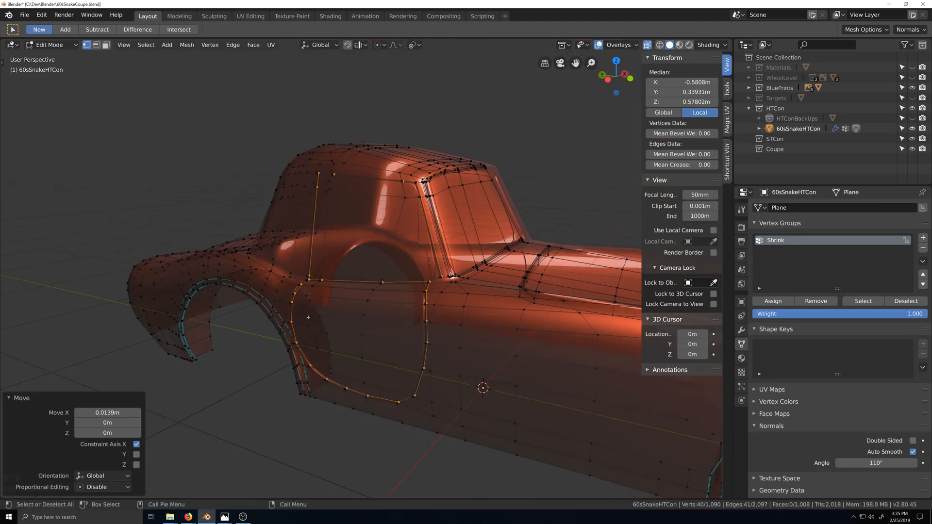
{"action": "key", "text": "c"}
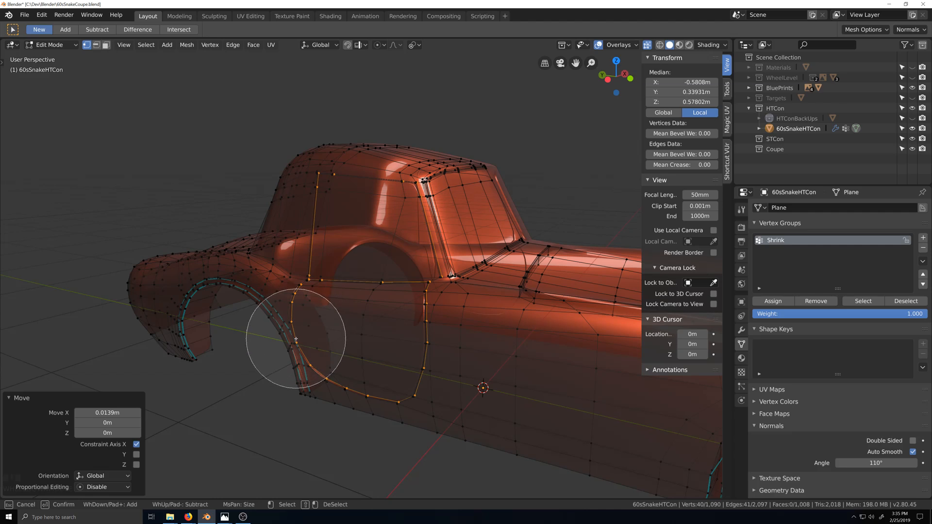
{"action": "mouse_move", "coordinate": [298, 341]}
{"action": "left_mouse_down", "text": "shift"}
{"action": "mouse_move", "coordinate": [409, 351]}
{"action": "mouse_move", "coordinate": [396, 368]}
{"action": "left_mouse_up", "text": "shift"}
{"action": "left_click_drag", "start_coordinate": [331, 215], "coordinate": [439, 202], "text": "shift"}
{"action": "right_click", "coordinate": [438, 202]}
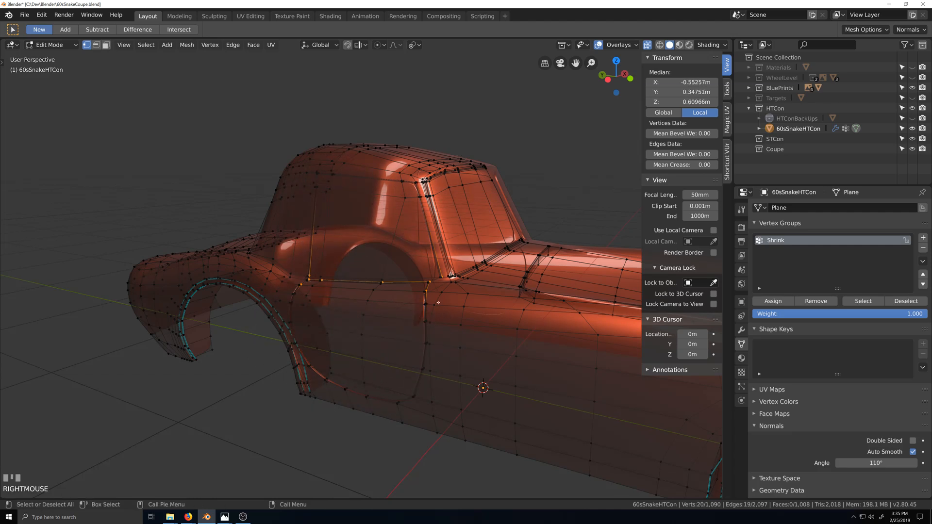
Move the selected beltline gap vertices down about 0.0126 m along global Z, leave Edit Mode and turn X-ray off.
{"action": "scroll", "coordinate": [438, 303], "scroll_direction": "up", "scroll_amount": 6}
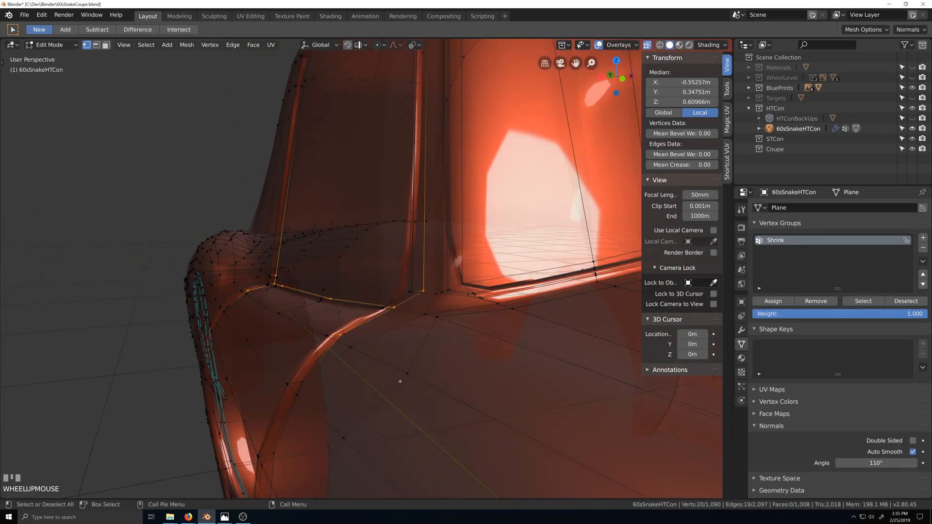
{"action": "key", "text": "g"}
{"action": "key", "text": "z"}
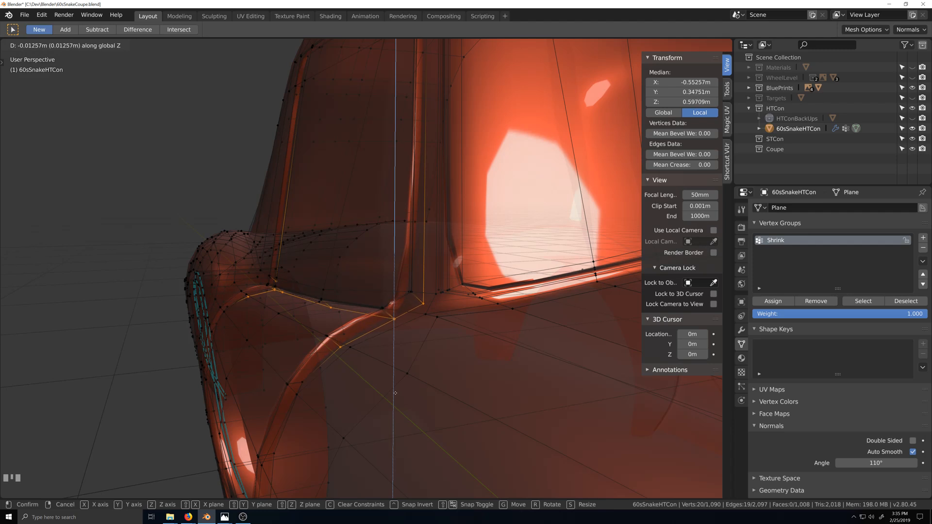
{"action": "left_click", "coordinate": [395, 393]}
{"action": "scroll", "coordinate": [395, 393], "scroll_direction": "down", "scroll_amount": 4}
{"action": "middle_click_drag", "start_coordinate": [395, 393], "coordinate": [475, 403]}
{"action": "key", "text": "Tab"}
{"action": "key", "text": "alt+z"}
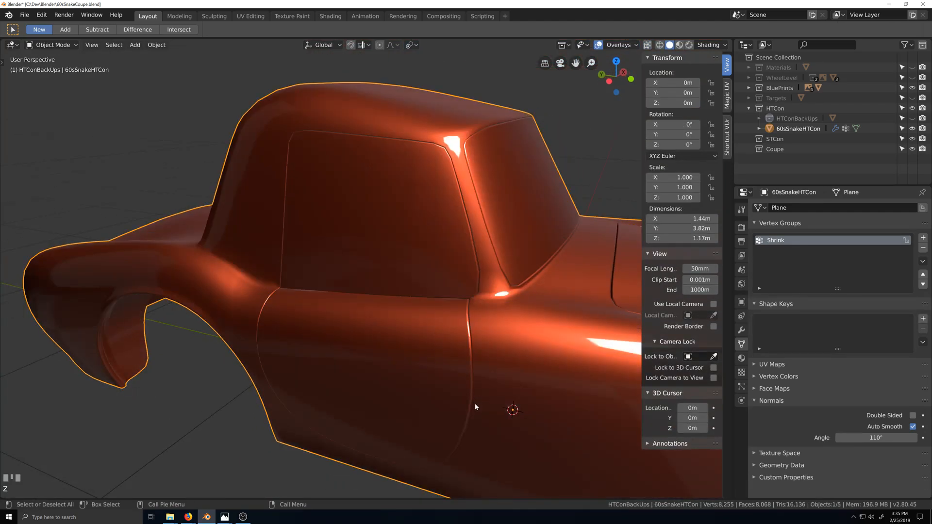
Examine the door and window gaps from the side and close up at the door's upper front corner.
{"action": "key", "text": "grave"}
{"action": "scroll", "coordinate": [488, 396], "scroll_direction": "down", "scroll_amount": 2}
{"action": "key", "text": "grave"}
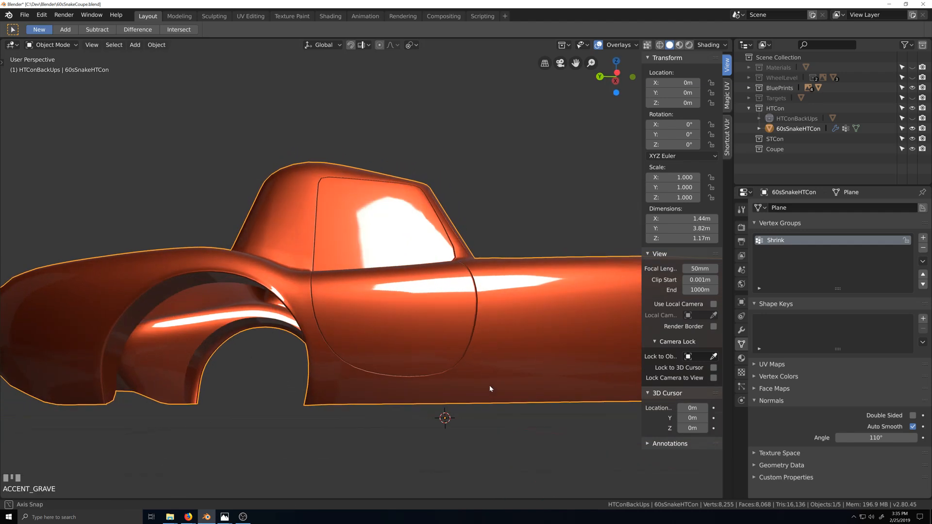
{"action": "mouse_move", "coordinate": [483, 388]}
{"action": "middle_mouse_down"}
{"action": "mouse_move", "coordinate": [467, 410]}
{"action": "mouse_move", "coordinate": [471, 427]}
{"action": "mouse_move", "coordinate": [478, 411]}
{"action": "mouse_move", "coordinate": [468, 388]}
{"action": "mouse_move", "coordinate": [478, 381]}
{"action": "mouse_move", "coordinate": [456, 388]}
{"action": "mouse_move", "coordinate": [472, 363]}
{"action": "mouse_move", "coordinate": [470, 402]}
{"action": "mouse_move", "coordinate": [485, 379]}
{"action": "middle_mouse_up"}
{"action": "scroll", "coordinate": [524, 347], "scroll_direction": "up", "scroll_amount": 5}
{"action": "middle_click_drag", "start_coordinate": [526, 346], "coordinate": [549, 316]}
{"action": "key", "text": "grave"}
{"action": "key", "text": "shift+grave"}
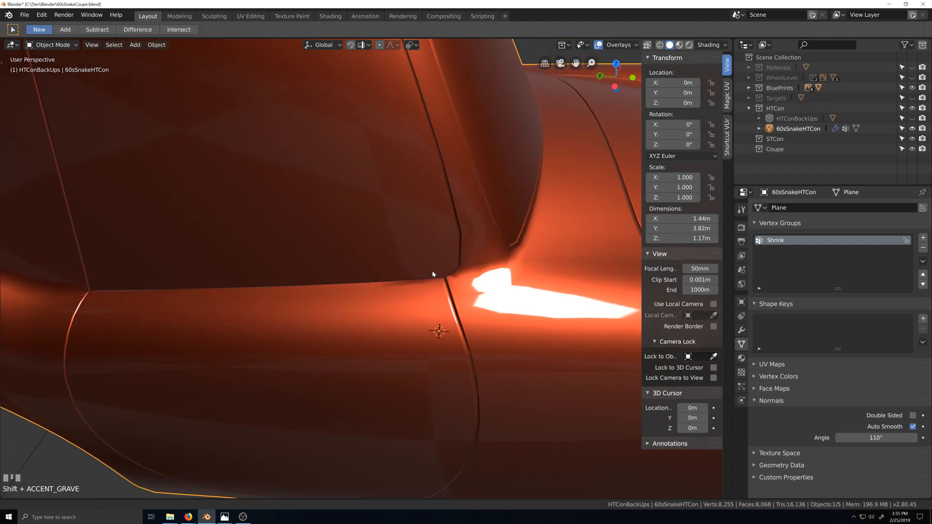
In Edit Mode, select the two neighbouring gap vertices at the door's upper front corner.
{"action": "scroll", "coordinate": [436, 280], "scroll_direction": "up", "scroll_amount": 2}
{"action": "key", "text": "grave"}
{"action": "scroll", "coordinate": [502, 246], "scroll_direction": "up", "scroll_amount": 3}
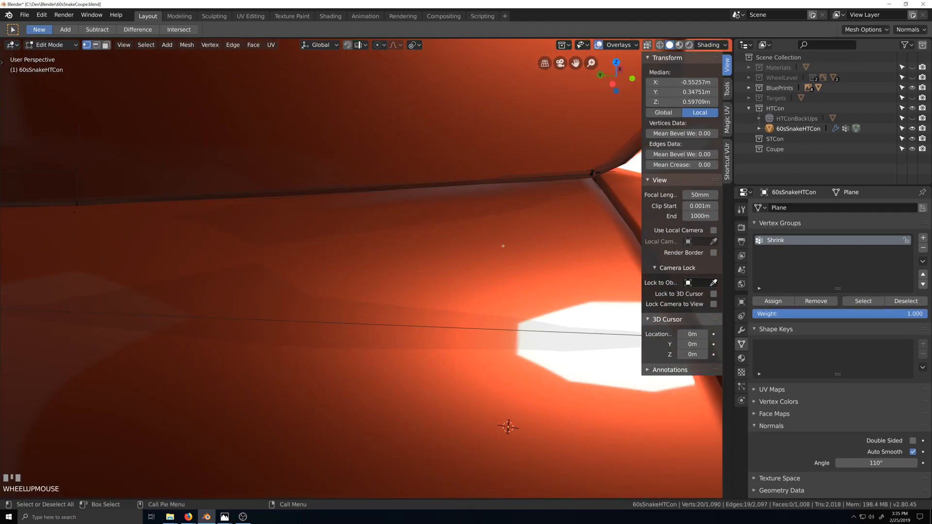
{"action": "key", "text": "shift+grave"}
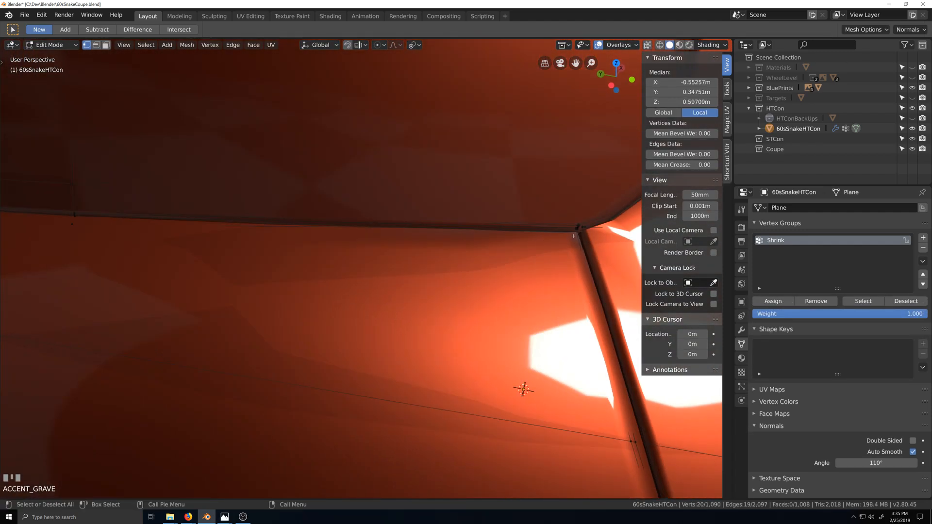
{"action": "left_click", "coordinate": [573, 236]}
{"action": "key", "text": "KP_Decimal"}
{"action": "scroll", "coordinate": [588, 234], "scroll_direction": "down", "scroll_amount": 2}
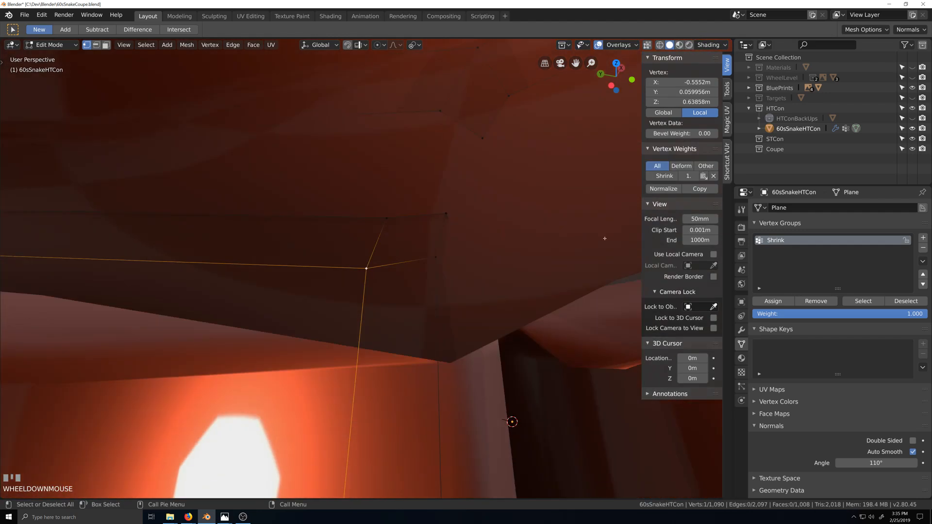
{"action": "scroll", "coordinate": [439, 287], "scroll_direction": "up", "scroll_amount": 4}
{"action": "key", "text": "shift+grave"}
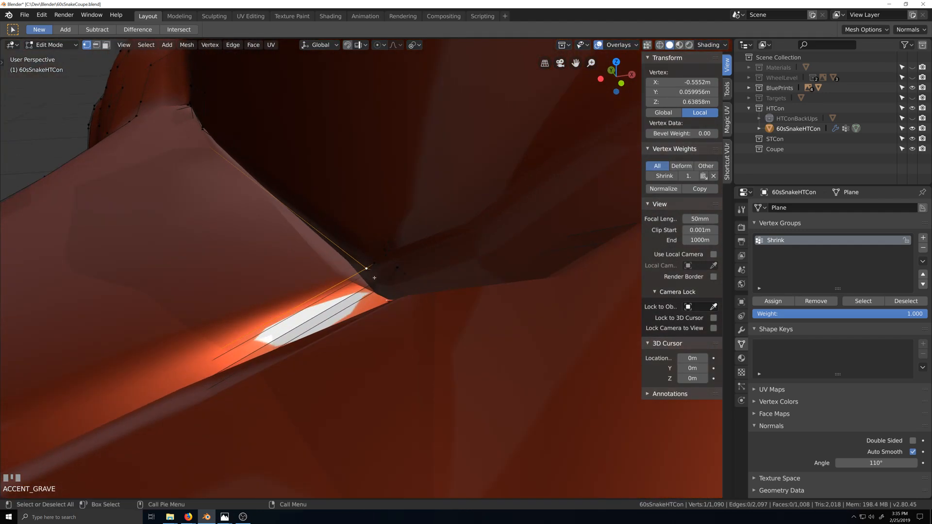
{"action": "left_click", "coordinate": [372, 273], "text": "shift"}
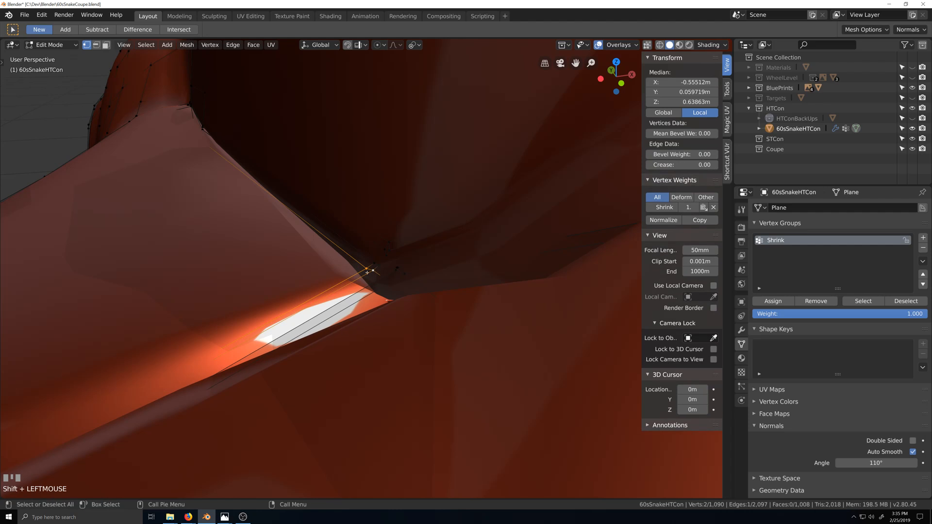
{"action": "key", "text": "g"}
{"action": "key", "text": "g"}
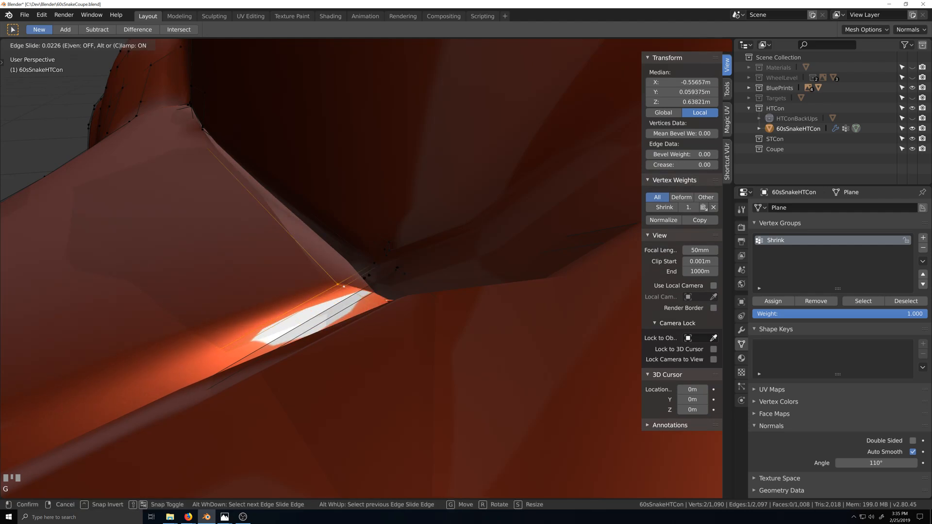
{"action": "right_click", "coordinate": [369, 275]}
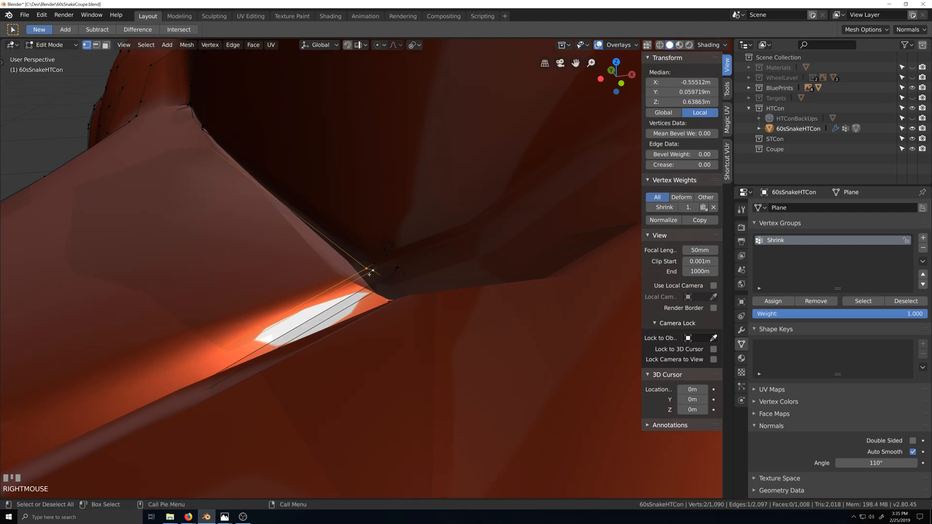
Edge-slide the two selected corner vertices by about 0.022, followed by a second slide with a factor of -0.755.
{"action": "key", "text": "g"}
{"action": "key", "text": "g"}
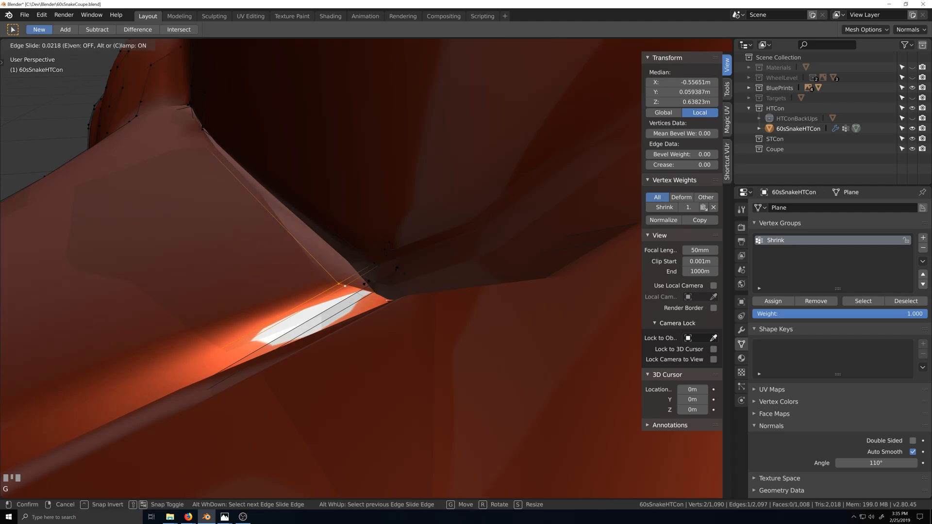
{"action": "left_click", "coordinate": [345, 286]}
{"action": "key", "text": "g"}
{"action": "key", "text": "g"}
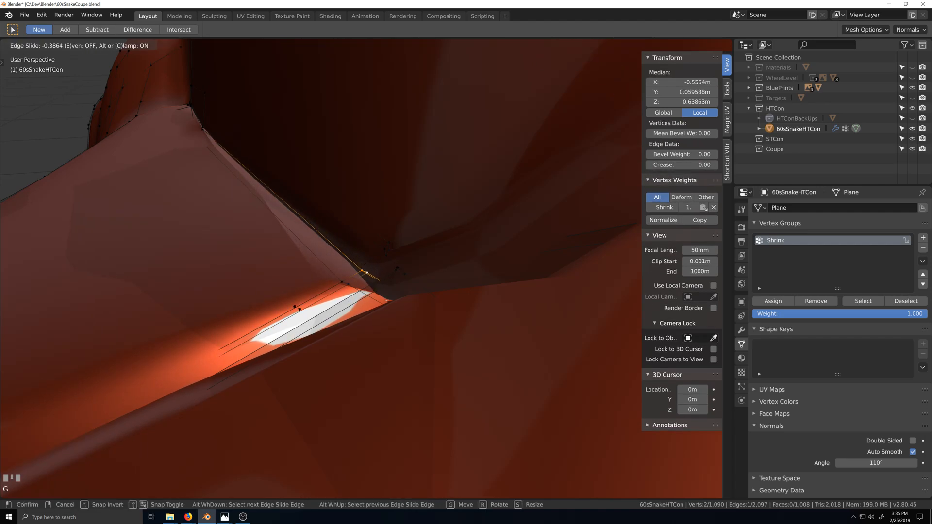
{"action": "left_click", "coordinate": [231, 328]}
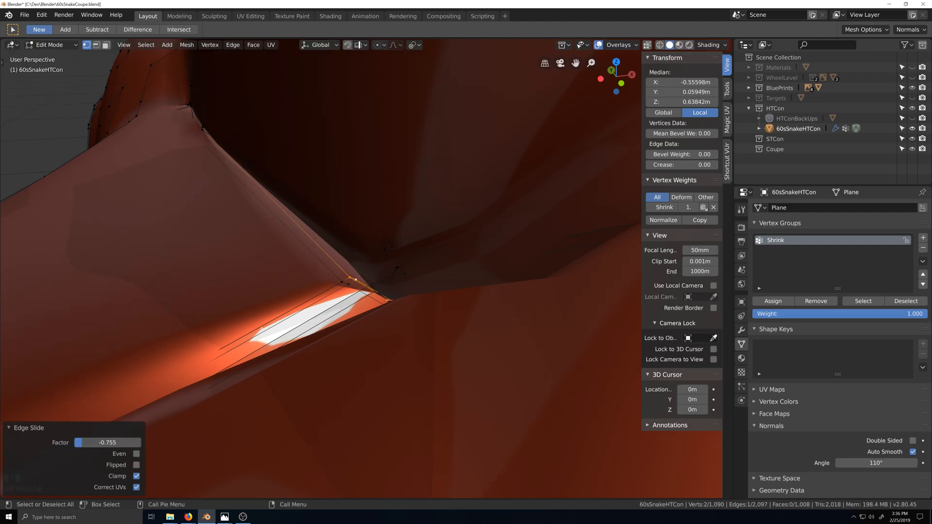
Check the reshaped gap at the door's upper front corner from several angles in Object Mode.
{"action": "middle_click_drag", "start_coordinate": [231, 328], "coordinate": [359, 431]}
{"action": "key", "text": "grave"}
{"action": "scroll", "coordinate": [368, 420], "scroll_direction": "down", "scroll_amount": 2}
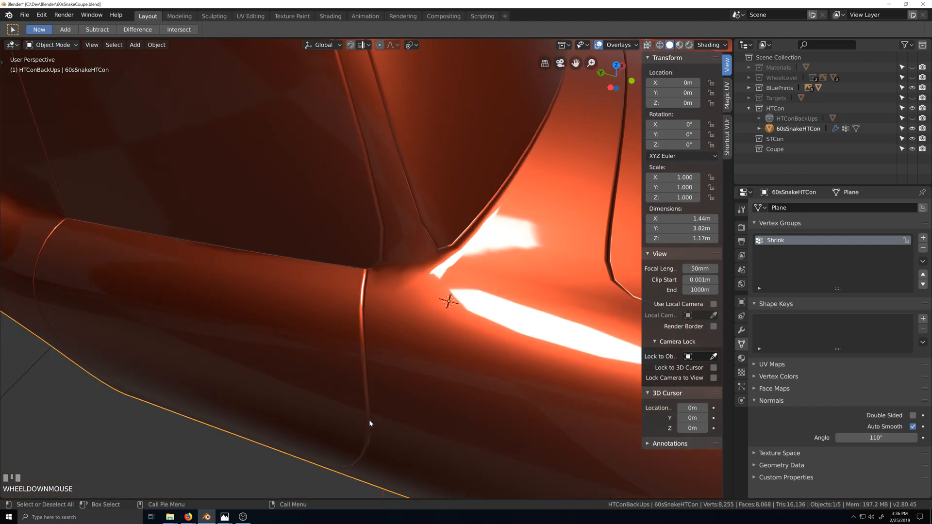
{"action": "key", "text": "grave"}
{"action": "scroll", "coordinate": [398, 409], "scroll_direction": "down", "scroll_amount": 4}
{"action": "key", "text": "grave"}
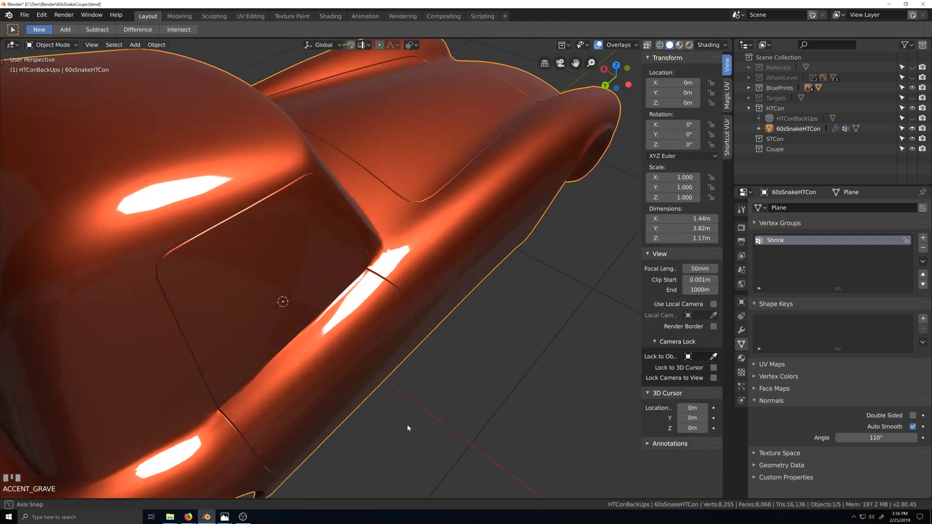
In Edit Mode, select the body vertex below the windshield's lower corner and vertex-slide it toward that corner with a factor of 0.447.
{"action": "scroll", "coordinate": [432, 378], "scroll_direction": "up", "scroll_amount": 3}
{"action": "key", "text": "Tab"}
{"action": "key", "text": "grave"}
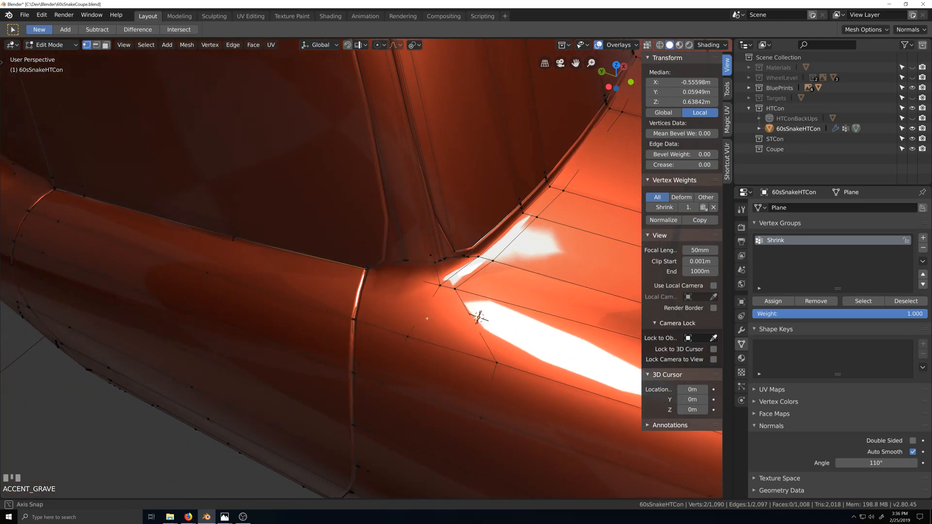
{"action": "left_click", "coordinate": [434, 291]}
{"action": "key", "text": "g"}
{"action": "key", "text": "g"}
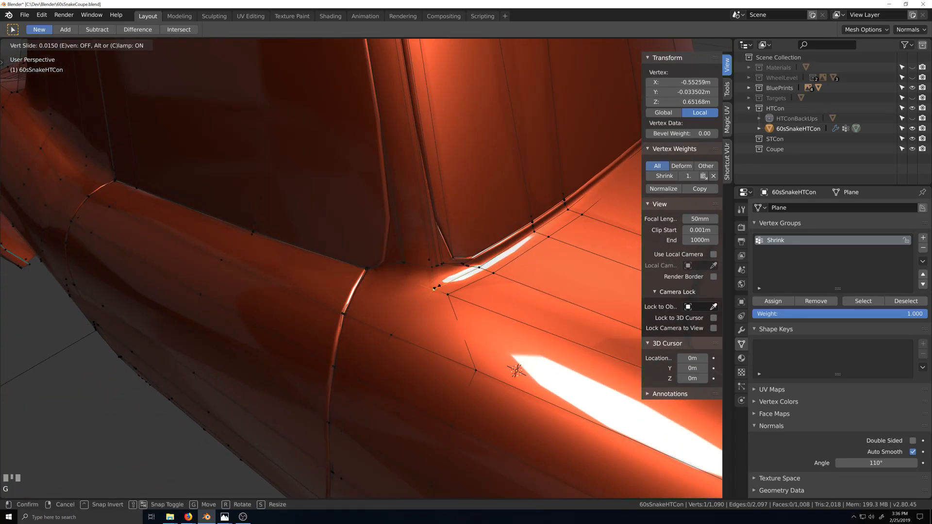
{"action": "left_click", "coordinate": [435, 282]}
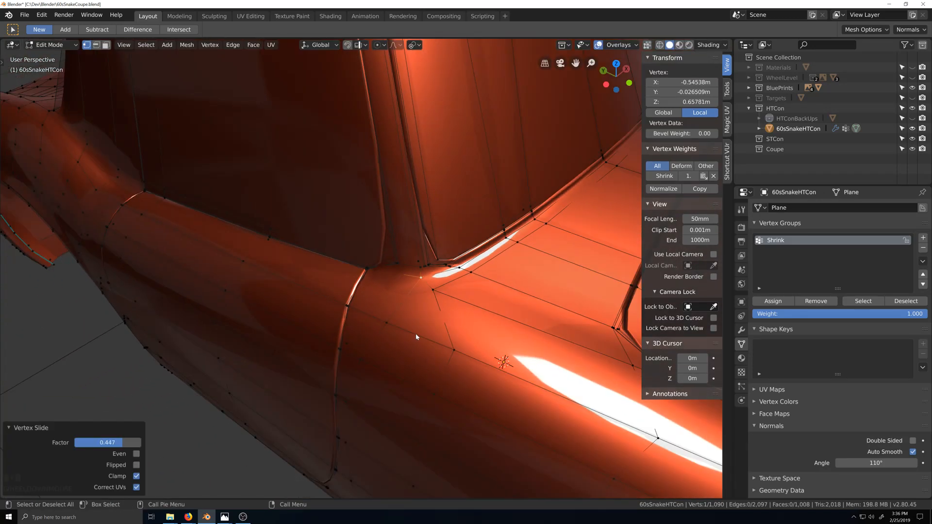
Examine the shading between the door gap and windshield corner in Object Mode, and return to Edit Mode to inspect its vertices.
{"action": "key", "text": "Tab"}
{"action": "scroll", "coordinate": [416, 337], "scroll_direction": "down", "scroll_amount": 3}
{"action": "key", "text": "grave"}
{"action": "mouse_move", "coordinate": [440, 315]}
{"action": "middle_mouse_down"}
{"action": "mouse_move", "coordinate": [439, 331]}
{"action": "mouse_move", "coordinate": [438, 313]}
{"action": "mouse_move", "coordinate": [423, 310]}
{"action": "middle_mouse_up"}
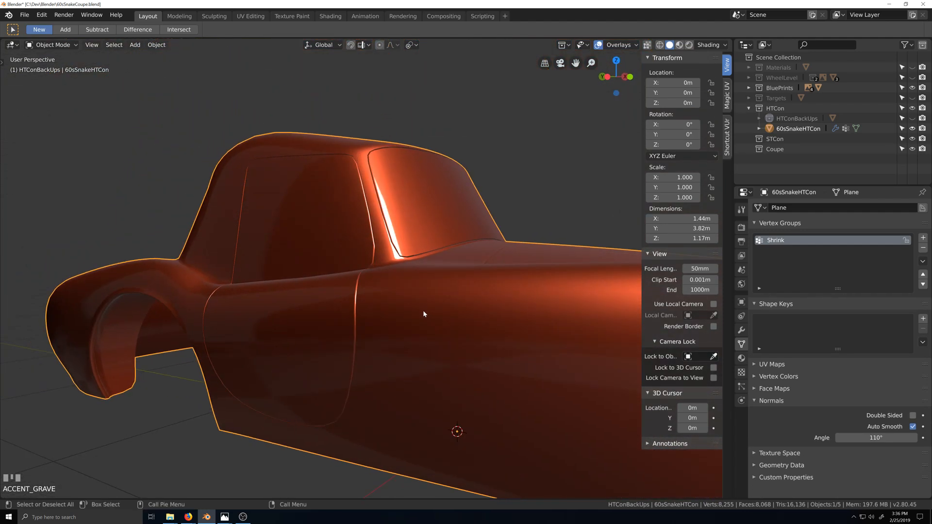
{"action": "scroll", "coordinate": [423, 310], "scroll_direction": "up", "scroll_amount": 7}
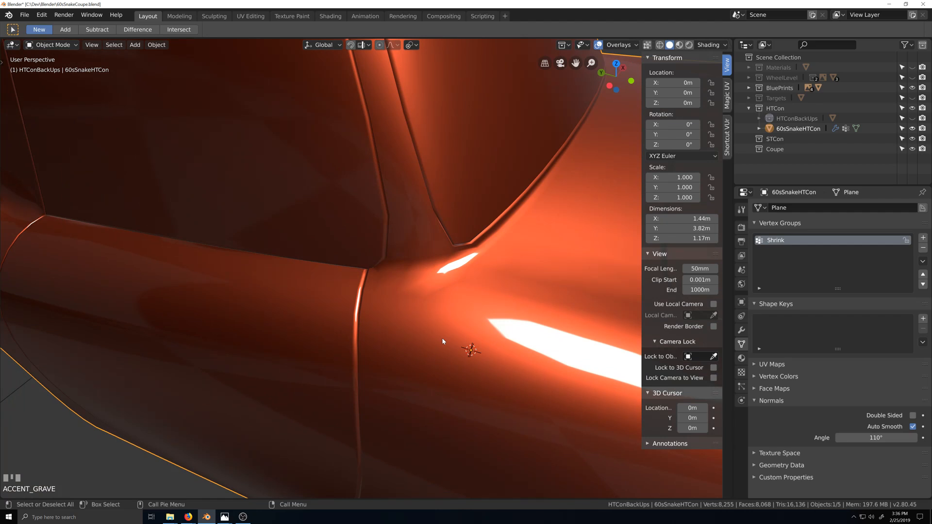
{"action": "scroll", "coordinate": [420, 282], "scroll_direction": "down", "scroll_amount": 2}
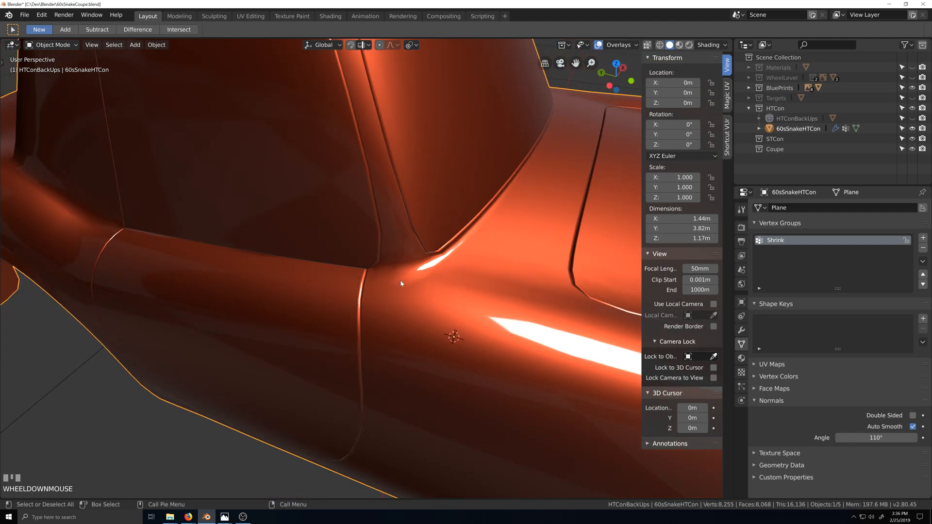
{"action": "key", "text": "Tab"}
{"action": "scroll", "coordinate": [503, 281], "scroll_direction": "up", "scroll_amount": 2}
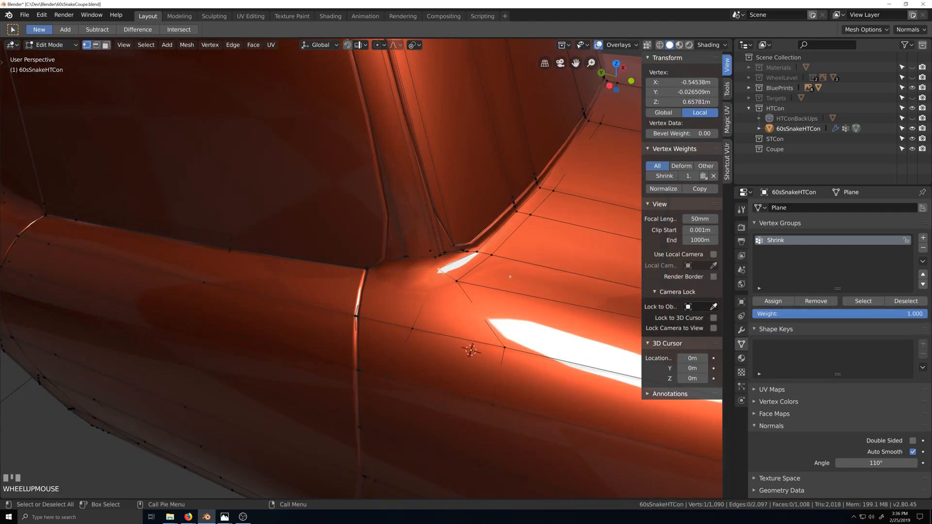
{"action": "key", "text": "grave"}
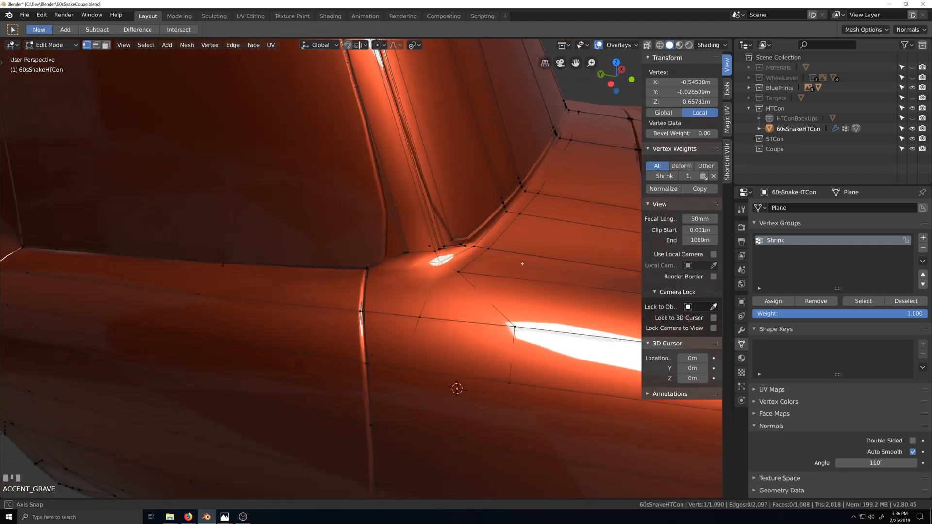
Examine the door gap and windshield corner in Edit Mode and the overall body shading in Object Mode.
{"action": "scroll", "coordinate": [516, 265], "scroll_direction": "down", "scroll_amount": 2}
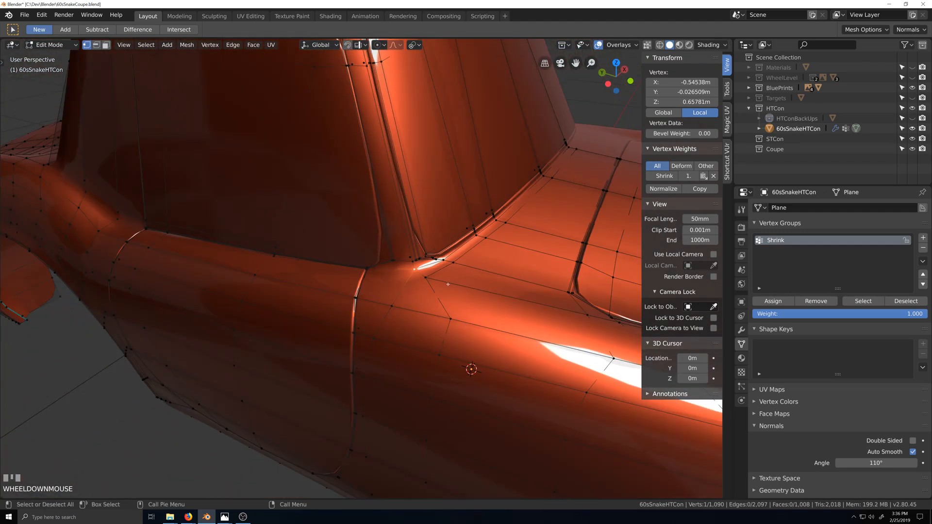
{"action": "key", "text": "grave"}
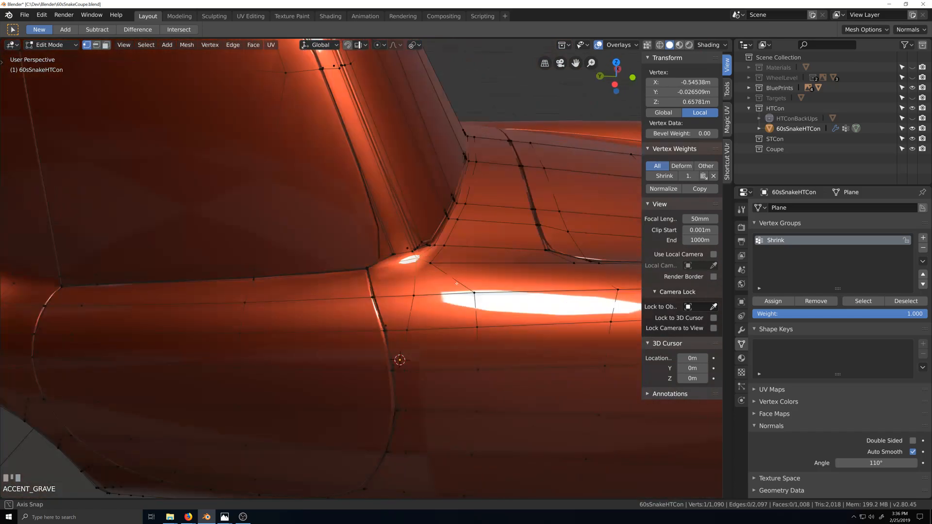
{"action": "scroll", "coordinate": [457, 283], "scroll_direction": "down", "scroll_amount": 4}
{"action": "key", "text": "grave"}
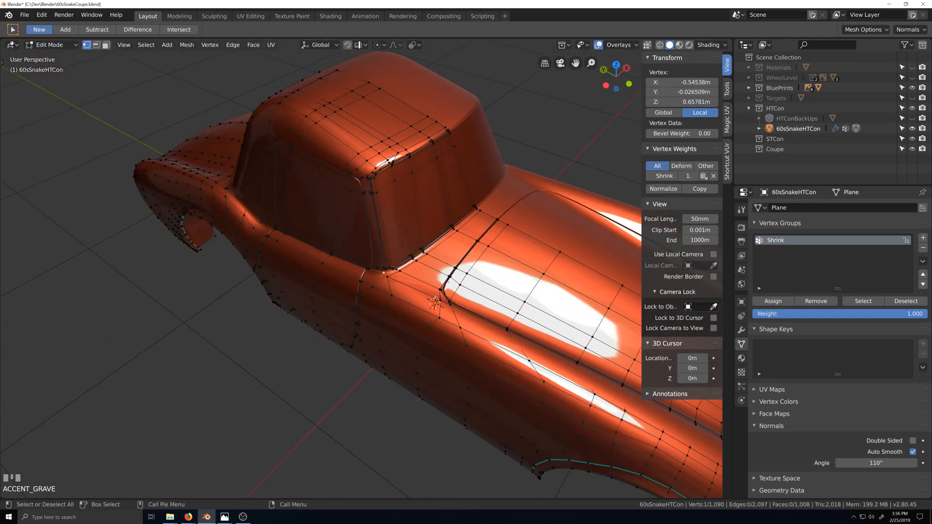
{"action": "key", "text": "grave"}
{"action": "key", "text": "Tab"}
{"action": "scroll", "coordinate": [435, 291], "scroll_direction": "up", "scroll_amount": 2}
{"action": "key", "text": "grave"}
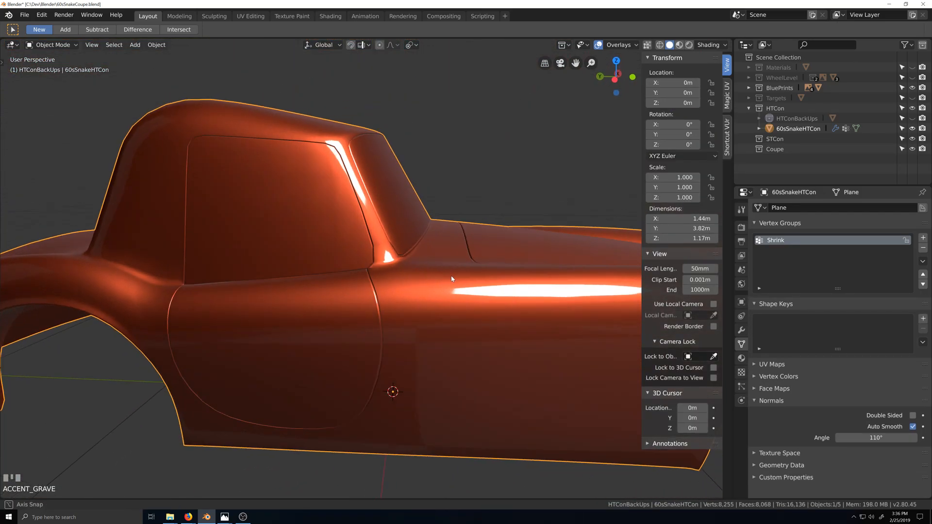
{"action": "middle_click_drag", "start_coordinate": [450, 276], "coordinate": [428, 274]}
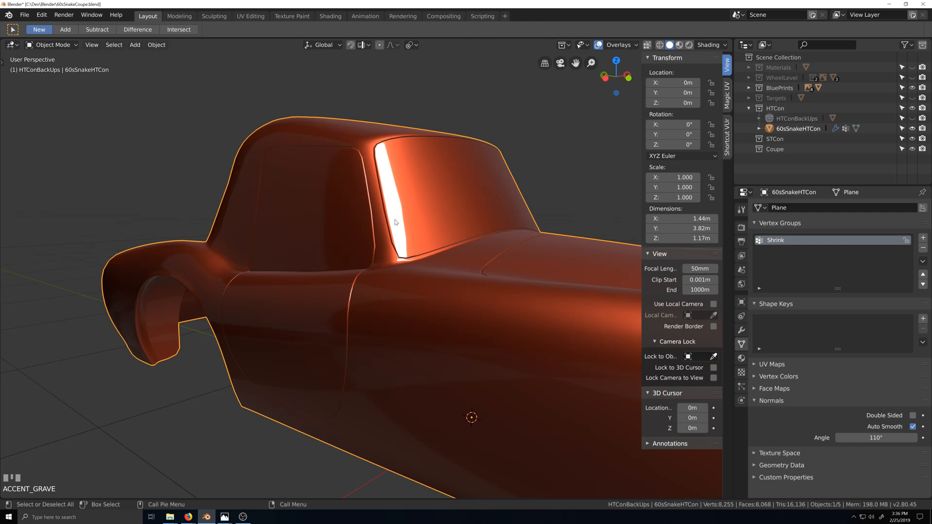
Switch to the Photos app and browse the reference car pictures from ConvertSide.jpg to HardTopFront.jpg to study the door and window lines.
{"action": "mouse_move", "coordinate": [228, 518]}
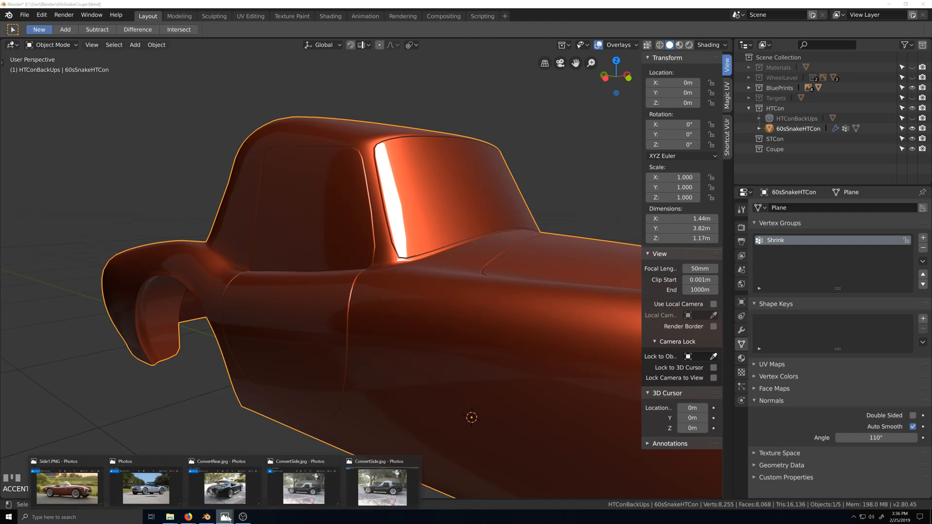
{"action": "left_click", "coordinate": [382, 481]}
{"action": "key", "text": "Right"}
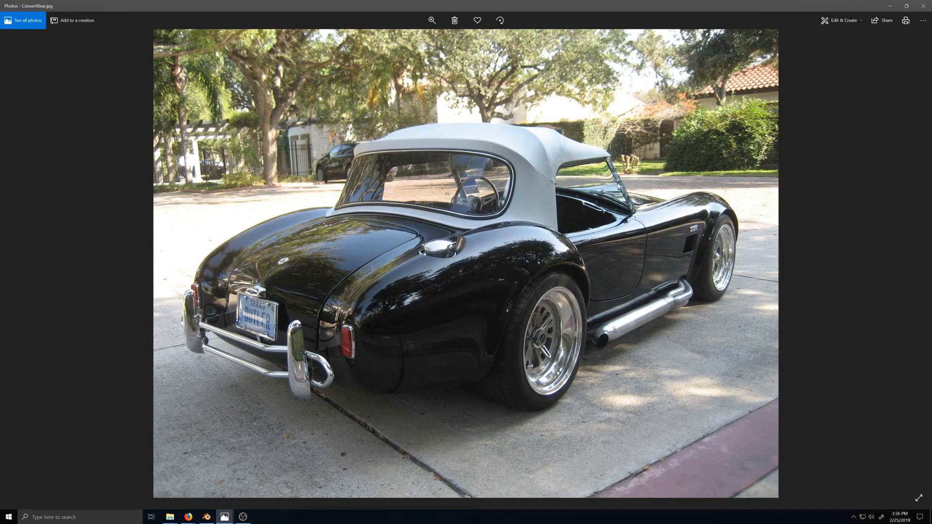
{"action": "key", "text": "Left"}
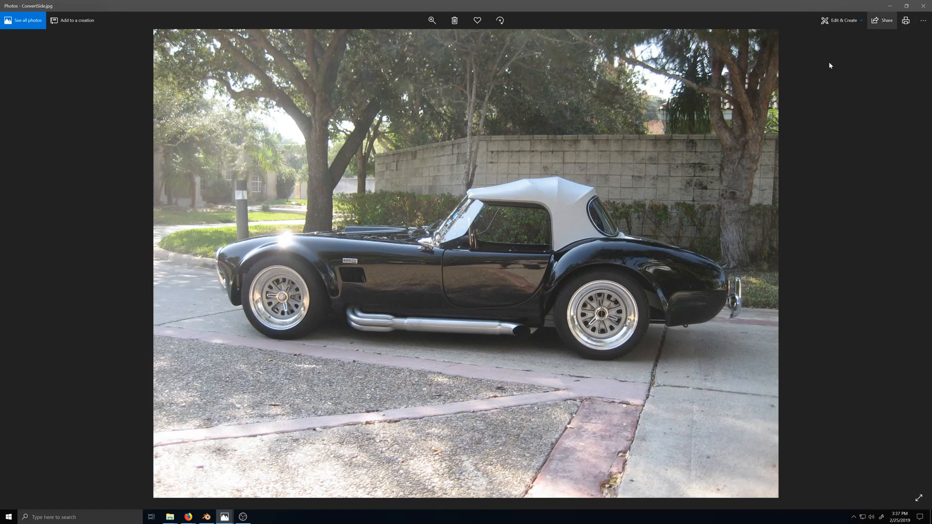
{"action": "key", "text": "Right"}
{"action": "key", "text": "Right"}
{"action": "key", "text": "Right"}
{"action": "key", "text": "Right"}
{"action": "key", "text": "Right"}
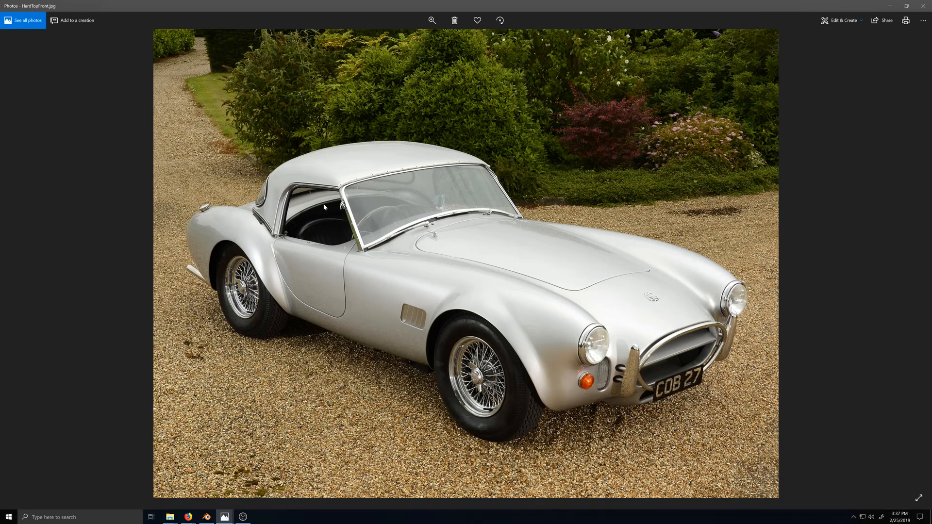
Back in Blender's Edit Mode, select the path of body vertices along the windshield's lower edge, extending it at the lower corner with X-ray on.
{"action": "left_click", "coordinate": [889, 6]}
{"action": "scroll", "coordinate": [412, 304], "scroll_direction": "down", "scroll_amount": 1}
{"action": "middle_click_drag", "start_coordinate": [432, 292], "coordinate": [413, 272]}
{"action": "scroll", "coordinate": [412, 304], "scroll_direction": "up", "scroll_amount": 2}
{"action": "scroll", "coordinate": [422, 326], "scroll_direction": "up", "scroll_amount": 1}
{"action": "scroll", "coordinate": [412, 322], "scroll_direction": "up", "scroll_amount": 2}
{"action": "key", "text": "Tab"}
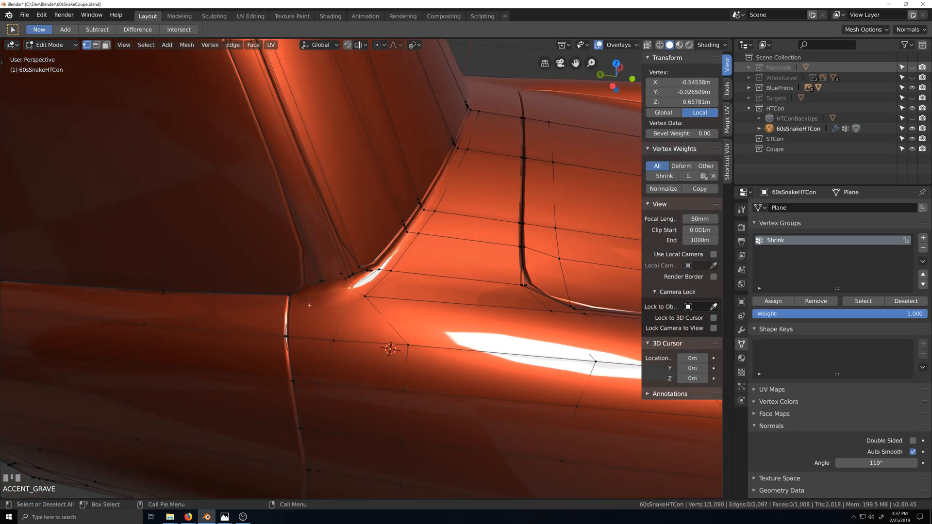
{"action": "left_click", "coordinate": [474, 113]}
{"action": "scroll", "coordinate": [335, 352], "scroll_direction": "up", "scroll_amount": 2}
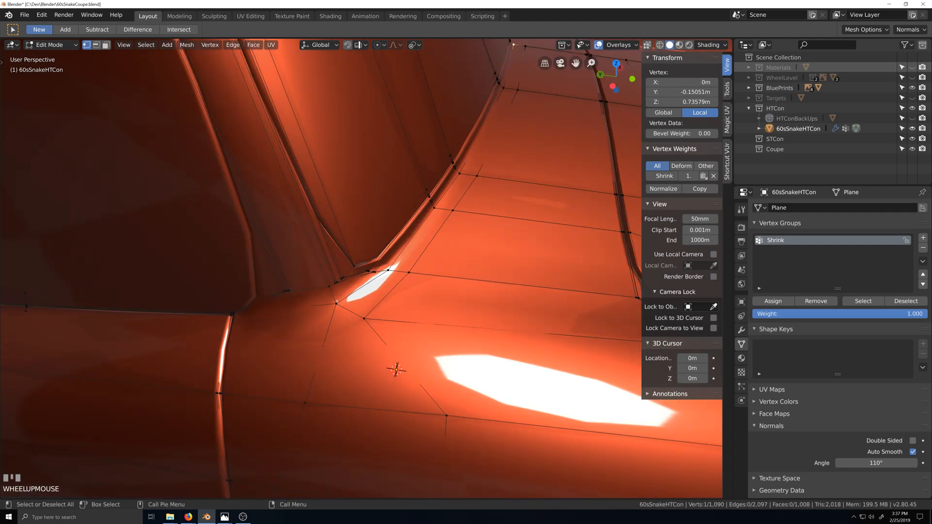
{"action": "left_click", "coordinate": [370, 299], "text": "shift"}
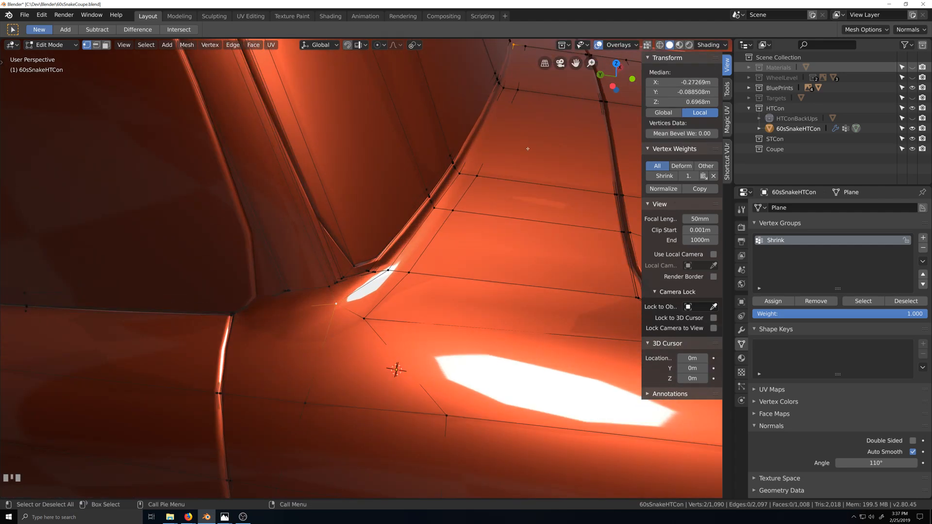
{"action": "left_click", "coordinate": [506, 90], "text": "ctrl"}
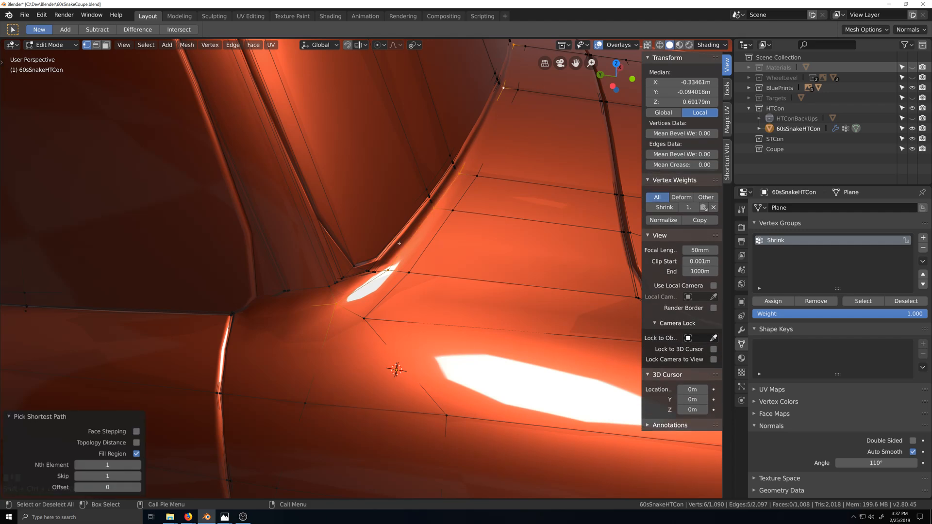
{"action": "middle_click_drag", "start_coordinate": [264, 353], "coordinate": [420, 348]}
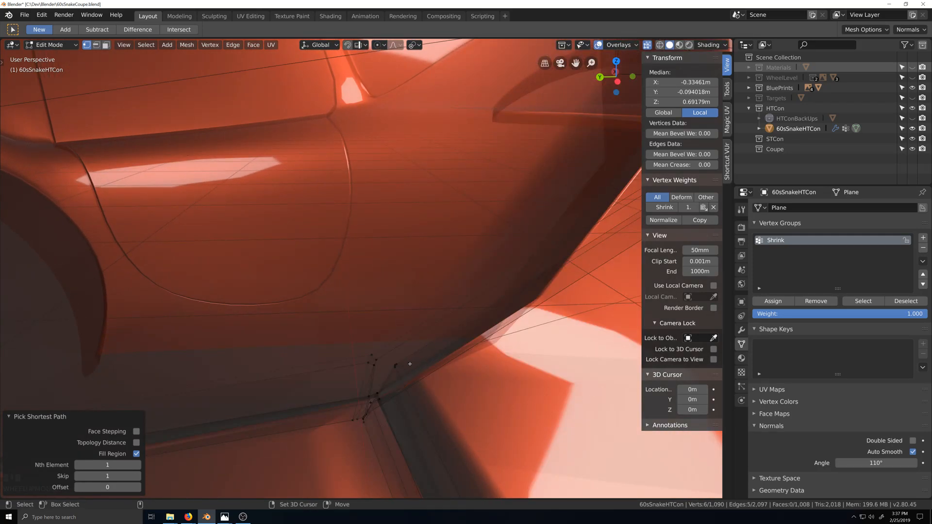
{"action": "left_click", "coordinate": [409, 364], "text": "shift"}
{"action": "scroll", "coordinate": [409, 364], "scroll_direction": "down", "scroll_amount": 5}
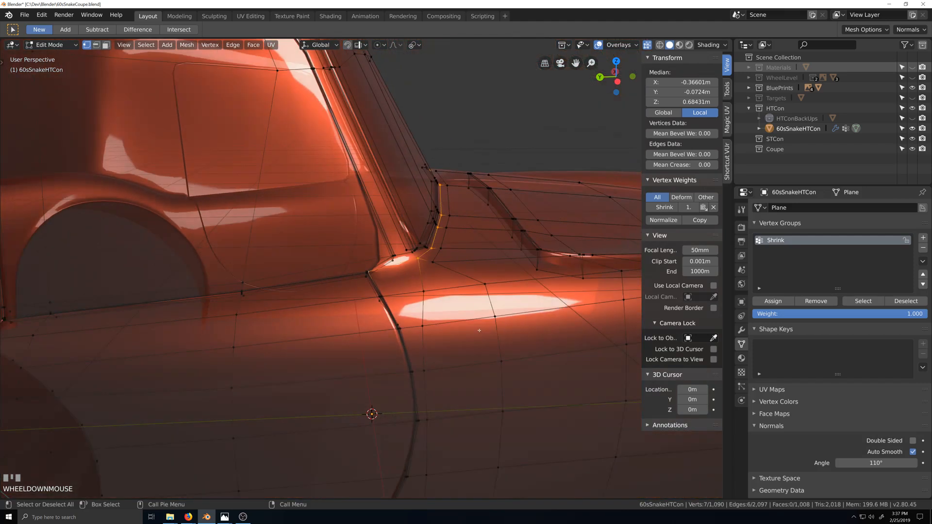
Examine the see-through mesh around the door, side window and windshield base from the front and rear quarters.
{"action": "scroll", "coordinate": [479, 331], "scroll_direction": "down", "scroll_amount": 2}
{"action": "mouse_move", "coordinate": [479, 330]}
{"action": "middle_mouse_down"}
{"action": "mouse_move", "coordinate": [455, 345]}
{"action": "mouse_move", "coordinate": [471, 339]}
{"action": "middle_mouse_up"}
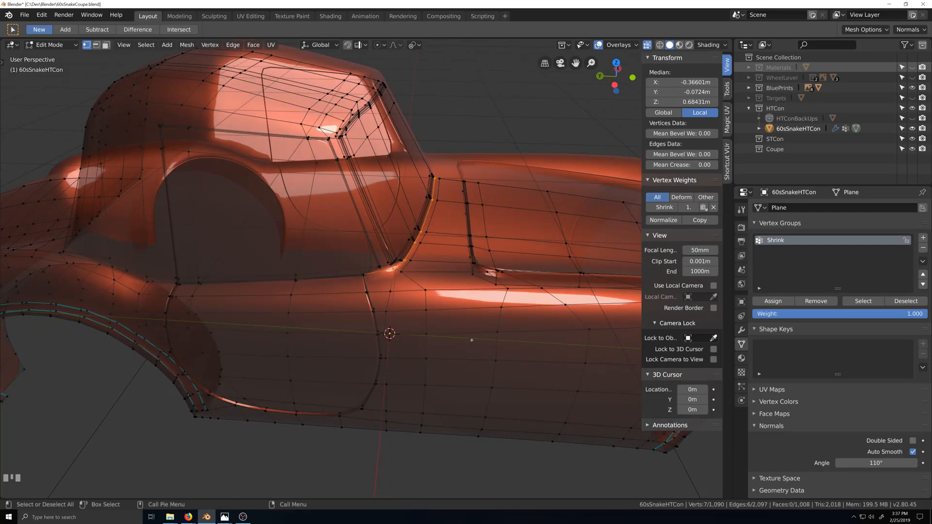
{"action": "scroll", "coordinate": [471, 341], "scroll_direction": "up", "scroll_amount": 1}
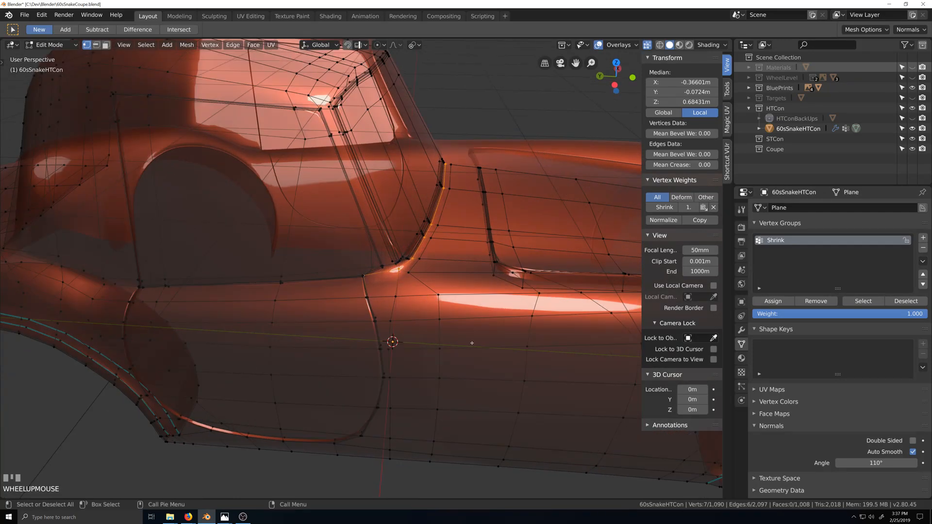
{"action": "scroll", "coordinate": [472, 343], "scroll_direction": "down", "scroll_amount": 1}
{"action": "scroll", "coordinate": [403, 354], "scroll_direction": "down", "scroll_amount": 1}
{"action": "middle_click_drag", "start_coordinate": [340, 343], "coordinate": [412, 337], "text": "shift"}
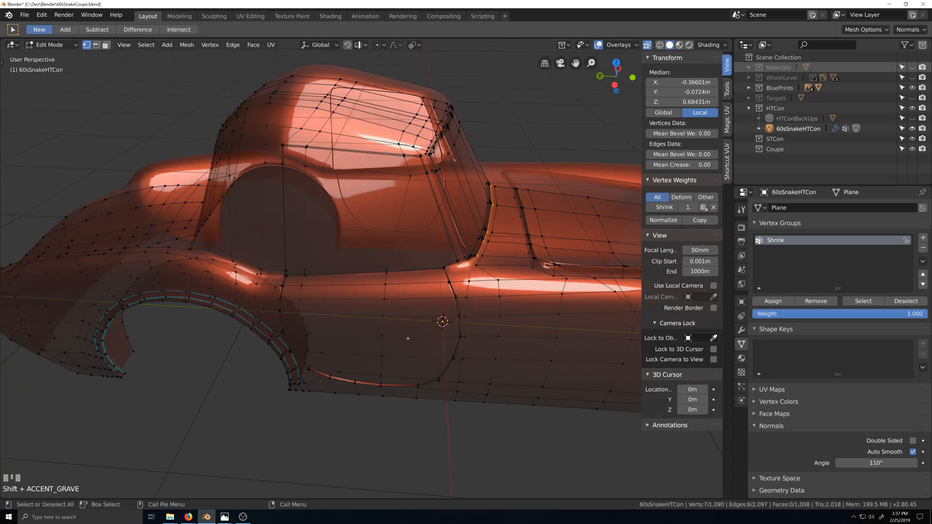
{"action": "middle_click_drag", "start_coordinate": [296, 326], "coordinate": [444, 300]}
{"action": "scroll", "coordinate": [418, 301], "scroll_direction": "down", "scroll_amount": 1}
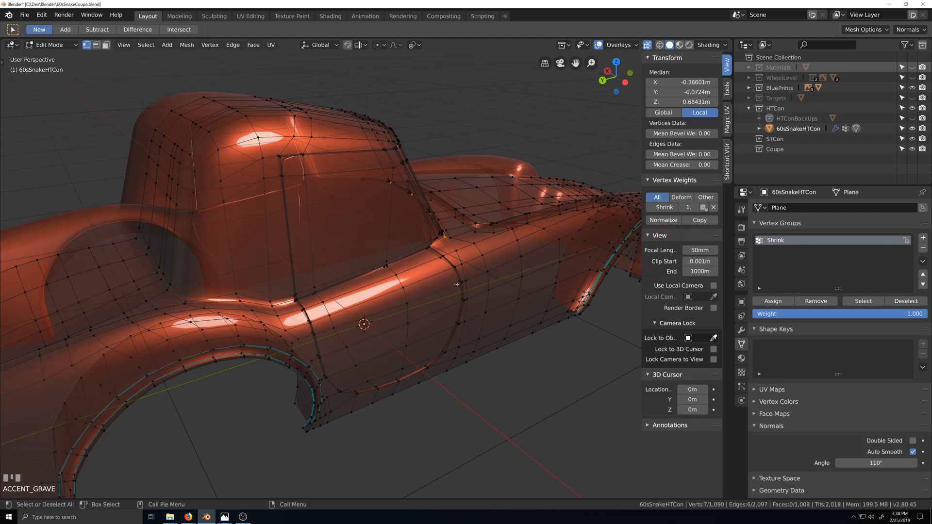
{"action": "middle_click_drag", "start_coordinate": [390, 306], "coordinate": [427, 315]}
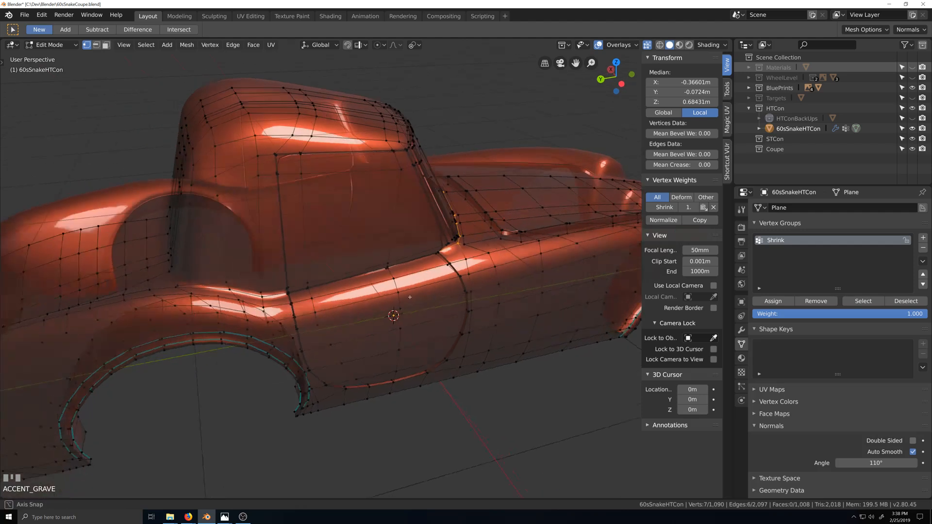
{"action": "scroll", "coordinate": [452, 323], "scroll_direction": "up", "scroll_amount": 3}
Undo the door and window gap edits back to the selected single edge loop outlining both, before the loop was bevelled.
{"action": "key", "text": "ctrl+z"}
{"action": "key", "text": "ctrl+z"}
{"action": "key", "text": "ctrl+z"}
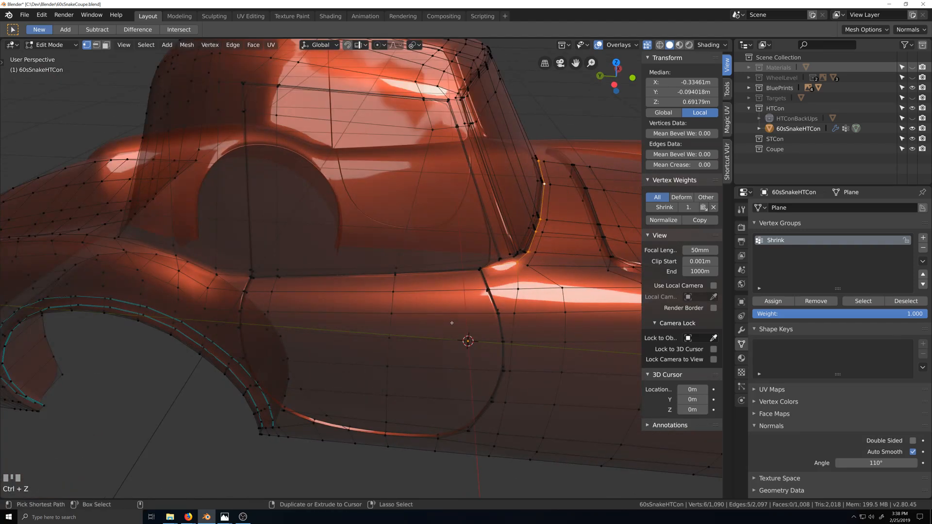
{"action": "key", "text": "ctrl+z"}
{"action": "key", "text": "ctrl+z"}
{"action": "key", "text": "ctrl+z"}
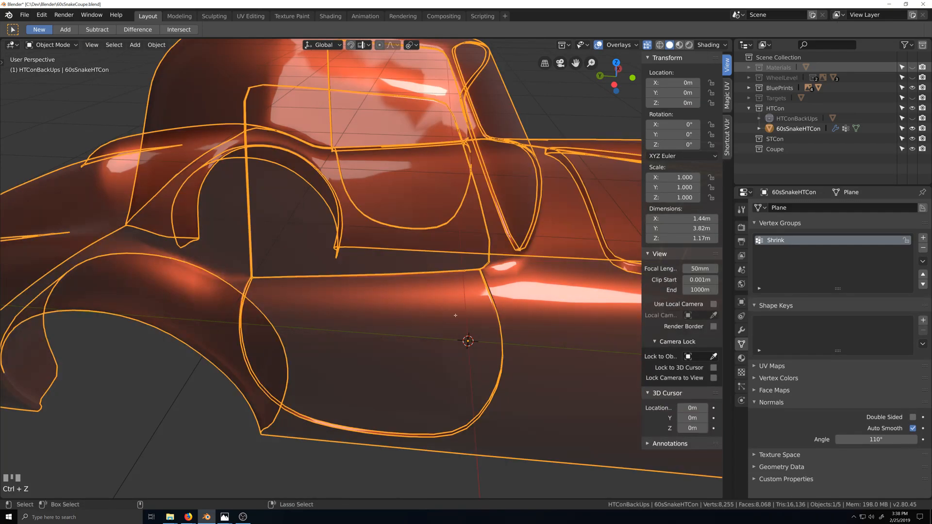
{"action": "key", "text": "ctrl+z"}
{"action": "key", "text": "ctrl+z"}
{"action": "key", "text": "ctrl+z"}
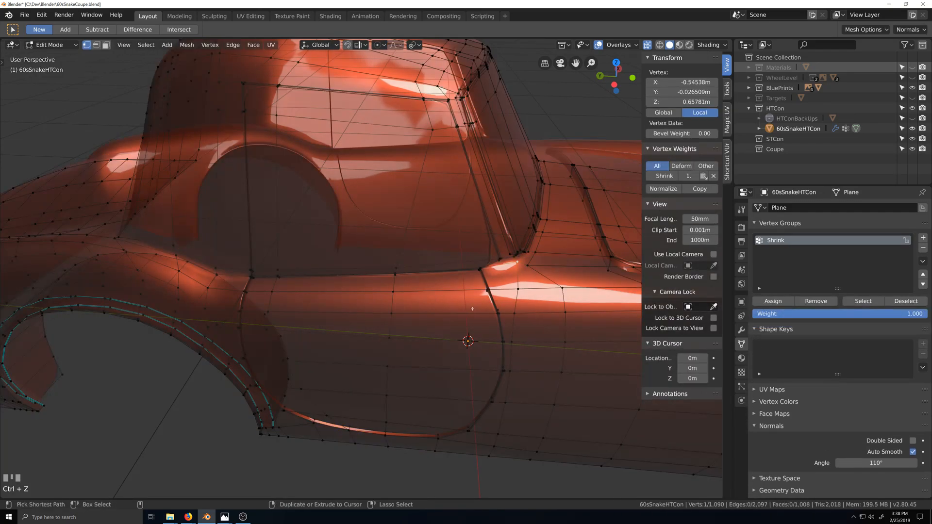
{"action": "key", "text": "ctrl+z"}
{"action": "key", "text": "ctrl+z"}
{"action": "key", "text": "ctrl+z"}
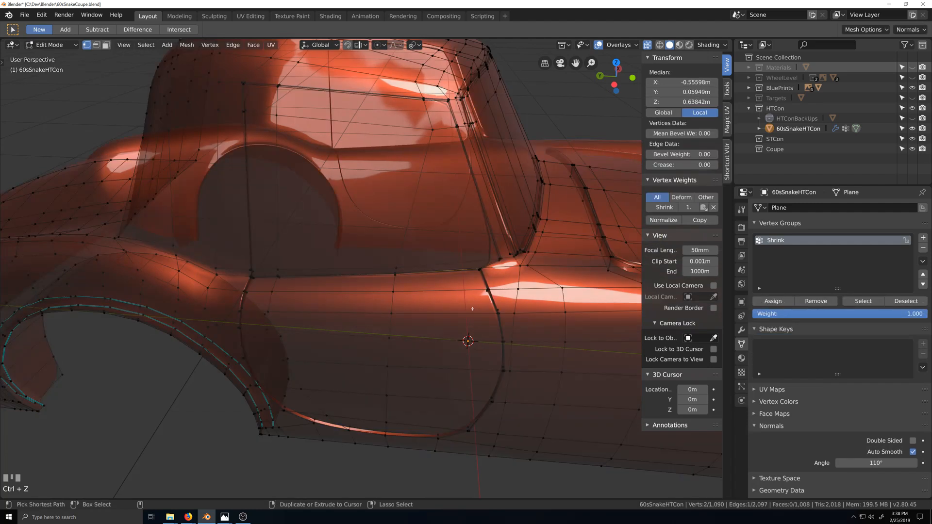
{"action": "key", "text": "ctrl+z"}
{"action": "key", "text": "ctrl+z"}
{"action": "key", "text": "ctrl+z"}
{"action": "key", "text": "ctrl+z"}
{"action": "key", "text": "ctrl+z"}
{"action": "key", "text": "ctrl+z"}
{"action": "key", "text": "ctrl+z"}
{"action": "key", "text": "ctrl+z"}
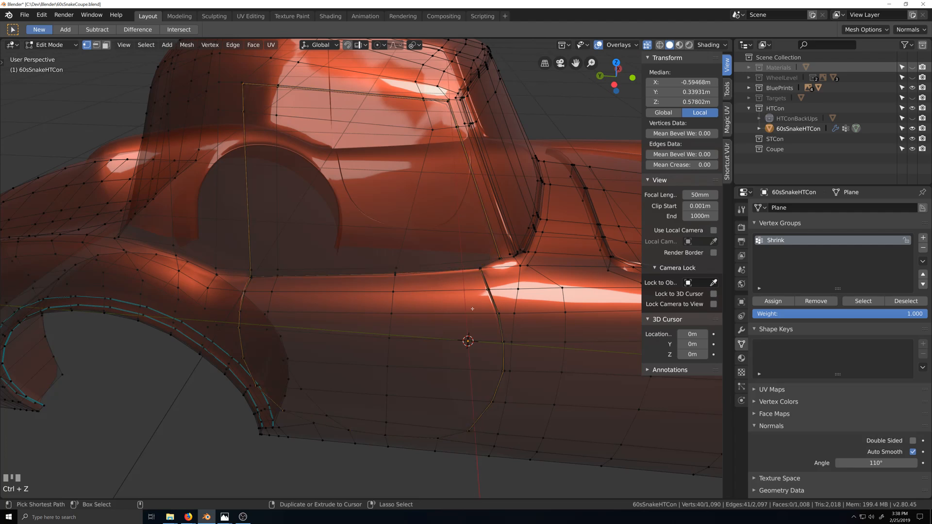
{"action": "key", "text": "ctrl+z"}
{"action": "key", "text": "ctrl+z"}
{"action": "key", "text": "ctrl+z"}
{"action": "key", "text": "ctrl+z"}
{"action": "key", "text": "ctrl+z"}
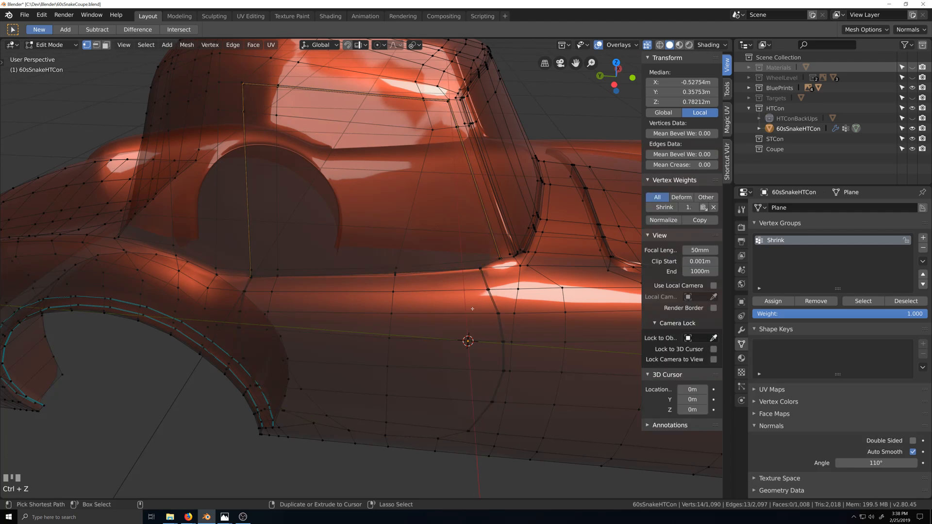
{"action": "key", "text": "ctrl+z"}
{"action": "key", "text": "ctrl+z"}
{"action": "key", "text": "ctrl+z"}
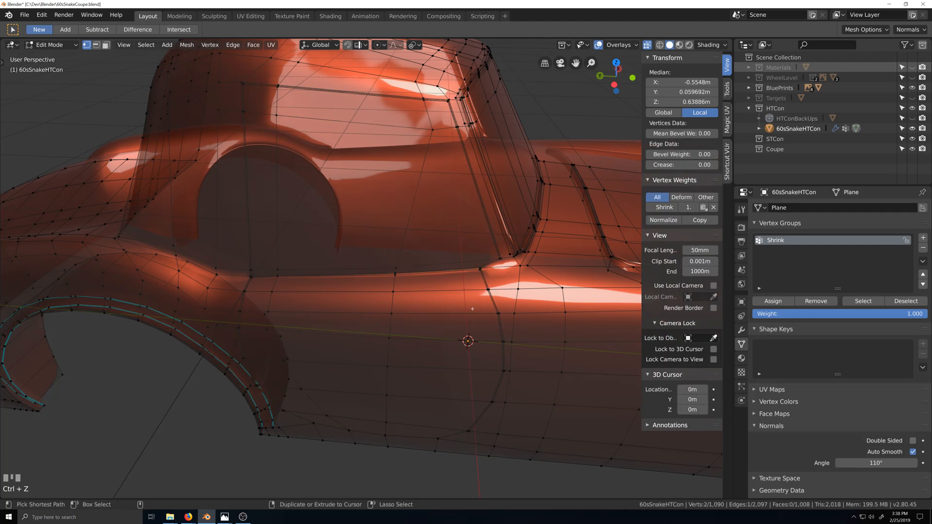
{"action": "key", "text": "ctrl+z"}
{"action": "key", "text": "ctrl+z"}
{"action": "key", "text": "ctrl+z"}
{"action": "key", "text": "ctrl+z"}
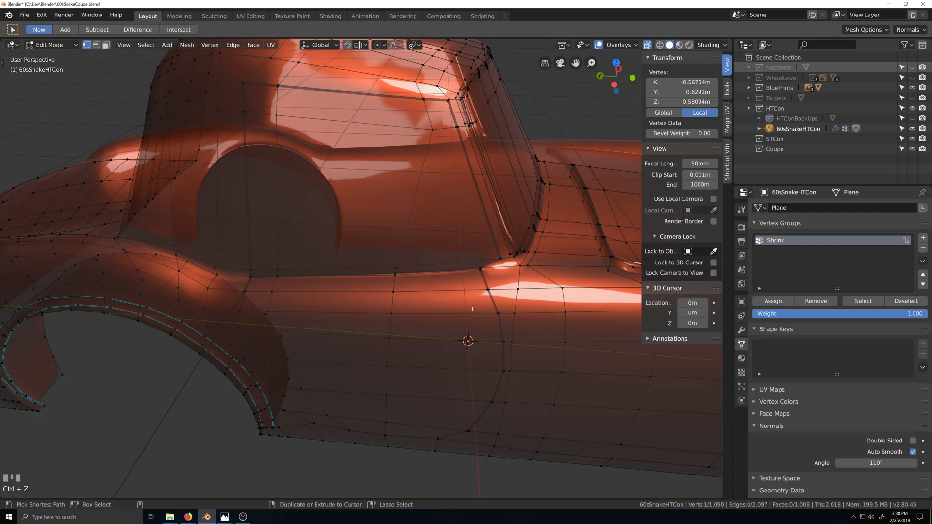
{"action": "key", "text": "ctrl+z"}
{"action": "key", "text": "ctrl+z"}
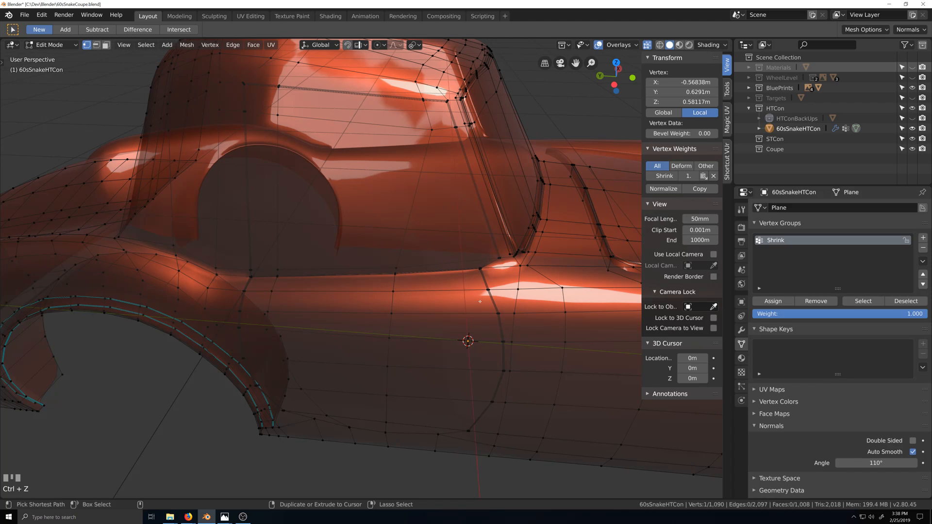
{"action": "key", "text": "ctrl+z"}
{"action": "key", "text": "ctrl+z"}
{"action": "key", "text": "ctrl+z"}
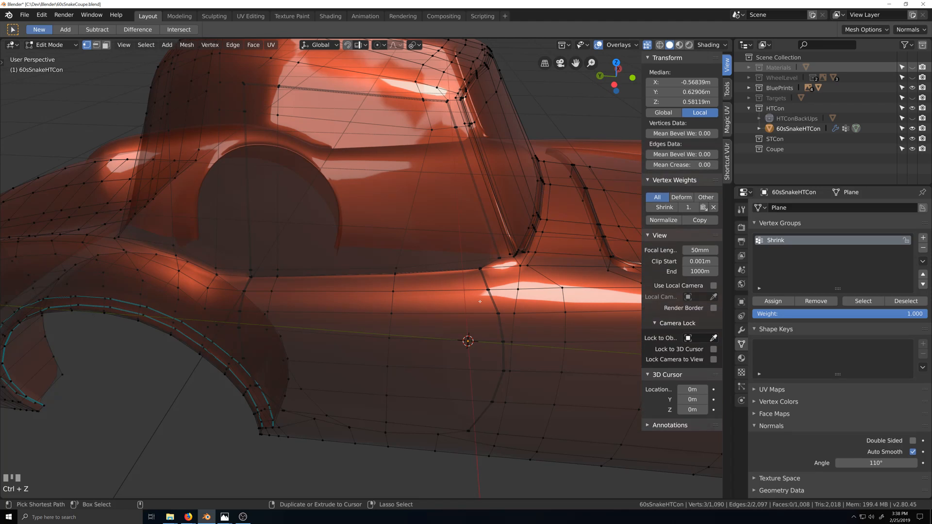
{"action": "key", "text": "ctrl+z"}
{"action": "key", "text": "ctrl+z"}
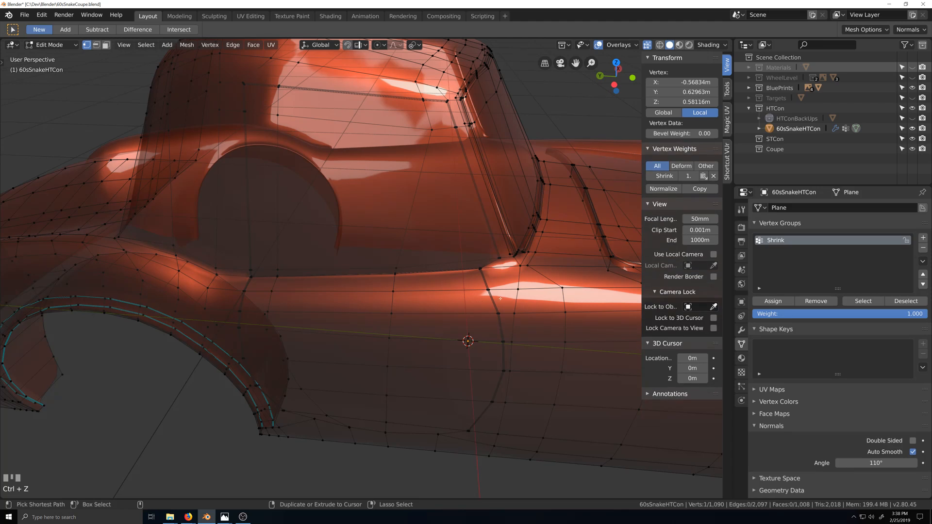
{"action": "key", "text": "ctrl+z"}
{"action": "key", "text": "ctrl+z"}
{"action": "key", "text": "ctrl+z"}
{"action": "key", "text": "ctrl+z"}
{"action": "key", "text": "ctrl+z"}
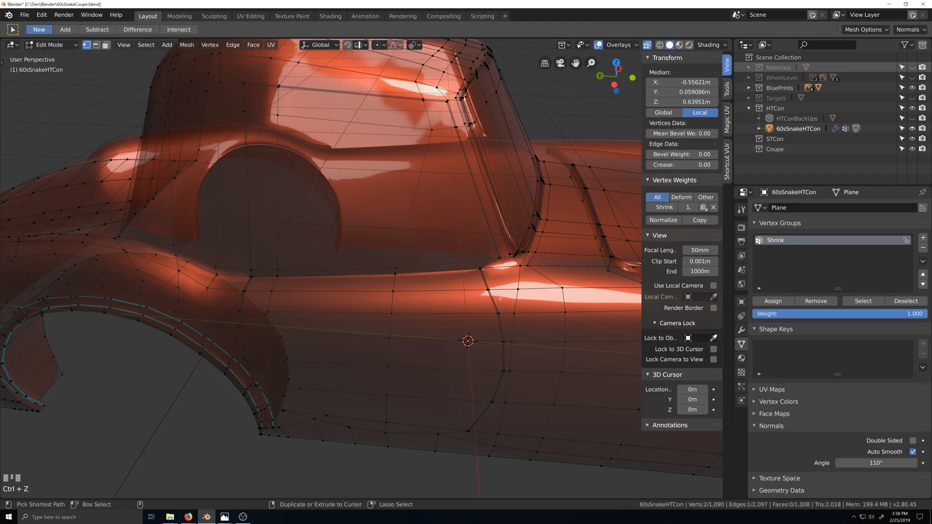
{"action": "key", "text": "ctrl+z"}
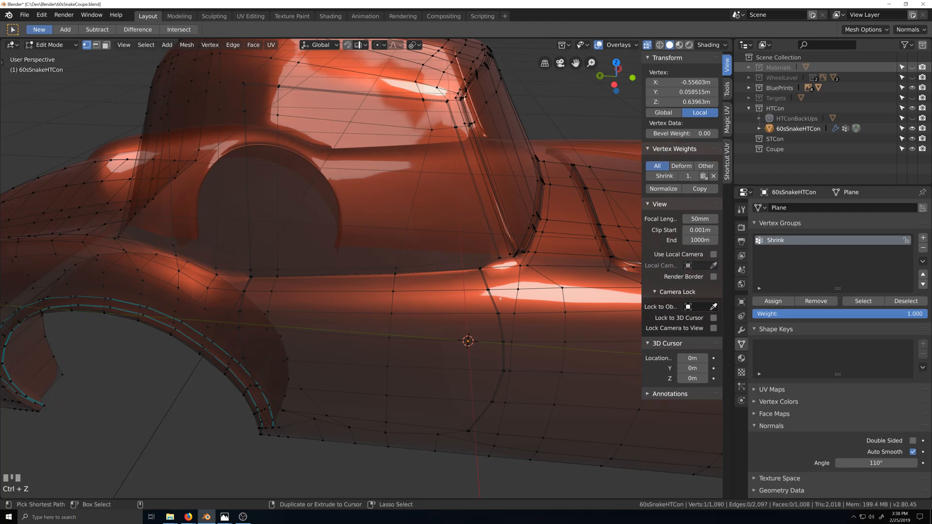
{"action": "key", "text": "ctrl+z"}
{"action": "key", "text": "ctrl+z"}
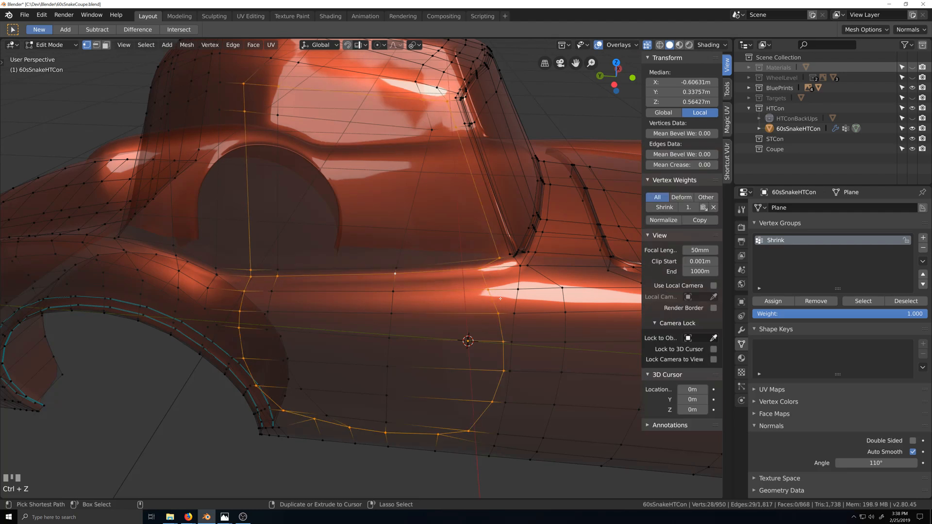
{"action": "key", "text": "grave"}
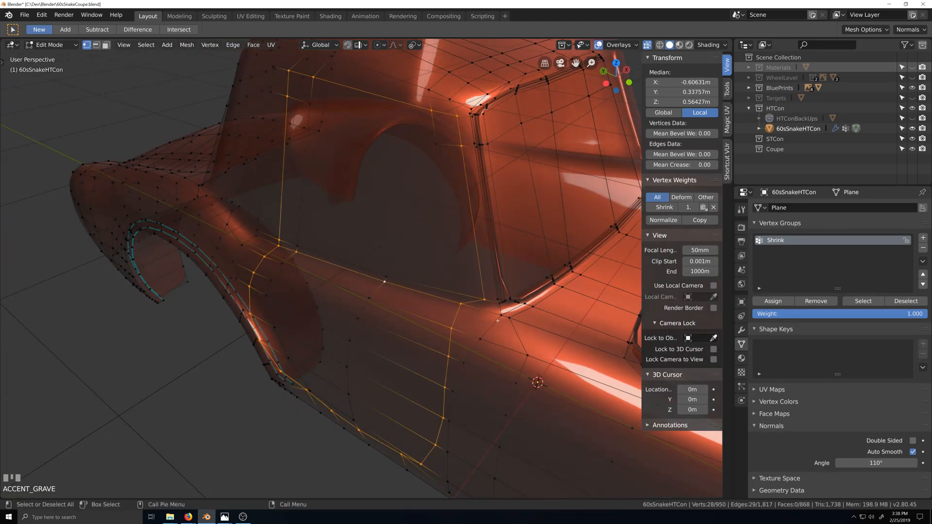
Add the vertex path along the windshield's lower edge to the selected door and window outline, ending at the body's centre line.
{"action": "key", "text": "shift+grave"}
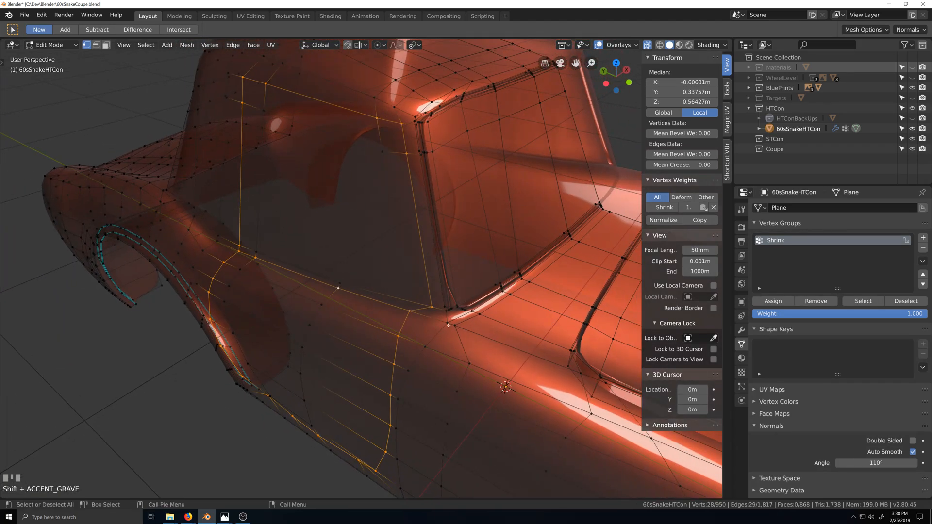
{"action": "left_click", "coordinate": [447, 324], "text": "shift"}
{"action": "left_click", "coordinate": [519, 290], "text": "ctrl+shift"}
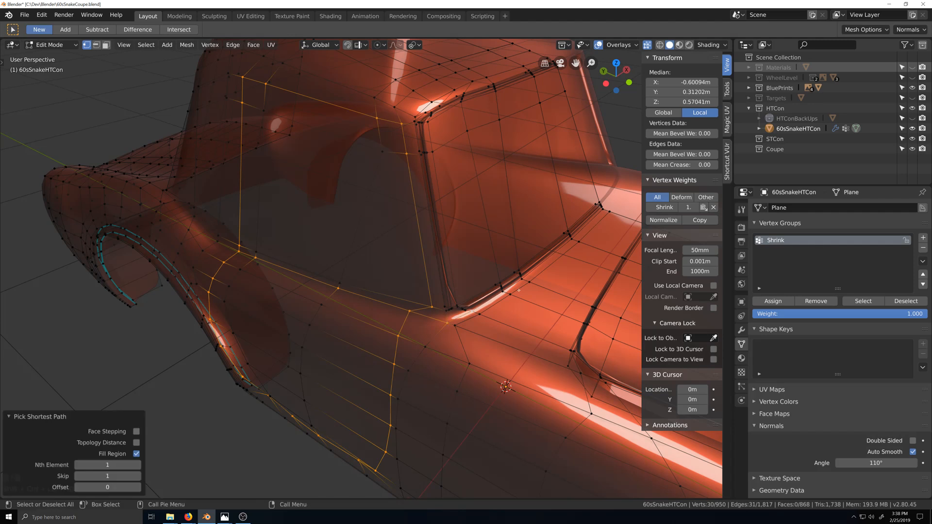
{"action": "left_click", "coordinate": [603, 210], "text": "ctrl+shift"}
Extend the selection rearward from the side window's lower rear corner, along the base of the roof to the rear centre line.
{"action": "key", "text": "grave"}
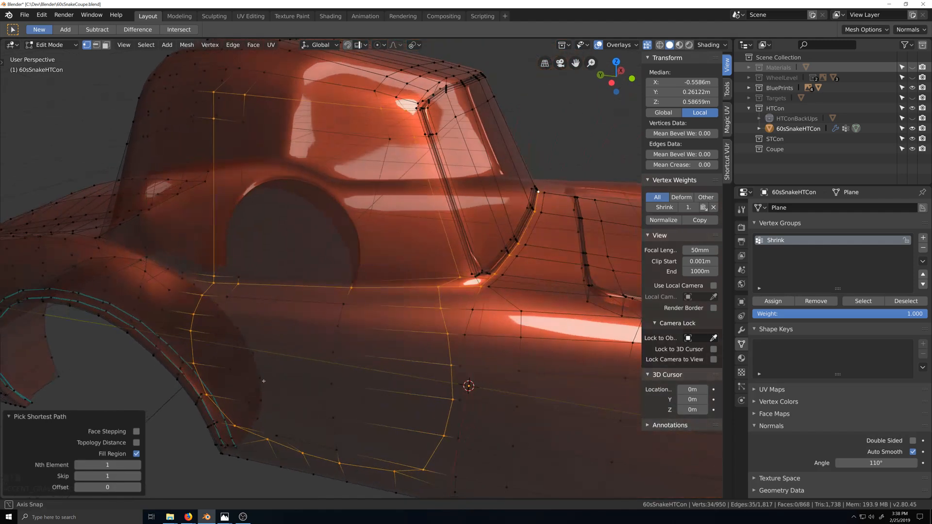
{"action": "key", "text": "shift+grave"}
{"action": "left_click", "coordinate": [344, 366]}
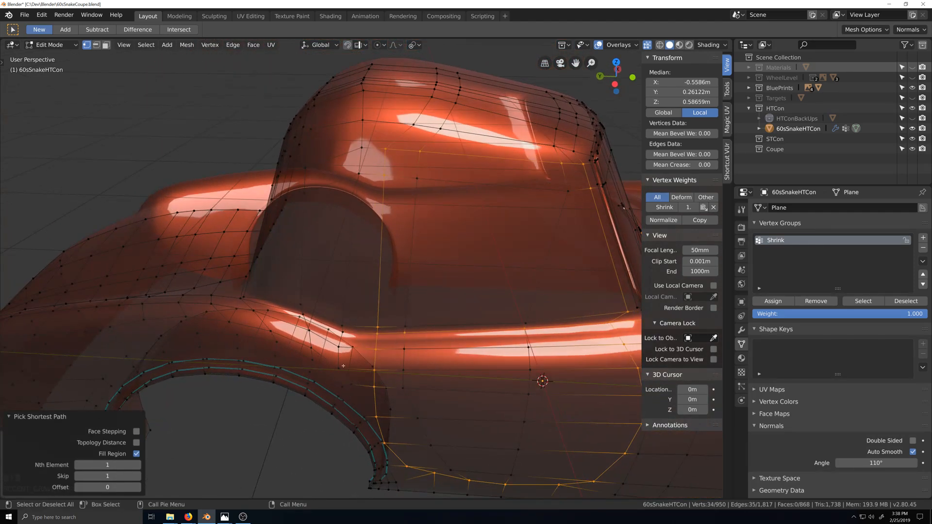
{"action": "left_click", "coordinate": [238, 299], "text": "shift"}
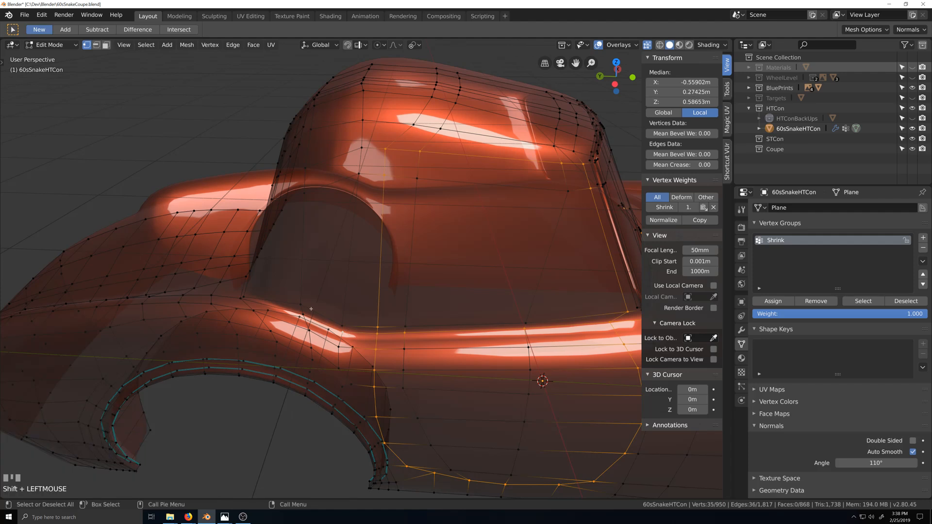
{"action": "left_click", "coordinate": [239, 299], "text": "ctrl+shift"}
{"action": "middle_click_drag", "start_coordinate": [238, 299], "coordinate": [133, 276]}
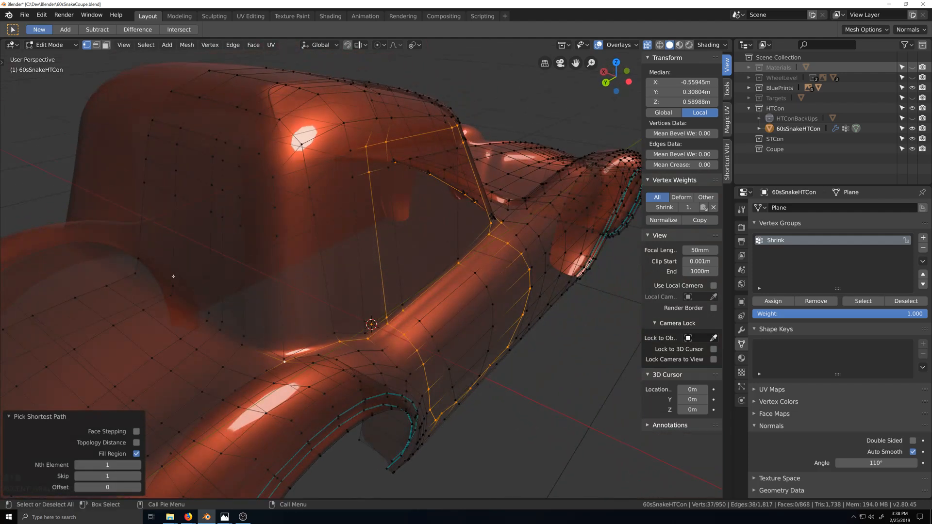
{"action": "left_click", "coordinate": [135, 273], "text": "ctrl+shift"}
Bevel the selected door, window and roof base edges with 4 segments and a 0.002 offset.
{"action": "scroll", "coordinate": [446, 377], "scroll_direction": "down", "scroll_amount": 1}
{"action": "middle_click_drag", "start_coordinate": [464, 379], "coordinate": [272, 348]}
{"action": "scroll", "coordinate": [418, 386], "scroll_direction": "up", "scroll_amount": 3}
{"action": "scroll", "coordinate": [372, 364], "scroll_direction": "down", "scroll_amount": 3}
{"action": "scroll", "coordinate": [272, 347], "scroll_direction": "up", "scroll_amount": 3}
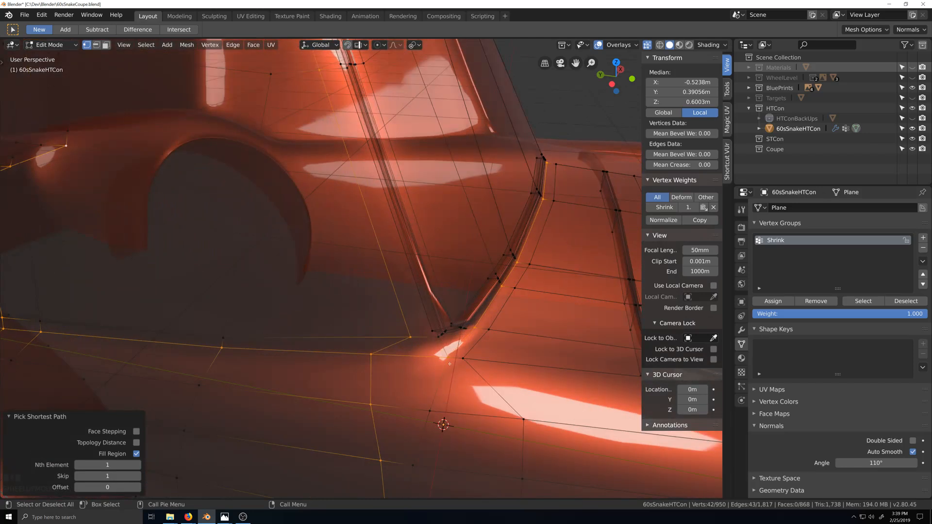
{"action": "mouse_move", "coordinate": [464, 353]}
{"action": "middle_mouse_down"}
{"action": "mouse_move", "coordinate": [444, 354]}
{"action": "mouse_move", "coordinate": [470, 337]}
{"action": "mouse_move", "coordinate": [455, 349]}
{"action": "middle_mouse_up"}
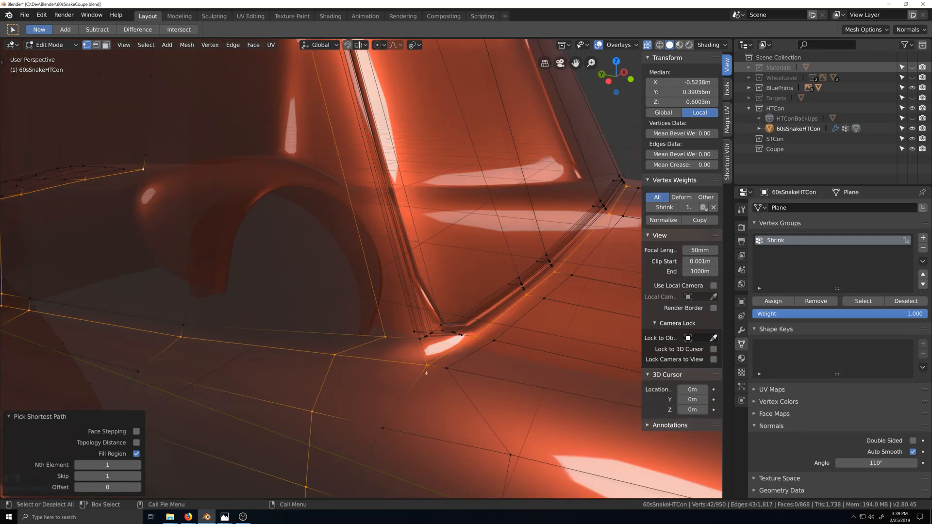
{"action": "key", "text": "ctrl+b"}
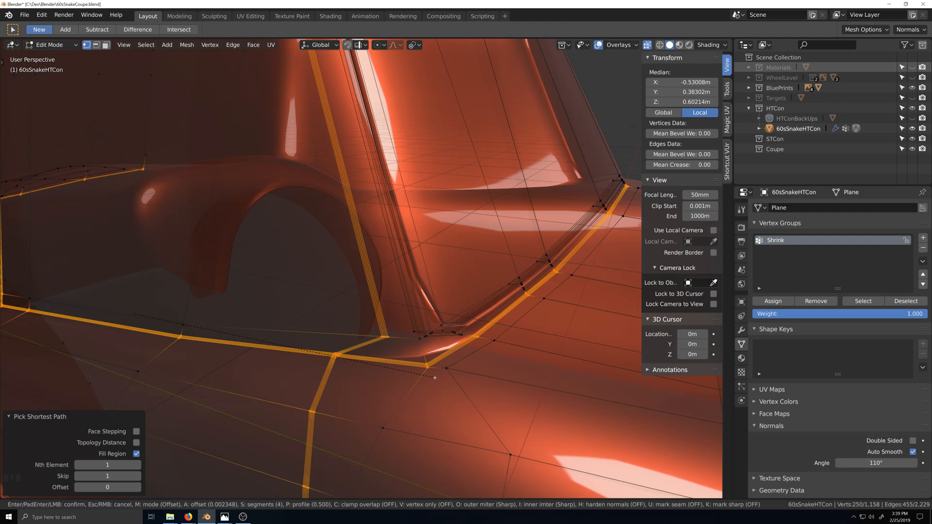
{"action": "left_click", "coordinate": [434, 377]}
Select the middle edge loops of the new bevel around the door, side window and roof base.
{"action": "scroll", "coordinate": [368, 399], "scroll_direction": "up", "scroll_amount": 5}
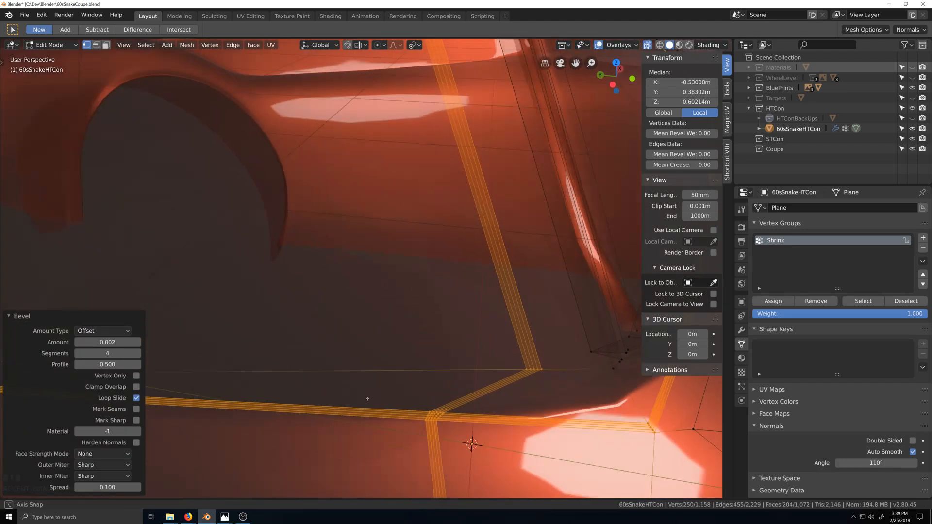
{"action": "middle_click_drag", "start_coordinate": [367, 398], "coordinate": [457, 449]}
{"action": "left_click", "coordinate": [447, 418], "text": "alt"}
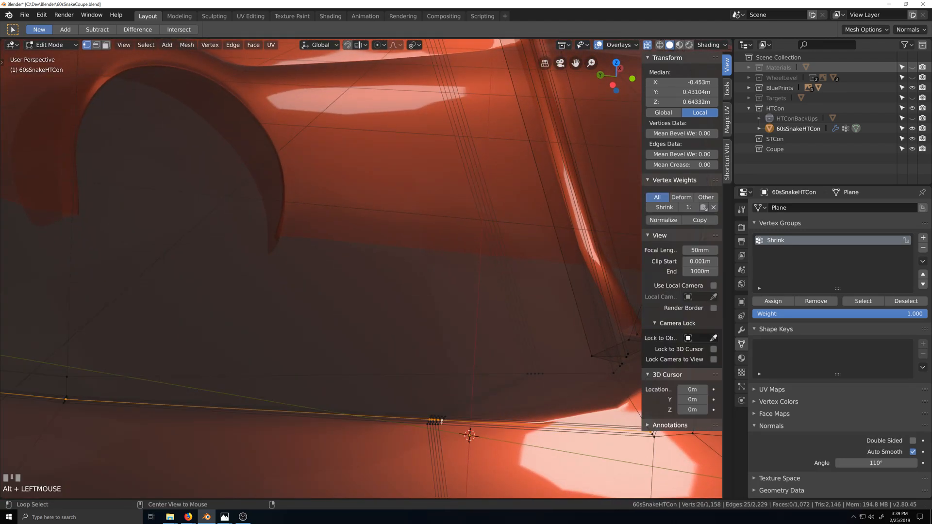
{"action": "left_click", "coordinate": [433, 438], "text": "alt+shift"}
{"action": "scroll", "coordinate": [433, 436], "scroll_direction": "down", "scroll_amount": 6}
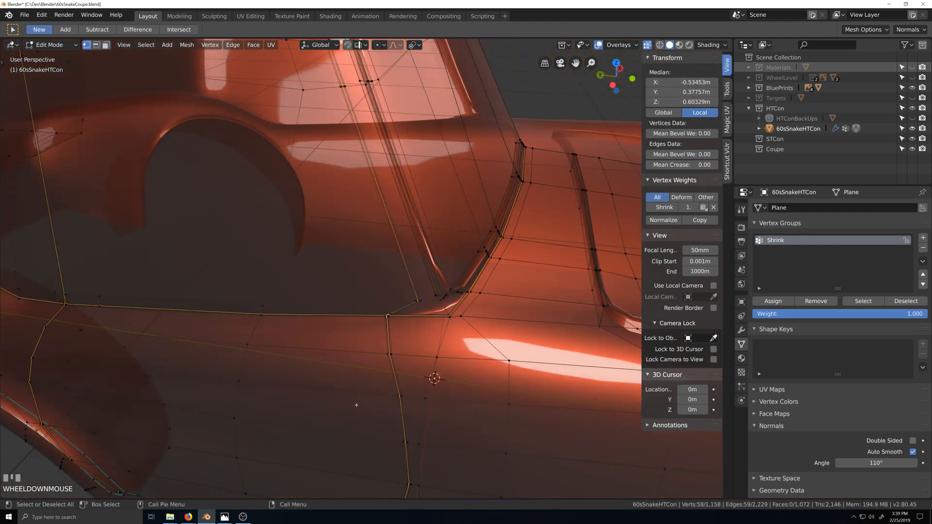
{"action": "key", "text": "grave"}
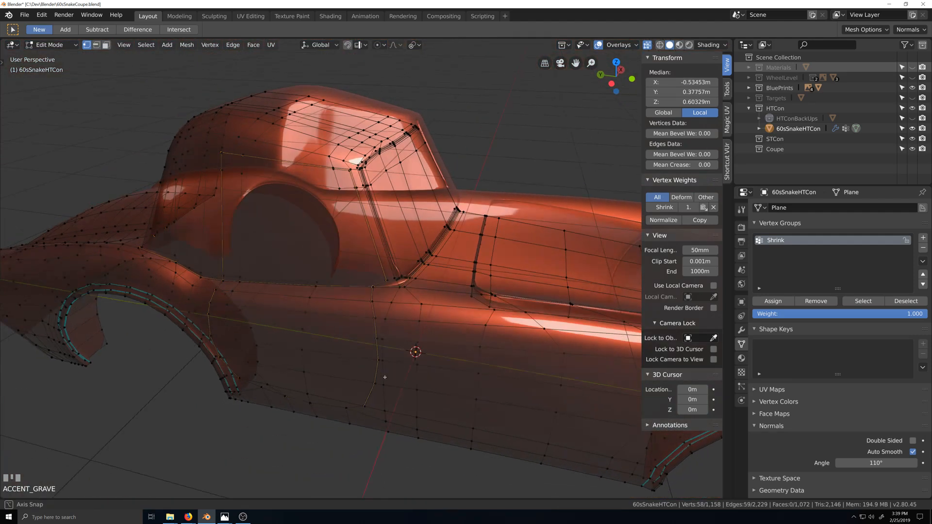
{"action": "scroll", "coordinate": [332, 346], "scroll_direction": "up", "scroll_amount": 2}
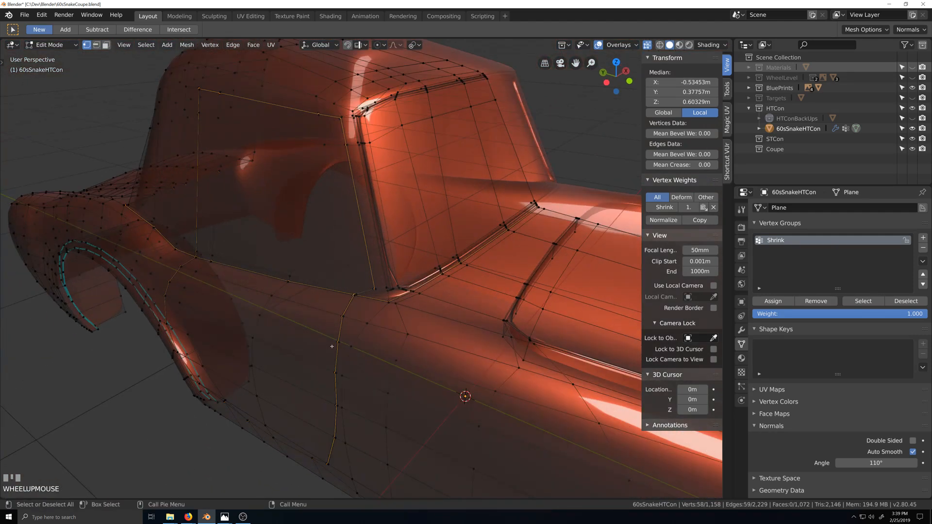
Check the AutoMerge Editing option and examine the selected loops around the side window, roof base and windshield corner.
{"action": "left_click", "coordinate": [863, 30]}
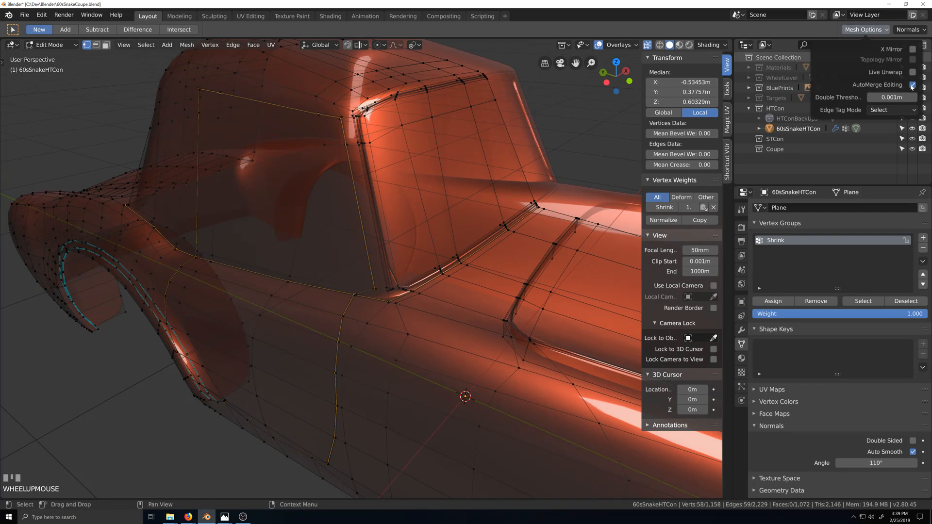
{"action": "scroll", "coordinate": [354, 333], "scroll_direction": "up", "scroll_amount": 2}
{"action": "key", "text": "grave"}
{"action": "left_click_drag", "start_coordinate": [354, 333], "coordinate": [437, 311]}
{"action": "scroll", "coordinate": [175, 397], "scroll_direction": "up", "scroll_amount": 3}
{"action": "key", "text": "shift+grave"}
{"action": "left_click_drag", "start_coordinate": [175, 397], "coordinate": [287, 328], "text": "shift"}
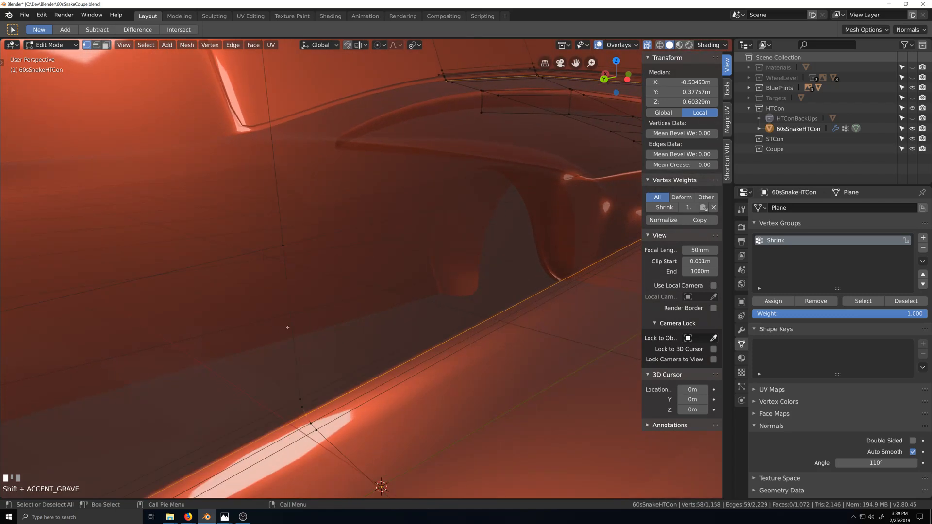
{"action": "scroll", "coordinate": [288, 328], "scroll_direction": "down", "scroll_amount": 4}
{"action": "key", "text": "grave"}
{"action": "left_click_drag", "start_coordinate": [233, 311], "coordinate": [329, 322]}
{"action": "middle_click_drag", "start_coordinate": [310, 340], "coordinate": [304, 345]}
{"action": "scroll", "coordinate": [339, 358], "scroll_direction": "down", "scroll_amount": 4}
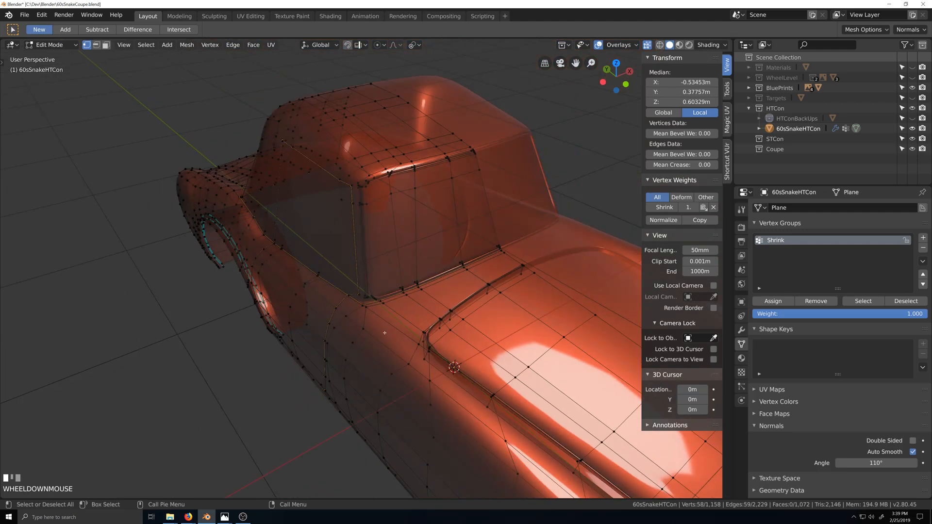
{"action": "scroll", "coordinate": [385, 333], "scroll_direction": "up", "scroll_amount": 5}
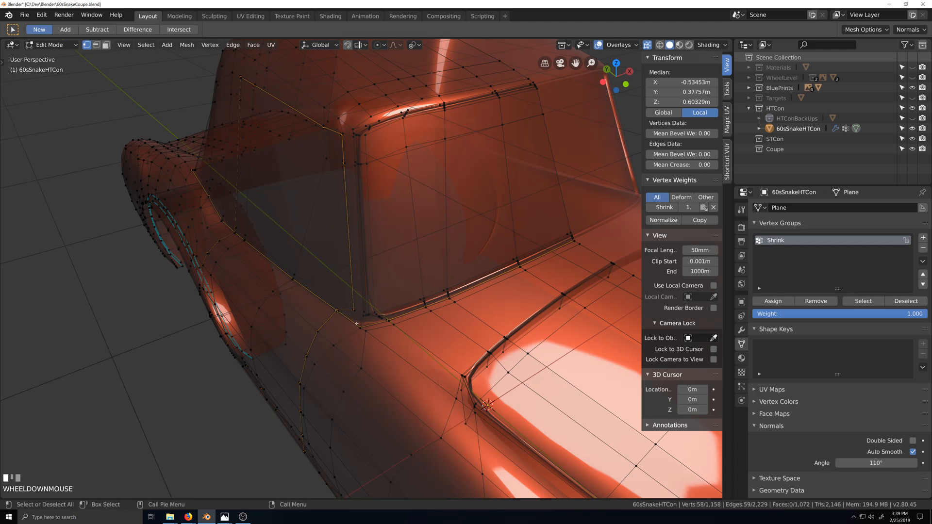
Deselect the middle-loop vertices along the windshield base and behind the side window around the roof base, using circle select.
{"action": "key", "text": "c"}
{"action": "middle_click_drag", "start_coordinate": [413, 342], "coordinate": [556, 270]}
{"action": "right_click", "coordinate": [554, 271]}
{"action": "mouse_move", "coordinate": [171, 286]}
{"action": "middle_mouse_down"}
{"action": "mouse_move", "coordinate": [234, 258]}
{"action": "mouse_move", "coordinate": [228, 290]}
{"action": "middle_mouse_up"}
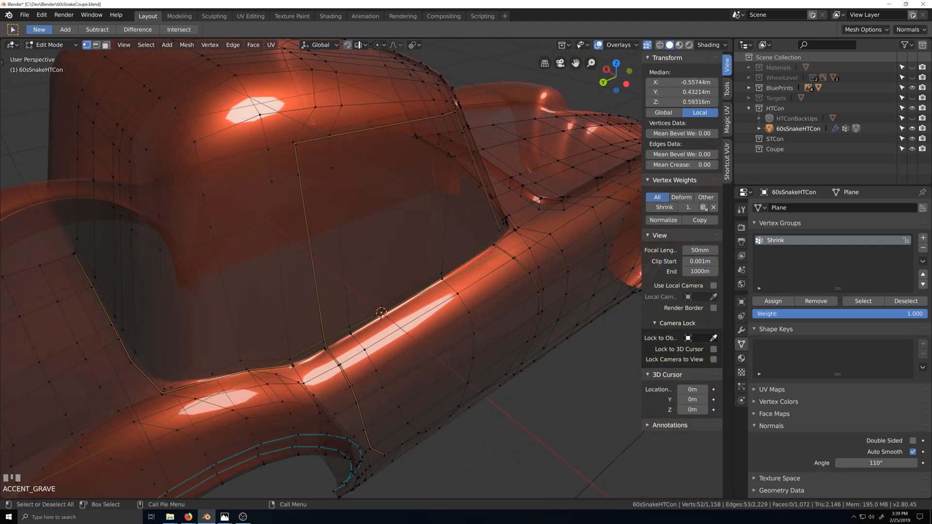
{"action": "key", "text": "c"}
{"action": "mouse_move", "coordinate": [271, 375]}
{"action": "middle_mouse_down"}
{"action": "mouse_move", "coordinate": [155, 385]}
{"action": "mouse_move", "coordinate": [79, 266]}
{"action": "middle_mouse_up"}
{"action": "right_click", "coordinate": [79, 267]}
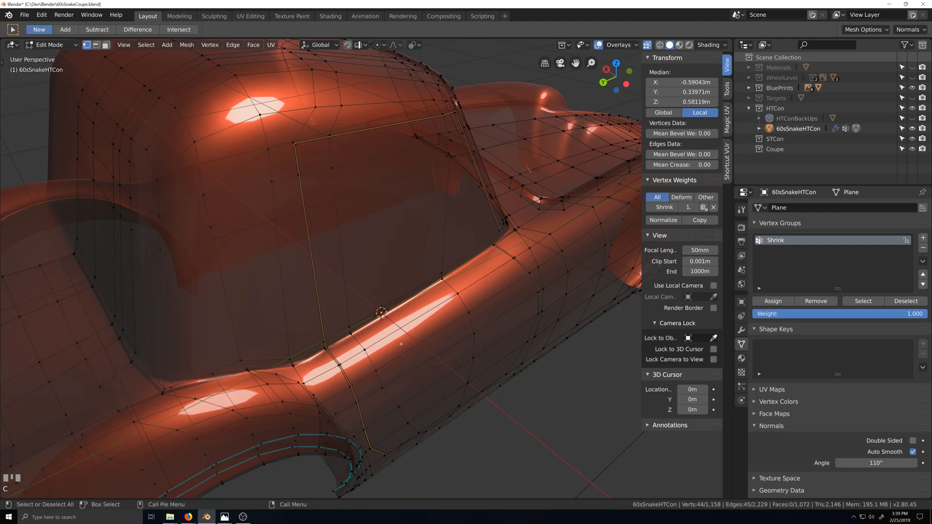
Examine the remaining selected loop where the door line, side window and windshield corner meet.
{"action": "middle_click_drag", "start_coordinate": [401, 344], "coordinate": [358, 339]}
{"action": "scroll", "coordinate": [270, 328], "scroll_direction": "up", "scroll_amount": 2}
{"action": "middle_click_drag", "start_coordinate": [270, 328], "coordinate": [314, 354]}
{"action": "scroll", "coordinate": [324, 370], "scroll_direction": "up", "scroll_amount": 3}
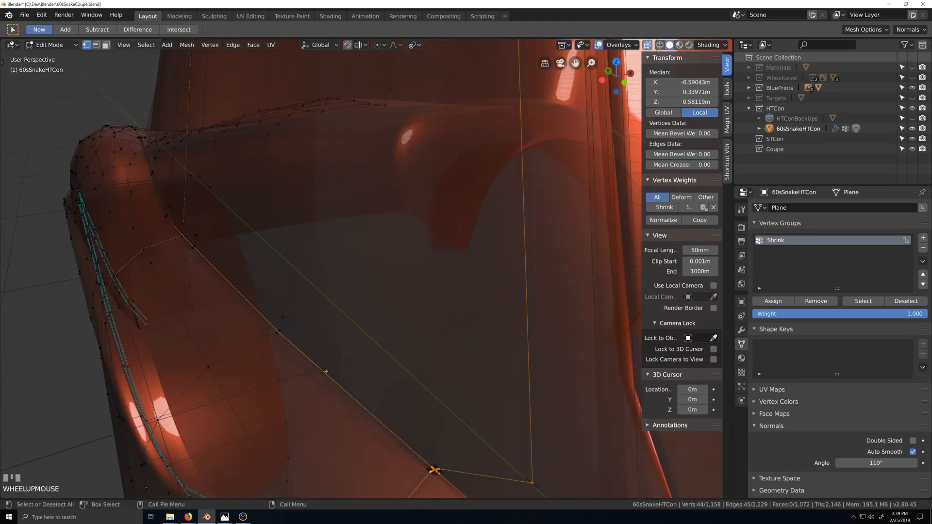
{"action": "middle_click_drag", "start_coordinate": [366, 388], "coordinate": [356, 319], "text": "shift"}
{"action": "scroll", "coordinate": [487, 415], "scroll_direction": "up", "scroll_amount": 2}
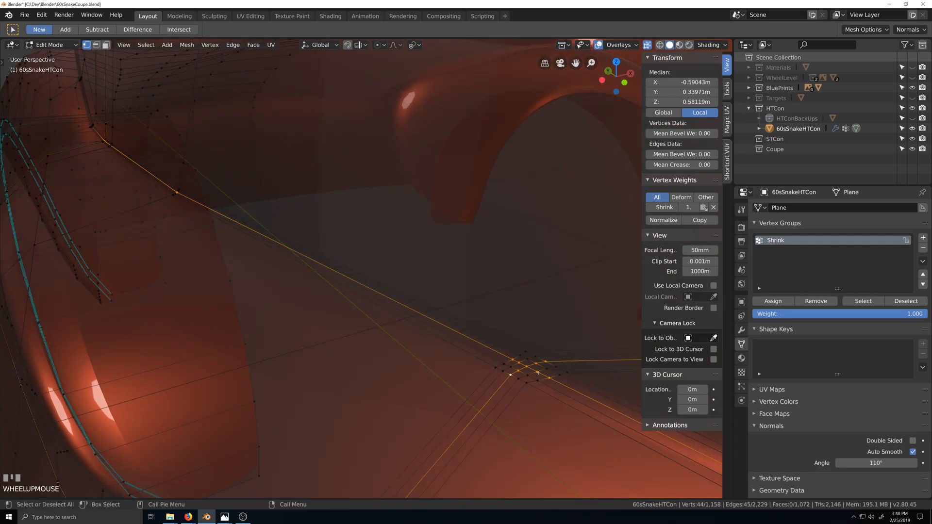
{"action": "scroll", "coordinate": [309, 346], "scroll_direction": "down", "scroll_amount": 4}
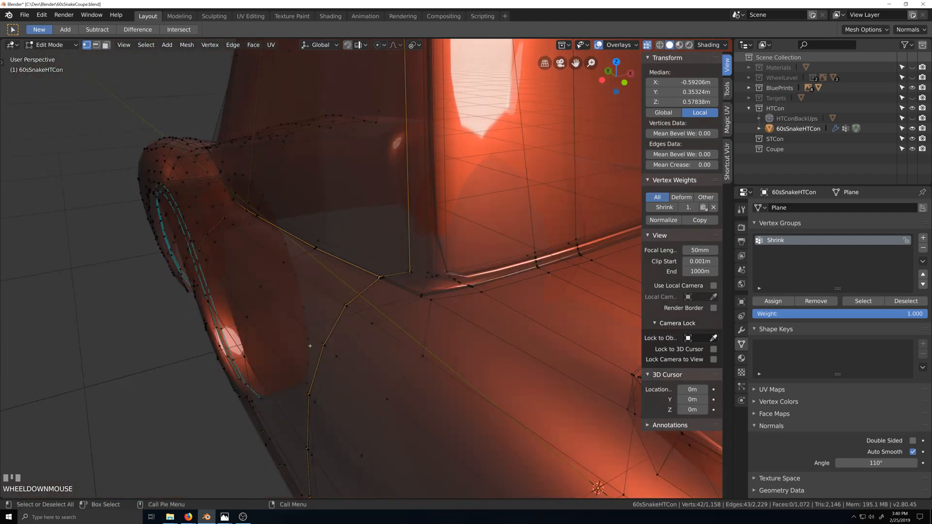
{"action": "scroll", "coordinate": [259, 308], "scroll_direction": "up", "scroll_amount": 6}
{"action": "scroll", "coordinate": [517, 408], "scroll_direction": "down", "scroll_amount": 1}
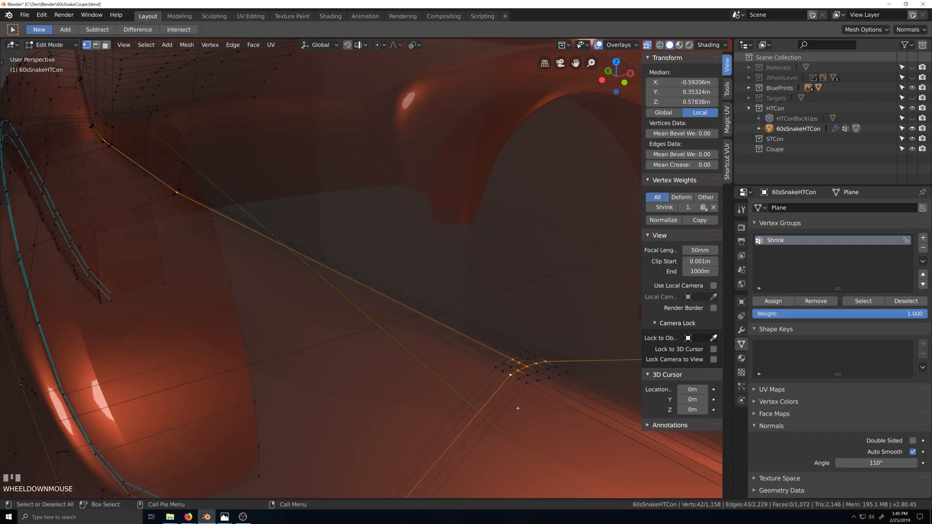
{"action": "scroll", "coordinate": [305, 296], "scroll_direction": "down", "scroll_amount": 5}
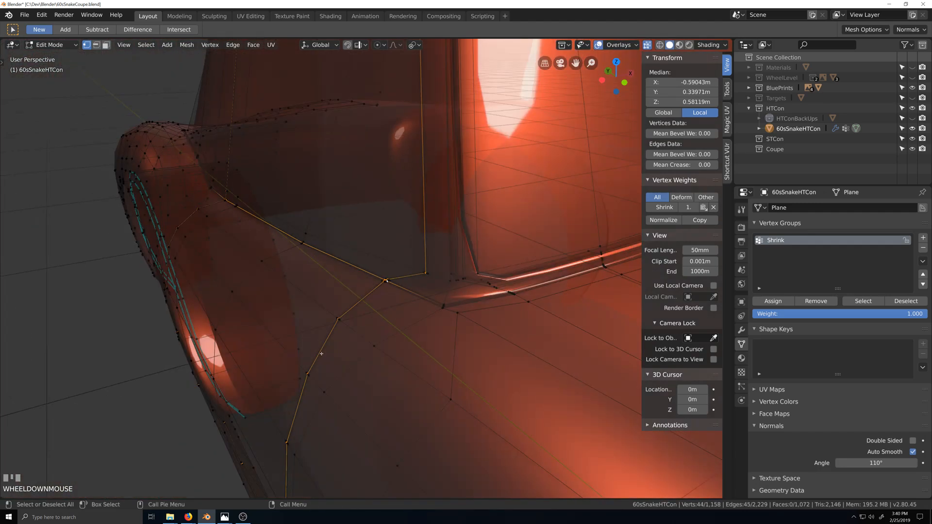
{"action": "key", "text": "shift+grave"}
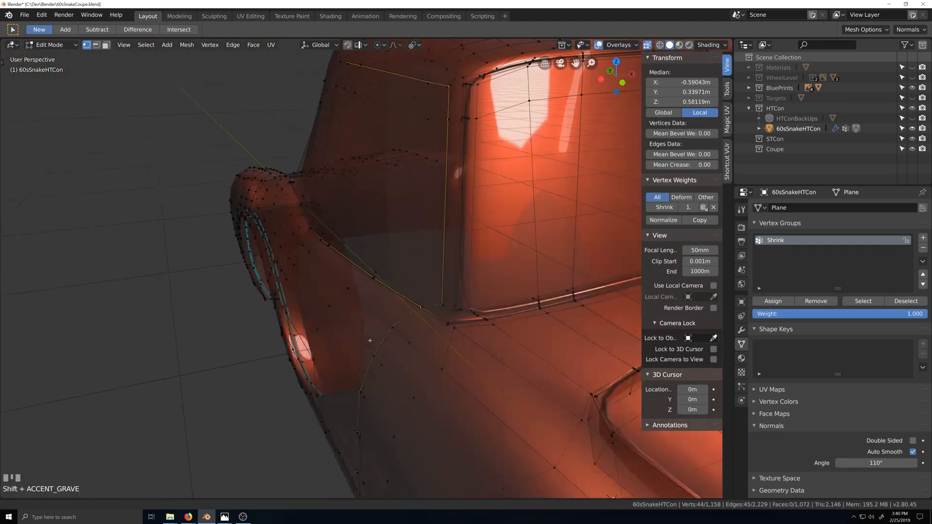
{"action": "middle_click_drag", "start_coordinate": [302, 296], "coordinate": [314, 312]}
{"action": "scroll", "coordinate": [235, 359], "scroll_direction": "up", "scroll_amount": 4}
{"action": "key", "text": "grave"}
{"action": "middle_click_drag", "start_coordinate": [506, 318], "coordinate": [391, 293]}
{"action": "scroll", "coordinate": [387, 292], "scroll_direction": "down", "scroll_amount": 3}
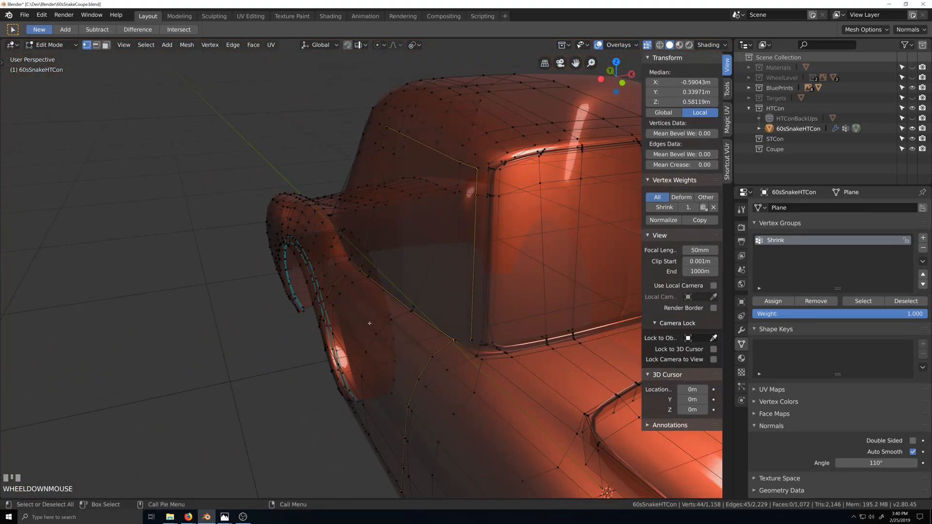
Remove the selected door and window loop from the Shrink vertex group and move it 0.0177 m inward along X.
{"action": "left_click", "coordinate": [816, 303]}
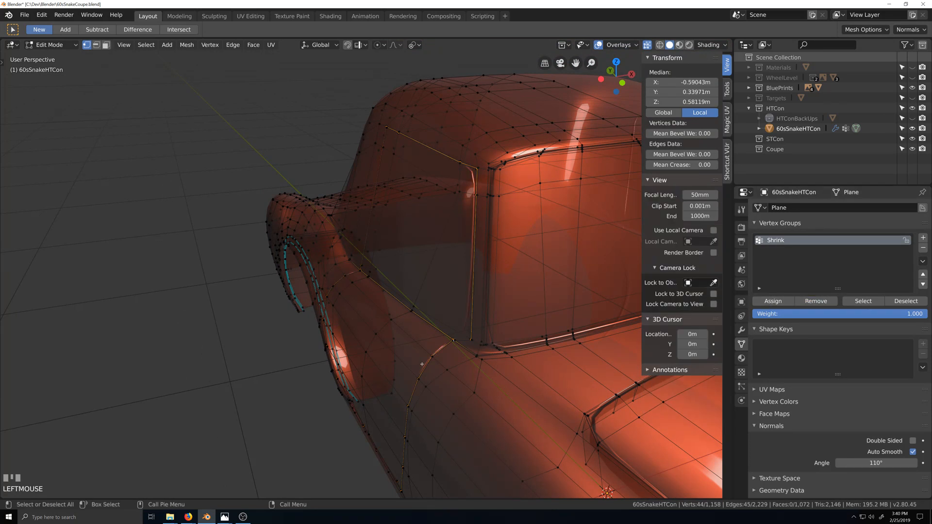
{"action": "key", "text": "g"}
{"action": "key", "text": "x"}
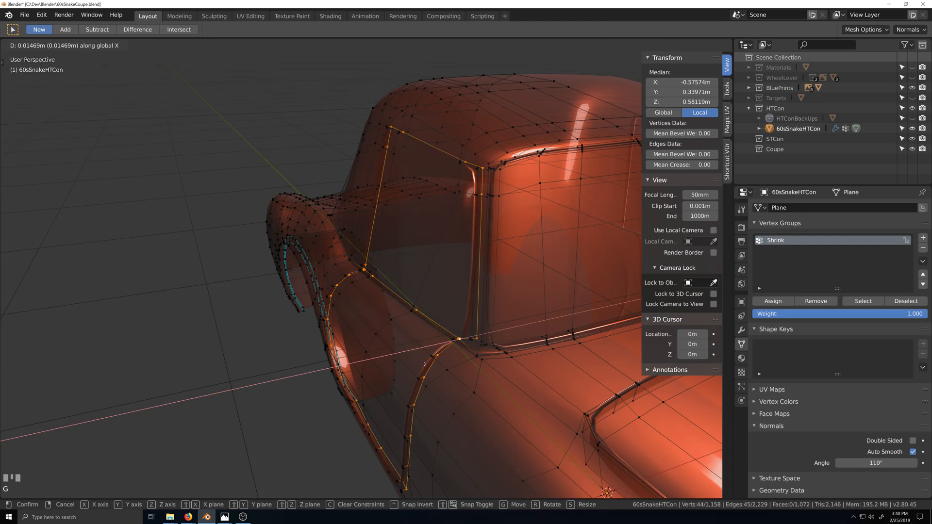
{"action": "left_click", "coordinate": [426, 364]}
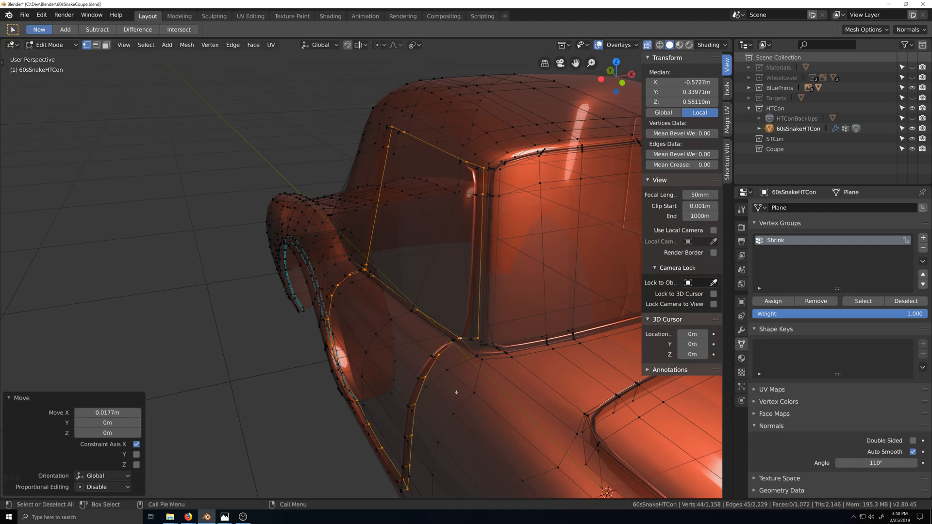
Deselect the vertices on the lower part of the door gap and the upper part of the side window frame.
{"action": "middle_click_drag", "start_coordinate": [457, 393], "coordinate": [433, 338], "text": "shift"}
{"action": "scroll", "coordinate": [433, 353], "scroll_direction": "up", "scroll_amount": 3}
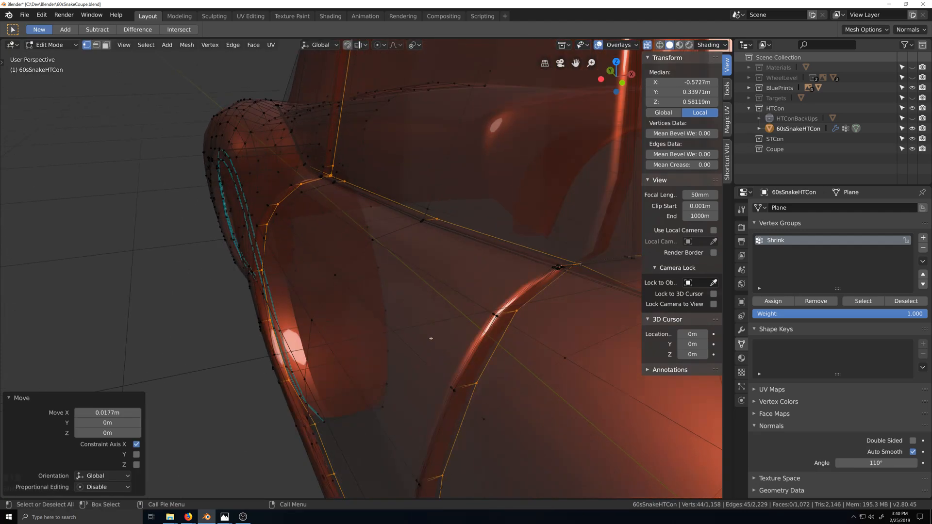
{"action": "scroll", "coordinate": [433, 352], "scroll_direction": "down", "scroll_amount": 2}
{"action": "scroll", "coordinate": [403, 375], "scroll_direction": "down", "scroll_amount": 3}
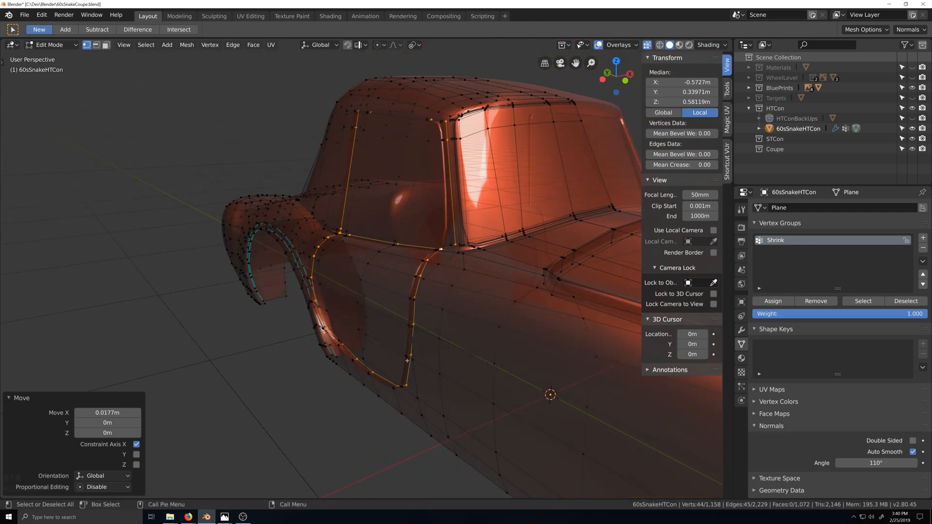
{"action": "key", "text": "c"}
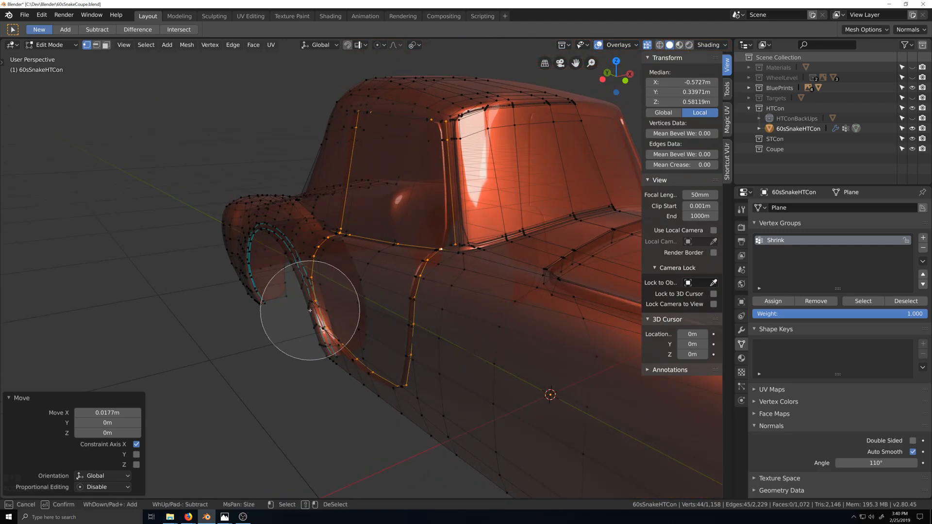
{"action": "mouse_move", "coordinate": [306, 312]}
{"action": "middle_mouse_down"}
{"action": "mouse_move", "coordinate": [389, 352]}
{"action": "mouse_move", "coordinate": [395, 340]}
{"action": "middle_mouse_up"}
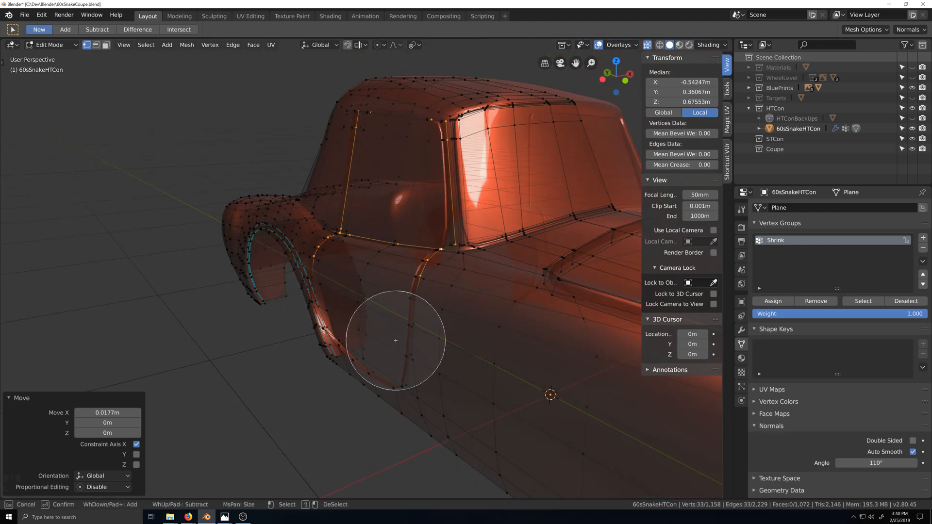
{"action": "middle_click_drag", "start_coordinate": [475, 147], "coordinate": [354, 143]}
{"action": "right_click", "coordinate": [353, 144]}
{"action": "scroll", "coordinate": [408, 193], "scroll_direction": "up", "scroll_amount": 4}
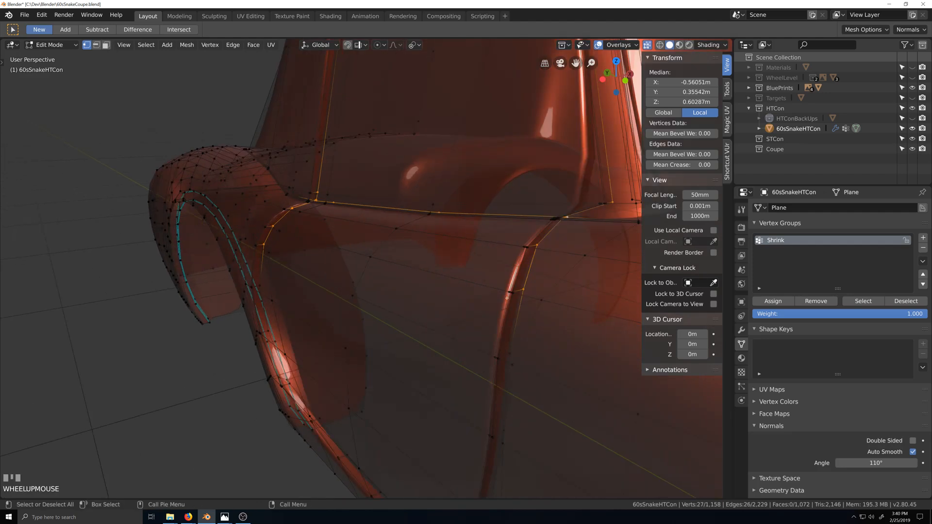
Move the remaining selected door and window loop vertices down 0.014 m along the global Z axis.
{"action": "key", "text": "grave"}
{"action": "key", "text": "shift+grave"}
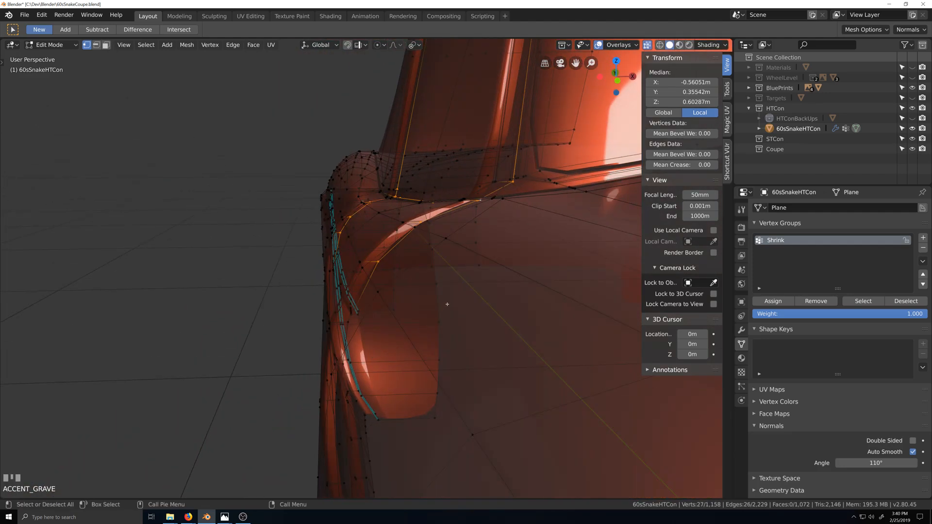
{"action": "left_click", "coordinate": [468, 287]}
{"action": "key", "text": "g"}
{"action": "key", "text": "z"}
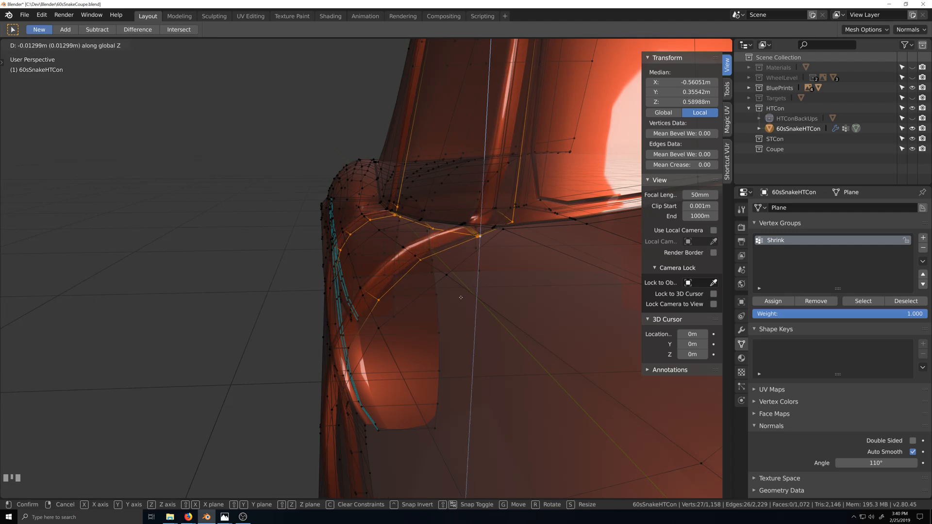
{"action": "left_click", "coordinate": [459, 298]}
Turn X-ray off and select the edge loop running along the windshield base and around the roof base.
{"action": "middle_click_drag", "start_coordinate": [460, 298], "coordinate": [491, 357]}
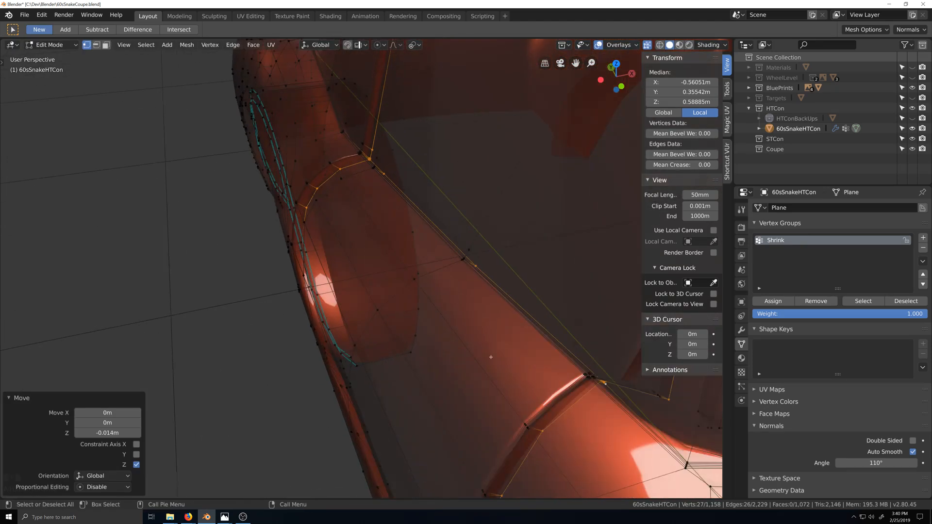
{"action": "middle_click_drag", "start_coordinate": [575, 409], "coordinate": [210, 320]}
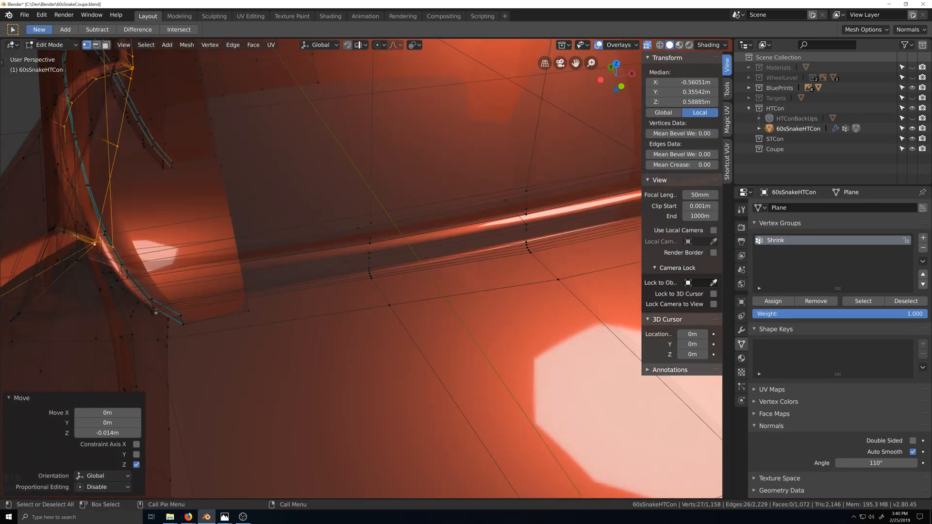
{"action": "key", "text": "h"}
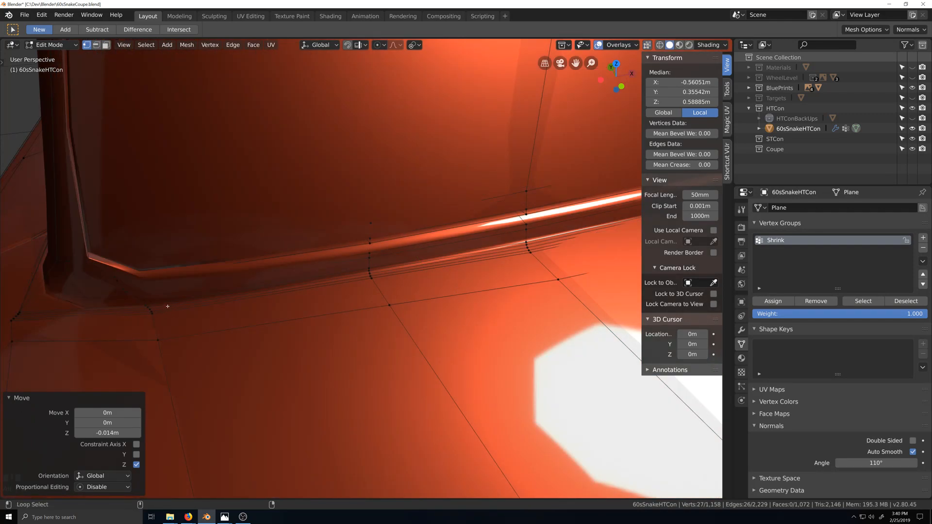
{"action": "left_click", "coordinate": [167, 306], "text": "alt"}
{"action": "scroll", "coordinate": [121, 324], "scroll_direction": "down", "scroll_amount": 6}
{"action": "key", "text": "grave"}
{"action": "middle_click_drag", "start_coordinate": [121, 325], "coordinate": [209, 325]}
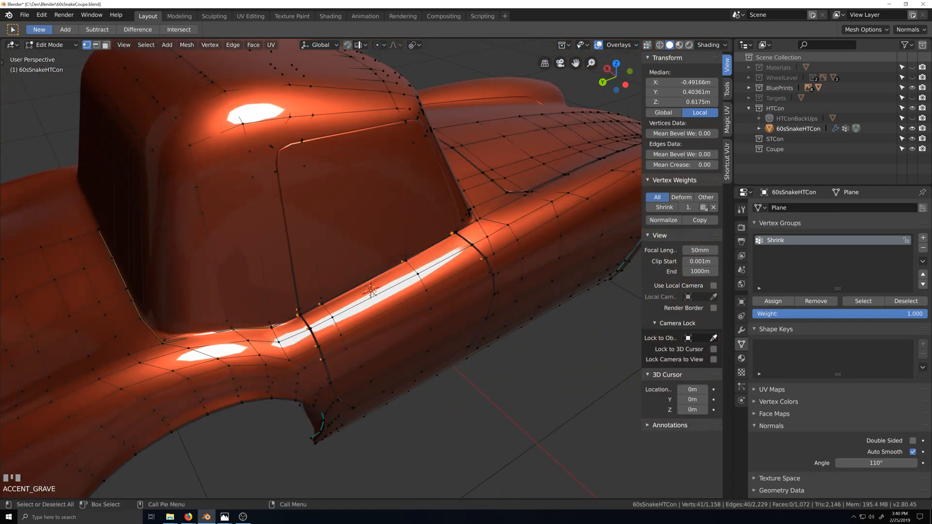
Turn X-ray on and deselect the loop's vertices on the rear door gap with circle select.
{"action": "key", "text": "alt+z"}
{"action": "key", "text": "grave"}
{"action": "middle_click_drag", "start_coordinate": [533, 303], "coordinate": [440, 352]}
{"action": "scroll", "coordinate": [450, 320], "scroll_direction": "up", "scroll_amount": 3}
{"action": "key", "text": "grave"}
{"action": "scroll", "coordinate": [252, 318], "scroll_direction": "down", "scroll_amount": 1}
{"action": "mouse_move", "coordinate": [204, 328]}
{"action": "middle_mouse_down"}
{"action": "mouse_move", "coordinate": [251, 317]}
{"action": "mouse_move", "coordinate": [247, 349]}
{"action": "mouse_move", "coordinate": [245, 321]}
{"action": "mouse_move", "coordinate": [242, 332]}
{"action": "mouse_move", "coordinate": [255, 345]}
{"action": "mouse_move", "coordinate": [382, 364]}
{"action": "mouse_move", "coordinate": [435, 326]}
{"action": "middle_mouse_up"}
{"action": "key", "text": "c"}
{"action": "right_click", "coordinate": [265, 180]}
{"action": "scroll", "coordinate": [318, 364], "scroll_direction": "up", "scroll_amount": 2}
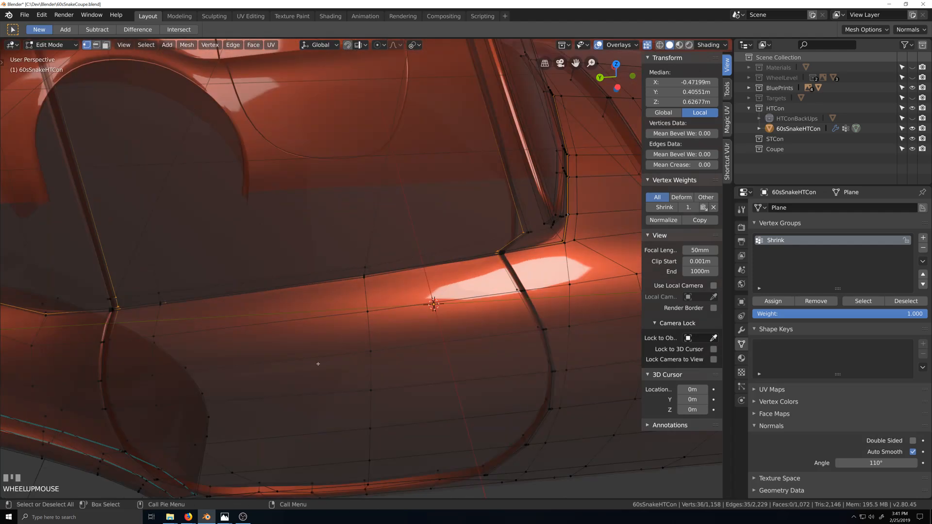
Deselect the loop's side window vertices with circle select, keeping only the windshield base and rear roof base selected.
{"action": "scroll", "coordinate": [398, 350], "scroll_direction": "up", "scroll_amount": 1}
{"action": "middle_click_drag", "start_coordinate": [398, 350], "coordinate": [369, 338]}
{"action": "scroll", "coordinate": [301, 277], "scroll_direction": "down", "scroll_amount": 3}
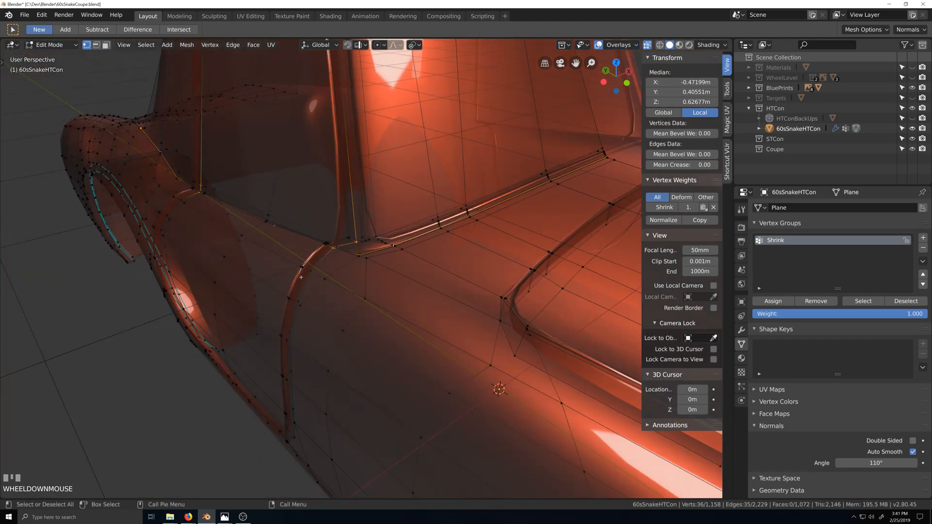
{"action": "scroll", "coordinate": [304, 257], "scroll_direction": "down", "scroll_amount": 1}
{"action": "key", "text": "c"}
{"action": "middle_click", "coordinate": [317, 222]}
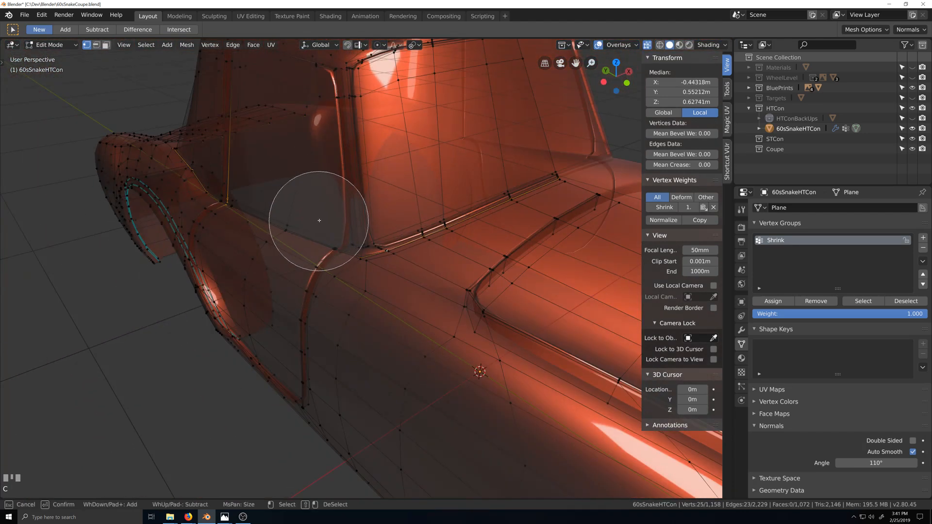
{"action": "middle_click", "coordinate": [269, 212]}
{"action": "right_click", "coordinate": [266, 221]}
{"action": "scroll", "coordinate": [284, 321], "scroll_direction": "up", "scroll_amount": 3}
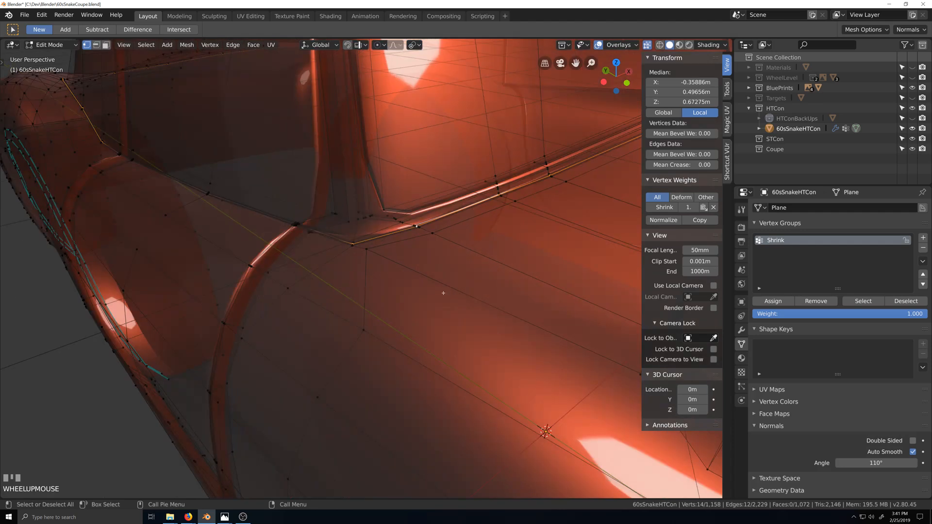
Move the windshield base and rear roof base vertices down 0.0111 m along Z and remove them from the Shrink vertex group.
{"action": "key", "text": "g"}
{"action": "key", "text": "z"}
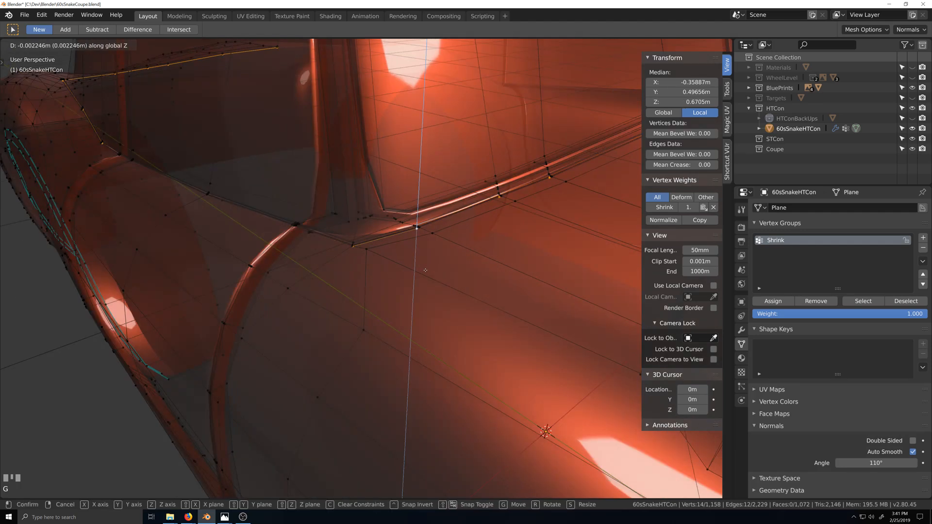
{"action": "left_click", "coordinate": [424, 278]}
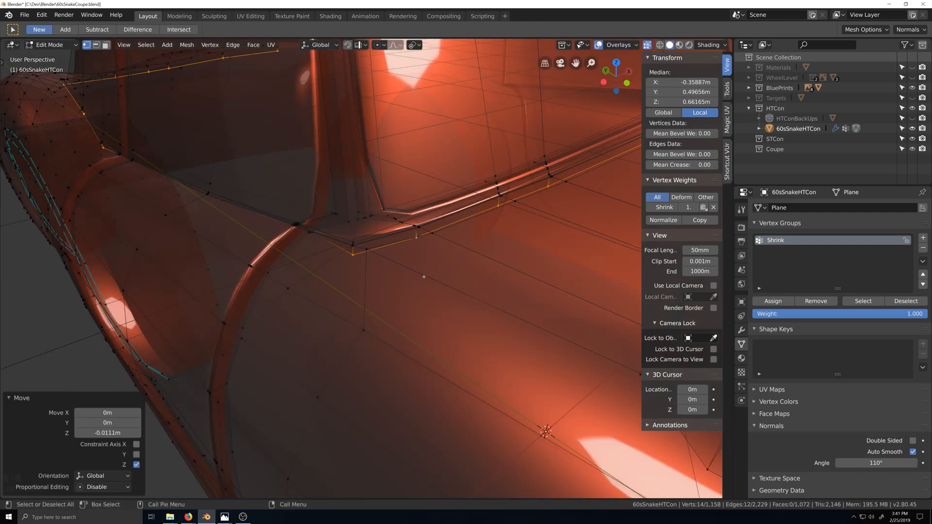
{"action": "left_click", "coordinate": [824, 302]}
Leave edit mode, turn X-ray off, and examine the door, side window, windshield and roof base gaps around the body.
{"action": "scroll", "coordinate": [394, 342], "scroll_direction": "down", "scroll_amount": 6}
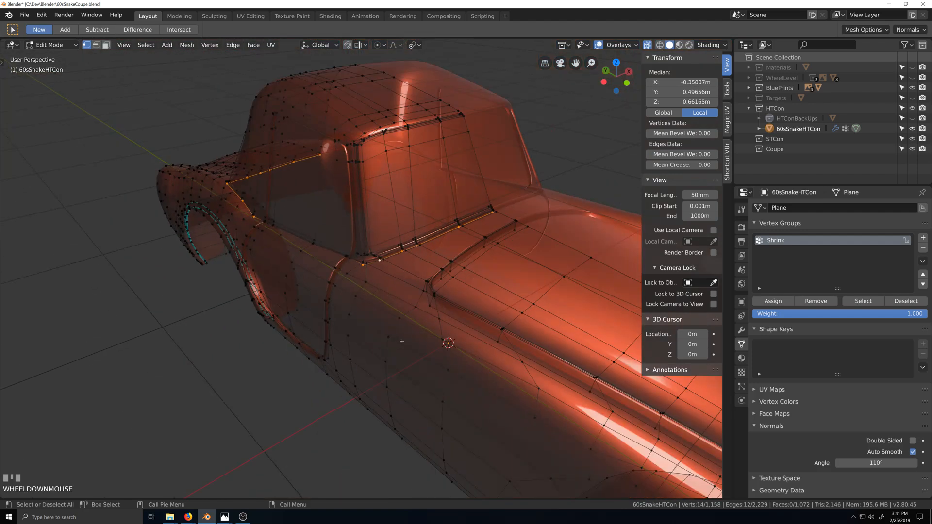
{"action": "key", "text": "grave"}
{"action": "mouse_move", "coordinate": [428, 341]}
{"action": "middle_mouse_down"}
{"action": "mouse_move", "coordinate": [463, 345]}
{"action": "mouse_move", "coordinate": [428, 357]}
{"action": "middle_mouse_up"}
{"action": "key", "text": "Tab"}
{"action": "key", "text": "alt+z"}
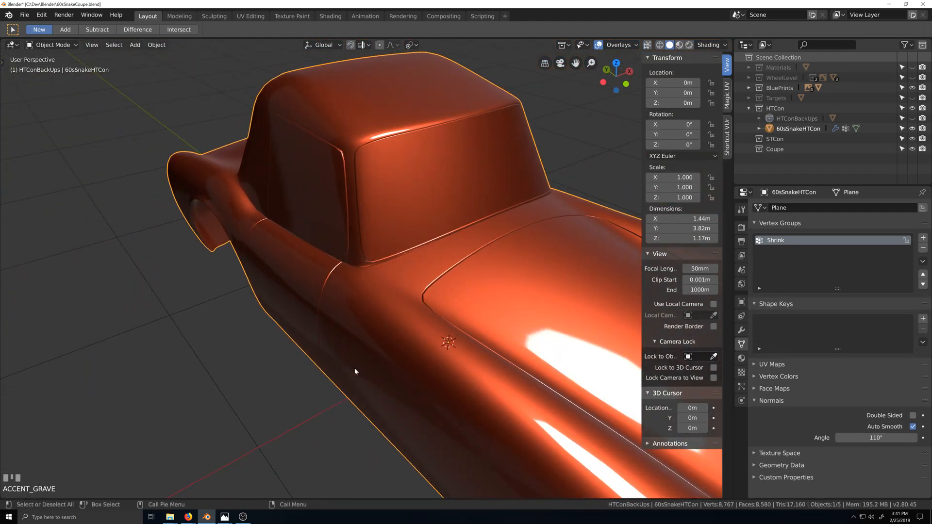
{"action": "middle_click_drag", "start_coordinate": [354, 369], "coordinate": [379, 344]}
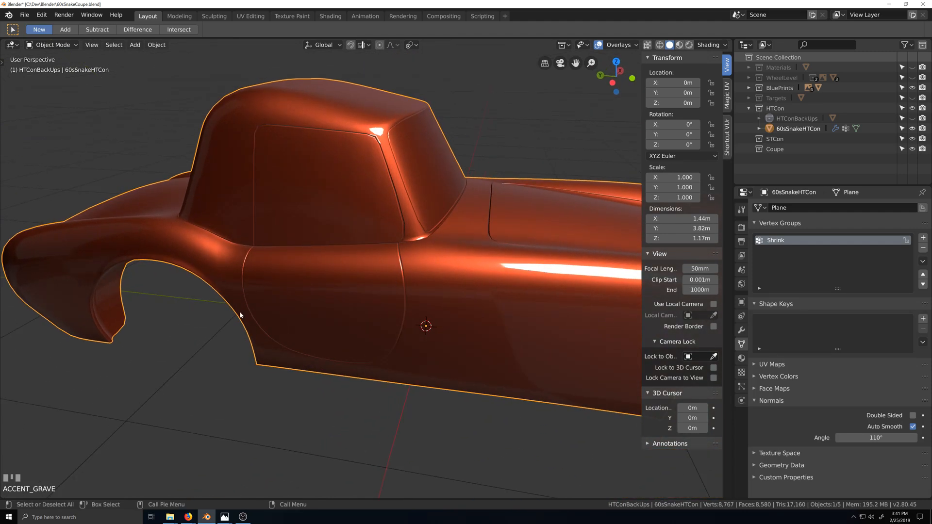
{"action": "middle_click_drag", "start_coordinate": [240, 315], "coordinate": [323, 339]}
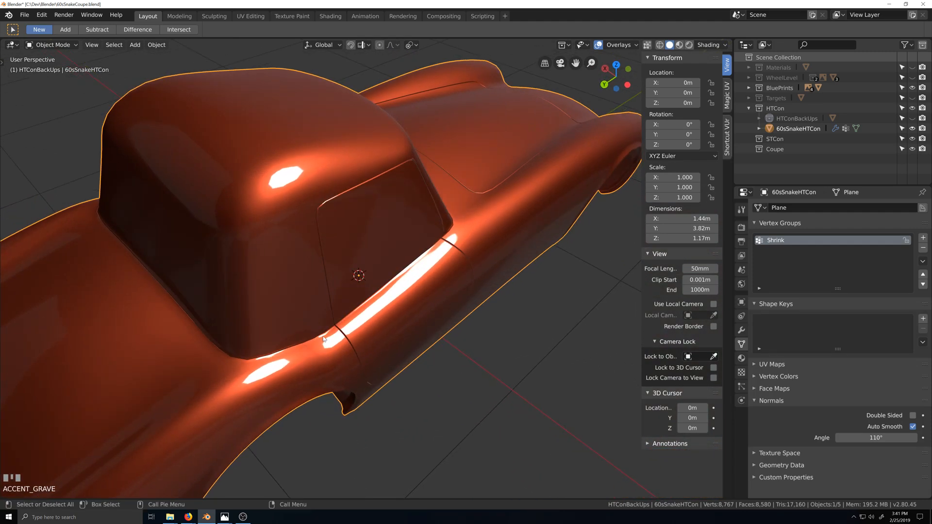
{"action": "scroll", "coordinate": [420, 300], "scroll_direction": "down", "scroll_amount": 5}
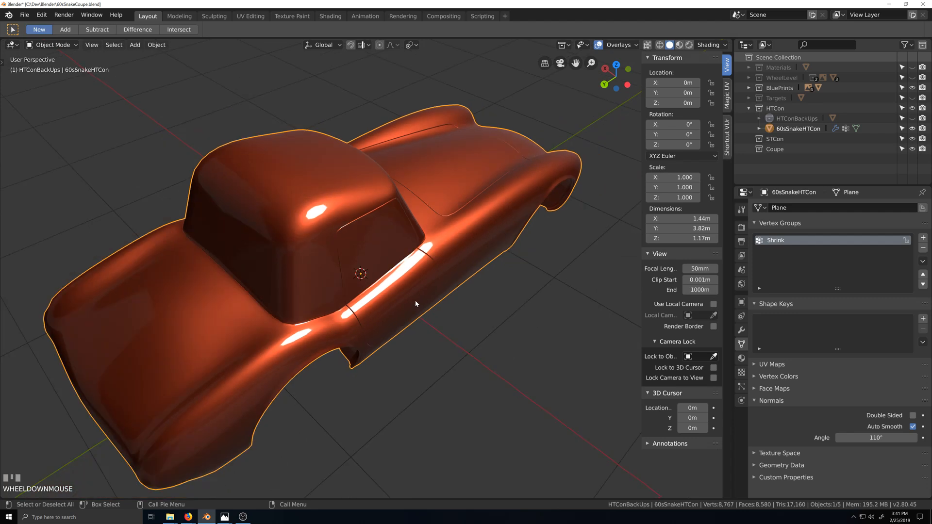
{"action": "middle_click_drag", "start_coordinate": [415, 300], "coordinate": [354, 371]}
{"action": "scroll", "coordinate": [373, 272], "scroll_direction": "up", "scroll_amount": 2}
{"action": "scroll", "coordinate": [356, 369], "scroll_direction": "up", "scroll_amount": 1}
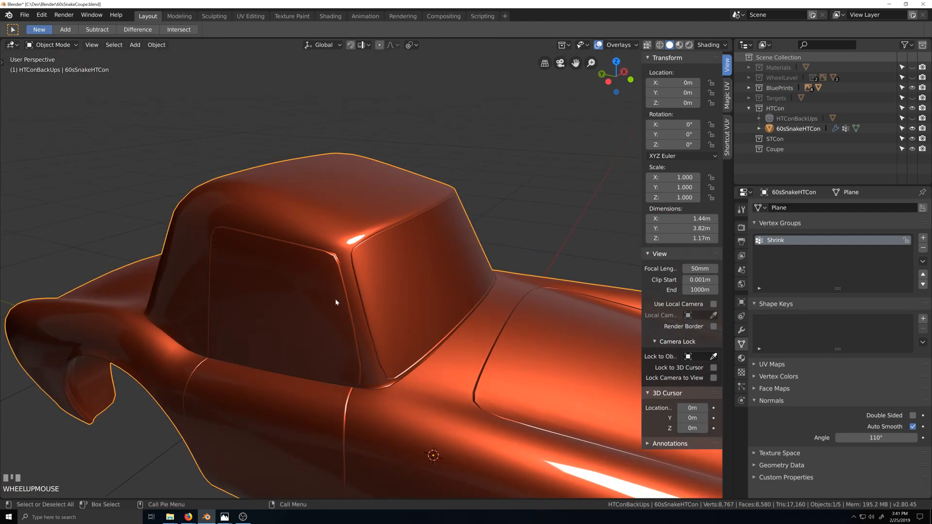
{"action": "middle_click_drag", "start_coordinate": [335, 299], "coordinate": [339, 285]}
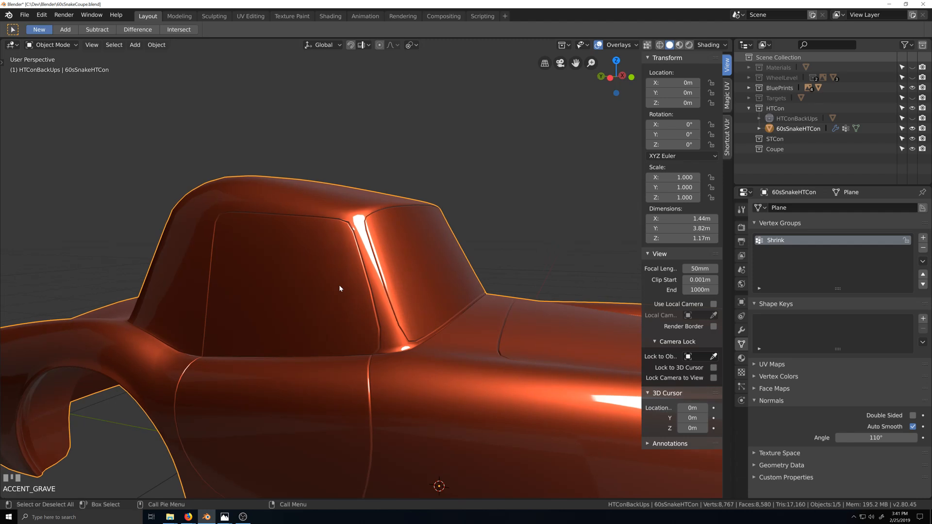
{"action": "scroll", "coordinate": [335, 326], "scroll_direction": "up", "scroll_amount": 3}
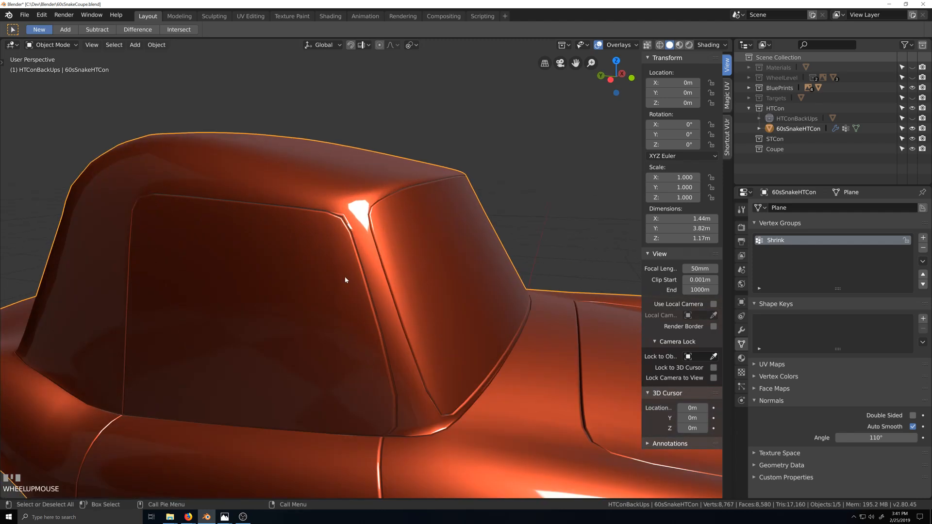
Return to edit mode and examine the roof corner between the side window and windshield, with X-ray off and on.
{"action": "key", "text": "Tab"}
{"action": "scroll", "coordinate": [360, 210], "scroll_direction": "up", "scroll_amount": 4}
{"action": "middle_click_drag", "start_coordinate": [360, 210], "coordinate": [401, 378], "text": "shift"}
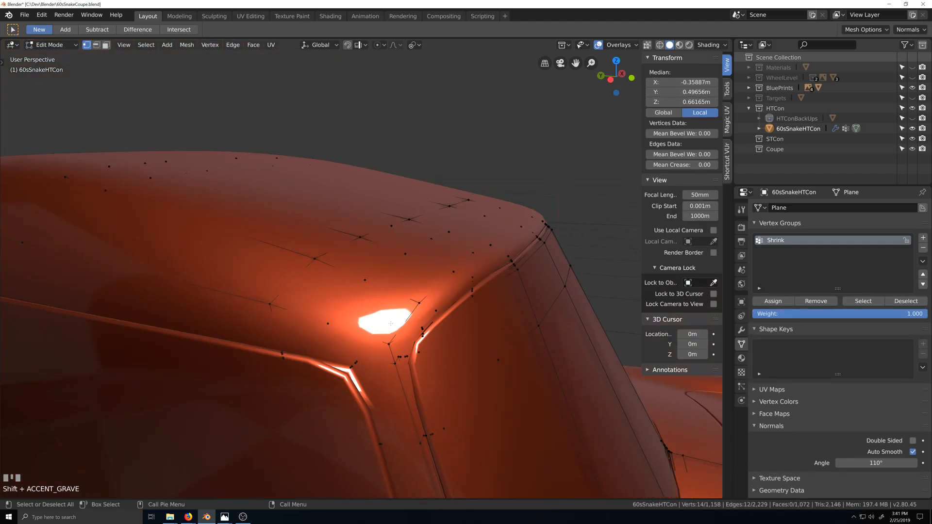
{"action": "scroll", "coordinate": [400, 378], "scroll_direction": "up", "scroll_amount": 2}
{"action": "key", "text": "shift+grave"}
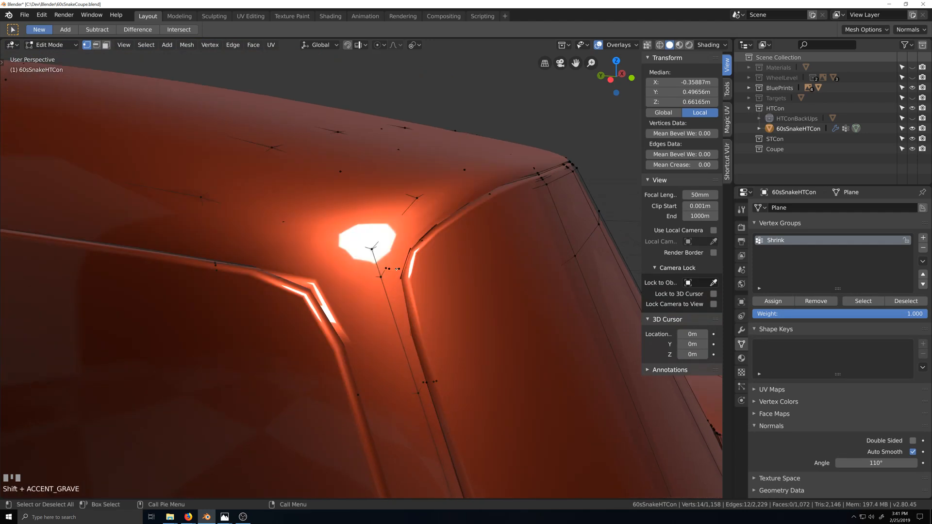
{"action": "scroll", "coordinate": [386, 279], "scroll_direction": "down", "scroll_amount": 3}
{"action": "key", "text": "alt+z"}
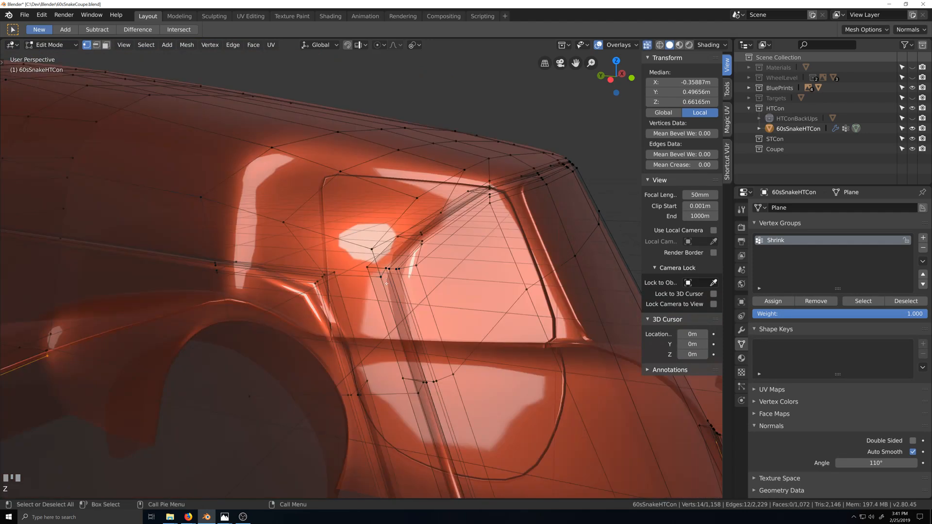
{"action": "key", "text": "grave"}
{"action": "scroll", "coordinate": [344, 323], "scroll_direction": "down", "scroll_amount": 2}
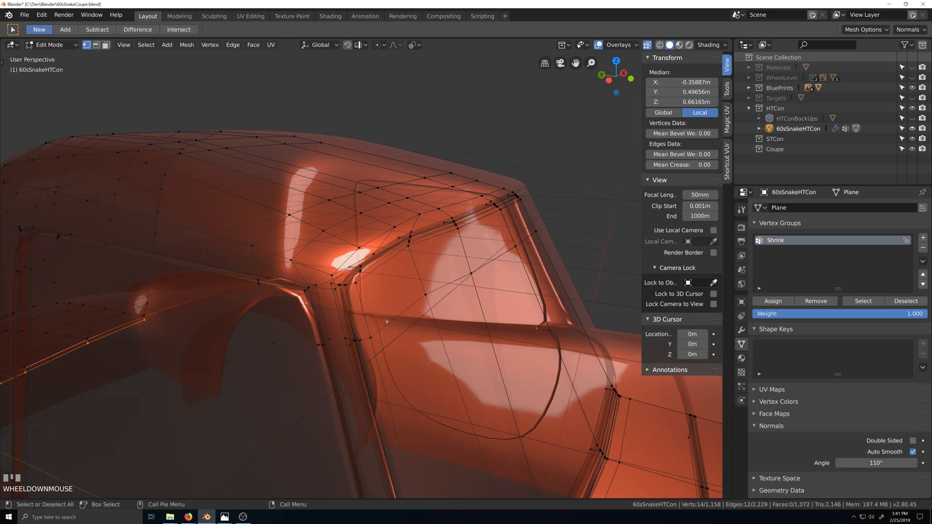
{"action": "scroll", "coordinate": [385, 330], "scroll_direction": "up", "scroll_amount": 2}
{"action": "key", "text": "grave"}
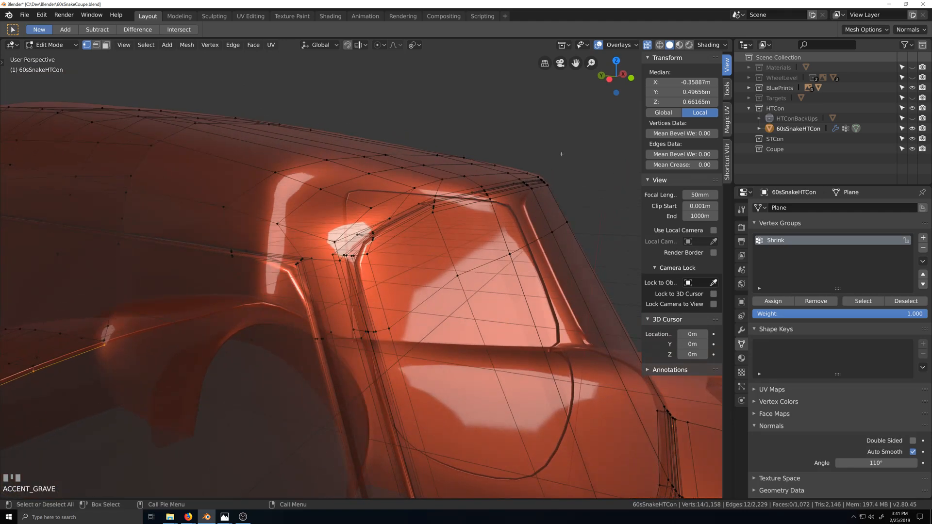
Switch the viewport lighting to Studio and select the two vertices between the side window's and windshield's upper corners.
{"action": "left_click", "coordinate": [715, 46]}
{"action": "left_click", "coordinate": [702, 78]}
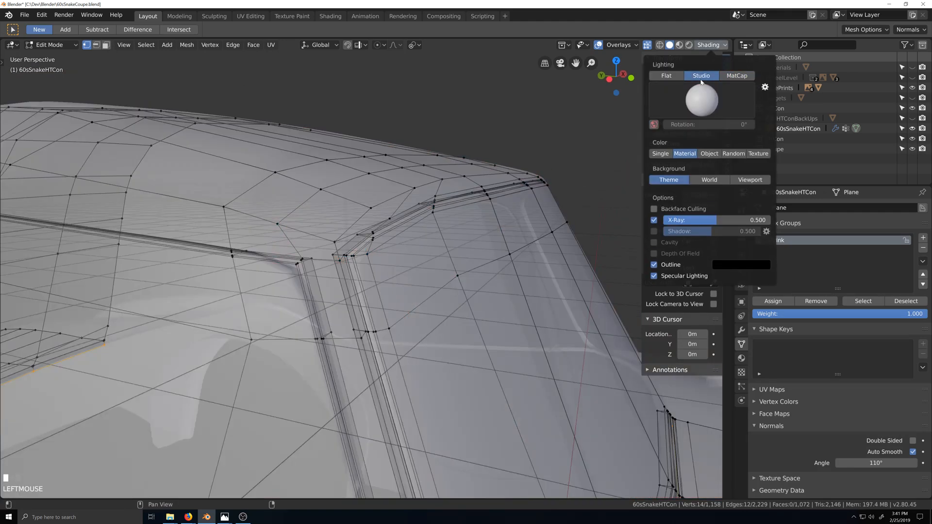
{"action": "scroll", "coordinate": [379, 301], "scroll_direction": "up", "scroll_amount": 2}
{"action": "key", "text": "grave"}
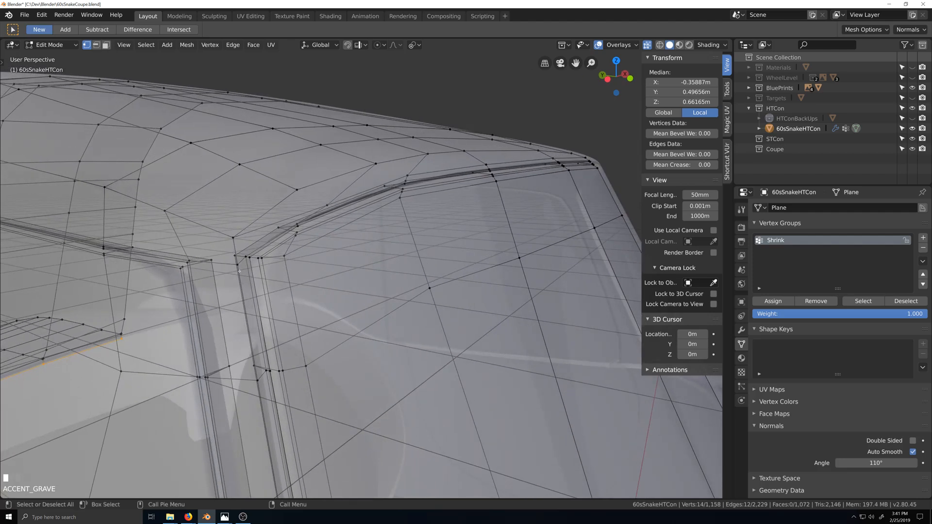
{"action": "left_click", "coordinate": [236, 229]}
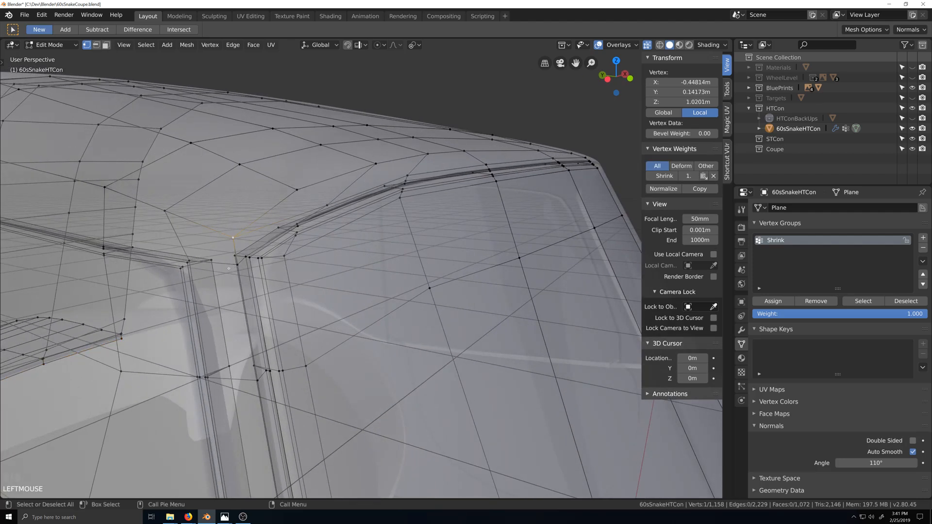
{"action": "key", "text": "grave"}
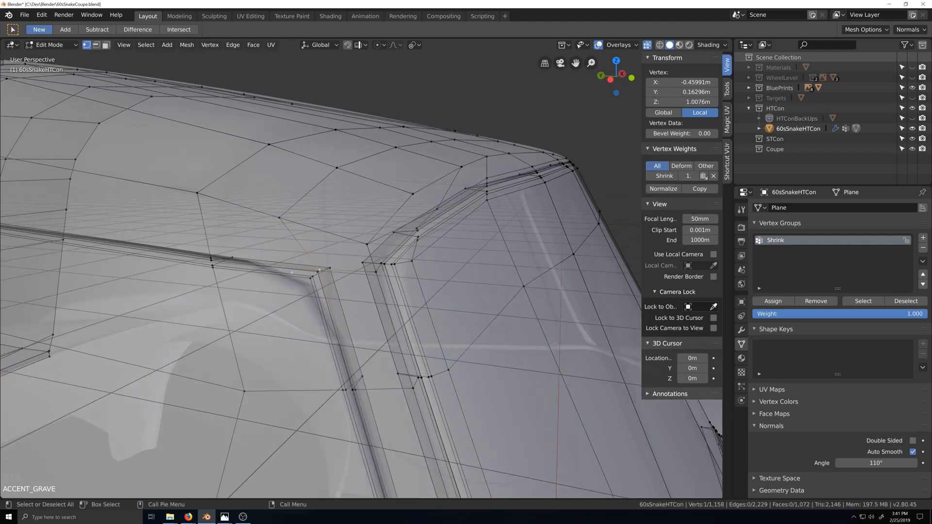
{"action": "key", "text": "grave"}
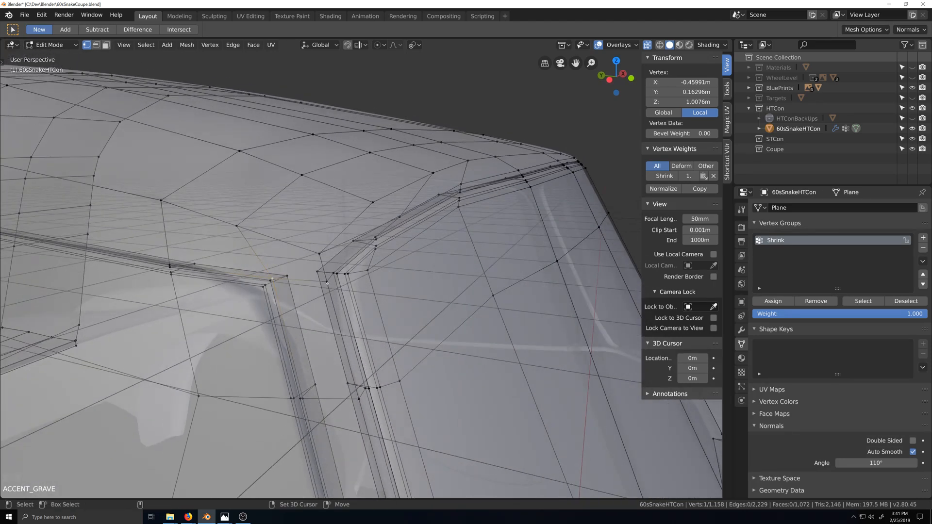
{"action": "left_click", "coordinate": [327, 282], "text": "shift"}
{"action": "left_click", "coordinate": [329, 283], "text": "shift"}
Slide the vertex at the windshield's upper corner a short way up its edge toward the roof.
{"action": "key", "text": "grave"}
{"action": "key", "text": "grave"}
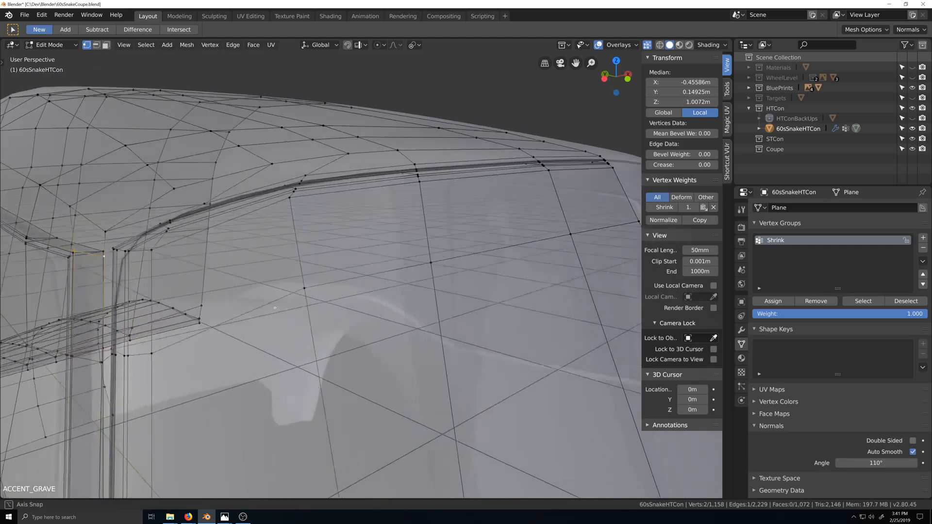
{"action": "key", "text": "shift+grave"}
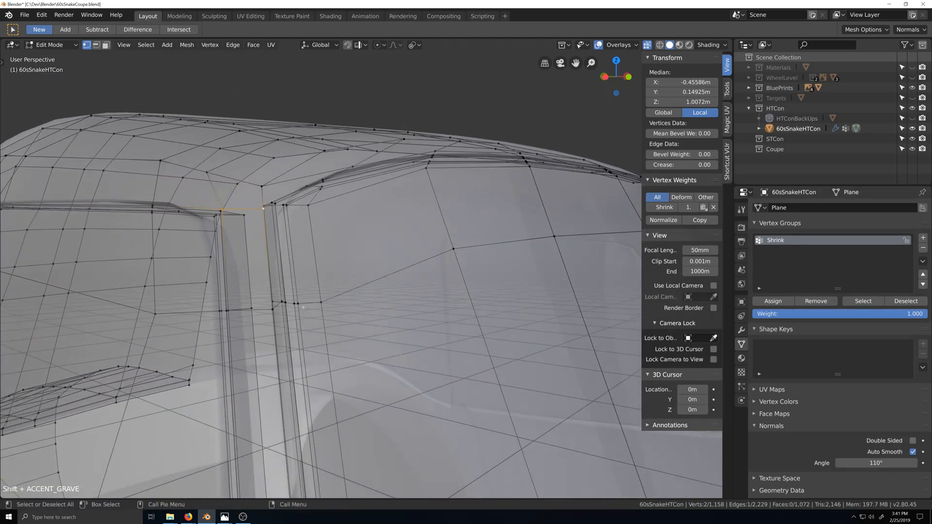
{"action": "key", "text": "grave"}
{"action": "scroll", "coordinate": [288, 265], "scroll_direction": "down", "scroll_amount": 5}
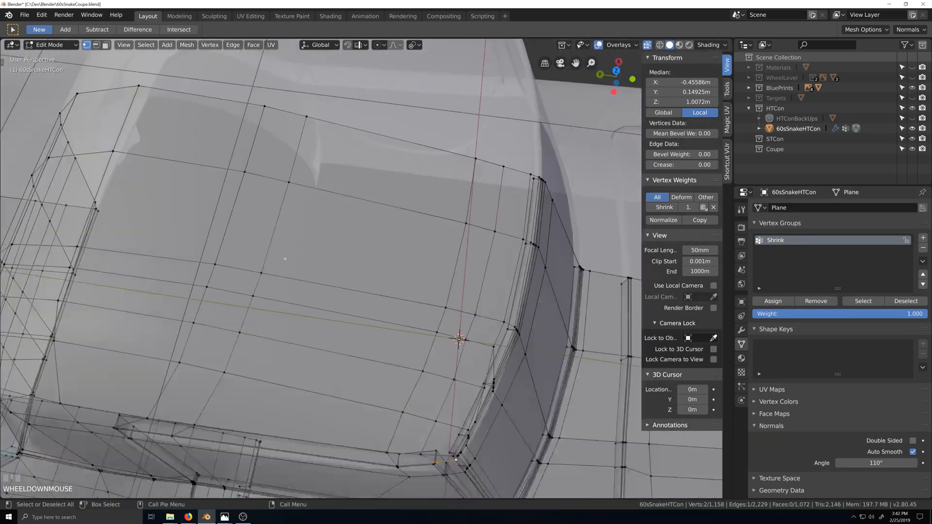
{"action": "key", "text": "KP_Decimal"}
{"action": "scroll", "coordinate": [295, 261], "scroll_direction": "down", "scroll_amount": 2}
{"action": "key", "text": "grave"}
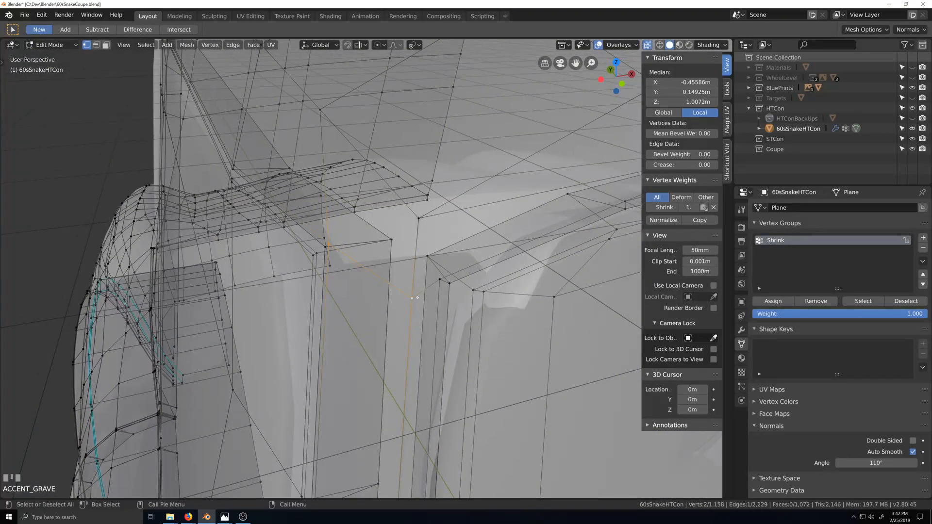
{"action": "left_click", "coordinate": [412, 297]}
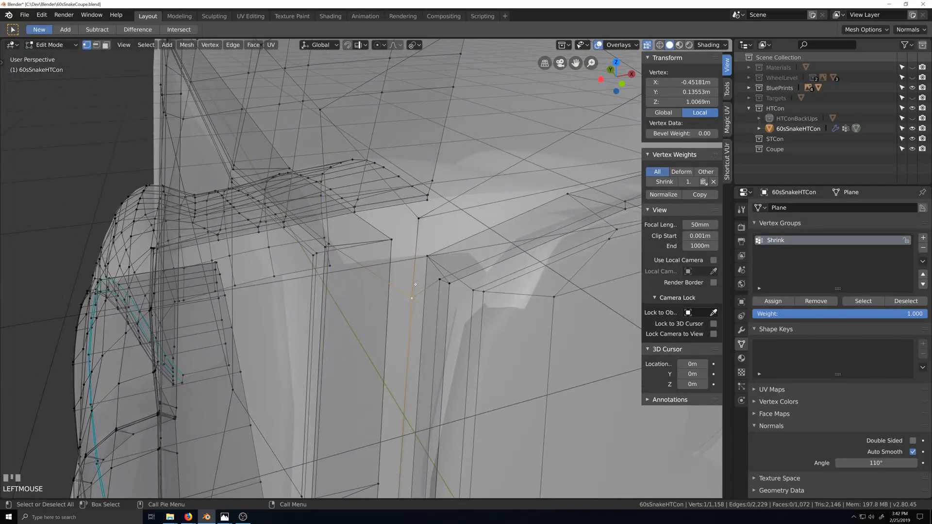
{"action": "key", "text": "g"}
{"action": "key", "text": "g"}
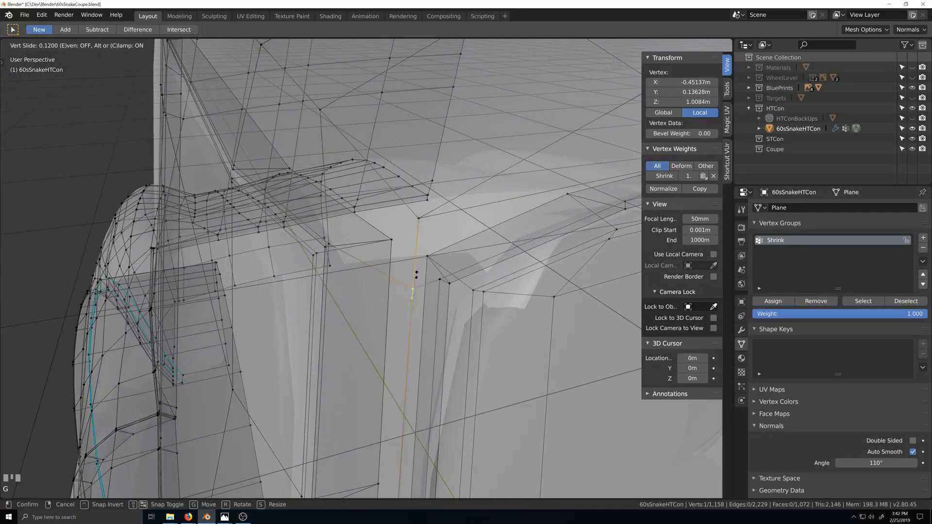
{"action": "left_click", "coordinate": [416, 237]}
Slide the roof vertex just above the windshield corner along two of its edges, by factors of 0.057 and 0.098.
{"action": "left_click", "coordinate": [416, 219]}
{"action": "key", "text": "g"}
{"action": "key", "text": "g"}
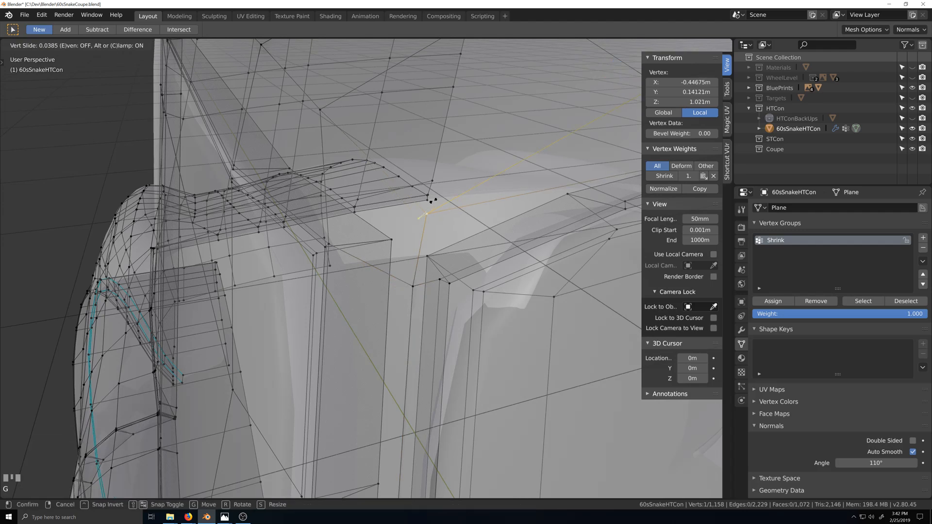
{"action": "left_click", "coordinate": [429, 202]}
{"action": "key", "text": "g"}
{"action": "key", "text": "g"}
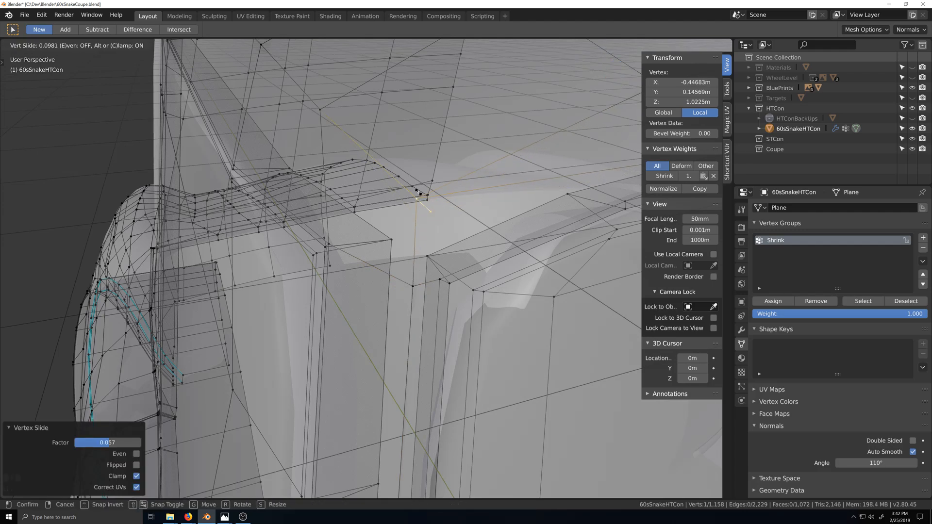
{"action": "left_click", "coordinate": [420, 193]}
Bevel the edge path across the pillar from the side window's upper corner to the windshield's, with a 0.001 amount and 4 segments.
{"action": "middle_click_drag", "start_coordinate": [420, 194], "coordinate": [477, 263]}
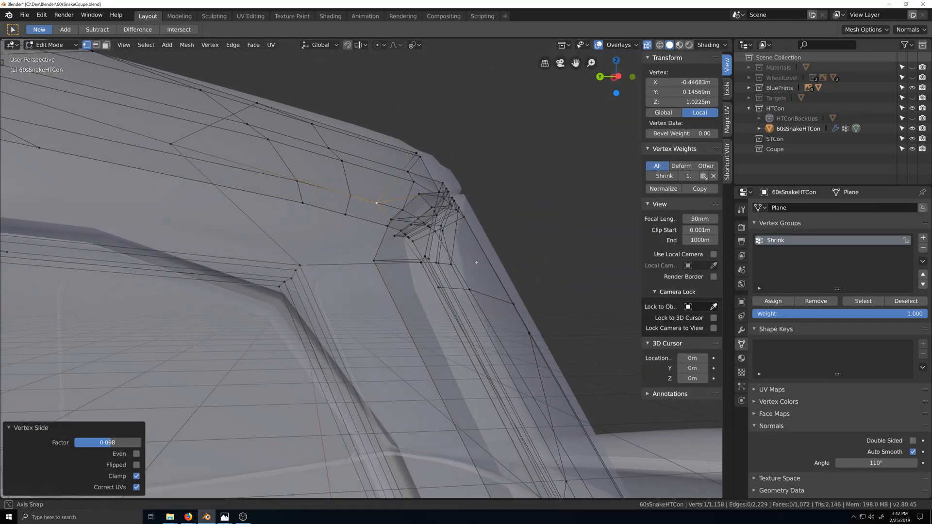
{"action": "left_click", "coordinate": [292, 278]}
{"action": "middle_click_drag", "start_coordinate": [292, 278], "coordinate": [427, 254]}
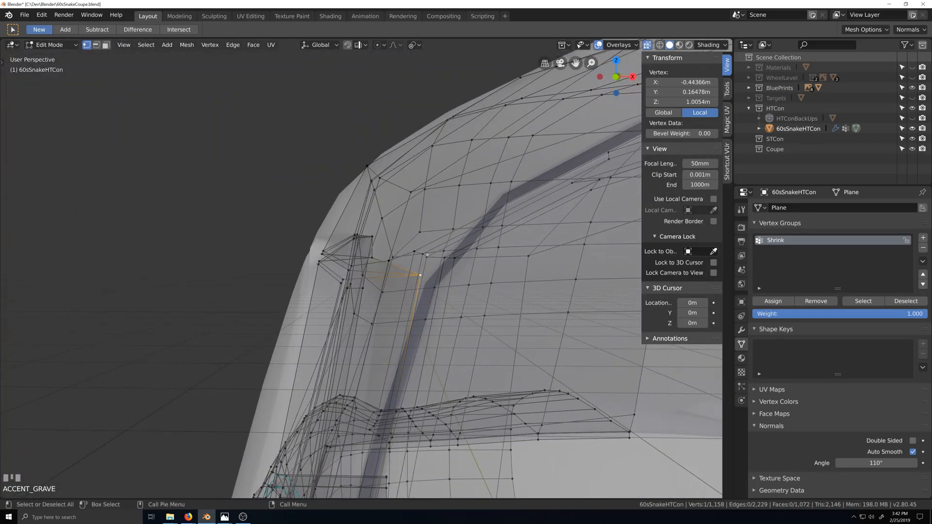
{"action": "left_click", "coordinate": [427, 255], "text": "ctrl"}
{"action": "middle_click_drag", "start_coordinate": [351, 278], "coordinate": [369, 302]}
{"action": "key", "text": "ctrl+b"}
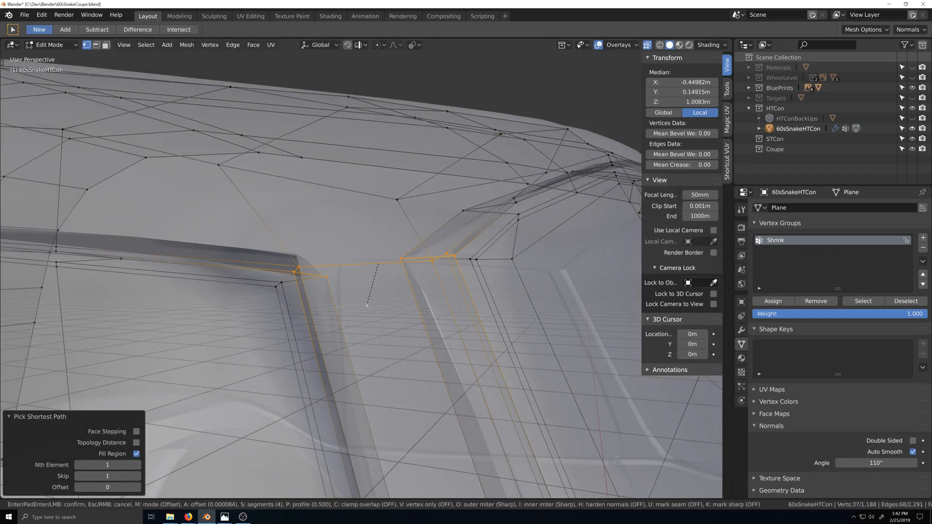
{"action": "left_click", "coordinate": [363, 331]}
Move the two middle vertices of the bevel at the side window's upper corner 0.0136 m inward along X.
{"action": "middle_click_drag", "start_coordinate": [363, 332], "coordinate": [277, 276]}
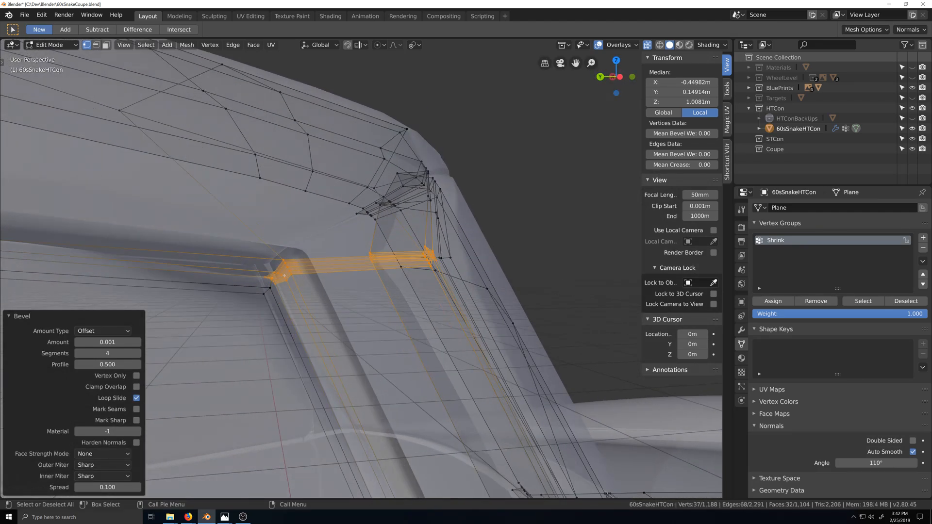
{"action": "left_click", "coordinate": [281, 276]}
{"action": "middle_click_drag", "start_coordinate": [373, 279], "coordinate": [340, 333]}
{"action": "left_click", "coordinate": [287, 271], "text": "shift"}
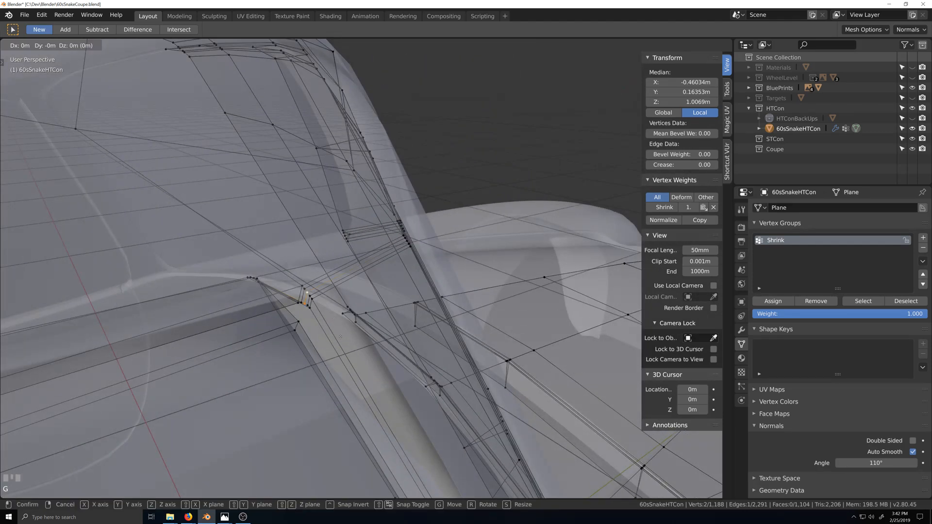
{"action": "key", "text": "g"}
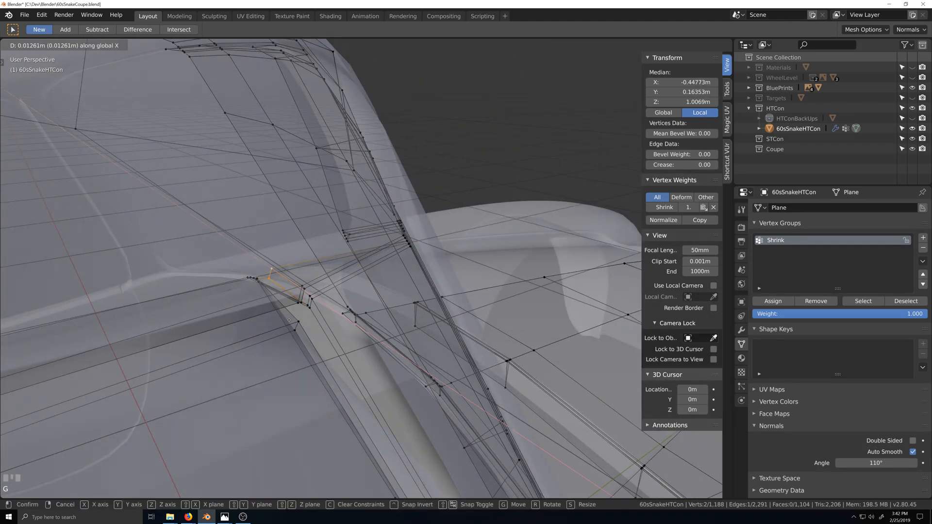
{"action": "left_click", "coordinate": [312, 324]}
Move the three middle bevel vertices at the windshield's upper corner 0.0125 m inward along Y.
{"action": "middle_click_drag", "start_coordinate": [351, 309], "coordinate": [432, 284]}
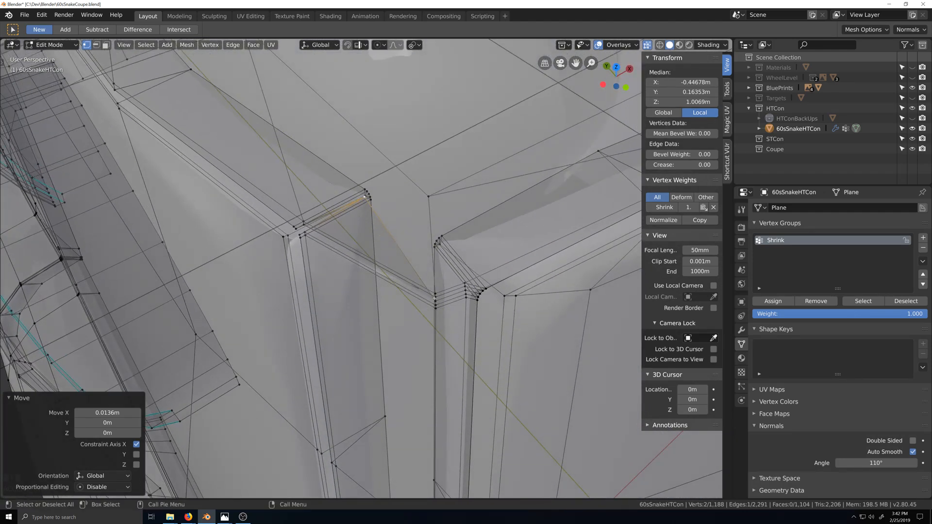
{"action": "left_click", "coordinate": [436, 298], "text": "shift"}
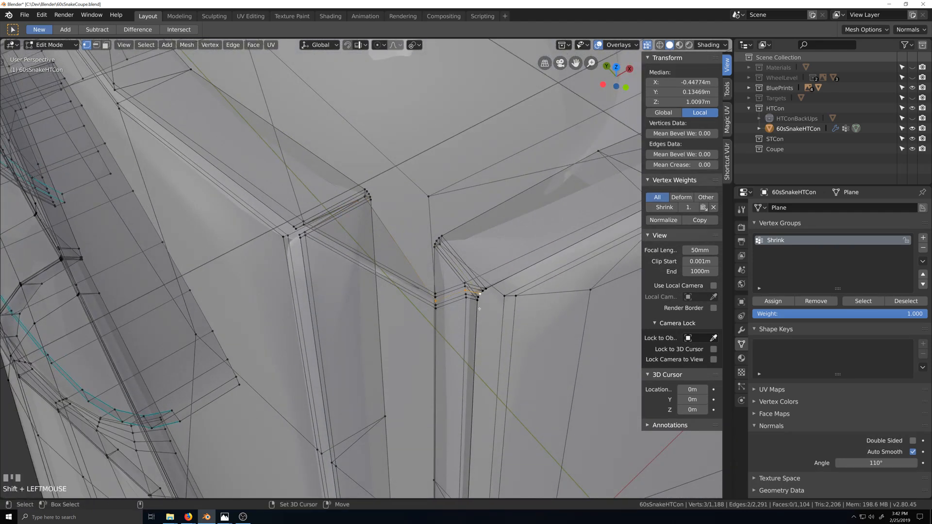
{"action": "middle_click_drag", "start_coordinate": [437, 298], "coordinate": [482, 312]}
{"action": "key", "text": "g"}
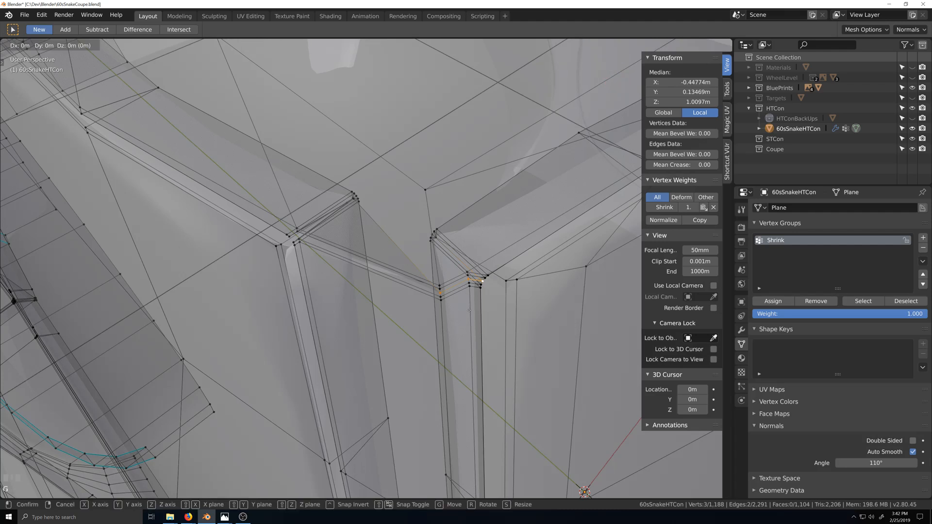
{"action": "key", "text": "y"}
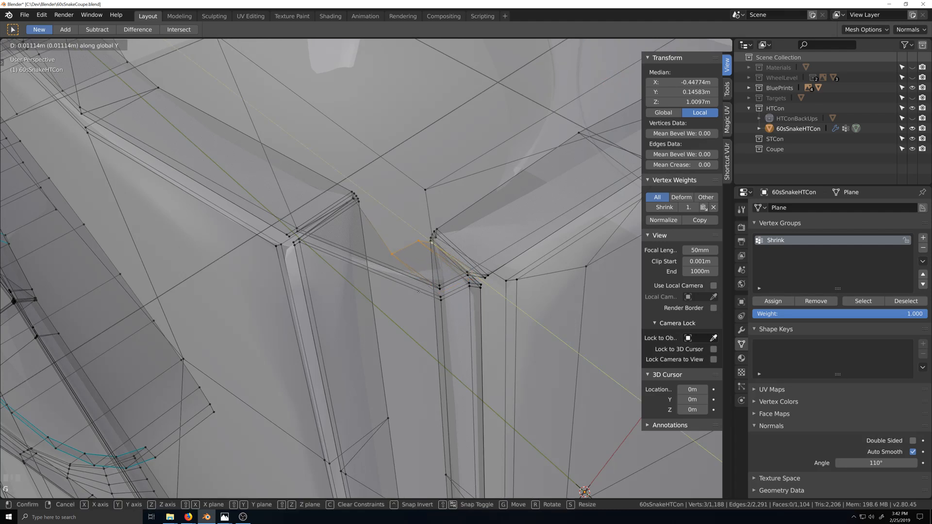
{"action": "left_click", "coordinate": [412, 289]}
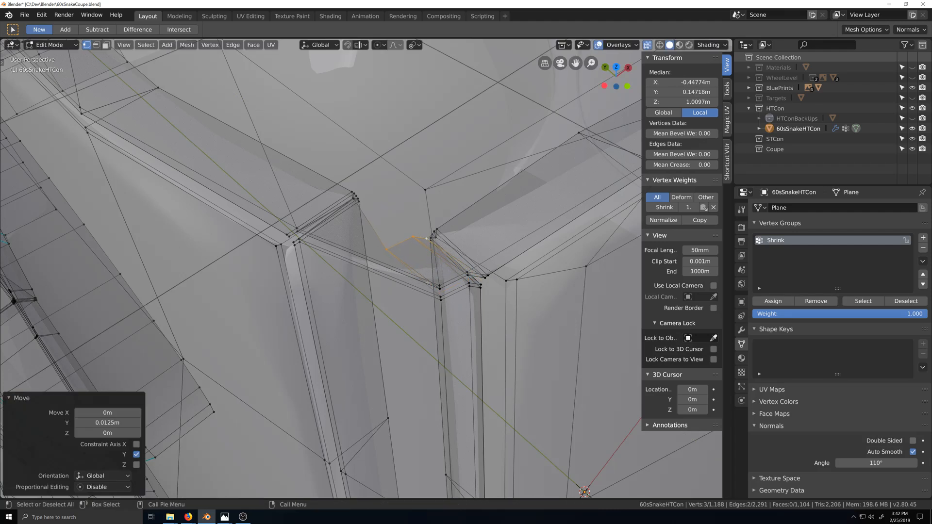
Deselect one of the three sunken windshield corner vertices and move the other two -0.00133 m along Y.
{"action": "left_click", "coordinate": [406, 241], "text": "shift"}
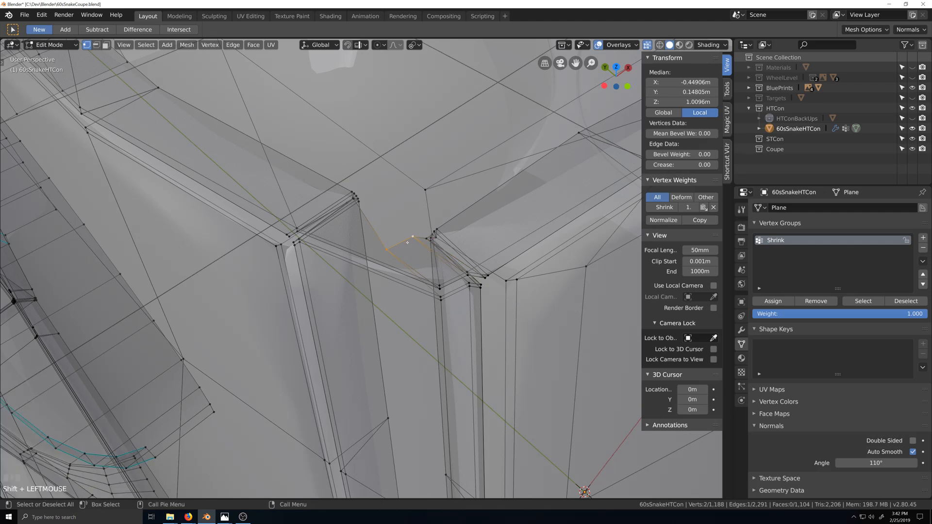
{"action": "key", "text": "g"}
{"action": "key", "text": "y"}
{"action": "left_click", "coordinate": [413, 245]}
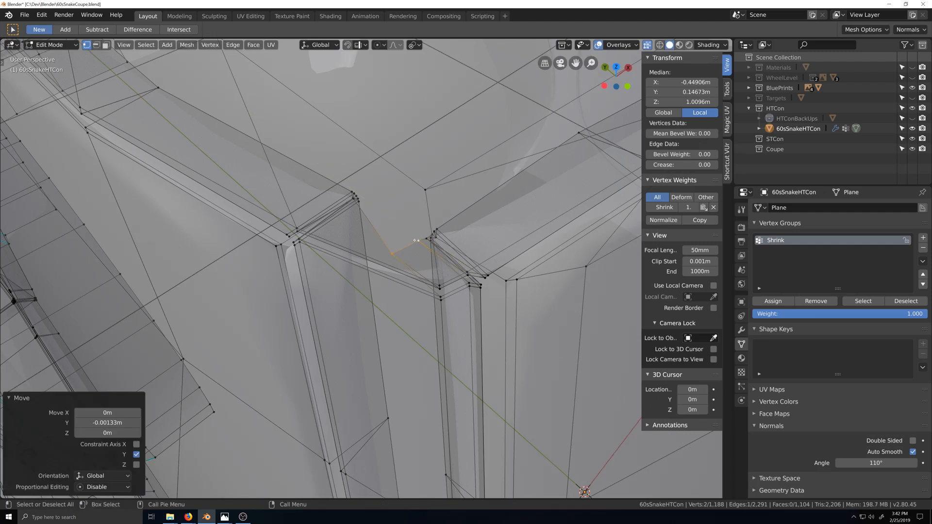
Move the outermost sunken vertex at the windshield corner, on the pillar side, 0.00357 m along X.
{"action": "left_click", "coordinate": [390, 249]}
{"action": "key", "text": "g"}
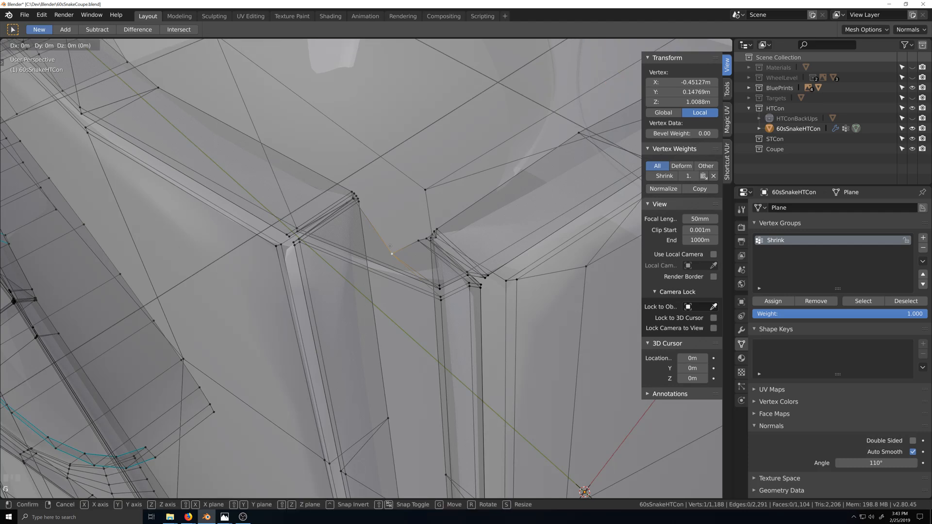
{"action": "key", "text": "x"}
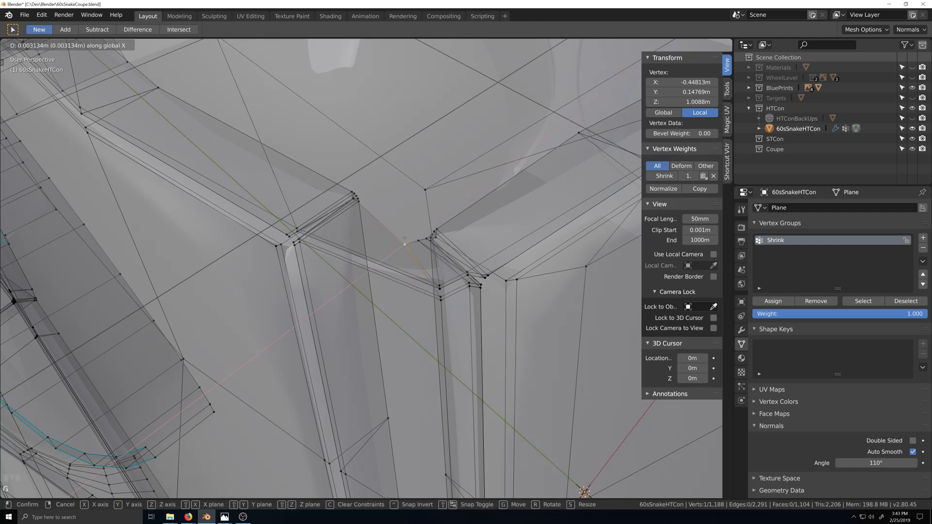
{"action": "left_click", "coordinate": [406, 237]}
Turn X-ray off and examine the side window and windshield corners in object mode and in edit mode.
{"action": "scroll", "coordinate": [407, 307], "scroll_direction": "down", "scroll_amount": 3}
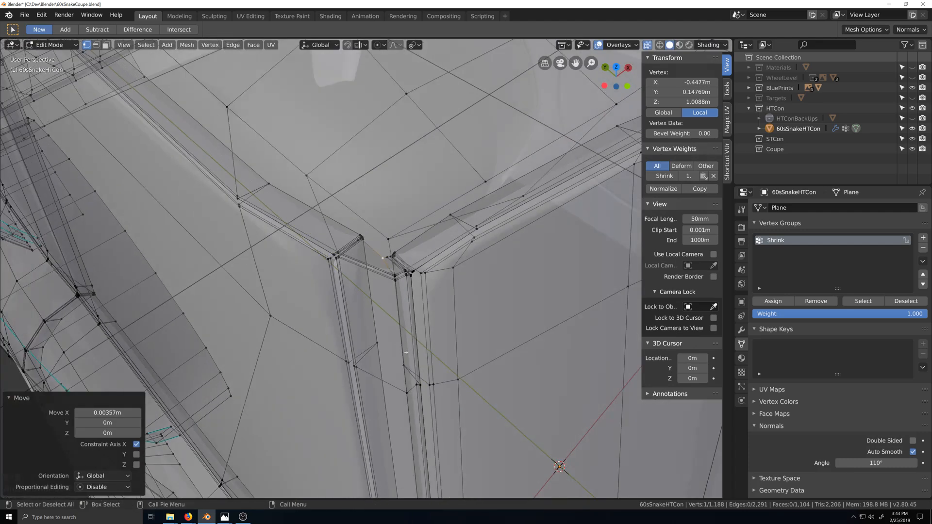
{"action": "middle_click_drag", "start_coordinate": [407, 307], "coordinate": [411, 343]}
{"action": "key", "text": "Tab"}
{"action": "key", "text": "alt+z"}
{"action": "scroll", "coordinate": [398, 352], "scroll_direction": "down", "scroll_amount": 4}
{"action": "scroll", "coordinate": [400, 337], "scroll_direction": "up", "scroll_amount": 4}
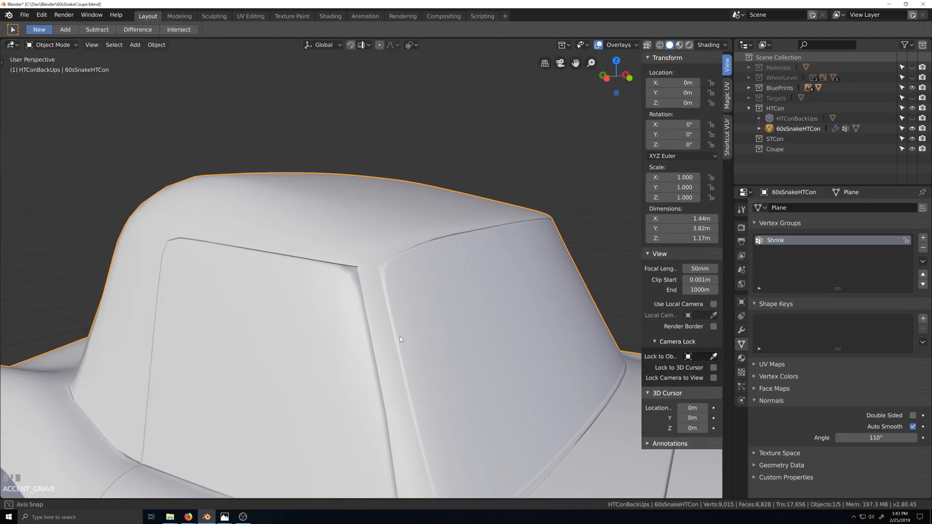
{"action": "scroll", "coordinate": [403, 327], "scroll_direction": "up", "scroll_amount": 1}
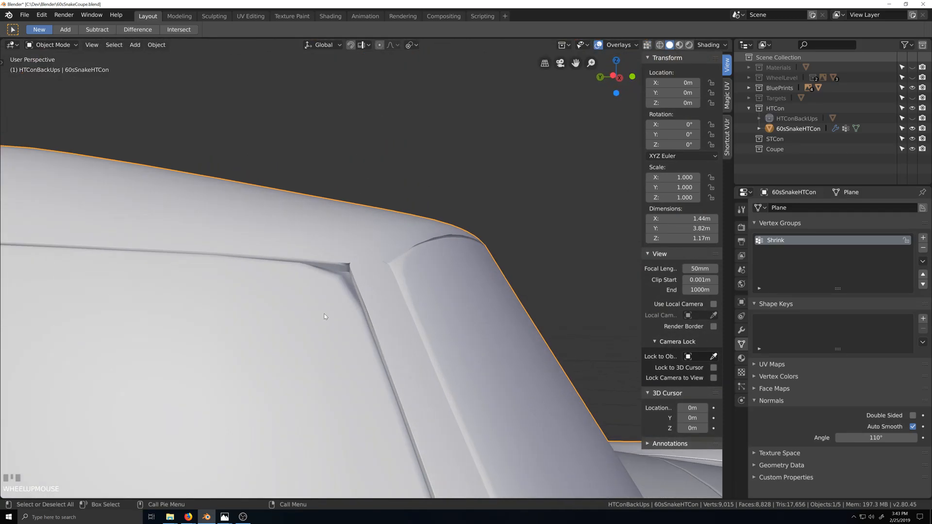
{"action": "middle_click_drag", "start_coordinate": [326, 314], "coordinate": [345, 319]}
{"action": "key", "text": "Tab"}
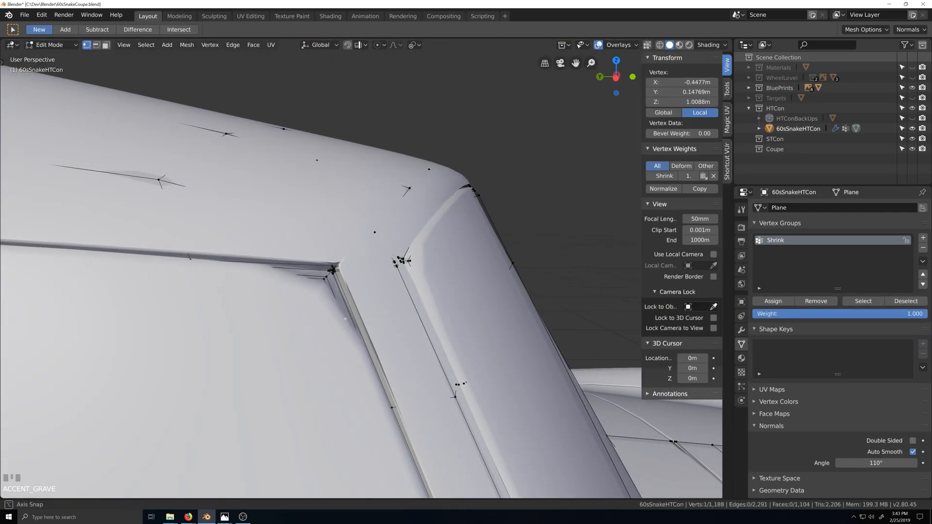
{"action": "scroll", "coordinate": [345, 319], "scroll_direction": "down", "scroll_amount": 6}
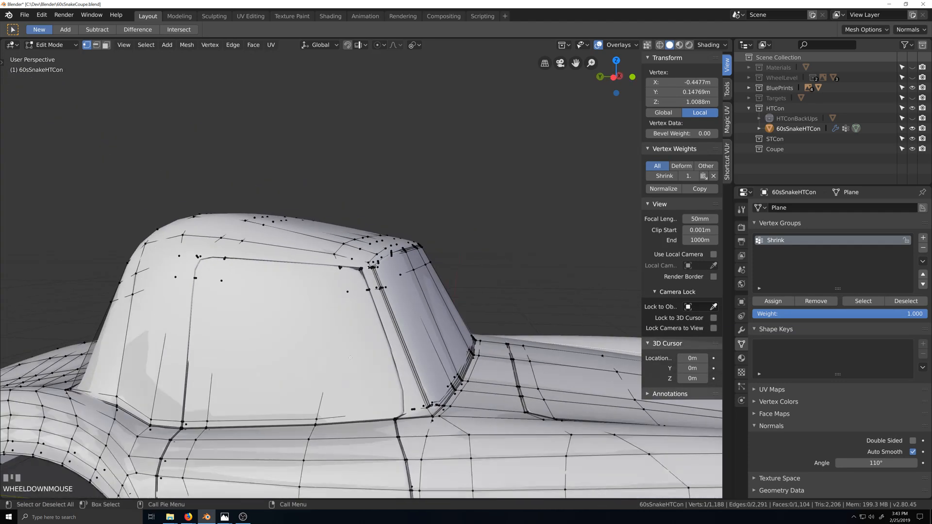
Switch the viewport lighting to MatCap and examine the reflections around the side window's upper front corner.
{"action": "middle_click_drag", "start_coordinate": [349, 358], "coordinate": [345, 374]}
{"action": "left_click", "coordinate": [711, 44]}
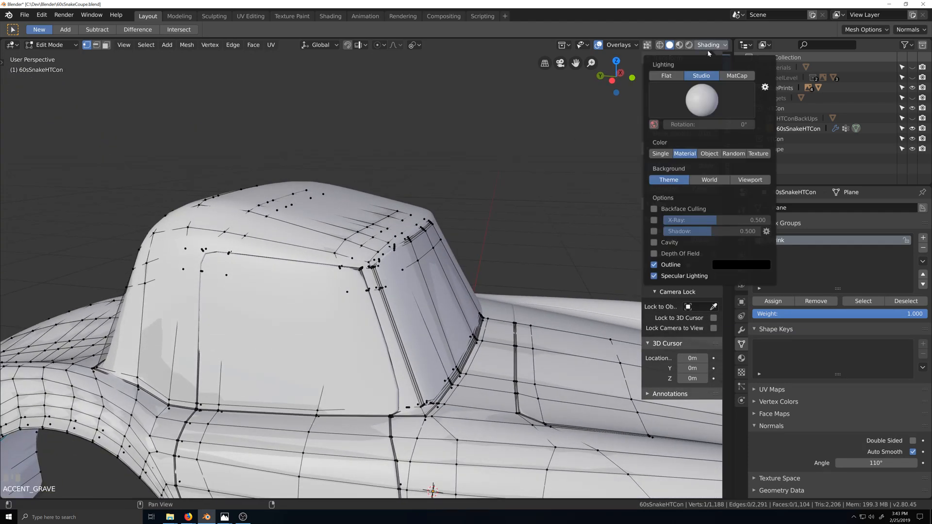
{"action": "left_click", "coordinate": [737, 76]}
{"action": "scroll", "coordinate": [384, 317], "scroll_direction": "up", "scroll_amount": 6}
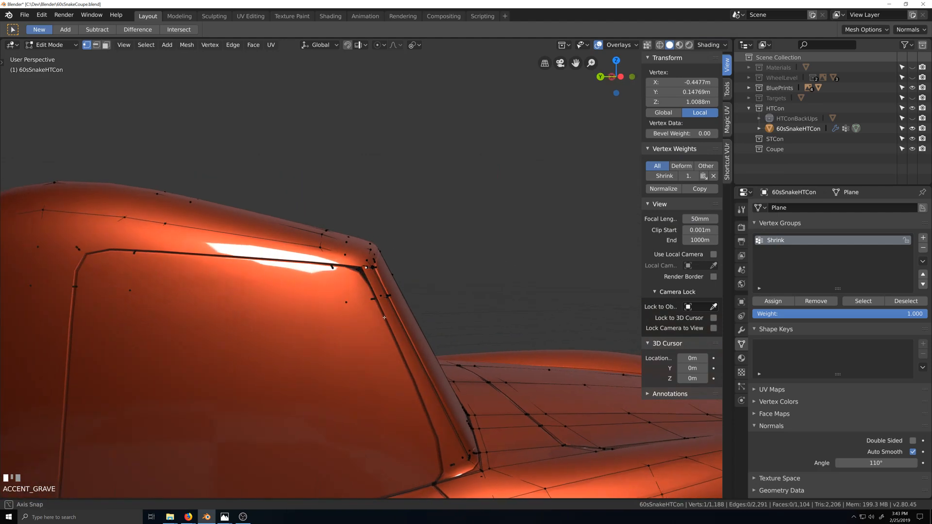
{"action": "middle_click_drag", "start_coordinate": [385, 318], "coordinate": [368, 322]}
{"action": "scroll", "coordinate": [368, 323], "scroll_direction": "up", "scroll_amount": 2}
{"action": "scroll", "coordinate": [368, 322], "scroll_direction": "up", "scroll_amount": 2}
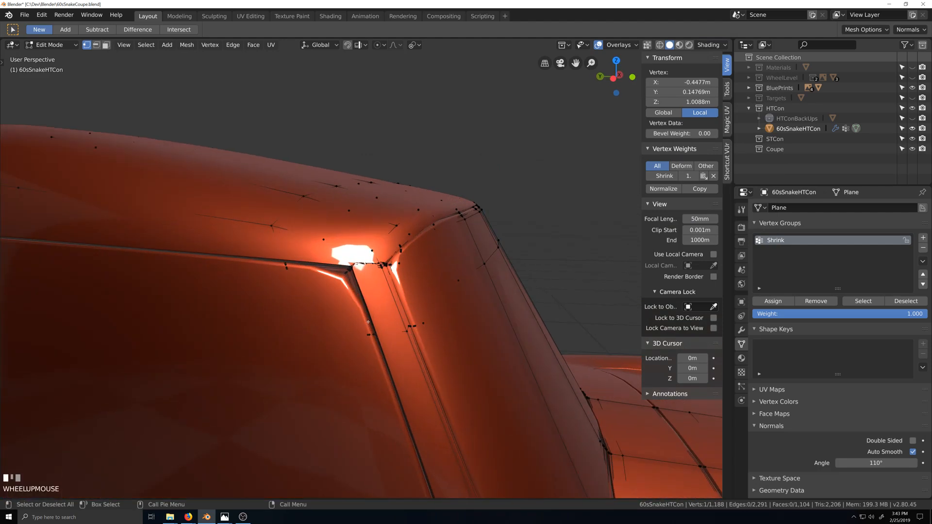
{"action": "key", "text": "Tab"}
{"action": "key", "text": "grave"}
{"action": "key", "text": "Tab"}
{"action": "scroll", "coordinate": [339, 306], "scroll_direction": "down", "scroll_amount": 1}
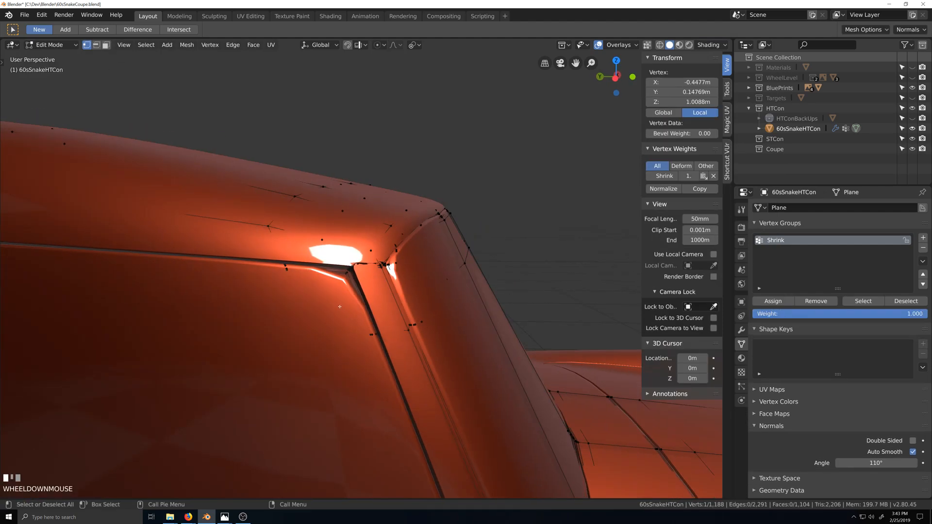
Slide the short edge loop crossing the side window's top gap forward, closer to the upper front corner, by a factor of about 0.44.
{"action": "scroll", "coordinate": [317, 328], "scroll_direction": "down", "scroll_amount": 2}
{"action": "key", "text": "grave"}
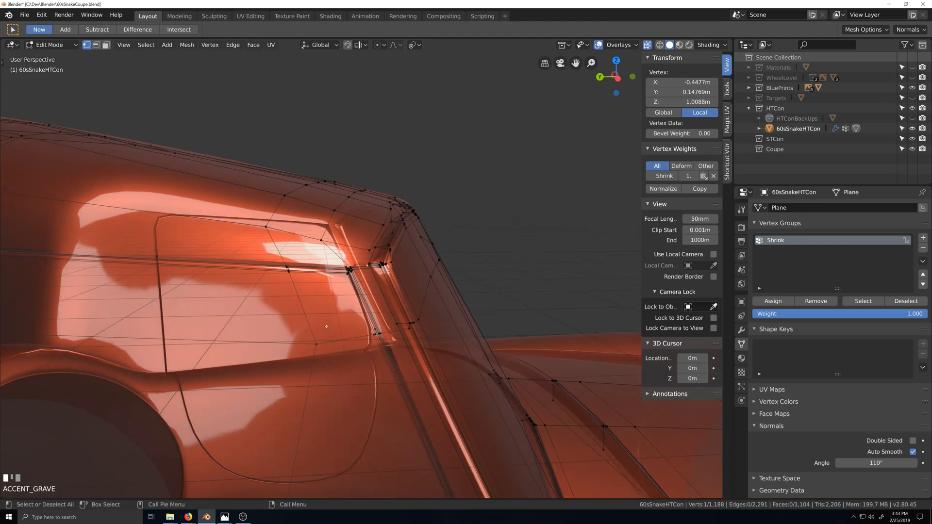
{"action": "left_click", "coordinate": [268, 230]}
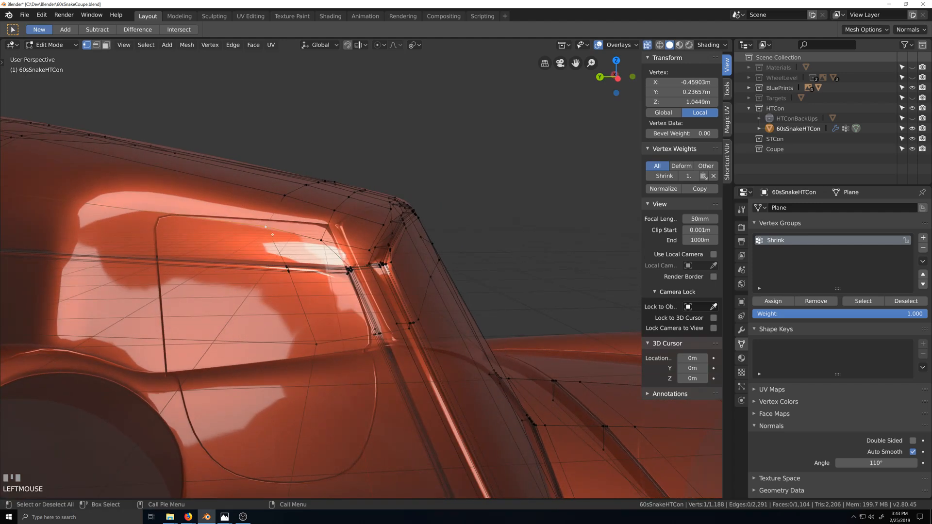
{"action": "left_click", "coordinate": [284, 262], "text": "alt"}
{"action": "key", "text": "g"}
{"action": "key", "text": "g"}
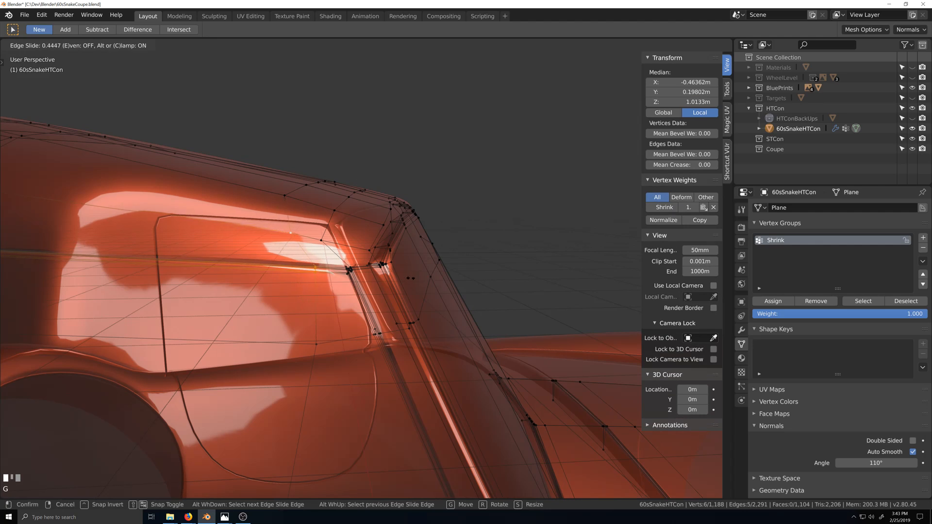
{"action": "left_click", "coordinate": [407, 289]}
Slide the edge loop crossing the side window's front gap up toward the upper front corner by a factor of about -0.47.
{"action": "left_click", "coordinate": [315, 345]}
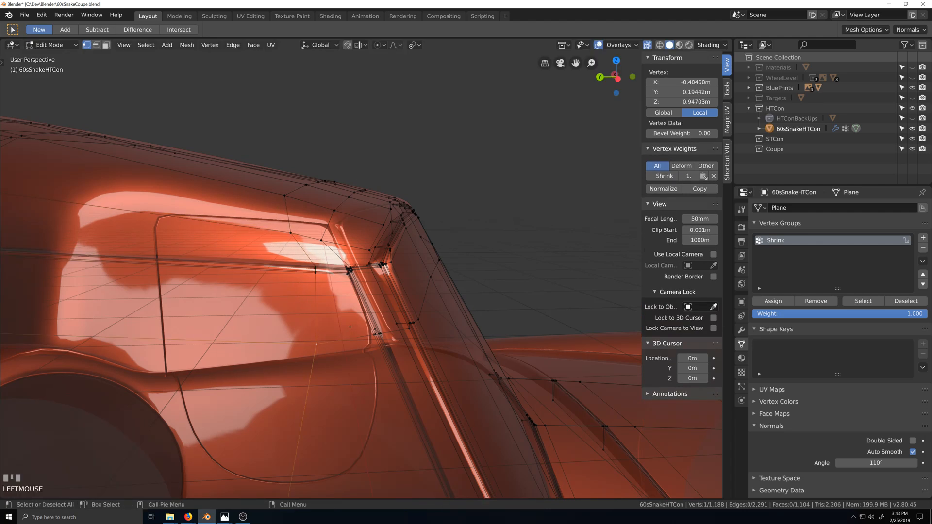
{"action": "left_click_drag", "start_coordinate": [361, 321], "coordinate": [392, 347], "text": "shift"}
{"action": "key", "text": "g"}
{"action": "key", "text": "g"}
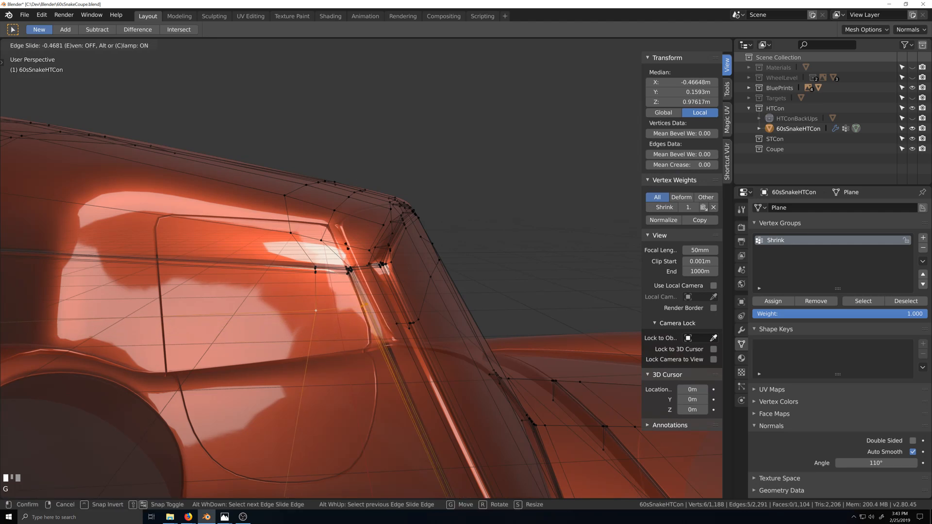
{"action": "left_click", "coordinate": [323, 299]}
Move the vertex inside the side window near its upper front corner by X 0.00014 m, Y -0.00707 m and Z 0.00655 m.
{"action": "left_click", "coordinate": [321, 302]}
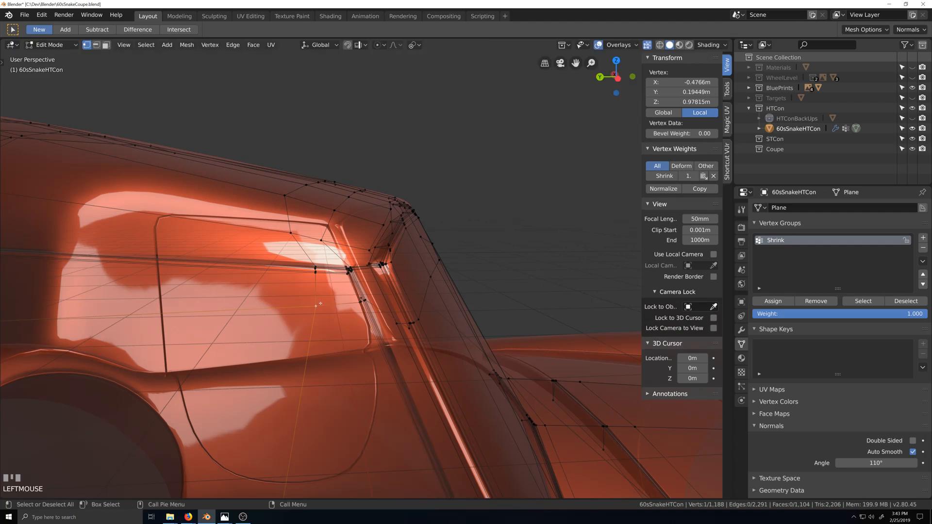
{"action": "key", "text": "g"}
{"action": "left_click", "coordinate": [328, 297]}
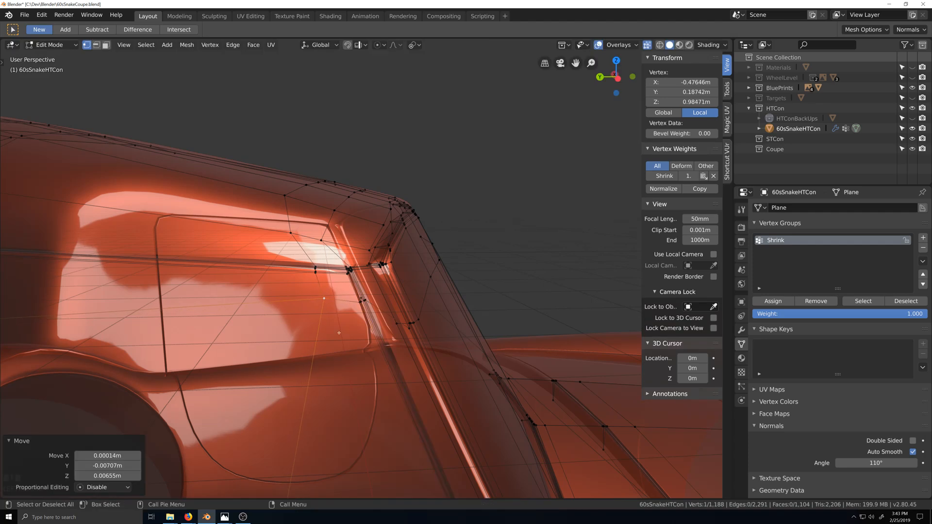
Turn X-ray off and examine the side window and windshield corners around the top of the pillar in object mode.
{"action": "key", "text": "grave"}
{"action": "key", "text": "alt+z"}
{"action": "middle_click_drag", "start_coordinate": [337, 386], "coordinate": [393, 284]}
{"action": "scroll", "coordinate": [393, 287], "scroll_direction": "up", "scroll_amount": 8}
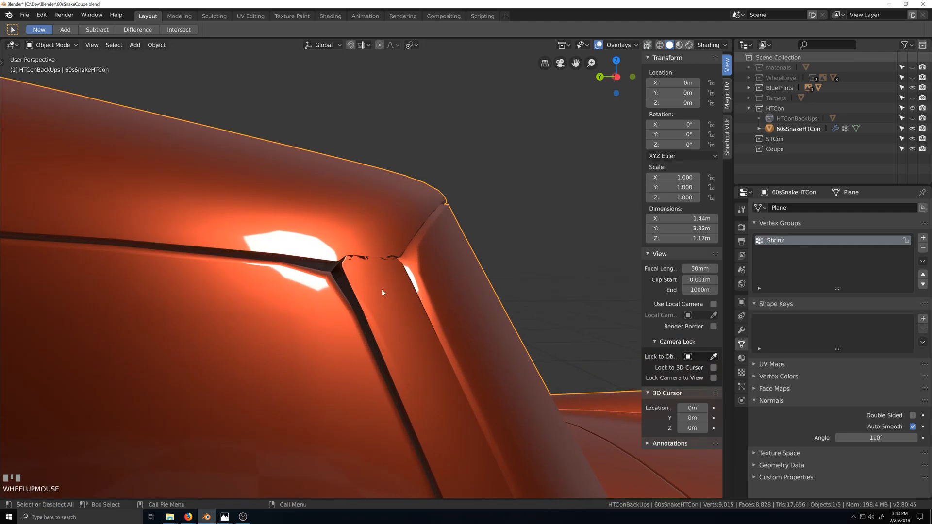
{"action": "key", "text": "grave"}
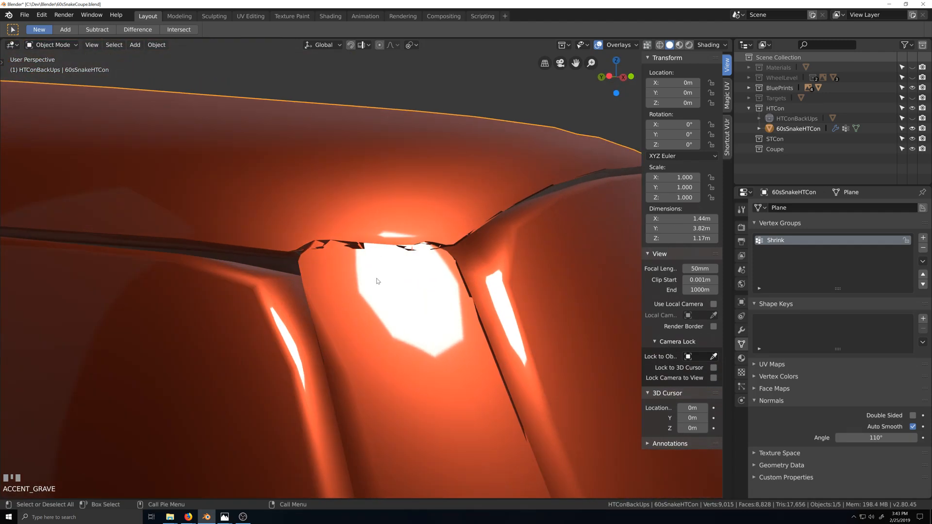
{"action": "key", "text": "Tab"}
{"action": "key", "text": "Tab"}
{"action": "key", "text": "grave"}
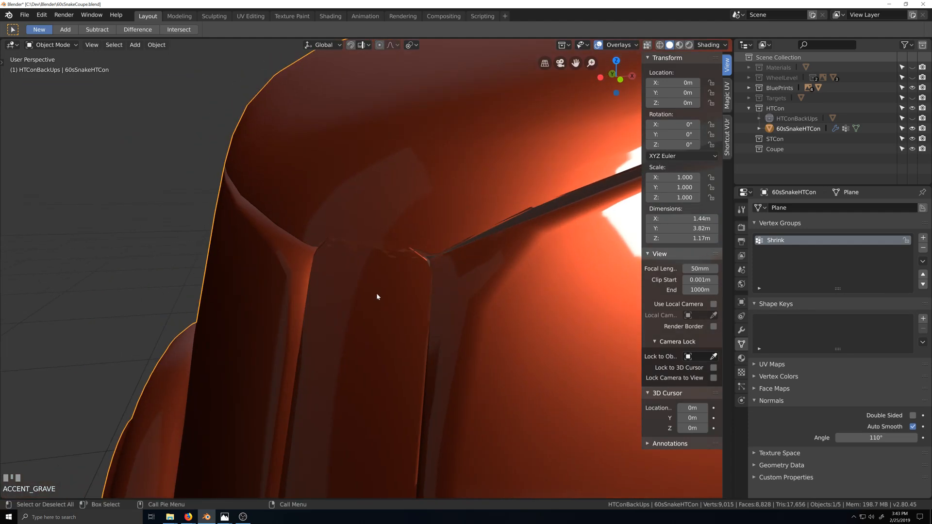
Remove the sunken edge loop across the top of the windshield pillar from the Shrink vertex group in edit mode with X-ray on.
{"action": "key", "text": "Tab"}
{"action": "middle_click_drag", "start_coordinate": [413, 295], "coordinate": [430, 308]}
{"action": "key", "text": "alt+z"}
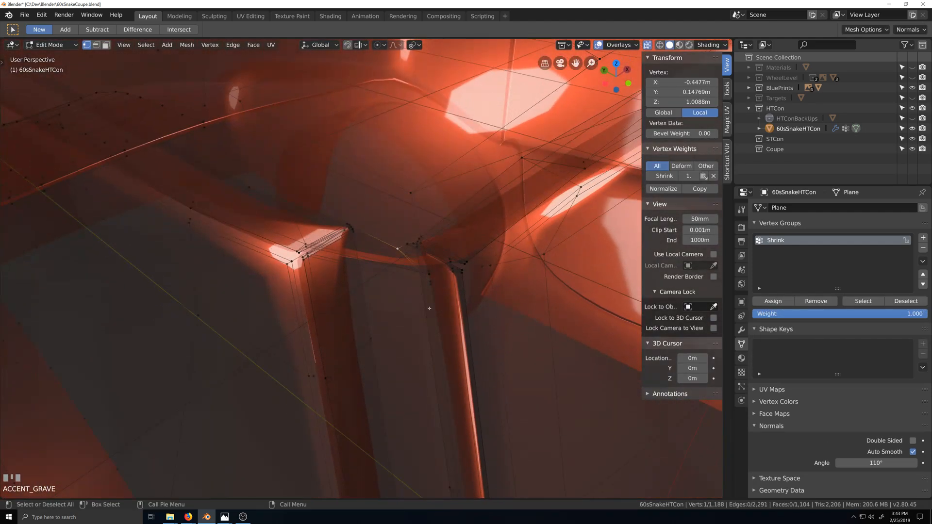
{"action": "scroll", "coordinate": [385, 263], "scroll_direction": "up", "scroll_amount": 2}
{"action": "middle_click_drag", "start_coordinate": [385, 263], "coordinate": [279, 207]}
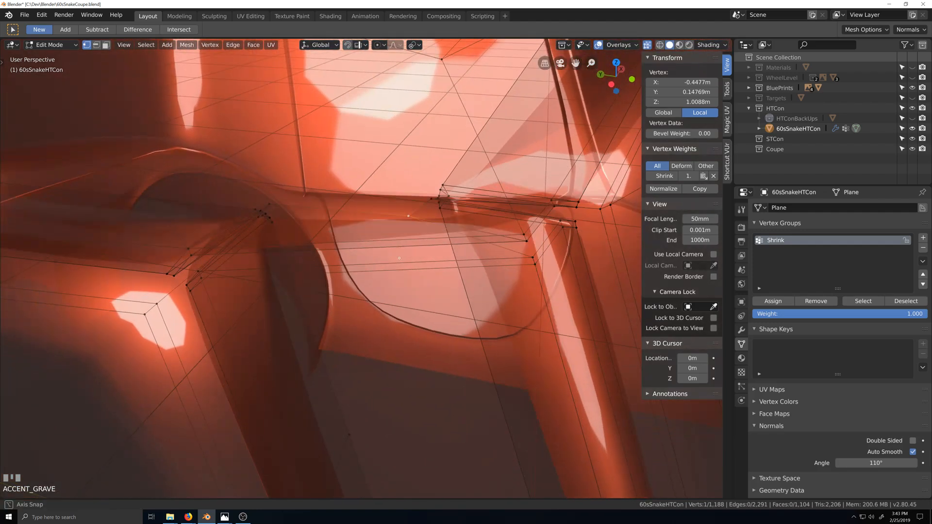
{"action": "left_click", "coordinate": [280, 207], "text": "alt"}
{"action": "scroll", "coordinate": [280, 207], "scroll_direction": "down", "scroll_amount": 2}
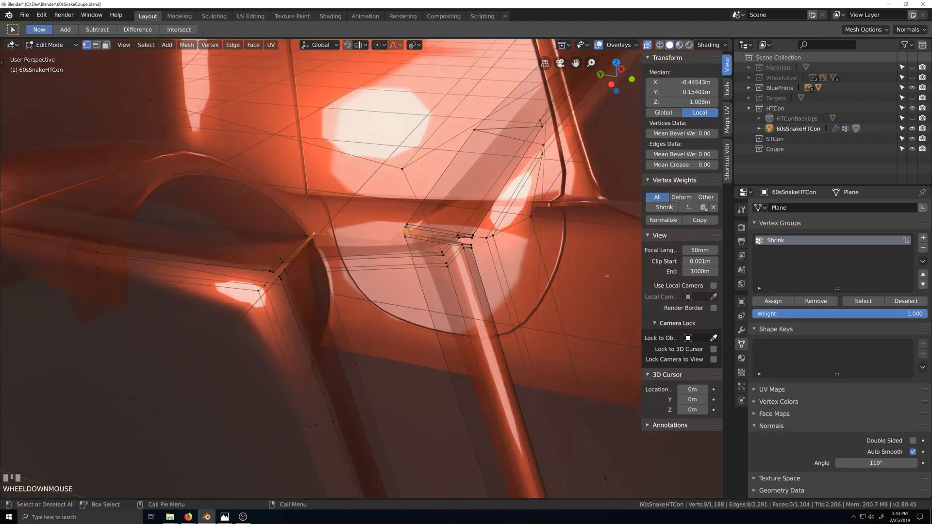
{"action": "left_click", "coordinate": [816, 301]}
Turn X-ray off and examine the side window, windshield and door gaps in object mode from several angles.
{"action": "scroll", "coordinate": [474, 377], "scroll_direction": "down", "scroll_amount": 2}
{"action": "key", "text": "Tab"}
{"action": "middle_click_drag", "start_coordinate": [474, 377], "coordinate": [413, 389]}
{"action": "key", "text": "alt+z"}
{"action": "scroll", "coordinate": [403, 408], "scroll_direction": "down", "scroll_amount": 2}
{"action": "scroll", "coordinate": [402, 389], "scroll_direction": "down", "scroll_amount": 5}
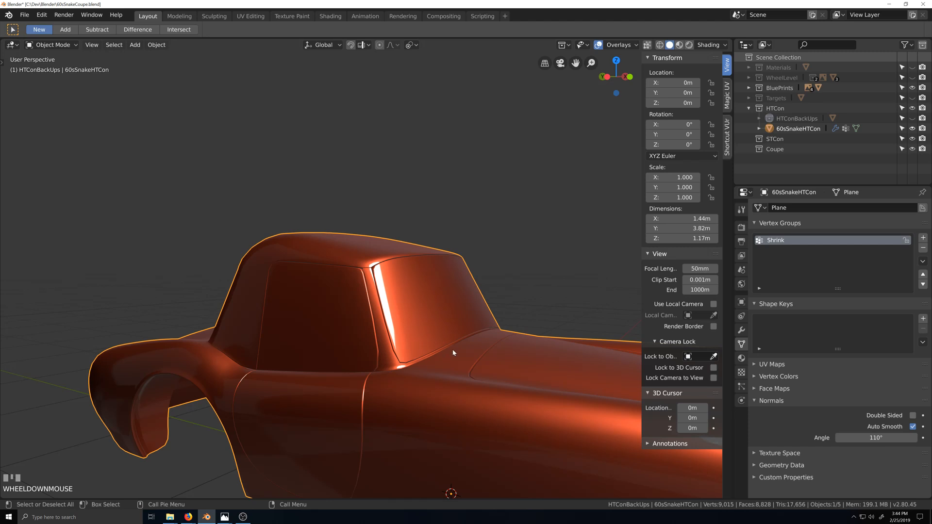
{"action": "middle_click_drag", "start_coordinate": [351, 330], "coordinate": [384, 334]}
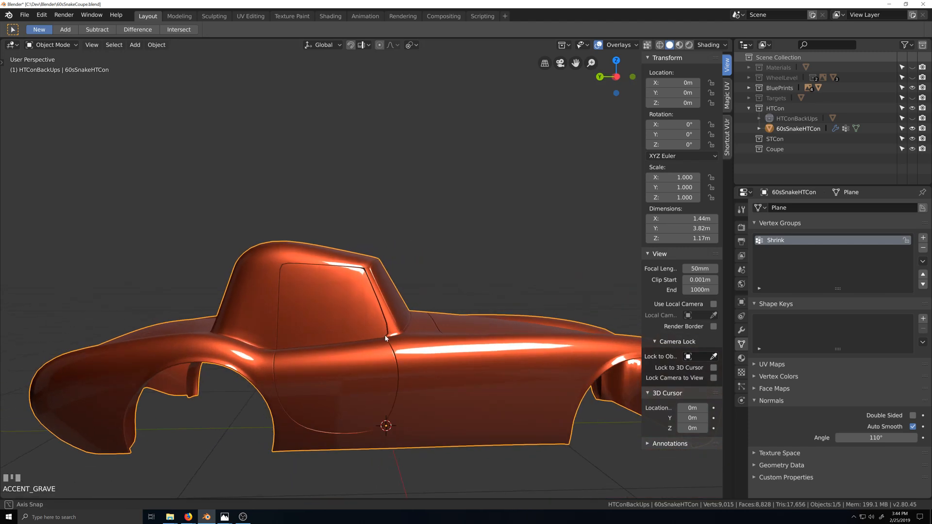
{"action": "key", "text": "grave"}
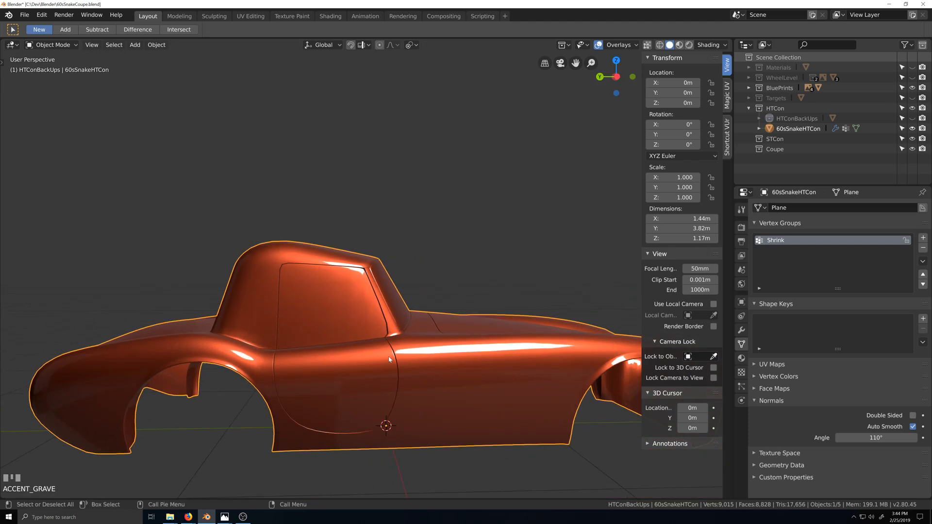
{"action": "scroll", "coordinate": [341, 410], "scroll_direction": "up", "scroll_amount": 4}
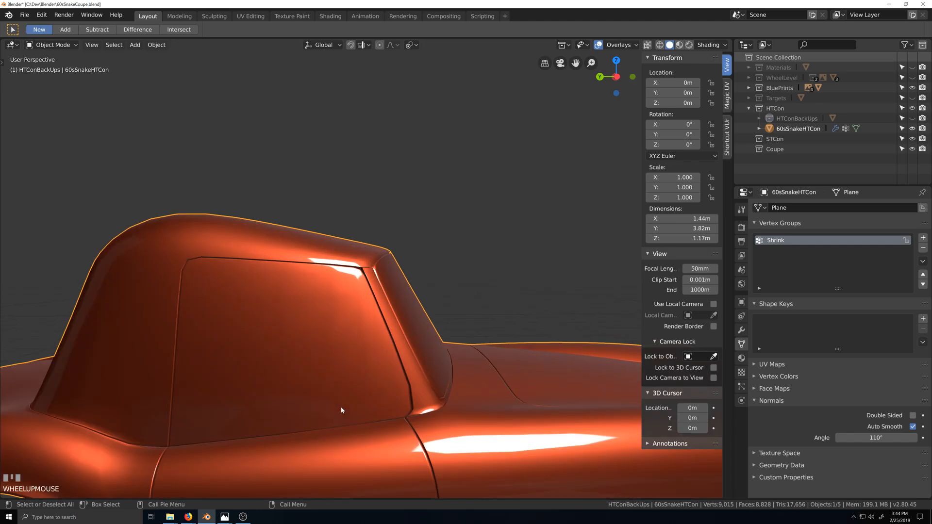
{"action": "key", "text": "grave"}
{"action": "key", "text": "shift+grave"}
{"action": "middle_click_drag", "start_coordinate": [283, 441], "coordinate": [362, 406], "text": "shift"}
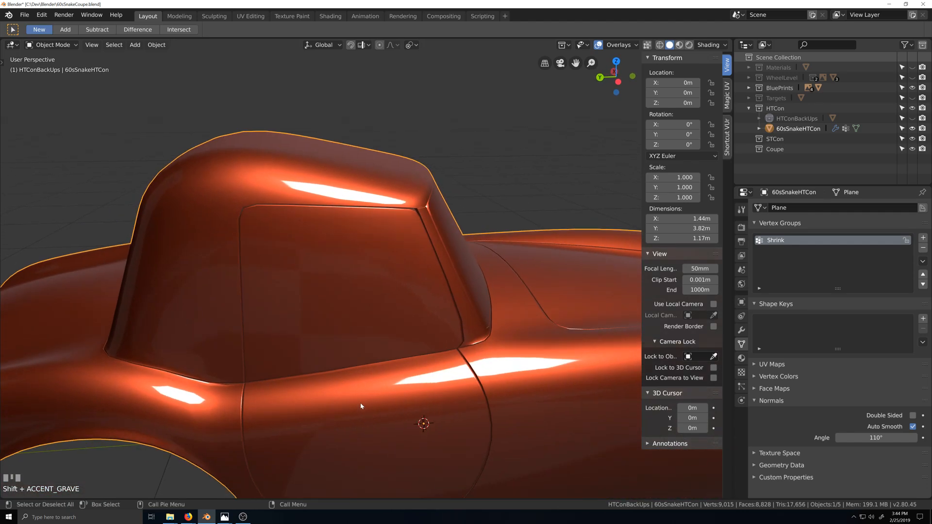
{"action": "scroll", "coordinate": [364, 407], "scroll_direction": "up", "scroll_amount": 2}
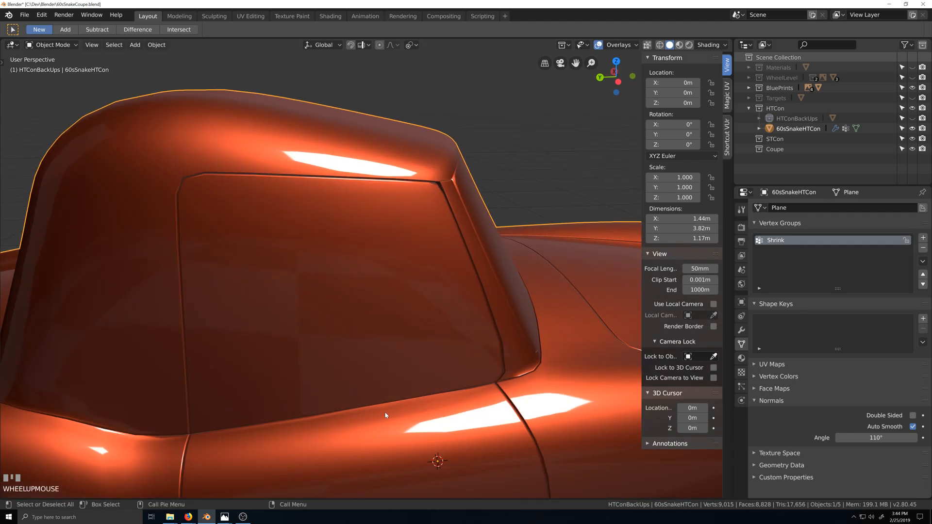
{"action": "scroll", "coordinate": [386, 413], "scroll_direction": "down", "scroll_amount": 2}
{"action": "key", "text": "grave"}
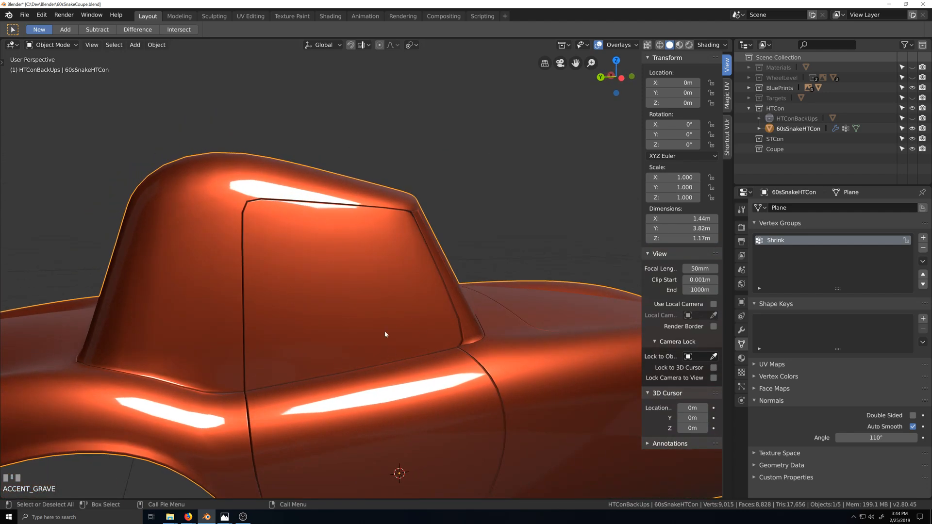
Switch to the Photos app and browse the reference car photos for door, window and windshield details.
{"action": "left_click", "coordinate": [248, 517]}
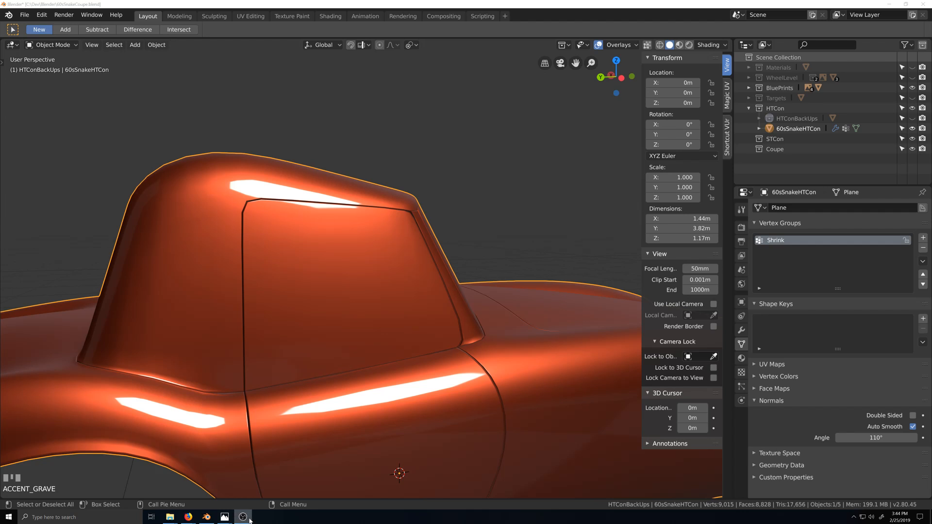
{"action": "left_click", "coordinate": [249, 520]}
{"action": "mouse_move", "coordinate": [224, 517]}
{"action": "left_click", "coordinate": [382, 484]}
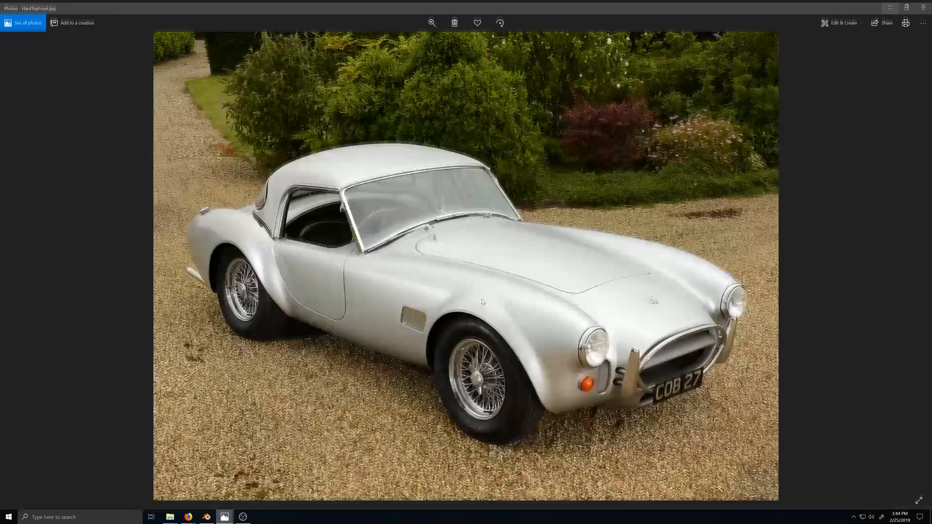
{"action": "key", "text": "Left"}
{"action": "key", "text": "Left"}
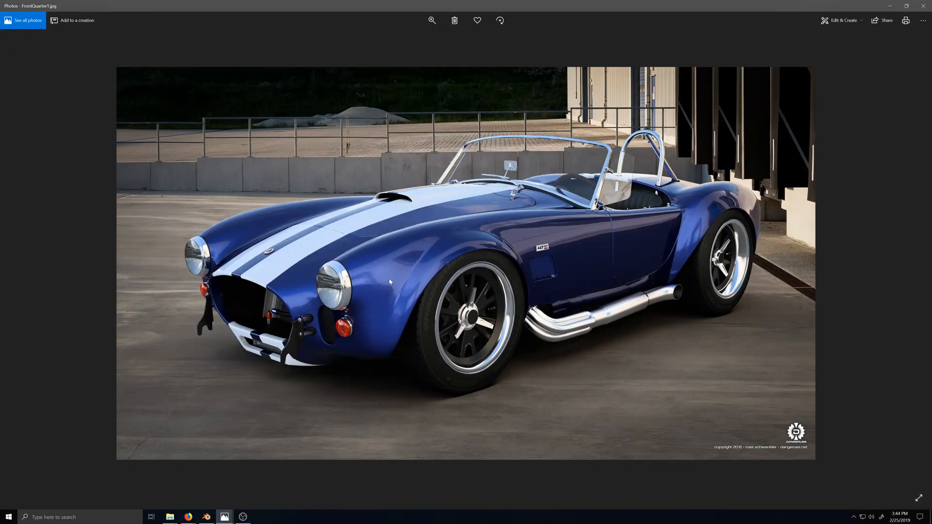
{"action": "key", "text": "Right"}
{"action": "key", "text": "Right"}
{"action": "key", "text": "Right"}
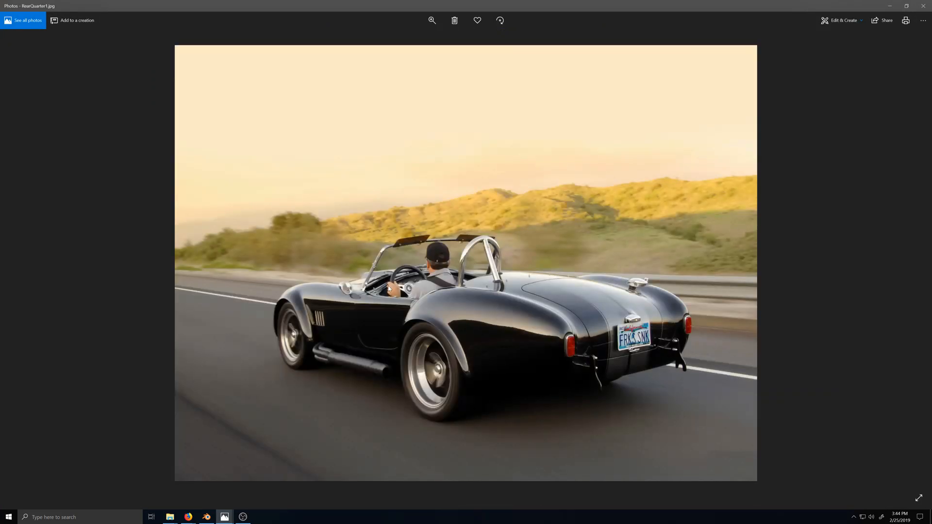
{"action": "key", "text": "Right"}
{"action": "key", "text": "Right"}
{"action": "key", "text": "Right"}
{"action": "key", "text": "Right"}
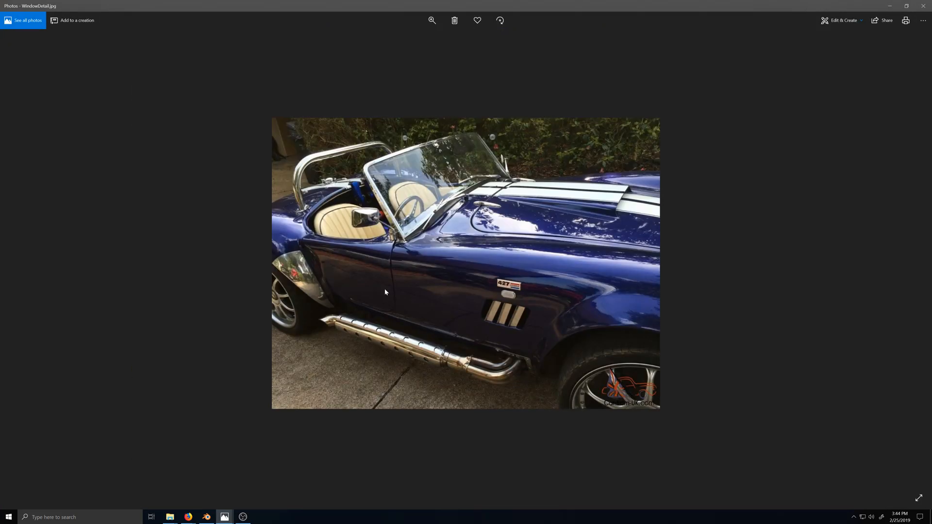
{"action": "key", "text": "Left"}
{"action": "key", "text": "Left"}
{"action": "key", "text": "Left"}
{"action": "key", "text": "Left"}
{"action": "key", "text": "Left"}
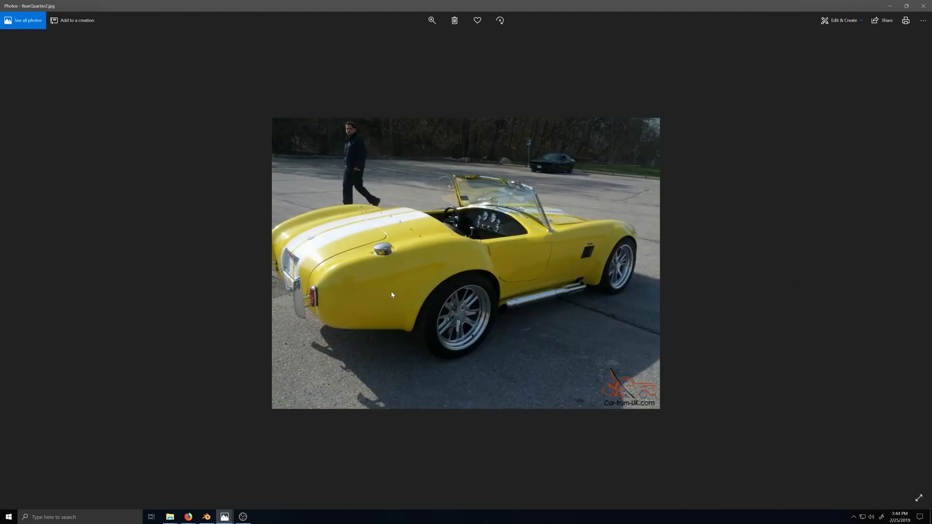
{"action": "key", "text": "Left"}
{"action": "key", "text": "Left"}
{"action": "key", "text": "Left"}
{"action": "key", "text": "Left"}
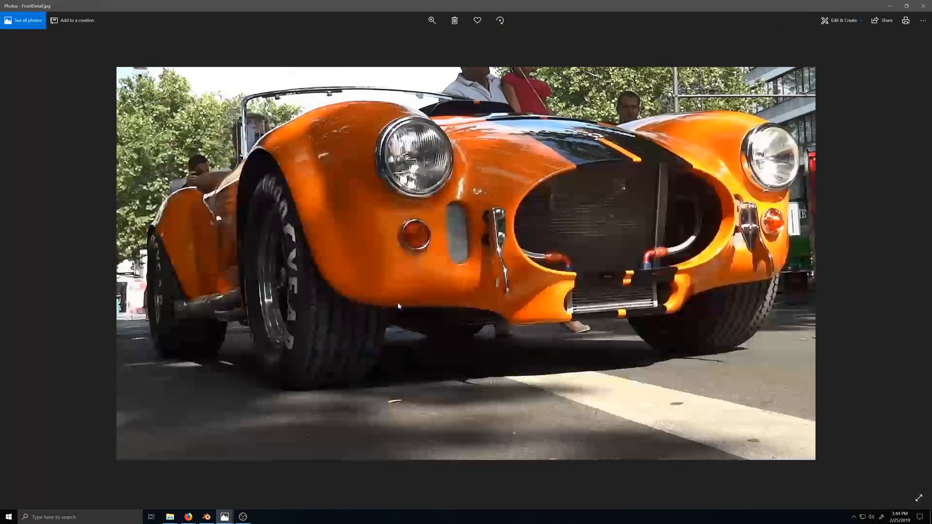
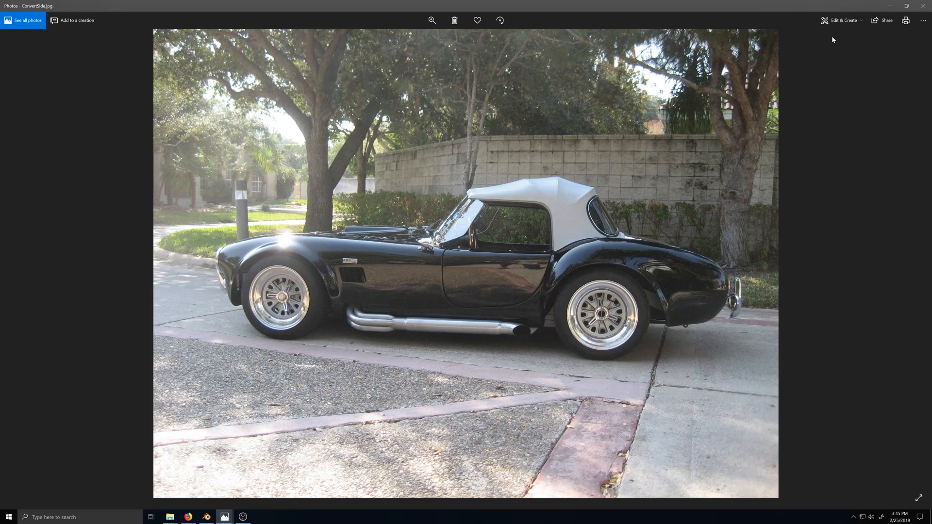
Minimize the photos to return to Blender and examine the side window, door and windshield gaps on the coupe body.
{"action": "left_click", "coordinate": [890, 5]}
{"action": "scroll", "coordinate": [419, 310], "scroll_direction": "down", "scroll_amount": 1}
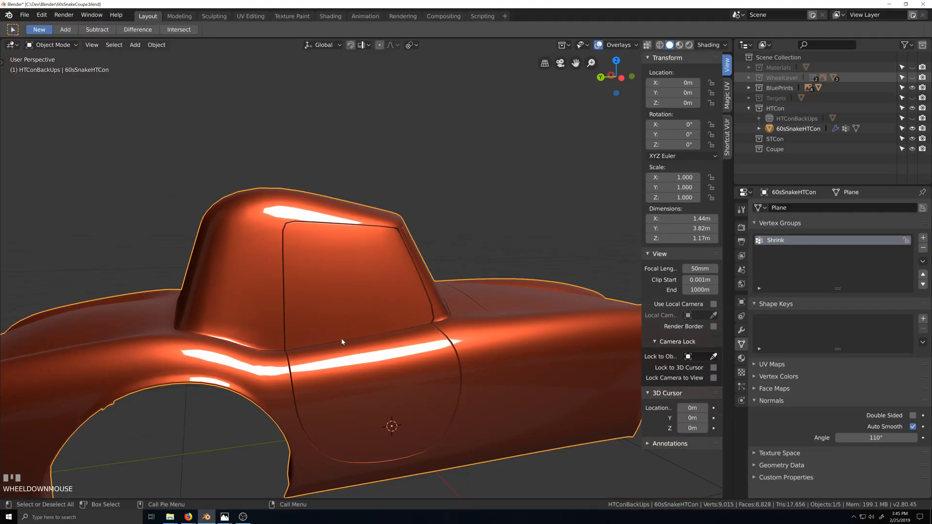
{"action": "scroll", "coordinate": [343, 341], "scroll_direction": "up", "scroll_amount": 4}
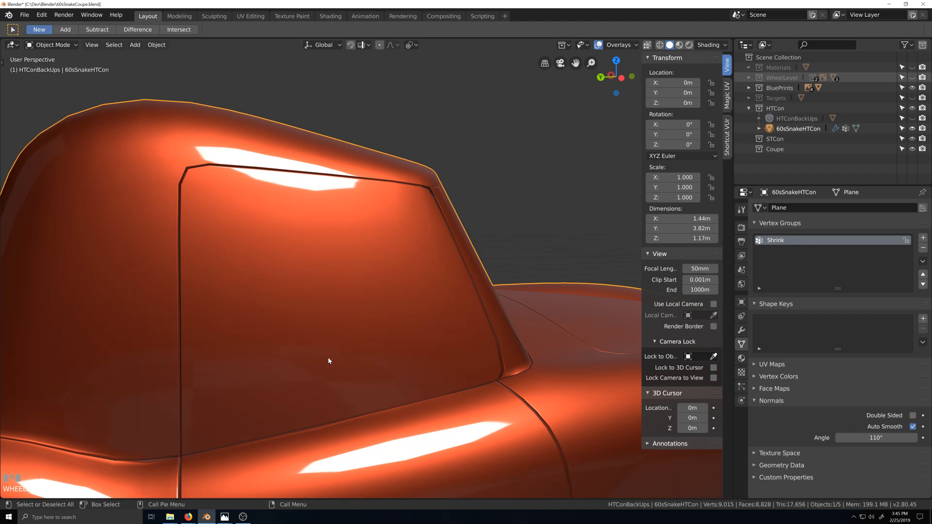
{"action": "scroll", "coordinate": [328, 359], "scroll_direction": "down", "scroll_amount": 2}
{"action": "scroll", "coordinate": [339, 374], "scroll_direction": "up", "scroll_amount": 1}
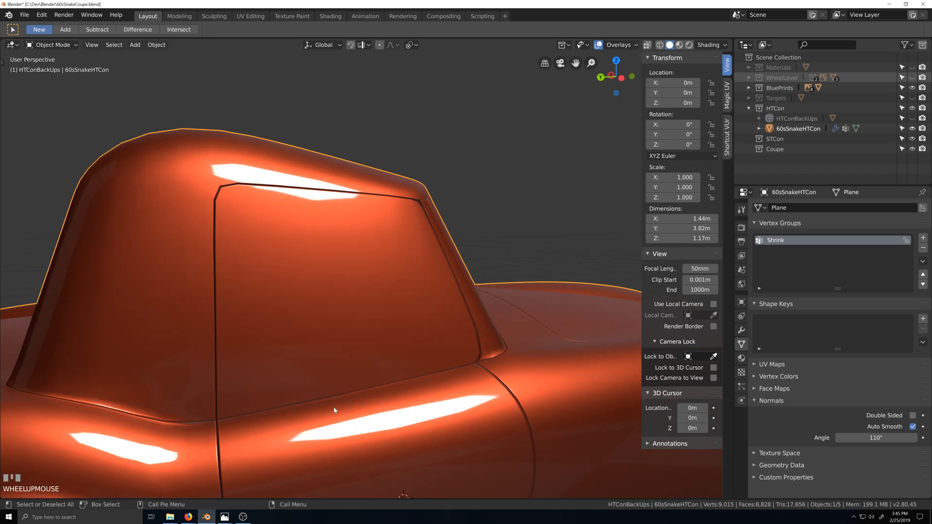
{"action": "mouse_move", "coordinate": [334, 410]}
{"action": "middle_mouse_down"}
{"action": "mouse_move", "coordinate": [346, 386]}
{"action": "mouse_move", "coordinate": [371, 392]}
{"action": "mouse_move", "coordinate": [345, 398]}
{"action": "middle_mouse_up"}
{"action": "scroll", "coordinate": [414, 382], "scroll_direction": "down", "scroll_amount": 2}
{"action": "middle_click_drag", "start_coordinate": [414, 381], "coordinate": [375, 386]}
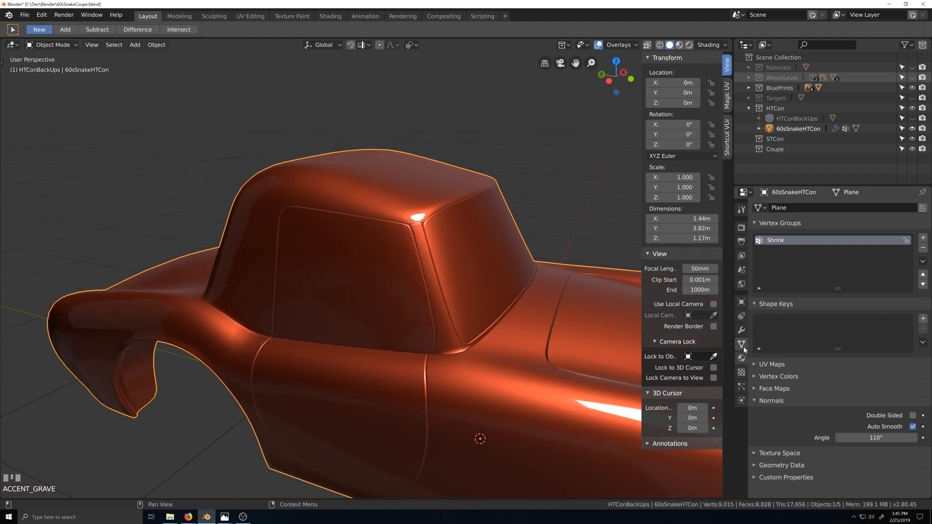
Duplicate the body's Shrinkwrap modifier, apply the copy to the mesh, and collapse the Subdivision modifier's settings.
{"action": "left_click", "coordinate": [741, 330]}
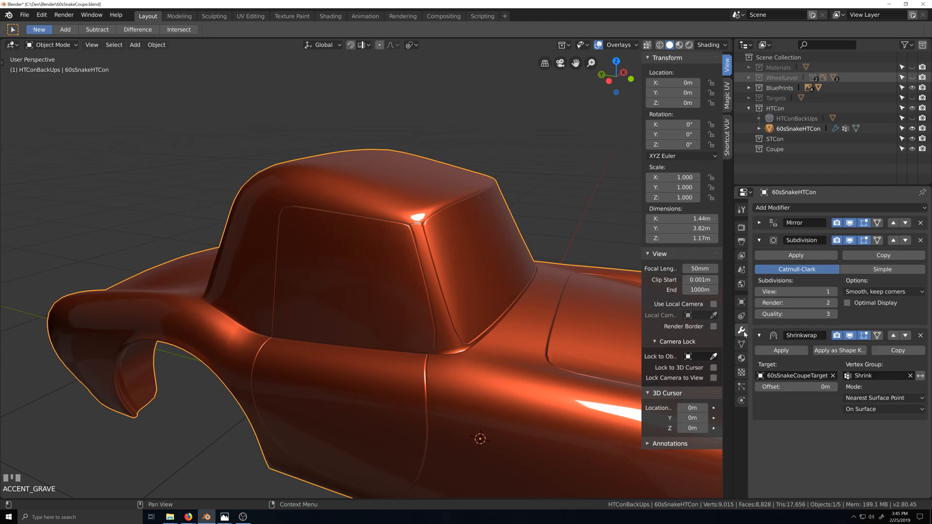
{"action": "left_click", "coordinate": [898, 351]}
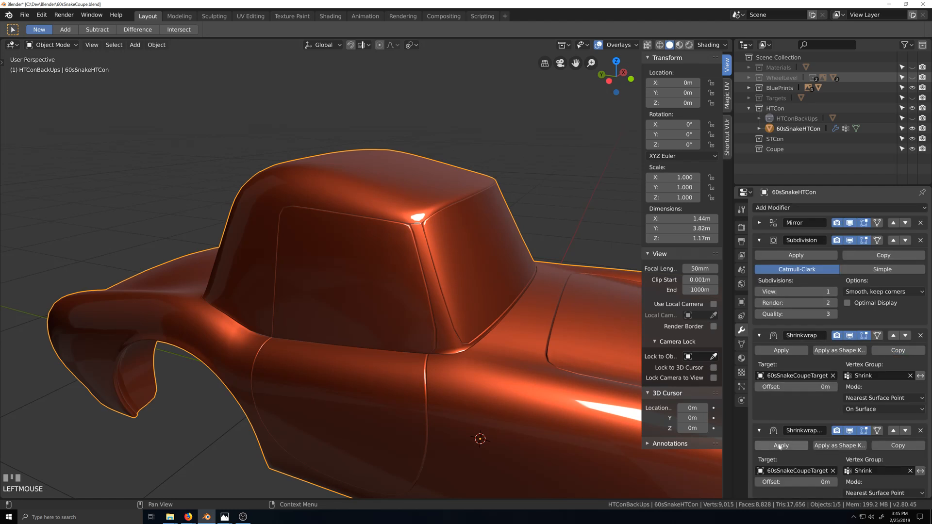
{"action": "left_click", "coordinate": [781, 445]}
{"action": "left_click", "coordinate": [760, 241]}
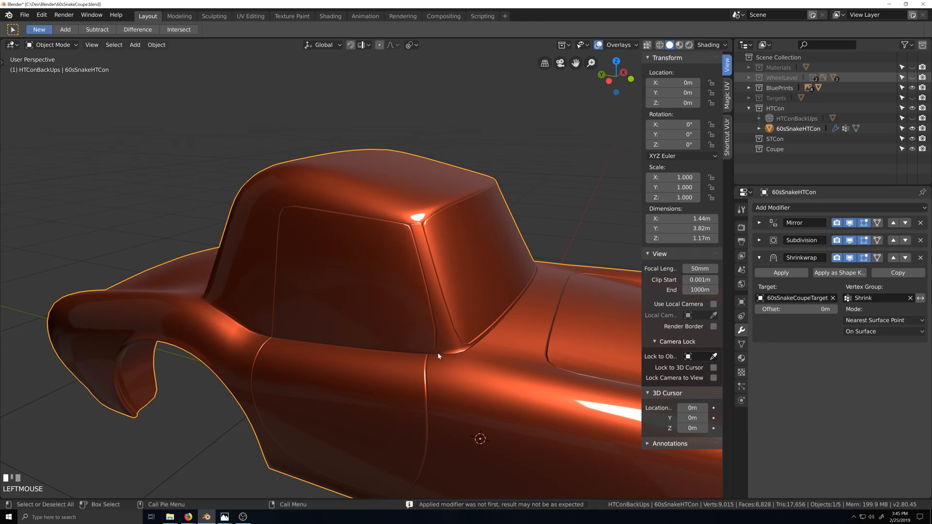
Enter edit mode with X-ray on and select a vertex at the side window's upper front corner.
{"action": "scroll", "coordinate": [429, 343], "scroll_direction": "up", "scroll_amount": 3}
{"action": "key", "text": "grave"}
{"action": "scroll", "coordinate": [356, 346], "scroll_direction": "up", "scroll_amount": 3}
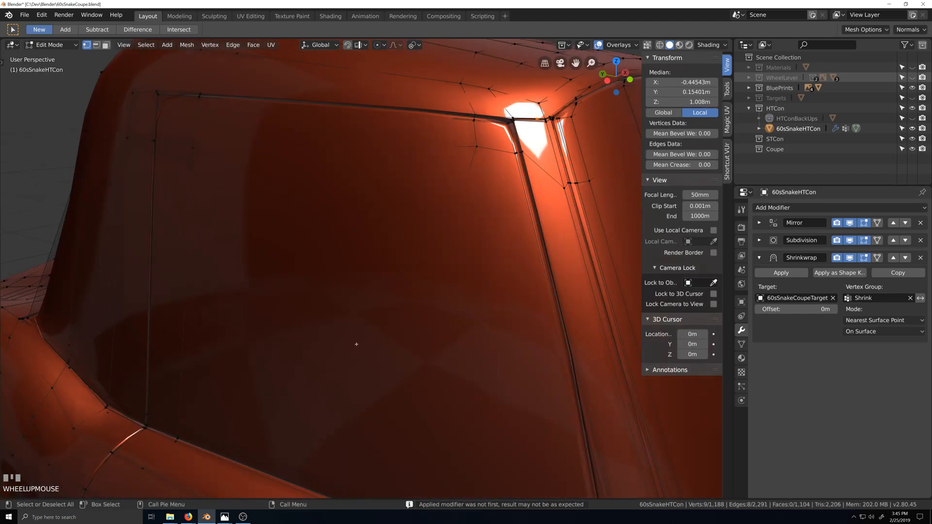
{"action": "middle_click_drag", "start_coordinate": [356, 345], "coordinate": [376, 320]}
{"action": "key", "text": "shift+grave"}
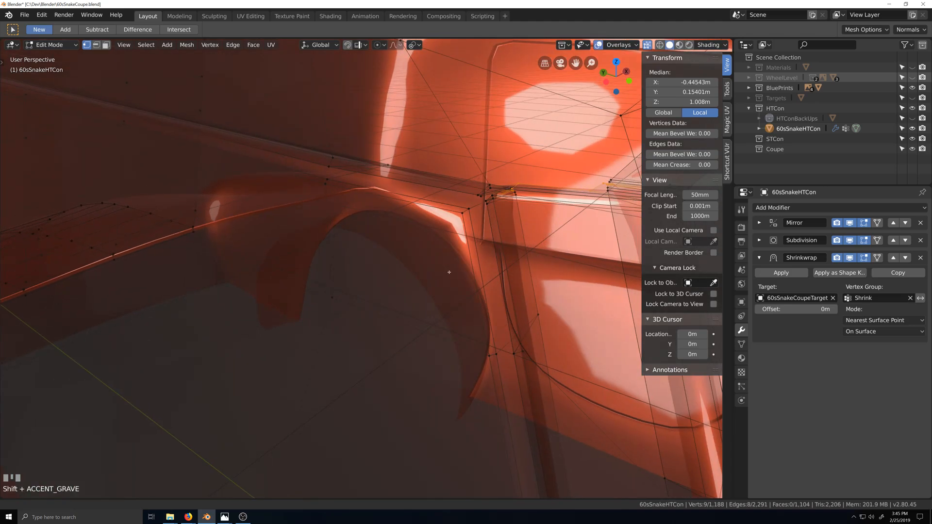
{"action": "left_click", "coordinate": [468, 236]}
{"action": "middle_click_drag", "start_coordinate": [483, 218], "coordinate": [555, 196]}
{"action": "left_click", "coordinate": [563, 144]}
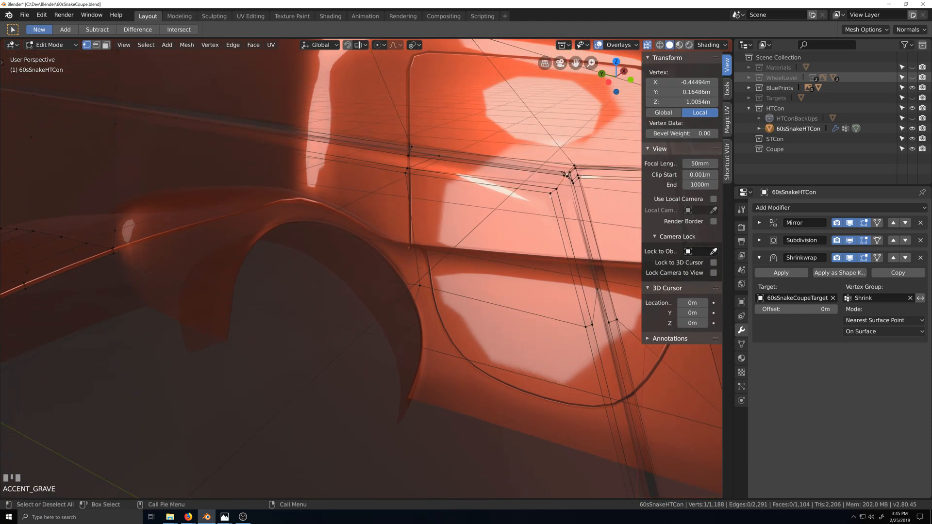
Select the shortest vertex path from the upper front corner along the side window's upper and rear edges.
{"action": "scroll", "coordinate": [335, 311], "scroll_direction": "down", "scroll_amount": 6}
{"action": "middle_click_drag", "start_coordinate": [335, 344], "coordinate": [370, 317]}
{"action": "middle_click_drag", "start_coordinate": [369, 318], "coordinate": [534, 116], "text": "shift"}
{"action": "scroll", "coordinate": [456, 204], "scroll_direction": "up", "scroll_amount": 5}
{"action": "middle_click_drag", "start_coordinate": [454, 201], "coordinate": [431, 225]}
{"action": "scroll", "coordinate": [460, 213], "scroll_direction": "up", "scroll_amount": 3}
{"action": "scroll", "coordinate": [430, 224], "scroll_direction": "up", "scroll_amount": 2}
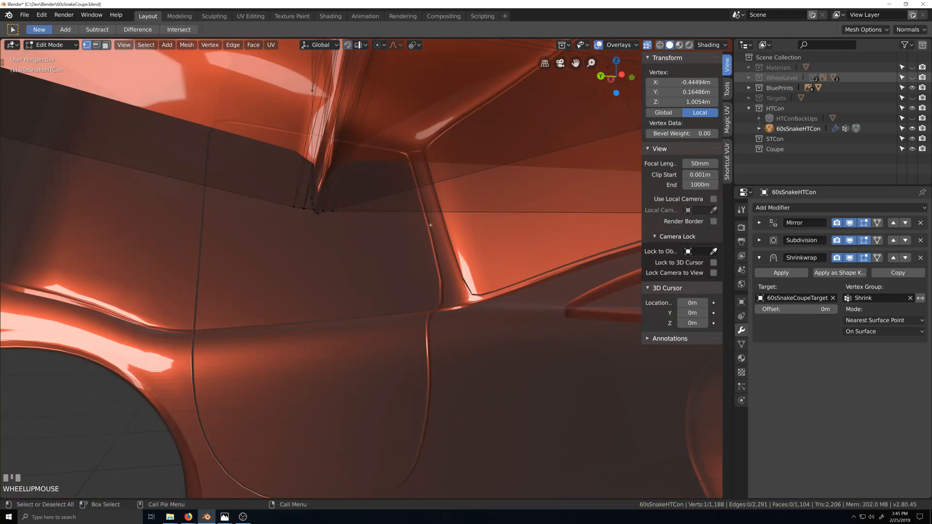
{"action": "scroll", "coordinate": [354, 226], "scroll_direction": "up", "scroll_amount": 1}
{"action": "scroll", "coordinate": [360, 229], "scroll_direction": "down", "scroll_amount": 1}
{"action": "key", "text": "grave"}
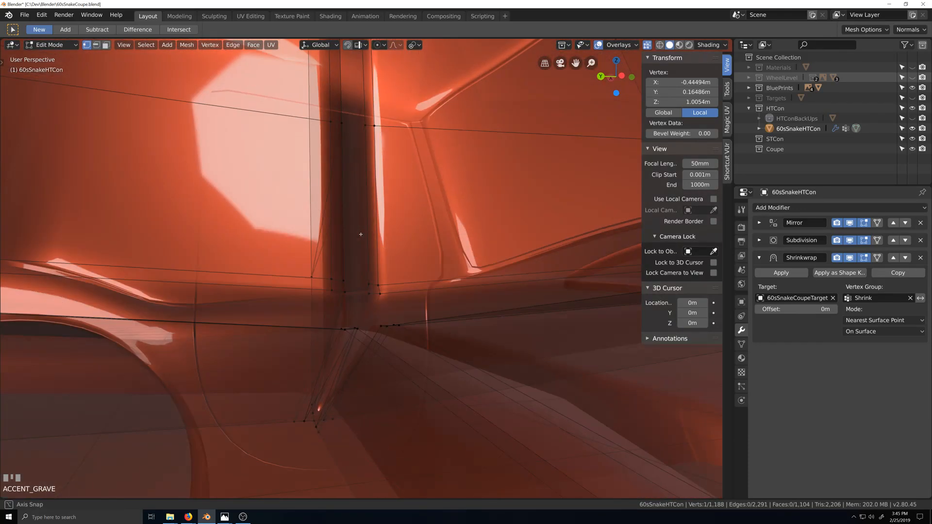
{"action": "middle_click_drag", "start_coordinate": [361, 235], "coordinate": [367, 237]}
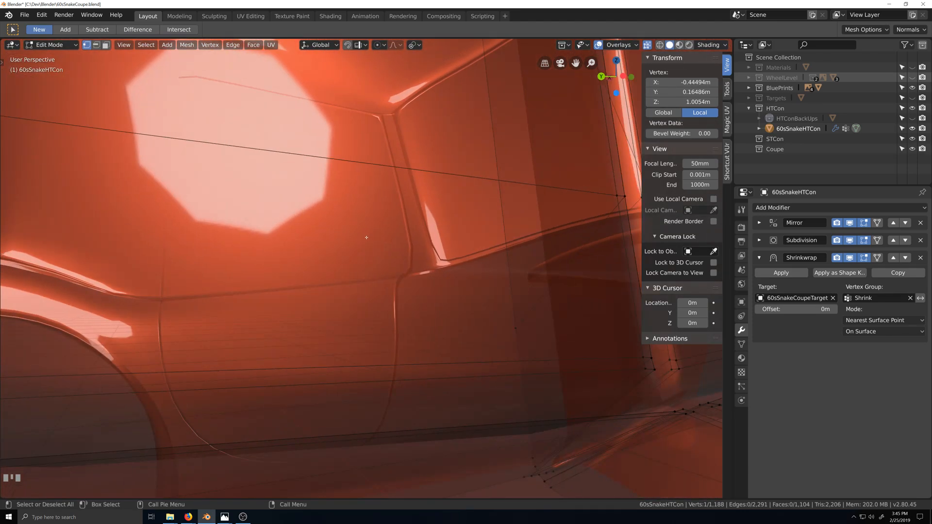
{"action": "left_click", "coordinate": [516, 329], "text": "ctrl"}
{"action": "scroll", "coordinate": [517, 327], "scroll_direction": "down", "scroll_amount": 8}
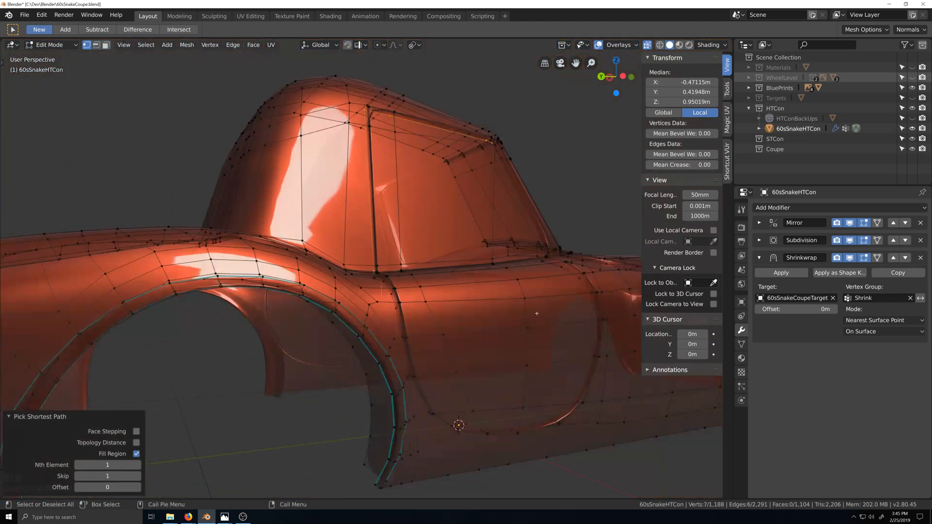
Extend the selection with filled regions over the side window's glass faces and its rear and upper border faces.
{"action": "middle_click_drag", "start_coordinate": [536, 313], "coordinate": [455, 290]}
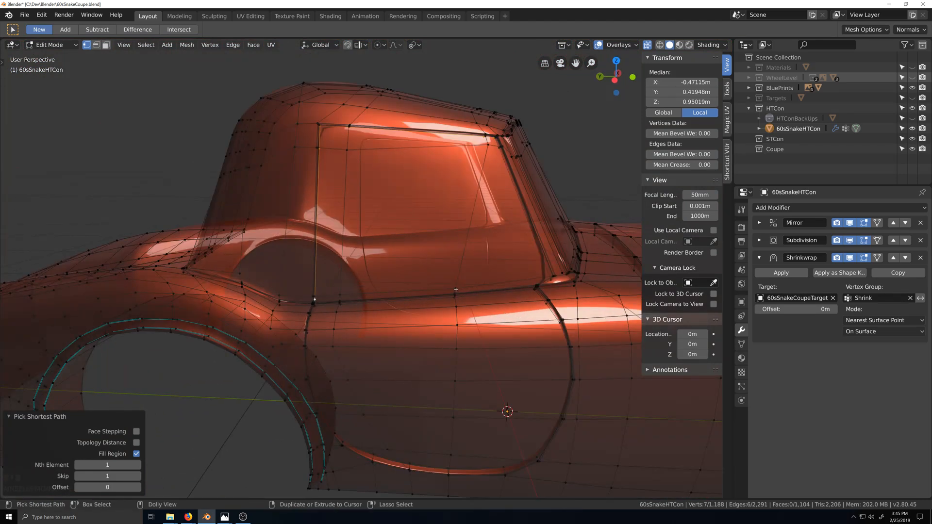
{"action": "left_click", "coordinate": [488, 144], "text": "ctrl+shift"}
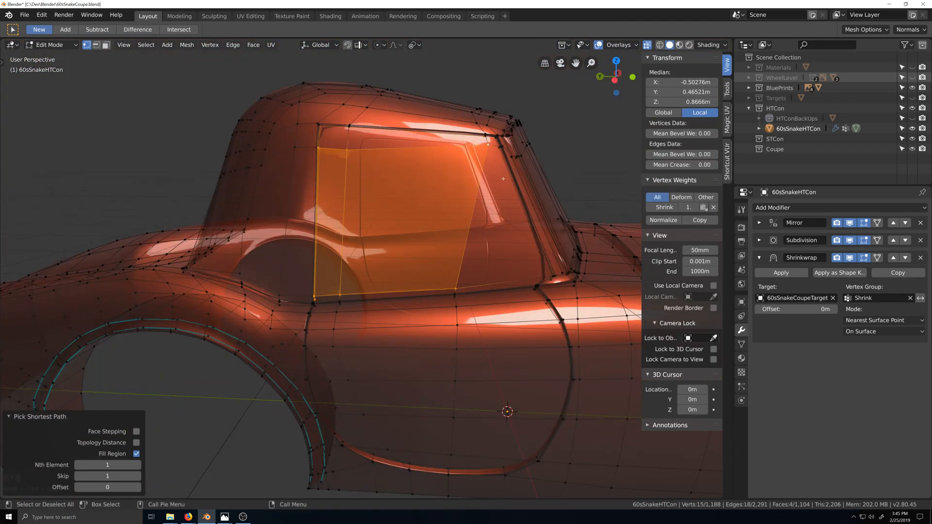
{"action": "scroll", "coordinate": [350, 175], "scroll_direction": "up", "scroll_amount": 4}
{"action": "middle_click_drag", "start_coordinate": [340, 158], "coordinate": [396, 223]}
{"action": "scroll", "coordinate": [397, 224], "scroll_direction": "up", "scroll_amount": 4}
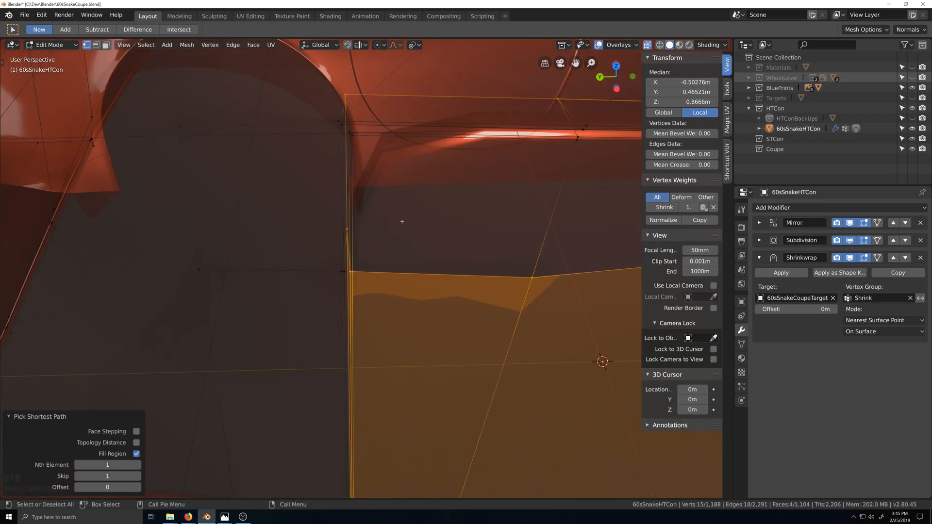
{"action": "left_click", "coordinate": [349, 132], "text": "ctrl+shift"}
{"action": "scroll", "coordinate": [473, 255], "scroll_direction": "down", "scroll_amount": 5}
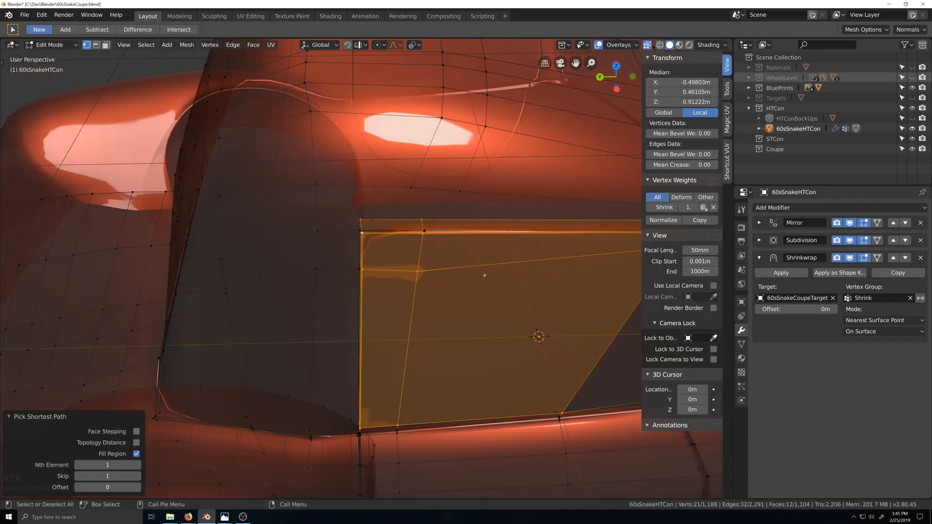
Extend the shortest-path selection to the border faces around the side window's upper front corner.
{"action": "middle_click_drag", "start_coordinate": [559, 315], "coordinate": [475, 293]}
{"action": "scroll", "coordinate": [533, 300], "scroll_direction": "up", "scroll_amount": 1}
{"action": "scroll", "coordinate": [534, 300], "scroll_direction": "up", "scroll_amount": 3}
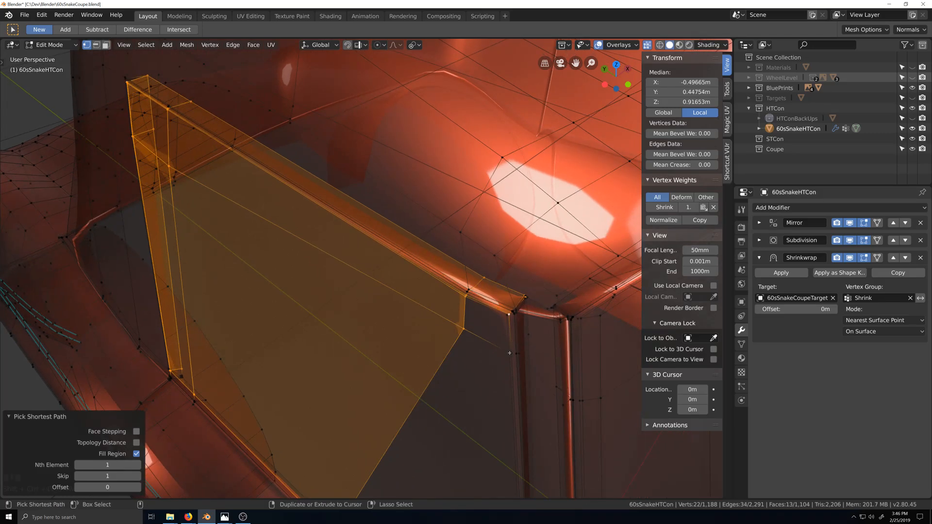
{"action": "left_click", "coordinate": [498, 373], "text": "ctrl"}
{"action": "scroll", "coordinate": [485, 381], "scroll_direction": "down", "scroll_amount": 3}
{"action": "middle_click_drag", "start_coordinate": [485, 380], "coordinate": [422, 330]}
{"action": "scroll", "coordinate": [432, 291], "scroll_direction": "up", "scroll_amount": 1}
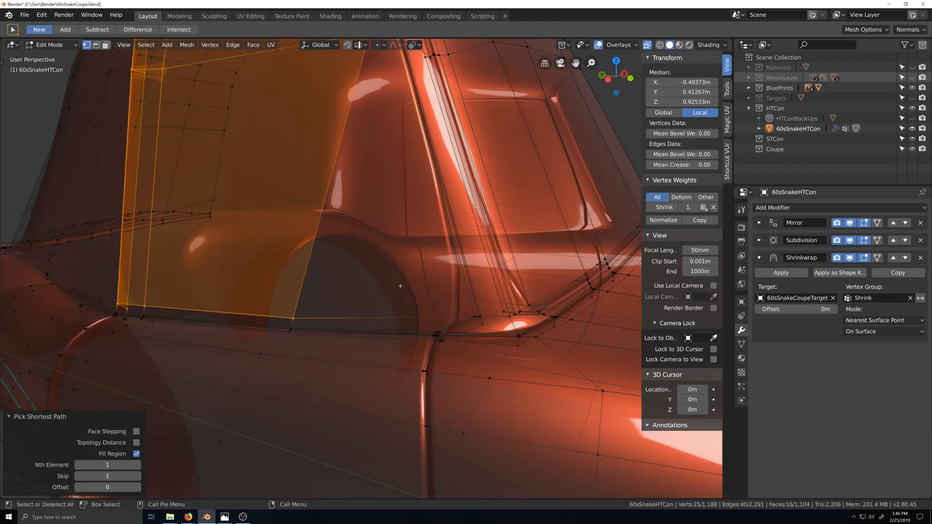
Add the remaining front glass faces and the border strip down to the side window's lower front corner to the selection.
{"action": "scroll", "coordinate": [401, 286], "scroll_direction": "up", "scroll_amount": 2}
{"action": "scroll", "coordinate": [400, 286], "scroll_direction": "down", "scroll_amount": 1}
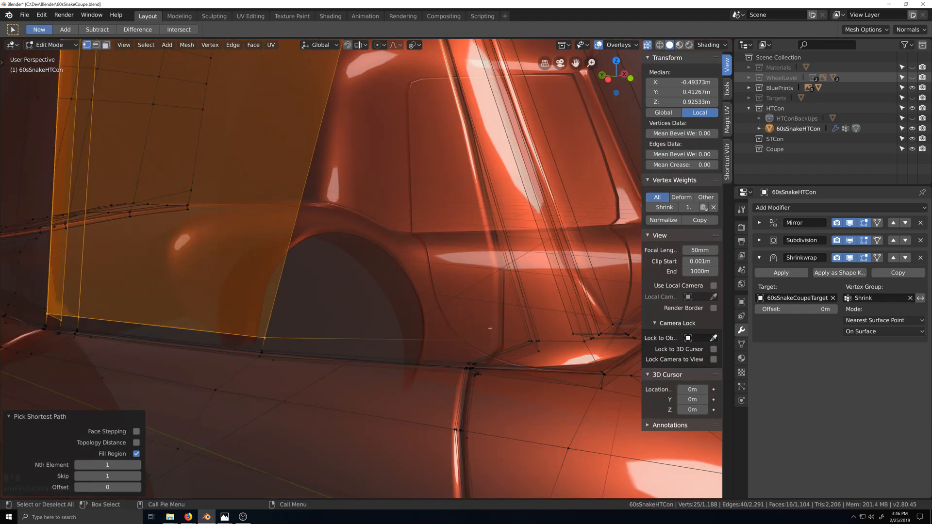
{"action": "left_click", "coordinate": [530, 340], "text": "ctrl+shift"}
{"action": "middle_click_drag", "start_coordinate": [470, 366], "coordinate": [492, 267]}
{"action": "key", "text": "ctrl"}
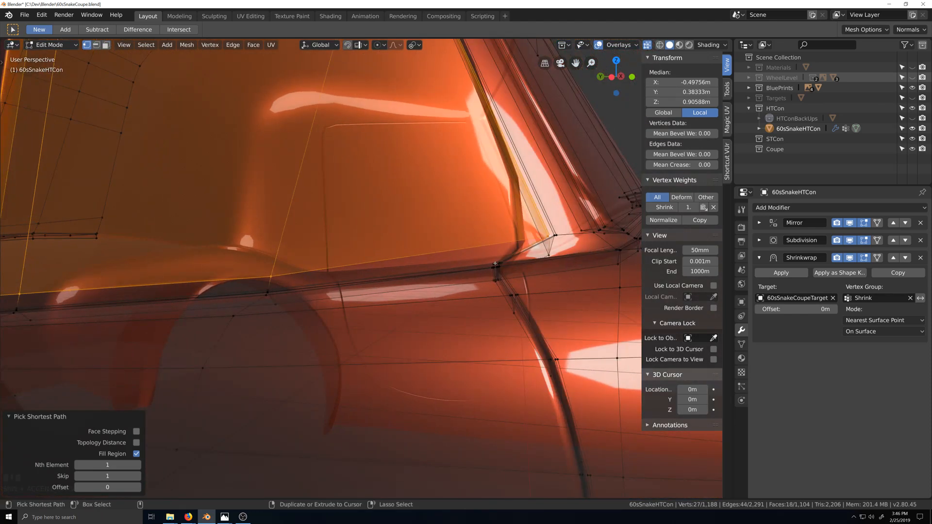
{"action": "left_click", "coordinate": [494, 264], "text": "ctrl+shift"}
{"action": "middle_click_drag", "start_coordinate": [279, 287], "coordinate": [291, 285]}
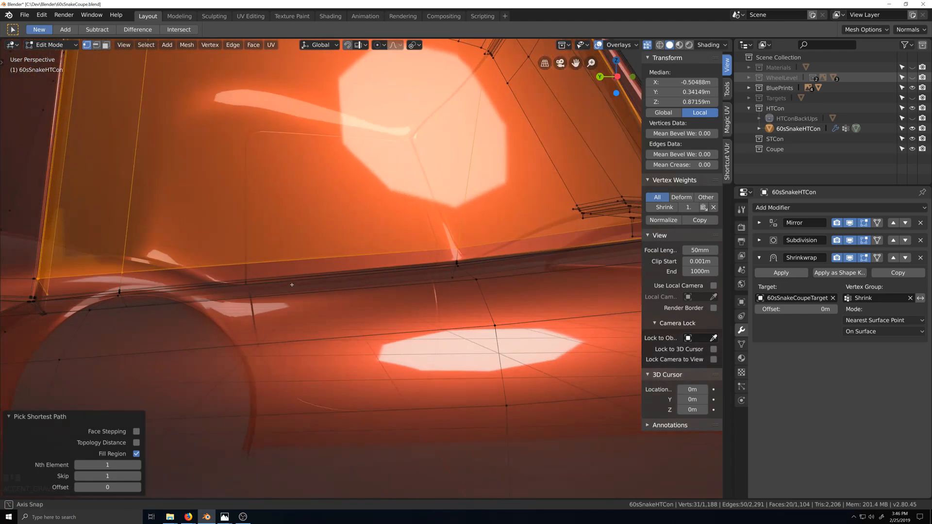
Extend the face selection to the side window's lower rear corner and deselect the border loop around it.
{"action": "left_click", "coordinate": [42, 297], "text": "ctrl"}
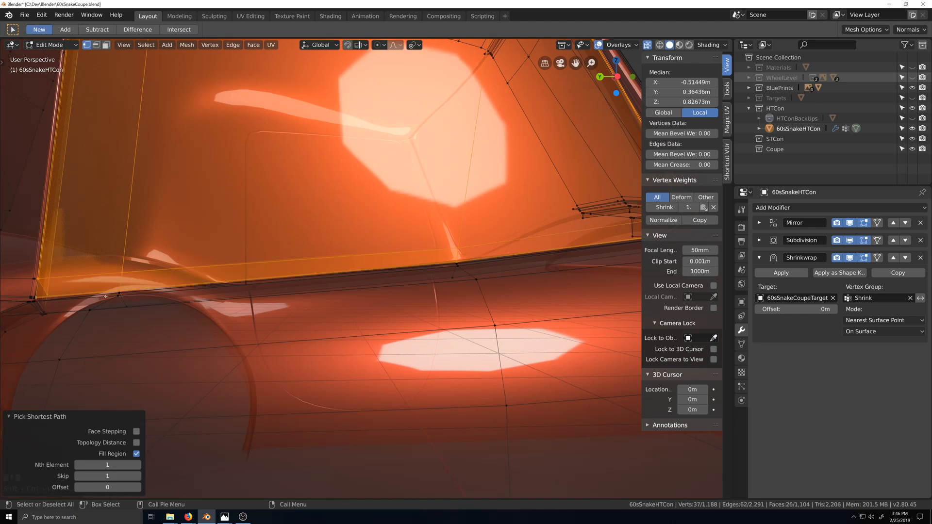
{"action": "middle_click_drag", "start_coordinate": [43, 297], "coordinate": [122, 307]}
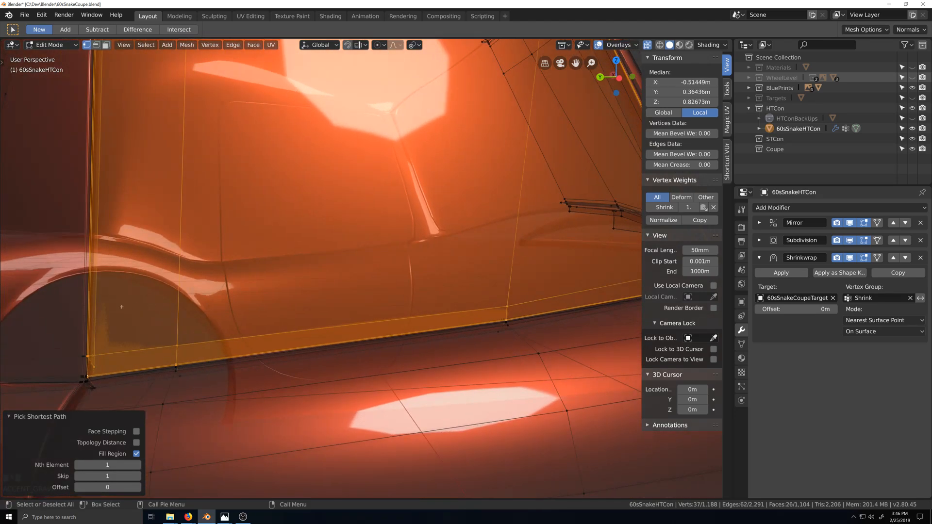
{"action": "left_click", "coordinate": [96, 319], "text": "alt+shift"}
{"action": "scroll", "coordinate": [162, 312], "scroll_direction": "down", "scroll_amount": 7}
{"action": "middle_click_drag", "start_coordinate": [444, 291], "coordinate": [511, 305]}
{"action": "key", "text": "Tab"}
{"action": "key", "text": "Tab"}
{"action": "key", "text": "grave"}
{"action": "scroll", "coordinate": [471, 346], "scroll_direction": "down", "scroll_amount": 2}
{"action": "scroll", "coordinate": [471, 346], "scroll_direction": "up", "scroll_amount": 6}
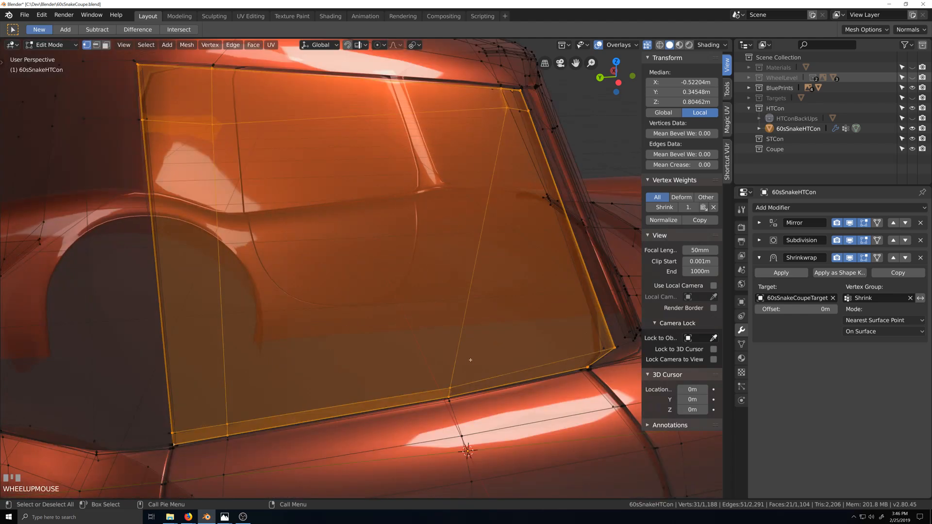
Turn off X-ray display and remove the selected side window vertices from the Shrink vertex group.
{"action": "key", "text": "alt+z"}
{"action": "scroll", "coordinate": [468, 368], "scroll_direction": "down", "scroll_amount": 2}
{"action": "key", "text": "grave"}
{"action": "middle_click_drag", "start_coordinate": [468, 368], "coordinate": [504, 363]}
{"action": "key", "text": "Tab"}
{"action": "key", "text": "Tab"}
{"action": "key", "text": "grave"}
{"action": "scroll", "coordinate": [505, 343], "scroll_direction": "up", "scroll_amount": 3}
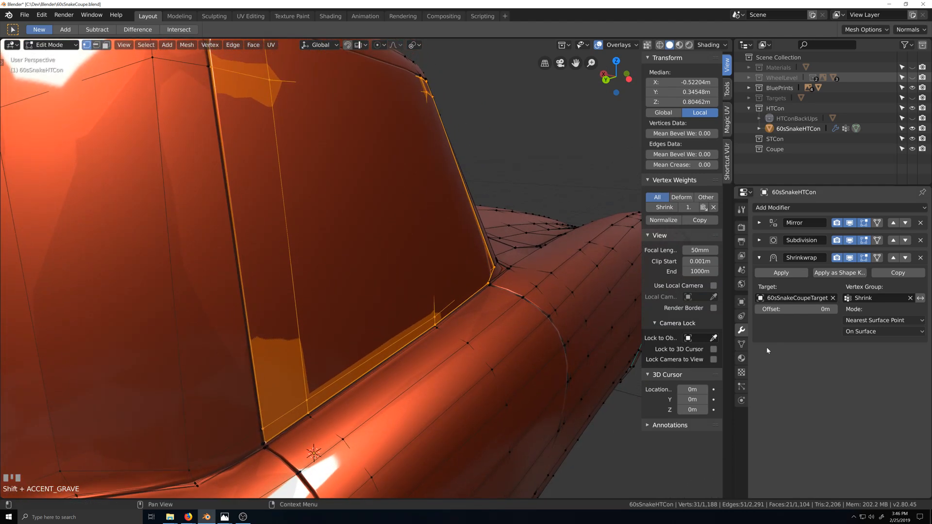
{"action": "left_click", "coordinate": [741, 344]}
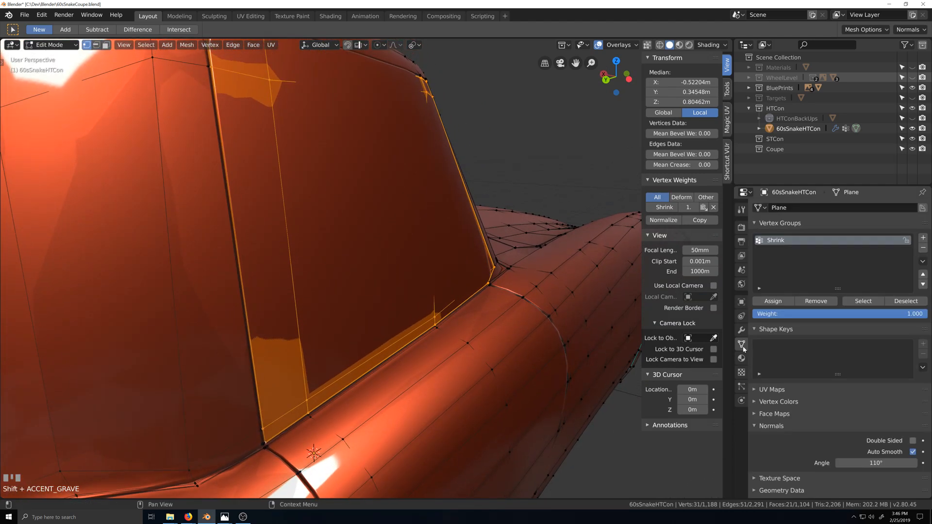
{"action": "left_click", "coordinate": [820, 301]}
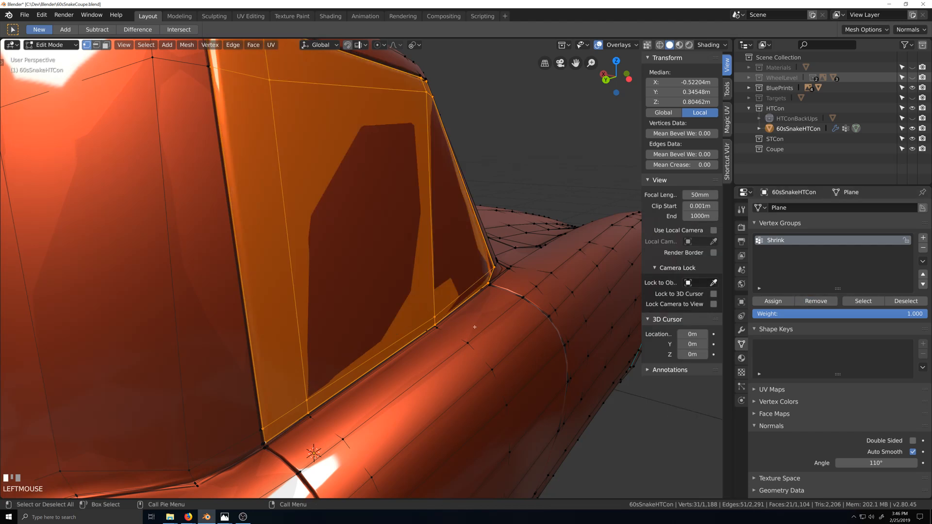
Try to move the selected side window panel inward about 0.011 m along the global X axis.
{"action": "key", "text": "g"}
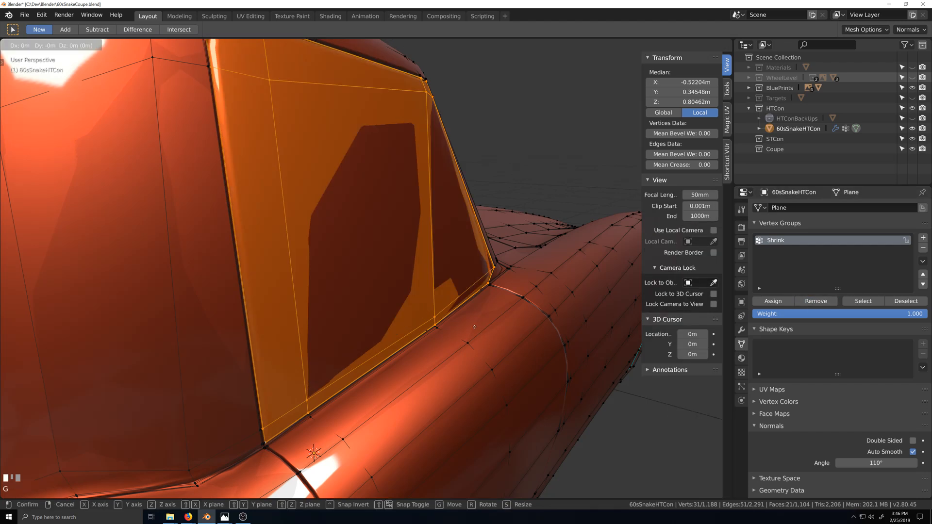
{"action": "key", "text": "x"}
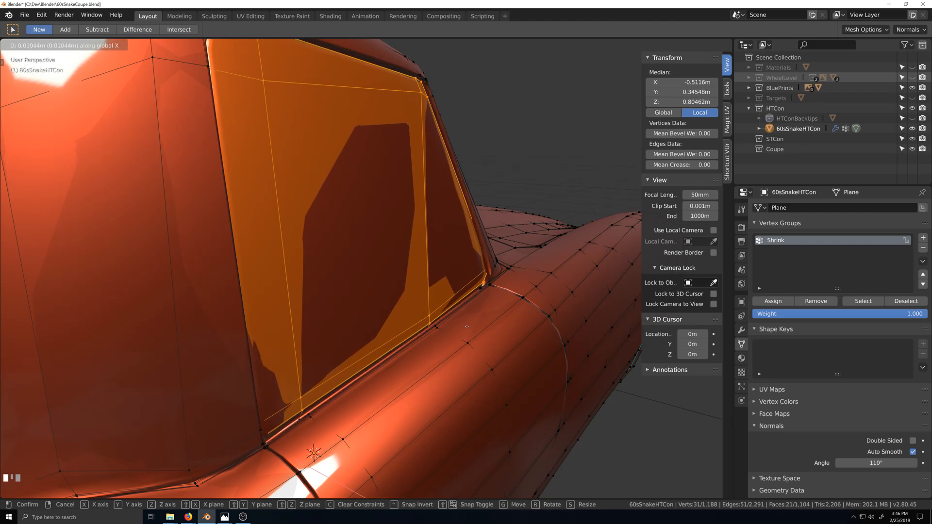
{"action": "left_click", "coordinate": [466, 326]}
{"action": "key", "text": "Tab"}
{"action": "scroll", "coordinate": [465, 353], "scroll_direction": "down", "scroll_amount": 1}
{"action": "key", "text": "grave"}
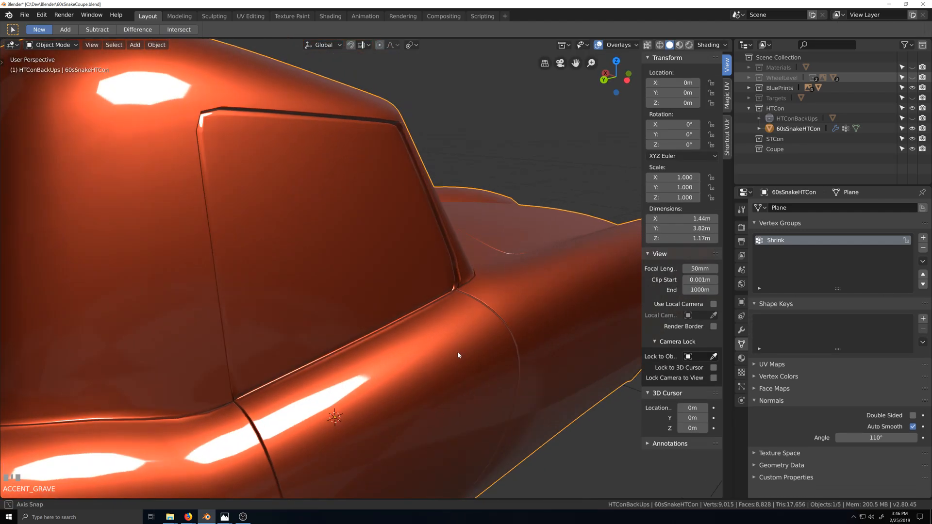
{"action": "middle_click_drag", "start_coordinate": [454, 353], "coordinate": [395, 364]}
{"action": "scroll", "coordinate": [446, 341], "scroll_direction": "up", "scroll_amount": 1}
{"action": "scroll", "coordinate": [369, 359], "scroll_direction": "down", "scroll_amount": 2}
{"action": "key", "text": "Tab"}
{"action": "key", "text": "grave"}
{"action": "scroll", "coordinate": [396, 365], "scroll_direction": "up", "scroll_amount": 2}
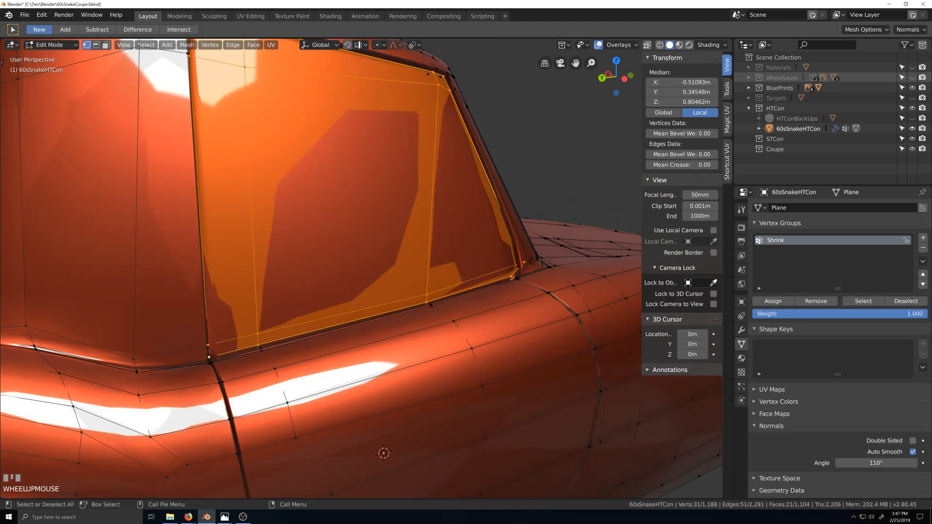
Check the window's lower rear corner and undo the panel's inward move.
{"action": "scroll", "coordinate": [395, 364], "scroll_direction": "down", "scroll_amount": 2}
{"action": "key", "text": "grave"}
{"action": "scroll", "coordinate": [382, 363], "scroll_direction": "up", "scroll_amount": 3}
{"action": "key", "text": "shift+grave"}
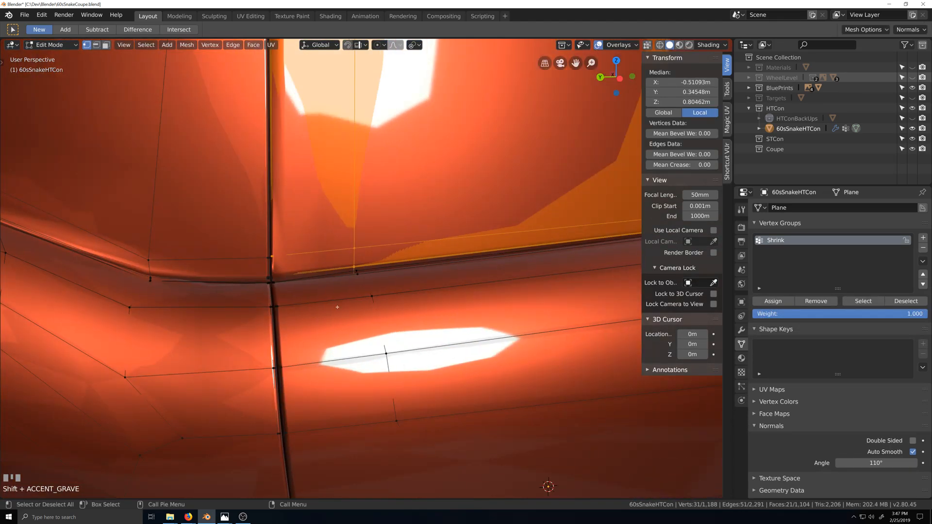
{"action": "key", "text": "grave"}
{"action": "scroll", "coordinate": [330, 308], "scroll_direction": "down", "scroll_amount": 2}
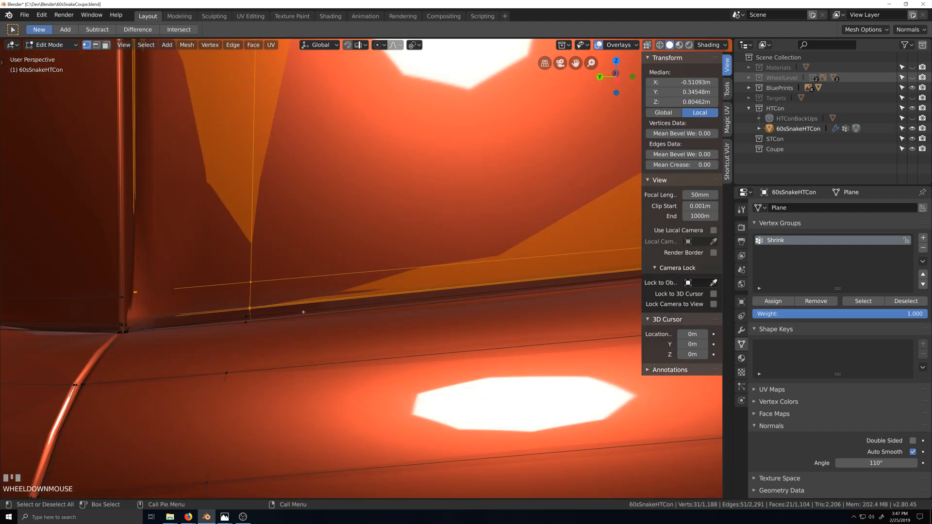
{"action": "key", "text": "shift+grave"}
{"action": "key", "text": "ctrl+z"}
{"action": "key", "text": "ctrl+z"}
{"action": "key", "text": "ctrl+z"}
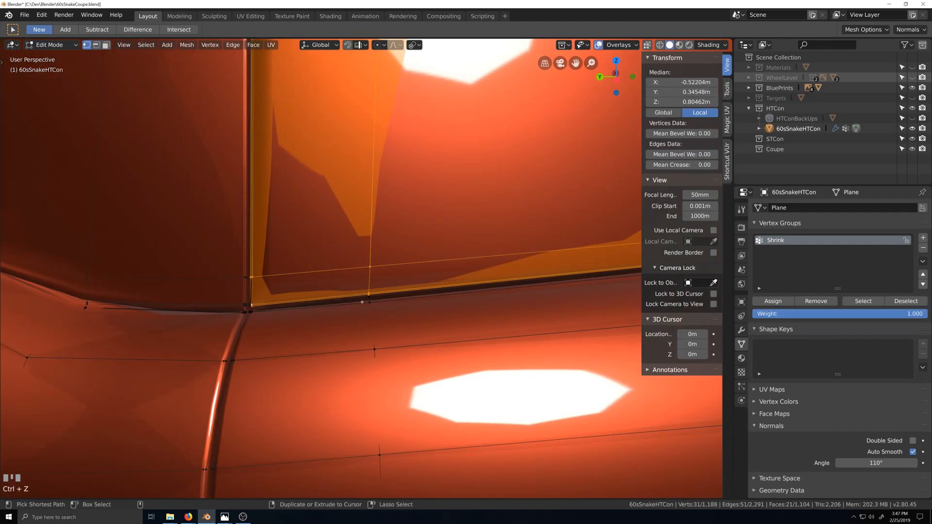
Add the missing vertices at the window's lower rear corner to the selection.
{"action": "scroll", "coordinate": [272, 311], "scroll_direction": "up", "scroll_amount": 1}
{"action": "key", "text": "grave"}
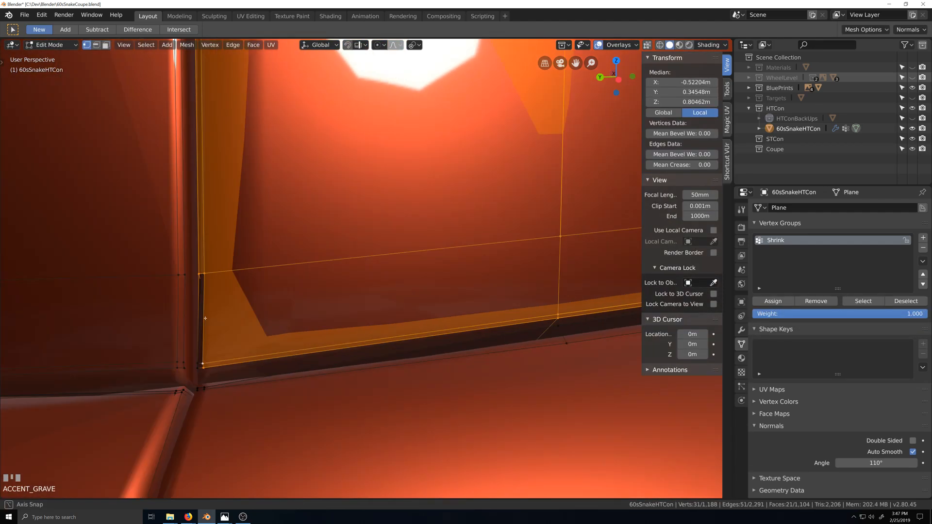
{"action": "left_click", "coordinate": [310, 317], "text": "shift"}
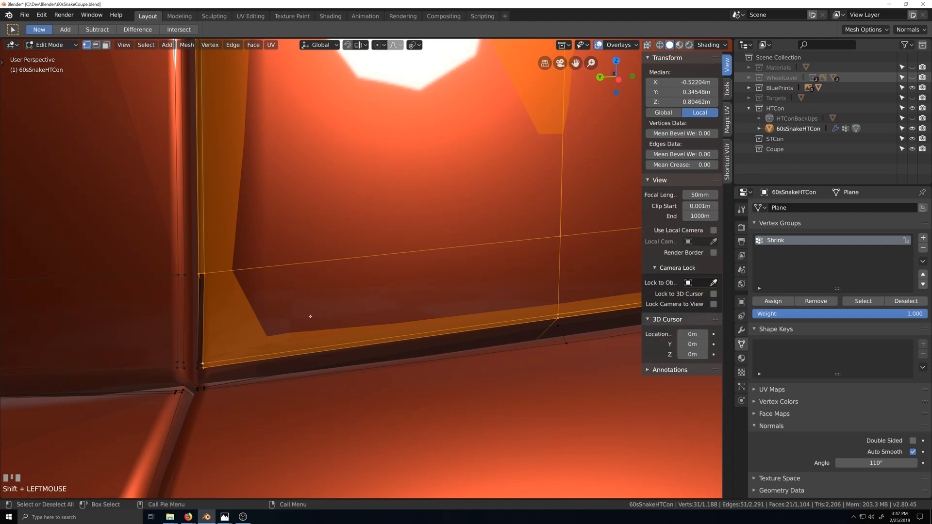
{"action": "left_click", "coordinate": [199, 365], "text": "shift"}
{"action": "scroll", "coordinate": [195, 368], "scroll_direction": "down", "scroll_amount": 5}
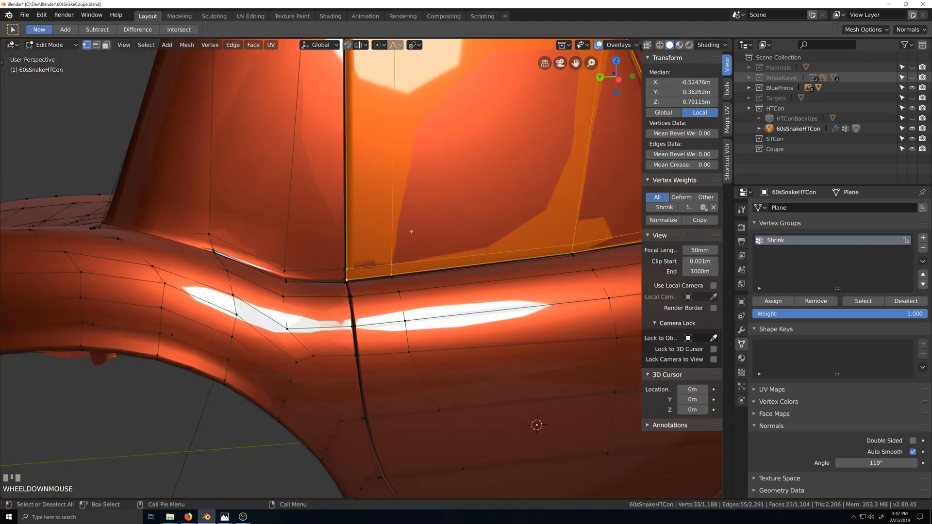
Turn on X-ray display and deselect the stray vertex at the window's upper front corner.
{"action": "key", "text": "shift+grave"}
{"action": "scroll", "coordinate": [384, 196], "scroll_direction": "up", "scroll_amount": 4}
{"action": "key", "text": "shift+grave"}
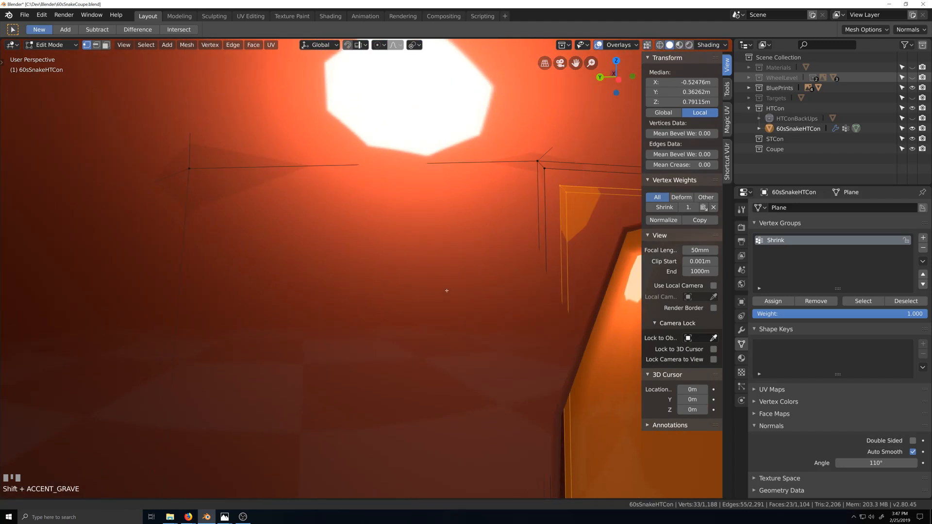
{"action": "left_click", "coordinate": [505, 303]}
{"action": "key", "text": "shift+grave"}
{"action": "key", "text": "grave"}
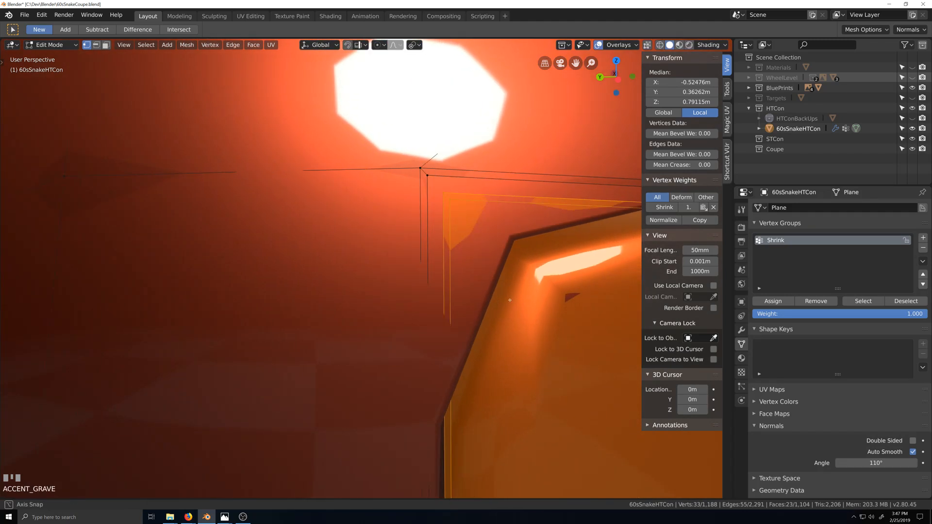
{"action": "key", "text": "alt+z"}
{"action": "scroll", "coordinate": [509, 300], "scroll_direction": "down", "scroll_amount": 6}
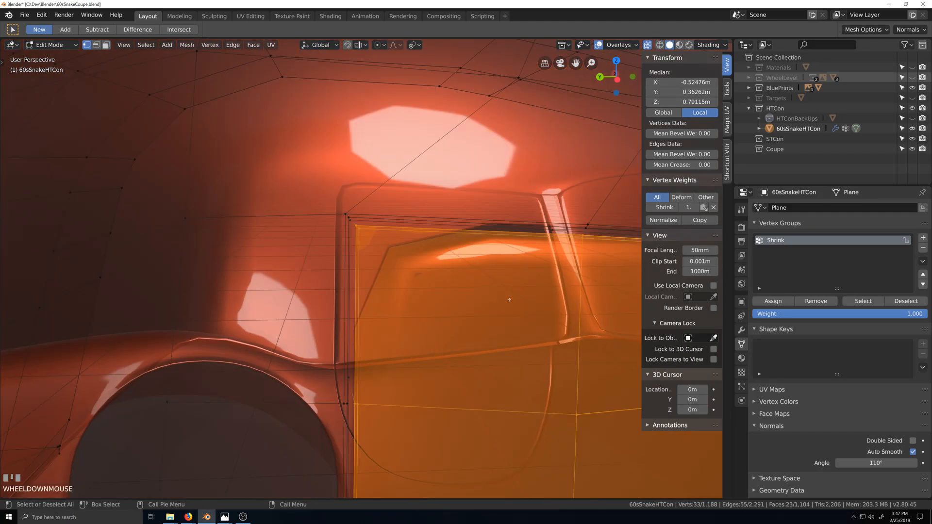
{"action": "key", "text": "shift+grave"}
{"action": "scroll", "coordinate": [358, 307], "scroll_direction": "up", "scroll_amount": 5}
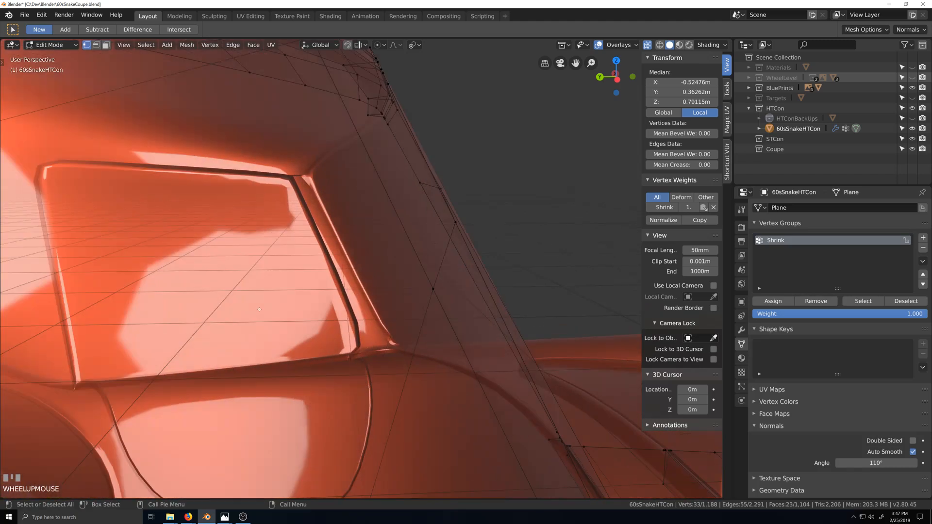
{"action": "scroll", "coordinate": [357, 306], "scroll_direction": "down", "scroll_amount": 2}
{"action": "key", "text": "shift+grave"}
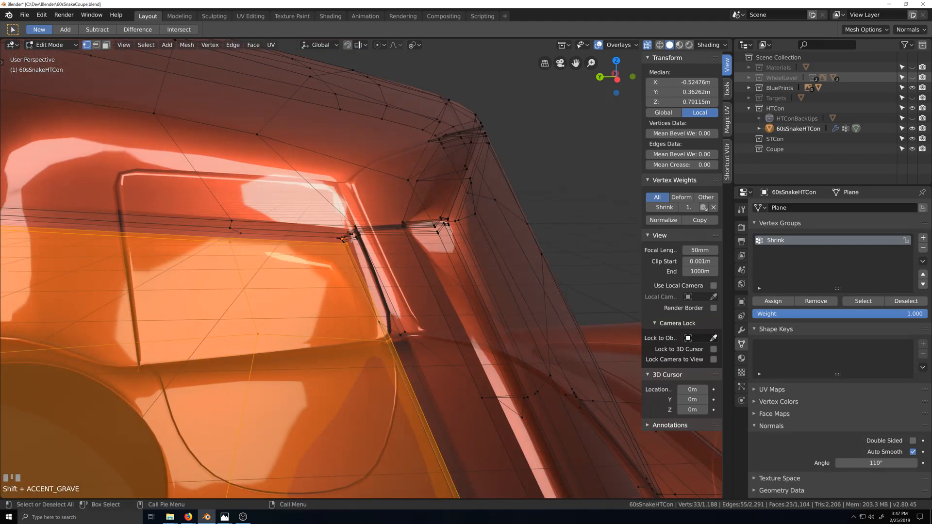
{"action": "key", "text": "grave"}
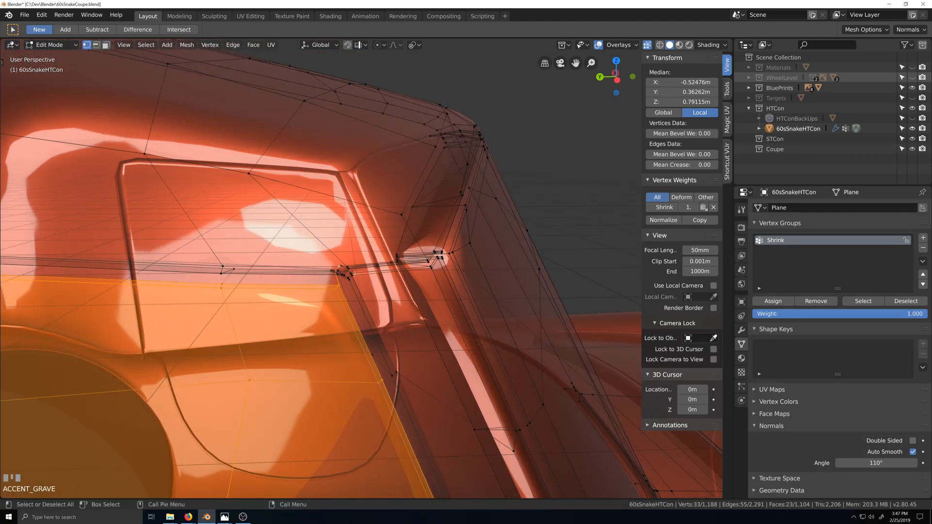
{"action": "scroll", "coordinate": [406, 326], "scroll_direction": "down", "scroll_amount": 2}
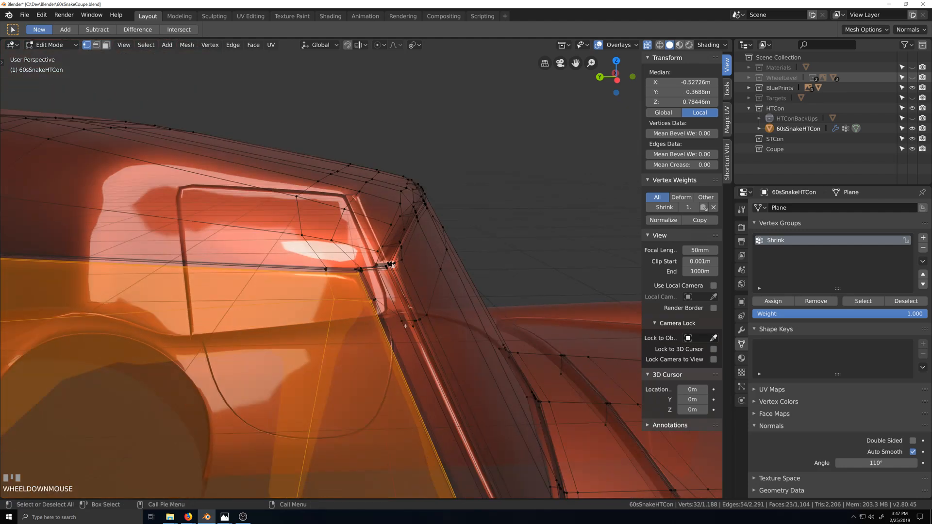
Check the window's lower front corner and remove the corrected window selection from the Shrink vertex group.
{"action": "key", "text": "shift+grave"}
{"action": "key", "text": "shift+grave"}
{"action": "scroll", "coordinate": [340, 311], "scroll_direction": "up", "scroll_amount": 3}
{"action": "key", "text": "grave"}
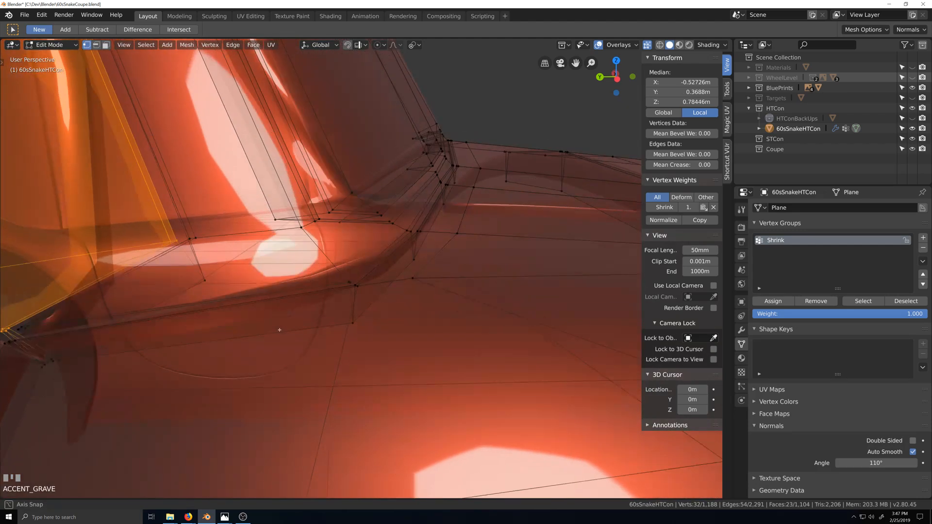
{"action": "key", "text": "grave"}
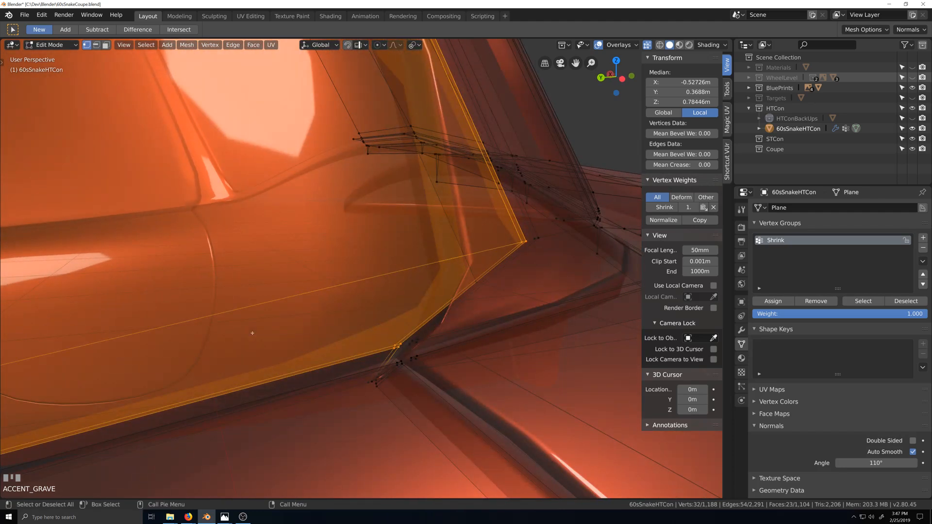
{"action": "scroll", "coordinate": [252, 333], "scroll_direction": "down", "scroll_amount": 5}
{"action": "key", "text": "grave"}
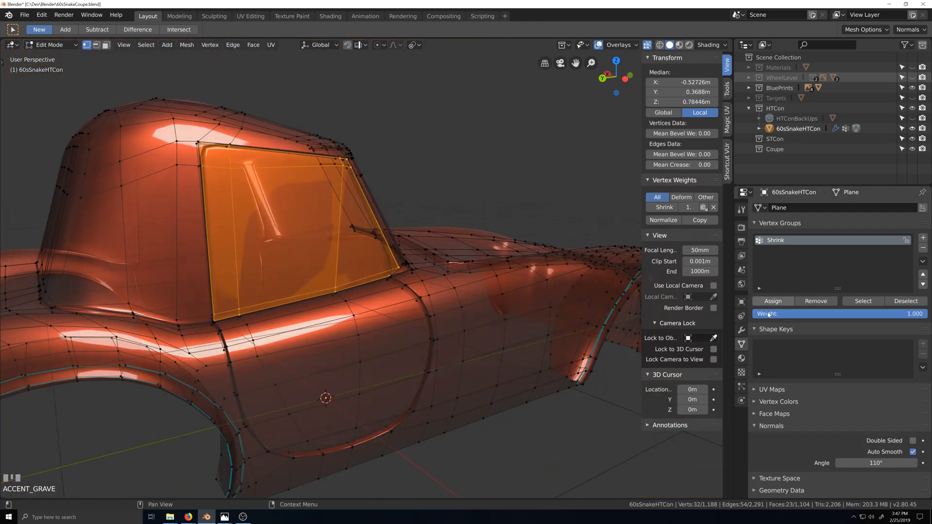
{"action": "scroll", "coordinate": [390, 362], "scroll_direction": "up", "scroll_amount": 2}
{"action": "key", "text": "grave"}
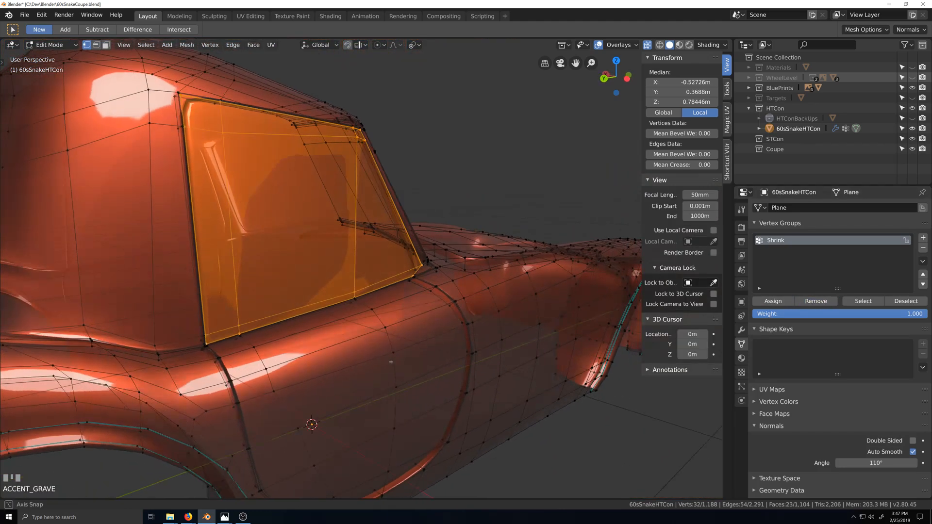
Move the selected side window panel inward about 0.015 m along the global X axis and leave Edit Mode.
{"action": "key", "text": "g"}
{"action": "key", "text": "x"}
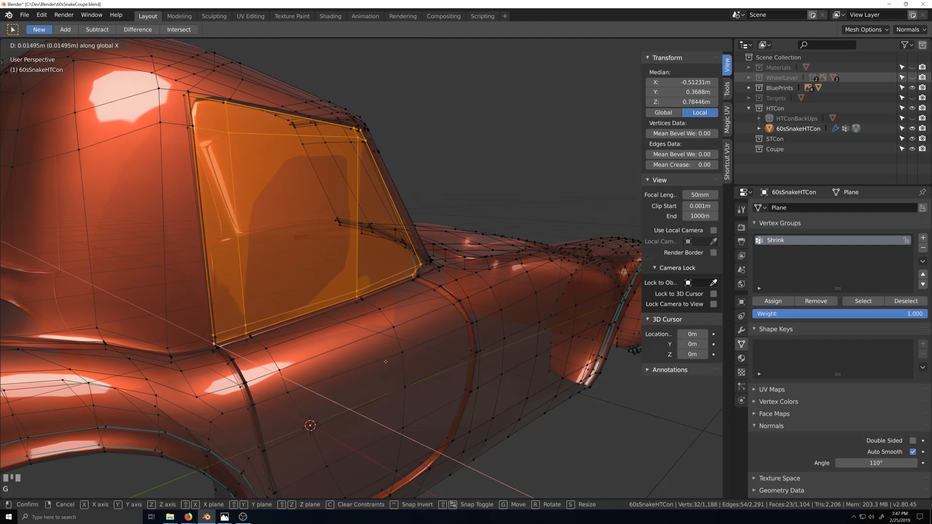
{"action": "left_click", "coordinate": [386, 361]}
{"action": "key", "text": "Tab"}
{"action": "scroll", "coordinate": [442, 340], "scroll_direction": "down", "scroll_amount": 2}
Examine the recessed side window and its surrounding seams from several angles in Object Mode and Edit Mode.
{"action": "key", "text": "grave"}
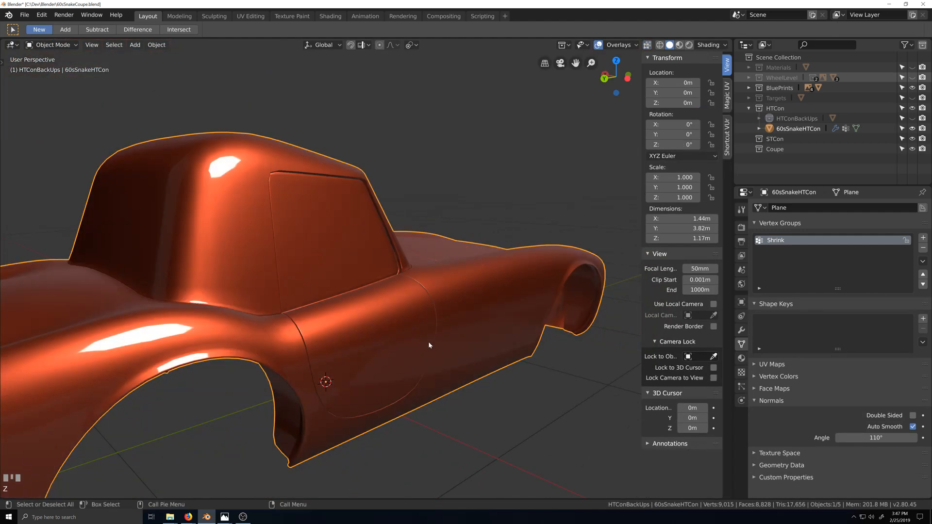
{"action": "scroll", "coordinate": [403, 342], "scroll_direction": "up", "scroll_amount": 1}
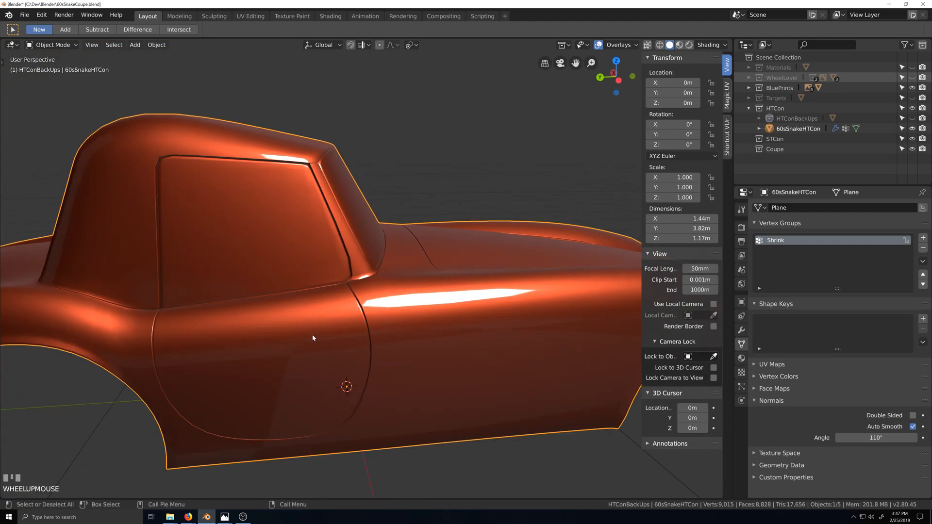
{"action": "scroll", "coordinate": [313, 329], "scroll_direction": "up", "scroll_amount": 4}
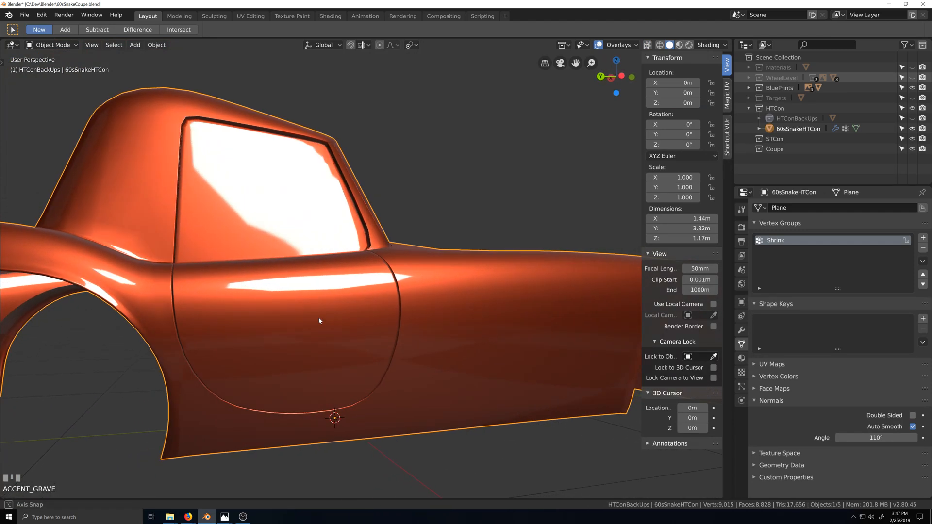
{"action": "key", "text": "grave"}
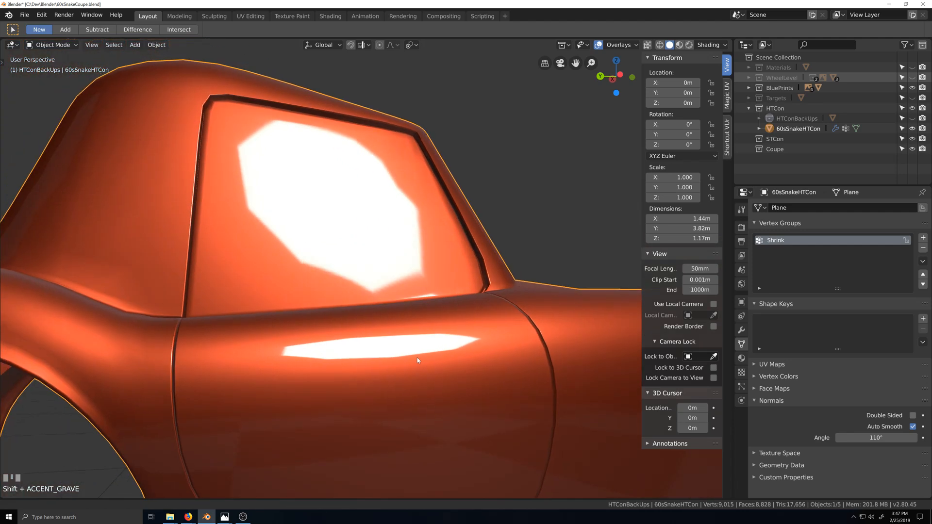
{"action": "mouse_move", "coordinate": [418, 355]}
{"action": "middle_mouse_down"}
{"action": "mouse_move", "coordinate": [421, 343]}
{"action": "mouse_move", "coordinate": [410, 359]}
{"action": "mouse_move", "coordinate": [435, 356]}
{"action": "middle_mouse_up"}
{"action": "key", "text": "grave"}
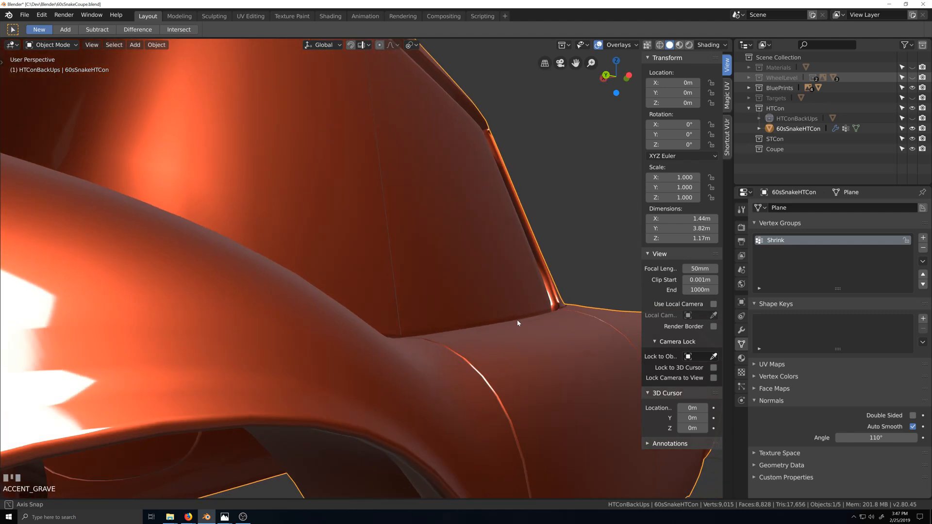
{"action": "middle_click_drag", "start_coordinate": [511, 327], "coordinate": [486, 332]}
{"action": "key", "text": "Tab"}
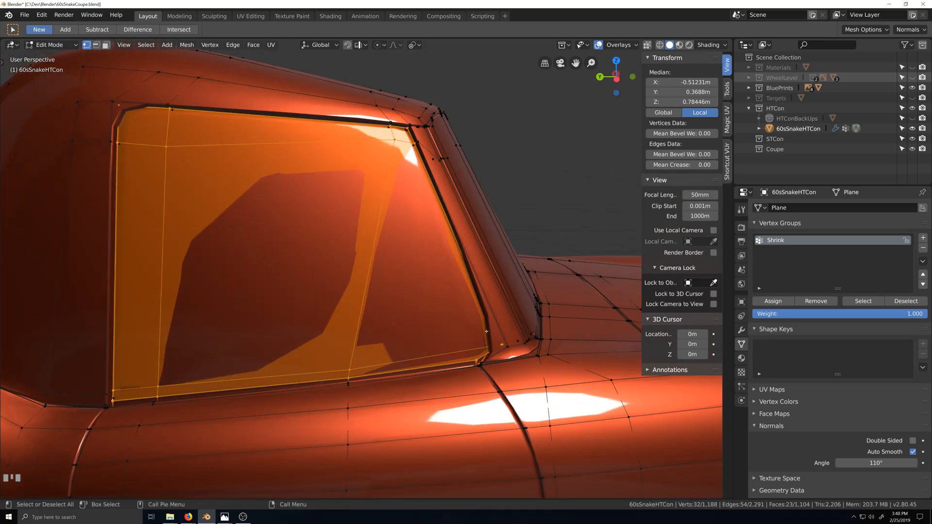
{"action": "scroll", "coordinate": [410, 306], "scroll_direction": "down", "scroll_amount": 3}
{"action": "key", "text": "grave"}
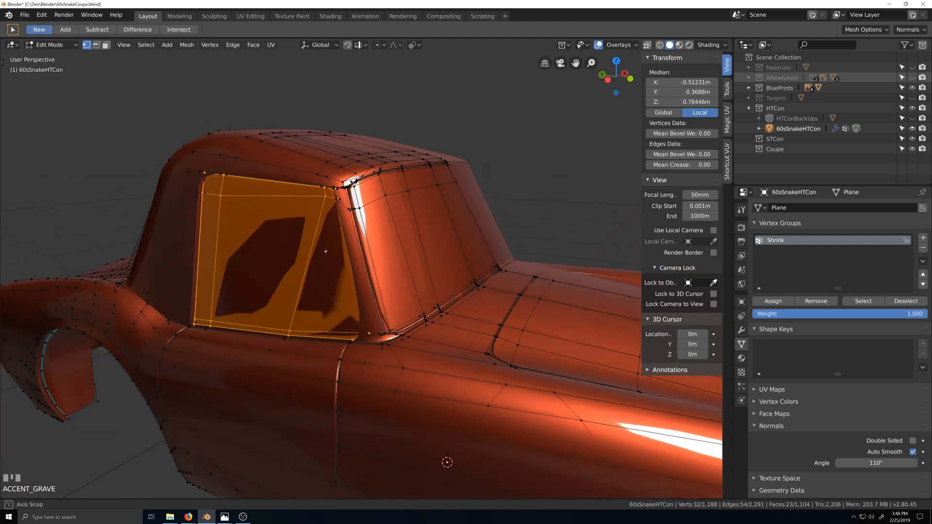
Select the four inner vertices of the recessed side window panel and delete them to open the window.
{"action": "middle_click_drag", "start_coordinate": [326, 251], "coordinate": [339, 250]}
{"action": "left_click", "coordinate": [241, 199]}
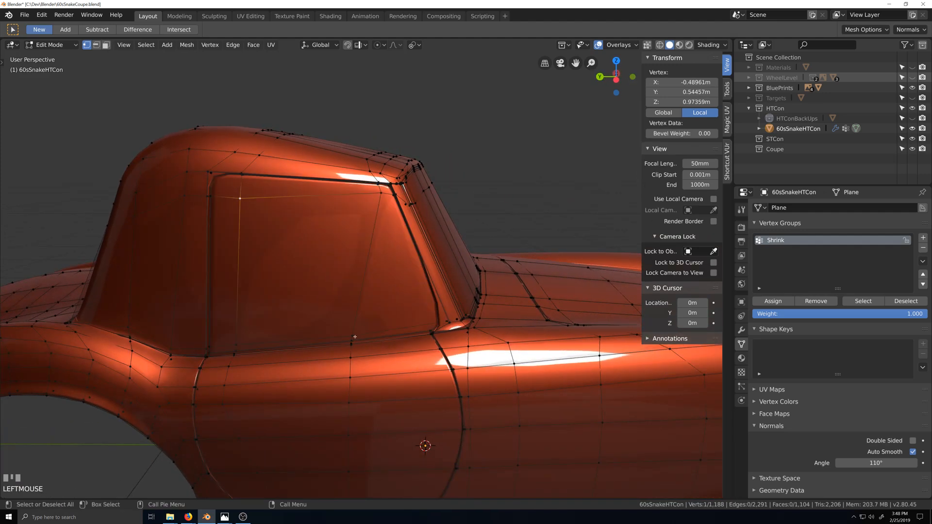
{"action": "left_click", "coordinate": [355, 335], "text": "ctrl+shift"}
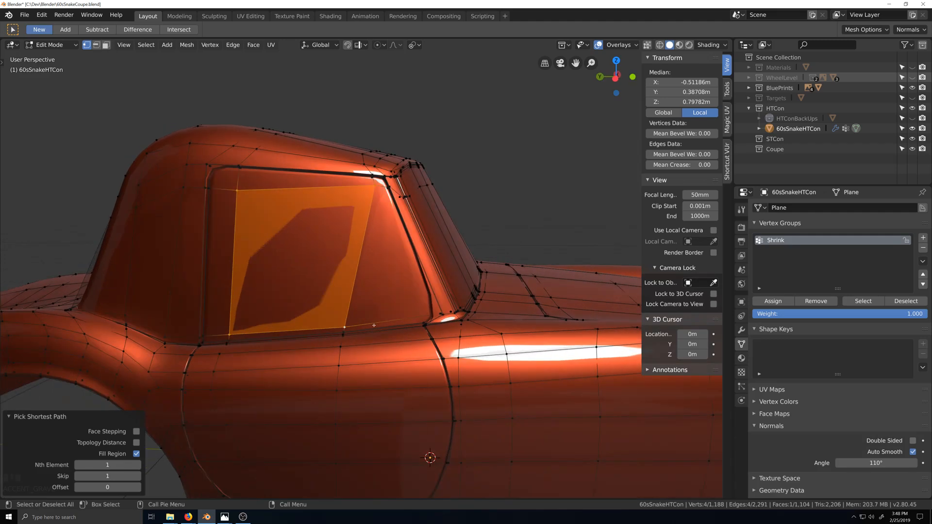
{"action": "key", "text": "x"}
{"action": "left_click", "coordinate": [374, 323]}
{"action": "scroll", "coordinate": [282, 239], "scroll_direction": "up", "scroll_amount": 1}
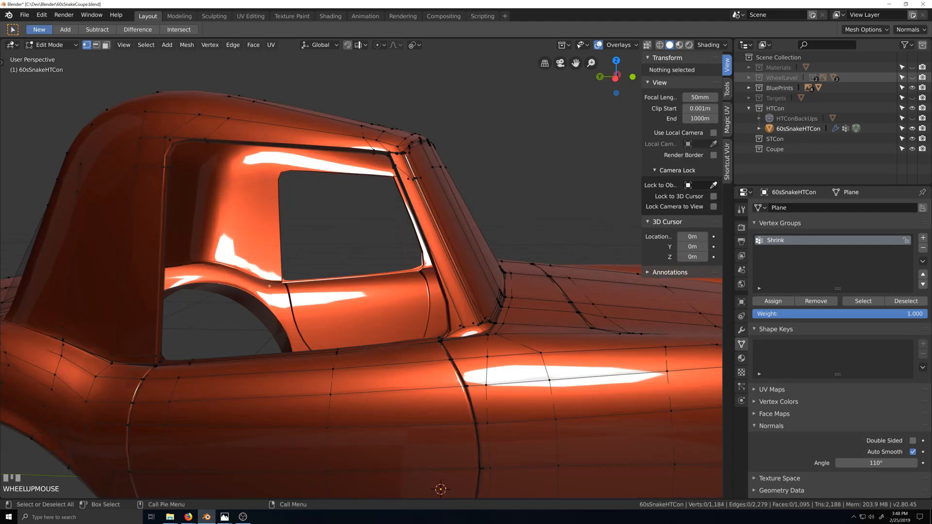
Turn on X-ray display and select an edge loop running along the side window opening's border.
{"action": "key", "text": "grave"}
{"action": "scroll", "coordinate": [275, 267], "scroll_direction": "up", "scroll_amount": 1}
{"action": "scroll", "coordinate": [275, 267], "scroll_direction": "up", "scroll_amount": 1}
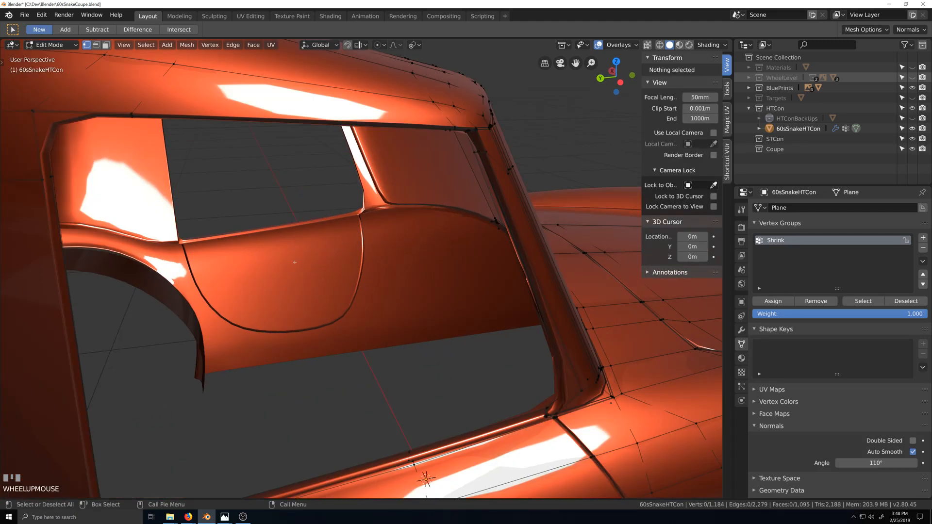
{"action": "key", "text": "shift+grave"}
{"action": "scroll", "coordinate": [409, 252], "scroll_direction": "up", "scroll_amount": 1}
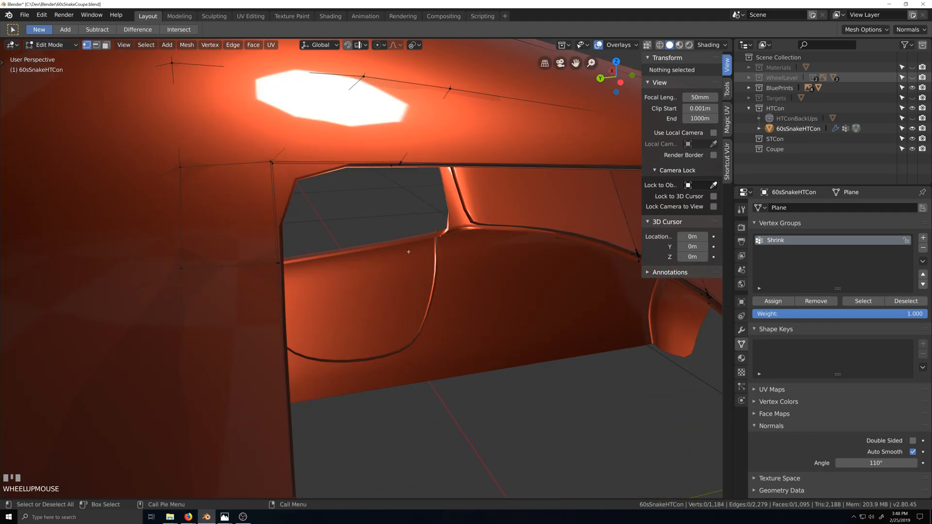
{"action": "key", "text": "alt+z"}
{"action": "scroll", "coordinate": [397, 191], "scroll_direction": "down", "scroll_amount": 1}
{"action": "key", "text": "grave"}
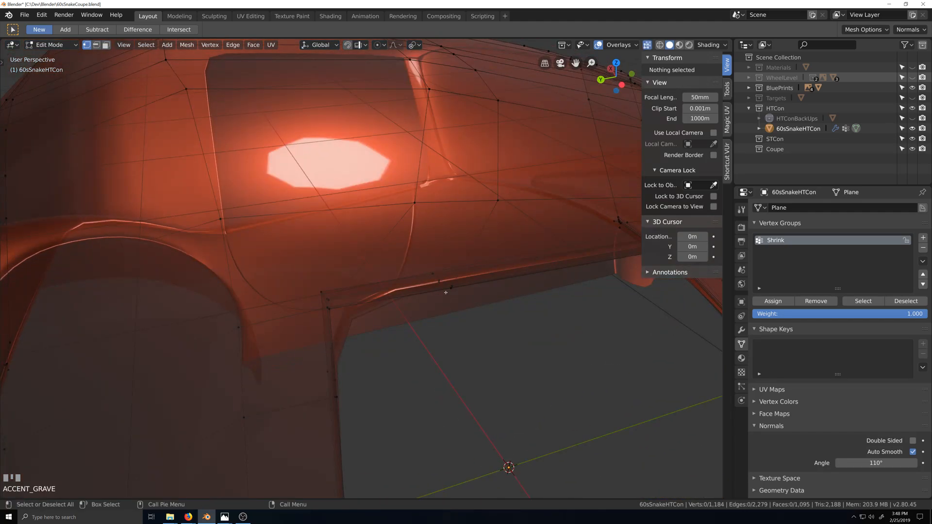
{"action": "scroll", "coordinate": [444, 338], "scroll_direction": "up", "scroll_amount": 1}
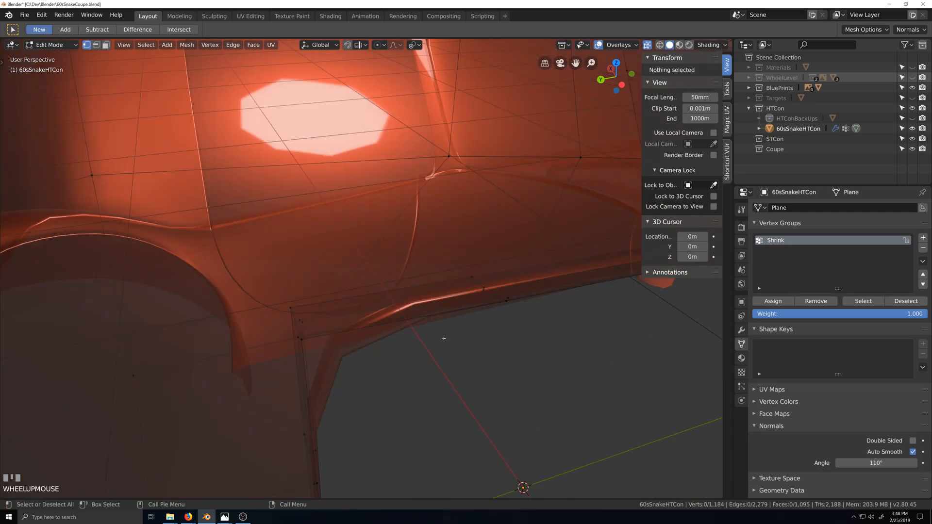
{"action": "left_click", "coordinate": [309, 338], "text": "alt"}
{"action": "scroll", "coordinate": [369, 349], "scroll_direction": "down", "scroll_amount": 1}
{"action": "key", "text": "grave"}
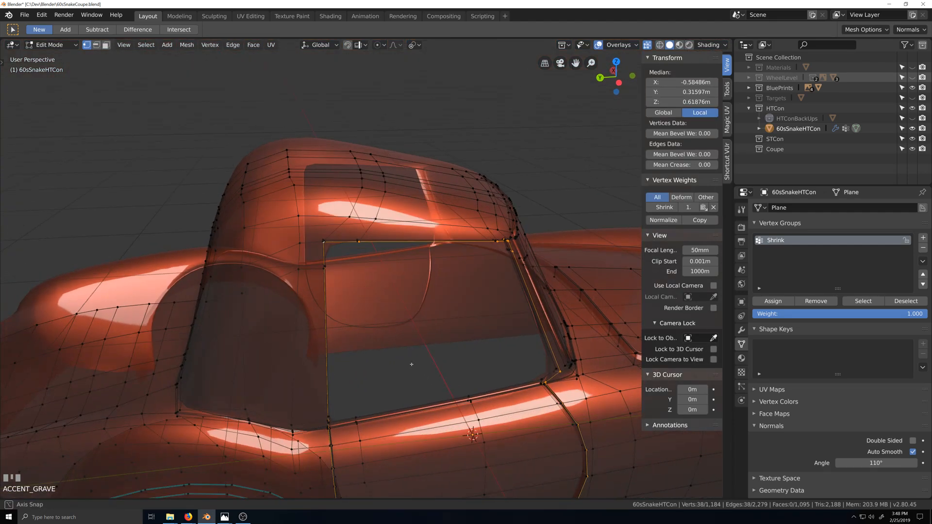
Examine the selected edge loop around the window opening's corners to check whether it follows the innermost border.
{"action": "scroll", "coordinate": [411, 364], "scroll_direction": "up", "scroll_amount": 4}
{"action": "scroll", "coordinate": [411, 364], "scroll_direction": "down", "scroll_amount": 1}
{"action": "key", "text": "shift+grave"}
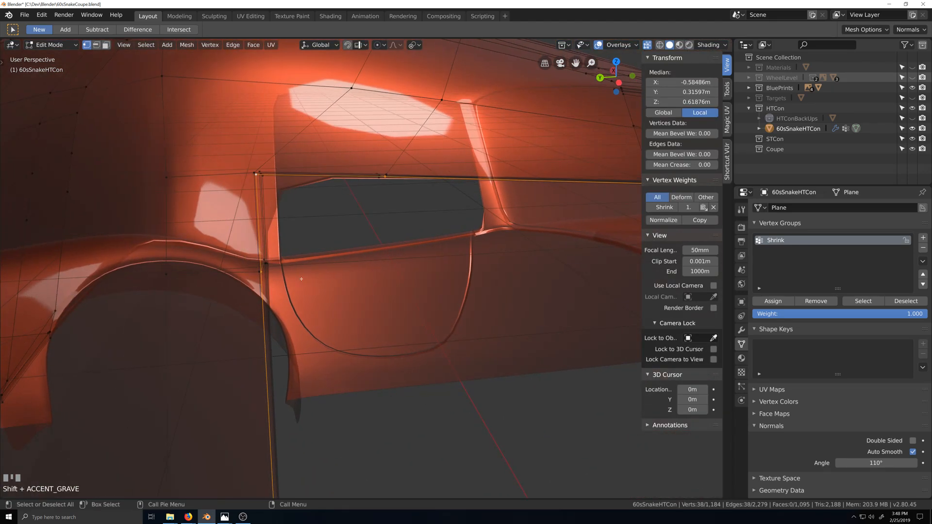
{"action": "scroll", "coordinate": [301, 279], "scroll_direction": "up", "scroll_amount": 1}
{"action": "key", "text": "grave"}
{"action": "key", "text": "shift+grave"}
{"action": "scroll", "coordinate": [407, 291], "scroll_direction": "up", "scroll_amount": 1}
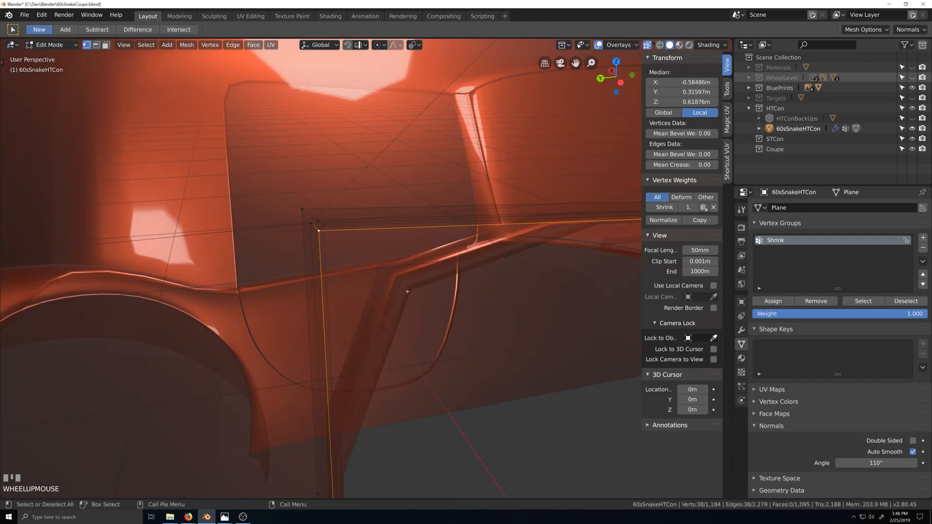
{"action": "key", "text": "grave"}
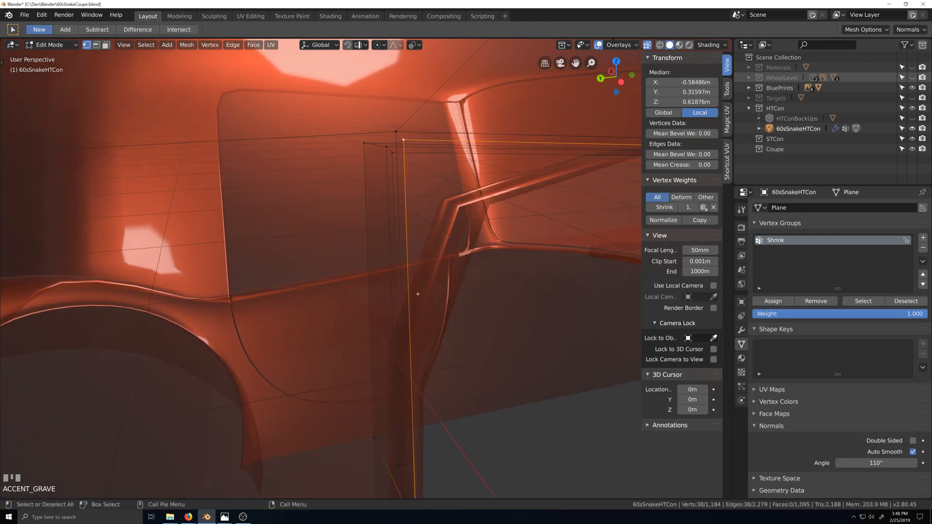
{"action": "scroll", "coordinate": [418, 293], "scroll_direction": "down", "scroll_amount": 3}
{"action": "scroll", "coordinate": [418, 294], "scroll_direction": "up", "scroll_amount": 2}
{"action": "key", "text": "shift+grave"}
{"action": "scroll", "coordinate": [363, 266], "scroll_direction": "up", "scroll_amount": 1}
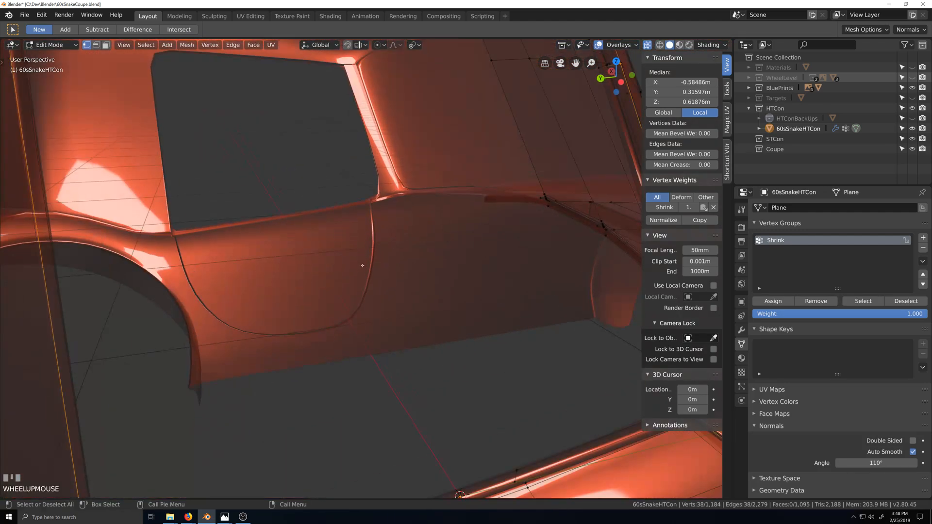
{"action": "key", "text": "grave"}
{"action": "key", "text": "shift+grave"}
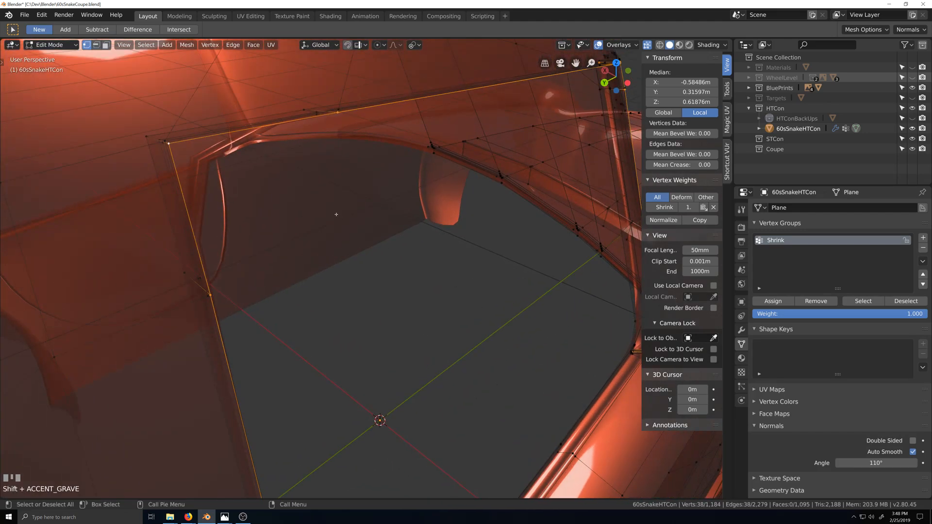
{"action": "key", "text": "grave"}
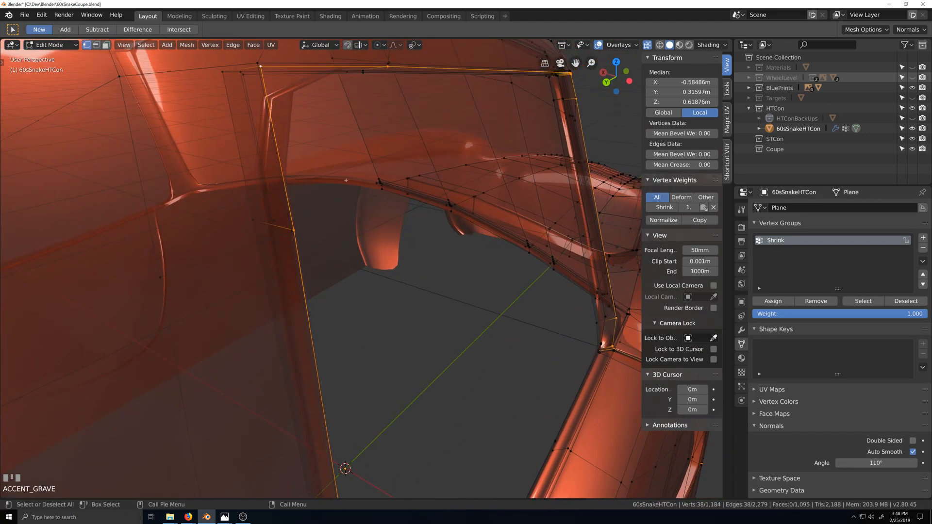
Fill the window opening's innermost edge loop with a single face and inset that face about 0.0017 m.
{"action": "left_click", "coordinate": [359, 74], "text": "alt"}
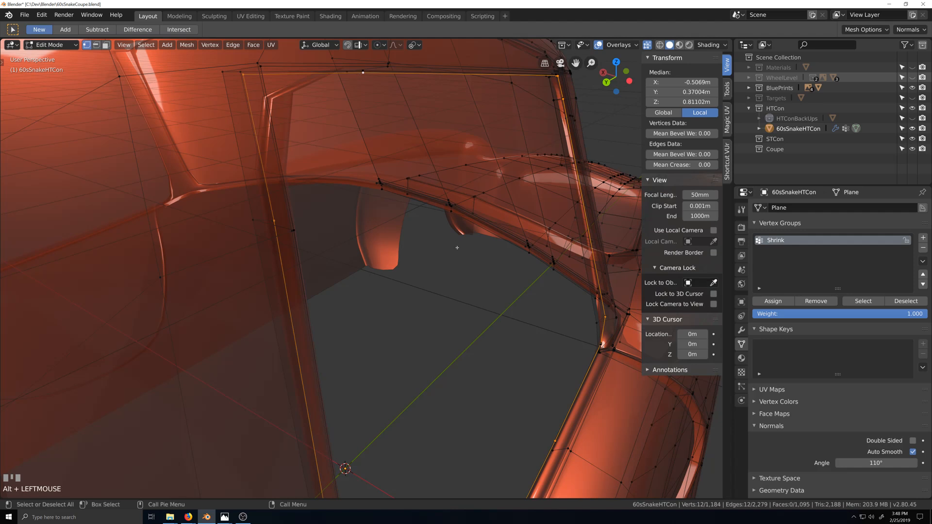
{"action": "scroll", "coordinate": [437, 289], "scroll_direction": "down", "scroll_amount": 3}
{"action": "key", "text": "grave"}
{"action": "scroll", "coordinate": [398, 285], "scroll_direction": "down", "scroll_amount": 1}
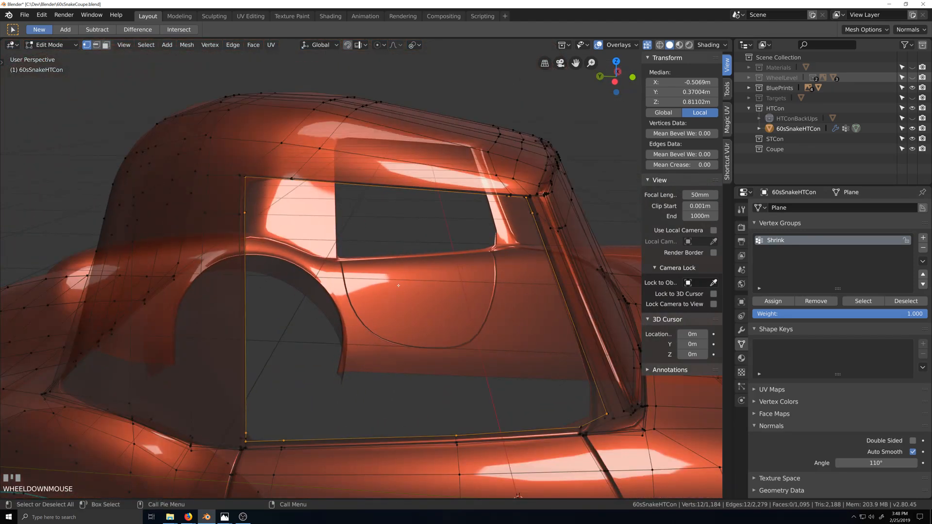
{"action": "key", "text": "f"}
{"action": "key", "text": "shift+grave"}
{"action": "scroll", "coordinate": [433, 222], "scroll_direction": "up", "scroll_amount": 1}
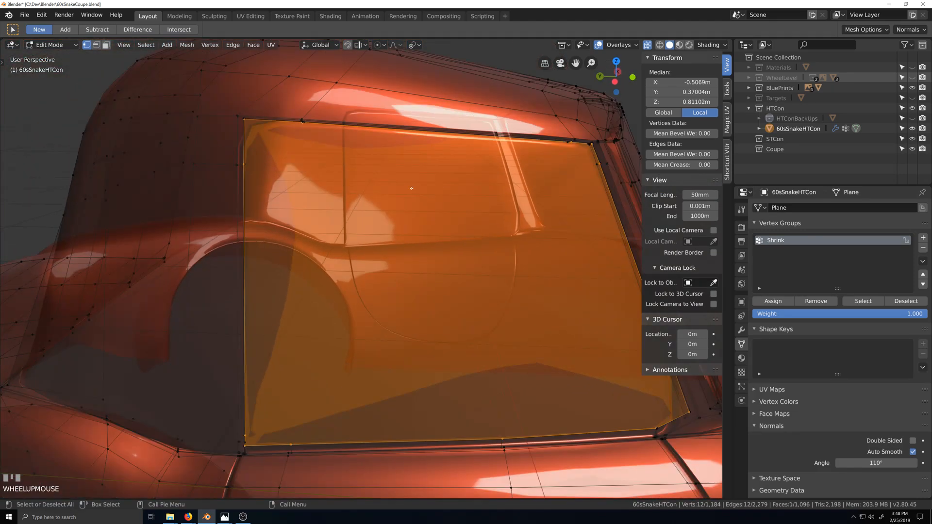
{"action": "key", "text": "i"}
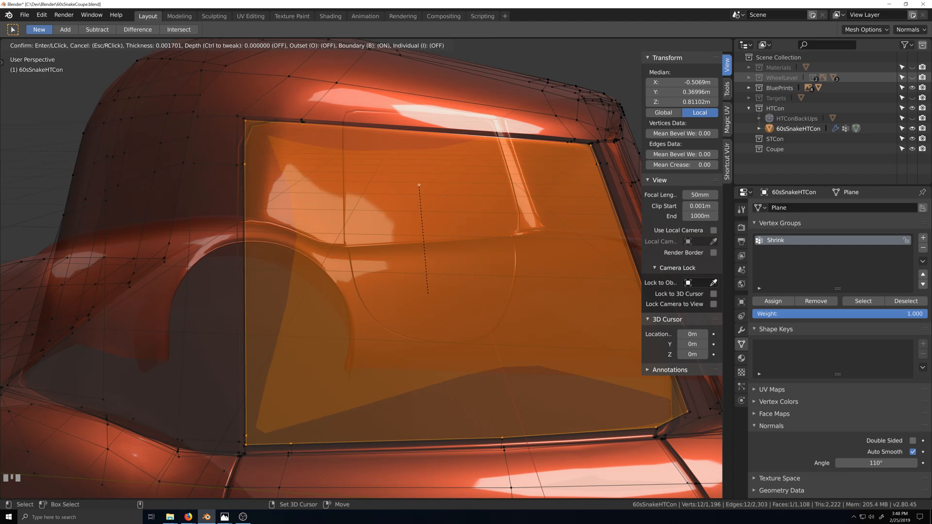
{"action": "left_click", "coordinate": [419, 185], "text": "shift"}
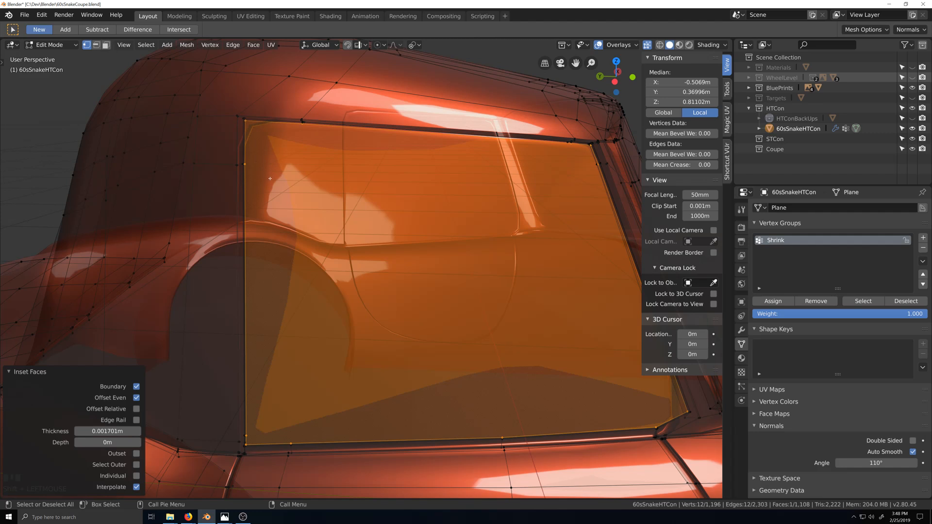
Connect the inset window face's upper rear side vertex to the matching vertex near its upper front corner.
{"action": "left_click", "coordinate": [248, 164]}
{"action": "key", "text": "grave"}
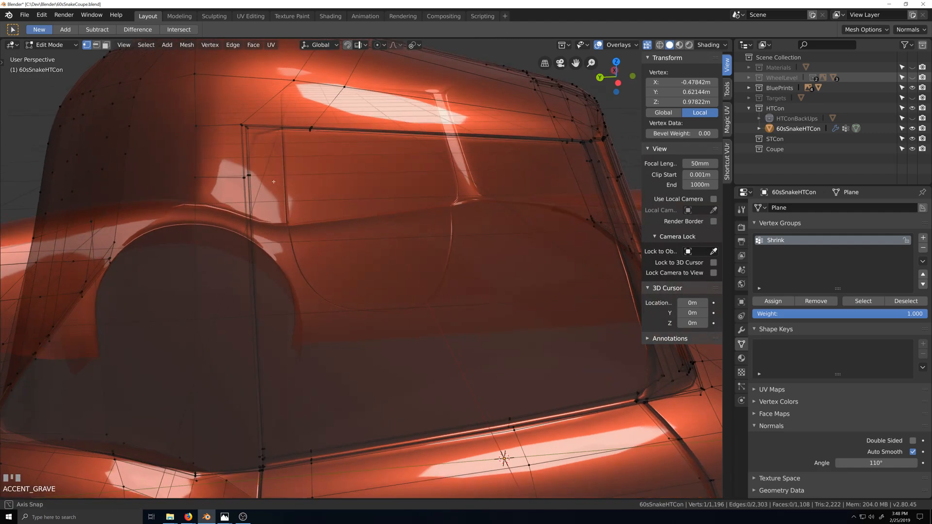
{"action": "scroll", "coordinate": [362, 252], "scroll_direction": "up", "scroll_amount": 2}
{"action": "key", "text": "shift+grave"}
{"action": "scroll", "coordinate": [351, 246], "scroll_direction": "up", "scroll_amount": 2}
{"action": "key", "text": "grave"}
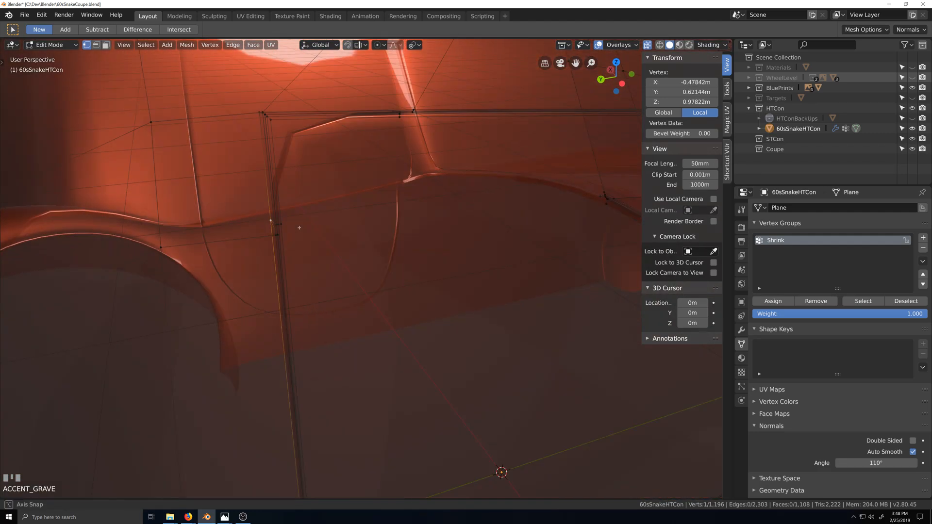
{"action": "left_click", "coordinate": [286, 223]}
{"action": "key", "text": "grave"}
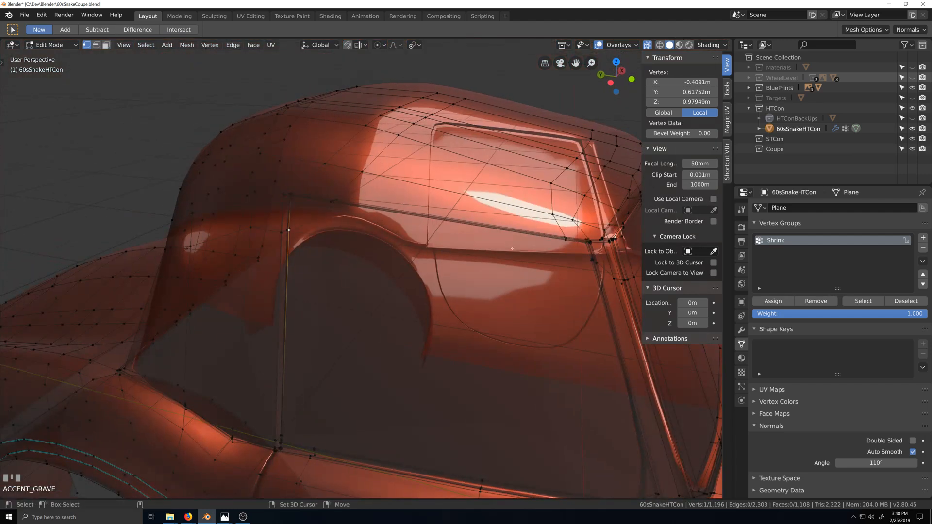
{"action": "key", "text": "shift+grave"}
{"action": "scroll", "coordinate": [421, 235], "scroll_direction": "up", "scroll_amount": 3}
{"action": "key", "text": "shift+grave"}
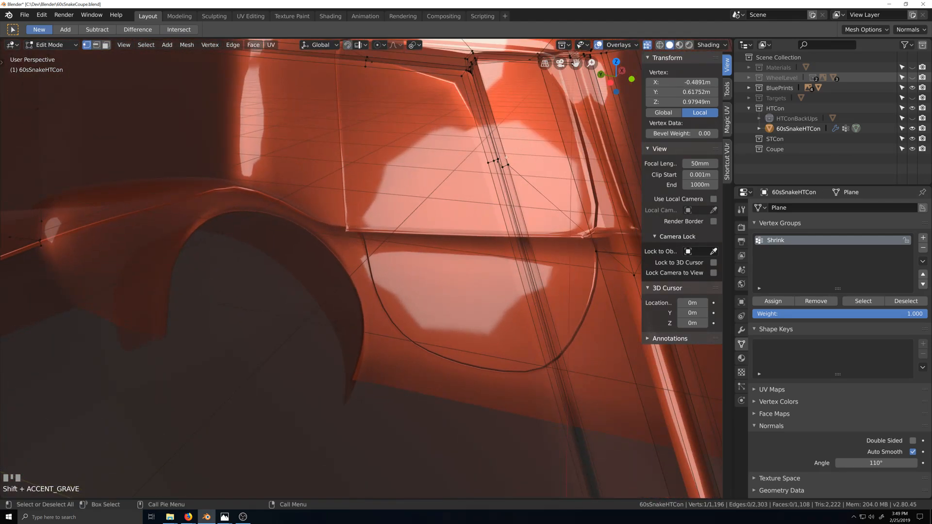
{"action": "left_click", "coordinate": [487, 164], "text": "shift"}
{"action": "key", "text": "j"}
{"action": "scroll", "coordinate": [464, 207], "scroll_direction": "down", "scroll_amount": 5}
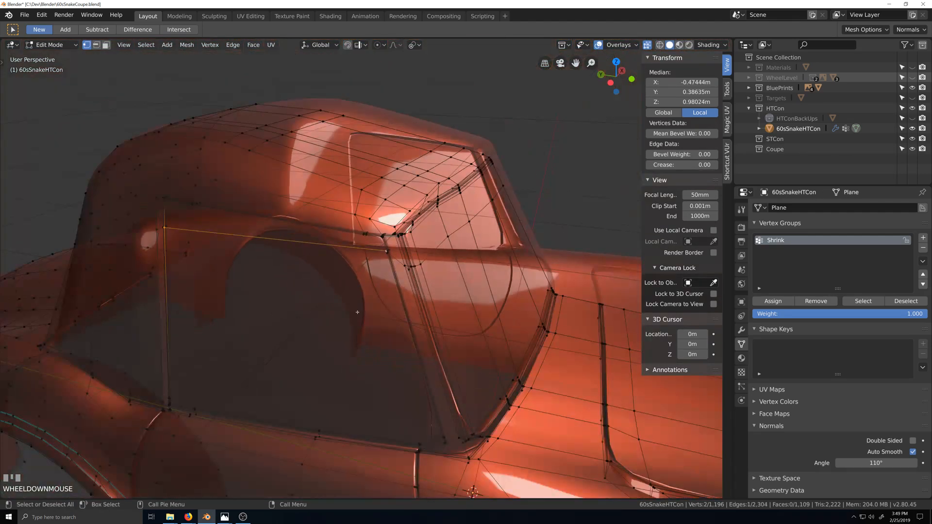
Connect the inset window face's lower rear side vertex to the matching vertex near its lower front corner.
{"action": "key", "text": "shift+grave"}
{"action": "scroll", "coordinate": [341, 312], "scroll_direction": "up", "scroll_amount": 3}
{"action": "key", "text": "grave"}
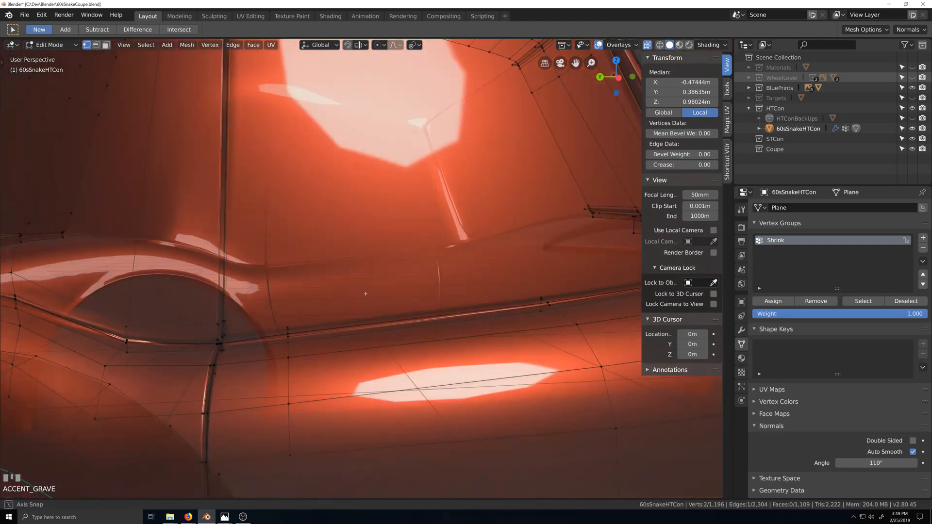
{"action": "scroll", "coordinate": [199, 335], "scroll_direction": "up", "scroll_amount": 3}
{"action": "left_click", "coordinate": [151, 329]}
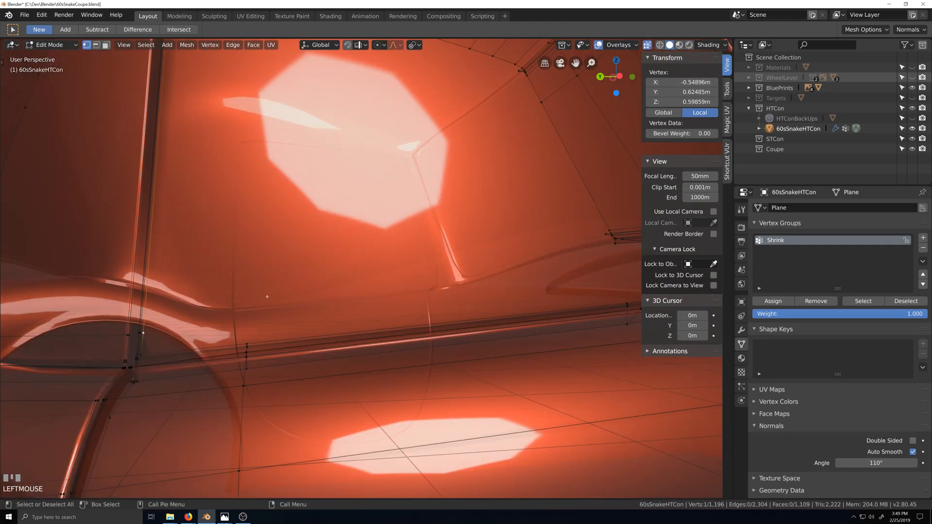
{"action": "scroll", "coordinate": [151, 330], "scroll_direction": "down", "scroll_amount": 3}
{"action": "key", "text": "shift+grave"}
{"action": "scroll", "coordinate": [469, 335], "scroll_direction": "up", "scroll_amount": 3}
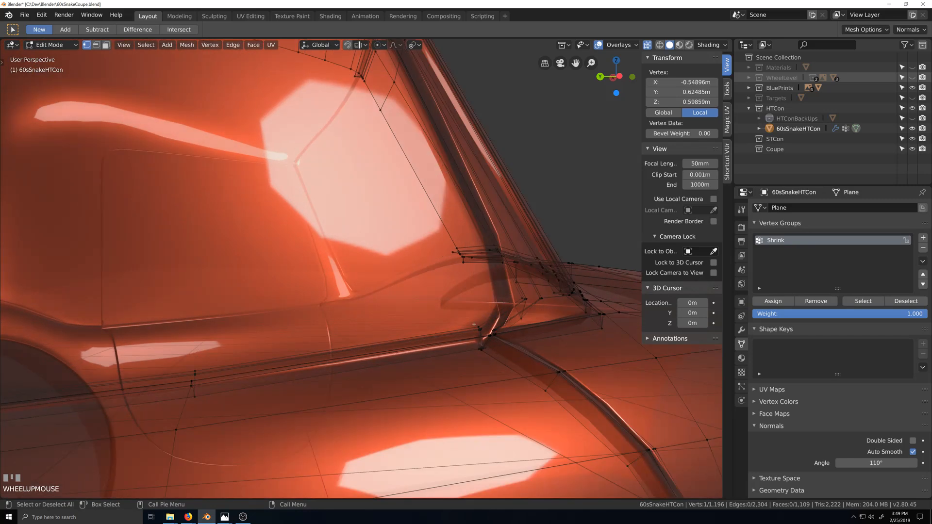
{"action": "key", "text": "grave"}
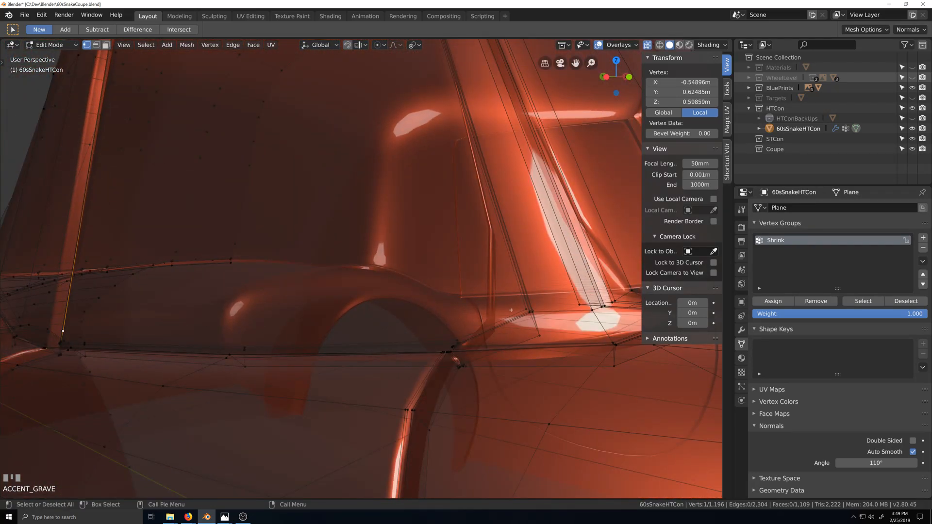
{"action": "scroll", "coordinate": [509, 306], "scroll_direction": "up", "scroll_amount": 2}
{"action": "key", "text": "shift+grave"}
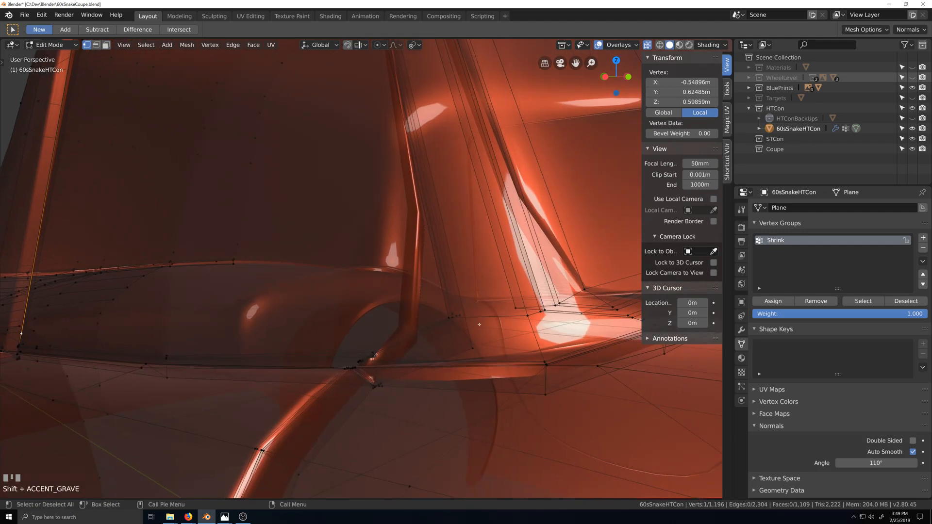
{"action": "scroll", "coordinate": [482, 326], "scroll_direction": "up", "scroll_amount": 2}
{"action": "key", "text": "grave"}
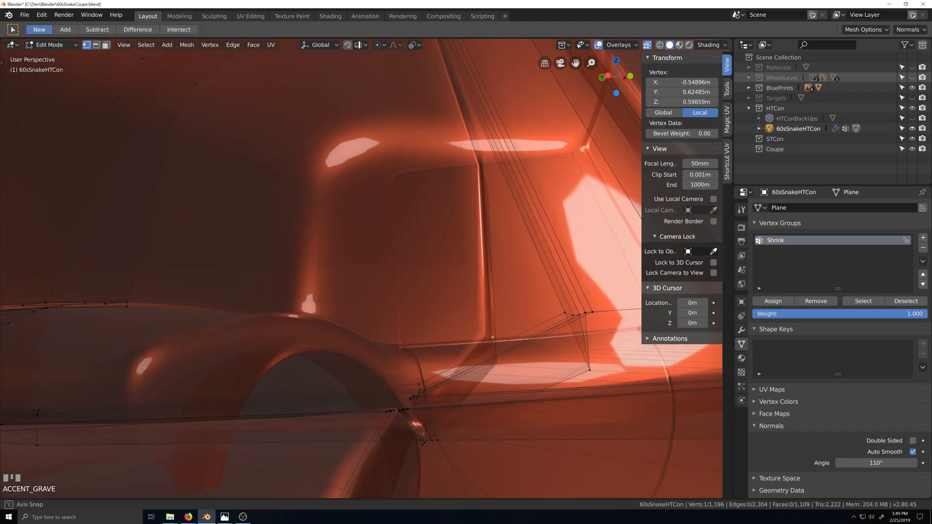
{"action": "middle_click_drag", "start_coordinate": [495, 337], "coordinate": [501, 338]}
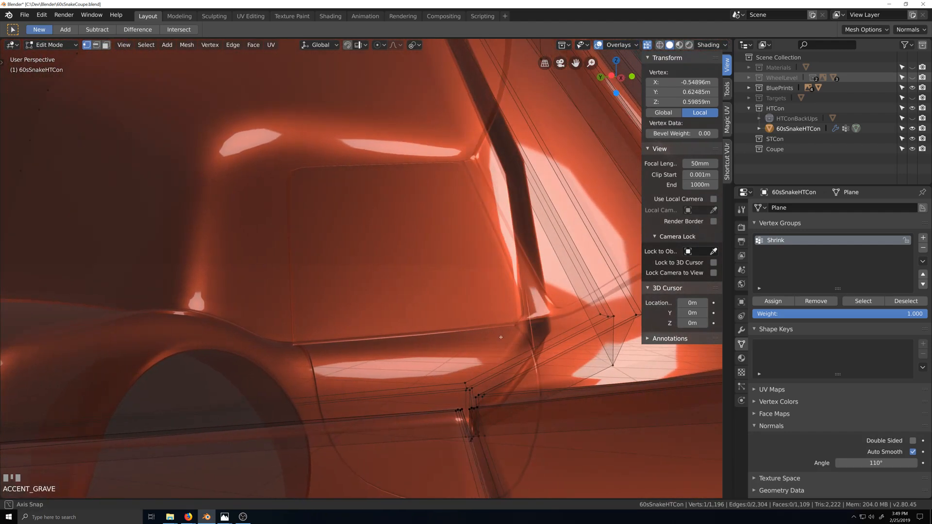
{"action": "left_click", "coordinate": [600, 314], "text": "shift"}
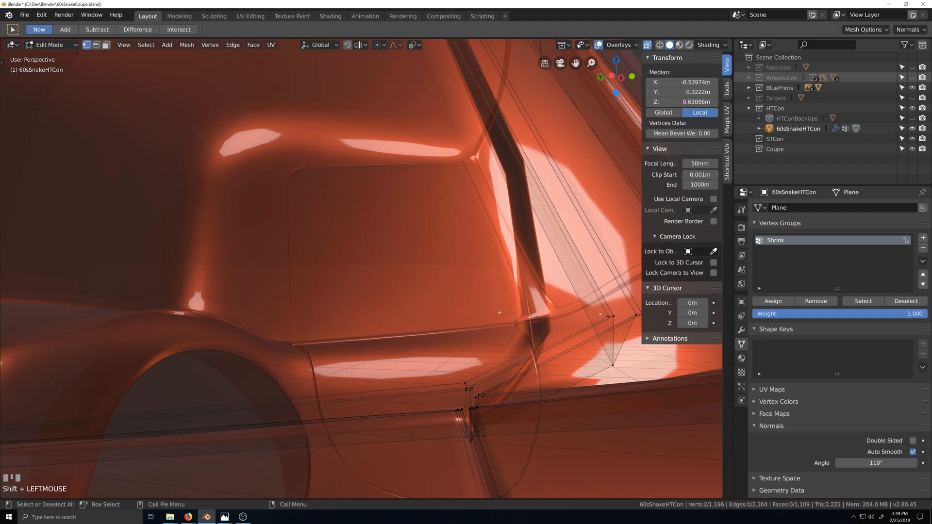
{"action": "key", "text": "j"}
{"action": "scroll", "coordinate": [485, 316], "scroll_direction": "down", "scroll_amount": 2}
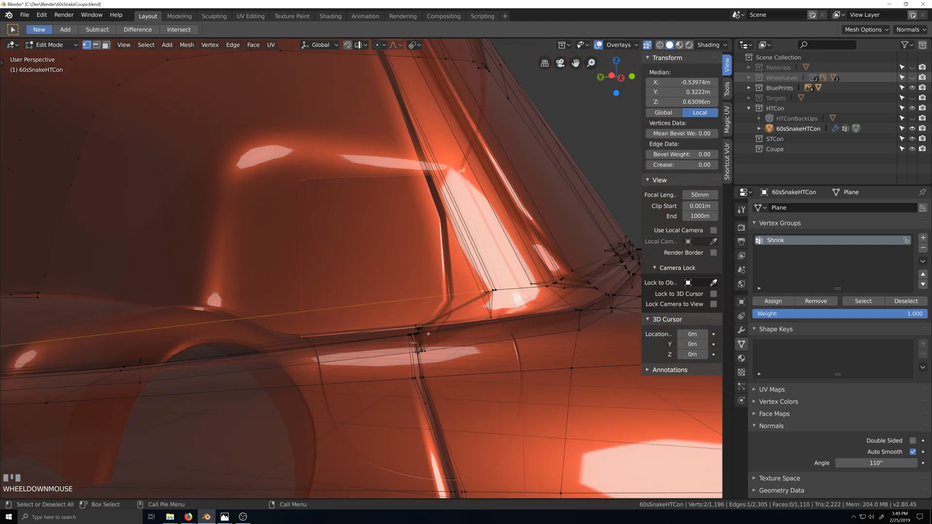
Try to connect the inset window face's lowest front corner vertex to the upper edge vertex near the front corner.
{"action": "scroll", "coordinate": [421, 323], "scroll_direction": "up", "scroll_amount": 2}
{"action": "scroll", "coordinate": [458, 344], "scroll_direction": "up", "scroll_amount": 1}
{"action": "left_click", "coordinate": [497, 409]}
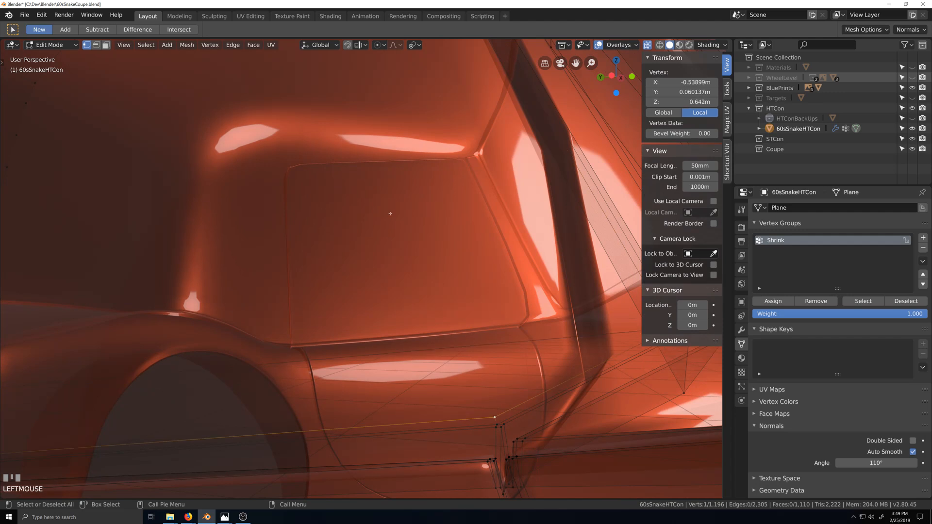
{"action": "scroll", "coordinate": [497, 409], "scroll_direction": "down", "scroll_amount": 3}
{"action": "key", "text": "shift+grave"}
{"action": "scroll", "coordinate": [427, 240], "scroll_direction": "up", "scroll_amount": 2}
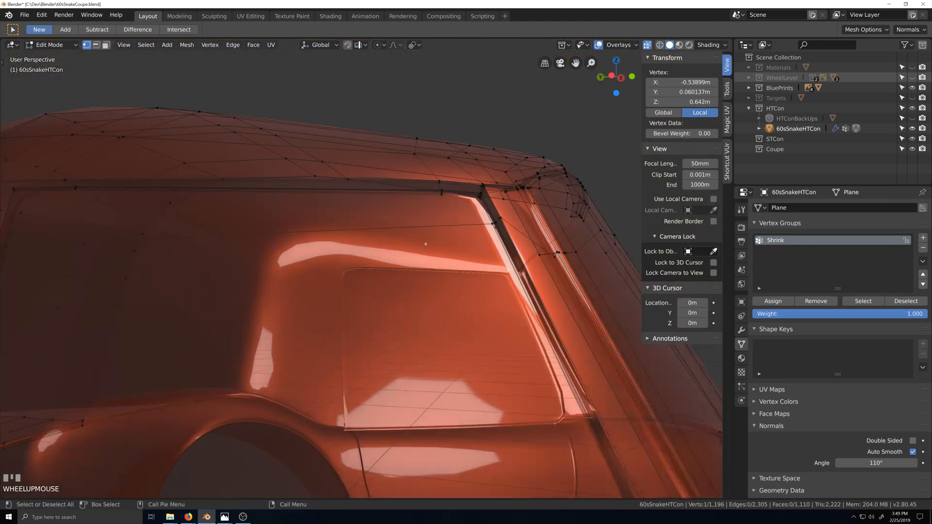
{"action": "key", "text": "grave"}
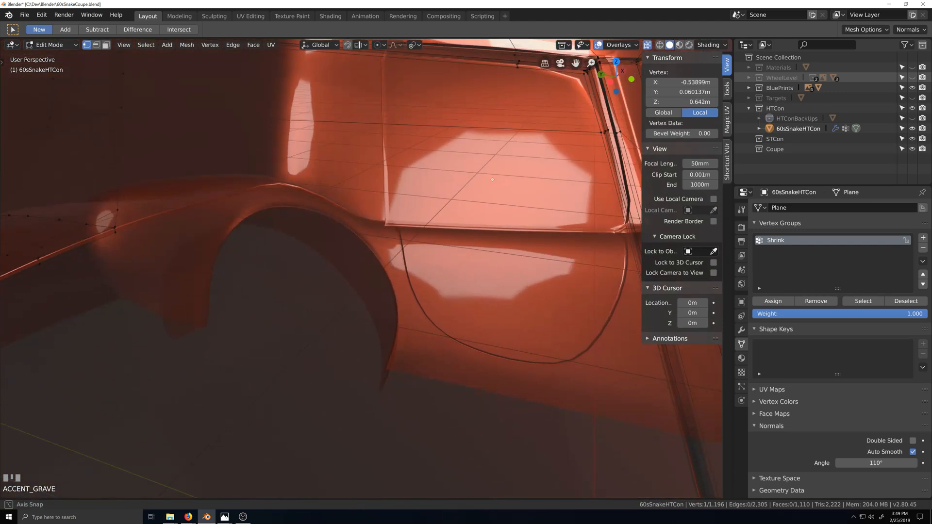
{"action": "key", "text": "shift+grave"}
{"action": "left_click", "coordinate": [519, 93], "text": "shift"}
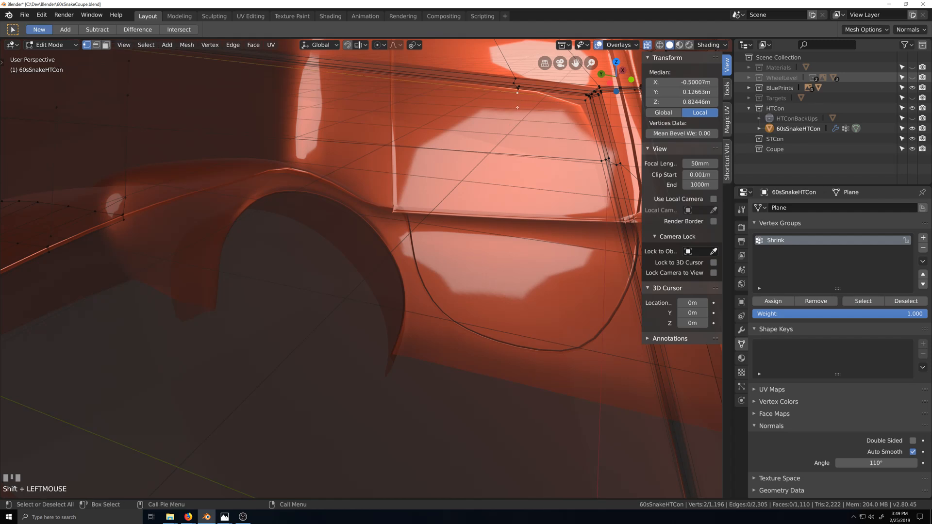
{"action": "key", "text": "j"}
{"action": "scroll", "coordinate": [335, 333], "scroll_direction": "down", "scroll_amount": 2}
{"action": "key", "text": "shift+grave"}
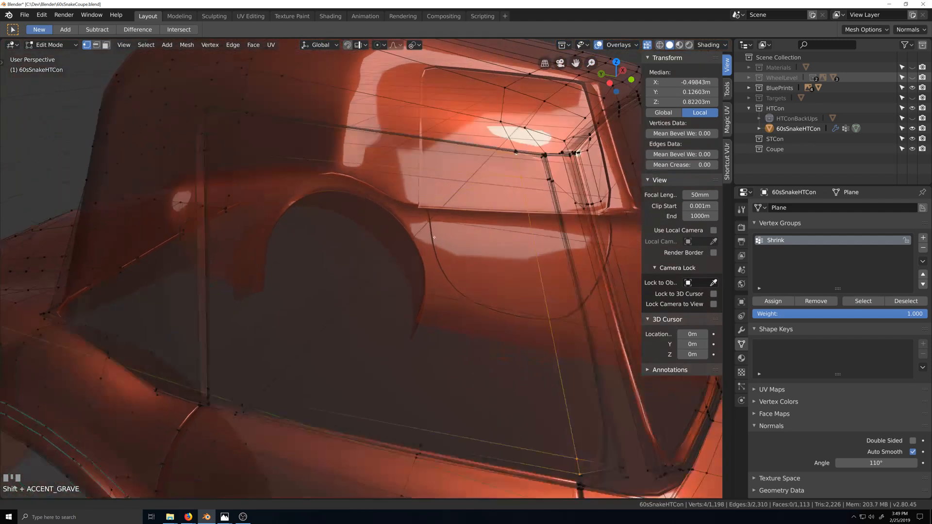
{"action": "scroll", "coordinate": [440, 362], "scroll_direction": "up", "scroll_amount": 1}
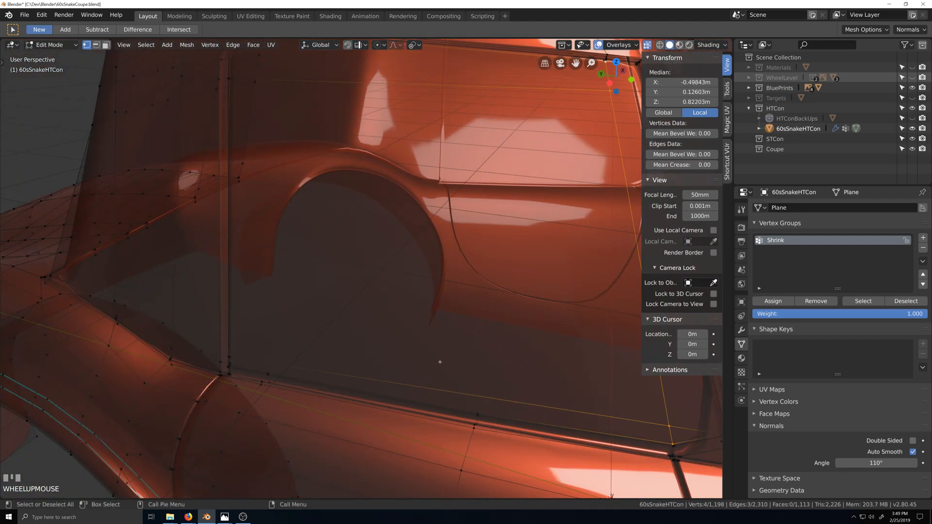
Examine how the vertex partway along the window face's lower edge lines up with the front part of its upper edge.
{"action": "left_click", "coordinate": [478, 413]}
{"action": "key", "text": "shift+grave"}
{"action": "scroll", "coordinate": [465, 351], "scroll_direction": "down", "scroll_amount": 2}
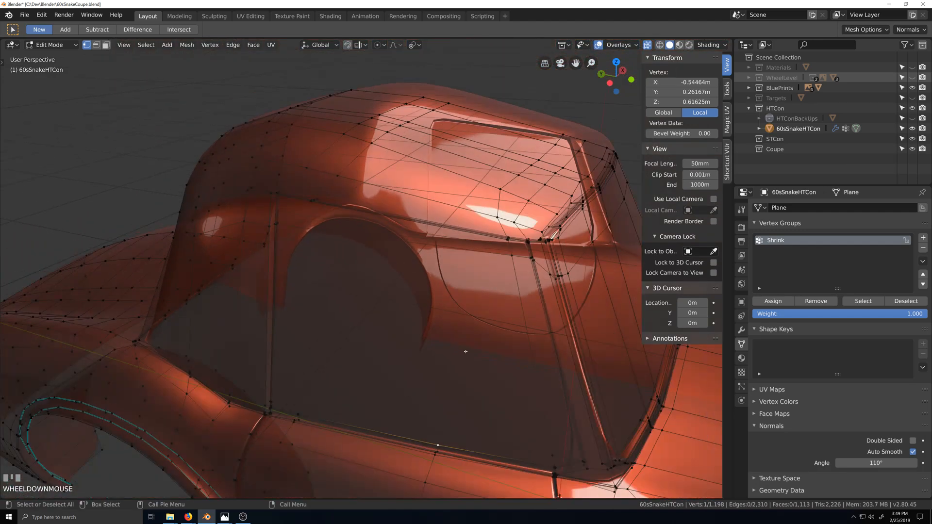
{"action": "key", "text": "grave"}
{"action": "key", "text": "shift+grave"}
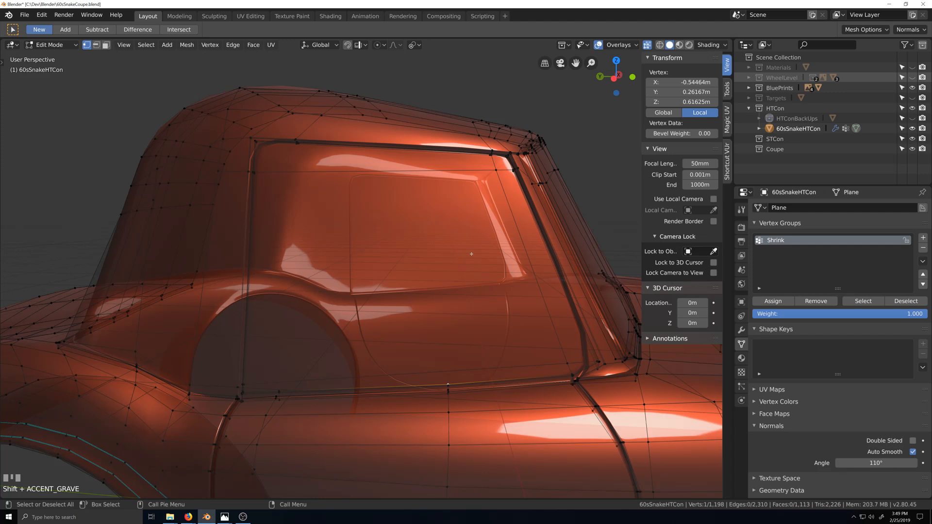
{"action": "scroll", "coordinate": [472, 254], "scroll_direction": "up", "scroll_amount": 4}
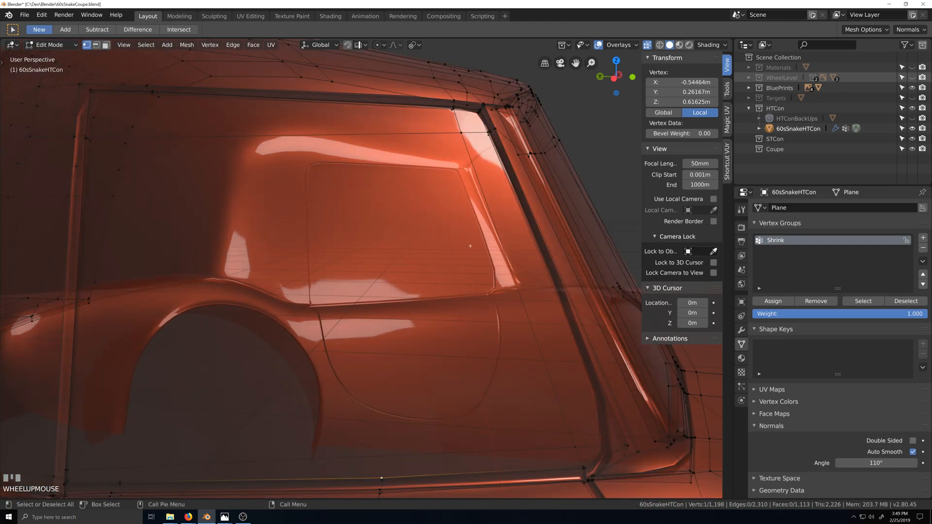
{"action": "key", "text": "grave"}
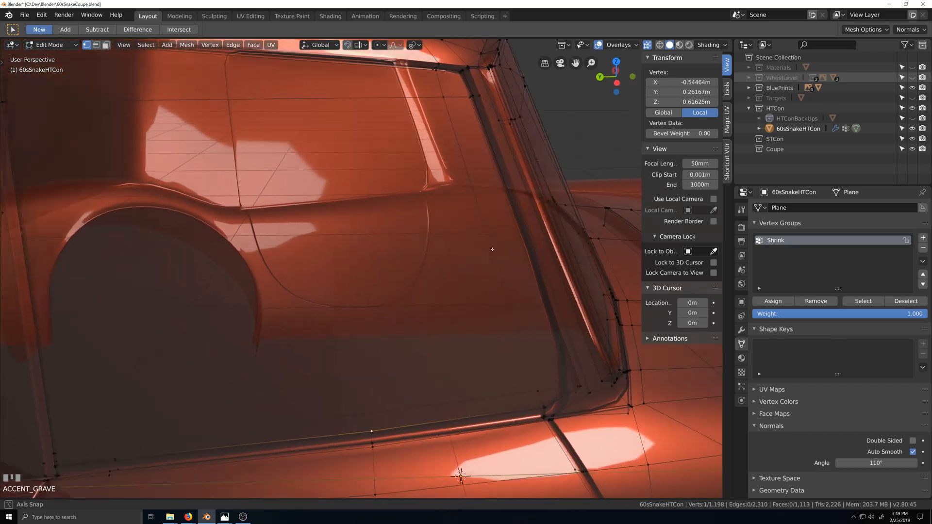
{"action": "scroll", "coordinate": [429, 293], "scroll_direction": "down", "scroll_amount": 2}
{"action": "key", "text": "grave"}
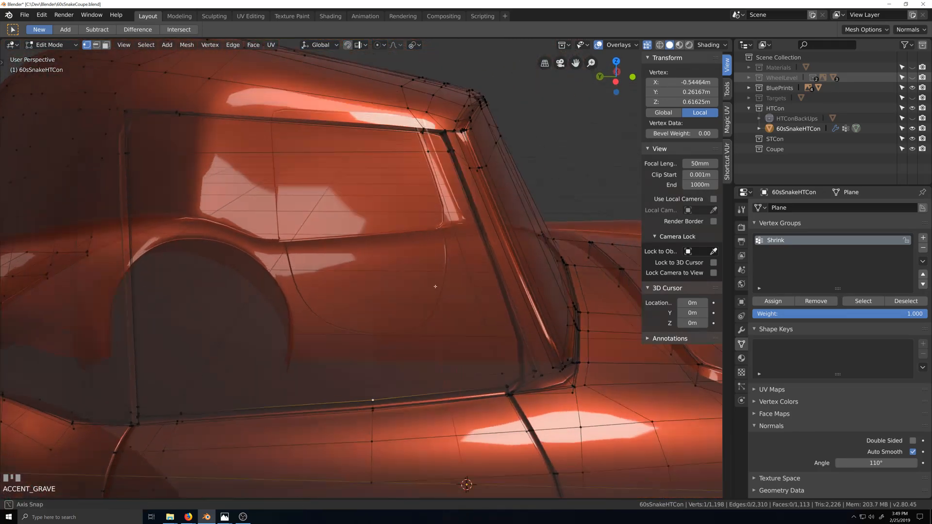
{"action": "middle_click_drag", "start_coordinate": [436, 287], "coordinate": [519, 399]}
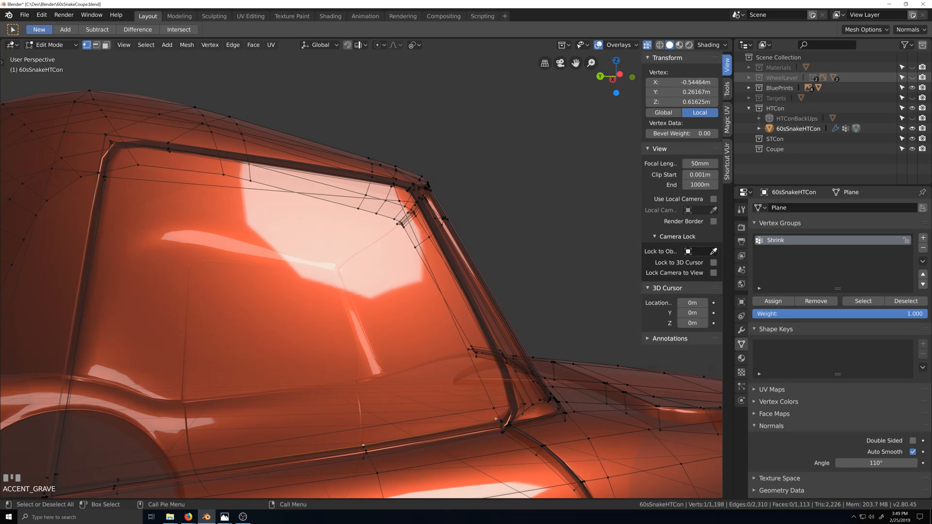
Undo the window panel's connecting edges, inset and face fill back to the open window opening.
{"action": "key", "text": "ctrl+z"}
{"action": "key", "text": "ctrl+z"}
{"action": "key", "text": "ctrl+z"}
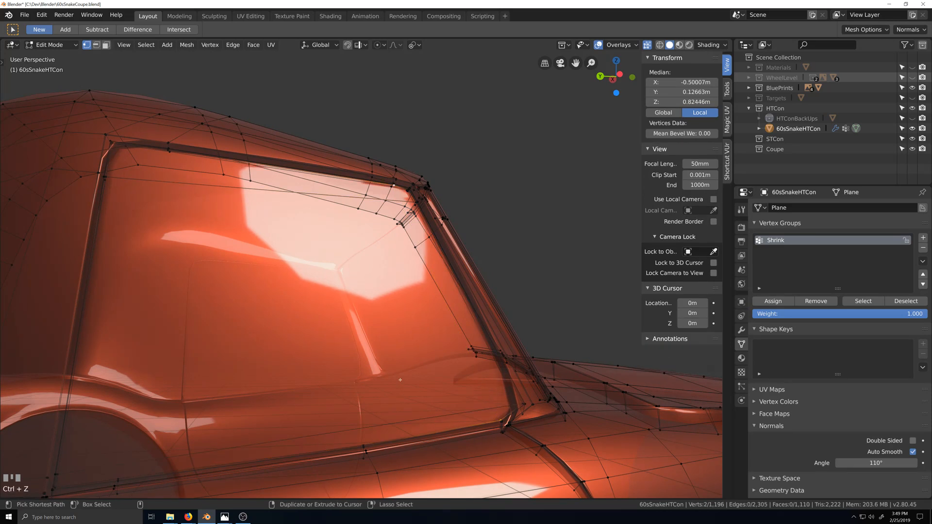
{"action": "key", "text": "ctrl+z"}
{"action": "key", "text": "ctrl+z"}
{"action": "key", "text": "ctrl+z"}
{"action": "key", "text": "ctrl+z"}
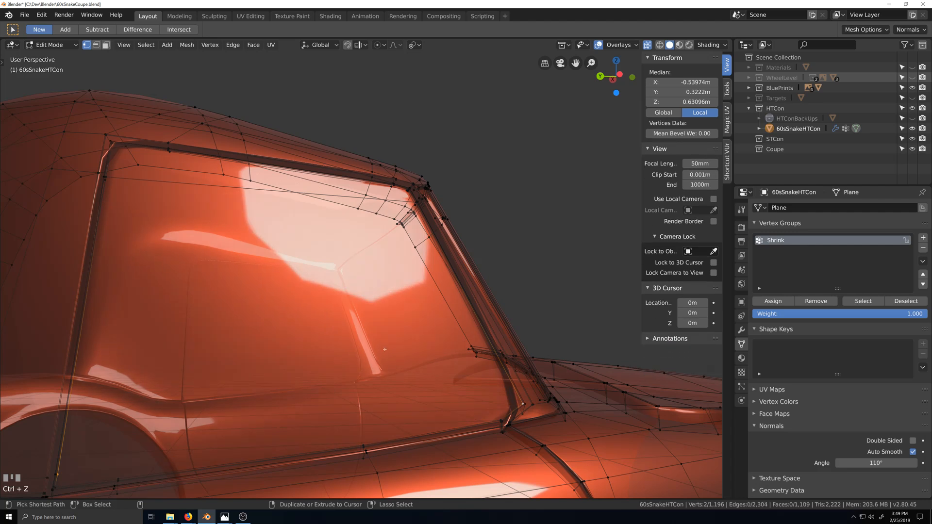
{"action": "key", "text": "ctrl+z"}
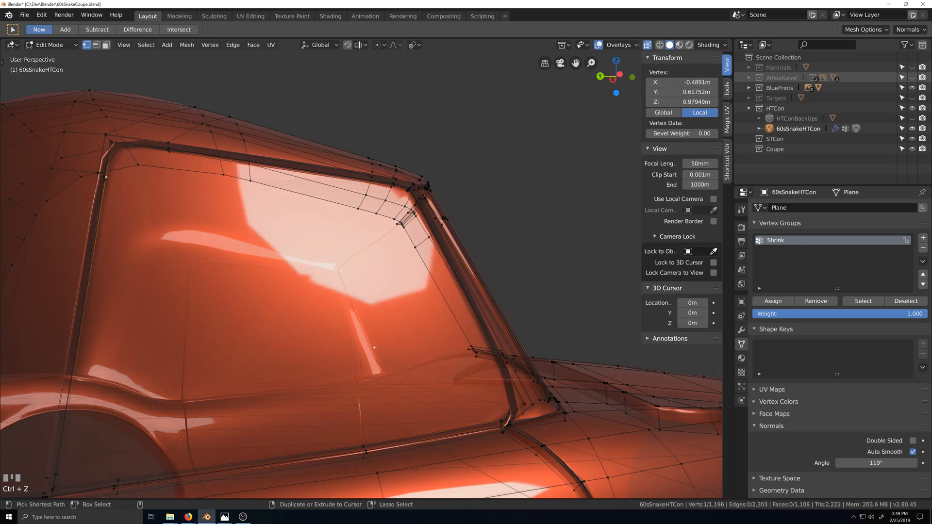
{"action": "key", "text": "ctrl+z"}
{"action": "key", "text": "ctrl+z"}
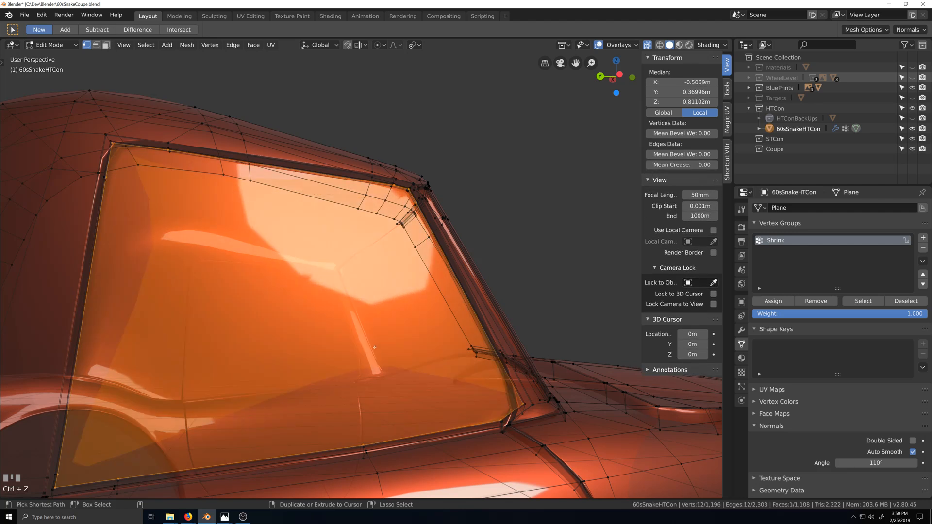
{"action": "key", "text": "ctrl+z"}
{"action": "key", "text": "ctrl+z"}
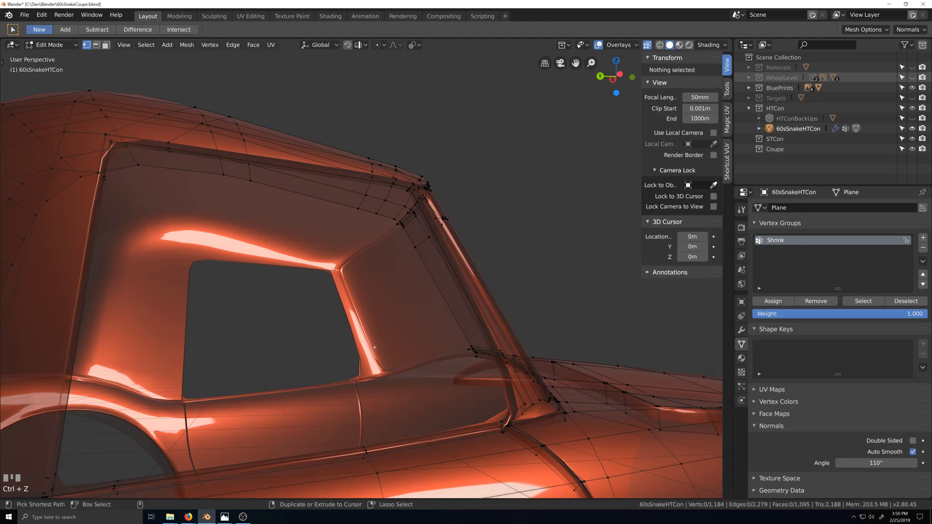
{"action": "scroll", "coordinate": [322, 329], "scroll_direction": "down", "scroll_amount": 2}
{"action": "key", "text": "grave"}
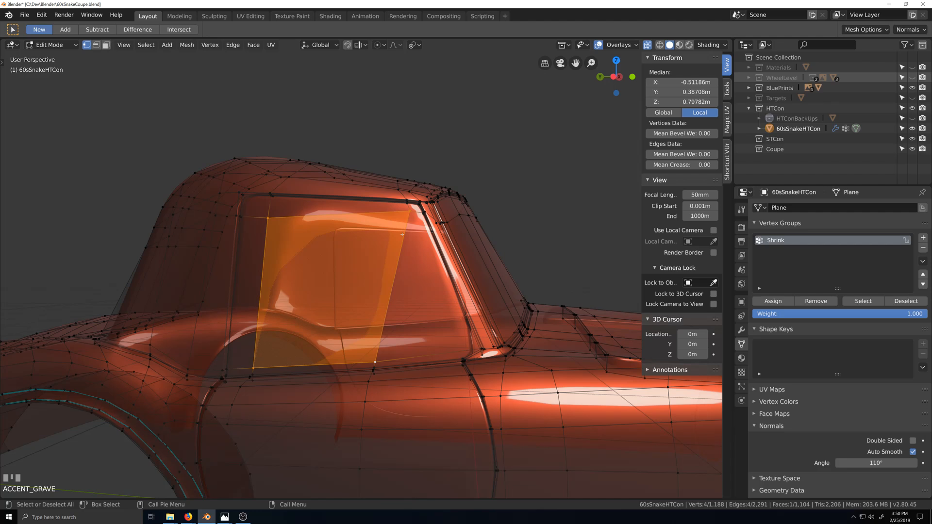
Redo the window opening's face fill, its inset, and the upper and lower lengthwise connecting edges.
{"action": "key", "text": "ctrl+shift+z"}
{"action": "key", "text": "ctrl+shift+z"}
{"action": "key", "text": "ctrl+shift+z"}
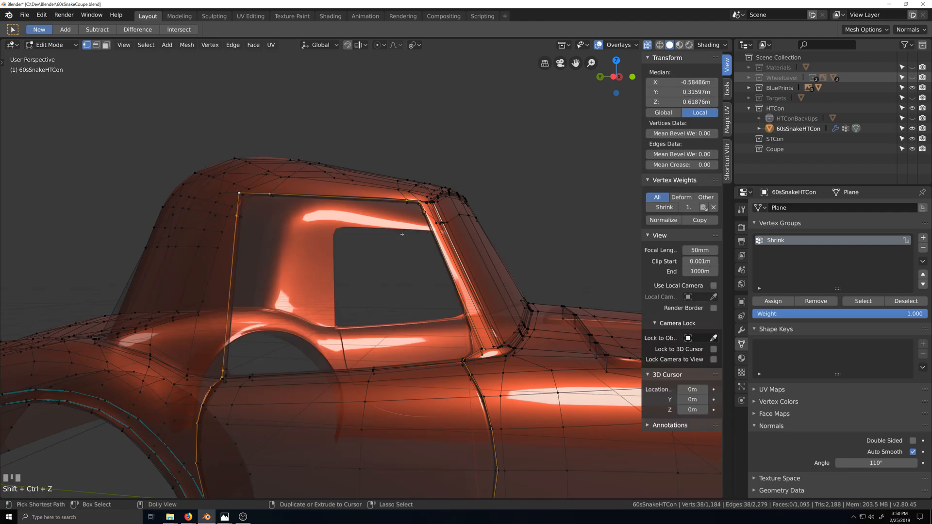
{"action": "key", "text": "ctrl+shift+z"}
{"action": "key", "text": "ctrl+shift+z"}
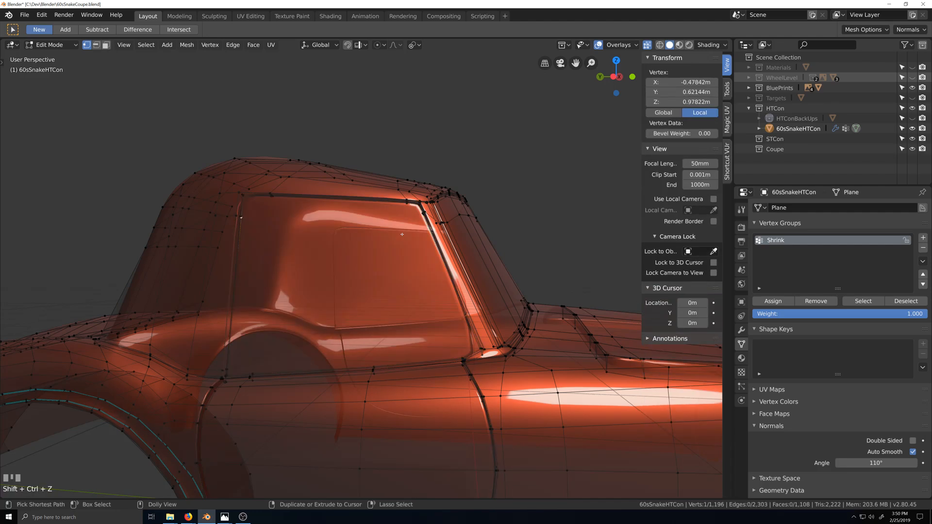
{"action": "key", "text": "ctrl+shift+z"}
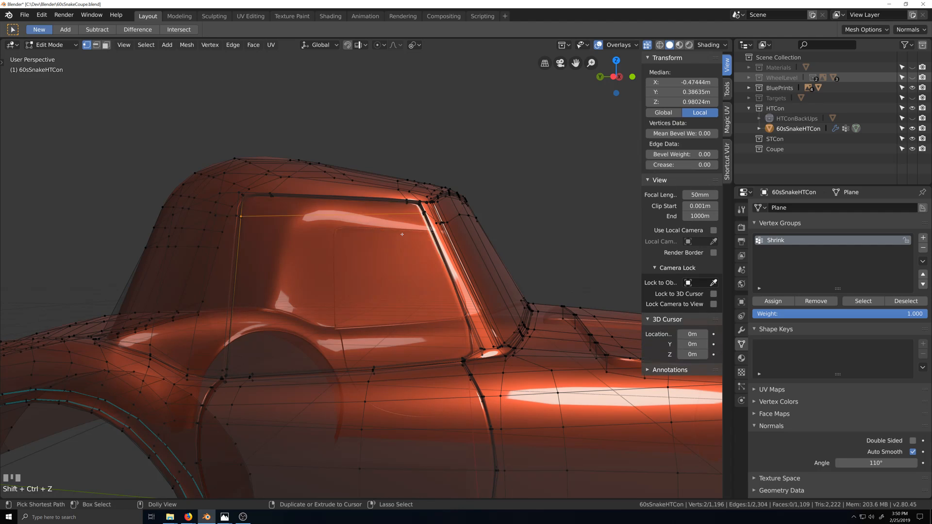
{"action": "key", "text": "ctrl+shift+z"}
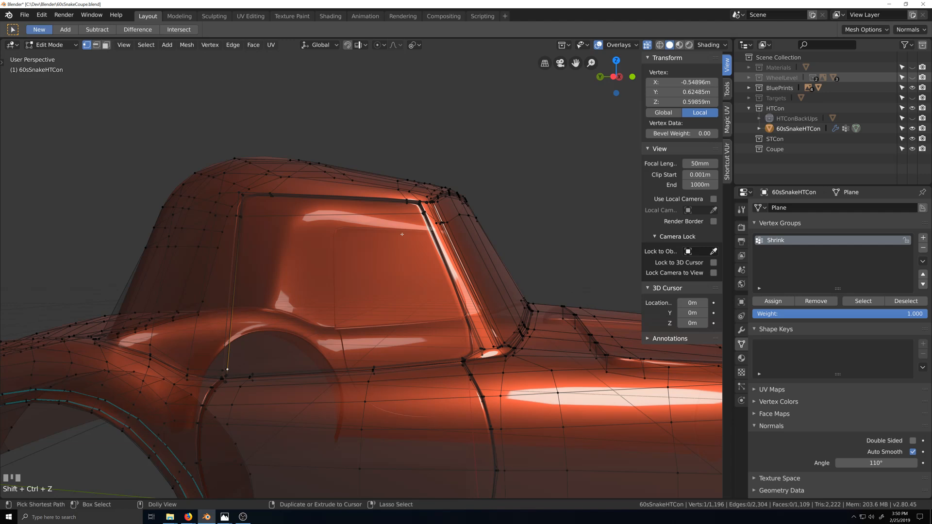
{"action": "key", "text": "ctrl+shift+z"}
{"action": "key", "text": "ctrl+shift+z"}
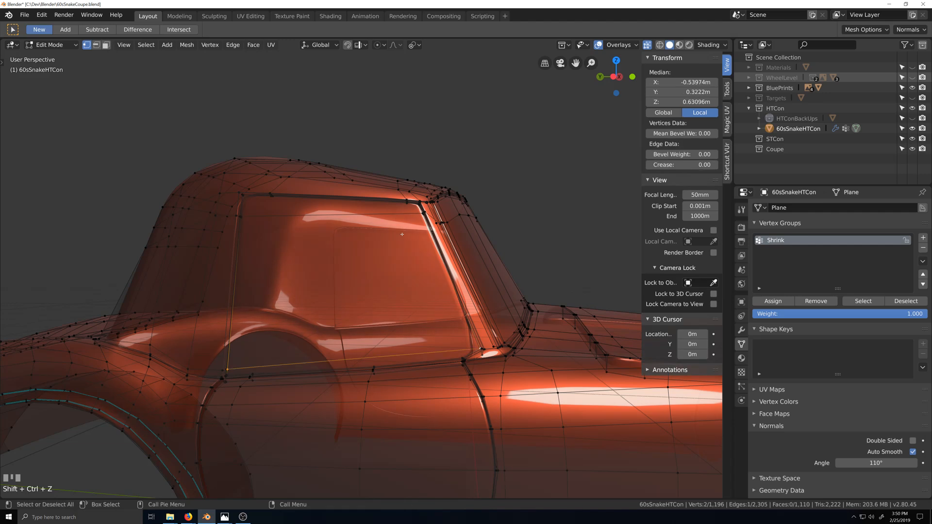
Connect the inset window face's upper edge vertex near the front corner to the vertex partway along its lower edge.
{"action": "key", "text": "shift+grave"}
{"action": "key", "text": "w"}
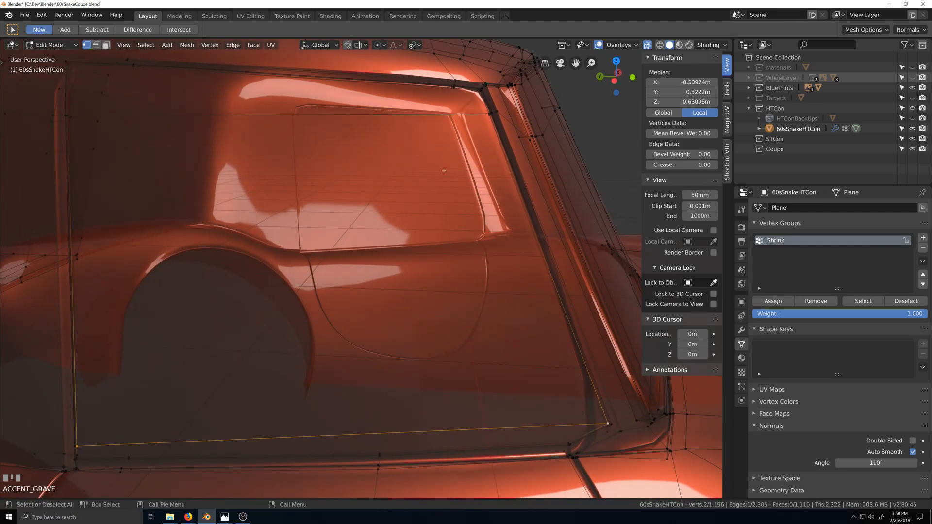
{"action": "scroll", "coordinate": [424, 198], "scroll_direction": "up", "scroll_amount": 1}
{"action": "key", "text": "grave"}
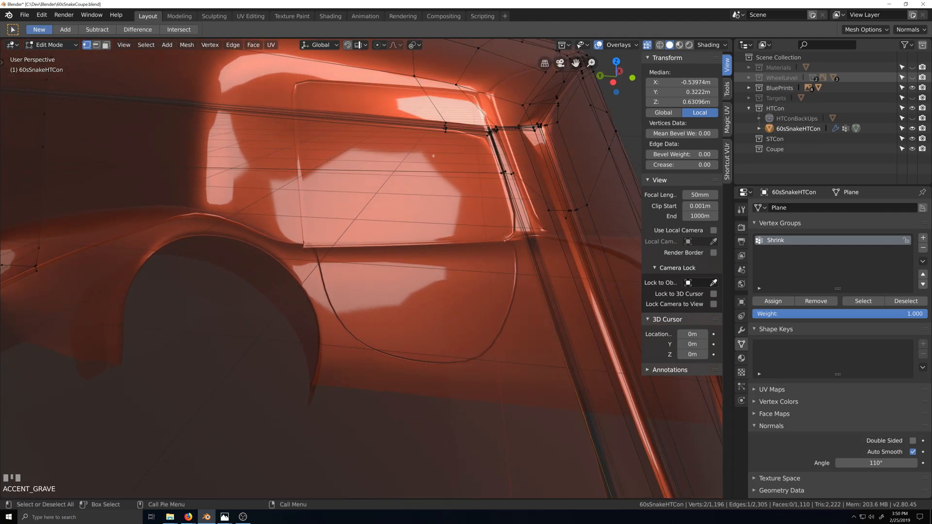
{"action": "left_click", "coordinate": [445, 136]}
{"action": "scroll", "coordinate": [381, 321], "scroll_direction": "down", "scroll_amount": 2}
{"action": "key", "text": "shift+grave"}
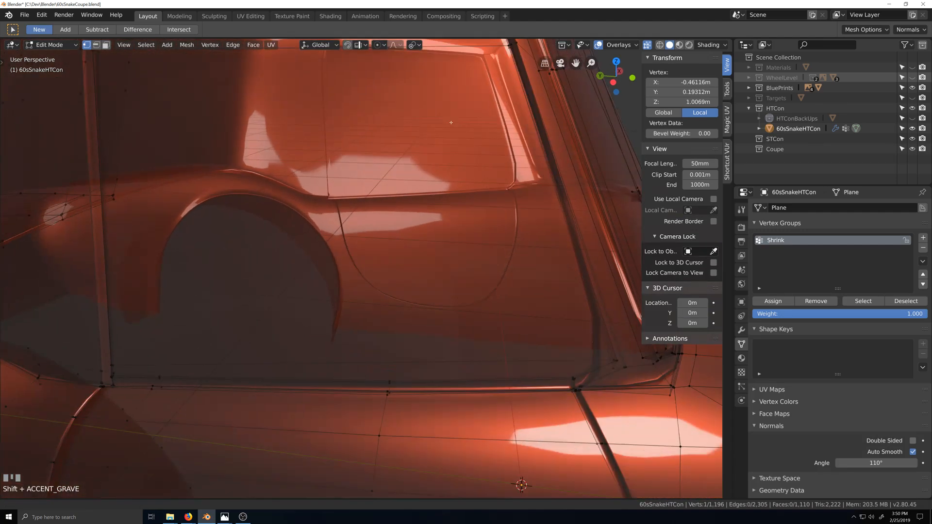
{"action": "key", "text": "grave"}
{"action": "middle_click_drag", "start_coordinate": [414, 354], "coordinate": [386, 464]}
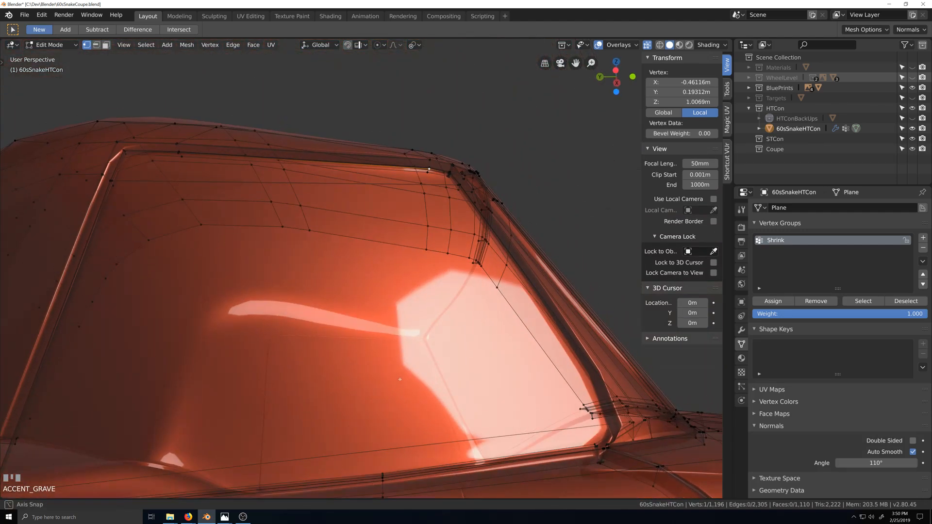
{"action": "left_click", "coordinate": [383, 473], "text": "shift"}
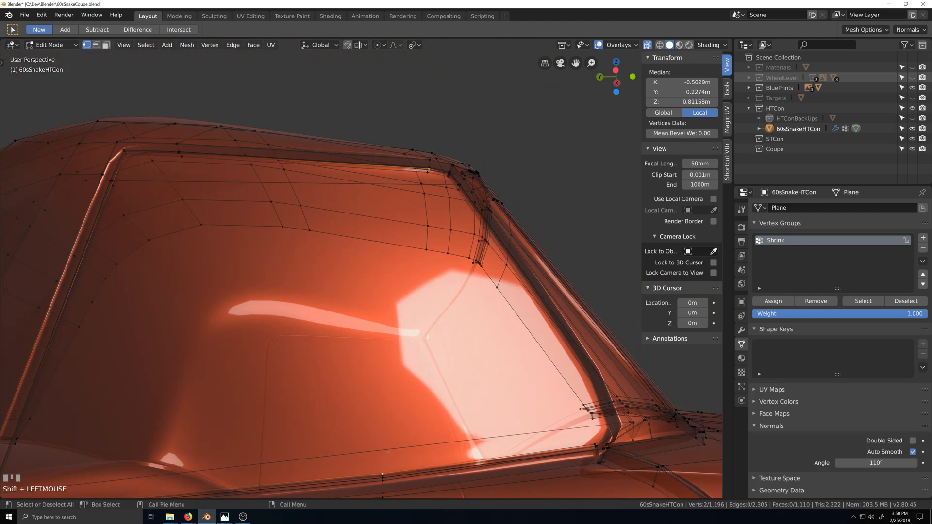
{"action": "key", "text": "j"}
{"action": "key", "text": "shift+grave"}
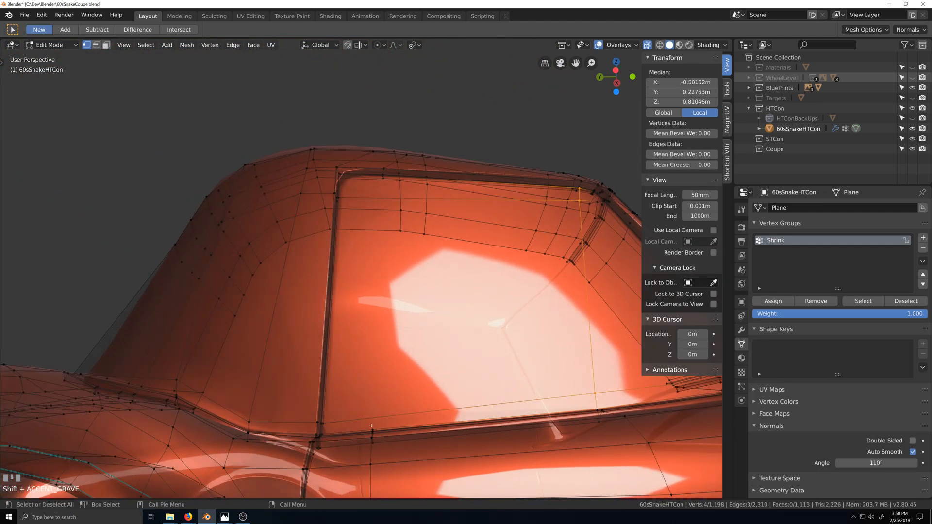
Connect the inset window face's lower edge vertex near the rear corner to the matching upper edge vertex.
{"action": "left_click", "coordinate": [371, 426]}
{"action": "key", "text": "grave"}
{"action": "key", "text": "shift+grave"}
{"action": "scroll", "coordinate": [391, 248], "scroll_direction": "down", "scroll_amount": 1}
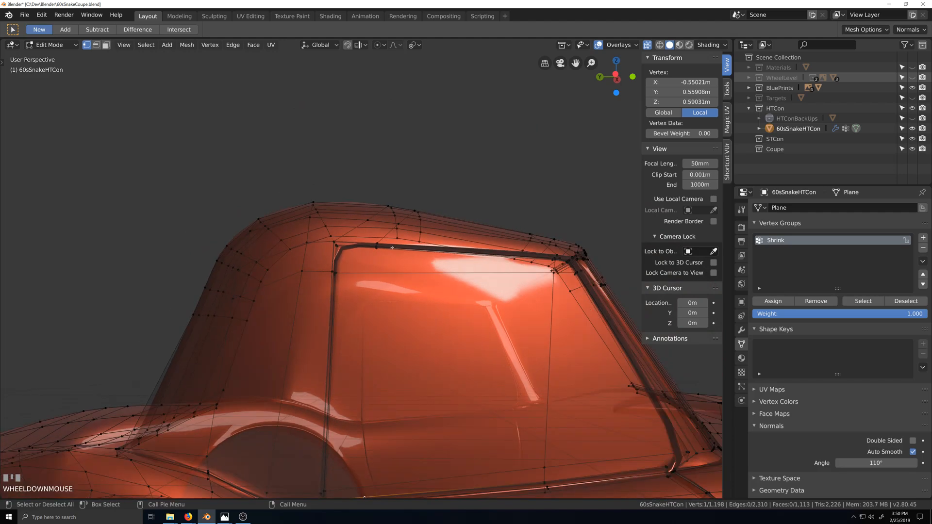
{"action": "key", "text": "grave"}
{"action": "key", "text": "shift+grave"}
{"action": "scroll", "coordinate": [417, 120], "scroll_direction": "up", "scroll_amount": 3}
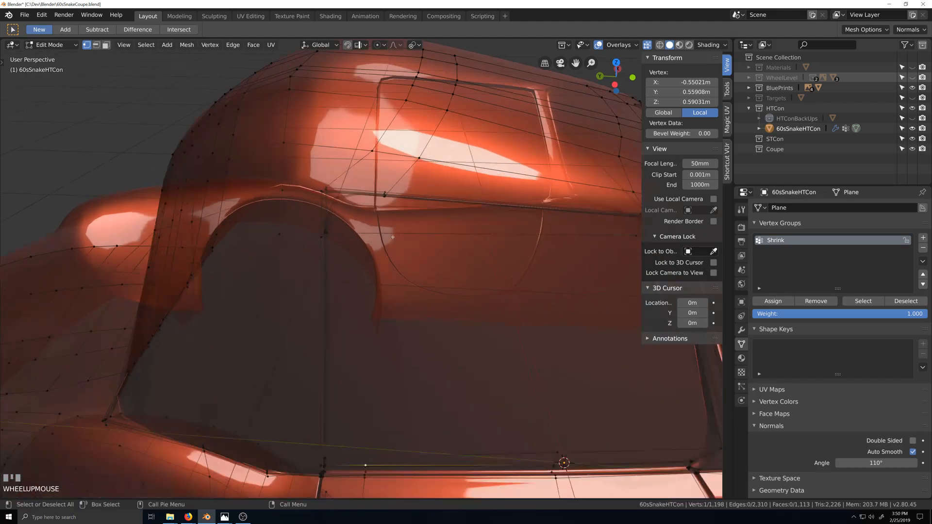
{"action": "left_click", "coordinate": [412, 81], "text": "shift"}
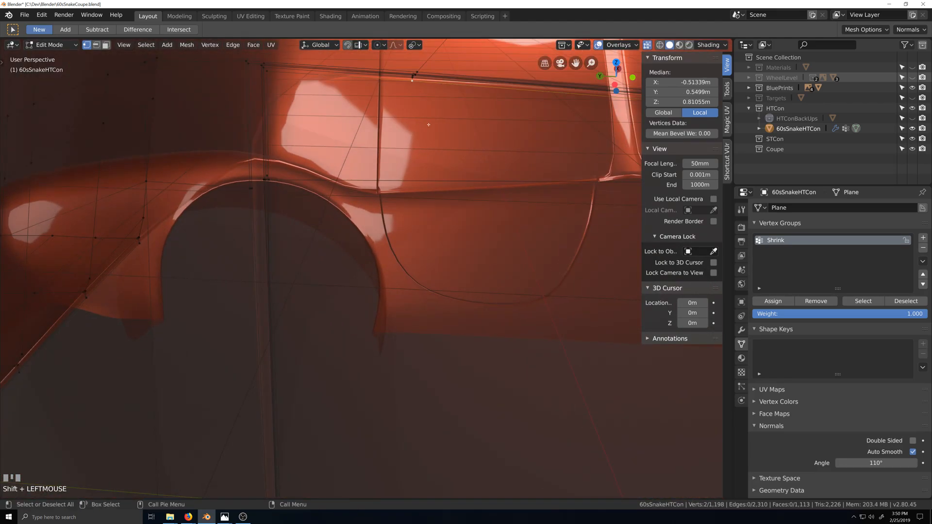
{"action": "key", "text": "j"}
{"action": "scroll", "coordinate": [475, 322], "scroll_direction": "down", "scroll_amount": 2}
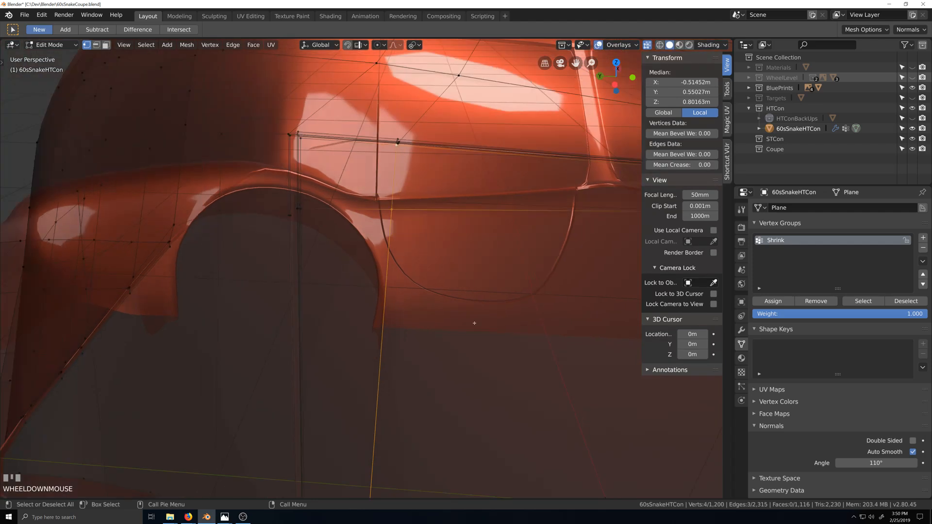
Return to Object Mode with X-ray off and examine the side window panel's surface shading and border gap.
{"action": "key", "text": "Tab"}
{"action": "key", "text": "grave"}
{"action": "key", "text": "alt+z"}
{"action": "scroll", "coordinate": [476, 380], "scroll_direction": "down", "scroll_amount": 2}
{"action": "key", "text": "grave"}
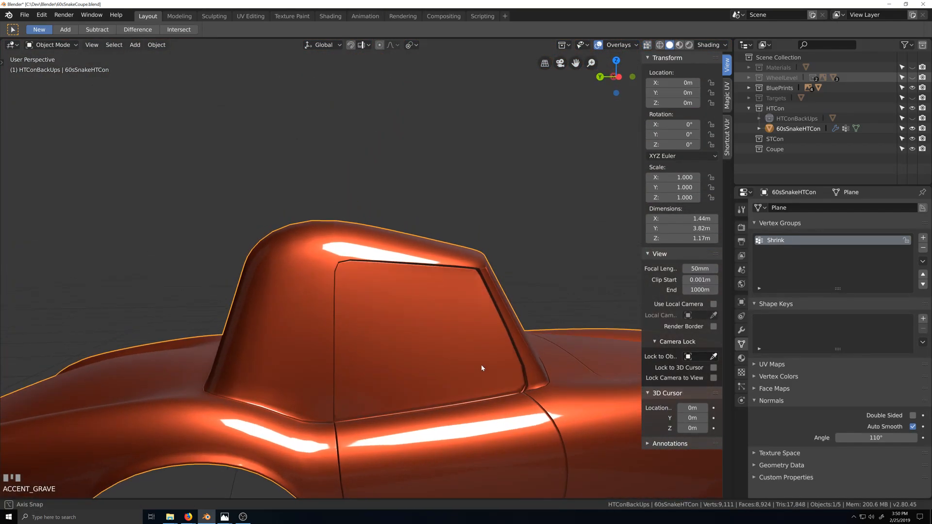
{"action": "middle_click_drag", "start_coordinate": [478, 355], "coordinate": [497, 279]}
{"action": "scroll", "coordinate": [479, 332], "scroll_direction": "up", "scroll_amount": 4}
{"action": "key", "text": "grave"}
{"action": "scroll", "coordinate": [456, 331], "scroll_direction": "down", "scroll_amount": 2}
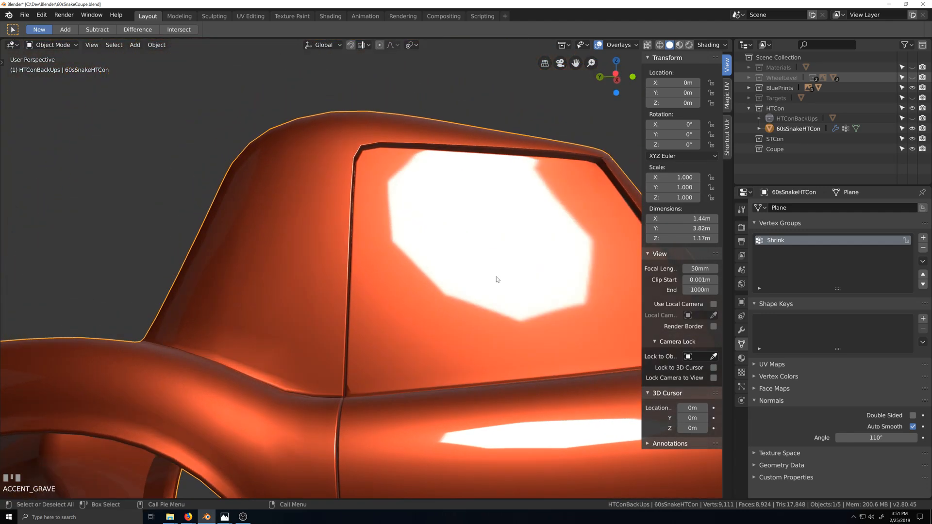
In Edit Mode, add the edge loops along the side window face's slanted front edge and upper edge to the selection.
{"action": "middle_click_drag", "start_coordinate": [563, 291], "coordinate": [568, 287]}
{"action": "key", "text": "Tab"}
{"action": "middle_click_drag", "start_coordinate": [558, 252], "coordinate": [456, 293]}
{"action": "scroll", "coordinate": [460, 298], "scroll_direction": "up", "scroll_amount": 1}
{"action": "scroll", "coordinate": [447, 307], "scroll_direction": "down", "scroll_amount": 3}
{"action": "scroll", "coordinate": [332, 246], "scroll_direction": "up", "scroll_amount": 5}
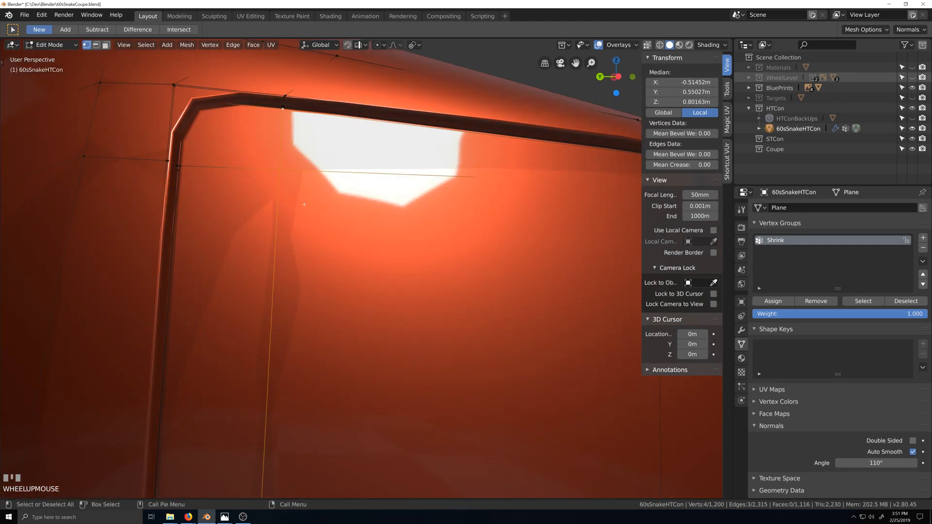
{"action": "scroll", "coordinate": [334, 183], "scroll_direction": "down", "scroll_amount": 3}
{"action": "middle_click_drag", "start_coordinate": [330, 216], "coordinate": [324, 247]}
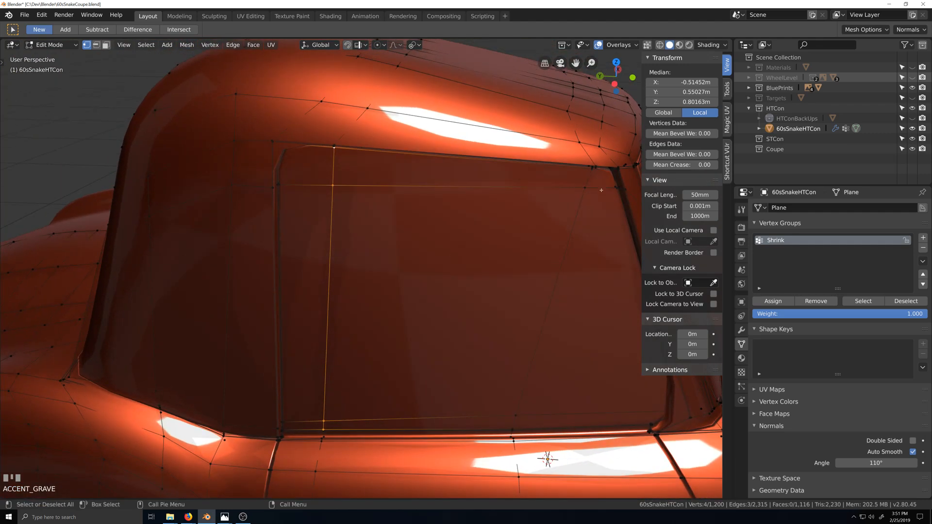
{"action": "scroll", "coordinate": [601, 190], "scroll_direction": "up", "scroll_amount": 1}
{"action": "middle_click_drag", "start_coordinate": [594, 231], "coordinate": [432, 244], "text": "shift"}
{"action": "scroll", "coordinate": [511, 191], "scroll_direction": "up", "scroll_amount": 3}
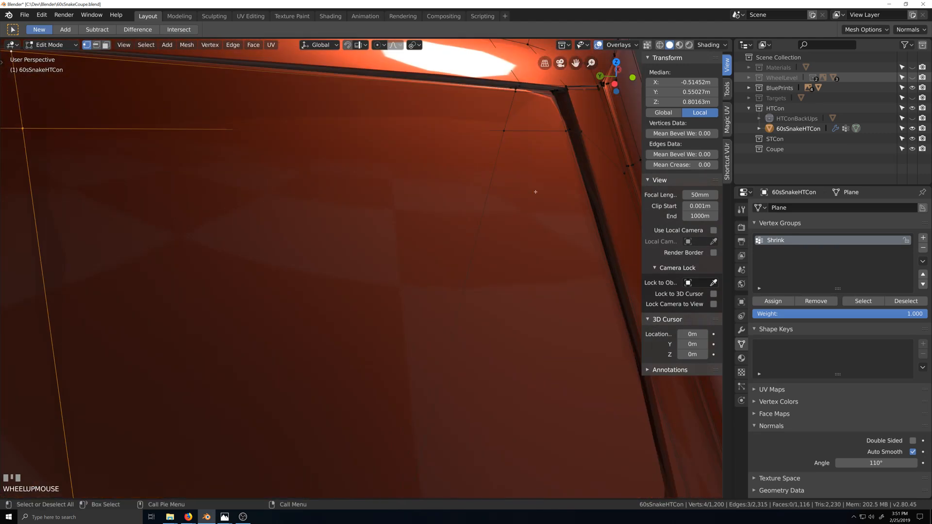
{"action": "middle_click_drag", "start_coordinate": [536, 192], "coordinate": [318, 283], "text": "shift"}
{"action": "scroll", "coordinate": [330, 267], "scroll_direction": "up", "scroll_amount": 3}
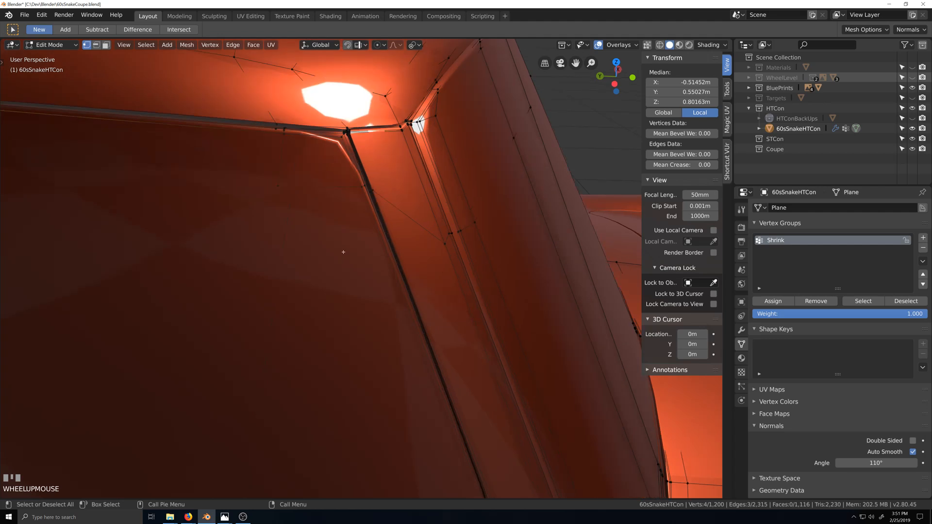
{"action": "left_click", "coordinate": [364, 180], "text": "alt+shift"}
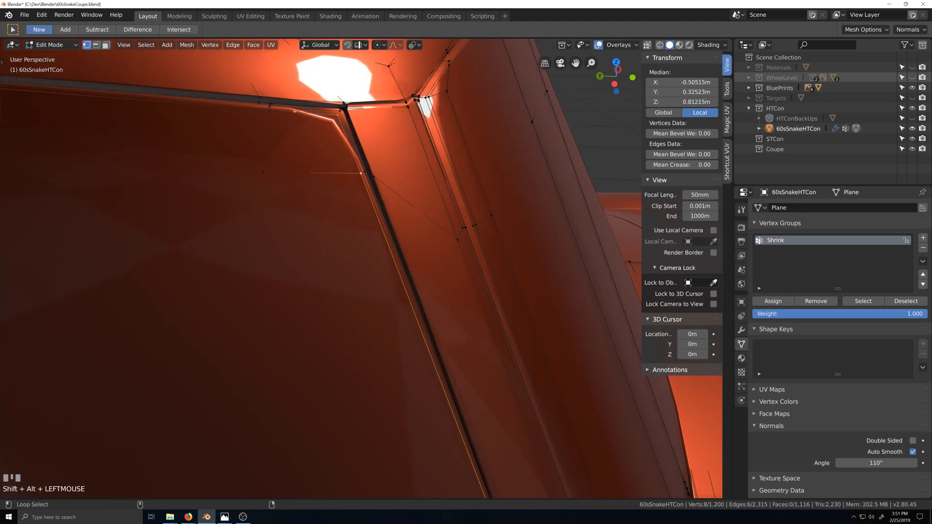
{"action": "left_click", "coordinate": [279, 110], "text": "alt+shift"}
{"action": "left_click", "coordinate": [272, 106], "text": "alt+shift"}
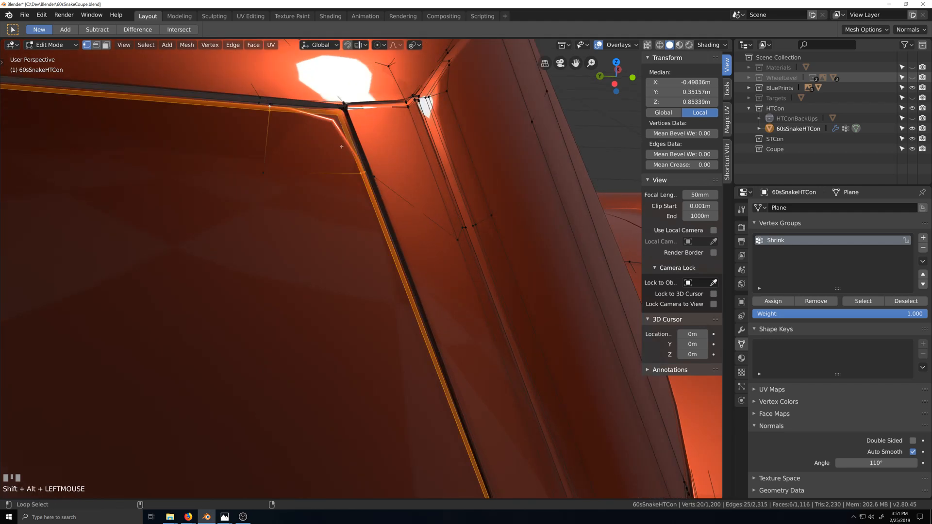
{"action": "left_click", "coordinate": [266, 174], "text": "alt+shift"}
{"action": "scroll", "coordinate": [279, 265], "scroll_direction": "down", "scroll_amount": 2}
{"action": "key", "text": "ctrl+z"}
Extend the window face selection by shortest path to the vertex partway along its lower border.
{"action": "scroll", "coordinate": [304, 310], "scroll_direction": "down", "scroll_amount": 4}
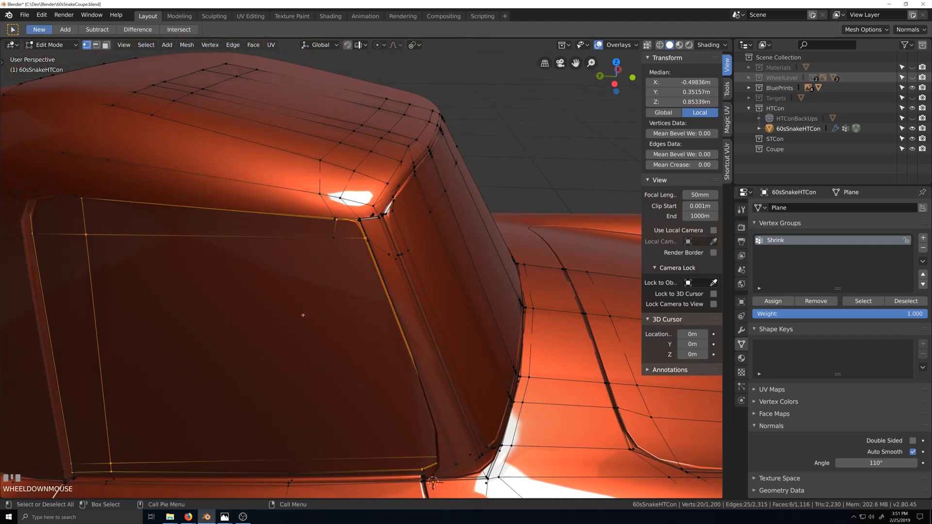
{"action": "key", "text": "shift+grave"}
{"action": "scroll", "coordinate": [364, 362], "scroll_direction": "up", "scroll_amount": 2}
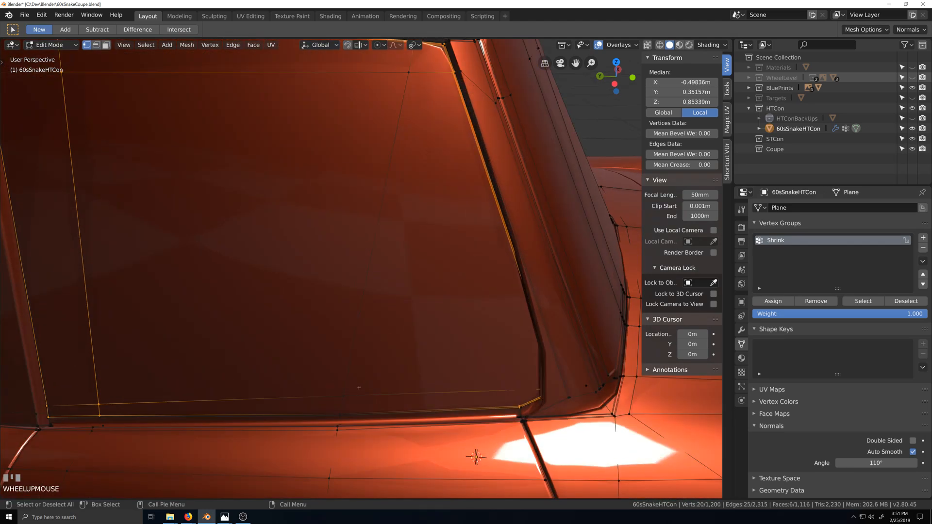
{"action": "key", "text": "grave"}
{"action": "key", "text": "shift+grave"}
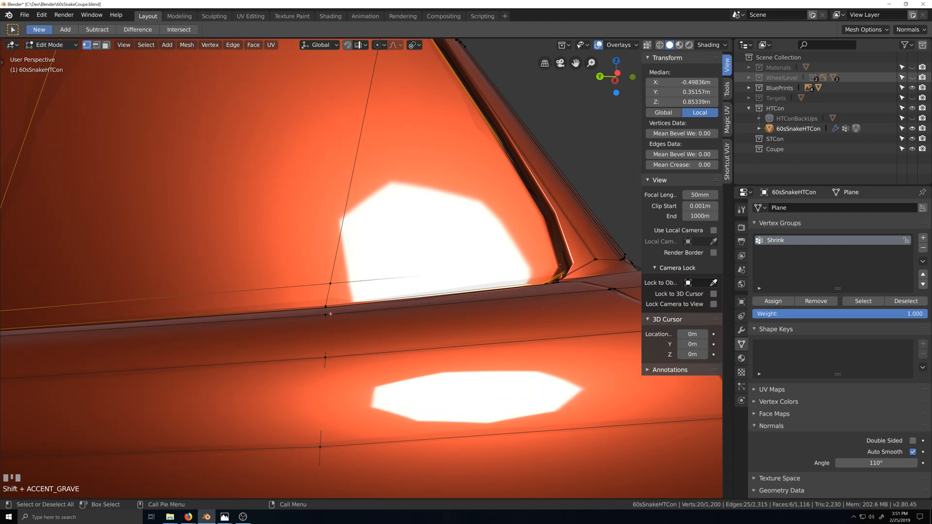
{"action": "left_click", "coordinate": [328, 307], "text": "ctrl"}
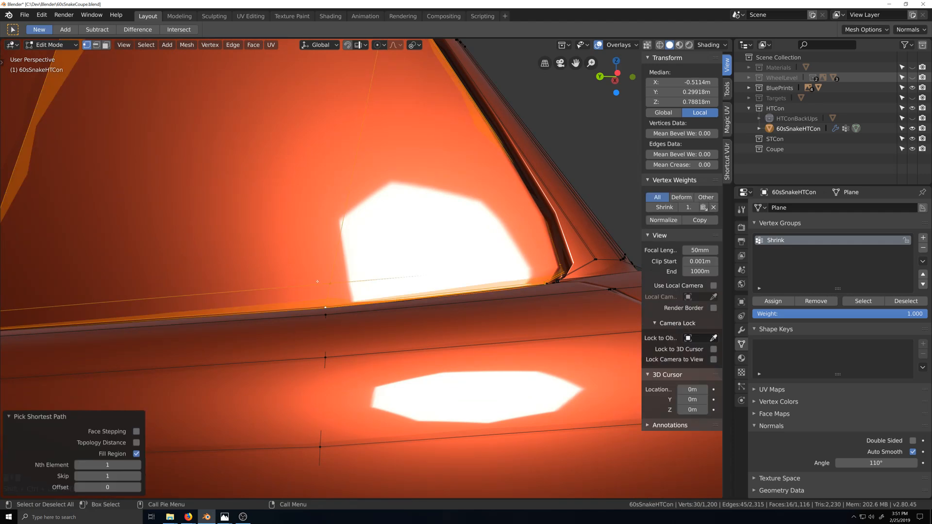
{"action": "scroll", "coordinate": [328, 307], "scroll_direction": "down", "scroll_amount": 5}
{"action": "middle_click_drag", "start_coordinate": [326, 271], "coordinate": [374, 284]}
{"action": "scroll", "coordinate": [376, 284], "scroll_direction": "up", "scroll_amount": 9}
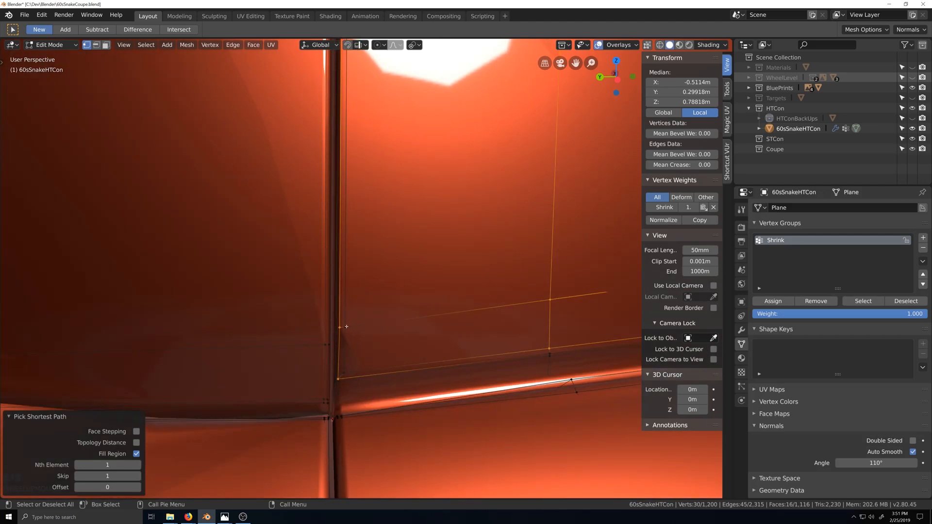
{"action": "left_click", "coordinate": [345, 325], "text": "ctrl"}
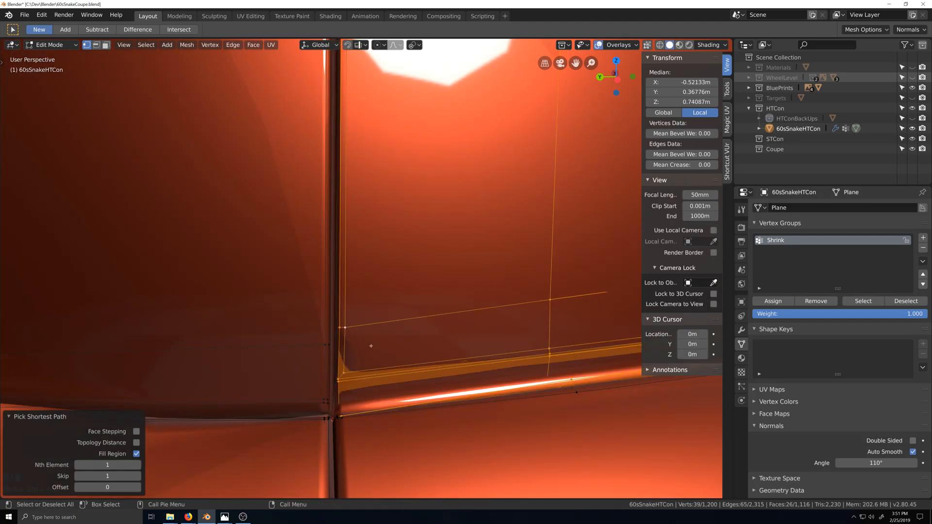
{"action": "key", "text": "ctrl+z"}
{"action": "key", "text": "ctrl+z"}
Add the inner vertices at the window face's lower rear corner and along its rear edge to the selection.
{"action": "left_click", "coordinate": [350, 333], "text": "shift"}
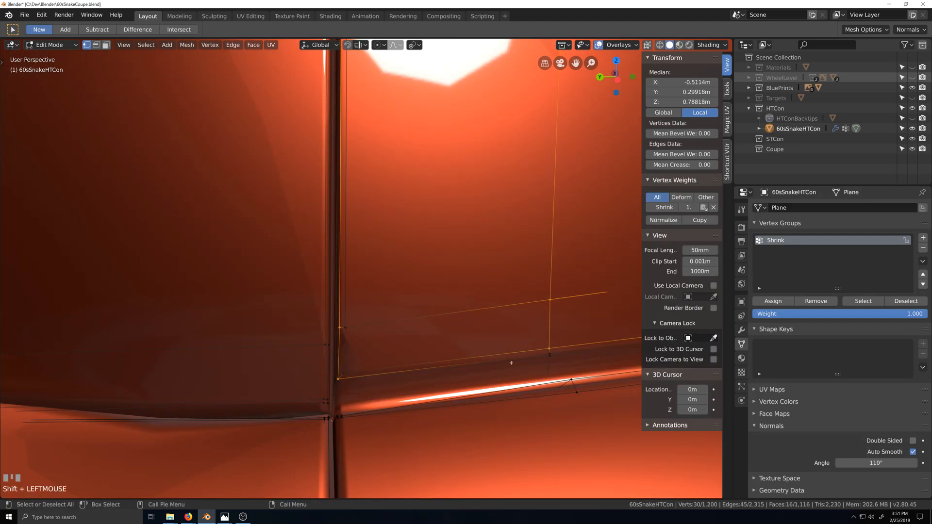
{"action": "left_click", "coordinate": [344, 372], "text": "shift"}
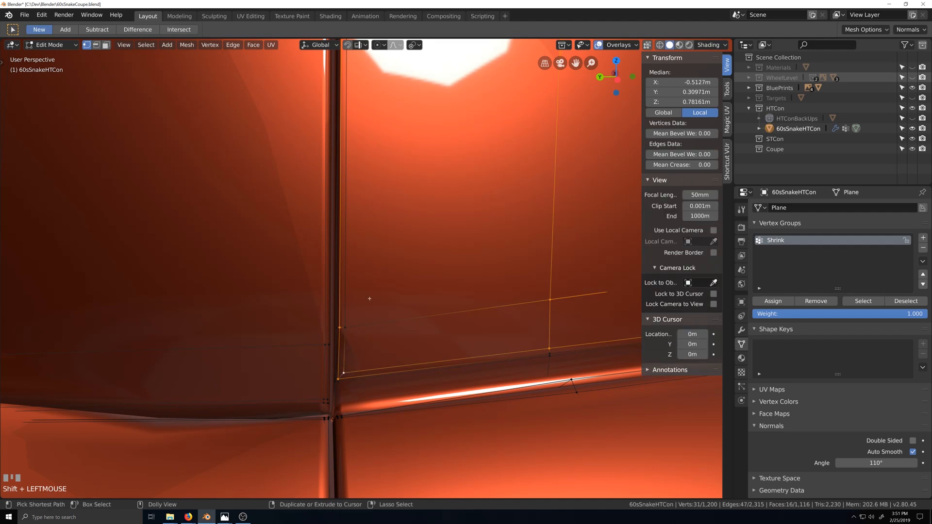
{"action": "left_click", "coordinate": [348, 326], "text": "ctrl+shift"}
{"action": "scroll", "coordinate": [374, 216], "scroll_direction": "down", "scroll_amount": 8}
{"action": "middle_click_drag", "start_coordinate": [373, 181], "coordinate": [376, 436], "text": "shift"}
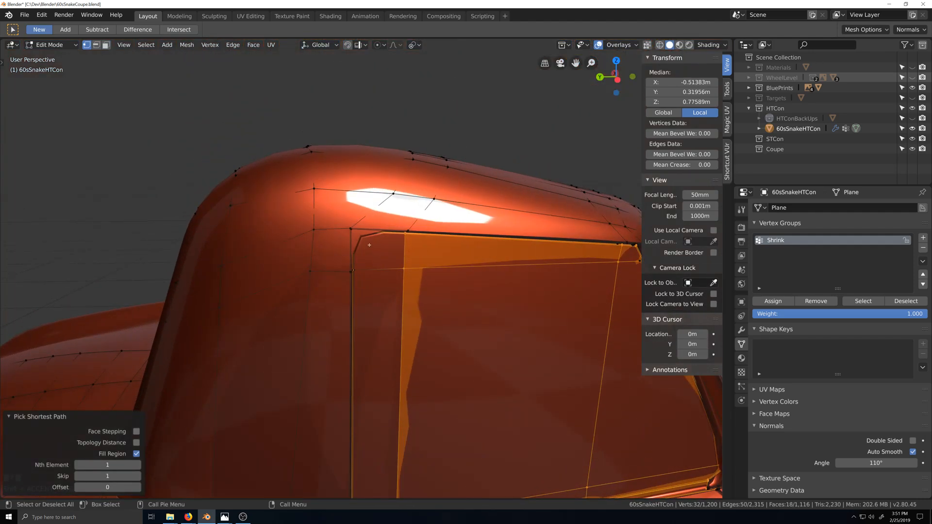
{"action": "scroll", "coordinate": [364, 249], "scroll_direction": "up", "scroll_amount": 9}
{"action": "middle_click_drag", "start_coordinate": [345, 276], "coordinate": [351, 354], "text": "shift"}
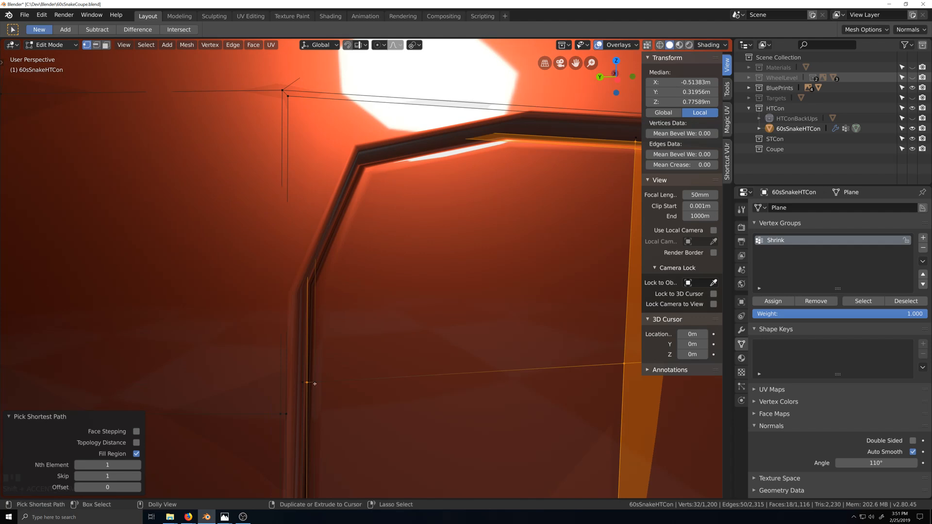
{"action": "left_click", "coordinate": [315, 384], "text": "ctrl+shift"}
With X-ray on, circle-deselect the stray body vertices beneath the window's lower edge so only the window panel stays selected.
{"action": "scroll", "coordinate": [453, 383], "scroll_direction": "down", "scroll_amount": 6}
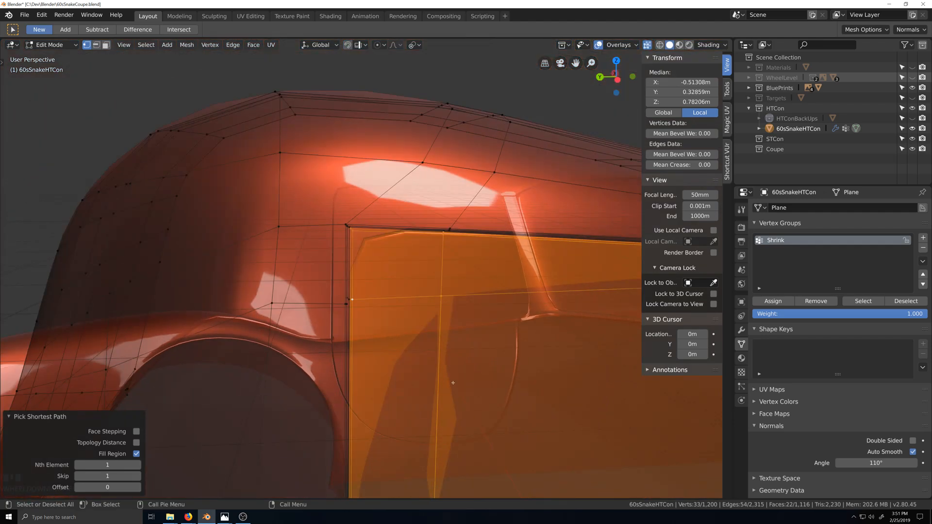
{"action": "scroll", "coordinate": [453, 382], "scroll_direction": "down", "scroll_amount": 4}
{"action": "middle_click_drag", "start_coordinate": [563, 432], "coordinate": [471, 360]}
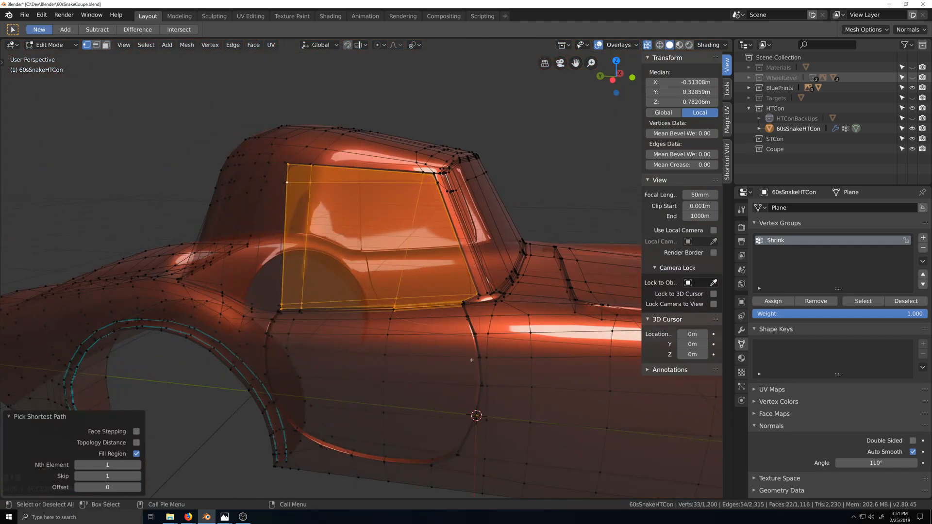
{"action": "scroll", "coordinate": [471, 359], "scroll_direction": "up", "scroll_amount": 5}
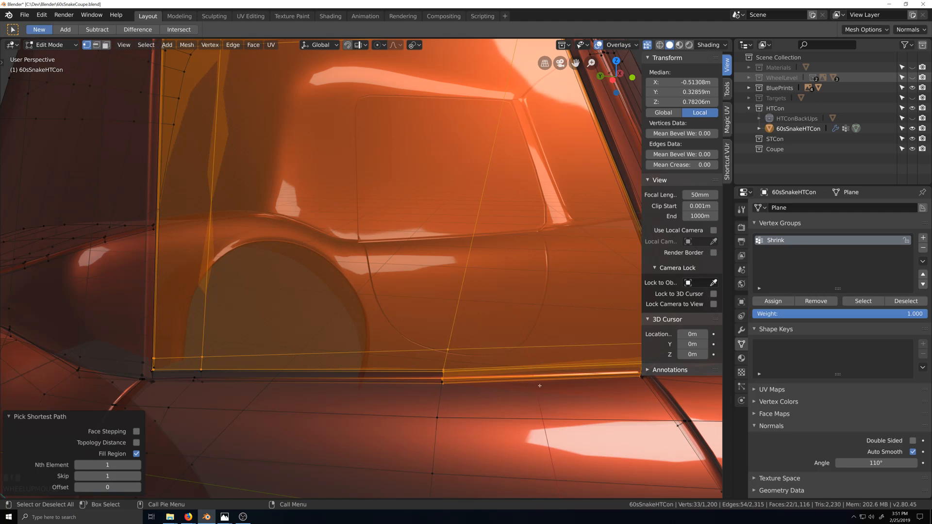
{"action": "middle_click_drag", "start_coordinate": [546, 387], "coordinate": [434, 380], "text": "shift"}
{"action": "key", "text": "shift+grave"}
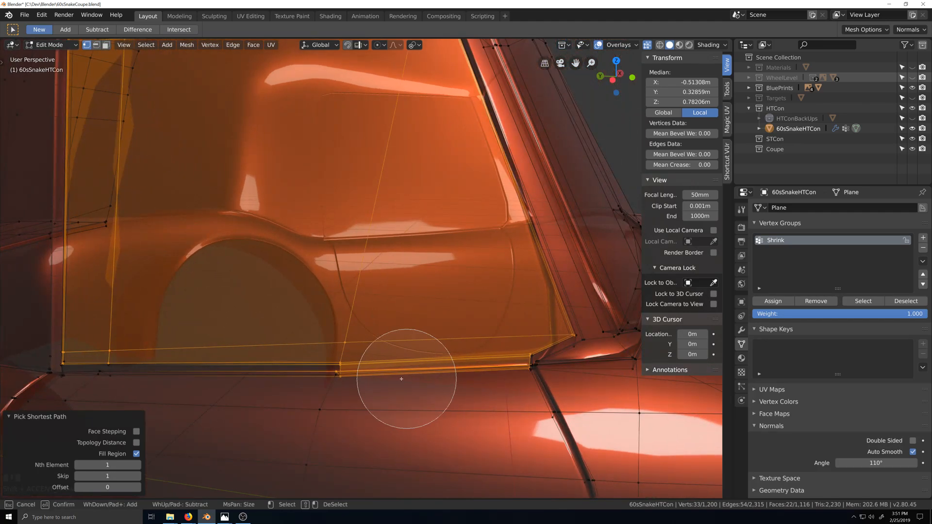
{"action": "mouse_move", "coordinate": [350, 408]}
{"action": "left_mouse_down", "text": "shift"}
{"action": "mouse_move", "coordinate": [343, 416]}
{"action": "mouse_move", "coordinate": [531, 408]}
{"action": "left_mouse_up", "text": "shift"}
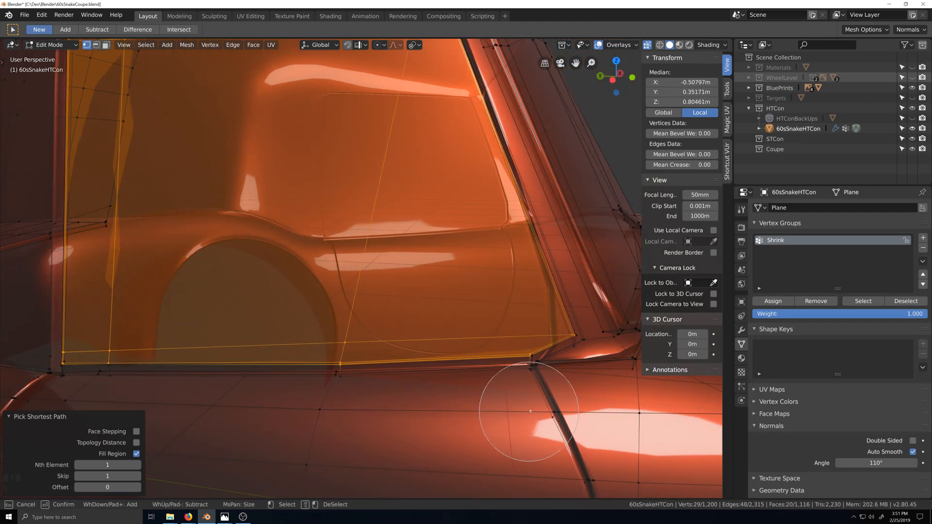
{"action": "right_click", "coordinate": [527, 410]}
{"action": "scroll", "coordinate": [526, 409], "scroll_direction": "down", "scroll_amount": 3}
{"action": "key", "text": "shift+grave"}
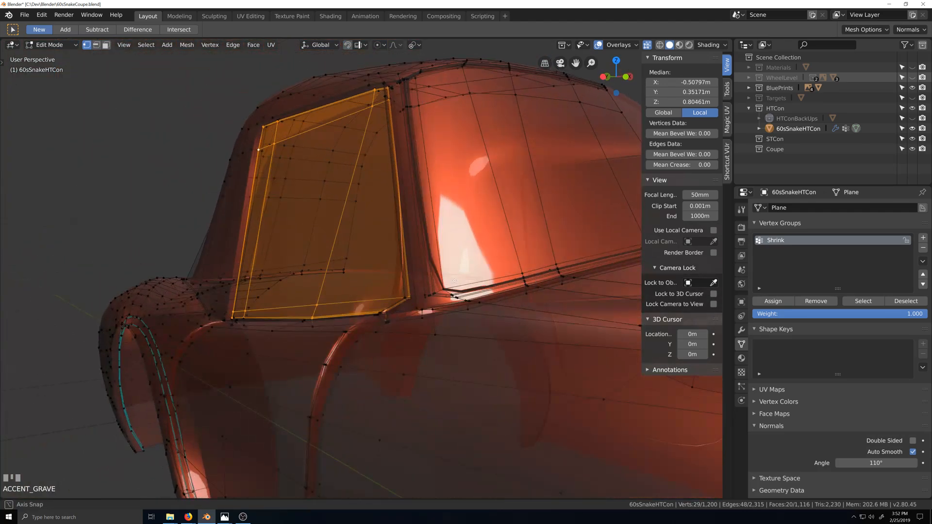
{"action": "middle_click_drag", "start_coordinate": [451, 267], "coordinate": [520, 303]}
{"action": "key", "text": "Tab"}
{"action": "key", "text": "Tab"}
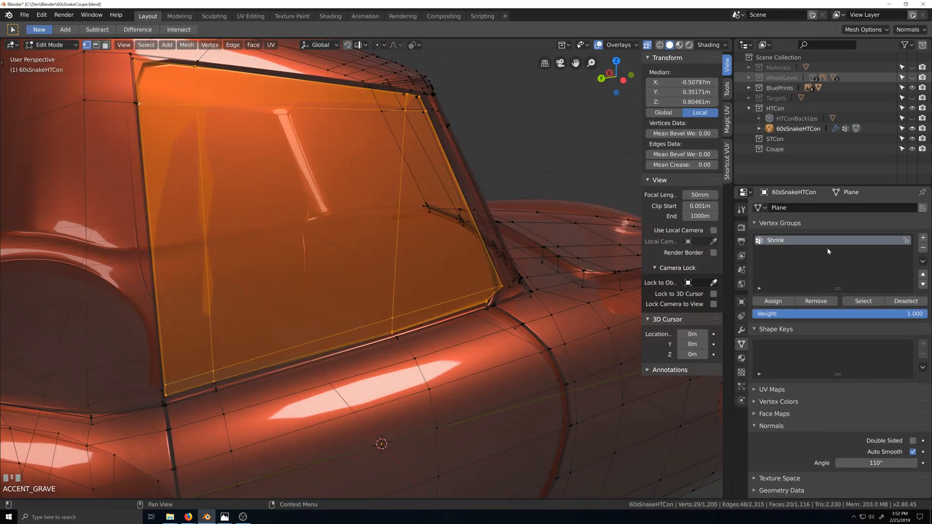
Create a vertex group named Shrink2 and assign the selected window panel vertices to it.
{"action": "left_click", "coordinate": [742, 330]}
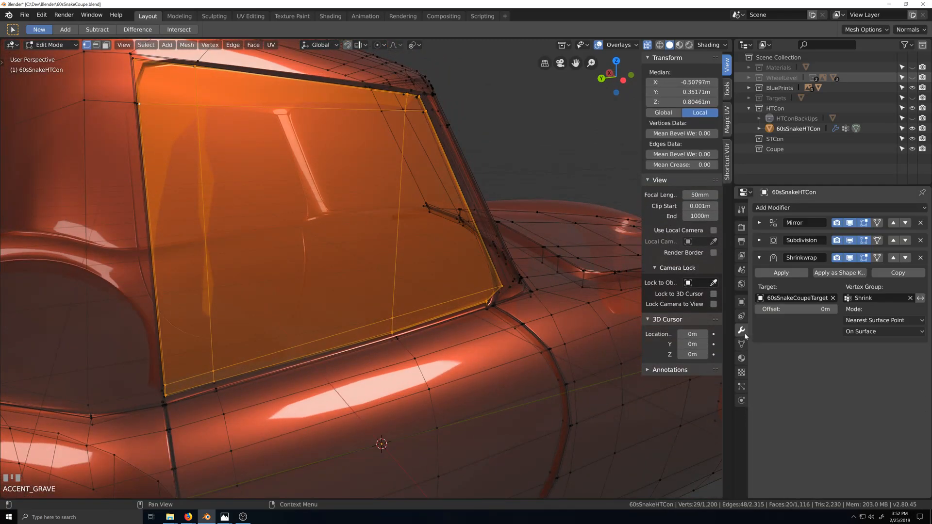
{"action": "left_click", "coordinate": [741, 345]}
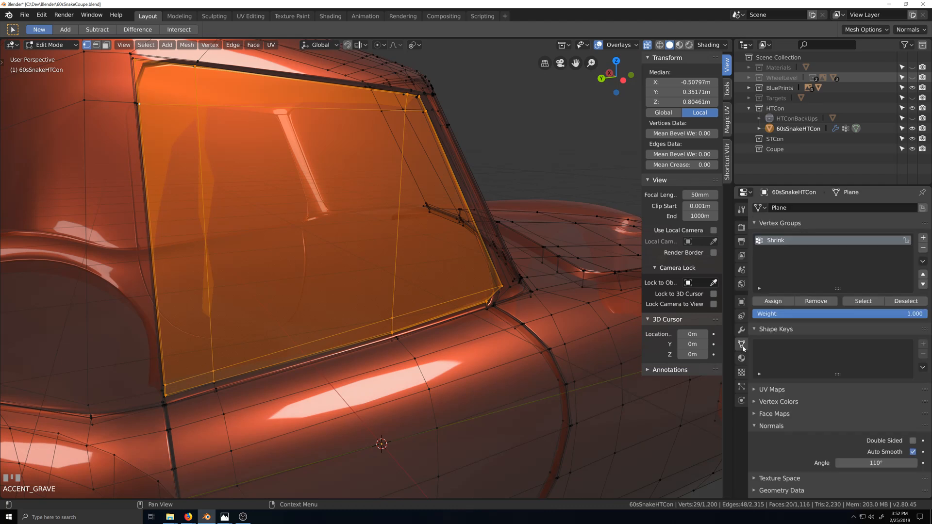
{"action": "left_click", "coordinate": [923, 238]}
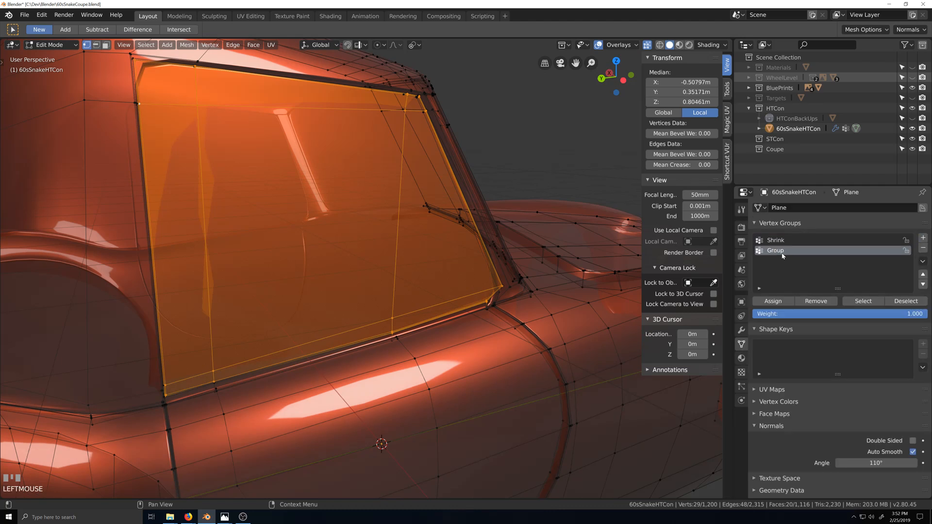
{"action": "double_click", "coordinate": [783, 251]}
{"action": "type", "text": "SH"}
{"action": "left_click", "coordinate": [785, 305]}
Duplicate the Shrinkwrap modifier and set the copy's vertex group to Shrink2.
{"action": "left_click", "coordinate": [741, 330]}
{"action": "left_click", "coordinate": [893, 273]}
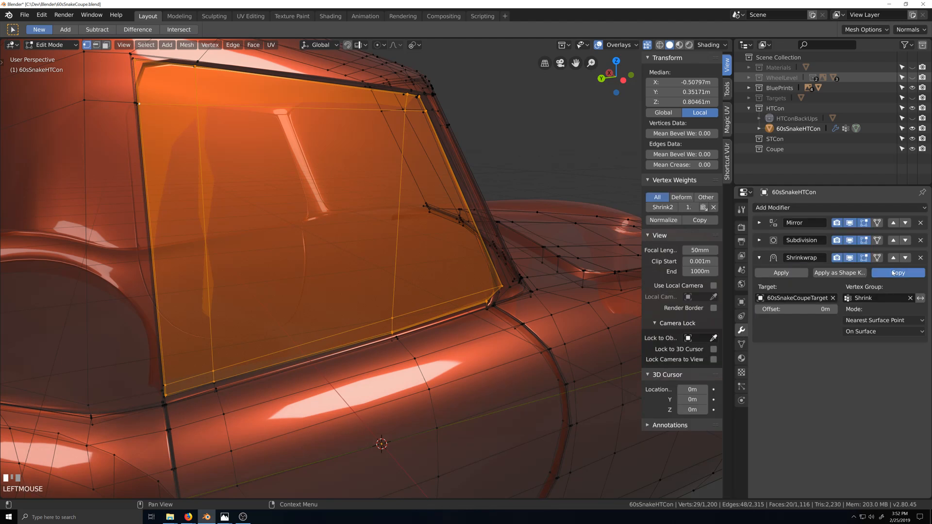
{"action": "left_click", "coordinate": [868, 394]}
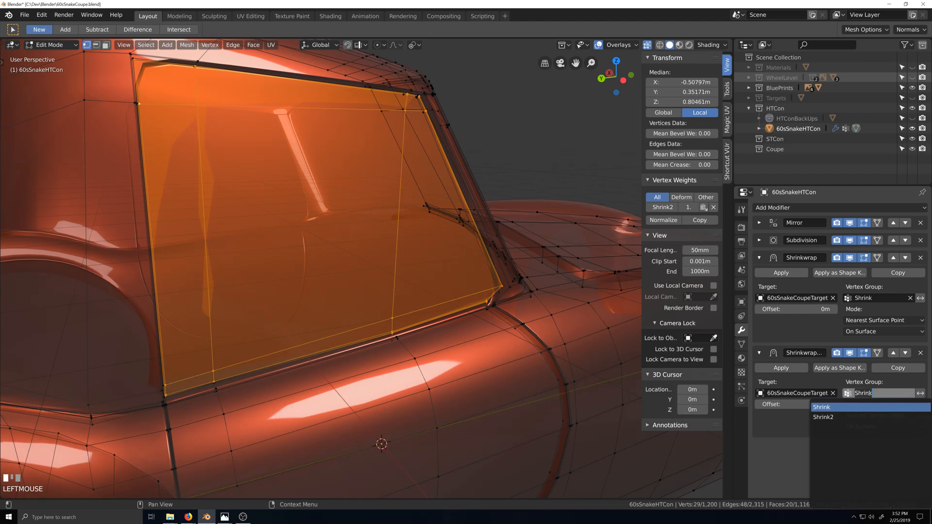
{"action": "left_click", "coordinate": [835, 419]}
Return to Object Mode with X-ray off and examine how the side window panel sits against the surrounding body.
{"action": "scroll", "coordinate": [447, 332], "scroll_direction": "down", "scroll_amount": 2}
{"action": "key", "text": "grave"}
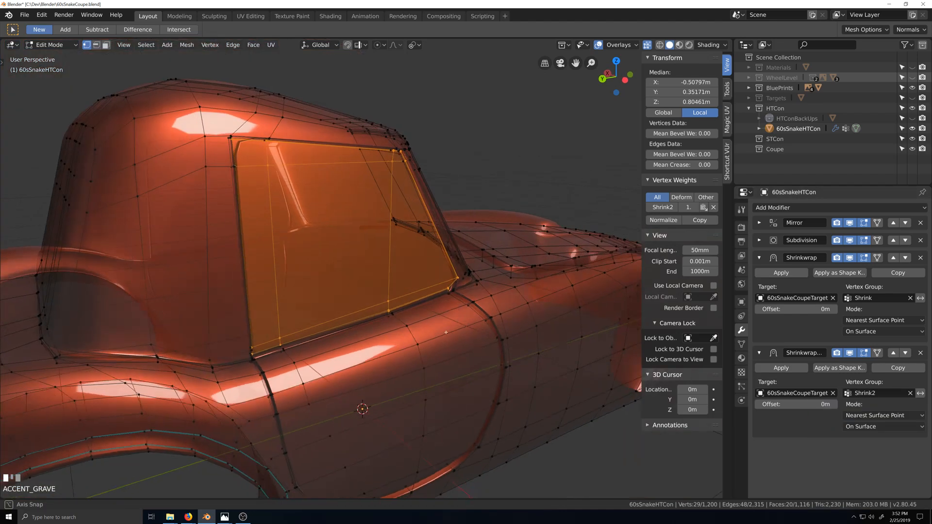
{"action": "scroll", "coordinate": [446, 332], "scroll_direction": "up", "scroll_amount": 1}
{"action": "scroll", "coordinate": [447, 332], "scroll_direction": "up", "scroll_amount": 1}
{"action": "key", "text": "Tab"}
{"action": "key", "text": "grave"}
{"action": "key", "text": "alt+z"}
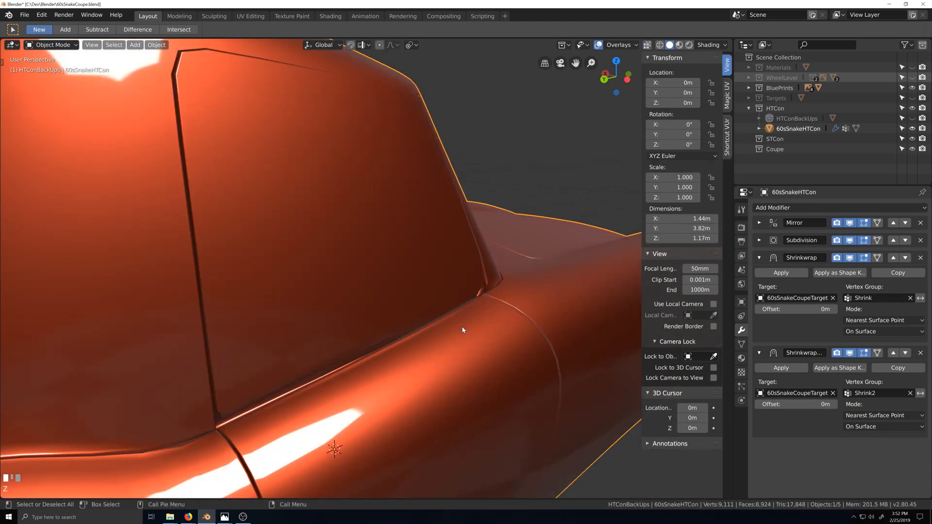
{"action": "key", "text": "grave"}
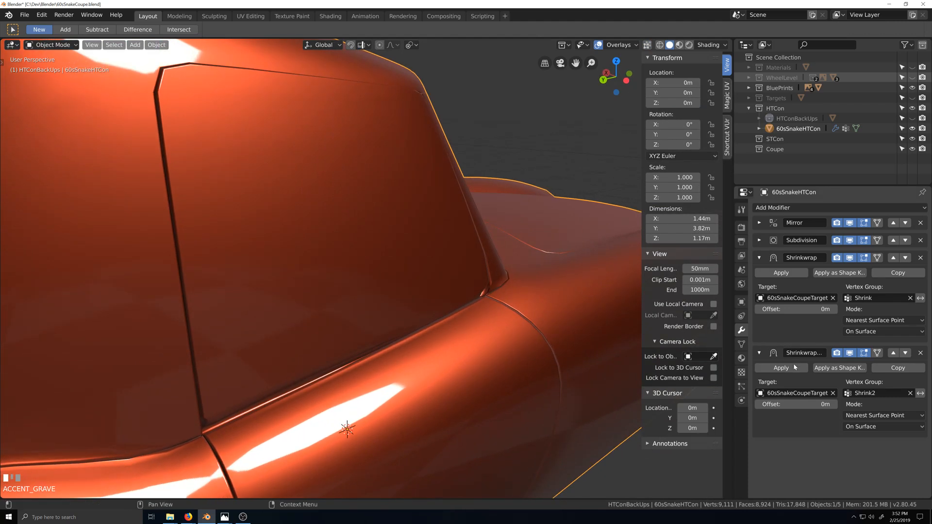
Try offsets of -0.01, 0.02 and 0.01 m on the second Shrinkwrap modifier and settle on 0.015 m.
{"action": "left_click", "coordinate": [757, 404]}
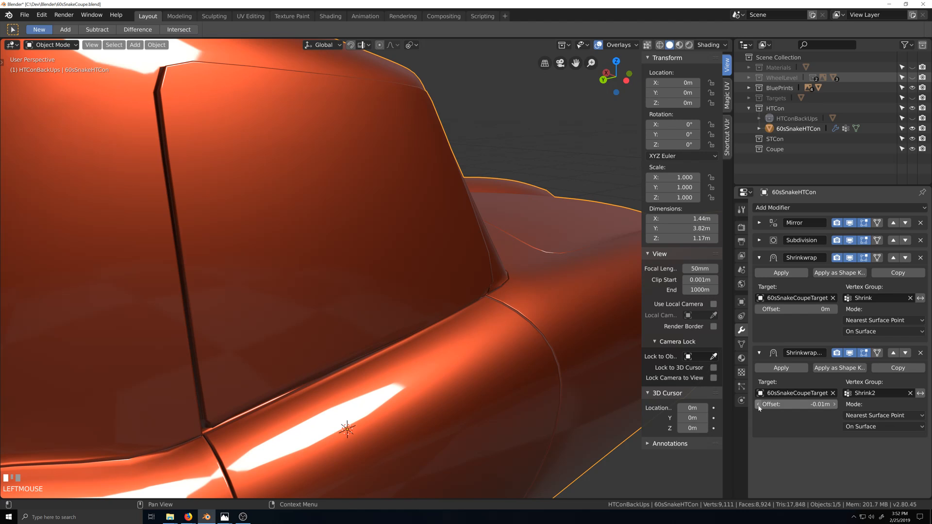
{"action": "left_click", "coordinate": [834, 404]}
{"action": "left_click", "coordinate": [834, 404]}
{"action": "left_click", "coordinate": [834, 405]}
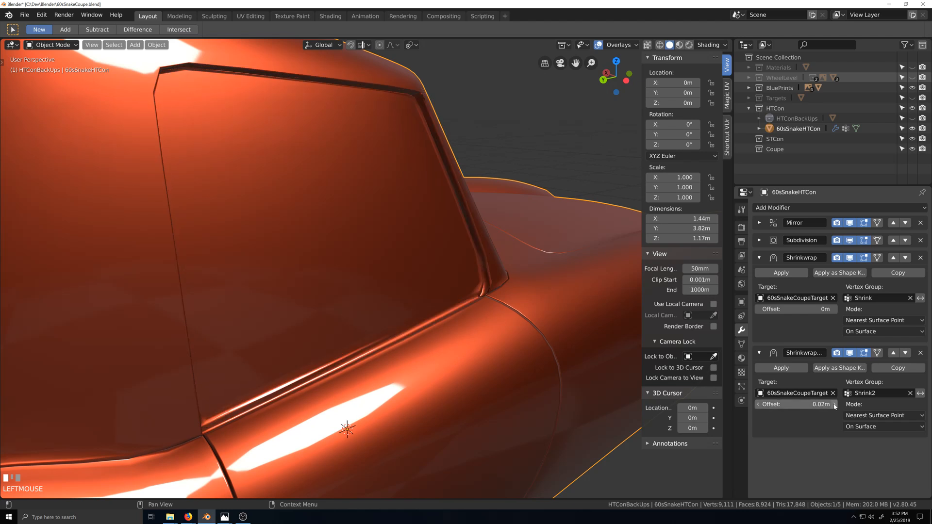
{"action": "left_click", "coordinate": [759, 405]}
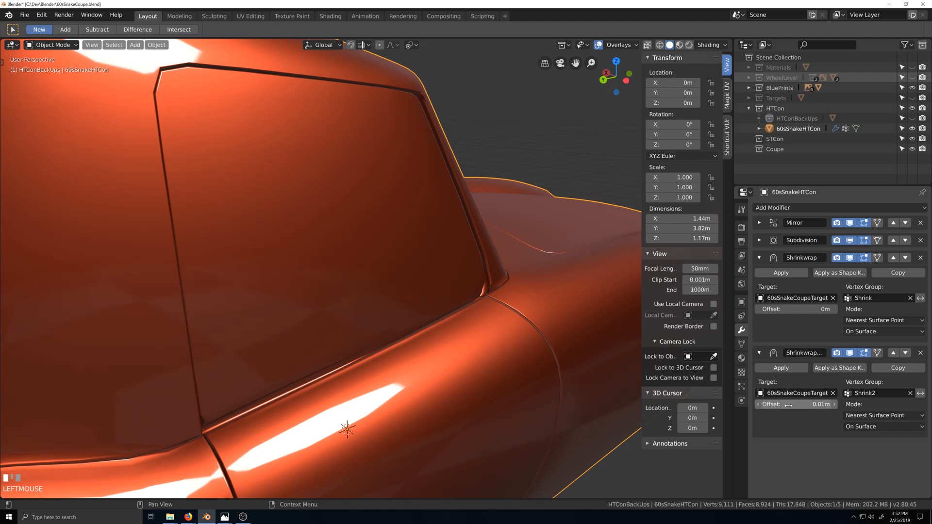
{"action": "left_click", "coordinate": [777, 405]}
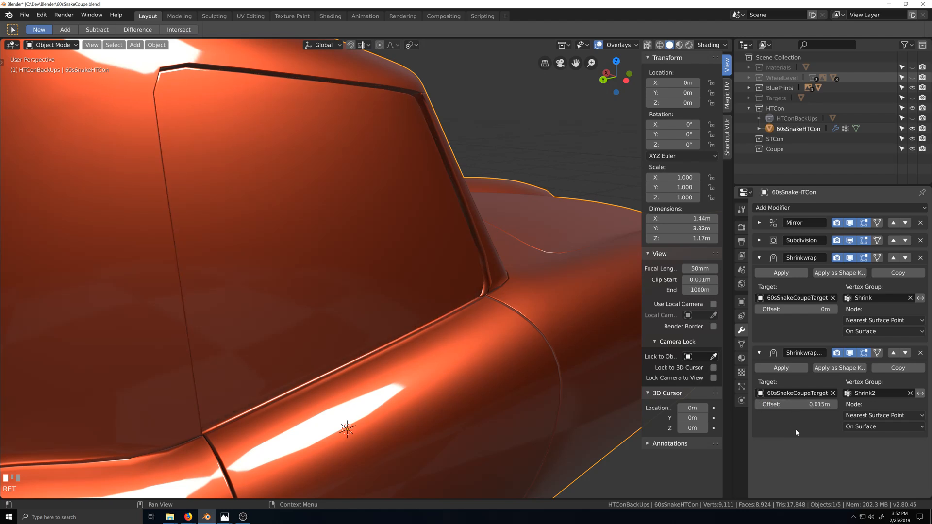
Examine the seam between the side window panel and the body from outside and from inside the cabin.
{"action": "scroll", "coordinate": [526, 379], "scroll_direction": "down", "scroll_amount": 1}
{"action": "middle_click_drag", "start_coordinate": [526, 379], "coordinate": [485, 360]}
{"action": "scroll", "coordinate": [493, 362], "scroll_direction": "up", "scroll_amount": 2}
{"action": "scroll", "coordinate": [455, 313], "scroll_direction": "up", "scroll_amount": 1}
{"action": "scroll", "coordinate": [468, 362], "scroll_direction": "up", "scroll_amount": 3}
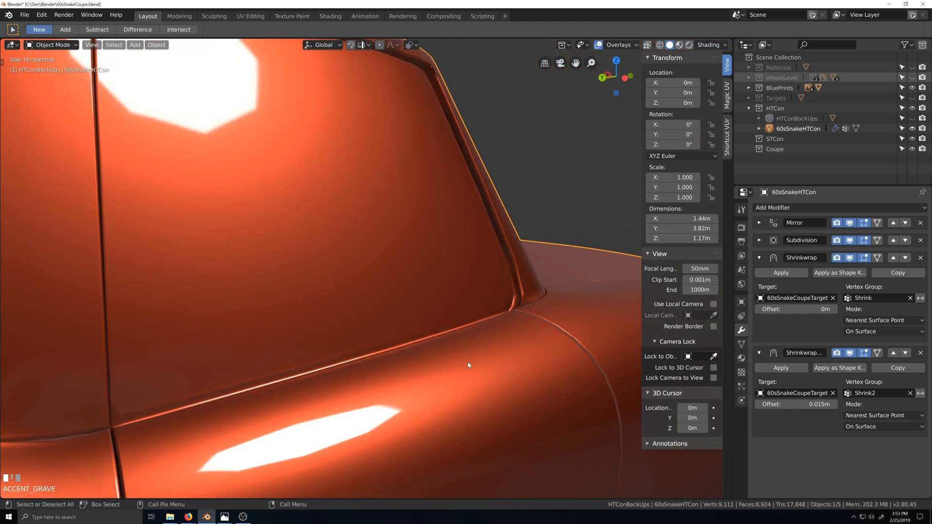
{"action": "middle_click_drag", "start_coordinate": [421, 399], "coordinate": [352, 314]}
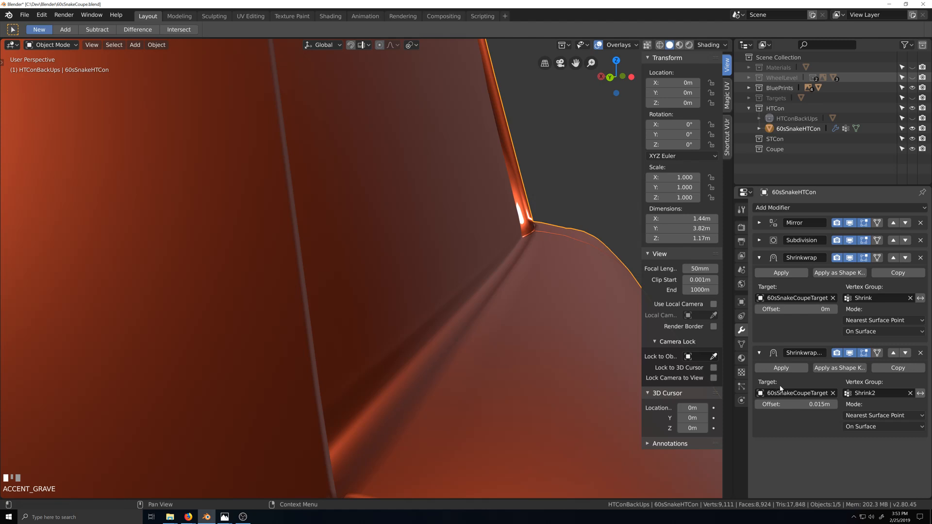
{"action": "key", "text": "Tab"}
{"action": "mouse_move", "coordinate": [480, 387]}
{"action": "middle_mouse_down"}
{"action": "mouse_move", "coordinate": [489, 436]}
{"action": "mouse_move", "coordinate": [486, 385]}
{"action": "middle_mouse_up"}
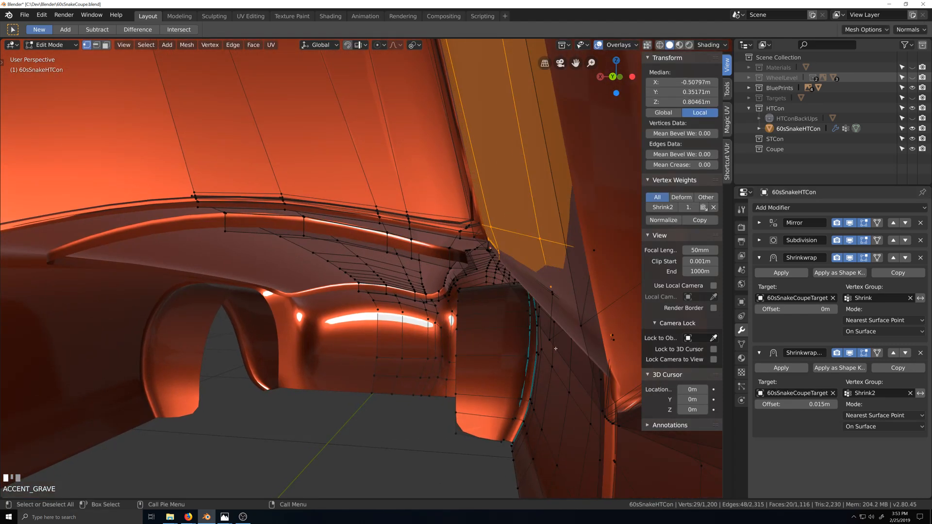
{"action": "scroll", "coordinate": [525, 358], "scroll_direction": "down", "scroll_amount": 2}
{"action": "middle_click_drag", "start_coordinate": [489, 321], "coordinate": [500, 325]}
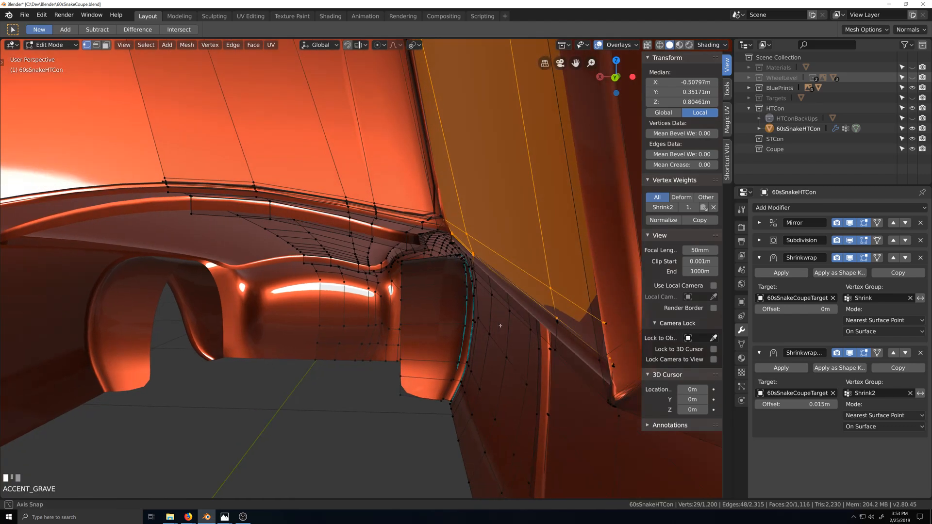
Select the edge loop running beneath the side window and set the second Shrinkwrap modifier's offset to 0.01 m.
{"action": "left_click", "coordinate": [562, 352], "text": "alt"}
{"action": "mouse_move", "coordinate": [541, 358]}
{"action": "middle_mouse_down"}
{"action": "mouse_move", "coordinate": [514, 359]}
{"action": "mouse_move", "coordinate": [552, 358]}
{"action": "middle_mouse_up"}
{"action": "scroll", "coordinate": [597, 333], "scroll_direction": "down", "scroll_amount": 2}
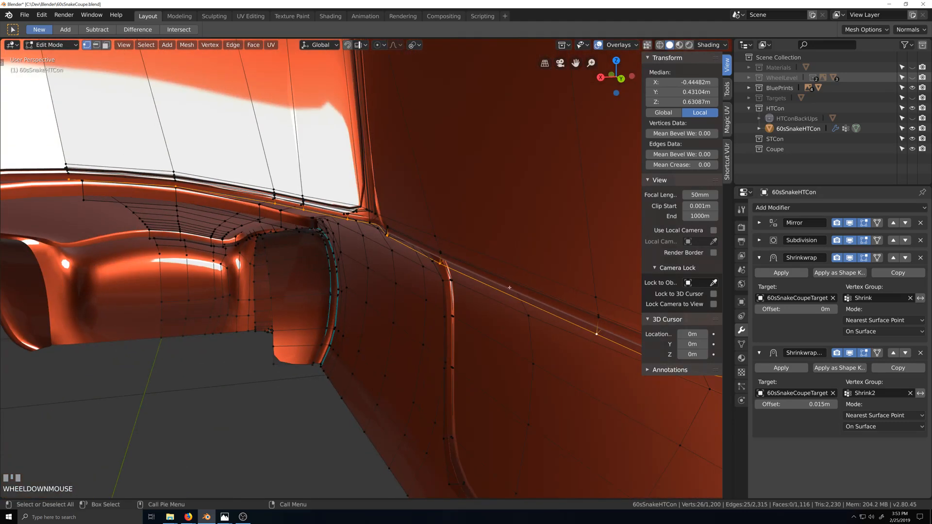
{"action": "middle_click_drag", "start_coordinate": [597, 333], "coordinate": [435, 294]}
{"action": "key", "text": "shift+grave"}
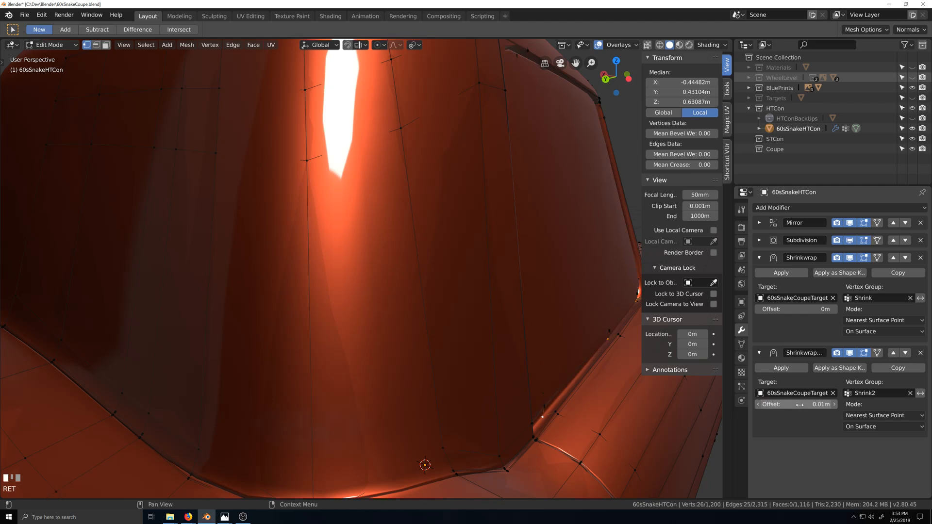
Return to Object Mode and inspect the side window panel's gaps and reflections from several angles.
{"action": "key", "text": "Tab"}
{"action": "scroll", "coordinate": [503, 395], "scroll_direction": "down", "scroll_amount": 3}
{"action": "key", "text": "grave"}
{"action": "key", "text": "shift+grave"}
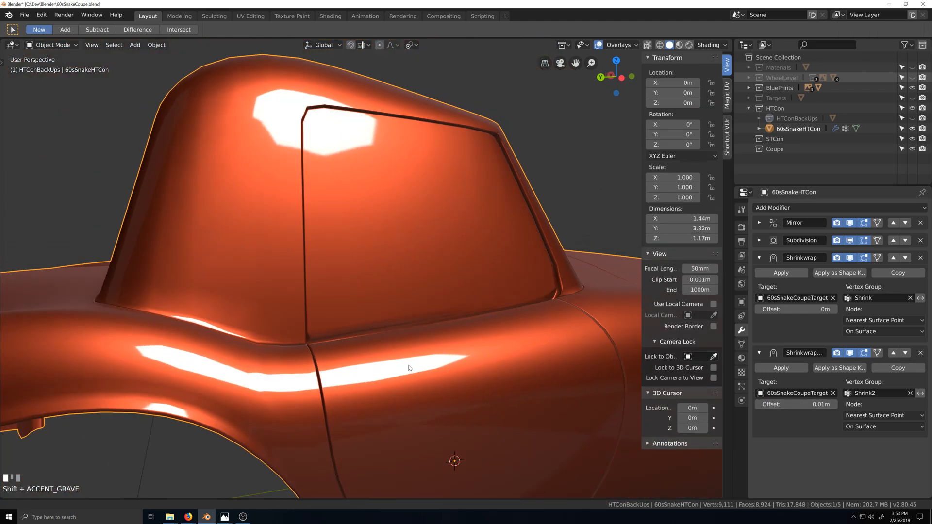
{"action": "scroll", "coordinate": [401, 360], "scroll_direction": "up", "scroll_amount": 2}
{"action": "key", "text": "grave"}
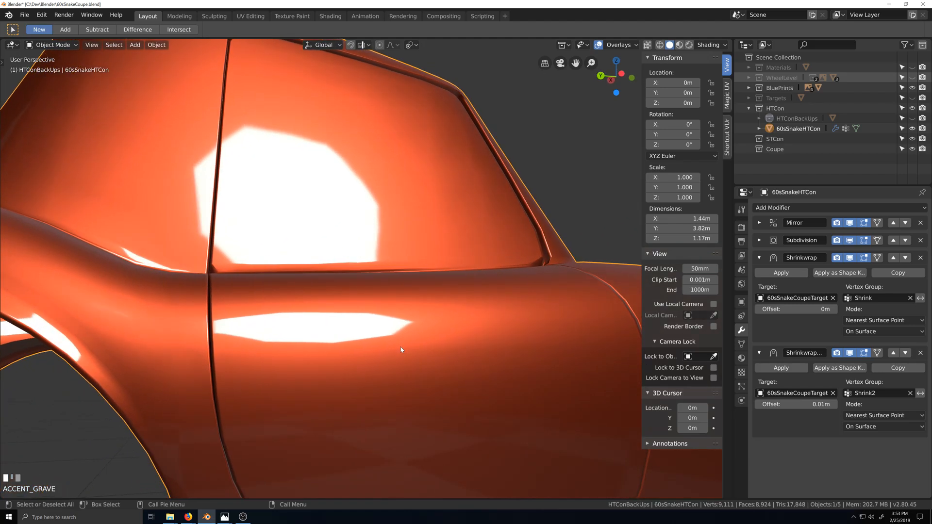
{"action": "scroll", "coordinate": [401, 349], "scroll_direction": "up", "scroll_amount": 1}
{"action": "key", "text": "grave"}
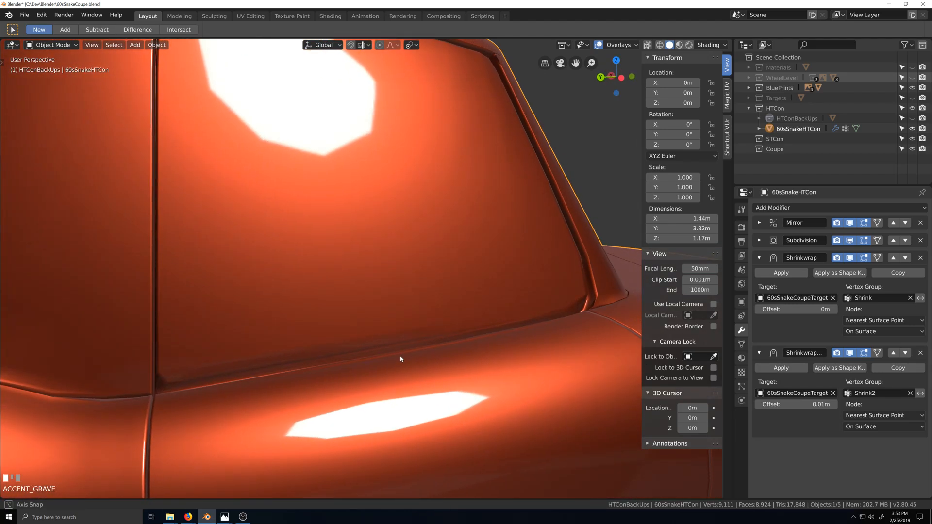
{"action": "scroll", "coordinate": [397, 357], "scroll_direction": "down", "scroll_amount": 2}
{"action": "key", "text": "grave"}
{"action": "key", "text": "shift+grave"}
{"action": "scroll", "coordinate": [458, 357], "scroll_direction": "down", "scroll_amount": 3}
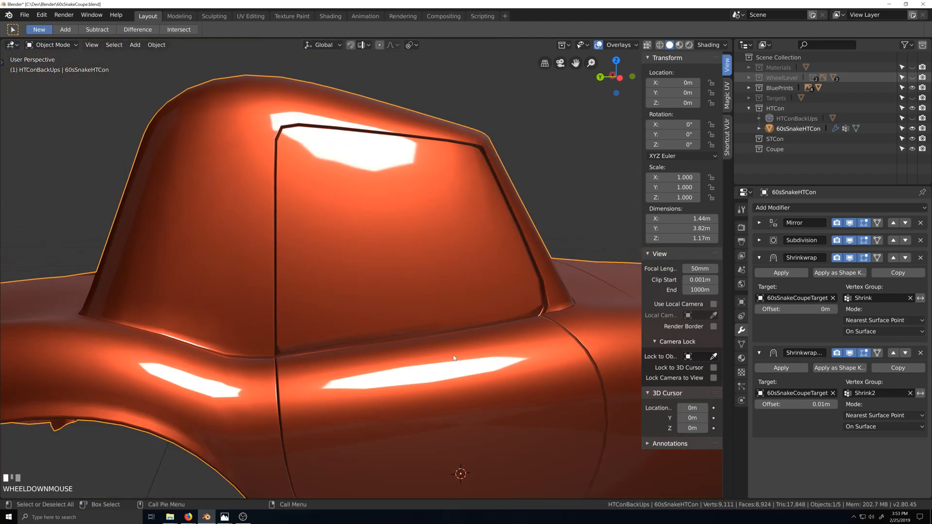
{"action": "key", "text": "grave"}
{"action": "mouse_move", "coordinate": [440, 359]}
{"action": "middle_mouse_down"}
{"action": "mouse_move", "coordinate": [420, 372]}
{"action": "mouse_move", "coordinate": [392, 365]}
{"action": "mouse_move", "coordinate": [426, 358]}
{"action": "mouse_move", "coordinate": [447, 369]}
{"action": "middle_mouse_up"}
{"action": "scroll", "coordinate": [446, 368], "scroll_direction": "up", "scroll_amount": 4}
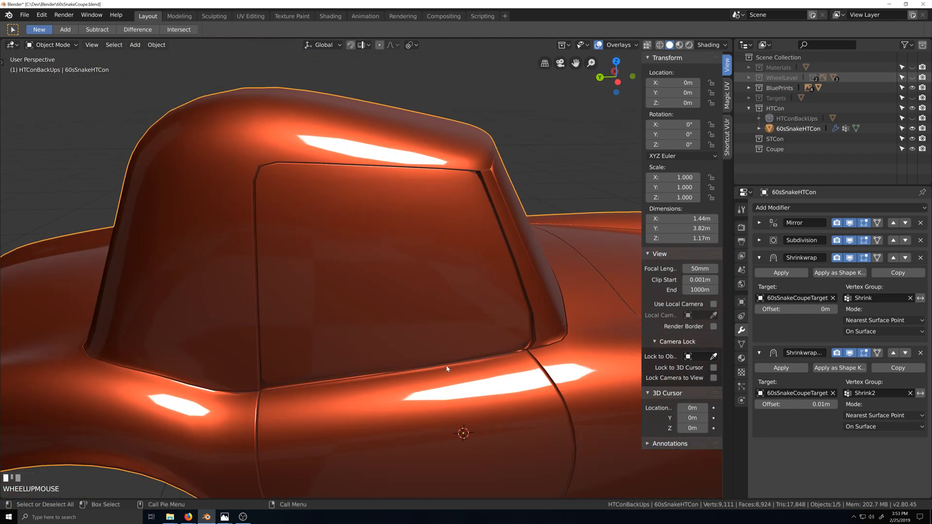
{"action": "key", "text": "grave"}
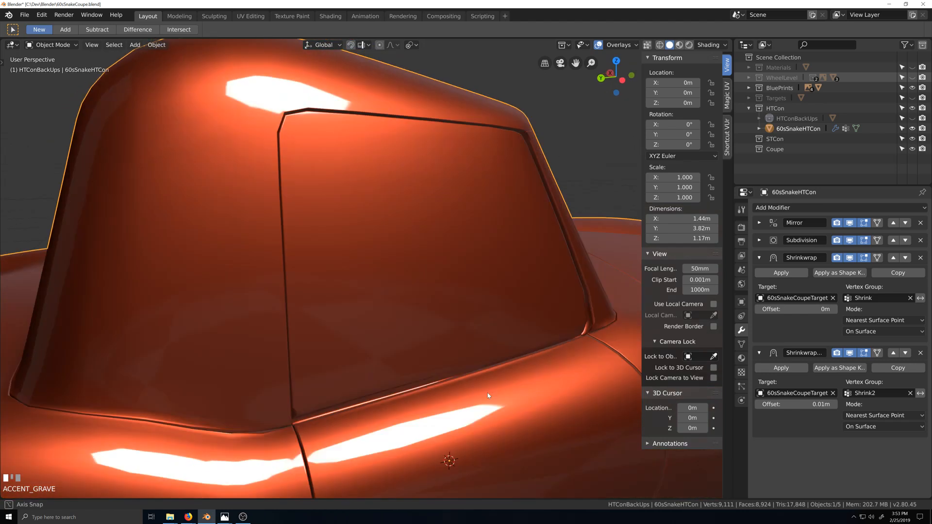
{"action": "scroll", "coordinate": [479, 397], "scroll_direction": "down", "scroll_amount": 3}
{"action": "middle_click_drag", "start_coordinate": [487, 396], "coordinate": [459, 359]}
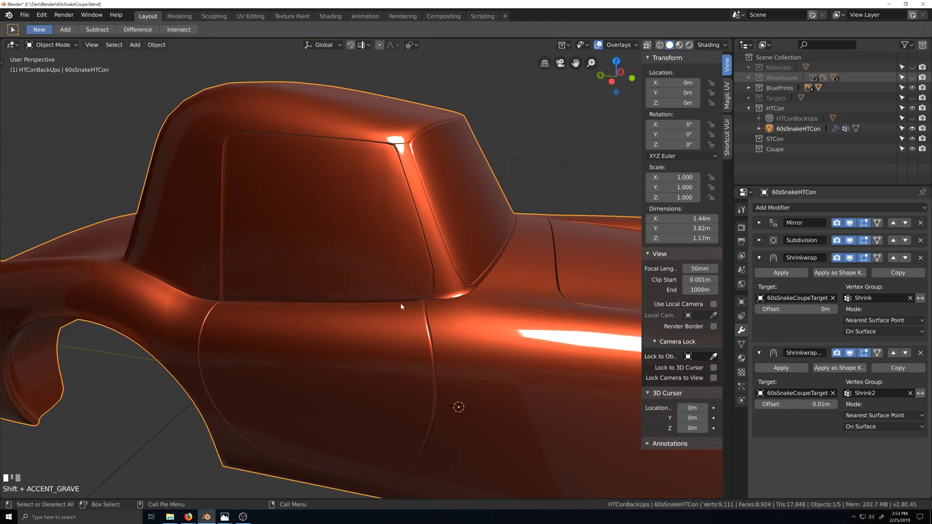
{"action": "key", "text": "grave"}
{"action": "scroll", "coordinate": [431, 302], "scroll_direction": "up", "scroll_amount": 1}
In the left orthographic view with X-ray on, cut a horizontal edge loop around the cabin and slide it down close to the window's base.
{"action": "key", "text": "Tab"}
{"action": "key", "text": "grave"}
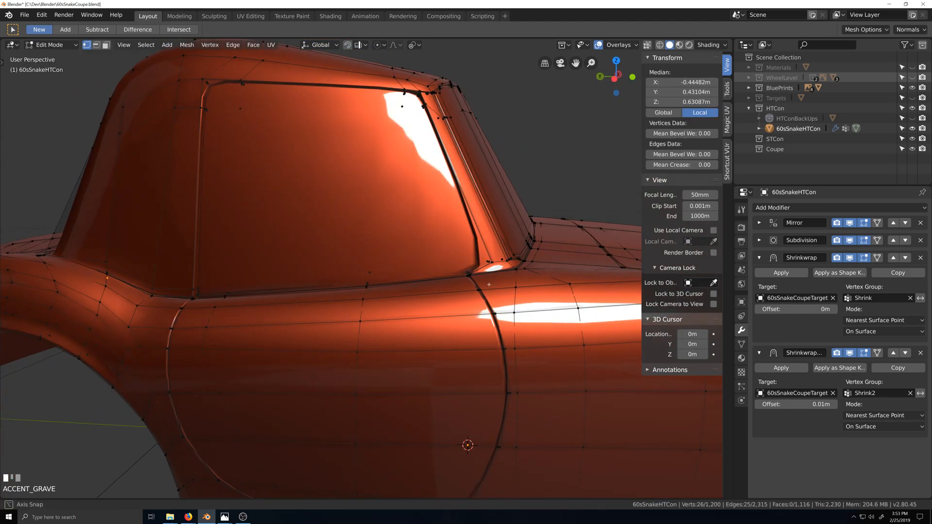
{"action": "key", "text": "shift+grave"}
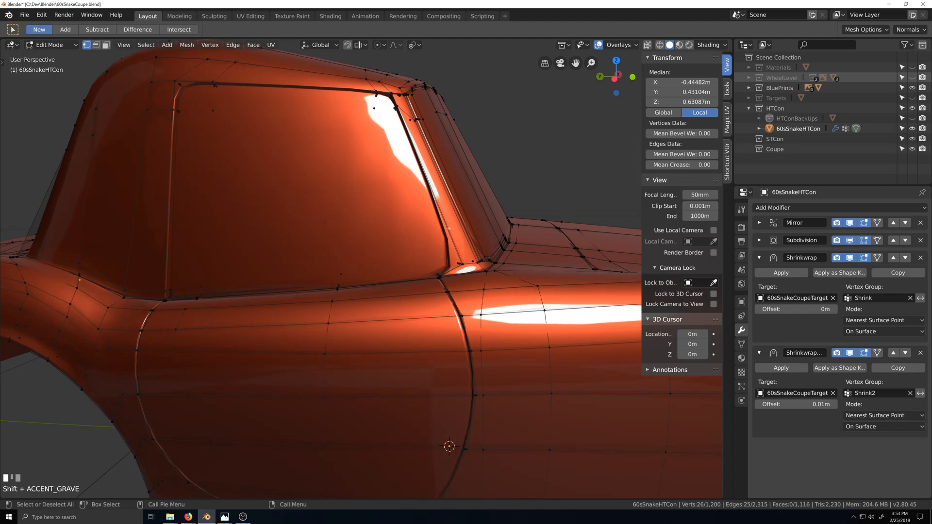
{"action": "key", "text": "KP_Decimal"}
{"action": "key", "text": "KP_3"}
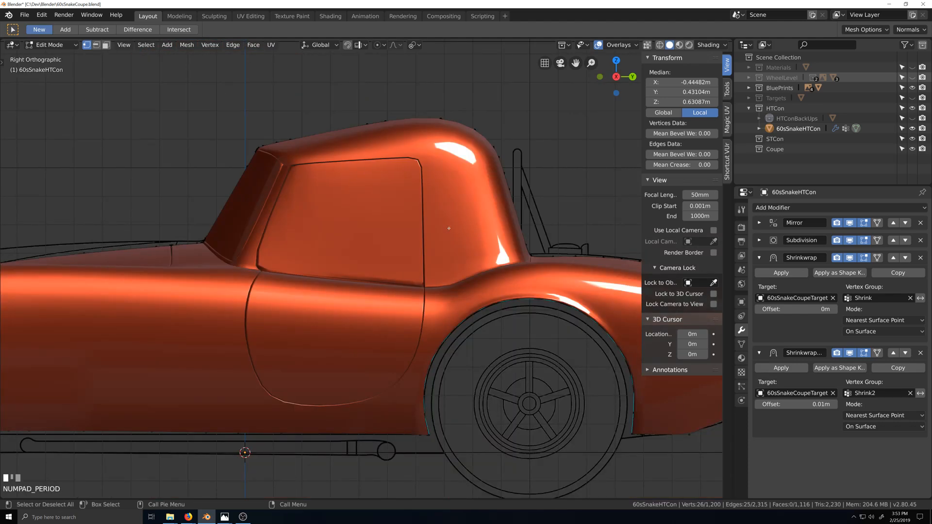
{"action": "key", "text": "ctrl+KP_3"}
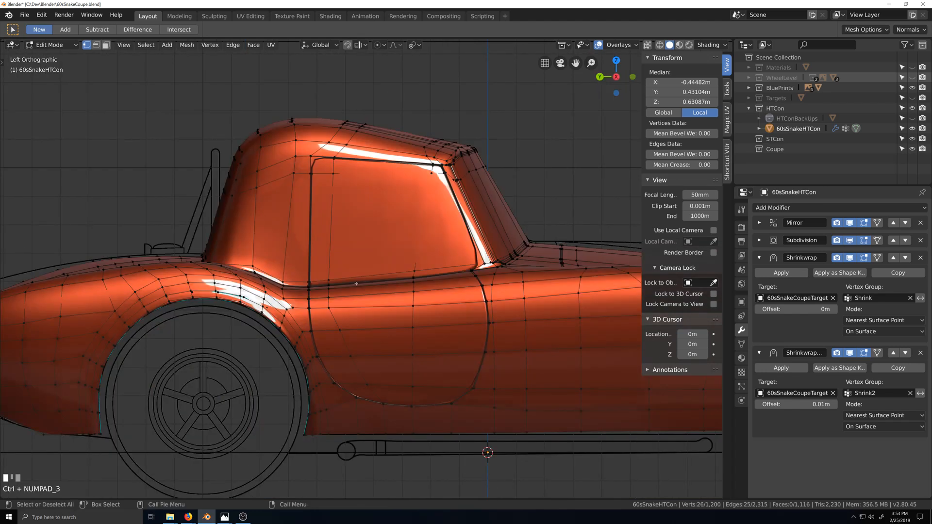
{"action": "scroll", "coordinate": [369, 256], "scroll_direction": "up", "scroll_amount": 1}
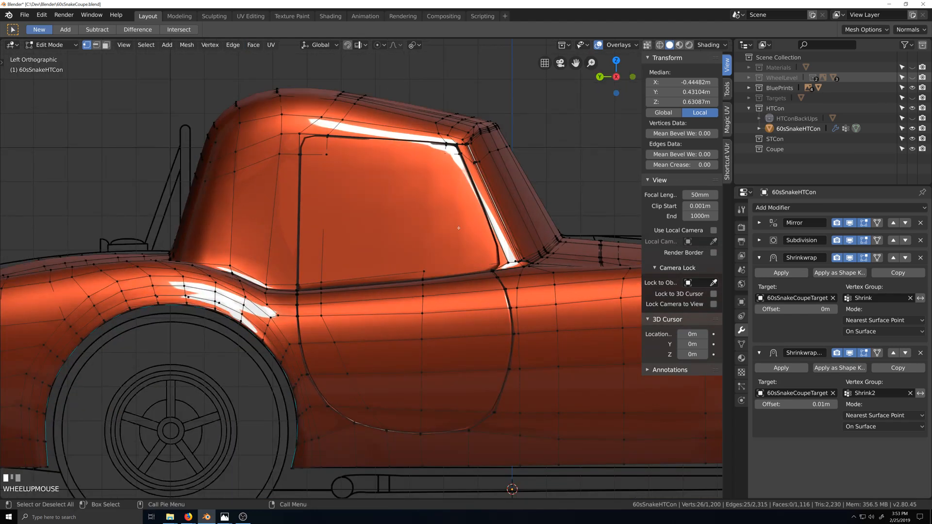
{"action": "key", "text": "alt+z"}
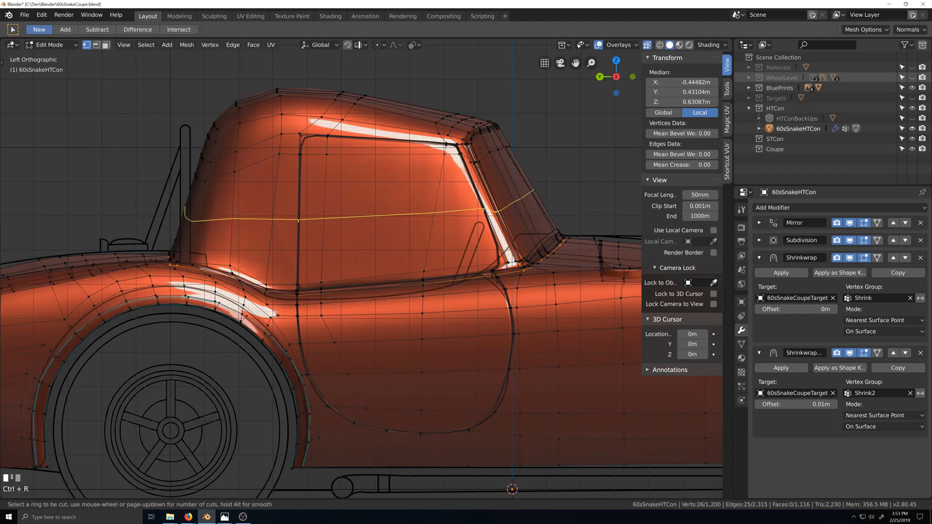
{"action": "left_click", "coordinate": [290, 228]}
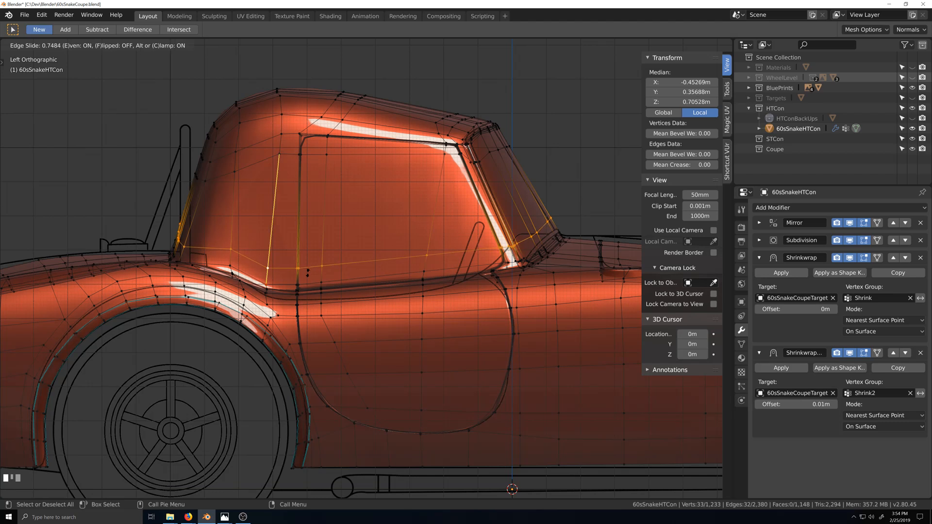
{"action": "left_click", "coordinate": [308, 271]}
Turn X-ray off and examine how the added edge loop affects the cabin, window panel and lower seam in Object Mode.
{"action": "scroll", "coordinate": [354, 257], "scroll_direction": "down", "scroll_amount": 2}
{"action": "key", "text": "grave"}
{"action": "middle_click_drag", "start_coordinate": [388, 291], "coordinate": [480, 310]}
{"action": "key", "text": "z"}
{"action": "key", "text": "grave"}
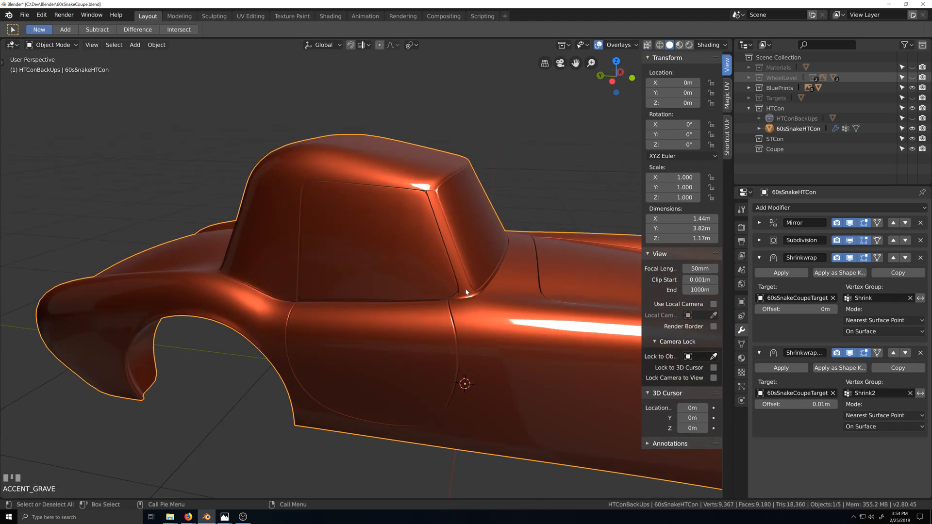
{"action": "scroll", "coordinate": [466, 292], "scroll_direction": "down", "scroll_amount": 2}
{"action": "key", "text": "grave"}
{"action": "middle_click_drag", "start_coordinate": [397, 336], "coordinate": [431, 323]}
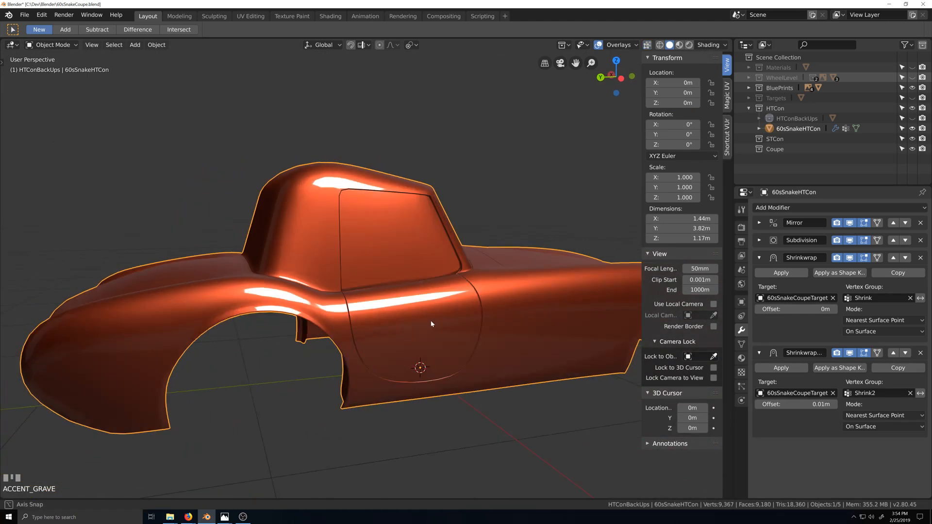
{"action": "scroll", "coordinate": [430, 320], "scroll_direction": "up", "scroll_amount": 2}
{"action": "key", "text": "grave"}
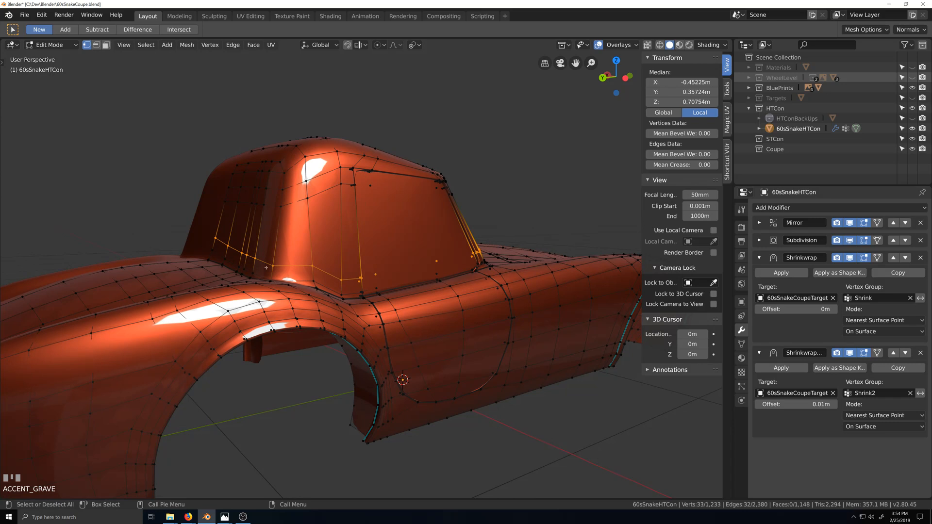
{"action": "middle_click_drag", "start_coordinate": [265, 267], "coordinate": [437, 277]}
{"action": "key", "text": "grave"}
{"action": "scroll", "coordinate": [458, 294], "scroll_direction": "up", "scroll_amount": 3}
{"action": "scroll", "coordinate": [458, 285], "scroll_direction": "down", "scroll_amount": 3}
{"action": "scroll", "coordinate": [453, 292], "scroll_direction": "up", "scroll_amount": 1}
{"action": "key", "text": "grave"}
{"action": "scroll", "coordinate": [433, 272], "scroll_direction": "up", "scroll_amount": 1}
In Edit Mode with X-ray on, deselect the new loop's vertices just behind the window's rear edge.
{"action": "key", "text": "Tab"}
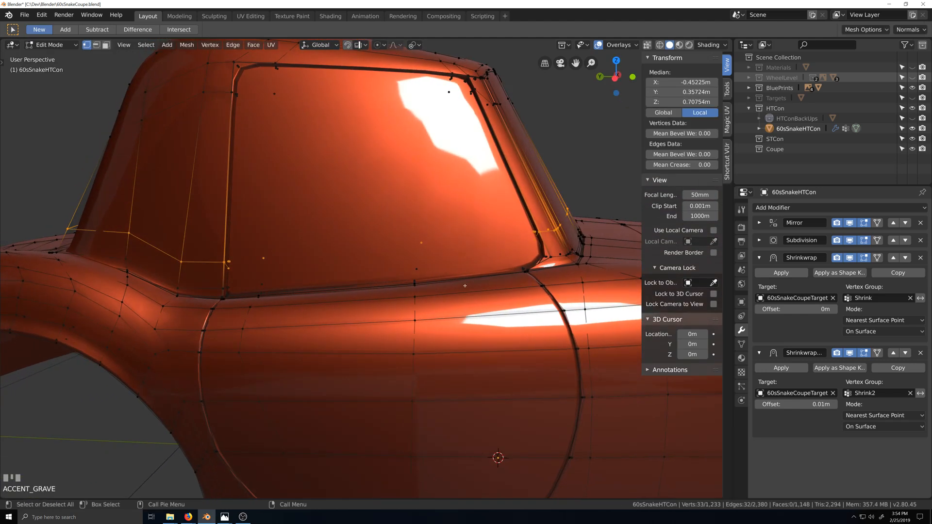
{"action": "scroll", "coordinate": [250, 263], "scroll_direction": "up", "scroll_amount": 1}
{"action": "middle_click_drag", "start_coordinate": [250, 262], "coordinate": [271, 269]}
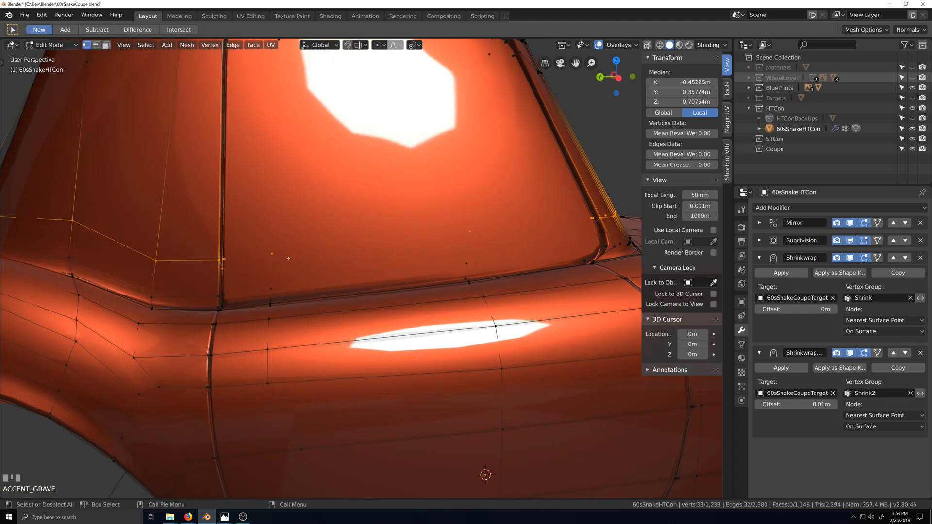
{"action": "scroll", "coordinate": [289, 259], "scroll_direction": "down", "scroll_amount": 2}
{"action": "scroll", "coordinate": [253, 269], "scroll_direction": "up", "scroll_amount": 3}
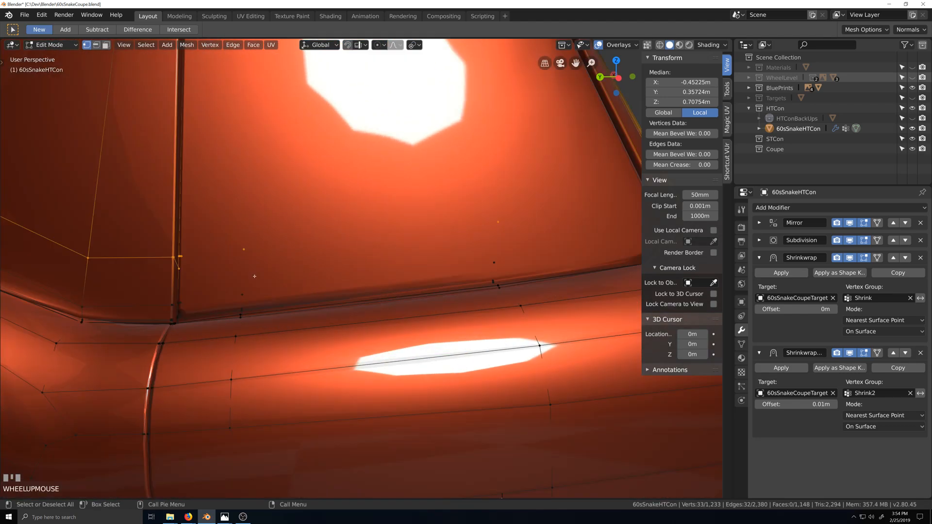
{"action": "key", "text": "alt+z"}
{"action": "key", "text": "shift+grave"}
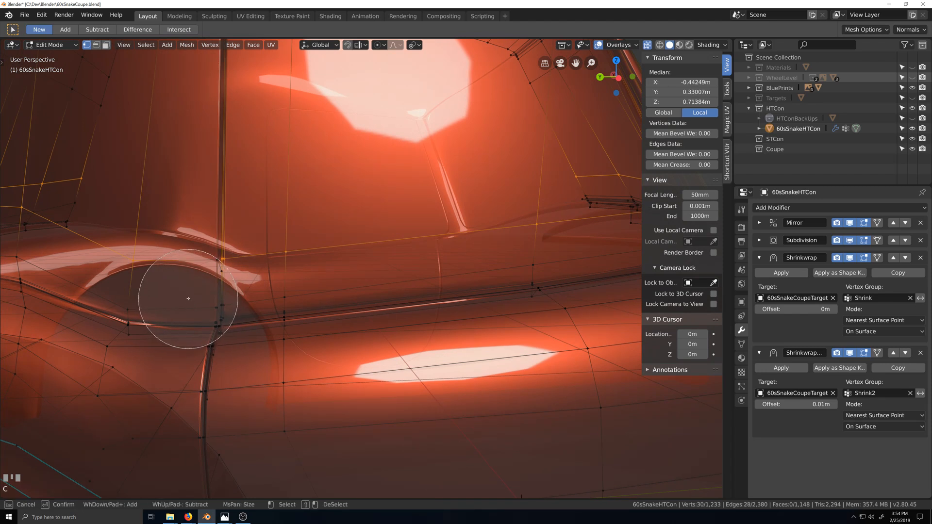
{"action": "middle_click", "coordinate": [149, 289]}
{"action": "right_click", "coordinate": [120, 275]}
{"action": "scroll", "coordinate": [131, 252], "scroll_direction": "down", "scroll_amount": 4}
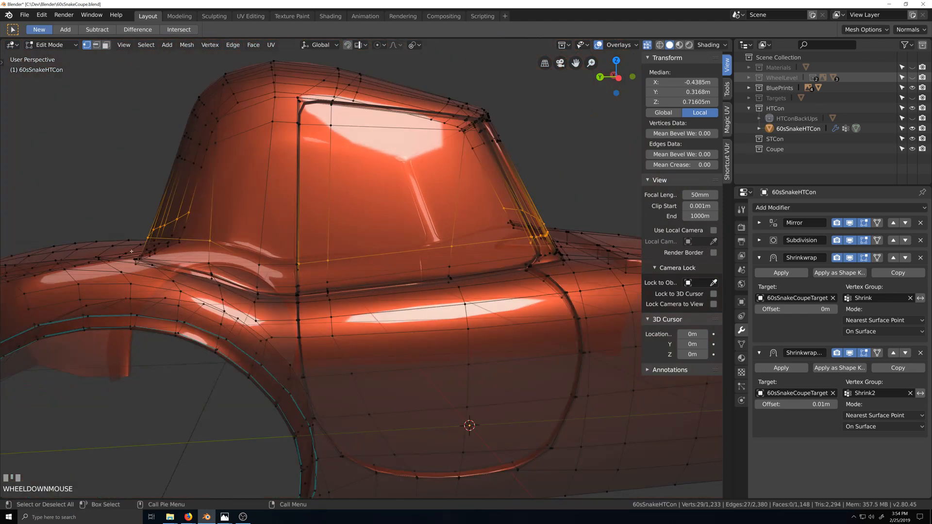
Deselect the loop's vertices around the rear of the cabin and along the windshield pillar, keeping those on the window panel.
{"action": "key", "text": "c"}
{"action": "right_click", "coordinate": [167, 238]}
{"action": "key", "text": "shift+grave"}
{"action": "scroll", "coordinate": [215, 242], "scroll_direction": "up", "scroll_amount": 3}
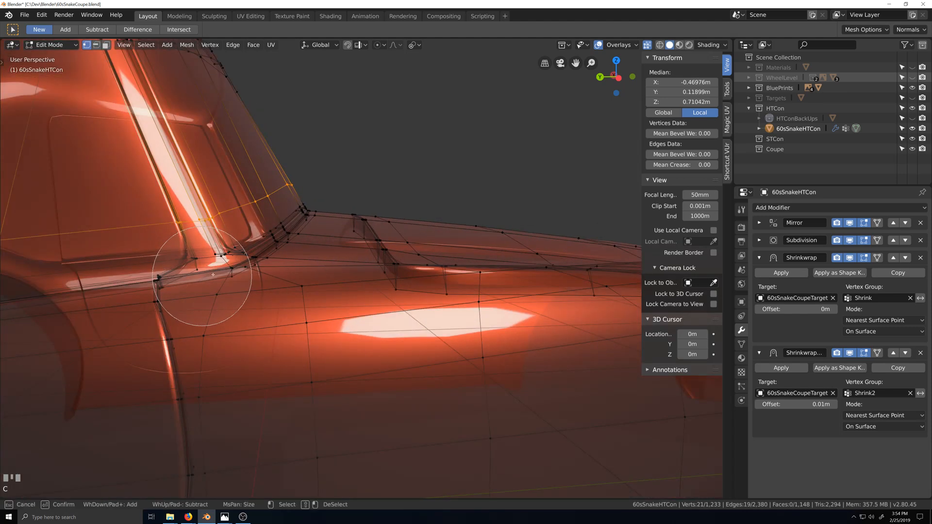
{"action": "middle_click_drag", "start_coordinate": [251, 229], "coordinate": [287, 205]}
{"action": "right_click", "coordinate": [288, 205]}
{"action": "key", "text": "shift+grave"}
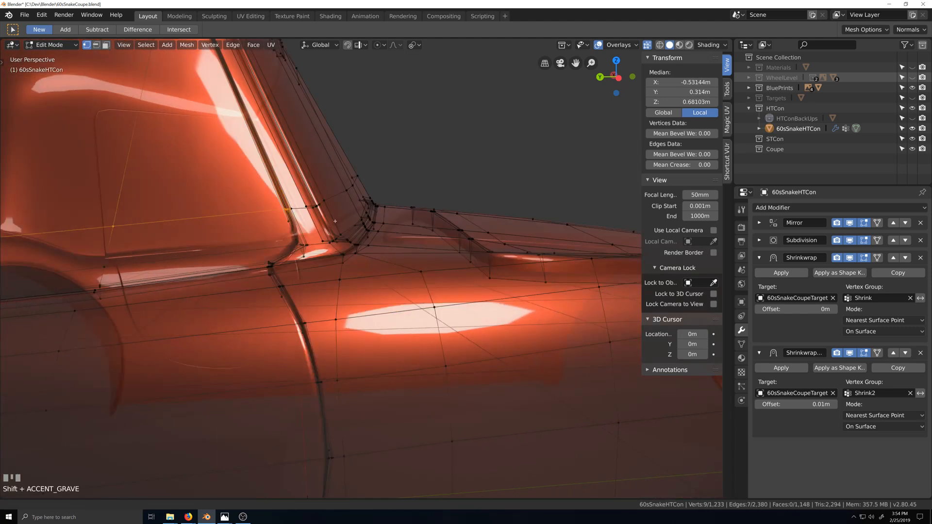
{"action": "scroll", "coordinate": [320, 223], "scroll_direction": "up", "scroll_amount": 2}
{"action": "key", "text": "shift+grave"}
{"action": "left_click", "coordinate": [333, 243]}
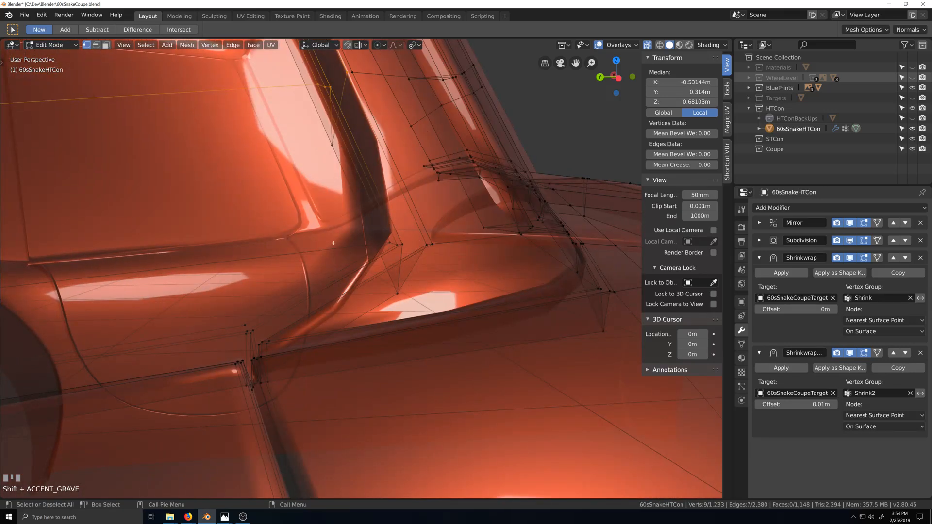
{"action": "scroll", "coordinate": [304, 317], "scroll_direction": "down", "scroll_amount": 2}
{"action": "scroll", "coordinate": [346, 237], "scroll_direction": "up", "scroll_amount": 2}
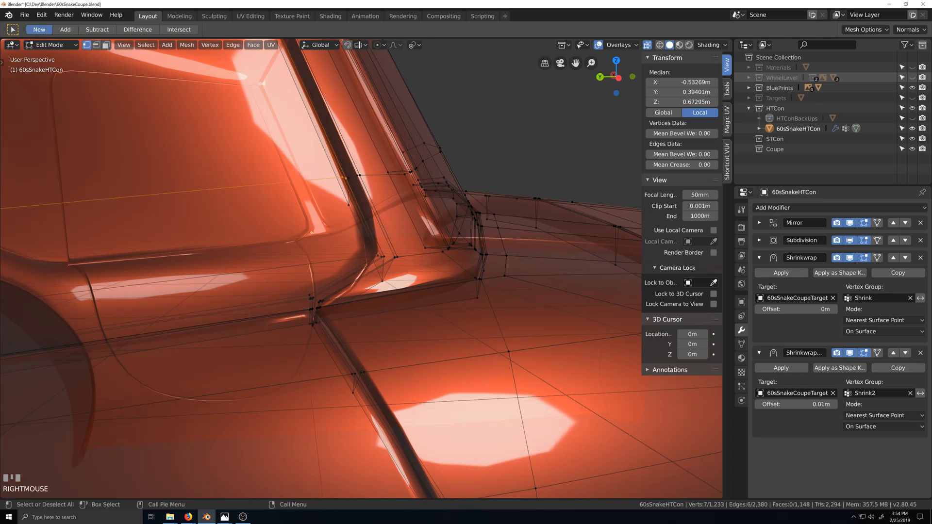
Deselect the stray loop vertex at the window panel's rear edge and assign the remaining loop vertices to the Shrink2 vertex group.
{"action": "scroll", "coordinate": [312, 232], "scroll_direction": "down", "scroll_amount": 3}
{"action": "key", "text": "shift+grave"}
{"action": "scroll", "coordinate": [422, 244], "scroll_direction": "up", "scroll_amount": 3}
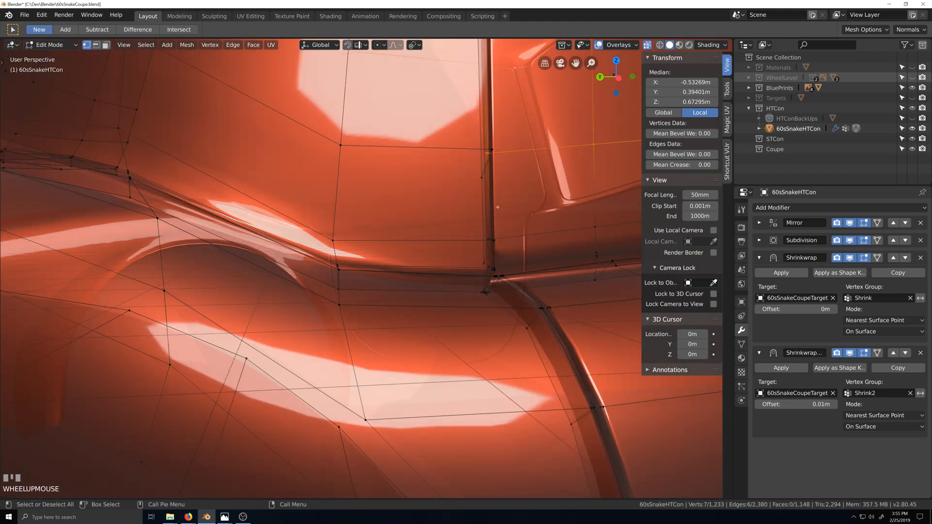
{"action": "key", "text": "shift+grave"}
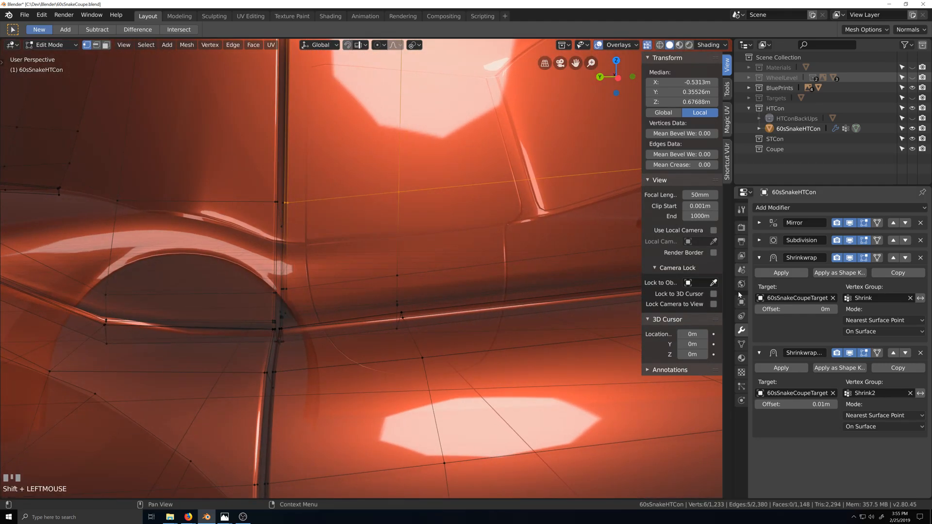
{"action": "left_click", "coordinate": [742, 344]}
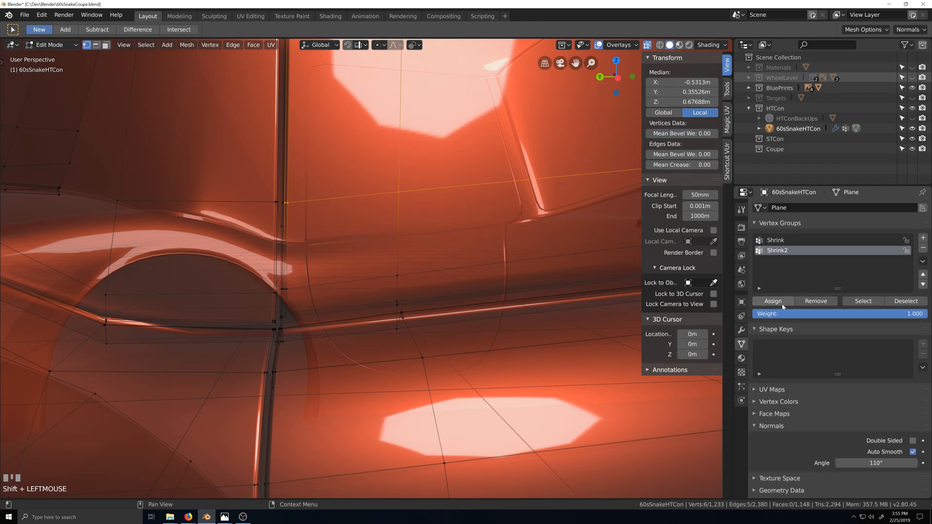
In Object Mode with X-ray off, examine the window panel and its lower seam from outside and inside the cabin.
{"action": "scroll", "coordinate": [562, 301], "scroll_direction": "down", "scroll_amount": 3}
{"action": "key", "text": "Tab"}
{"action": "key", "text": "grave"}
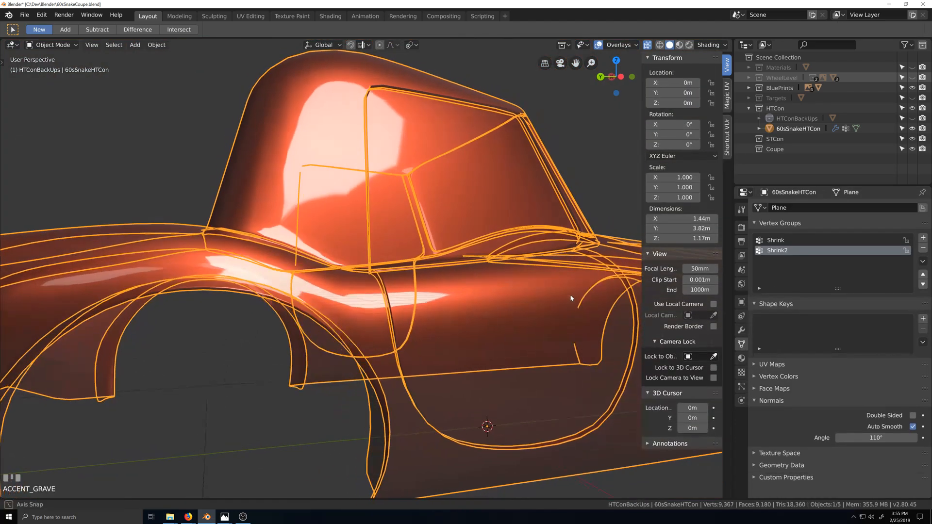
{"action": "key", "text": "alt+z"}
{"action": "key", "text": "grave"}
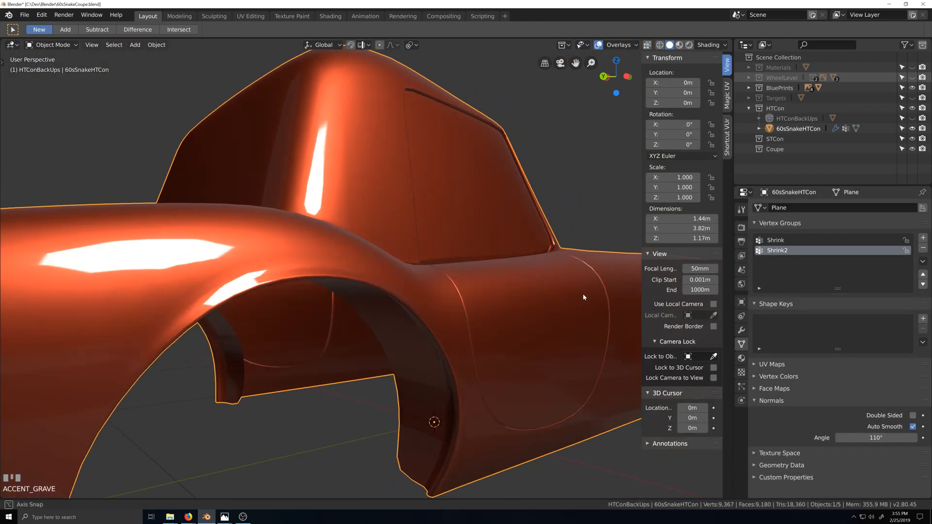
{"action": "middle_click_drag", "start_coordinate": [588, 301], "coordinate": [567, 297]}
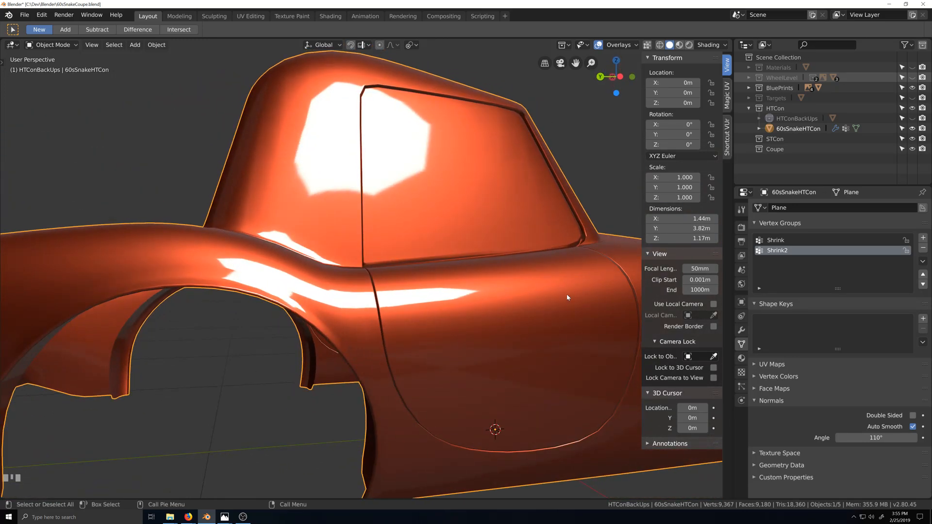
{"action": "scroll", "coordinate": [566, 296], "scroll_direction": "down", "scroll_amount": 2}
{"action": "key", "text": "grave"}
{"action": "scroll", "coordinate": [542, 311], "scroll_direction": "up", "scroll_amount": 4}
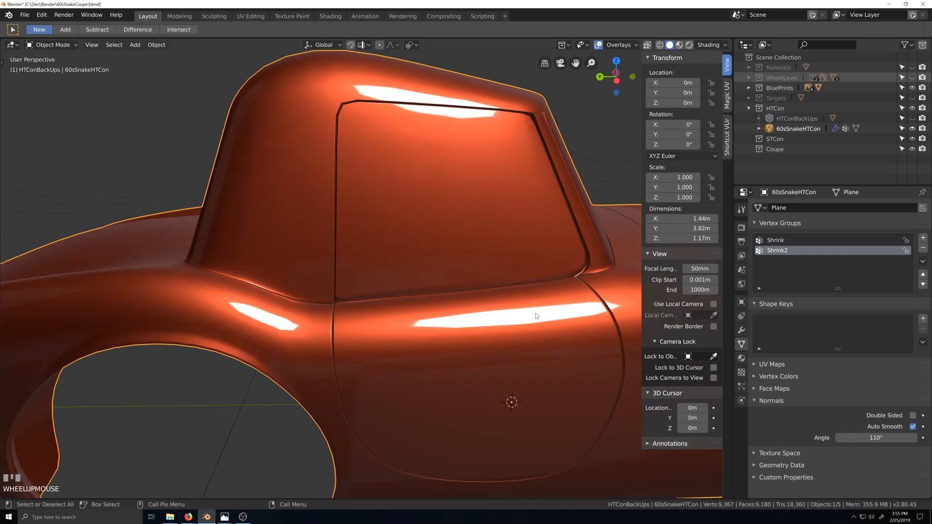
{"action": "key", "text": "grave"}
{"action": "key", "text": "shift+grave"}
{"action": "scroll", "coordinate": [443, 308], "scroll_direction": "up", "scroll_amount": 4}
{"action": "key", "text": "grave"}
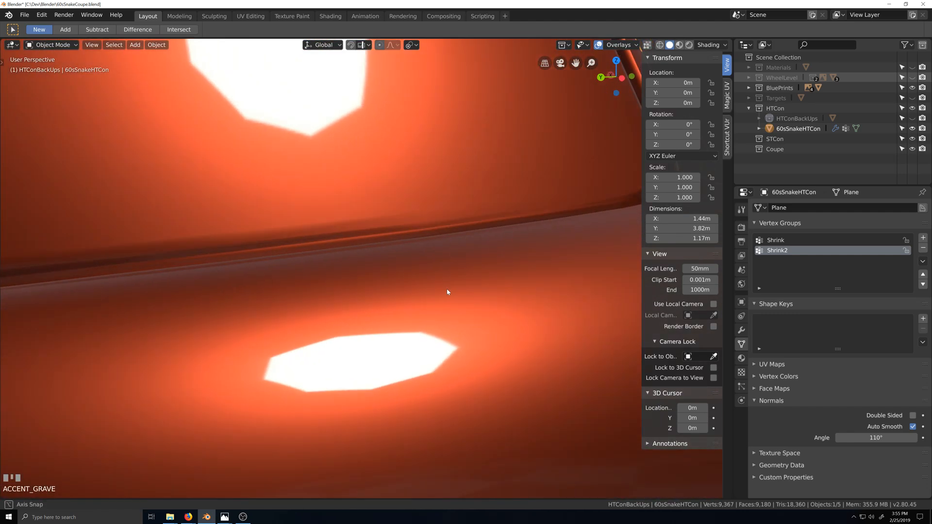
{"action": "key", "text": "shift+grave"}
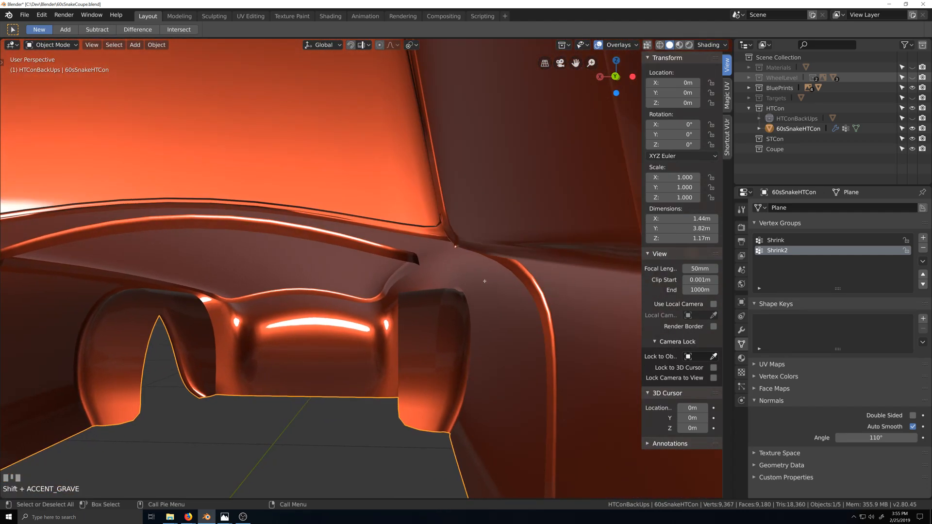
In Edit Mode, select the inner vertex of the window's lower seam nearest the windshield end and view it from inside the body.
{"action": "key", "text": "Tab"}
{"action": "key", "text": "grave"}
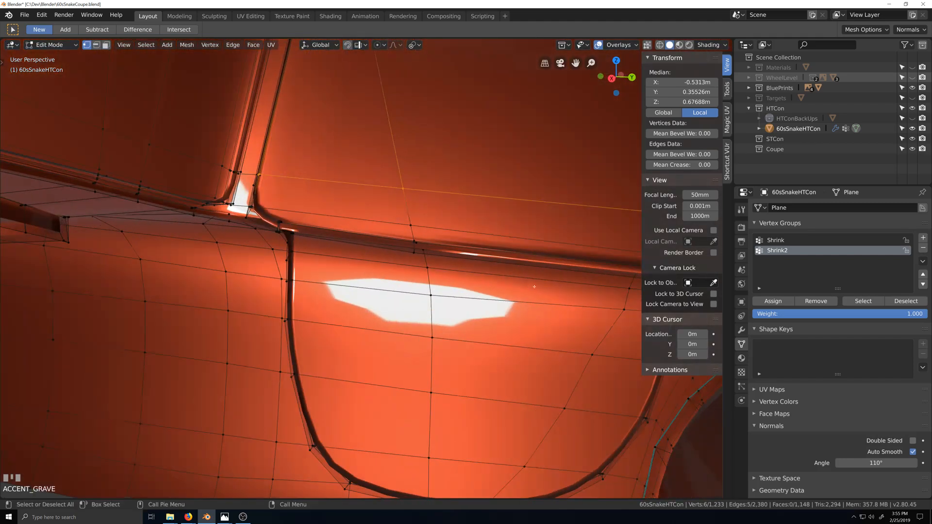
{"action": "left_click", "coordinate": [279, 231]}
{"action": "key", "text": "grave"}
{"action": "scroll", "coordinate": [496, 275], "scroll_direction": "down", "scroll_amount": 3}
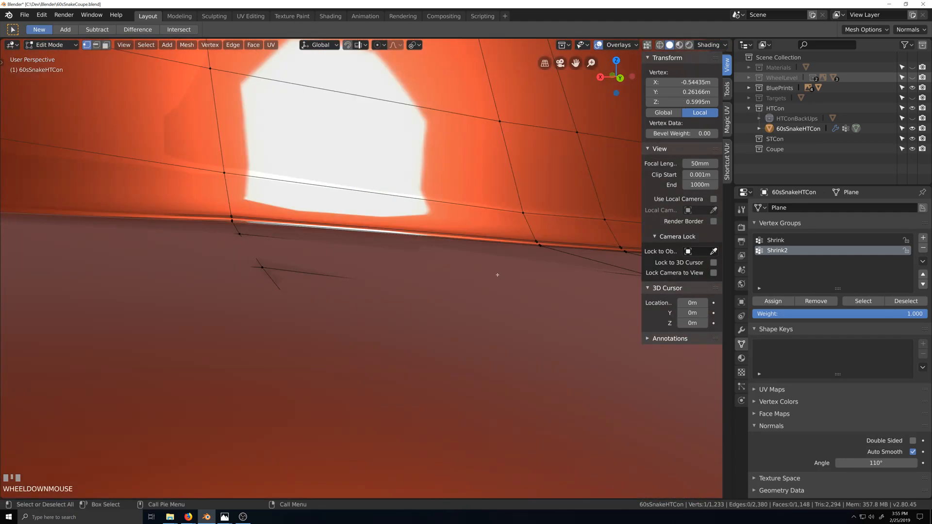
{"action": "scroll", "coordinate": [493, 275], "scroll_direction": "up", "scroll_amount": 3}
{"action": "key", "text": "shift+grave"}
{"action": "key", "text": "KP_Decimal"}
{"action": "scroll", "coordinate": [440, 257], "scroll_direction": "down", "scroll_amount": 2}
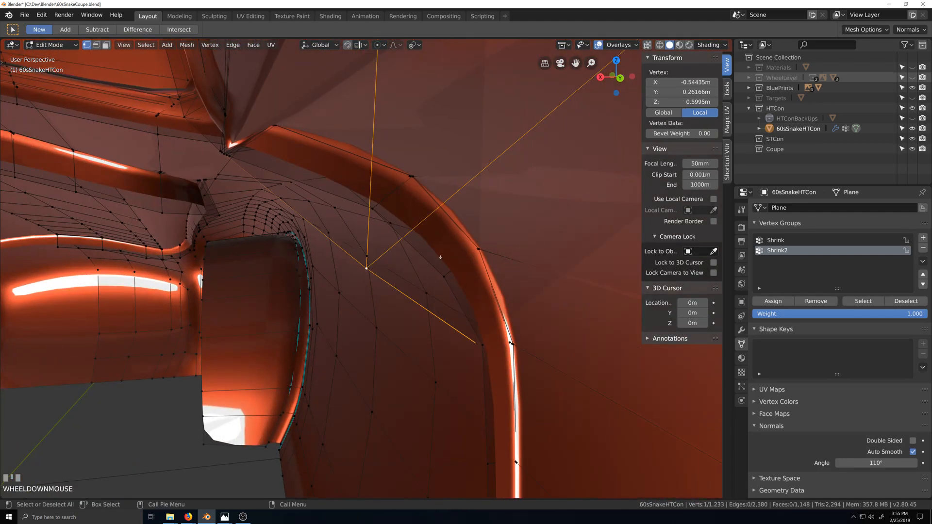
{"action": "scroll", "coordinate": [440, 259], "scroll_direction": "down", "scroll_amount": 8}
{"action": "key", "text": "shift+grave"}
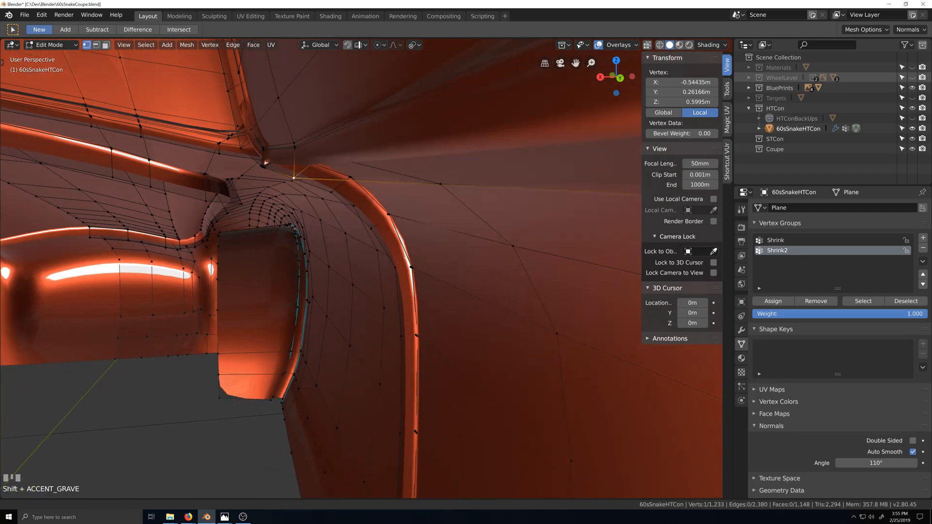
Add the adjacent inner seam vertex toward the window's rear corner to the selection.
{"action": "scroll", "coordinate": [455, 295], "scroll_direction": "down", "scroll_amount": 3}
{"action": "scroll", "coordinate": [455, 295], "scroll_direction": "up", "scroll_amount": 3}
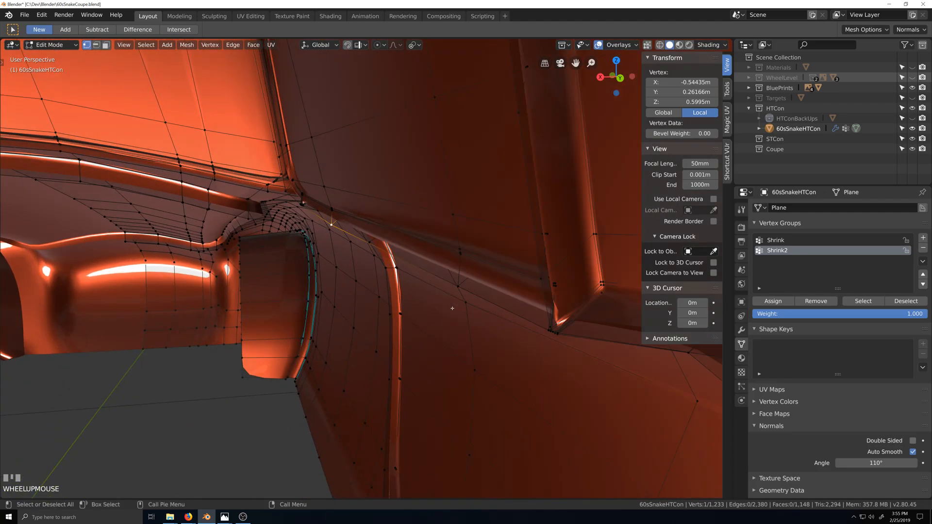
{"action": "left_click", "coordinate": [459, 286], "text": "shift"}
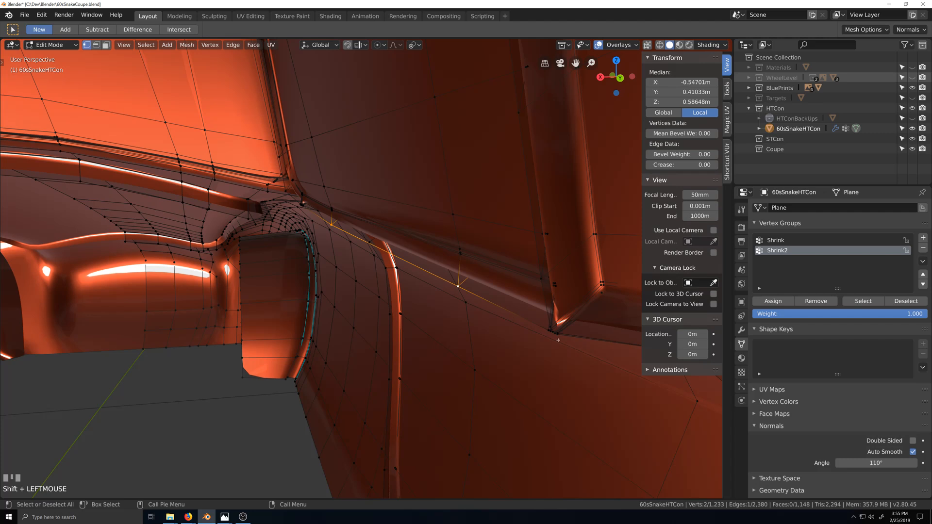
{"action": "key", "text": "grave"}
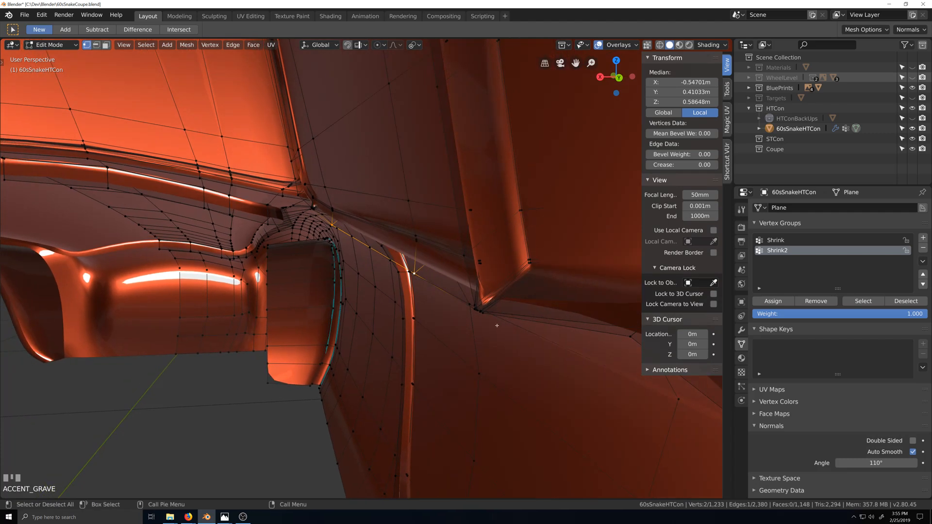
{"action": "key", "text": "KP_Decimal"}
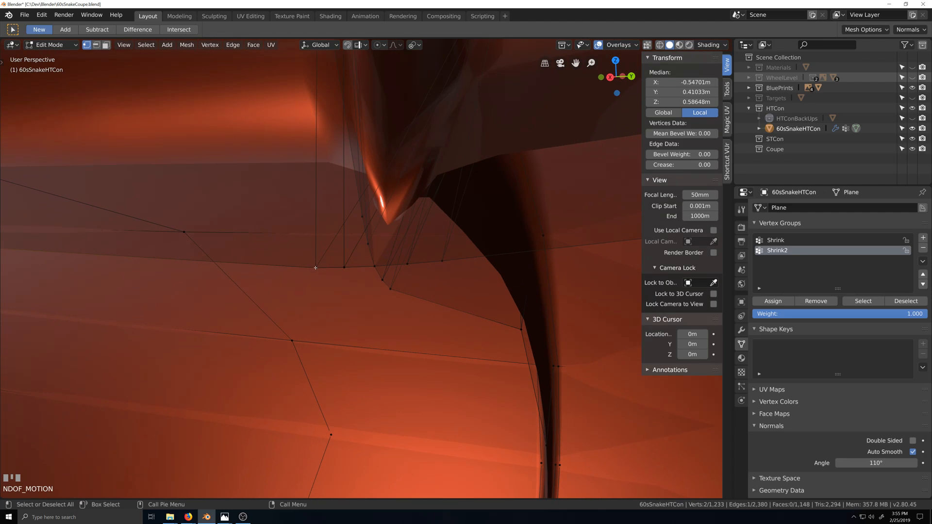
Select the inner seam vertices clustered at the window's lower rear corner and add the two vertices farther forward along the seam.
{"action": "left_click", "coordinate": [316, 267]}
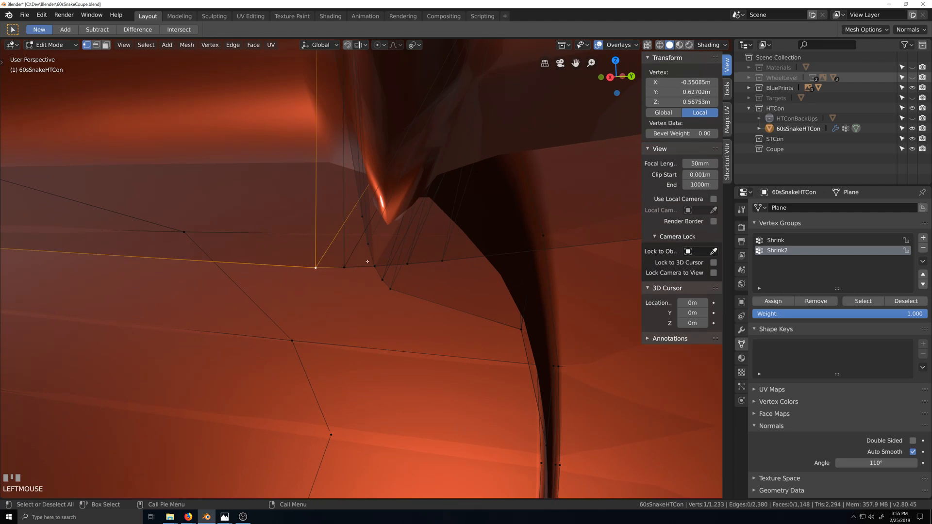
{"action": "left_click_drag", "start_coordinate": [344, 253], "coordinate": [376, 241]}
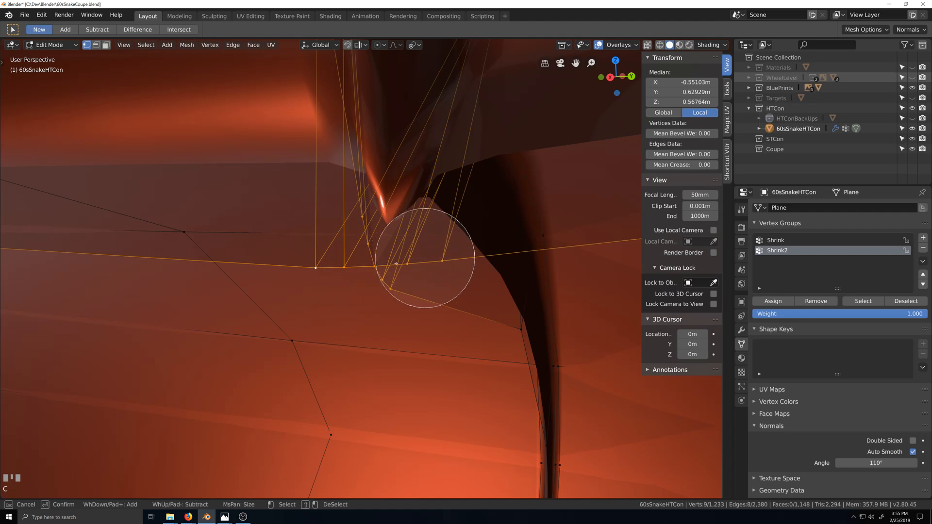
{"action": "scroll", "coordinate": [394, 262], "scroll_direction": "down", "scroll_amount": 8}
{"action": "key", "text": "shift+grave"}
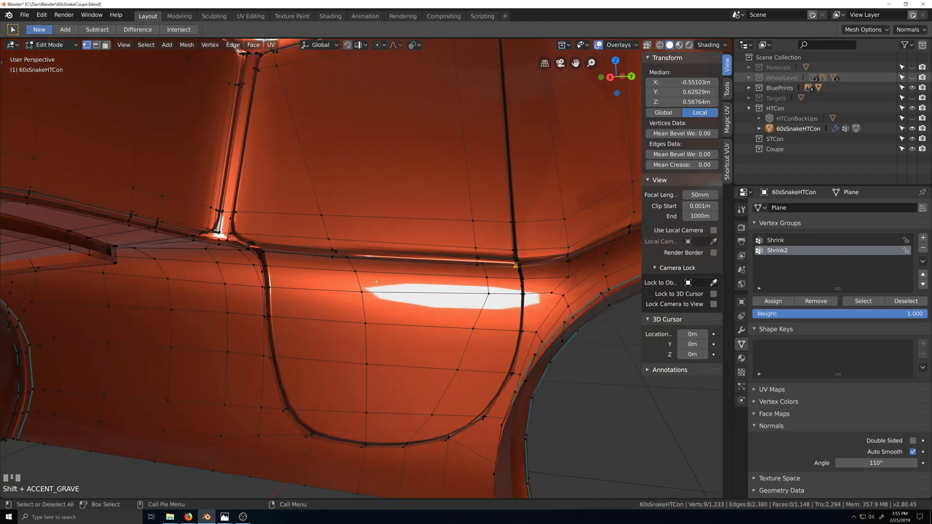
{"action": "scroll", "coordinate": [449, 299], "scroll_direction": "up", "scroll_amount": 5}
{"action": "scroll", "coordinate": [539, 287], "scroll_direction": "down", "scroll_amount": 3}
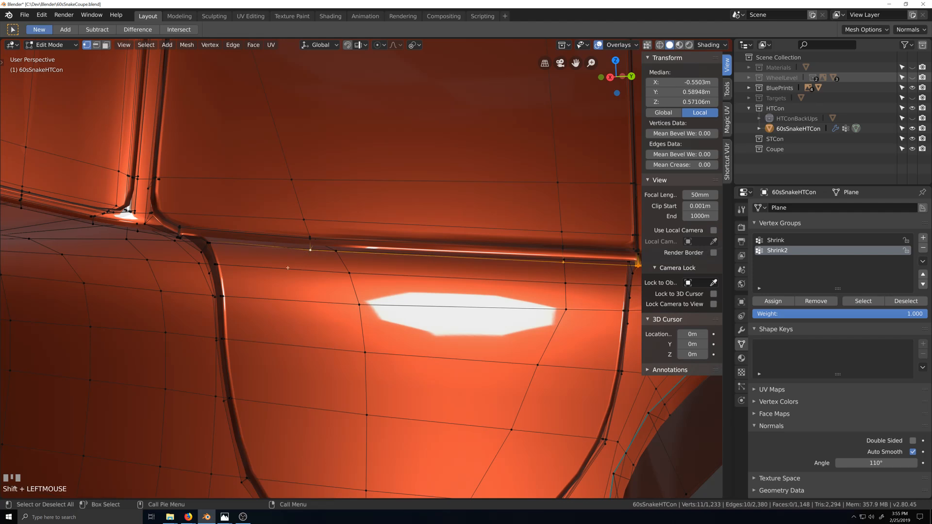
Add the cluster of inner seam vertices at the window's lower front corner to the selection with circle select.
{"action": "key", "text": "shift+grave"}
{"action": "scroll", "coordinate": [460, 259], "scroll_direction": "up", "scroll_amount": 5}
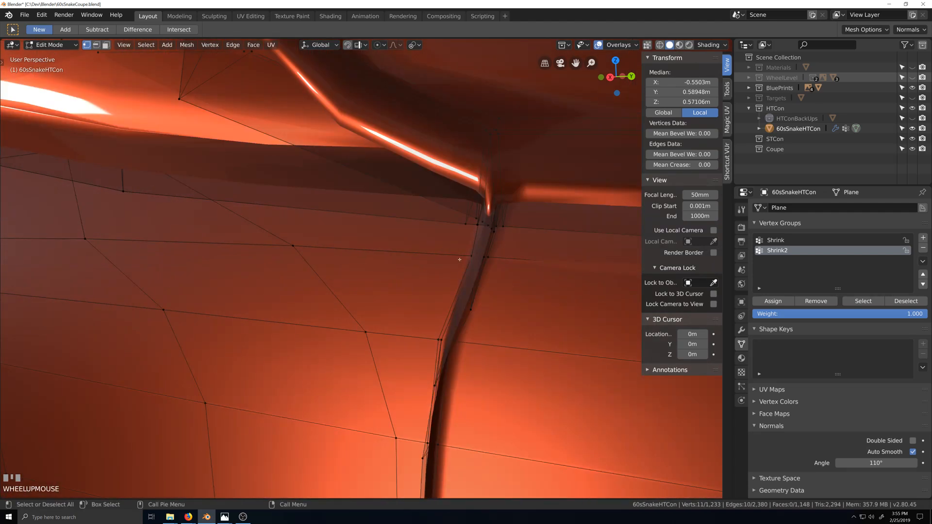
{"action": "key", "text": "grave"}
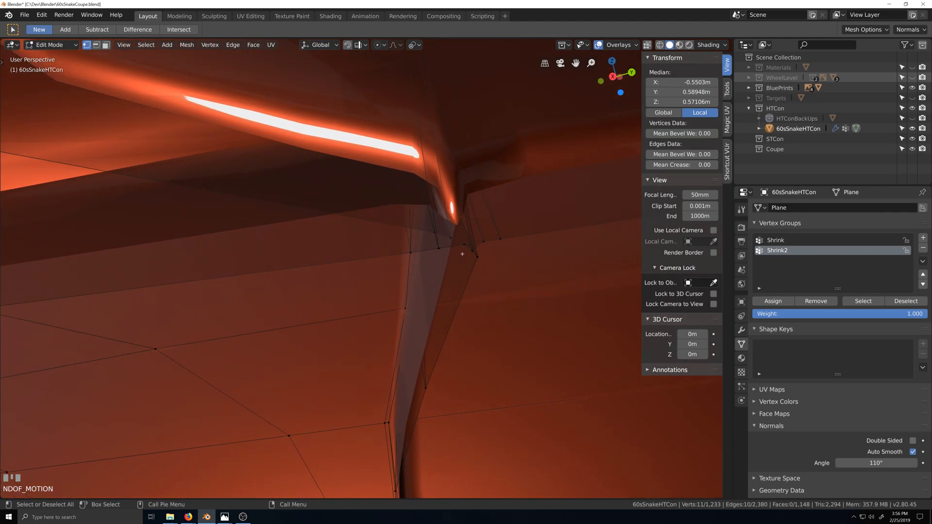
{"action": "left_click_drag", "start_coordinate": [425, 255], "coordinate": [467, 252]}
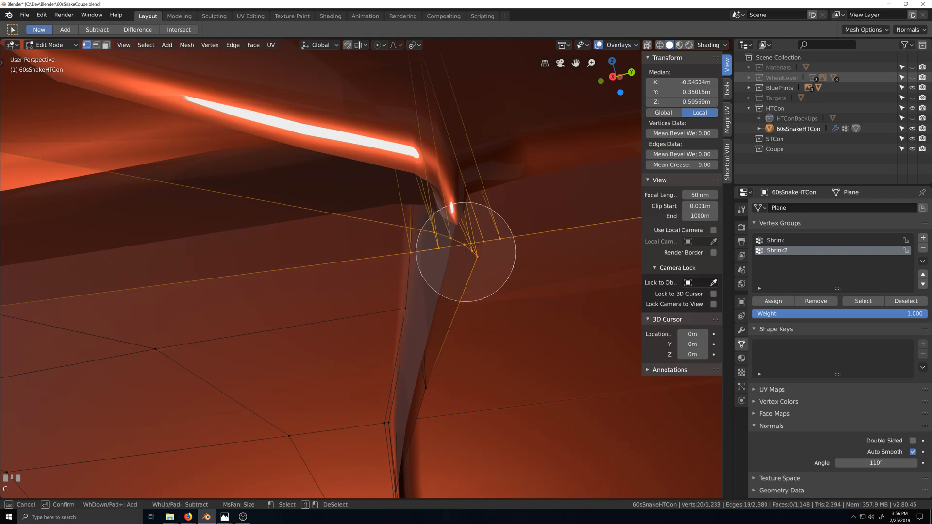
{"action": "right_click", "coordinate": [466, 252]}
Move the selected lower-seam vertices about 0.014 m inward along the global X axis.
{"action": "scroll", "coordinate": [514, 333], "scroll_direction": "down", "scroll_amount": 8}
{"action": "key", "text": "grave"}
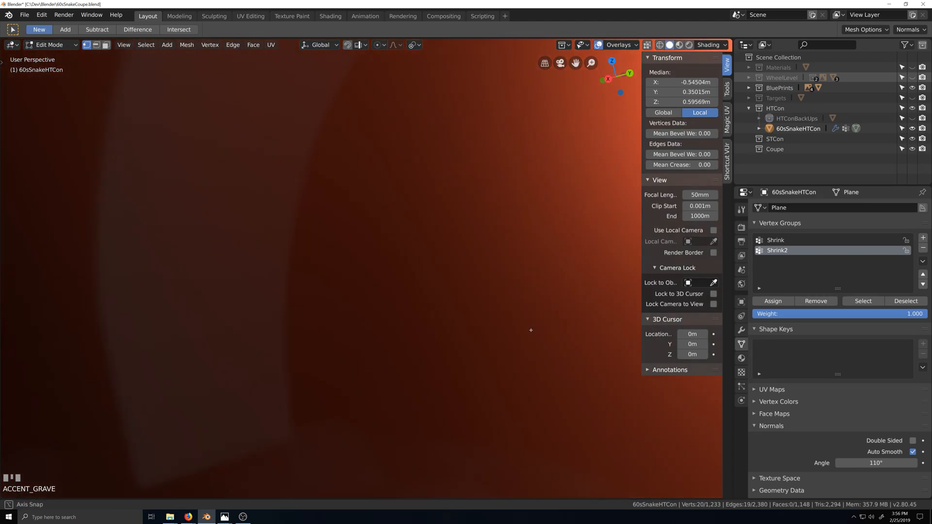
{"action": "key", "text": "shift+grave"}
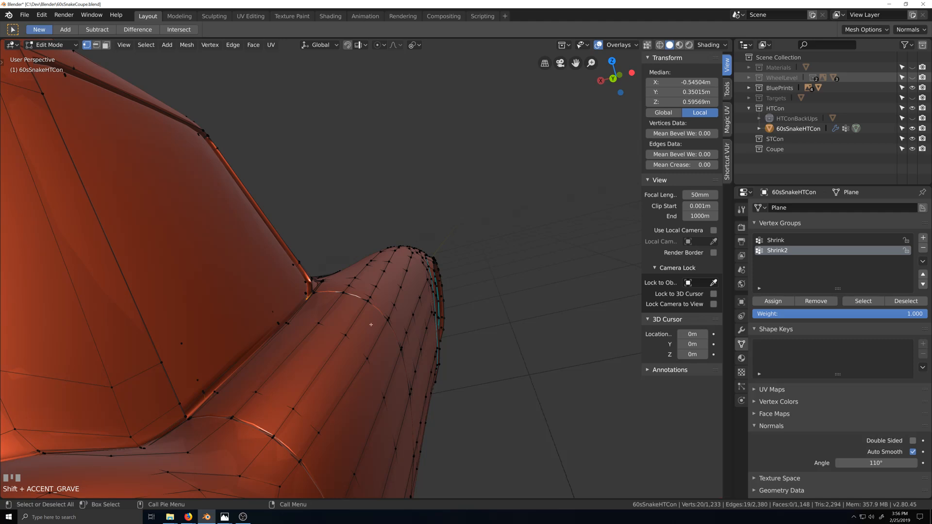
{"action": "scroll", "coordinate": [338, 294], "scroll_direction": "up", "scroll_amount": 1}
{"action": "middle_click_drag", "start_coordinate": [338, 295], "coordinate": [438, 261], "text": "shift"}
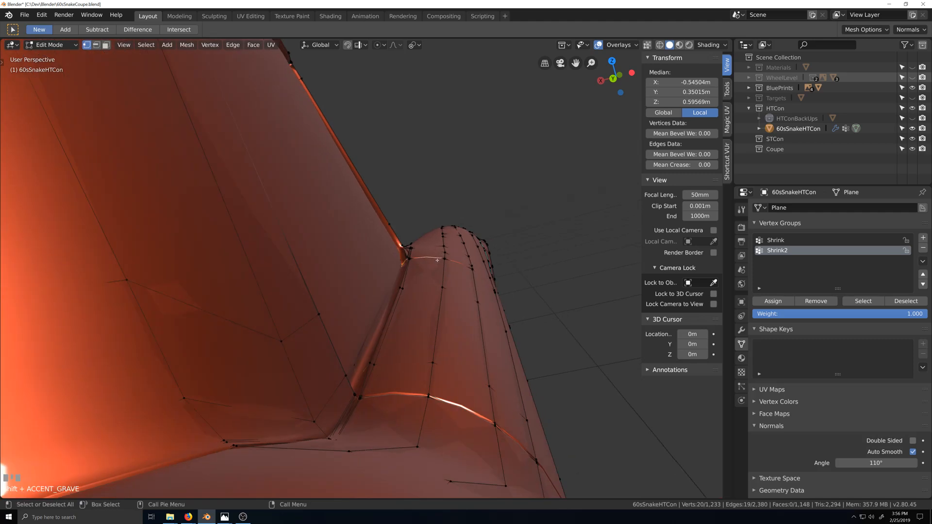
{"action": "key", "text": "ctrl+KP_3"}
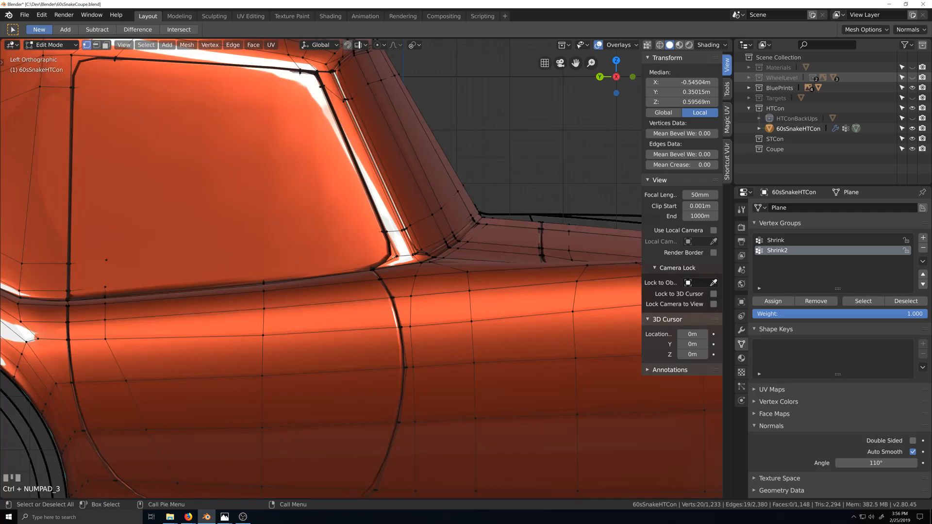
{"action": "key", "text": "grave"}
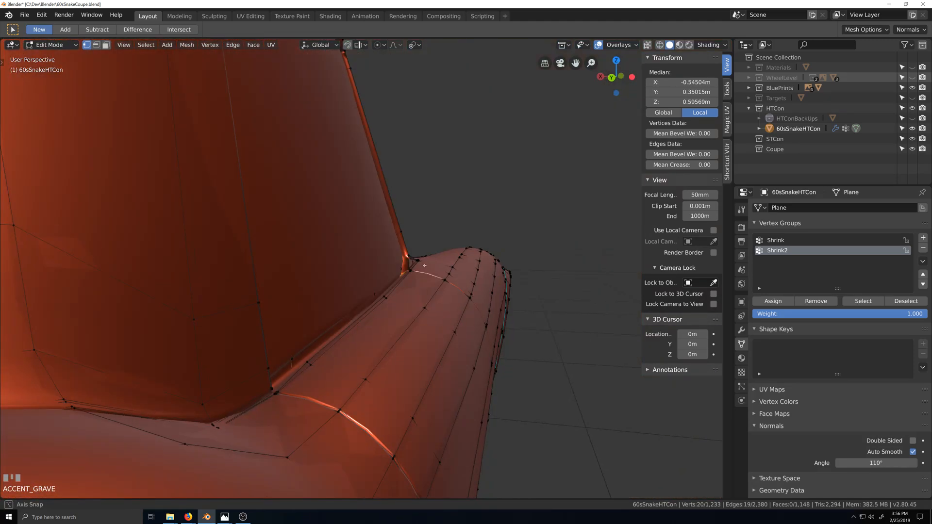
{"action": "key", "text": "g"}
{"action": "key", "text": "x"}
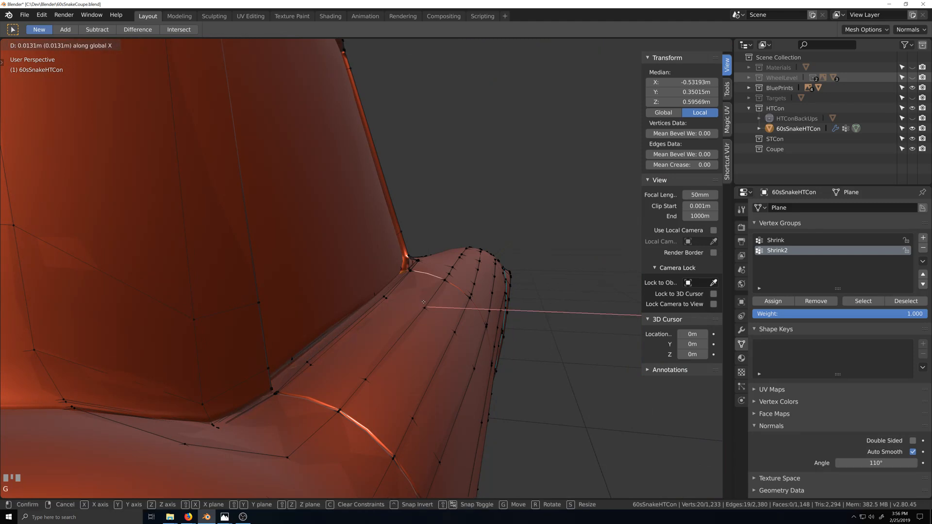
{"action": "left_click", "coordinate": [423, 301]}
Examine the window's lower seam up close in Object Mode.
{"action": "middle_click_drag", "start_coordinate": [423, 302], "coordinate": [385, 317]}
{"action": "scroll", "coordinate": [315, 320], "scroll_direction": "up", "scroll_amount": 2}
{"action": "middle_click_drag", "start_coordinate": [315, 320], "coordinate": [365, 321], "text": "shift"}
{"action": "scroll", "coordinate": [379, 318], "scroll_direction": "up", "scroll_amount": 1}
{"action": "key", "text": "grave"}
{"action": "scroll", "coordinate": [365, 320], "scroll_direction": "up", "scroll_amount": 2}
{"action": "scroll", "coordinate": [375, 312], "scroll_direction": "down", "scroll_amount": 4}
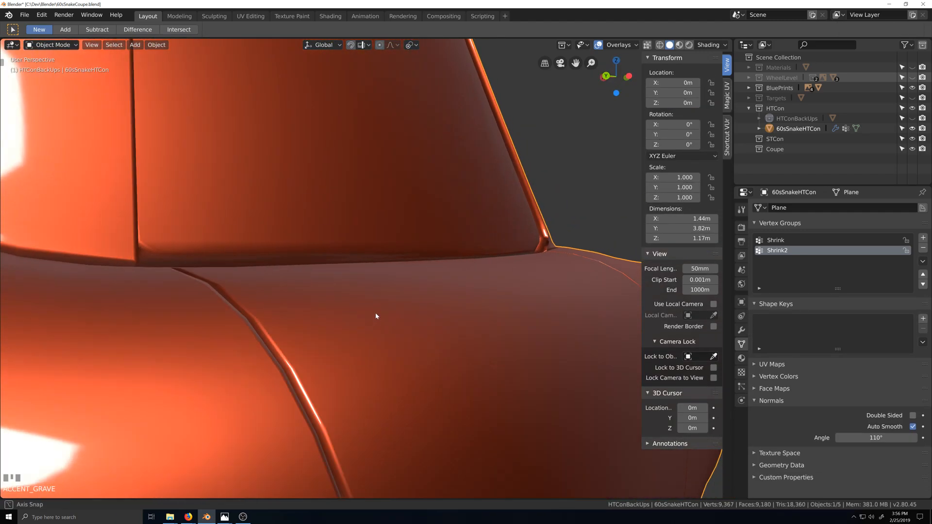
Enter Edit Mode on the hardtop mesh and turn on X-ray to expose the inner vertices along the window's lower seam.
{"action": "key", "text": "Tab"}
{"action": "key", "text": "grave"}
{"action": "middle_click_drag", "start_coordinate": [332, 265], "coordinate": [329, 272]}
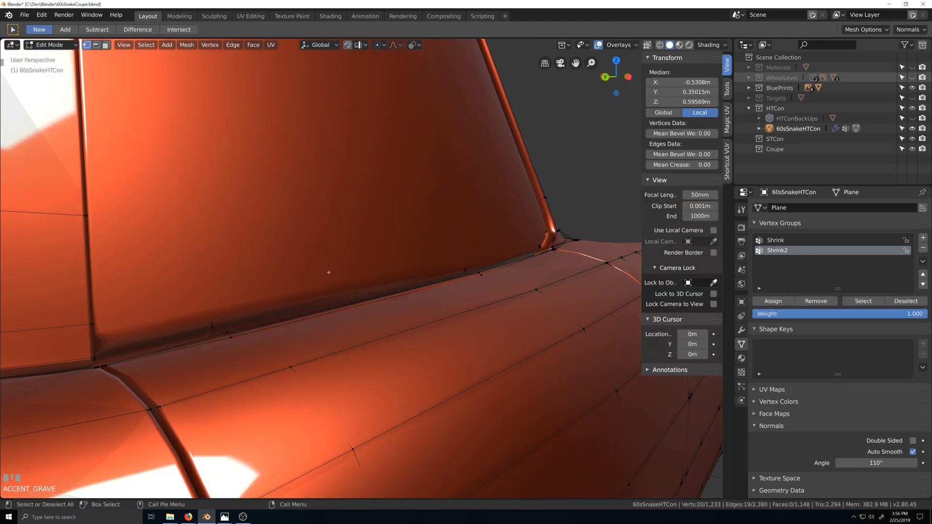
{"action": "middle_click_drag", "start_coordinate": [230, 318], "coordinate": [337, 287]}
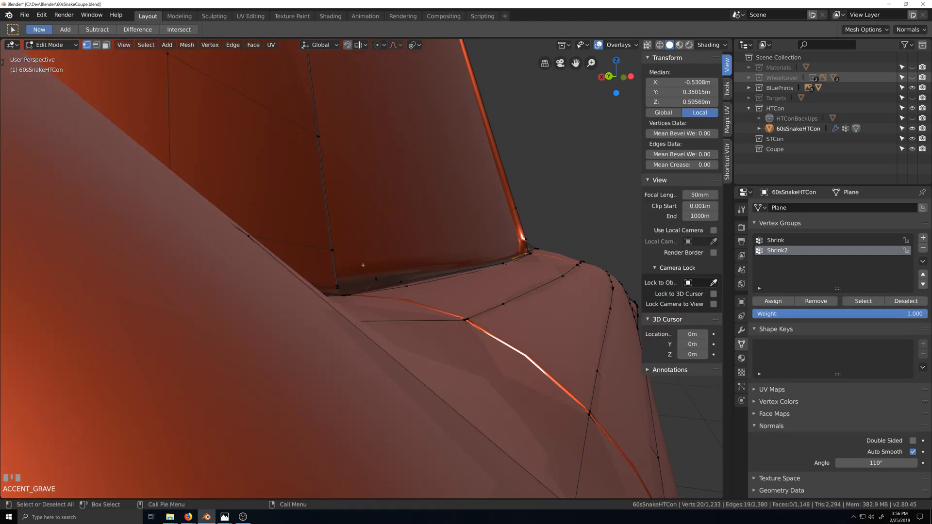
{"action": "middle_click_drag", "start_coordinate": [432, 275], "coordinate": [311, 298]}
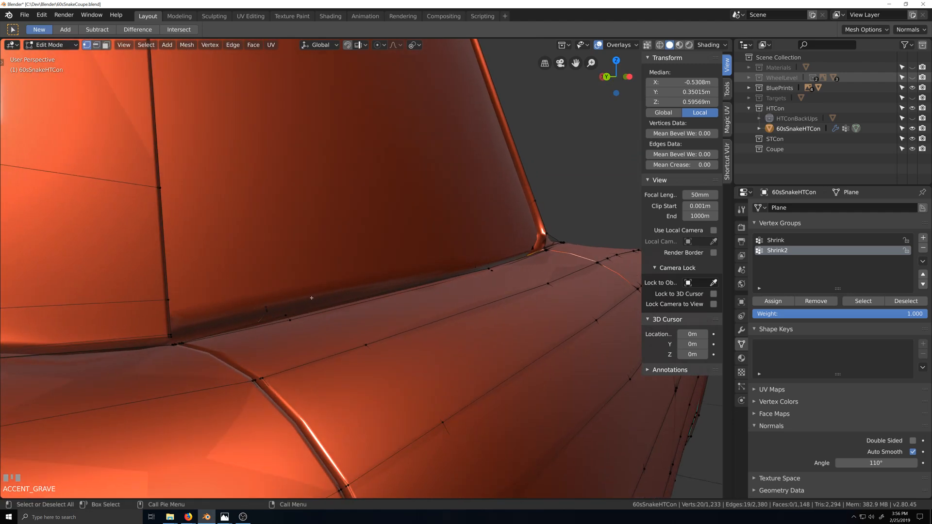
{"action": "left_click", "coordinate": [268, 311]}
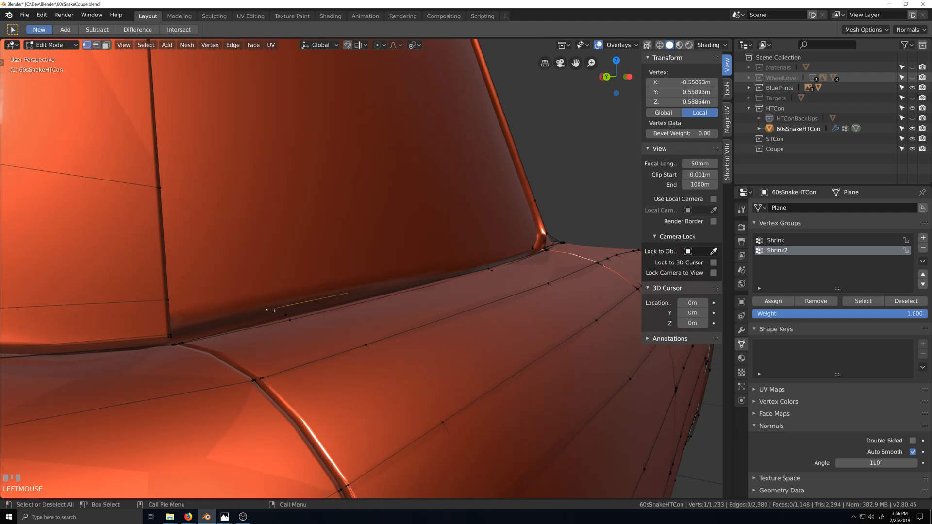
{"action": "key", "text": "KP_Decimal"}
{"action": "scroll", "coordinate": [259, 316], "scroll_direction": "down", "scroll_amount": 1}
{"action": "scroll", "coordinate": [259, 316], "scroll_direction": "down", "scroll_amount": 3}
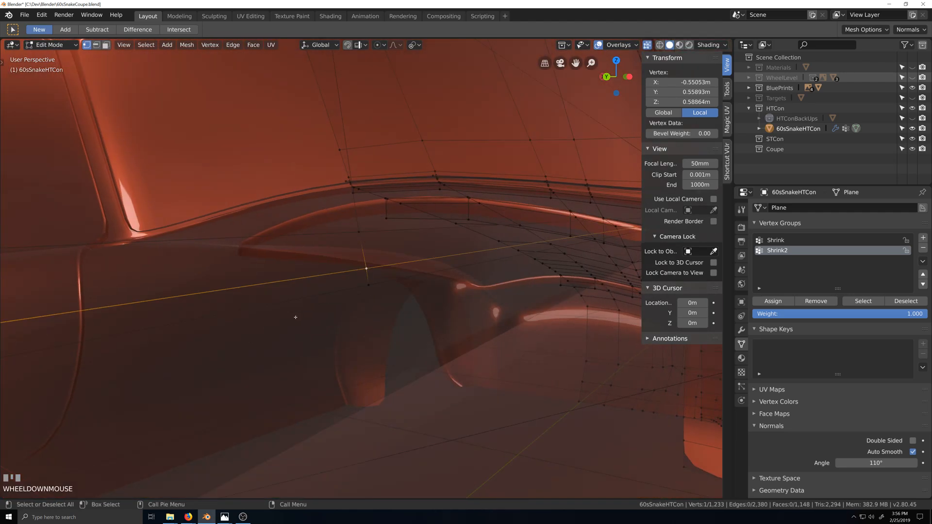
{"action": "scroll", "coordinate": [334, 294], "scroll_direction": "up", "scroll_amount": 2}
{"action": "middle_click_drag", "start_coordinate": [335, 294], "coordinate": [302, 301]}
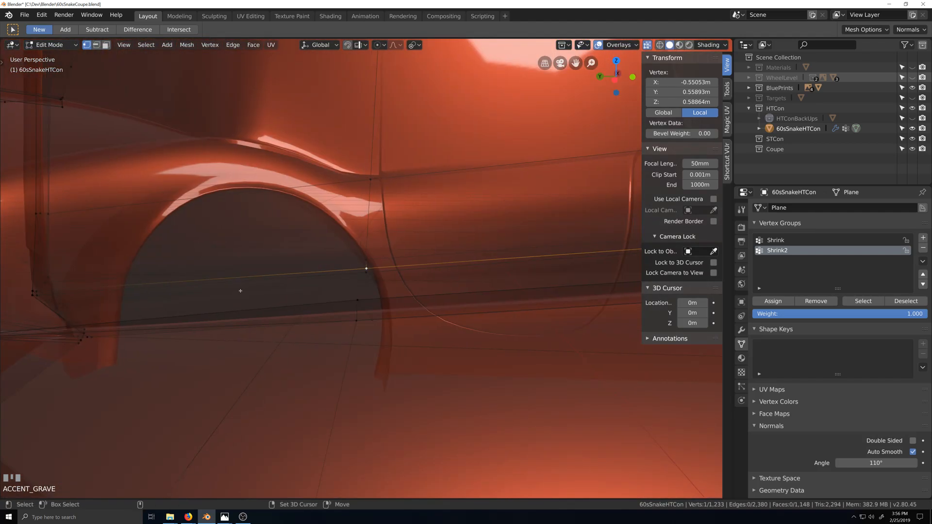
{"action": "middle_click_drag", "start_coordinate": [116, 290], "coordinate": [301, 276], "text": "shift"}
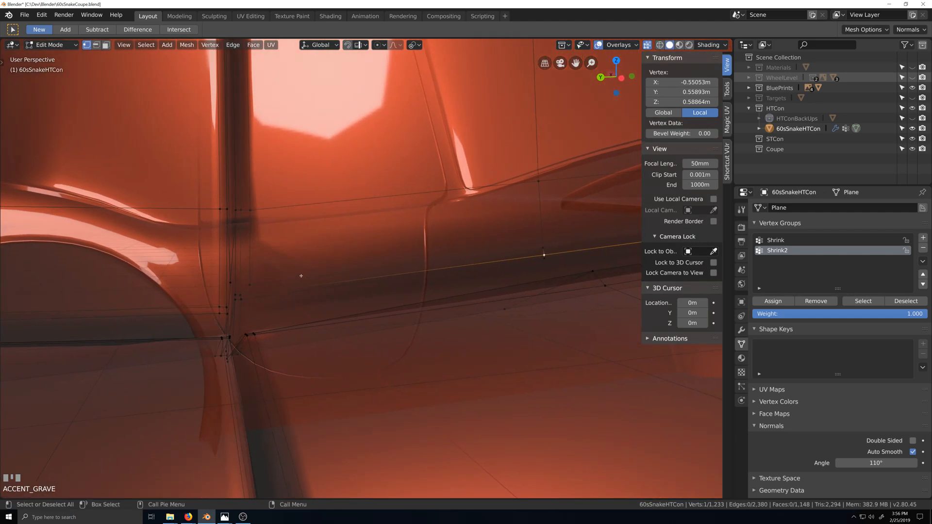
Select the four inner seam vertices at the window's lower rear corner and extend the selection forward through the mid-seam vertices.
{"action": "left_click", "coordinate": [237, 293]}
{"action": "left_click", "coordinate": [236, 294], "text": "ctrl+shift"}
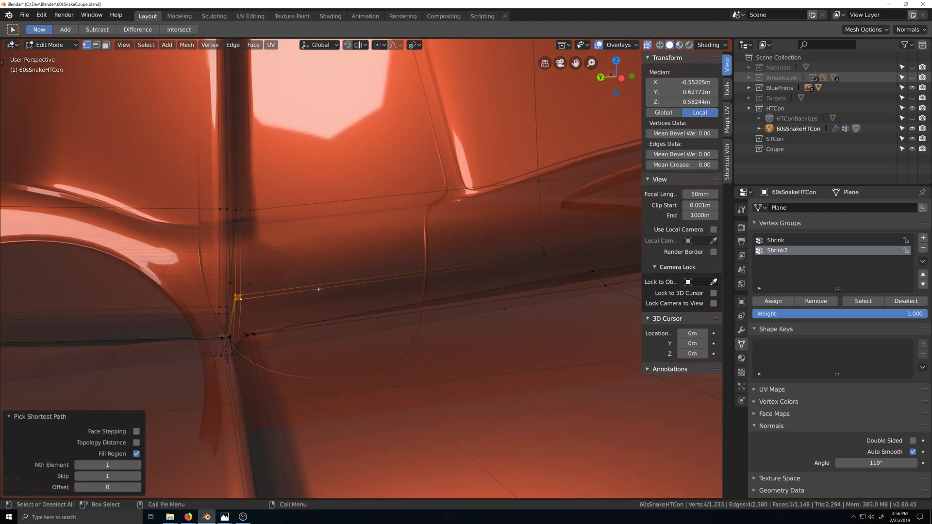
{"action": "left_click", "coordinate": [545, 255], "text": "ctrl+shift"}
{"action": "scroll", "coordinate": [545, 256], "scroll_direction": "down", "scroll_amount": 4}
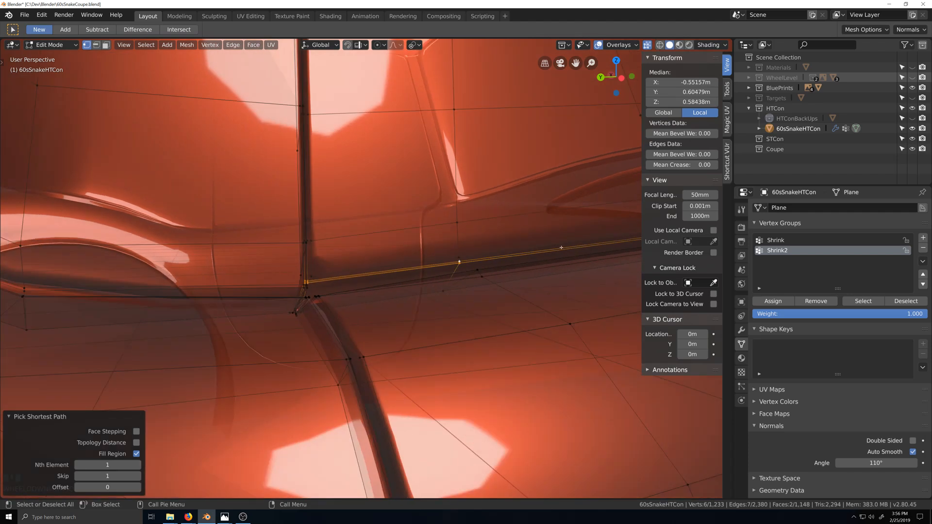
{"action": "middle_click_drag", "start_coordinate": [461, 265], "coordinate": [174, 302], "text": "shift"}
{"action": "scroll", "coordinate": [472, 265], "scroll_direction": "down", "scroll_amount": 2}
{"action": "middle_click_drag", "start_coordinate": [468, 277], "coordinate": [337, 292], "text": "shift"}
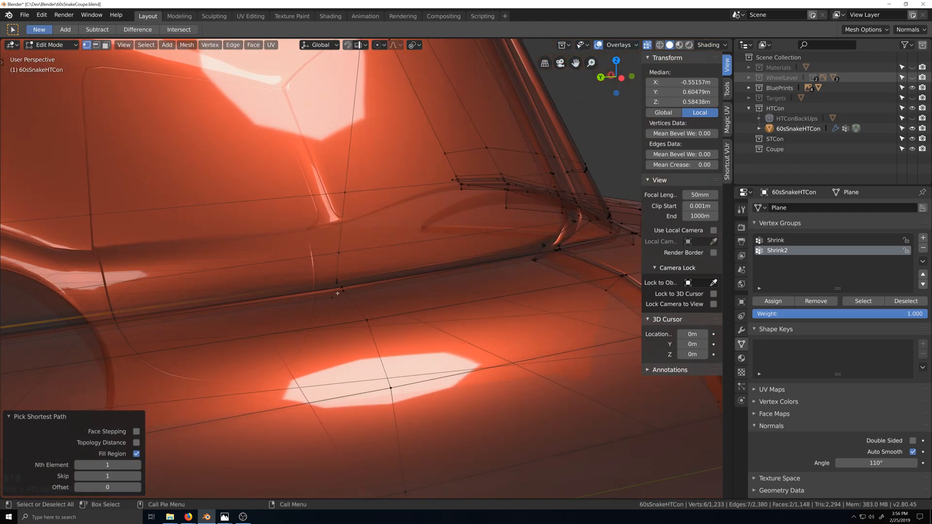
{"action": "scroll", "coordinate": [338, 292], "scroll_direction": "up", "scroll_amount": 3}
{"action": "scroll", "coordinate": [338, 292], "scroll_direction": "up", "scroll_amount": 1}
{"action": "left_click", "coordinate": [348, 295], "text": "ctrl+shift"}
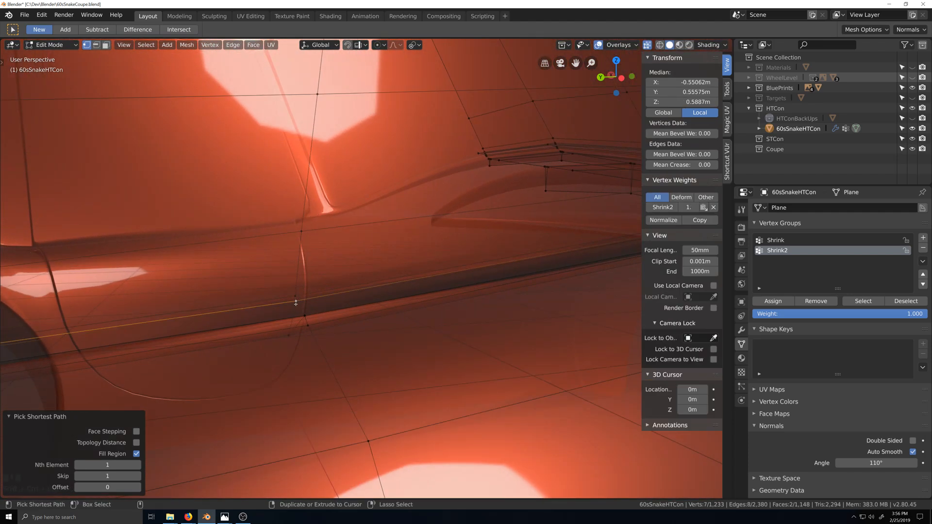
Add the inner seam vertices at the window's lower front corner and assign the selection to the Shrink2 vertex group.
{"action": "scroll", "coordinate": [427, 281], "scroll_direction": "down", "scroll_amount": 2}
{"action": "middle_click_drag", "start_coordinate": [510, 271], "coordinate": [437, 283], "text": "shift"}
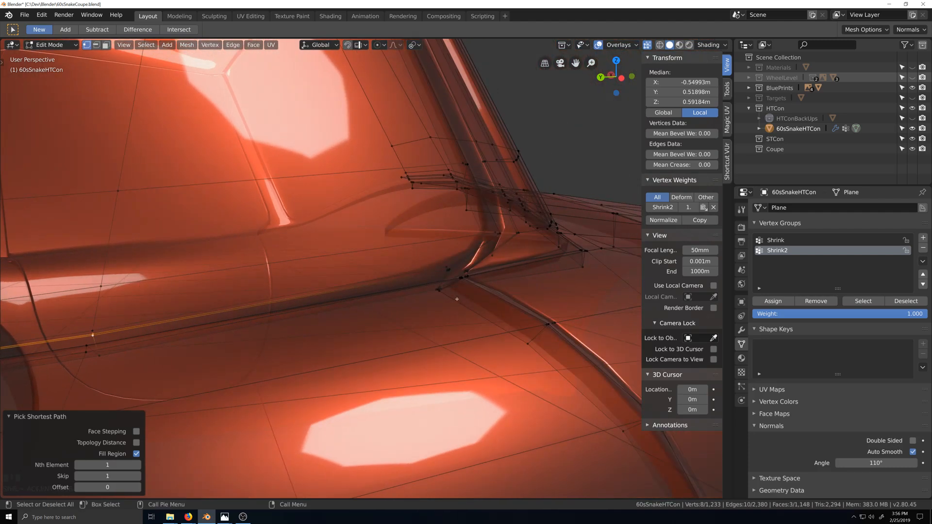
{"action": "scroll", "coordinate": [505, 284], "scroll_direction": "up", "scroll_amount": 2}
{"action": "middle_click_drag", "start_coordinate": [505, 283], "coordinate": [552, 239]}
{"action": "left_click", "coordinate": [561, 217], "text": "shift"}
{"action": "key", "text": "KP_Decimal"}
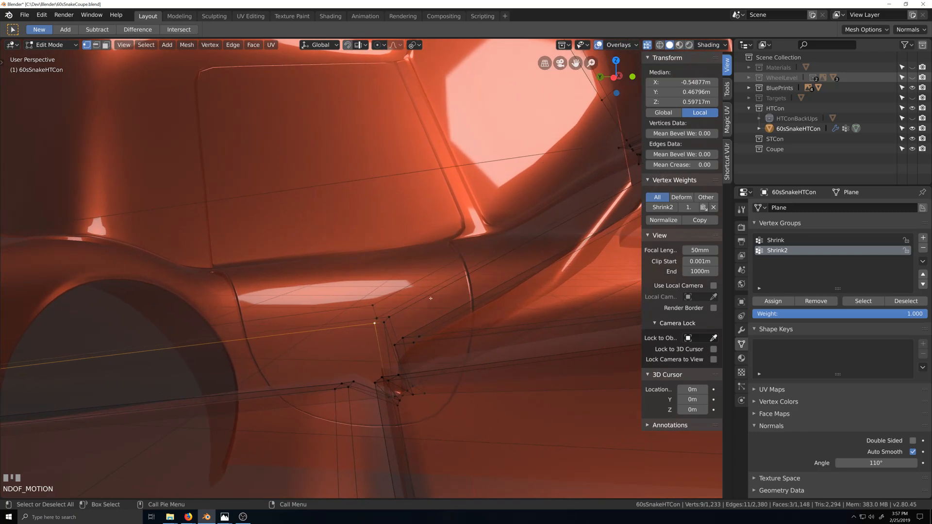
{"action": "key", "text": "c"}
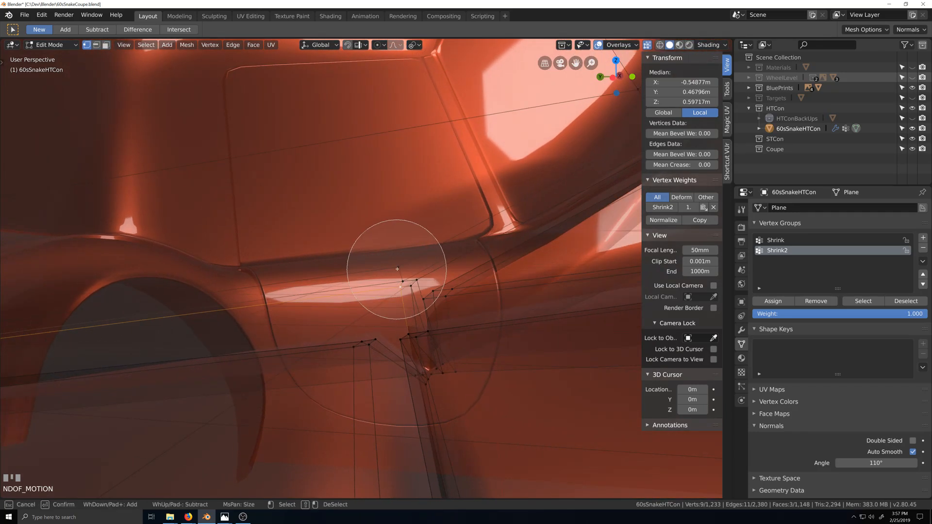
{"action": "left_click", "coordinate": [386, 252]}
{"action": "right_click", "coordinate": [384, 250]}
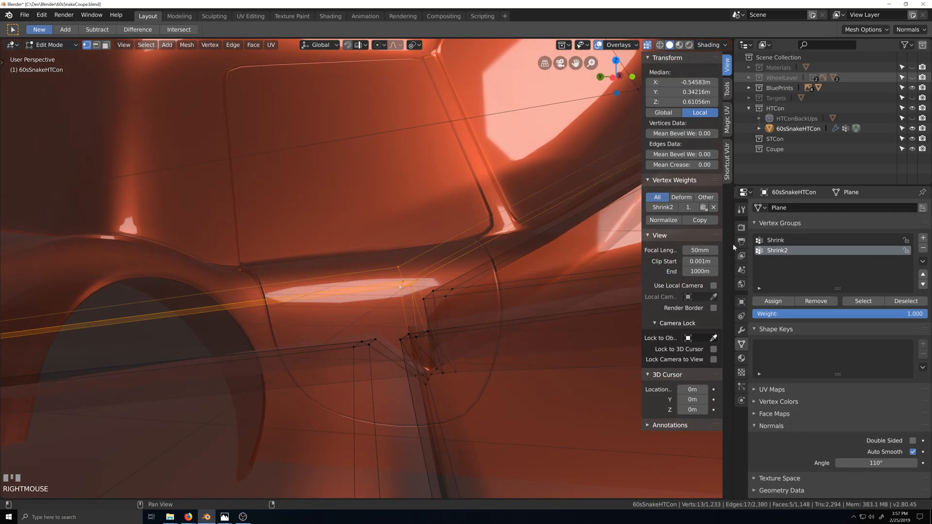
{"action": "left_click", "coordinate": [777, 302]}
Examine the lower window seam and its rear corner in Object Mode.
{"action": "scroll", "coordinate": [363, 321], "scroll_direction": "down", "scroll_amount": 8}
{"action": "key", "text": "Tab"}
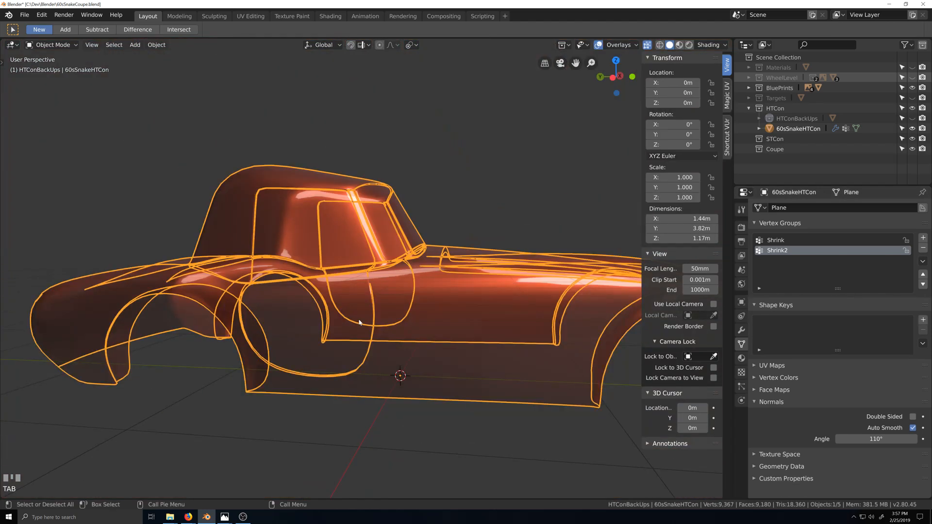
{"action": "scroll", "coordinate": [364, 321], "scroll_direction": "up", "scroll_amount": 8}
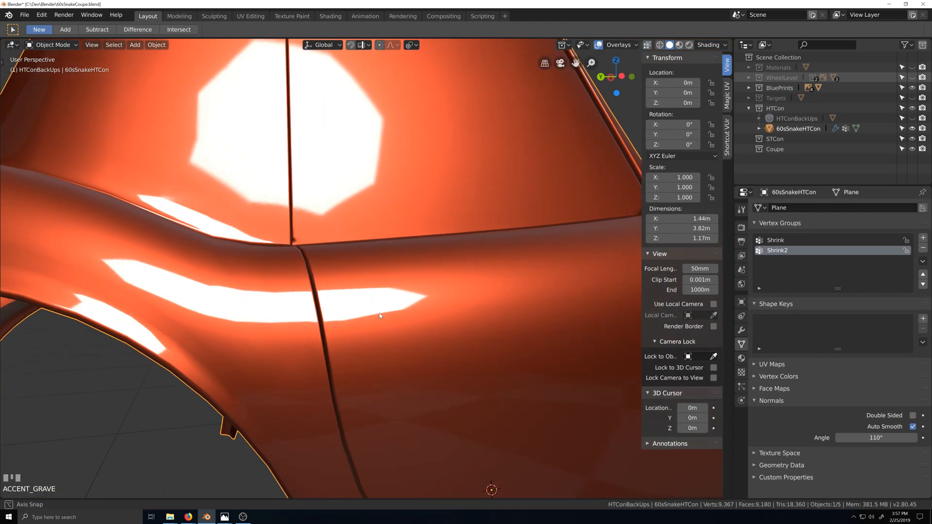
{"action": "middle_click_drag", "start_coordinate": [376, 314], "coordinate": [339, 310]}
{"action": "scroll", "coordinate": [300, 277], "scroll_direction": "up", "scroll_amount": 6}
{"action": "key", "text": "grave"}
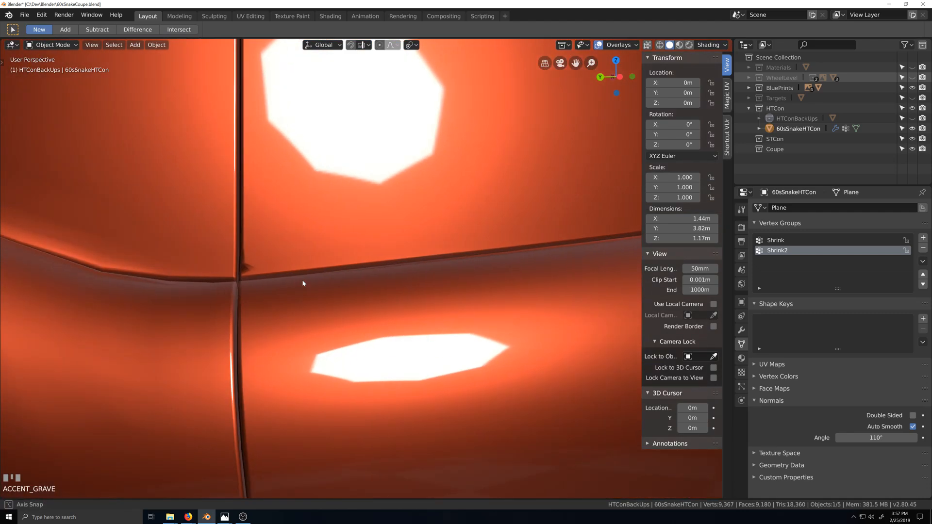
Examine individual vertices around the window's lower rear corner in Edit Mode, using X-ray to see the hidden ones.
{"action": "key", "text": "Tab"}
{"action": "left_click", "coordinate": [252, 275]}
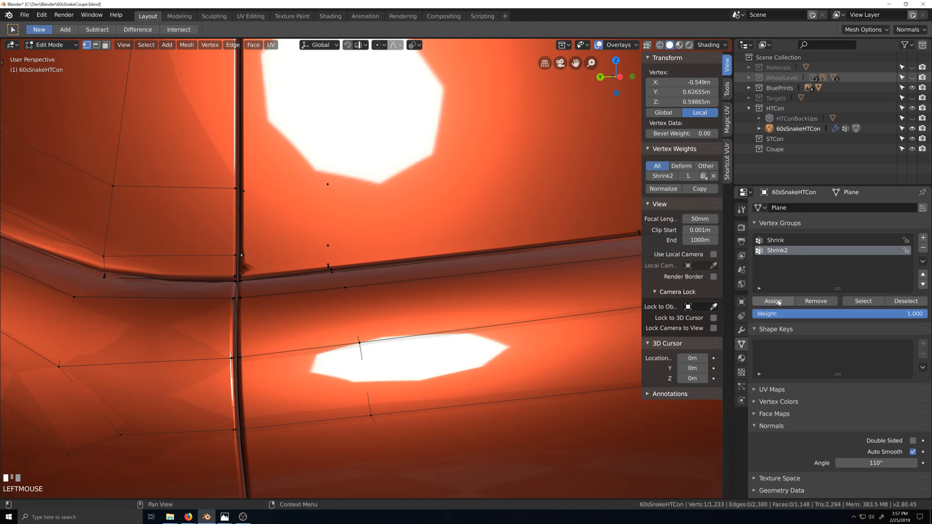
{"action": "scroll", "coordinate": [249, 316], "scroll_direction": "up", "scroll_amount": 4}
{"action": "key", "text": "grave"}
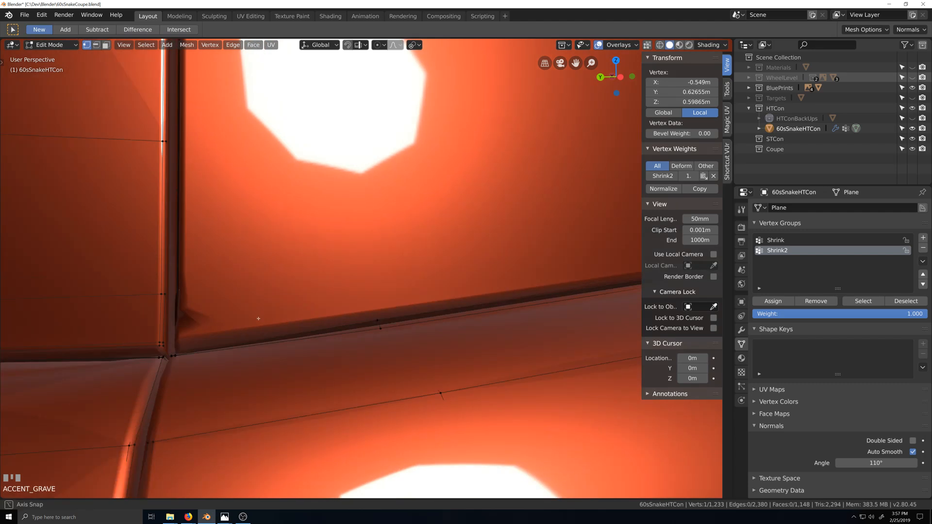
{"action": "left_click", "coordinate": [195, 349]}
{"action": "key", "text": "KP_Decimal"}
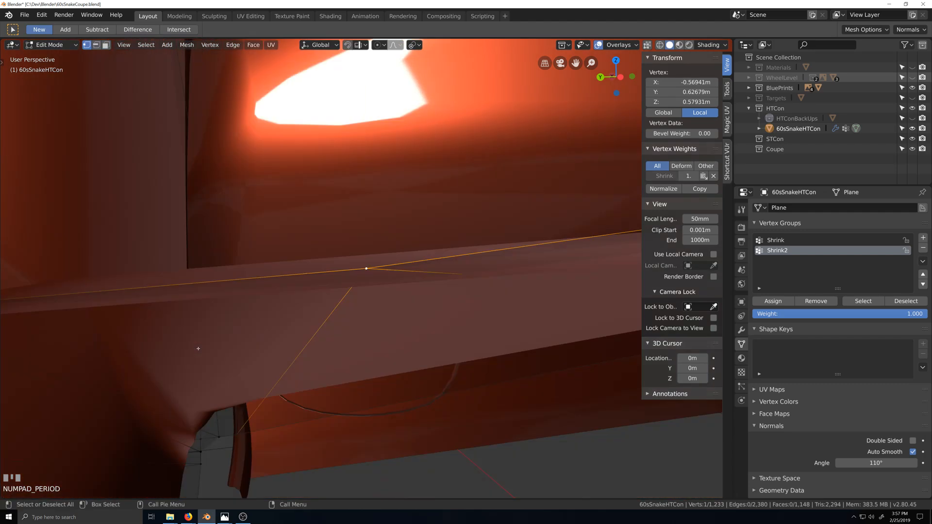
{"action": "scroll", "coordinate": [218, 337], "scroll_direction": "down", "scroll_amount": 3}
{"action": "key", "text": "grave"}
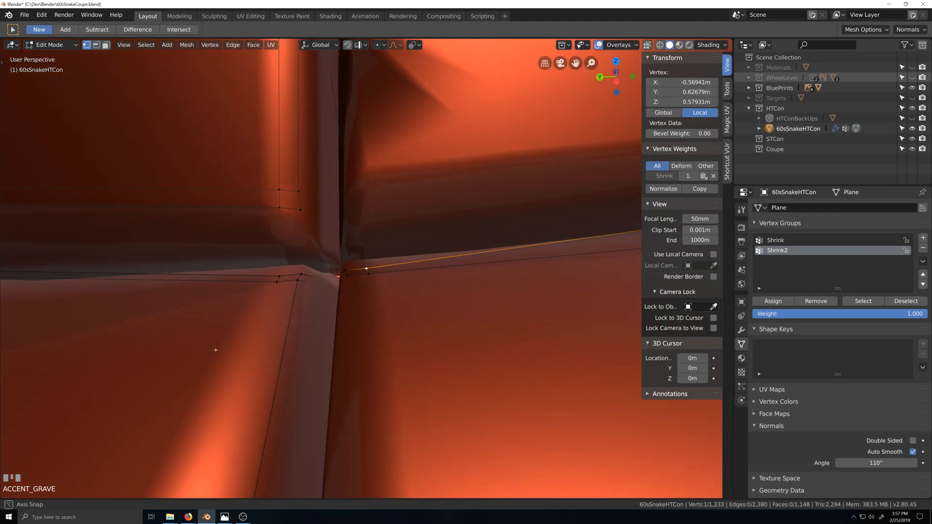
{"action": "key", "text": "shift+grave"}
{"action": "scroll", "coordinate": [365, 319], "scroll_direction": "down", "scroll_amount": 1}
{"action": "key", "text": "alt+z"}
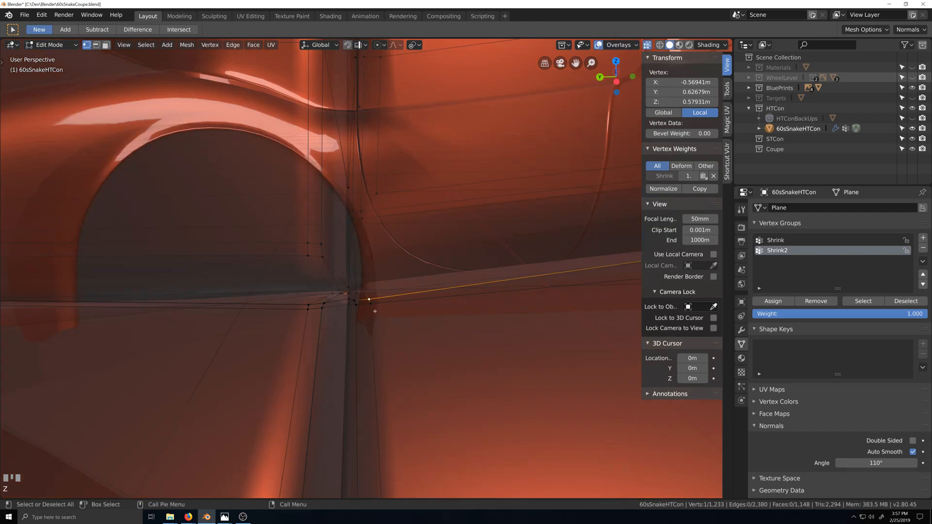
Select the four inner vertices at the window's lower rear corner and assign them to Shrink2 with weight 1.000.
{"action": "key", "text": "grave"}
{"action": "key", "text": "shift+grave"}
{"action": "left_click", "coordinate": [337, 218]}
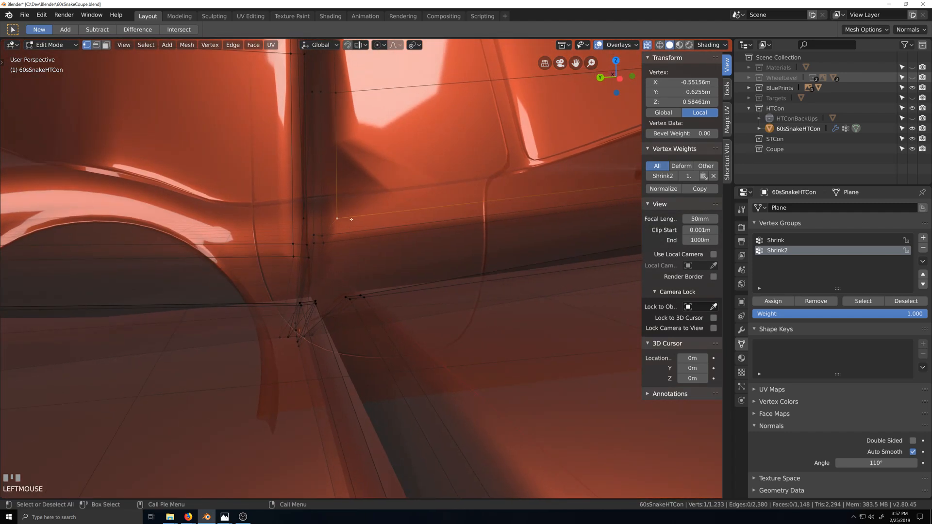
{"action": "scroll", "coordinate": [357, 234], "scroll_direction": "down", "scroll_amount": 1}
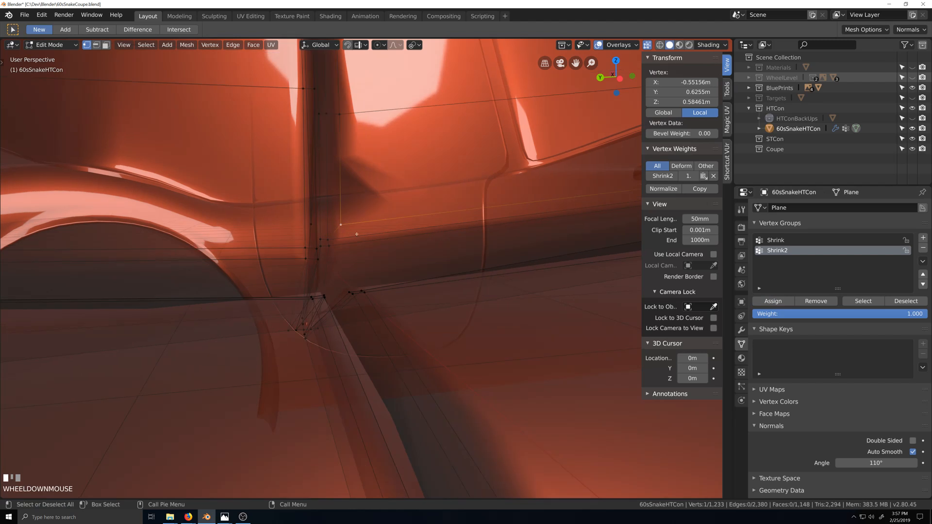
{"action": "left_click", "coordinate": [329, 245], "text": "shift"}
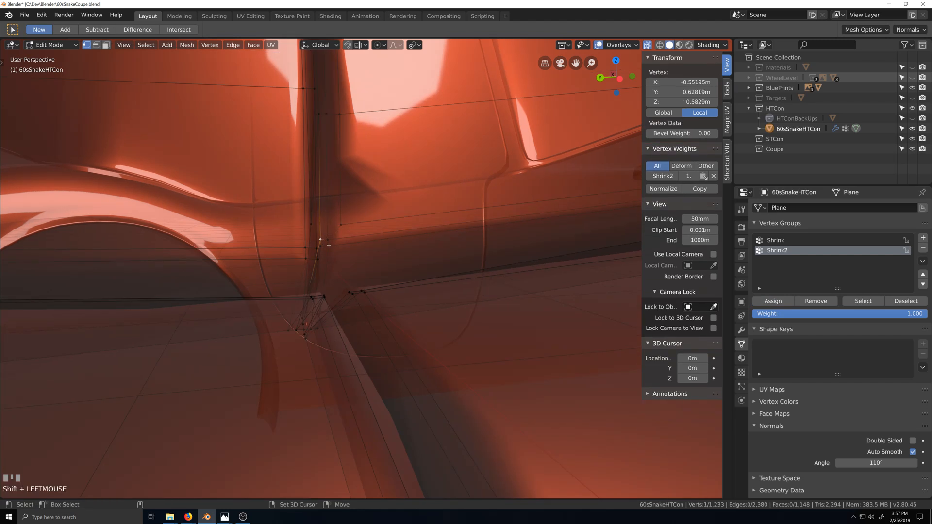
{"action": "left_click", "coordinate": [328, 239], "text": "shift"}
{"action": "left_click", "coordinate": [320, 247], "text": "shift"}
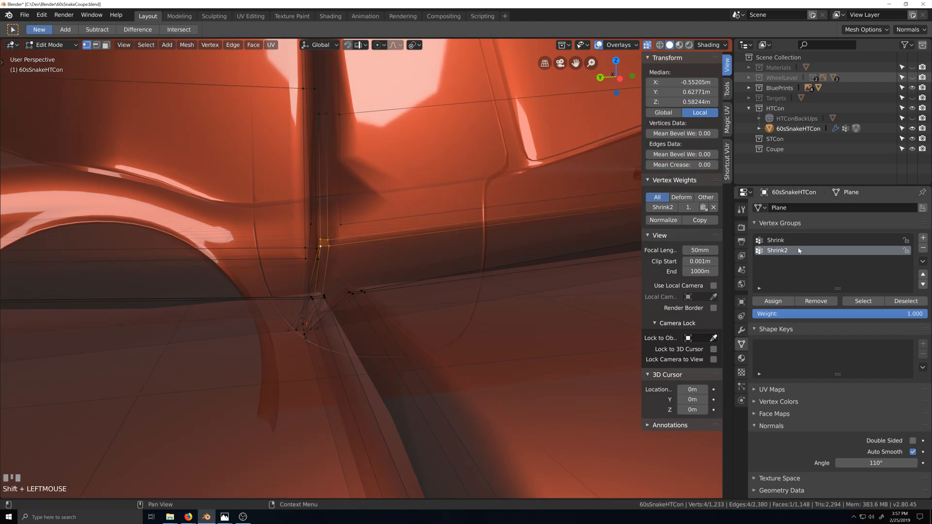
{"action": "left_click", "coordinate": [780, 303]}
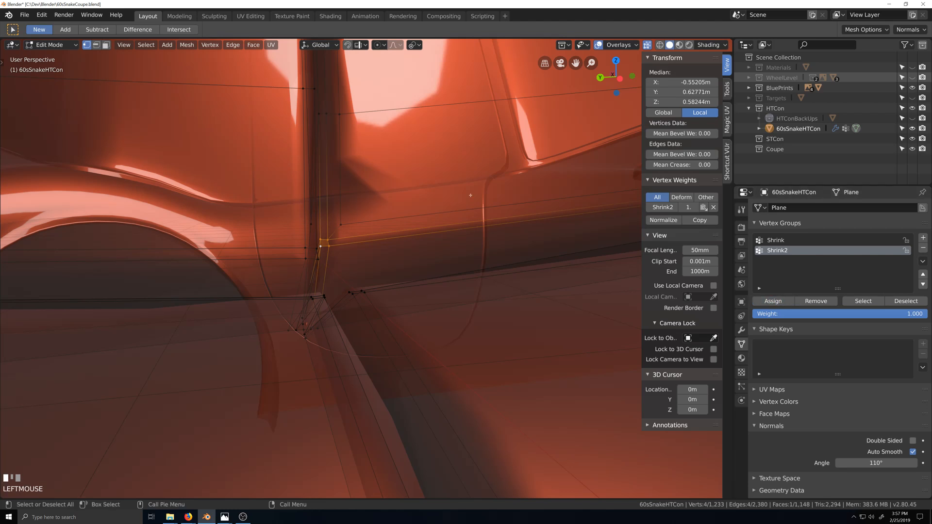
Select the row of three vertices just above that corner on the window's rear edge and assign them to Shrink2.
{"action": "left_click", "coordinate": [319, 114]}
{"action": "left_click", "coordinate": [326, 113], "text": "shift"}
{"action": "left_click", "coordinate": [339, 114], "text": "shift"}
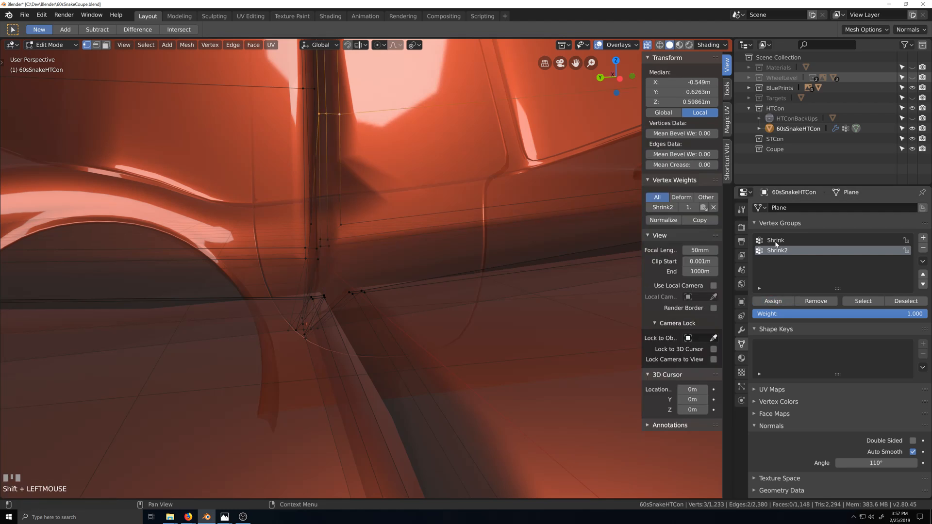
{"action": "left_click", "coordinate": [783, 300]}
Examine the side window's lower seam and its front corner at the door line in Object Mode.
{"action": "scroll", "coordinate": [497, 239], "scroll_direction": "down", "scroll_amount": 4}
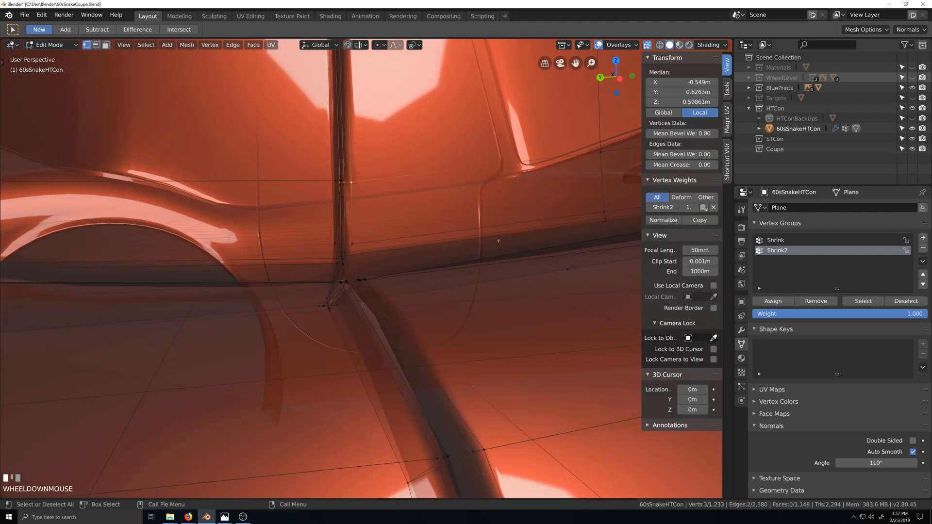
{"action": "middle_click_drag", "start_coordinate": [497, 205], "coordinate": [485, 210]}
{"action": "key", "text": "grave"}
{"action": "scroll", "coordinate": [485, 230], "scroll_direction": "down", "scroll_amount": 1}
{"action": "scroll", "coordinate": [486, 230], "scroll_direction": "down", "scroll_amount": 5}
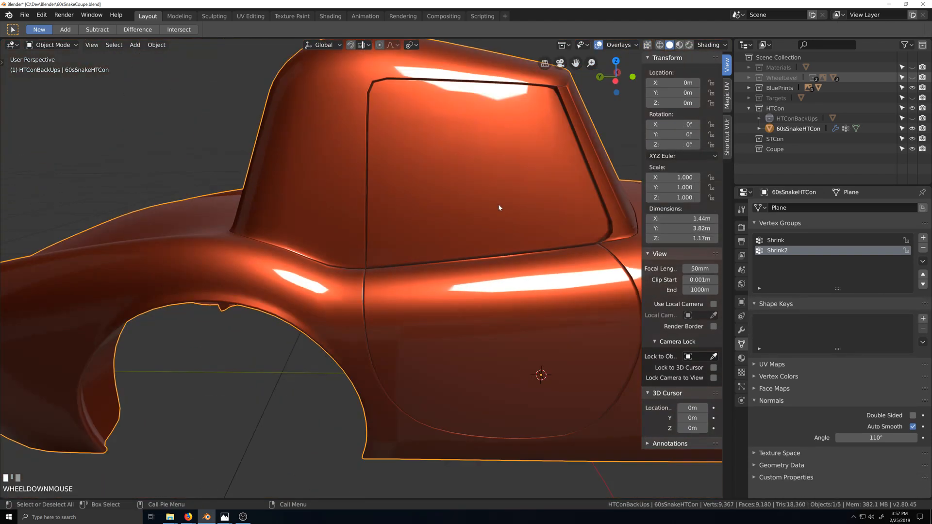
{"action": "key", "text": "shift+grave"}
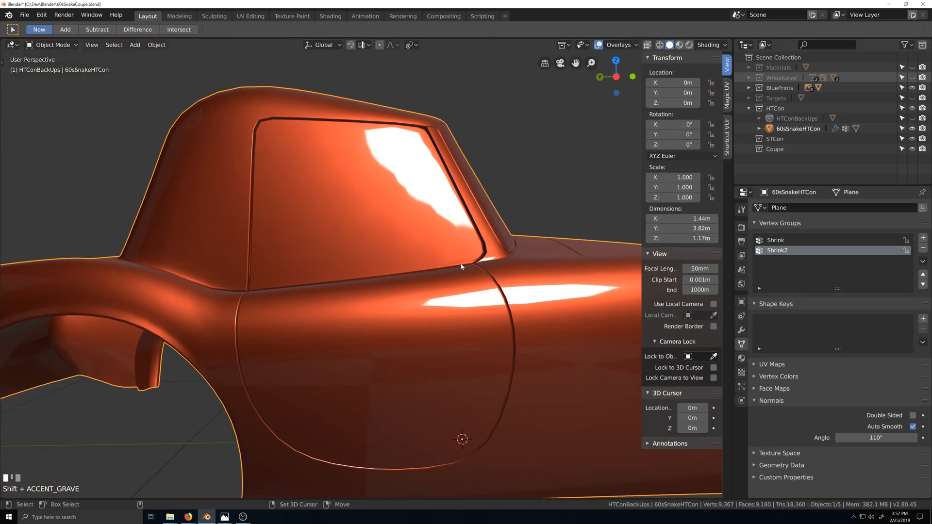
{"action": "scroll", "coordinate": [433, 273], "scroll_direction": "up", "scroll_amount": 2}
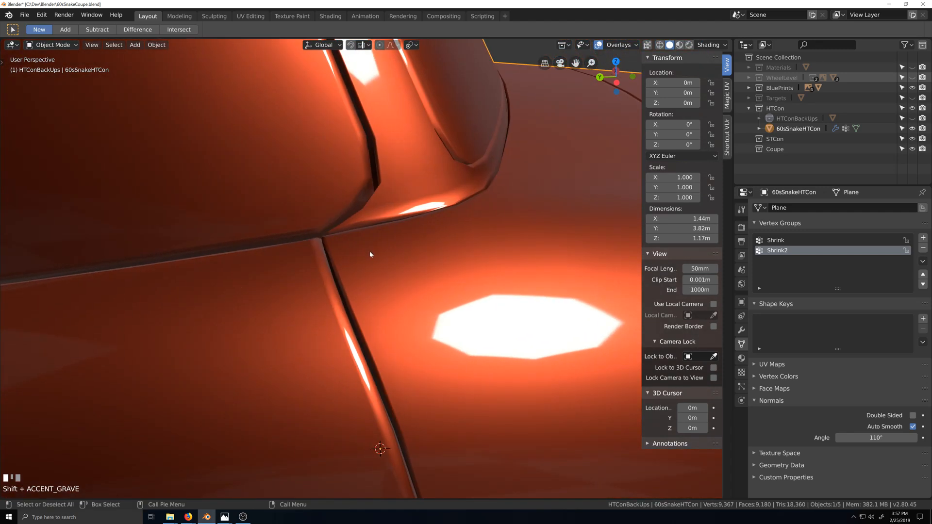
{"action": "left_click", "coordinate": [368, 252]}
{"action": "scroll", "coordinate": [367, 253], "scroll_direction": "down", "scroll_amount": 6}
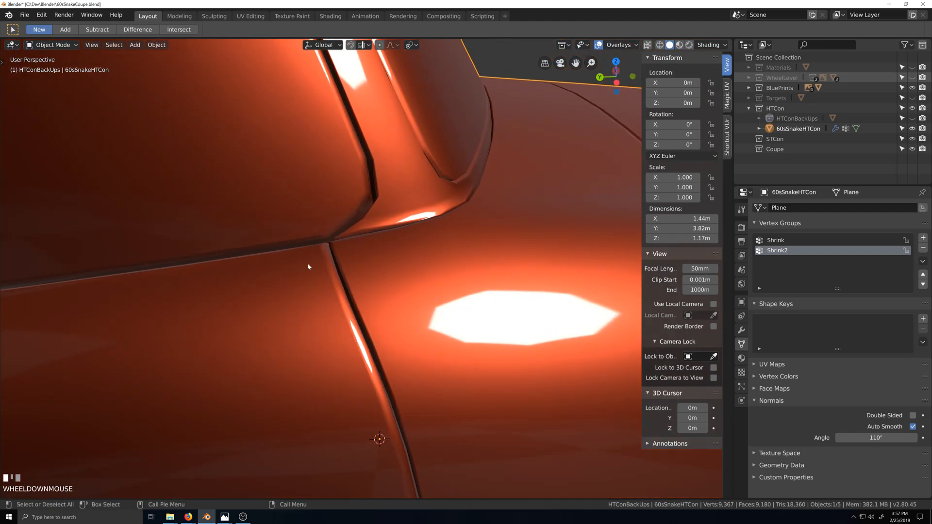
{"action": "key", "text": "shift+grave"}
{"action": "mouse_move", "coordinate": [331, 286]}
{"action": "middle_mouse_down"}
{"action": "mouse_move", "coordinate": [340, 279]}
{"action": "mouse_move", "coordinate": [335, 286]}
{"action": "middle_mouse_up"}
{"action": "scroll", "coordinate": [369, 244], "scroll_direction": "up", "scroll_amount": 4}
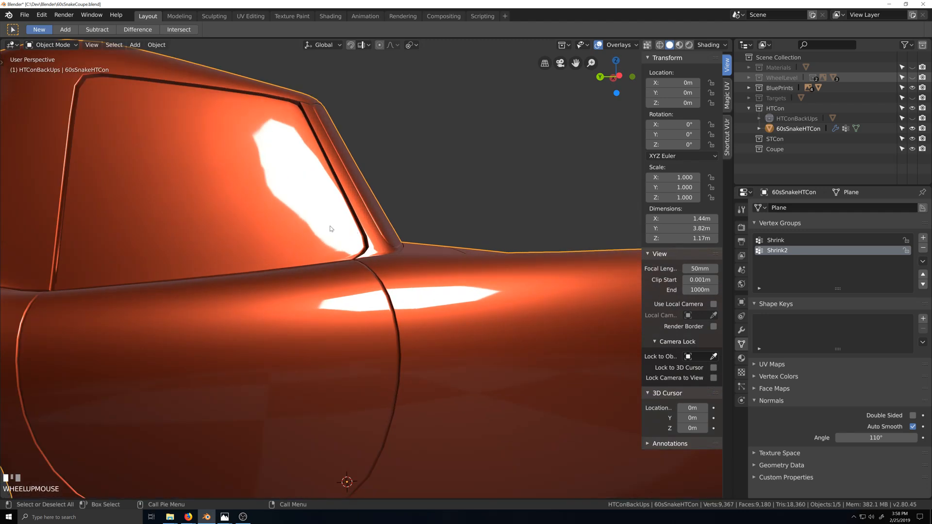
Examine the hardtop body's side and rear surfaces in Object Mode from several angles, then return to editing its mesh.
{"action": "scroll", "coordinate": [330, 228], "scroll_direction": "down", "scroll_amount": 5}
{"action": "middle_click_drag", "start_coordinate": [330, 228], "coordinate": [291, 270]}
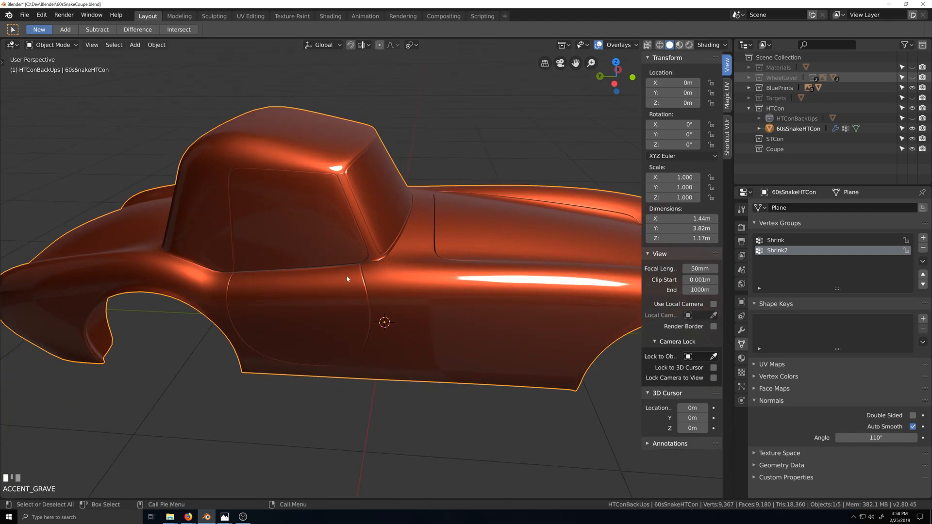
{"action": "middle_click_drag", "start_coordinate": [347, 279], "coordinate": [266, 277]}
{"action": "scroll", "coordinate": [256, 280], "scroll_direction": "down", "scroll_amount": 3}
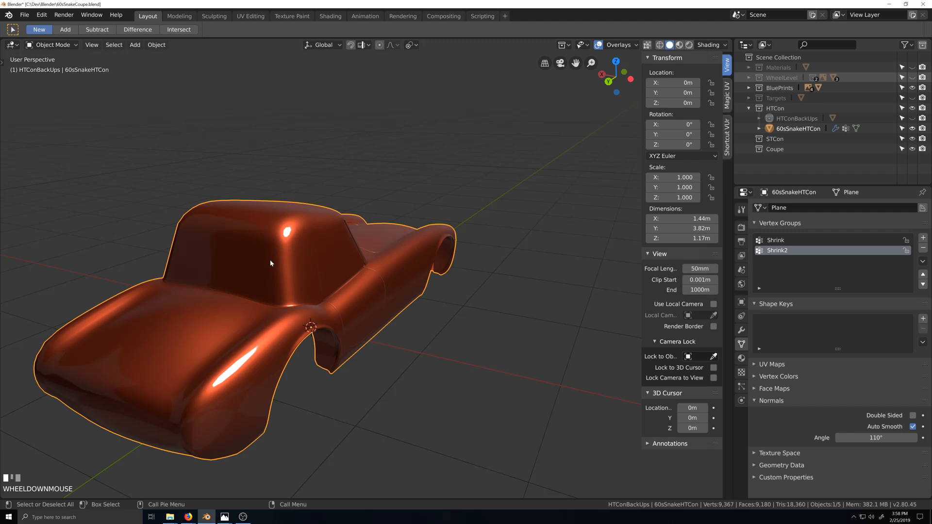
{"action": "scroll", "coordinate": [295, 297], "scroll_direction": "down", "scroll_amount": 2}
{"action": "scroll", "coordinate": [304, 310], "scroll_direction": "up", "scroll_amount": 4}
{"action": "scroll", "coordinate": [298, 319], "scroll_direction": "down", "scroll_amount": 2}
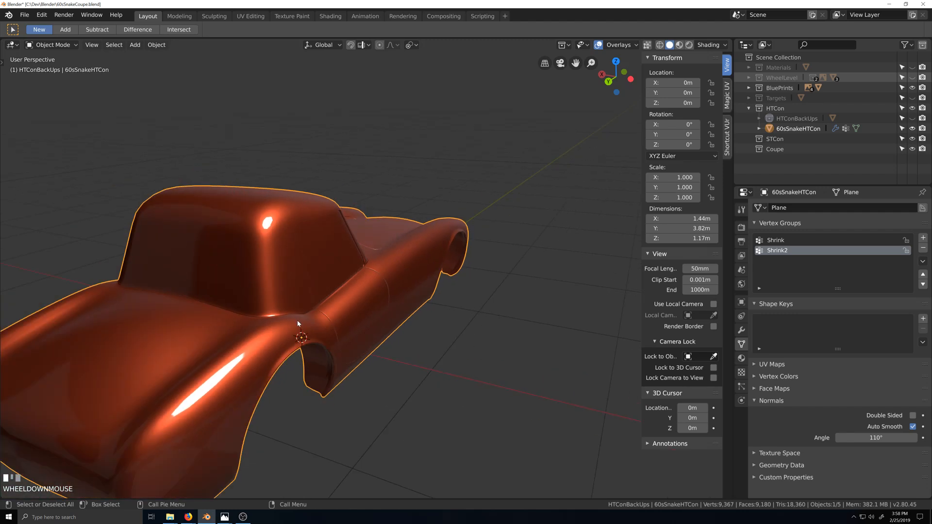
{"action": "key", "text": "grave"}
{"action": "middle_click_drag", "start_coordinate": [285, 326], "coordinate": [437, 308]}
{"action": "scroll", "coordinate": [291, 291], "scroll_direction": "up", "scroll_amount": 5}
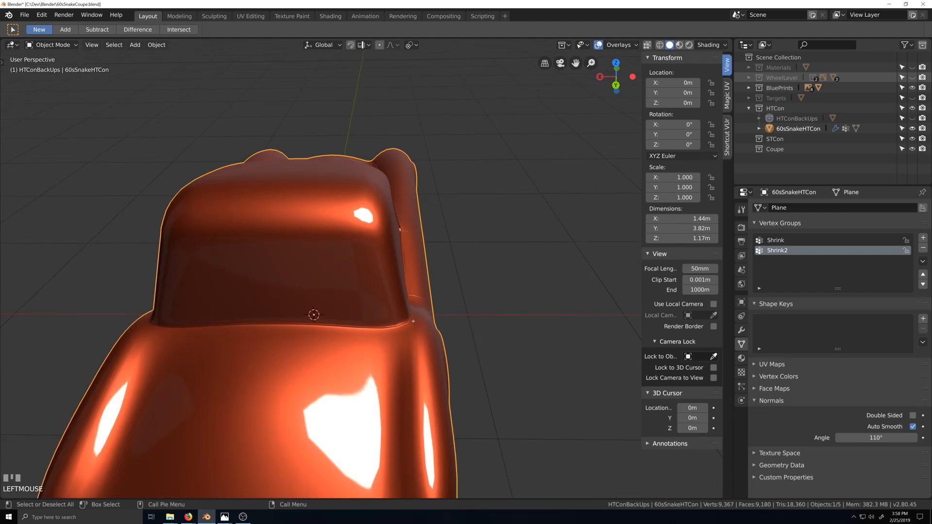
{"action": "key", "text": "grave"}
{"action": "mouse_move", "coordinate": [413, 321]}
{"action": "middle_mouse_down"}
{"action": "mouse_move", "coordinate": [416, 333]}
{"action": "mouse_move", "coordinate": [405, 332]}
{"action": "middle_mouse_up"}
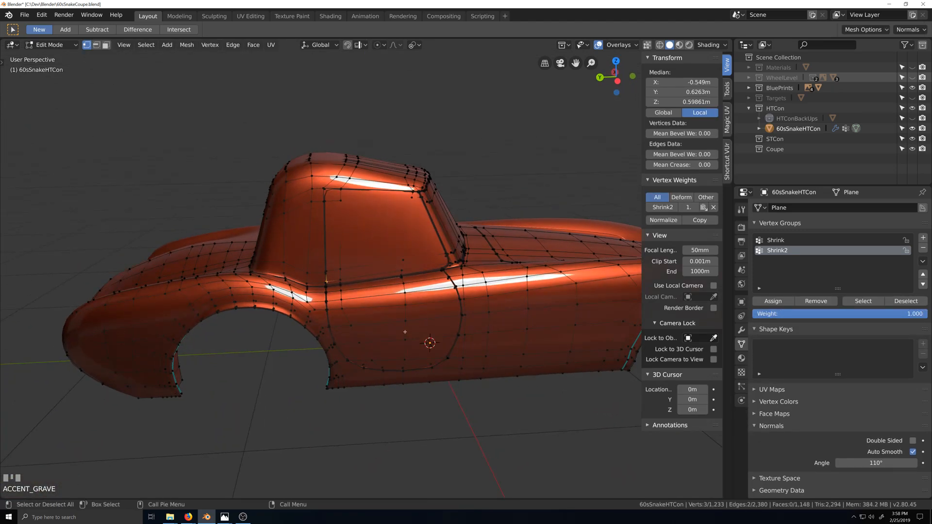
Turn on X-ray and switch the viewport's solid shading from the red material look to neutral gray studio lighting.
{"action": "key", "text": "alt+z"}
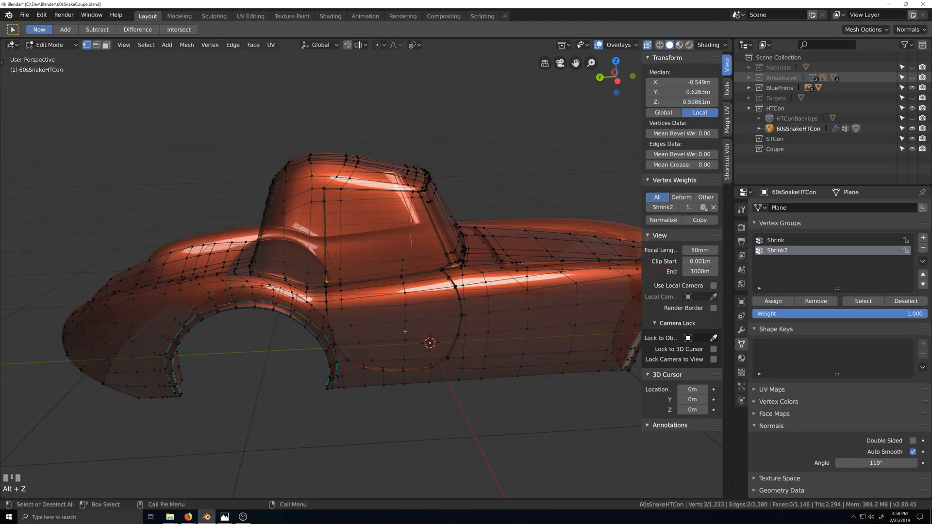
{"action": "left_click", "coordinate": [712, 45]}
{"action": "left_click", "coordinate": [701, 76]}
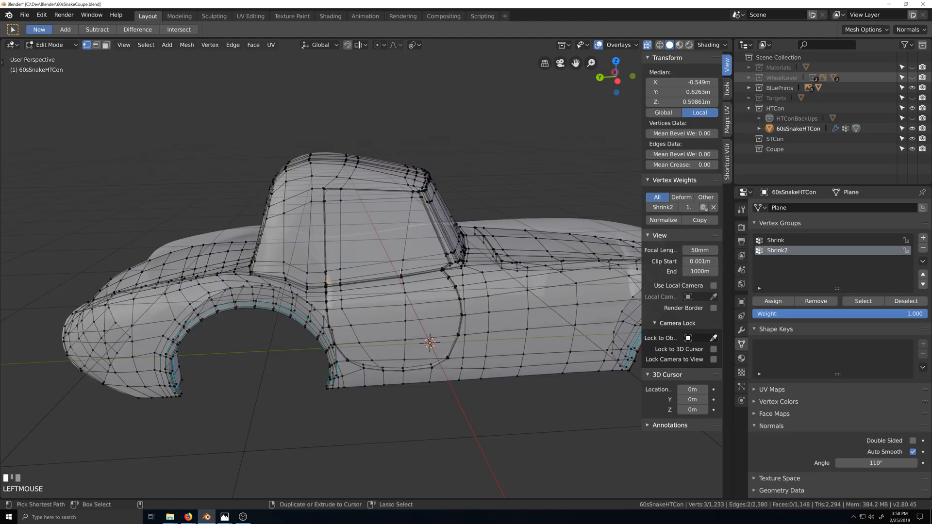
Hide the front part of the body mesh in Left Orthographic view, leaving only the rear section and back of the roof.
{"action": "key", "text": "ctrl+KP_3"}
{"action": "scroll", "coordinate": [402, 260], "scroll_direction": "down", "scroll_amount": 2}
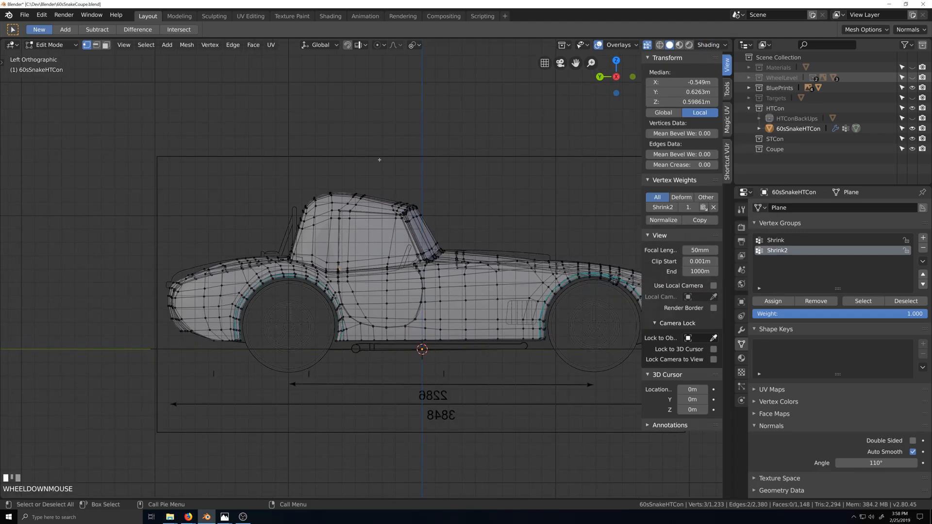
{"action": "scroll", "coordinate": [379, 160], "scroll_direction": "down", "scroll_amount": 3}
{"action": "left_click_drag", "start_coordinate": [375, 186], "coordinate": [601, 370]}
{"action": "key", "text": "h"}
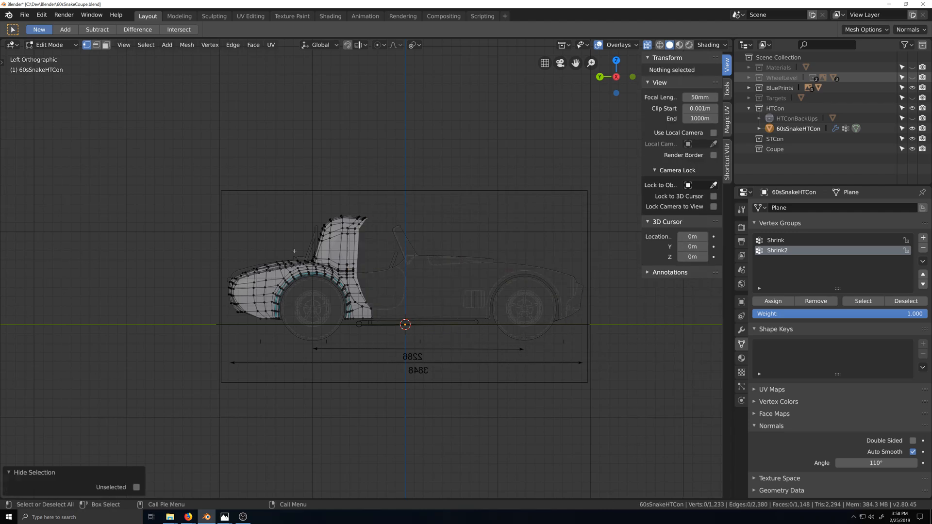
In Back Orthographic view, slide the two outer vertices below the rear window's upper corner inward by factors 0.062 and 0.162.
{"action": "key", "text": "KP_1"}
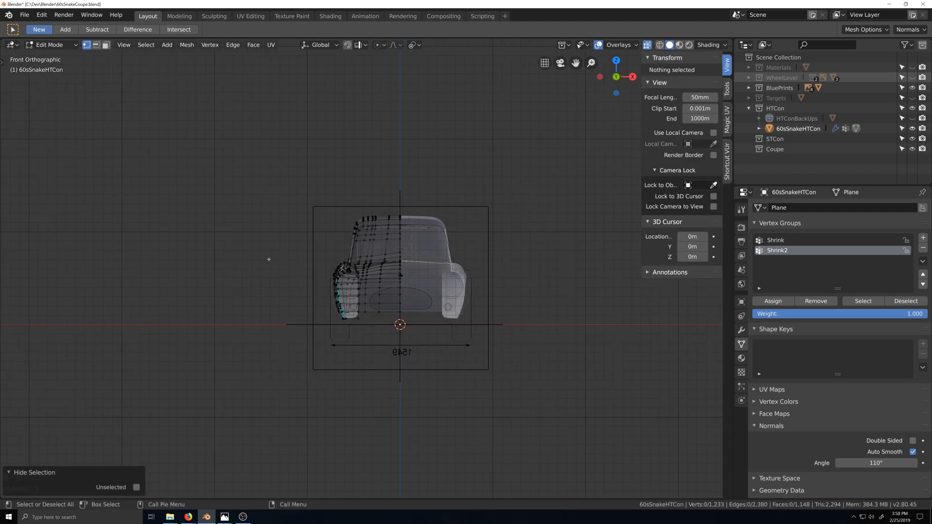
{"action": "key", "text": "ctrl+KP_1"}
{"action": "scroll", "coordinate": [363, 217], "scroll_direction": "up", "scroll_amount": 10}
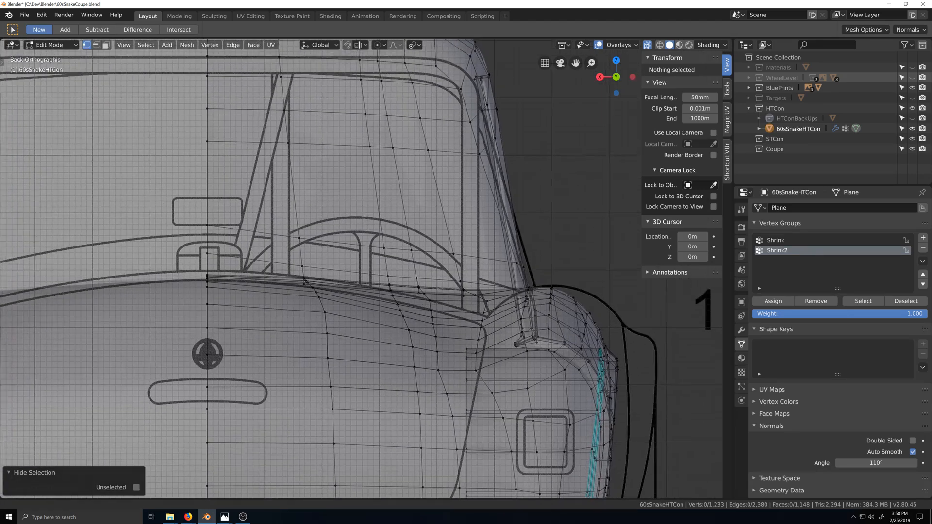
{"action": "middle_click_drag", "start_coordinate": [364, 217], "coordinate": [417, 240], "text": "shift"}
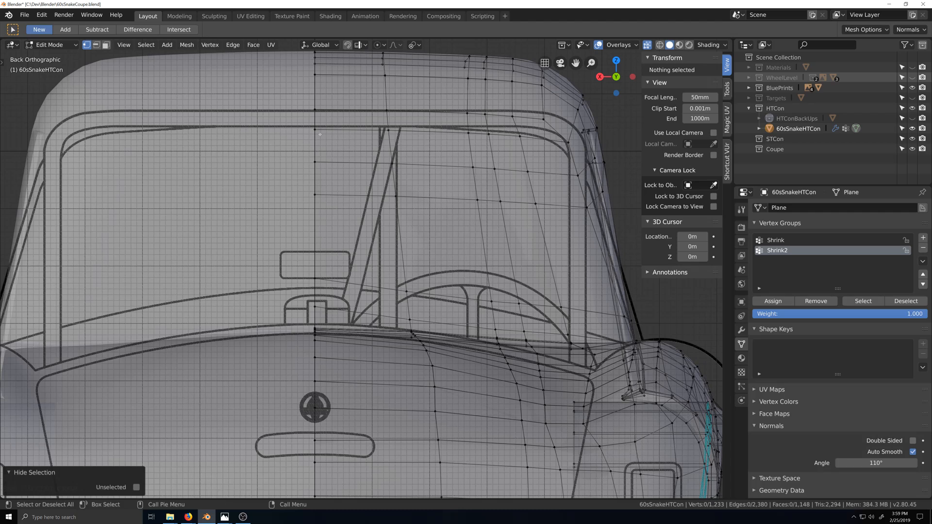
{"action": "left_click", "coordinate": [577, 176]}
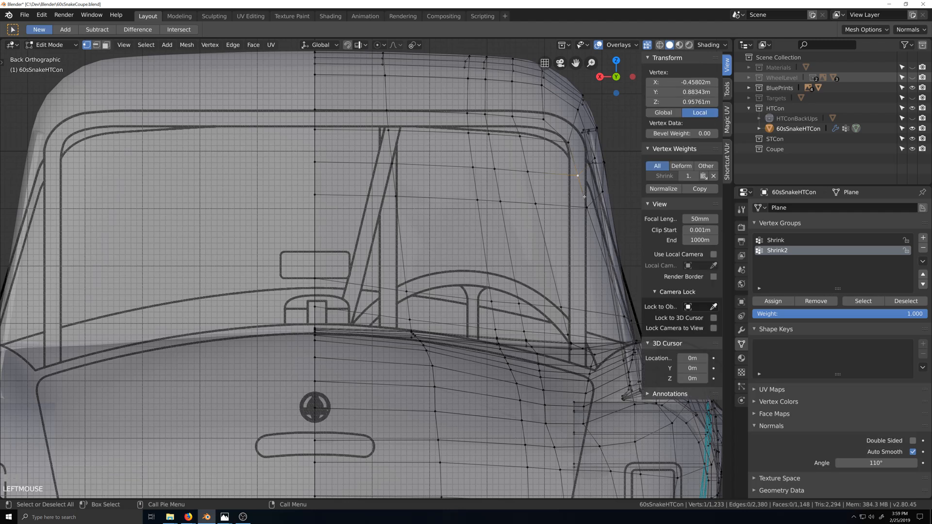
{"action": "key", "text": "g"}
{"action": "key", "text": "g"}
{"action": "left_click", "coordinate": [575, 175]}
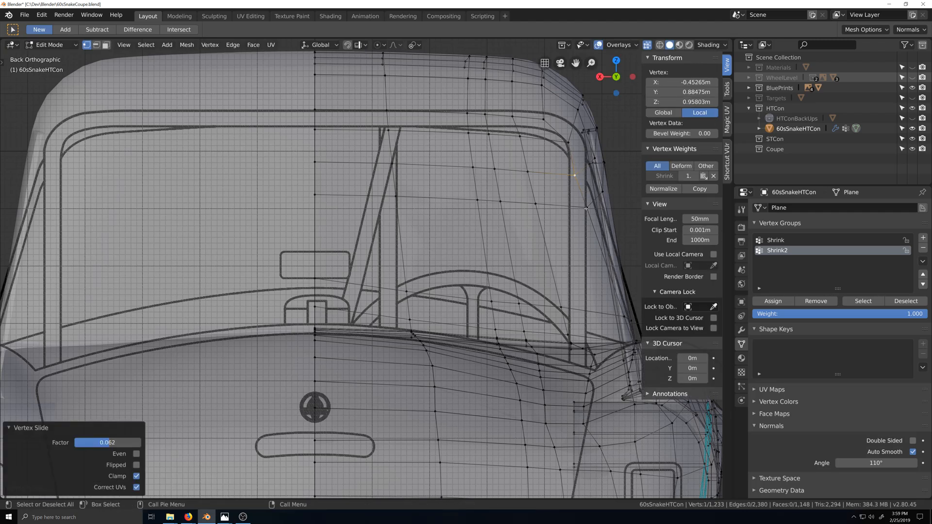
{"action": "left_click", "coordinate": [585, 207]}
{"action": "key", "text": "g"}
{"action": "key", "text": "g"}
{"action": "left_click", "coordinate": [580, 207]}
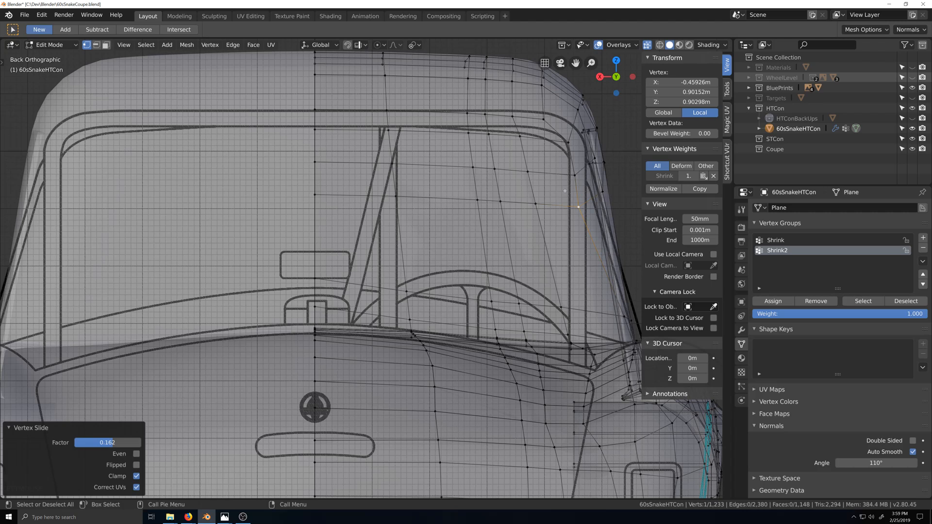
Edge-slide the two inner vertices near the rear window's upper corner outward by factor 0.265, followed by a second outward slide.
{"action": "left_click", "coordinate": [534, 174]}
{"action": "left_click", "coordinate": [529, 150], "text": "shift"}
{"action": "key", "text": "g"}
{"action": "key", "text": "g"}
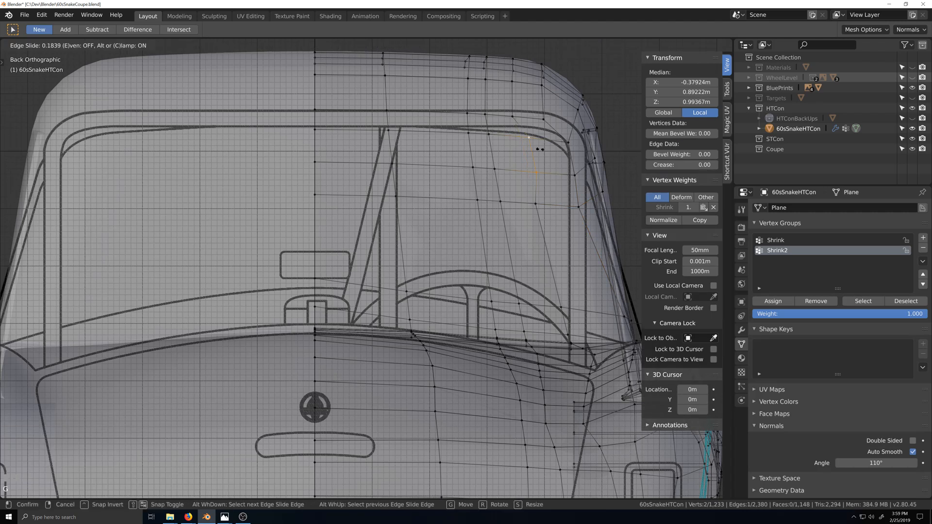
{"action": "left_click", "coordinate": [540, 166]}
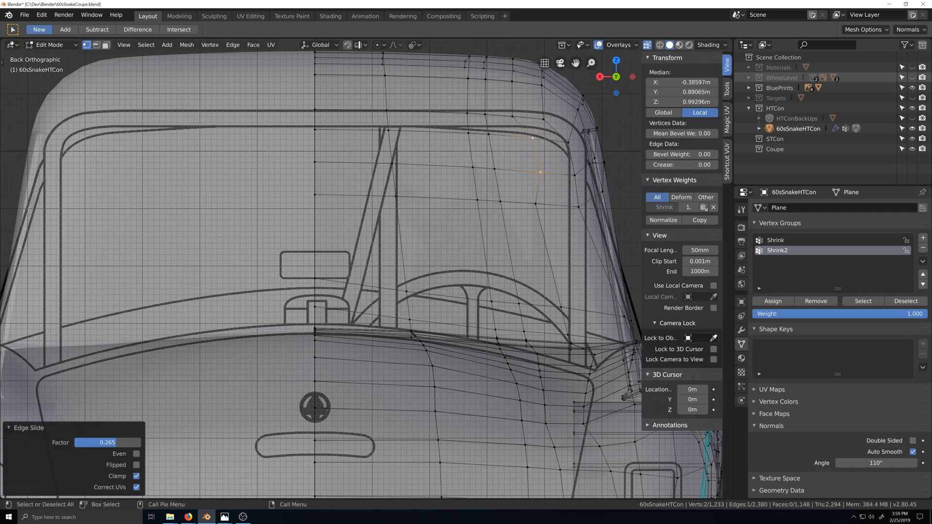
{"action": "key", "text": "g"}
{"action": "key", "text": "g"}
{"action": "left_click", "coordinate": [550, 172]}
{"action": "left_click", "coordinate": [574, 175], "text": "shift"}
{"action": "key", "text": "g"}
{"action": "key", "text": "g"}
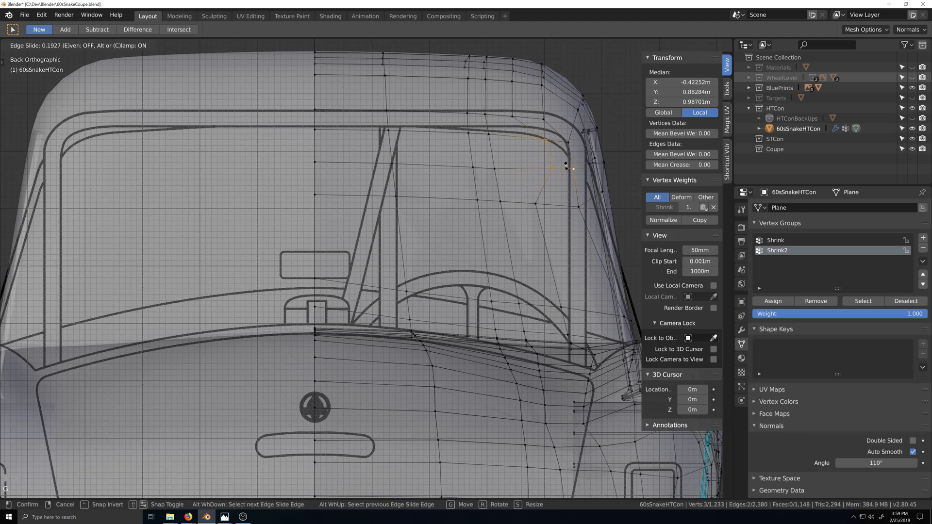
{"action": "left_click", "coordinate": [565, 170]}
Edge-slide the short horizontal edge below the rear window's upper corner slightly upward.
{"action": "left_click", "coordinate": [548, 172]}
{"action": "left_click", "coordinate": [574, 174], "text": "shift"}
{"action": "key", "text": "g"}
{"action": "key", "text": "g"}
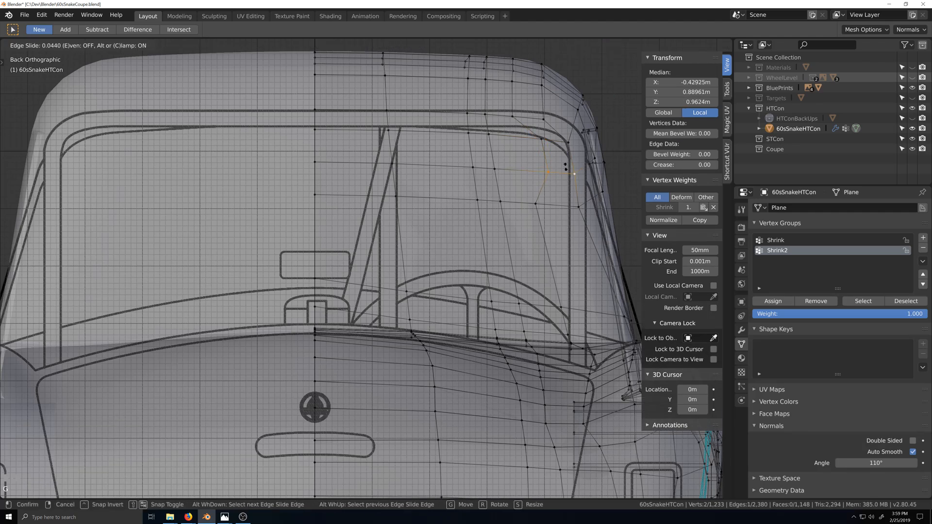
{"action": "left_click", "coordinate": [538, 125]}
Move the top-edge vertex at the rear window's corner outward and slide its inner neighbour outward by factor 0.395.
{"action": "left_click", "coordinate": [543, 118]}
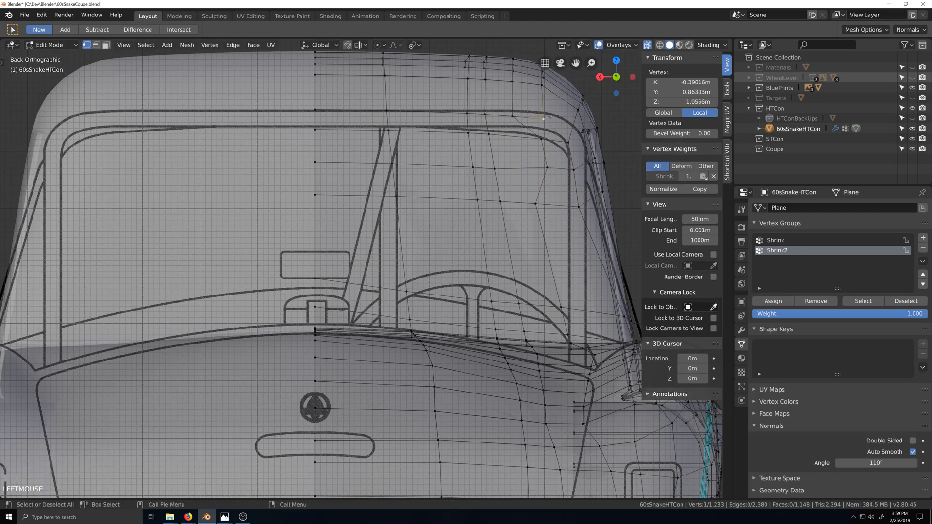
{"action": "key", "text": "g"}
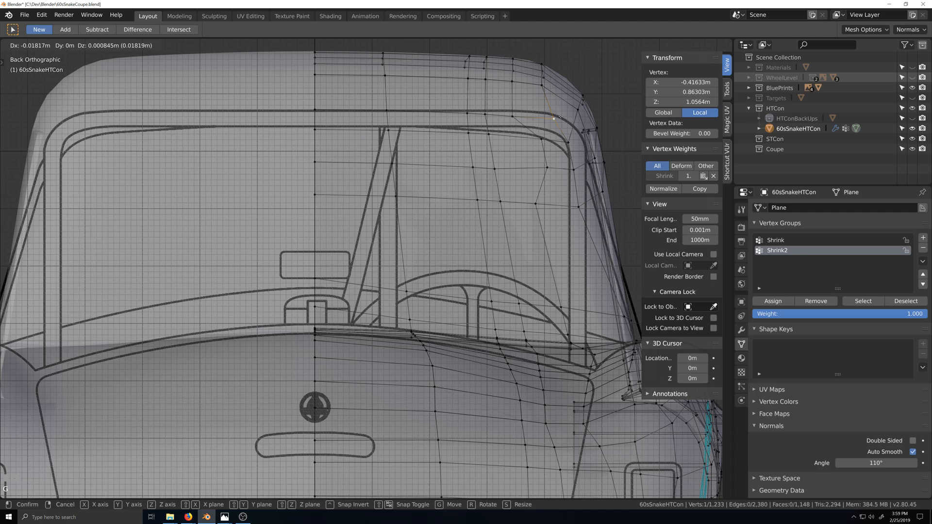
{"action": "left_click", "coordinate": [561, 117]}
{"action": "key", "text": "g"}
{"action": "key", "text": "g"}
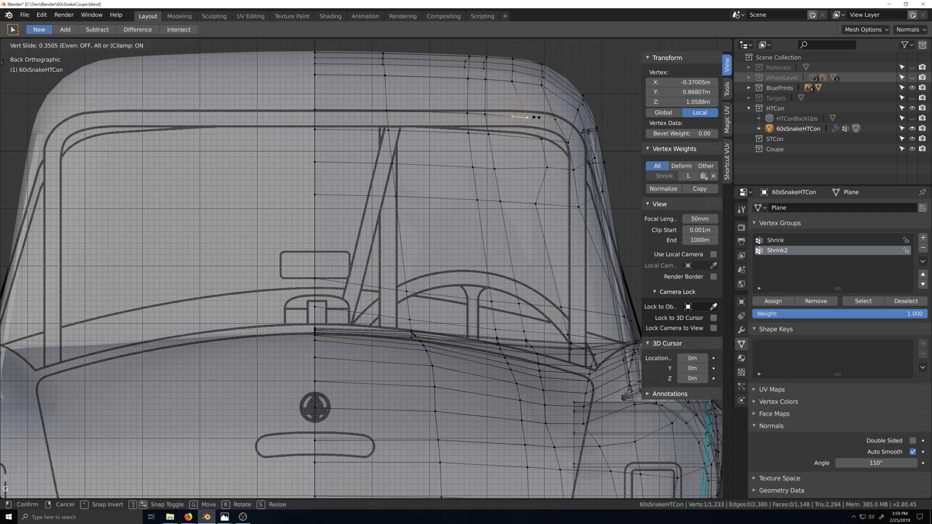
{"action": "left_click", "coordinate": [548, 207]}
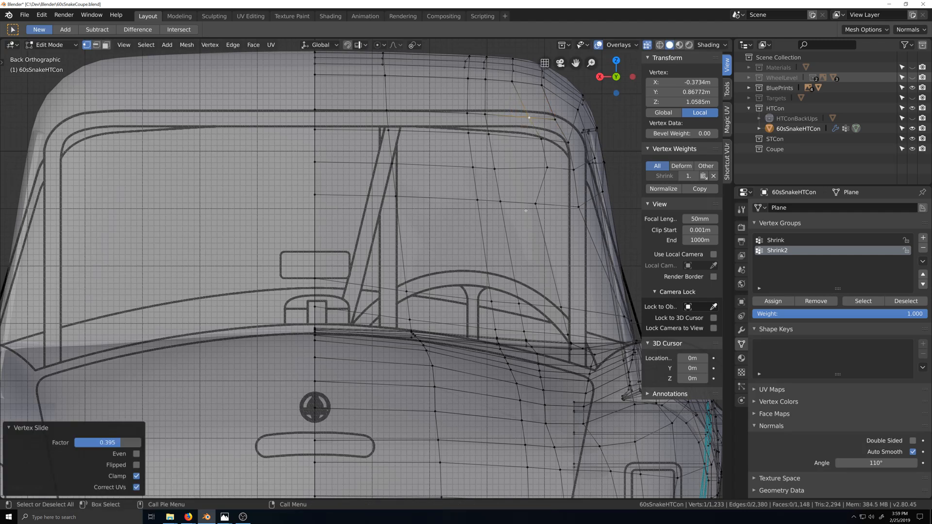
Slide the inner vertex of the row below the rear window's corner outward to align its vertical edge line.
{"action": "left_click", "coordinate": [536, 203]}
{"action": "key", "text": "g"}
{"action": "key", "text": "g"}
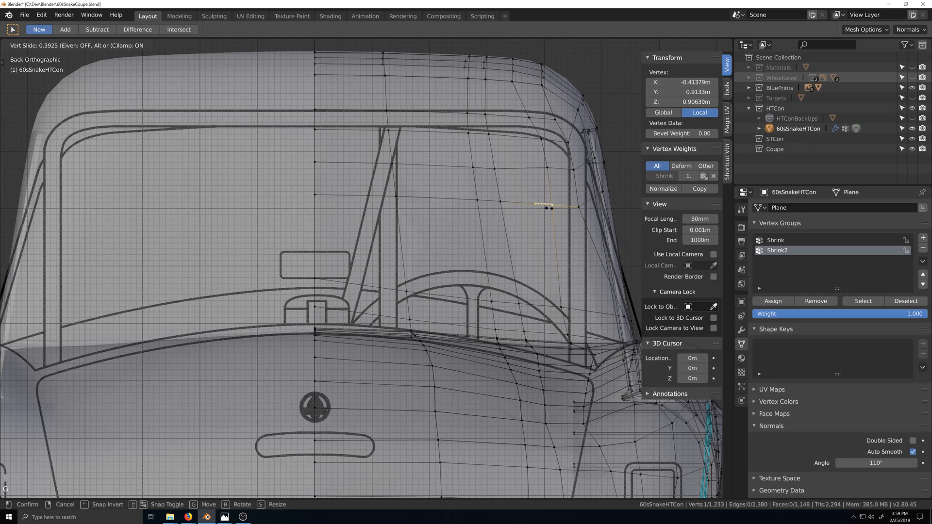
{"action": "left_click", "coordinate": [553, 210]}
Slide the outermost vertex above the rear window's lower corner inward by factor 0.533, near the window frame line.
{"action": "left_click", "coordinate": [622, 318]}
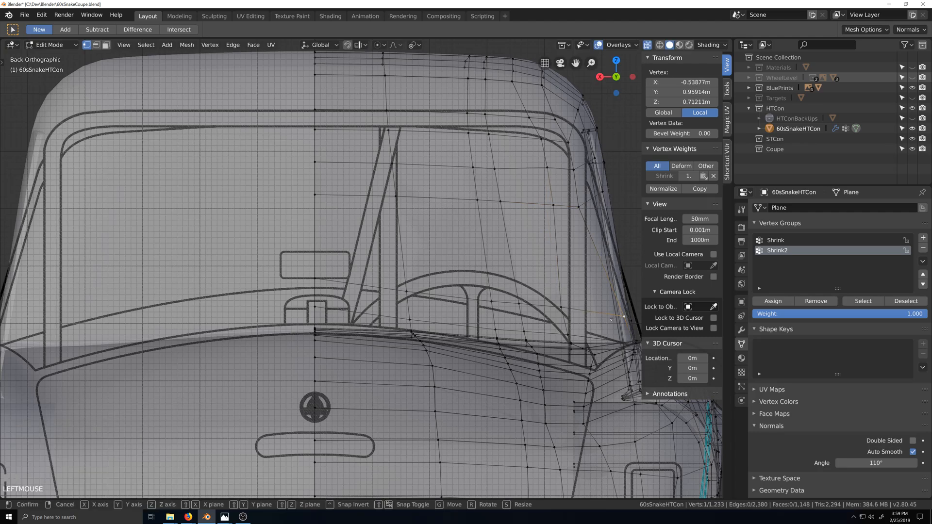
{"action": "key", "text": "g"}
{"action": "key", "text": "g"}
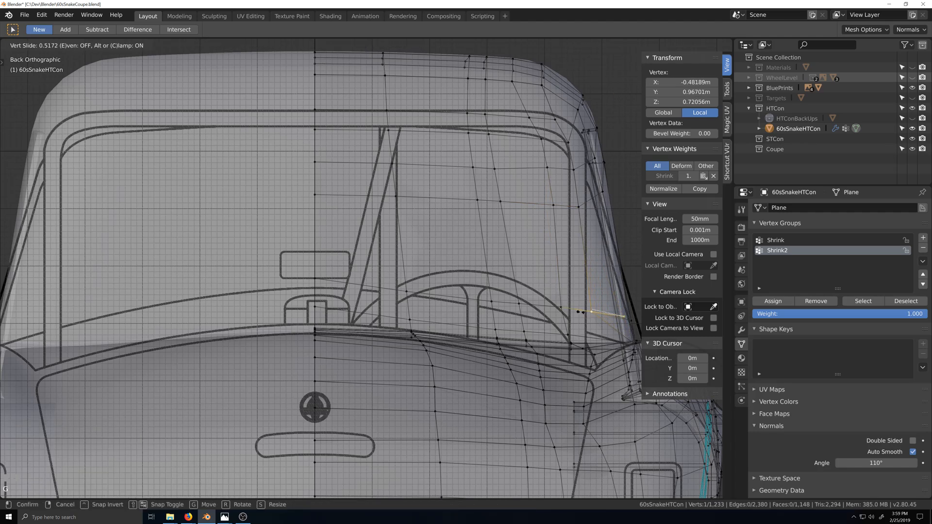
{"action": "left_click", "coordinate": [586, 314]}
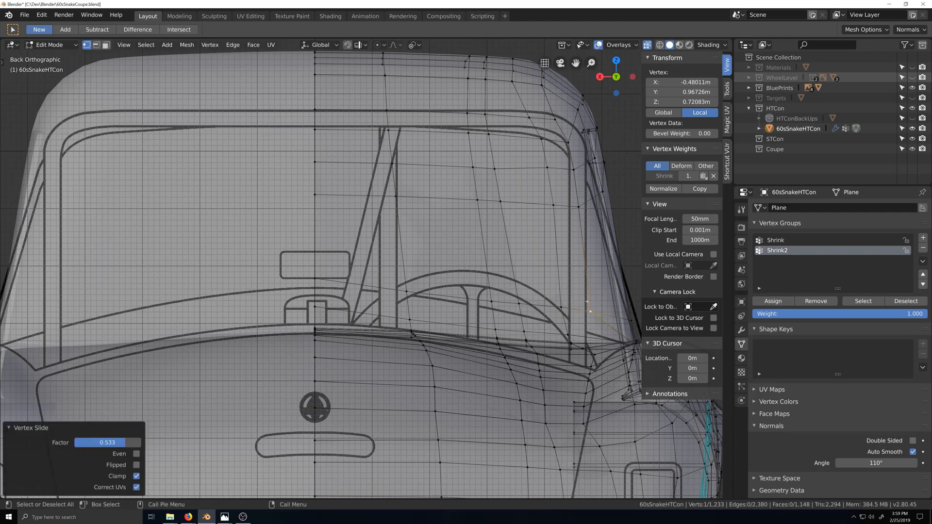
Select the five-vertex row along the rear window's lower edge to the centreline and slide it down with Even and Flipped on.
{"action": "left_click", "coordinate": [562, 309]}
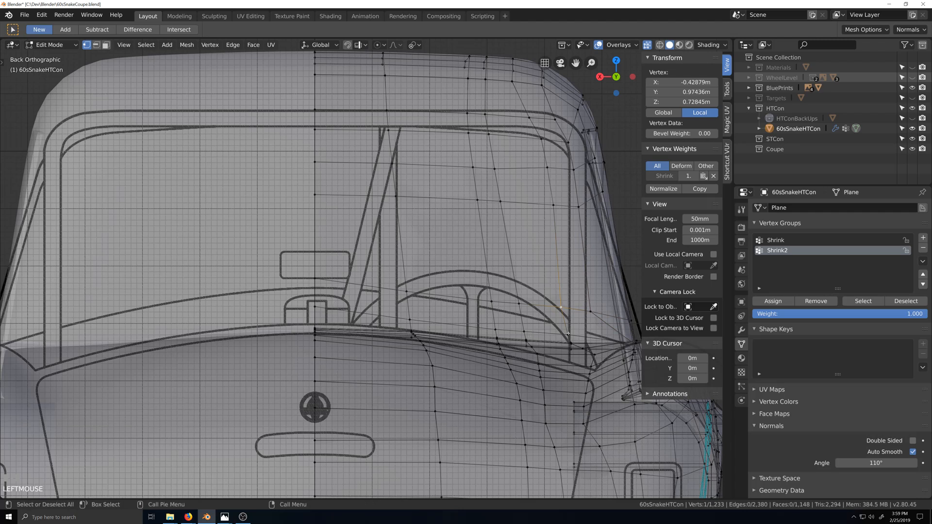
{"action": "left_click", "coordinate": [315, 307], "text": "ctrl"}
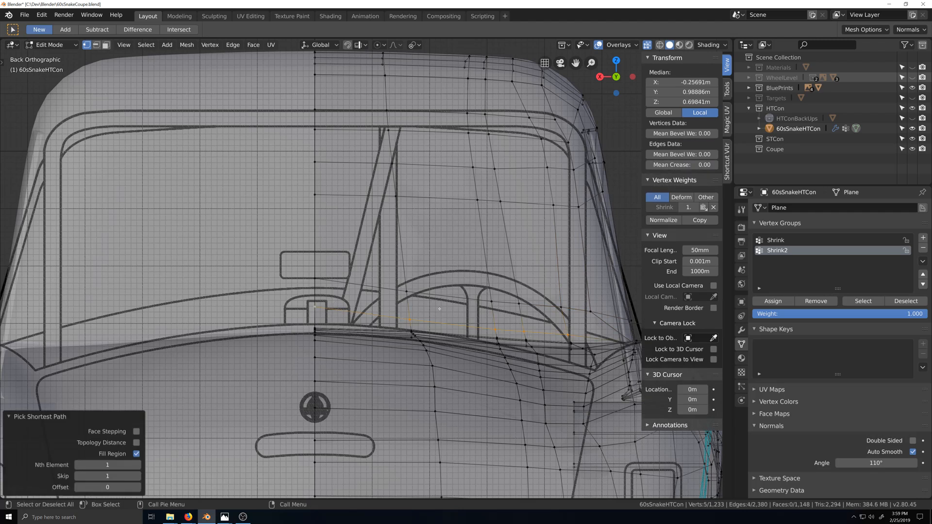
{"action": "key", "text": "g"}
{"action": "key", "text": "g"}
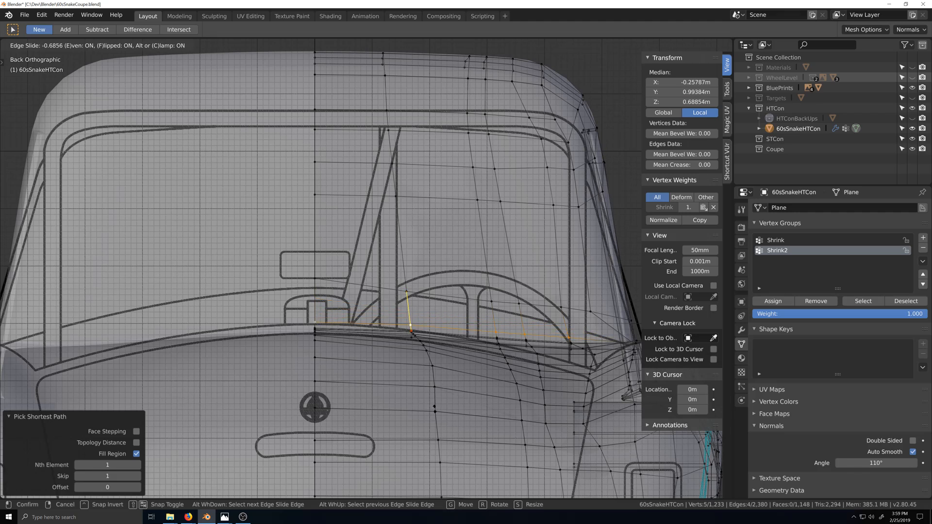
{"action": "left_click", "coordinate": [406, 291]}
Edge-slide the rear window's lower vertex row upward by factor 0.844 with Even on and Flipped off.
{"action": "left_click", "coordinate": [562, 309]}
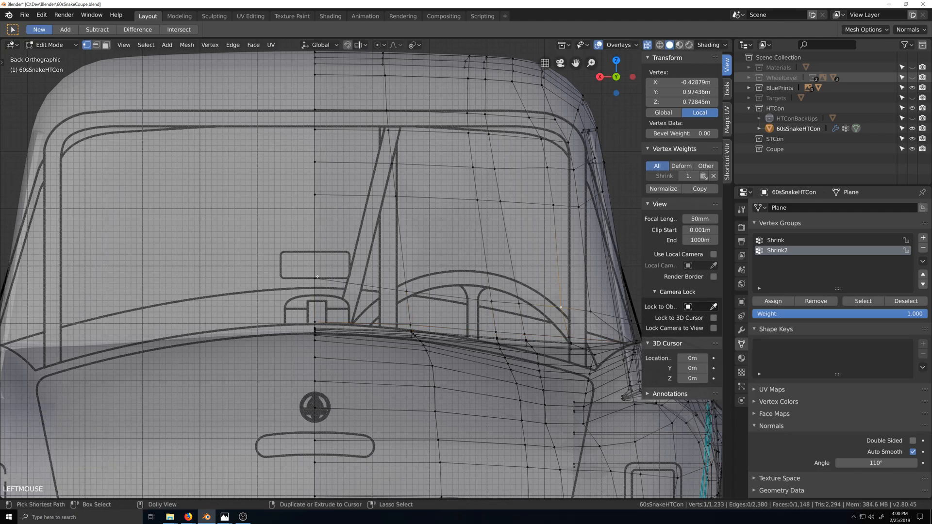
{"action": "left_click", "coordinate": [315, 279], "text": "ctrl"}
{"action": "key", "text": "g"}
{"action": "key", "text": "g"}
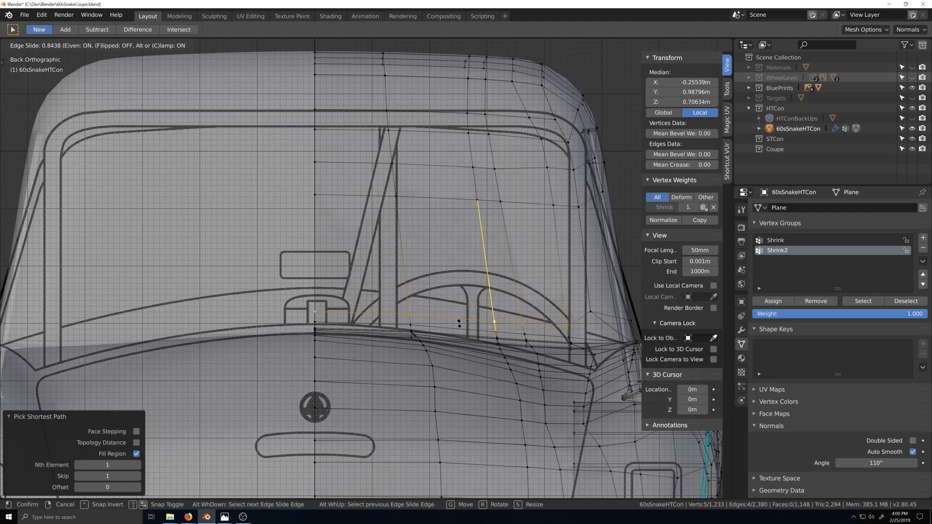
{"action": "left_click", "coordinate": [458, 322]}
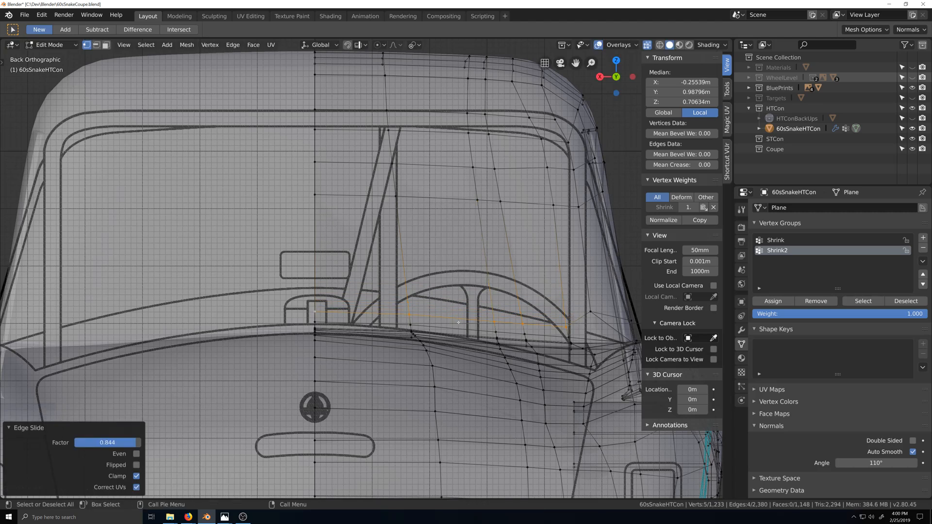
Add a loop cut across the lower part of the rear window, slid by about 0.54 with Even on.
{"action": "key", "text": "ctrl+r"}
{"action": "left_click", "coordinate": [581, 265]}
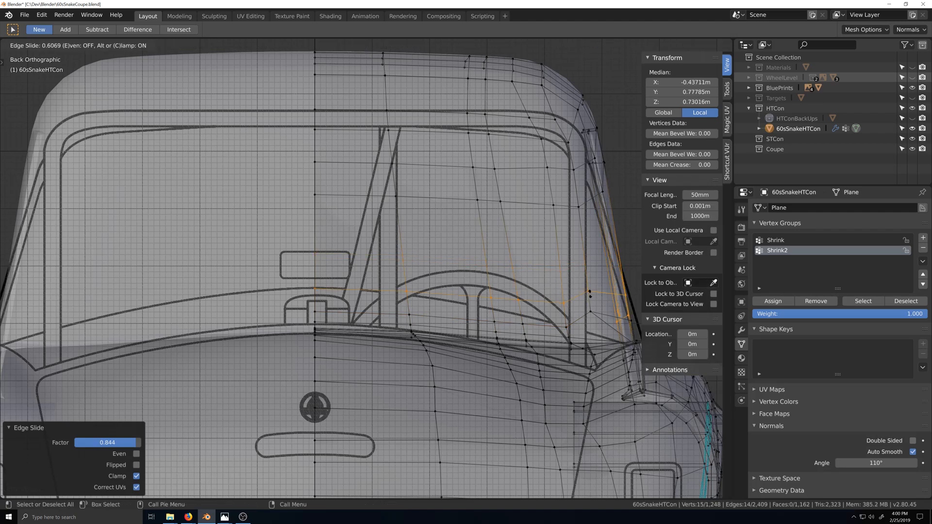
{"action": "key", "text": "e"}
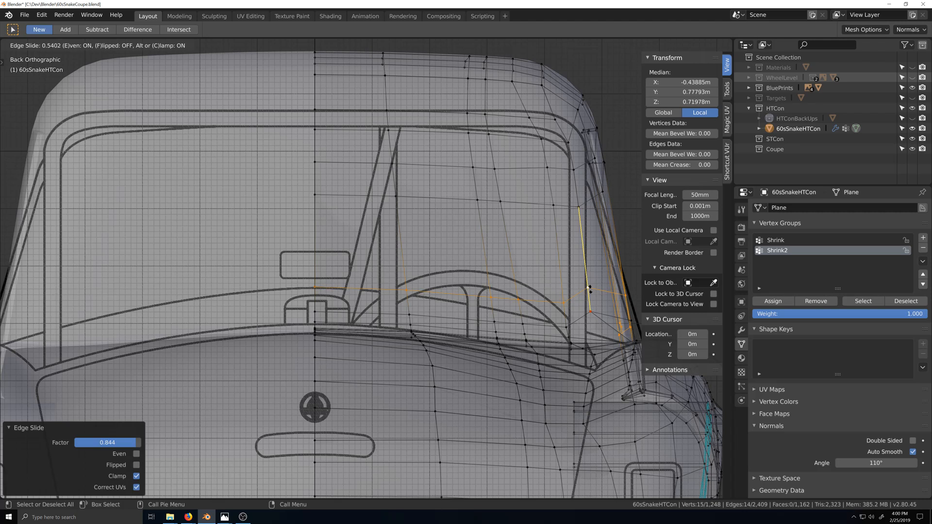
{"action": "left_click", "coordinate": [590, 290]}
Select the edge path along the rear window's upper, side and lower outline and bevel it by 0.003 with 4 segments.
{"action": "left_click", "coordinate": [313, 129]}
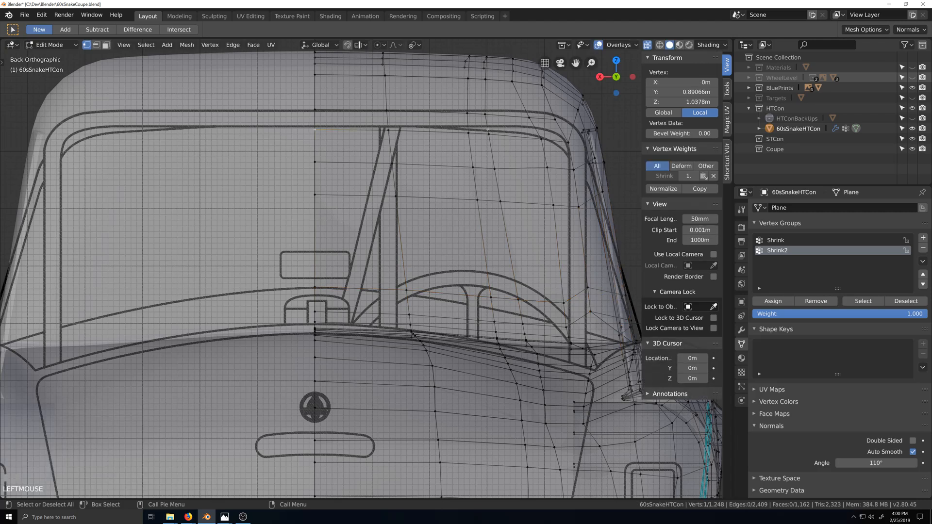
{"action": "left_click", "coordinate": [567, 143], "text": "ctrl"}
{"action": "left_click", "coordinate": [591, 311], "text": "ctrl"}
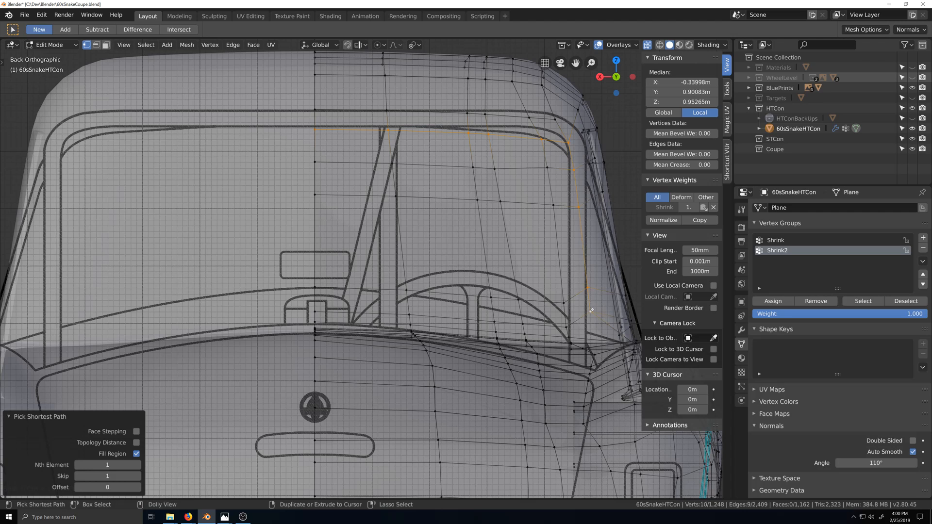
{"action": "left_click", "coordinate": [315, 312], "text": "ctrl"}
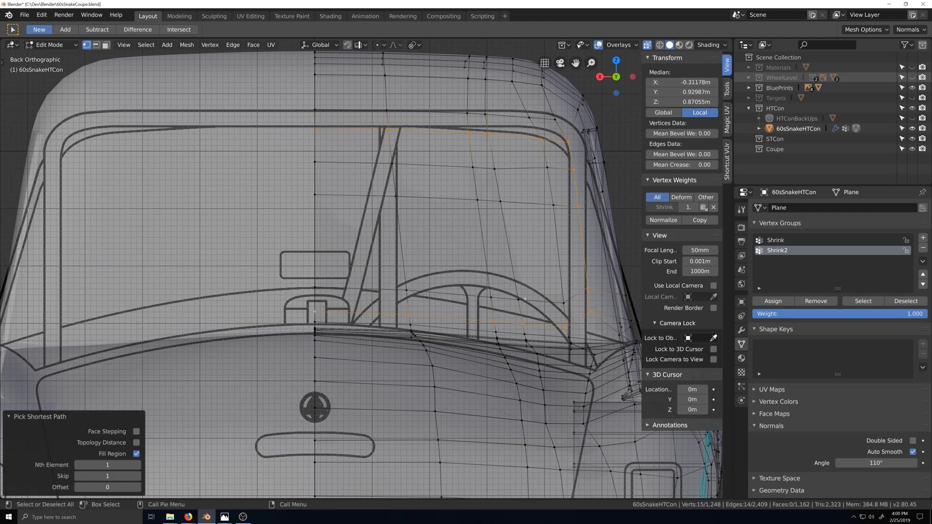
{"action": "key", "text": "ctrl+b"}
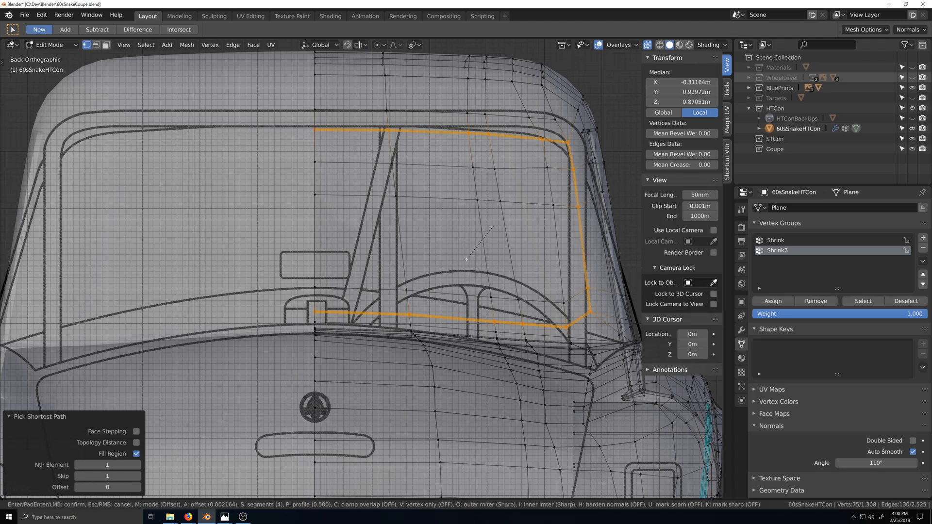
{"action": "left_click", "coordinate": [464, 261]}
Reduce the selection to the centre edge line of the new bevel around the rear window.
{"action": "scroll", "coordinate": [470, 180], "scroll_direction": "up", "scroll_amount": 8}
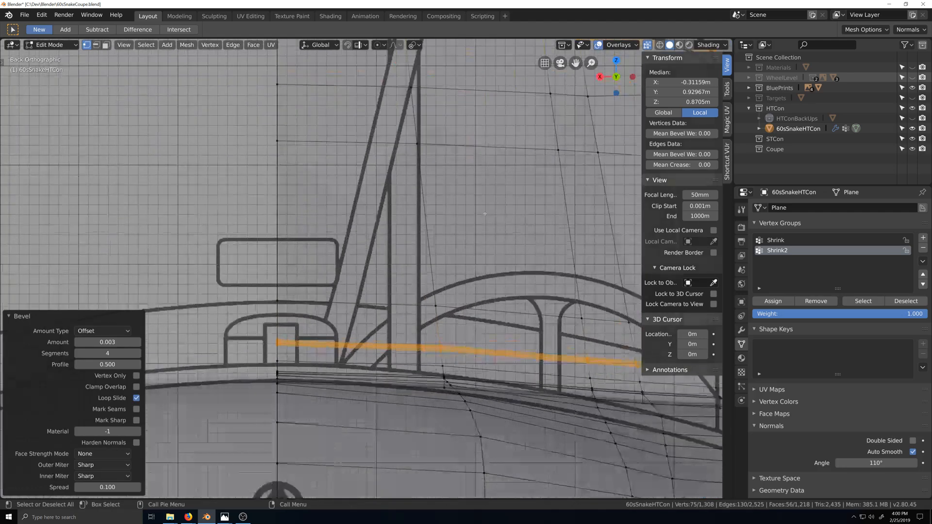
{"action": "scroll", "coordinate": [470, 179], "scroll_direction": "up", "scroll_amount": 2}
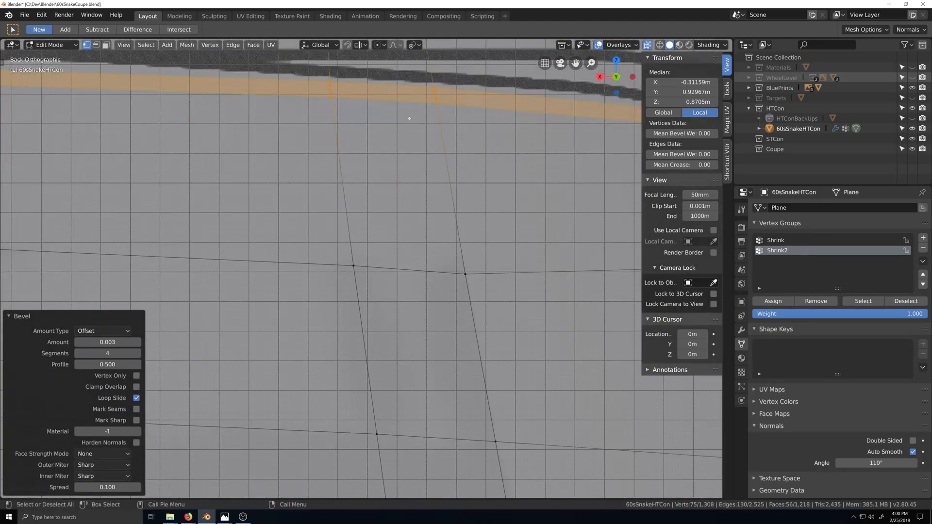
{"action": "key", "text": "ctrl+z"}
{"action": "scroll", "coordinate": [470, 363], "scroll_direction": "down", "scroll_amount": 4}
{"action": "middle_click_drag", "start_coordinate": [470, 363], "coordinate": [732, 272]}
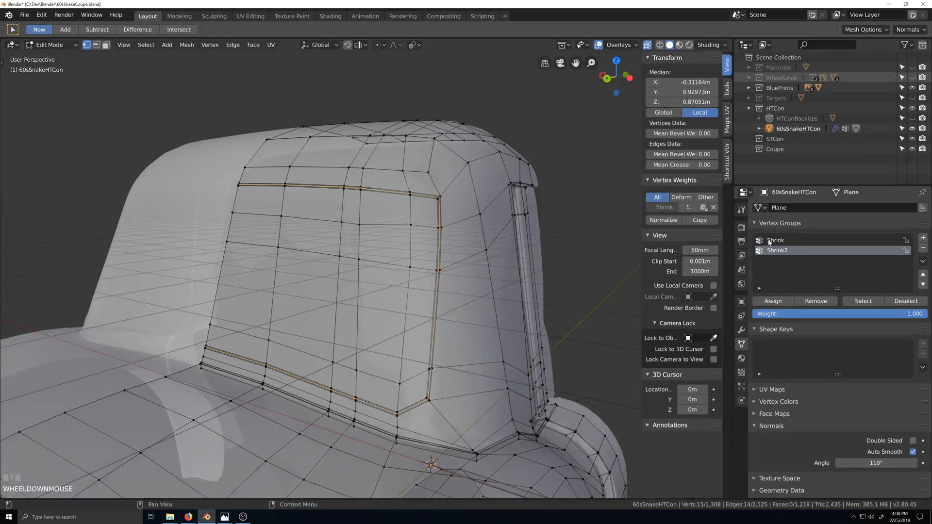
Try removing the bevel's centre line from the Shrink vertex group and moving it -0.0119 m along X.
{"action": "left_click", "coordinate": [796, 240]}
{"action": "left_click", "coordinate": [828, 302]}
{"action": "scroll", "coordinate": [368, 340], "scroll_direction": "up", "scroll_amount": 3}
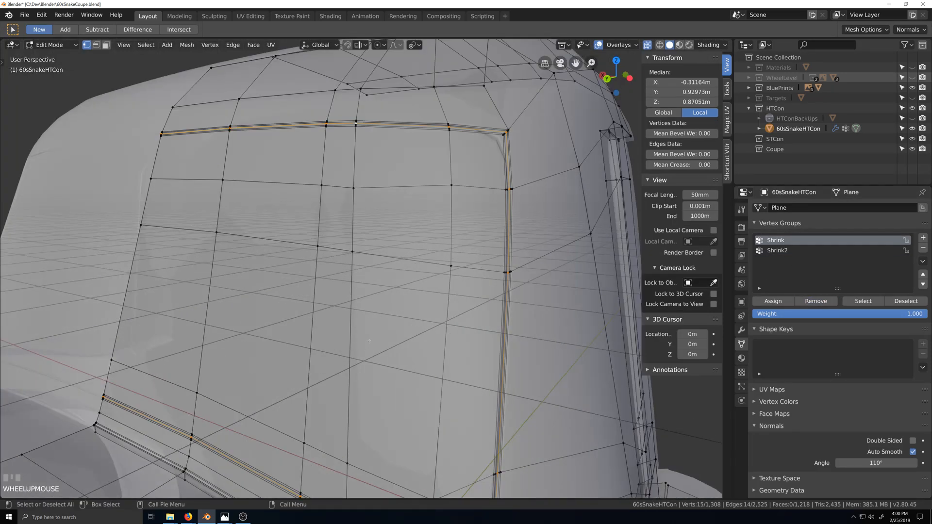
{"action": "key", "text": "g"}
{"action": "key", "text": "x"}
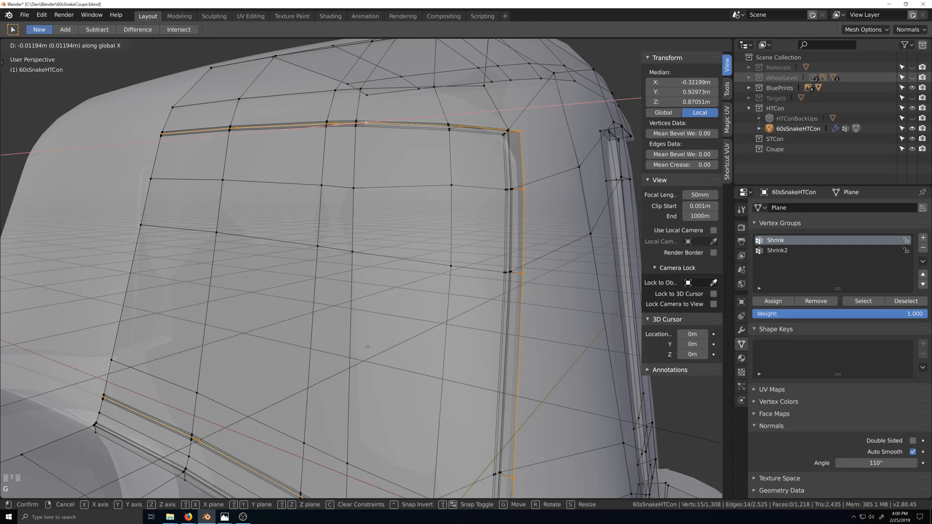
{"action": "left_click", "coordinate": [426, 325]}
{"action": "scroll", "coordinate": [426, 325], "scroll_direction": "down", "scroll_amount": 4}
Turn off X-Ray, switch the viewport lighting to a MatCap, and inspect the rear window outline in Object Mode.
{"action": "left_click", "coordinate": [709, 44]}
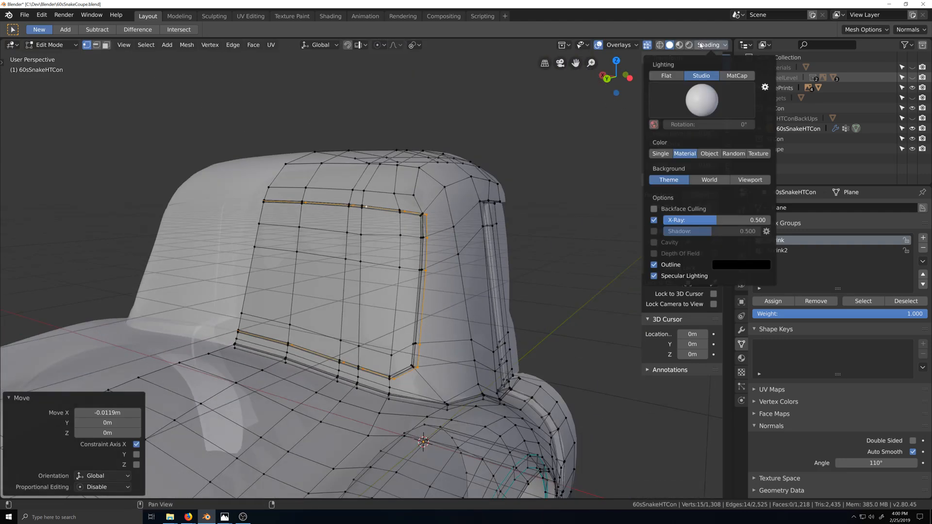
{"action": "key", "text": "Tab"}
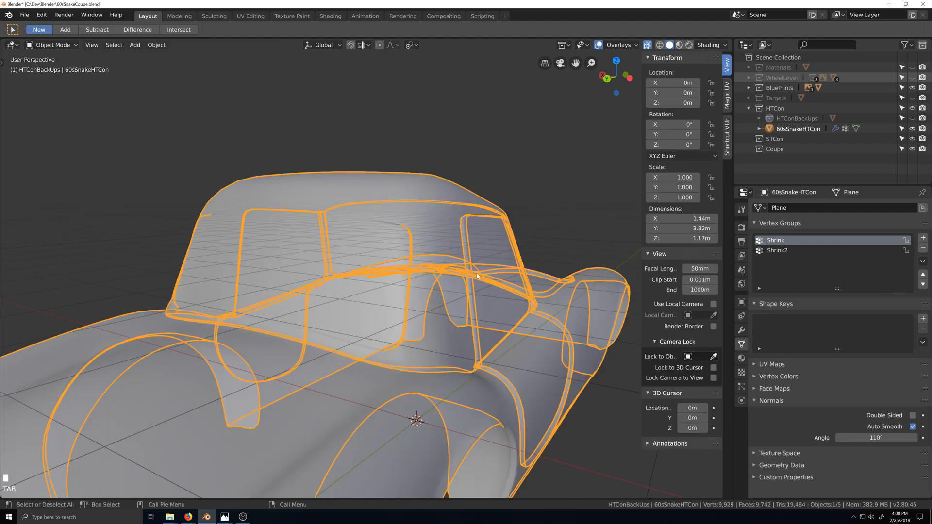
{"action": "key", "text": "alt+z"}
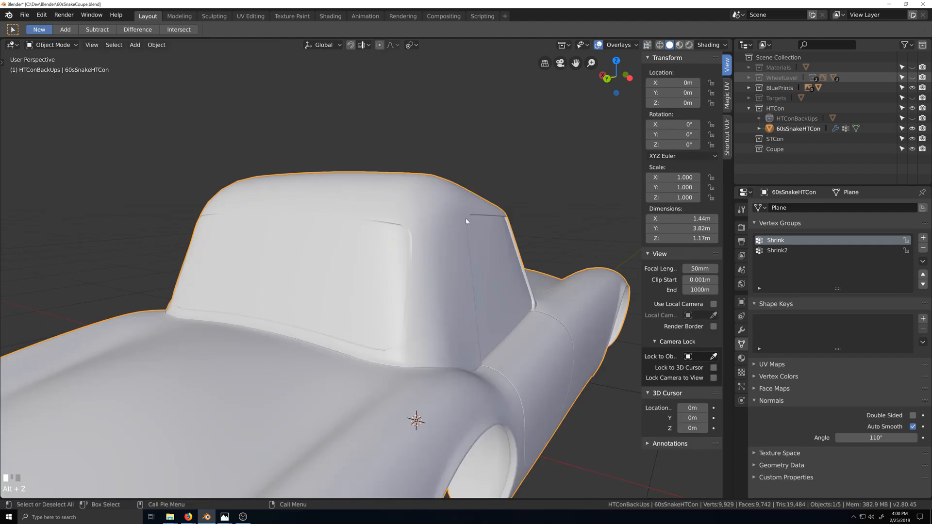
{"action": "left_click", "coordinate": [706, 45]}
{"action": "left_click", "coordinate": [729, 77]}
{"action": "key", "text": "grave"}
{"action": "middle_click_drag", "start_coordinate": [449, 210], "coordinate": [490, 217]}
{"action": "scroll", "coordinate": [445, 243], "scroll_direction": "up", "scroll_amount": 2}
{"action": "middle_click_drag", "start_coordinate": [445, 243], "coordinate": [546, 184]}
{"action": "scroll", "coordinate": [490, 233], "scroll_direction": "up", "scroll_amount": 4}
Try moving the bevel's centre line 0.0335 m along X in Edit Mode.
{"action": "key", "text": "Tab"}
{"action": "scroll", "coordinate": [496, 195], "scroll_direction": "up", "scroll_amount": 3}
{"action": "key", "text": "shift+grave"}
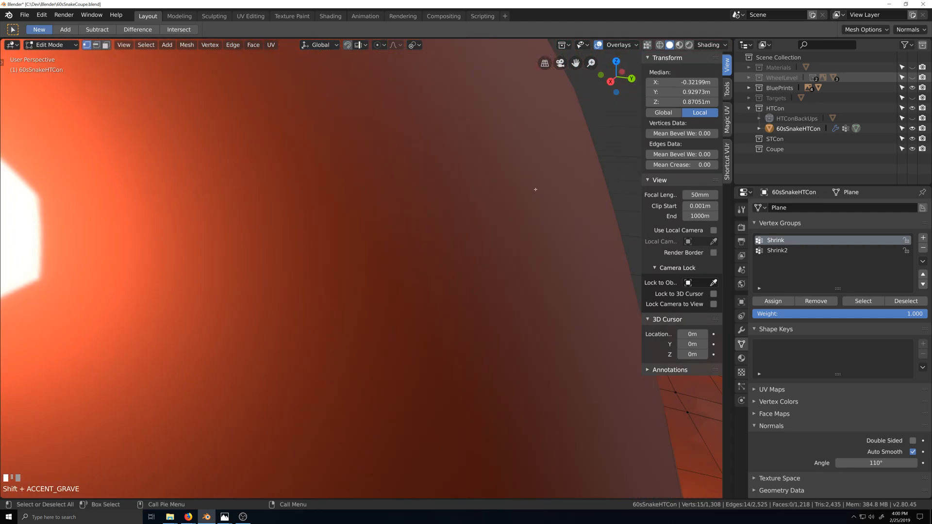
{"action": "key", "text": "g"}
{"action": "key", "text": "x"}
{"action": "left_click", "coordinate": [532, 201]}
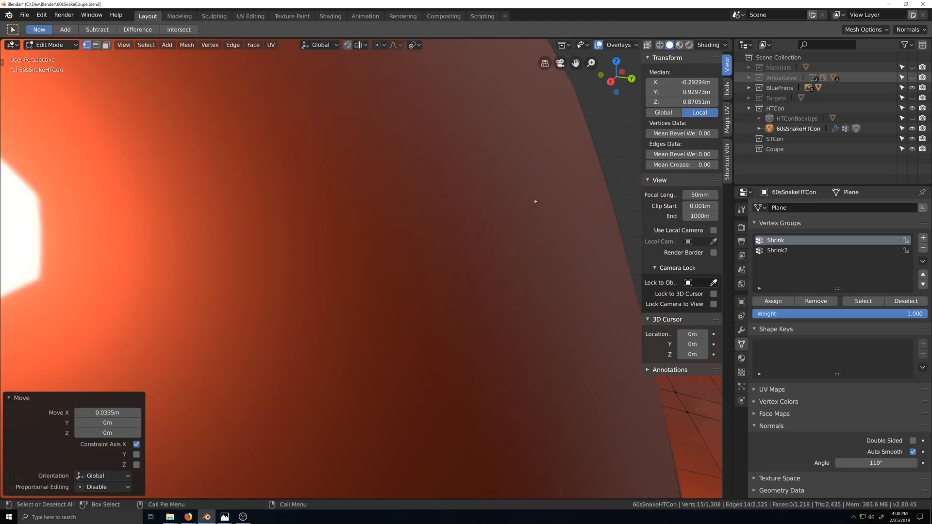
{"action": "scroll", "coordinate": [534, 201], "scroll_direction": "down", "scroll_amount": 3}
{"action": "middle_click_drag", "start_coordinate": [534, 202], "coordinate": [537, 200]}
{"action": "key", "text": "g"}
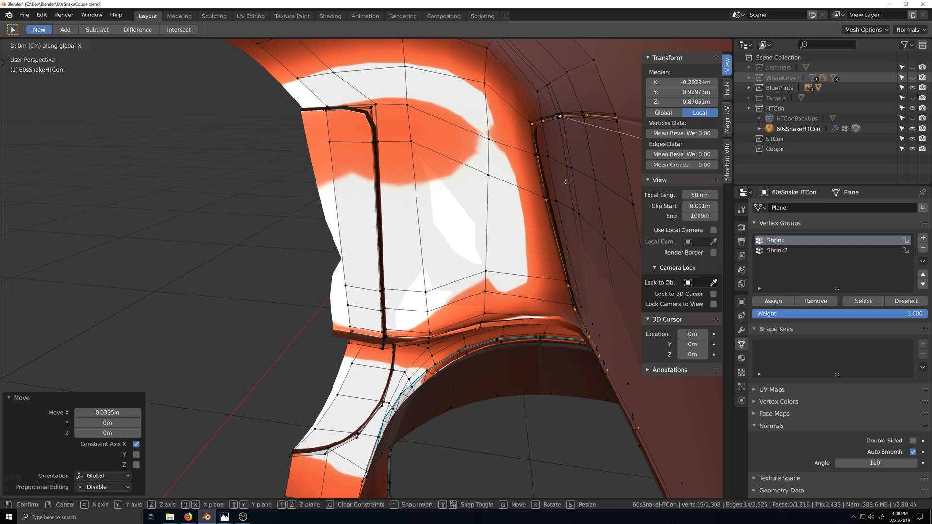
{"action": "key", "text": "x"}
{"action": "right_click", "coordinate": [574, 179]}
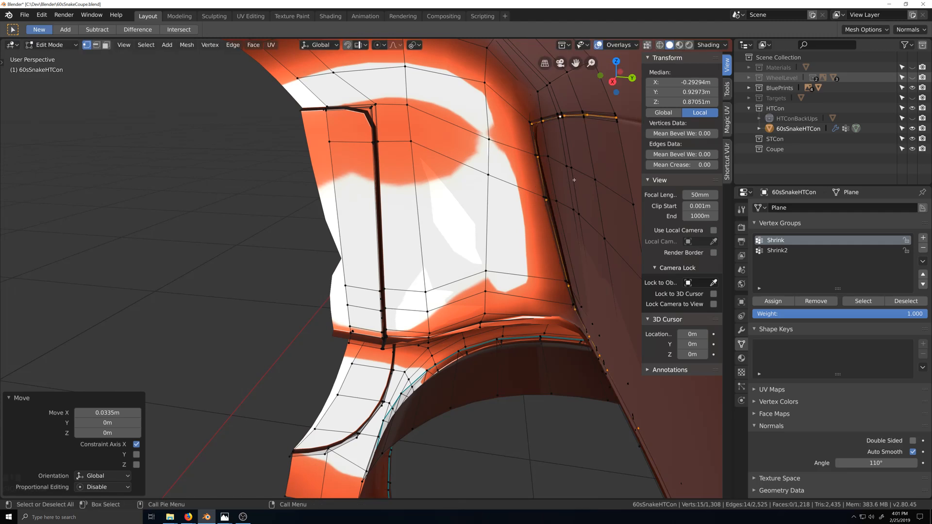
Try moving the bevel's centre line -0.0141 m along Y and examine the recess around the rear window.
{"action": "key", "text": "g"}
{"action": "key", "text": "y"}
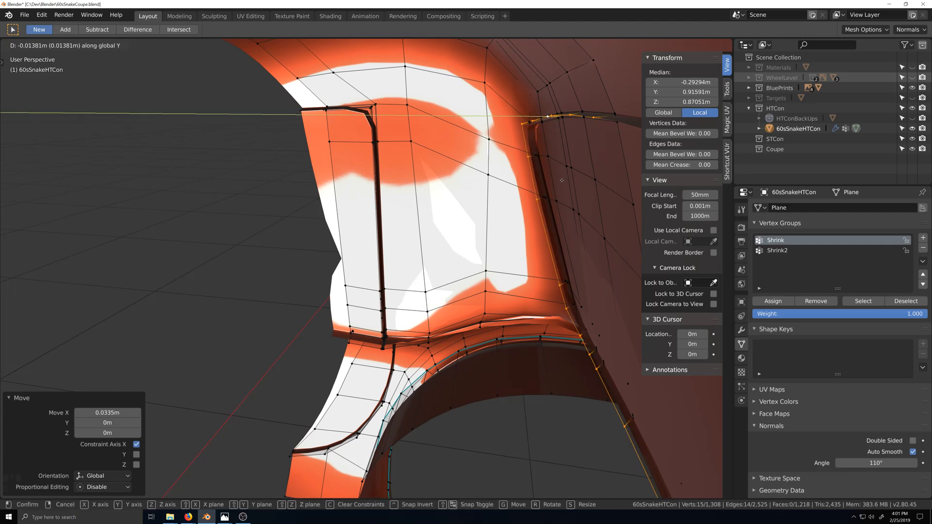
{"action": "left_click", "coordinate": [558, 180]}
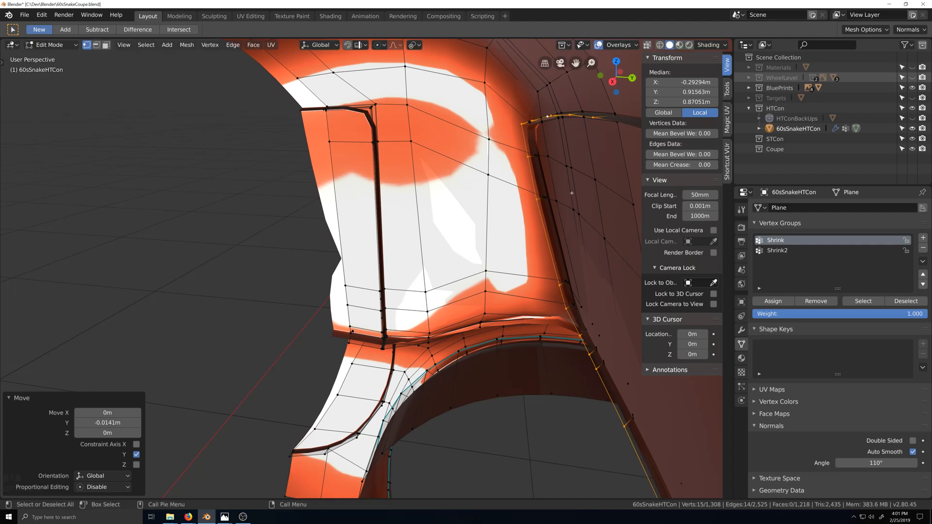
{"action": "middle_click_drag", "start_coordinate": [558, 180], "coordinate": [387, 258]}
{"action": "scroll", "coordinate": [514, 251], "scroll_direction": "down", "scroll_amount": 4}
{"action": "key", "text": "grave"}
{"action": "scroll", "coordinate": [467, 251], "scroll_direction": "up", "scroll_amount": 4}
{"action": "scroll", "coordinate": [457, 247], "scroll_direction": "down", "scroll_amount": 4}
{"action": "key", "text": "grave"}
{"action": "scroll", "coordinate": [496, 248], "scroll_direction": "up", "scroll_amount": 5}
{"action": "scroll", "coordinate": [383, 258], "scroll_direction": "up", "scroll_amount": 3}
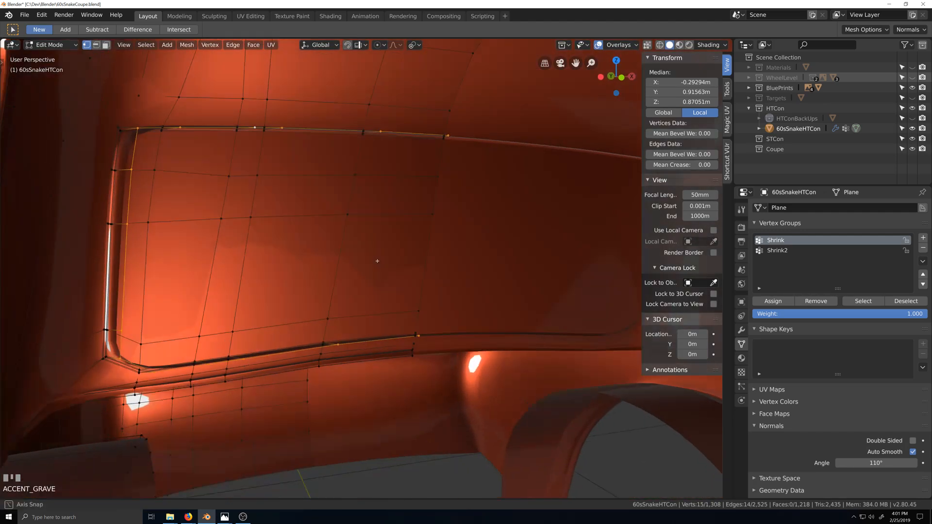
{"action": "middle_click_drag", "start_coordinate": [175, 226], "coordinate": [258, 229], "text": "shift"}
{"action": "middle_click_drag", "start_coordinate": [182, 188], "coordinate": [212, 192]}
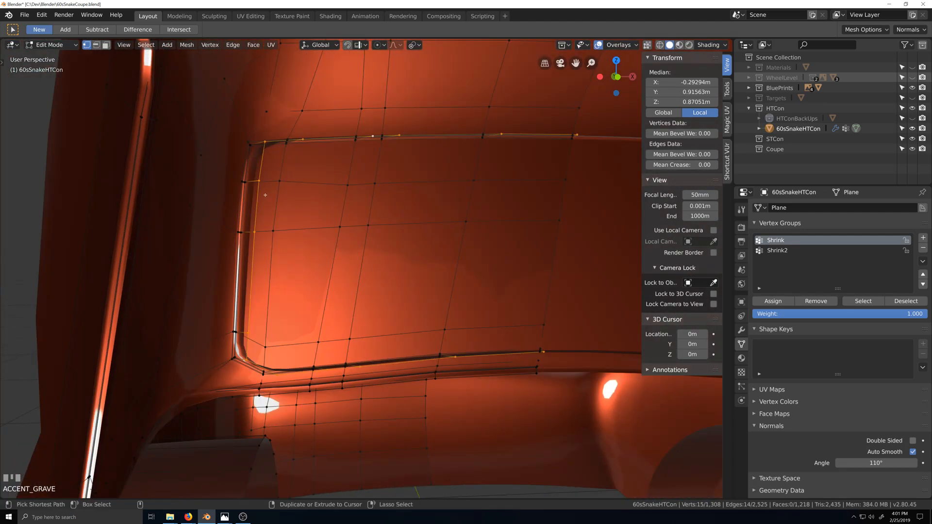
Undo the centre line's -0.0141 m Y move and 0.0335 m X move.
{"action": "key", "text": "ctrl+z"}
{"action": "key", "text": "ctrl+z"}
{"action": "key", "text": "ctrl+z"}
{"action": "key", "text": "ctrl+z"}
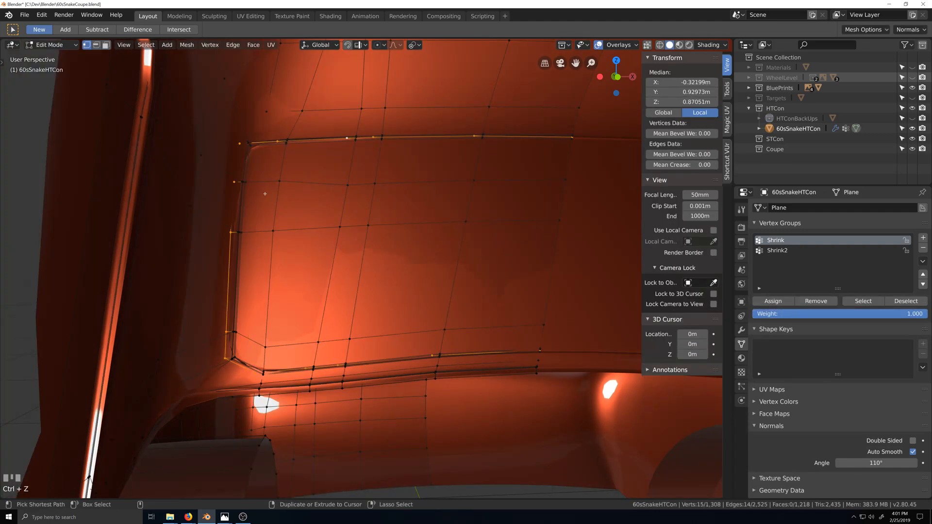
Try moving the bevel's centre line about -0.017 m along Y.
{"action": "middle_click_drag", "start_coordinate": [344, 192], "coordinate": [228, 190]}
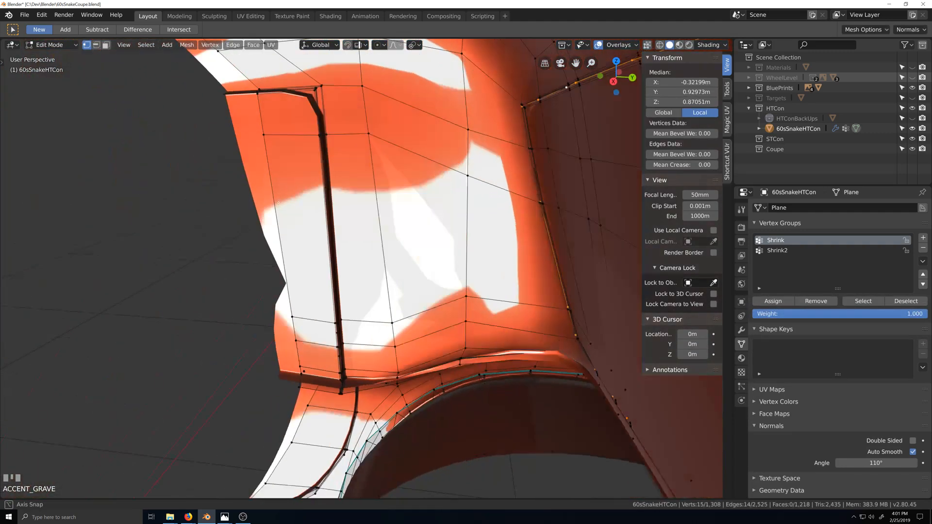
{"action": "scroll", "coordinate": [393, 171], "scroll_direction": "up", "scroll_amount": 5}
{"action": "scroll", "coordinate": [416, 201], "scroll_direction": "down", "scroll_amount": 5}
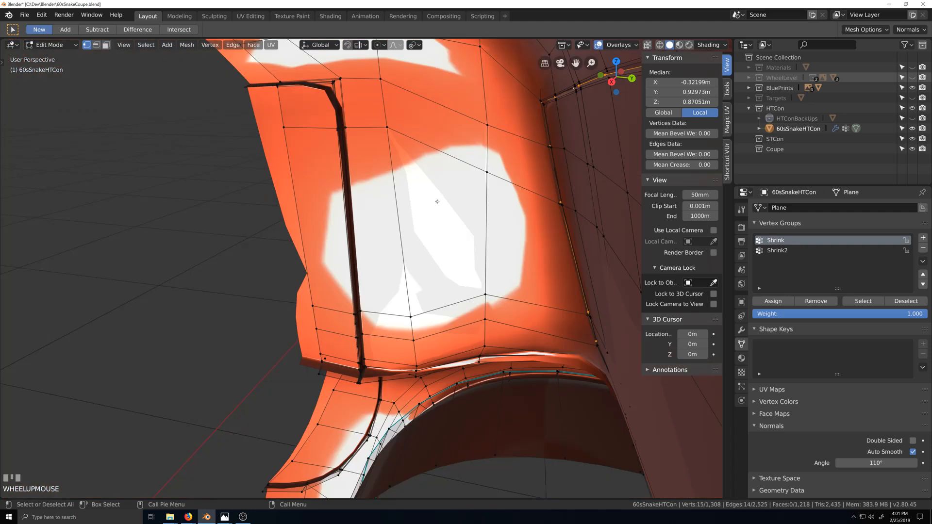
{"action": "key", "text": "g"}
{"action": "key", "text": "y"}
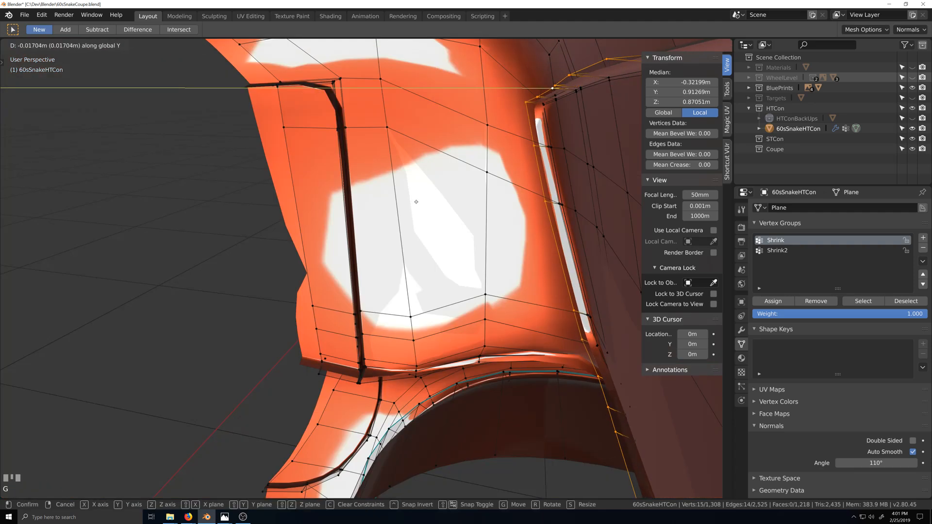
{"action": "left_click", "coordinate": [416, 202]}
Examine the rear window's groove and upper corner shading in Object Mode.
{"action": "middle_click_drag", "start_coordinate": [416, 201], "coordinate": [335, 221]}
{"action": "key", "text": "grave"}
{"action": "scroll", "coordinate": [354, 210], "scroll_direction": "down", "scroll_amount": 2}
{"action": "scroll", "coordinate": [335, 220], "scroll_direction": "up", "scroll_amount": 4}
{"action": "middle_click_drag", "start_coordinate": [447, 218], "coordinate": [401, 232], "text": "shift"}
{"action": "scroll", "coordinate": [411, 194], "scroll_direction": "up", "scroll_amount": 3}
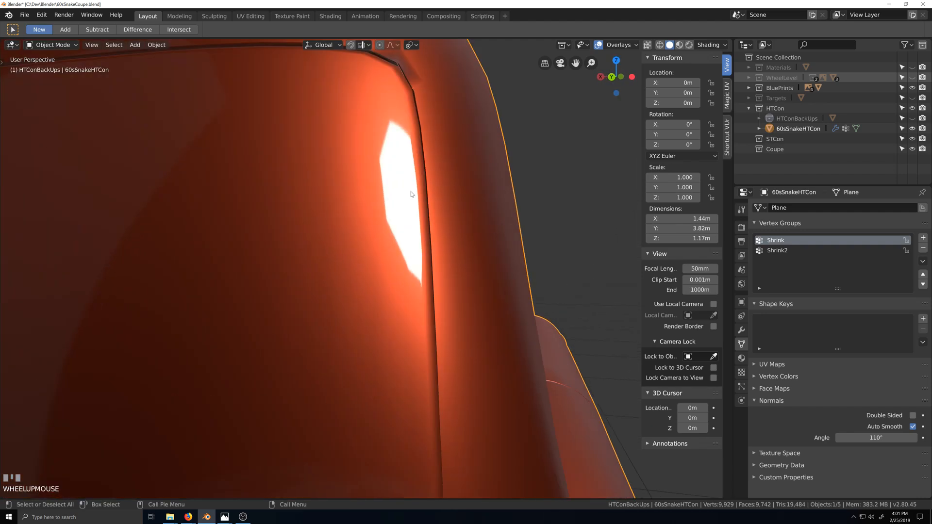
{"action": "middle_click_drag", "start_coordinate": [410, 194], "coordinate": [412, 247]}
{"action": "scroll", "coordinate": [415, 225], "scroll_direction": "up", "scroll_amount": 1}
{"action": "key", "text": "grave"}
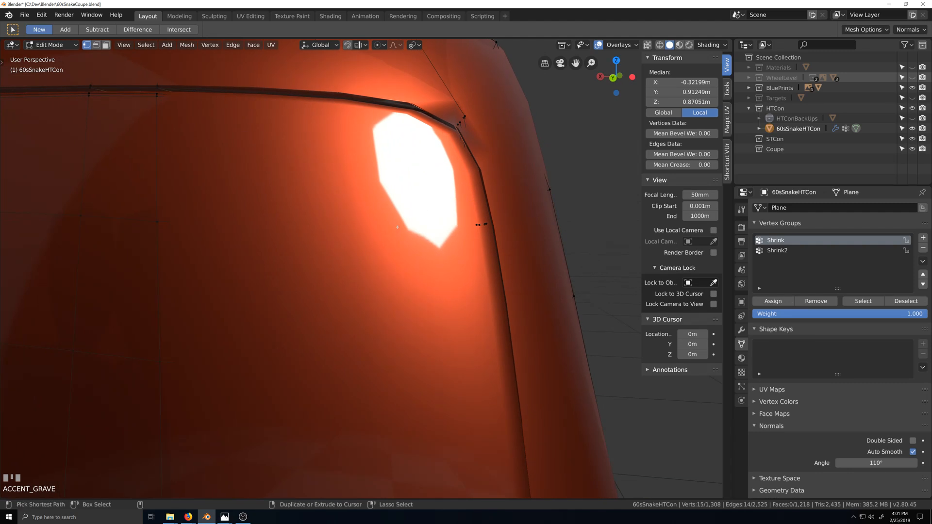
Undo the centre line's last Y move and examine the rear window's upper corner.
{"action": "key", "text": "ctrl+z"}
{"action": "key", "text": "ctrl+z"}
{"action": "key", "text": "ctrl+z"}
{"action": "scroll", "coordinate": [397, 229], "scroll_direction": "down", "scroll_amount": 3}
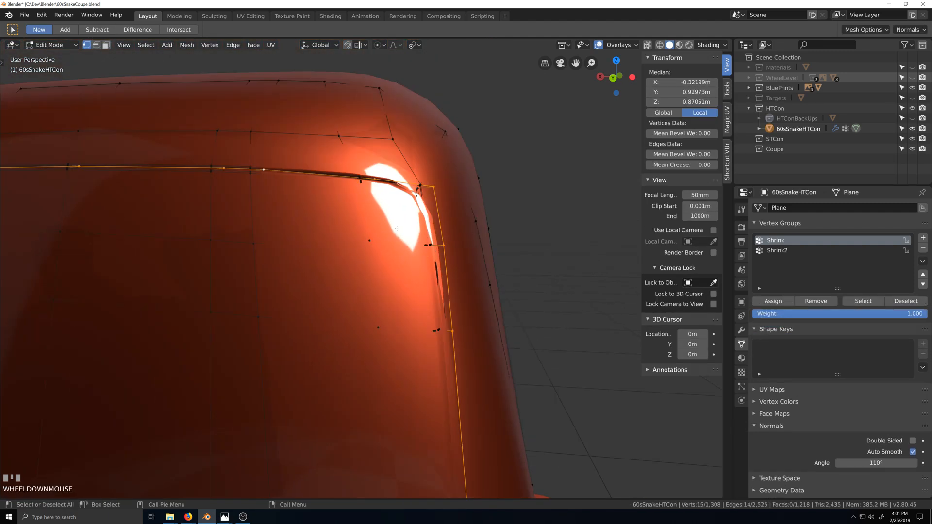
{"action": "scroll", "coordinate": [397, 228], "scroll_direction": "down", "scroll_amount": 1}
{"action": "key", "text": "grave"}
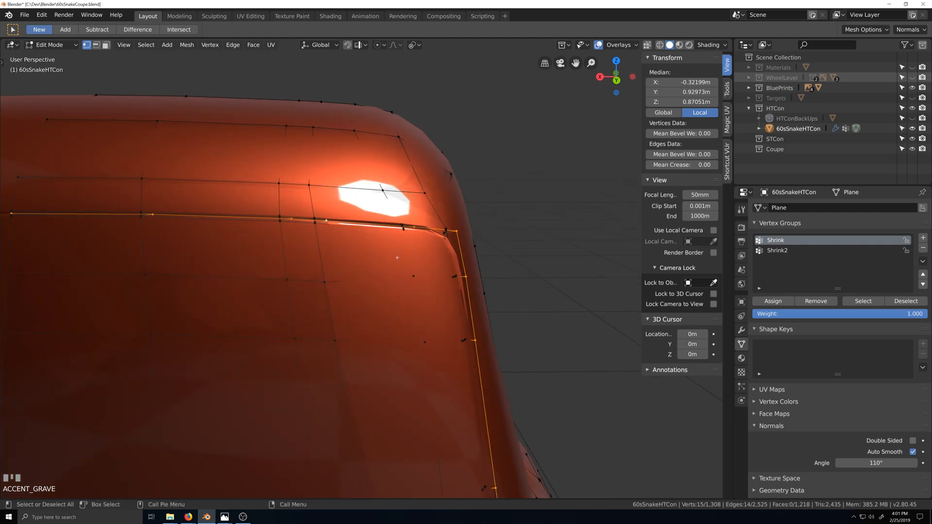
{"action": "scroll", "coordinate": [397, 258], "scroll_direction": "up", "scroll_amount": 3}
{"action": "key", "text": "grave"}
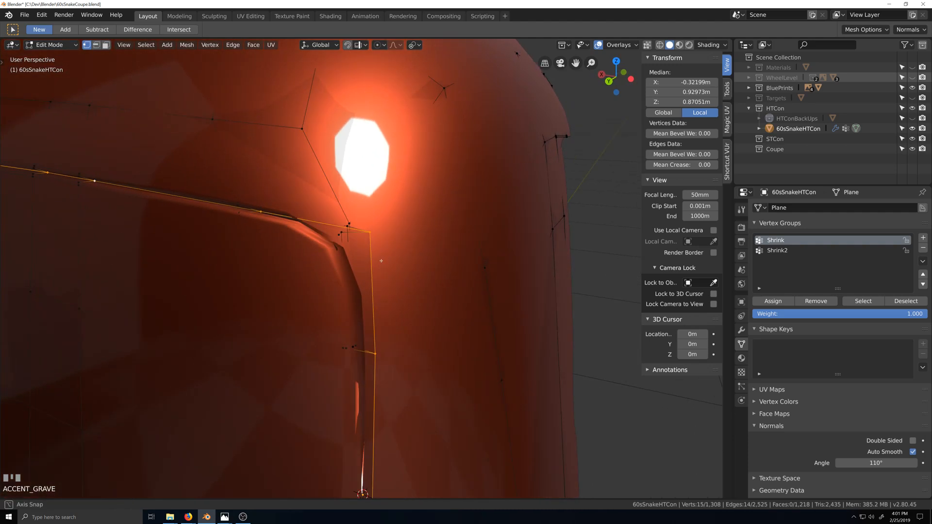
{"action": "middle_click_drag", "start_coordinate": [381, 261], "coordinate": [421, 282]}
{"action": "scroll", "coordinate": [420, 282], "scroll_direction": "down", "scroll_amount": 2}
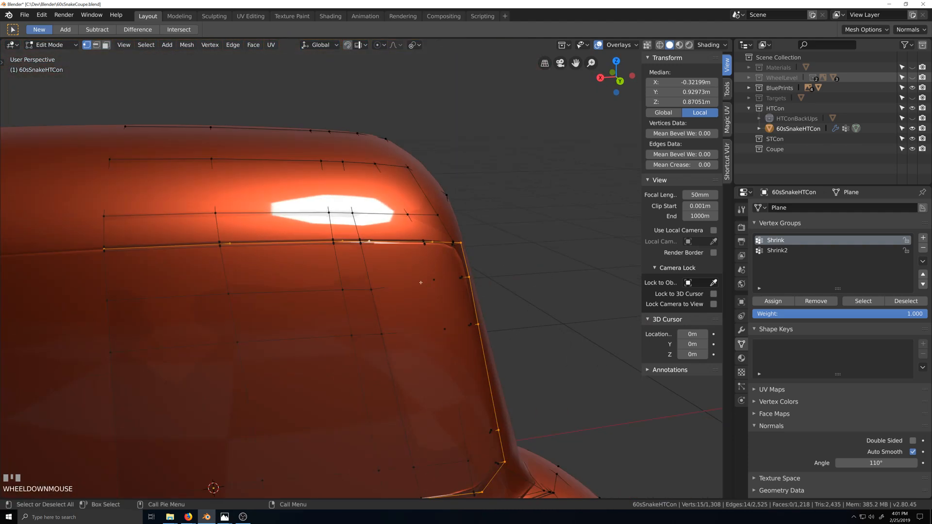
Undo the centre line's remaining X move and its removal from the Shrink vertex group.
{"action": "key", "text": "ctrl+z"}
{"action": "key", "text": "ctrl+z"}
{"action": "key", "text": "ctrl+z"}
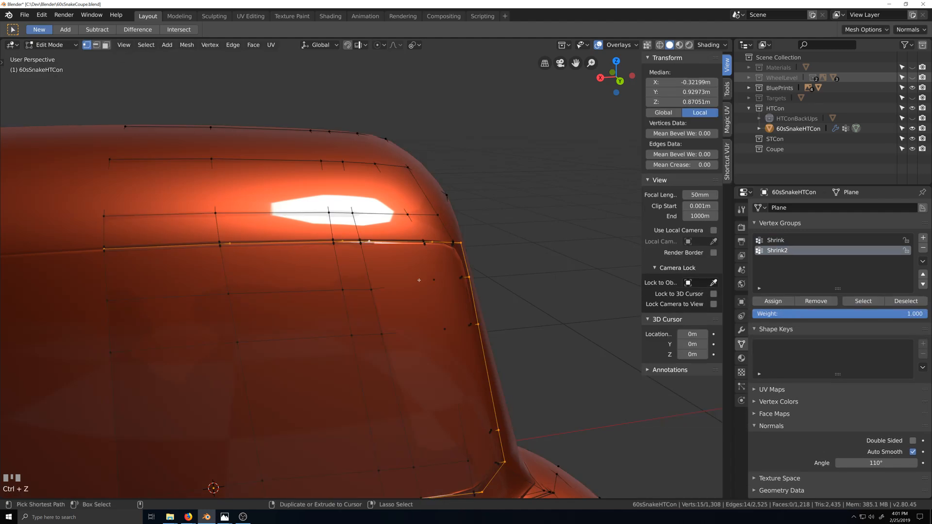
Move the bevel's centre line inward along Y to form the rear window groove, and inspect it in Object Mode.
{"action": "key", "text": "grave"}
{"action": "middle_click_drag", "start_coordinate": [395, 284], "coordinate": [426, 311]}
{"action": "key", "text": "g"}
{"action": "key", "text": "y"}
{"action": "left_click", "coordinate": [465, 318]}
{"action": "key", "text": "Tab"}
{"action": "key", "text": "grave"}
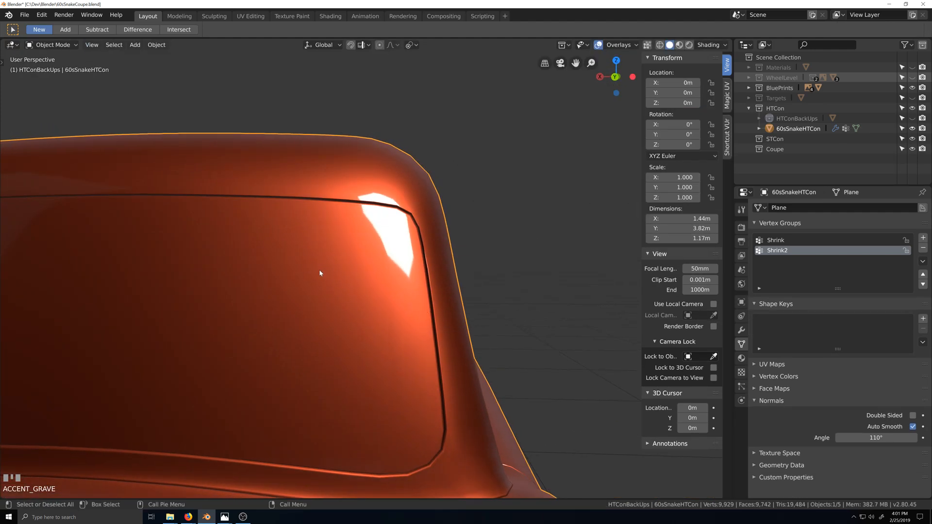
{"action": "middle_click_drag", "start_coordinate": [320, 273], "coordinate": [374, 303]}
{"action": "scroll", "coordinate": [333, 305], "scroll_direction": "down", "scroll_amount": 4}
{"action": "scroll", "coordinate": [372, 303], "scroll_direction": "up", "scroll_amount": 4}
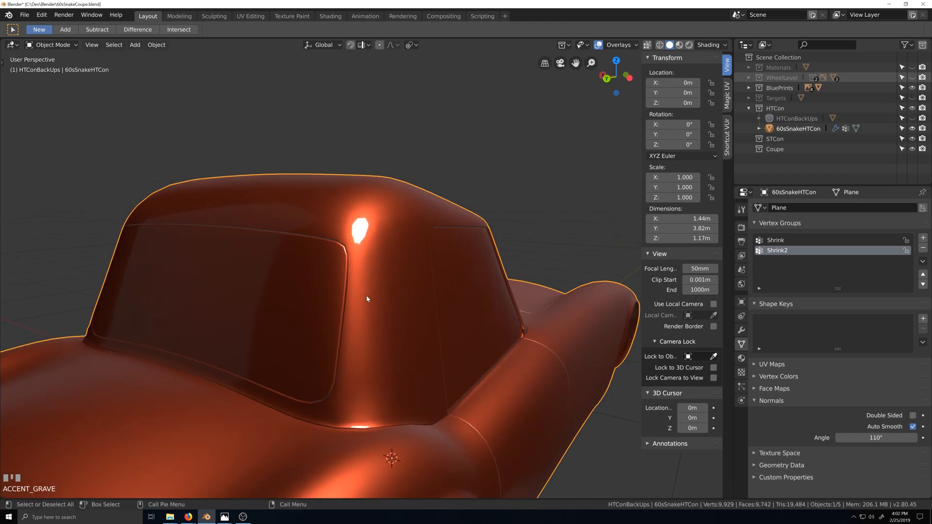
View the ConvertSide.jpg reference photo, then return to Blender and examine the hardtop's rear window against it.
{"action": "mouse_move", "coordinate": [231, 515]}
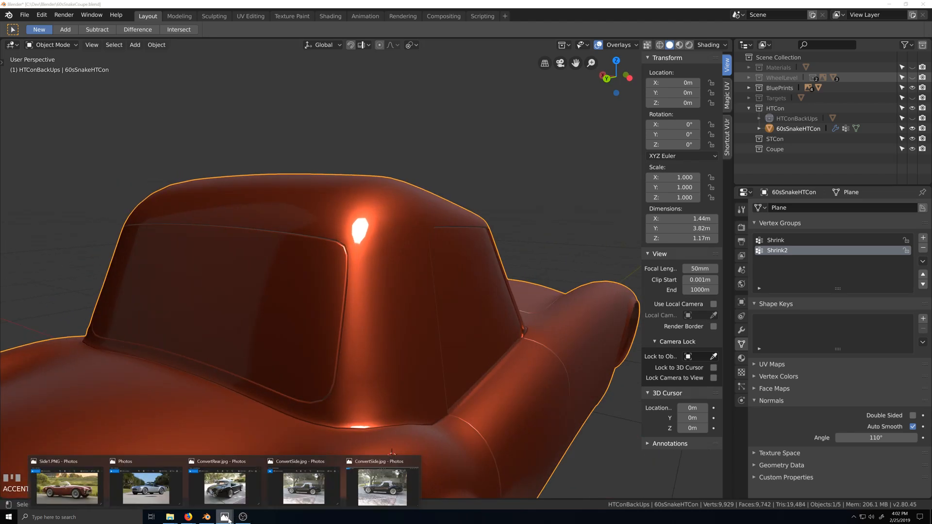
{"action": "left_click", "coordinate": [376, 464]}
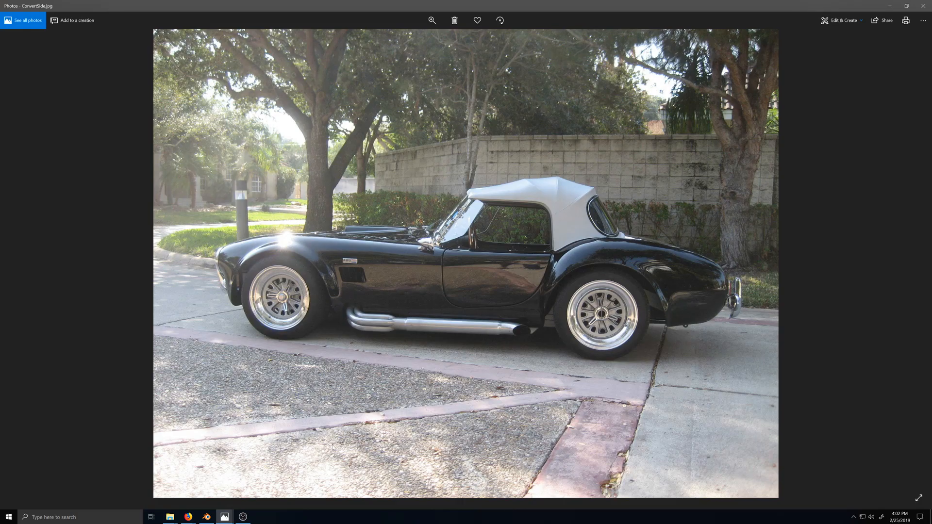
{"action": "left_click", "coordinate": [206, 517]}
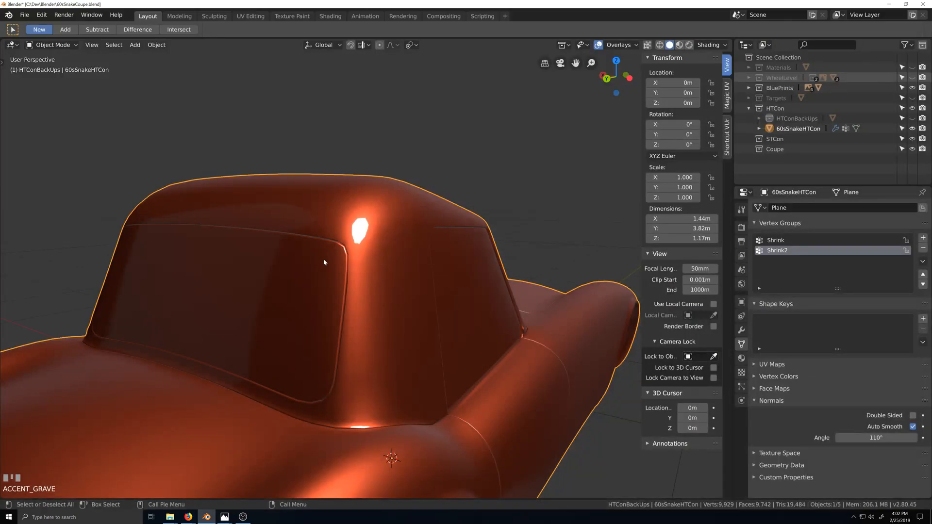
{"action": "scroll", "coordinate": [348, 337], "scroll_direction": "down", "scroll_amount": 2}
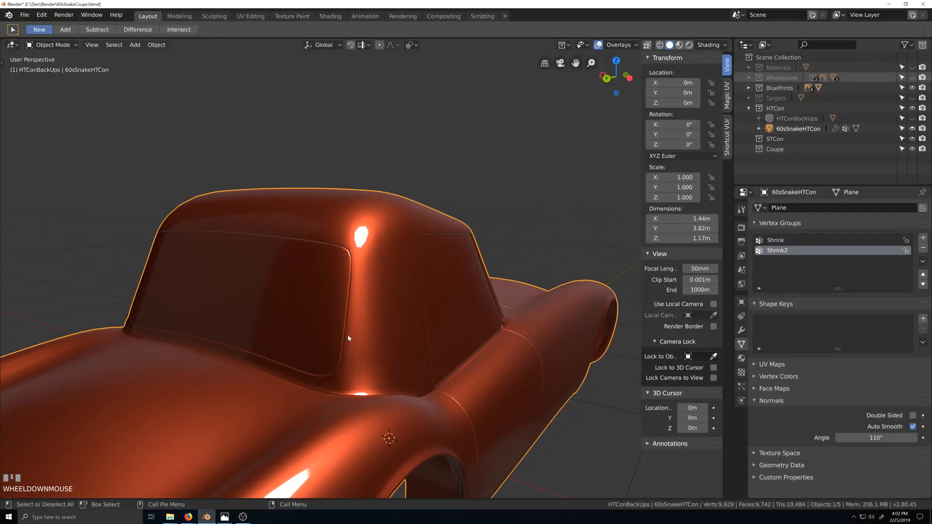
{"action": "scroll", "coordinate": [348, 334], "scroll_direction": "down", "scroll_amount": 2}
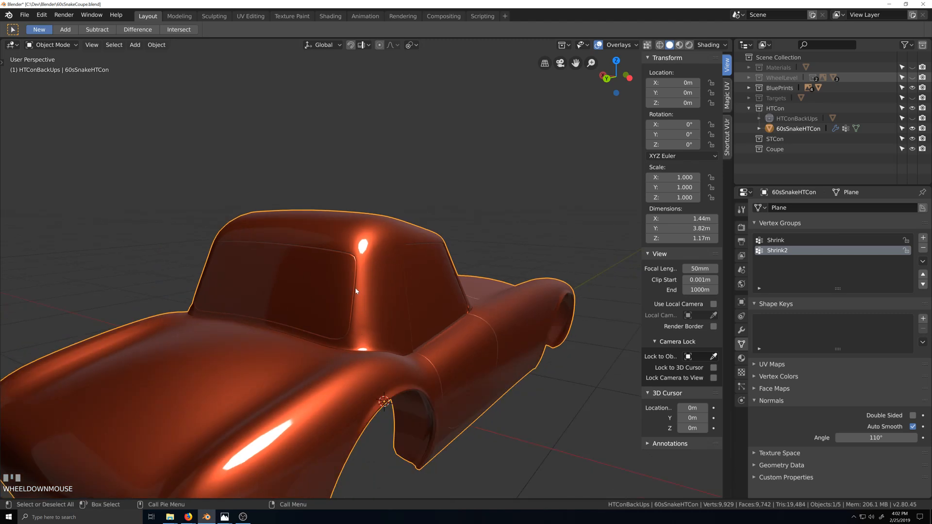
In Edit Mode, undo the rear window groove and its bevel, back to the unbevelled window outline.
{"action": "key", "text": "Tab"}
{"action": "key", "text": "ctrl+z"}
{"action": "key", "text": "ctrl+z"}
{"action": "key", "text": "ctrl+z"}
{"action": "key", "text": "ctrl+z"}
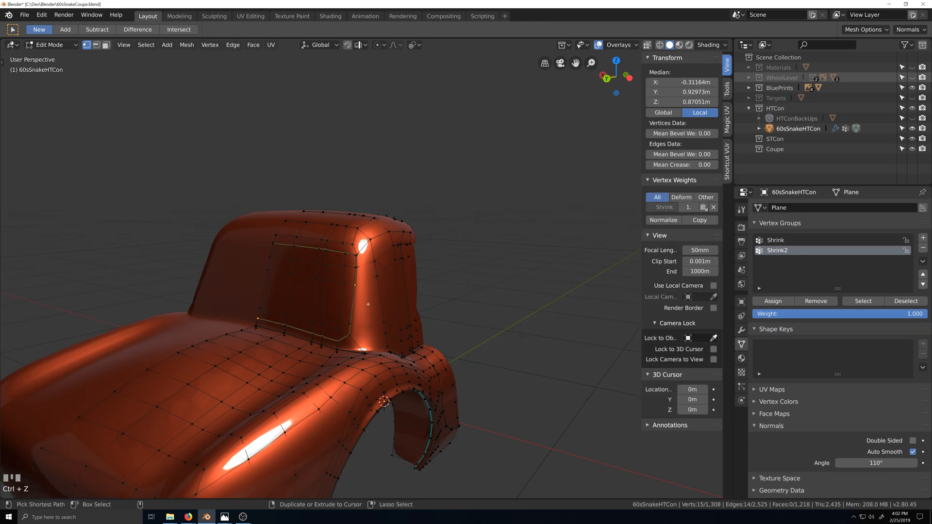
{"action": "key", "text": "ctrl+z"}
{"action": "key", "text": "ctrl+z"}
{"action": "key", "text": "ctrl+z"}
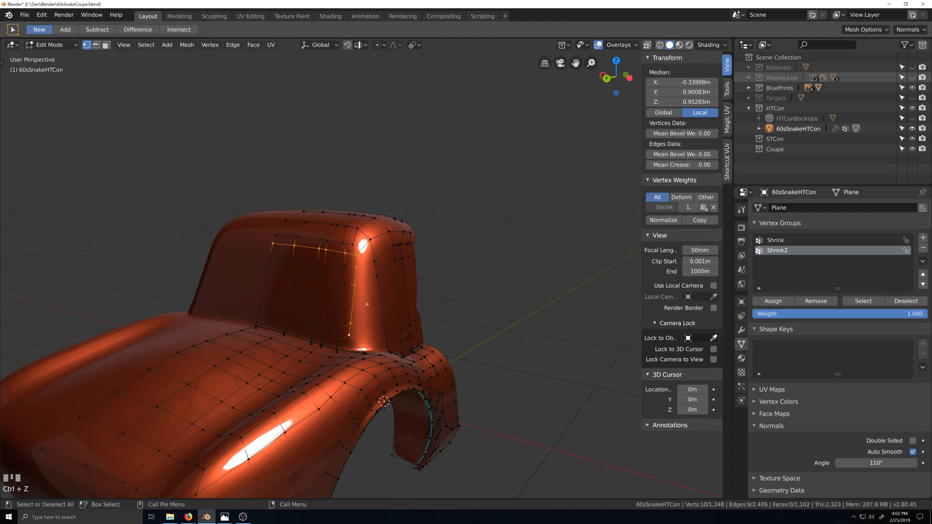
Slide the middle horizontal edge row across the rear window downward by a factor of about 0.35.
{"action": "scroll", "coordinate": [367, 304], "scroll_direction": "up", "scroll_amount": 2}
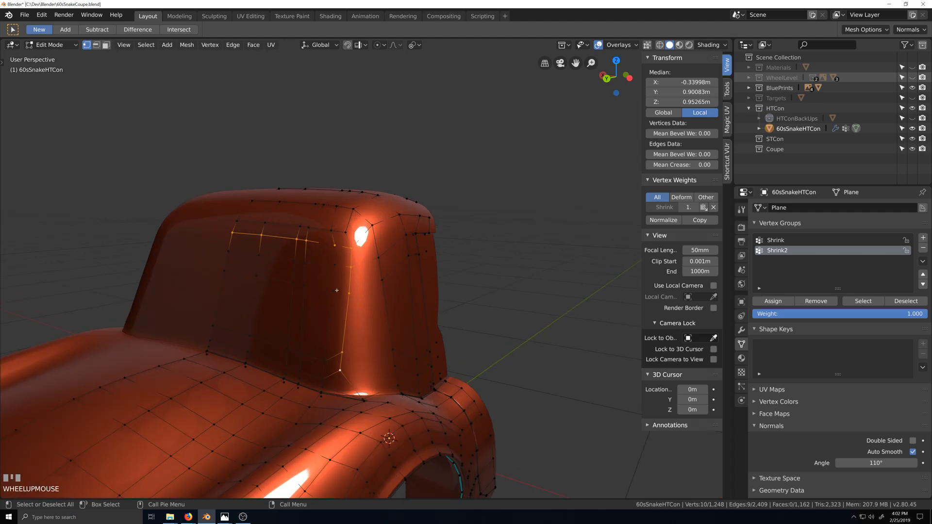
{"action": "scroll", "coordinate": [337, 290], "scroll_direction": "up", "scroll_amount": 2}
{"action": "scroll", "coordinate": [337, 290], "scroll_direction": "down", "scroll_amount": 2}
{"action": "key", "text": "grave"}
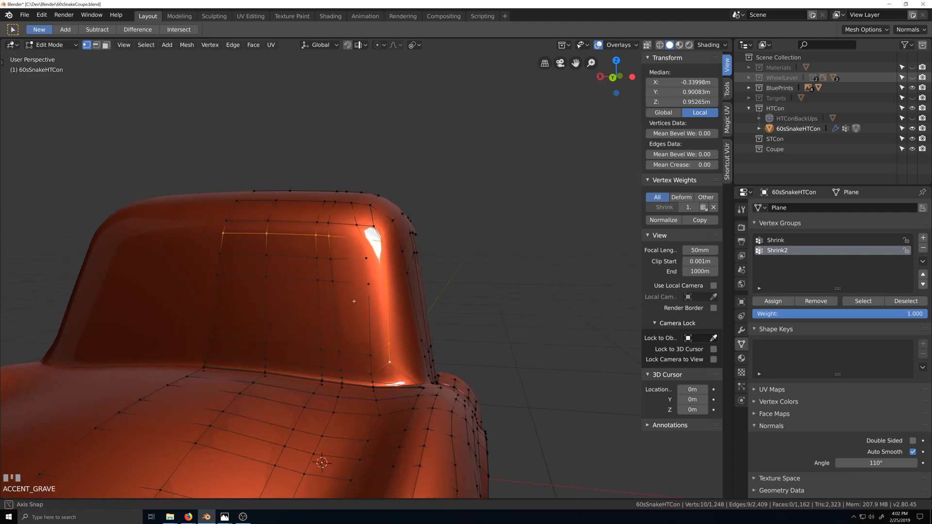
{"action": "left_click", "coordinate": [385, 292], "text": "ctrl+shift"}
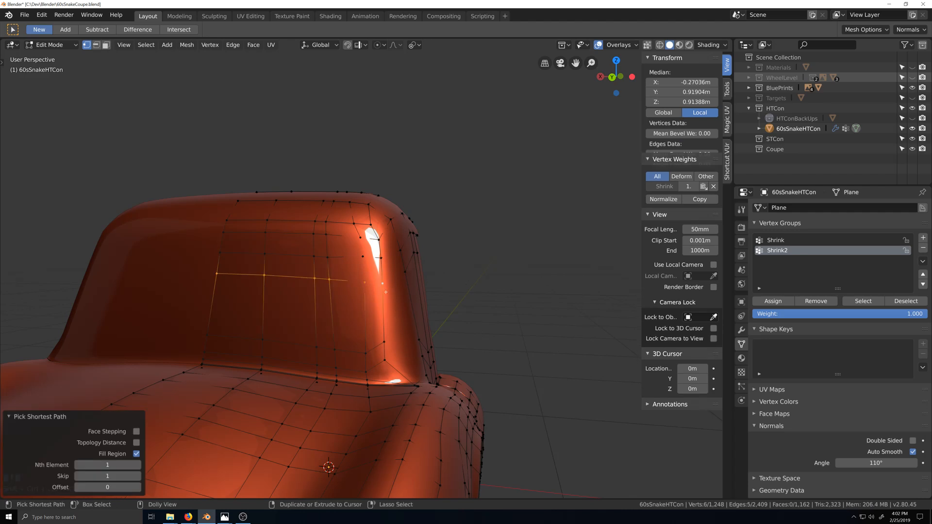
{"action": "key", "text": "g"}
{"action": "key", "text": "g"}
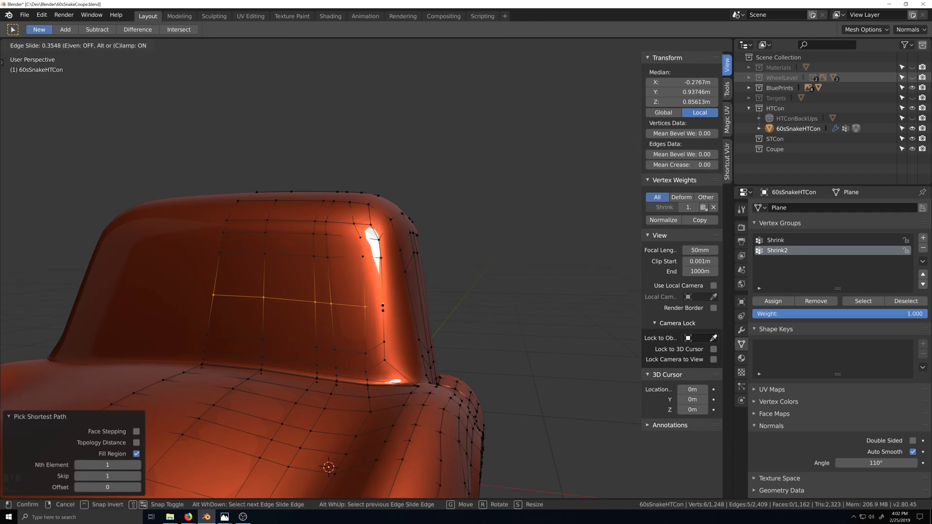
{"action": "left_click", "coordinate": [383, 306]}
{"action": "key", "text": "ctrl+z"}
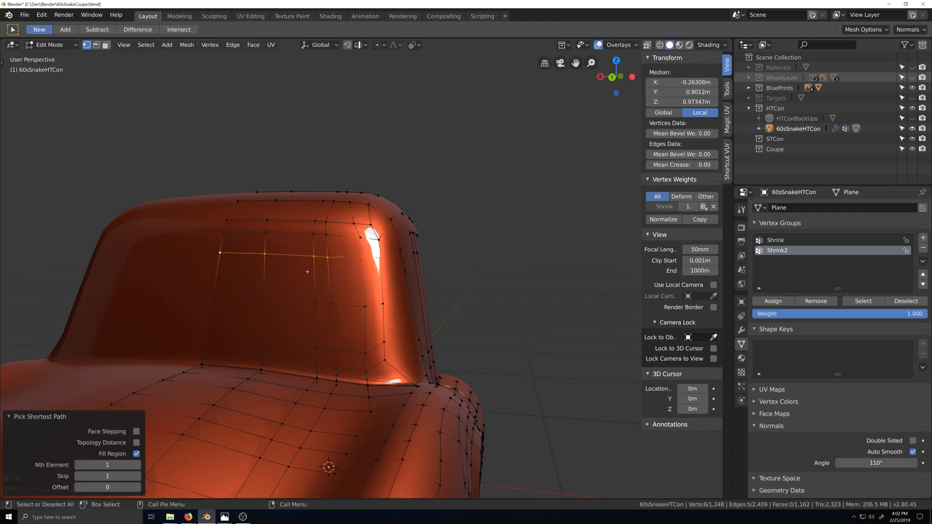
Slide the rear window's upper horizontal edge row downward with an edge slide factor of -0.129.
{"action": "key", "text": "g"}
{"action": "key", "text": "g"}
{"action": "key", "text": "e"}
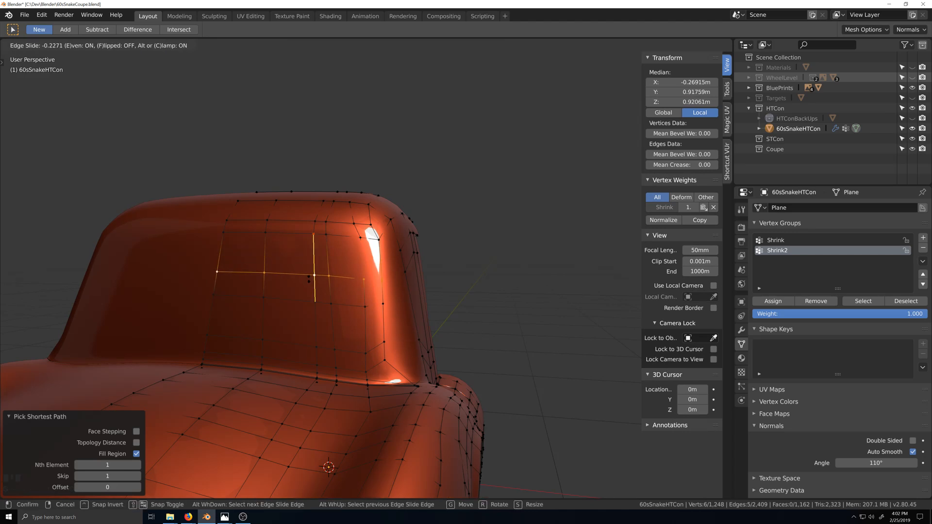
{"action": "key", "text": "e"}
{"action": "left_click", "coordinate": [310, 276]}
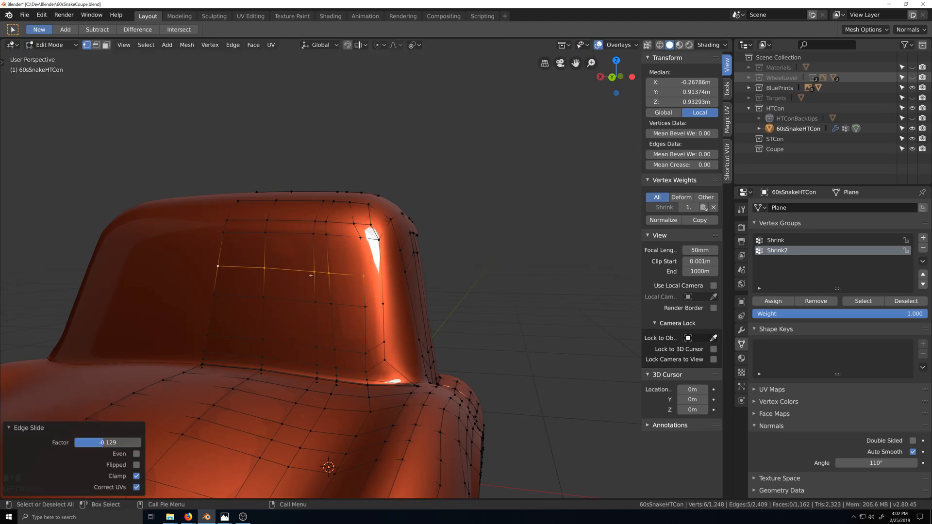
Slide the rear window's lower horizontal edge row upward with an edge slide factor of -0.285.
{"action": "left_click", "coordinate": [216, 335]}
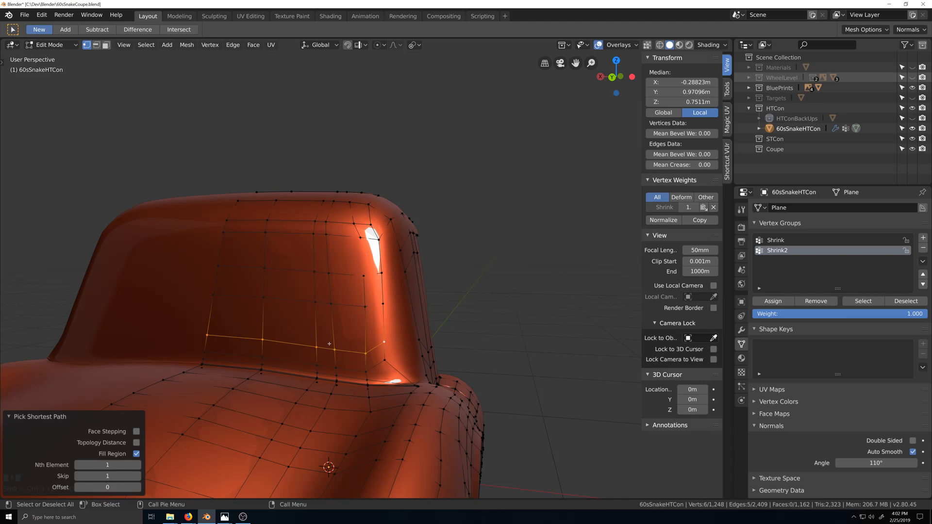
{"action": "key", "text": "g"}
{"action": "key", "text": "g"}
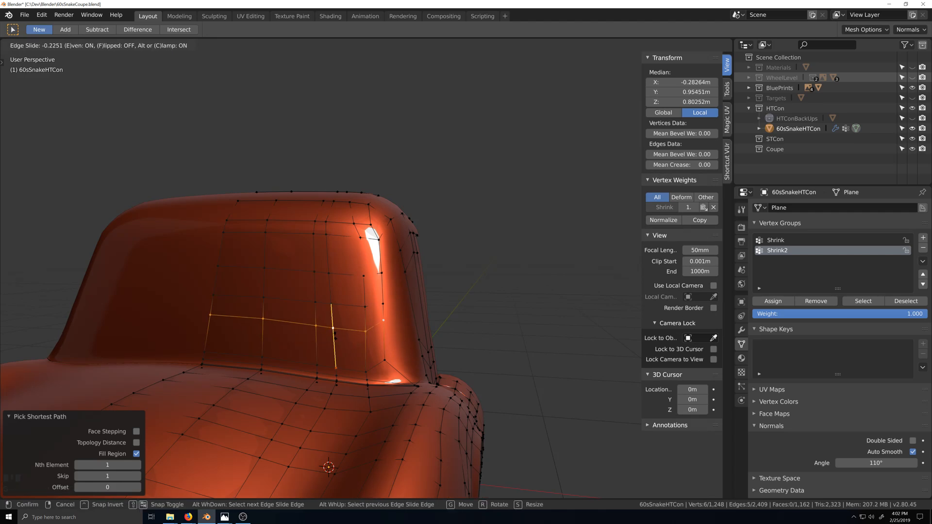
{"action": "key", "text": "f"}
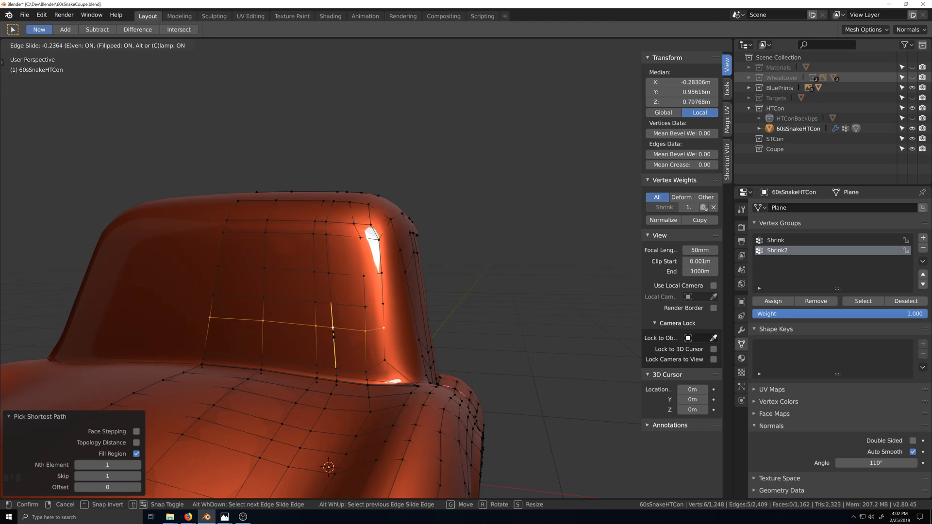
{"action": "left_click", "coordinate": [344, 309]}
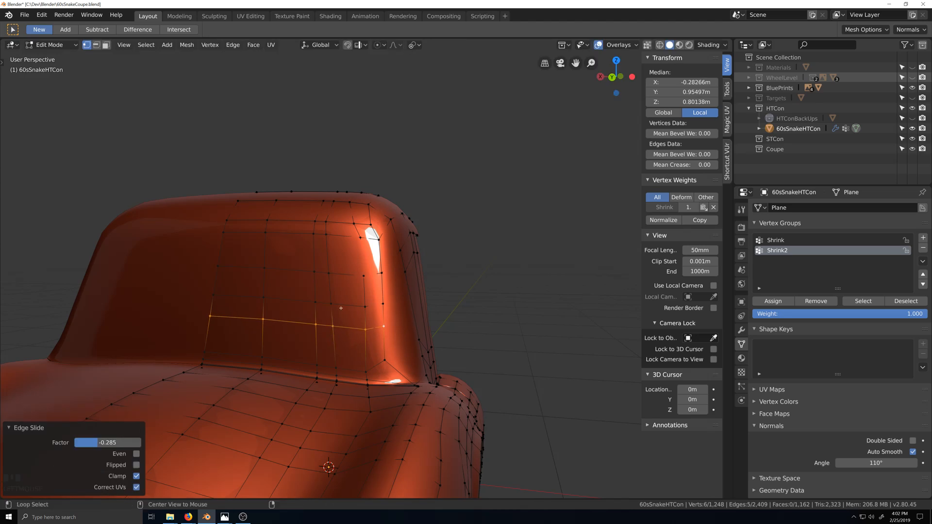
Slide the rear window's middle horizontal edge row slightly upward with an edge slide factor of -0.184.
{"action": "left_click", "coordinate": [344, 309], "text": "alt"}
{"action": "left_click", "coordinate": [214, 295]}
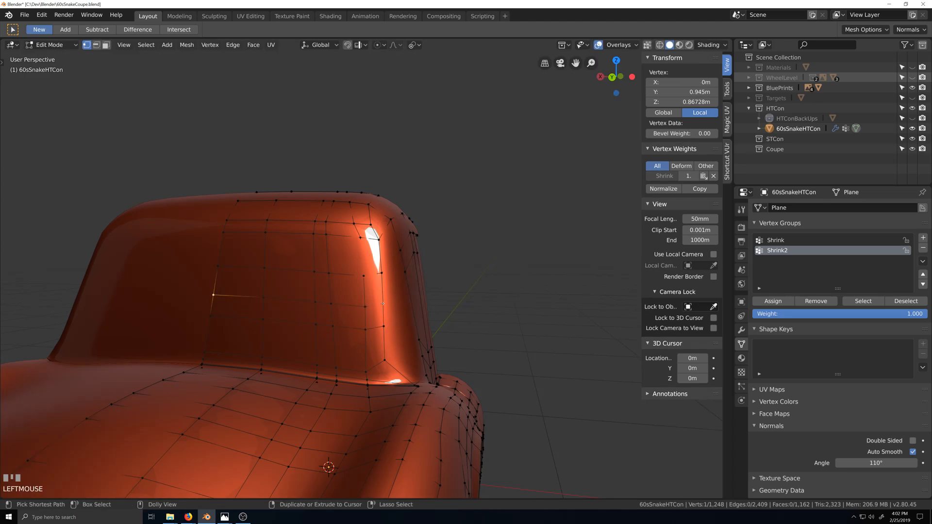
{"action": "left_click", "coordinate": [382, 304], "text": "ctrl+shift"}
{"action": "key", "text": "g"}
{"action": "key", "text": "g"}
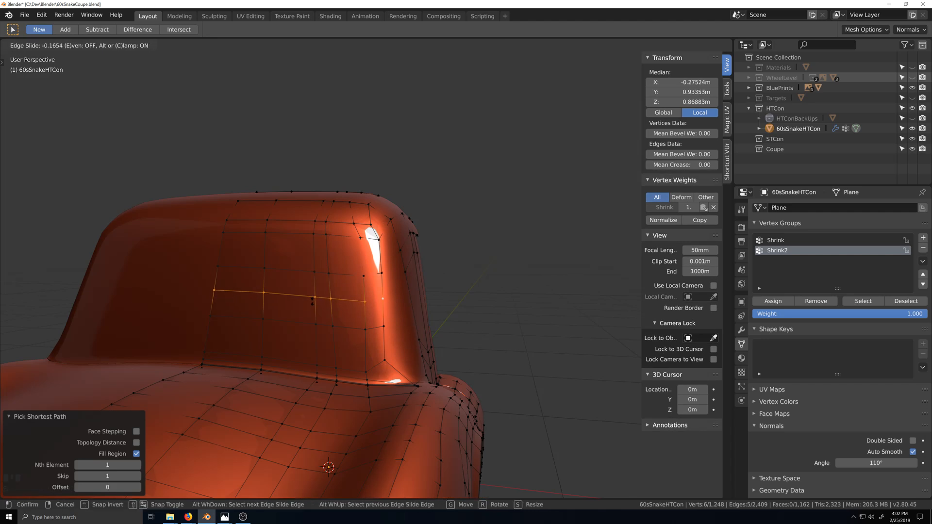
{"action": "left_click", "coordinate": [312, 301]}
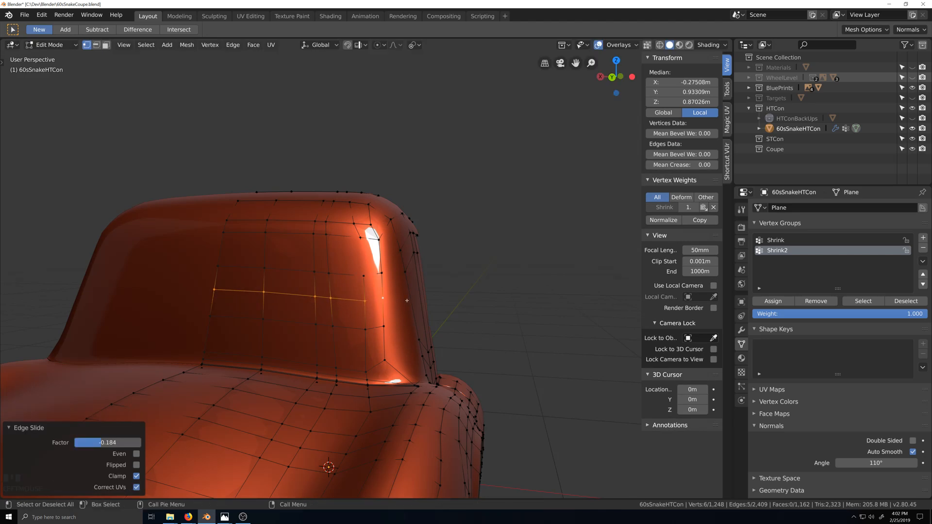
Select the five-vertex vertical edge path along the rear window's outer side, from its upper to its lower corner.
{"action": "left_click", "coordinate": [391, 353]}
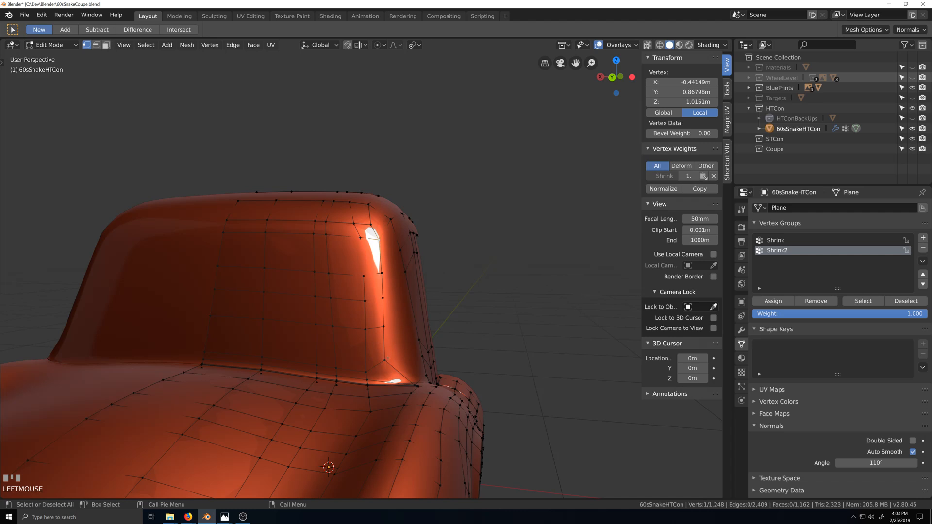
{"action": "left_click", "coordinate": [389, 358], "text": "ctrl+shift"}
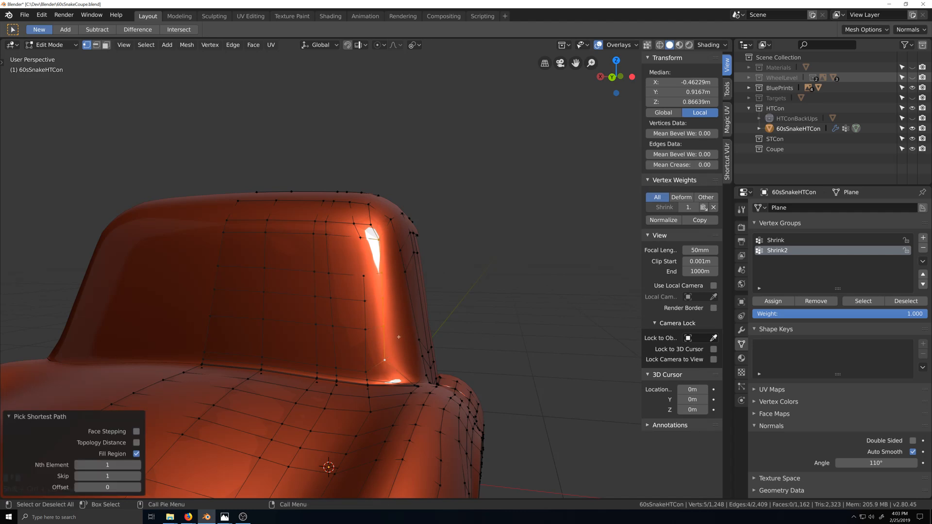
{"action": "middle_click_drag", "start_coordinate": [398, 337], "coordinate": [363, 340]}
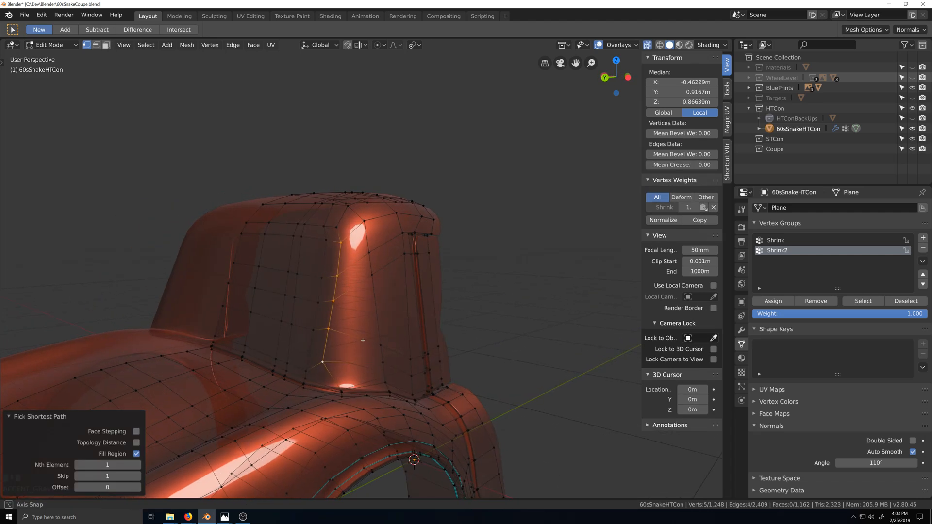
{"action": "key", "text": "g"}
{"action": "key", "text": "g"}
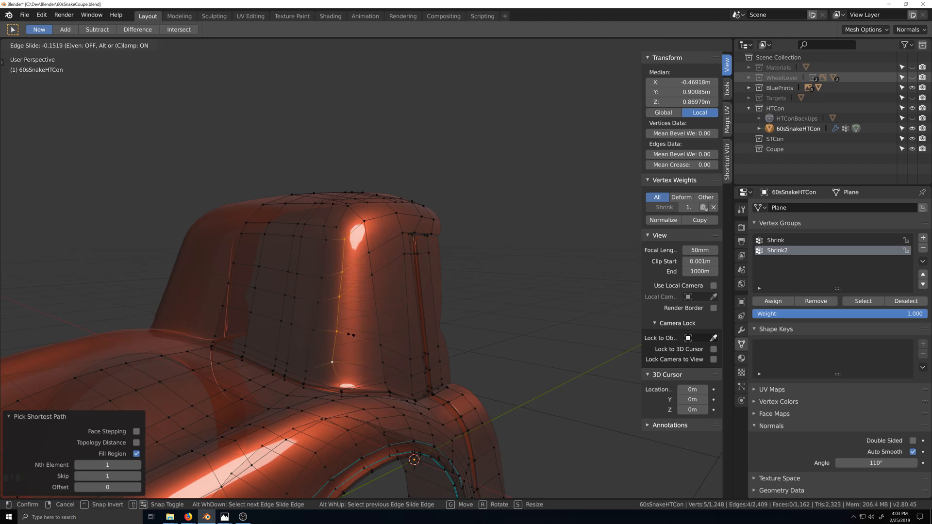
{"action": "left_click", "coordinate": [350, 334]}
In the left orthographic view, move the whole vertical edge path beside the rear window toward the car's front along Y.
{"action": "scroll", "coordinate": [345, 423], "scroll_direction": "up", "scroll_amount": 4}
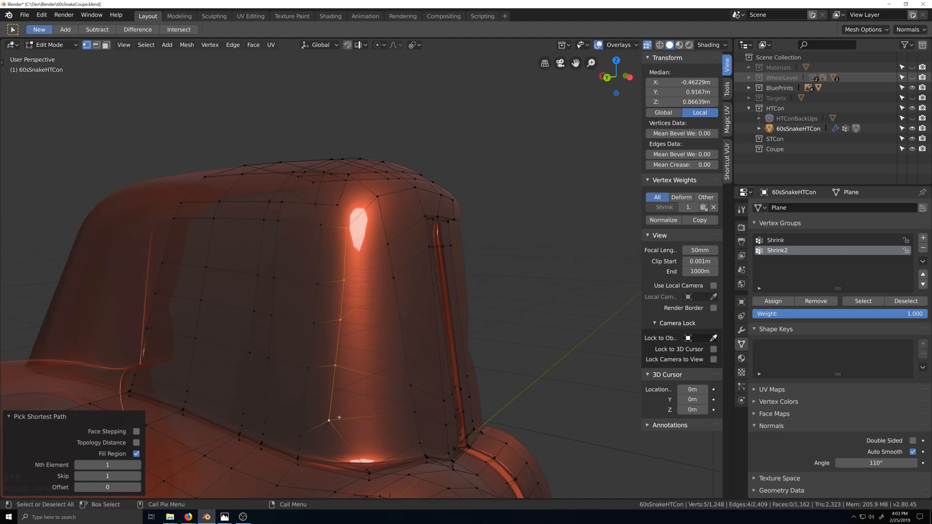
{"action": "key", "text": "KP_3"}
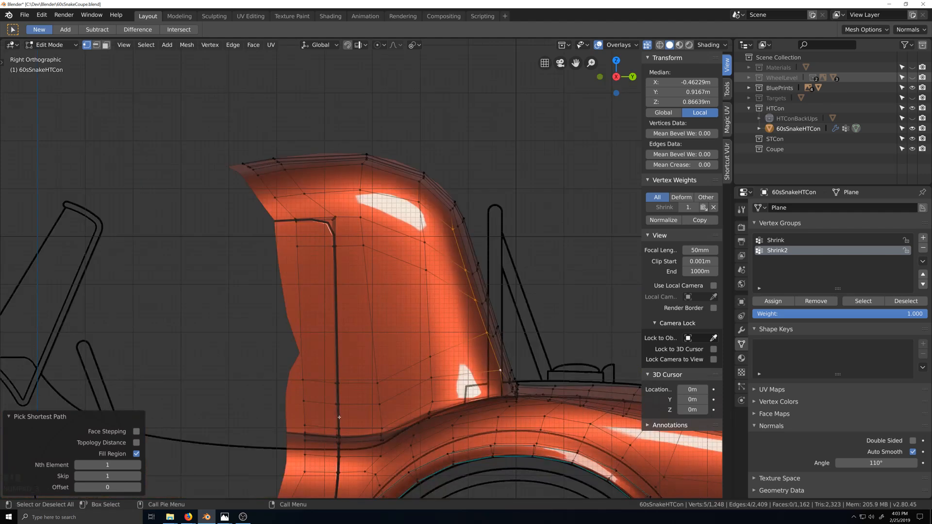
{"action": "key", "text": "ctrl+KP_3"}
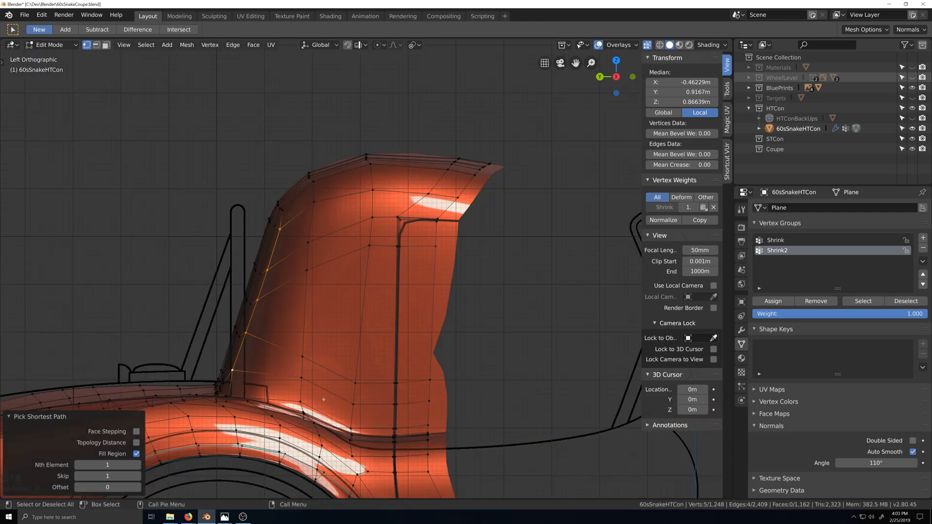
{"action": "scroll", "coordinate": [283, 304], "scroll_direction": "up", "scroll_amount": 2}
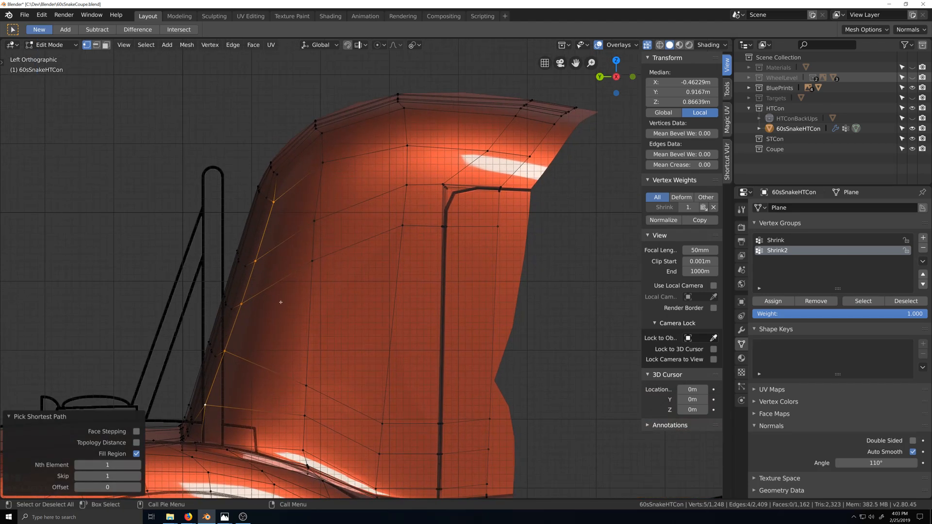
{"action": "key", "text": "g"}
{"action": "key", "text": "y"}
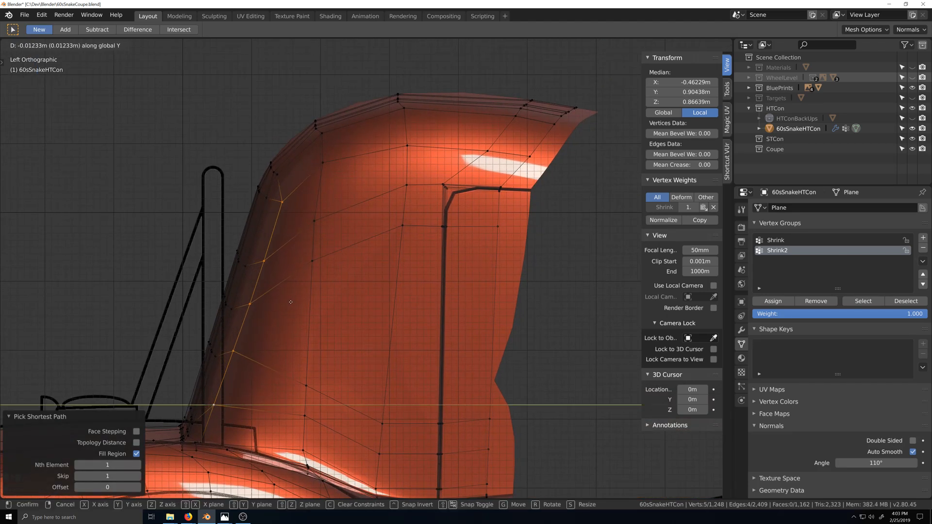
{"action": "left_click", "coordinate": [285, 215]}
Deselect the path's topmost vertex and move the remaining four further toward the front along Y.
{"action": "left_click", "coordinate": [284, 215], "text": "shift"}
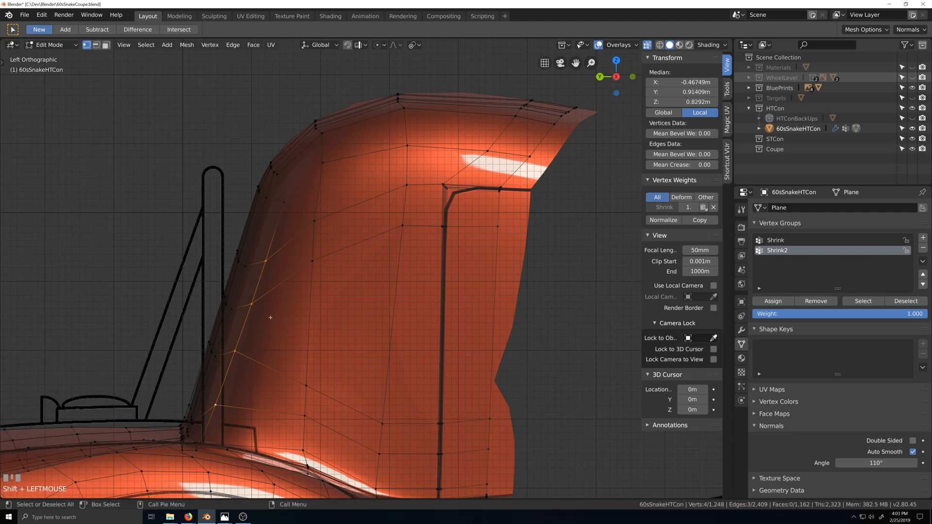
{"action": "key", "text": "g"}
{"action": "key", "text": "y"}
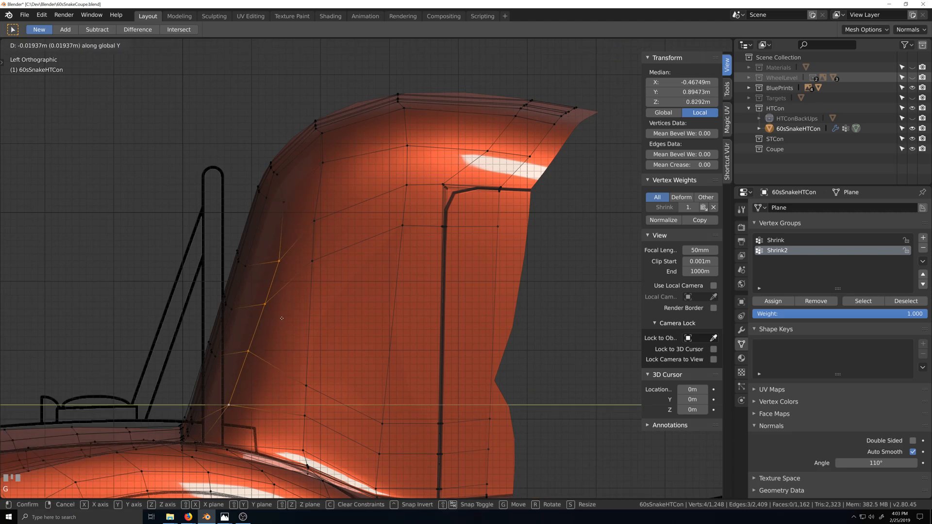
{"action": "left_click", "coordinate": [279, 318]}
Deselect the next vertex down and move the path's lowest three vertices -0.0116 m along Y.
{"action": "left_click", "coordinate": [284, 269], "text": "shift"}
{"action": "key", "text": "g"}
{"action": "key", "text": "y"}
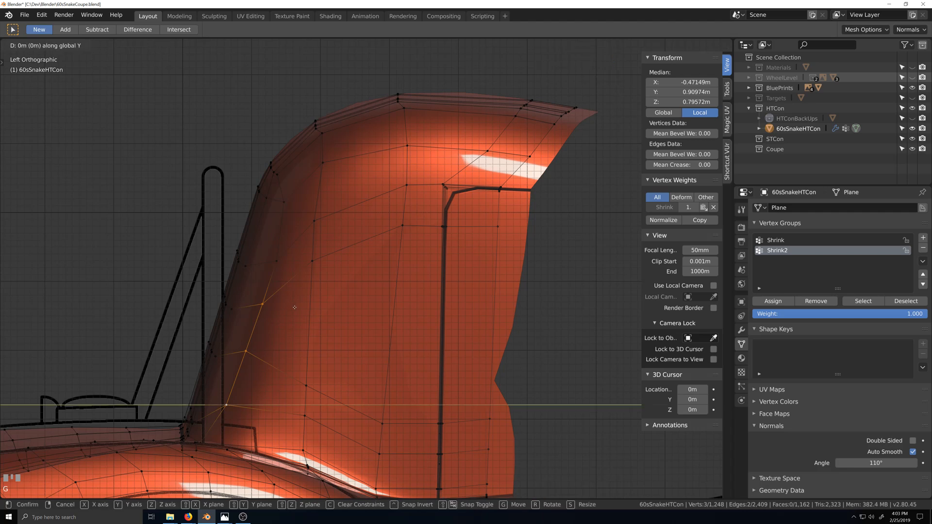
{"action": "left_click", "coordinate": [300, 307]}
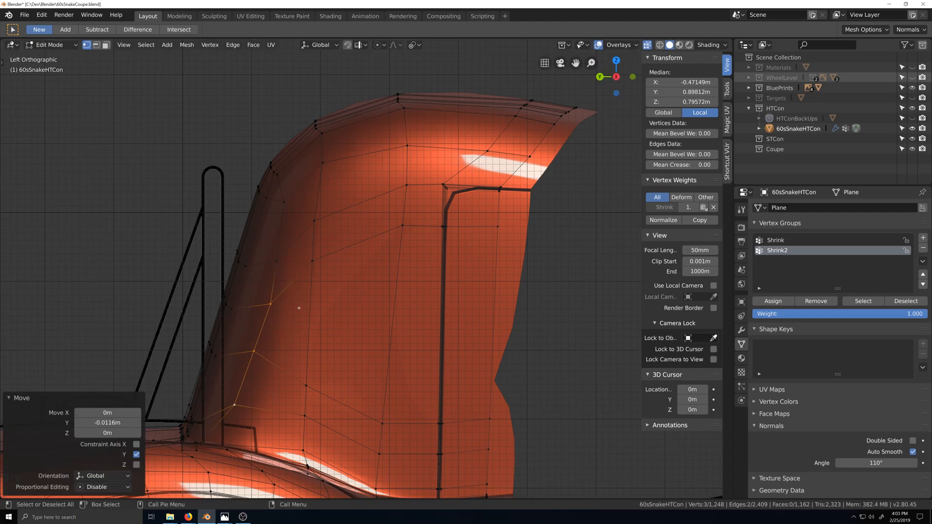
Deselect the uppermost of the three path vertices and move the remaining two toward the car's front along Y.
{"action": "left_click", "coordinate": [270, 304], "text": "shift"}
{"action": "key", "text": "g"}
{"action": "key", "text": "y"}
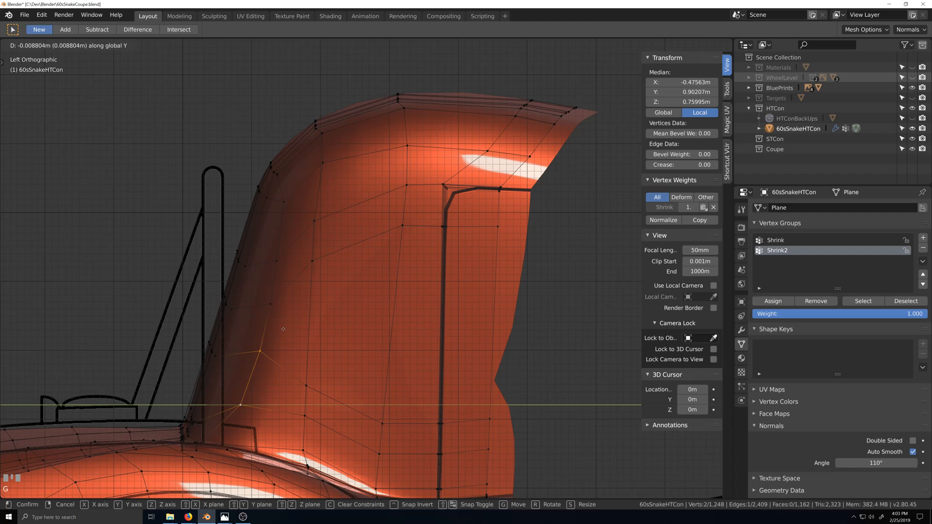
{"action": "left_click", "coordinate": [282, 330]}
Deselect the upper of the two vertices and move the lowest path vertex 0.00986 m along Y.
{"action": "left_click", "coordinate": [260, 350], "text": "shift"}
{"action": "key", "text": "g"}
{"action": "key", "text": "y"}
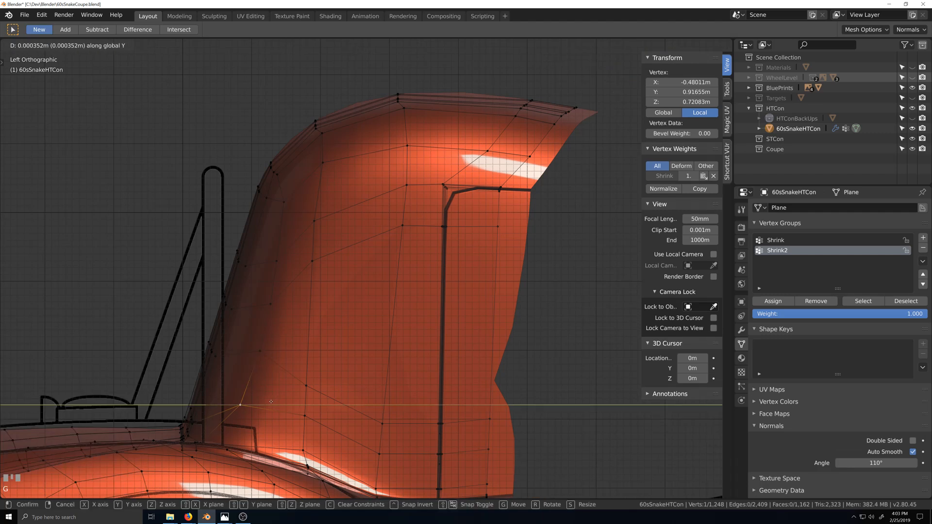
{"action": "left_click", "coordinate": [268, 402]}
Select the rear window's outline path from the upper centre line around the outer side to the lower centre line.
{"action": "middle_click_drag", "start_coordinate": [267, 402], "coordinate": [369, 334]}
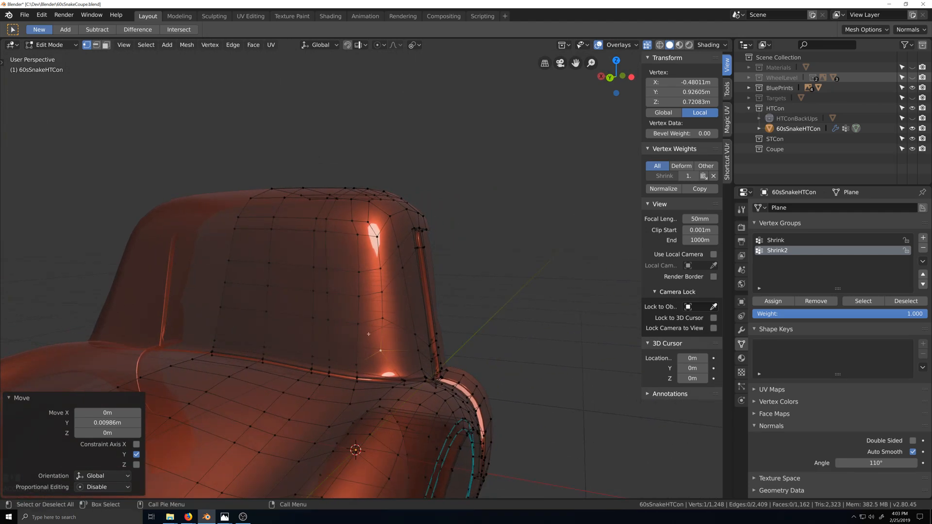
{"action": "left_click", "coordinate": [237, 217]}
{"action": "left_click", "coordinate": [377, 235], "text": "ctrl+shift"}
{"action": "left_click", "coordinate": [380, 351], "text": "ctrl+shift"}
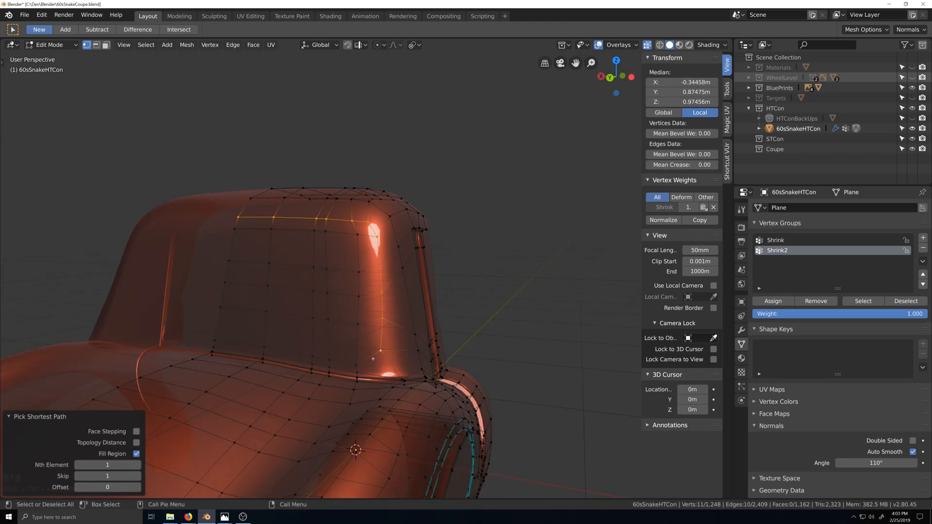
{"action": "left_click", "coordinate": [356, 364], "text": "shift"}
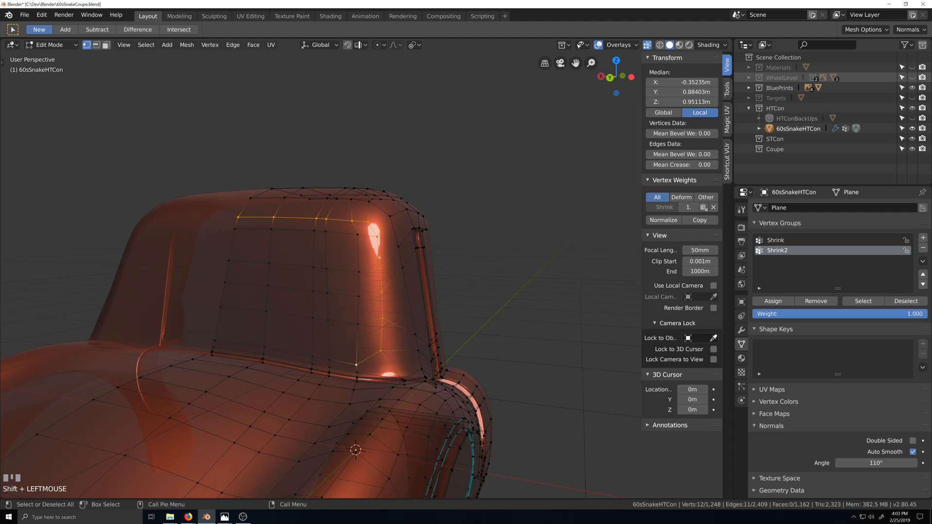
{"action": "left_click", "coordinate": [213, 354], "text": "ctrl+shift"}
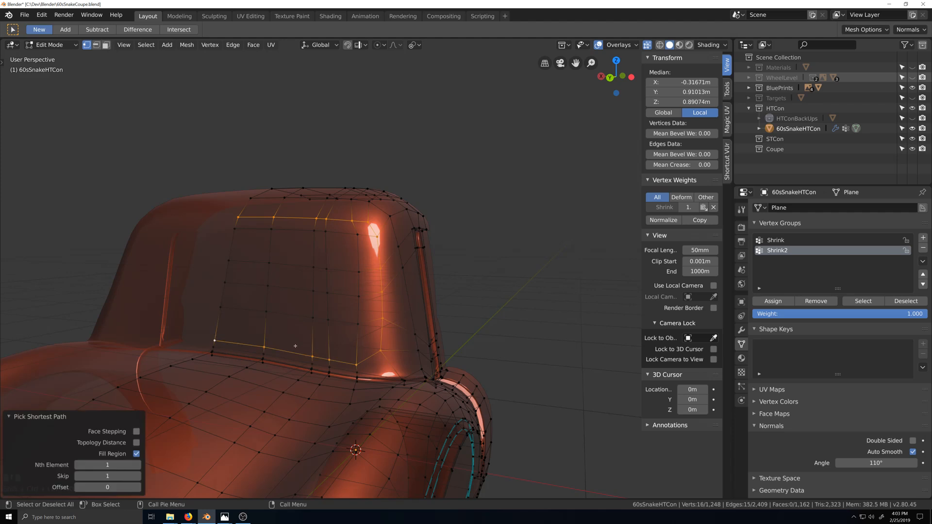
Bevel the selected rear window outline by 0.002 with 4 segments and a 0.500 profile.
{"action": "middle_click_drag", "start_coordinate": [213, 354], "coordinate": [295, 350]}
{"action": "scroll", "coordinate": [293, 342], "scroll_direction": "up", "scroll_amount": 3}
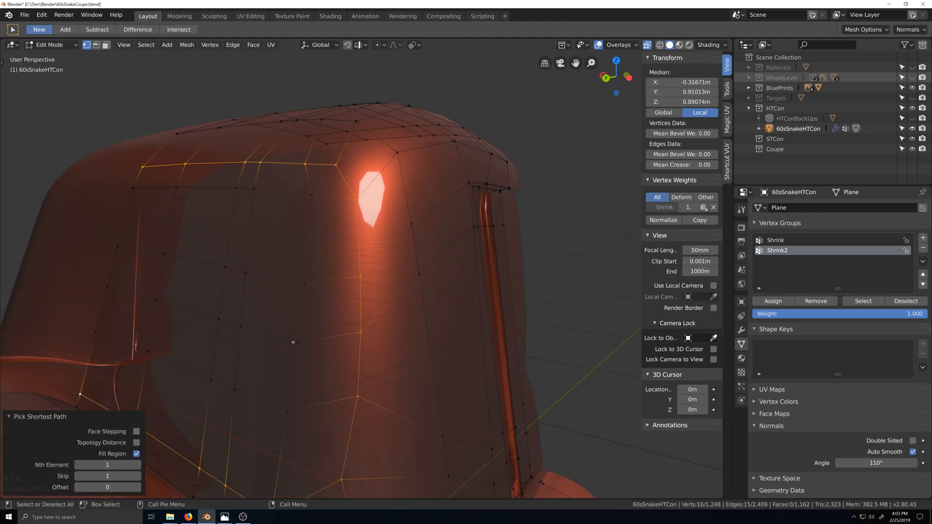
{"action": "key", "text": "ctrl+b"}
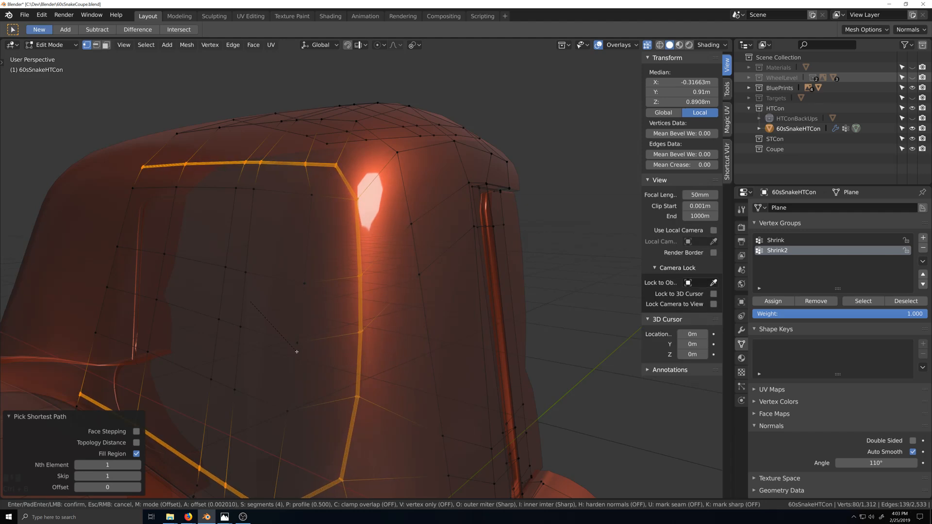
{"action": "left_click", "coordinate": [296, 351]}
Select the middle edge loop of the window bevel and remove it from the Shrink vertex group.
{"action": "scroll", "coordinate": [339, 270], "scroll_direction": "up", "scroll_amount": 5}
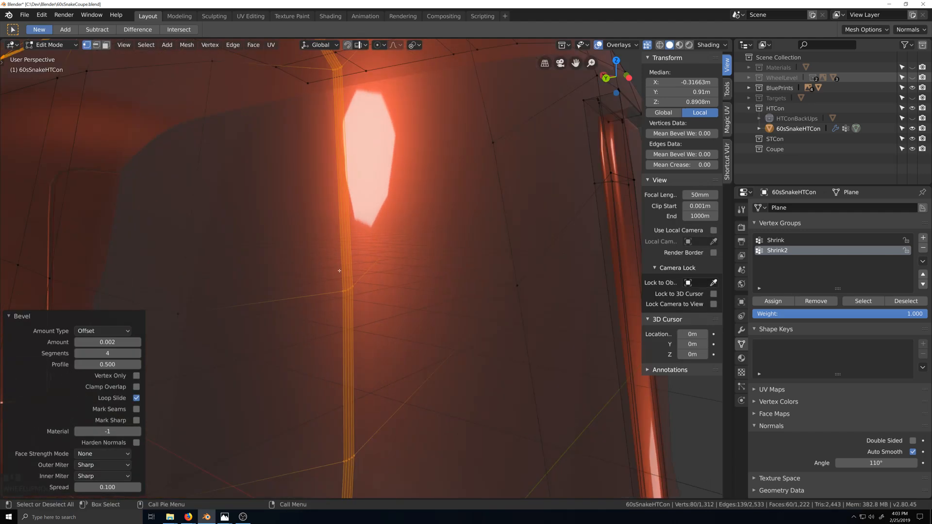
{"action": "left_click", "coordinate": [347, 275], "text": "alt"}
{"action": "scroll", "coordinate": [347, 275], "scroll_direction": "down", "scroll_amount": 5}
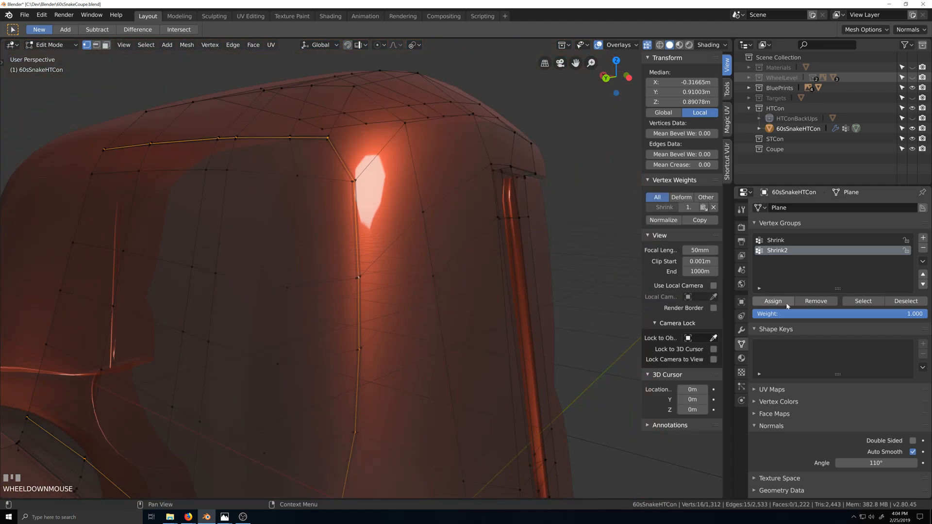
{"action": "left_click", "coordinate": [775, 240]}
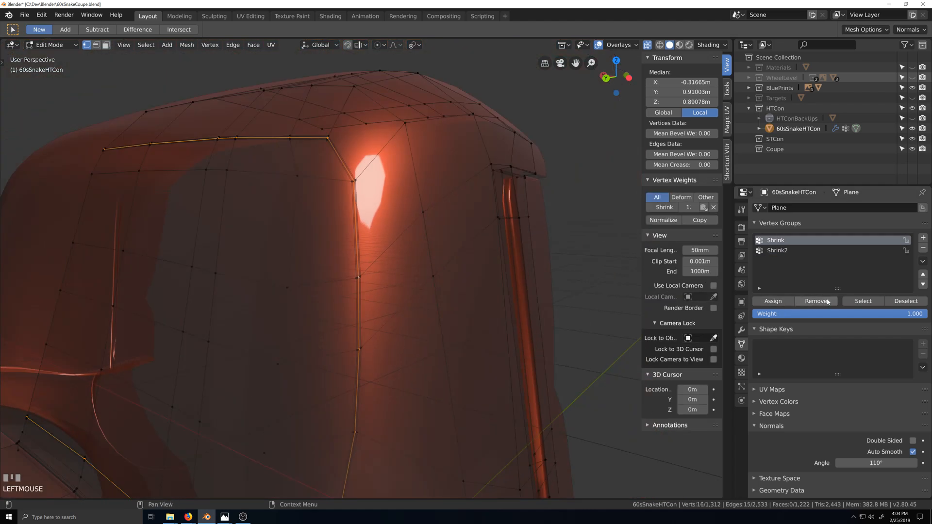
{"action": "left_click", "coordinate": [827, 302]}
Try to recess the groove by moving the middle edge loop toward the car's front along Y.
{"action": "scroll", "coordinate": [325, 303], "scroll_direction": "up", "scroll_amount": 3}
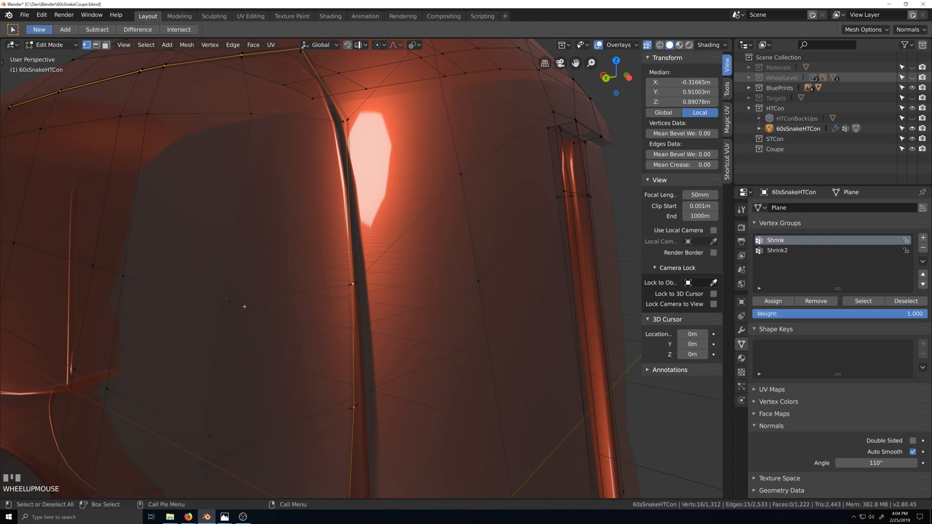
{"action": "key", "text": "g"}
{"action": "key", "text": "y"}
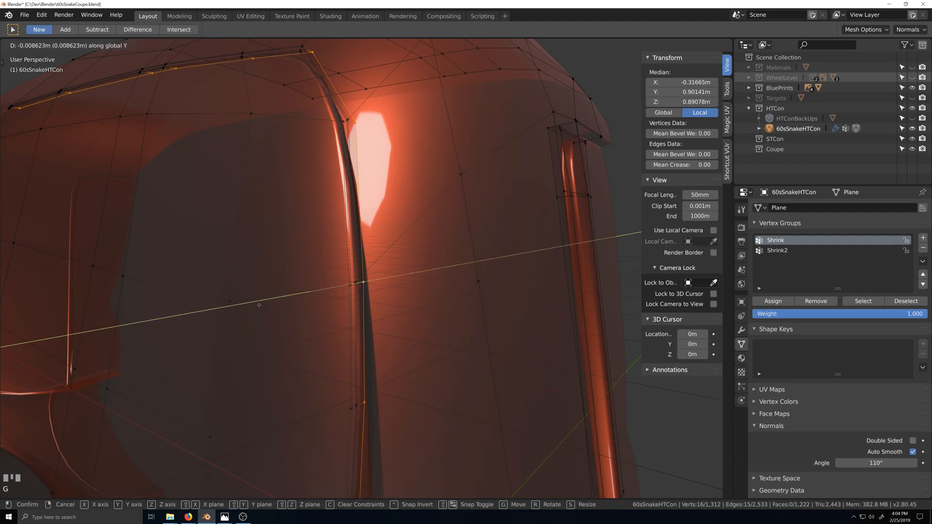
{"action": "left_click", "coordinate": [258, 304]}
Examine the groove's shape and shading around the rear window's outer side with X-ray off in Object Mode.
{"action": "key", "text": "Tab"}
{"action": "key", "text": "alt+z"}
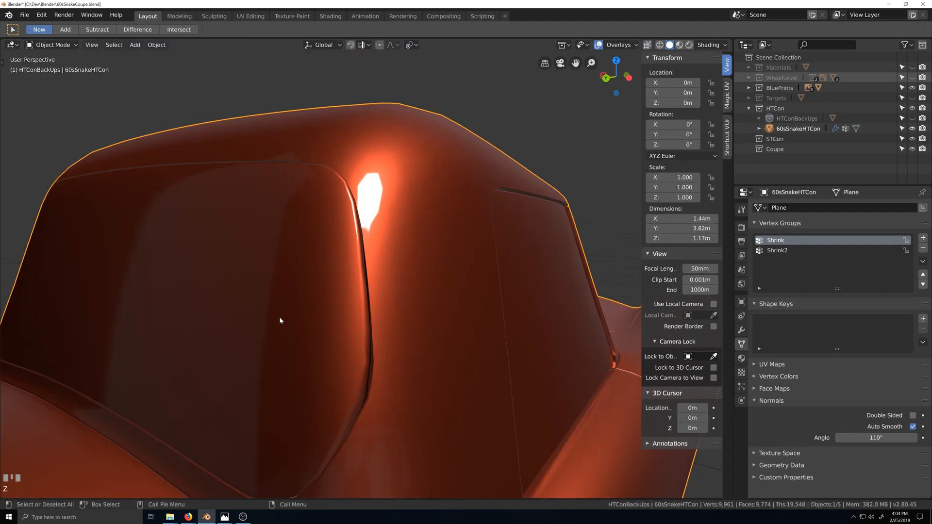
{"action": "scroll", "coordinate": [280, 318], "scroll_direction": "down", "scroll_amount": 2}
{"action": "middle_click_drag", "start_coordinate": [280, 318], "coordinate": [393, 368]}
{"action": "scroll", "coordinate": [272, 319], "scroll_direction": "down", "scroll_amount": 2}
{"action": "scroll", "coordinate": [367, 323], "scroll_direction": "up", "scroll_amount": 2}
{"action": "scroll", "coordinate": [395, 339], "scroll_direction": "up", "scroll_amount": 1}
{"action": "key", "text": "Tab"}
{"action": "scroll", "coordinate": [421, 369], "scroll_direction": "up", "scroll_amount": 4}
{"action": "scroll", "coordinate": [393, 369], "scroll_direction": "down", "scroll_amount": 2}
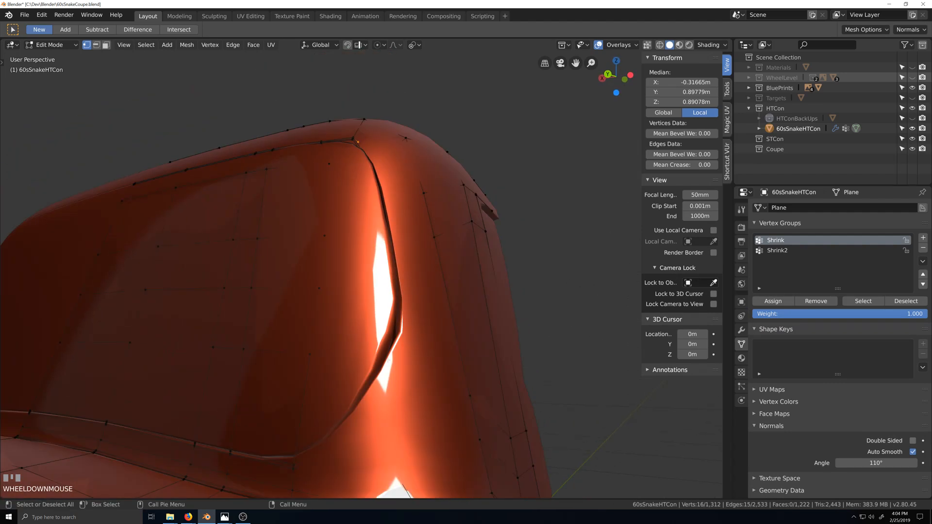
{"action": "key", "text": "Tab"}
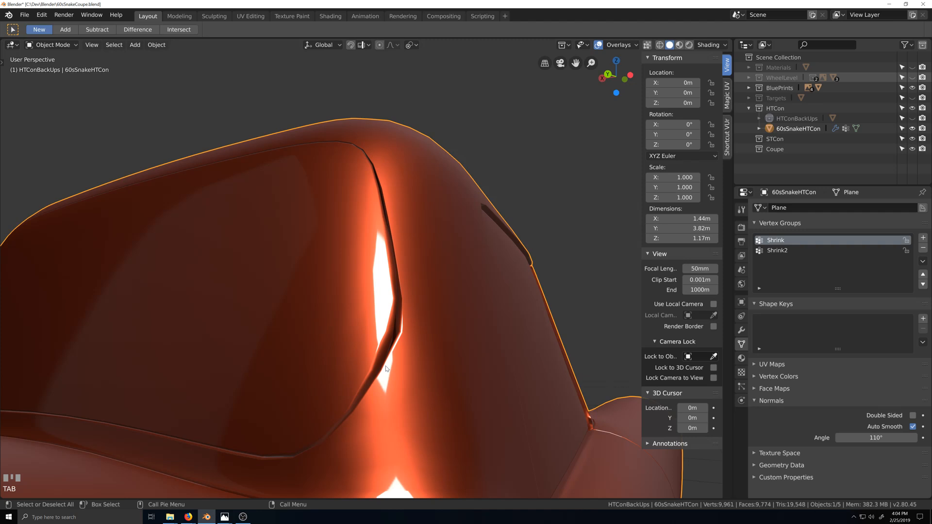
{"action": "key", "text": "Tab"}
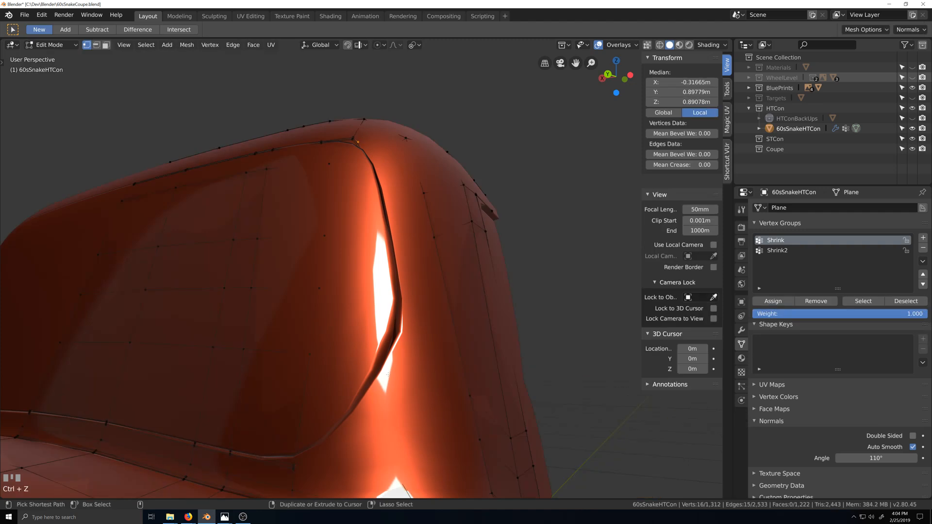
Undo the middle loop's Y move and its removal from the Shrink vertex group.
{"action": "key", "text": "Tab"}
{"action": "key", "text": "ctrl+z"}
{"action": "key", "text": "ctrl+z"}
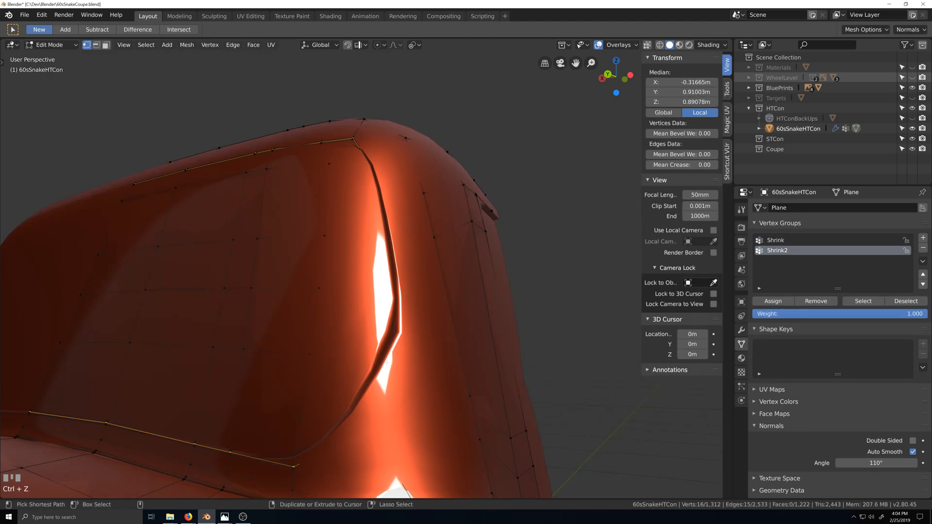
With X-ray on, select the rear window's faces from the upper centre line to the lower outer corner.
{"action": "key", "text": "alt+z"}
{"action": "scroll", "coordinate": [388, 373], "scroll_direction": "up", "scroll_amount": 2}
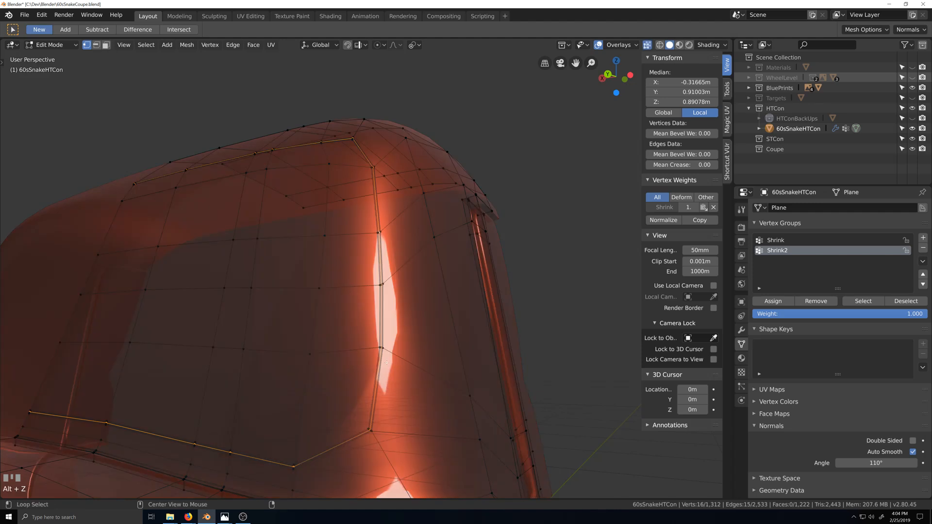
{"action": "scroll", "coordinate": [394, 388], "scroll_direction": "down", "scroll_amount": 3}
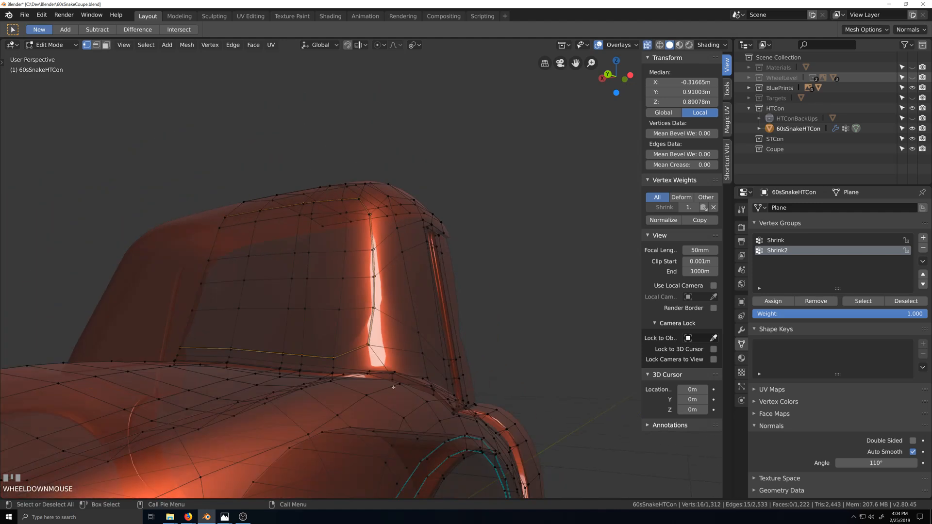
{"action": "mouse_move", "coordinate": [395, 388]}
{"action": "middle_mouse_down"}
{"action": "mouse_move", "coordinate": [422, 381]}
{"action": "mouse_move", "coordinate": [387, 397]}
{"action": "middle_mouse_up"}
{"action": "scroll", "coordinate": [399, 391], "scroll_direction": "up", "scroll_amount": 2}
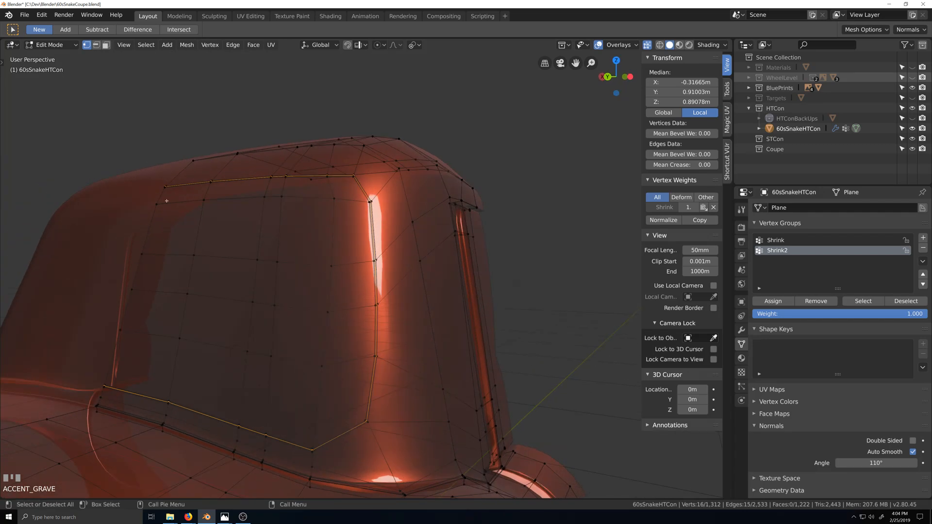
{"action": "left_click", "coordinate": [165, 185]}
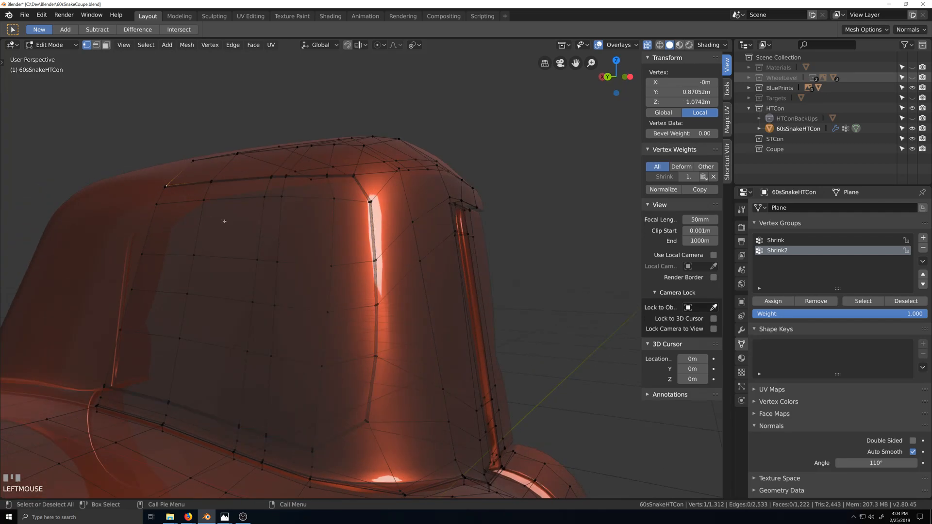
{"action": "left_click", "coordinate": [312, 453], "text": "ctrl"}
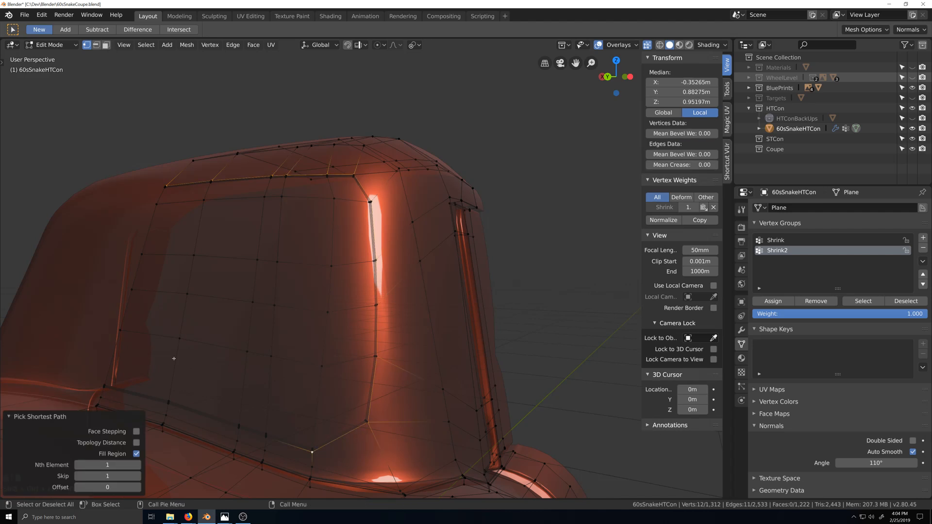
{"action": "left_click", "coordinate": [169, 195], "text": "ctrl+shift"}
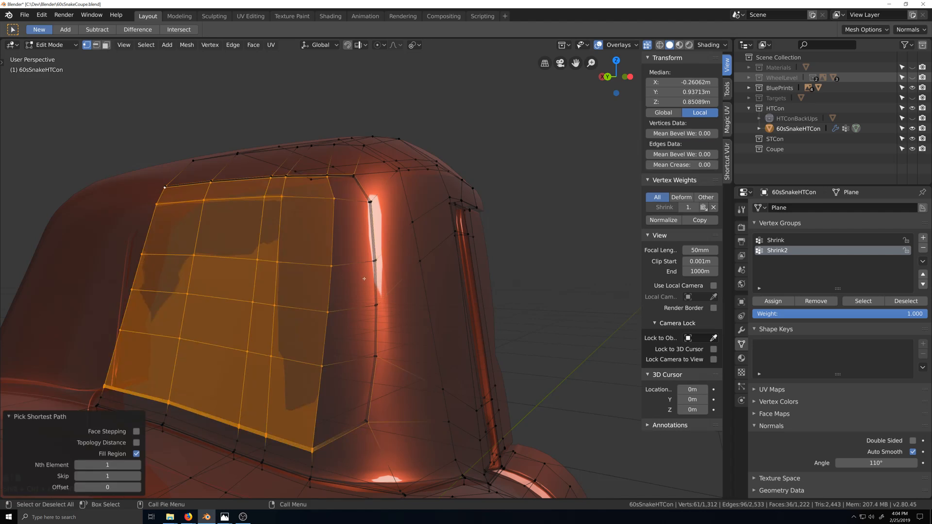
Add the bevel's parallel edge loops along the window's outer side to the selection.
{"action": "scroll", "coordinate": [364, 279], "scroll_direction": "up", "scroll_amount": 5}
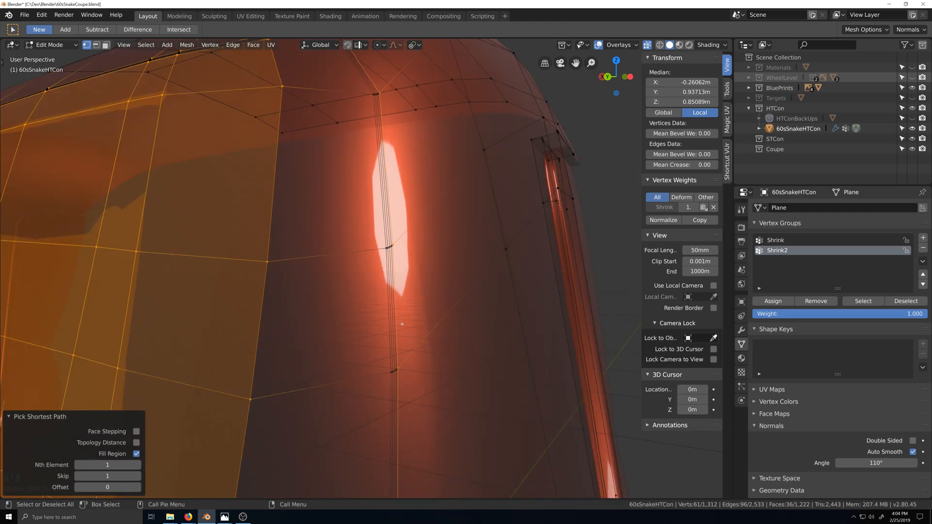
{"action": "left_click", "coordinate": [391, 283], "text": "alt+shift"}
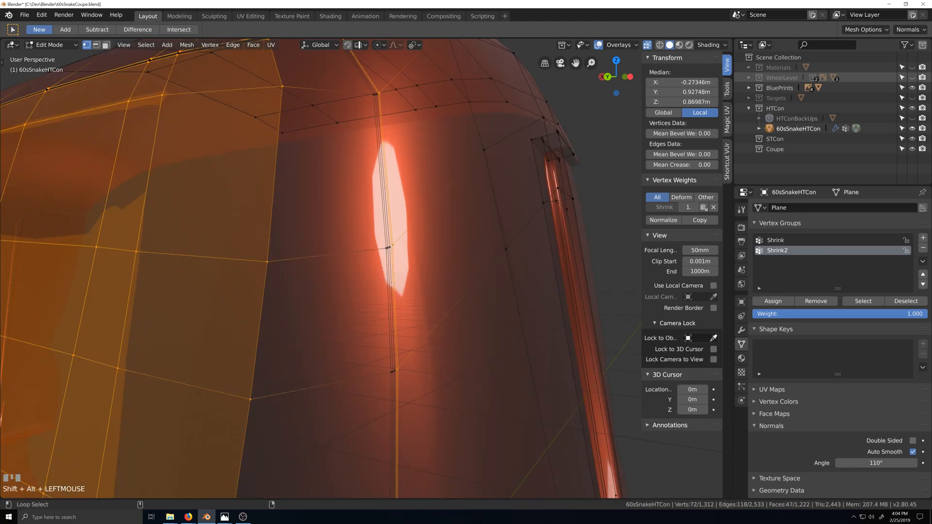
{"action": "left_click", "coordinate": [391, 284], "text": "alt+shift"}
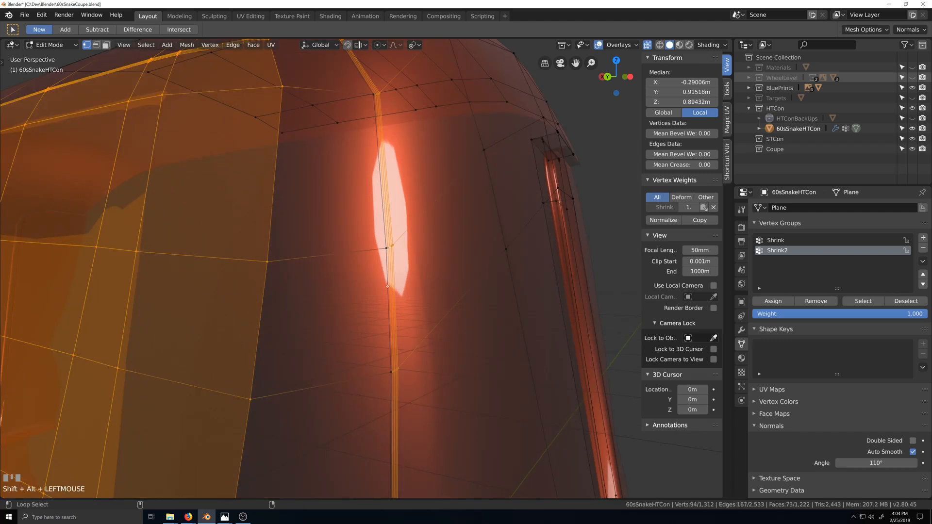
{"action": "left_click", "coordinate": [387, 286], "text": "alt+shift"}
Assign the selected rear window area and its bevel loops to the Shrink vertex group.
{"action": "scroll", "coordinate": [348, 349], "scroll_direction": "down", "scroll_amount": 5}
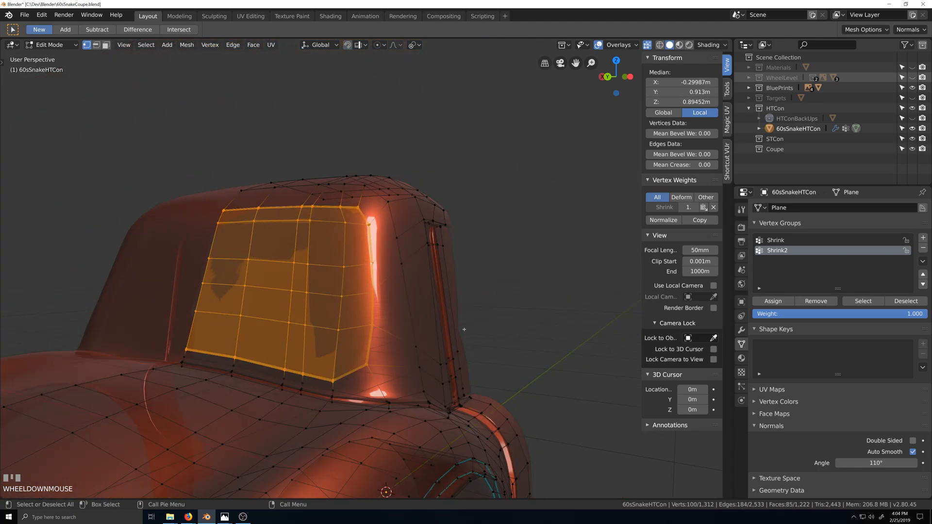
{"action": "scroll", "coordinate": [464, 329], "scroll_direction": "up", "scroll_amount": 2}
{"action": "left_click", "coordinate": [776, 239]}
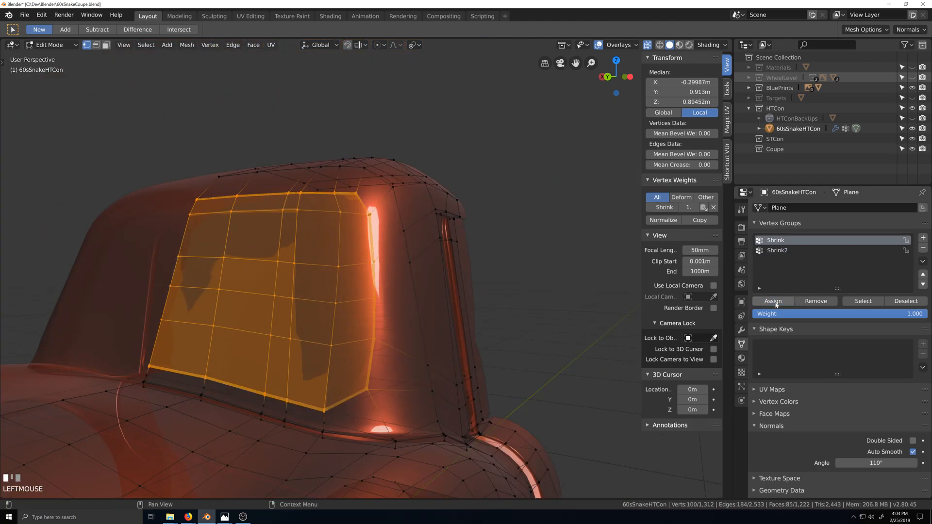
Check the rear window surface and its corner highlights in Object Mode with X-ray off.
{"action": "scroll", "coordinate": [366, 376], "scroll_direction": "up", "scroll_amount": 2}
{"action": "key", "text": "grave"}
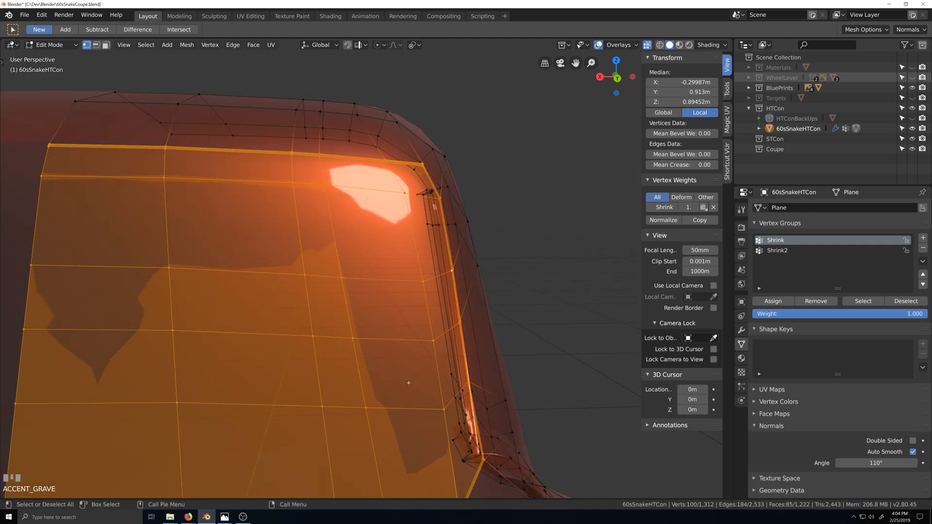
{"action": "key", "text": "Tab"}
{"action": "scroll", "coordinate": [409, 383], "scroll_direction": "down", "scroll_amount": 5}
{"action": "key", "text": "grave"}
{"action": "key", "text": "alt+z"}
{"action": "key", "text": "grave"}
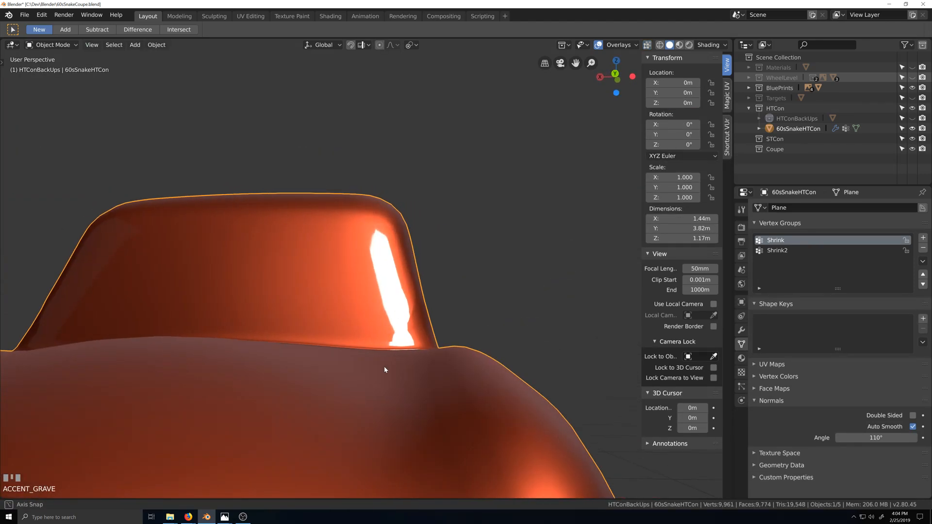
{"action": "middle_click_drag", "start_coordinate": [384, 366], "coordinate": [372, 370]}
Return to Edit Mode and select only the middle edge loop of the rear window's bevel.
{"action": "key", "text": "Tab"}
{"action": "scroll", "coordinate": [372, 370], "scroll_direction": "up", "scroll_amount": 2}
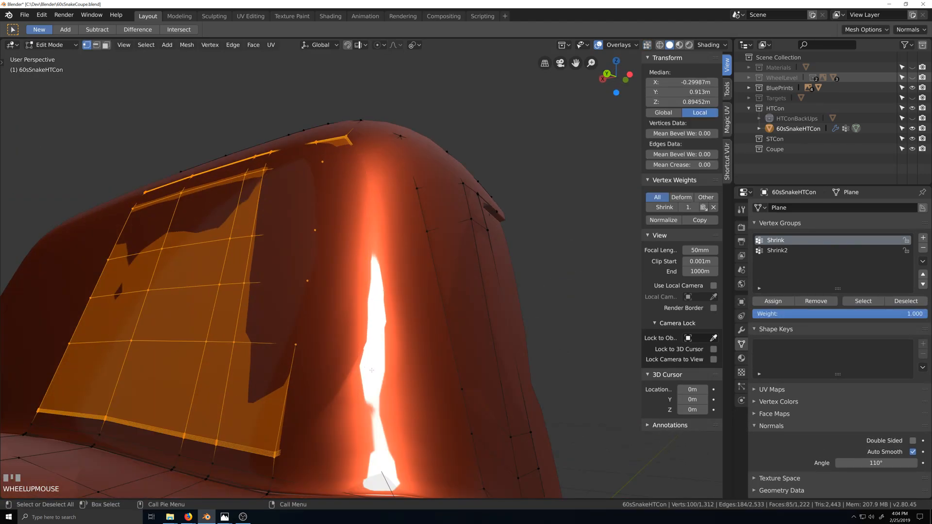
{"action": "key", "text": "grave"}
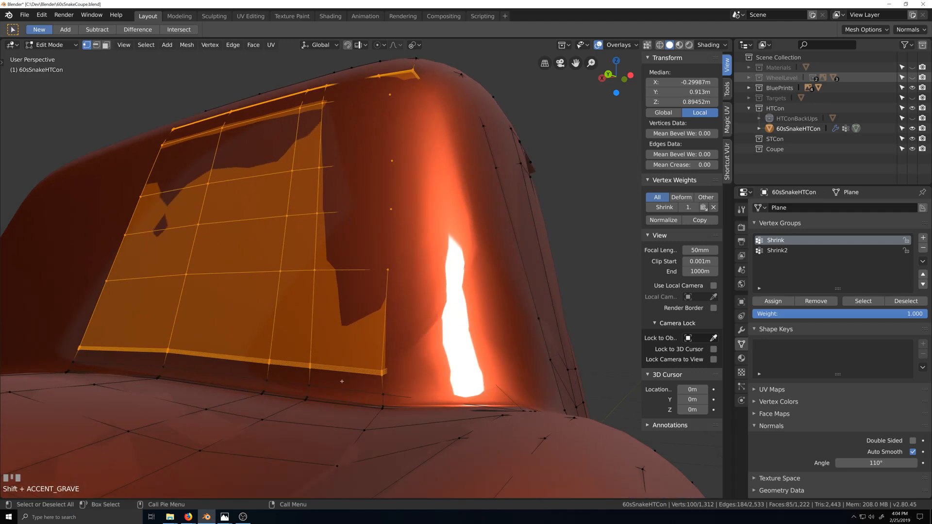
{"action": "scroll", "coordinate": [291, 442], "scroll_direction": "up", "scroll_amount": 3}
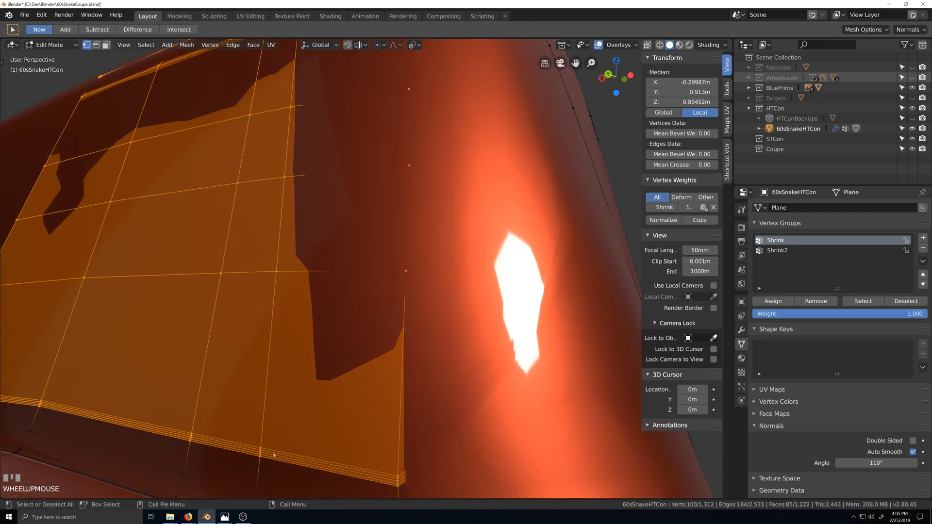
{"action": "left_click", "coordinate": [274, 455], "text": "alt"}
{"action": "scroll", "coordinate": [342, 368], "scroll_direction": "down", "scroll_amount": 3}
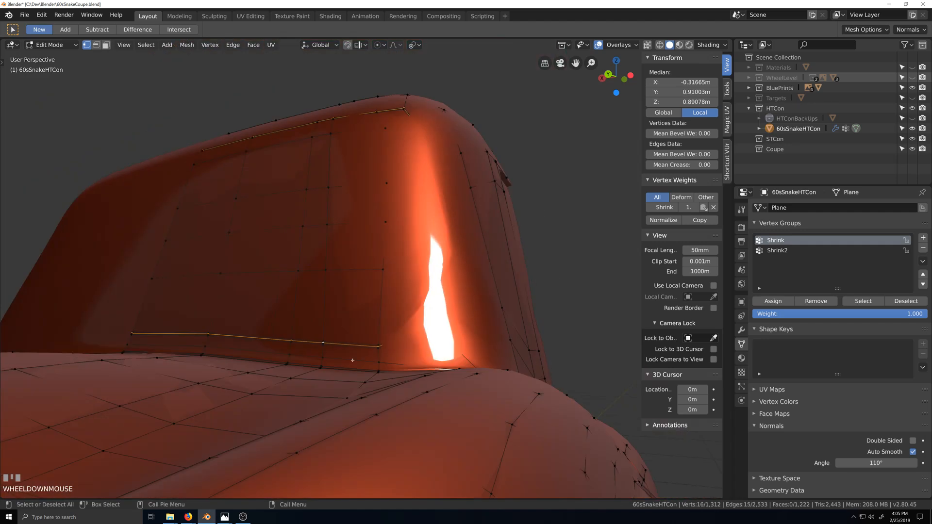
Turn on X-ray and remove the rear window bevel's selected middle edge loop from the Shrink vertex group.
{"action": "key", "text": "alt+z"}
{"action": "key", "text": "grave"}
{"action": "scroll", "coordinate": [364, 366], "scroll_direction": "up", "scroll_amount": 1}
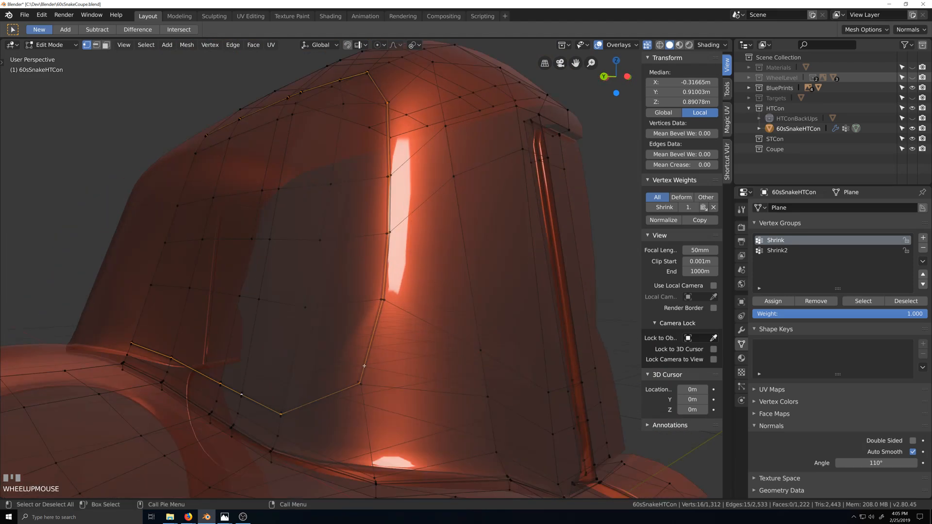
{"action": "key", "text": "grave"}
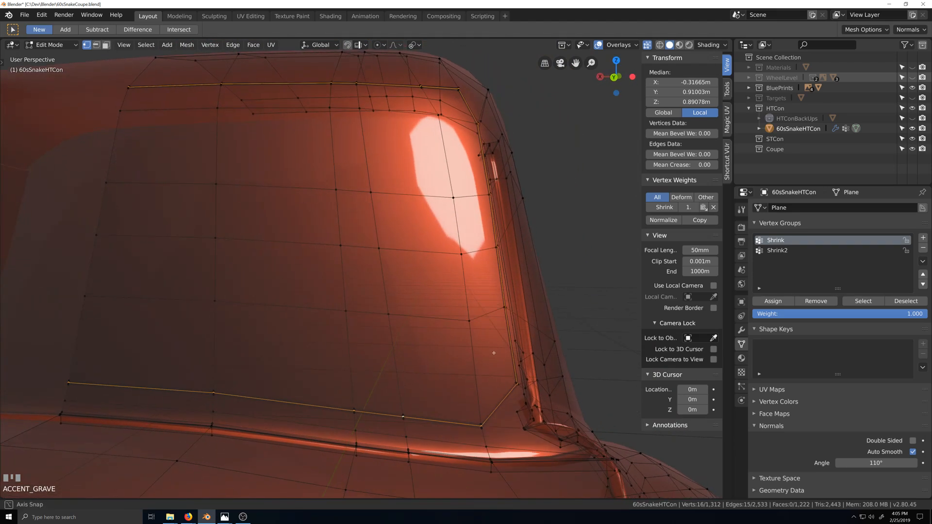
{"action": "middle_click_drag", "start_coordinate": [471, 364], "coordinate": [476, 311]}
{"action": "scroll", "coordinate": [453, 370], "scroll_direction": "up", "scroll_amount": 1}
{"action": "scroll", "coordinate": [476, 311], "scroll_direction": "down", "scroll_amount": 2}
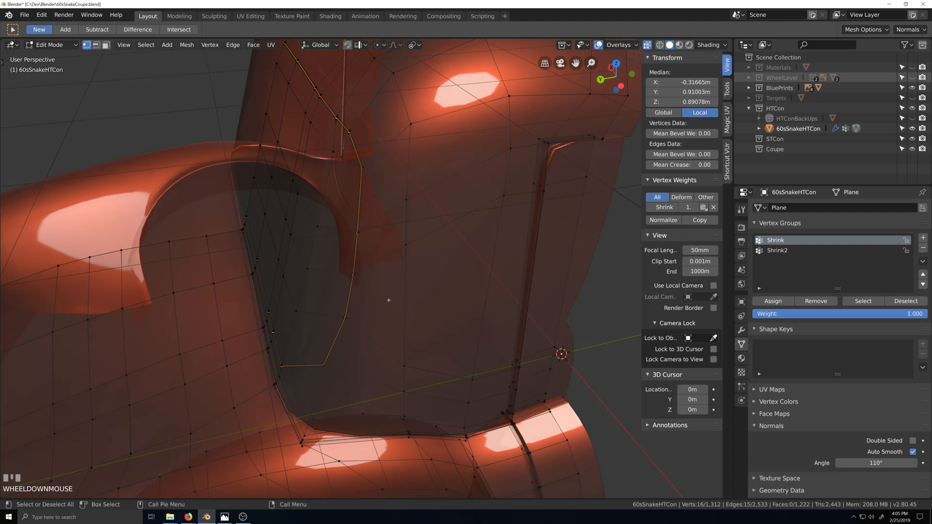
{"action": "middle_click_drag", "start_coordinate": [389, 300], "coordinate": [426, 291]}
{"action": "left_click", "coordinate": [816, 301]}
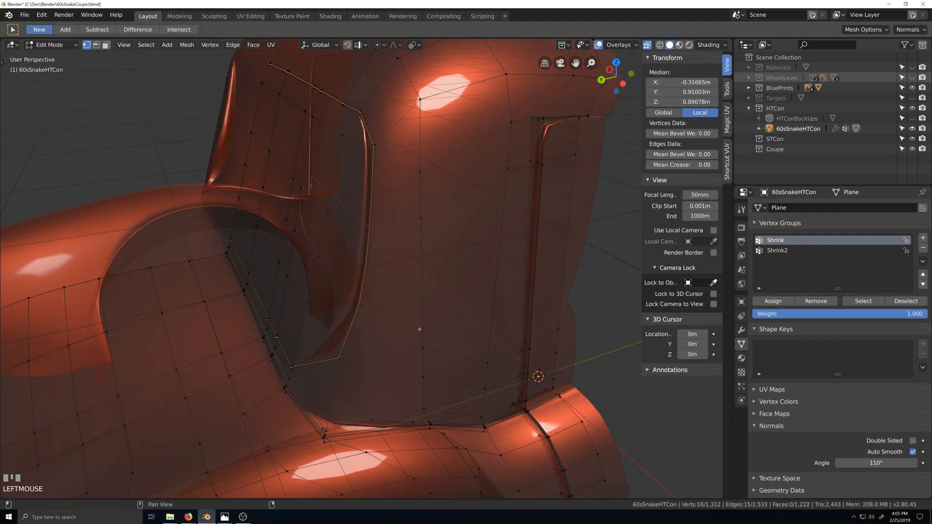
Move the middle edge loop about -0.02 m along the global Y axis to recess the rear window groove.
{"action": "scroll", "coordinate": [385, 334], "scroll_direction": "up", "scroll_amount": 2}
{"action": "key", "text": "g"}
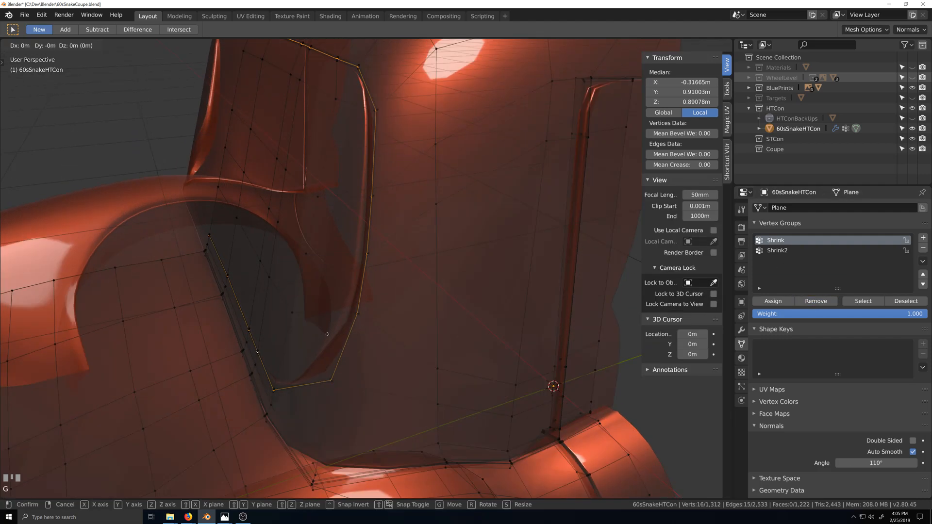
{"action": "key", "text": "x"}
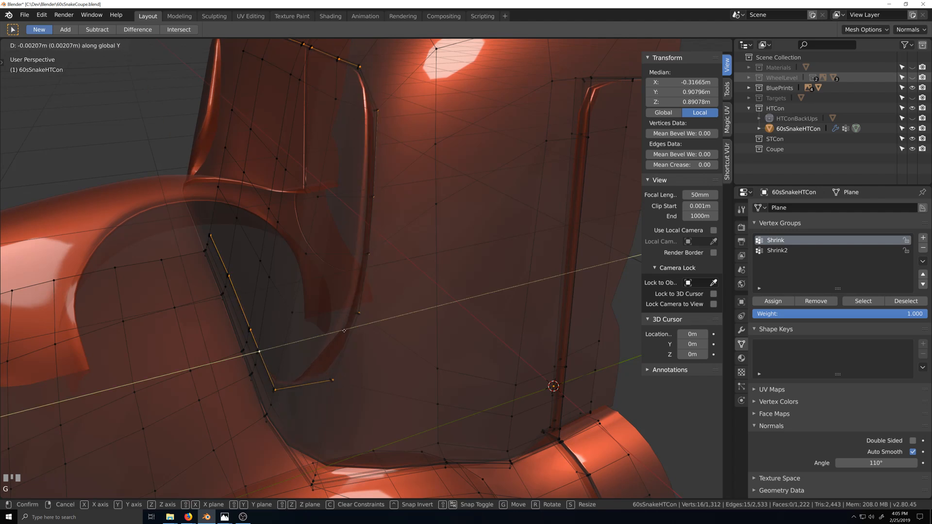
{"action": "key", "text": "y"}
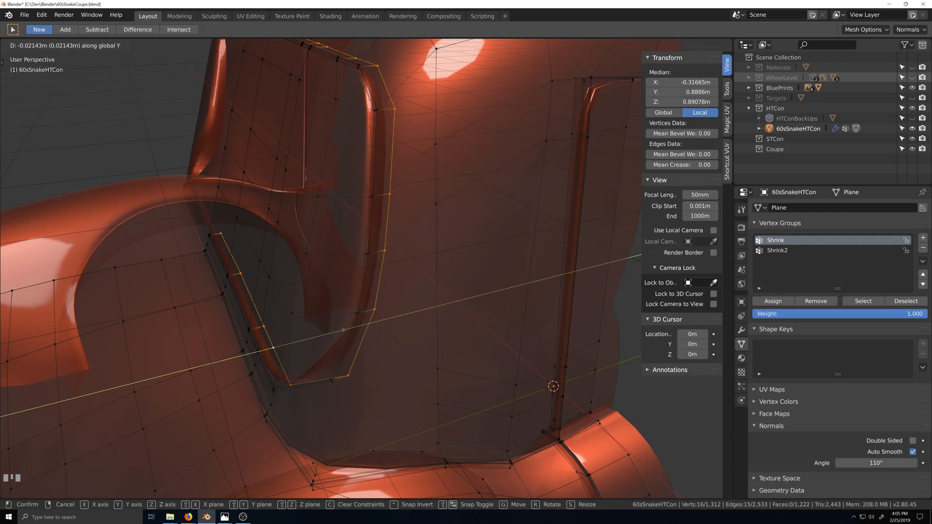
{"action": "left_click", "coordinate": [356, 294]}
Select the vertical run of the middle loop along the window's outer side, from its upper corner to its lower corner.
{"action": "left_click", "coordinate": [397, 111]}
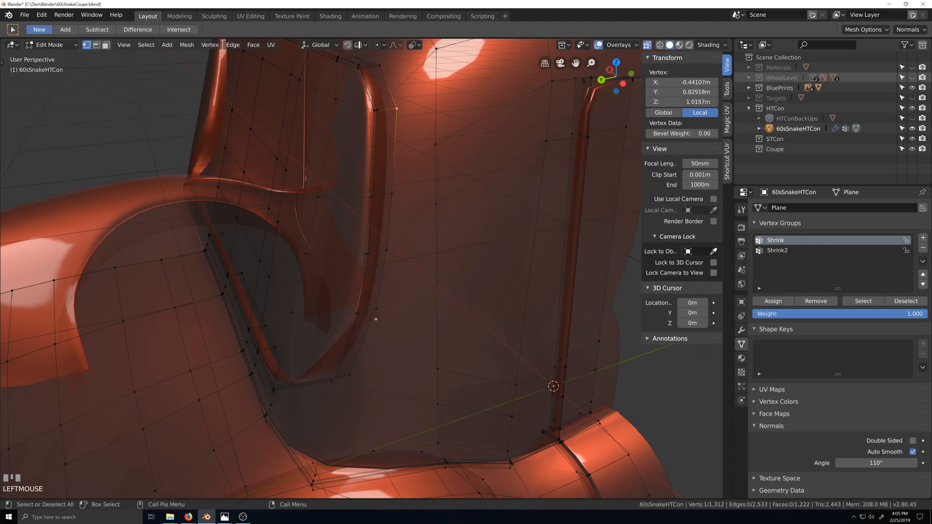
{"action": "left_click", "coordinate": [353, 376], "text": "ctrl"}
{"action": "middle_click_drag", "start_coordinate": [374, 371], "coordinate": [406, 365]}
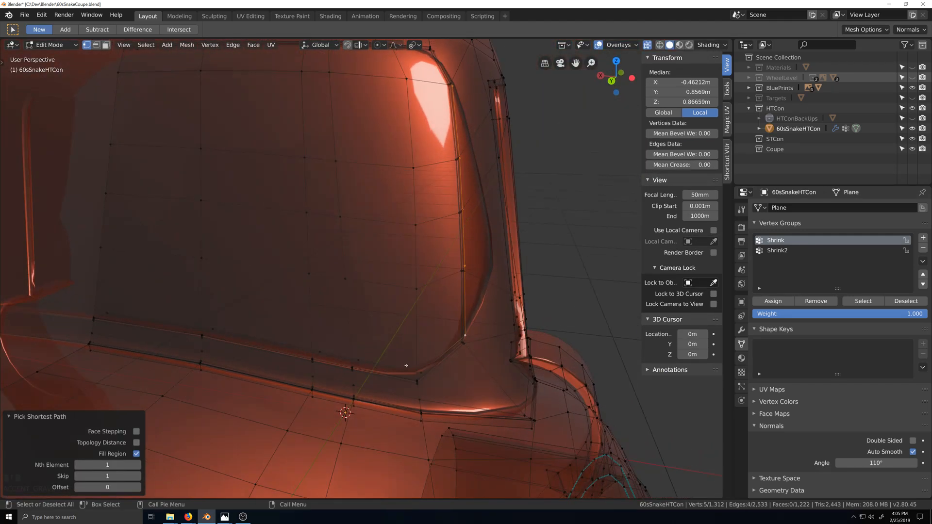
Try to shift the selected vertices of the rear window's side edge inward along the global X axis.
{"action": "key", "text": "g"}
{"action": "key", "text": "x"}
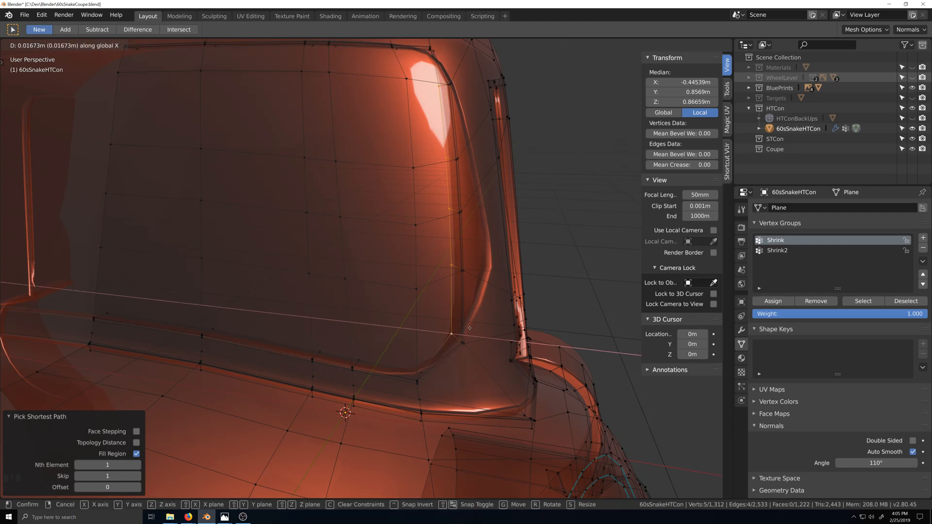
{"action": "left_click", "coordinate": [470, 326]}
{"action": "middle_click_drag", "start_coordinate": [471, 328], "coordinate": [491, 342]}
{"action": "key", "text": "Tab"}
{"action": "key", "text": "Tab"}
{"action": "key", "text": "grave"}
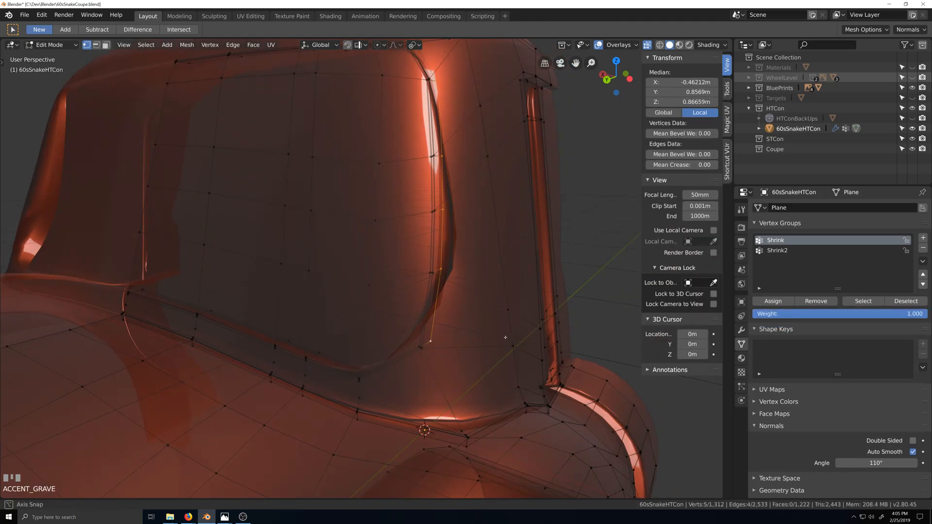
{"action": "key", "text": "g"}
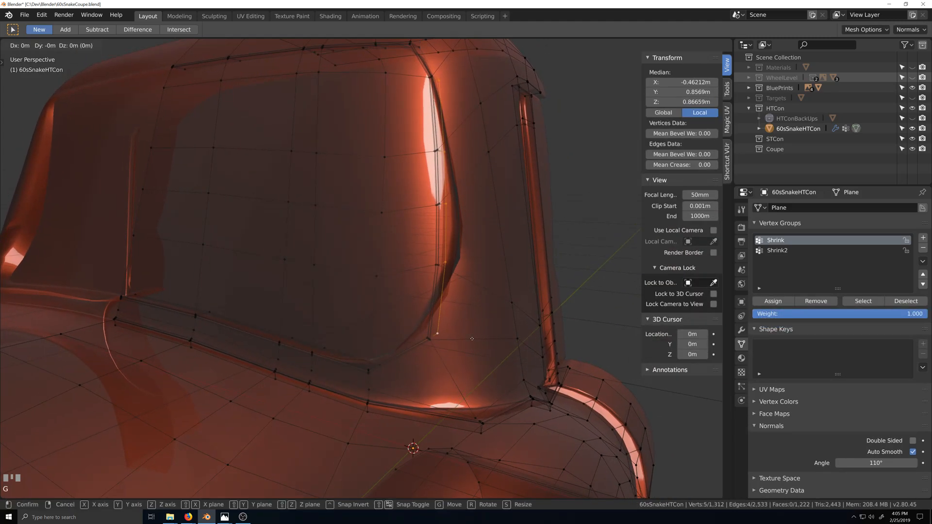
{"action": "key", "text": "x"}
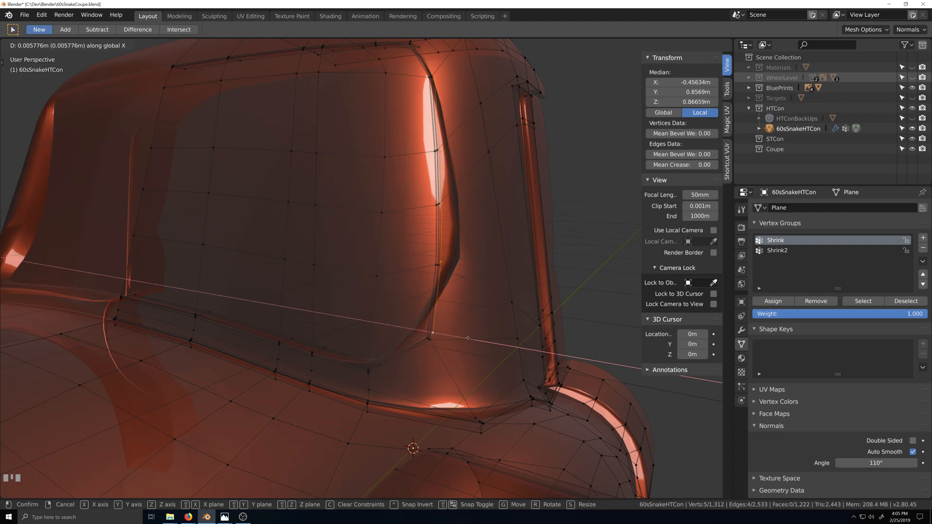
{"action": "right_click", "coordinate": [446, 333]}
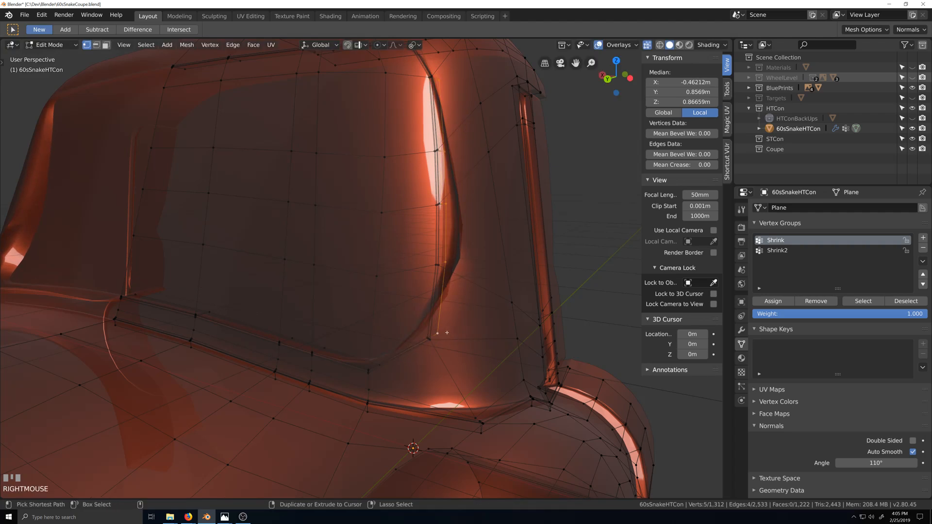
Undo the recent edits that sink the edge strip around the rear window into a groove.
{"action": "key", "text": "ctrl+z"}
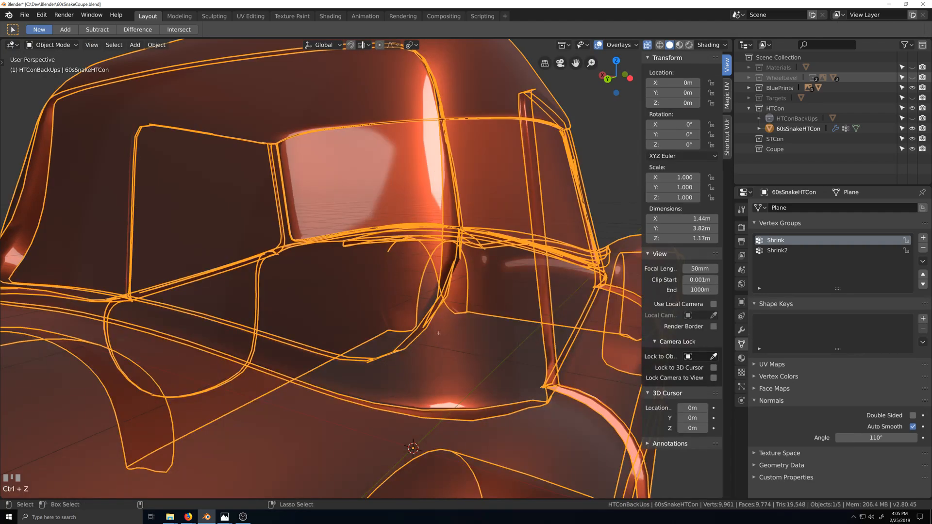
{"action": "key", "text": "ctrl+z"}
{"action": "key", "text": "ctrl+z"}
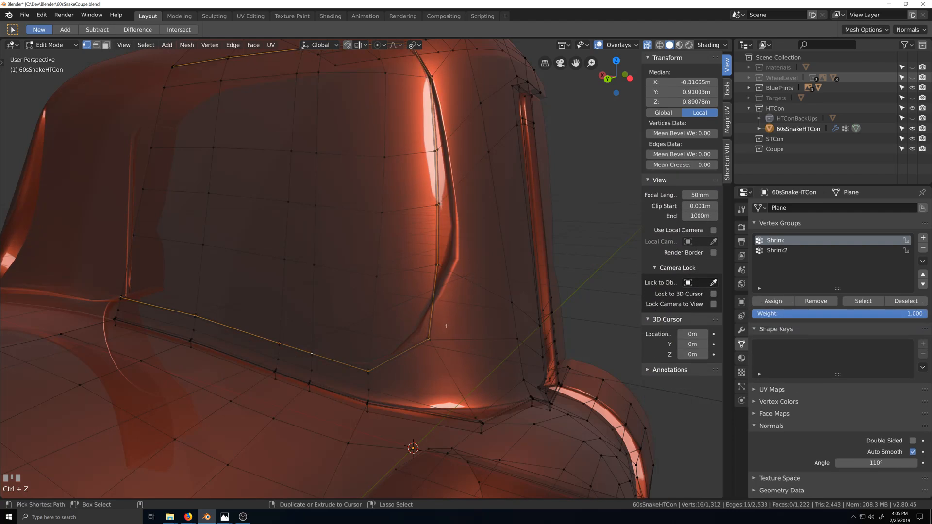
{"action": "scroll", "coordinate": [447, 325], "scroll_direction": "down", "scroll_amount": 8}
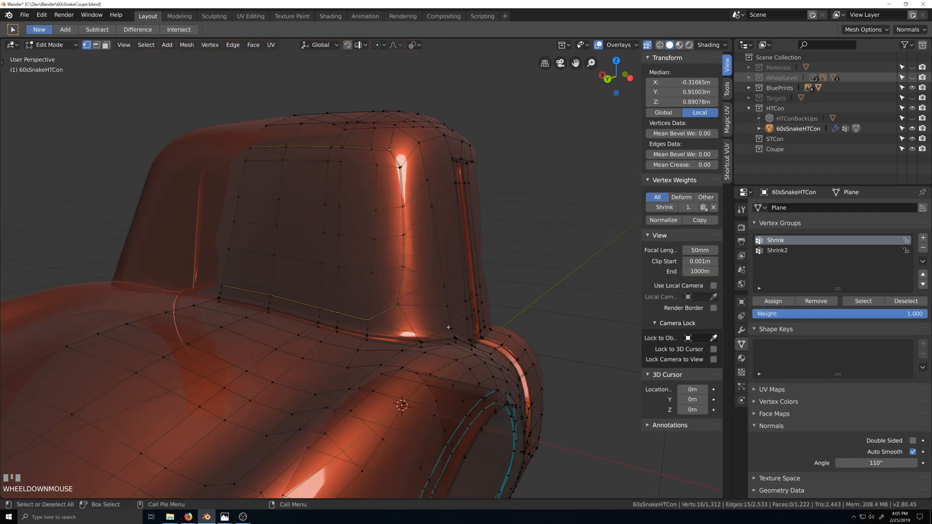
{"action": "middle_click_drag", "start_coordinate": [420, 332], "coordinate": [395, 324]}
{"action": "scroll", "coordinate": [394, 324], "scroll_direction": "up", "scroll_amount": 3}
{"action": "key", "text": "grave"}
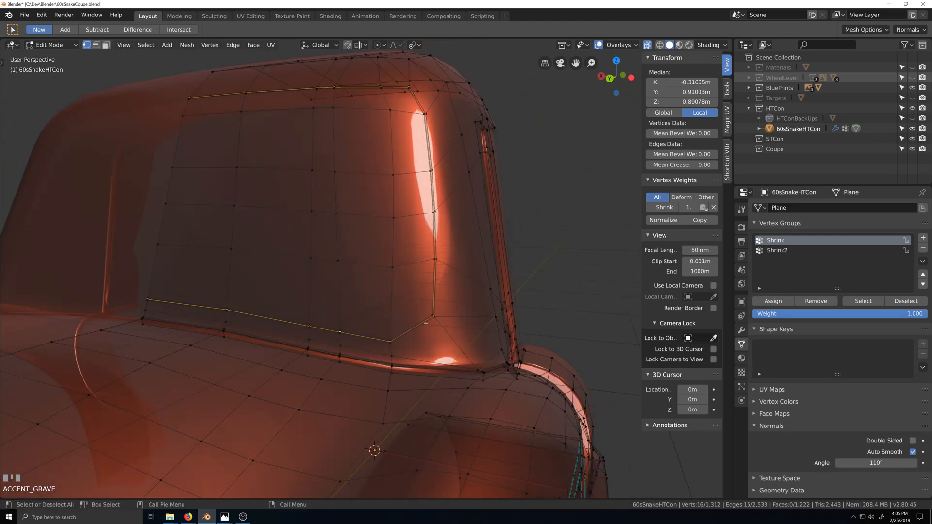
{"action": "key", "text": "shift+grave"}
{"action": "scroll", "coordinate": [432, 330], "scroll_direction": "up", "scroll_amount": 1}
Undo further back until the narrow strip of doubled edges around the rear window outline is removed.
{"action": "key", "text": "ctrl+z"}
{"action": "key", "text": "ctrl+z"}
{"action": "key", "text": "ctrl+z"}
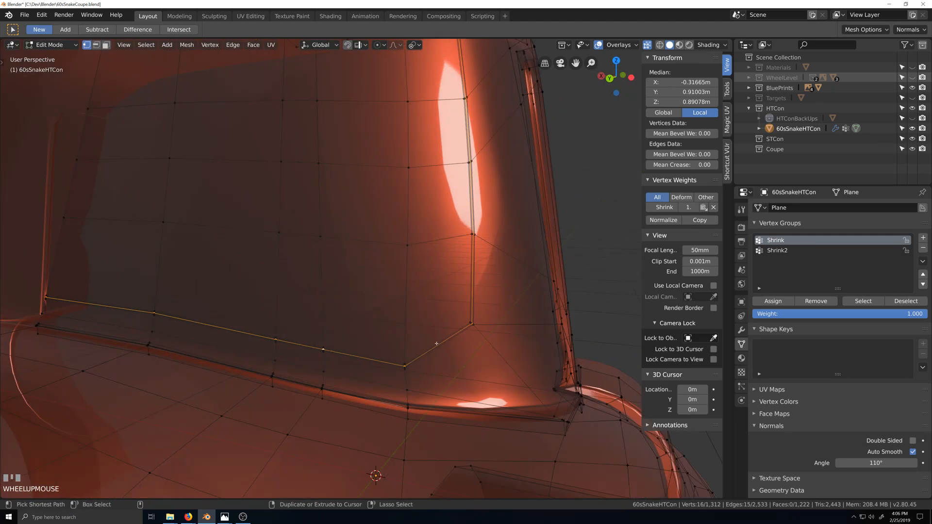
{"action": "key", "text": "ctrl+z"}
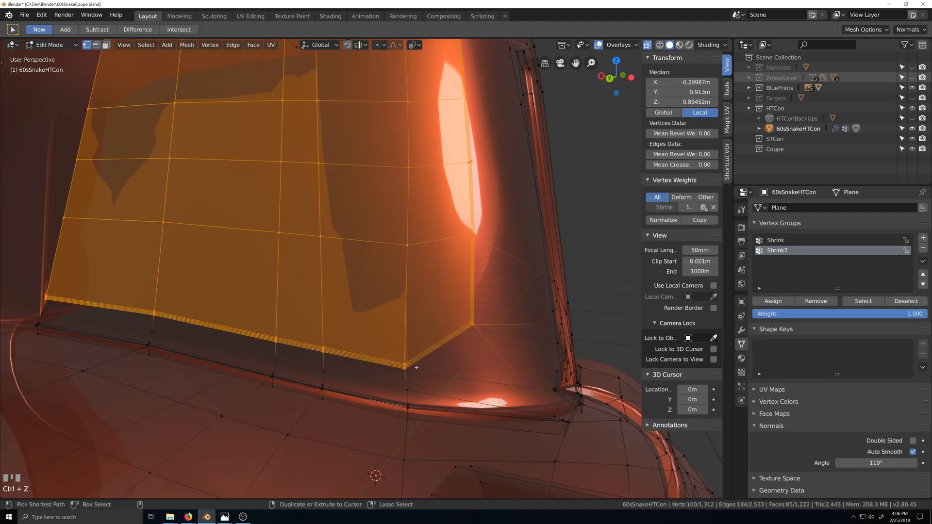
{"action": "key", "text": "ctrl+z"}
{"action": "key", "text": "ctrl+z"}
{"action": "key", "text": "ctrl+z"}
{"action": "key", "text": "ctrl+z"}
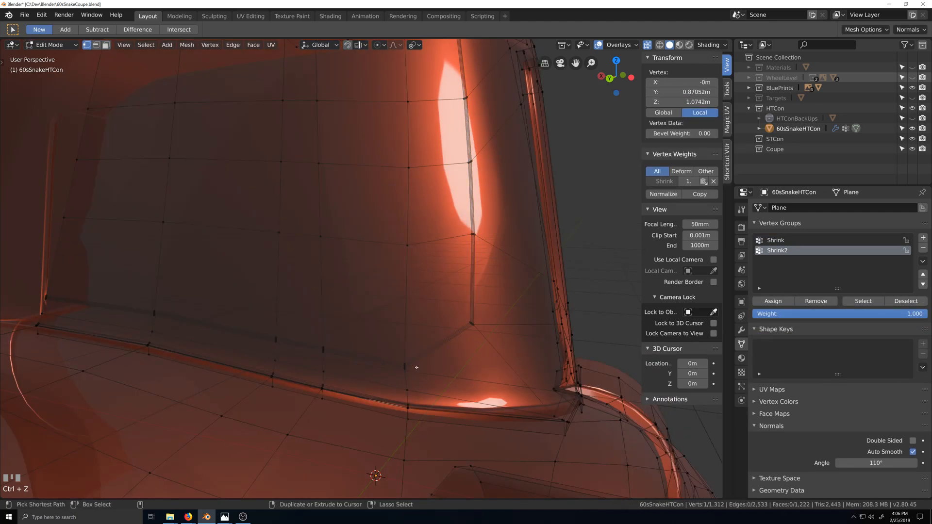
{"action": "key", "text": "ctrl+z"}
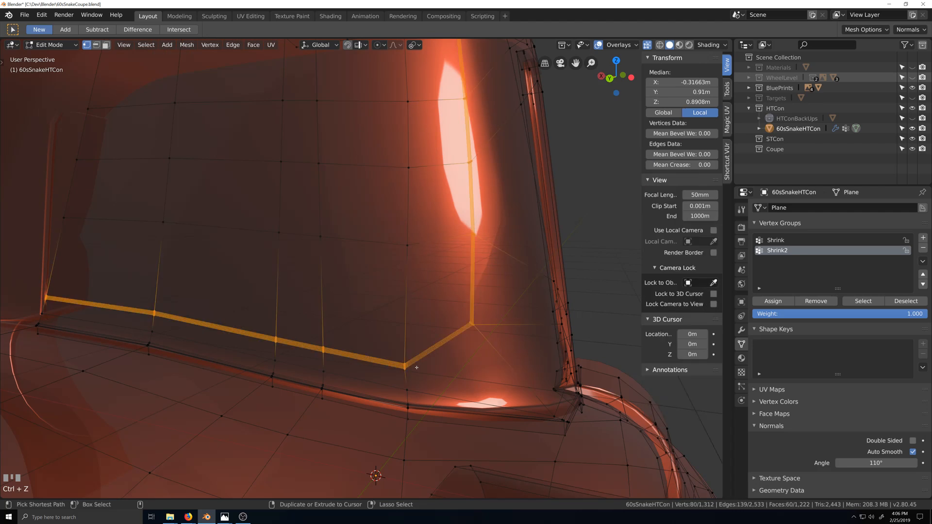
{"action": "key", "text": "ctrl+z"}
Vertex slide the rear window's lower outer corner vertex upward along its vertical edge by a factor of about 0.099.
{"action": "left_click", "coordinate": [404, 353]}
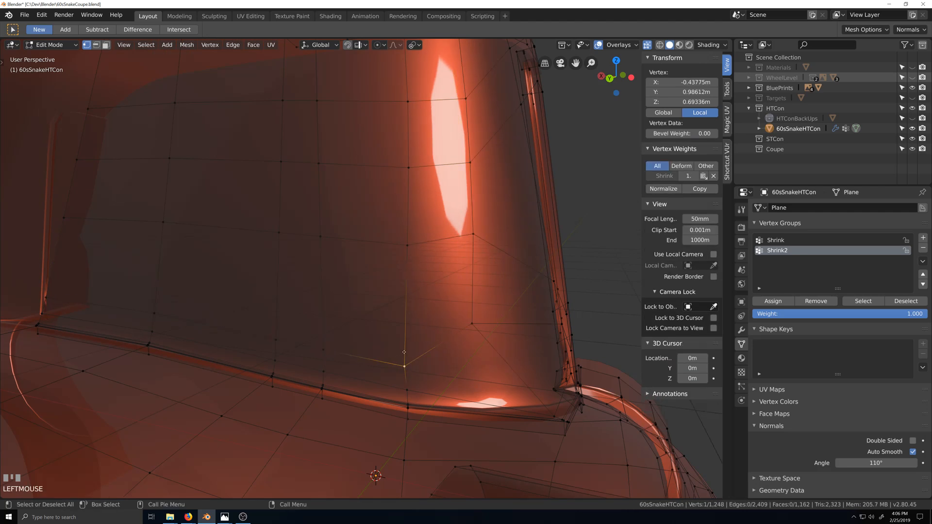
{"action": "key", "text": "g"}
{"action": "key", "text": "g"}
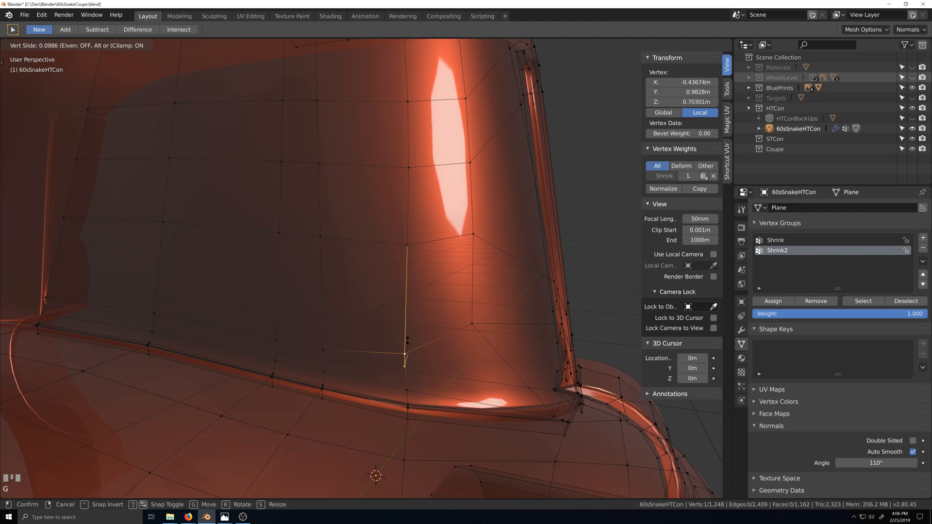
{"action": "left_click", "coordinate": [407, 340]}
{"action": "middle_click_drag", "start_coordinate": [405, 355], "coordinate": [415, 354]}
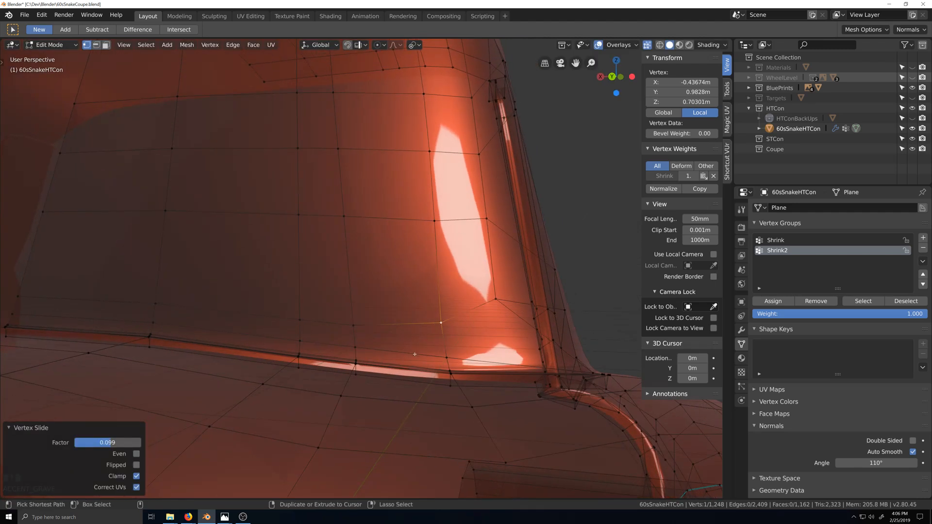
Compare the rear window with the back-view blueprint and with the convertible's side and rear reference images in Photos.
{"action": "key", "text": "ctrl+KP_3"}
{"action": "key", "text": "KP_1"}
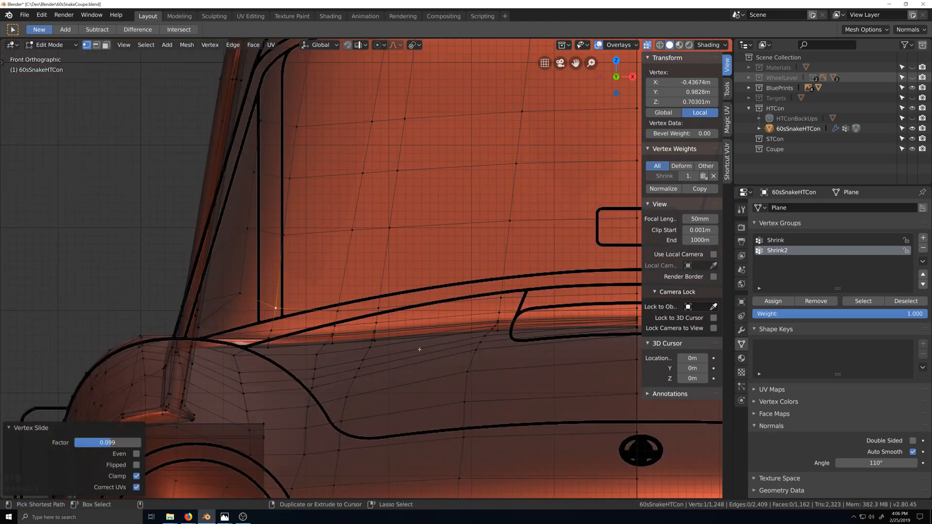
{"action": "key", "text": "ctrl+KP_1"}
{"action": "scroll", "coordinate": [432, 331], "scroll_direction": "down", "scroll_amount": 4}
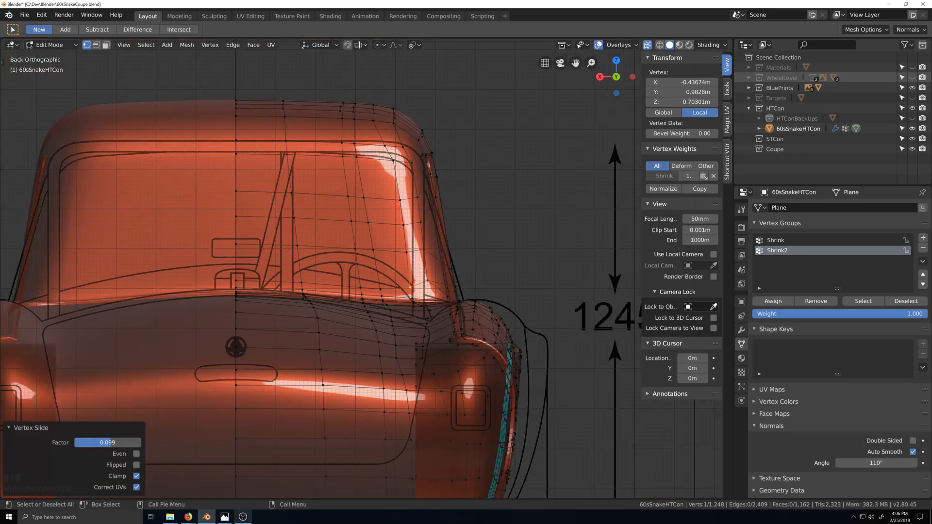
{"action": "mouse_move", "coordinate": [225, 517]}
{"action": "left_click", "coordinate": [383, 478]}
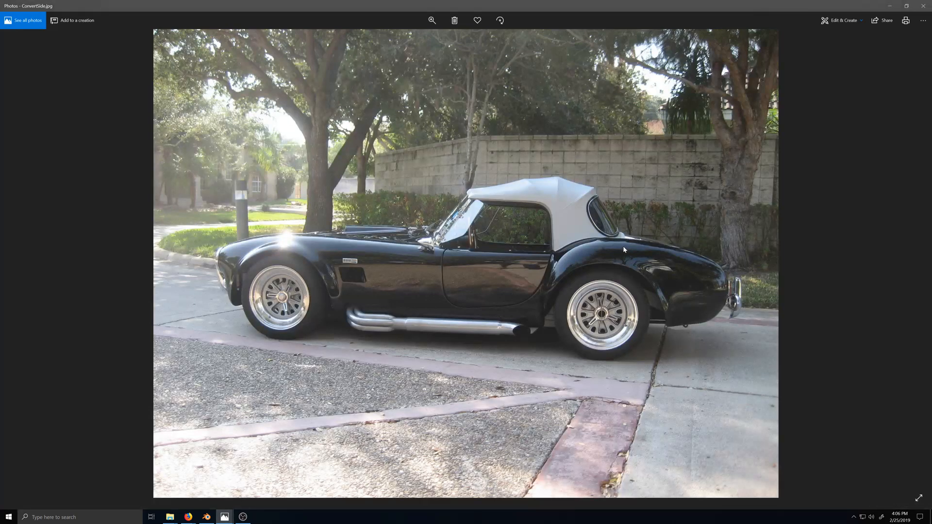
{"action": "key", "text": "Right"}
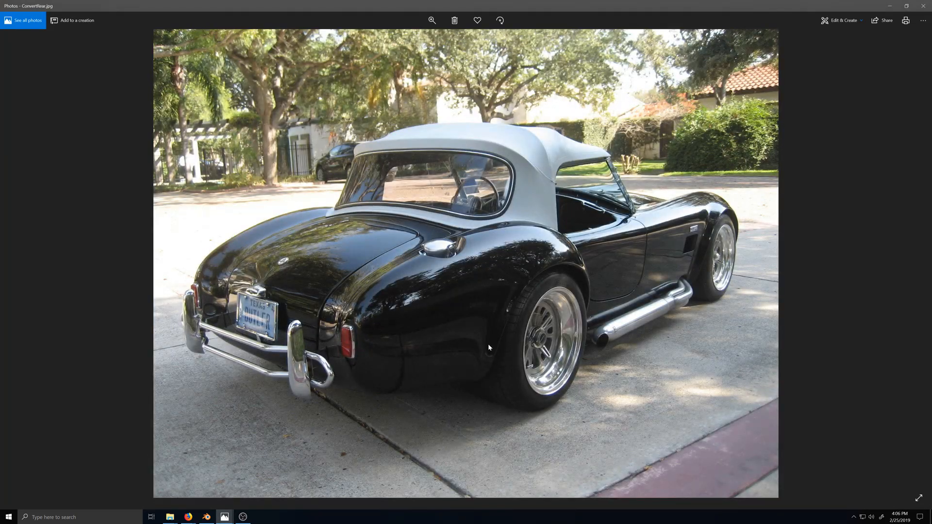
{"action": "left_click", "coordinate": [207, 517]}
{"action": "scroll", "coordinate": [454, 379], "scroll_direction": "up", "scroll_amount": 1}
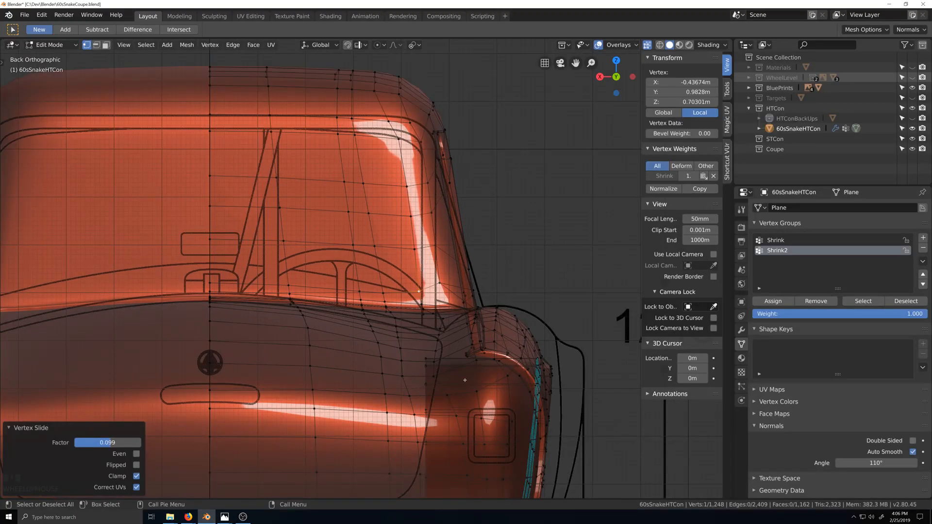
{"action": "scroll", "coordinate": [465, 380], "scroll_direction": "down", "scroll_amount": 2}
Inspect the rear window area in perspective and check its outline against ConvertRear.jpg in Photos, returning to Blender.
{"action": "middle_click_drag", "start_coordinate": [465, 380], "coordinate": [434, 386]}
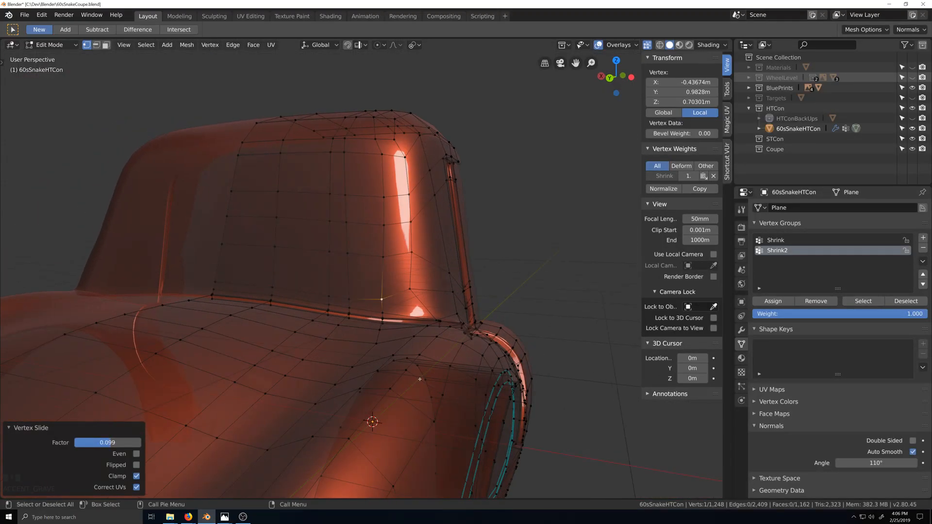
{"action": "scroll", "coordinate": [420, 379], "scroll_direction": "up", "scroll_amount": 1}
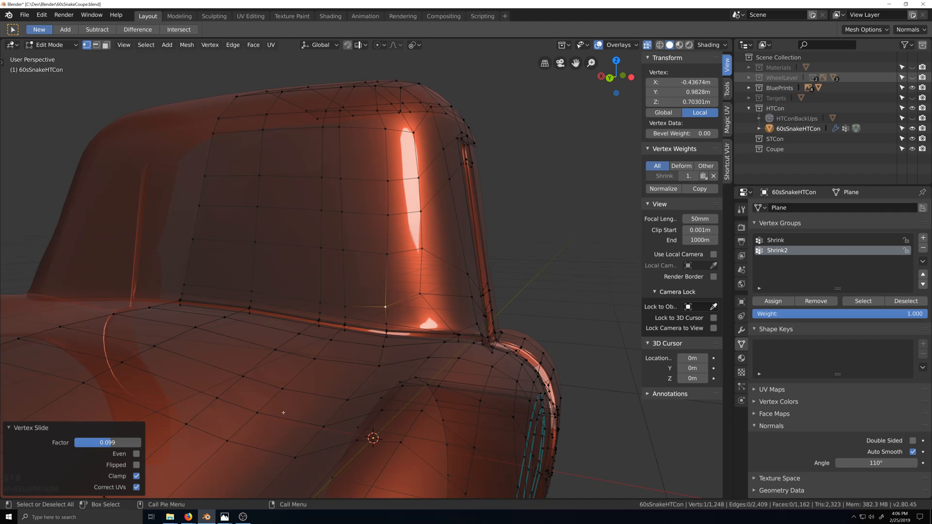
{"action": "mouse_move", "coordinate": [228, 519]}
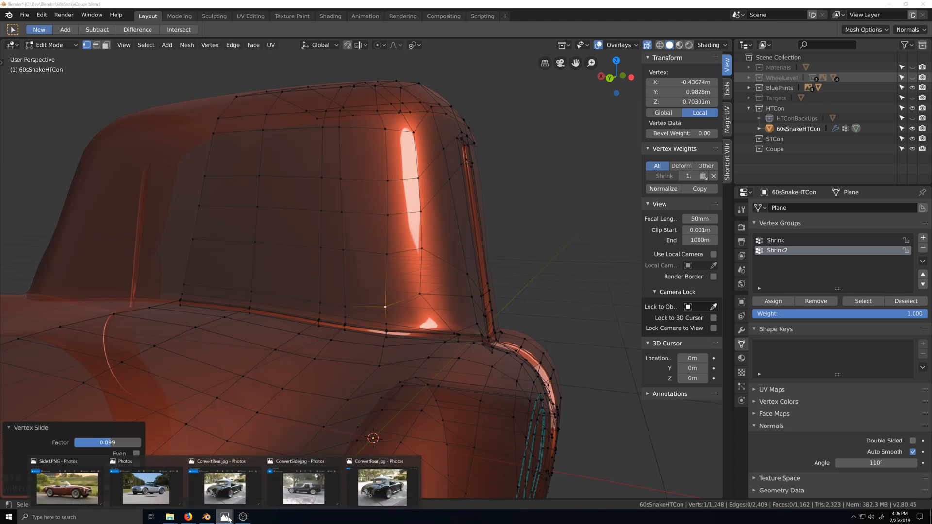
{"action": "left_click", "coordinate": [388, 466]}
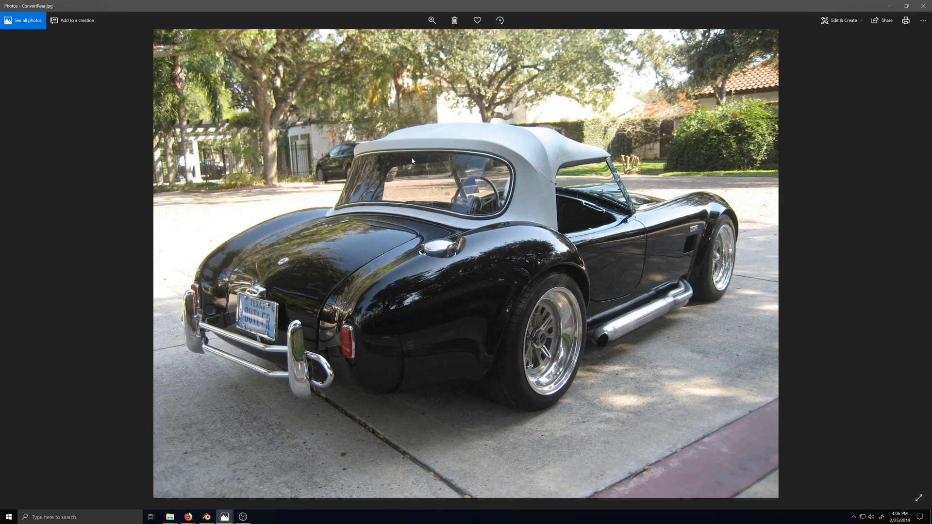
{"action": "left_click", "coordinate": [207, 516]}
{"action": "scroll", "coordinate": [419, 288], "scroll_direction": "up", "scroll_amount": 1}
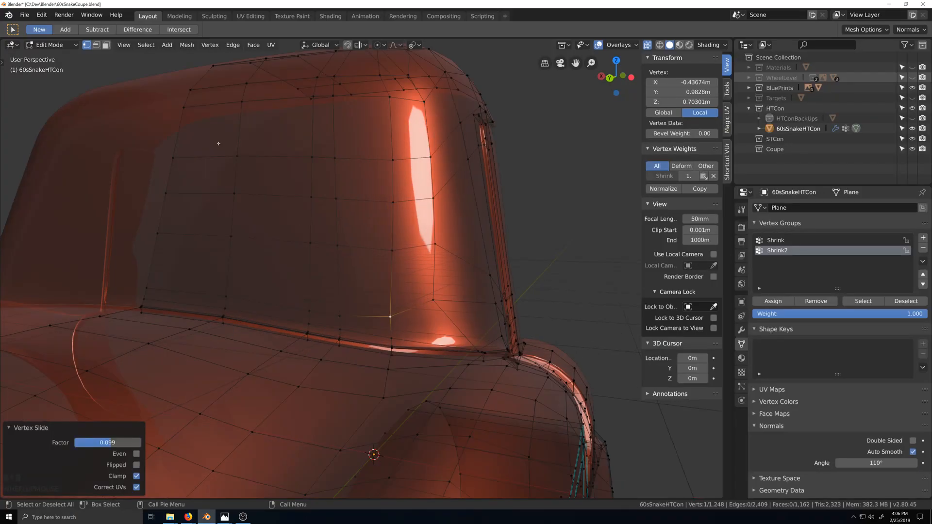
Edge slide the edge row along the top of the rear window upward with even spacing, by a factor of about -0.739.
{"action": "left_click", "coordinate": [392, 115], "text": "ctrl+shift"}
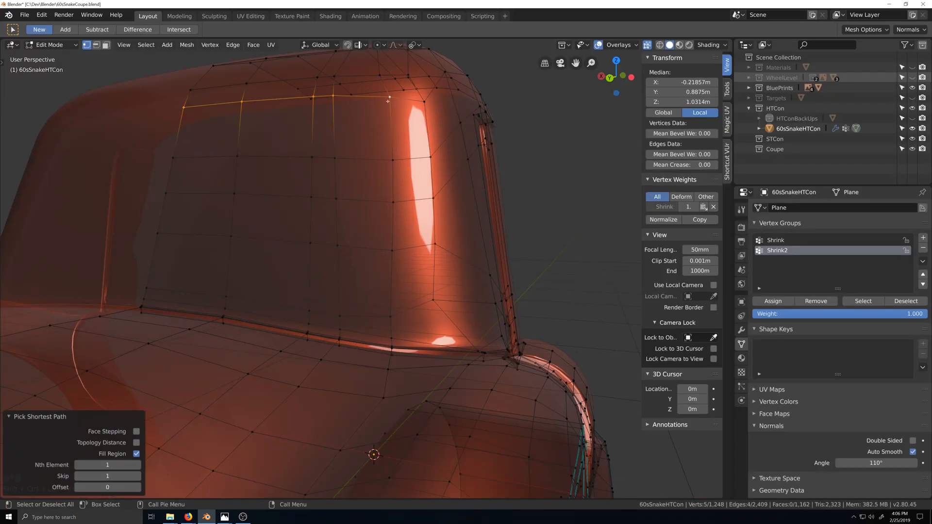
{"action": "key", "text": "g"}
{"action": "key", "text": "g"}
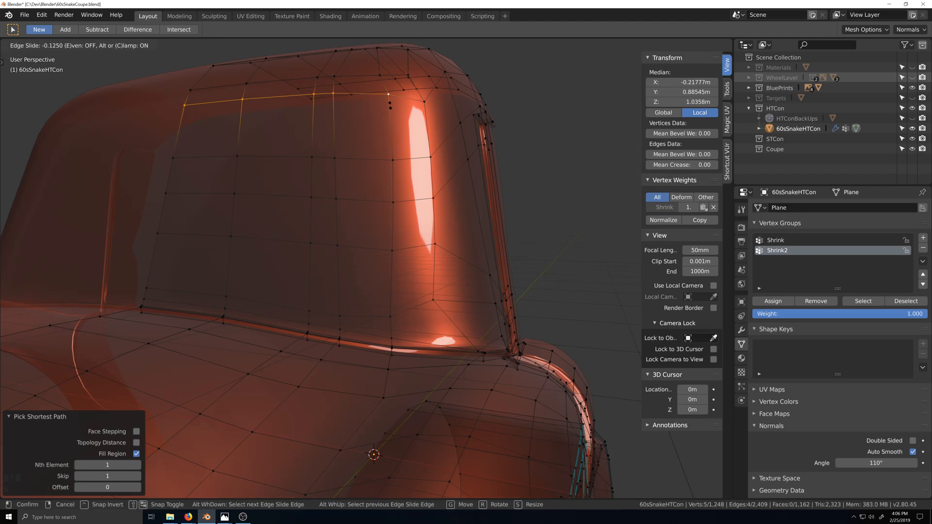
{"action": "key", "text": "f"}
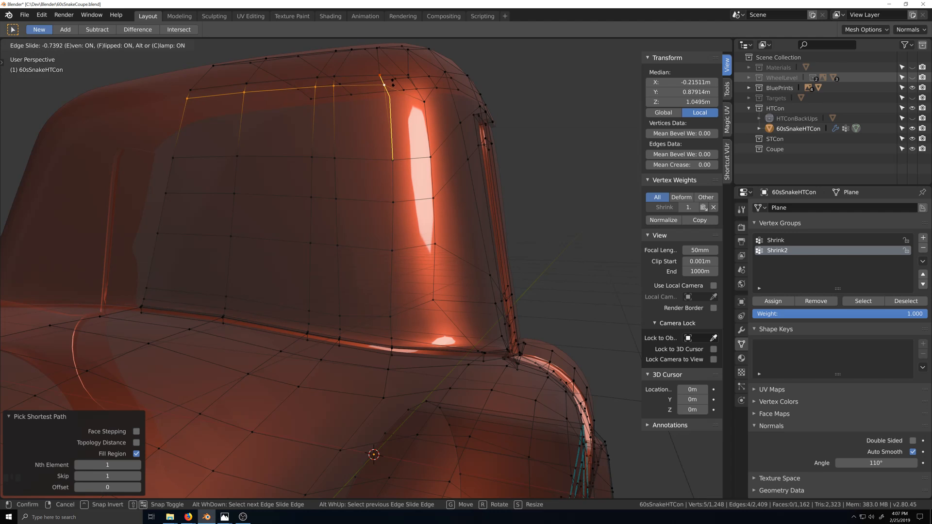
{"action": "left_click", "coordinate": [393, 83]}
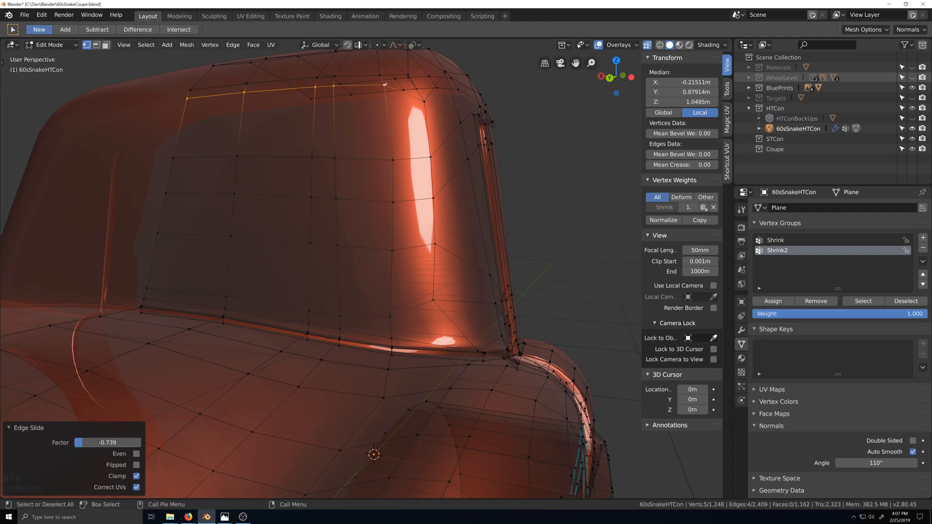
Edge slide the vertical edge path near the rear window's outer side outward by a factor of about 0.687.
{"action": "left_click", "coordinate": [384, 85]}
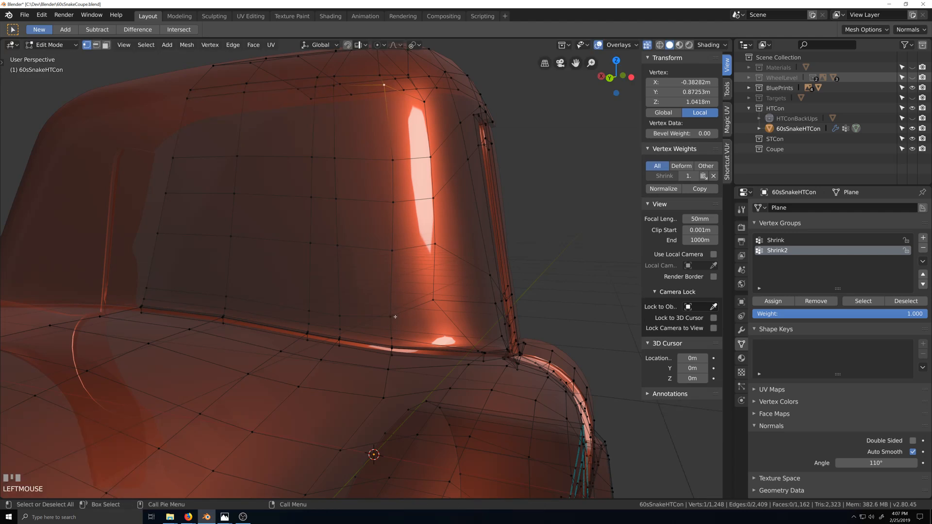
{"action": "left_click", "coordinate": [391, 235], "text": "ctrl+shift"}
{"action": "key", "text": "g"}
{"action": "key", "text": "g"}
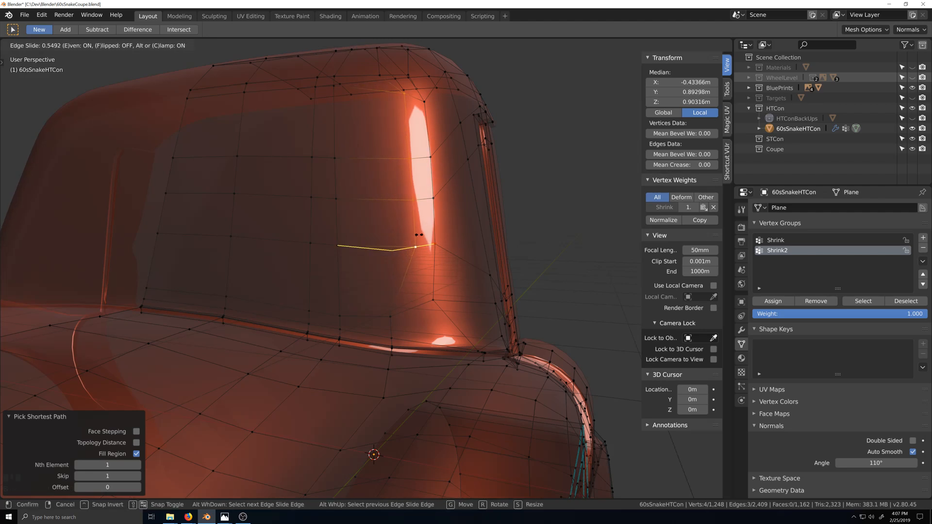
{"action": "left_click", "coordinate": [424, 235]}
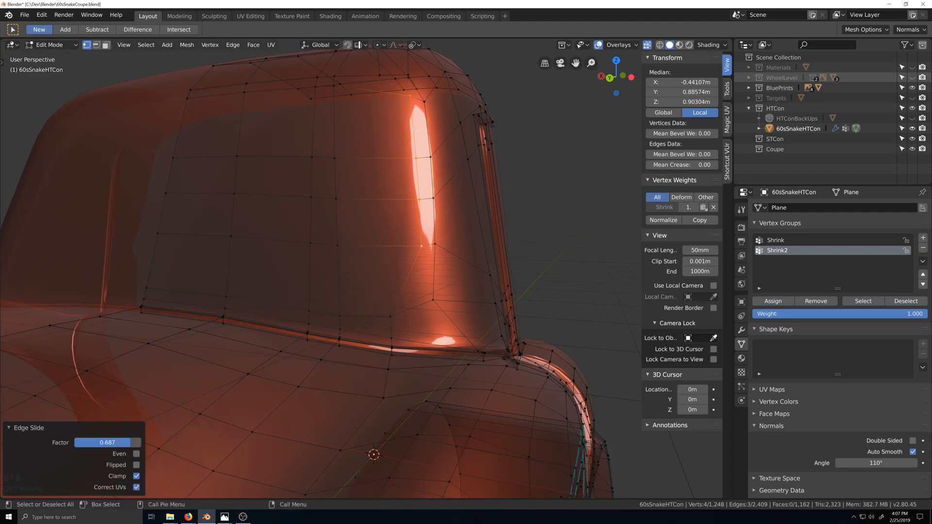
Move the vertex at the rear window's upper outer corner by about 0.00758 m in X, 0.00221 m in Y and 0.0111 m in Z.
{"action": "middle_click_drag", "start_coordinate": [424, 236], "coordinate": [410, 224]}
{"action": "left_click", "coordinate": [406, 235]}
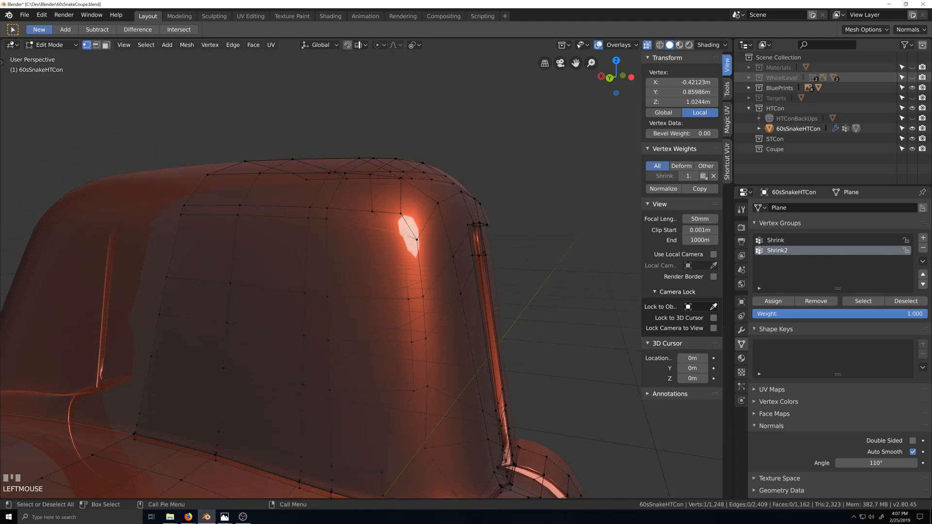
{"action": "key", "text": "g"}
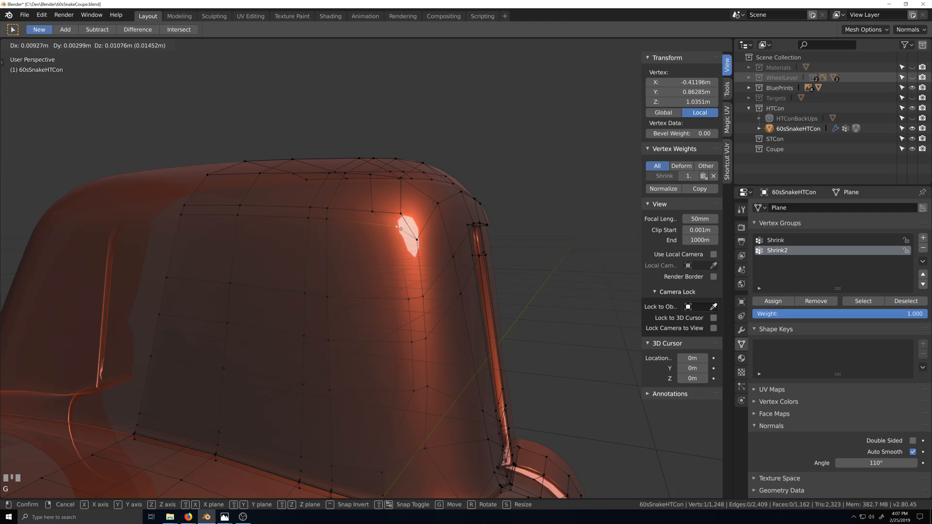
{"action": "left_click", "coordinate": [400, 227]}
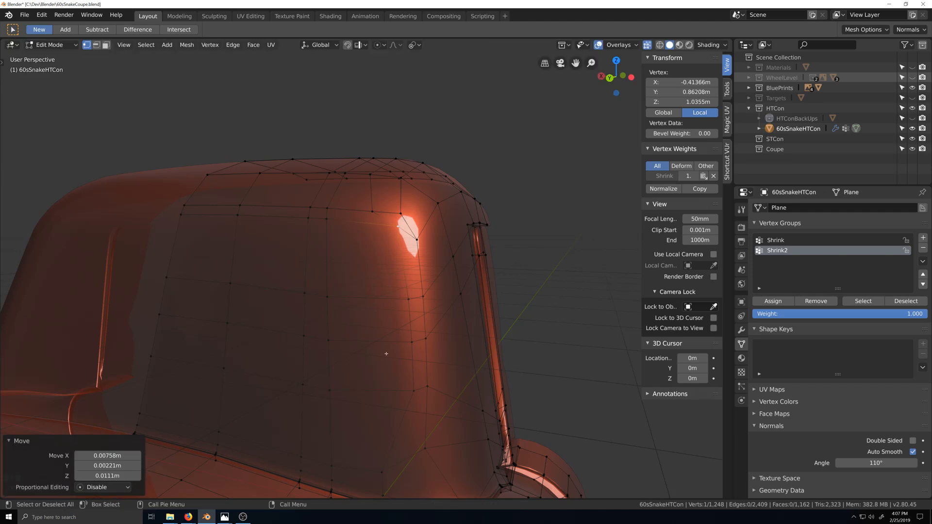
Edge slide the horizontal edge row in the rear window's lower part downward with even spacing, by a factor of about 0.801.
{"action": "middle_click_drag", "start_coordinate": [401, 227], "coordinate": [264, 201]}
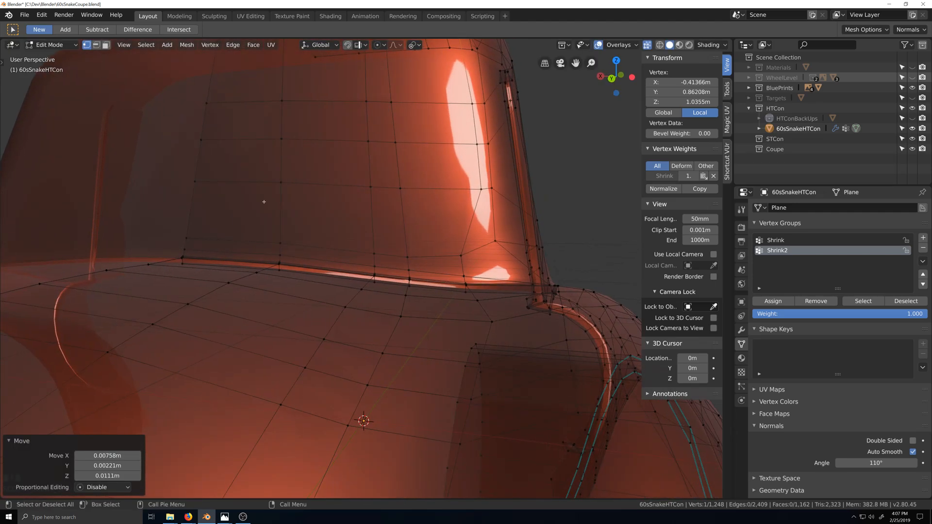
{"action": "left_click", "coordinate": [202, 183]}
{"action": "left_click", "coordinate": [401, 192], "text": "ctrl"}
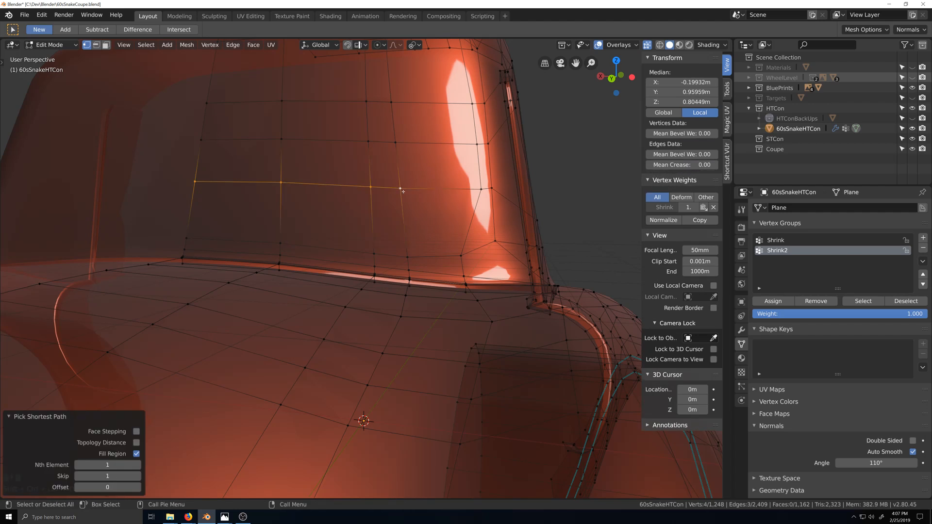
{"action": "key", "text": "g"}
{"action": "key", "text": "g"}
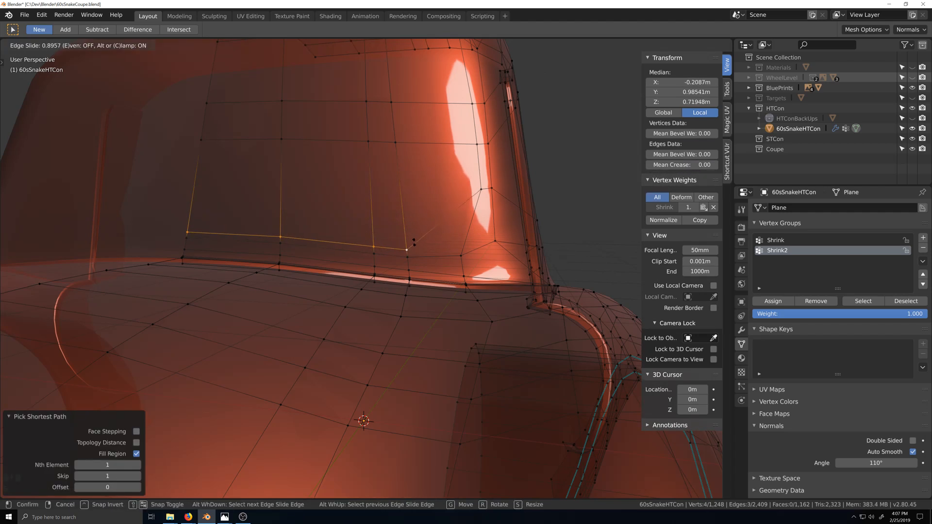
{"action": "key", "text": "Escape"}
{"action": "key", "text": "r"}
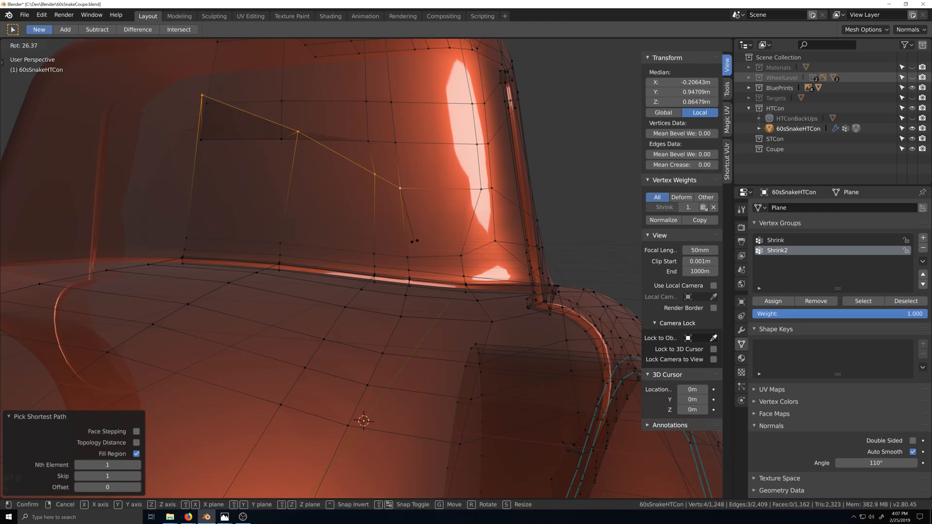
{"action": "key", "text": "Escape"}
{"action": "key", "text": "g"}
{"action": "key", "text": "g"}
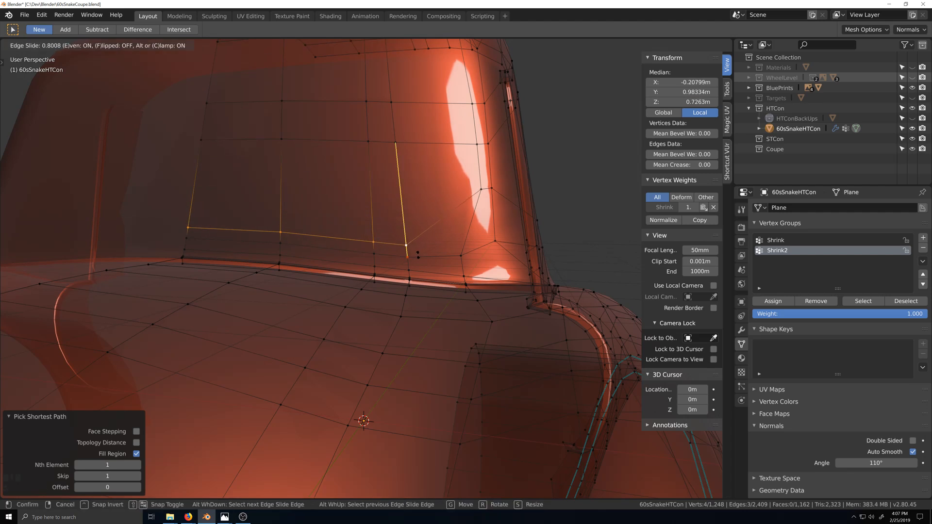
{"action": "left_click", "coordinate": [418, 254]}
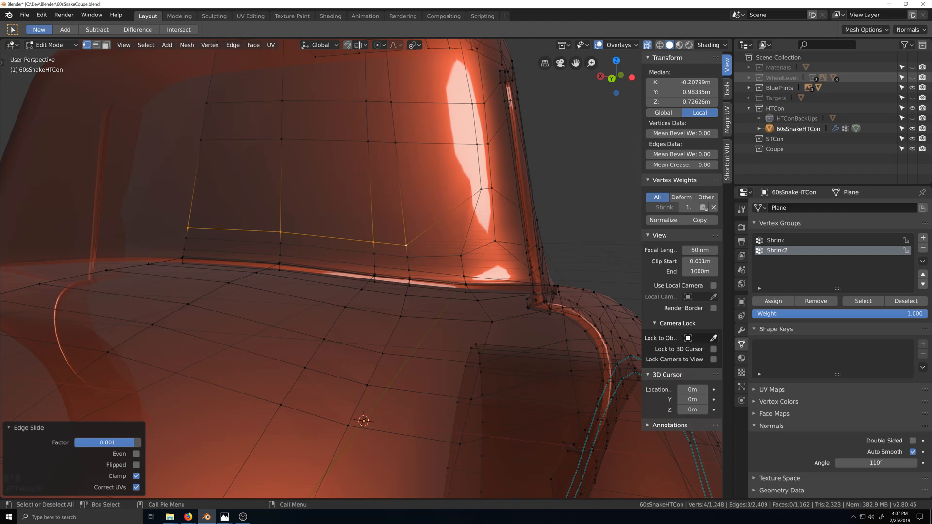
Inspect the rear window's lower outer corner and undo the edge slide of the lower row.
{"action": "middle_click_drag", "start_coordinate": [475, 212], "coordinate": [422, 258], "text": "shift"}
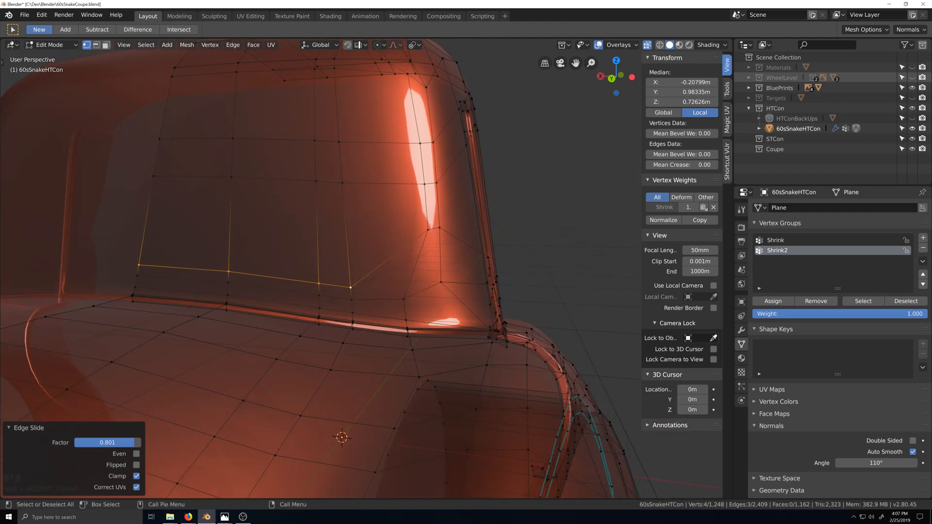
{"action": "middle_click_drag", "start_coordinate": [430, 223], "coordinate": [385, 210], "text": "shift"}
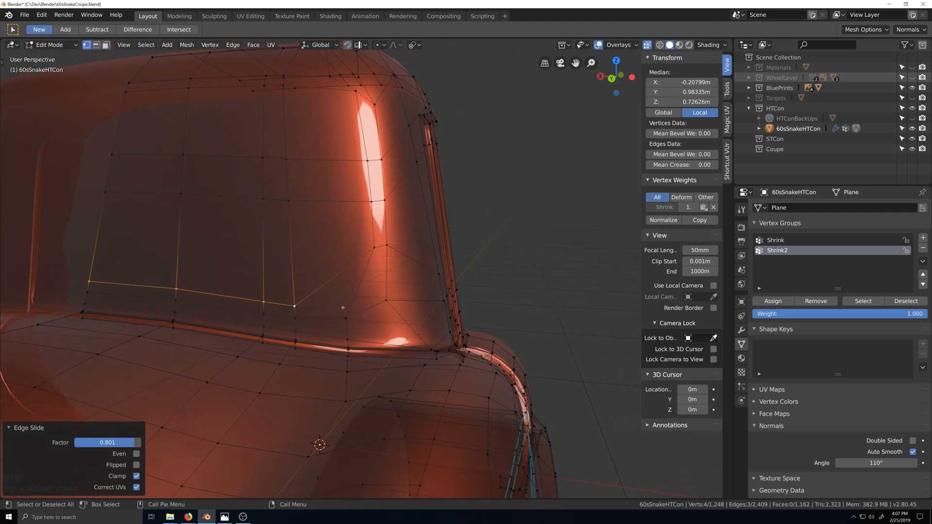
{"action": "key", "text": "ctrl+z"}
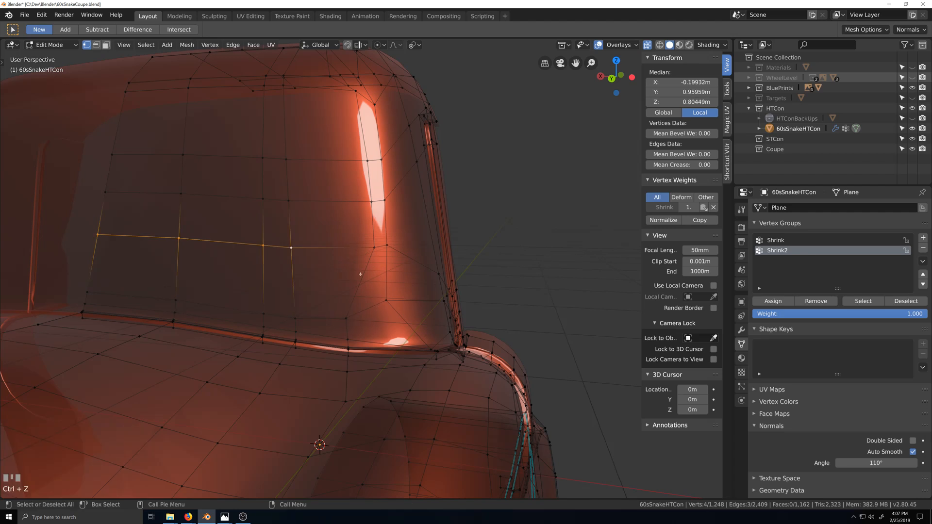
Vertex slide the vertex at the rear window's lower outer corner inward by a factor of about 0.62.
{"action": "left_click", "coordinate": [393, 305]}
{"action": "key", "text": "g"}
{"action": "key", "text": "g"}
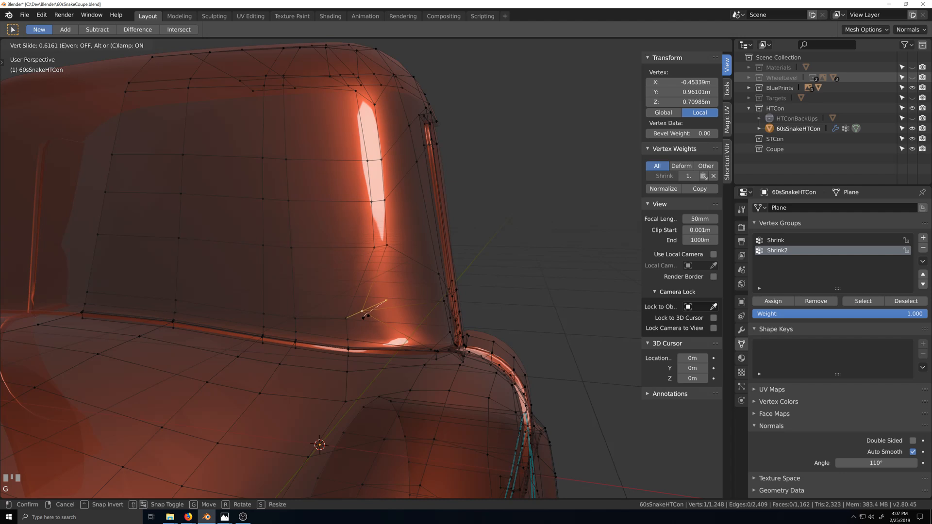
{"action": "left_click", "coordinate": [364, 316]}
Edge slide the rear window's lower four-vertex edge row downward with even spacing, by a factor of about 0.793.
{"action": "left_click", "coordinate": [290, 247]}
{"action": "left_click", "coordinate": [98, 235], "text": "ctrl+shift"}
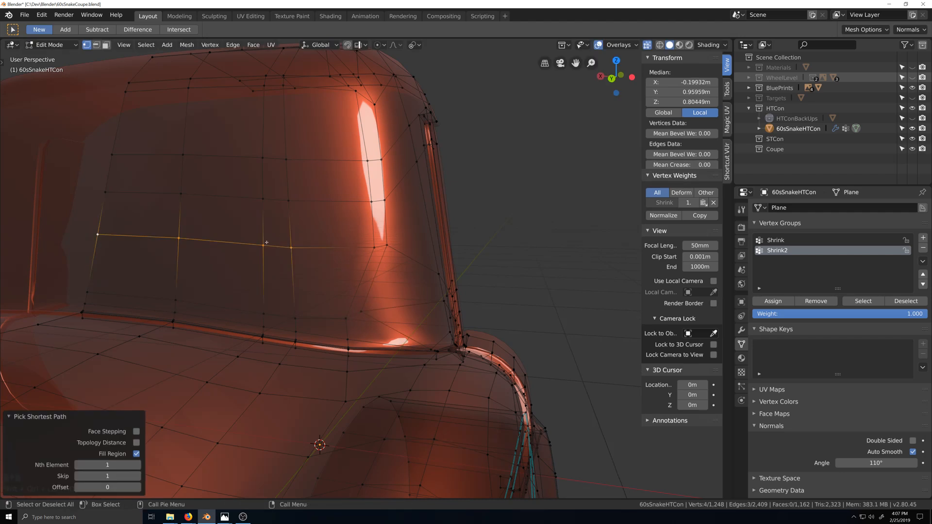
{"action": "key", "text": "g"}
{"action": "key", "text": "g"}
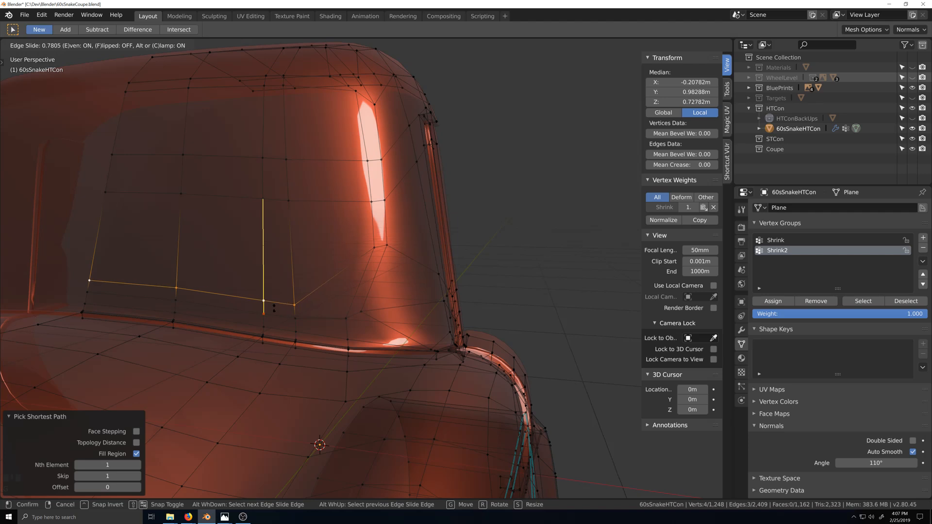
{"action": "left_click", "coordinate": [274, 313]}
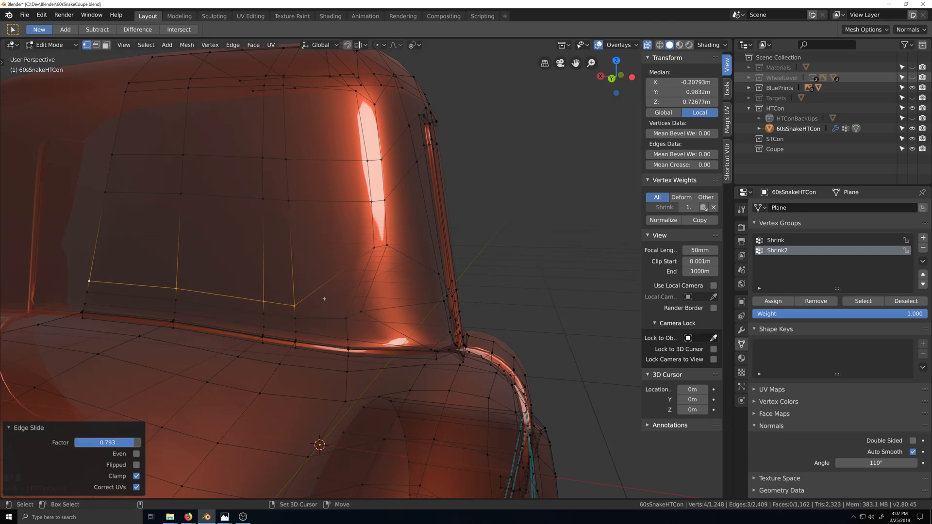
Move the two vertices at the rear window's lower outer corner by about 0.0215 m in X and 0.0372 m in Z.
{"action": "middle_click_drag", "start_coordinate": [274, 313], "coordinate": [411, 280]}
{"action": "middle_click_drag", "start_coordinate": [374, 304], "coordinate": [374, 287]}
{"action": "left_click_drag", "start_coordinate": [376, 292], "coordinate": [384, 297]}
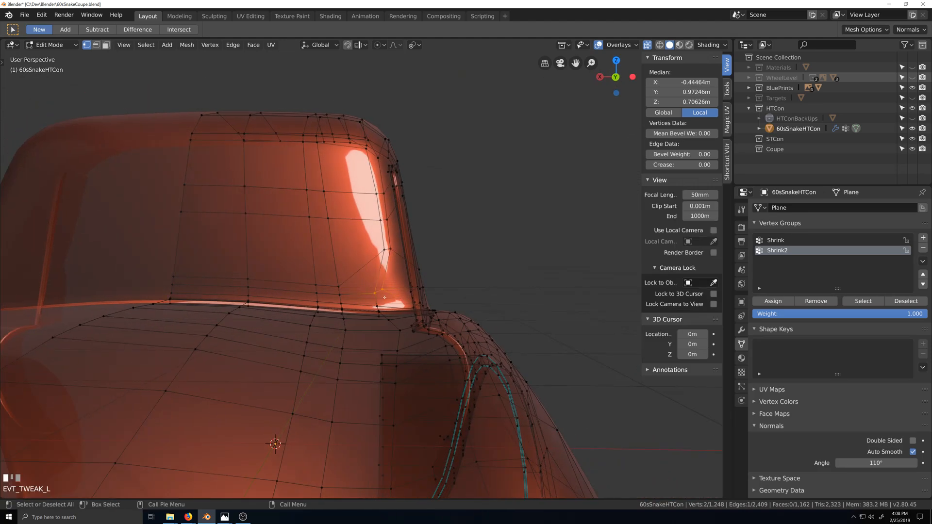
{"action": "key", "text": "g"}
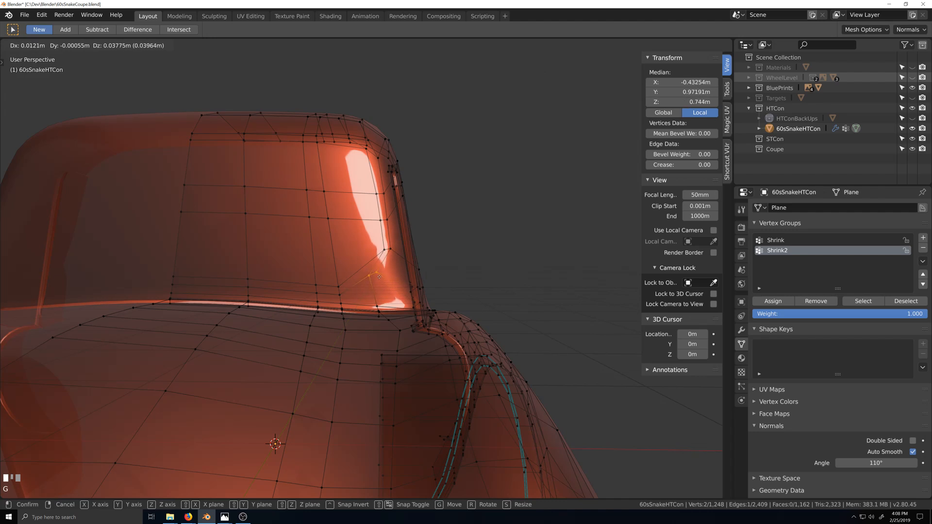
{"action": "left_click", "coordinate": [377, 277]}
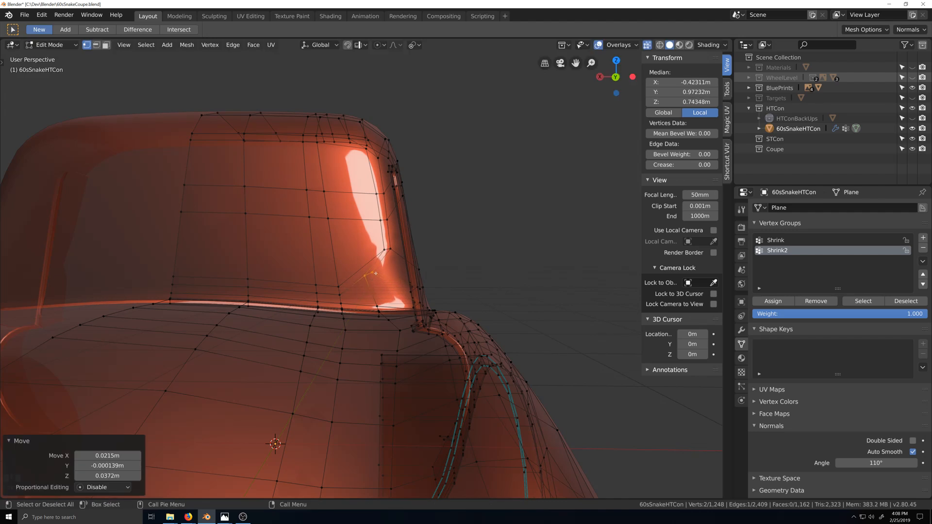
{"action": "left_click", "coordinate": [377, 277]}
{"action": "key", "text": "g"}
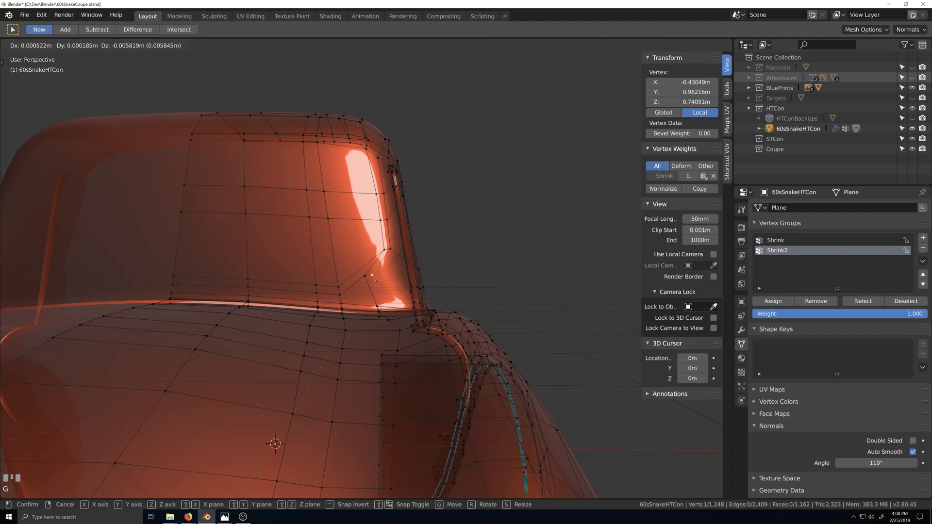
{"action": "right_click", "coordinate": [380, 279]}
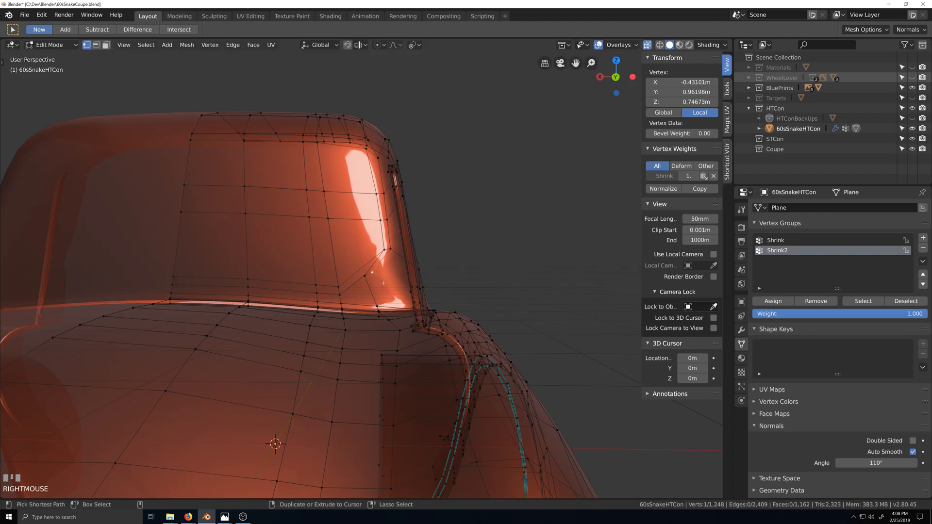
Undo the recent vertex moves and edge slides around the rear window, back to before the outer and top edge rows were slid.
{"action": "key", "text": "ctrl+z"}
{"action": "key", "text": "ctrl+z"}
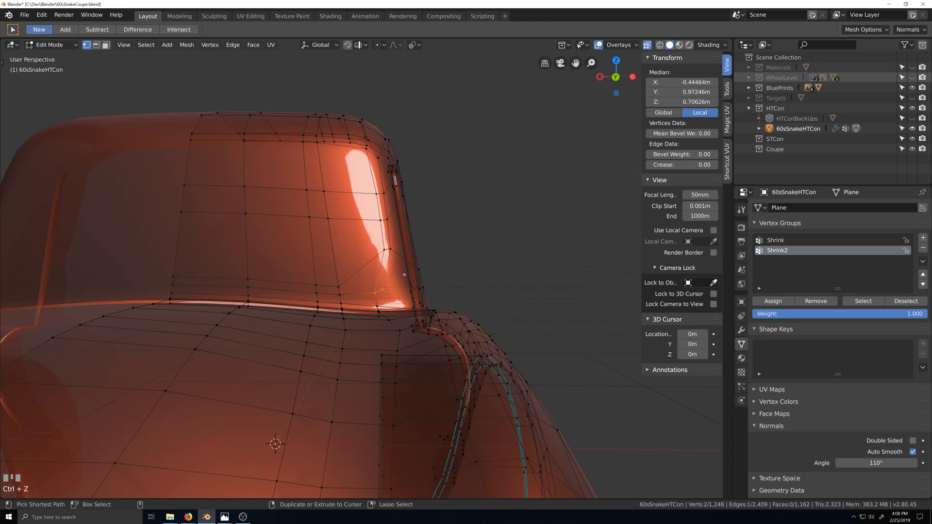
{"action": "key", "text": "ctrl+z"}
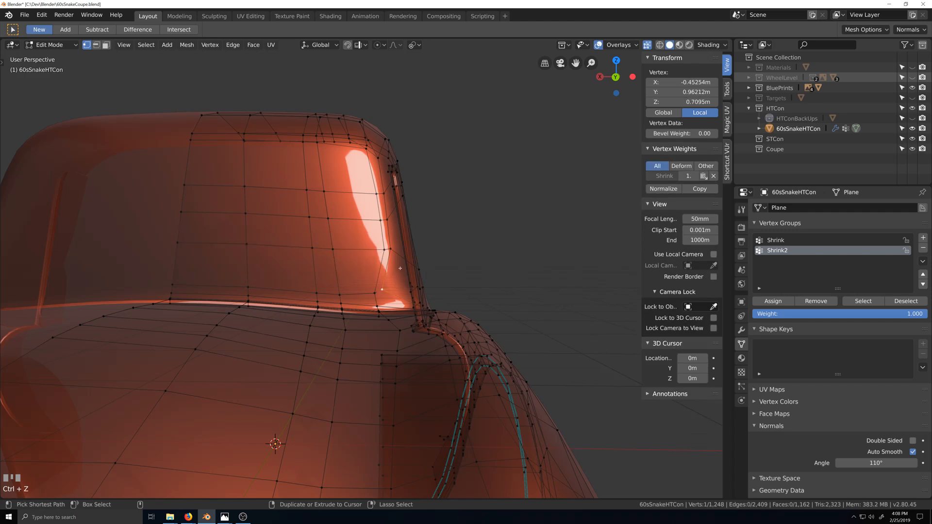
{"action": "key", "text": "ctrl+z"}
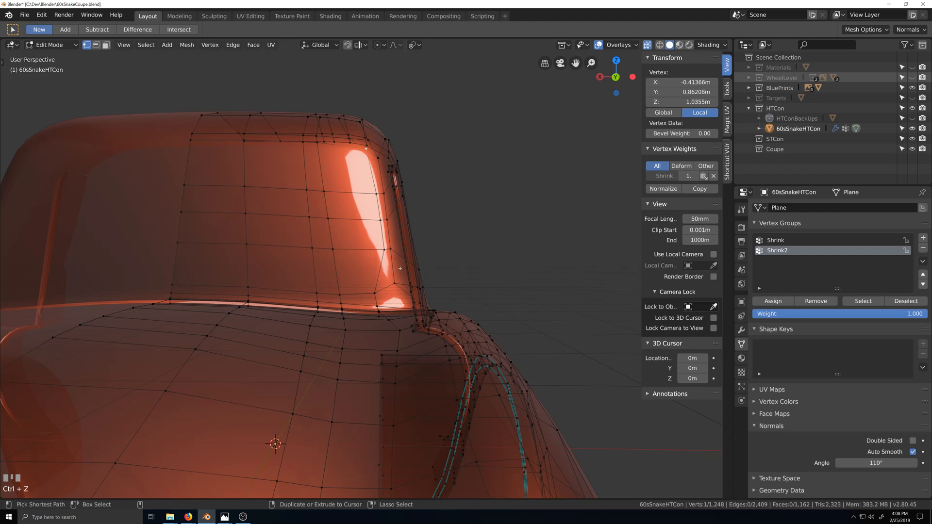
{"action": "key", "text": "ctrl+z"}
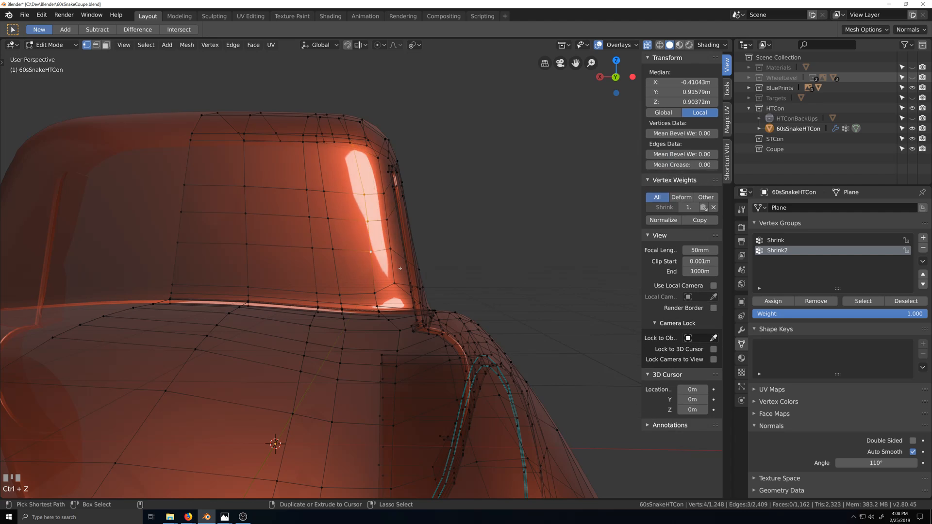
{"action": "key", "text": "ctrl+z"}
{"action": "key", "text": "ctrl+z"}
{"action": "key", "text": "ctrl+z"}
{"action": "key", "text": "ctrl+z"}
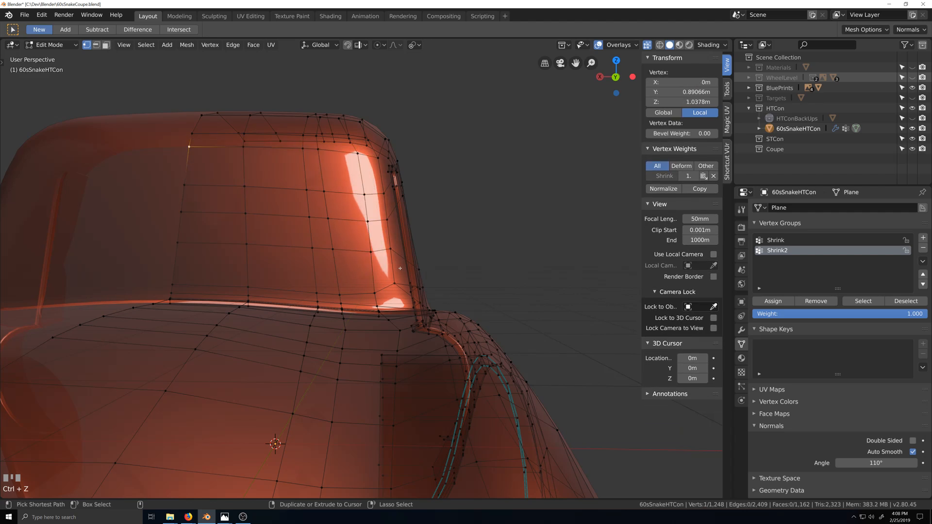
{"action": "key", "text": "ctrl+z"}
Select only the edge path along the rear window's bottom, outer side and top, and bevel it with 4 segments and an offset of 0.010.
{"action": "key", "text": "grave"}
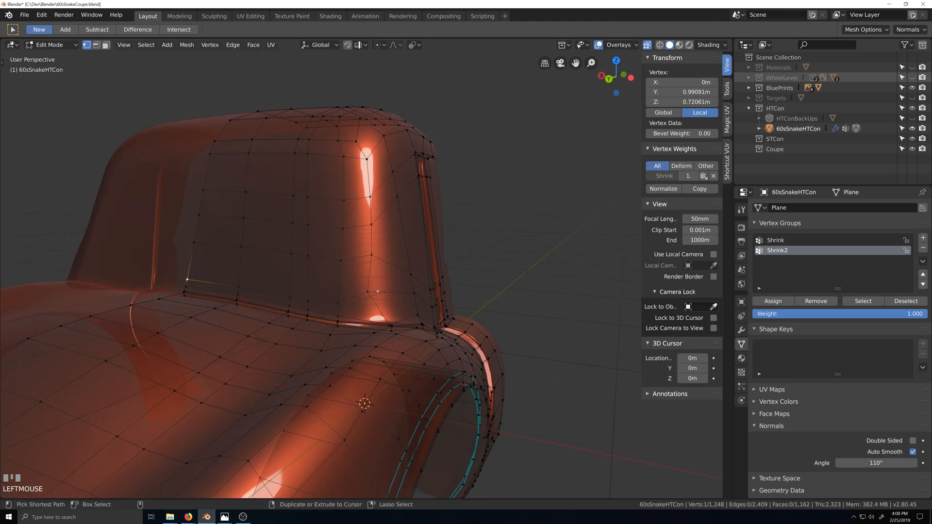
{"action": "left_click", "coordinate": [187, 279], "text": "ctrl+shift"}
{"action": "left_click", "coordinate": [365, 160], "text": "ctrl"}
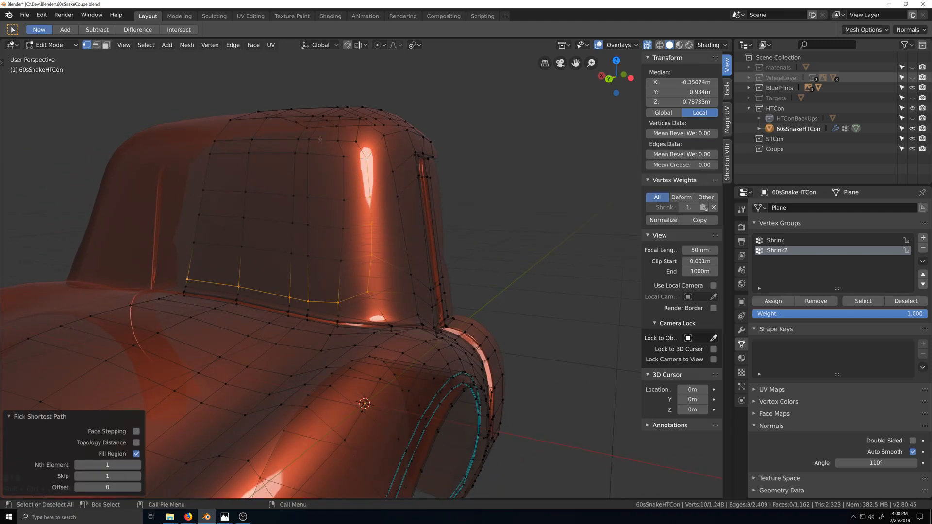
{"action": "left_click", "coordinate": [216, 141], "text": "ctrl+shift"}
{"action": "scroll", "coordinate": [375, 129], "scroll_direction": "up", "scroll_amount": 1}
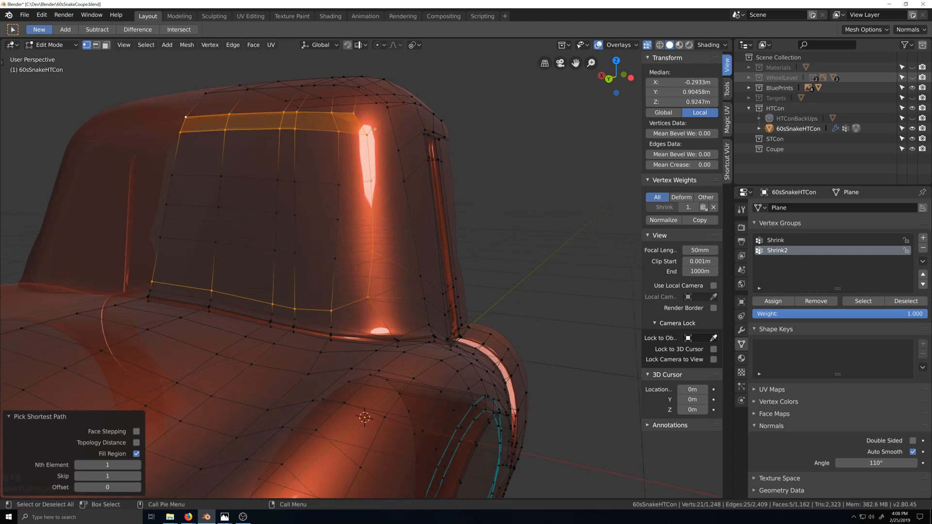
{"action": "left_click", "coordinate": [212, 134], "text": "shift"}
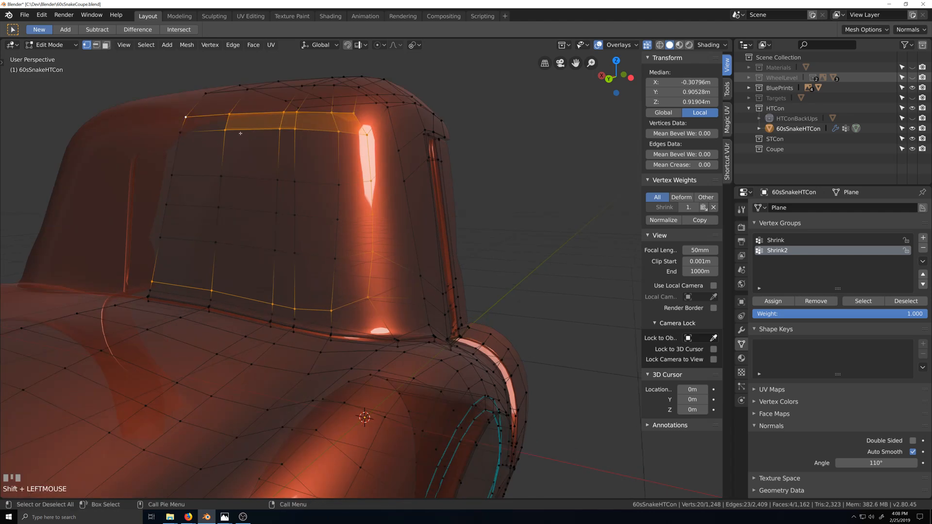
{"action": "key", "text": "c"}
{"action": "middle_click_drag", "start_coordinate": [228, 169], "coordinate": [312, 170]}
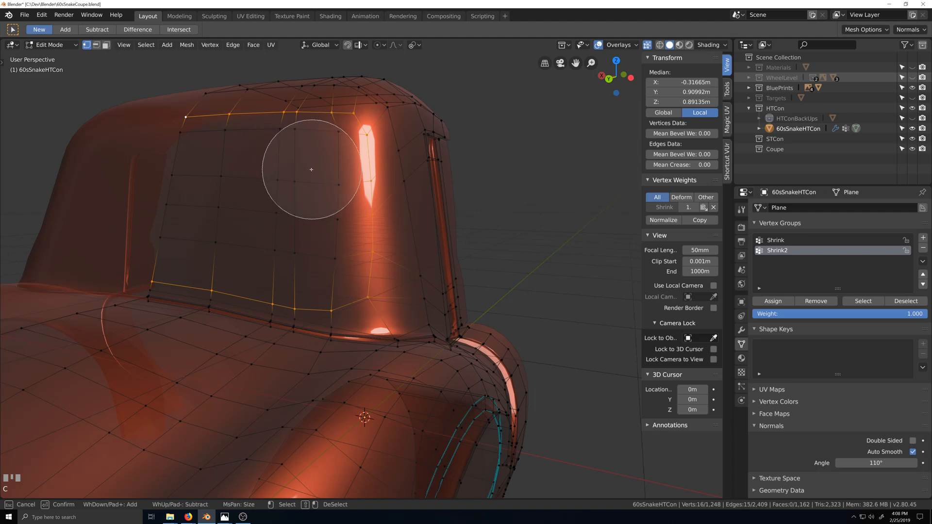
{"action": "right_click", "coordinate": [312, 169]}
{"action": "scroll", "coordinate": [298, 207], "scroll_direction": "up", "scroll_amount": 1}
{"action": "middle_click_drag", "start_coordinate": [299, 206], "coordinate": [269, 225]}
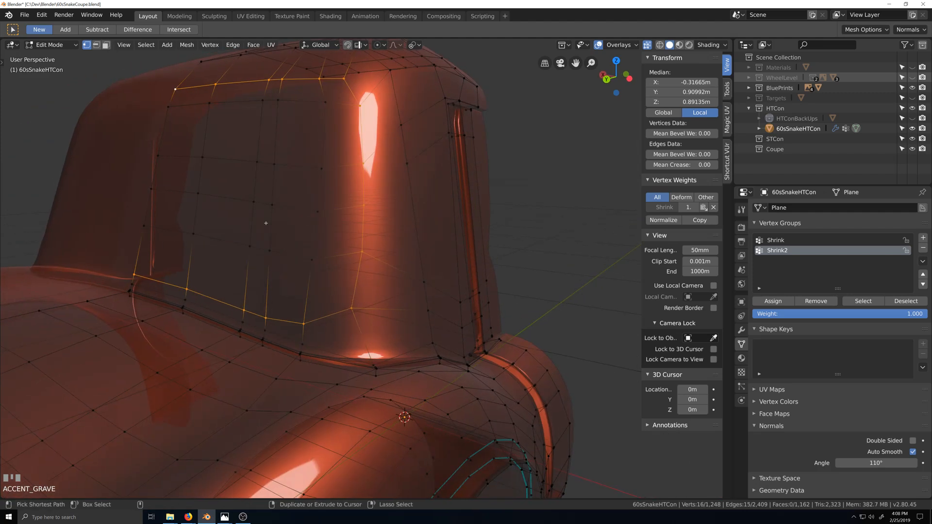
{"action": "key", "text": "ctrl+b"}
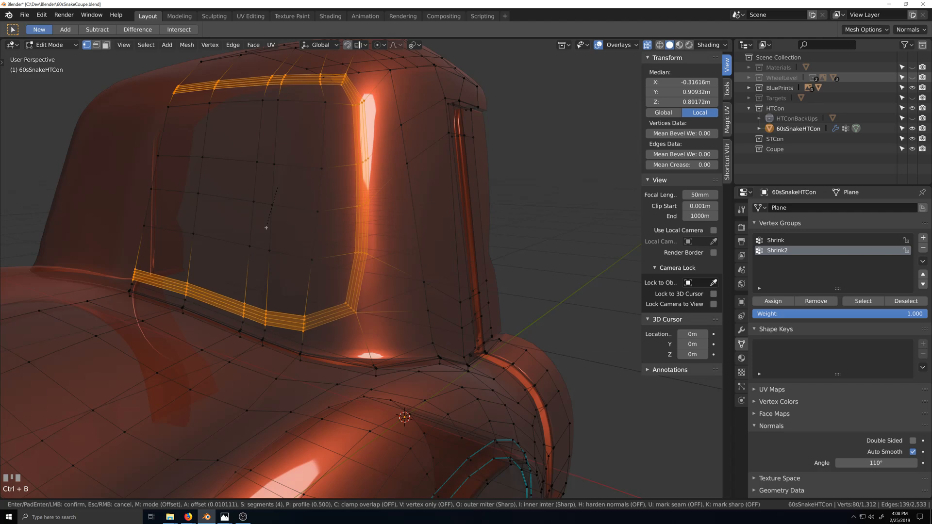
{"action": "left_click", "coordinate": [266, 227]}
Extrude the beveled window strip 0.00656 m along global Y and remove it from the Shrink vertex group.
{"action": "middle_click_drag", "start_coordinate": [266, 228], "coordinate": [301, 224]}
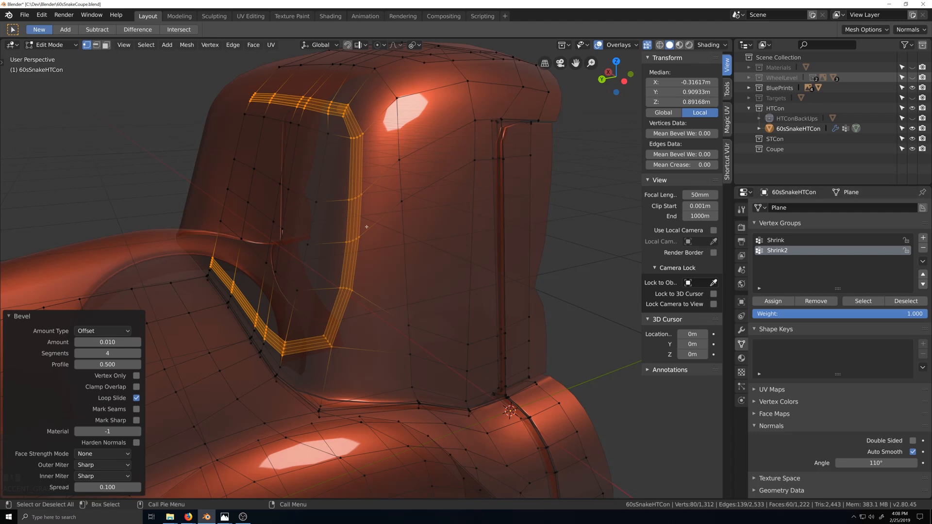
{"action": "key", "text": "g"}
{"action": "key", "text": "y"}
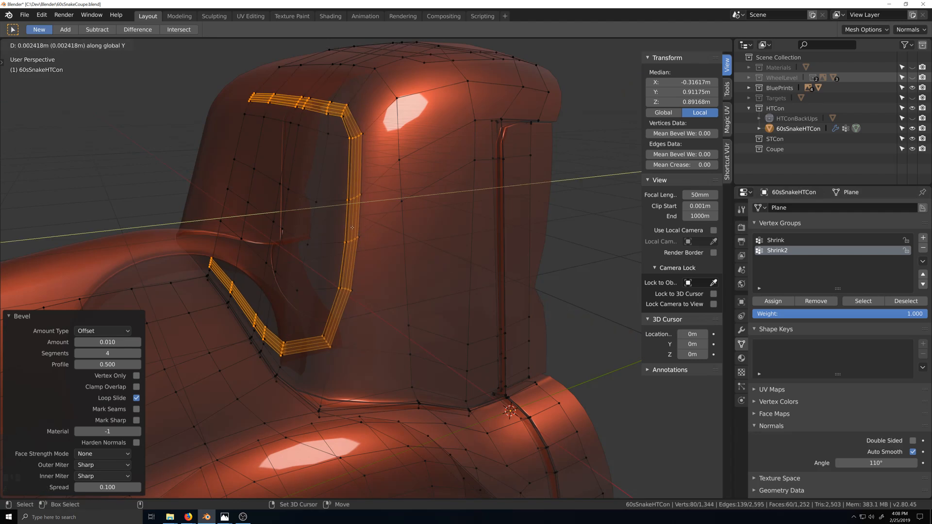
{"action": "left_click", "coordinate": [340, 230]}
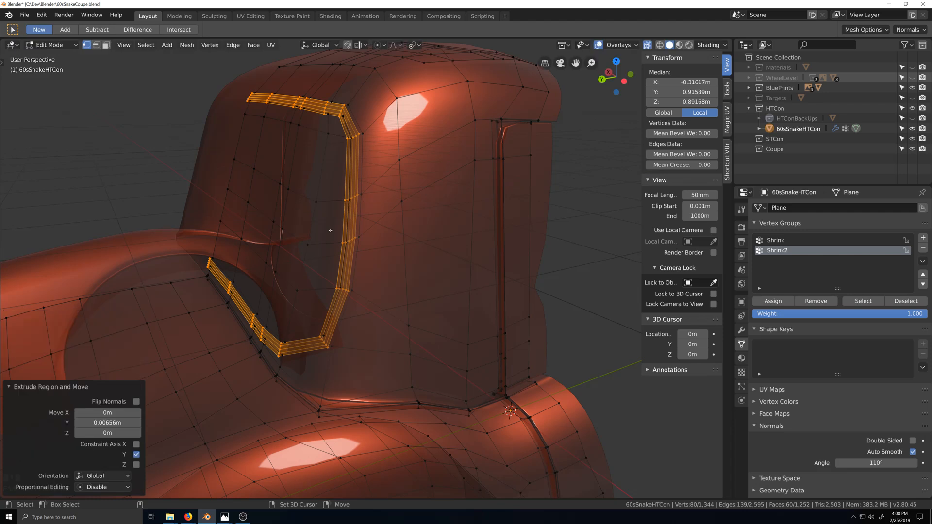
{"action": "left_click", "coordinate": [775, 240]}
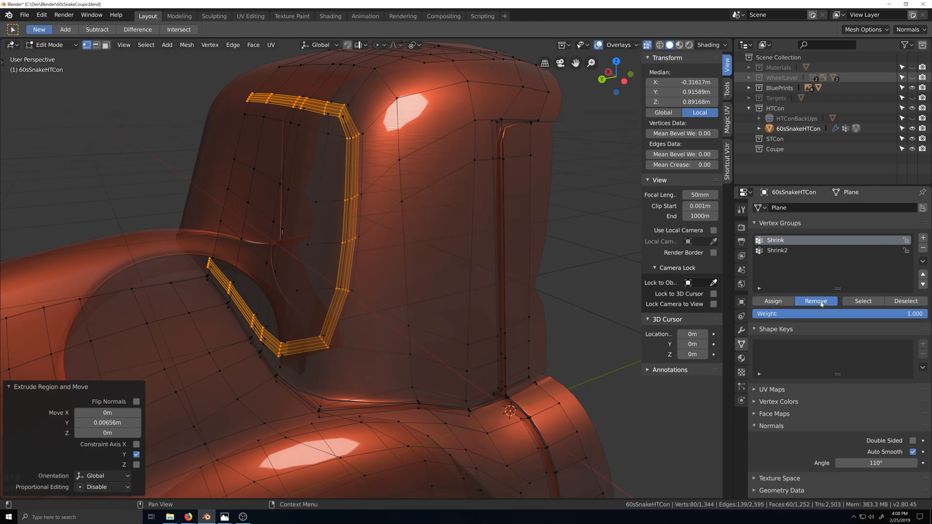
{"action": "left_click", "coordinate": [816, 301]}
Examine the extruded rear window trim up close, including in Object Mode with X-ray off, and return to Edit Mode.
{"action": "scroll", "coordinate": [361, 197], "scroll_direction": "up", "scroll_amount": 2}
{"action": "scroll", "coordinate": [360, 198], "scroll_direction": "up", "scroll_amount": 1}
{"action": "key", "text": "grave"}
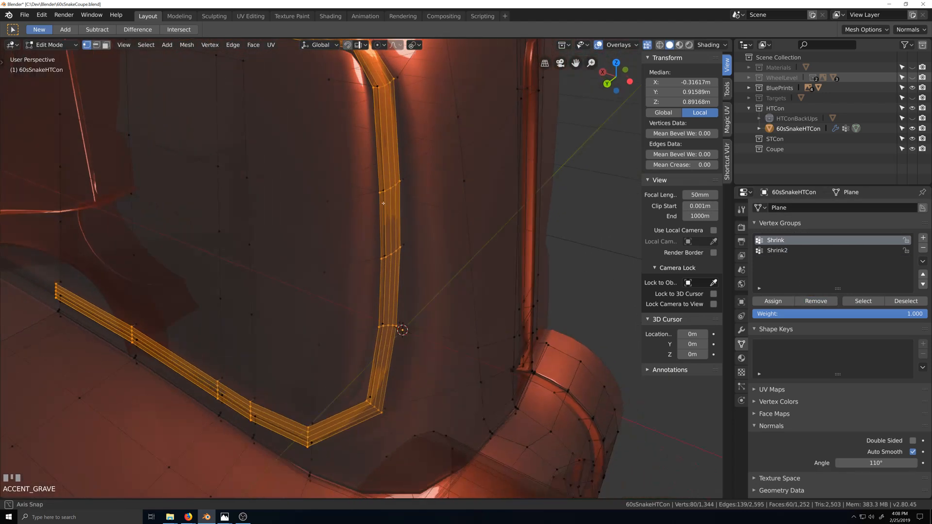
{"action": "key", "text": "shift+grave"}
{"action": "scroll", "coordinate": [395, 243], "scroll_direction": "up", "scroll_amount": 1}
{"action": "scroll", "coordinate": [395, 244], "scroll_direction": "down", "scroll_amount": 3}
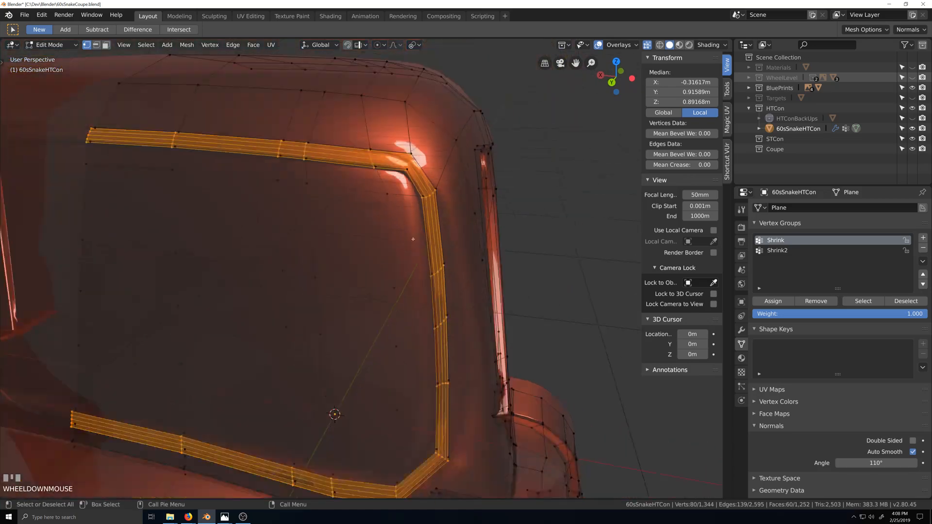
{"action": "key", "text": "Tab"}
{"action": "key", "text": "alt+z"}
{"action": "key", "text": "grave"}
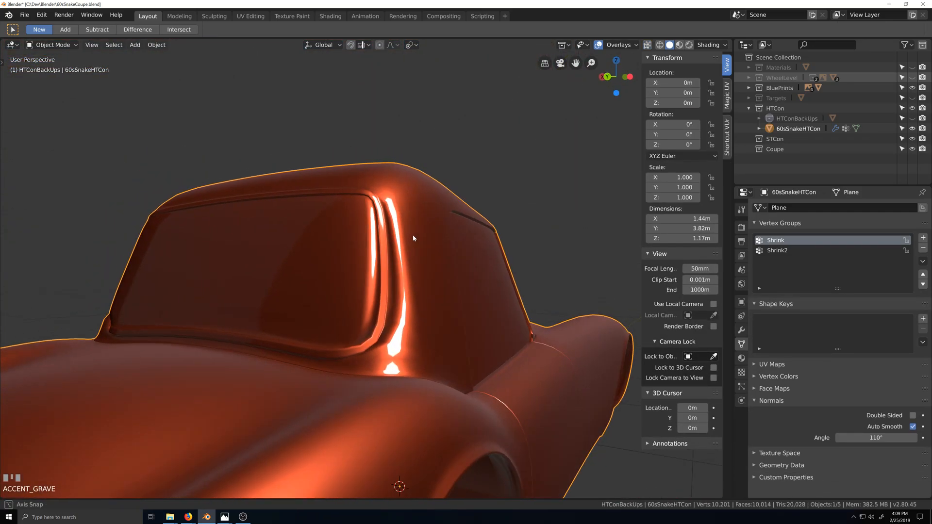
{"action": "scroll", "coordinate": [420, 245], "scroll_direction": "up", "scroll_amount": 1}
{"action": "key", "text": "Tab"}
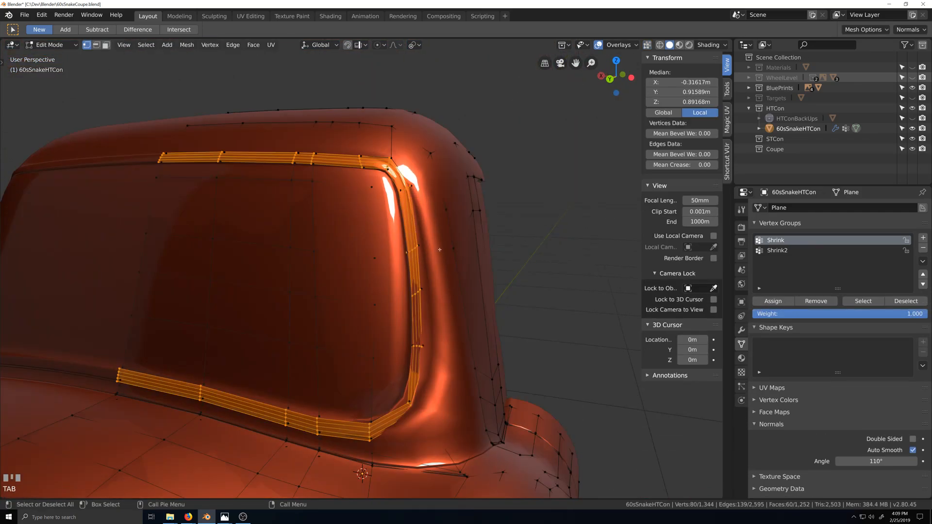
Undo the vertex group removal, the extrusion and the bevel, back to the plain edge path around the rear window.
{"action": "key", "text": "grave"}
{"action": "key", "text": "ctrl+z"}
{"action": "key", "text": "ctrl+z"}
{"action": "key", "text": "ctrl+z"}
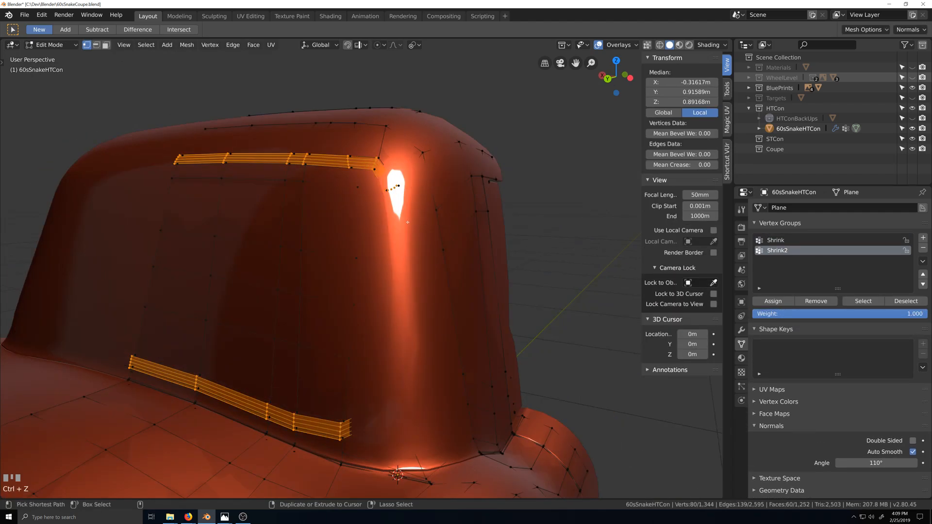
{"action": "key", "text": "ctrl+z"}
{"action": "key", "text": "ctrl+z"}
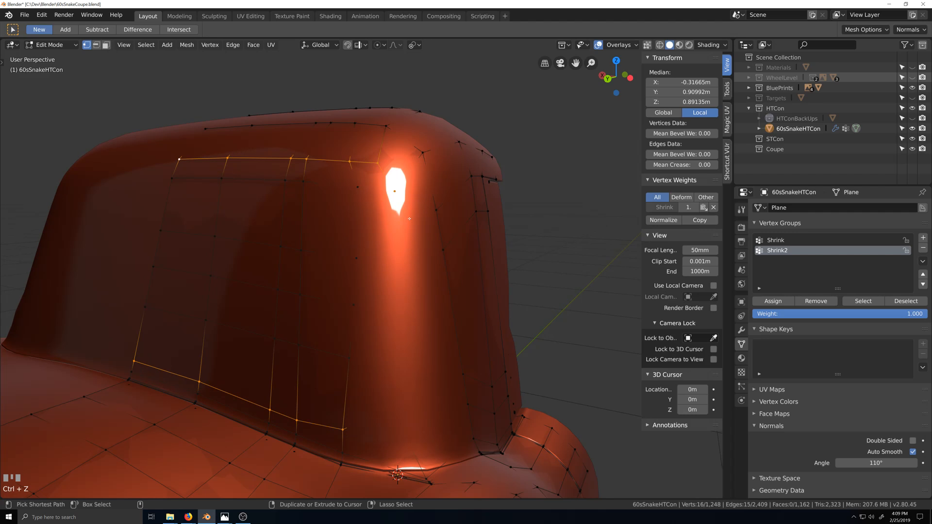
Bevel the rear window's selected edge path with 6 segments and an offset of 0.013.
{"action": "key", "text": "ctrl+b"}
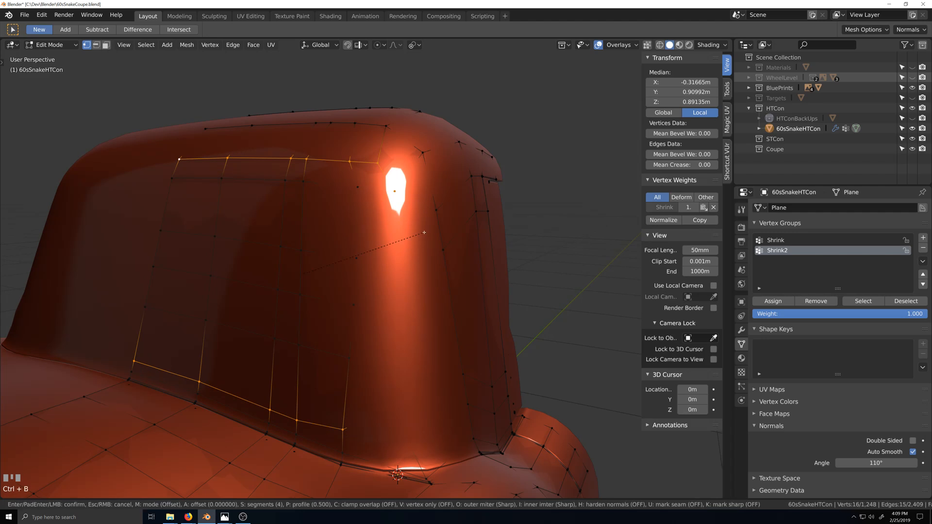
{"action": "scroll", "coordinate": [431, 232], "scroll_direction": "up", "scroll_amount": 2}
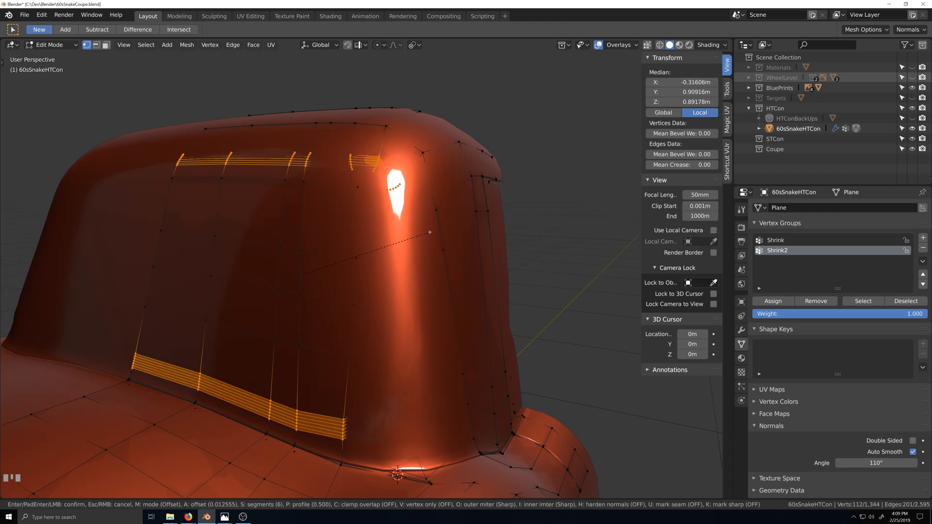
{"action": "left_click", "coordinate": [429, 232]}
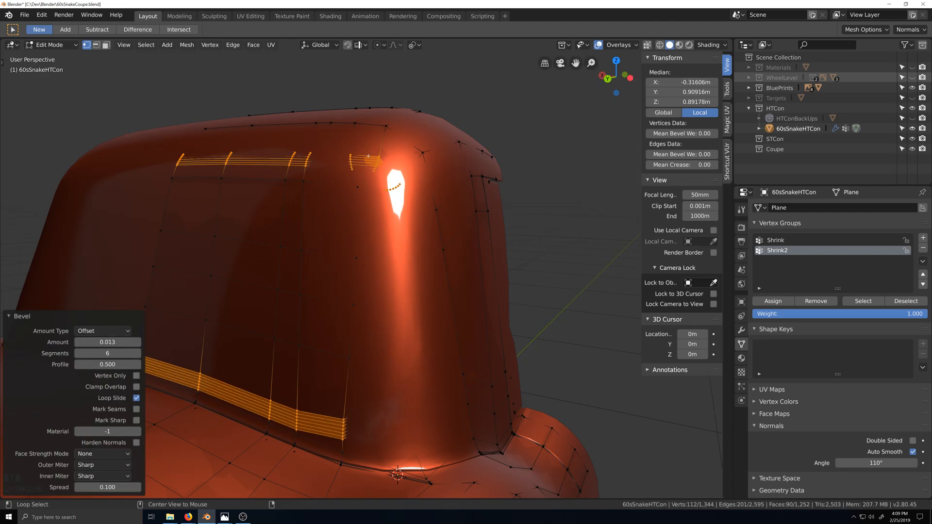
Turn X-ray on and deselect the beveled strip's innermost and outermost edge rows, keeping only its middle rows selected.
{"action": "left_click", "coordinate": [232, 384], "text": "alt+shift"}
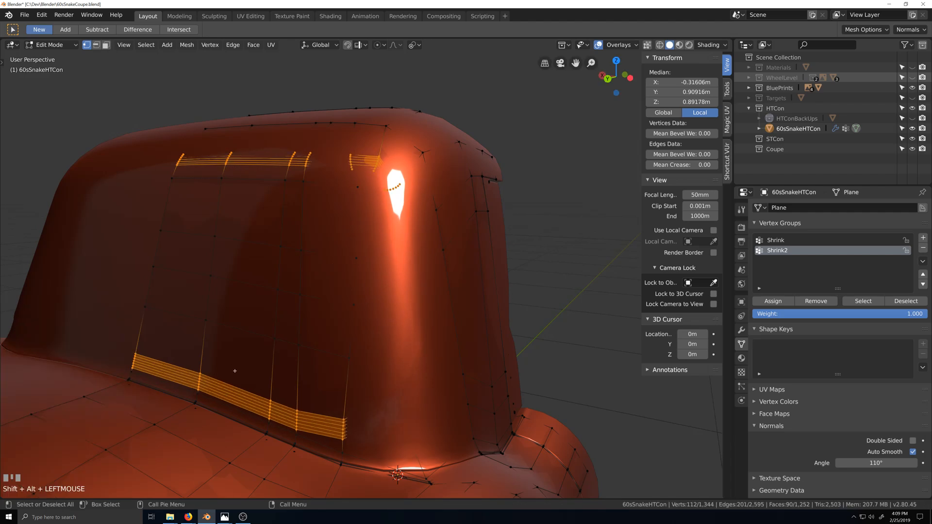
{"action": "key", "text": "alt+z"}
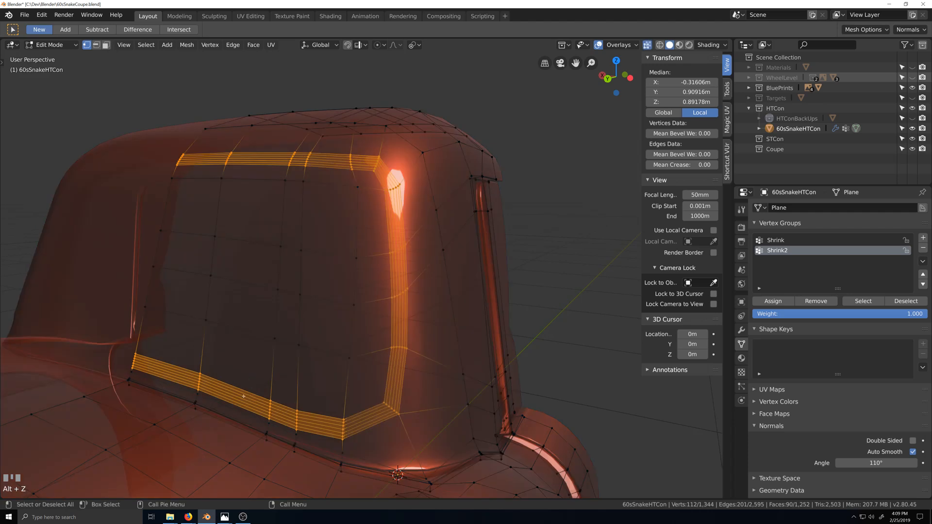
{"action": "key", "text": "Tab"}
{"action": "key", "text": "Tab"}
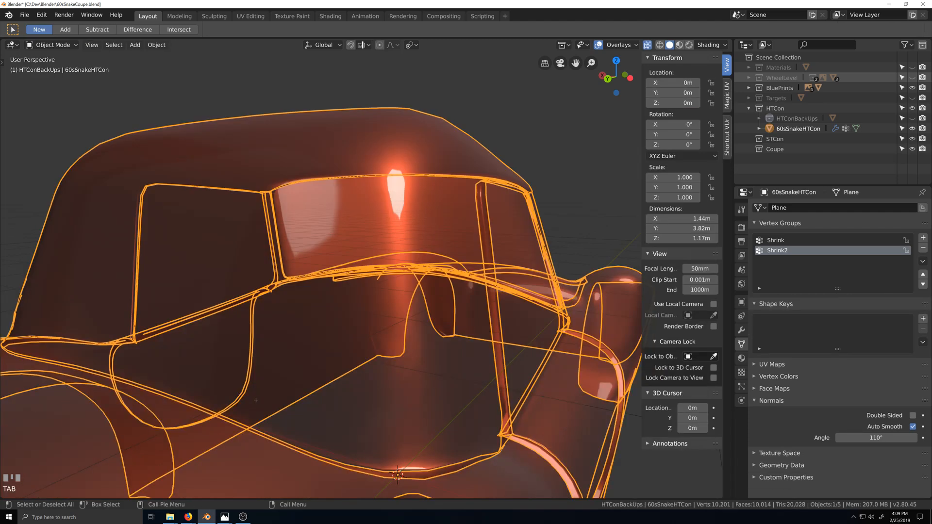
{"action": "left_click", "coordinate": [248, 410], "text": "alt+shift"}
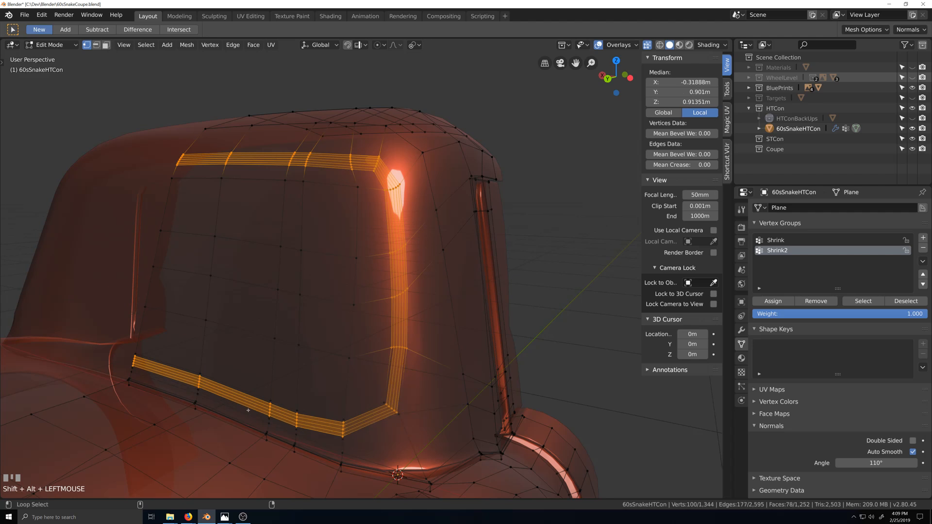
{"action": "left_click", "coordinate": [339, 162], "text": "alt+shift"}
{"action": "left_click", "coordinate": [343, 153], "text": "alt+shift"}
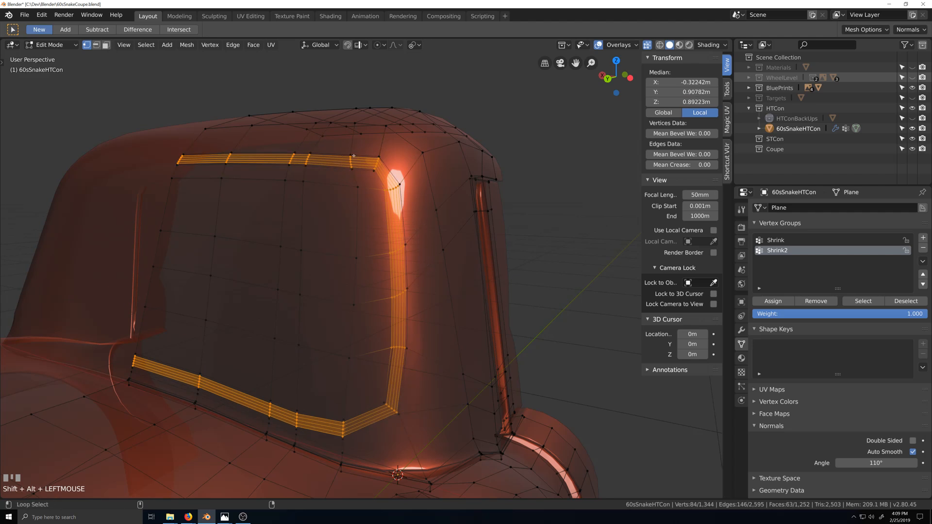
{"action": "left_click", "coordinate": [387, 245], "text": "alt+shift"}
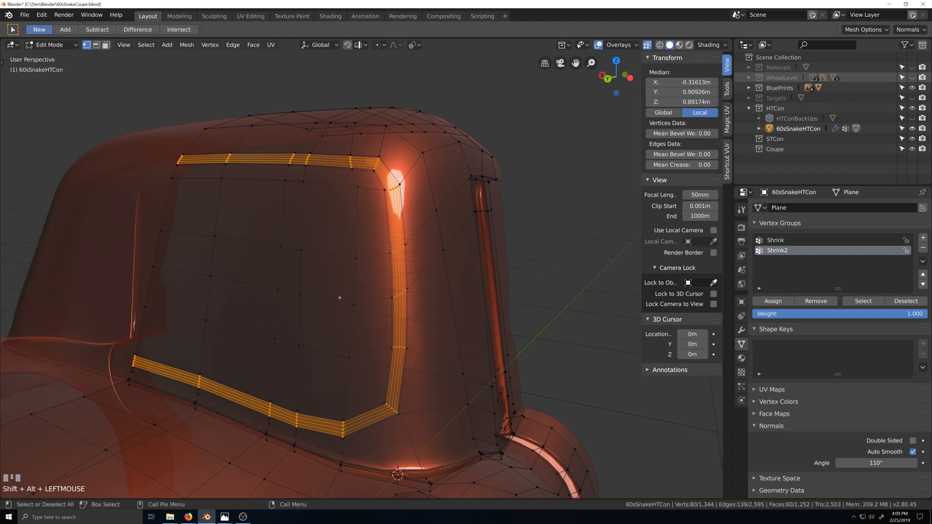
Try removing the selected middle rows of the window strip from the Shrink vertex group, and undo the removal.
{"action": "left_click", "coordinate": [785, 241]}
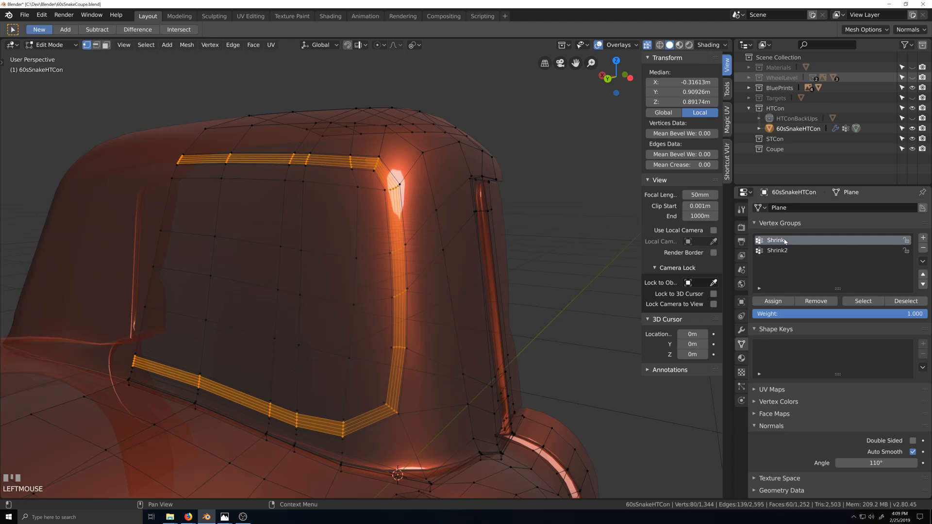
{"action": "left_click", "coordinate": [816, 302]}
{"action": "scroll", "coordinate": [392, 265], "scroll_direction": "up", "scroll_amount": 3}
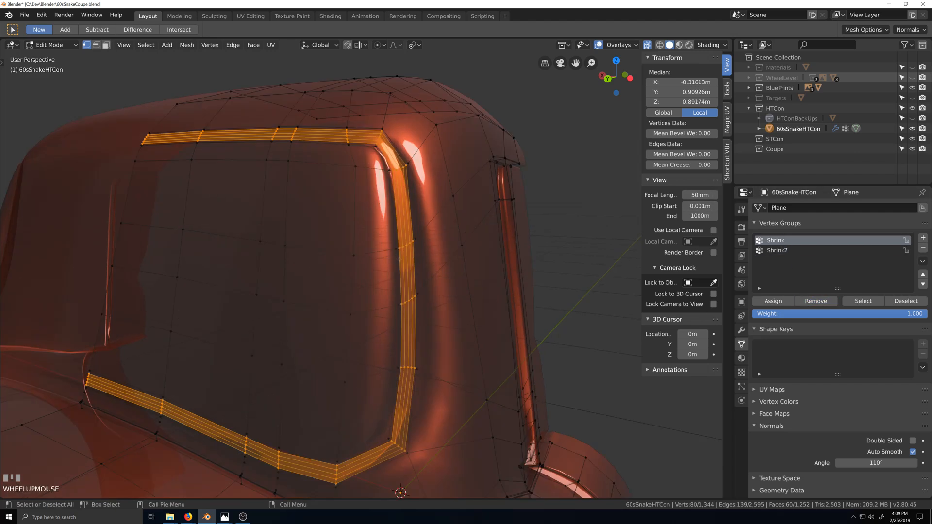
{"action": "key", "text": "ctrl+z"}
{"action": "key", "text": "grave"}
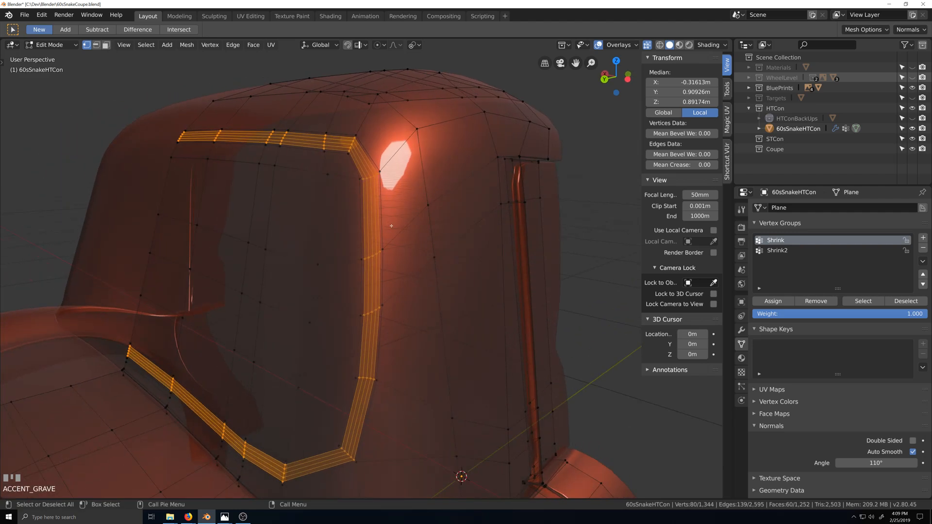
Extrude the strip's middle rows about 0.0038 m along global Y and assign them to the Shrink vertex group.
{"action": "key", "text": "e"}
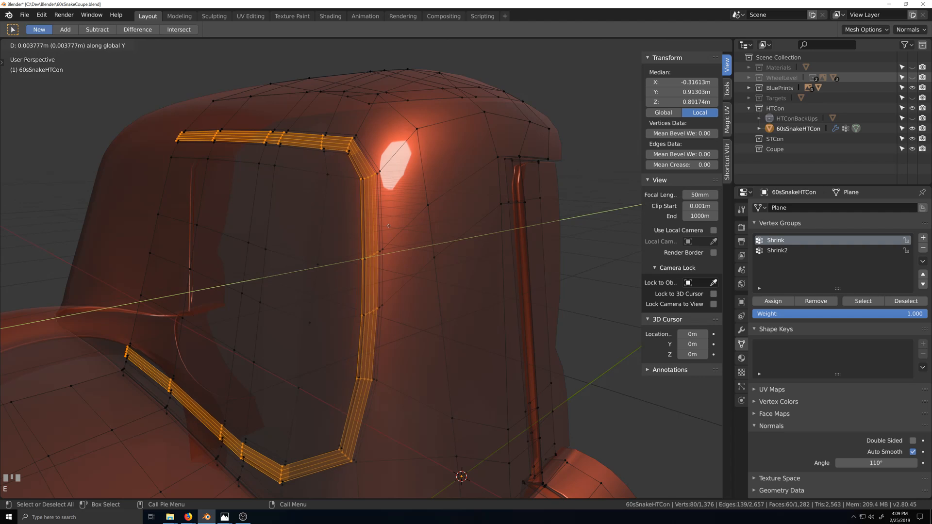
{"action": "left_click", "coordinate": [389, 226]}
{"action": "left_click", "coordinate": [773, 301]}
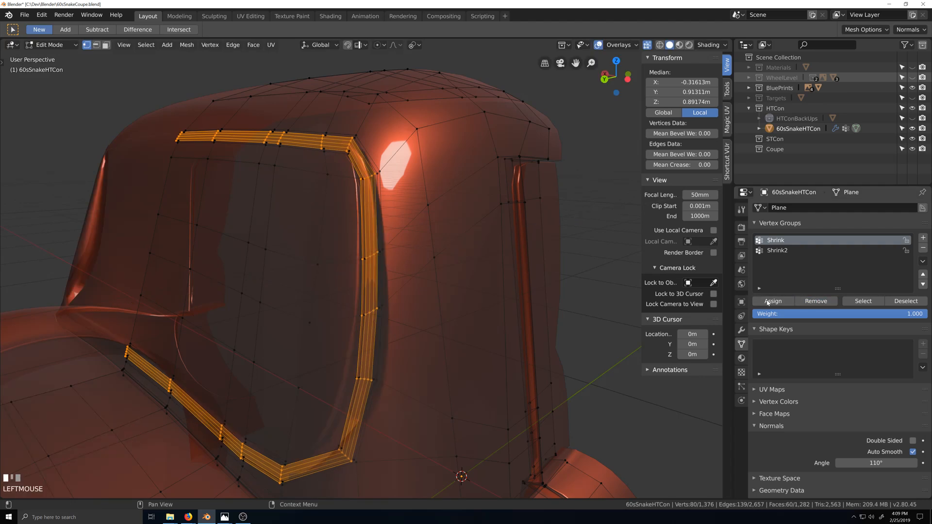
{"action": "key", "text": "grave"}
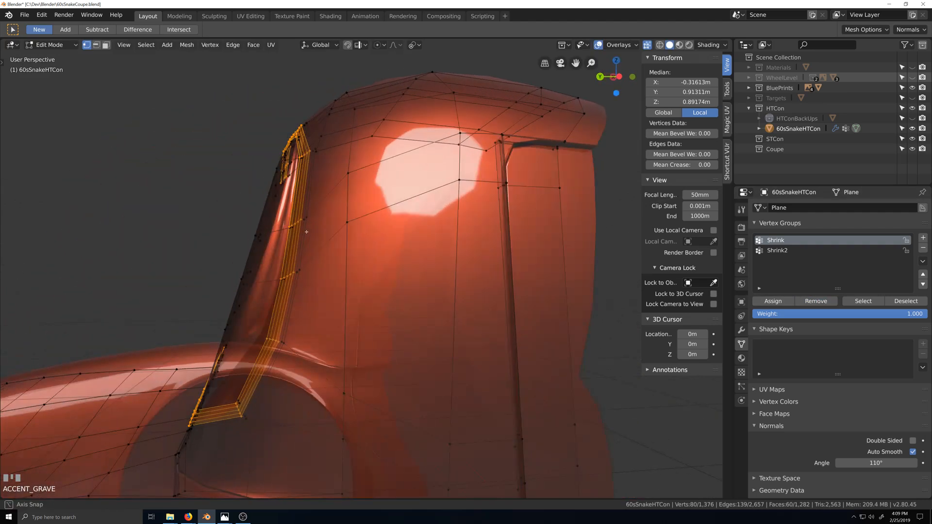
{"action": "middle_click_drag", "start_coordinate": [303, 232], "coordinate": [467, 276]}
Undo the strip's extrusion and group assignment along with the most recent edge row deselections.
{"action": "key", "text": "ctrl+z"}
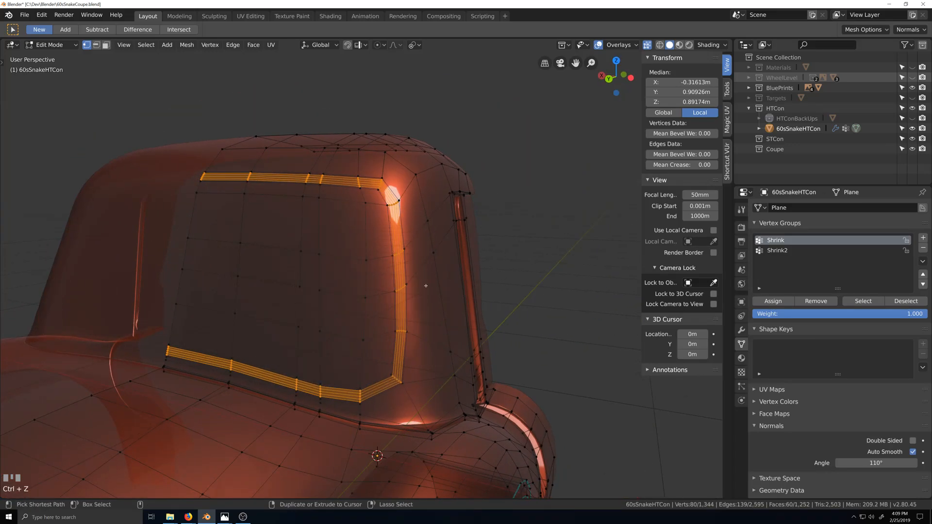
{"action": "key", "text": "ctrl+z"}
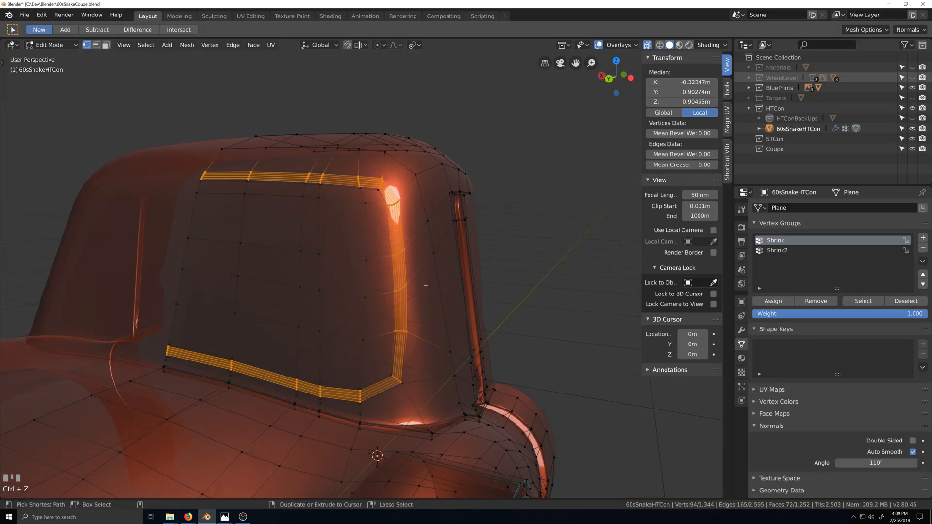
{"action": "key", "text": "ctrl+z"}
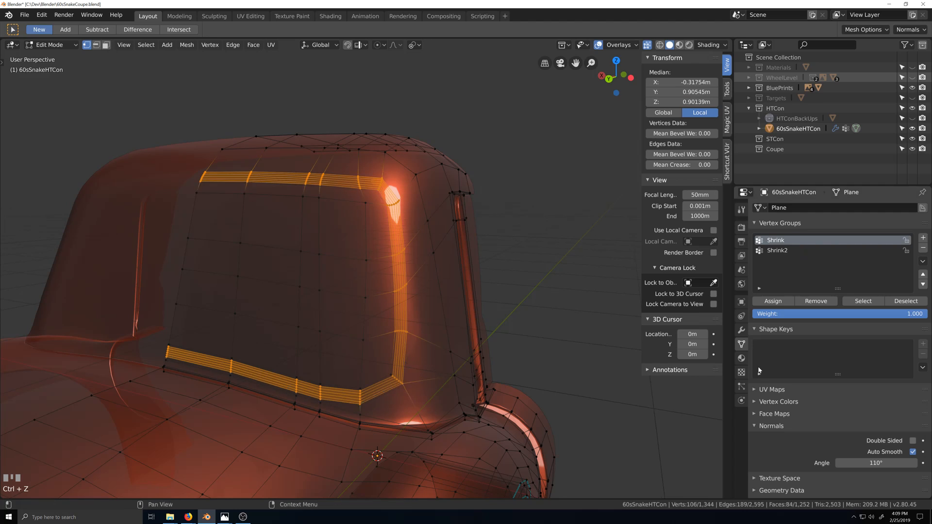
Duplicate the Shrinkwrap modifier that uses the Shrink vertex group, apply the copy in Object Mode, and return to Edit Mode.
{"action": "left_click", "coordinate": [741, 358]}
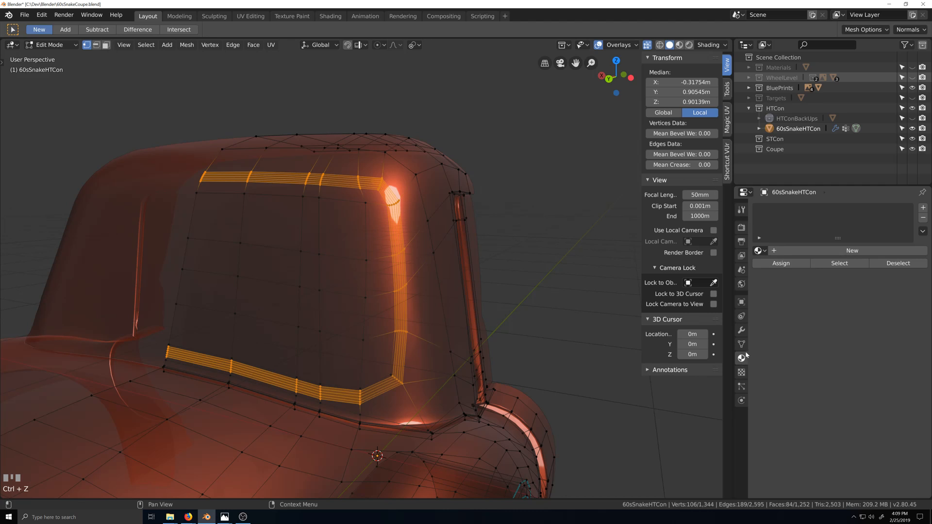
{"action": "left_click", "coordinate": [741, 332]}
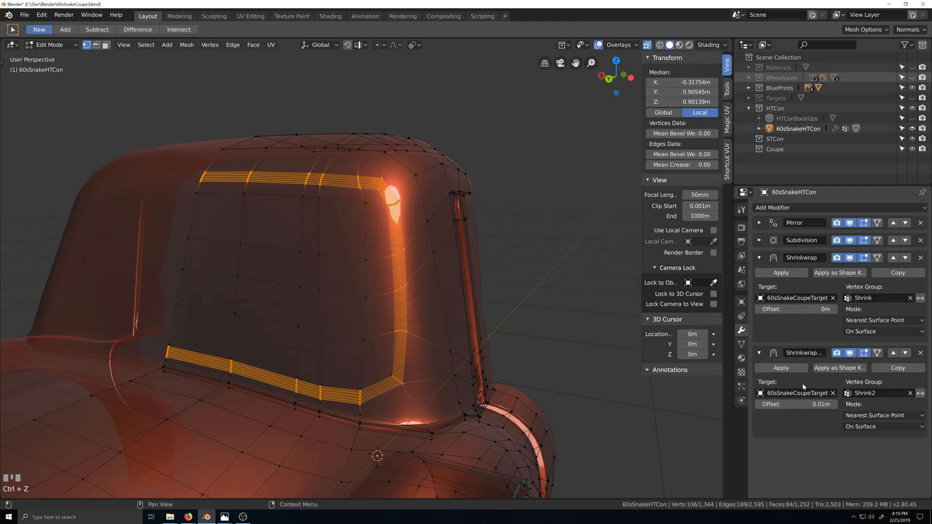
{"action": "key", "text": "grave"}
{"action": "scroll", "coordinate": [656, 362], "scroll_direction": "down", "scroll_amount": 1}
{"action": "middle_click_drag", "start_coordinate": [656, 363], "coordinate": [637, 362]}
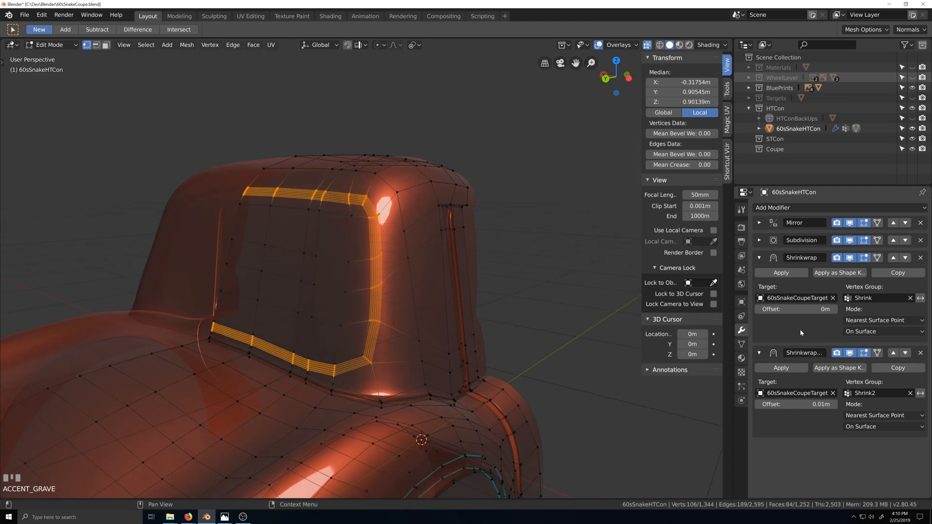
{"action": "left_click", "coordinate": [882, 275]}
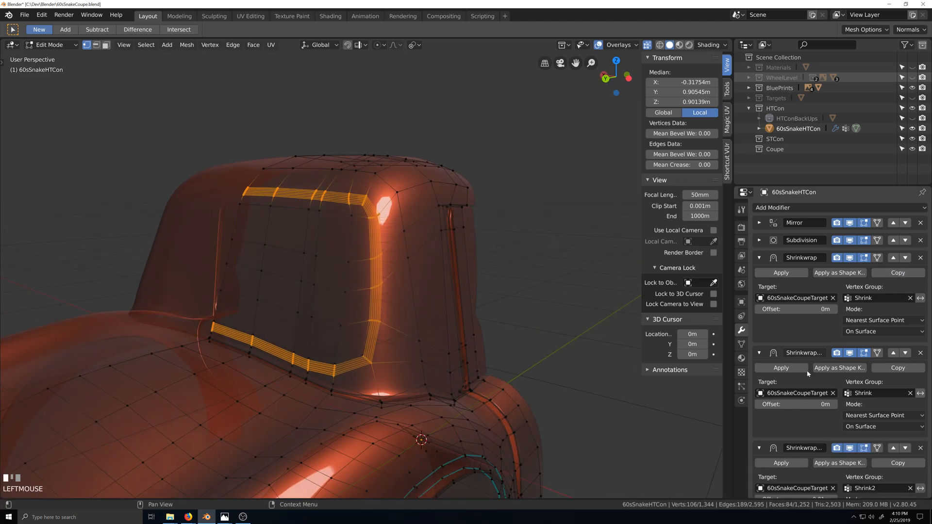
{"action": "left_click", "coordinate": [787, 370]}
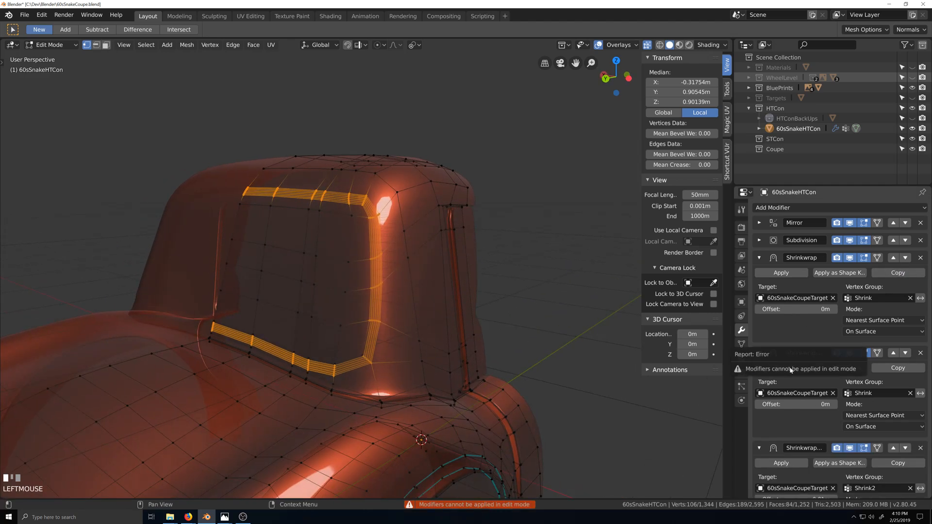
{"action": "key", "text": "Tab"}
{"action": "left_click", "coordinate": [781, 368]}
{"action": "key", "text": "Tab"}
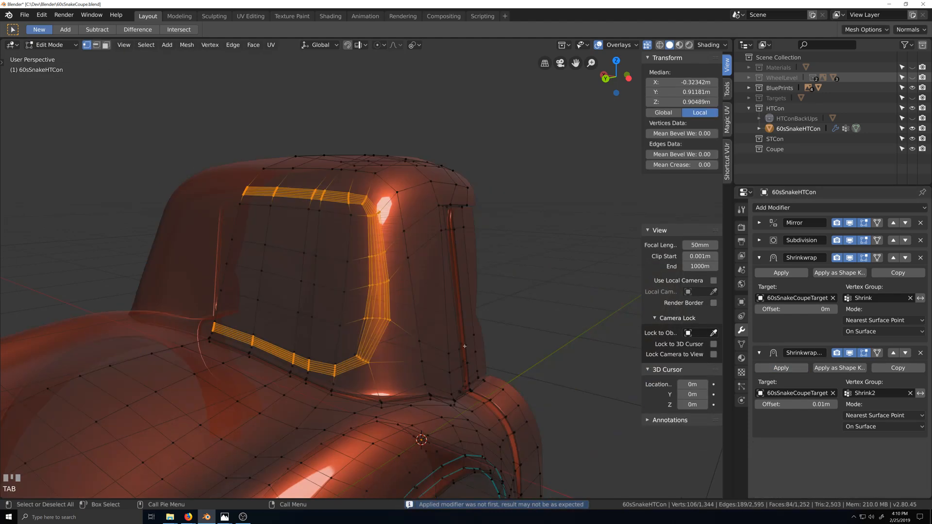
{"action": "scroll", "coordinate": [456, 306], "scroll_direction": "up", "scroll_amount": 3}
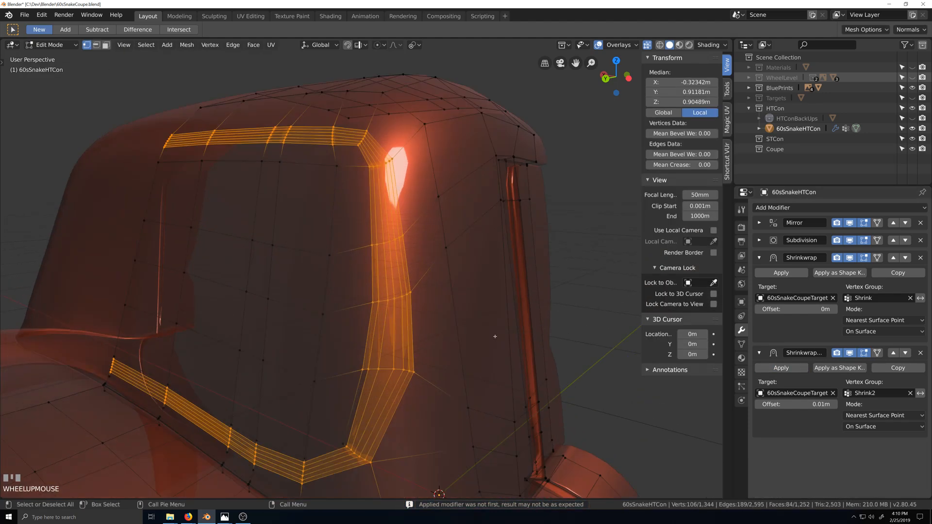
Edge-slide the loop beside the rear window strip's innermost loop closer to it, with even spacing on.
{"action": "key", "text": "grave"}
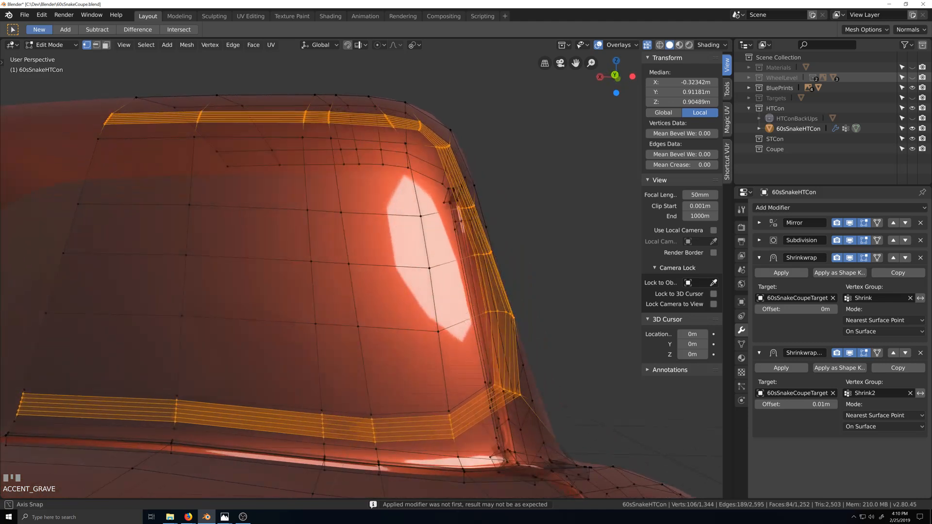
{"action": "middle_click_drag", "start_coordinate": [455, 321], "coordinate": [400, 341]}
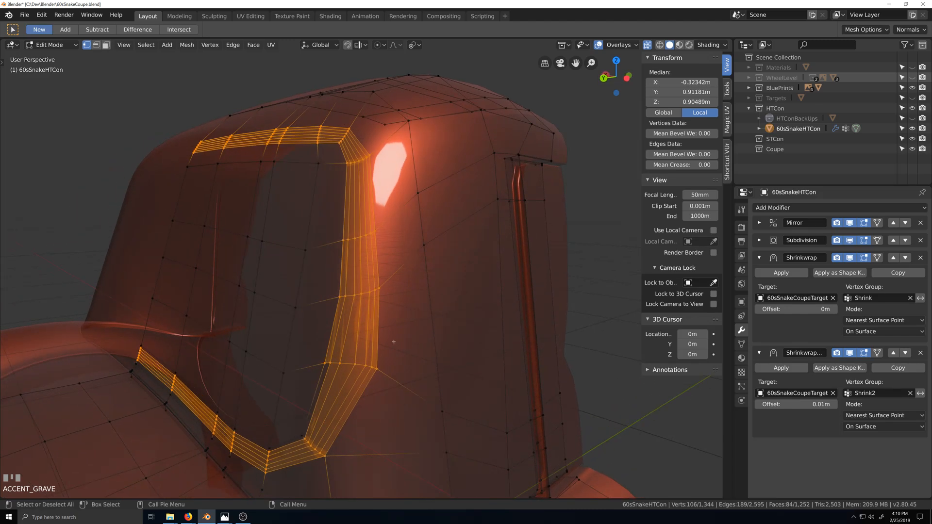
{"action": "left_click", "coordinate": [336, 339], "text": "alt"}
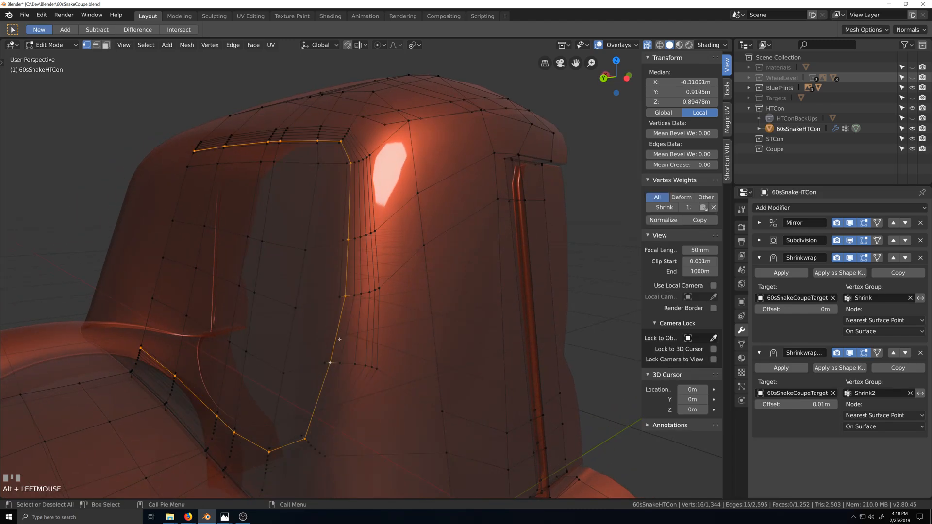
{"action": "key", "text": "g"}
{"action": "key", "text": "g"}
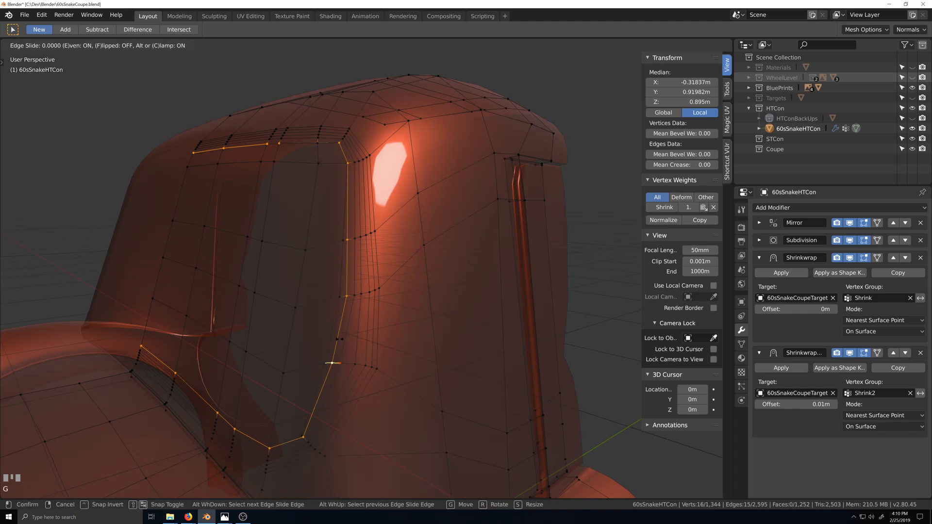
{"action": "key", "text": "f"}
{"action": "key", "text": "e"}
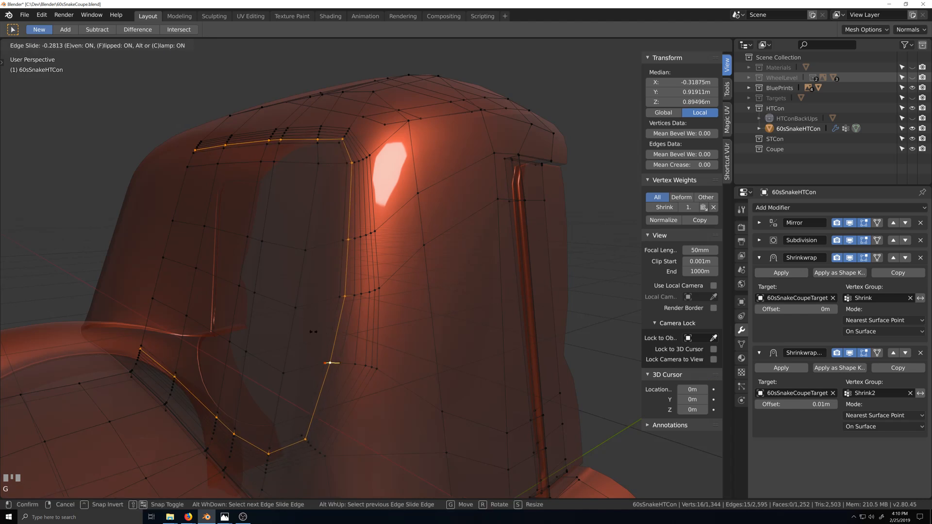
{"action": "left_click", "coordinate": [303, 329], "text": "ctrl"}
Edge-slide the window strip's second intermediate loop toward its inner edge by a factor of about -0.696.
{"action": "left_click", "coordinate": [345, 342], "text": "alt"}
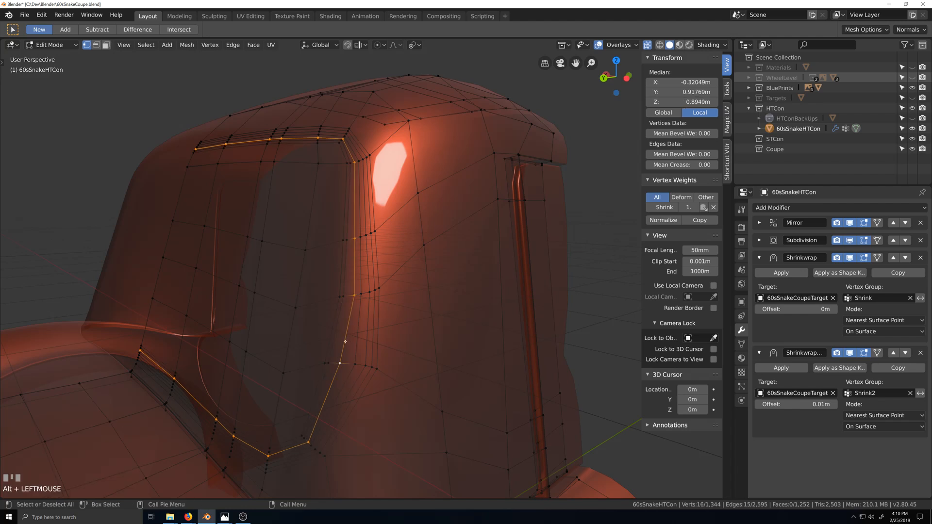
{"action": "key", "text": "g"}
{"action": "key", "text": "g"}
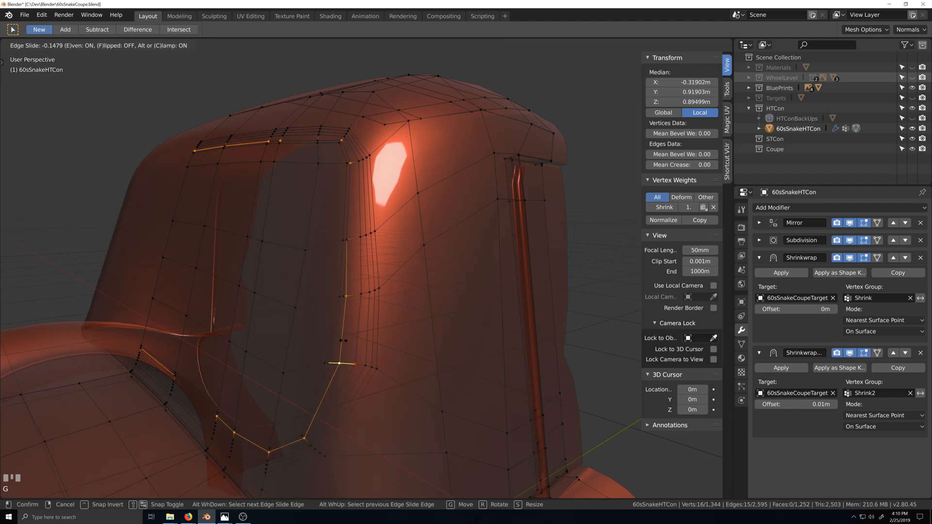
{"action": "key", "text": "f"}
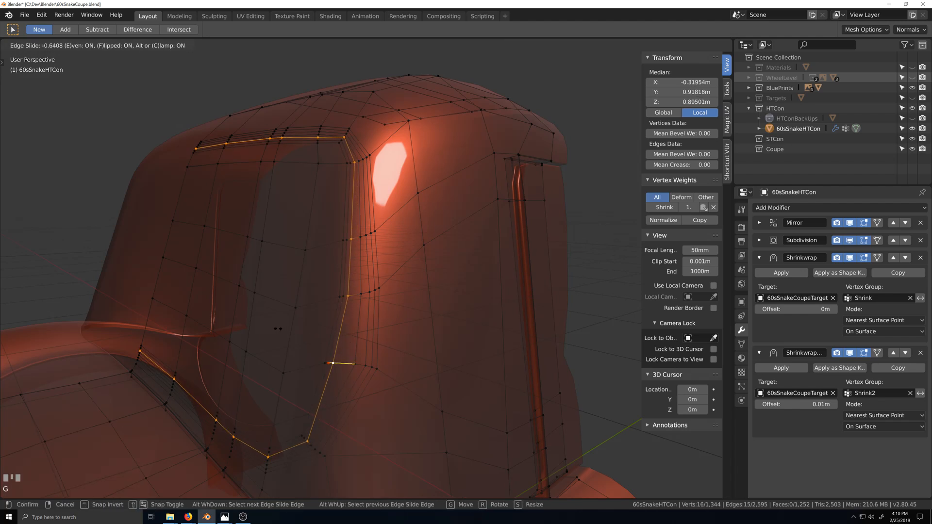
{"action": "left_click", "coordinate": [270, 327]}
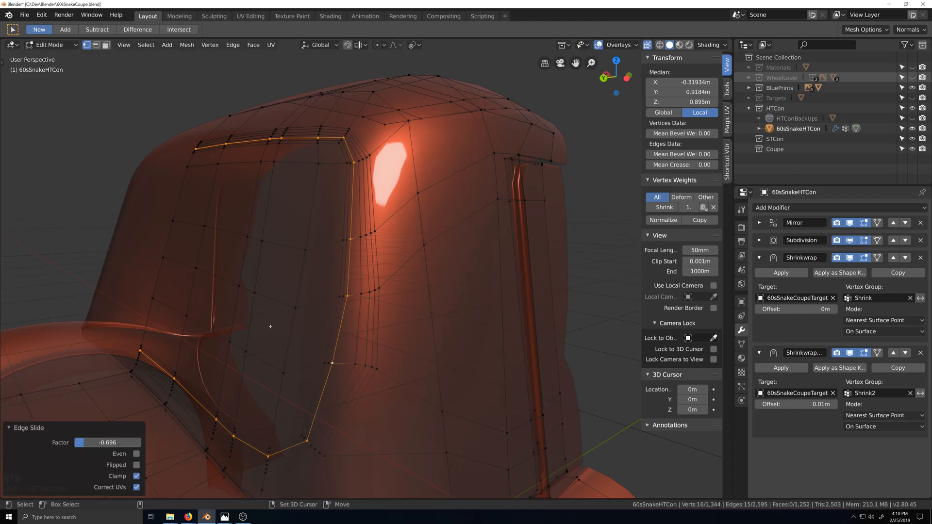
Edge-slide the window strip's third and fourth intermediate loops toward its inner edge, the fourth by a factor of about -0.718.
{"action": "left_click", "coordinate": [358, 341], "text": "alt"}
{"action": "key", "text": "g"}
{"action": "key", "text": "g"}
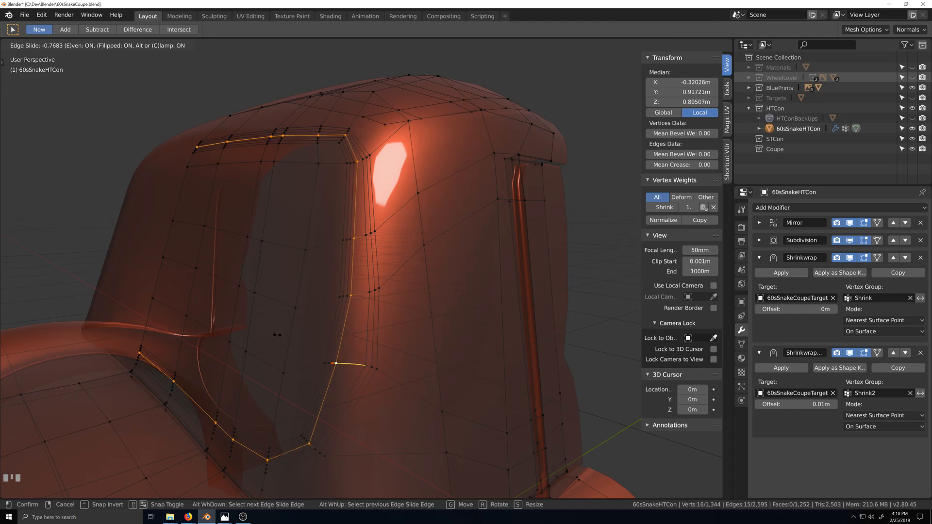
{"action": "left_click", "coordinate": [335, 363]}
{"action": "left_click", "coordinate": [355, 362], "text": "alt"}
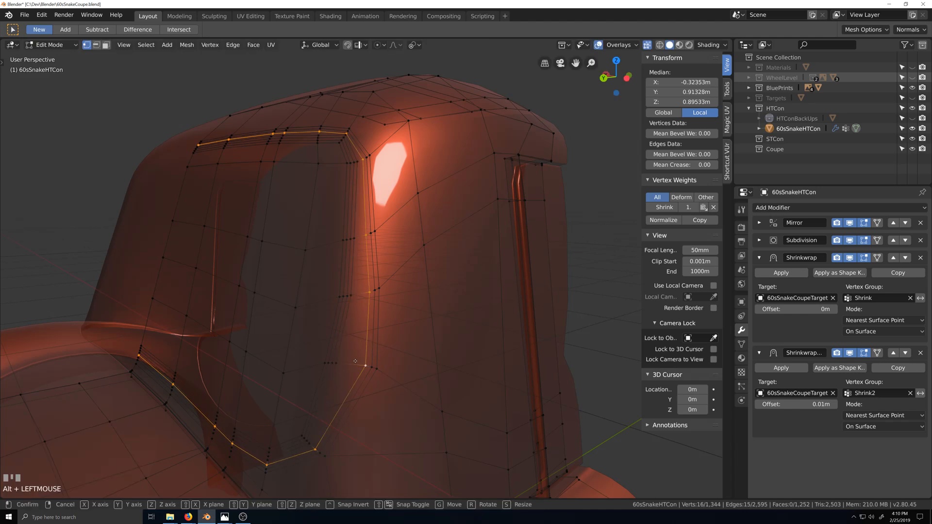
{"action": "key", "text": "g"}
{"action": "key", "text": "g"}
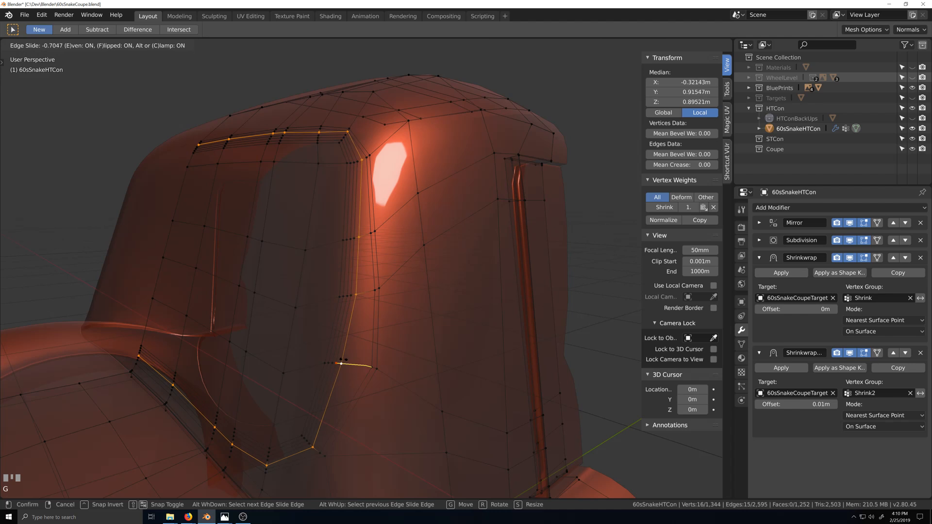
{"action": "left_click", "coordinate": [341, 363]}
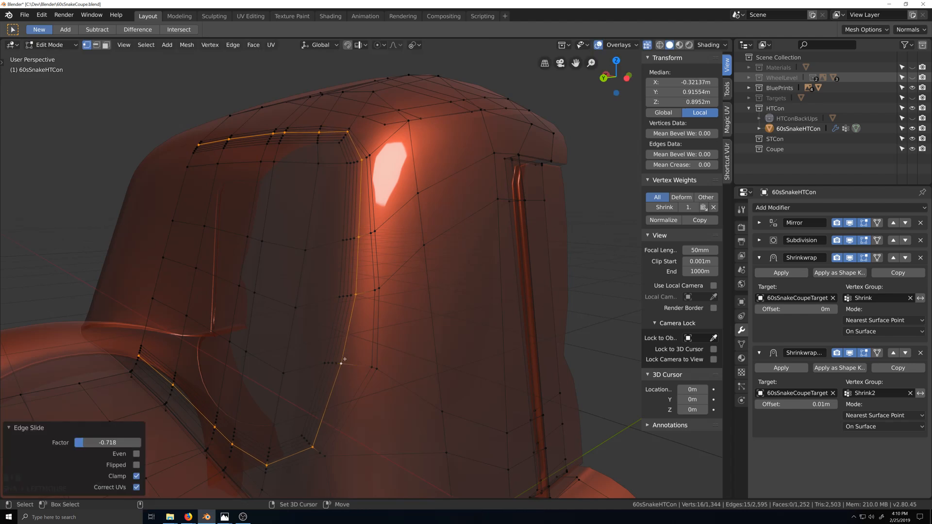
Edge-slide the window strip's fifth intermediate loop toward its inner edge by a factor of about -0.735.
{"action": "left_click", "coordinate": [372, 354], "text": "alt"}
{"action": "key", "text": "g"}
{"action": "key", "text": "g"}
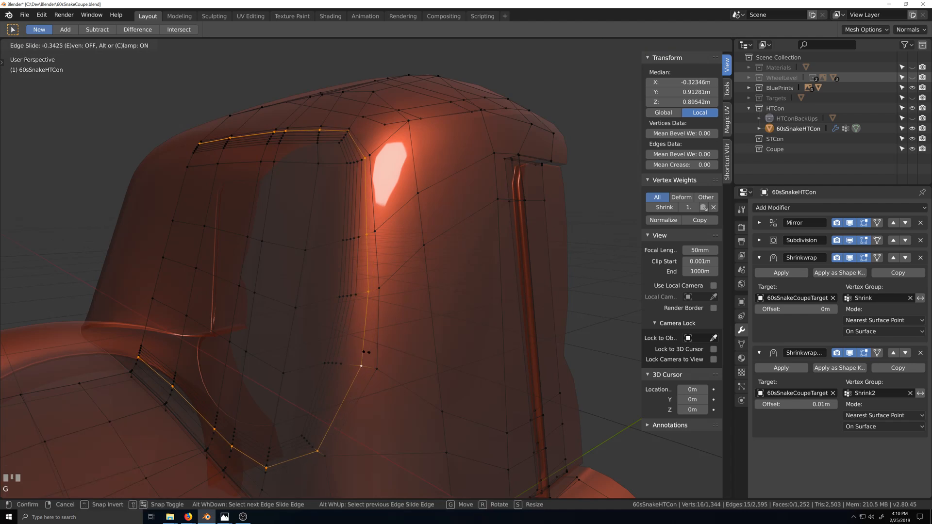
{"action": "key", "text": "f"}
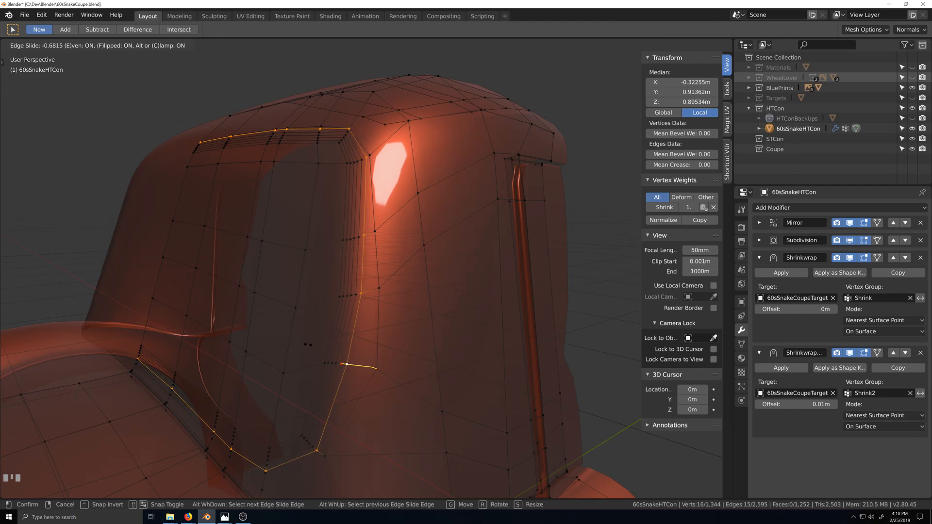
{"action": "left_click", "coordinate": [376, 368]}
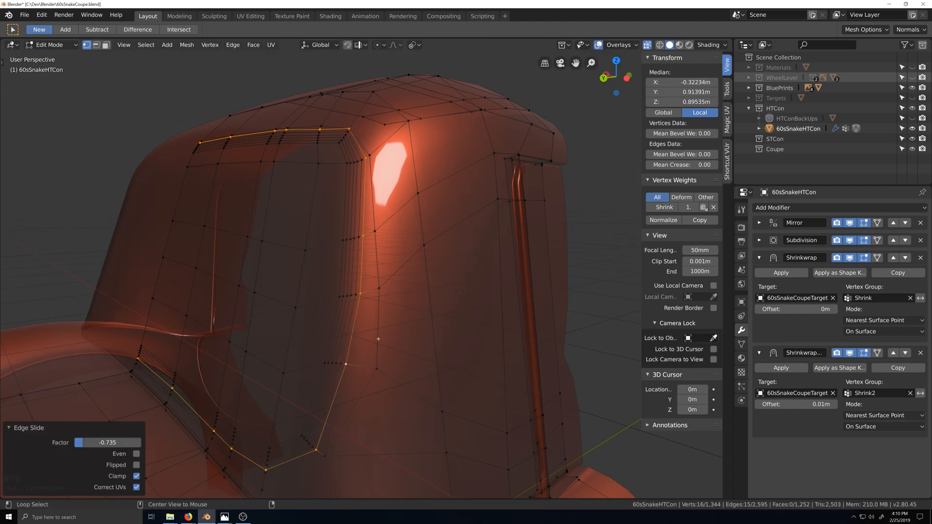
Edge-slide the window strip's complete outer loop, including the bottom edges, toward the tightened rows by a factor of about 0.910.
{"action": "left_click", "coordinate": [398, 377], "text": "alt"}
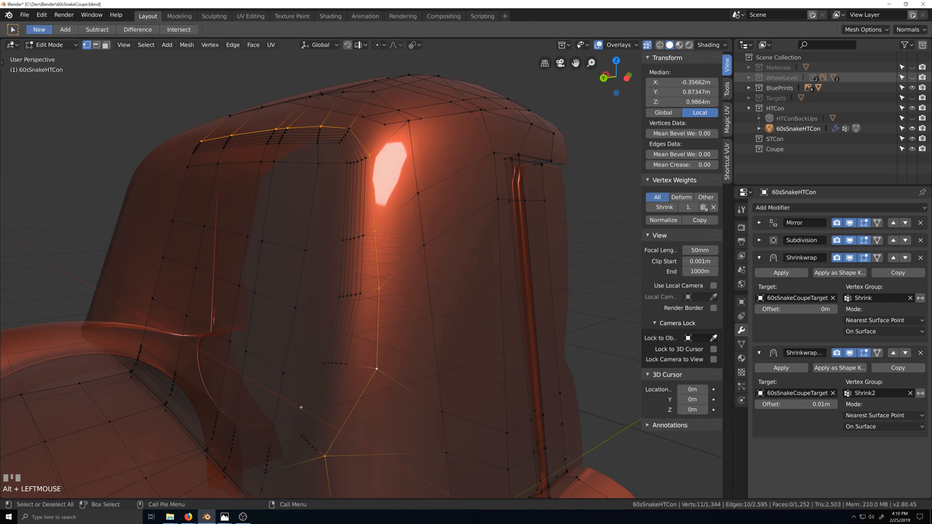
{"action": "key", "text": "grave"}
{"action": "left_click", "coordinate": [291, 430], "text": "alt+shift"}
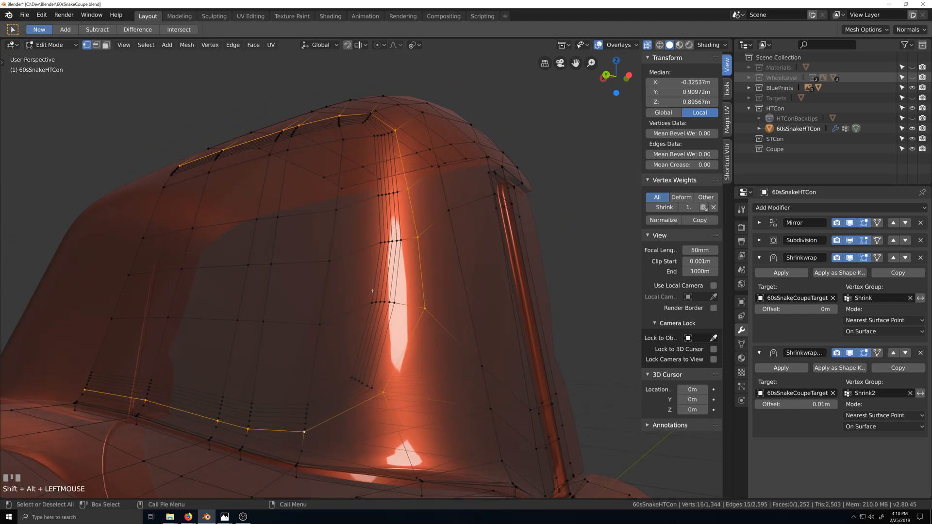
{"action": "key", "text": "grave"}
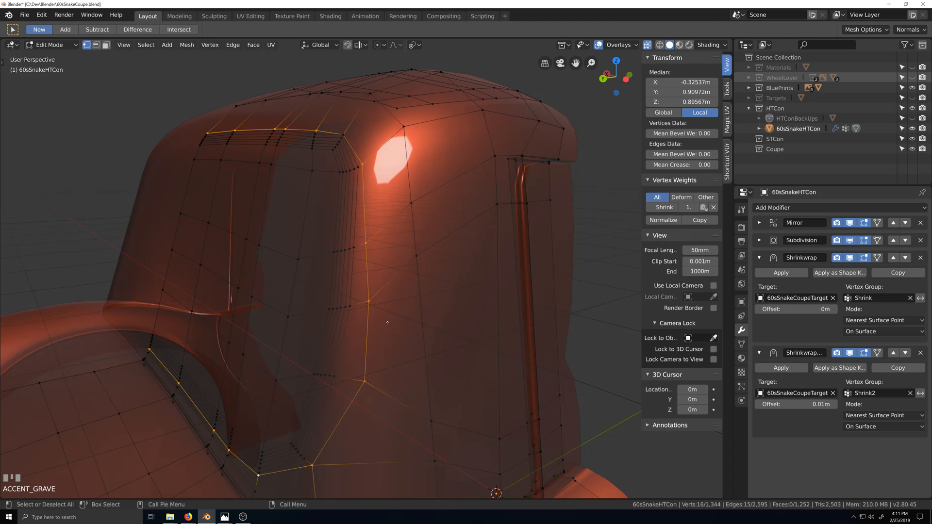
{"action": "key", "text": "g"}
{"action": "key", "text": "g"}
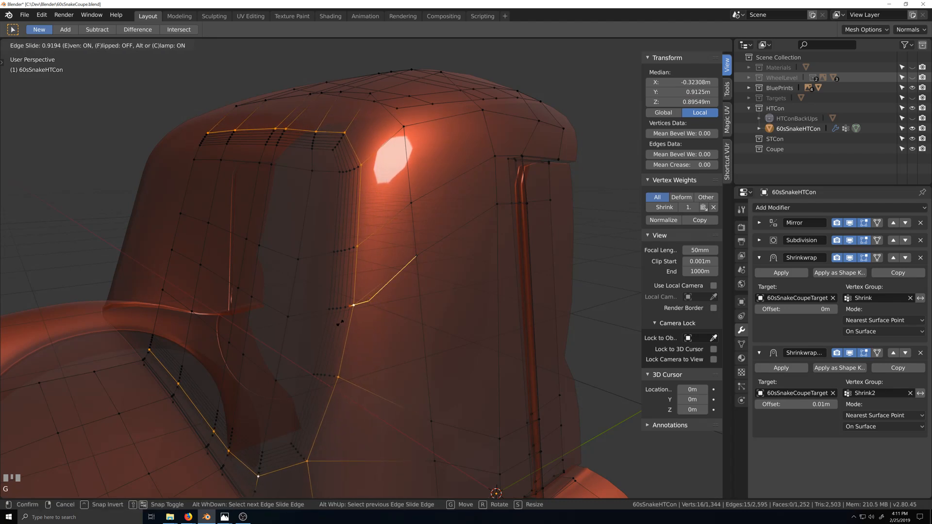
{"action": "left_click", "coordinate": [341, 323]}
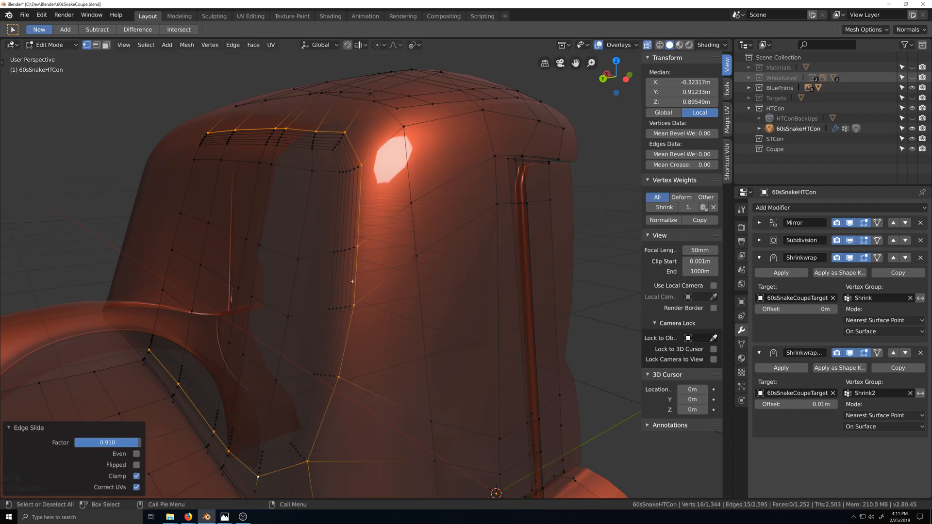
Duplicate the Shrinkwrap modifier for the Shrink vertex group, apply the copy in Object Mode to the tightened strip, and resume Edit Mode.
{"action": "scroll", "coordinate": [353, 281], "scroll_direction": "down", "scroll_amount": 1}
{"action": "middle_click_drag", "start_coordinate": [354, 281], "coordinate": [353, 281]}
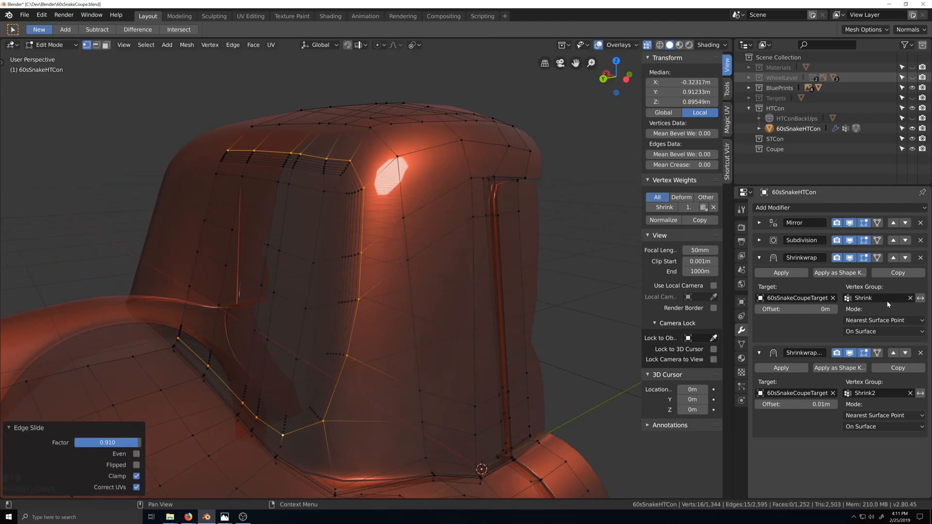
{"action": "left_click", "coordinate": [897, 273]}
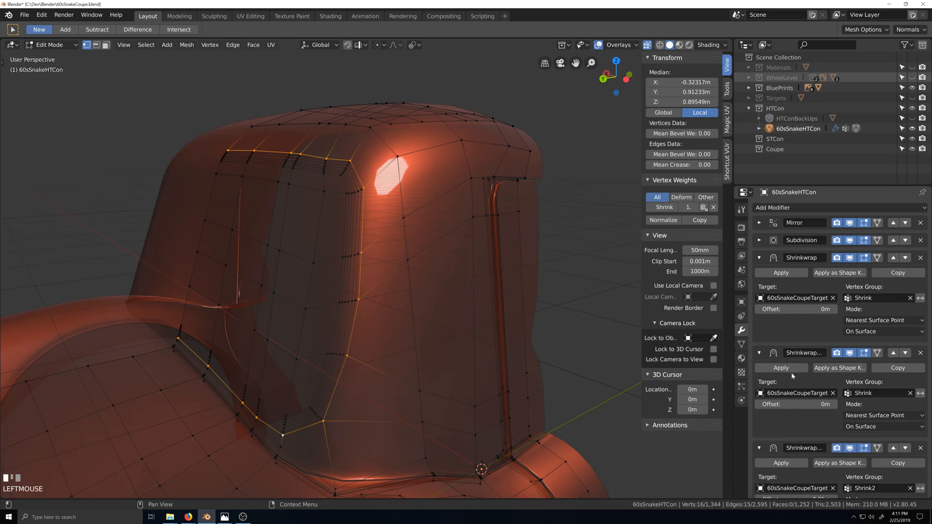
{"action": "key", "text": "Tab"}
{"action": "left_click", "coordinate": [781, 368]}
{"action": "key", "text": "Tab"}
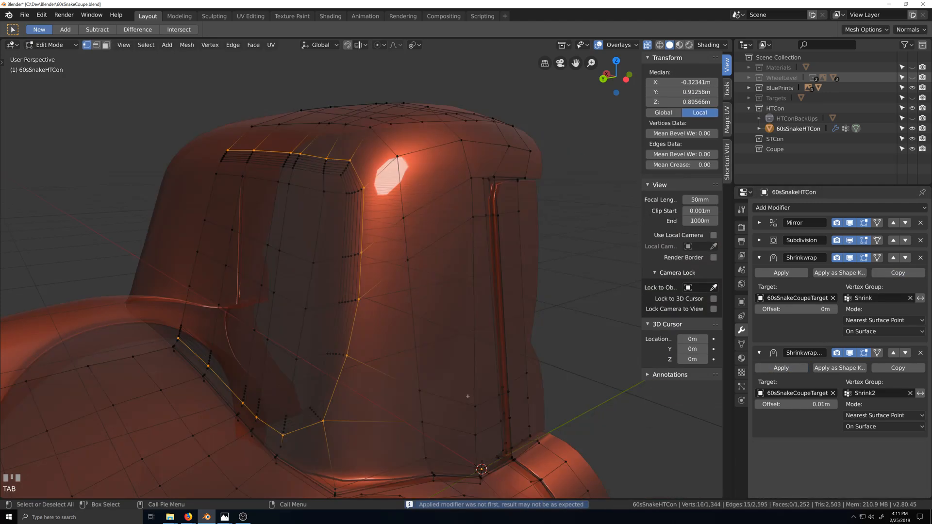
Extrude the window strip's five middle rows about 0.0054 m along global Y.
{"action": "key", "text": "grave"}
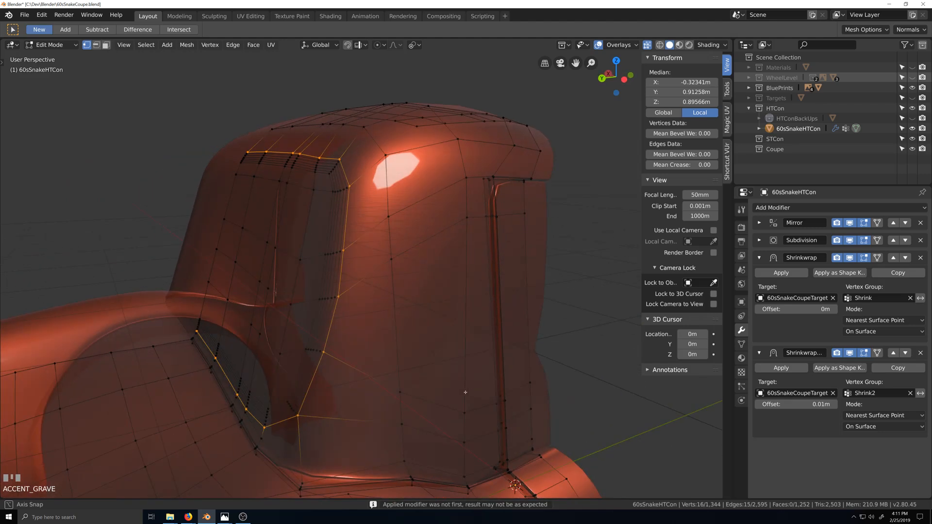
{"action": "middle_click_drag", "start_coordinate": [465, 392], "coordinate": [341, 184]}
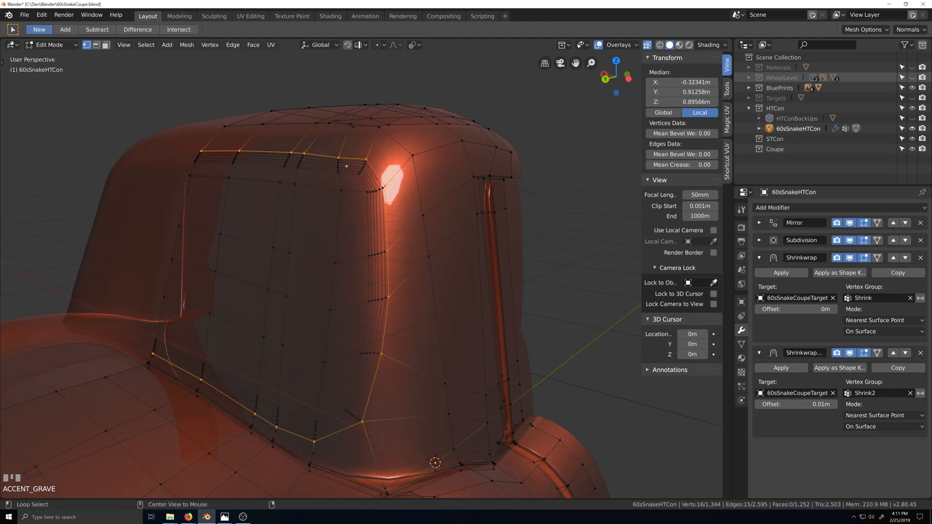
{"action": "left_click", "coordinate": [349, 163], "text": "alt"}
{"action": "key", "text": "ctrl+KP_Add"}
{"action": "key", "text": "ctrl+KP_Add"}
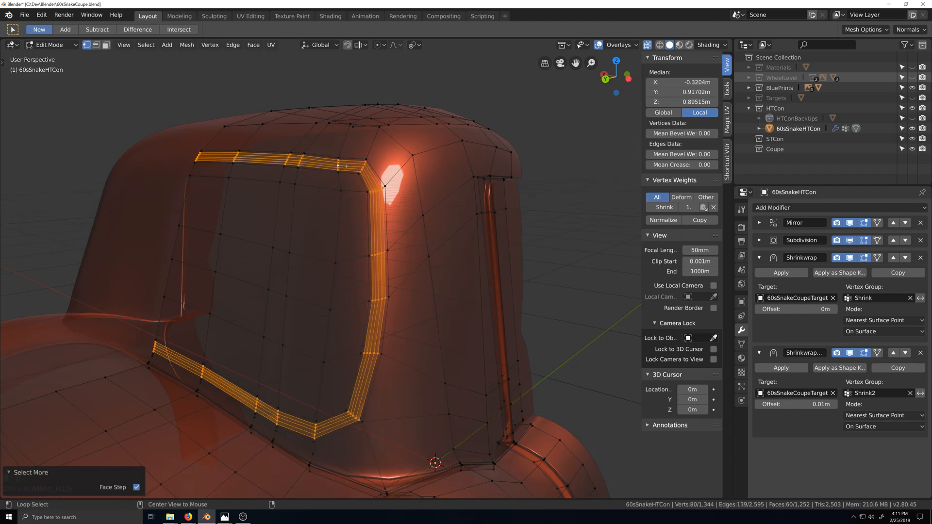
{"action": "left_click", "coordinate": [349, 164], "text": "alt"}
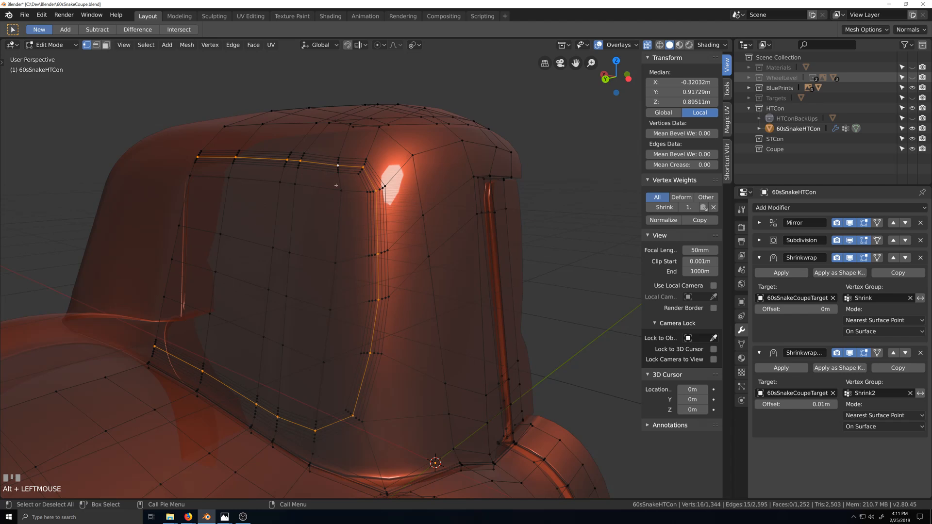
{"action": "key", "text": "ctrl+KP_Add"}
{"action": "key", "text": "ctrl+KP_Add"}
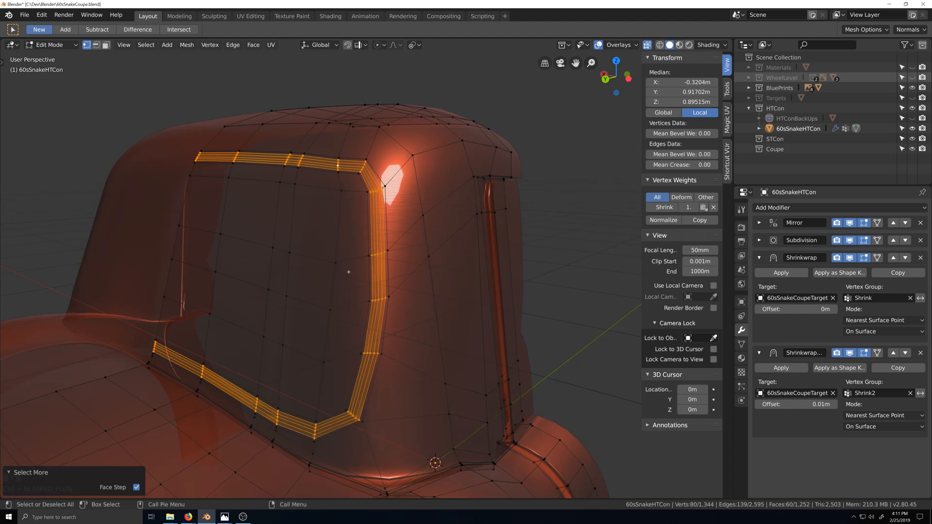
{"action": "middle_click_drag", "start_coordinate": [348, 272], "coordinate": [323, 192]}
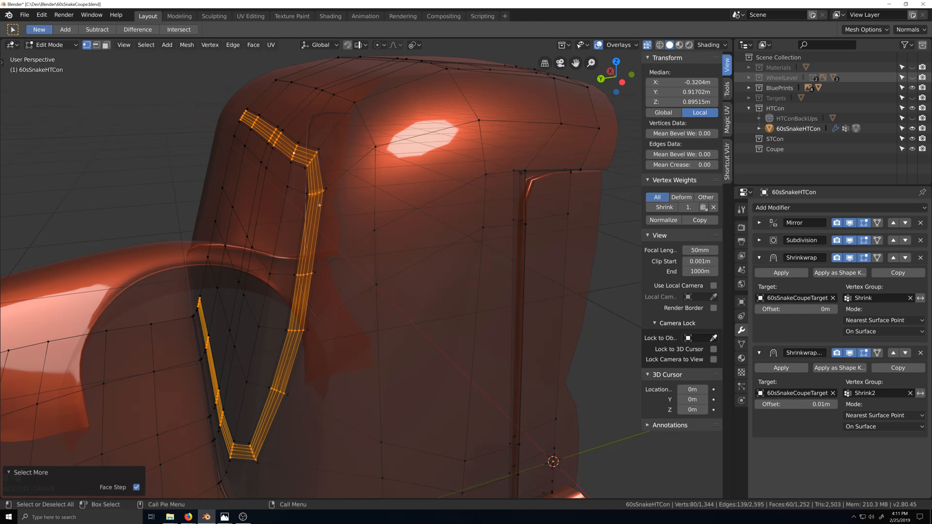
{"action": "key", "text": "g"}
{"action": "key", "text": "y"}
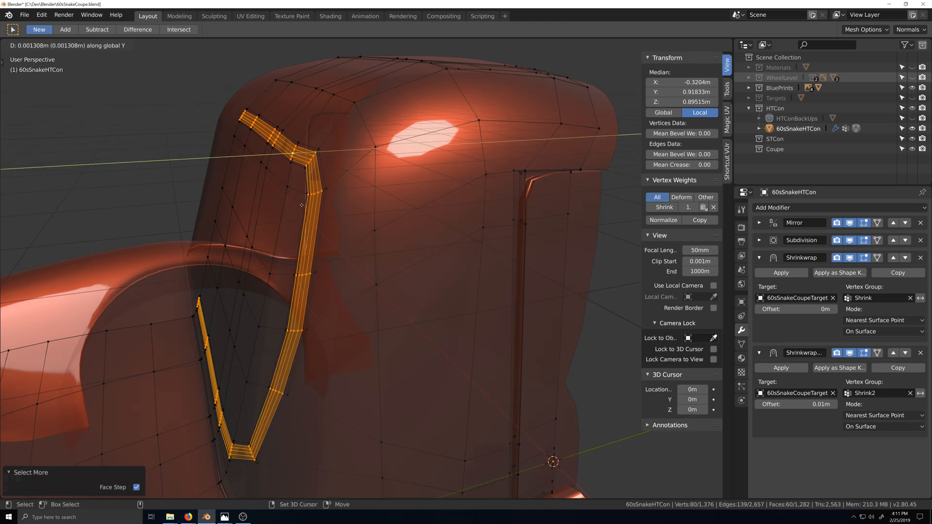
{"action": "left_click", "coordinate": [285, 206]}
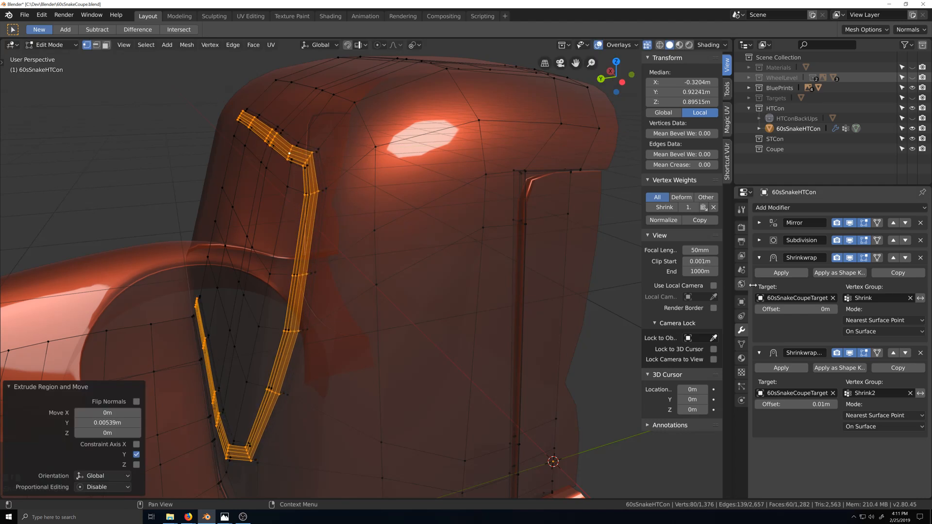
Remove the extruded rows from the Shrink vertex group, and view the window trim in Object Mode with X-ray off.
{"action": "left_click", "coordinate": [742, 344]}
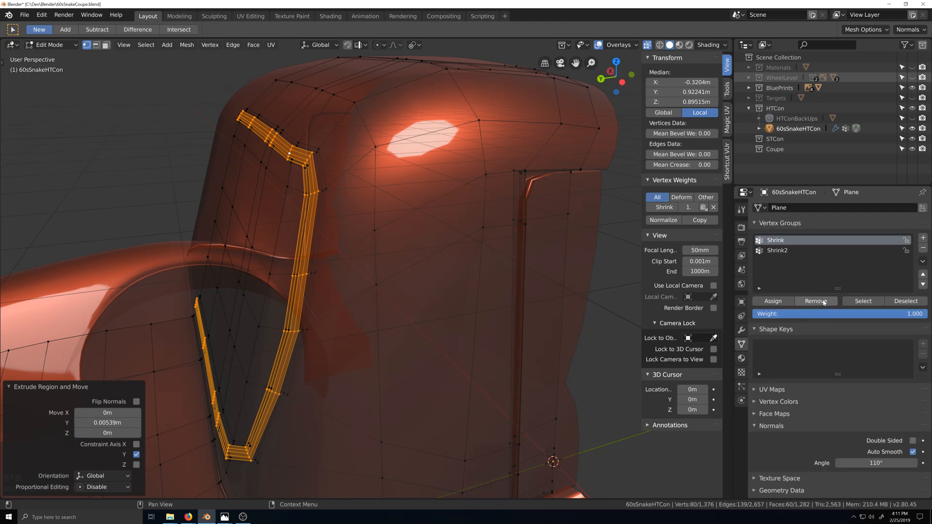
{"action": "left_click", "coordinate": [478, 343]}
{"action": "key", "text": "grave"}
{"action": "key", "text": "Tab"}
{"action": "key", "text": "alt+z"}
{"action": "key", "text": "grave"}
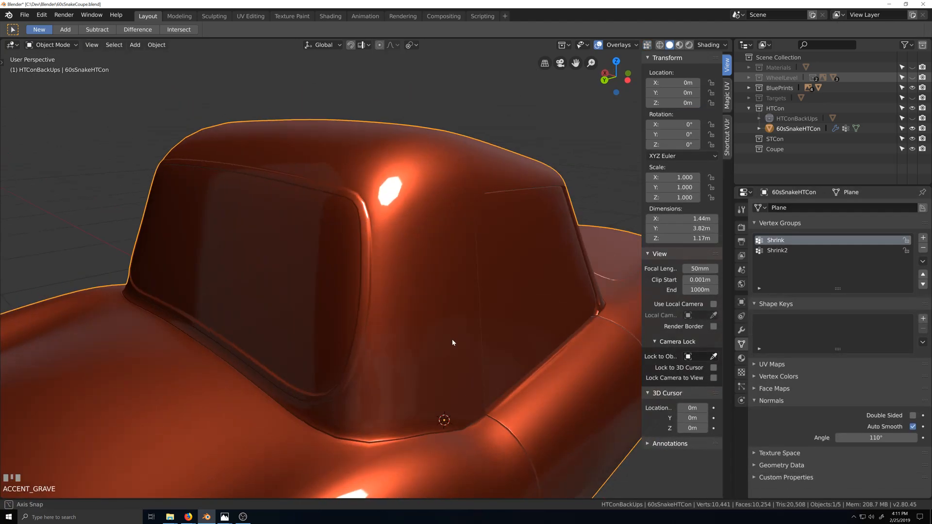
{"action": "scroll", "coordinate": [473, 332], "scroll_direction": "down", "scroll_amount": 3}
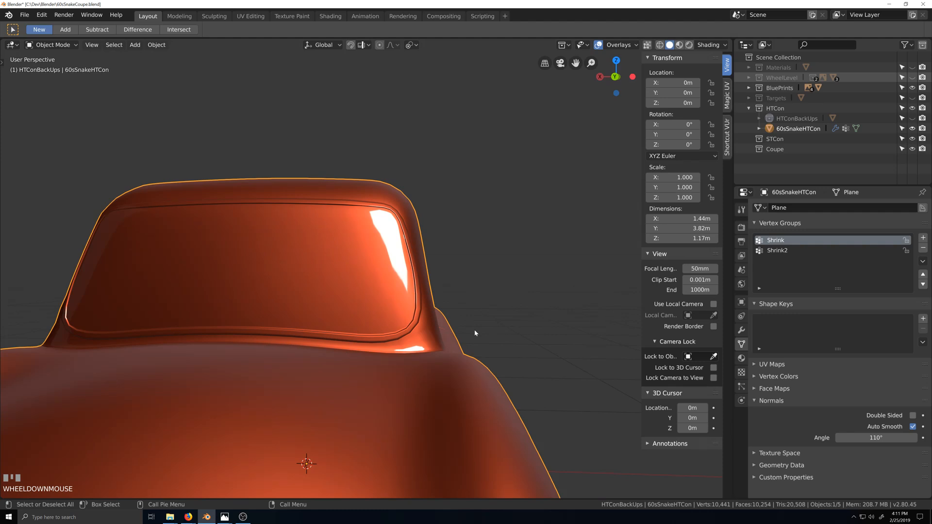
Examine the raised rear window trim up close around its corner and side, in both Object Mode and Edit Mode.
{"action": "scroll", "coordinate": [472, 330], "scroll_direction": "up", "scroll_amount": 4}
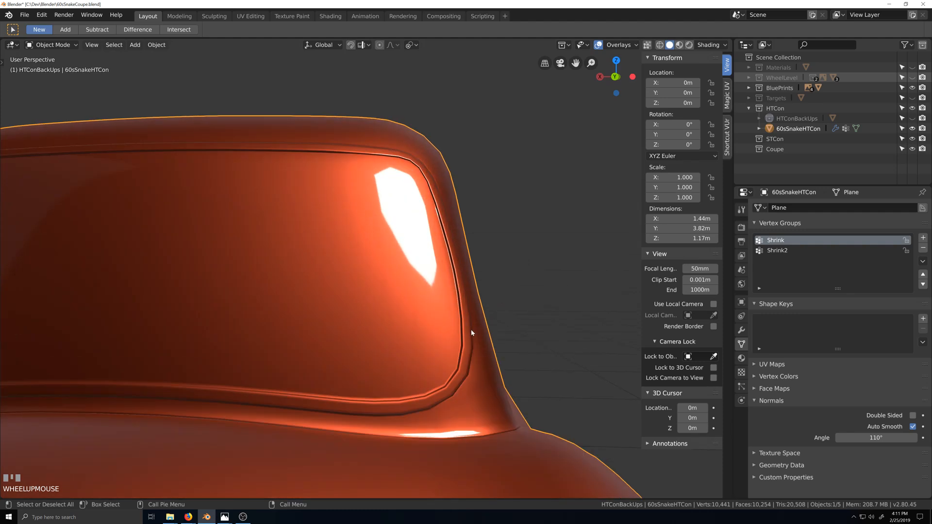
{"action": "key", "text": "grave"}
{"action": "key", "text": "Tab"}
{"action": "key", "text": "grave"}
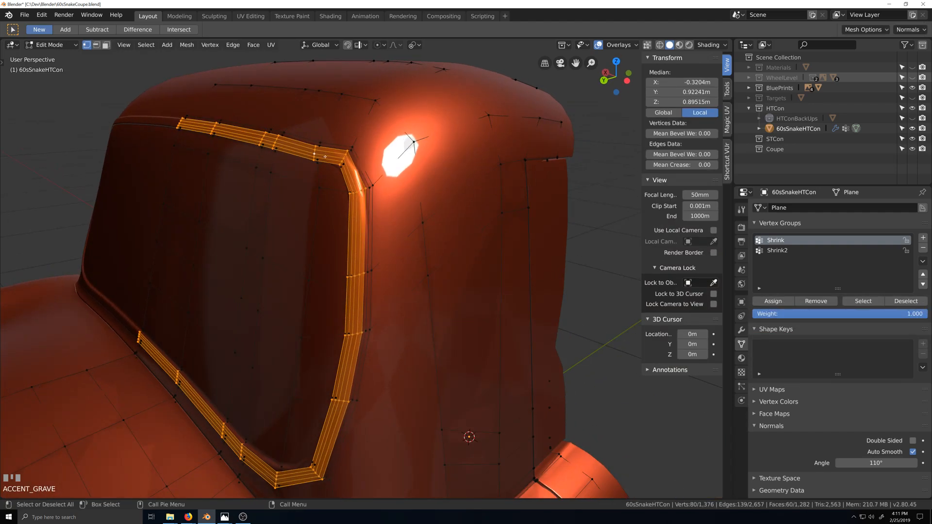
{"action": "key", "text": "grave"}
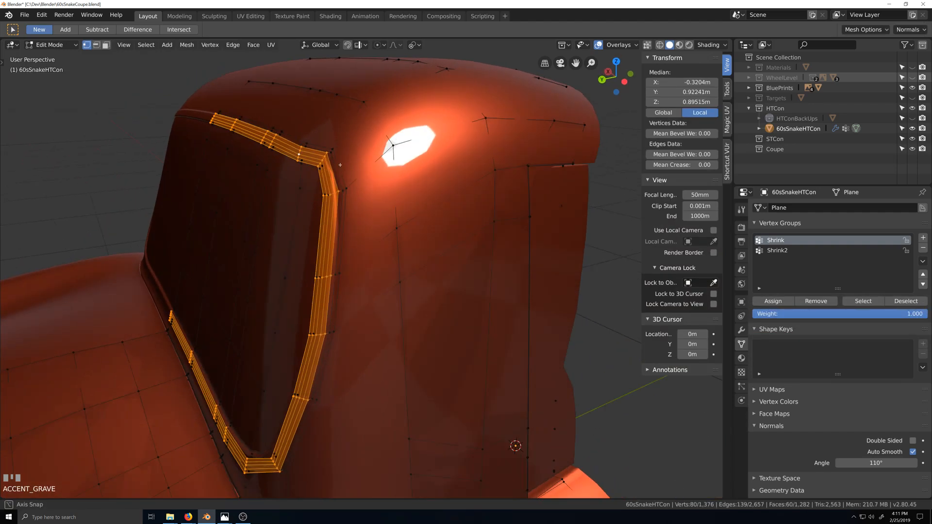
{"action": "key", "text": "Tab"}
{"action": "key", "text": "grave"}
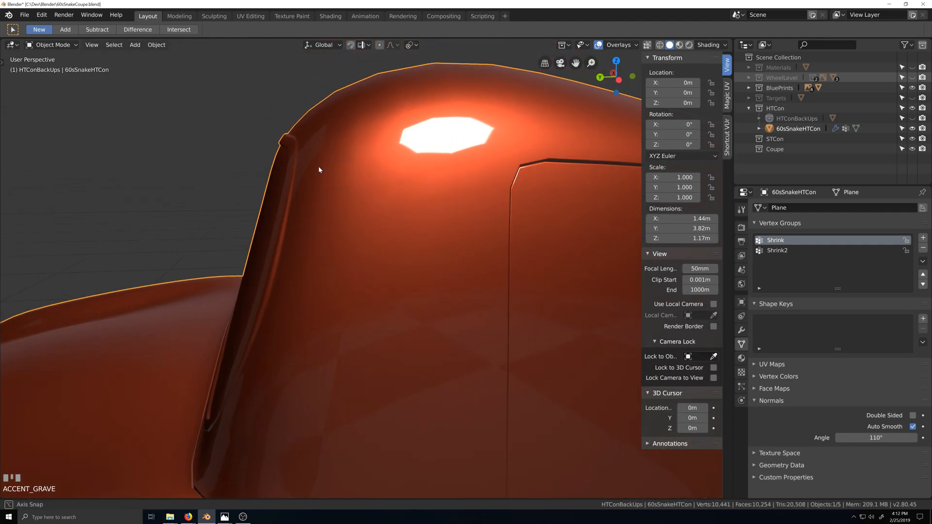
{"action": "key", "text": "Tab"}
{"action": "key", "text": "grave"}
{"action": "key", "text": "grave"}
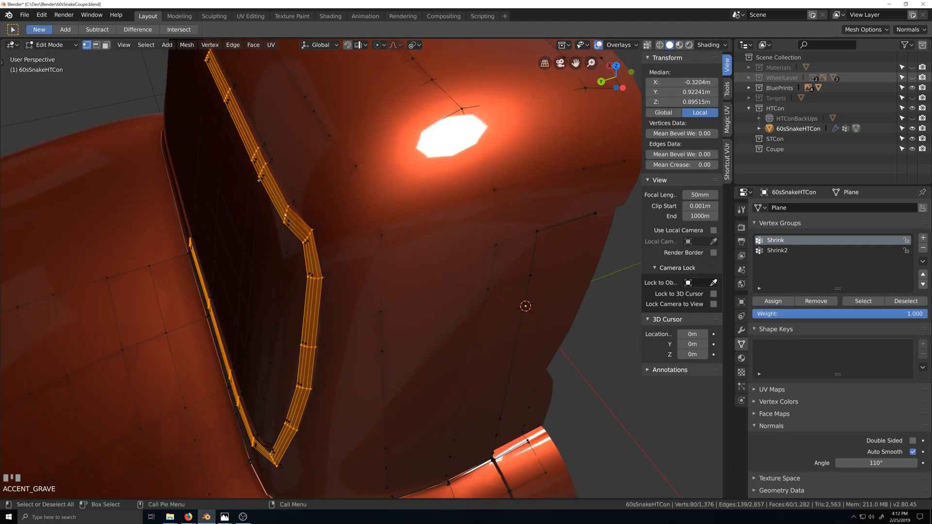
Mark the outer edge loop of the rear window trim as sharp and view the shading in Object Mode.
{"action": "left_click", "coordinate": [310, 236], "text": "alt+shift"}
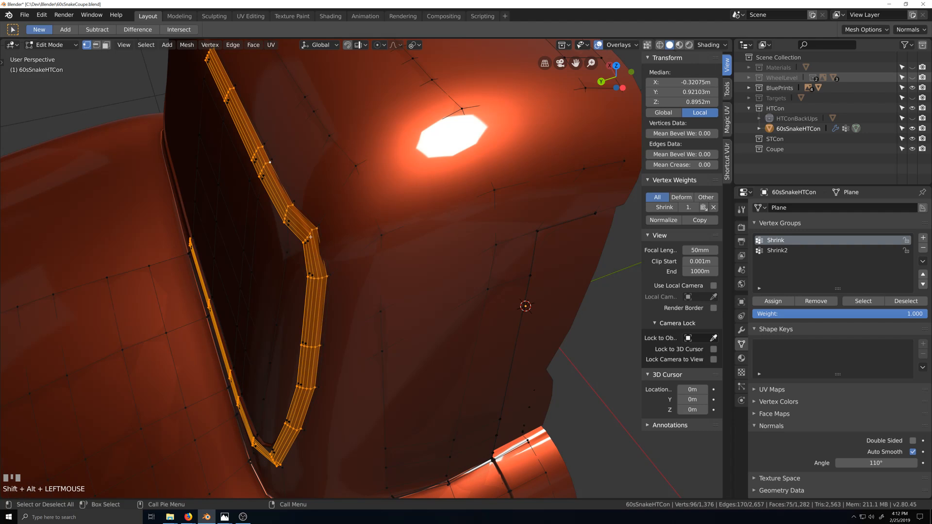
{"action": "left_click", "coordinate": [274, 174], "text": "alt"}
{"action": "left_click", "coordinate": [318, 266], "text": "alt"}
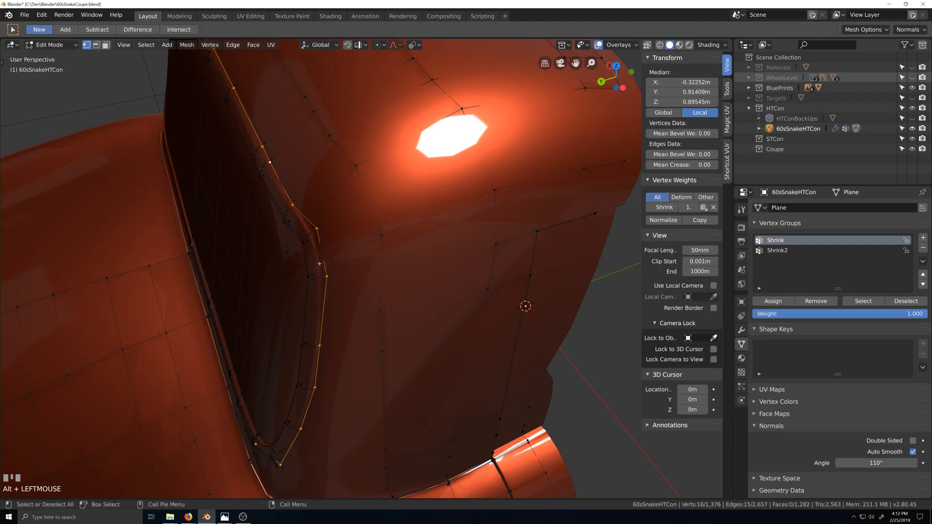
{"action": "key", "text": "grave"}
{"action": "right_click", "coordinate": [321, 246]}
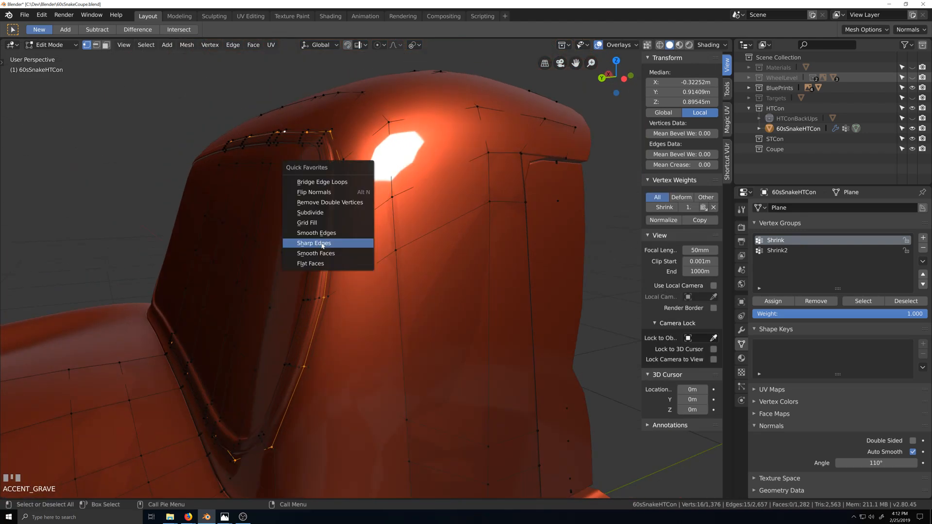
{"action": "left_click", "coordinate": [324, 244]}
{"action": "key", "text": "Tab"}
{"action": "key", "text": "grave"}
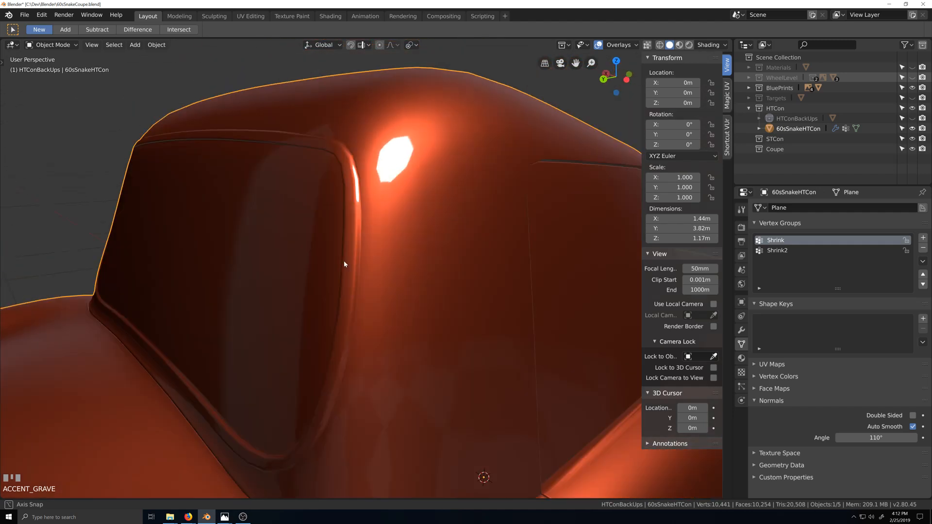
Mark the trim's inner edge loop along the window opening as sharp, and return to Object Mode.
{"action": "key", "text": "Tab"}
{"action": "key", "text": "grave"}
{"action": "scroll", "coordinate": [336, 146], "scroll_direction": "up", "scroll_amount": 3}
{"action": "key", "text": "grave"}
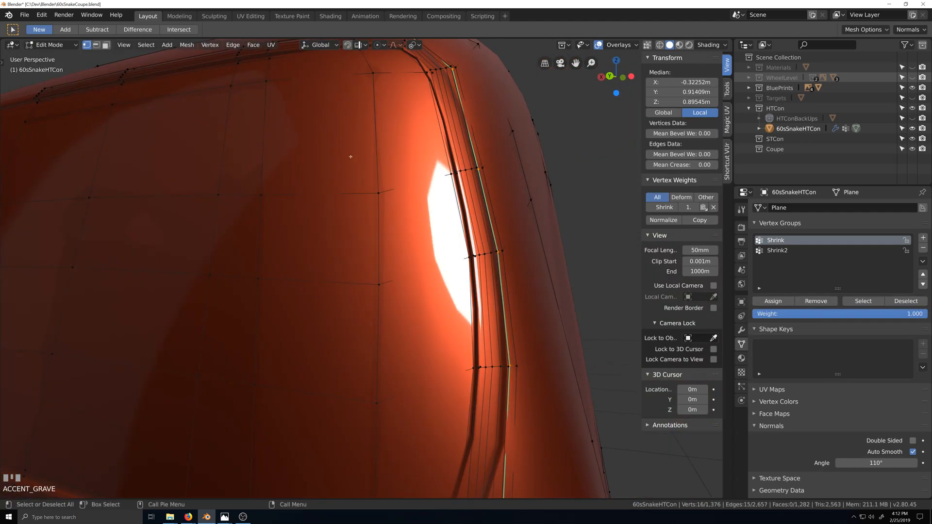
{"action": "scroll", "coordinate": [322, 272], "scroll_direction": "down", "scroll_amount": 4}
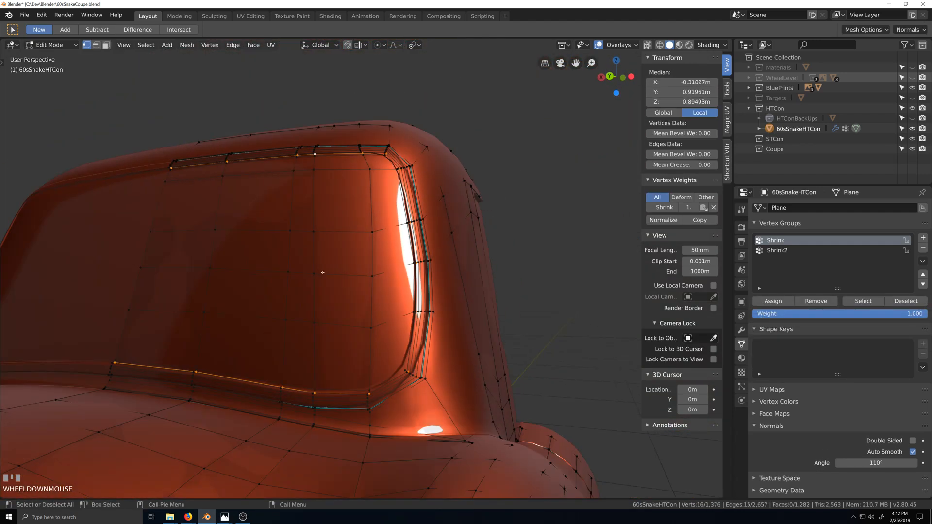
{"action": "key", "text": "q"}
{"action": "left_click", "coordinate": [344, 283]}
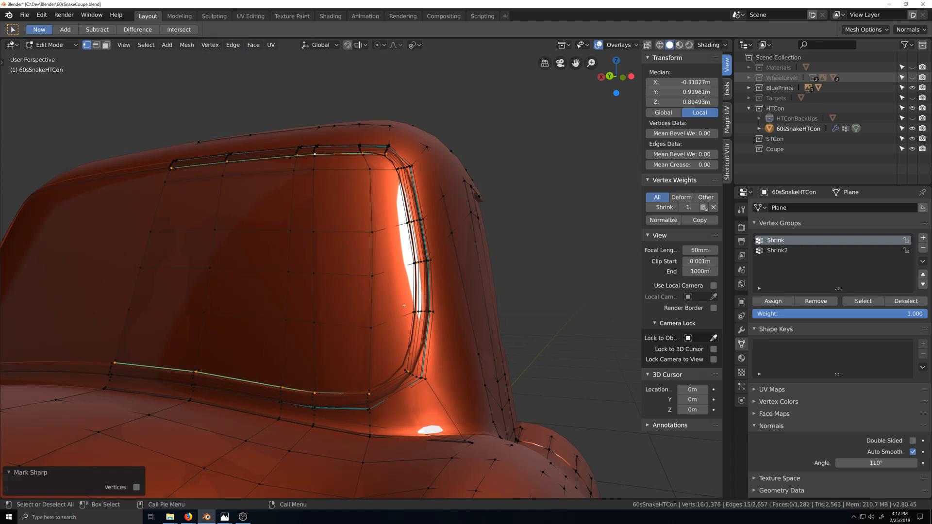
{"action": "middle_click_drag", "start_coordinate": [427, 316], "coordinate": [383, 320]}
{"action": "key", "text": "Tab"}
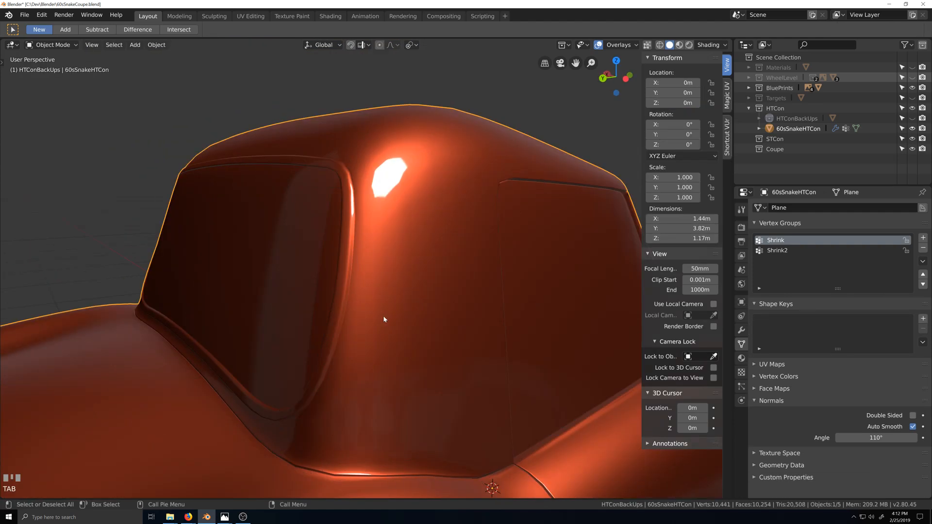
Examine the hardtop and rear body from the side, rear and top, and compare the top view with the blueprint through X-ray.
{"action": "scroll", "coordinate": [382, 320], "scroll_direction": "down", "scroll_amount": 3}
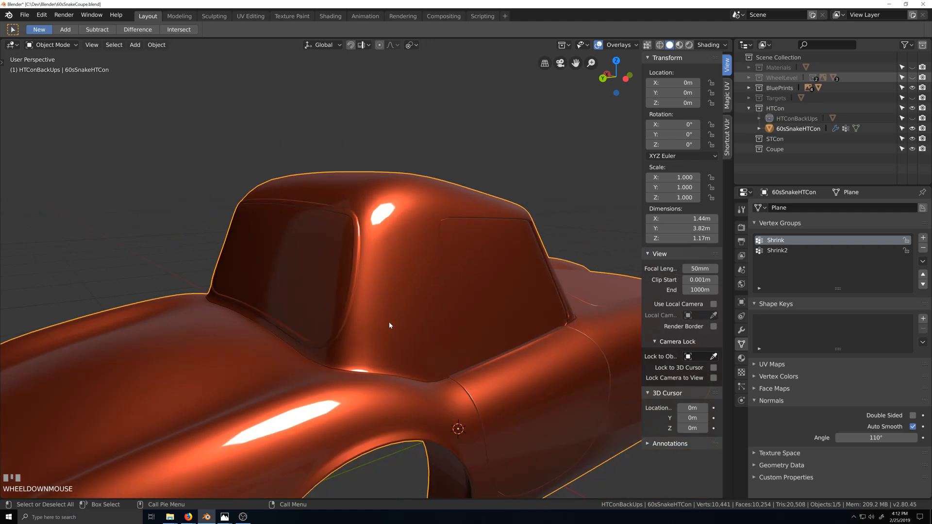
{"action": "key", "text": "grave"}
{"action": "middle_click_drag", "start_coordinate": [414, 323], "coordinate": [383, 323]}
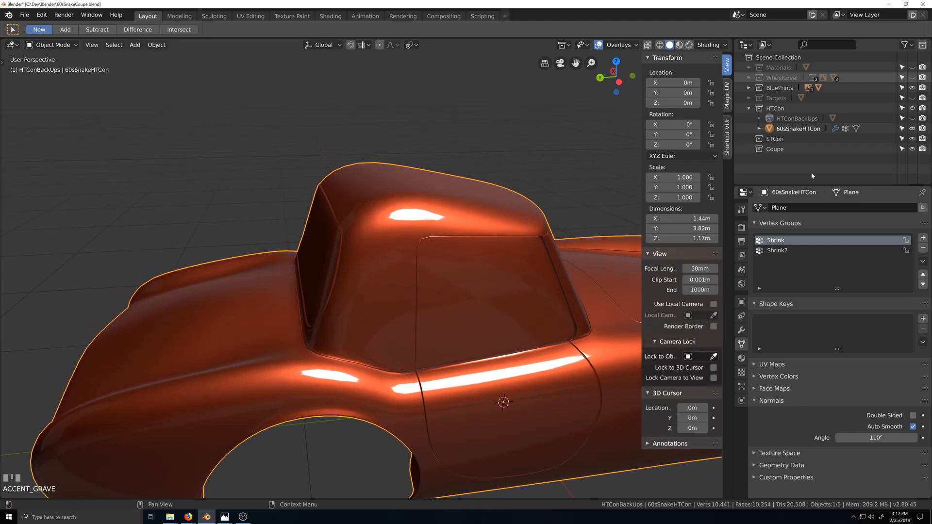
{"action": "scroll", "coordinate": [340, 360], "scroll_direction": "down", "scroll_amount": 5}
{"action": "middle_click_drag", "start_coordinate": [339, 360], "coordinate": [380, 373]}
{"action": "scroll", "coordinate": [382, 354], "scroll_direction": "up", "scroll_amount": 3}
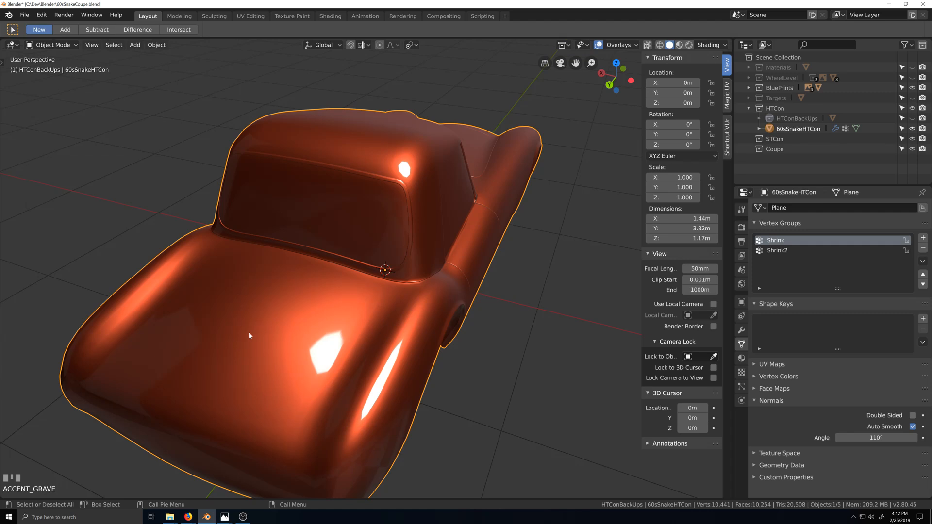
{"action": "key", "text": "KP_7"}
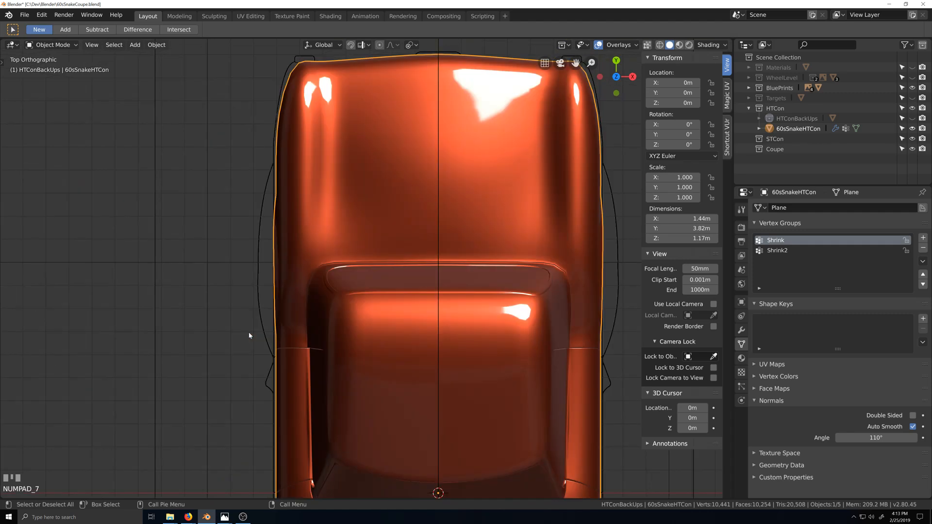
{"action": "key", "text": "alt+z"}
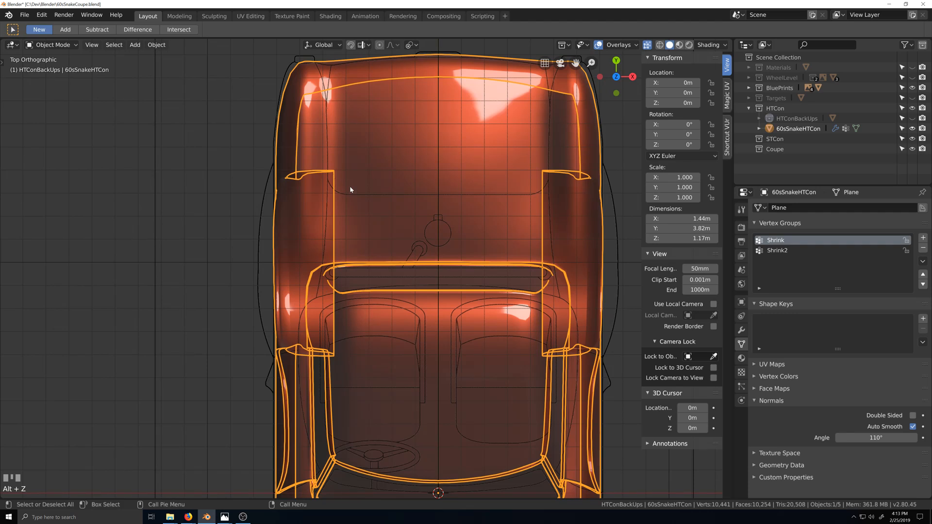
Switch to Photos and look through the car references from ConvertRear.jpg on to RearQuarter1.jpg.
{"action": "left_click", "coordinate": [225, 517]}
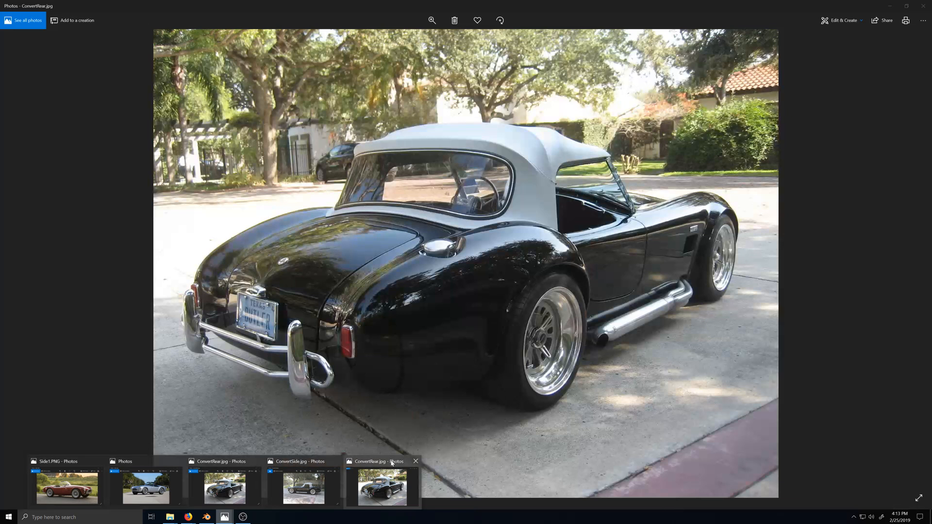
{"action": "left_click", "coordinate": [402, 463]}
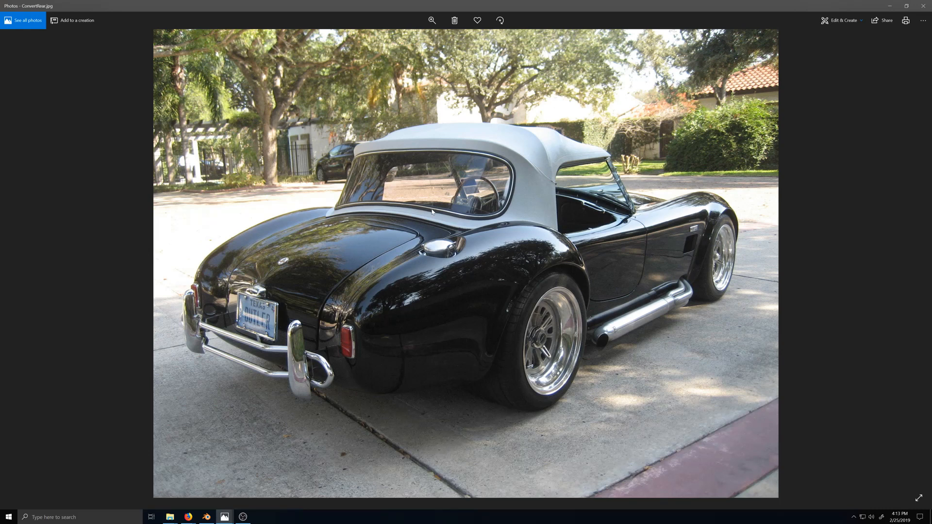
{"action": "key", "text": "Right"}
{"action": "key", "text": "Right"}
{"action": "key", "text": "Right"}
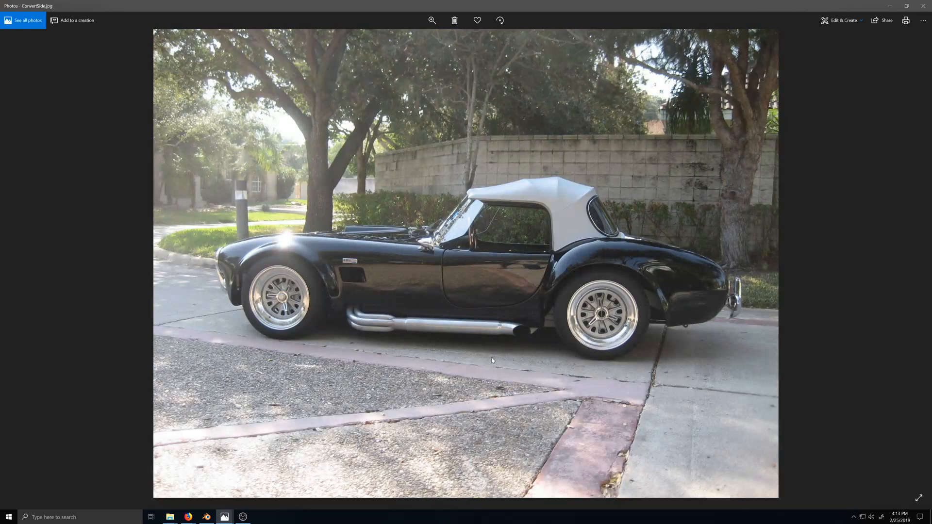
{"action": "key", "text": "Right"}
{"action": "key", "text": "Right"}
{"action": "key", "text": "Right"}
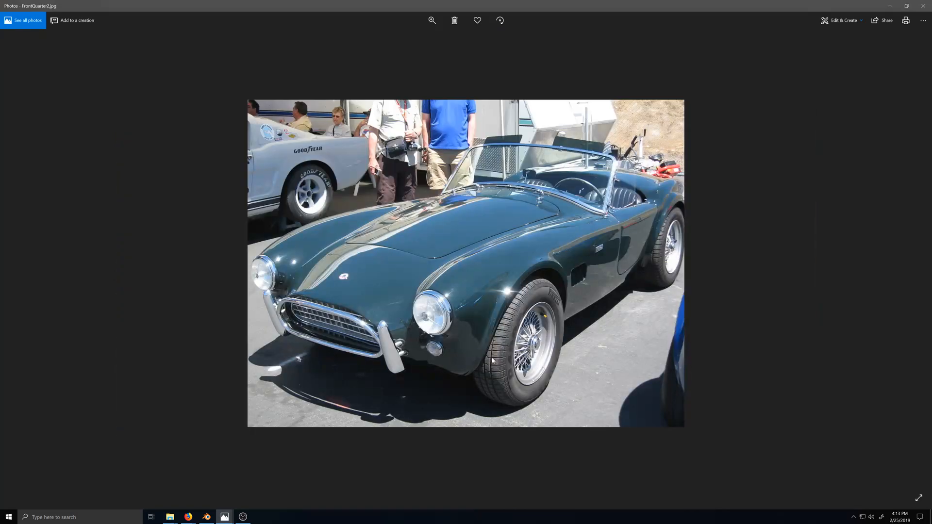
{"action": "key", "text": "Right"}
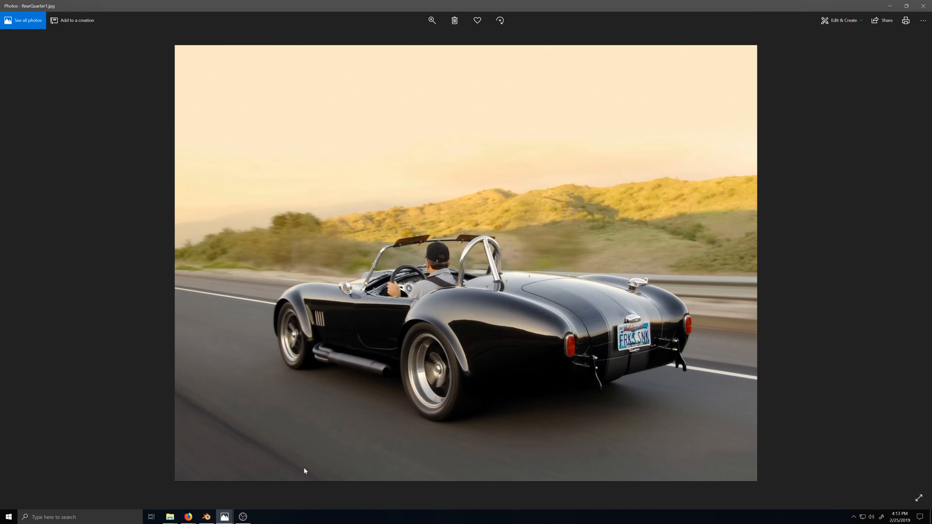
Return to Blender and examine the car's rear body in perspective and from above, with and without X-ray.
{"action": "key", "text": "alt+Tab"}
{"action": "scroll", "coordinate": [448, 392], "scroll_direction": "down", "scroll_amount": 3}
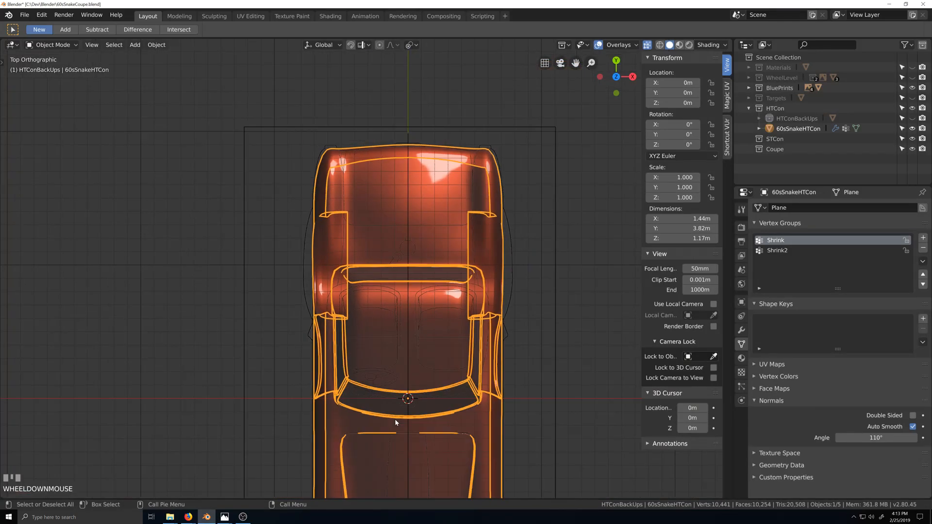
{"action": "scroll", "coordinate": [334, 415], "scroll_direction": "down", "scroll_amount": 2}
{"action": "scroll", "coordinate": [334, 416], "scroll_direction": "up", "scroll_amount": 4}
{"action": "middle_click_drag", "start_coordinate": [334, 415], "coordinate": [384, 380]}
{"action": "scroll", "coordinate": [354, 380], "scroll_direction": "up", "scroll_amount": 2}
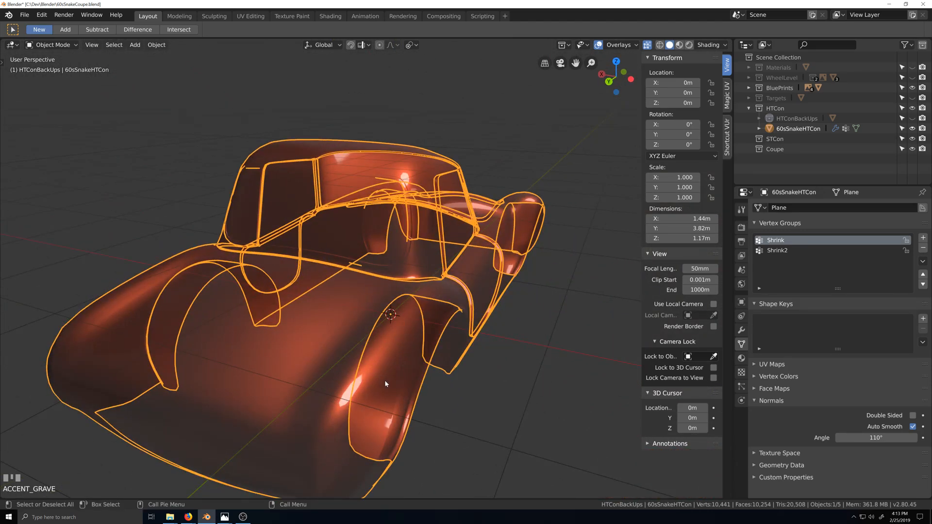
{"action": "scroll", "coordinate": [403, 368], "scroll_direction": "down", "scroll_amount": 2}
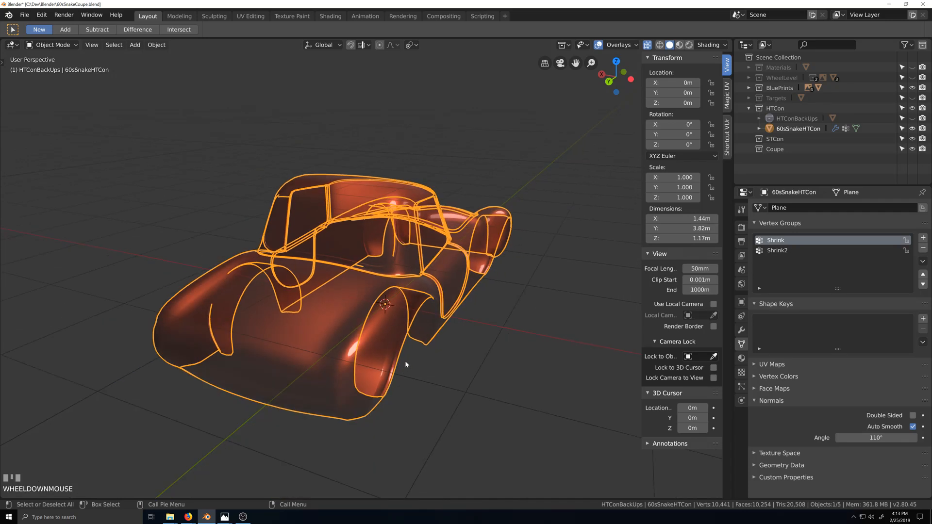
{"action": "key", "text": "alt+z"}
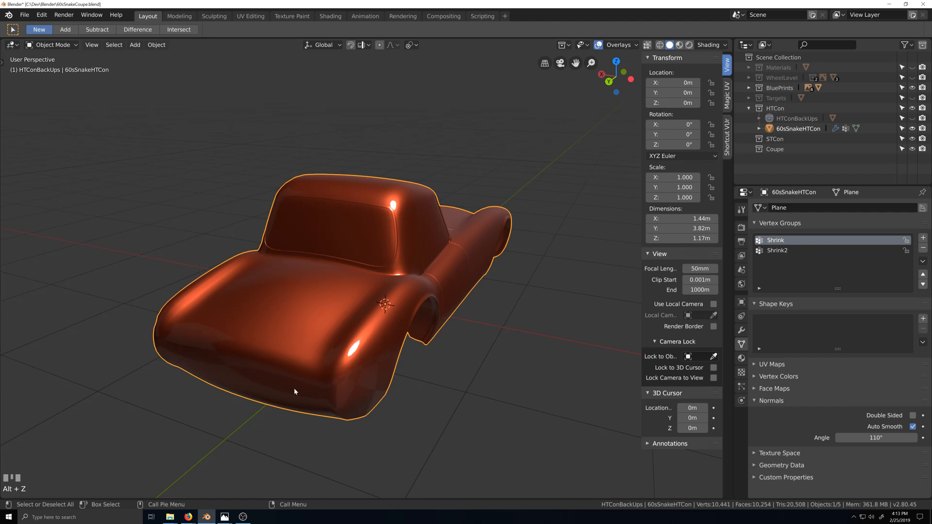
{"action": "scroll", "coordinate": [295, 385], "scroll_direction": "up", "scroll_amount": 1}
{"action": "key", "text": "grave"}
{"action": "key", "text": "shift+grave"}
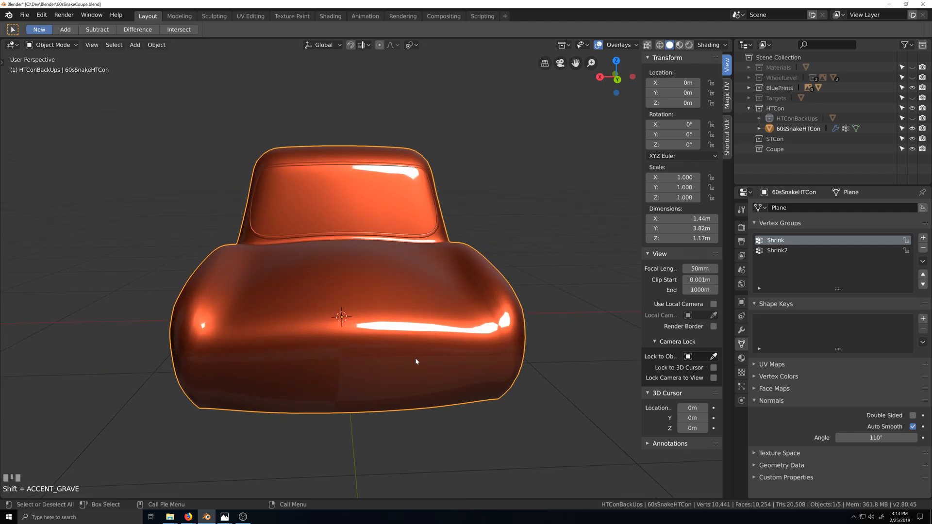
{"action": "scroll", "coordinate": [415, 358], "scroll_direction": "up", "scroll_amount": 1}
{"action": "key", "text": "grave"}
{"action": "key", "text": "KP_7"}
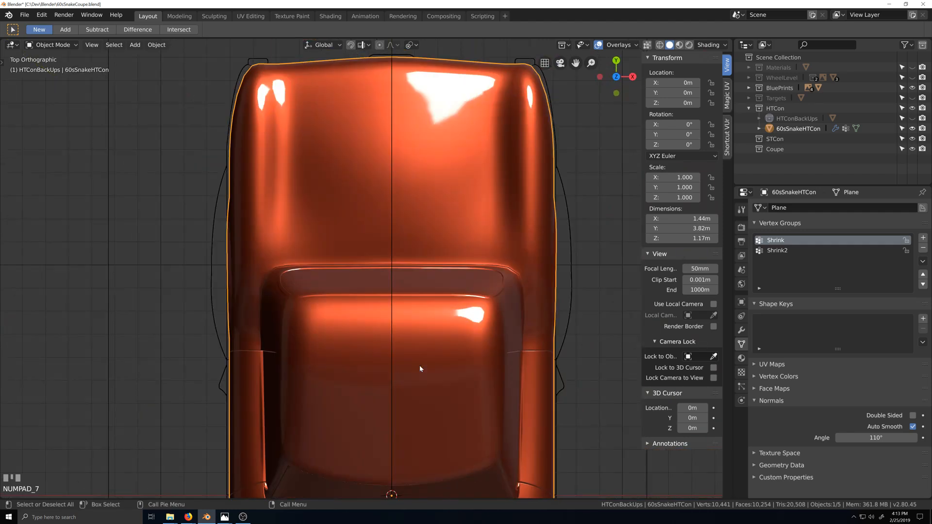
In Edit Mode with X-ray from above, edge-slide the path between fender and trunk lid, up to the rear edge, outward by factor -0.265.
{"action": "key", "text": "Tab"}
{"action": "scroll", "coordinate": [386, 253], "scroll_direction": "up", "scroll_amount": 2}
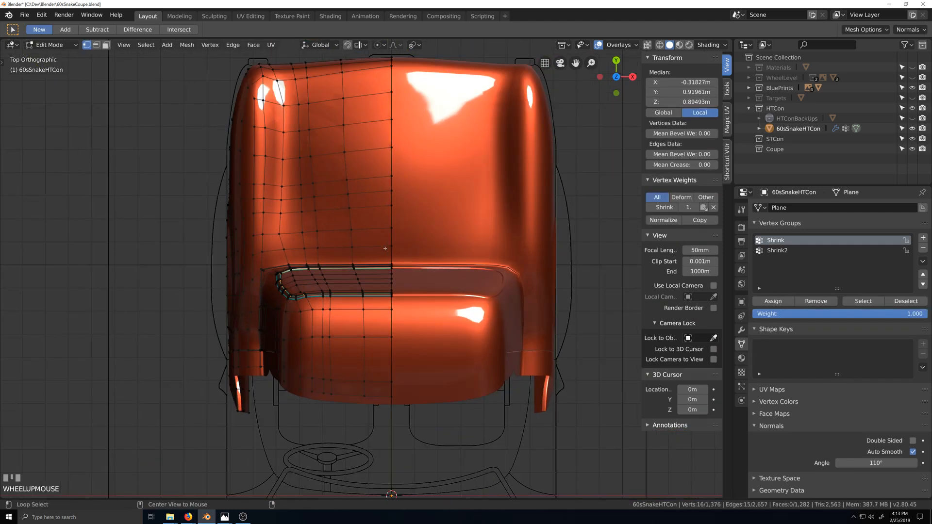
{"action": "key", "text": "alt+z"}
{"action": "key", "text": "shift+grave"}
{"action": "scroll", "coordinate": [430, 362], "scroll_direction": "up", "scroll_amount": 3}
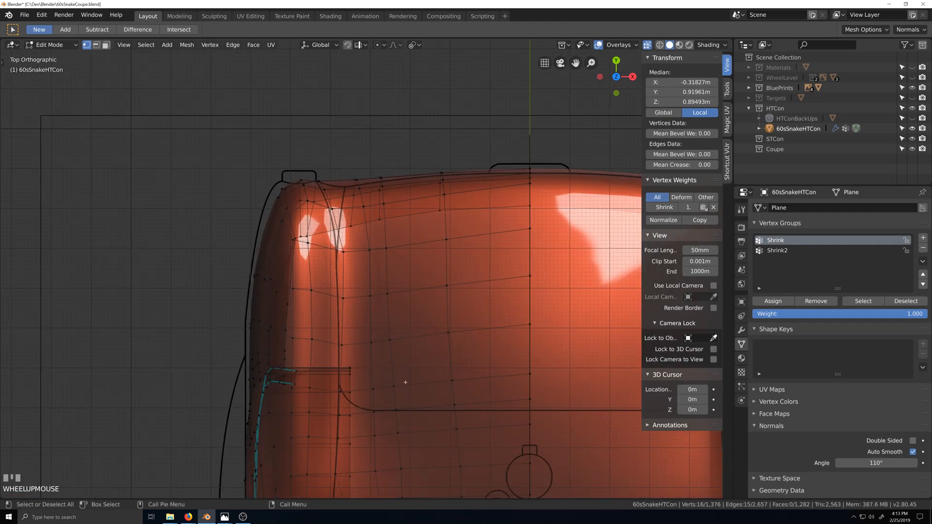
{"action": "key", "text": "shift+grave"}
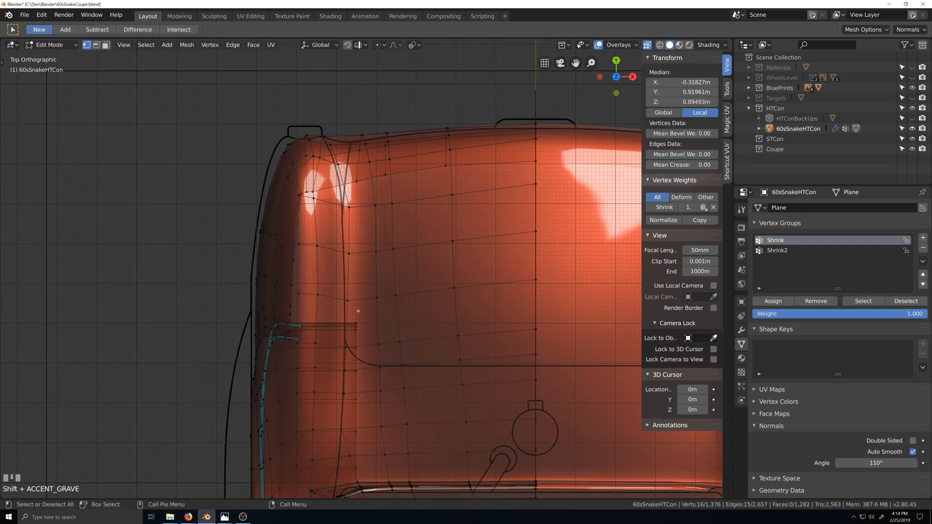
{"action": "scroll", "coordinate": [360, 370], "scroll_direction": "down", "scroll_amount": 3}
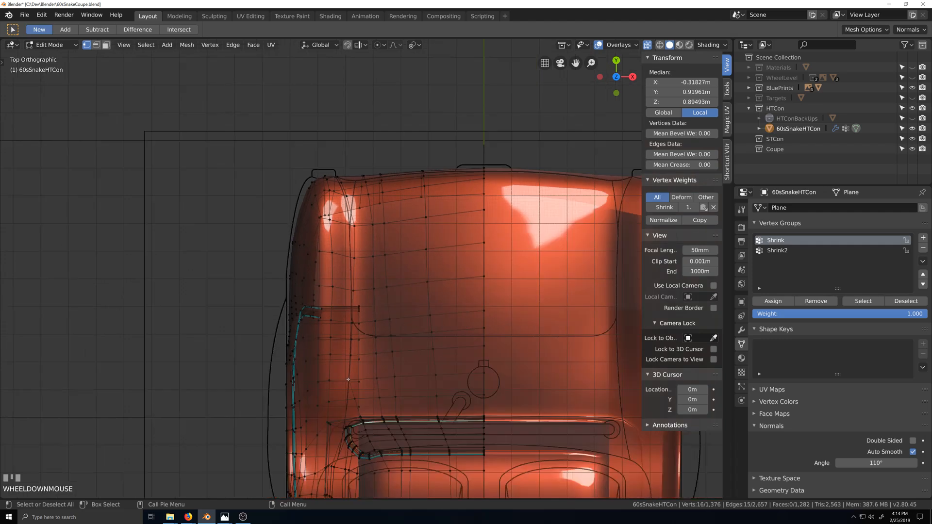
{"action": "scroll", "coordinate": [367, 369], "scroll_direction": "up", "scroll_amount": 3}
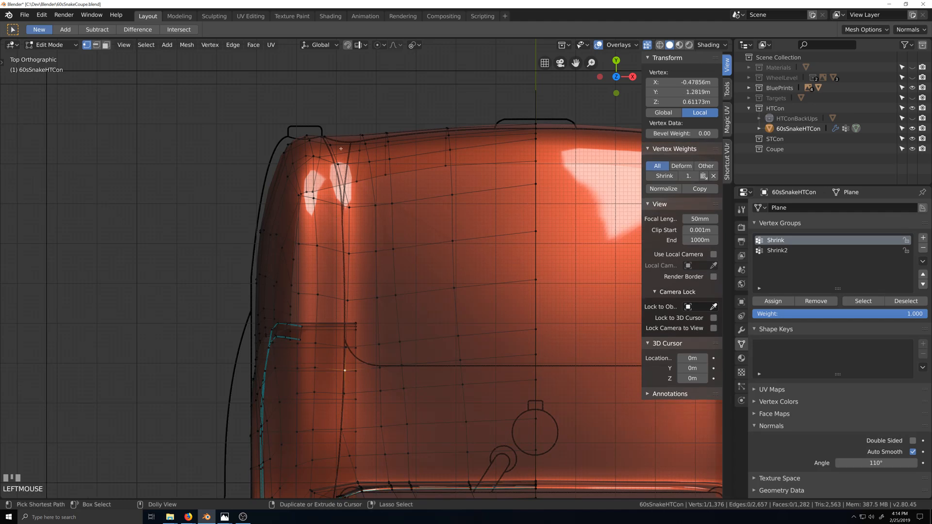
{"action": "left_click", "coordinate": [324, 137], "text": "ctrl+shift"}
{"action": "key", "text": "g"}
{"action": "key", "text": "g"}
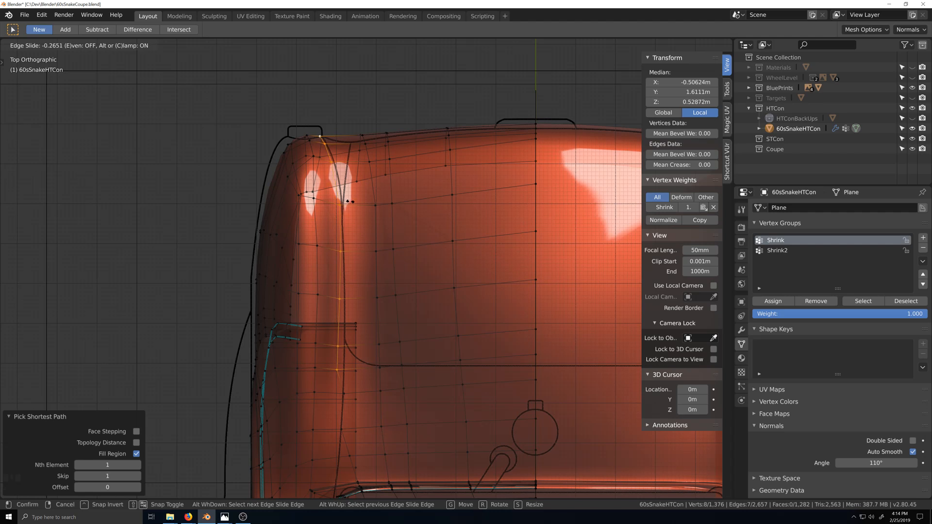
{"action": "left_click", "coordinate": [348, 201]}
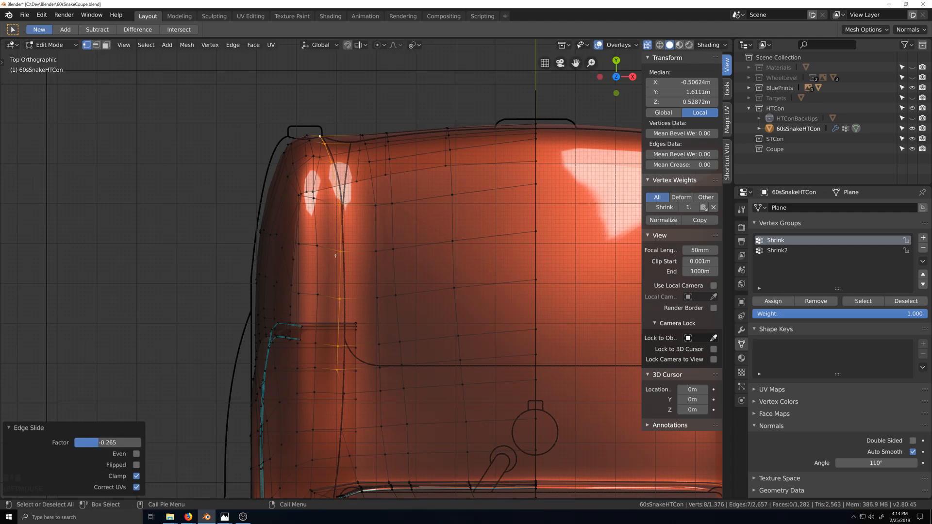
Slide the path's three frontmost vertices individually toward the trunk lid's blueprint outline, the last one by factor 0.136.
{"action": "left_click", "coordinate": [340, 298]}
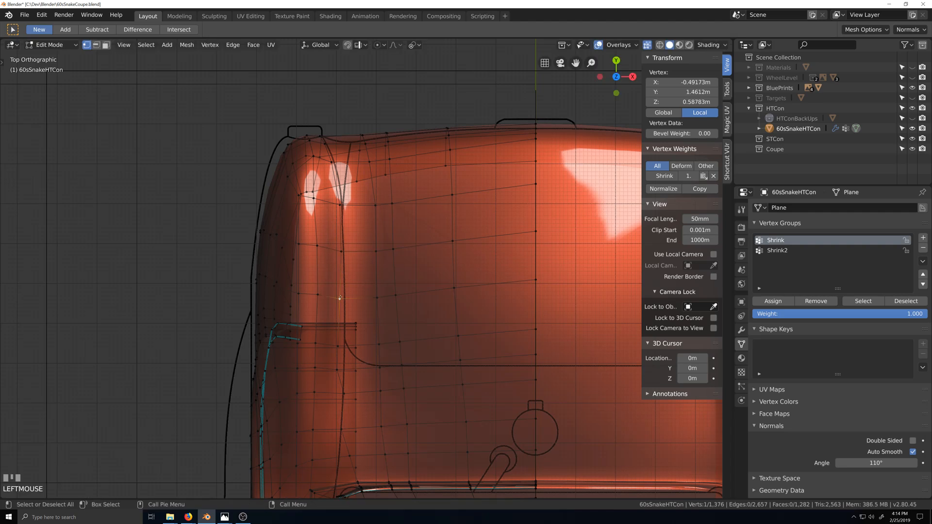
{"action": "key", "text": "g"}
{"action": "left_click", "coordinate": [338, 346]}
{"action": "left_click", "coordinate": [338, 346]}
{"action": "key", "text": "g"}
{"action": "key", "text": "g"}
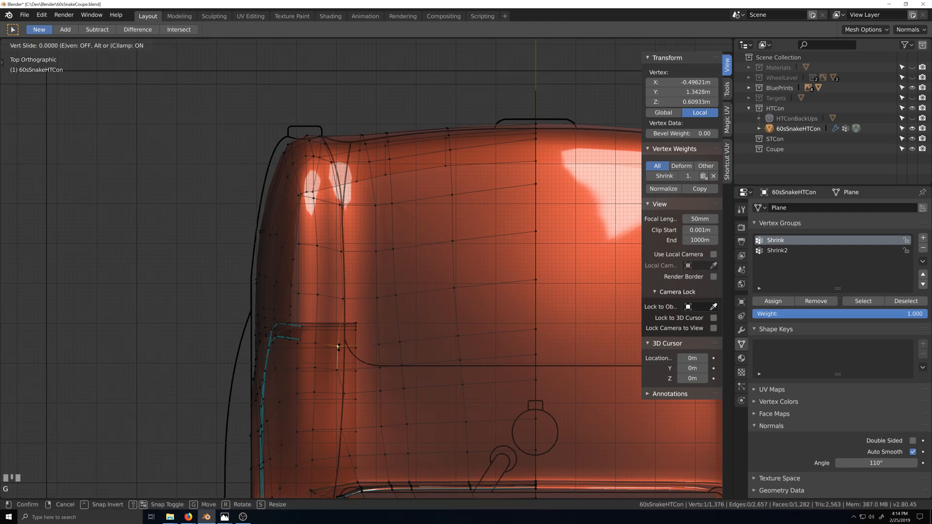
{"action": "left_click", "coordinate": [338, 369]}
{"action": "key", "text": "g"}
{"action": "key", "text": "g"}
{"action": "left_click", "coordinate": [338, 370]}
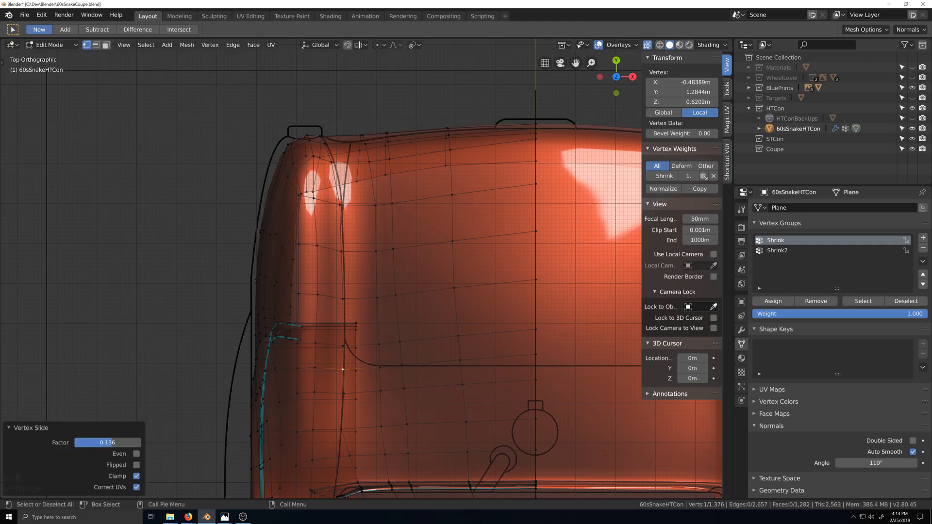
Select the next inner edge path from the rear edge to just past the trunk lid's front line, and reveal the hidden geometry.
{"action": "left_click", "coordinate": [363, 148], "text": "alt"}
{"action": "scroll", "coordinate": [393, 392], "scroll_direction": "down", "scroll_amount": 5}
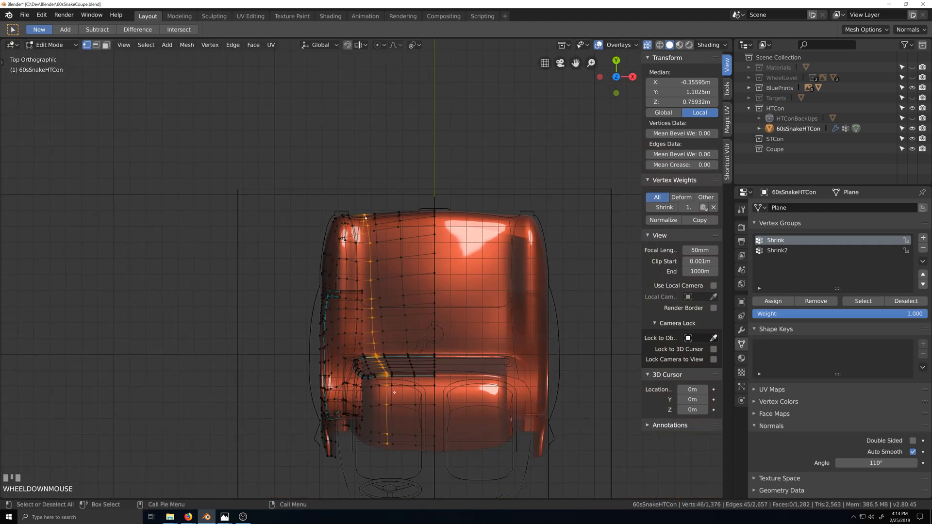
{"action": "scroll", "coordinate": [394, 392], "scroll_direction": "up", "scroll_amount": 5}
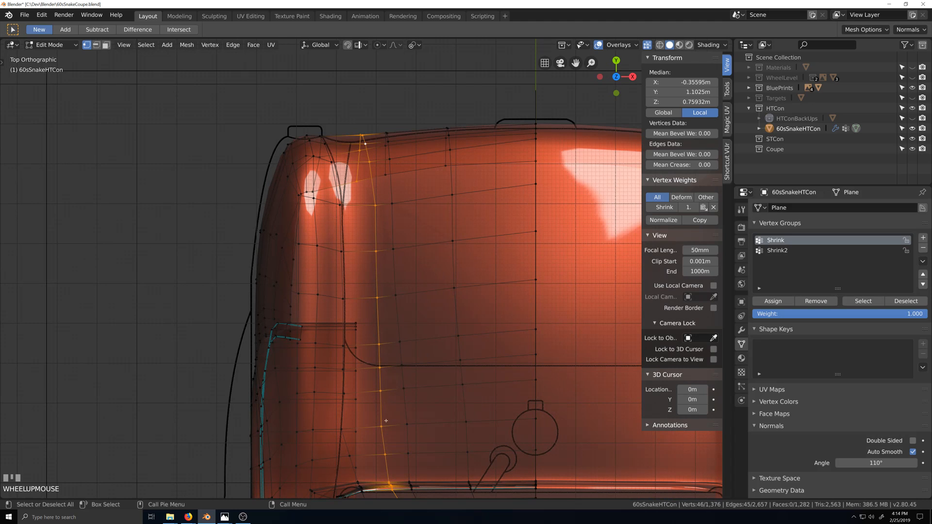
{"action": "left_click", "coordinate": [380, 391]}
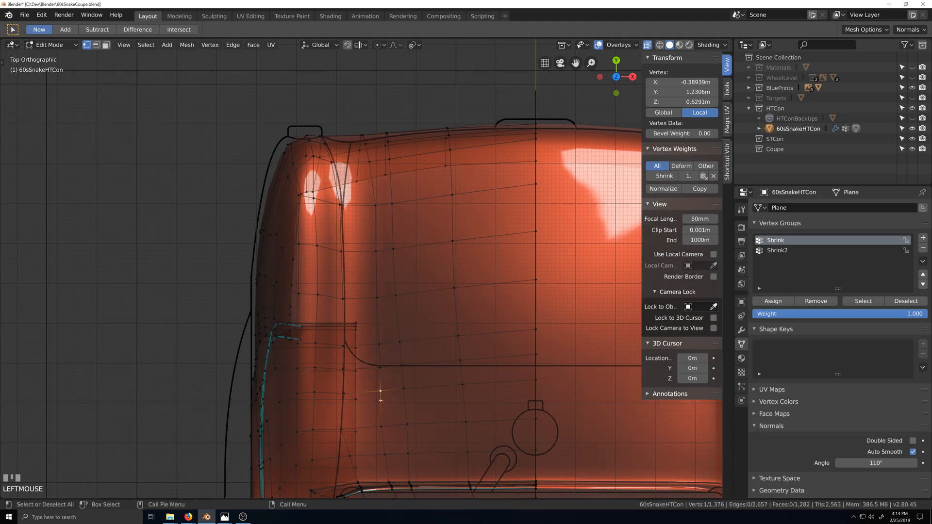
{"action": "left_click", "coordinate": [385, 378], "text": "alt"}
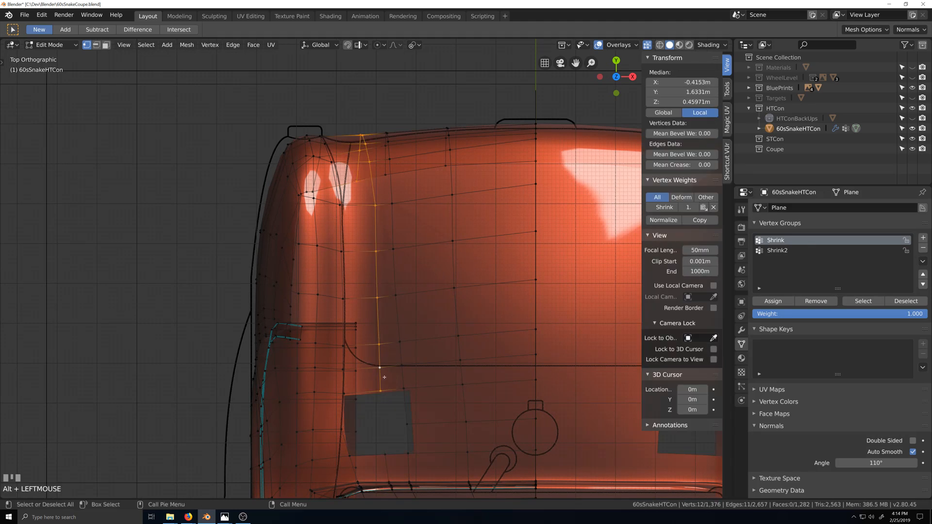
{"action": "key", "text": "alt+h"}
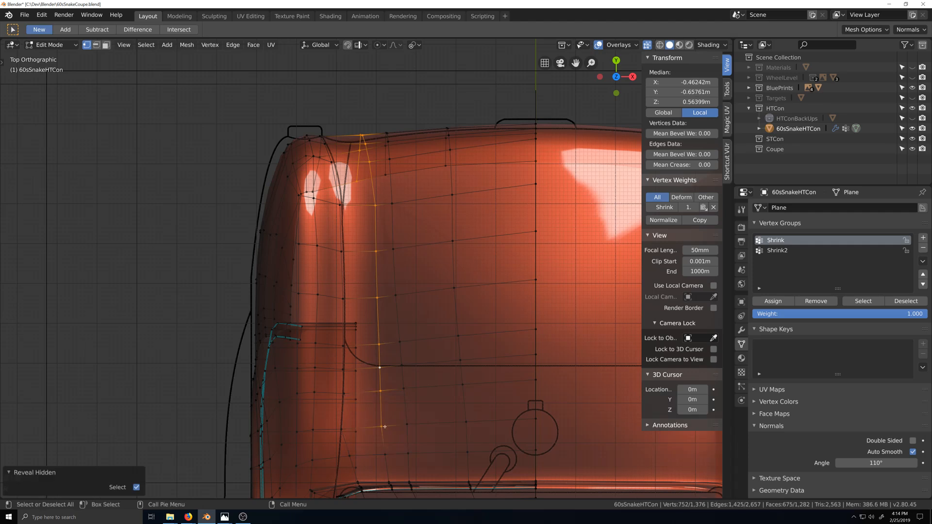
{"action": "left_click", "coordinate": [381, 426], "text": "shift"}
Vertex-slide the selection outward toward the trunk lid's blueprint outline by factor 0.250.
{"action": "scroll", "coordinate": [390, 368], "scroll_direction": "up", "scroll_amount": 3}
{"action": "scroll", "coordinate": [391, 369], "scroll_direction": "down", "scroll_amount": 2}
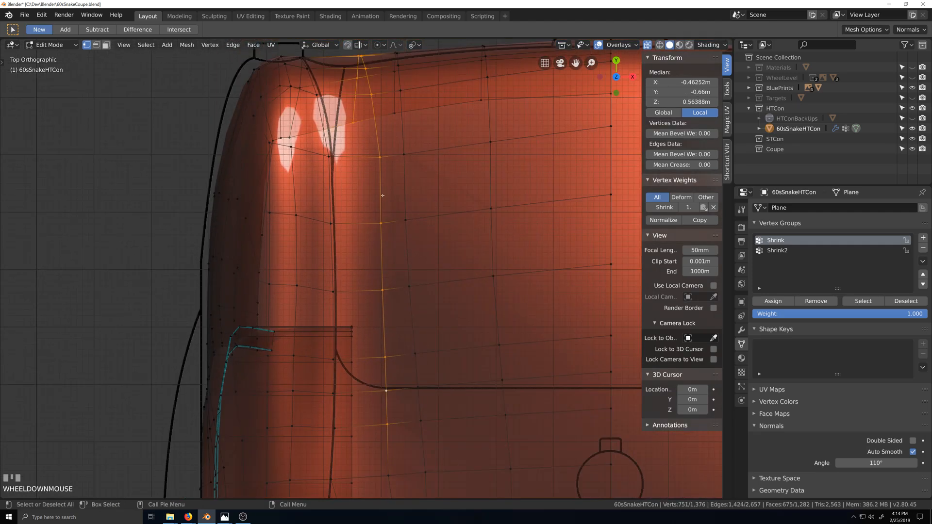
{"action": "middle_click_drag", "start_coordinate": [382, 195], "coordinate": [377, 263], "text": "shift"}
{"action": "scroll", "coordinate": [377, 264], "scroll_direction": "up", "scroll_amount": 3}
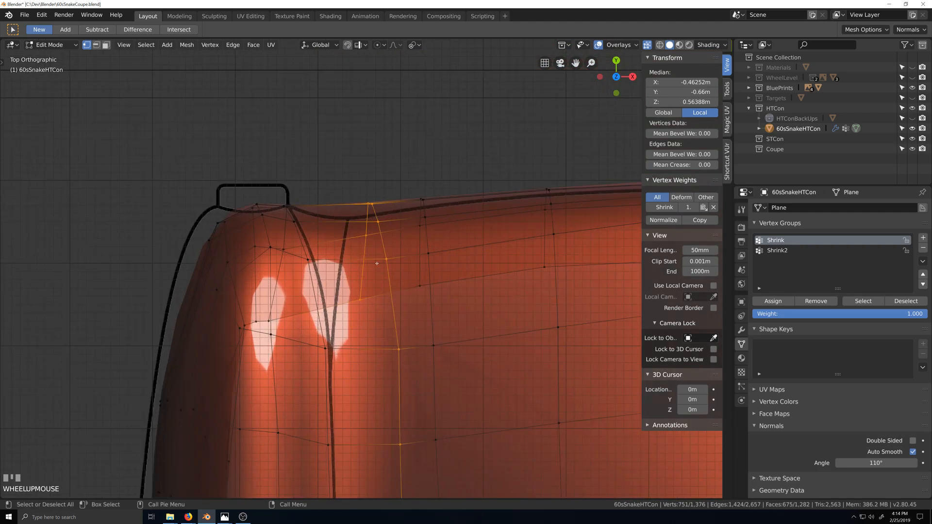
{"action": "key", "text": "g"}
{"action": "key", "text": "g"}
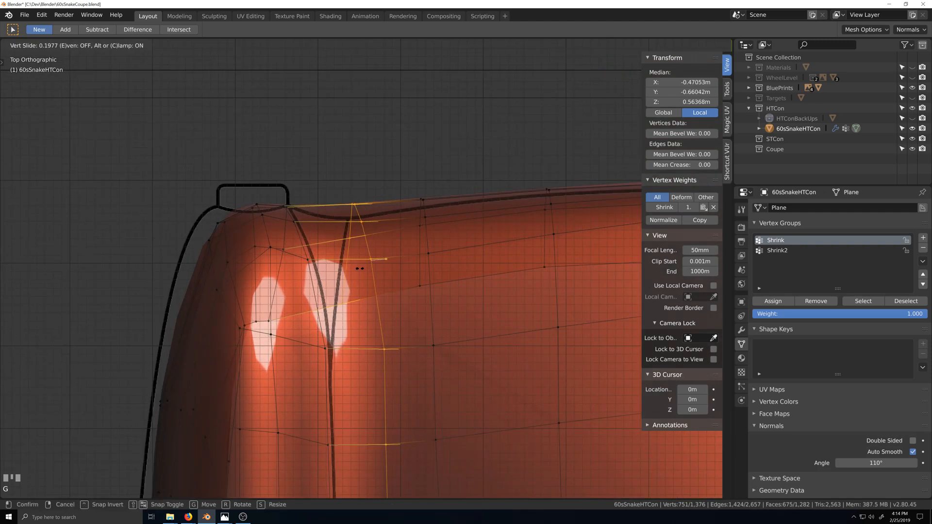
{"action": "left_click", "coordinate": [357, 269]}
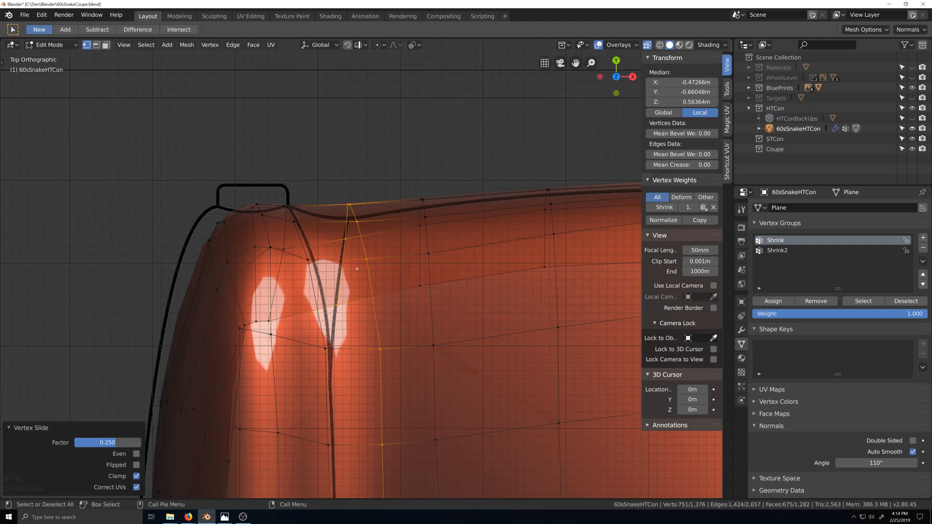
Examine the rear body's edge flow against the rear blueprint and in perspective.
{"action": "key", "text": "KP_1"}
{"action": "key", "text": "KP_3"}
{"action": "key", "text": "ctrl+KP_1"}
{"action": "scroll", "coordinate": [368, 278], "scroll_direction": "down", "scroll_amount": 2}
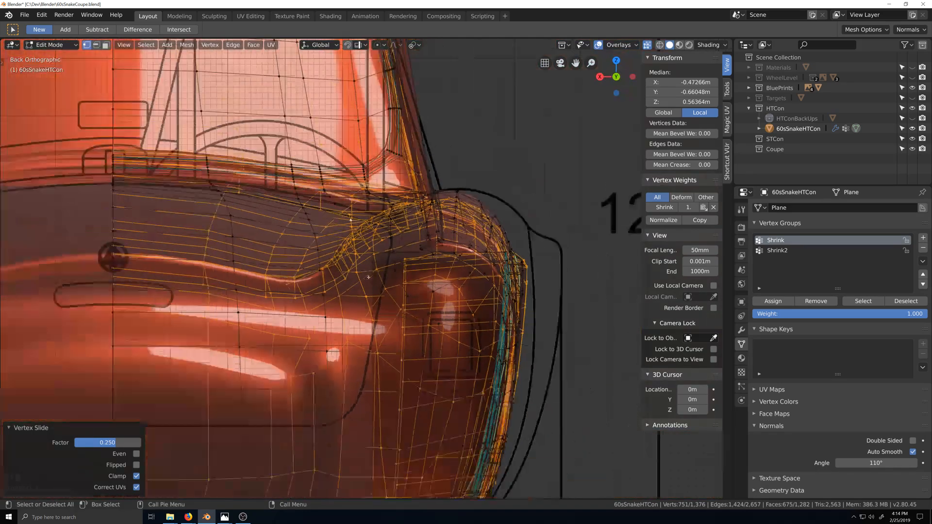
{"action": "scroll", "coordinate": [369, 277], "scroll_direction": "down", "scroll_amount": 5}
{"action": "scroll", "coordinate": [384, 262], "scroll_direction": "up", "scroll_amount": 5}
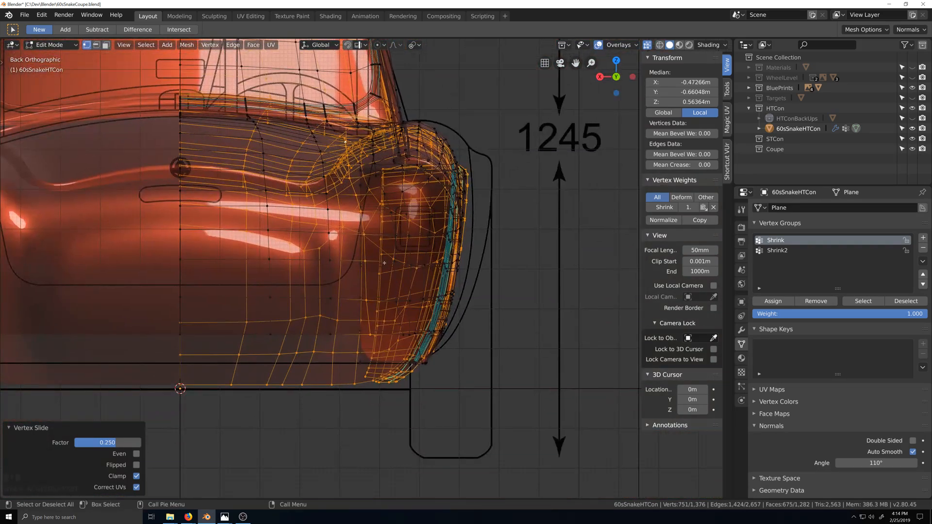
{"action": "middle_click_drag", "start_coordinate": [384, 263], "coordinate": [383, 292]}
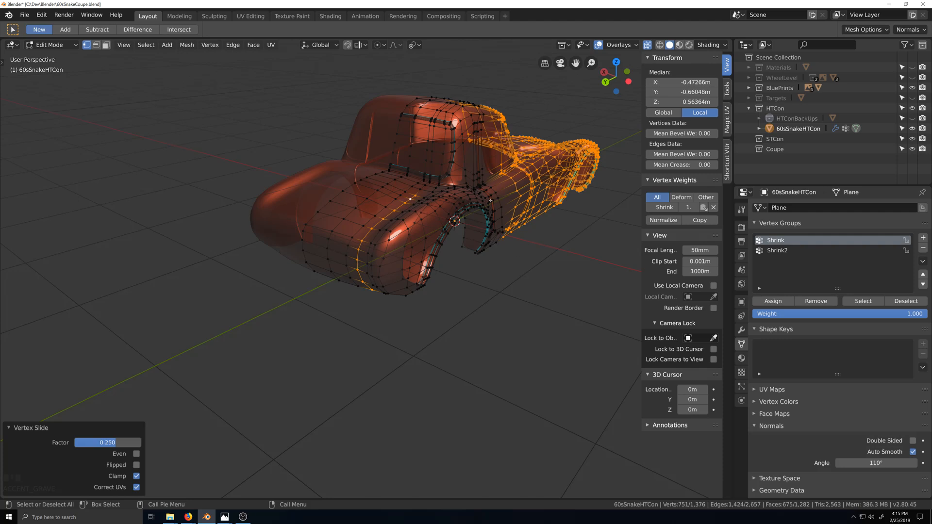
{"action": "mouse_move", "coordinate": [433, 254]}
{"action": "middle_mouse_down"}
{"action": "mouse_move", "coordinate": [458, 243]}
{"action": "mouse_move", "coordinate": [425, 251]}
{"action": "mouse_move", "coordinate": [434, 254]}
{"action": "middle_mouse_up"}
{"action": "scroll", "coordinate": [424, 251], "scroll_direction": "down", "scroll_amount": 3}
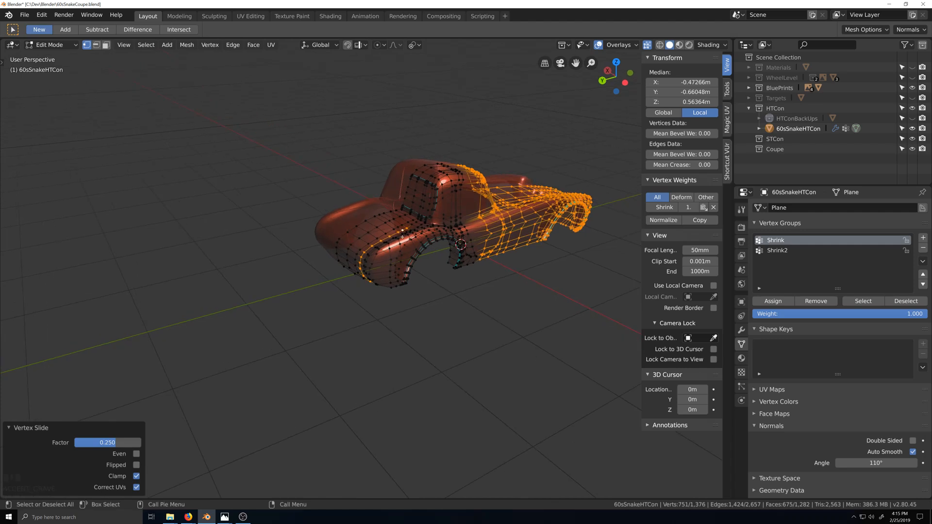
{"action": "scroll", "coordinate": [402, 237], "scroll_direction": "up", "scroll_amount": 3}
Deselect the rear edge path with Circle Select and hide the selected front body geometry.
{"action": "key", "text": "c"}
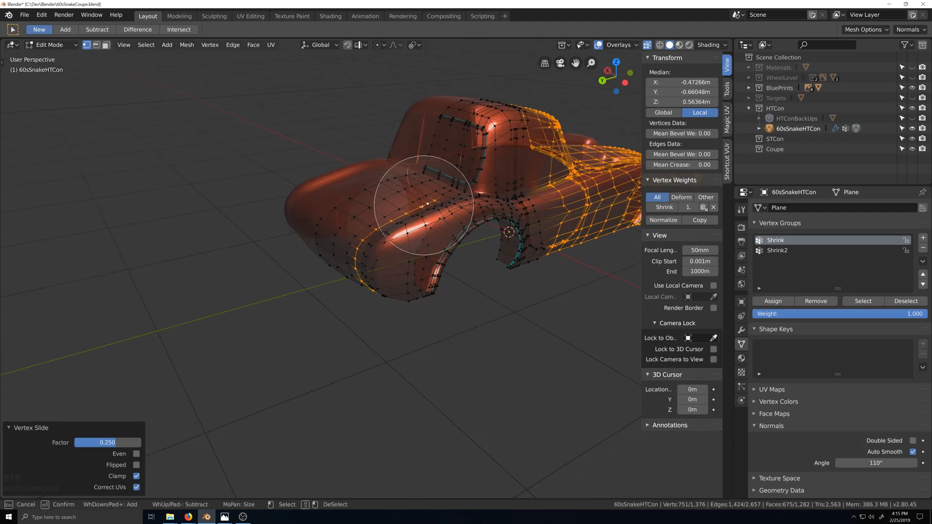
{"action": "middle_click_drag", "start_coordinate": [423, 206], "coordinate": [374, 322]}
{"action": "right_click", "coordinate": [369, 308]}
{"action": "key", "text": "h"}
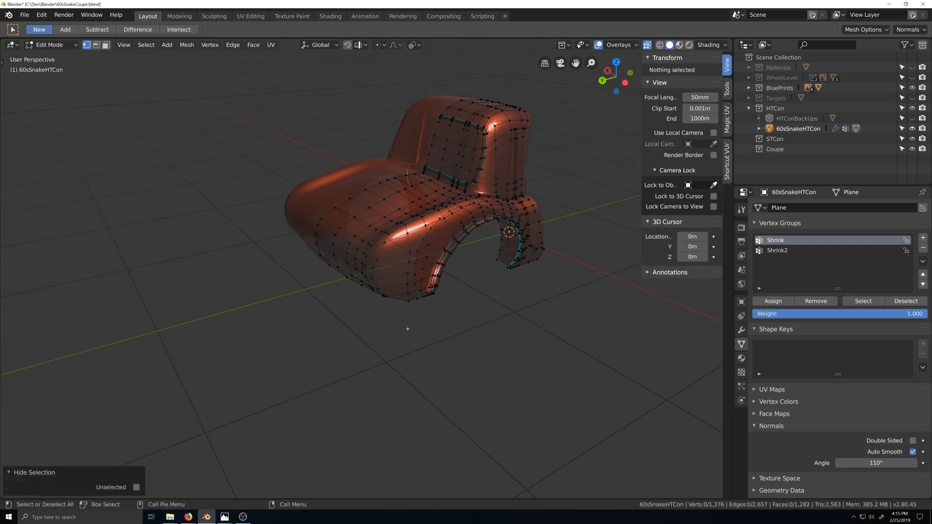
Select the edge path running down the trunk's side to the bottom rear edge and edge-slide it inward by about -0.58 in back view.
{"action": "middle_click_drag", "start_coordinate": [439, 317], "coordinate": [392, 217]}
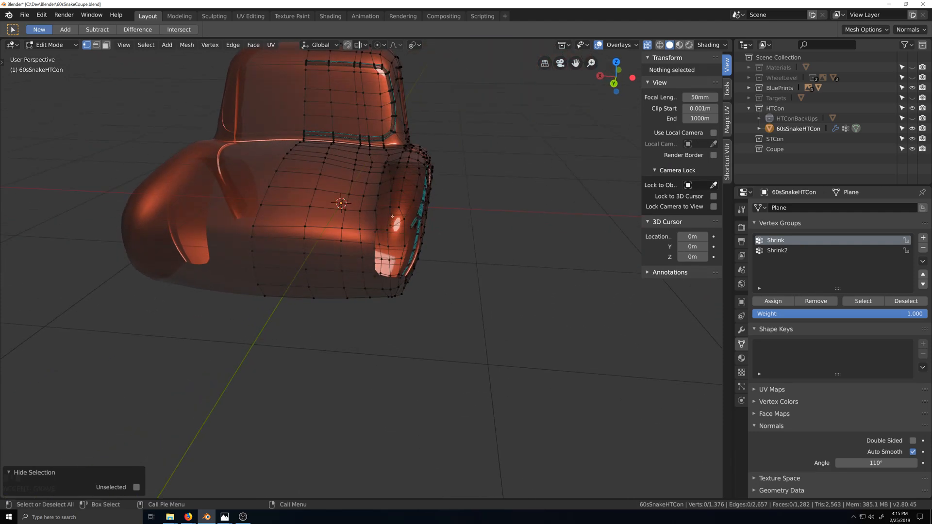
{"action": "left_click", "coordinate": [373, 166]}
{"action": "middle_click_drag", "start_coordinate": [325, 379], "coordinate": [345, 341]}
{"action": "left_click", "coordinate": [369, 308], "text": "ctrl+shift"}
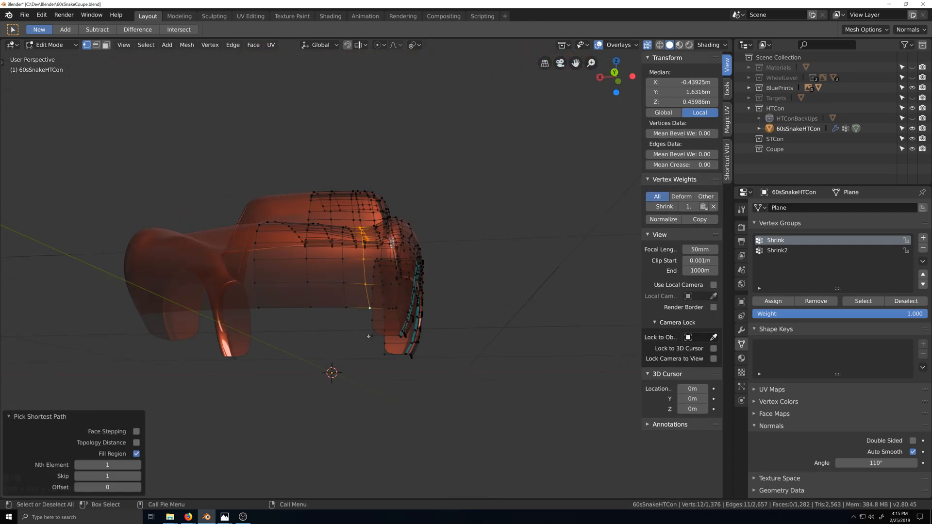
{"action": "key", "text": "ctrl+KP_1"}
{"action": "scroll", "coordinate": [368, 336], "scroll_direction": "up", "scroll_amount": 6}
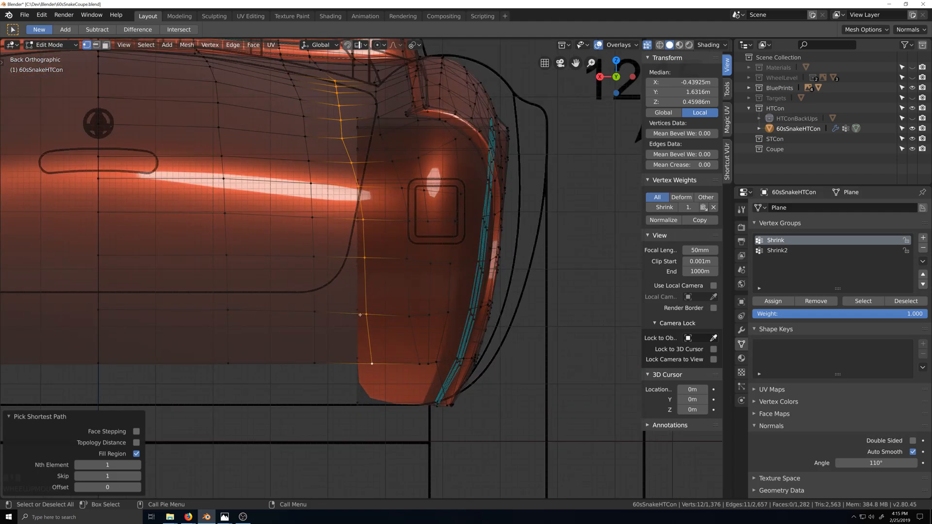
{"action": "key", "text": "g"}
{"action": "key", "text": "g"}
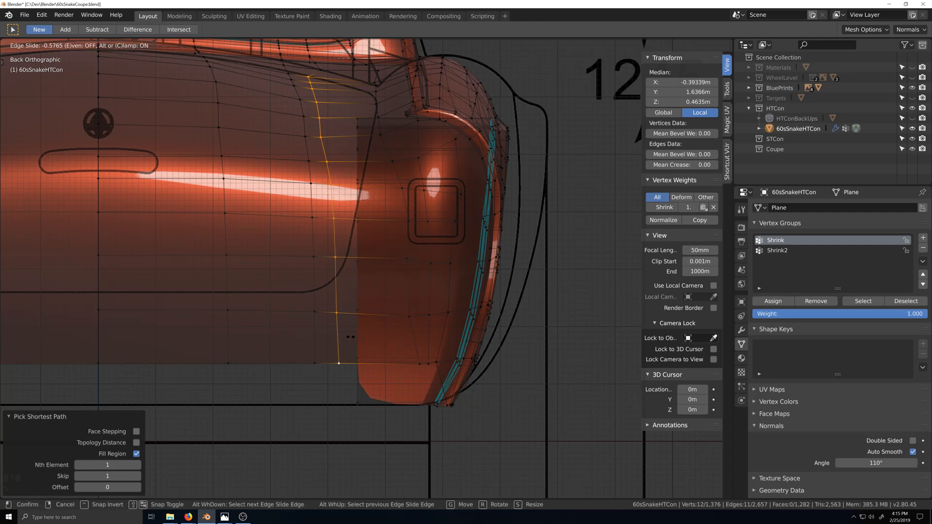
{"action": "left_click", "coordinate": [350, 337]}
Drop the path's two lowest vertices and slide the rest outward by 0.157, then drop the next vertex and slide by 0.146.
{"action": "left_click", "coordinate": [338, 312], "text": "shift"}
{"action": "left_click", "coordinate": [339, 363], "text": "shift"}
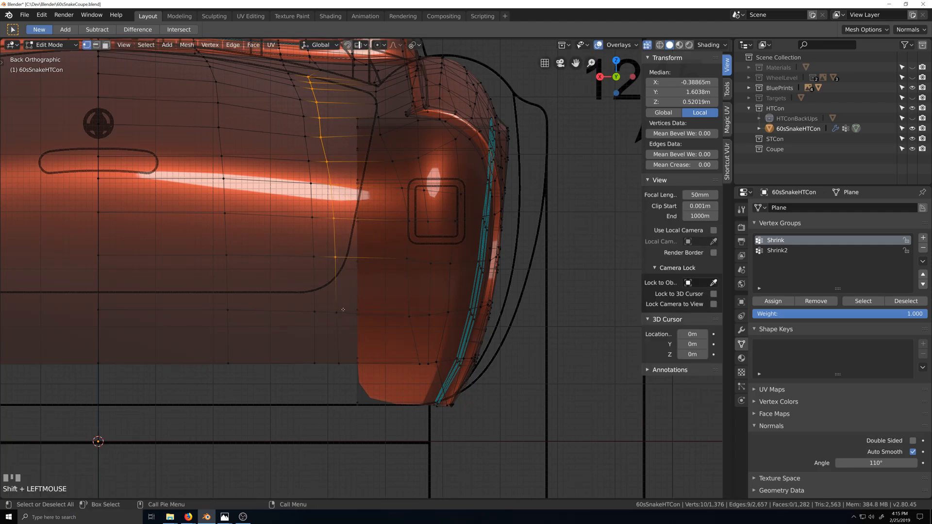
{"action": "key", "text": "g"}
{"action": "key", "text": "g"}
{"action": "left_click", "coordinate": [347, 259]}
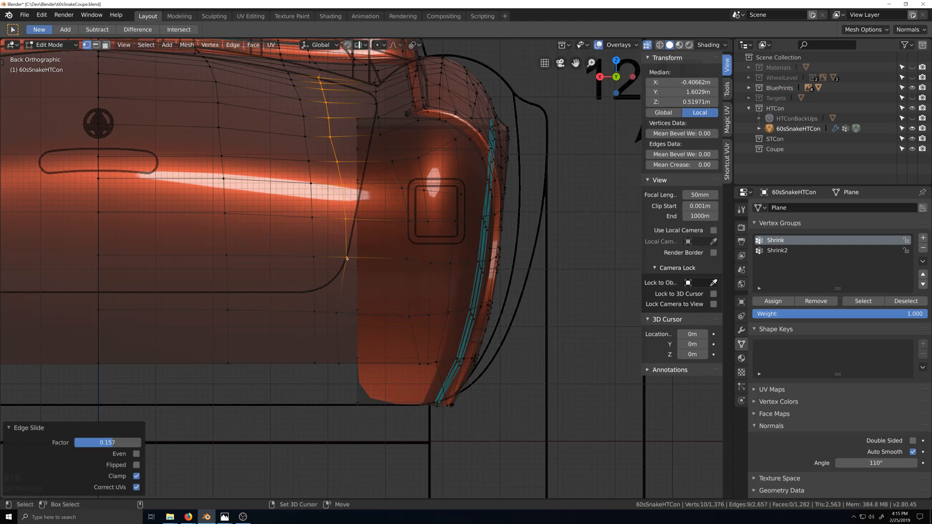
{"action": "left_click", "coordinate": [347, 259], "text": "shift"}
{"action": "key", "text": "g"}
{"action": "key", "text": "g"}
{"action": "left_click", "coordinate": [354, 259]}
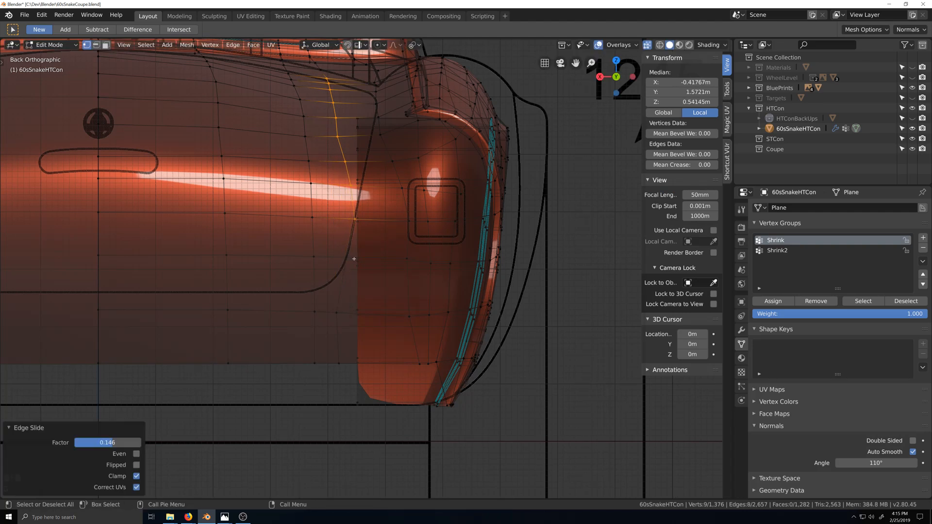
Continue fitting the path to the trunk lid's blueprint outline, dropping the lowest vertex before each outward edge slide, the last by factor 0.289.
{"action": "left_click", "coordinate": [97, 441], "text": "shift"}
{"action": "key", "text": "g"}
{"action": "key", "text": "g"}
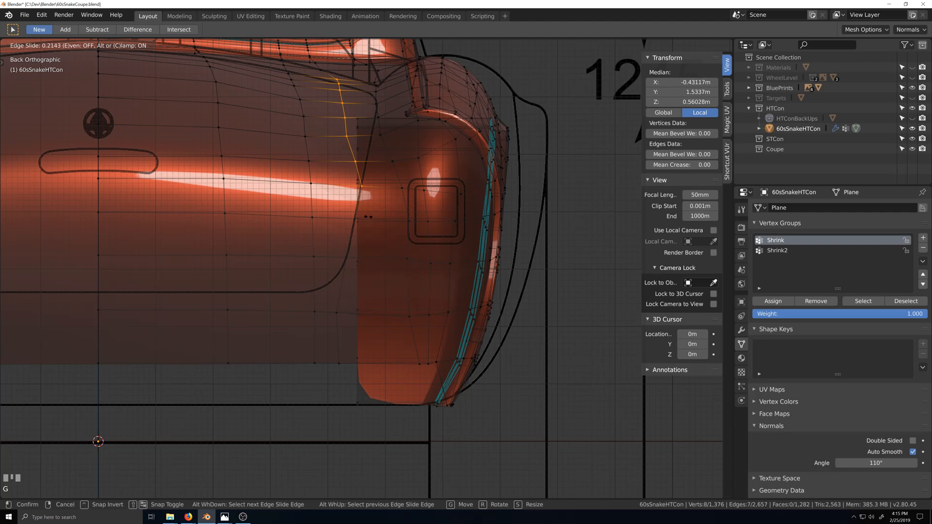
{"action": "left_click", "coordinate": [369, 217]}
{"action": "left_click", "coordinate": [363, 187], "text": "shift"}
{"action": "key", "text": "g"}
{"action": "key", "text": "g"}
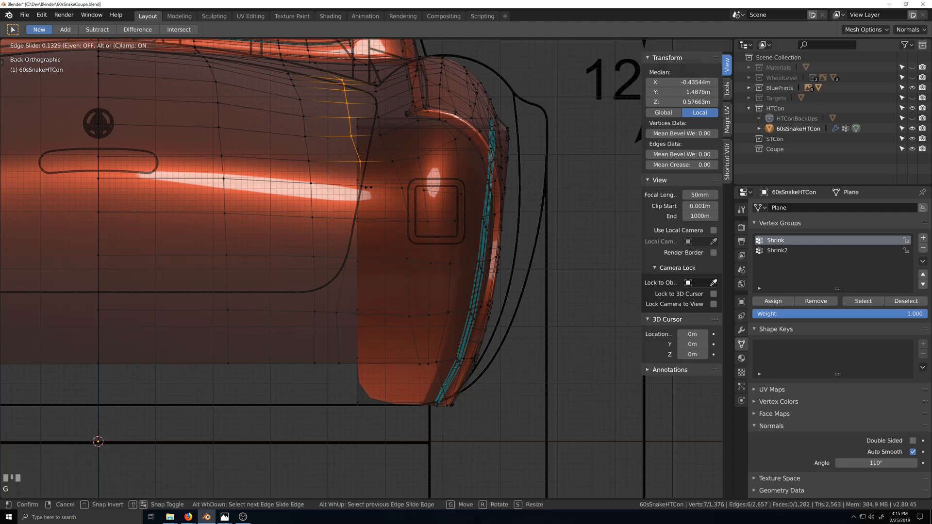
{"action": "left_click", "coordinate": [373, 187]}
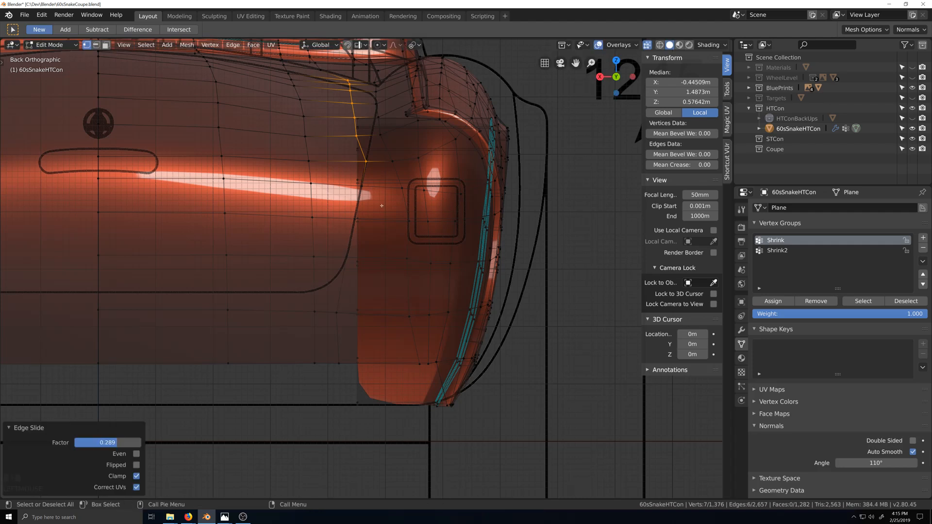
In top view, drop the path's rearmost vertex and edge-slide the rest toward the trunk lid's side outline by 0.755, then 0.169.
{"action": "key", "text": "KP_7"}
{"action": "left_click", "coordinate": [370, 258], "text": "shift"}
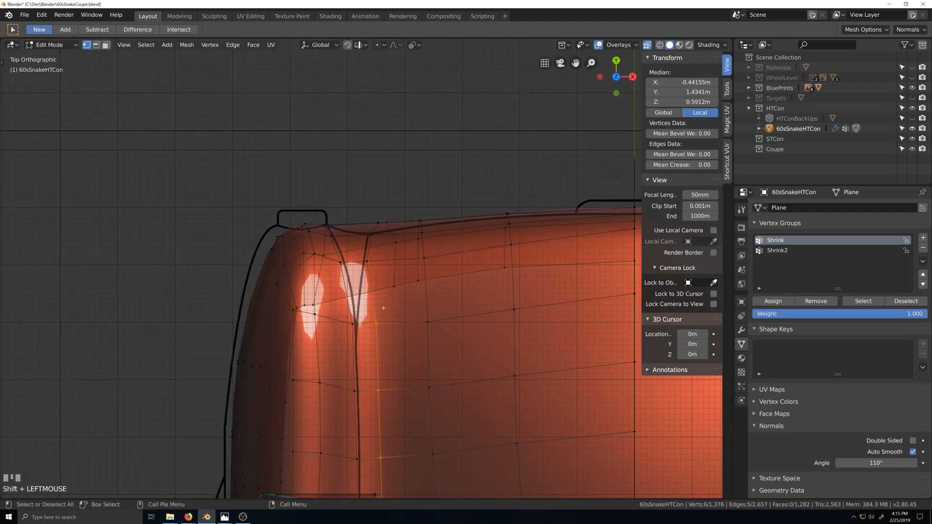
{"action": "key", "text": "g"}
{"action": "key", "text": "g"}
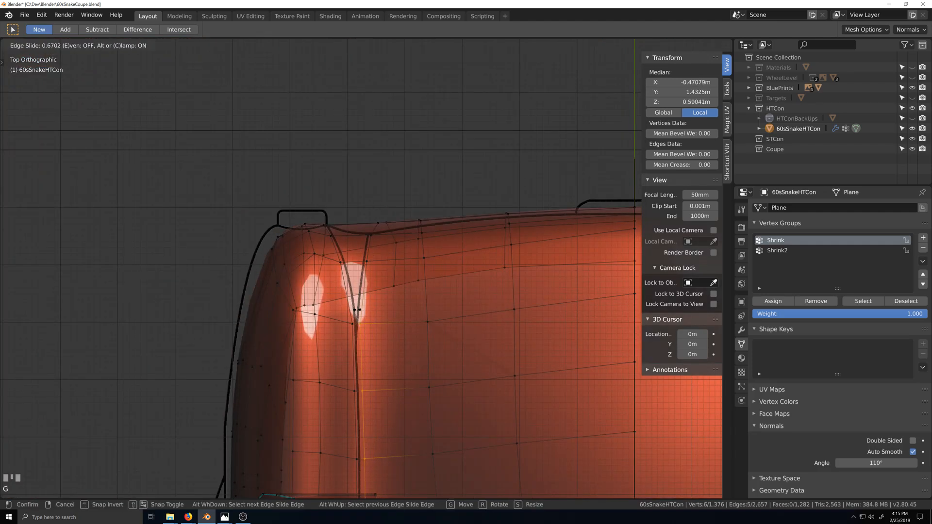
{"action": "left_click", "coordinate": [356, 308]}
{"action": "middle_click_drag", "start_coordinate": [365, 388], "coordinate": [370, 317], "text": "shift"}
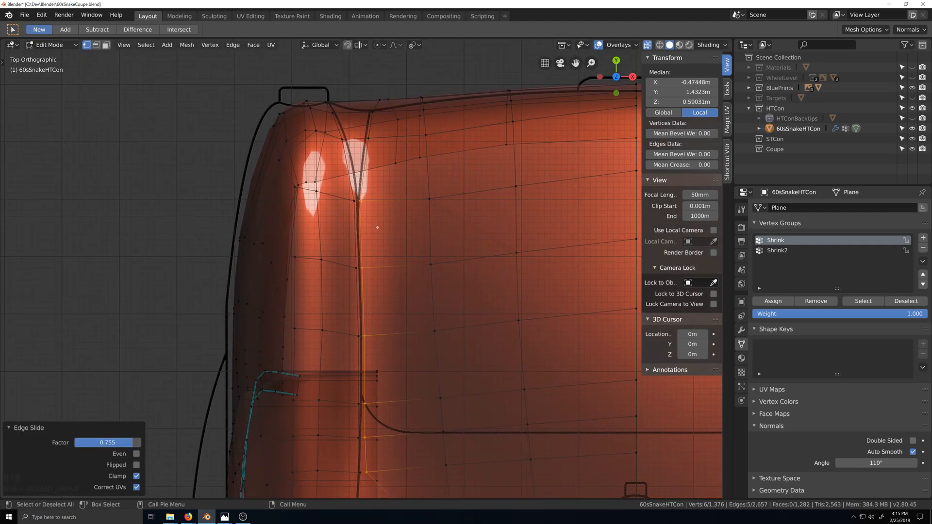
{"action": "scroll", "coordinate": [377, 227], "scroll_direction": "up", "scroll_amount": 2}
{"action": "key", "text": "g"}
{"action": "key", "text": "g"}
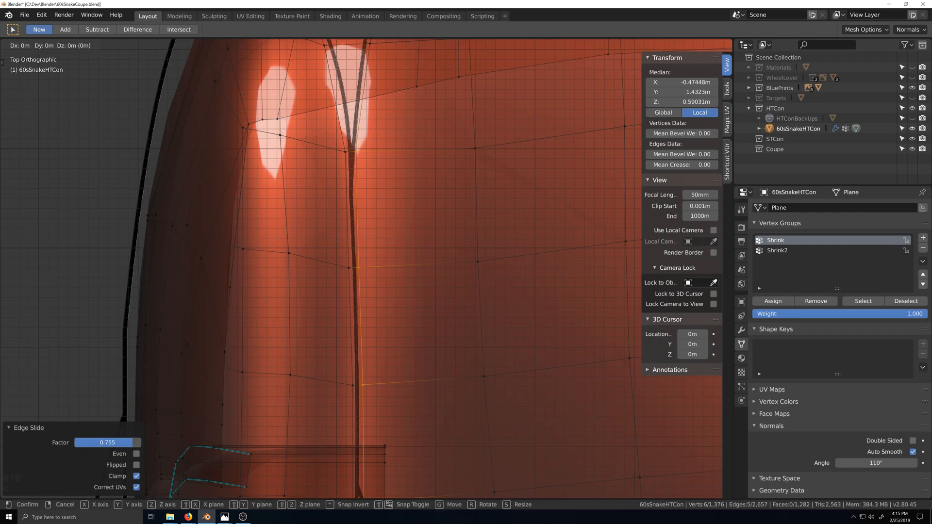
{"action": "left_click", "coordinate": [361, 165]}
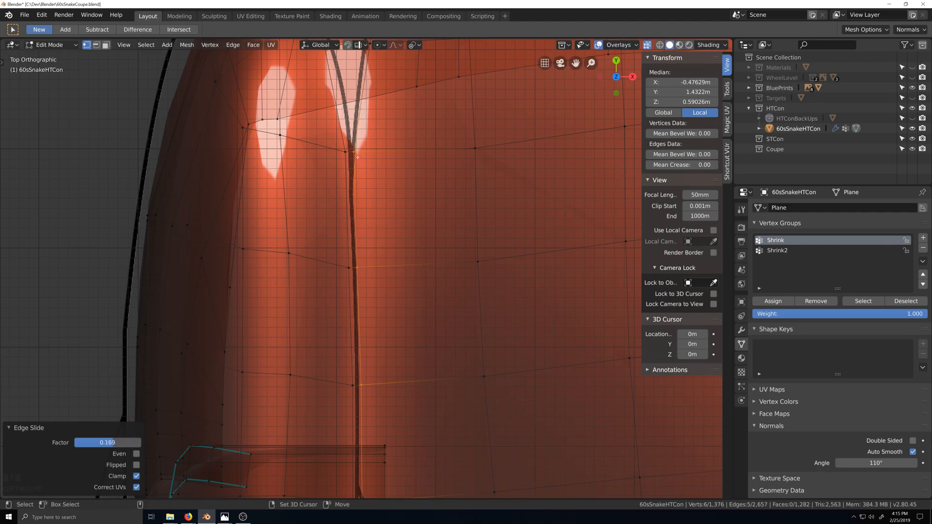
Fit the path closer to the trunk's side outline, dropping the rearmost vertex before each of two edge slides, the last by 0.232.
{"action": "left_click", "coordinate": [355, 153], "text": "shift"}
{"action": "key", "text": "g"}
{"action": "key", "text": "g"}
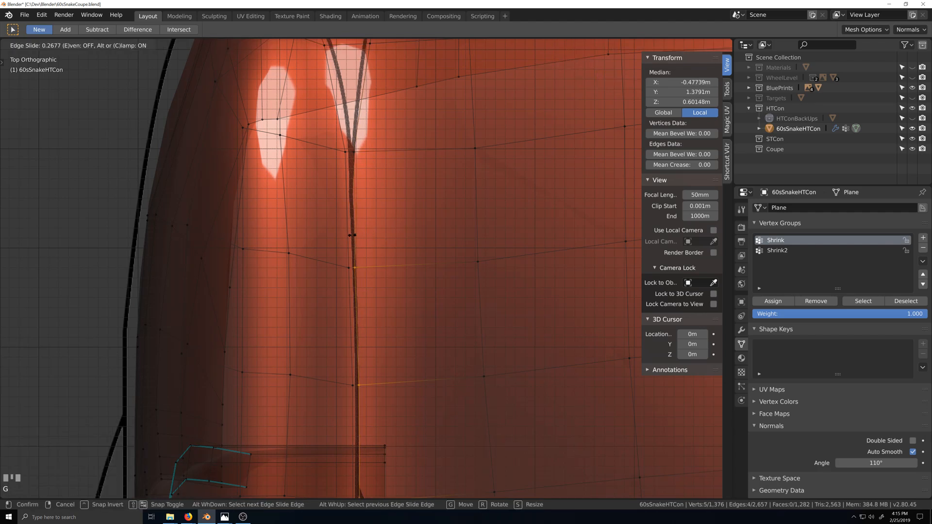
{"action": "left_click", "coordinate": [363, 234]}
{"action": "left_click", "coordinate": [355, 267], "text": "shift"}
{"action": "key", "text": "g"}
{"action": "key", "text": "g"}
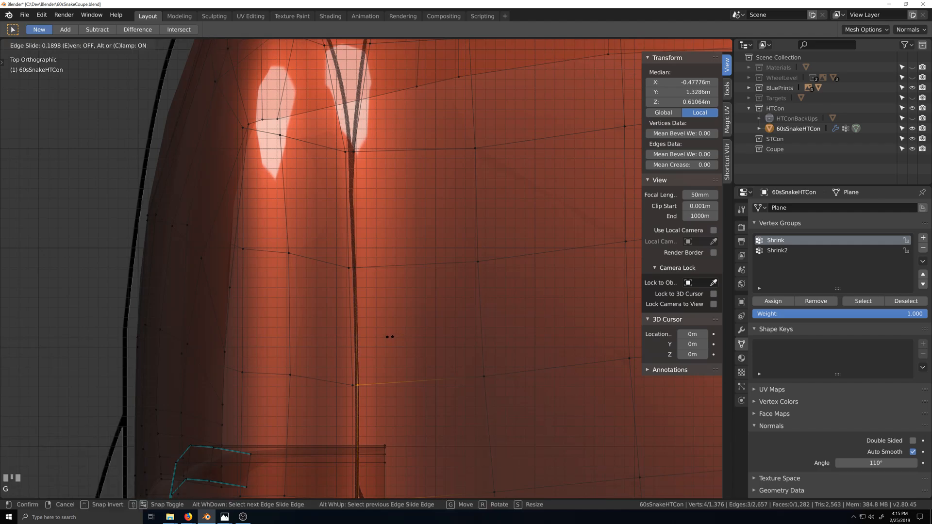
{"action": "left_click", "coordinate": [388, 338]}
Drop the next vertex and edge-slide the remaining three by -0.004, then vertex-slide the one at the trunk corner curve's start by 0.108.
{"action": "middle_click_drag", "start_coordinate": [401, 381], "coordinate": [389, 315], "text": "shift"}
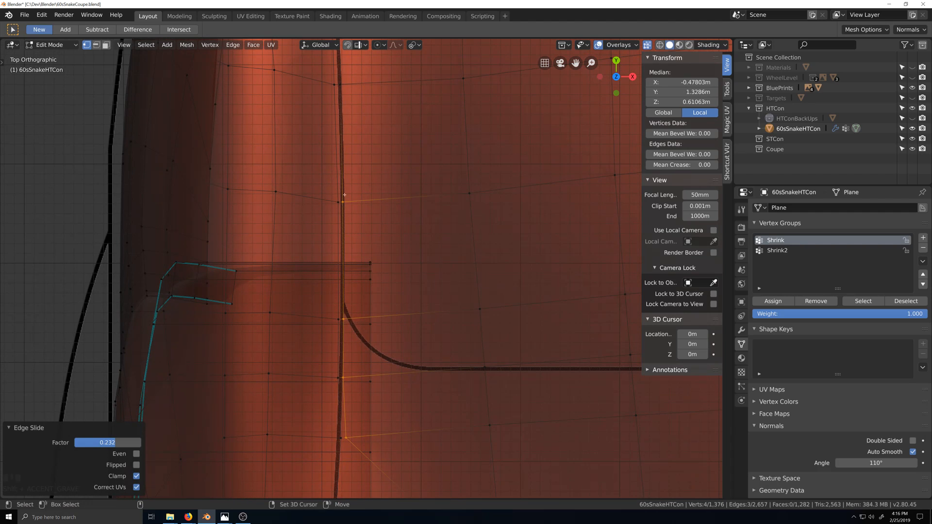
{"action": "key", "text": "g"}
{"action": "key", "text": "g"}
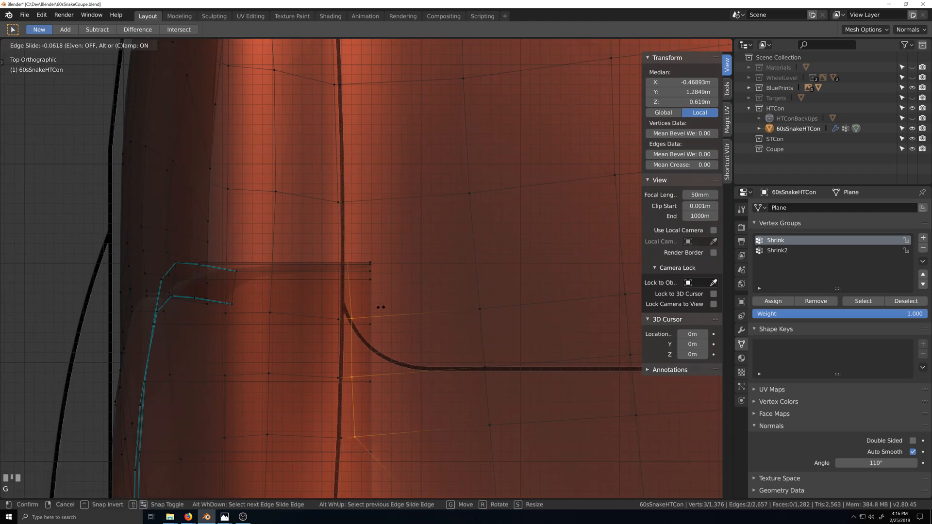
{"action": "left_click", "coordinate": [377, 307]}
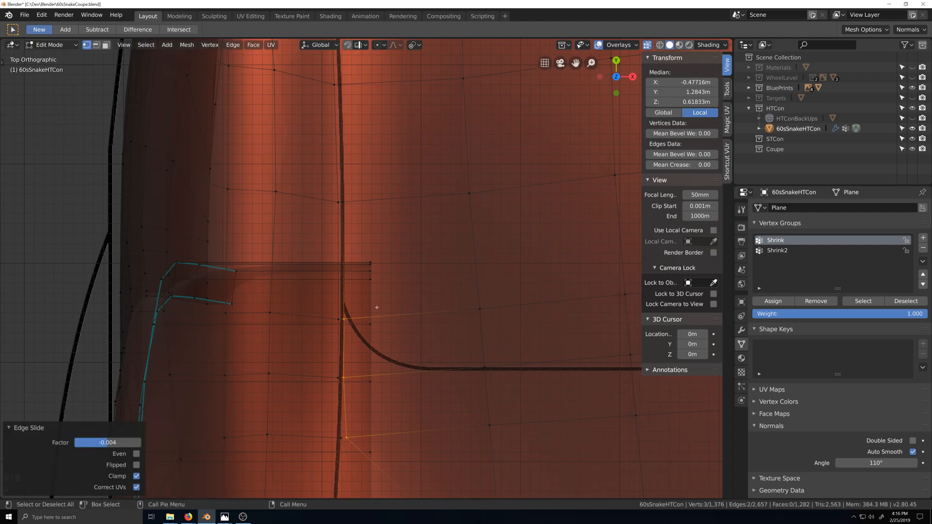
{"action": "left_click", "coordinate": [349, 319]}
{"action": "key", "text": "shift+v"}
{"action": "left_click", "coordinate": [363, 324]}
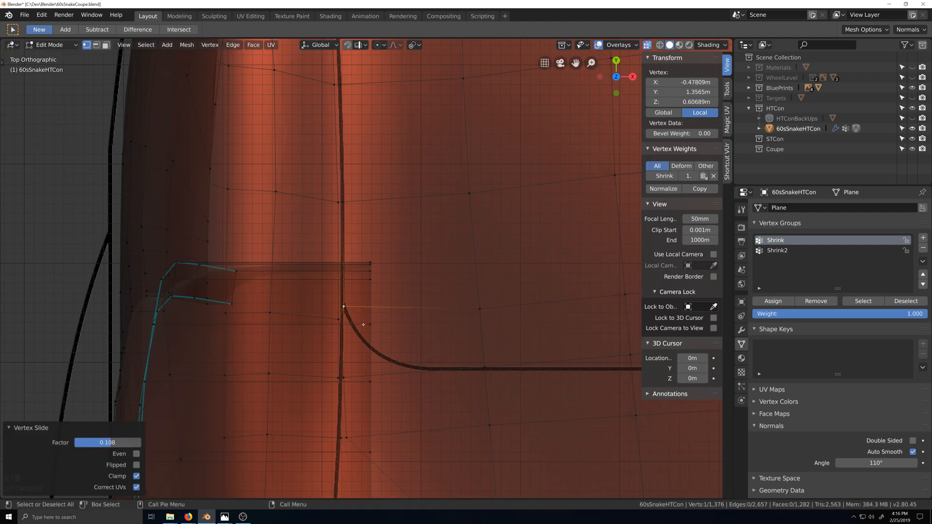
Vertex-slide the next path vertex inward to the trunk corner curve's inner end, and nudge it -0.00783 m in X and 0.0044 m in Y.
{"action": "left_click", "coordinate": [351, 381]}
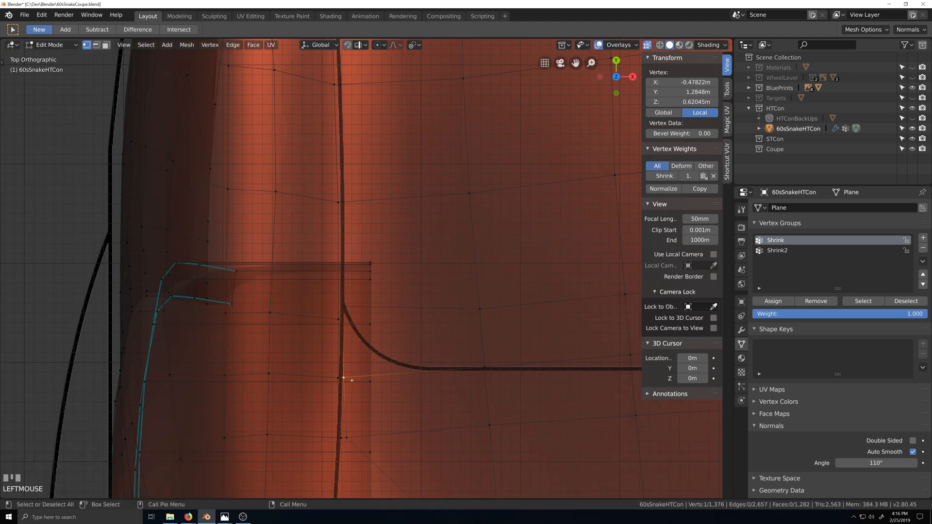
{"action": "key", "text": "g"}
{"action": "key", "text": "g"}
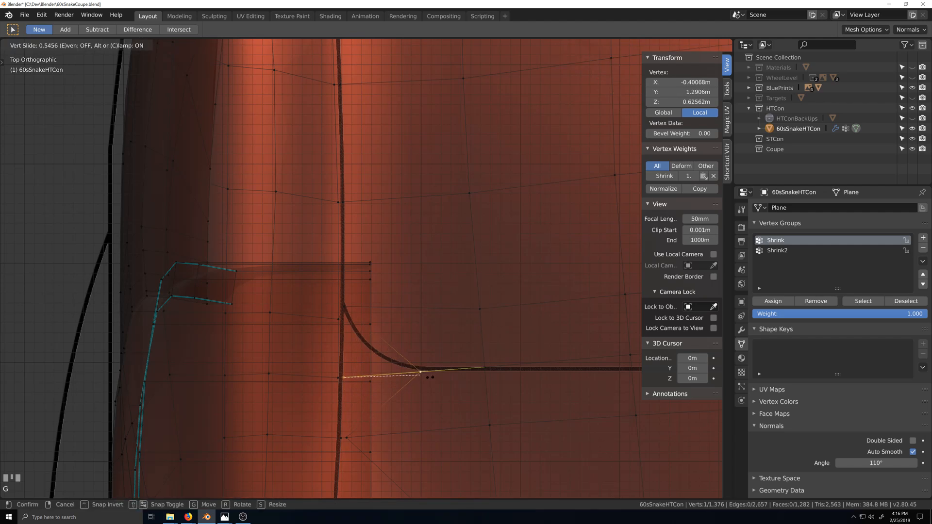
{"action": "left_click", "coordinate": [426, 376]}
{"action": "key", "text": "g"}
{"action": "left_click", "coordinate": [418, 373]}
{"action": "scroll", "coordinate": [411, 404], "scroll_direction": "down", "scroll_amount": 2}
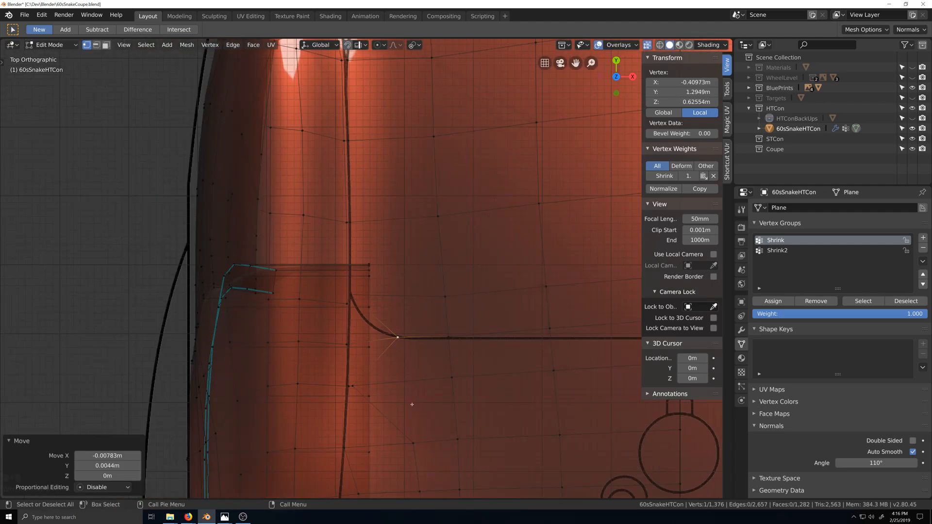
Vertex-slide the path vertex just ahead of the trunk corner inward by a factor of 0.488.
{"action": "left_click", "coordinate": [358, 388]}
{"action": "key", "text": "g"}
{"action": "key", "text": "g"}
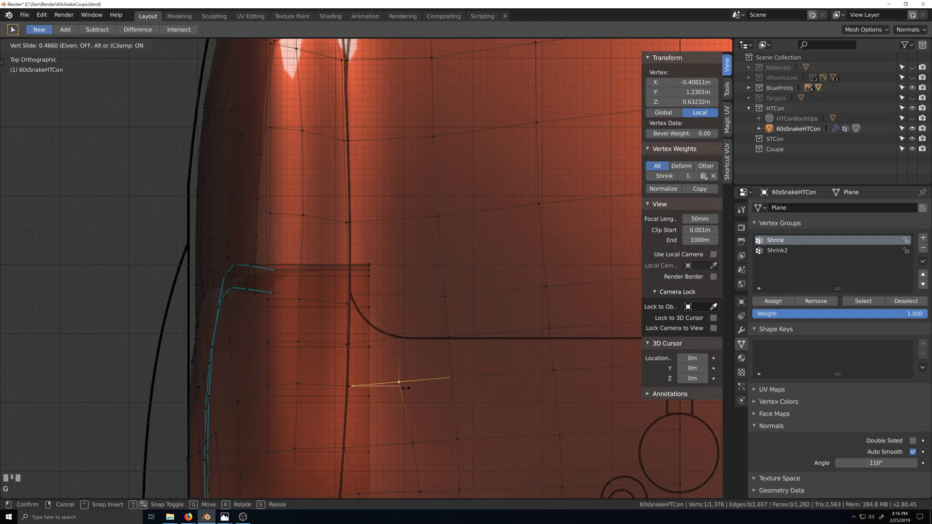
{"action": "left_click", "coordinate": [406, 387]}
{"action": "scroll", "coordinate": [469, 338], "scroll_direction": "down", "scroll_amount": 2}
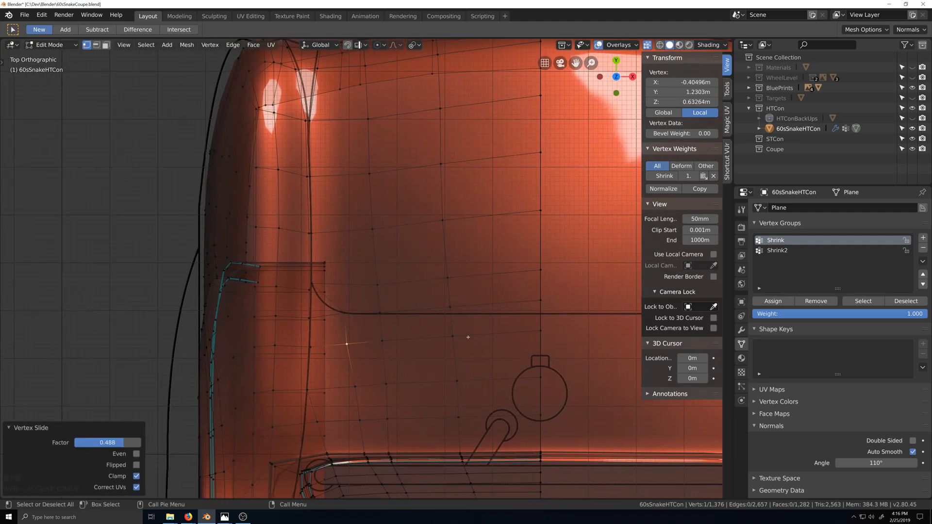
Select the three vertices along the trunk lid's front line out to the centerline and edge-slide them by -0.029.
{"action": "left_click", "coordinate": [381, 314]}
{"action": "left_click", "coordinate": [448, 307], "text": "shift"}
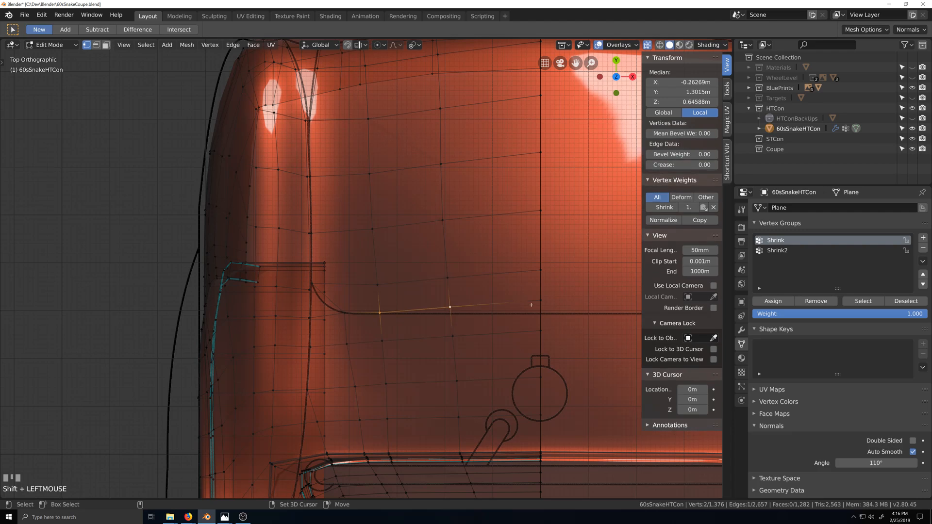
{"action": "left_click", "coordinate": [537, 302], "text": "shift"}
{"action": "scroll", "coordinate": [389, 345], "scroll_direction": "up", "scroll_amount": 4}
{"action": "key", "text": "g"}
{"action": "key", "text": "g"}
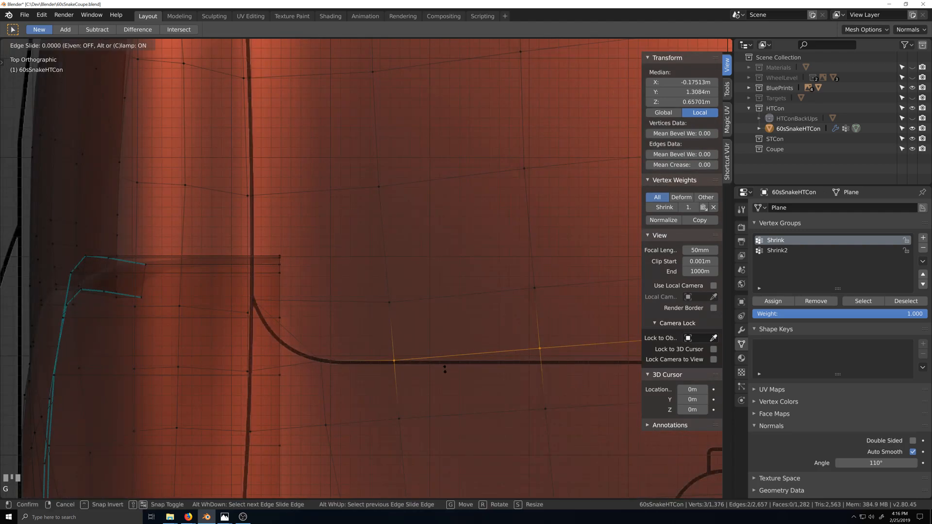
{"action": "left_click", "coordinate": [445, 395]}
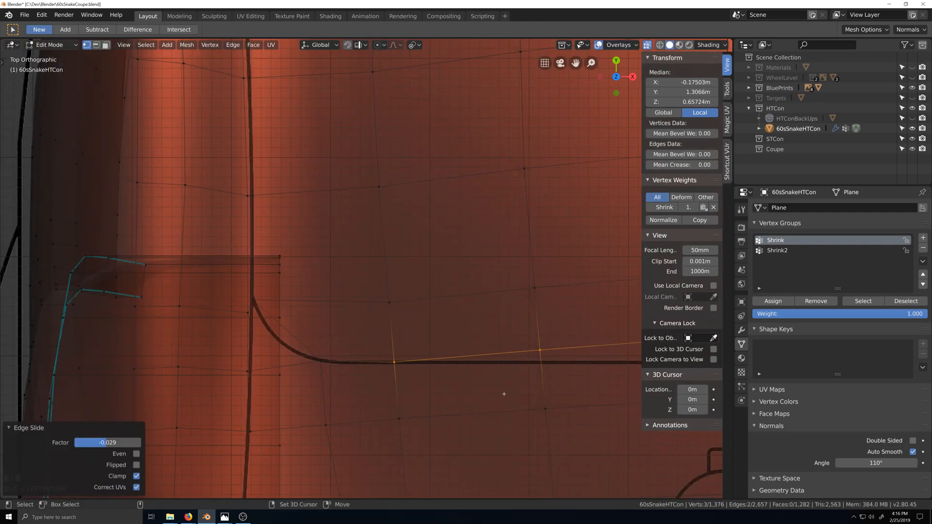
Vertex-slide the middle vertex of that row by 0.216 onto the trunk lid's front blueprint line.
{"action": "middle_click_drag", "start_coordinate": [502, 391], "coordinate": [253, 325], "text": "shift"}
{"action": "left_click", "coordinate": [290, 286]}
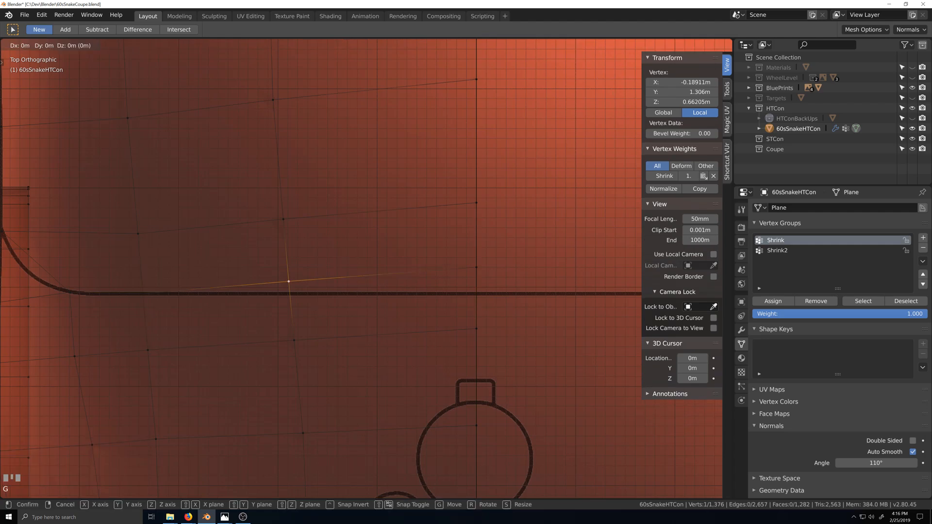
{"action": "key", "text": "g"}
{"action": "key", "text": "g"}
{"action": "left_click", "coordinate": [318, 320]}
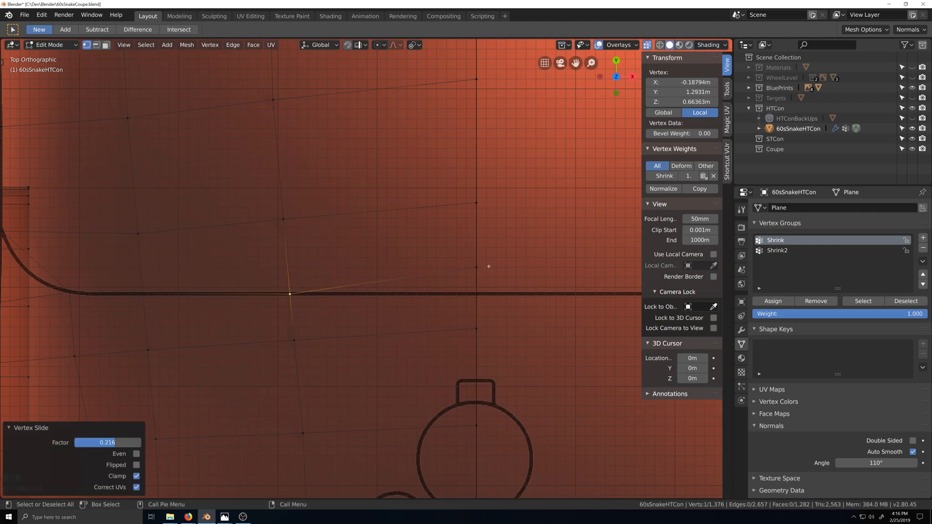
Vertex-slide the row's centerline vertex by 0.411 onto the trunk lid's front line and fine-tune it with further small slides.
{"action": "left_click", "coordinate": [476, 267]}
{"action": "key", "text": "g"}
{"action": "key", "text": "g"}
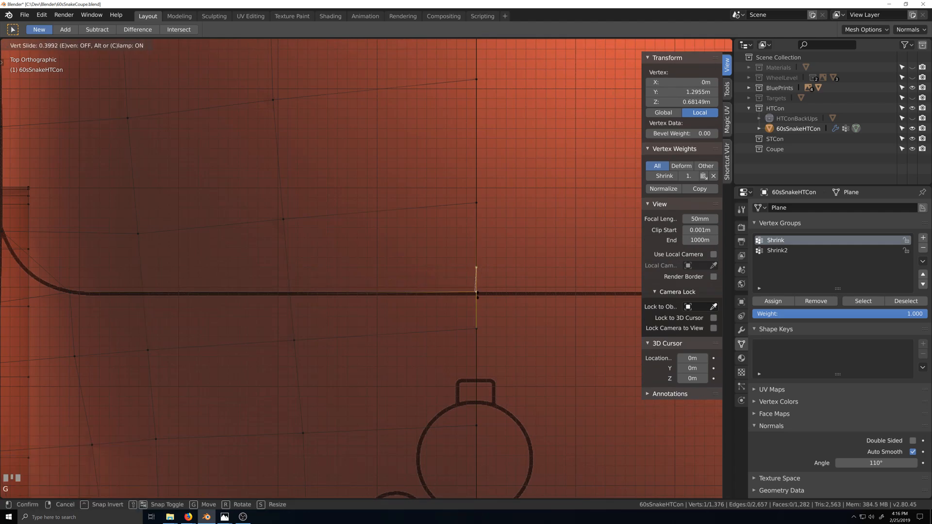
{"action": "left_click", "coordinate": [479, 318]}
{"action": "key", "text": "g"}
{"action": "key", "text": "g"}
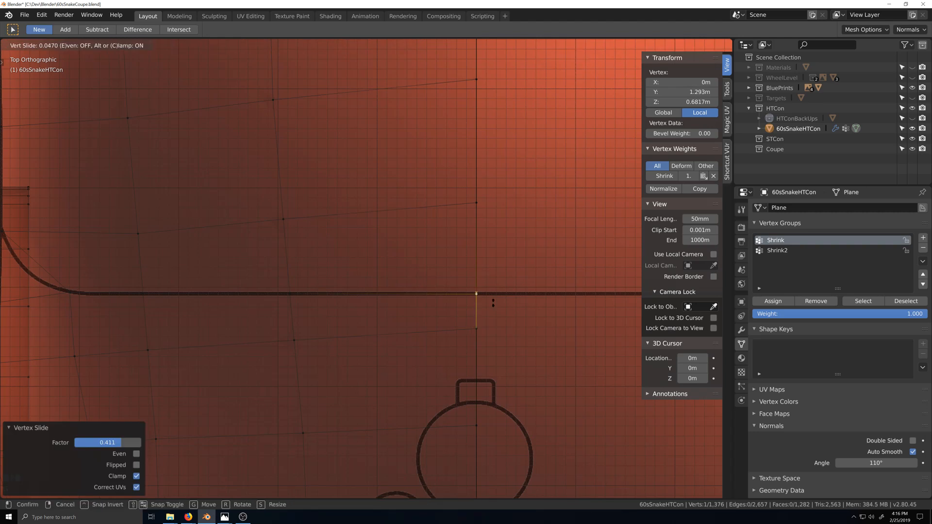
{"action": "left_click", "coordinate": [492, 297]}
{"action": "key", "text": "g"}
{"action": "key", "text": "g"}
{"action": "key", "text": "Escape"}
{"action": "key", "text": "g"}
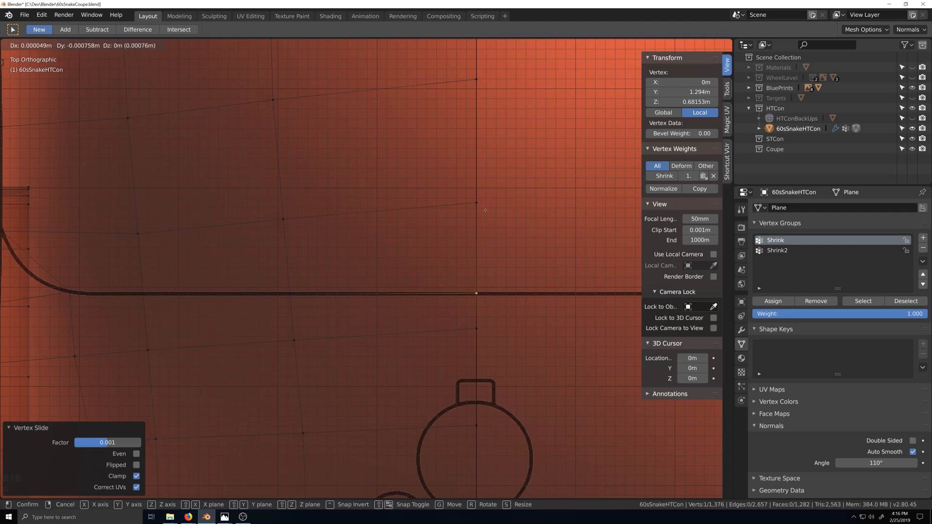
Vertex-slide the next row's centerline vertex forward by 0.278, and slide its neighbor forward to match.
{"action": "key", "text": "g"}
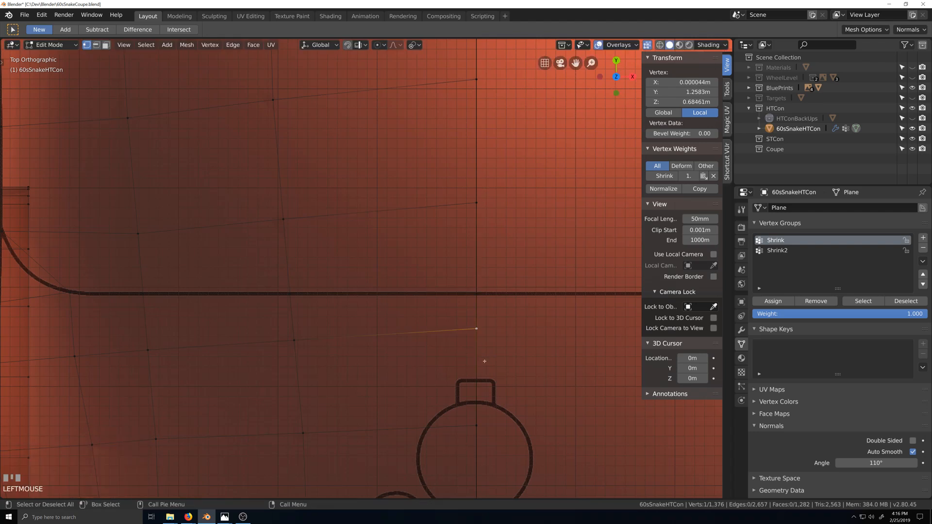
{"action": "left_click", "coordinate": [481, 388]}
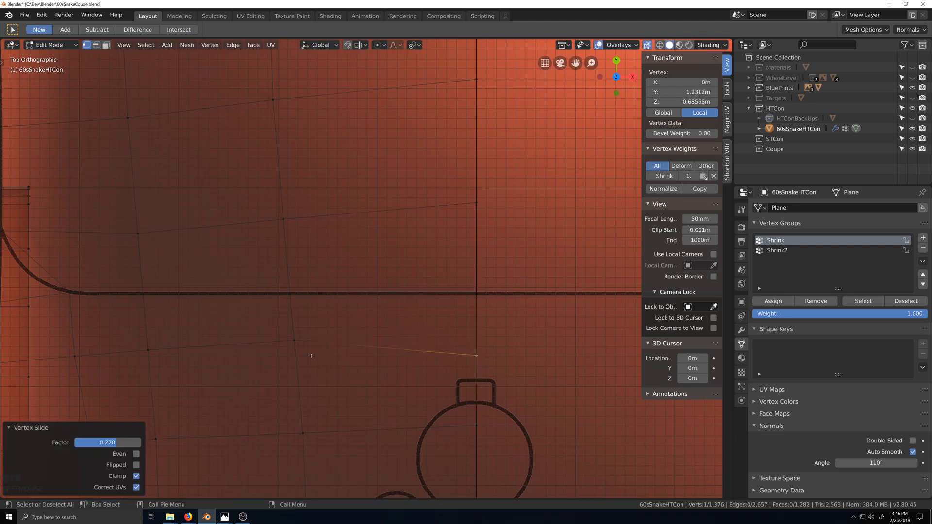
{"action": "left_click", "coordinate": [294, 340]}
{"action": "key", "text": "g"}
{"action": "key", "text": "g"}
{"action": "left_click", "coordinate": [311, 367]}
Vertex-slide the two remaining vertices of that row forward to even its spacing, the outer one by 0.052.
{"action": "left_click", "coordinate": [147, 349]}
{"action": "key", "text": "g"}
{"action": "key", "text": "g"}
{"action": "left_click", "coordinate": [166, 364]}
{"action": "left_click", "coordinate": [74, 357]}
{"action": "key", "text": "g"}
{"action": "key", "text": "g"}
{"action": "left_click", "coordinate": [77, 361]}
{"action": "scroll", "coordinate": [338, 279], "scroll_direction": "down", "scroll_amount": 2}
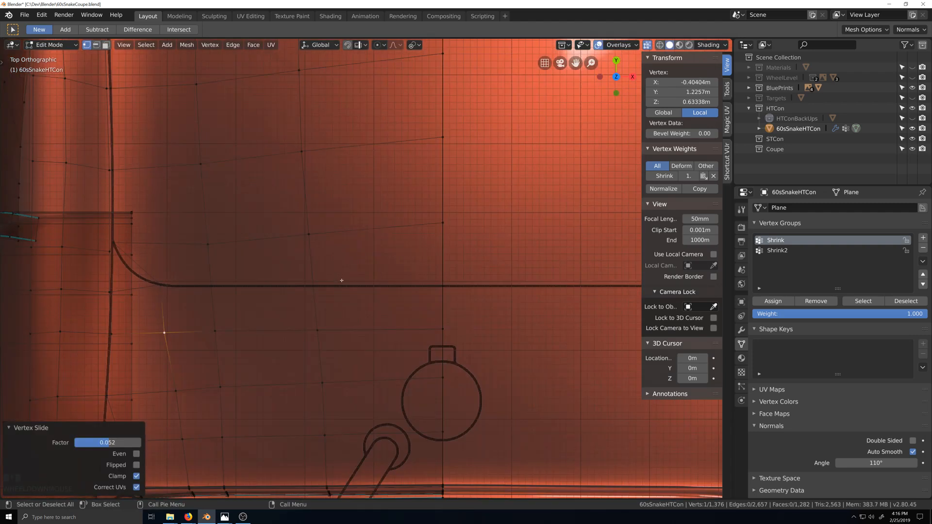
Select the edge path from the centerline along the trunk lid's front edge and around its corner, and inspect its flow in perspective.
{"action": "middle_click_drag", "start_coordinate": [341, 278], "coordinate": [484, 299], "text": "shift"}
{"action": "scroll", "coordinate": [478, 300], "scroll_direction": "down", "scroll_amount": 2}
{"action": "scroll", "coordinate": [506, 296], "scroll_direction": "down", "scroll_amount": 1}
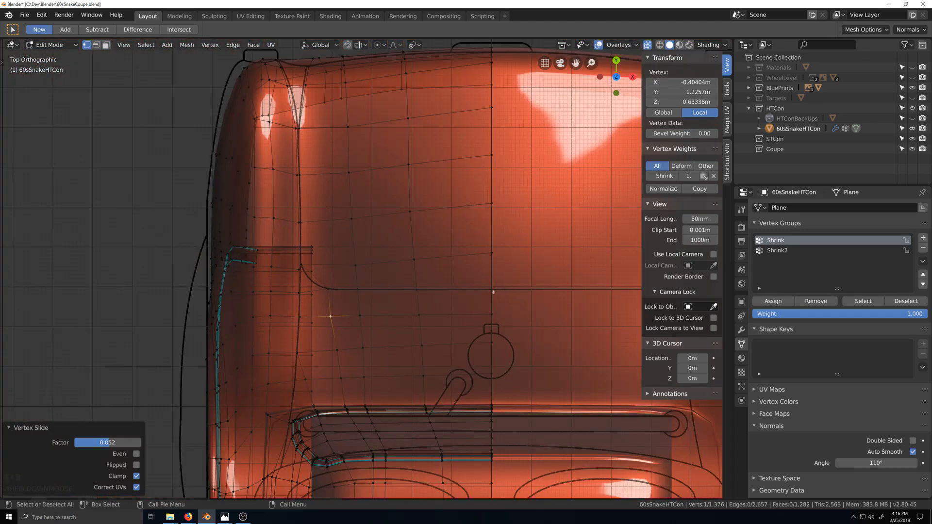
{"action": "left_click", "coordinate": [492, 291]}
{"action": "left_click", "coordinate": [328, 289], "text": "ctrl"}
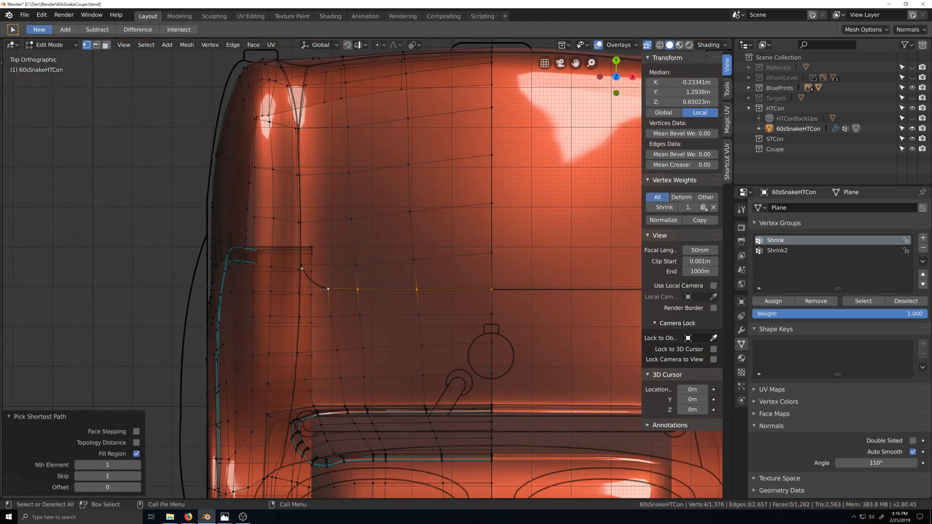
{"action": "left_click", "coordinate": [301, 264], "text": "ctrl"}
{"action": "scroll", "coordinate": [297, 231], "scroll_direction": "up", "scroll_amount": 4}
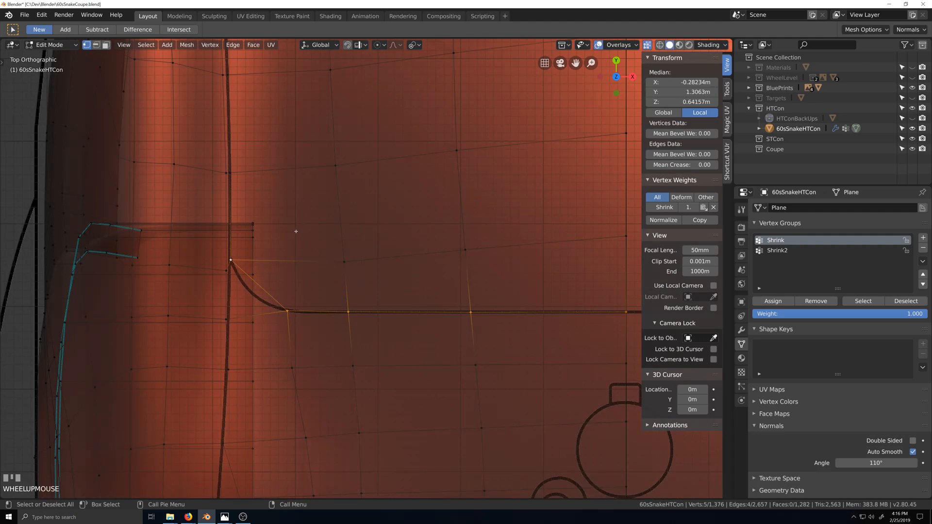
{"action": "left_click", "coordinate": [233, 176], "text": "ctrl"}
{"action": "scroll", "coordinate": [285, 237], "scroll_direction": "down", "scroll_amount": 4}
{"action": "middle_click_drag", "start_coordinate": [262, 306], "coordinate": [414, 251]}
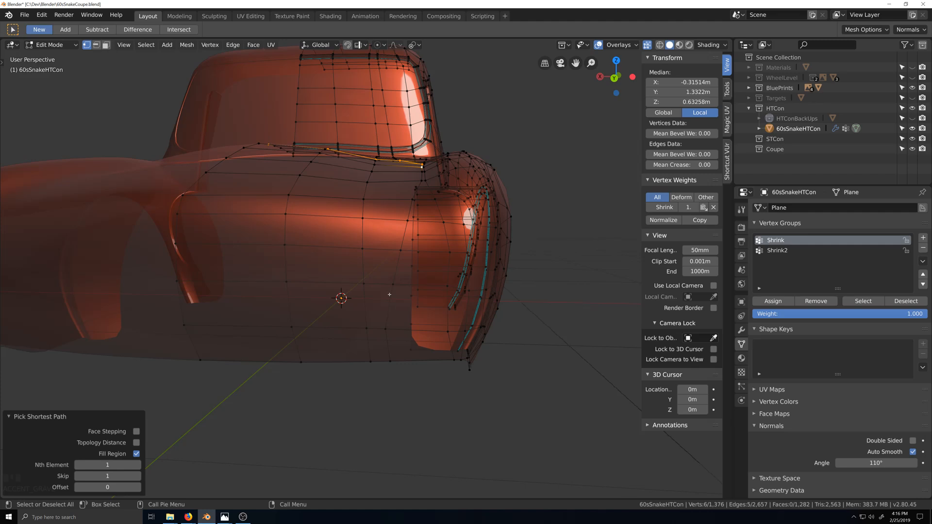
In back view, select the edge row just above the trunk lid's lower line out to the centerline and edge-slide it by -0.602.
{"action": "key", "text": "ctrl+KP_1"}
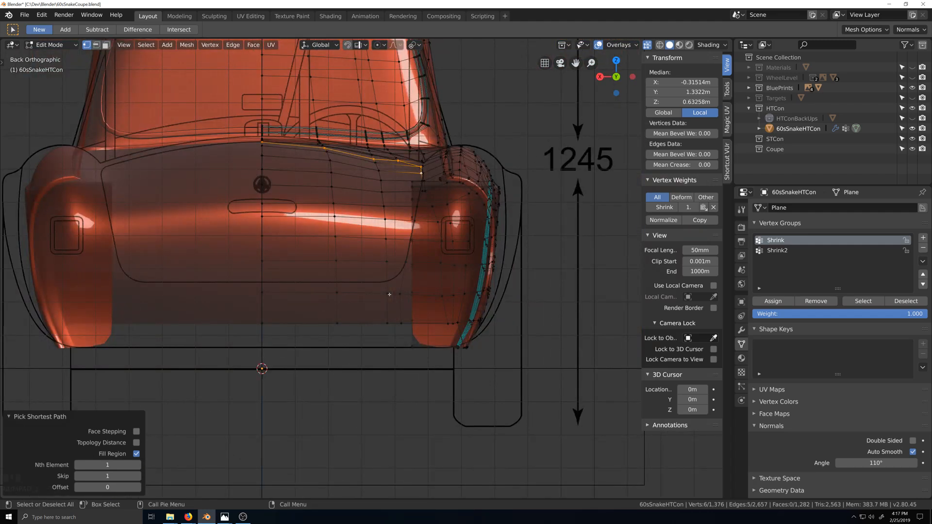
{"action": "scroll", "coordinate": [389, 294], "scroll_direction": "up", "scroll_amount": 3}
{"action": "left_click", "coordinate": [401, 257]}
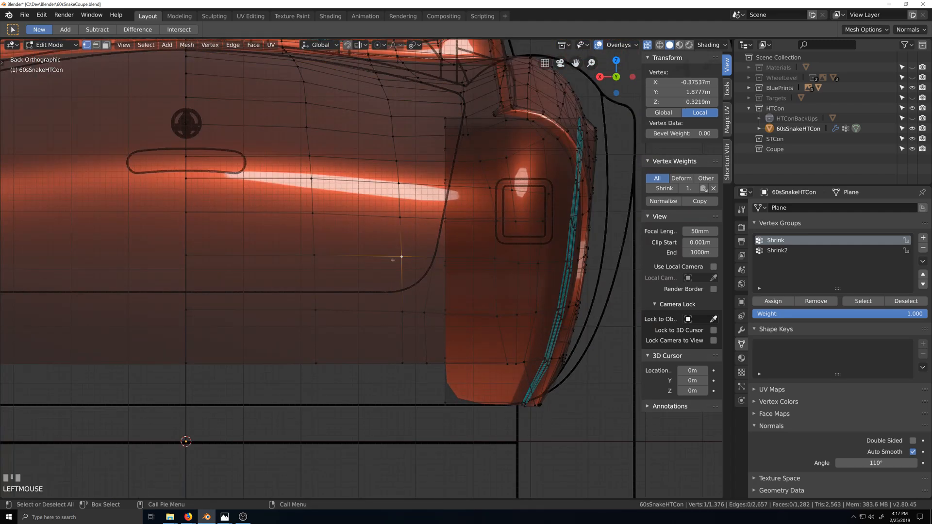
{"action": "left_click", "coordinate": [186, 255], "text": "ctrl+shift"}
{"action": "key", "text": "g"}
{"action": "key", "text": "g"}
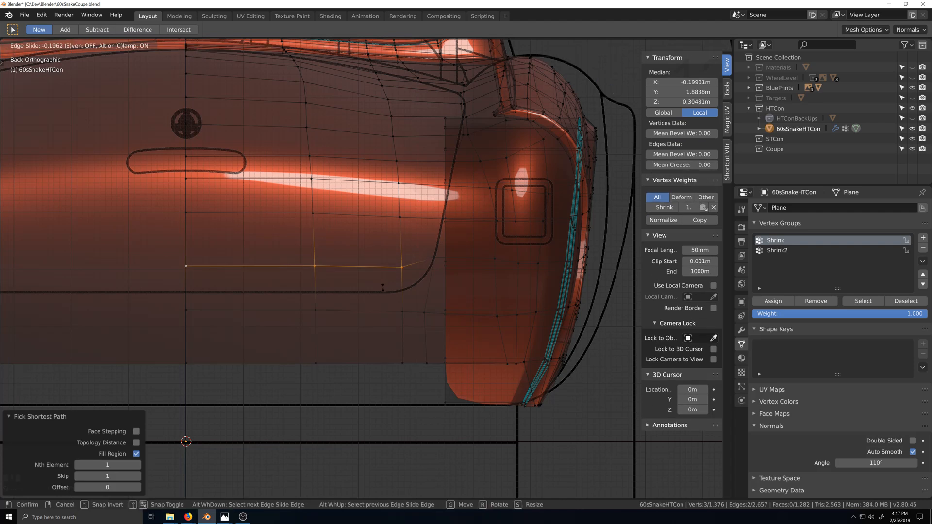
{"action": "left_click", "coordinate": [397, 293]}
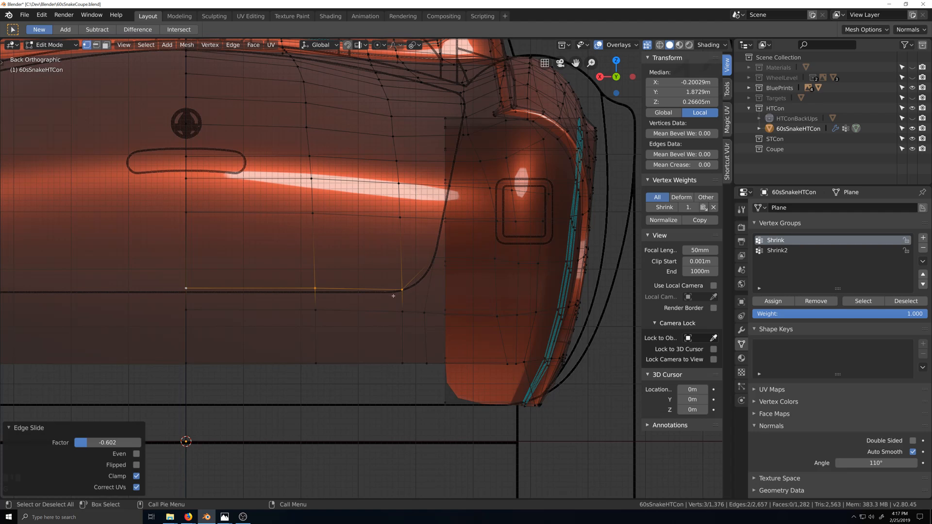
Edge-slide the row down onto the trunk lid's lower line, and move its outer corner vertex inward onto the outline by about 0.013 m.
{"action": "key", "text": "g"}
{"action": "key", "text": "g"}
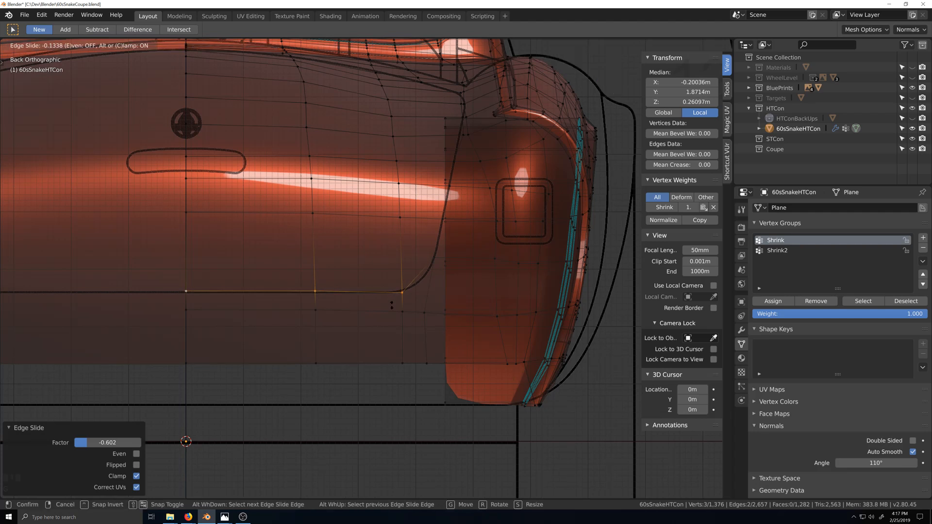
{"action": "left_click", "coordinate": [392, 306]}
{"action": "left_click", "coordinate": [398, 298]}
{"action": "key", "text": "g"}
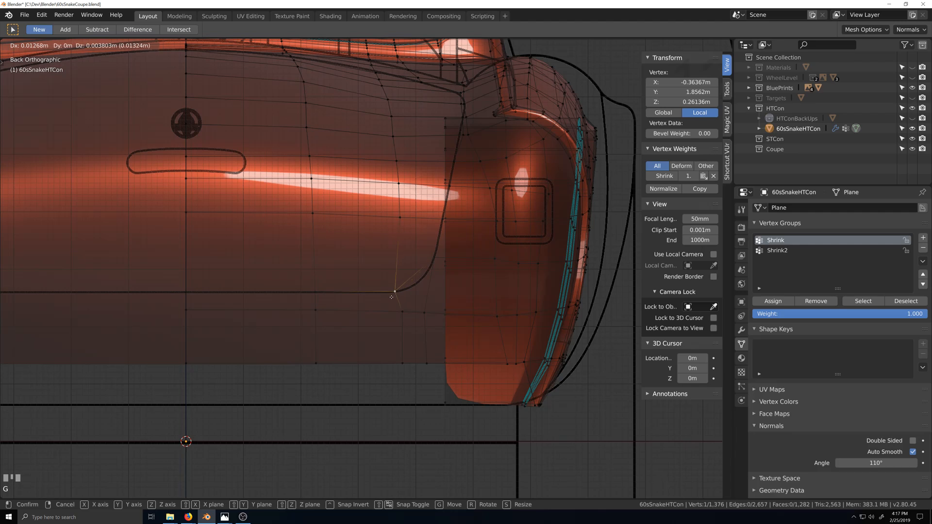
{"action": "left_click", "coordinate": [391, 297]}
Select the vertical edge below the lid's corner vertex and edge-slide it about 0.083 toward the centerline.
{"action": "left_click", "coordinate": [403, 312]}
{"action": "left_click", "coordinate": [402, 357], "text": "ctrl"}
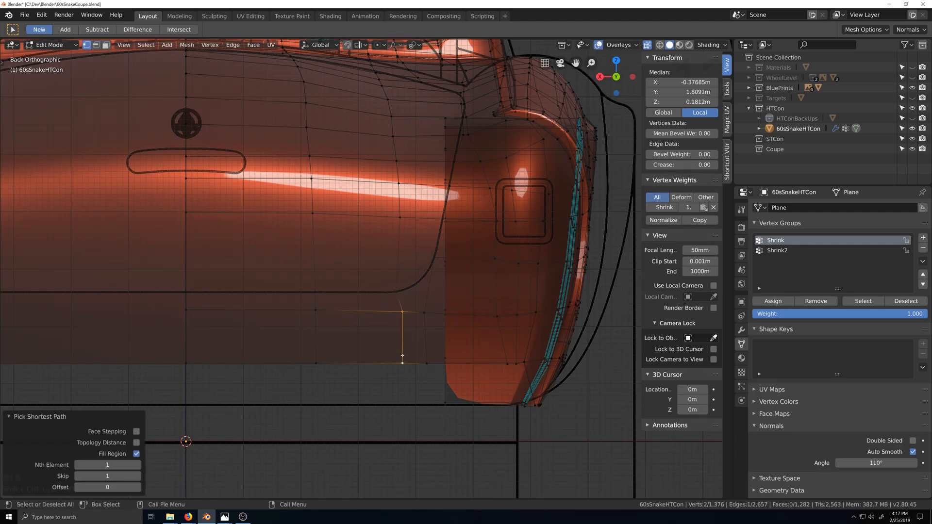
{"action": "key", "text": "g"}
{"action": "key", "text": "g"}
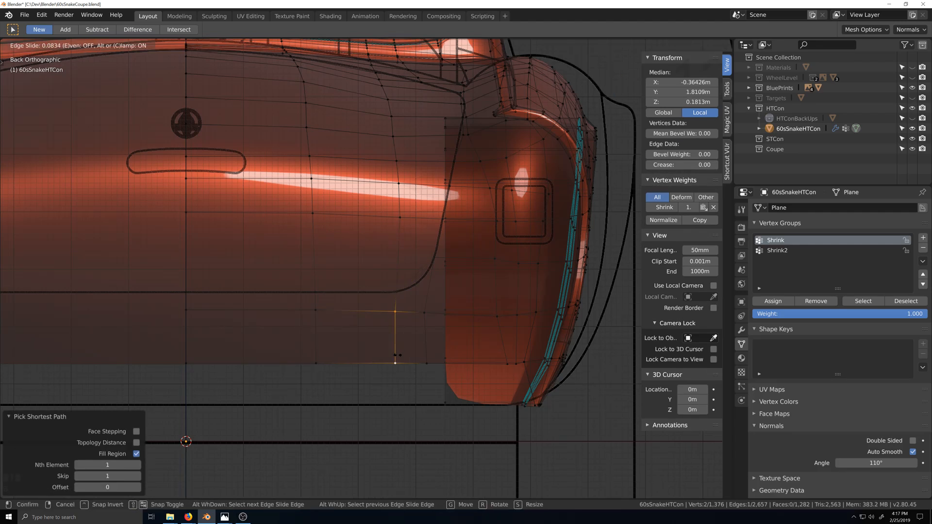
{"action": "left_click", "coordinate": [398, 355]}
Edge-slide the next vertical edge outward by 0.142, and vertex-slide its bottom vertex by 0.073 to straighten the edge.
{"action": "left_click", "coordinate": [426, 315]}
{"action": "left_click", "coordinate": [427, 360], "text": "shift"}
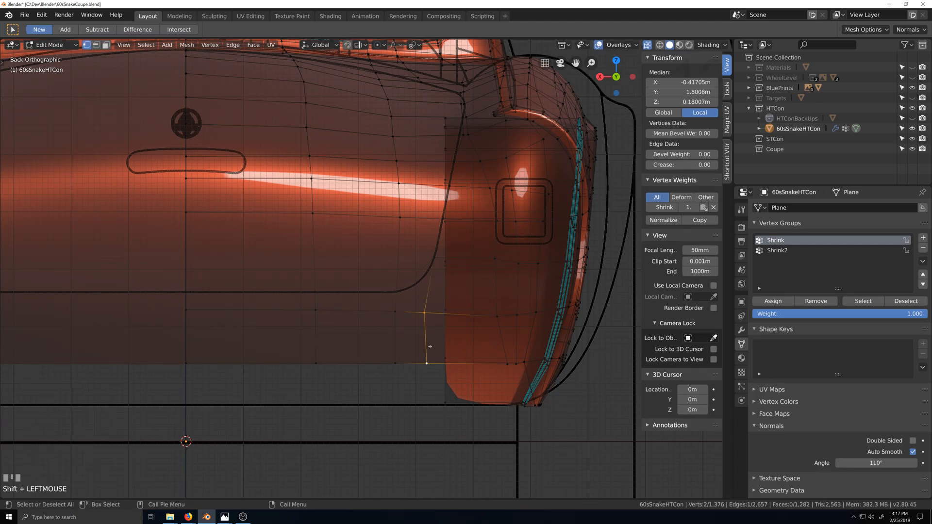
{"action": "key", "text": "g"}
{"action": "key", "text": "g"}
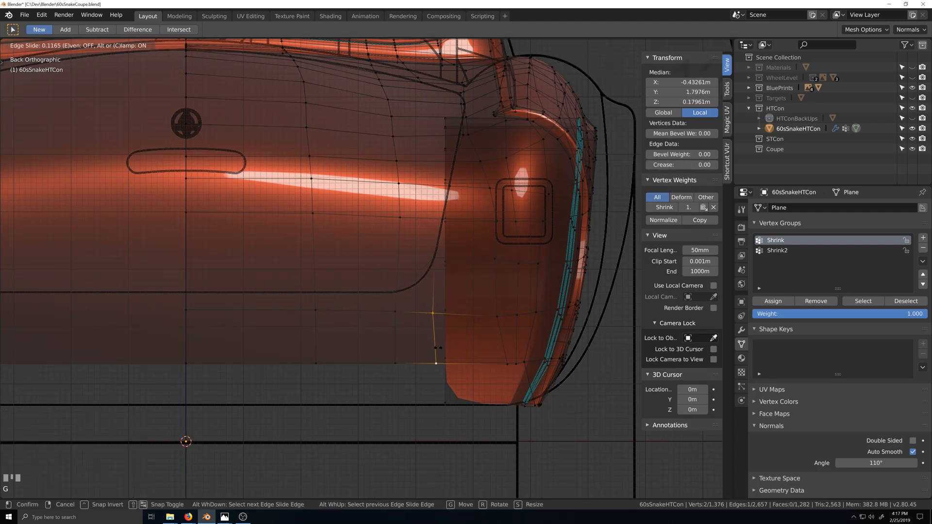
{"action": "left_click", "coordinate": [436, 347]}
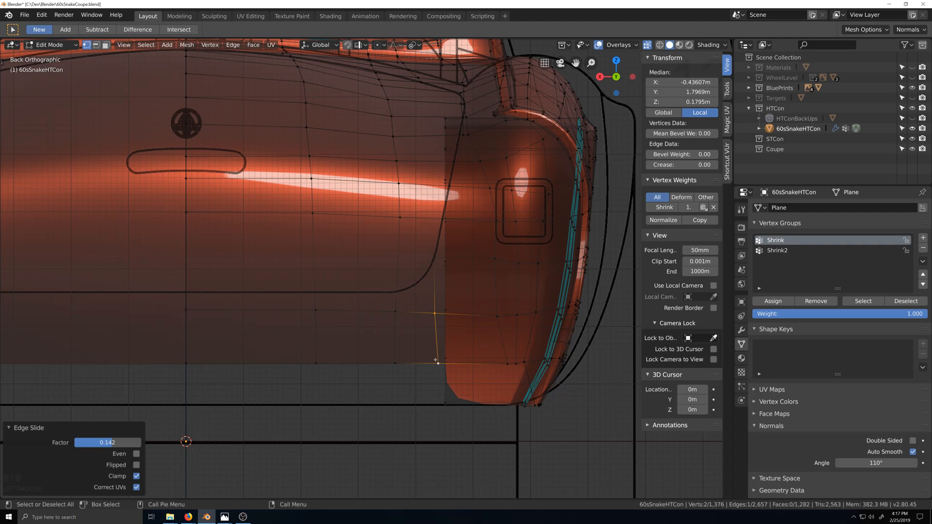
{"action": "left_click", "coordinate": [437, 363]}
{"action": "key", "text": "g"}
{"action": "key", "text": "g"}
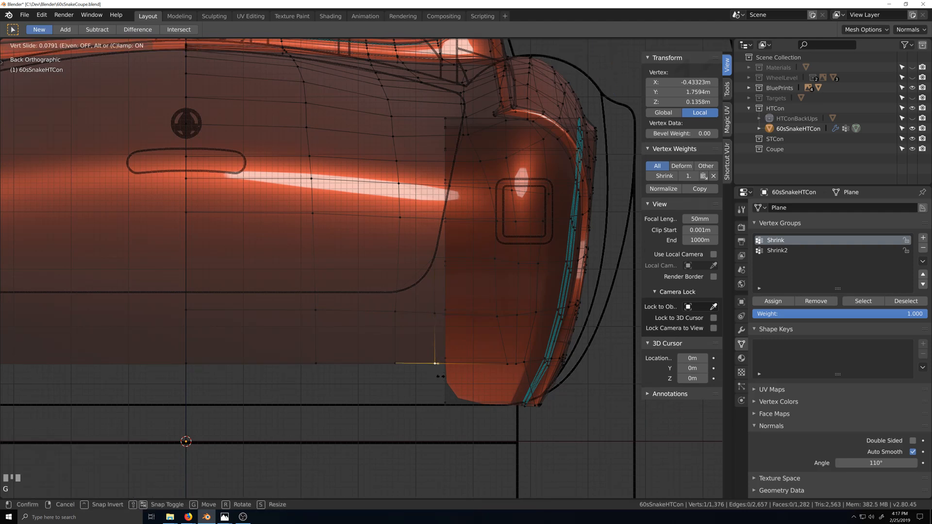
{"action": "left_click", "coordinate": [435, 363]}
Select the edge path from the centerline along the trunk lid's lower line, around the lower corner and up its side.
{"action": "scroll", "coordinate": [417, 321], "scroll_direction": "down", "scroll_amount": 2}
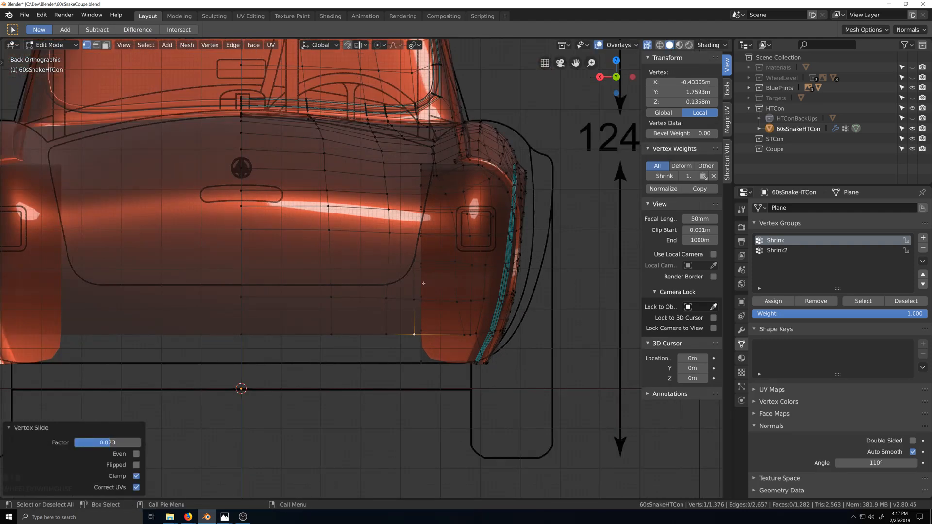
{"action": "scroll", "coordinate": [423, 283], "scroll_direction": "up", "scroll_amount": 3}
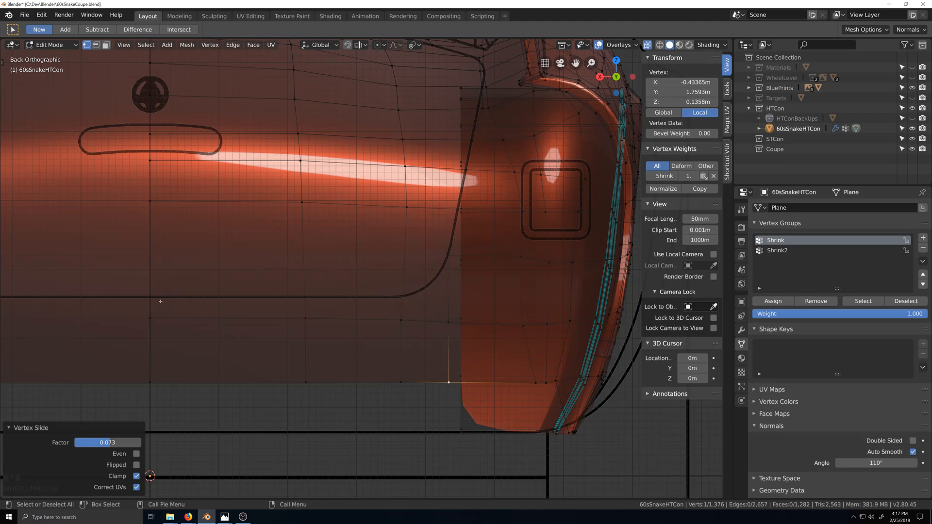
{"action": "left_click", "coordinate": [161, 302]}
{"action": "left_click", "coordinate": [447, 254], "text": "ctrl+shift"}
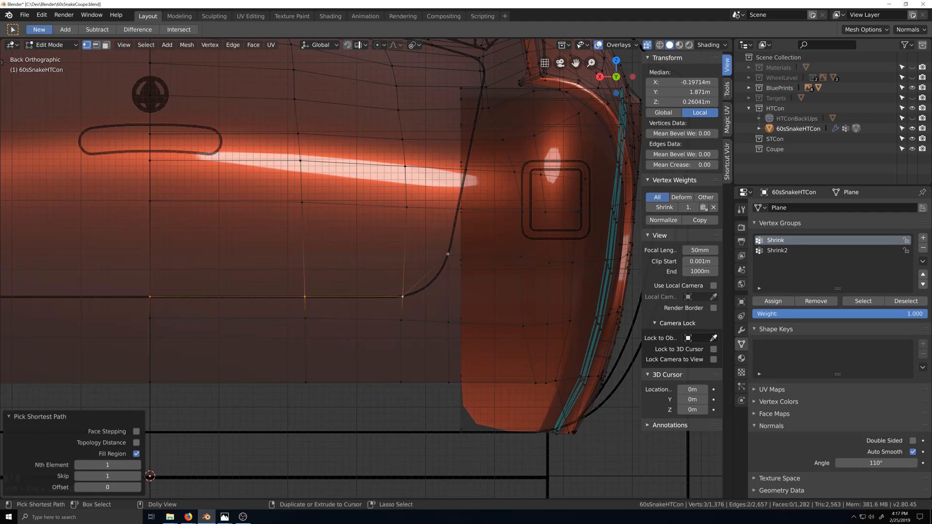
{"action": "left_click", "coordinate": [459, 209], "text": "ctrl+shift"}
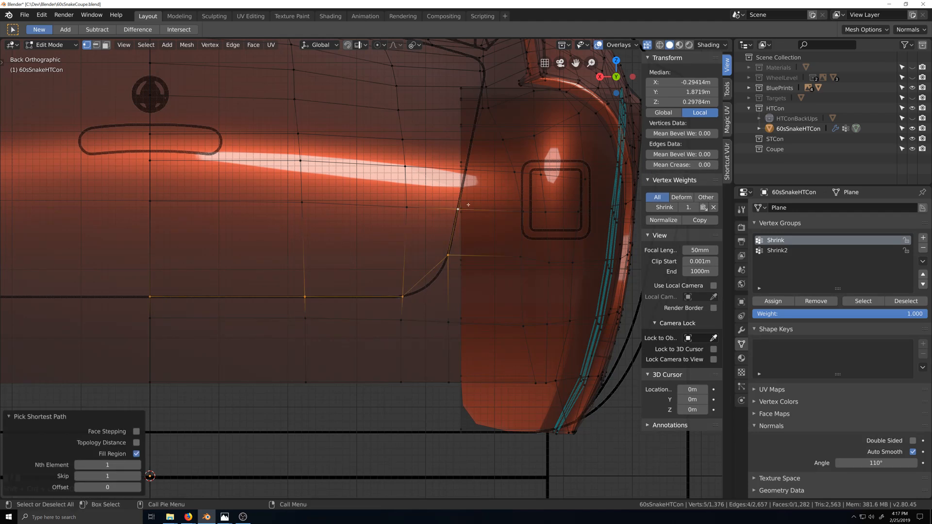
Extend the edge path along the lid's side, around the front corner and across the front edge to the centerline.
{"action": "middle_click_drag", "start_coordinate": [461, 210], "coordinate": [405, 293]}
{"action": "scroll", "coordinate": [445, 263], "scroll_direction": "down", "scroll_amount": 5}
{"action": "scroll", "coordinate": [404, 293], "scroll_direction": "up", "scroll_amount": 5}
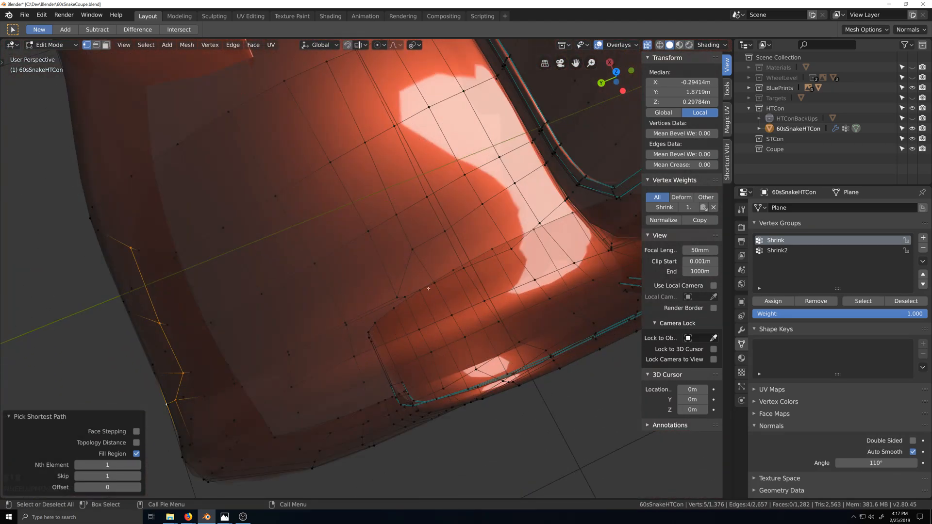
{"action": "left_click", "coordinate": [399, 294], "text": "ctrl+shift"}
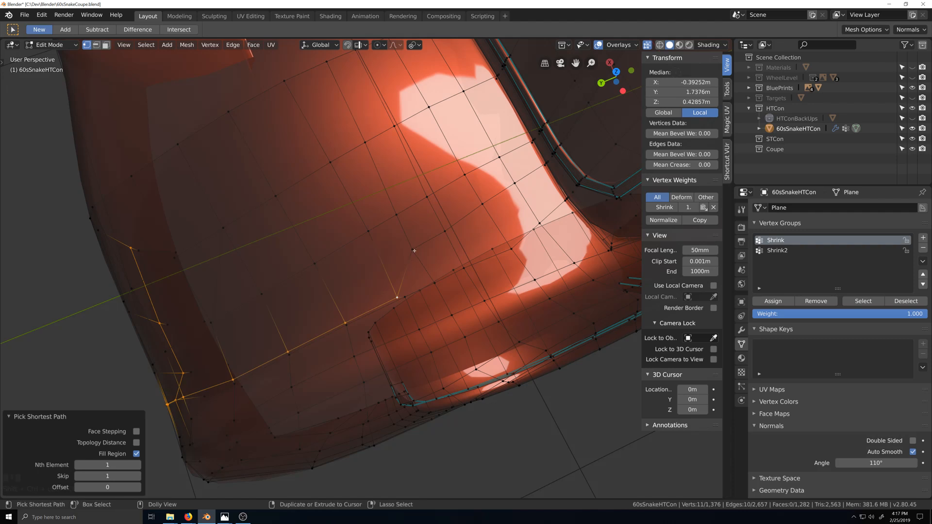
{"action": "left_click", "coordinate": [412, 250], "text": "ctrl+shift"}
{"action": "left_click", "coordinate": [344, 97], "text": "ctrl+shift"}
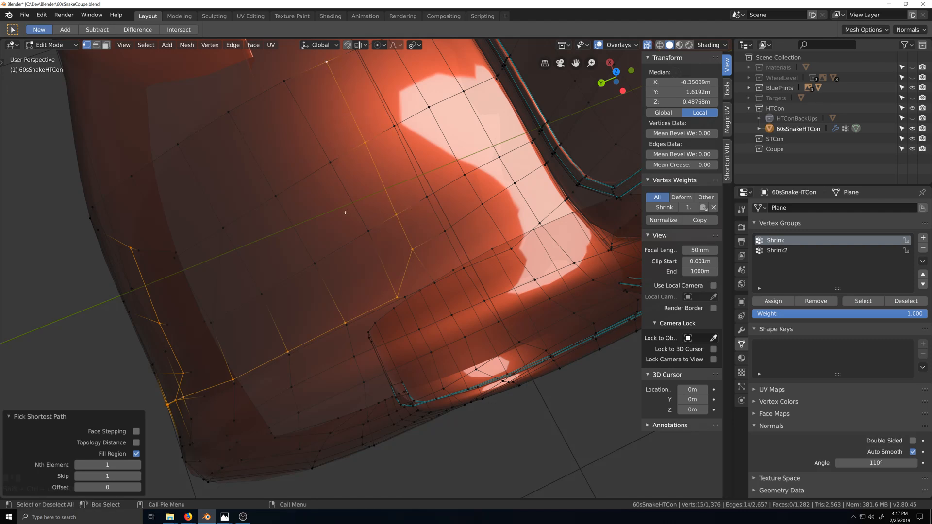
{"action": "middle_click_drag", "start_coordinate": [345, 96], "coordinate": [332, 232]}
{"action": "scroll", "coordinate": [332, 231], "scroll_direction": "up", "scroll_amount": 6}
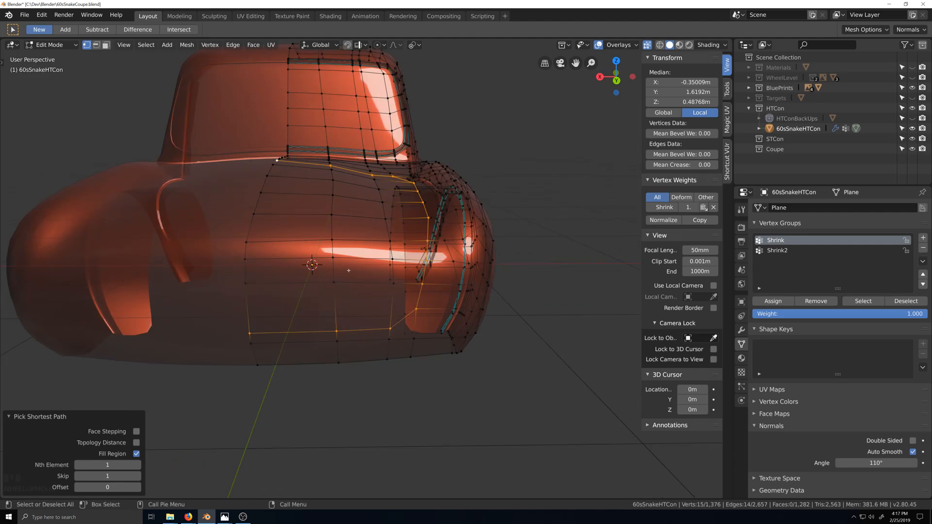
{"action": "middle_click_drag", "start_coordinate": [353, 279], "coordinate": [340, 281]}
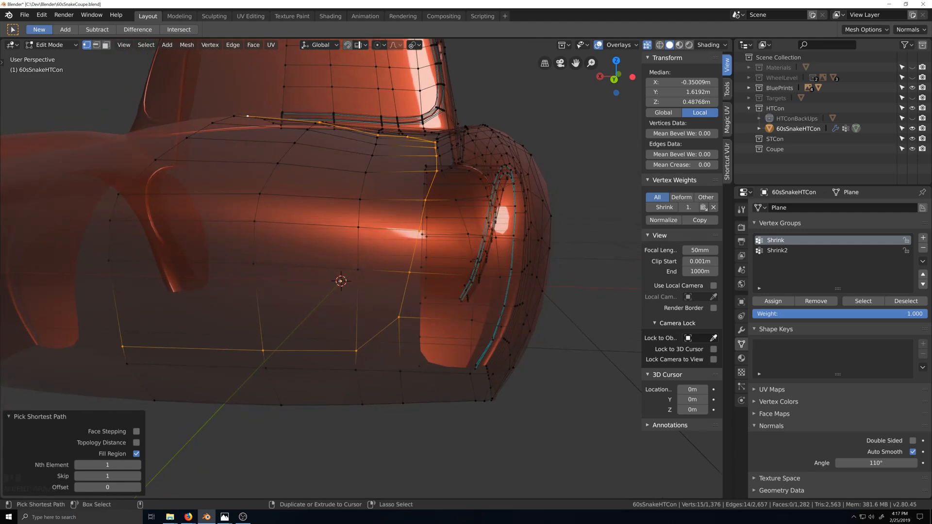
Bevel the trunk lid outline with 4 segments and an offset amount of about 0.002.
{"action": "key", "text": "ctrl+b"}
{"action": "scroll", "coordinate": [335, 294], "scroll_direction": "down", "scroll_amount": 5}
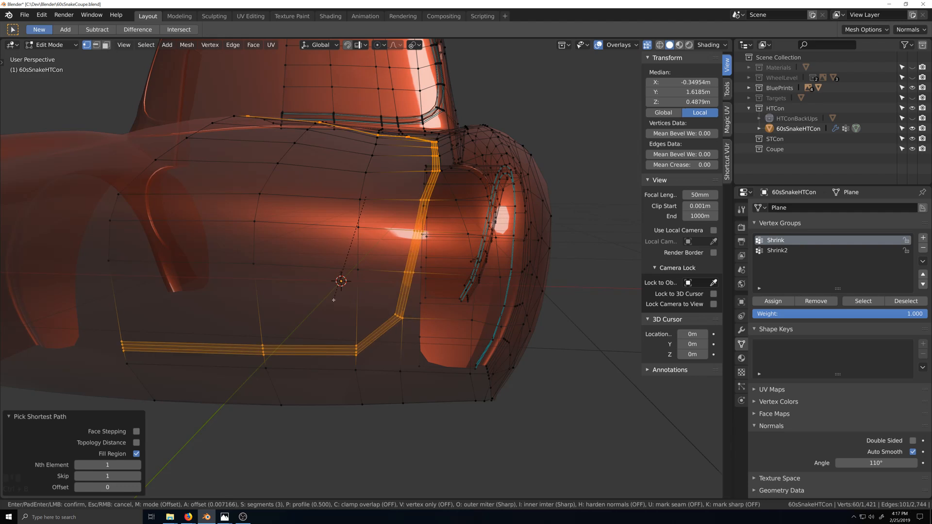
{"action": "scroll", "coordinate": [337, 291], "scroll_direction": "up", "scroll_amount": 3}
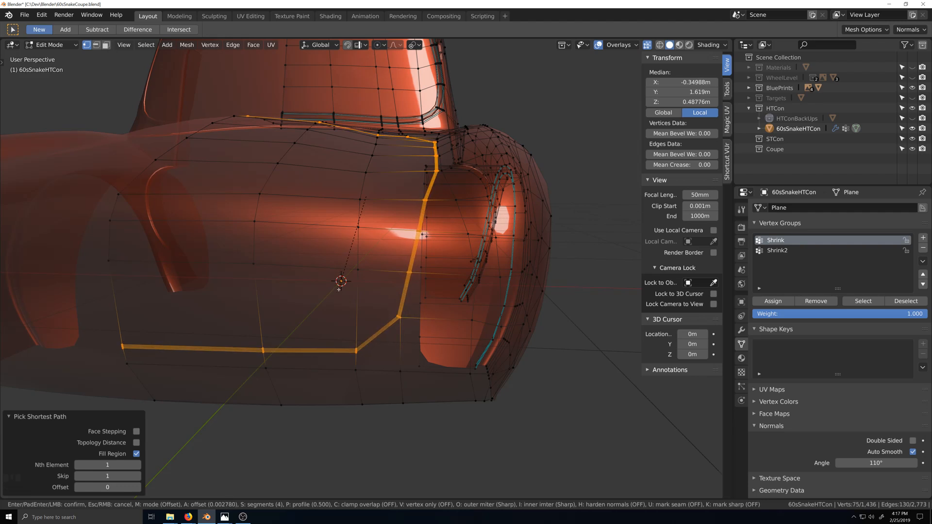
{"action": "left_click", "coordinate": [340, 289]}
{"action": "scroll", "coordinate": [410, 362], "scroll_direction": "up", "scroll_amount": 3}
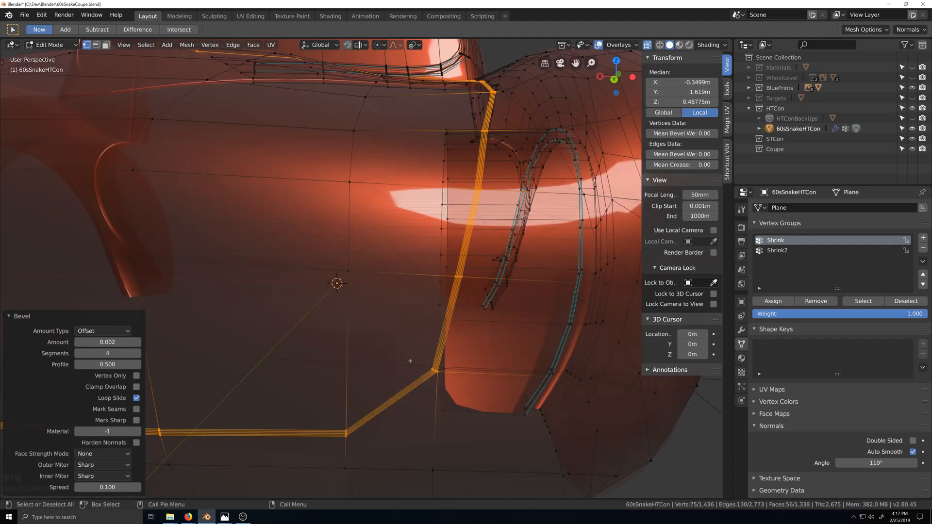
Select the middle edge loop of the beveled trunk lid outline and remove it from the Shrink vertex group.
{"action": "scroll", "coordinate": [424, 367], "scroll_direction": "down", "scroll_amount": 4}
{"action": "middle_click_drag", "start_coordinate": [416, 355], "coordinate": [429, 343]}
{"action": "scroll", "coordinate": [351, 321], "scroll_direction": "up", "scroll_amount": 4}
{"action": "scroll", "coordinate": [351, 320], "scroll_direction": "down", "scroll_amount": 2}
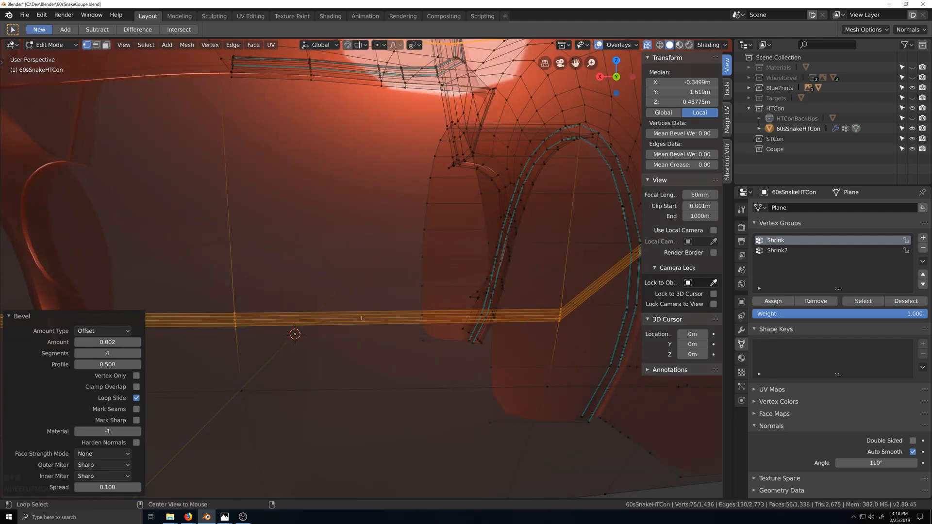
{"action": "left_click", "coordinate": [351, 312], "text": "alt"}
{"action": "scroll", "coordinate": [480, 244], "scroll_direction": "down", "scroll_amount": 4}
{"action": "middle_click_drag", "start_coordinate": [480, 244], "coordinate": [444, 272]}
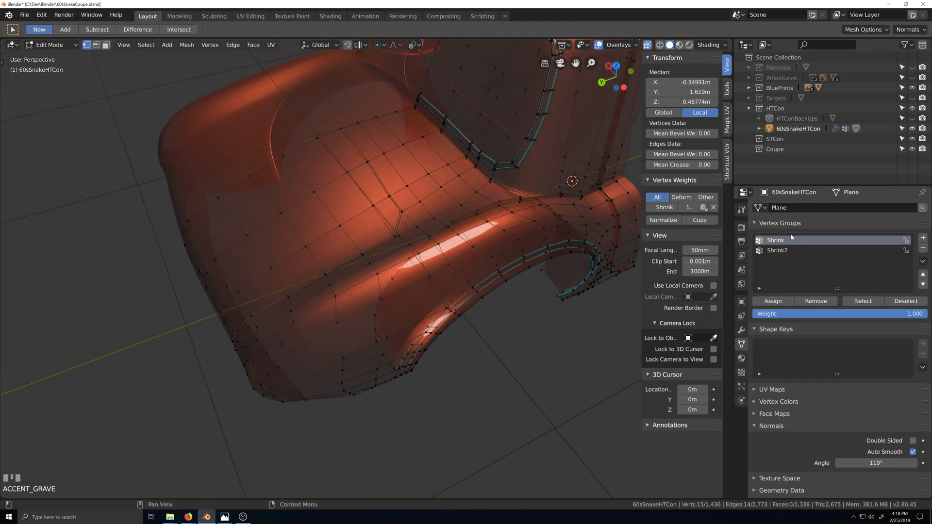
{"action": "left_click", "coordinate": [816, 301]}
Deselect the loop's rear lower part and move the remaining upper vertices -0.00756 m along Z to form the lid gap.
{"action": "key", "text": "shift+grave"}
{"action": "scroll", "coordinate": [441, 335], "scroll_direction": "up", "scroll_amount": 3}
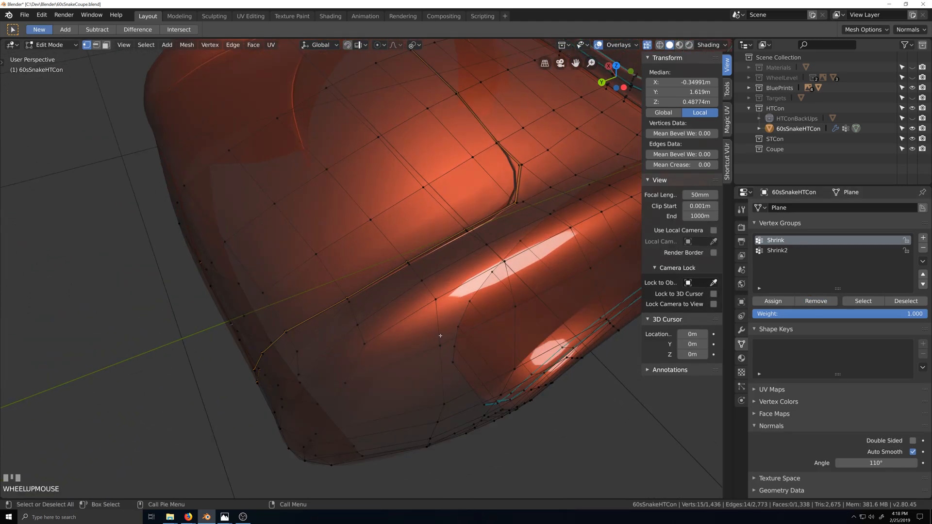
{"action": "key", "text": "shift+grave"}
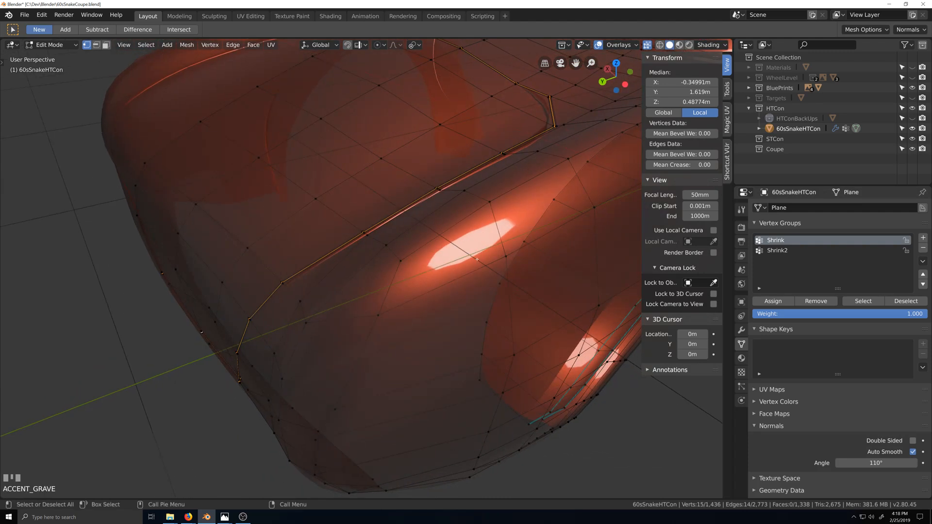
{"action": "mouse_move", "coordinate": [283, 323]}
{"action": "middle_mouse_down"}
{"action": "mouse_move", "coordinate": [293, 317]}
{"action": "mouse_move", "coordinate": [229, 337]}
{"action": "mouse_move", "coordinate": [176, 302]}
{"action": "middle_mouse_up"}
{"action": "key", "text": "c"}
{"action": "right_click", "coordinate": [177, 302]}
{"action": "key", "text": "g"}
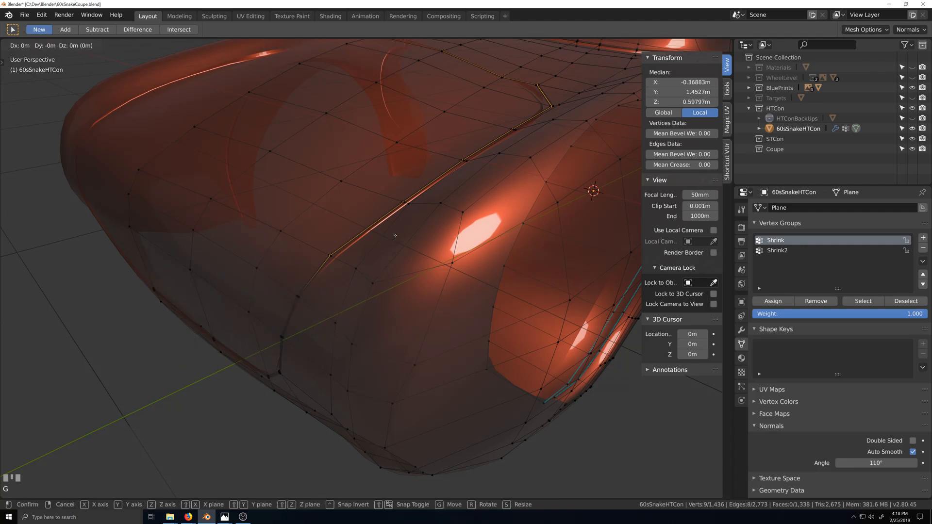
{"action": "key", "text": "z"}
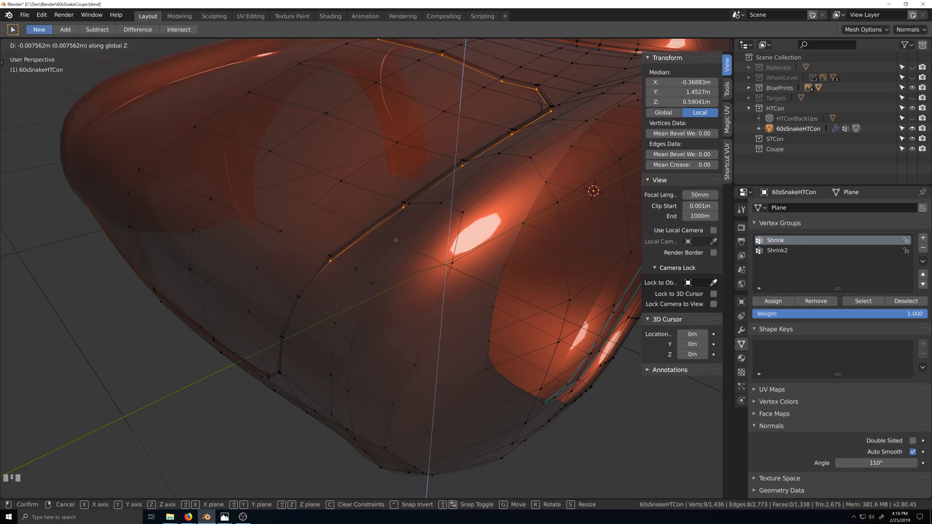
{"action": "left_click", "coordinate": [393, 241]}
Reselect the middle loop, deselect its upper part, and move the rear lower vertices about -0.011 m along Y.
{"action": "middle_click_drag", "start_coordinate": [328, 279], "coordinate": [395, 292]}
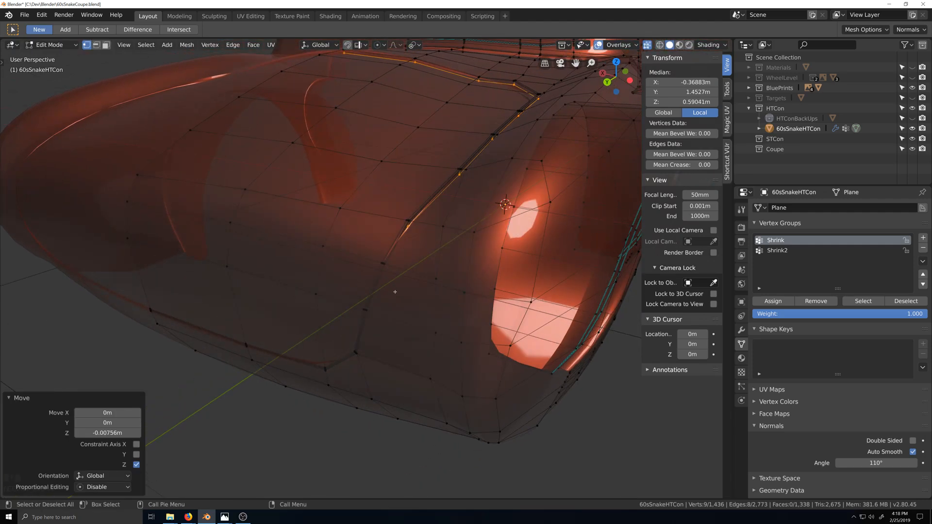
{"action": "scroll", "coordinate": [395, 292], "scroll_direction": "up", "scroll_amount": 3}
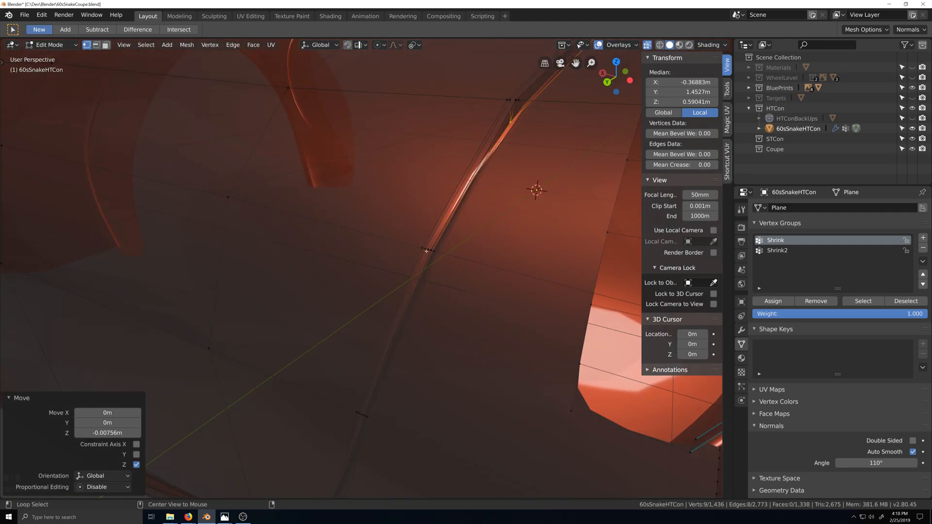
{"action": "left_click", "coordinate": [426, 251], "text": "alt"}
{"action": "scroll", "coordinate": [426, 251], "scroll_direction": "down", "scroll_amount": 5}
{"action": "key", "text": "c"}
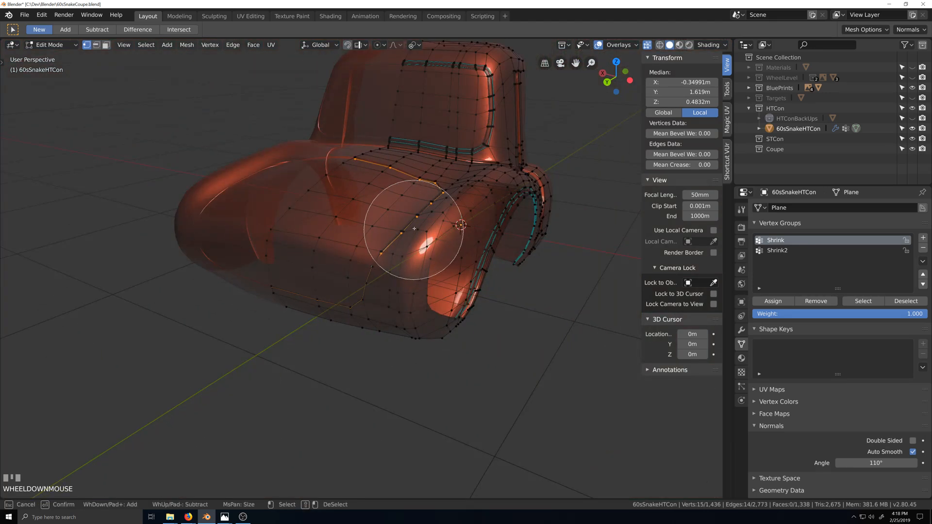
{"action": "middle_click_drag", "start_coordinate": [402, 235], "coordinate": [358, 183]}
{"action": "right_click", "coordinate": [358, 183]}
{"action": "scroll", "coordinate": [359, 324], "scroll_direction": "up", "scroll_amount": 4}
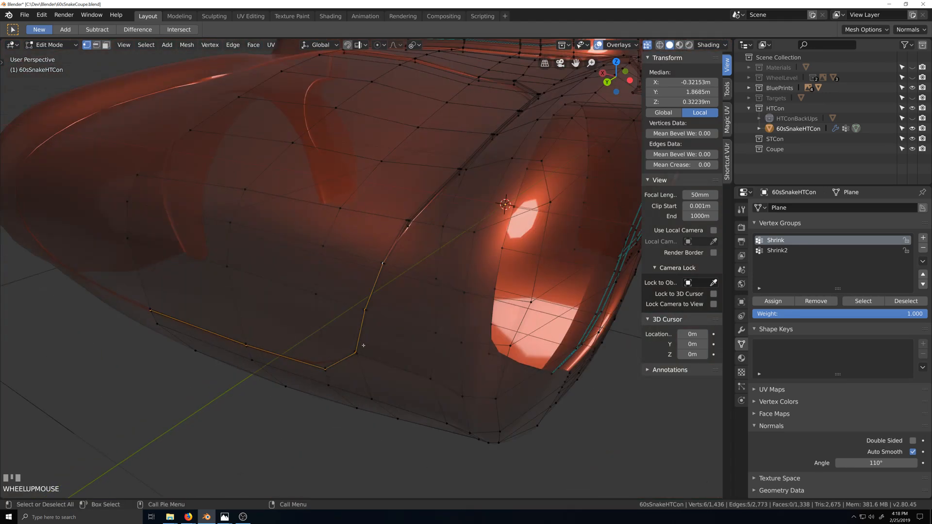
{"action": "key", "text": "g"}
{"action": "key", "text": "y"}
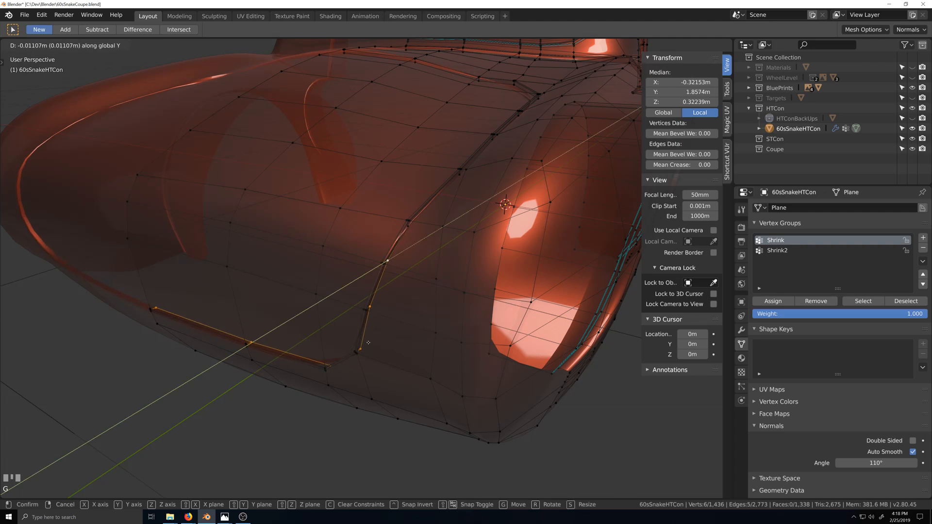
{"action": "left_click", "coordinate": [368, 343]}
Inspect the trunk lid gap in Object Mode with X-ray off, and return to Edit Mode to examine its front corner.
{"action": "scroll", "coordinate": [395, 345], "scroll_direction": "down", "scroll_amount": 4}
{"action": "key", "text": "grave"}
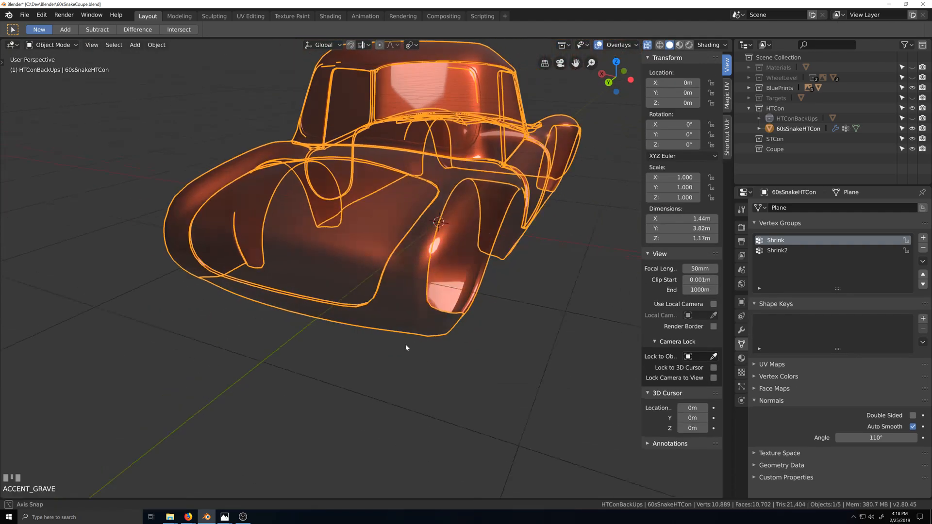
{"action": "middle_click_drag", "start_coordinate": [405, 345], "coordinate": [413, 346]}
{"action": "key", "text": "alt+z"}
{"action": "key", "text": "shift+grave"}
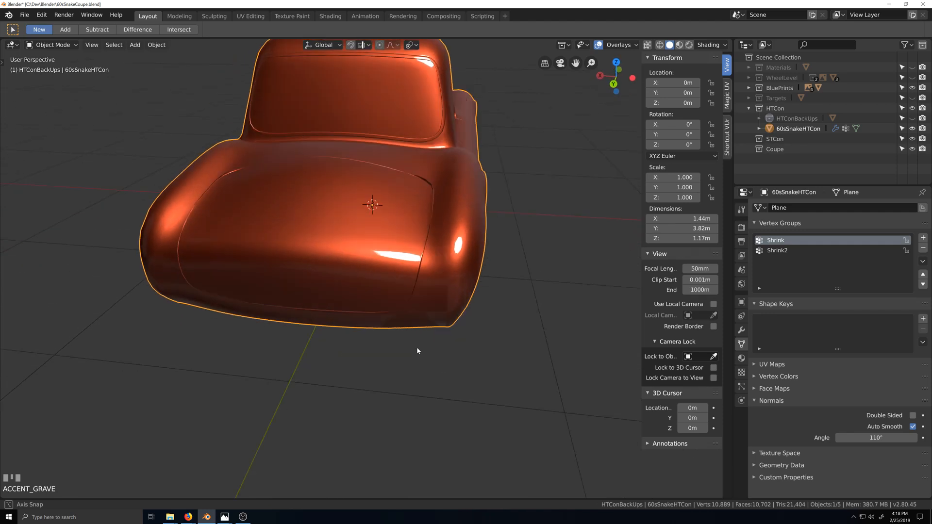
{"action": "scroll", "coordinate": [405, 333], "scroll_direction": "up", "scroll_amount": 3}
{"action": "key", "text": "grave"}
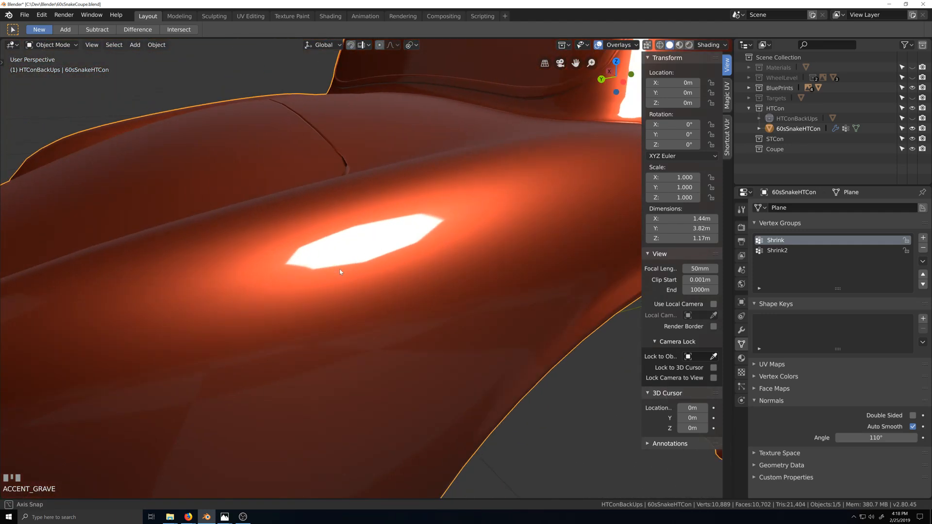
{"action": "key", "text": "Tab"}
{"action": "key", "text": "grave"}
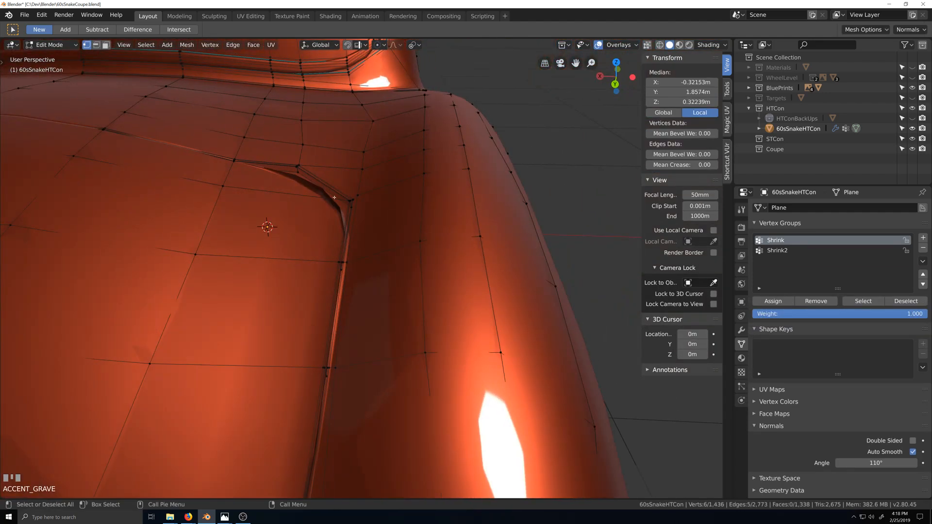
{"action": "scroll", "coordinate": [349, 212], "scroll_direction": "up", "scroll_amount": 1}
{"action": "left_click", "coordinate": [283, 145]}
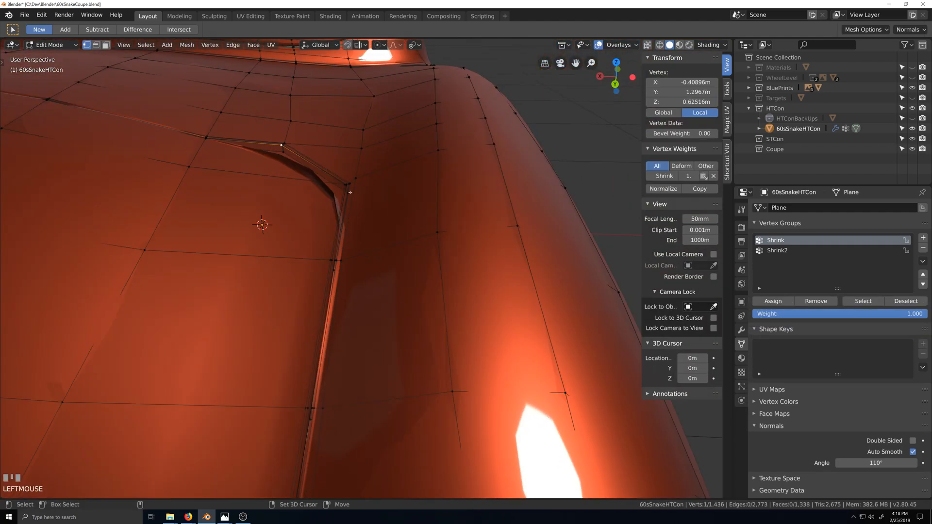
{"action": "left_click", "coordinate": [347, 185], "text": "shift"}
{"action": "key", "text": "grave"}
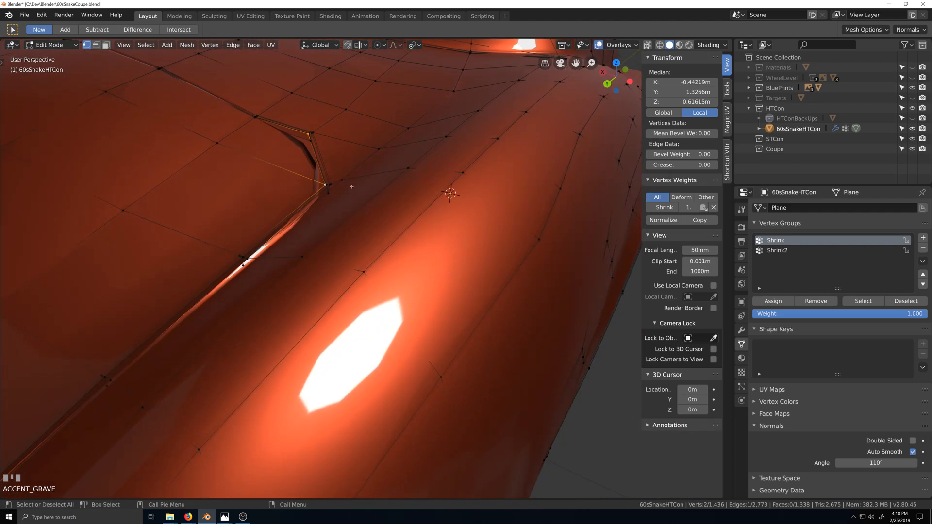
{"action": "key", "text": "grave"}
{"action": "left_click", "coordinate": [344, 193]}
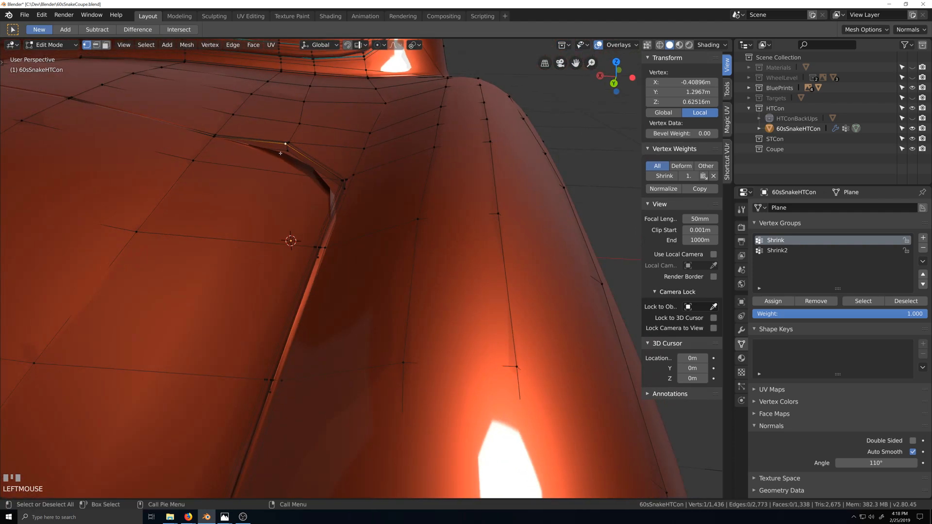
With X-ray on, select the two recessed middle-loop vertices at the trunk lid's front corner and move them -0.0299 m along Z.
{"action": "key", "text": "grave"}
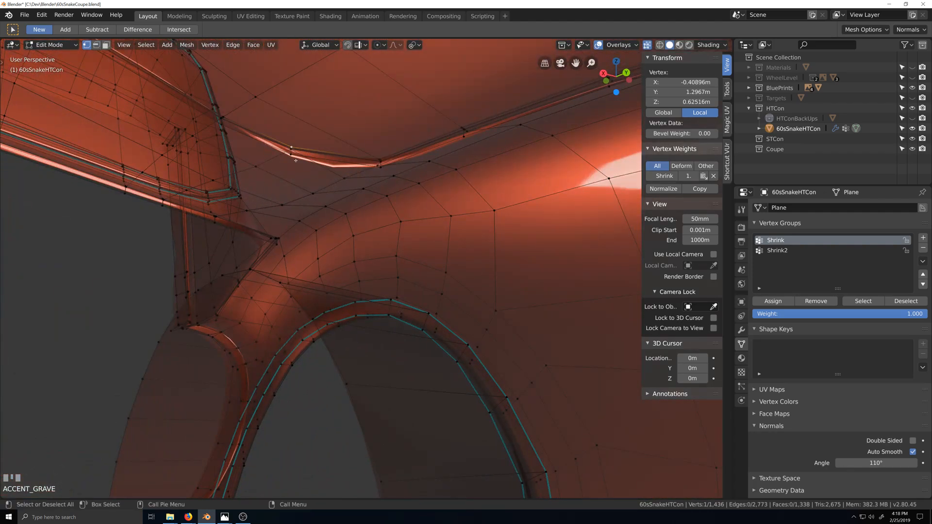
{"action": "left_click", "coordinate": [295, 161]}
{"action": "left_click", "coordinate": [388, 176], "text": "shift"}
{"action": "key", "text": "grave"}
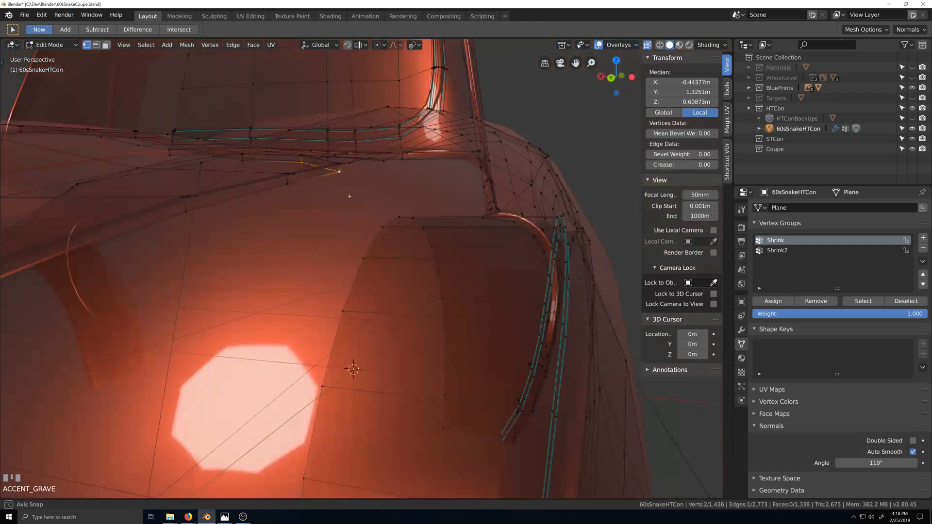
{"action": "middle_click_drag", "start_coordinate": [350, 196], "coordinate": [356, 201]}
{"action": "key", "text": "g"}
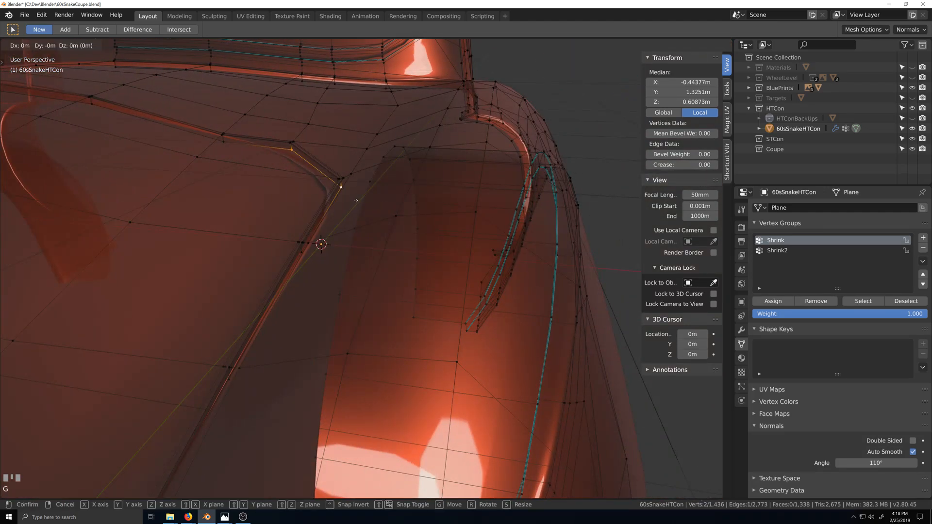
{"action": "key", "text": "z"}
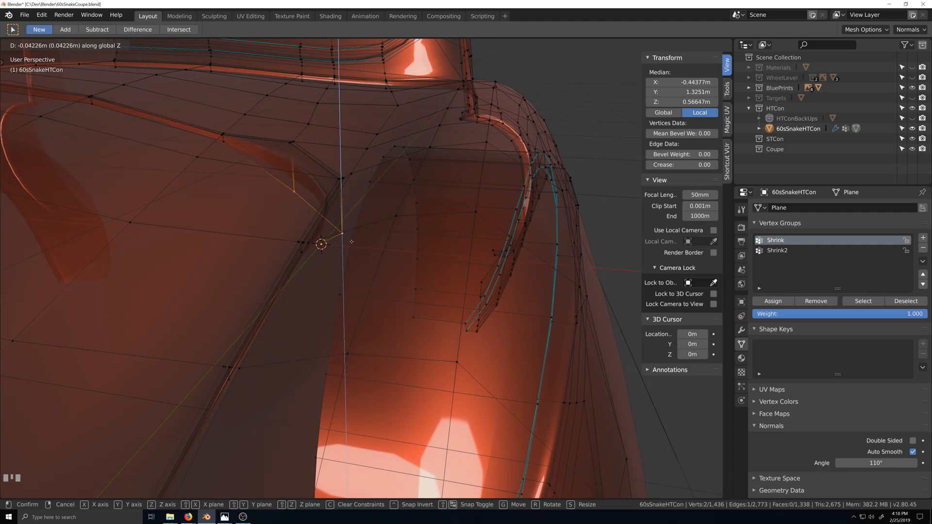
{"action": "left_click", "coordinate": [354, 233]}
Inspect the trunk lid gap from above and behind in Object Mode with X-ray off.
{"action": "scroll", "coordinate": [341, 331], "scroll_direction": "down", "scroll_amount": 6}
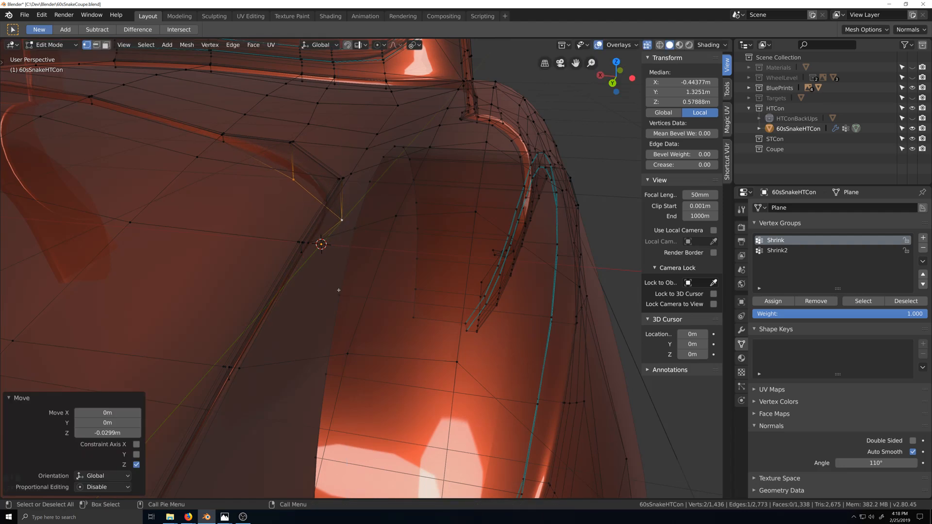
{"action": "key", "text": "Tab"}
{"action": "scroll", "coordinate": [348, 354], "scroll_direction": "down", "scroll_amount": 3}
{"action": "key", "text": "grave"}
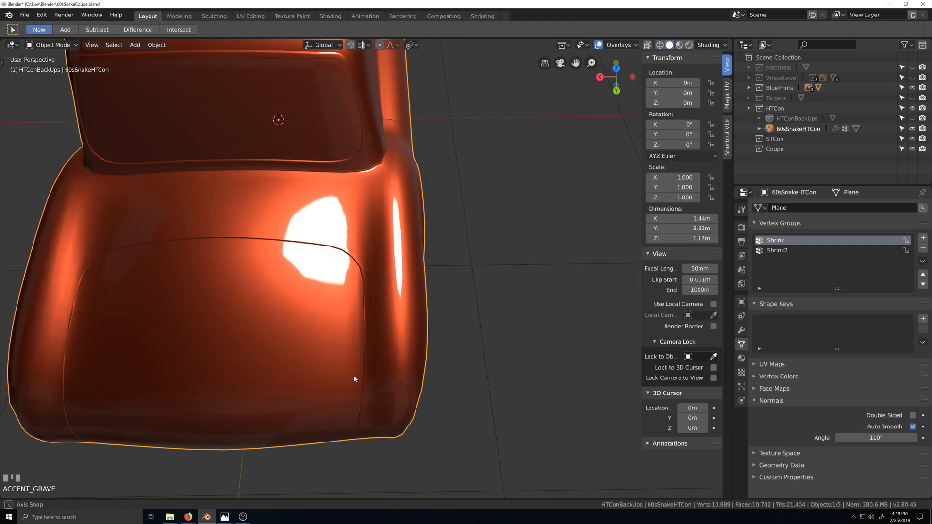
{"action": "key", "text": "shift+grave"}
{"action": "key", "text": "grave"}
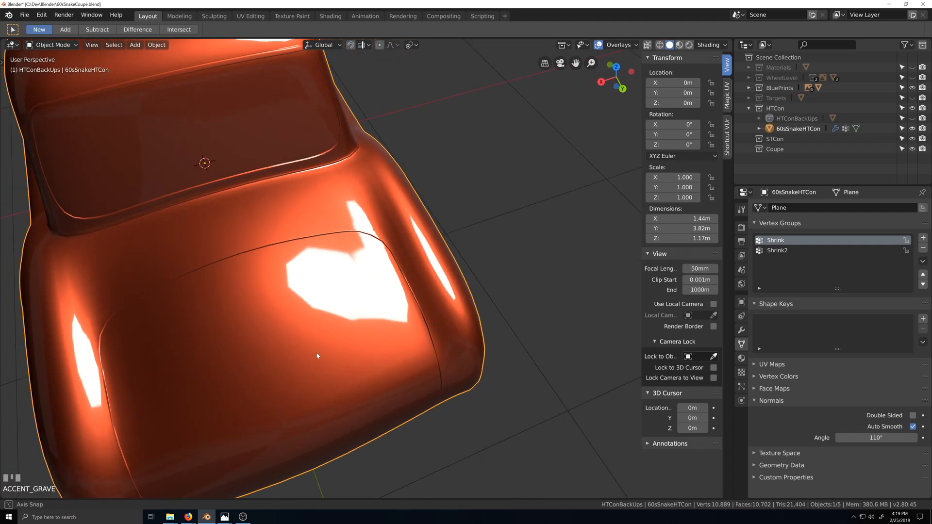
{"action": "middle_click_drag", "start_coordinate": [304, 337], "coordinate": [299, 320]}
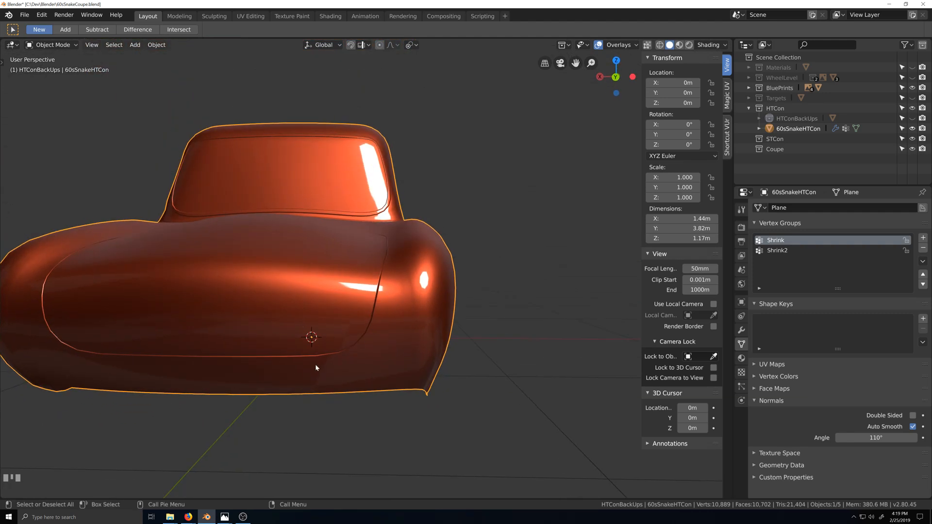
{"action": "scroll", "coordinate": [295, 293], "scroll_direction": "down", "scroll_amount": 1}
{"action": "key", "text": "grave"}
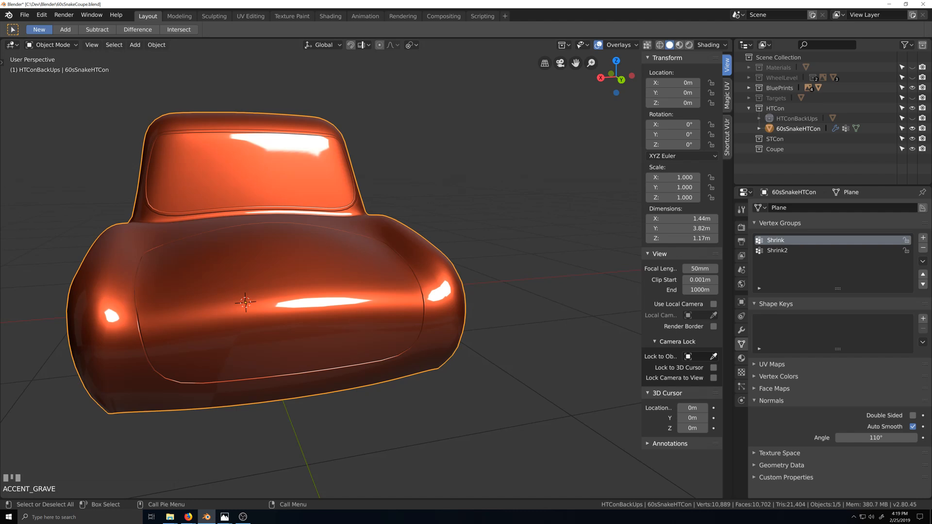
Switch to Photos to check the trunk lid shape in RearQuarter1.jpg, and return to Blender.
{"action": "mouse_move", "coordinate": [225, 518]}
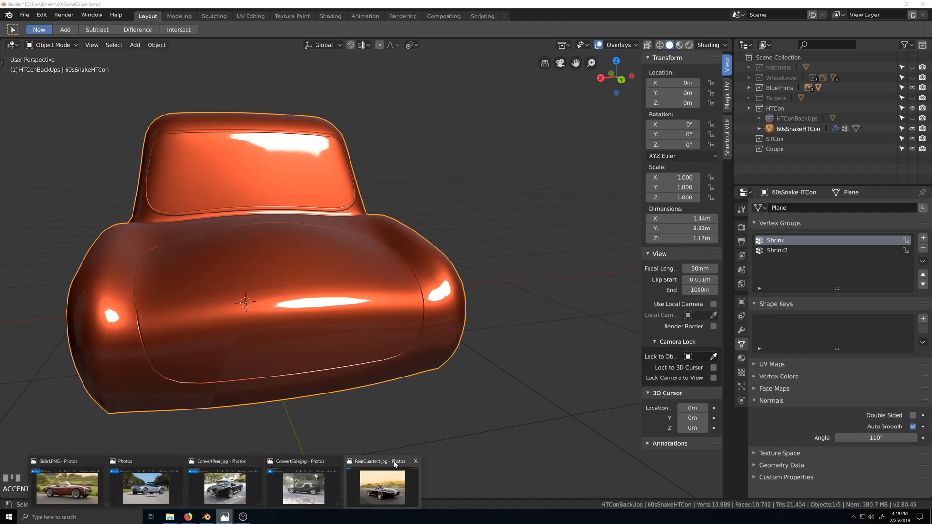
{"action": "left_click", "coordinate": [388, 487]}
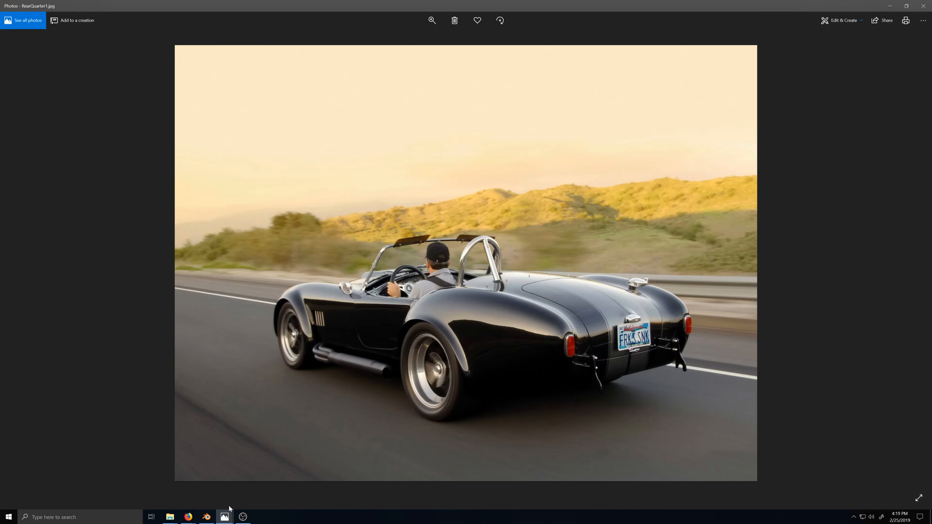
{"action": "left_click", "coordinate": [206, 518]}
Enter Edit Mode on the car body and turn X-ray on to work on the trunk lid's lower rear area.
{"action": "key", "text": "Tab"}
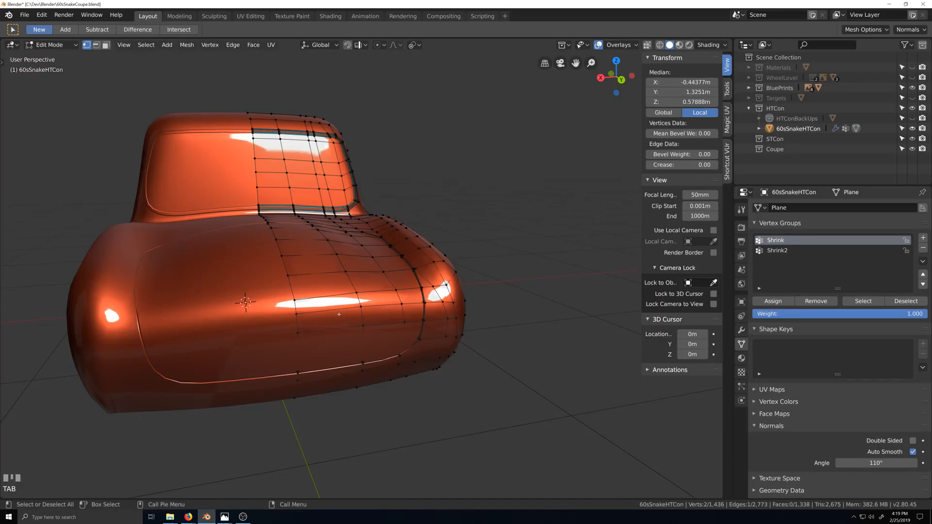
{"action": "middle_click_drag", "start_coordinate": [353, 338], "coordinate": [329, 306]}
{"action": "scroll", "coordinate": [330, 308], "scroll_direction": "up", "scroll_amount": 2}
{"action": "middle_click_drag", "start_coordinate": [366, 352], "coordinate": [372, 344]}
{"action": "scroll", "coordinate": [322, 288], "scroll_direction": "down", "scroll_amount": 3}
{"action": "middle_click_drag", "start_coordinate": [326, 309], "coordinate": [306, 272]}
{"action": "scroll", "coordinate": [326, 309], "scroll_direction": "up", "scroll_amount": 2}
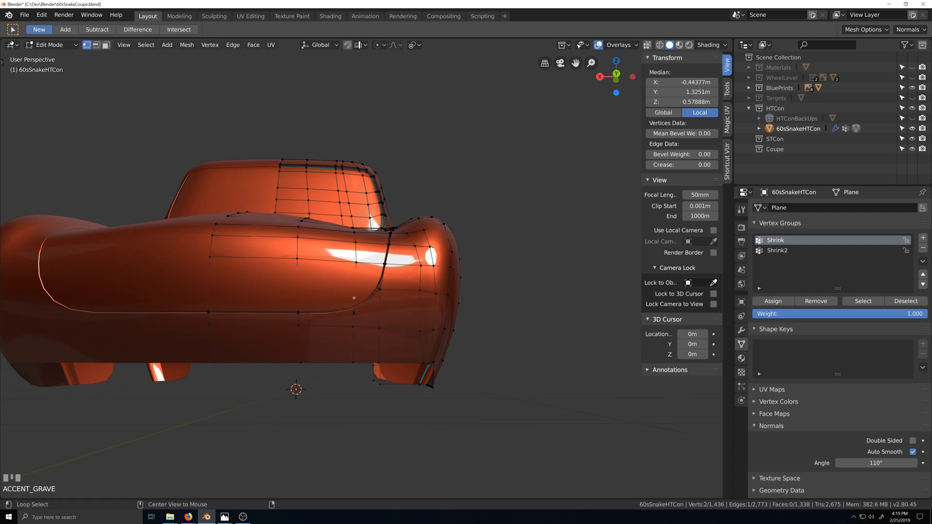
{"action": "key", "text": "alt+z"}
{"action": "scroll", "coordinate": [367, 325], "scroll_direction": "up", "scroll_amount": 1}
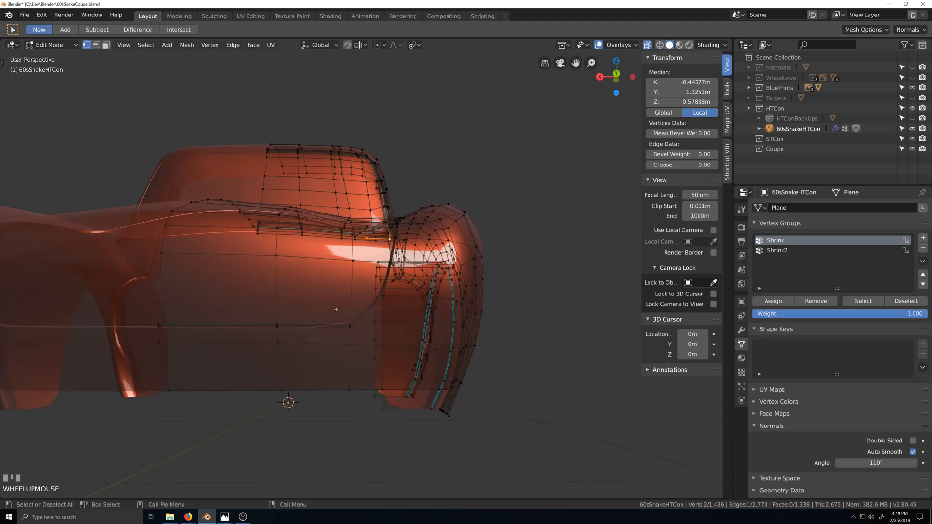
{"action": "left_click_drag", "start_coordinate": [259, 251], "coordinate": [302, 417]}
{"action": "key", "text": "g"}
{"action": "key", "text": "g"}
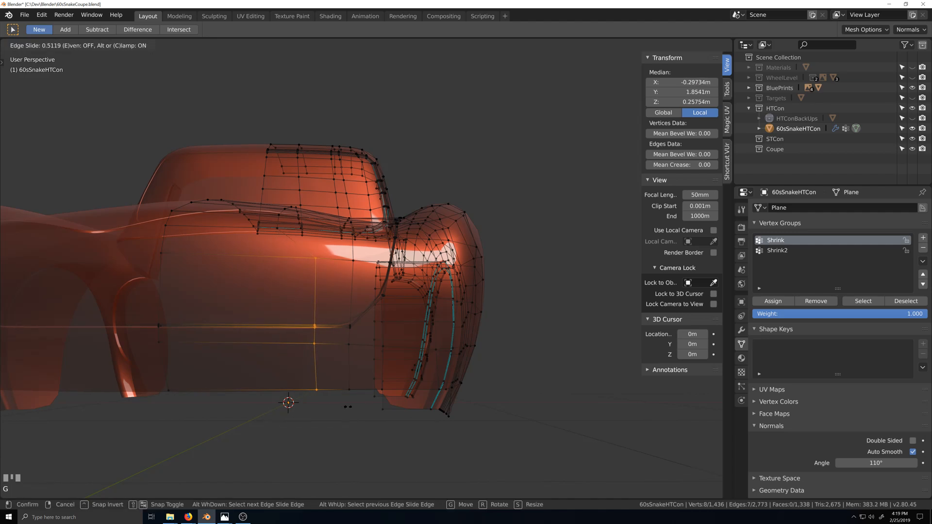
{"action": "right_click", "coordinate": [334, 350]}
Select the vertex column from the trunk lid's lower corner down to the body edge and move it about -0.029 m along X.
{"action": "left_click_drag", "start_coordinate": [335, 309], "coordinate": [361, 415]}
{"action": "key", "text": "g"}
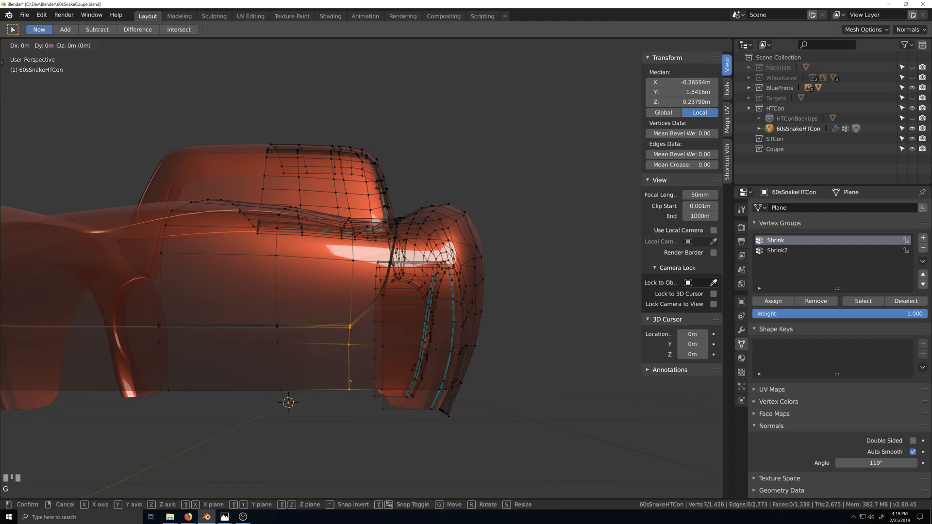
{"action": "key", "text": "x"}
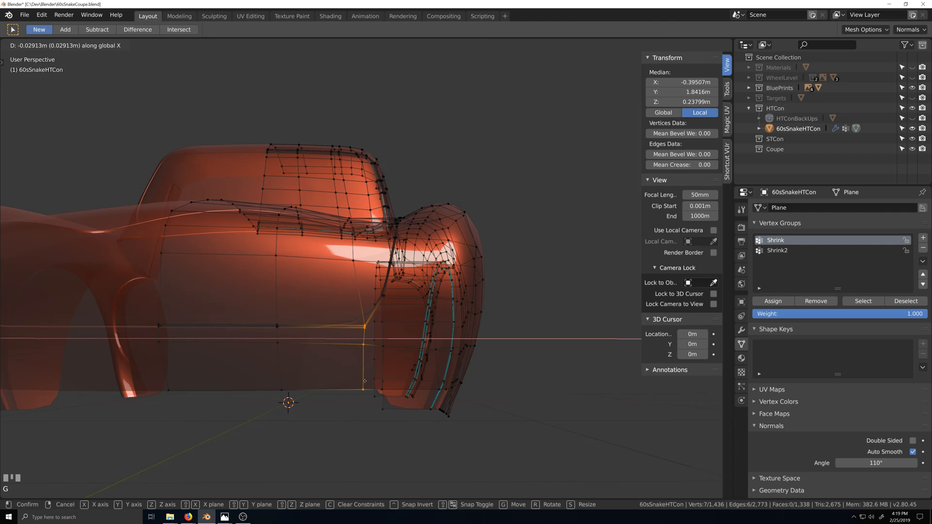
{"action": "left_click", "coordinate": [365, 381]}
Select the neighbouring inner vertex column below the trunk lid and edge-slide it outward toward the lid's corner.
{"action": "left_click_drag", "start_coordinate": [240, 308], "coordinate": [313, 410]}
{"action": "key", "text": "g"}
{"action": "key", "text": "g"}
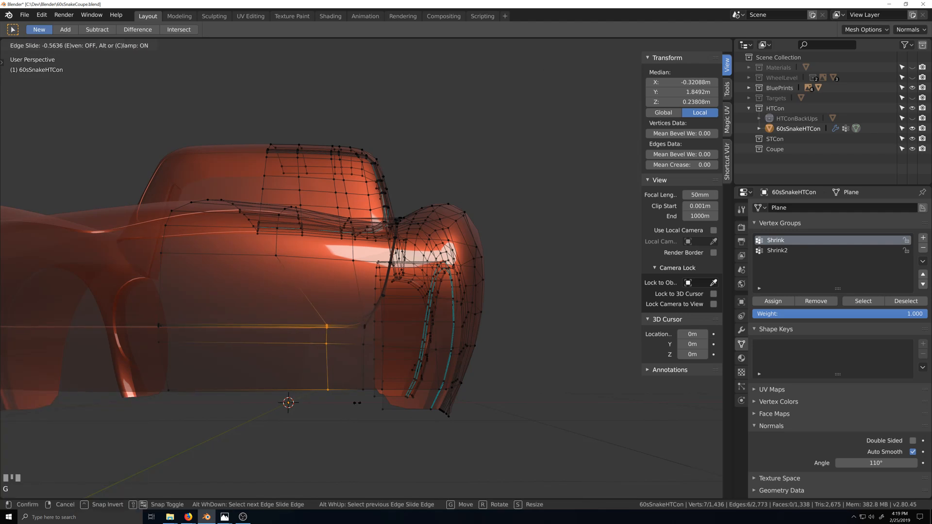
{"action": "left_click", "coordinate": [342, 404]}
Vertex-slide the two lid vertices above that column outward, the lower by about 0.32 and the upper by a factor of 0.176.
{"action": "middle_click_drag", "start_coordinate": [342, 403], "coordinate": [359, 361]}
{"action": "left_click", "coordinate": [280, 363]}
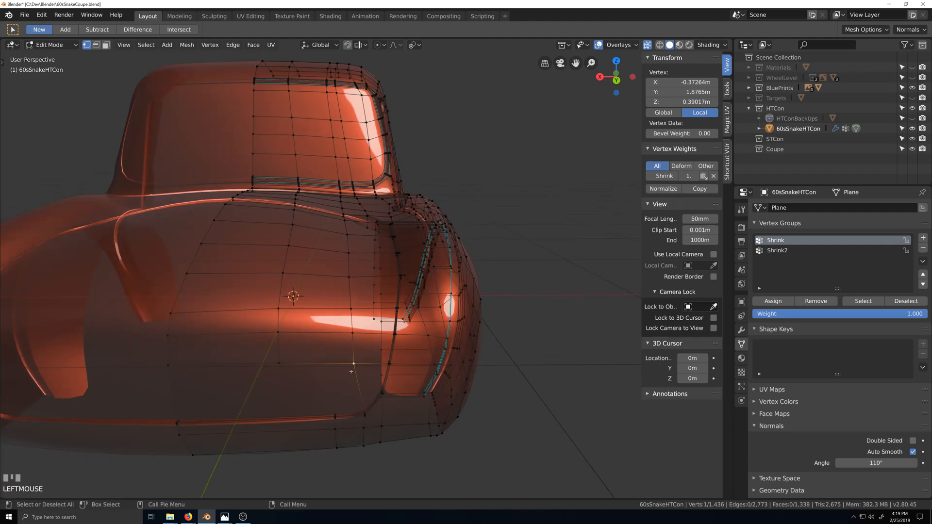
{"action": "key", "text": "g"}
{"action": "key", "text": "g"}
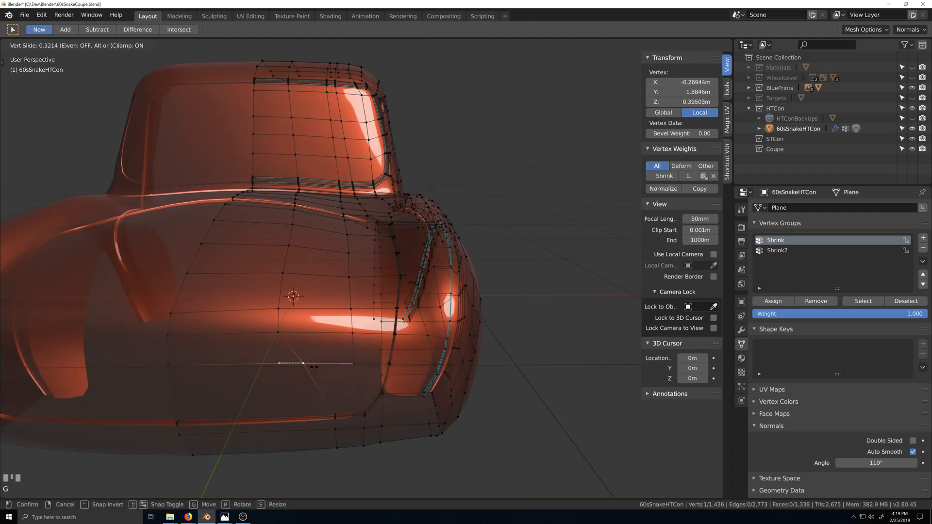
{"action": "left_click", "coordinate": [286, 334]}
{"action": "key", "text": "g"}
{"action": "key", "text": "g"}
{"action": "left_click", "coordinate": [291, 336]}
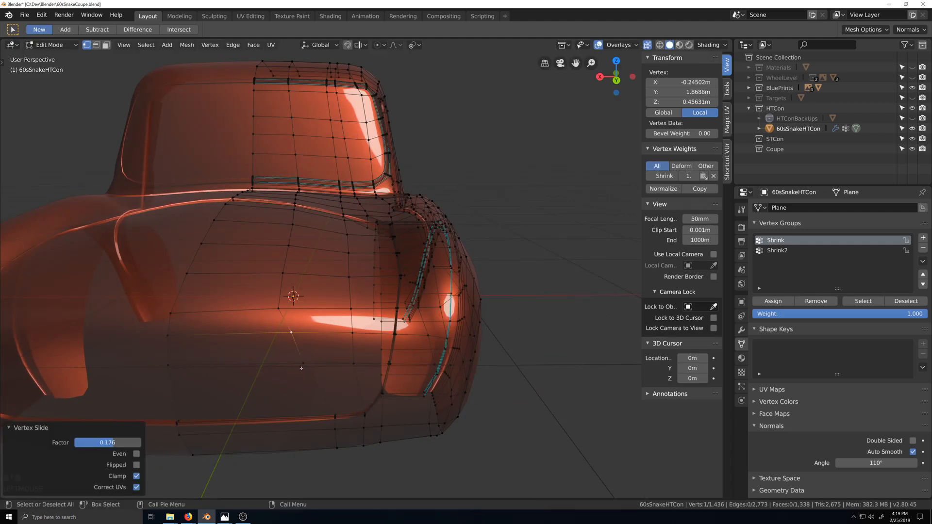
Inspect the reshaped rear of the trunk lid in Object Mode and check its topology in Edit Mode with X-ray off.
{"action": "scroll", "coordinate": [325, 376], "scroll_direction": "down", "scroll_amount": 3}
{"action": "key", "text": "Tab"}
{"action": "middle_click_drag", "start_coordinate": [340, 387], "coordinate": [378, 317]}
{"action": "key", "text": "grave"}
{"action": "mouse_move", "coordinate": [378, 318]}
{"action": "middle_mouse_down", "text": "shift"}
{"action": "mouse_move", "coordinate": [372, 336]}
{"action": "mouse_move", "coordinate": [384, 334]}
{"action": "middle_mouse_up", "text": "shift"}
{"action": "scroll", "coordinate": [372, 336], "scroll_direction": "up", "scroll_amount": 1}
{"action": "key", "text": "Tab"}
{"action": "scroll", "coordinate": [384, 334], "scroll_direction": "down", "scroll_amount": 2}
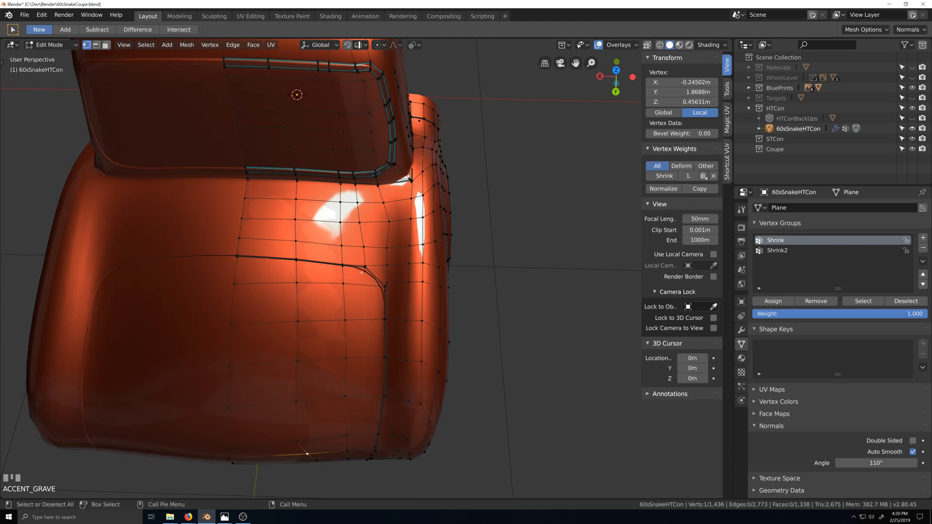
Examine the whole car body in Object Mode, including its front end and hood gap.
{"action": "key", "text": "Tab"}
{"action": "scroll", "coordinate": [362, 374], "scroll_direction": "down", "scroll_amount": 1}
{"action": "key", "text": "grave"}
{"action": "middle_click_drag", "start_coordinate": [360, 374], "coordinate": [336, 390]}
{"action": "middle_click_drag", "start_coordinate": [446, 391], "coordinate": [415, 383]}
{"action": "scroll", "coordinate": [427, 395], "scroll_direction": "down", "scroll_amount": 3}
{"action": "middle_click_drag", "start_coordinate": [513, 385], "coordinate": [359, 405], "text": "shift"}
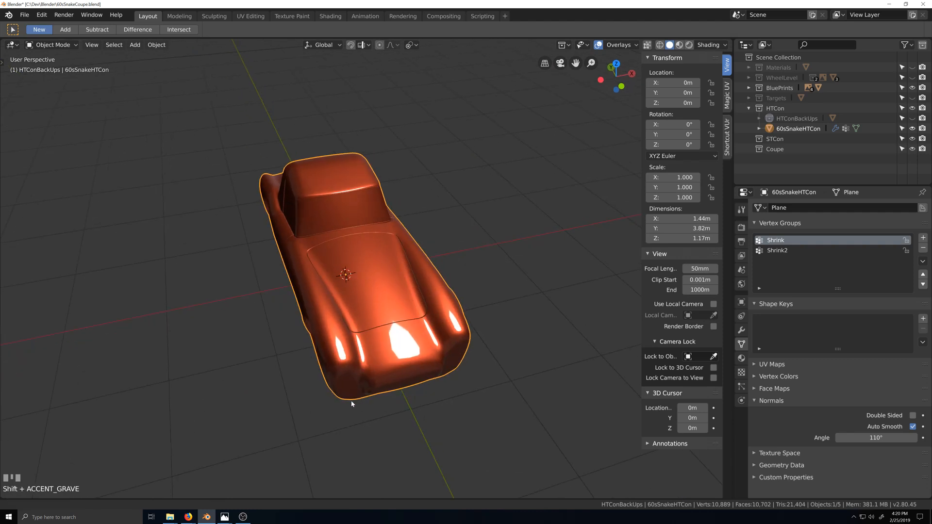
{"action": "scroll", "coordinate": [370, 415], "scroll_direction": "up", "scroll_amount": 2}
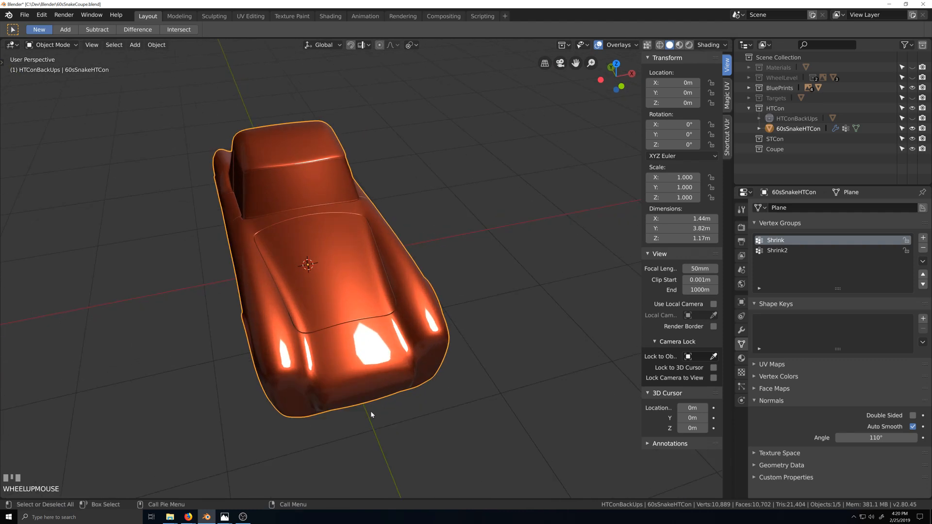
Change the solid viewport shading from the glossy orange-red look to plain neutral lighting and view the whole body.
{"action": "left_click", "coordinate": [702, 46]}
{"action": "left_click", "coordinate": [702, 75]}
{"action": "scroll", "coordinate": [374, 412], "scroll_direction": "up", "scroll_amount": 3}
{"action": "scroll", "coordinate": [374, 412], "scroll_direction": "down", "scroll_amount": 1}
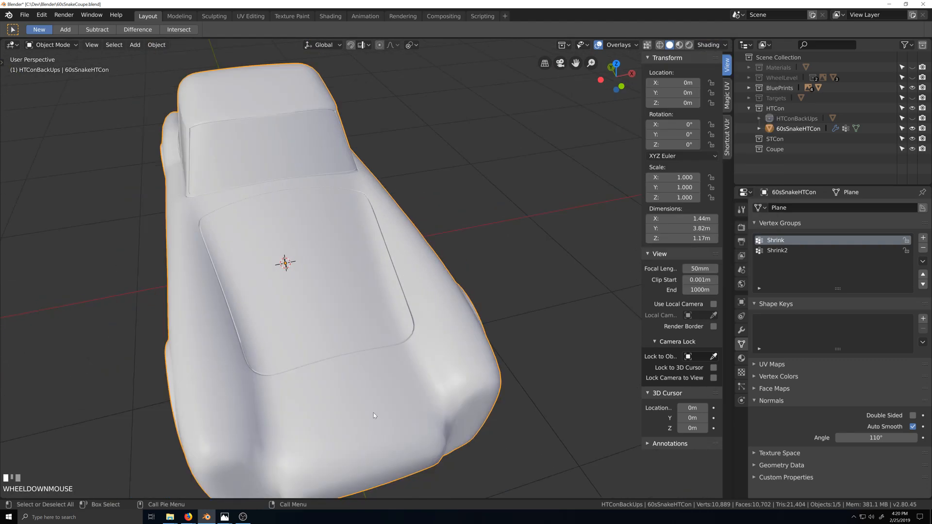
{"action": "scroll", "coordinate": [374, 412], "scroll_direction": "down", "scroll_amount": 2}
{"action": "middle_click_drag", "start_coordinate": [371, 401], "coordinate": [342, 377]}
{"action": "middle_click_drag", "start_coordinate": [342, 377], "coordinate": [351, 366], "text": "shift"}
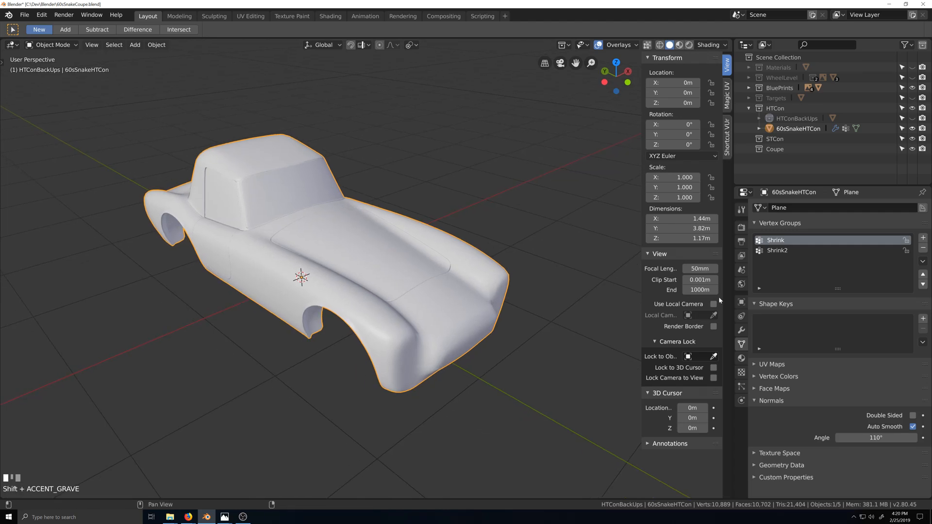
Add a material slot to the car body and assign the existing Paint material to it.
{"action": "left_click", "coordinate": [741, 358]}
{"action": "left_click", "coordinate": [922, 208]}
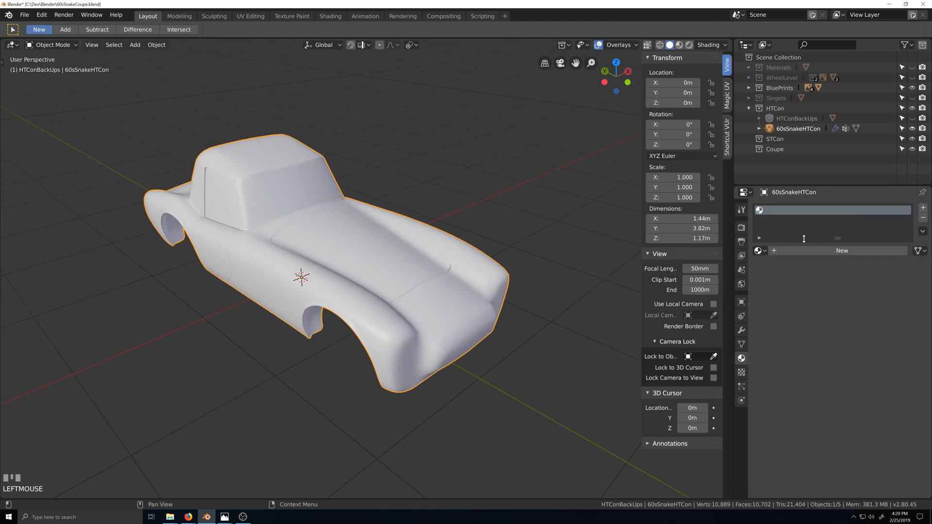
{"action": "left_click", "coordinate": [760, 251]}
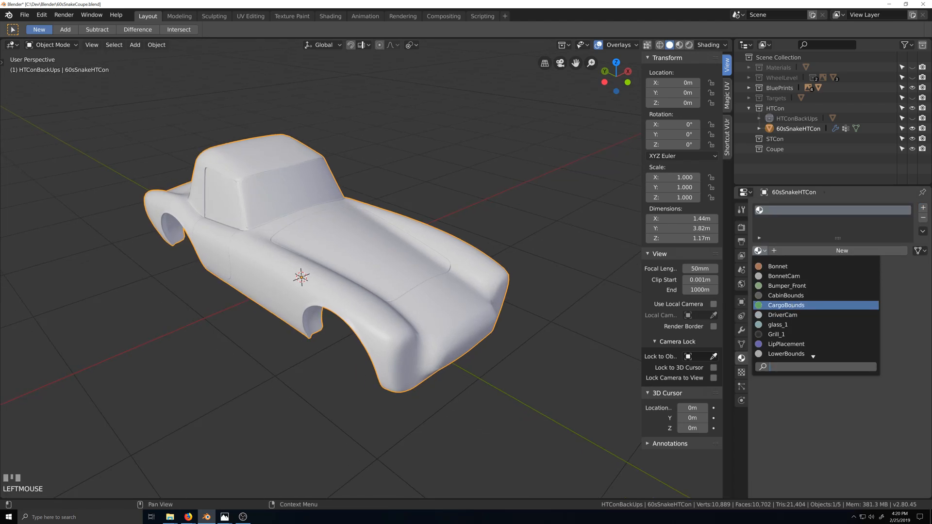
{"action": "type", "text": "P"}
{"action": "left_click", "coordinate": [770, 295]}
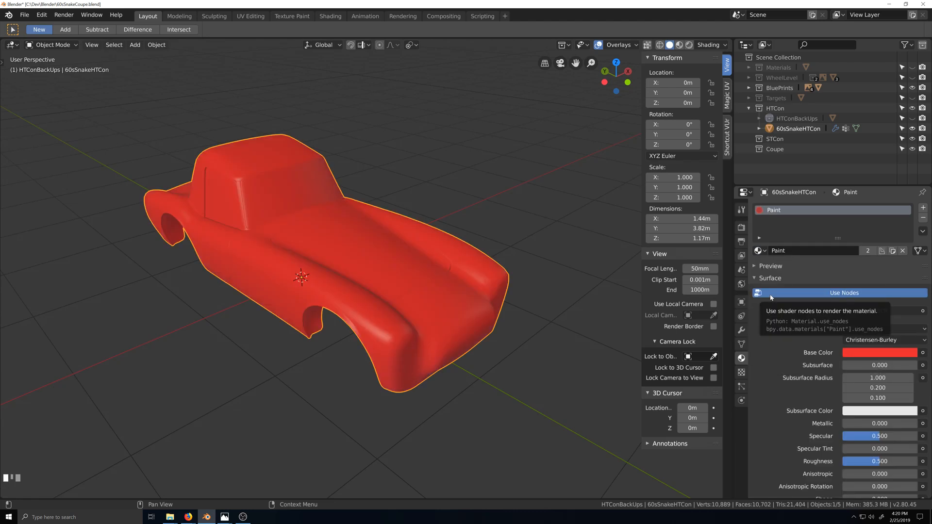
Hide the 60sSnakeHTCon body, show the Materials collection, and select MaterialsCube.
{"action": "left_click", "coordinate": [749, 68]}
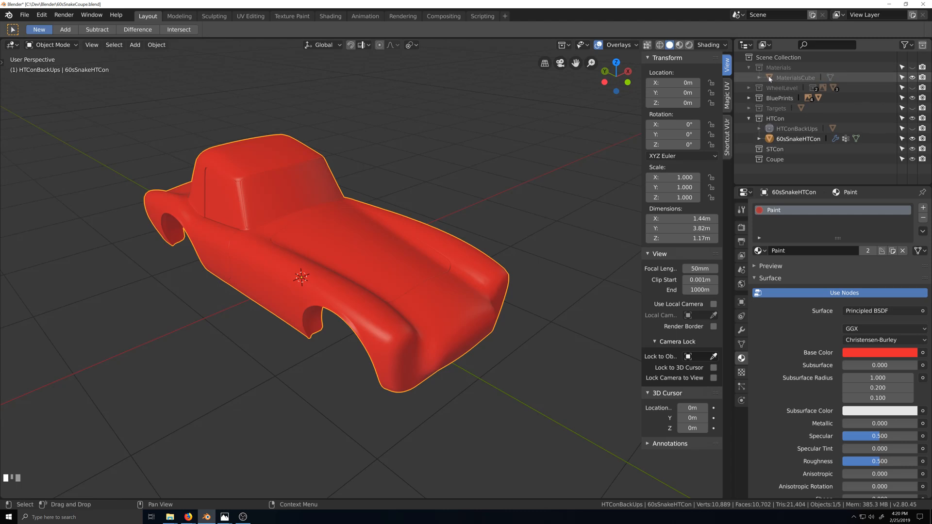
{"action": "left_click", "coordinate": [913, 139]}
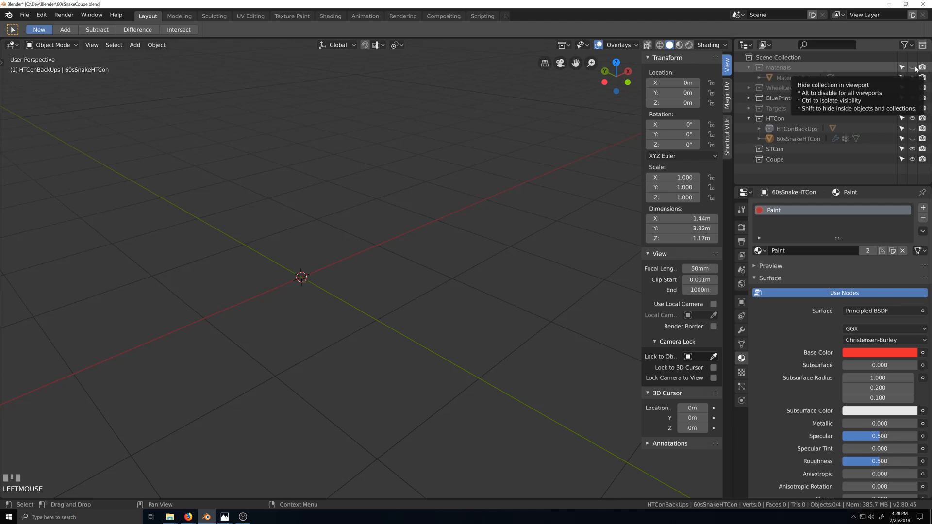
{"action": "left_click", "coordinate": [912, 68]}
{"action": "left_click", "coordinate": [296, 336]}
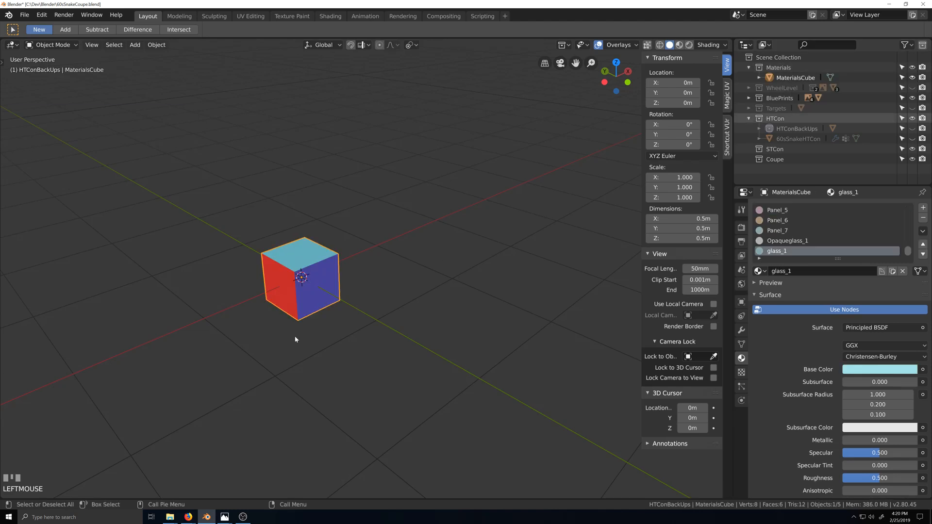
Review the list of materials prepared on MaterialsCube, including Opaqueglass_1 and glass_1.
{"action": "key", "text": "shift+grave"}
{"action": "scroll", "coordinate": [377, 356], "scroll_direction": "up", "scroll_amount": 3}
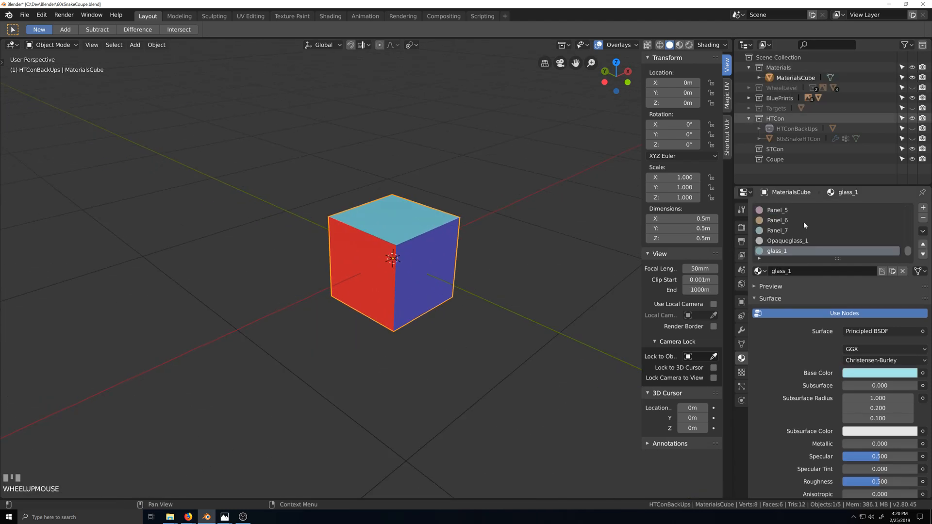
{"action": "scroll", "coordinate": [800, 234], "scroll_direction": "up", "scroll_amount": 1}
{"action": "scroll", "coordinate": [802, 232], "scroll_direction": "up", "scroll_amount": 8}
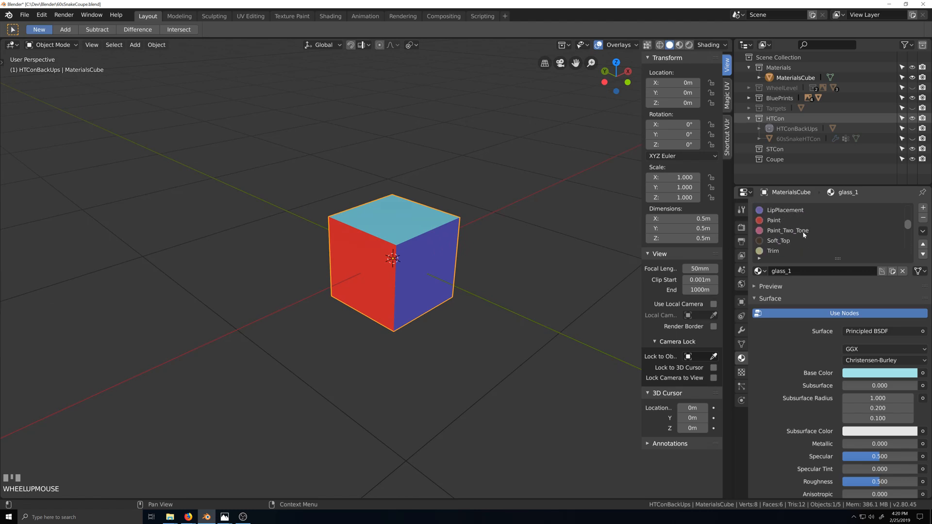
{"action": "scroll", "coordinate": [804, 235], "scroll_direction": "down", "scroll_amount": 9}
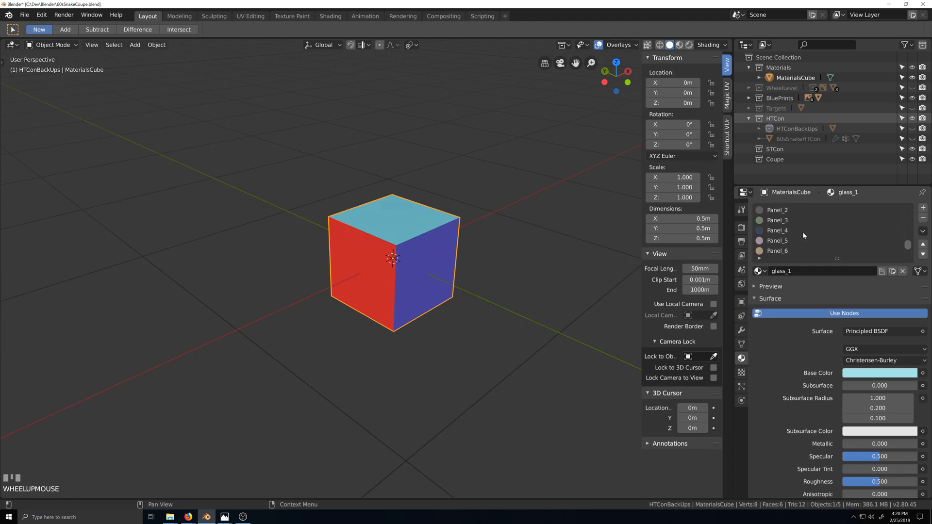
{"action": "left_click", "coordinate": [788, 243]}
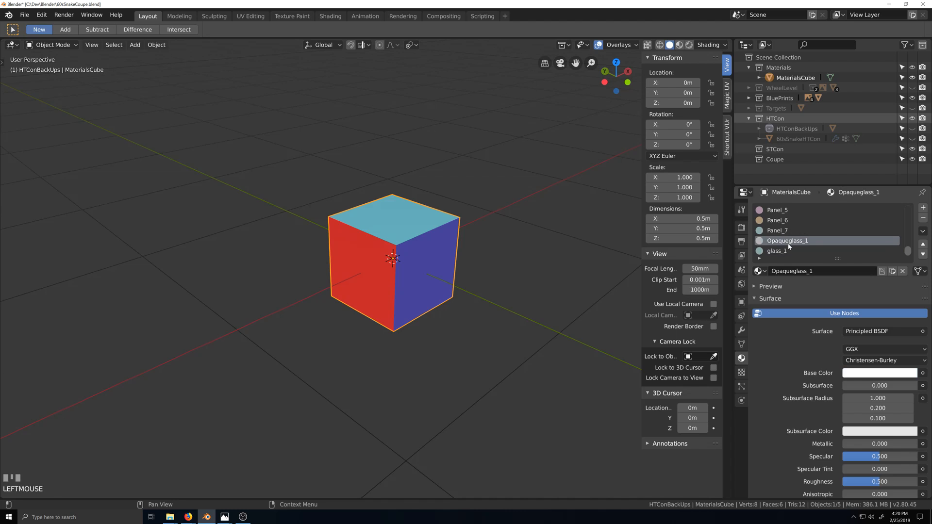
{"action": "left_click", "coordinate": [781, 252]}
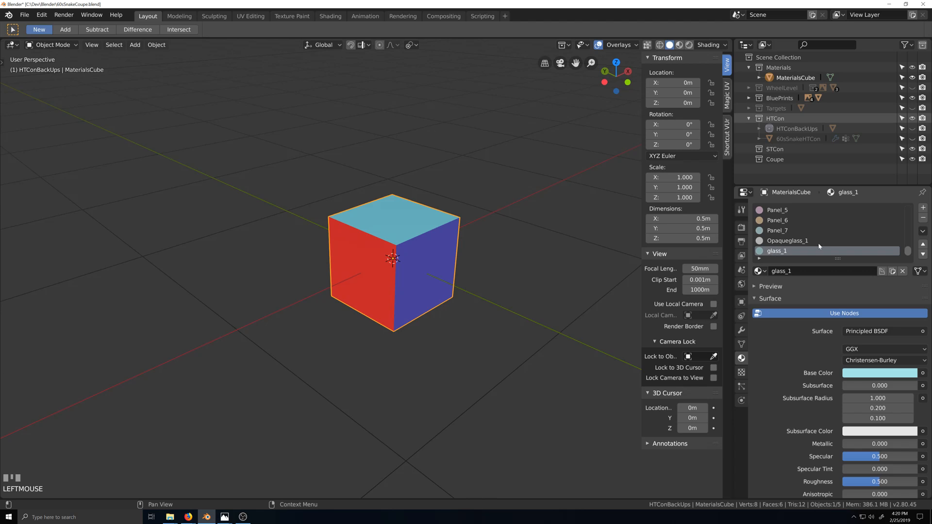
{"action": "scroll", "coordinate": [785, 242], "scroll_direction": "up", "scroll_amount": 7}
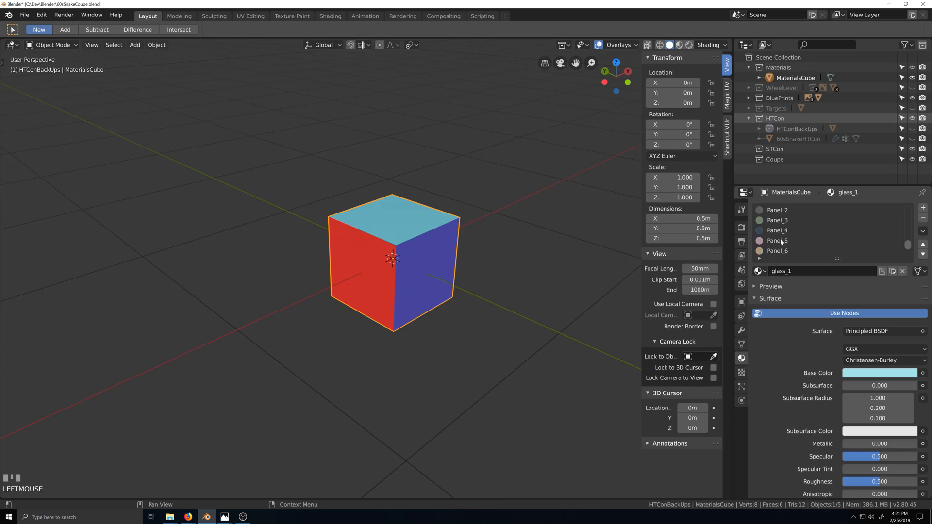
Hide the Materials collection and show the WheelLevel collection, expanded down to the WheelTemplate object's mesh data.
{"action": "left_click", "coordinate": [912, 68]}
{"action": "left_click", "coordinate": [912, 87]}
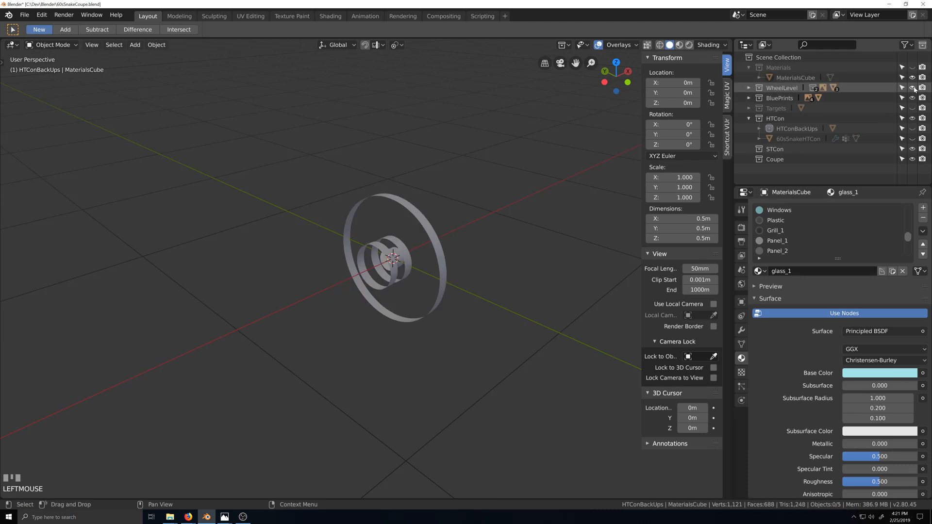
{"action": "left_click", "coordinate": [749, 88]}
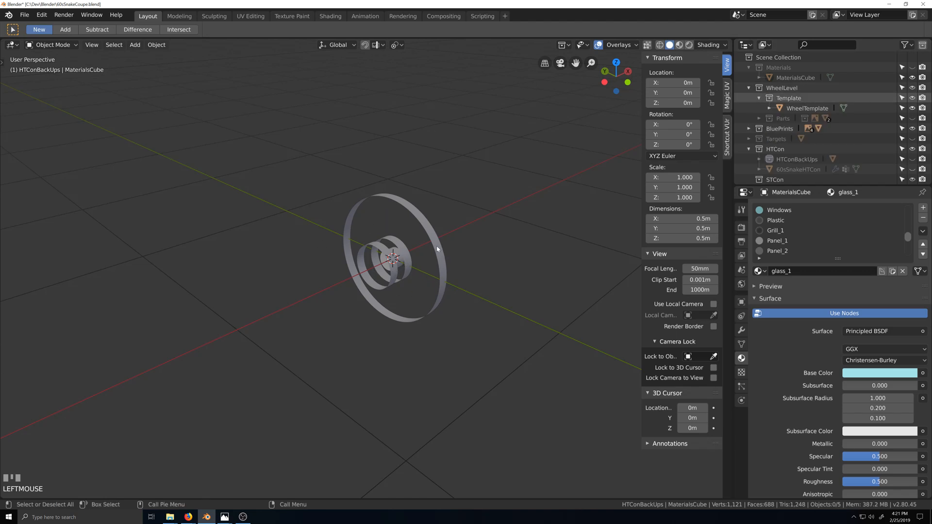
{"action": "left_click", "coordinate": [770, 109]}
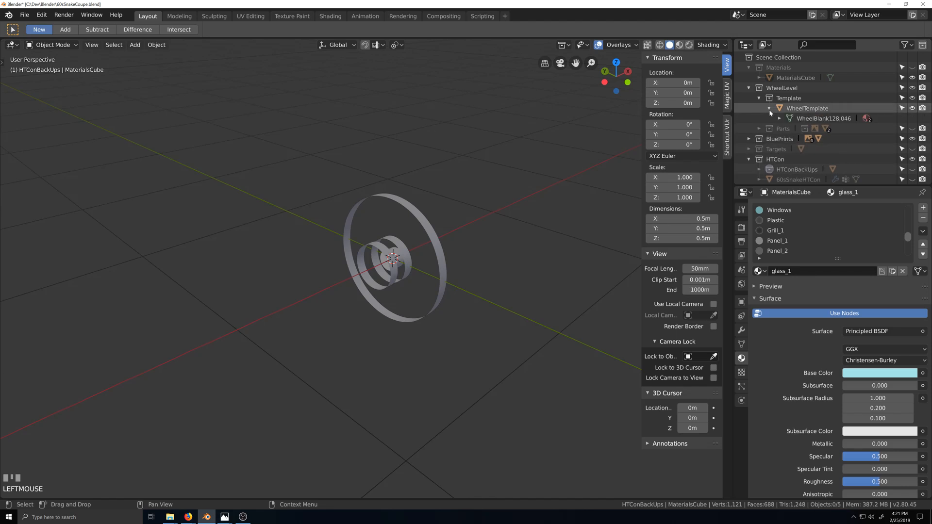
Hide WheelTemplate and its Template collection, and show the Parts collection with its nested Blank collection.
{"action": "left_click", "coordinate": [912, 108]}
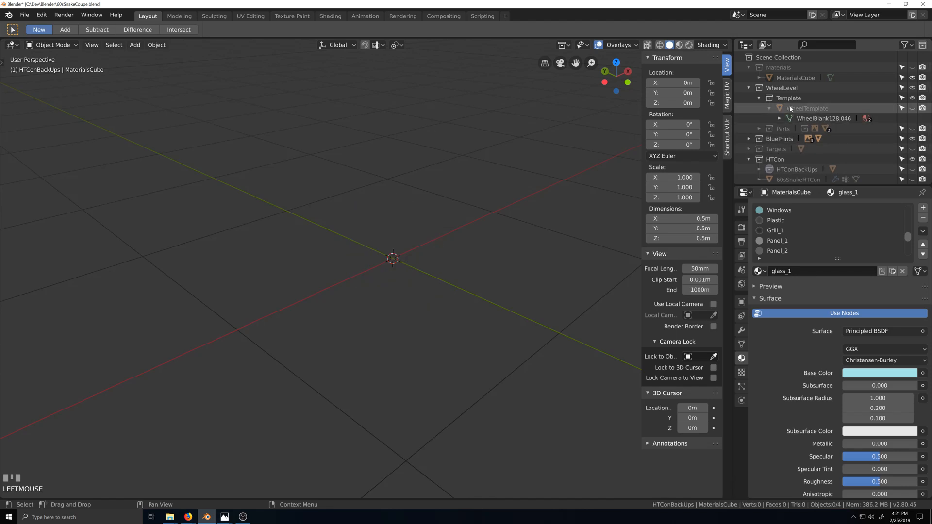
{"action": "left_click", "coordinate": [911, 101]}
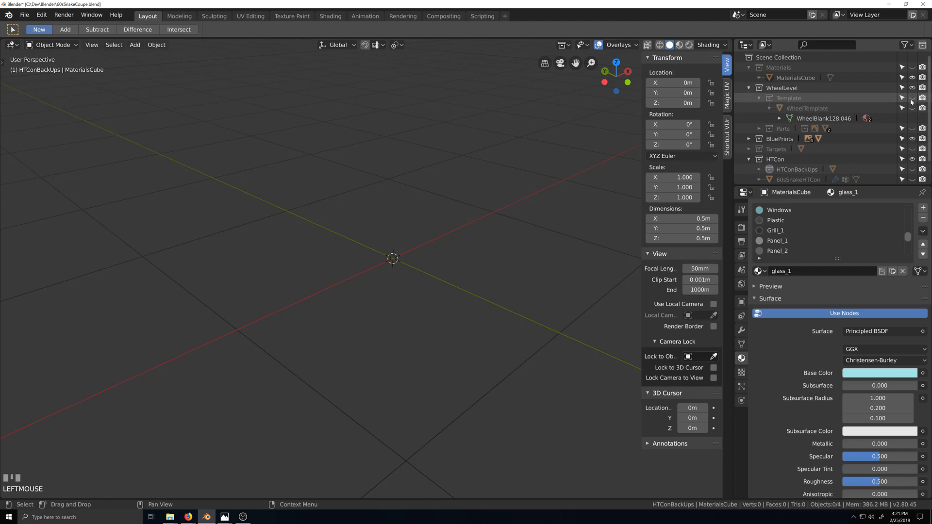
{"action": "left_click", "coordinate": [759, 129]}
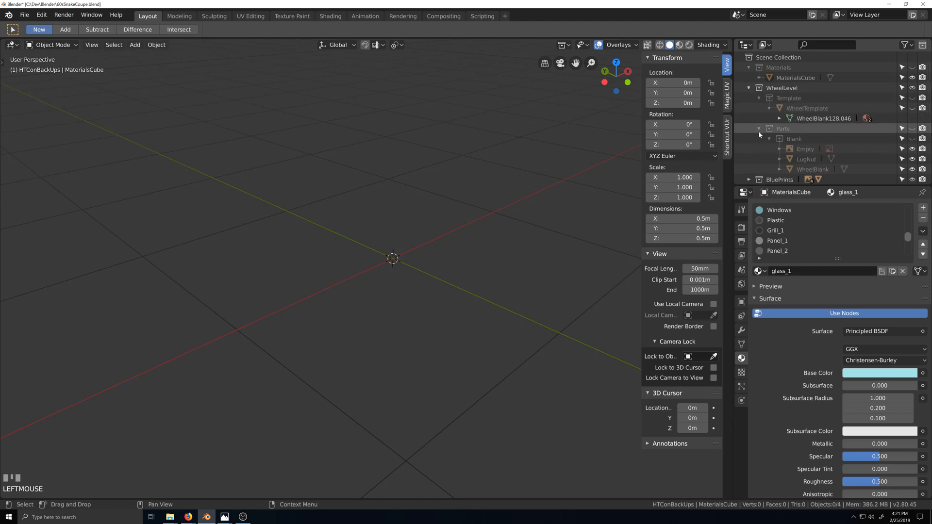
{"action": "scroll", "coordinate": [825, 140], "scroll_direction": "down", "scroll_amount": 1}
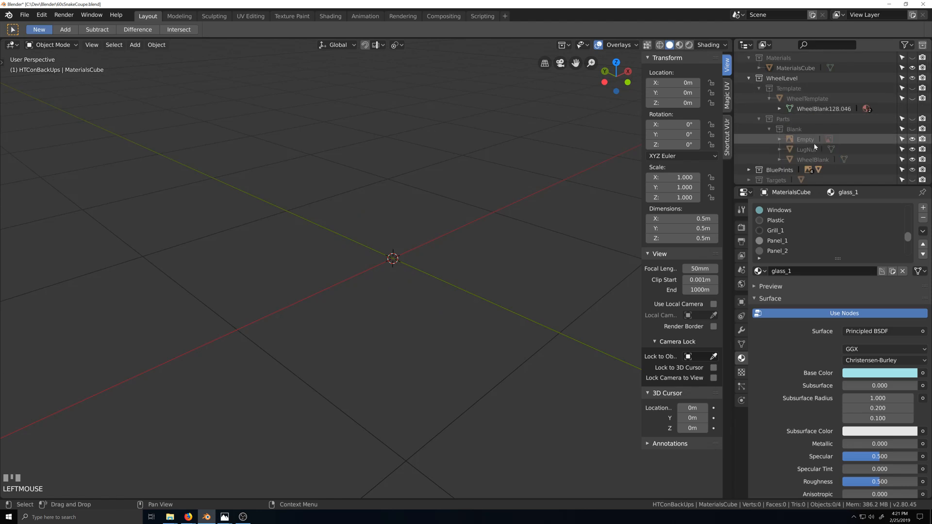
{"action": "left_click", "coordinate": [911, 119]}
{"action": "left_click", "coordinate": [911, 129]}
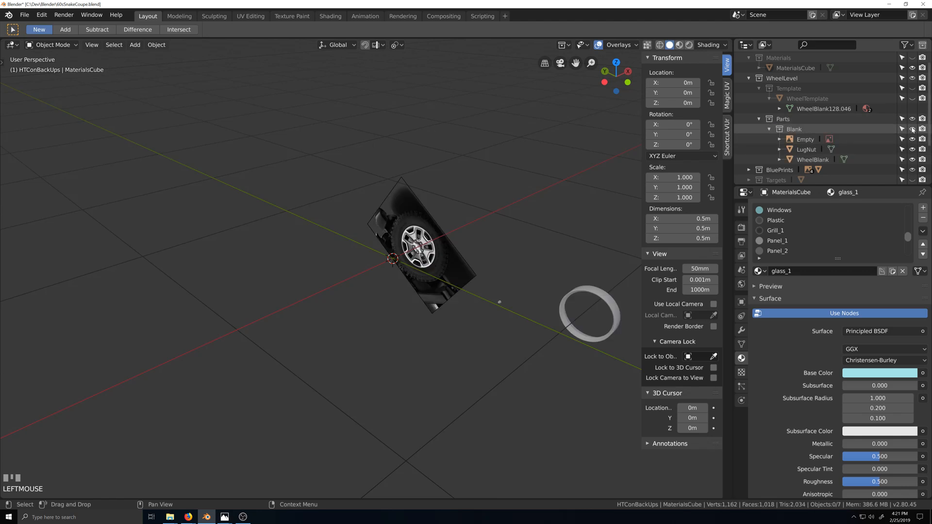
Inspect the wheel parts by selecting the reference image Empty, the WheelBlank ring and the LugNut in turn.
{"action": "left_click", "coordinate": [419, 247]}
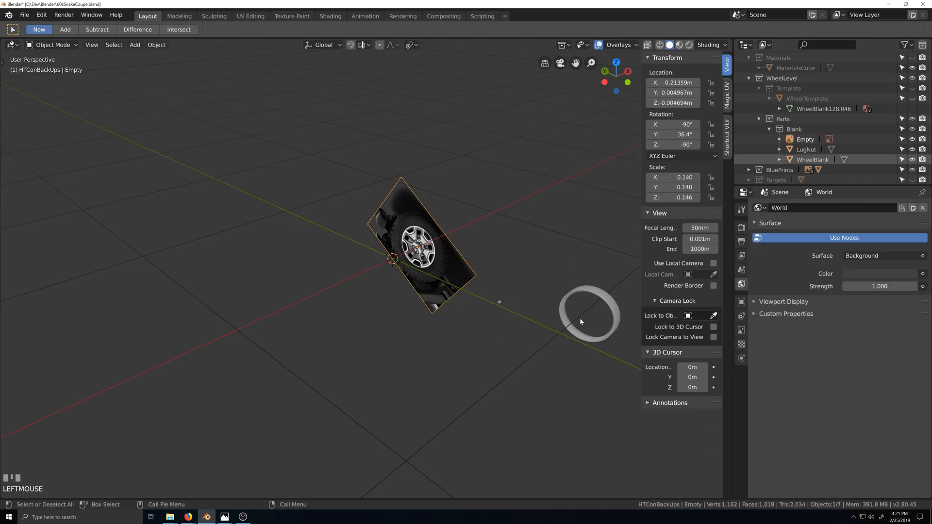
{"action": "left_click", "coordinate": [577, 319]}
{"action": "left_click", "coordinate": [568, 325]}
{"action": "left_click", "coordinate": [499, 302]}
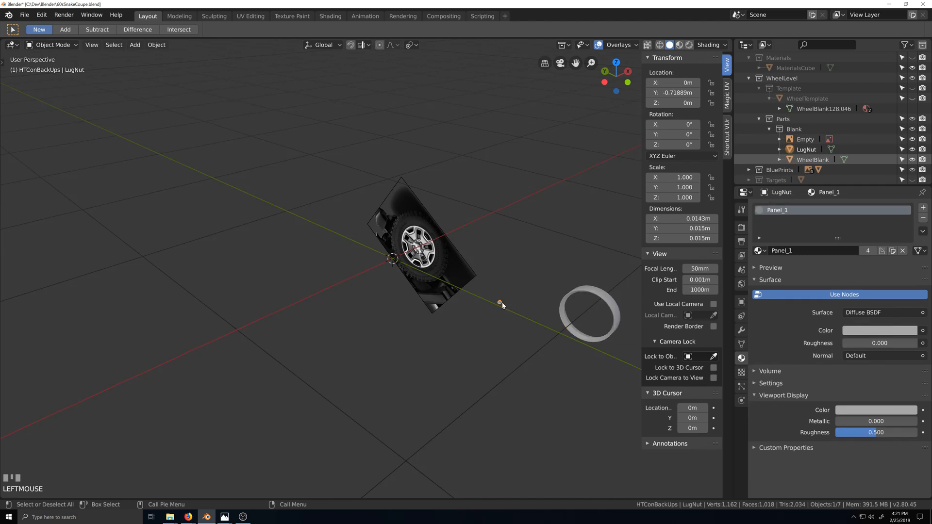
Collapse and hide the WheelLevel collection, collapse Materials, and make the 60sSnakeHTCon body visible again.
{"action": "left_click", "coordinate": [749, 78]}
{"action": "left_click", "coordinate": [912, 88]}
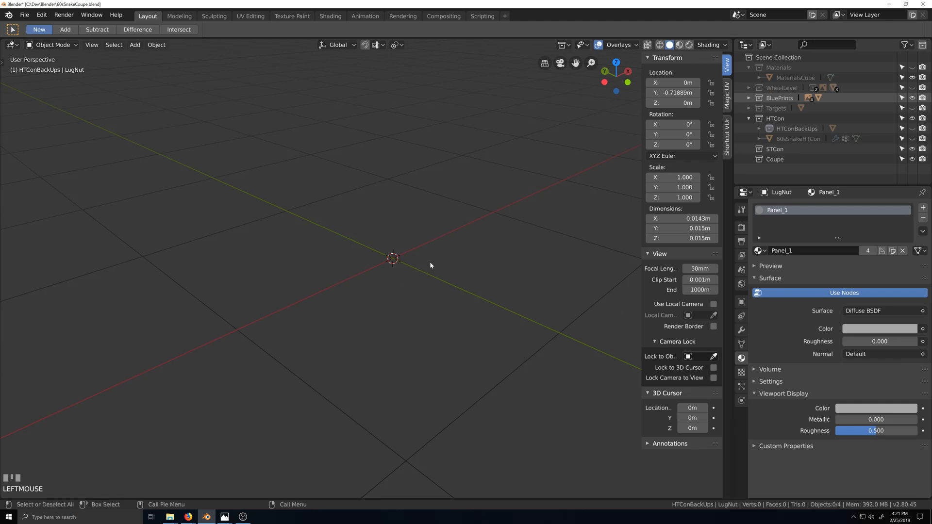
{"action": "scroll", "coordinate": [418, 274], "scroll_direction": "down", "scroll_amount": 3}
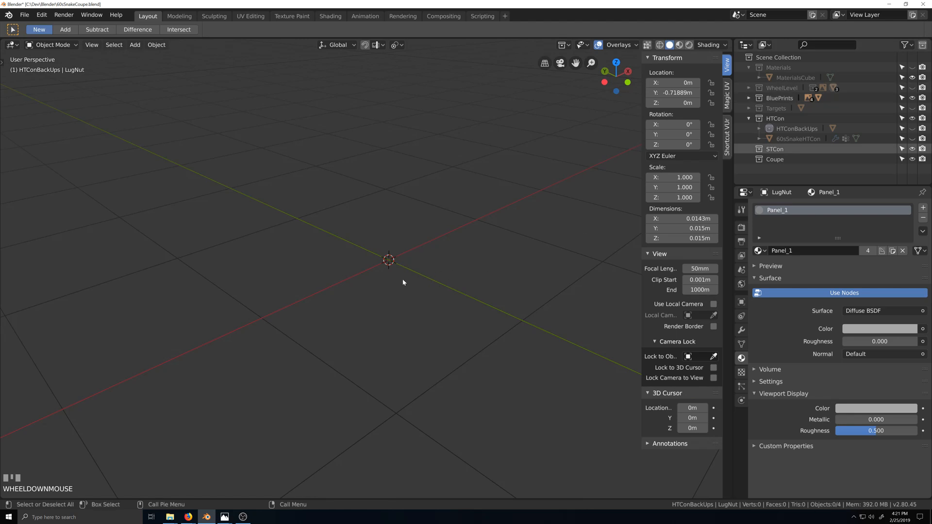
{"action": "left_click", "coordinate": [748, 68]}
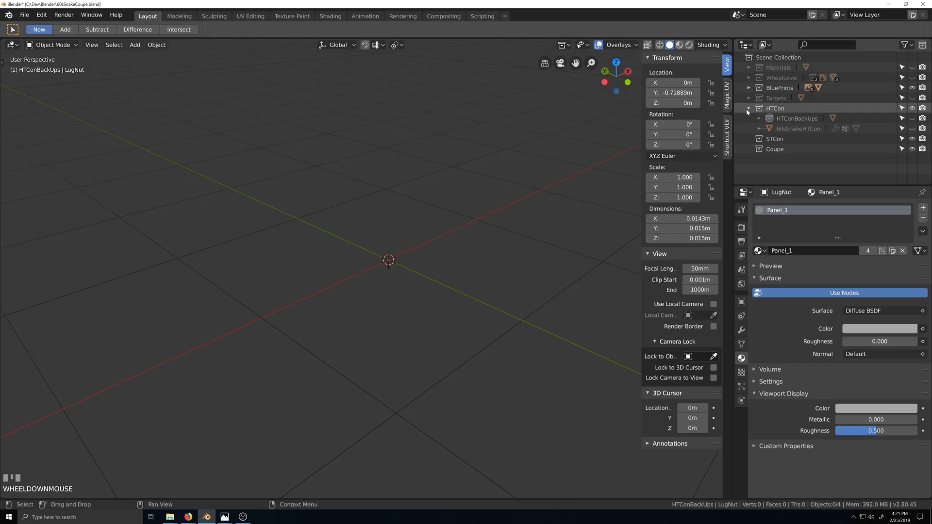
{"action": "left_click", "coordinate": [912, 129]}
{"action": "scroll", "coordinate": [484, 293], "scroll_direction": "down", "scroll_amount": 6}
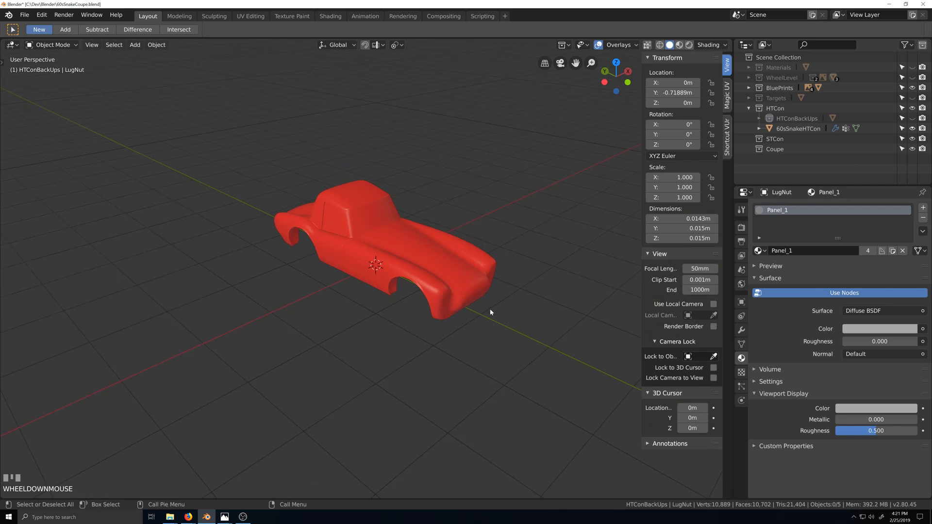
Examine the painted car body around its front end, hood gap and fenders from several distances.
{"action": "key", "text": "grave"}
{"action": "key", "text": "shift+grave"}
{"action": "scroll", "coordinate": [422, 320], "scroll_direction": "up", "scroll_amount": 4}
{"action": "key", "text": "grave"}
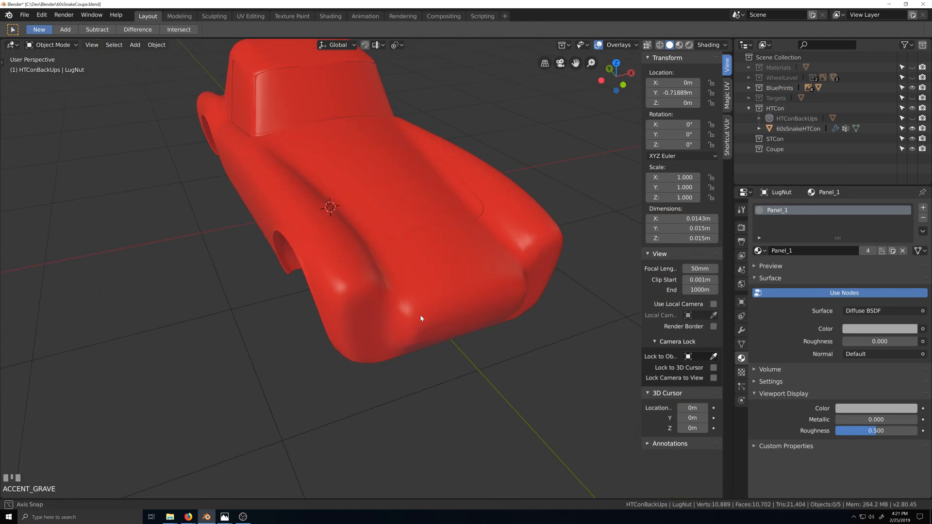
{"action": "scroll", "coordinate": [403, 322], "scroll_direction": "down", "scroll_amount": 5}
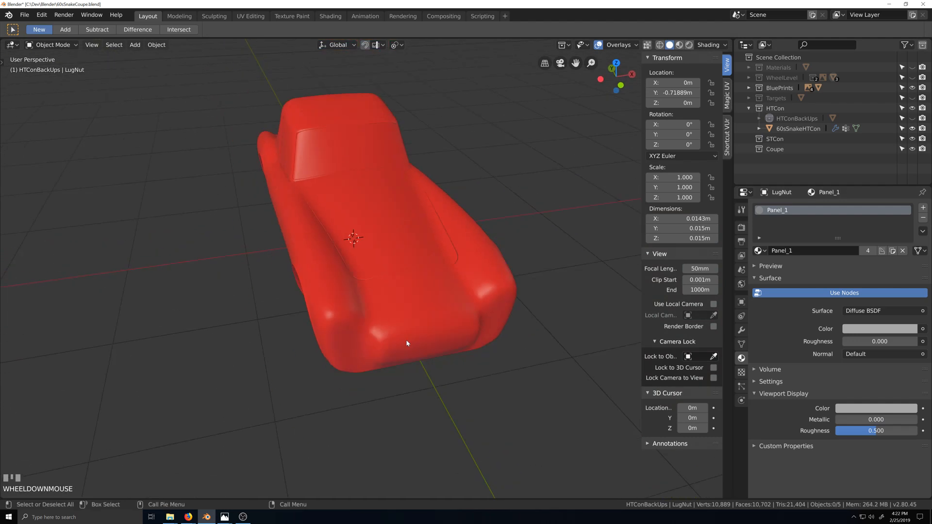
{"action": "key", "text": "grave"}
{"action": "scroll", "coordinate": [416, 341], "scroll_direction": "up", "scroll_amount": 2}
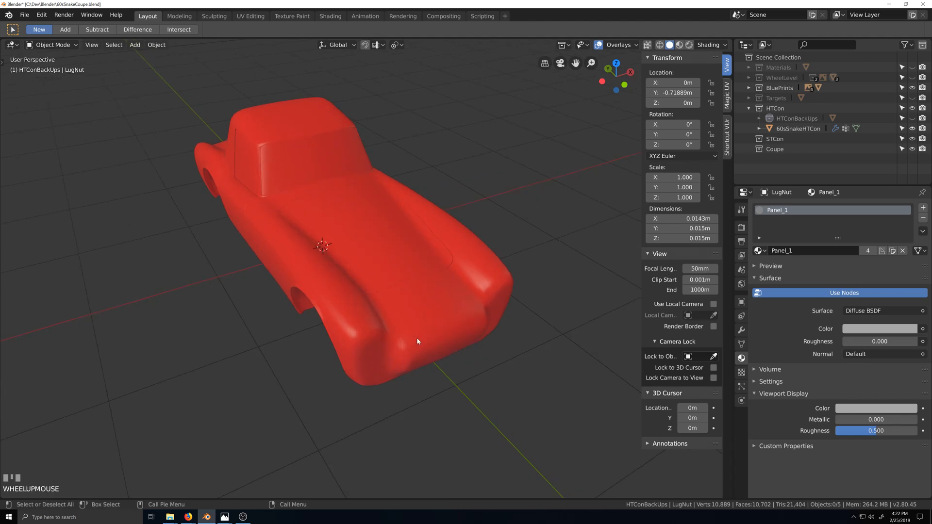
{"action": "scroll", "coordinate": [416, 340], "scroll_direction": "down", "scroll_amount": 1}
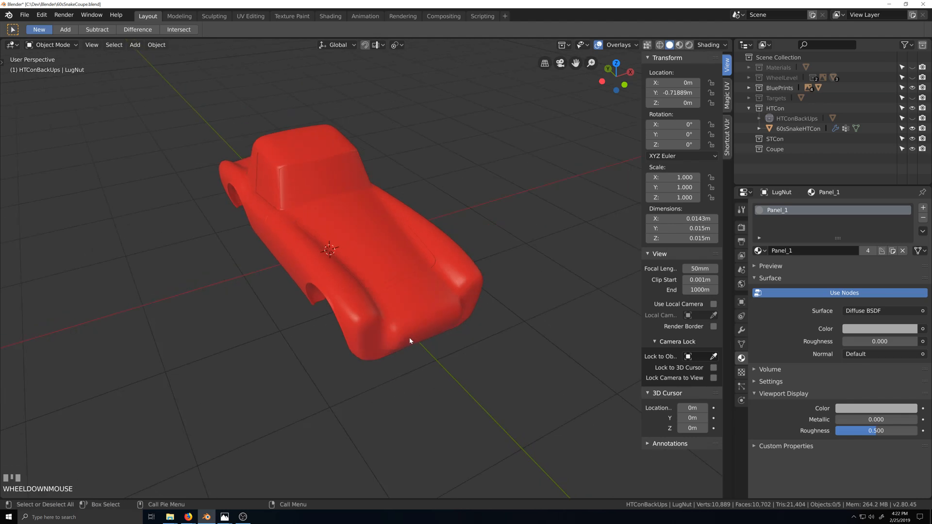
{"action": "scroll", "coordinate": [410, 340], "scroll_direction": "up", "scroll_amount": 3}
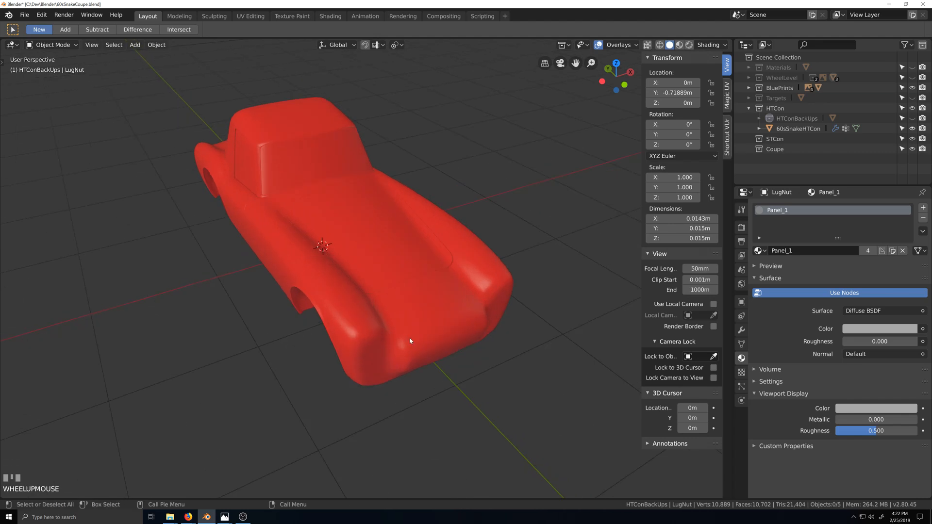
{"action": "scroll", "coordinate": [401, 353], "scroll_direction": "down", "scroll_amount": 3}
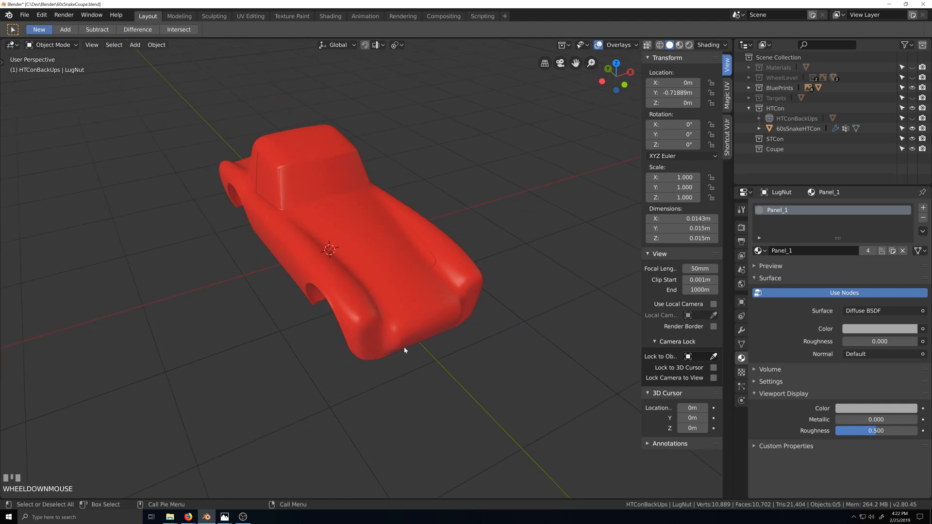
{"action": "scroll", "coordinate": [404, 349], "scroll_direction": "up", "scroll_amount": 1}
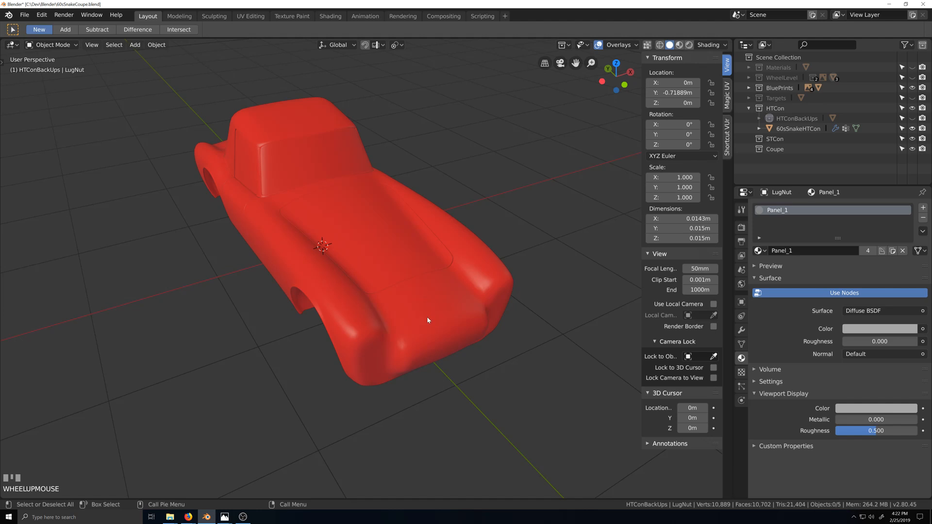
{"action": "scroll", "coordinate": [428, 315], "scroll_direction": "up", "scroll_amount": 5}
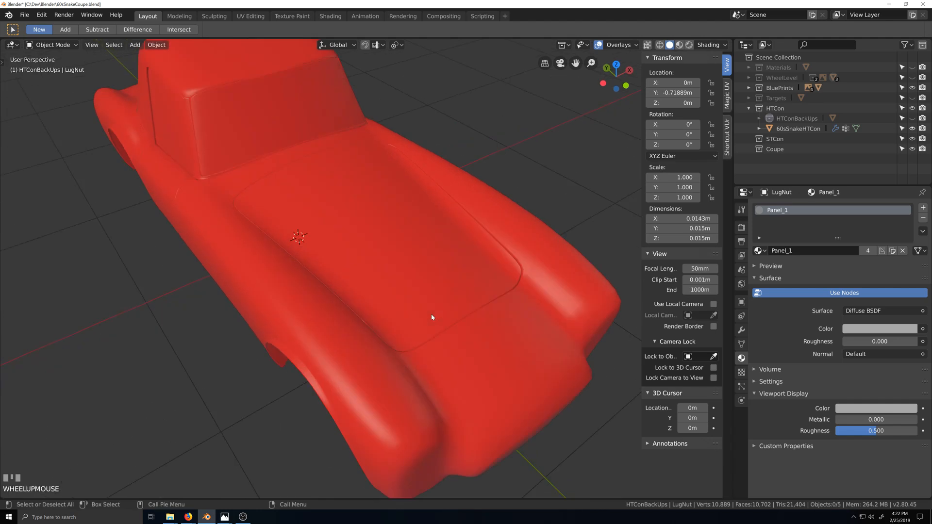
{"action": "scroll", "coordinate": [431, 318], "scroll_direction": "up", "scroll_amount": 2}
Select the 60sSnakeHTCon body and view it from its front side.
{"action": "left_click", "coordinate": [418, 312]}
{"action": "key", "text": "grave"}
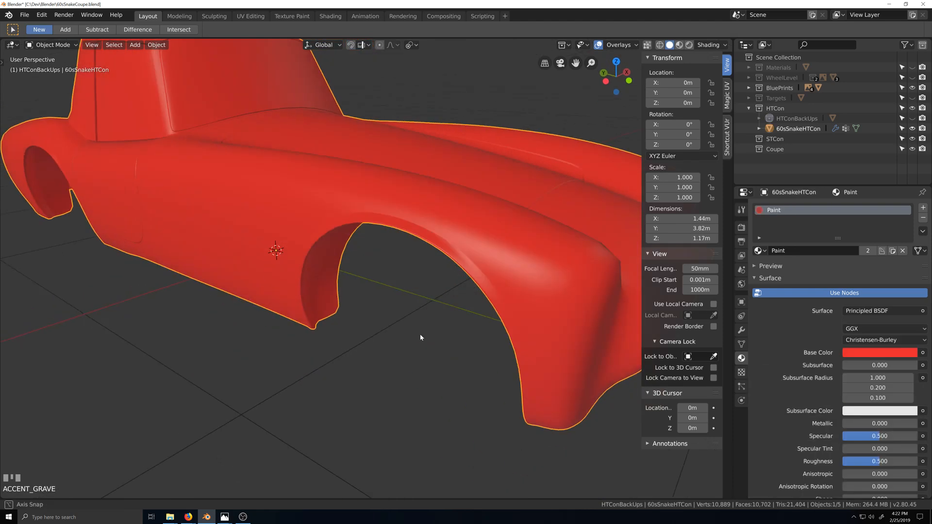
{"action": "scroll", "coordinate": [420, 337], "scroll_direction": "down", "scroll_amount": 3}
{"action": "key", "text": "grave"}
{"action": "key", "text": "Tab"}
{"action": "scroll", "coordinate": [432, 337], "scroll_direction": "up", "scroll_amount": 5}
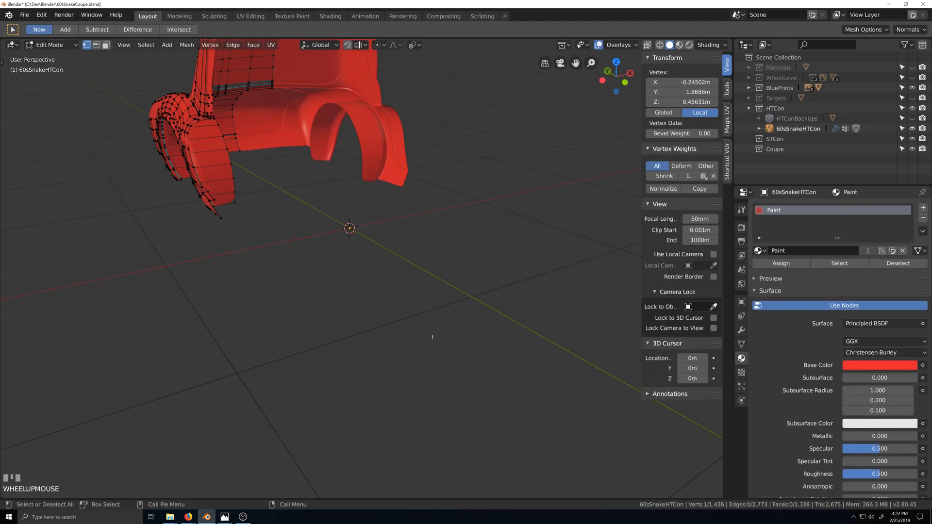
{"action": "scroll", "coordinate": [432, 336], "scroll_direction": "down", "scroll_amount": 3}
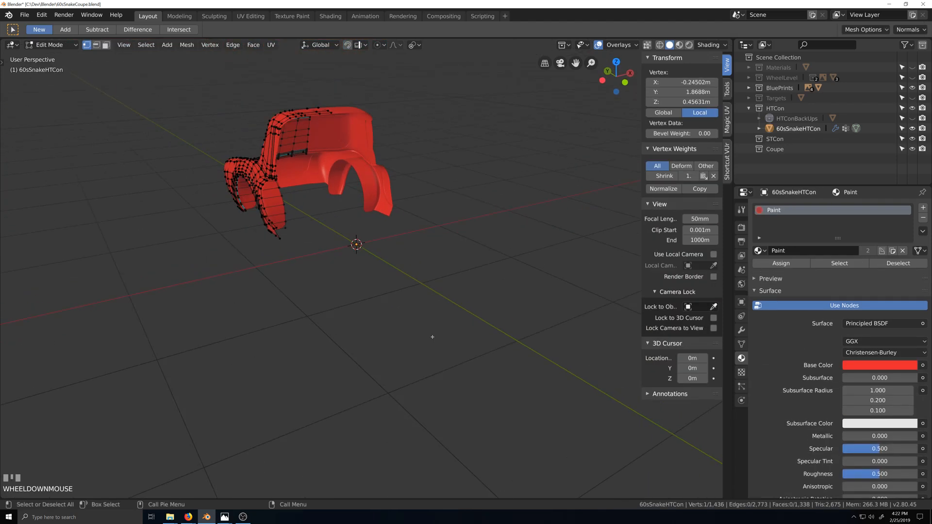
{"action": "key", "text": "h"}
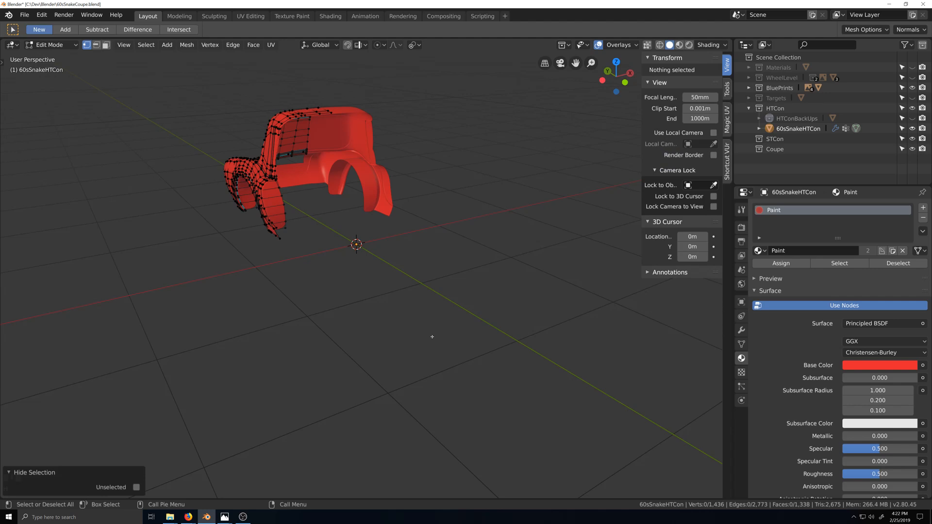
{"action": "key", "text": "ctrl+z"}
{"action": "key", "text": "ctrl+z"}
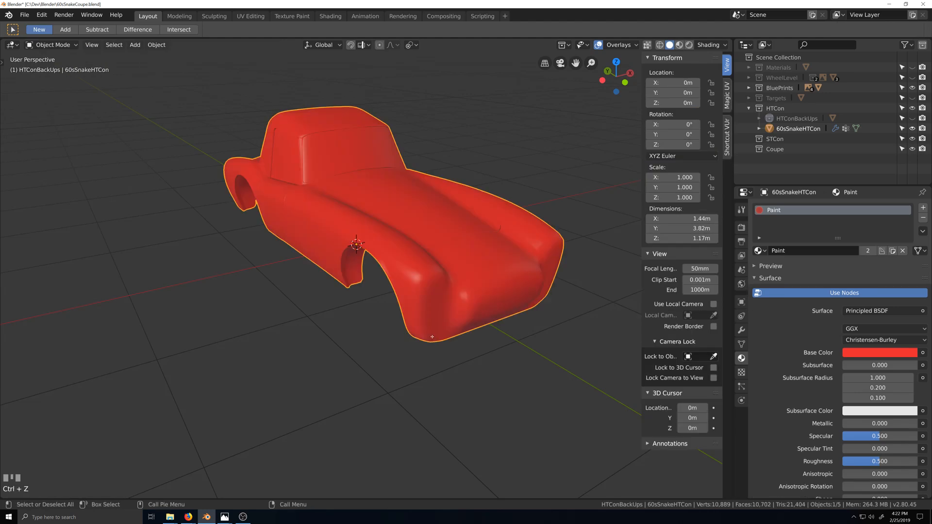
Reveal the body's hidden geometry in Edit Mode, deselect everything, and turn on X-ray with the hood in close view.
{"action": "key", "text": "Tab"}
{"action": "key", "text": "alt+h"}
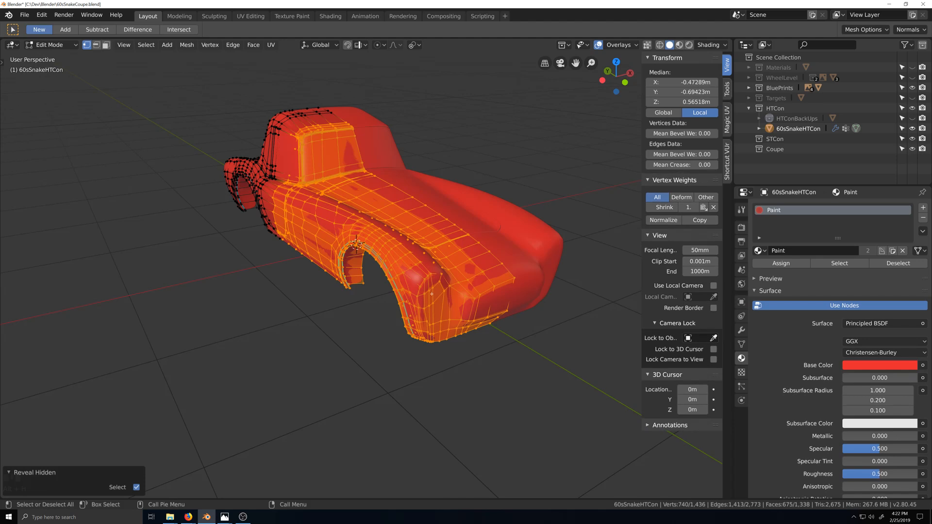
{"action": "key", "text": "alt+a"}
{"action": "key", "text": "alt+z"}
{"action": "key", "text": "grave"}
{"action": "middle_click_drag", "start_coordinate": [485, 263], "coordinate": [444, 299]}
{"action": "scroll", "coordinate": [445, 299], "scroll_direction": "up", "scroll_amount": 3}
{"action": "scroll", "coordinate": [444, 299], "scroll_direction": "up", "scroll_amount": 3}
{"action": "scroll", "coordinate": [351, 388], "scroll_direction": "up", "scroll_amount": 2}
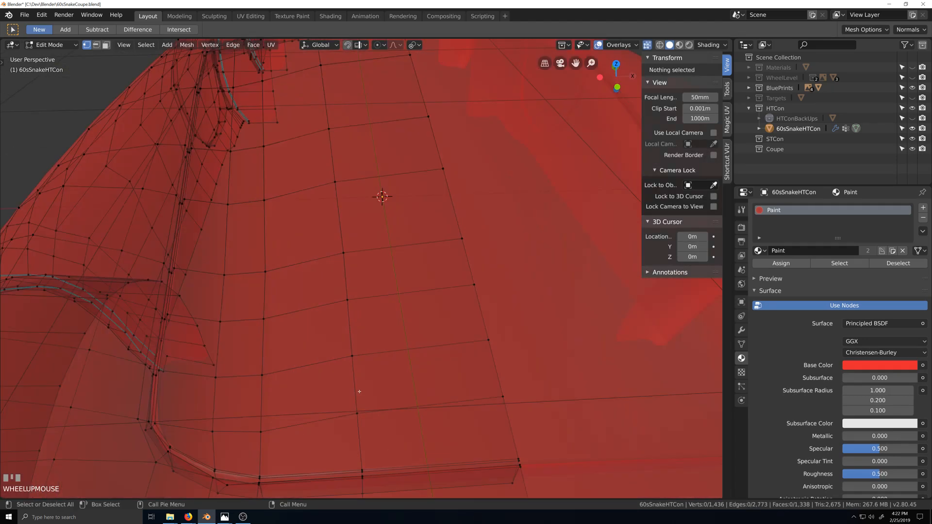
Select the edge loop along the hood seam, grow the selection once, and view the body from the top.
{"action": "left_click", "coordinate": [334, 474], "text": "alt"}
{"action": "key", "text": "ctrl+KP_Add"}
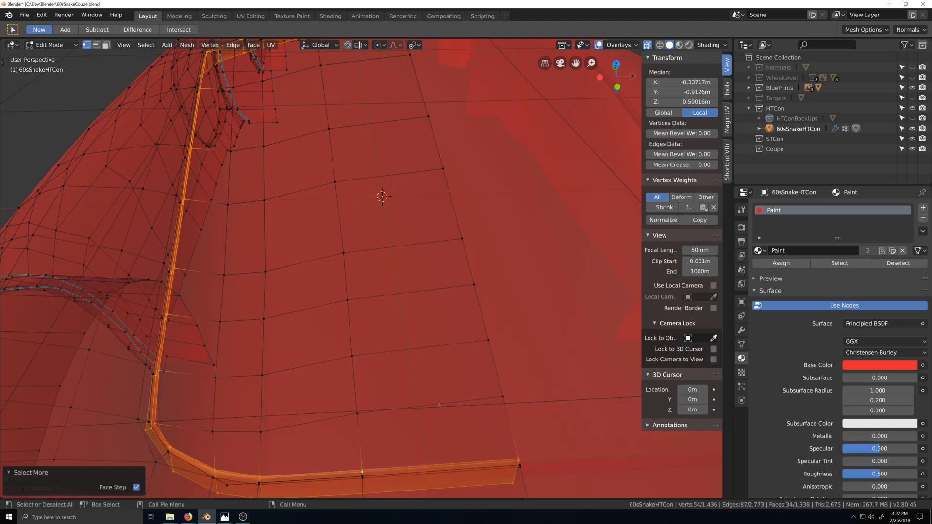
{"action": "scroll", "coordinate": [439, 405], "scroll_direction": "down", "scroll_amount": 6}
{"action": "scroll", "coordinate": [356, 257], "scroll_direction": "up", "scroll_amount": 4}
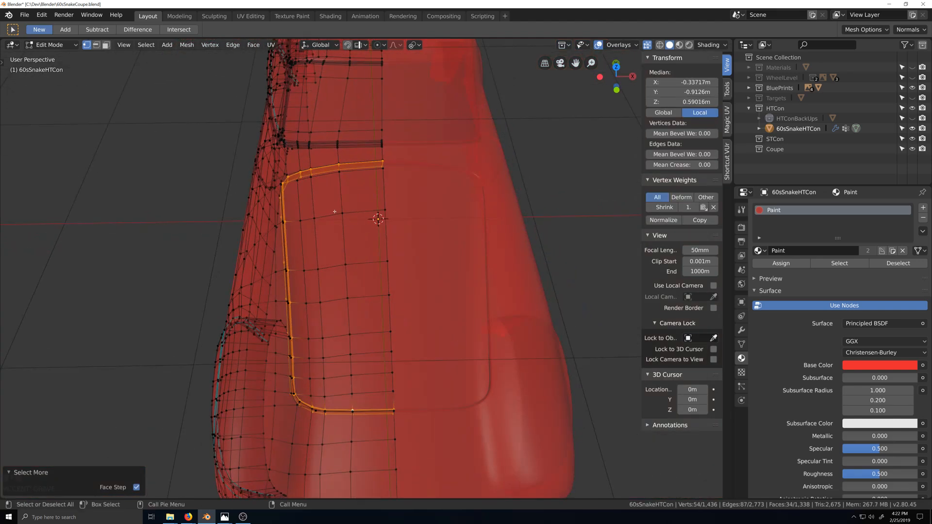
{"action": "key", "text": "KP_7"}
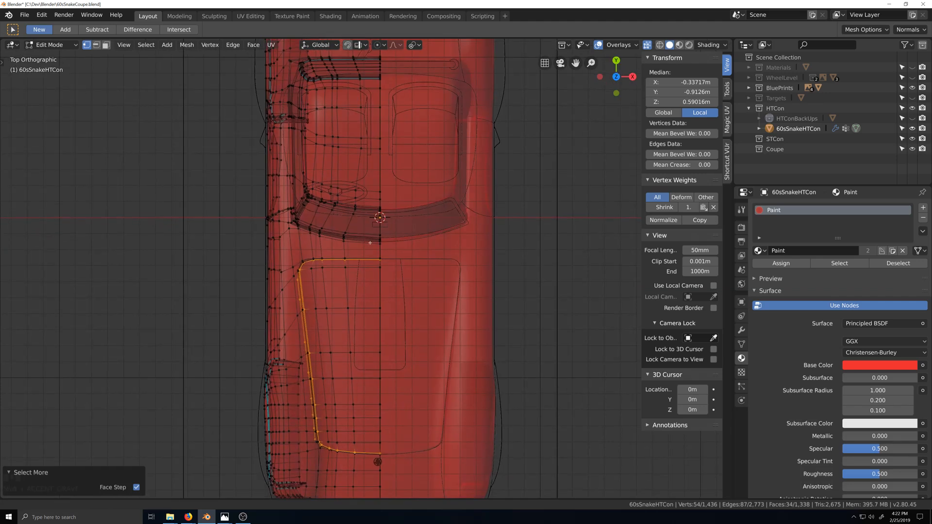
Try to circle-select the hood's interior vertices with a large brush, and undo that selection.
{"action": "key", "text": "c"}
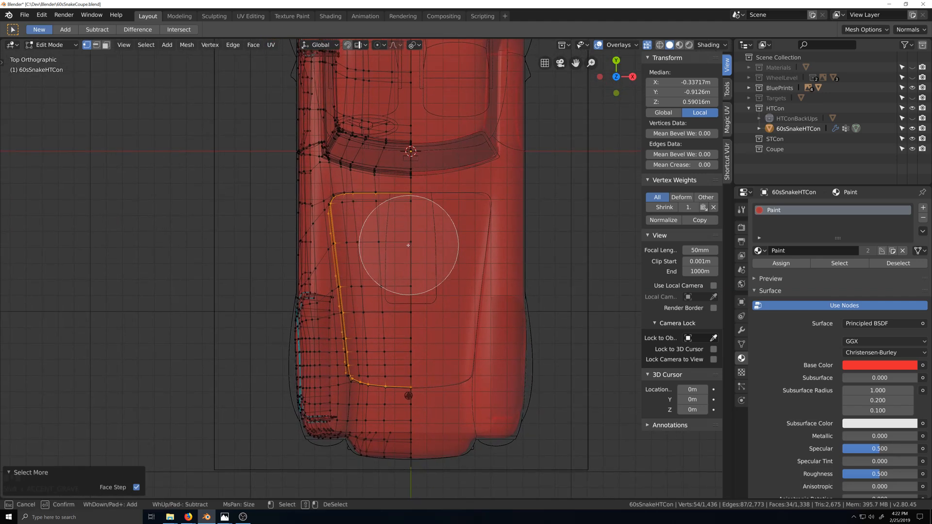
{"action": "scroll", "coordinate": [408, 231], "scroll_direction": "up", "scroll_amount": 3}
{"action": "left_click_drag", "start_coordinate": [407, 228], "coordinate": [374, 228]}
{"action": "mouse_move", "coordinate": [361, 226]}
{"action": "left_mouse_down"}
{"action": "mouse_move", "coordinate": [381, 369]}
{"action": "mouse_move", "coordinate": [385, 239]}
{"action": "left_mouse_up"}
{"action": "right_click", "coordinate": [385, 243]}
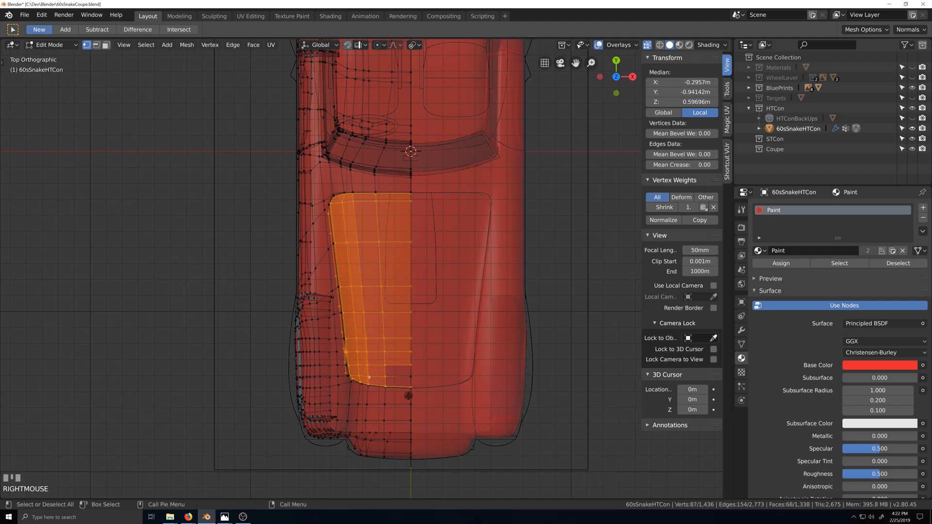
{"action": "key", "text": "ctrl+z"}
Add all vertices inside the hood seam to the selection with circle select, covering the hood's modeled half.
{"action": "key", "text": "shift+grave"}
{"action": "scroll", "coordinate": [365, 335], "scroll_direction": "up", "scroll_amount": 5}
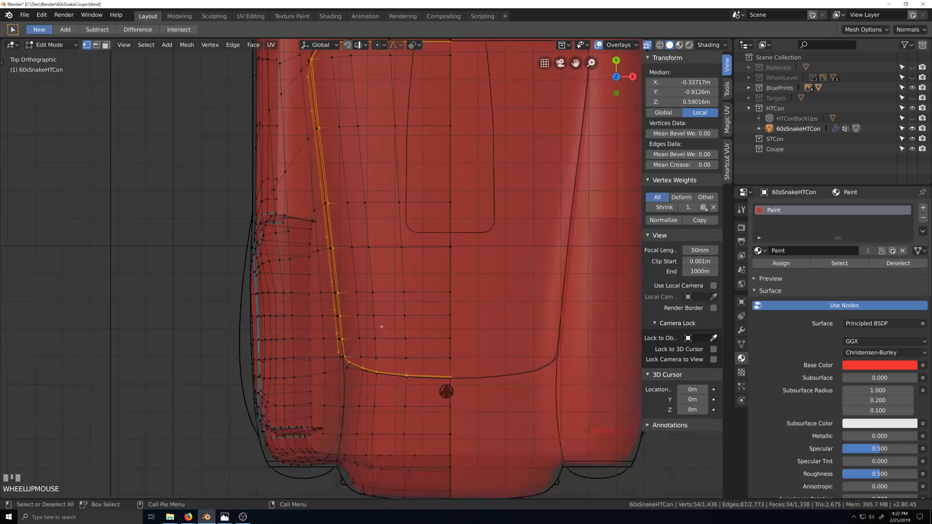
{"action": "scroll", "coordinate": [381, 277], "scroll_direction": "down", "scroll_amount": 4}
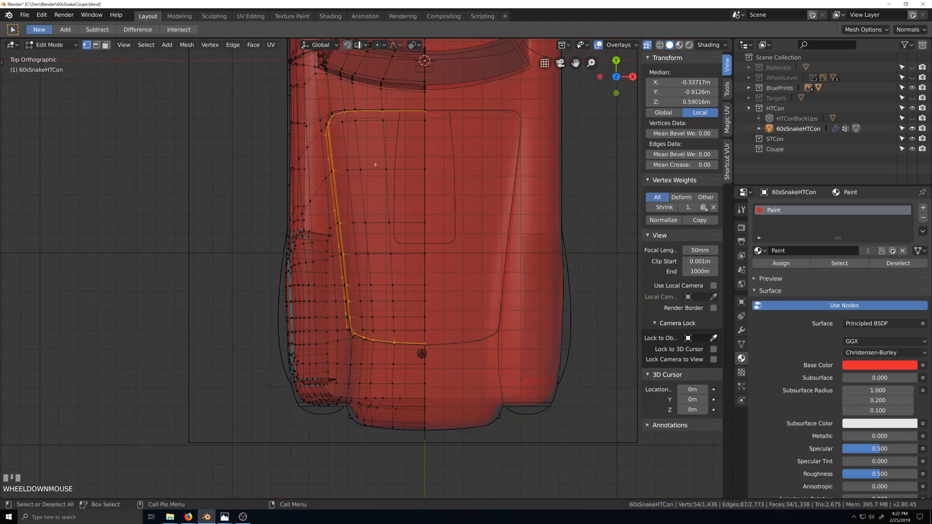
{"action": "key", "text": "c"}
{"action": "mouse_move", "coordinate": [358, 133]}
{"action": "left_mouse_down"}
{"action": "mouse_move", "coordinate": [412, 139]}
{"action": "mouse_move", "coordinate": [418, 154]}
{"action": "left_mouse_up"}
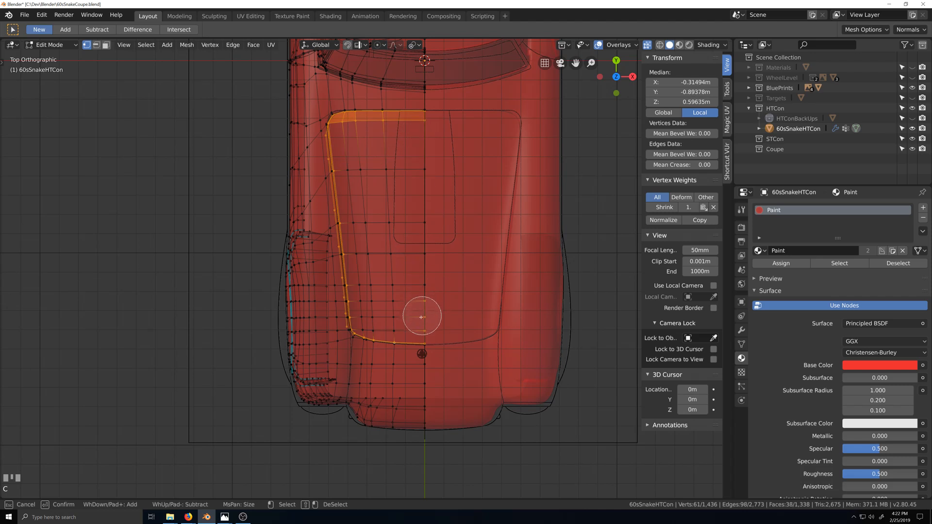
{"action": "mouse_move", "coordinate": [421, 317]}
{"action": "left_mouse_down"}
{"action": "mouse_move", "coordinate": [374, 318]}
{"action": "mouse_move", "coordinate": [368, 303]}
{"action": "mouse_move", "coordinate": [421, 289]}
{"action": "mouse_move", "coordinate": [371, 257]}
{"action": "mouse_move", "coordinate": [358, 171]}
{"action": "mouse_move", "coordinate": [416, 206]}
{"action": "mouse_move", "coordinate": [403, 218]}
{"action": "left_mouse_up"}
{"action": "scroll", "coordinate": [365, 269], "scroll_direction": "down", "scroll_amount": 1}
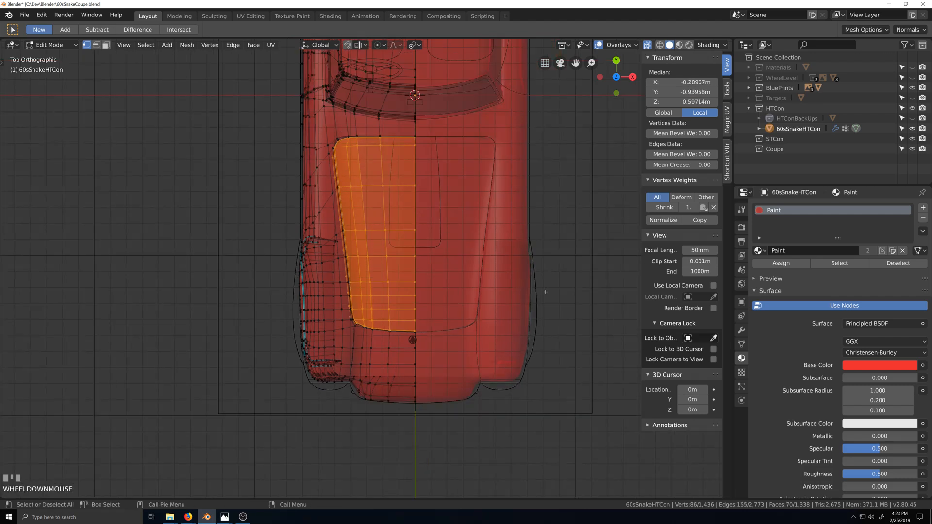
Add a material slot with the existing Bonnet material, assign it to the hood faces, and check it in Object Mode.
{"action": "left_click", "coordinate": [922, 208]}
{"action": "left_click", "coordinate": [758, 271]}
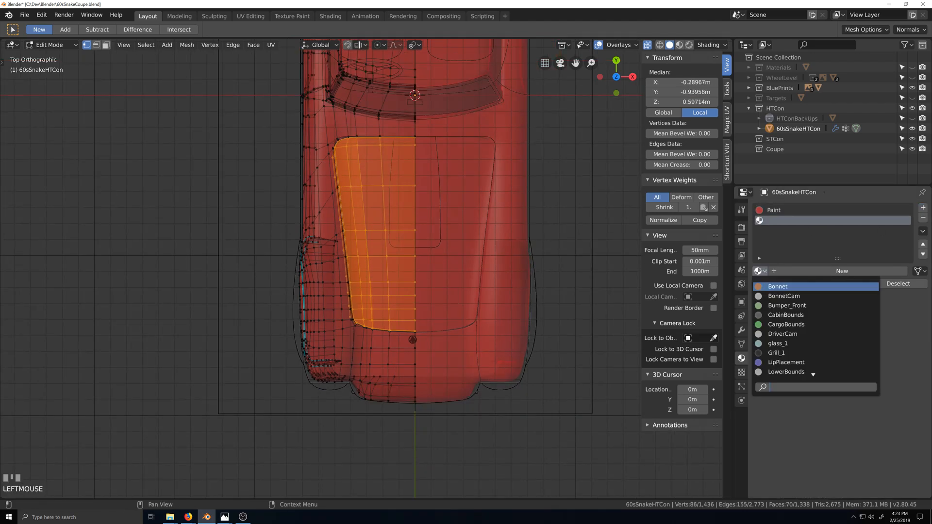
{"action": "left_click", "coordinate": [777, 286]}
{"action": "left_click", "coordinate": [776, 288]}
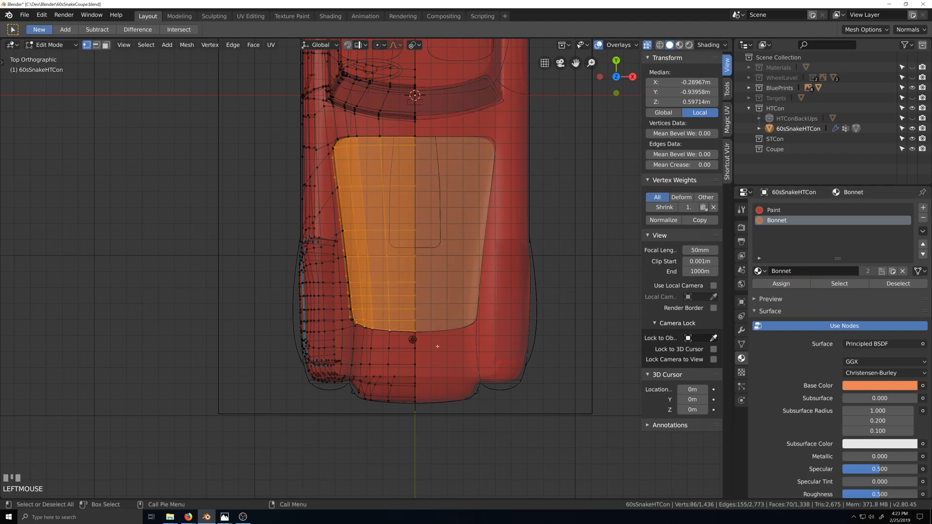
{"action": "key", "text": "Tab"}
{"action": "middle_click_drag", "start_coordinate": [436, 353], "coordinate": [403, 329]}
{"action": "scroll", "coordinate": [457, 355], "scroll_direction": "down", "scroll_amount": 1}
In face select mode, select the face loops forming the inner front and rear wheel wells.
{"action": "key", "text": "Tab"}
{"action": "scroll", "coordinate": [359, 319], "scroll_direction": "up", "scroll_amount": 4}
{"action": "scroll", "coordinate": [381, 333], "scroll_direction": "up", "scroll_amount": 2}
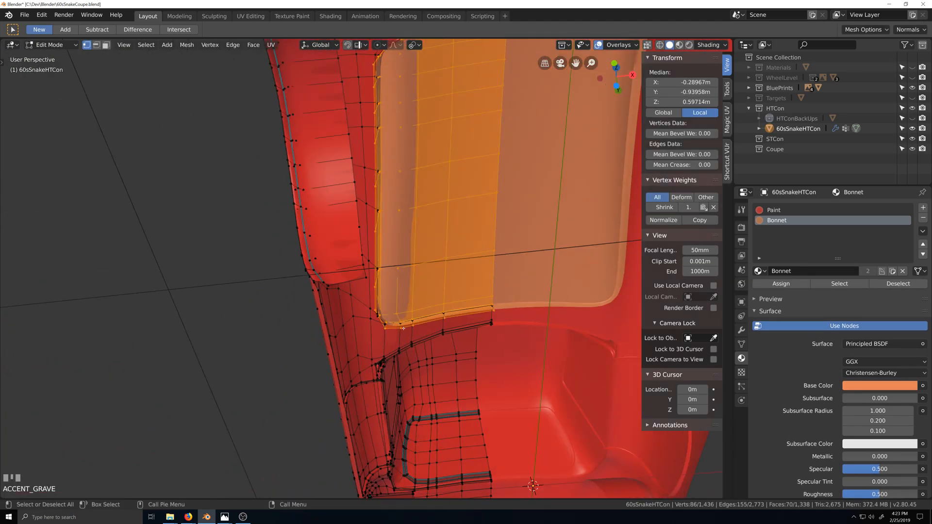
{"action": "key", "text": "3"}
{"action": "left_click", "coordinate": [338, 272], "text": "alt"}
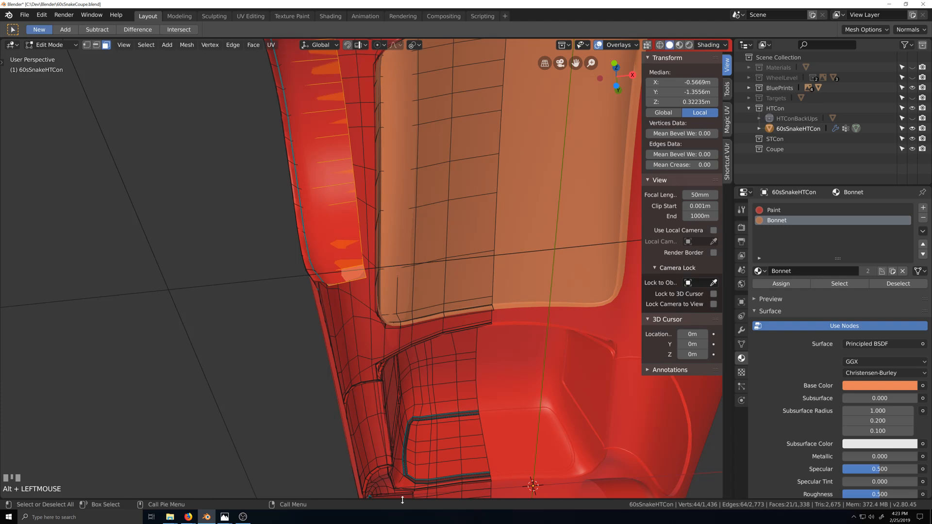
{"action": "scroll", "coordinate": [393, 388], "scroll_direction": "down", "scroll_amount": 3}
{"action": "key", "text": "shift+grave"}
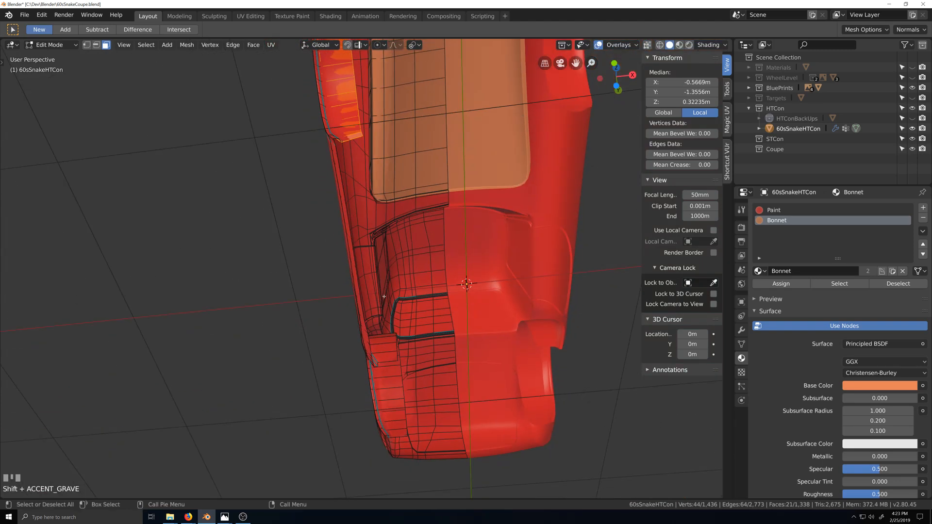
{"action": "left_click", "coordinate": [394, 420], "text": "alt+shift"}
Add another material slot with the existing Plastic material and assign it to the wheel well faces.
{"action": "left_click", "coordinate": [924, 210]}
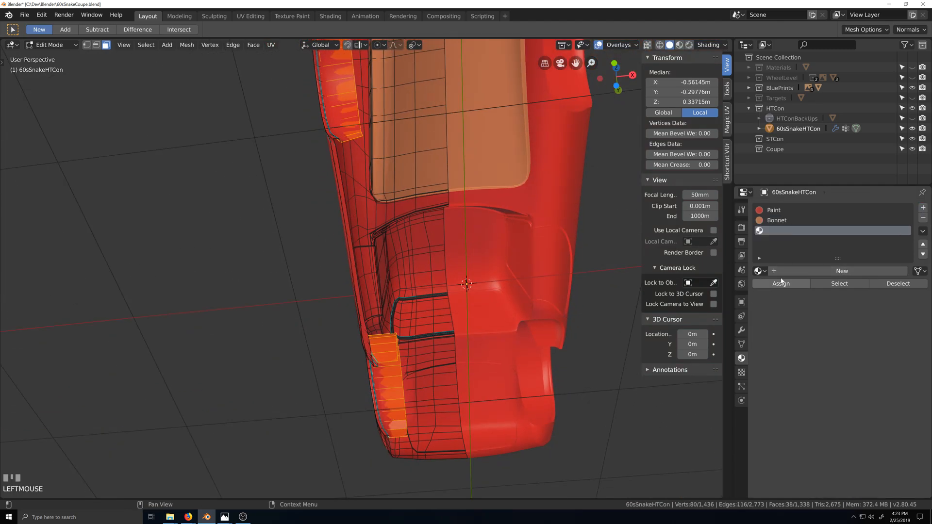
{"action": "left_click", "coordinate": [759, 271]}
{"action": "type", "text": "PLAS"}
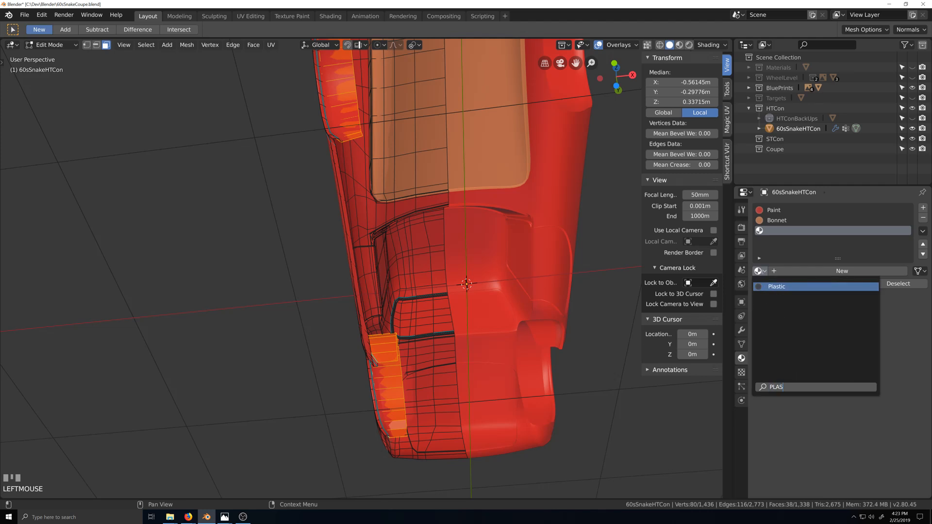
{"action": "key", "text": "Return"}
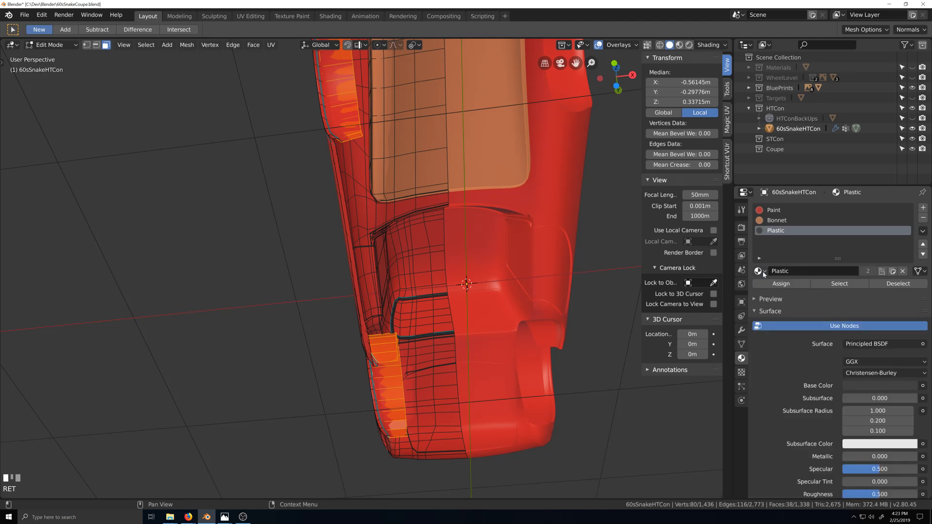
{"action": "left_click", "coordinate": [775, 283]}
Examine the body in Object Mode around its wheel wells, hood, front end and cabin.
{"action": "scroll", "coordinate": [533, 272], "scroll_direction": "down", "scroll_amount": 2}
{"action": "middle_click_drag", "start_coordinate": [525, 242], "coordinate": [466, 346]}
{"action": "key", "text": "Tab"}
{"action": "scroll", "coordinate": [464, 346], "scroll_direction": "up", "scroll_amount": 3}
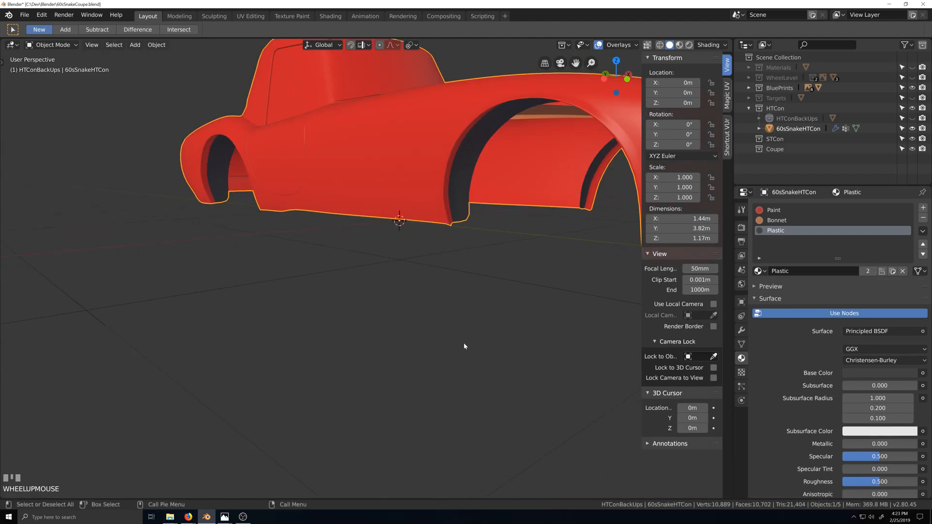
{"action": "scroll", "coordinate": [432, 286], "scroll_direction": "down", "scroll_amount": 4}
{"action": "middle_click_drag", "start_coordinate": [425, 288], "coordinate": [430, 320]}
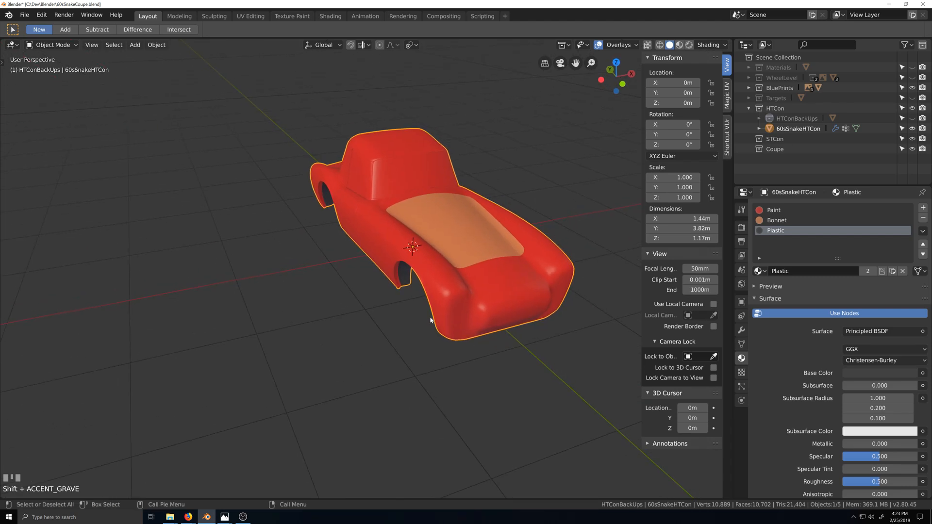
{"action": "scroll", "coordinate": [429, 317], "scroll_direction": "up", "scroll_amount": 3}
{"action": "scroll", "coordinate": [409, 333], "scroll_direction": "down", "scroll_amount": 5}
{"action": "key", "text": "shift+grave"}
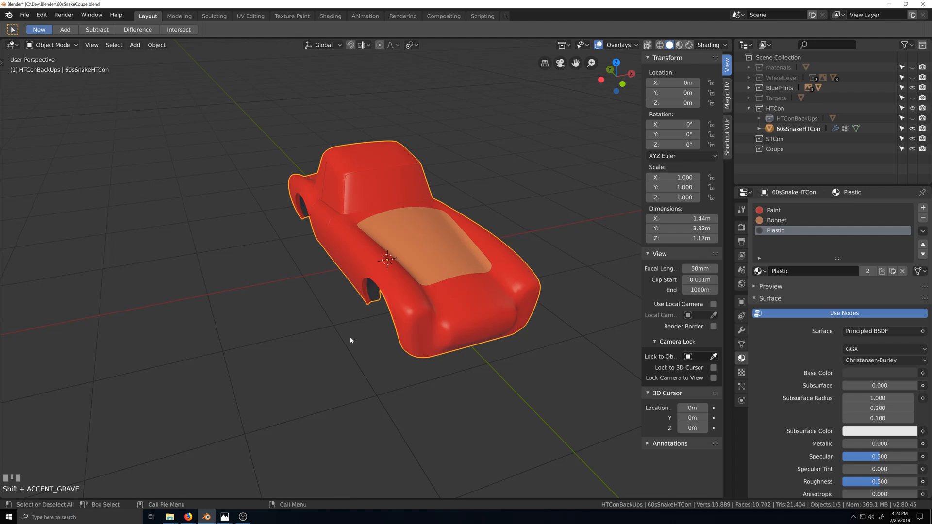
{"action": "scroll", "coordinate": [351, 337], "scroll_direction": "up", "scroll_amount": 3}
{"action": "key", "text": "shift+grave"}
{"action": "scroll", "coordinate": [325, 357], "scroll_direction": "down", "scroll_amount": 2}
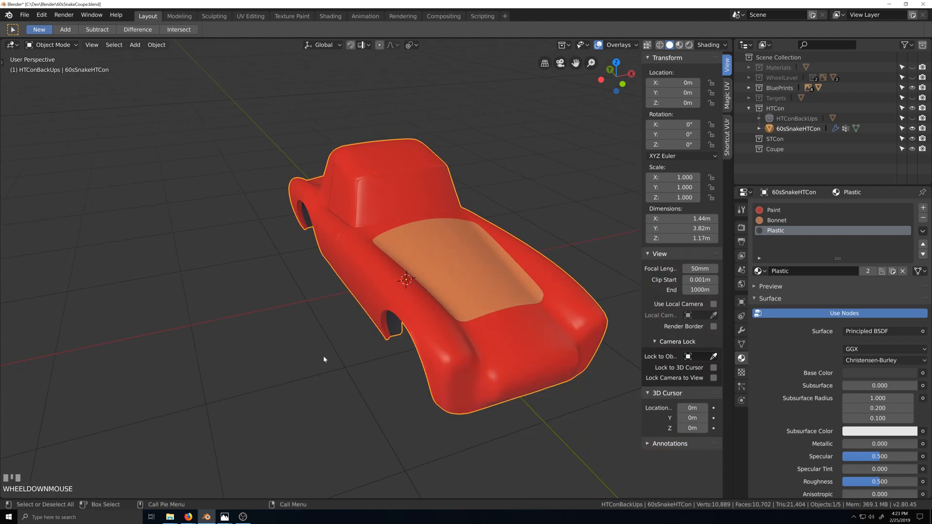
{"action": "key", "text": "grave"}
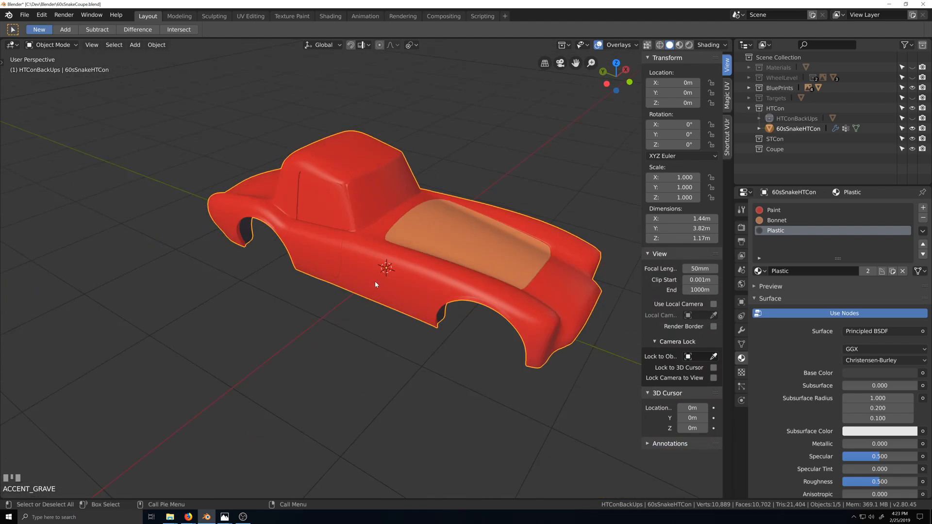
{"action": "key", "text": "shift+grave"}
{"action": "scroll", "coordinate": [493, 334], "scroll_direction": "up", "scroll_amount": 3}
{"action": "key", "text": "grave"}
In Edit Mode with vertex select and X-ray on, add the windshield's border loop to the selection and grow it once.
{"action": "key", "text": "Tab"}
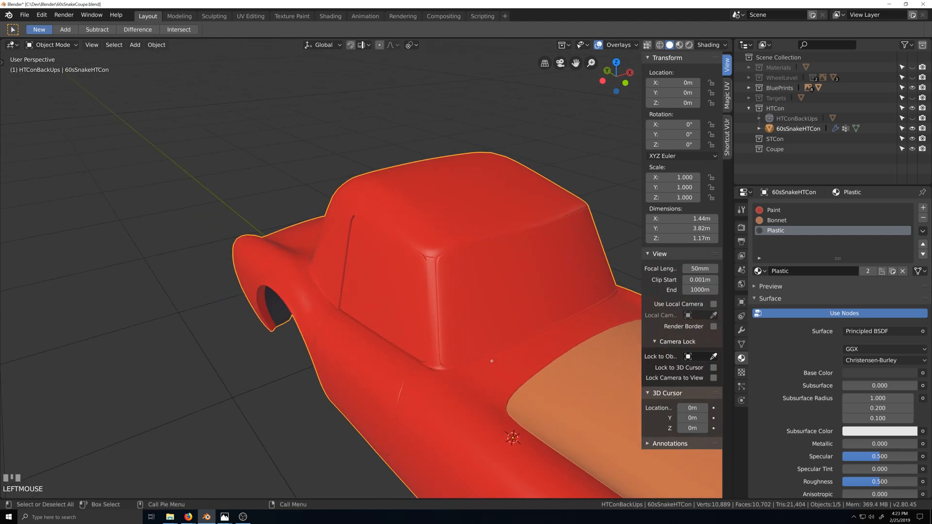
{"action": "scroll", "coordinate": [370, 330], "scroll_direction": "up", "scroll_amount": 3}
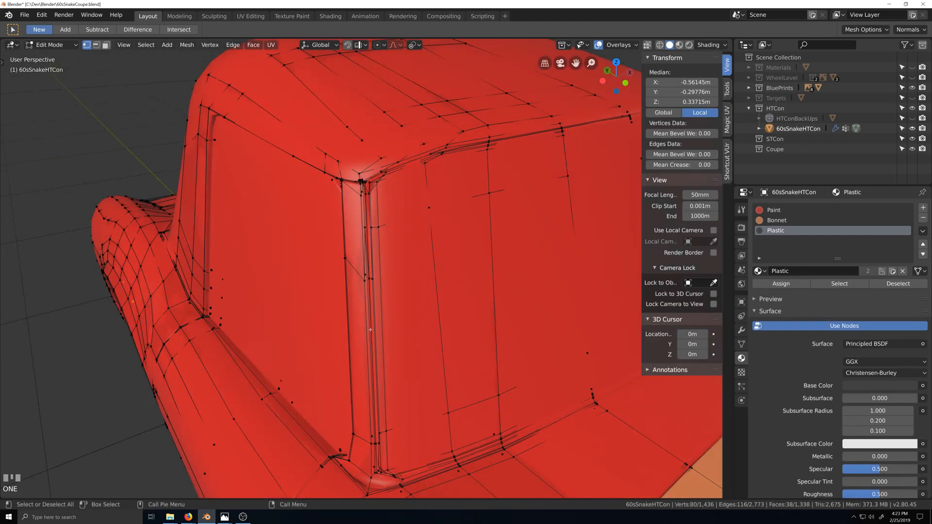
{"action": "scroll", "coordinate": [370, 330], "scroll_direction": "up", "scroll_amount": 2}
{"action": "key", "text": "grave"}
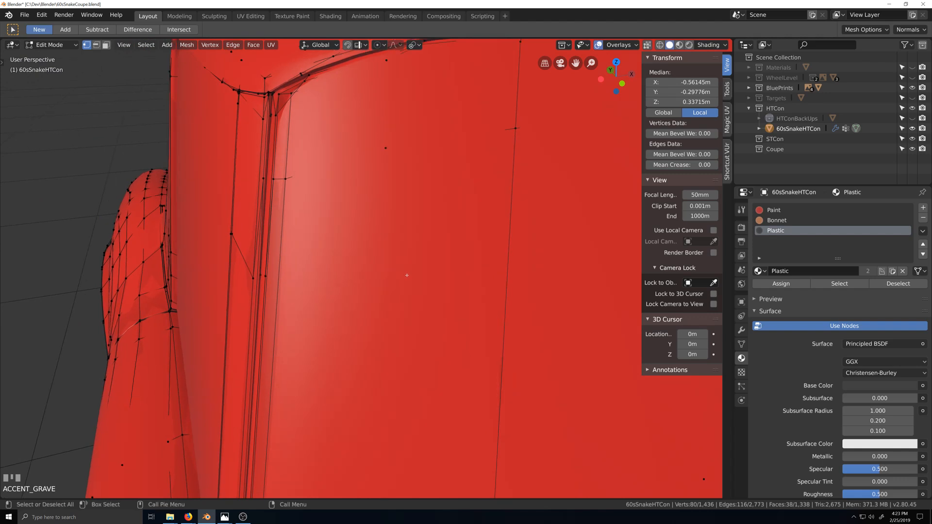
{"action": "scroll", "coordinate": [396, 317], "scroll_direction": "down", "scroll_amount": 3}
{"action": "key", "text": "alt+z"}
{"action": "key", "text": "grave"}
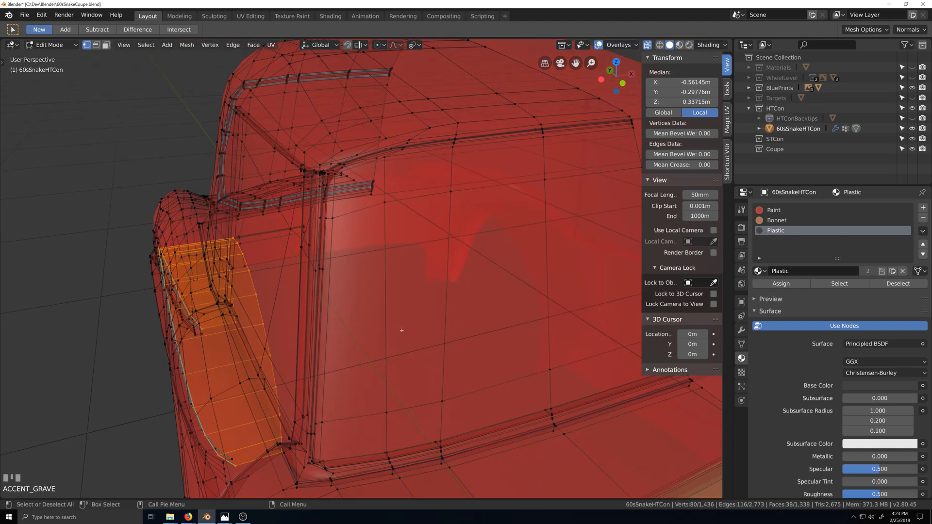
{"action": "scroll", "coordinate": [401, 328], "scroll_direction": "up", "scroll_amount": 2}
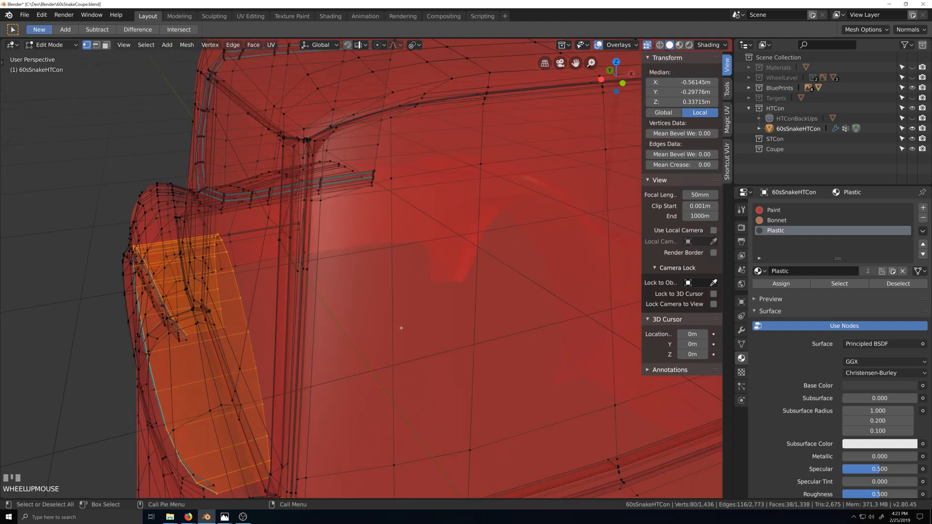
{"action": "left_click", "coordinate": [309, 237], "text": "alt+shift"}
{"action": "key", "text": "ctrl+KP_Add"}
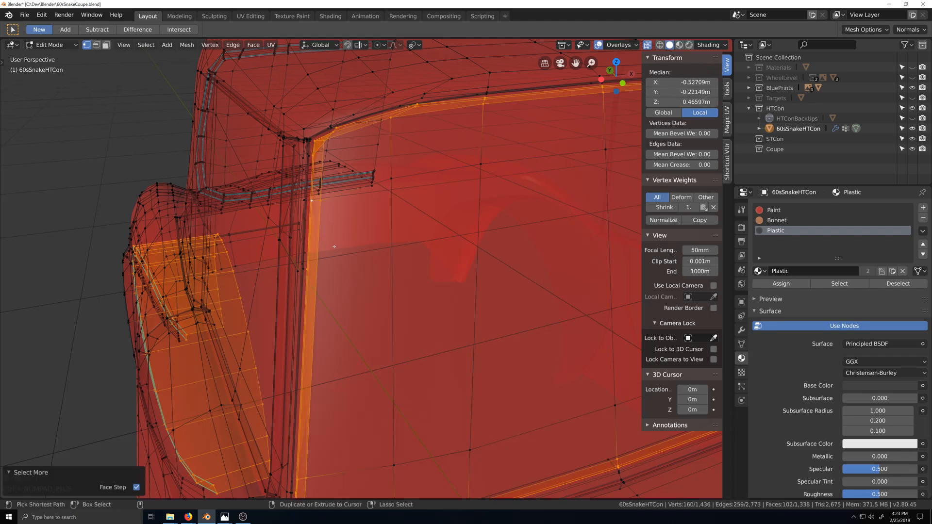
Fill the selection across the windshield between its opposite inner corners using Pick Shortest Path with Fill Region.
{"action": "scroll", "coordinate": [360, 247], "scroll_direction": "down", "scroll_amount": 3}
{"action": "middle_click_drag", "start_coordinate": [361, 248], "coordinate": [401, 215]}
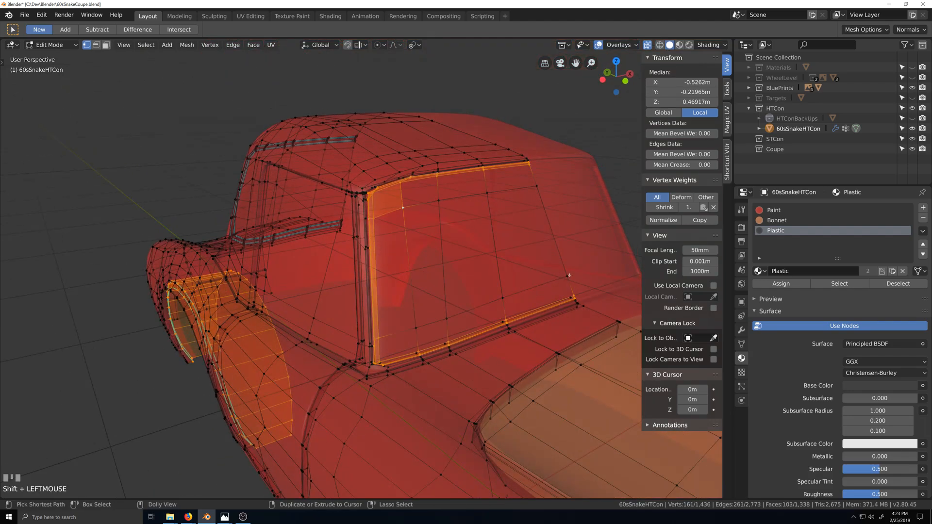
{"action": "left_click", "coordinate": [409, 214], "text": "ctrl+shift"}
{"action": "scroll", "coordinate": [409, 214], "scroll_direction": "down", "scroll_amount": 3}
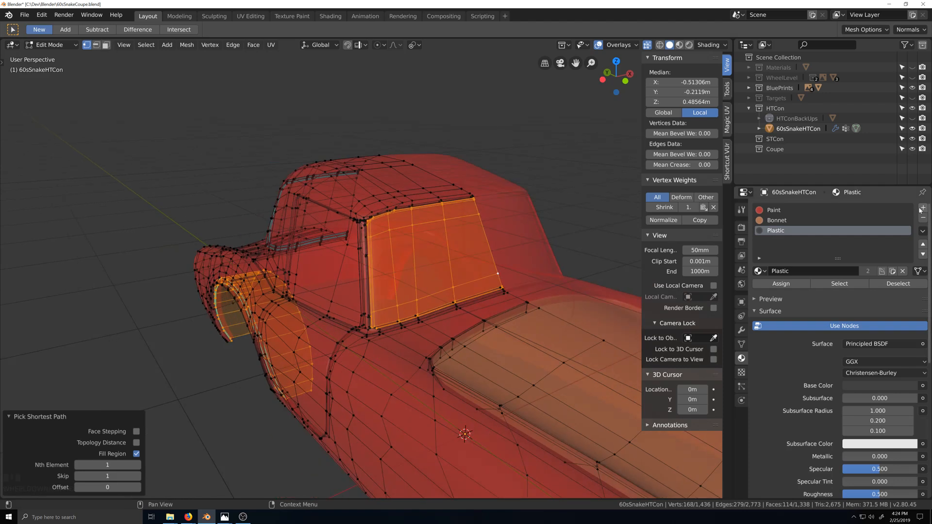
Add a material slot with the existing Windows material, assign it to the selected windshield faces, and turn off X-ray.
{"action": "left_click", "coordinate": [922, 208]}
{"action": "left_click", "coordinate": [758, 271]}
{"action": "type", "text": "GLA"}
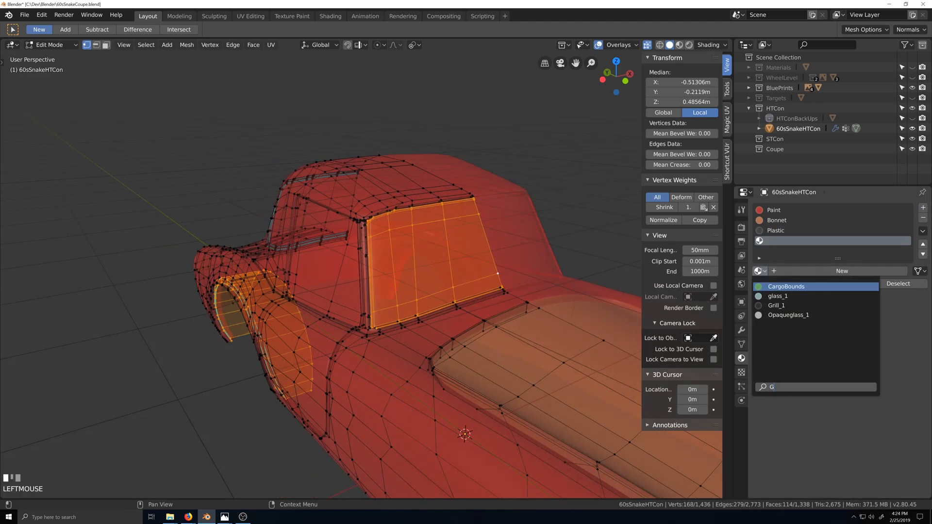
{"action": "key", "text": "BackSpace"}
{"action": "key", "text": "BackSpace"}
{"action": "type", "text": "WIN"}
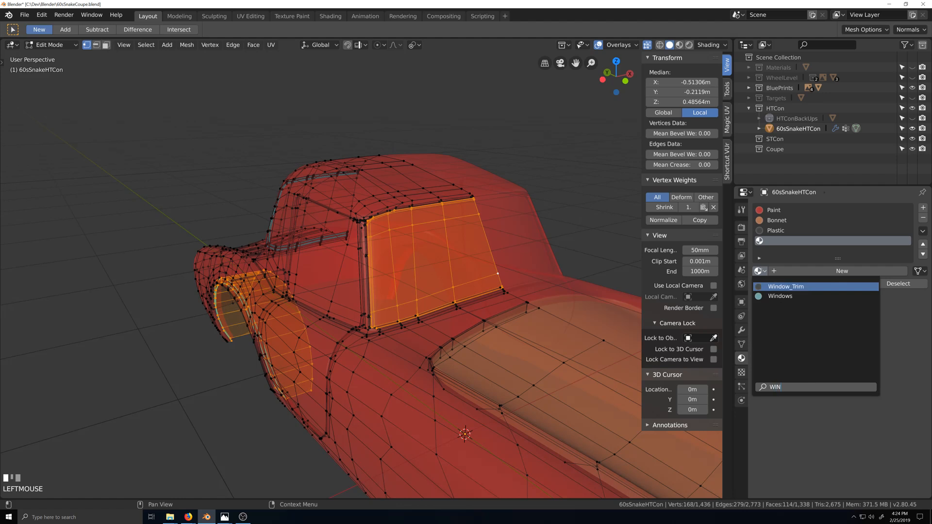
{"action": "key", "text": "Down"}
{"action": "key", "text": "Return"}
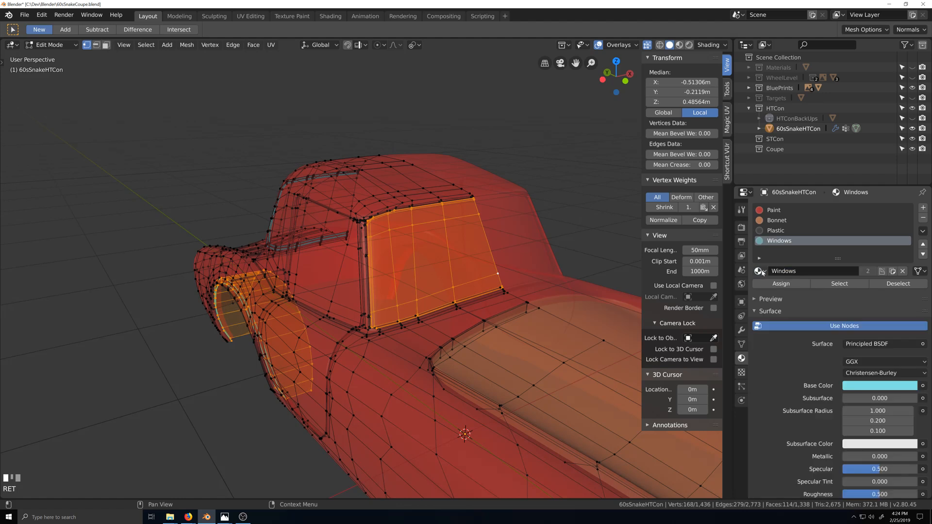
{"action": "left_click", "coordinate": [779, 284]}
{"action": "scroll", "coordinate": [446, 351], "scroll_direction": "up", "scroll_amount": 1}
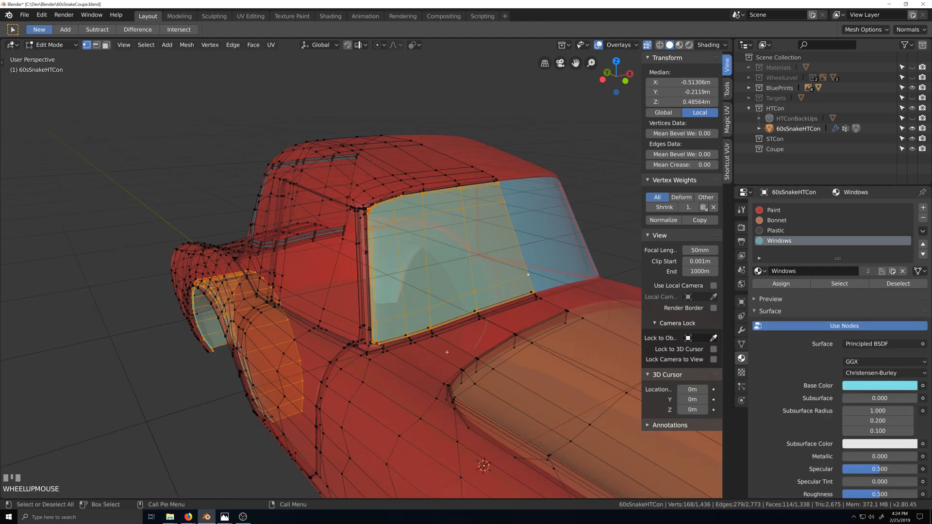
{"action": "scroll", "coordinate": [417, 357], "scroll_direction": "down", "scroll_amount": 1}
{"action": "key", "text": "alt+z"}
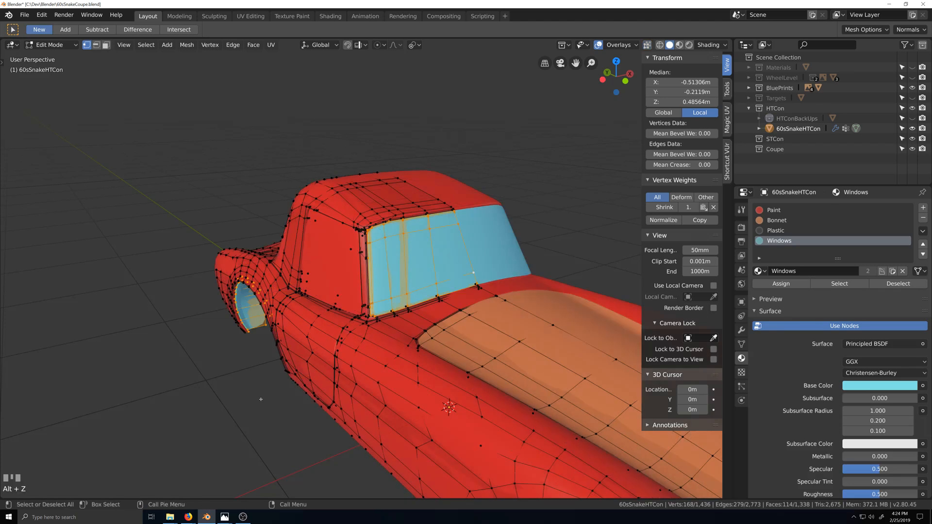
Turn on X-ray to inspect the selected faces and undo the last Windows material assignment.
{"action": "scroll", "coordinate": [419, 357], "scroll_direction": "down", "scroll_amount": 5}
{"action": "scroll", "coordinate": [372, 364], "scroll_direction": "up", "scroll_amount": 5}
{"action": "key", "text": "alt+z"}
{"action": "key", "text": "alt+z"}
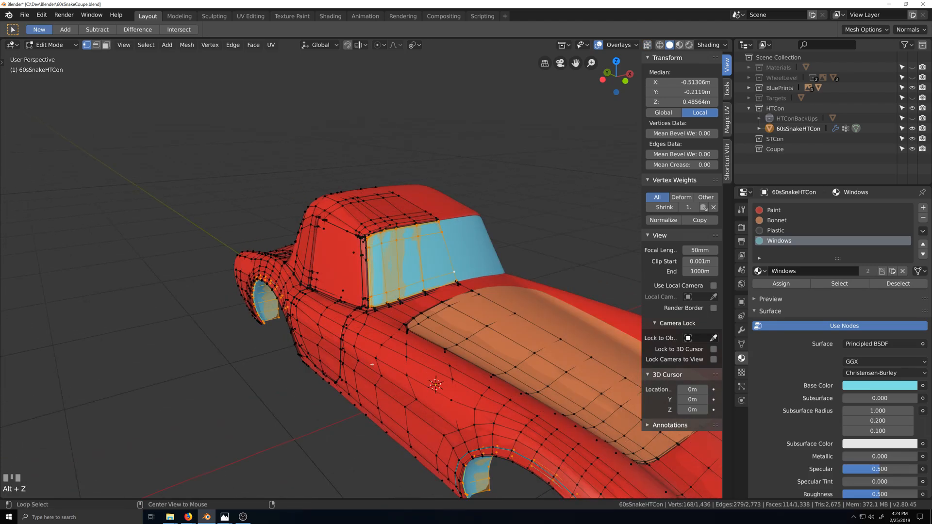
{"action": "key", "text": "alt+z"}
{"action": "key", "text": "alt+z"}
{"action": "key", "text": "alt+z"}
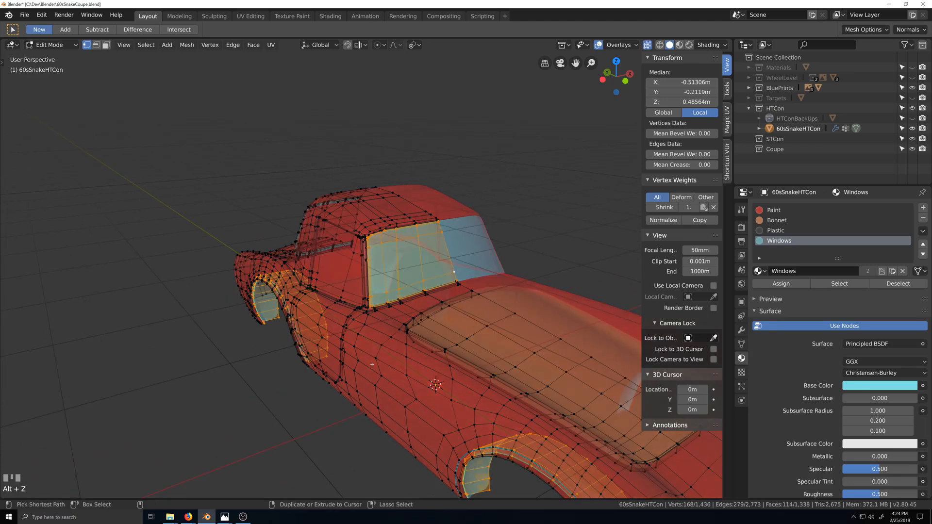
{"action": "key", "text": "ctrl+z"}
{"action": "scroll", "coordinate": [359, 355], "scroll_direction": "down", "scroll_amount": 4}
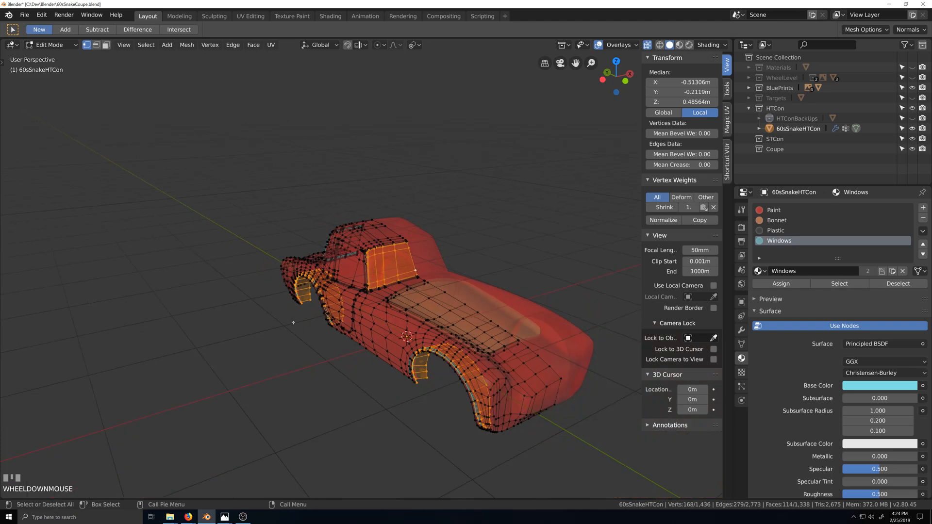
Remove the front and rear wheel arch geometry from the selection with Circle Select, keeping only the windshield selected.
{"action": "key", "text": "c"}
{"action": "scroll", "coordinate": [306, 315], "scroll_direction": "down", "scroll_amount": 8}
{"action": "mouse_move", "coordinate": [299, 306]}
{"action": "middle_mouse_down"}
{"action": "mouse_move", "coordinate": [303, 323]}
{"action": "mouse_move", "coordinate": [417, 358]}
{"action": "mouse_move", "coordinate": [485, 405]}
{"action": "middle_mouse_up"}
{"action": "right_click", "coordinate": [485, 406]}
{"action": "scroll", "coordinate": [457, 328], "scroll_direction": "up", "scroll_amount": 4}
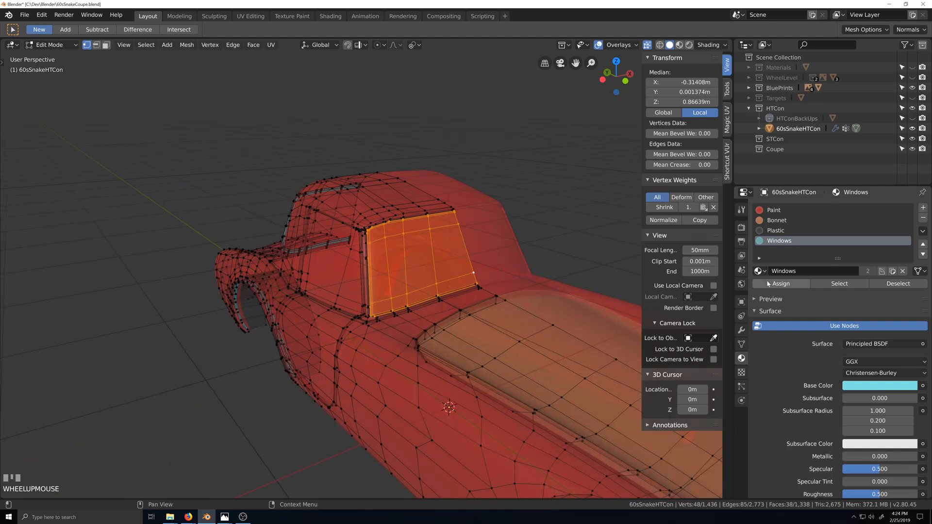
Assign the Windows material to the selected windshield faces, return to Object Mode and turn off X-ray.
{"action": "left_click", "coordinate": [791, 284]}
{"action": "scroll", "coordinate": [534, 318], "scroll_direction": "up", "scroll_amount": 2}
{"action": "key", "text": "Tab"}
{"action": "scroll", "coordinate": [464, 368], "scroll_direction": "down", "scroll_amount": 5}
{"action": "key", "text": "alt+z"}
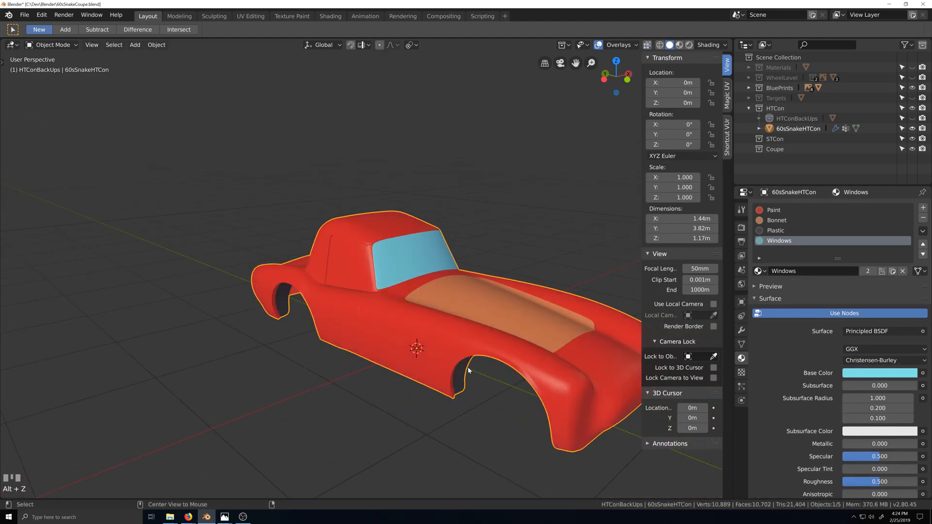
In Edit Mode with X-ray on, add the side window's border edge loop on the door to the selection.
{"action": "middle_click_drag", "start_coordinate": [468, 367], "coordinate": [476, 369]}
{"action": "scroll", "coordinate": [391, 347], "scroll_direction": "up", "scroll_amount": 3}
{"action": "middle_click_drag", "start_coordinate": [391, 346], "coordinate": [364, 324], "text": "shift"}
{"action": "key", "text": "Tab"}
{"action": "scroll", "coordinate": [424, 359], "scroll_direction": "up", "scroll_amount": 1}
{"action": "key", "text": "alt+z"}
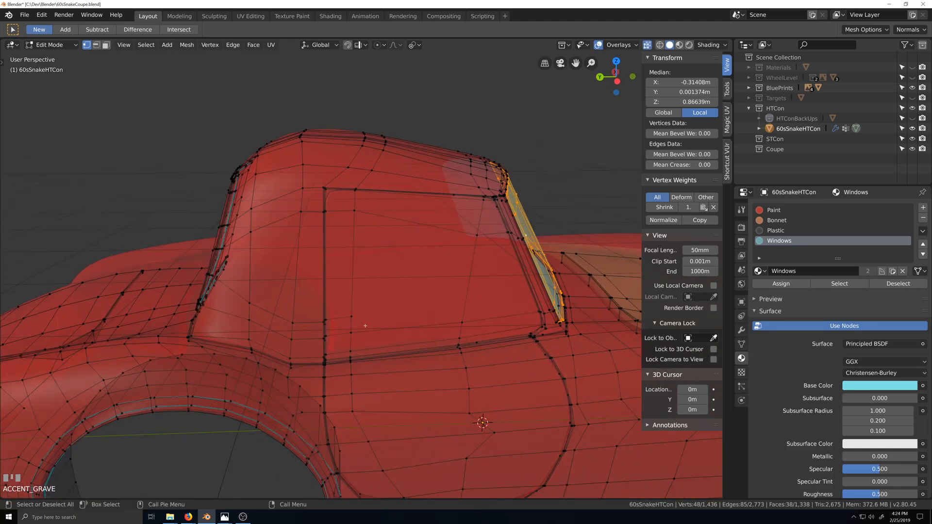
{"action": "scroll", "coordinate": [308, 266], "scroll_direction": "up", "scroll_amount": 5}
{"action": "scroll", "coordinate": [307, 266], "scroll_direction": "down", "scroll_amount": 3}
{"action": "middle_click_drag", "start_coordinate": [308, 266], "coordinate": [404, 324], "text": "shift"}
{"action": "scroll", "coordinate": [416, 278], "scroll_direction": "up", "scroll_amount": 5}
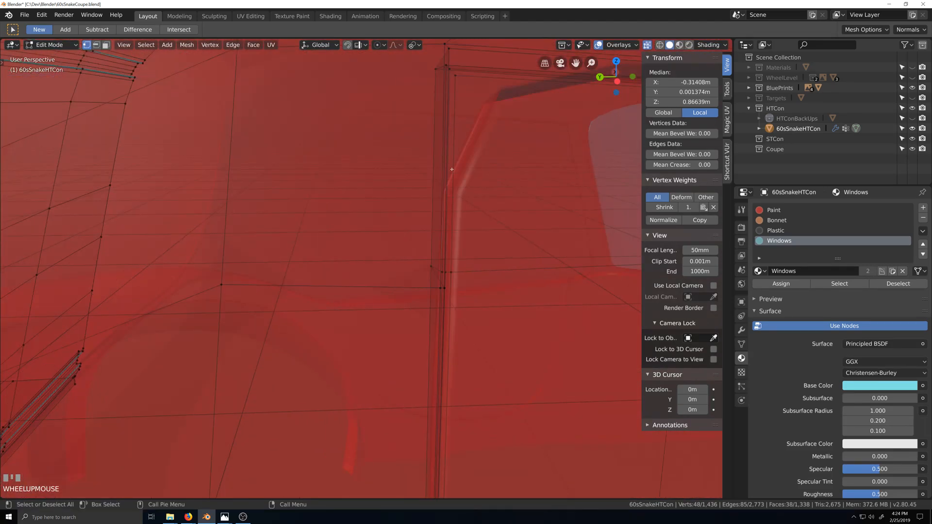
{"action": "left_click", "coordinate": [464, 67], "text": "alt+shift"}
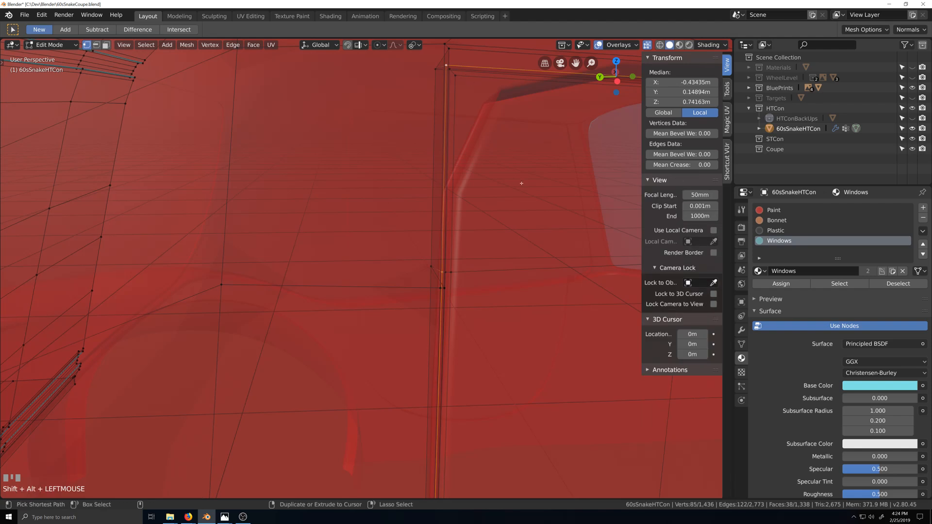
Grow the selection along the side window and door outline, and add the vertex at the window's upper rear corner.
{"action": "key", "text": "ctrl+KP_Add"}
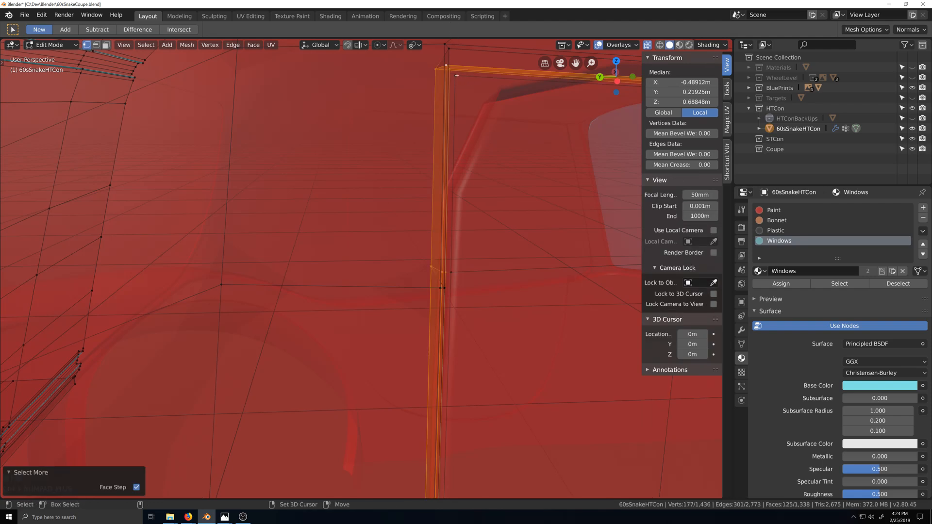
{"action": "left_click", "coordinate": [457, 75], "text": "shift"}
{"action": "scroll", "coordinate": [541, 199], "scroll_direction": "down", "scroll_amount": 8}
{"action": "key", "text": "shift+grave"}
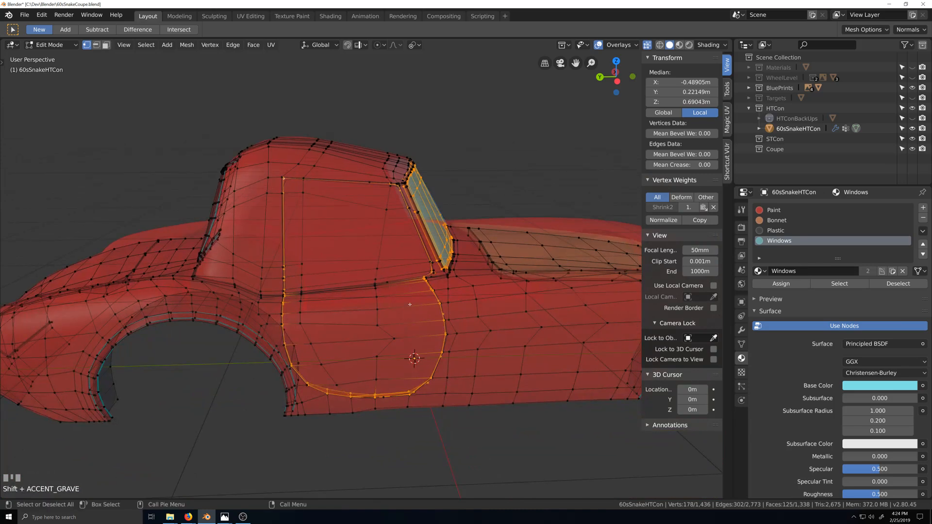
Extend the selection along the side window's lower edge with a filled shortest path and the vertices near its rear corner.
{"action": "scroll", "coordinate": [409, 304], "scroll_direction": "up", "scroll_amount": 5}
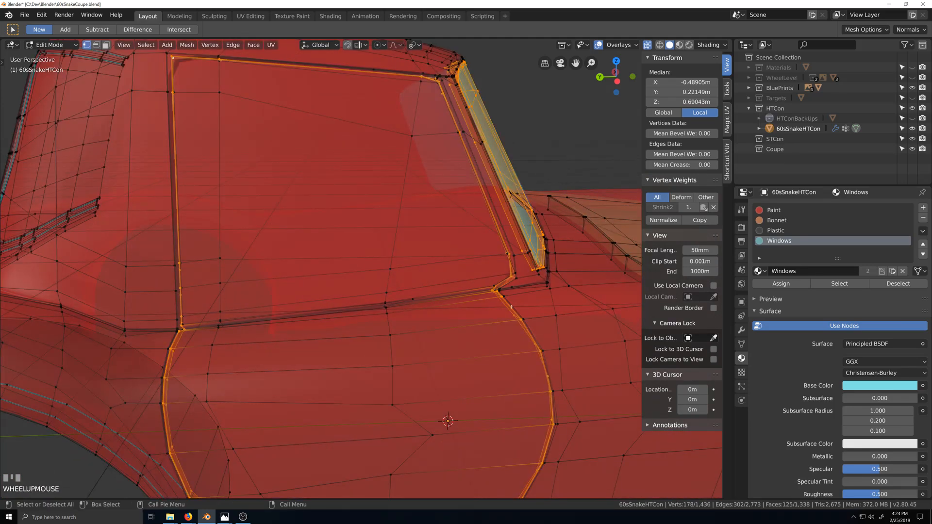
{"action": "scroll", "coordinate": [511, 307], "scroll_direction": "up", "scroll_amount": 3}
{"action": "key", "text": "shift+grave"}
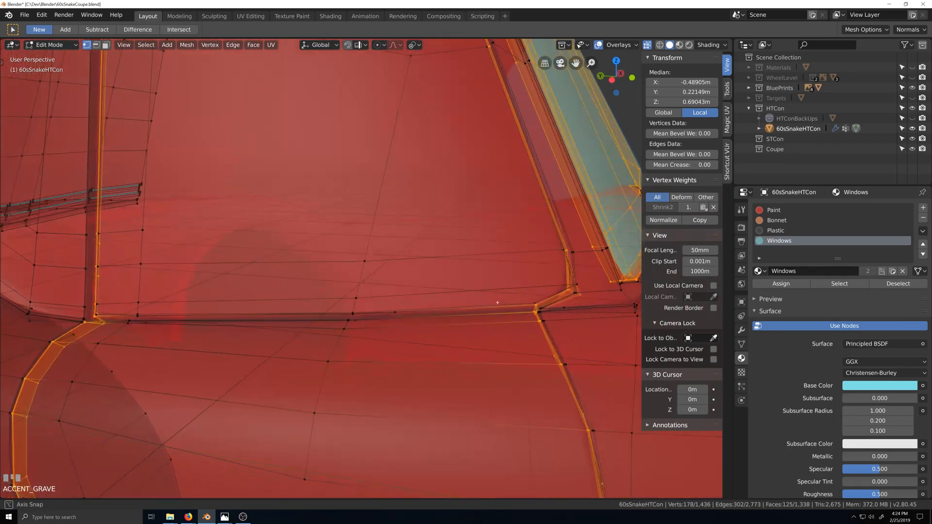
{"action": "left_click", "coordinate": [495, 302]}
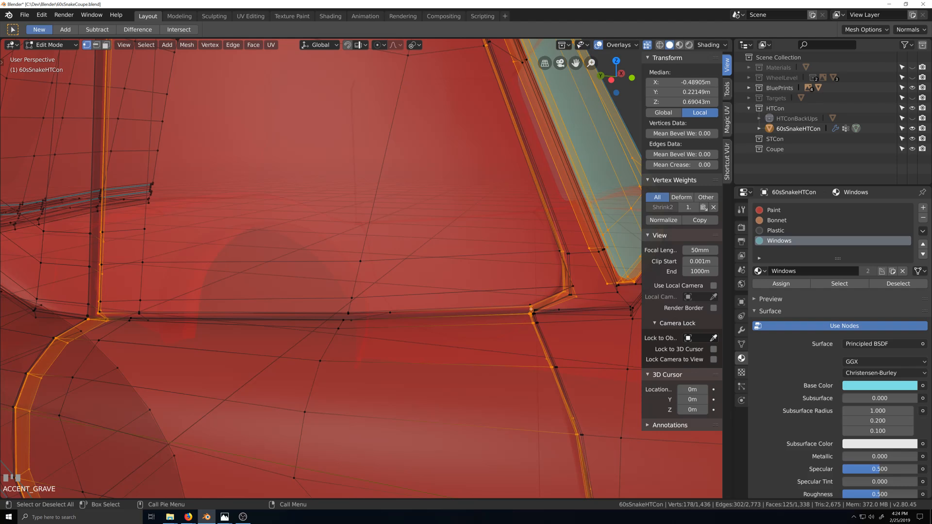
{"action": "left_click", "coordinate": [421, 313], "text": "ctrl+shift"}
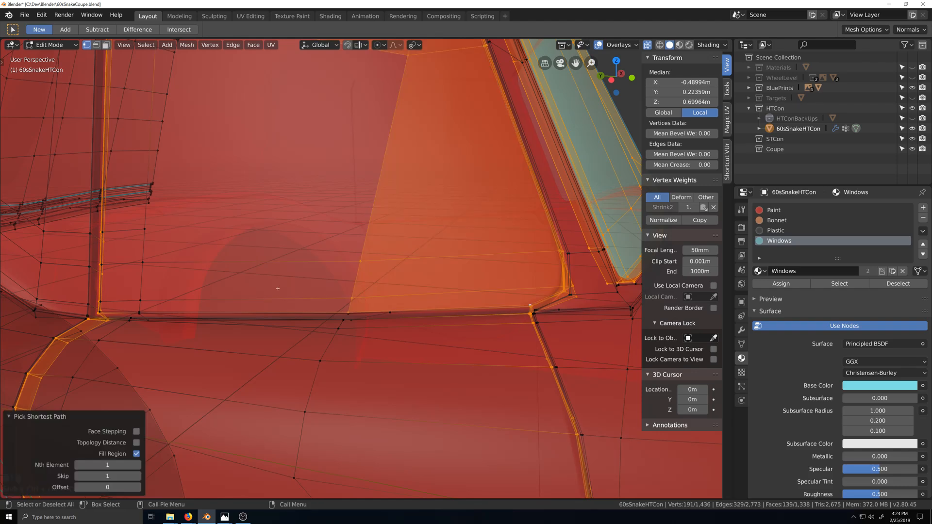
{"action": "middle_click_drag", "start_coordinate": [277, 288], "coordinate": [307, 281]}
{"action": "middle_click_drag", "start_coordinate": [139, 309], "coordinate": [224, 309], "text": "shift"}
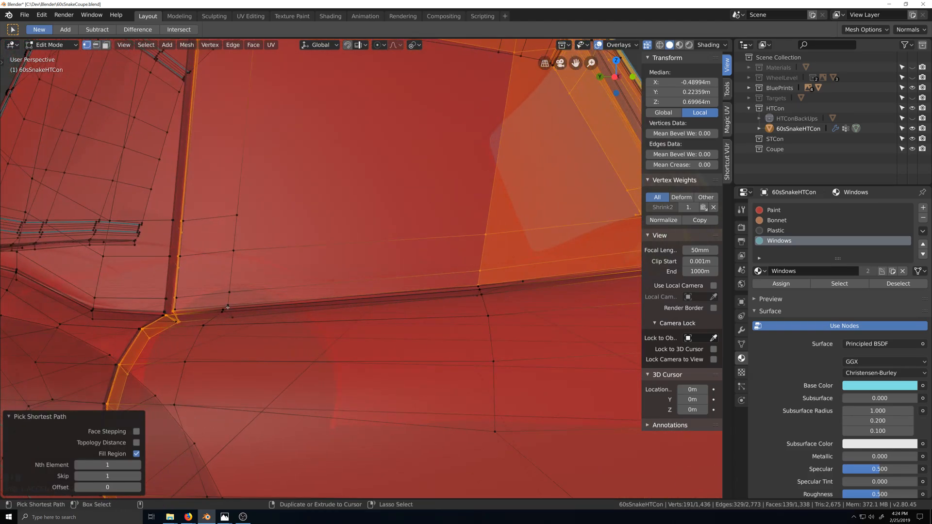
{"action": "left_click", "coordinate": [228, 307], "text": "shift"}
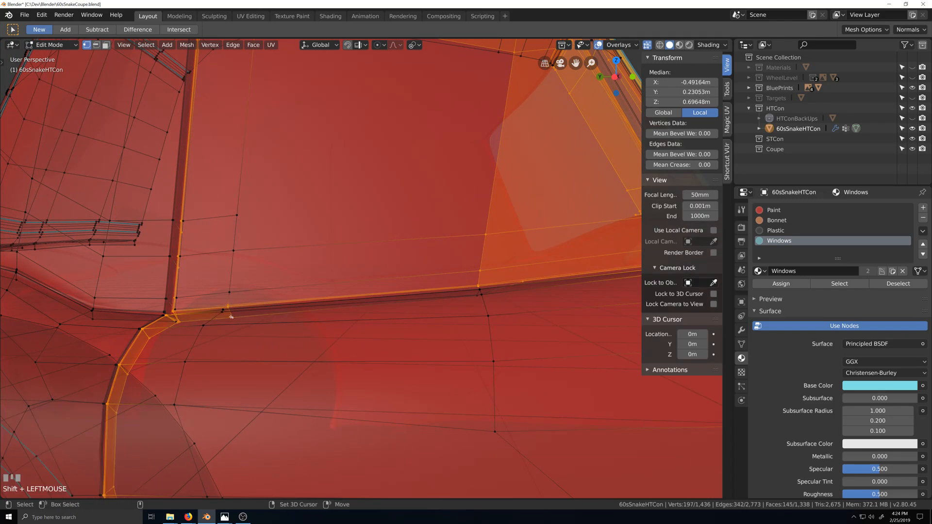
{"action": "left_click", "coordinate": [229, 309], "text": "shift"}
Circle-deselect the upper parts of the door seam just below the side window, at its rear and front ends.
{"action": "scroll", "coordinate": [231, 316], "scroll_direction": "down", "scroll_amount": 3}
{"action": "key", "text": "grave"}
{"action": "middle_click_drag", "start_coordinate": [271, 320], "coordinate": [191, 372]}
{"action": "scroll", "coordinate": [313, 326], "scroll_direction": "up", "scroll_amount": 5}
{"action": "key", "text": "grave"}
{"action": "scroll", "coordinate": [191, 371], "scroll_direction": "down", "scroll_amount": 5}
{"action": "key", "text": "c"}
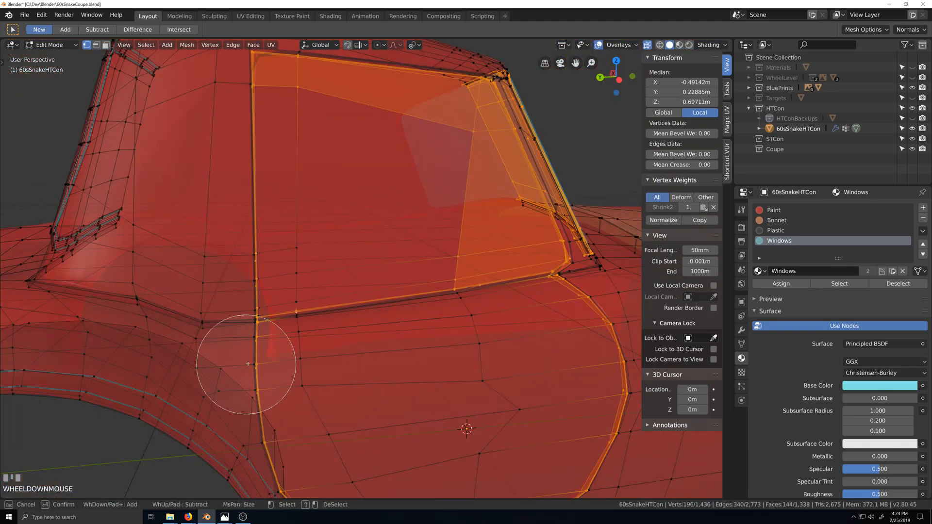
{"action": "left_click_drag", "start_coordinate": [249, 354], "coordinate": [264, 389], "text": "shift"}
{"action": "mouse_move", "coordinate": [510, 350]}
{"action": "left_mouse_down", "text": "shift"}
{"action": "mouse_move", "coordinate": [561, 312]}
{"action": "mouse_move", "coordinate": [555, 333]}
{"action": "left_mouse_up", "text": "shift"}
{"action": "key", "text": "Escape"}
Circle-deselect the rest of the door seam so that only the window areas stay selected.
{"action": "key", "text": "shift+grave"}
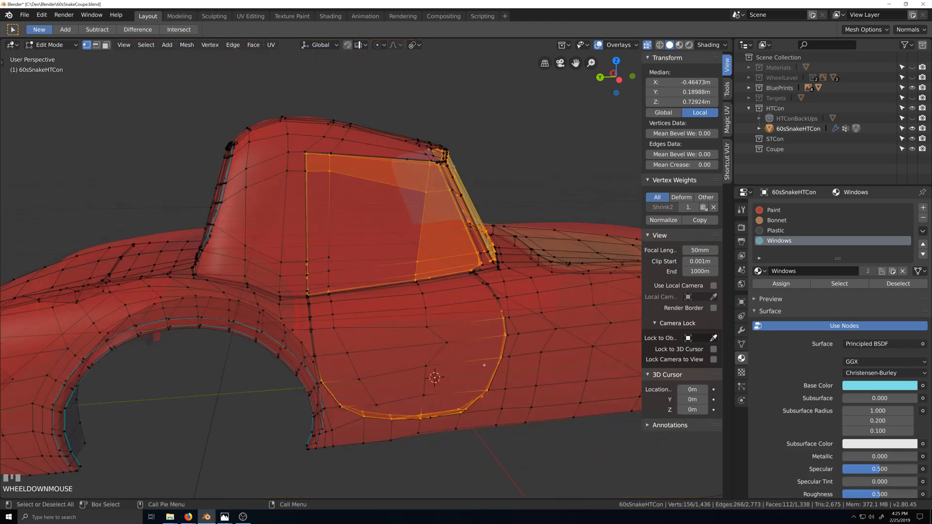
{"action": "key", "text": "c"}
{"action": "mouse_move", "coordinate": [491, 268]}
{"action": "middle_mouse_down"}
{"action": "mouse_move", "coordinate": [412, 339]}
{"action": "mouse_move", "coordinate": [322, 320]}
{"action": "middle_mouse_up"}
{"action": "right_click", "coordinate": [339, 337]}
{"action": "key", "text": "shift+grave"}
{"action": "scroll", "coordinate": [339, 235], "scroll_direction": "up", "scroll_amount": 2}
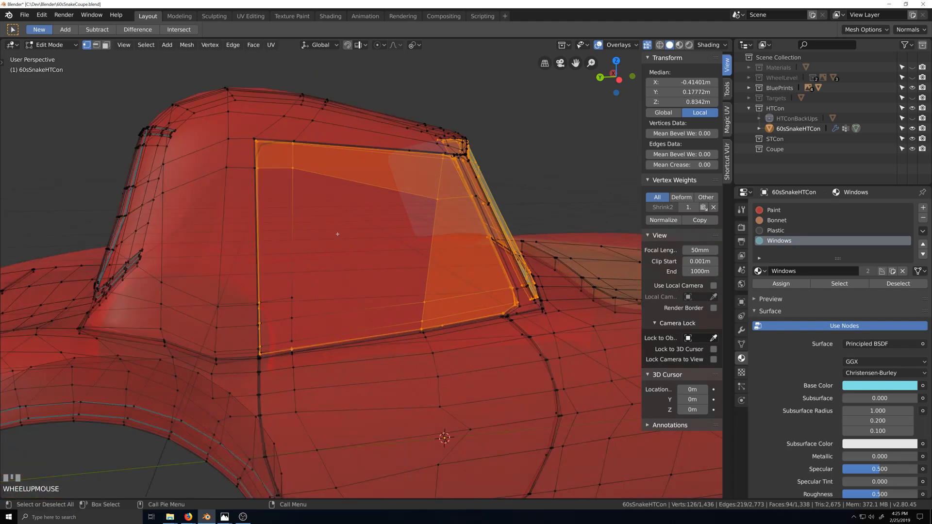
Add the side window's remaining inner vertices and fill the selection to its lower rear corner with a shortest path.
{"action": "key", "text": "grave"}
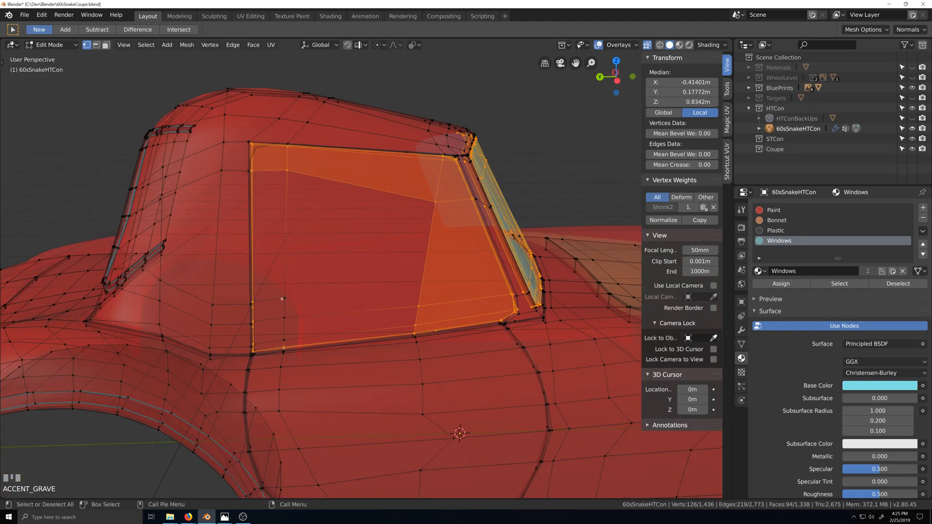
{"action": "left_click", "coordinate": [284, 339], "text": "shift"}
{"action": "left_click", "coordinate": [284, 318], "text": "shift"}
{"action": "left_click", "coordinate": [285, 298], "text": "shift"}
{"action": "key", "text": "grave"}
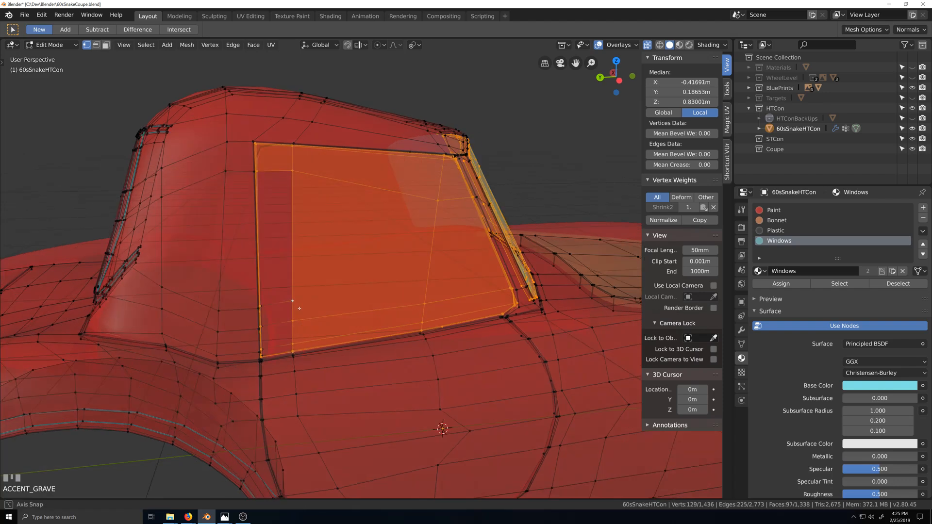
{"action": "scroll", "coordinate": [296, 313], "scroll_direction": "up", "scroll_amount": 4}
{"action": "key", "text": "shift+grave"}
{"action": "scroll", "coordinate": [315, 319], "scroll_direction": "up", "scroll_amount": 2}
{"action": "key", "text": "grave"}
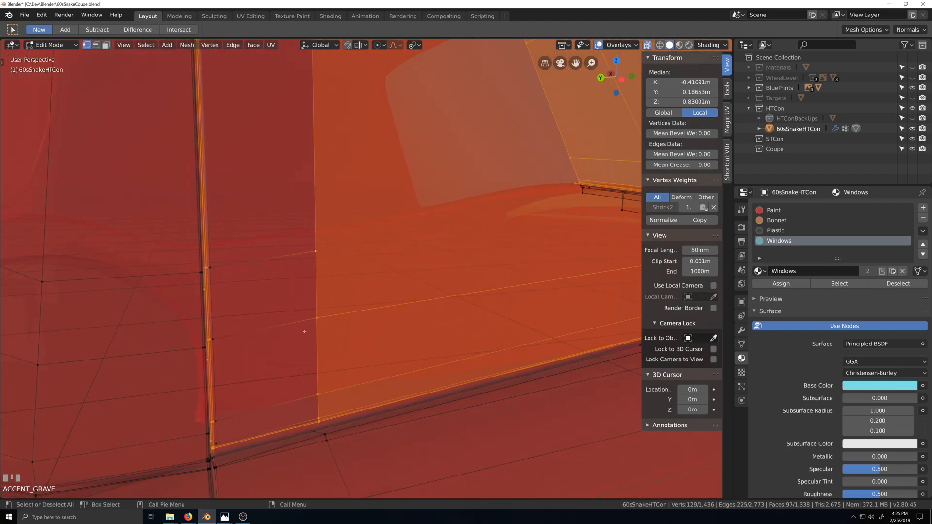
{"action": "left_click", "coordinate": [218, 442], "text": "ctrl+shift"}
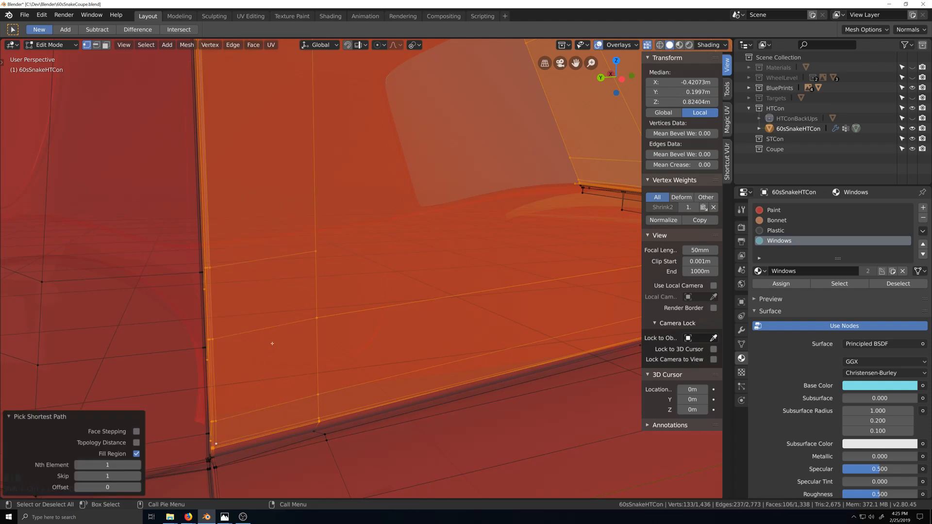
Assign the Windows material to the selected side window and windscreen faces.
{"action": "scroll", "coordinate": [519, 251], "scroll_direction": "down", "scroll_amount": 5}
{"action": "scroll", "coordinate": [376, 320], "scroll_direction": "down", "scroll_amount": 2}
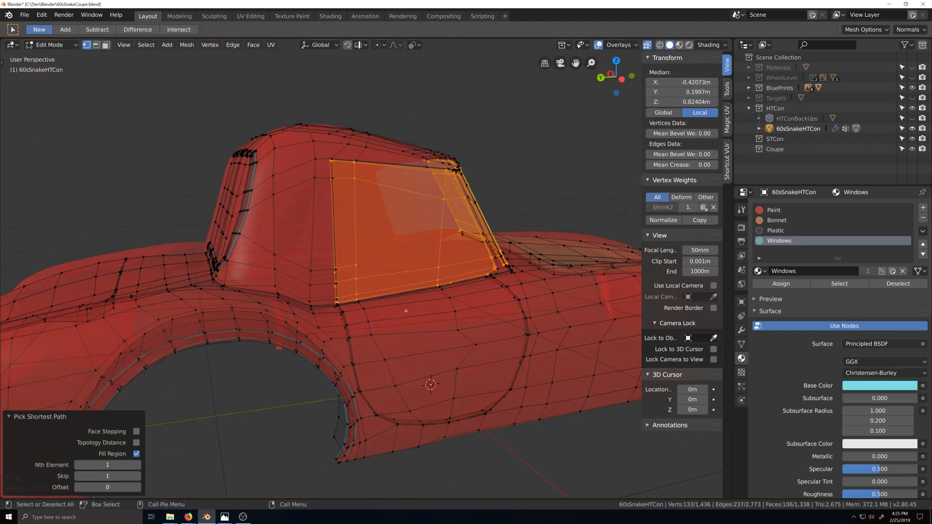
{"action": "scroll", "coordinate": [438, 311], "scroll_direction": "up", "scroll_amount": 2}
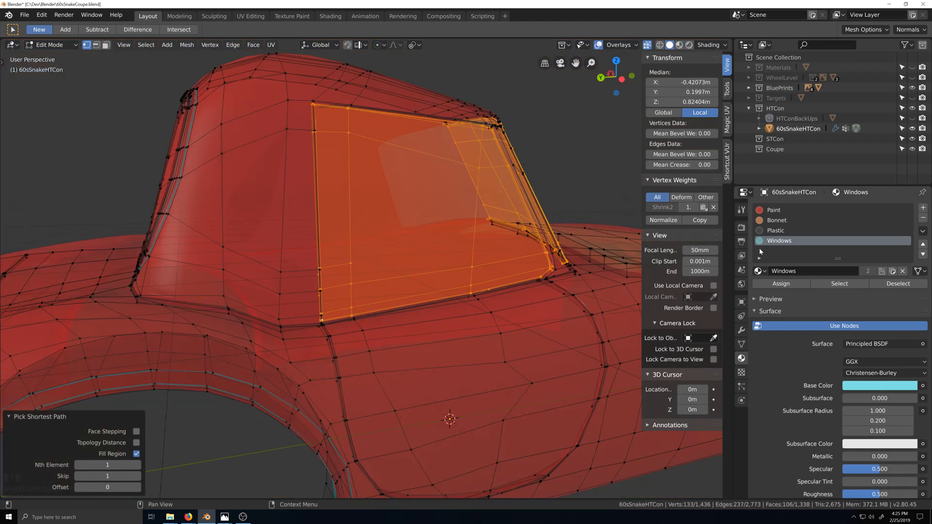
{"action": "middle_click_drag", "start_coordinate": [515, 321], "coordinate": [473, 326]}
{"action": "left_click", "coordinate": [781, 284]}
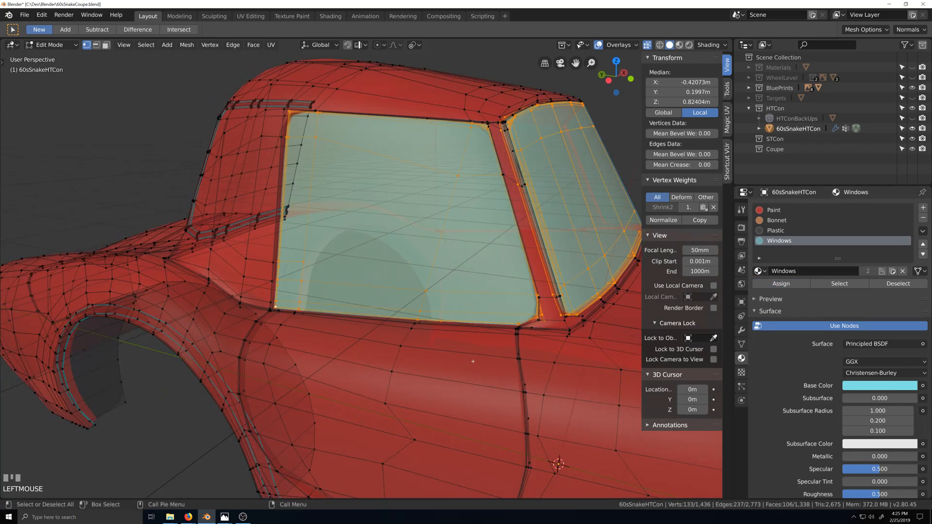
Examine the smoothed window shapes in Object Mode, and the side window's upper front corner in Edit Mode.
{"action": "key", "text": "Tab"}
{"action": "scroll", "coordinate": [473, 361], "scroll_direction": "down", "scroll_amount": 4}
{"action": "scroll", "coordinate": [453, 391], "scroll_direction": "up", "scroll_amount": 5}
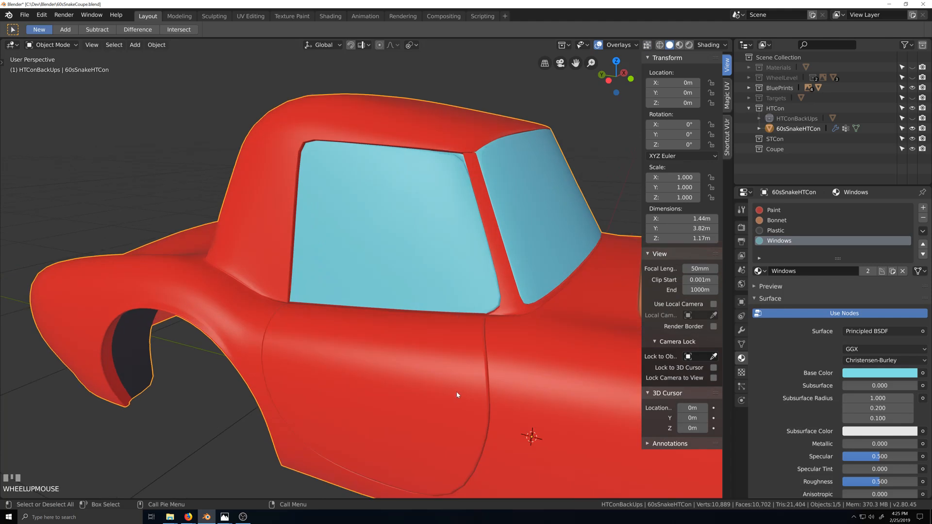
{"action": "key", "text": "shift+grave"}
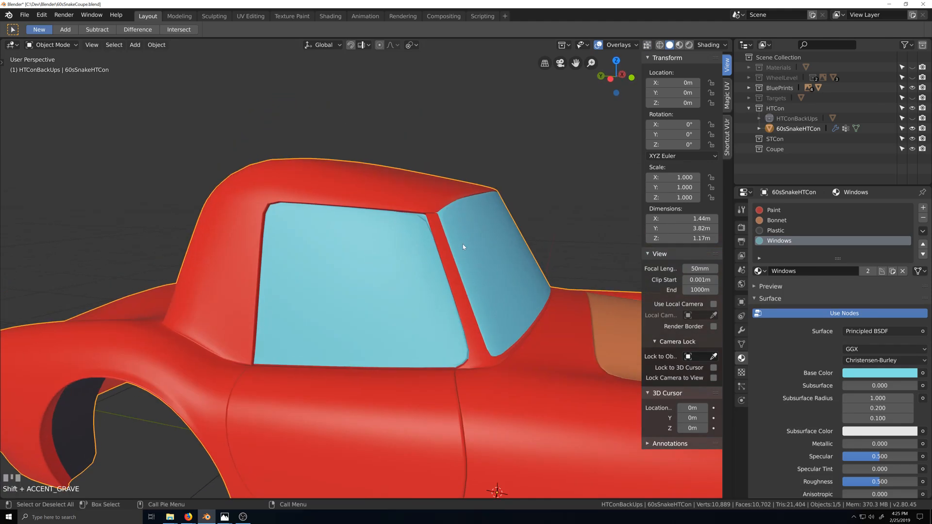
{"action": "scroll", "coordinate": [493, 179], "scroll_direction": "up", "scroll_amount": 4}
{"action": "key", "text": "shift+grave"}
{"action": "key", "text": "Tab"}
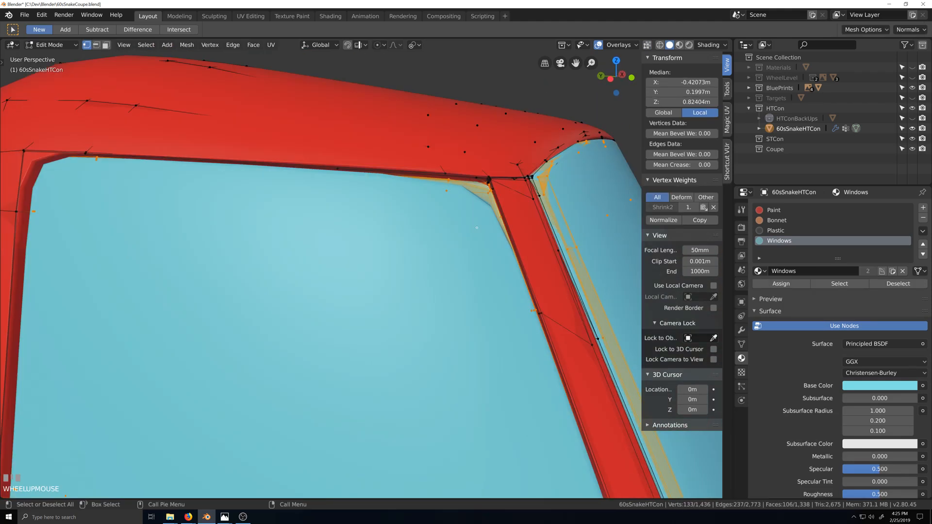
{"action": "scroll", "coordinate": [471, 228], "scroll_direction": "up", "scroll_amount": 2}
{"action": "scroll", "coordinate": [486, 249], "scroll_direction": "down", "scroll_amount": 3}
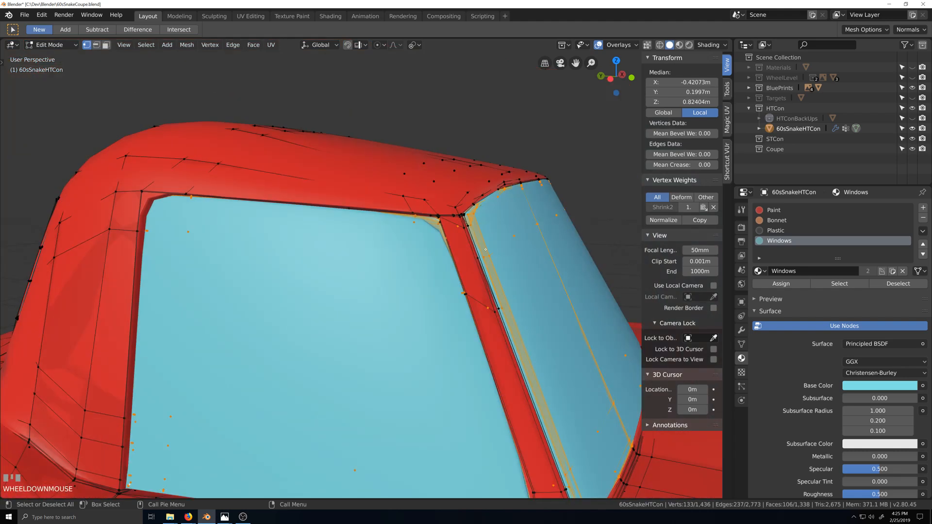
Turn on X-ray and add one centred loop cut across the windscreen, front pillar and front part of the side window.
{"action": "key", "text": "alt+z"}
{"action": "key", "text": "shift+grave"}
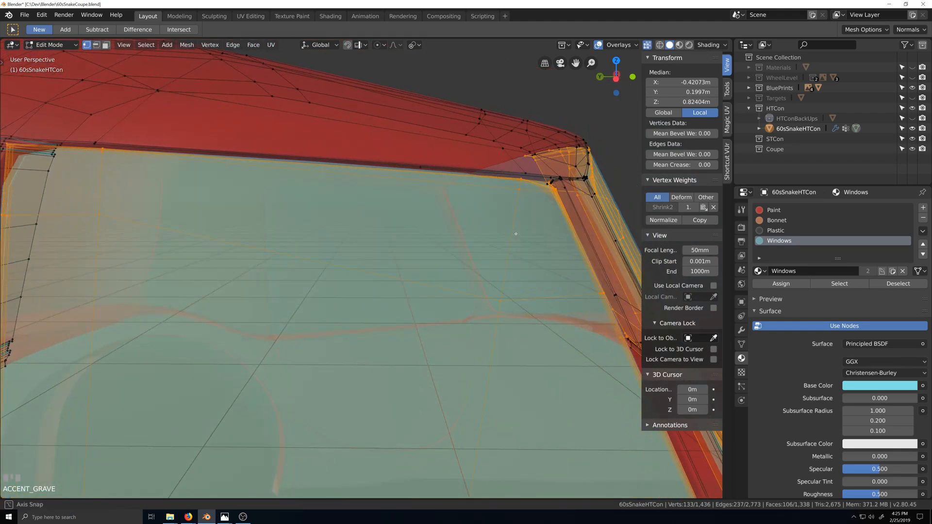
{"action": "scroll", "coordinate": [509, 238], "scroll_direction": "up", "scroll_amount": 2}
{"action": "key", "text": "grave"}
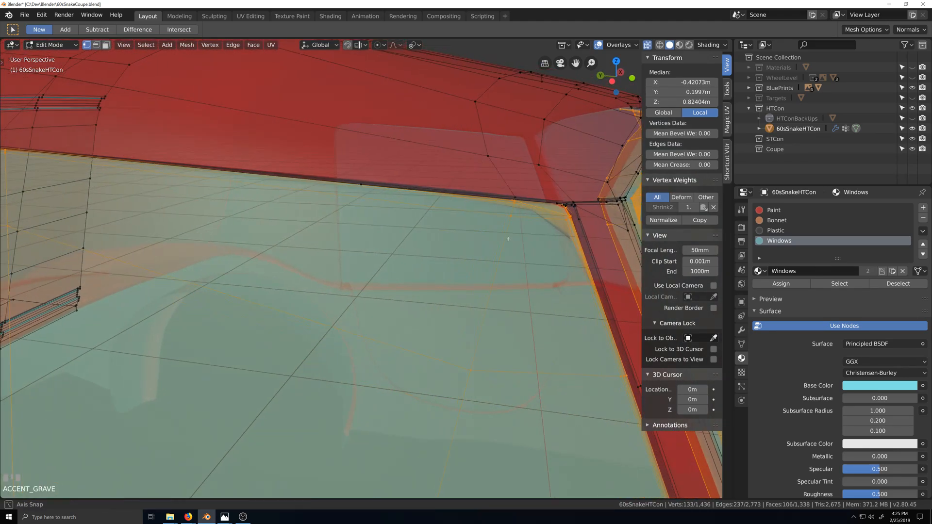
{"action": "scroll", "coordinate": [485, 262], "scroll_direction": "down", "scroll_amount": 5}
{"action": "key", "text": "grave"}
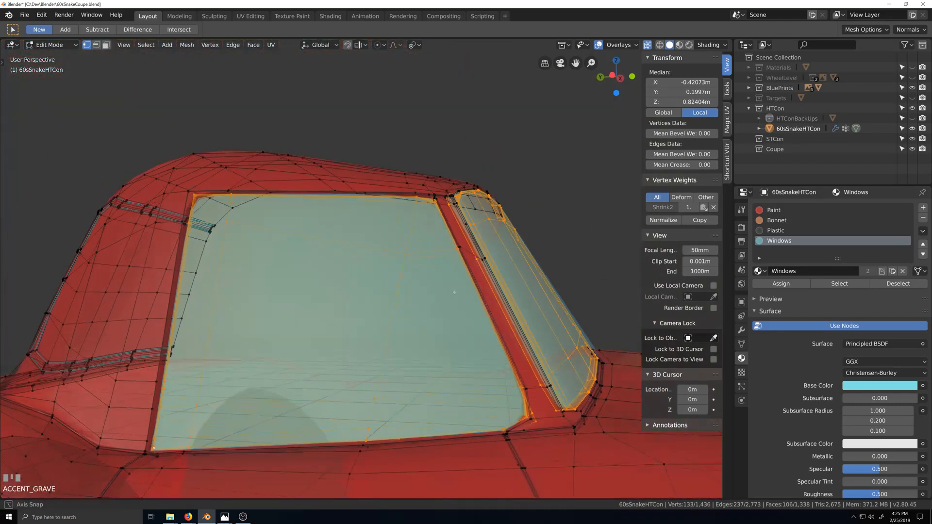
{"action": "left_click", "coordinate": [460, 306]}
{"action": "key", "text": "ctrl"}
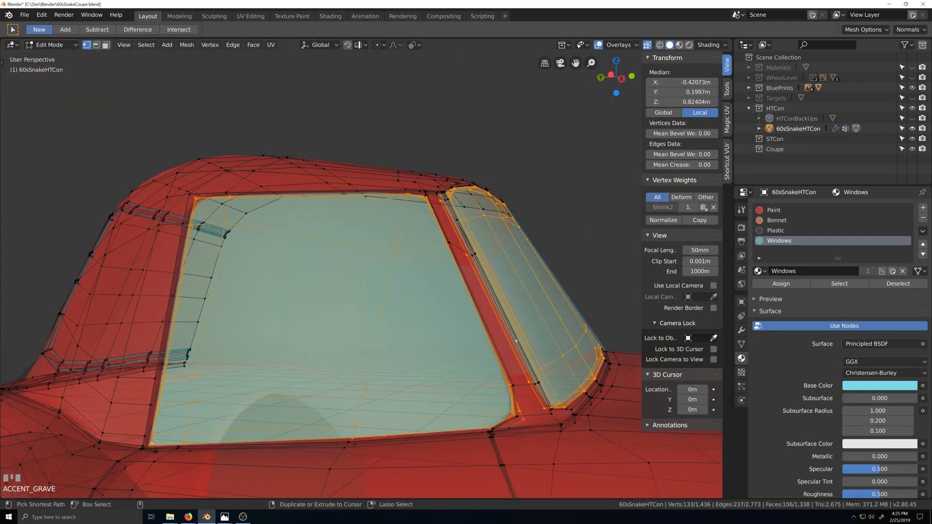
{"action": "key", "text": "ctrl+r"}
{"action": "left_click", "coordinate": [515, 339]}
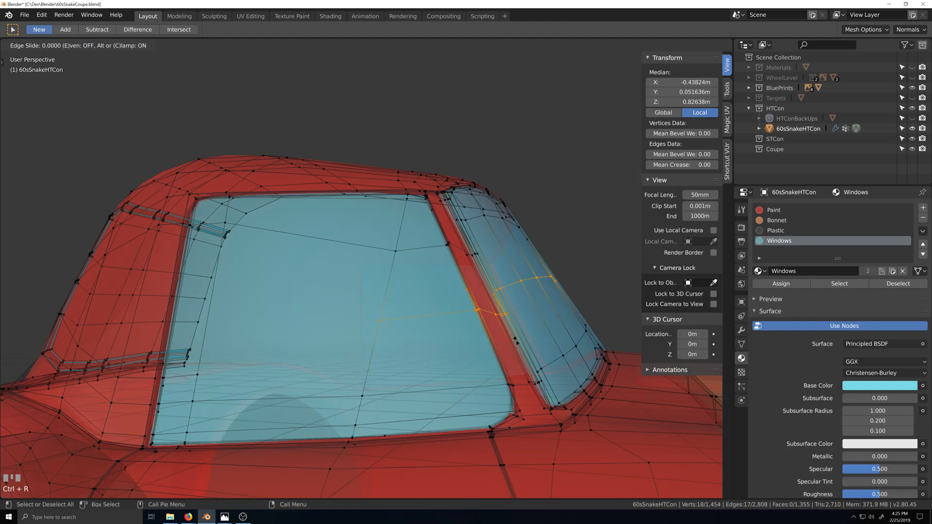
{"action": "right_click", "coordinate": [519, 342]}
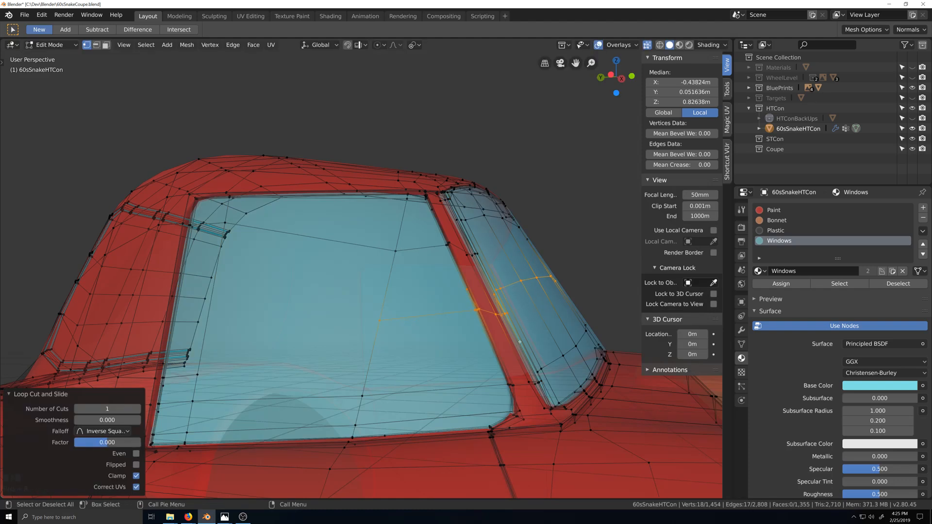
Connect the loop cut's end vertex in the side window to the inner vertex near the window's lower rear edge.
{"action": "left_click", "coordinate": [378, 322]}
{"action": "left_click", "coordinate": [197, 374], "text": "shift"}
{"action": "key", "text": "j"}
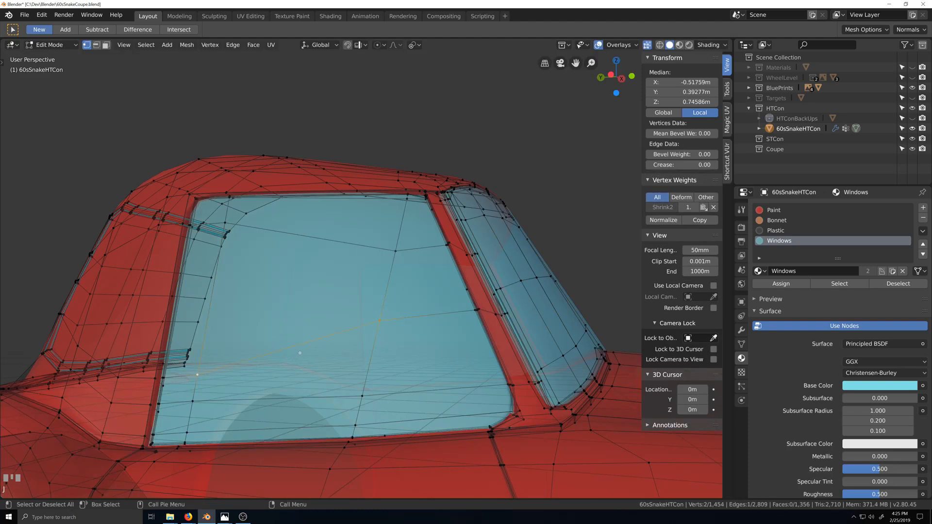
Slide the side window's upper front inner vertex up along its edge by a factor of about 0.73.
{"action": "scroll", "coordinate": [397, 333], "scroll_direction": "down", "scroll_amount": 1}
{"action": "key", "text": "grave"}
{"action": "left_click", "coordinate": [405, 283]}
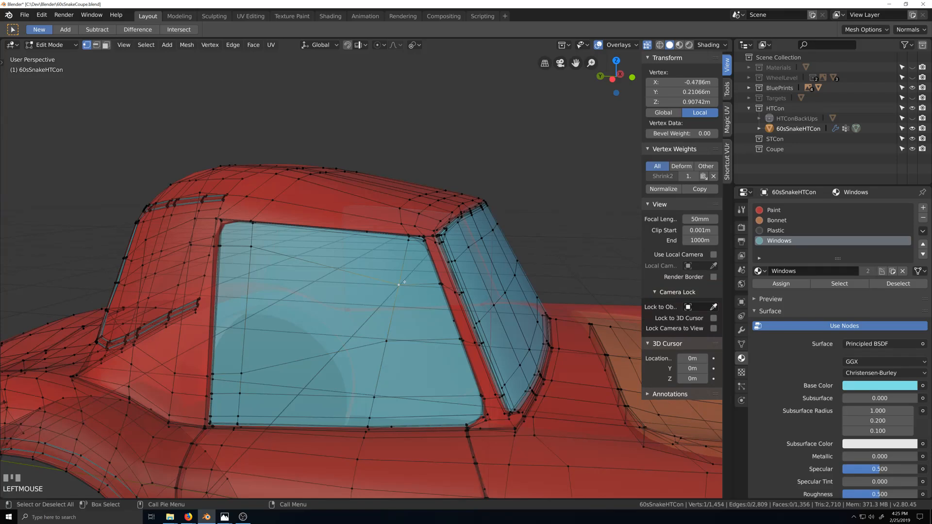
{"action": "key", "text": "g"}
{"action": "key", "text": "g"}
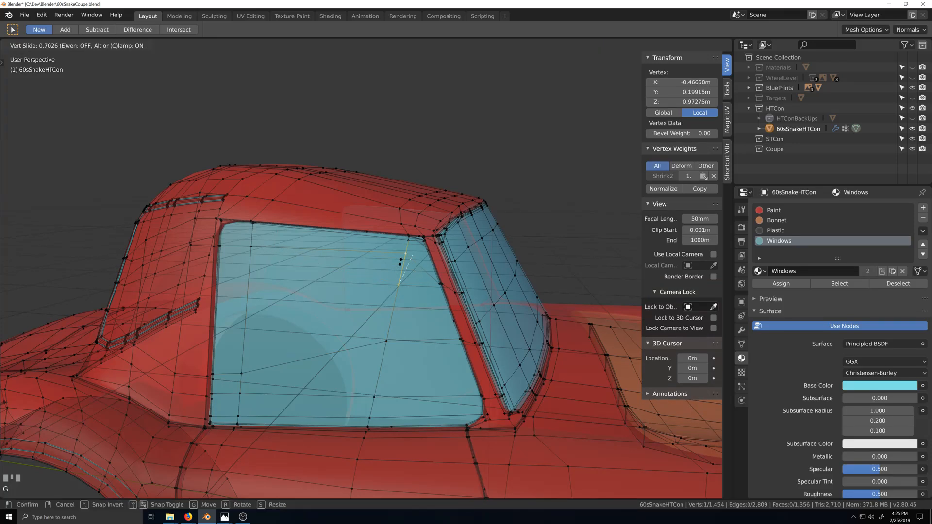
{"action": "left_click", "coordinate": [401, 259]}
Select the horizontal edge row across the windscreen, starting beside the front pillar, and edge-slide it down by a factor of about 0.31.
{"action": "scroll", "coordinate": [418, 273], "scroll_direction": "up", "scroll_amount": 2}
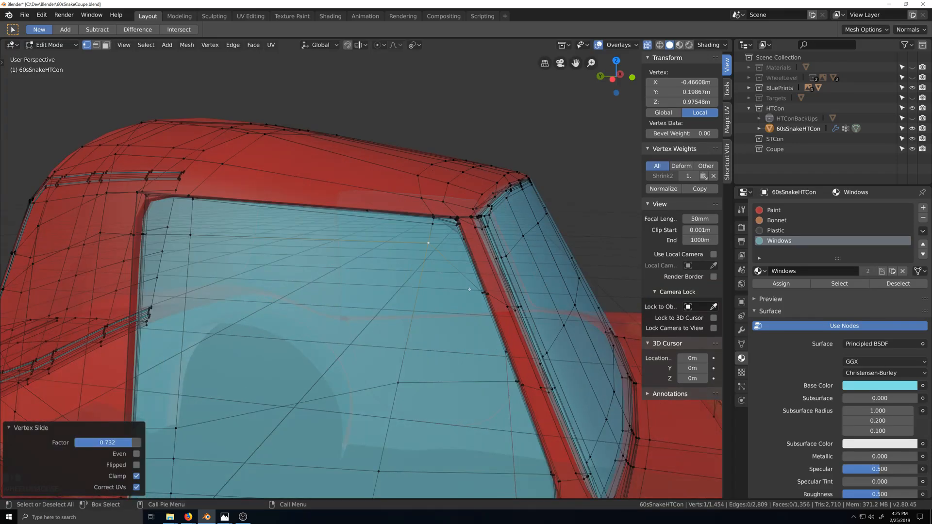
{"action": "middle_click_drag", "start_coordinate": [418, 273], "coordinate": [370, 332]}
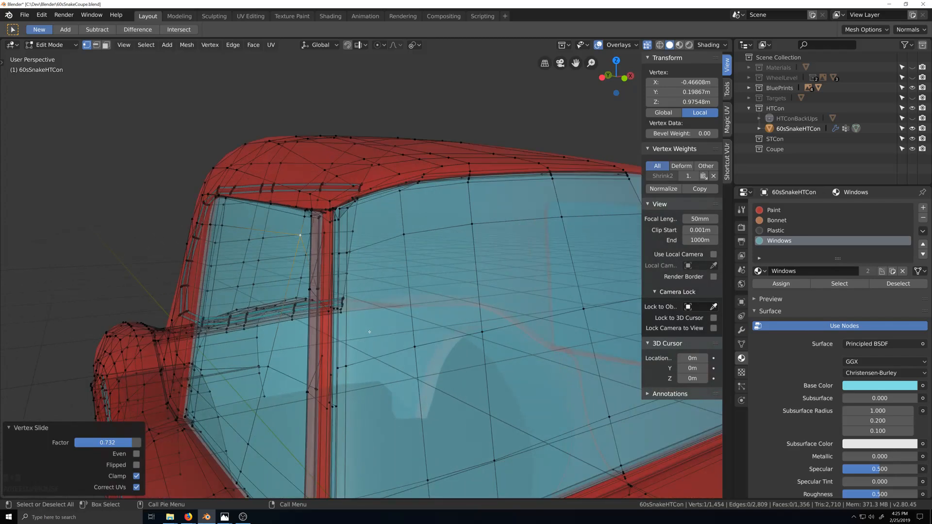
{"action": "left_click", "coordinate": [338, 368]}
{"action": "key", "text": "g"}
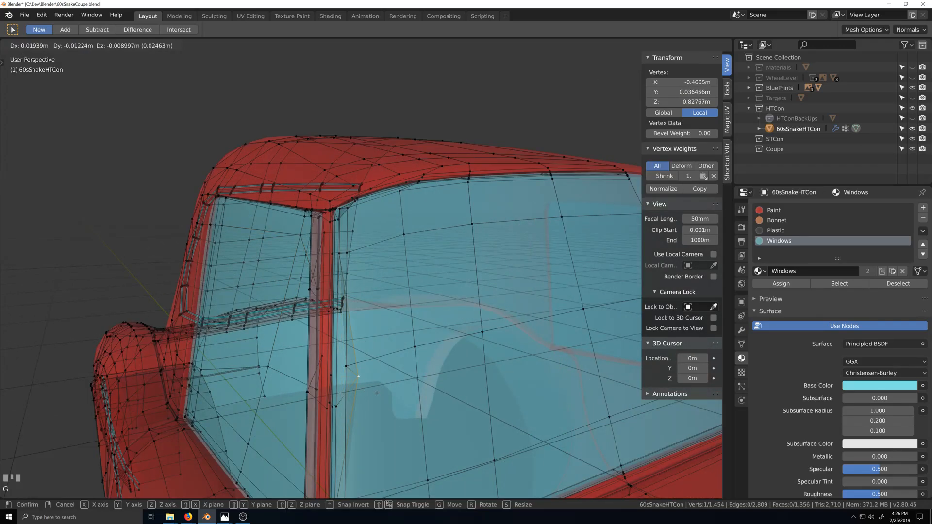
{"action": "right_click", "coordinate": [368, 384]}
{"action": "left_click", "coordinate": [583, 309], "text": "ctrl"}
{"action": "middle_click_drag", "start_coordinate": [585, 313], "coordinate": [391, 331]}
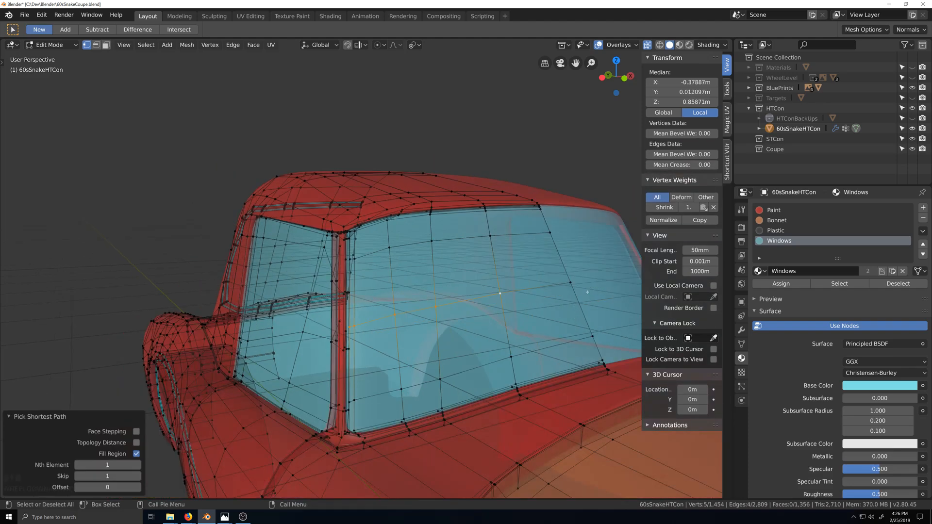
{"action": "key", "text": "g"}
{"action": "key", "text": "g"}
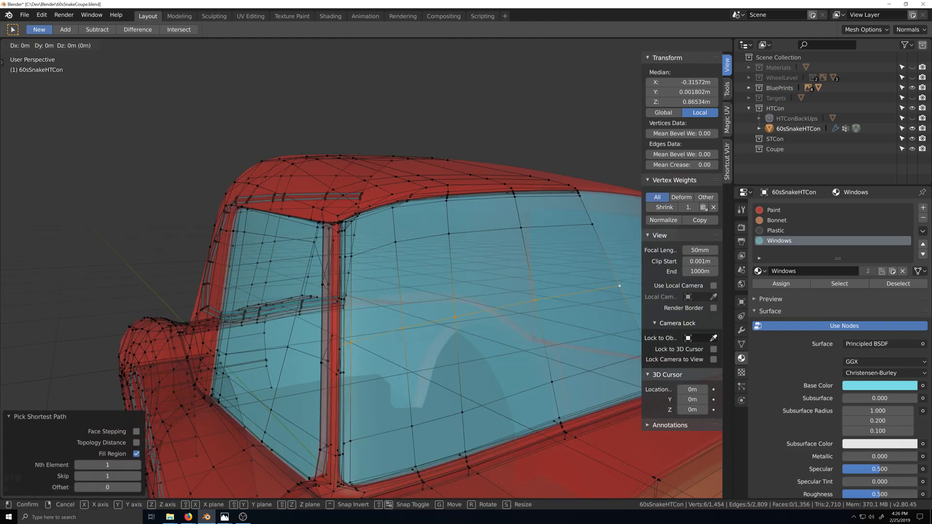
{"action": "left_click", "coordinate": [413, 372]}
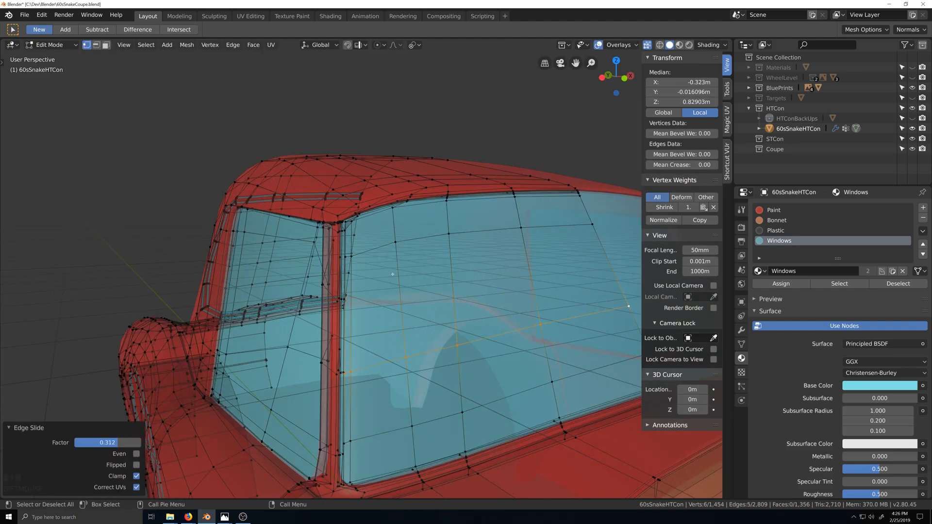
Select the edge path crossing the front pillar from the windscreen to the side window and slide it up towards the roof by about 0.7.
{"action": "middle_click_drag", "start_coordinate": [414, 371], "coordinate": [387, 291]}
{"action": "left_click", "coordinate": [367, 351]}
{"action": "key", "text": "grave"}
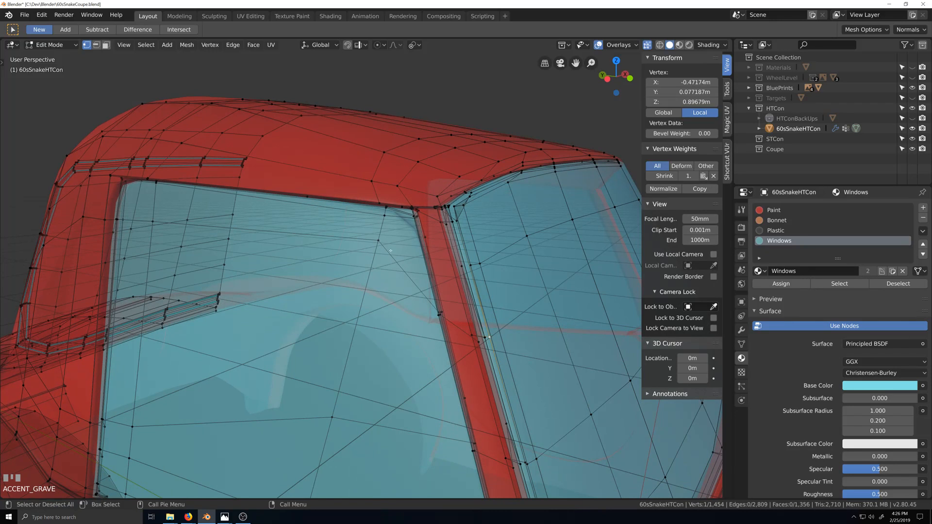
{"action": "left_click", "coordinate": [379, 240], "text": "ctrl"}
{"action": "left_click", "coordinate": [379, 240], "text": "shift"}
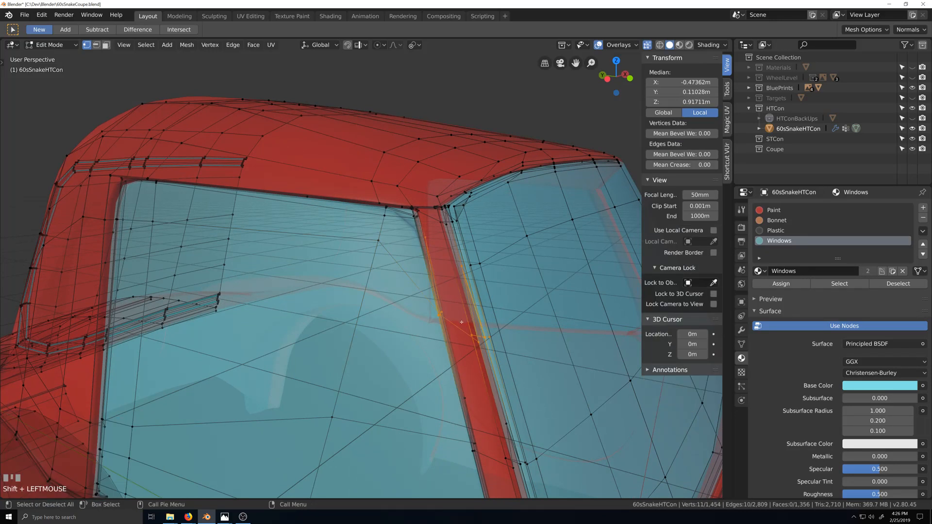
{"action": "key", "text": "g"}
{"action": "key", "text": "g"}
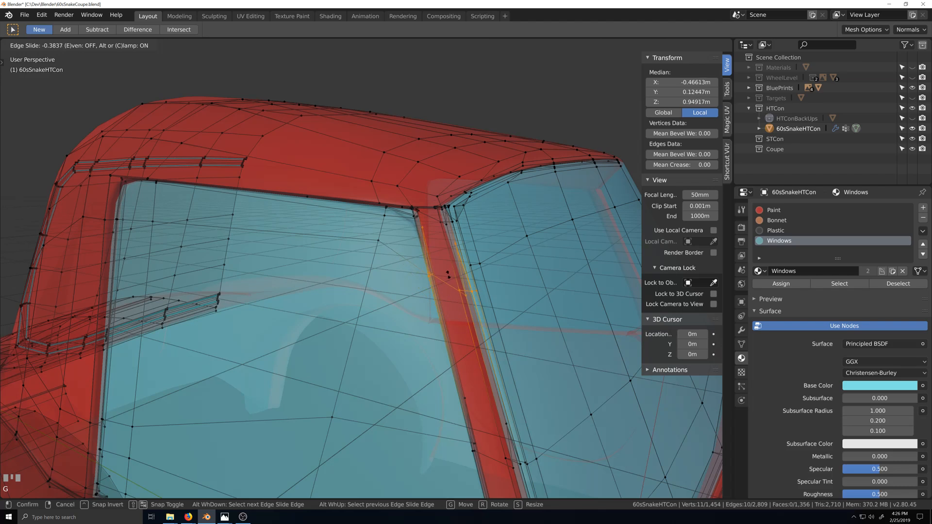
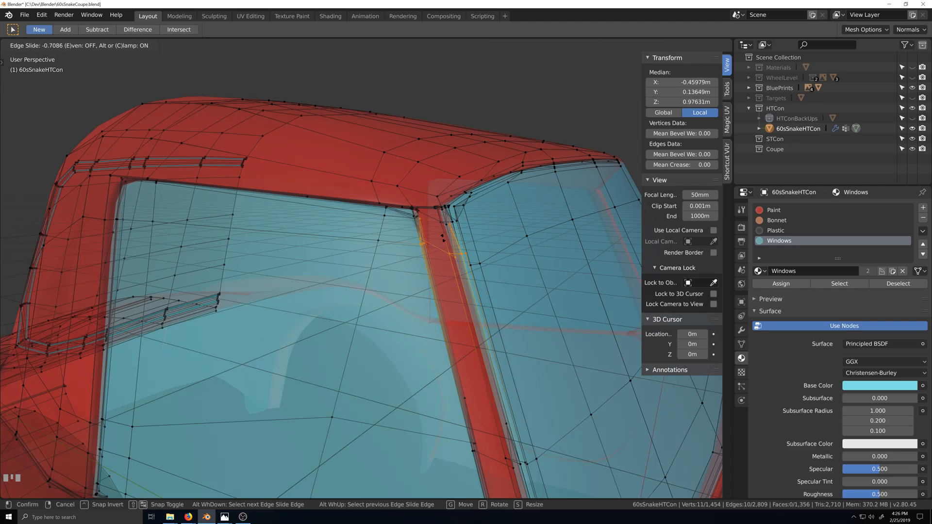
{"action": "left_click", "coordinate": [442, 239]}
Examine the side window's upper front corner in Object Mode with X-ray off.
{"action": "key", "text": "Tab"}
{"action": "scroll", "coordinate": [432, 281], "scroll_direction": "down", "scroll_amount": 2}
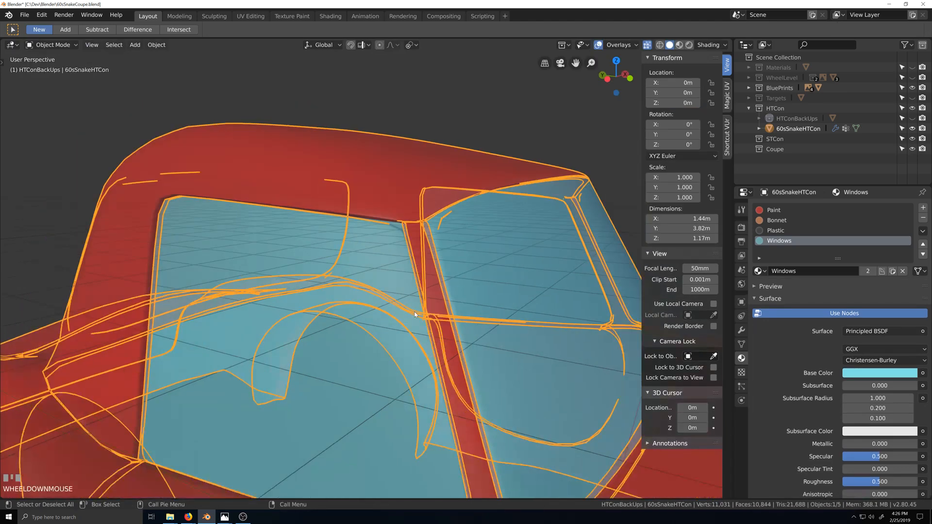
{"action": "key", "text": "alt+z"}
{"action": "middle_click_drag", "start_coordinate": [422, 312], "coordinate": [437, 310]}
{"action": "scroll", "coordinate": [437, 310], "scroll_direction": "up", "scroll_amount": 1}
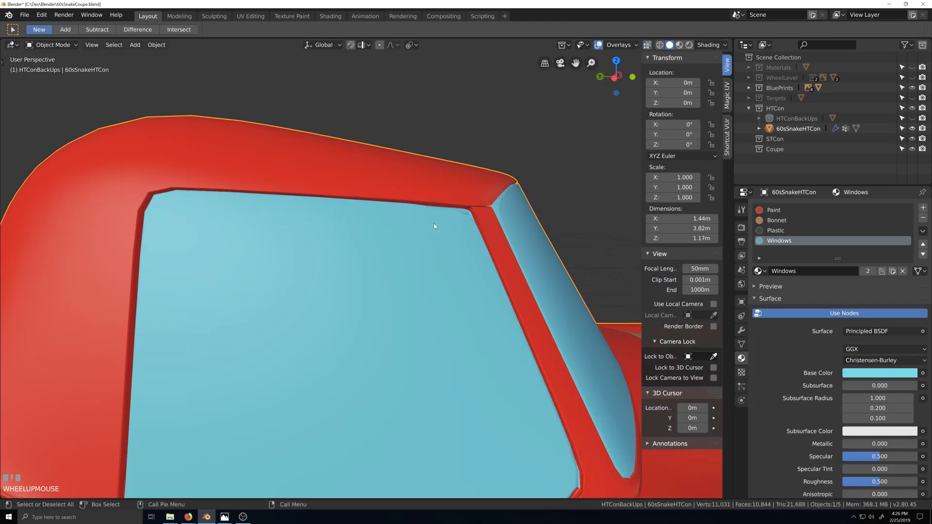
{"action": "middle_click_drag", "start_coordinate": [475, 219], "coordinate": [381, 278], "text": "shift"}
Return to Edit Mode with X-ray on and select the inner frame vertex above the middle of the side window's upper edge.
{"action": "key", "text": "Tab"}
{"action": "scroll", "coordinate": [381, 279], "scroll_direction": "up", "scroll_amount": 2}
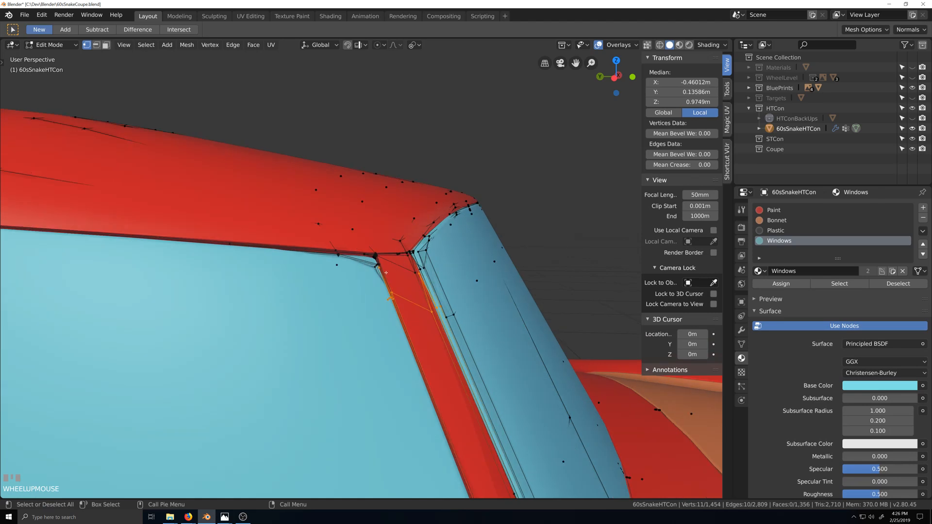
{"action": "key", "text": "alt+z"}
{"action": "scroll", "coordinate": [402, 285], "scroll_direction": "down", "scroll_amount": 1}
{"action": "middle_click_drag", "start_coordinate": [403, 284], "coordinate": [417, 288]}
{"action": "left_click", "coordinate": [316, 262]}
{"action": "middle_click_drag", "start_coordinate": [343, 307], "coordinate": [293, 259]}
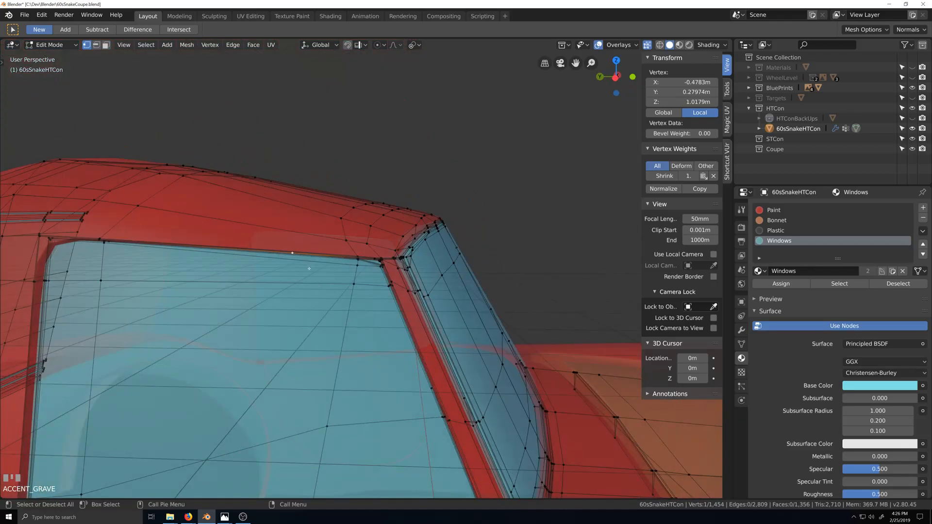
{"action": "scroll", "coordinate": [292, 259], "scroll_direction": "up", "scroll_amount": 2}
{"action": "key", "text": "g"}
{"action": "key", "text": "g"}
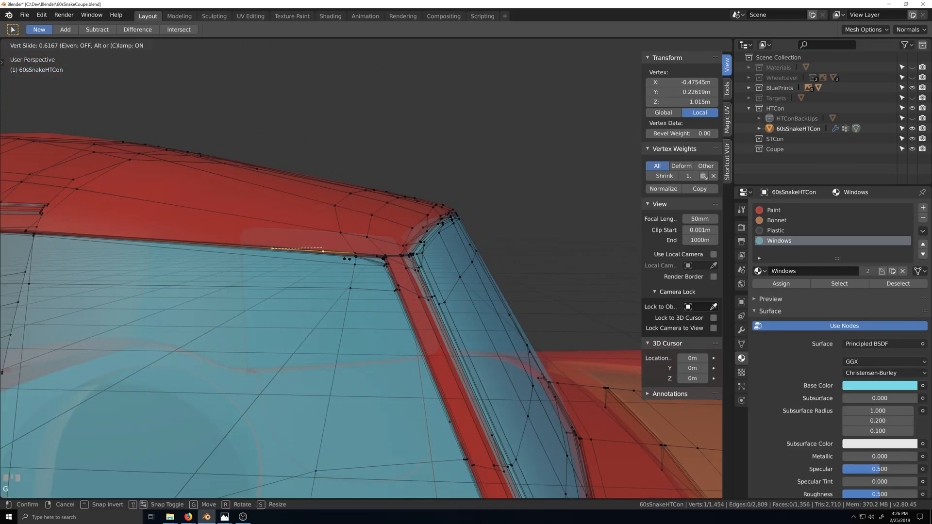
{"action": "left_click", "coordinate": [373, 260]}
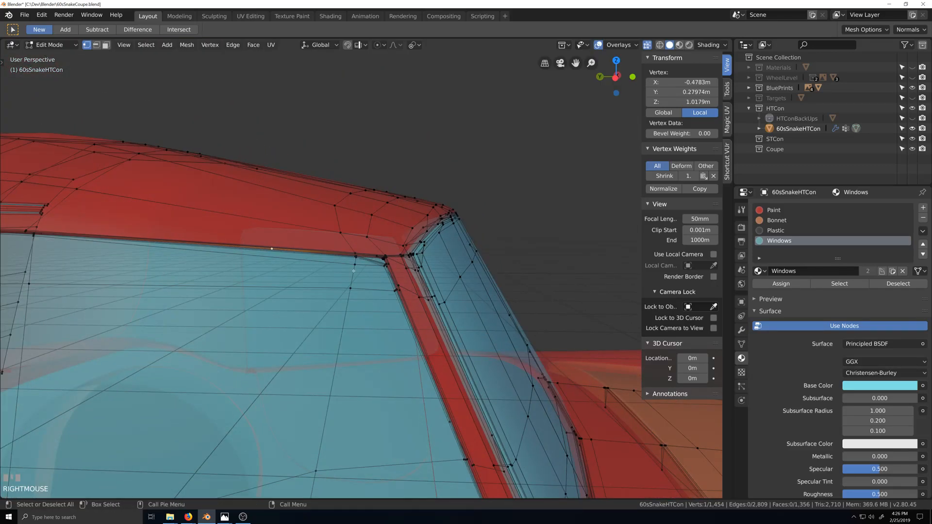
Move the selected vertex above the side window -0.0858 m along Y and 0.0269 m along X.
{"action": "scroll", "coordinate": [321, 270], "scroll_direction": "up", "scroll_amount": 2}
{"action": "key", "text": "shift+grave"}
{"action": "key", "text": "w"}
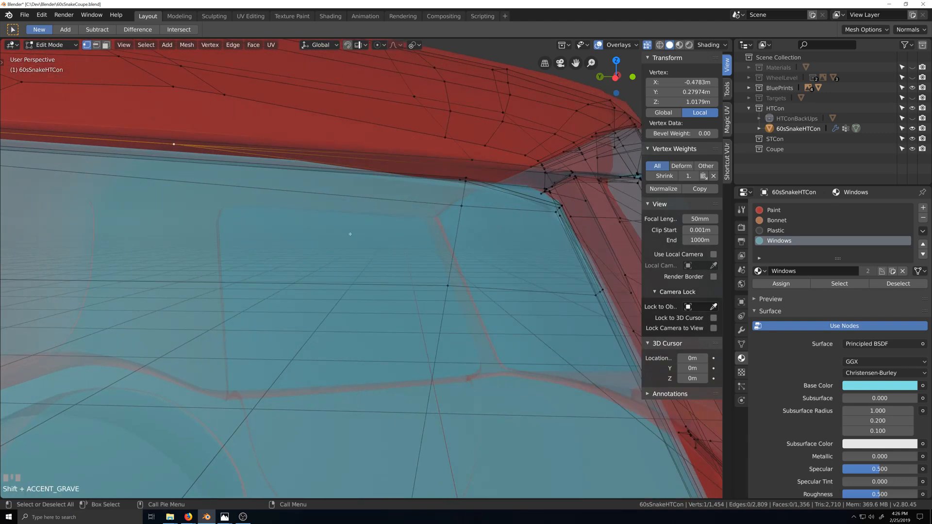
{"action": "left_click", "coordinate": [361, 268]}
{"action": "middle_click_drag", "start_coordinate": [361, 269], "coordinate": [388, 214]}
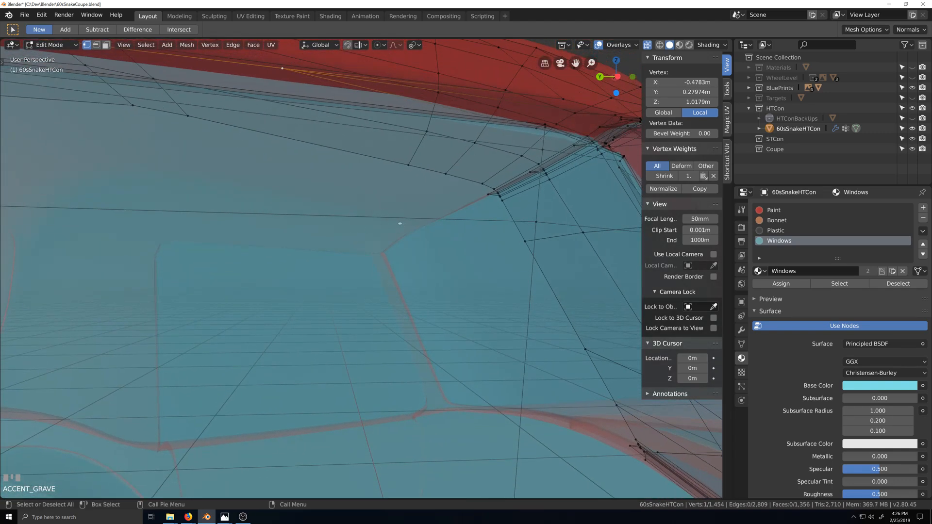
{"action": "key", "text": "g"}
{"action": "key", "text": "y"}
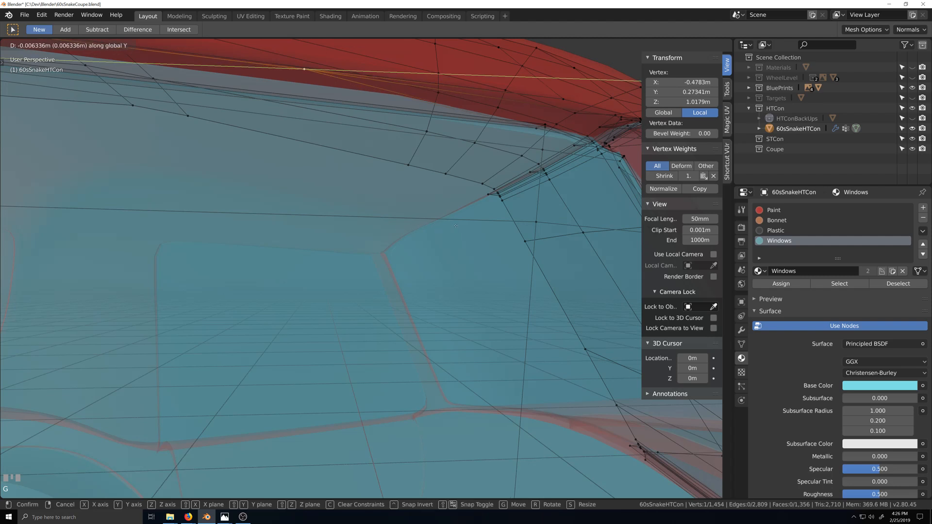
{"action": "left_click", "coordinate": [689, 217]}
{"action": "key", "text": "g"}
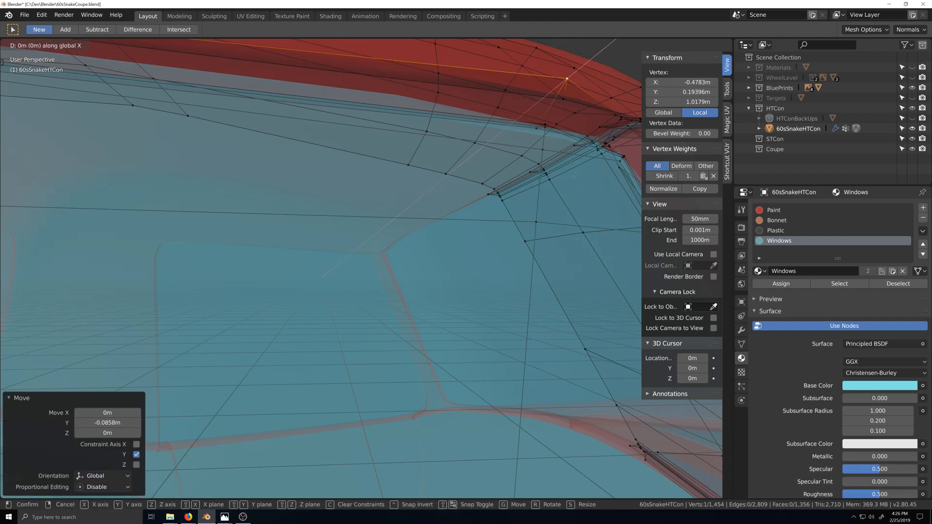
{"action": "key", "text": "x"}
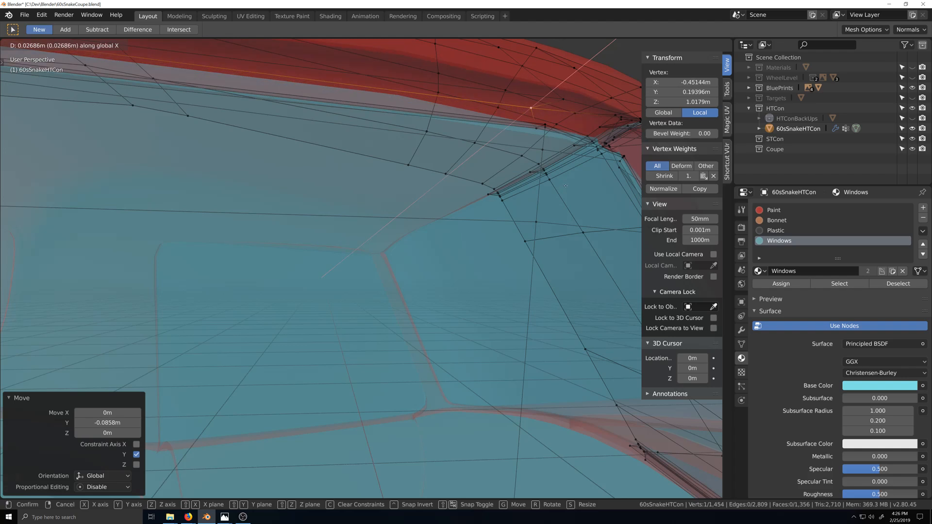
{"action": "left_click", "coordinate": [562, 190]}
Select the narrow ring of faces around the side window's glass edge and assign the Paint material to it.
{"action": "middle_click_drag", "start_coordinate": [561, 190], "coordinate": [516, 268]}
{"action": "scroll", "coordinate": [514, 271], "scroll_direction": "down", "scroll_amount": 8}
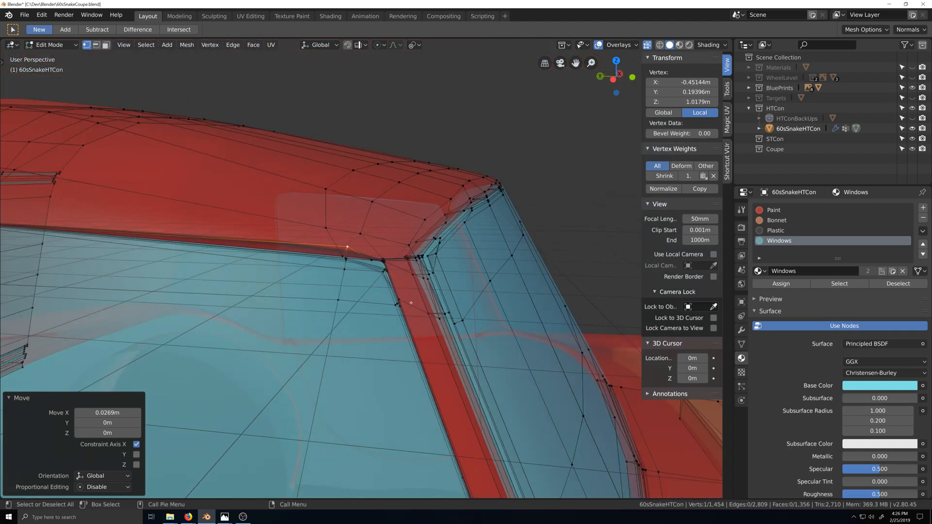
{"action": "scroll", "coordinate": [369, 294], "scroll_direction": "up", "scroll_amount": 3}
{"action": "scroll", "coordinate": [369, 293], "scroll_direction": "up", "scroll_amount": 4}
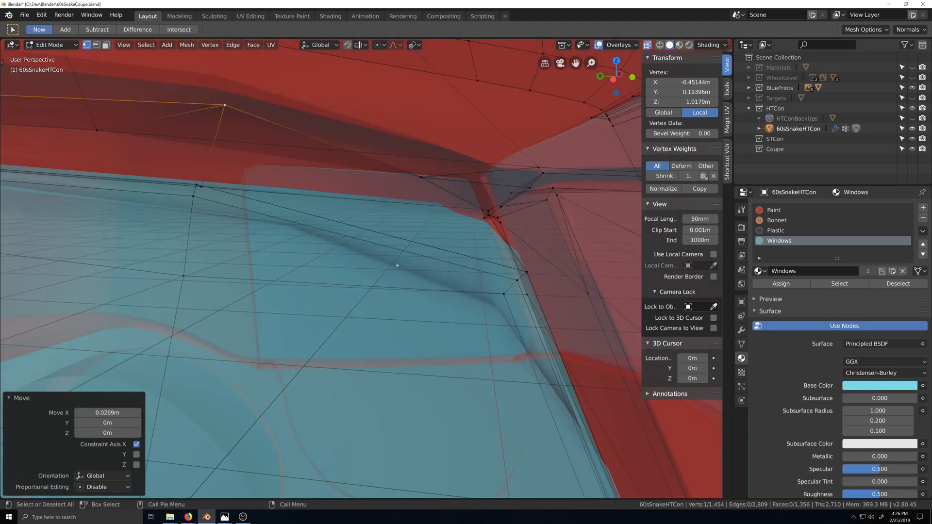
{"action": "left_click", "coordinate": [412, 242], "text": "alt"}
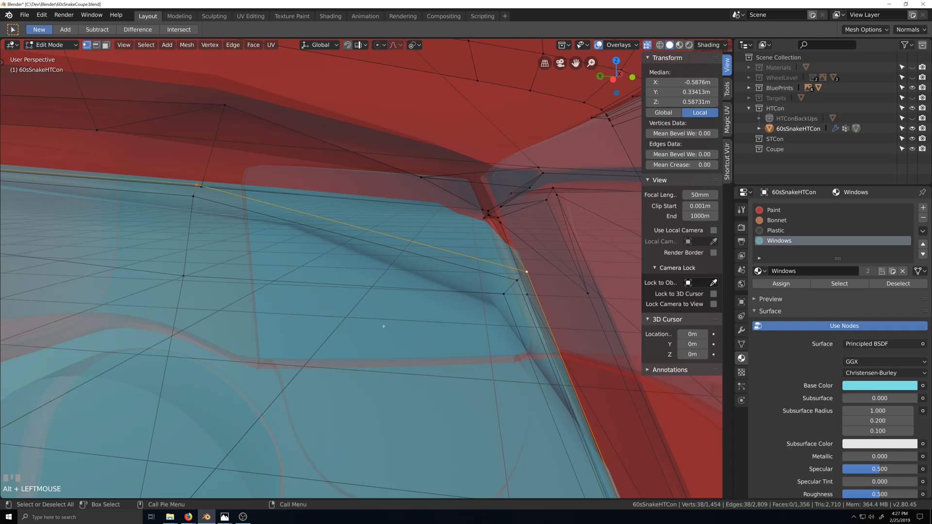
{"action": "key", "text": "ctrl+KP_Add"}
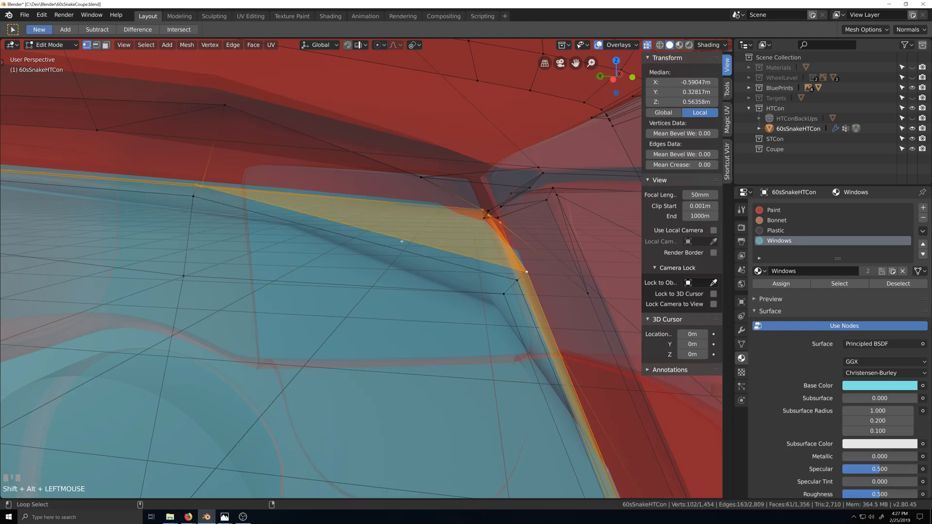
{"action": "left_click", "coordinate": [399, 242], "text": "alt+shift"}
{"action": "scroll", "coordinate": [360, 320], "scroll_direction": "down", "scroll_amount": 4}
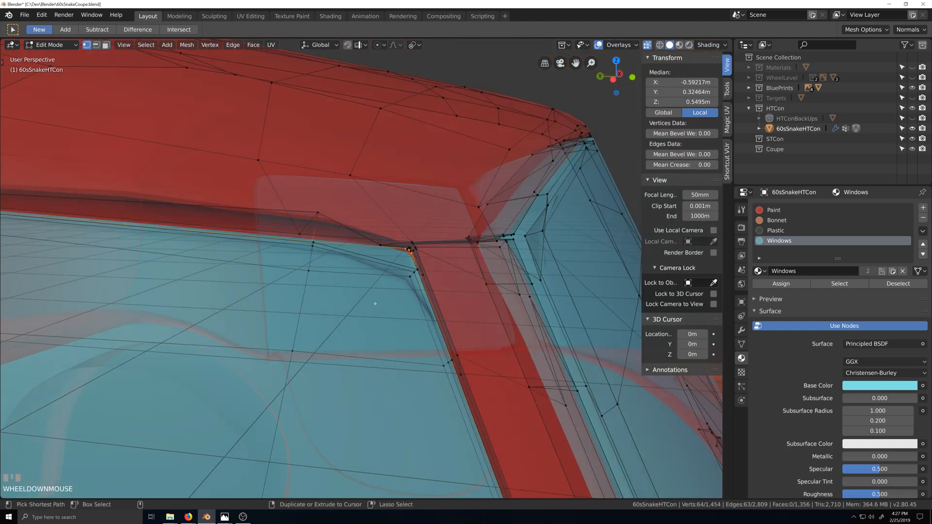
{"action": "key", "text": "ctrl+KP_Add"}
{"action": "scroll", "coordinate": [374, 307], "scroll_direction": "down", "scroll_amount": 5}
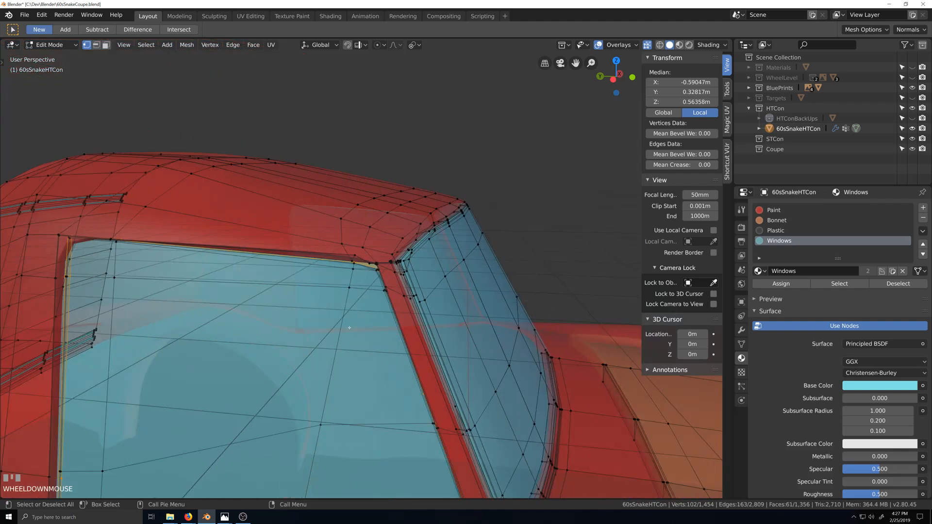
{"action": "left_click", "coordinate": [777, 211]}
{"action": "left_click", "coordinate": [781, 284]}
Examine the side window and windscreen outlines in Object Mode with X-ray off.
{"action": "key", "text": "Tab"}
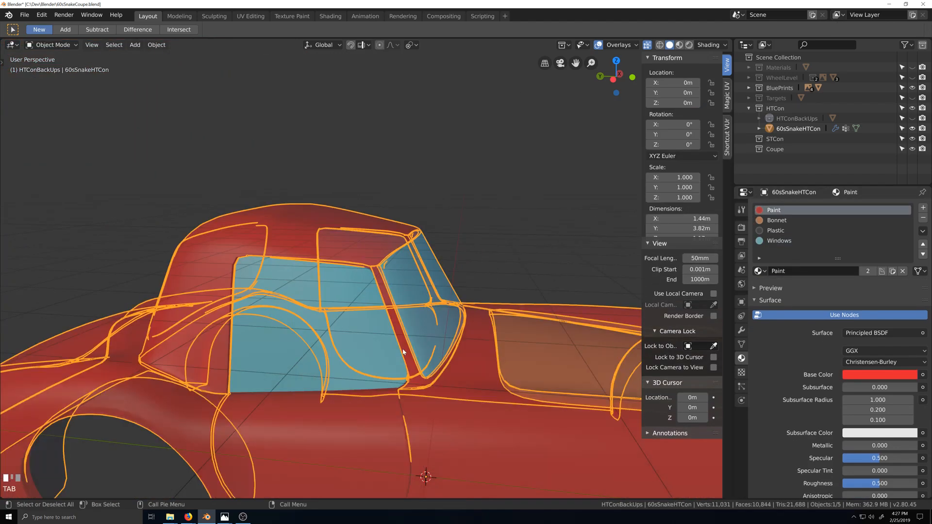
{"action": "scroll", "coordinate": [387, 352], "scroll_direction": "down", "scroll_amount": 2}
{"action": "scroll", "coordinate": [387, 352], "scroll_direction": "down", "scroll_amount": 3}
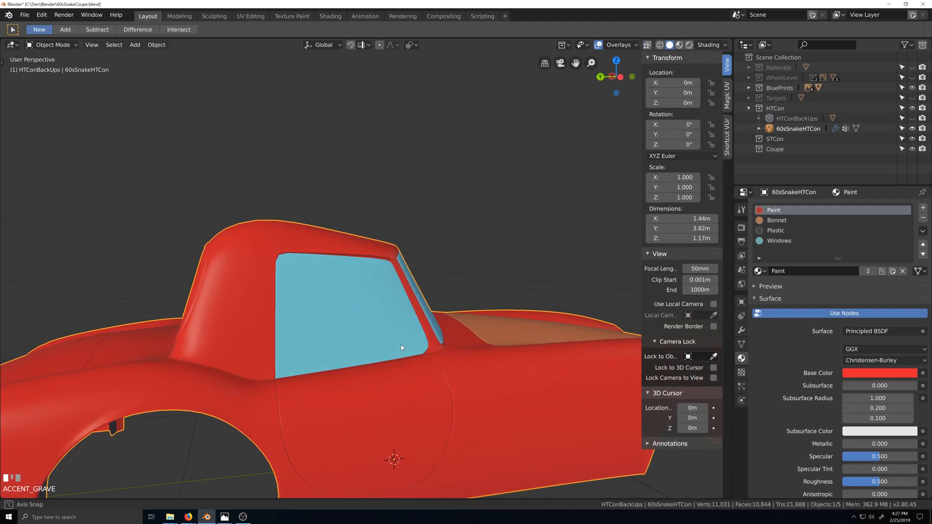
{"action": "scroll", "coordinate": [409, 352], "scroll_direction": "up", "scroll_amount": 5}
{"action": "scroll", "coordinate": [415, 376], "scroll_direction": "up", "scroll_amount": 2}
{"action": "key", "text": "shift+grave"}
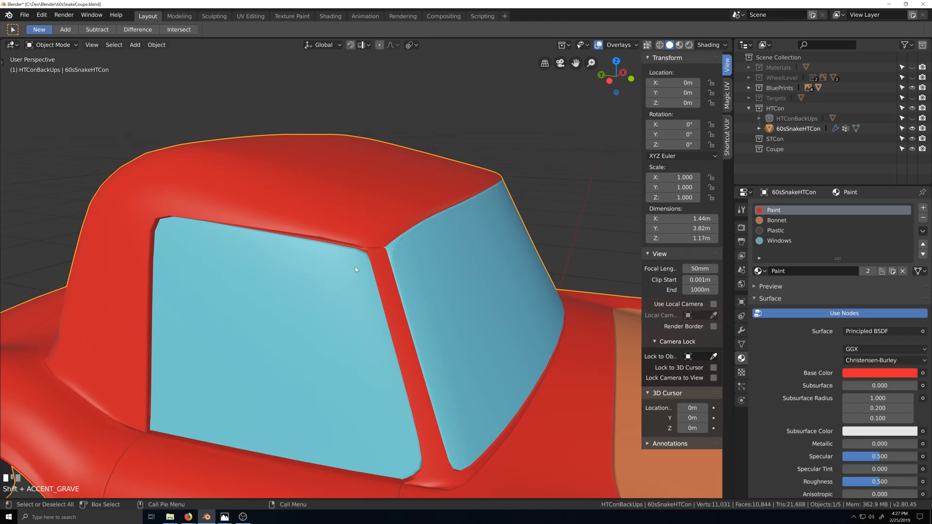
{"action": "key", "text": "grave"}
Inspect the mesh around the side window's upper front corner in Edit Mode with X-ray, and review the solid result in Object Mode.
{"action": "key", "text": "Tab"}
{"action": "scroll", "coordinate": [358, 264], "scroll_direction": "up", "scroll_amount": 4}
{"action": "key", "text": "grave"}
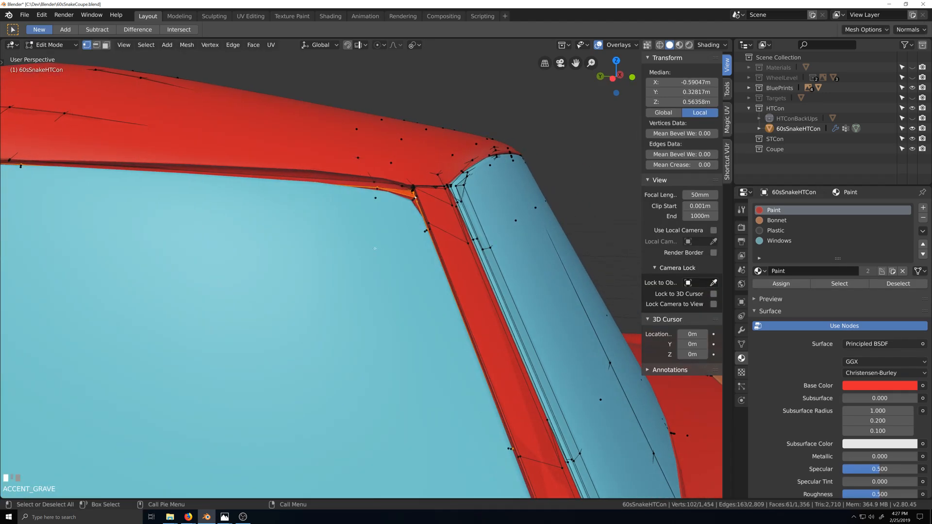
{"action": "key", "text": "alt+z"}
{"action": "key", "text": "grave"}
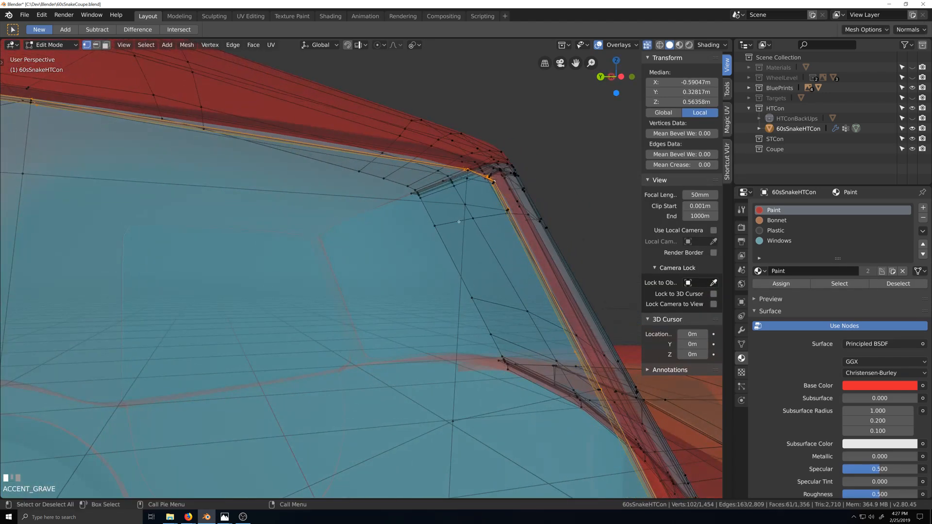
{"action": "key", "text": "shift+grave"}
{"action": "key", "text": "grave"}
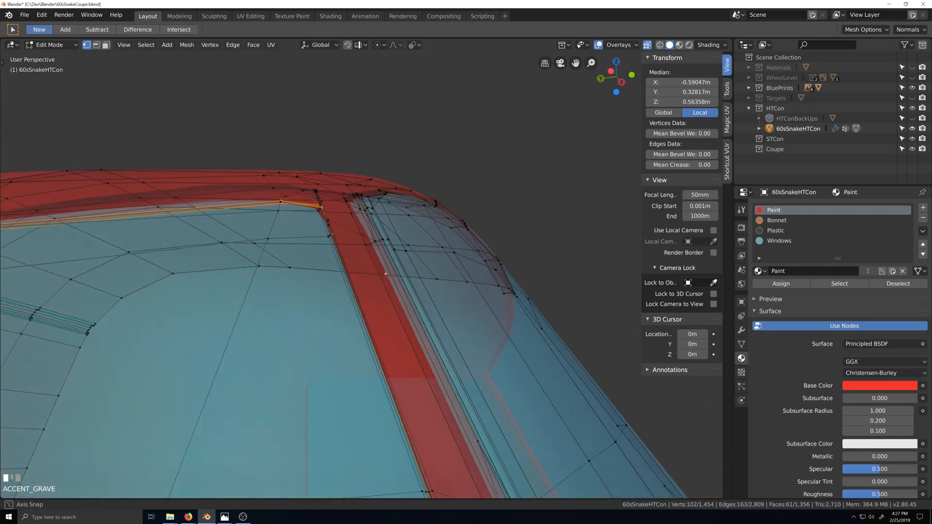
{"action": "scroll", "coordinate": [361, 306], "scroll_direction": "down", "scroll_amount": 2}
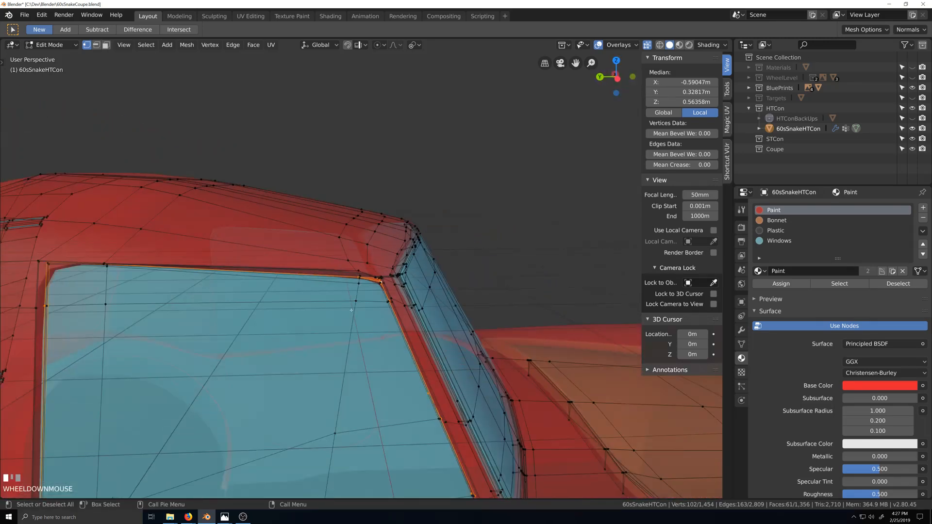
{"action": "key", "text": "Tab"}
{"action": "key", "text": "grave"}
{"action": "key", "text": "alt+z"}
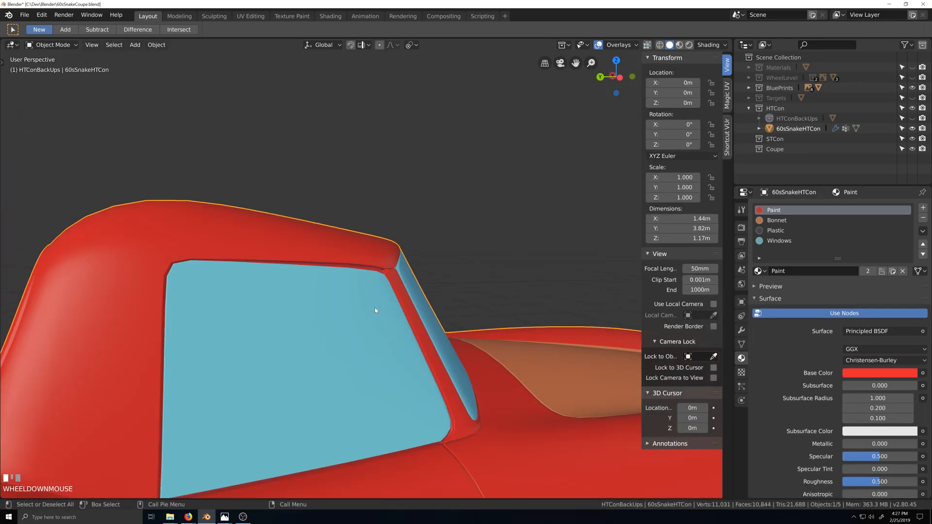
Review the side window and windscreen outlines in Object Mode and the hardtop's mesh in Edit Mode.
{"action": "key", "text": "Tab"}
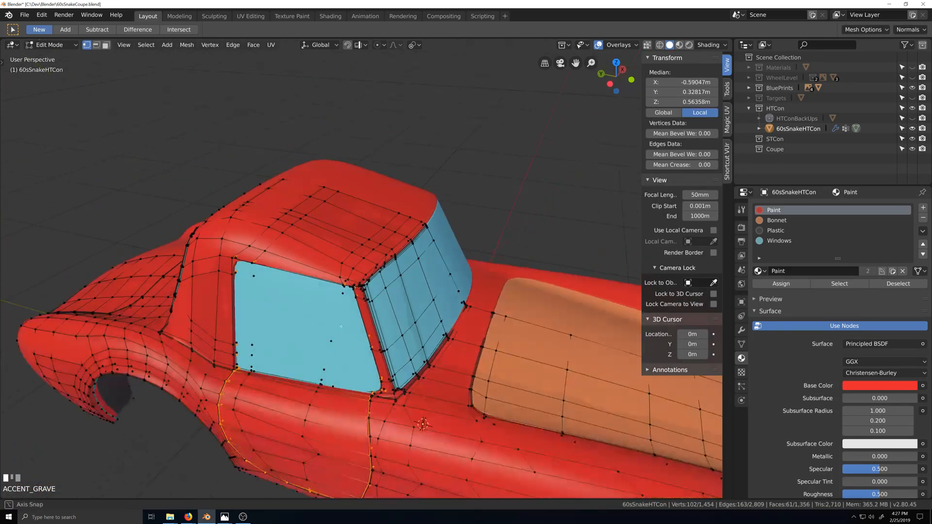
{"action": "key", "text": "Tab"}
{"action": "key", "text": "shift+grave"}
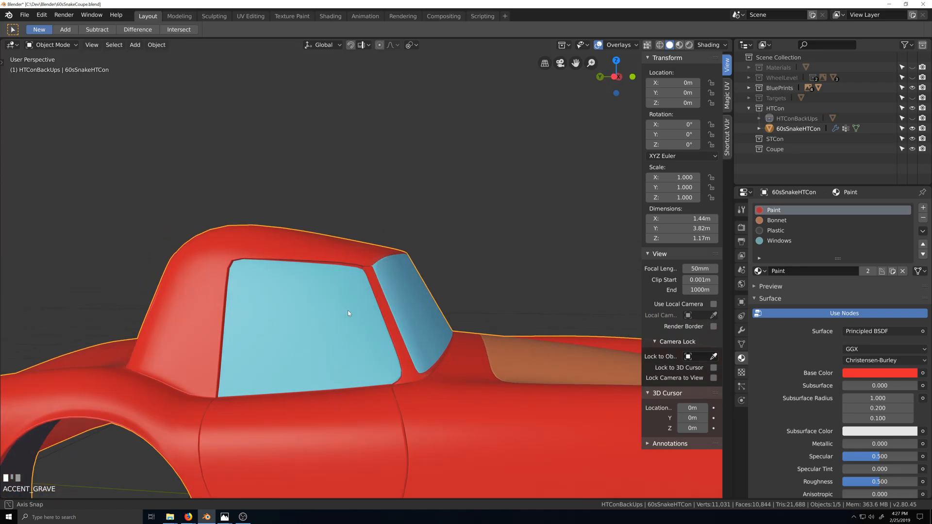
{"action": "scroll", "coordinate": [395, 298], "scroll_direction": "down", "scroll_amount": 3}
{"action": "key", "text": "grave"}
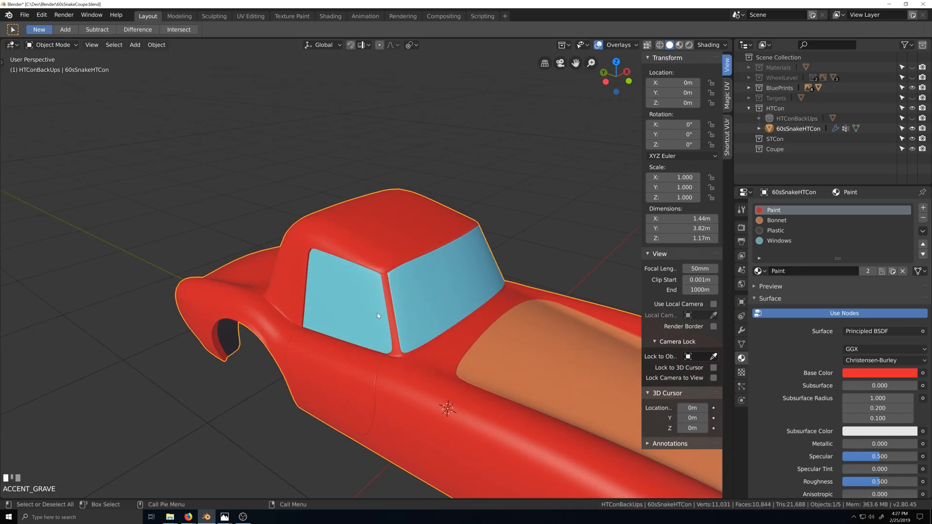
{"action": "key", "text": "Tab"}
{"action": "scroll", "coordinate": [347, 307], "scroll_direction": "up", "scroll_amount": 4}
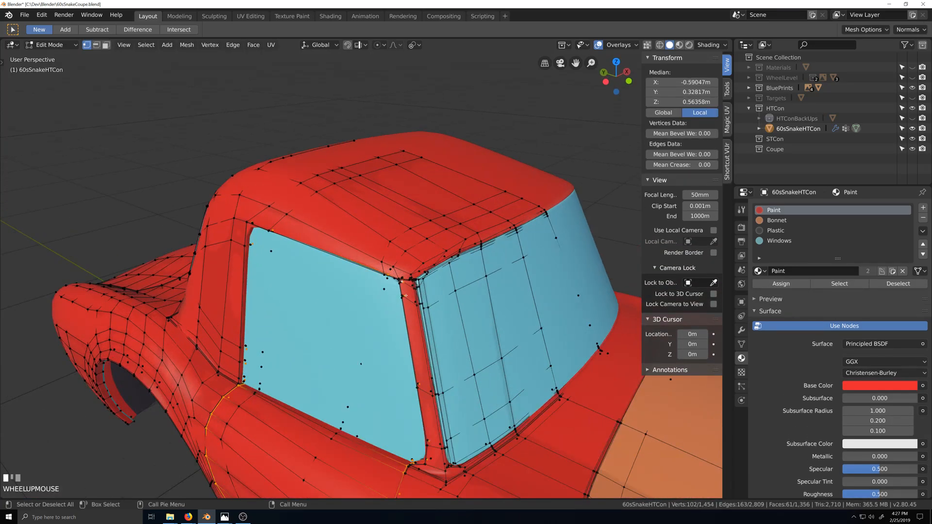
{"action": "key", "text": "grave"}
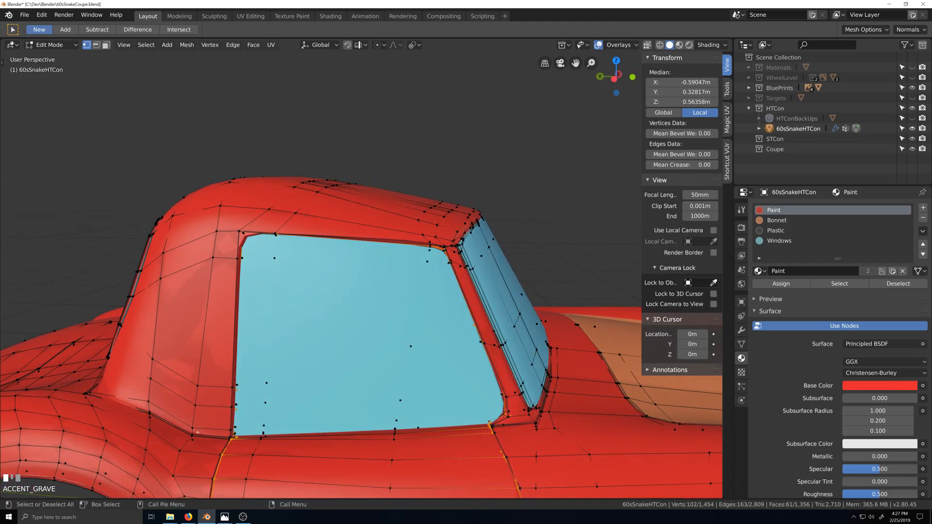
Select the hardtop faces from the base of the rear pillar over the roof to the windscreen corner, using Pick Shortest Path with Fill Region.
{"action": "key", "text": "3"}
{"action": "left_click", "coordinate": [209, 430]}
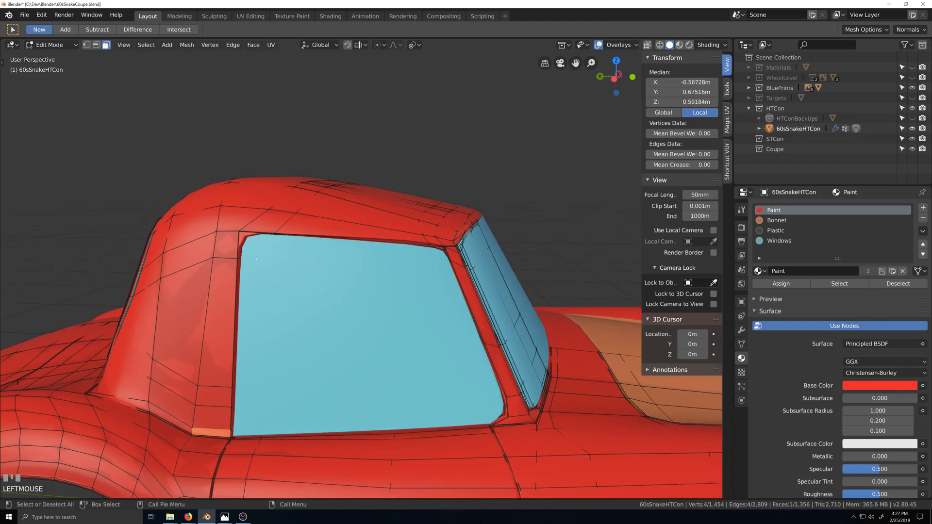
{"action": "key", "text": "grave"}
{"action": "left_click", "coordinate": [335, 146], "text": "ctrl"}
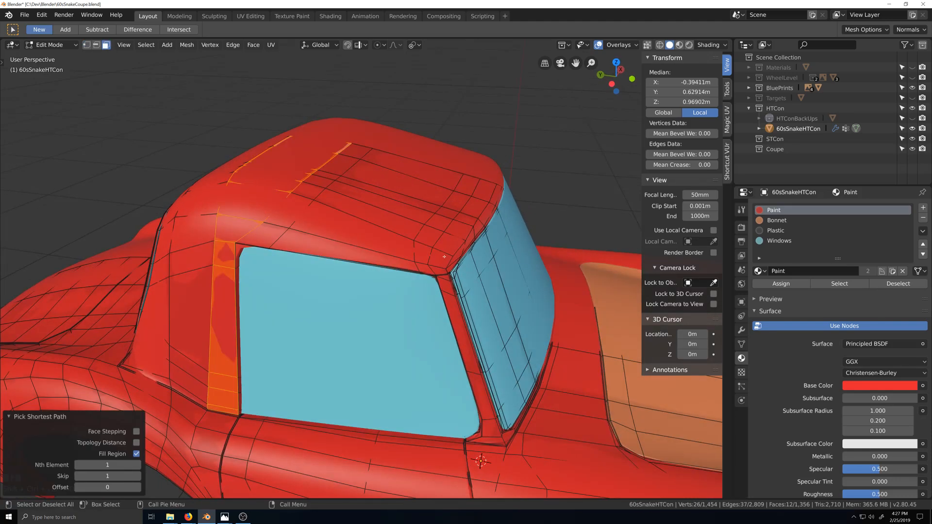
{"action": "left_click", "coordinate": [441, 273], "text": "ctrl"}
Extend the face selection with Fill Region around the rear pillar, below the rear window and across the roof above it.
{"action": "middle_click_drag", "start_coordinate": [441, 273], "coordinate": [284, 308]}
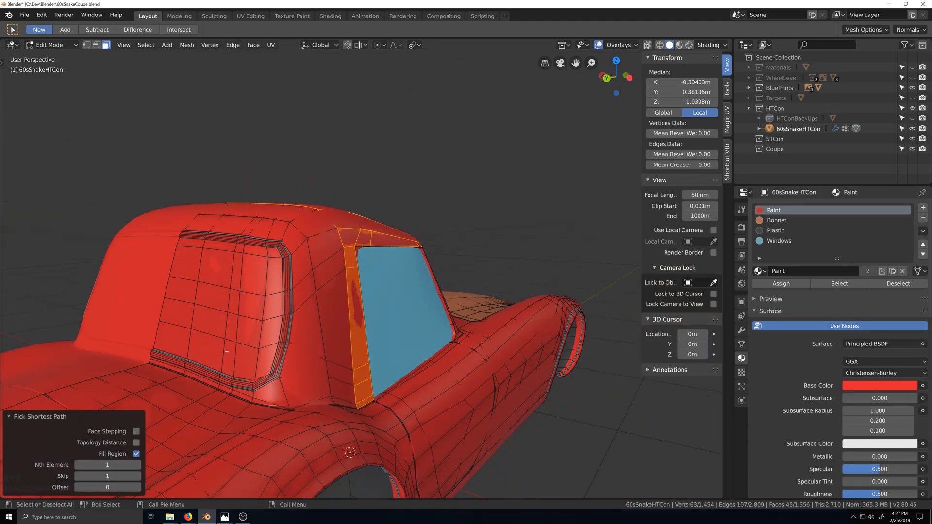
{"action": "left_click", "coordinate": [199, 367], "text": "ctrl"}
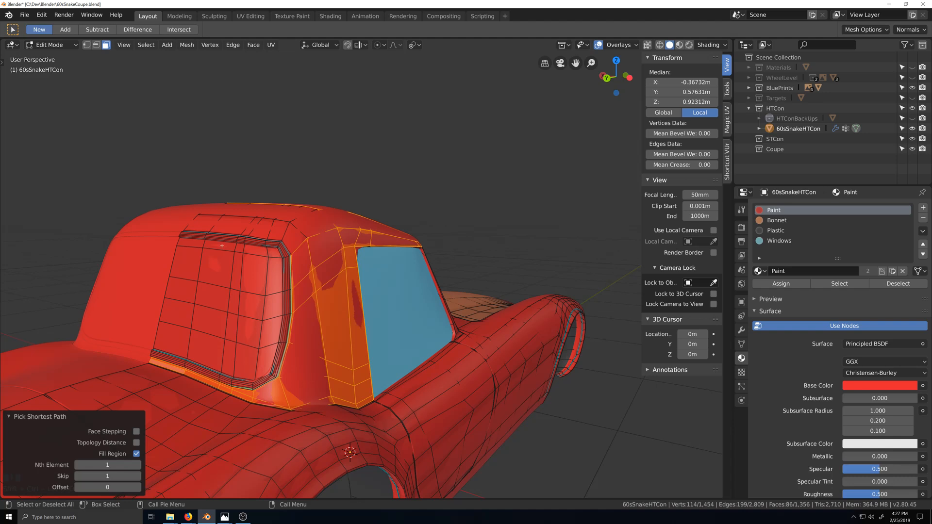
{"action": "middle_click_drag", "start_coordinate": [222, 246], "coordinate": [217, 273]}
{"action": "left_click", "coordinate": [236, 276], "text": "ctrl"}
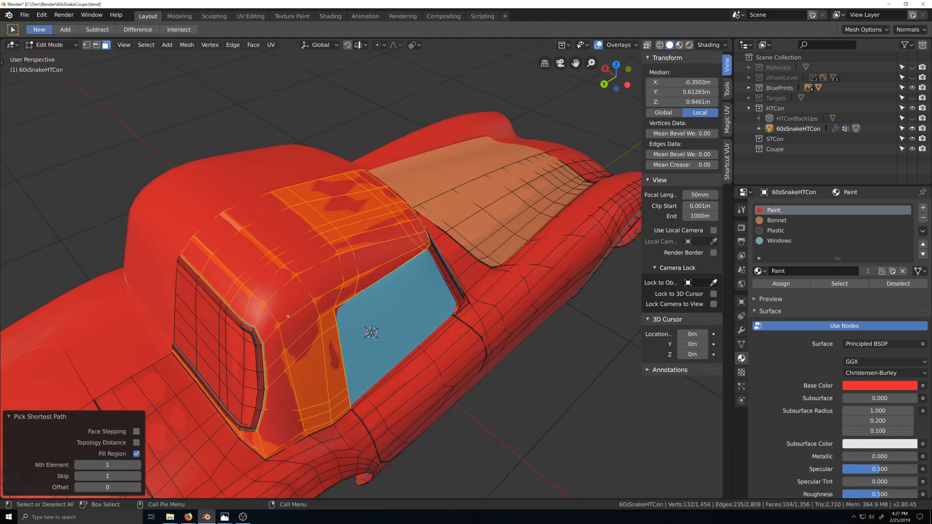
Turn X-ray on and add the narrow faces along the rear pillar's lower edge, up to the side window's corner, to the selection.
{"action": "key", "text": "alt+z"}
{"action": "middle_click_drag", "start_coordinate": [288, 317], "coordinate": [316, 258]}
{"action": "scroll", "coordinate": [331, 342], "scroll_direction": "up", "scroll_amount": 3}
{"action": "scroll", "coordinate": [330, 342], "scroll_direction": "up", "scroll_amount": 1}
{"action": "scroll", "coordinate": [312, 257], "scroll_direction": "up", "scroll_amount": 1}
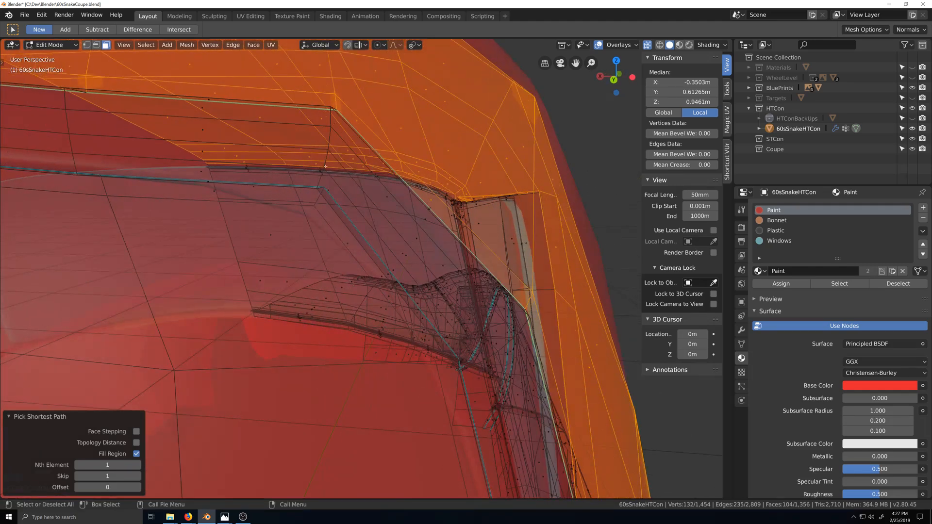
{"action": "scroll", "coordinate": [379, 181], "scroll_direction": "down", "scroll_amount": 2}
{"action": "middle_click_drag", "start_coordinate": [424, 228], "coordinate": [379, 360], "text": "shift"}
{"action": "scroll", "coordinate": [343, 287], "scroll_direction": "up", "scroll_amount": 3}
{"action": "scroll", "coordinate": [469, 345], "scroll_direction": "up", "scroll_amount": 2}
{"action": "middle_click_drag", "start_coordinate": [469, 345], "coordinate": [475, 367]}
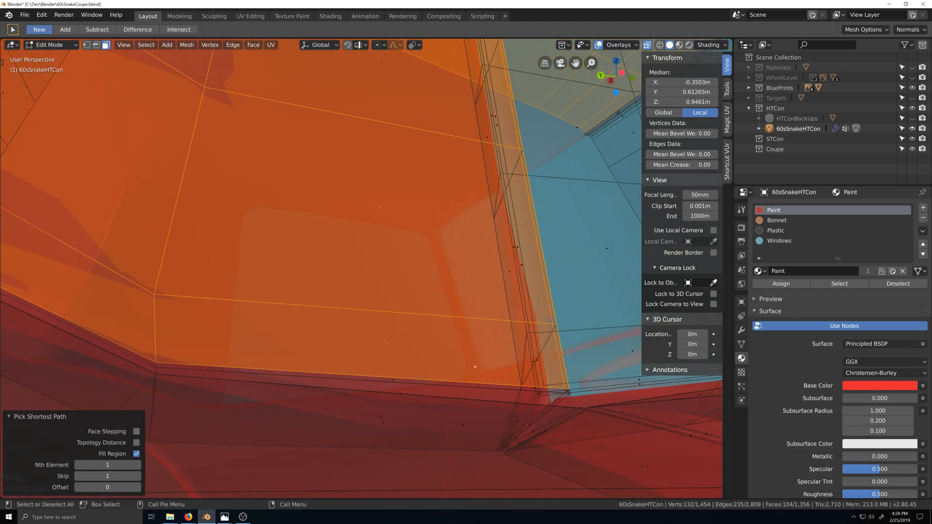
{"action": "left_click", "coordinate": [559, 397], "text": "ctrl"}
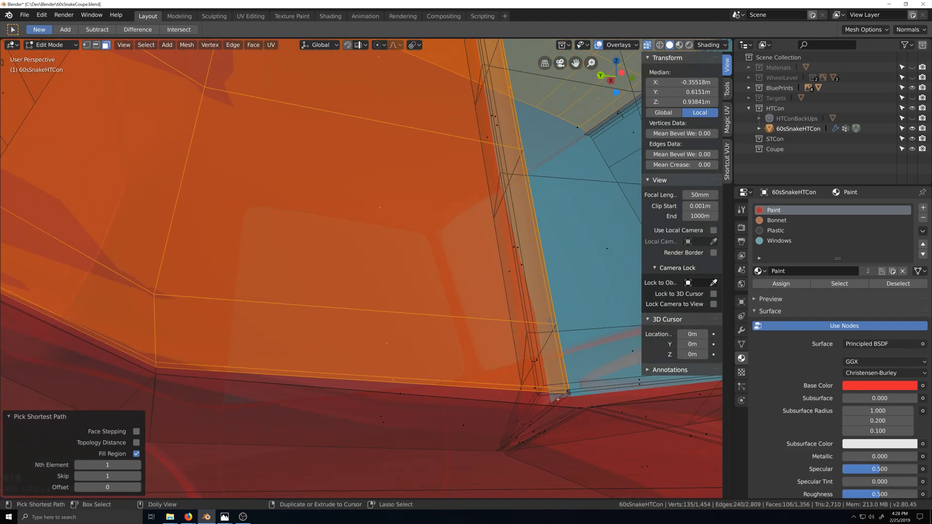
{"action": "left_click", "coordinate": [563, 395], "text": "shift"}
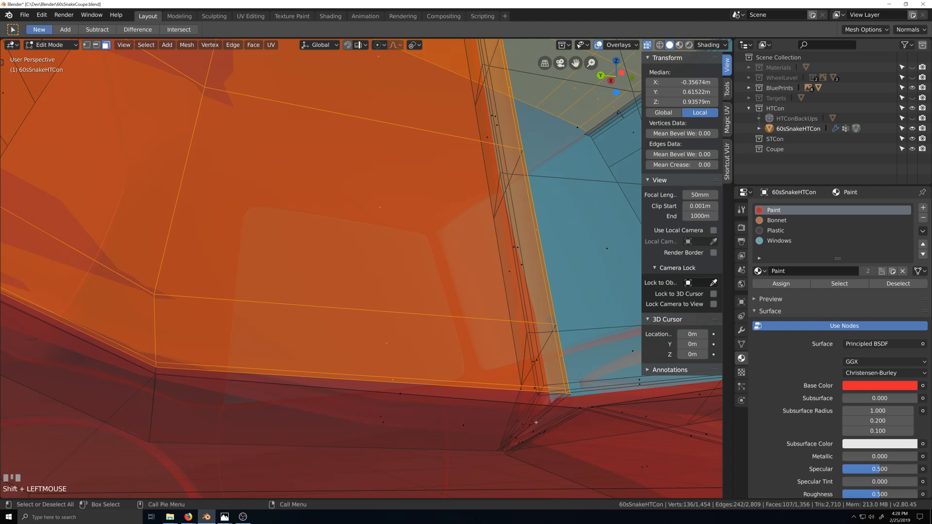
Turn X-ray off and add the narrow strip of faces between the rear pillar's base and the rear fender to the selection.
{"action": "key", "text": "grave"}
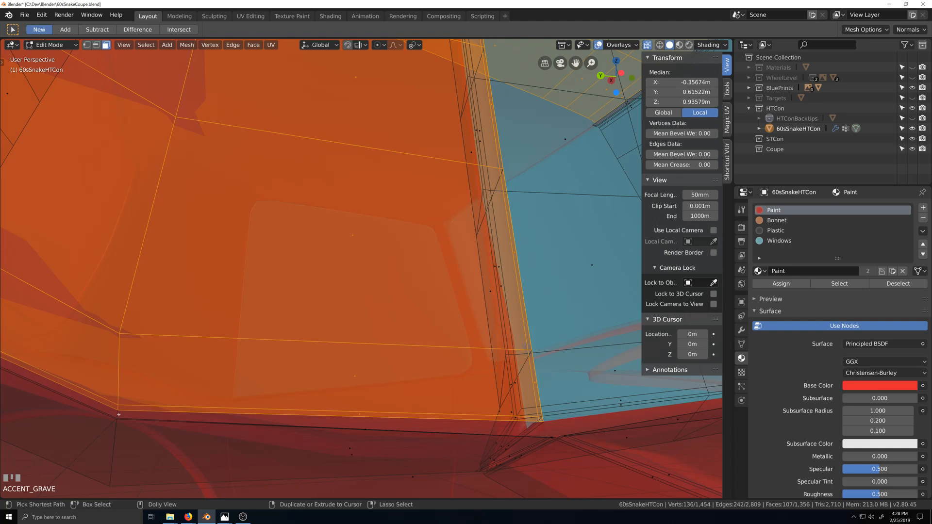
{"action": "scroll", "coordinate": [271, 427], "scroll_direction": "up", "scroll_amount": 1}
{"action": "key", "text": "shift+grave"}
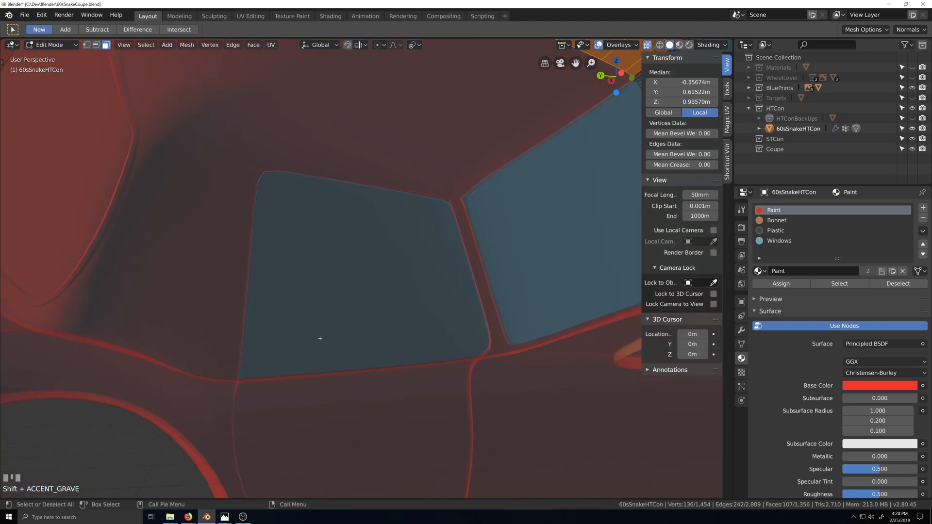
{"action": "scroll", "coordinate": [320, 338], "scroll_direction": "down", "scroll_amount": 1}
{"action": "key", "text": "grave"}
{"action": "key", "text": "shift+grave"}
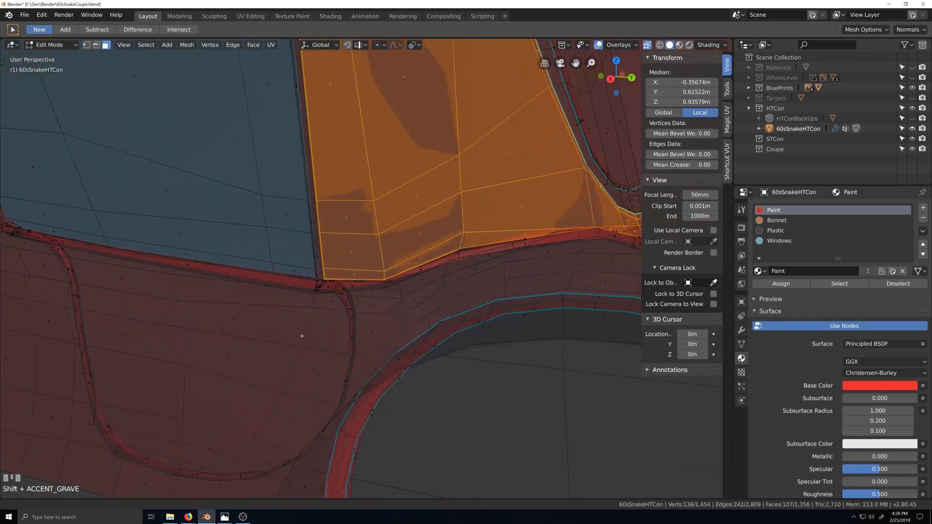
{"action": "scroll", "coordinate": [400, 312], "scroll_direction": "up", "scroll_amount": 1}
{"action": "key", "text": "alt+z"}
{"action": "key", "text": "grave"}
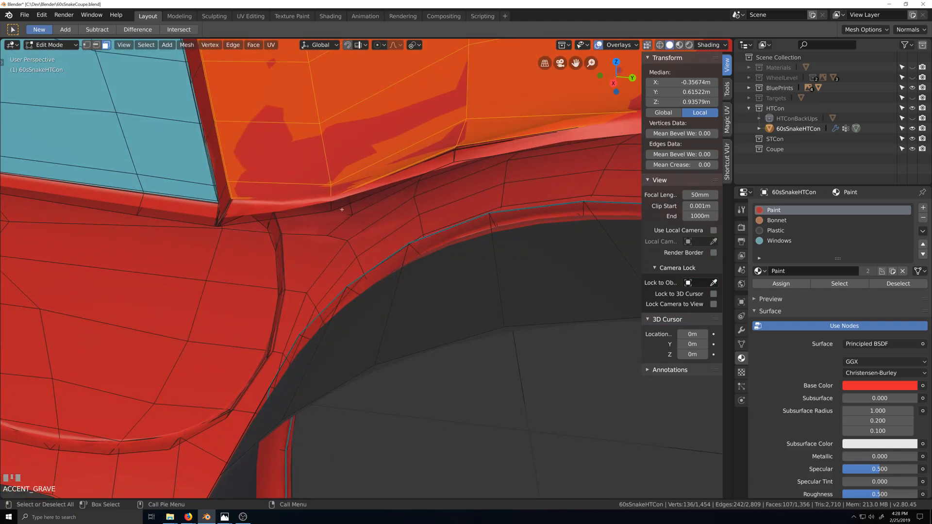
{"action": "key", "text": "ctrl"}
{"action": "left_click", "coordinate": [454, 154], "text": "ctrl+shift"}
{"action": "middle_click_drag", "start_coordinate": [455, 153], "coordinate": [315, 284]}
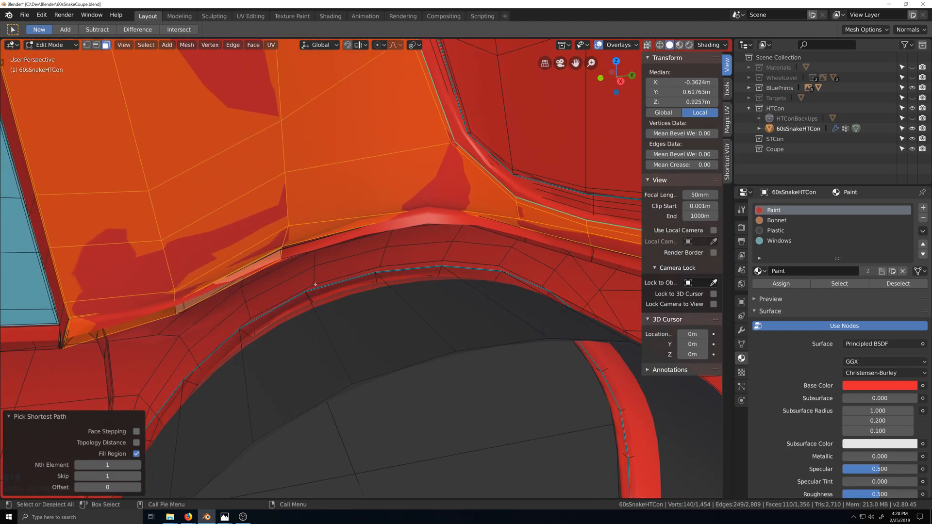
Extend the selection along the narrow strip of faces beneath the rear window.
{"action": "middle_click_drag", "start_coordinate": [232, 275], "coordinate": [556, 252]}
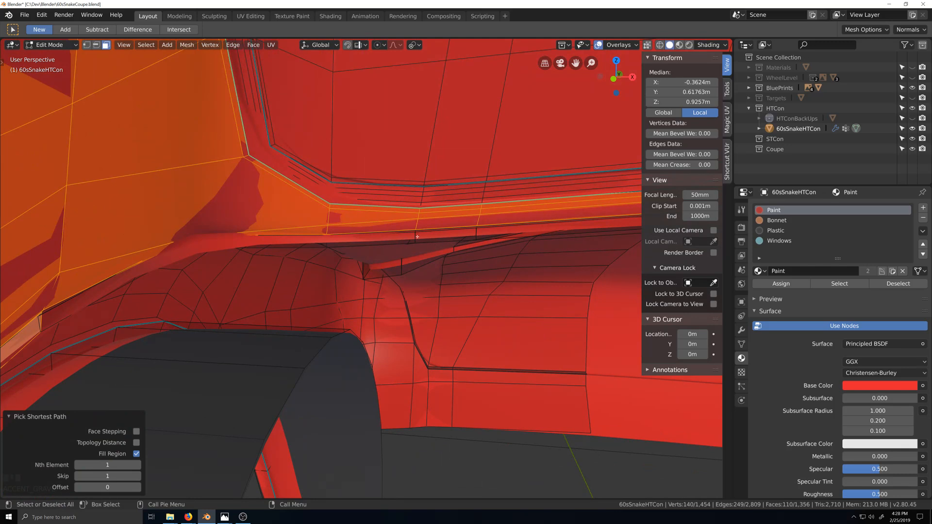
{"action": "left_click", "coordinate": [479, 251], "text": "ctrl"}
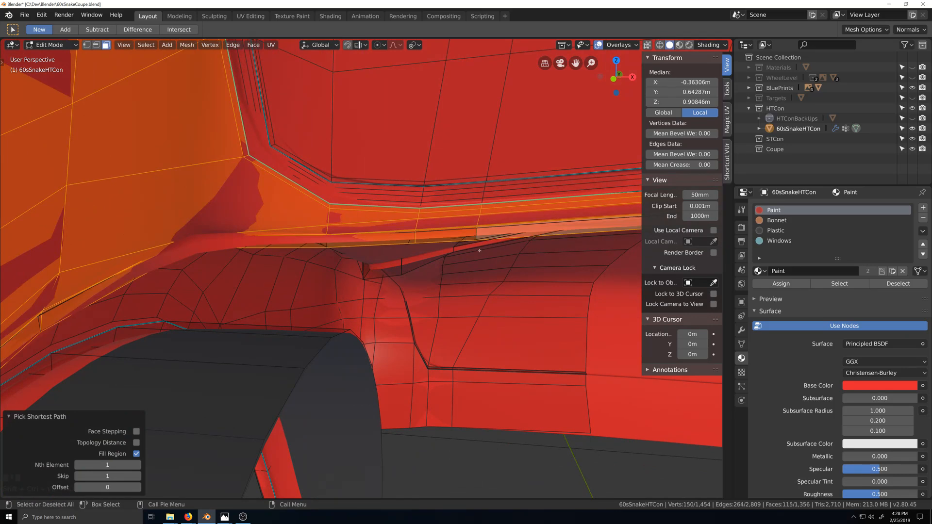
{"action": "middle_click_drag", "start_coordinate": [480, 251], "coordinate": [481, 271]}
{"action": "middle_click_drag", "start_coordinate": [412, 274], "coordinate": [307, 305]}
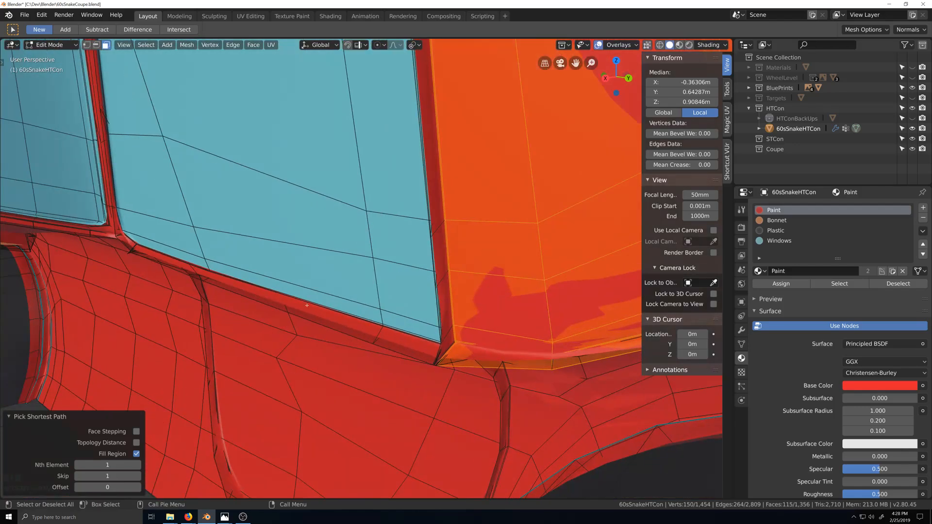
Add the inner-edge faces along the side window's rear border and their connected face loop to the selection.
{"action": "left_click", "coordinate": [444, 281], "text": "ctrl"}
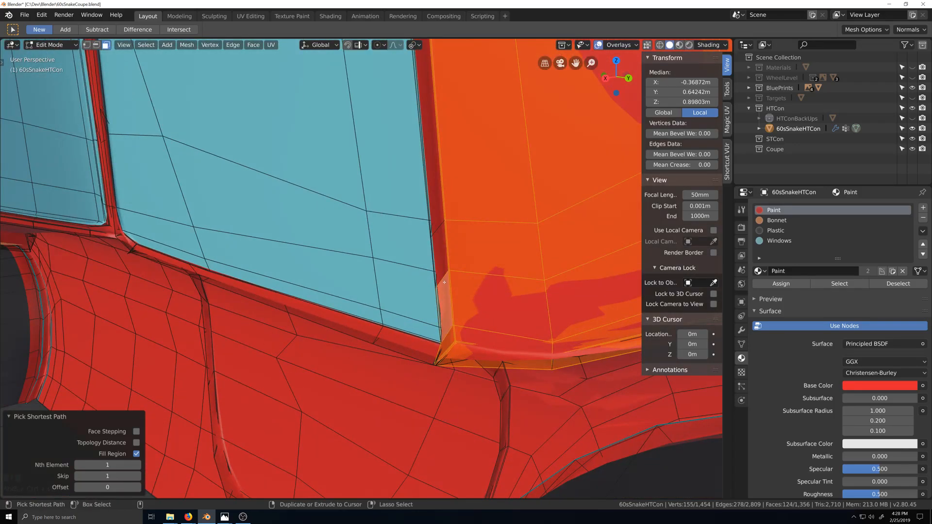
{"action": "left_click", "coordinate": [438, 233], "text": "ctrl"}
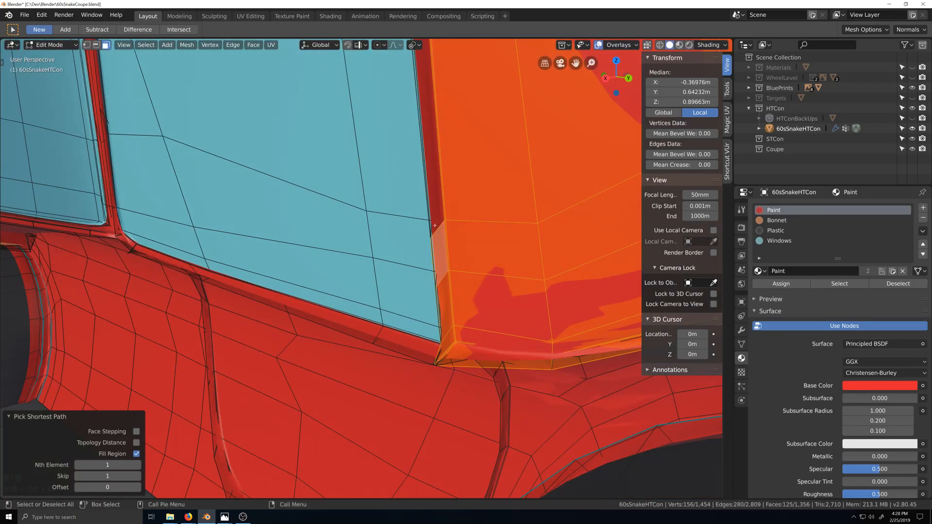
{"action": "left_click", "coordinate": [437, 230], "text": "alt+shift"}
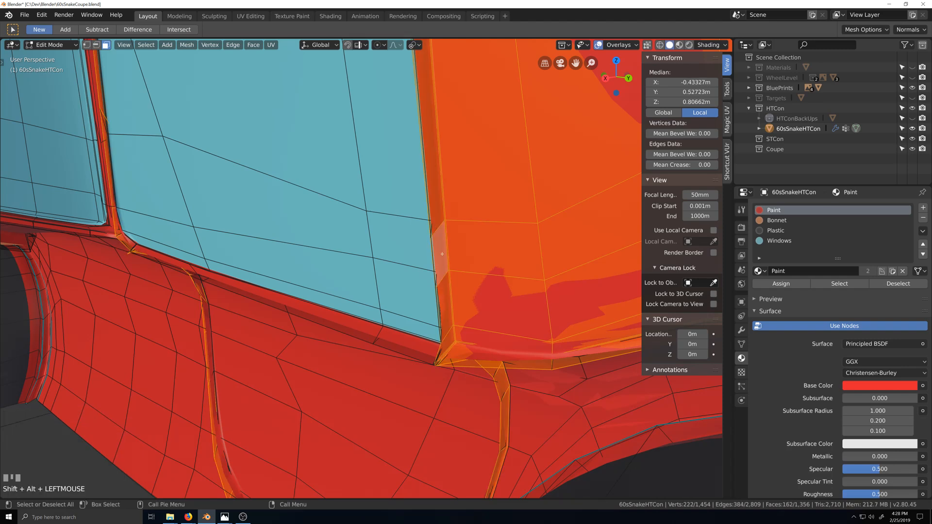
Review the solid hardtop around the side window's lower rear corner in Object Mode and return to Edit Mode.
{"action": "scroll", "coordinate": [442, 254], "scroll_direction": "down", "scroll_amount": 7}
{"action": "middle_click_drag", "start_coordinate": [504, 342], "coordinate": [395, 330]}
{"action": "scroll", "coordinate": [395, 330], "scroll_direction": "down", "scroll_amount": 6}
{"action": "middle_click_drag", "start_coordinate": [551, 324], "coordinate": [394, 314]}
{"action": "scroll", "coordinate": [477, 320], "scroll_direction": "up", "scroll_amount": 6}
{"action": "key", "text": "grave"}
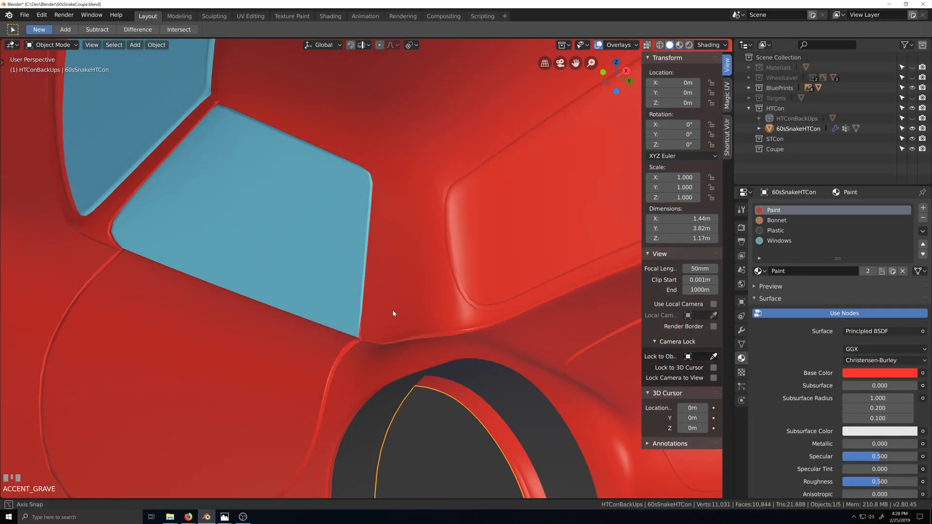
{"action": "scroll", "coordinate": [393, 313], "scroll_direction": "up", "scroll_amount": 5}
{"action": "key", "text": "Tab"}
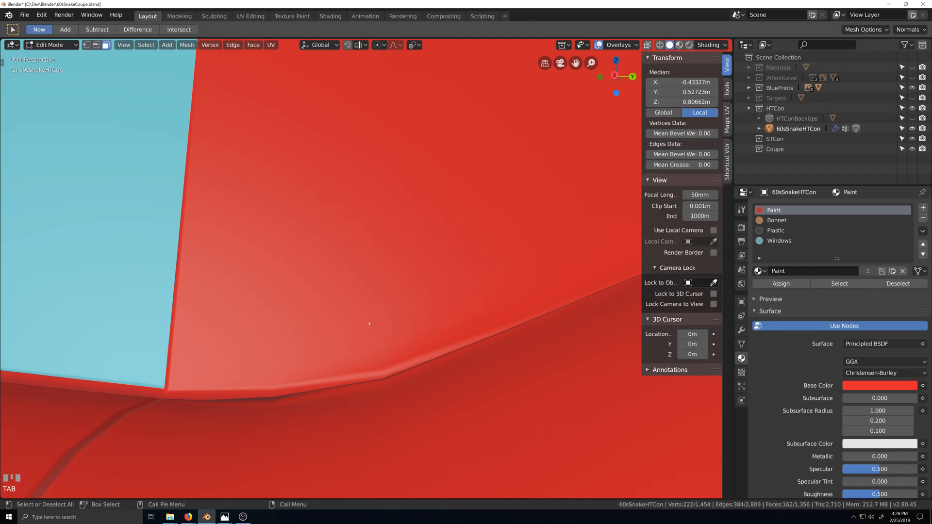
{"action": "scroll", "coordinate": [369, 323], "scroll_direction": "down", "scroll_amount": 4}
Add the inner-edge faces along the windshield's top border and their connected face loop to the selection.
{"action": "key", "text": "shift+grave"}
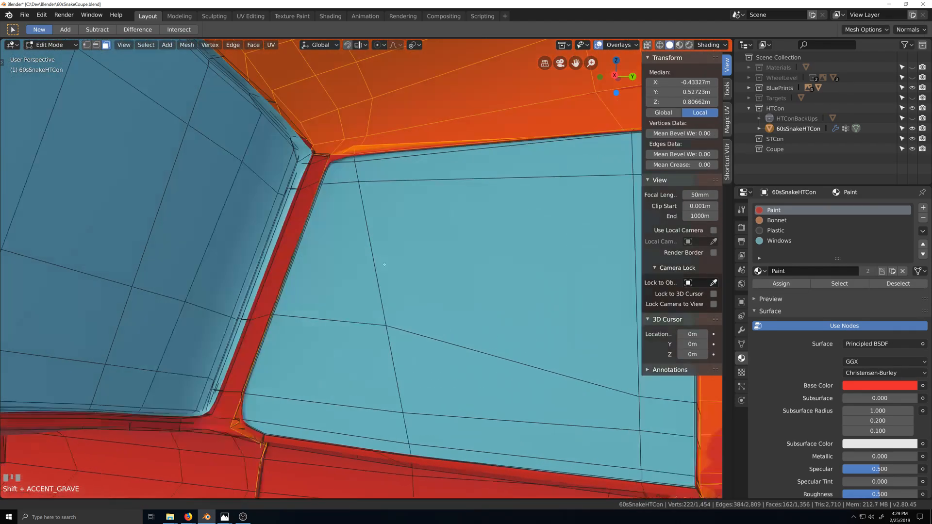
{"action": "scroll", "coordinate": [384, 265], "scroll_direction": "up", "scroll_amount": 3}
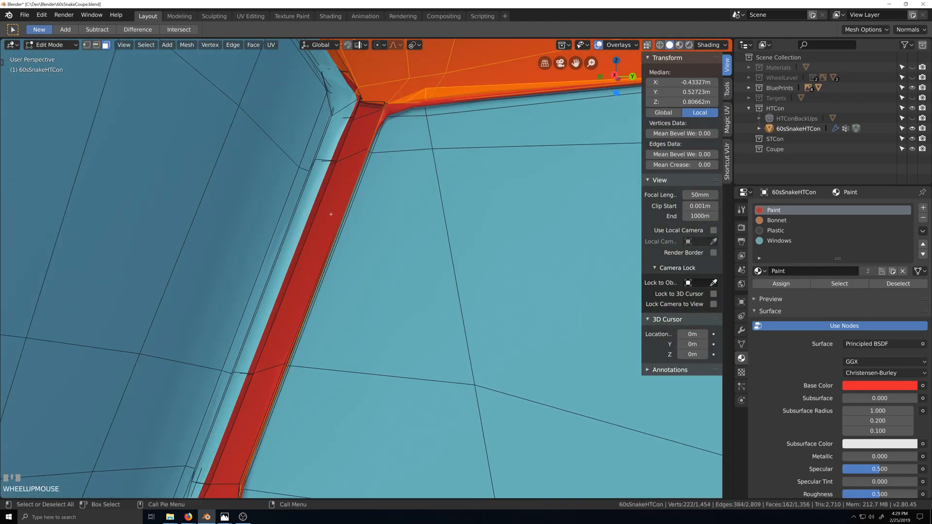
{"action": "scroll", "coordinate": [342, 223], "scroll_direction": "down", "scroll_amount": 3}
{"action": "key", "text": "shift+grave"}
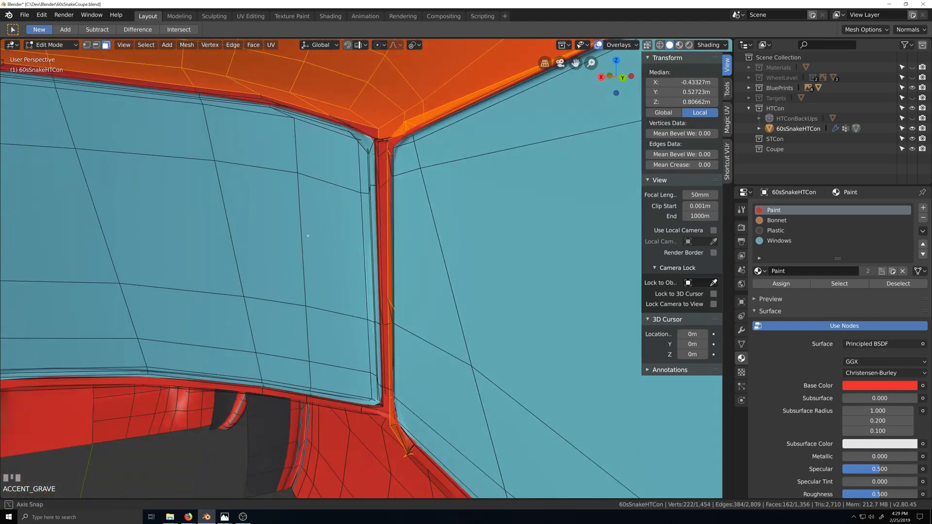
{"action": "middle_click_drag", "start_coordinate": [301, 183], "coordinate": [596, 277]}
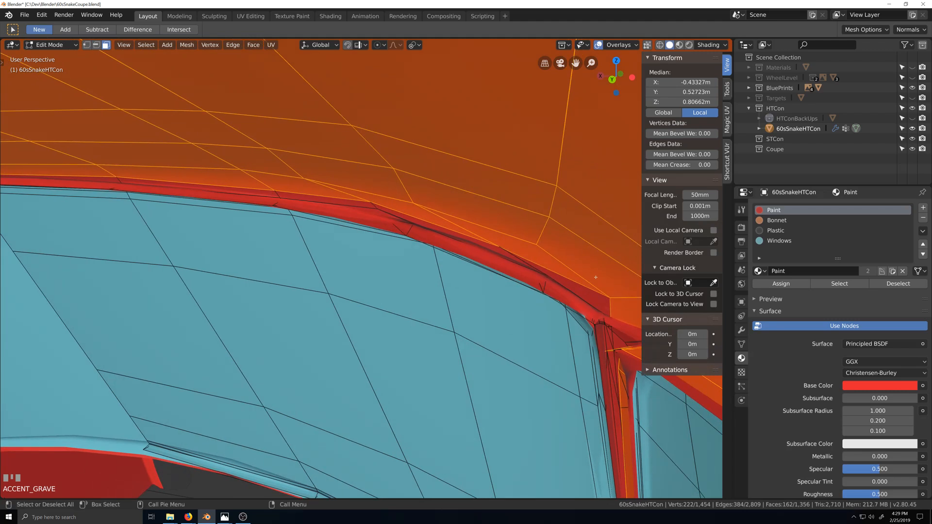
{"action": "left_click", "coordinate": [545, 288], "text": "ctrl+shift"}
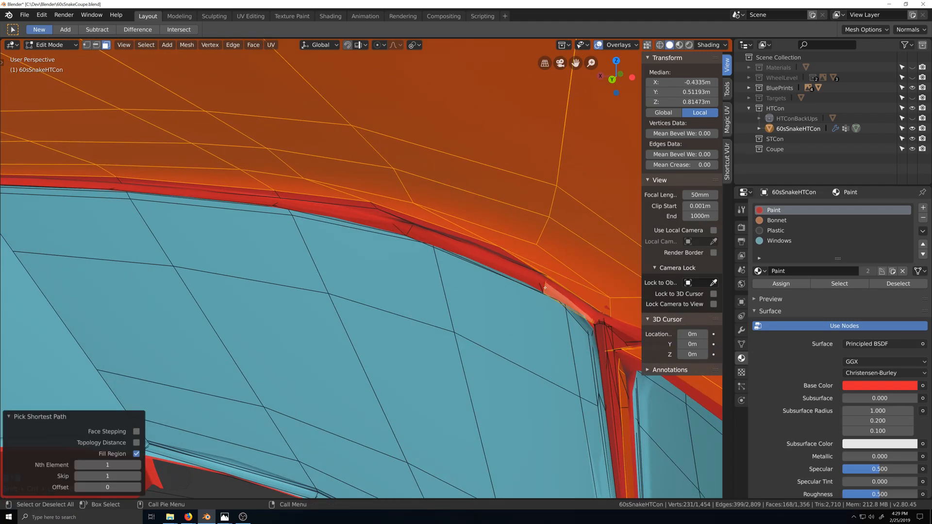
{"action": "left_click", "coordinate": [449, 250], "text": "alt+shift"}
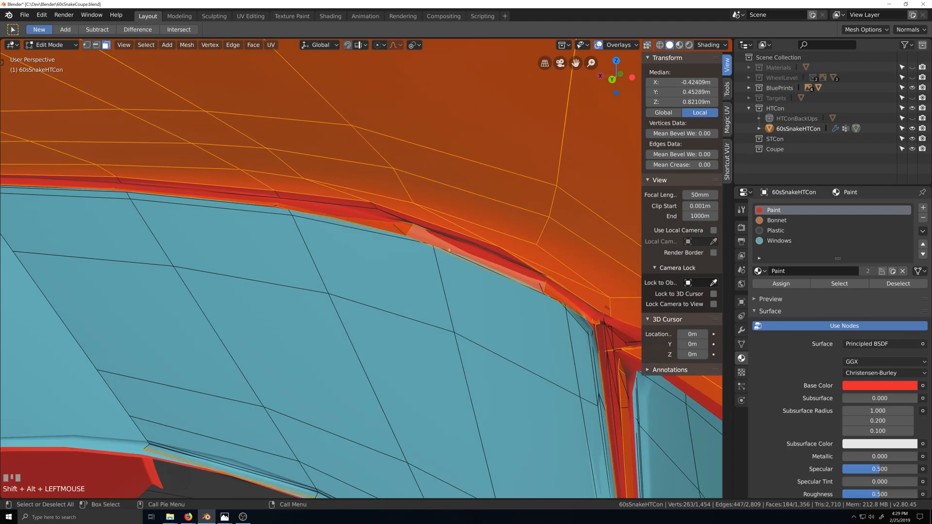
Turn X-ray on and add the remaining face loops along the roof's front edge above the windshield to the selection.
{"action": "key", "text": "grave"}
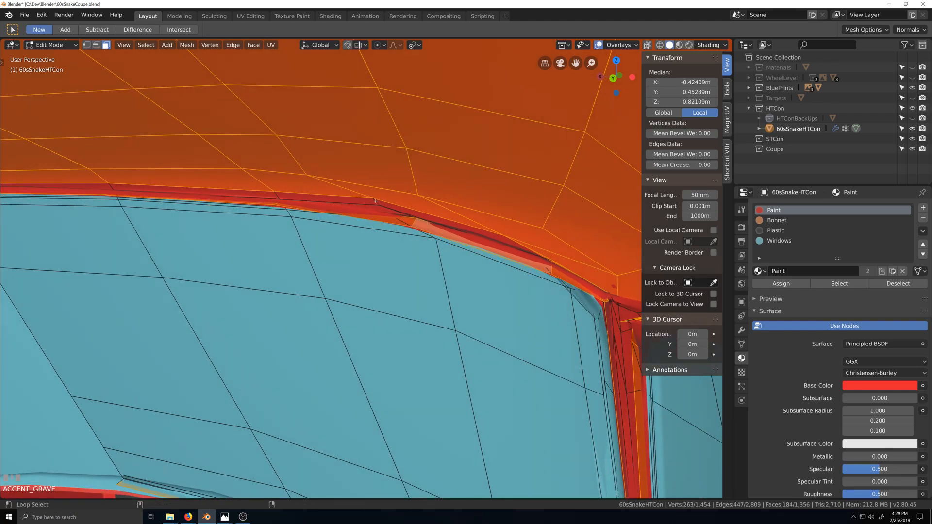
{"action": "left_click", "coordinate": [375, 200], "text": "alt+shift"}
{"action": "middle_click_drag", "start_coordinate": [375, 200], "coordinate": [426, 215]}
{"action": "key", "text": "alt+z"}
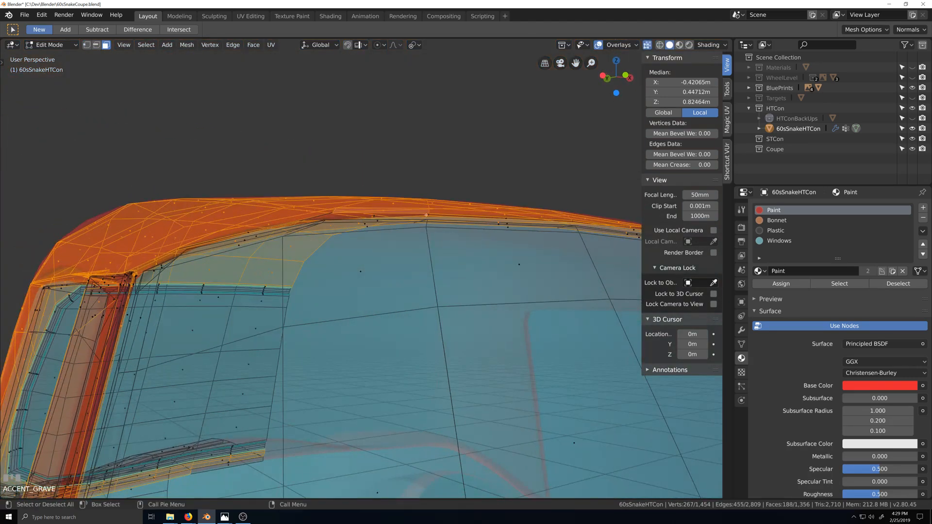
{"action": "scroll", "coordinate": [368, 188], "scroll_direction": "up", "scroll_amount": 1}
{"action": "scroll", "coordinate": [340, 201], "scroll_direction": "up", "scroll_amount": 2}
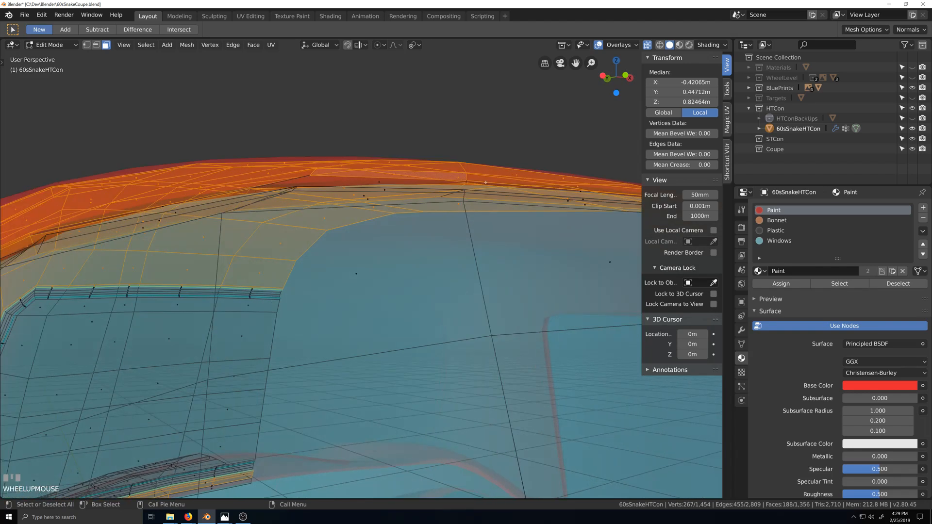
{"action": "left_click", "coordinate": [466, 182], "text": "alt+shift"}
Remove the faces along the door's shut line from the selection with Circle Select.
{"action": "middle_click_drag", "start_coordinate": [386, 275], "coordinate": [387, 325]}
{"action": "key", "text": "shift+grave"}
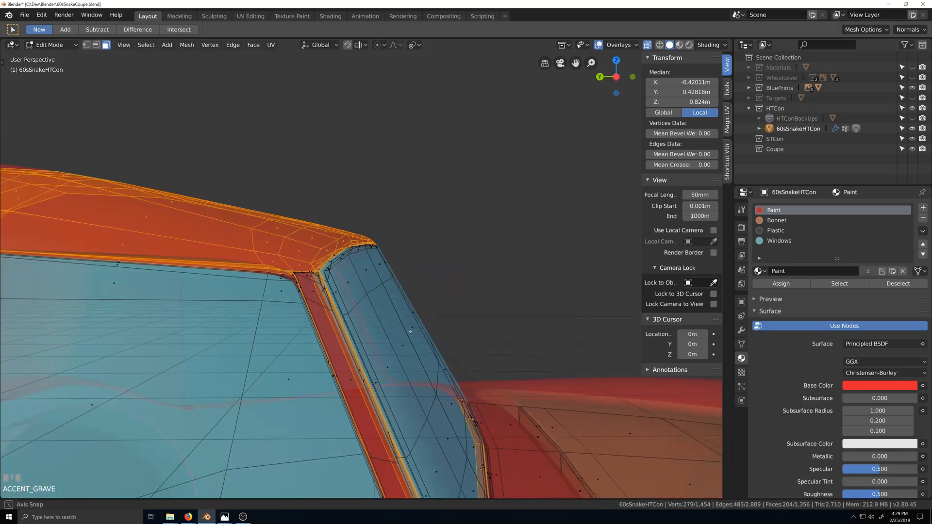
{"action": "middle_click_drag", "start_coordinate": [345, 339], "coordinate": [459, 304], "text": "shift"}
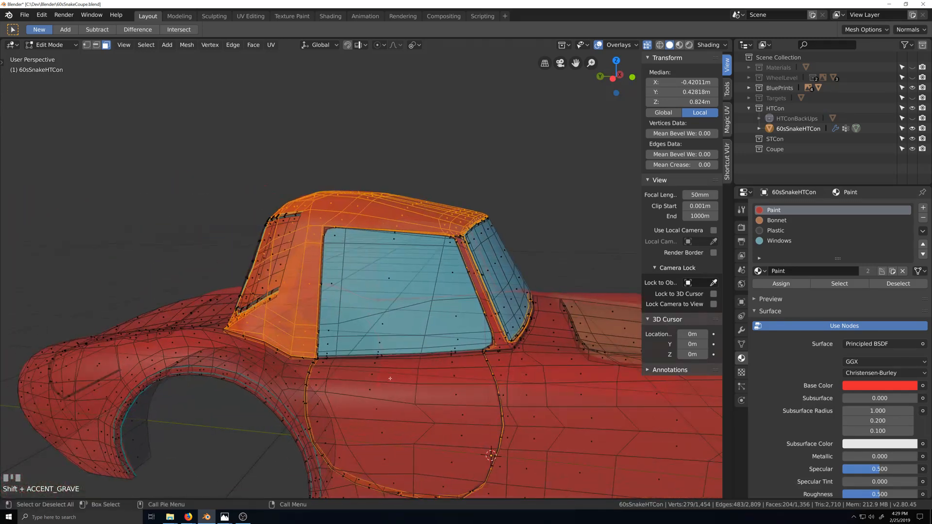
{"action": "scroll", "coordinate": [293, 409], "scroll_direction": "down", "scroll_amount": 2}
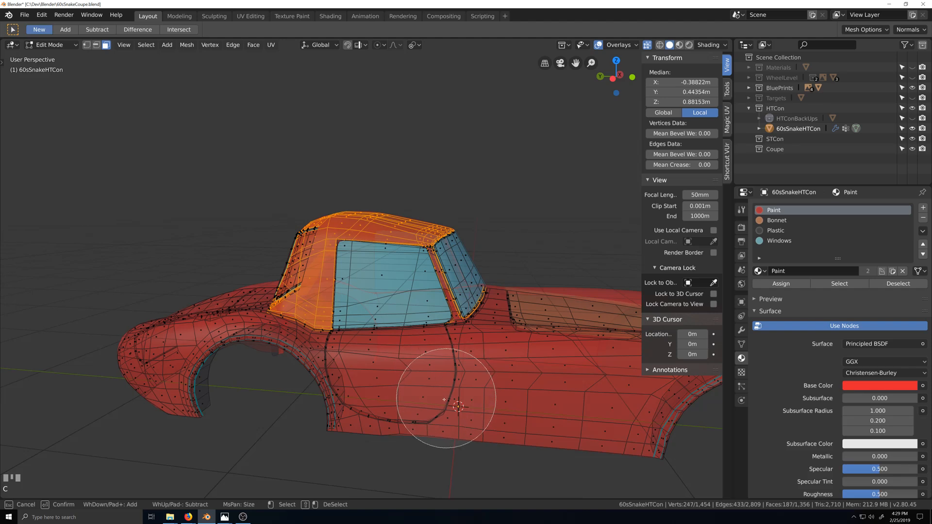
{"action": "right_click", "coordinate": [444, 375]}
Examine the selected hardtop faces around the side window, windshield pillar and rear pillar from several angles.
{"action": "key", "text": "shift+grave"}
{"action": "scroll", "coordinate": [372, 399], "scroll_direction": "up", "scroll_amount": 2}
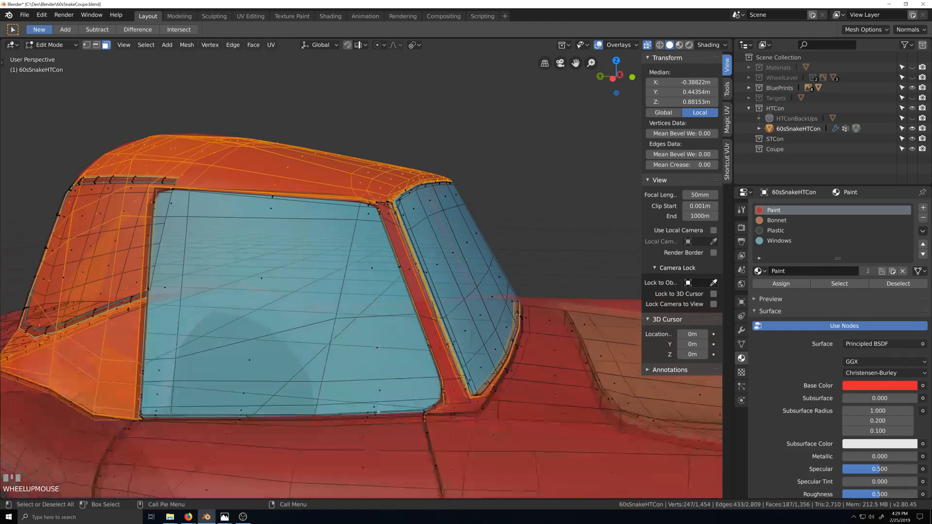
{"action": "key", "text": "grave"}
{"action": "middle_click_drag", "start_coordinate": [373, 399], "coordinate": [401, 219]}
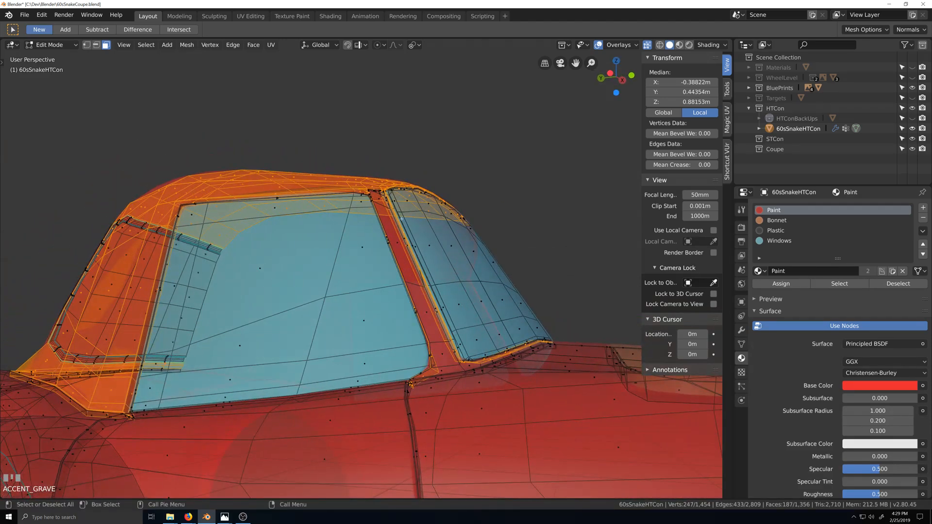
{"action": "scroll", "coordinate": [290, 326], "scroll_direction": "down", "scroll_amount": 2}
{"action": "key", "text": "grave"}
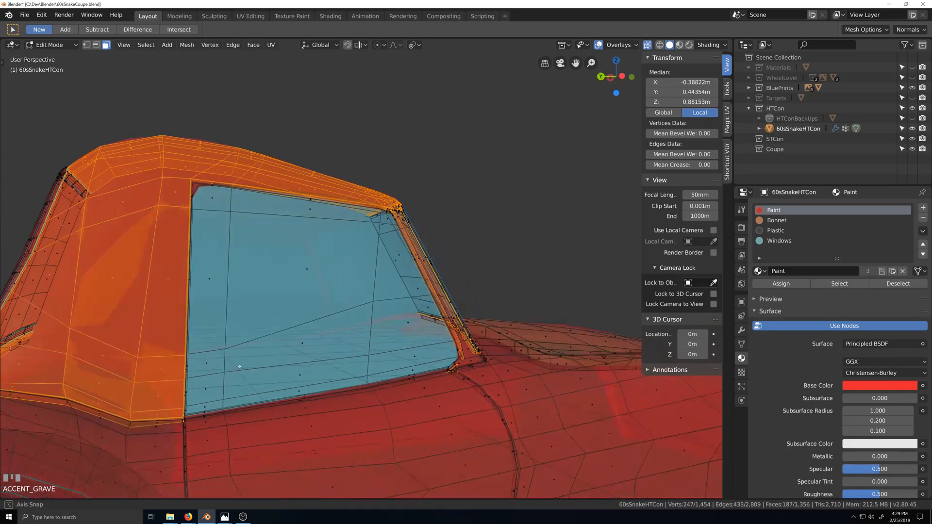
{"action": "scroll", "coordinate": [247, 364], "scroll_direction": "down", "scroll_amount": 2}
{"action": "key", "text": "grave"}
{"action": "scroll", "coordinate": [233, 277], "scroll_direction": "up", "scroll_amount": 3}
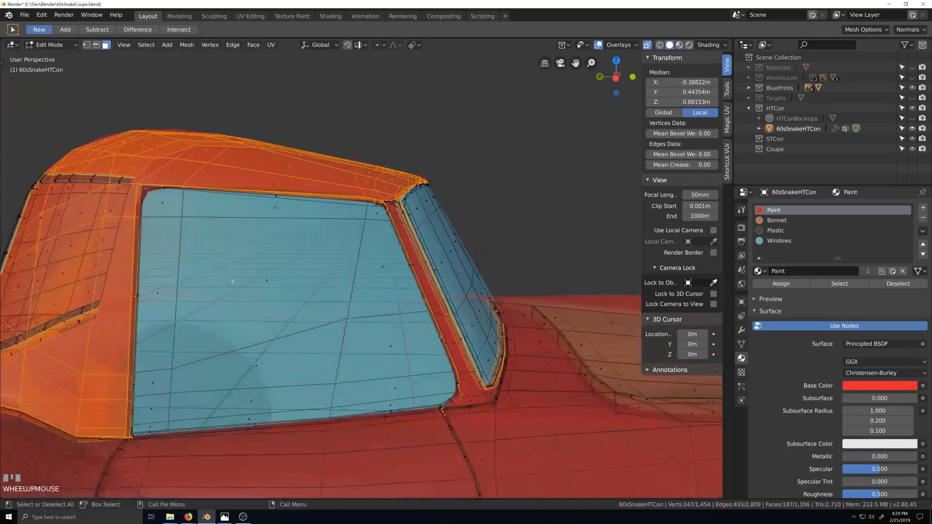
{"action": "key", "text": "shift+grave"}
{"action": "scroll", "coordinate": [437, 347], "scroll_direction": "up", "scroll_amount": 2}
{"action": "scroll", "coordinate": [324, 299], "scroll_direction": "down", "scroll_amount": 8}
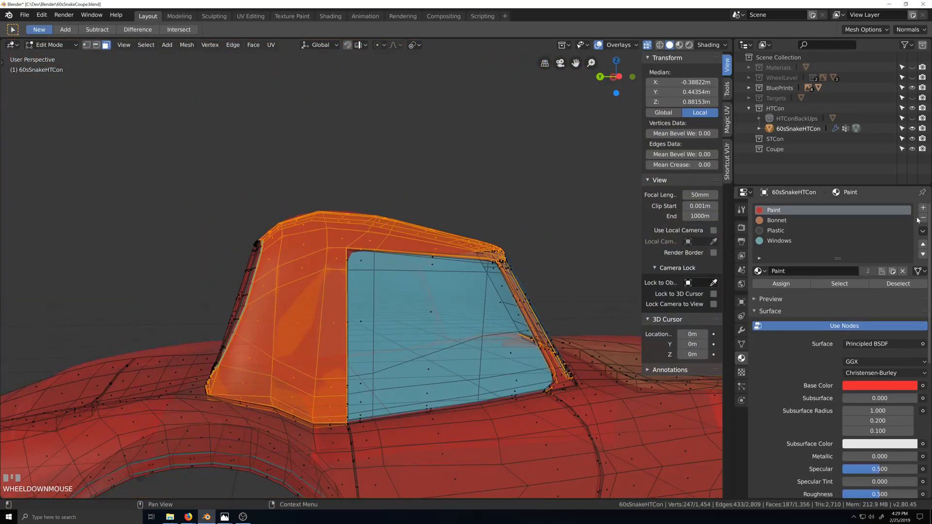
Add a material slot with the existing Paint_Two_Tone material, assign it to the selected hardtop faces and return to Object Mode.
{"action": "left_click", "coordinate": [923, 208]}
{"action": "left_click", "coordinate": [759, 272]}
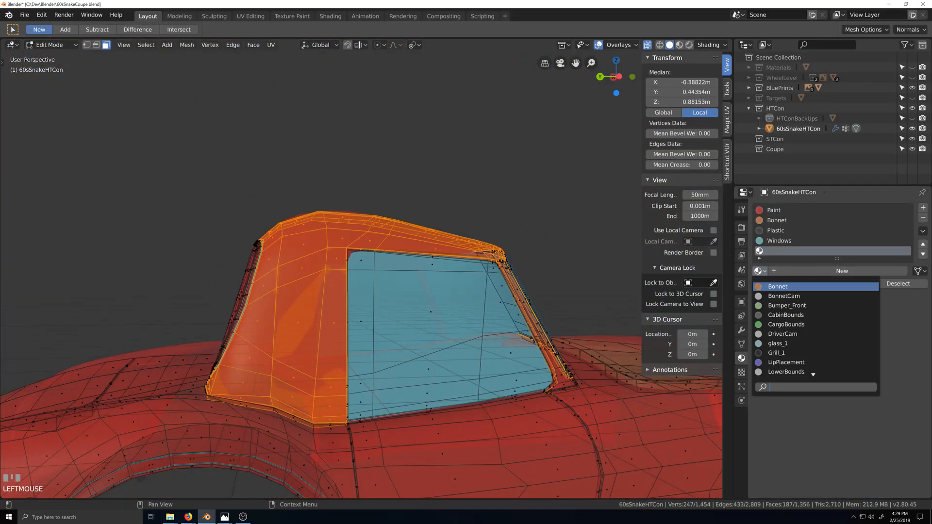
{"action": "type", "text": "PAIN"}
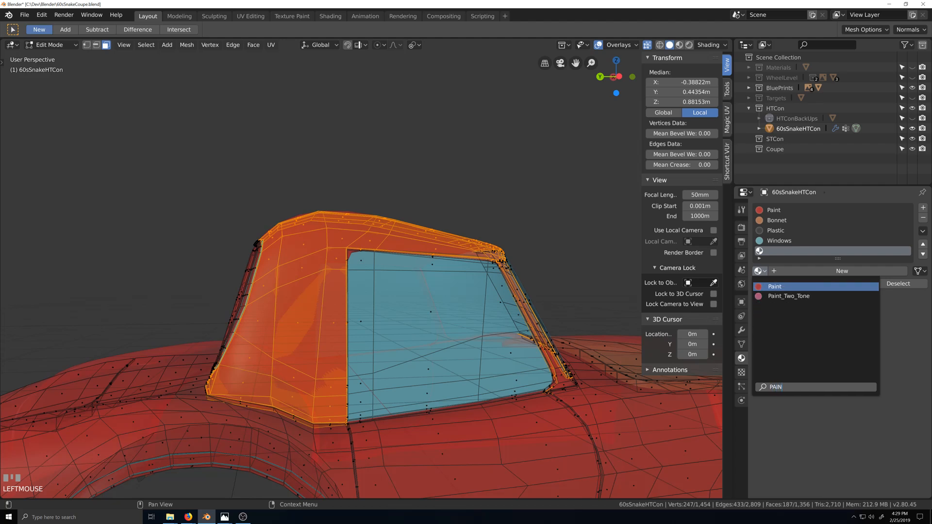
{"action": "key", "text": "Down"}
{"action": "key", "text": "Return"}
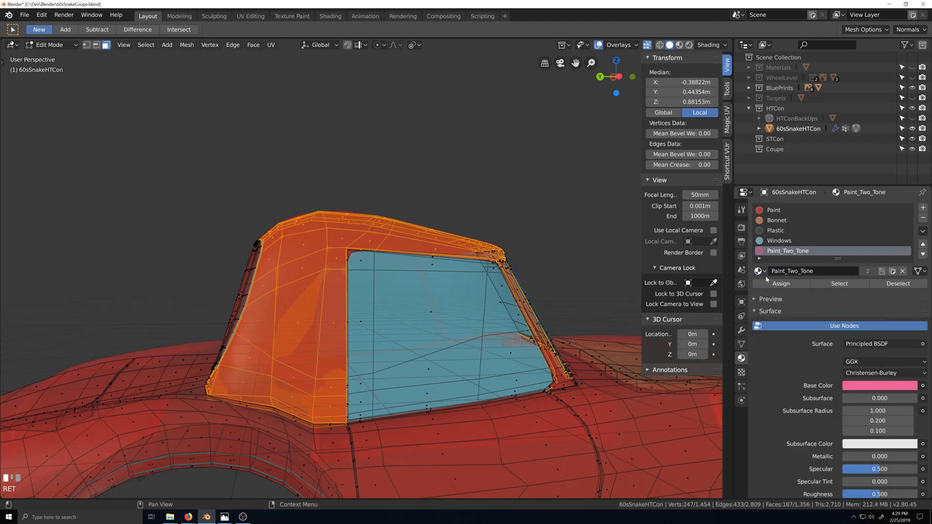
{"action": "left_click", "coordinate": [778, 287]}
{"action": "key", "text": "Tab"}
Match Paint_Two_Tone's viewport display color to its pink base color by sampling it with the eyedropper.
{"action": "scroll", "coordinate": [461, 381], "scroll_direction": "down", "scroll_amount": 2}
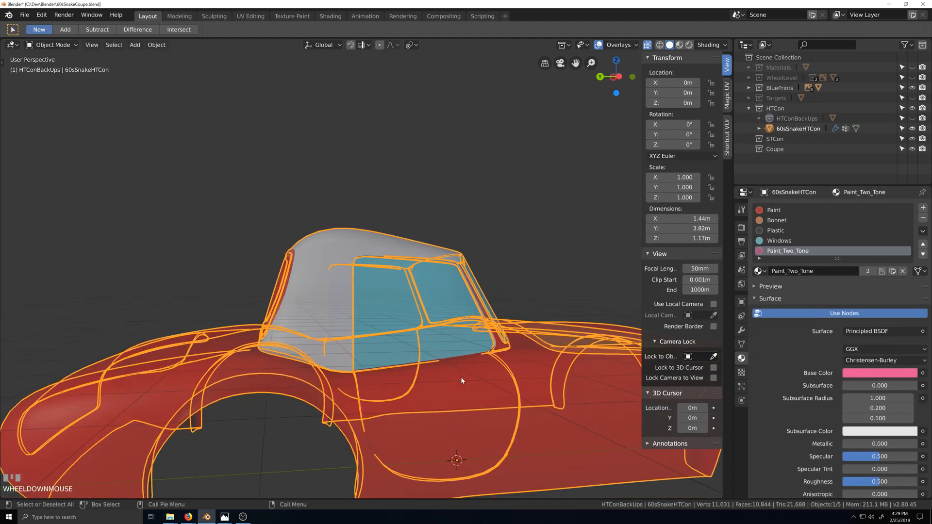
{"action": "scroll", "coordinate": [819, 434], "scroll_direction": "down", "scroll_amount": 5}
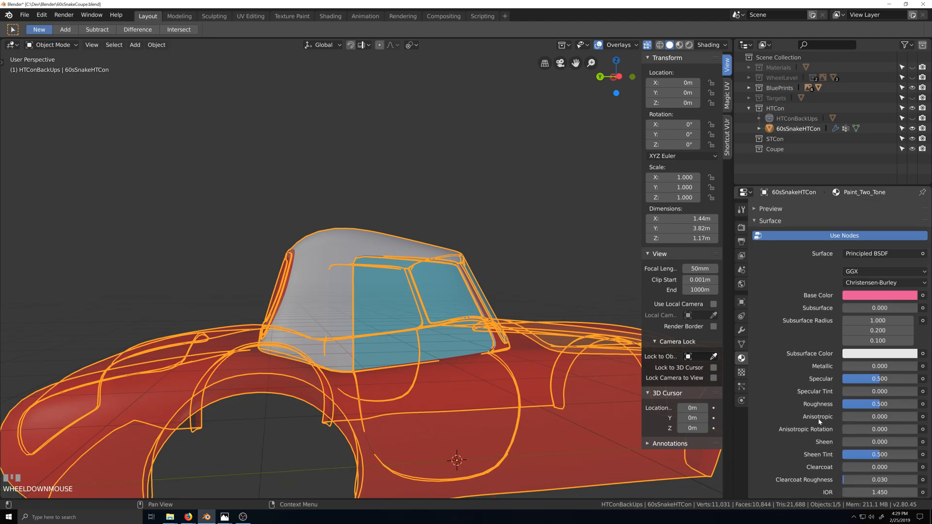
{"action": "scroll", "coordinate": [825, 442], "scroll_direction": "down", "scroll_amount": 2}
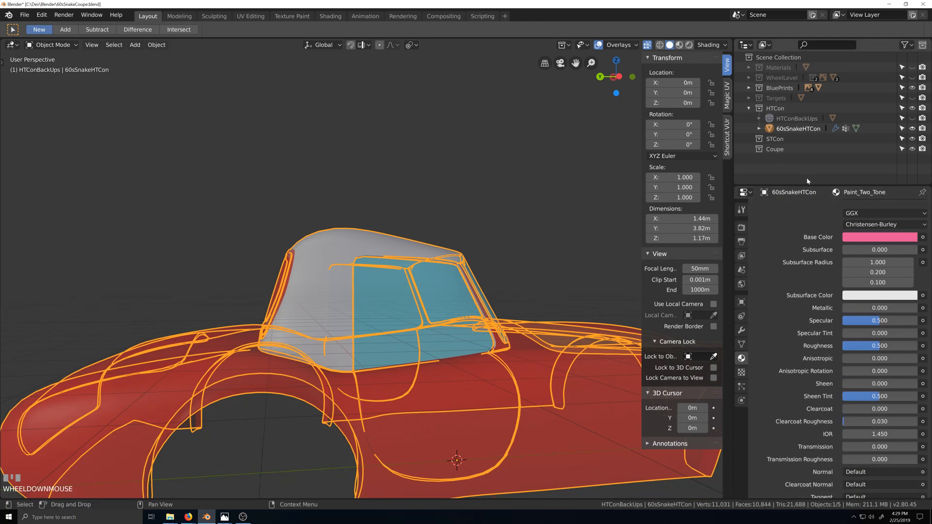
{"action": "left_click_drag", "start_coordinate": [806, 187], "coordinate": [807, 104]}
{"action": "left_click", "coordinate": [876, 474]}
{"action": "left_click", "coordinate": [904, 426]}
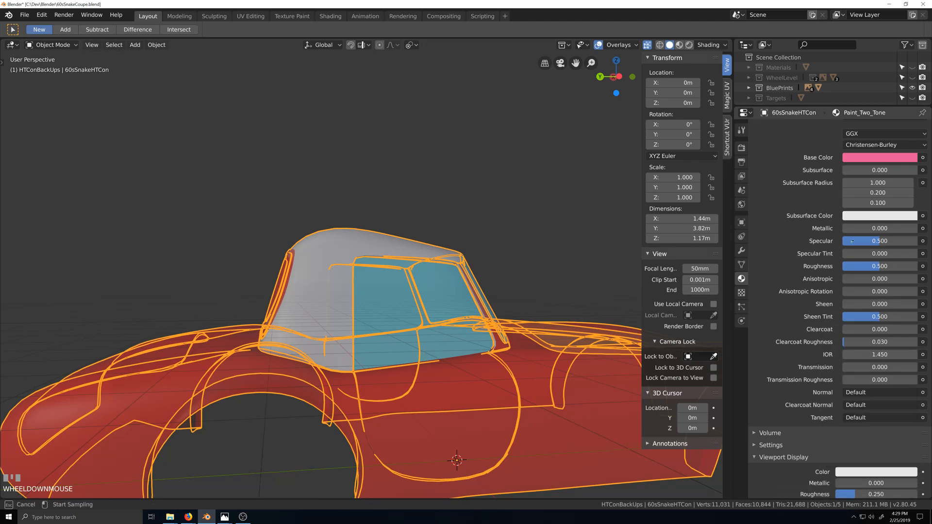
{"action": "left_click", "coordinate": [864, 158]}
Review the two-tone hardtop in solid view from the front and rear, and return to Edit Mode below the rear window.
{"action": "scroll", "coordinate": [505, 422], "scroll_direction": "up", "scroll_amount": 2}
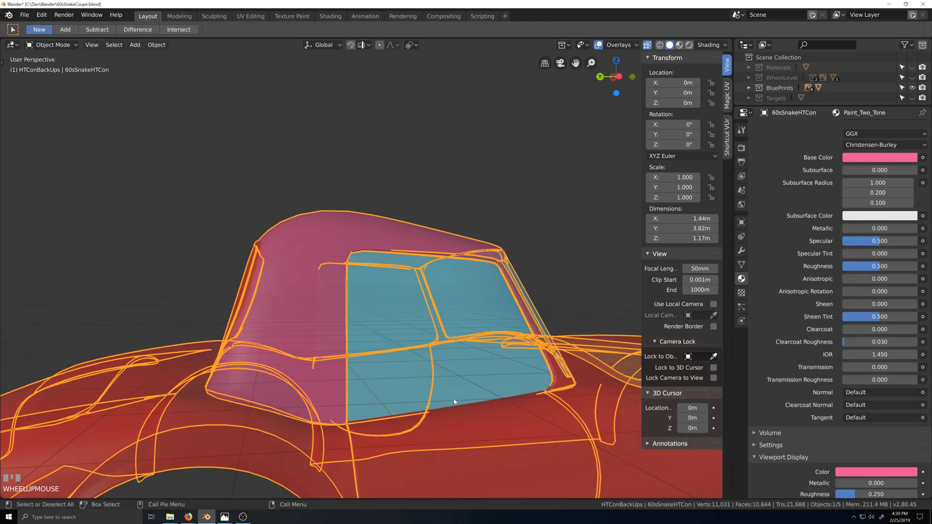
{"action": "middle_click_drag", "start_coordinate": [453, 401], "coordinate": [415, 445]}
{"action": "scroll", "coordinate": [356, 444], "scroll_direction": "up", "scroll_amount": 4}
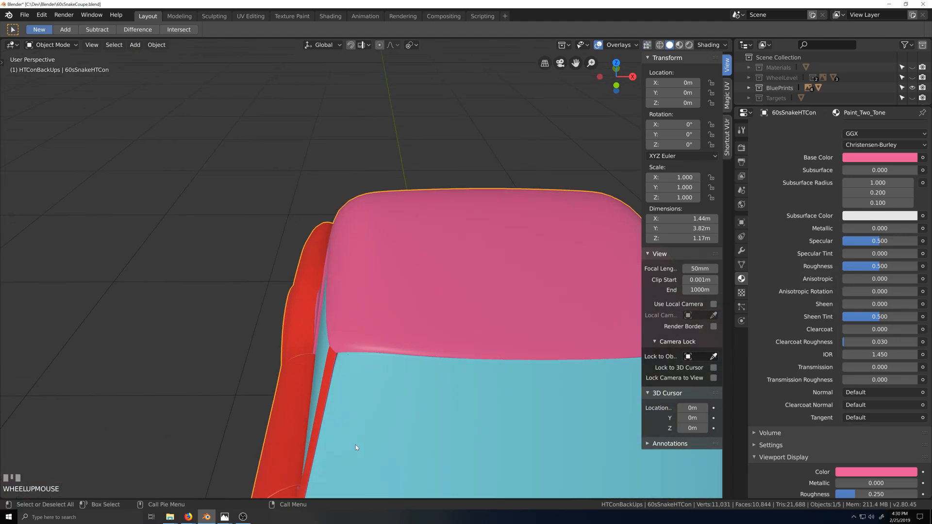
{"action": "middle_click_drag", "start_coordinate": [355, 445], "coordinate": [451, 426]}
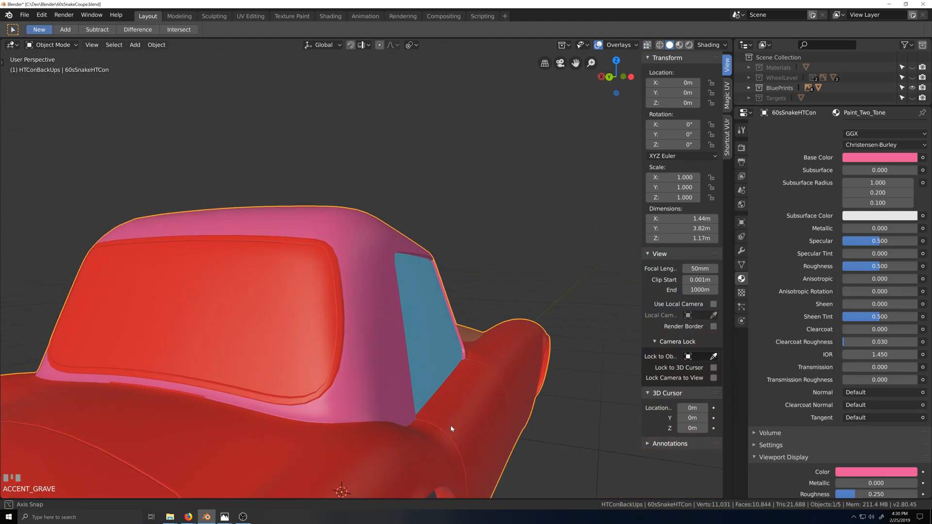
{"action": "scroll", "coordinate": [270, 395], "scroll_direction": "up", "scroll_amount": 8}
{"action": "key", "text": "Tab"}
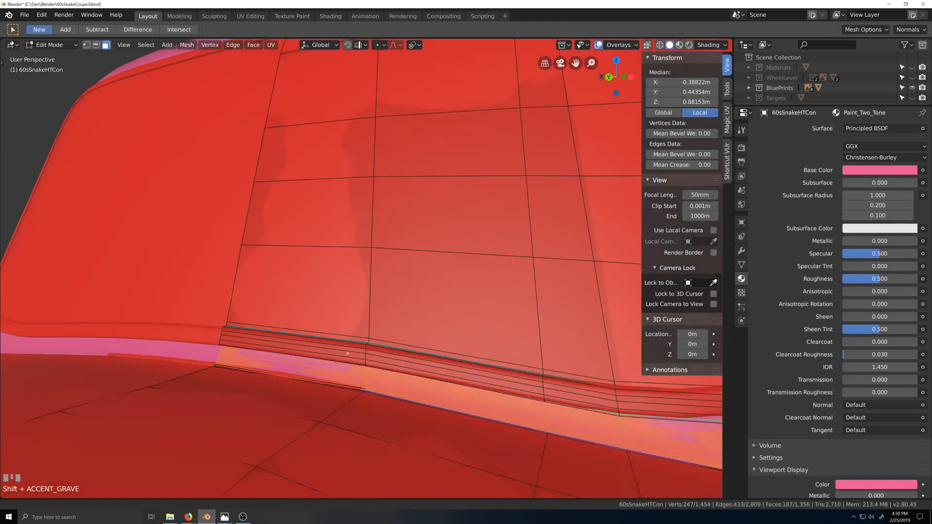
Turn X-ray on and add the unselected vertical edge face at the centre of the strip beneath the rear window to the selection.
{"action": "scroll", "coordinate": [393, 396], "scroll_direction": "up", "scroll_amount": 2}
{"action": "key", "text": "shift+grave"}
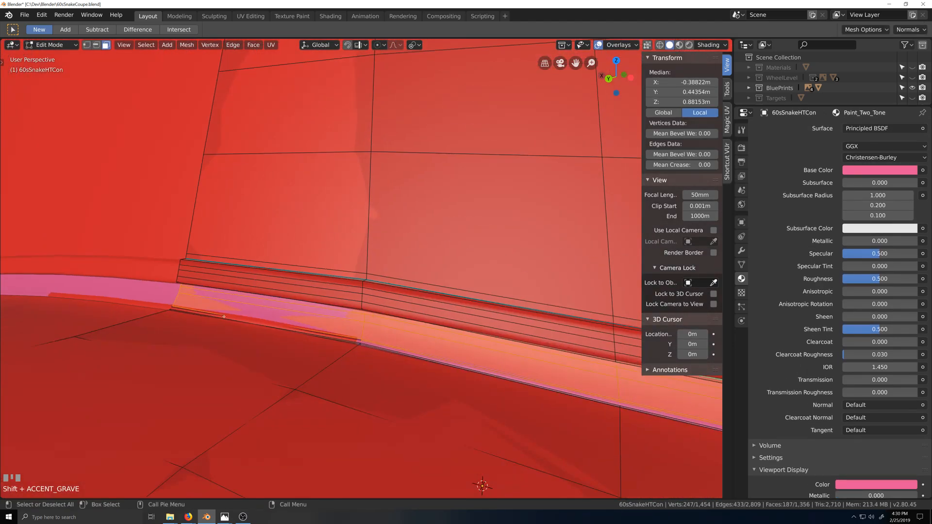
{"action": "left_click", "coordinate": [259, 324], "text": "alt+shift"}
{"action": "scroll", "coordinate": [390, 372], "scroll_direction": "up", "scroll_amount": 1}
{"action": "key", "text": "alt+z"}
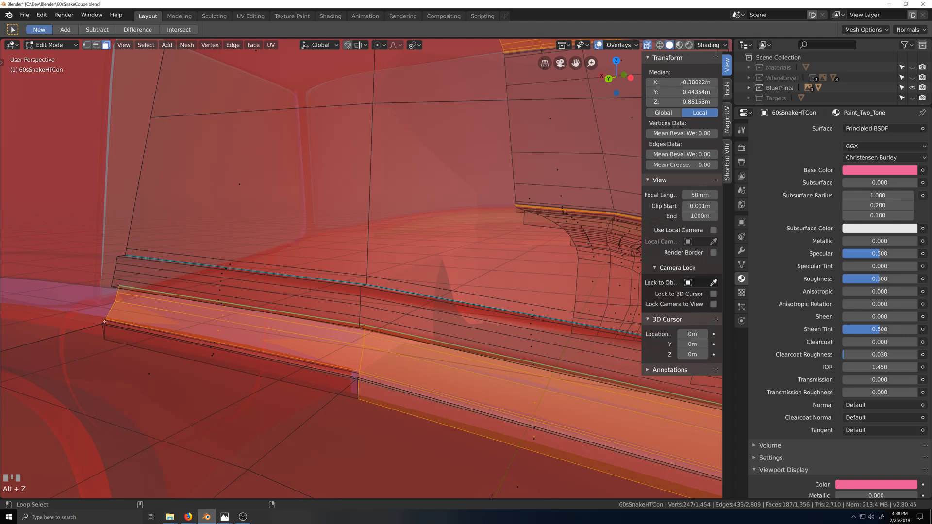
{"action": "key", "text": "grave"}
{"action": "key", "text": "shift+grave"}
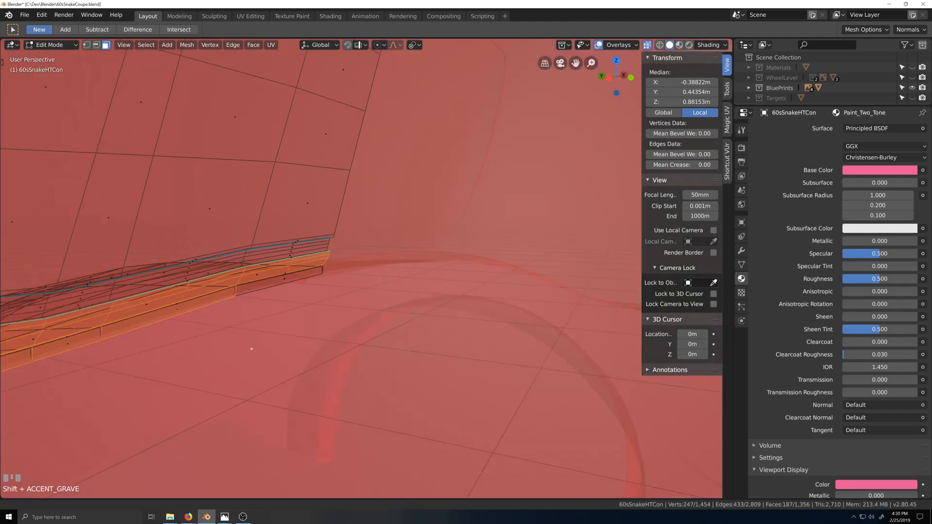
{"action": "scroll", "coordinate": [207, 310], "scroll_direction": "up", "scroll_amount": 1}
{"action": "left_click", "coordinate": [245, 310], "text": "shift"}
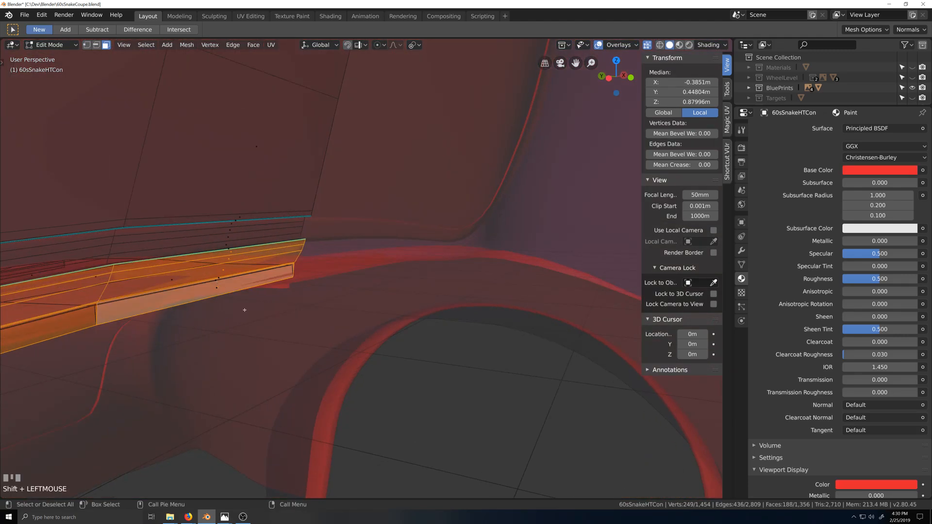
Add the remaining narrow face of the strip beneath the rear window's centre to the selection.
{"action": "key", "text": "grave"}
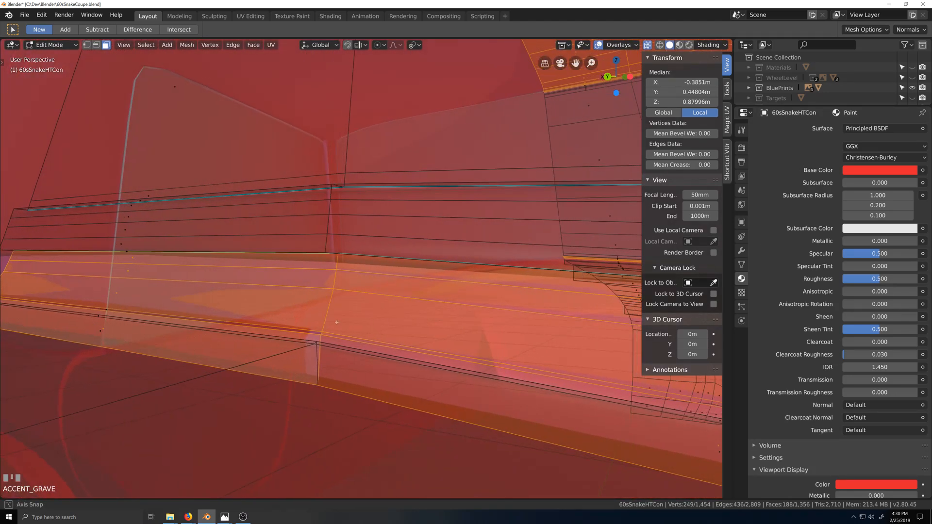
{"action": "middle_click_drag", "start_coordinate": [337, 321], "coordinate": [257, 320]}
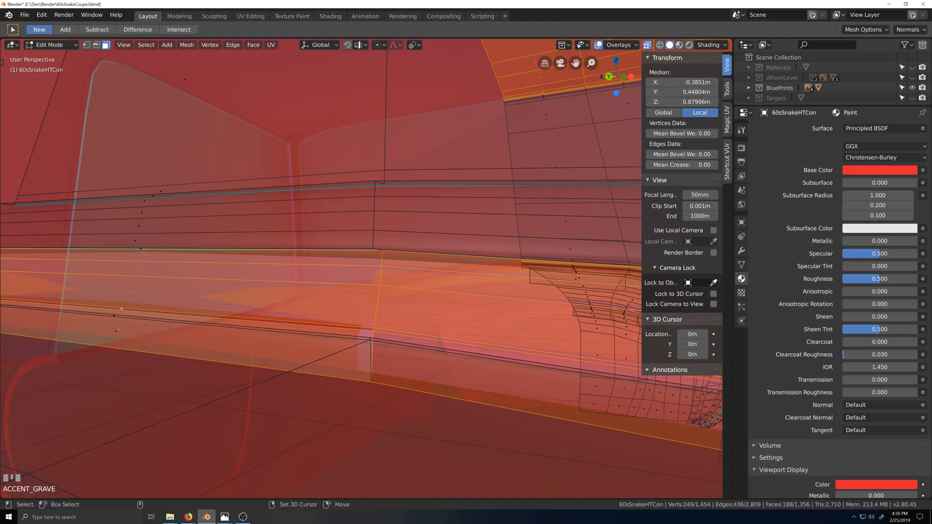
{"action": "left_click", "coordinate": [249, 302], "text": "shift"}
{"action": "scroll", "coordinate": [254, 304], "scroll_direction": "down", "scroll_amount": 4}
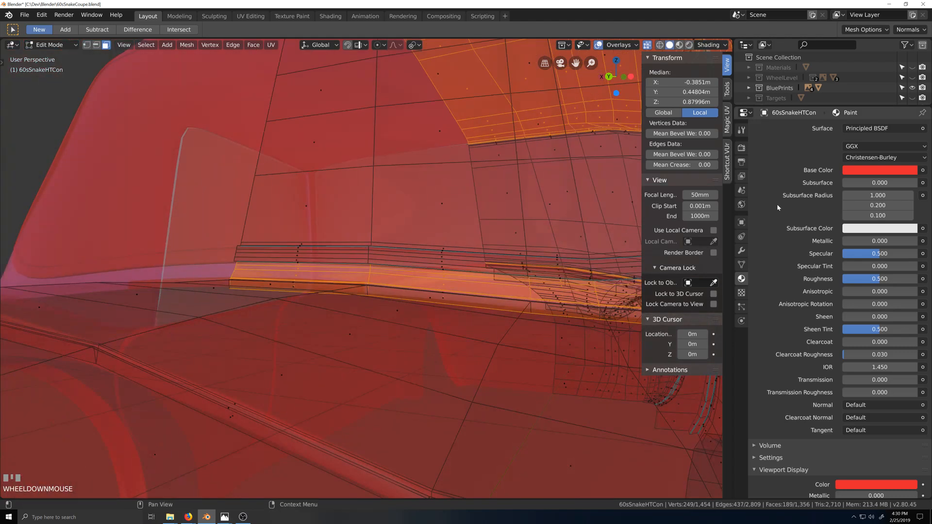
Assign the Paint_Two_Tone material to the selected faces, including the strip beneath the rear window, and return to Object Mode.
{"action": "left_click", "coordinate": [741, 265]}
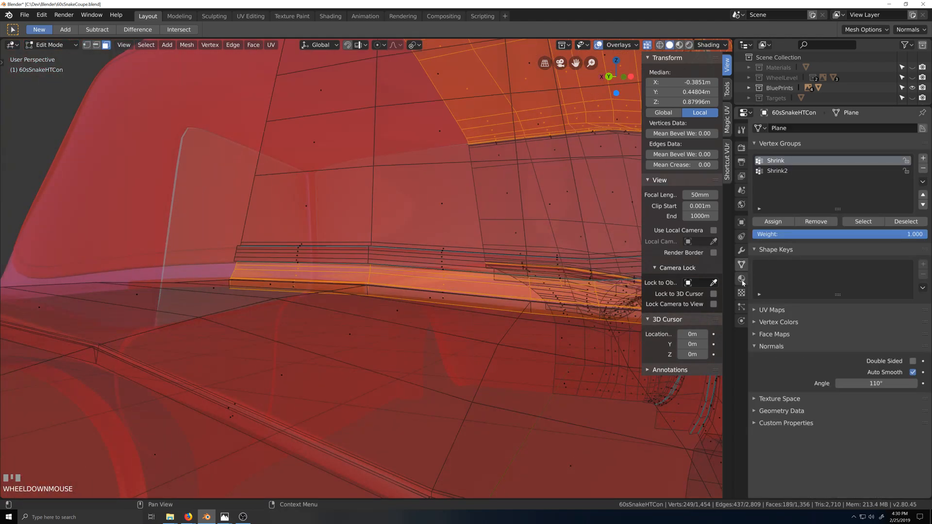
{"action": "left_click", "coordinate": [742, 280]}
{"action": "left_click", "coordinate": [741, 251]}
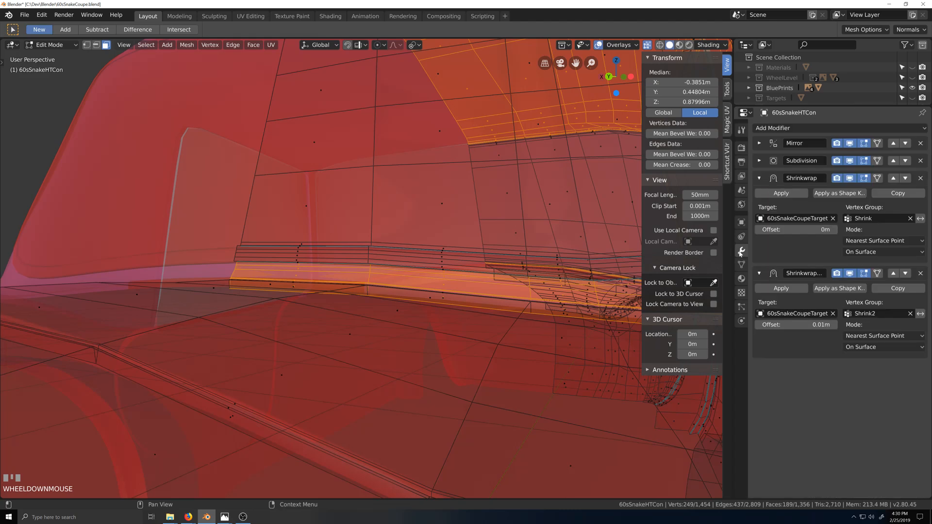
{"action": "left_click", "coordinate": [742, 280]}
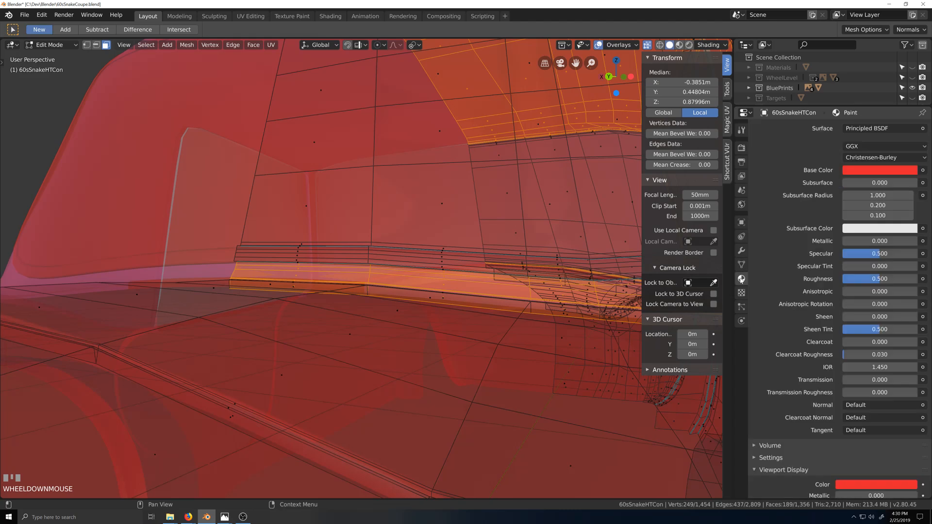
{"action": "scroll", "coordinate": [796, 224], "scroll_direction": "up", "scroll_amount": 7}
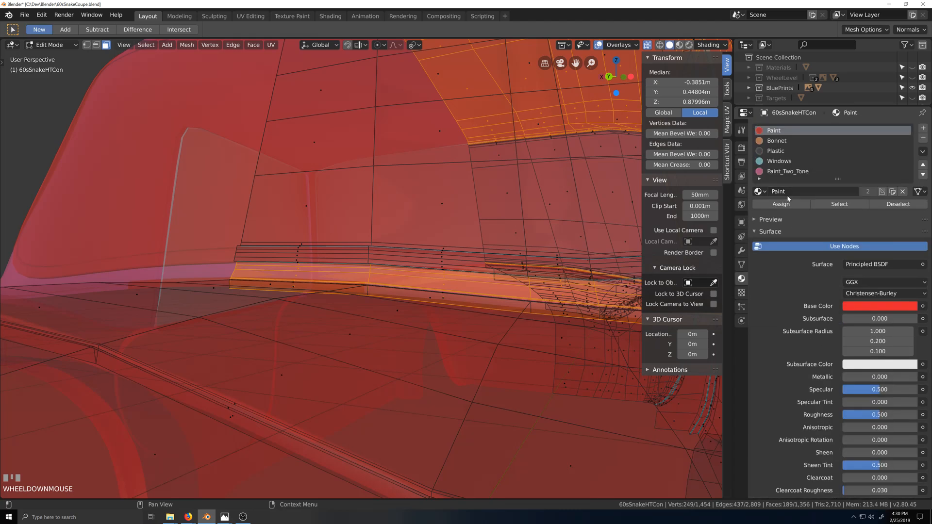
{"action": "left_click", "coordinate": [788, 171]}
{"action": "left_click", "coordinate": [794, 203]}
{"action": "scroll", "coordinate": [535, 370], "scroll_direction": "down", "scroll_amount": 4}
{"action": "key", "text": "Tab"}
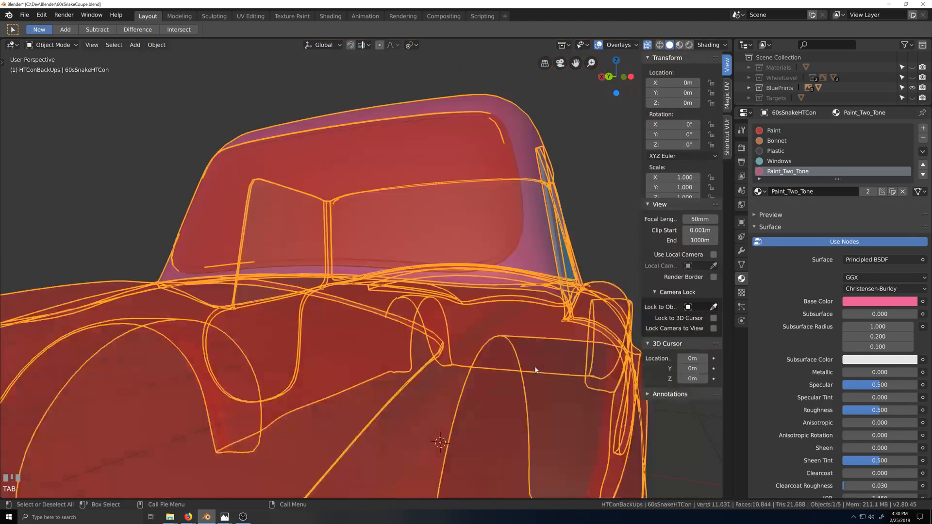
Examine the hardtop's side window surrounds and windshield pillar in solid view for faces still in the body paint.
{"action": "key", "text": "grave"}
{"action": "middle_click_drag", "start_coordinate": [509, 388], "coordinate": [357, 458]}
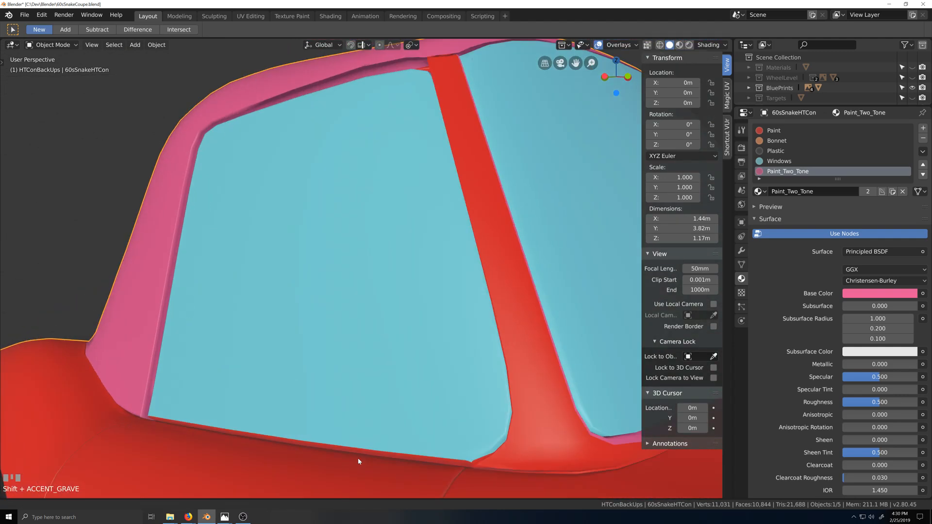
{"action": "scroll", "coordinate": [386, 415], "scroll_direction": "down", "scroll_amount": 3}
{"action": "middle_click_drag", "start_coordinate": [386, 415], "coordinate": [444, 334]}
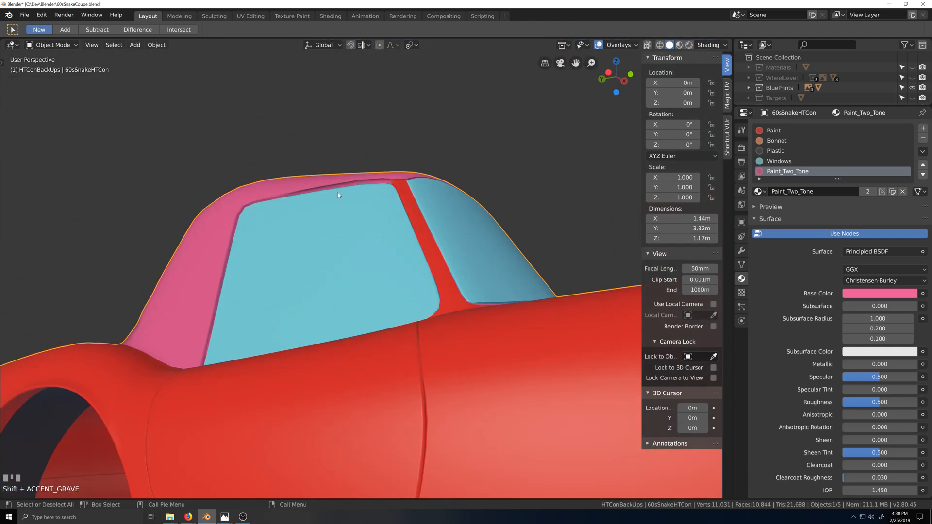
{"action": "scroll", "coordinate": [404, 283], "scroll_direction": "up", "scroll_amount": 3}
{"action": "middle_click_drag", "start_coordinate": [403, 283], "coordinate": [416, 277]}
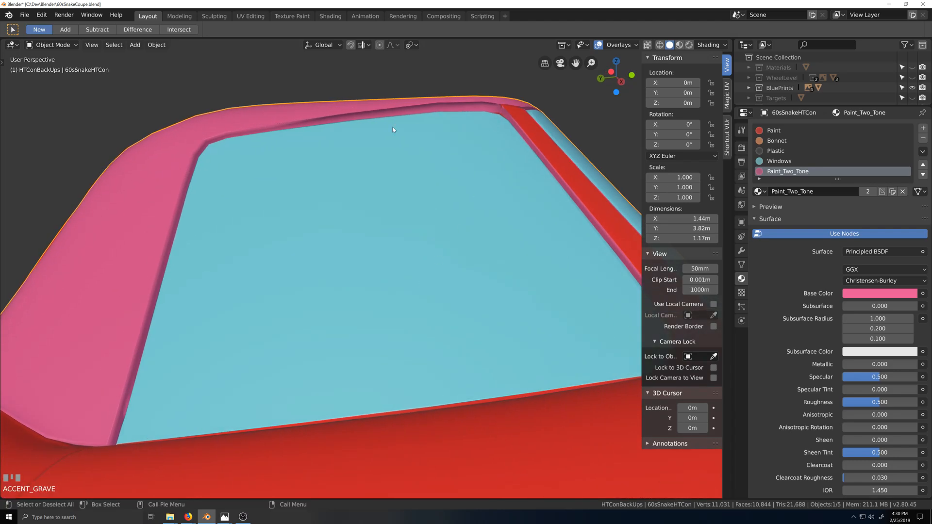
{"action": "middle_click_drag", "start_coordinate": [465, 110], "coordinate": [491, 197]}
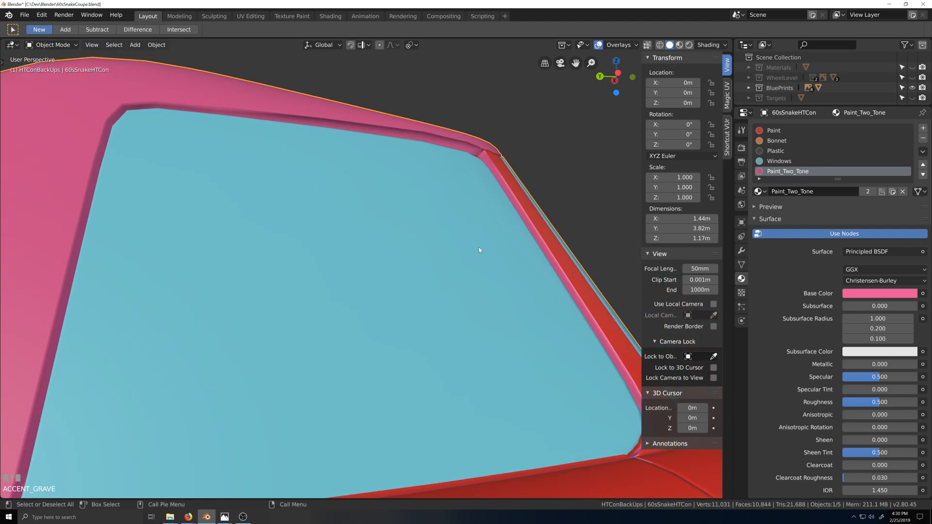
{"action": "scroll", "coordinate": [478, 247], "scroll_direction": "down", "scroll_amount": 5}
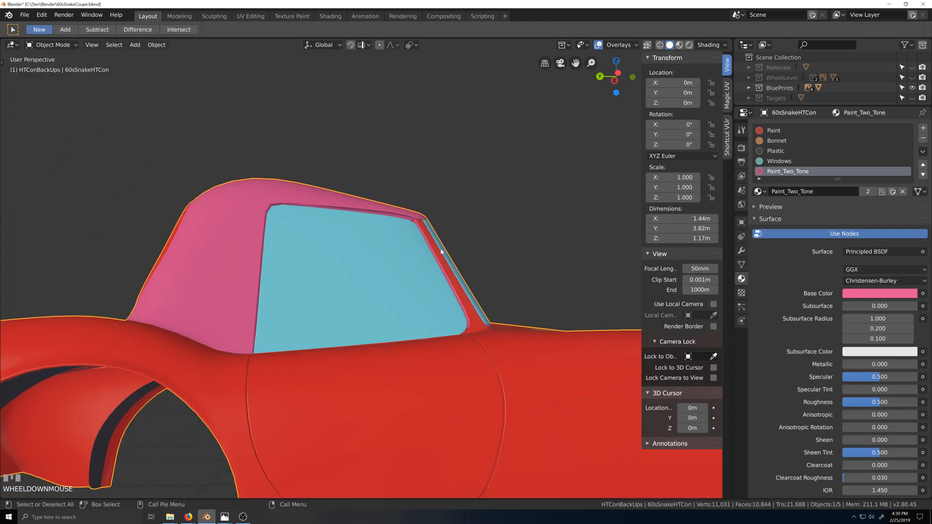
{"action": "middle_click_drag", "start_coordinate": [442, 252], "coordinate": [412, 264]}
{"action": "middle_click_drag", "start_coordinate": [342, 344], "coordinate": [456, 371]}
{"action": "scroll", "coordinate": [451, 387], "scroll_direction": "up", "scroll_amount": 4}
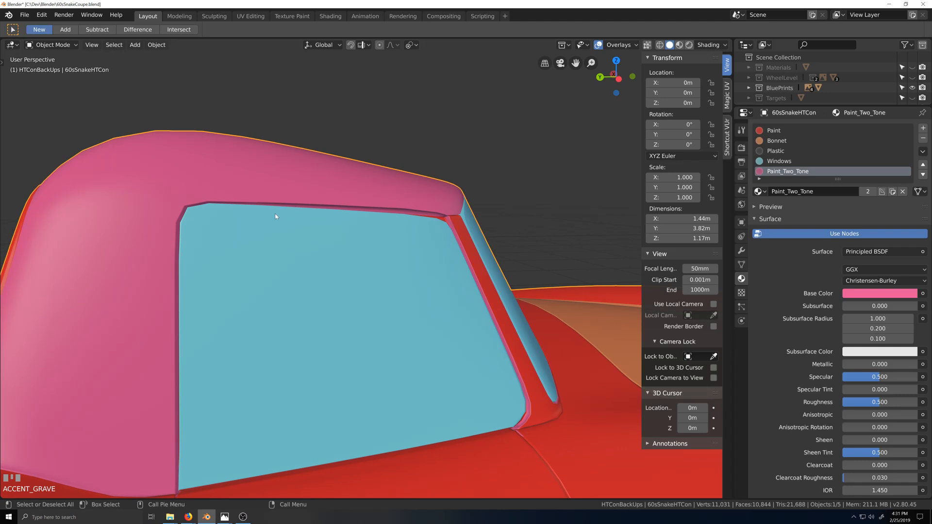
{"action": "mouse_move", "coordinate": [476, 264]}
{"action": "middle_mouse_down"}
{"action": "mouse_move", "coordinate": [478, 236]}
{"action": "mouse_move", "coordinate": [483, 249]}
{"action": "middle_mouse_up"}
{"action": "scroll", "coordinate": [437, 239], "scroll_direction": "down", "scroll_amount": 5}
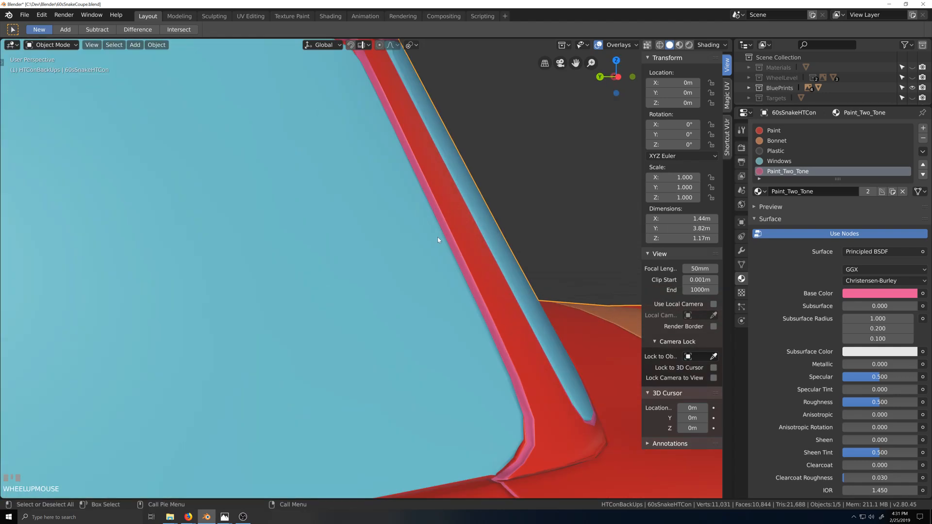
{"action": "scroll", "coordinate": [397, 214], "scroll_direction": "down", "scroll_amount": 3}
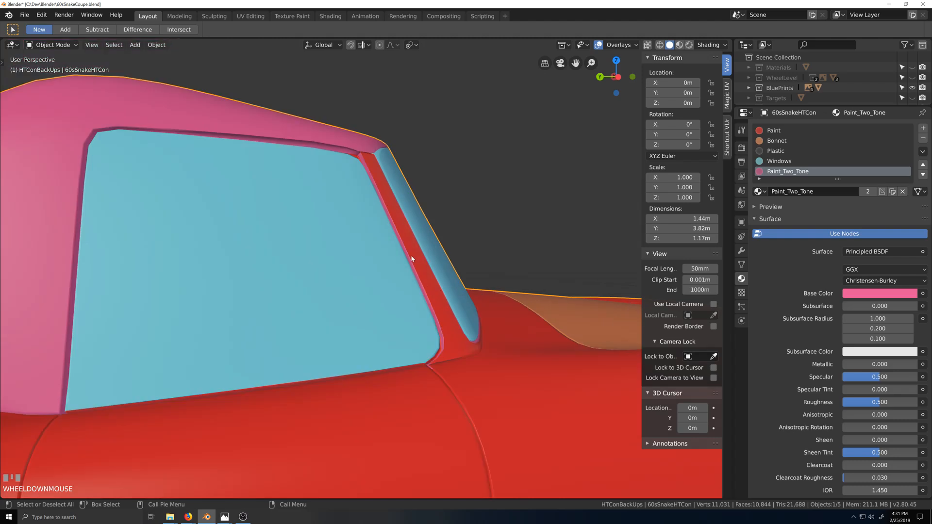
In Edit Mode with X-ray on, circle-deselect the rear and side faces of the hardtop, keeping the windshield area selected.
{"action": "key", "text": "grave"}
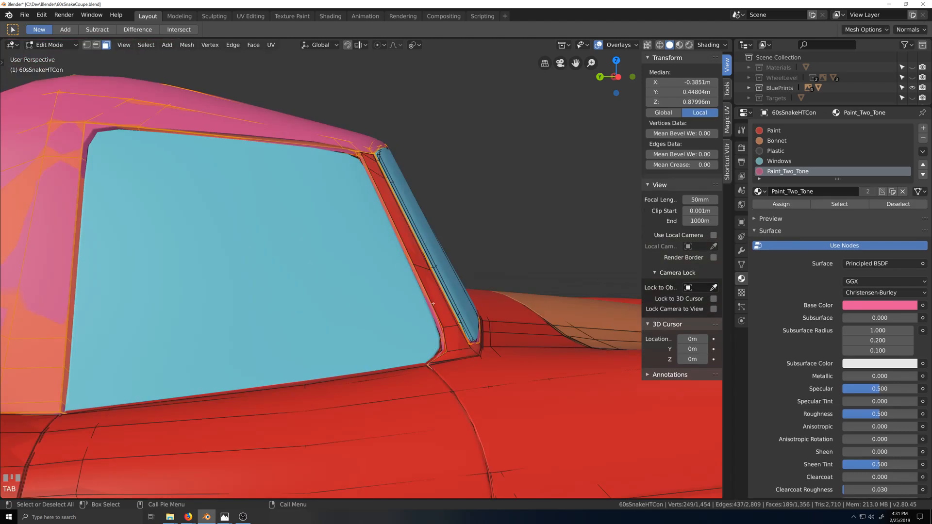
{"action": "middle_click_drag", "start_coordinate": [435, 301], "coordinate": [418, 311]}
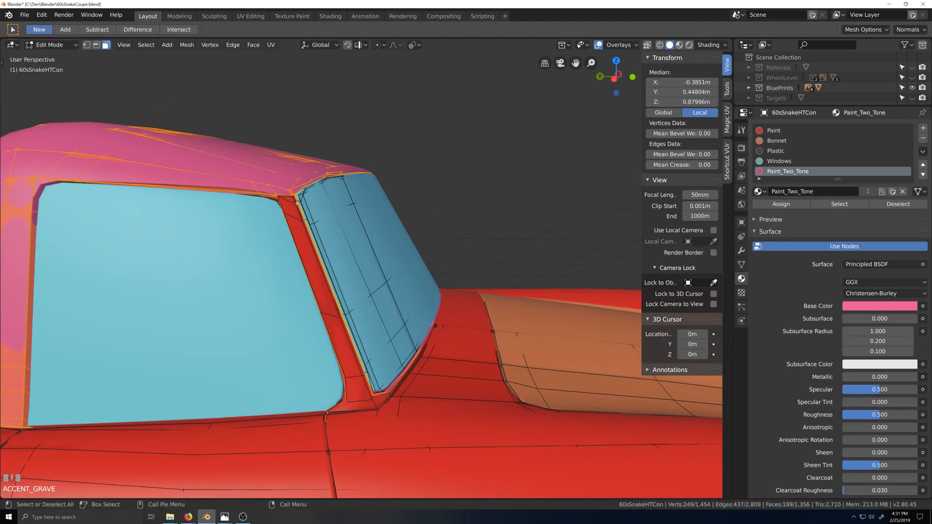
{"action": "key", "text": "alt+z"}
{"action": "scroll", "coordinate": [298, 204], "scroll_direction": "down", "scroll_amount": 5}
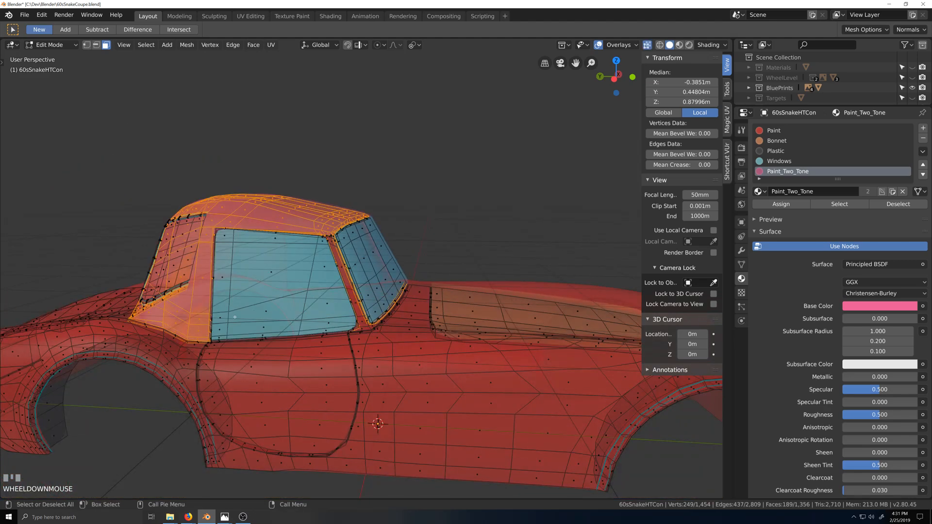
{"action": "key", "text": "c"}
{"action": "mouse_move", "coordinate": [177, 295]}
{"action": "left_mouse_down", "text": "shift"}
{"action": "mouse_move", "coordinate": [176, 208]}
{"action": "mouse_move", "coordinate": [233, 219]}
{"action": "left_mouse_up", "text": "shift"}
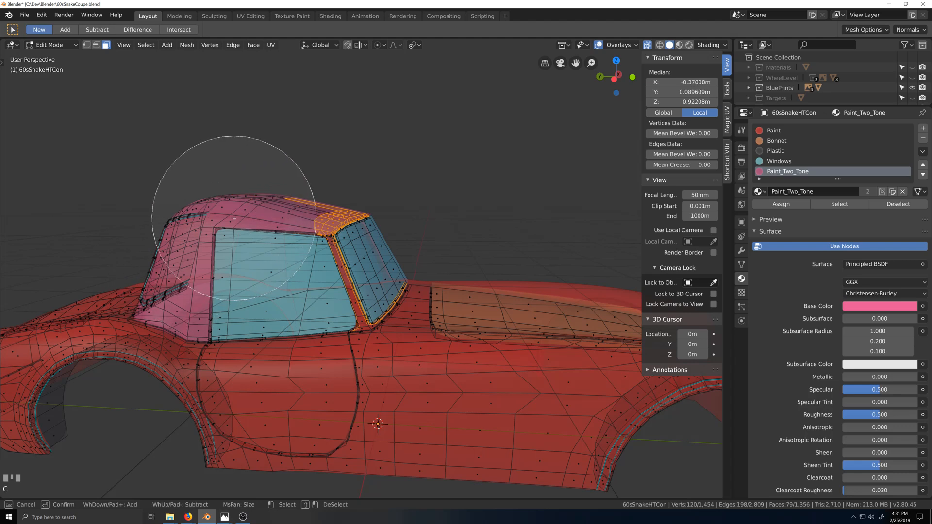
{"action": "right_click", "coordinate": [253, 198]}
Switch to vertex selection and circle-deselect the roof's front vertices above the windshield and side window.
{"action": "key", "text": "1"}
{"action": "scroll", "coordinate": [254, 198], "scroll_direction": "up", "scroll_amount": 3}
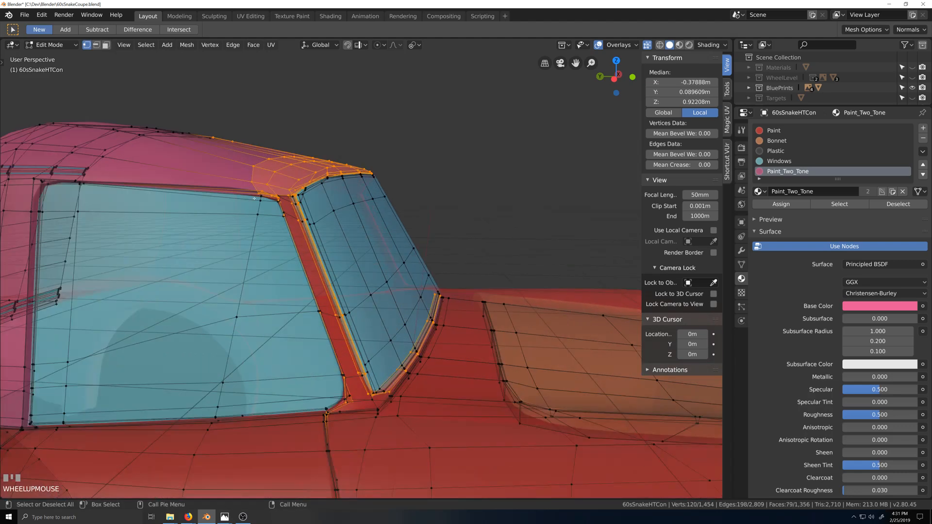
{"action": "key", "text": "c"}
{"action": "left_click", "coordinate": [243, 117], "text": "shift"}
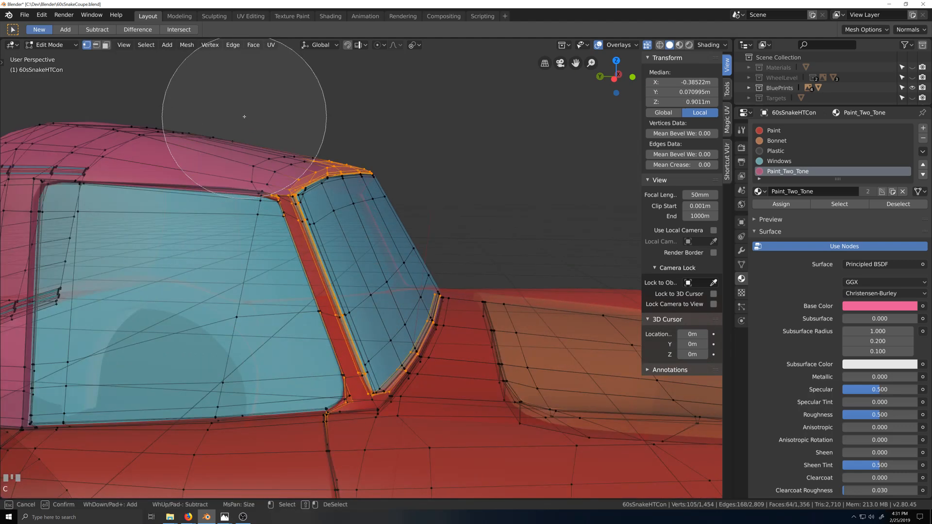
{"action": "left_click_drag", "start_coordinate": [243, 117], "coordinate": [358, 127], "text": "shift"}
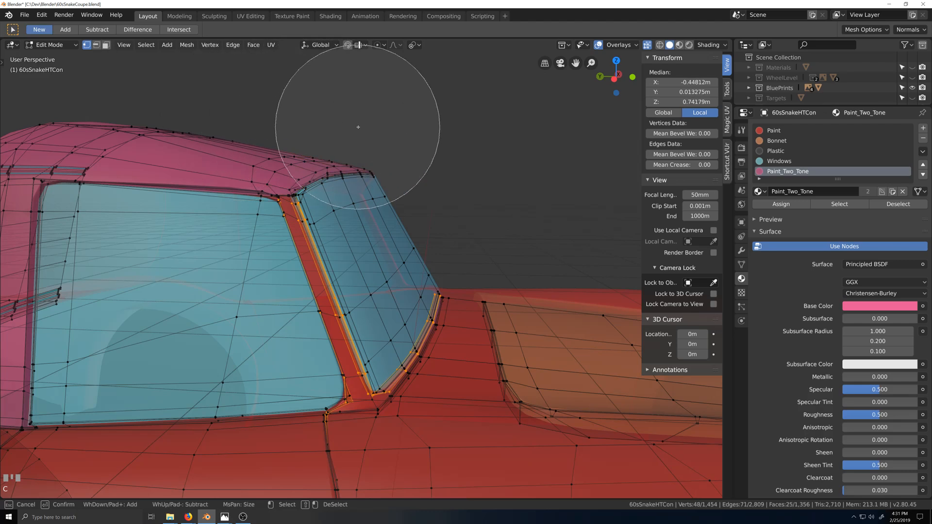
{"action": "right_click", "coordinate": [357, 127]}
Return to face selection with X-ray off and add the face loops running along the windshield pillar to the selection.
{"action": "scroll", "coordinate": [297, 182], "scroll_direction": "up", "scroll_amount": 5}
{"action": "scroll", "coordinate": [296, 181], "scroll_direction": "down", "scroll_amount": 3}
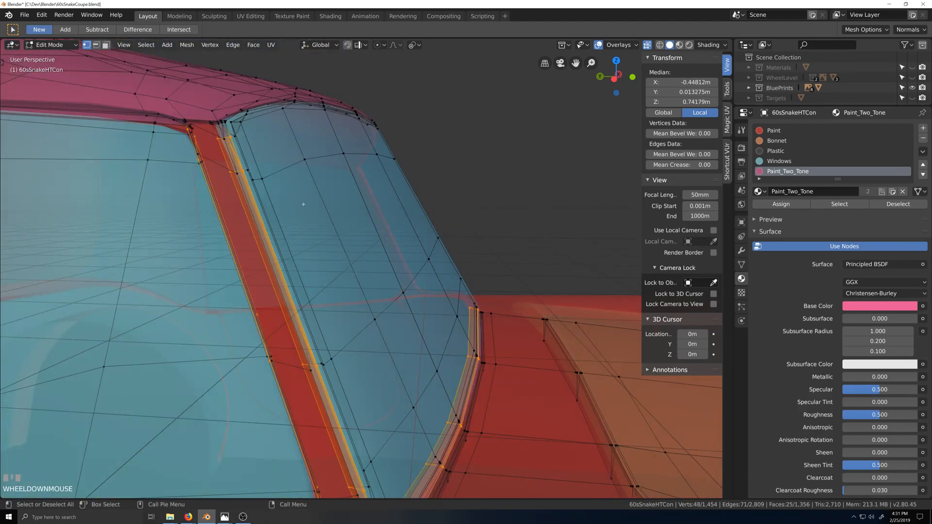
{"action": "key", "text": "3"}
{"action": "key", "text": "grave"}
{"action": "middle_click_drag", "start_coordinate": [246, 185], "coordinate": [269, 194]}
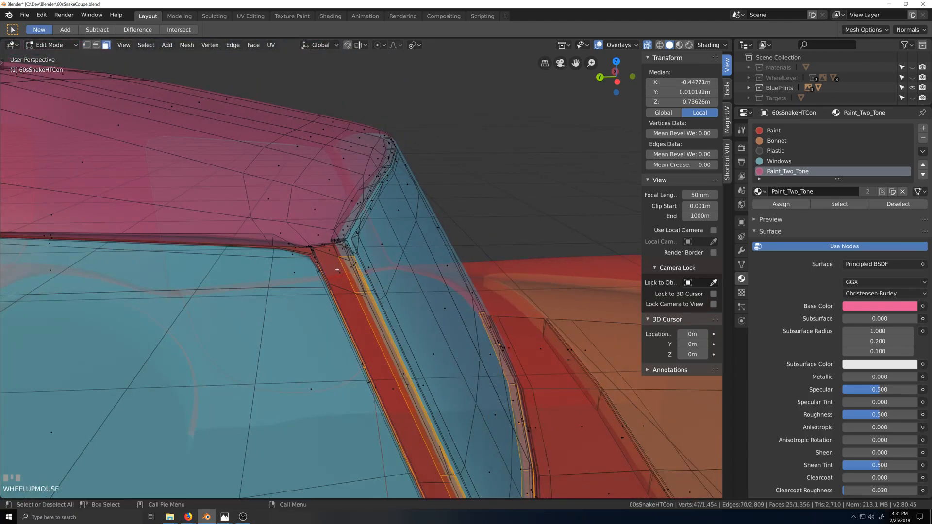
{"action": "scroll", "coordinate": [336, 270], "scroll_direction": "up", "scroll_amount": 3}
{"action": "key", "text": "space"}
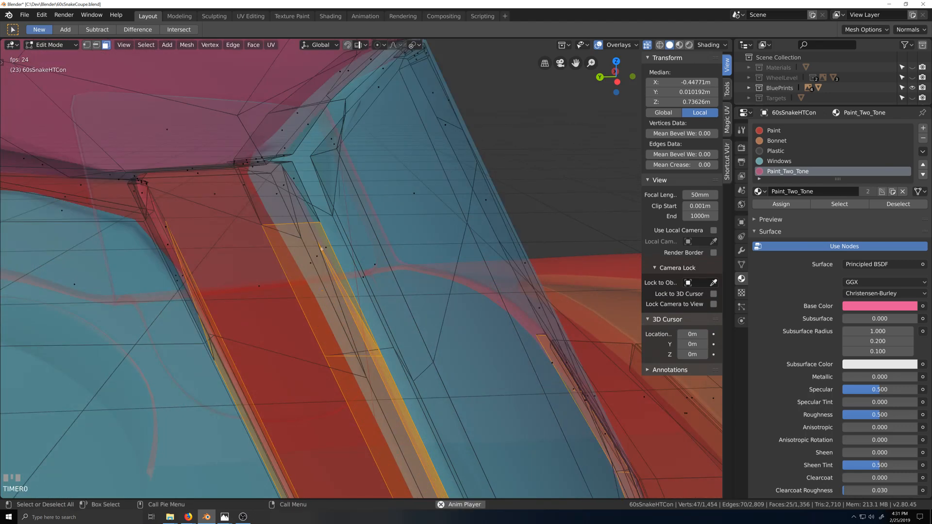
{"action": "key", "text": "shift+grave"}
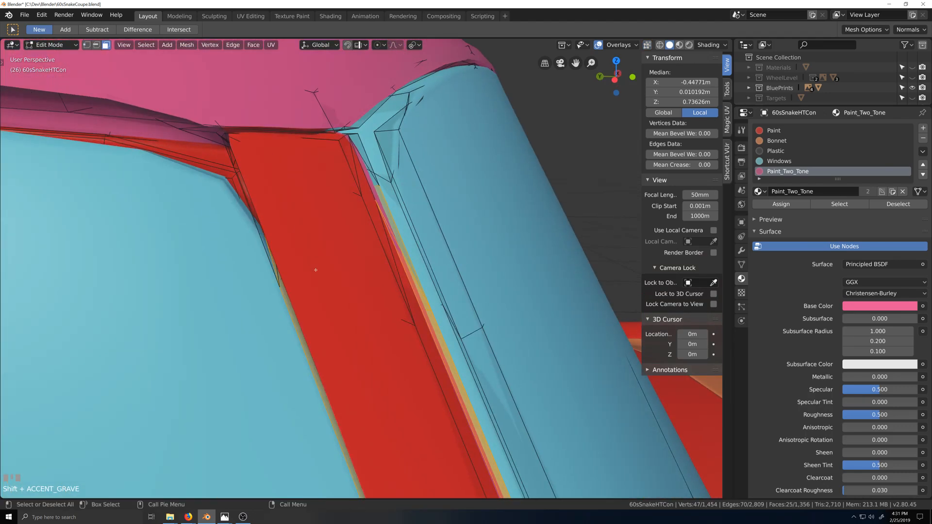
{"action": "left_click", "coordinate": [338, 138], "text": "ctrl+shift"}
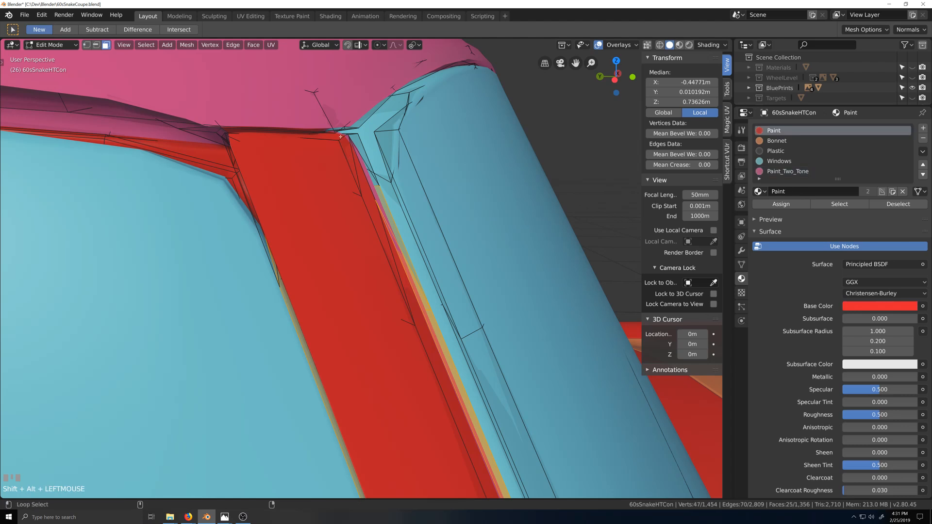
{"action": "left_click", "coordinate": [340, 137], "text": "alt+shift"}
{"action": "scroll", "coordinate": [323, 163], "scroll_direction": "down", "scroll_amount": 4}
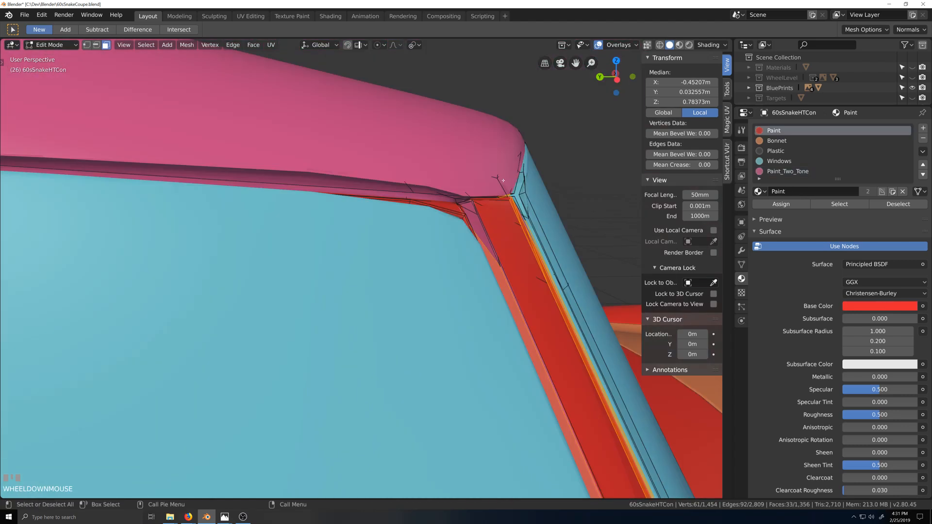
{"action": "left_click", "coordinate": [528, 273], "text": "alt+shift"}
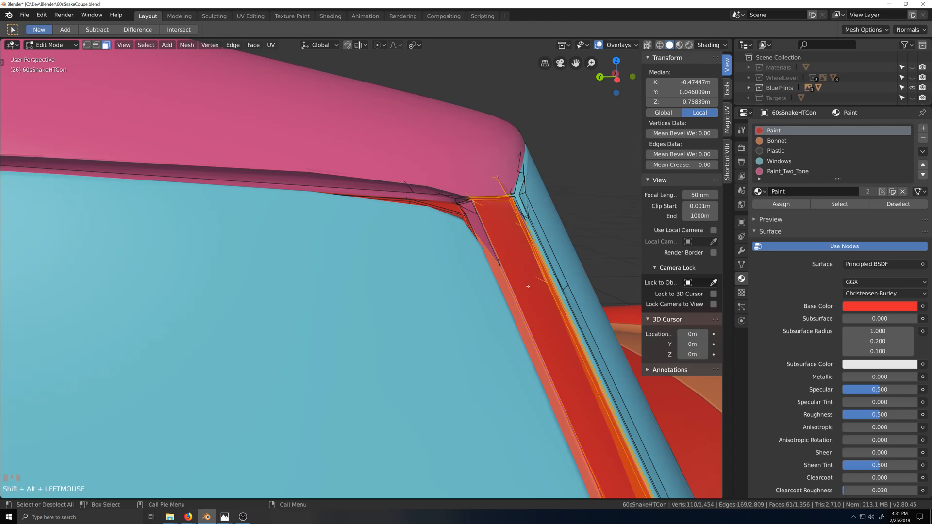
Circle-deselect the roof faces above the windshield that were picked up with the pillar's face loop.
{"action": "scroll", "coordinate": [530, 287], "scroll_direction": "down", "scroll_amount": 7}
{"action": "key", "text": "grave"}
{"action": "middle_click_drag", "start_coordinate": [499, 295], "coordinate": [345, 221]}
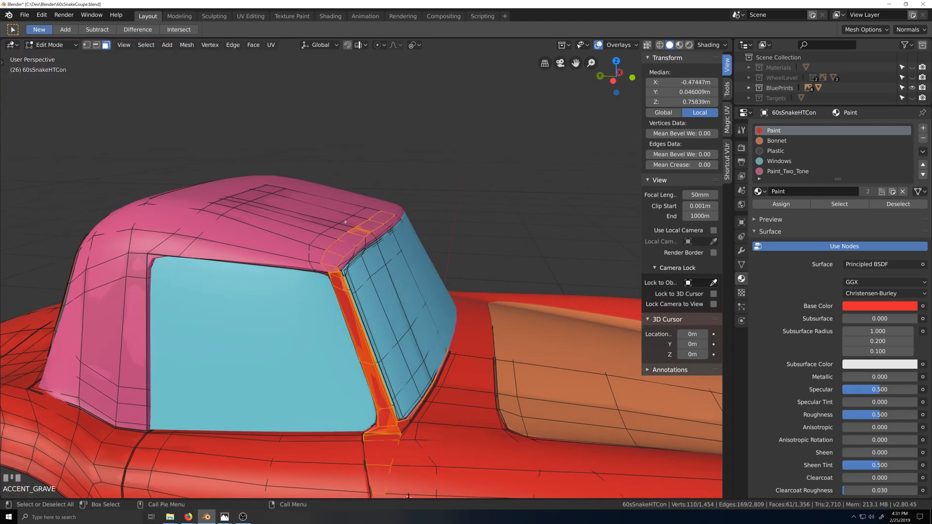
{"action": "key", "text": "c"}
{"action": "middle_click", "coordinate": [337, 183]}
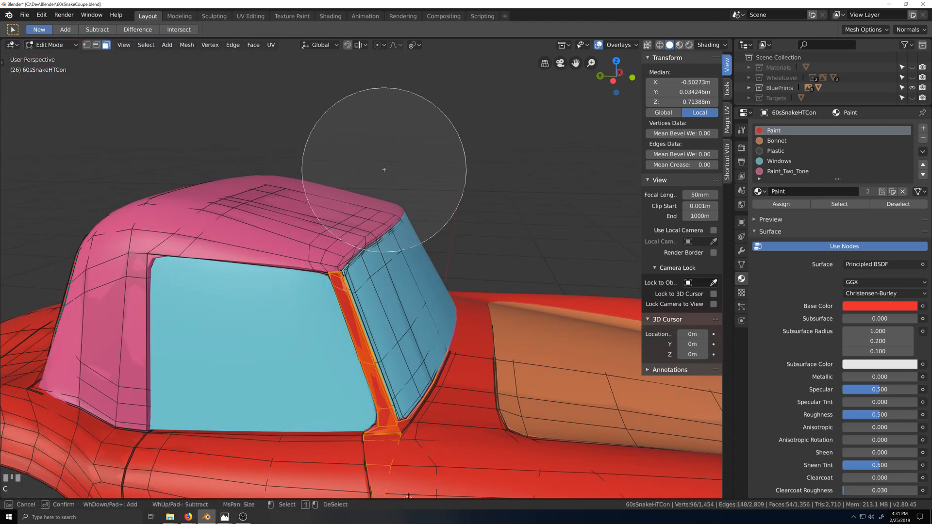
{"action": "right_click", "coordinate": [384, 170]}
Circle-deselect the body faces running down the door gap below the windshield pillar.
{"action": "key", "text": "shift+grave"}
{"action": "key", "text": "c"}
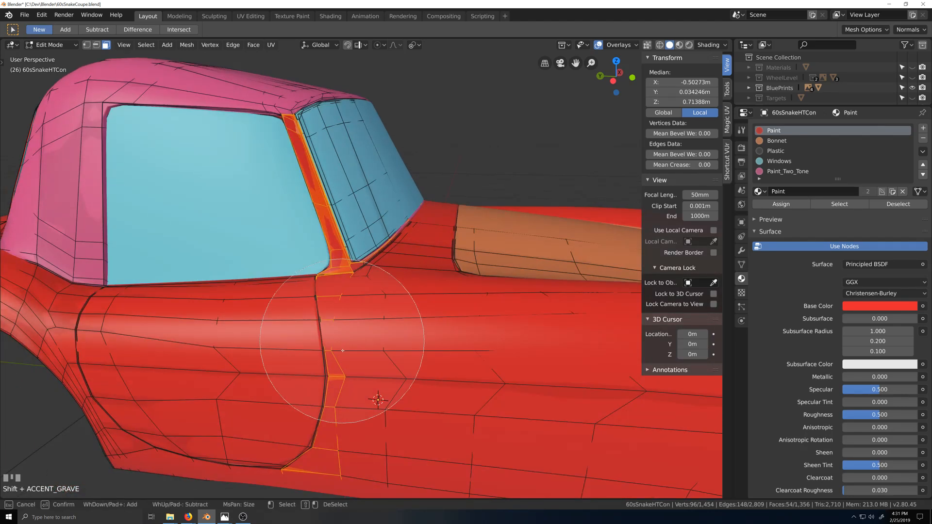
{"action": "middle_click_drag", "start_coordinate": [331, 356], "coordinate": [304, 464]}
{"action": "right_click", "coordinate": [335, 437]}
Add the faces at the windshield pillar's lower front corner to the selection using the shortest path pick.
{"action": "scroll", "coordinate": [402, 333], "scroll_direction": "up", "scroll_amount": 4}
{"action": "key", "text": "grave"}
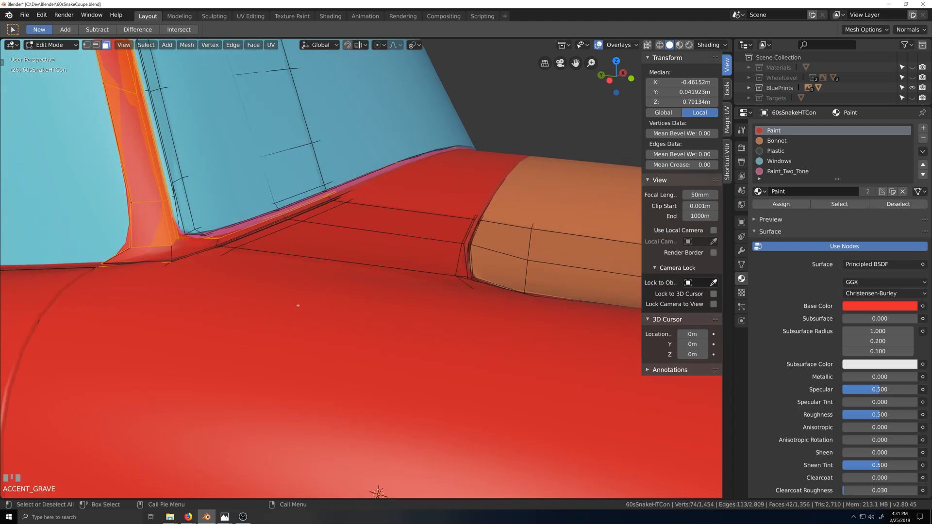
{"action": "left_click", "coordinate": [201, 267], "text": "ctrl+shift"}
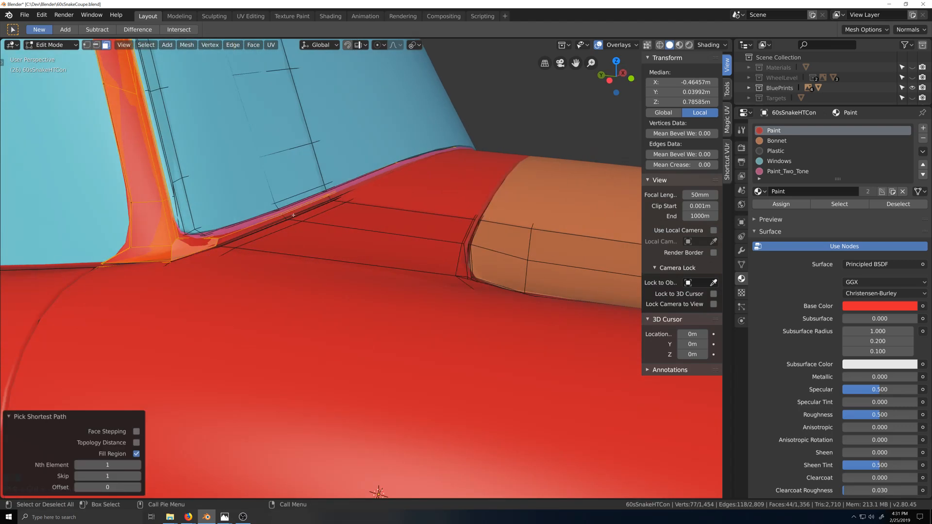
Turn X-ray on and add the face loop along the windshield's lower frame to the selection.
{"action": "key", "text": "alt+z"}
{"action": "scroll", "coordinate": [399, 304], "scroll_direction": "up", "scroll_amount": 5}
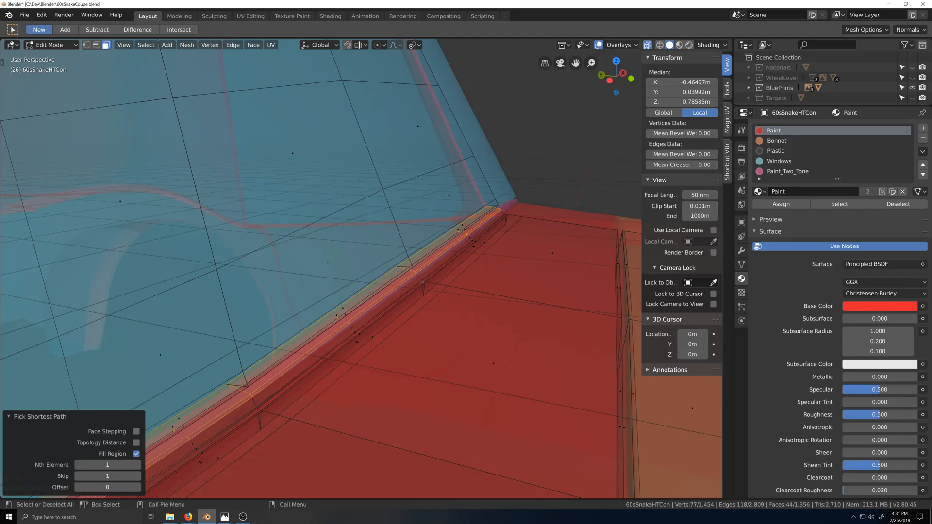
{"action": "middle_click_drag", "start_coordinate": [428, 296], "coordinate": [466, 297]}
{"action": "left_click", "coordinate": [462, 288], "text": "alt+shift"}
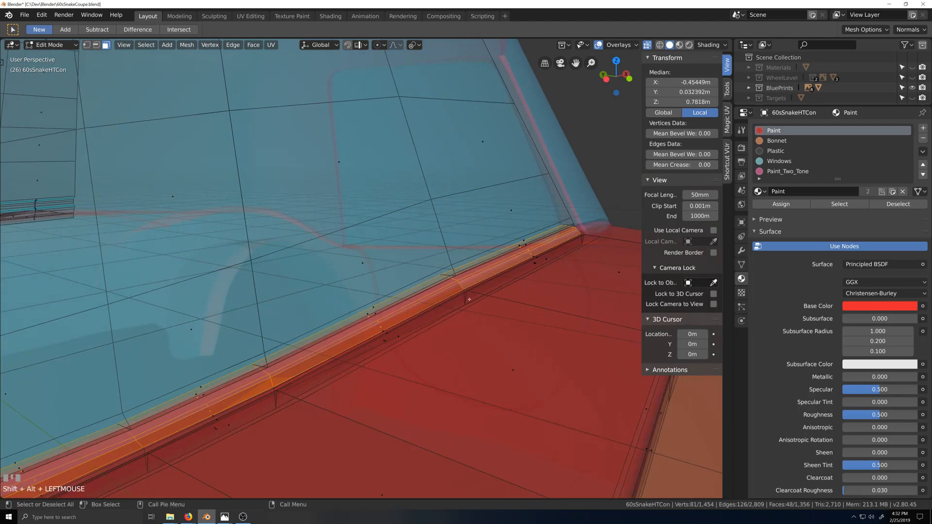
{"action": "scroll", "coordinate": [445, 345], "scroll_direction": "down", "scroll_amount": 2}
{"action": "scroll", "coordinate": [349, 365], "scroll_direction": "up", "scroll_amount": 1}
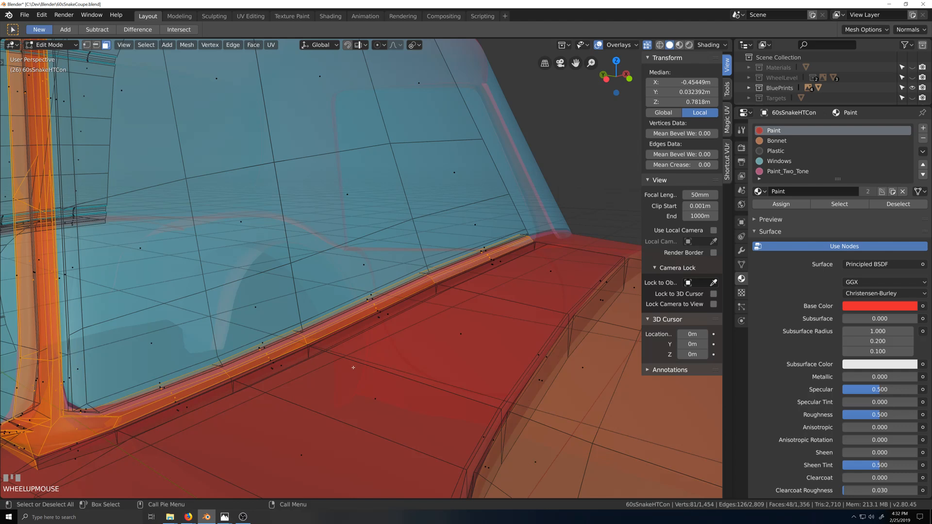
Add the neighbouring outer face loop along the windshield's lower frame to the selection.
{"action": "scroll", "coordinate": [353, 367], "scroll_direction": "up", "scroll_amount": 4}
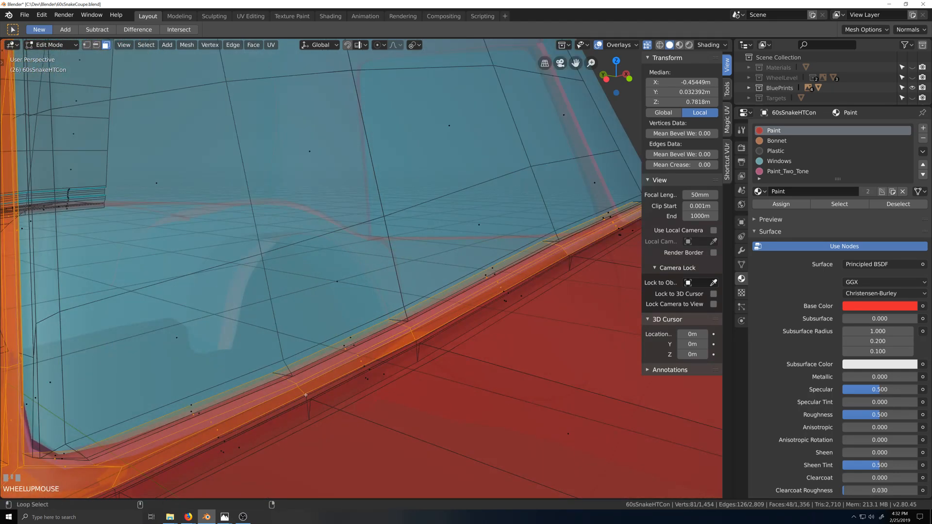
{"action": "left_click", "coordinate": [306, 395], "text": "alt+shift"}
{"action": "left_click", "coordinate": [307, 398], "text": "alt+shift"}
{"action": "key", "text": "grave"}
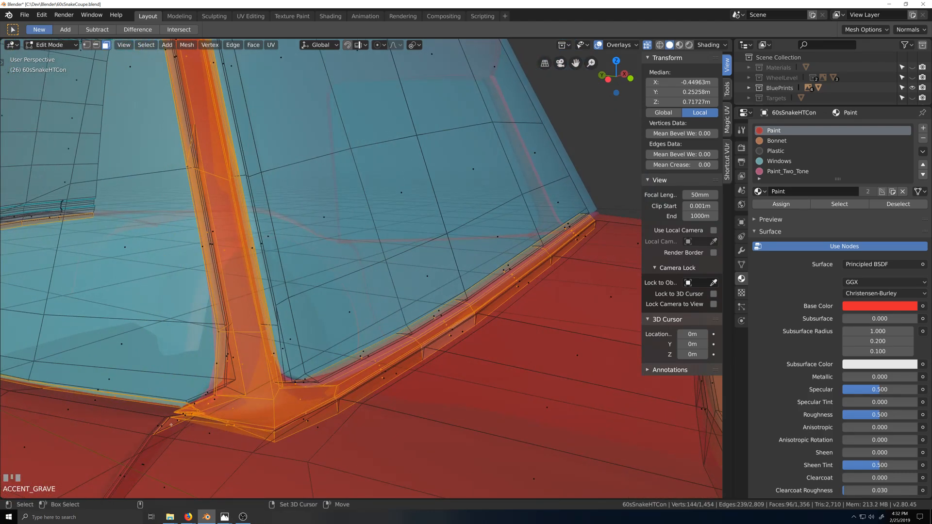
Circle-deselect the extra faces along the bottom of the door window and behind it at the rear of the cabin.
{"action": "scroll", "coordinate": [118, 391], "scroll_direction": "down", "scroll_amount": 4}
{"action": "key", "text": "c"}
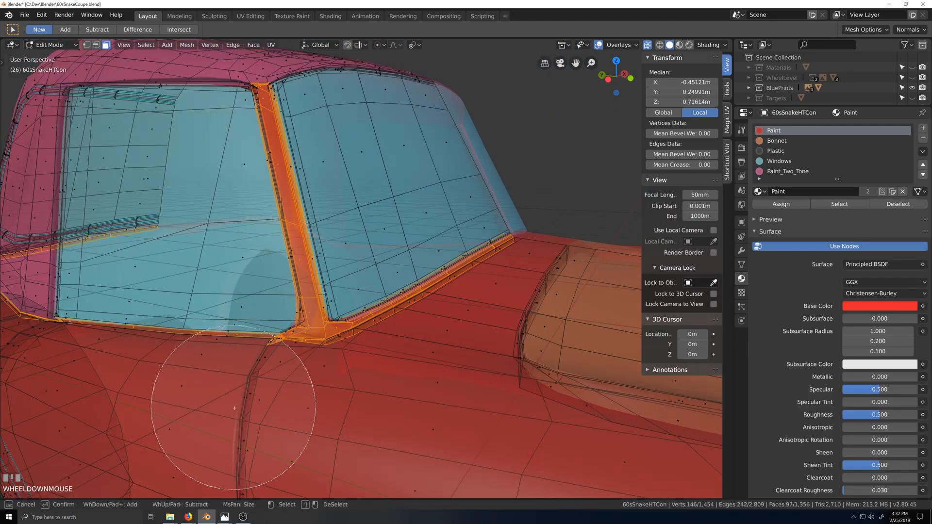
{"action": "middle_click", "coordinate": [234, 411]}
{"action": "middle_click_drag", "start_coordinate": [194, 394], "coordinate": [81, 340]}
{"action": "key", "text": "Escape"}
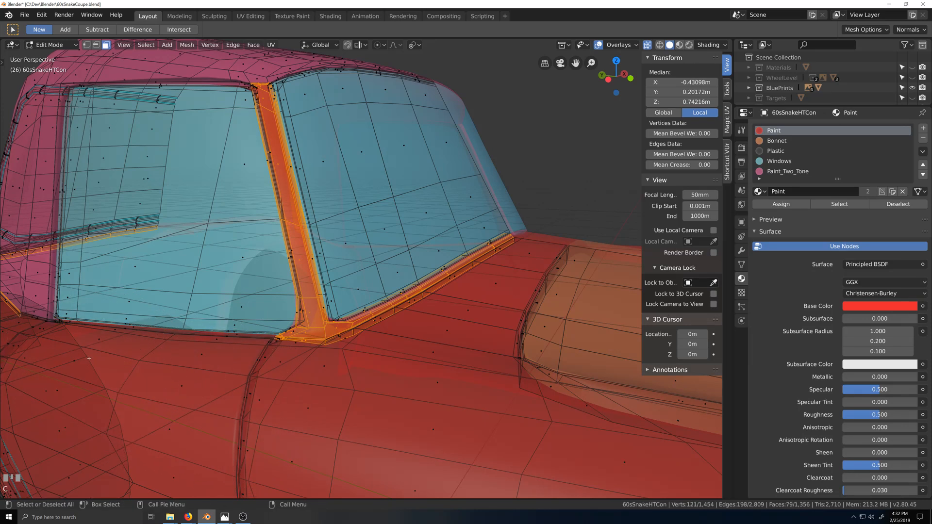
{"action": "scroll", "coordinate": [130, 314], "scroll_direction": "down", "scroll_amount": 3}
{"action": "key", "text": "c"}
{"action": "middle_click", "coordinate": [147, 308]}
{"action": "key", "text": "Escape"}
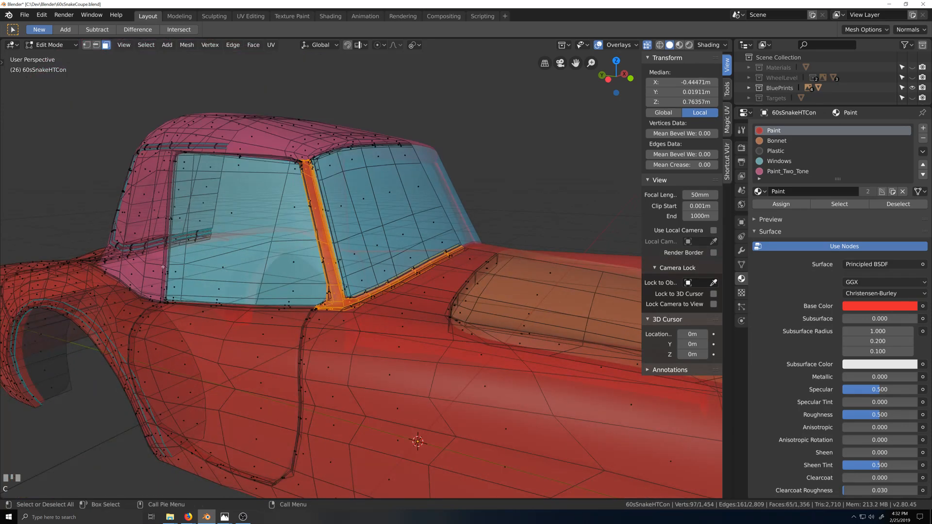
Add the missed faces on the door-window side of the windshield pillar's upper end to the selection.
{"action": "scroll", "coordinate": [228, 260], "scroll_direction": "up", "scroll_amount": 4}
{"action": "key", "text": "shift+grave"}
{"action": "left_click", "coordinate": [228, 260]}
{"action": "scroll", "coordinate": [228, 259], "scroll_direction": "up", "scroll_amount": 2}
{"action": "key", "text": "shift+grave"}
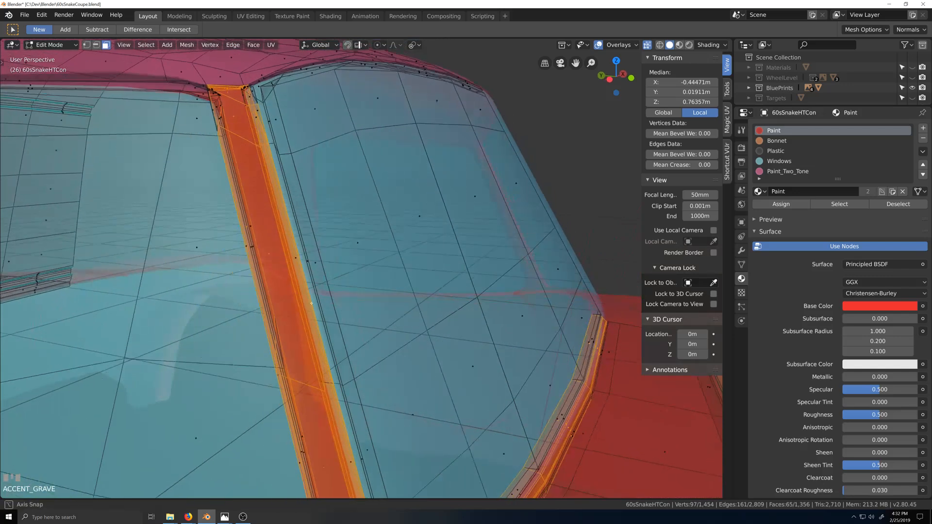
{"action": "left_click", "coordinate": [329, 304]}
{"action": "key", "text": "shift+grave"}
{"action": "scroll", "coordinate": [256, 331], "scroll_direction": "up", "scroll_amount": 1}
{"action": "key", "text": "grave"}
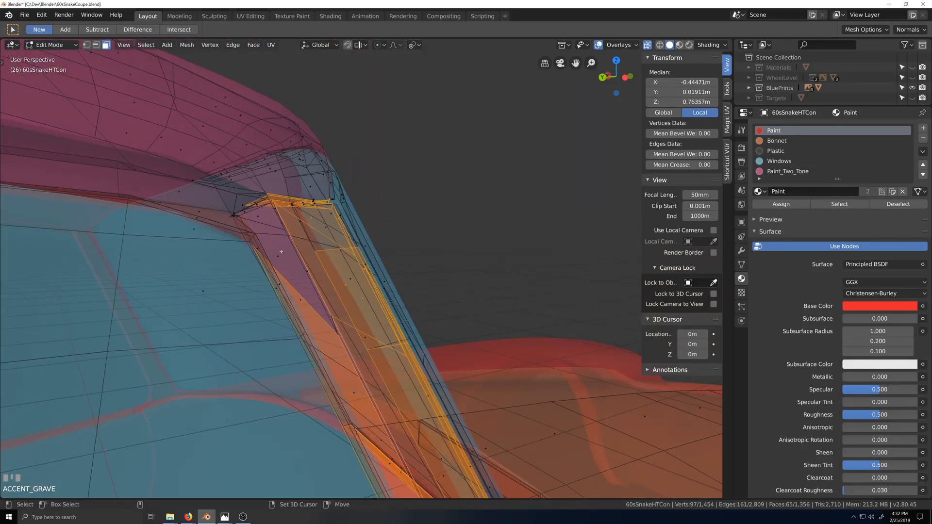
{"action": "left_click", "coordinate": [280, 253], "text": "shift"}
{"action": "left_click", "coordinate": [258, 216], "text": "shift"}
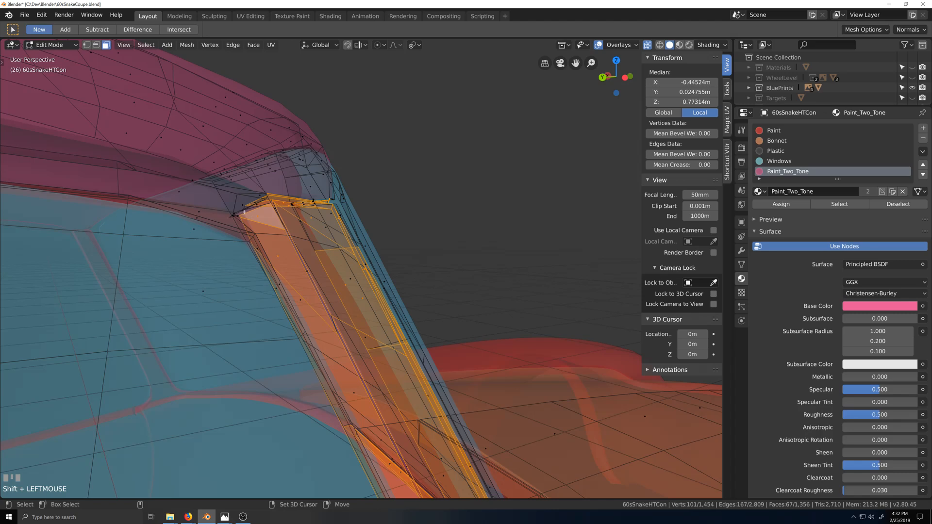
{"action": "left_click", "coordinate": [245, 212], "text": "shift"}
Extend the selection across the remaining faces at the top of the windshield pillar with the shortest path pick.
{"action": "key", "text": "grave"}
{"action": "key", "text": "shift+grave"}
{"action": "scroll", "coordinate": [318, 293], "scroll_direction": "up", "scroll_amount": 2}
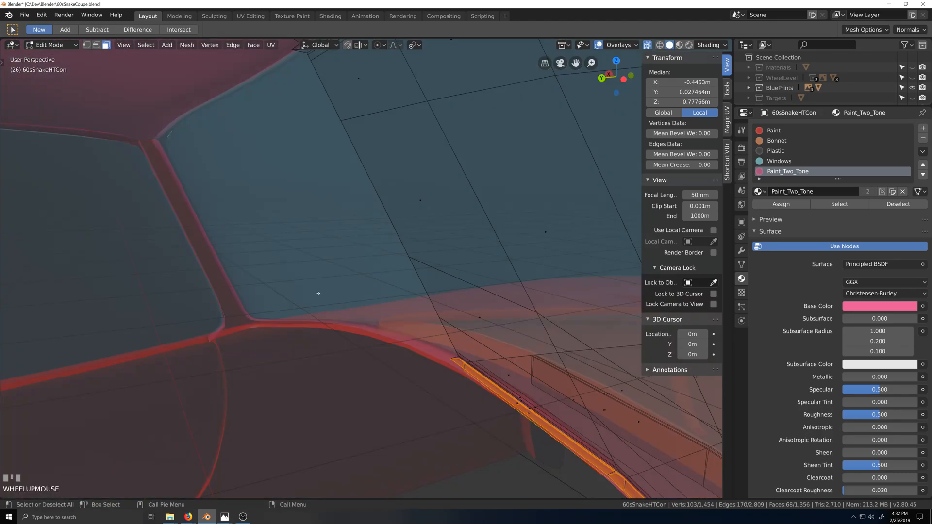
{"action": "key", "text": "shift+grave"}
{"action": "scroll", "coordinate": [333, 296], "scroll_direction": "down", "scroll_amount": 2}
{"action": "key", "text": "grave"}
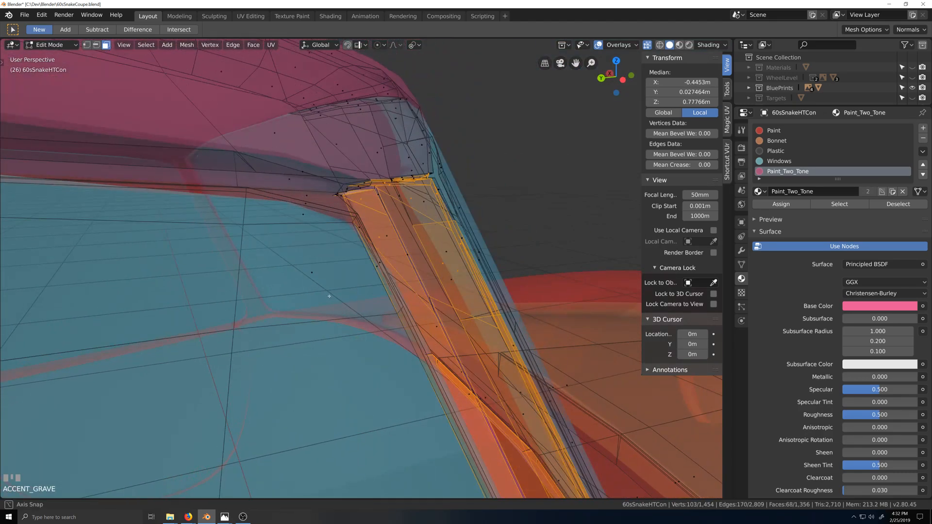
{"action": "key", "text": "grave"}
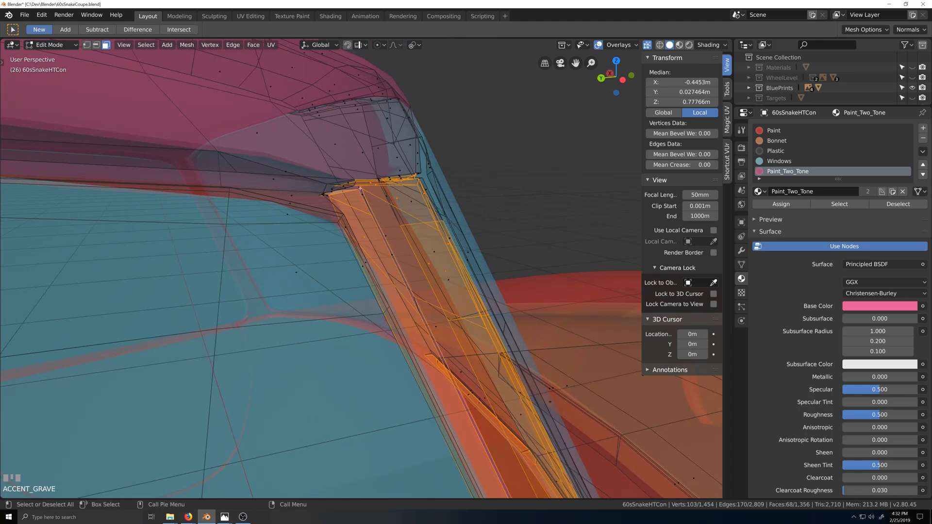
{"action": "left_click", "coordinate": [360, 189], "text": "ctrl+shift"}
{"action": "scroll", "coordinate": [408, 346], "scroll_direction": "down", "scroll_amount": 3}
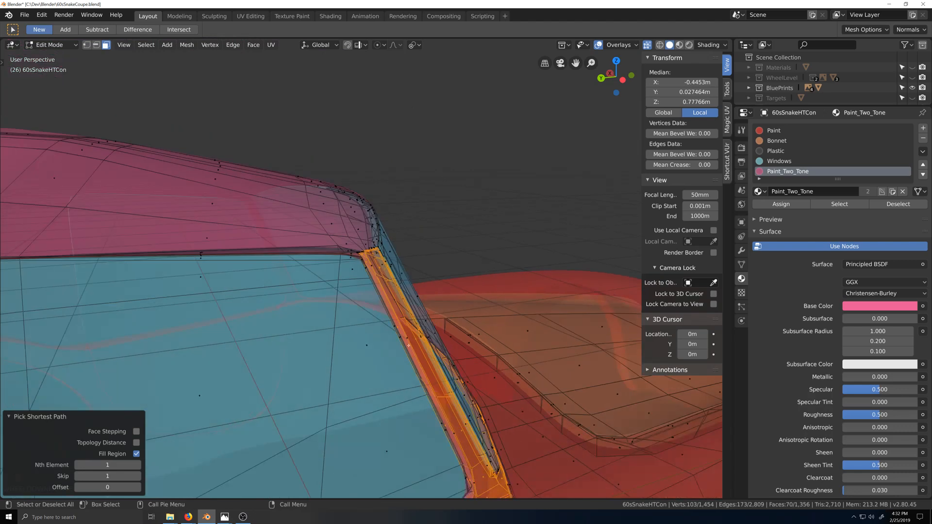
Add a material slot with the existing Window_Trim material and assign it to the selected pillar and lower windshield frame faces.
{"action": "middle_click_drag", "start_coordinate": [408, 346], "coordinate": [434, 392]}
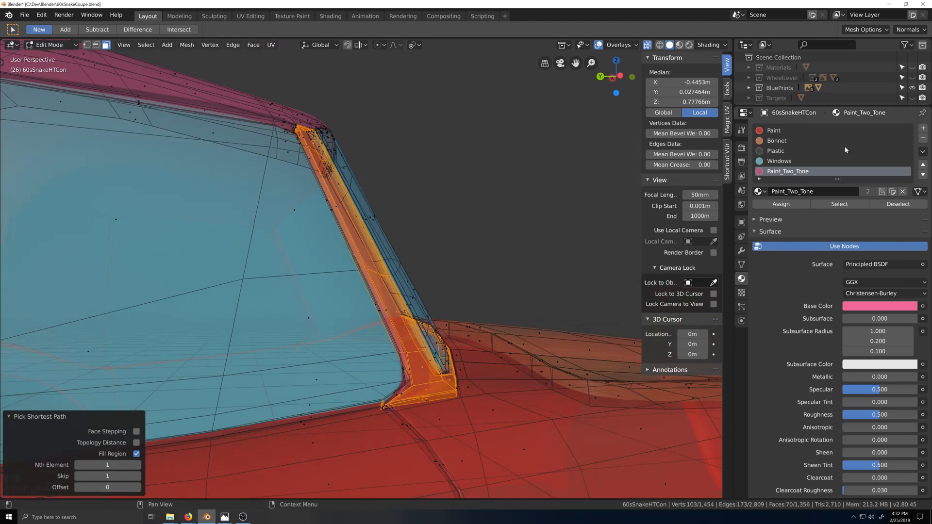
{"action": "left_click", "coordinate": [922, 129]}
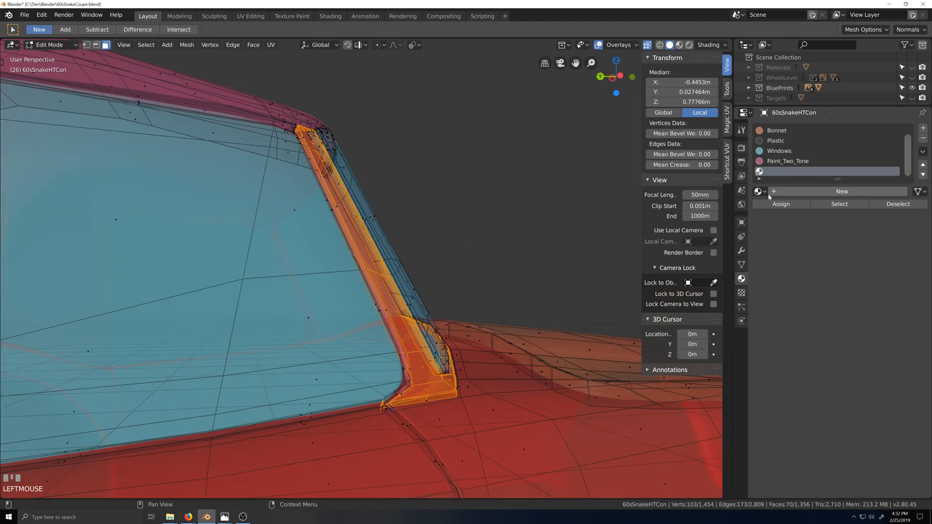
{"action": "left_click", "coordinate": [759, 192]}
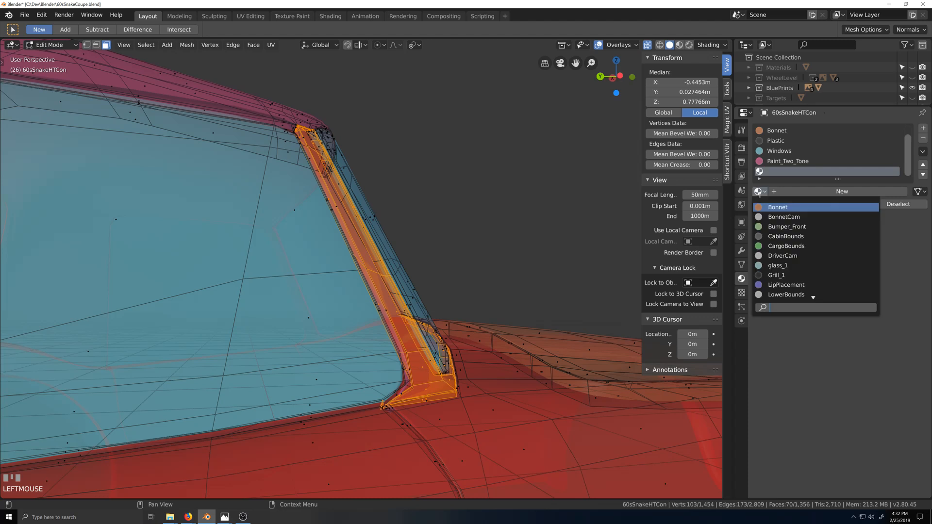
{"action": "type", "text": "TRIM"}
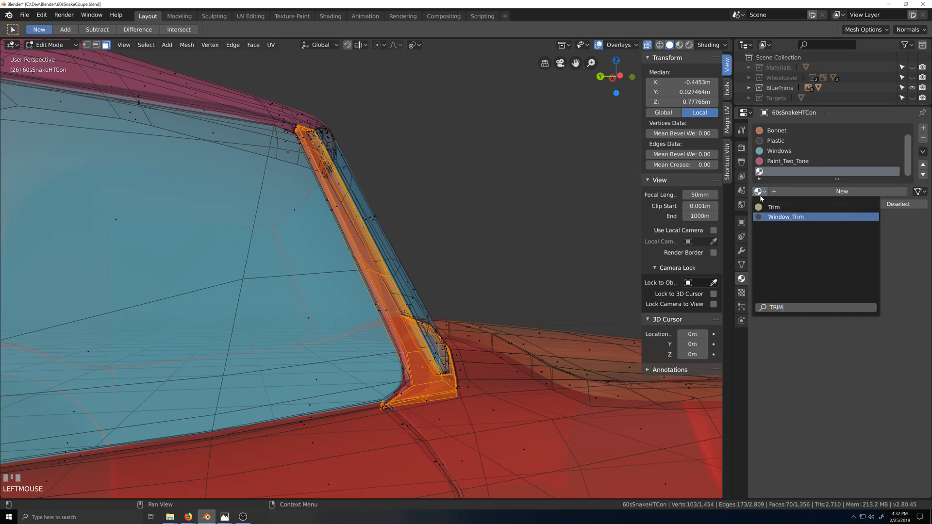
{"action": "key", "text": "Return"}
{"action": "left_click", "coordinate": [782, 206]}
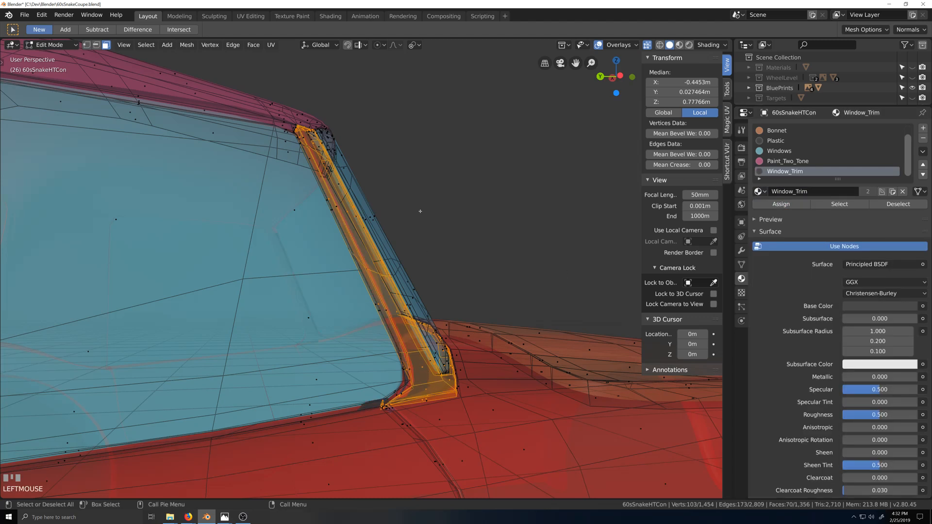
Add the face loop along the windshield pillar's inner edge beside the door window to the selection.
{"action": "scroll", "coordinate": [388, 236], "scroll_direction": "up", "scroll_amount": 4}
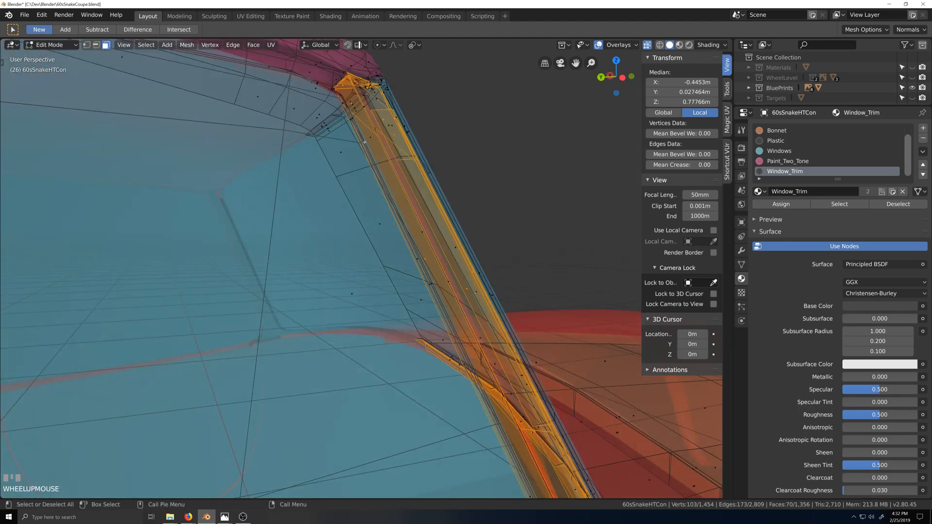
{"action": "key", "text": "shift+grave"}
{"action": "scroll", "coordinate": [347, 252], "scroll_direction": "up", "scroll_amount": 2}
{"action": "key", "text": "shift+grave"}
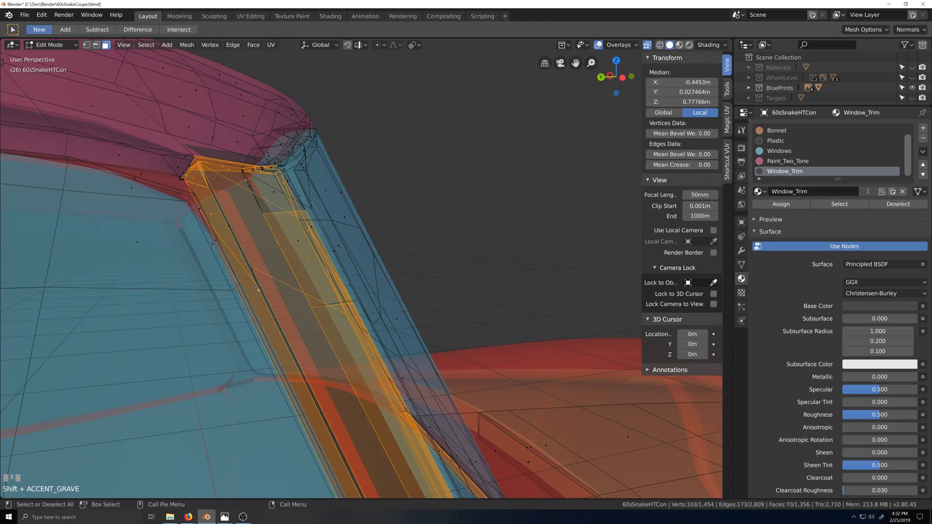
{"action": "left_click", "coordinate": [253, 274], "text": "alt+shift"}
Circle-deselect the loop's faces around the door window and door gap, leaving those on the windshield pillar.
{"action": "scroll", "coordinate": [253, 274], "scroll_direction": "down", "scroll_amount": 5}
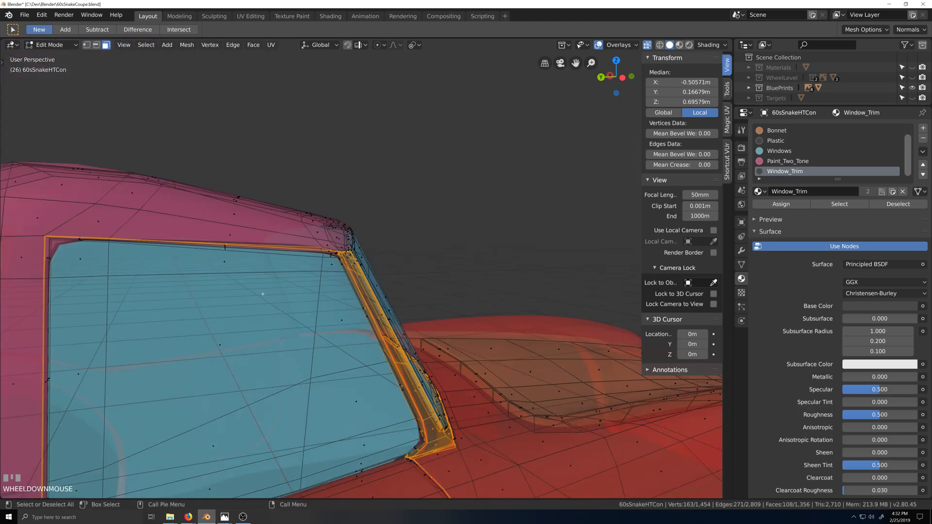
{"action": "key", "text": "grave"}
{"action": "scroll", "coordinate": [255, 281], "scroll_direction": "down", "scroll_amount": 3}
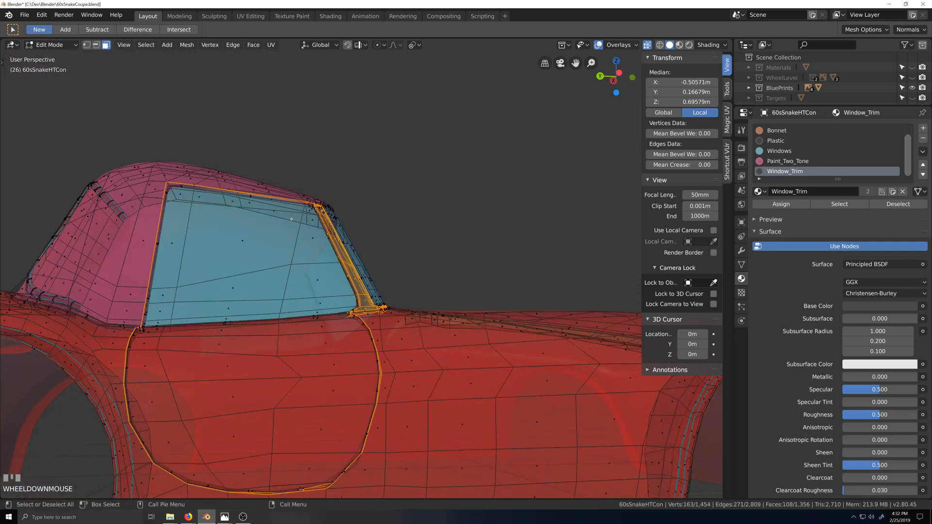
{"action": "key", "text": "c"}
{"action": "mouse_move", "coordinate": [234, 222]}
{"action": "middle_mouse_down"}
{"action": "mouse_move", "coordinate": [200, 307]}
{"action": "mouse_move", "coordinate": [191, 409]}
{"action": "mouse_move", "coordinate": [333, 406]}
{"action": "mouse_move", "coordinate": [376, 270]}
{"action": "mouse_move", "coordinate": [427, 335]}
{"action": "mouse_move", "coordinate": [459, 354]}
{"action": "middle_mouse_up"}
{"action": "right_click", "coordinate": [338, 416]}
Circle-deselect the leftover faces running down the door gap below the windshield pillar.
{"action": "scroll", "coordinate": [389, 396], "scroll_direction": "up", "scroll_amount": 5}
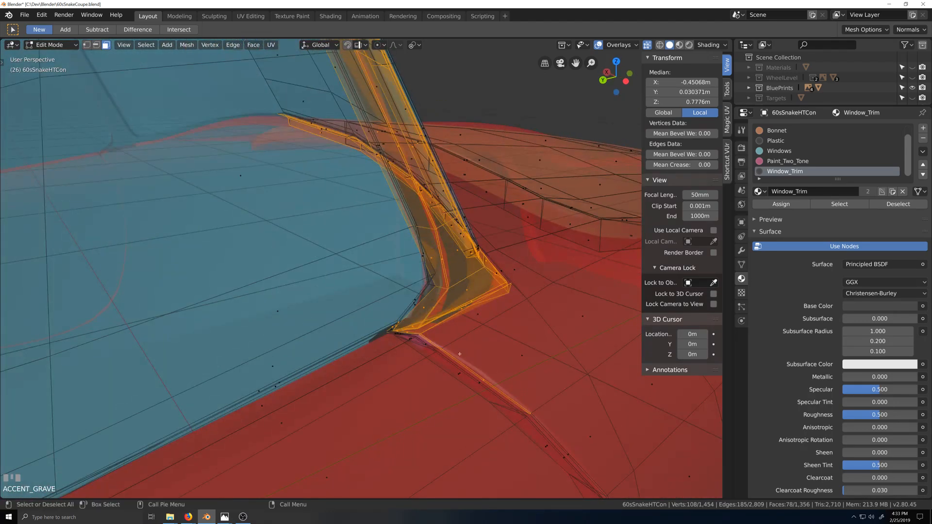
{"action": "key", "text": "c"}
{"action": "middle_click_drag", "start_coordinate": [510, 415], "coordinate": [471, 418]}
{"action": "right_click", "coordinate": [471, 418]}
{"action": "scroll", "coordinate": [359, 343], "scroll_direction": "up", "scroll_amount": 1}
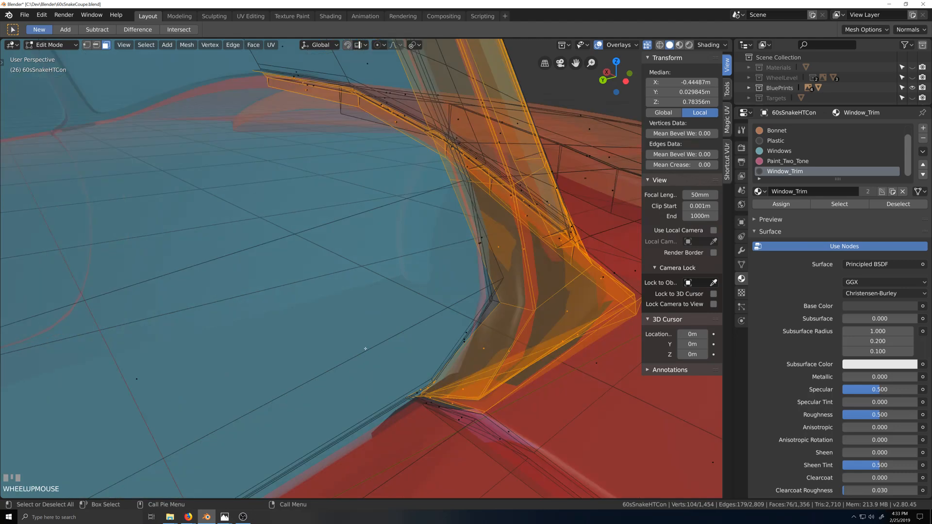
Circle-deselect the small stray faces at the door-window corner of the windshield pillar's base.
{"action": "middle_click_drag", "start_coordinate": [359, 344], "coordinate": [347, 316], "text": "shift"}
{"action": "scroll", "coordinate": [347, 317], "scroll_direction": "up", "scroll_amount": 1}
{"action": "scroll", "coordinate": [352, 318], "scroll_direction": "down", "scroll_amount": 1}
{"action": "key", "text": "shift+grave"}
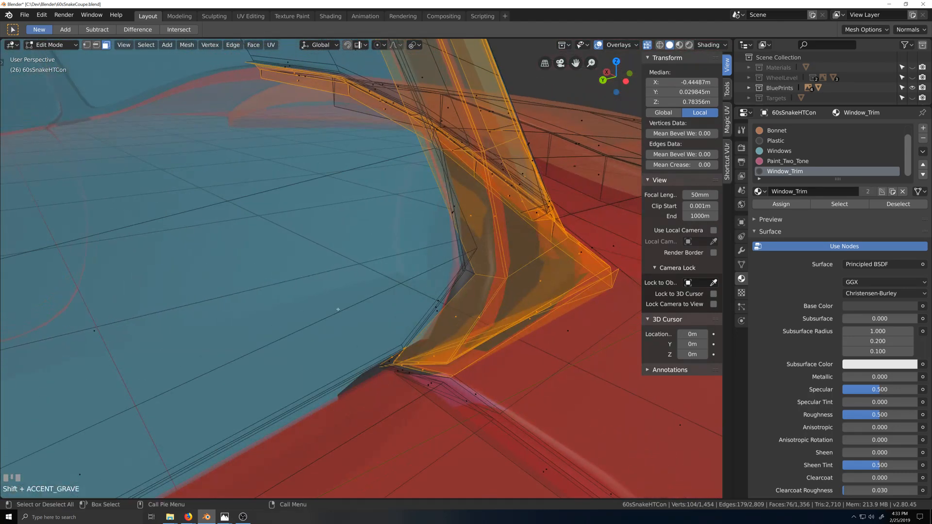
{"action": "scroll", "coordinate": [351, 341], "scroll_direction": "up", "scroll_amount": 3}
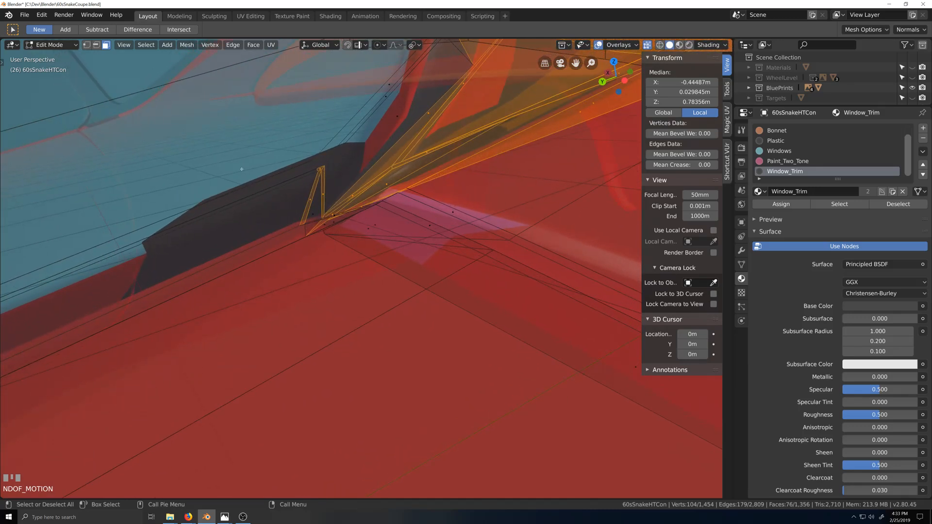
{"action": "key", "text": "c"}
{"action": "middle_click", "coordinate": [255, 156]}
{"action": "right_click", "coordinate": [254, 155]}
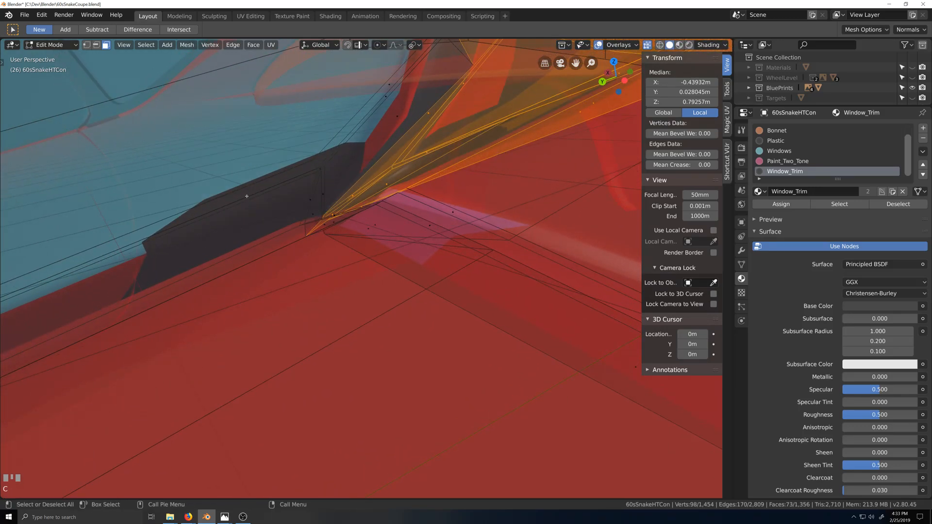
Assign Window_Trim to the selected pillar faces, return to Object Mode and turn X-ray off.
{"action": "scroll", "coordinate": [345, 254], "scroll_direction": "down", "scroll_amount": 6}
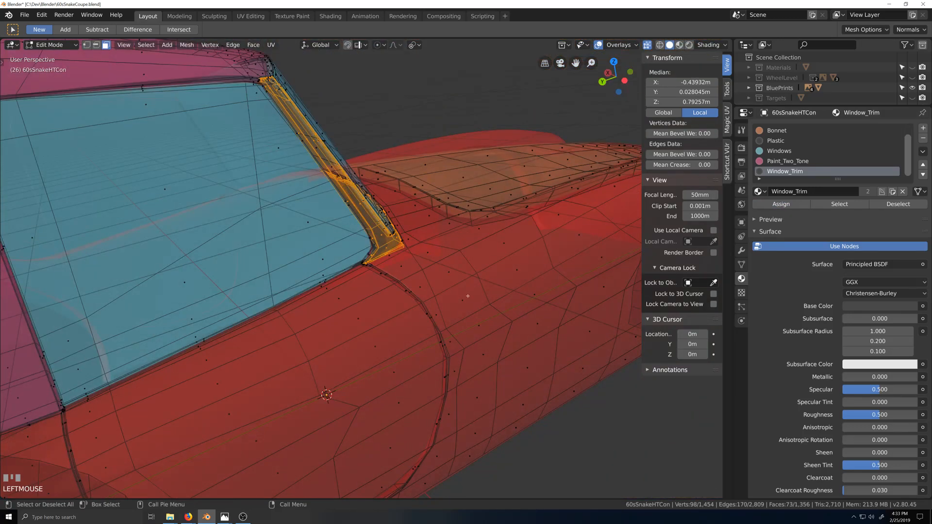
{"action": "key", "text": "Tab"}
{"action": "key", "text": "alt+z"}
{"action": "key", "text": "shift+grave"}
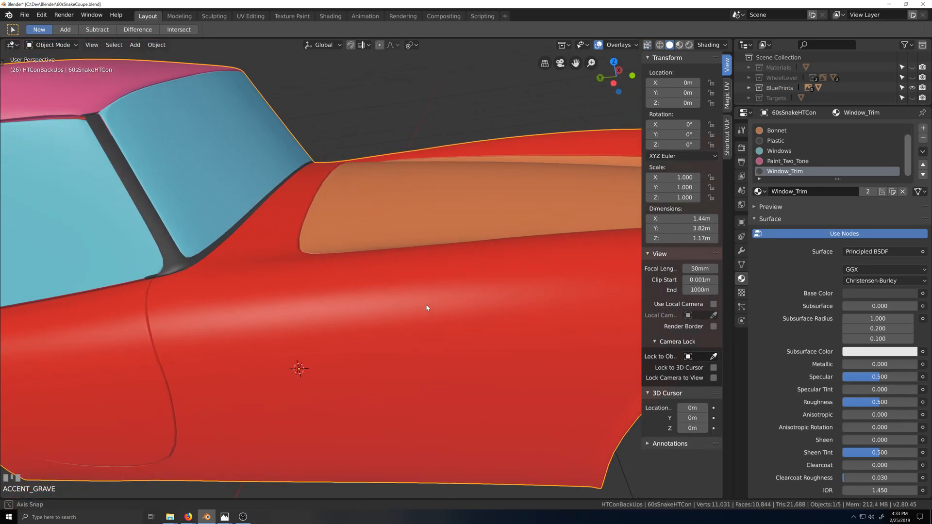
{"action": "scroll", "coordinate": [291, 312], "scroll_direction": "up", "scroll_amount": 3}
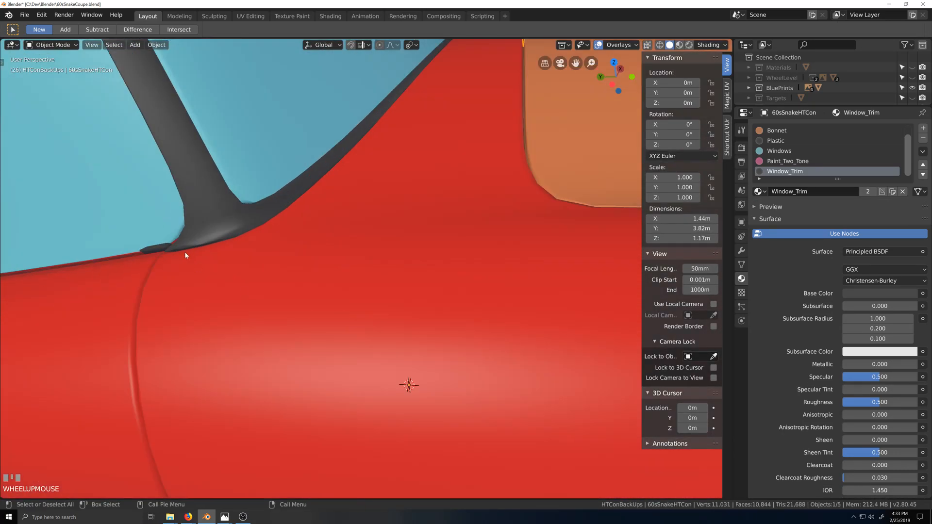
Turn on X-ray and return to Edit Mode at the base of the windshield pillar.
{"action": "key", "text": "grave"}
{"action": "key", "text": "Tab"}
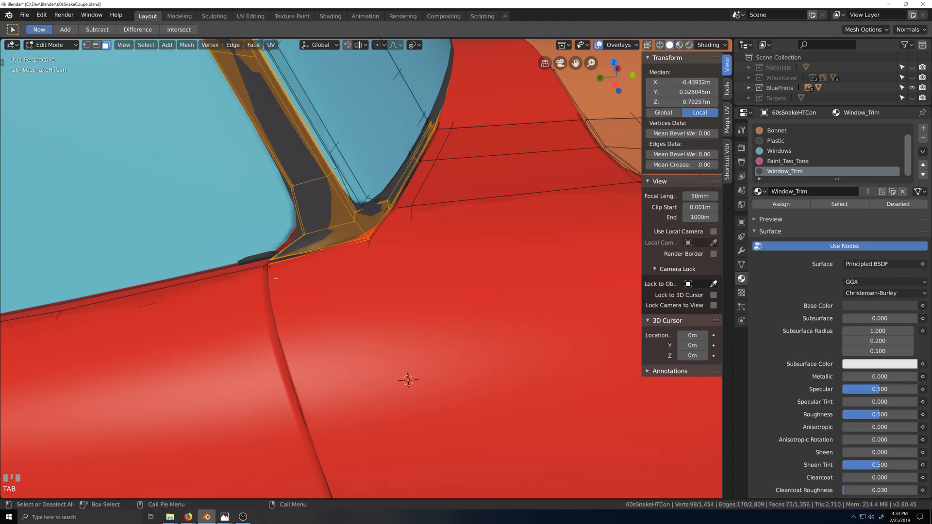
{"action": "key", "text": "grave"}
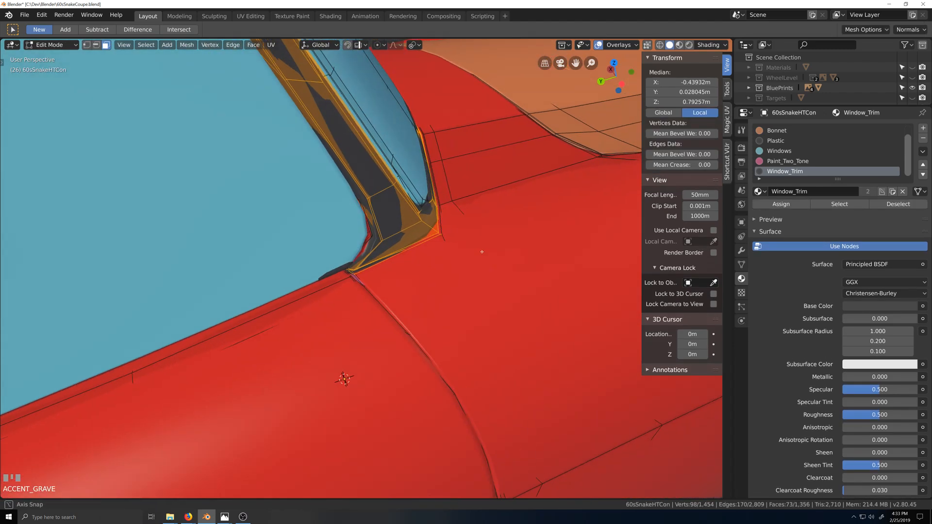
{"action": "key", "text": "Tab"}
{"action": "key", "text": "Tab"}
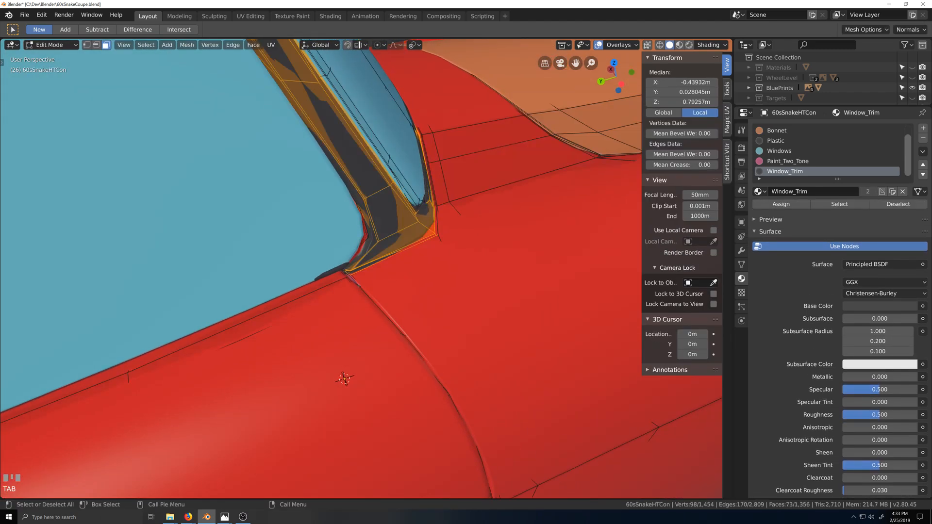
{"action": "key", "text": "Tab"}
{"action": "left_click", "coordinate": [333, 289]}
{"action": "scroll", "coordinate": [329, 291], "scroll_direction": "up", "scroll_amount": 1}
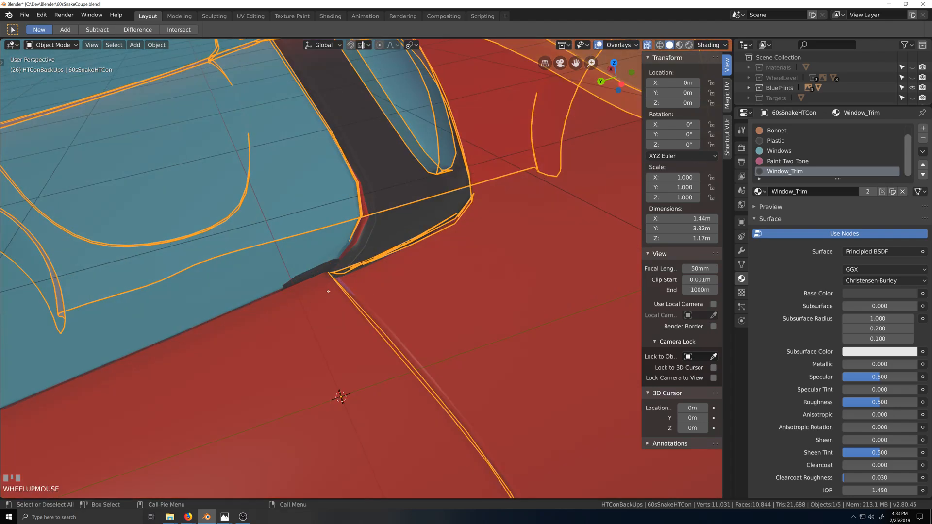
{"action": "key", "text": "Tab"}
{"action": "scroll", "coordinate": [392, 261], "scroll_direction": "up", "scroll_amount": 3}
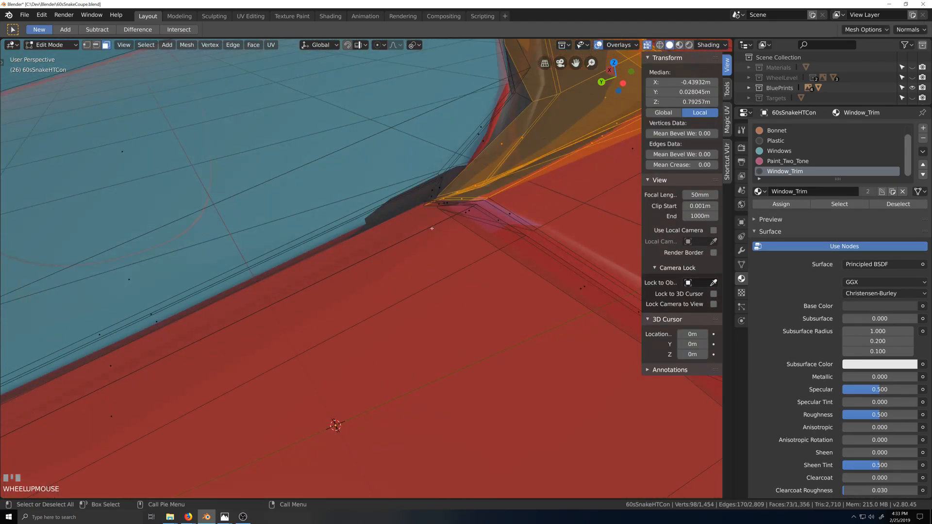
Select the three small narrow faces where the windshield pillar's base meets the door window's lower corner.
{"action": "key", "text": "shift+grave"}
{"action": "scroll", "coordinate": [413, 250], "scroll_direction": "up", "scroll_amount": 1}
{"action": "key", "text": "grave"}
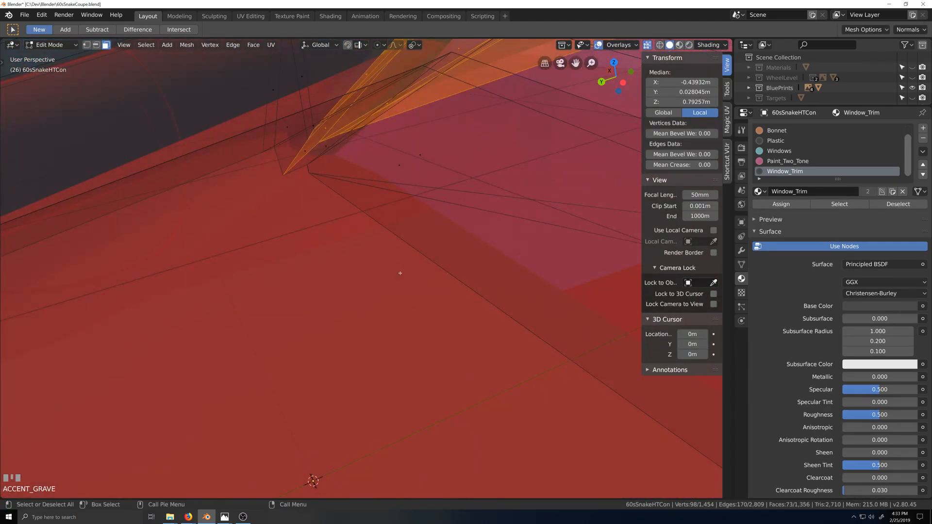
{"action": "key", "text": "shift+grave"}
{"action": "left_click", "coordinate": [324, 185]}
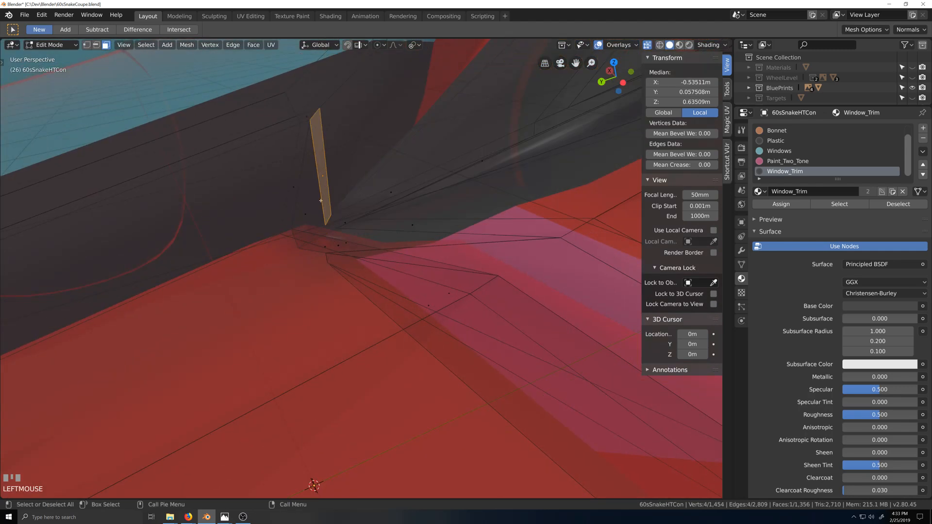
{"action": "left_click", "coordinate": [295, 200], "text": "shift"}
{"action": "left_click", "coordinate": [292, 180], "text": "shift"}
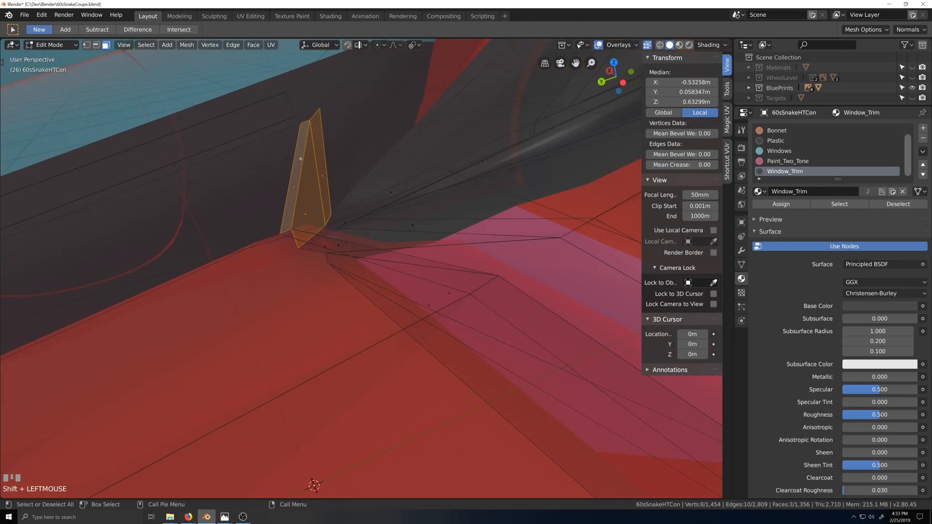
Assign the Windows material to the three selected corner faces.
{"action": "scroll", "coordinate": [358, 272], "scroll_direction": "down", "scroll_amount": 1}
{"action": "scroll", "coordinate": [359, 272], "scroll_direction": "up", "scroll_amount": 1}
{"action": "scroll", "coordinate": [240, 270], "scroll_direction": "down", "scroll_amount": 4}
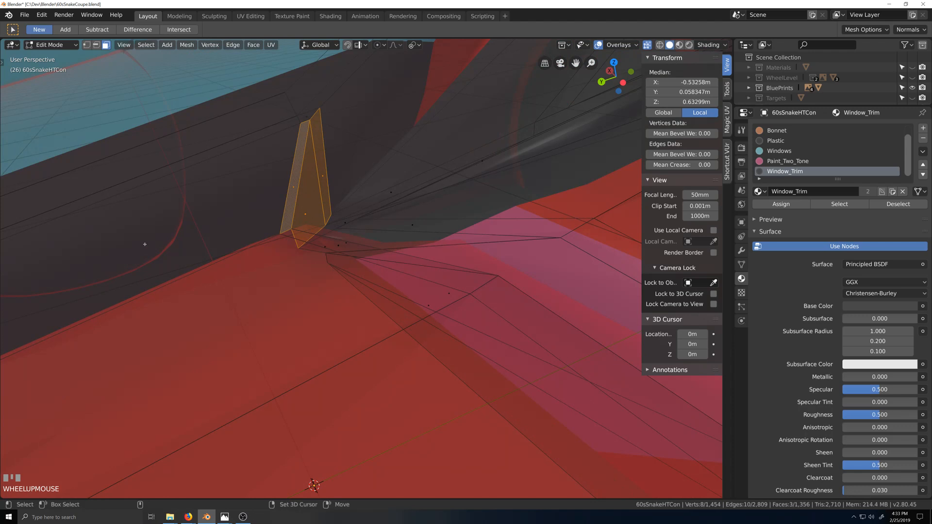
{"action": "scroll", "coordinate": [308, 291], "scroll_direction": "up", "scroll_amount": 6}
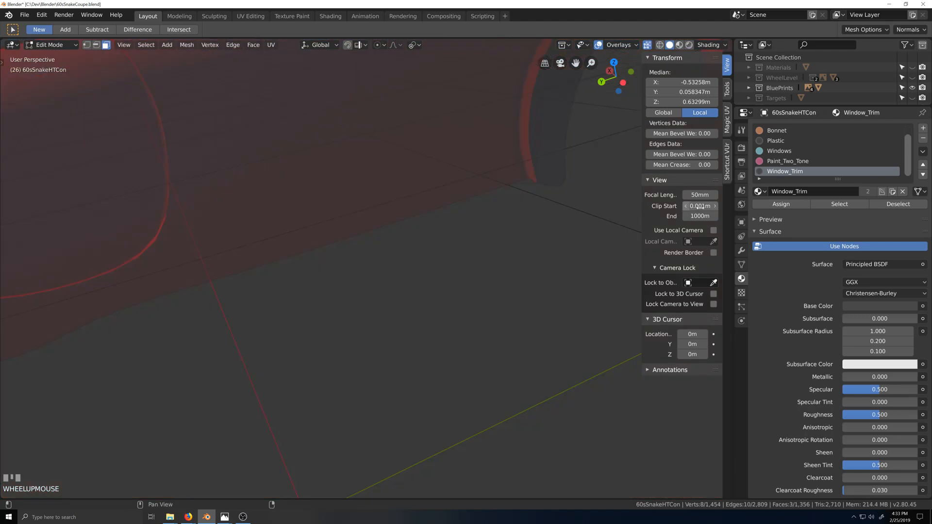
{"action": "scroll", "coordinate": [365, 266], "scroll_direction": "down", "scroll_amount": 3}
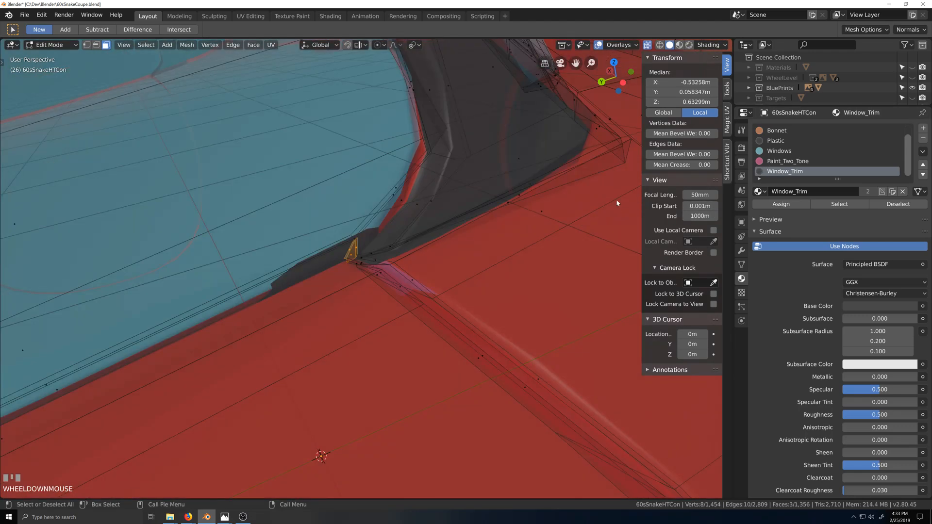
{"action": "left_click", "coordinate": [782, 151]}
{"action": "left_click", "coordinate": [781, 203]}
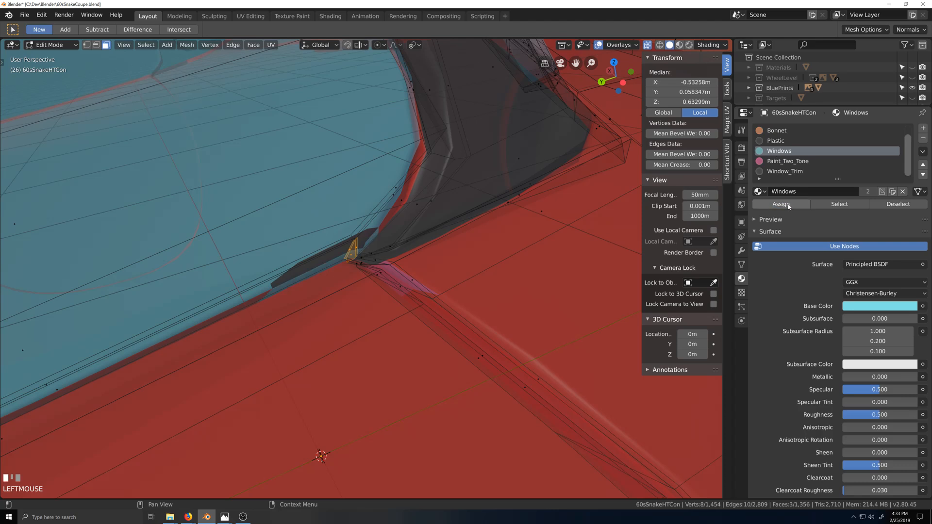
{"action": "scroll", "coordinate": [312, 189], "scroll_direction": "up", "scroll_amount": 3}
{"action": "scroll", "coordinate": [312, 188], "scroll_direction": "down", "scroll_amount": 3}
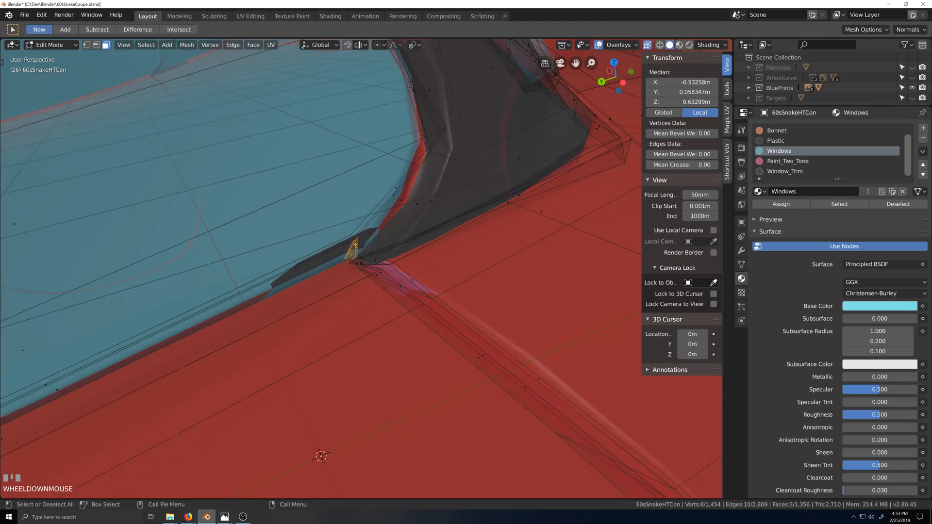
Select the tiny face just above those corner faces and assign Window_Trim to it.
{"action": "left_click", "coordinate": [354, 238]}
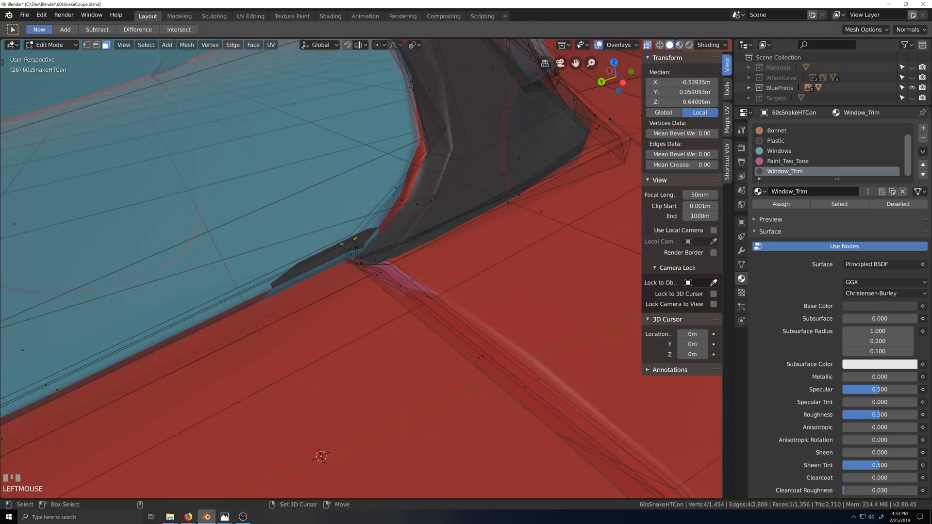
{"action": "left_click", "coordinate": [780, 204]}
{"action": "scroll", "coordinate": [362, 175], "scroll_direction": "up", "scroll_amount": 3}
{"action": "scroll", "coordinate": [362, 176], "scroll_direction": "down", "scroll_amount": 3}
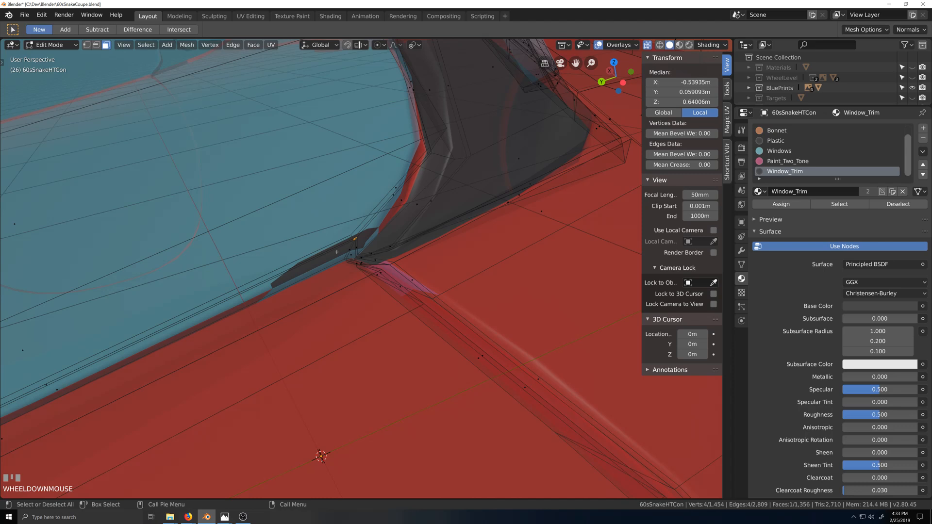
{"action": "scroll", "coordinate": [352, 243], "scroll_direction": "up", "scroll_amount": 3}
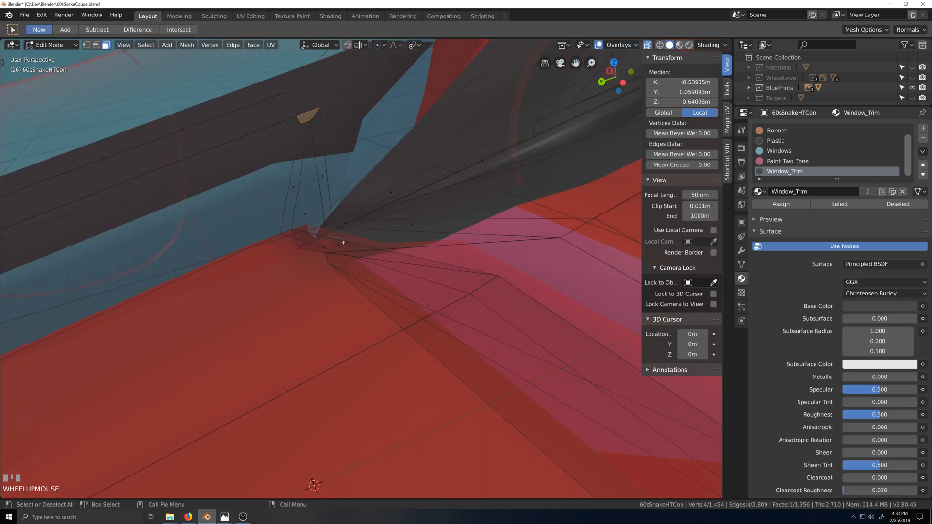
Examine the dark trim patch around the tiny face from several angles and clear the selection.
{"action": "key", "text": "KP_Decimal"}
{"action": "scroll", "coordinate": [343, 243], "scroll_direction": "down", "scroll_amount": 7}
{"action": "key", "text": "grave"}
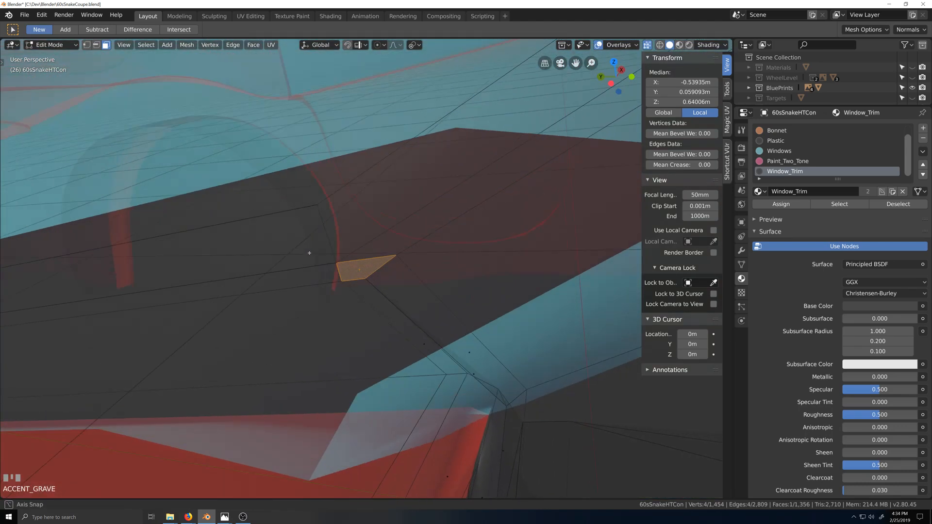
{"action": "middle_click_drag", "start_coordinate": [309, 253], "coordinate": [245, 311]}
{"action": "scroll", "coordinate": [238, 287], "scroll_direction": "down", "scroll_amount": 6}
{"action": "key", "text": "grave"}
{"action": "scroll", "coordinate": [251, 309], "scroll_direction": "down", "scroll_amount": 2}
{"action": "key", "text": "alt+a"}
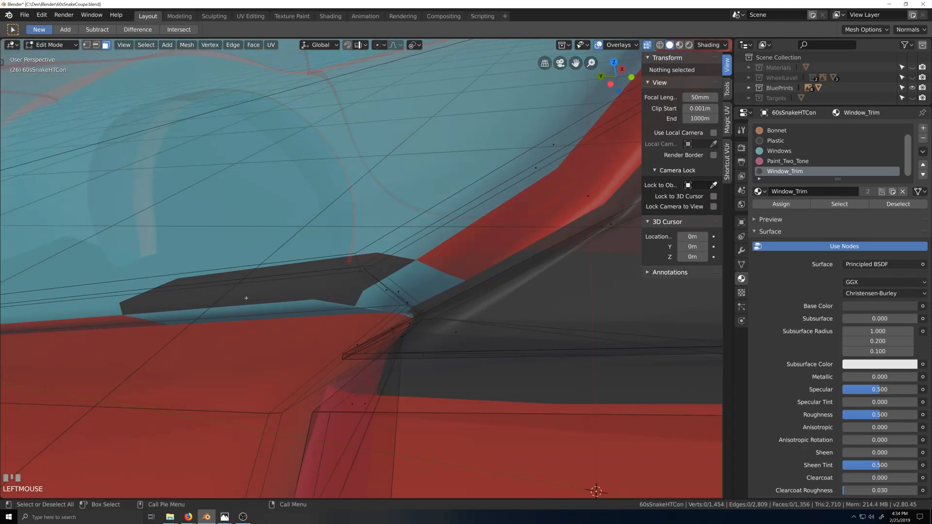
Select the long red-painted face along the door window's lower edge and assign the Windows material to it.
{"action": "scroll", "coordinate": [223, 294], "scroll_direction": "down", "scroll_amount": 3}
{"action": "left_click", "coordinate": [142, 296]}
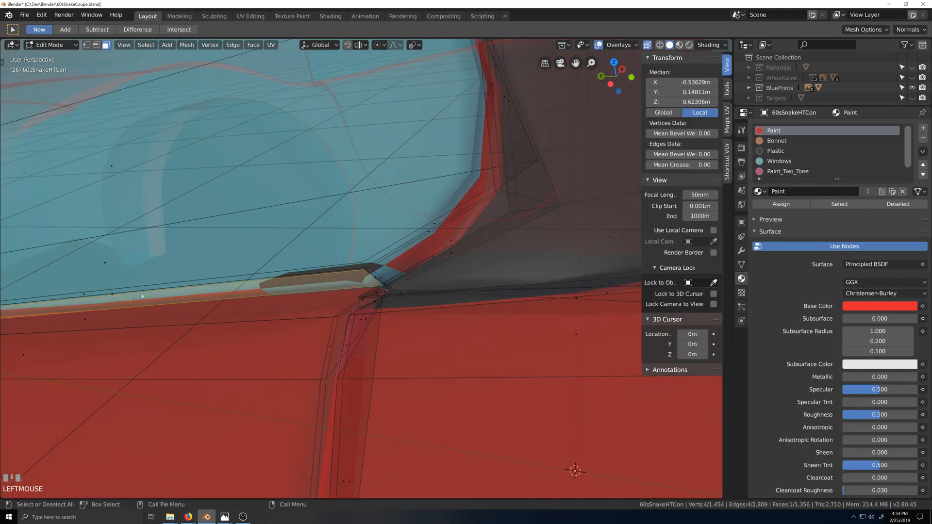
{"action": "scroll", "coordinate": [400, 275], "scroll_direction": "down", "scroll_amount": 3}
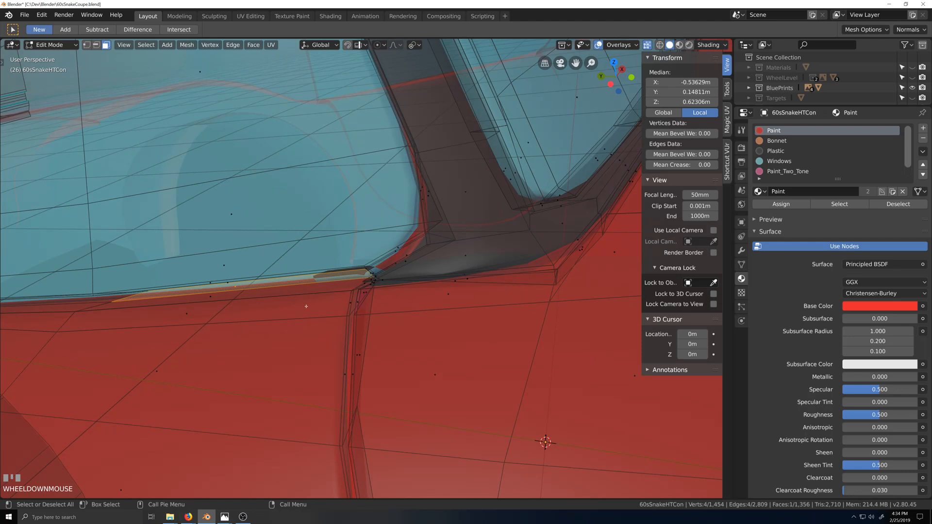
{"action": "left_click", "coordinate": [779, 161]}
{"action": "left_click", "coordinate": [780, 204]}
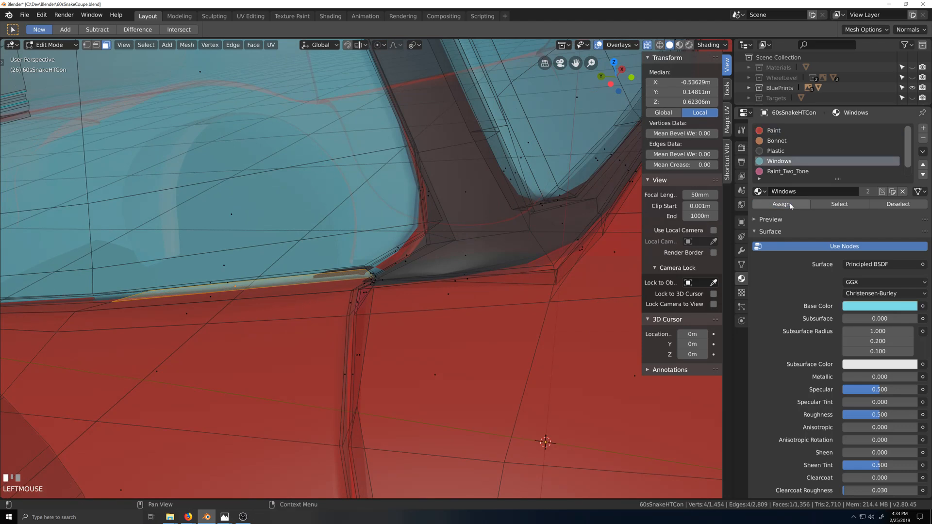
Select the two thin faces running along the door window's lower edge.
{"action": "scroll", "coordinate": [355, 292], "scroll_direction": "up", "scroll_amount": 1}
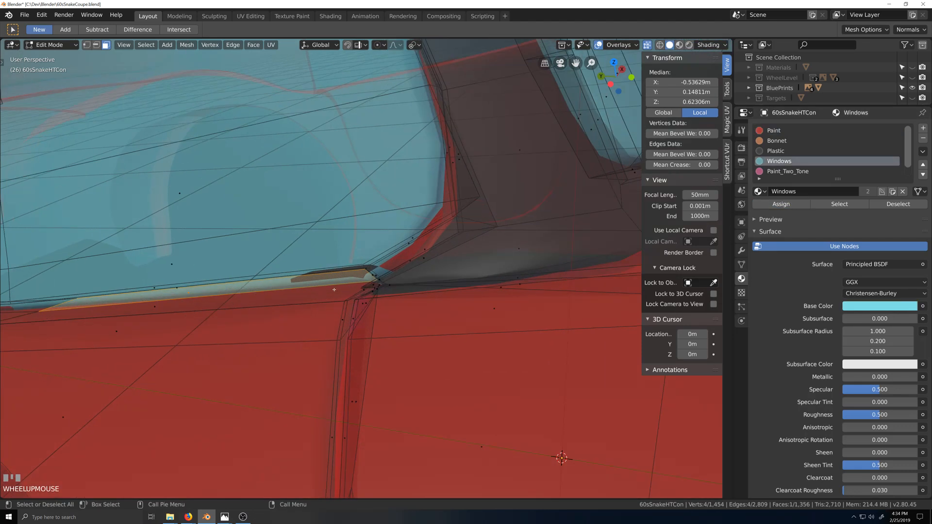
{"action": "left_click", "coordinate": [180, 288], "text": "shift"}
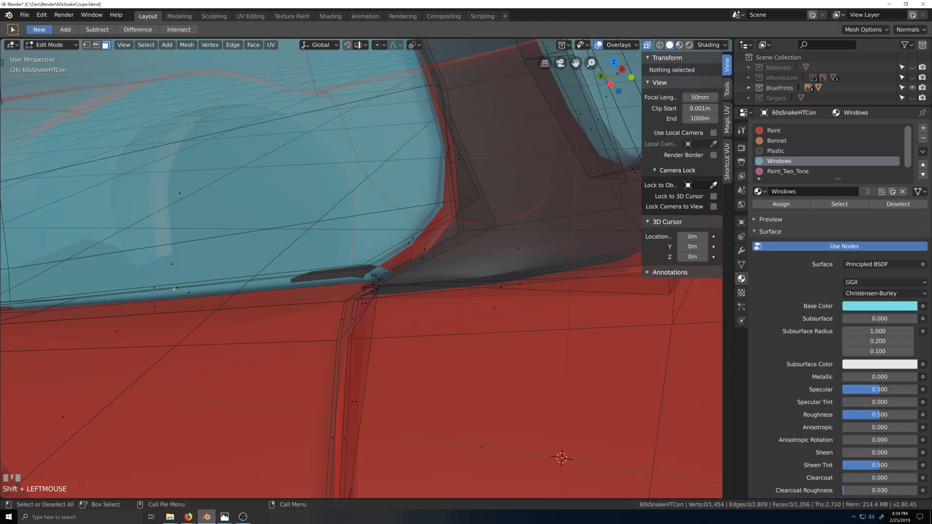
{"action": "left_click", "coordinate": [174, 289]}
{"action": "left_click", "coordinate": [178, 289], "text": "shift"}
{"action": "left_click", "coordinate": [177, 289]}
{"action": "left_click", "coordinate": [178, 288], "text": "shift"}
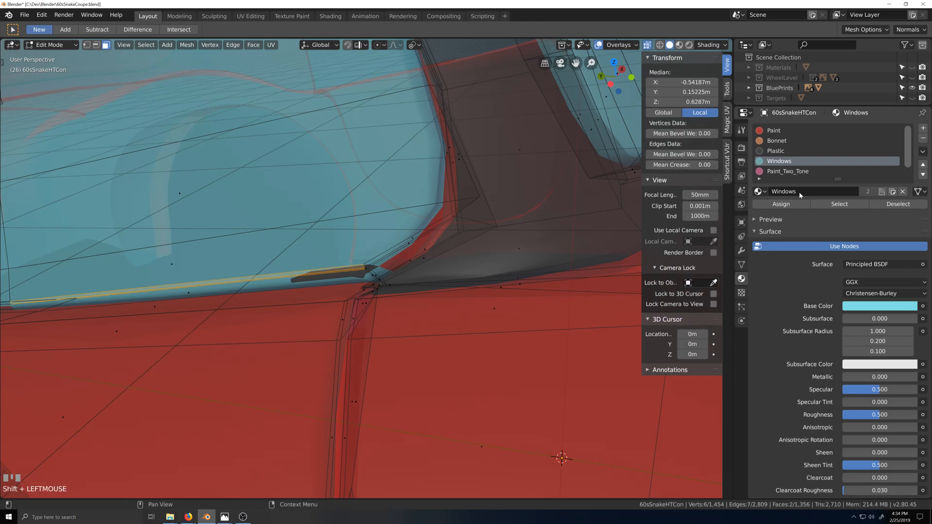
Select the red-painted face between the door window and the windshield pillar's base and assign the Windows material to it.
{"action": "key", "text": "shift+grave"}
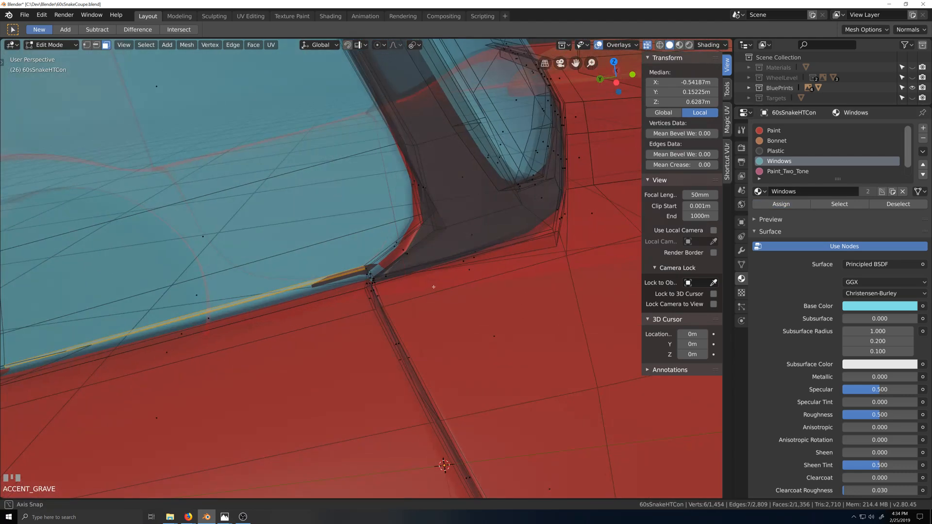
{"action": "scroll", "coordinate": [427, 287], "scroll_direction": "up", "scroll_amount": 1}
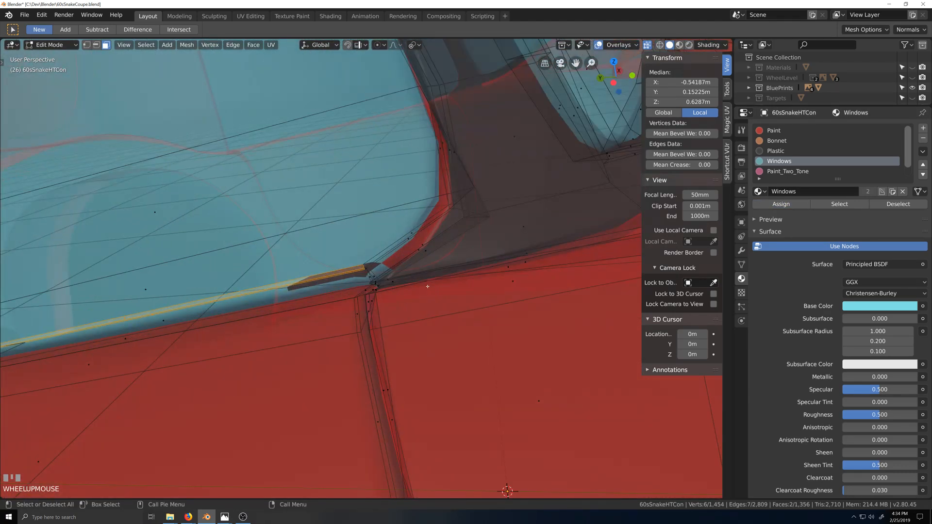
{"action": "key", "text": "grave"}
{"action": "left_click", "coordinate": [418, 236]}
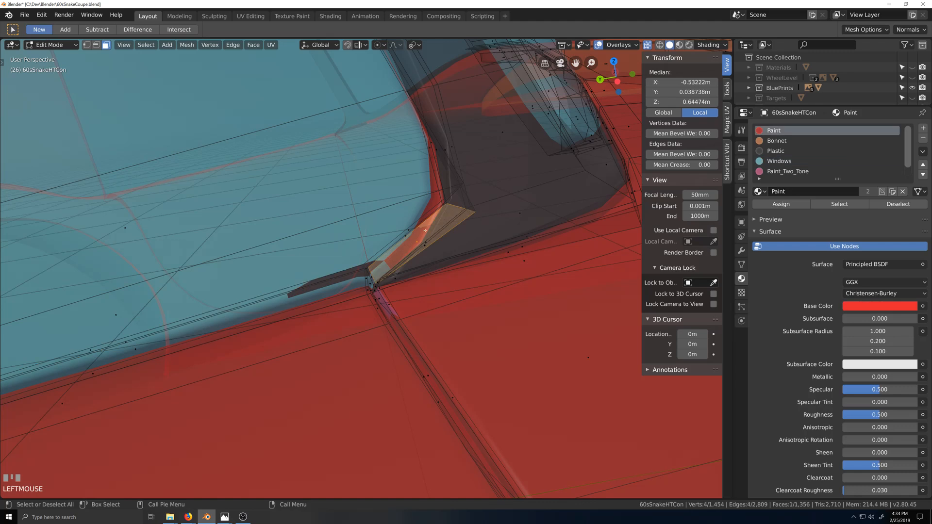
{"action": "key", "text": "grave"}
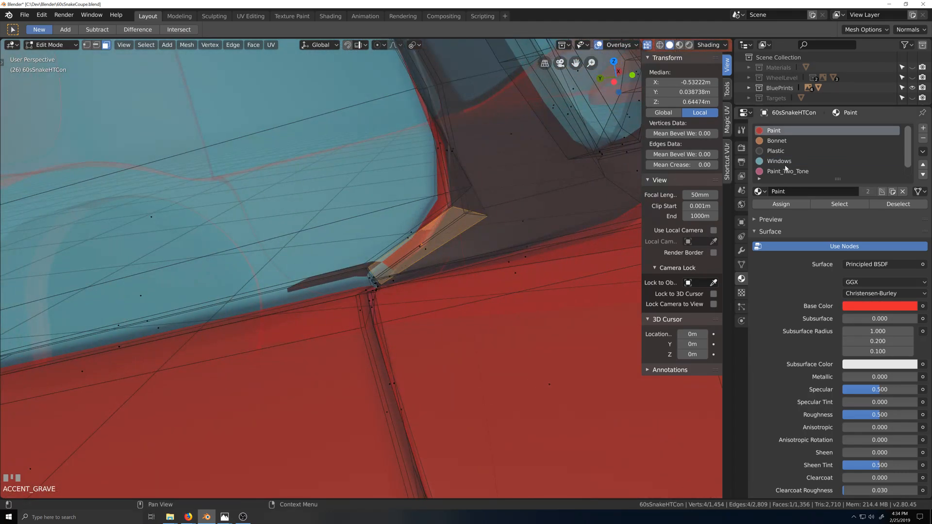
{"action": "left_click", "coordinate": [787, 161]}
{"action": "left_click", "coordinate": [791, 204]}
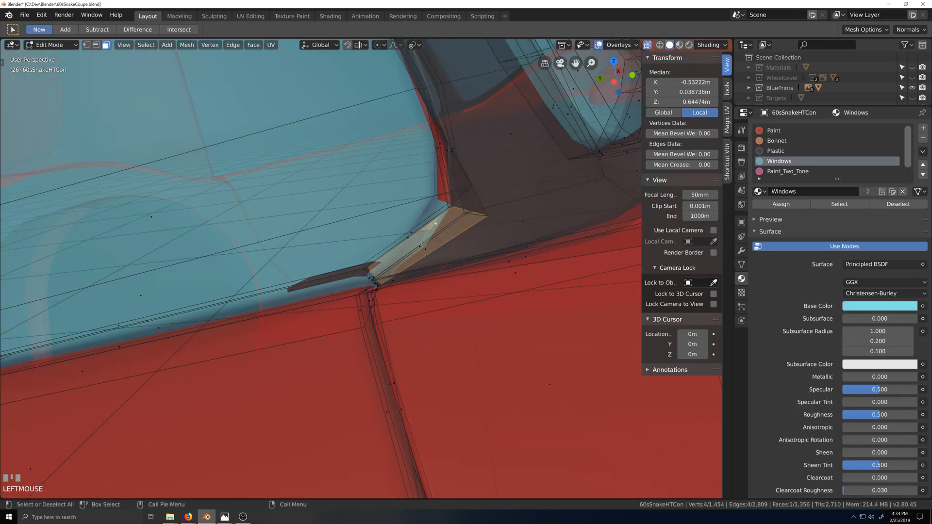
Select the long strip along the door window's lower edge and the small faces at its front corner, and assign the Windows material to them.
{"action": "key", "text": "grave"}
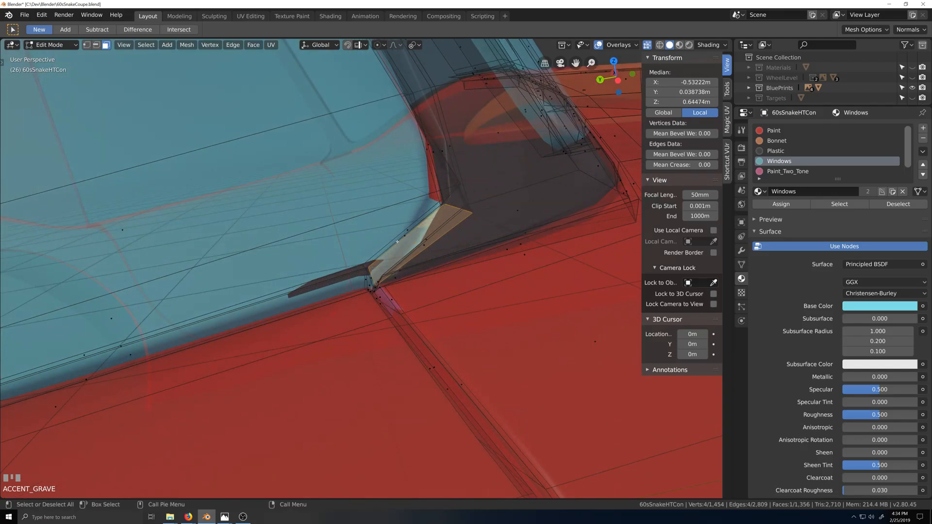
{"action": "left_click", "coordinate": [397, 241], "text": "shift"}
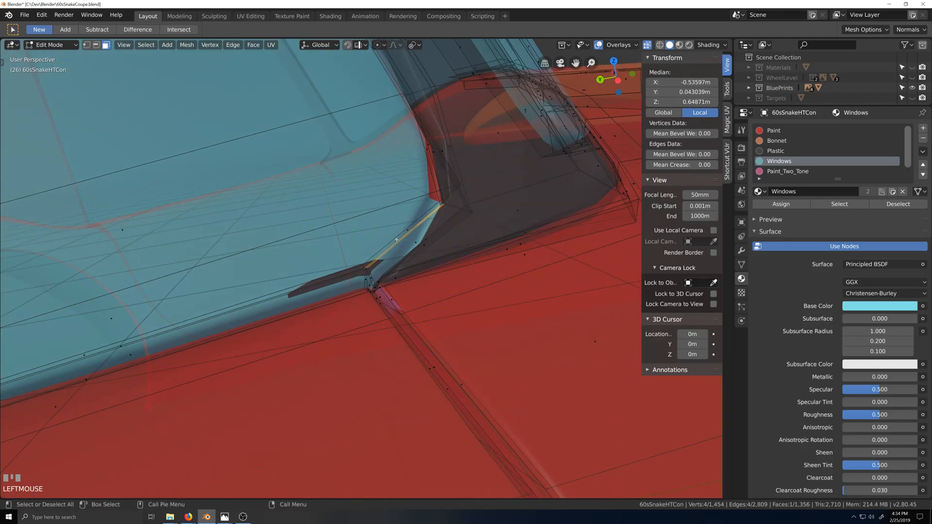
{"action": "left_click", "coordinate": [100, 316]}
{"action": "left_click", "coordinate": [407, 230], "text": "shift"}
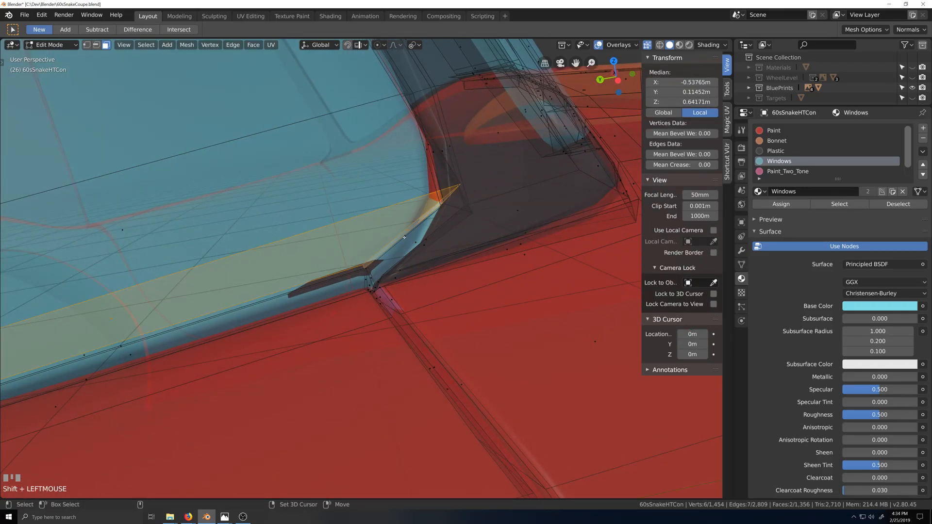
{"action": "left_click", "coordinate": [384, 252], "text": "shift"}
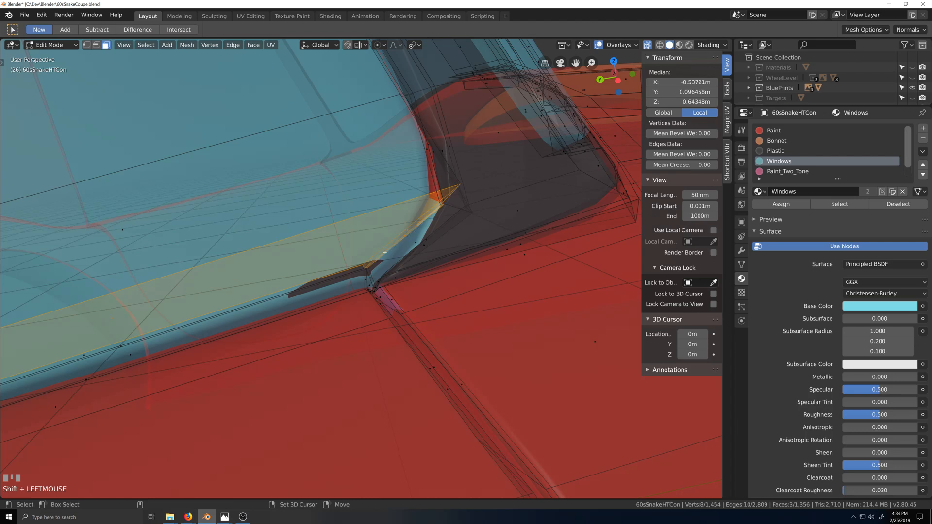
{"action": "left_click", "coordinate": [122, 346], "text": "shift"}
{"action": "left_click", "coordinate": [322, 286], "text": "shift"}
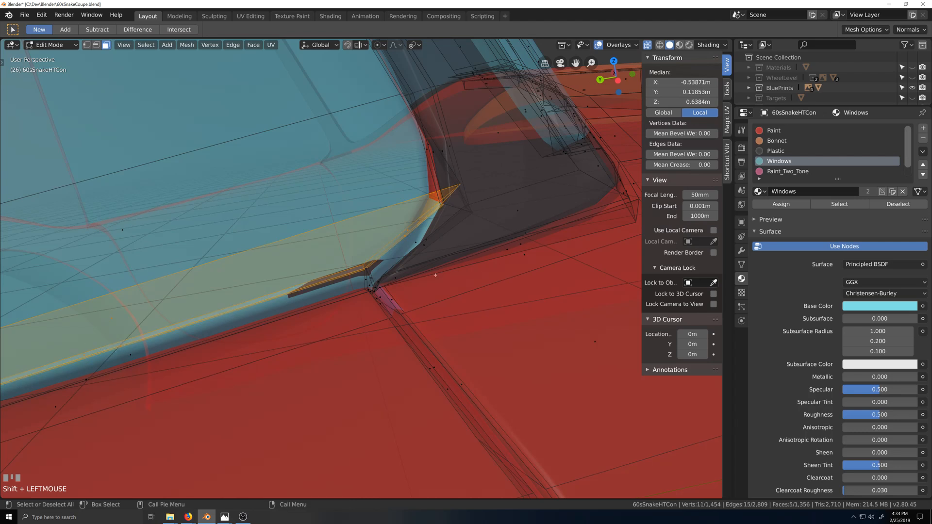
{"action": "scroll", "coordinate": [383, 281], "scroll_direction": "up", "scroll_amount": 2}
{"action": "left_click", "coordinate": [365, 284], "text": "shift"}
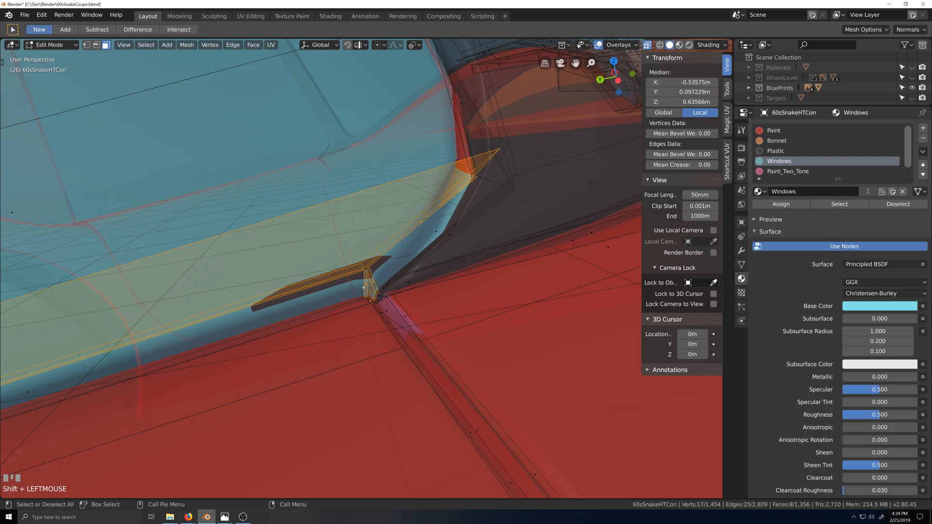
{"action": "left_click", "coordinate": [465, 209], "text": "shift"}
{"action": "left_click", "coordinate": [60, 388], "text": "shift"}
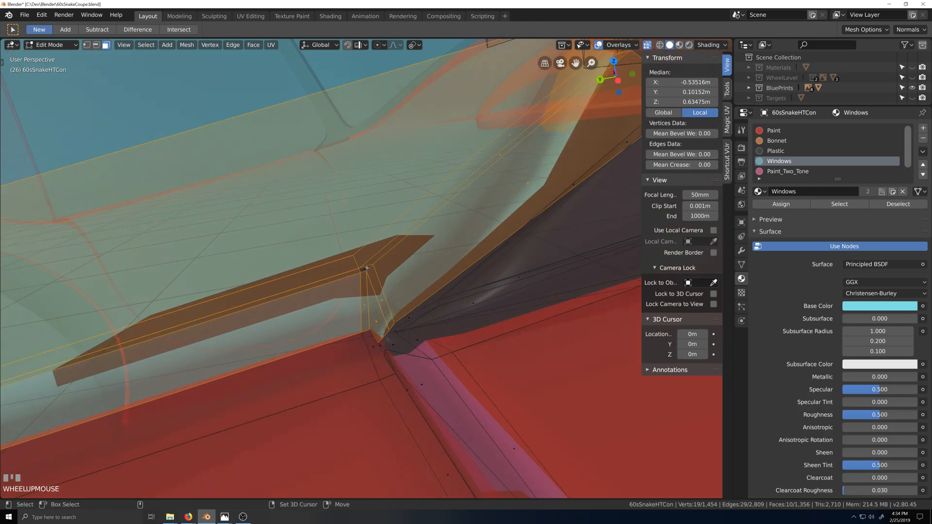
{"action": "left_click", "coordinate": [355, 280], "text": "shift"}
{"action": "scroll", "coordinate": [802, 177], "scroll_direction": "down", "scroll_amount": 2}
{"action": "left_click", "coordinate": [779, 151]}
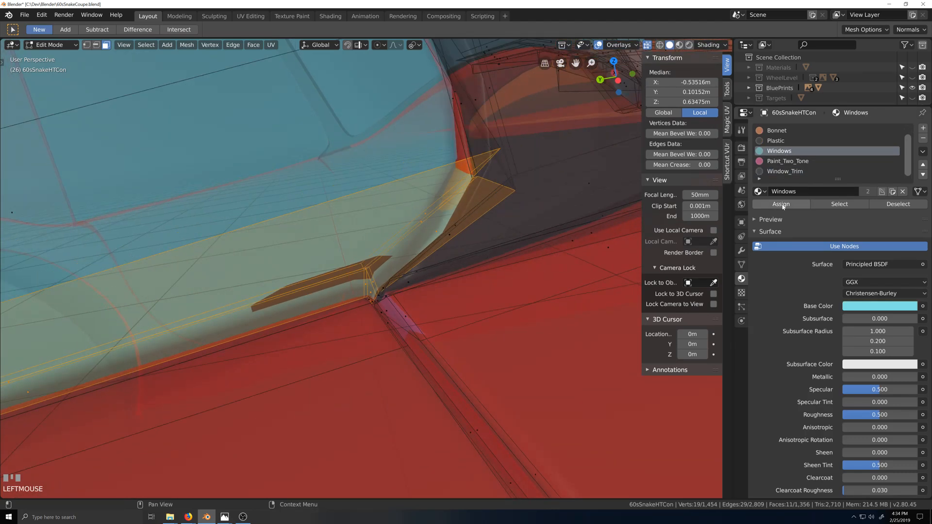
{"action": "left_click", "coordinate": [781, 204]}
Examine the door window's lower edge in Object Mode and return to Edit Mode.
{"action": "scroll", "coordinate": [486, 224], "scroll_direction": "down", "scroll_amount": 2}
{"action": "scroll", "coordinate": [486, 224], "scroll_direction": "down", "scroll_amount": 8}
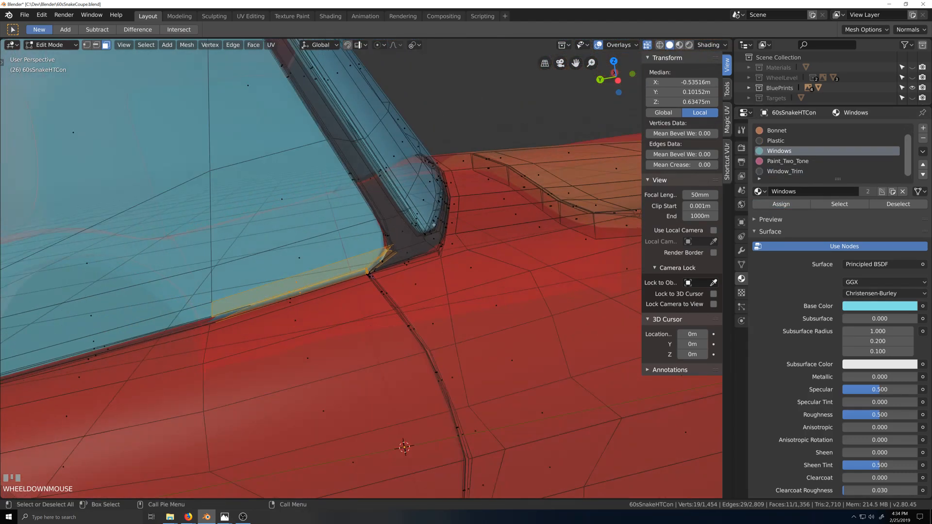
{"action": "scroll", "coordinate": [323, 272], "scroll_direction": "down", "scroll_amount": 2}
{"action": "key", "text": "Tab"}
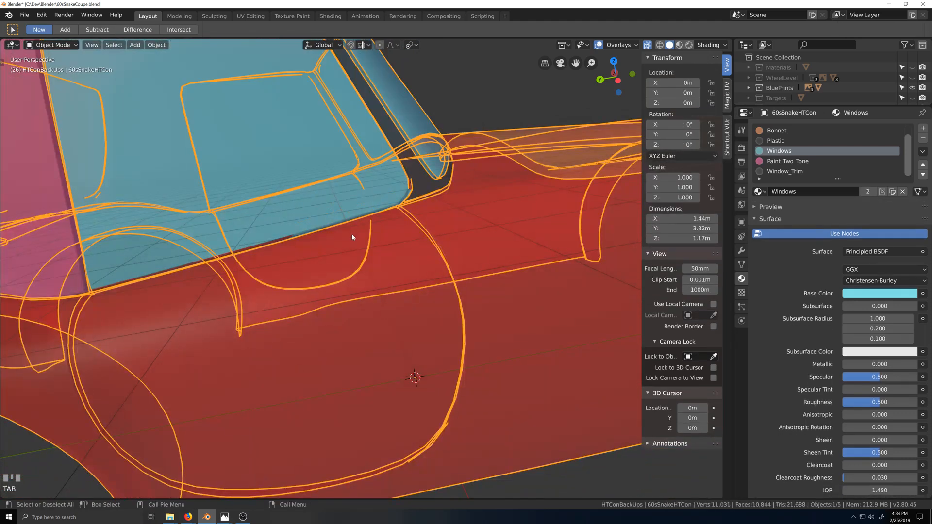
{"action": "scroll", "coordinate": [352, 234], "scroll_direction": "down", "scroll_amount": 3}
{"action": "scroll", "coordinate": [366, 285], "scroll_direction": "up", "scroll_amount": 6}
{"action": "scroll", "coordinate": [348, 254], "scroll_direction": "up", "scroll_amount": 3}
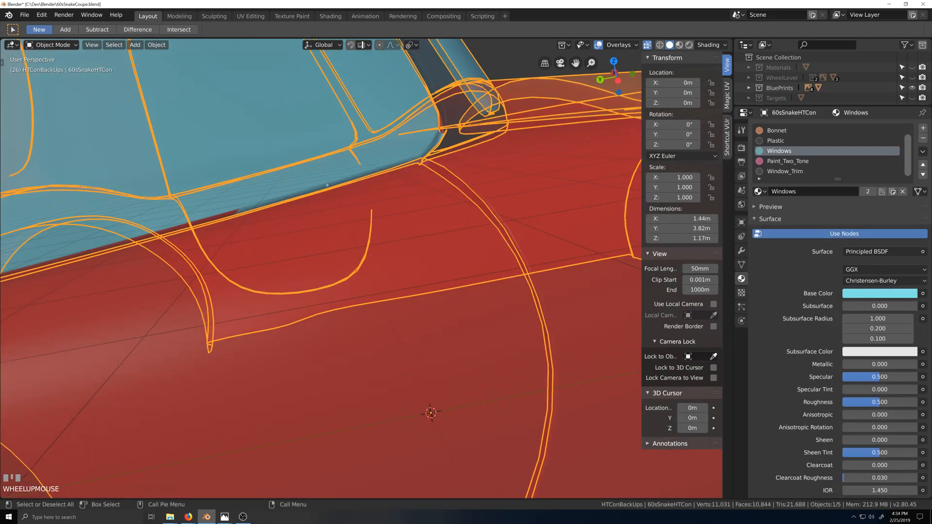
{"action": "key", "text": "Tab"}
{"action": "scroll", "coordinate": [301, 211], "scroll_direction": "up", "scroll_amount": 3}
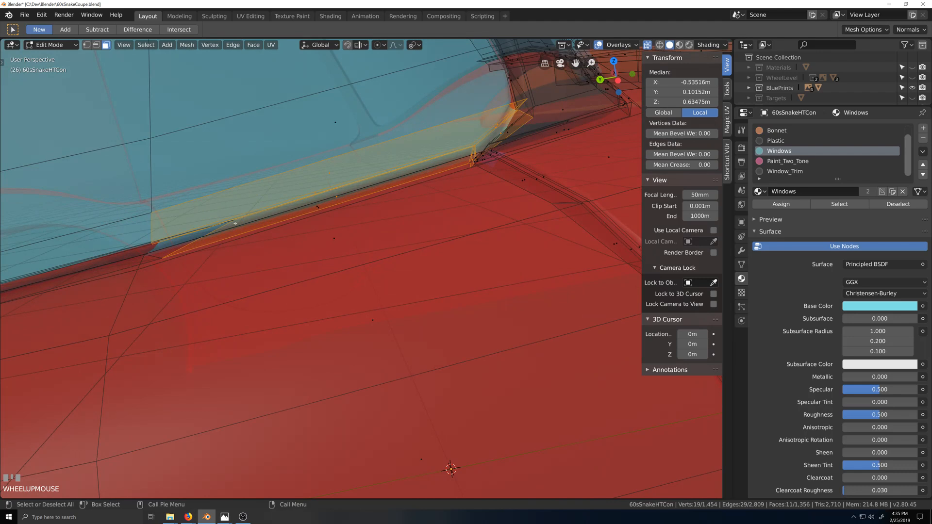
Select the thin face below the door window's lower edge, near the windshield pillar, and assign the Paint material to it.
{"action": "left_click", "coordinate": [452, 150]}
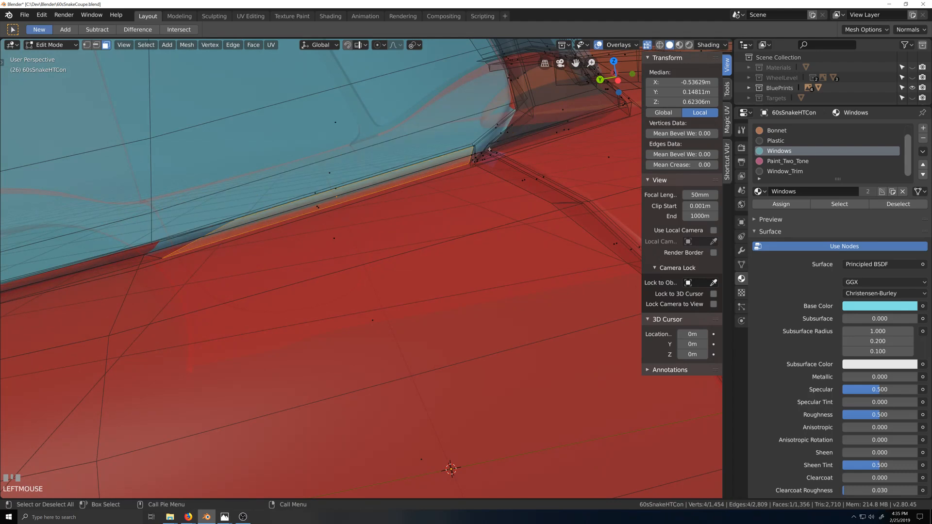
{"action": "scroll", "coordinate": [489, 149], "scroll_direction": "down", "scroll_amount": 6}
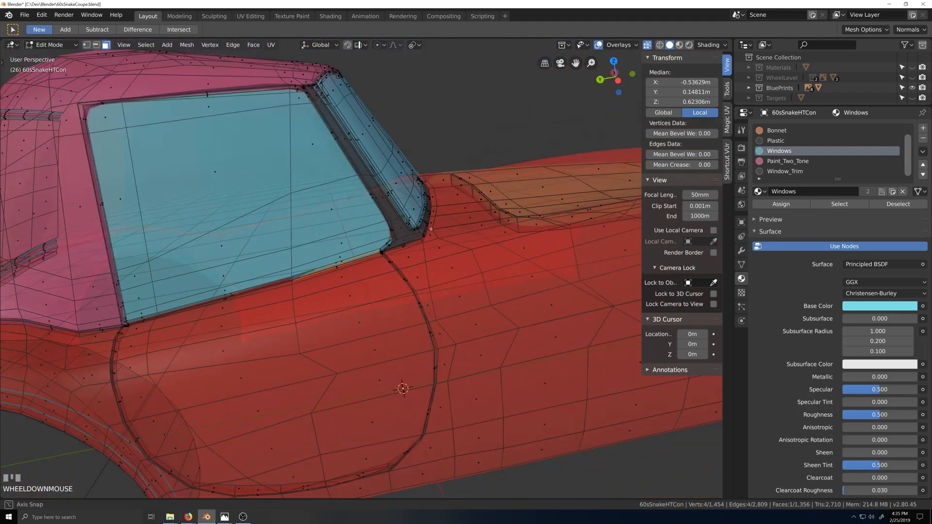
{"action": "scroll", "coordinate": [431, 228], "scroll_direction": "up", "scroll_amount": 5}
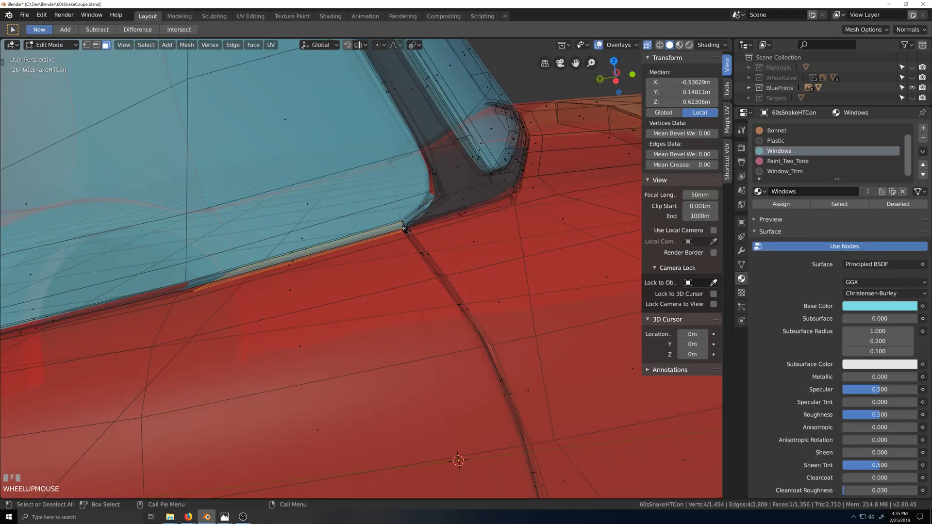
{"action": "scroll", "coordinate": [792, 144], "scroll_direction": "up", "scroll_amount": 1}
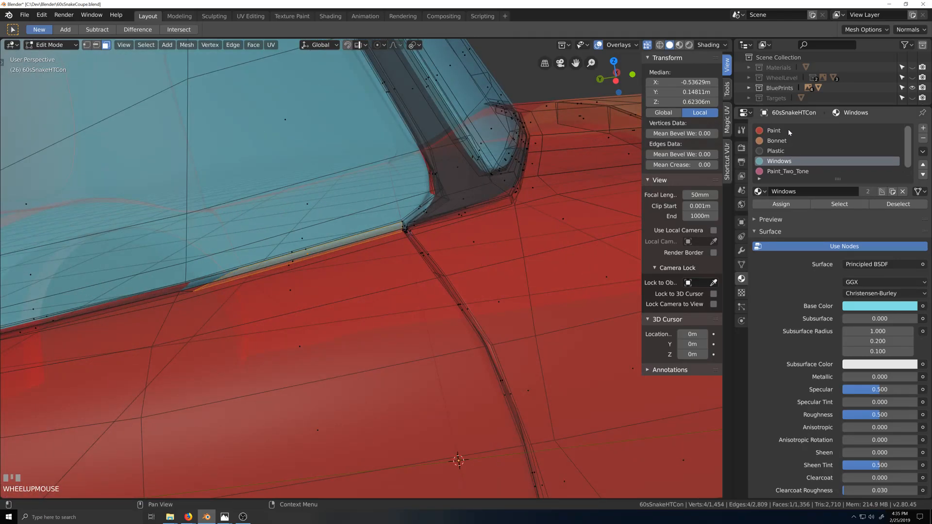
{"action": "left_click", "coordinate": [787, 130]}
{"action": "left_click", "coordinate": [785, 203]}
{"action": "scroll", "coordinate": [443, 185], "scroll_direction": "up", "scroll_amount": 4}
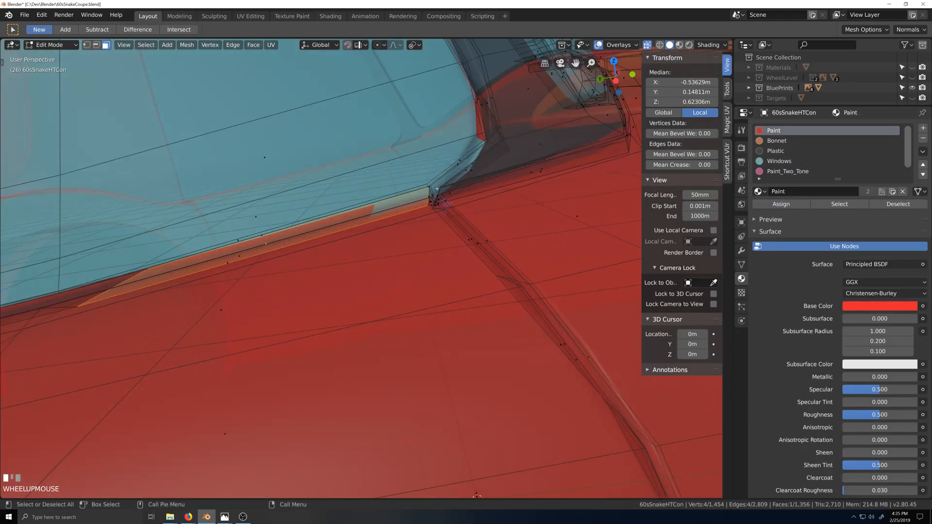
Select the small faces at the door window's lower front corner and the adjoining pillar-side face, and assign the Paint material to them.
{"action": "key", "text": "shift+grave"}
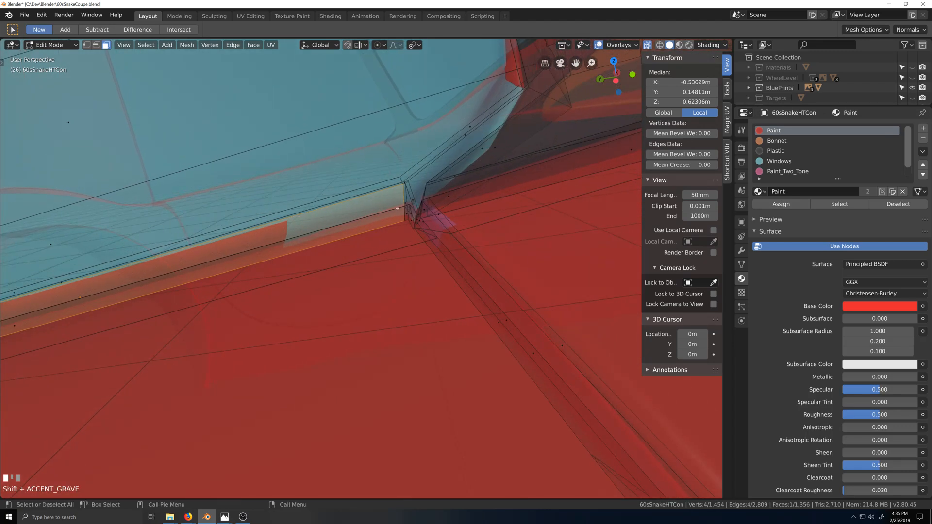
{"action": "left_click", "coordinate": [407, 202], "text": "shift"}
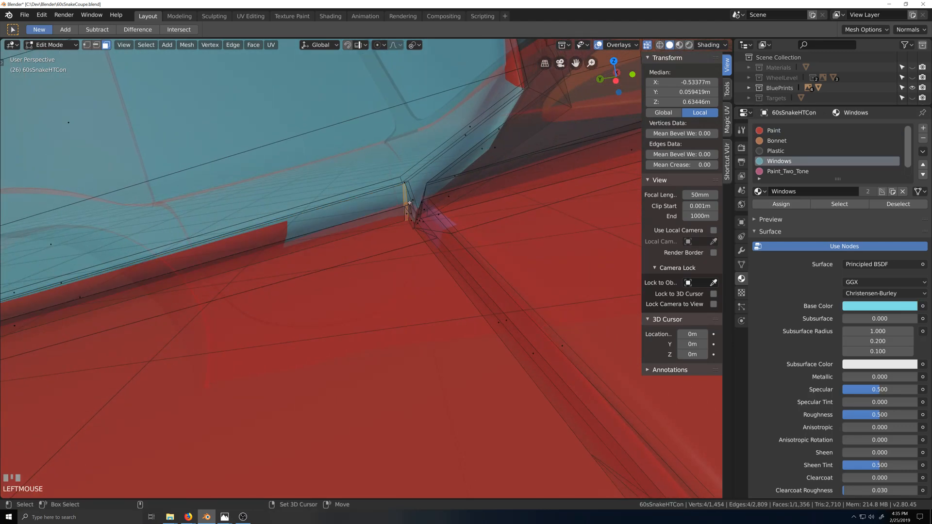
{"action": "left_click", "coordinate": [407, 203], "text": "shift"}
{"action": "left_click", "coordinate": [413, 199], "text": "shift"}
{"action": "left_click", "coordinate": [481, 148], "text": "shift"}
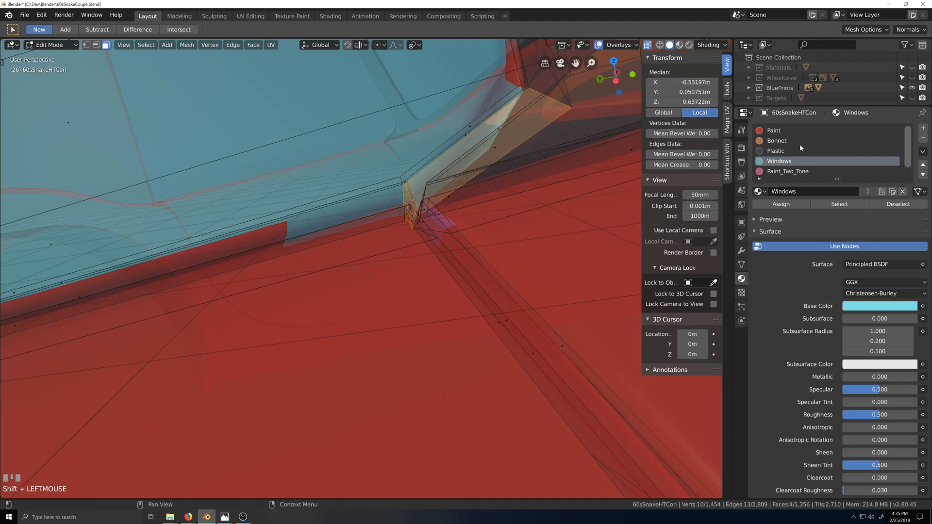
{"action": "left_click", "coordinate": [772, 131]}
{"action": "scroll", "coordinate": [492, 201], "scroll_direction": "down", "scroll_amount": 3}
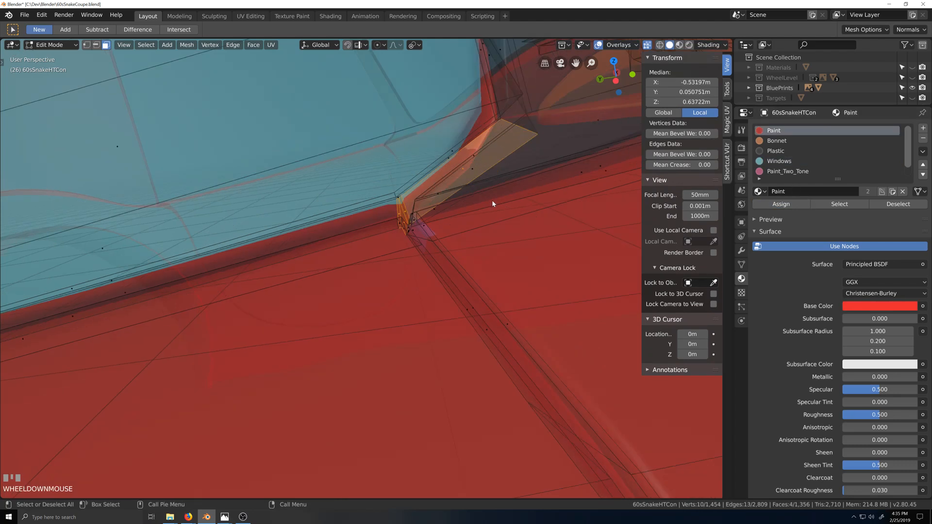
Examine the car's materials in Object Mode from the side windows around to the rear window.
{"action": "middle_click_drag", "start_coordinate": [491, 201], "coordinate": [453, 248]}
{"action": "key", "text": "grave"}
{"action": "key", "text": "Tab"}
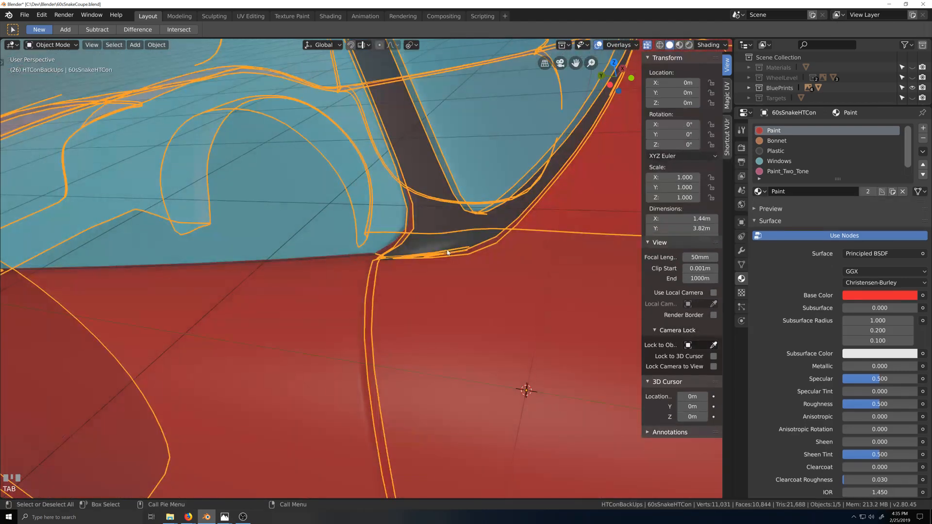
{"action": "scroll", "coordinate": [429, 270], "scroll_direction": "down", "scroll_amount": 5}
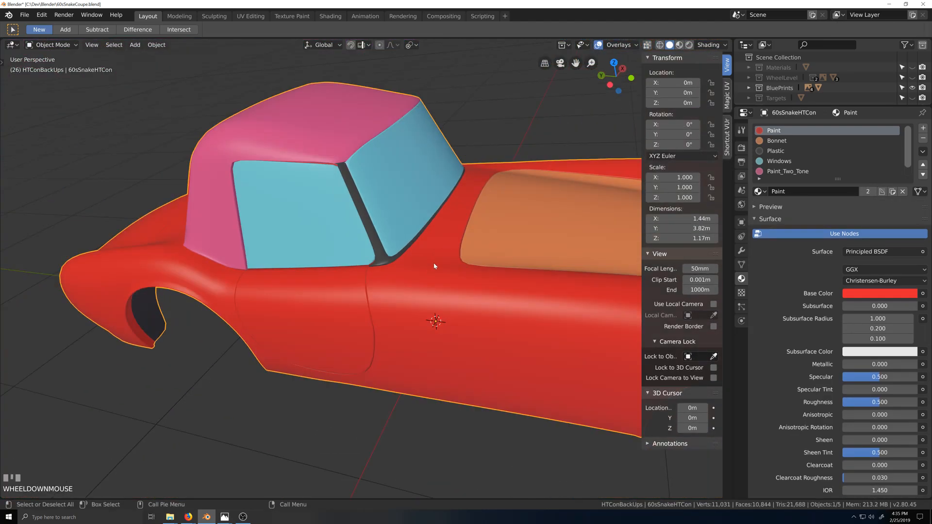
{"action": "middle_click_drag", "start_coordinate": [395, 280], "coordinate": [521, 272]}
{"action": "scroll", "coordinate": [371, 274], "scroll_direction": "down", "scroll_amount": 2}
{"action": "scroll", "coordinate": [368, 296], "scroll_direction": "up", "scroll_amount": 3}
{"action": "scroll", "coordinate": [370, 286], "scroll_direction": "down", "scroll_amount": 4}
{"action": "scroll", "coordinate": [417, 278], "scroll_direction": "up", "scroll_amount": 2}
{"action": "scroll", "coordinate": [398, 280], "scroll_direction": "up", "scroll_amount": 1}
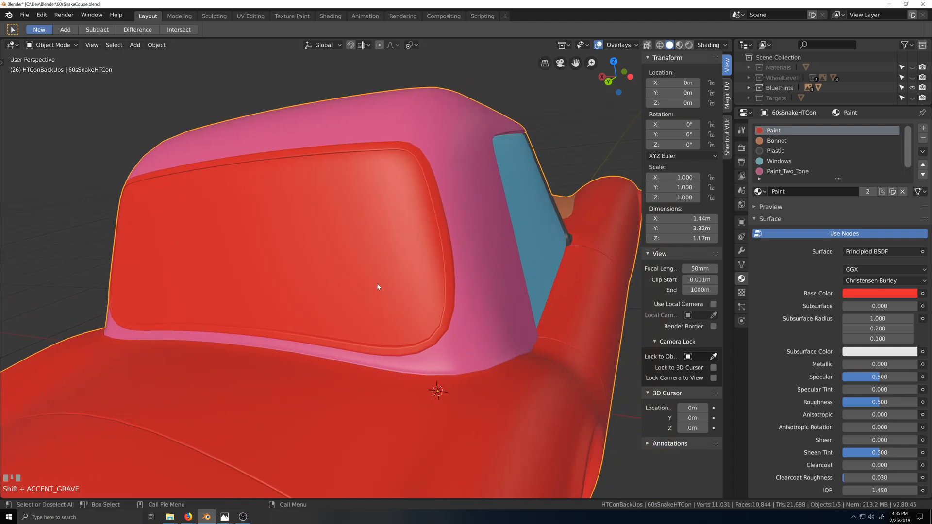
In Edit Mode, select the edge loop running around the middle of the rear window's frame and grow the selection to its adjacent faces.
{"action": "key", "text": "Tab"}
{"action": "scroll", "coordinate": [439, 251], "scroll_direction": "up", "scroll_amount": 3}
{"action": "key", "text": "shift+grave"}
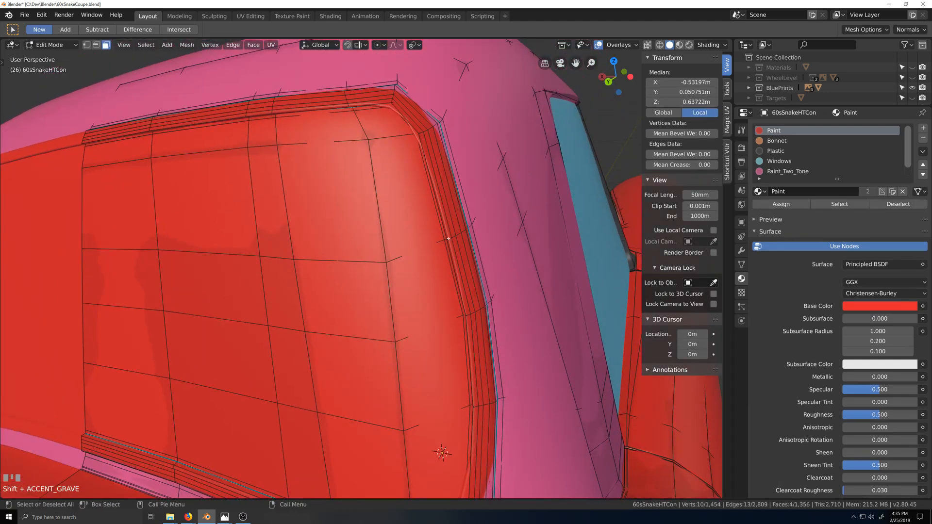
{"action": "left_click", "coordinate": [444, 205], "text": "alt"}
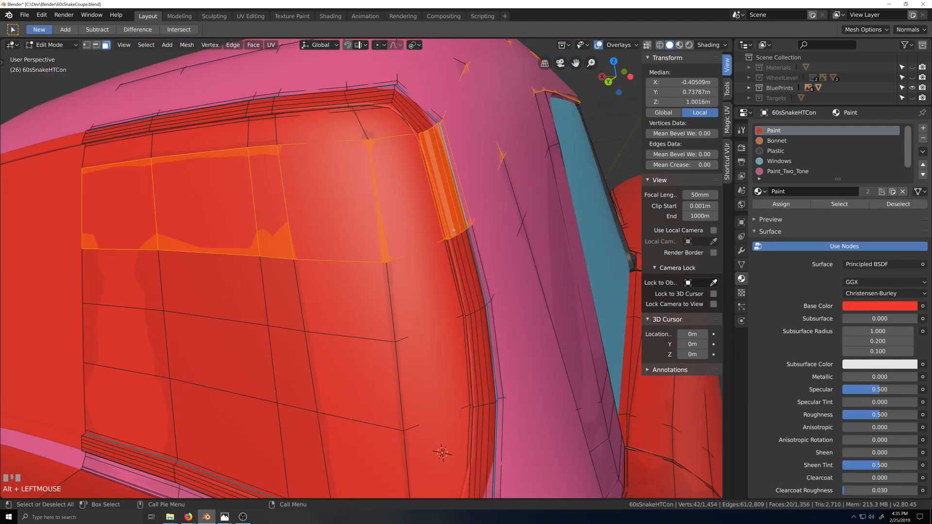
{"action": "key", "text": "1"}
{"action": "left_click", "coordinate": [467, 281], "text": "alt"}
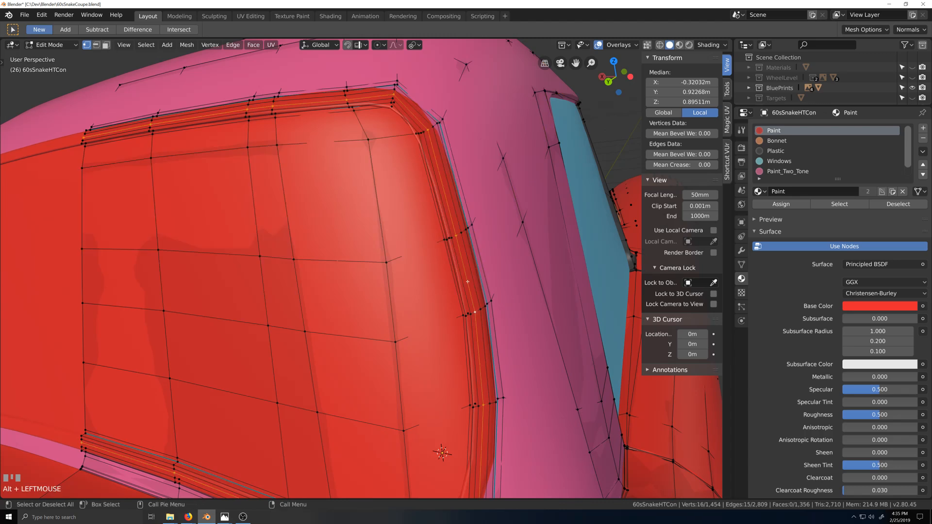
{"action": "key", "text": "ctrl+KP_Add"}
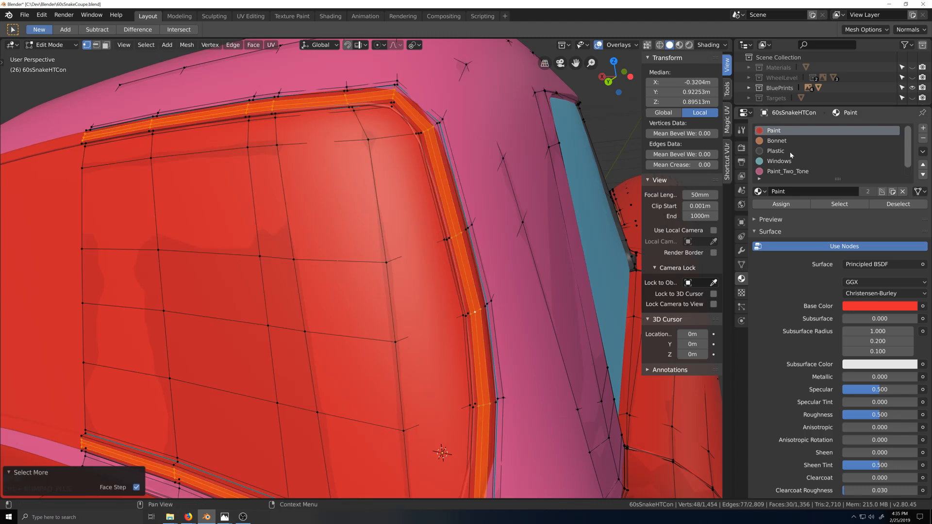
Add a material slot with the existing Trim material and assign it to the selected strip around the rear window.
{"action": "scroll", "coordinate": [791, 168], "scroll_direction": "down", "scroll_amount": 1}
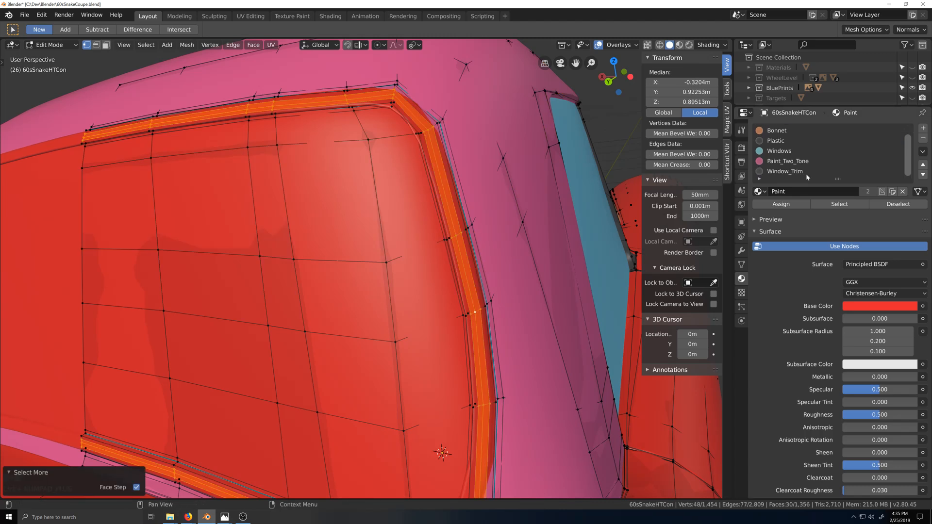
{"action": "left_click", "coordinate": [923, 129]}
{"action": "left_click", "coordinate": [759, 191]}
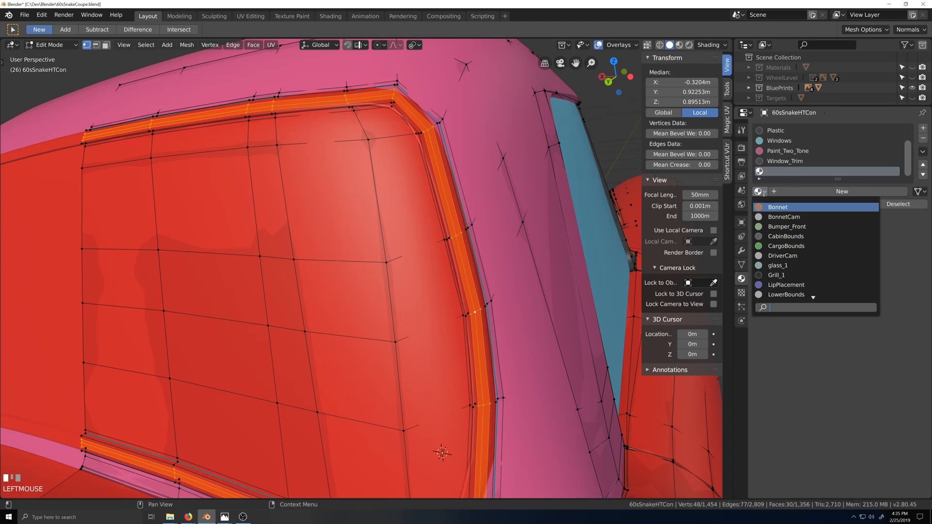
{"action": "type", "text": "TRIM"}
{"action": "key", "text": "Return"}
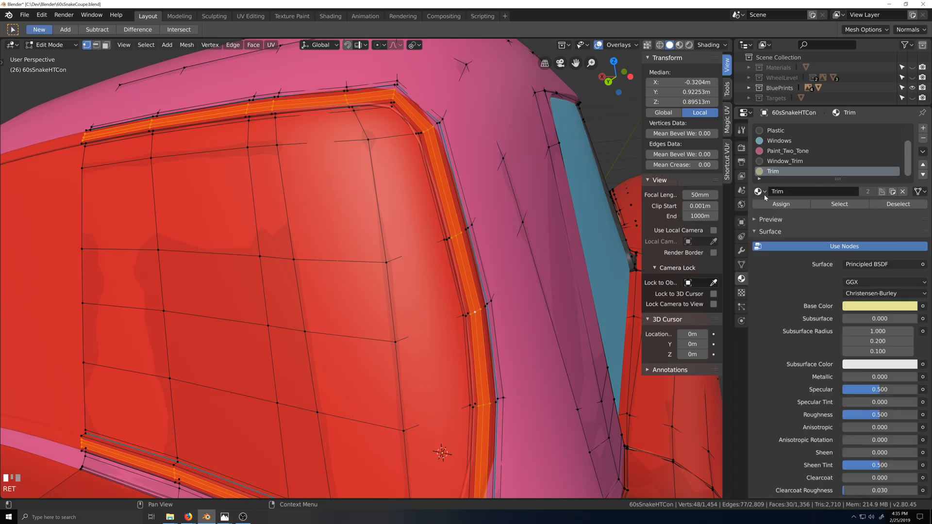
{"action": "left_click", "coordinate": [781, 207]}
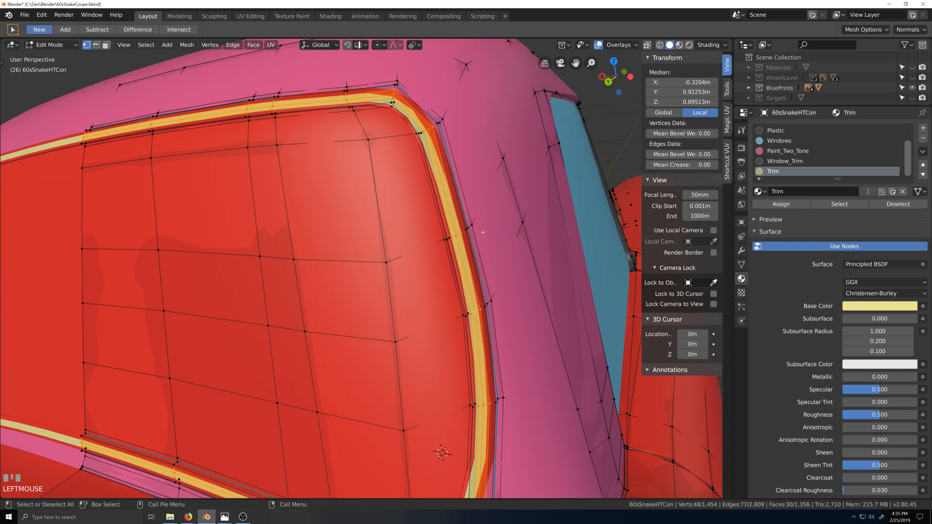
Grow the selection around the rear window, deselect the central Trim strip, and assign the Window_Trim material to the strips on both sides.
{"action": "key", "text": "ctrl+KP_Add"}
{"action": "key", "text": "ctrl+KP_Add"}
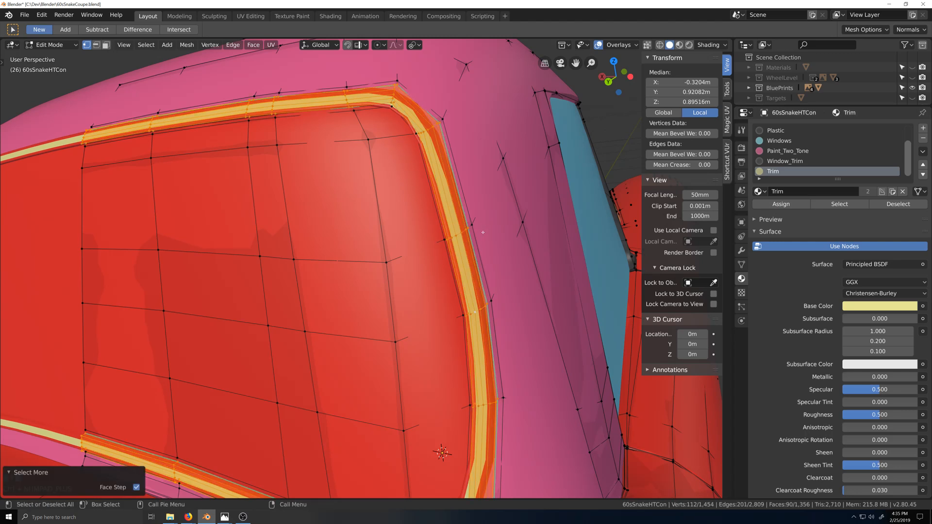
{"action": "left_click", "coordinate": [471, 279], "text": "alt+shift"}
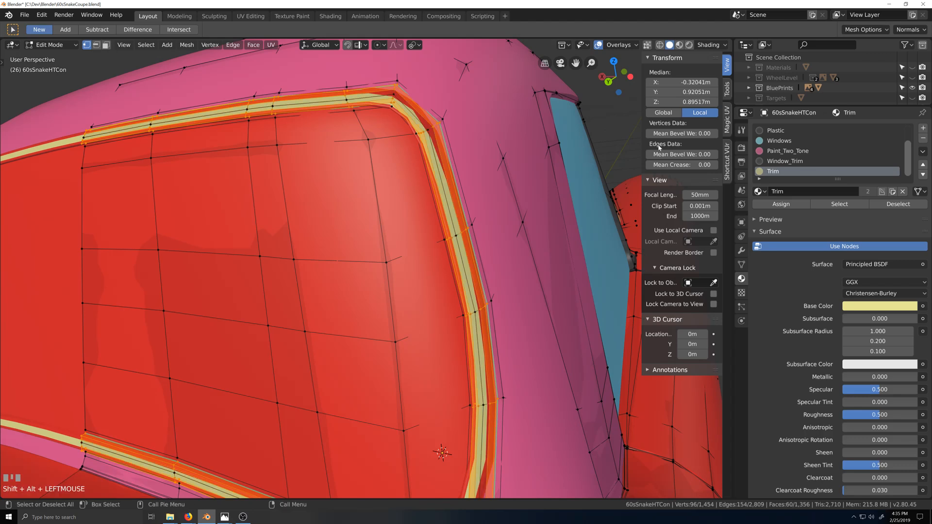
{"action": "left_click", "coordinate": [787, 161]}
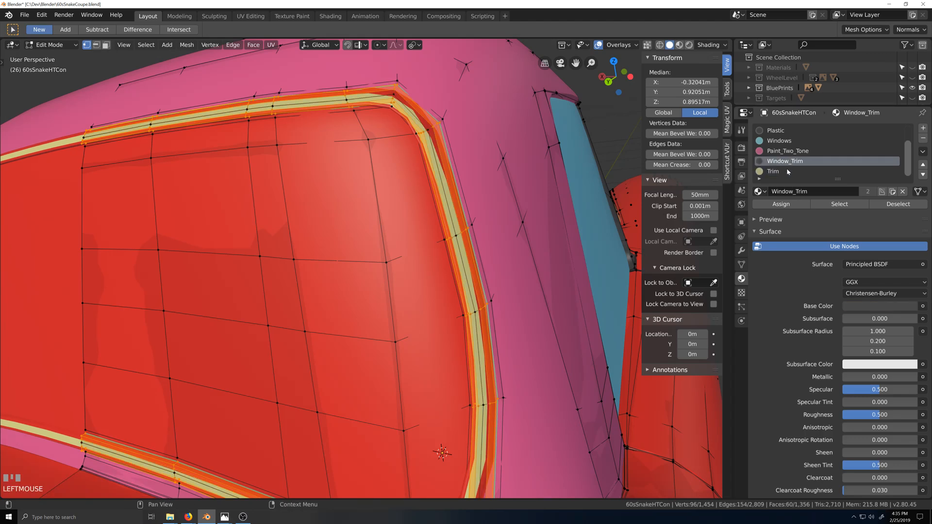
{"action": "left_click", "coordinate": [787, 204]}
{"action": "scroll", "coordinate": [435, 280], "scroll_direction": "down", "scroll_amount": 5}
{"action": "key", "text": "Tab"}
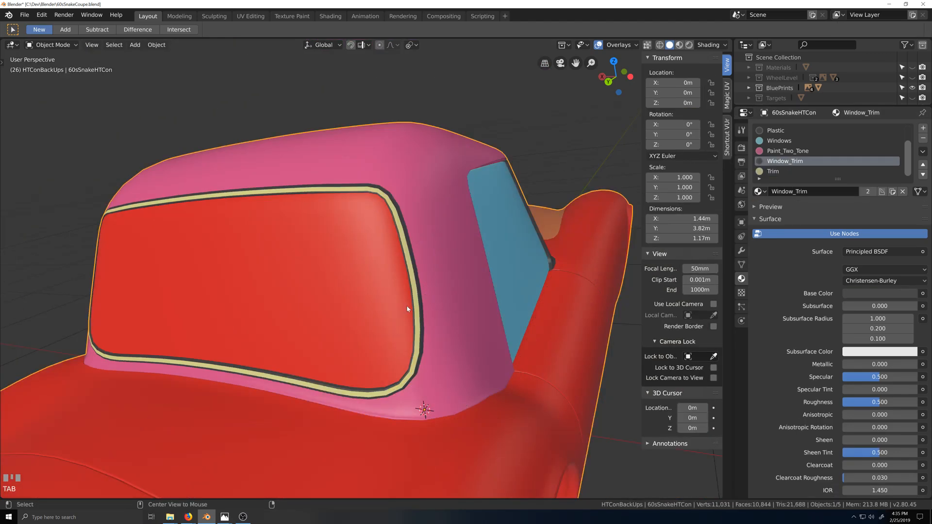
{"action": "middle_click_drag", "start_coordinate": [397, 260], "coordinate": [422, 257]}
{"action": "key", "text": "Tab"}
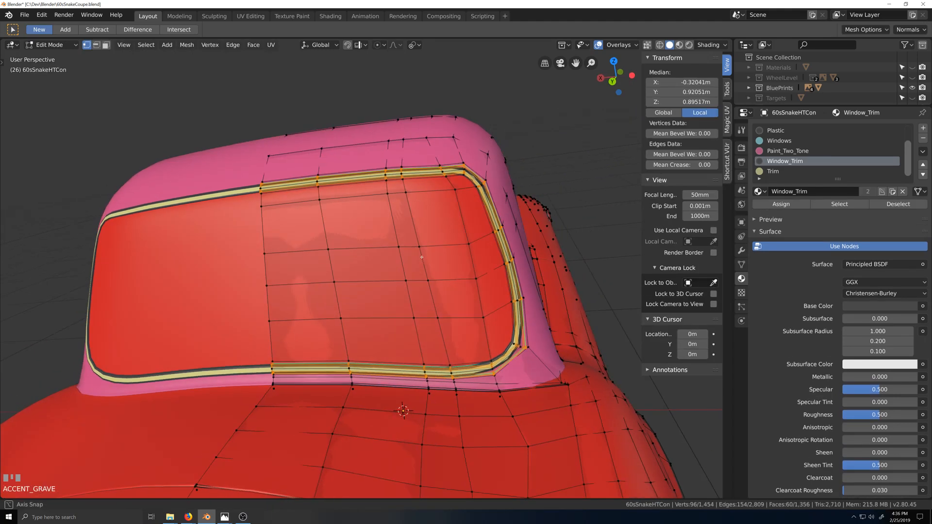
{"action": "key", "text": "shift+grave"}
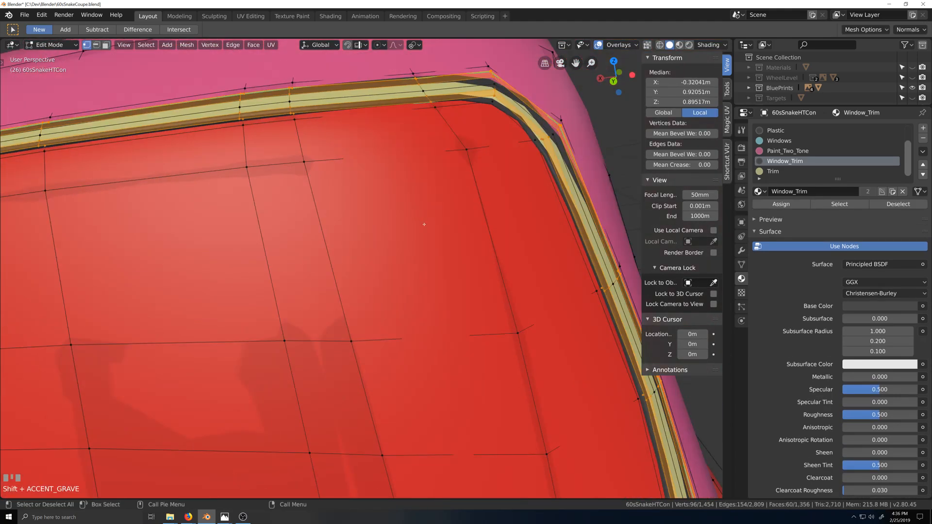
{"action": "scroll", "coordinate": [372, 115], "scroll_direction": "up", "scroll_amount": 4}
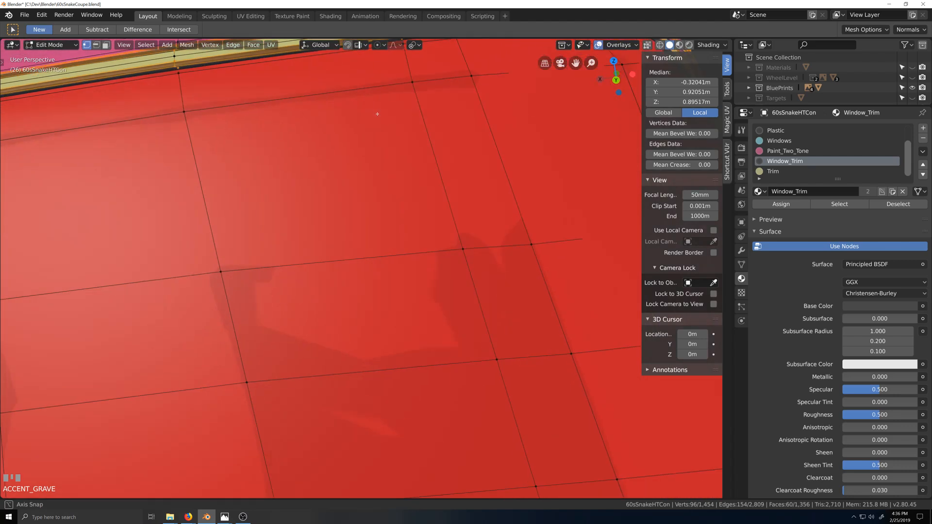
{"action": "left_click", "coordinate": [185, 72], "text": "alt"}
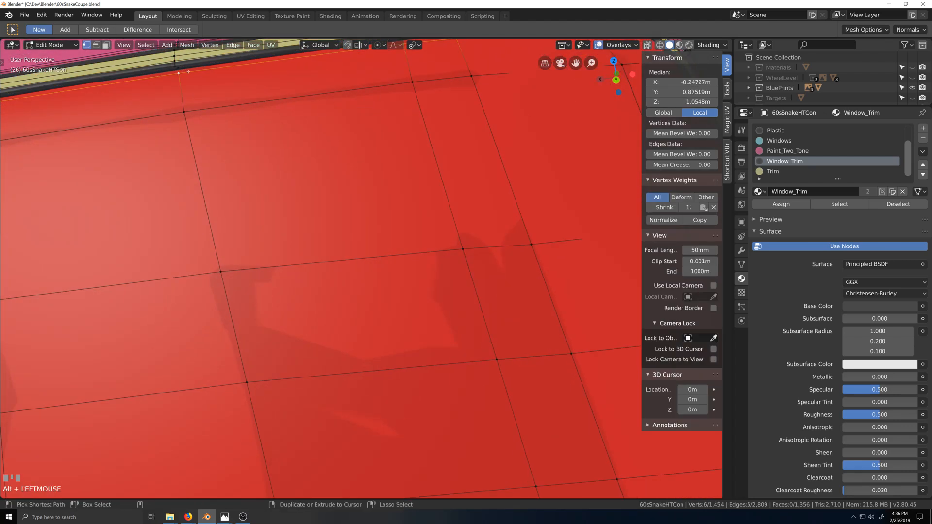
{"action": "key", "text": "ctrl+KP_Add"}
{"action": "scroll", "coordinate": [317, 232], "scroll_direction": "down", "scroll_amount": 8}
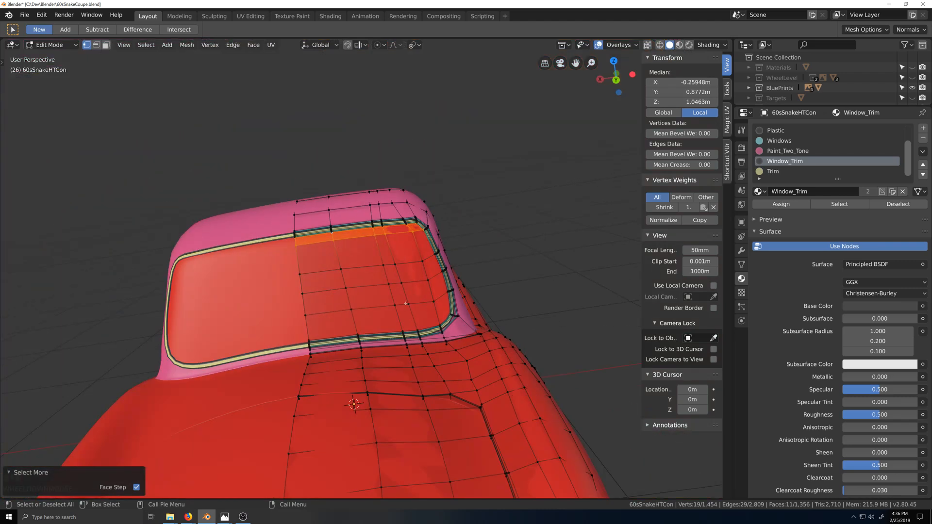
{"action": "scroll", "coordinate": [405, 304], "scroll_direction": "up", "scroll_amount": 5}
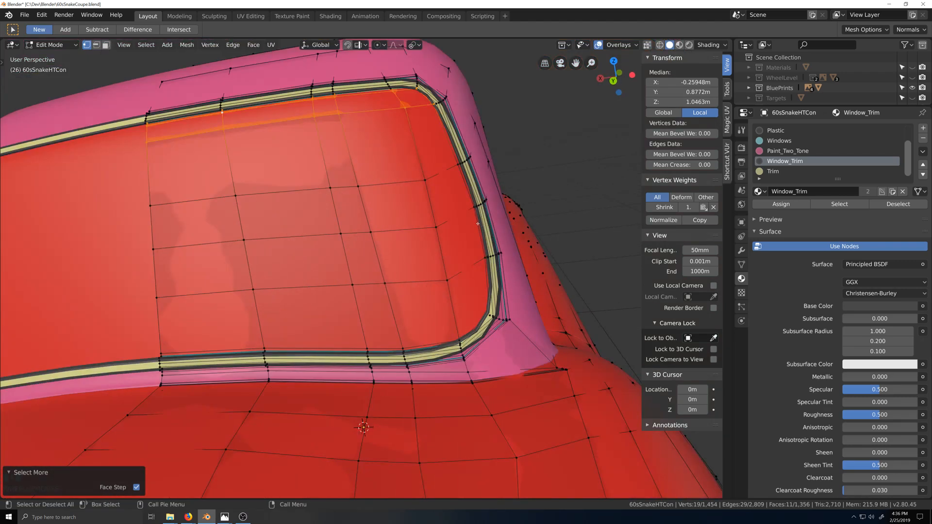
{"action": "left_click", "coordinate": [478, 223], "text": "shift"}
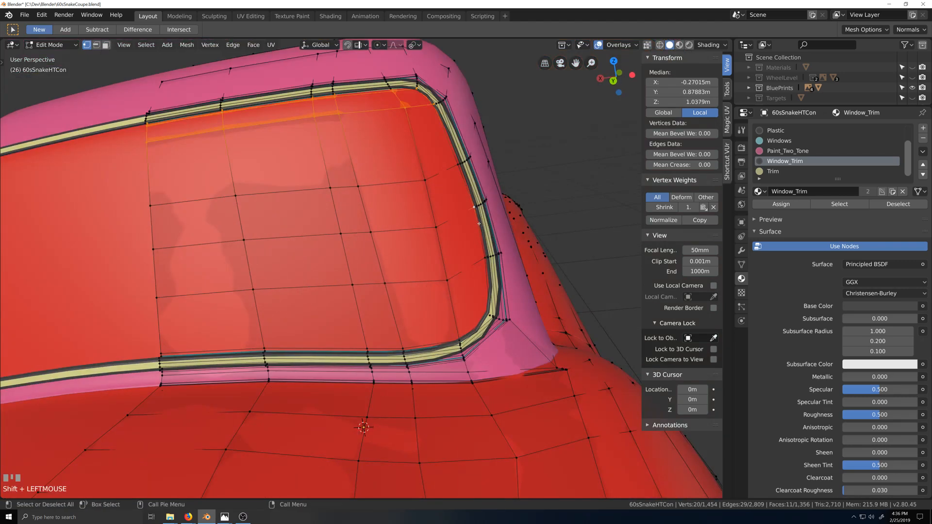
{"action": "left_click", "coordinate": [480, 226], "text": "alt+shift"}
{"action": "scroll", "coordinate": [496, 273], "scroll_direction": "up", "scroll_amount": 6}
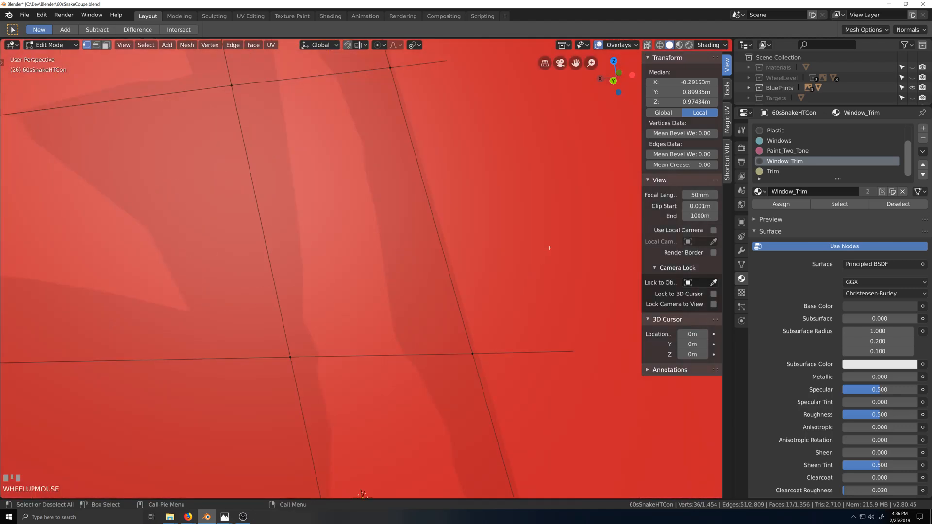
{"action": "scroll", "coordinate": [547, 246], "scroll_direction": "down", "scroll_amount": 6}
{"action": "scroll", "coordinate": [413, 368], "scroll_direction": "up", "scroll_amount": 5}
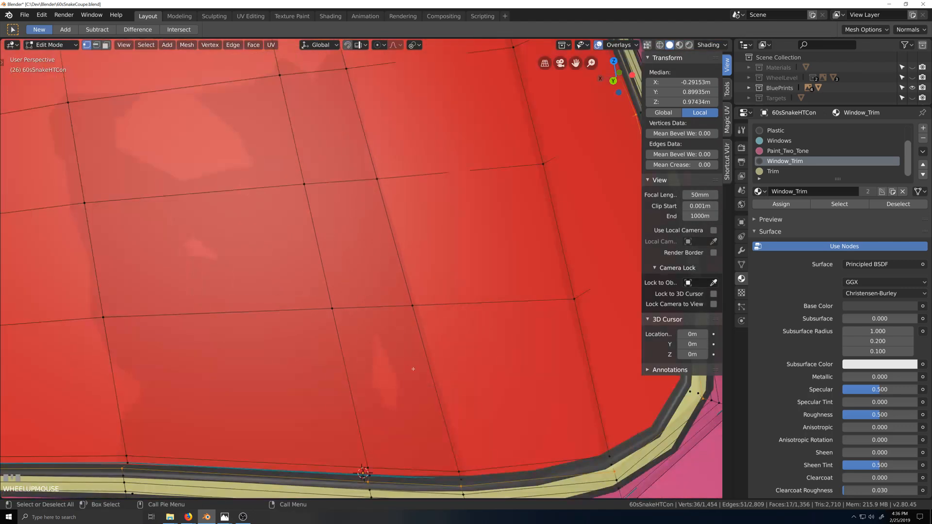
Select the inner edge loop around the rear window glass and grow the selection to the bordering glass faces.
{"action": "left_click", "coordinate": [467, 471], "text": "alt"}
{"action": "scroll", "coordinate": [532, 346], "scroll_direction": "down", "scroll_amount": 3}
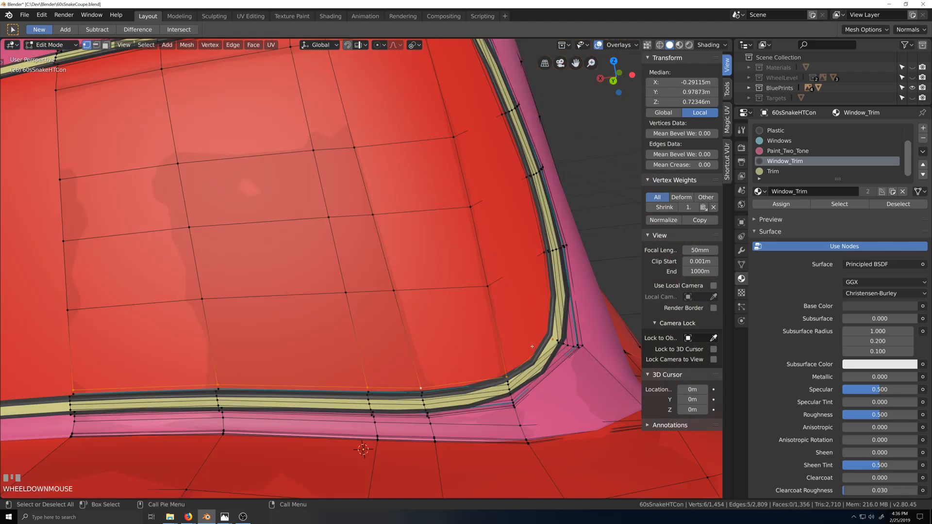
{"action": "key", "text": "alt+z"}
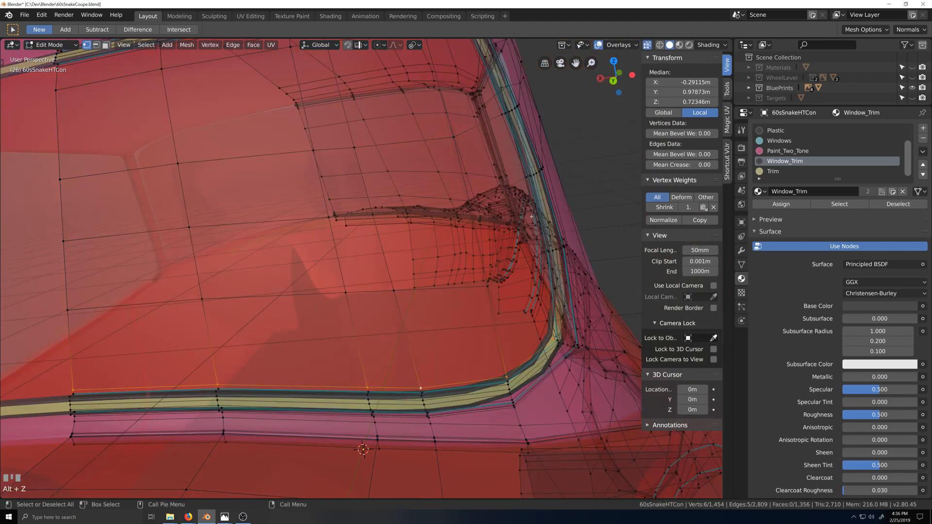
{"action": "key", "text": "alt+z"}
{"action": "middle_click_drag", "start_coordinate": [531, 217], "coordinate": [527, 224]}
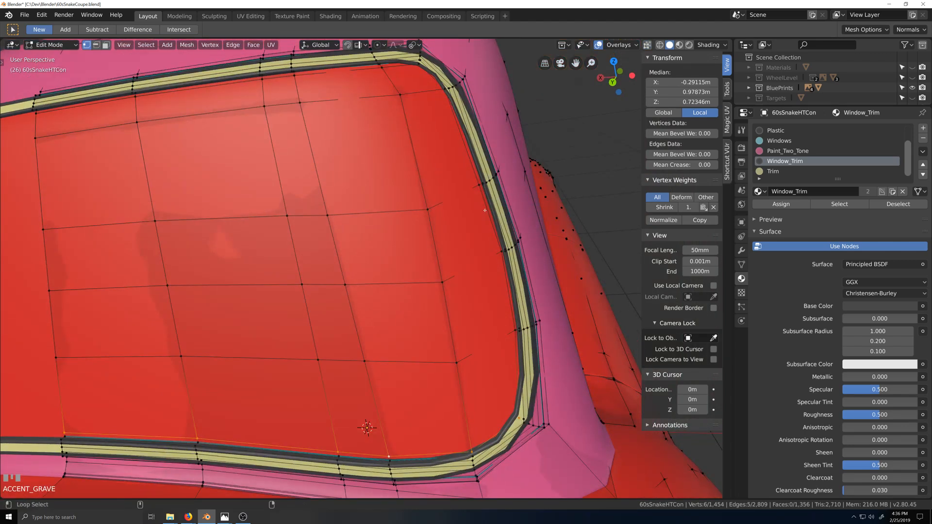
{"action": "left_click", "coordinate": [293, 77], "text": "alt+shift"}
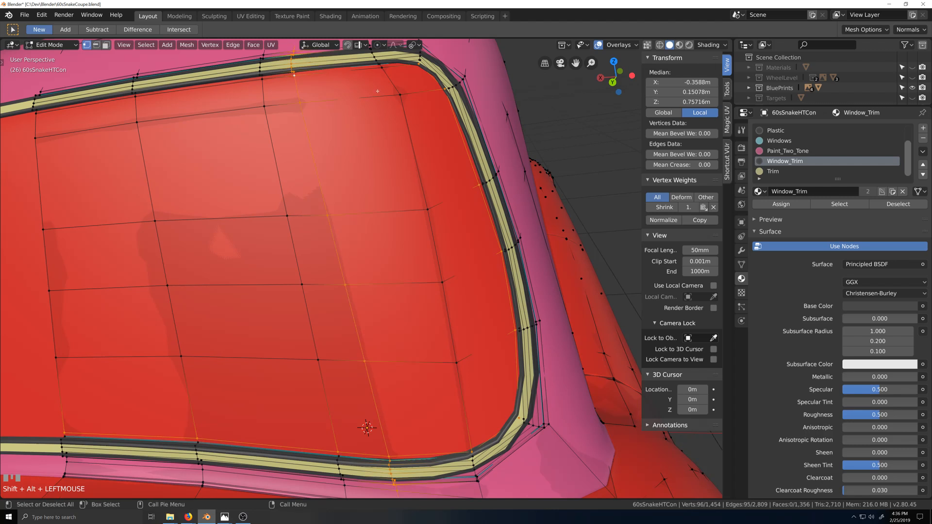
{"action": "key", "text": "ctrl+z"}
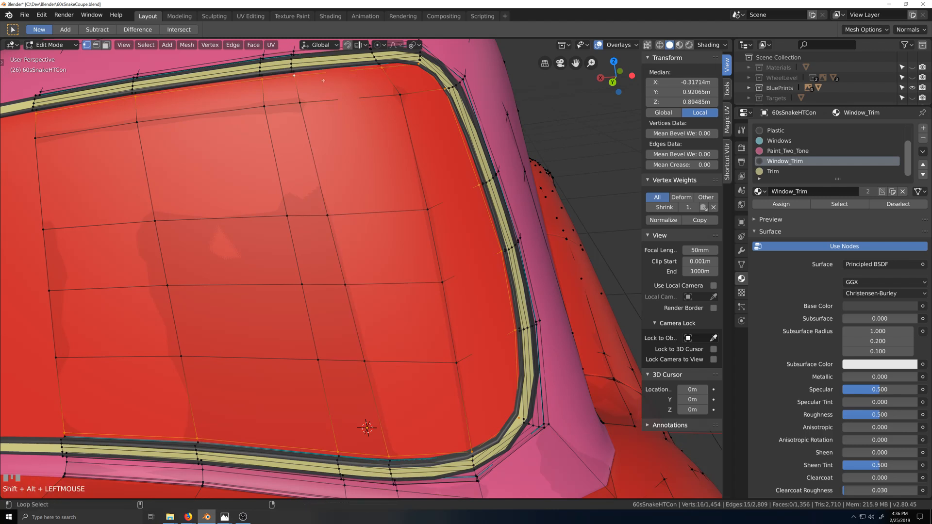
{"action": "key", "text": "ctrl+KP_Add"}
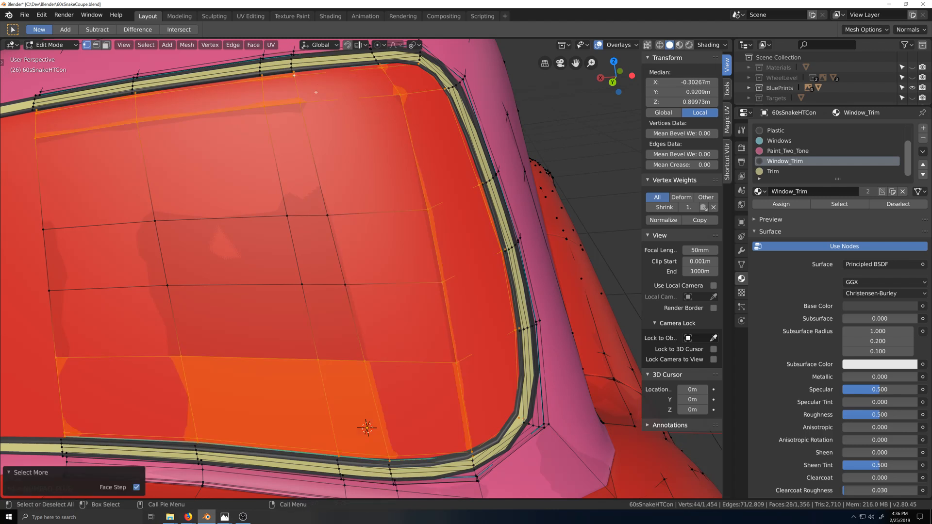
Add the remaining middle faces of the rear glass with Circle Select and assign the Windows material to the selection.
{"action": "scroll", "coordinate": [363, 278], "scroll_direction": "down", "scroll_amount": 3}
{"action": "key", "text": "c"}
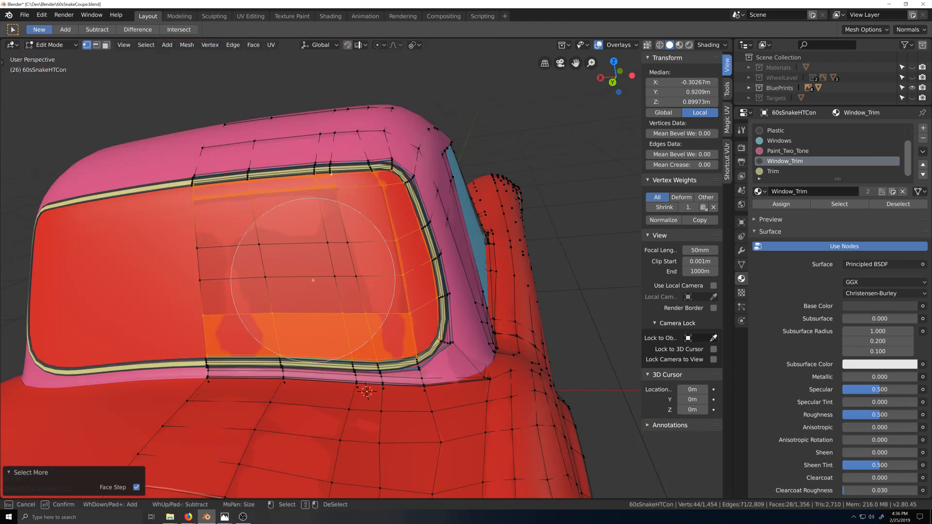
{"action": "mouse_move", "coordinate": [305, 269]}
{"action": "left_mouse_down"}
{"action": "mouse_move", "coordinate": [260, 232]}
{"action": "mouse_move", "coordinate": [250, 269]}
{"action": "left_mouse_up"}
{"action": "right_click", "coordinate": [250, 268]}
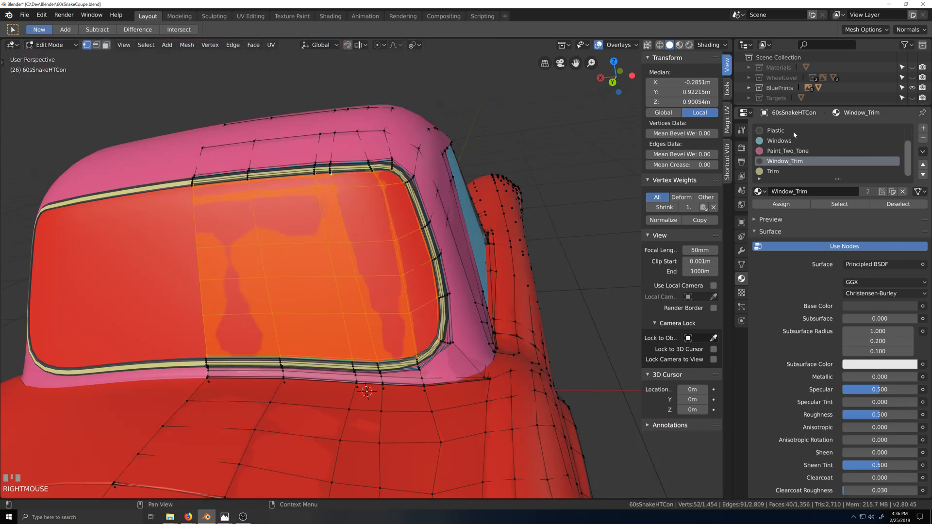
{"action": "left_click", "coordinate": [779, 140]}
{"action": "left_click", "coordinate": [781, 204]}
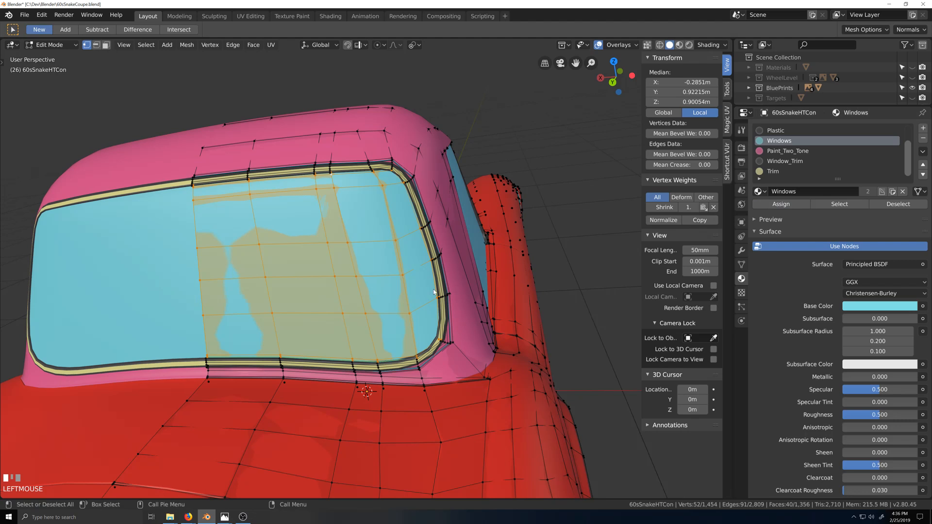
Examine the rear window's glass and trim materials on the whole car in Object Mode.
{"action": "key", "text": "Tab"}
{"action": "key", "text": "alt+z"}
{"action": "key", "text": "alt+z"}
{"action": "scroll", "coordinate": [431, 299], "scroll_direction": "down", "scroll_amount": 2}
{"action": "middle_click_drag", "start_coordinate": [427, 298], "coordinate": [422, 320]}
{"action": "scroll", "coordinate": [411, 296], "scroll_direction": "down", "scroll_amount": 2}
{"action": "scroll", "coordinate": [427, 320], "scroll_direction": "up", "scroll_amount": 1}
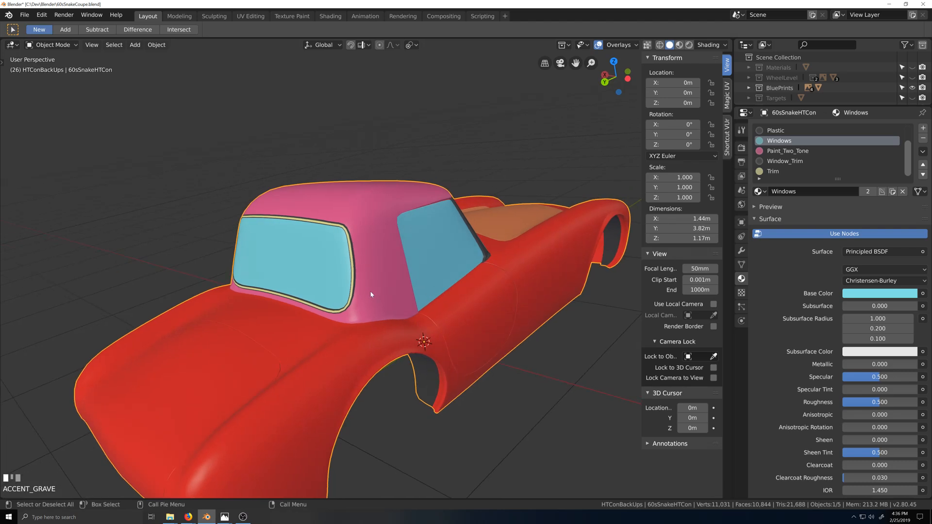
In Edit Mode, edge-slide the inner border loop of the rear window's Trim strip toward the strip's centre by a factor of about 0.372.
{"action": "scroll", "coordinate": [362, 294], "scroll_direction": "up", "scroll_amount": 6}
{"action": "middle_click_drag", "start_coordinate": [354, 219], "coordinate": [358, 232]}
{"action": "key", "text": "Tab"}
{"action": "scroll", "coordinate": [366, 143], "scroll_direction": "up", "scroll_amount": 4}
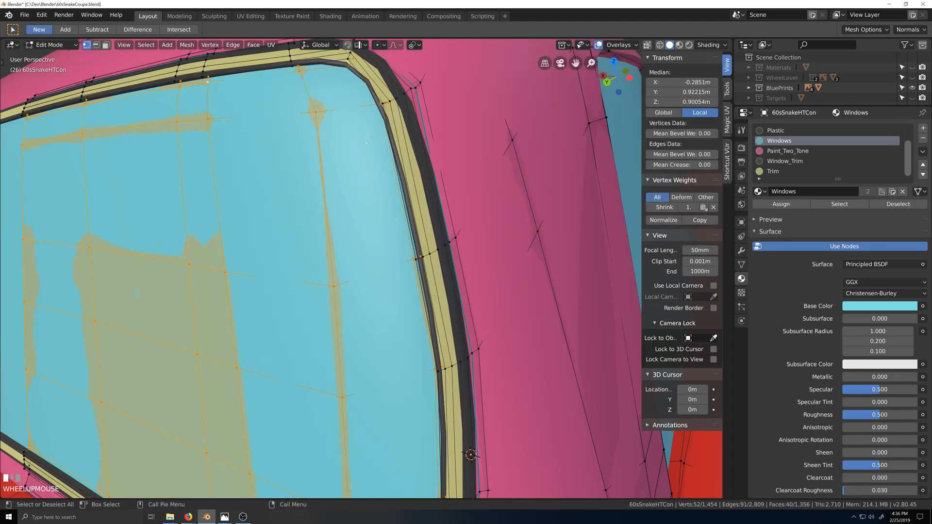
{"action": "key", "text": "shift+grave"}
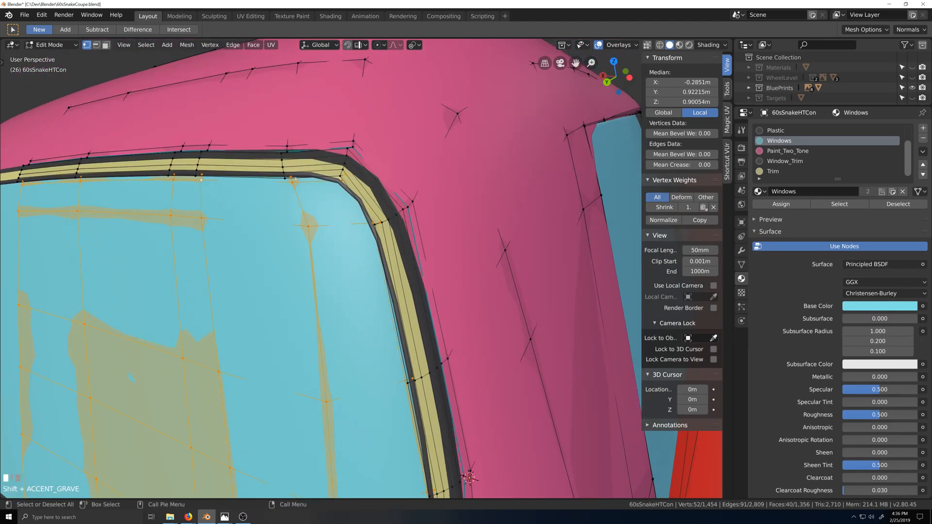
{"action": "left_click", "coordinate": [301, 172], "text": "alt"}
{"action": "key", "text": "g"}
{"action": "key", "text": "g"}
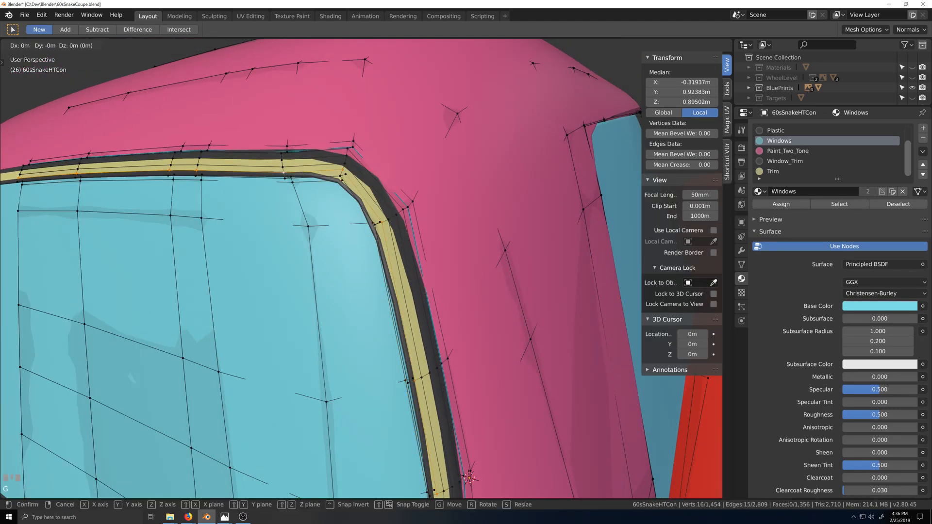
{"action": "left_click", "coordinate": [301, 165]}
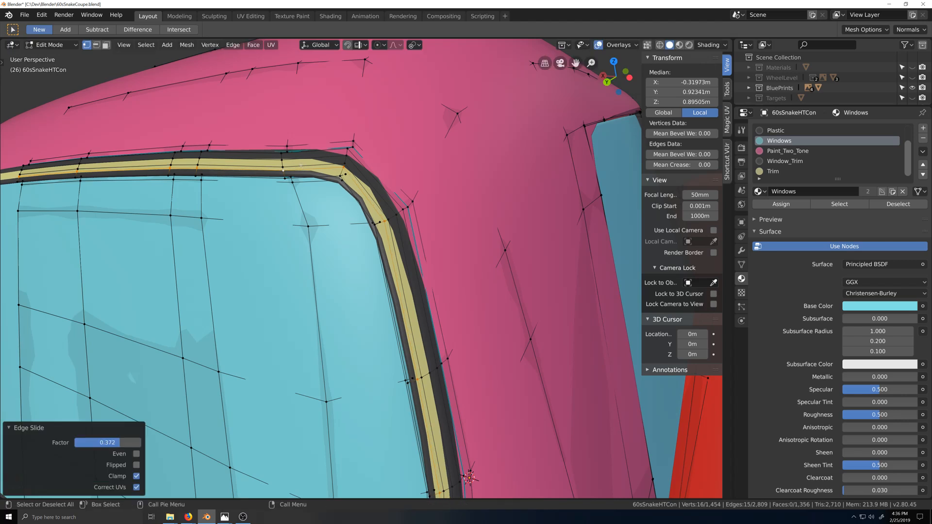
Edge-slide the outer border loop of the rear window's Trim strip toward the strip's centre by a factor of about -0.528.
{"action": "left_click", "coordinate": [301, 159], "text": "alt"}
{"action": "key", "text": "g"}
{"action": "key", "text": "g"}
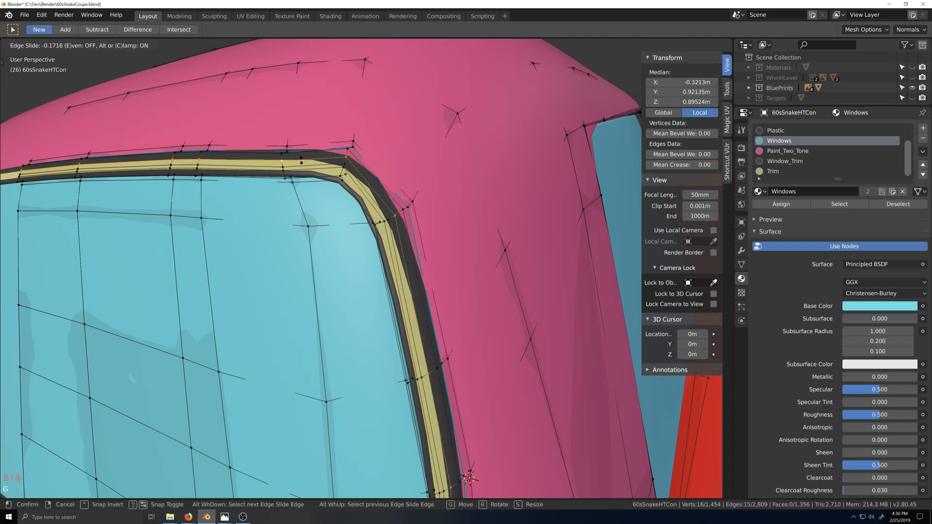
{"action": "left_click", "coordinate": [299, 163]}
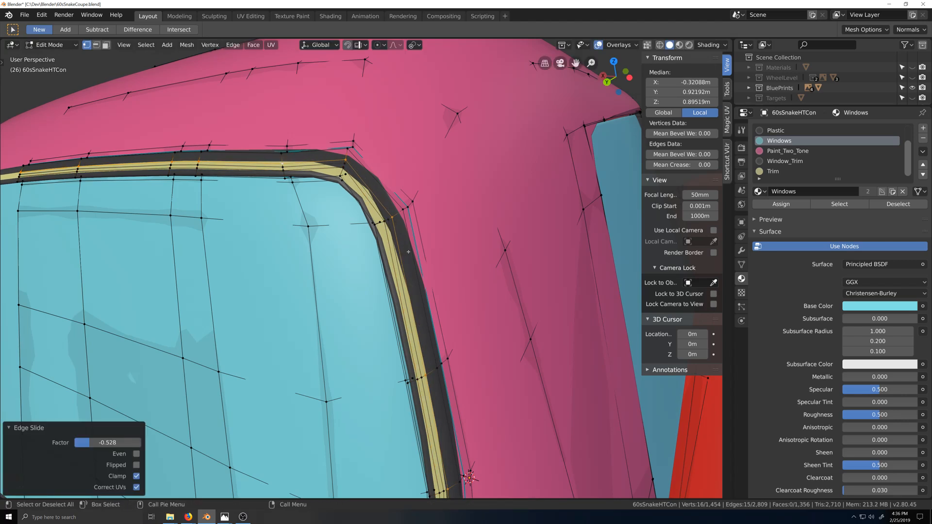
Examine the narrowed rear window trim and the car's side in Object Mode.
{"action": "scroll", "coordinate": [404, 324], "scroll_direction": "down", "scroll_amount": 5}
{"action": "key", "text": "Tab"}
{"action": "middle_click_drag", "start_coordinate": [420, 322], "coordinate": [468, 322]}
{"action": "scroll", "coordinate": [436, 315], "scroll_direction": "down", "scroll_amount": 5}
{"action": "scroll", "coordinate": [400, 337], "scroll_direction": "down", "scroll_amount": 3}
{"action": "scroll", "coordinate": [468, 325], "scroll_direction": "up", "scroll_amount": 2}
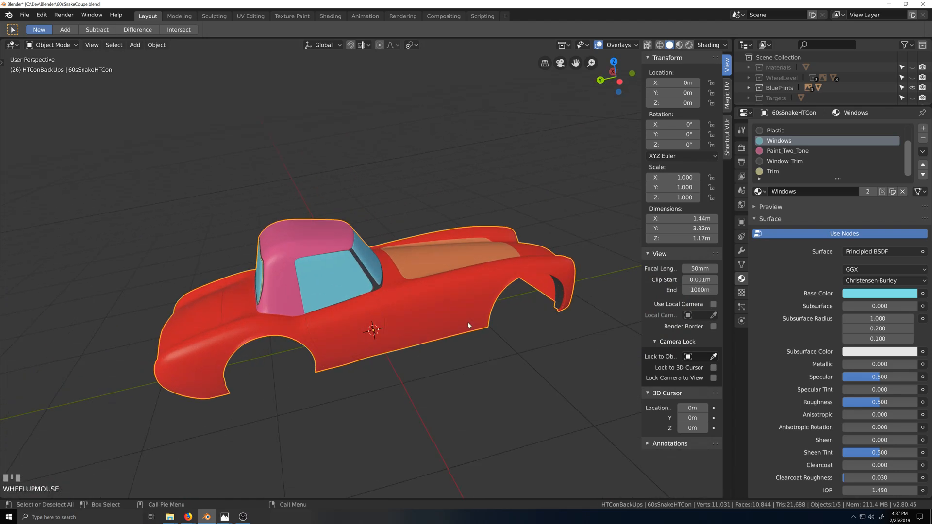
{"action": "middle_click_drag", "start_coordinate": [487, 316], "coordinate": [377, 253]}
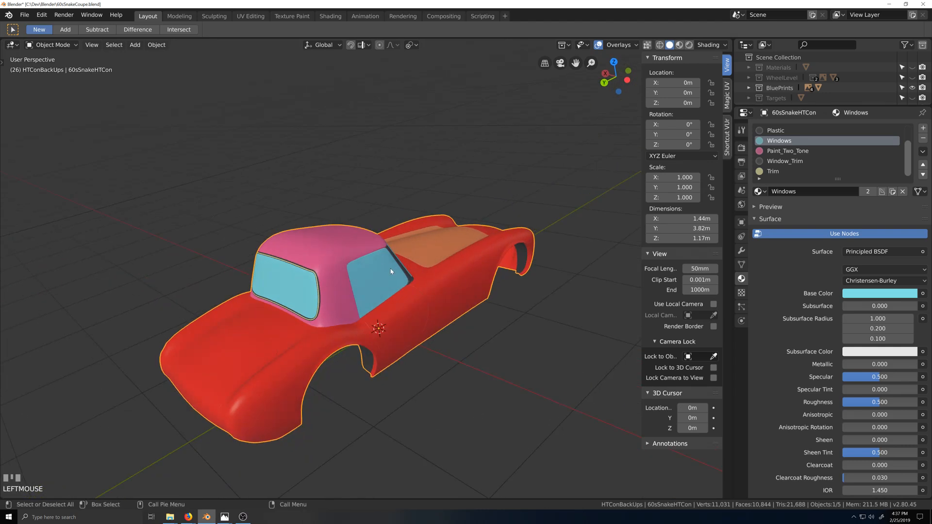
Enter Edit Mode on the hardtop and turn on X-ray around the upper corner between the door window and windshield pillar.
{"action": "key", "text": "Tab"}
{"action": "left_click", "coordinate": [390, 268]}
{"action": "key", "text": "KP_Decimal"}
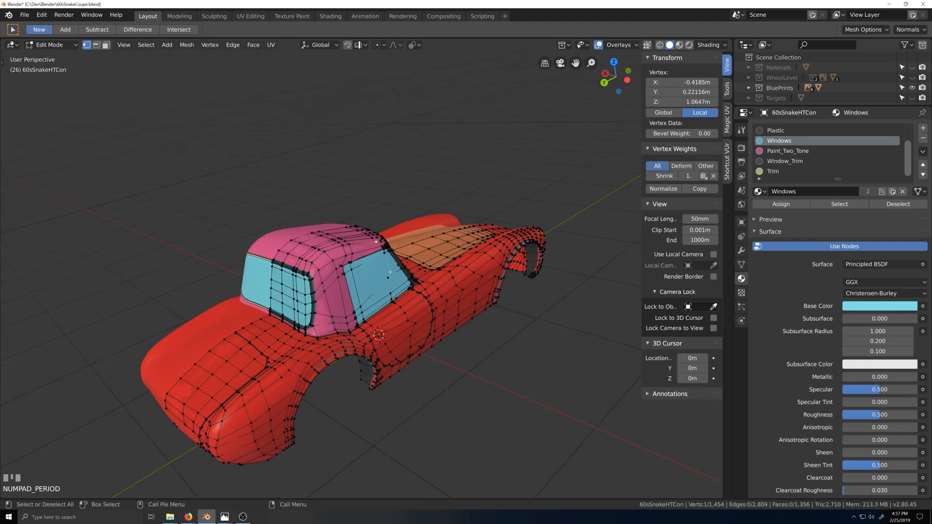
{"action": "scroll", "coordinate": [412, 291], "scroll_direction": "down", "scroll_amount": 5}
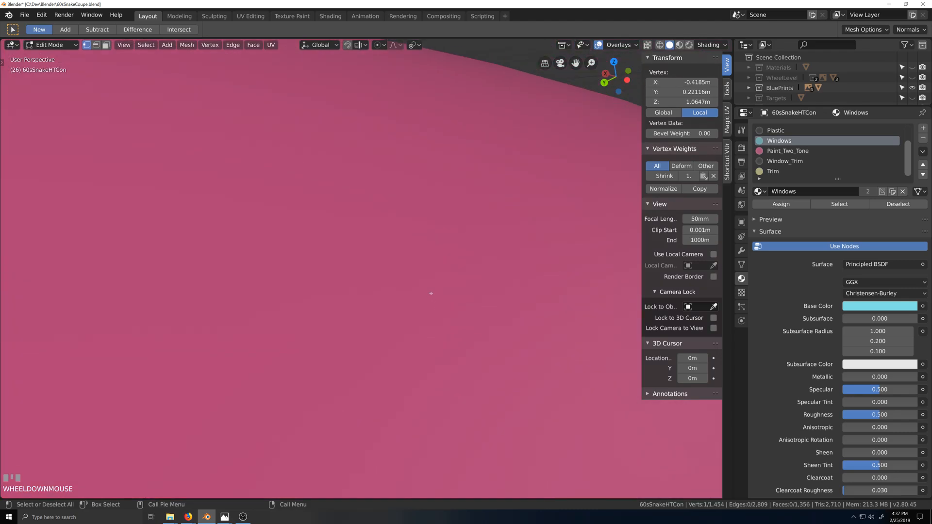
{"action": "scroll", "coordinate": [431, 306], "scroll_direction": "down", "scroll_amount": 3}
{"action": "mouse_move", "coordinate": [432, 307]}
{"action": "middle_mouse_down"}
{"action": "mouse_move", "coordinate": [410, 279]}
{"action": "mouse_move", "coordinate": [426, 292]}
{"action": "middle_mouse_up"}
{"action": "middle_click_drag", "start_coordinate": [516, 324], "coordinate": [488, 333]}
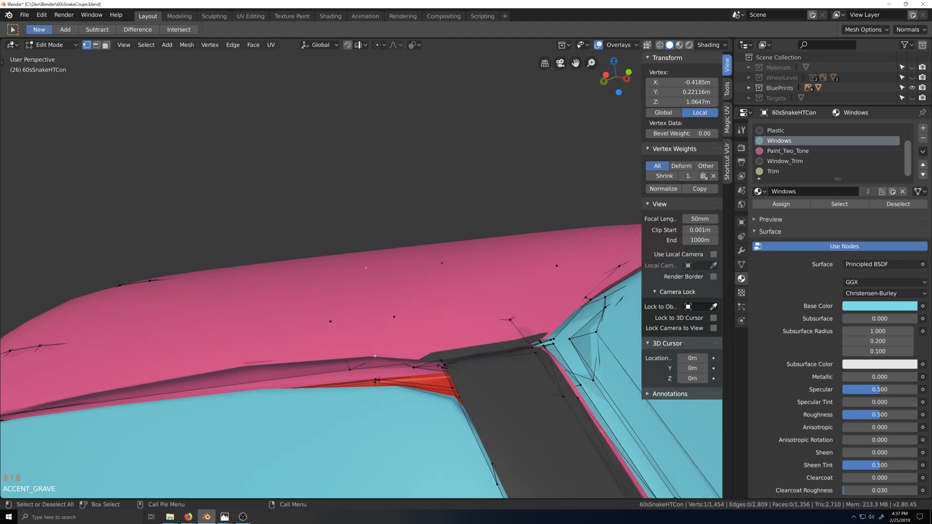
{"action": "middle_click_drag", "start_coordinate": [384, 364], "coordinate": [508, 335]}
{"action": "key", "text": "alt+z"}
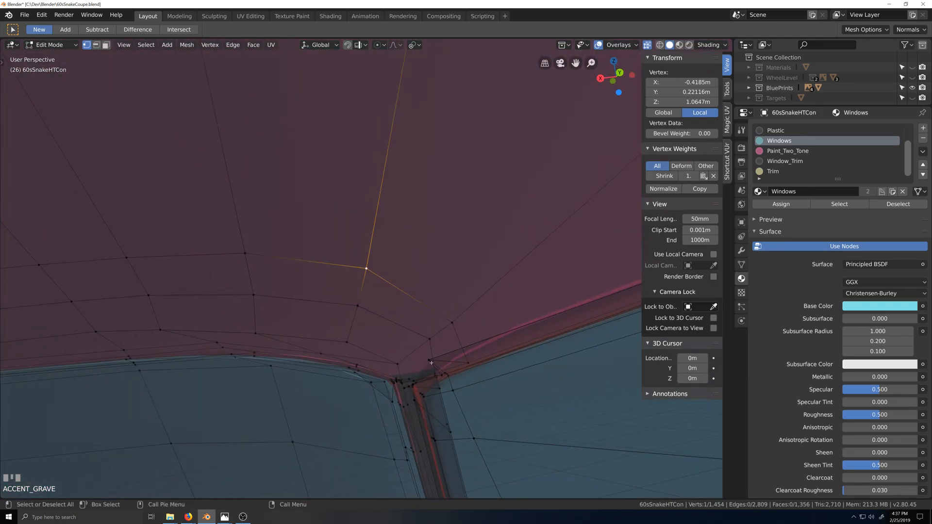
Move the three stacked vertices on the door window's upper edge near the pillar 0.0028 m along Z and about 0.0024 m along Y.
{"action": "middle_click_drag", "start_coordinate": [441, 339], "coordinate": [468, 255], "text": "shift"}
{"action": "scroll", "coordinate": [489, 261], "scroll_direction": "up", "scroll_amount": 2}
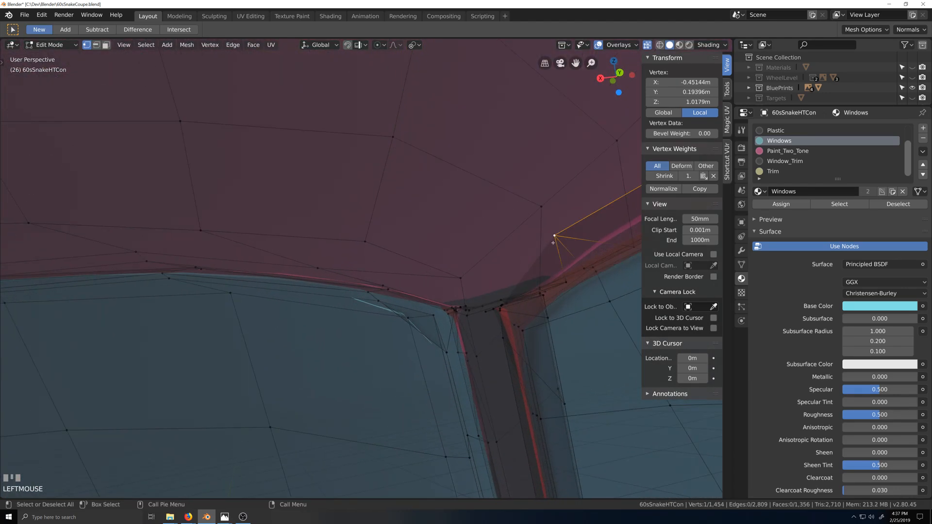
{"action": "key", "text": "KP_Decimal"}
{"action": "scroll", "coordinate": [540, 245], "scroll_direction": "down", "scroll_amount": 2}
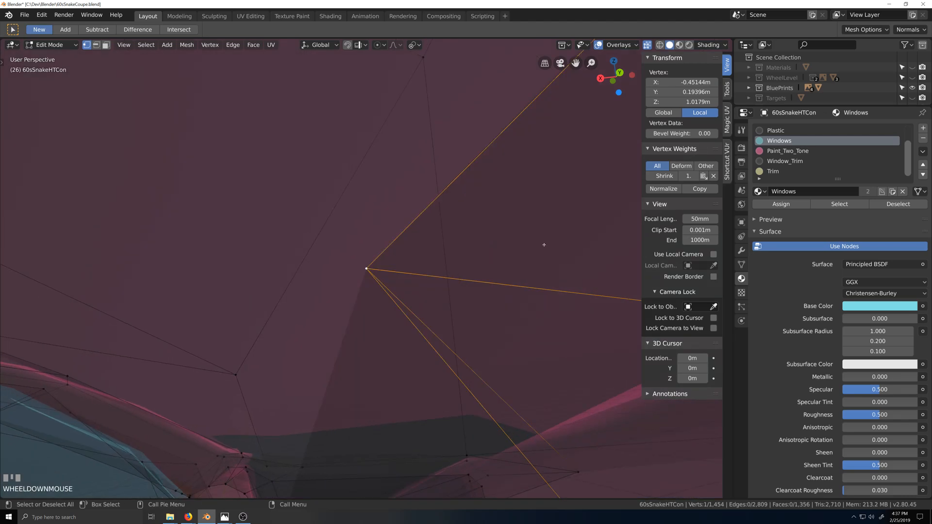
{"action": "mouse_move", "coordinate": [518, 292]}
{"action": "middle_mouse_down"}
{"action": "mouse_move", "coordinate": [499, 289]}
{"action": "mouse_move", "coordinate": [545, 304]}
{"action": "mouse_move", "coordinate": [515, 304]}
{"action": "middle_mouse_up"}
{"action": "middle_click_drag", "start_coordinate": [451, 302], "coordinate": [501, 240], "text": "shift"}
{"action": "middle_click_drag", "start_coordinate": [481, 276], "coordinate": [516, 251], "text": "shift"}
{"action": "left_click_drag", "start_coordinate": [501, 275], "coordinate": [494, 280]}
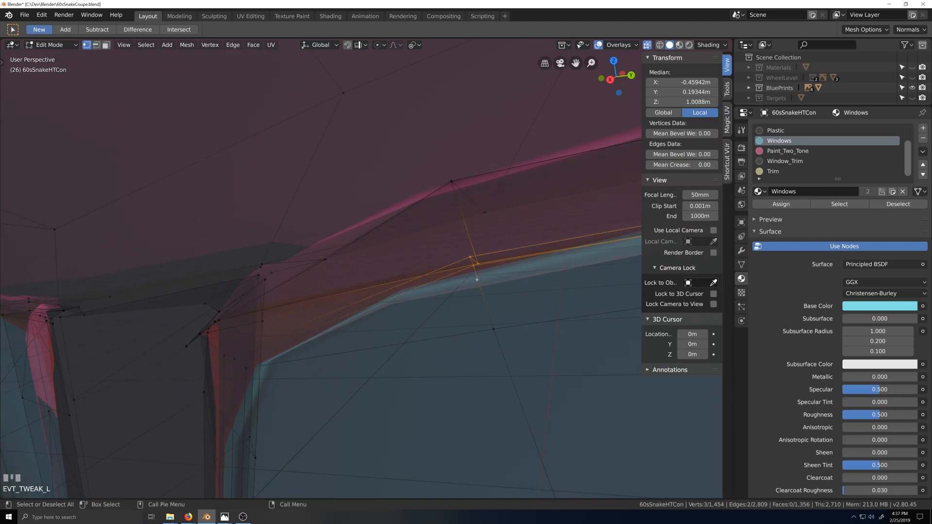
{"action": "key", "text": "g"}
{"action": "key", "text": "z"}
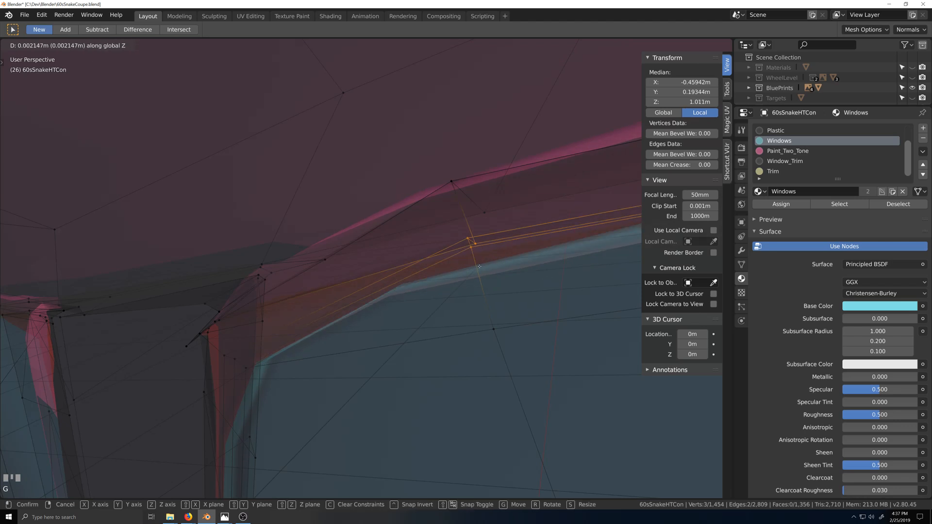
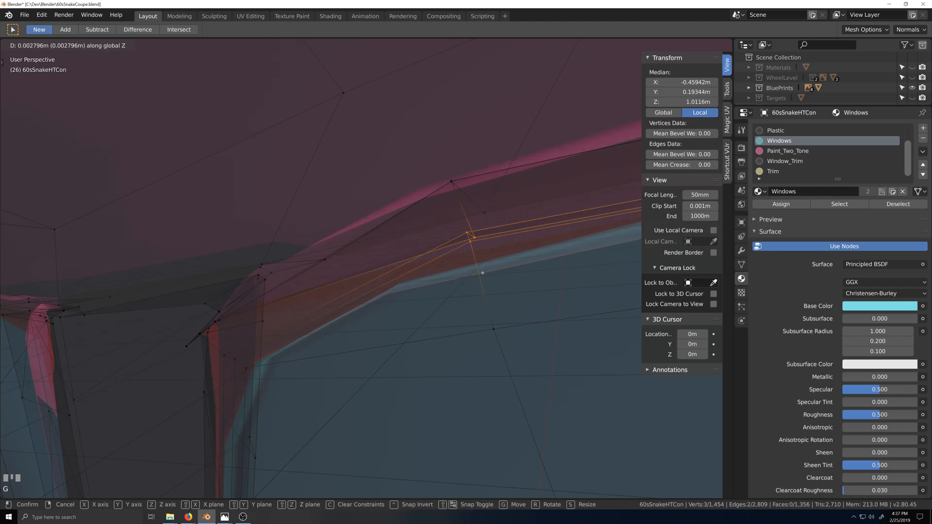
{"action": "left_click", "coordinate": [474, 261]}
{"action": "key", "text": "g"}
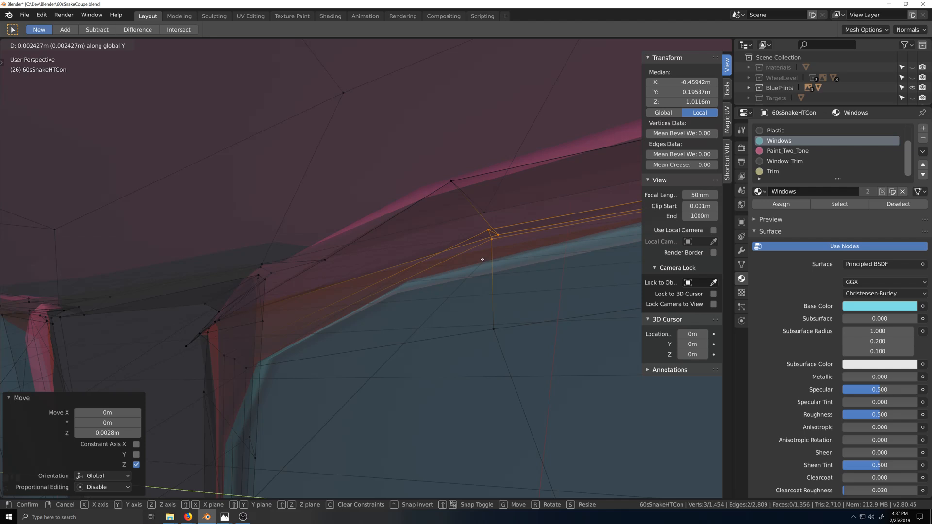
{"action": "left_click", "coordinate": [482, 259]}
Shift the protruding vertex at the pillar corner -0.00948 m along X, then back by about 0.0023 m.
{"action": "middle_click_drag", "start_coordinate": [482, 259], "coordinate": [369, 320]}
{"action": "left_click", "coordinate": [369, 321]}
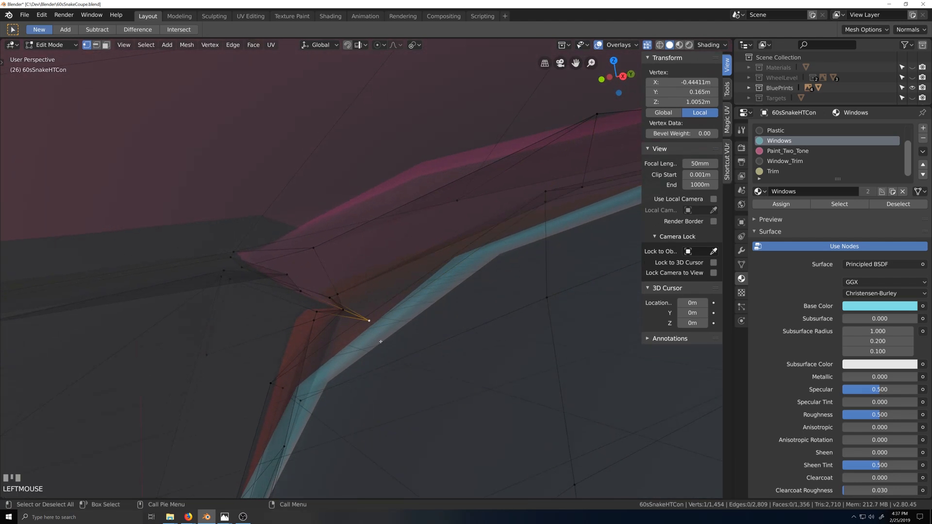
{"action": "key", "text": "g"}
{"action": "key", "text": "x"}
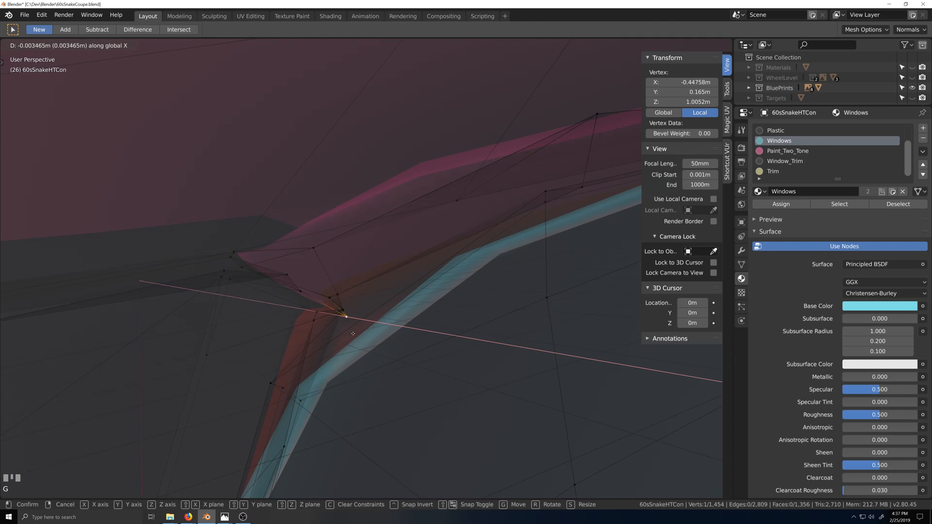
{"action": "left_click", "coordinate": [312, 327]}
{"action": "middle_click_drag", "start_coordinate": [312, 328], "coordinate": [437, 332]}
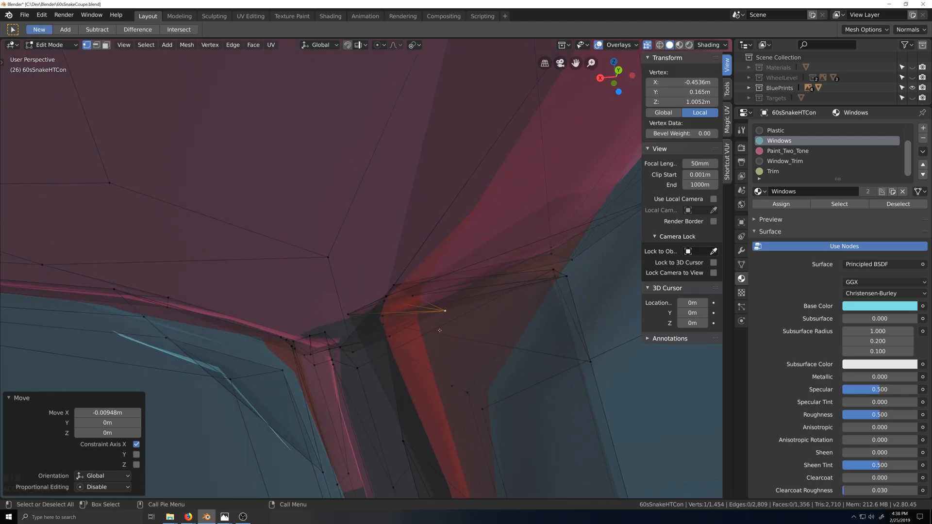
{"action": "key", "text": "g"}
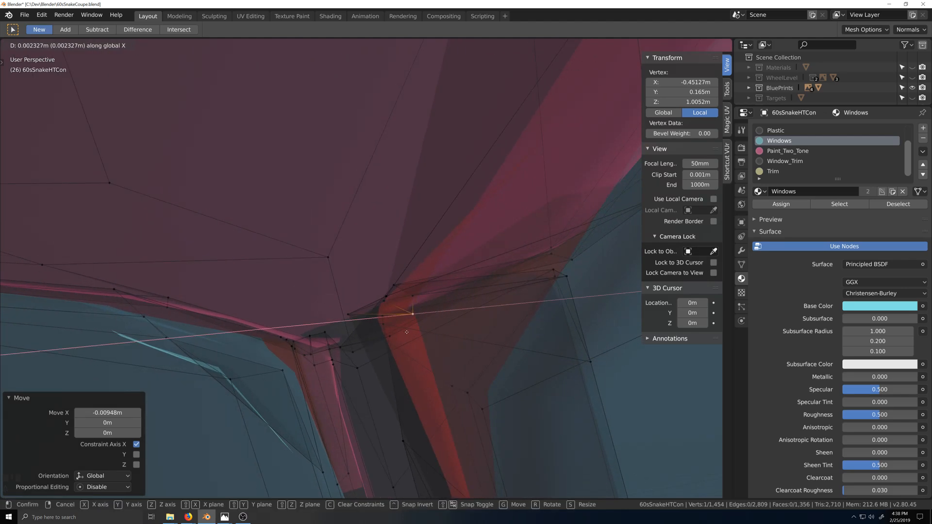
{"action": "left_click", "coordinate": [407, 332]}
Move the neighbouring vertex that sticks out at the pillar corner about -0.002 m along X.
{"action": "middle_click_drag", "start_coordinate": [406, 332], "coordinate": [327, 297]}
{"action": "left_click", "coordinate": [339, 313]}
{"action": "key", "text": "grave"}
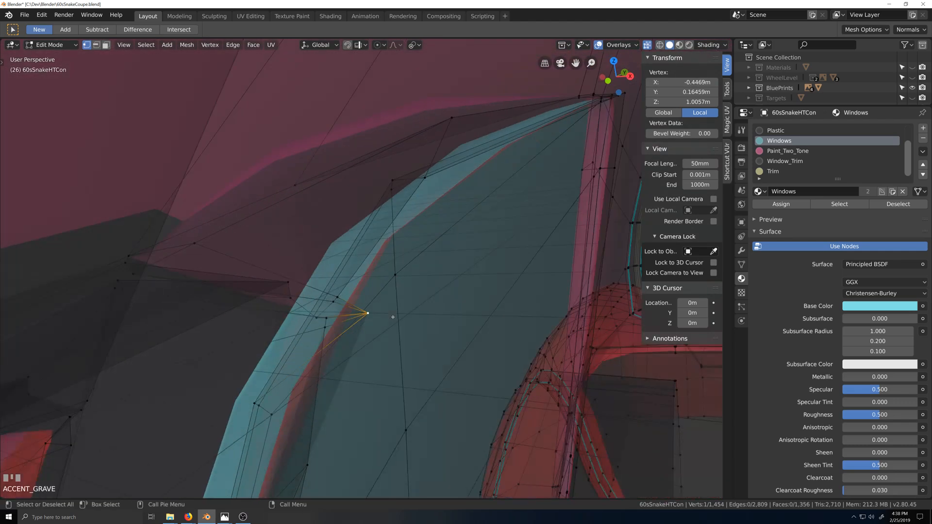
{"action": "key", "text": "g"}
{"action": "key", "text": "x"}
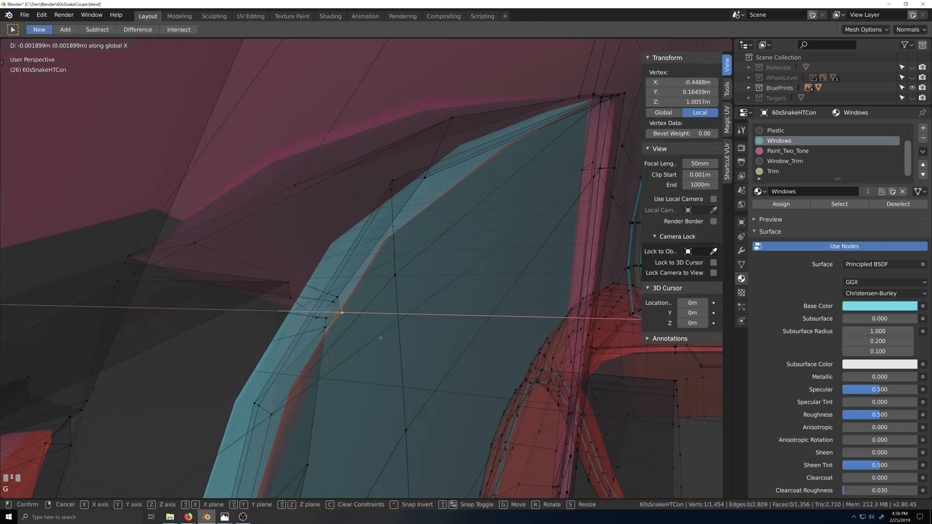
{"action": "left_click", "coordinate": [378, 337]}
Lower the roof-edge vertex above the door window's front end by 0.00299 m along Z.
{"action": "middle_click_drag", "start_coordinate": [378, 337], "coordinate": [387, 289]}
{"action": "left_click", "coordinate": [325, 220]}
{"action": "middle_click_drag", "start_coordinate": [326, 220], "coordinate": [297, 257]}
{"action": "key", "text": "g"}
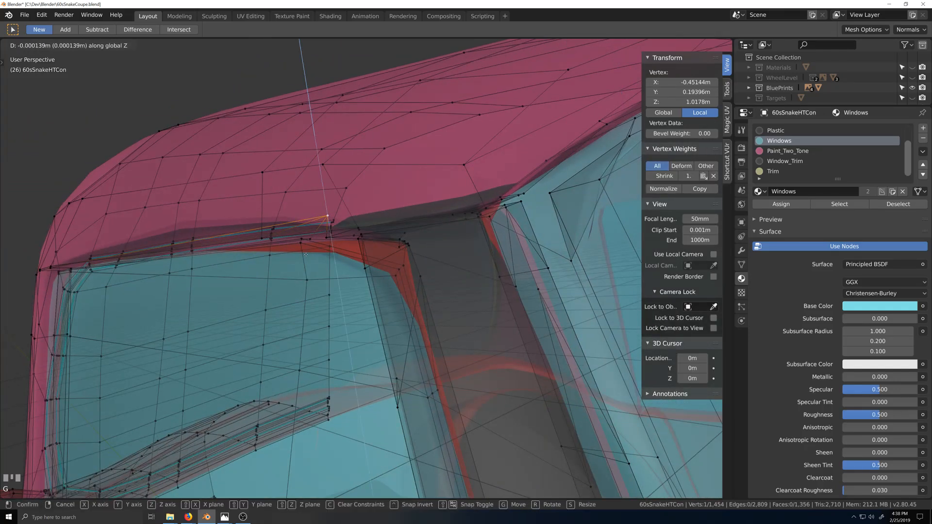
{"action": "left_click", "coordinate": [303, 262]}
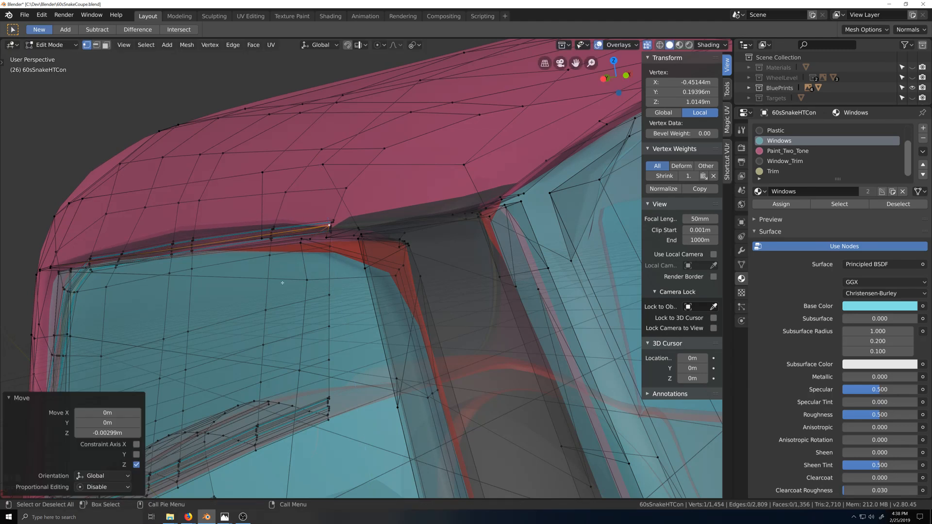
Examine the roof edge along the top of the door window in Object Mode and in X-ray Edit Mode.
{"action": "middle_click_drag", "start_coordinate": [304, 261], "coordinate": [372, 269]}
{"action": "key", "text": "Tab"}
{"action": "key", "text": "grave"}
{"action": "key", "text": "Tab"}
{"action": "scroll", "coordinate": [434, 263], "scroll_direction": "up", "scroll_amount": 4}
{"action": "middle_click_drag", "start_coordinate": [433, 263], "coordinate": [478, 293]}
{"action": "key", "text": "alt+z"}
{"action": "key", "text": "grave"}
{"action": "scroll", "coordinate": [454, 285], "scroll_direction": "down", "scroll_amount": 1}
{"action": "key", "text": "grave"}
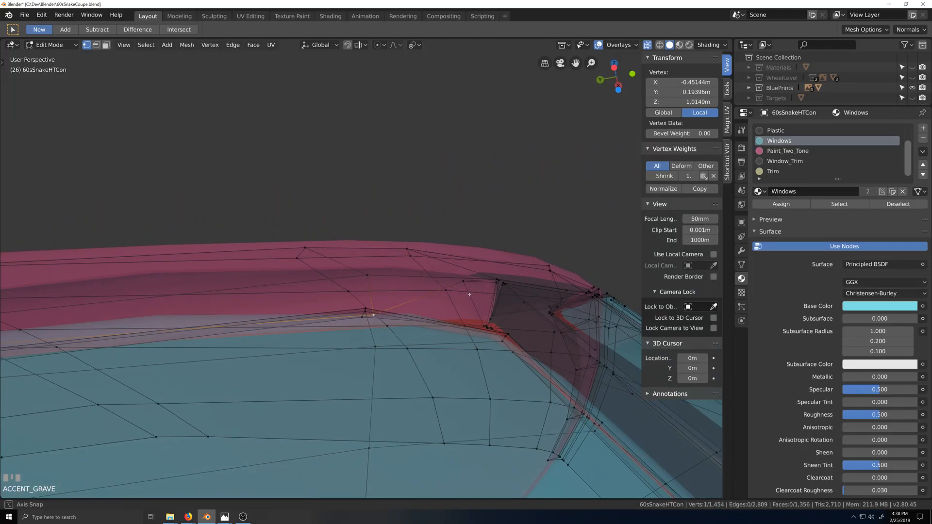
{"action": "scroll", "coordinate": [479, 291], "scroll_direction": "down", "scroll_amount": 1}
{"action": "scroll", "coordinate": [407, 310], "scroll_direction": "down", "scroll_amount": 5}
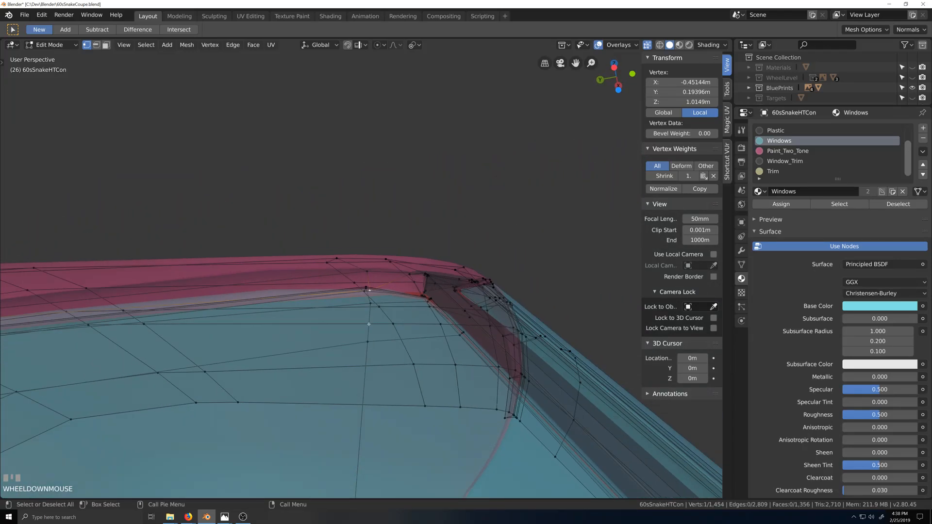
{"action": "scroll", "coordinate": [220, 256], "scroll_direction": "up", "scroll_amount": 6}
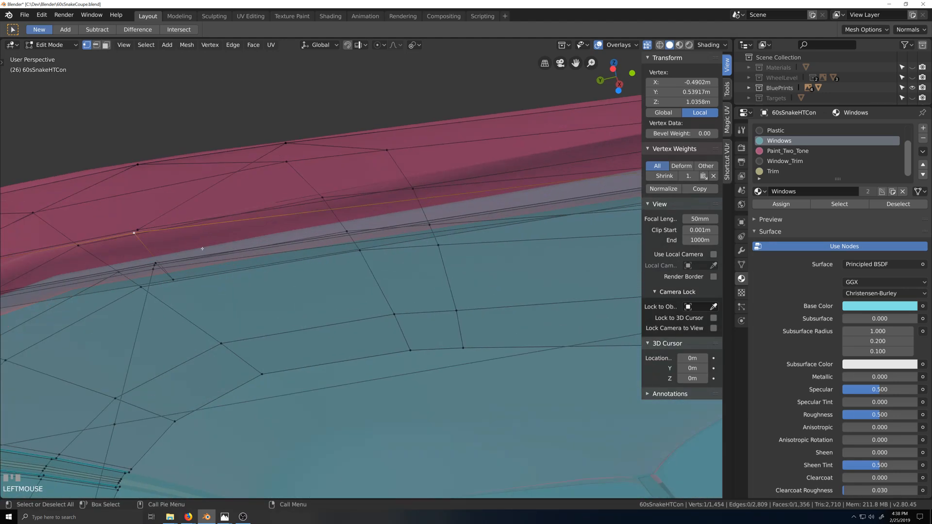
{"action": "key", "text": "KP_Decimal"}
{"action": "scroll", "coordinate": [279, 304], "scroll_direction": "down", "scroll_amount": 2}
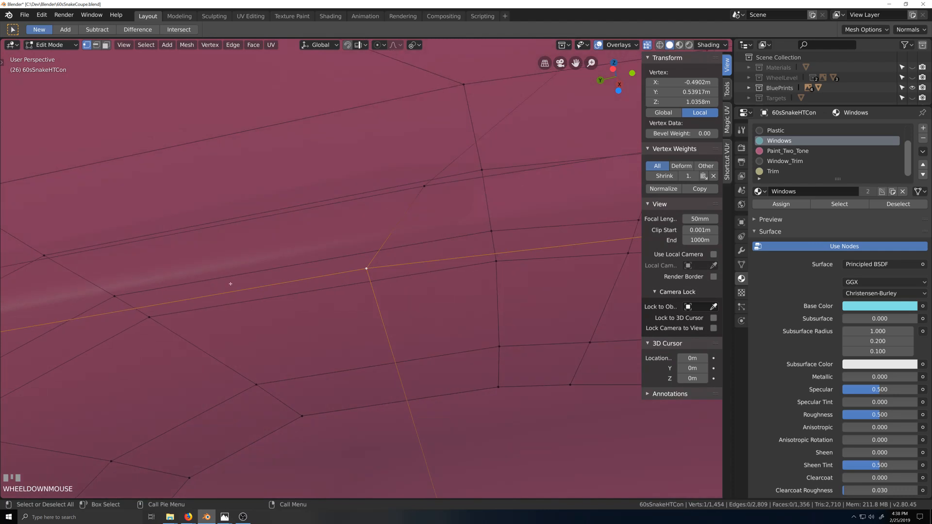
{"action": "scroll", "coordinate": [280, 303], "scroll_direction": "down", "scroll_amount": 3}
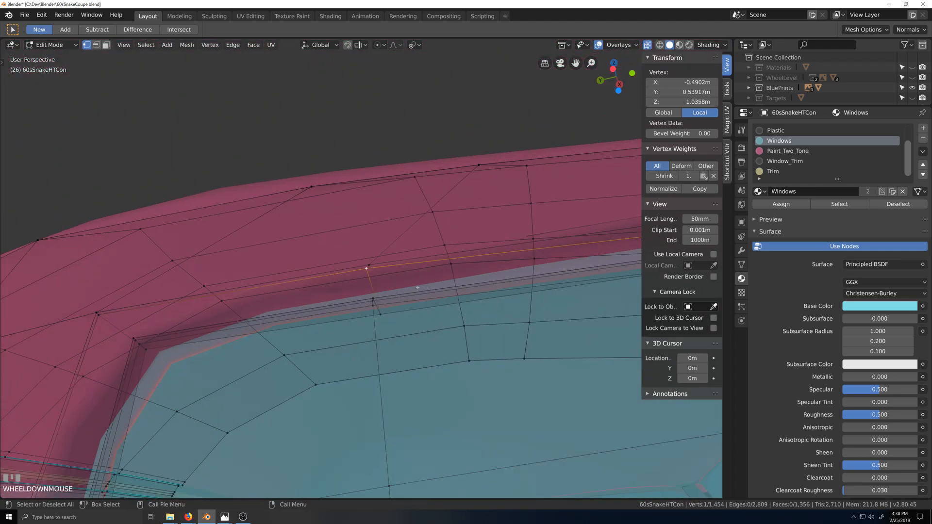
{"action": "key", "text": "shift+grave"}
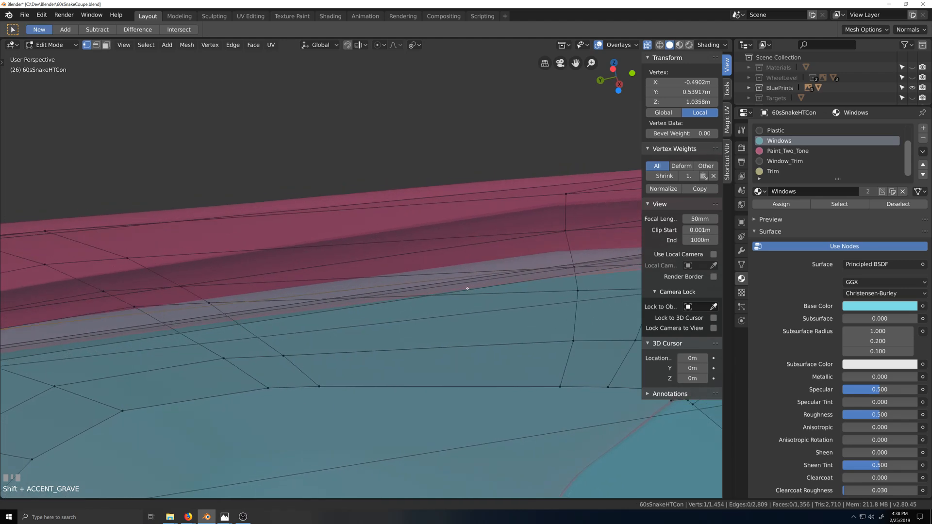
{"action": "scroll", "coordinate": [389, 311], "scroll_direction": "down", "scroll_amount": 1}
Move the roof-edge vertex near the pillar -0.0179 m along X, then -0.00188 m in Y and -0.00336 m in Z from the left view.
{"action": "key", "text": "grave"}
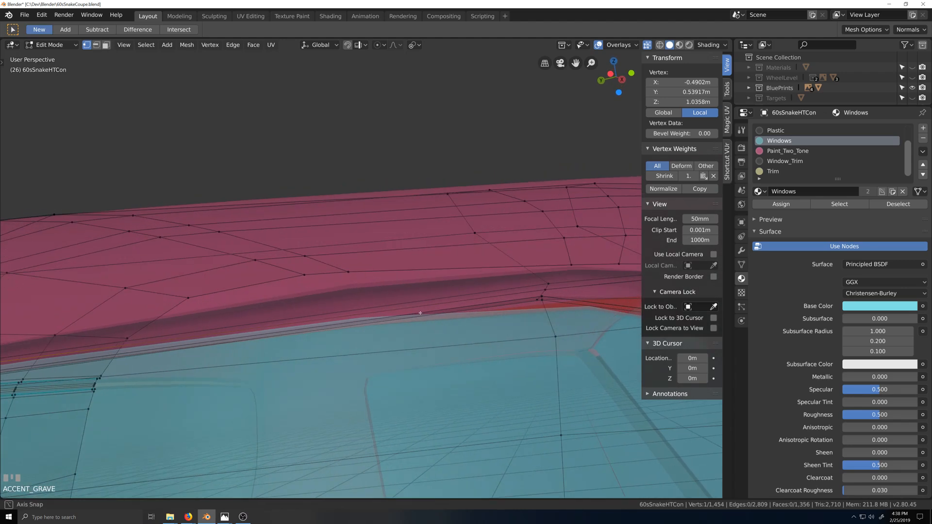
{"action": "middle_click_drag", "start_coordinate": [420, 313], "coordinate": [508, 277]}
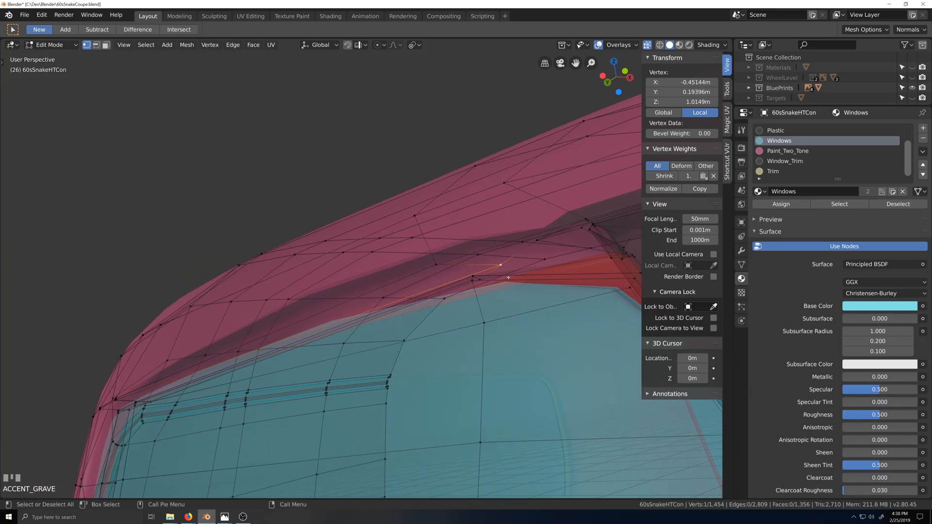
{"action": "key", "text": "g"}
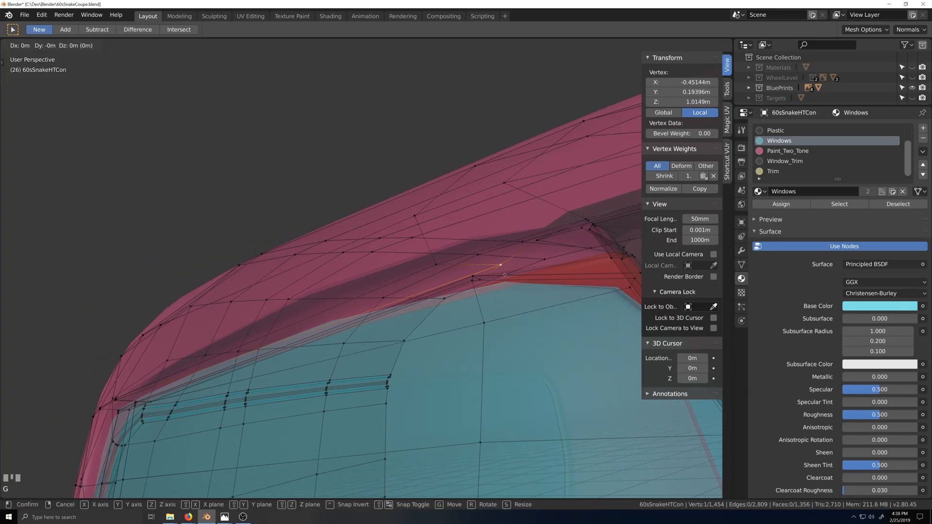
{"action": "left_click", "coordinate": [444, 273]}
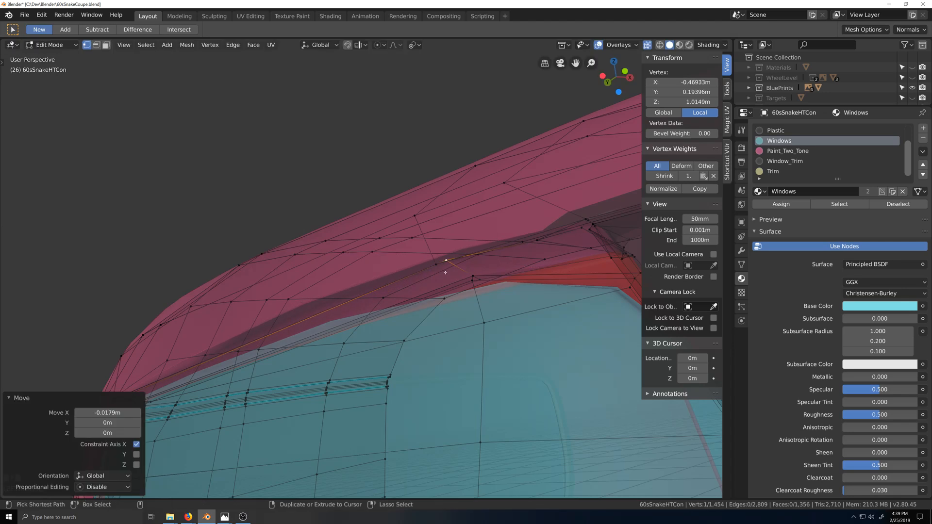
{"action": "key", "text": "ctrl+KP_3"}
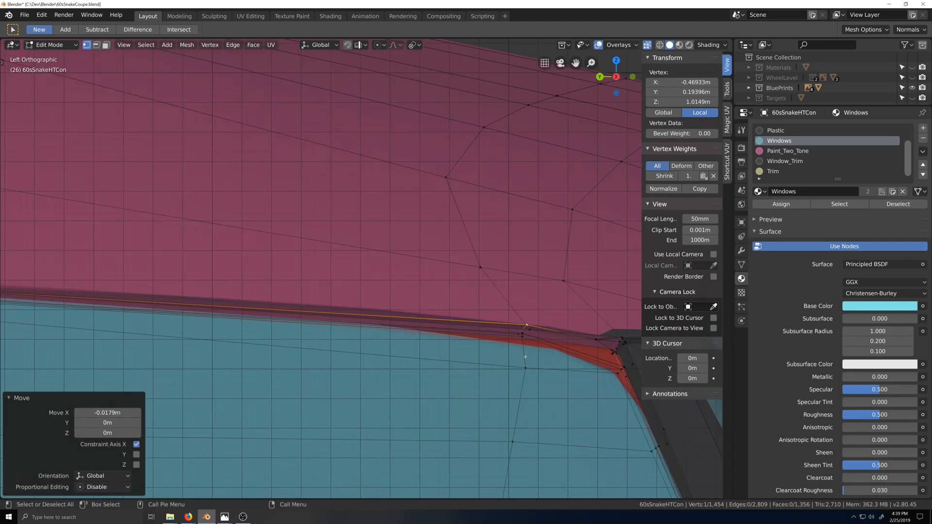
{"action": "key", "text": "g"}
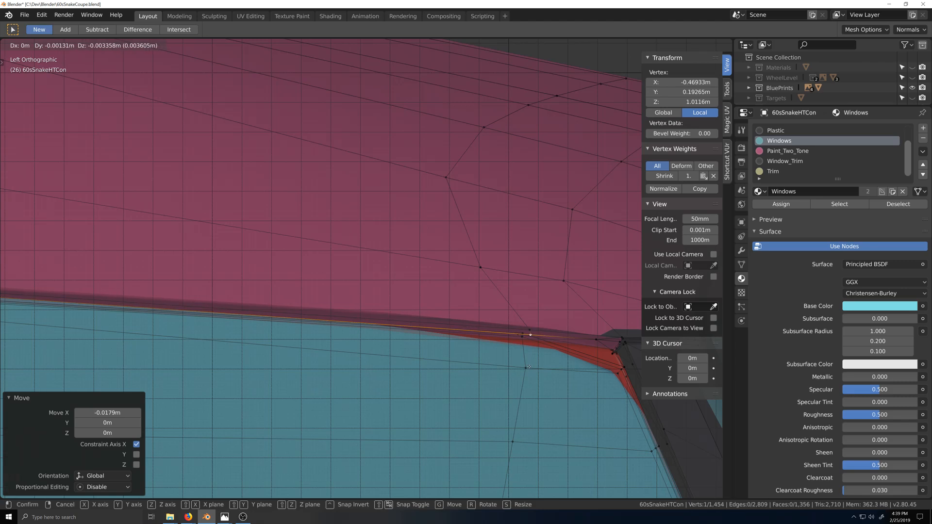
{"action": "left_click", "coordinate": [531, 367]}
Shift the same roof-edge vertex another -0.00433 m along X to align it with the outer edge.
{"action": "middle_click_drag", "start_coordinate": [530, 366], "coordinate": [571, 381]}
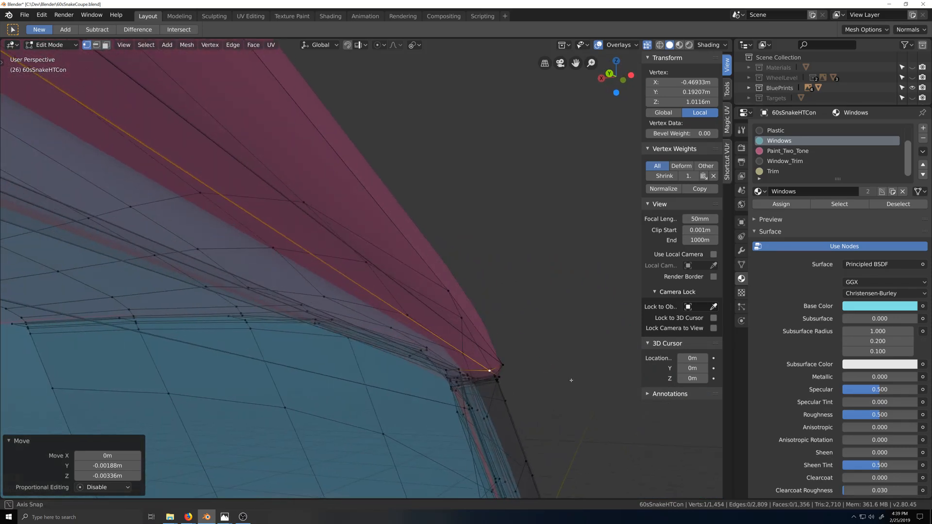
{"action": "key", "text": "g"}
{"action": "key", "text": "x"}
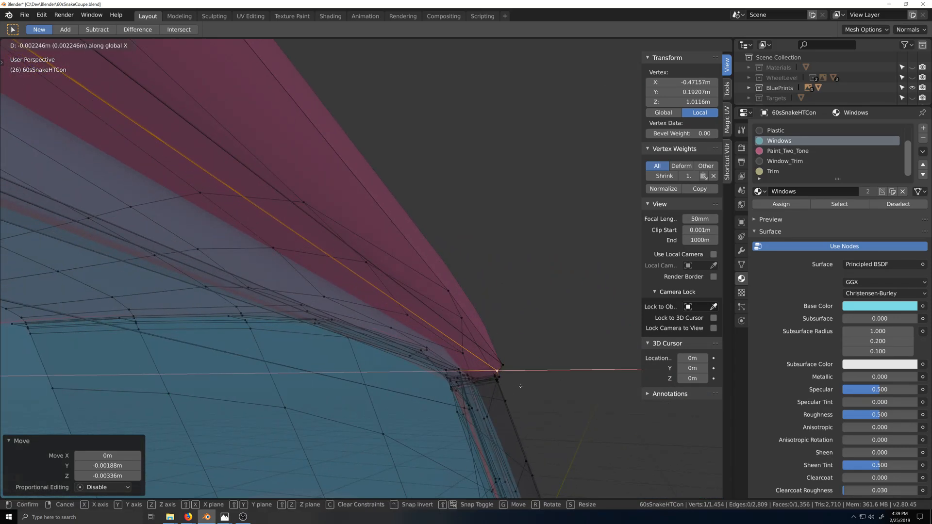
{"action": "left_click", "coordinate": [524, 387]}
{"action": "middle_click_drag", "start_coordinate": [523, 386], "coordinate": [469, 377]}
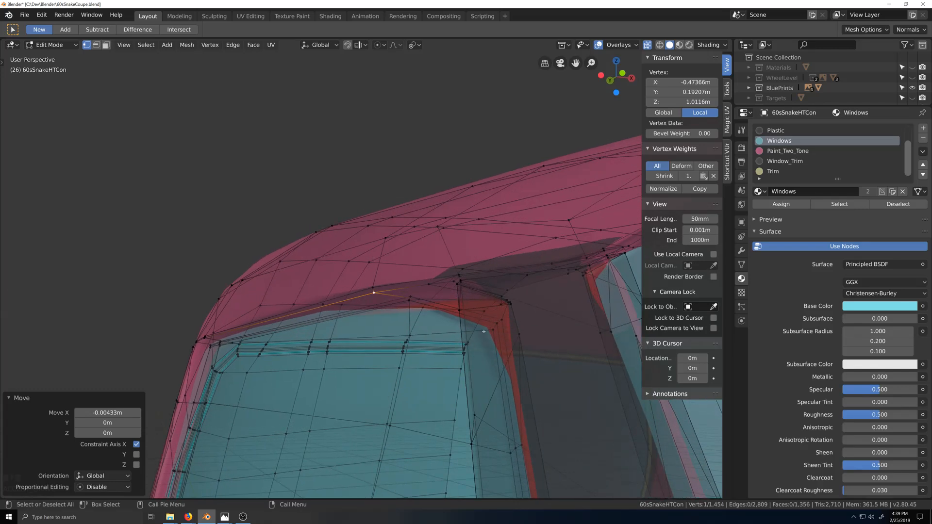
Examine the reshaped roof edge above the door window in Object Mode and return to Edit Mode.
{"action": "key", "text": "Tab"}
{"action": "scroll", "coordinate": [433, 356], "scroll_direction": "down", "scroll_amount": 3}
{"action": "mouse_move", "coordinate": [456, 335]}
{"action": "middle_mouse_down"}
{"action": "mouse_move", "coordinate": [459, 352]}
{"action": "mouse_move", "coordinate": [464, 343]}
{"action": "middle_mouse_up"}
{"action": "scroll", "coordinate": [460, 353], "scroll_direction": "up", "scroll_amount": 4}
{"action": "key", "text": "Tab"}
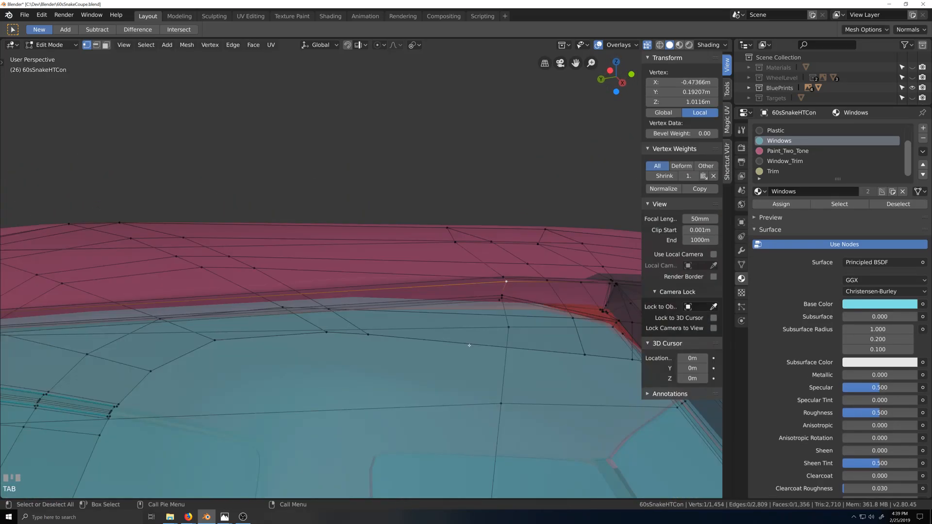
{"action": "middle_click_drag", "start_coordinate": [506, 279], "coordinate": [523, 326]}
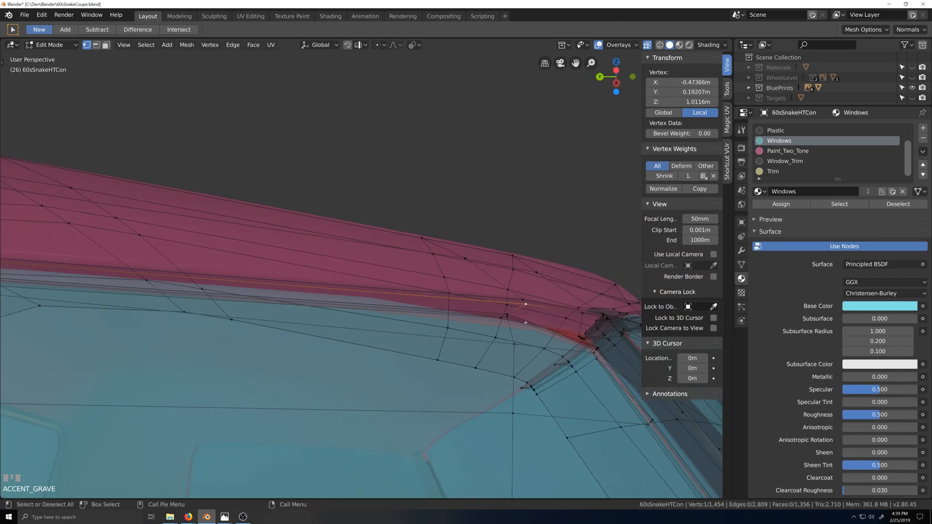
Lower the vertex at the door window's upper front edge about 0.014 m along Z and inspect it in Object Mode.
{"action": "key", "text": "g"}
{"action": "key", "text": "z"}
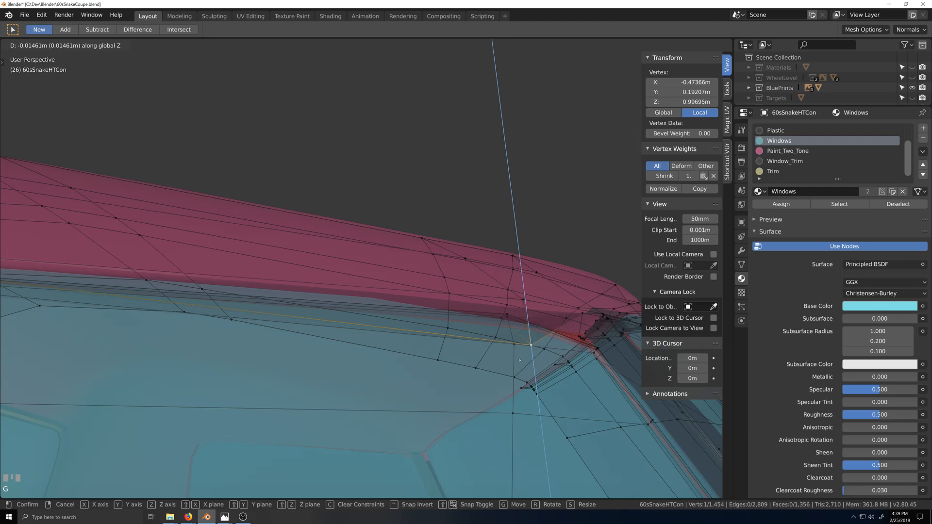
{"action": "left_click", "coordinate": [519, 360]}
{"action": "key", "text": "Tab"}
{"action": "middle_click_drag", "start_coordinate": [530, 366], "coordinate": [449, 299]}
{"action": "key", "text": "grave"}
{"action": "scroll", "coordinate": [473, 350], "scroll_direction": "up", "scroll_amount": 2}
{"action": "key", "text": "grave"}
{"action": "key", "text": "Tab"}
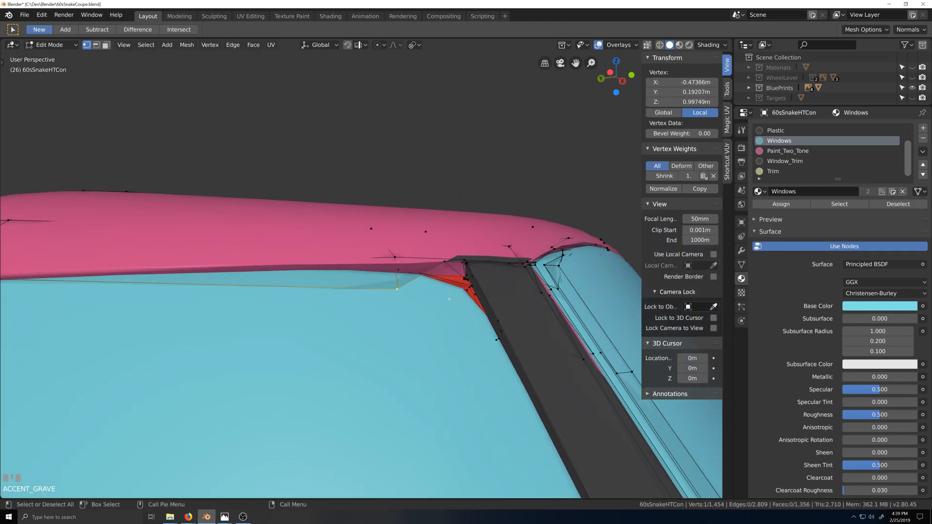
{"action": "scroll", "coordinate": [396, 258], "scroll_direction": "up", "scroll_amount": 1}
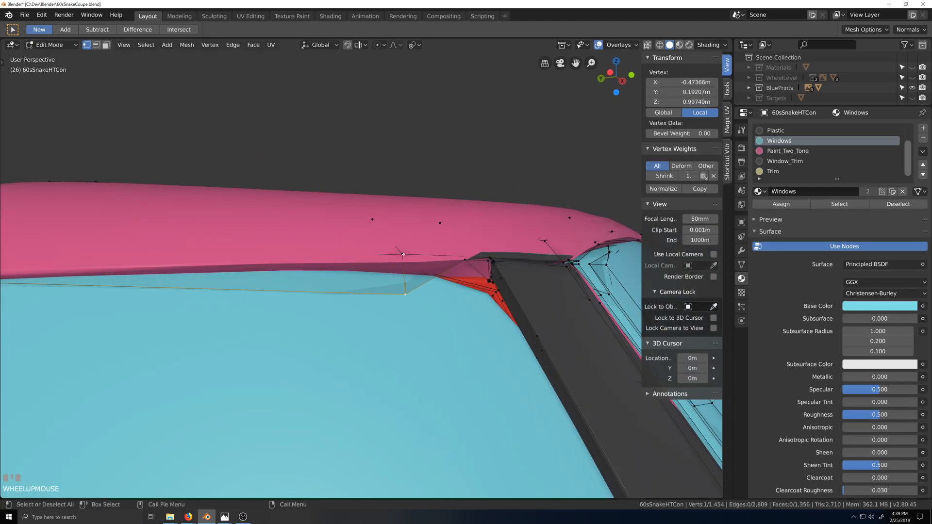
Slide the roof-edge vertex just above the door window upward with a factor of 0.369 and inspect the surface in Object Mode.
{"action": "key", "text": "alt+z"}
{"action": "left_click", "coordinate": [402, 254]}
{"action": "middle_click_drag", "start_coordinate": [440, 248], "coordinate": [446, 252]}
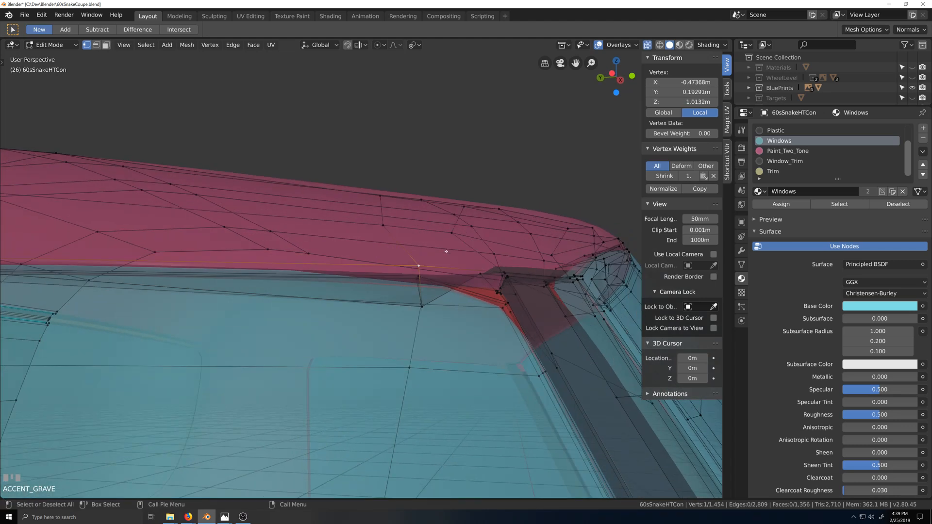
{"action": "key", "text": "g"}
{"action": "key", "text": "g"}
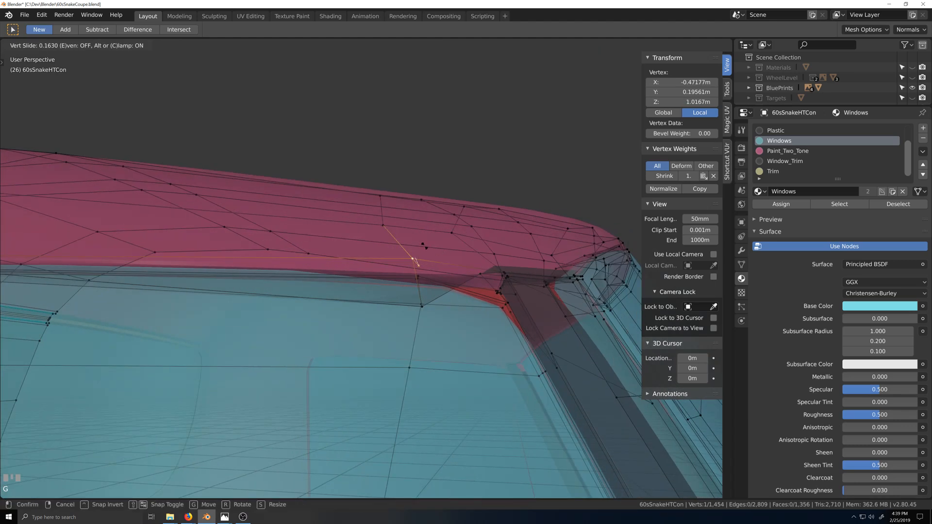
{"action": "left_click", "coordinate": [417, 238]}
{"action": "scroll", "coordinate": [416, 243], "scroll_direction": "down", "scroll_amount": 2}
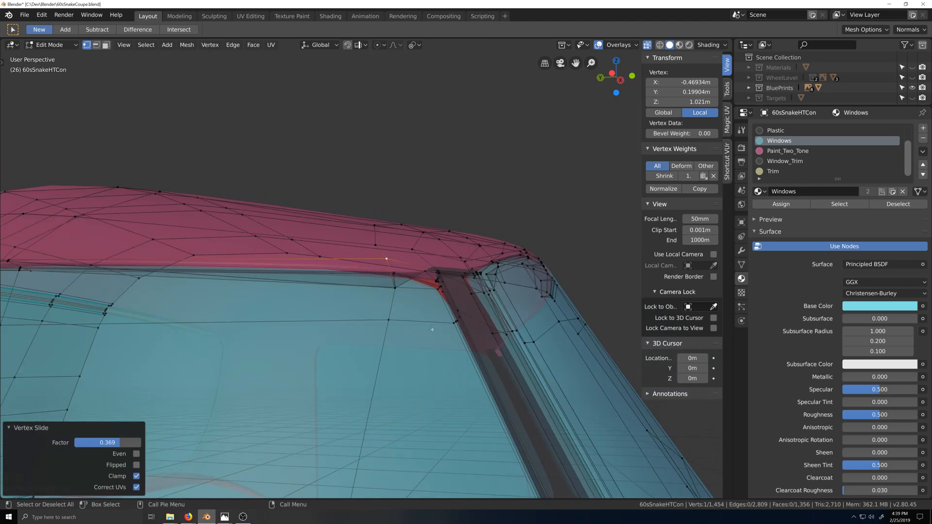
{"action": "key", "text": "Tab"}
{"action": "middle_click_drag", "start_coordinate": [432, 357], "coordinate": [397, 327]}
{"action": "scroll", "coordinate": [427, 364], "scroll_direction": "up", "scroll_amount": 2}
{"action": "scroll", "coordinate": [427, 364], "scroll_direction": "up", "scroll_amount": 1}
{"action": "key", "text": "Tab"}
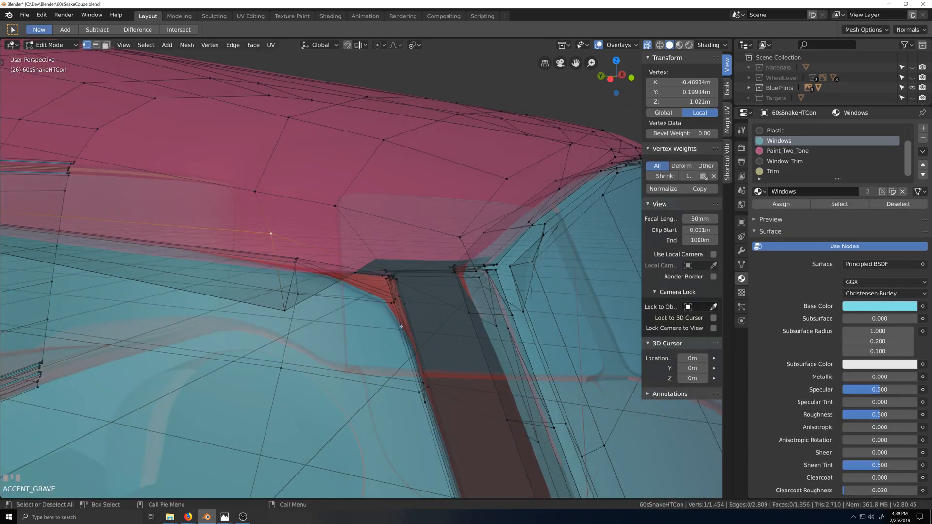
Select all geometry assigned the Paint material and switch to face selection mode.
{"action": "scroll", "coordinate": [405, 327], "scroll_direction": "down", "scroll_amount": 4}
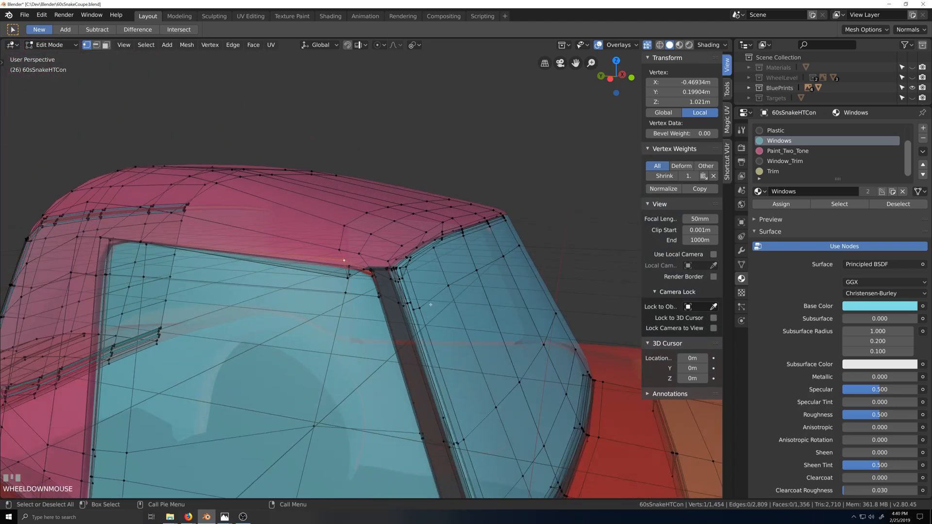
{"action": "scroll", "coordinate": [767, 163], "scroll_direction": "up", "scroll_amount": 2}
{"action": "left_click", "coordinate": [780, 131]}
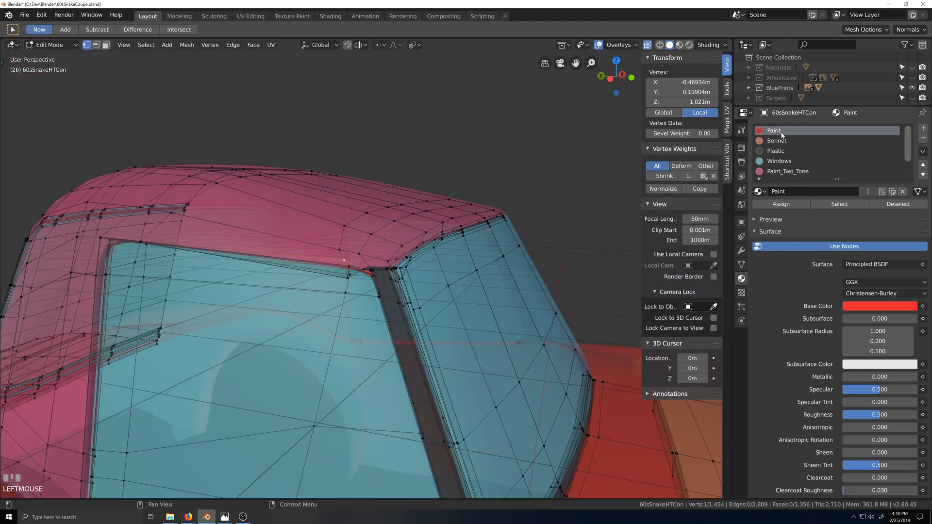
{"action": "left_click", "coordinate": [850, 204]}
{"action": "scroll", "coordinate": [340, 317], "scroll_direction": "down", "scroll_amount": 4}
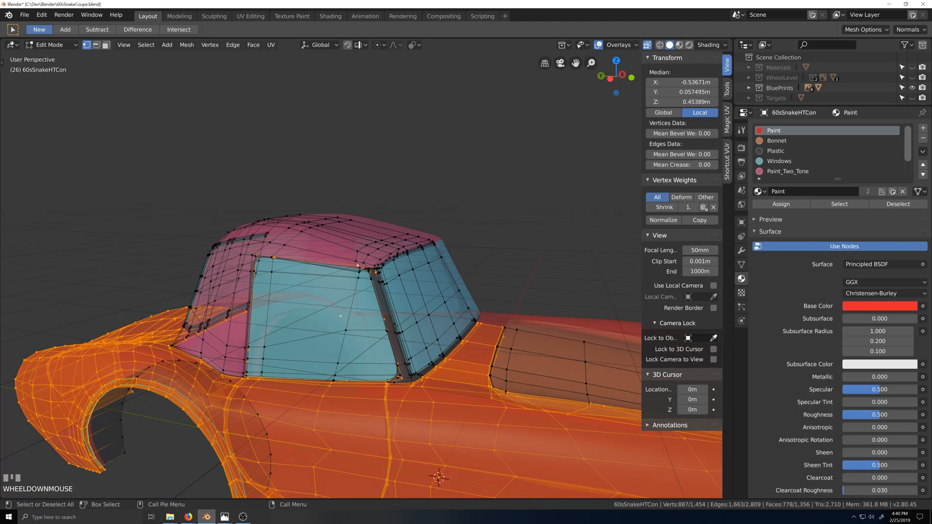
{"action": "scroll", "coordinate": [340, 316], "scroll_direction": "down", "scroll_amount": 3}
{"action": "key", "text": "3"}
{"action": "scroll", "coordinate": [436, 463], "scroll_direction": "up", "scroll_amount": 4}
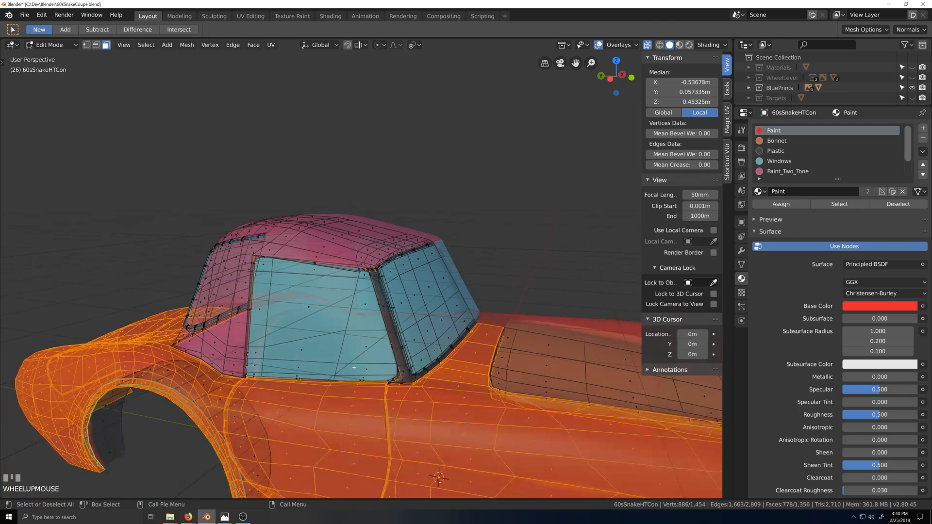
Circle-deselect the painted car body faces, keeping only the thin faces around the door window frame selected.
{"action": "scroll", "coordinate": [437, 463], "scroll_direction": "down", "scroll_amount": 4}
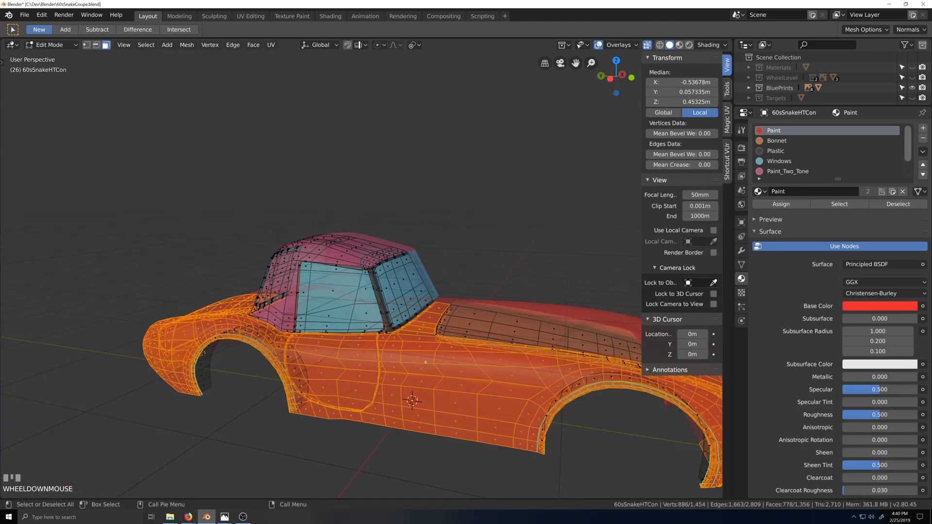
{"action": "middle_click_drag", "start_coordinate": [425, 362], "coordinate": [413, 339]}
{"action": "key", "text": "c"}
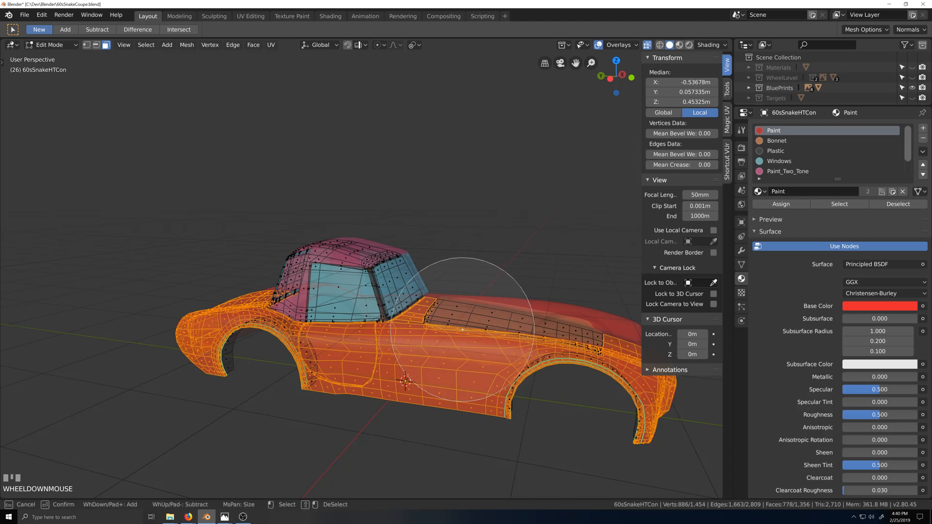
{"action": "mouse_move", "coordinate": [462, 329]}
{"action": "left_mouse_down", "text": "shift"}
{"action": "mouse_move", "coordinate": [448, 398]}
{"action": "mouse_move", "coordinate": [406, 413]}
{"action": "mouse_move", "coordinate": [250, 364]}
{"action": "mouse_move", "coordinate": [250, 381]}
{"action": "mouse_move", "coordinate": [443, 416]}
{"action": "mouse_move", "coordinate": [658, 400]}
{"action": "left_mouse_up", "text": "shift"}
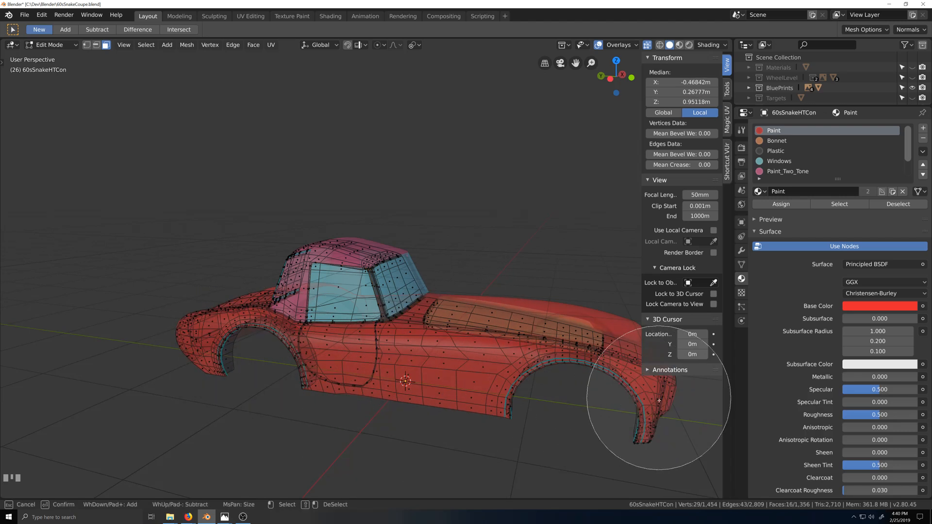
{"action": "right_click", "coordinate": [635, 399]}
{"action": "mouse_move", "coordinate": [547, 409]}
{"action": "middle_mouse_down"}
{"action": "mouse_move", "coordinate": [490, 395]}
{"action": "mouse_move", "coordinate": [537, 415]}
{"action": "middle_mouse_up"}
{"action": "scroll", "coordinate": [419, 285], "scroll_direction": "up", "scroll_amount": 1}
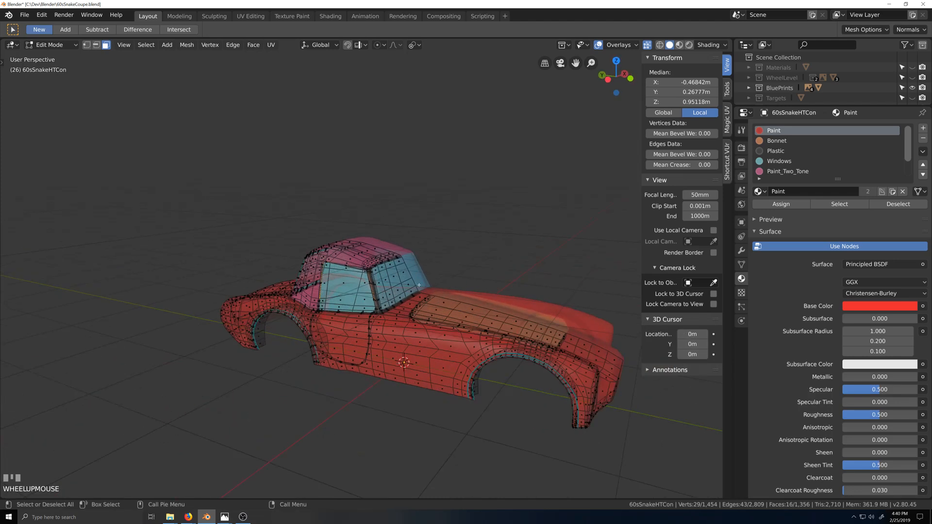
Assign the Paint_Two_Tone material to the selected door window frame faces.
{"action": "scroll", "coordinate": [365, 269], "scroll_direction": "up", "scroll_amount": 12}
{"action": "middle_click_drag", "start_coordinate": [365, 269], "coordinate": [436, 310]}
{"action": "scroll", "coordinate": [439, 306], "scroll_direction": "down", "scroll_amount": 6}
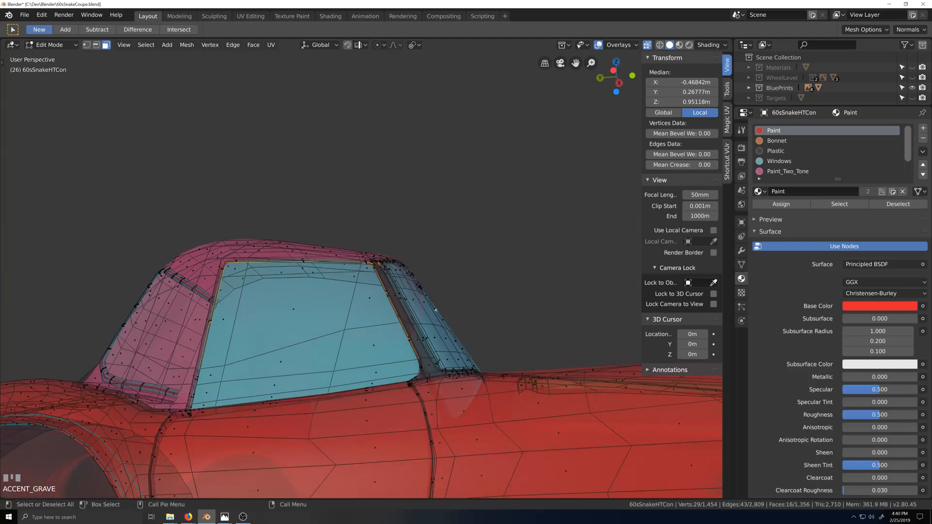
{"action": "scroll", "coordinate": [435, 310], "scroll_direction": "up", "scroll_amount": 6}
{"action": "scroll", "coordinate": [422, 313], "scroll_direction": "down", "scroll_amount": 6}
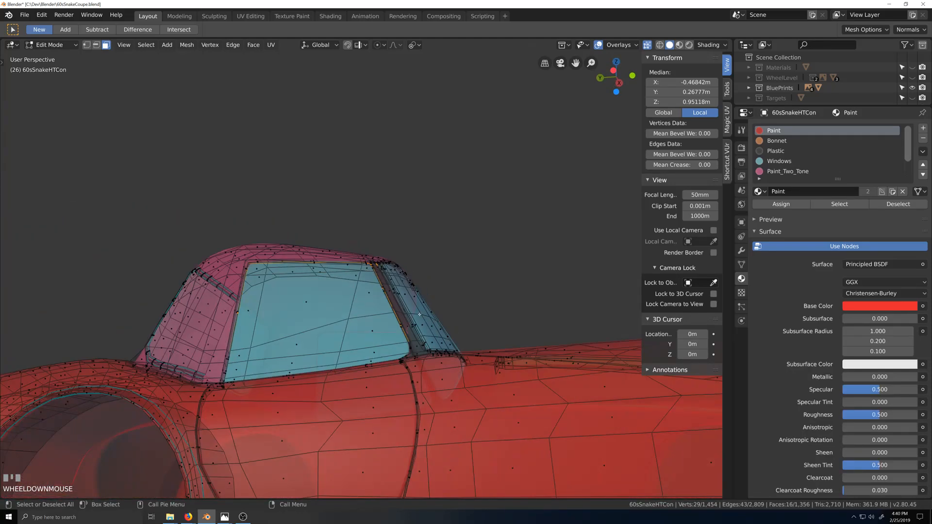
{"action": "left_click", "coordinate": [808, 171]}
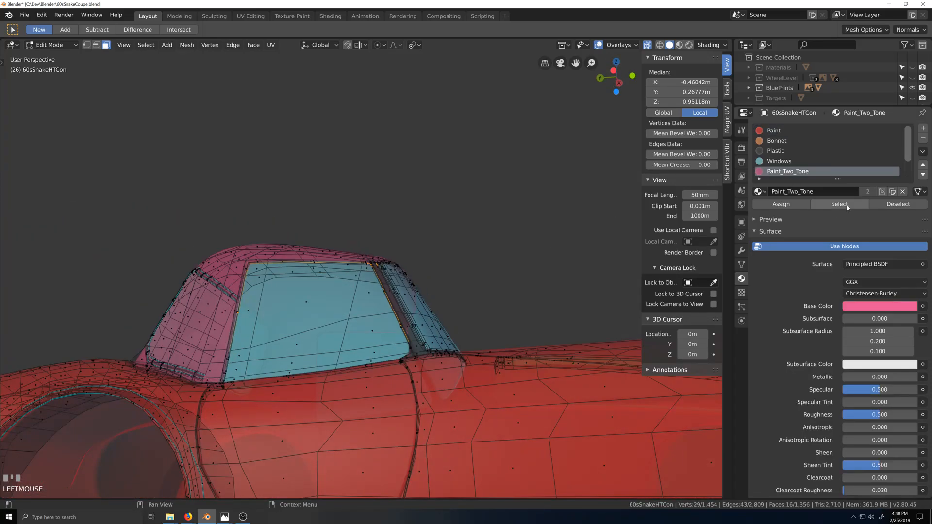
{"action": "left_click", "coordinate": [839, 204]}
{"action": "scroll", "coordinate": [438, 292], "scroll_direction": "up", "scroll_amount": 2}
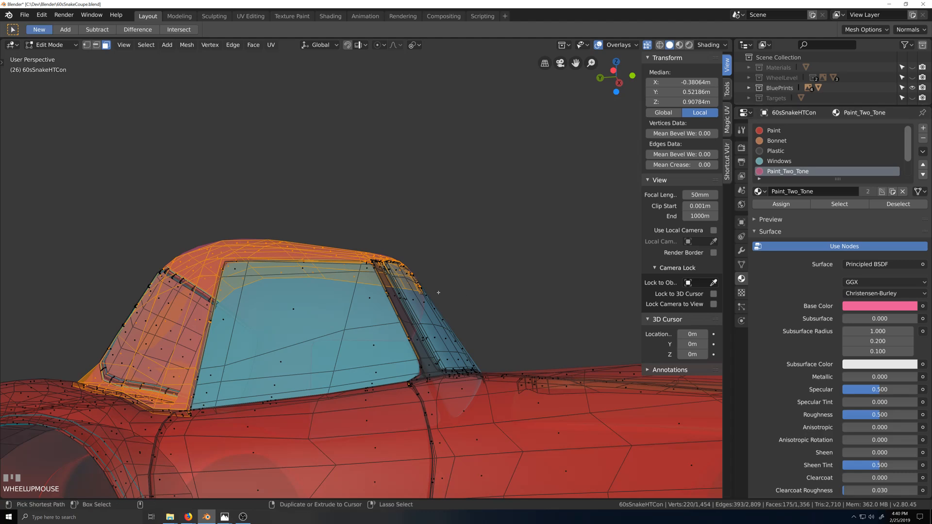
{"action": "key", "text": "ctrl+z"}
{"action": "left_click", "coordinate": [790, 204]}
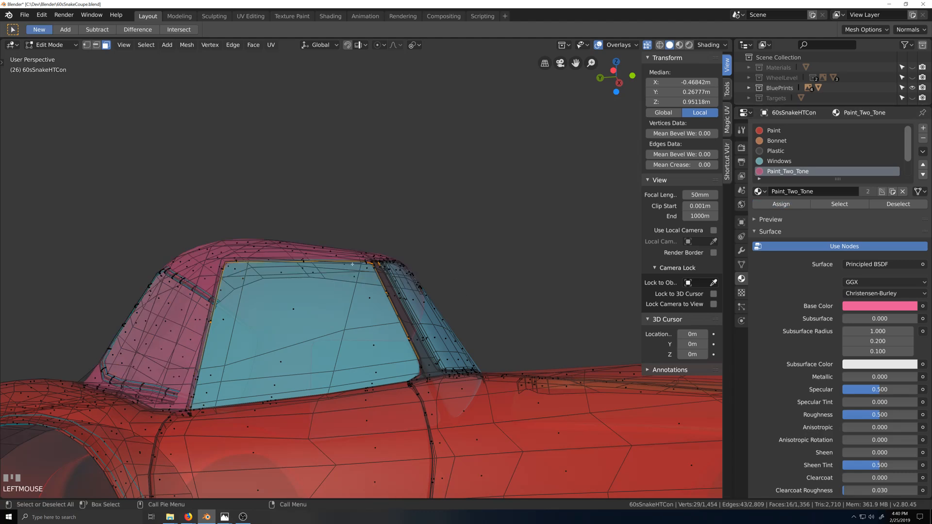
Circle-deselect the upper and rear frame faces, leaving only the faces along the windshield pillar selected.
{"action": "scroll", "coordinate": [329, 260], "scroll_direction": "up", "scroll_amount": 3}
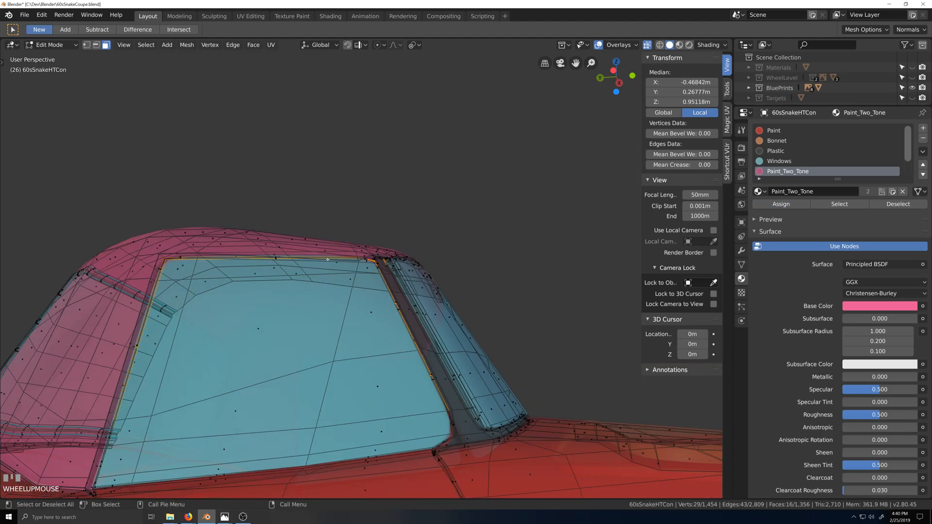
{"action": "key", "text": "c"}
{"action": "mouse_move", "coordinate": [300, 260]}
{"action": "middle_mouse_down"}
{"action": "mouse_move", "coordinate": [238, 260]}
{"action": "mouse_move", "coordinate": [146, 437]}
{"action": "middle_mouse_up"}
{"action": "right_click", "coordinate": [505, 195]}
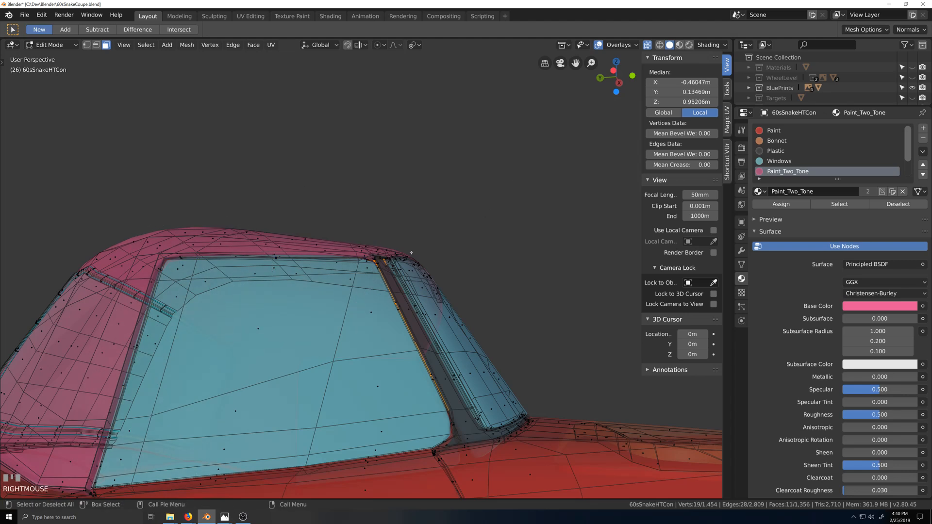
{"action": "scroll", "coordinate": [474, 254], "scroll_direction": "up", "scroll_amount": 2}
{"action": "key", "text": "grave"}
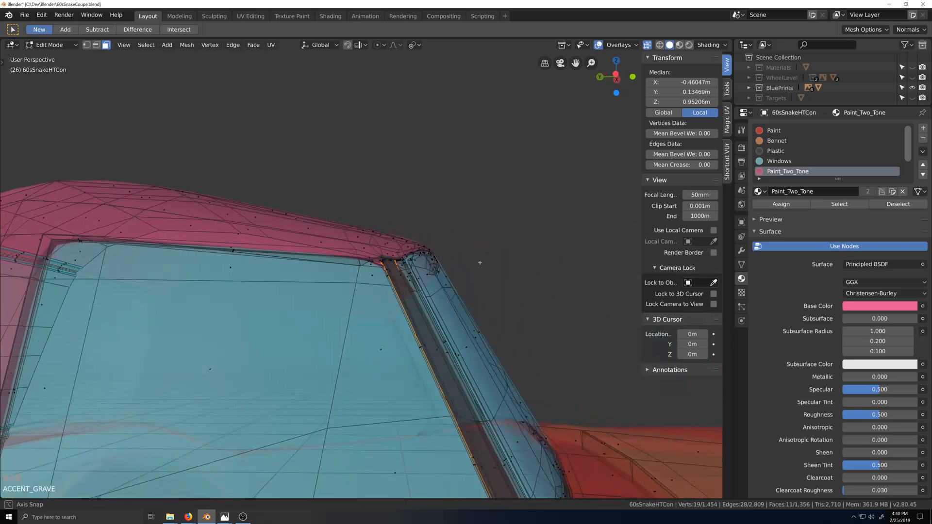
{"action": "scroll", "coordinate": [479, 263], "scroll_direction": "up", "scroll_amount": 2}
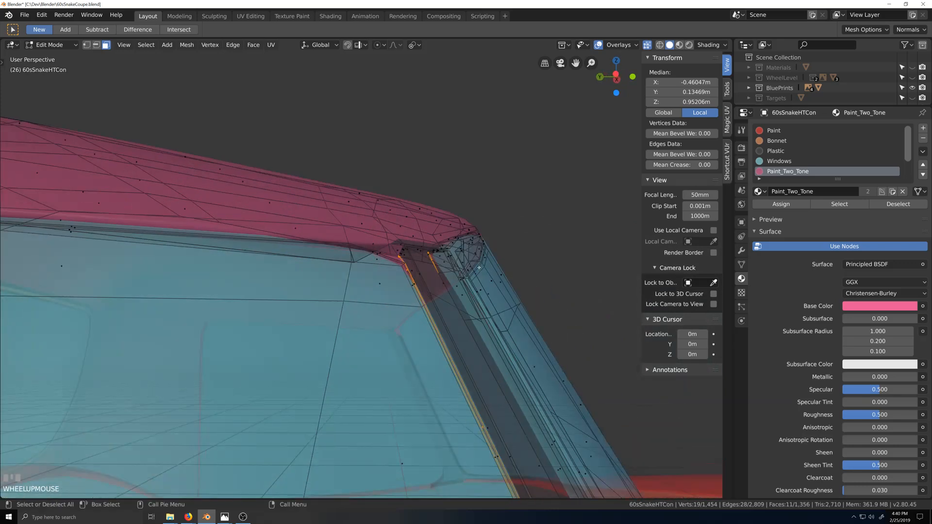
{"action": "scroll", "coordinate": [787, 166], "scroll_direction": "down", "scroll_amount": 2}
Select the faces using the Window_Trim material to check them around the pillar's upper corner.
{"action": "left_click", "coordinate": [787, 161]}
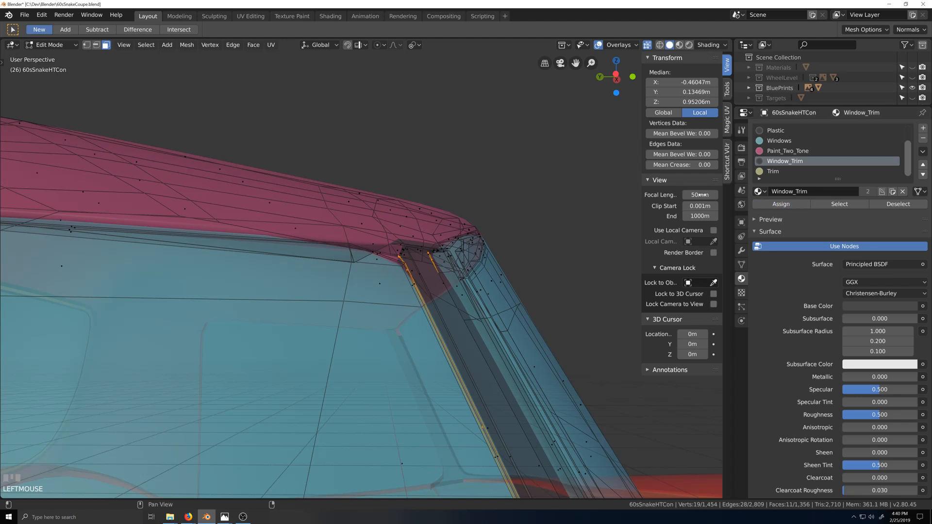
{"action": "left_click", "coordinate": [842, 204]}
{"action": "key", "text": "grave"}
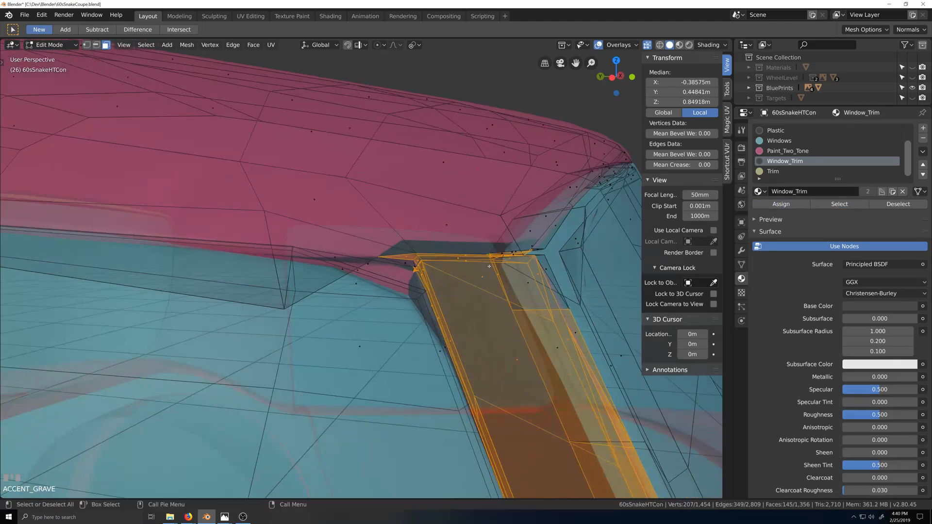
{"action": "middle_click_drag", "start_coordinate": [488, 266], "coordinate": [406, 258]}
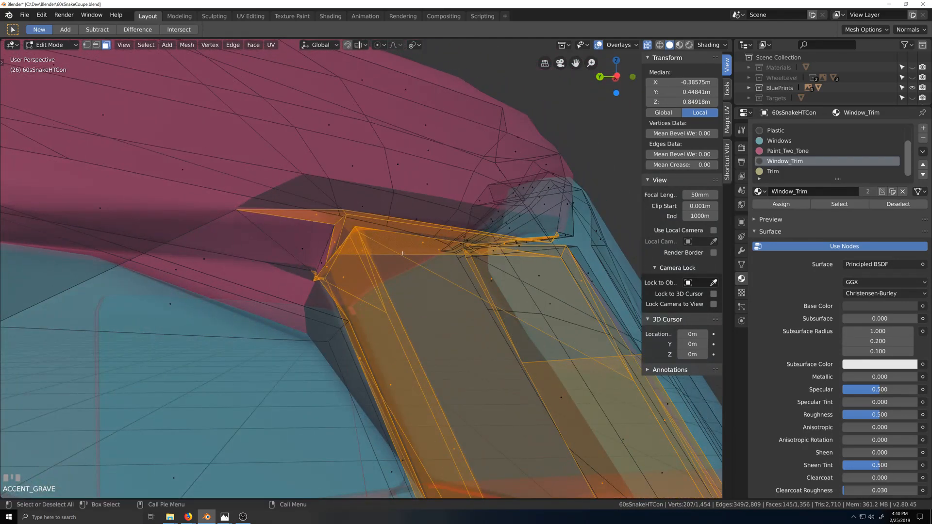
Select only the three thin faces across the top of the windshield pillar, without any outer roof face.
{"action": "left_click", "coordinate": [337, 238]}
{"action": "left_click", "coordinate": [453, 227], "text": "shift"}
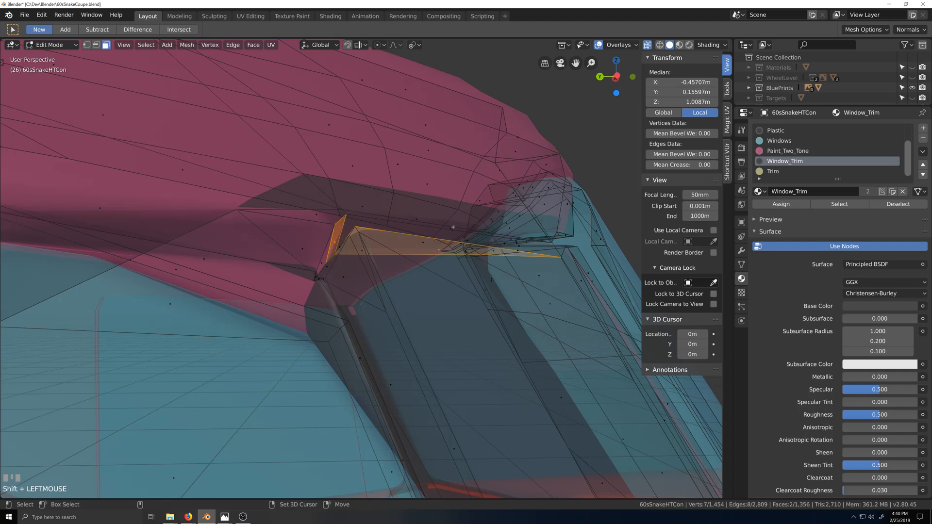
{"action": "left_click", "coordinate": [417, 219], "text": "shift"}
{"action": "left_click", "coordinate": [362, 206], "text": "shift"}
{"action": "scroll", "coordinate": [474, 233], "scroll_direction": "down", "scroll_amount": 2}
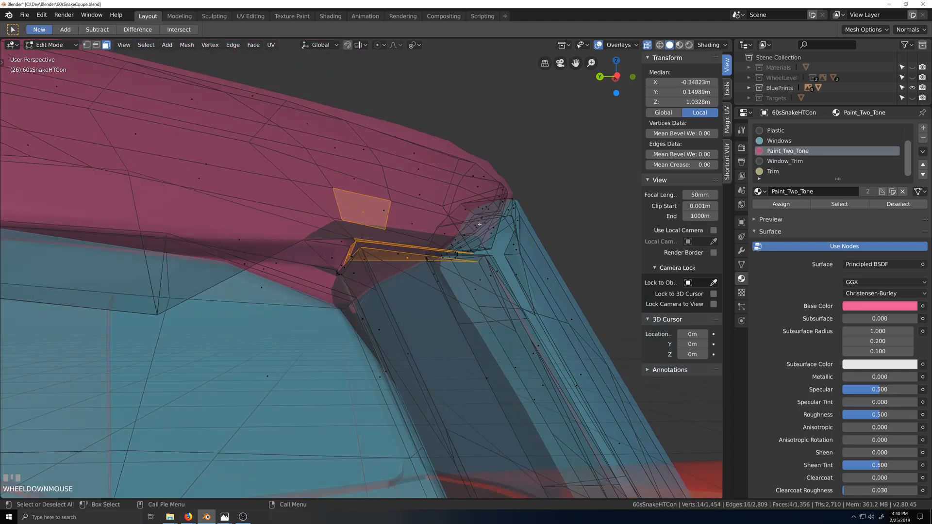
{"action": "middle_click_drag", "start_coordinate": [474, 233], "coordinate": [458, 233]}
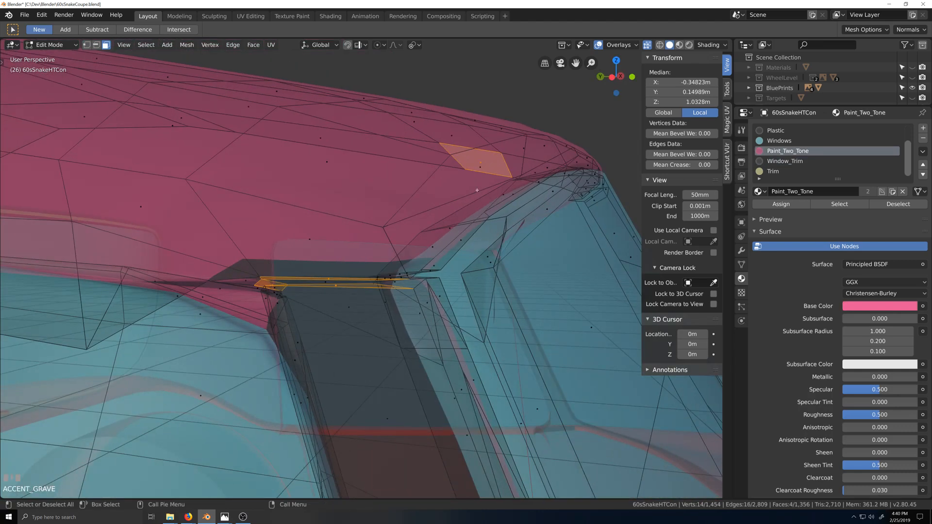
{"action": "left_click", "coordinate": [478, 170], "text": "shift"}
Assign the Paint_Two_Tone material to the three selected faces at the top of the windshield pillar.
{"action": "middle_click_drag", "start_coordinate": [460, 189], "coordinate": [367, 227]}
{"action": "key", "text": "alt+z"}
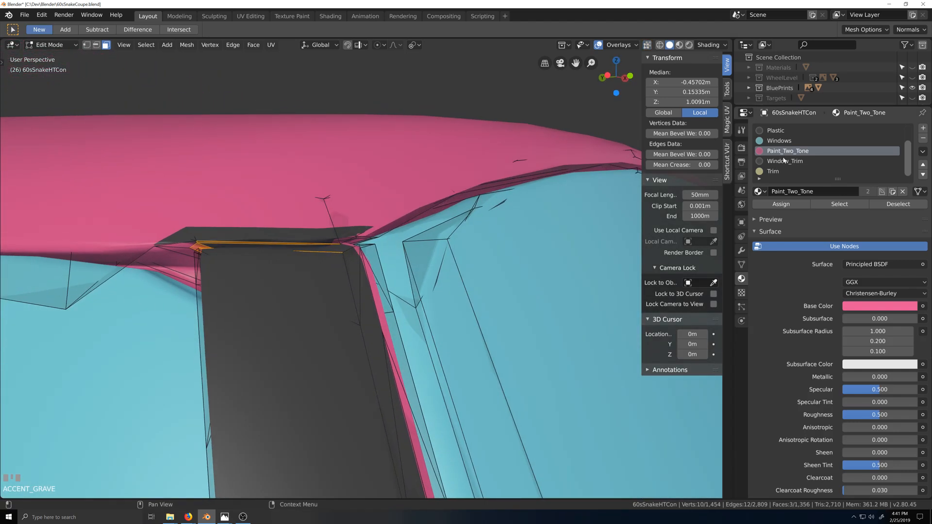
{"action": "left_click", "coordinate": [839, 204]}
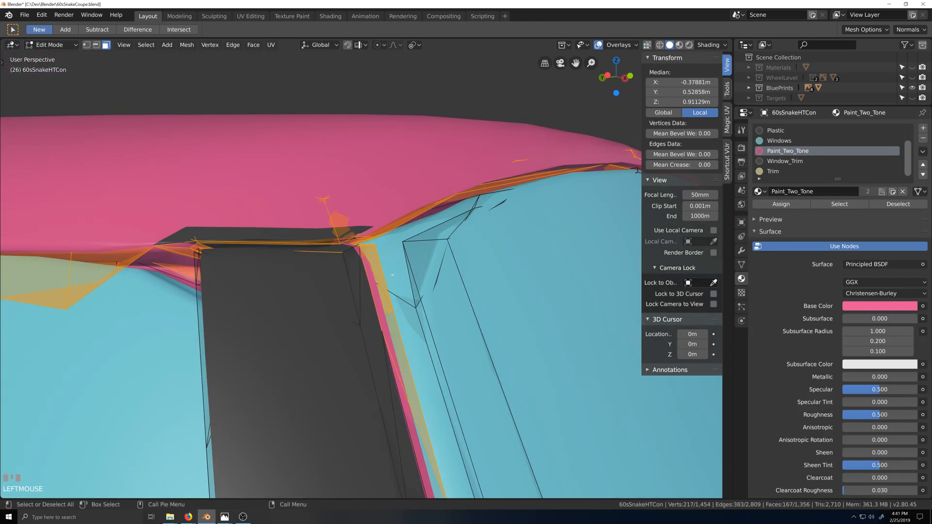
{"action": "key", "text": "ctrl+z"}
{"action": "left_click", "coordinate": [782, 204]}
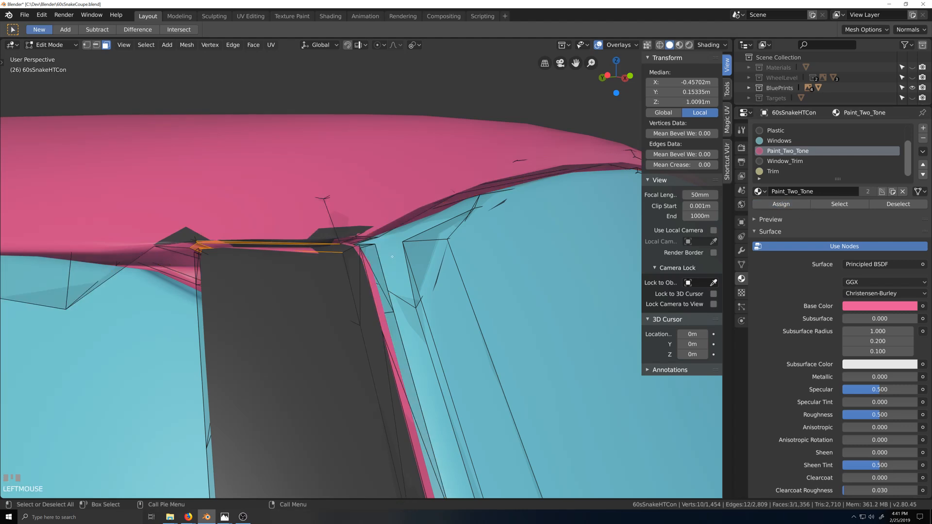
Examine the pillar's upper corner in Object Mode and in X-ray Edit Mode.
{"action": "scroll", "coordinate": [311, 264], "scroll_direction": "up", "scroll_amount": 3}
{"action": "key", "text": "Tab"}
{"action": "scroll", "coordinate": [335, 243], "scroll_direction": "up", "scroll_amount": 2}
{"action": "key", "text": "Tab"}
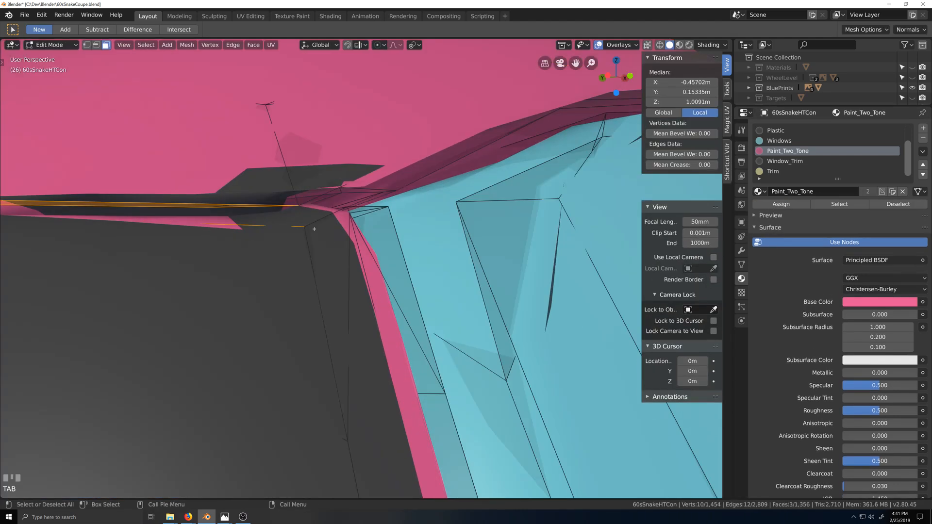
{"action": "key", "text": "z"}
{"action": "middle_click_drag", "start_coordinate": [304, 225], "coordinate": [358, 235]}
{"action": "scroll", "coordinate": [393, 311], "scroll_direction": "down", "scroll_amount": 3}
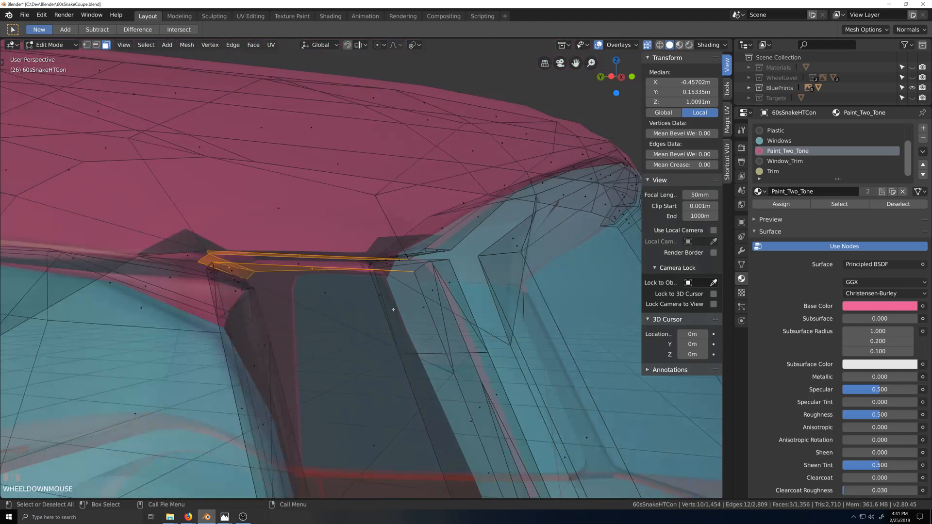
Assign the Window_Trim material to the single long thin face directly above the windshield pillar.
{"action": "middle_click_drag", "start_coordinate": [393, 310], "coordinate": [424, 302]}
{"action": "mouse_move", "coordinate": [424, 302]}
{"action": "middle_mouse_down", "text": "shift"}
{"action": "mouse_move", "coordinate": [442, 291]}
{"action": "mouse_move", "coordinate": [414, 298]}
{"action": "middle_mouse_up", "text": "shift"}
{"action": "scroll", "coordinate": [420, 292], "scroll_direction": "up", "scroll_amount": 5}
{"action": "left_click", "coordinate": [424, 297], "text": "shift"}
{"action": "middle_click_drag", "start_coordinate": [272, 269], "coordinate": [299, 288]}
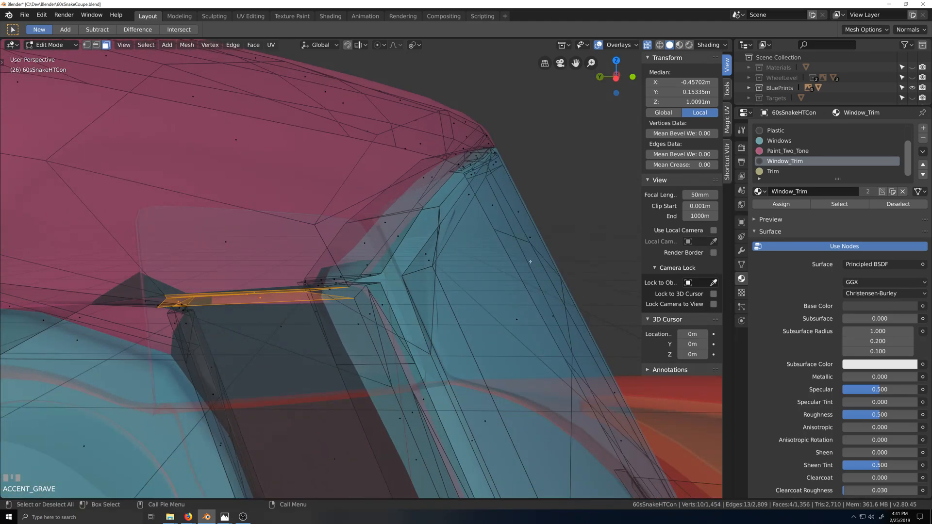
{"action": "left_click", "coordinate": [281, 316]}
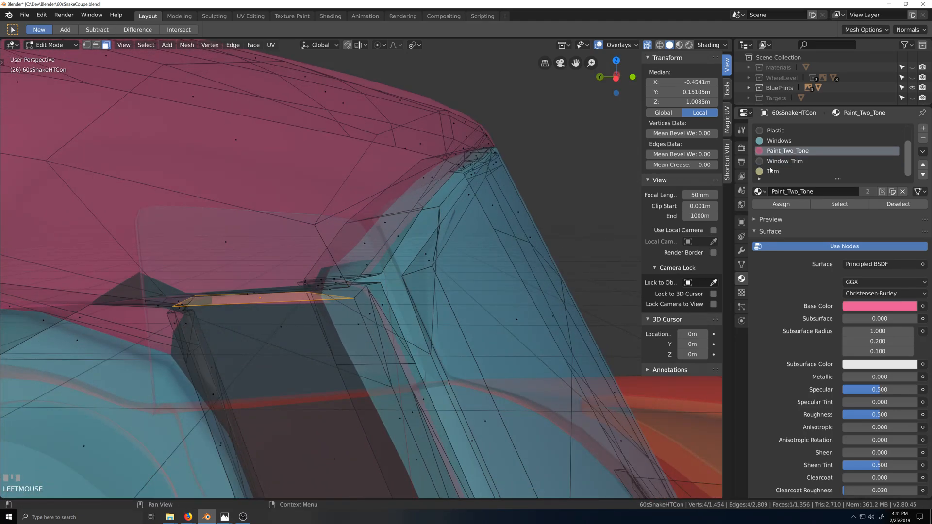
{"action": "left_click", "coordinate": [785, 161]}
{"action": "left_click", "coordinate": [781, 204]}
Assign the Paint_Two_Tone material to the small dark face at the front end of the pillar's top edge.
{"action": "middle_click_drag", "start_coordinate": [305, 299], "coordinate": [267, 256]}
{"action": "left_click", "coordinate": [267, 257]}
{"action": "left_click", "coordinate": [282, 251], "text": "shift"}
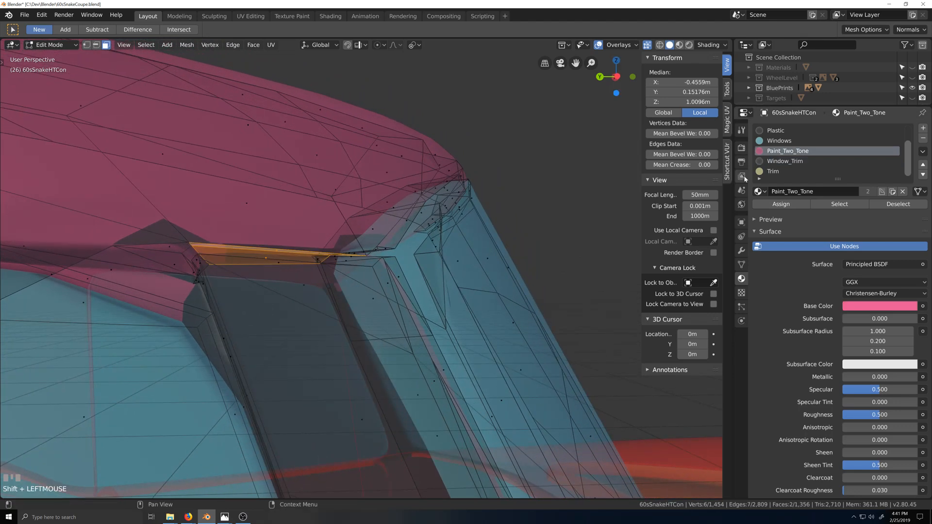
{"action": "scroll", "coordinate": [580, 247], "scroll_direction": "up", "scroll_amount": 5}
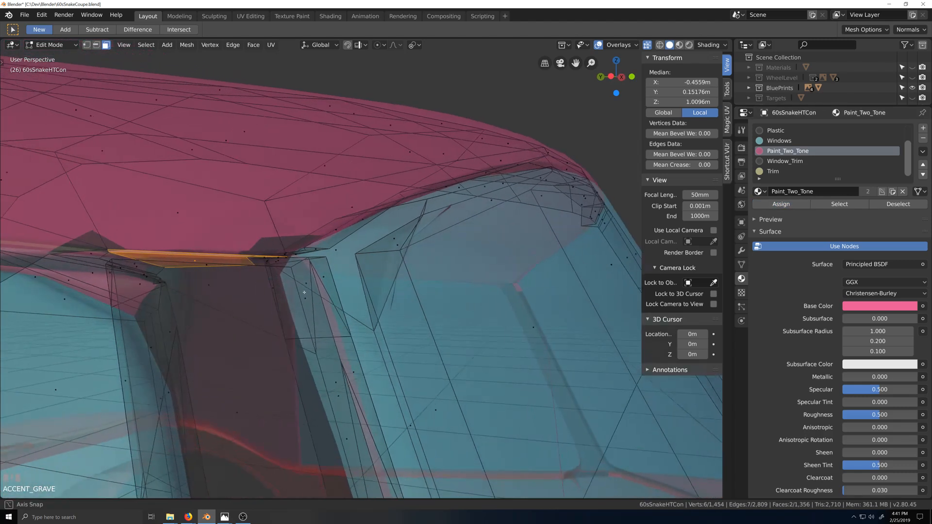
{"action": "key", "text": "shift+grave"}
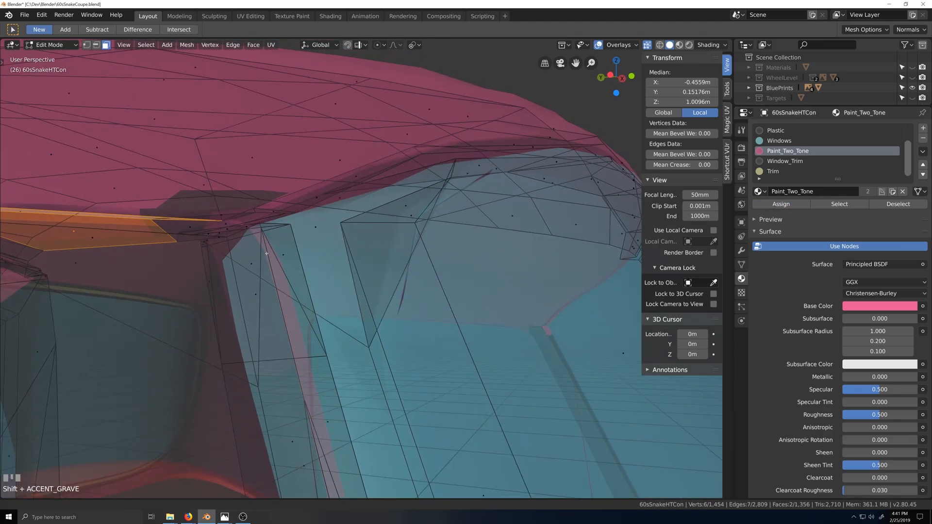
{"action": "left_click", "coordinate": [249, 243]}
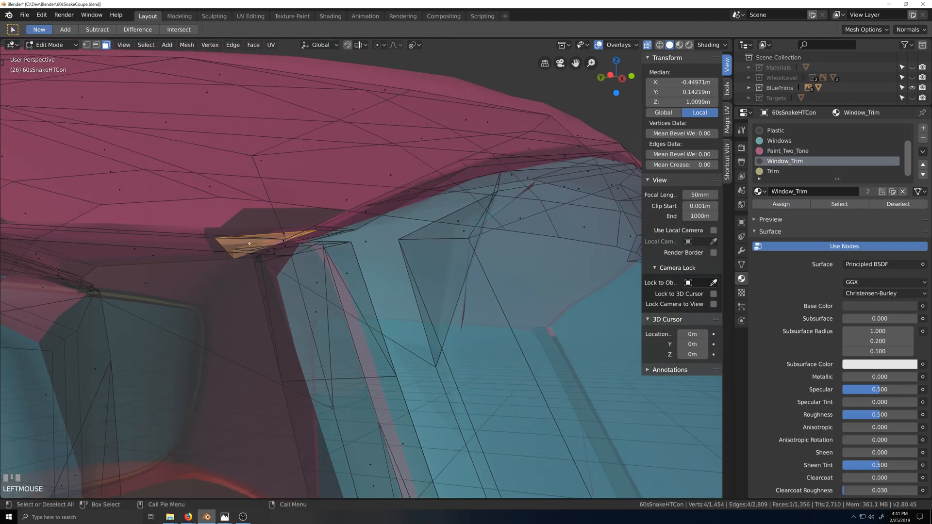
{"action": "left_click", "coordinate": [786, 151]}
{"action": "left_click", "coordinate": [781, 205]}
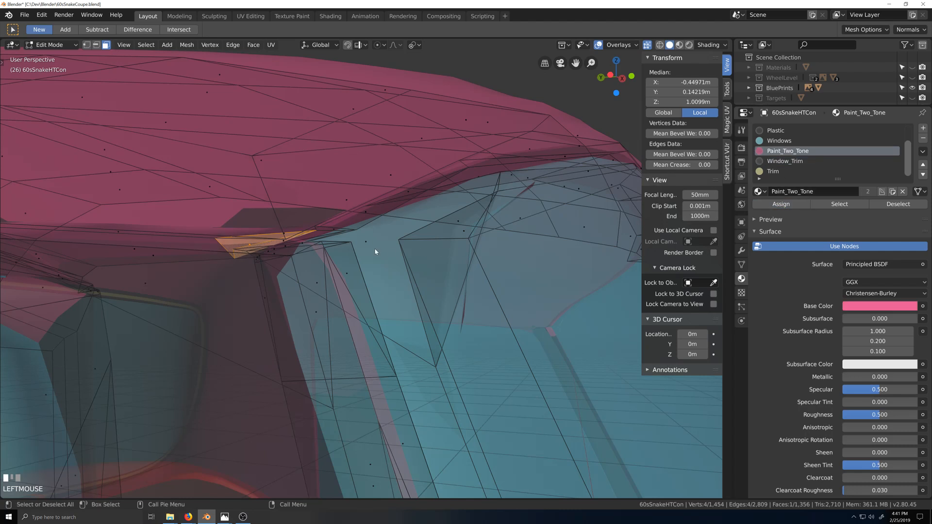
Select the faces using the Paint_Two_Tone material to check their border around the pillar's upper corner with X-ray off.
{"action": "left_click", "coordinate": [288, 234]}
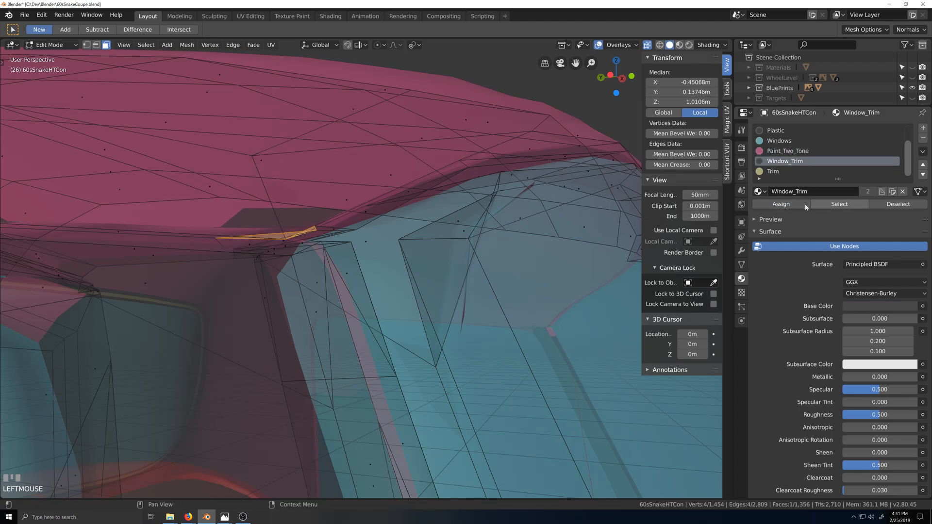
{"action": "key", "text": "grave"}
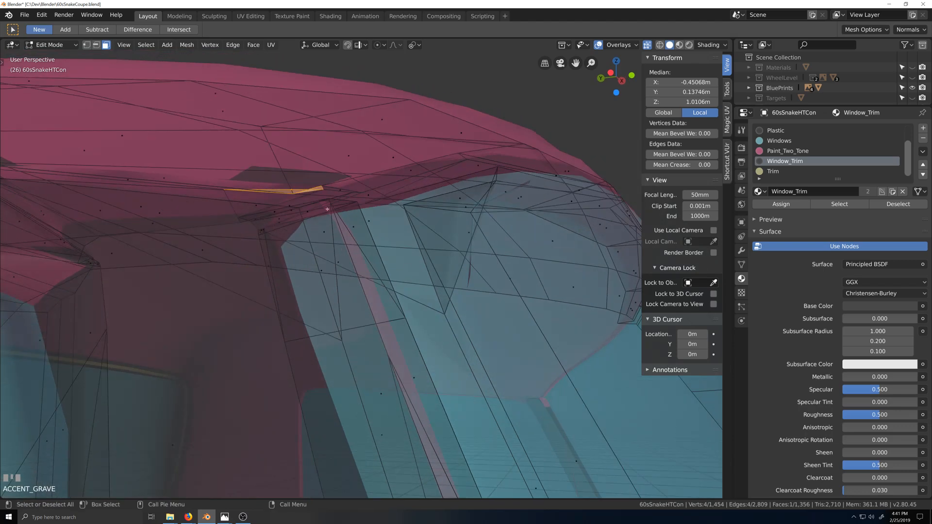
{"action": "left_click", "coordinate": [333, 190]}
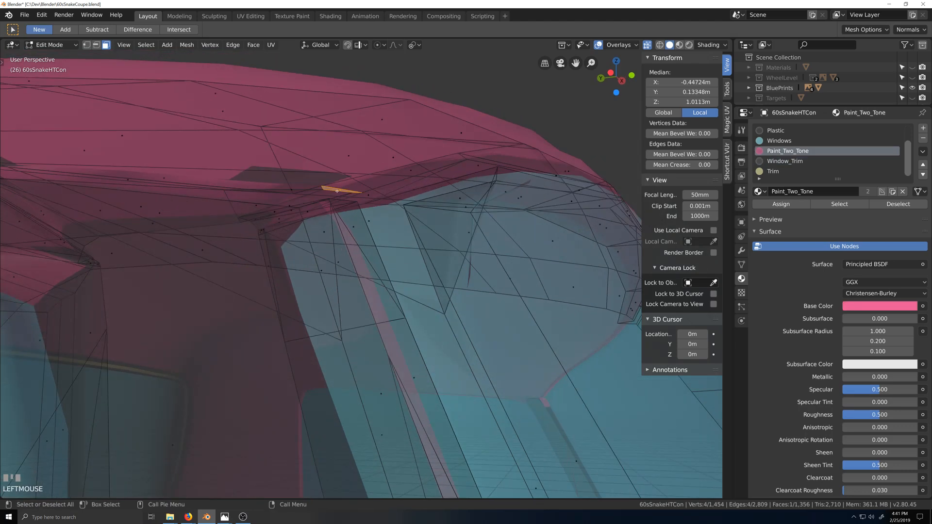
{"action": "left_click", "coordinate": [845, 204]}
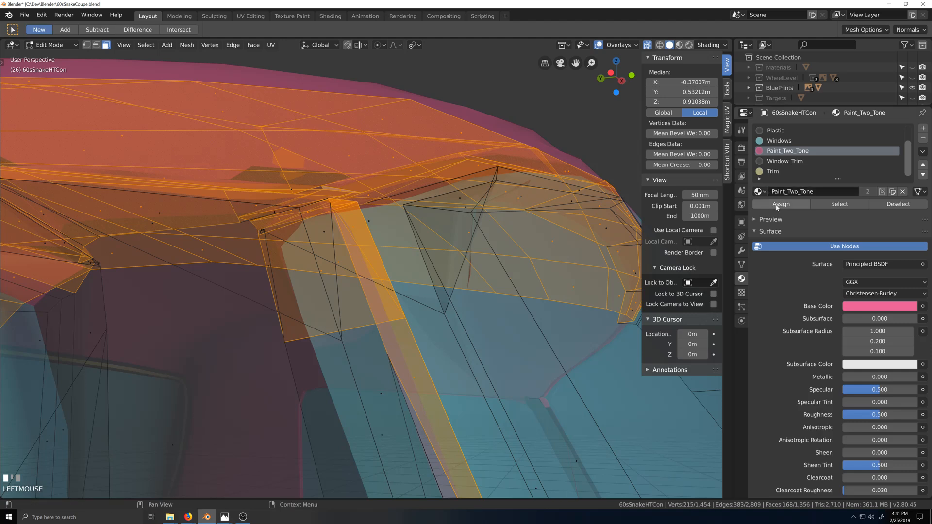
{"action": "key", "text": "alt+z"}
{"action": "scroll", "coordinate": [311, 254], "scroll_direction": "down", "scroll_amount": 1}
{"action": "middle_click_drag", "start_coordinate": [277, 252], "coordinate": [342, 294]}
{"action": "key", "text": "grave"}
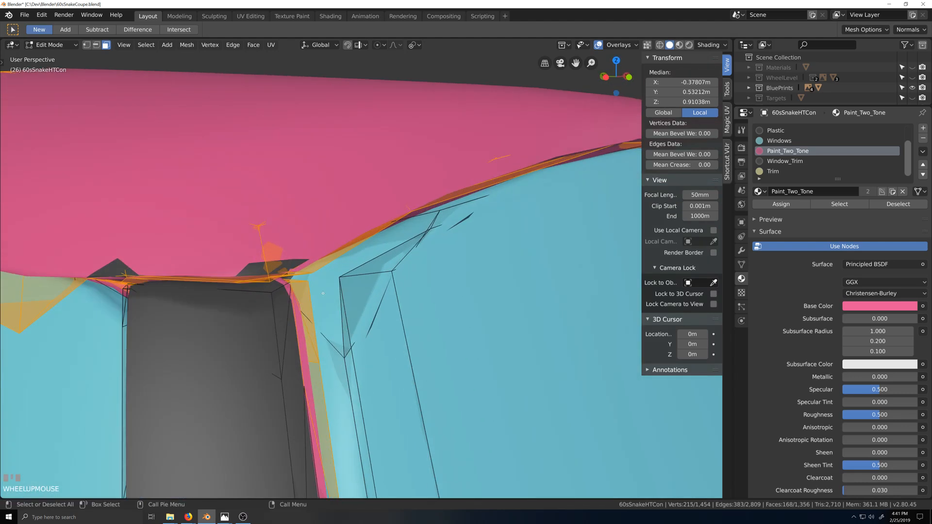
{"action": "middle_click_drag", "start_coordinate": [287, 297], "coordinate": [463, 256], "text": "shift"}
Return to Object Mode and examine the material borders along the door window, roof edge and windshield pillar.
{"action": "scroll", "coordinate": [460, 264], "scroll_direction": "down", "scroll_amount": 4}
{"action": "key", "text": "Tab"}
{"action": "scroll", "coordinate": [425, 310], "scroll_direction": "down", "scroll_amount": 3}
{"action": "middle_click_drag", "start_coordinate": [424, 310], "coordinate": [453, 316]}
{"action": "scroll", "coordinate": [453, 316], "scroll_direction": "down", "scroll_amount": 1}
{"action": "scroll", "coordinate": [452, 316], "scroll_direction": "down", "scroll_amount": 5}
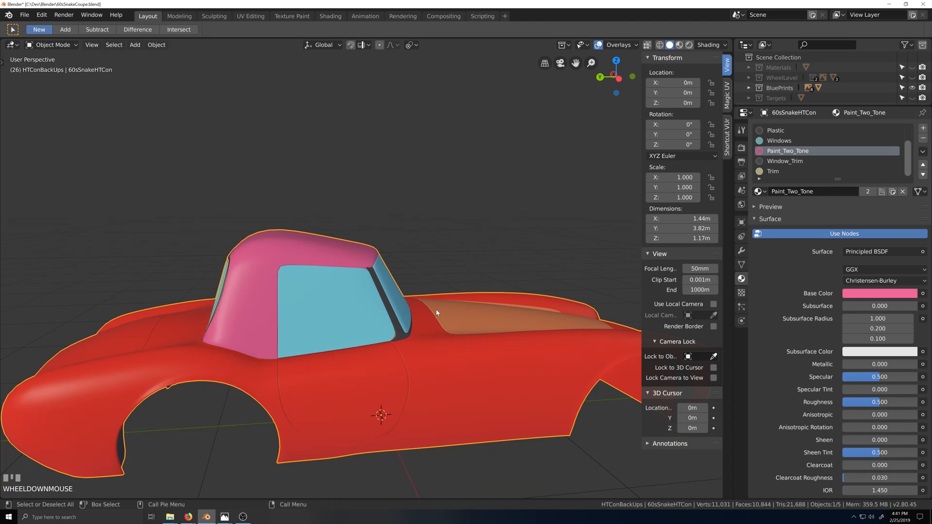
{"action": "scroll", "coordinate": [388, 350], "scroll_direction": "down", "scroll_amount": 3}
{"action": "scroll", "coordinate": [389, 351], "scroll_direction": "up", "scroll_amount": 5}
{"action": "middle_click_drag", "start_coordinate": [389, 350], "coordinate": [421, 354]}
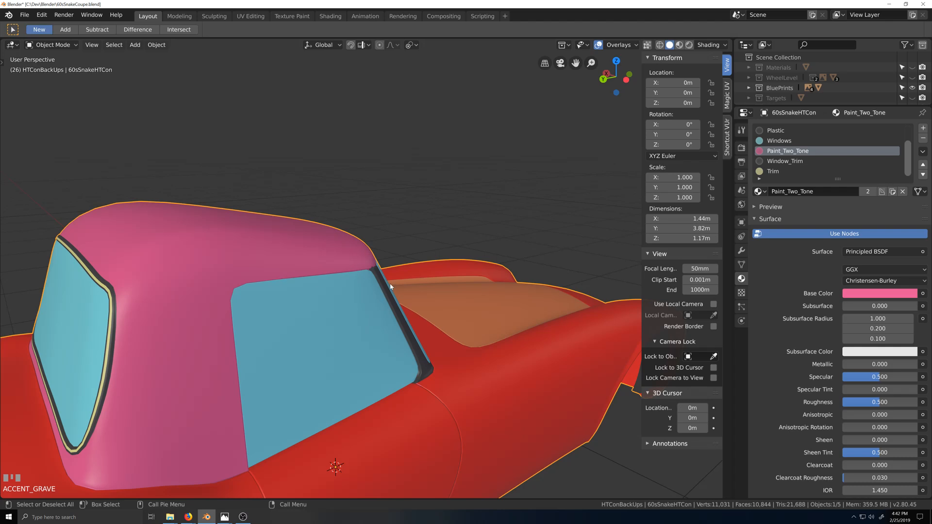
{"action": "mouse_move", "coordinate": [372, 297]}
{"action": "middle_mouse_down"}
{"action": "mouse_move", "coordinate": [395, 291]}
{"action": "mouse_move", "coordinate": [365, 288]}
{"action": "middle_mouse_up"}
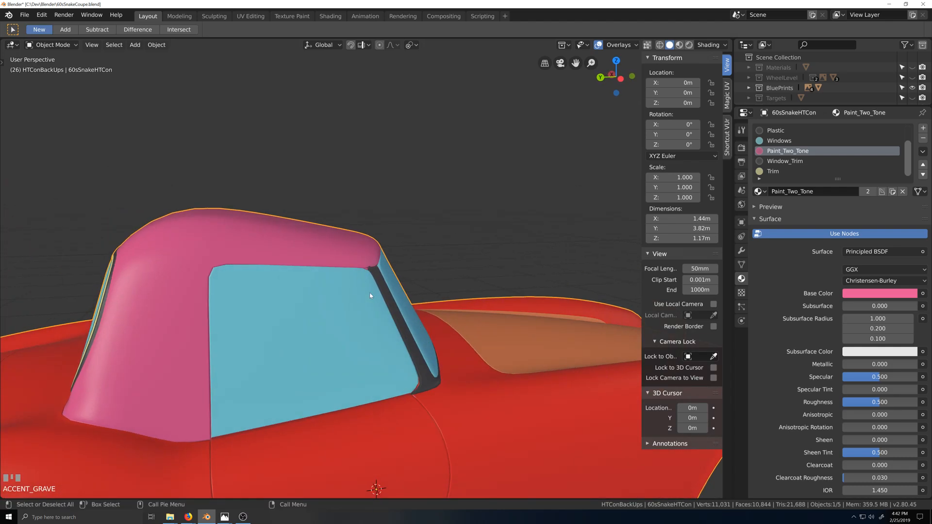
{"action": "middle_click_drag", "start_coordinate": [341, 260], "coordinate": [284, 239]}
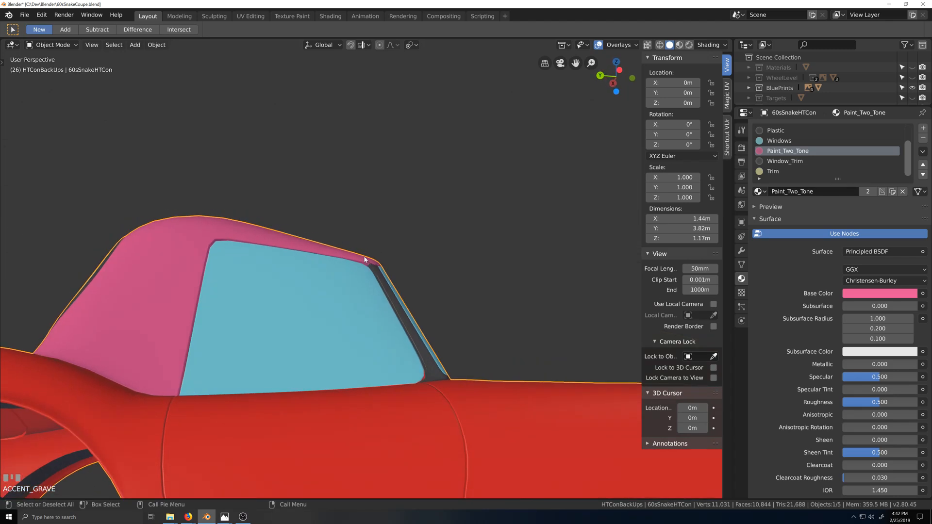
{"action": "scroll", "coordinate": [365, 260], "scroll_direction": "up", "scroll_amount": 4}
{"action": "scroll", "coordinate": [410, 299], "scroll_direction": "down", "scroll_amount": 5}
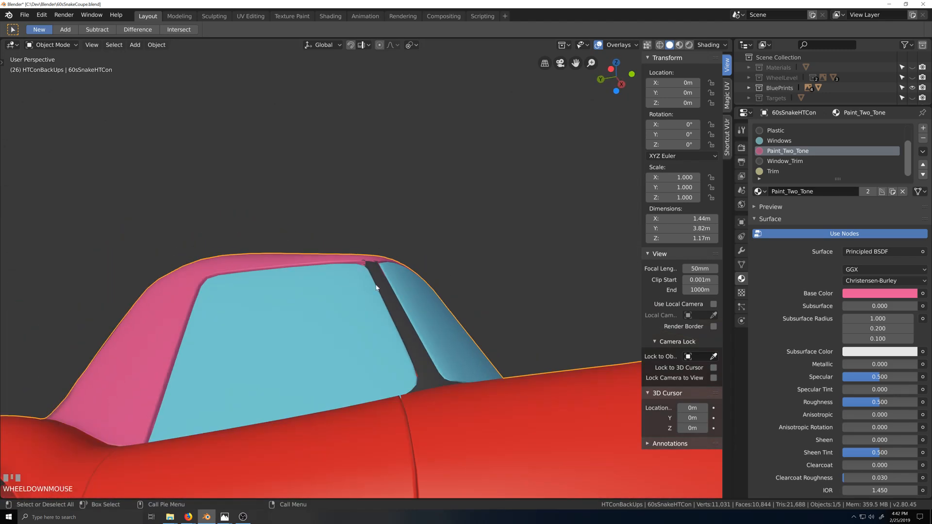
Examine the whole car body with its hardtop from the front, side and rear.
{"action": "key", "text": "shift+grave"}
{"action": "scroll", "coordinate": [429, 316], "scroll_direction": "down", "scroll_amount": 3}
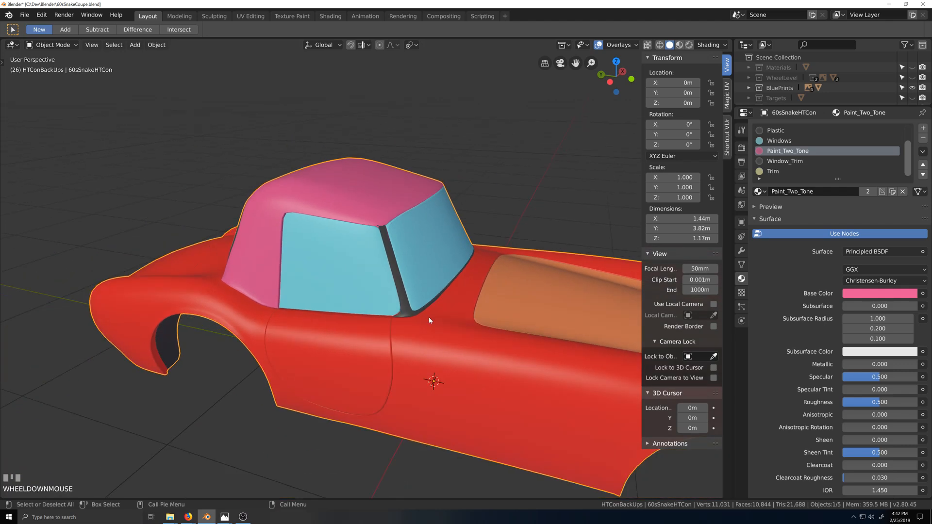
{"action": "scroll", "coordinate": [436, 342], "scroll_direction": "down", "scroll_amount": 1}
{"action": "key", "text": "grave"}
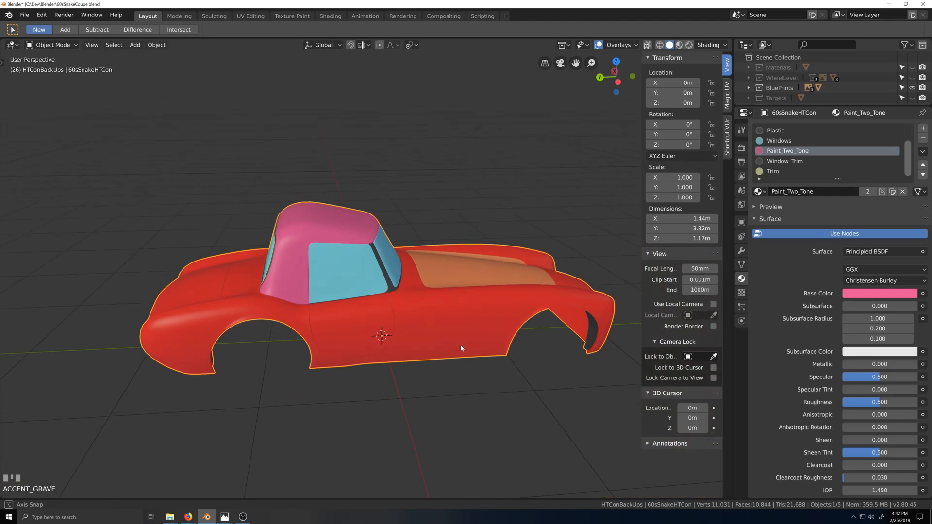
{"action": "scroll", "coordinate": [425, 329], "scroll_direction": "up", "scroll_amount": 3}
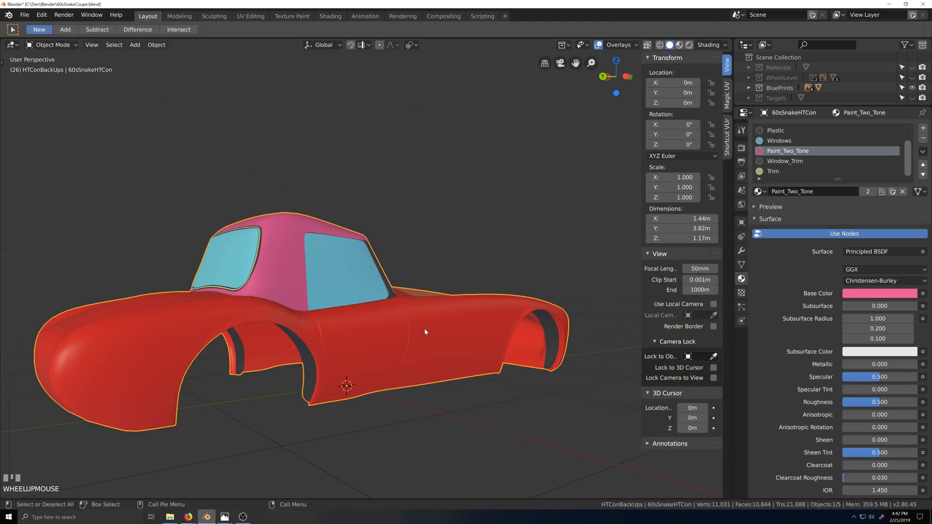
{"action": "scroll", "coordinate": [425, 331], "scroll_direction": "down", "scroll_amount": 3}
{"action": "key", "text": "grave"}
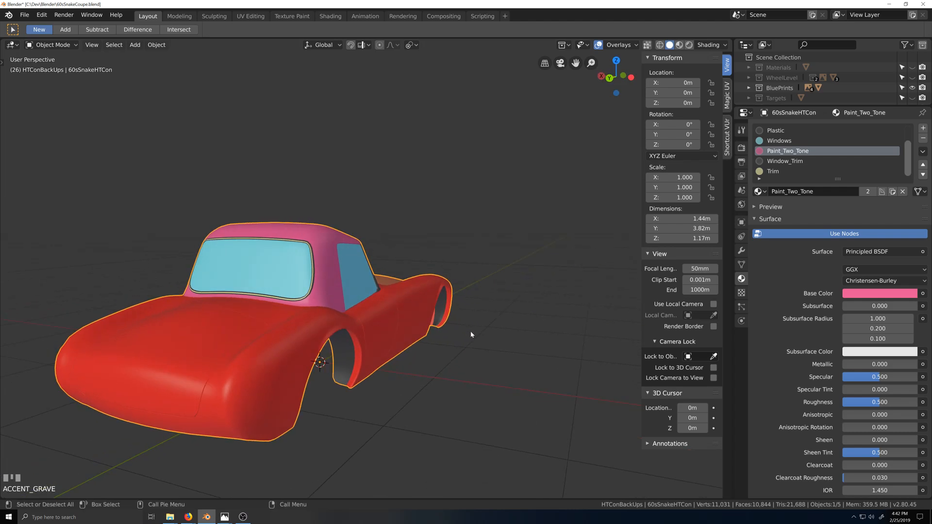
{"action": "middle_click_drag", "start_coordinate": [459, 330], "coordinate": [408, 327]}
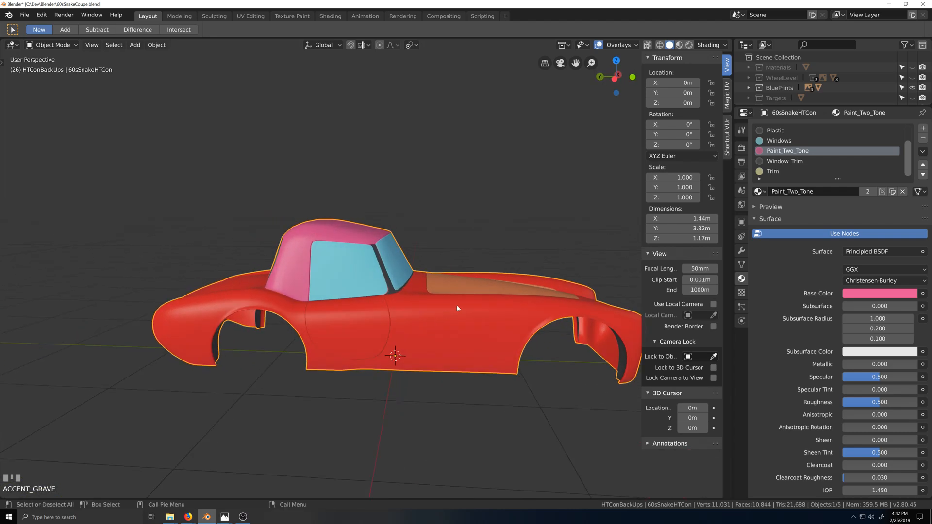
{"action": "middle_click_drag", "start_coordinate": [458, 308], "coordinate": [439, 320]}
{"action": "key", "text": "shift+grave"}
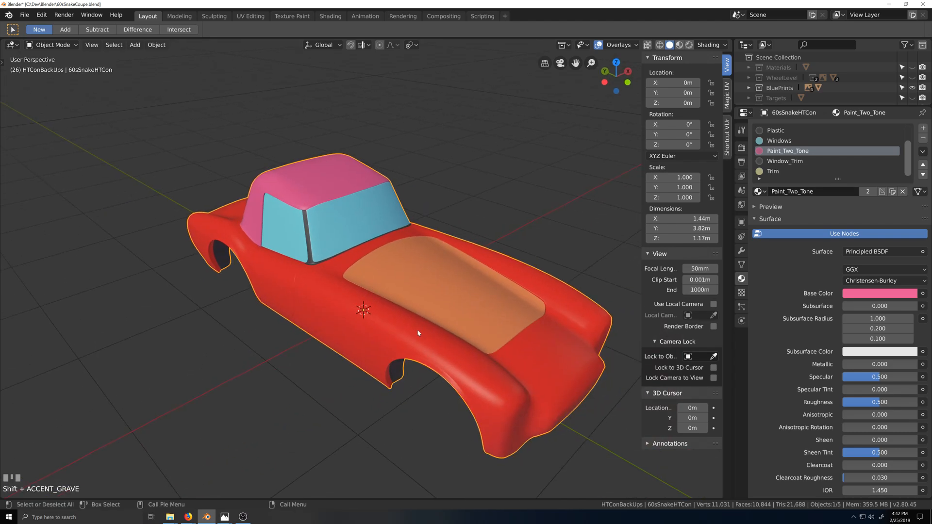
{"action": "scroll", "coordinate": [417, 333], "scroll_direction": "down", "scroll_amount": 3}
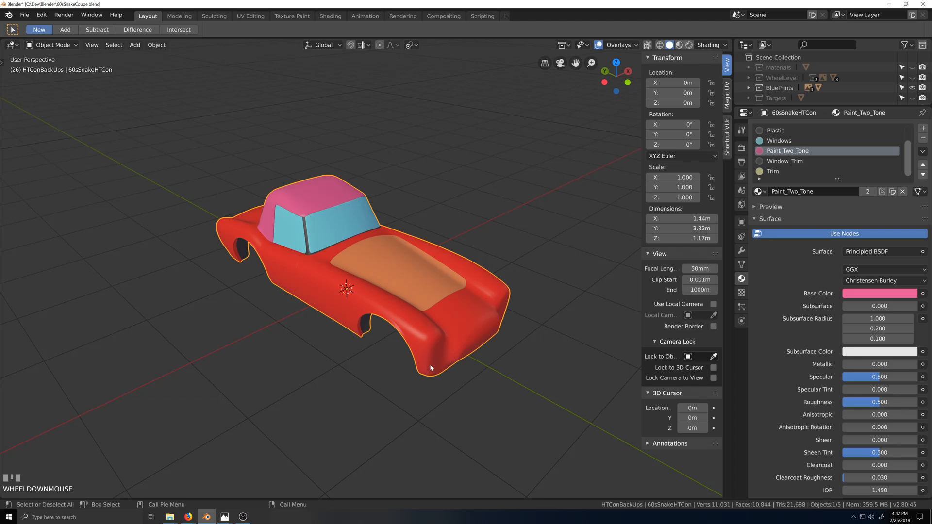
{"action": "key", "text": "grave"}
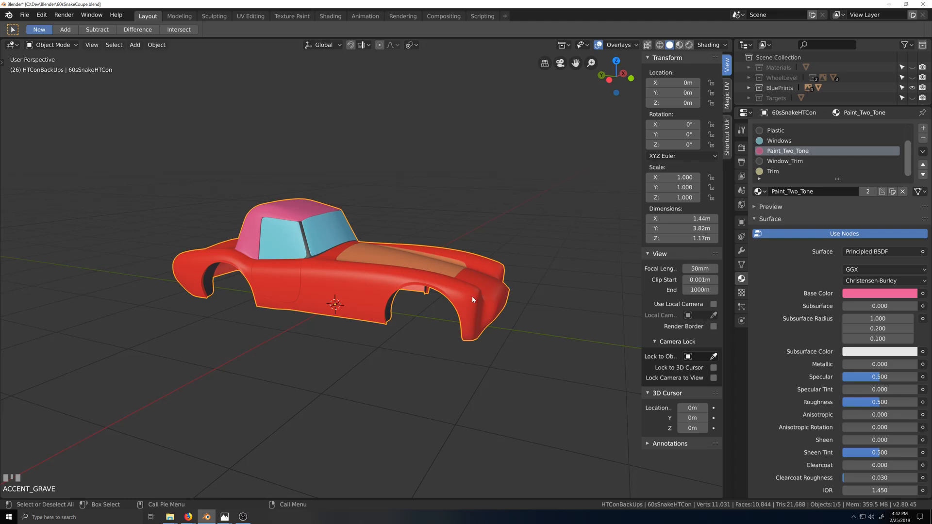
{"action": "scroll", "coordinate": [333, 310], "scroll_direction": "up", "scroll_amount": 2}
{"action": "scroll", "coordinate": [344, 327], "scroll_direction": "down", "scroll_amount": 2}
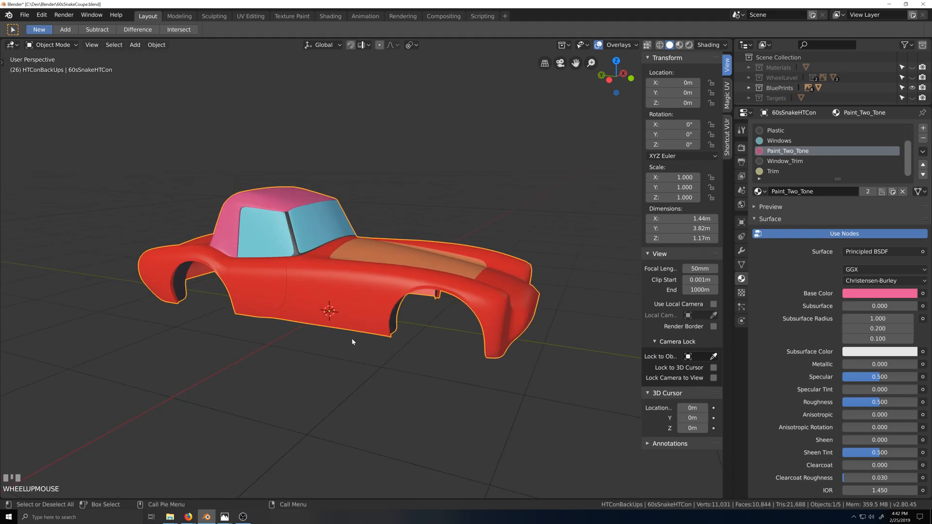
{"action": "key", "text": "grave"}
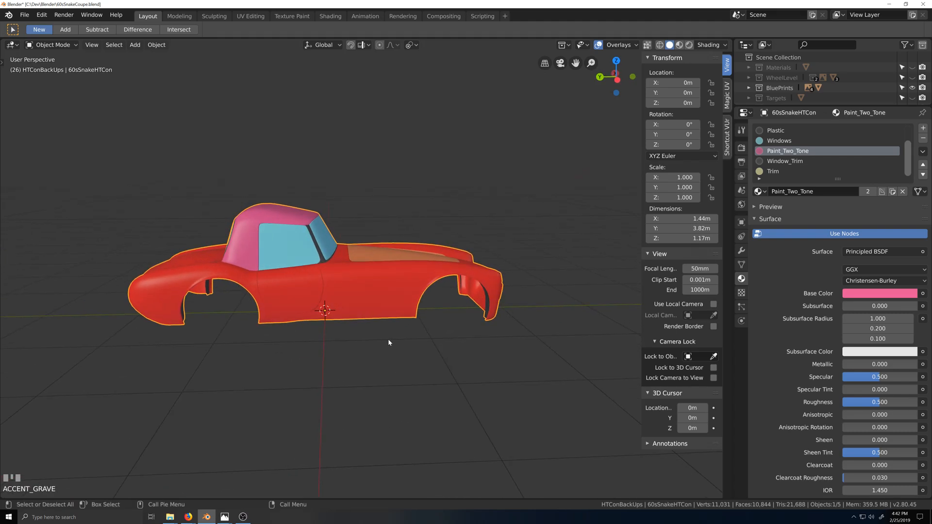
{"action": "scroll", "coordinate": [386, 340], "scroll_direction": "down", "scroll_amount": 1}
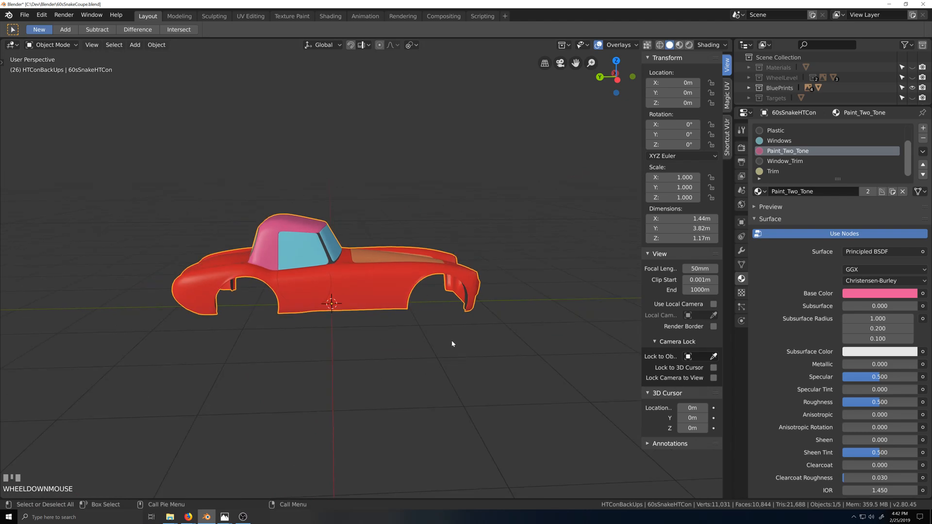
{"action": "scroll", "coordinate": [451, 344], "scroll_direction": "up", "scroll_amount": 2}
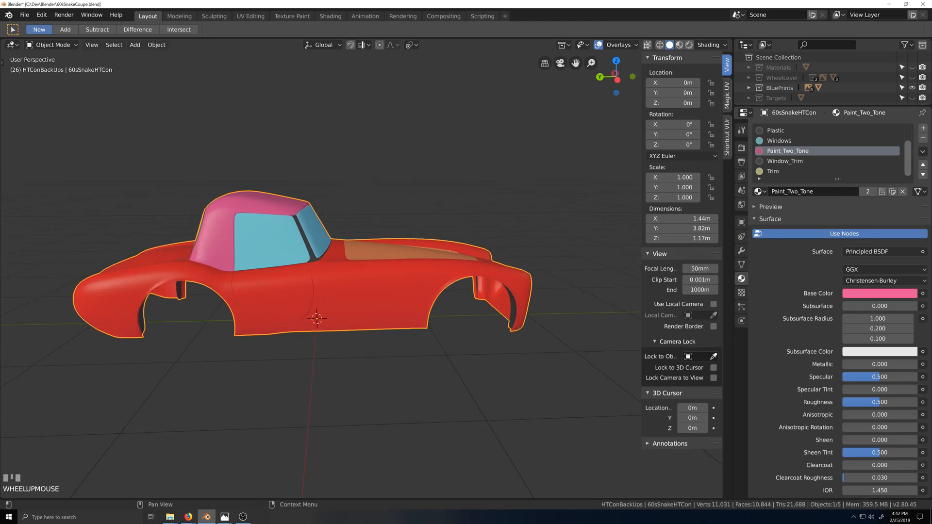